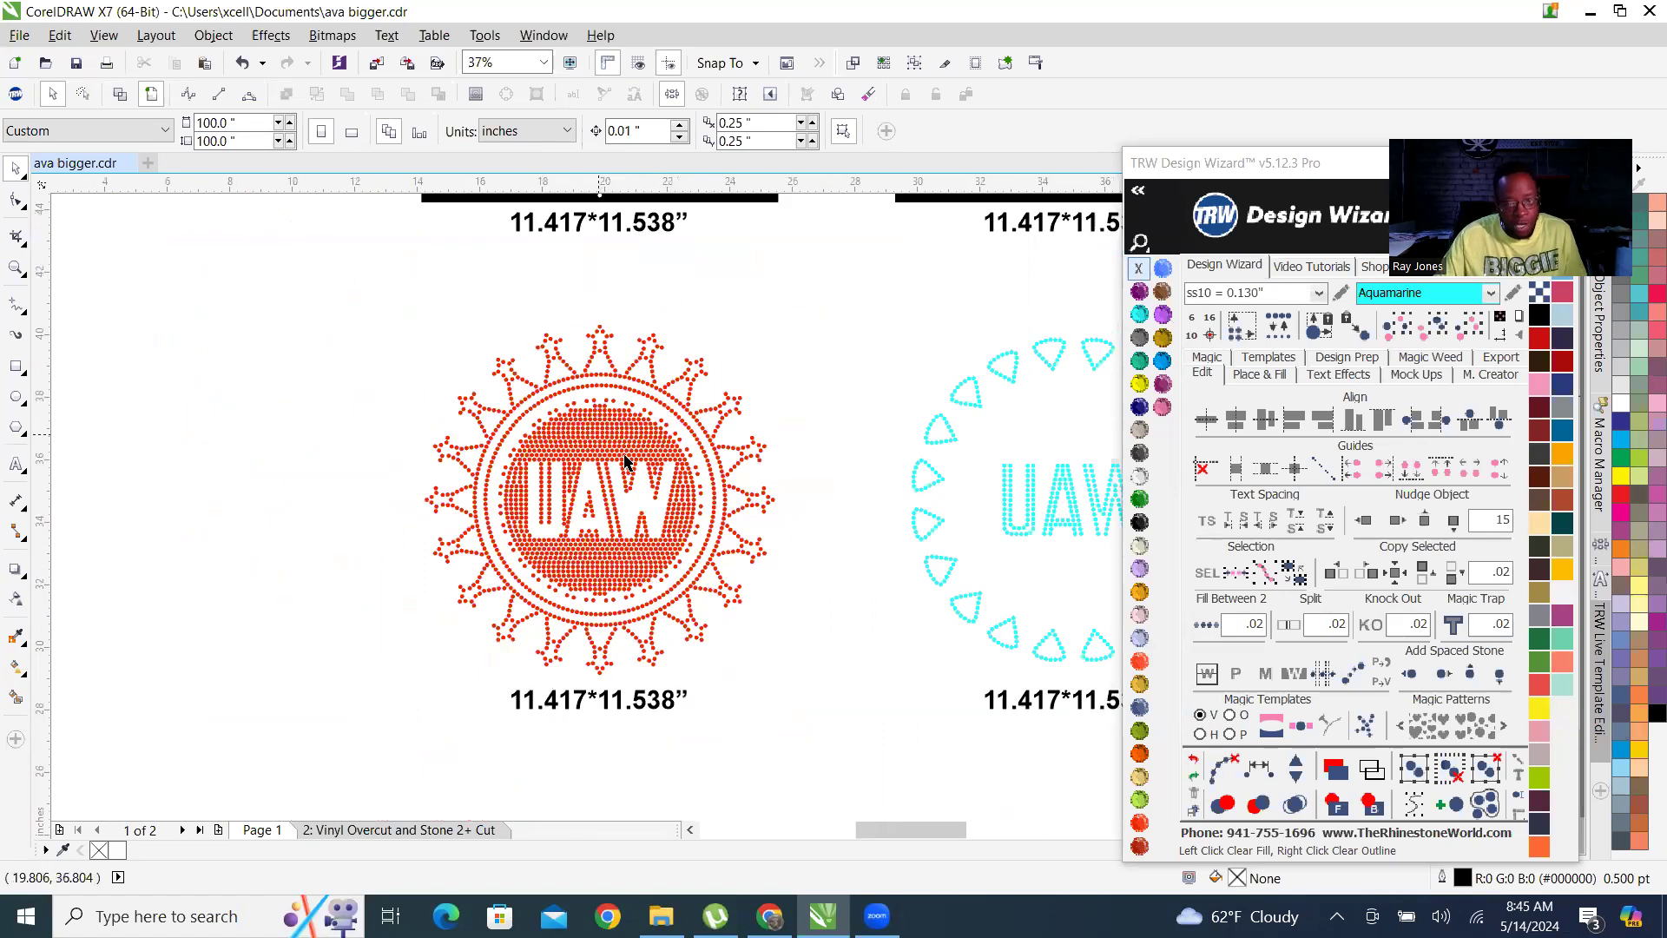
Change the width in the size label below the red UAW stone design to 11.208.
scroll(620, 495, "up", 3)
scroll(579, 556, "up", 3)
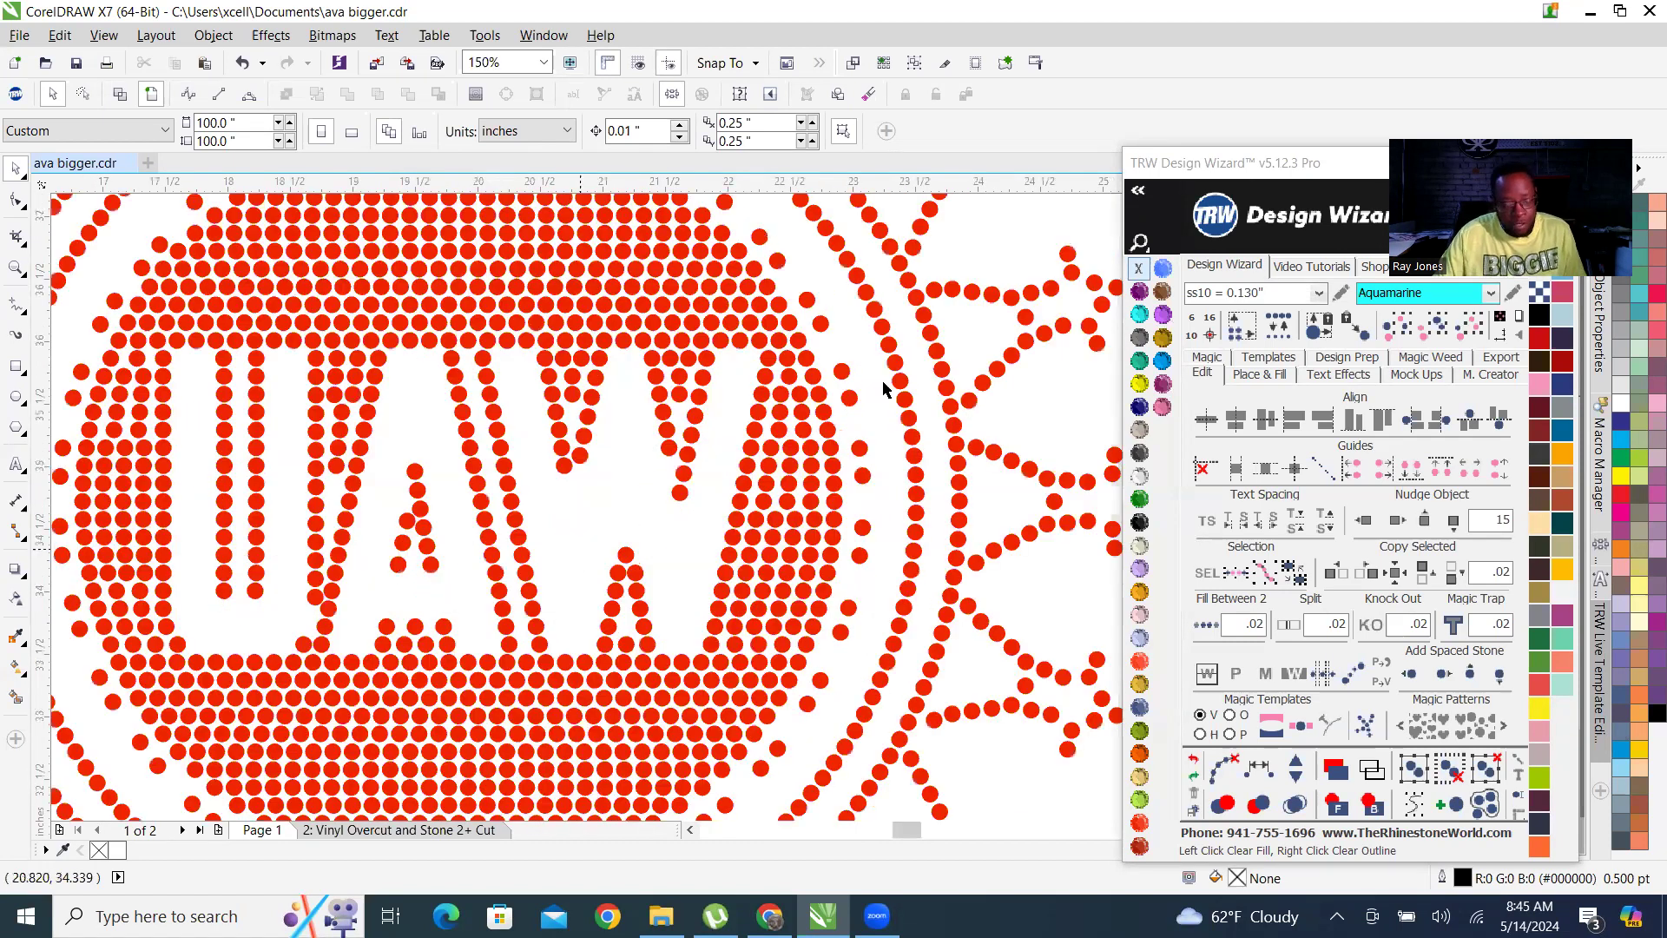
scroll(625, 423, "down", 4)
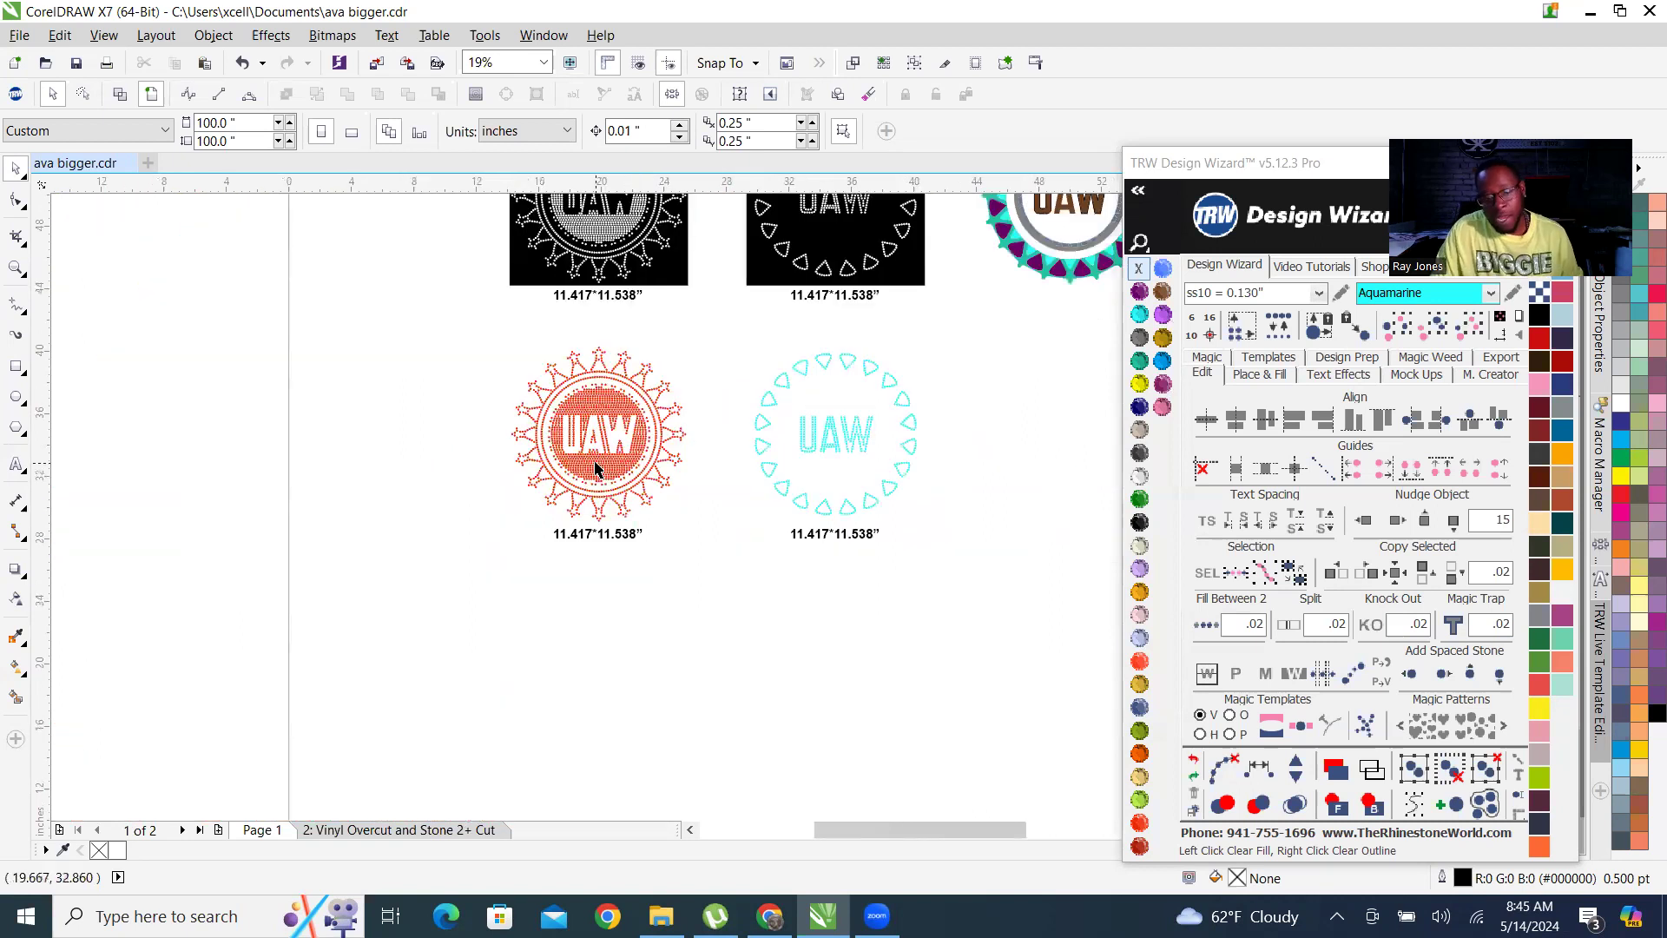
scroll(608, 413, "up", 1)
left_click(612, 406)
scroll(575, 467, "up", 2)
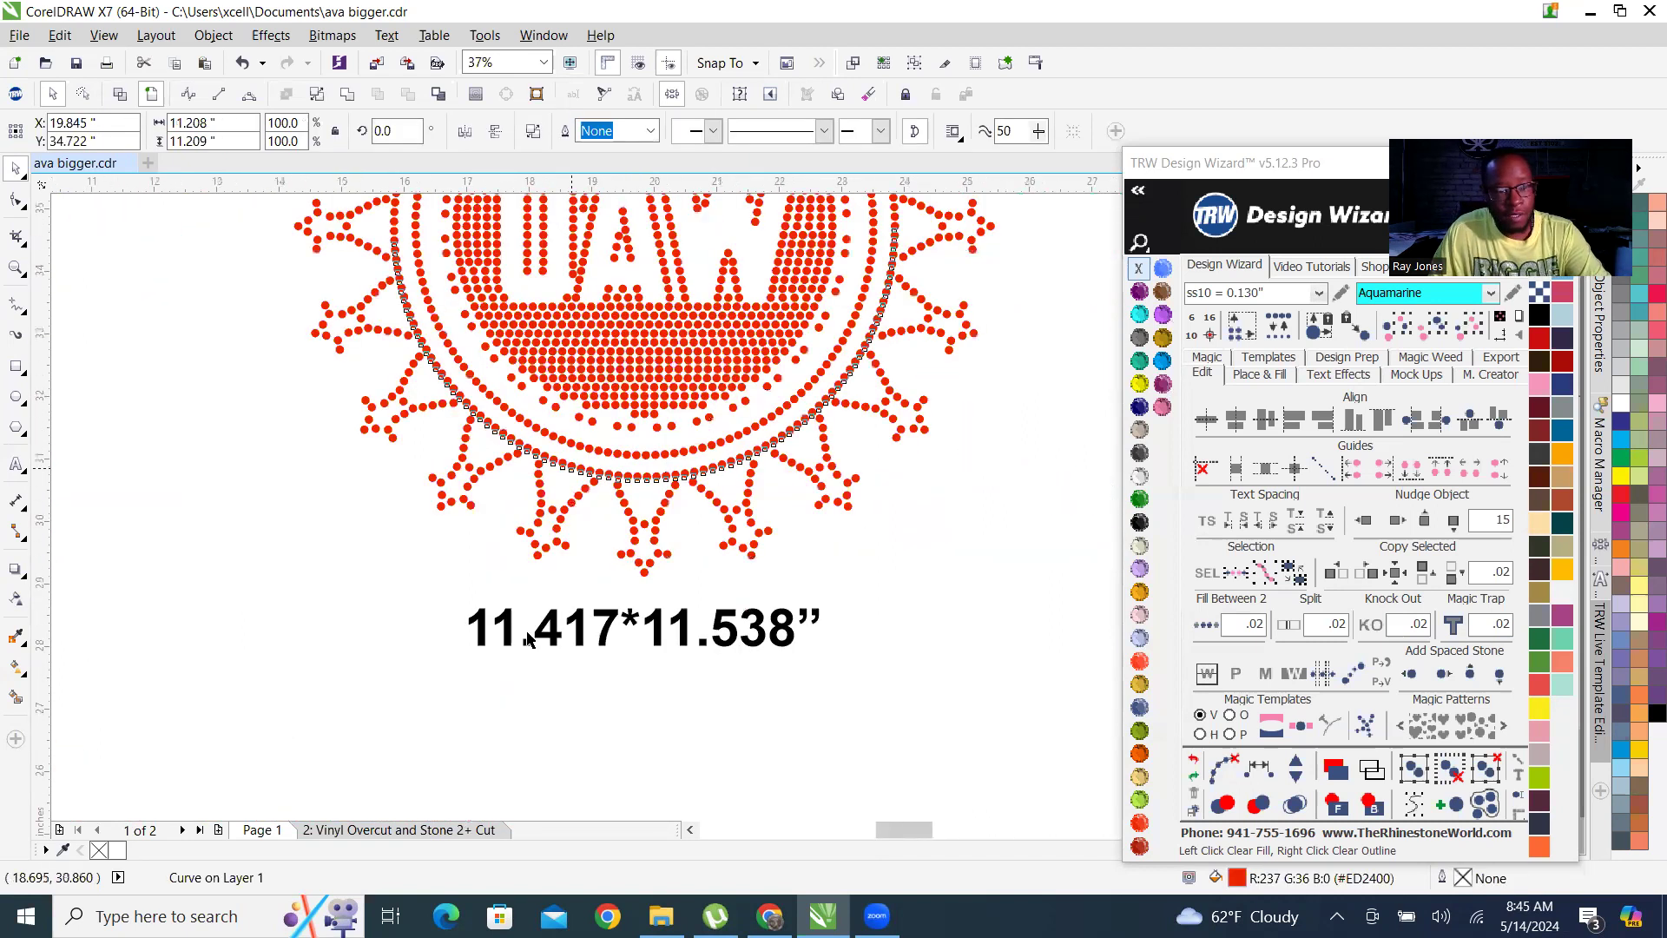
double_click(612, 632)
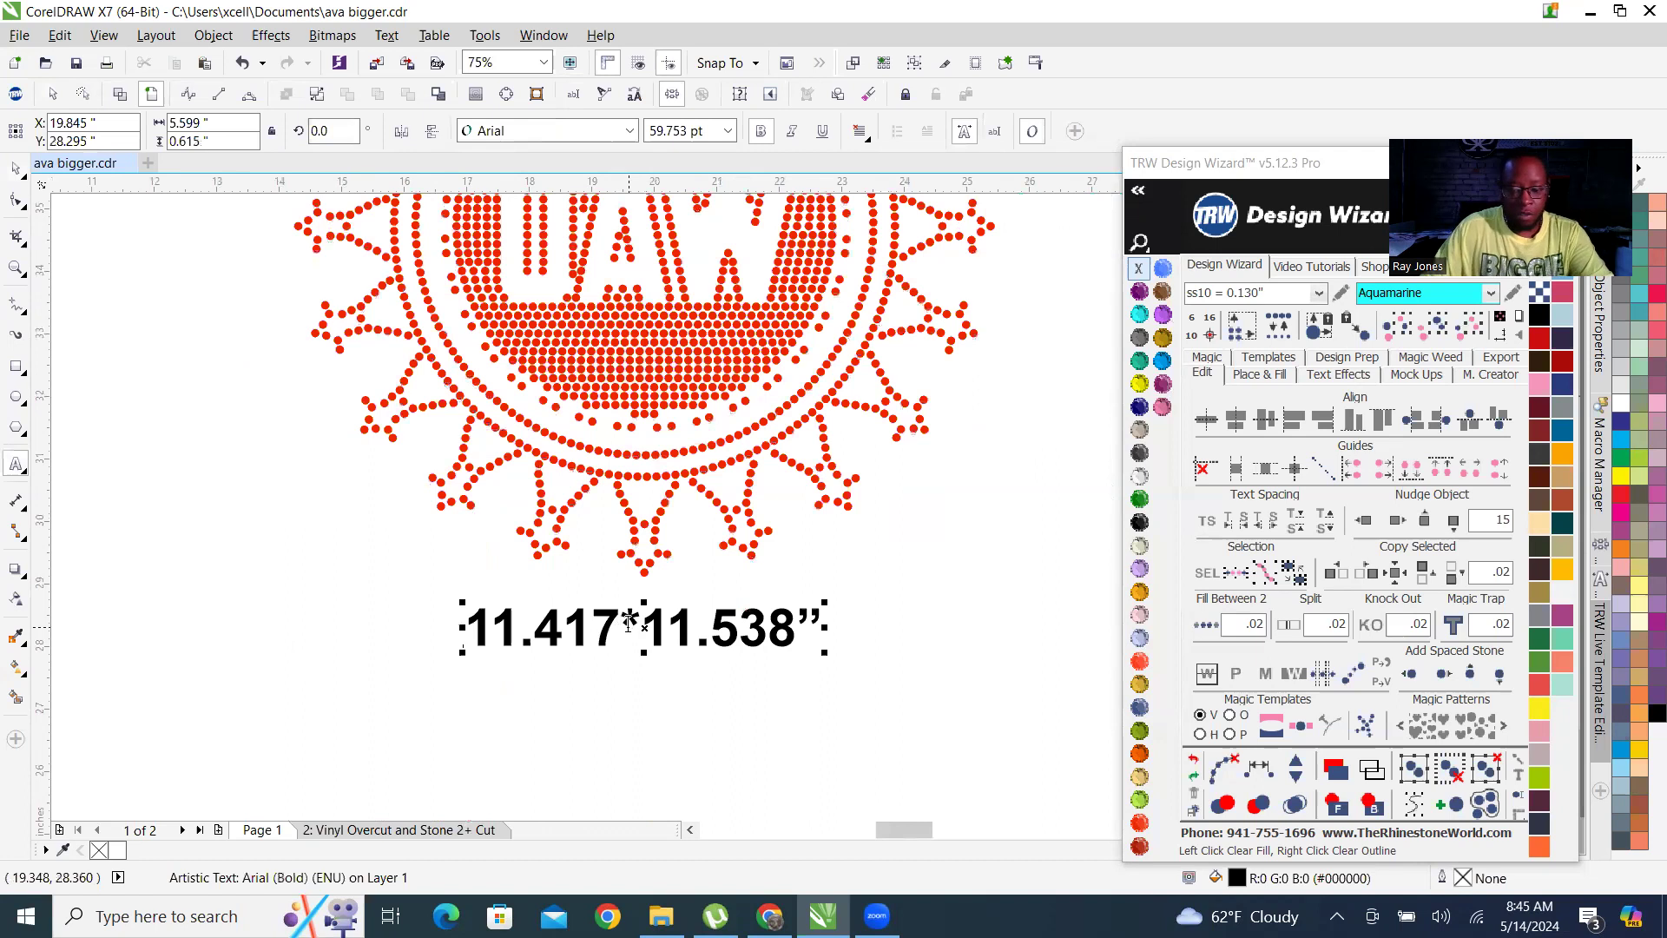
key("BackSpace")
key("BackSpace")
key("BackSpace")
type("208")
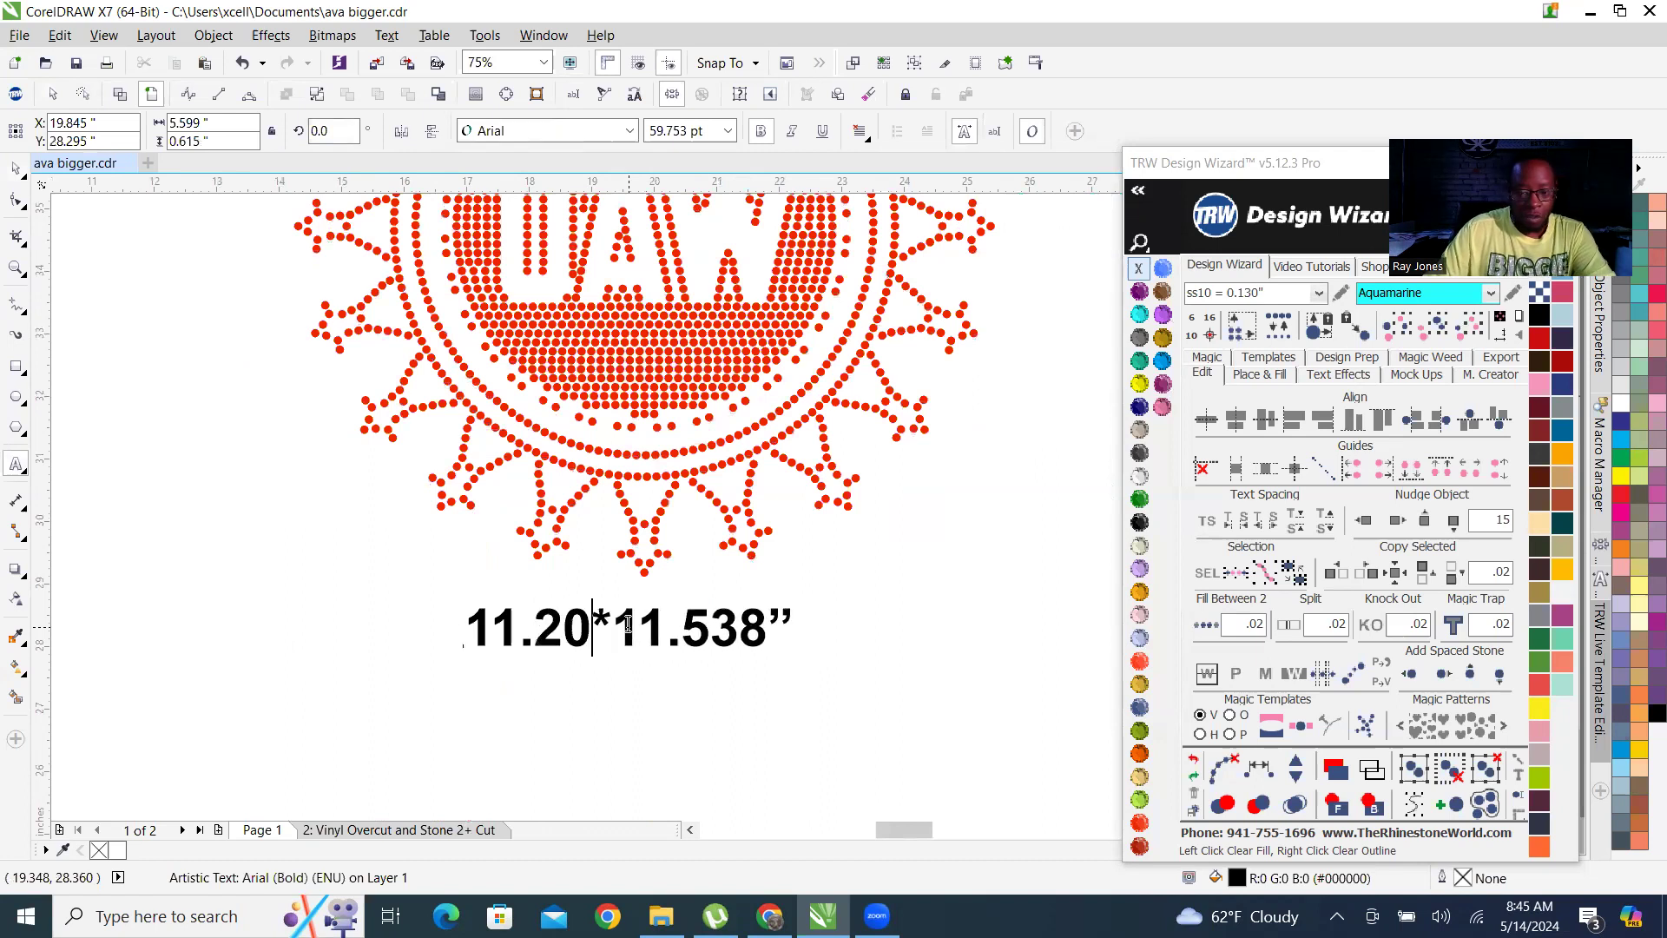
left_click(14, 168)
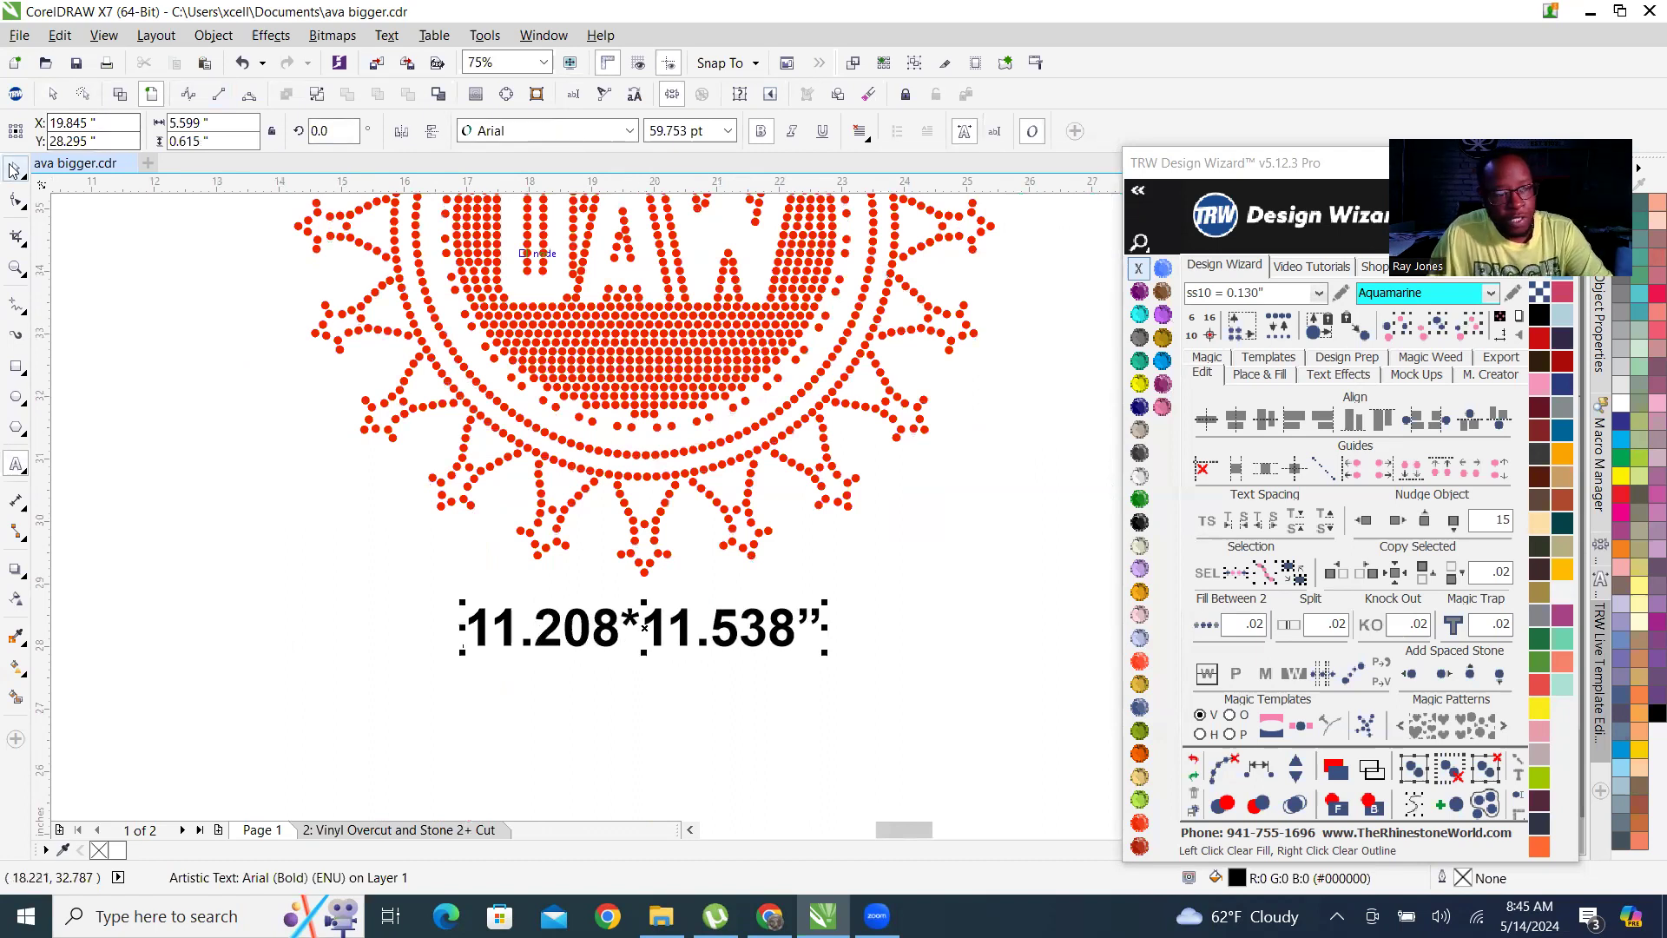
Check the red UAW design's height and change the second dimension in its size label to 11.209.
scroll(298, 242, "down", 3)
scroll(381, 314, "up", 3)
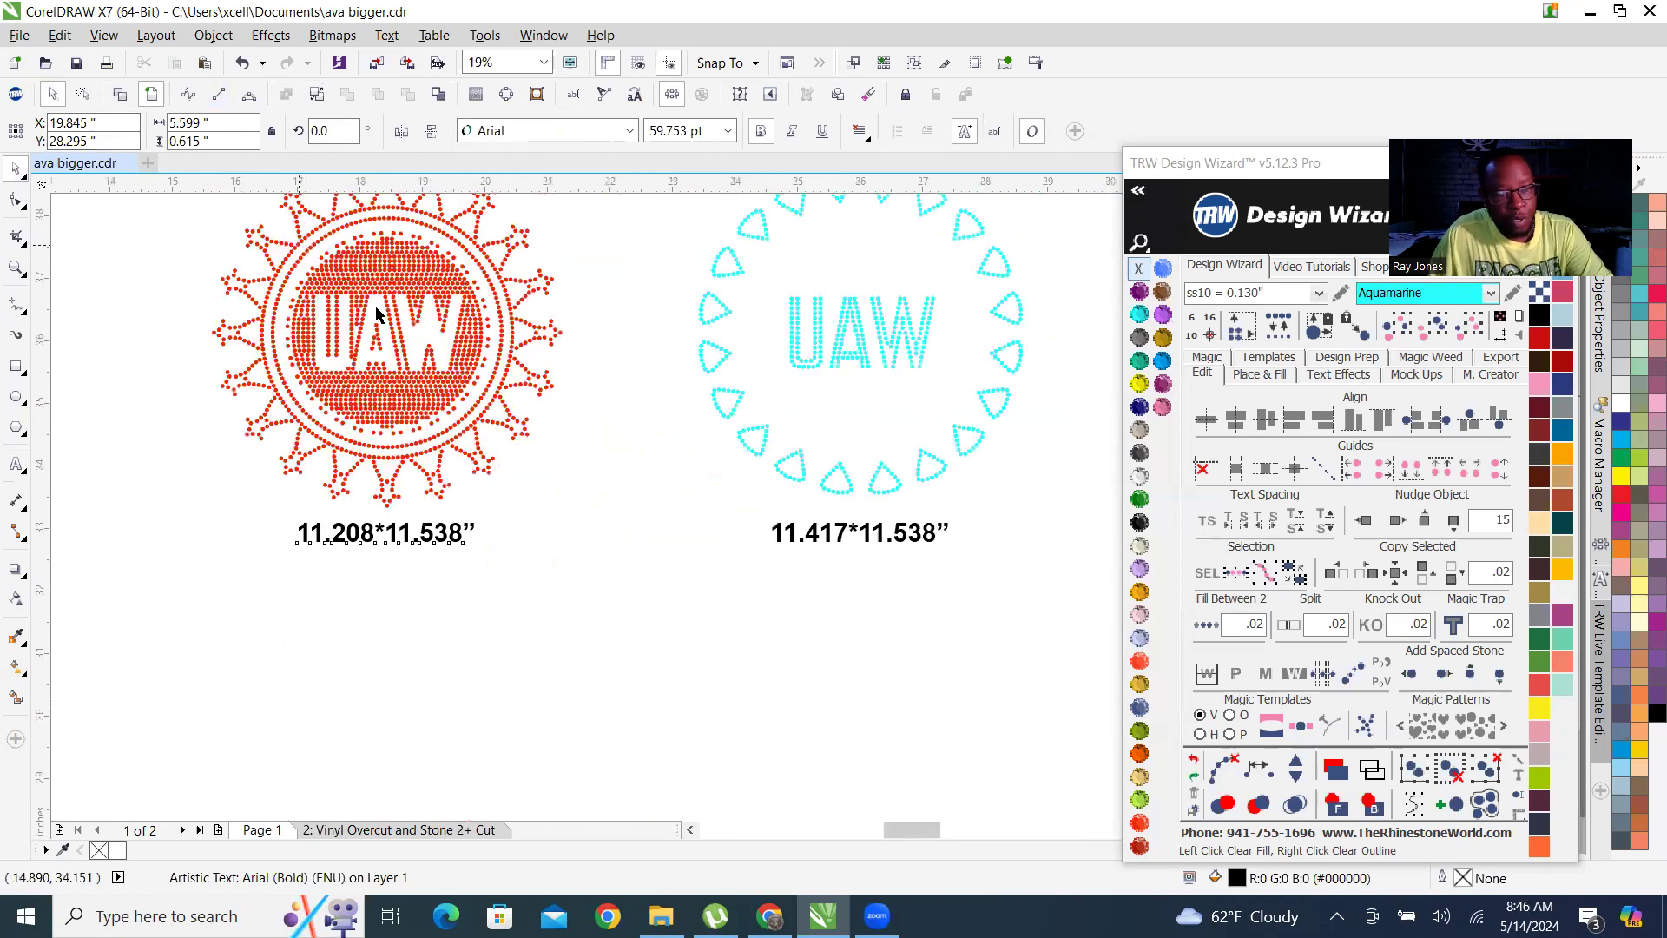
left_click(420, 294)
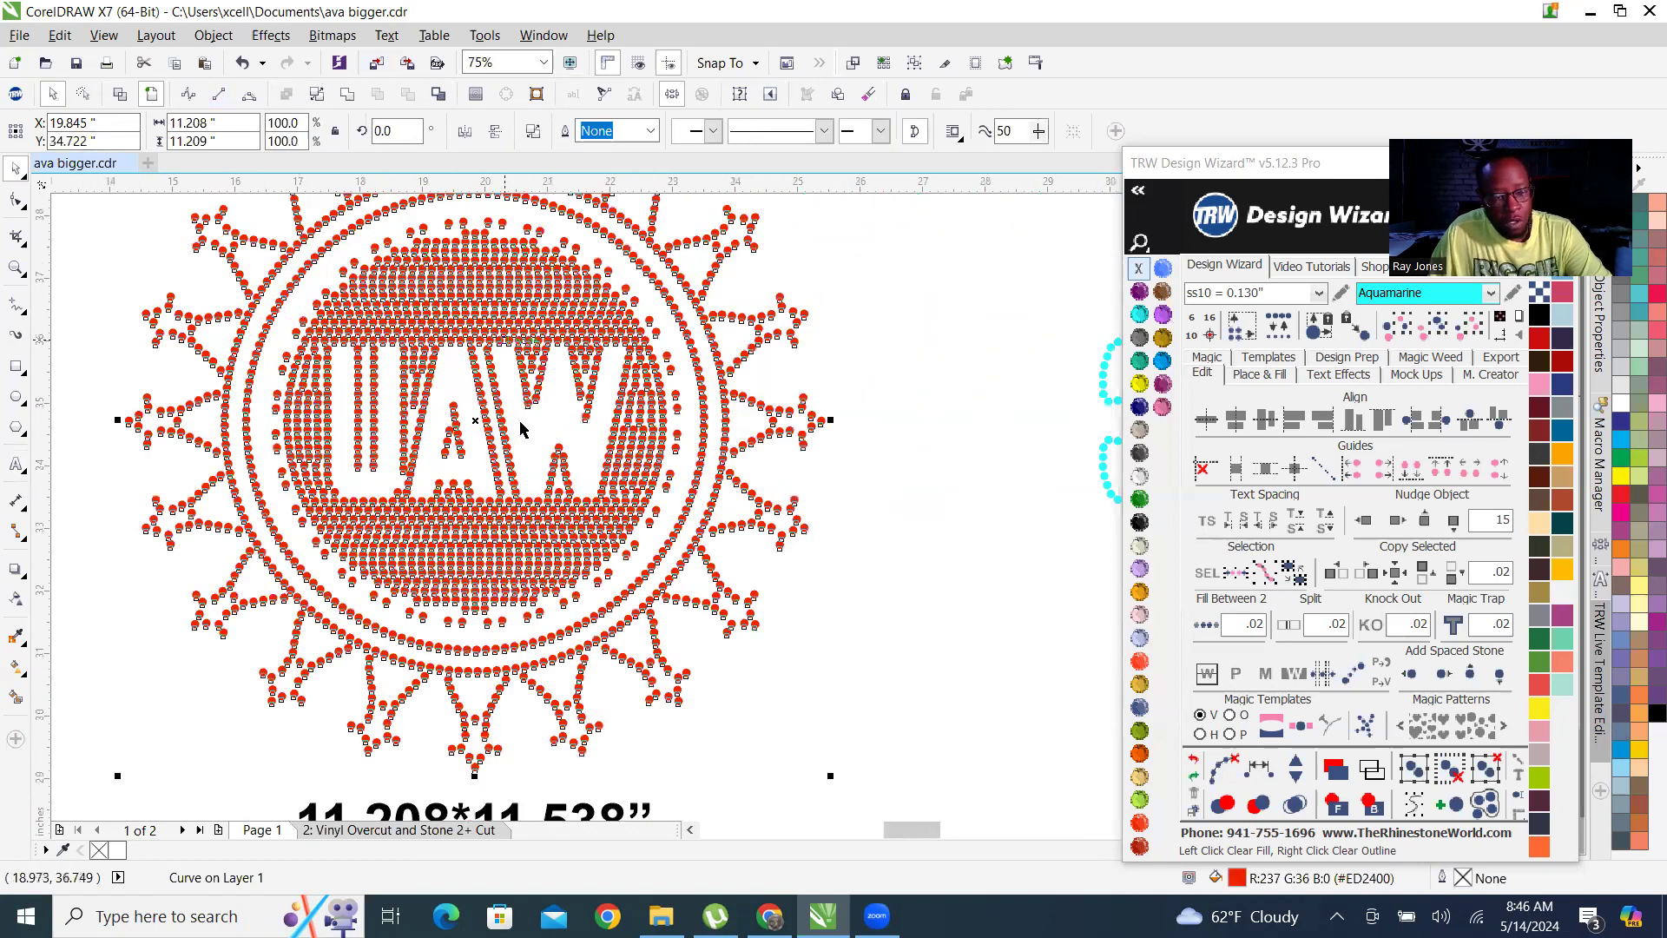
scroll(519, 419, "down", 1)
scroll(399, 733, "up", 2)
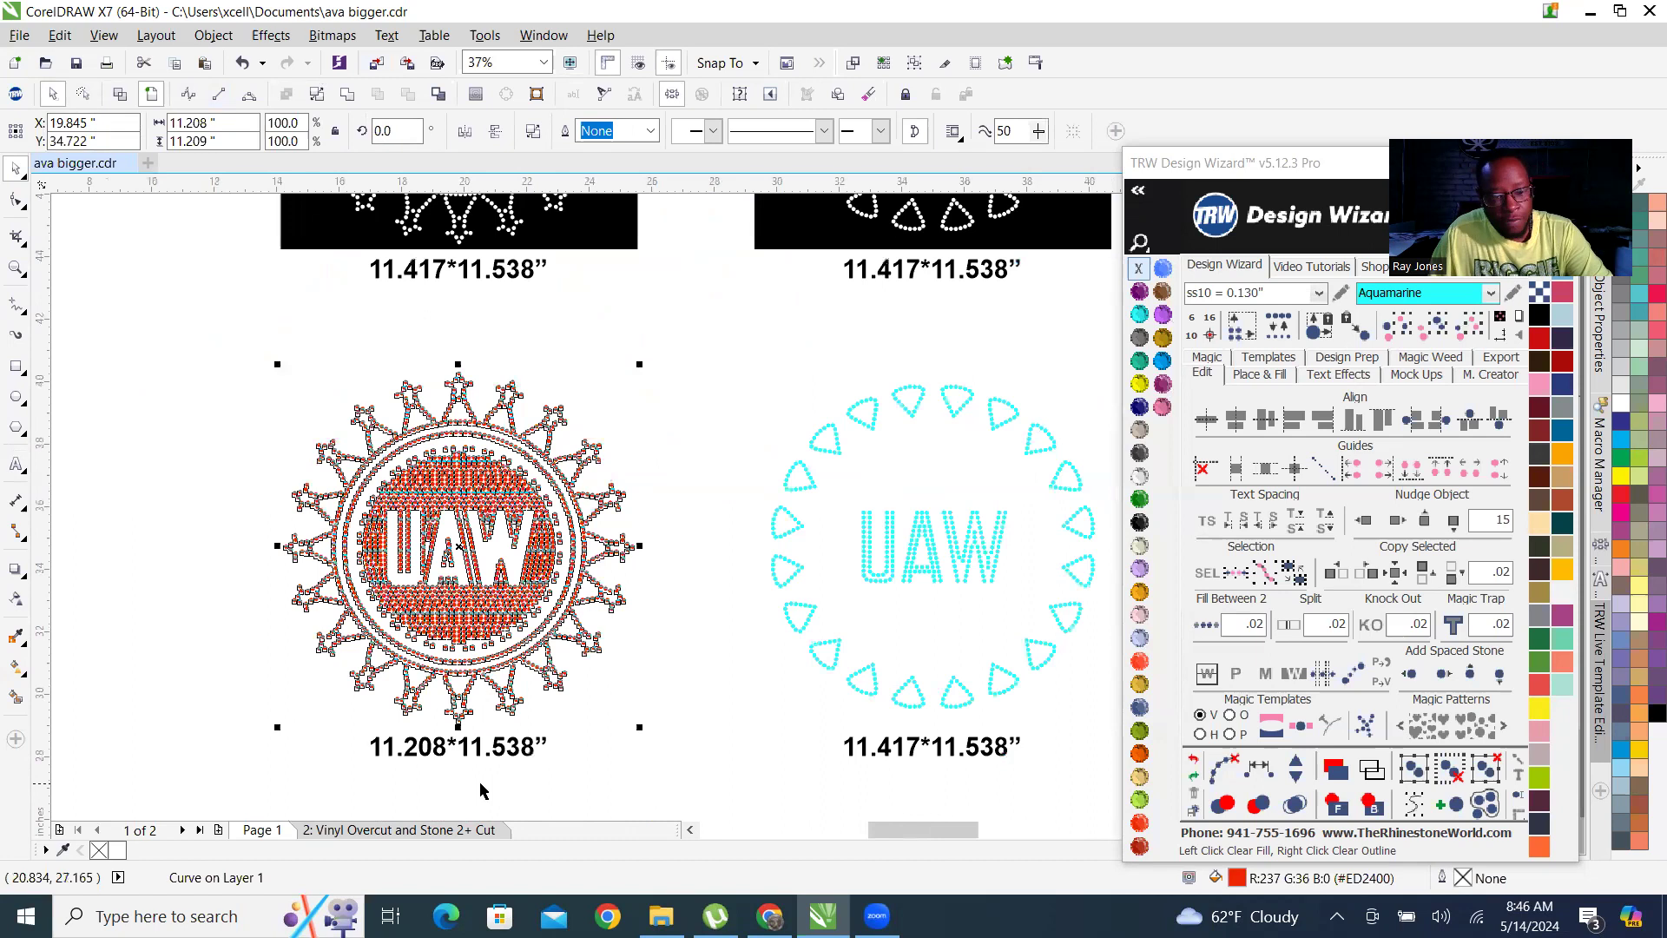
scroll(514, 739, "up", 1)
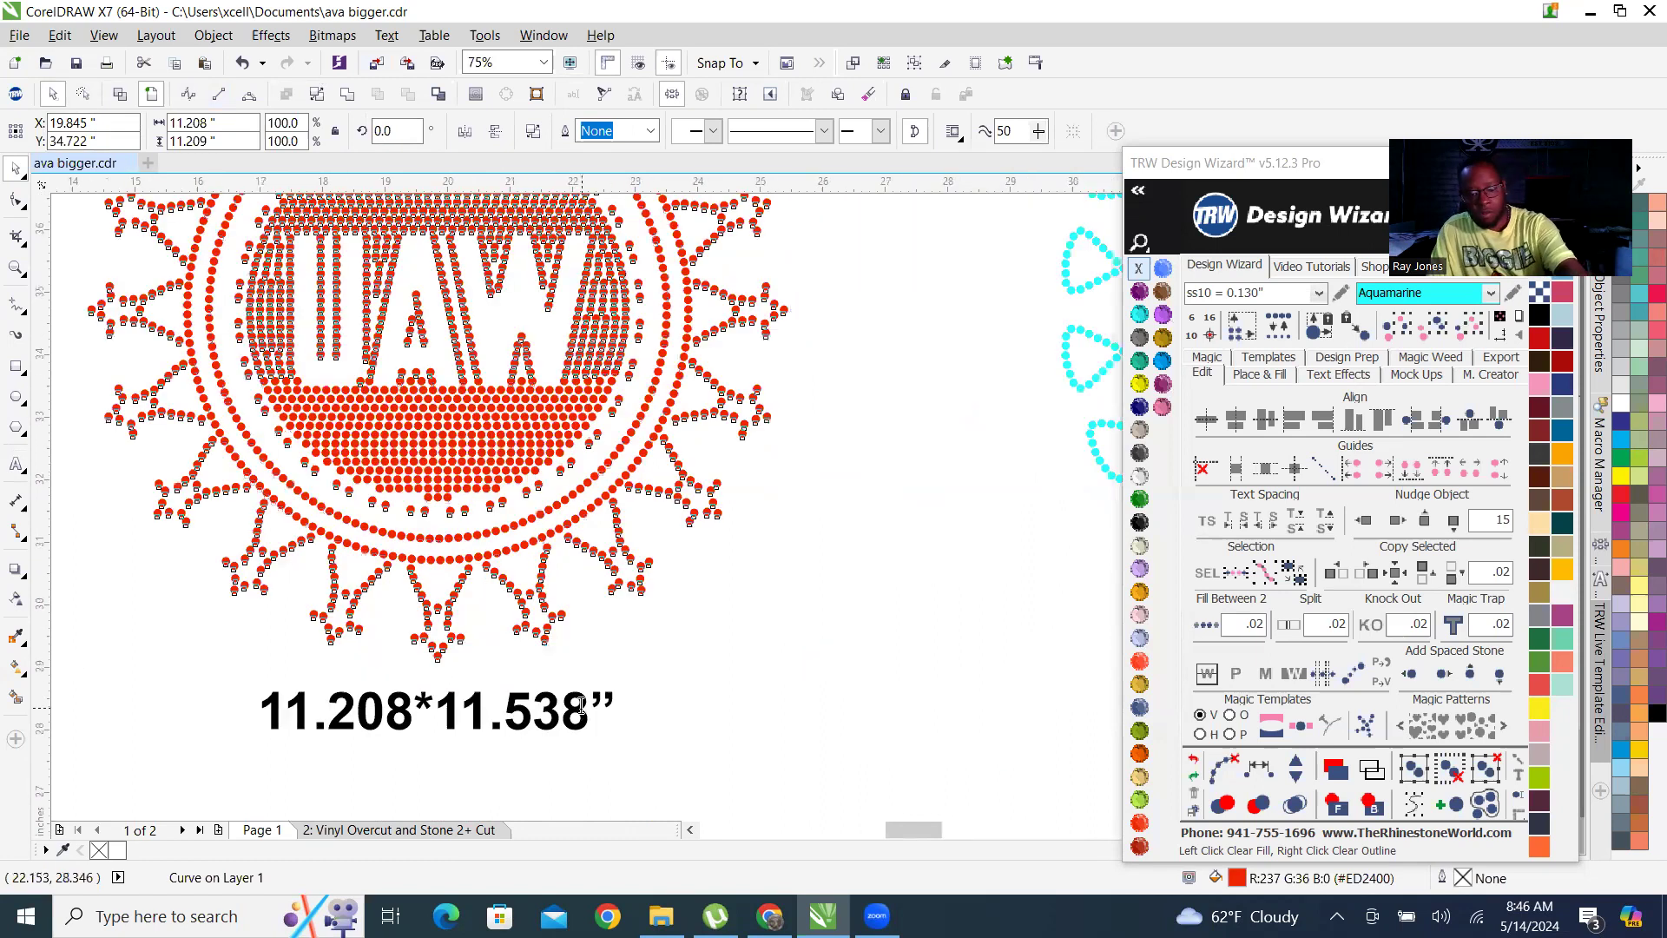
double_click(582, 713)
key("BackSpace")
key("BackSpace")
key("BackSpace")
type("209")
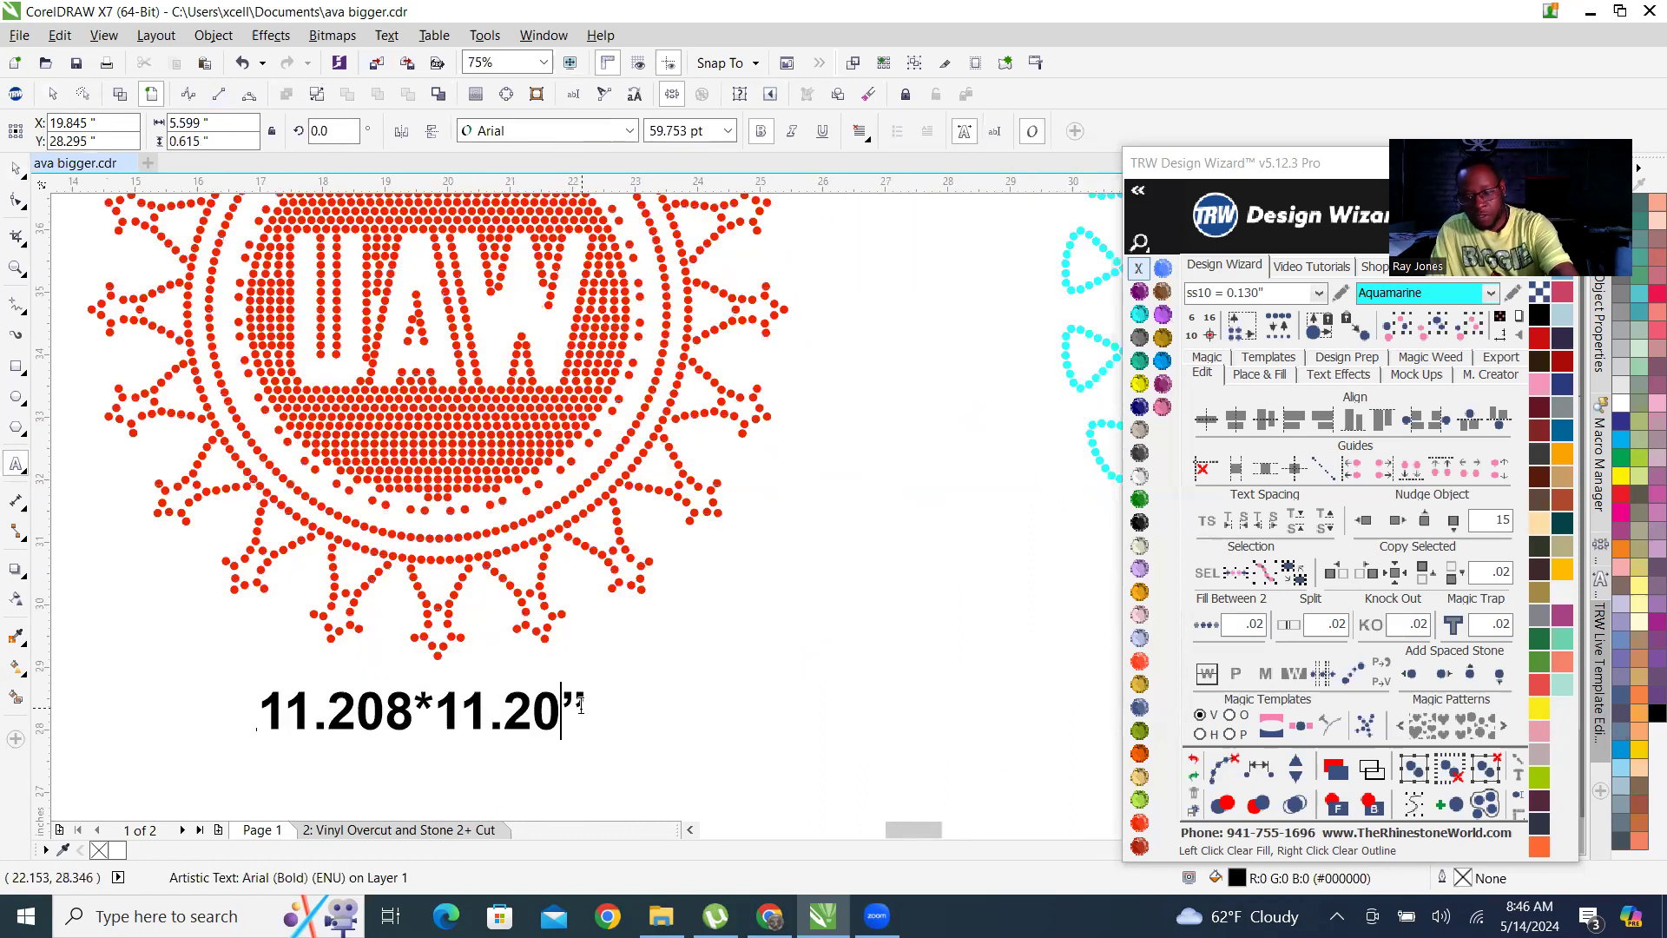
key("Escape")
left_click(16, 168)
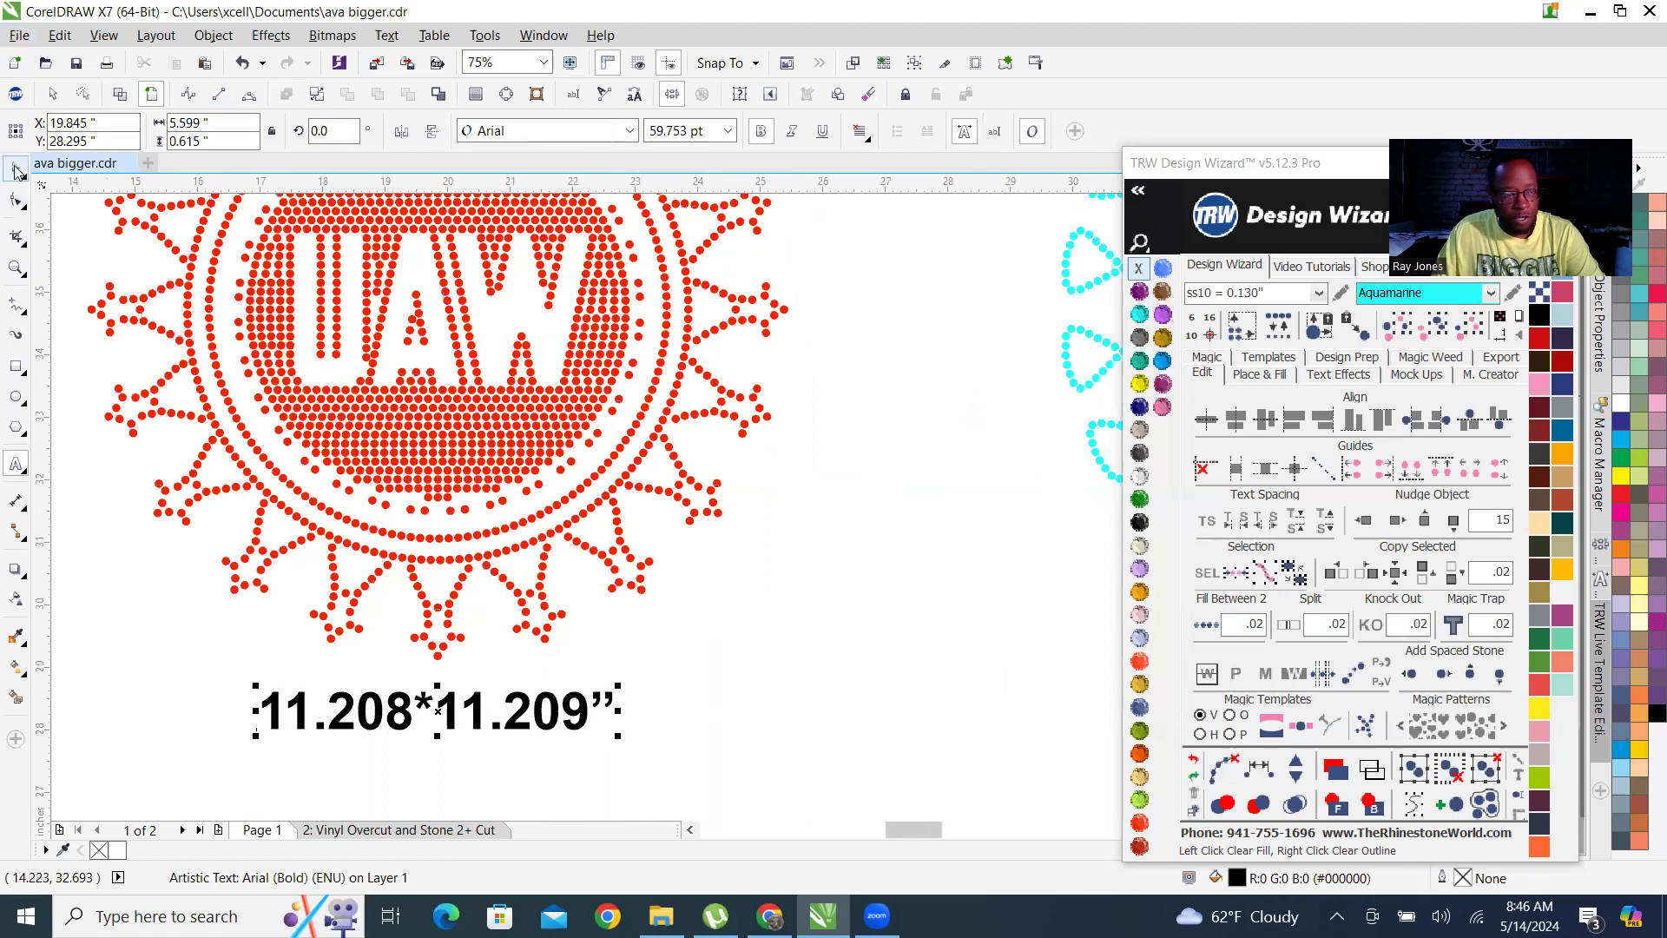
left_click(495, 454, "shift")
scroll(392, 454, "down", 3)
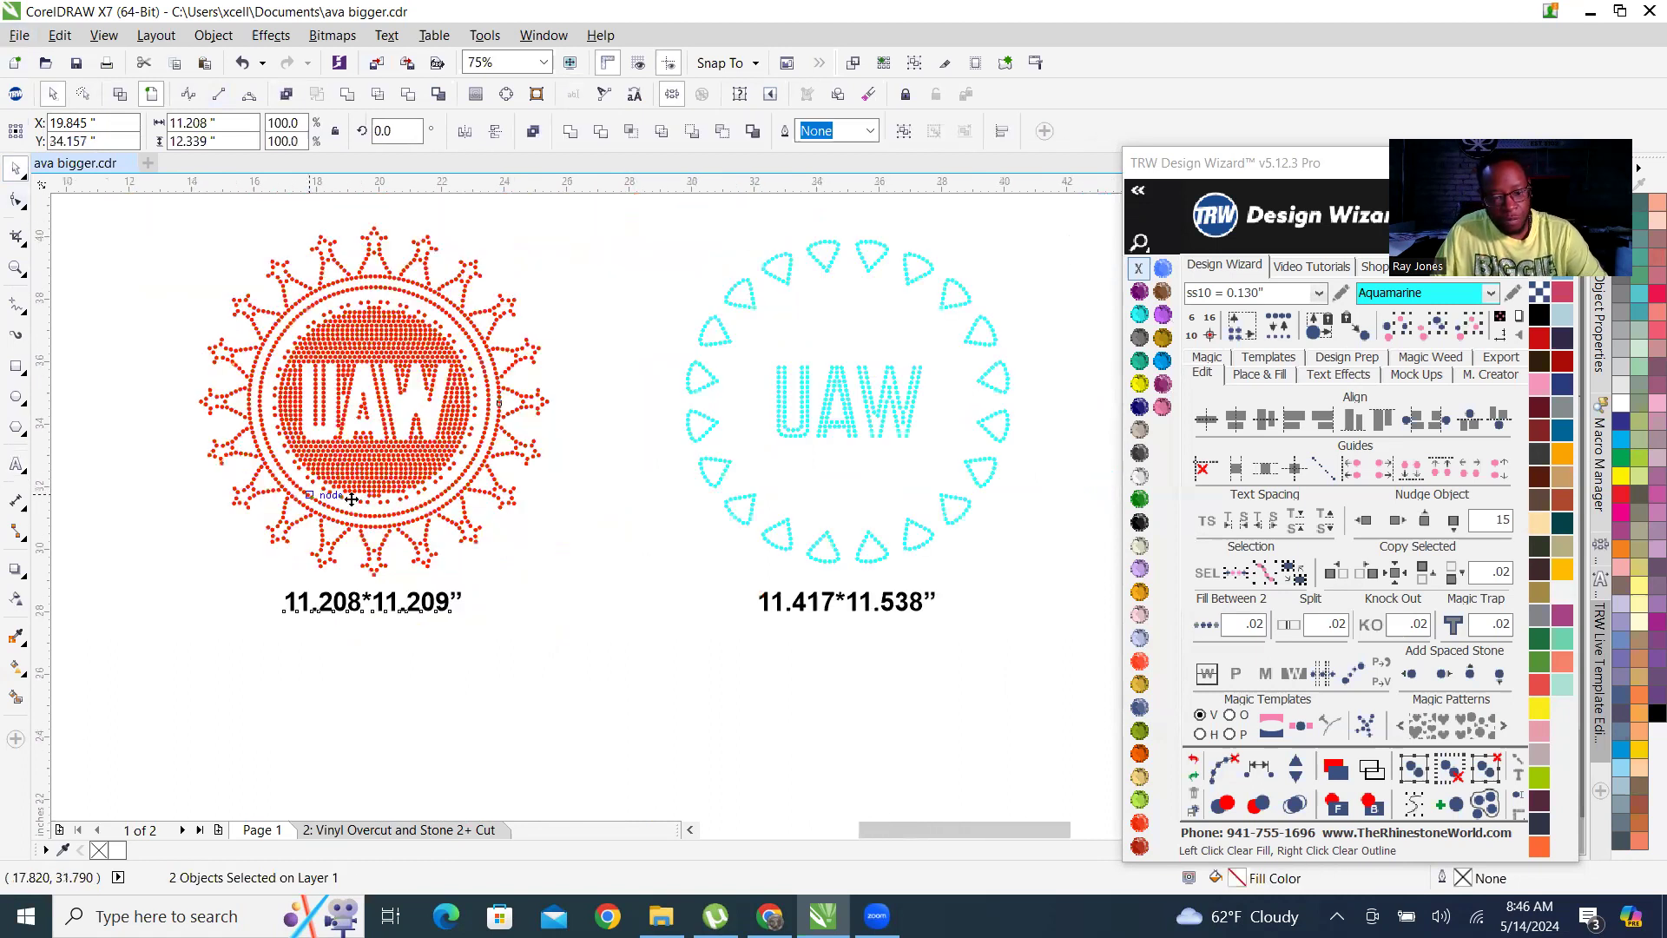
left_click(557, 570)
Change the width in the size label below the cyan UAW design to 10.362.
scroll(573, 539, "up", 2)
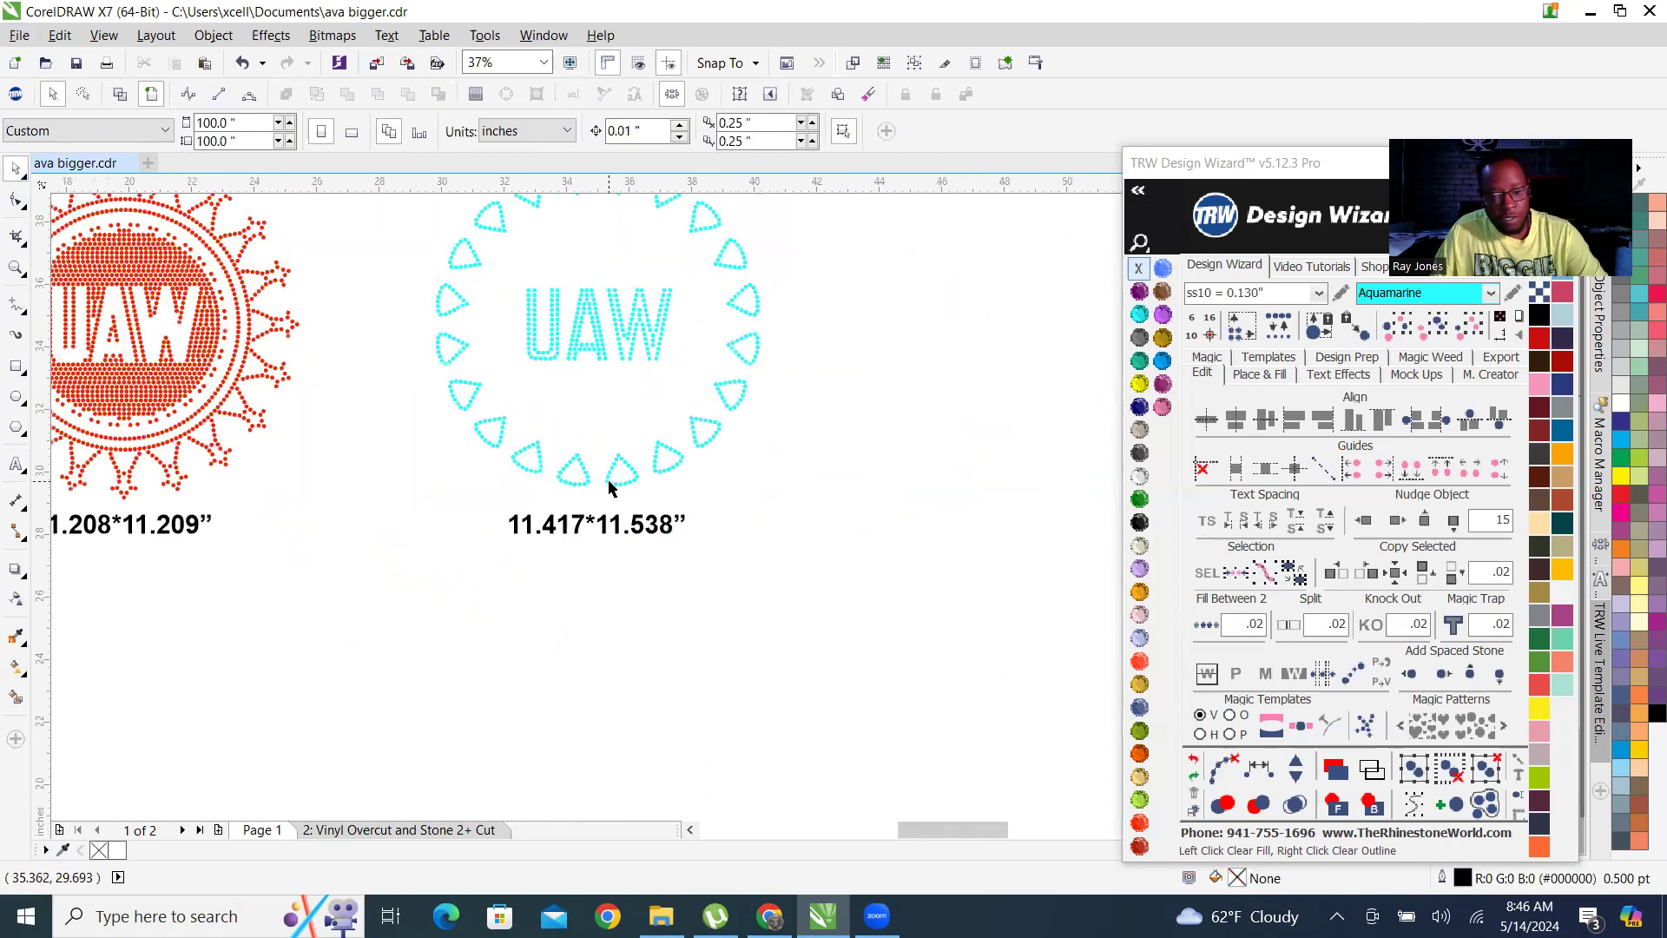
left_click(608, 482)
scroll(569, 516, "up", 1)
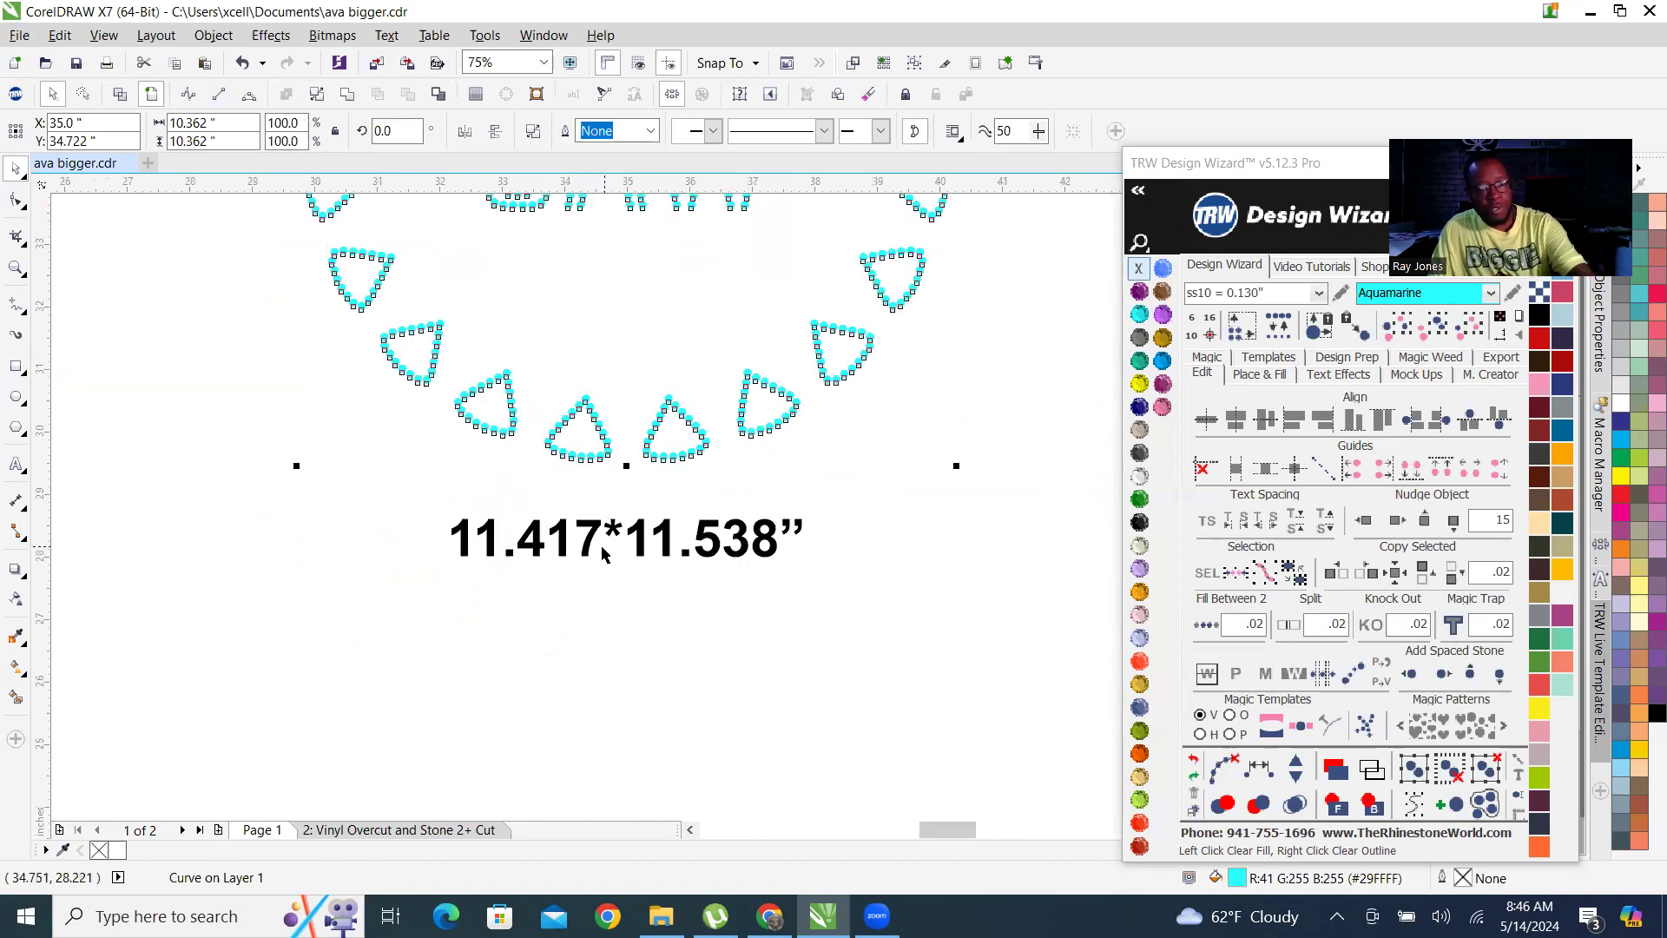
double_click(593, 536)
key("BackSpace")
key("BackSpace")
key("BackSpace")
key("BackSpace")
key("BackSpace")
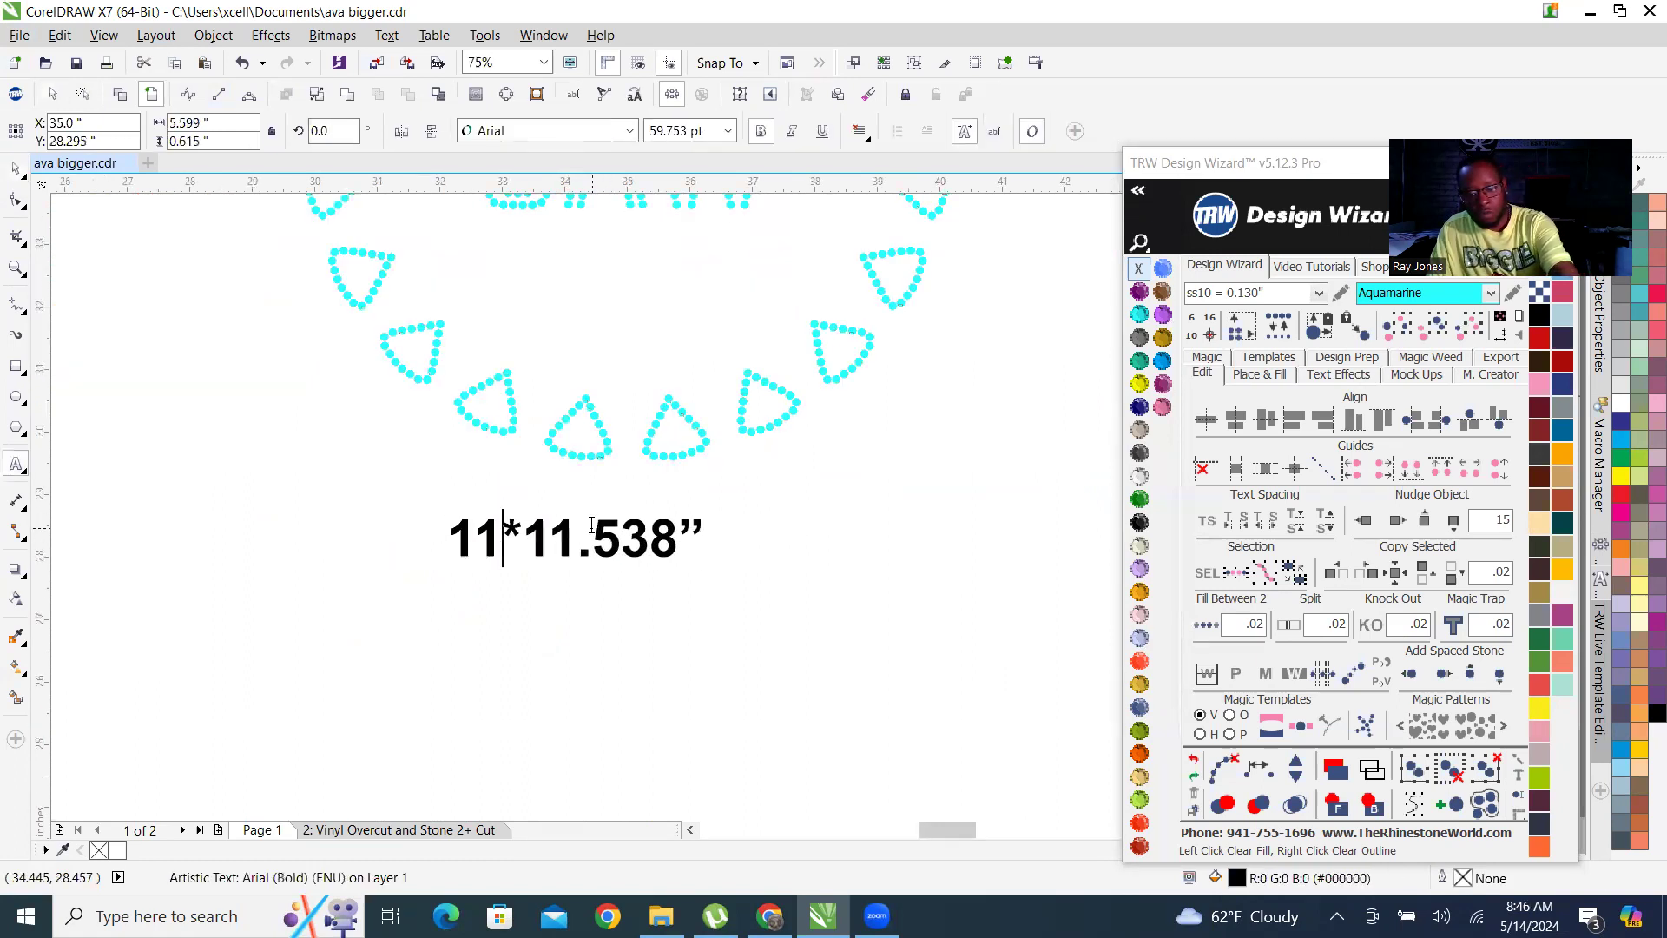
type("0.362")
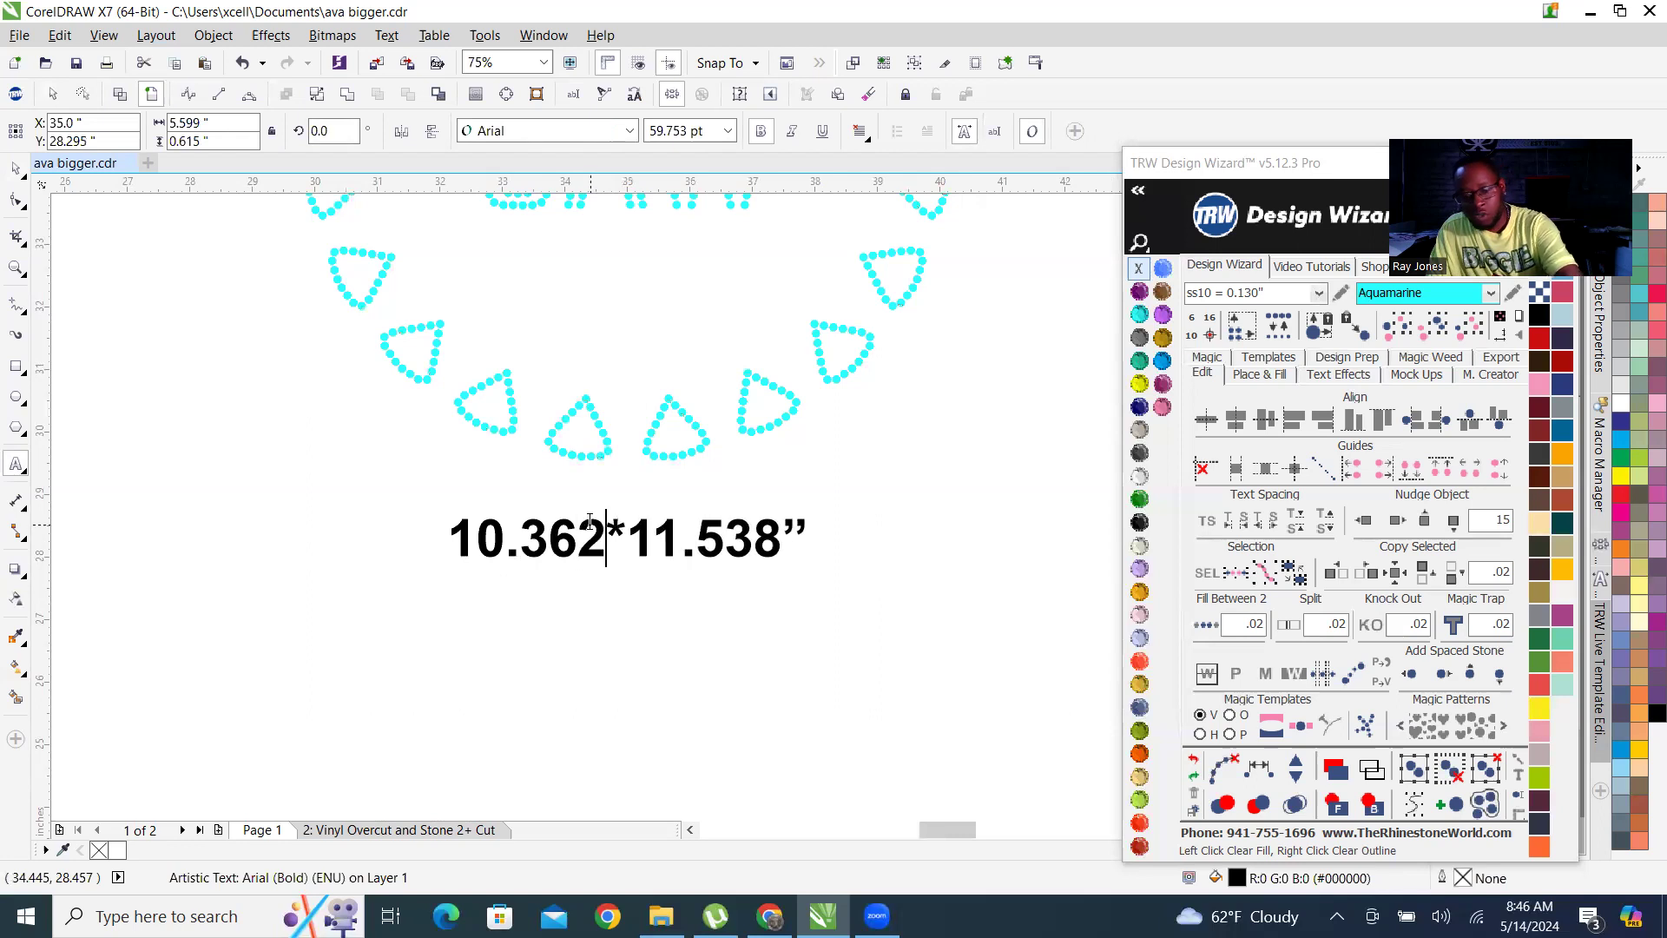
left_click(15, 170)
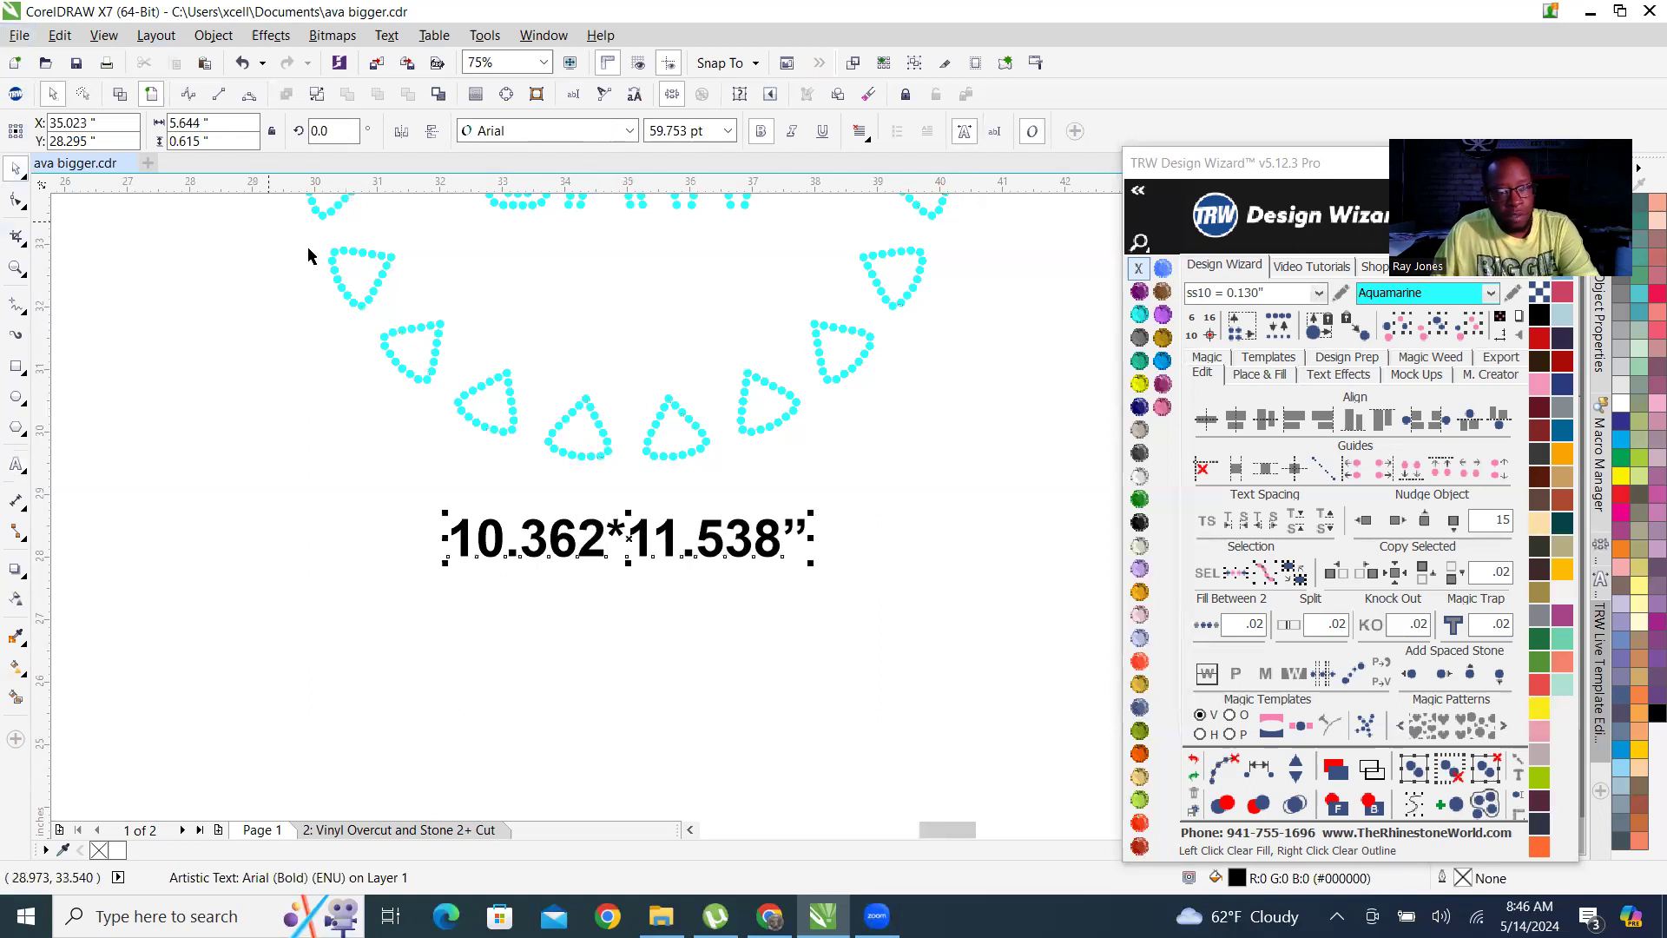
Check the cyan UAW design's height and change the second dimension in its size label to 10.362.
left_click(358, 259)
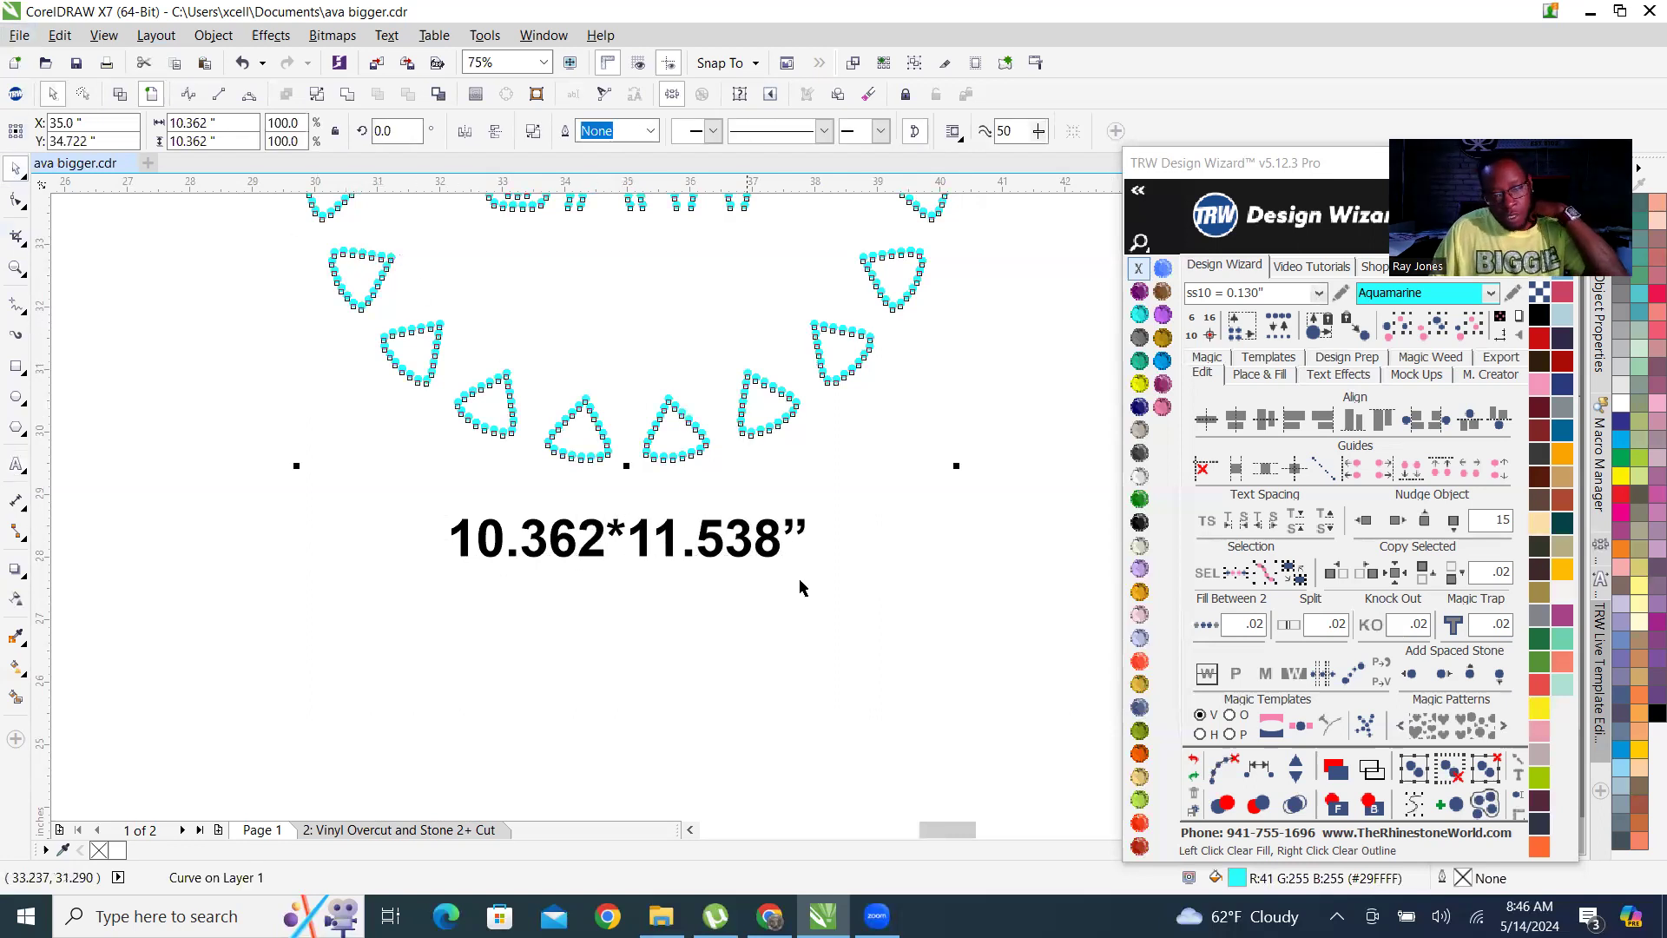
double_click(776, 545)
key("BackSpace")
key("BackSpace")
key("BackSpace")
key("BackSpace")
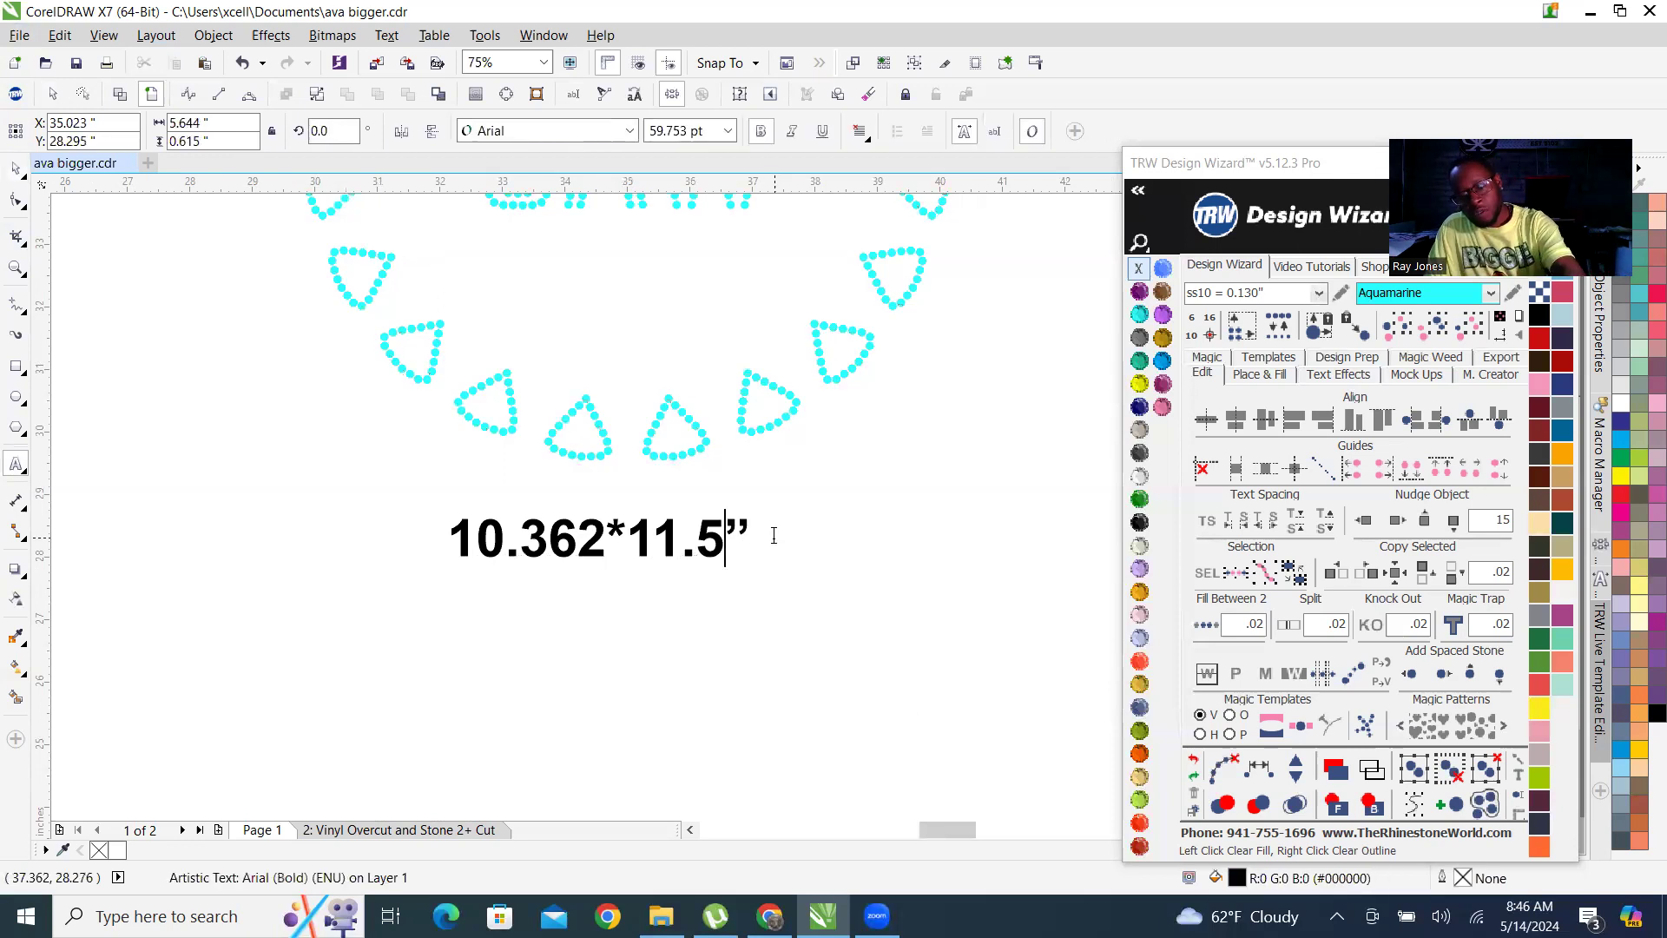
key("BackSpace")
type("0.36")
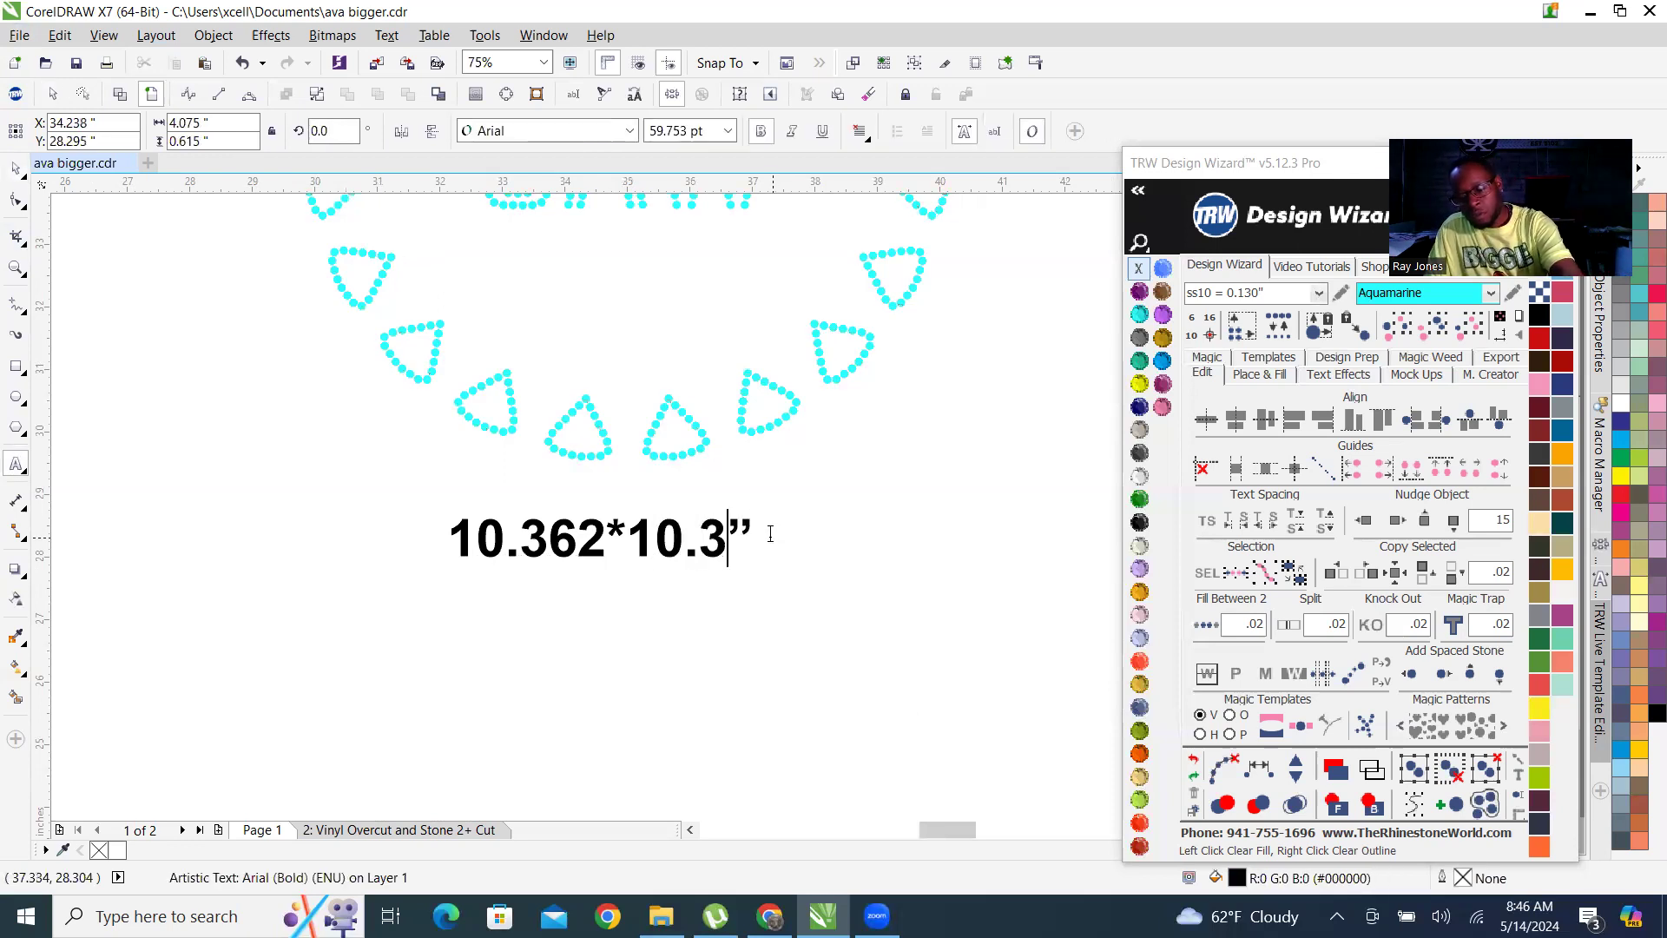
type("2")
scroll(767, 531, "down", 5)
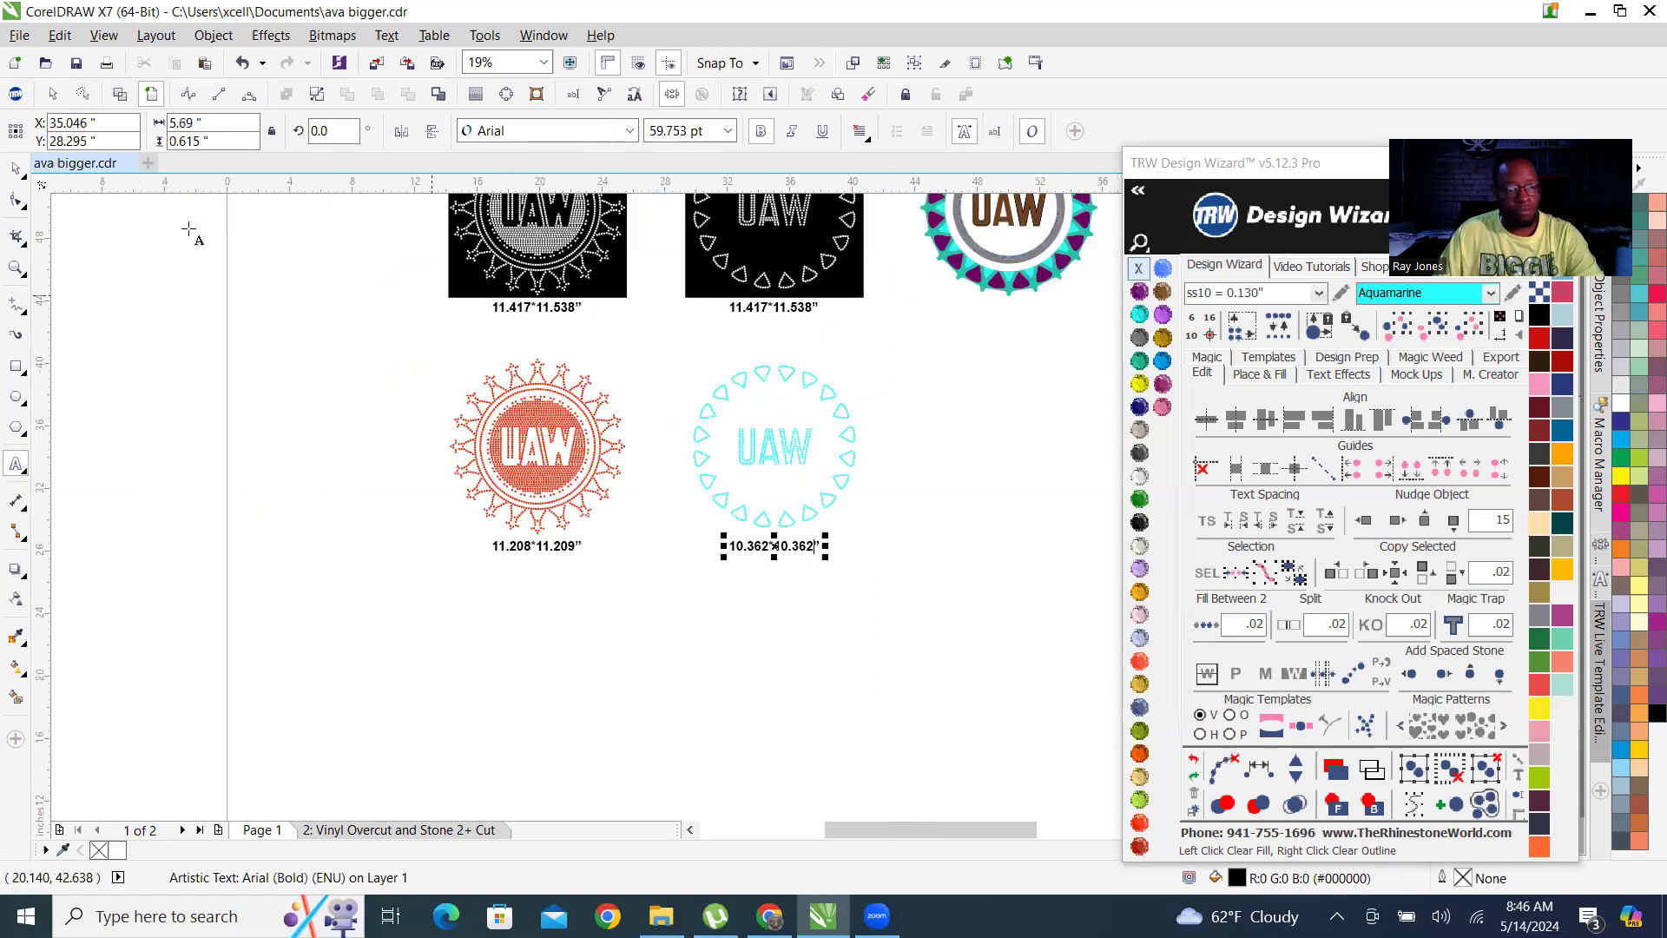
left_click(17, 169)
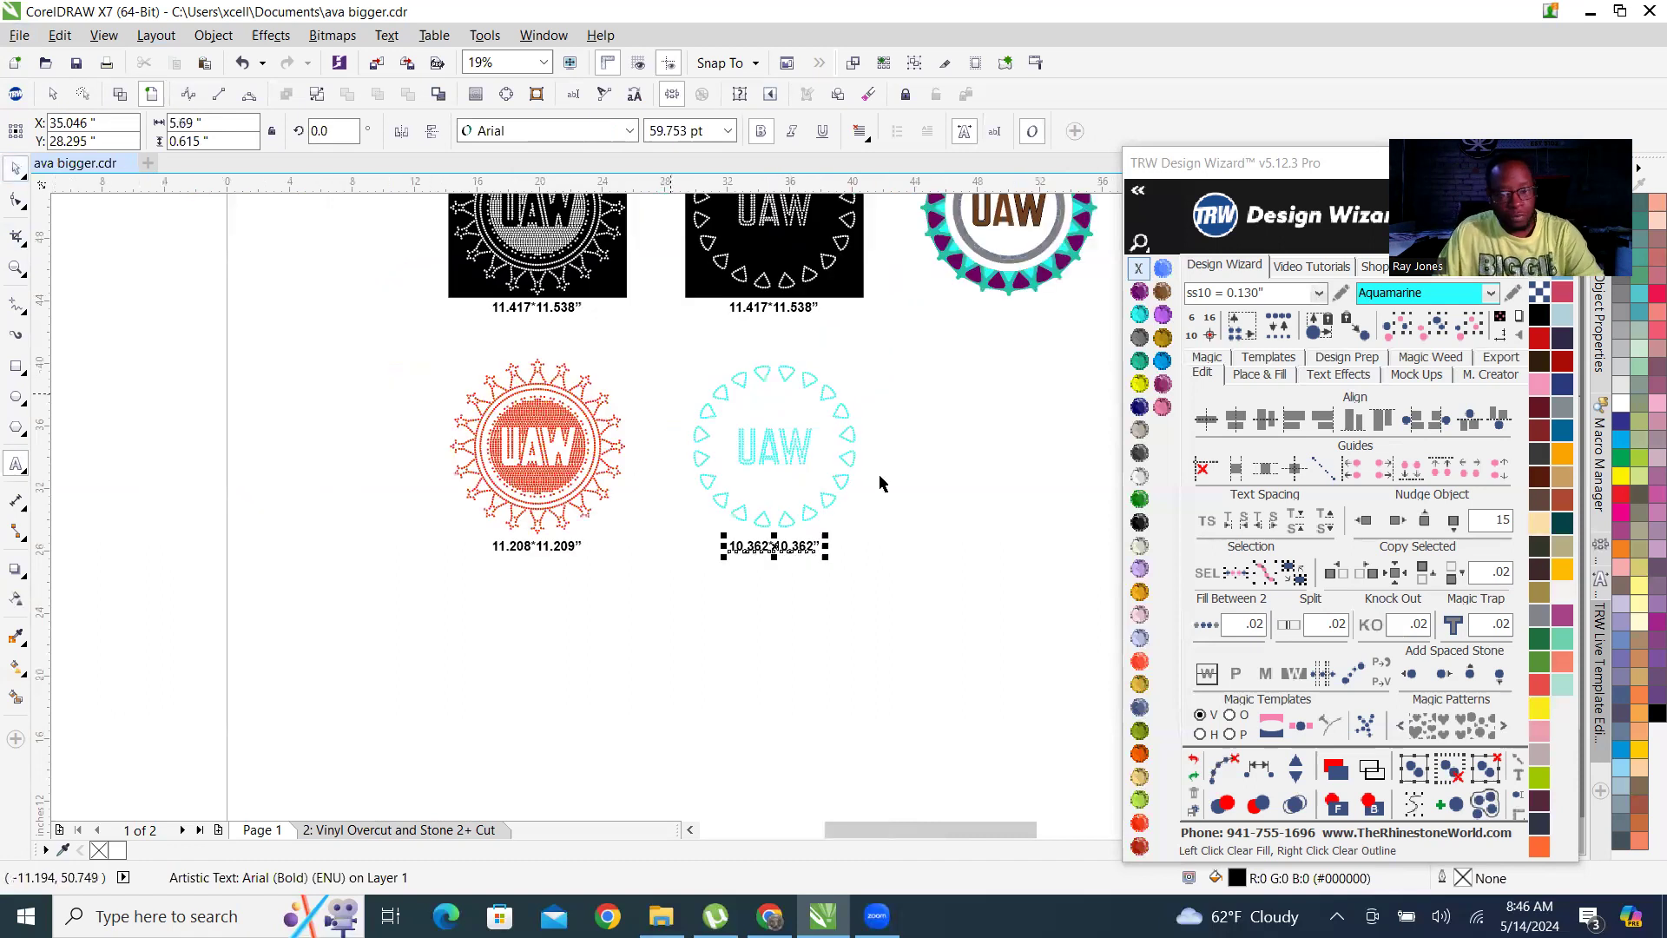
left_click(771, 447, "shift")
left_click(785, 640)
Place a copy of the first black template's size label above that template.
scroll(770, 503, "down", 2)
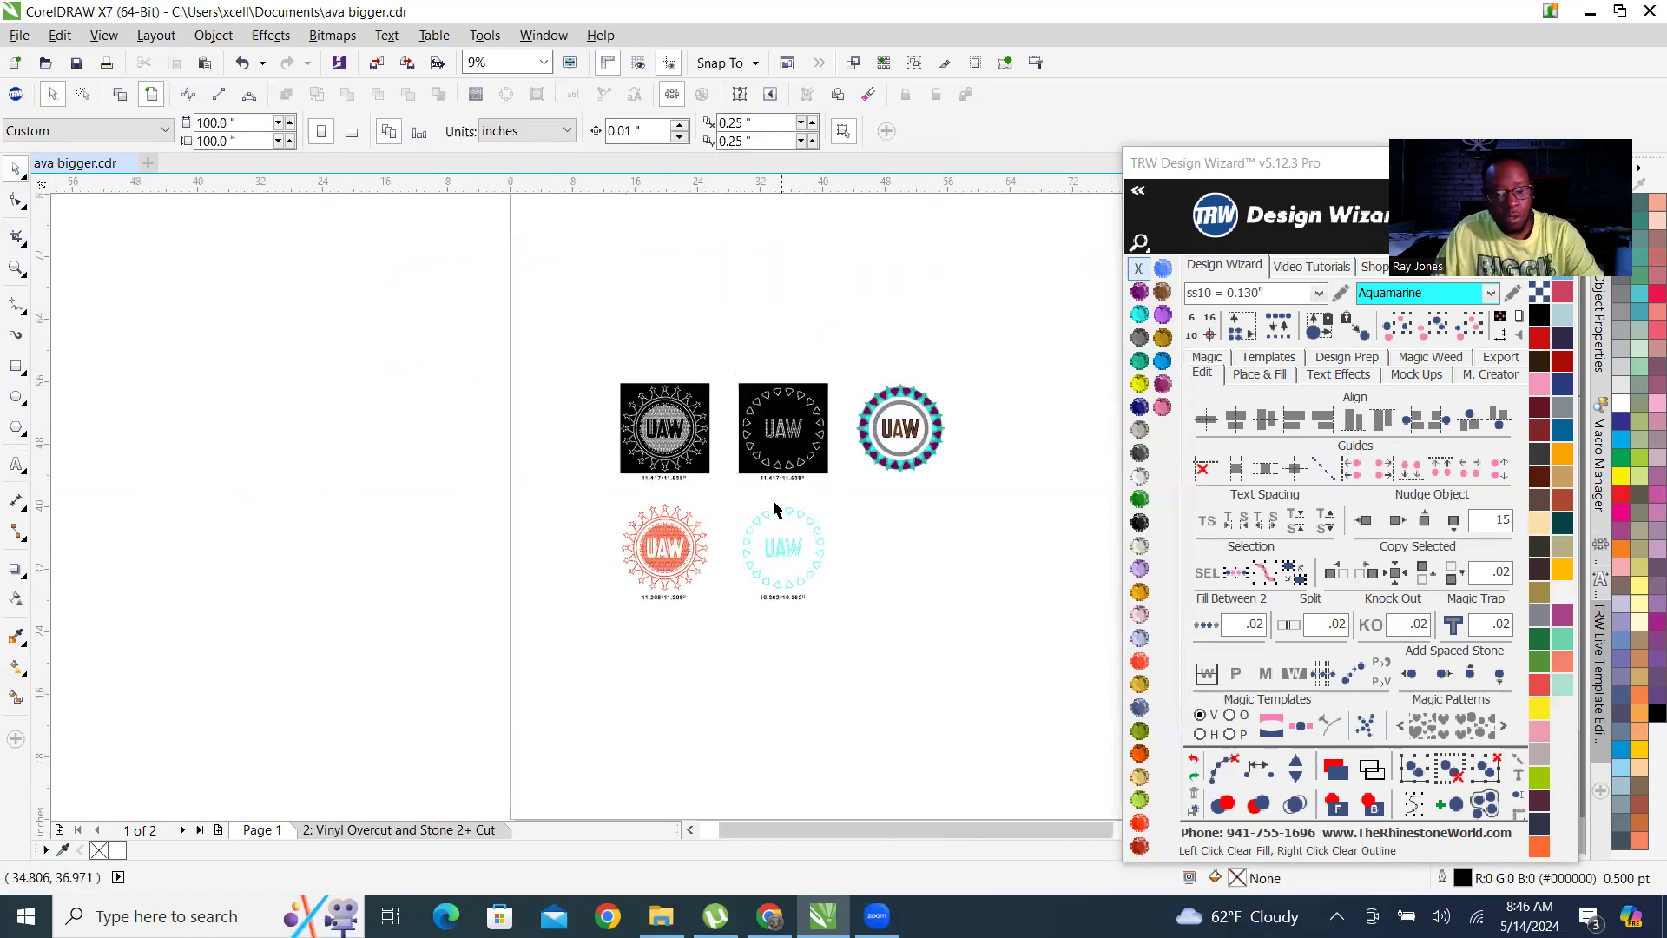
scroll(677, 466, "up", 2)
scroll(676, 466, "up", 4)
left_click_drag(474, 786, 462, 397)
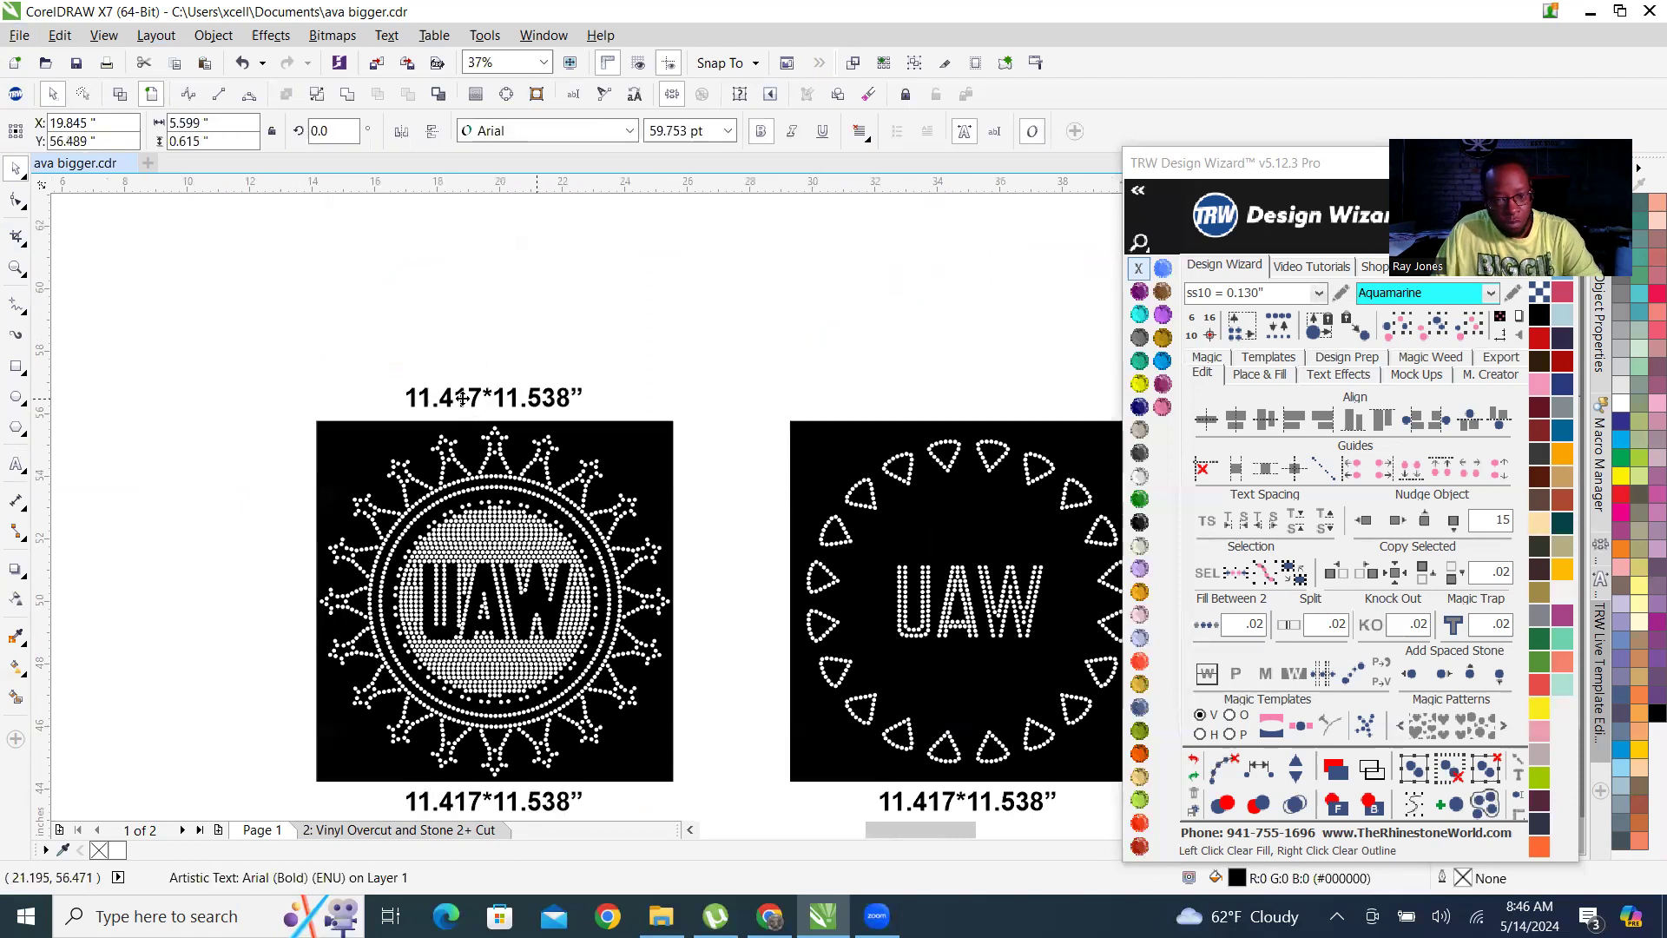
Change the copied label's text to STONE GROUP 1 and centre it horizontally over the first black template.
double_click(511, 401)
key("ctrl+a")
type("STONE")
type(" GE")
key("BackSpace")
type("ROUP 1")
key("ctrl+space")
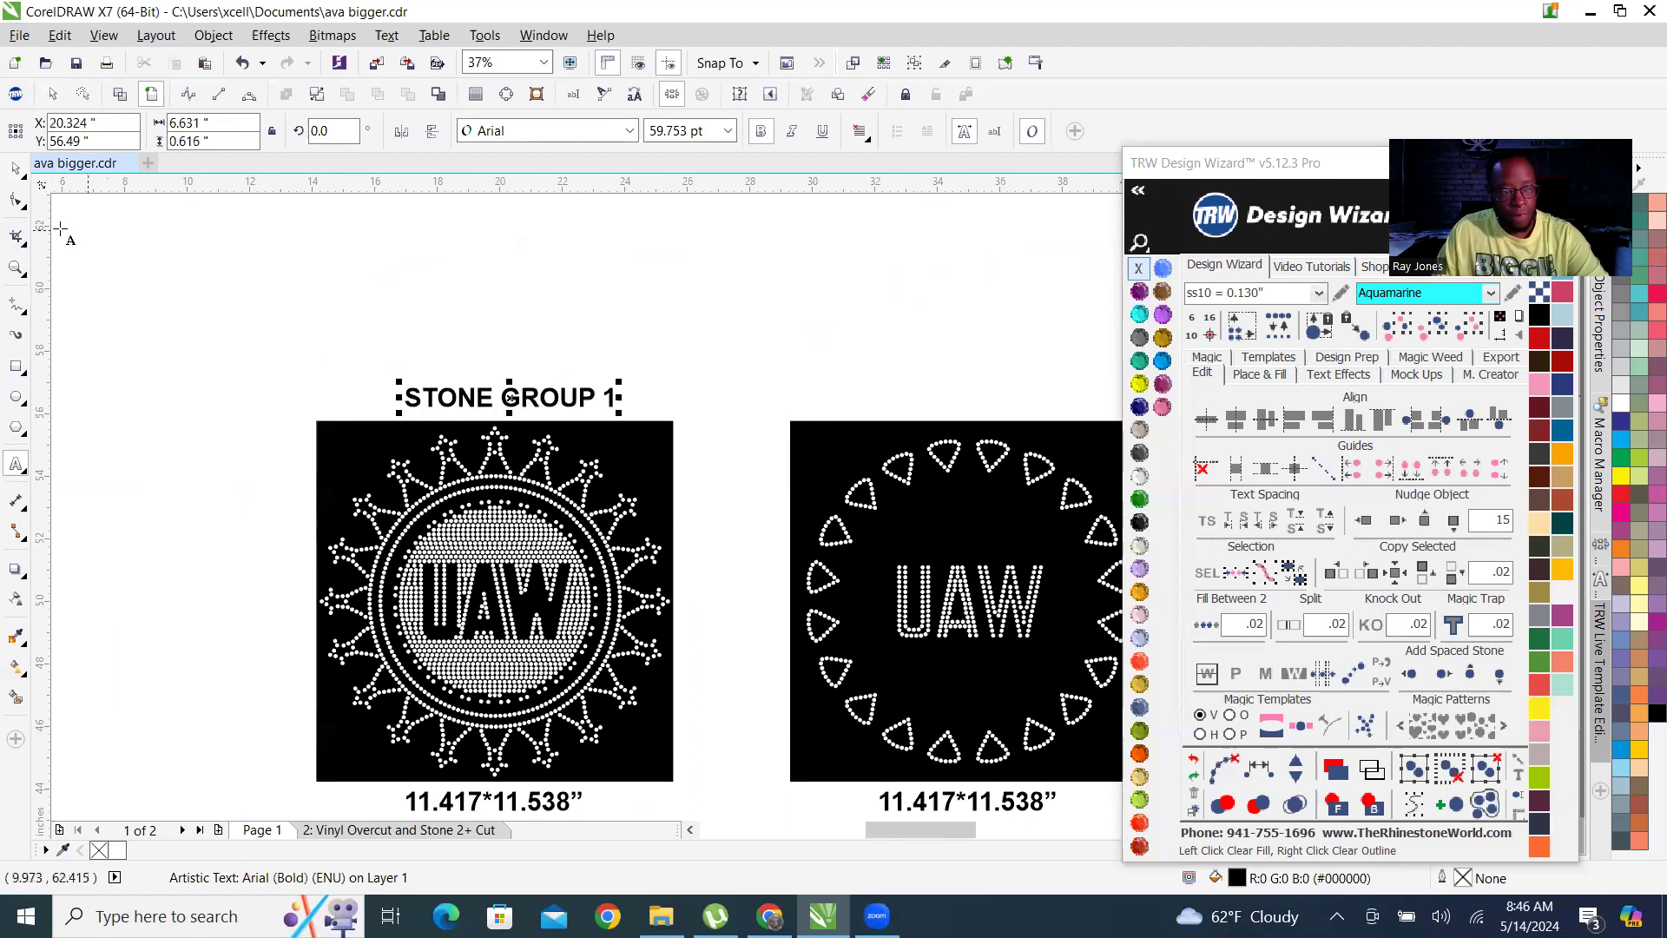
left_click(634, 484, "shift")
key("c")
key("Escape")
left_click_drag(597, 401, 1074, 400)
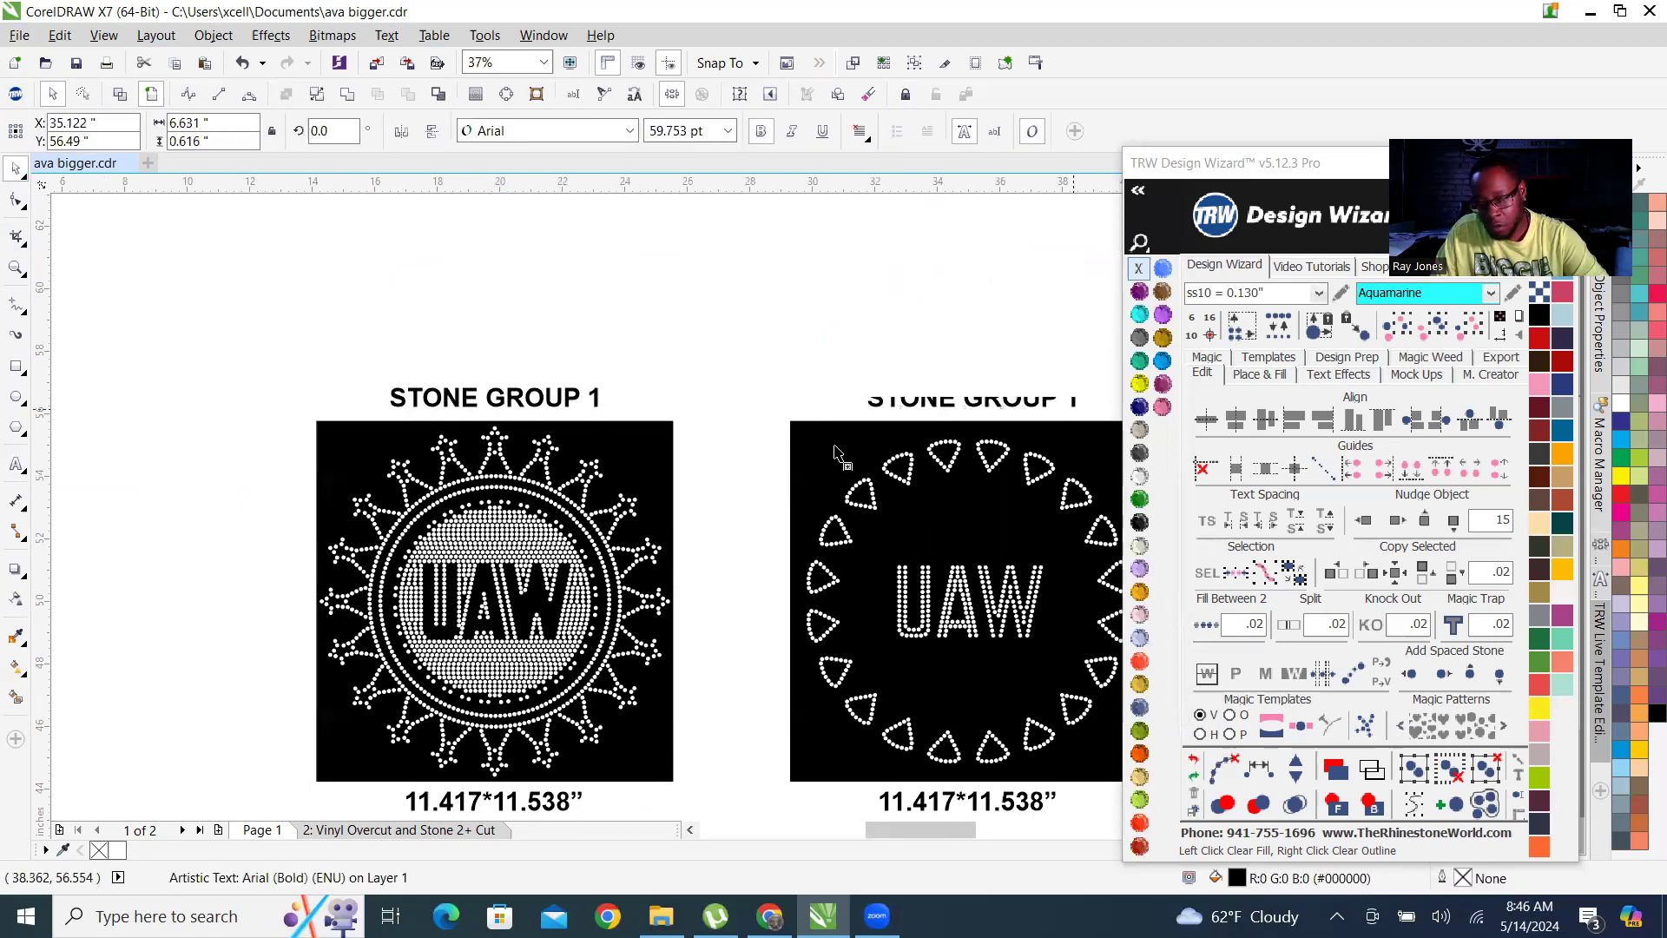
scroll(811, 361, "down", 1)
scroll(711, 343, "up", 2)
key("ctrl+z")
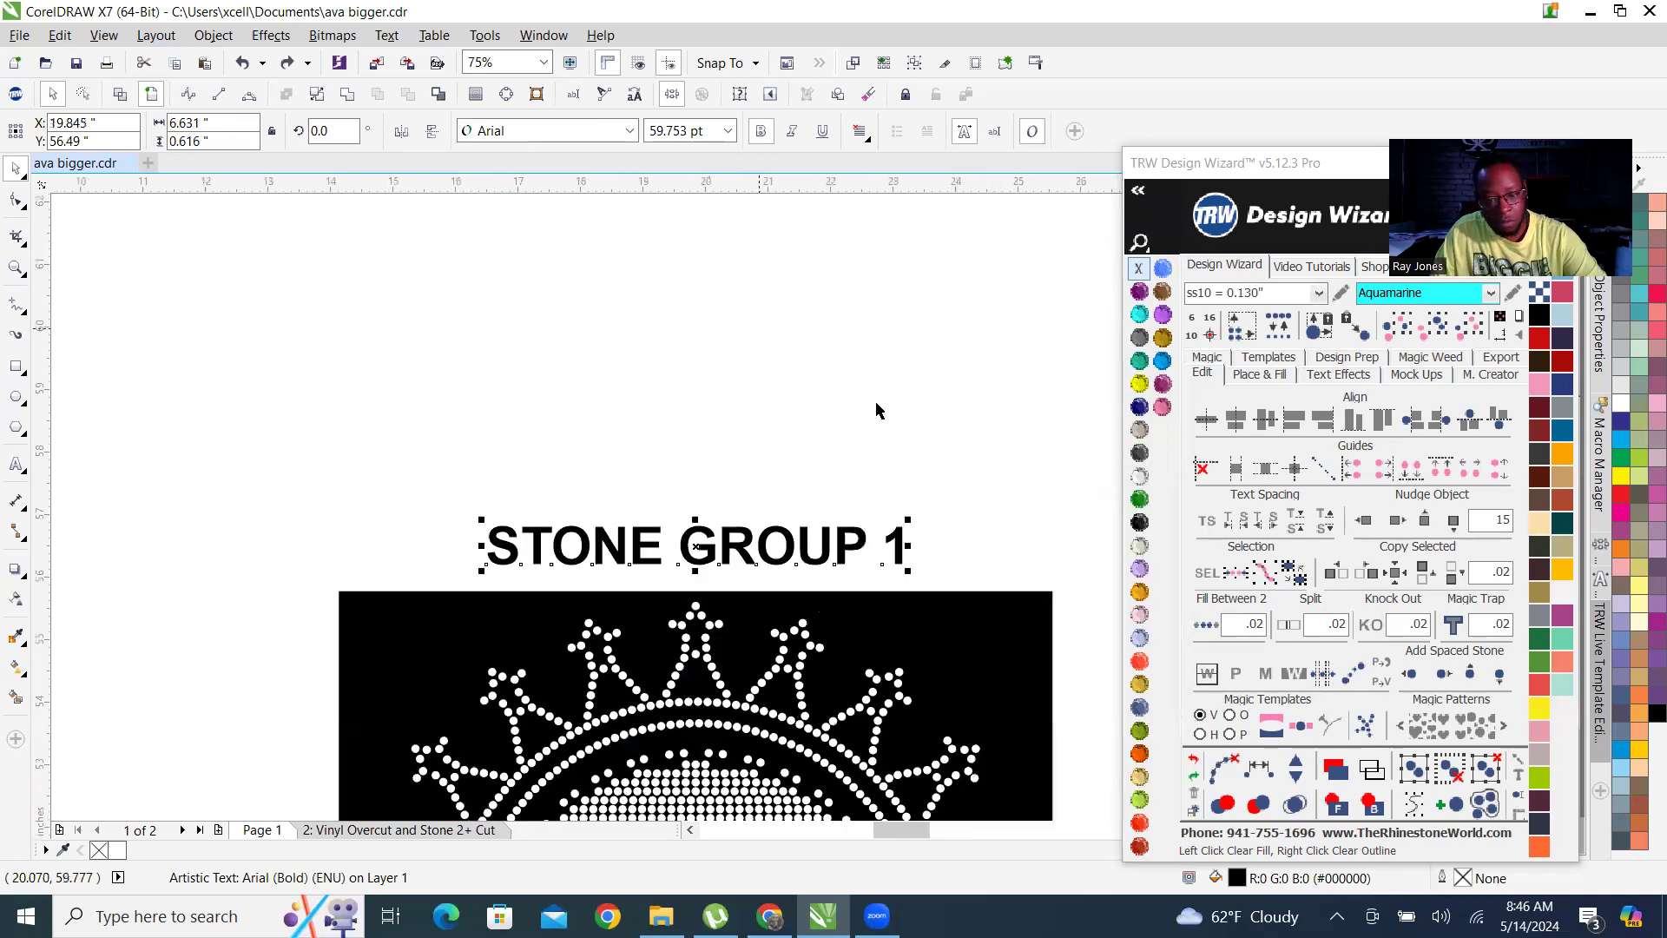
Place a copy of the STONE GROUP 1 heading above the second black template.
scroll(808, 478, "down", 2)
scroll(809, 484, "up", 1)
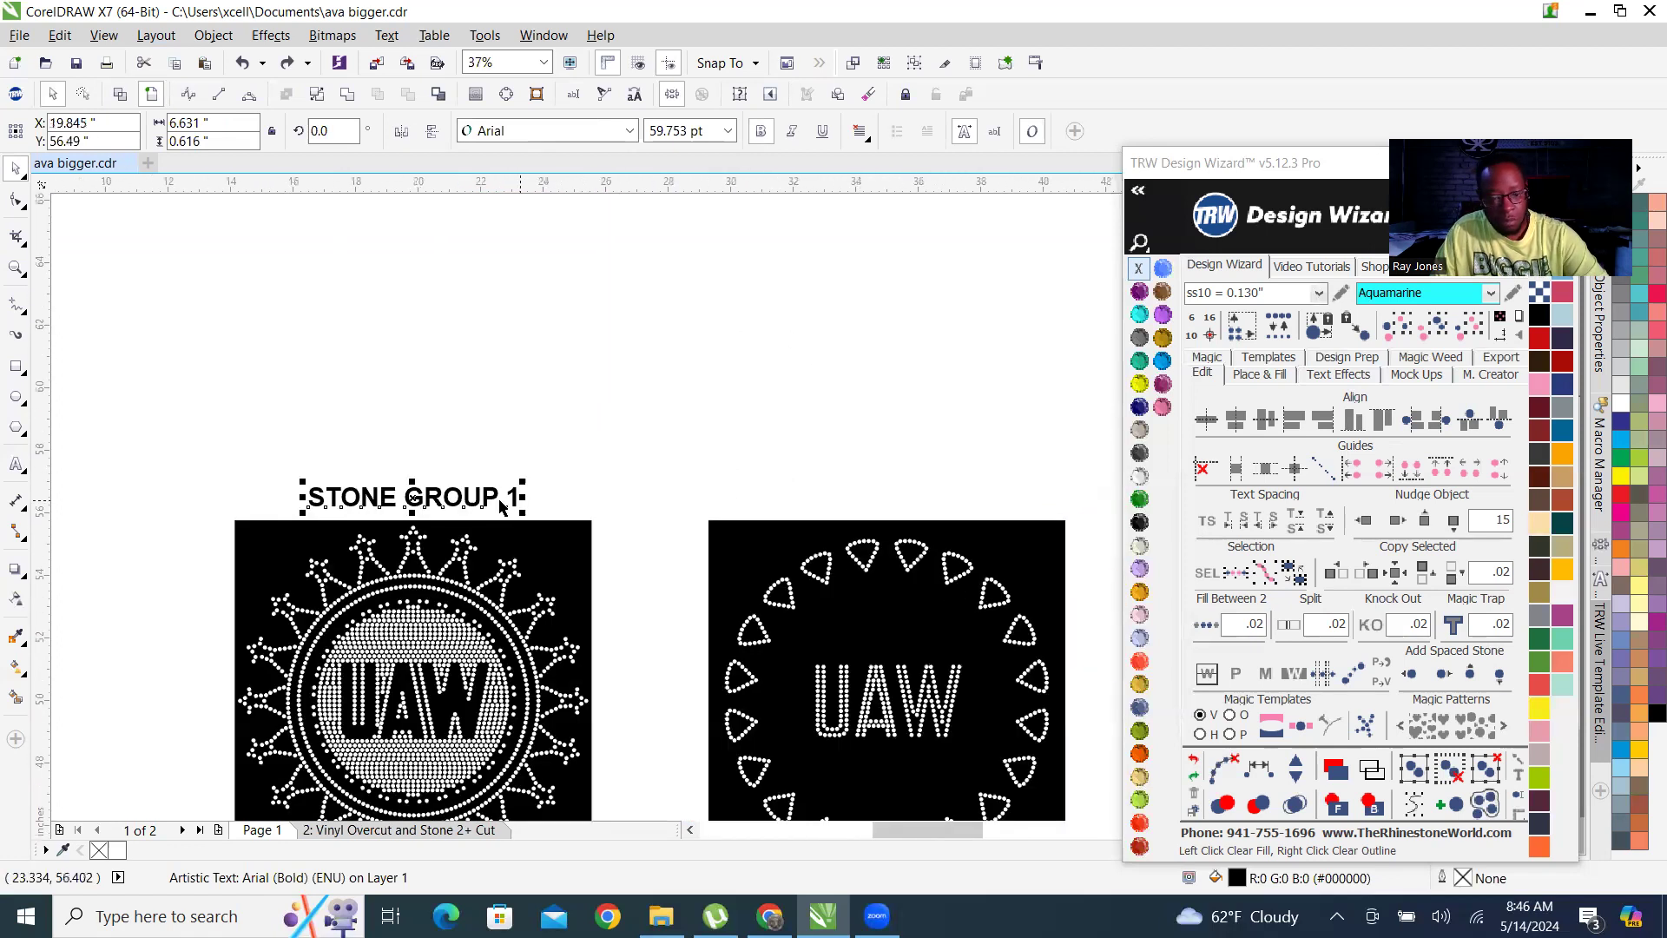
left_click_drag(500, 506, 945, 504)
Change the copied heading to STONE GROUP 2 and centre it horizontally over the second black template.
scroll(982, 494, "up", 4)
left_click(1003, 484)
key("BackSpace")
type("2")
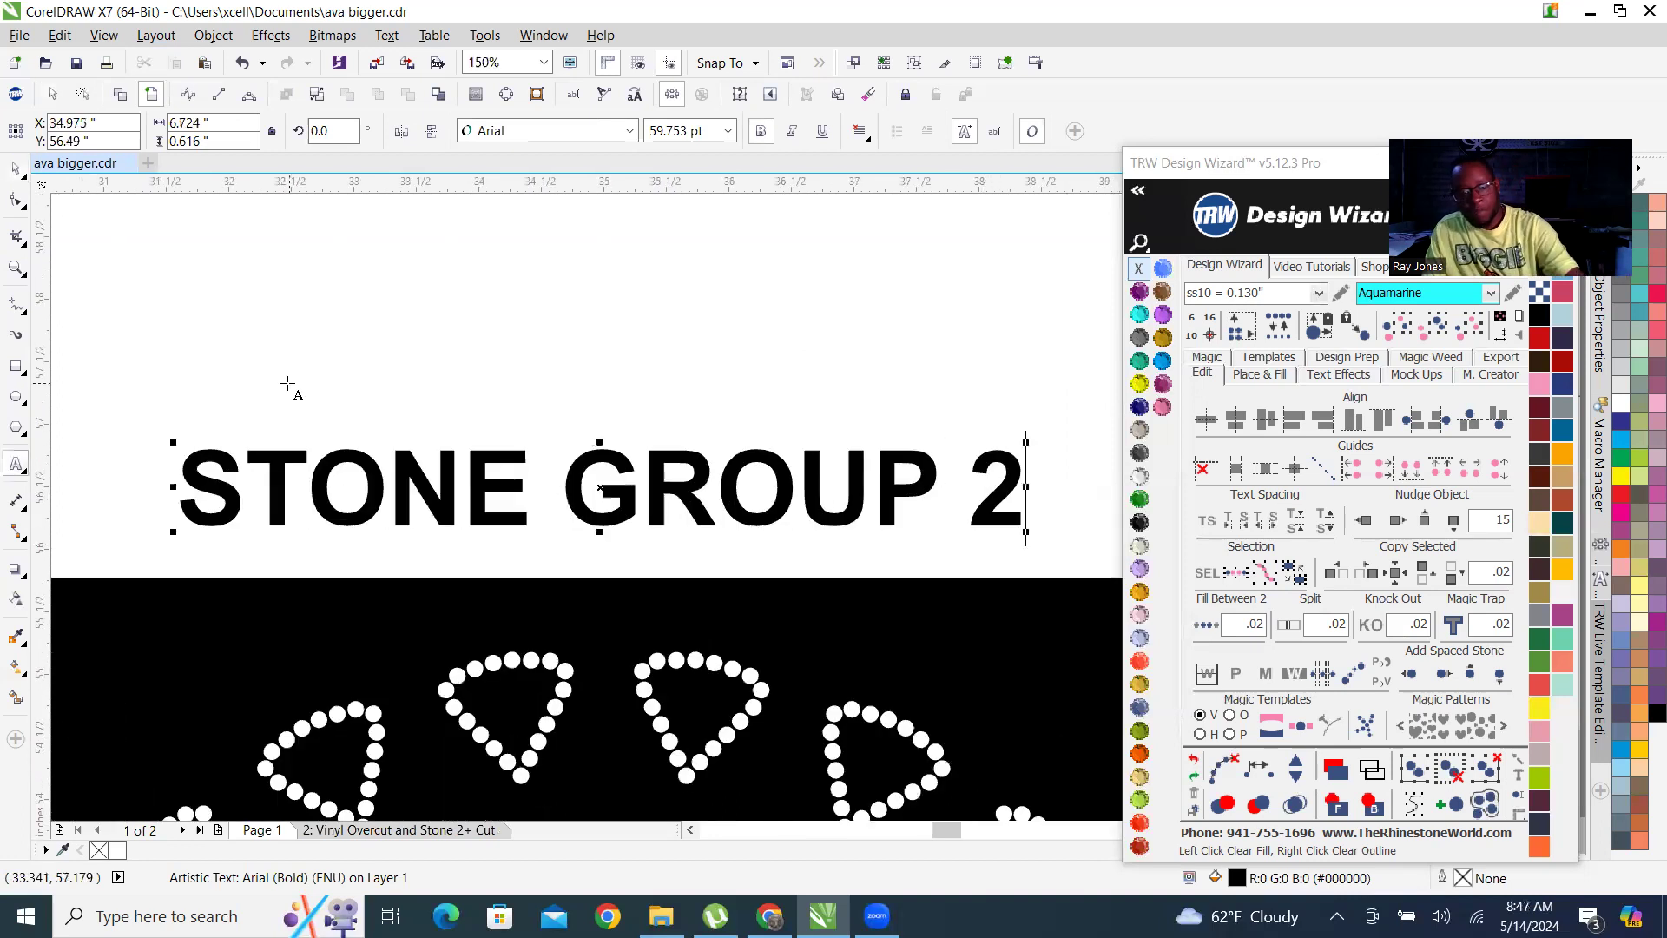
scroll(291, 382, "down", 4)
left_click(16, 168)
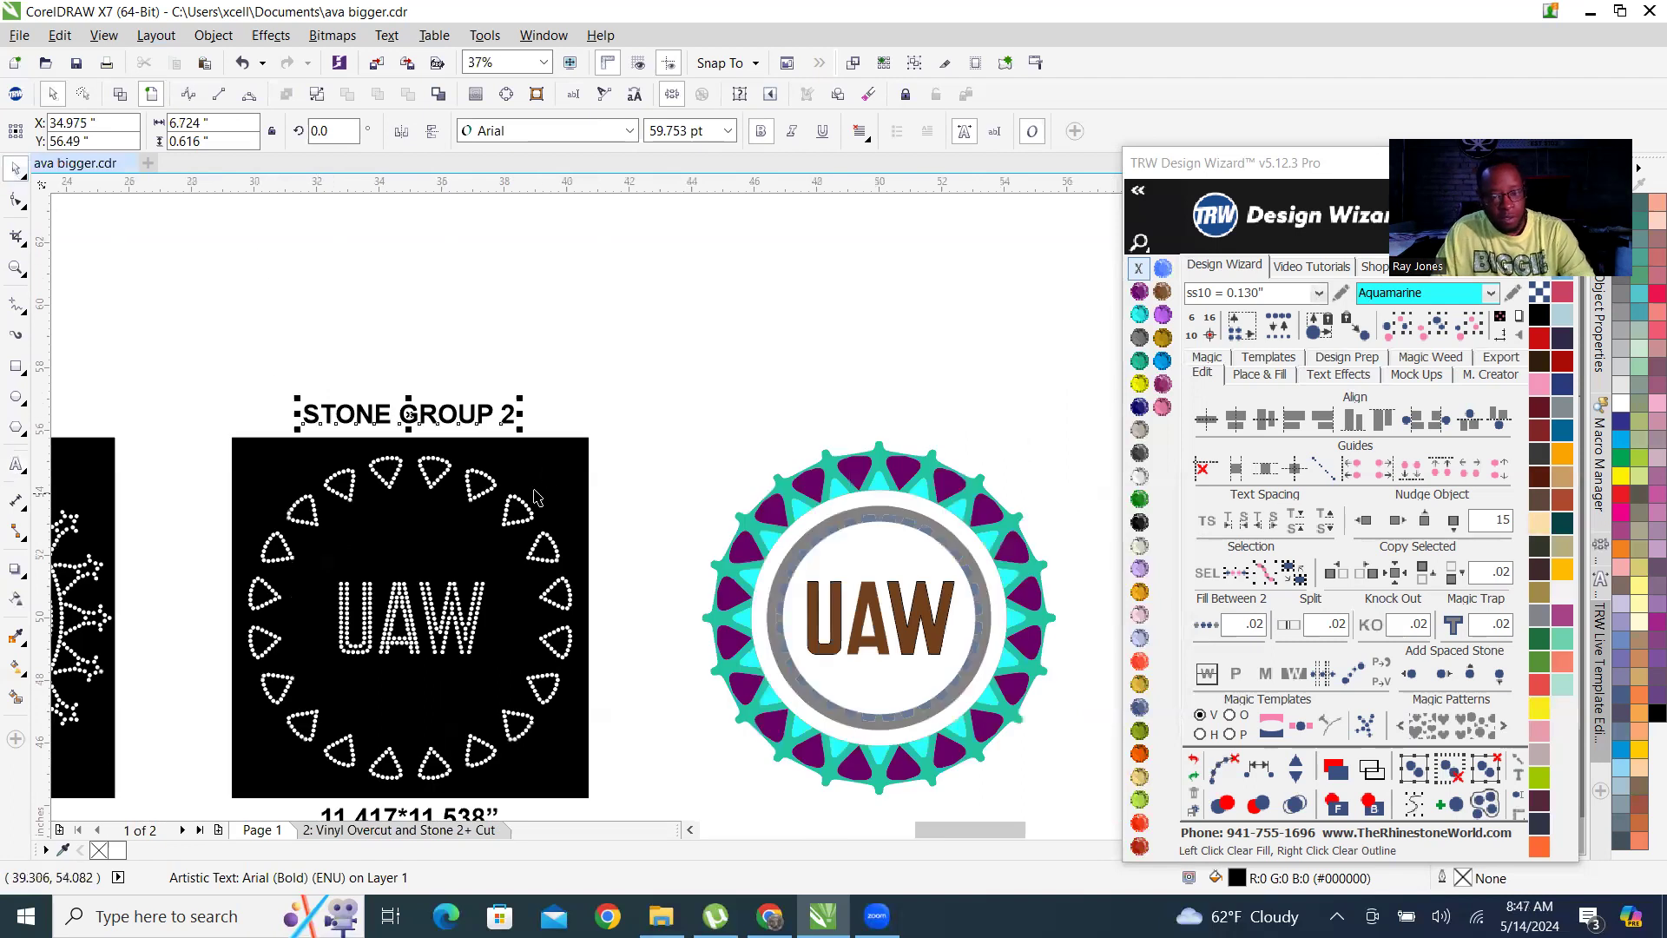
left_click(546, 461, "shift")
left_click(623, 362)
Copy both STONE GROUP headings down to just above the red and cyan UAW designs.
scroll(782, 417, "down", 2)
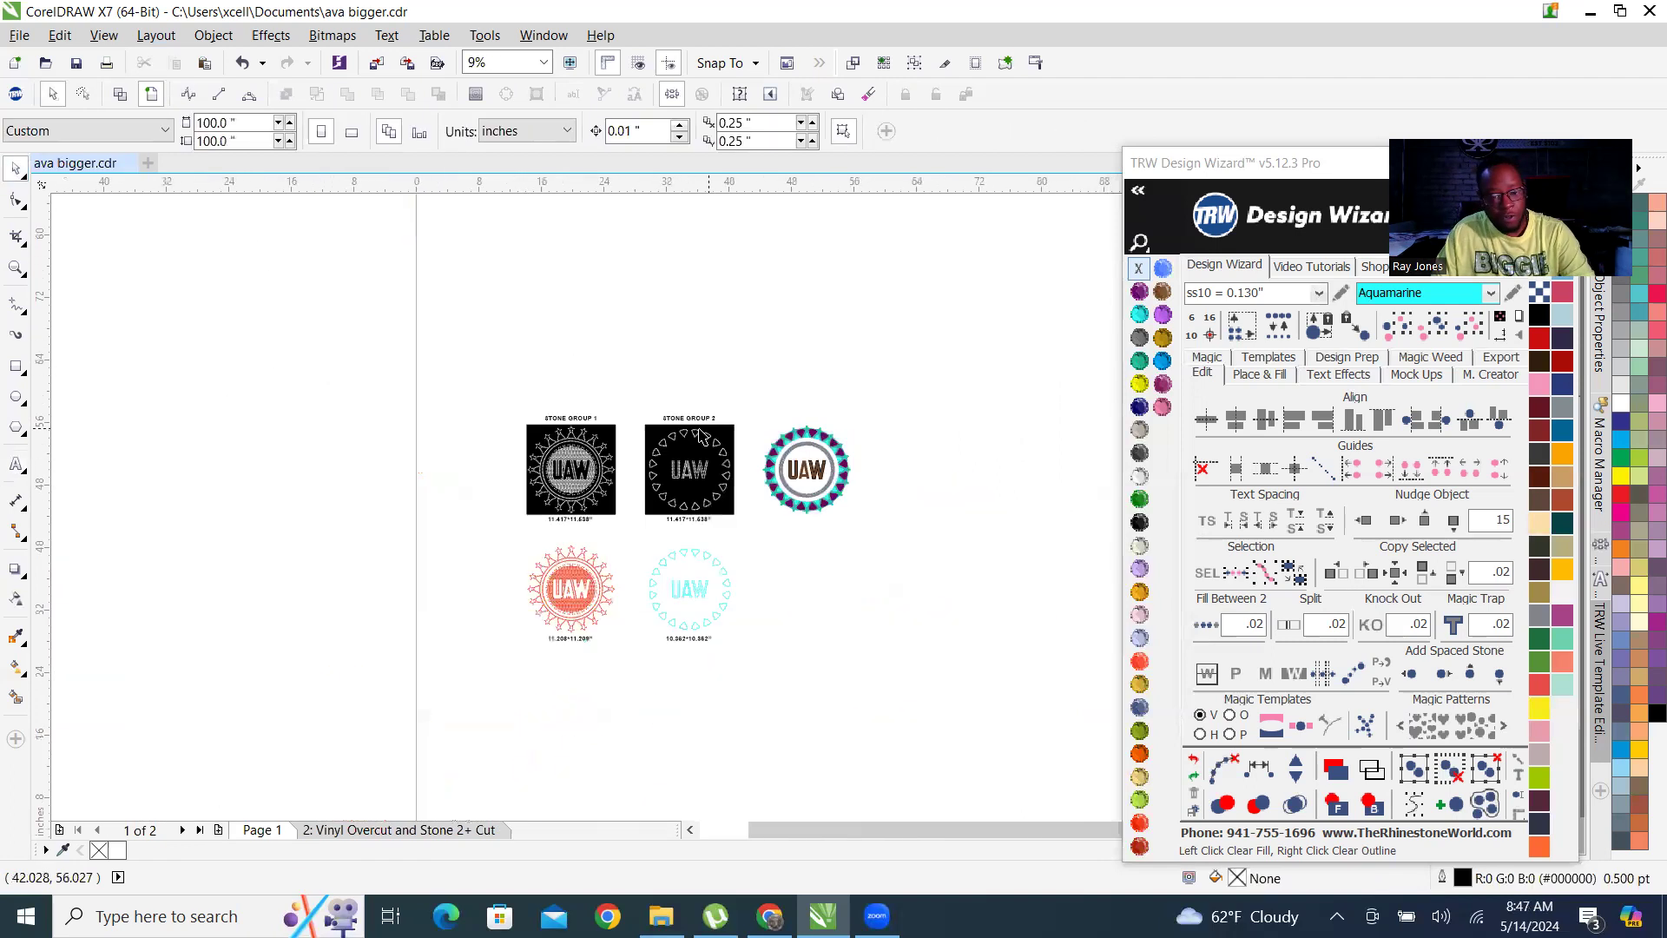
scroll(697, 435, "up", 2)
scroll(775, 288, "down", 1)
left_click(533, 321)
left_click(743, 318, "shift")
left_click_drag(756, 317, 674, 565)
Change the headings above the red and cyan designs to STONE UNGROUP 1 and STONE UNGROUP 2.
scroll(547, 563, "up", 6)
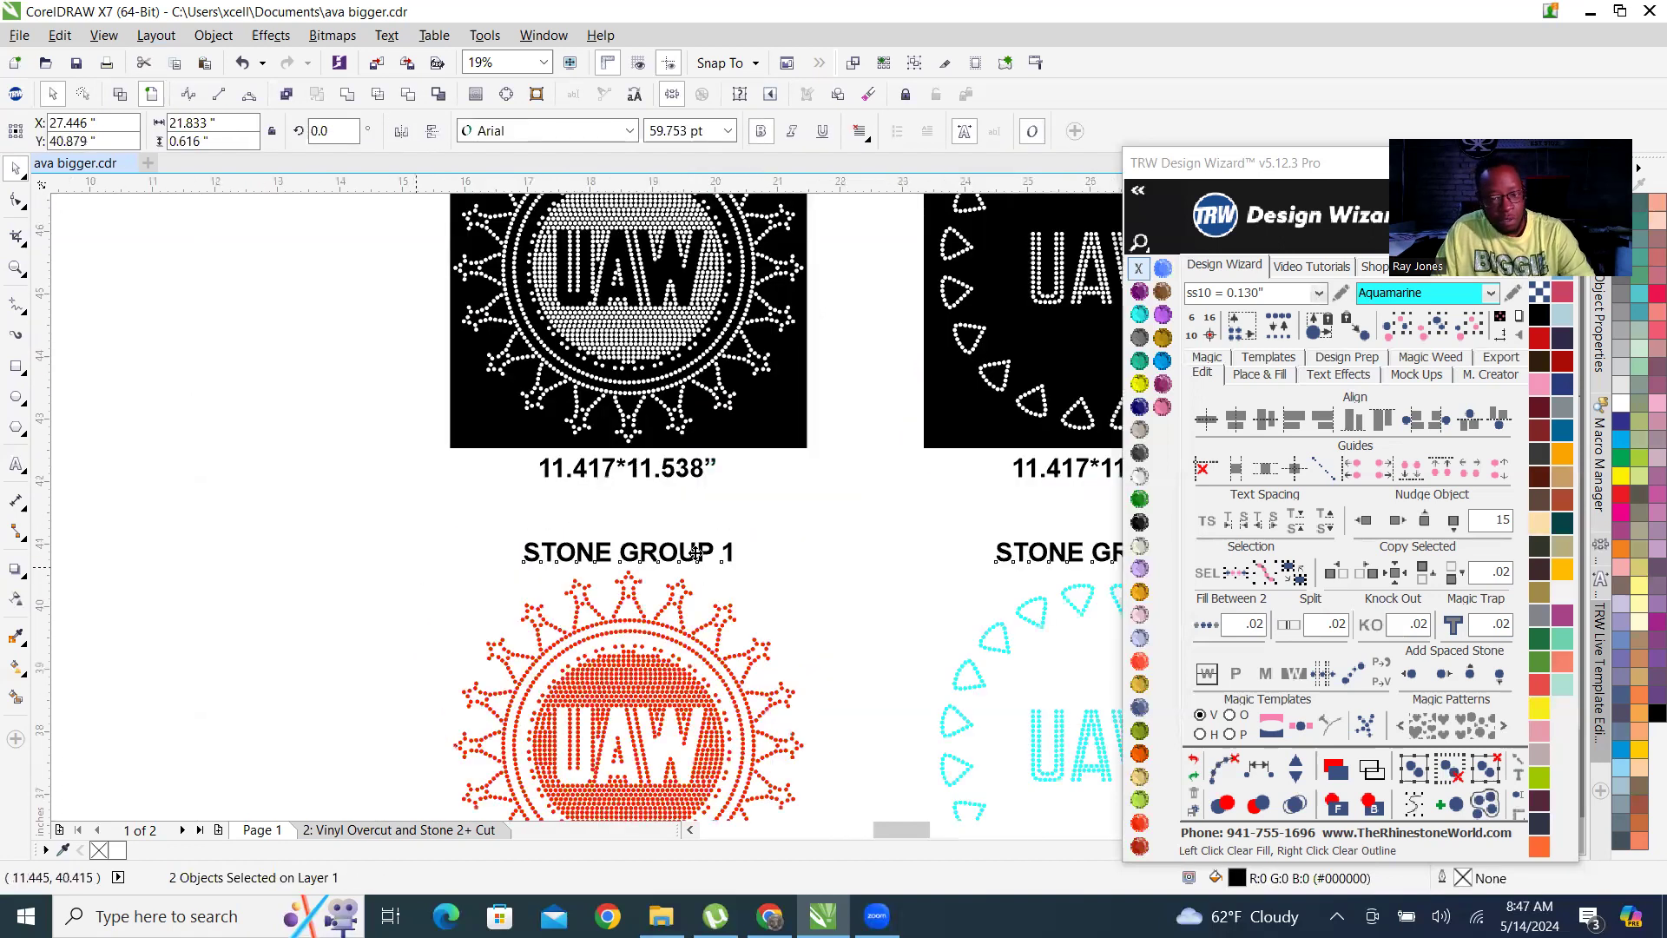
double_click(676, 536)
scroll(141, 446, "down", 3)
type("UN")
scroll(184, 438, "down", 2)
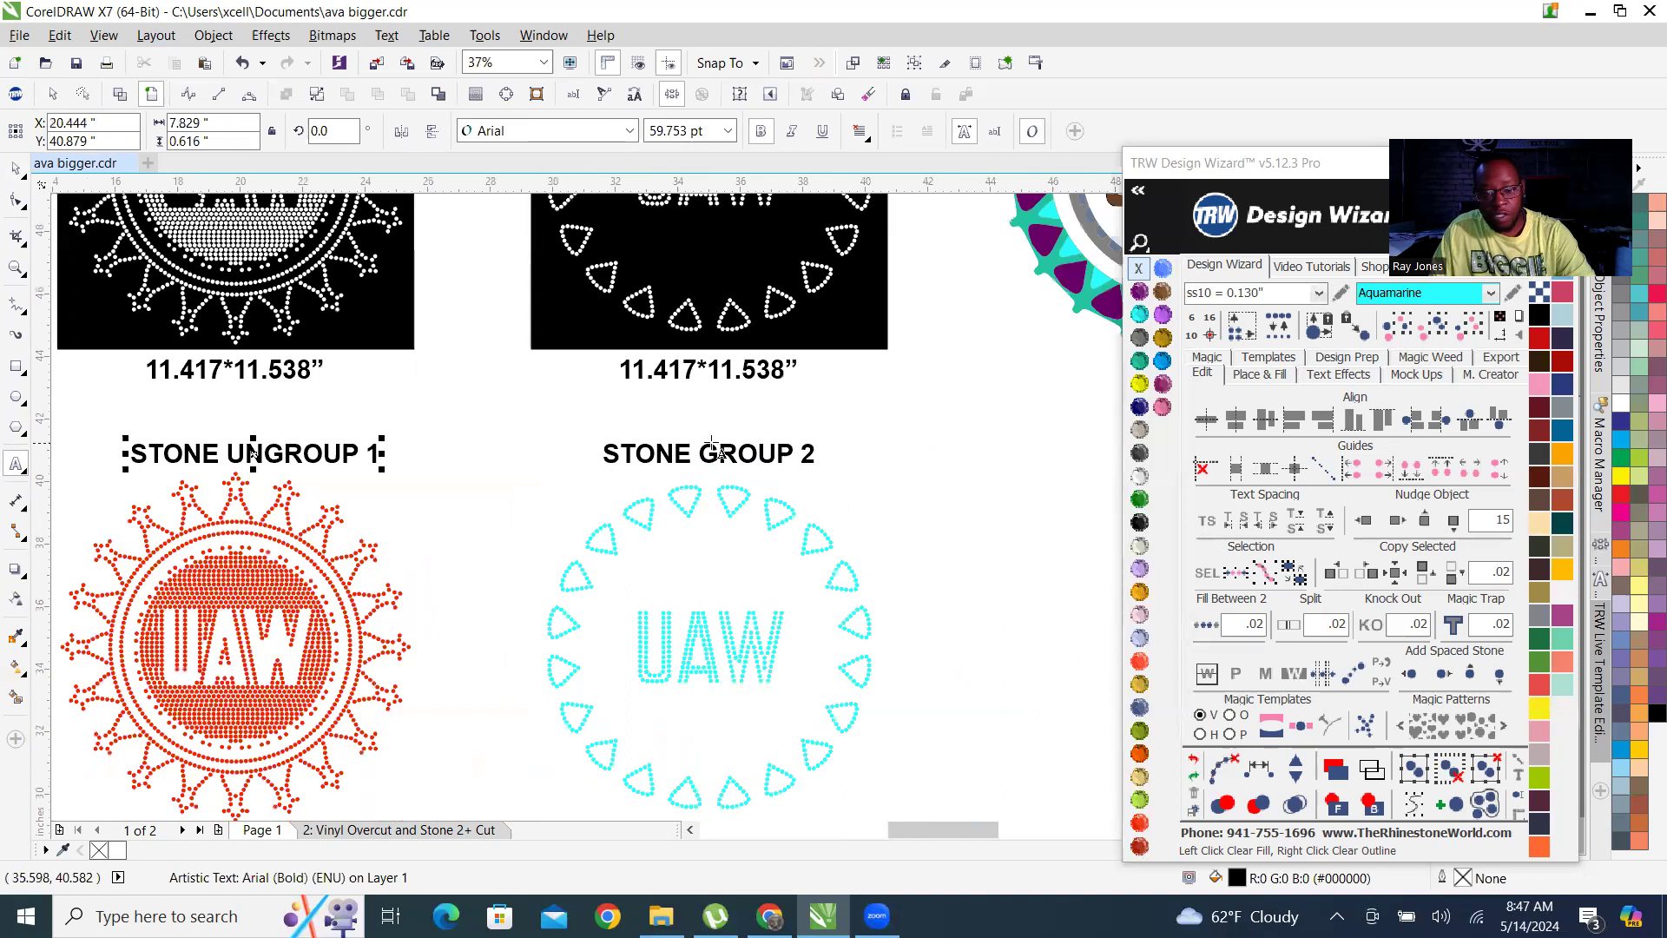
left_click(702, 452)
type("UN")
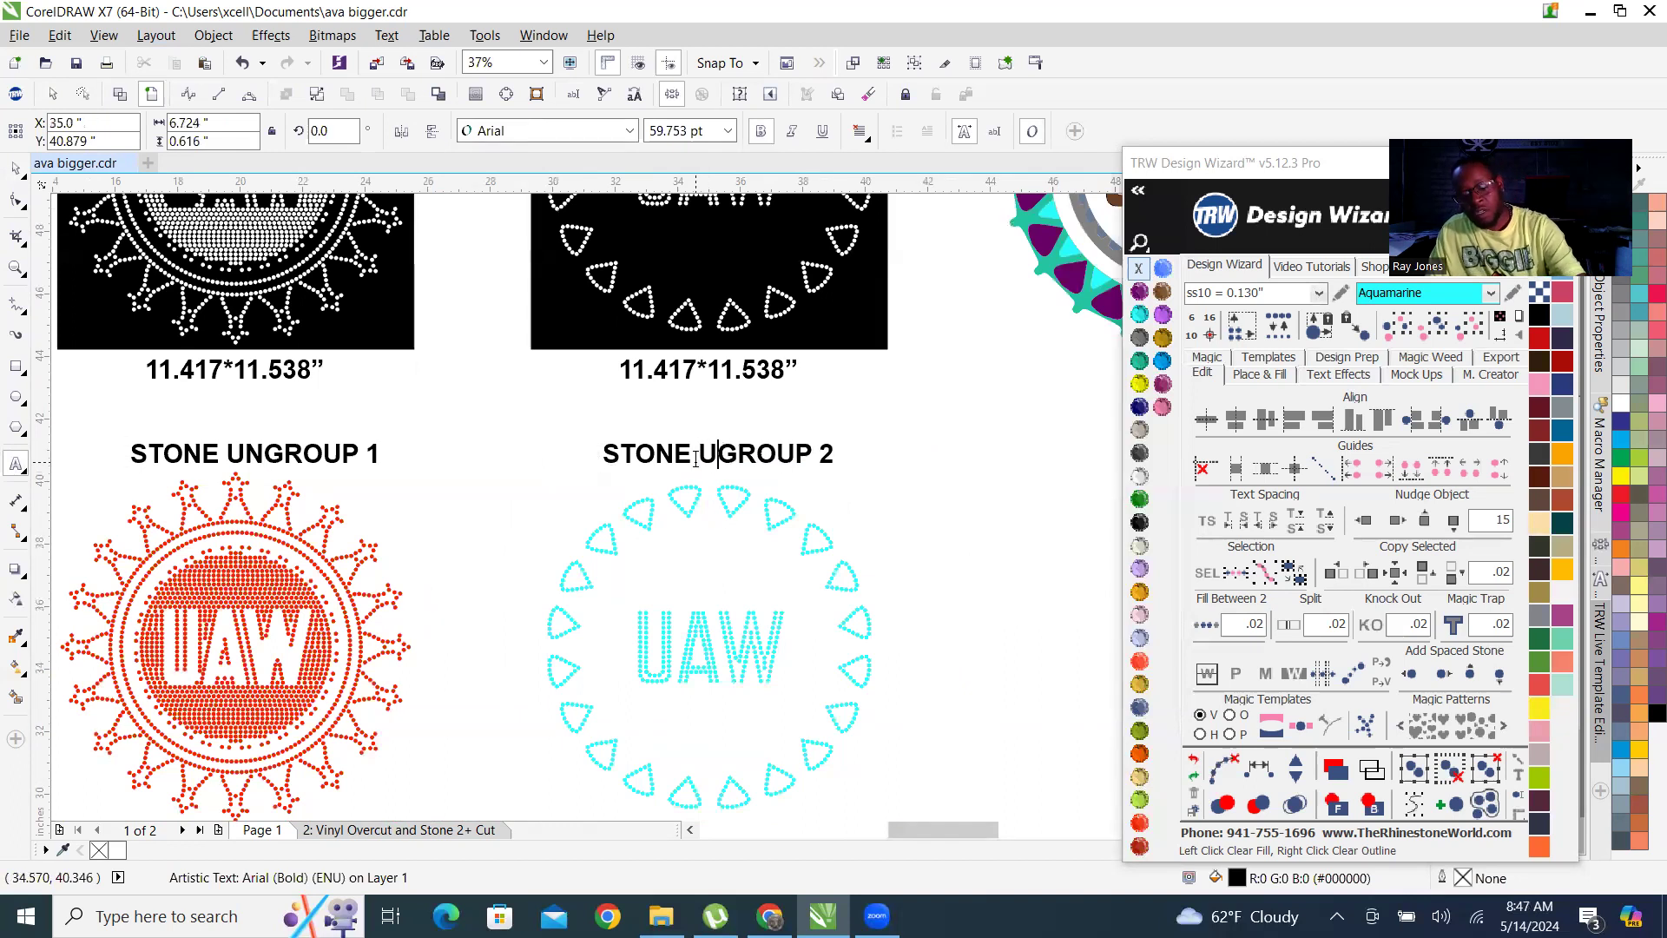
Centre the STONE UNGROUP headings and size labels horizontally on the cyan and red UAW designs.
left_click(15, 176)
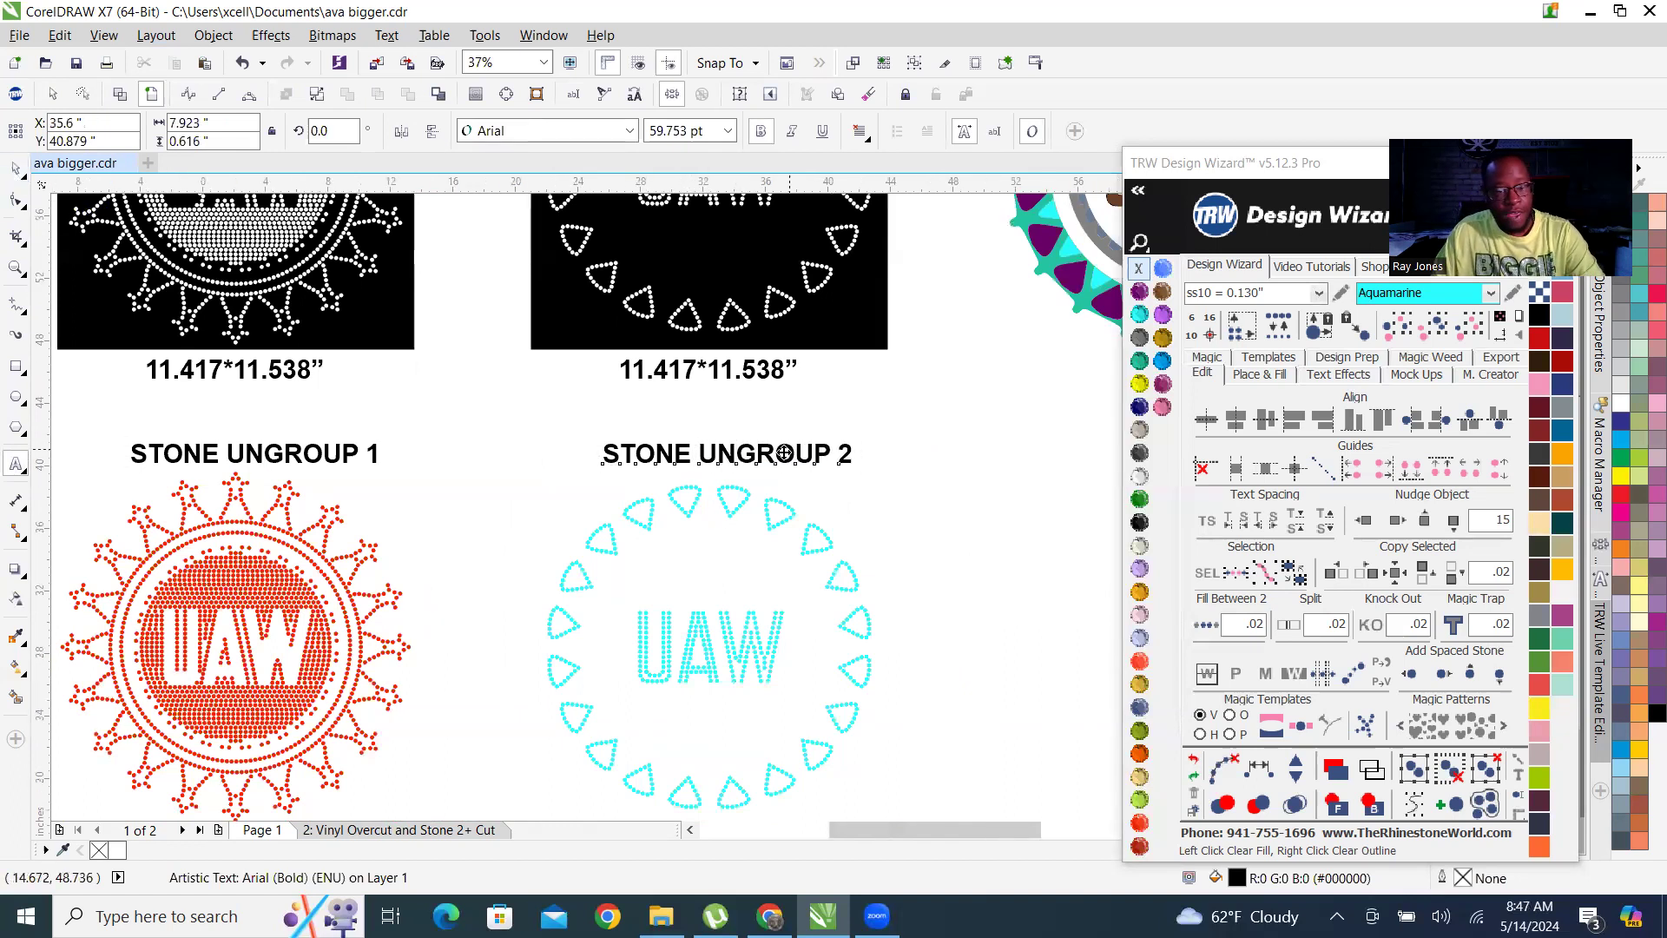
scroll(788, 448, "down", 1)
scroll(722, 629, "up", 1)
left_click_drag(546, 250, 1014, 721)
scroll(732, 491, "down", 1)
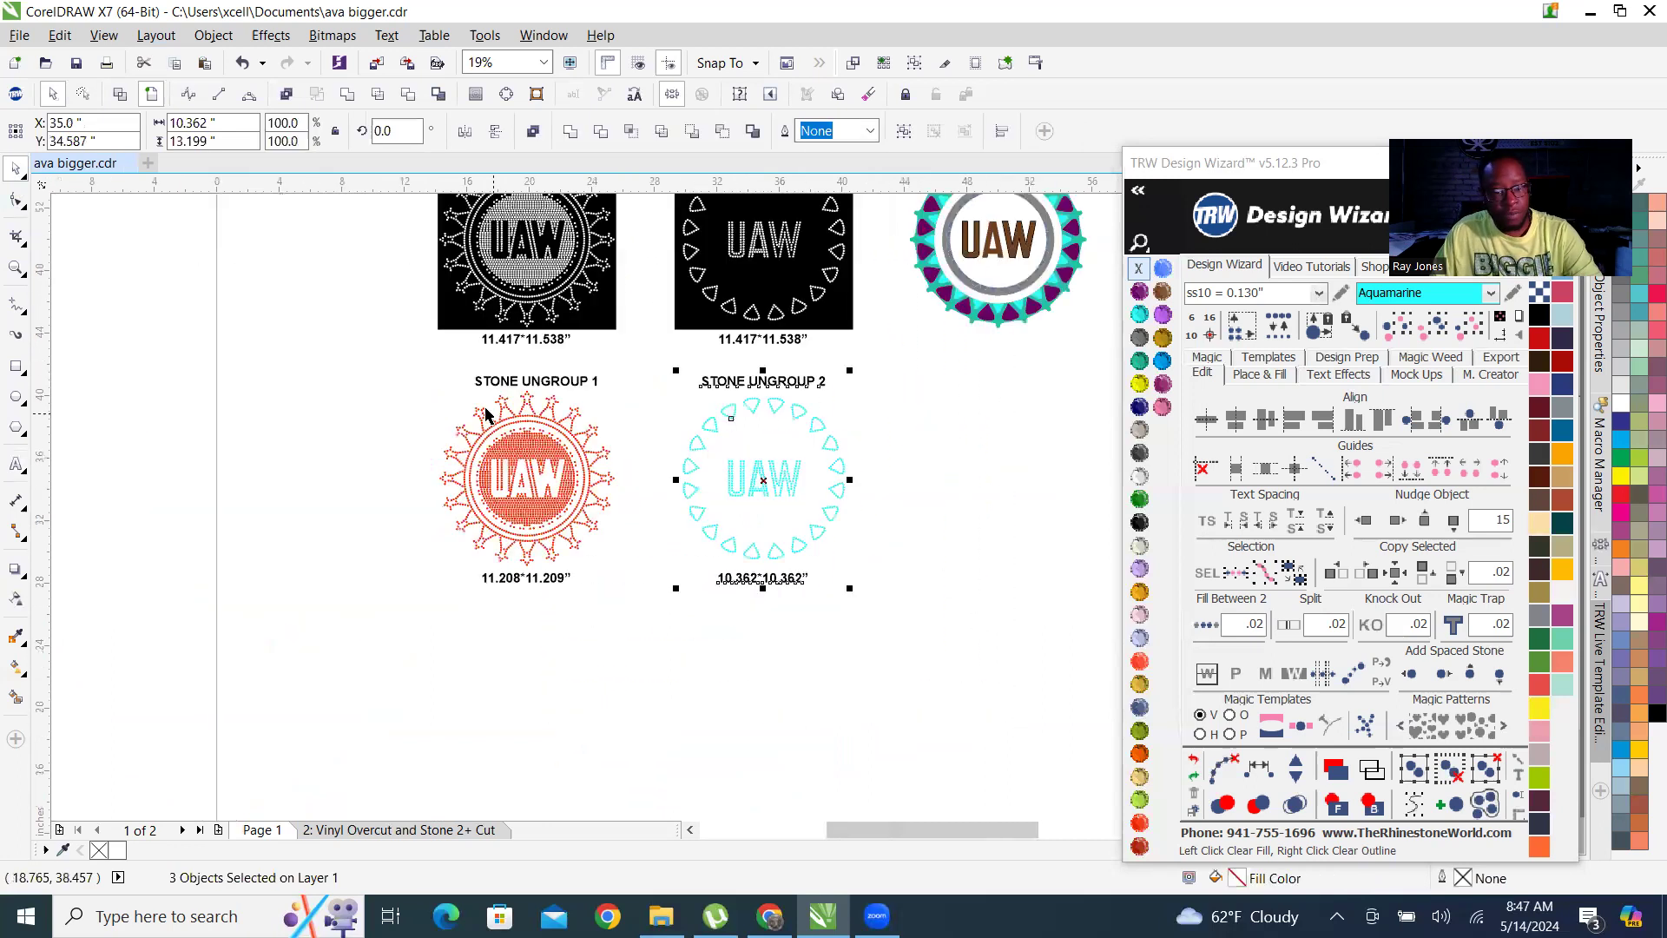
left_click_drag(416, 373, 636, 618)
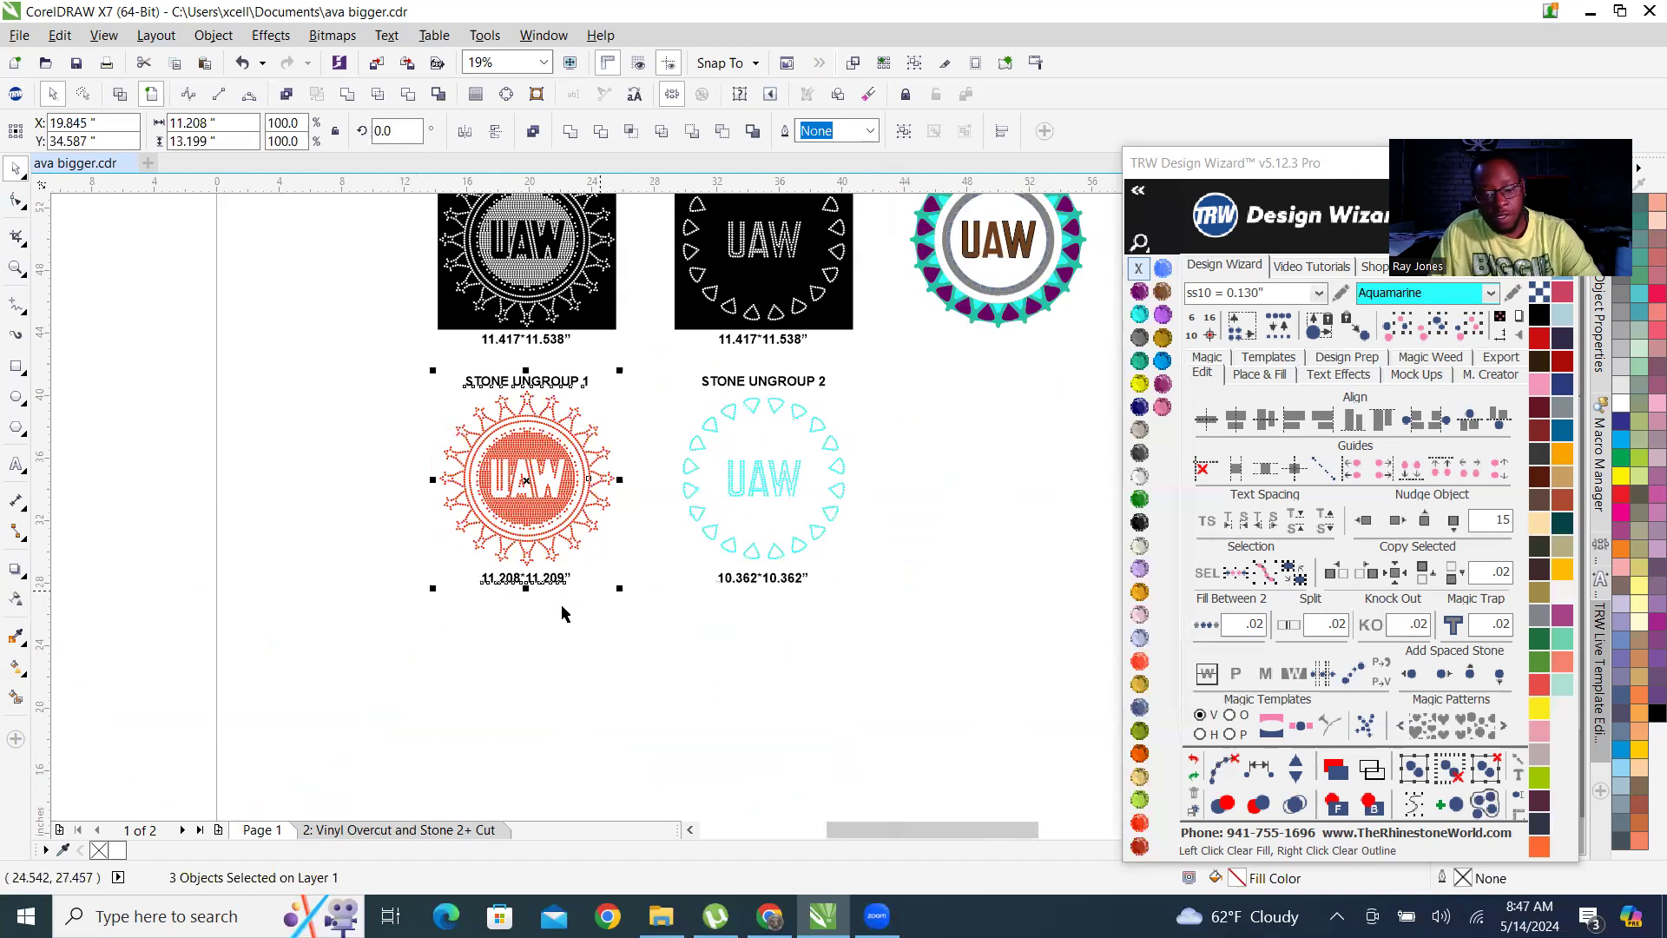
scroll(599, 584, "down", 2)
scroll(238, 655, "up", 3)
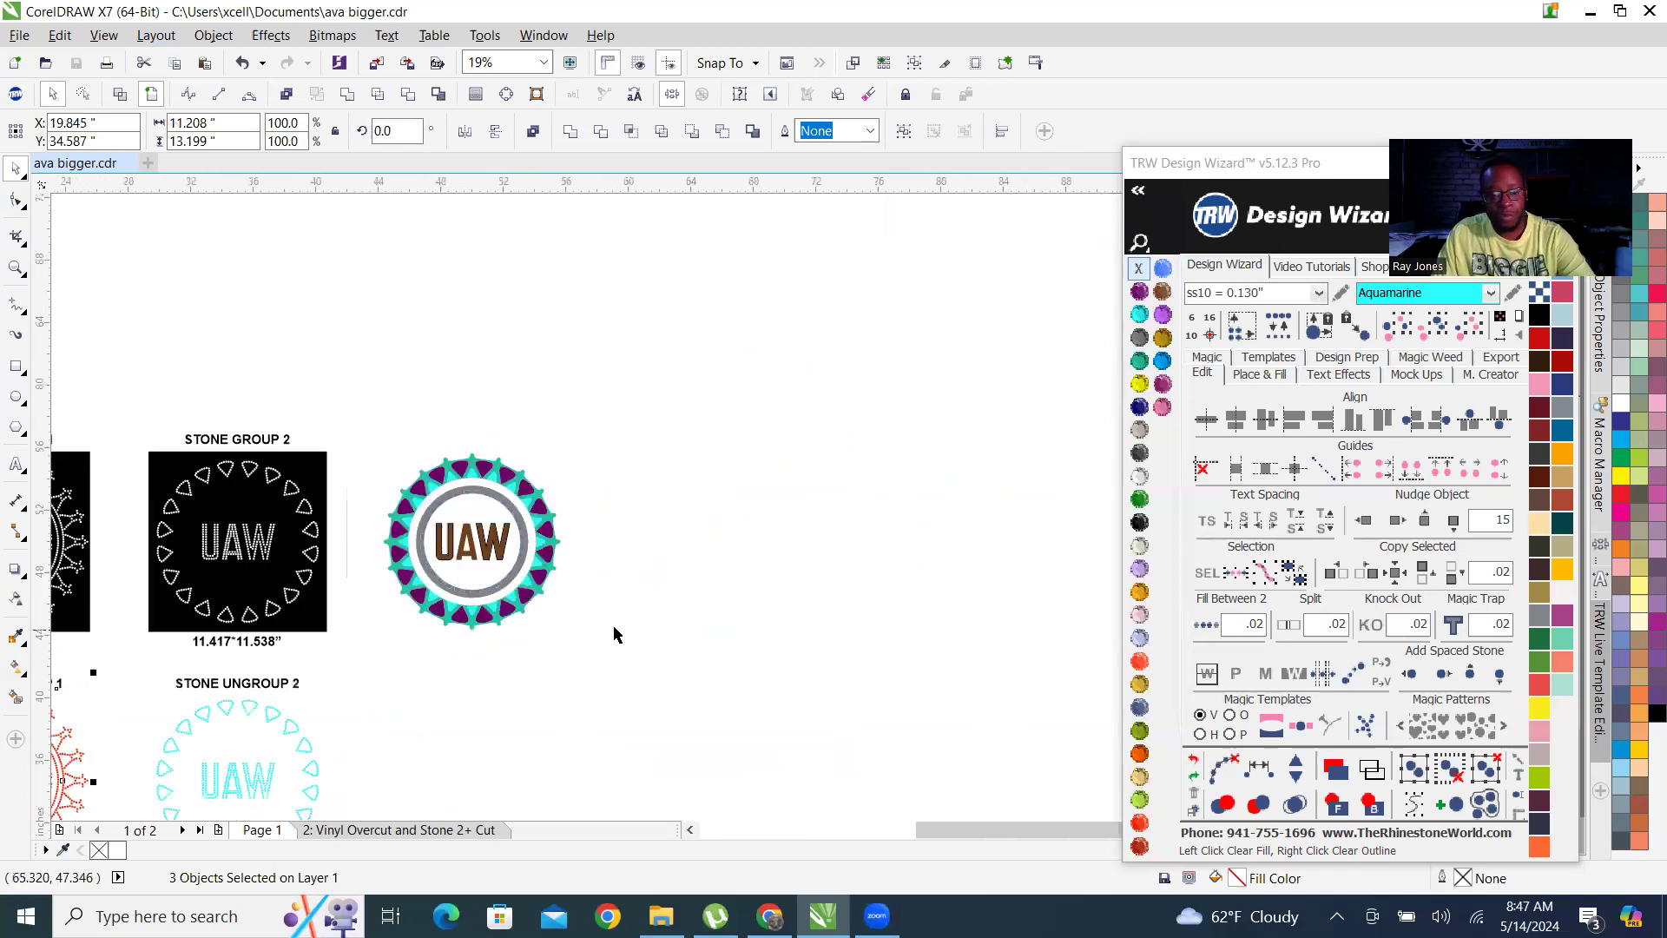
Copy the STONE GROUP 2 heading and the size label below that template across to the coloured vinyl design.
scroll(238, 657, "up", 1)
left_click(258, 624)
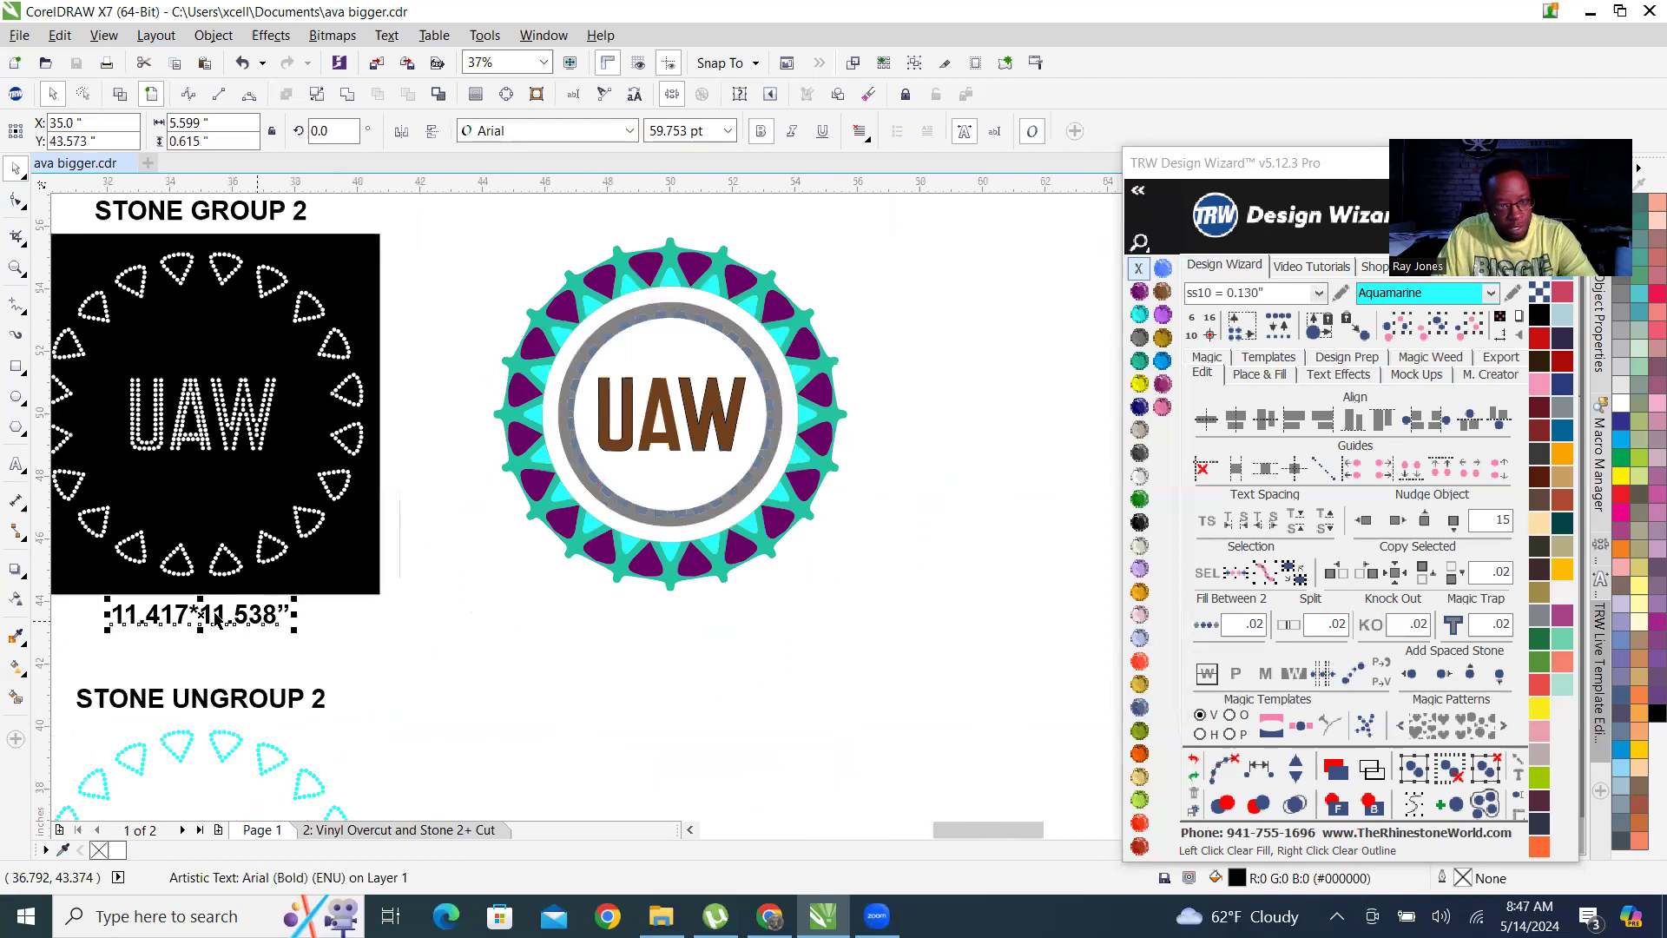
left_click(253, 216, "shift")
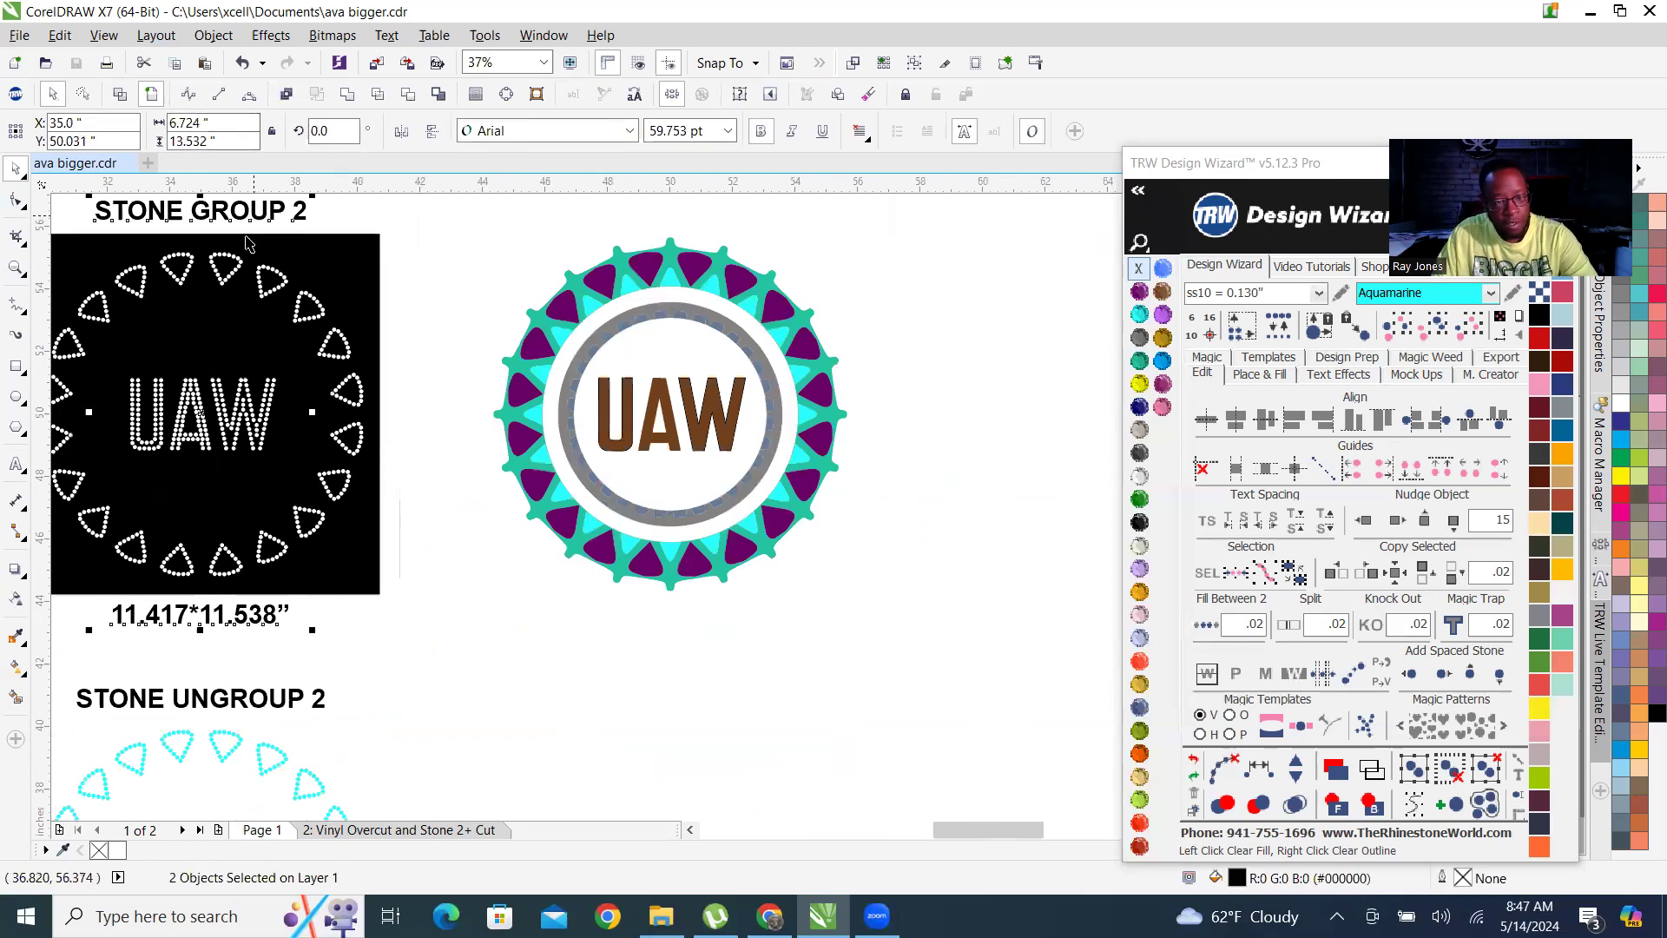
left_click_drag(202, 623, 680, 649)
right_click(679, 649)
Replace the word STONE with VINYL in the heading above the coloured vinyl design.
scroll(692, 656, "down", 1)
scroll(701, 533, "up", 2)
scroll(616, 222, "up", 4)
scroll(608, 300, "down", 2)
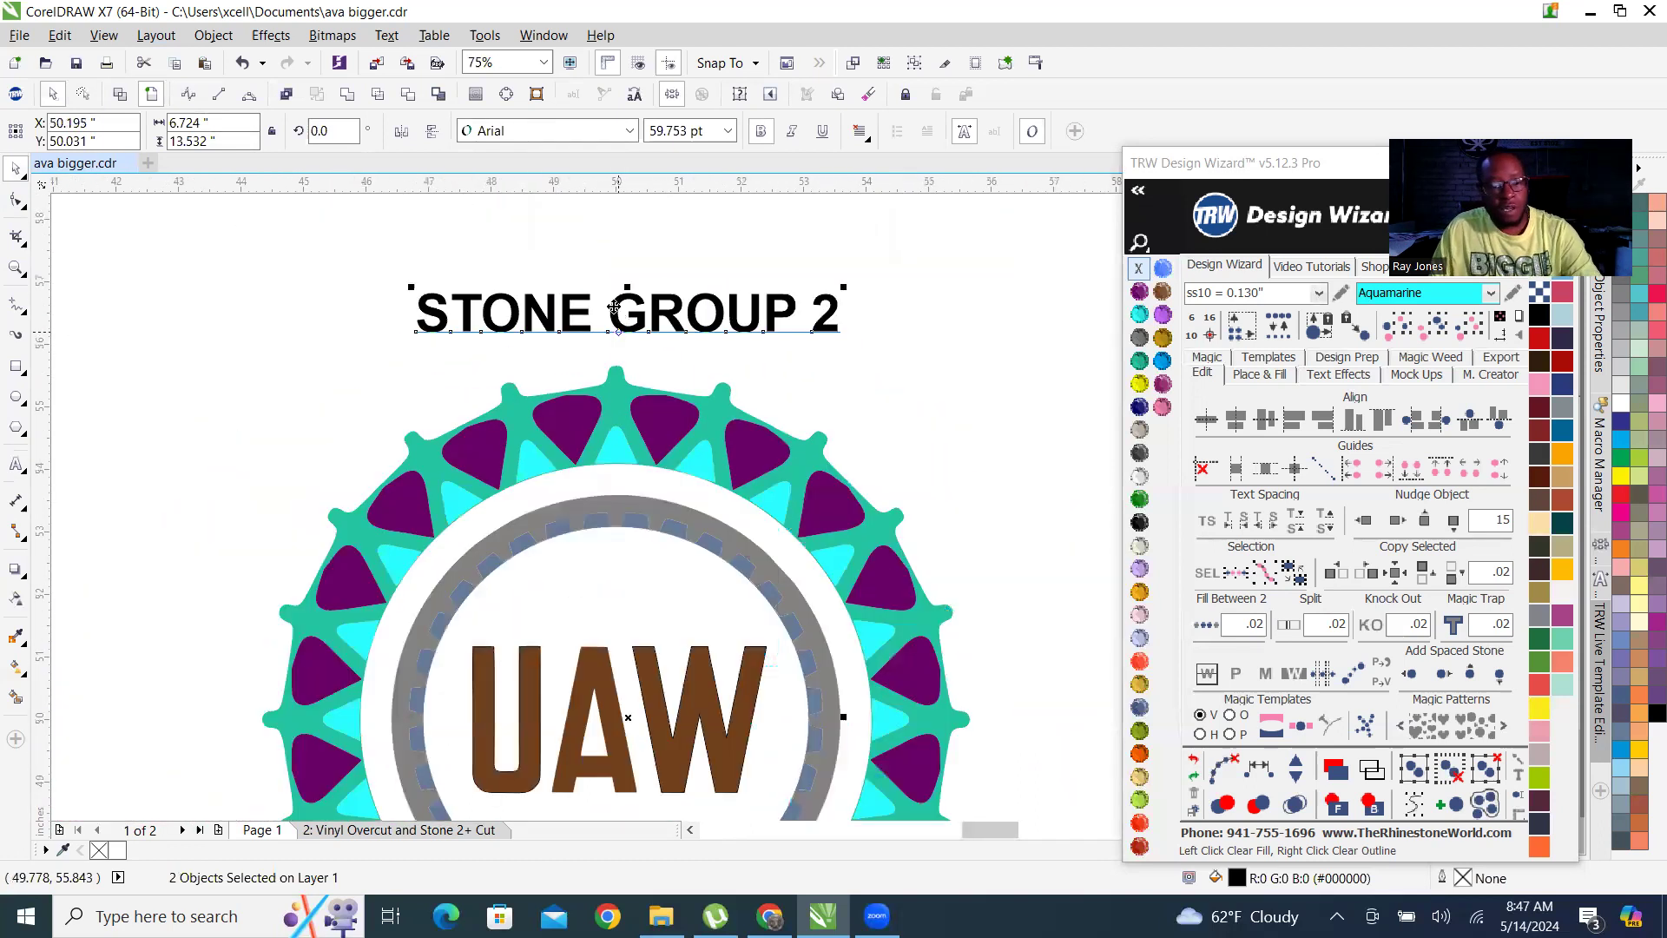
scroll(607, 306, "up", 1)
double_click(605, 304)
key("BackSpace")
key("BackSpace")
key("BackSpace")
key("BackSpace")
key("BackSpace")
key("BackSpace")
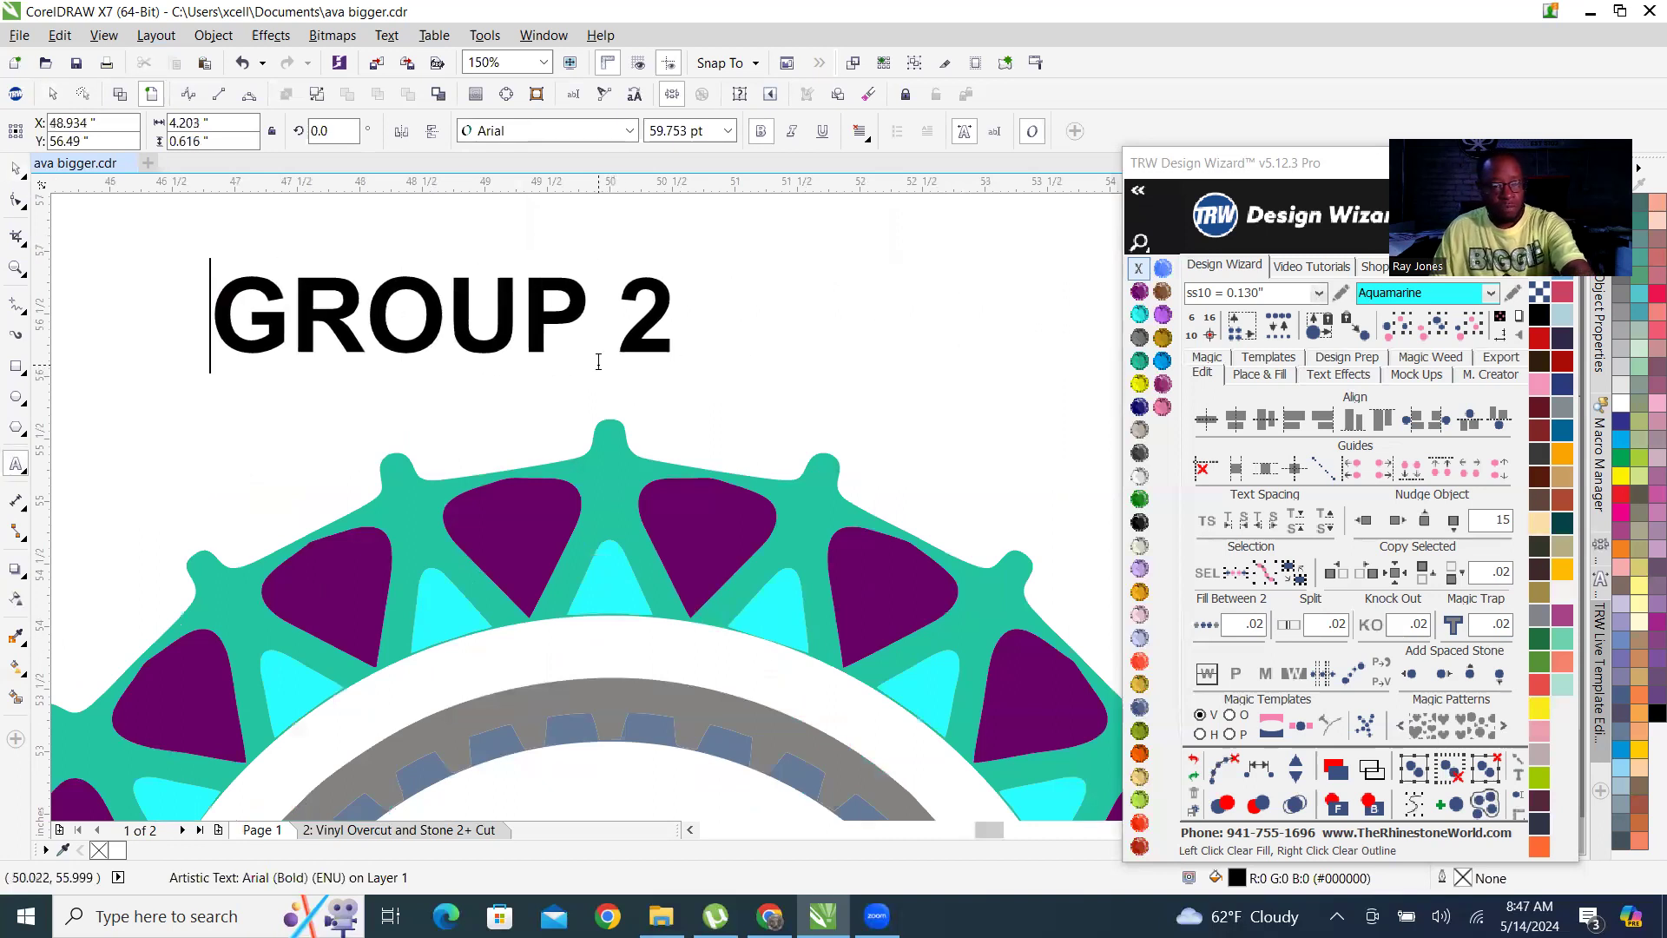
type("VINYL")
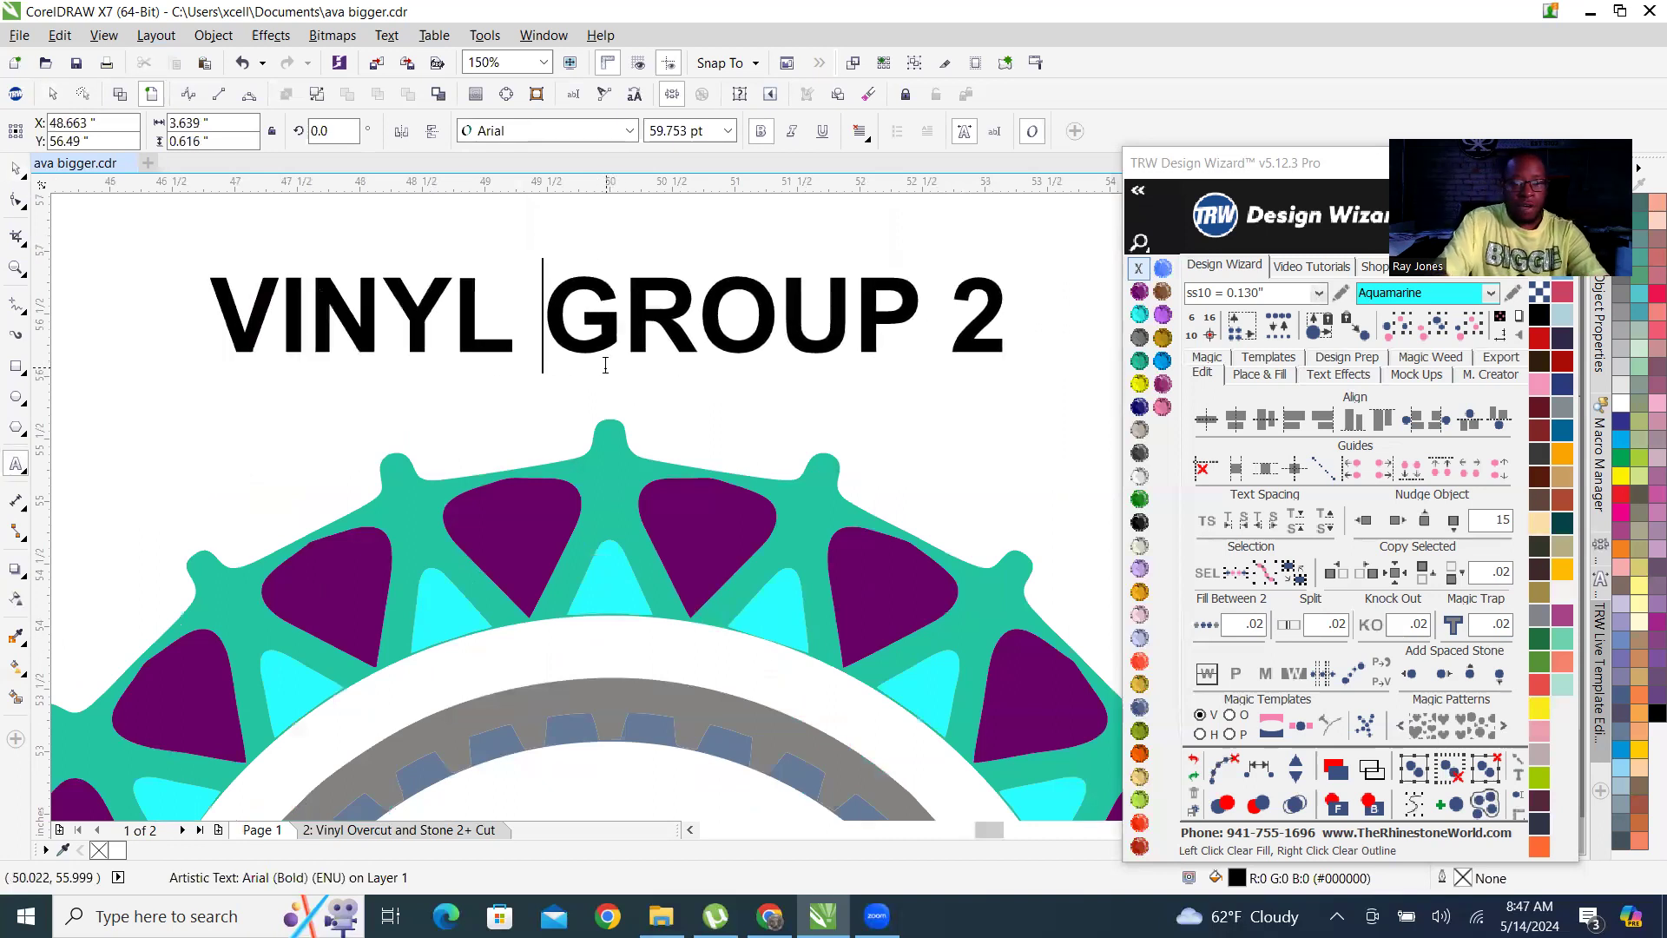
Remove the number 2 from the vinyl design's heading so it reads VINYL GROUP.
left_click(967, 323)
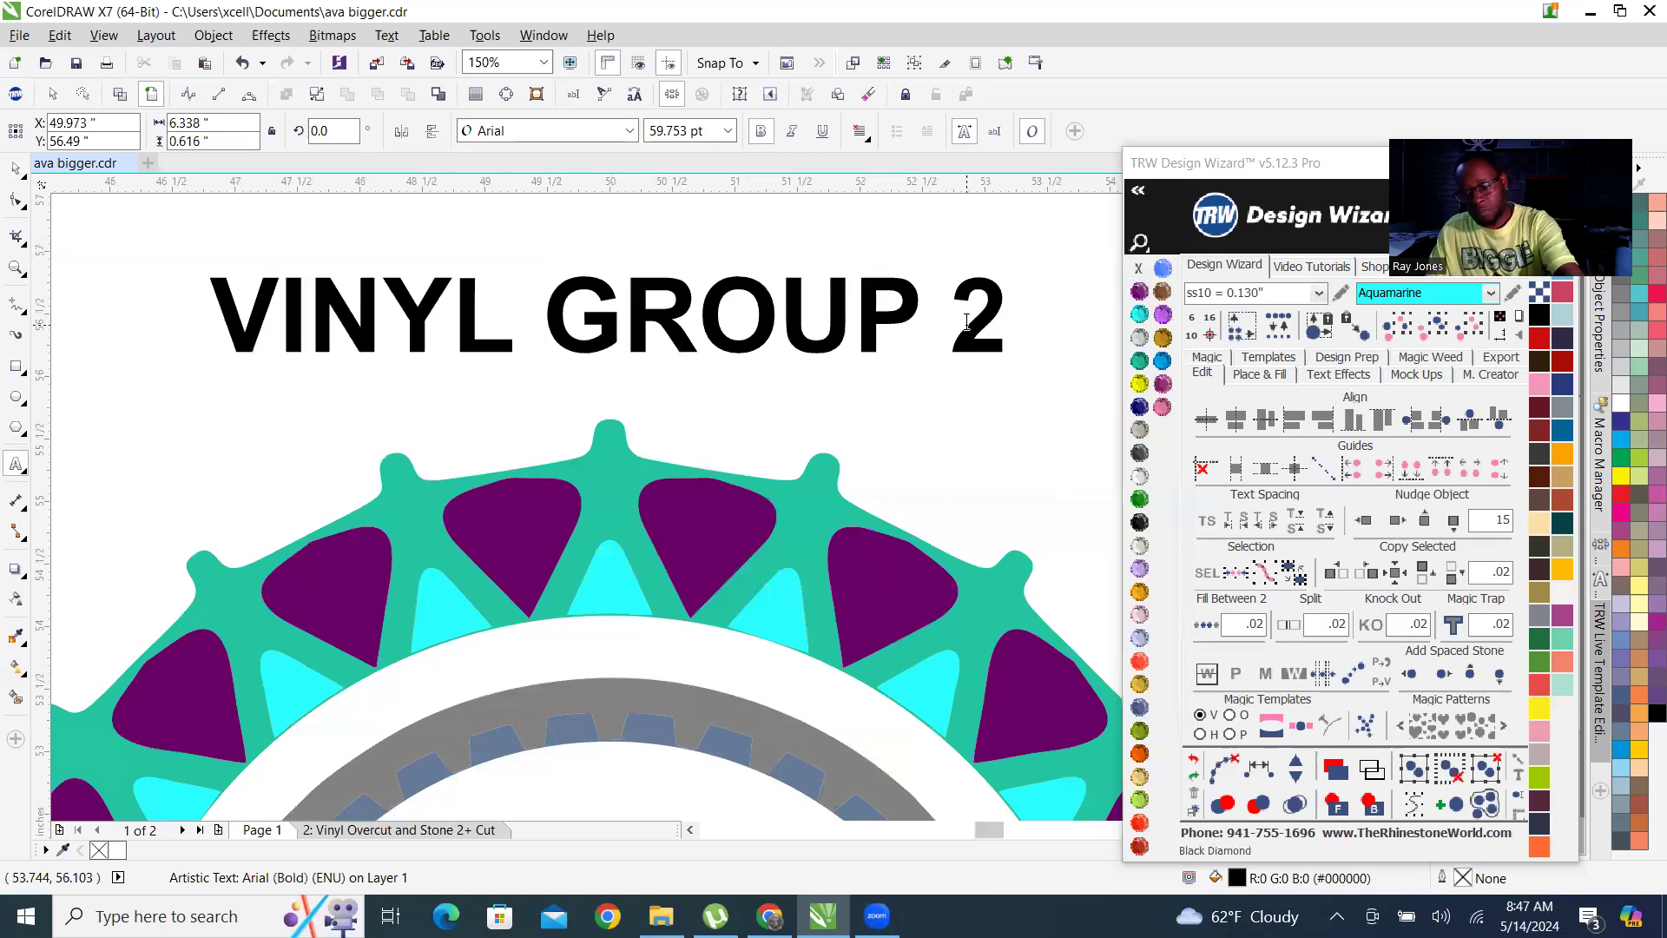
key("Delete")
key("BackSpace")
scroll(942, 304, "down", 2)
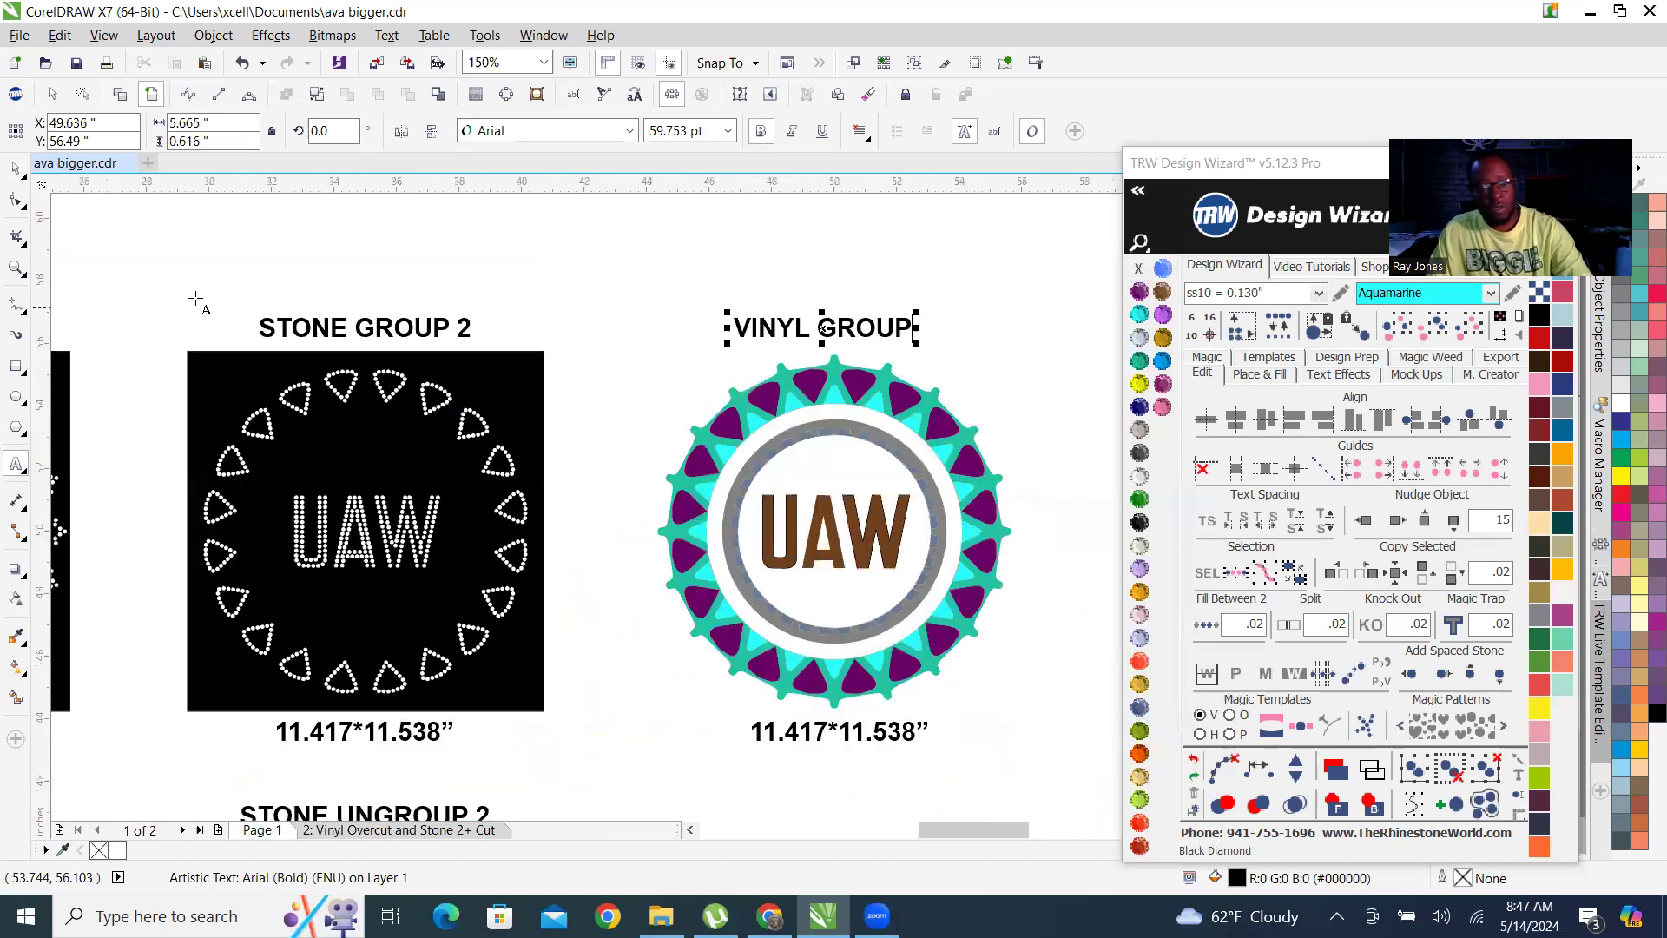
left_click(15, 167)
Select the teal outline of the vinyl design to check its overall width and height.
scroll(823, 300, "down", 2)
scroll(874, 373, "up", 2)
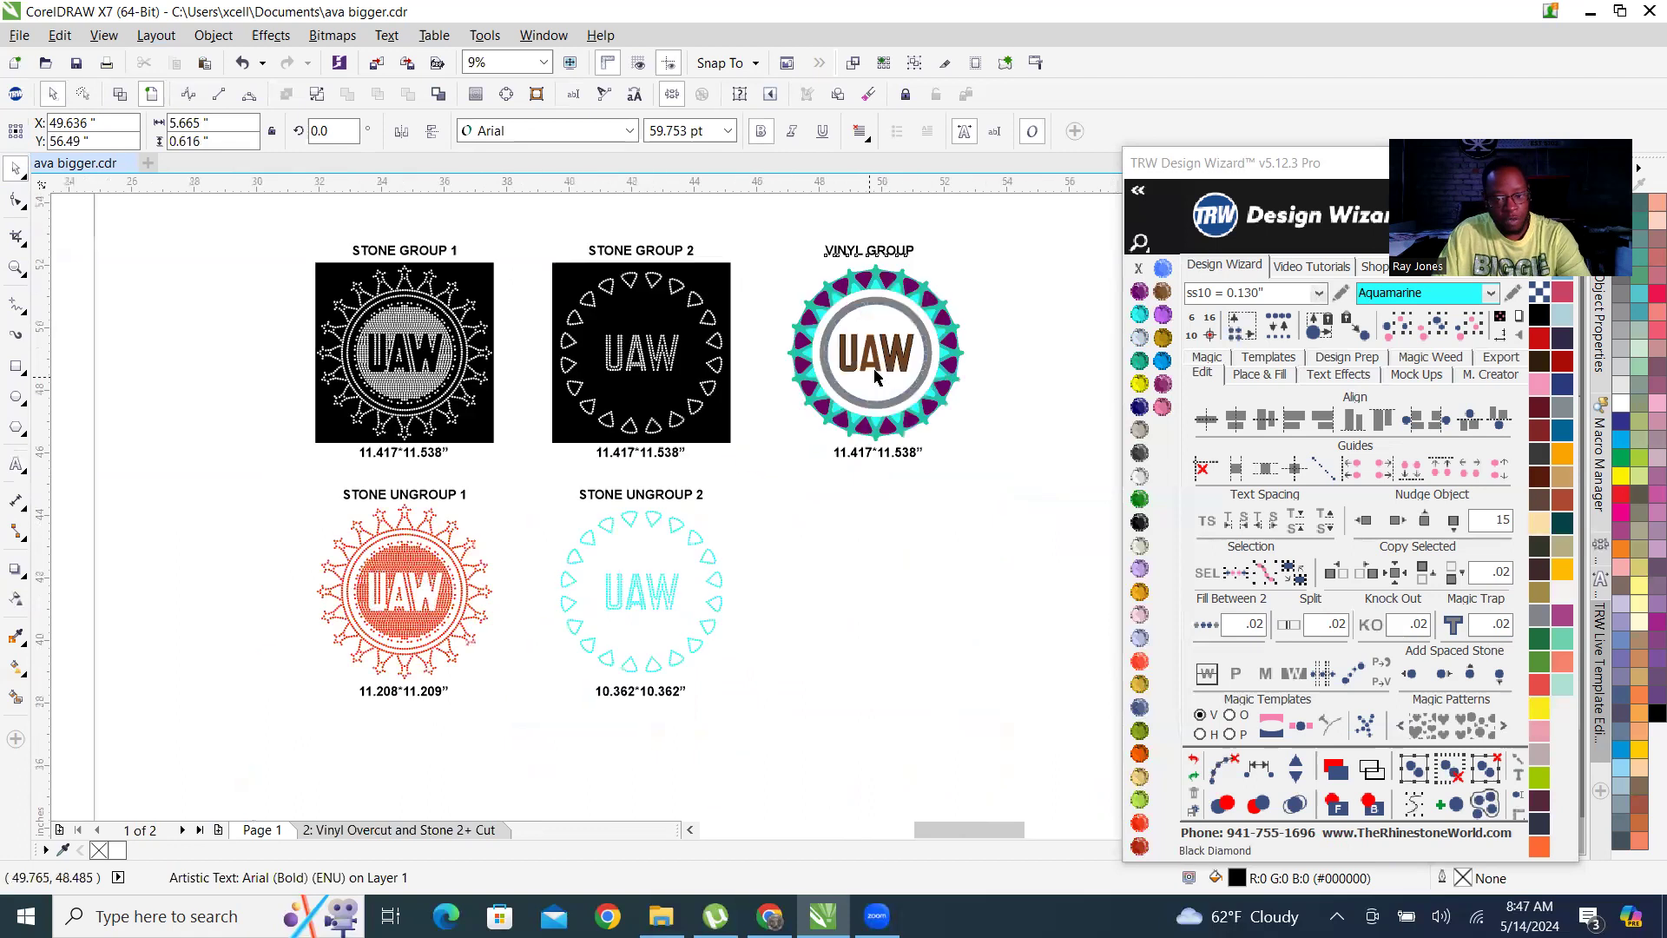
scroll(874, 373, "up", 3)
left_click(919, 343)
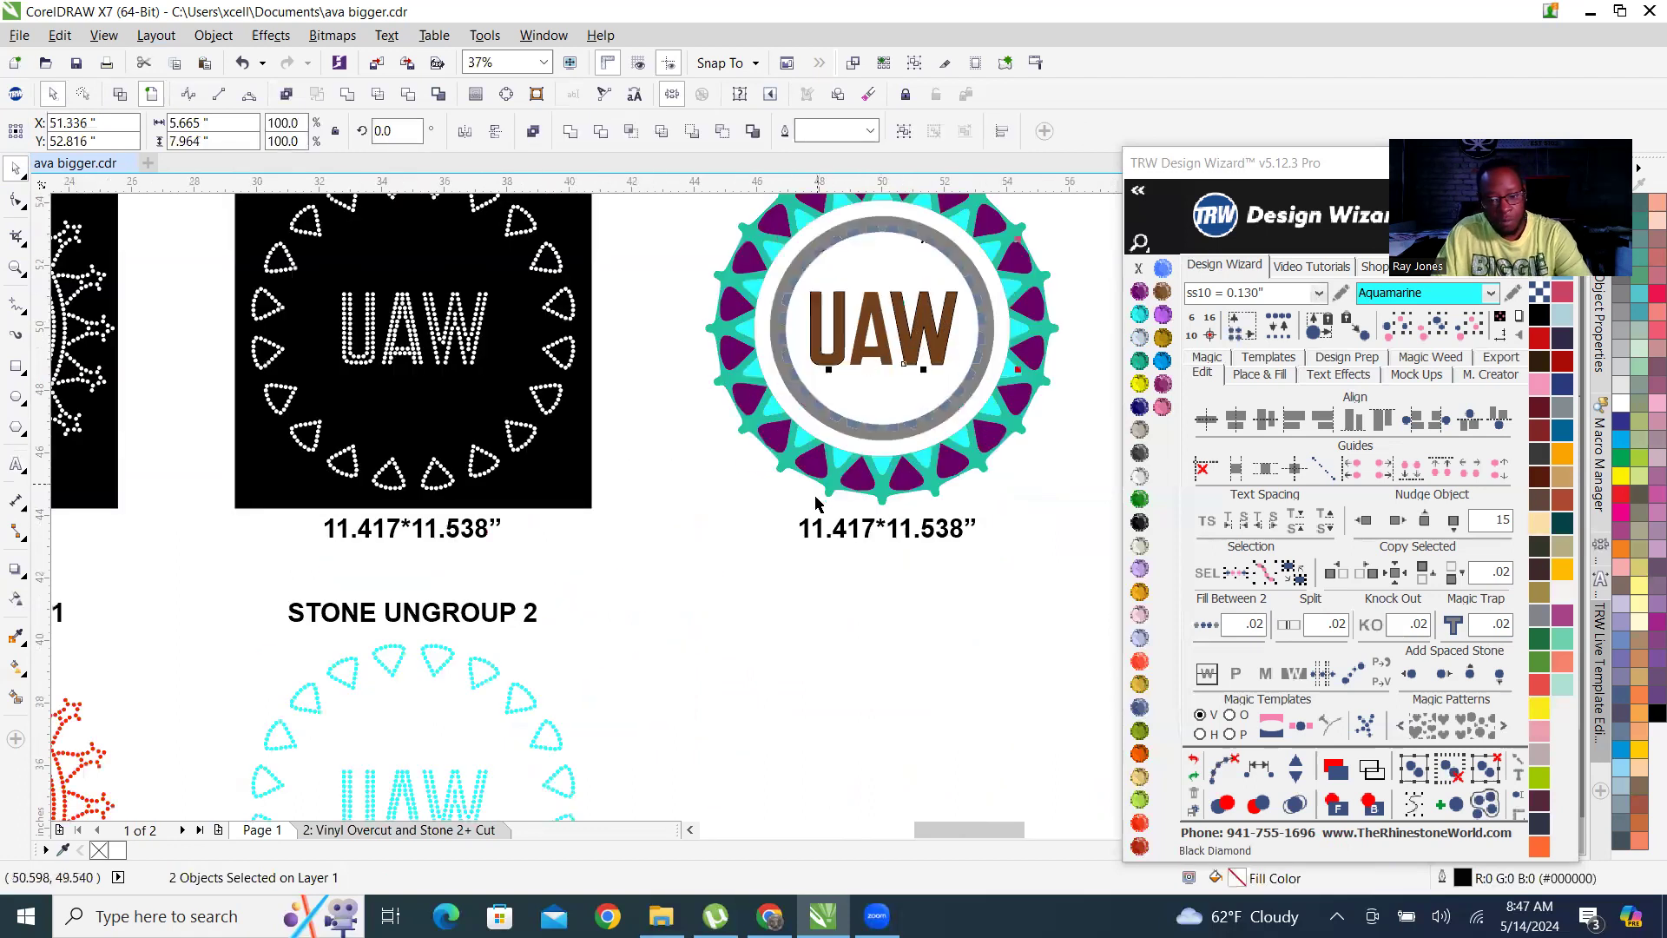
scroll(816, 504, "down", 2)
scroll(821, 452, "up", 5)
left_click(829, 387)
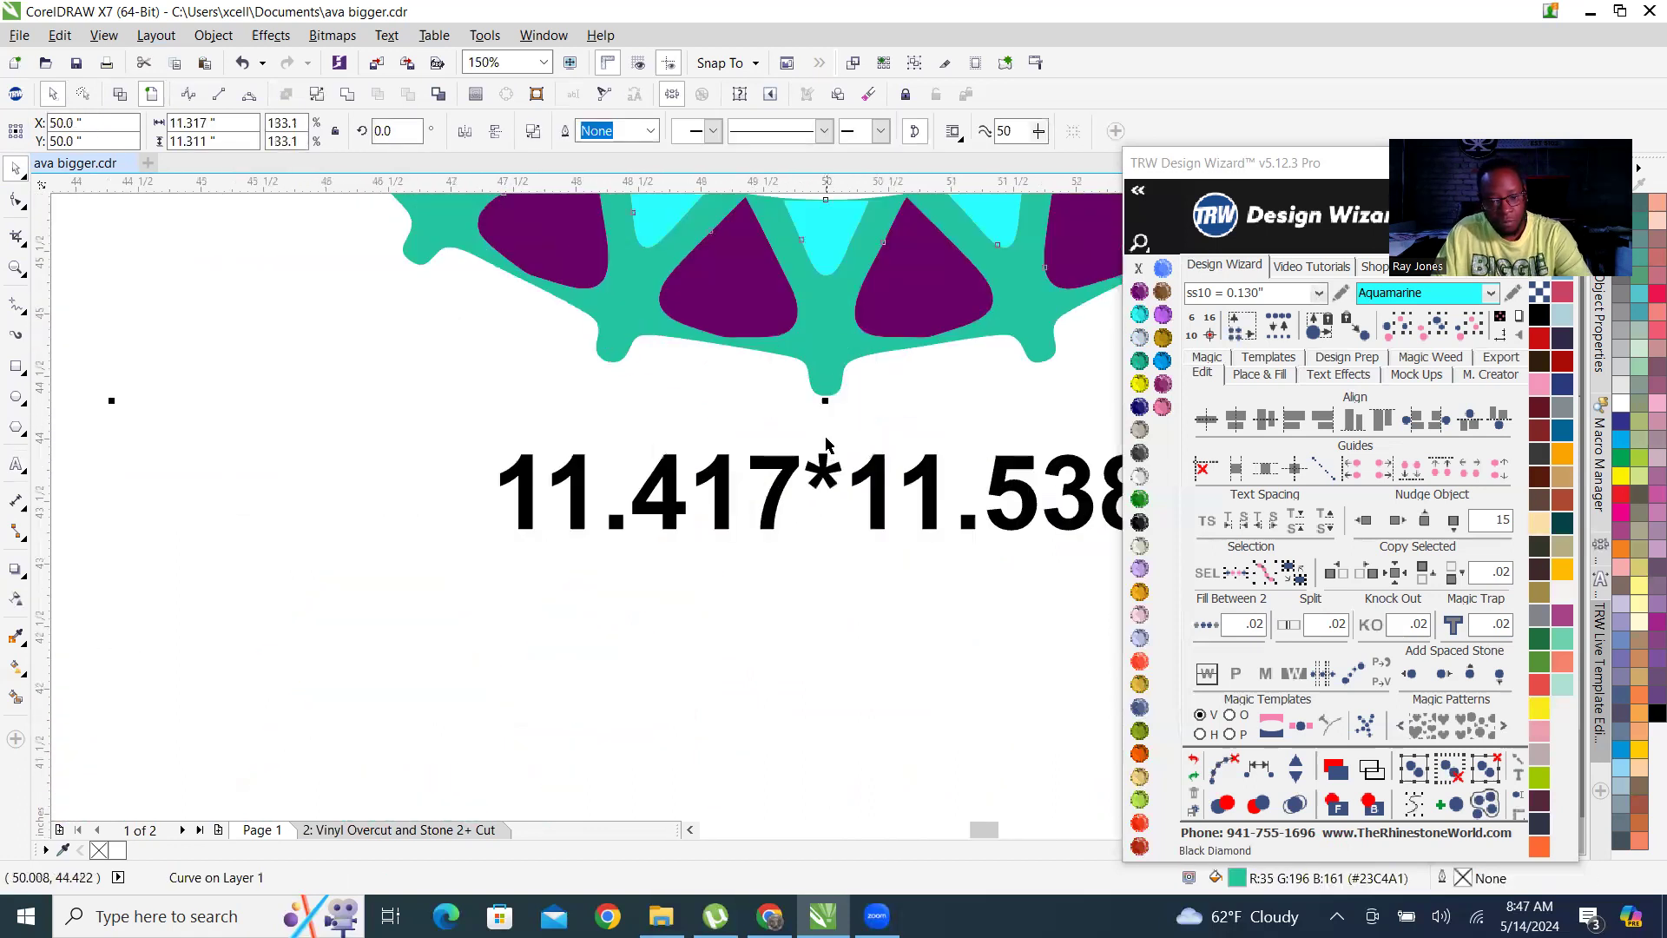
Change the width in the size label below the vinyl design to 11.317.
scroll(827, 445, "down", 2)
scroll(825, 513, "up", 3)
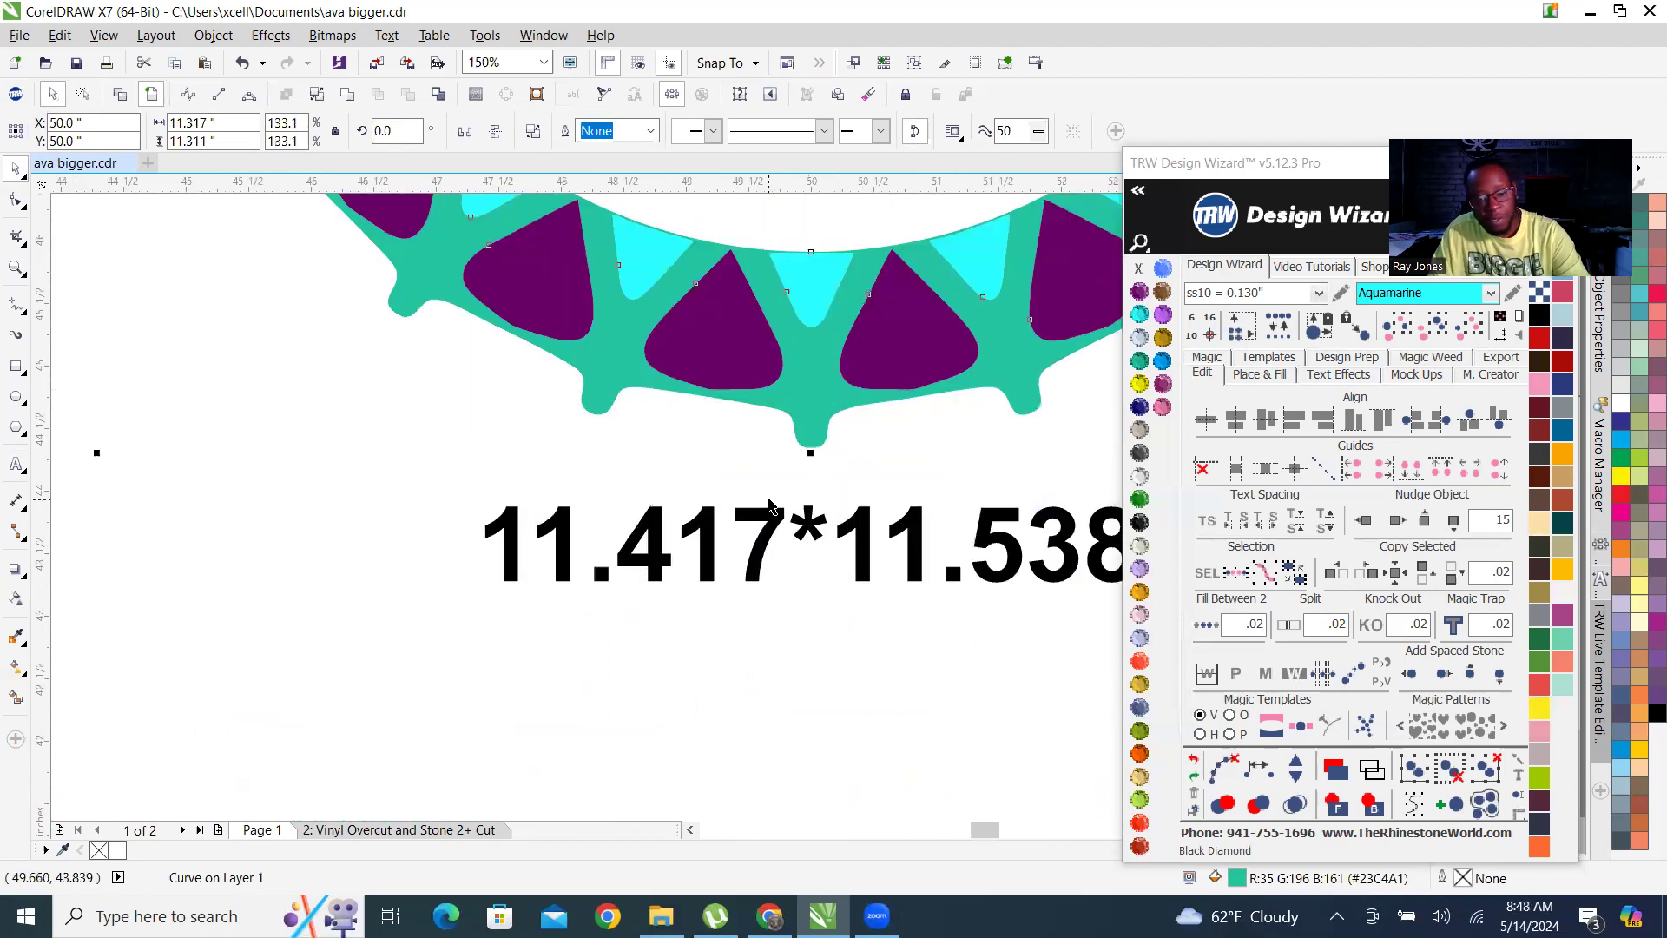
double_click(769, 505)
key("BackSpace")
key("BackSpace")
key("BackSpace")
type("3")
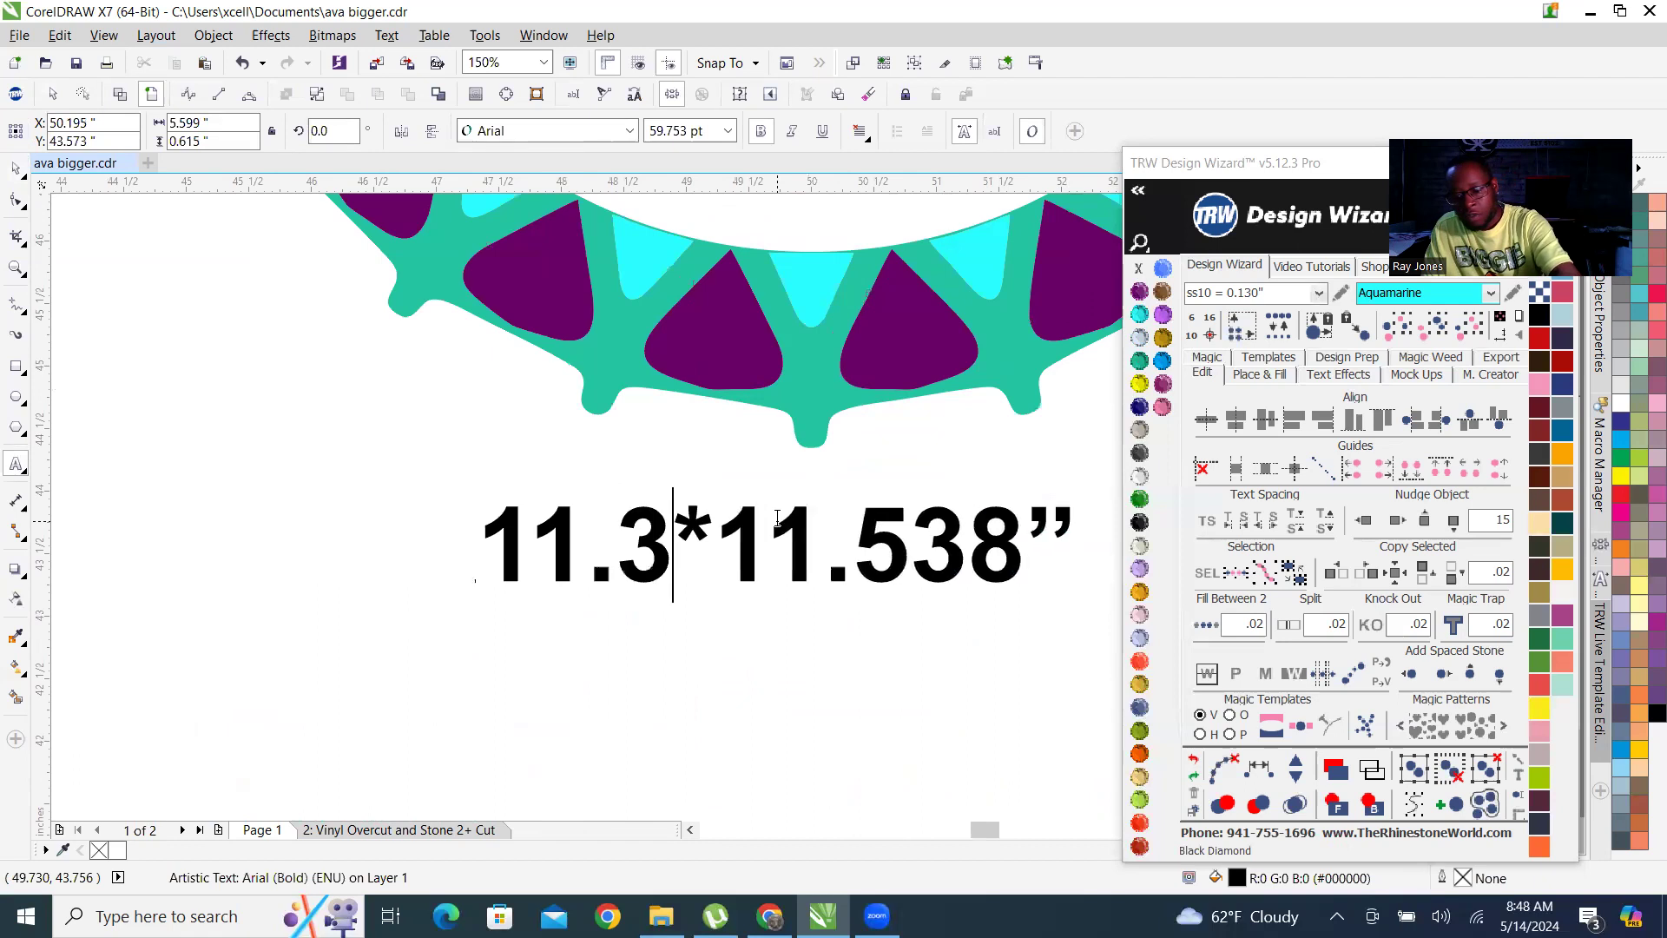
type("17")
Change the height in the vinyl design's size label to 11.311.
scroll(777, 518, "down", 2)
scroll(903, 549, "up", 2)
left_click(924, 556)
key("BackSpace")
key("BackSpace")
key("BackSpace")
type("3")
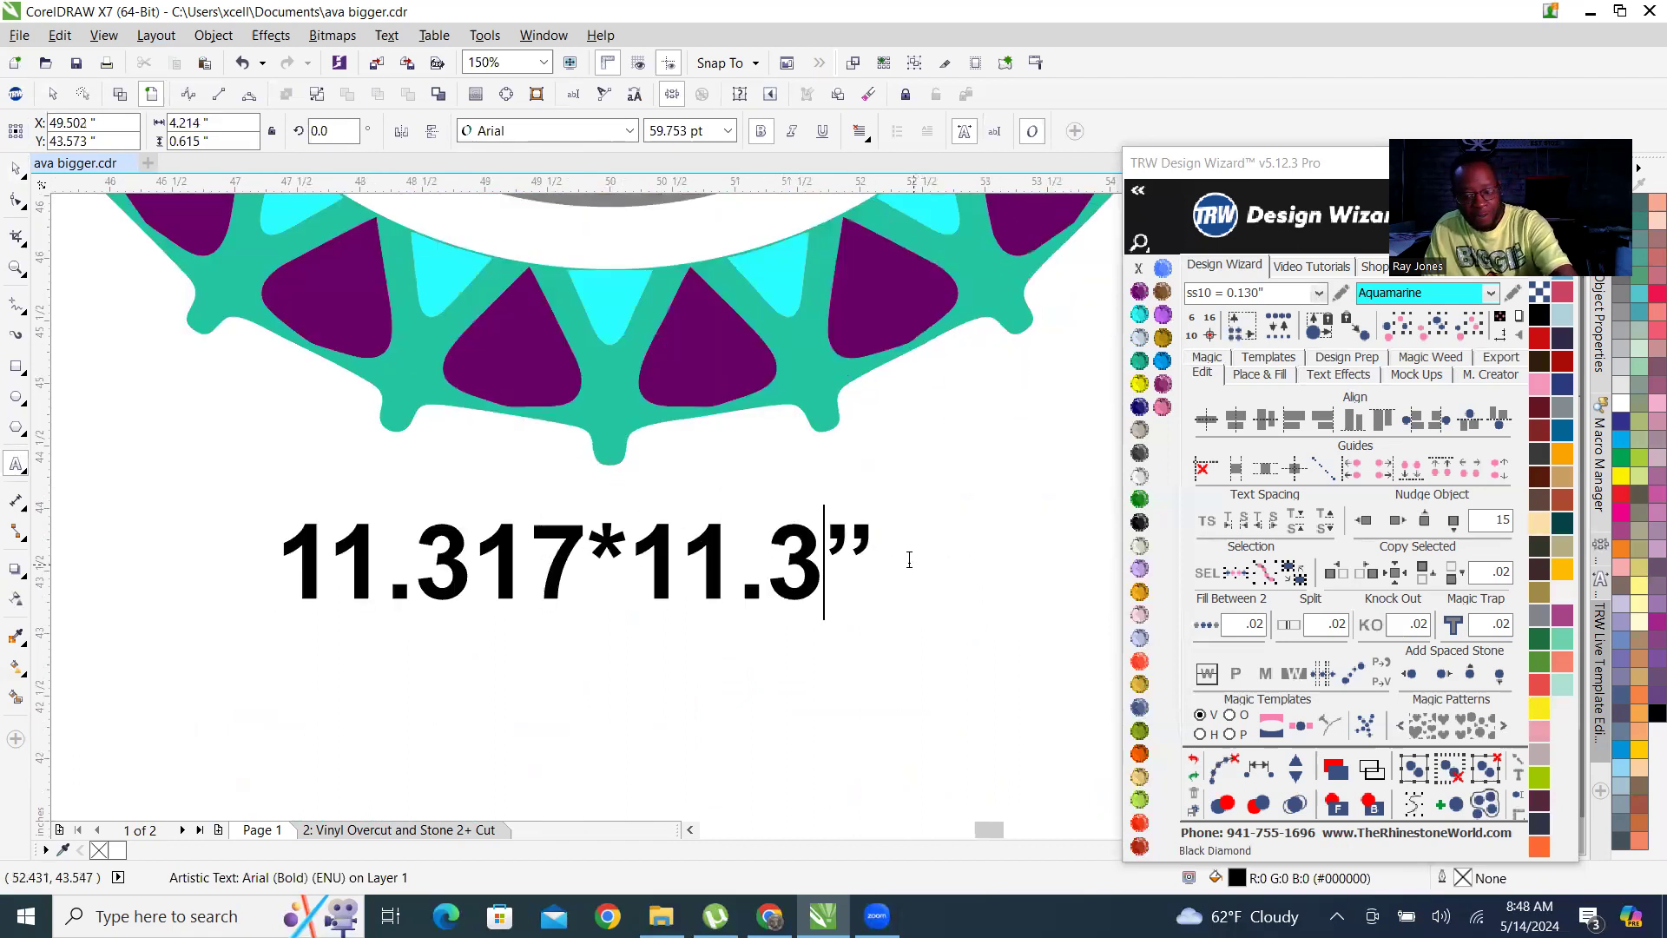
type("11")
key("Escape")
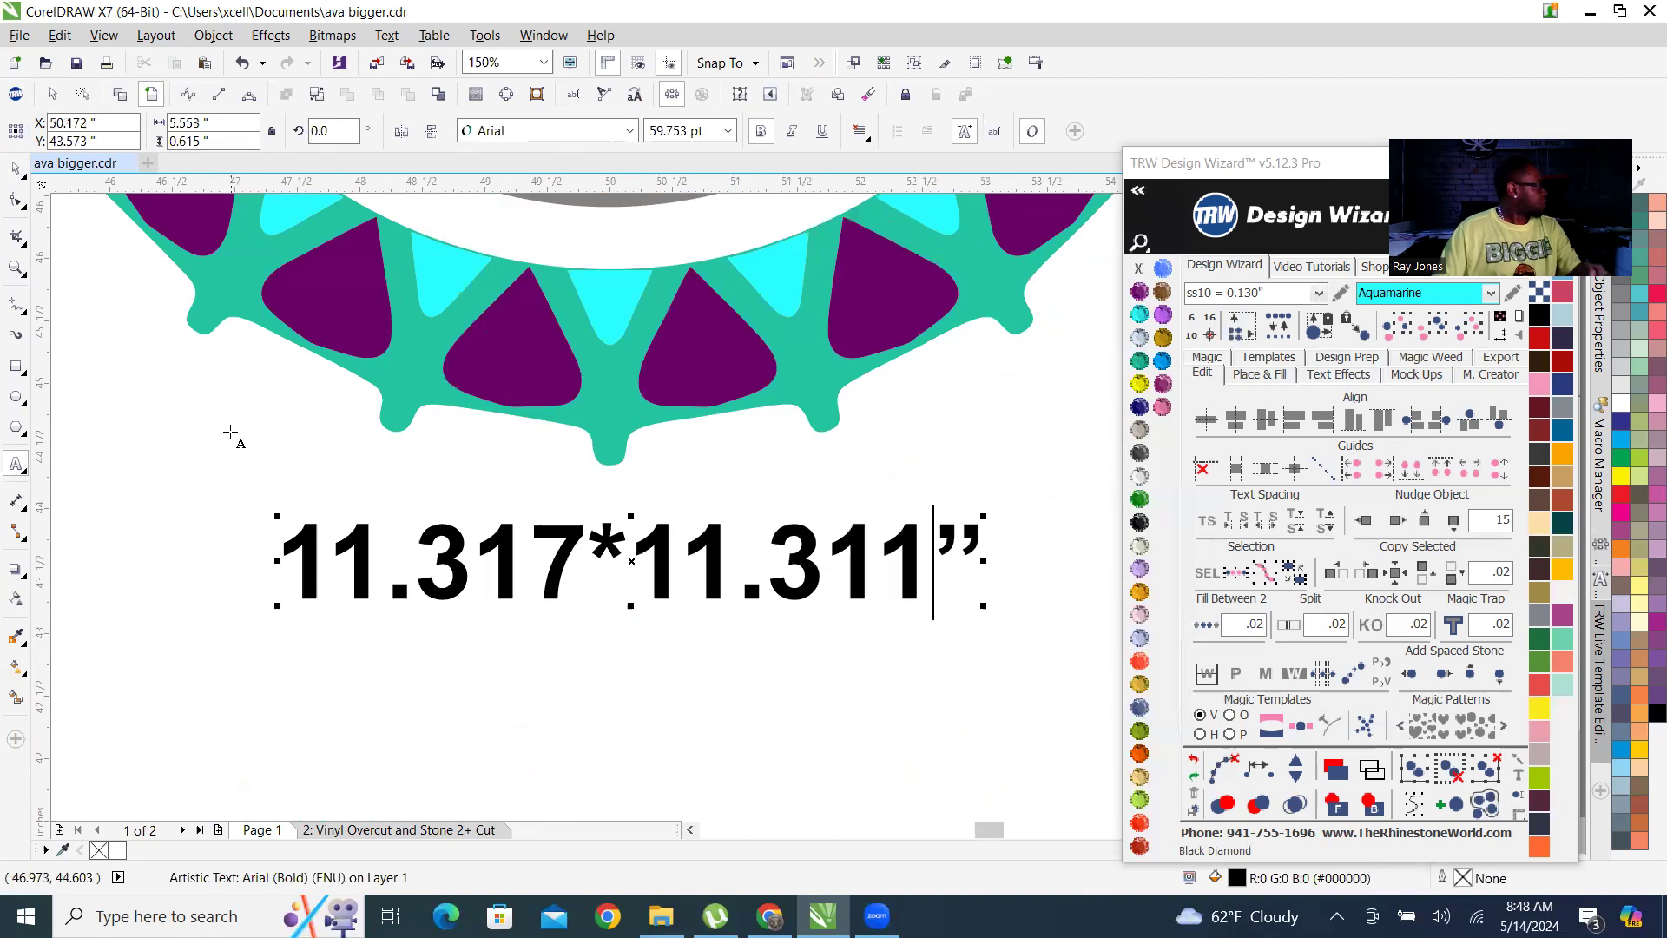
Centre the 11.317*11.311” size label horizontally under the vinyl design.
left_click(16, 169)
left_click(608, 415, "shift")
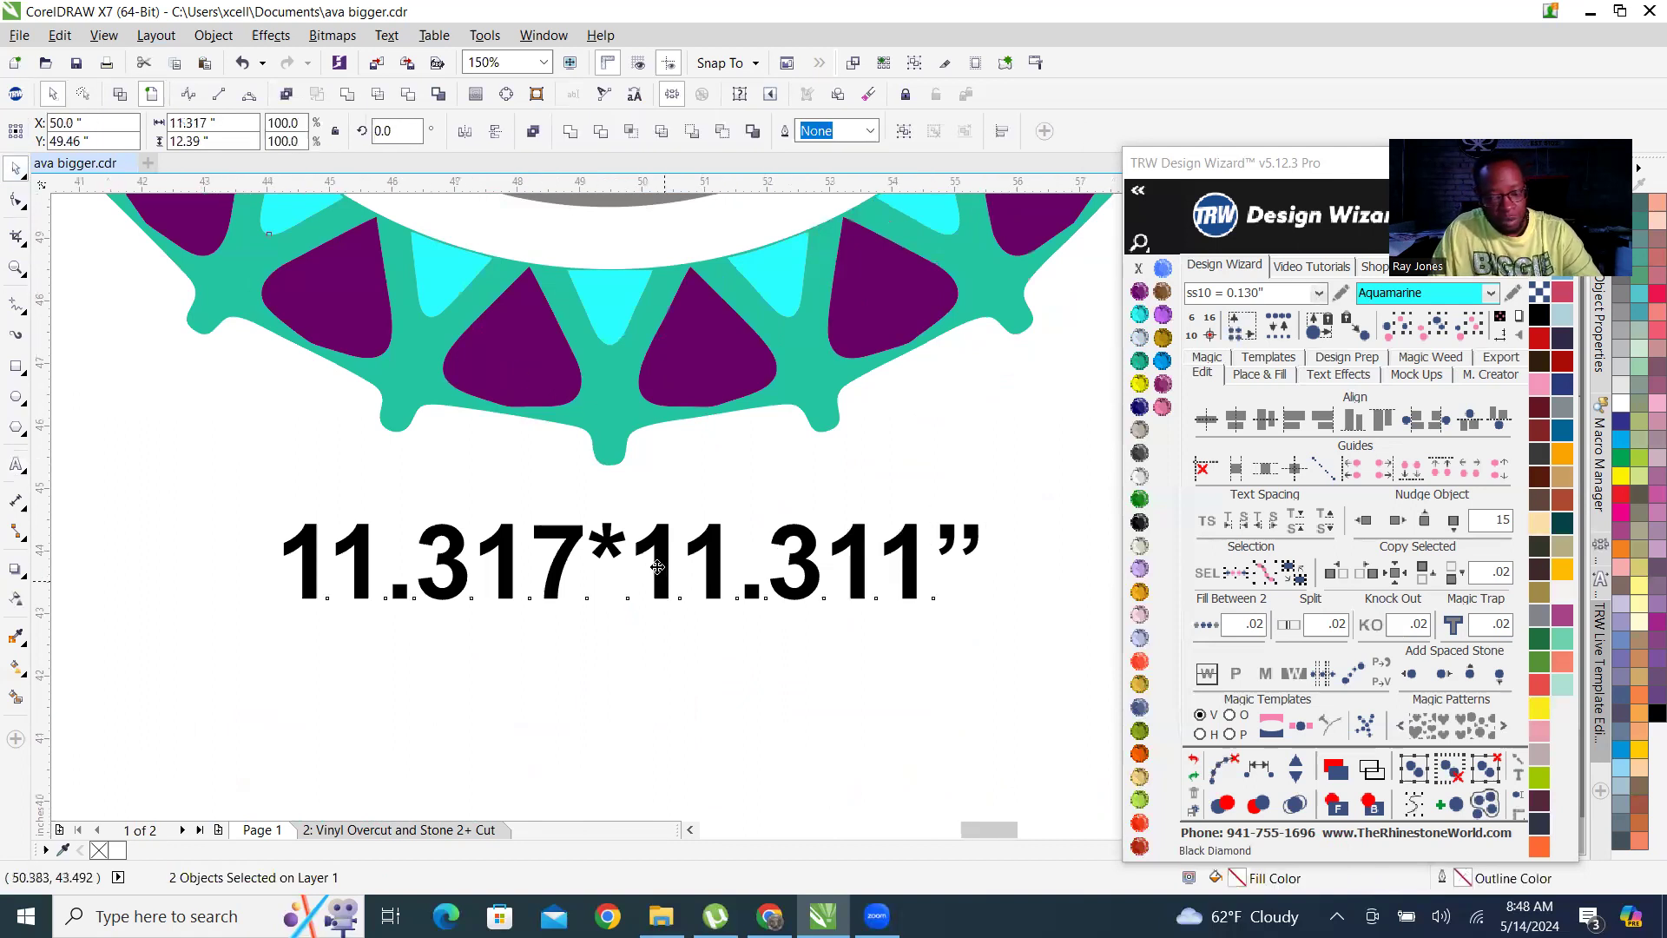
scroll(656, 577, "down", 2)
scroll(656, 578, "down", 3)
scroll(893, 521, "down", 2)
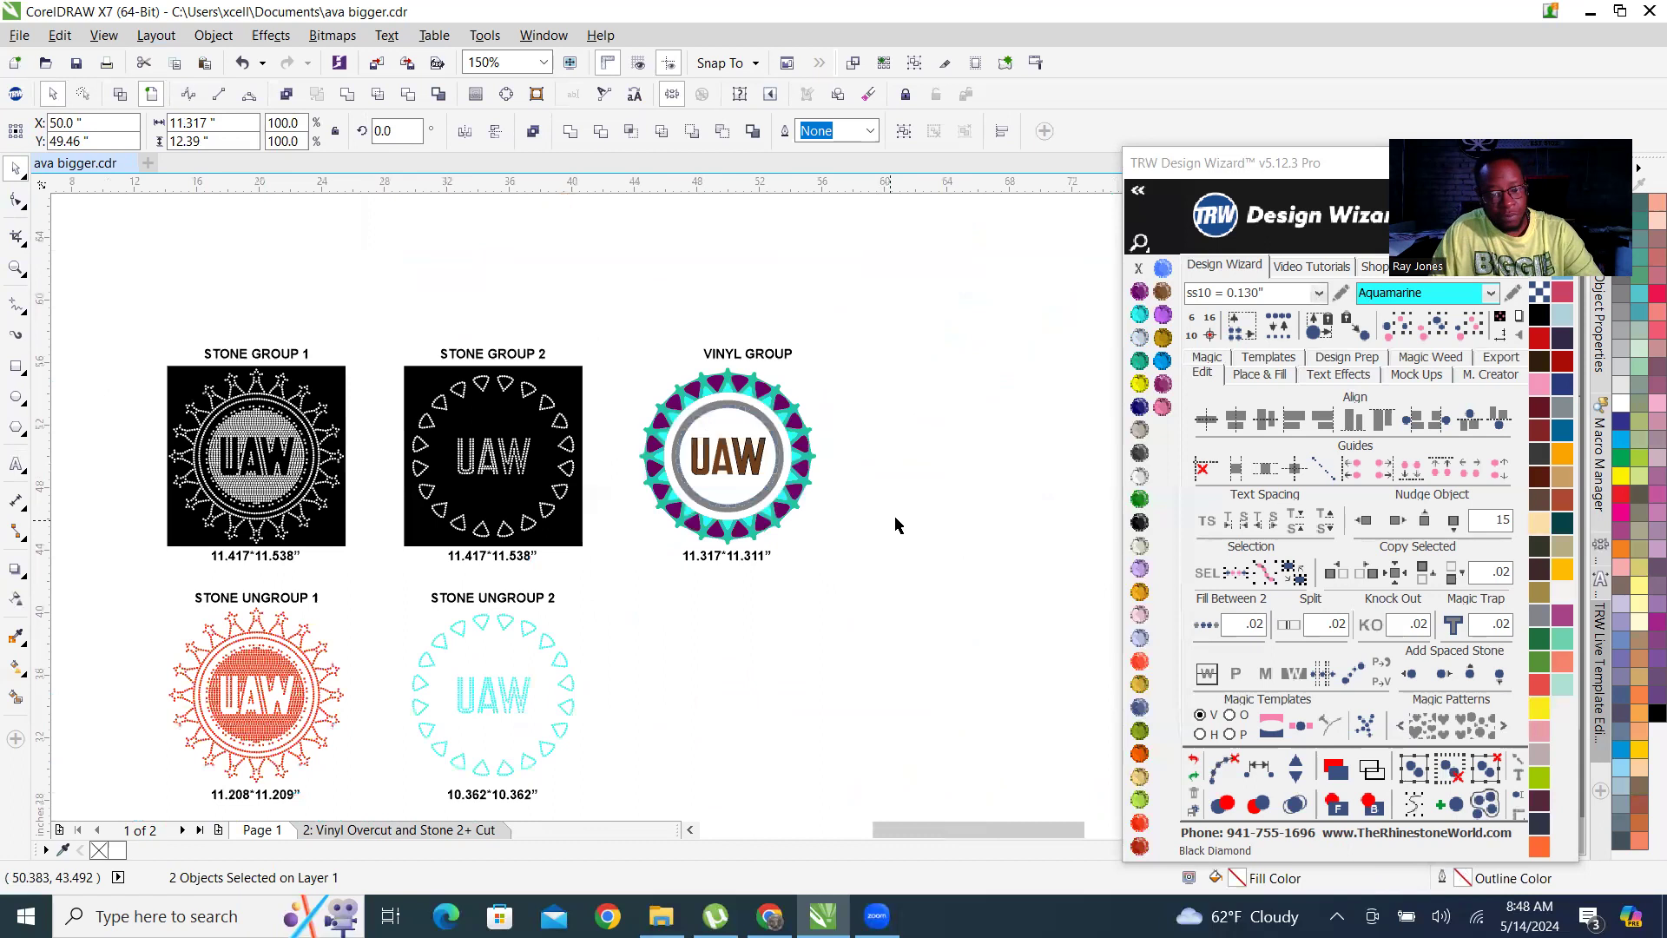
Centre the VINYL GROUP heading horizontally above the coloured vinyl design.
left_click(816, 420)
left_click(750, 359)
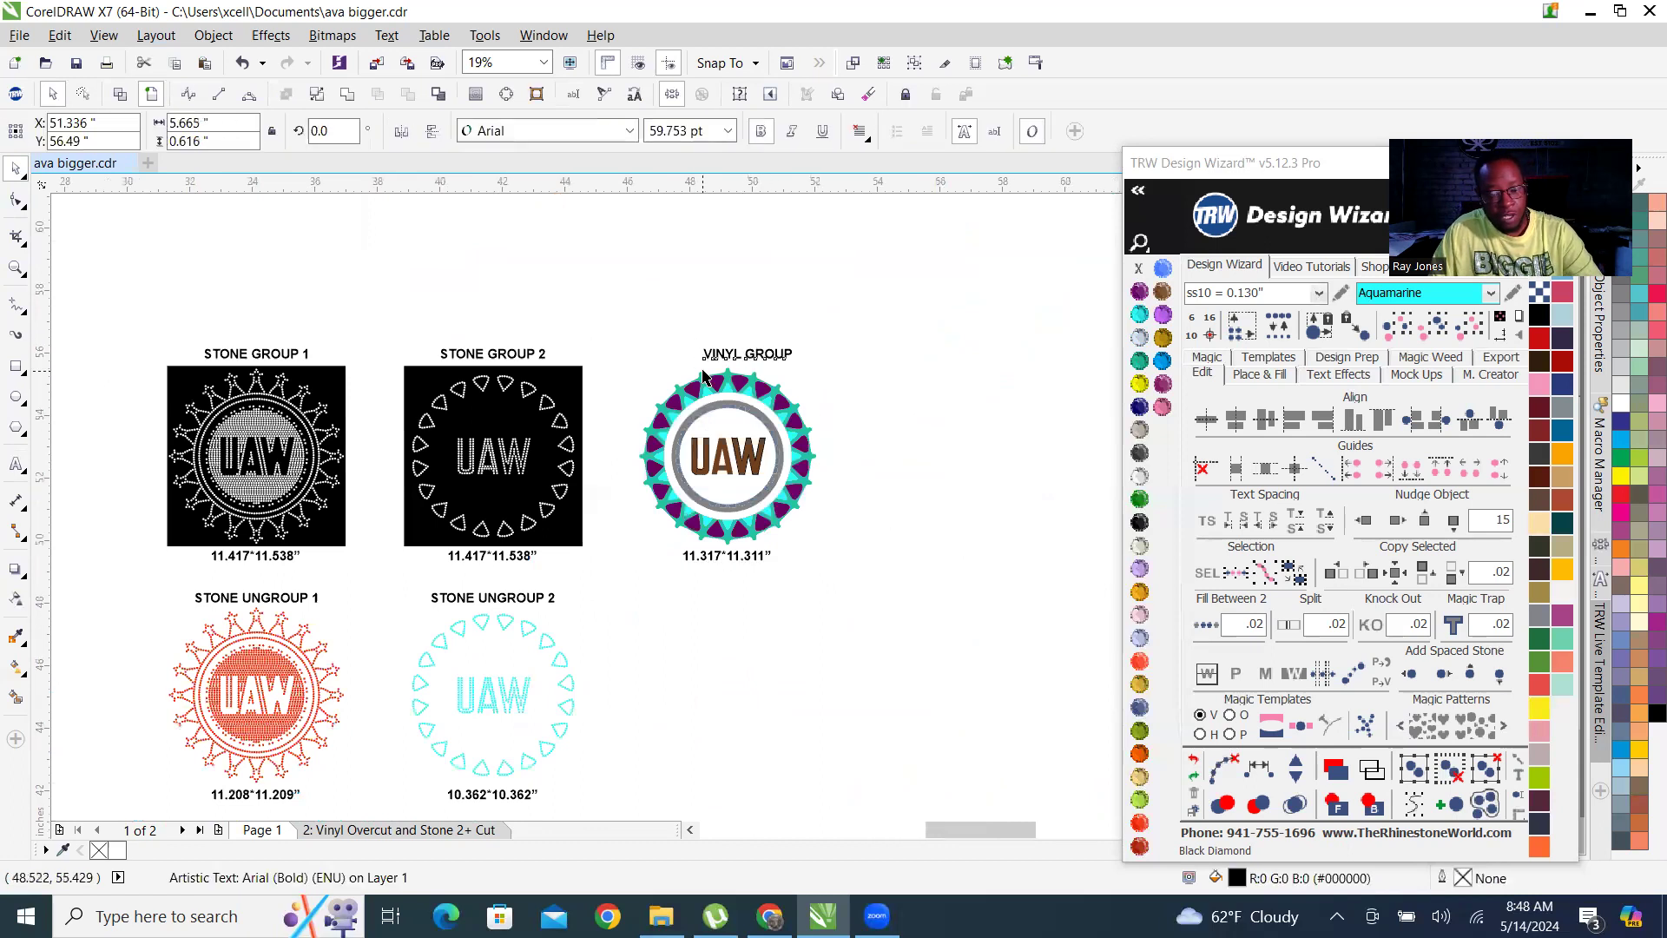
scroll(745, 363, "up", 3)
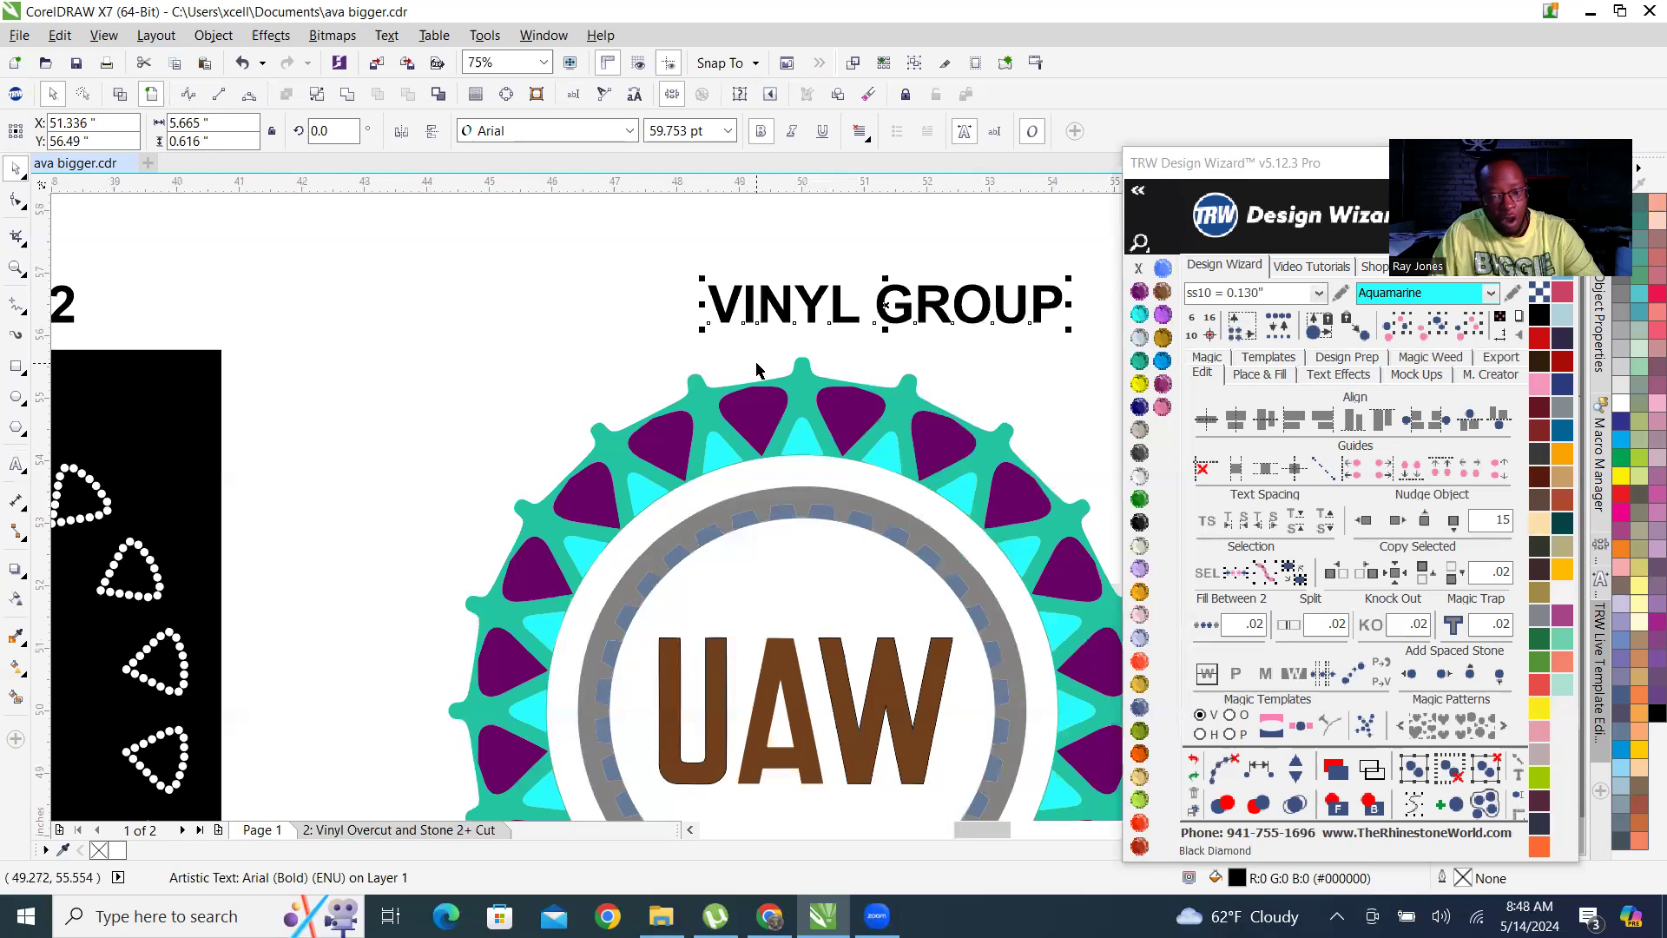
left_click(801, 397, "shift")
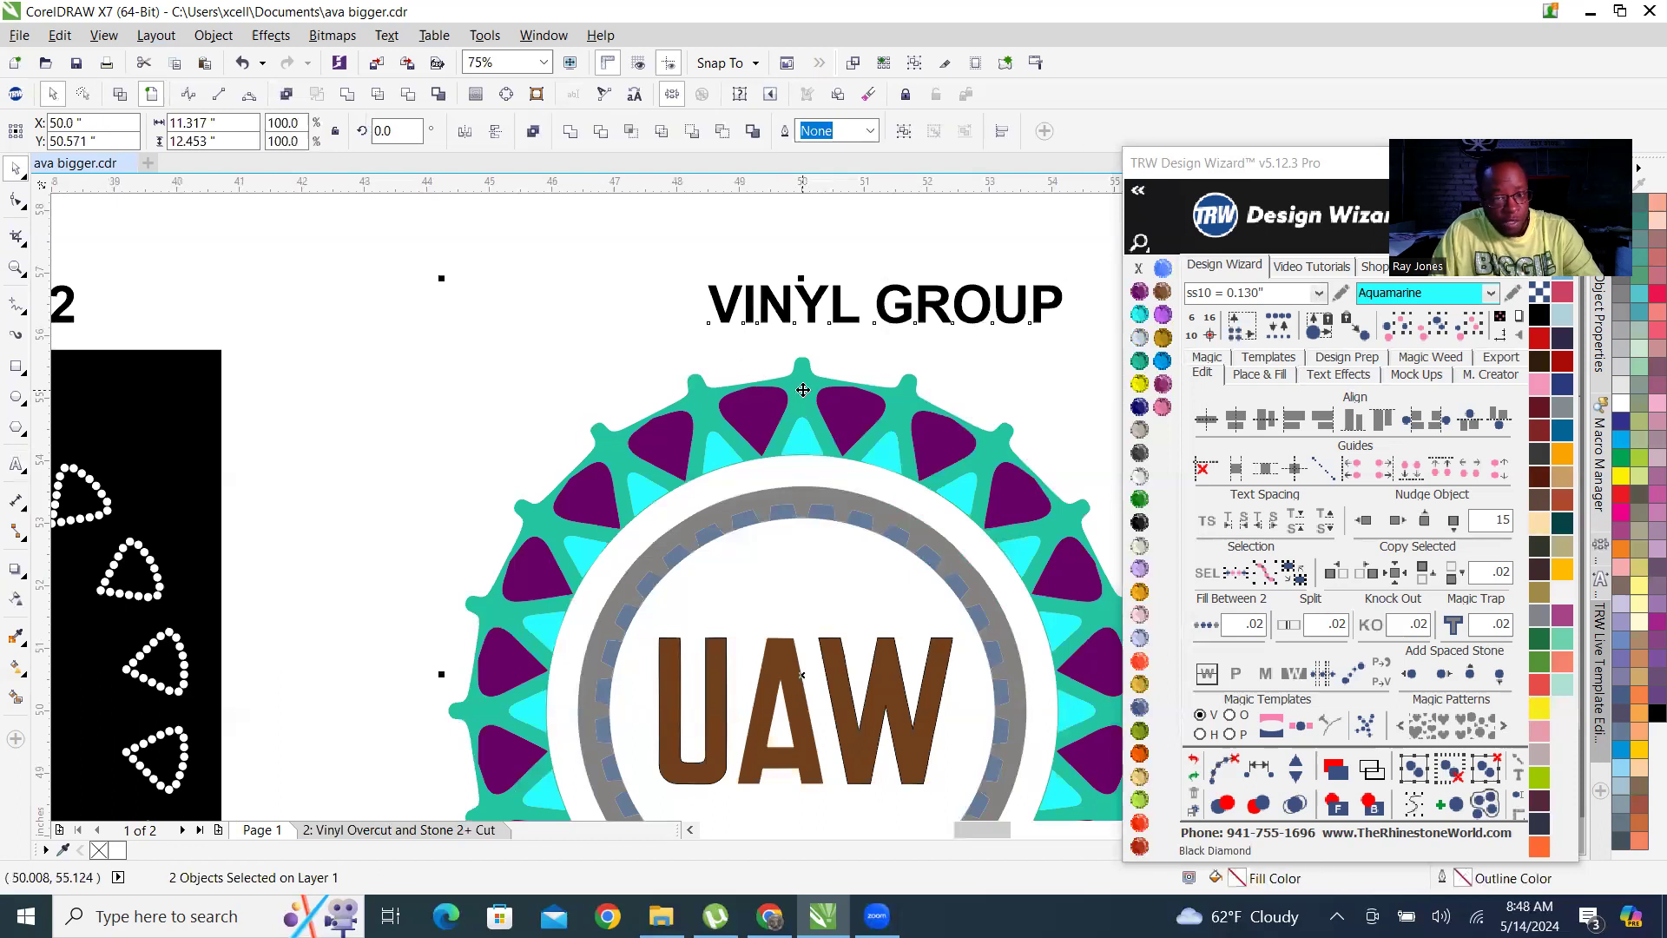
scroll(804, 401, "down", 3)
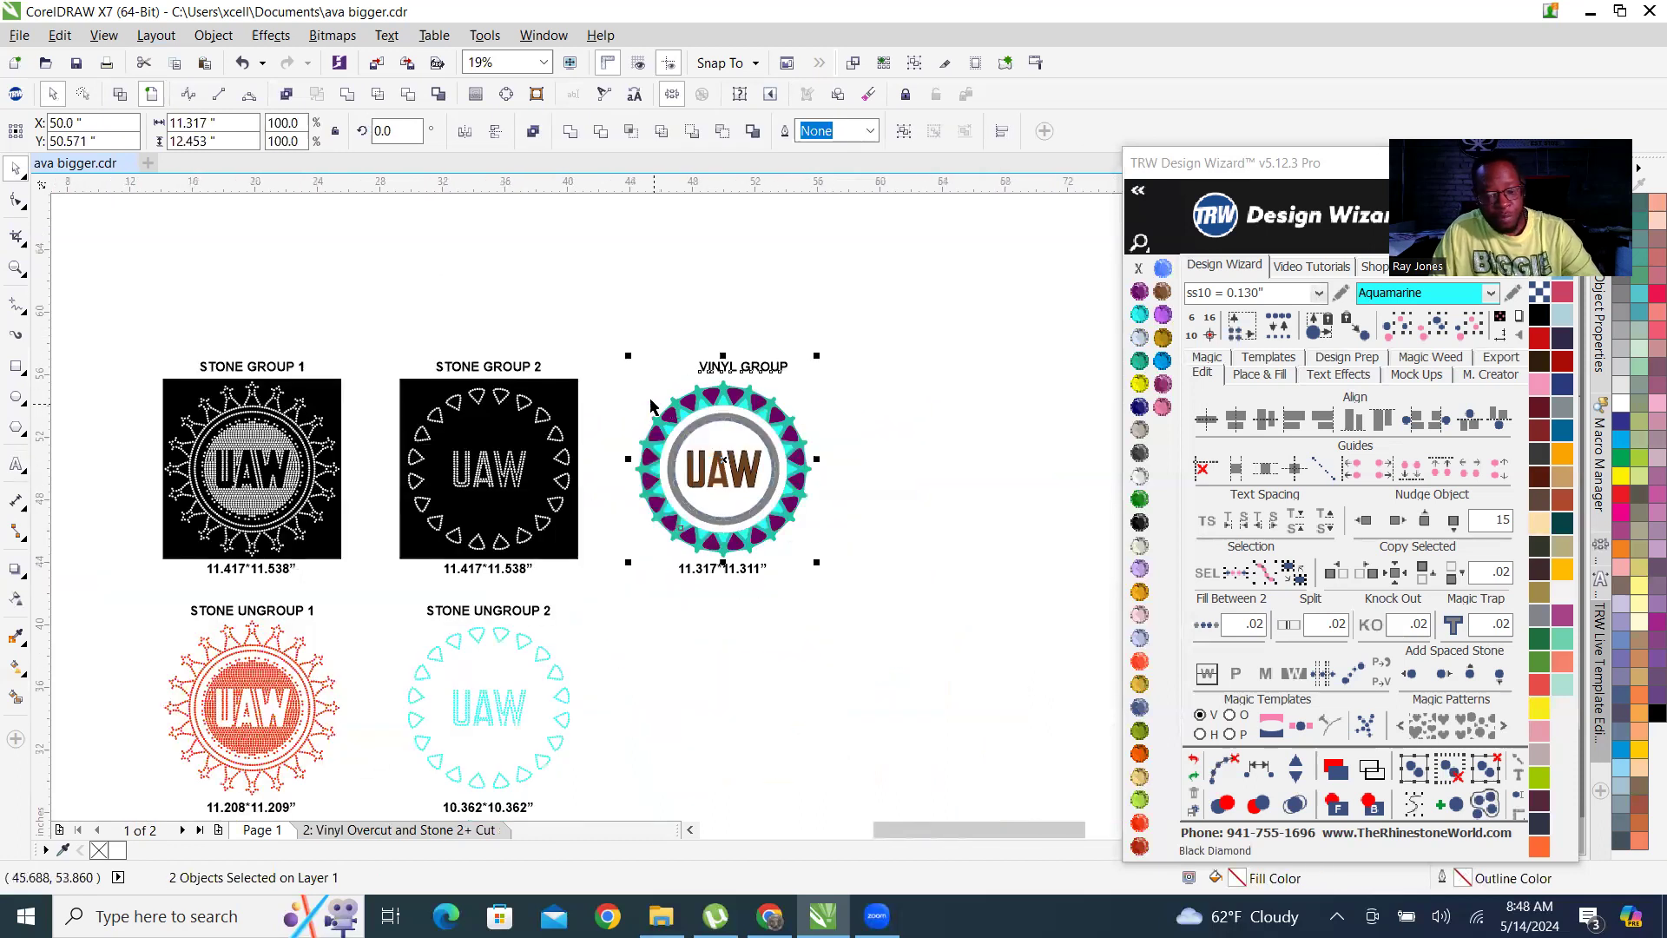
left_click(890, 258)
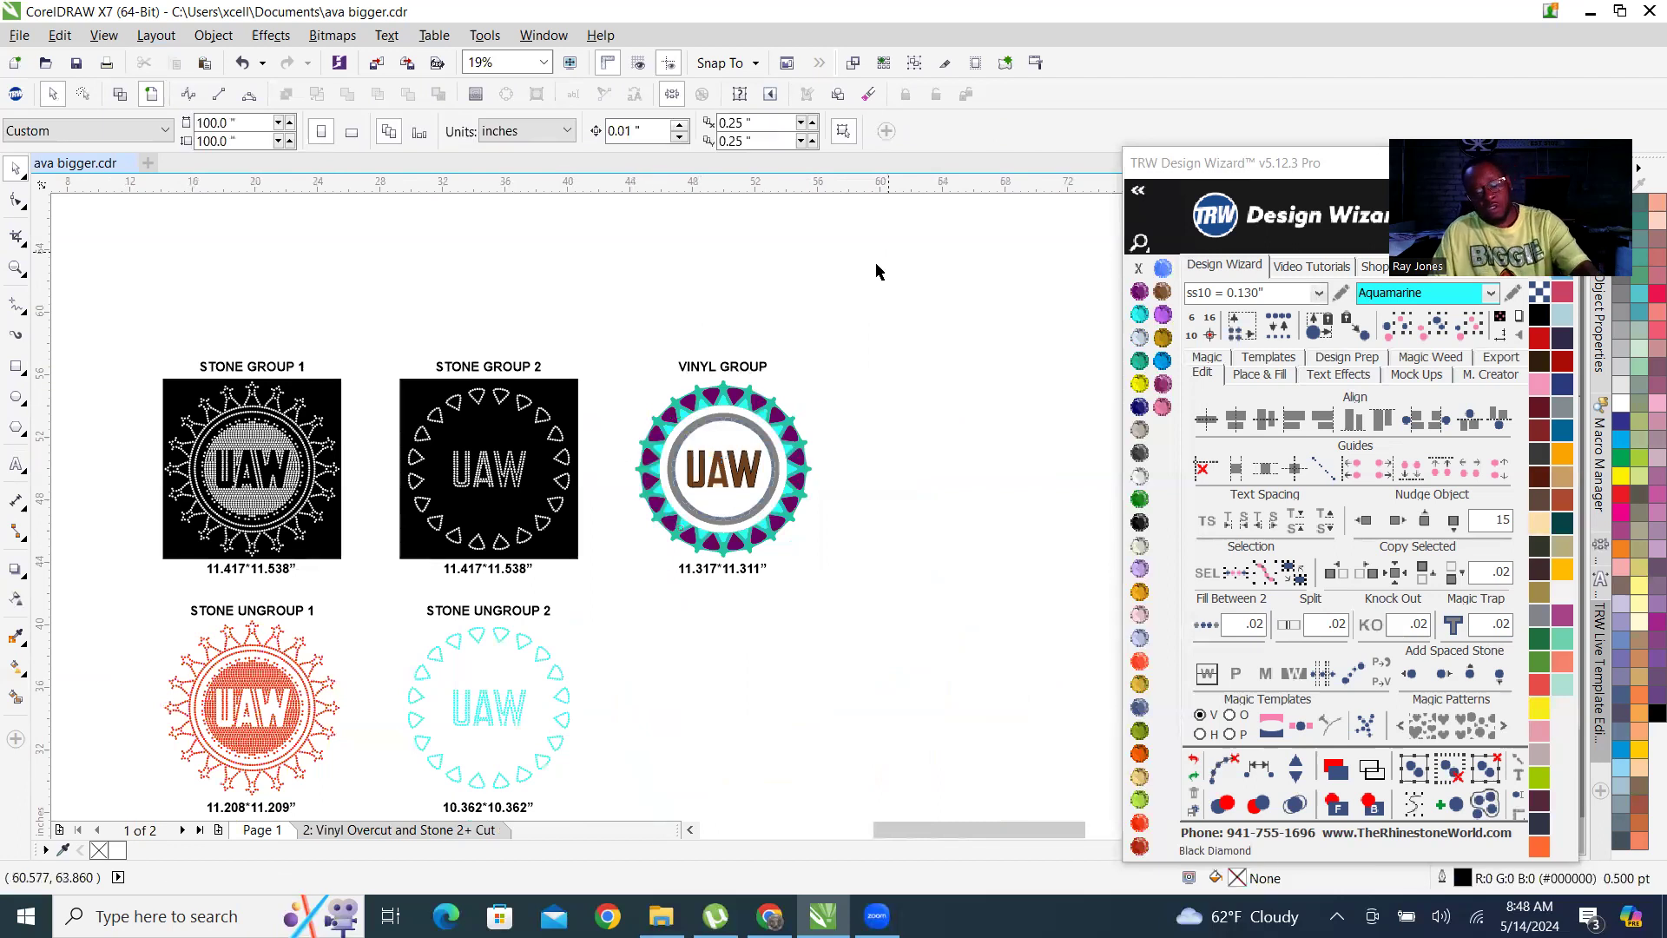
scroll(647, 469, "up", 2)
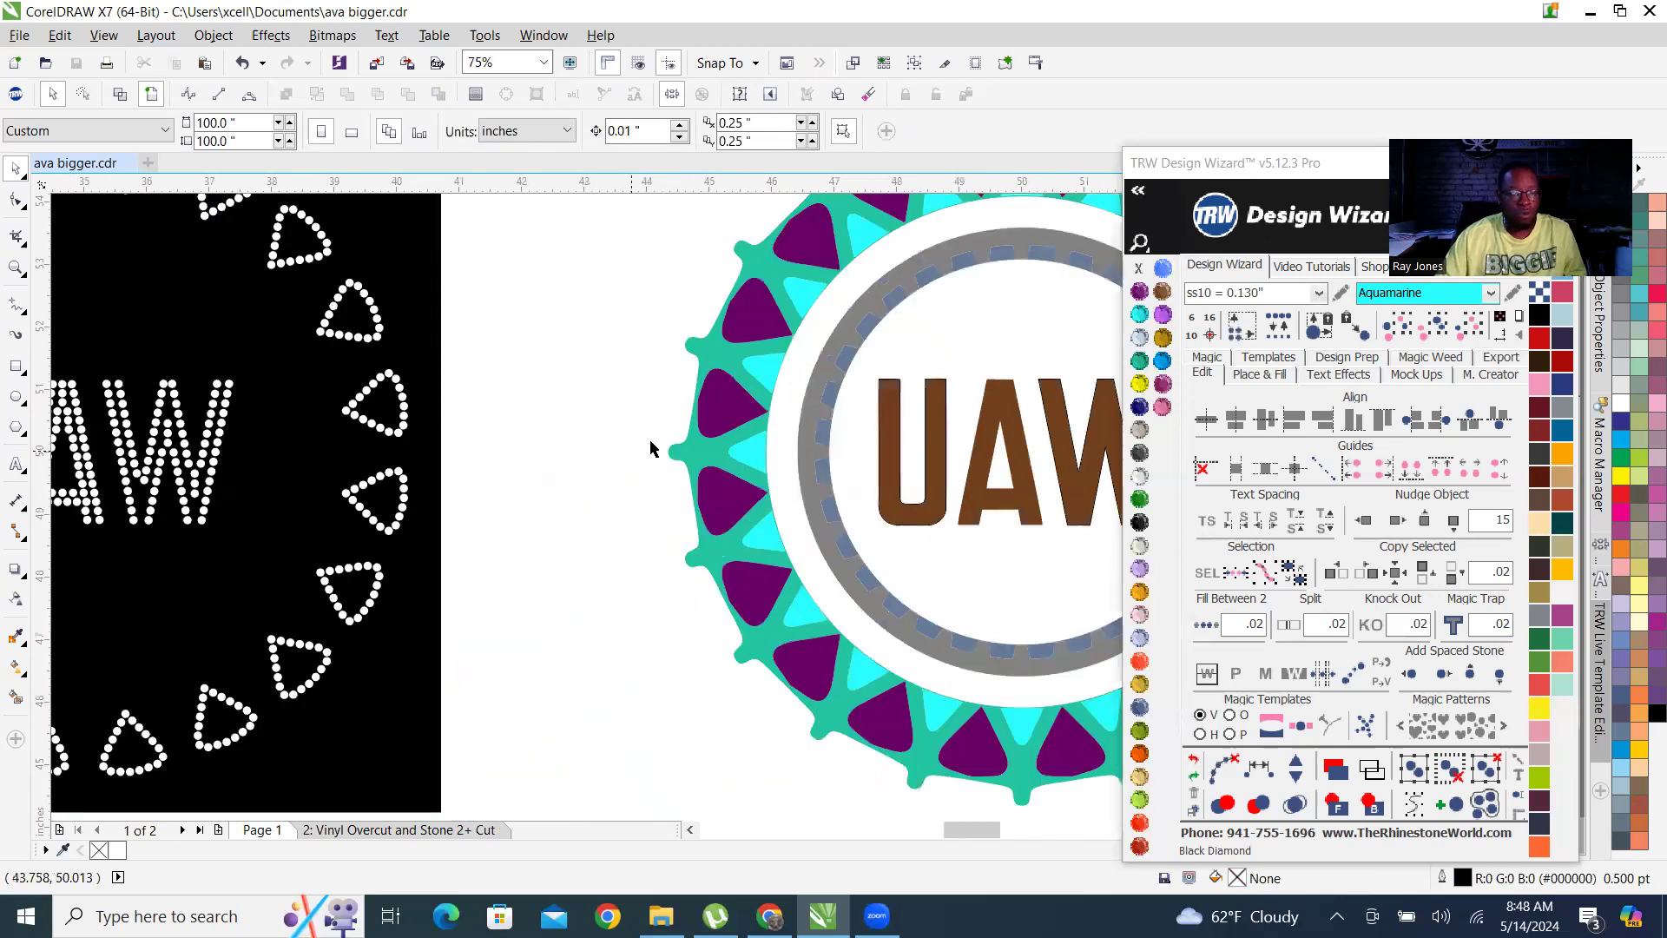
scroll(651, 447, "down", 4)
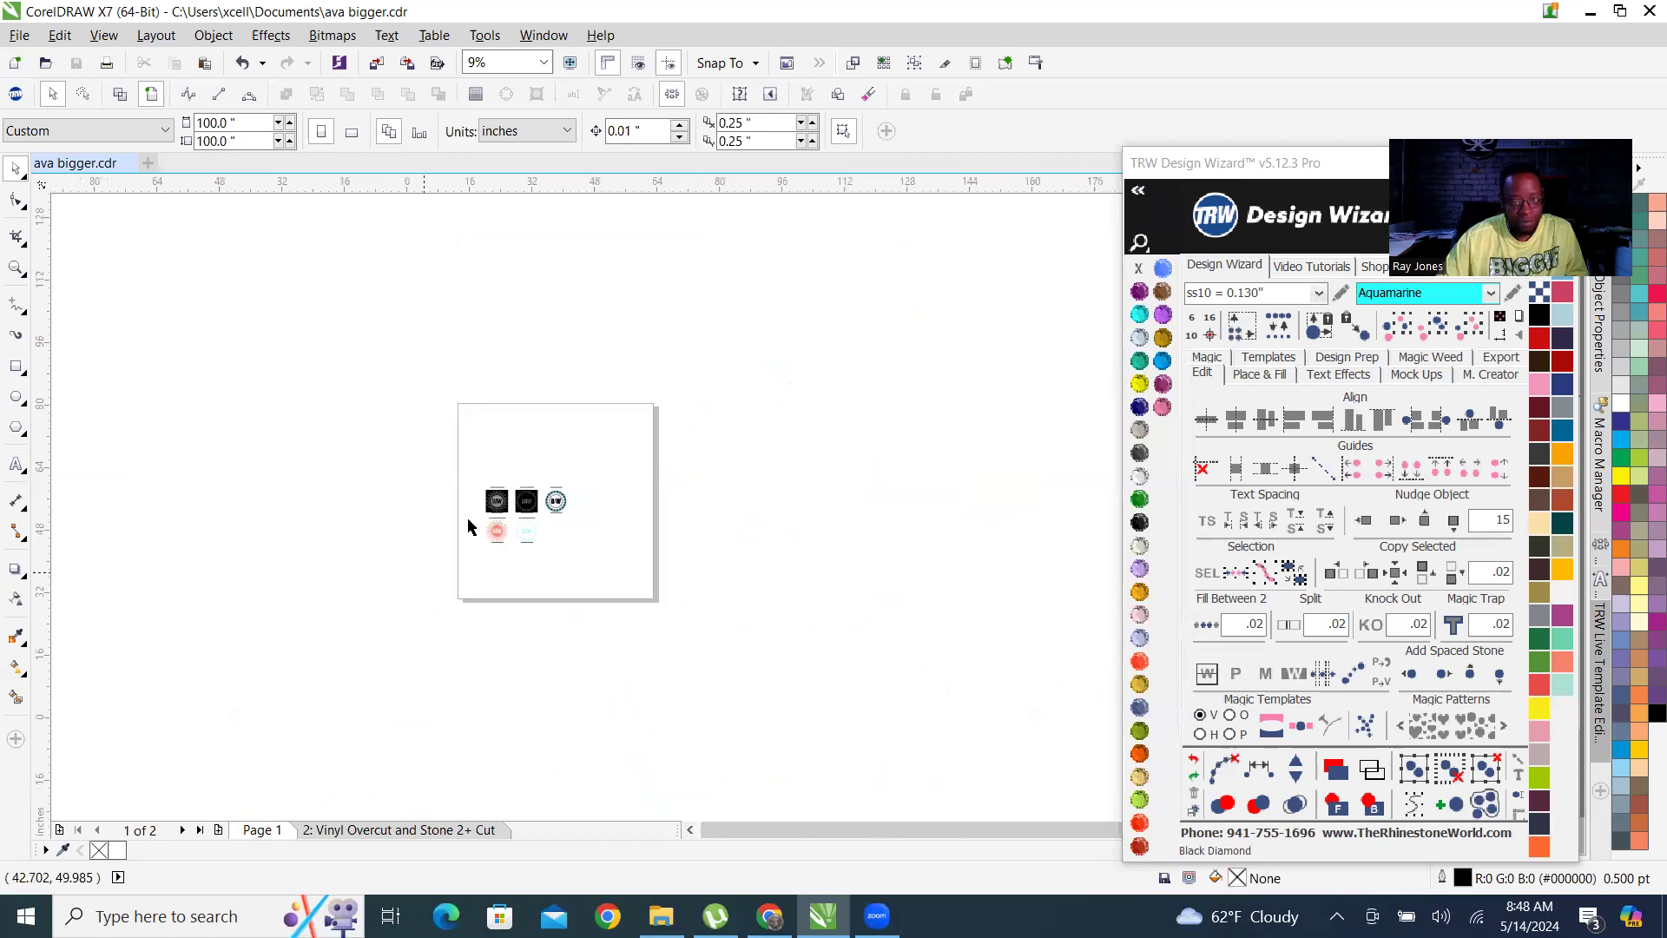
scroll(428, 692, "up", 3)
scroll(428, 692, "up", 2)
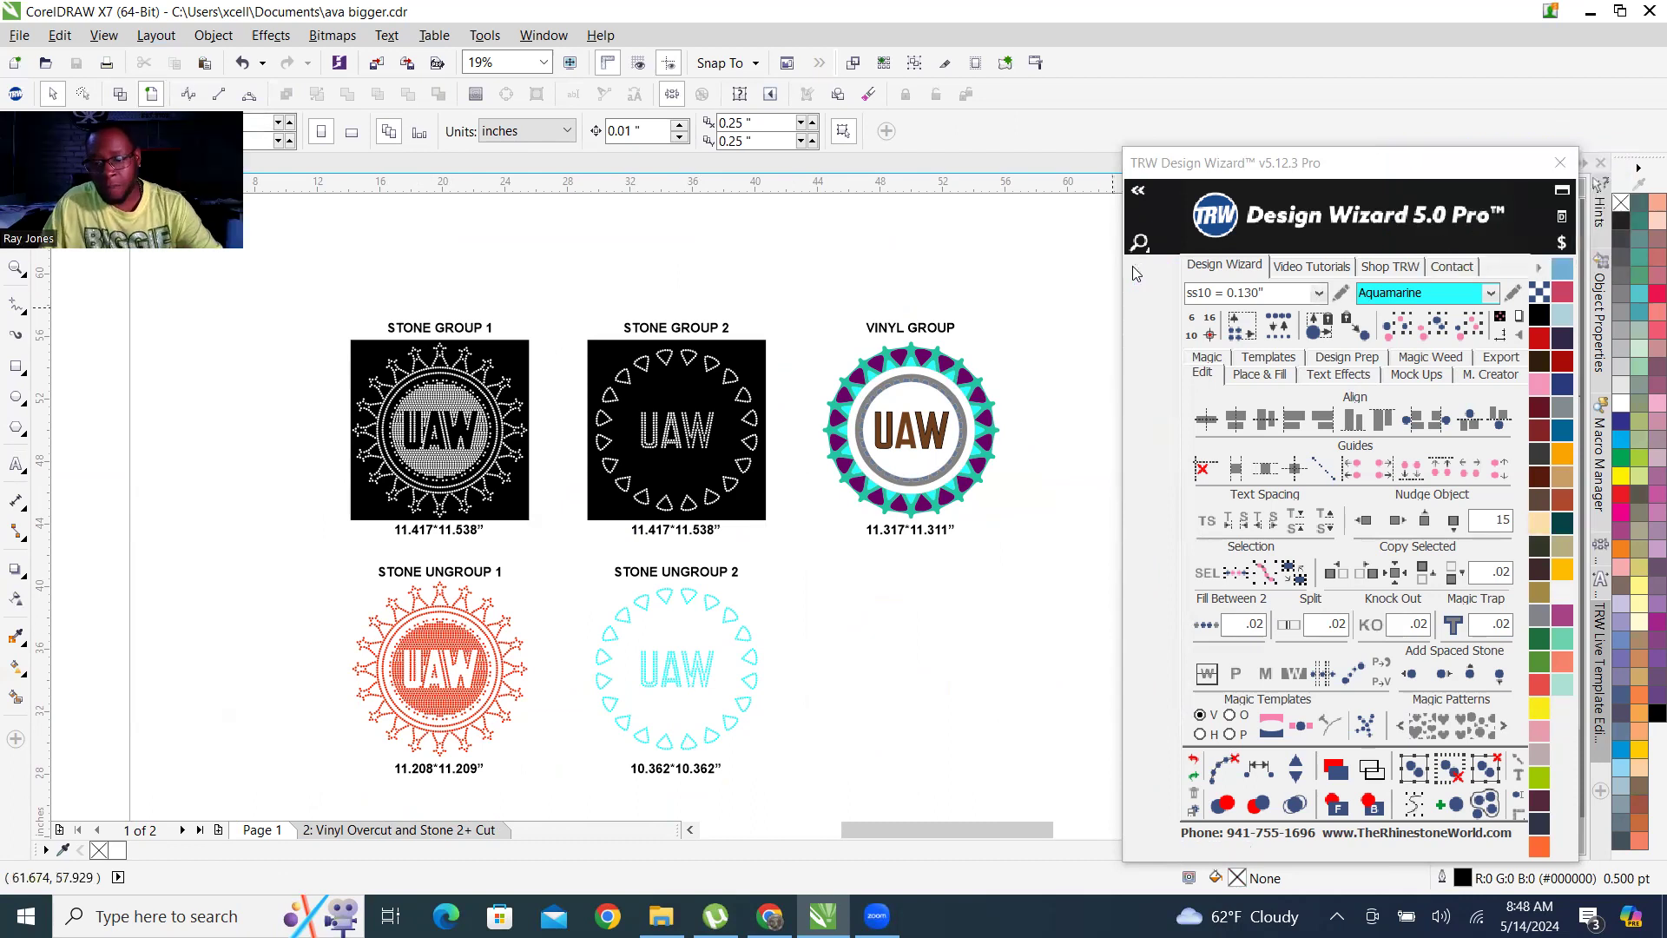
Export the first black template as an SVG file named STONE GROUP 1 into the ava folder.
left_click(1500, 357)
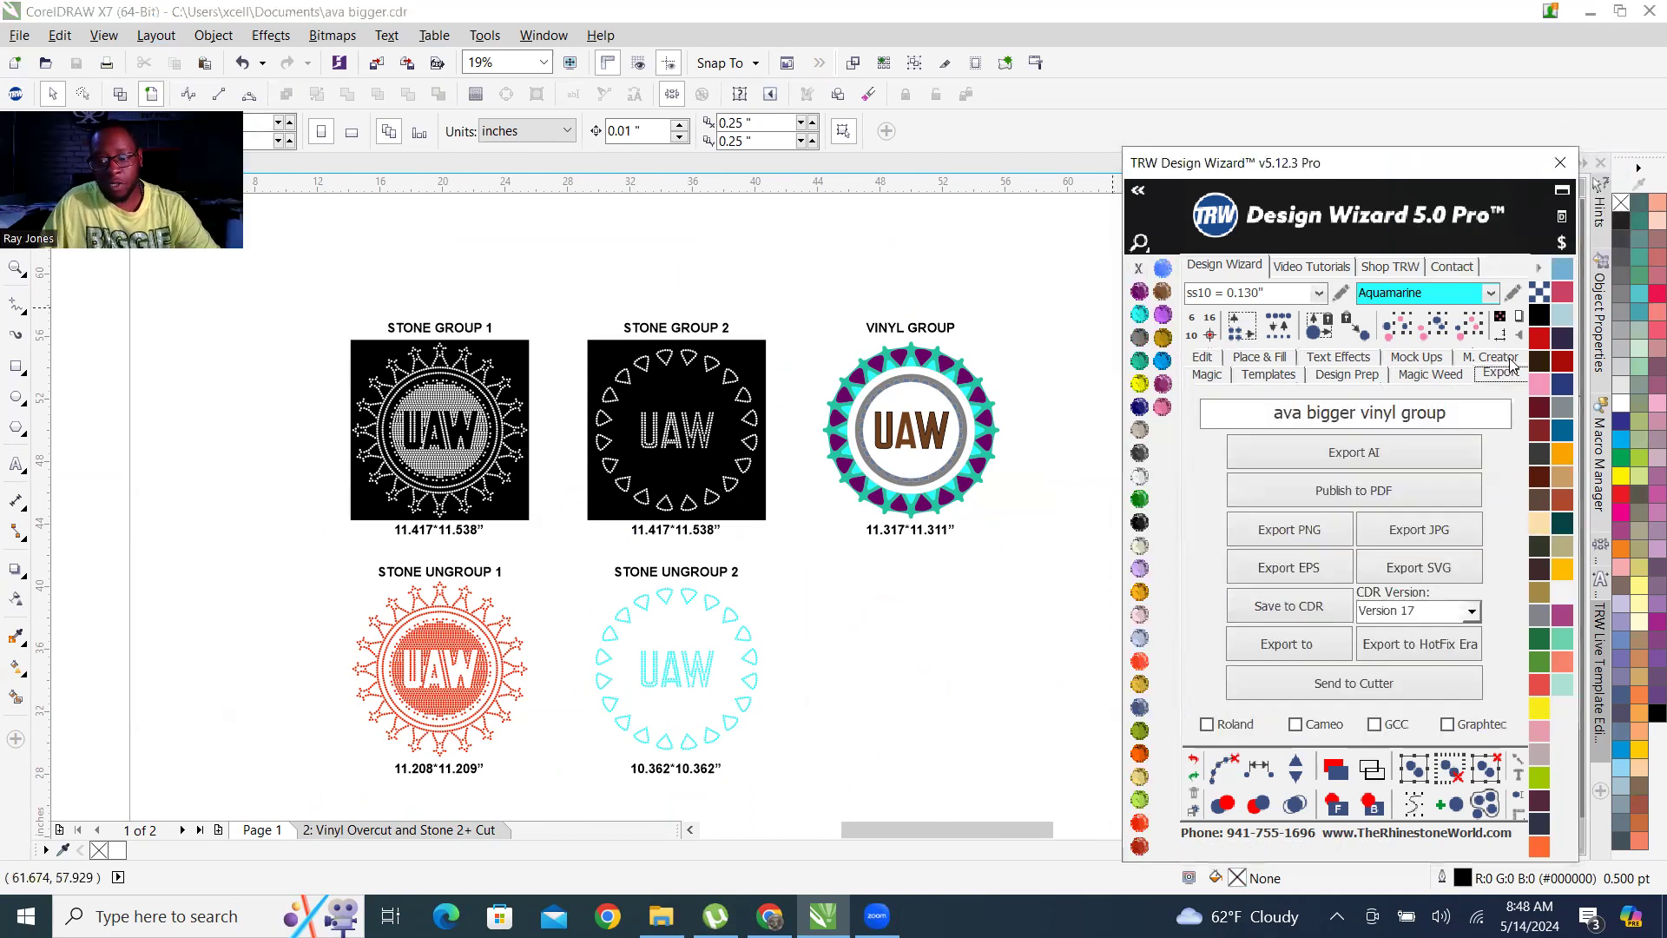
left_click(1469, 415)
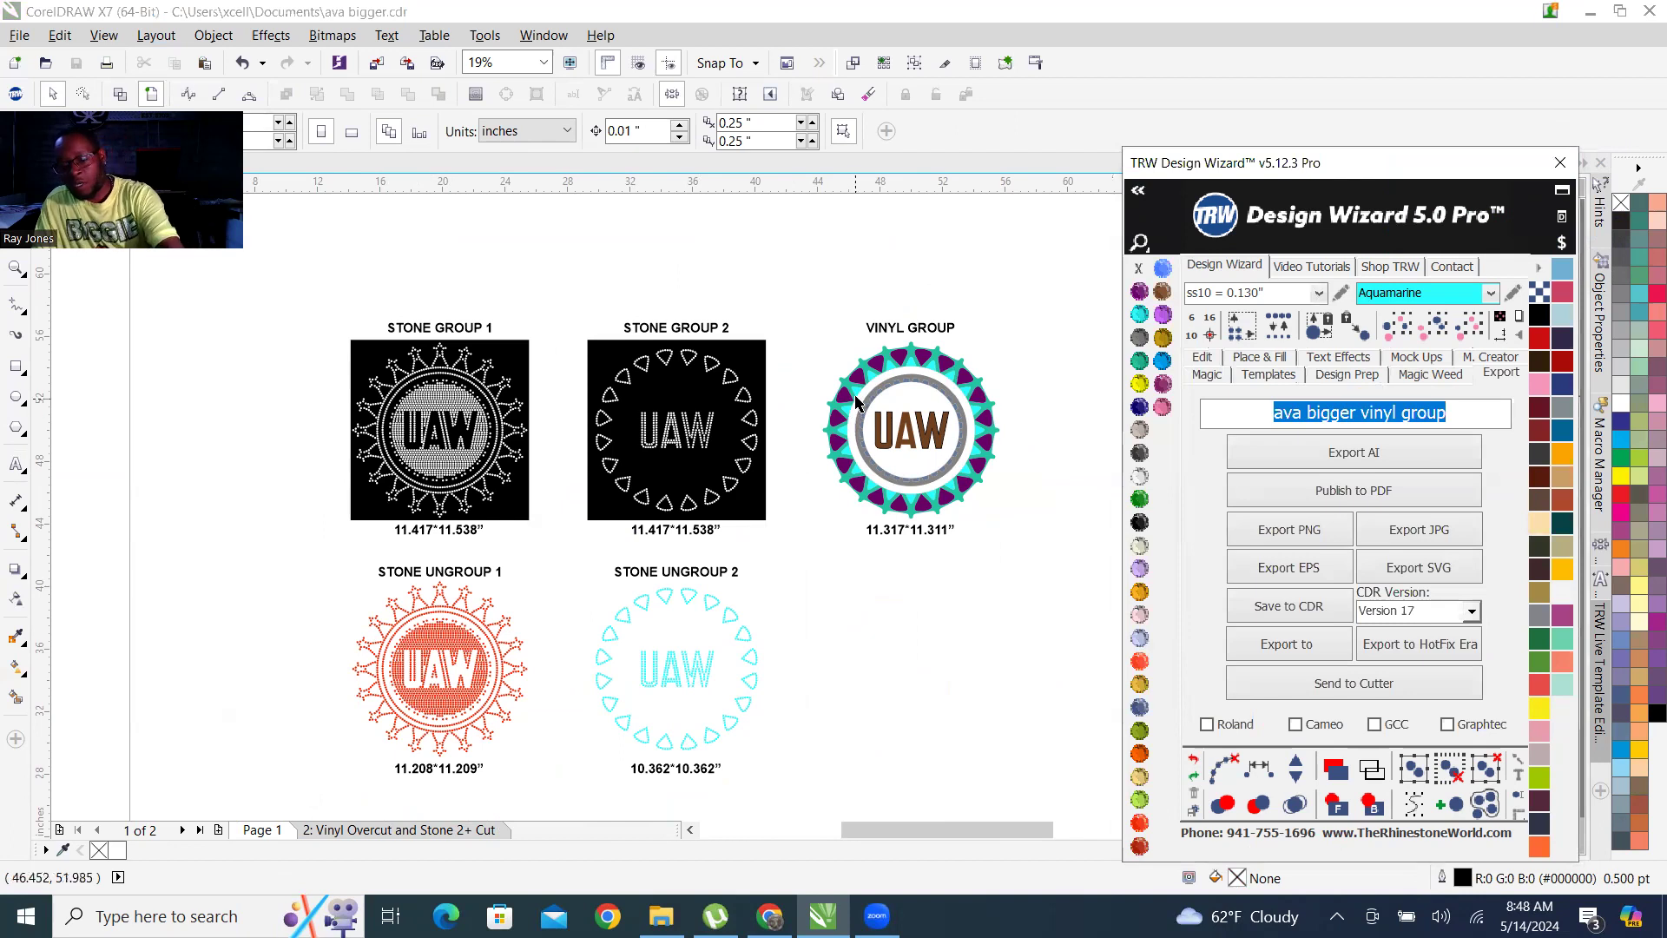
key("BackSpace")
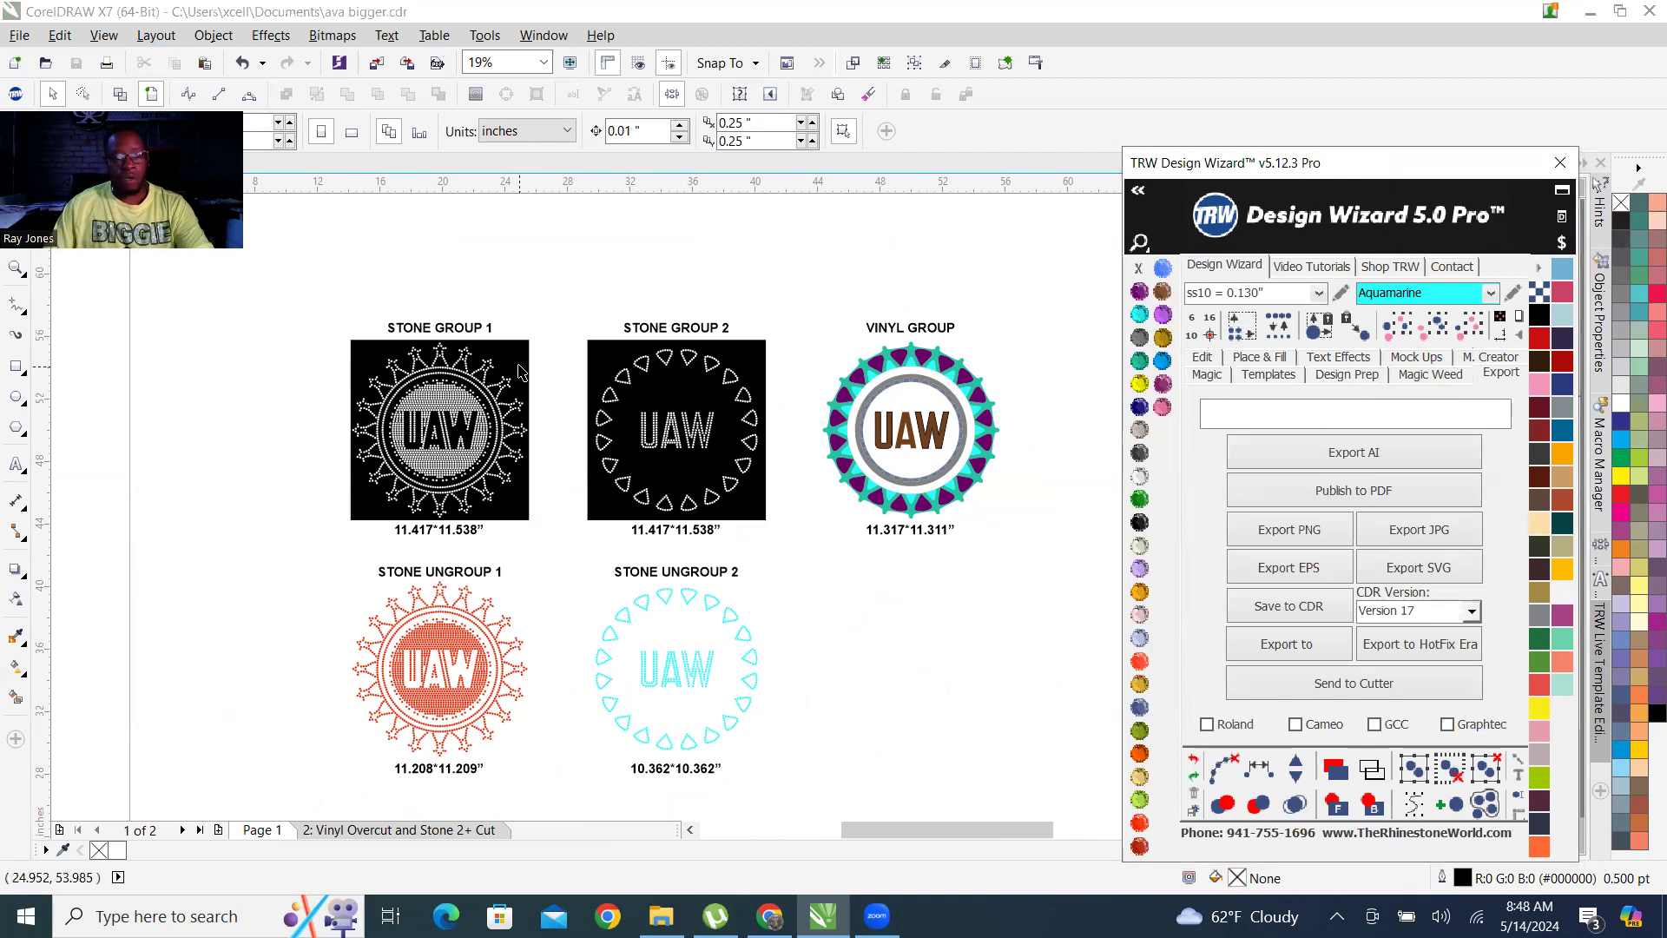
left_click(434, 416)
left_click(1365, 414)
type("STONE GROUP 1")
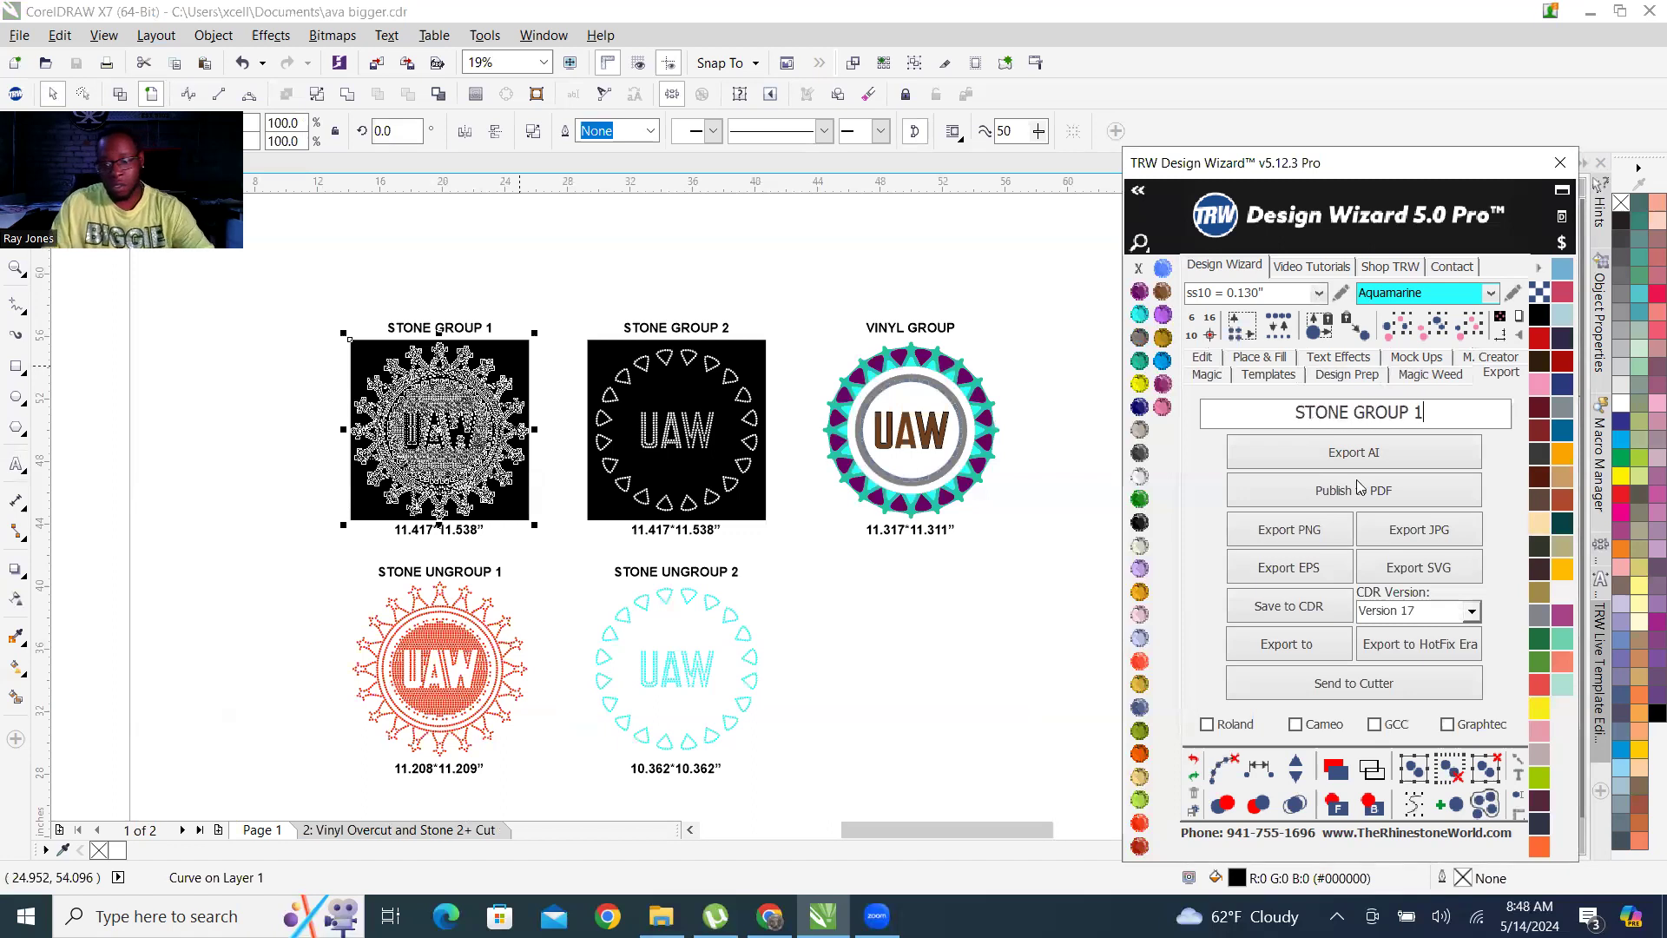
left_click(1422, 569)
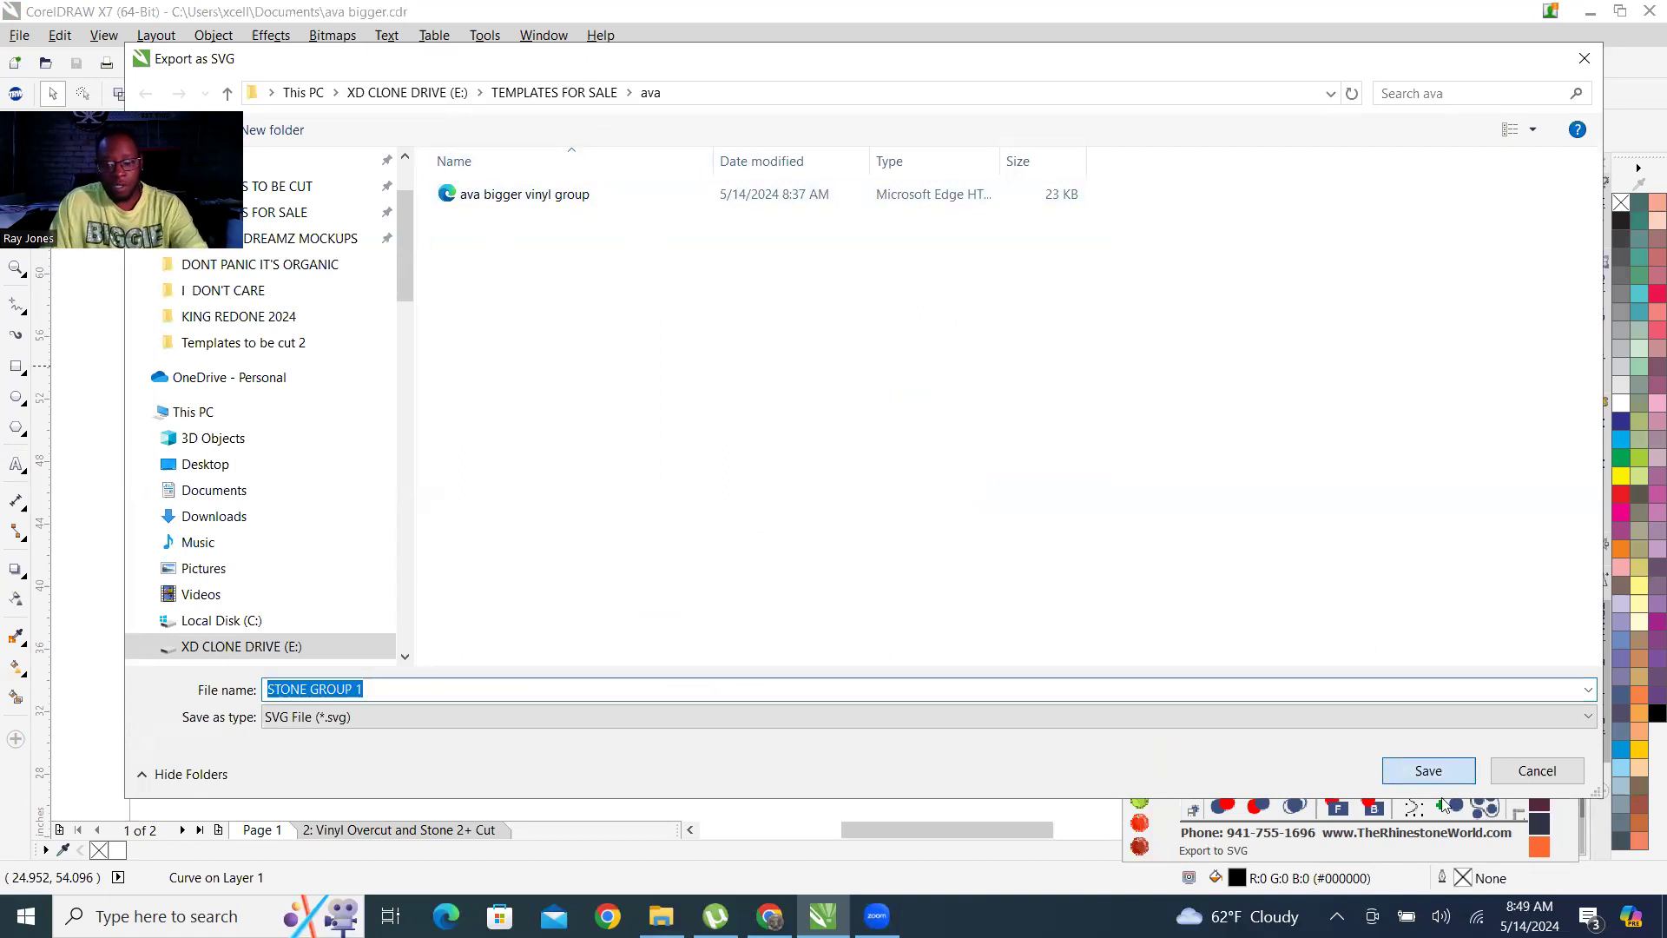
left_click(1432, 774)
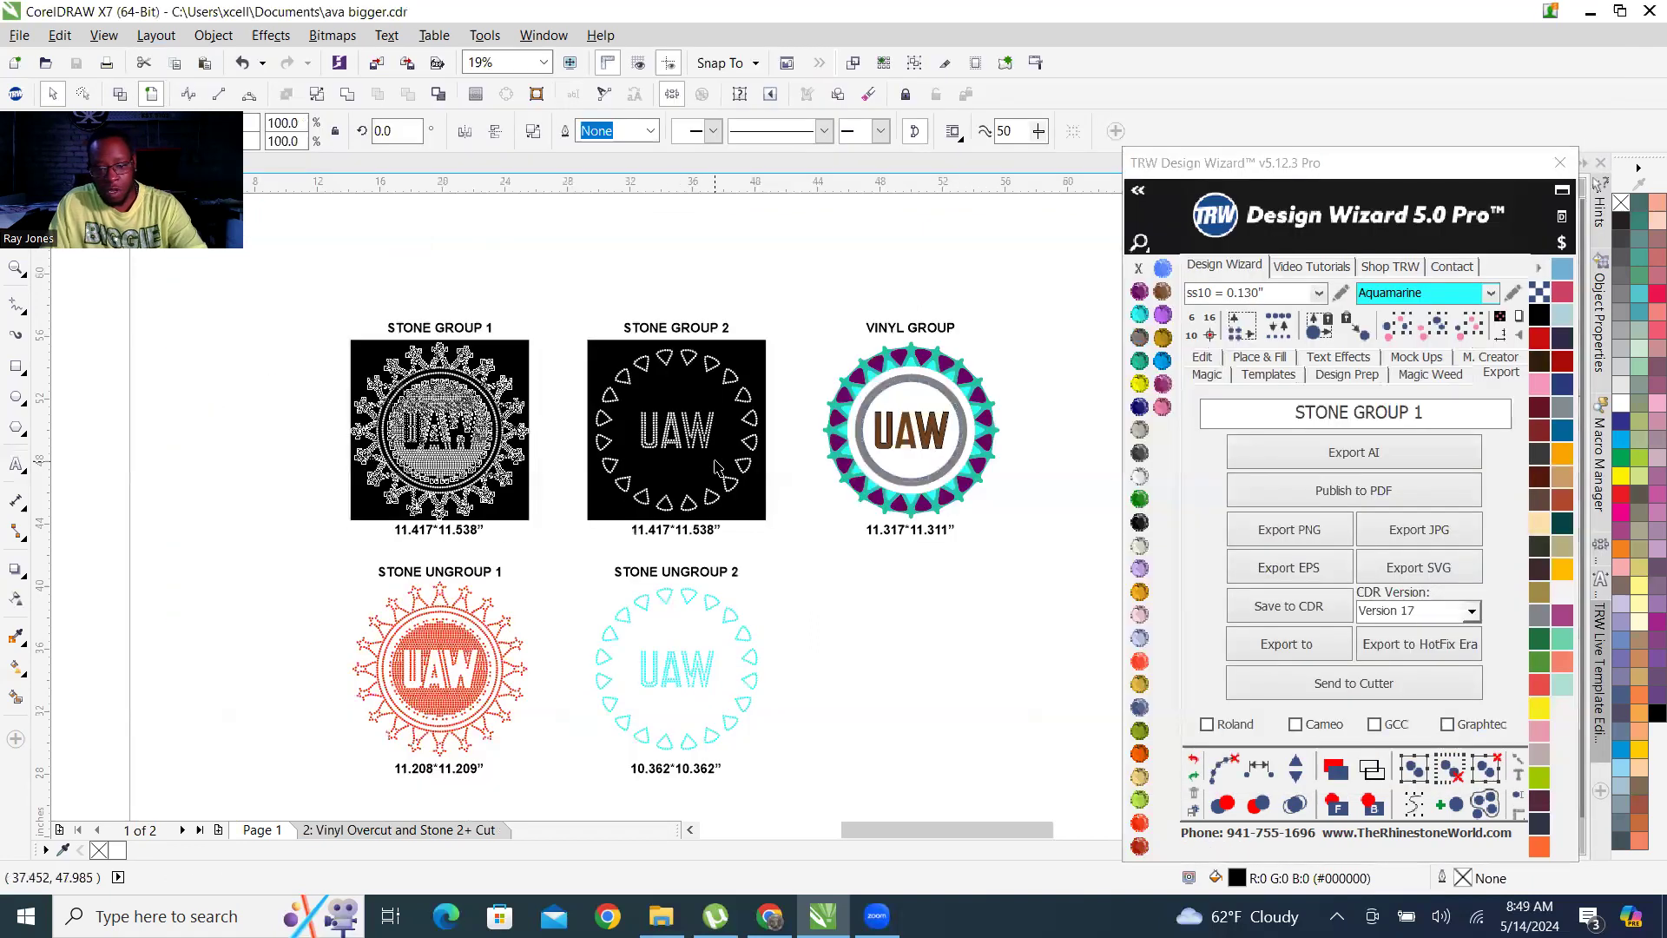
Export the second black template as an SVG file named STONE GROUP 2 into the ava folder.
left_click(686, 425)
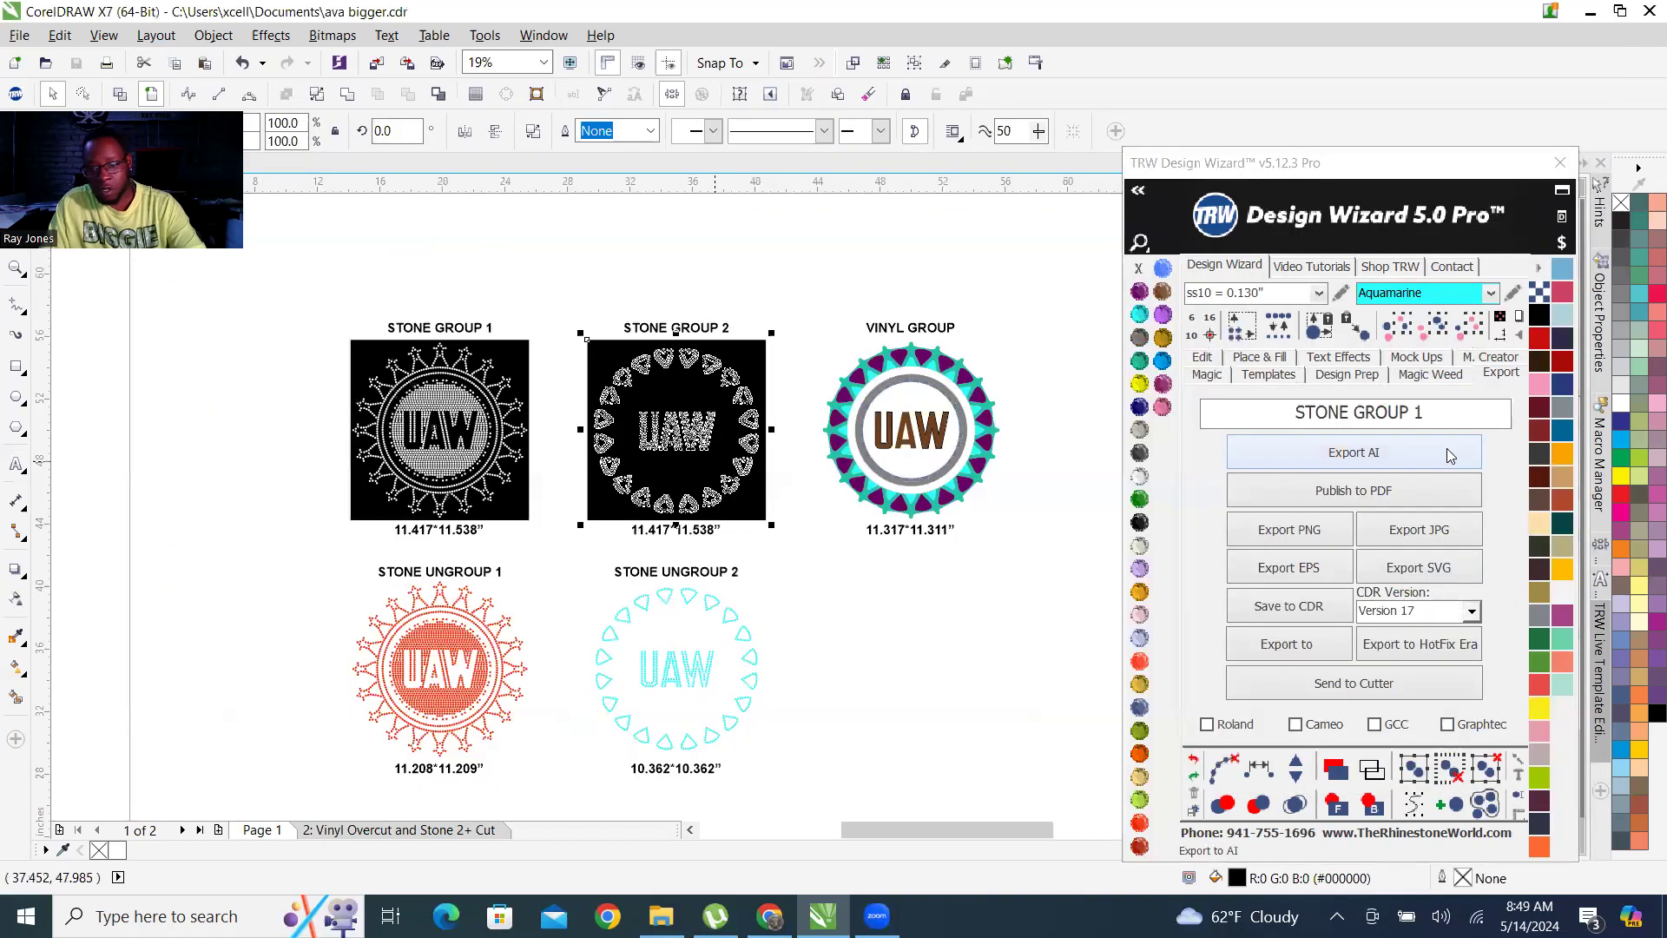
left_click(1448, 412)
key("BackSpace")
type("2")
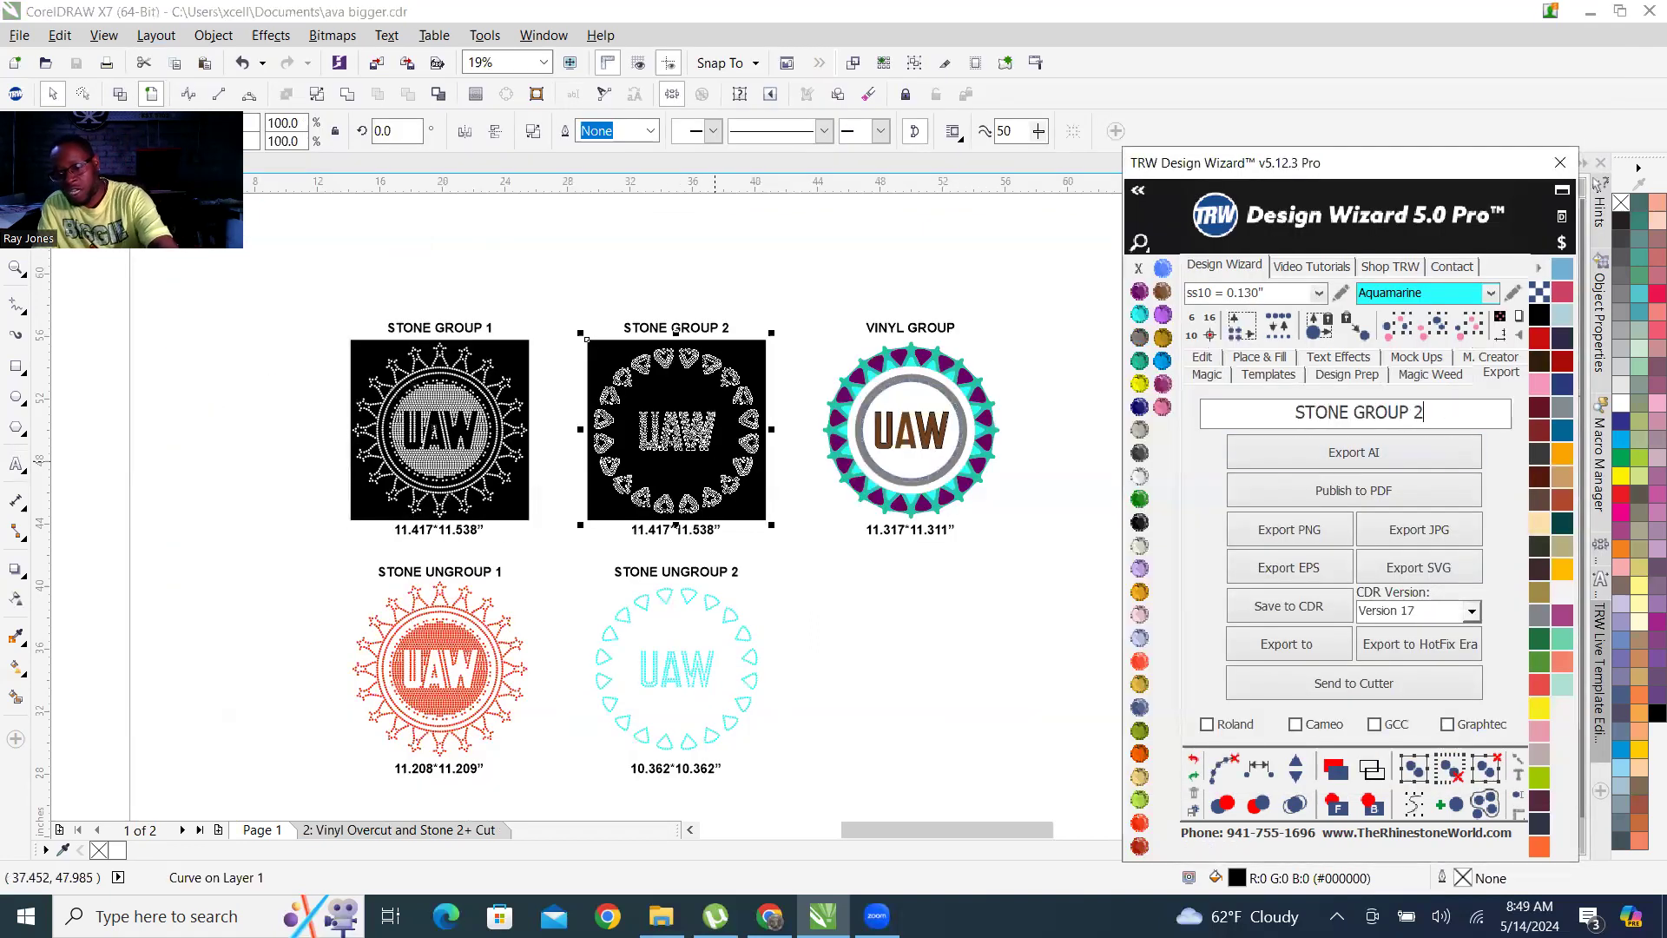
left_click(1409, 573)
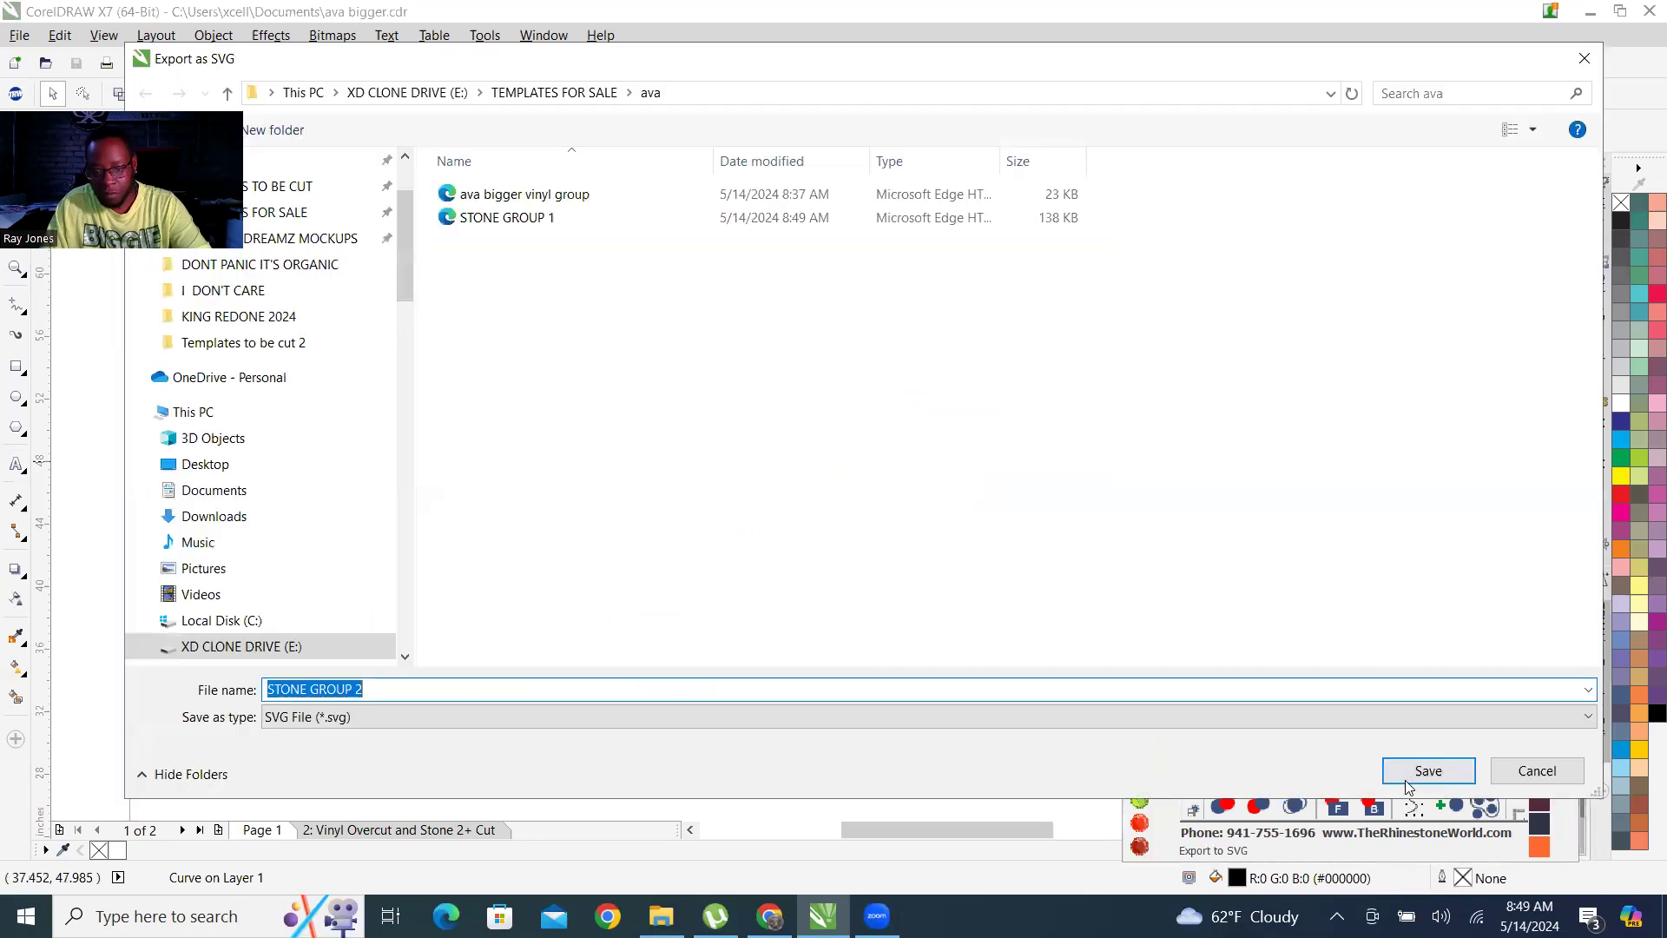
key("Return")
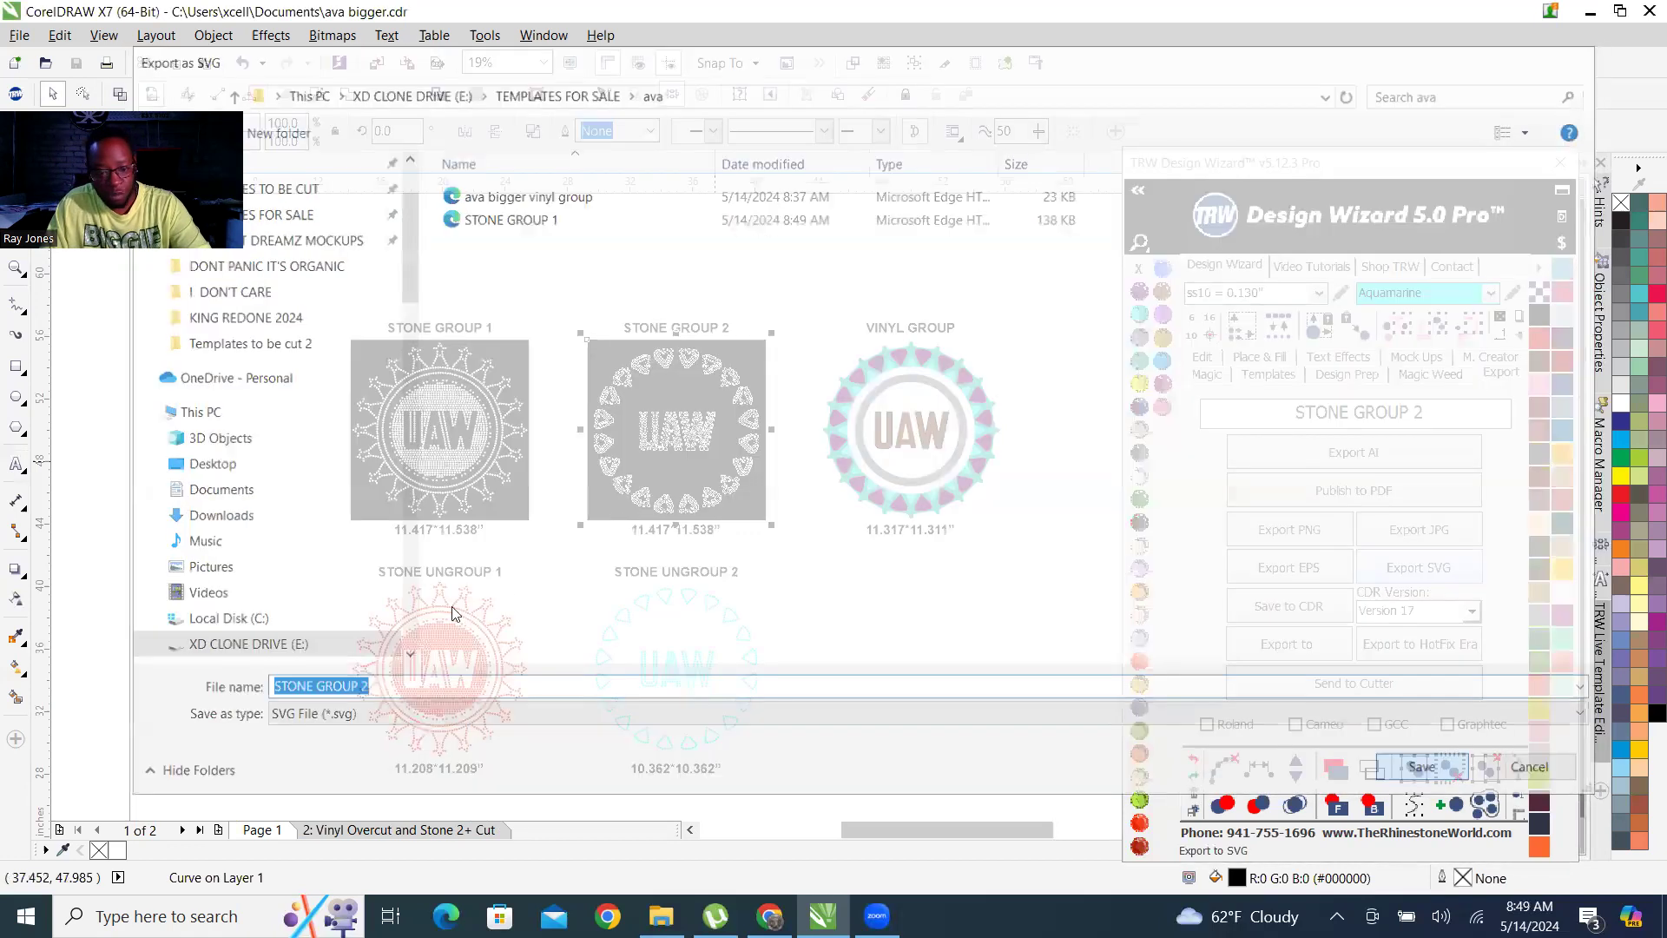
Break the cyan stone design's curve apart and export it as an SVG file named STONE UNGROUP 2.
left_click(449, 658)
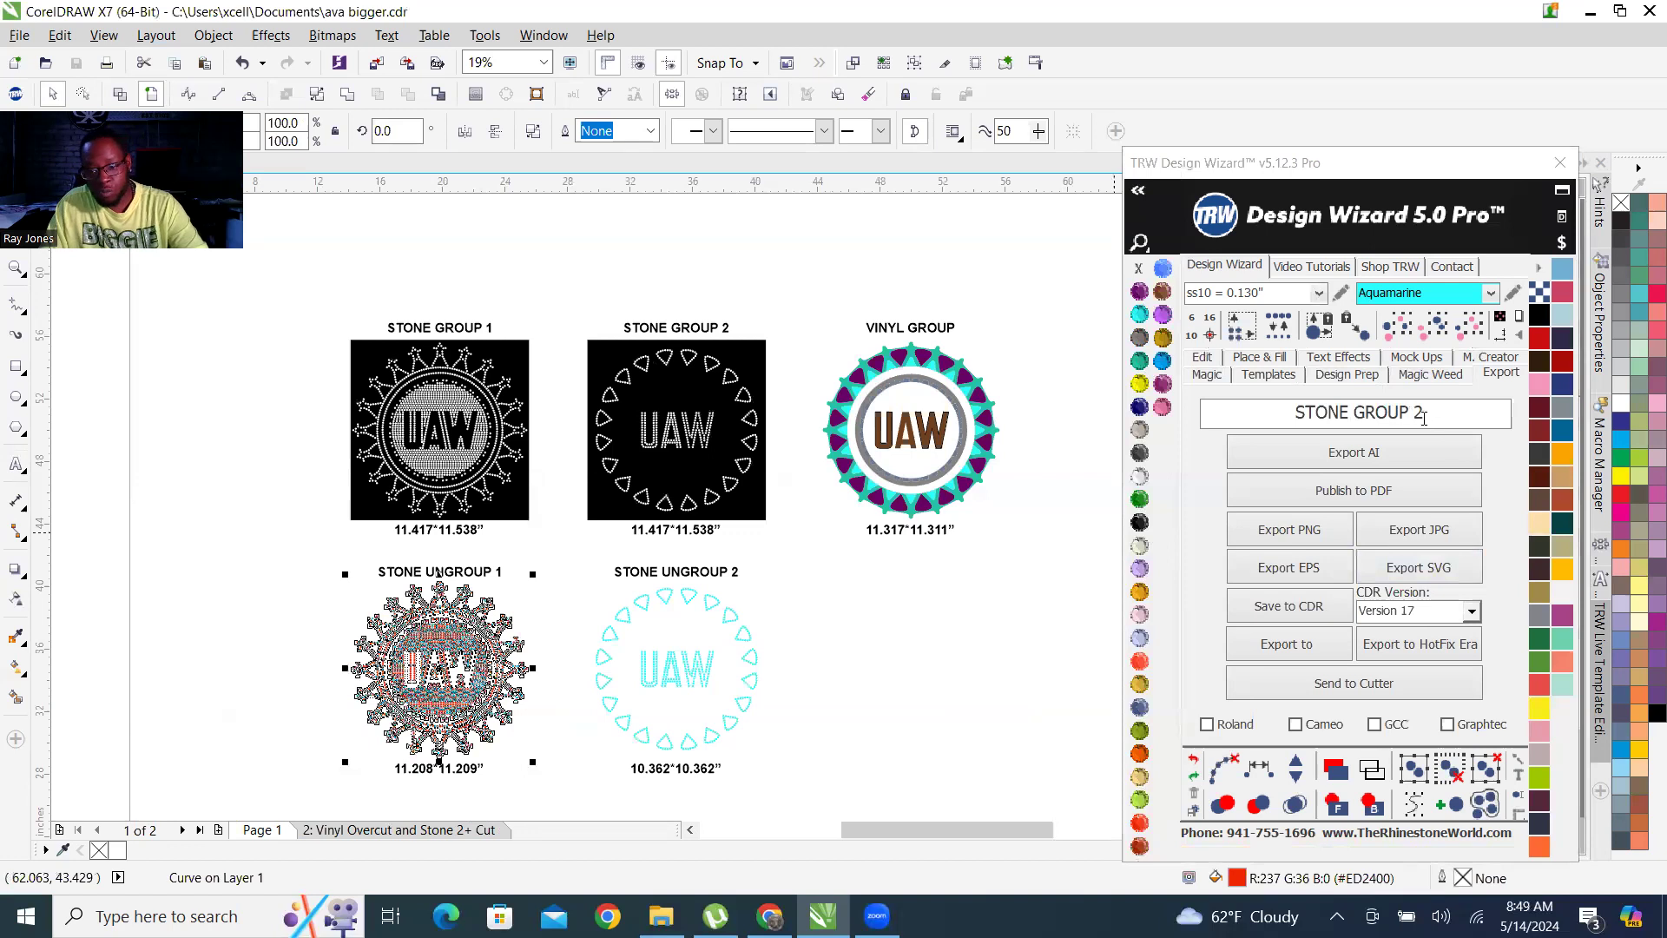
left_click(698, 650)
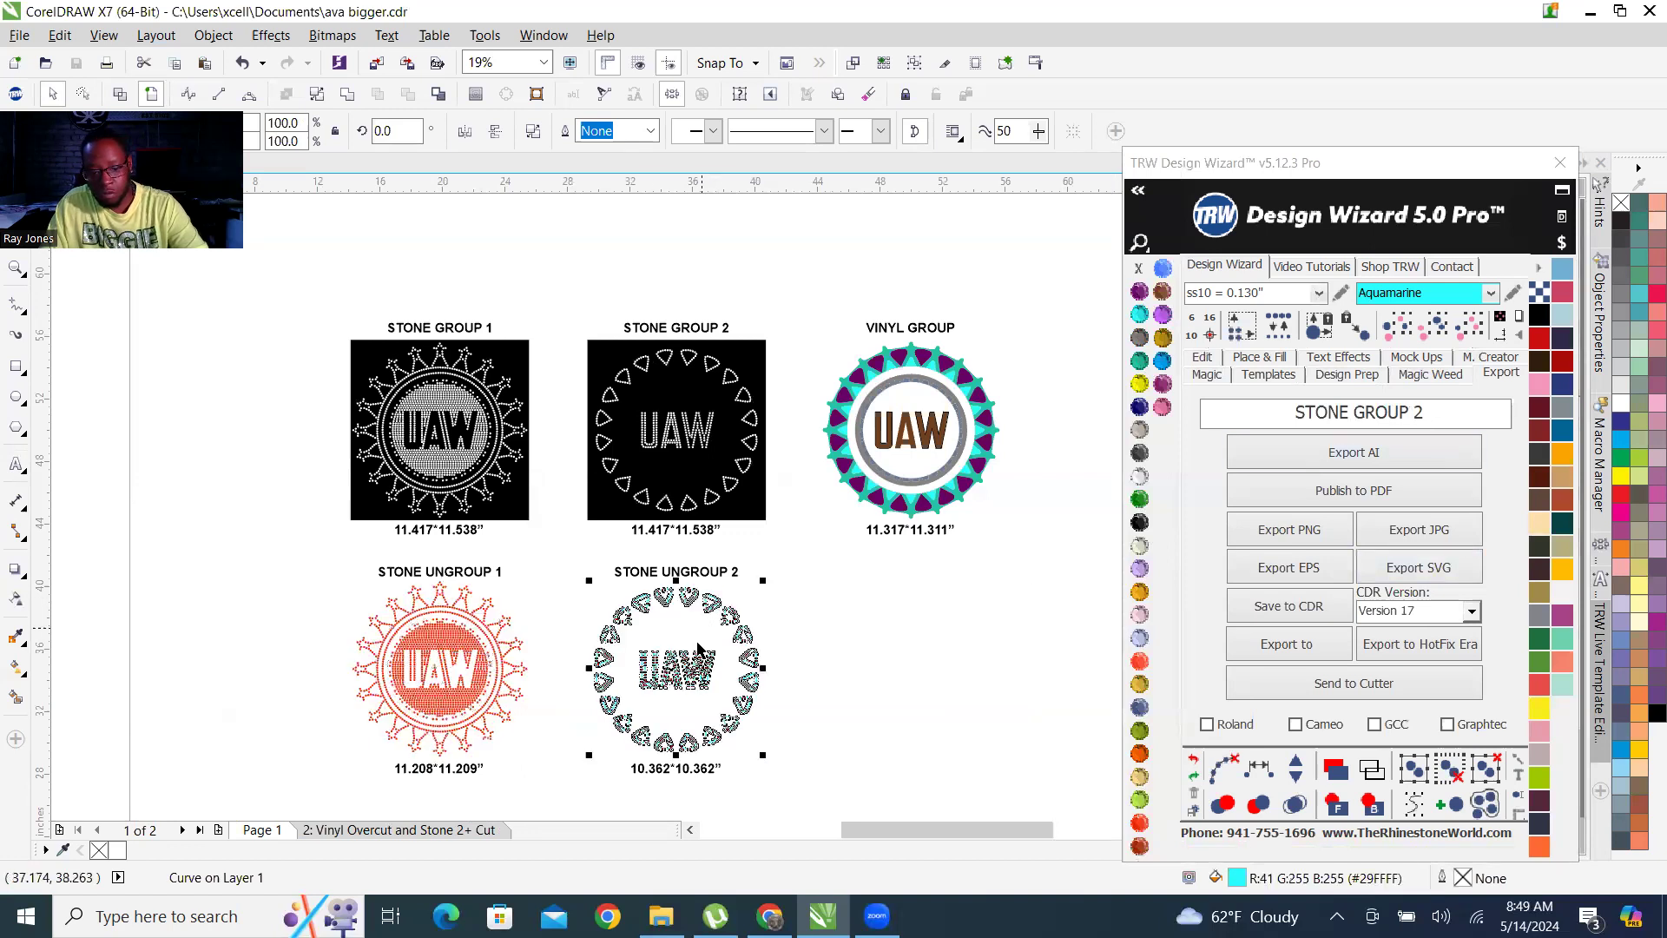
right_click(689, 683)
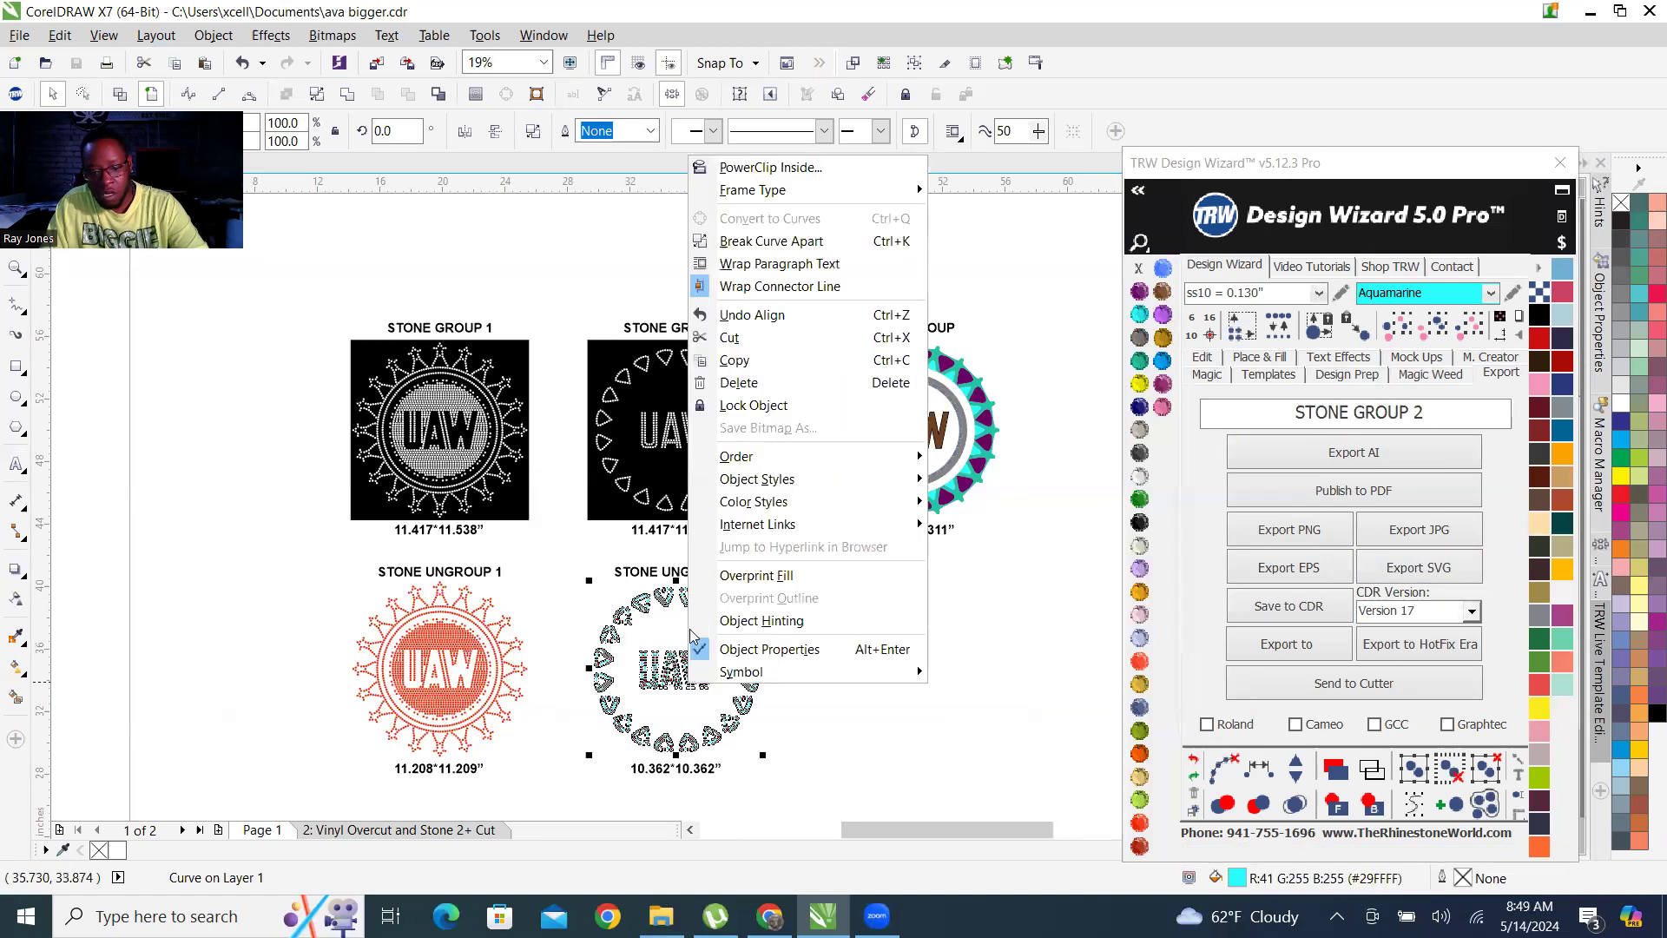
left_click(806, 244)
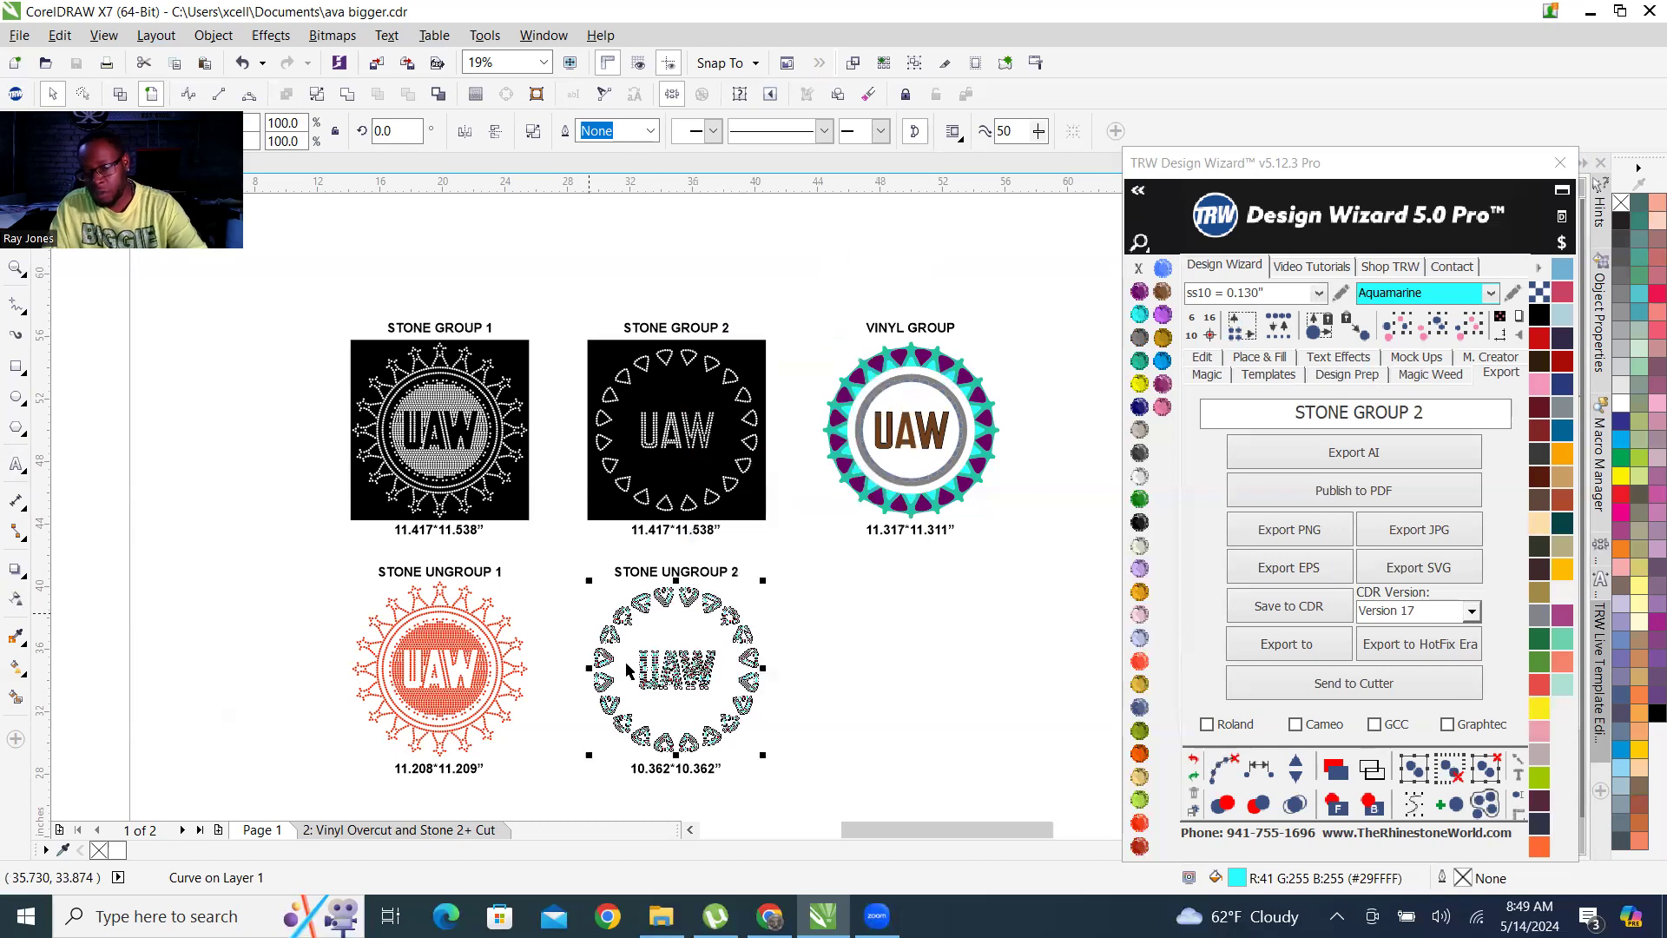
left_click(1357, 415)
type("UN")
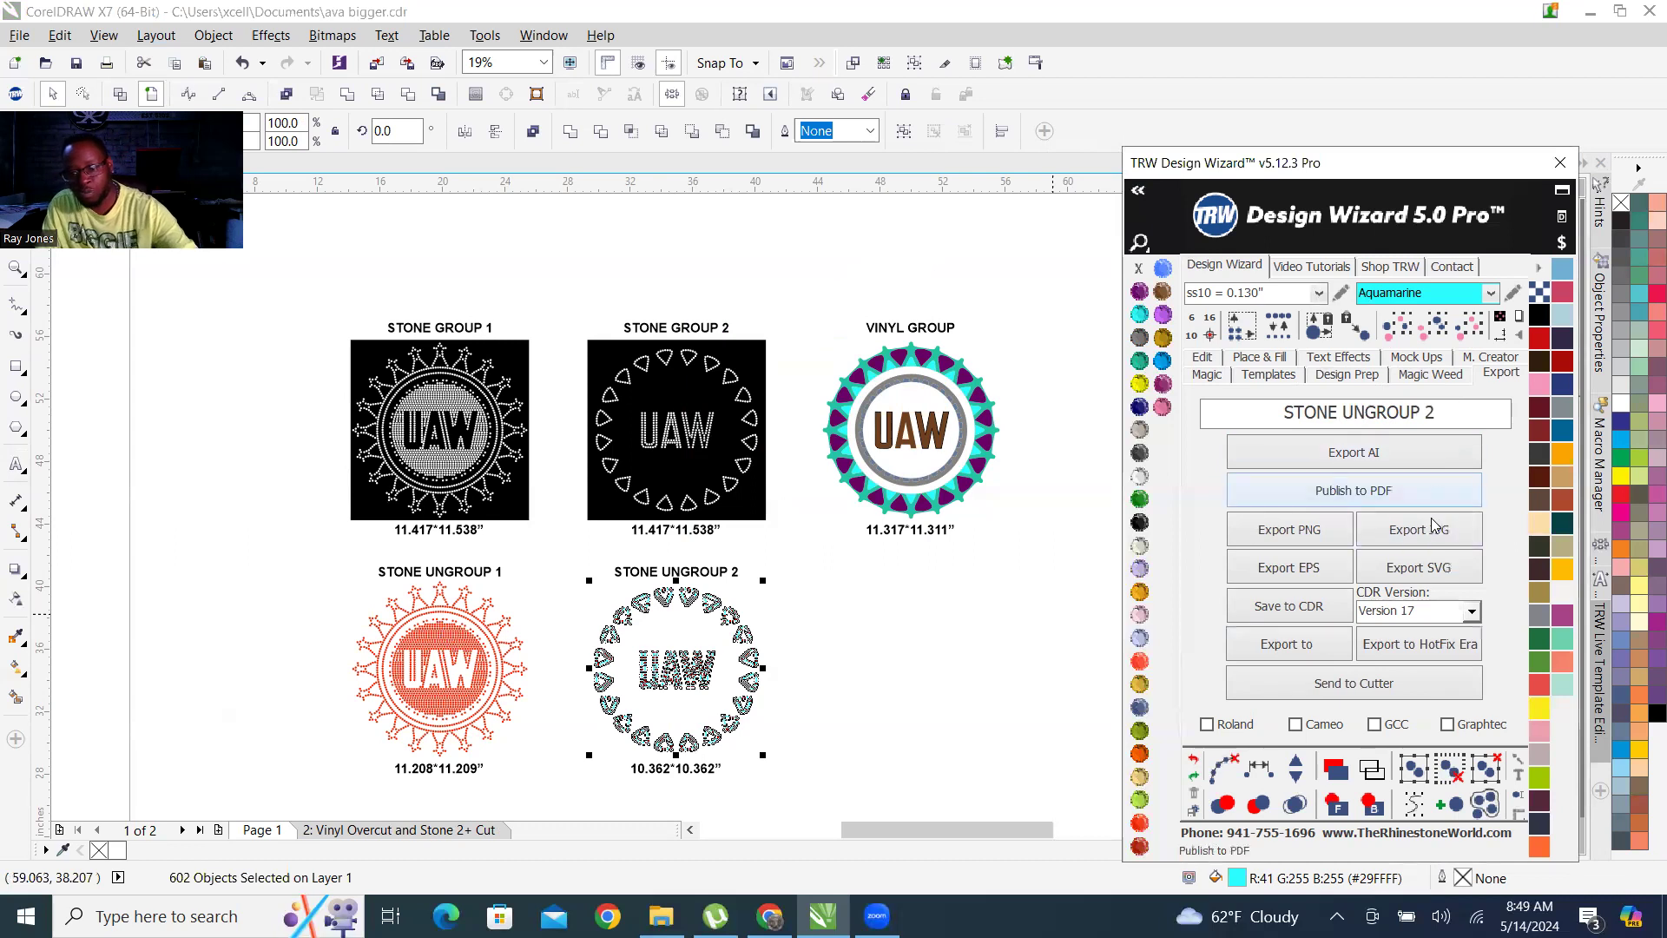
left_click(1419, 568)
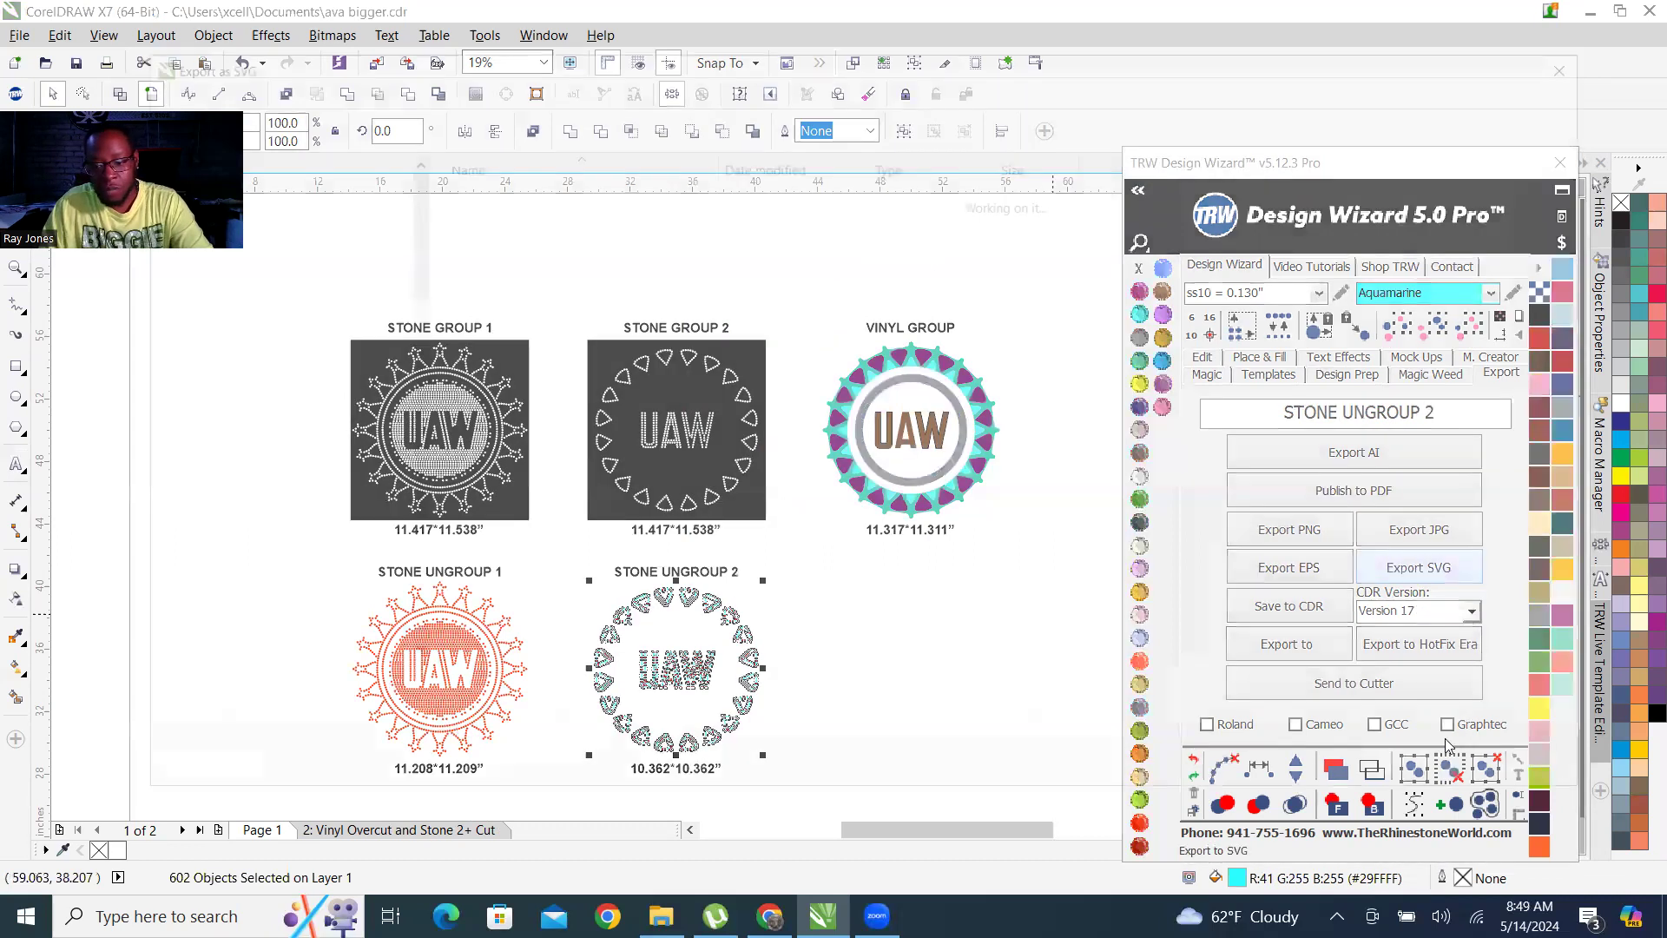
key("Return")
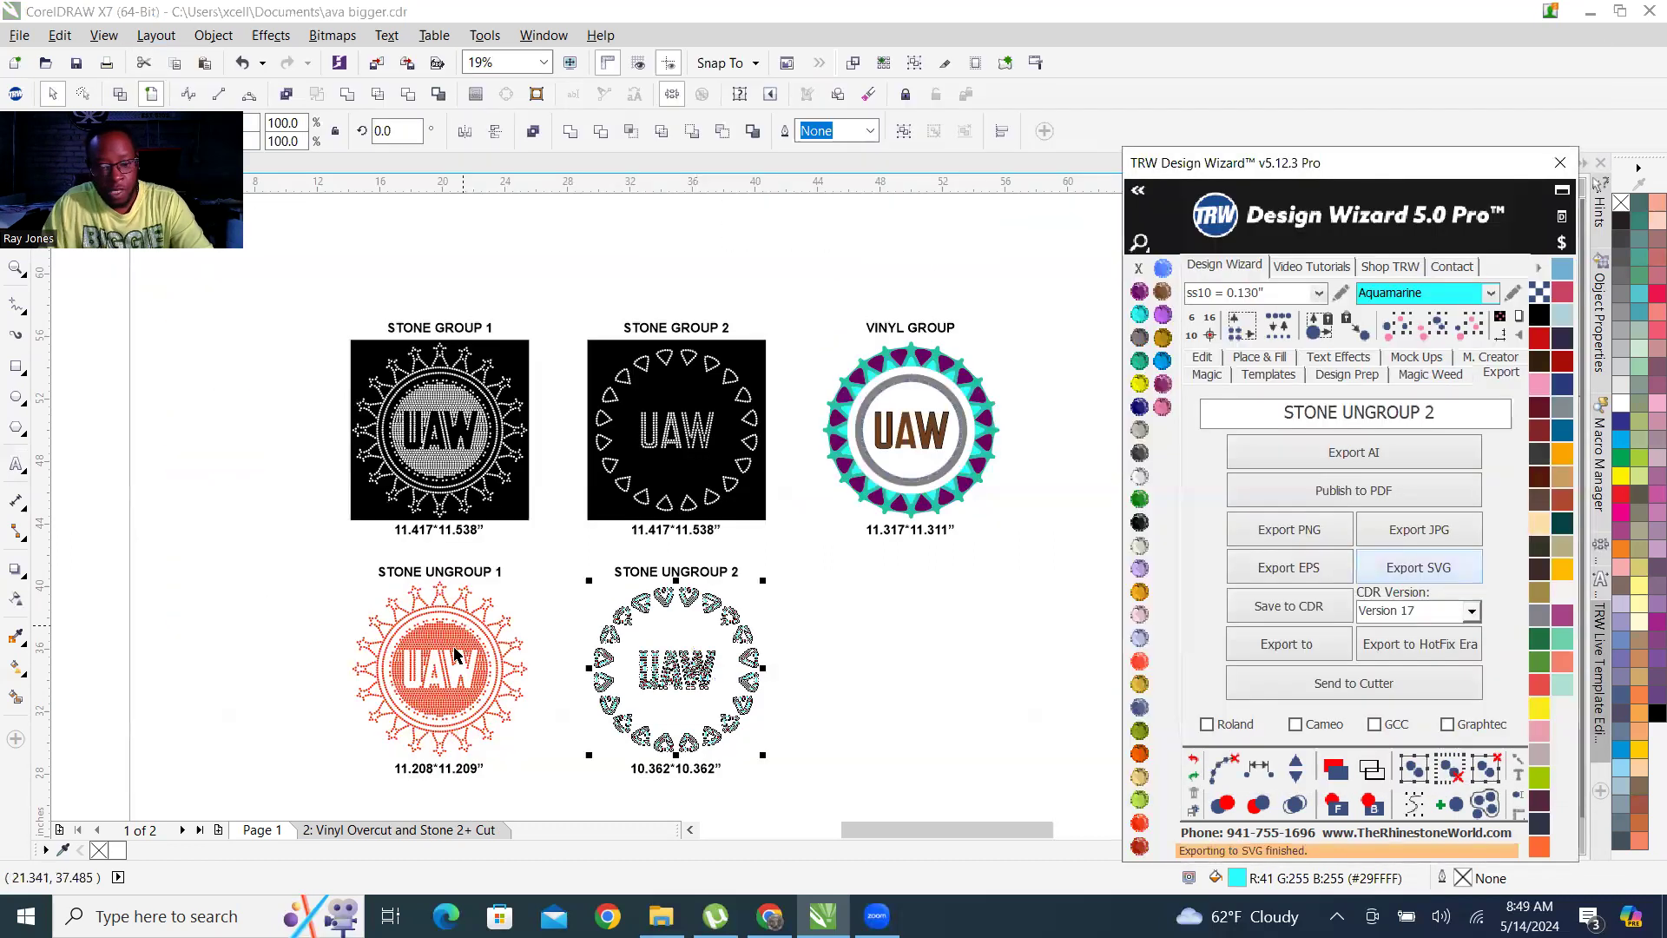
Break the red stone design's curve apart, export it as an SVG file named STONE UNGROUP 1, and clear the selection.
right_click(459, 620)
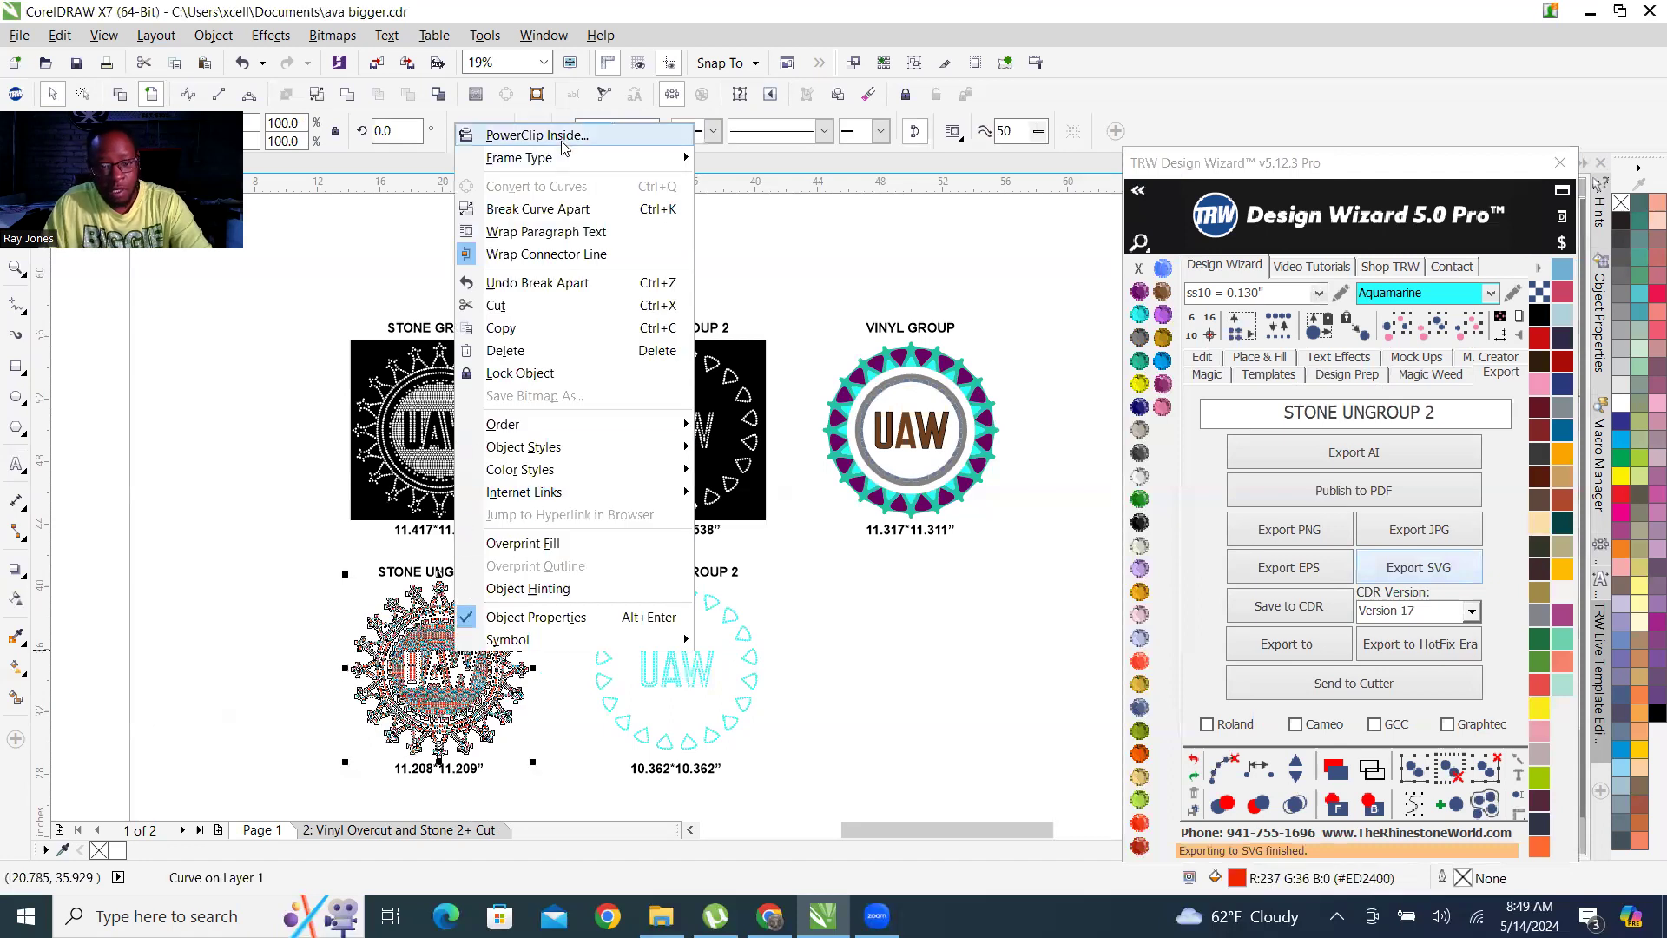
left_click(530, 217)
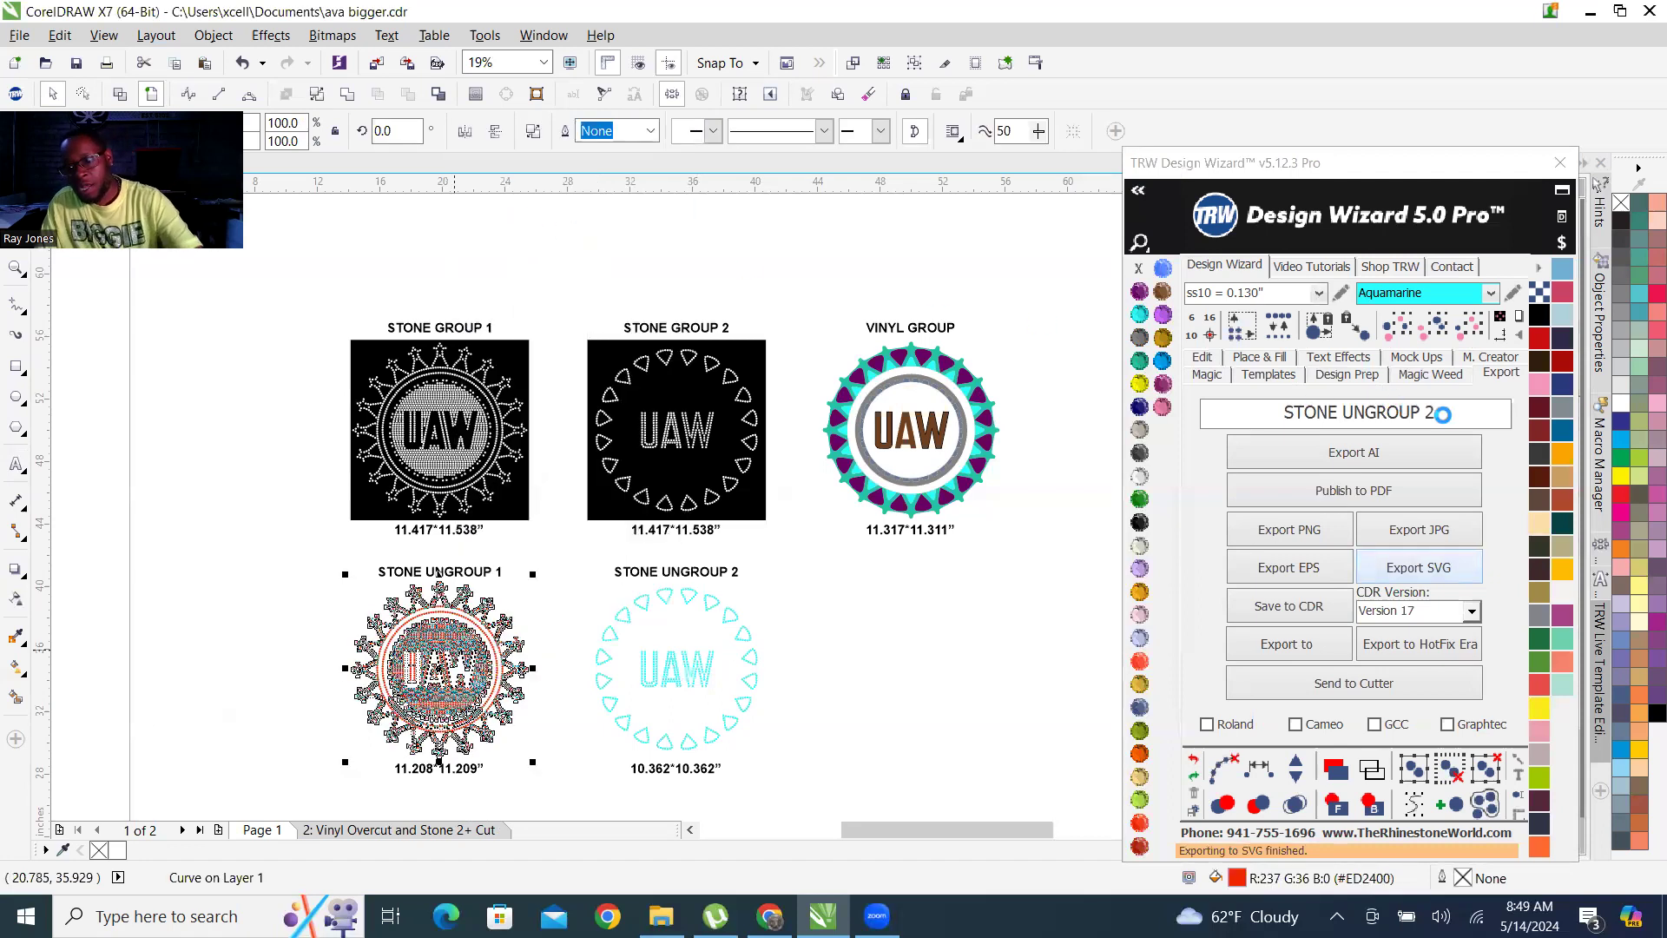
left_click(1442, 414)
key("BackSpace")
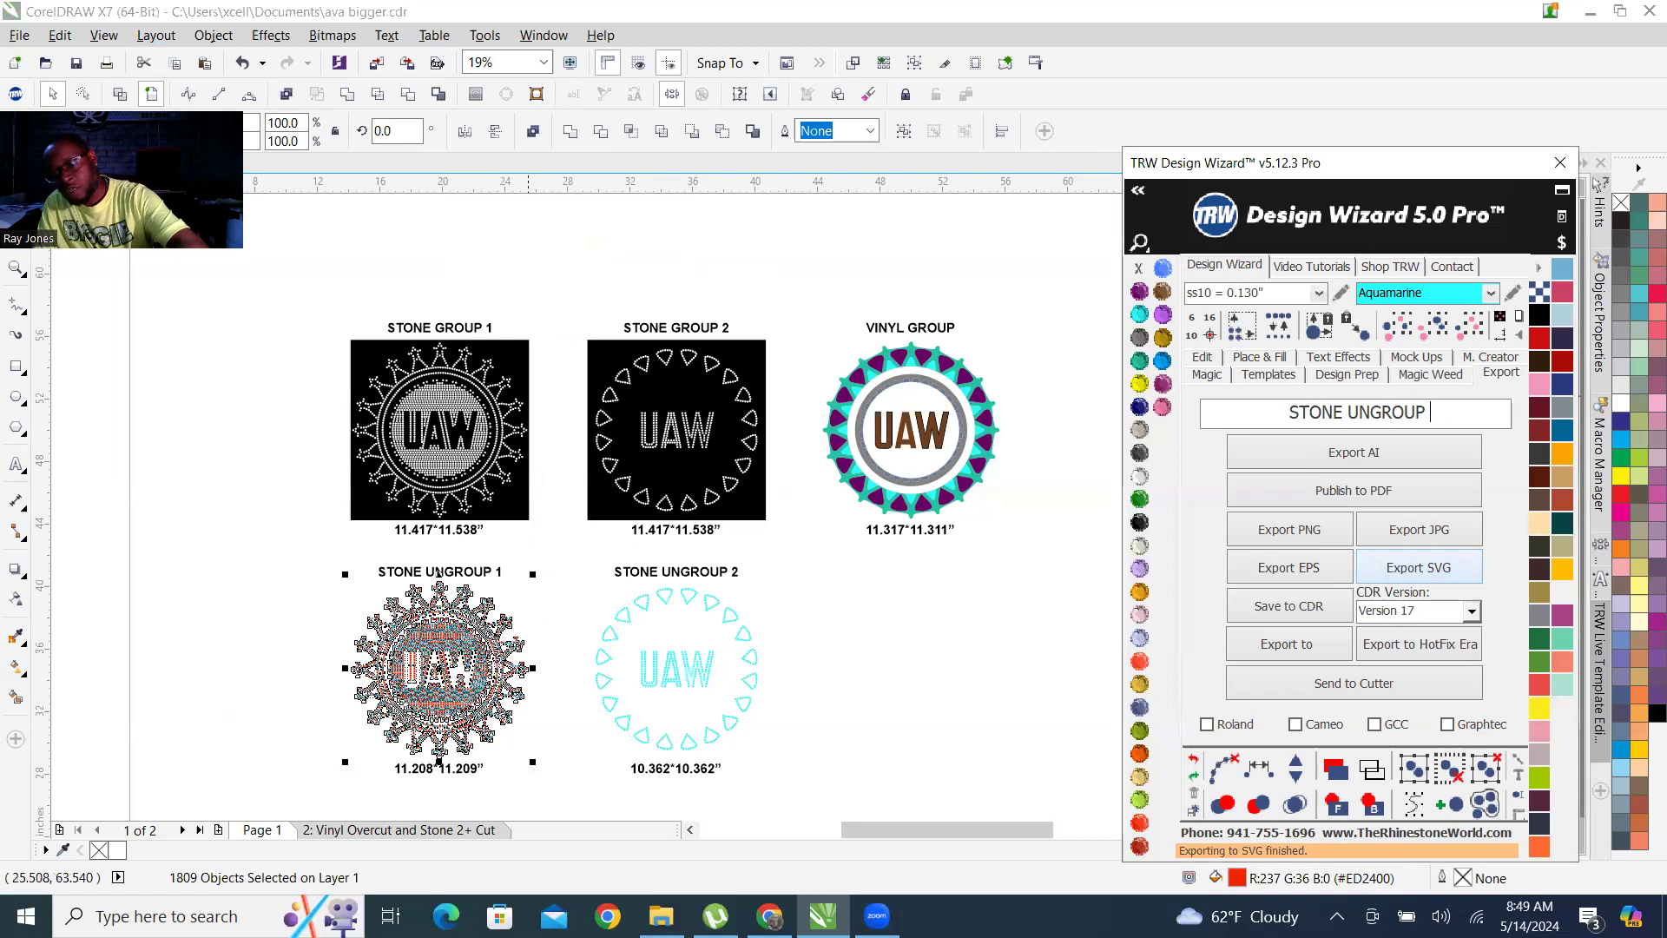
type("1")
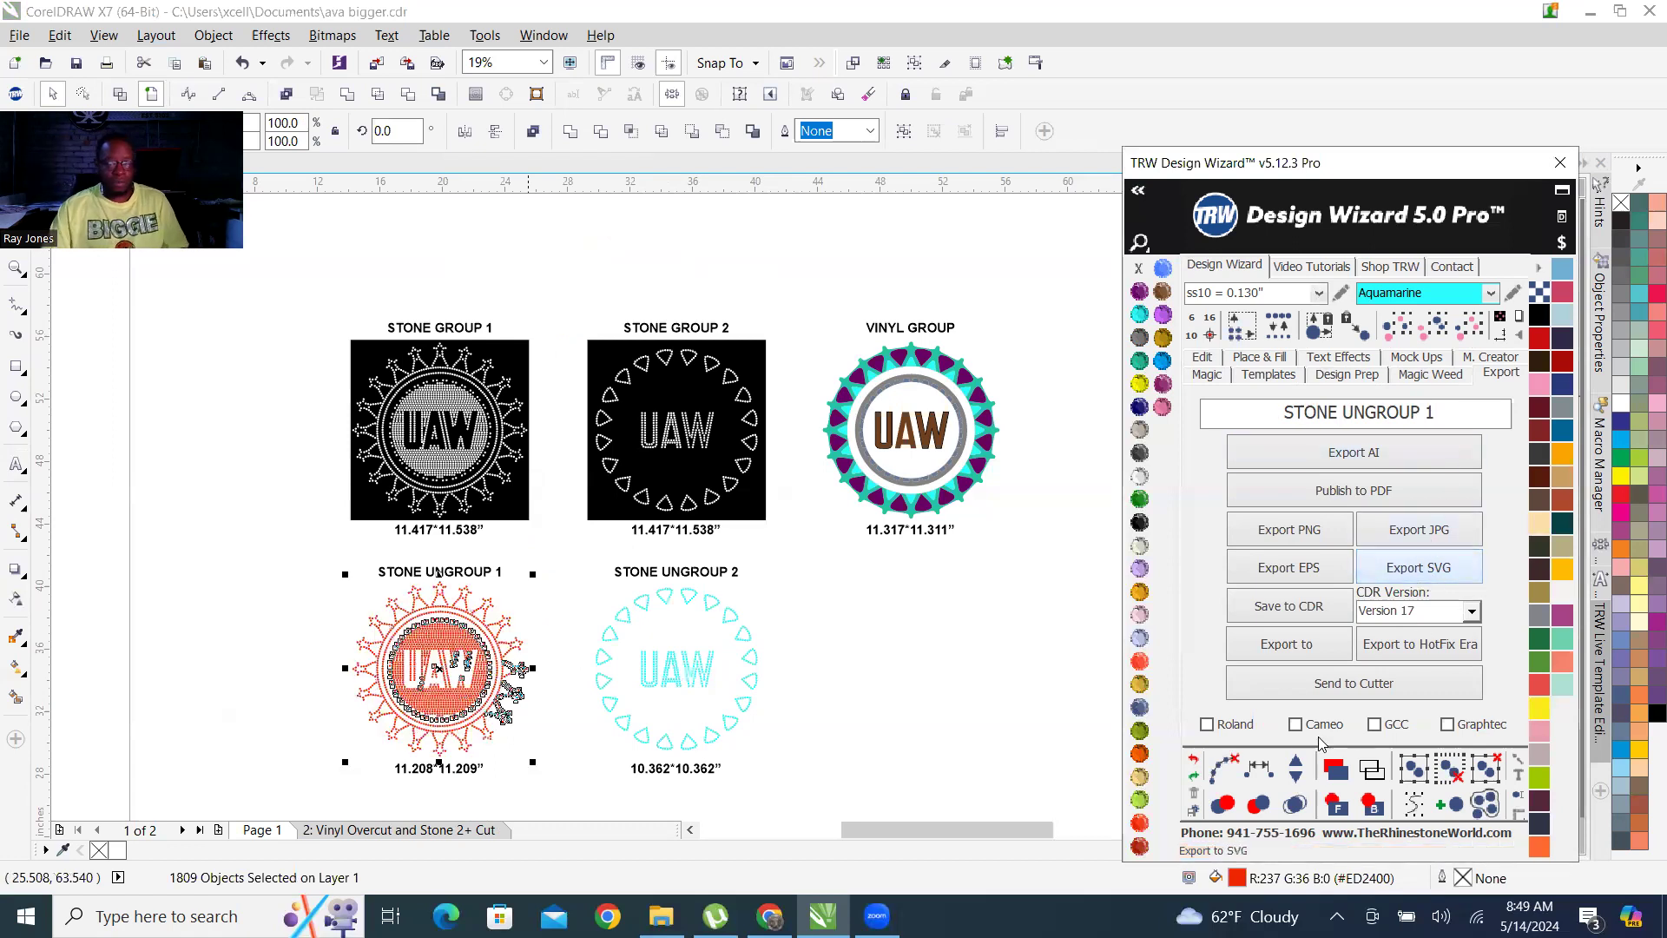
left_click(1305, 607)
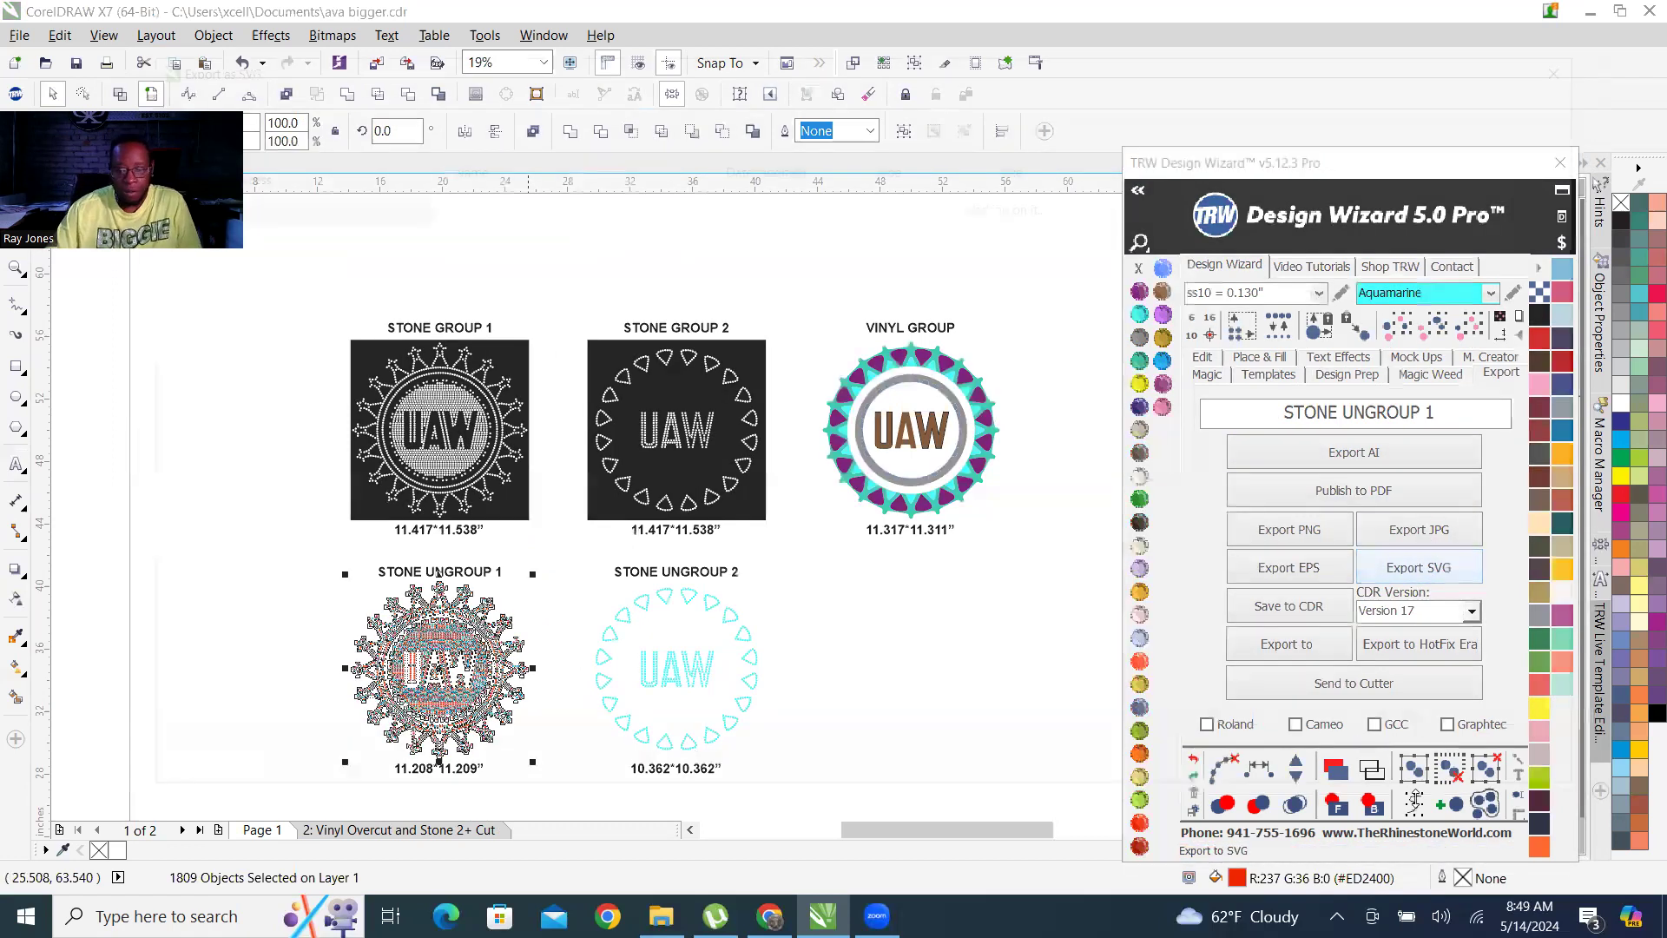
left_click(1437, 772)
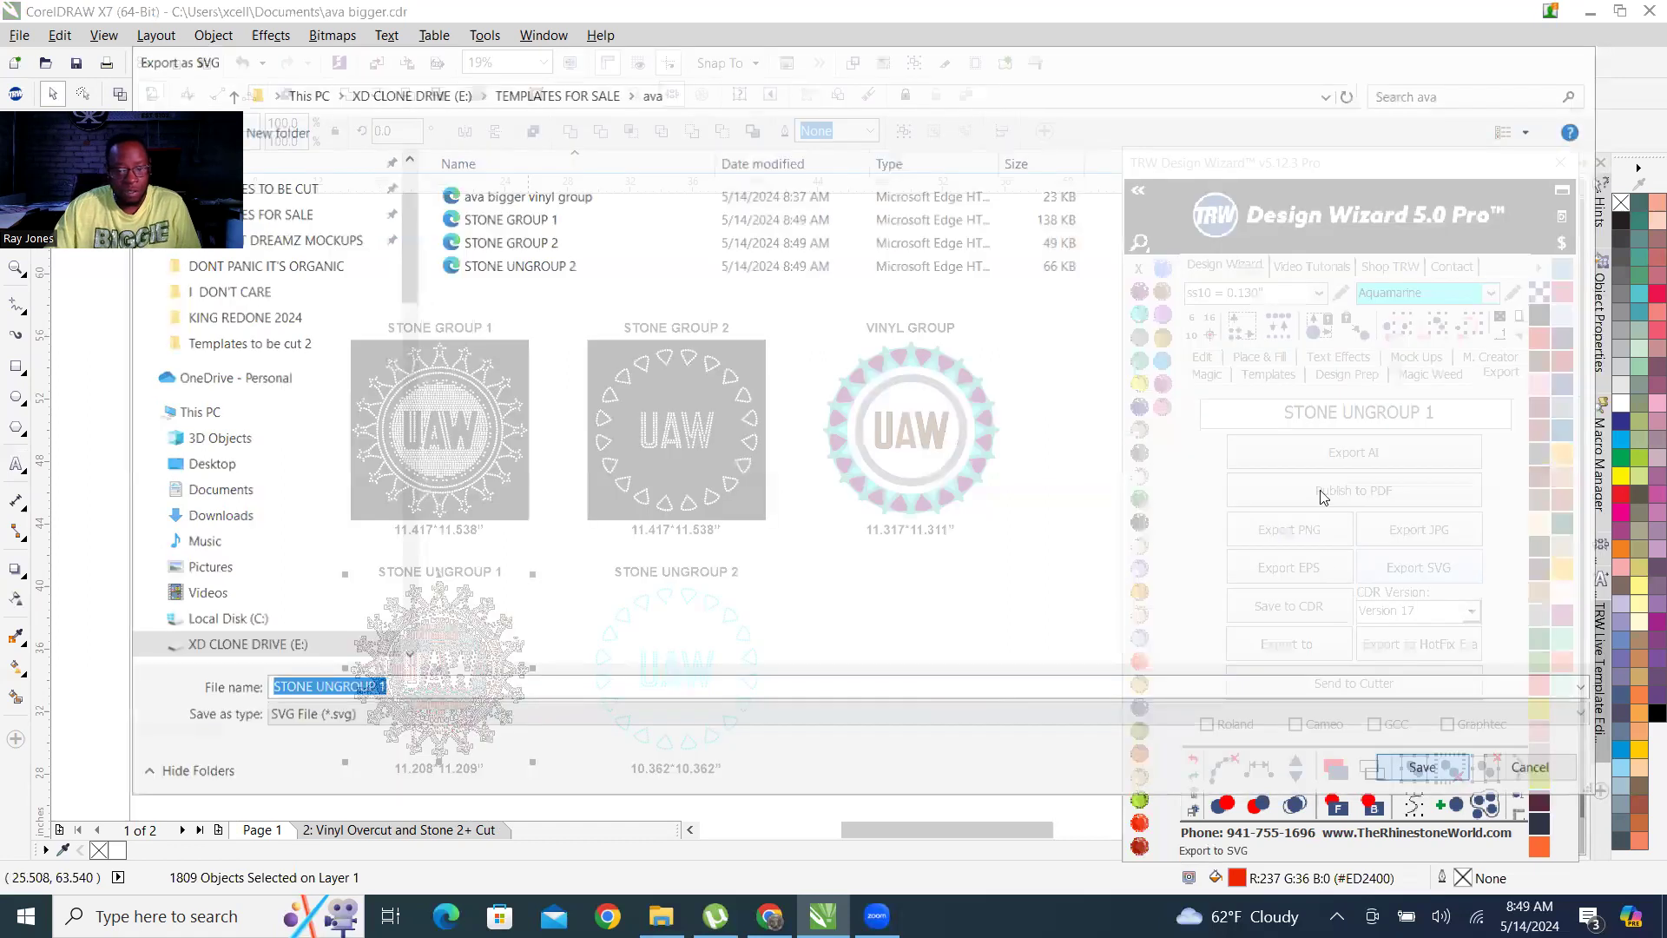
scroll(834, 622, "down", 2)
scroll(551, 577, "down", 2)
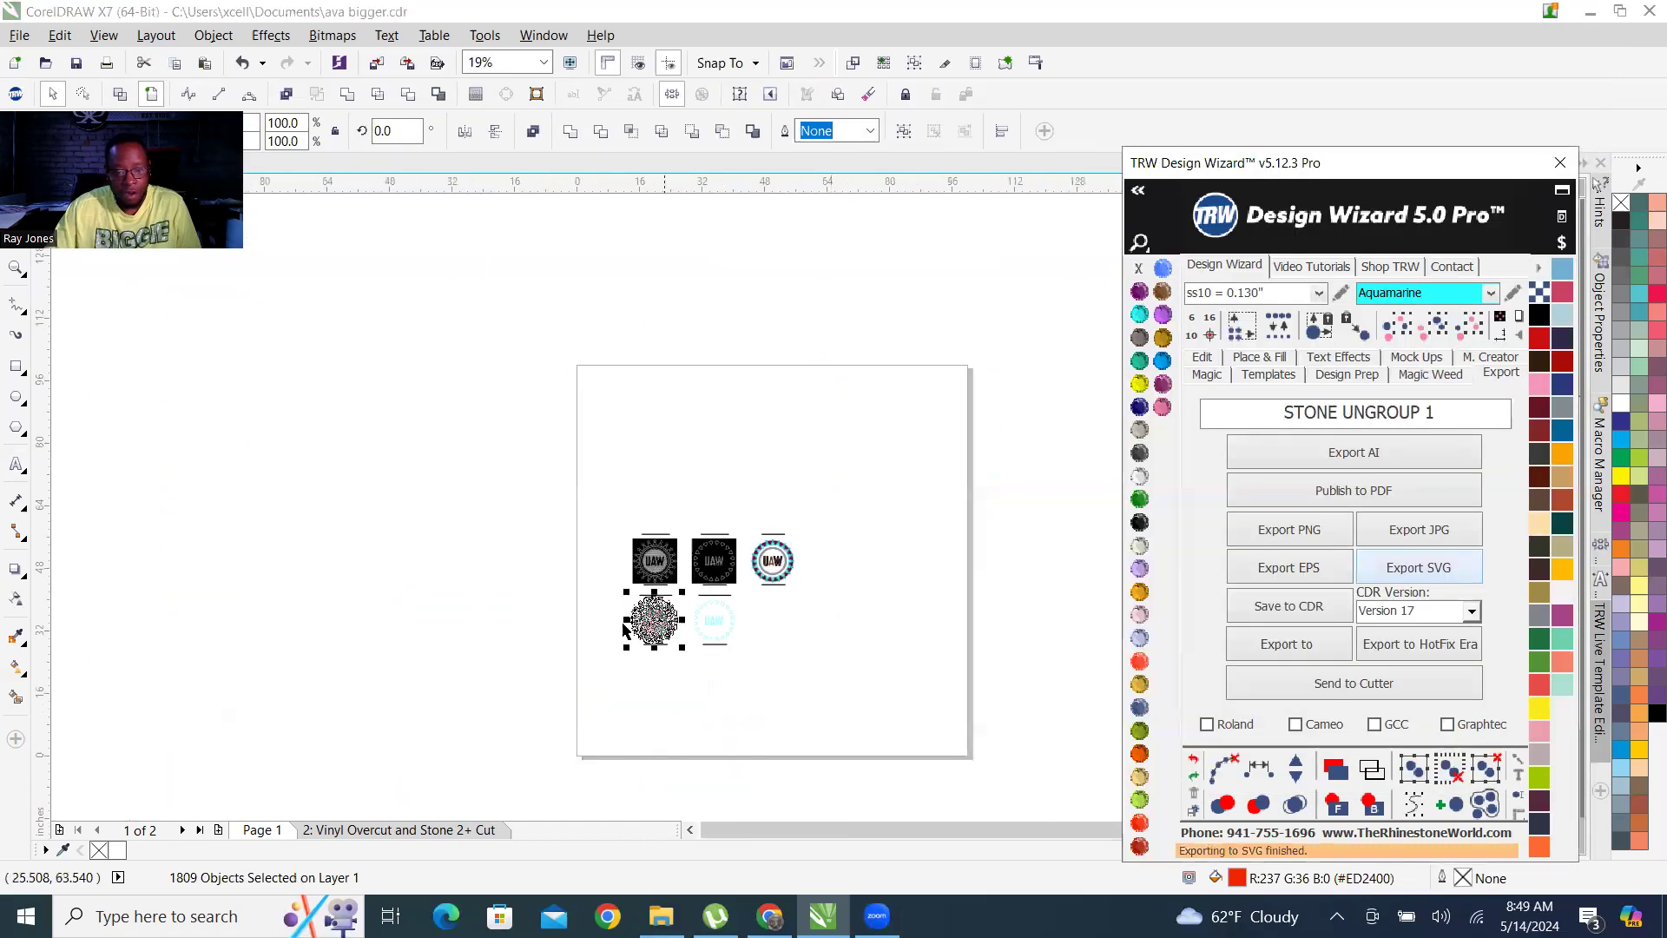
scroll(674, 643, "up", 3)
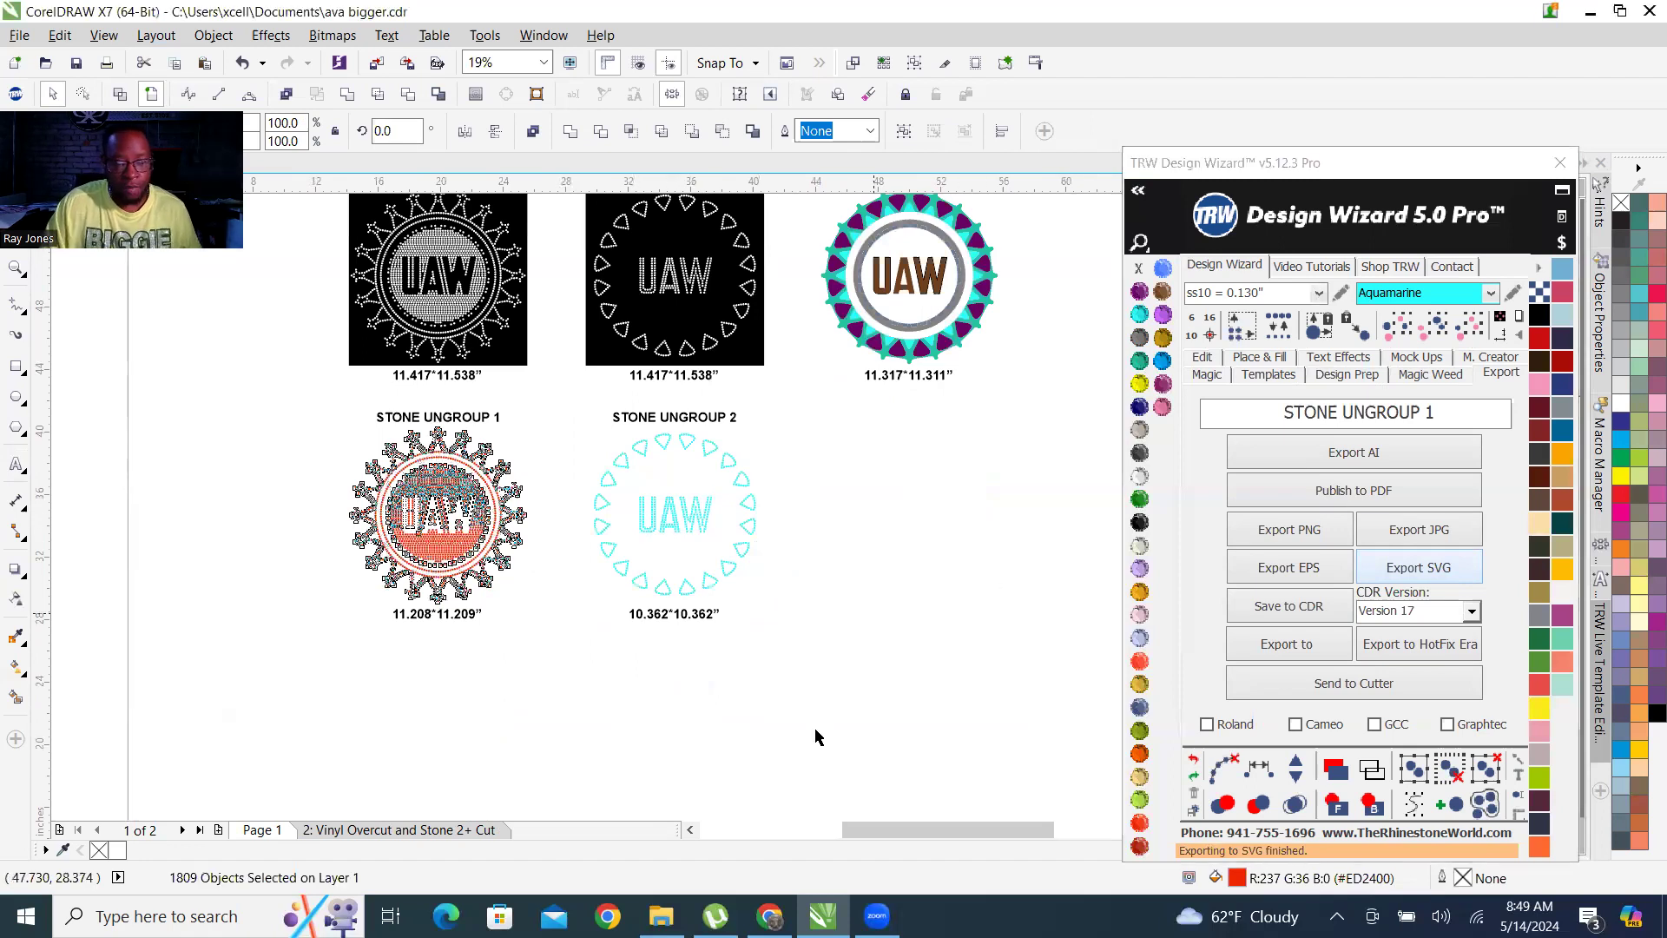
left_click(874, 613)
Switch to Facebook in Chrome, search Messenger for the customer's first name and open the matching chat.
left_click(769, 916)
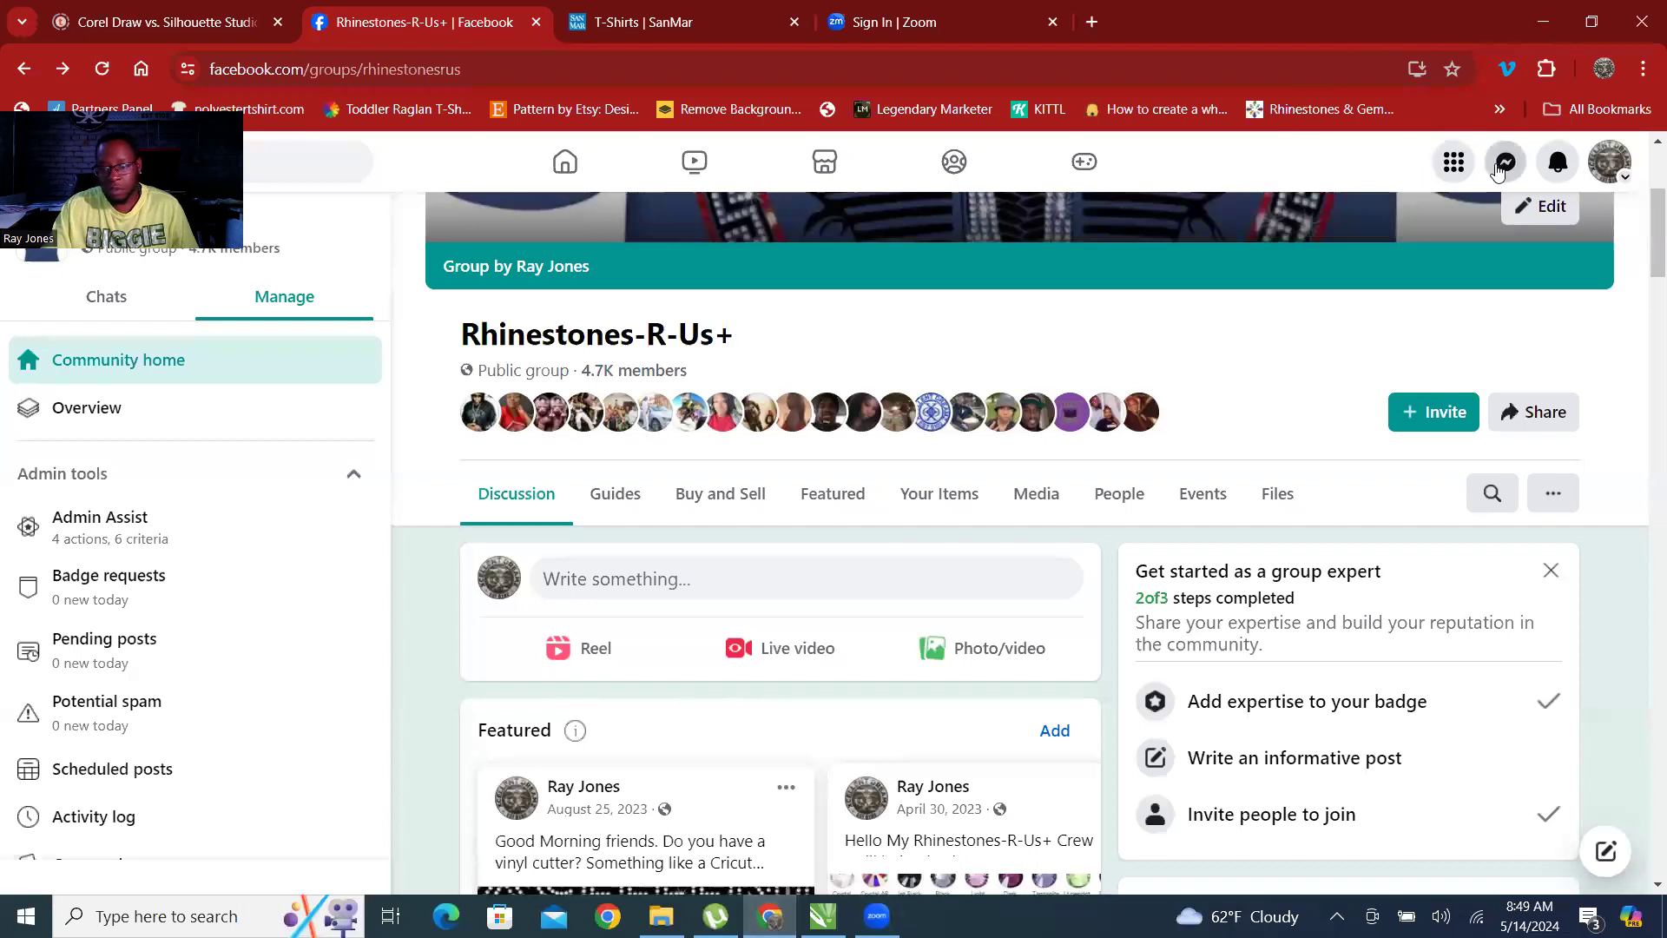
left_click(1500, 165)
left_click(1319, 271)
type("M")
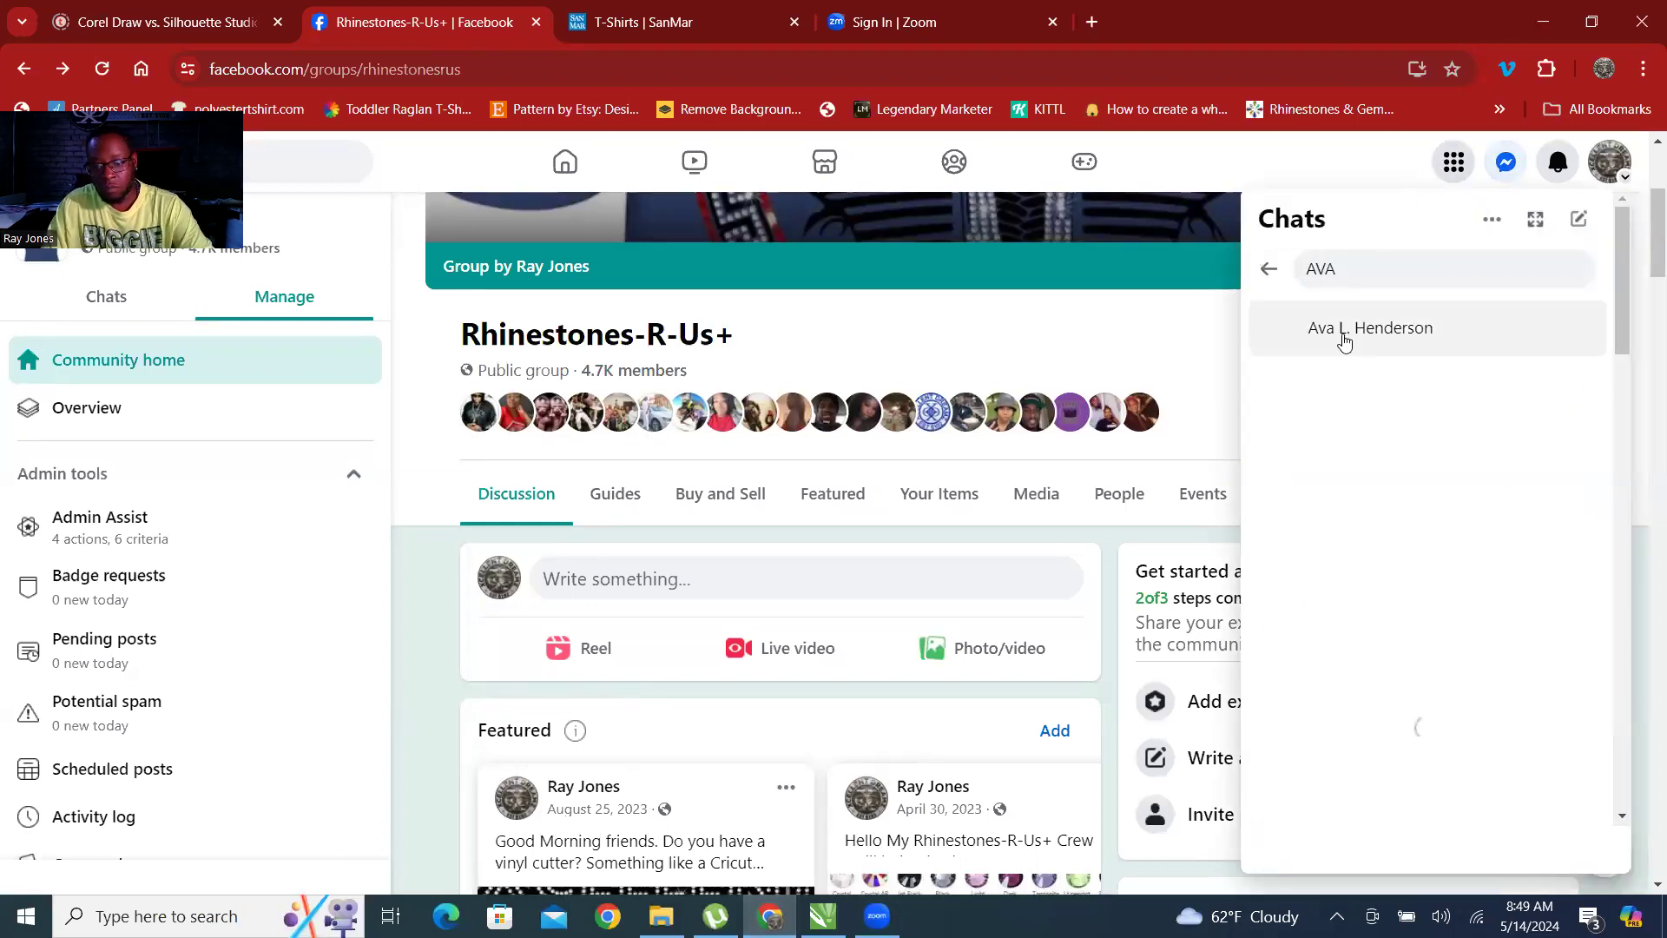
left_click(1344, 330)
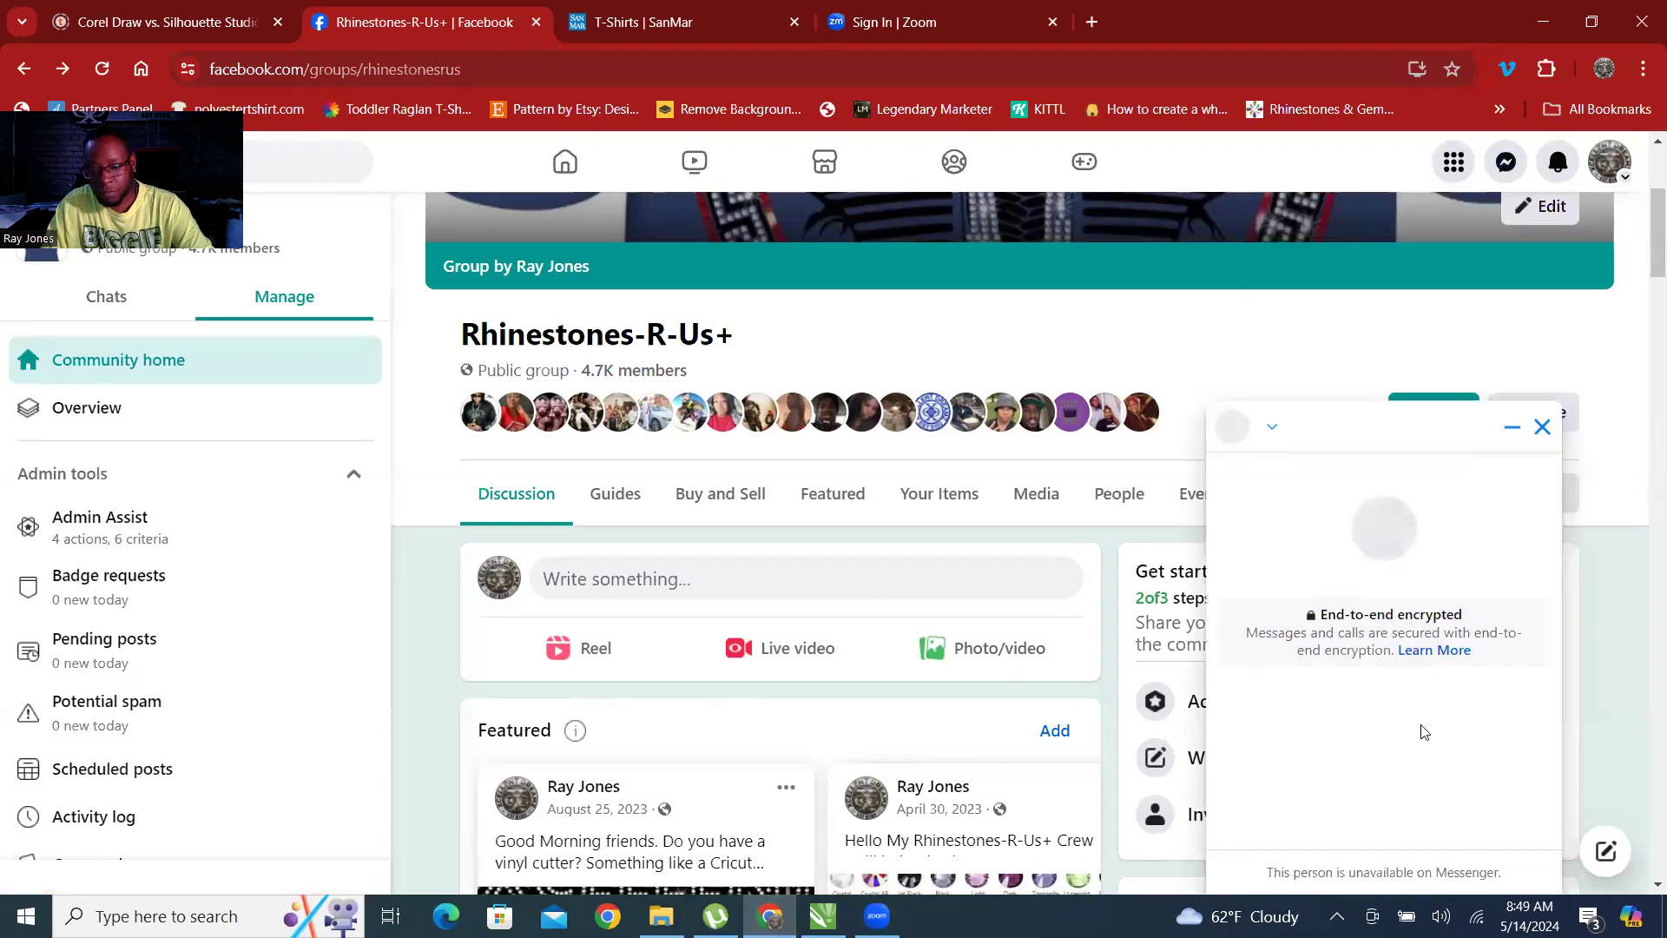
scroll(1425, 710, "down", 3)
scroll(1442, 730, "up", 2)
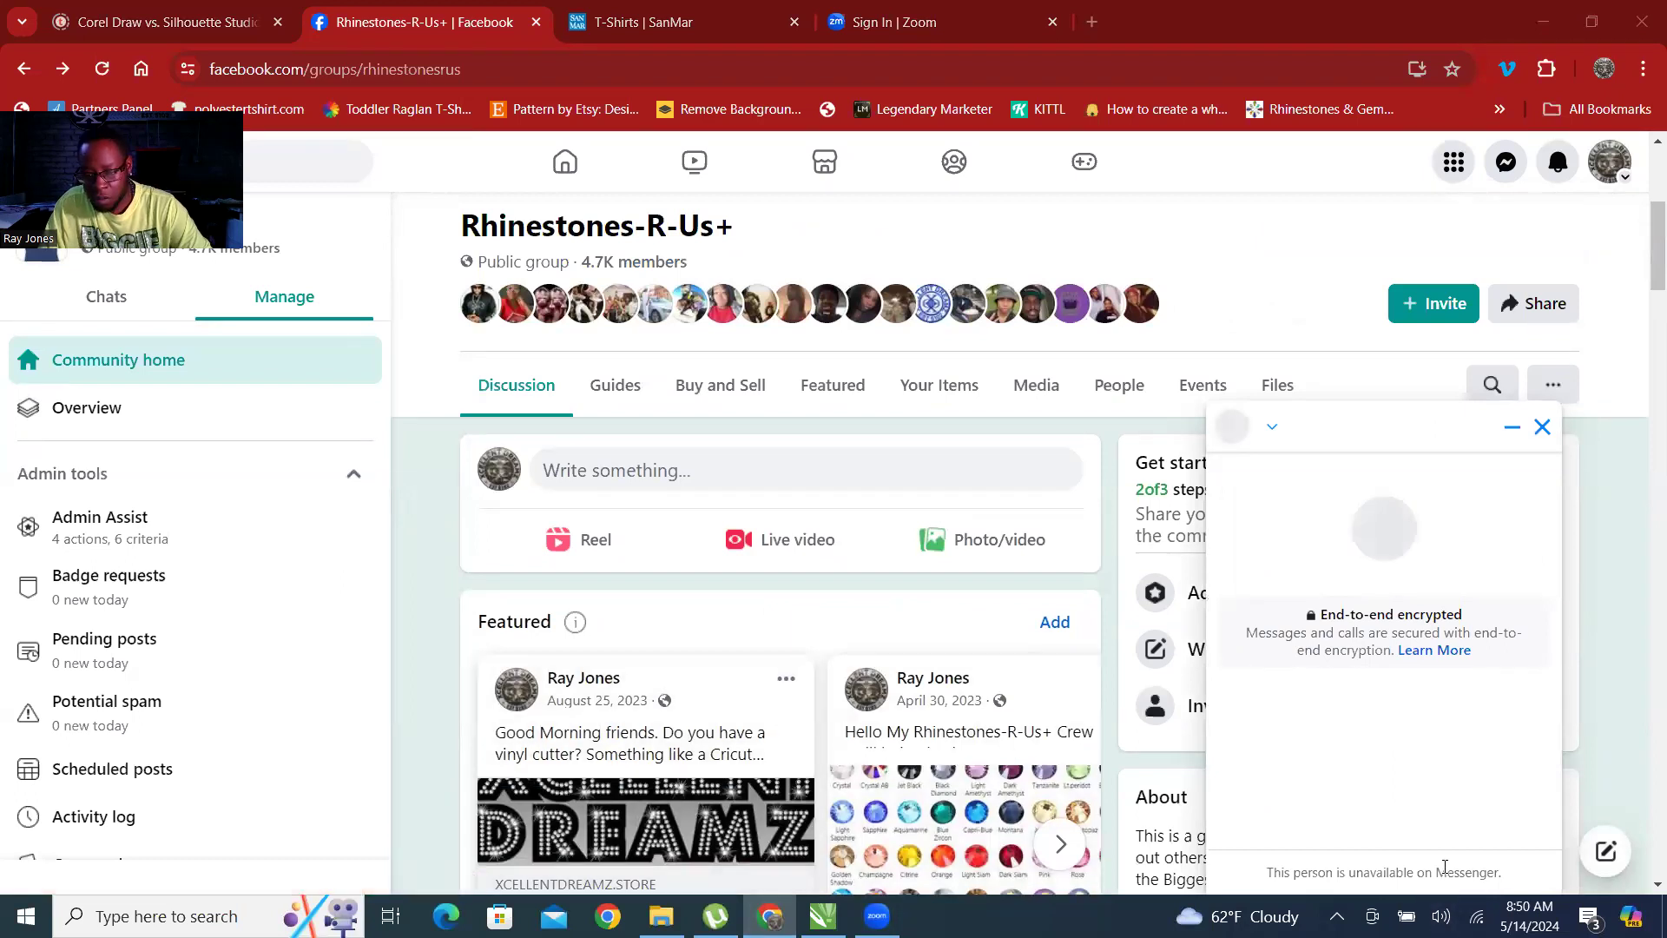
scroll(1407, 681, "down", 3)
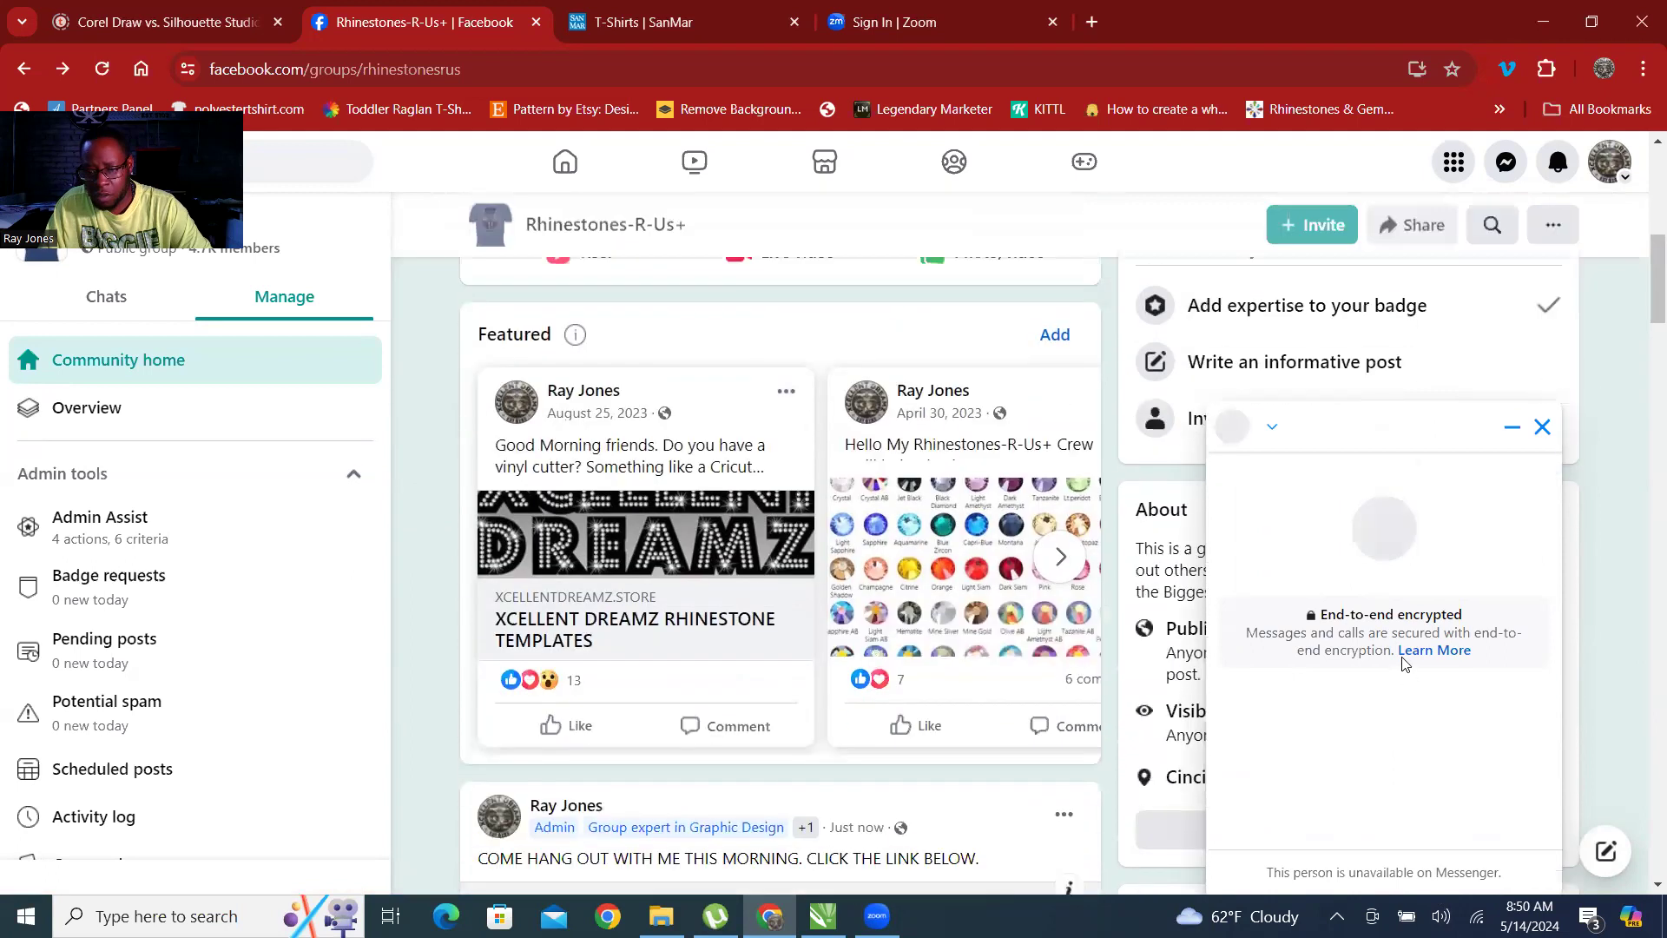
scroll(1260, 413, "up", 6)
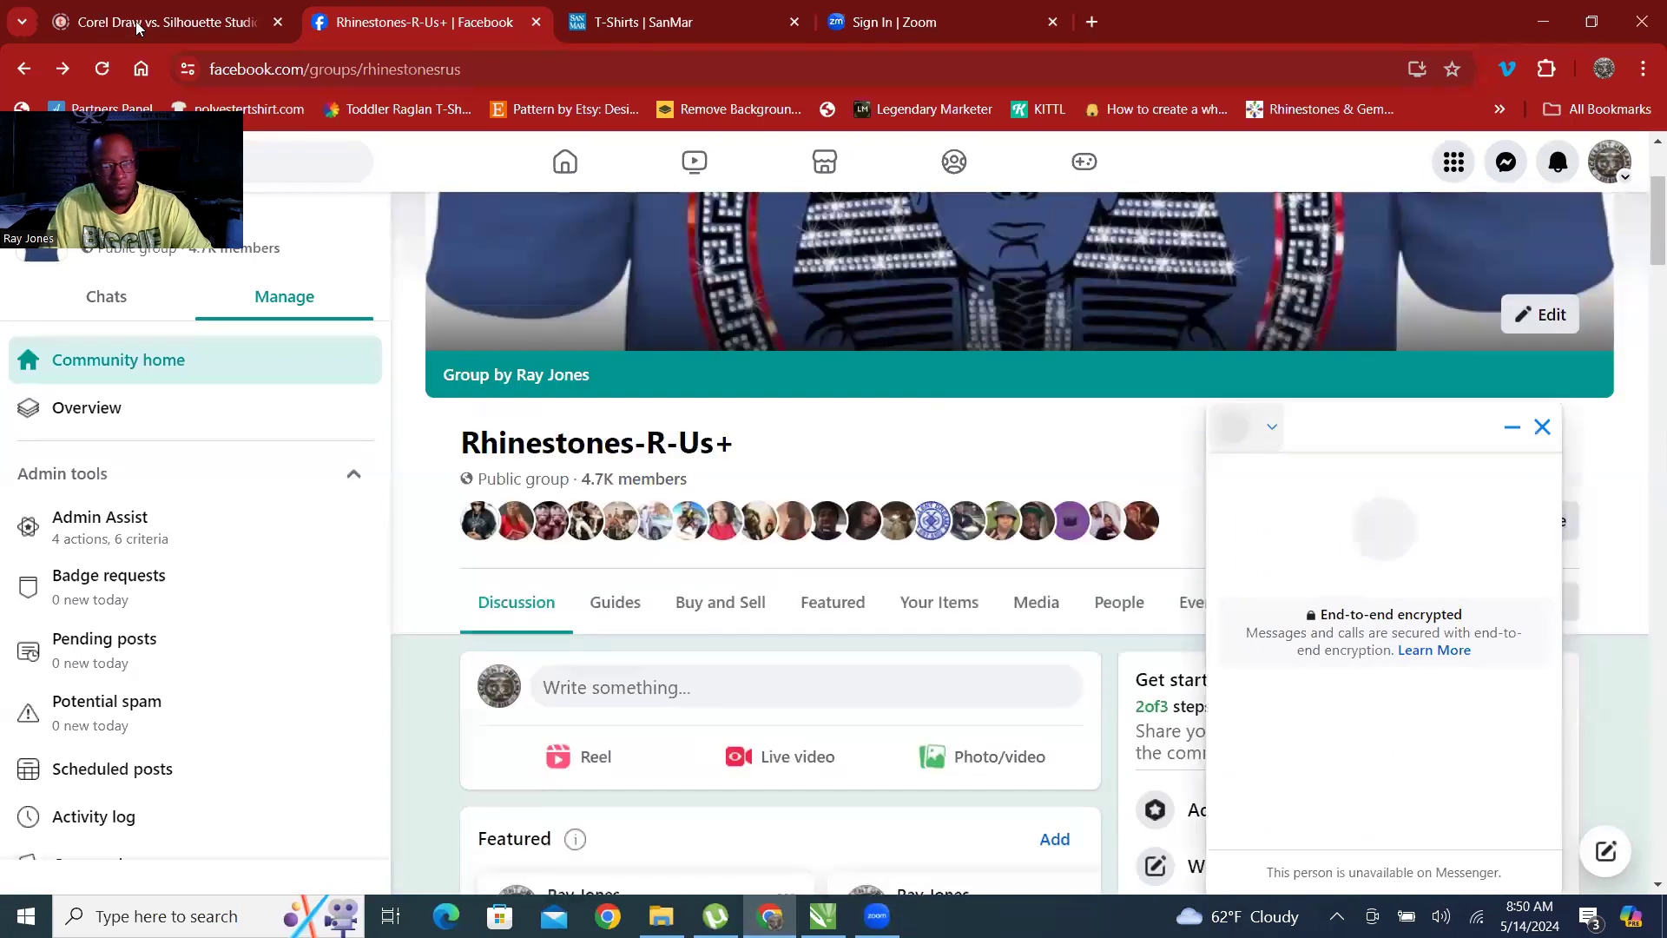
Reload the Rhinestones-R-Us+ group page and try to reach the customer's chat through the Messenger search.
left_click(102, 76)
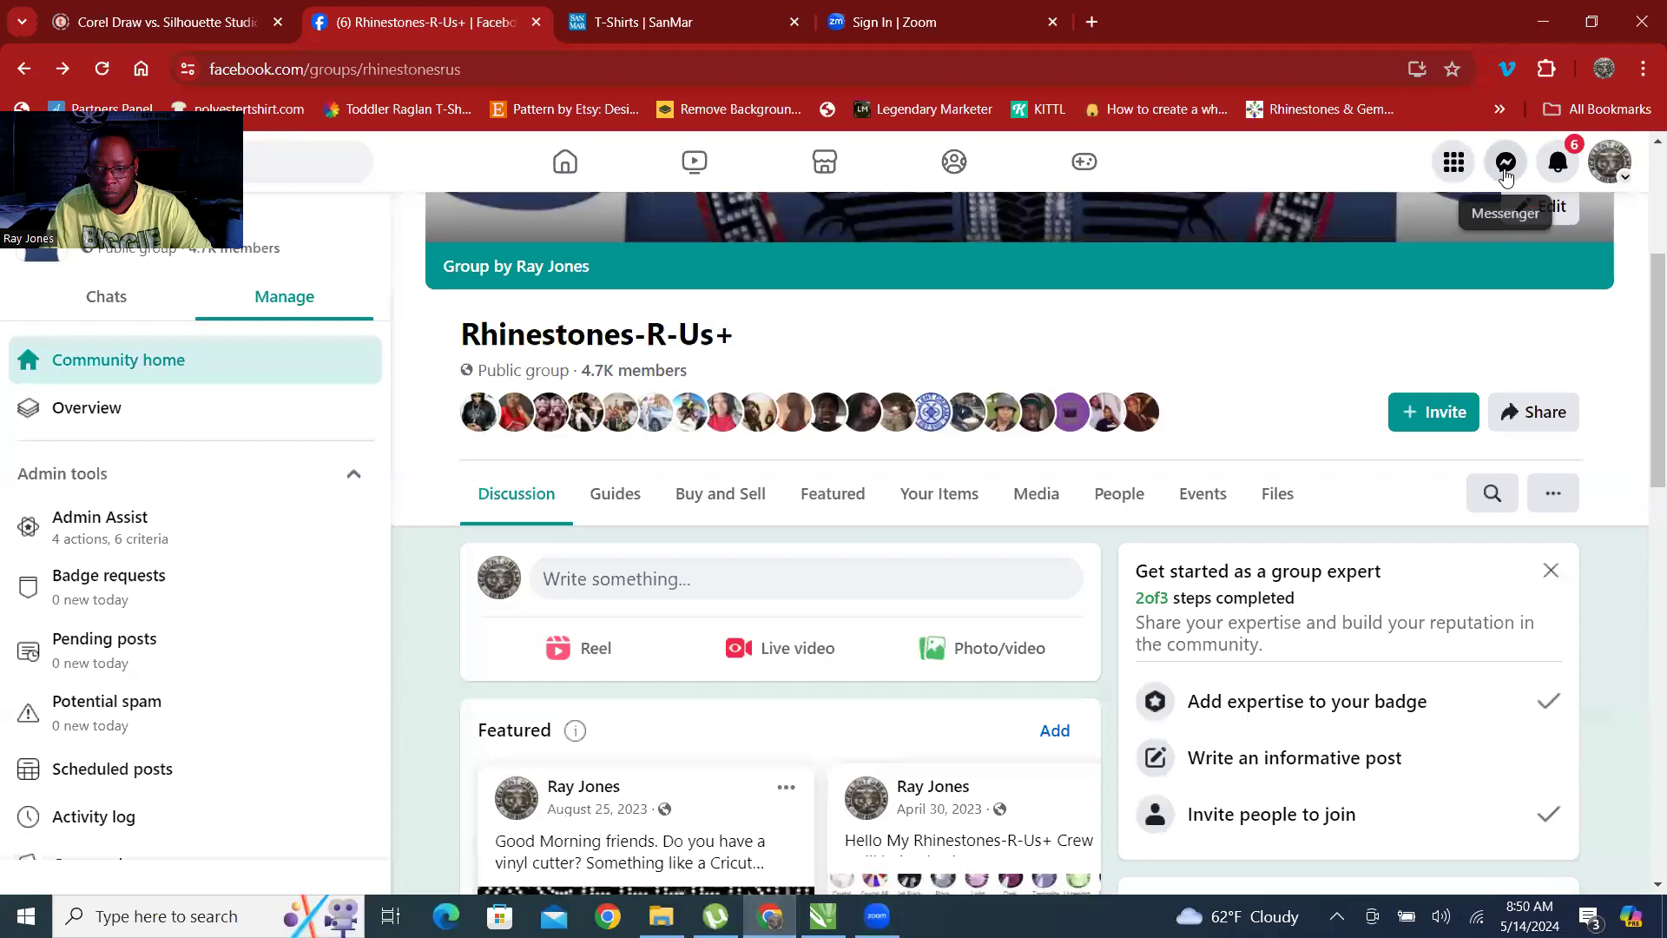
left_click(1507, 164)
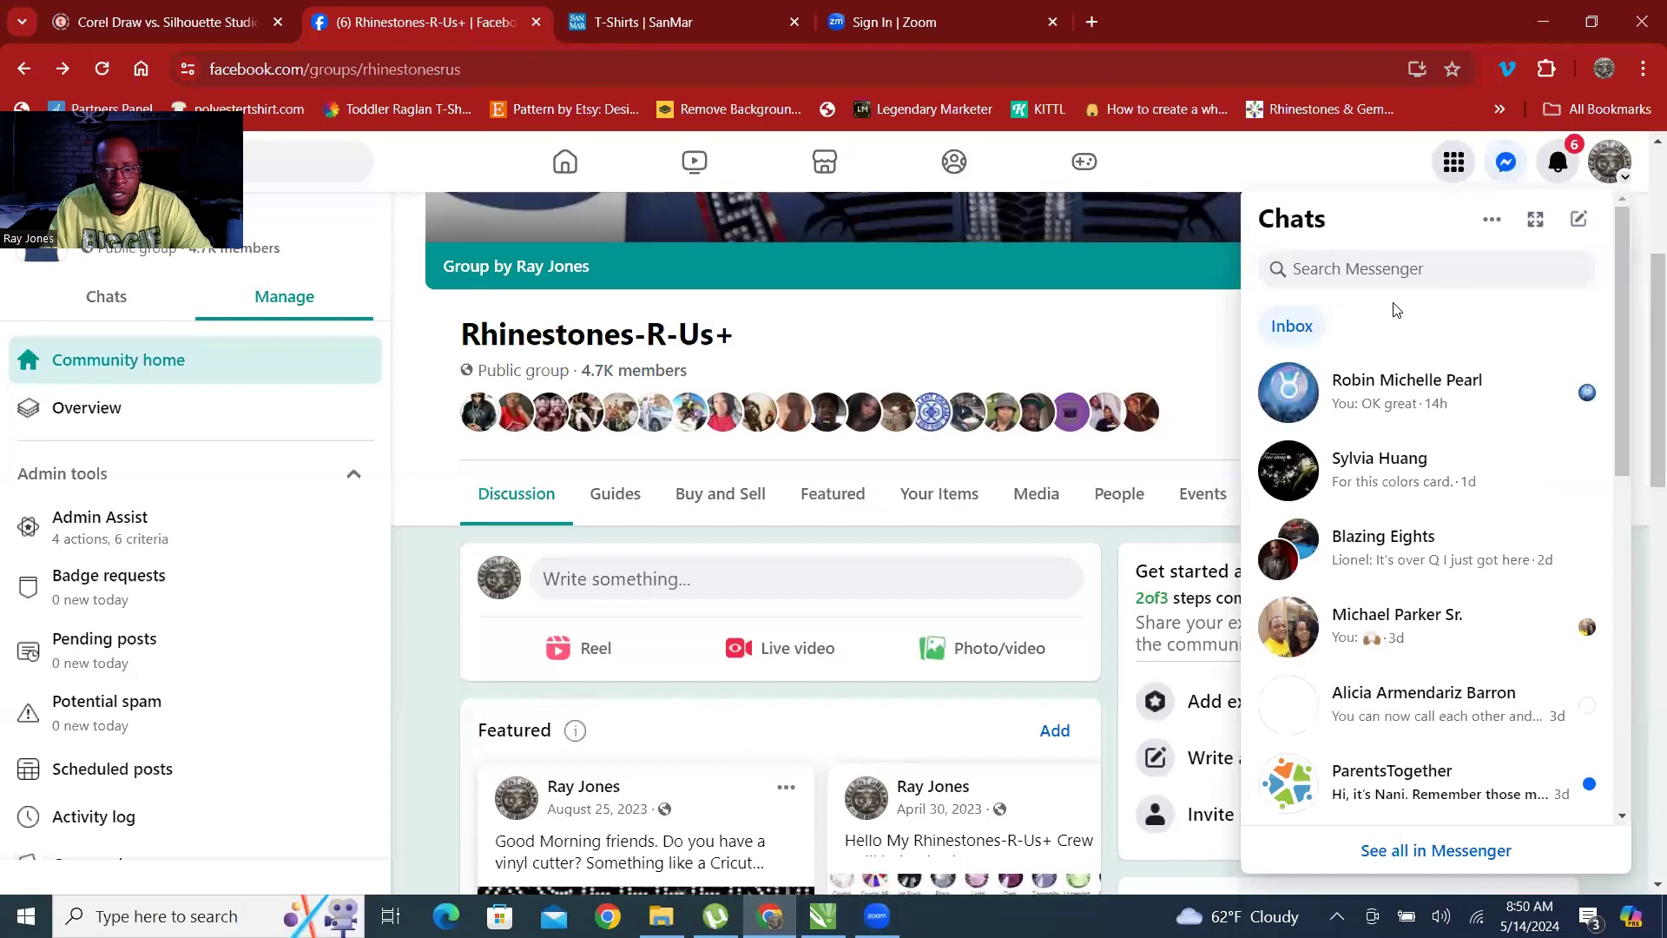
left_click(1372, 274)
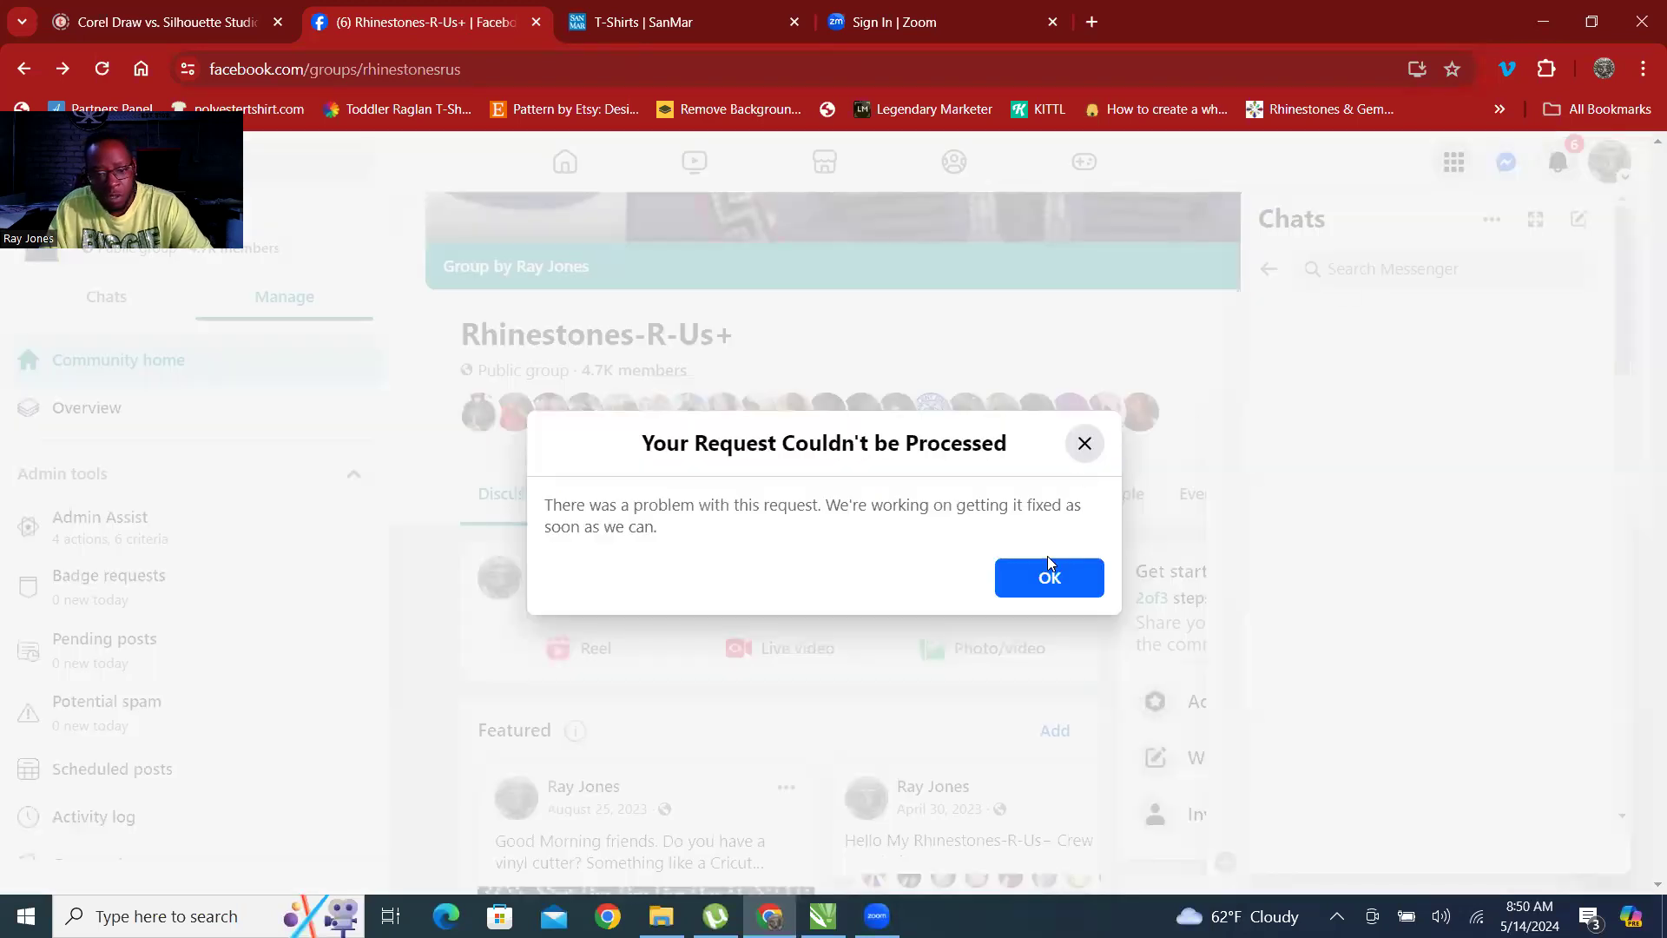
left_click(1045, 595)
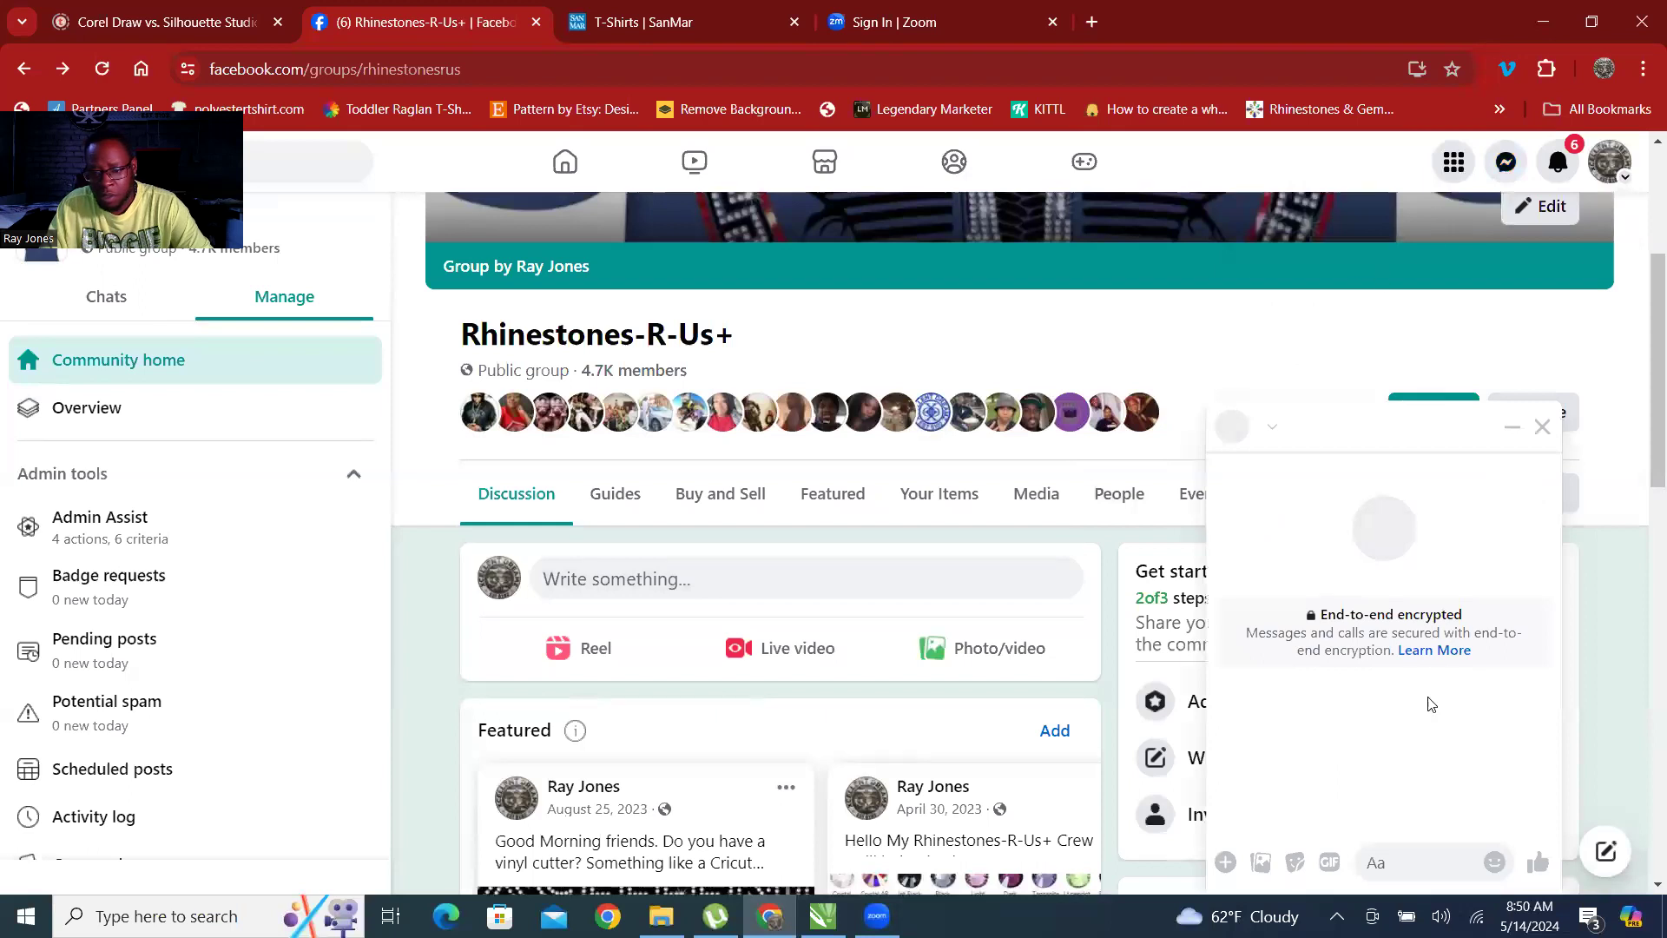
Search Messenger for the customer's first name once more and try to open their conversation.
left_click(1507, 162)
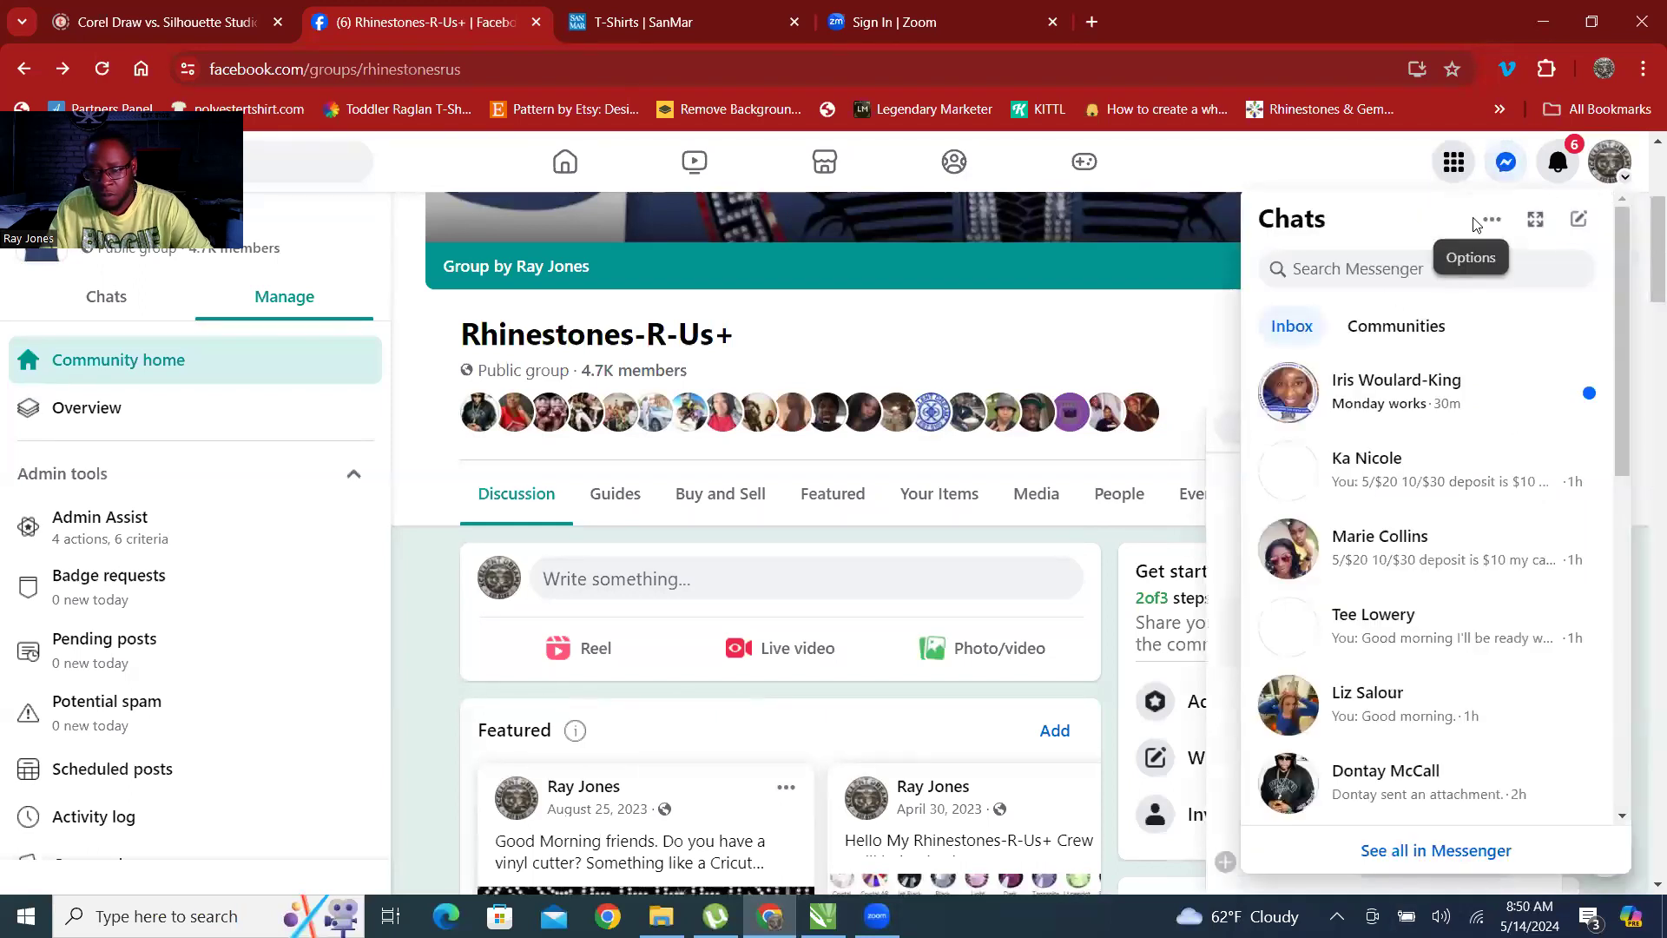
left_click(1369, 271)
type("AVA")
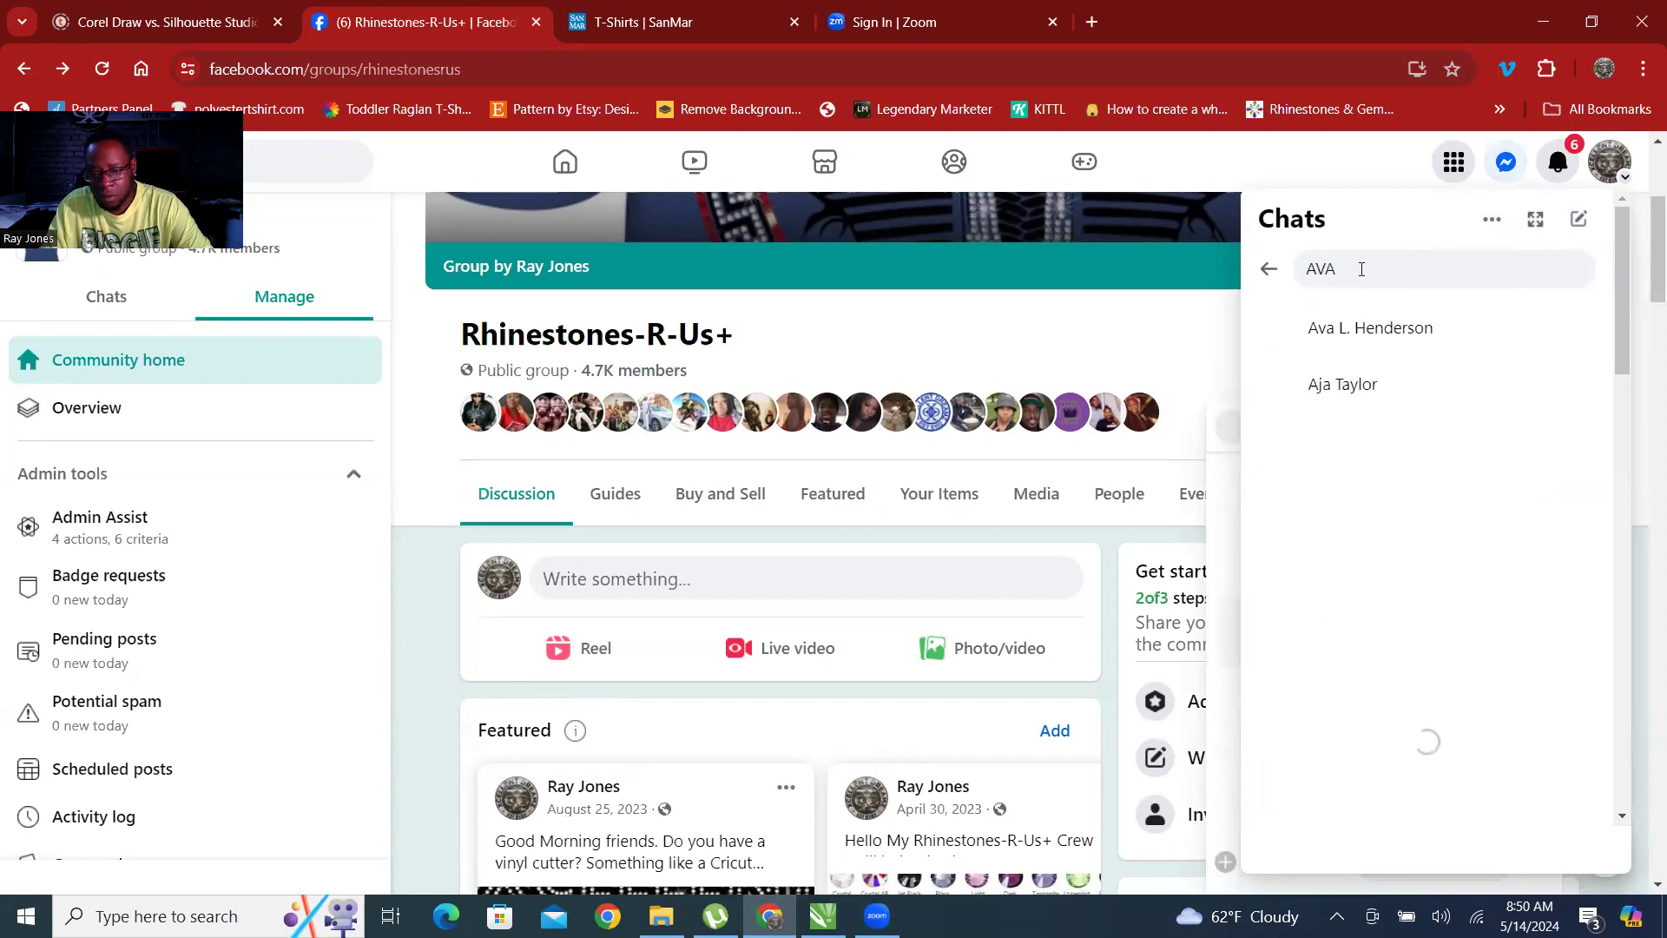
left_click(1340, 331)
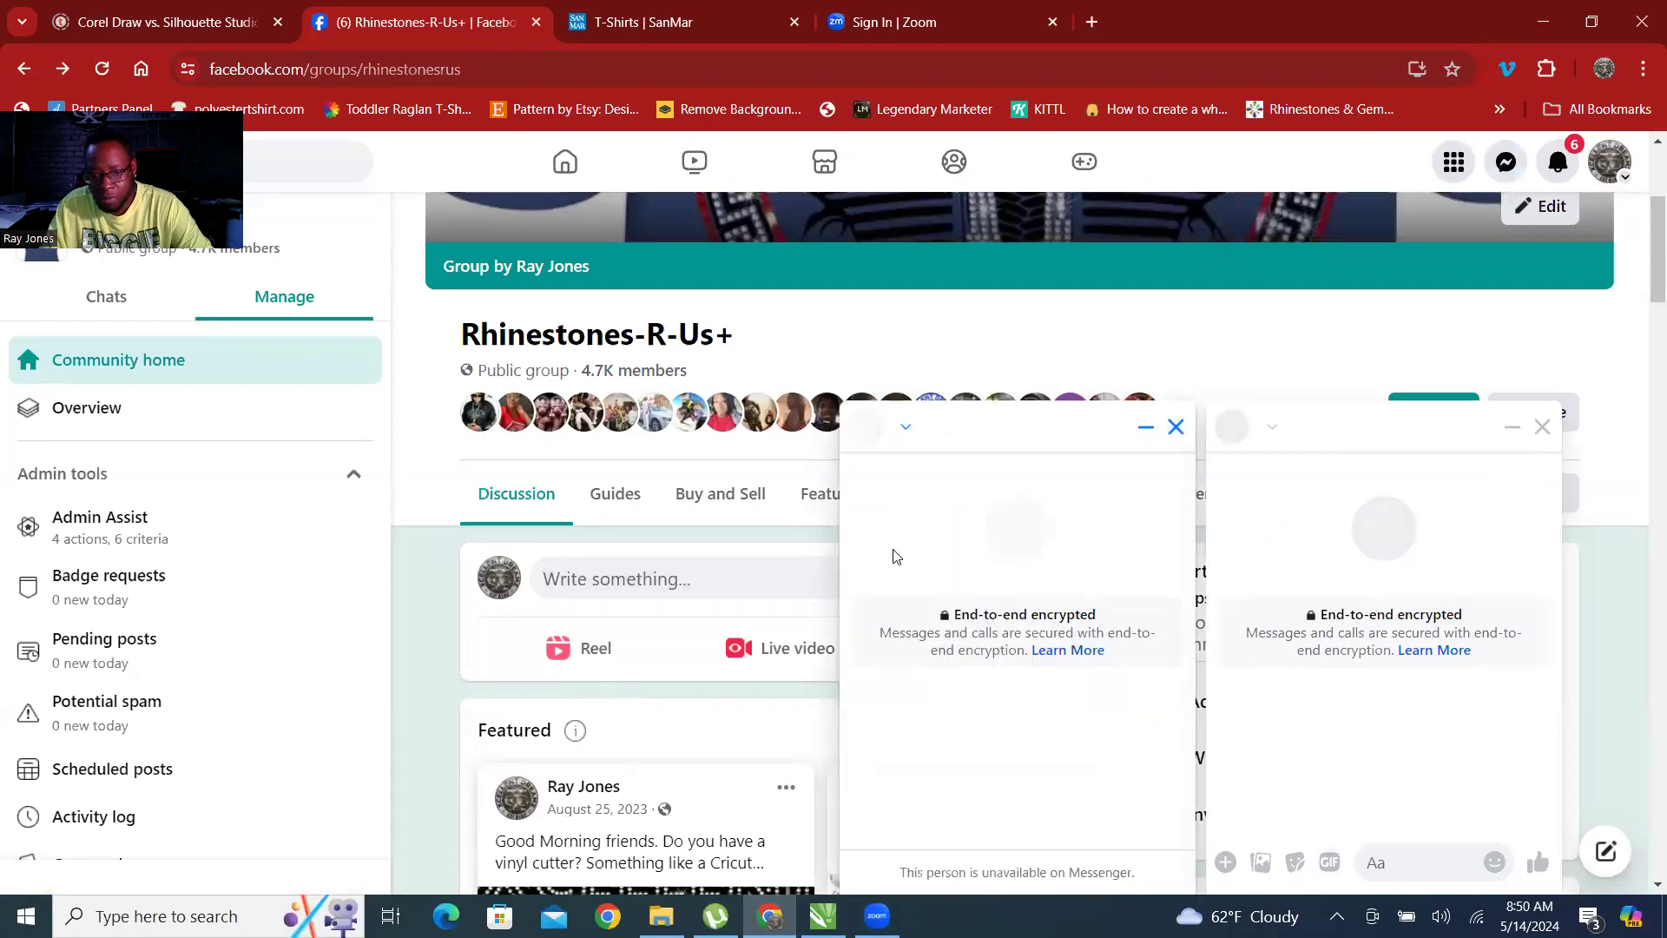
scroll(897, 557, "up", 3)
scroll(1016, 569, "down", 4)
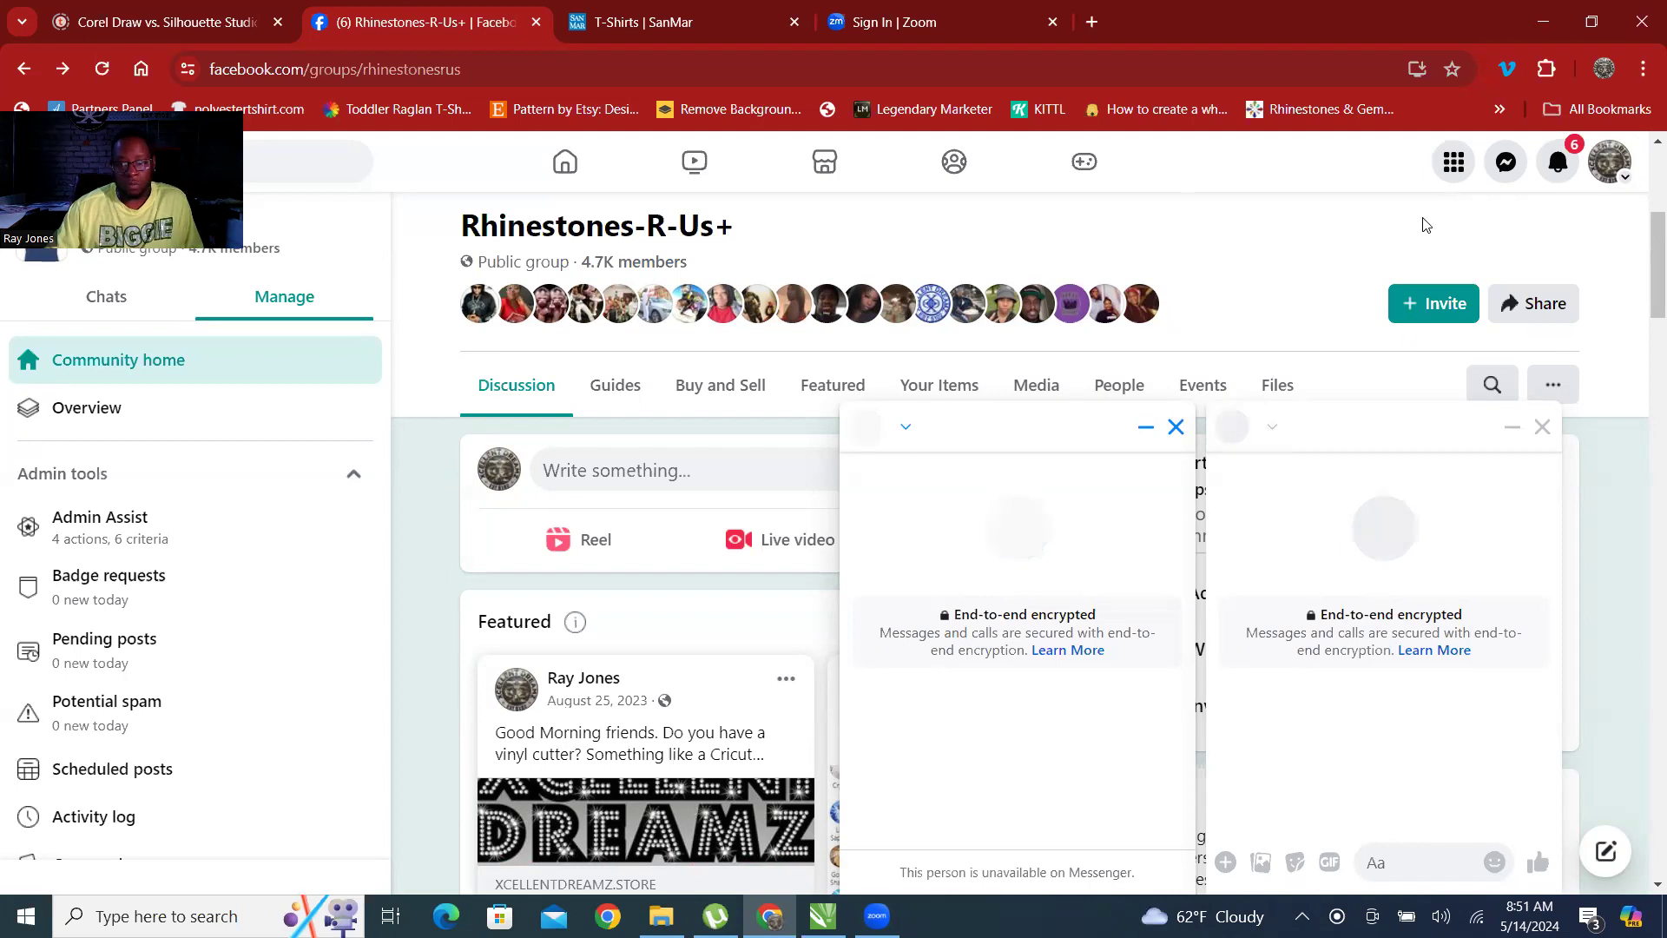
Reload the Rhinestones-R-Us+ group page to clear the open chat windows.
left_click(99, 73)
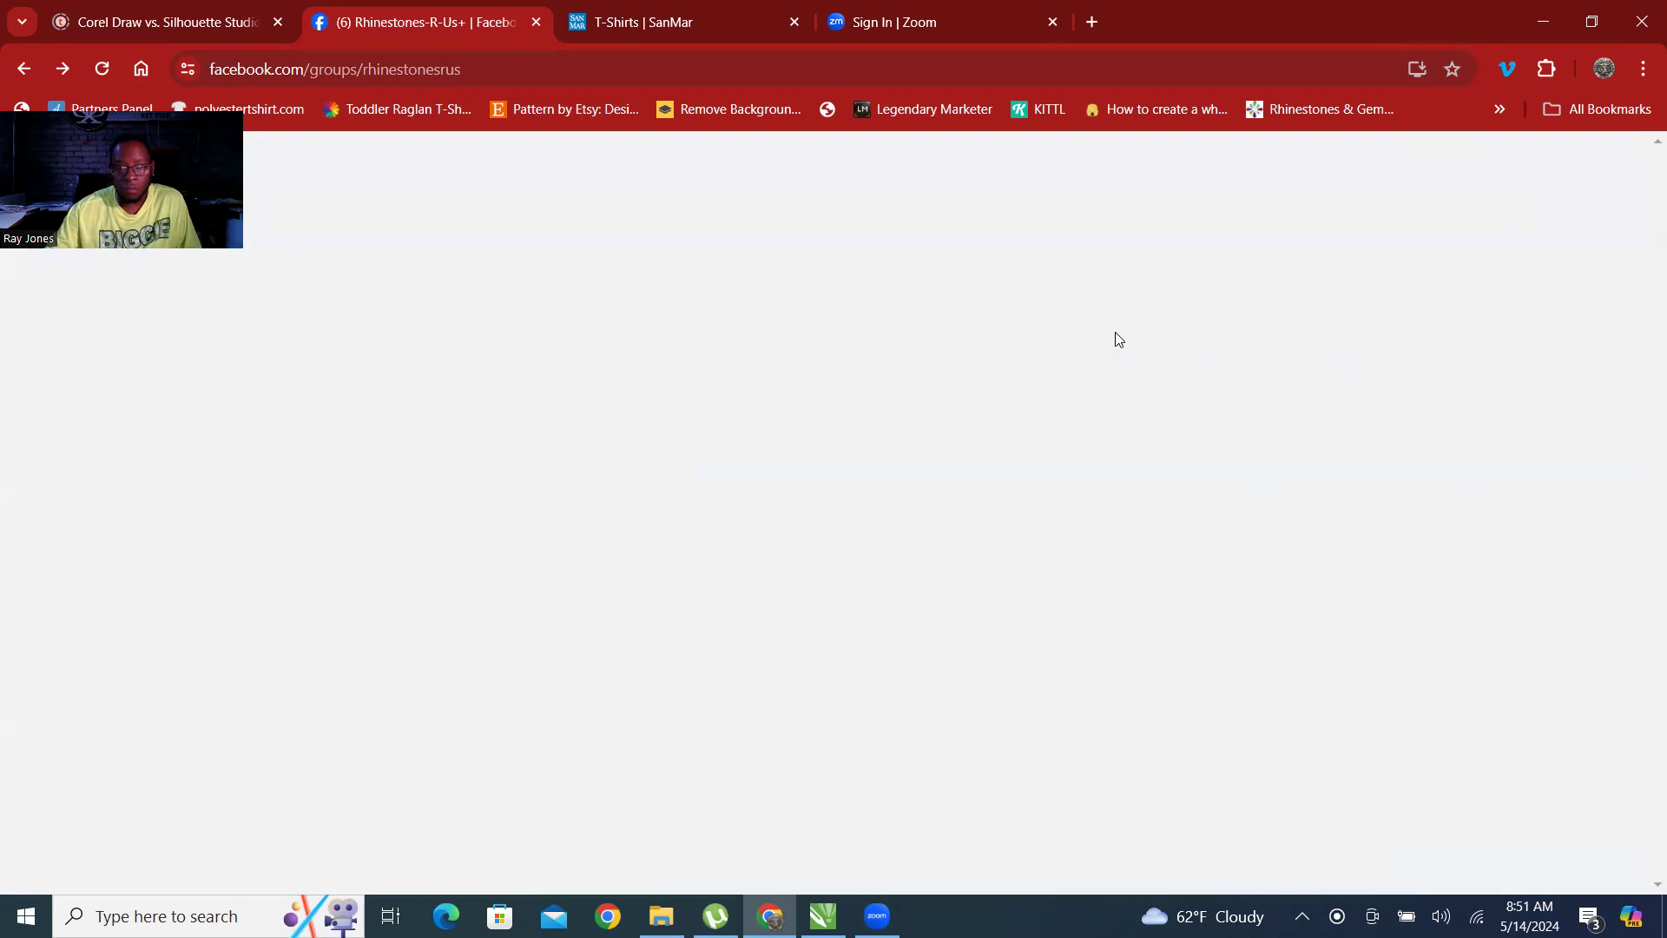
scroll(869, 556, "down", 6)
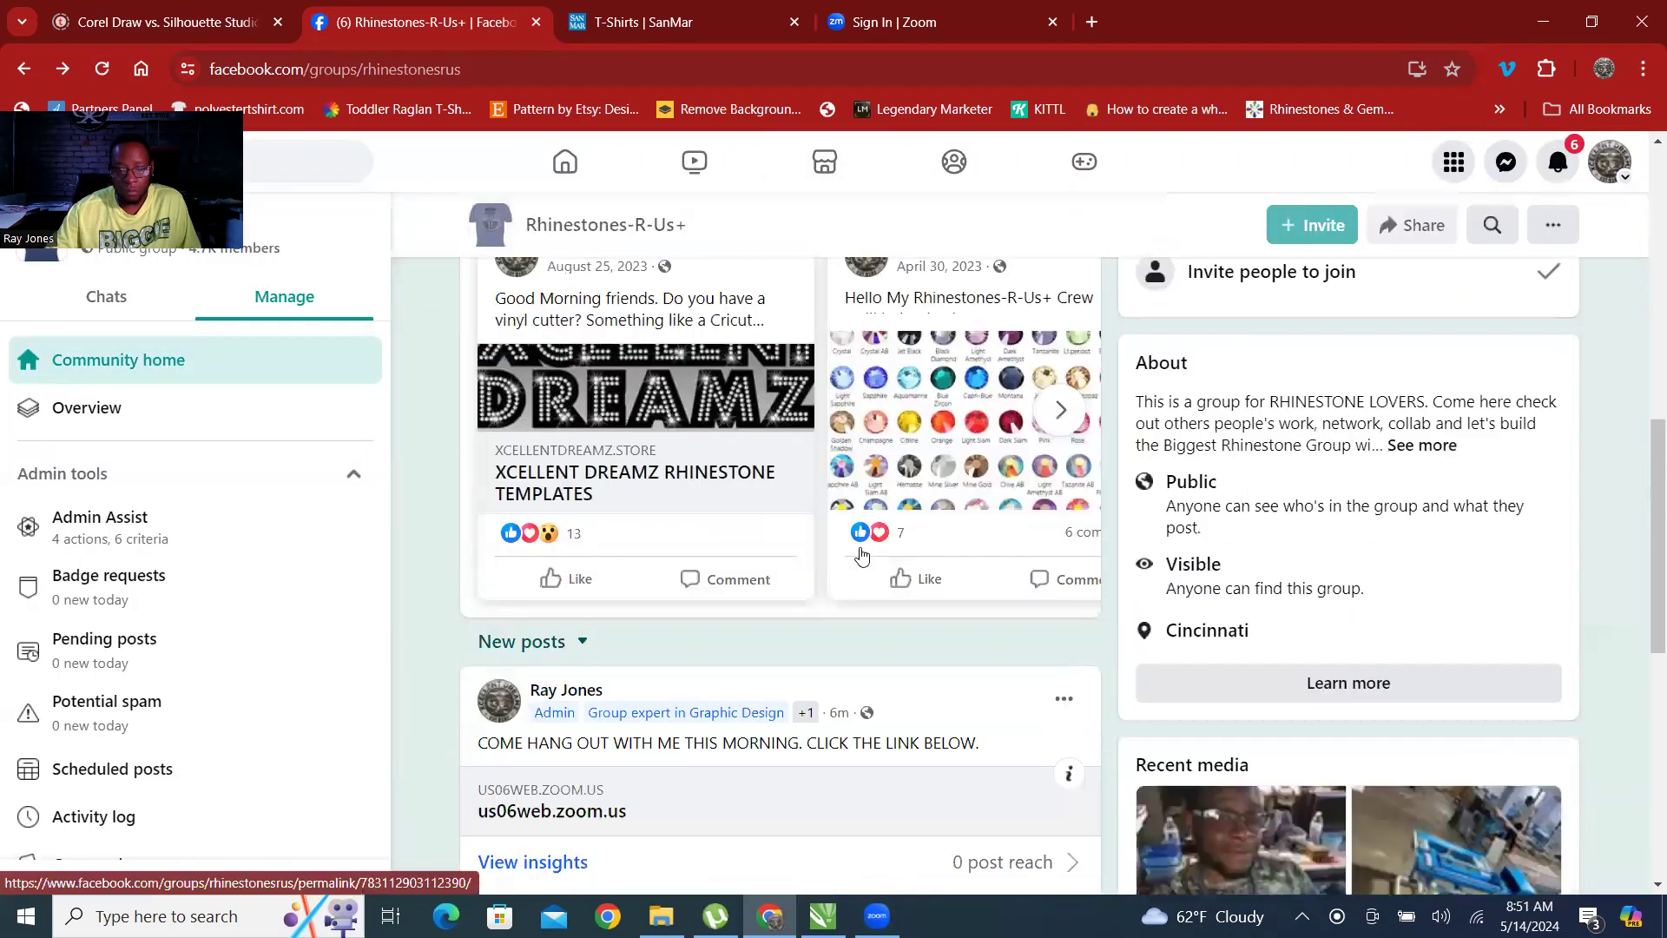
Look through the featured and recent posts on the Rhinestones-R-Us+ group page.
scroll(863, 554, "down", 1)
scroll(978, 569, "down", 2)
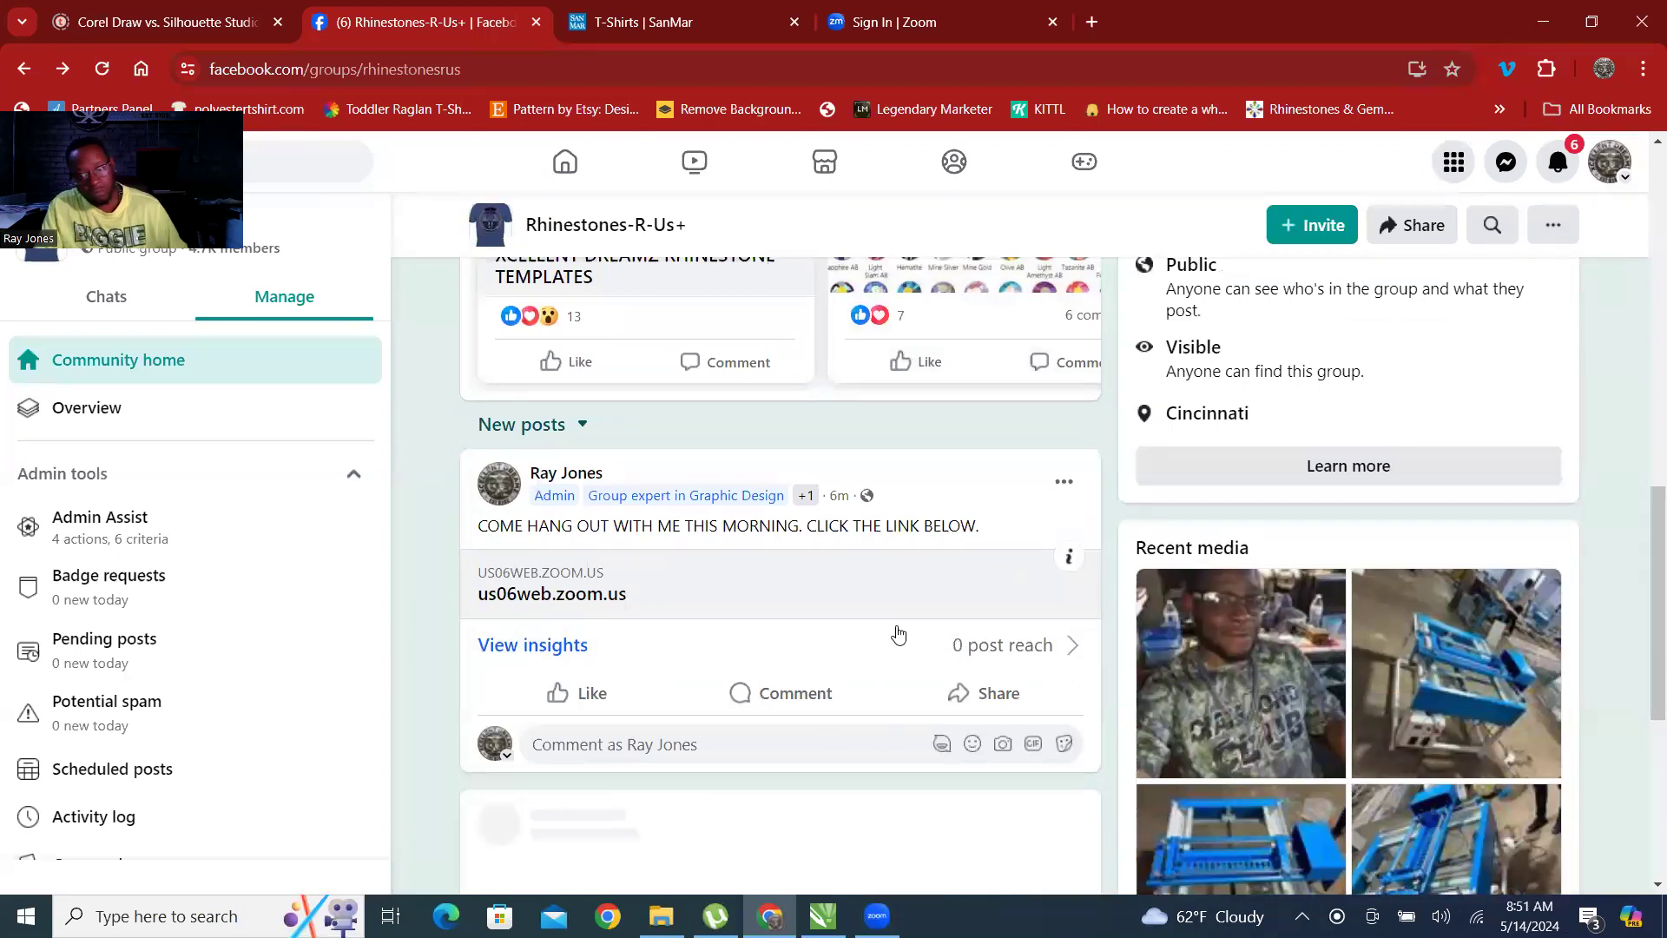
scroll(897, 623, "down", 4)
scroll(861, 634, "up", 6)
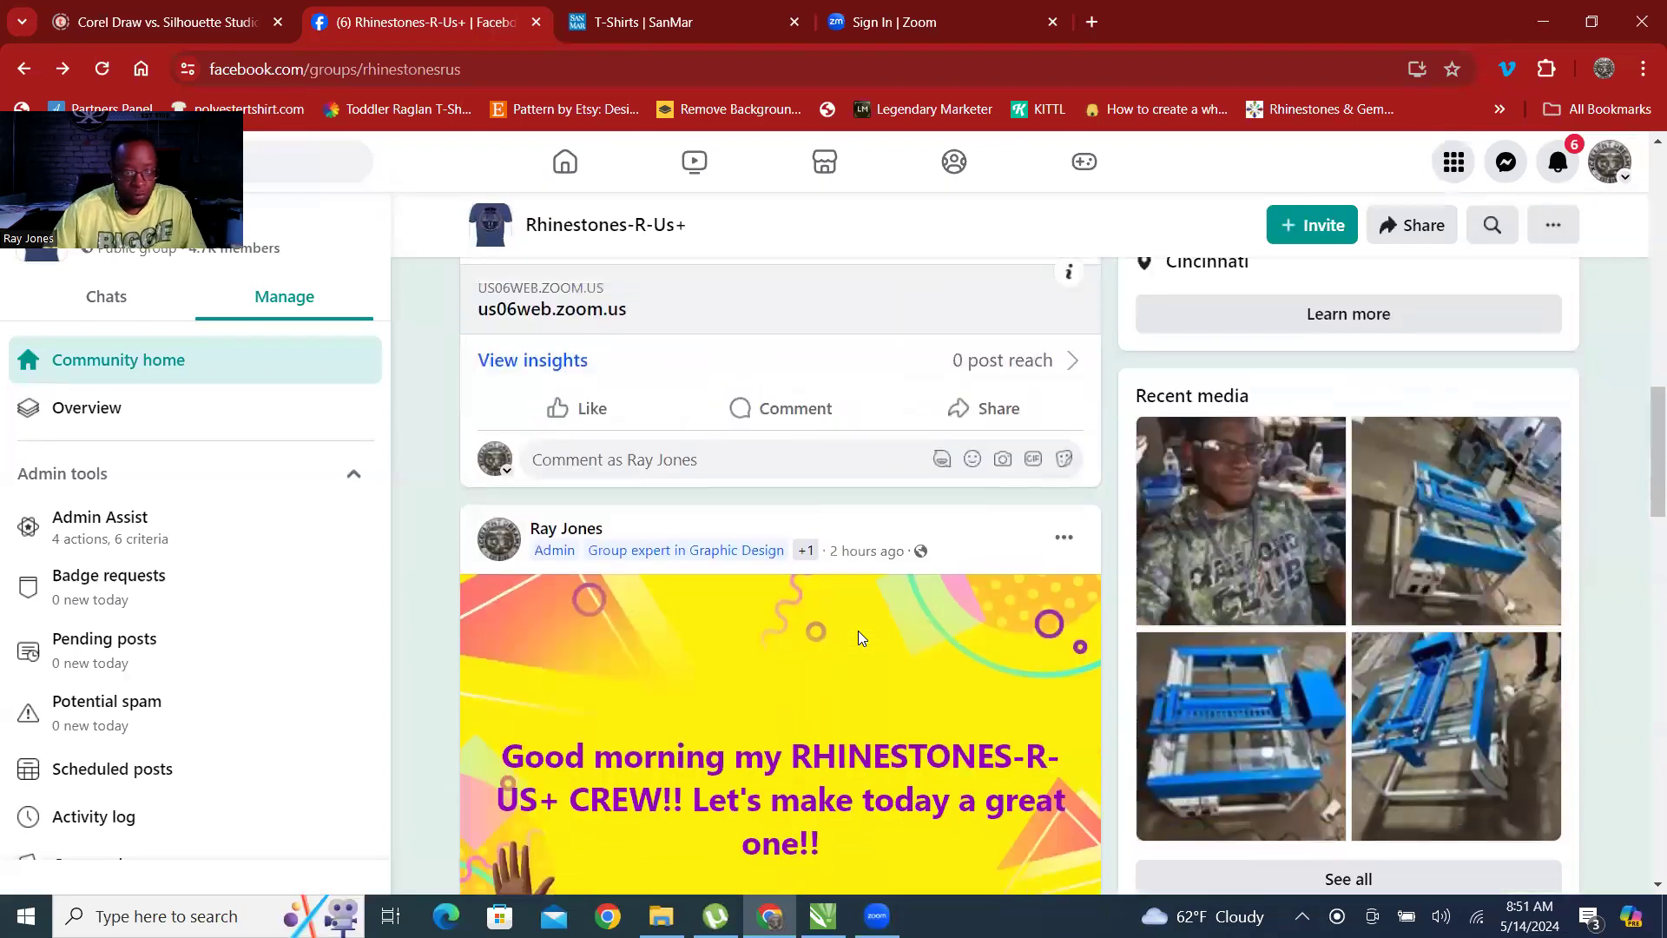
scroll(859, 638, "up", 5)
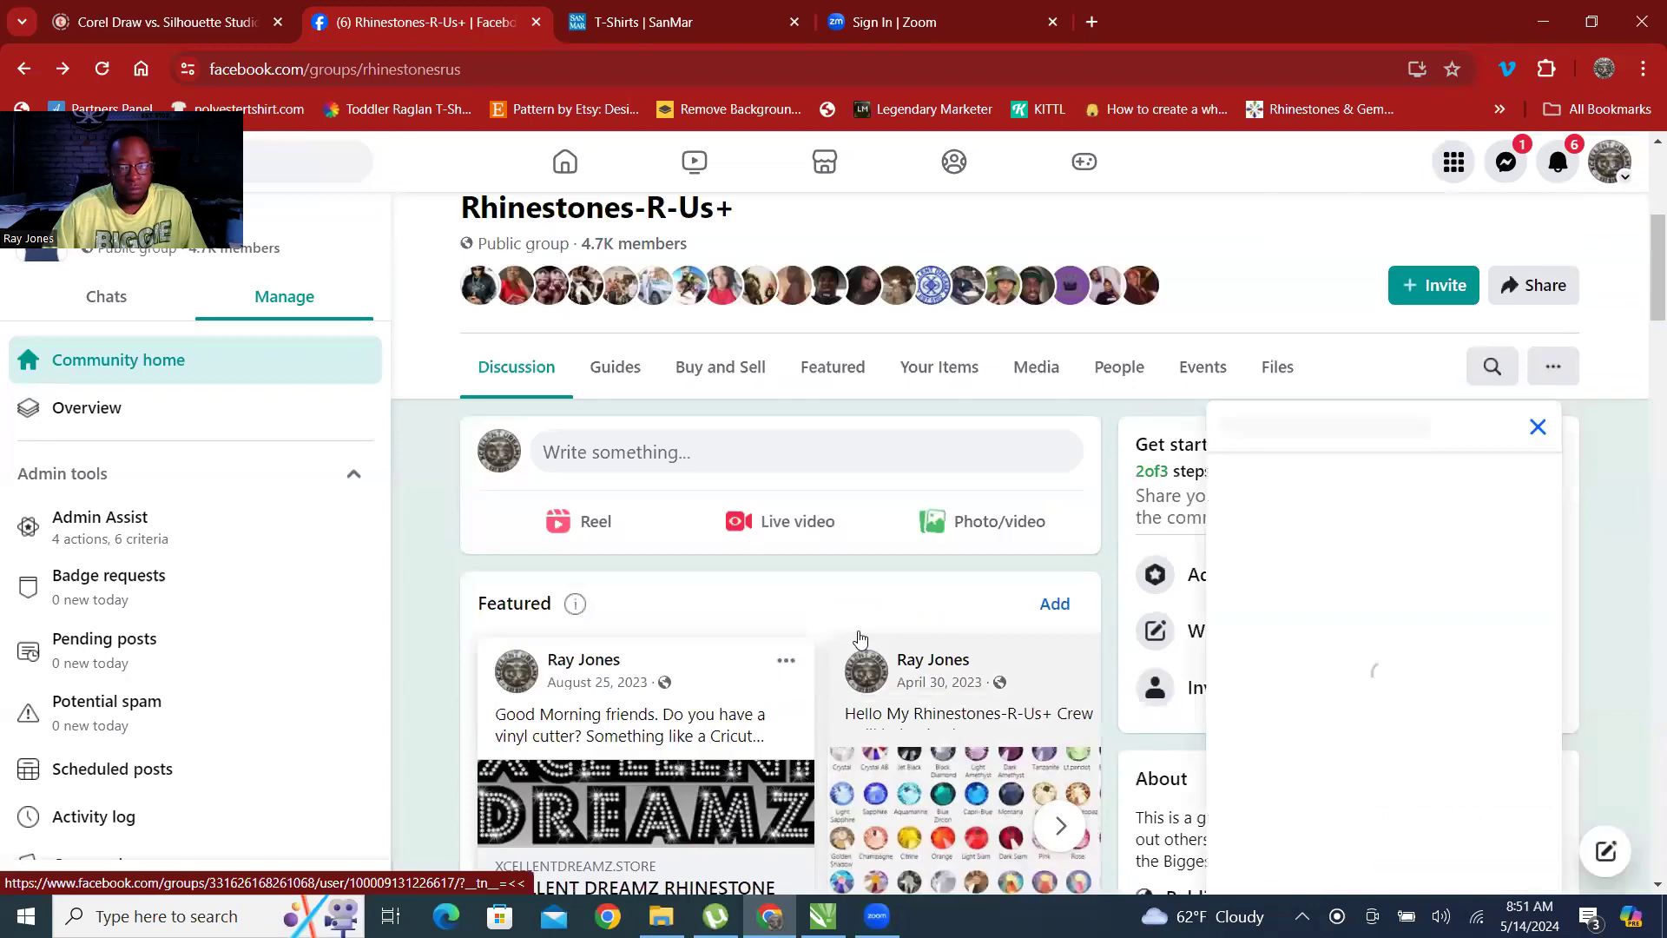
scroll(859, 638, "down", 7)
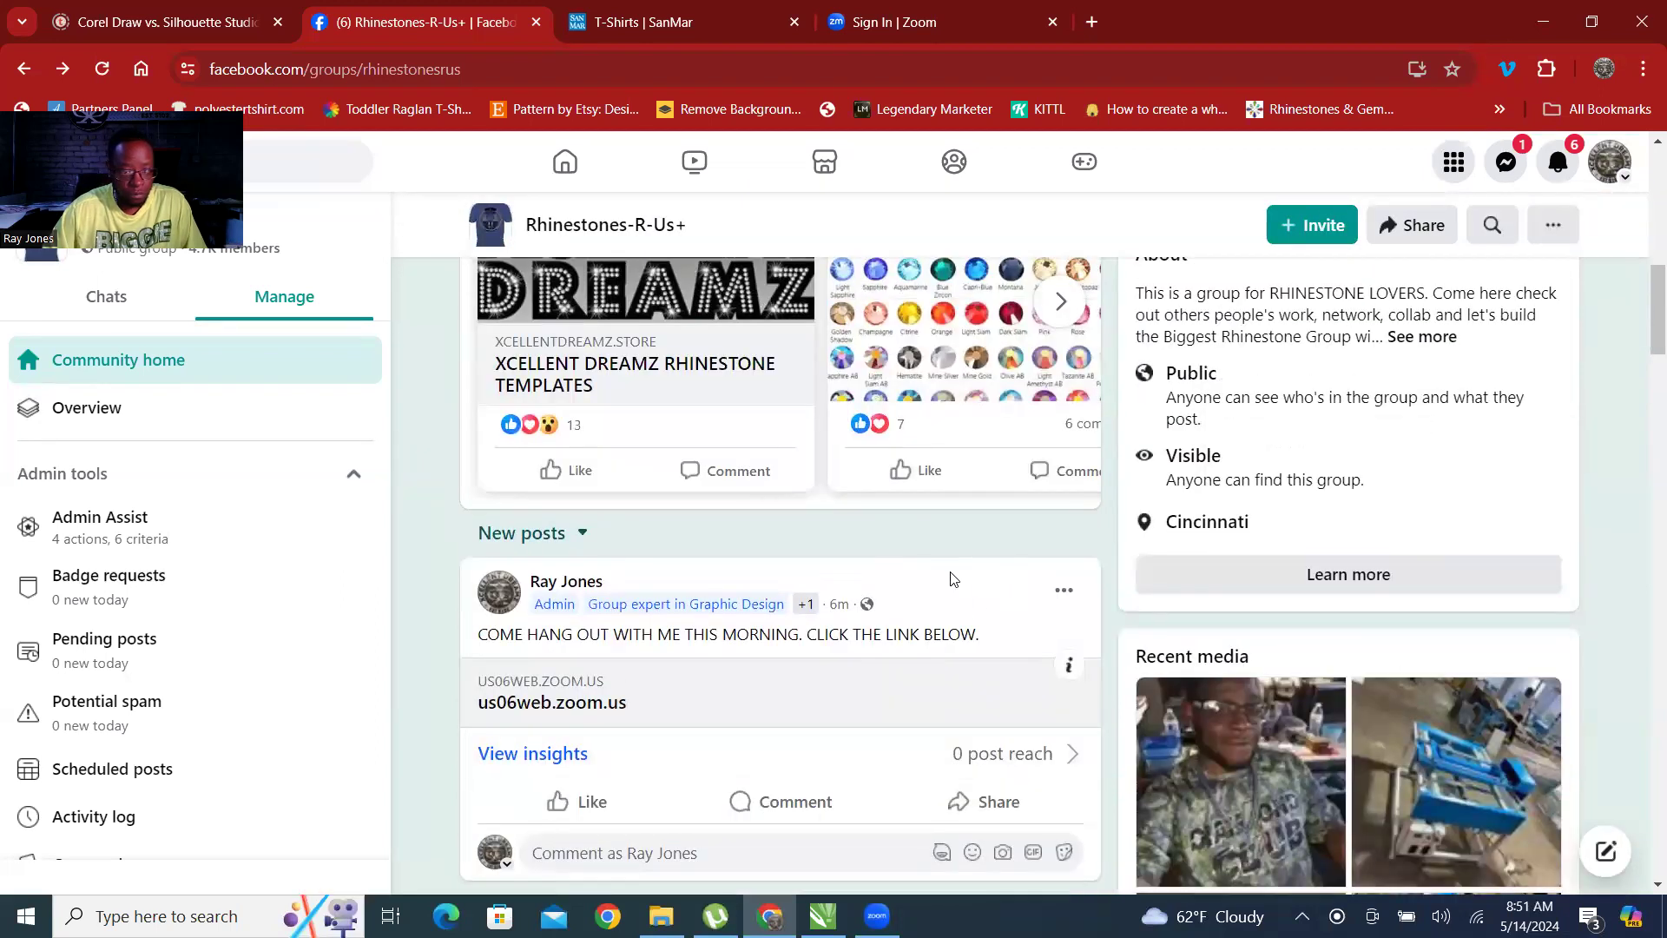
scroll(947, 577, "down", 1)
scroll(947, 578, "up", 2)
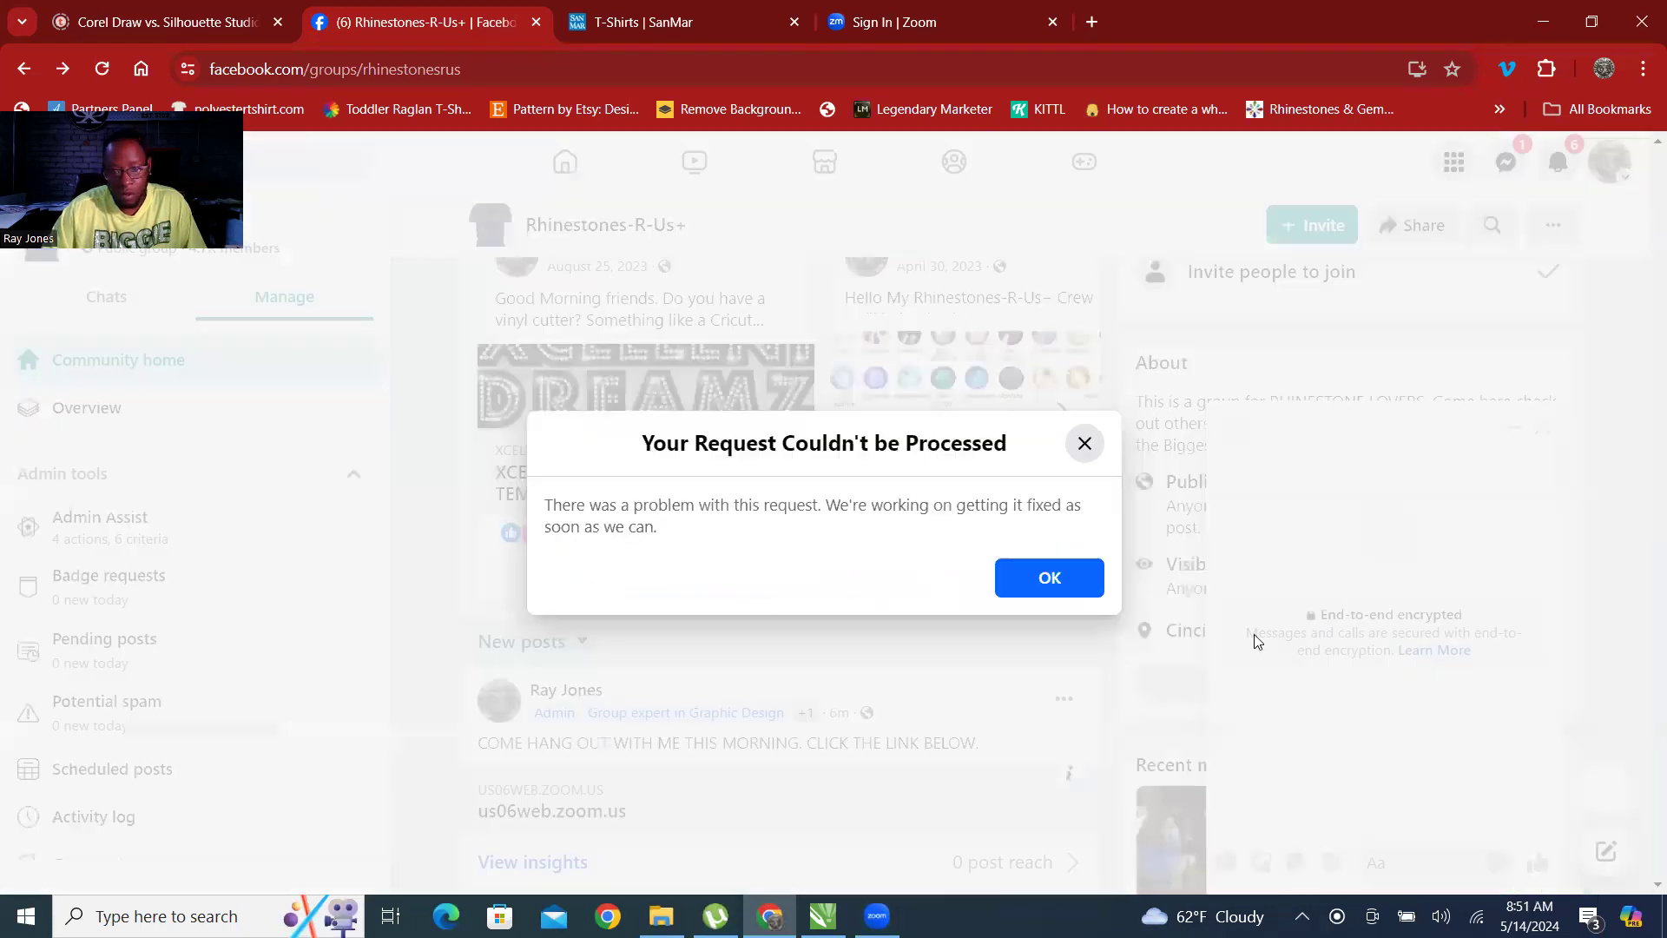
Dismiss the error dialog, open the customer's recent Messenger conversation to check its messages, and close the blank chat window.
left_click(1058, 580)
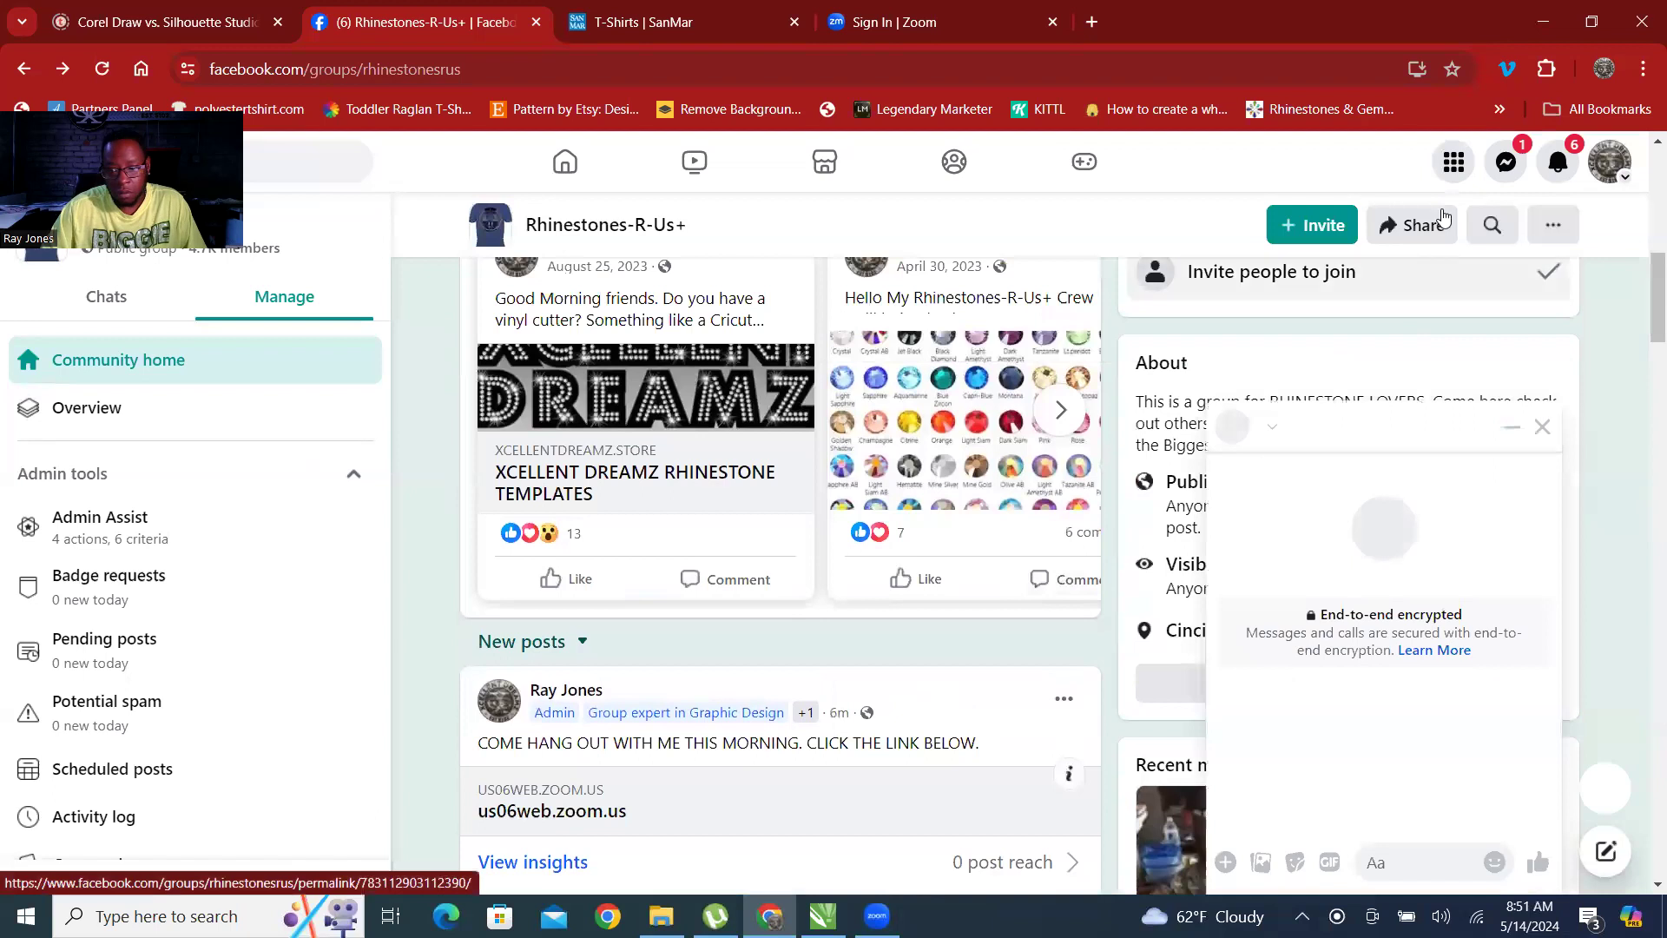
left_click(1508, 163)
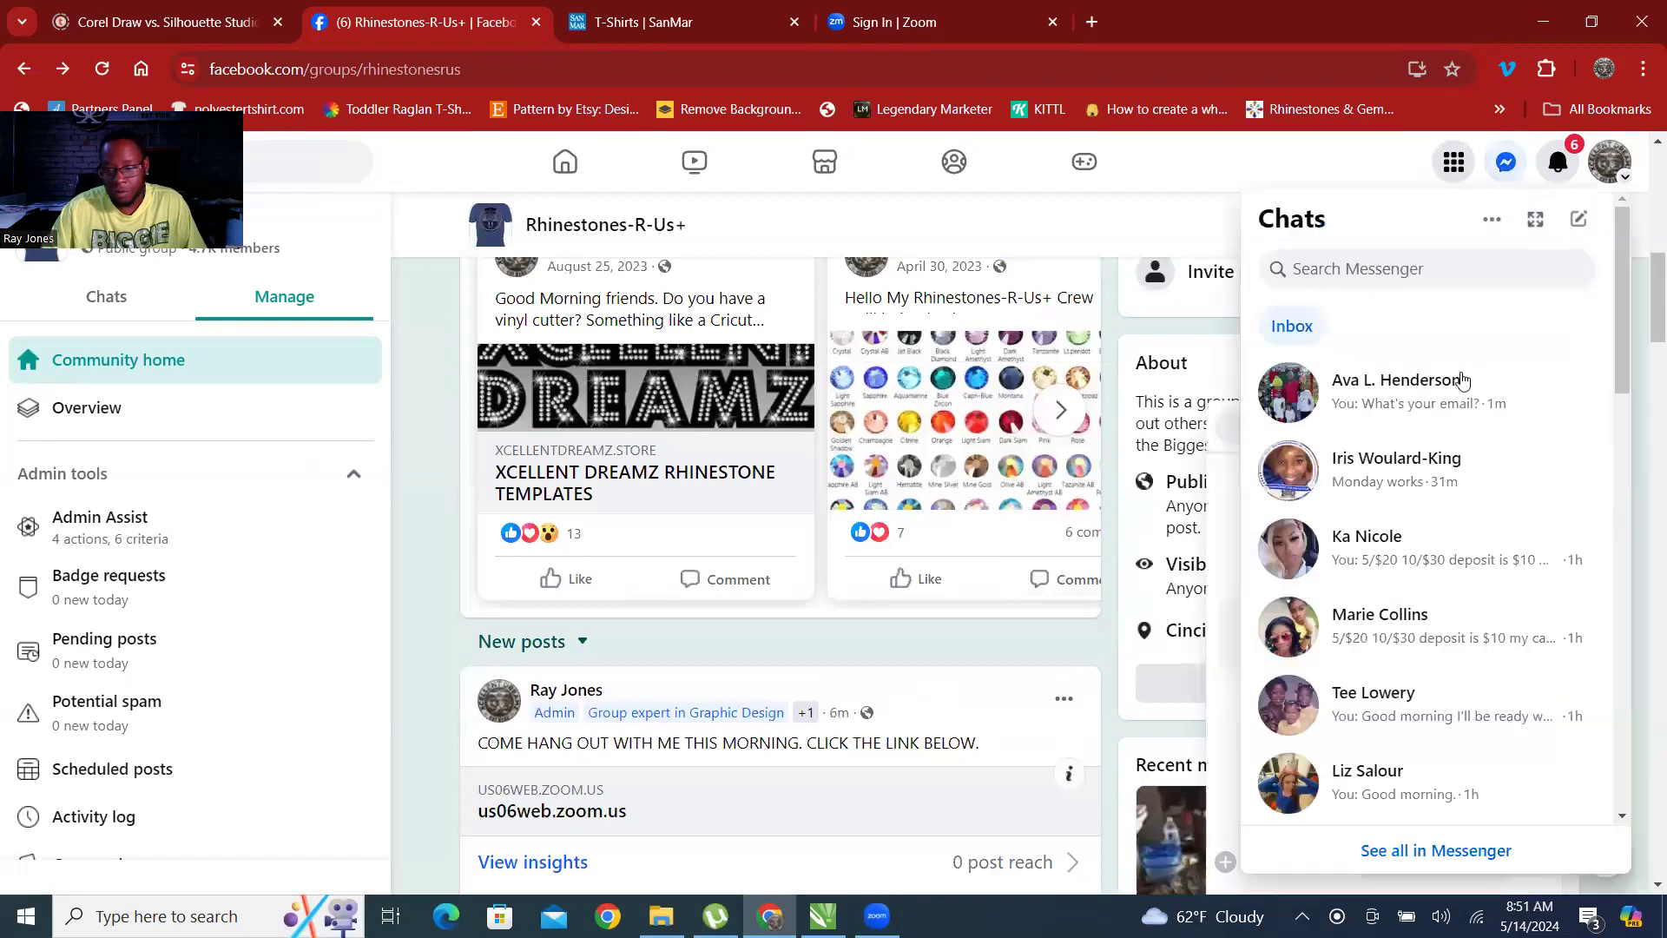
left_click(1389, 392)
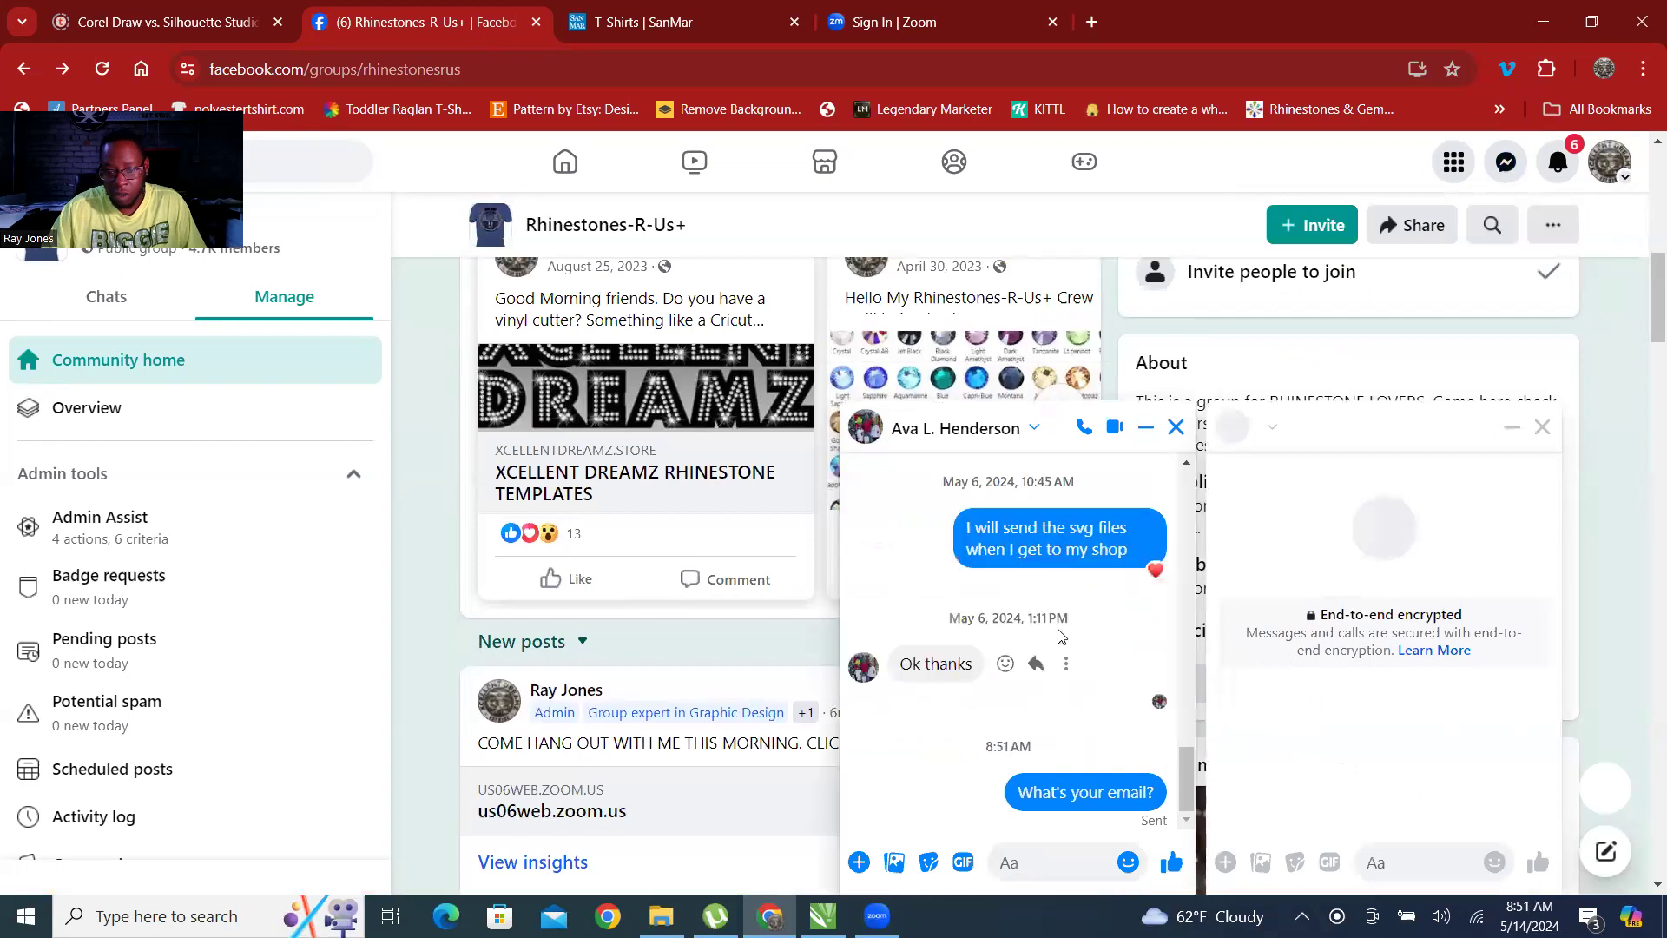
scroll(1061, 642, "up", 5)
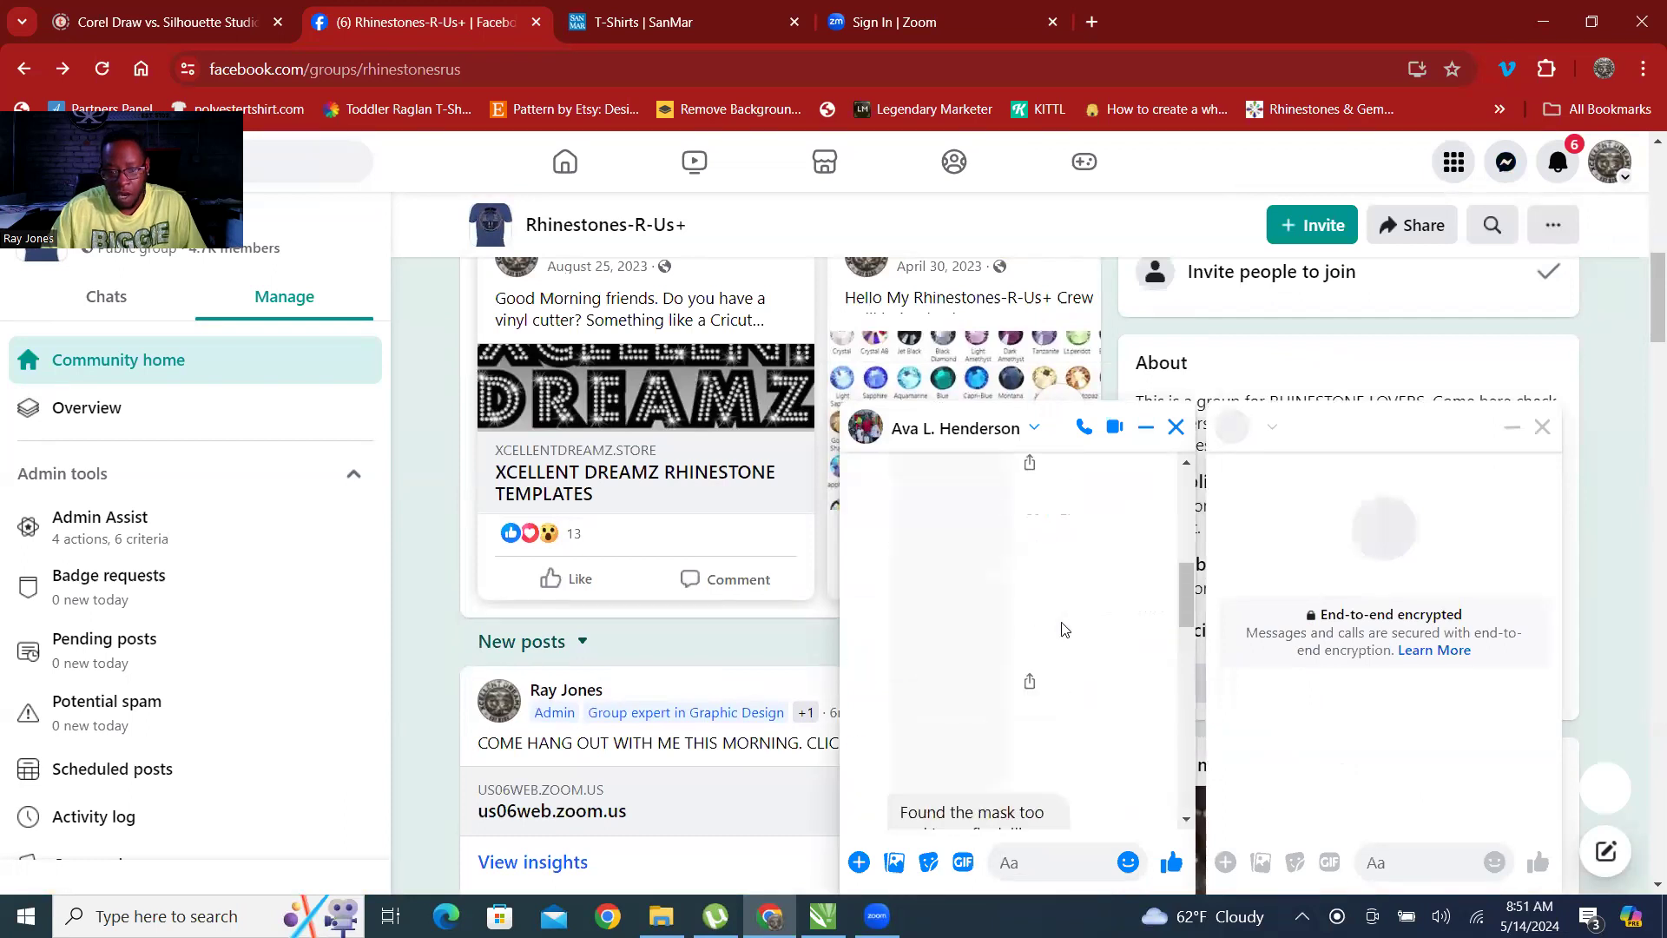
scroll(1064, 631, "down", 3)
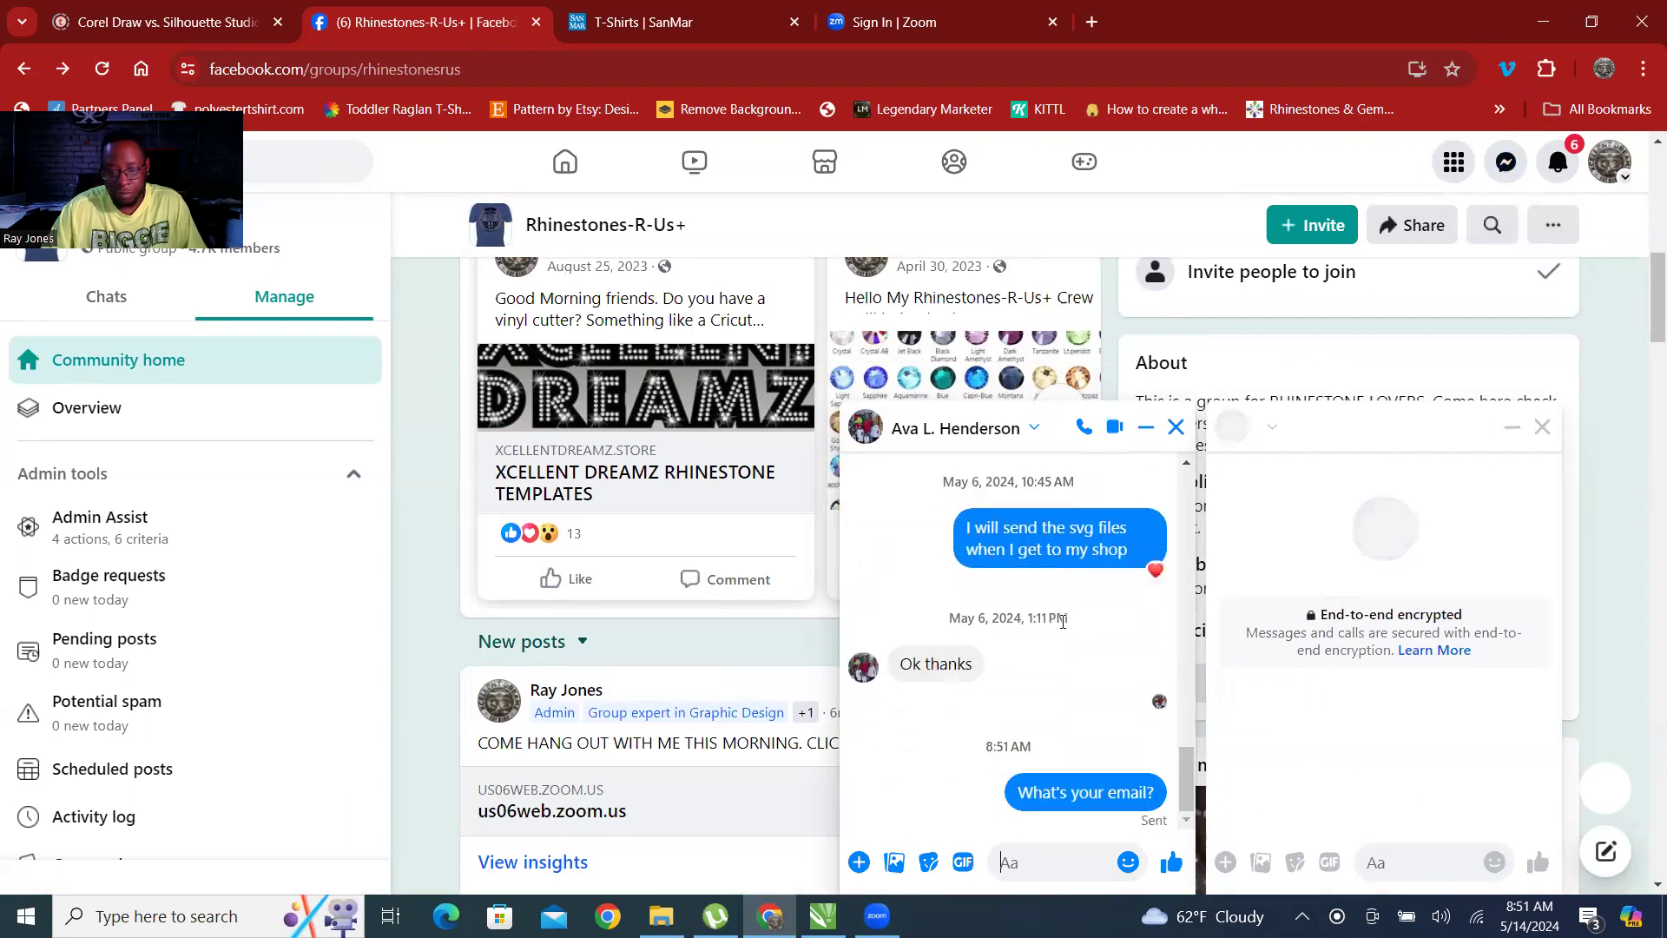
left_click(1541, 427)
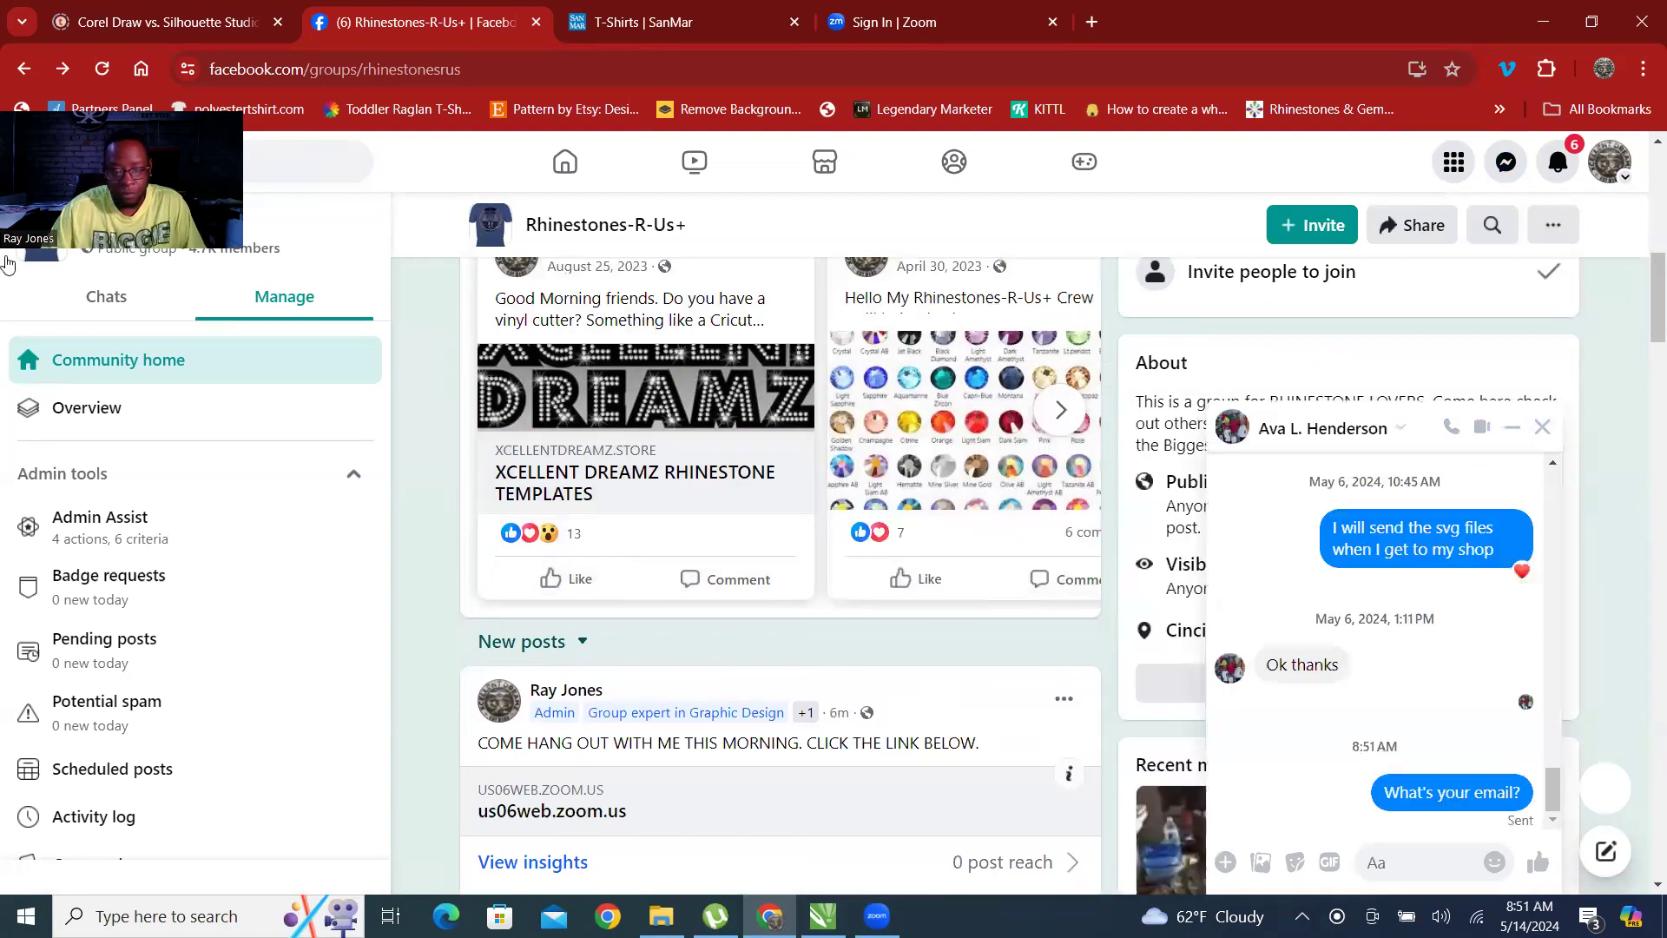
scroll(726, 686, "down", 9)
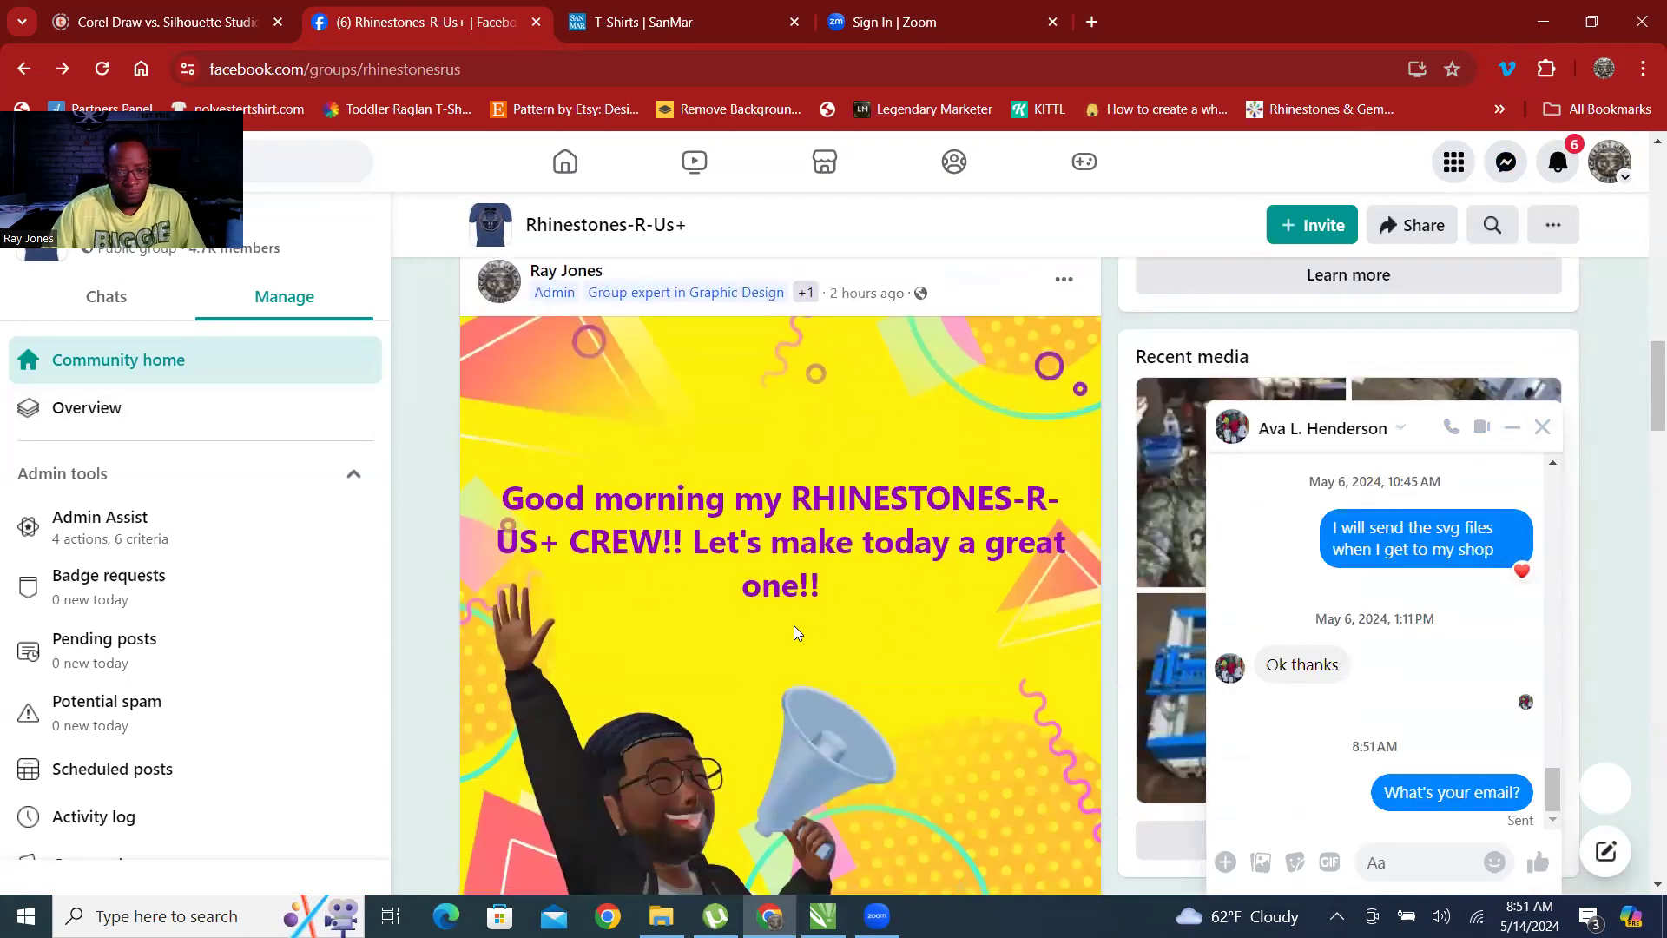
scroll(863, 587, "down", 8)
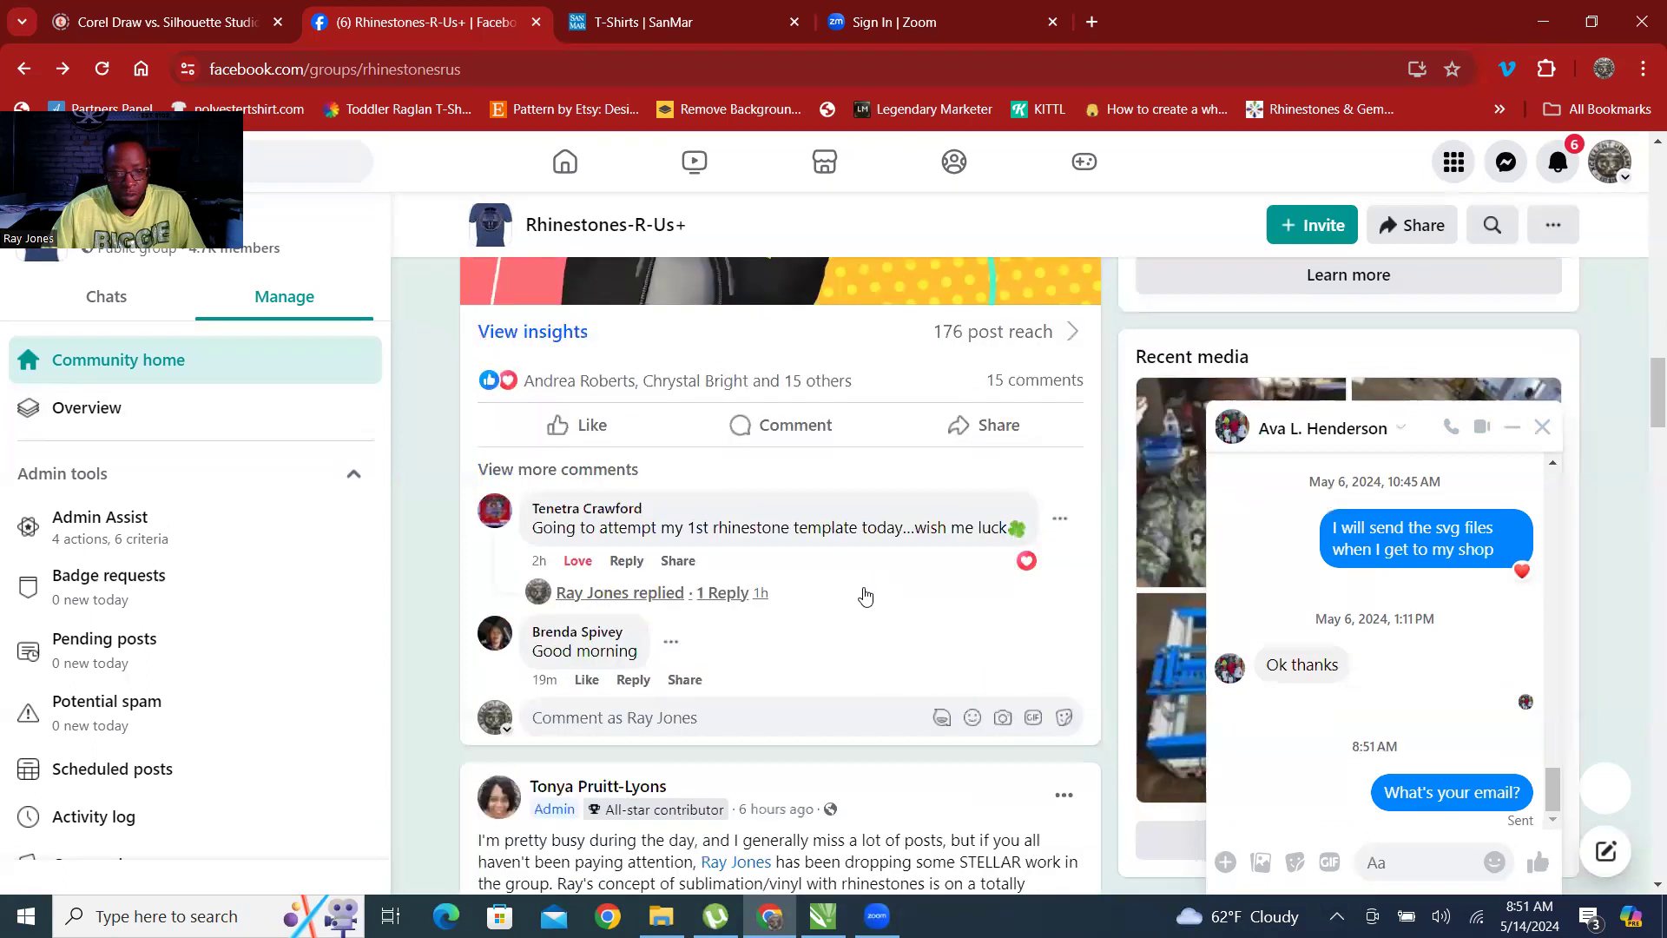
scroll(863, 587, "up", 7)
scroll(865, 596, "up", 5)
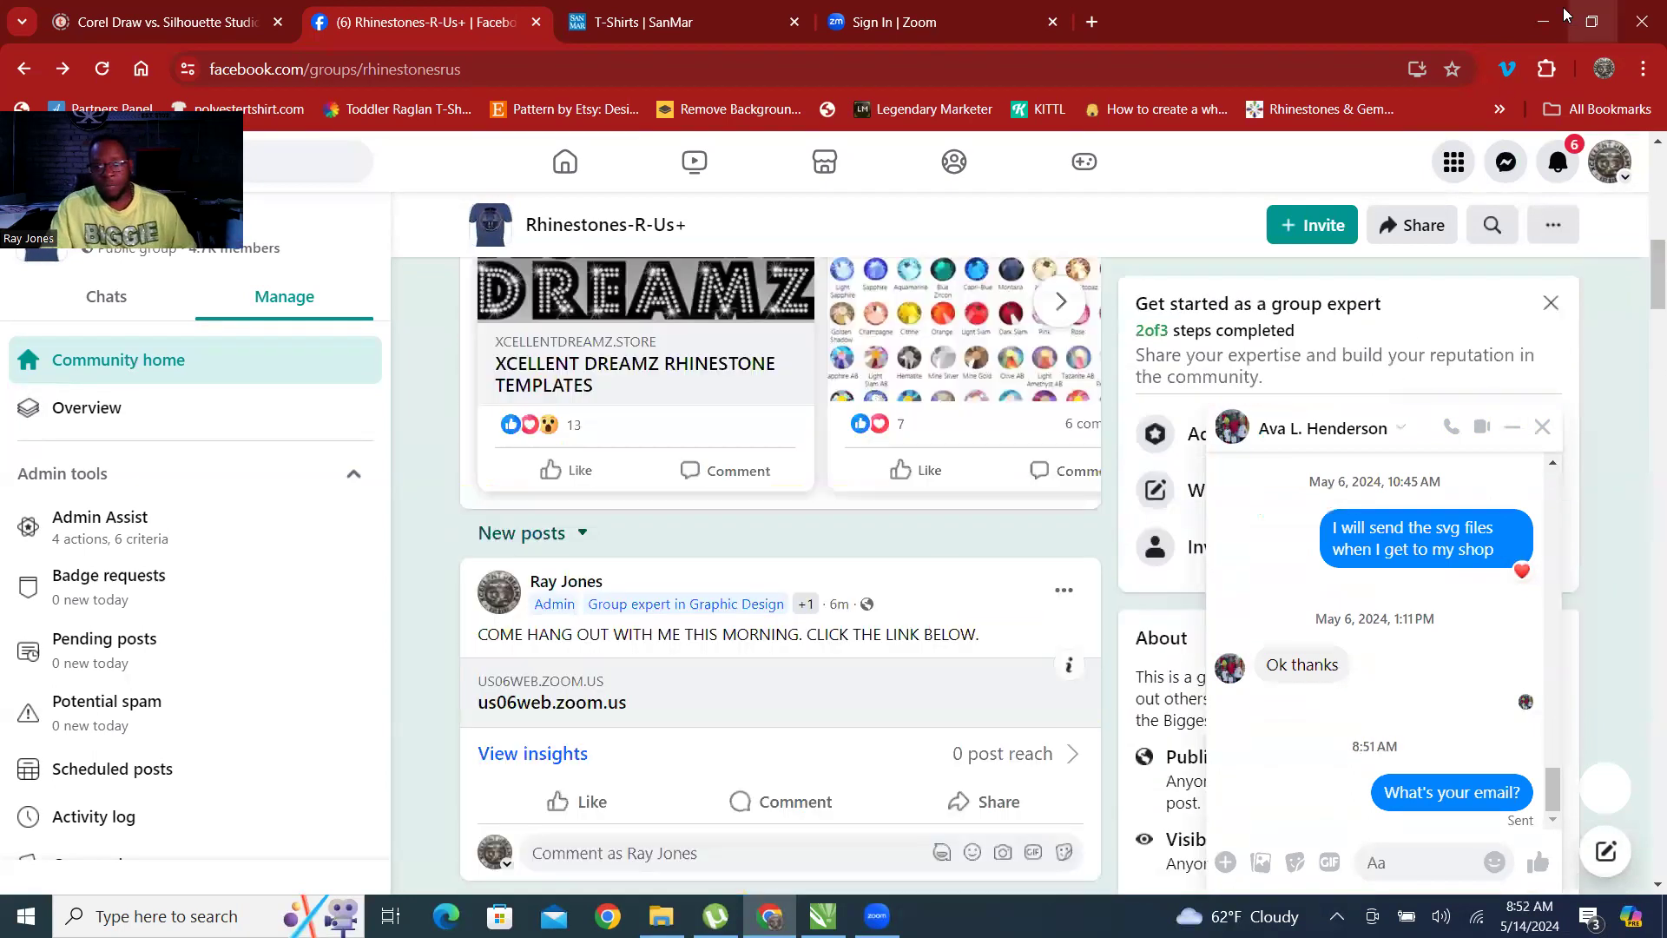
Leave the browser for the desktop and open the TEMPLATES TO BE CUT folder in File Explorer.
left_click(1544, 29)
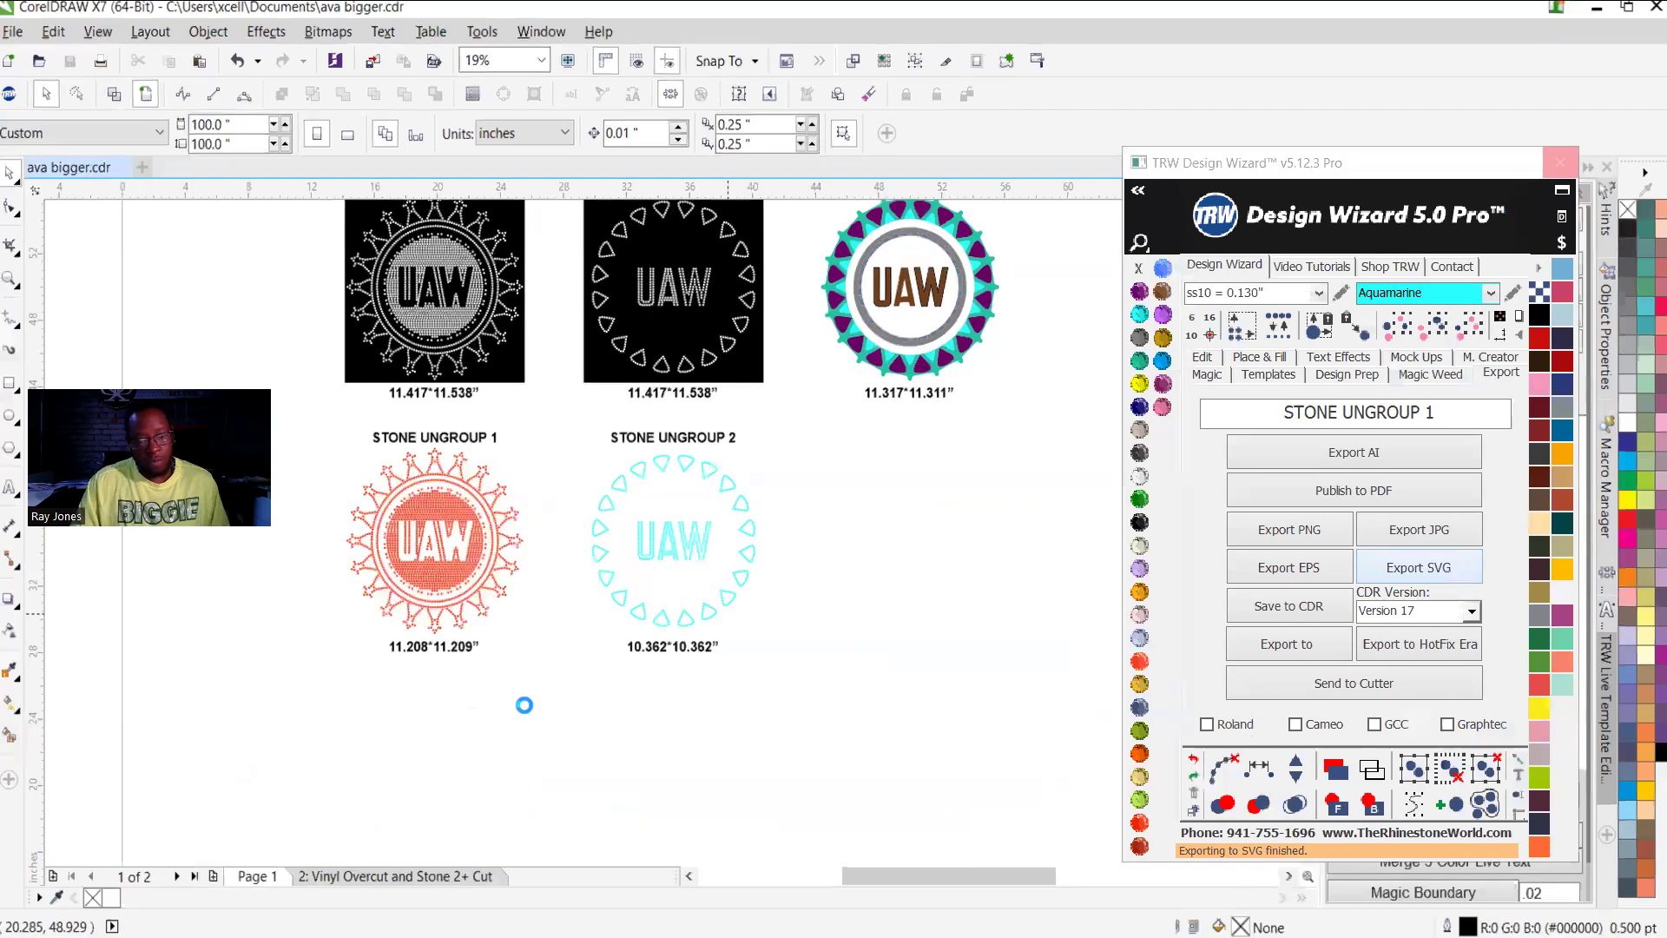
key("super+d")
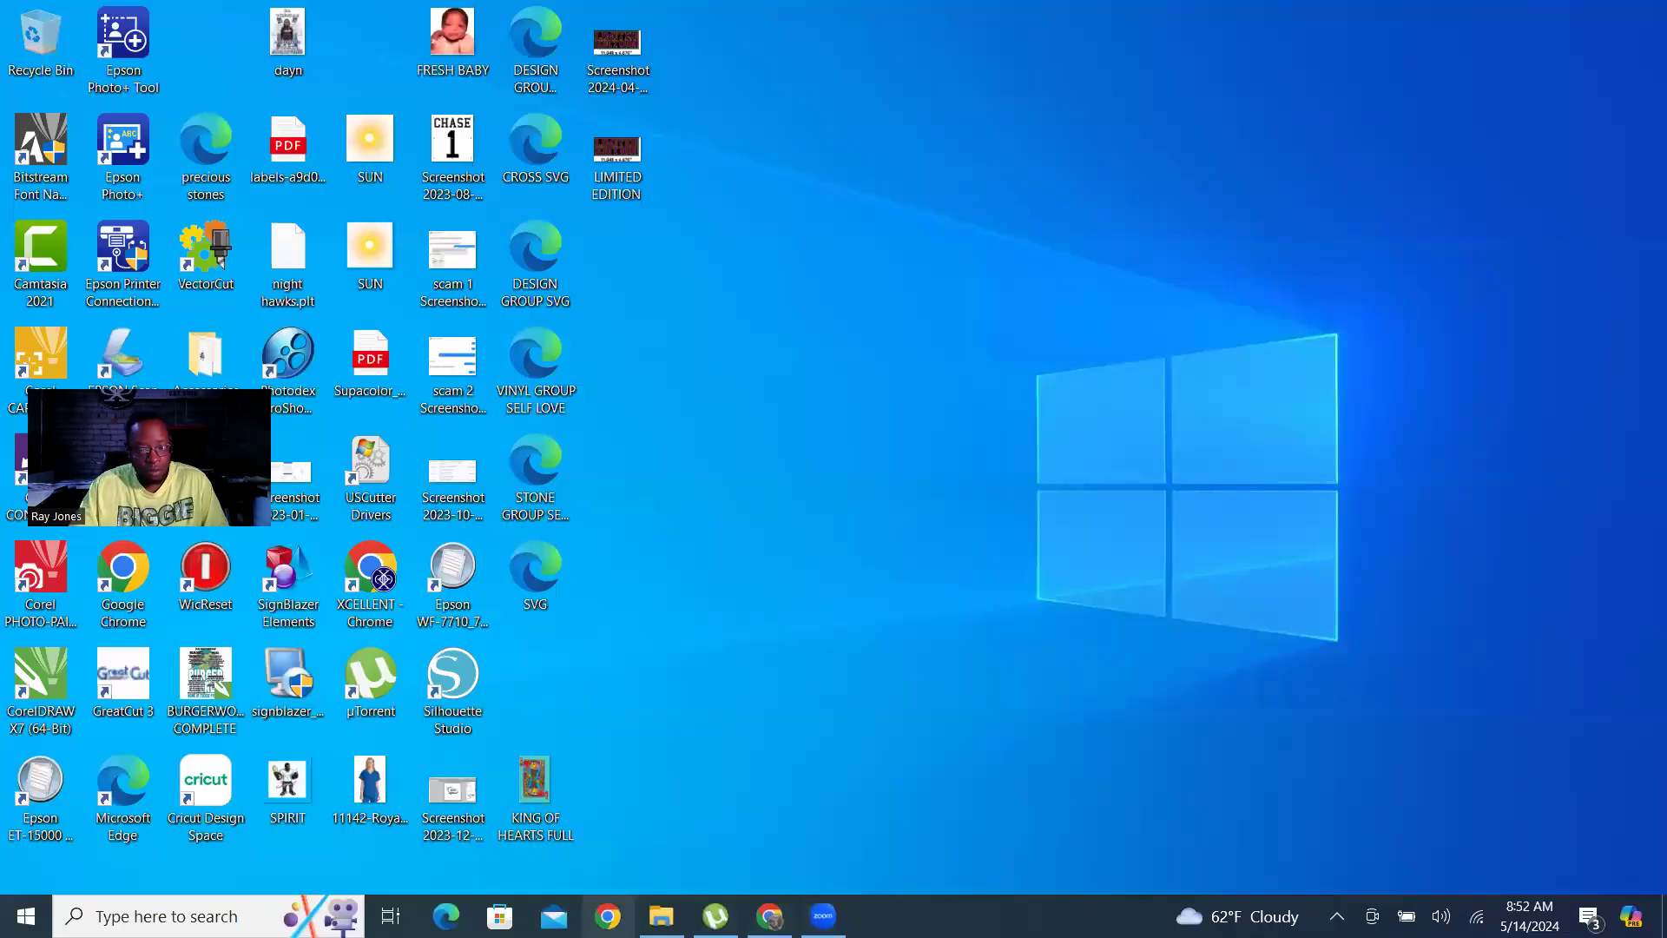
left_click(661, 916)
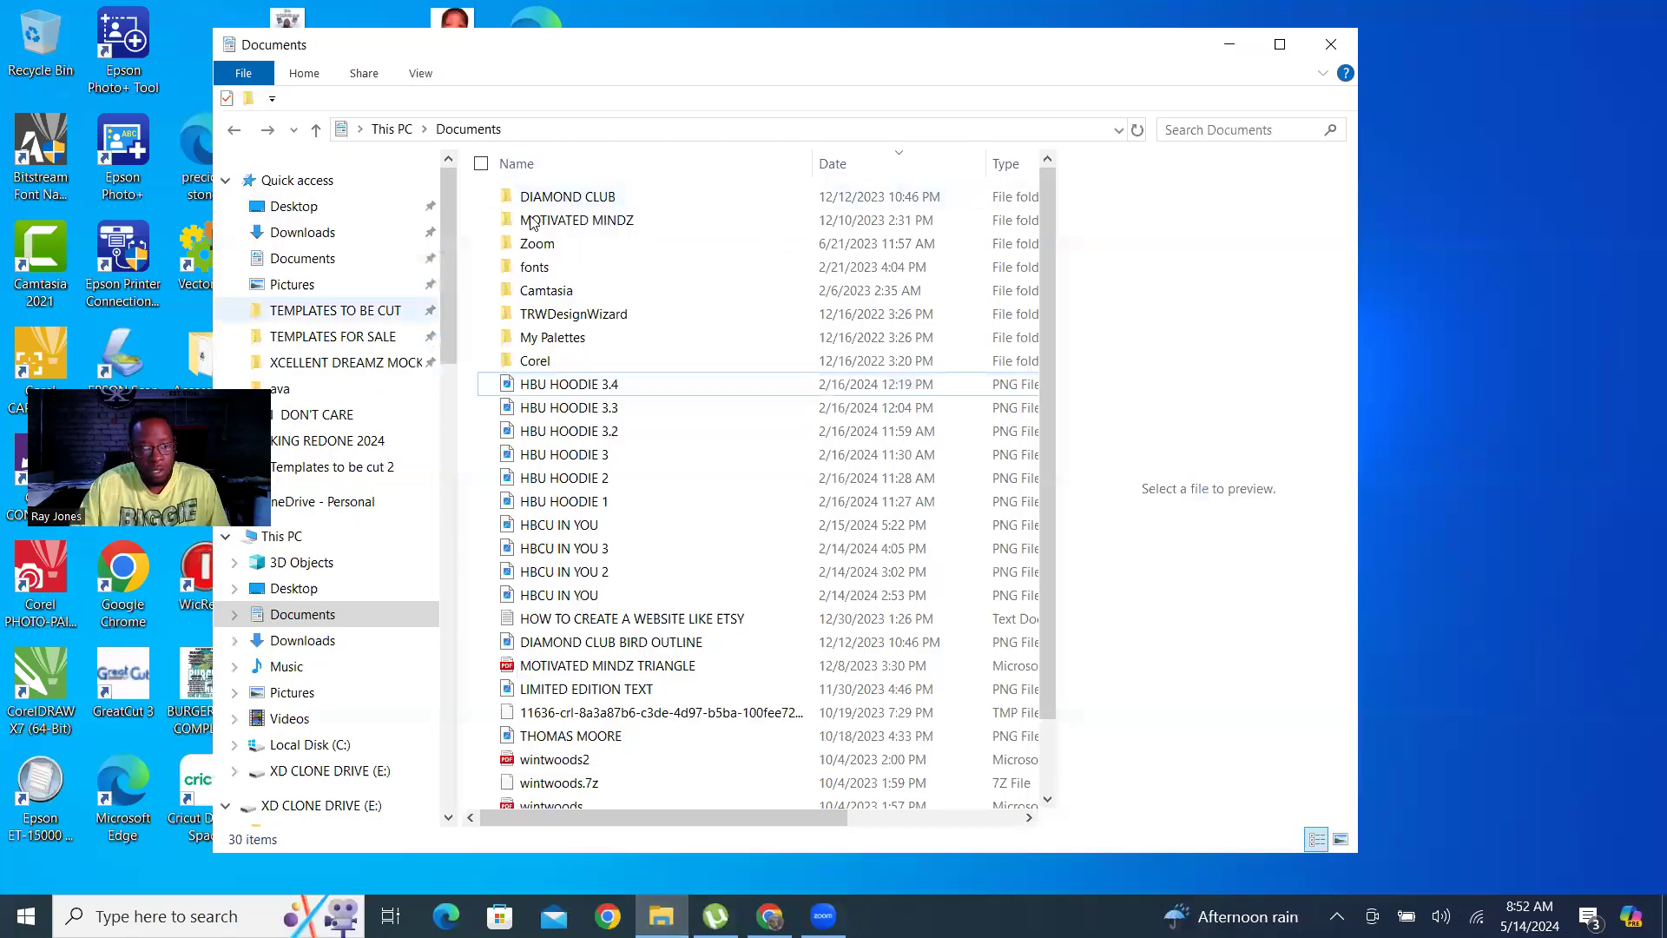
left_click(335, 310)
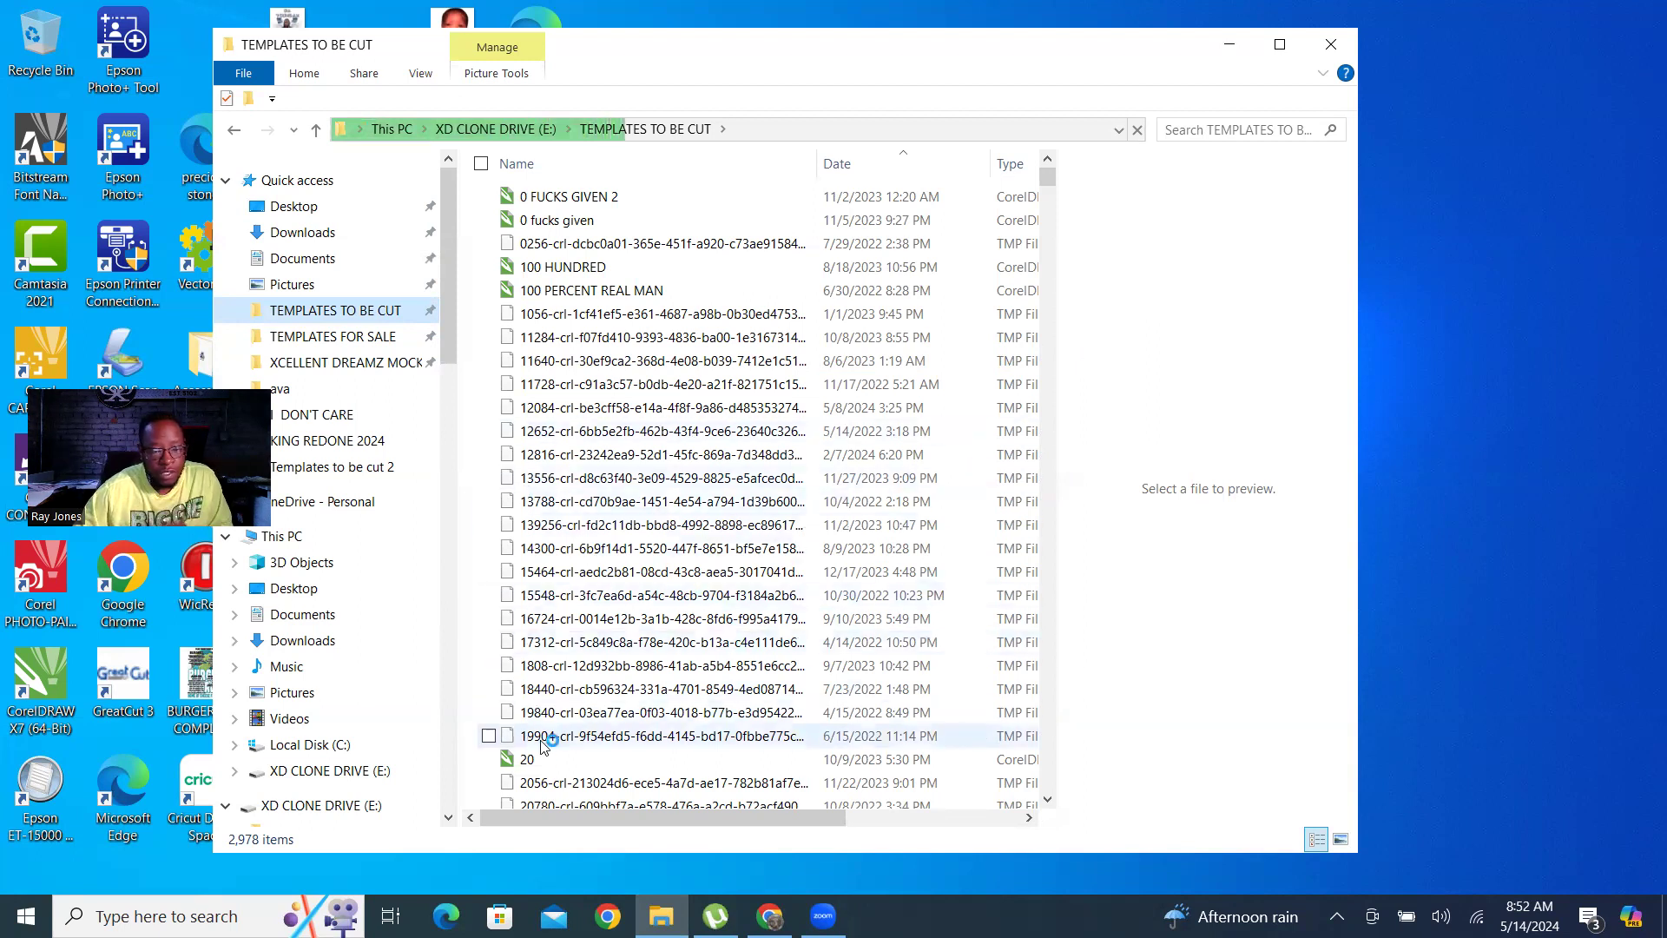
Browse the design files in TEMPLATES TO BE CUT, previewing 20, 24 7, BACK OFF and Backup_of_BOLD BLACK ORIGINATORS.
left_click(528, 762)
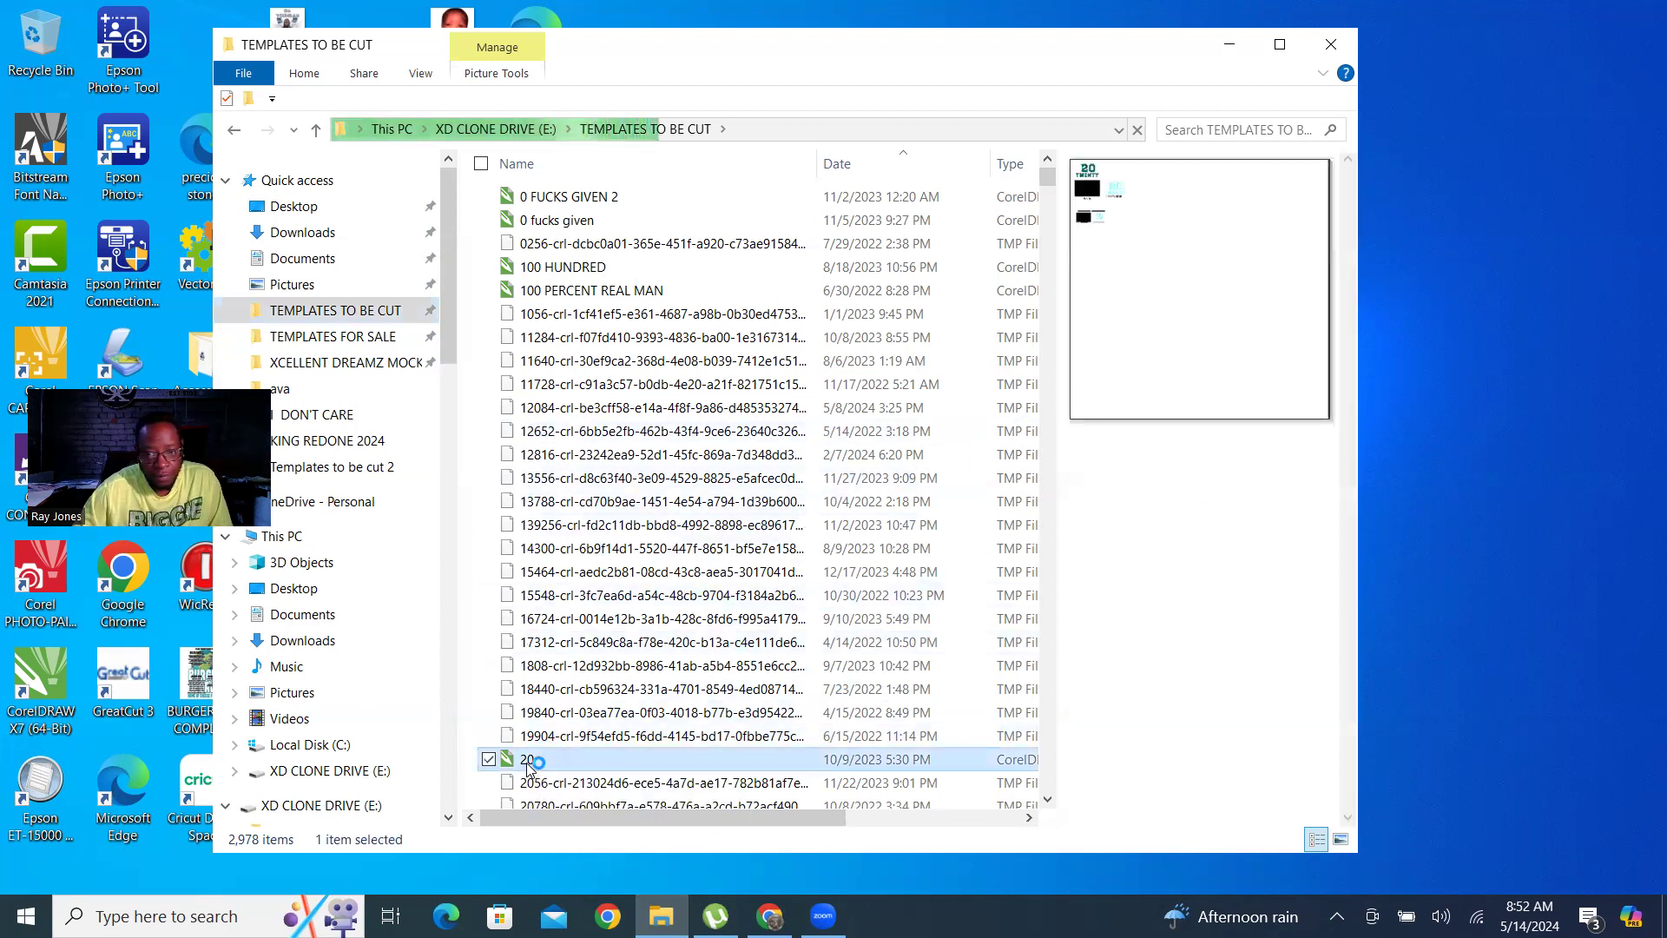
scroll(955, 448, "down", 6)
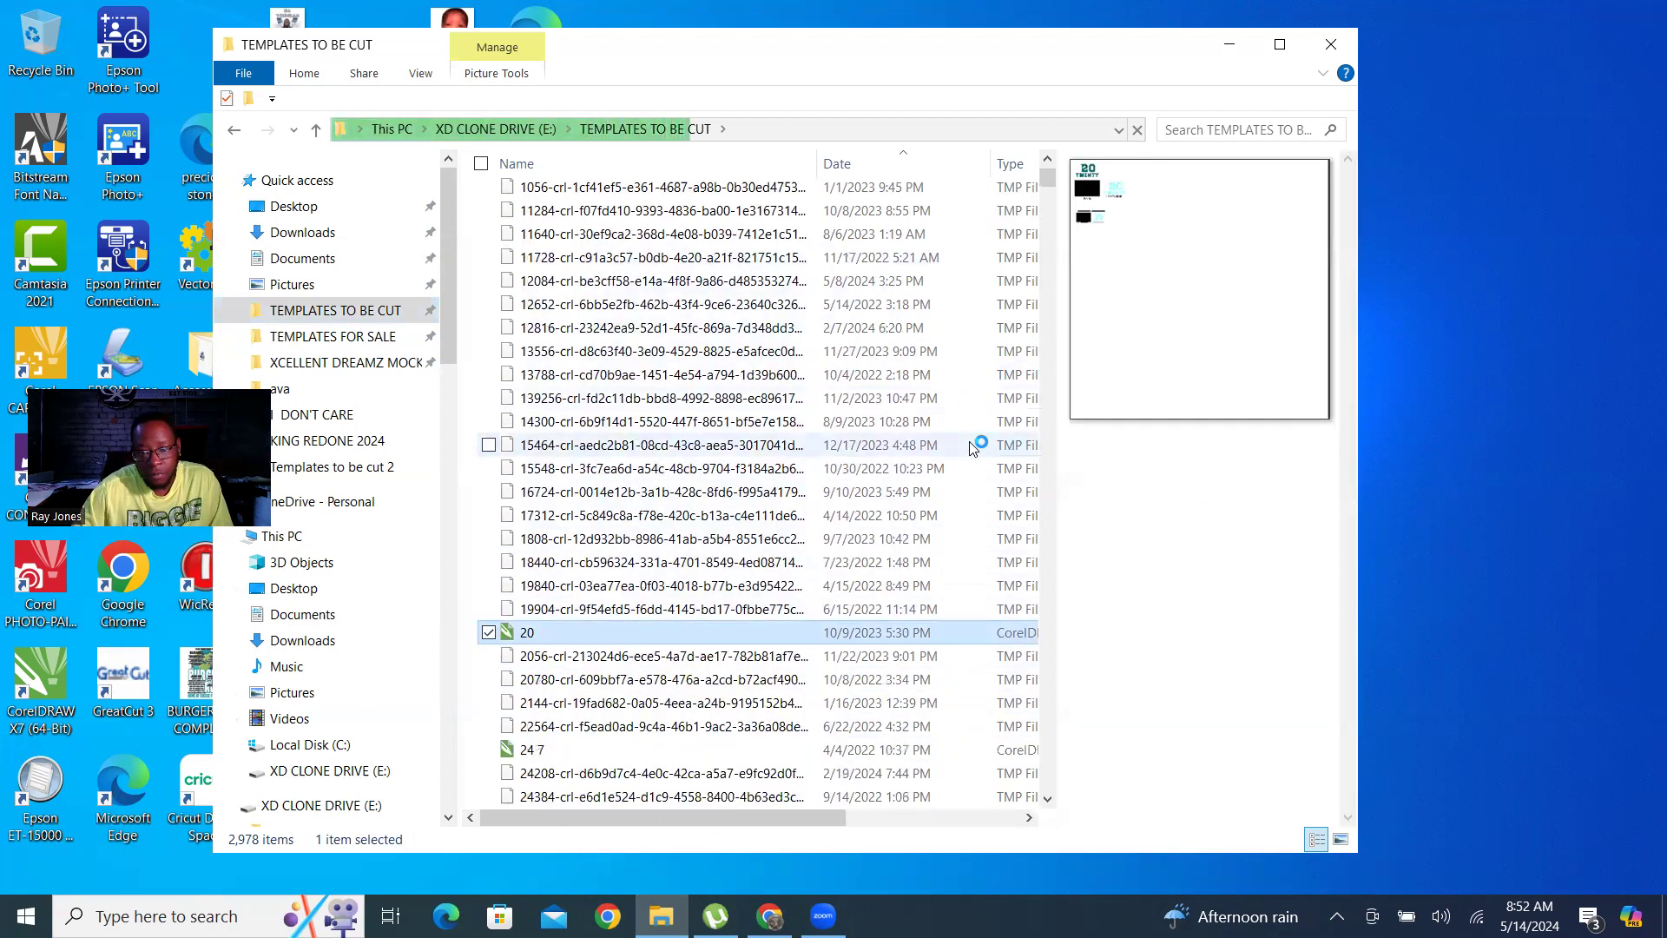
left_click(584, 468)
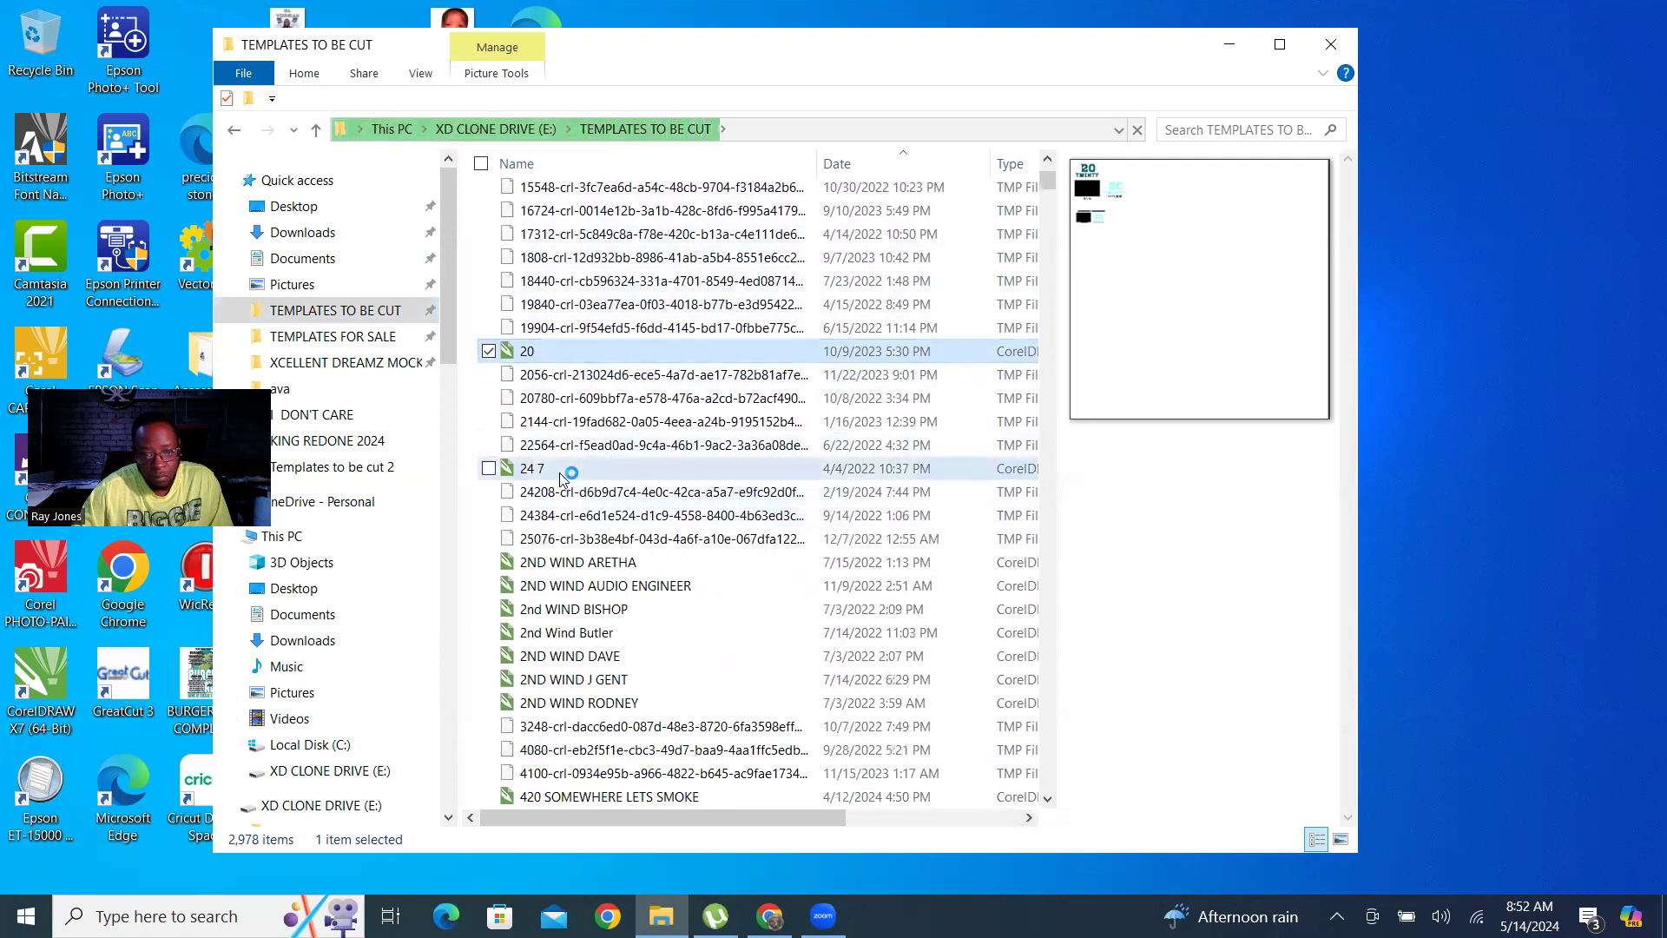
scroll(594, 476, "down", 15)
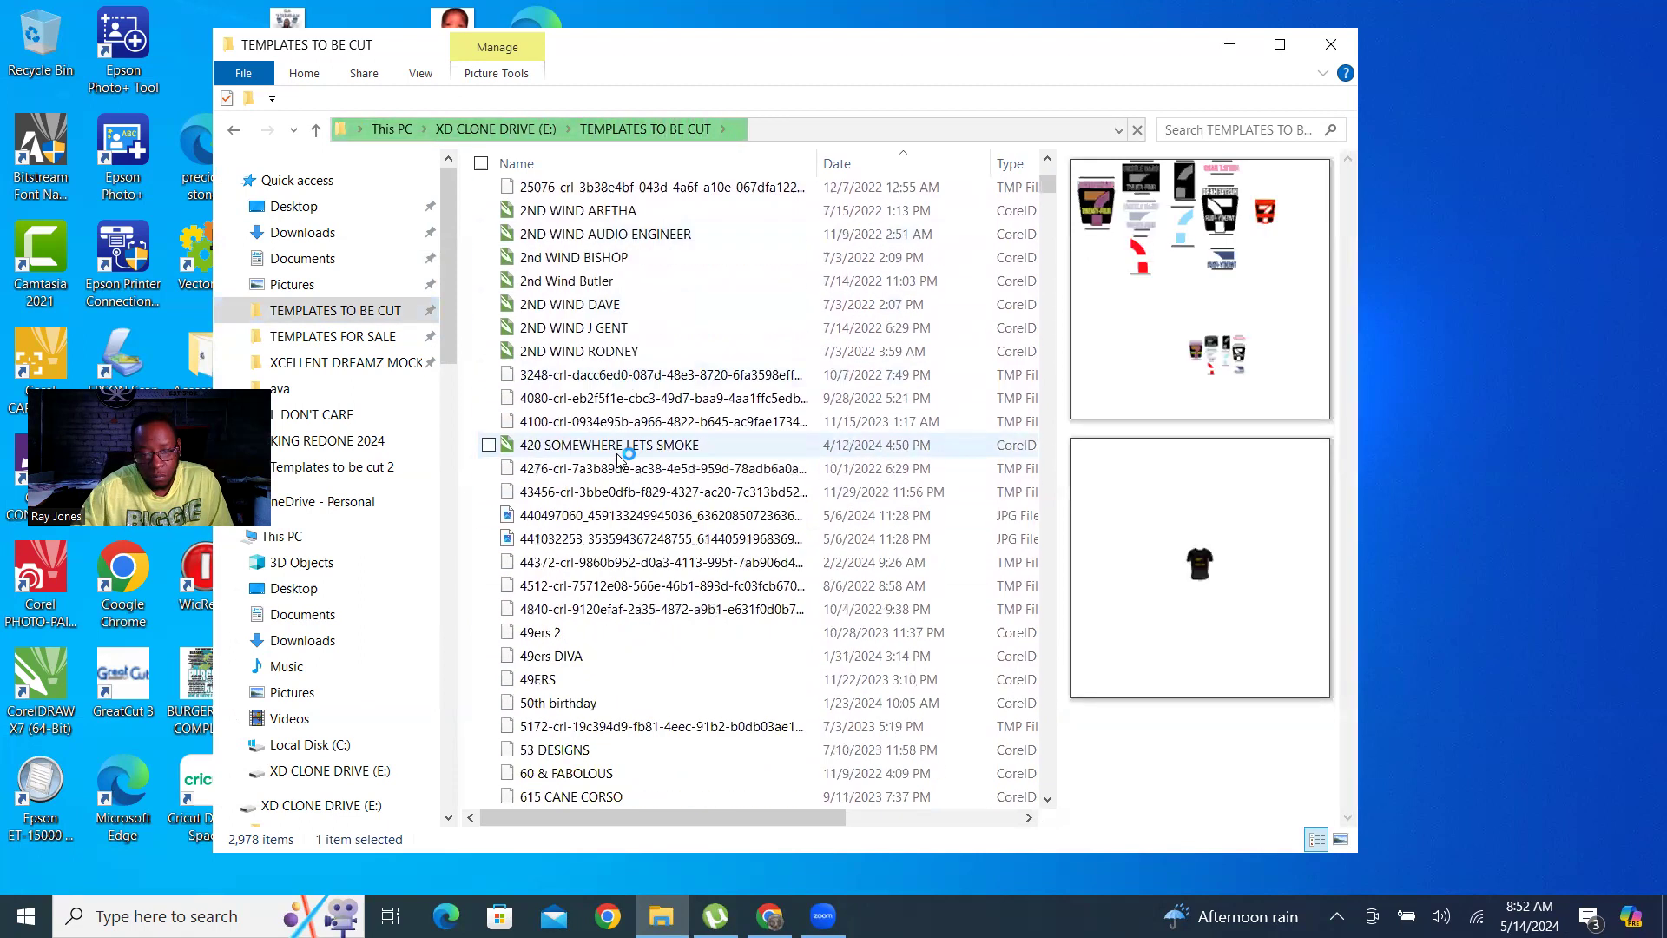
scroll(623, 517, "down", 20)
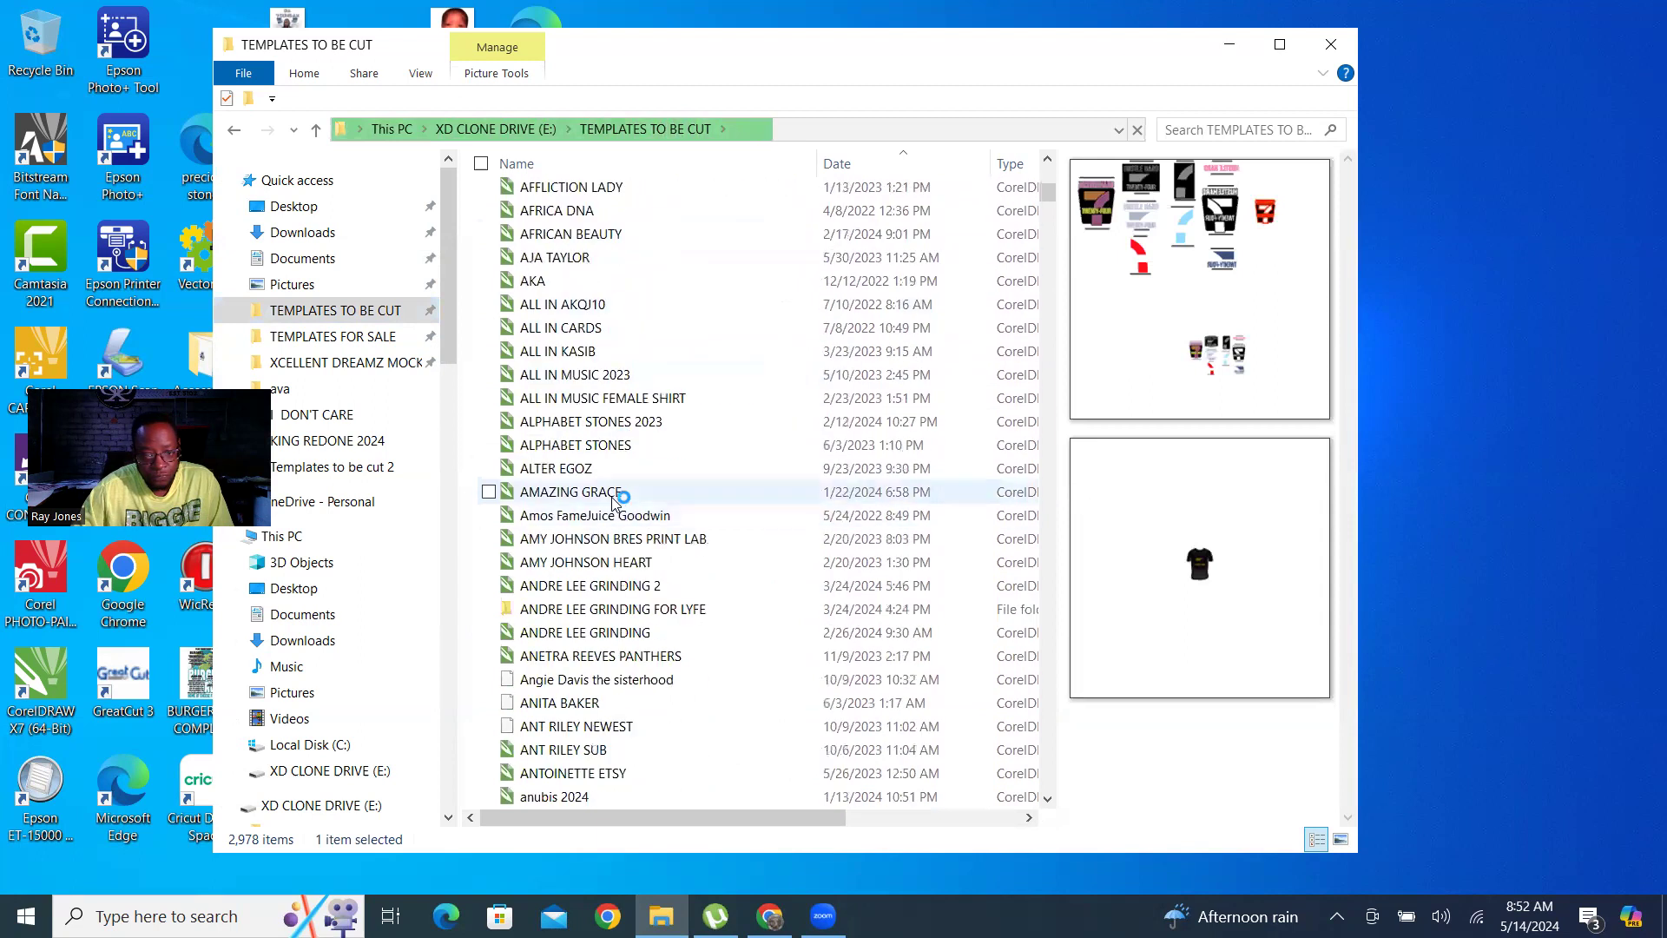
left_click(605, 374)
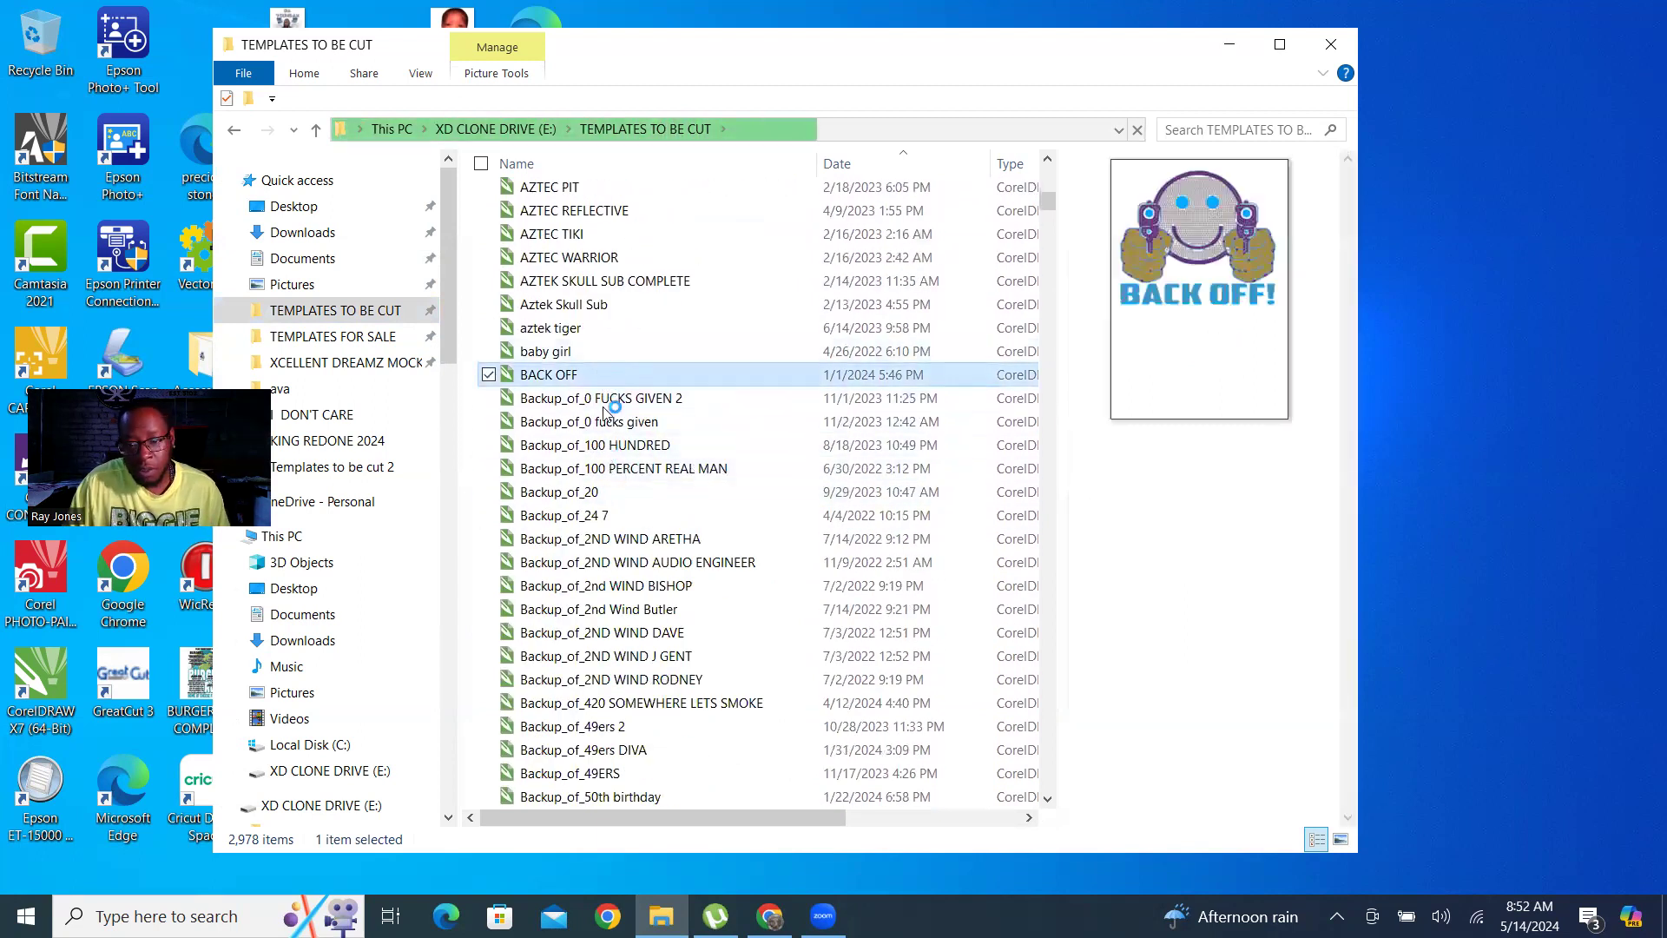
left_click(625, 492)
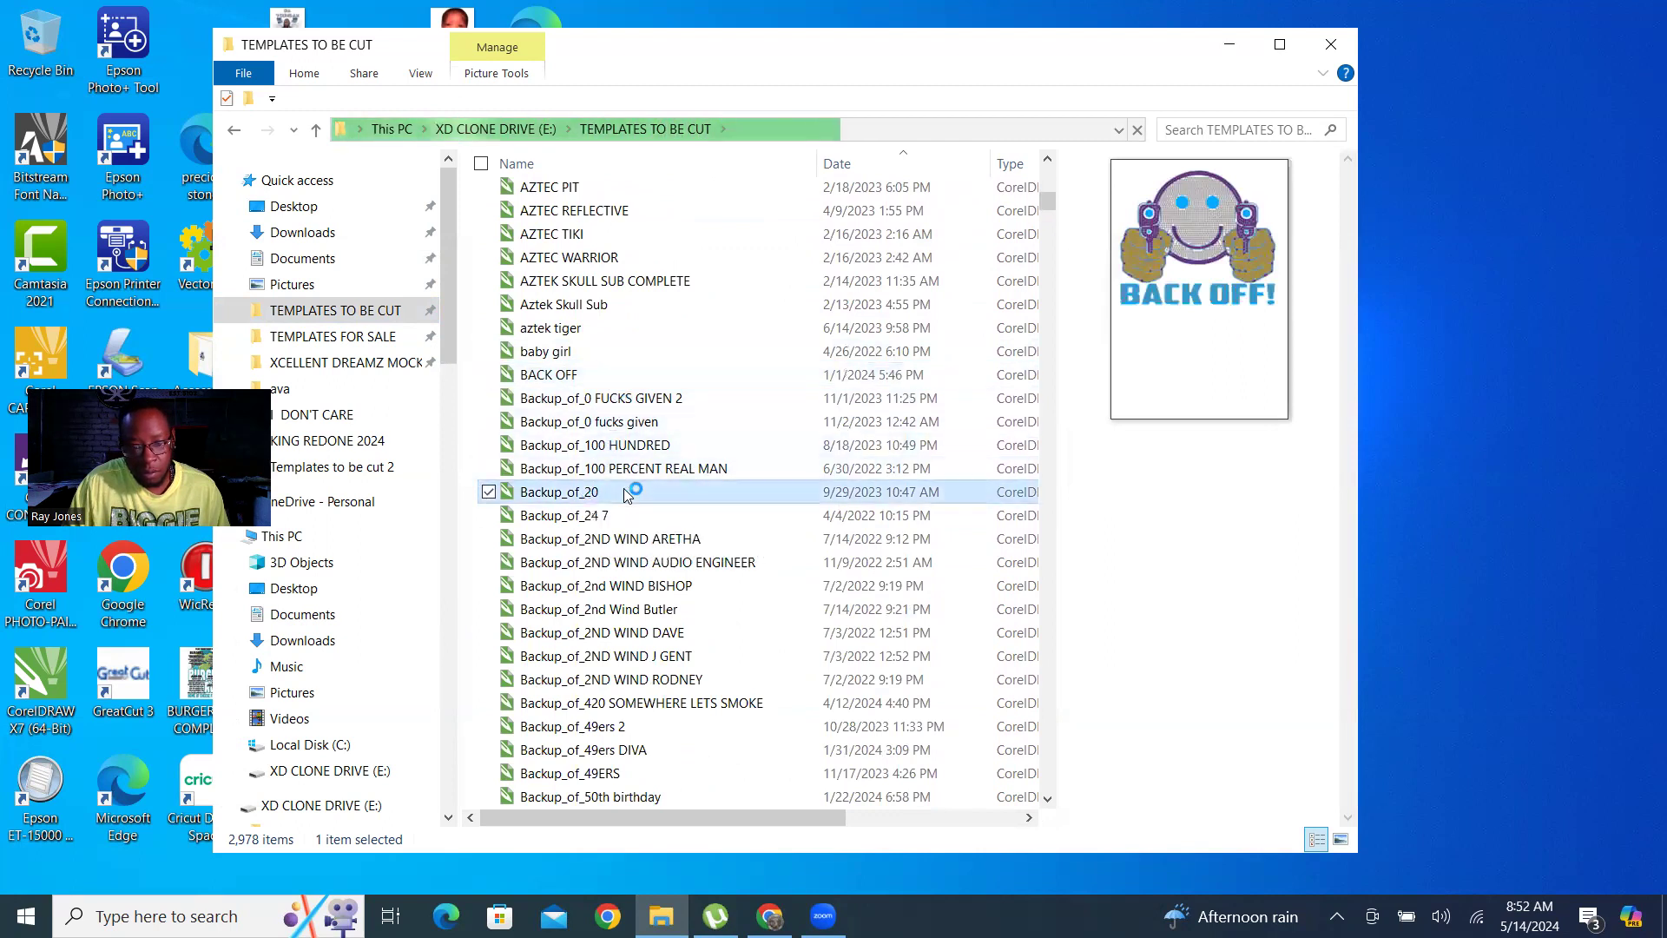
left_click(620, 517)
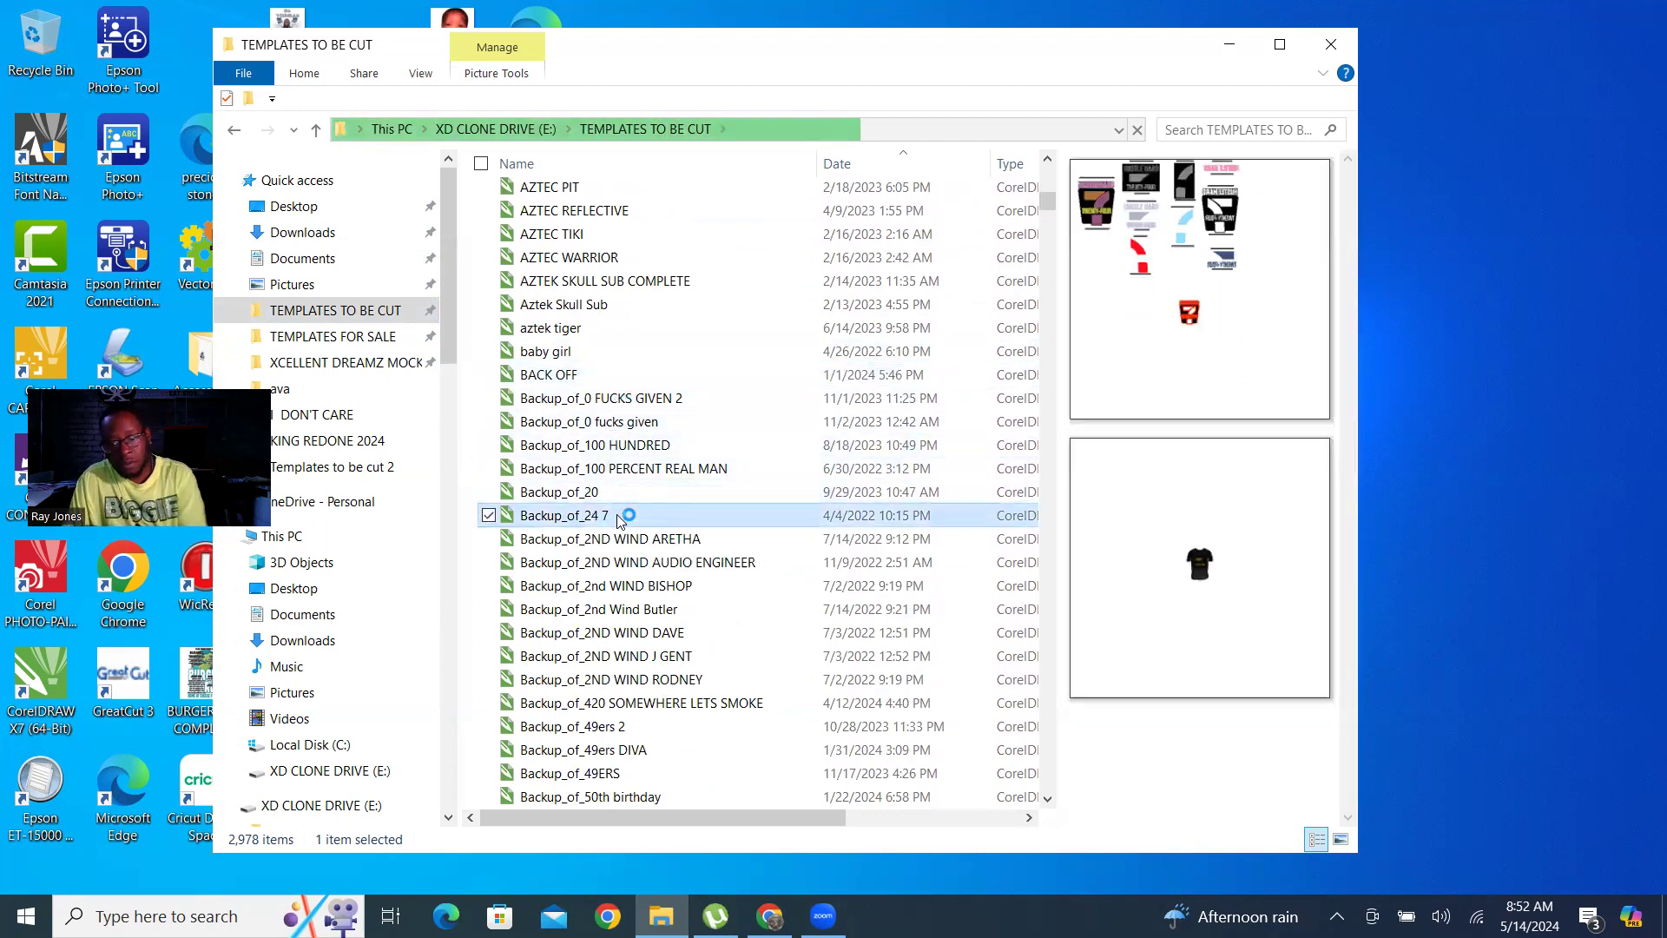
scroll(624, 519, "down", 8)
scroll(626, 518, "down", 20)
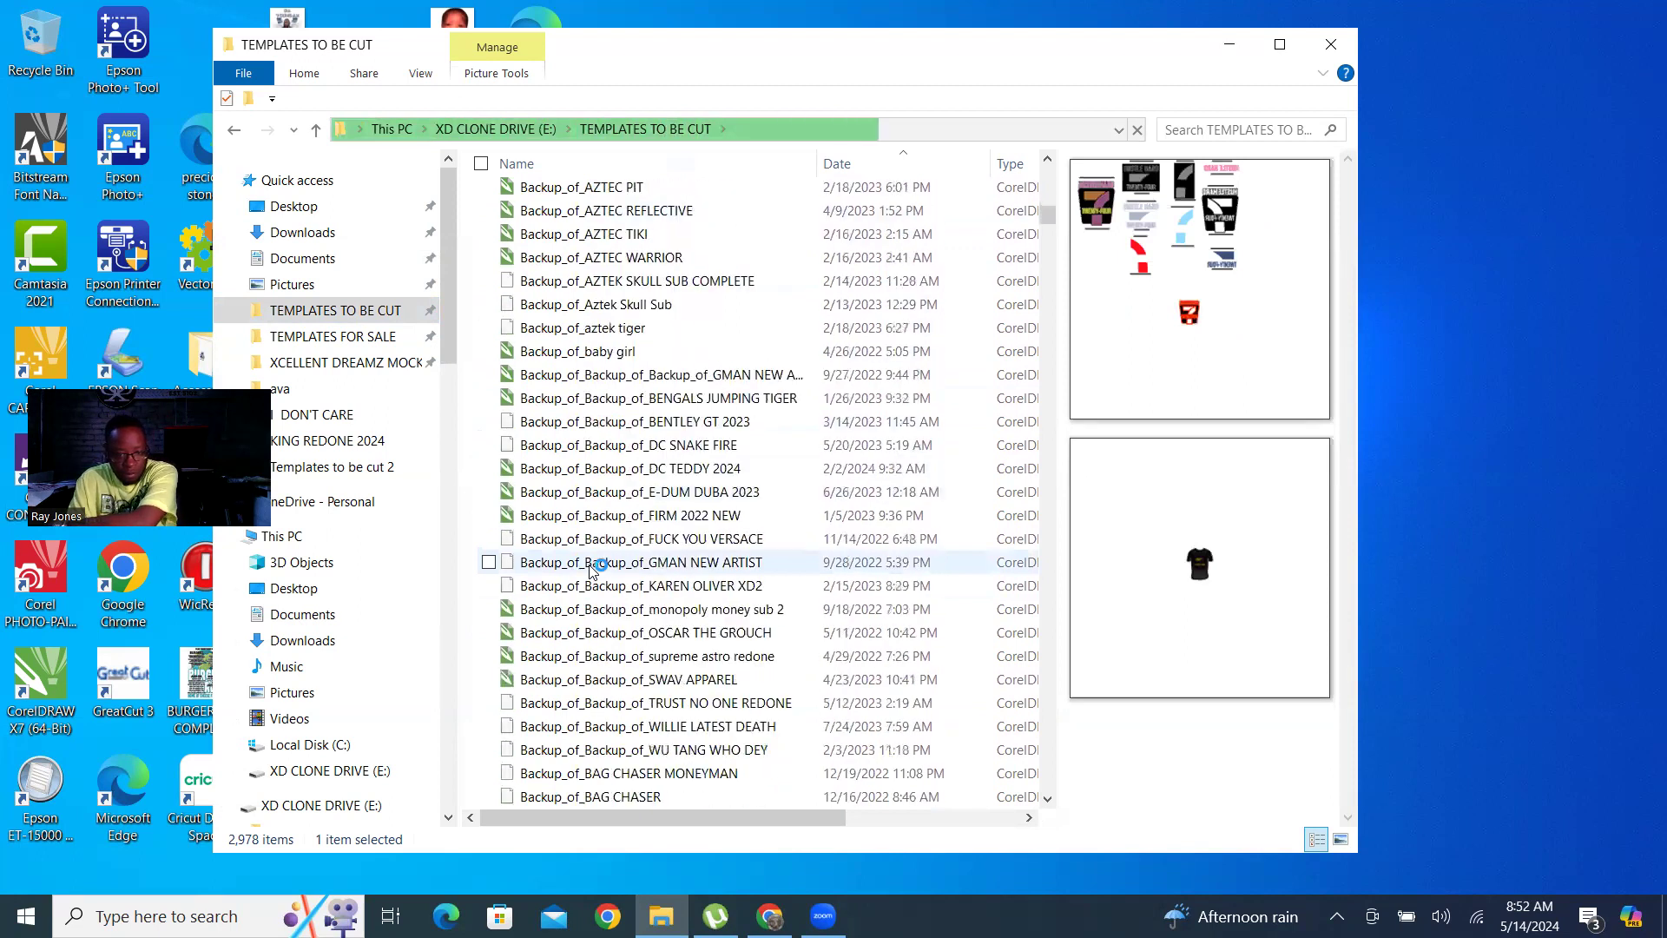
scroll(631, 533, "down", 15)
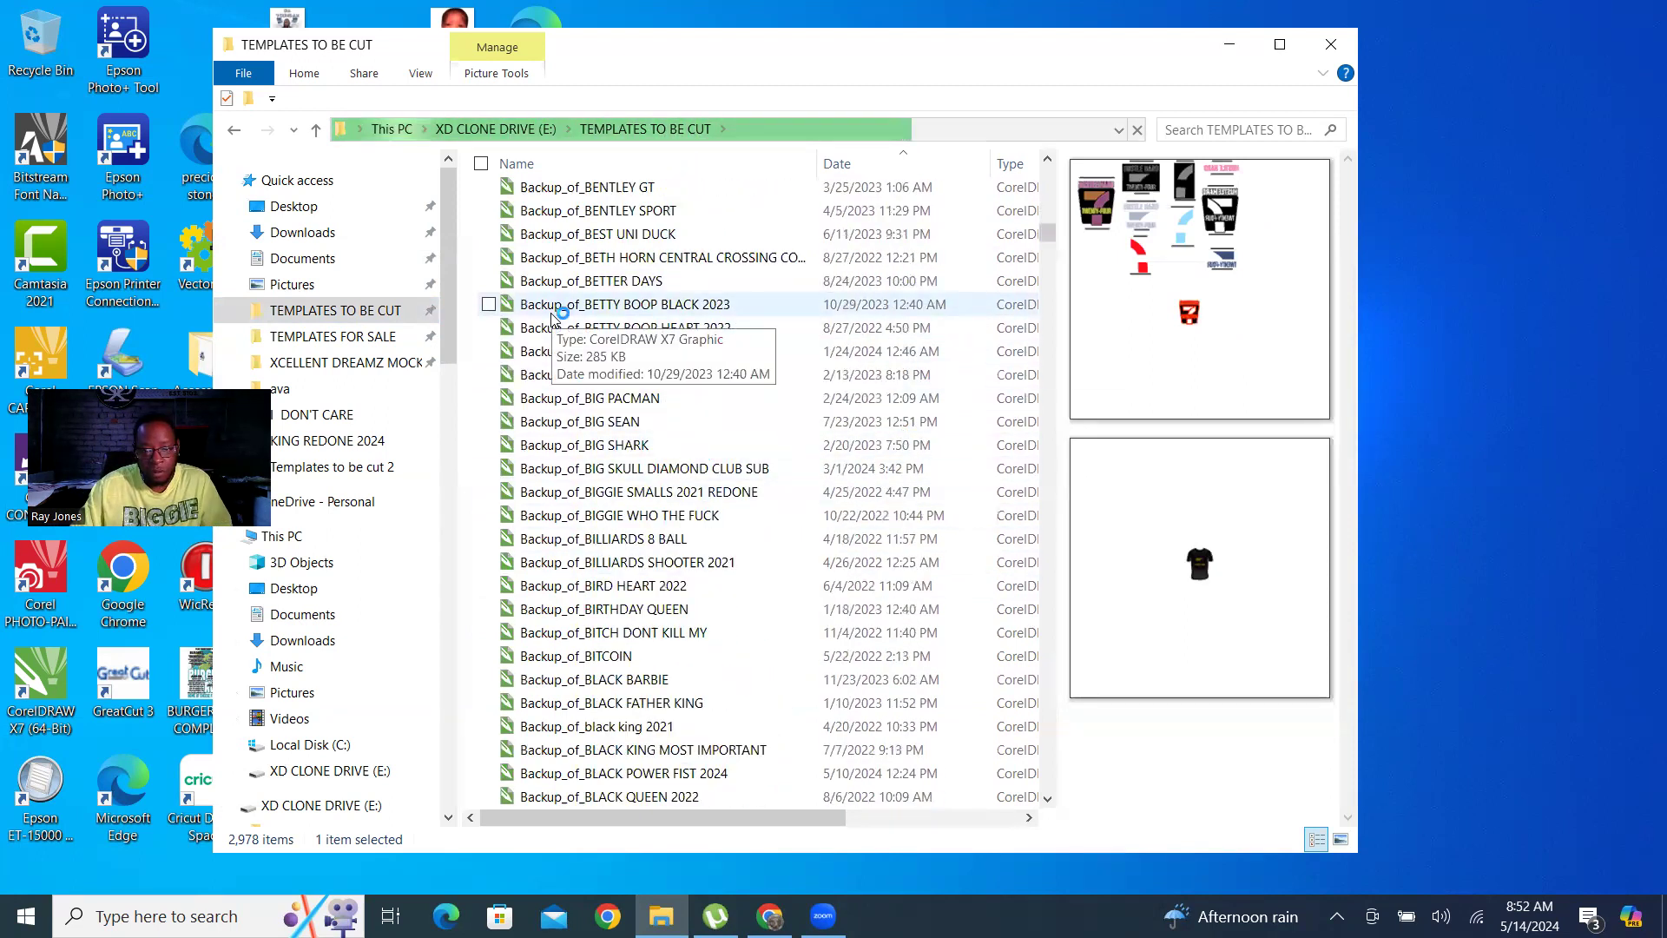
scroll(660, 543, "down", 7)
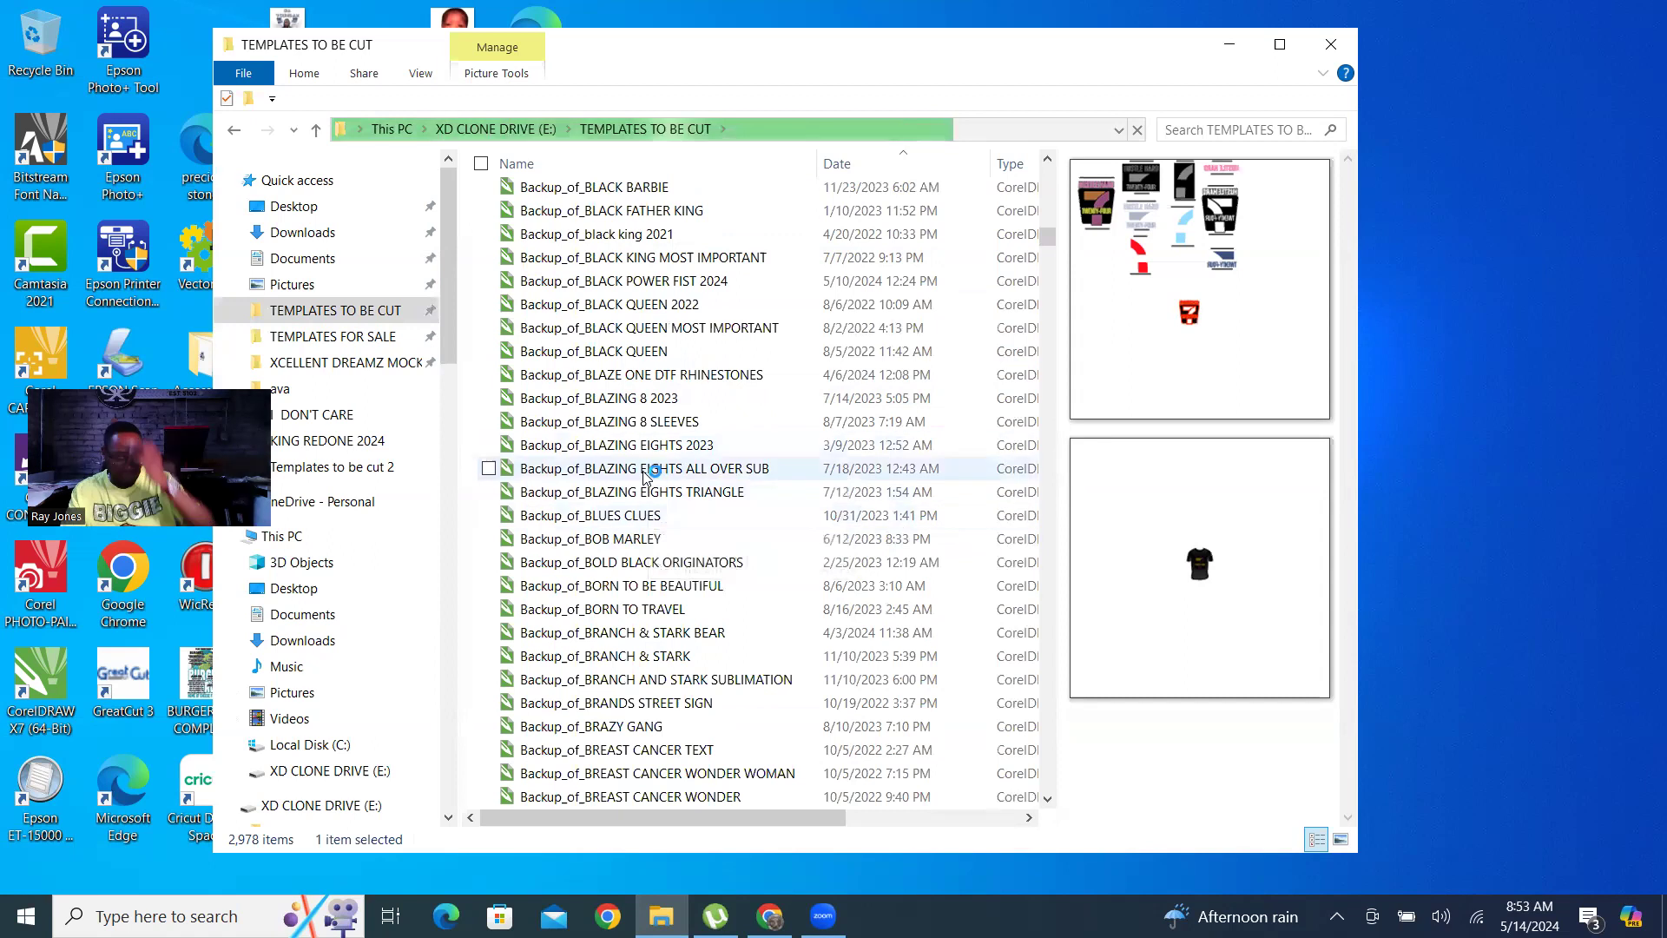
left_click(671, 567)
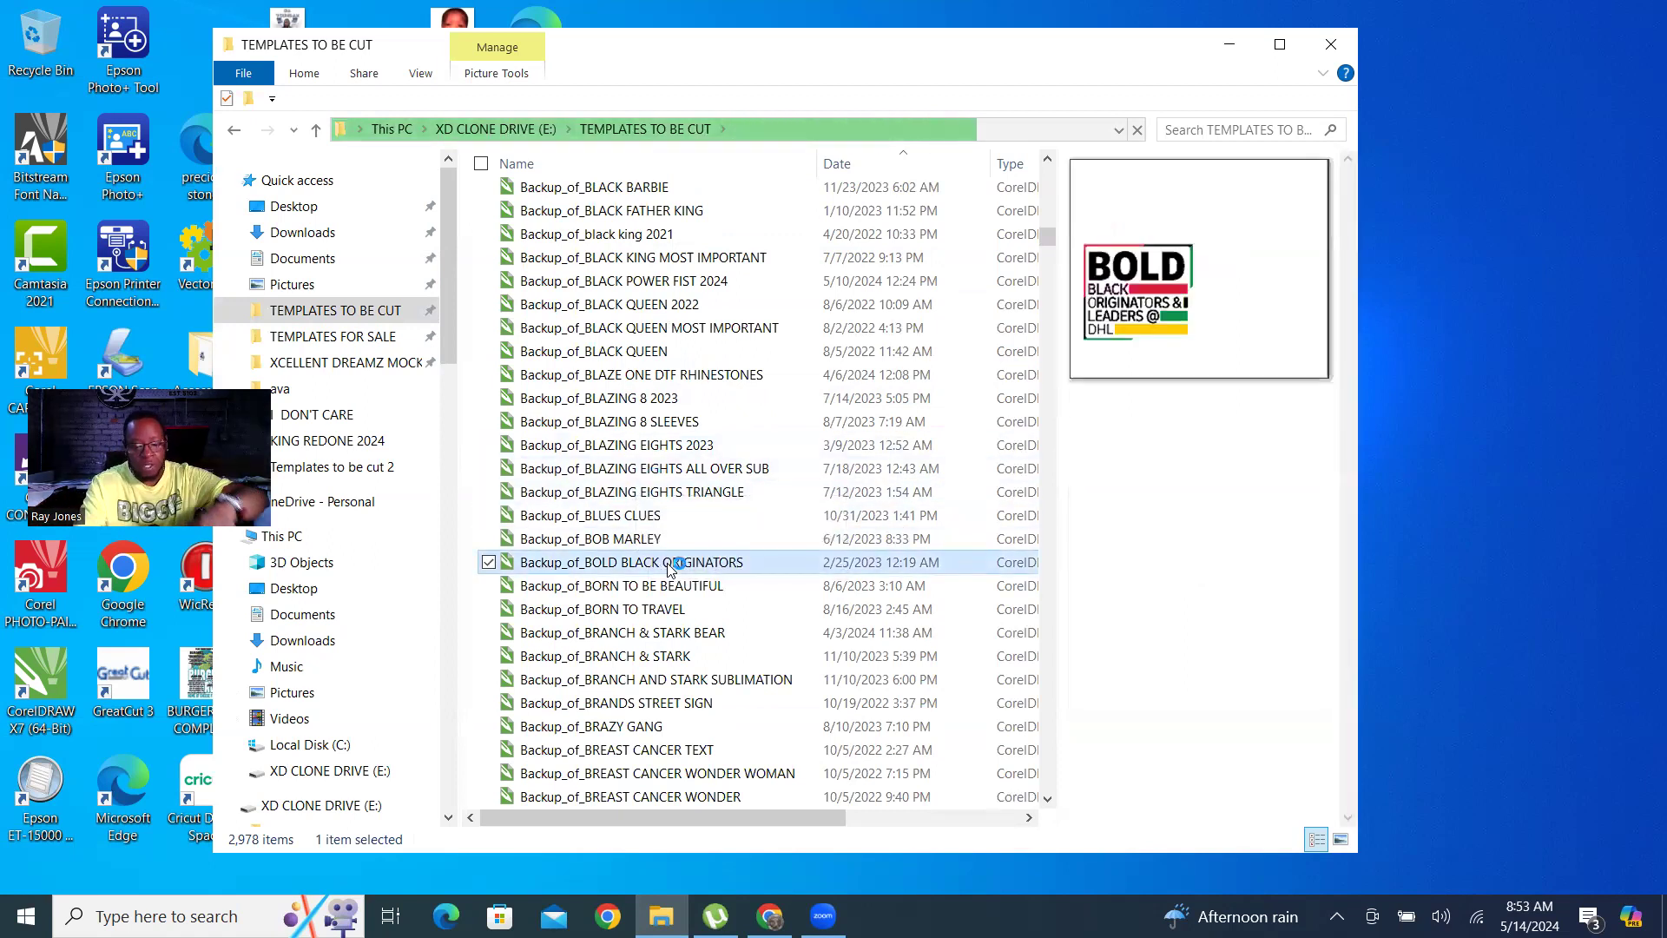
Jump to the files starting with "bob", preview bud smoker farther down the list, and open BUNNY NEW in CorelDRAW.
type("bob")
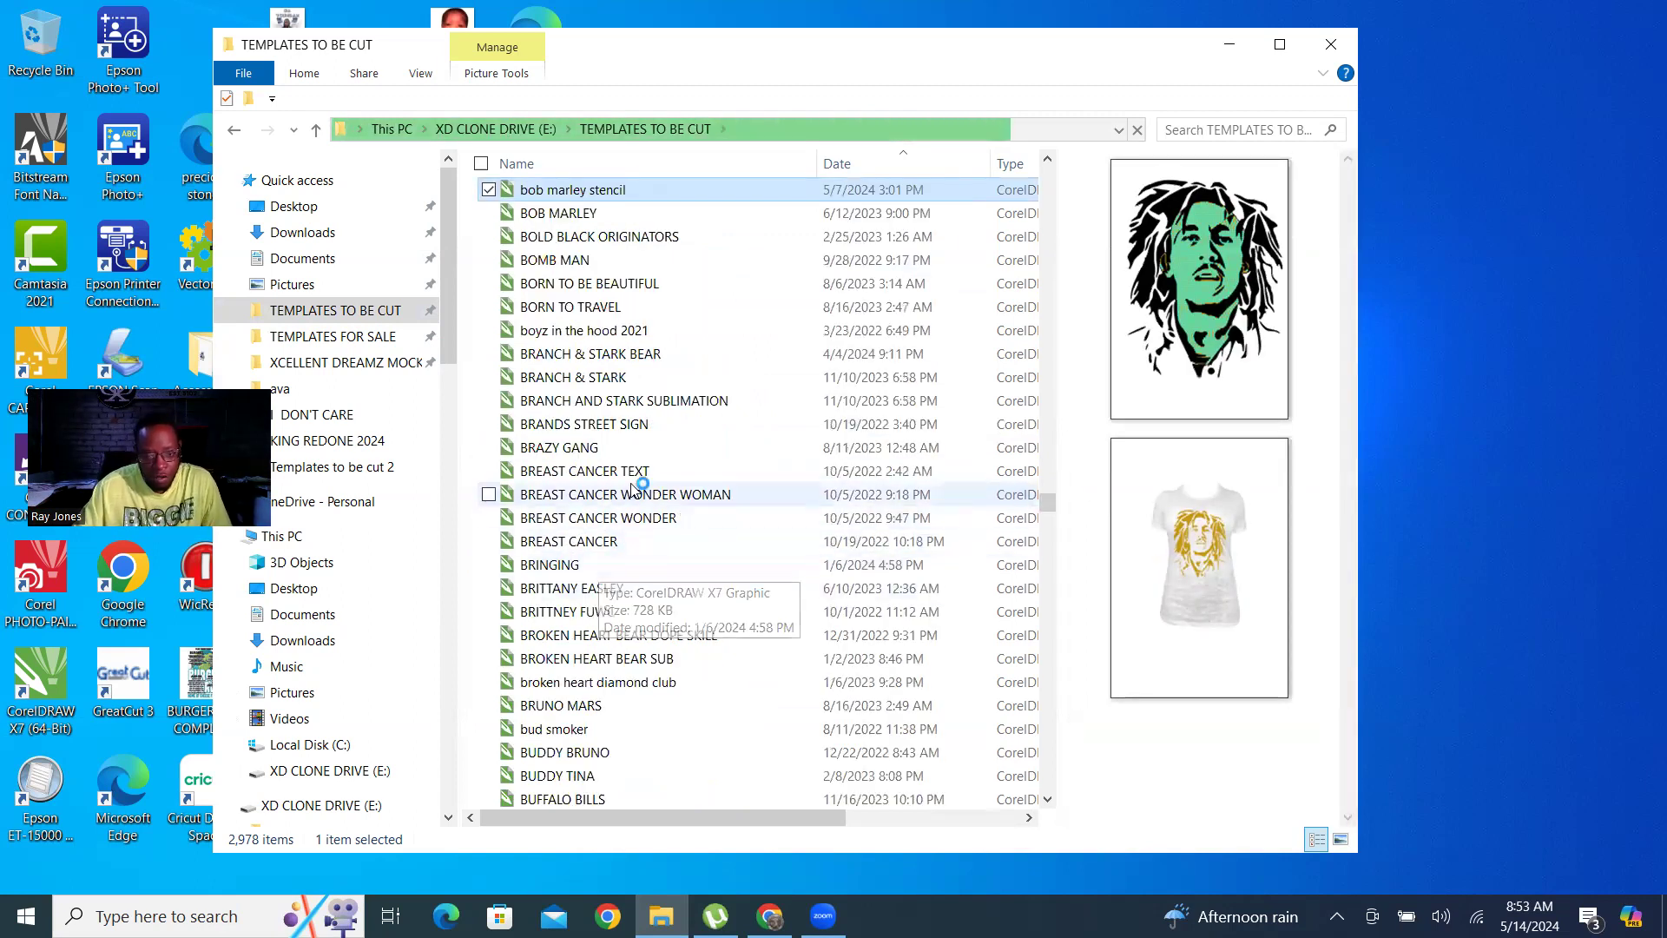
scroll(634, 491, "down", 1)
scroll(634, 487, "down", 5)
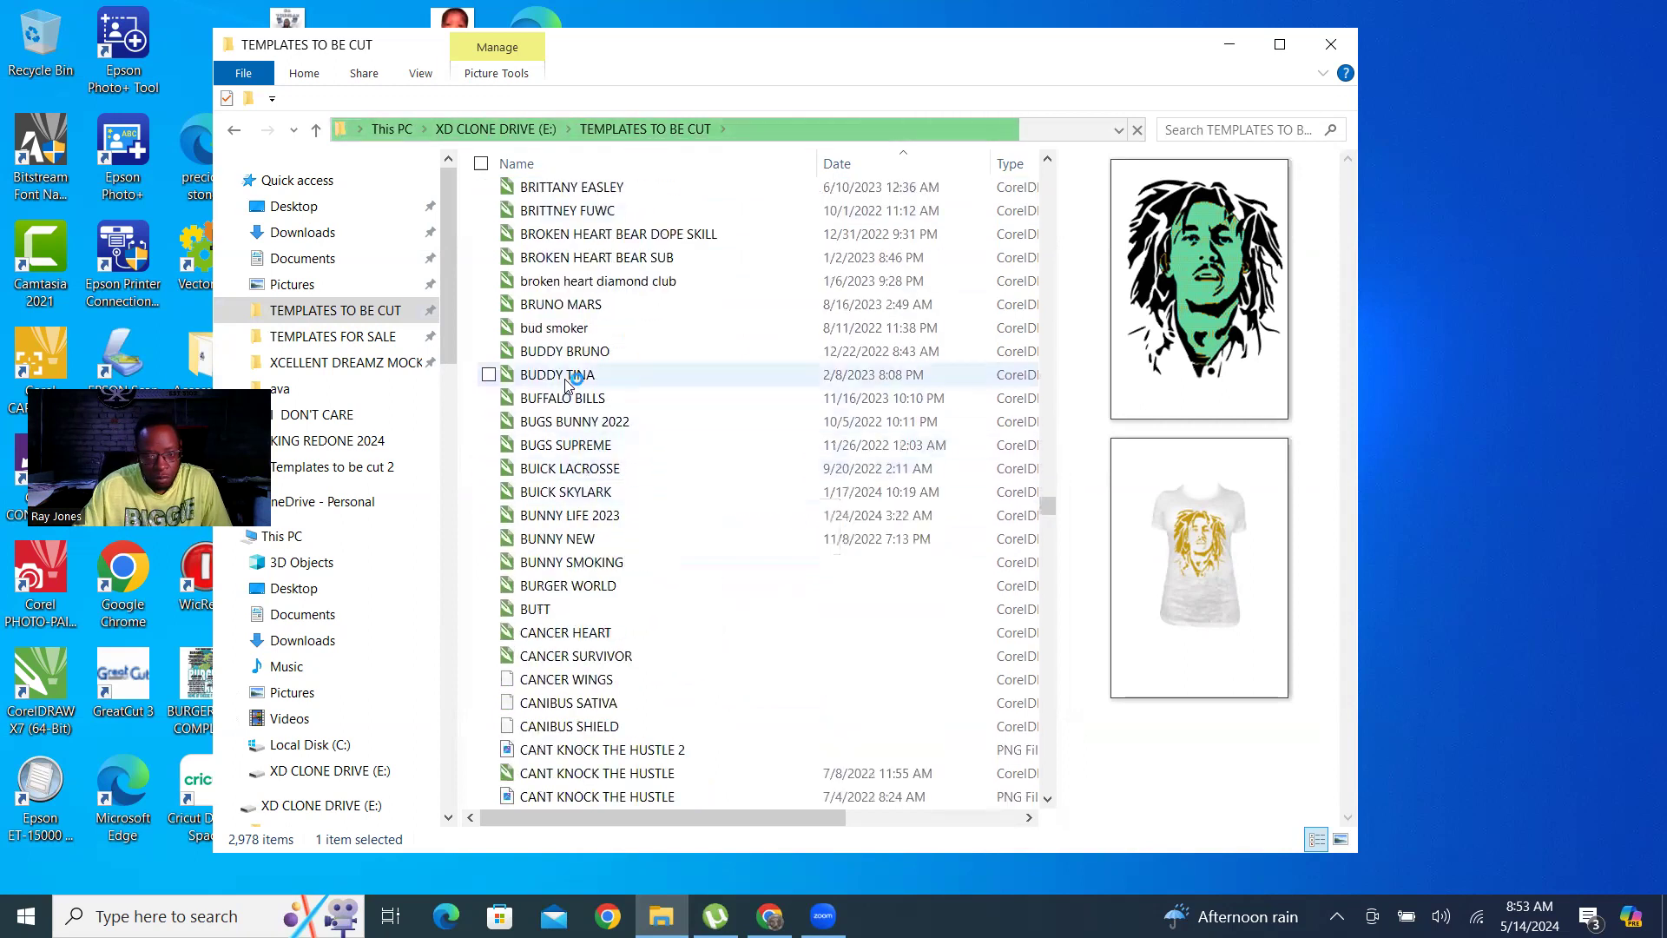
left_click(580, 330)
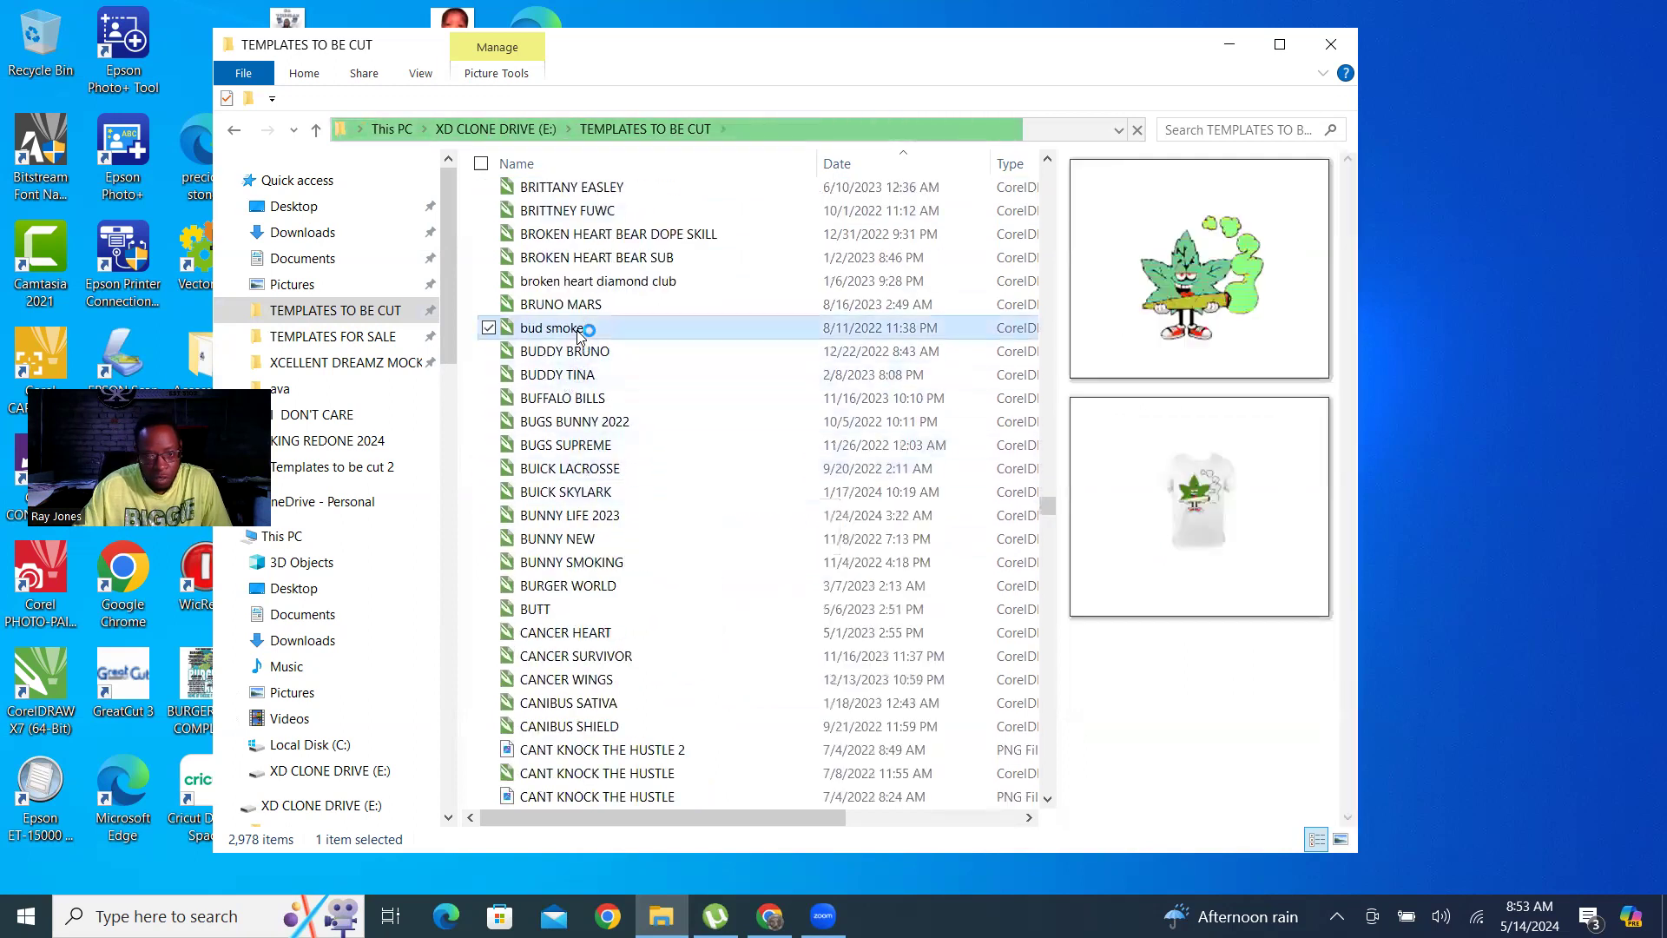
left_click(578, 540)
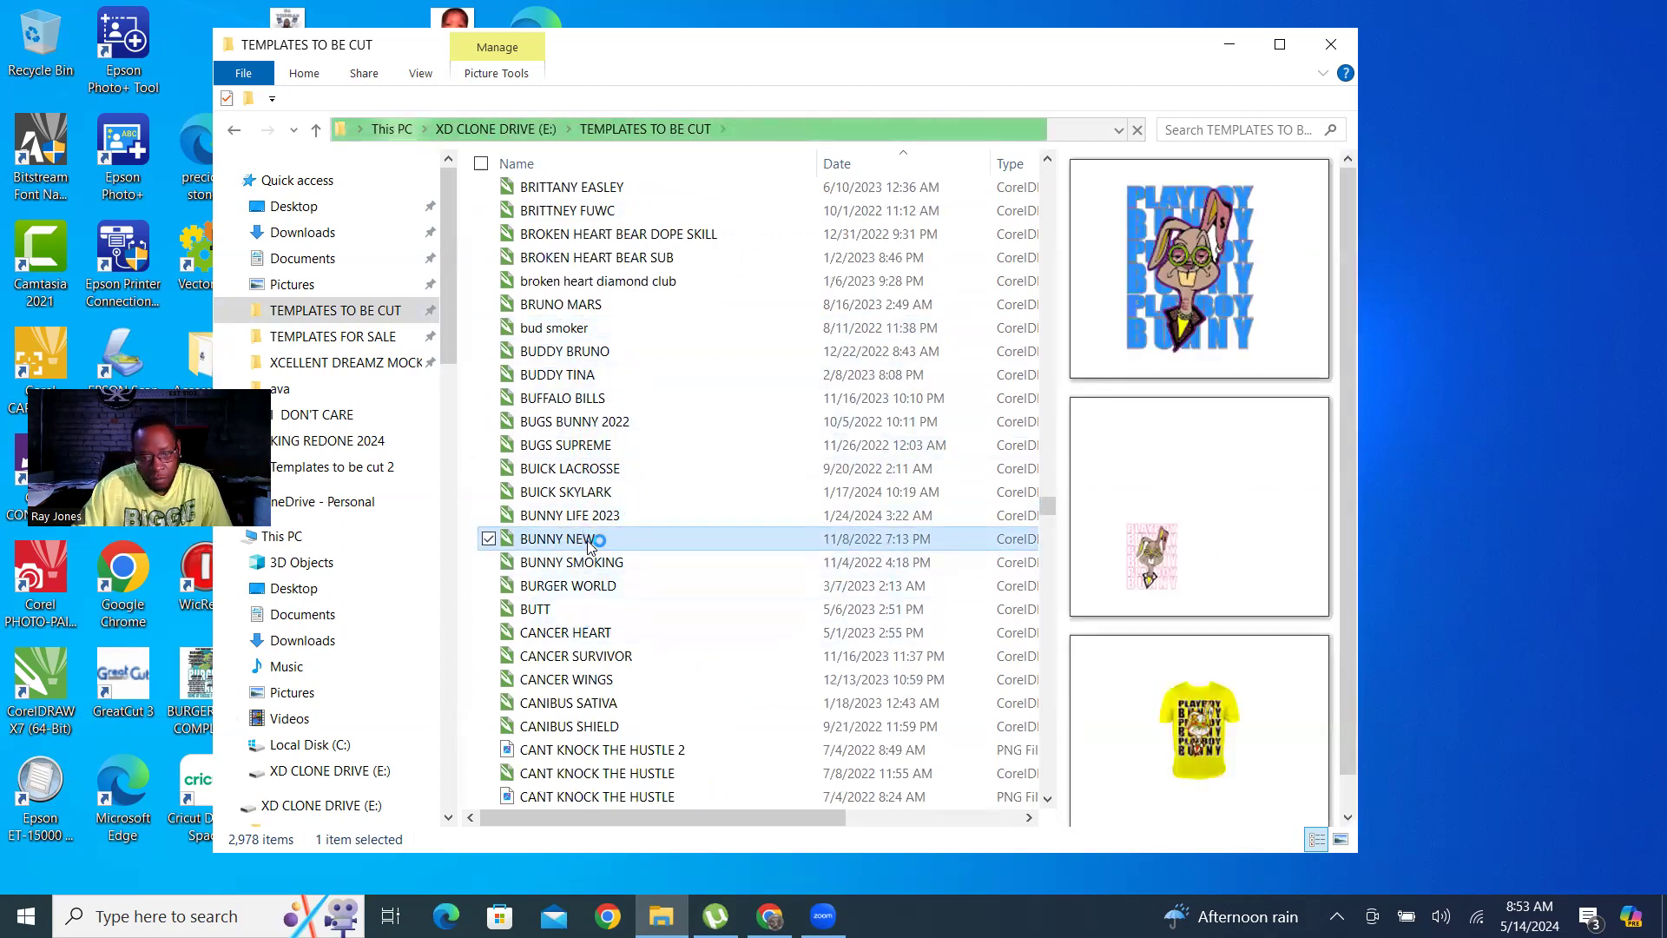
double_click(575, 542)
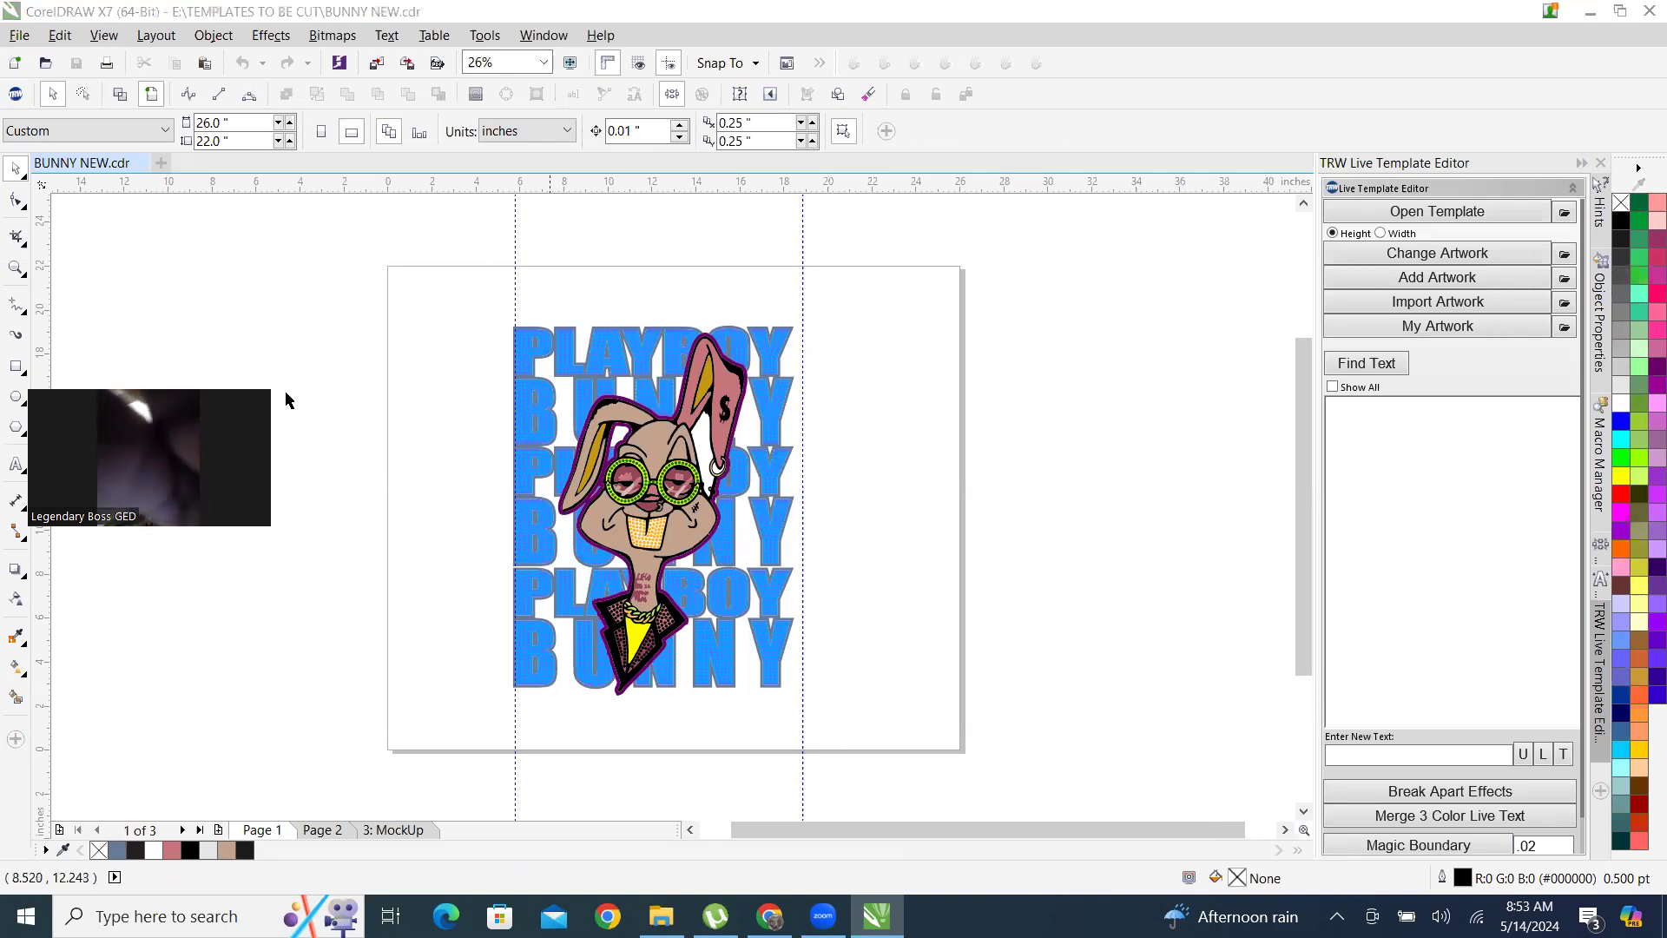
Inspect the rhinestone fills in the lettering, glasses, teeth, jacket and ear of the bunny design at close range.
scroll(544, 347, "up", 3)
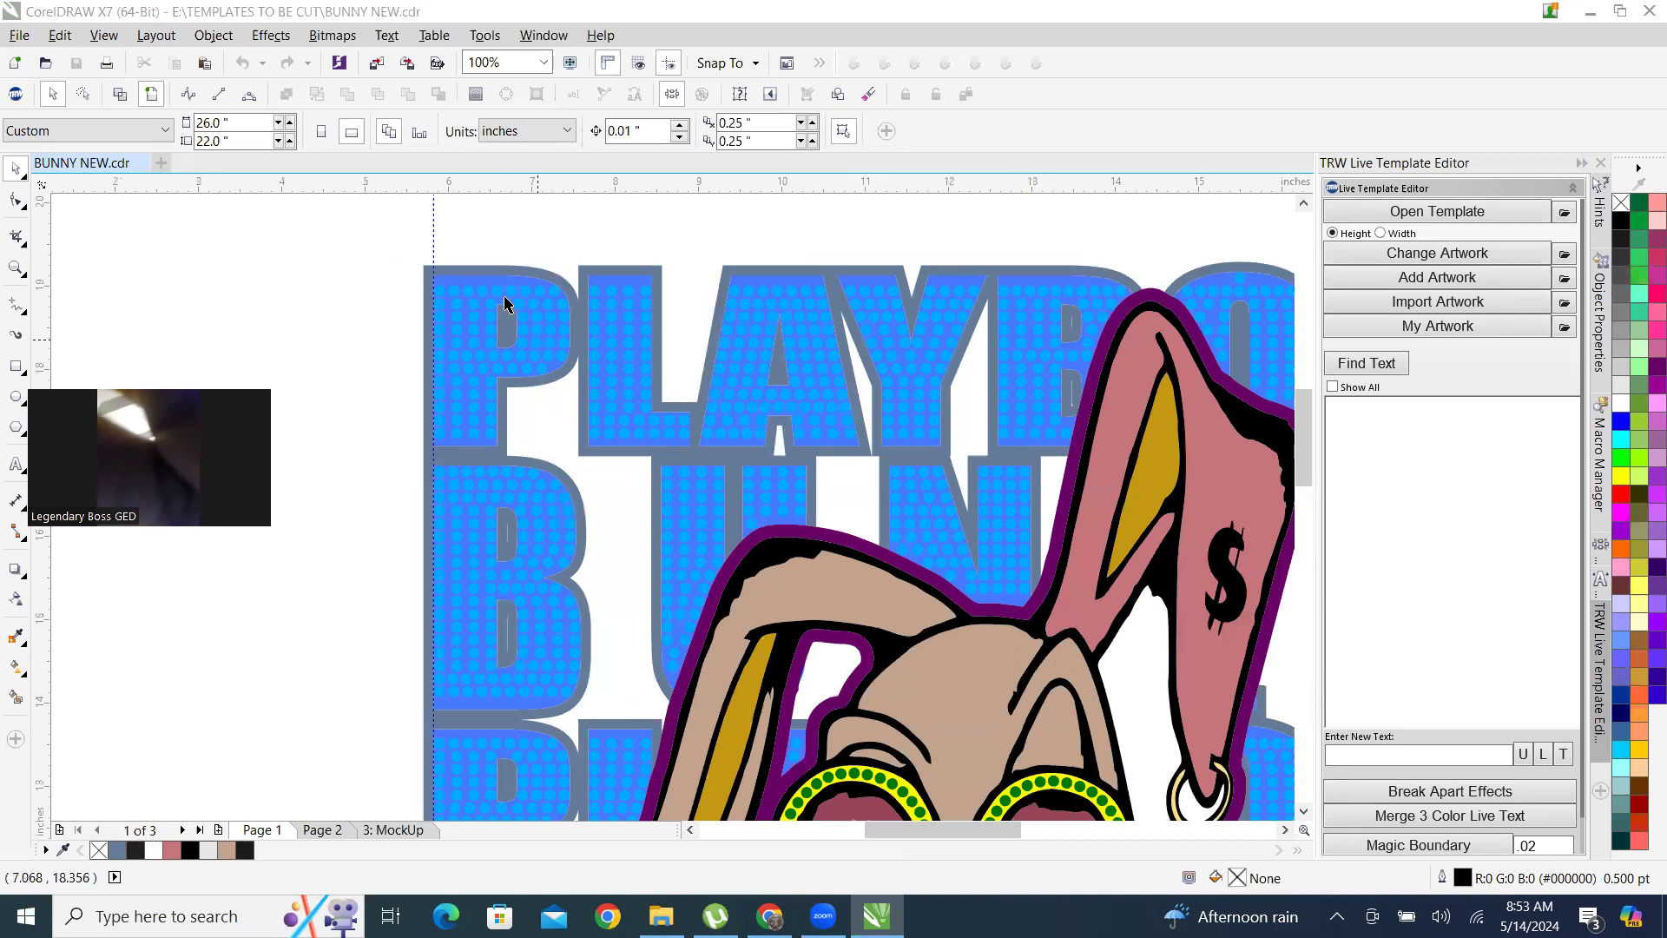
scroll(505, 302, "up", 2)
scroll(503, 301, "down", 2)
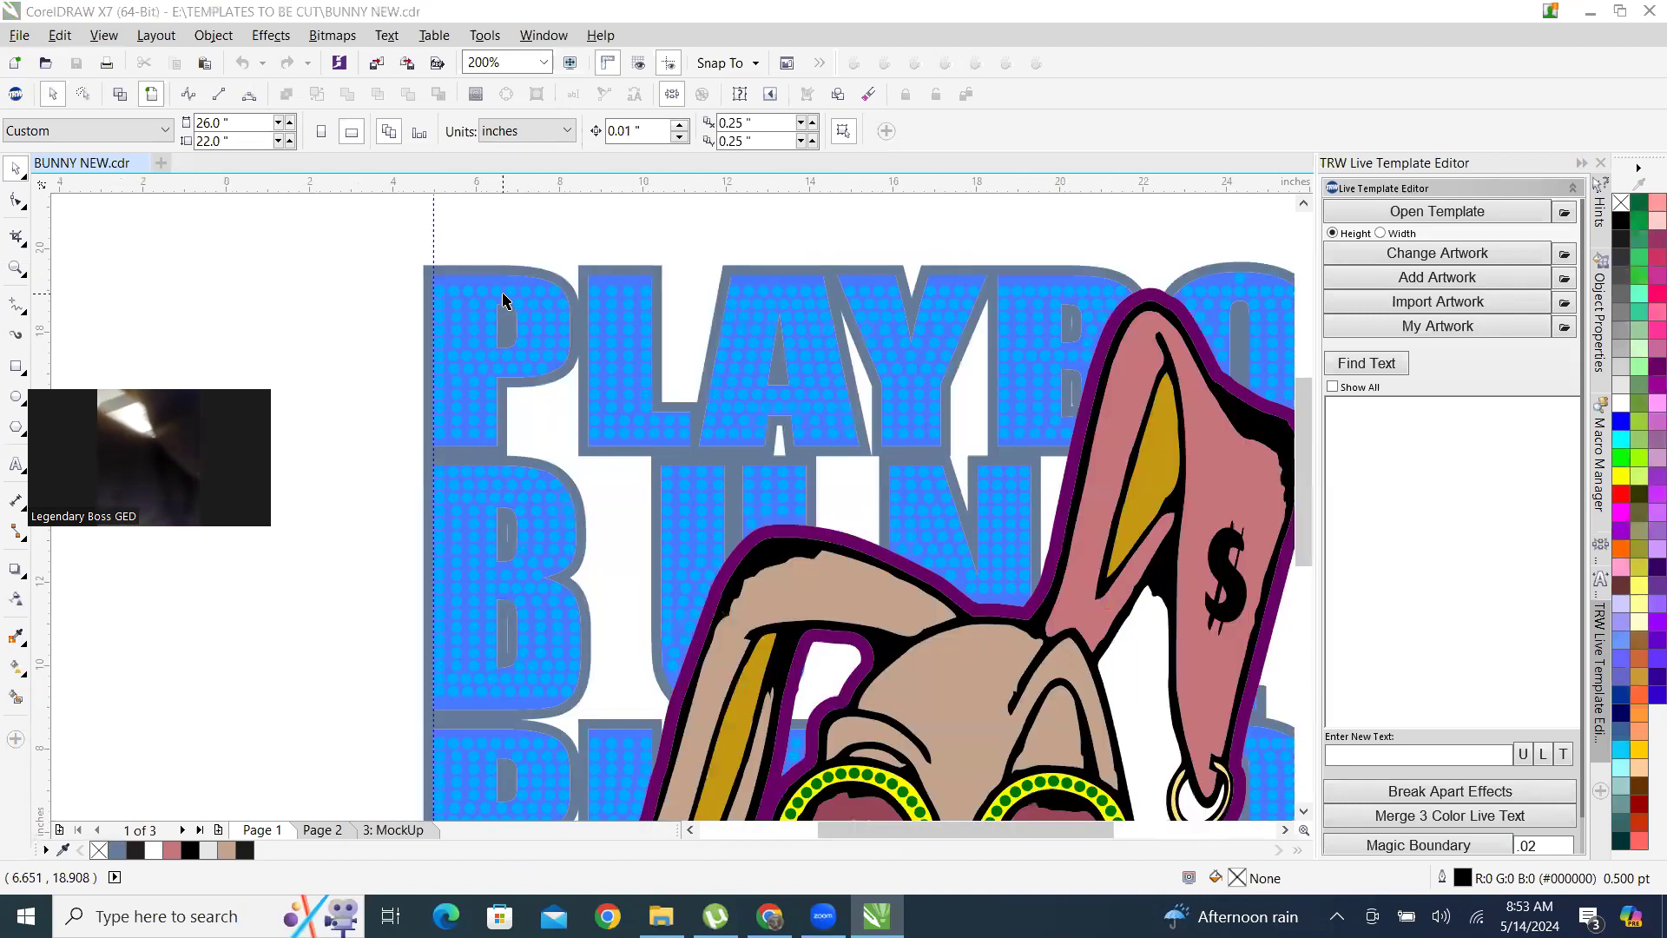
scroll(504, 301, "down", 2)
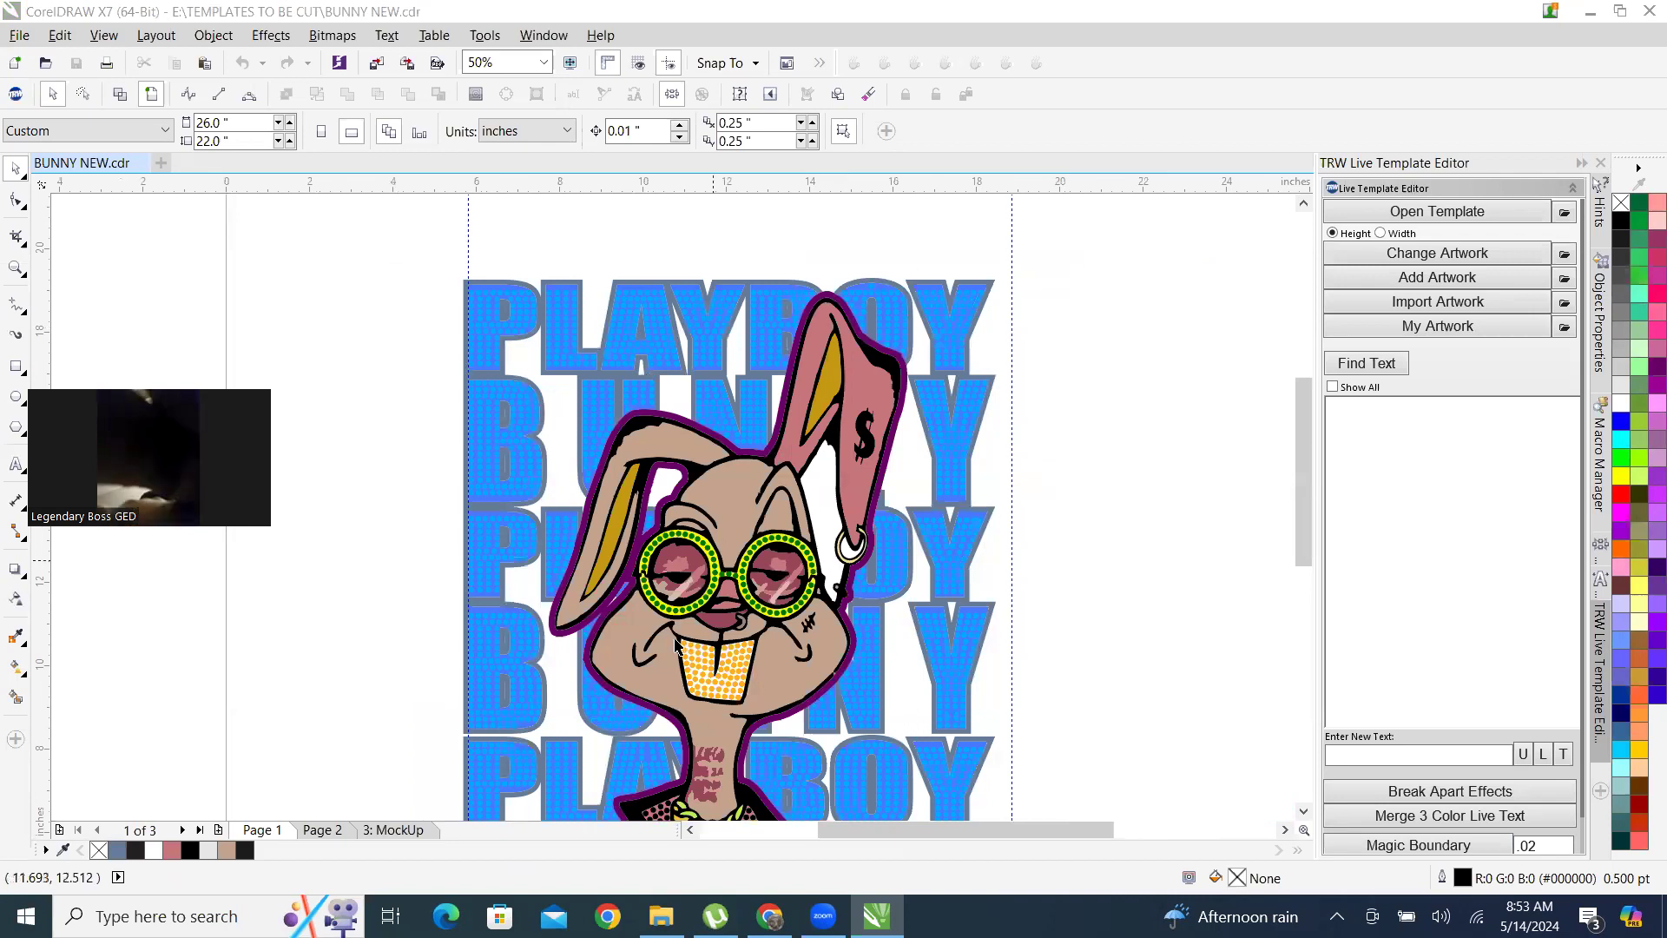
scroll(596, 501, "up", 4)
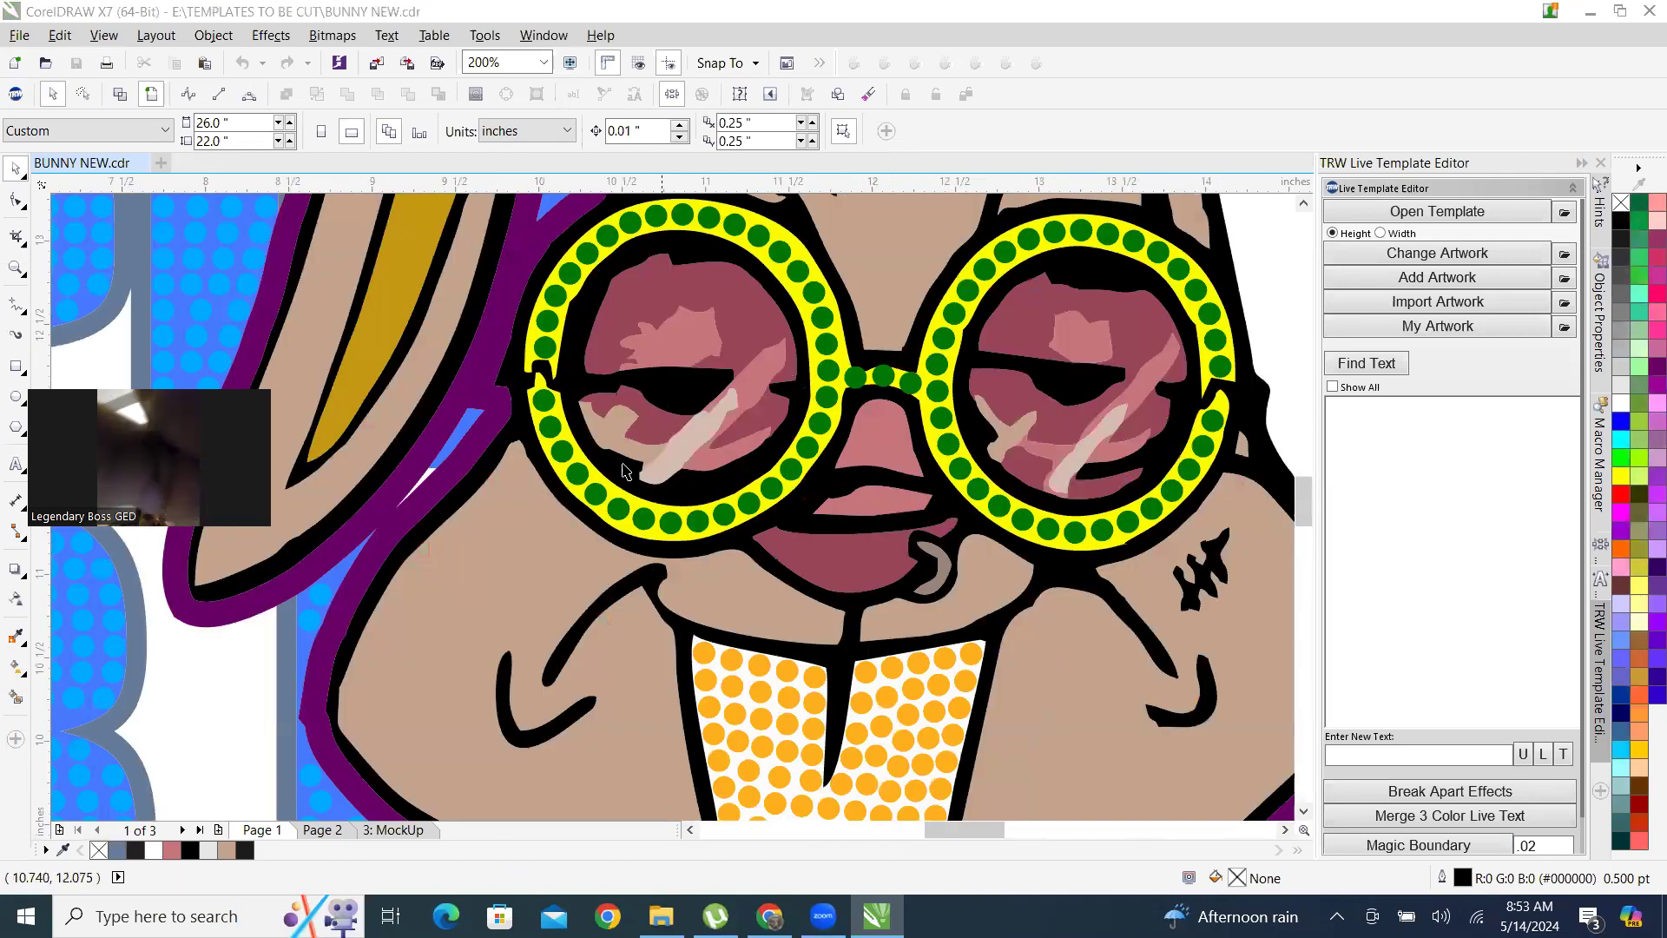
scroll(624, 471, "down", 1)
scroll(642, 588, "down", 2)
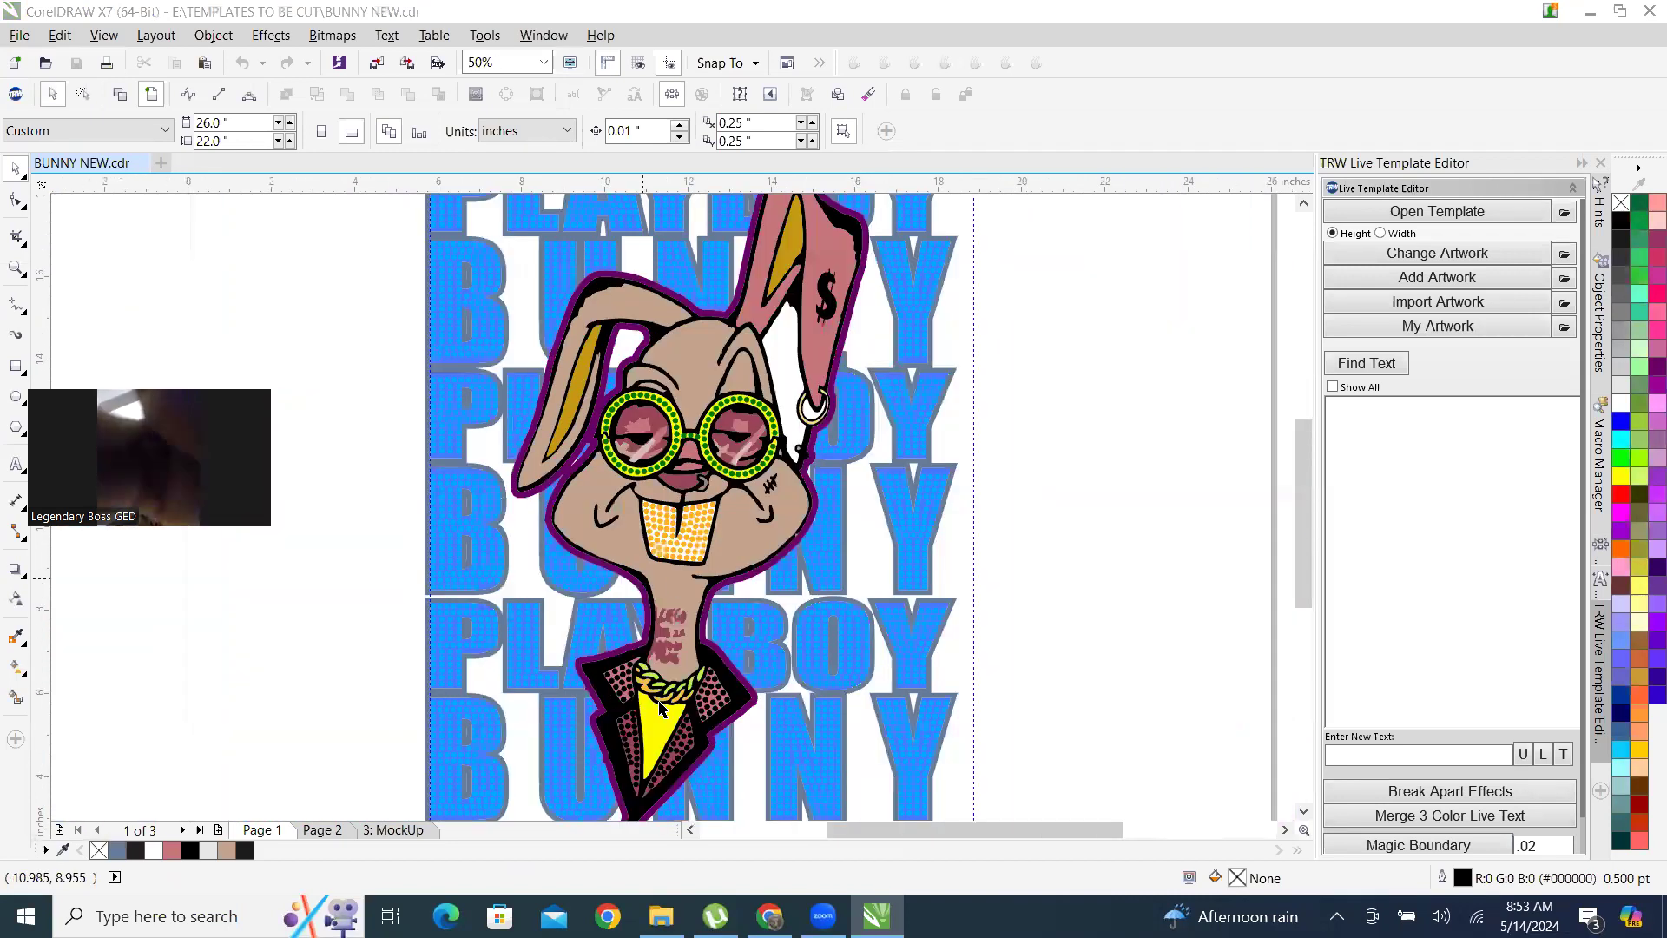
scroll(660, 707, "up", 2)
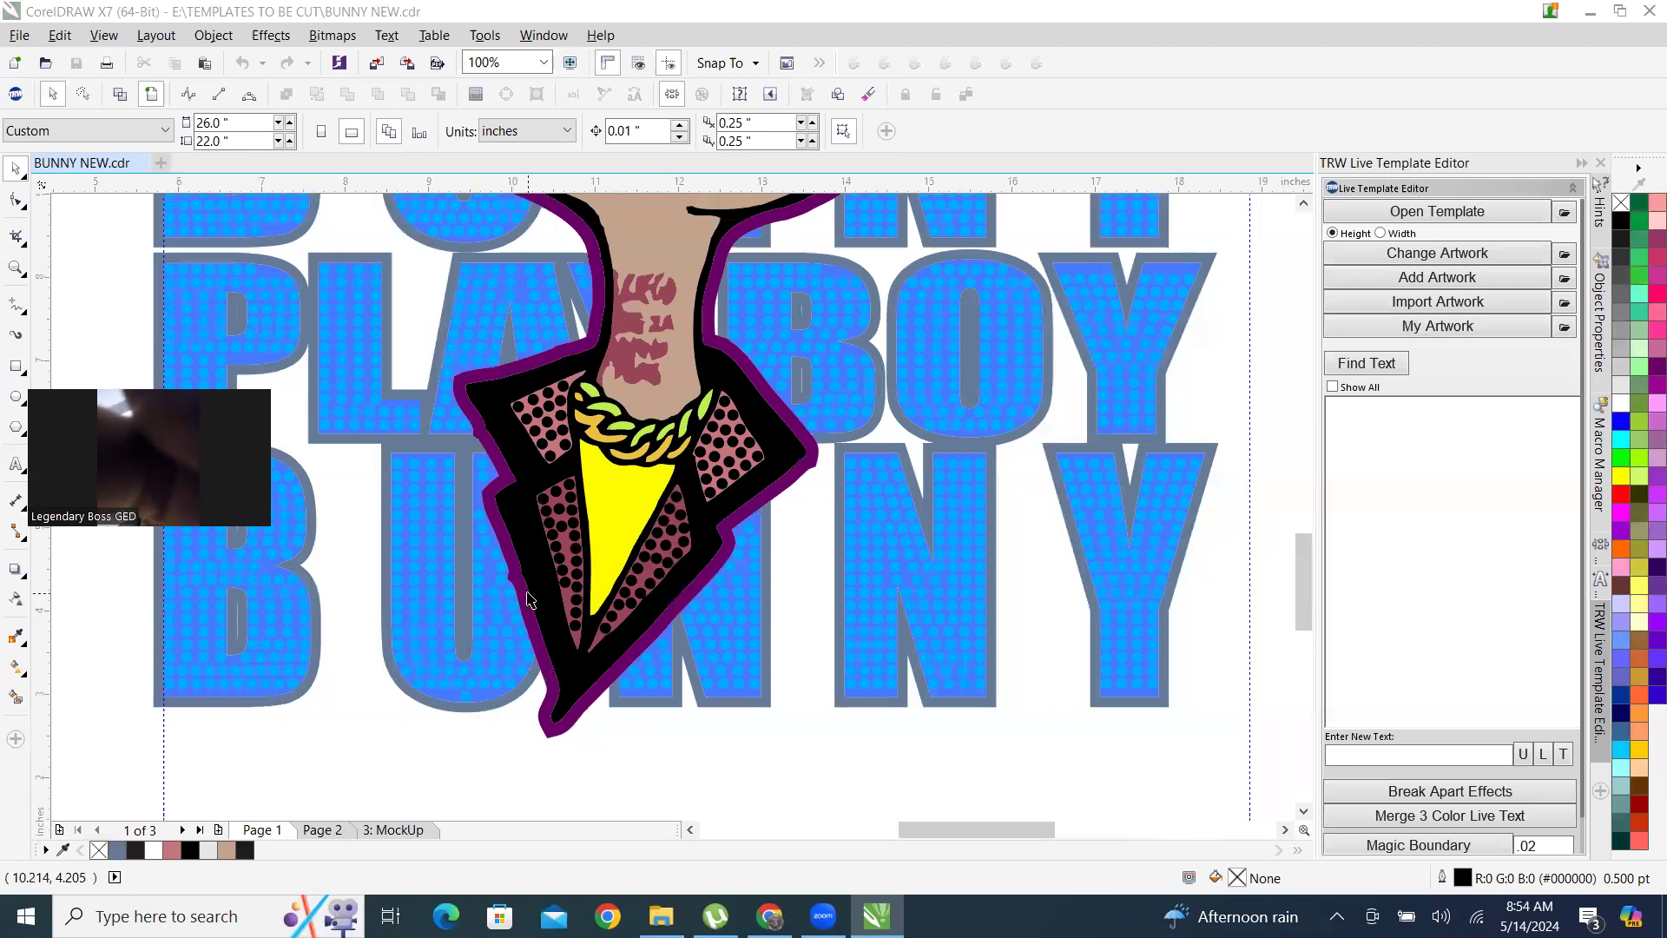
scroll(551, 613, "up", 6)
scroll(703, 466, "down", 4)
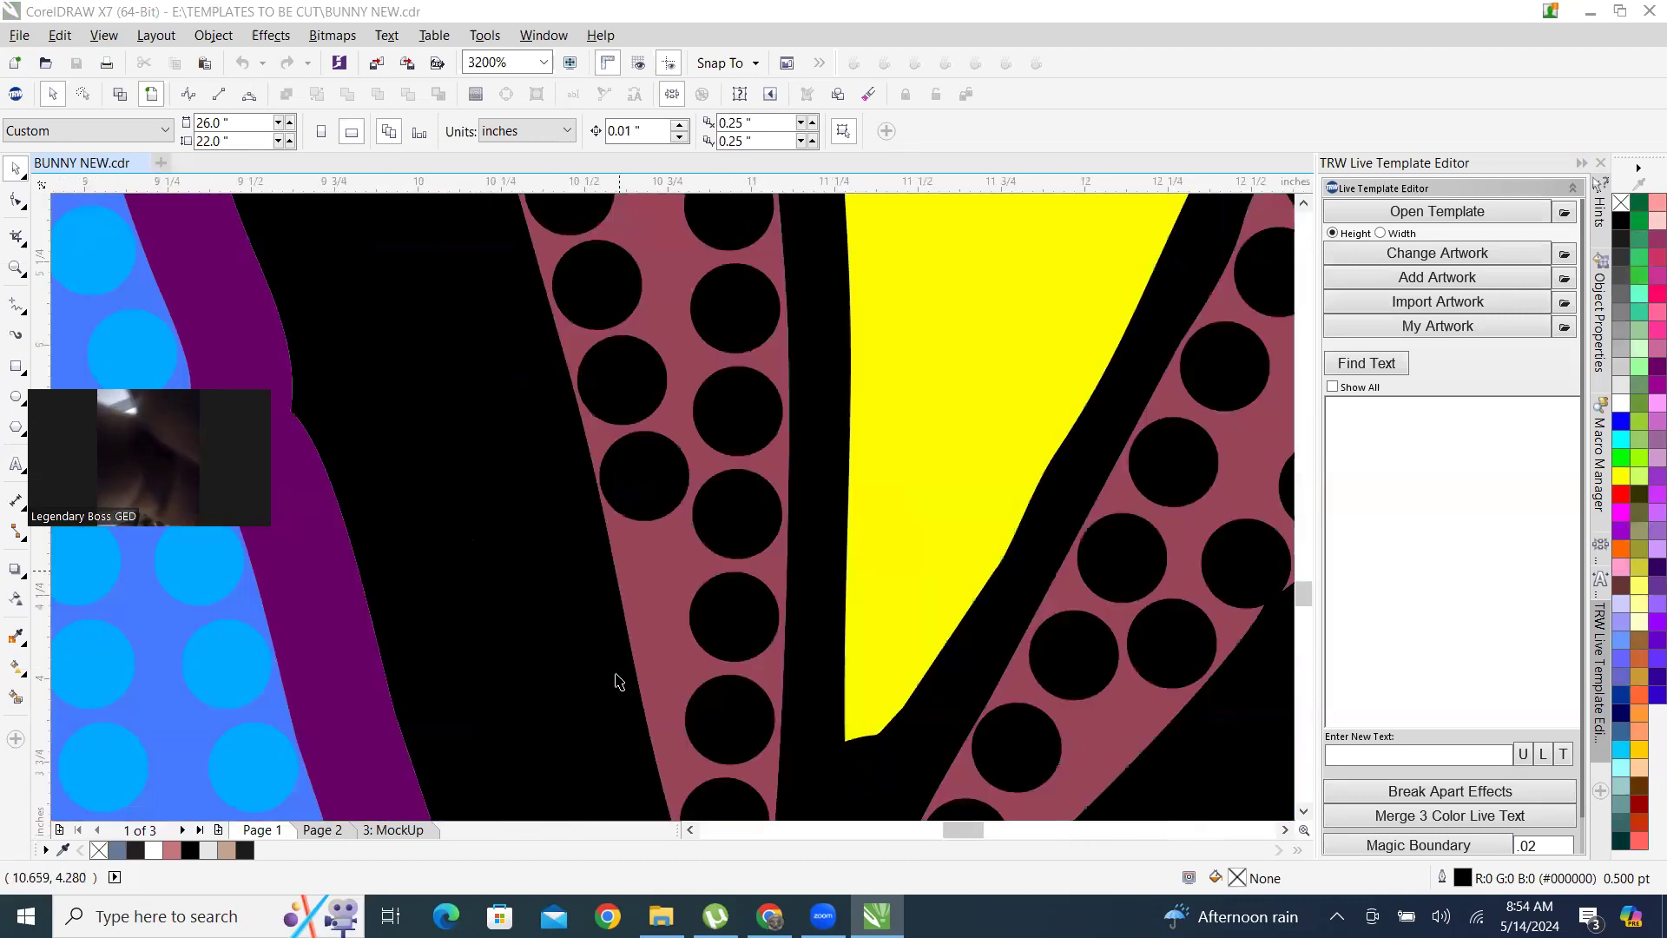
scroll(669, 689, "down", 3)
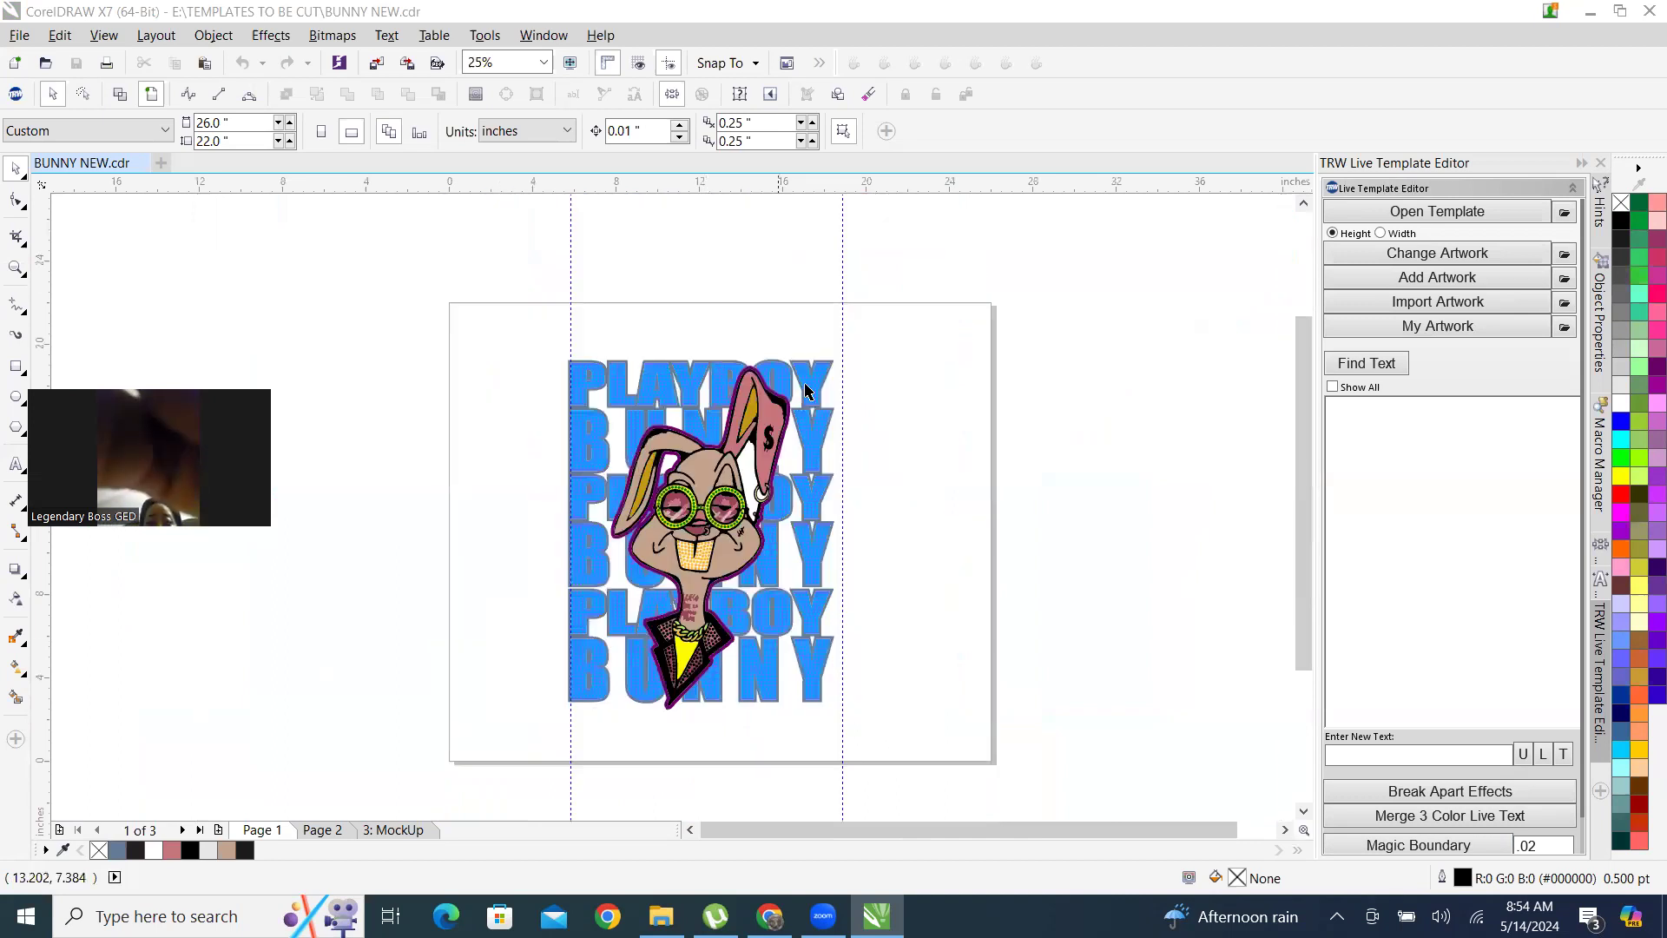
scroll(760, 435, "up", 4)
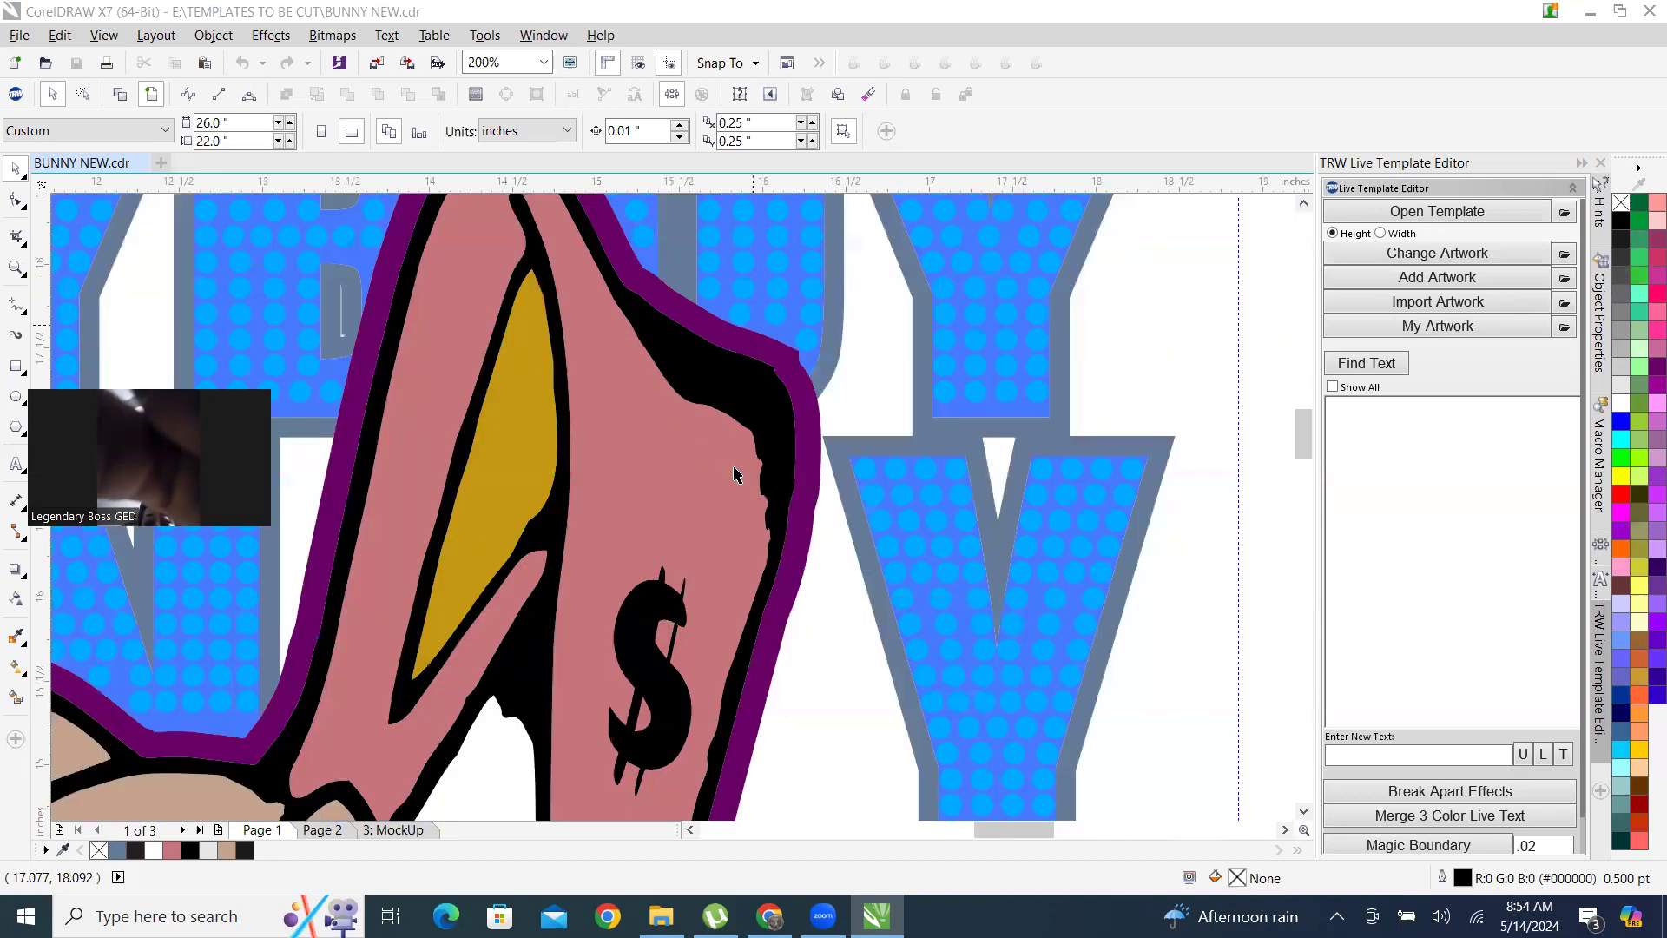
scroll(734, 473, "down", 1)
Reposition the rhinestones along the upper curve of the O in the first PLAYBOY row.
scroll(718, 327, "up", 3)
left_click_drag(831, 403, 677, 409)
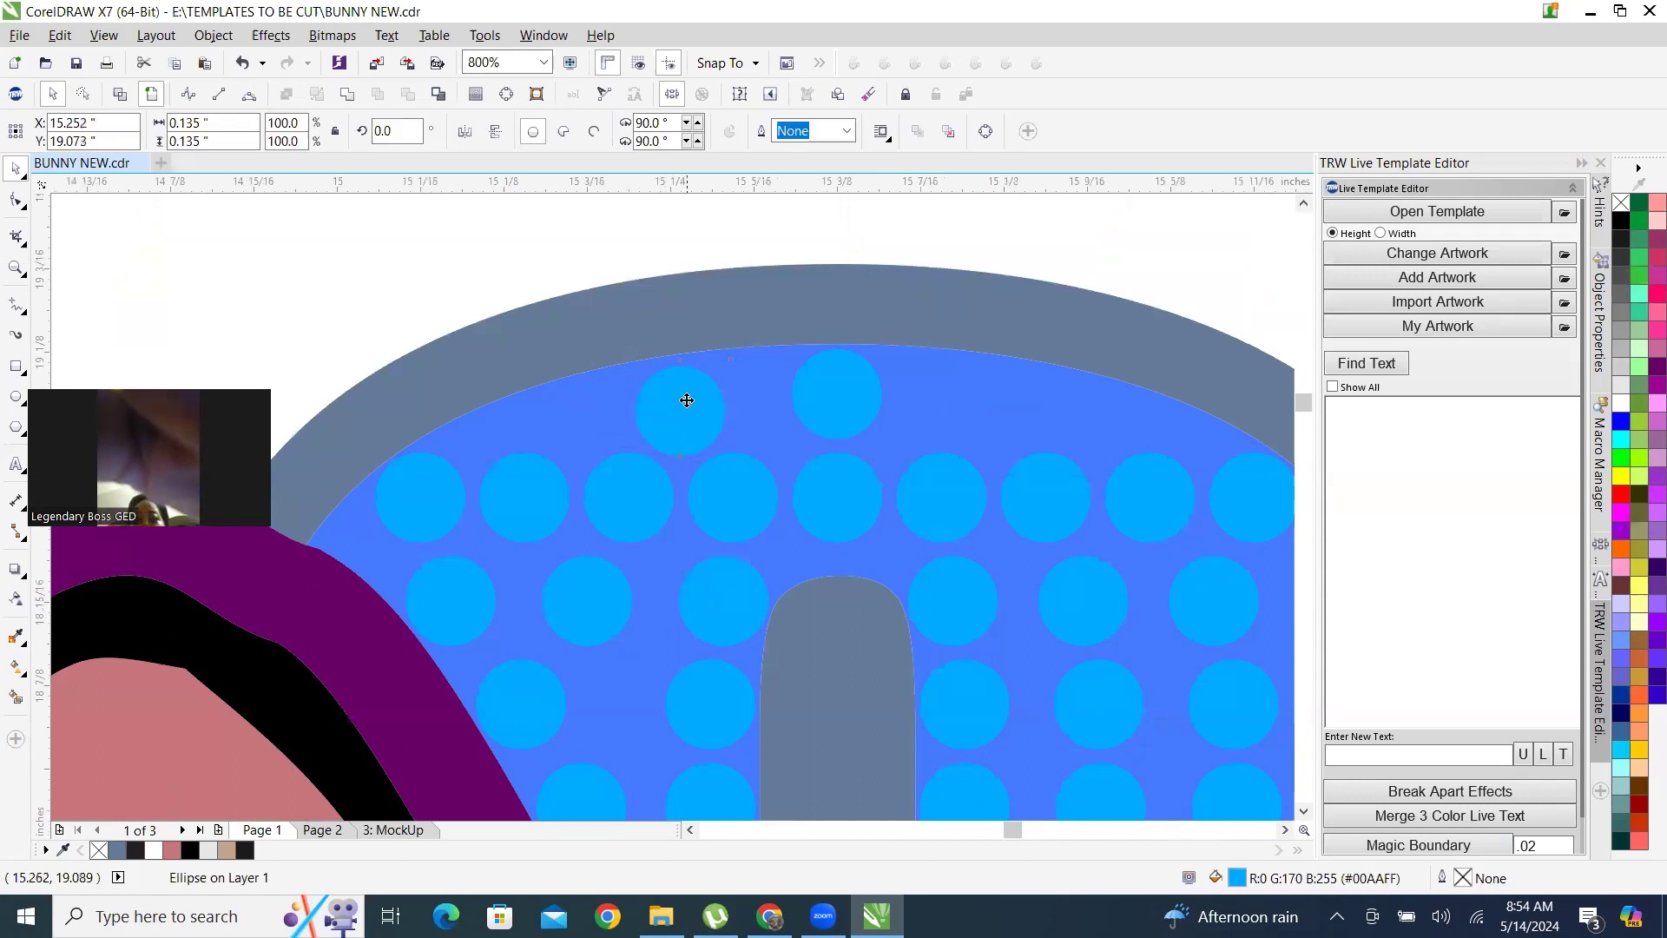
scroll(687, 401, "up", 2)
scroll(694, 449, "down", 2)
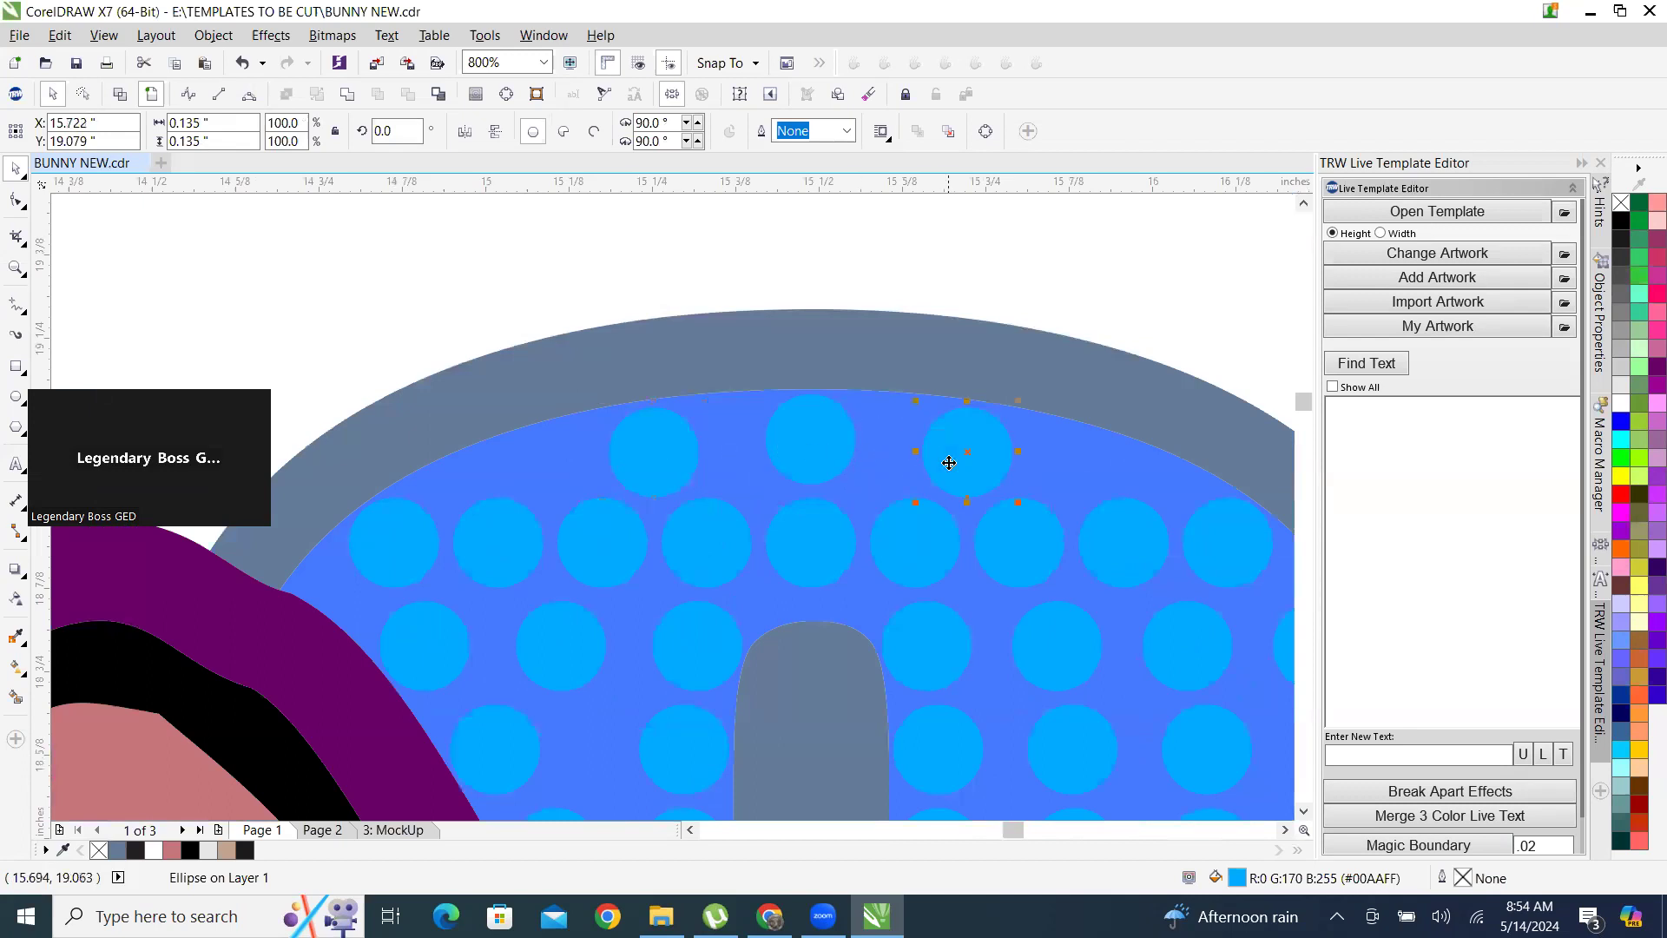
Add one stone to the three upper rhinestones in the O with TRW Design Wizard and clear the generated path.
key("Escape")
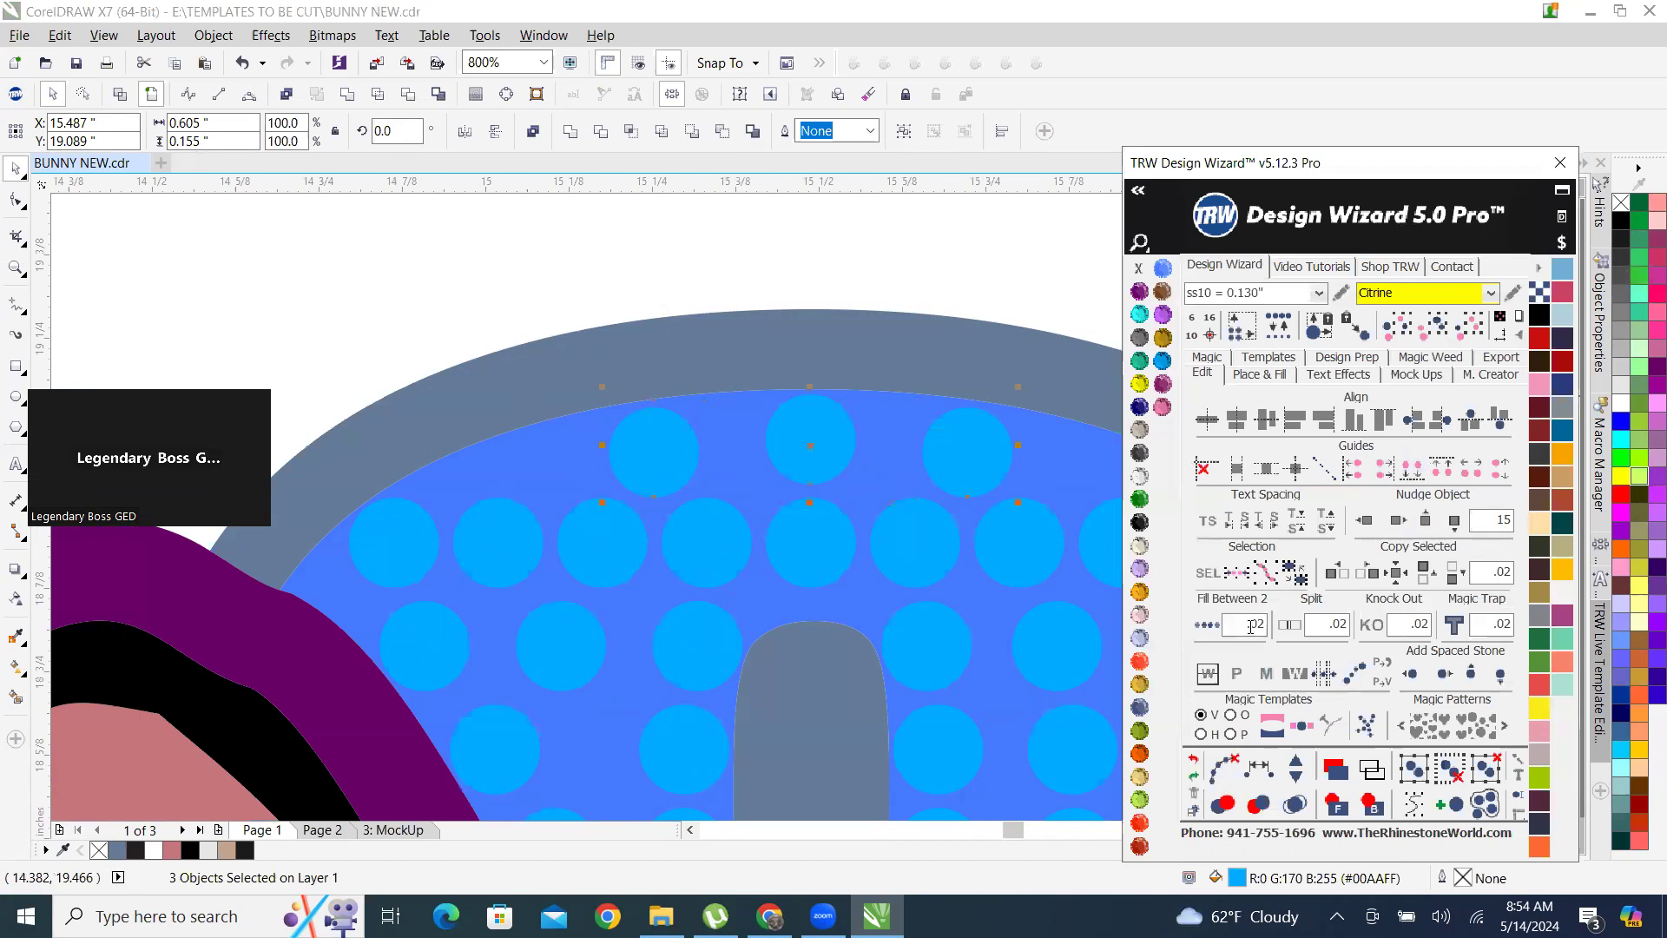
left_click(1296, 760)
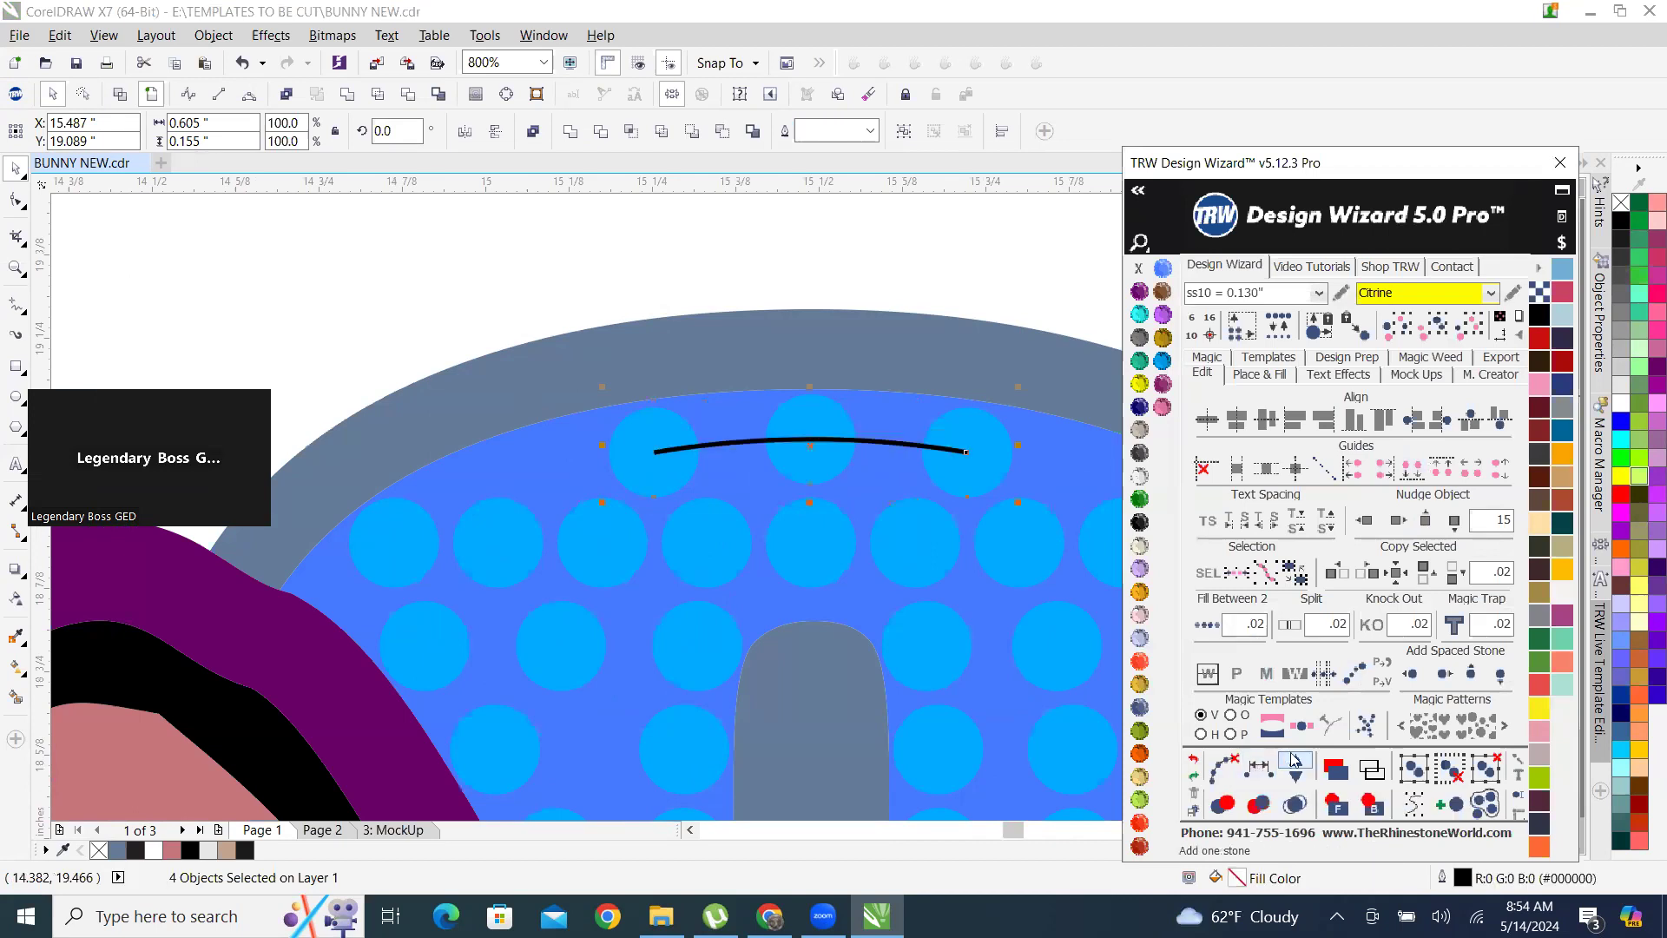
left_click(1224, 767)
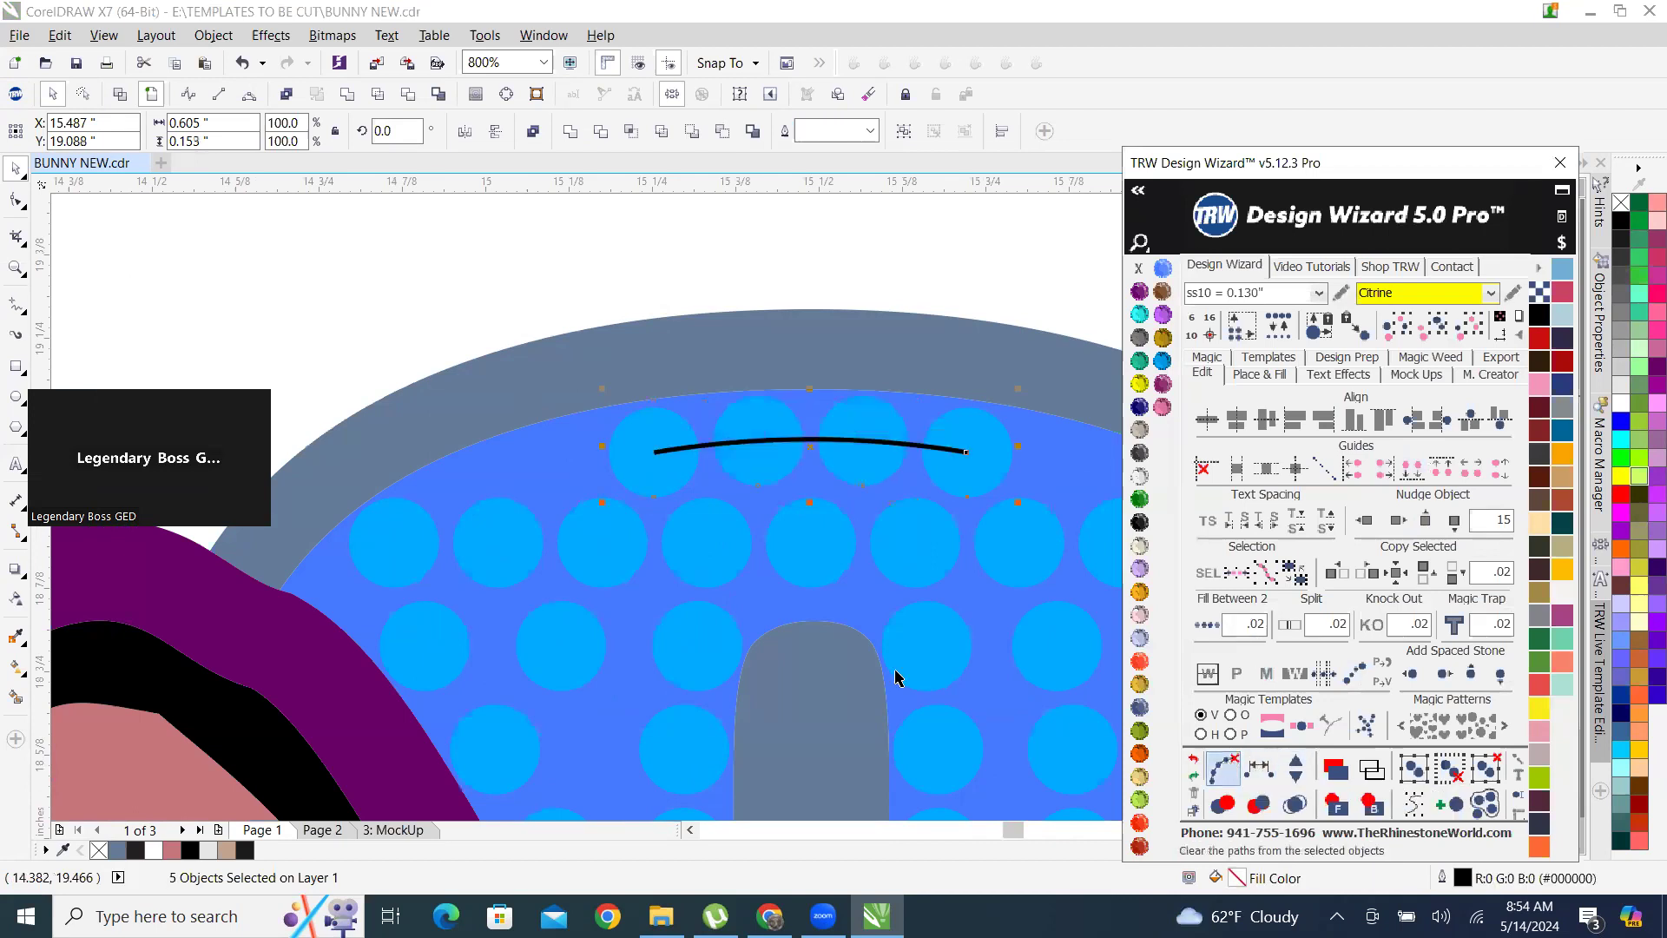
scroll(734, 457, "down", 3)
scroll(764, 521, "up", 4)
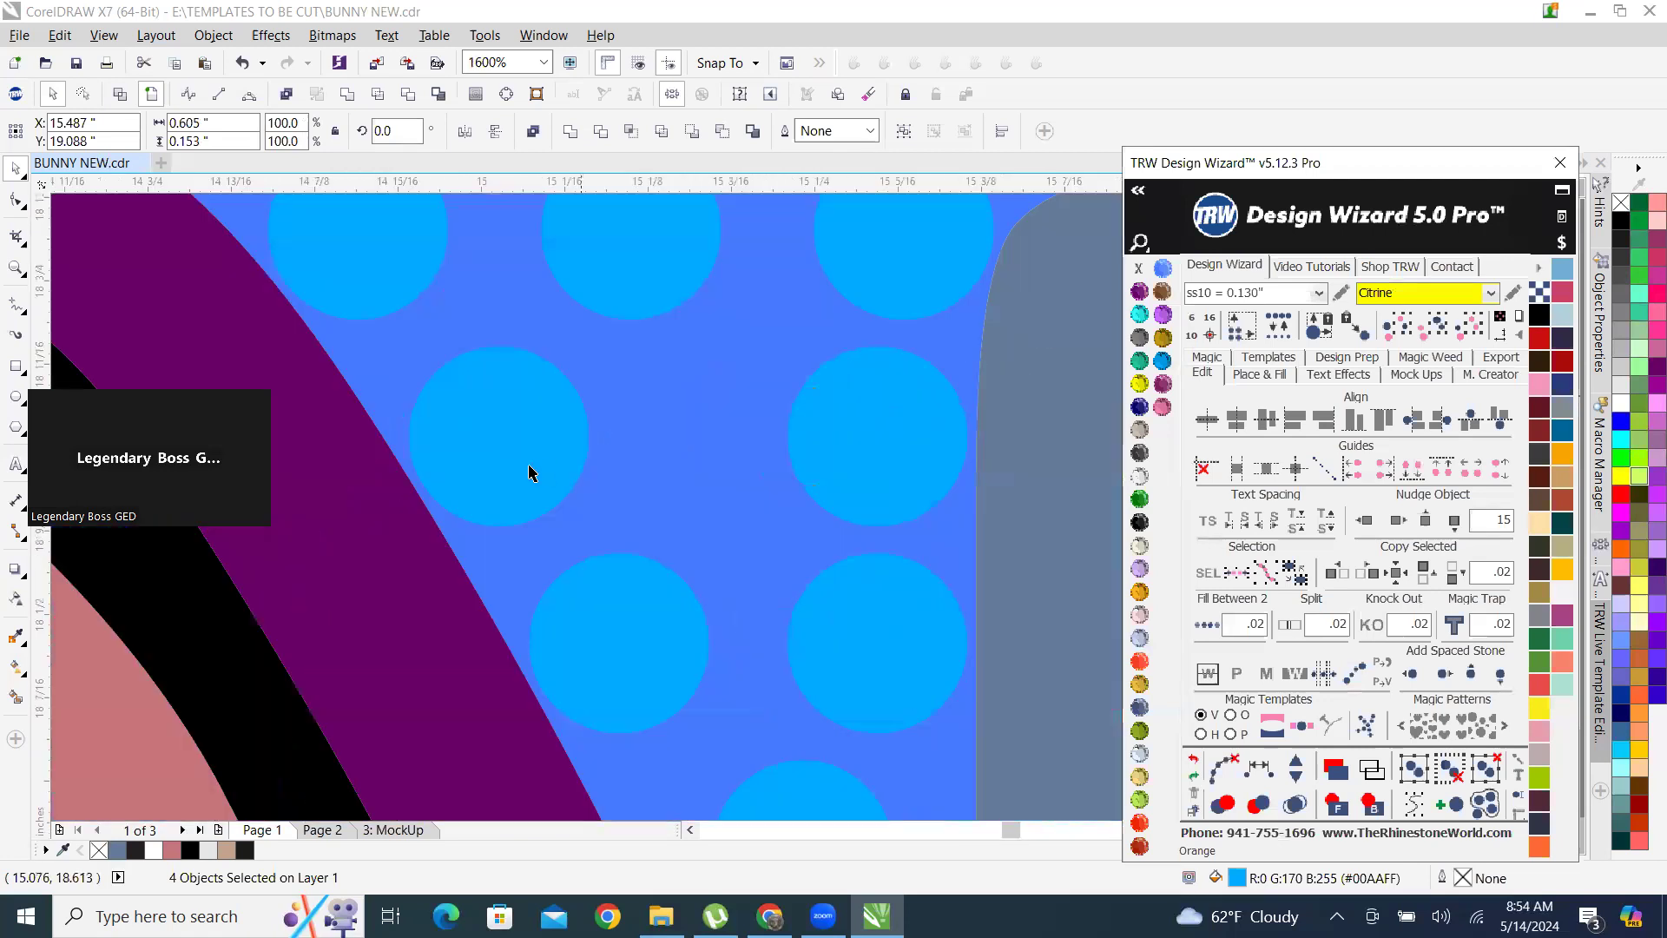
Adjust the positions of the rhinestones in the O along the purple outline of the bunny's ear.
left_click(532, 473)
scroll(807, 473, "down", 3)
scroll(881, 511, "up", 3)
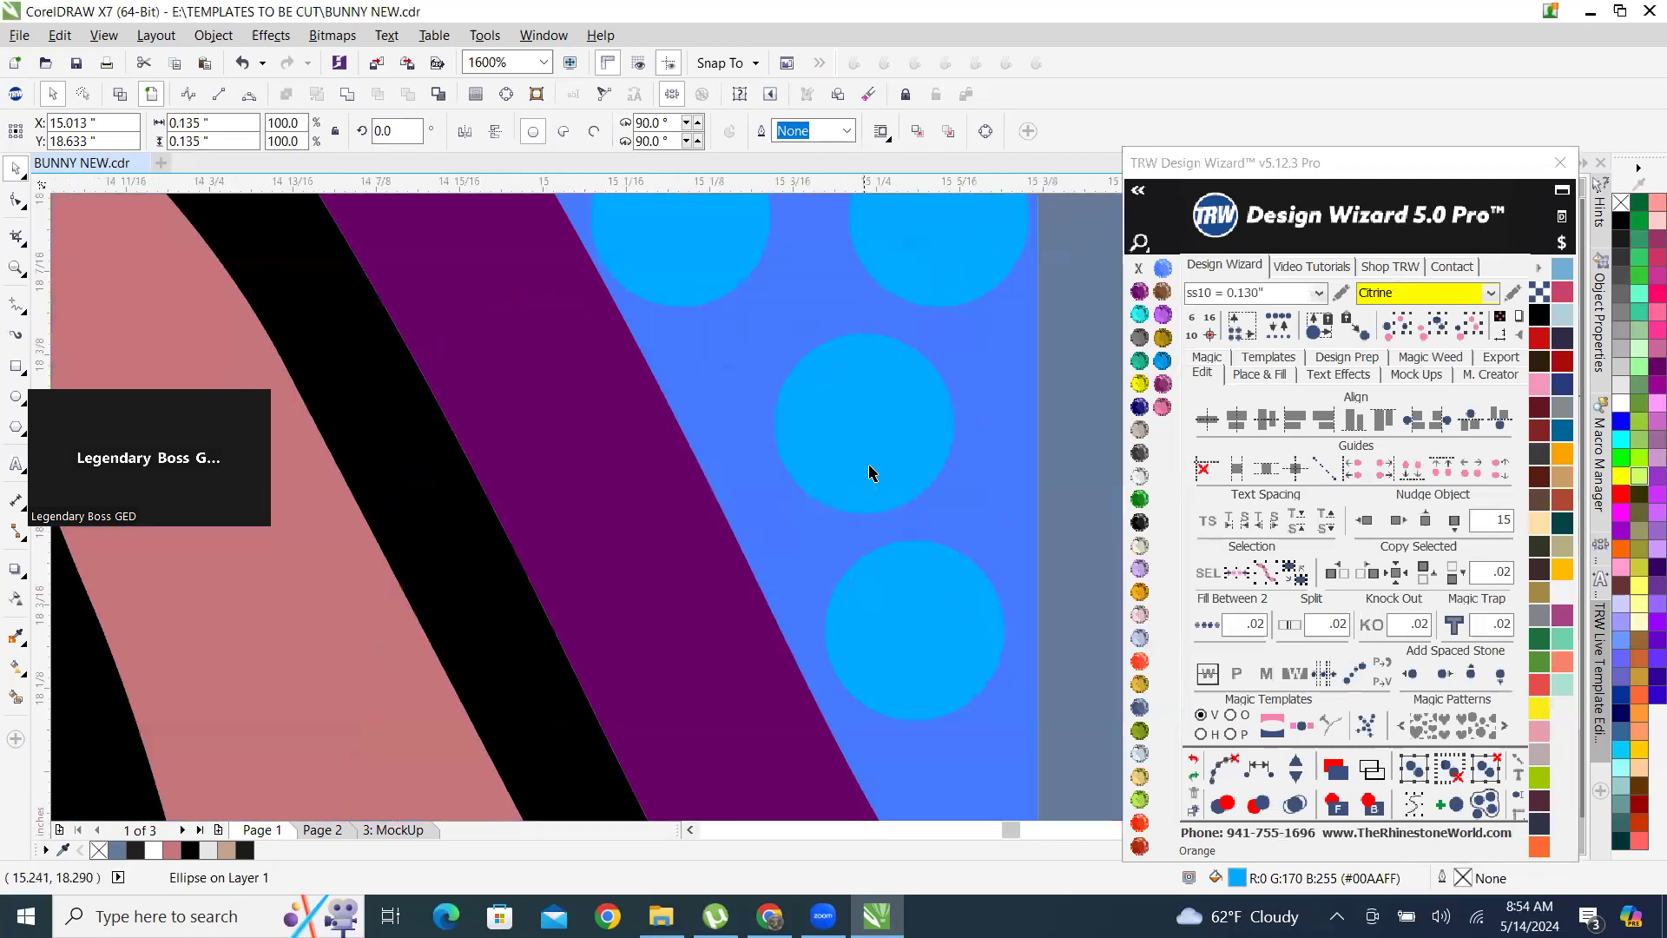
left_click_drag(941, 460, 940, 460)
left_click_drag(909, 617, 928, 618)
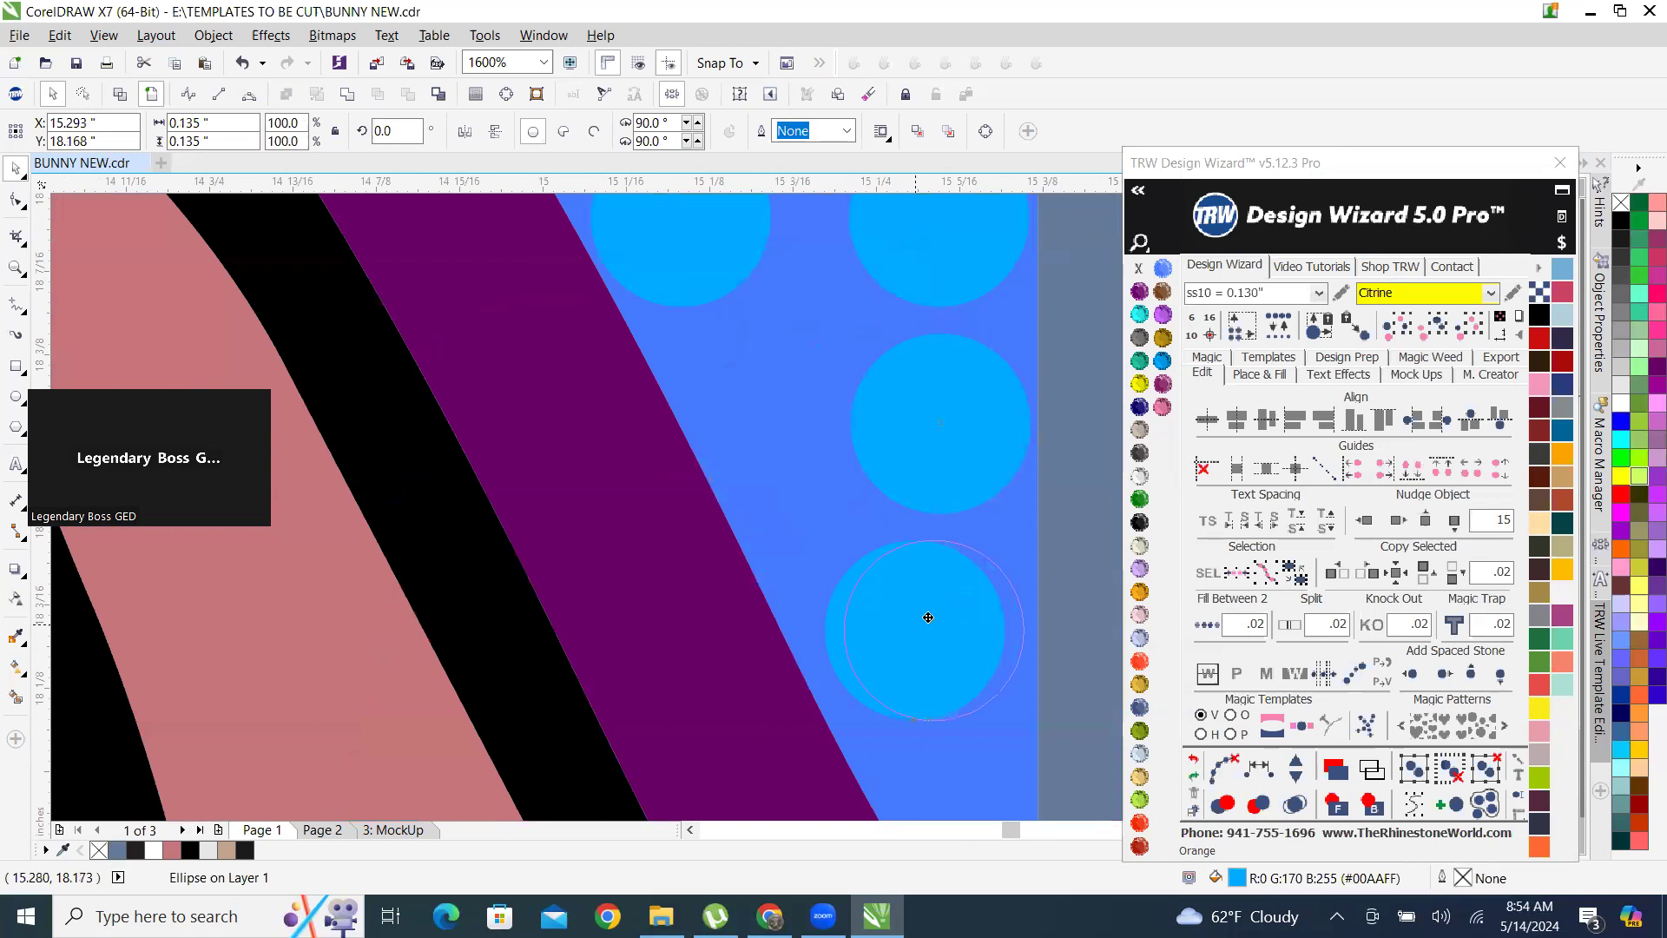
scroll(881, 603, "down", 3)
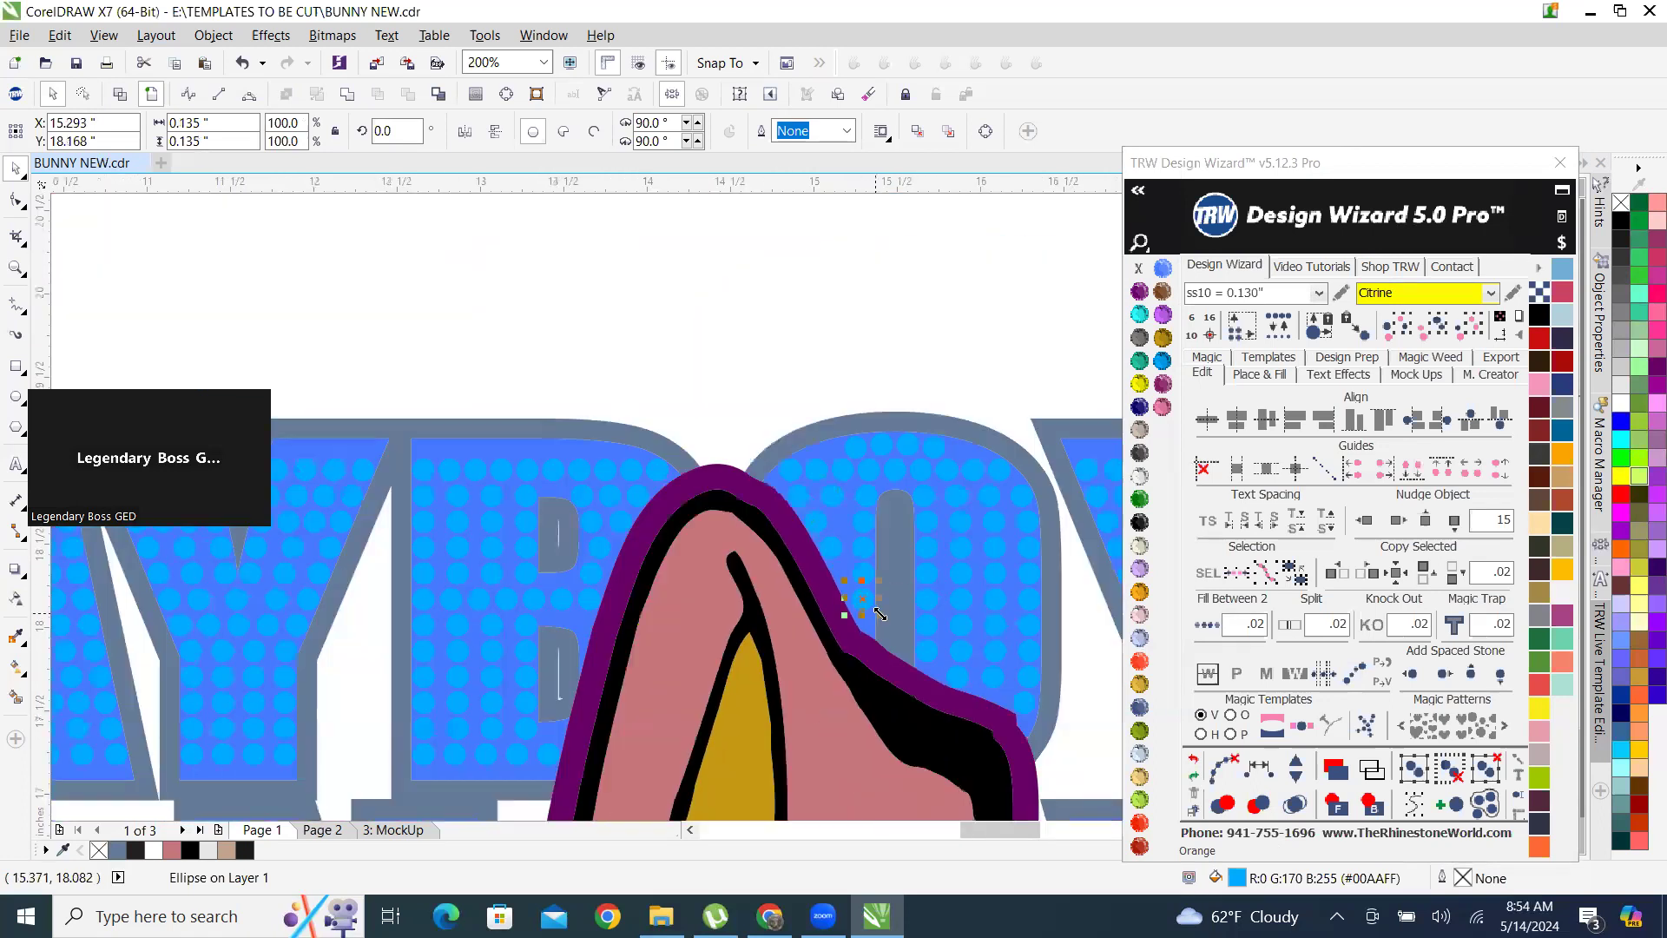
scroll(782, 556, "down", 2)
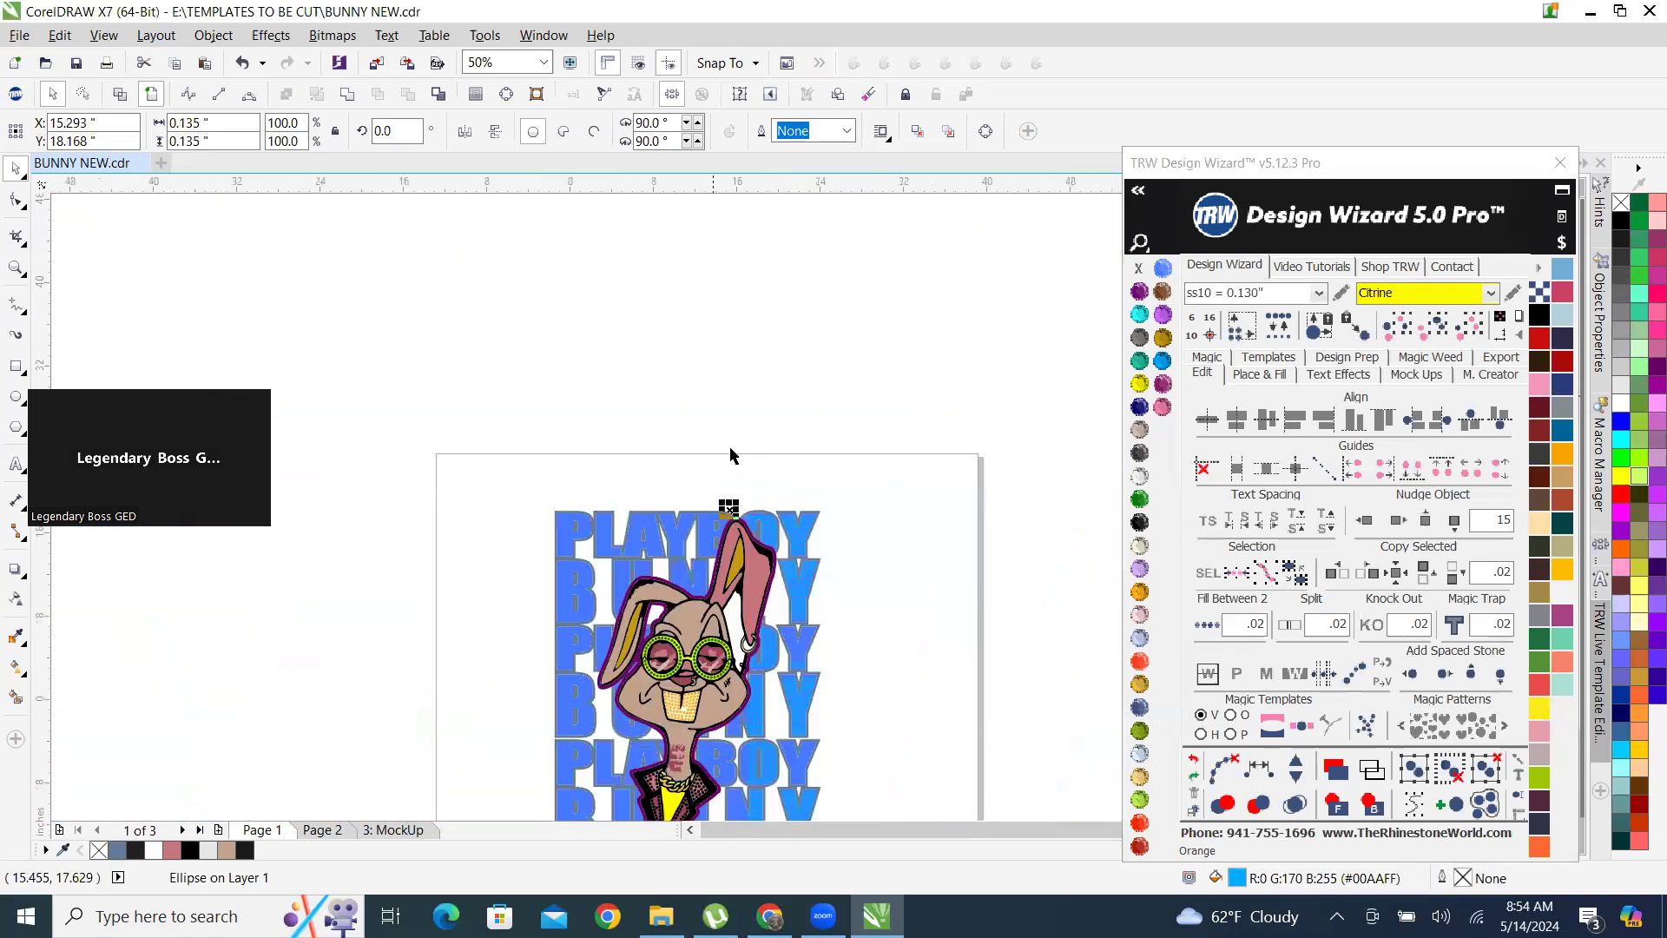
Review the full bunny design on page 1 and check the outline shape behind the PLAYBOY lettering.
scroll(492, 480, "down", 1)
scroll(527, 458, "up", 4)
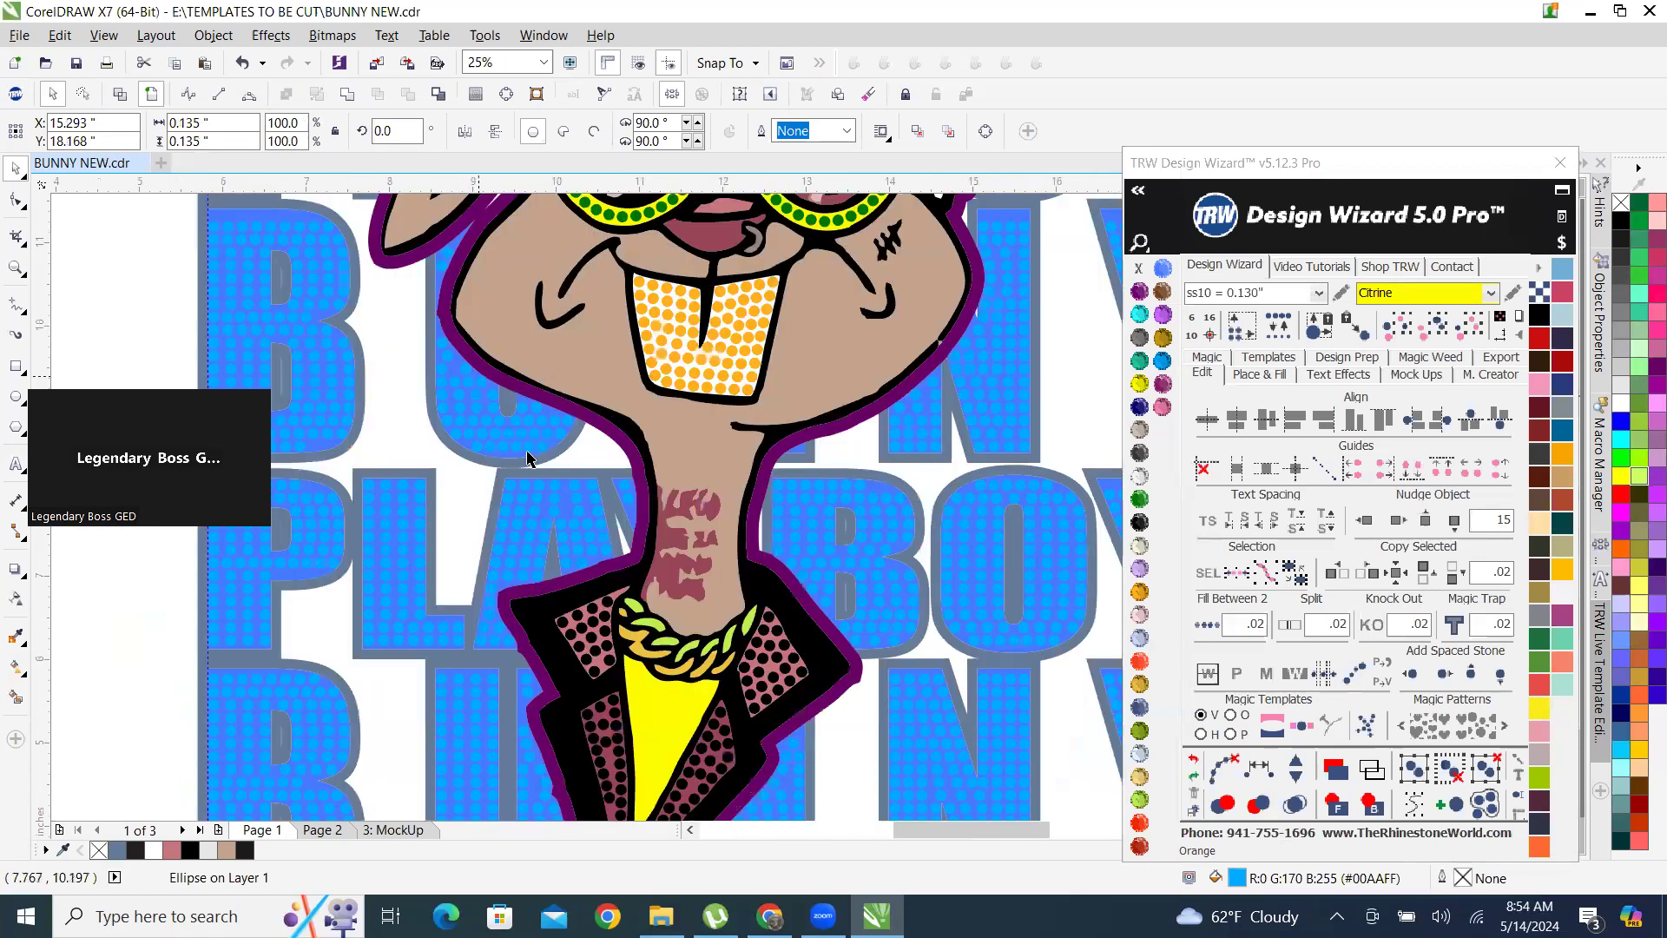
scroll(709, 662, "down", 2)
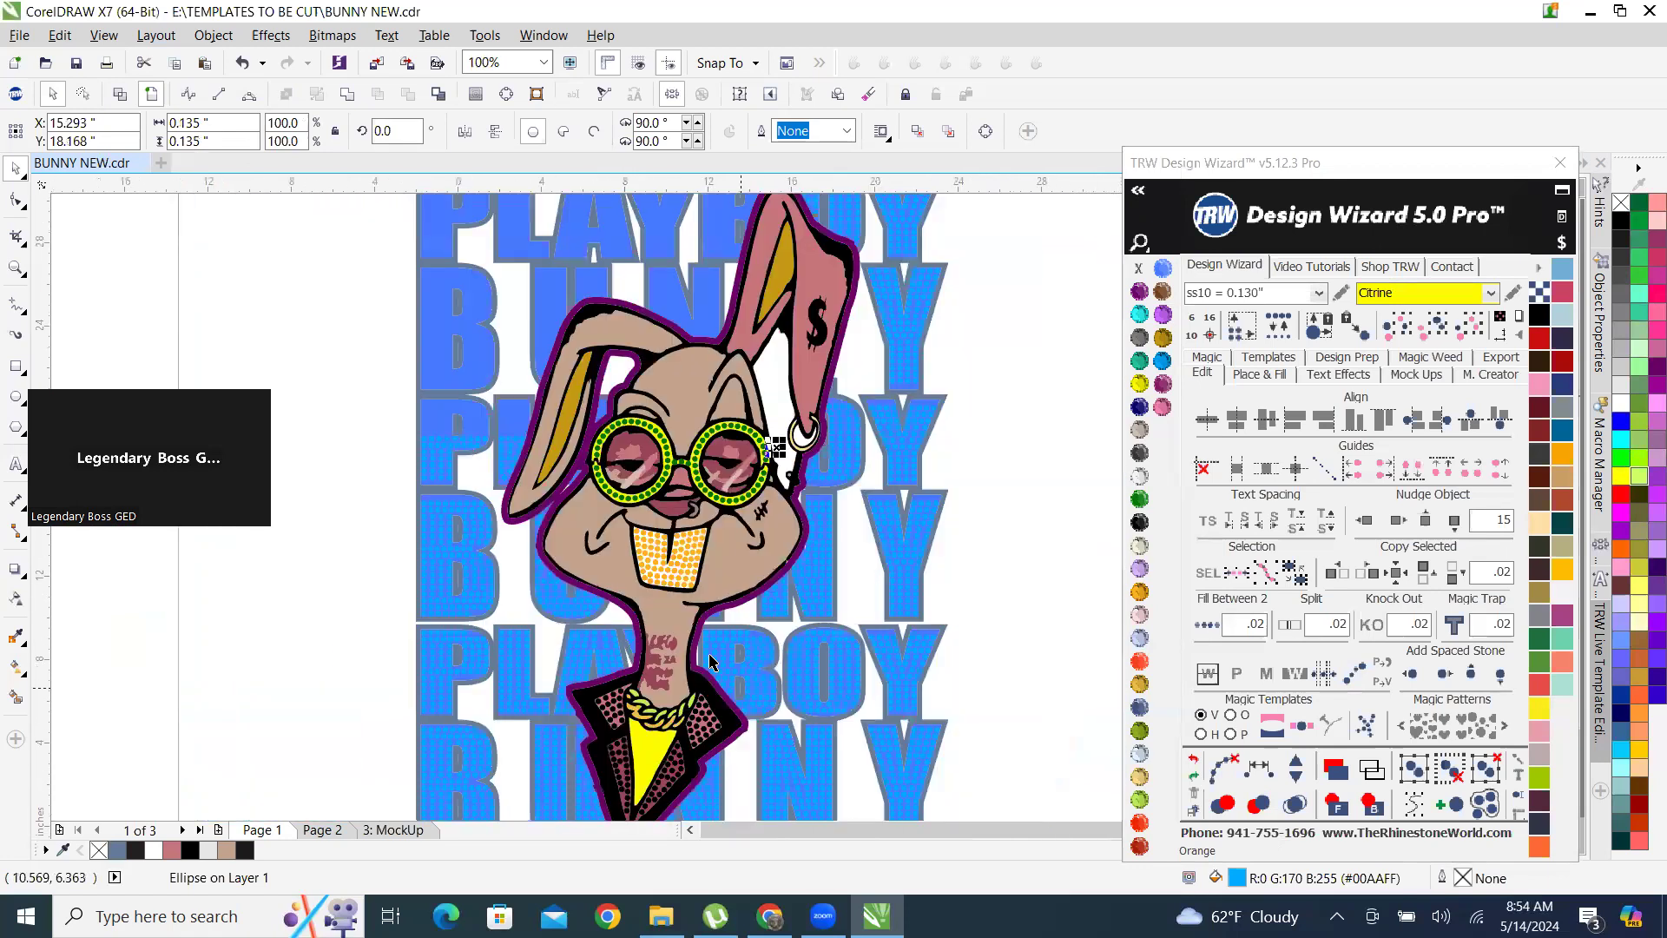
scroll(714, 659, "down", 2)
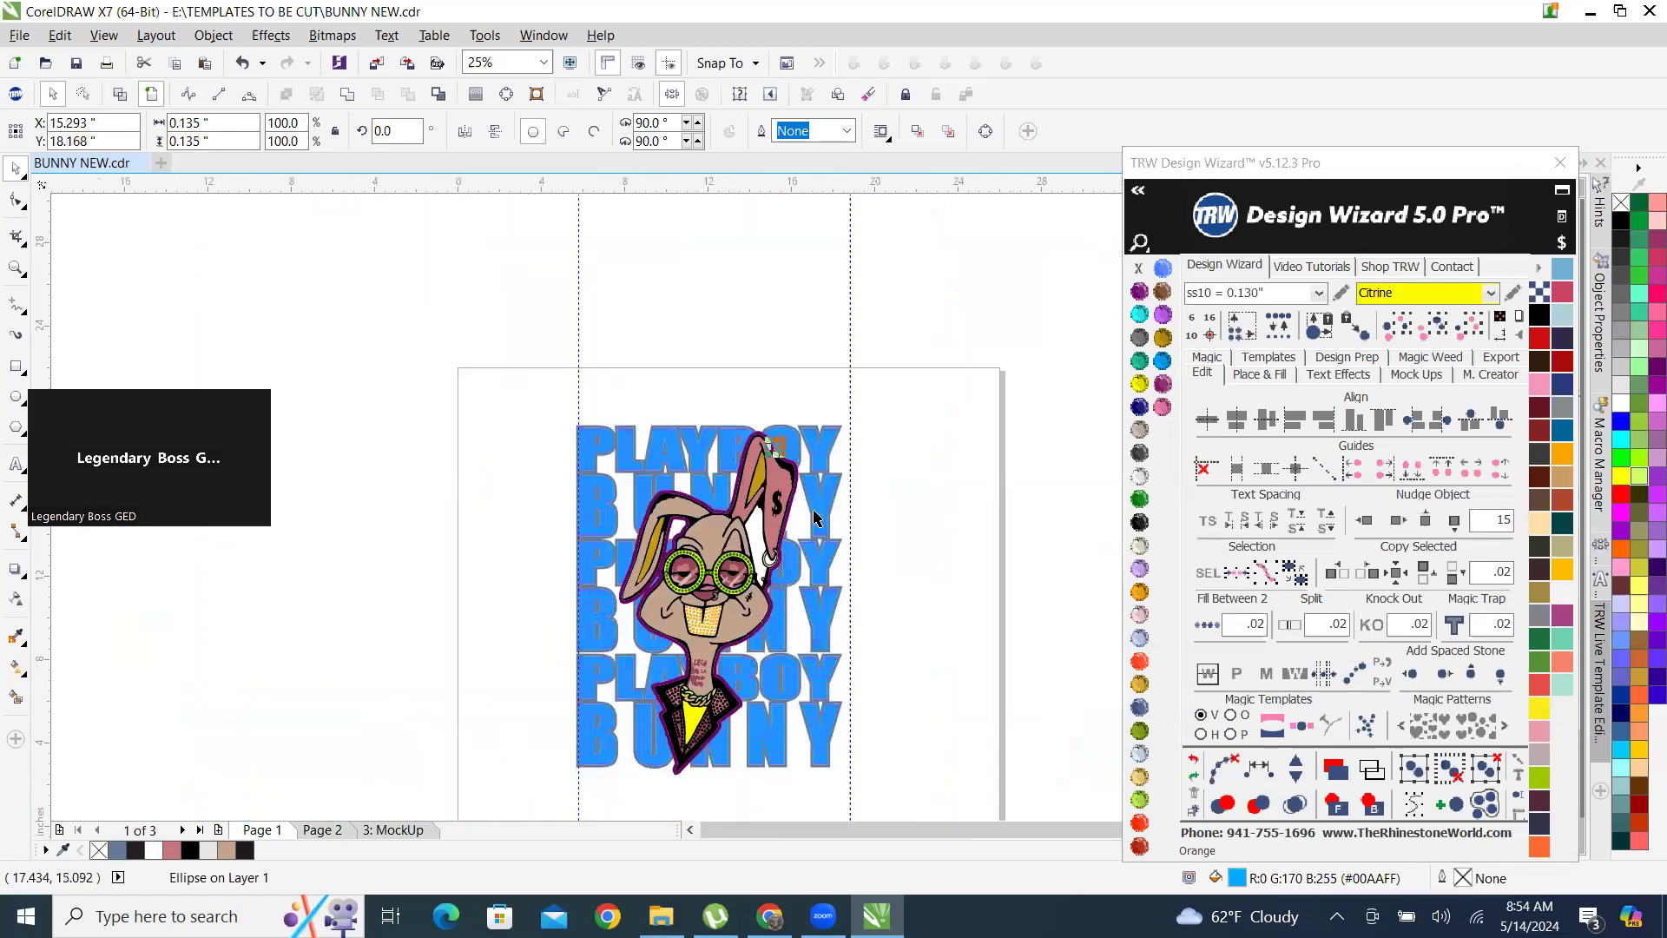
scroll(814, 519, "up", 1)
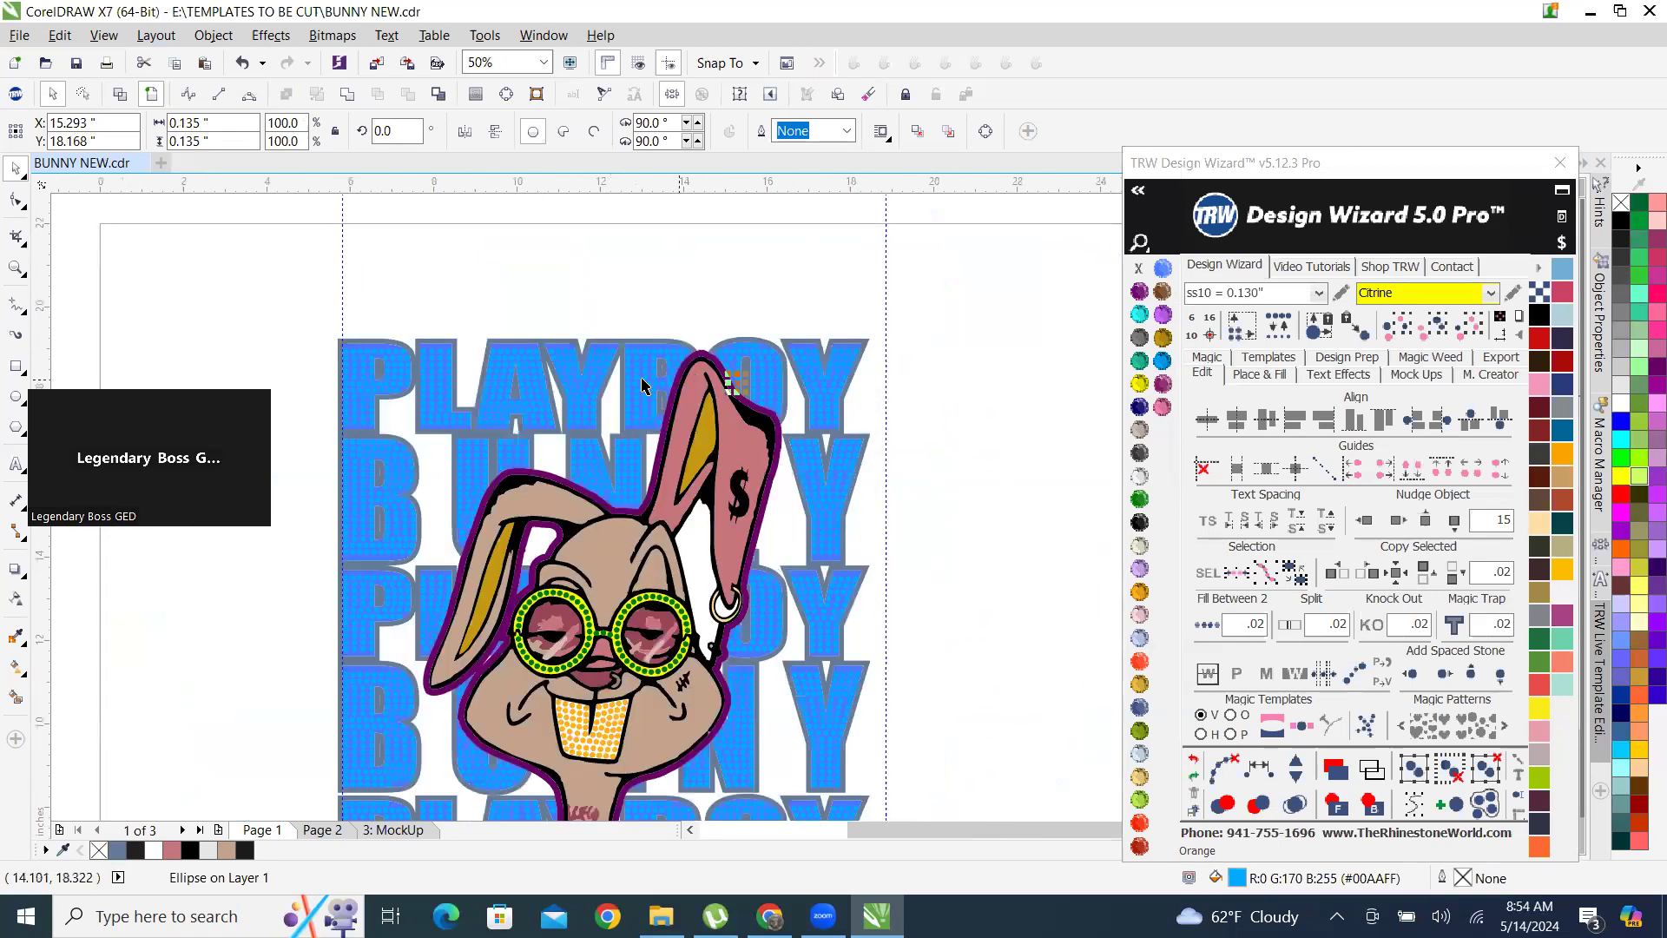
scroll(658, 275, "up", 2)
left_click(695, 347)
scroll(700, 356, "down", 2)
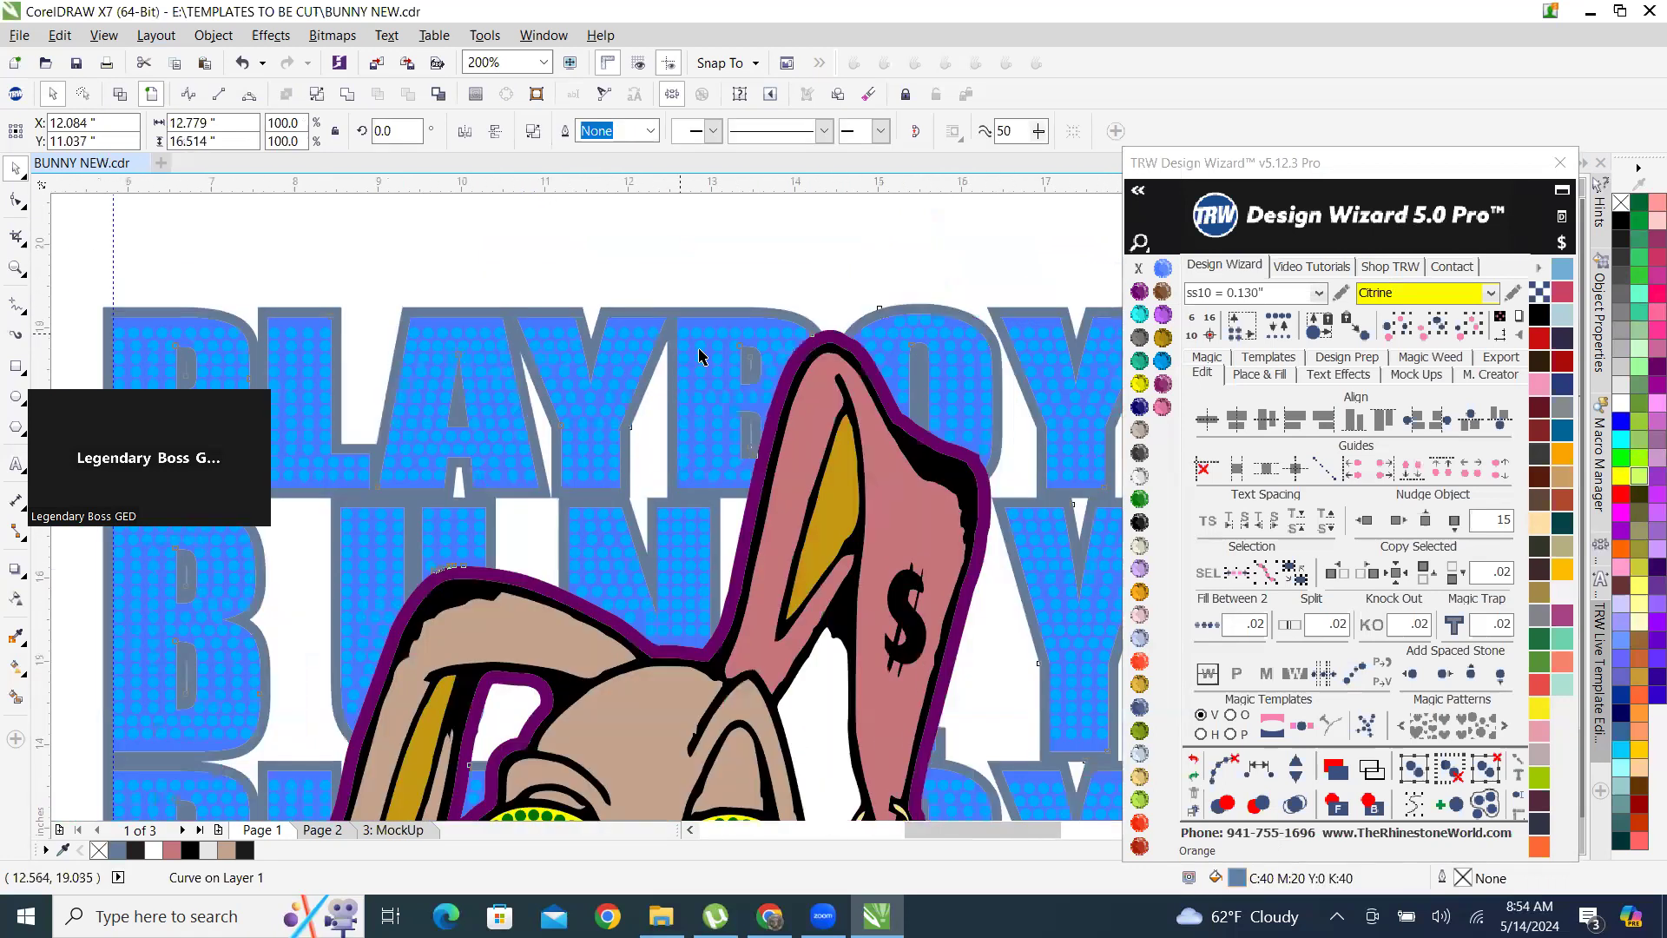
left_click(746, 291)
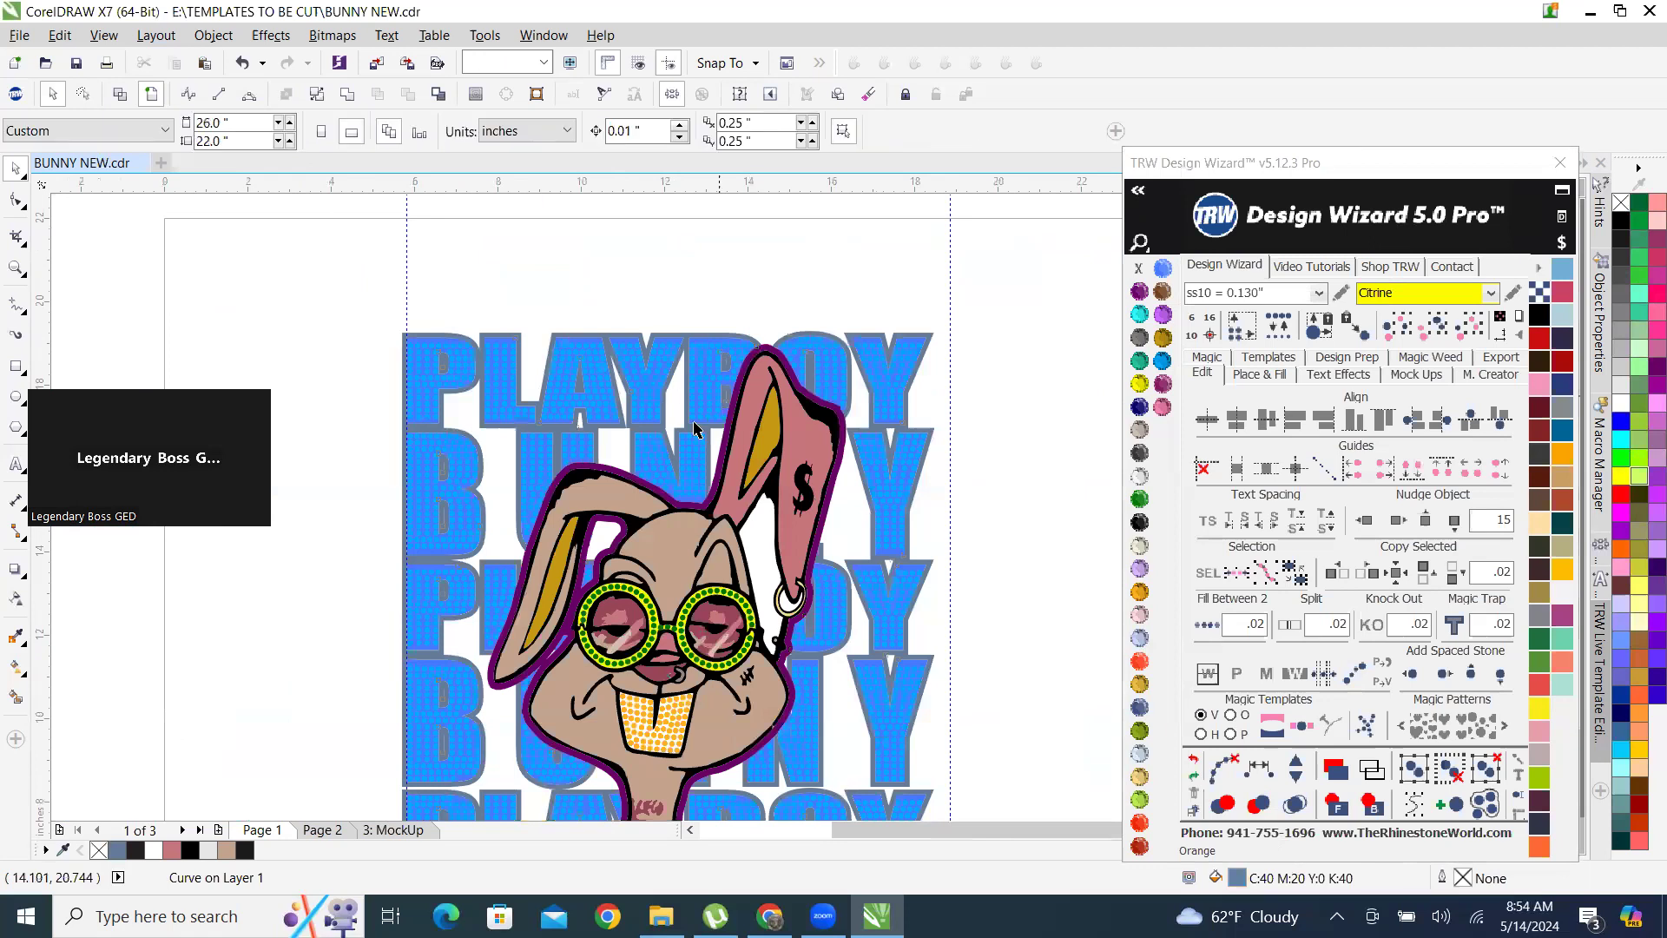
scroll(483, 603, "down", 3)
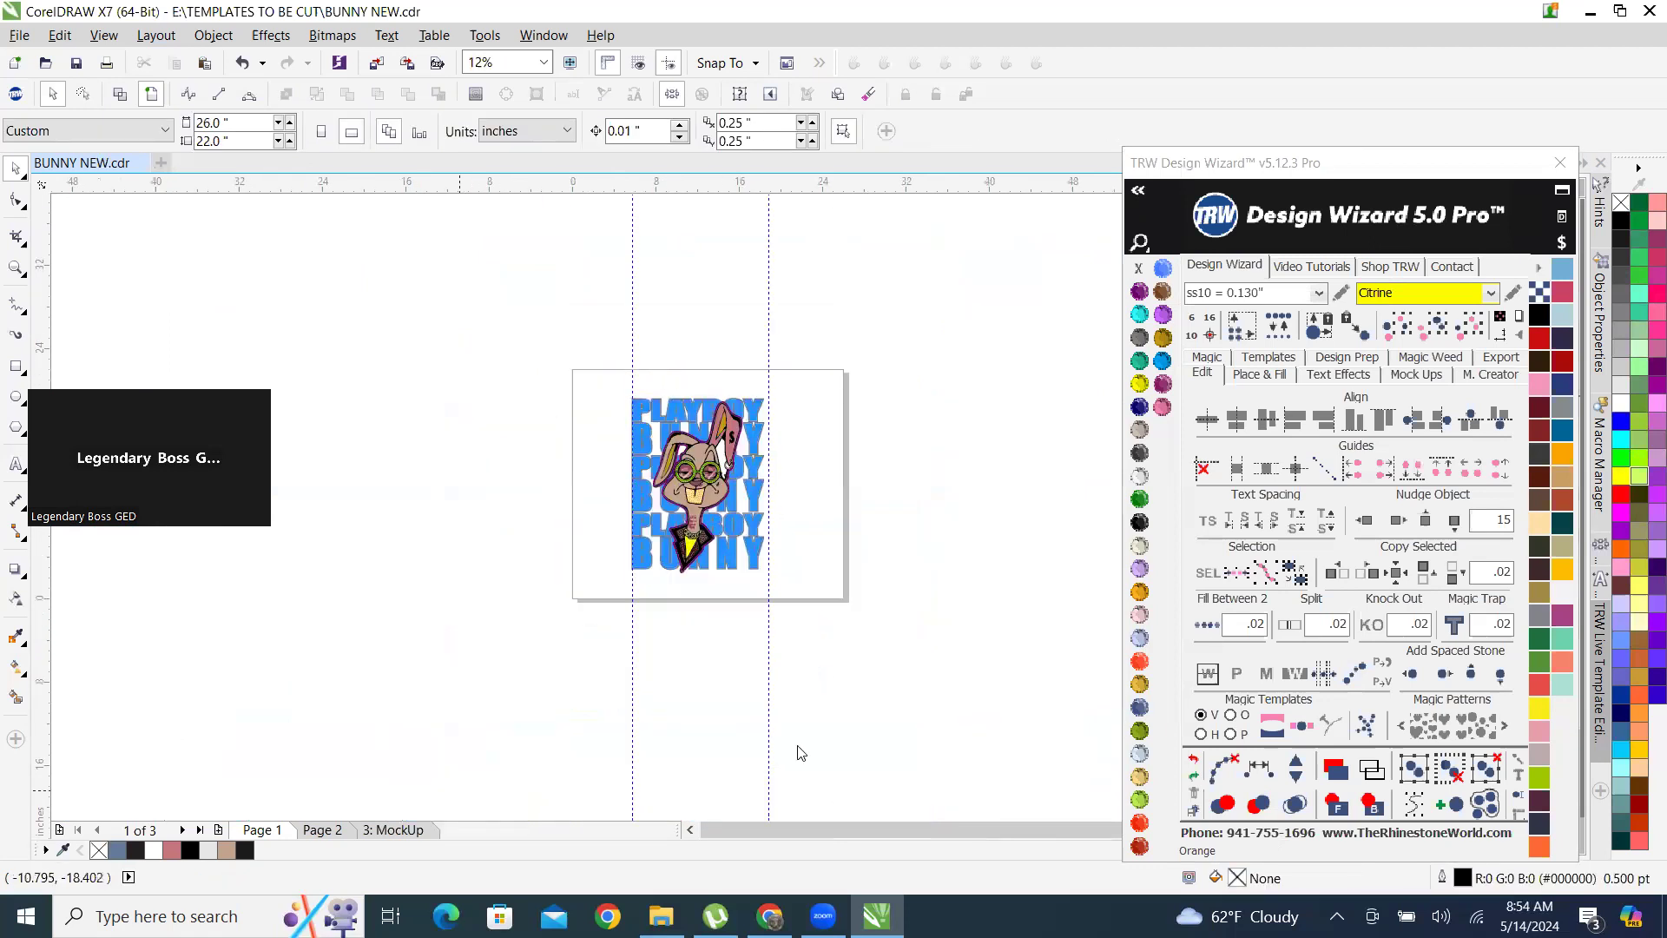
Examine the pink-outlined artwork without rhinestones on page 2, and return to page 1.
left_click(323, 831)
scroll(686, 542, "up", 8)
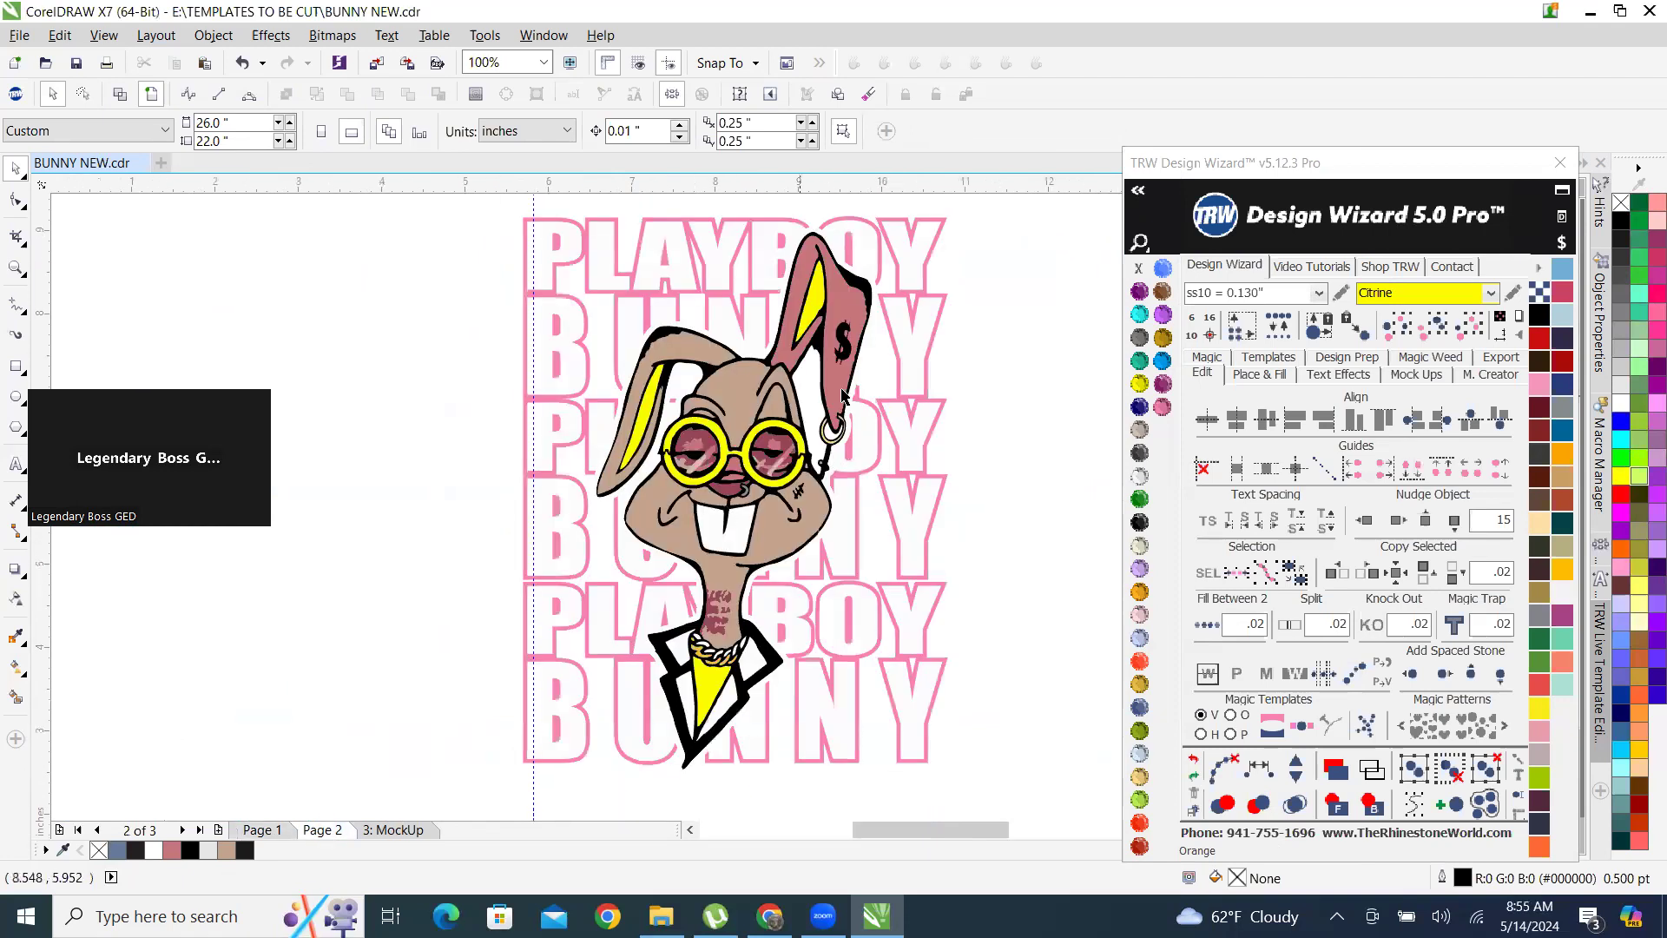
scroll(808, 408, "down", 3)
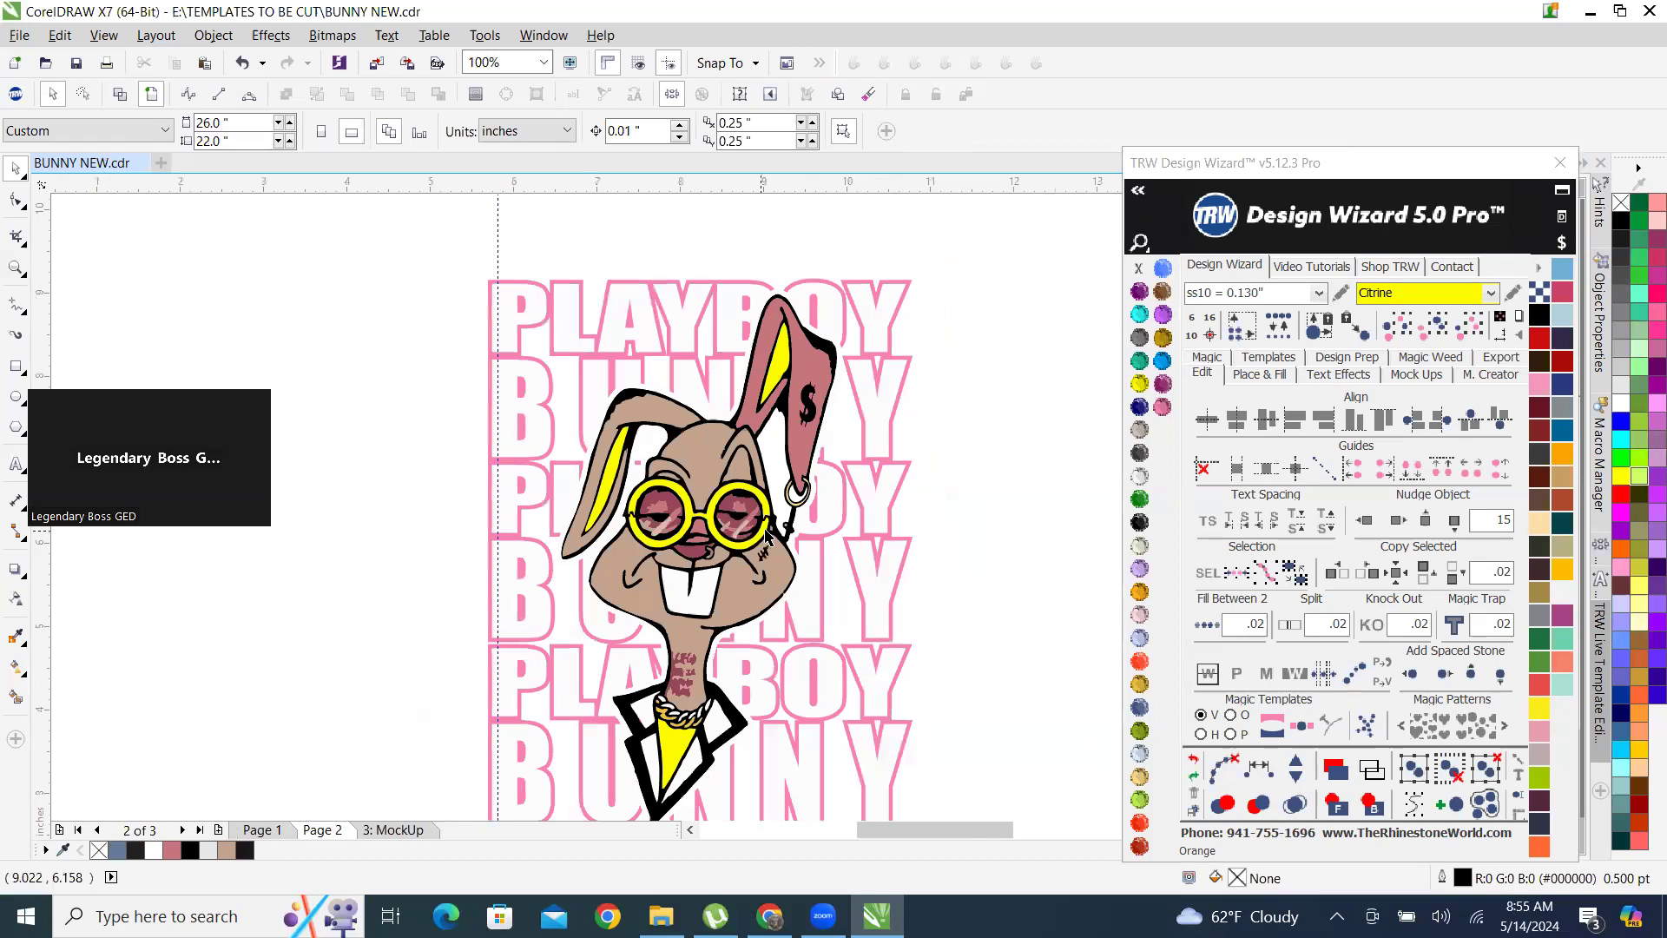
left_click(265, 832)
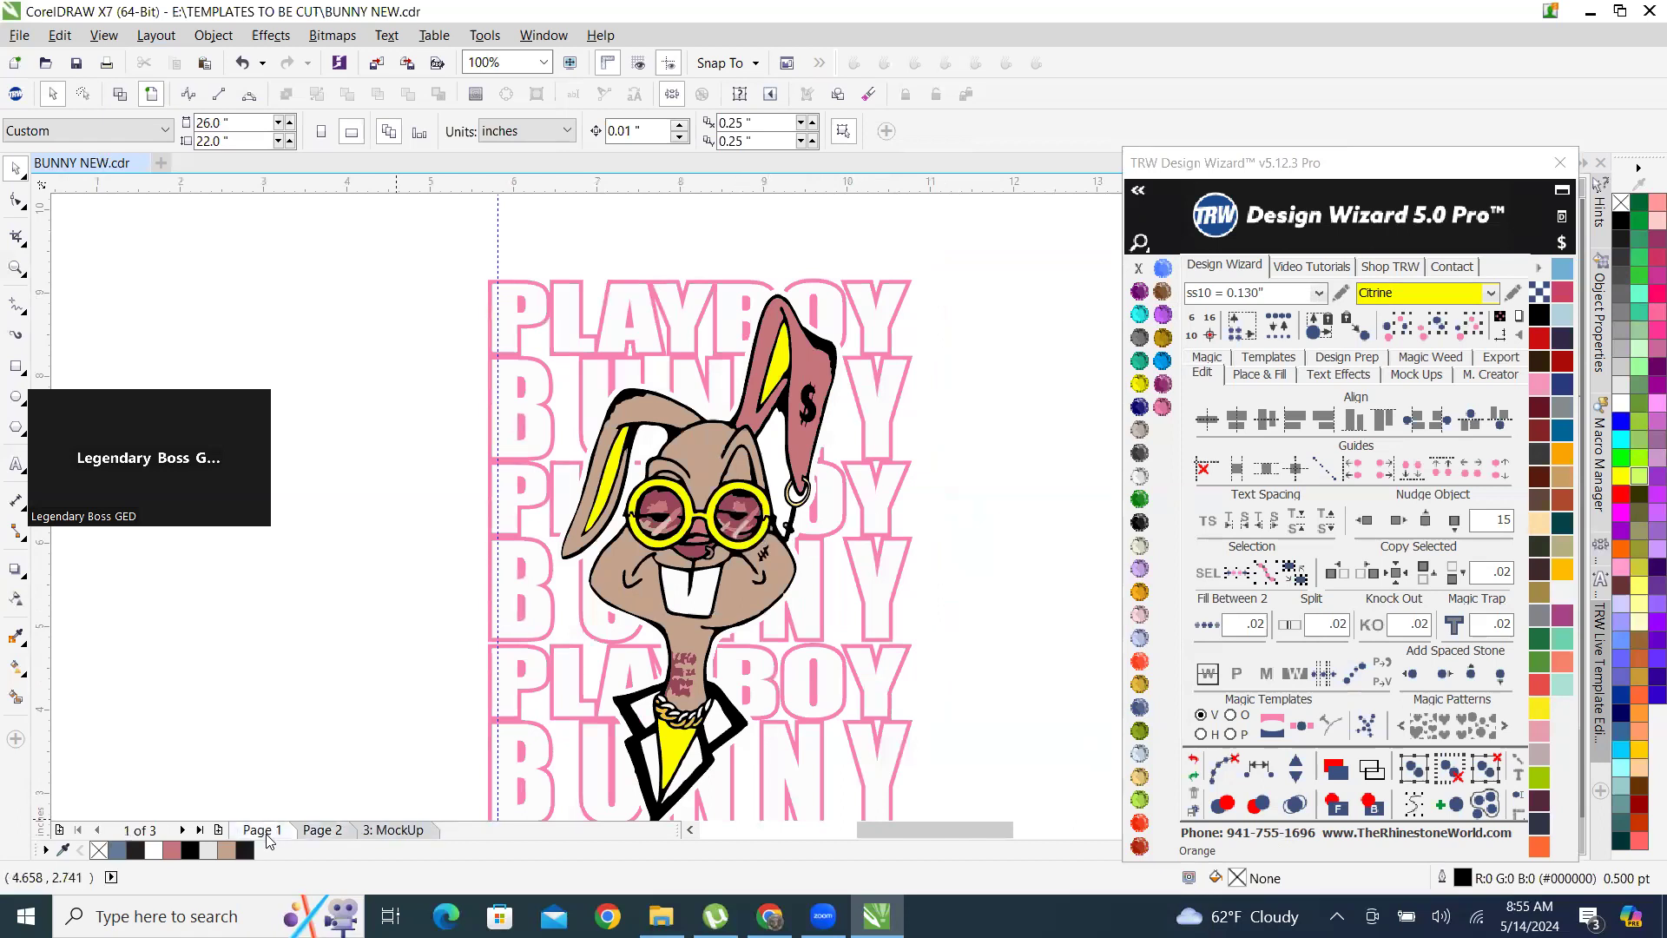
Select all artwork on page 1 and on page 2 in turn to compare their dimensions.
scroll(480, 740, "down", 3)
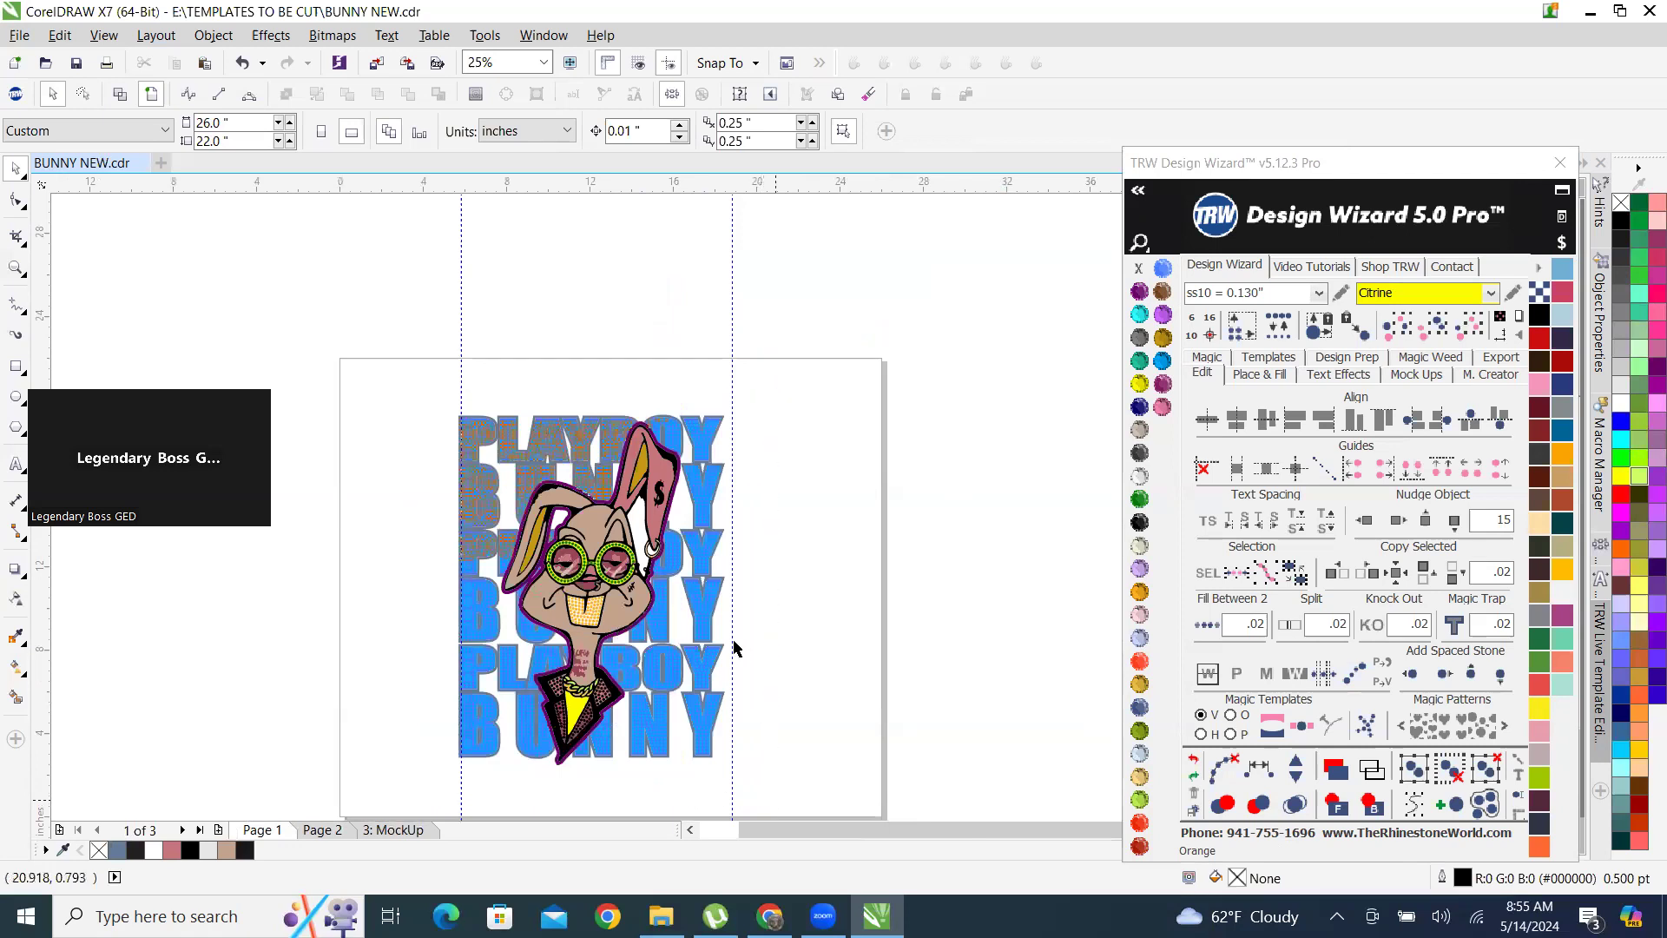
key("ctrl+a")
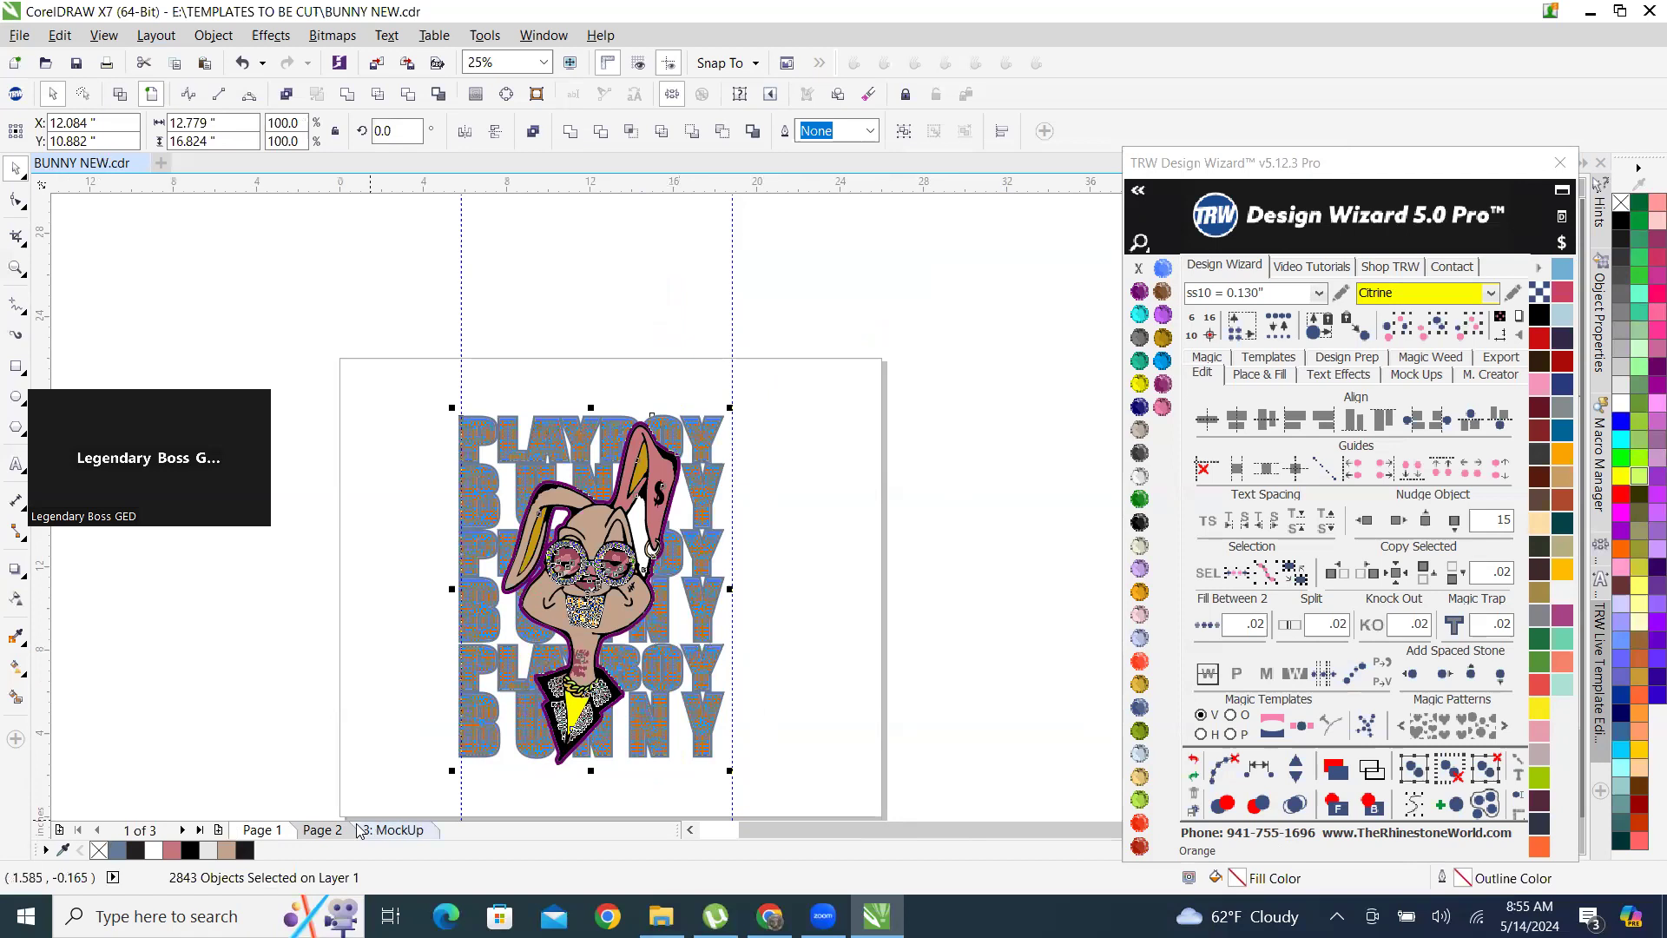
left_click(323, 831)
left_click_drag(589, 771, 617, 792)
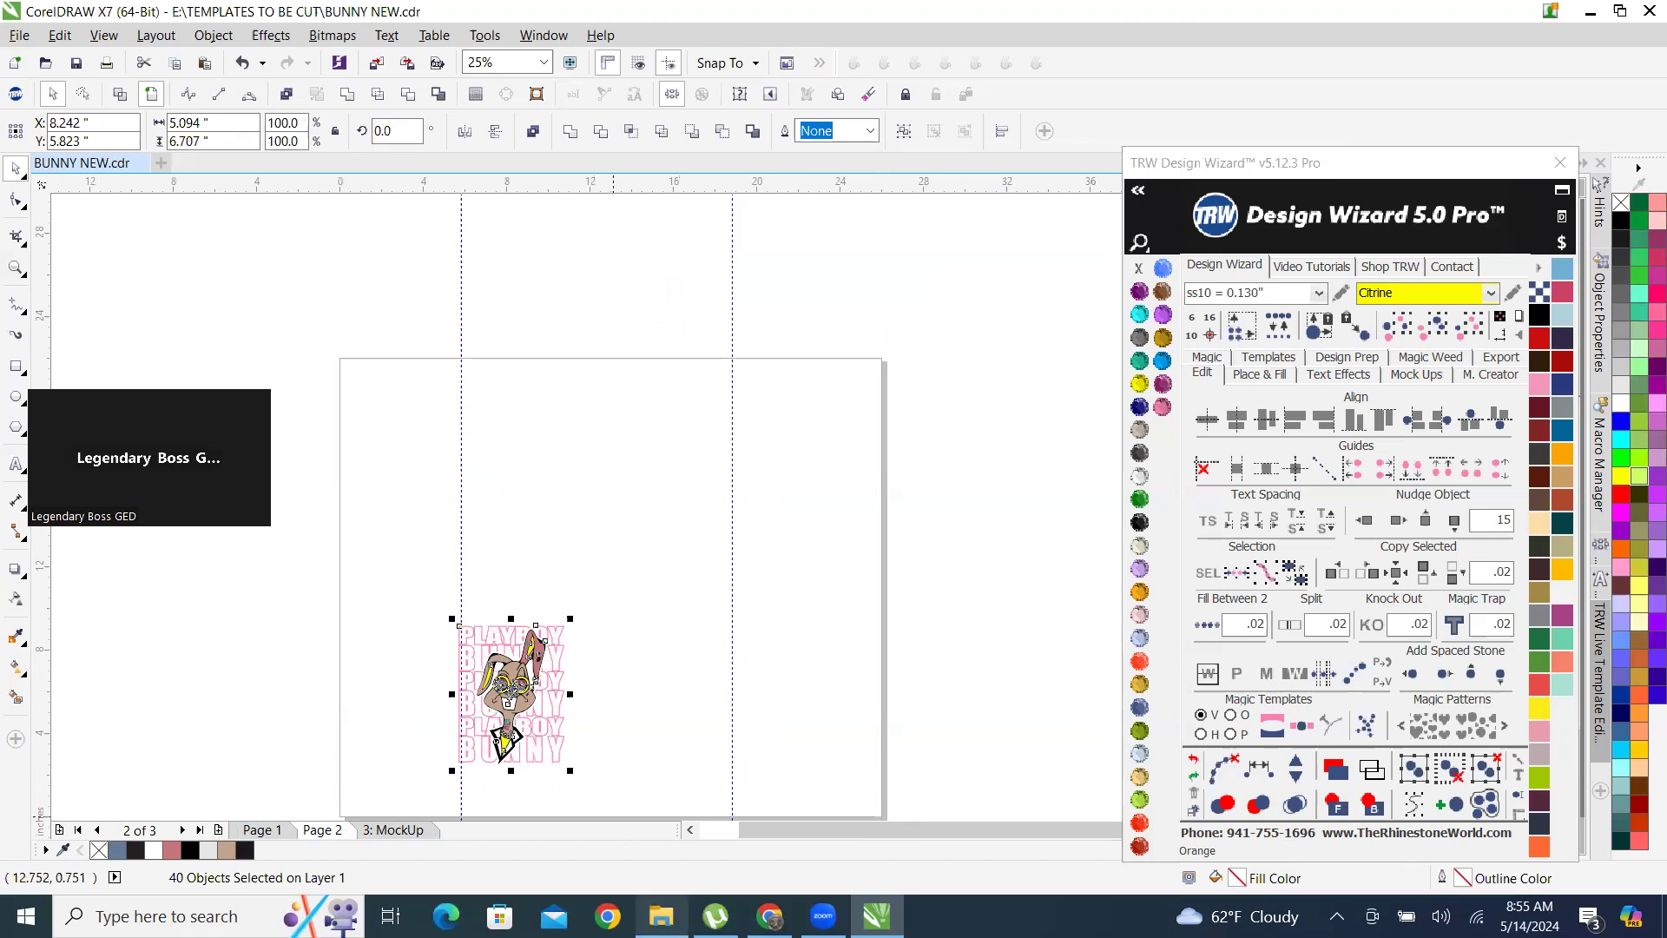
Select the whole bunny artwork with the pink PLAYBOY BUNNY lettering on page 2 to examine its size.
left_click(661, 916)
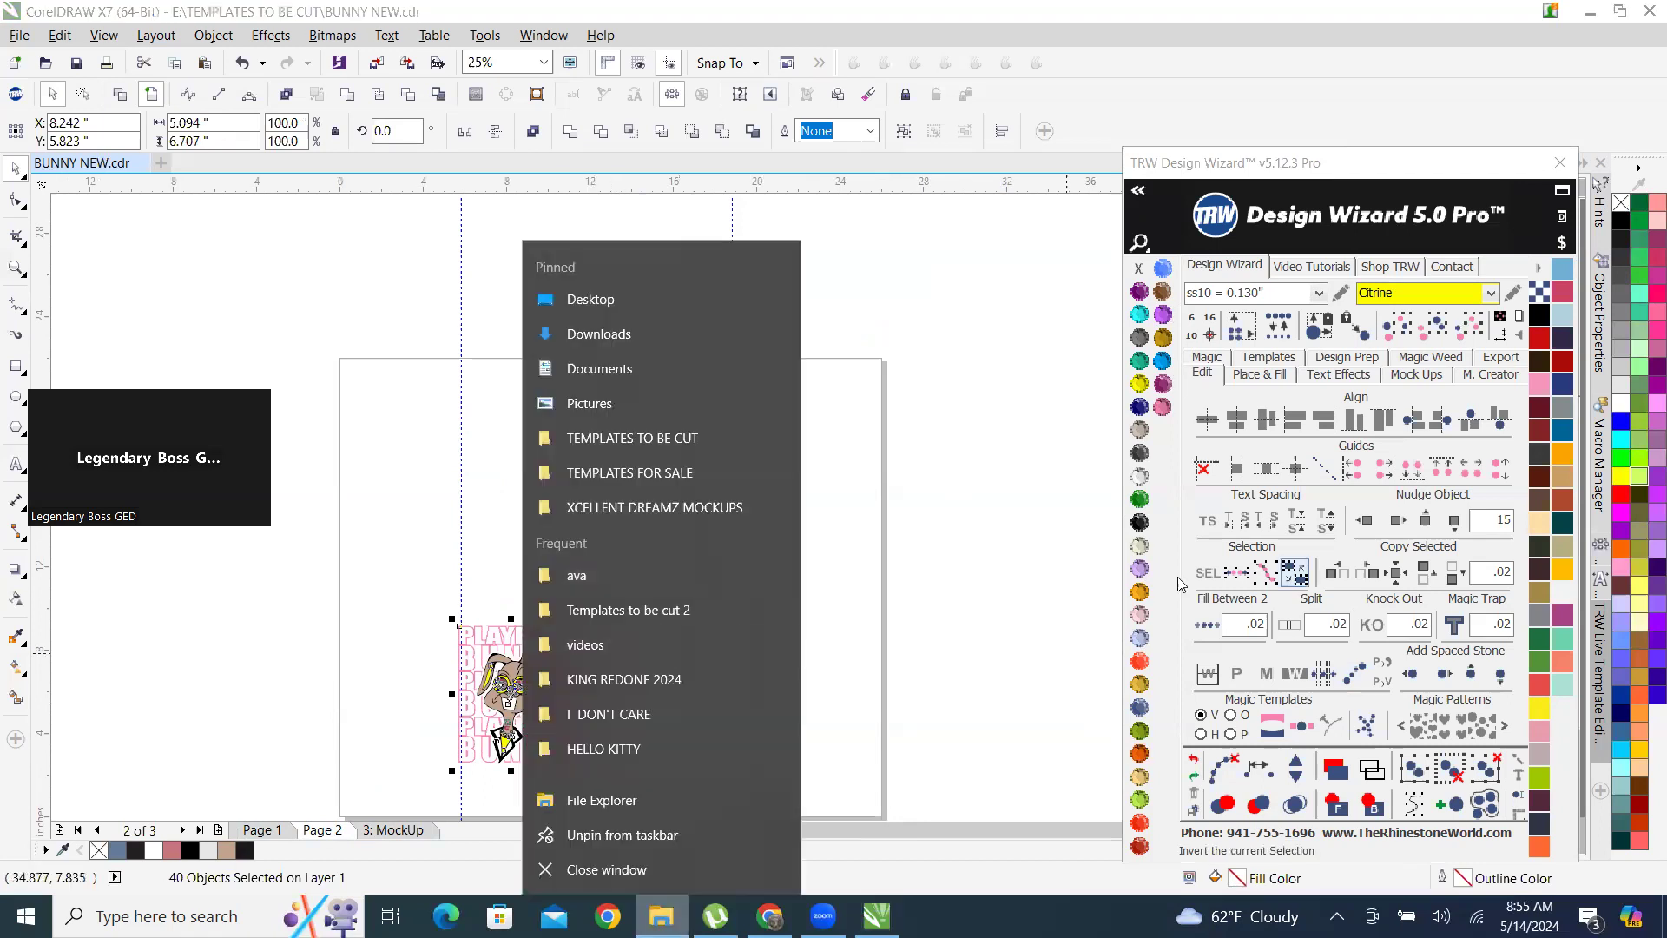
left_click(908, 582)
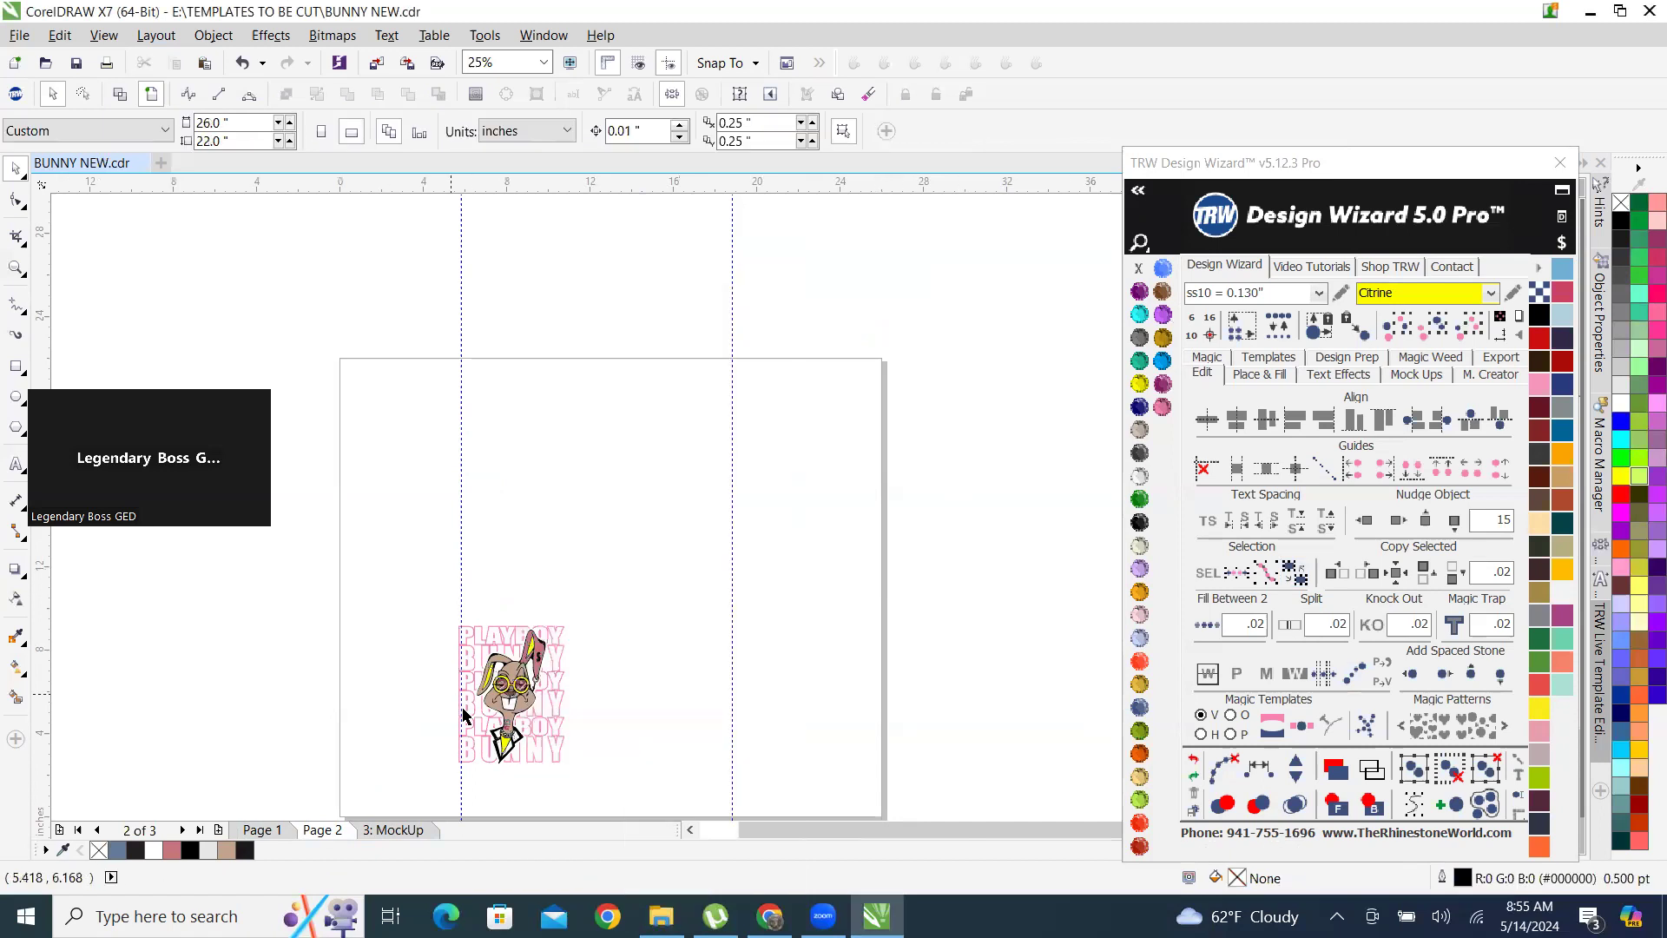
scroll(458, 575, "up", 1)
left_click_drag(378, 456, 695, 816)
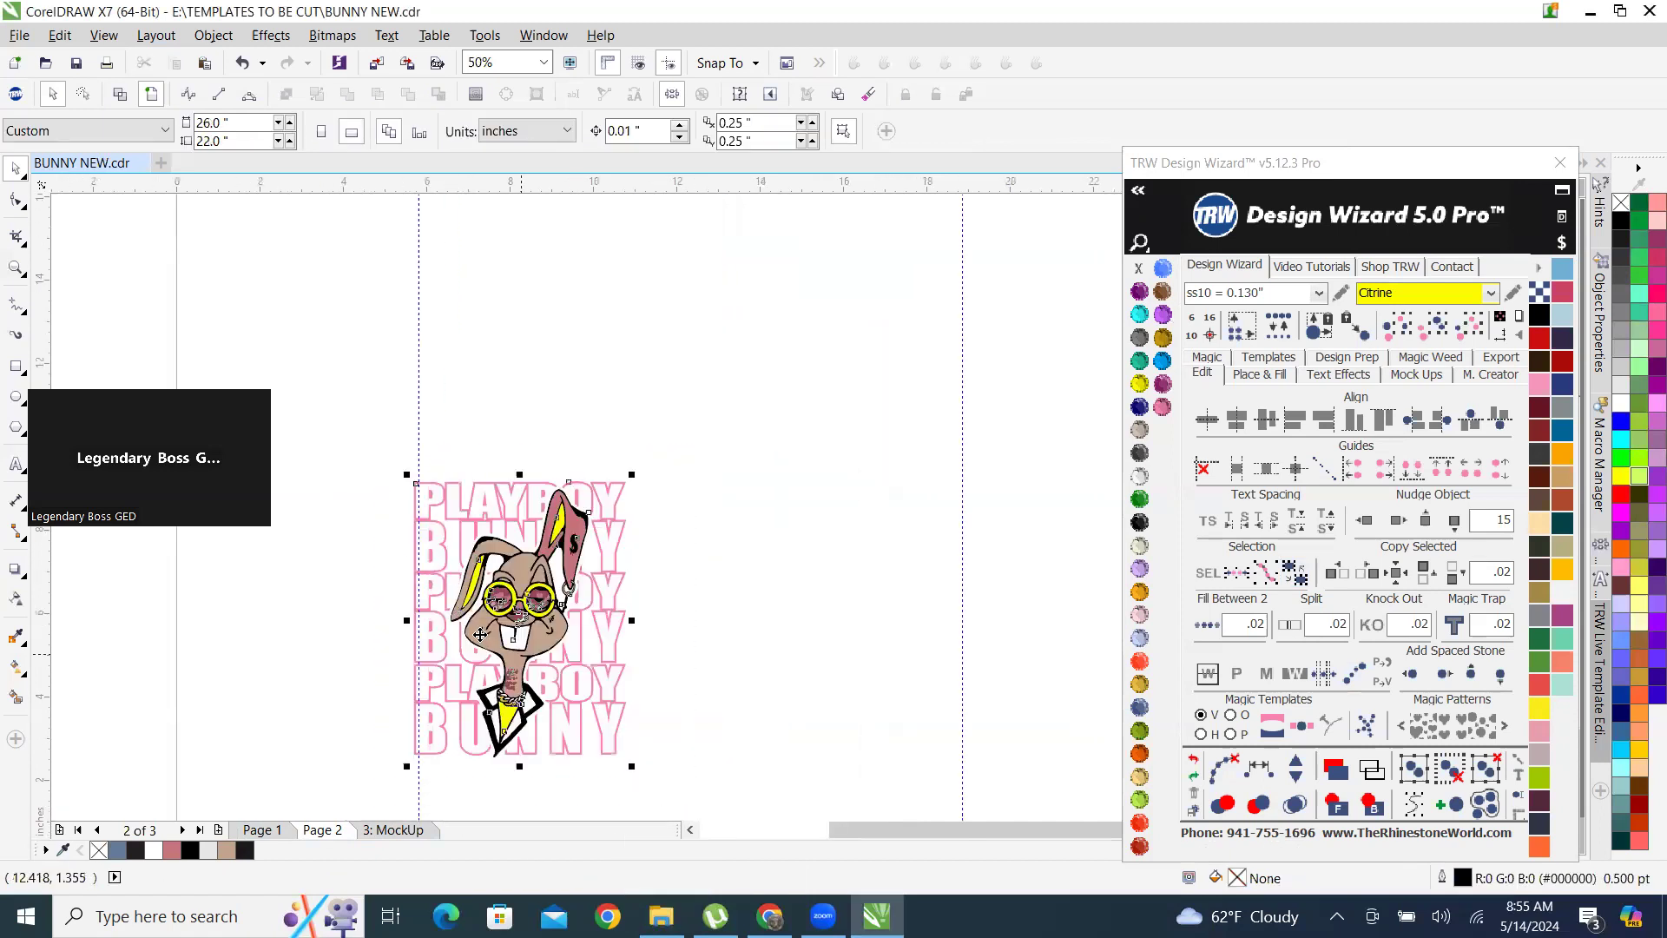
scroll(491, 620, "down", 2)
scroll(536, 653, "up", 1)
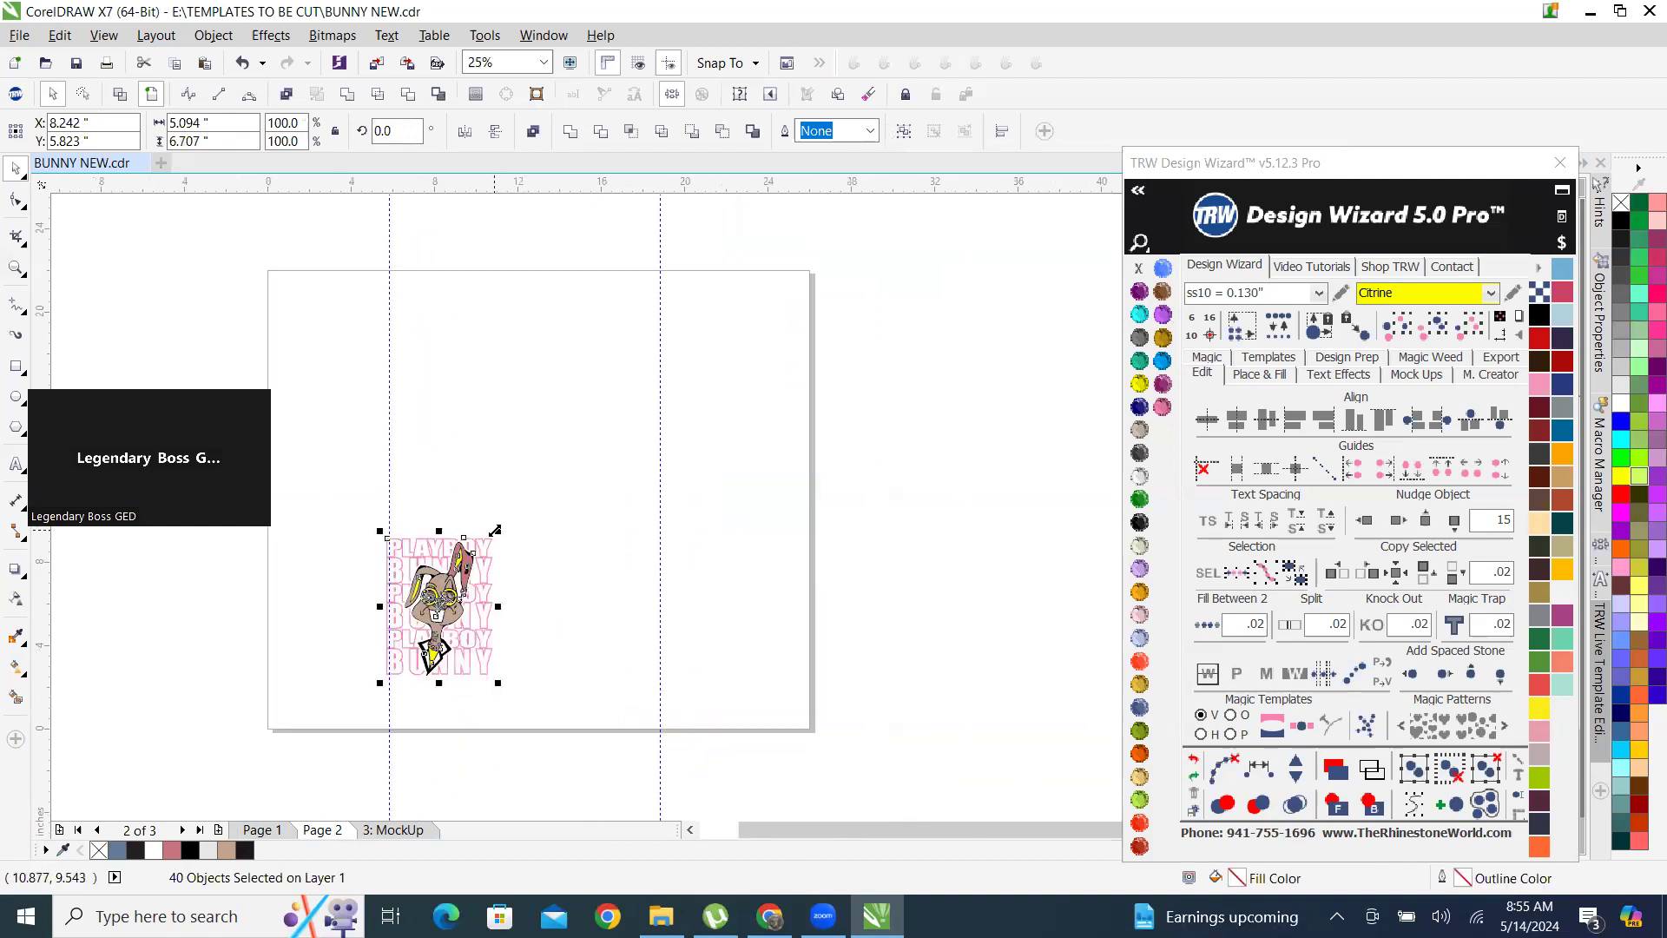
Examine the bunny design on the yellow T-shirt on the MockUp page.
left_click(393, 830)
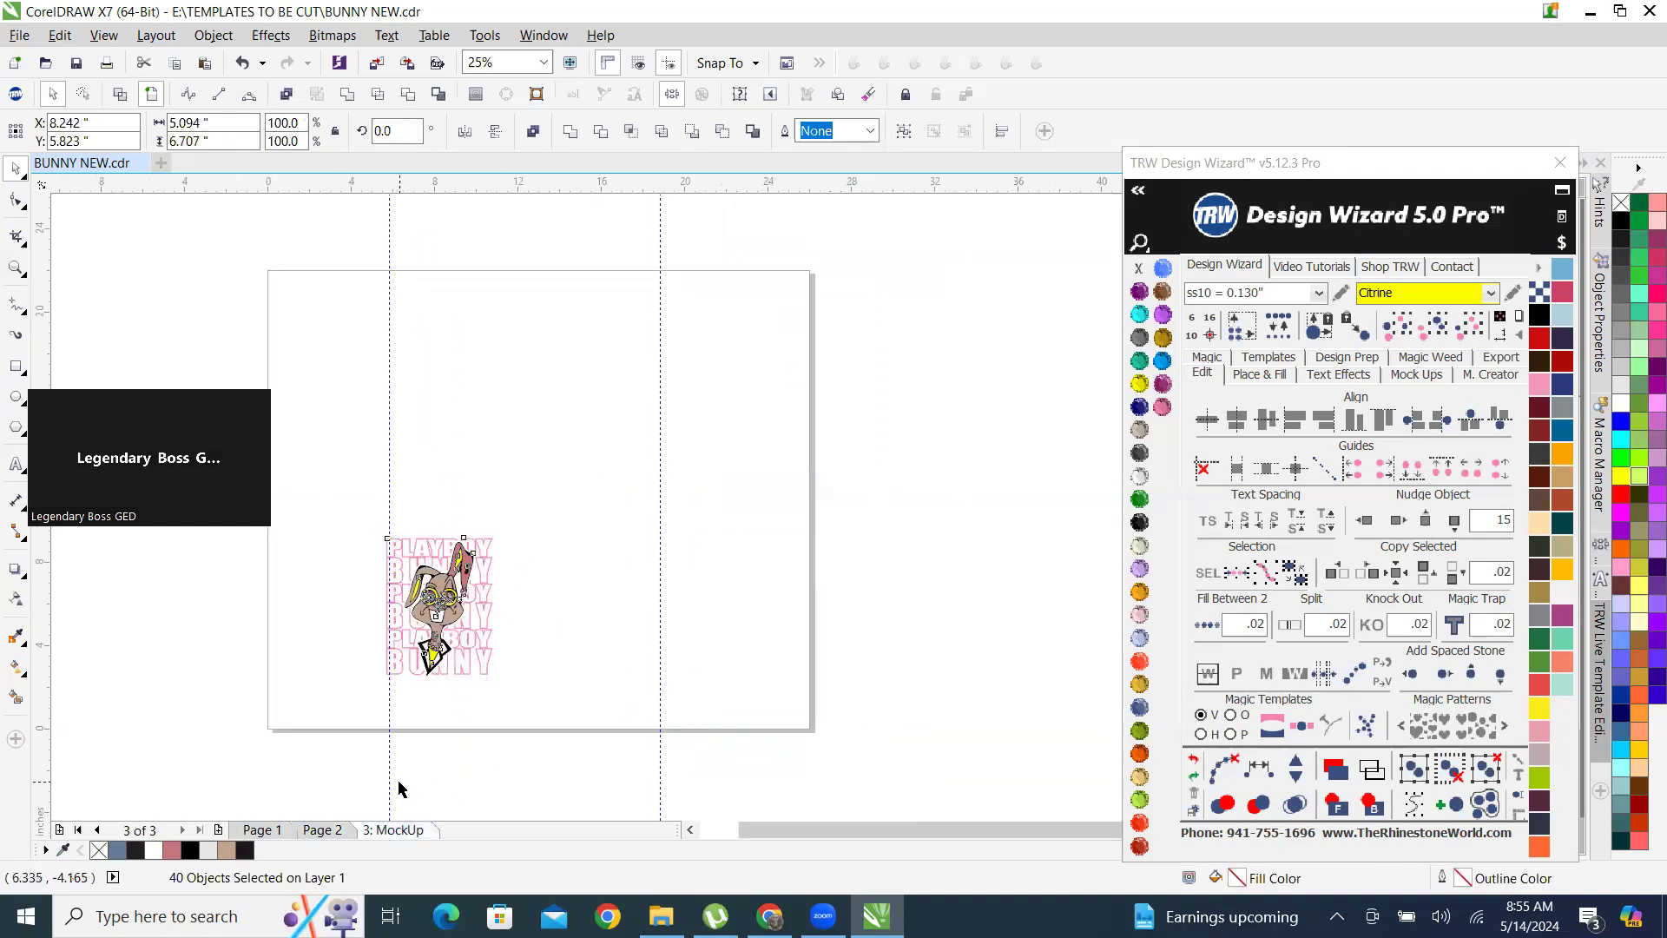
scroll(572, 473, "up", 4)
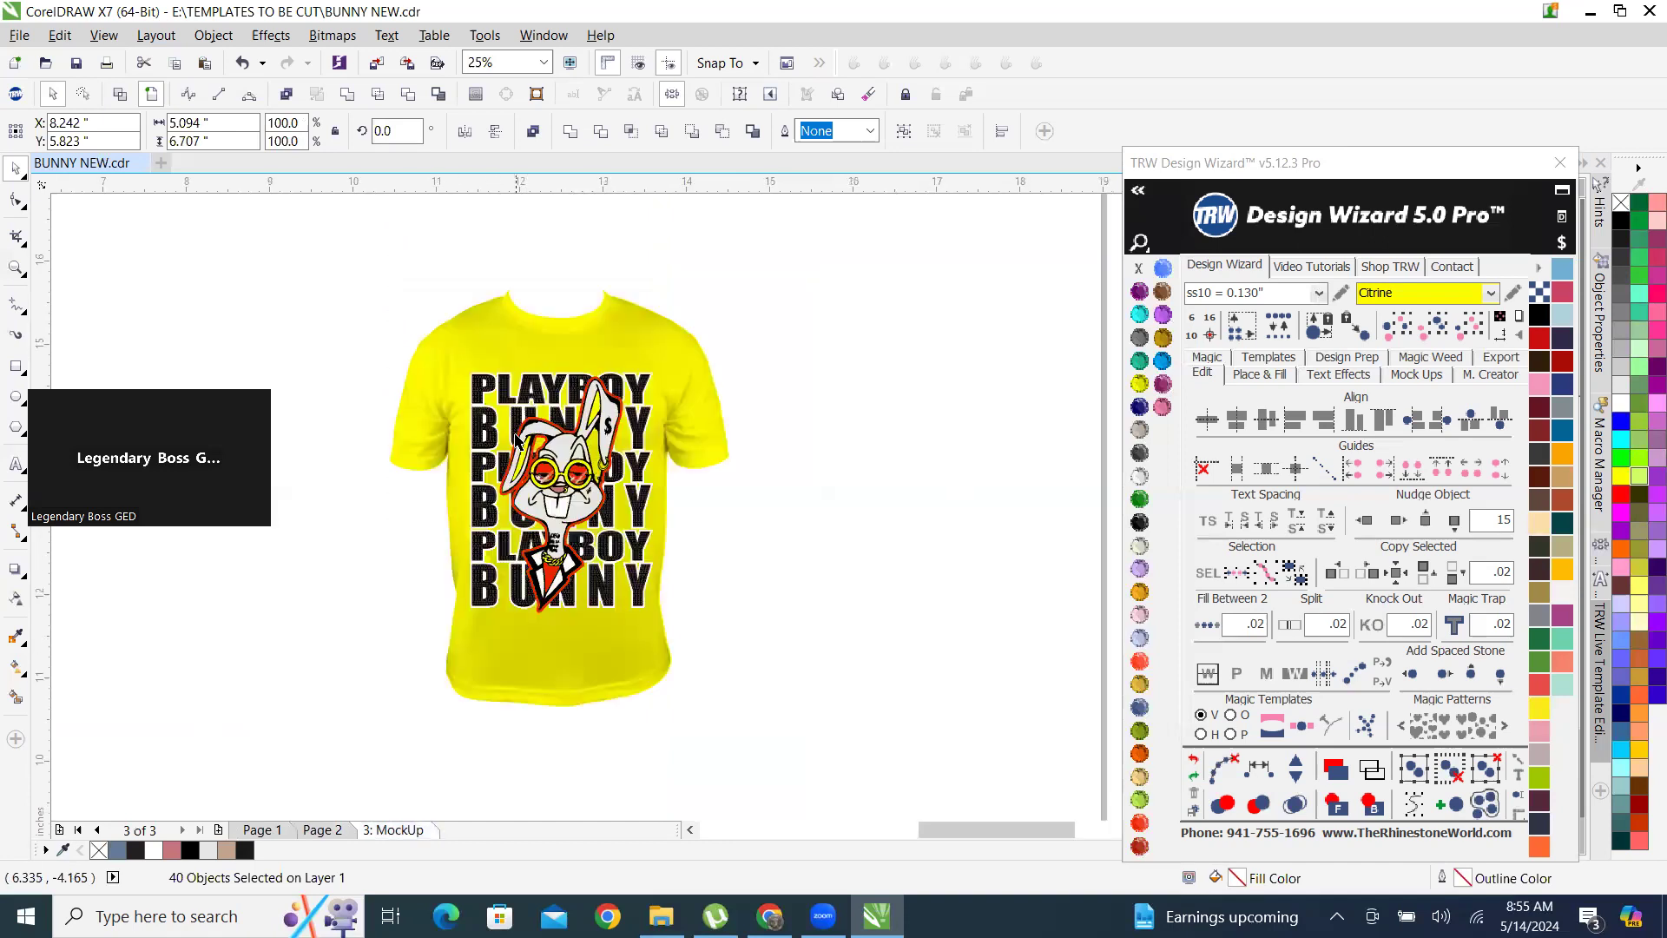
scroll(605, 490, "down", 2)
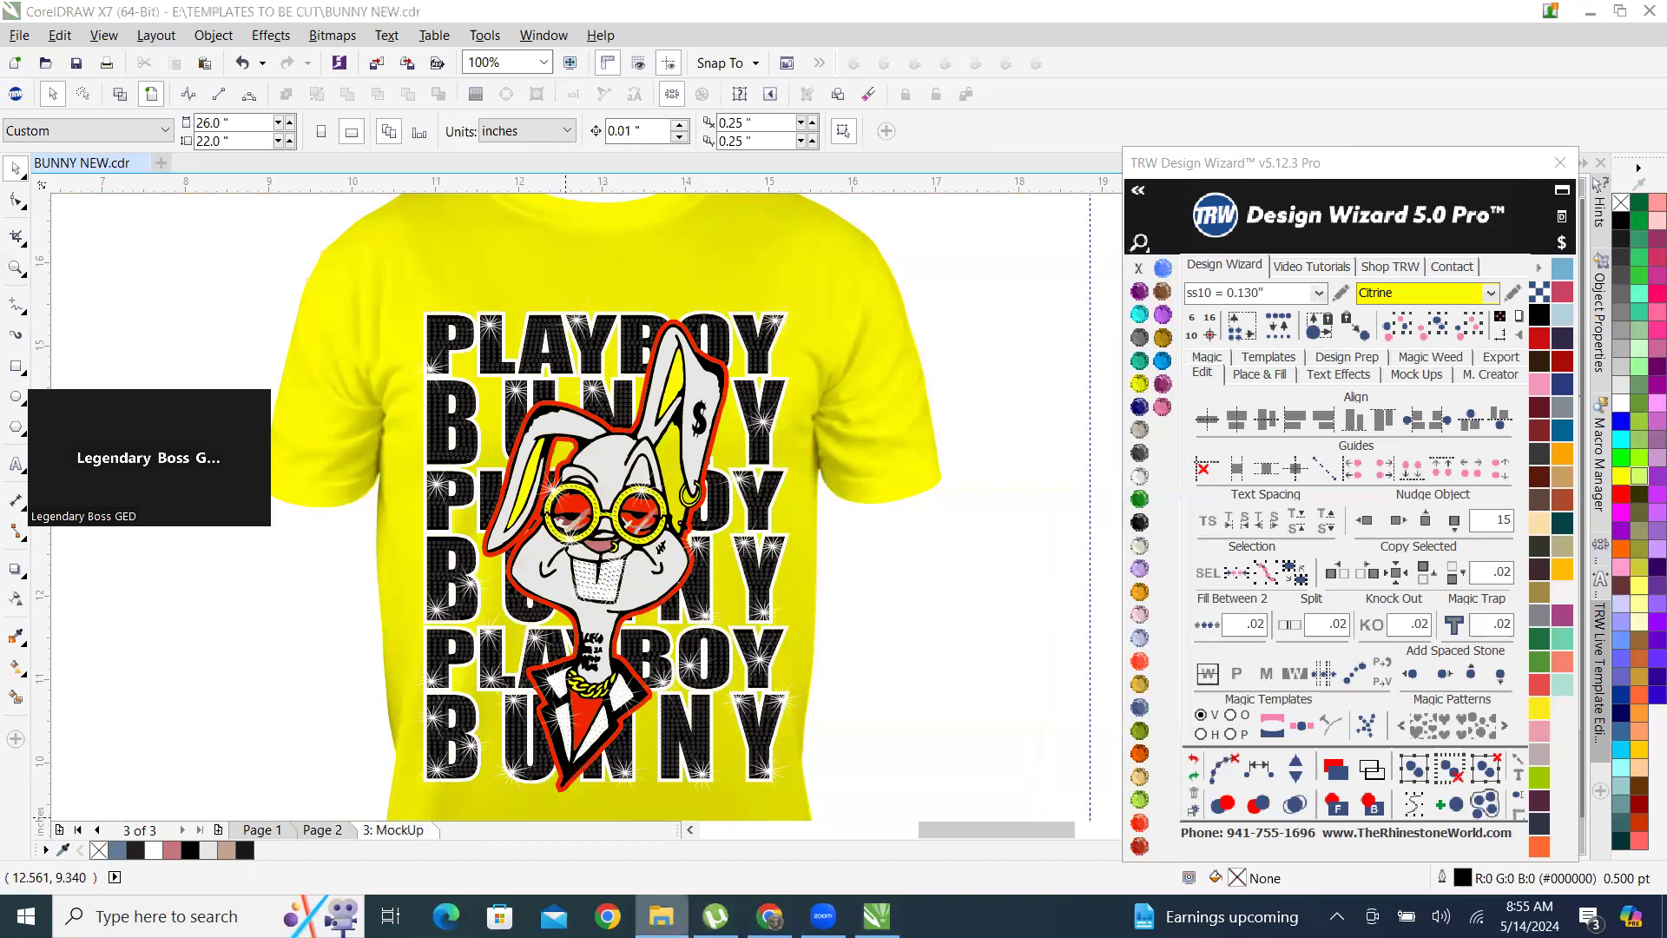
Open the XCELLENT DREAMZ MOCKUPS folder at the files starting with "play" and enlarge the window and its image preview.
right_click(661, 916)
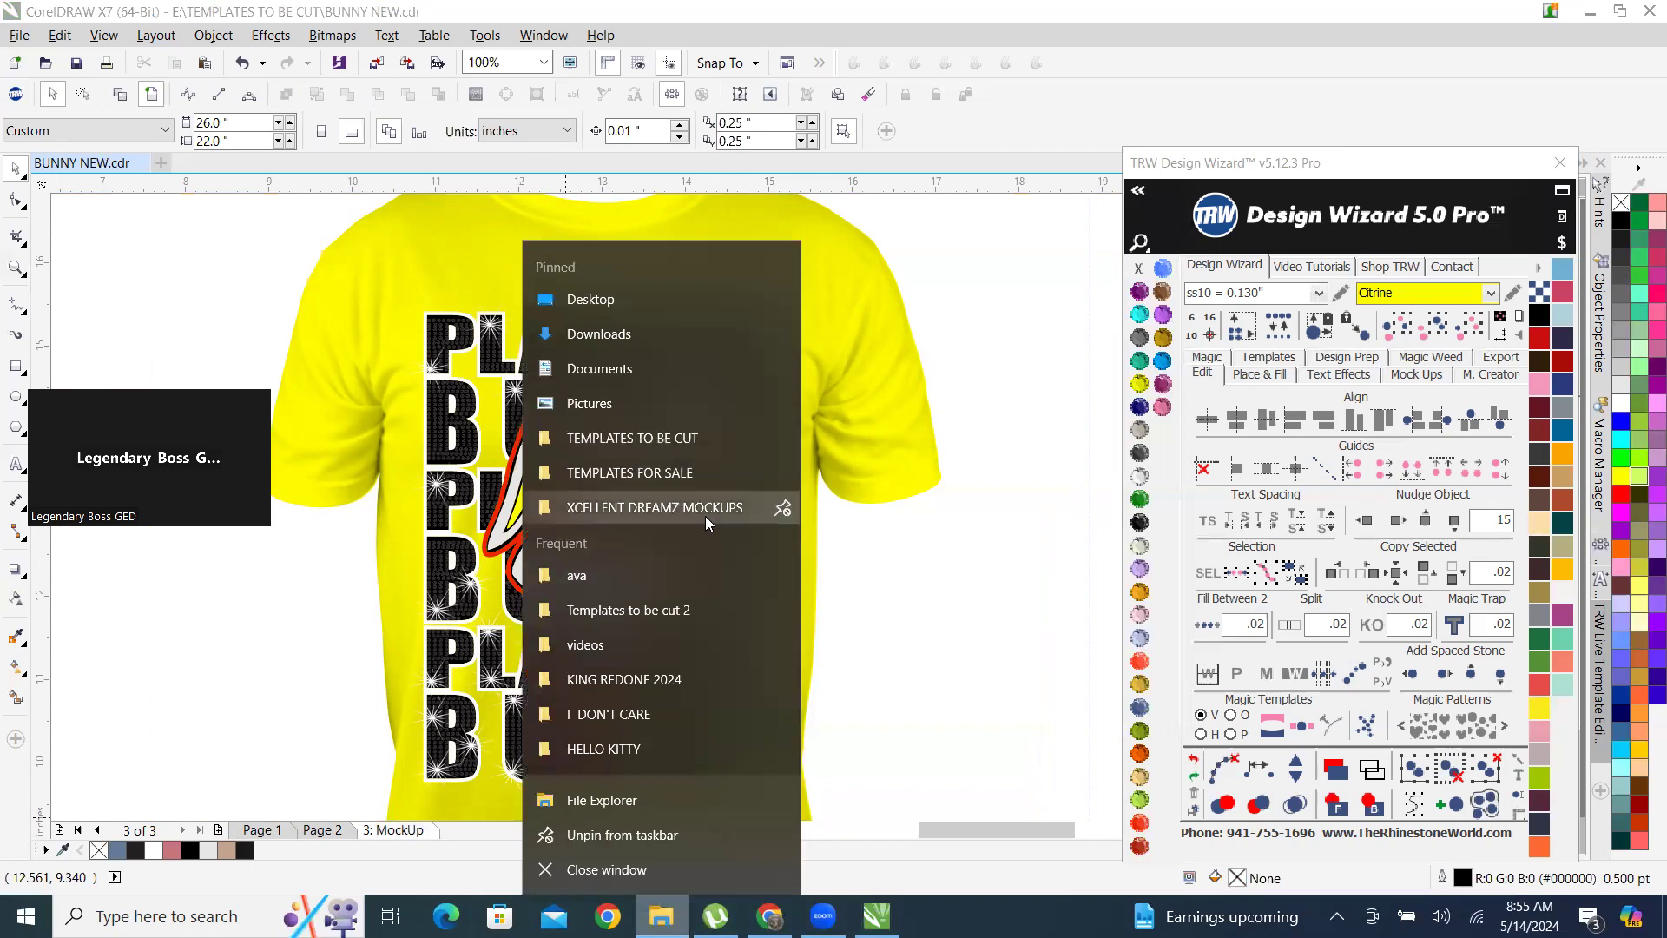
left_click(705, 512)
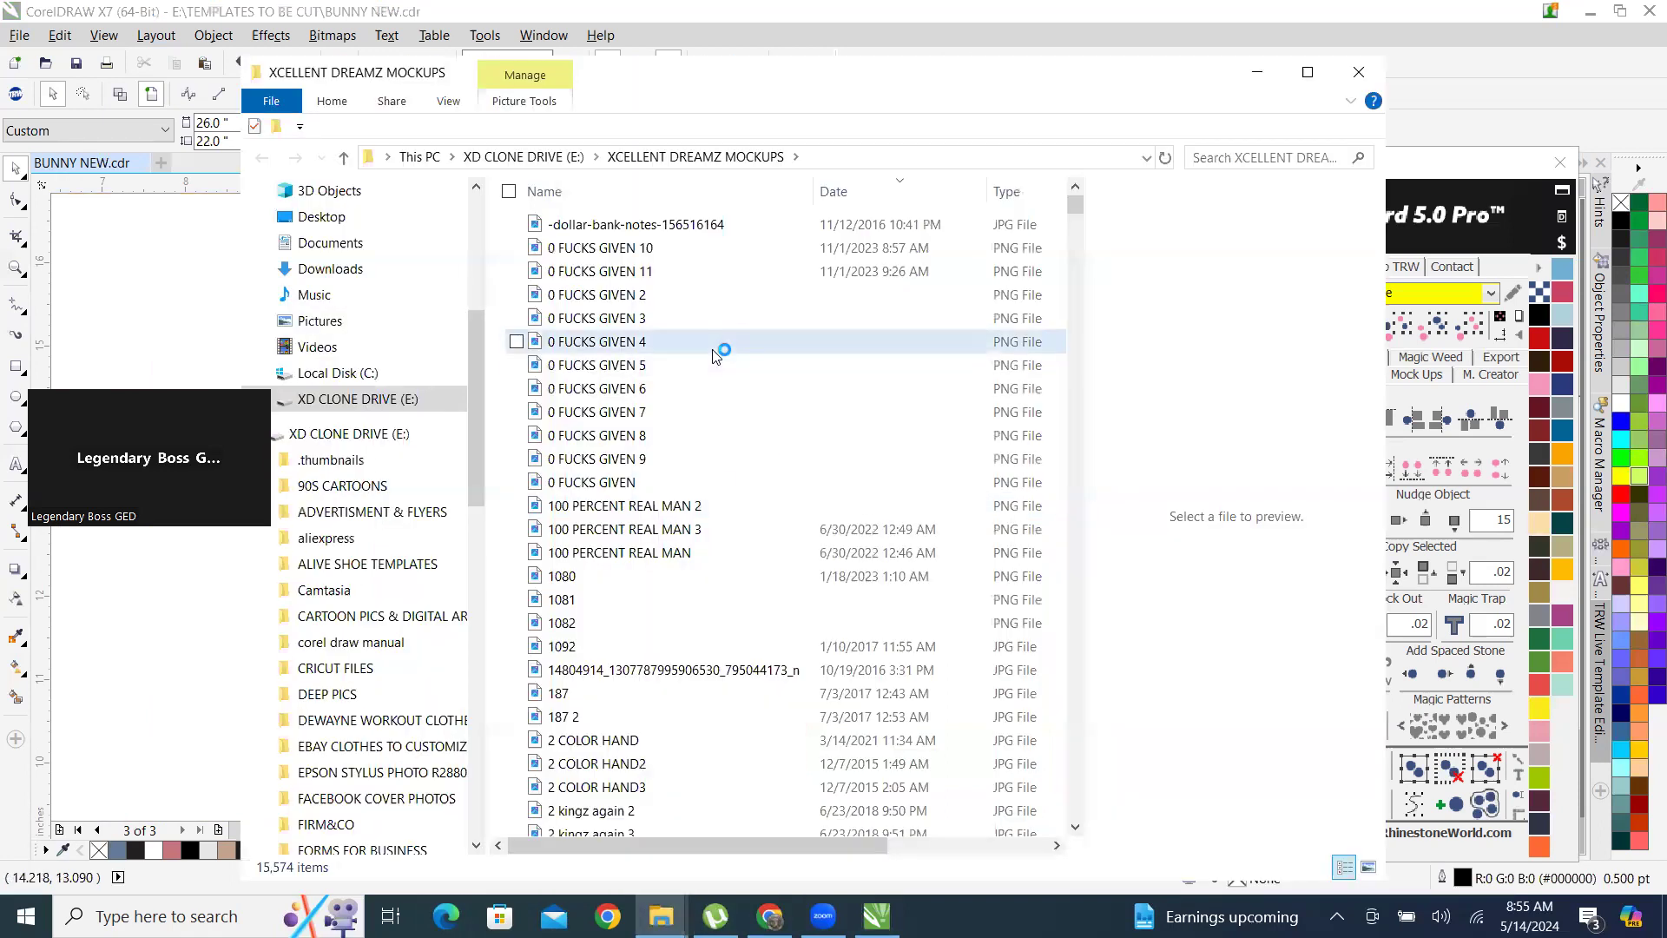
left_click(722, 363)
type("play")
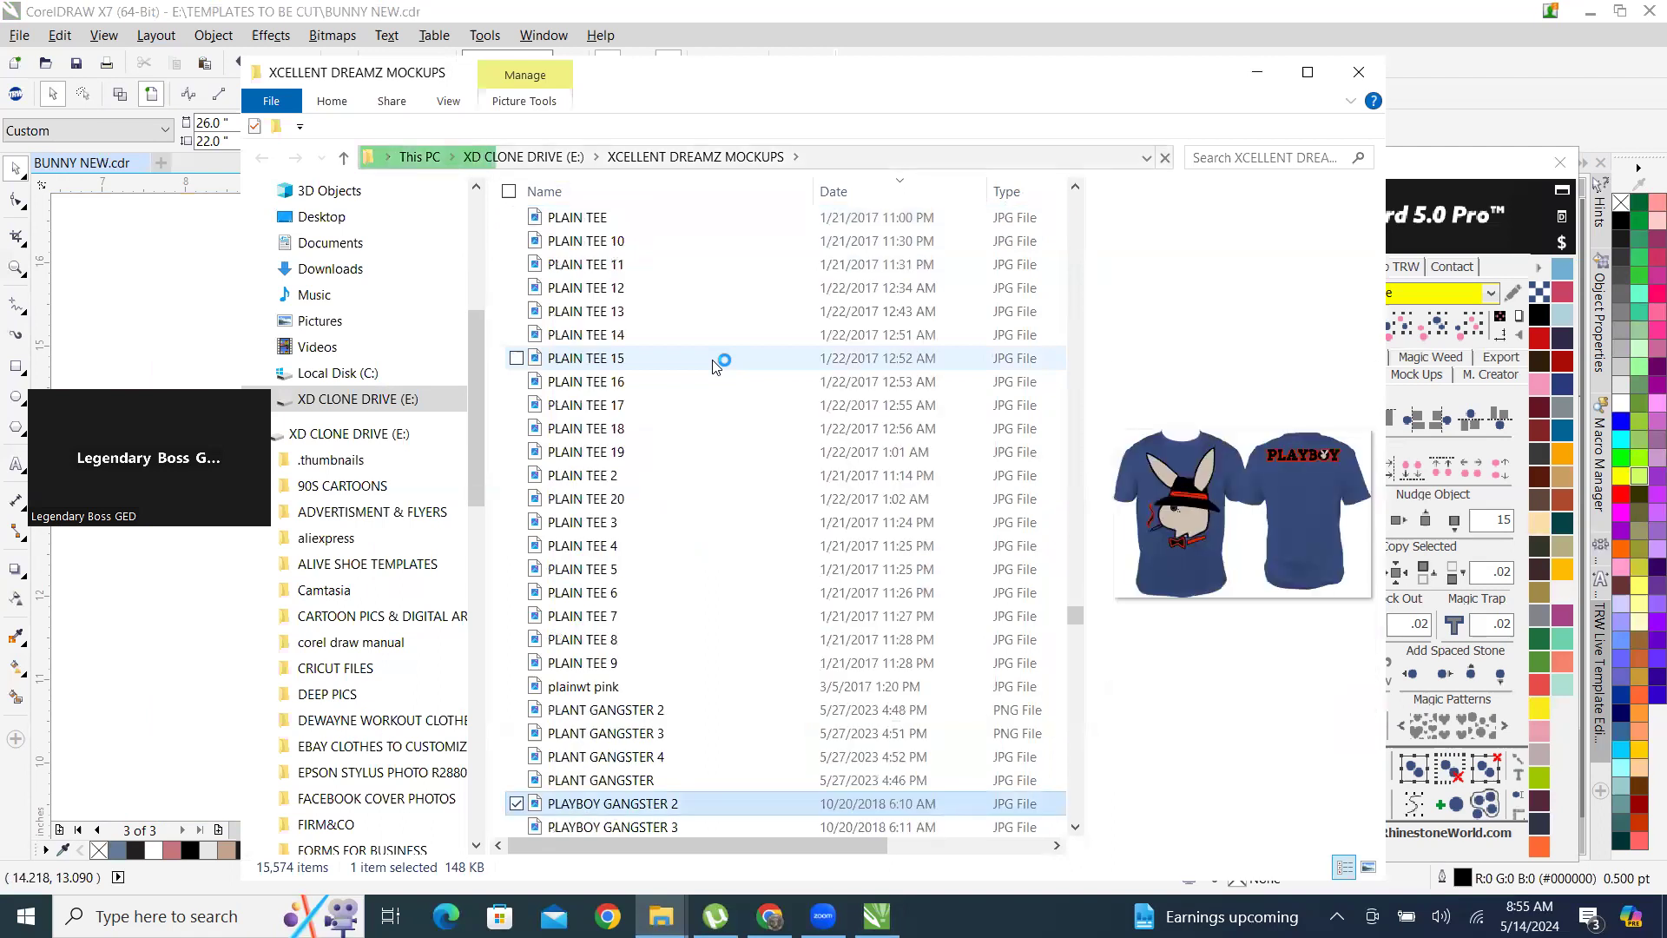
scroll(714, 365, "down", 5)
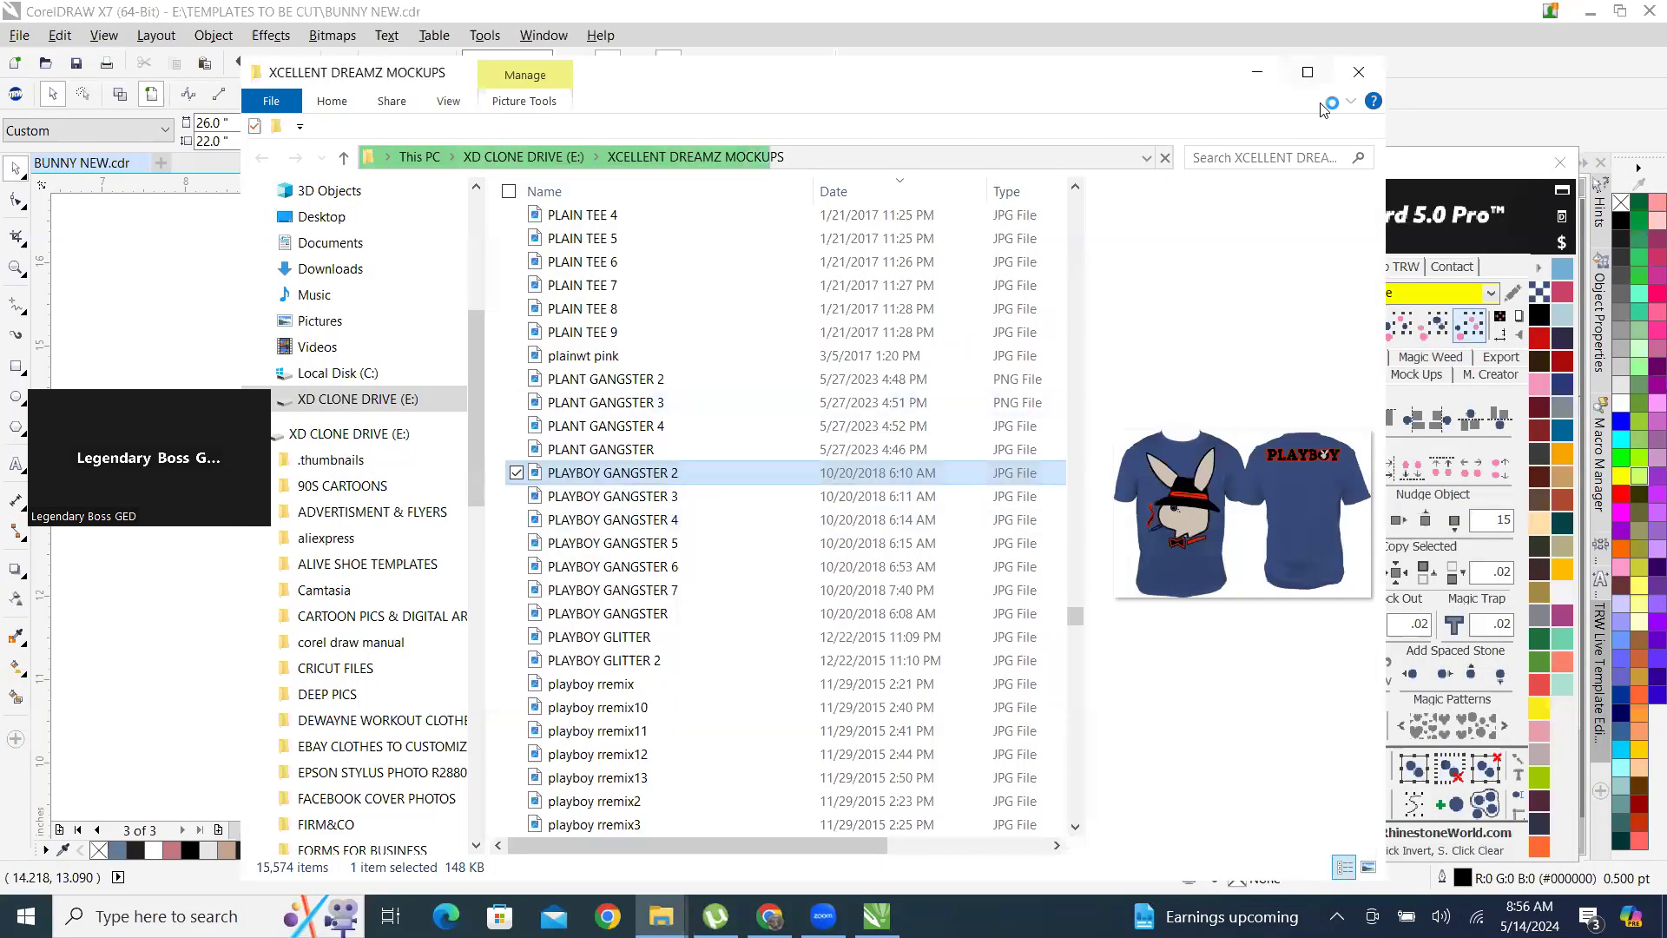
left_click(1308, 74)
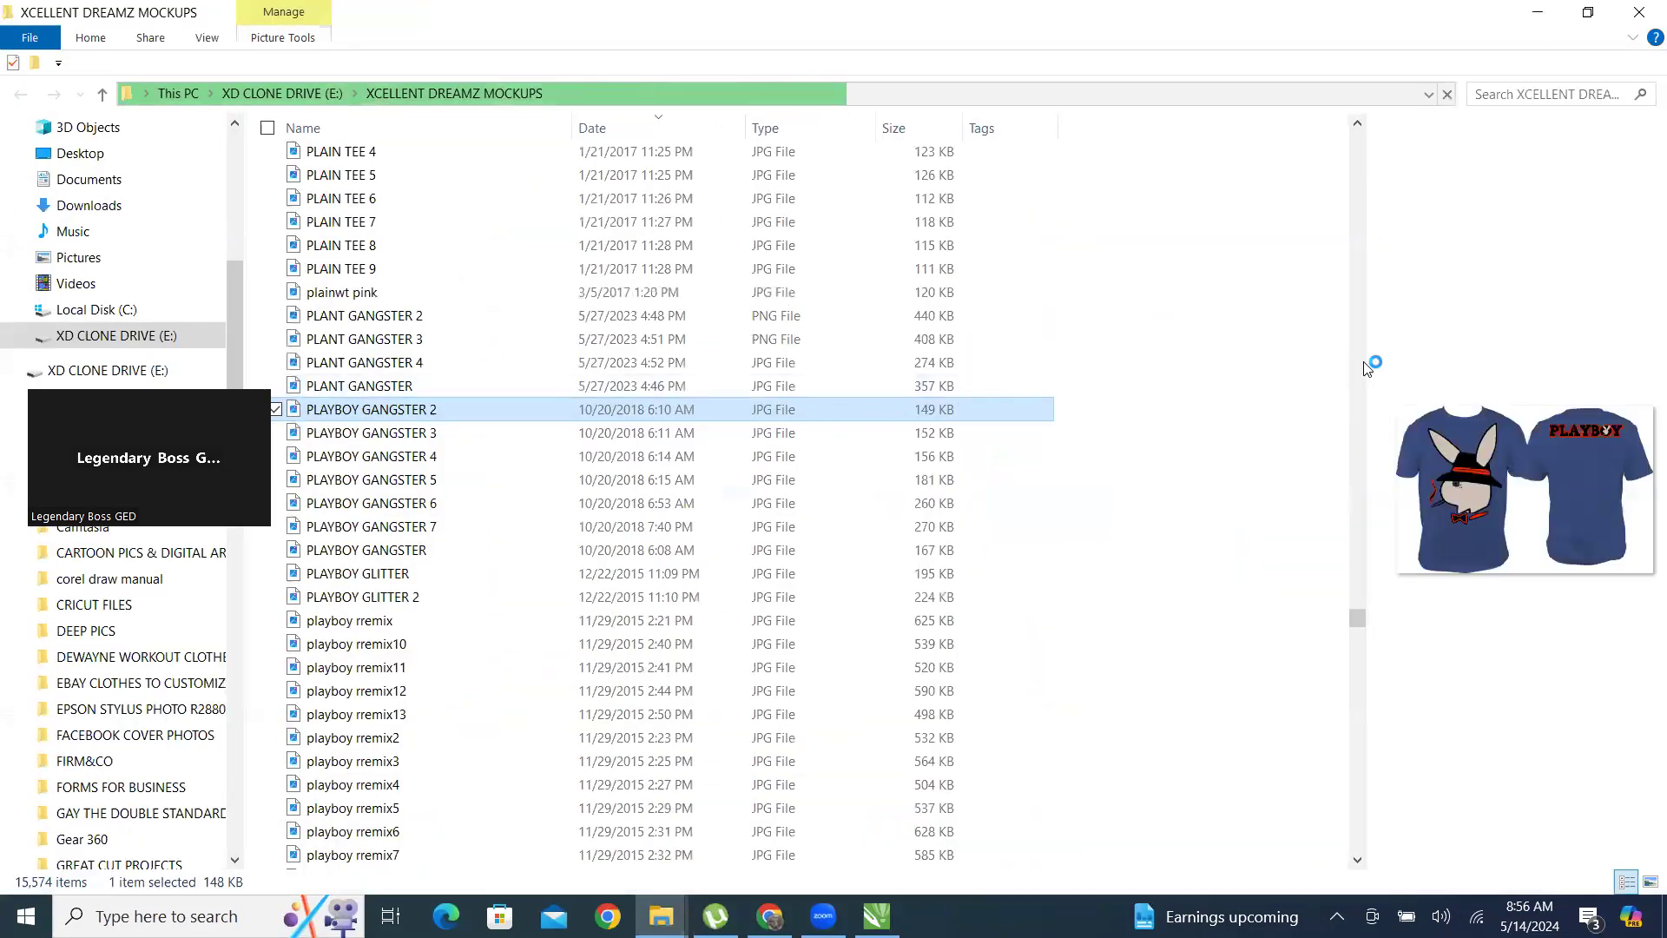
left_click_drag(1368, 358, 576, 365)
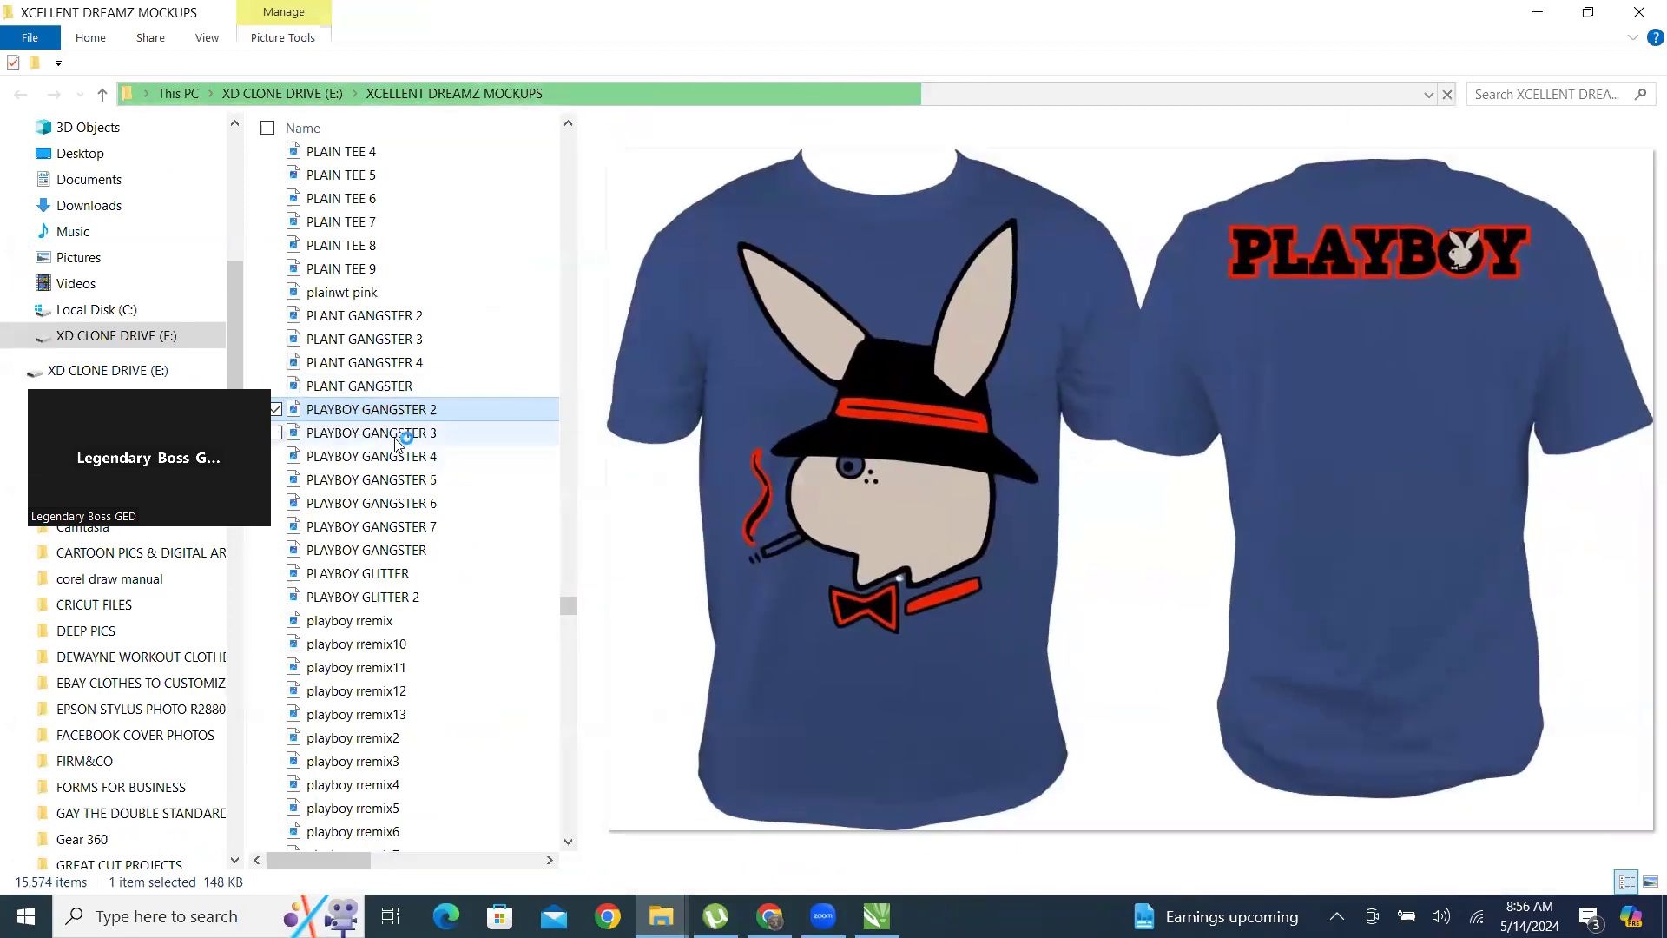
Browse the previews of the PLAYBOY GANGSTER, PLAYBOY GLITTER and playboy rremix mockups one after another.
key("Down")
key("Down")
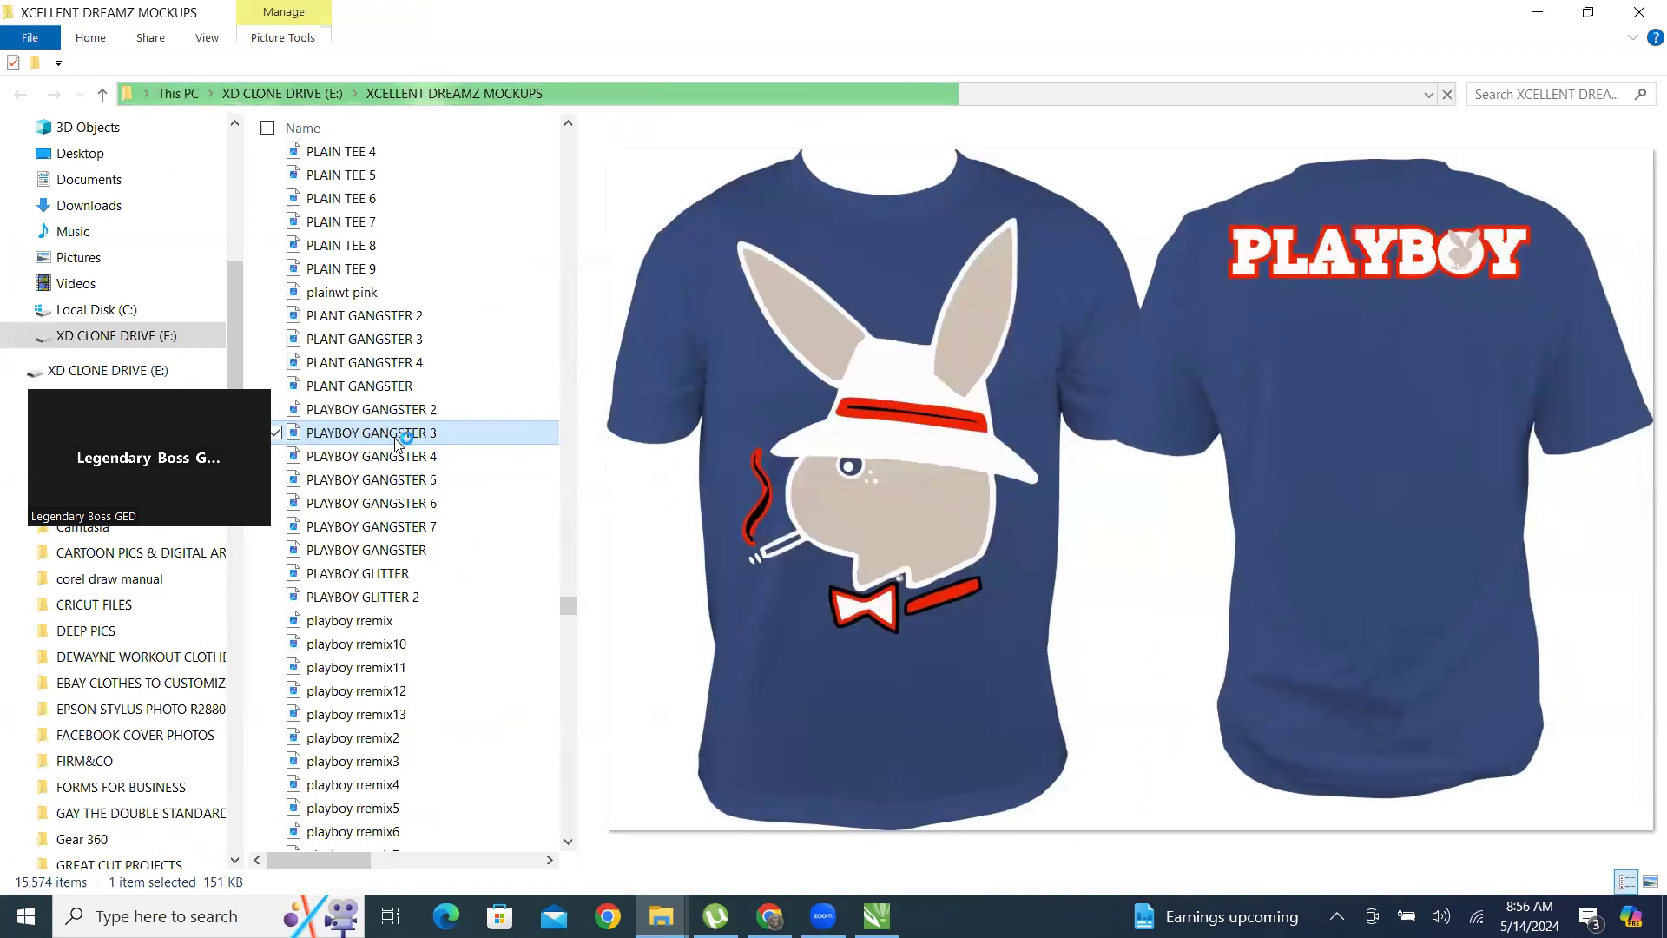
key("Down")
key("Down")
key("Down")
key("Down")
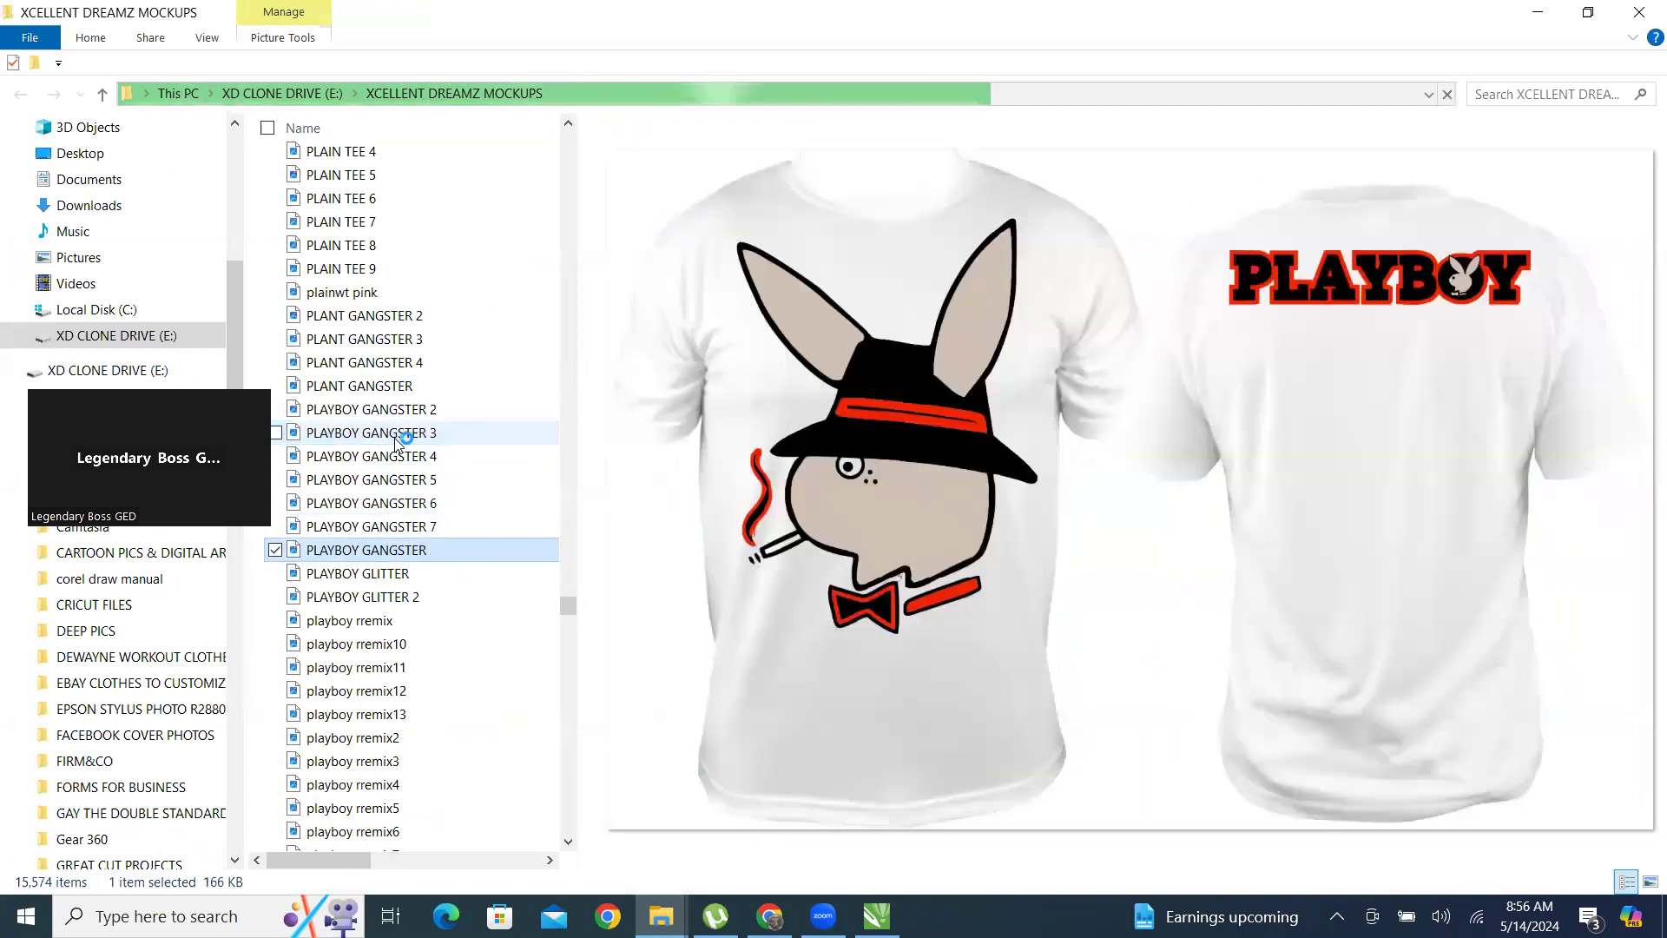
key("Down")
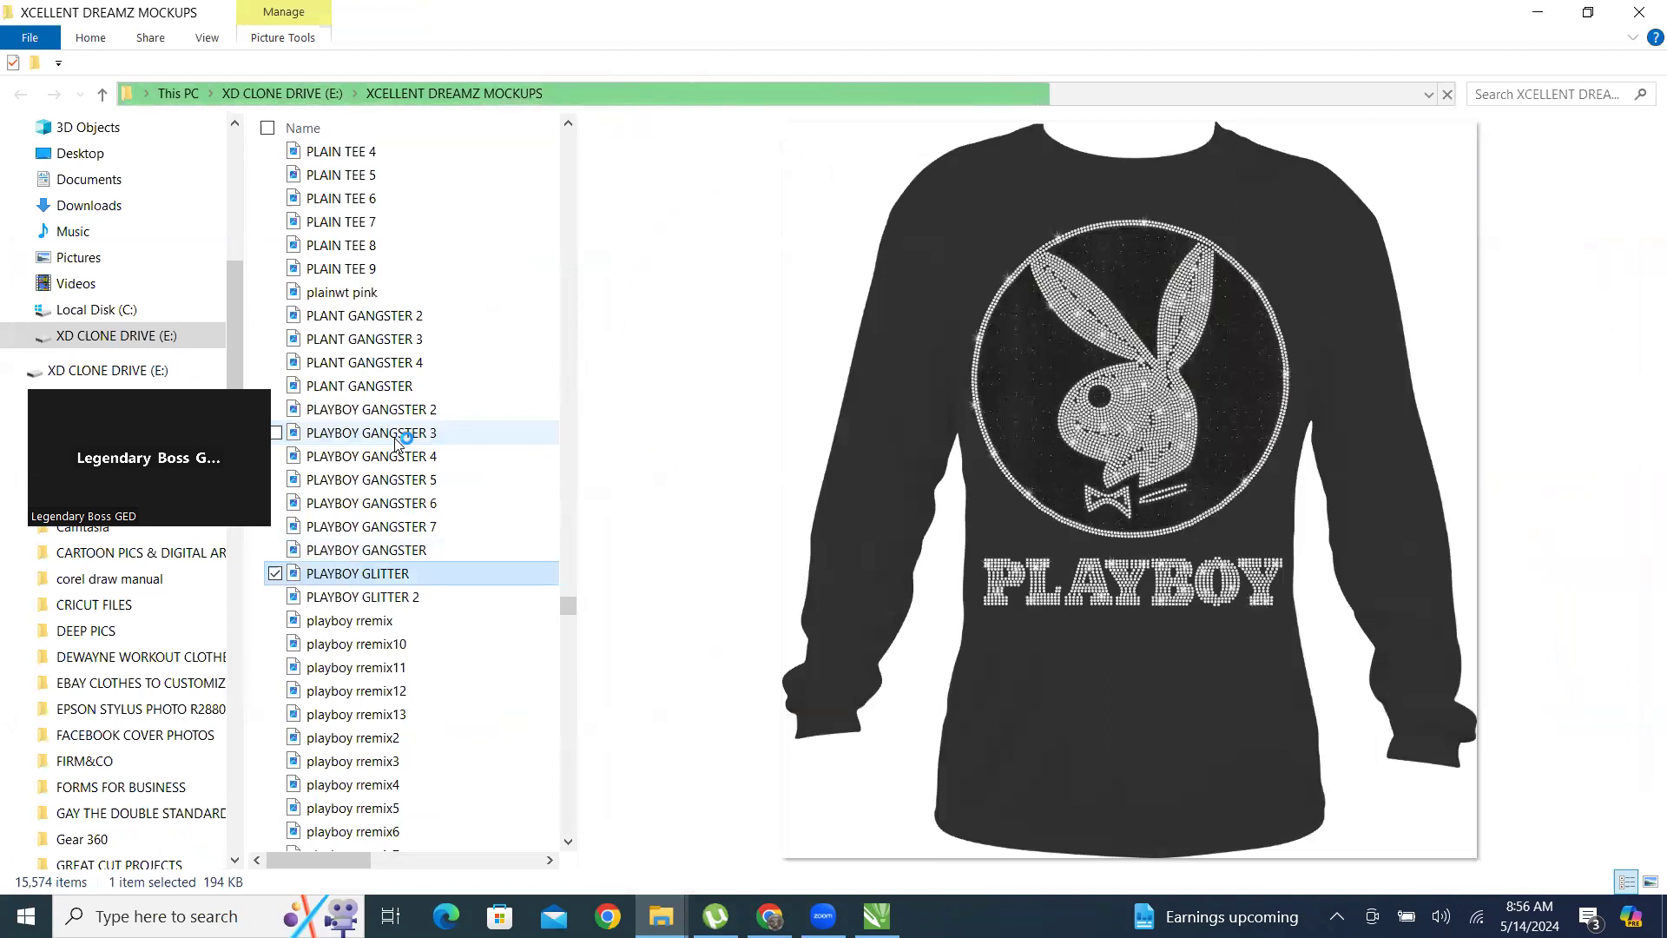
key("Down")
key("Down")
key("Down")
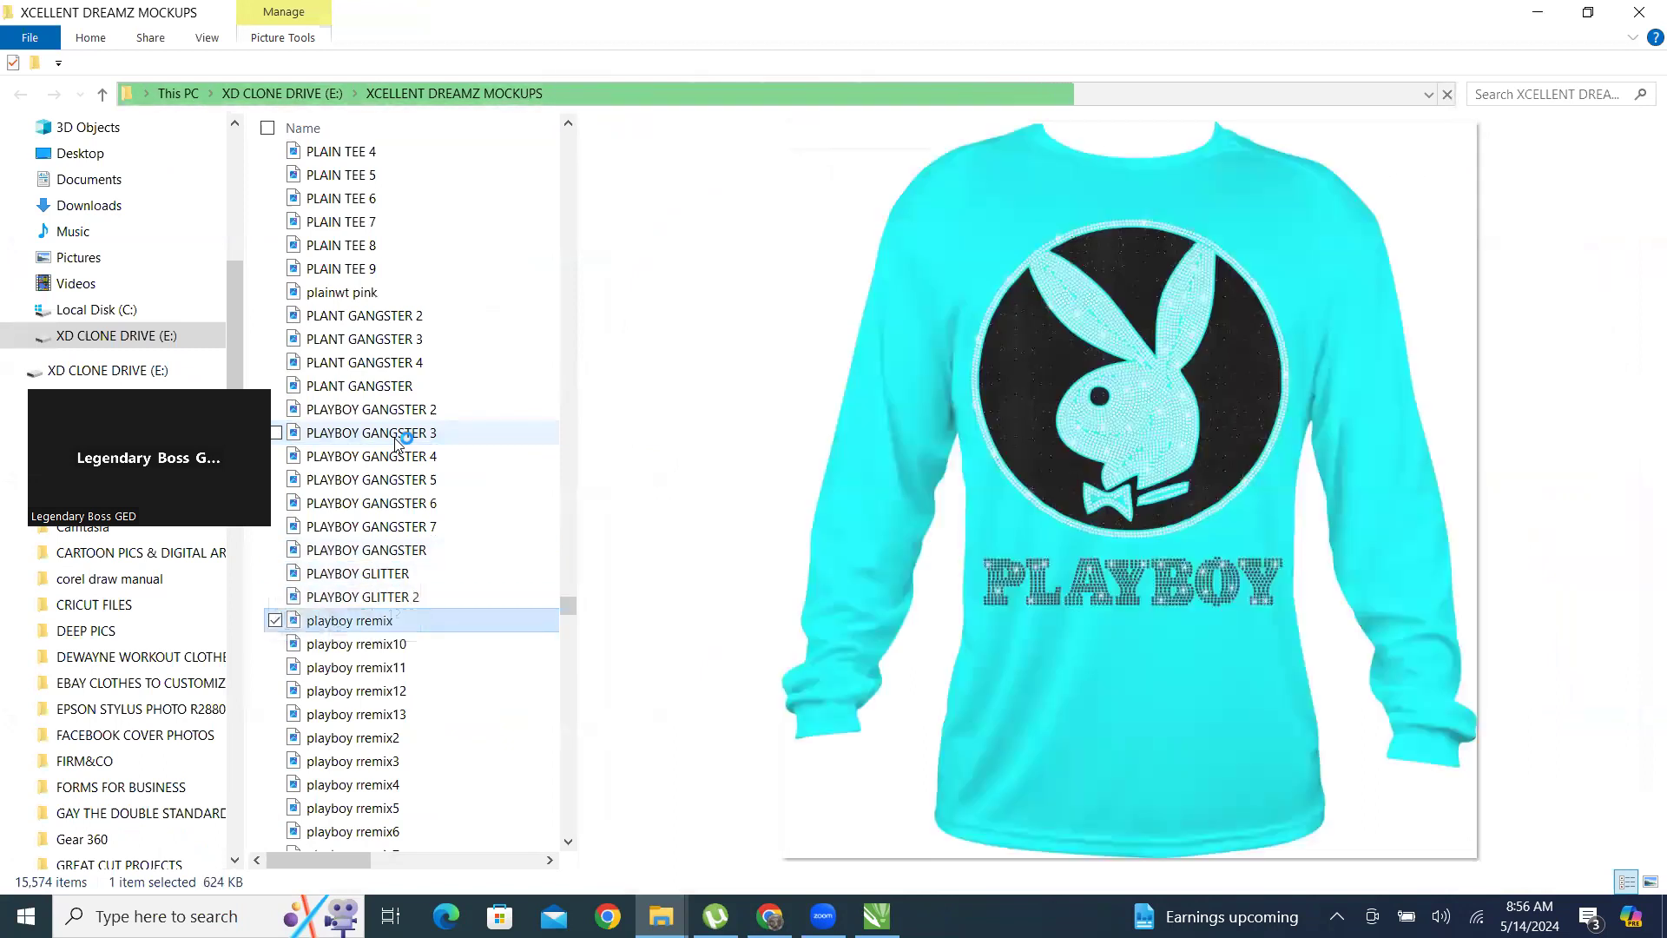
key("Down")
key("Down")
key("Down")
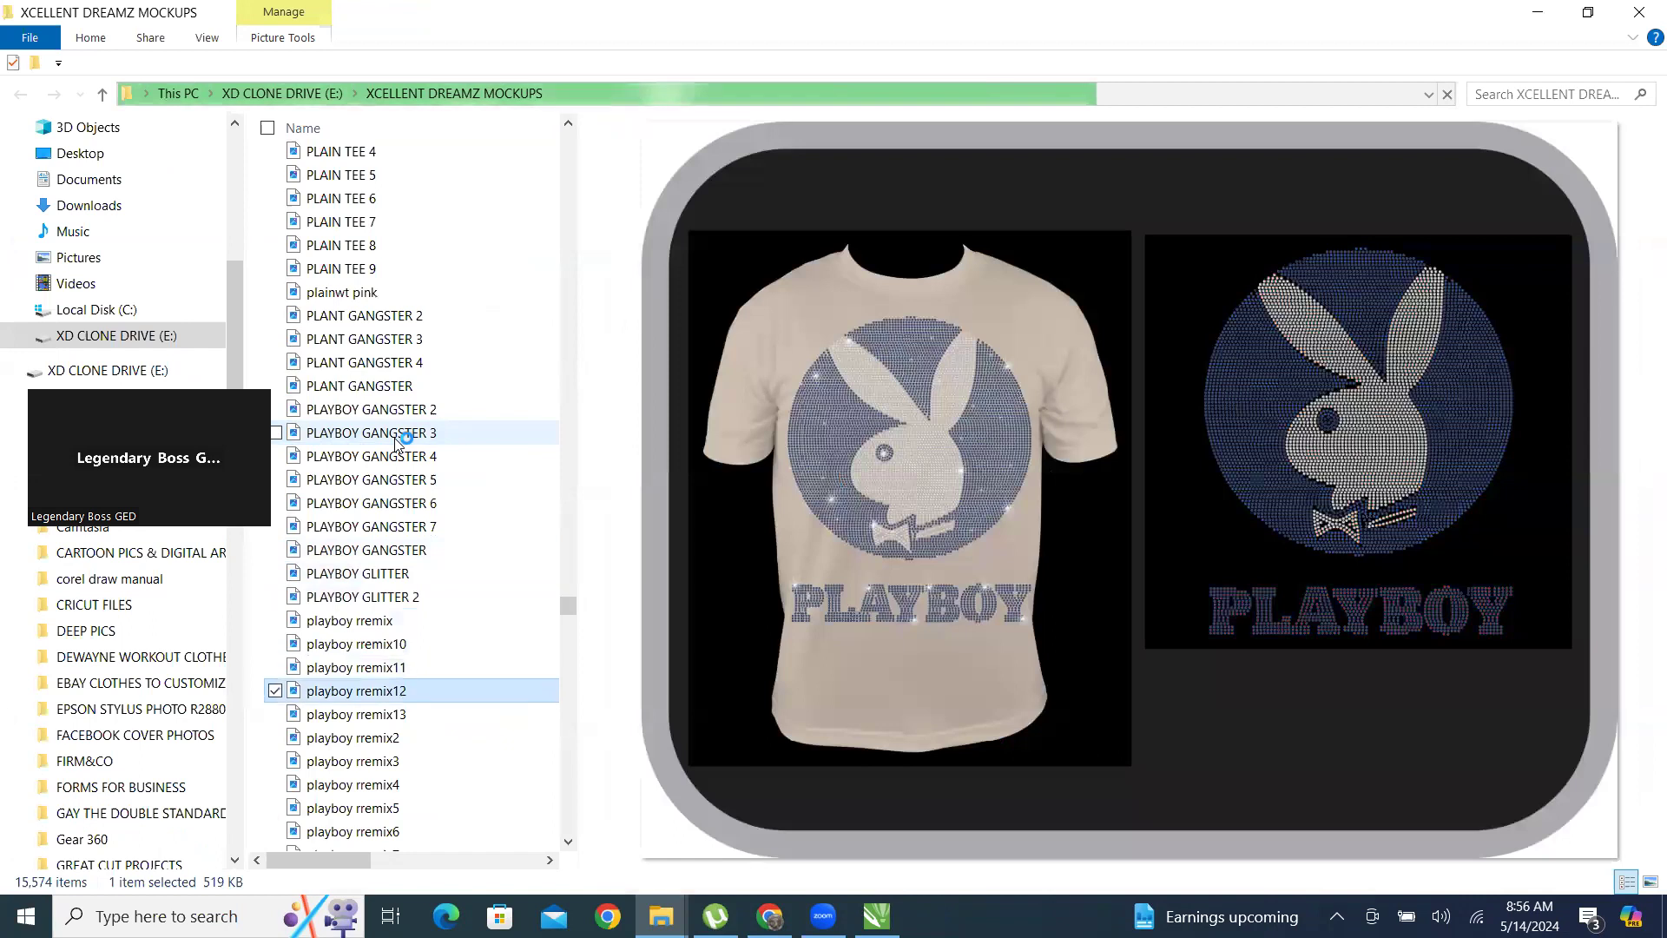
key("Down")
key("Down")
key("Down")
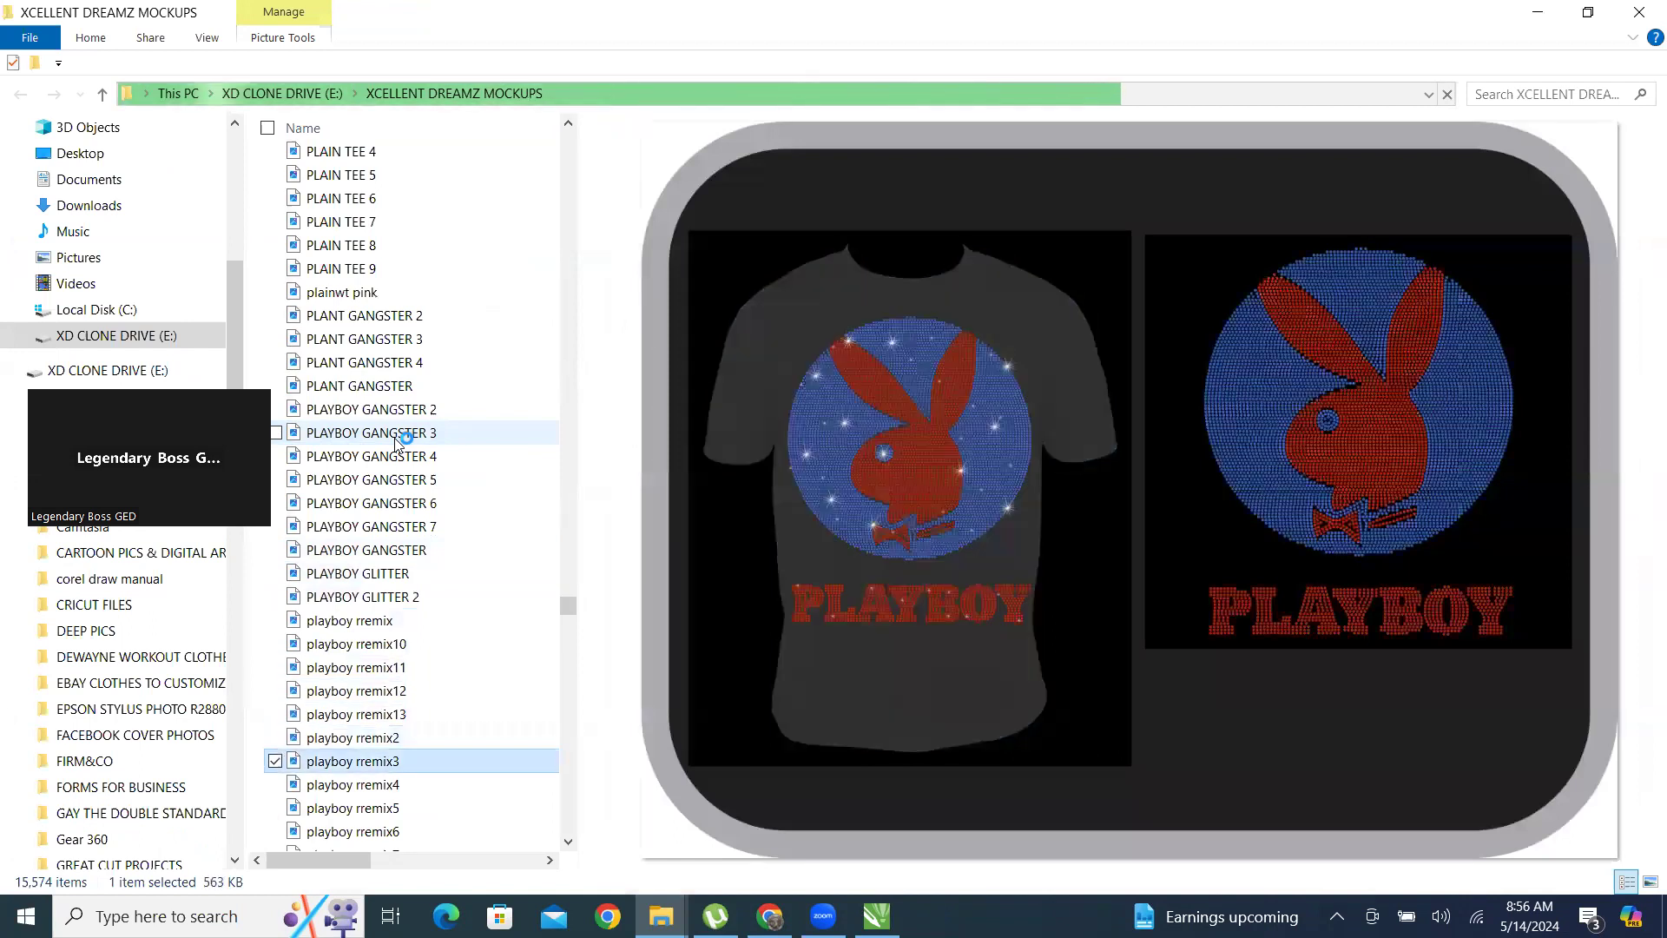
key("Down")
key("Down")
key("Down")
key("Down")
key("Down")
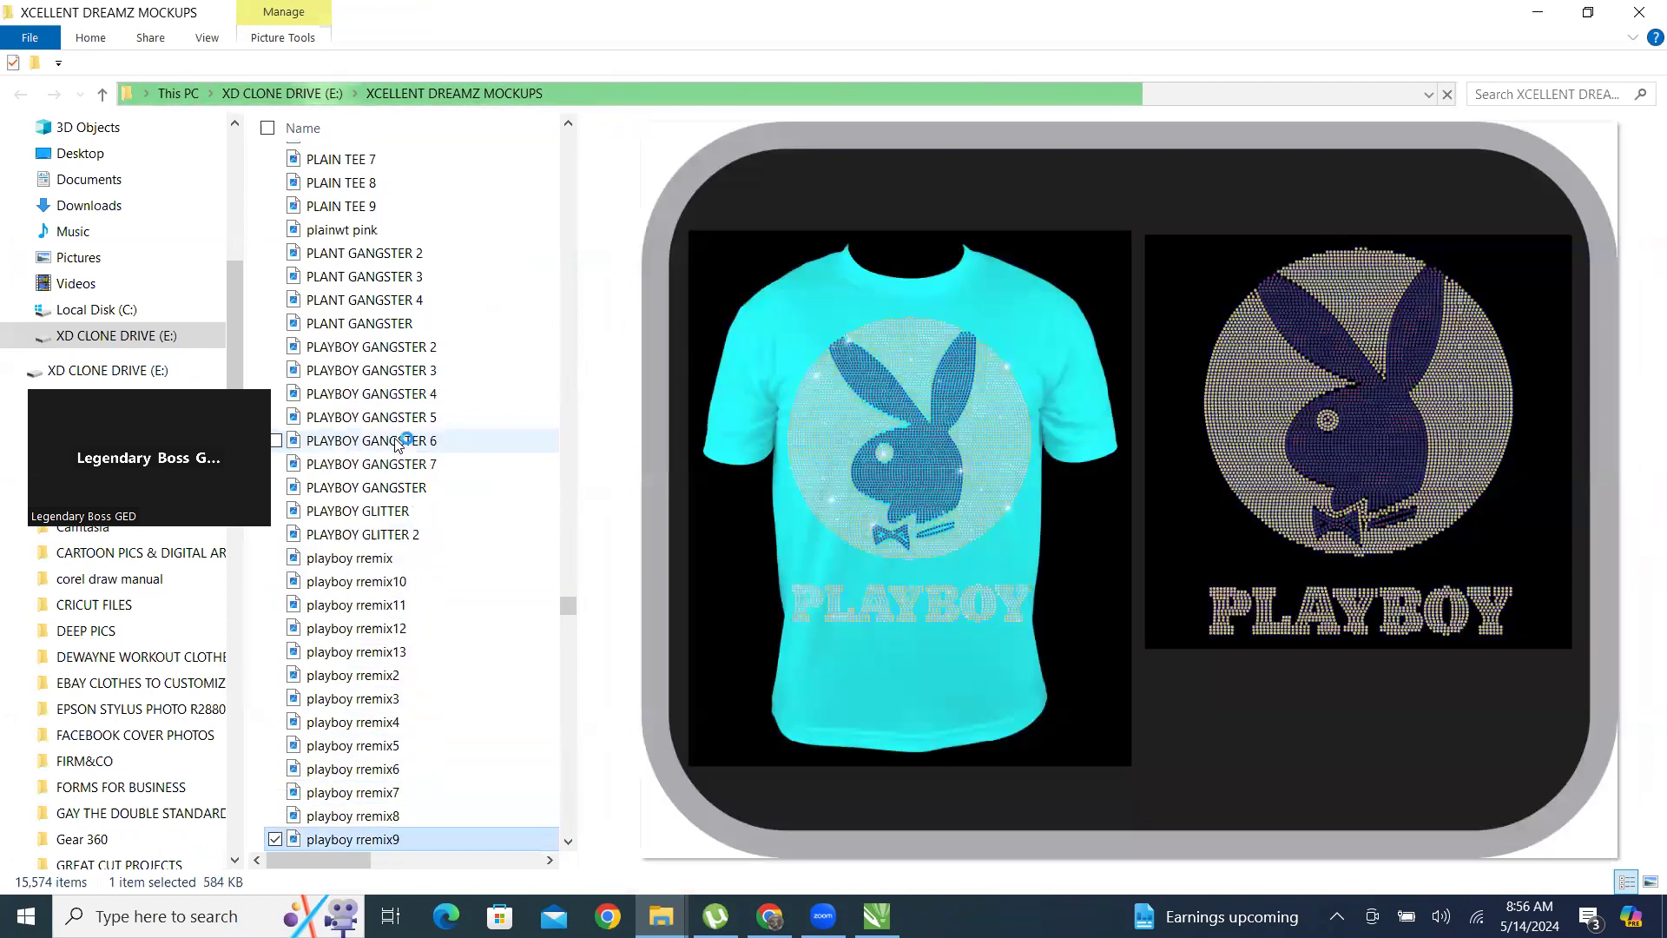
Look through the PLAYBOY SIDE and playboy smoke mockups, going back to recheck the neighbouring previews.
key("Down")
key("Down")
key("Down")
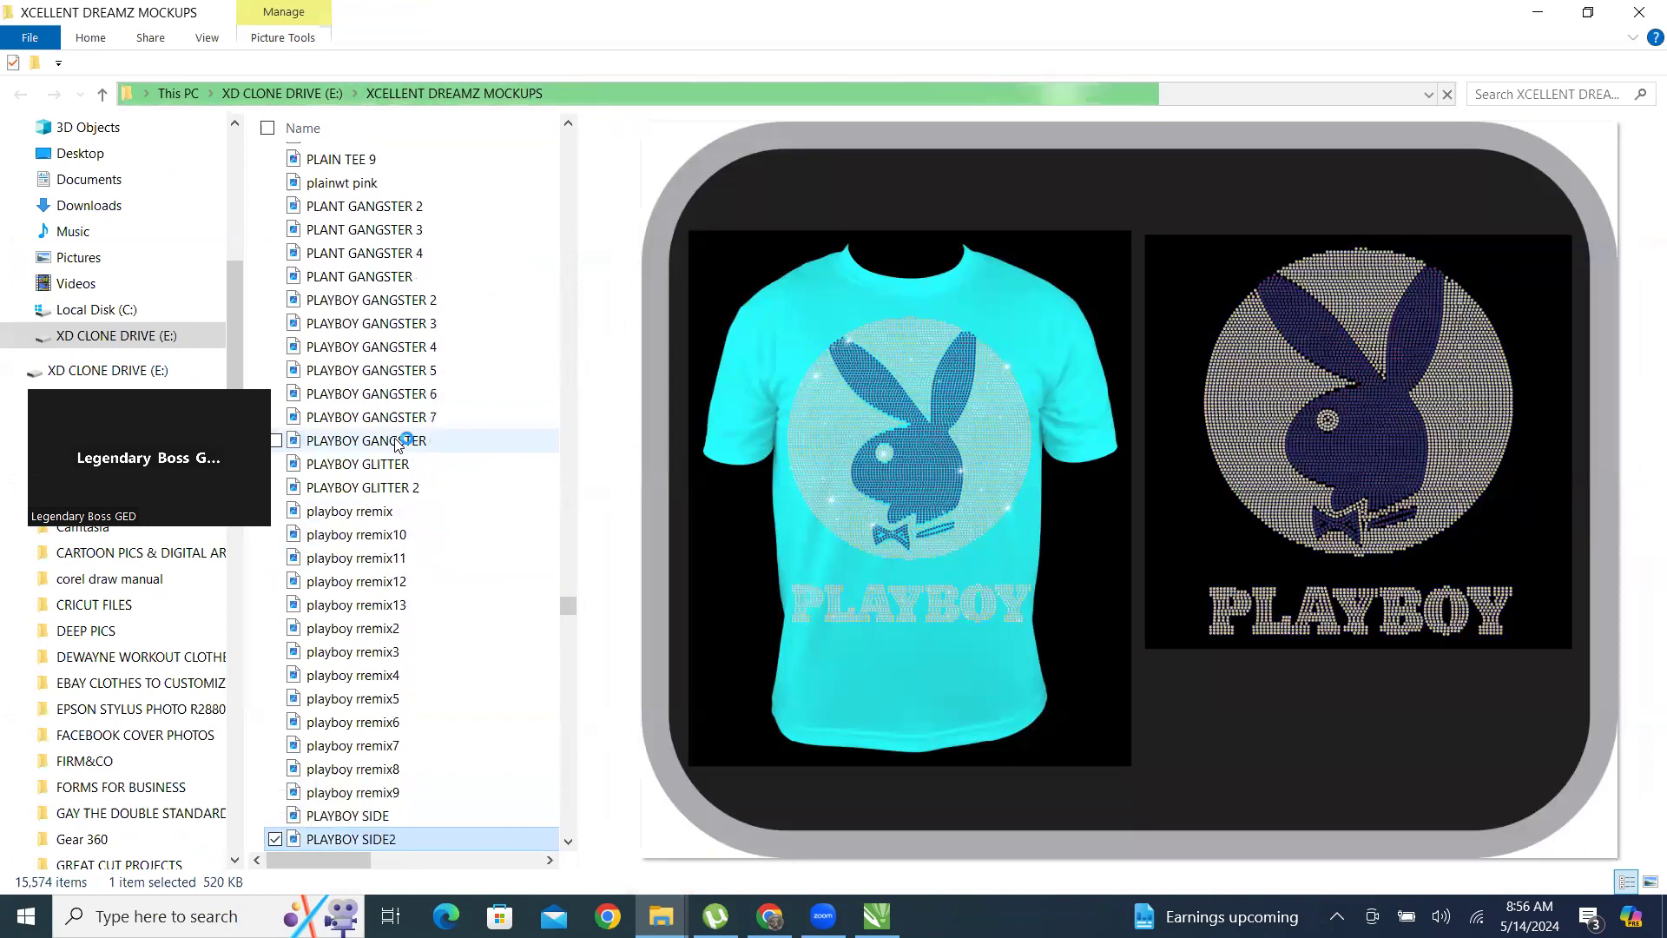
key("Down")
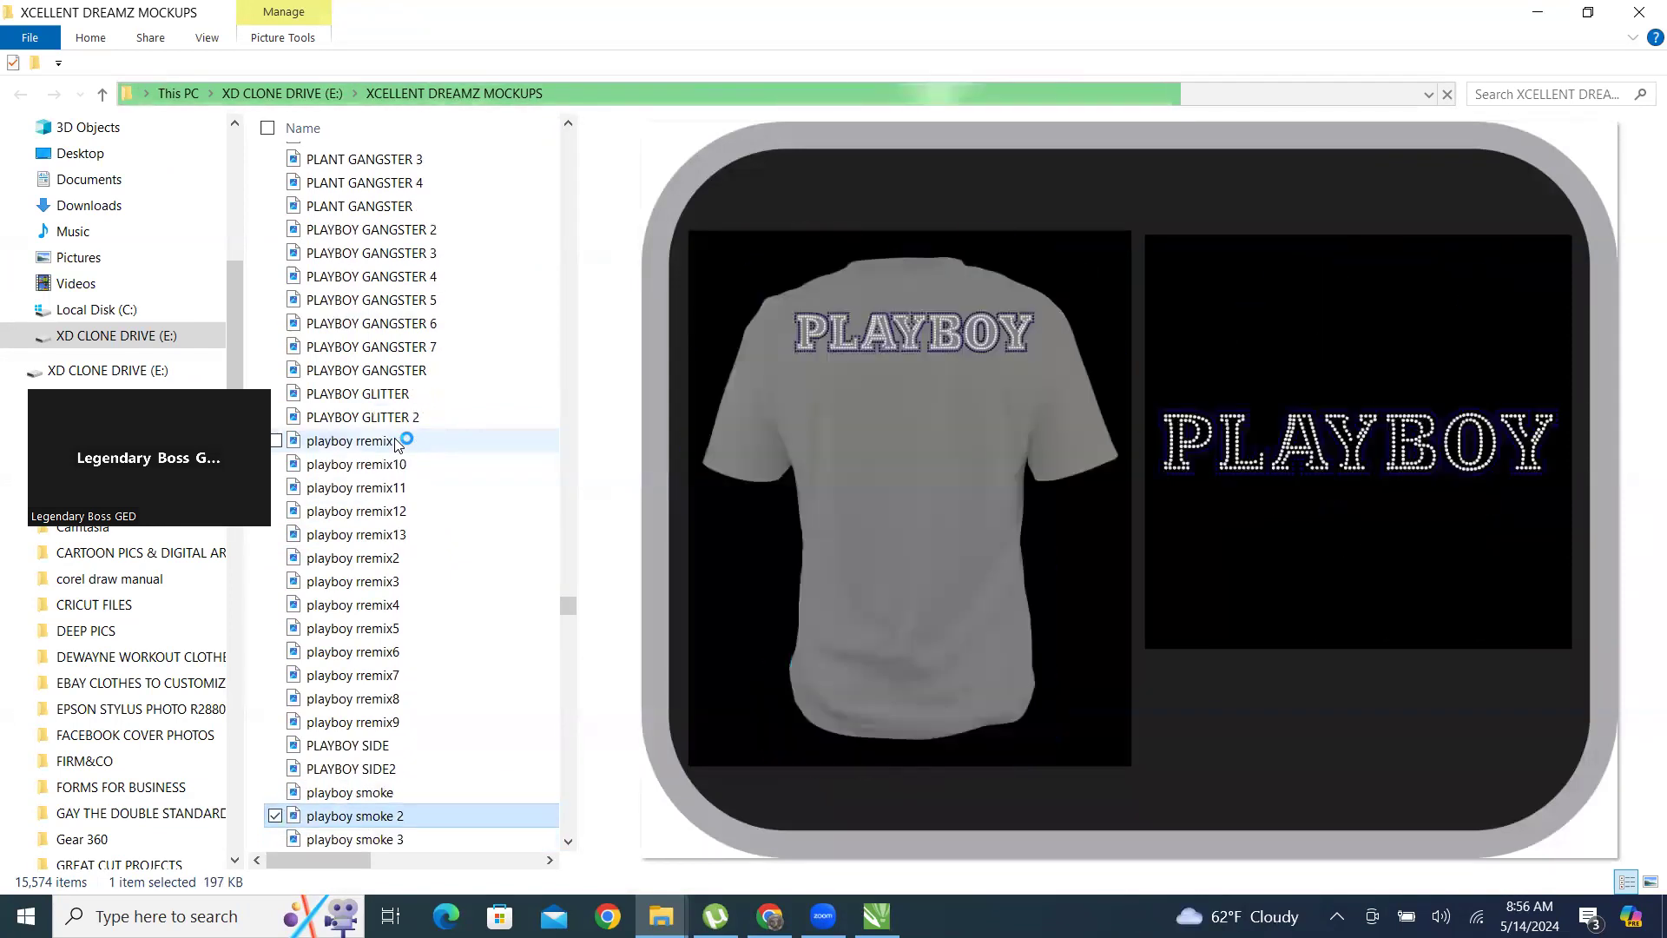
key("Up")
key("Up")
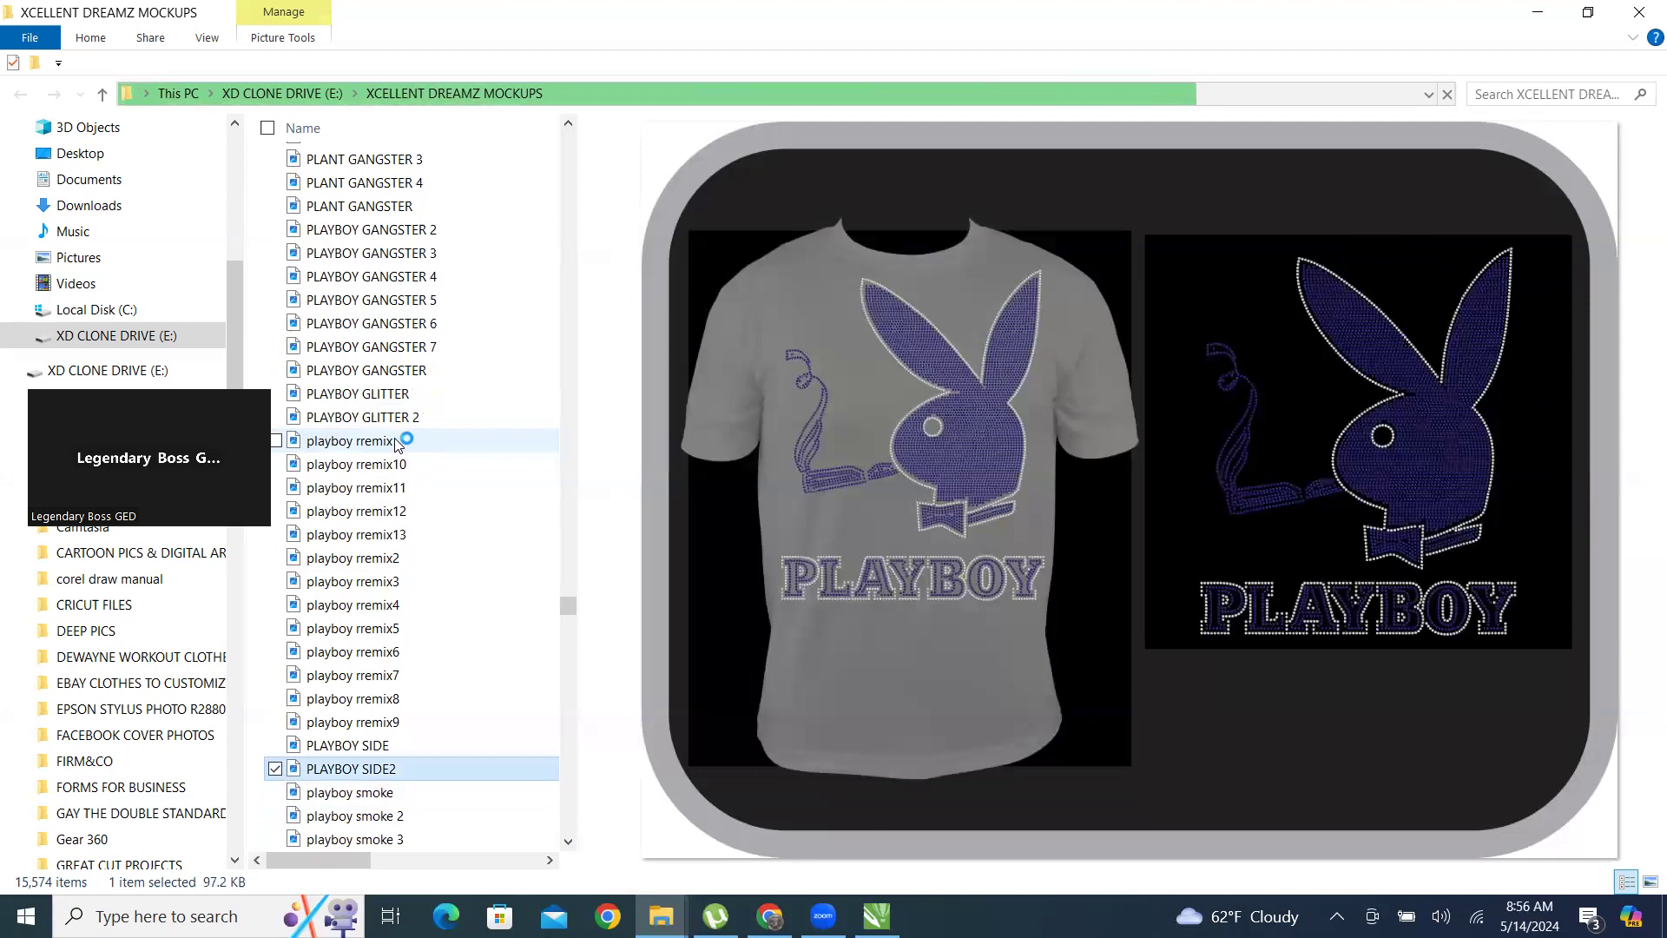
key("Up")
key("Up")
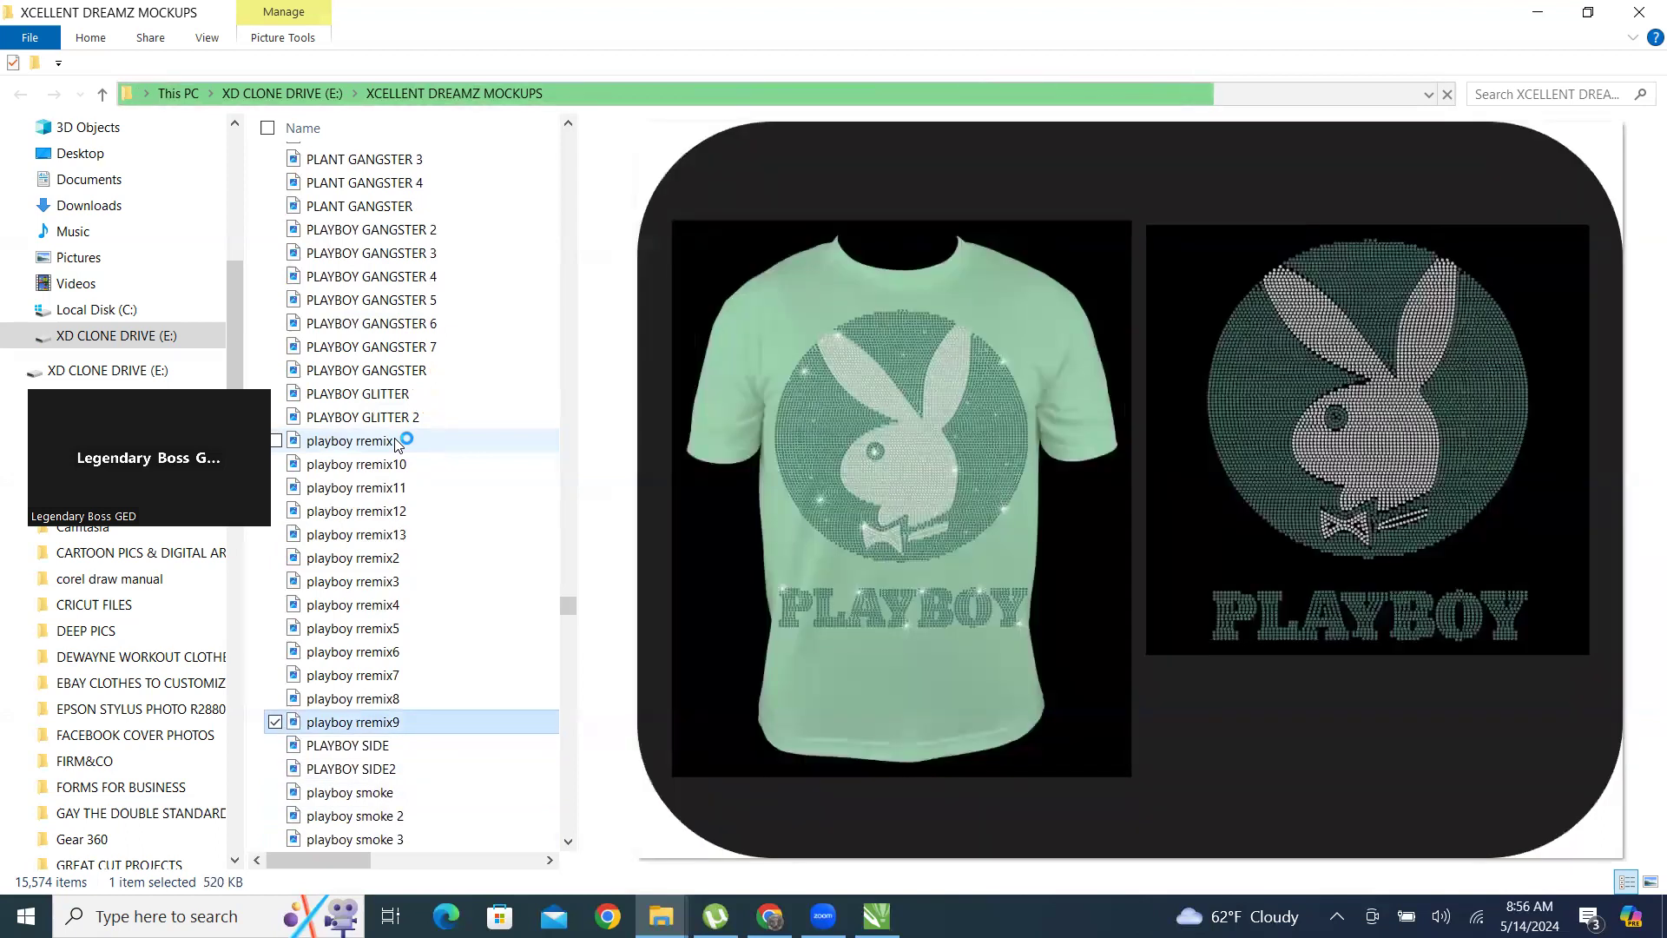
key("Down")
key("Down")
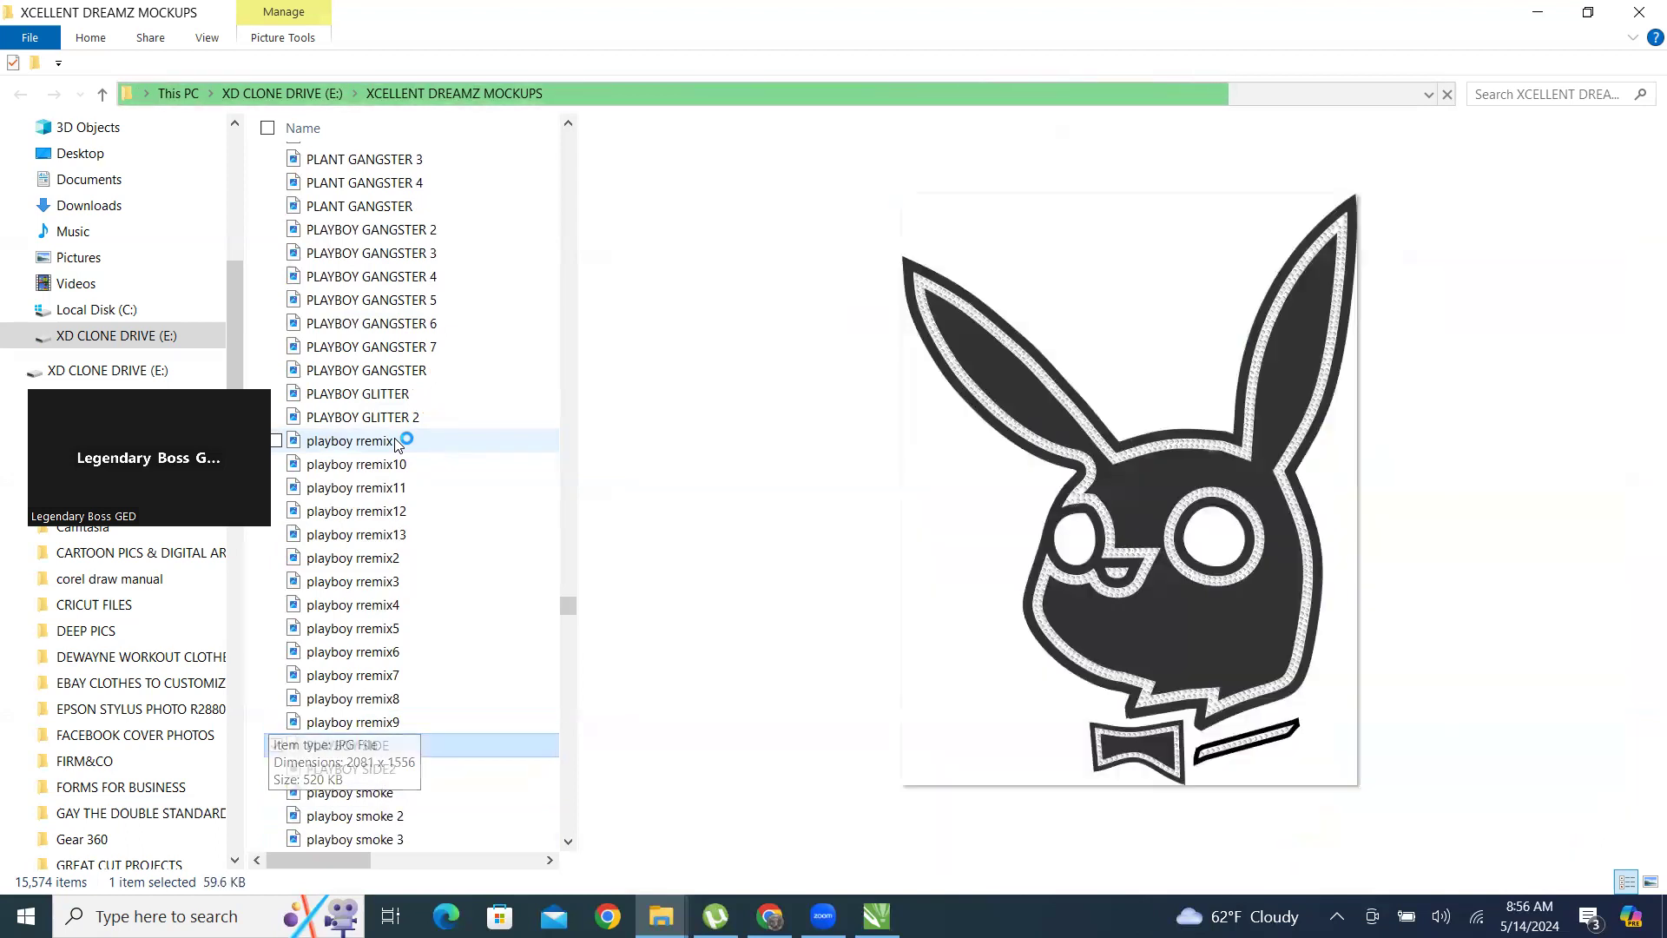
key("Down")
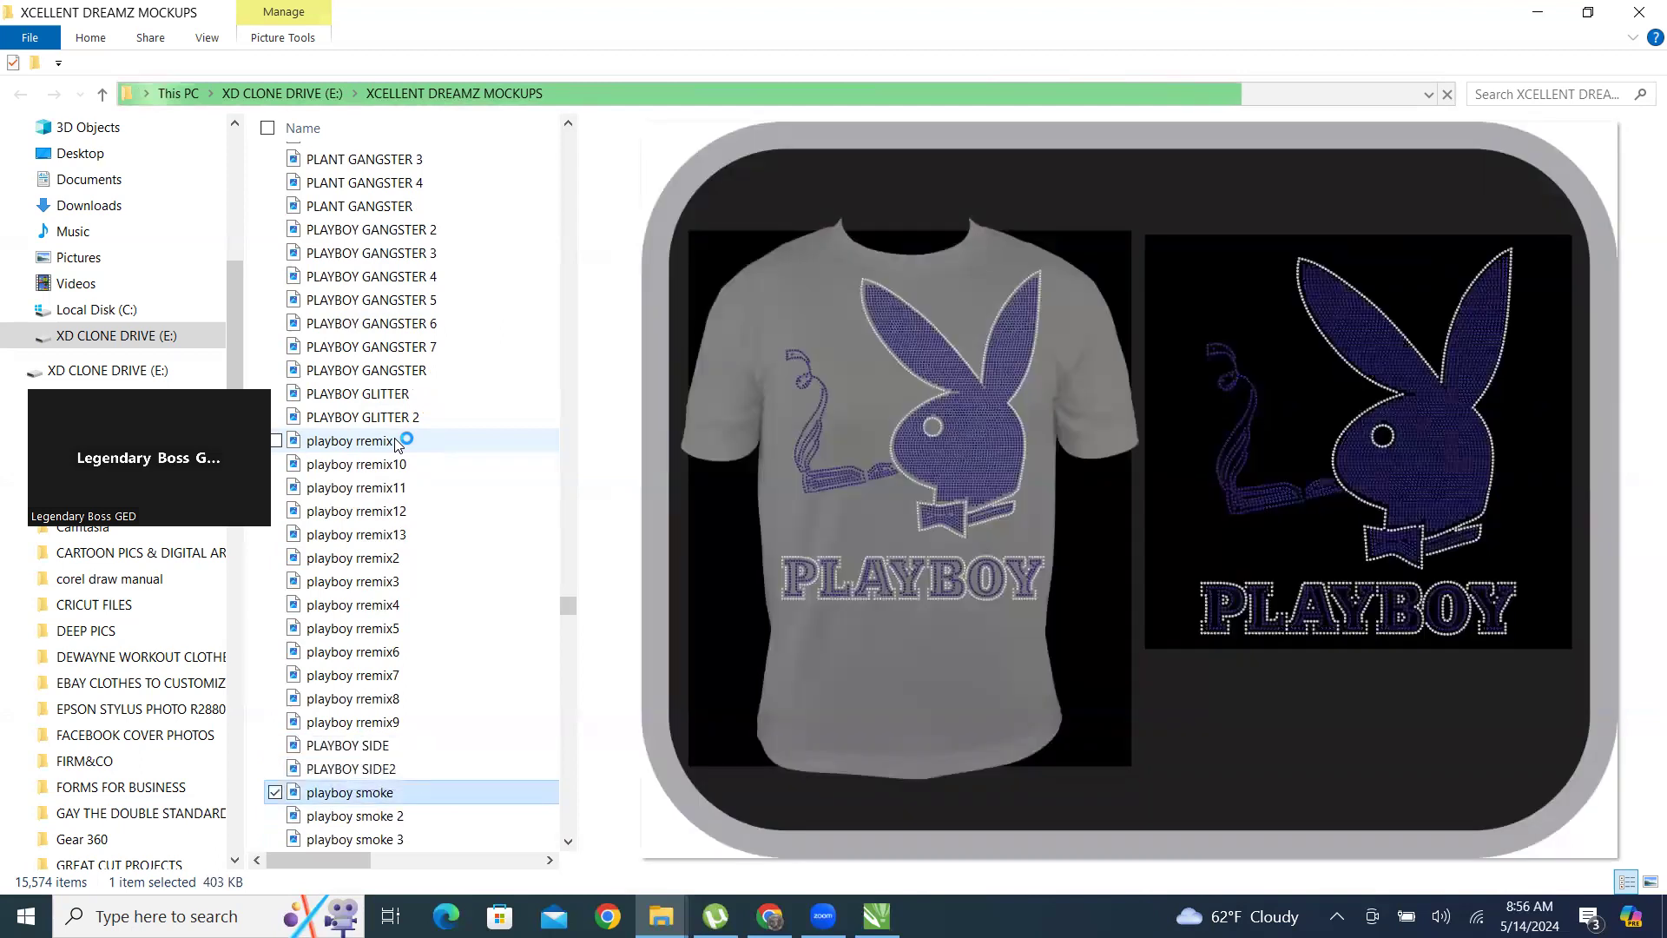
Browse the remaining playboy smoke previews and the playboyy mockup series up to the playerboy files.
key("Down")
key("Down")
key("Down")
key("Down")
key("Down")
key("Down")
key("Down")
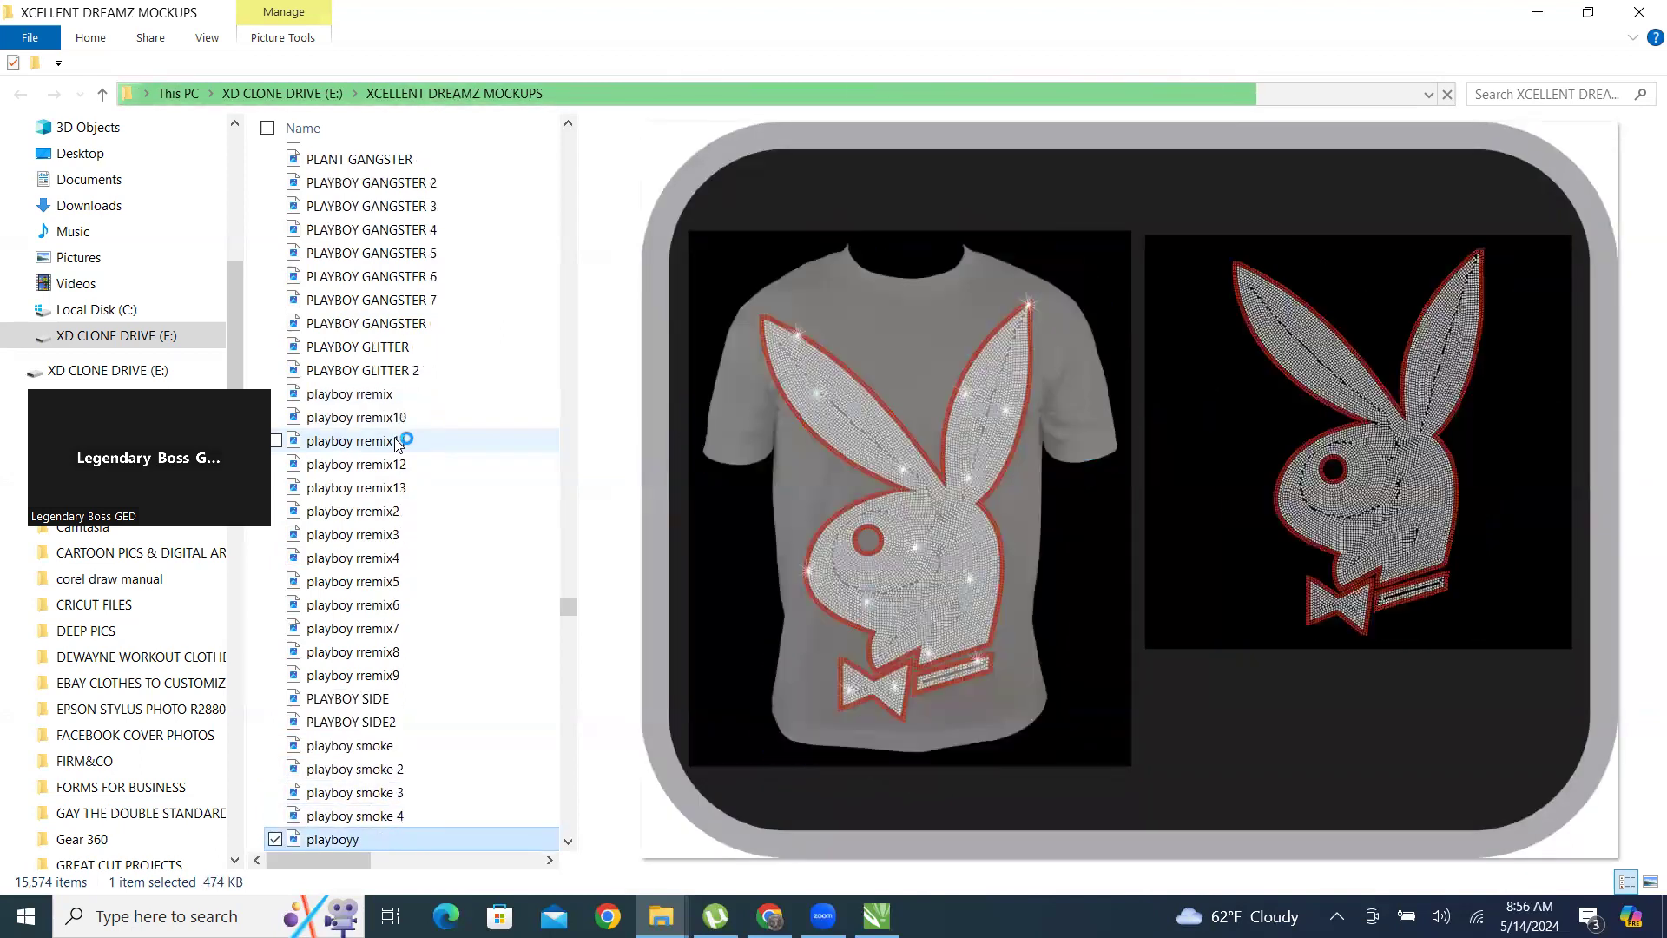
key("Down")
key("Down")
key("Down")
key("Down")
key("Down")
key("Down")
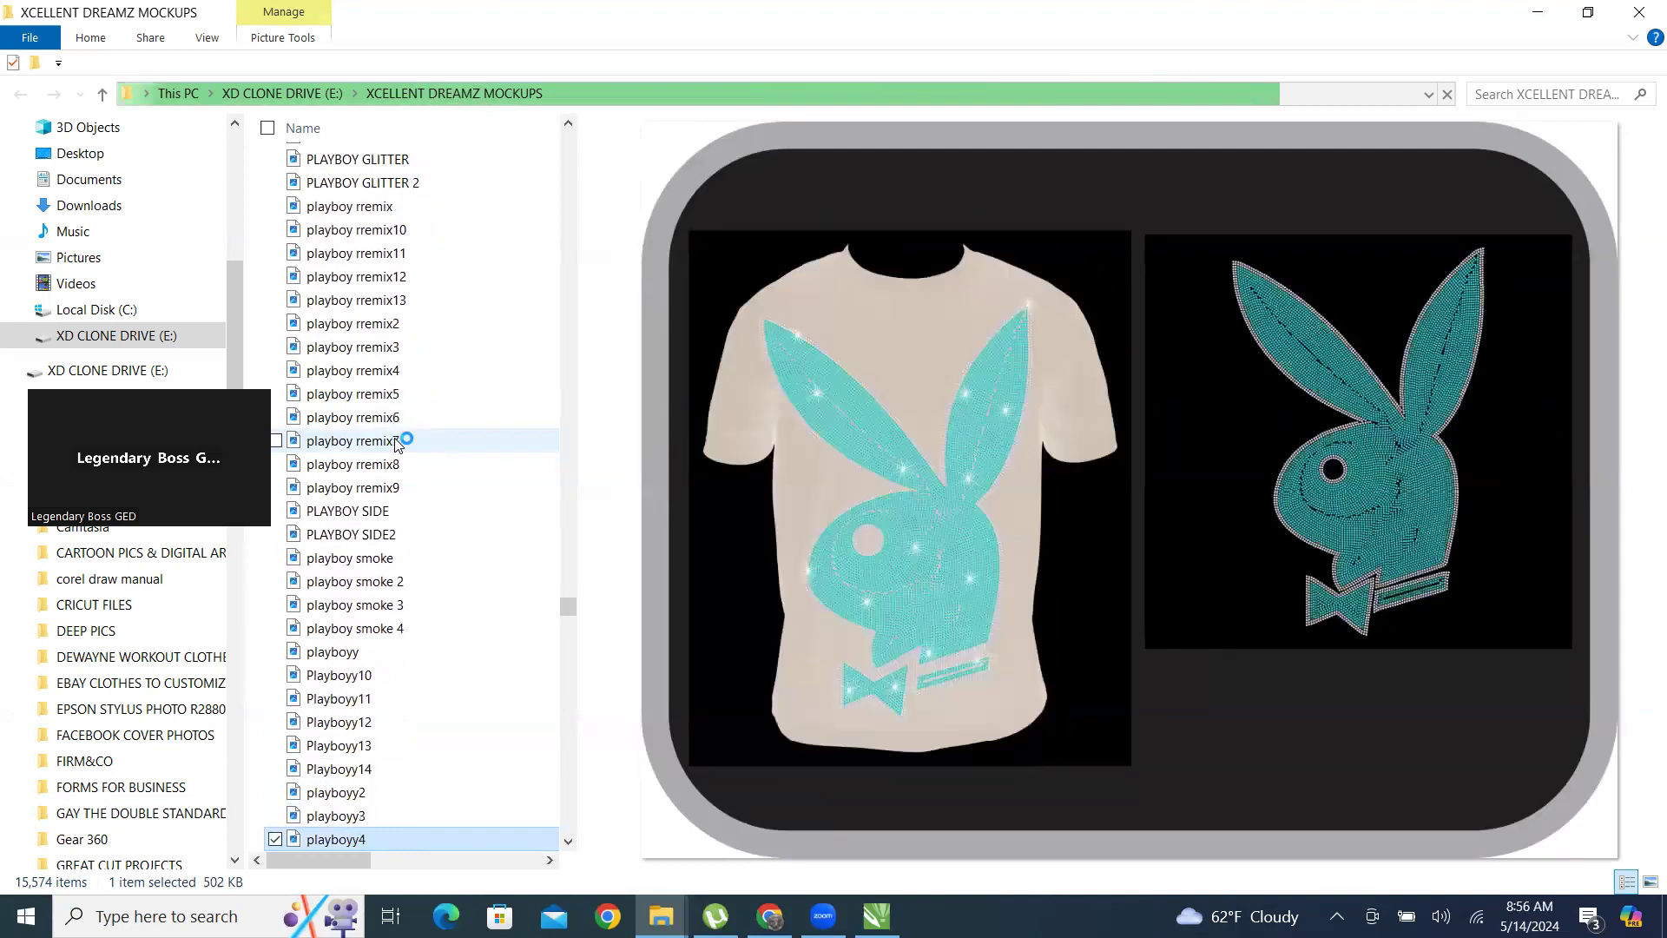
key("Down")
key("Down")
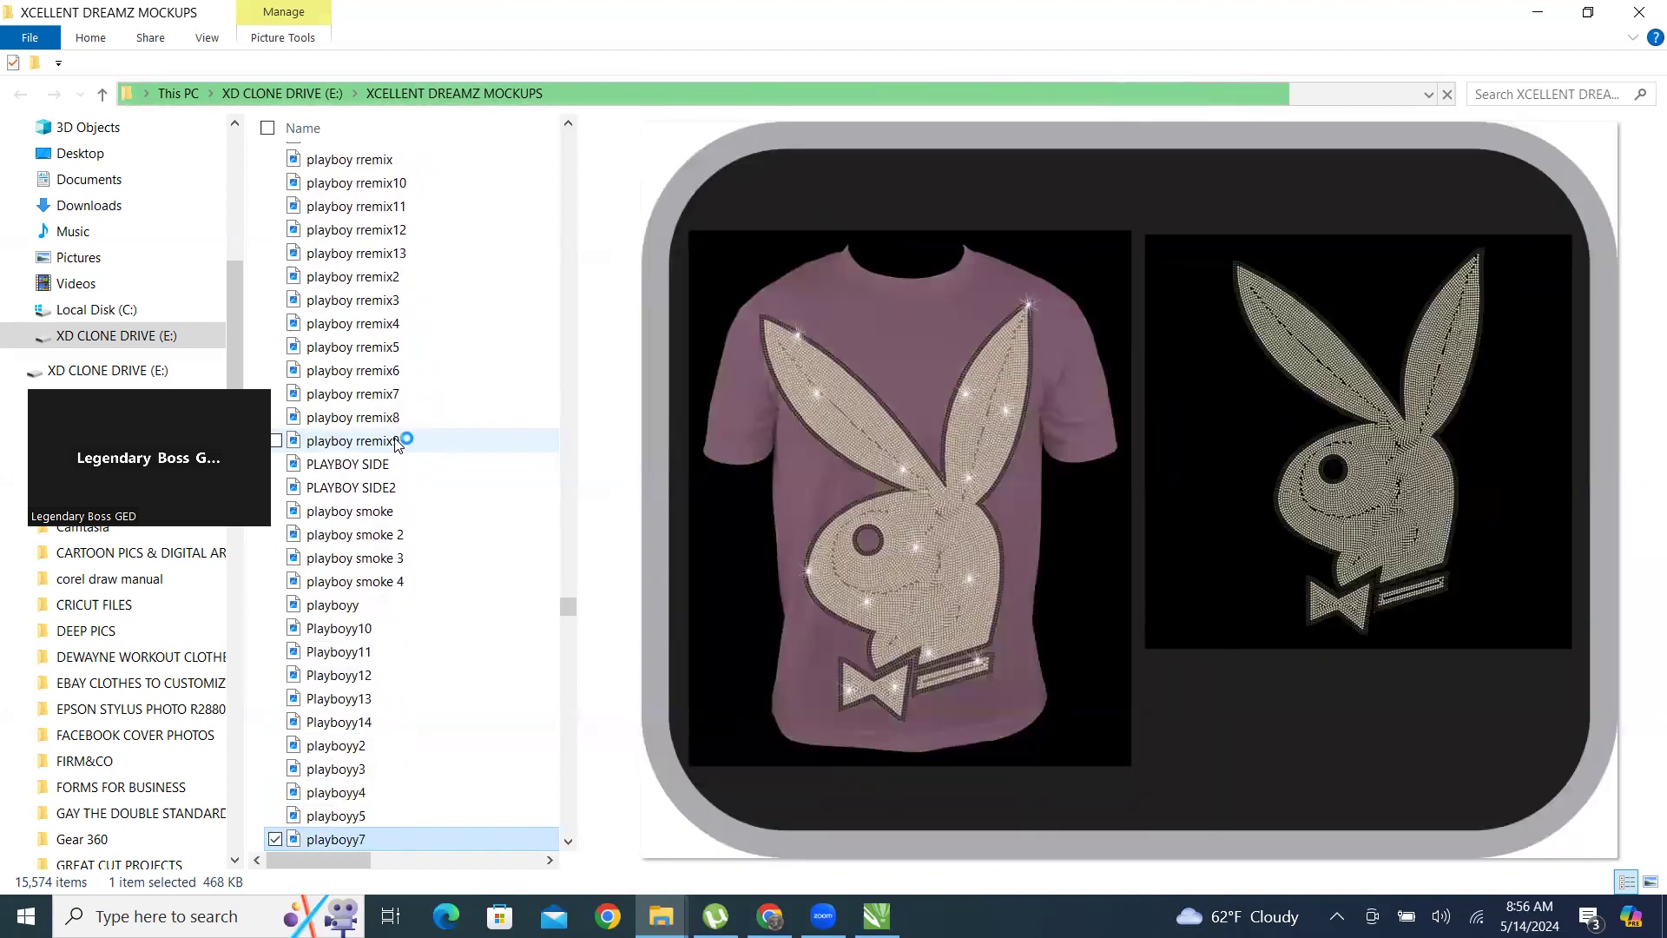
key("Down")
key("Down")
scroll(438, 688, "down", 6)
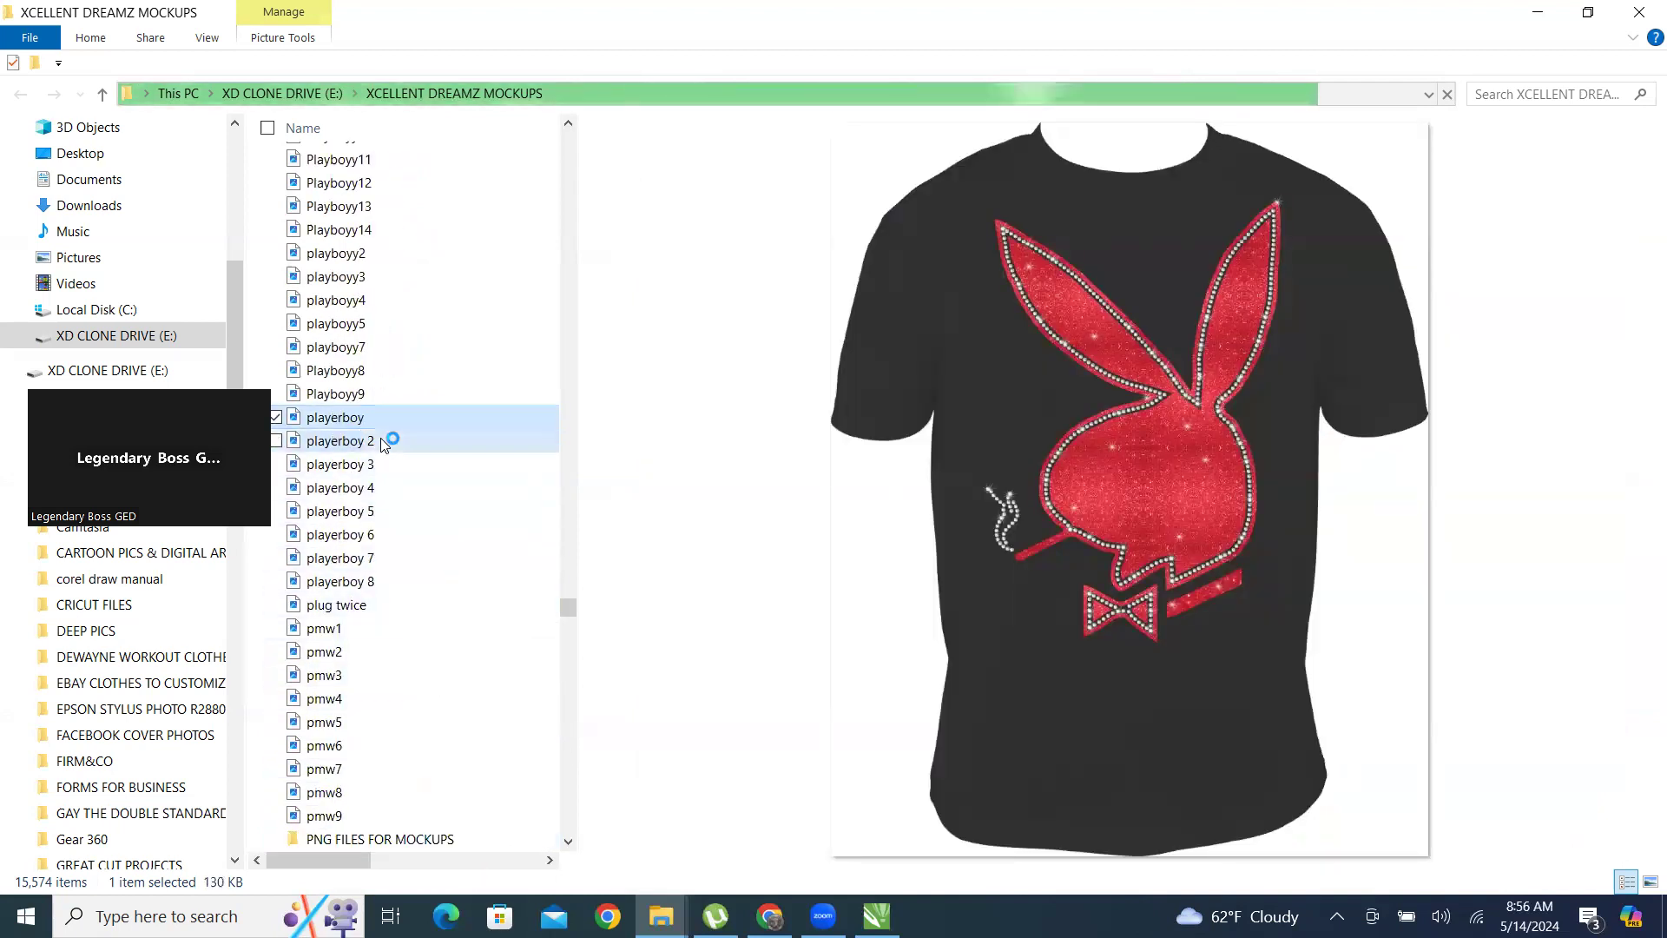
Preview several T-shirt mockups in the playerboy series, ending with playerboy 8.
left_click(352, 441)
left_click(341, 468)
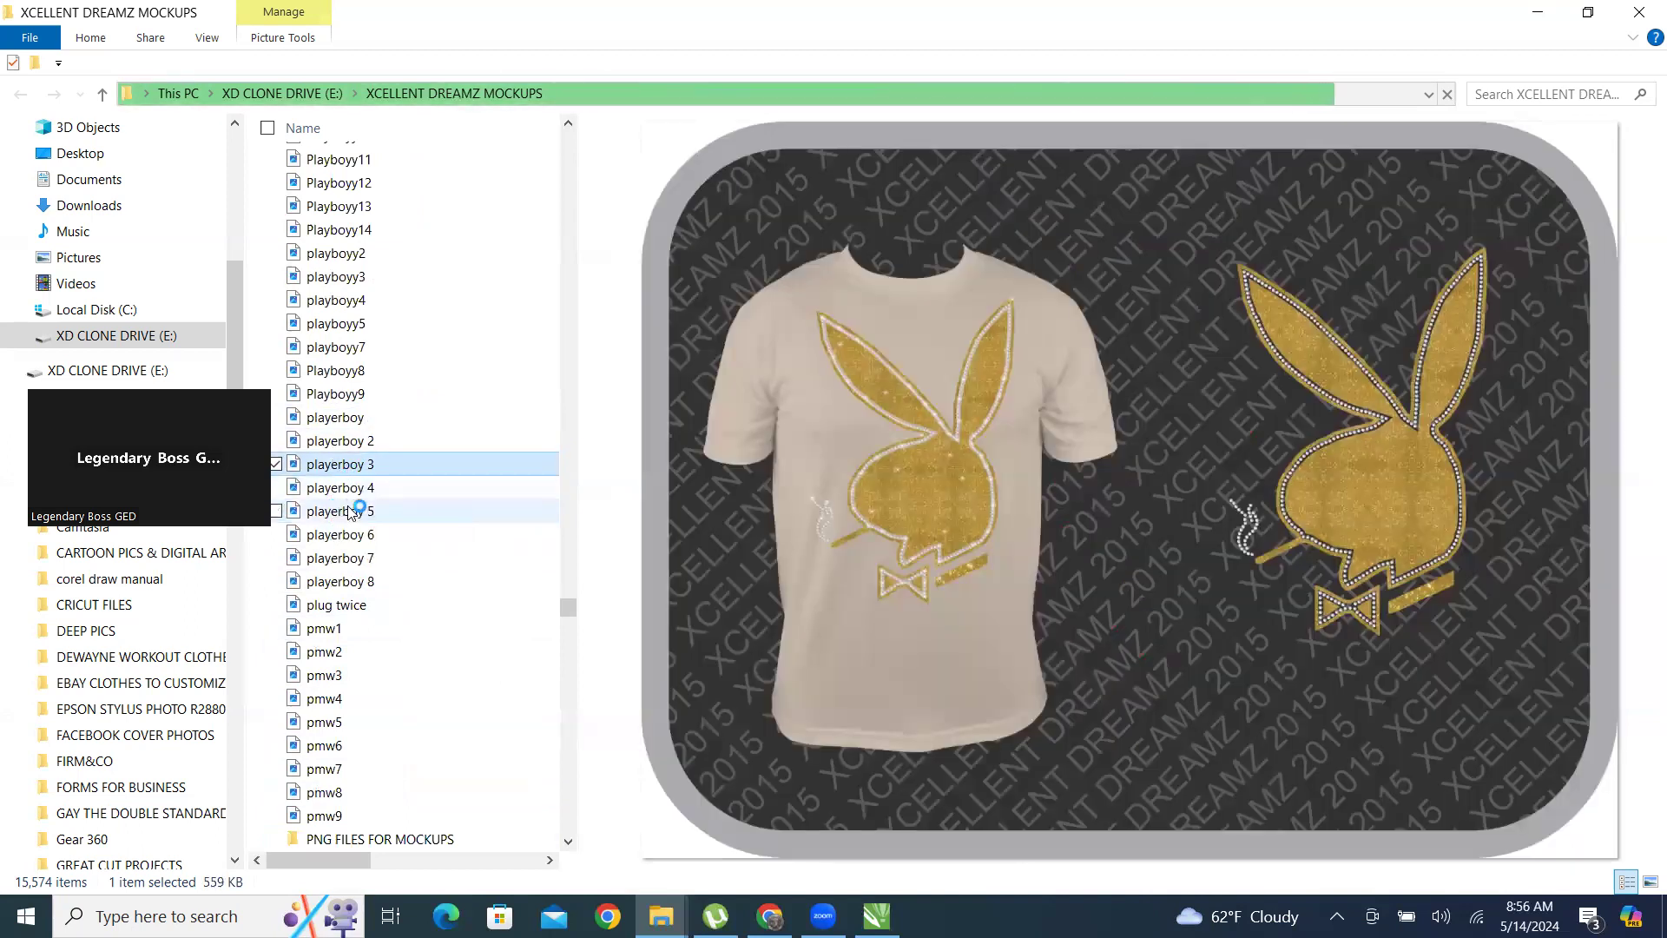
left_click(369, 560)
left_click(374, 582)
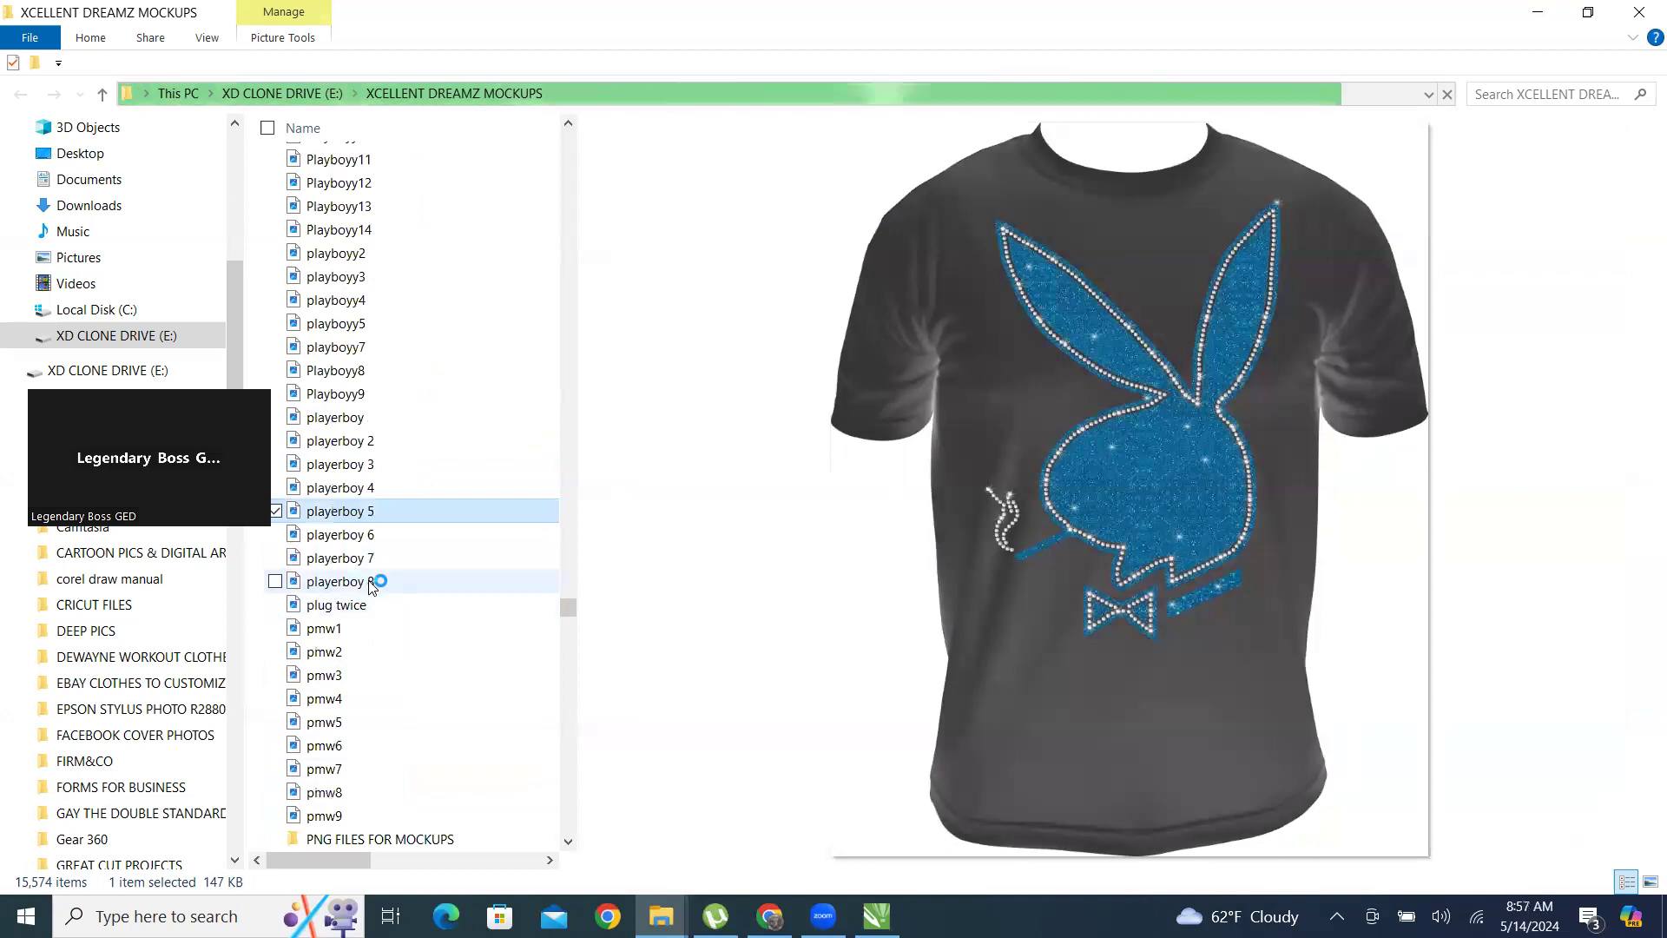
Switch to CorelDRAW to check the yellow bunny T-shirt mockup, and return to the XCELLENT DREAMZ MOCKUPS folder.
left_click(876, 916)
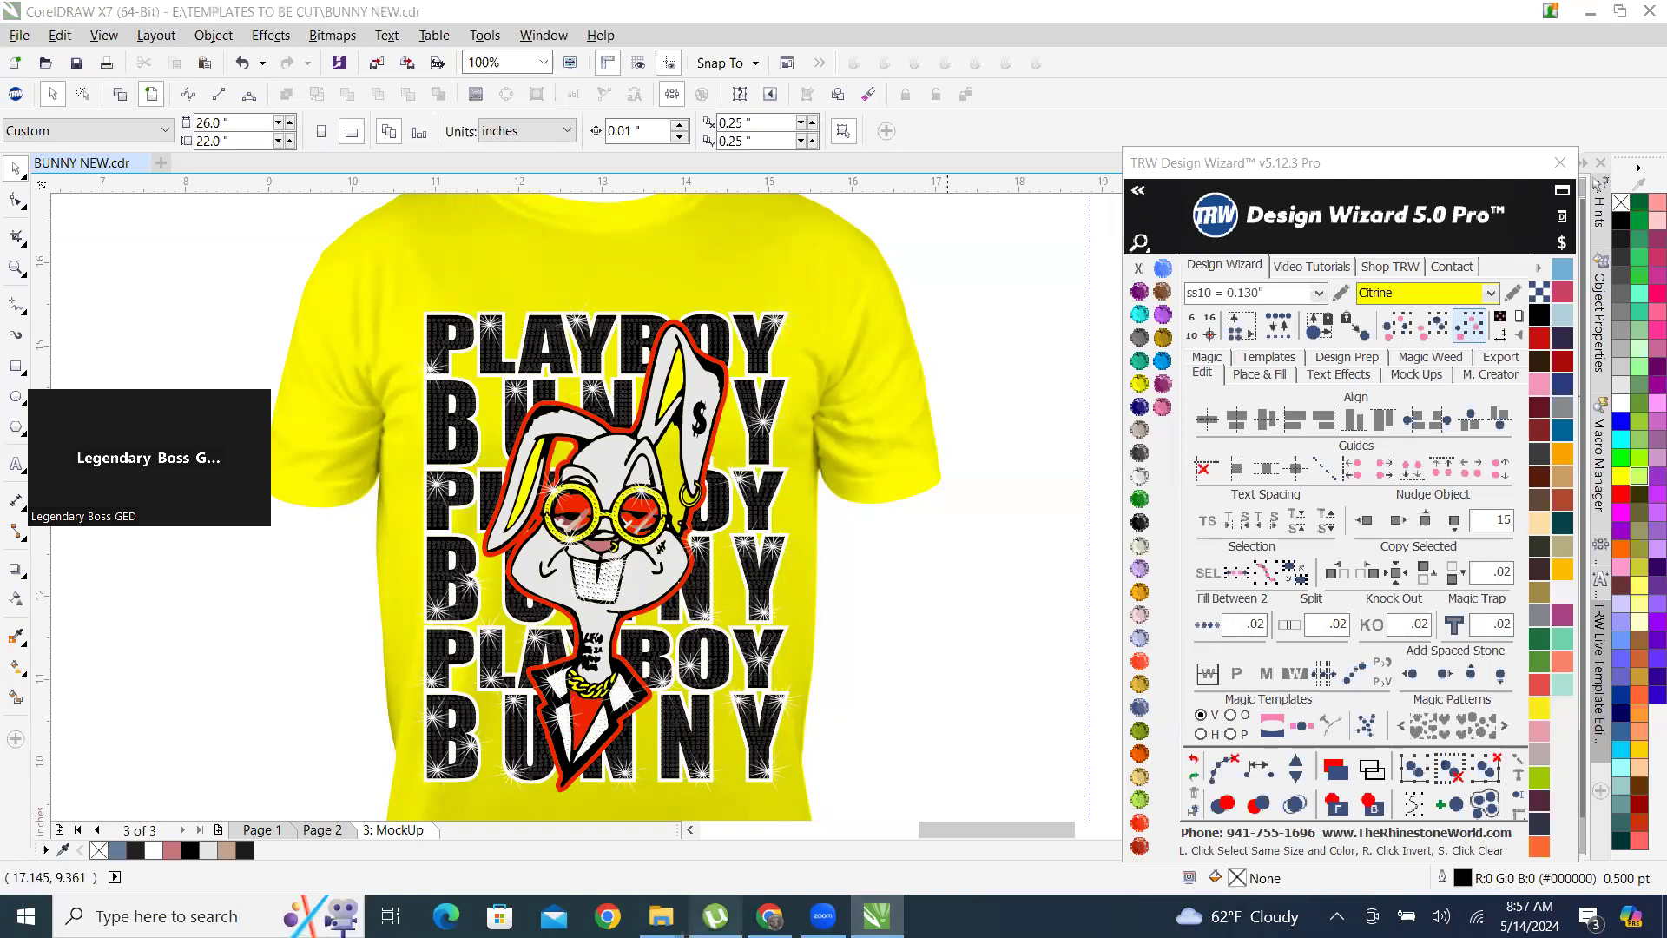
left_click(770, 916)
left_click(769, 916)
left_click(661, 916)
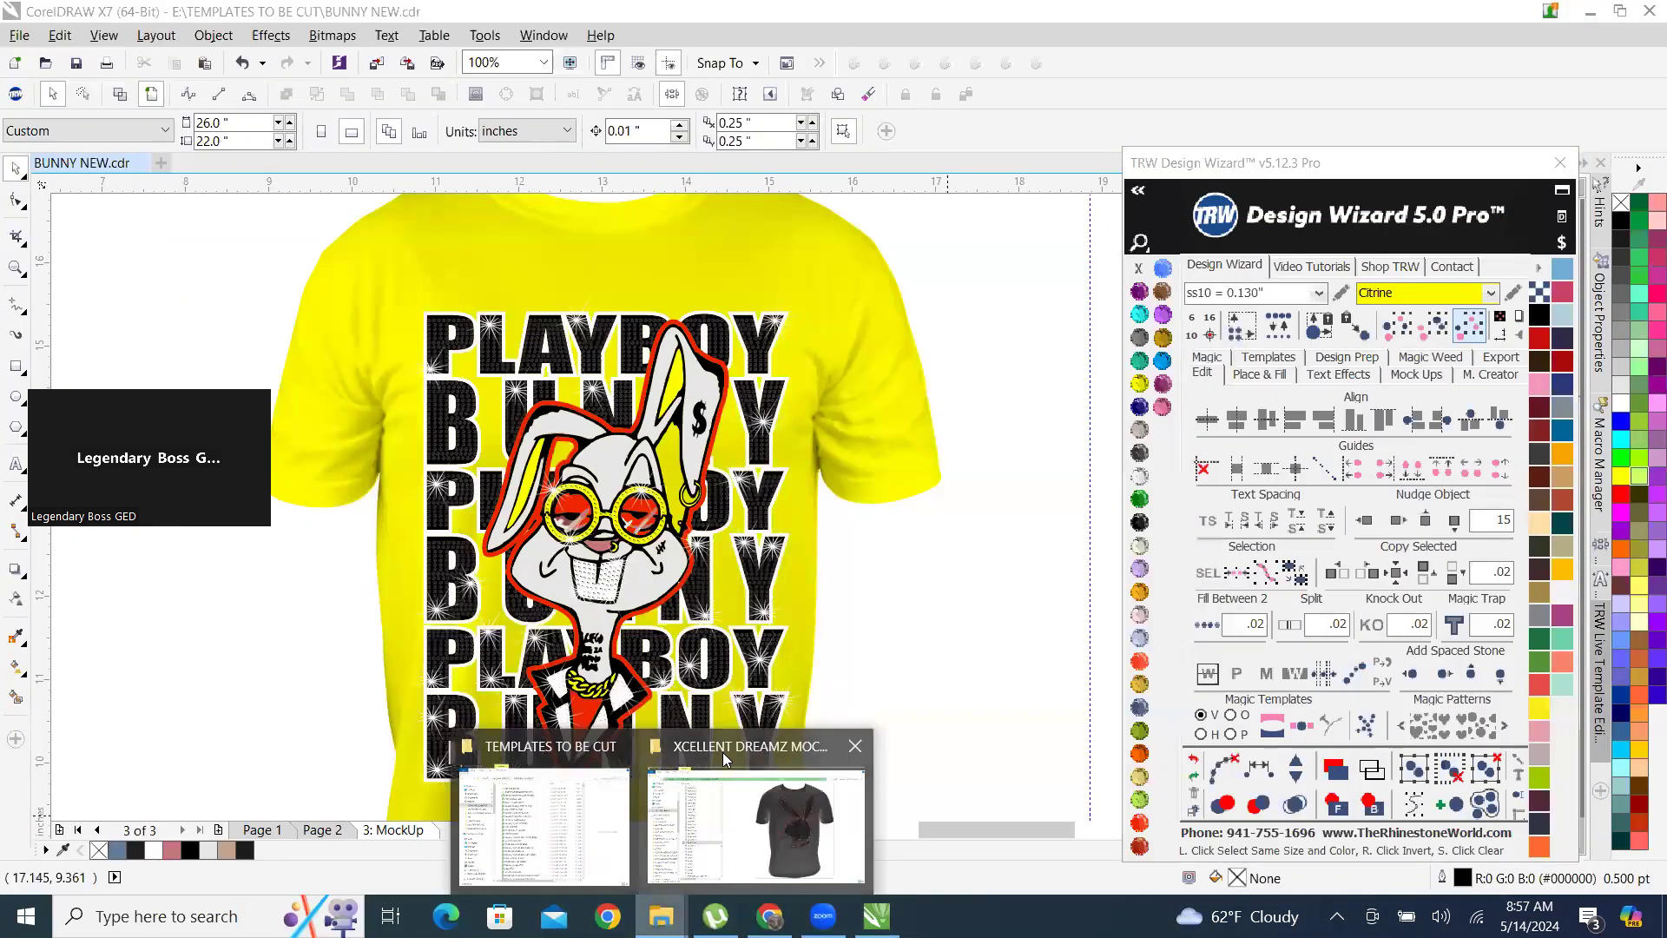
left_click(722, 752)
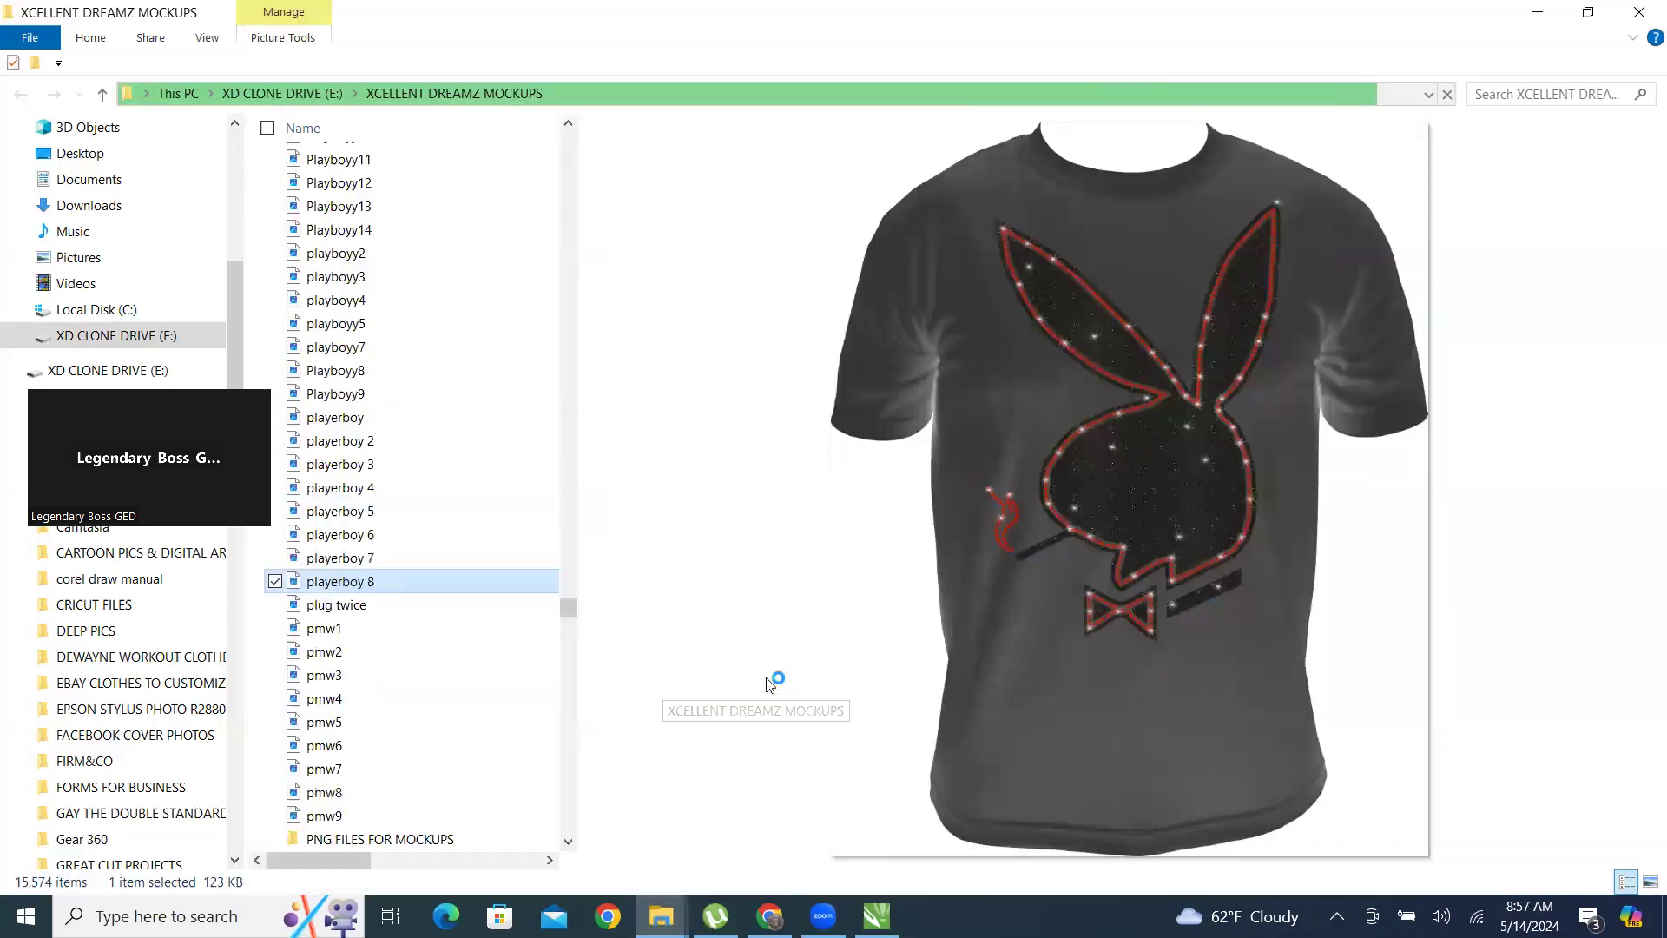
Search the XCELLENT DREAMZ MOCKUPS folder for BUNNY and skim the matching files.
left_click(1524, 91)
type("B")
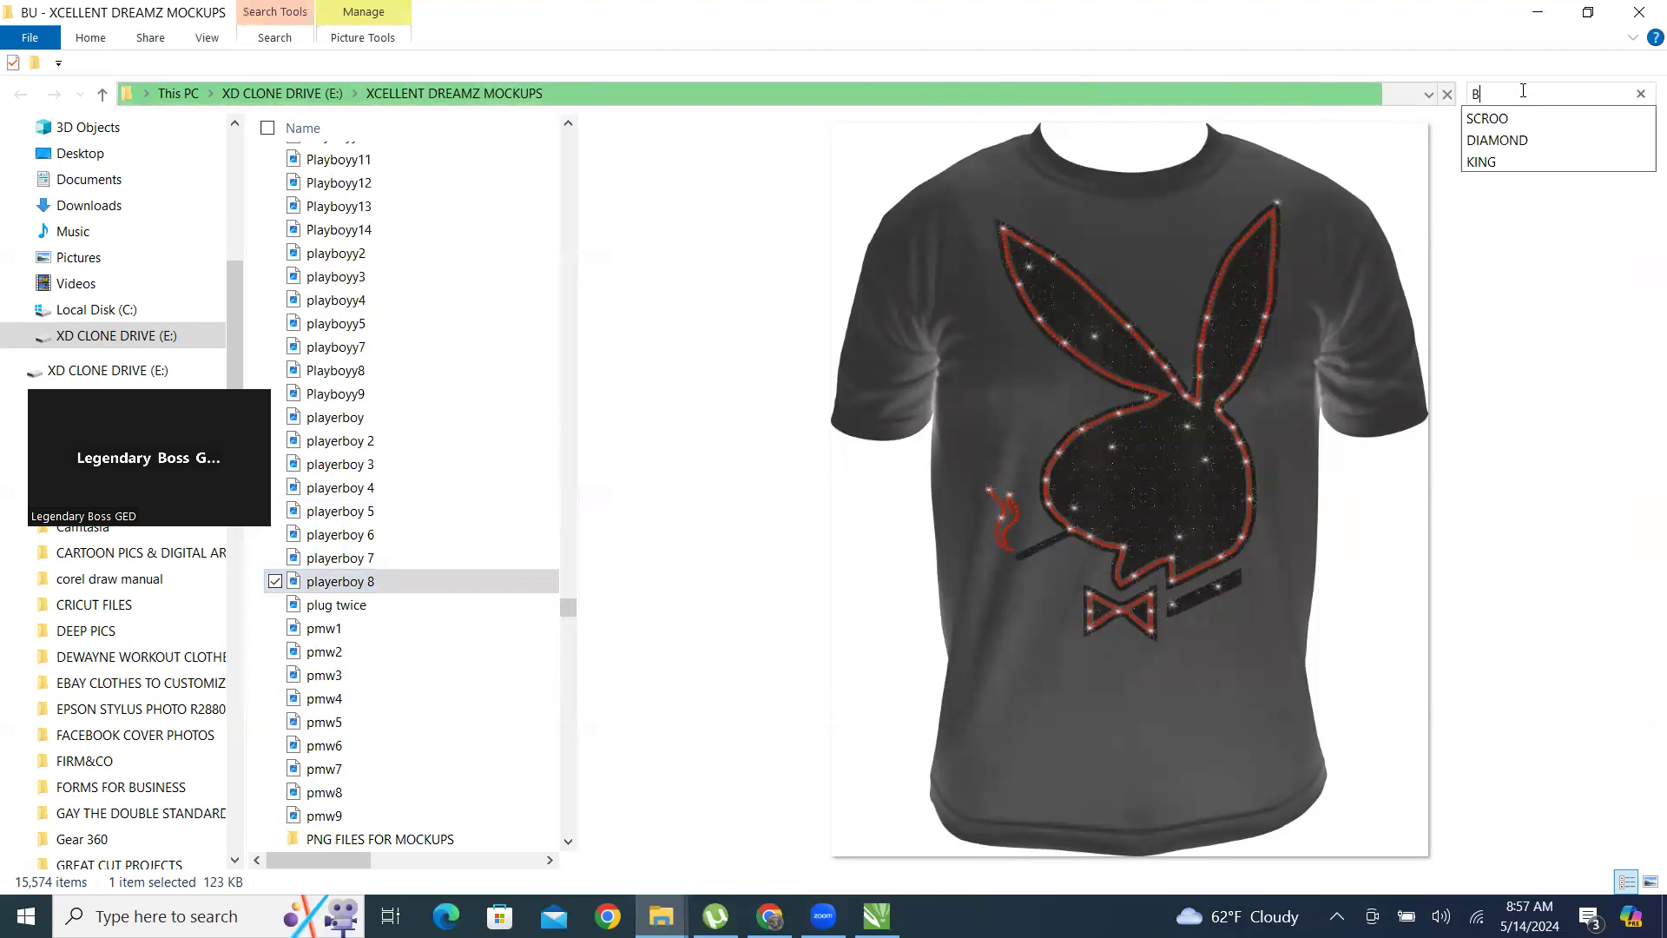
type("UNNY")
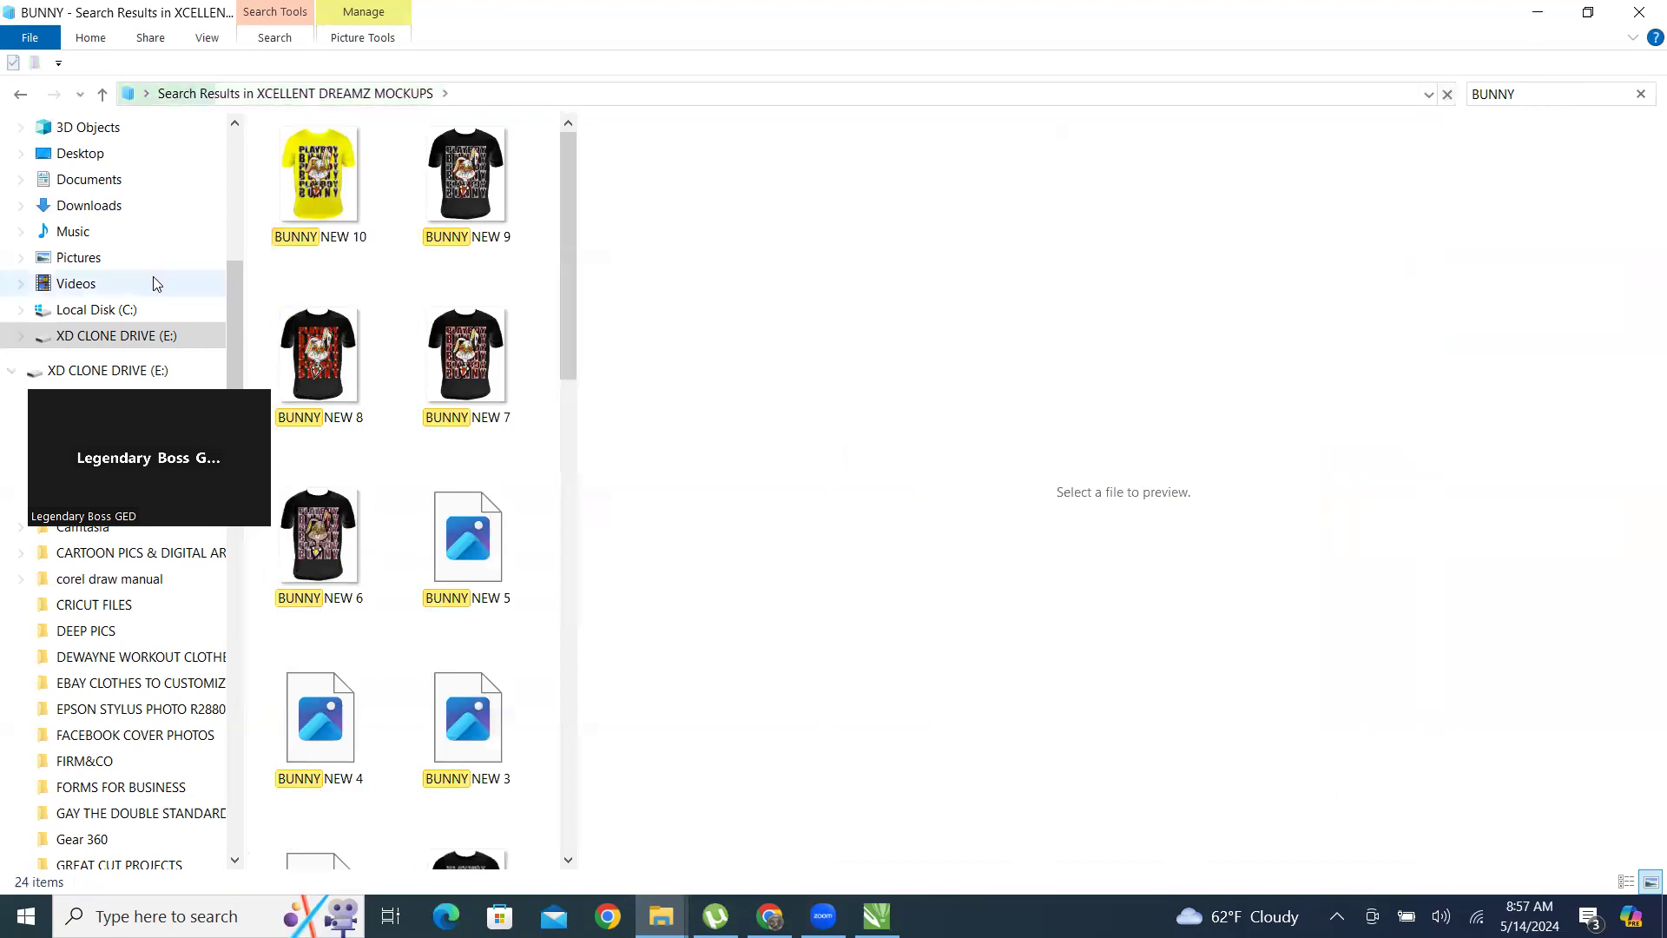
scroll(461, 660, "down", 5)
scroll(326, 247, "up", 5)
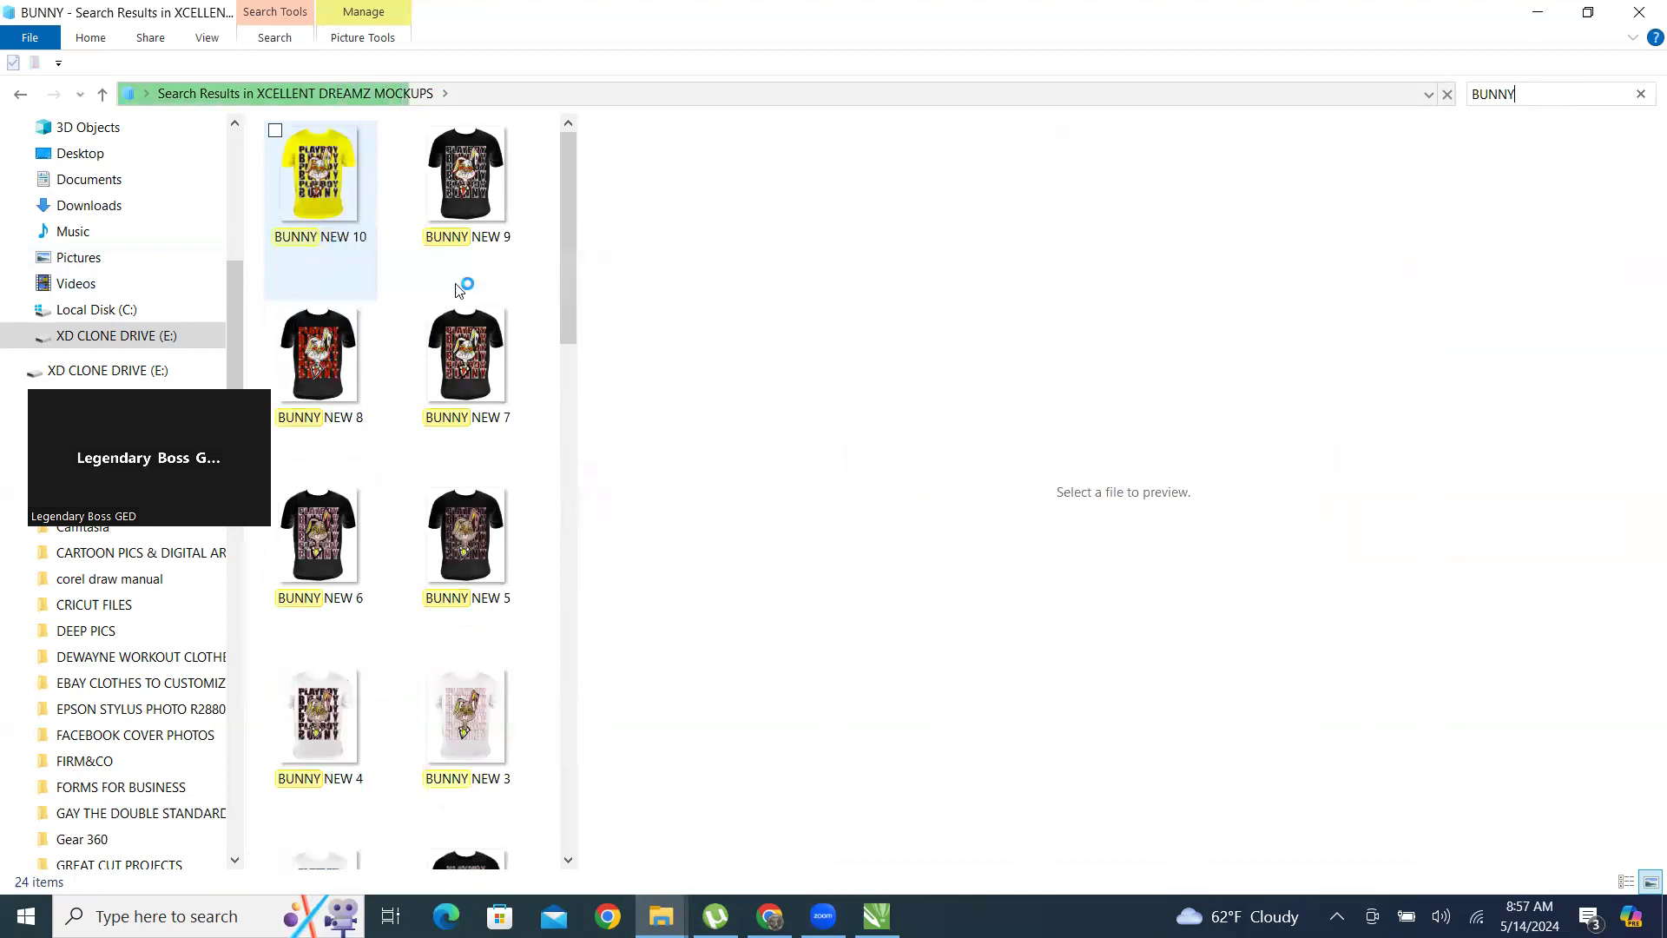
Preview the BUNNY NEW T-shirt mockups from number 10 down to number 4.
left_click(352, 247)
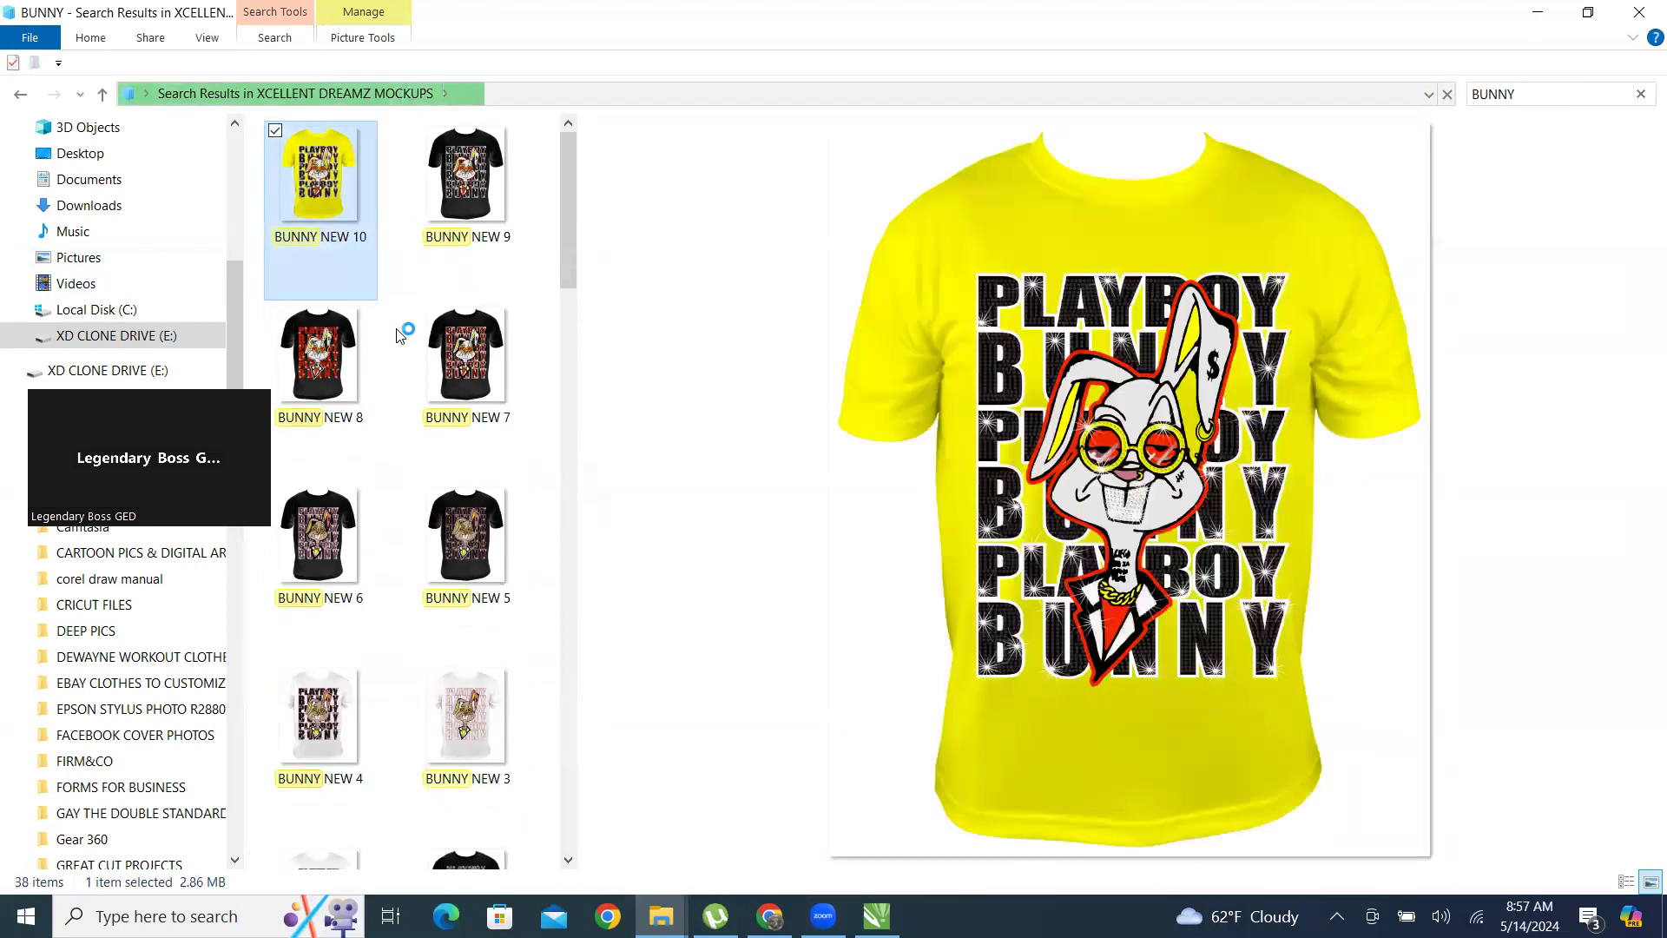
left_click(413, 269)
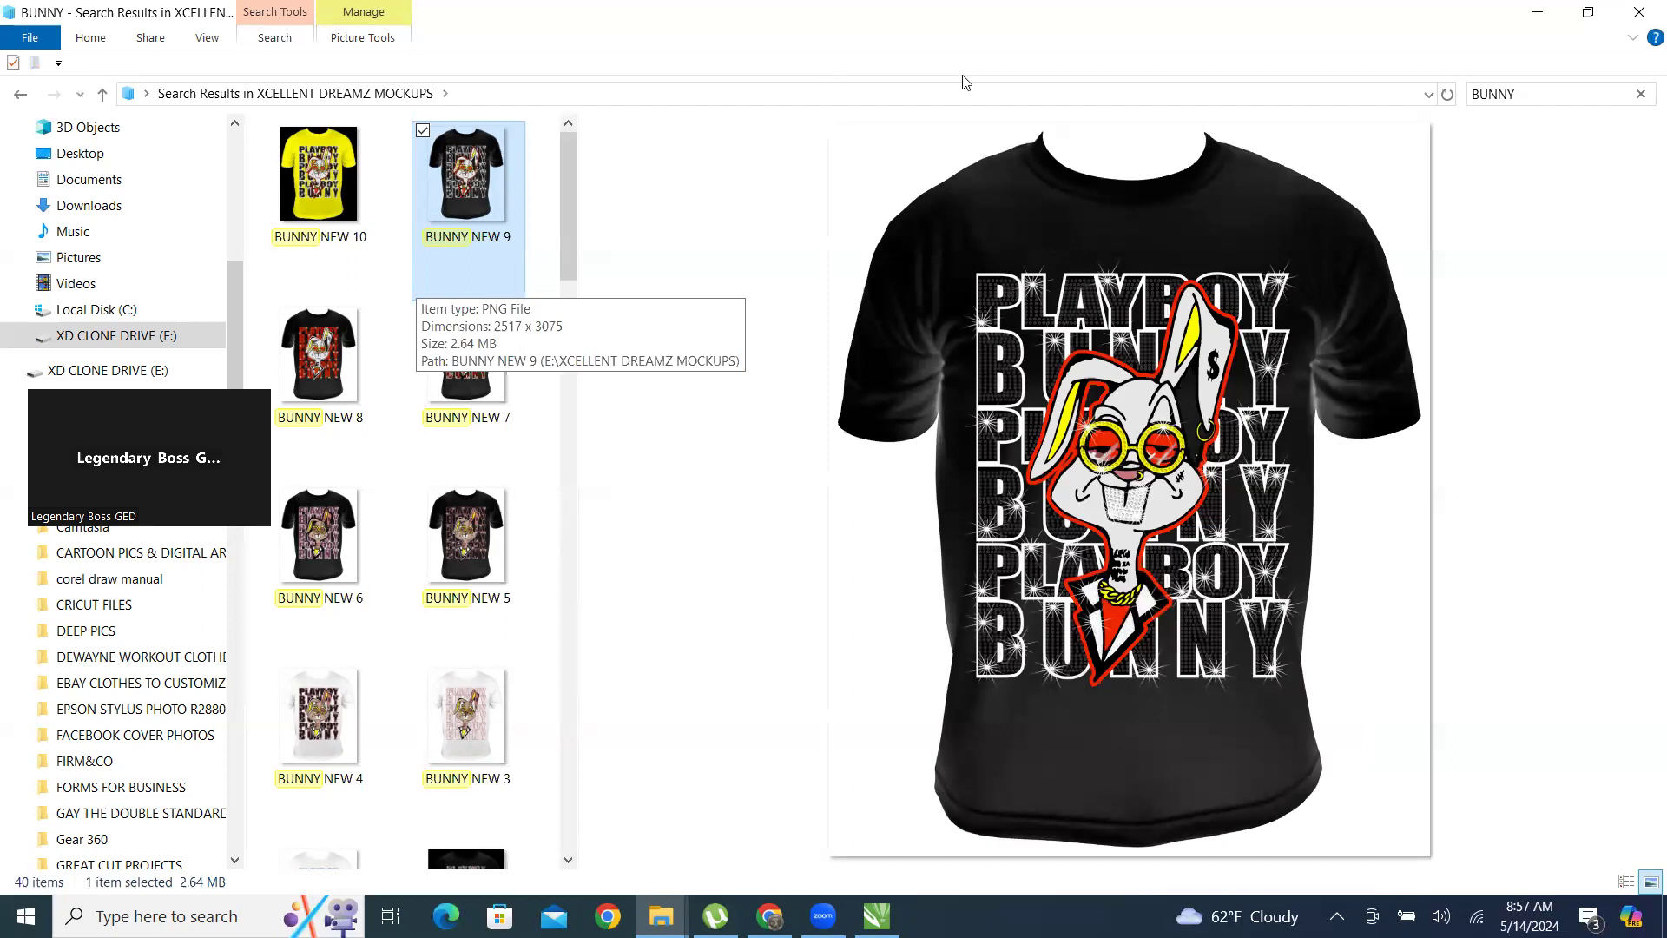
left_click(284, 344)
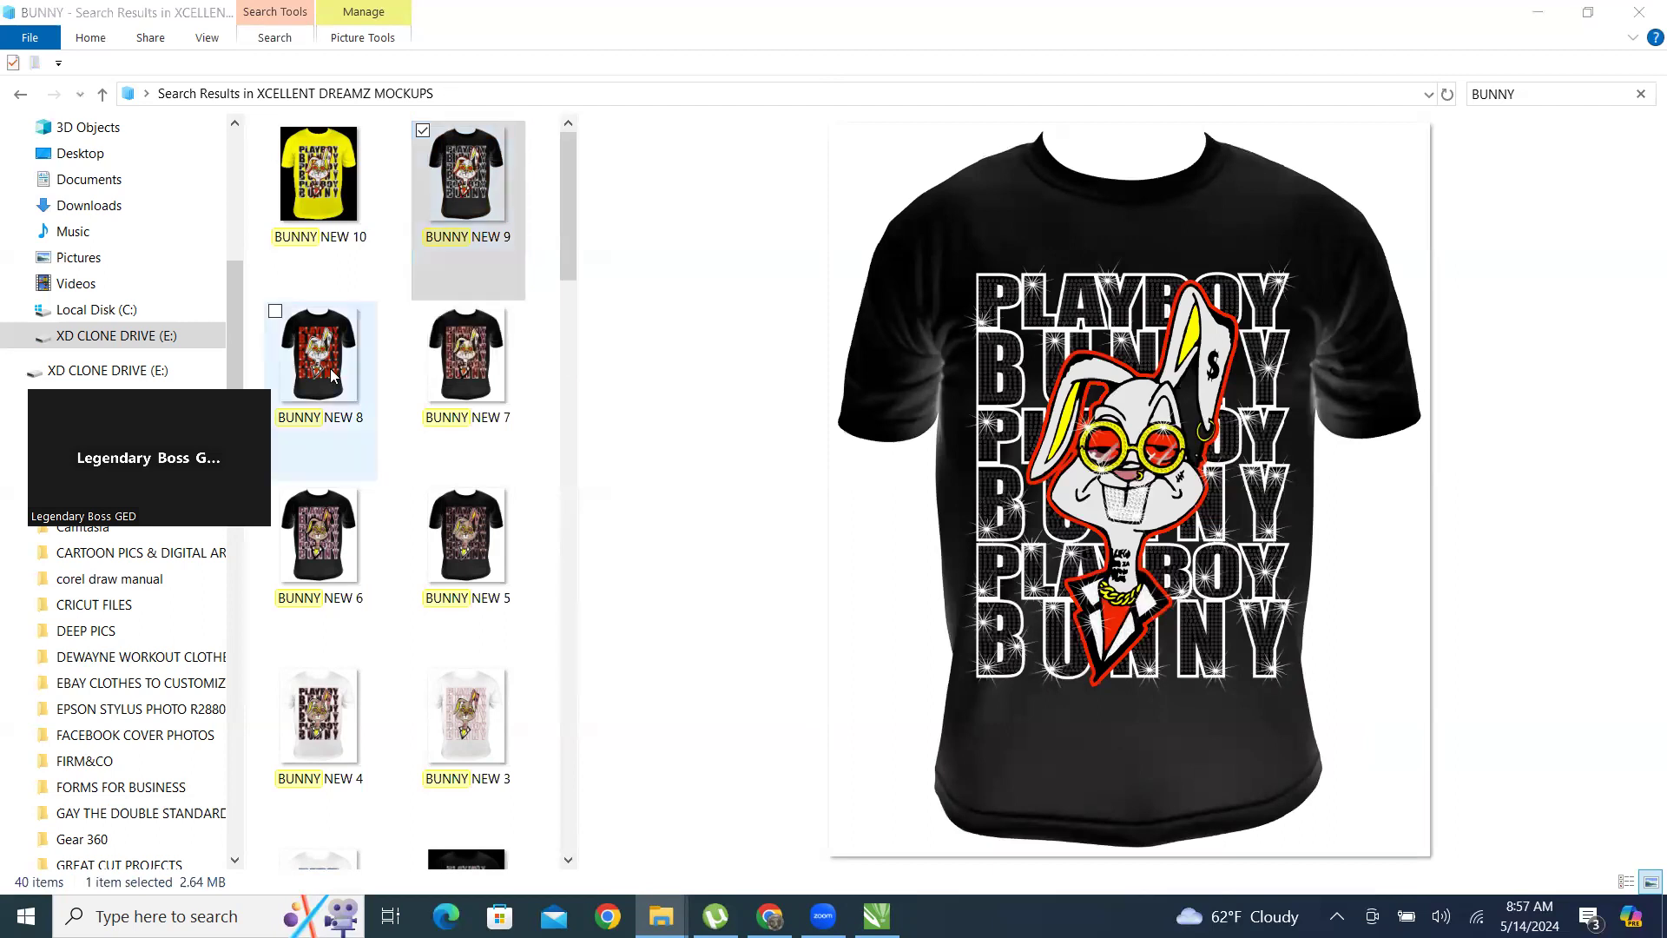
left_click(474, 391)
left_click(417, 573)
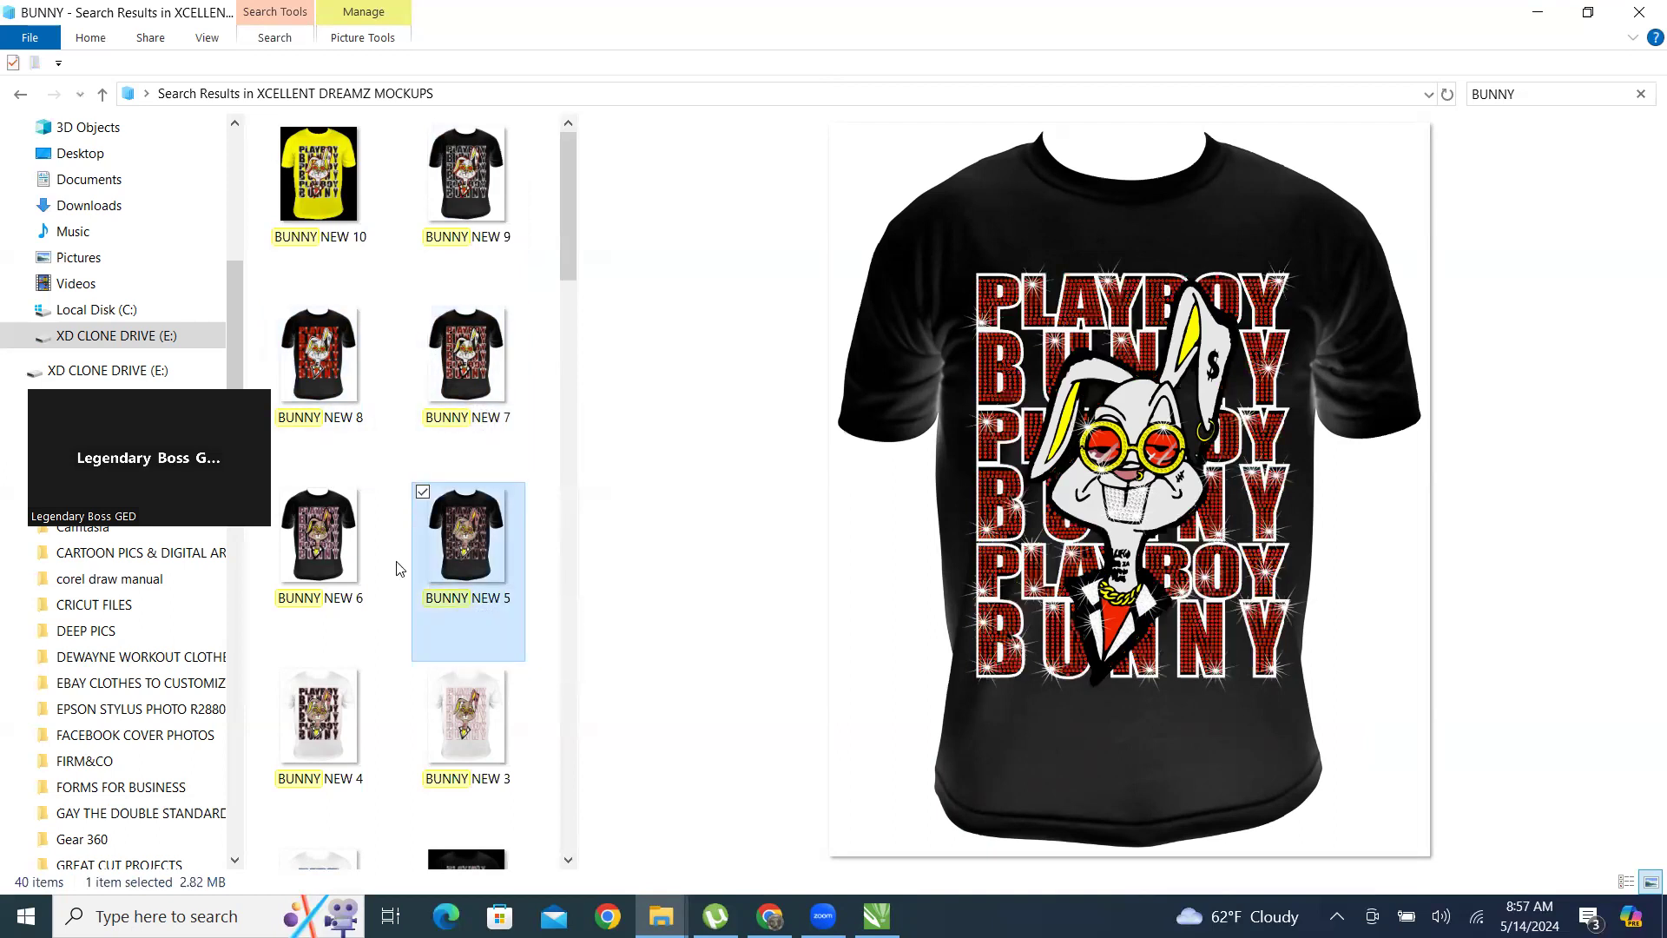
left_click(335, 575)
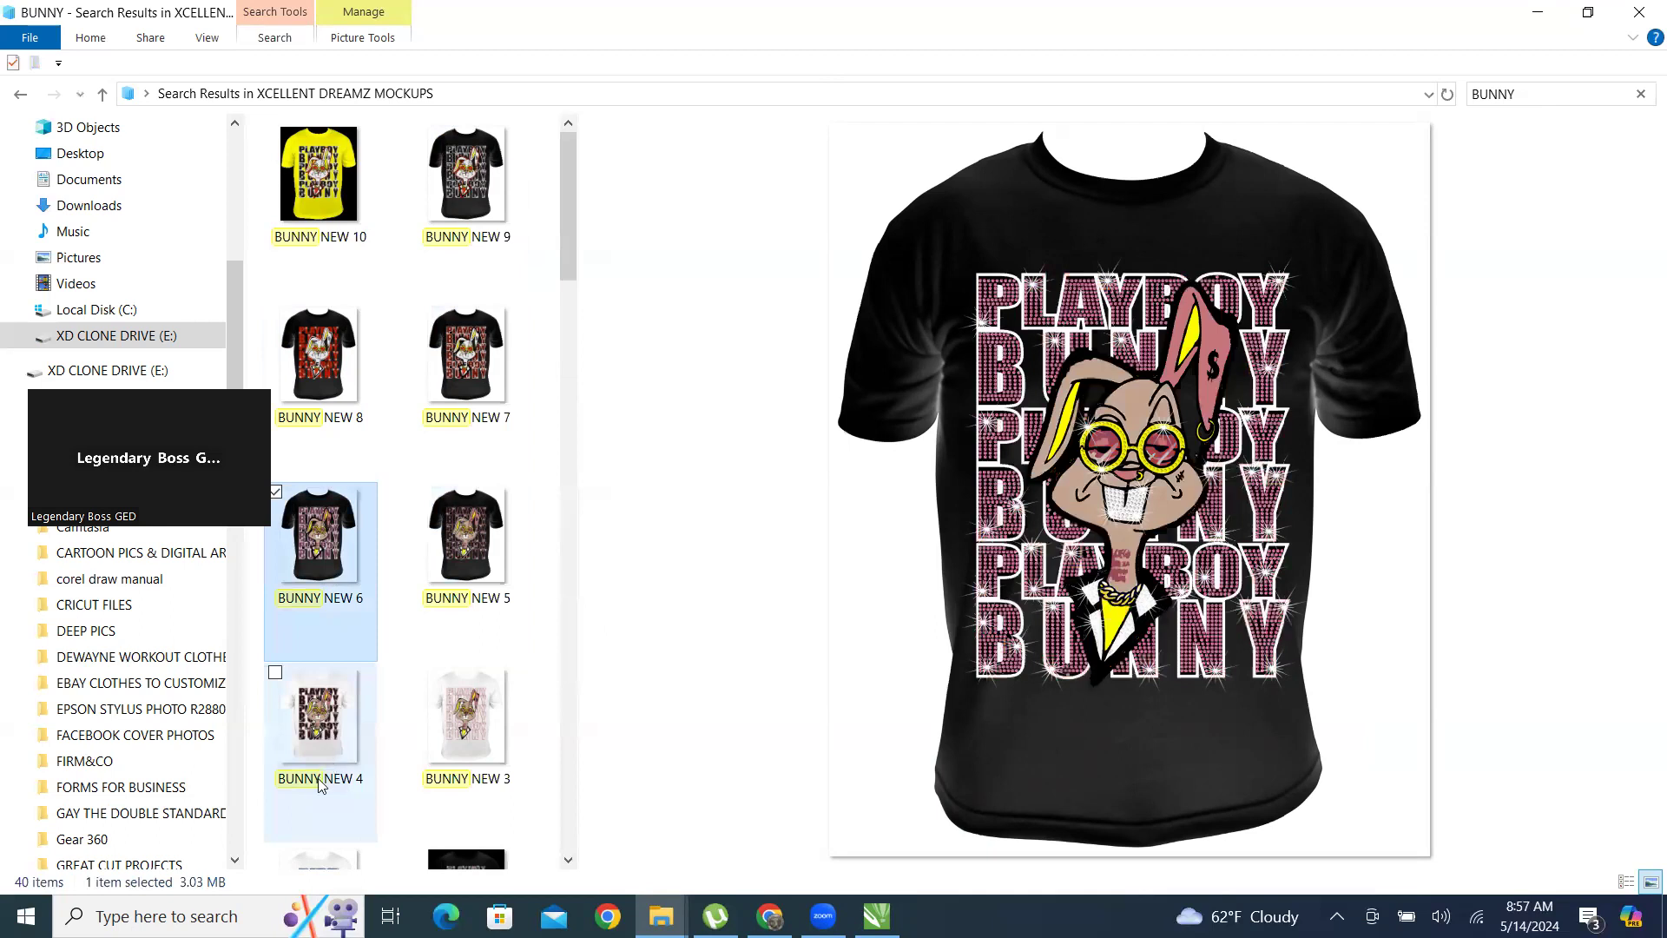
left_click(330, 743)
Preview the DIAMOND CLUB BUNNY 6, BUNNY 2 and BUNNY mockups, and return to the start of the search results.
scroll(376, 508, "down", 10)
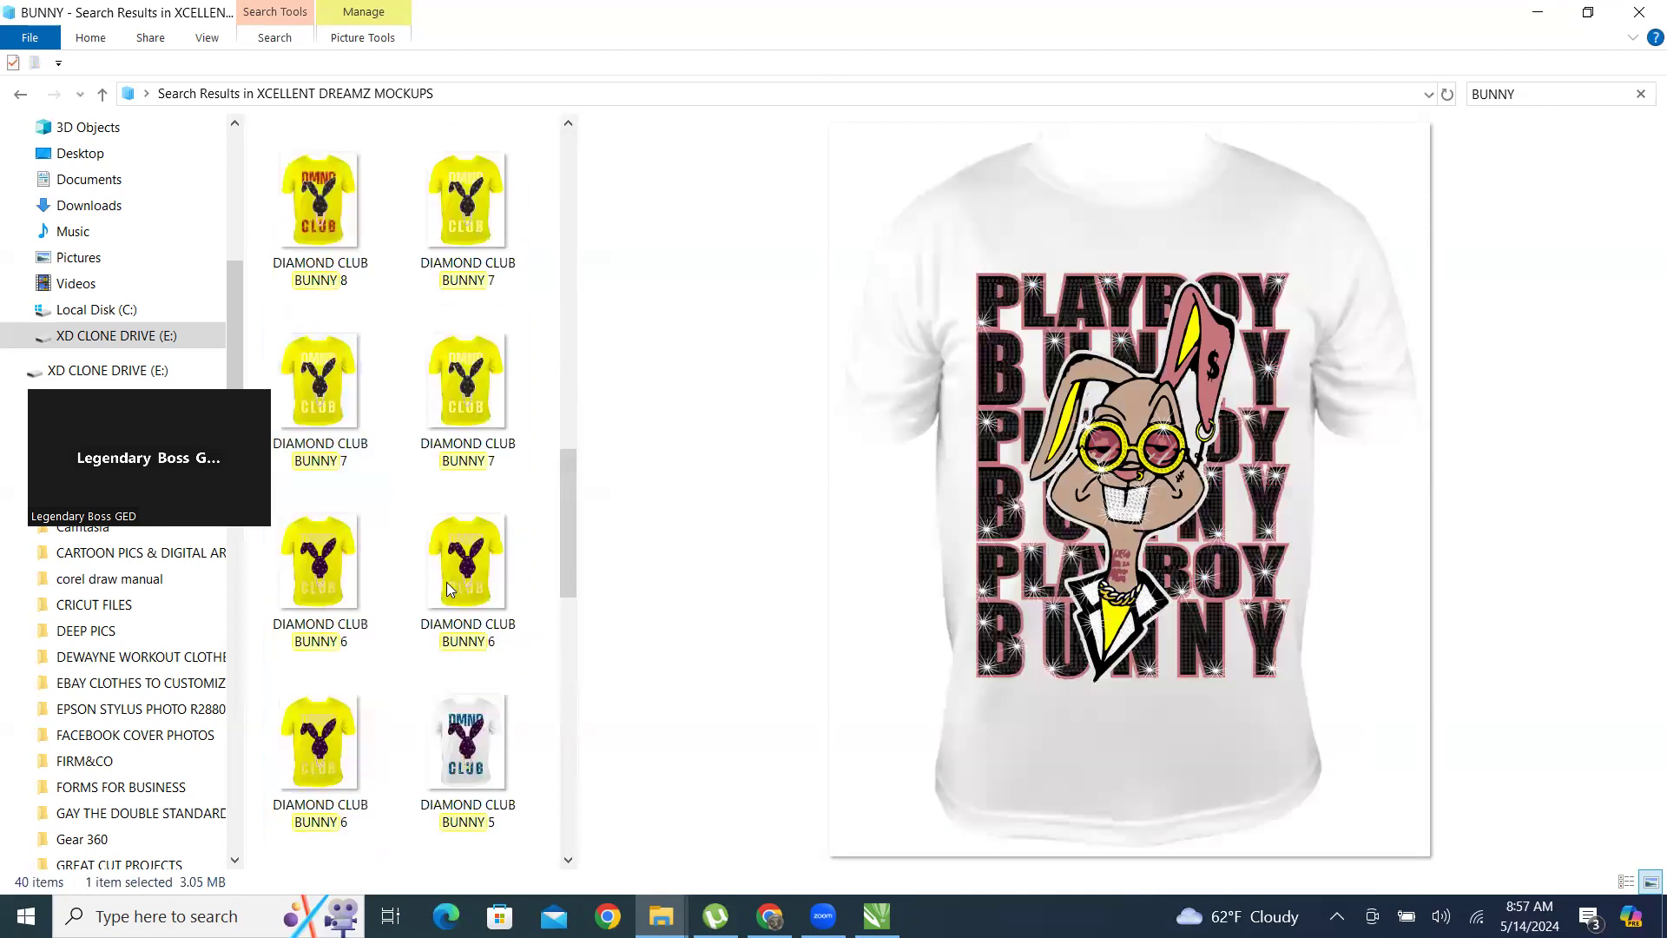
left_click(472, 563)
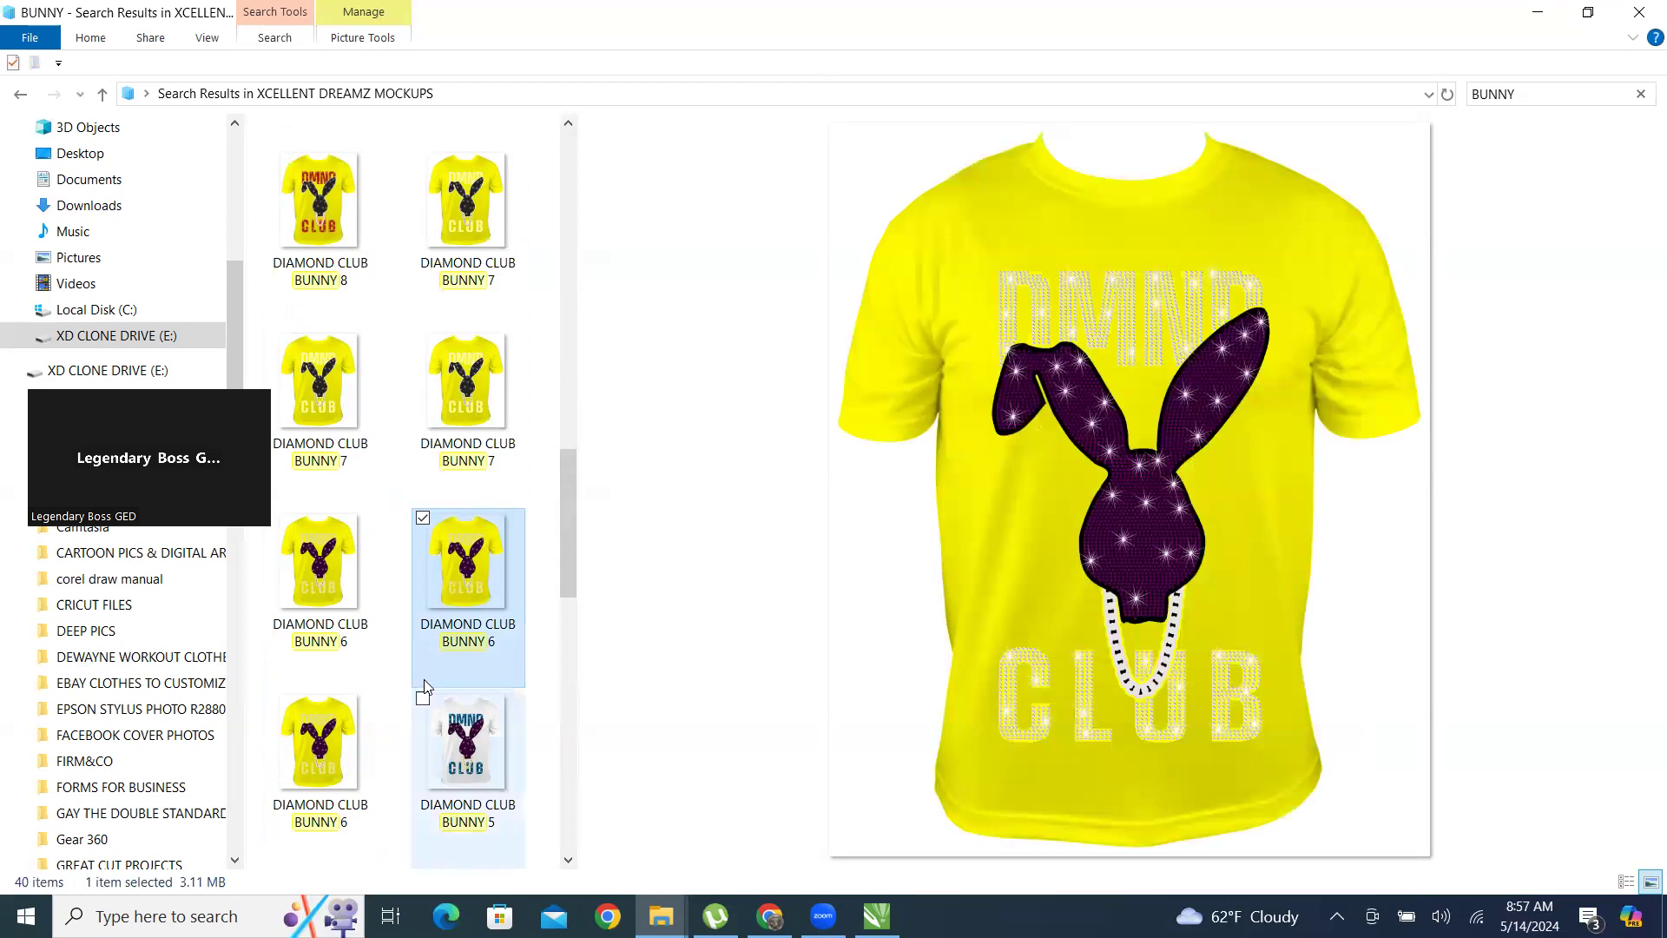
scroll(415, 591, "down", 5)
left_click(472, 562)
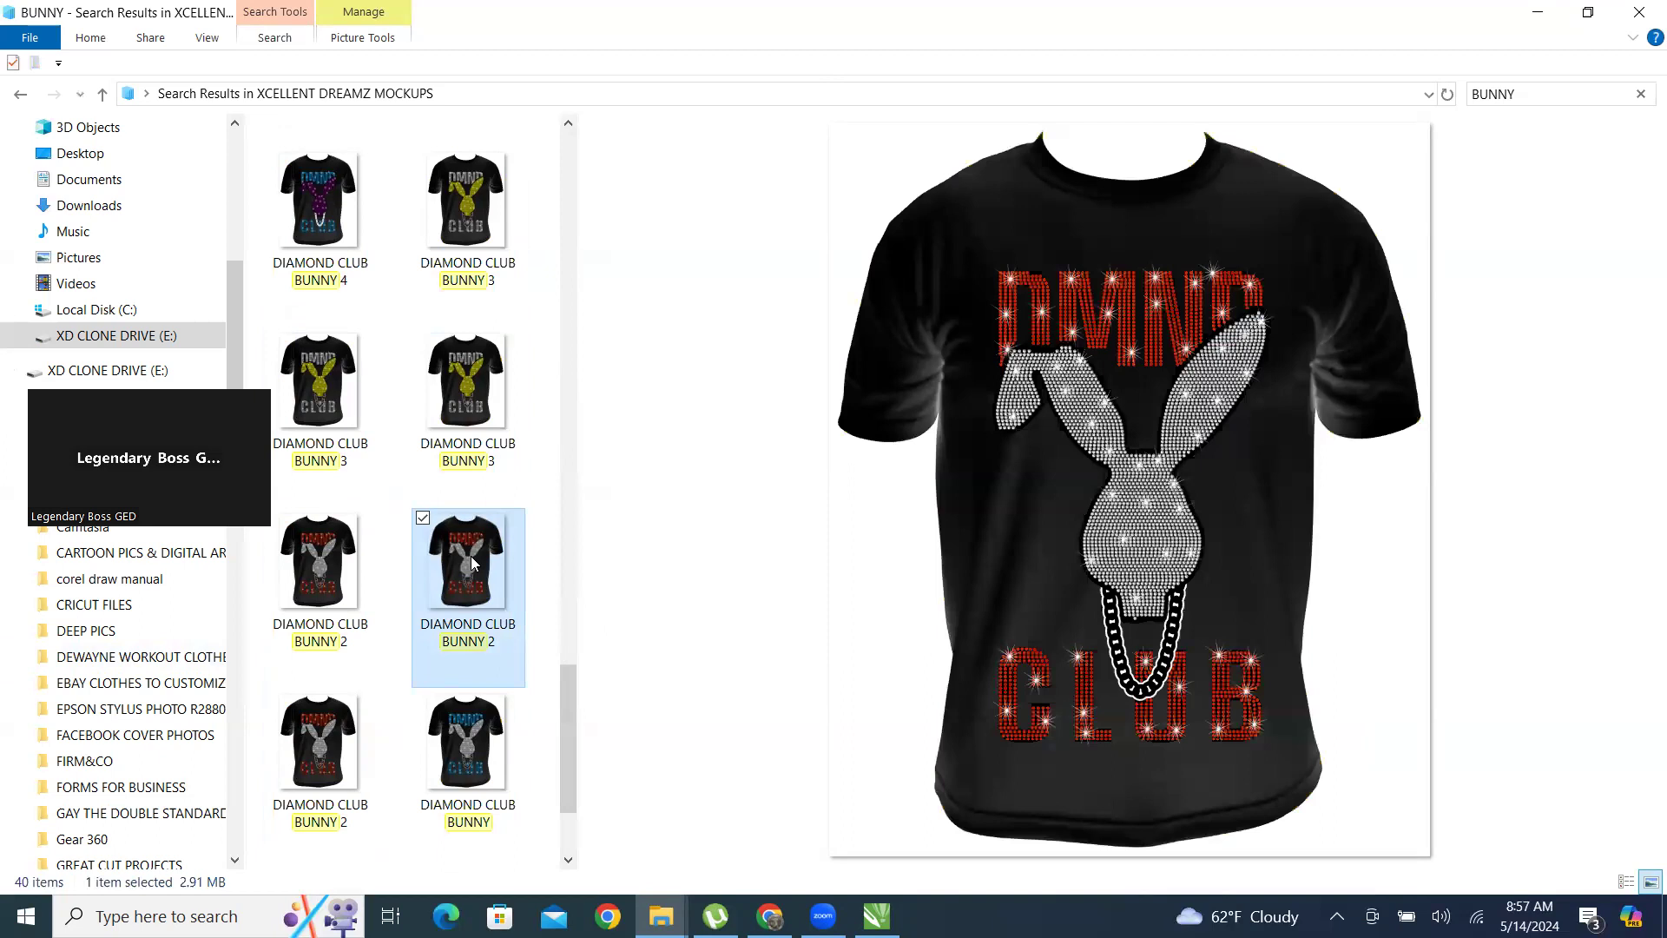
scroll(462, 563, "down", 1)
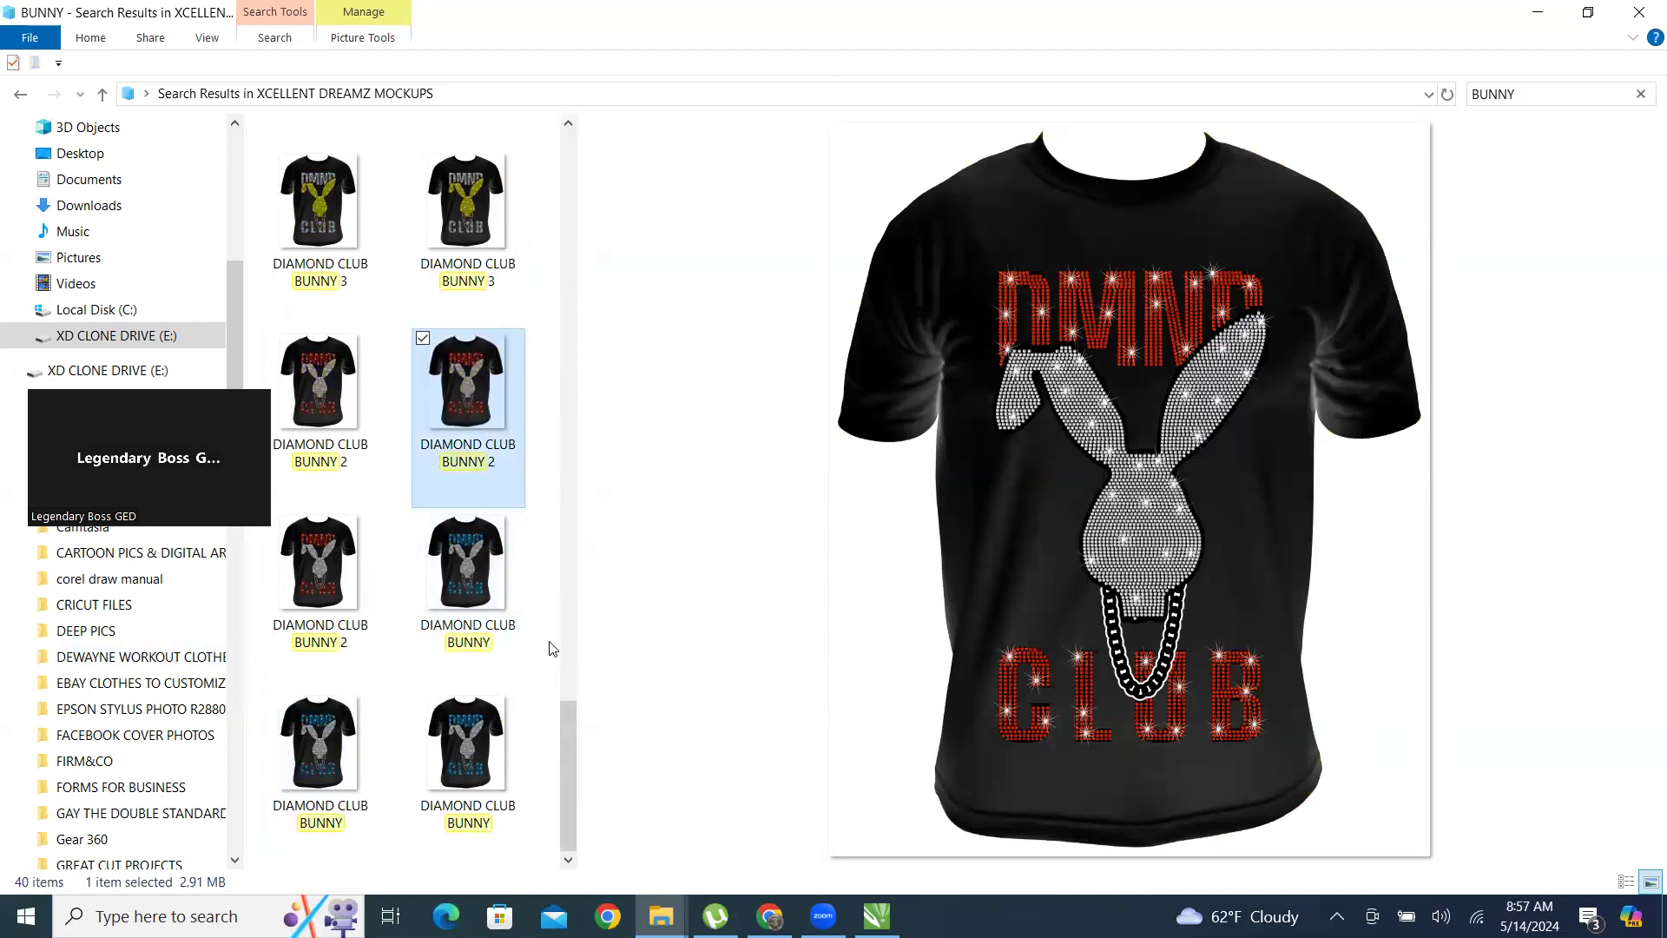
left_click(468, 553)
left_click_drag(568, 747, 568, 174)
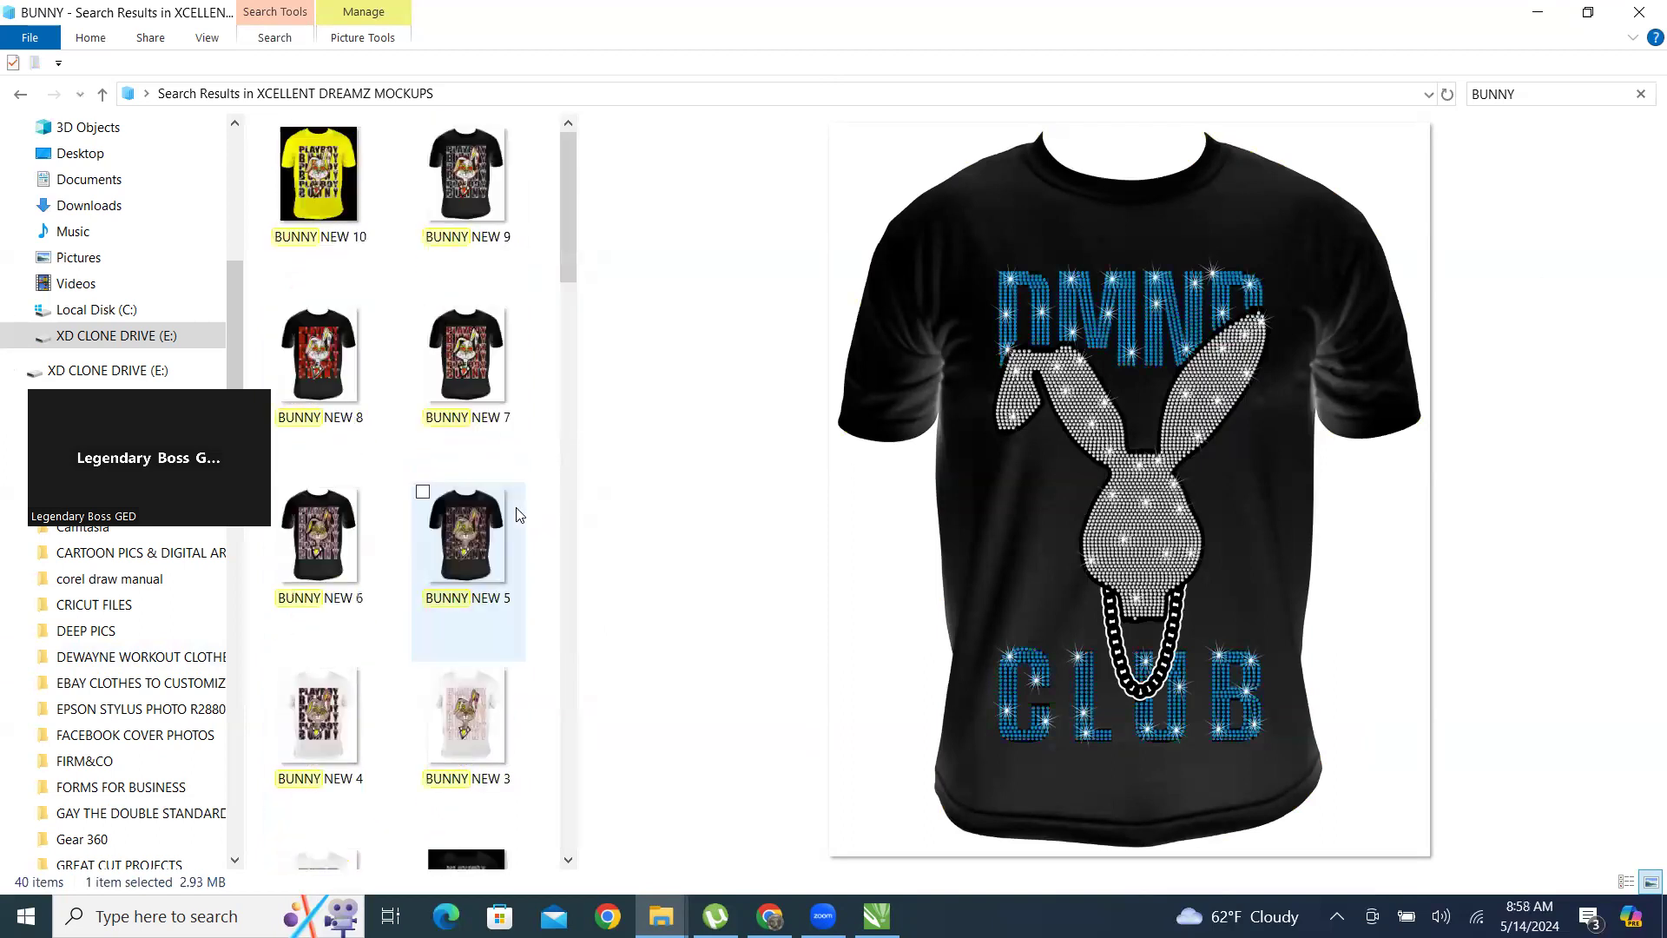
Switch to CorelDRAW and examine the Playboy Bunny artwork on Page 2 of BUNNY NEW.cdr.
left_click(1535, 11)
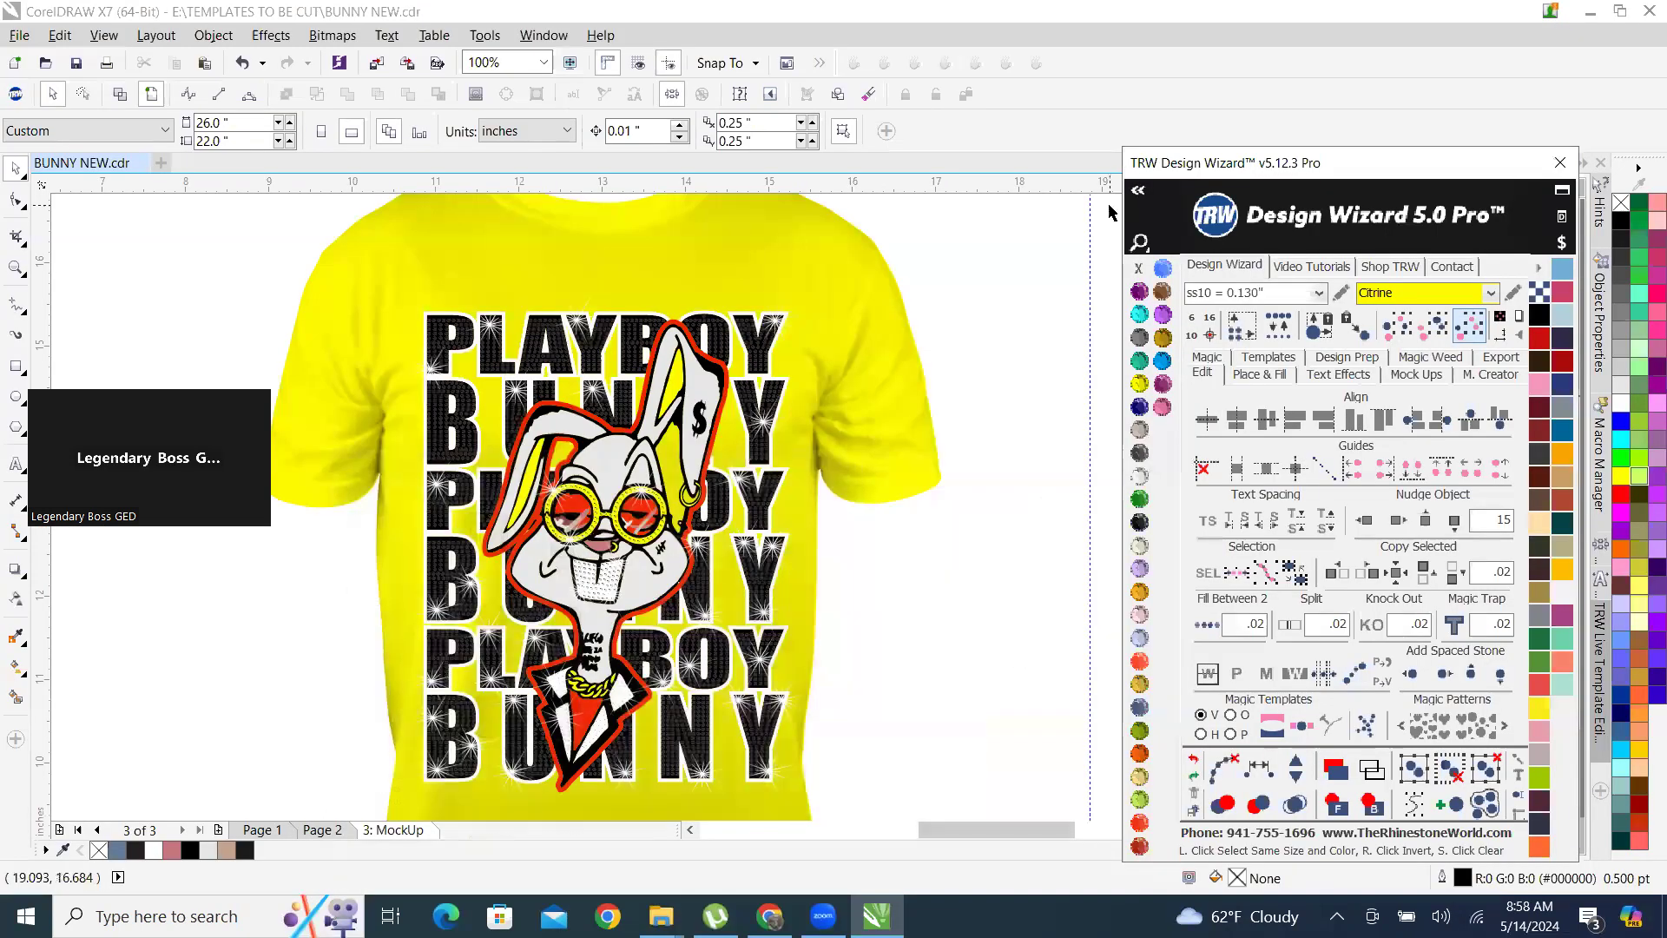
left_click(322, 830)
scroll(677, 398, "down", 1)
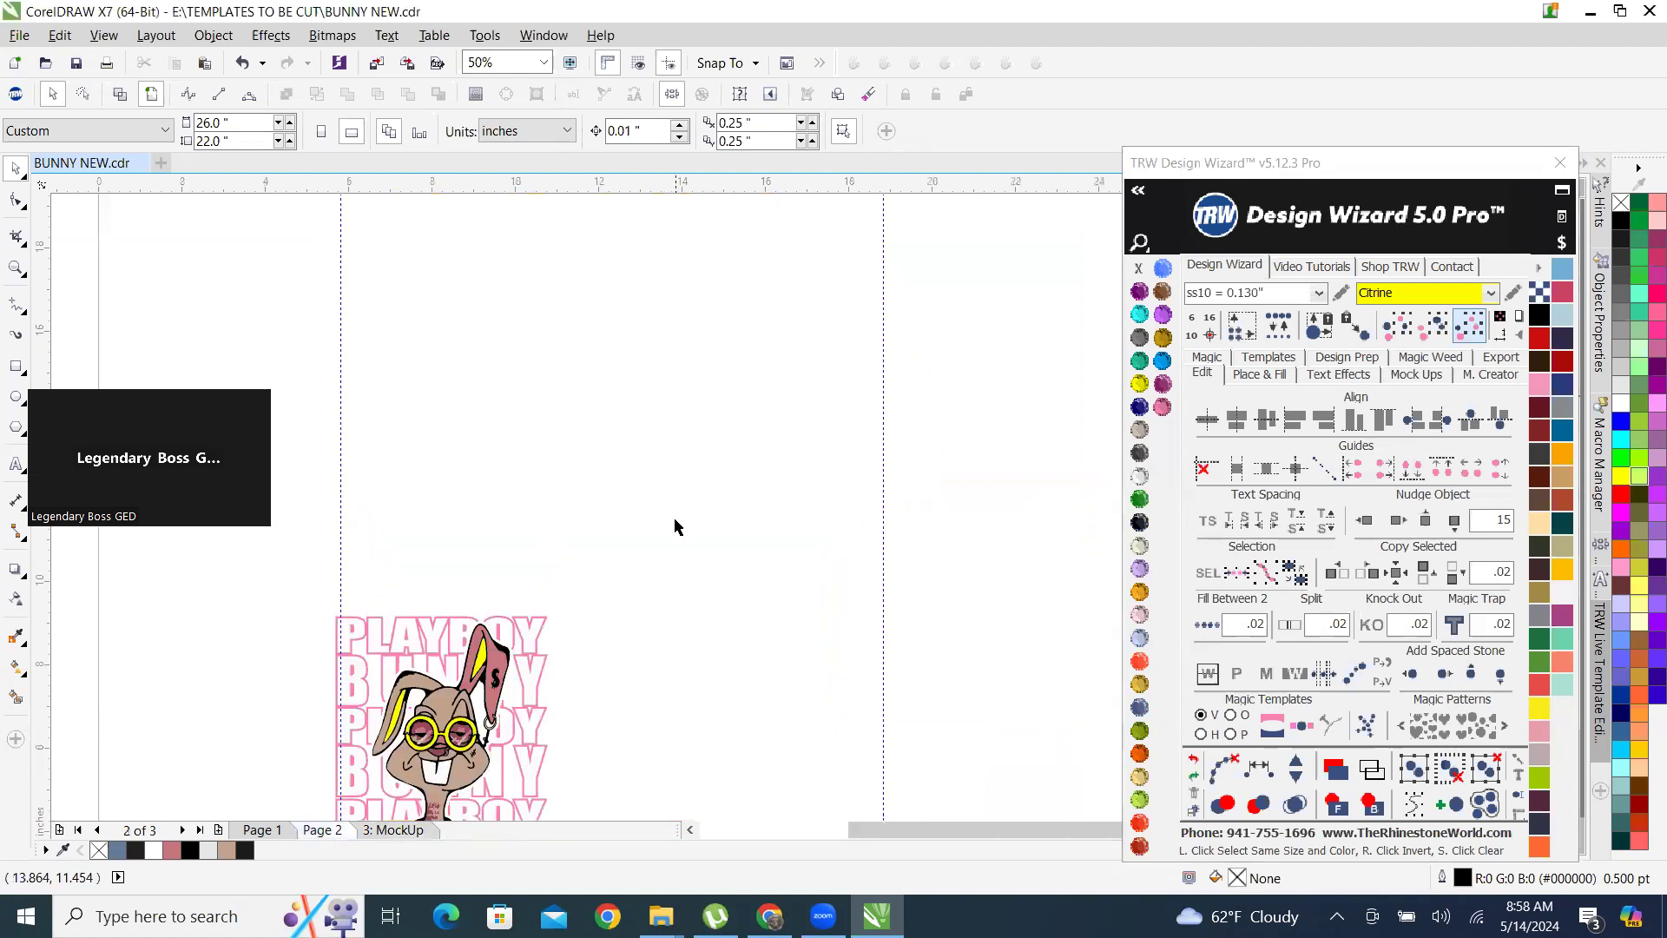
scroll(526, 584, "up", 2)
scroll(529, 571, "down", 1)
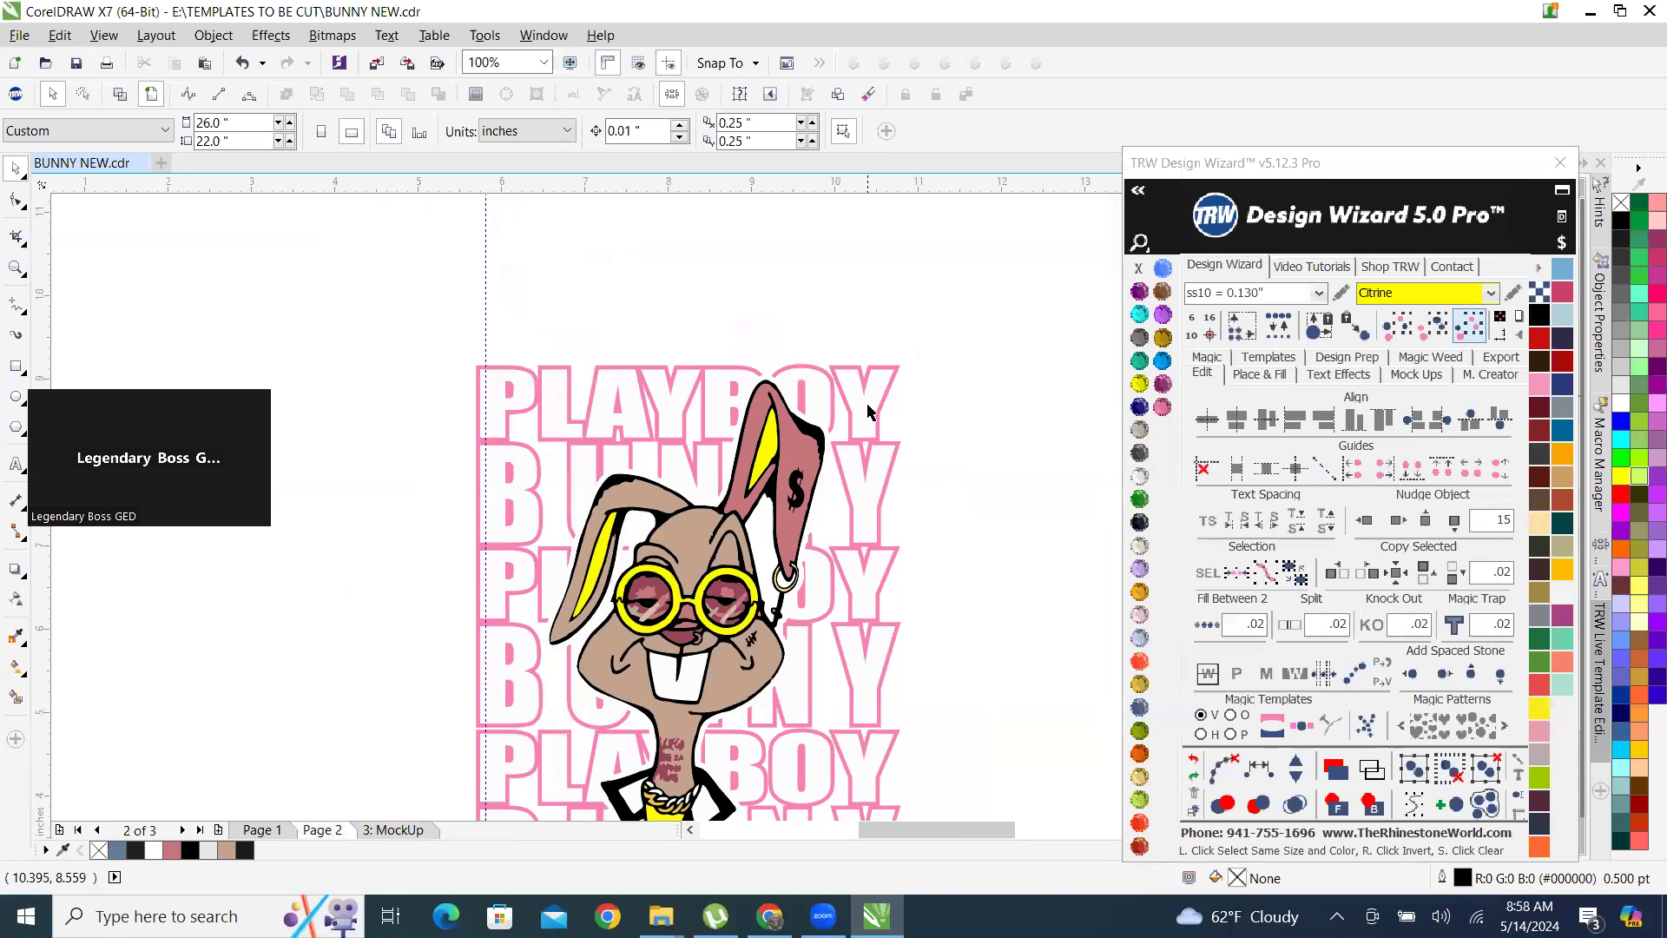
scroll(868, 412, "down", 1)
scroll(669, 653, "up", 2)
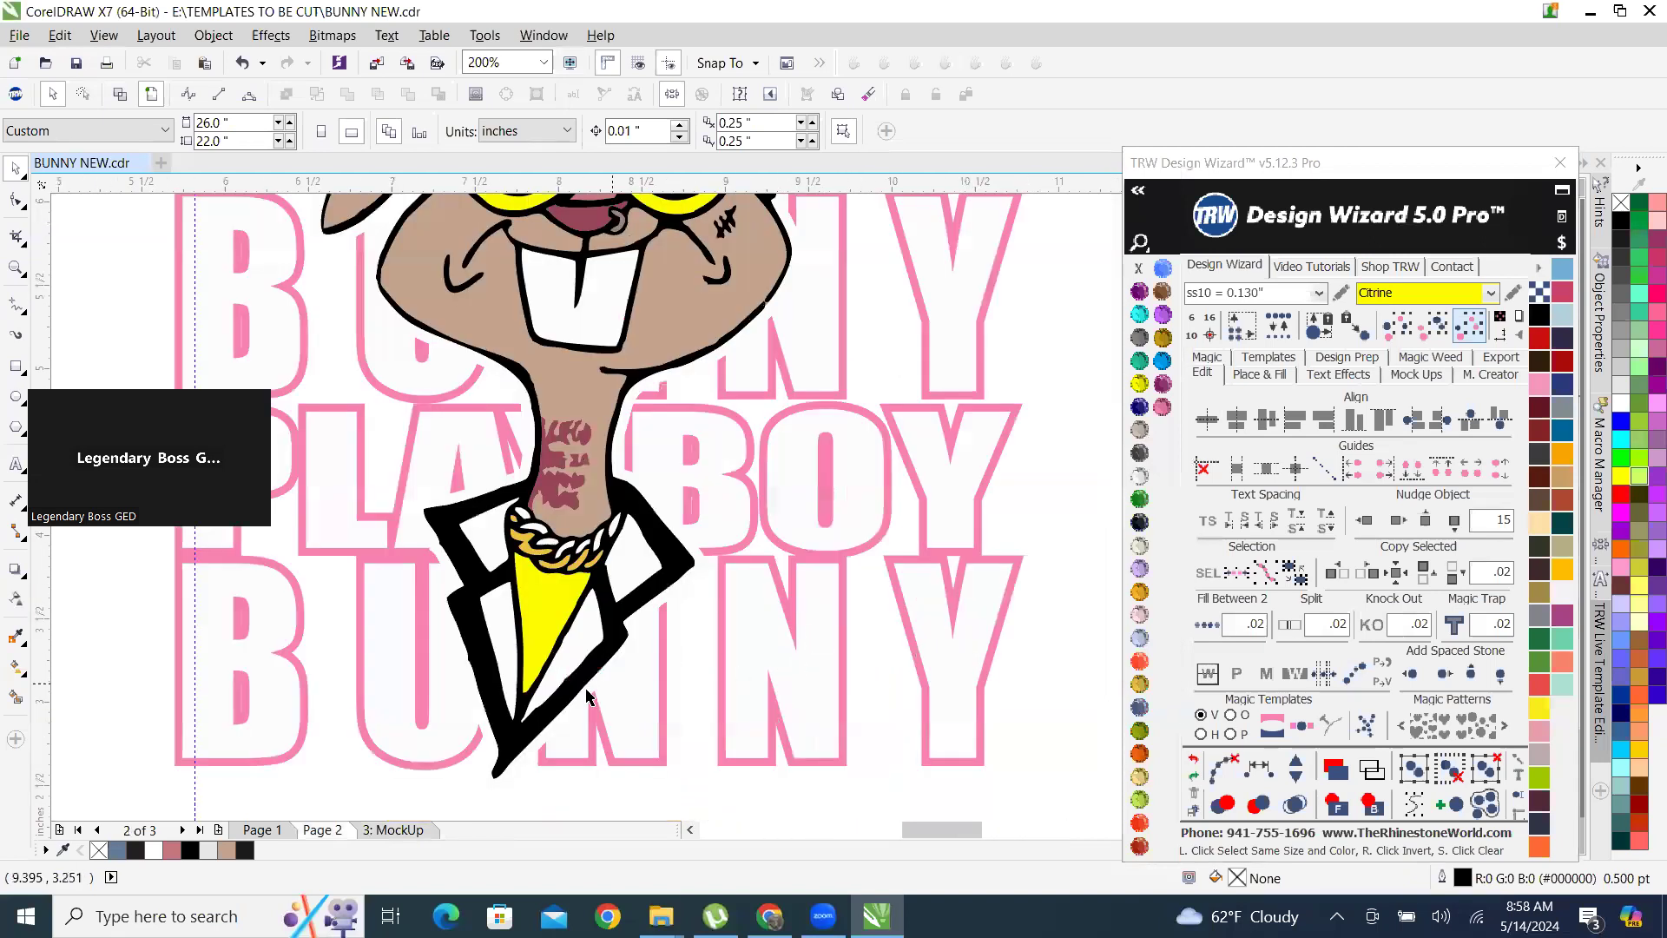
scroll(586, 695, "down", 1)
Select the entire Playboy Bunny artwork on Page 2 and enlarge it proportionally to about 12.46 by 16.4 inches.
left_click_drag(441, 382, 803, 773)
scroll(354, 653, "down", 1)
scroll(387, 617, "up", 1)
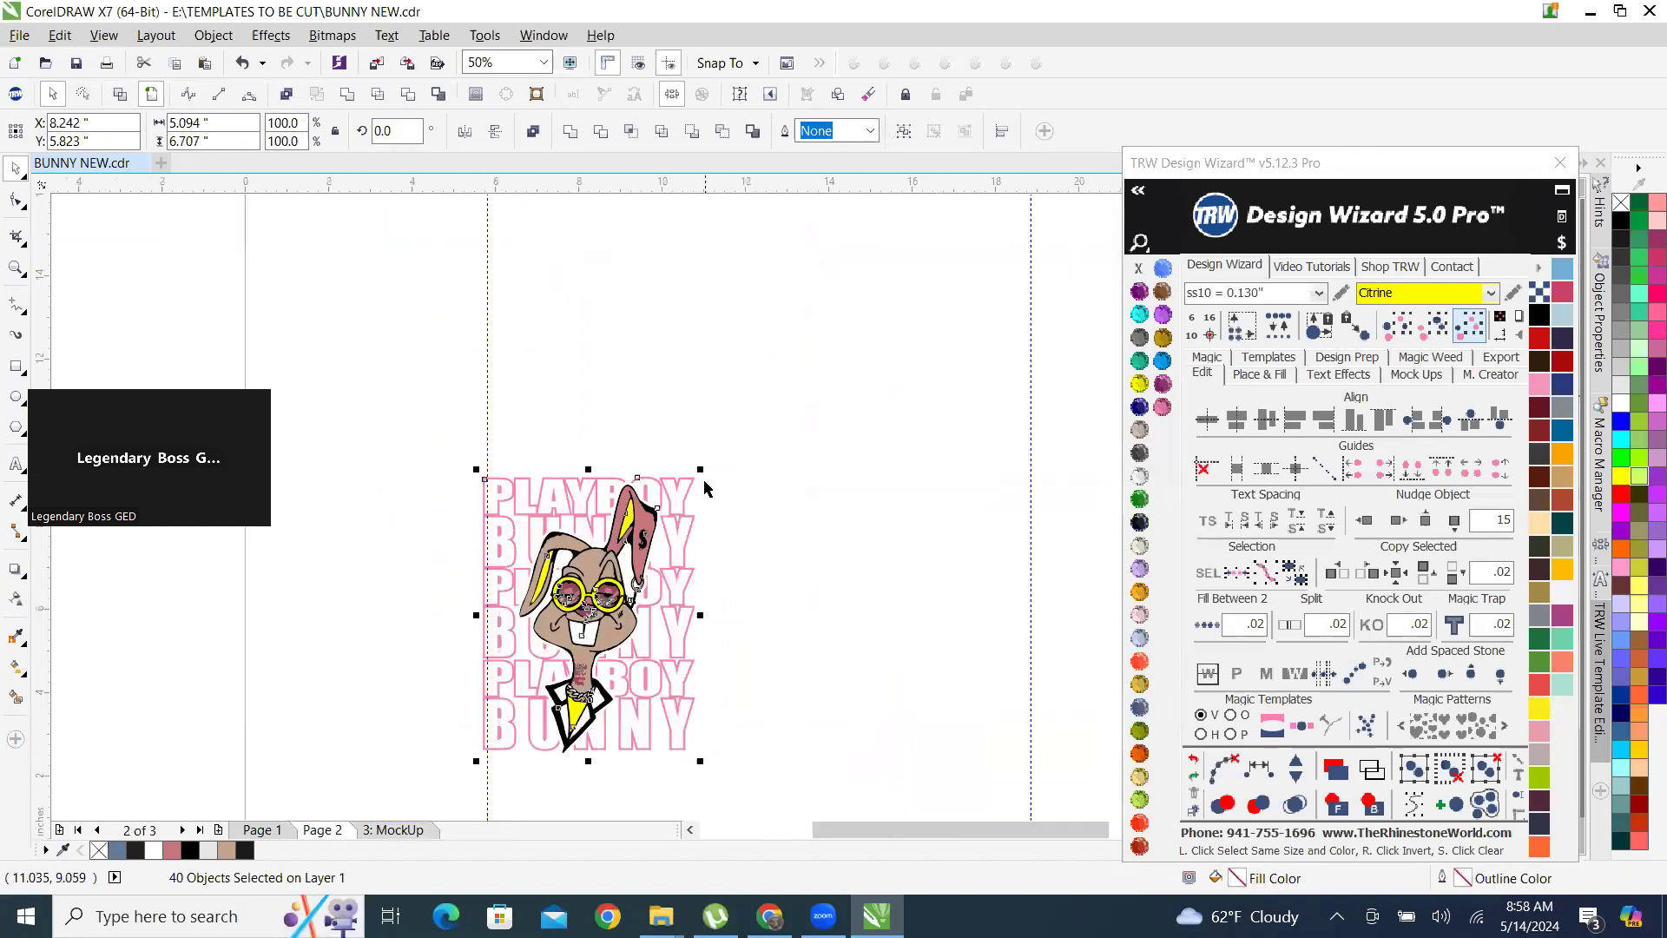
left_click_drag(700, 470, 1025, 252)
scroll(450, 510, "down", 2)
scroll(672, 335, "up", 2)
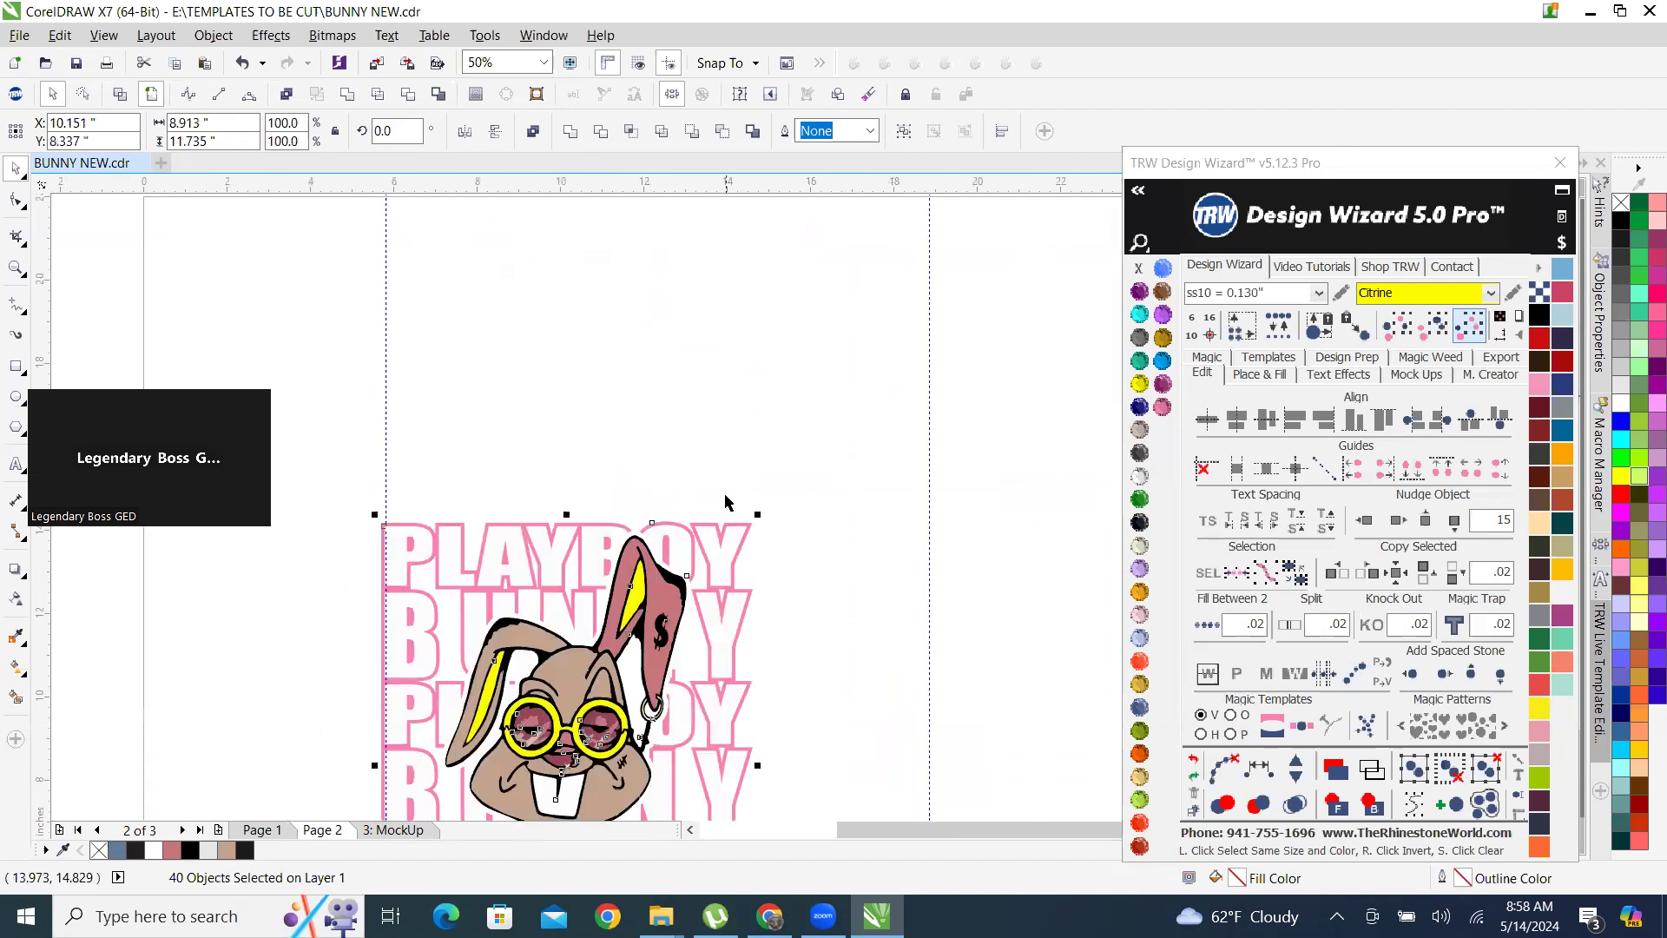
left_click_drag(818, 461, 915, 339)
scroll(912, 333, "up", 1)
scroll(913, 332, "up", 2)
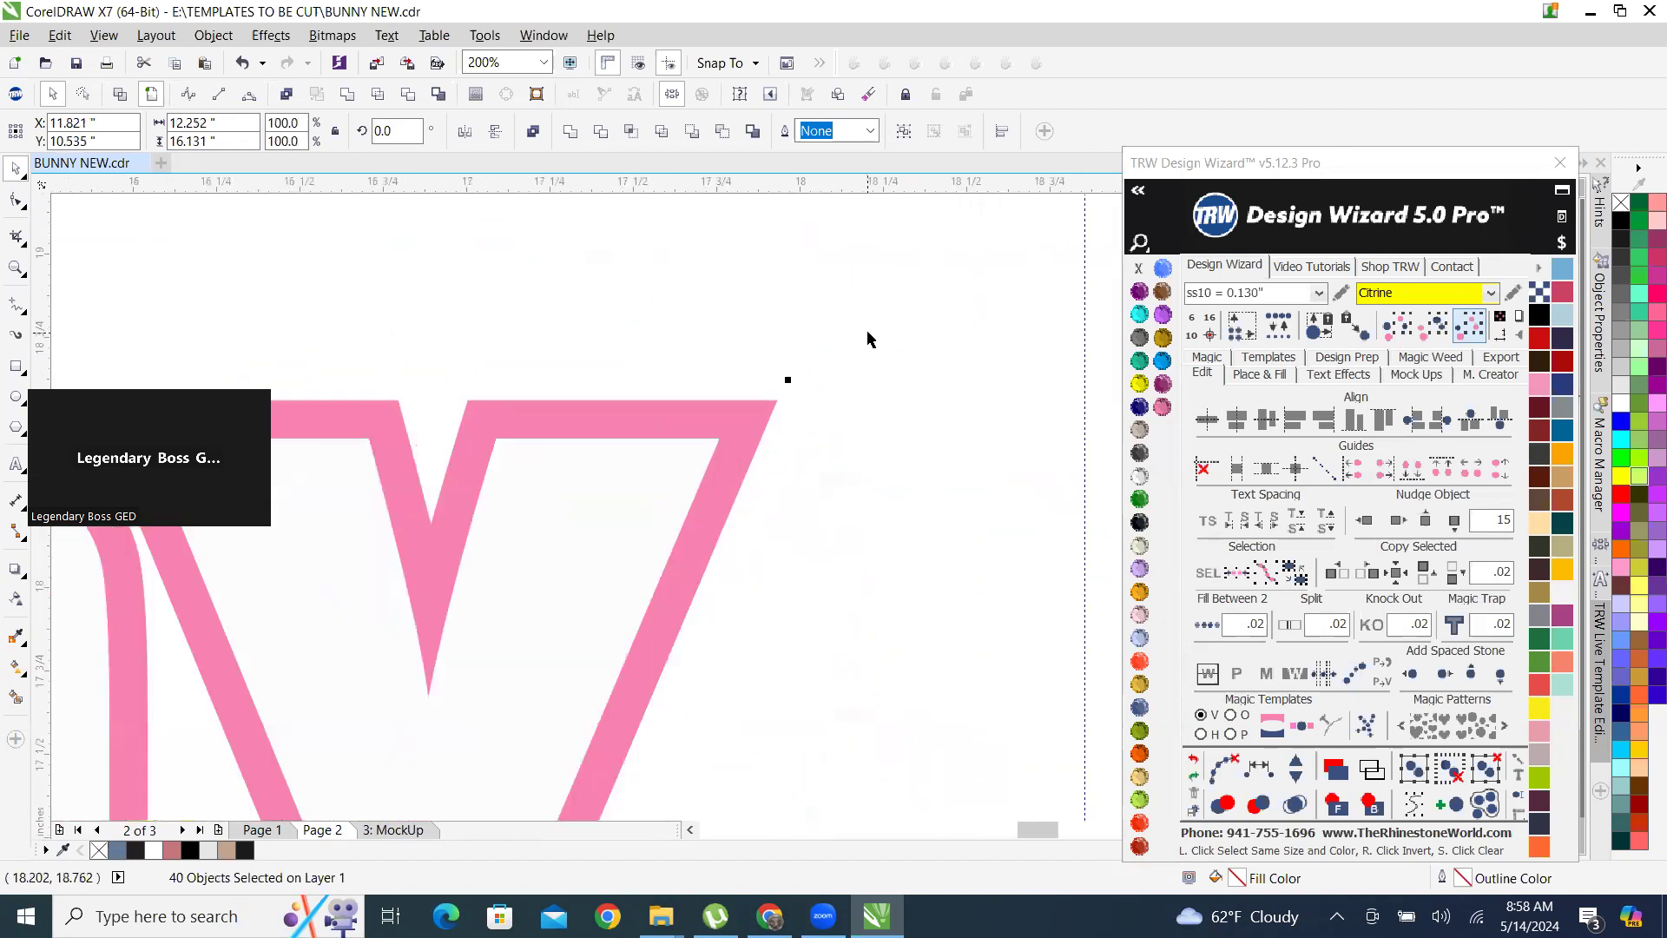
left_click_drag(788, 383, 898, 289)
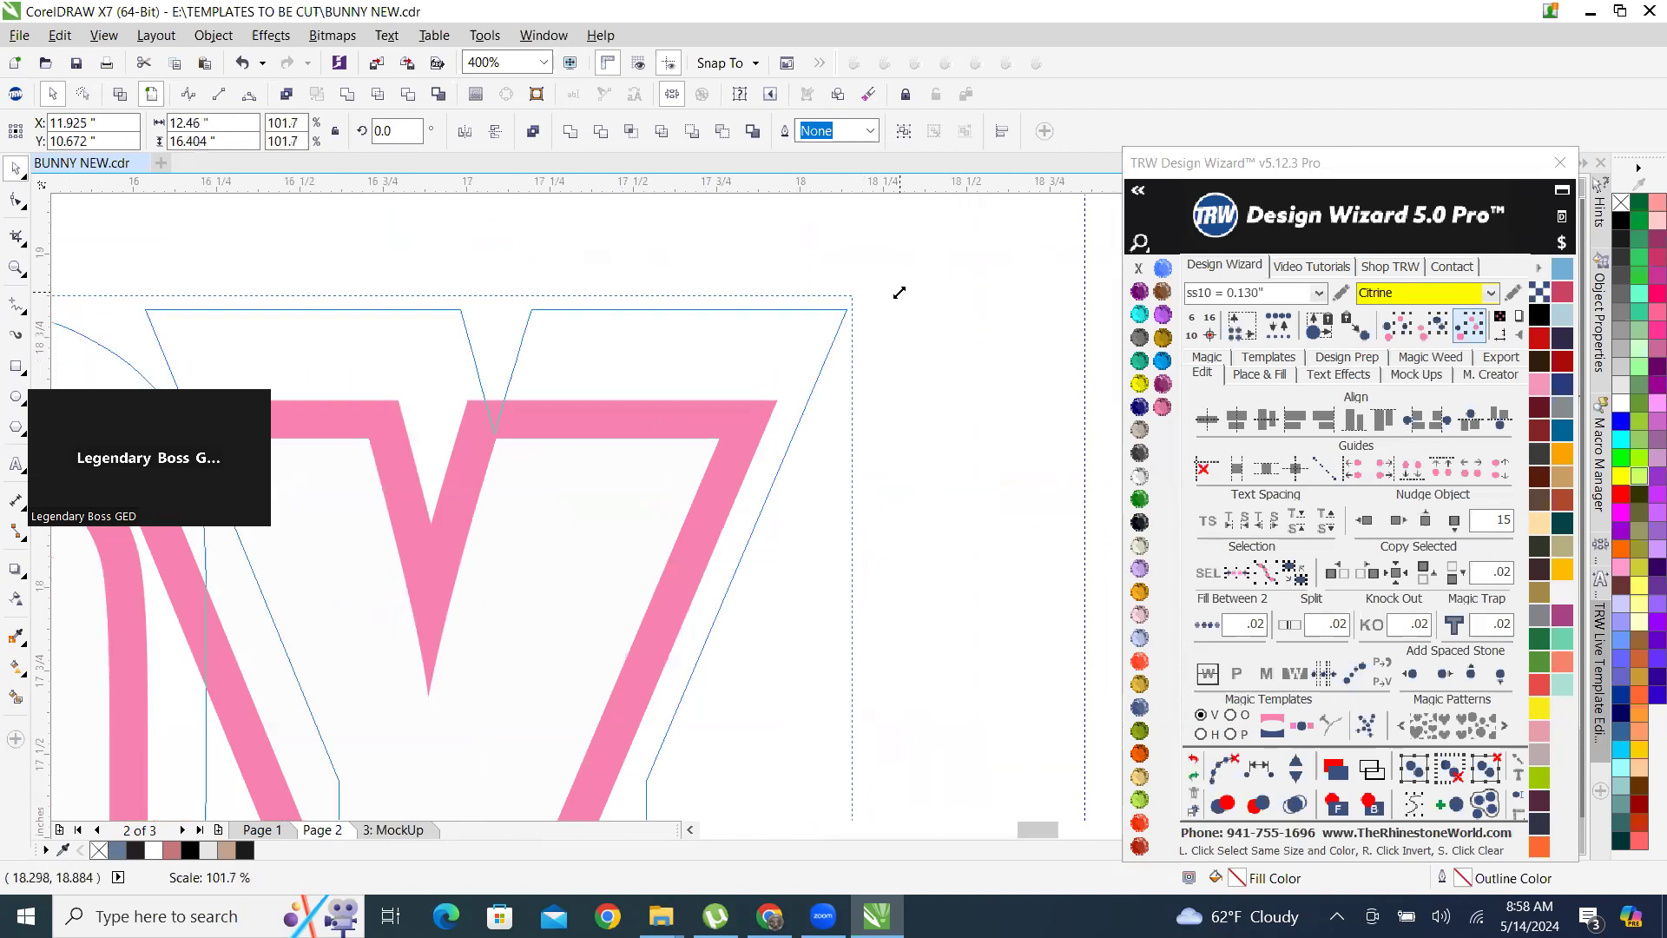
scroll(898, 289, "down", 1)
scroll(880, 376, "down", 3)
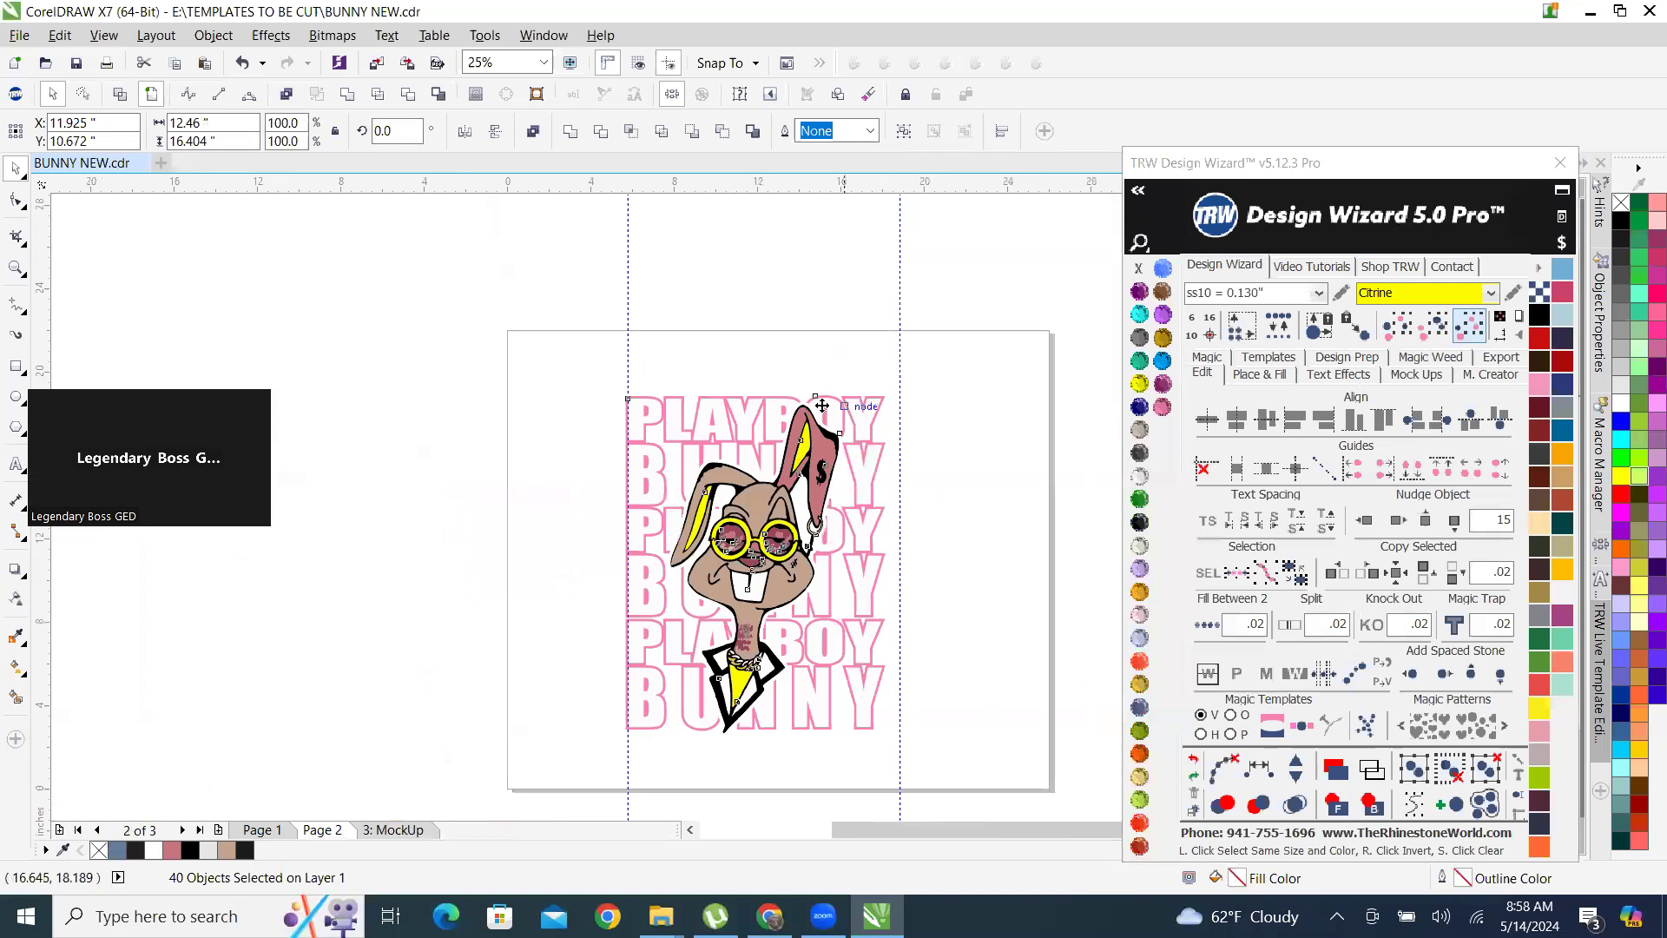
Move the pink outline of the repeated PLAYBOY BUNNY lettering off the bunny with a left nudge of 15.
left_click(719, 394)
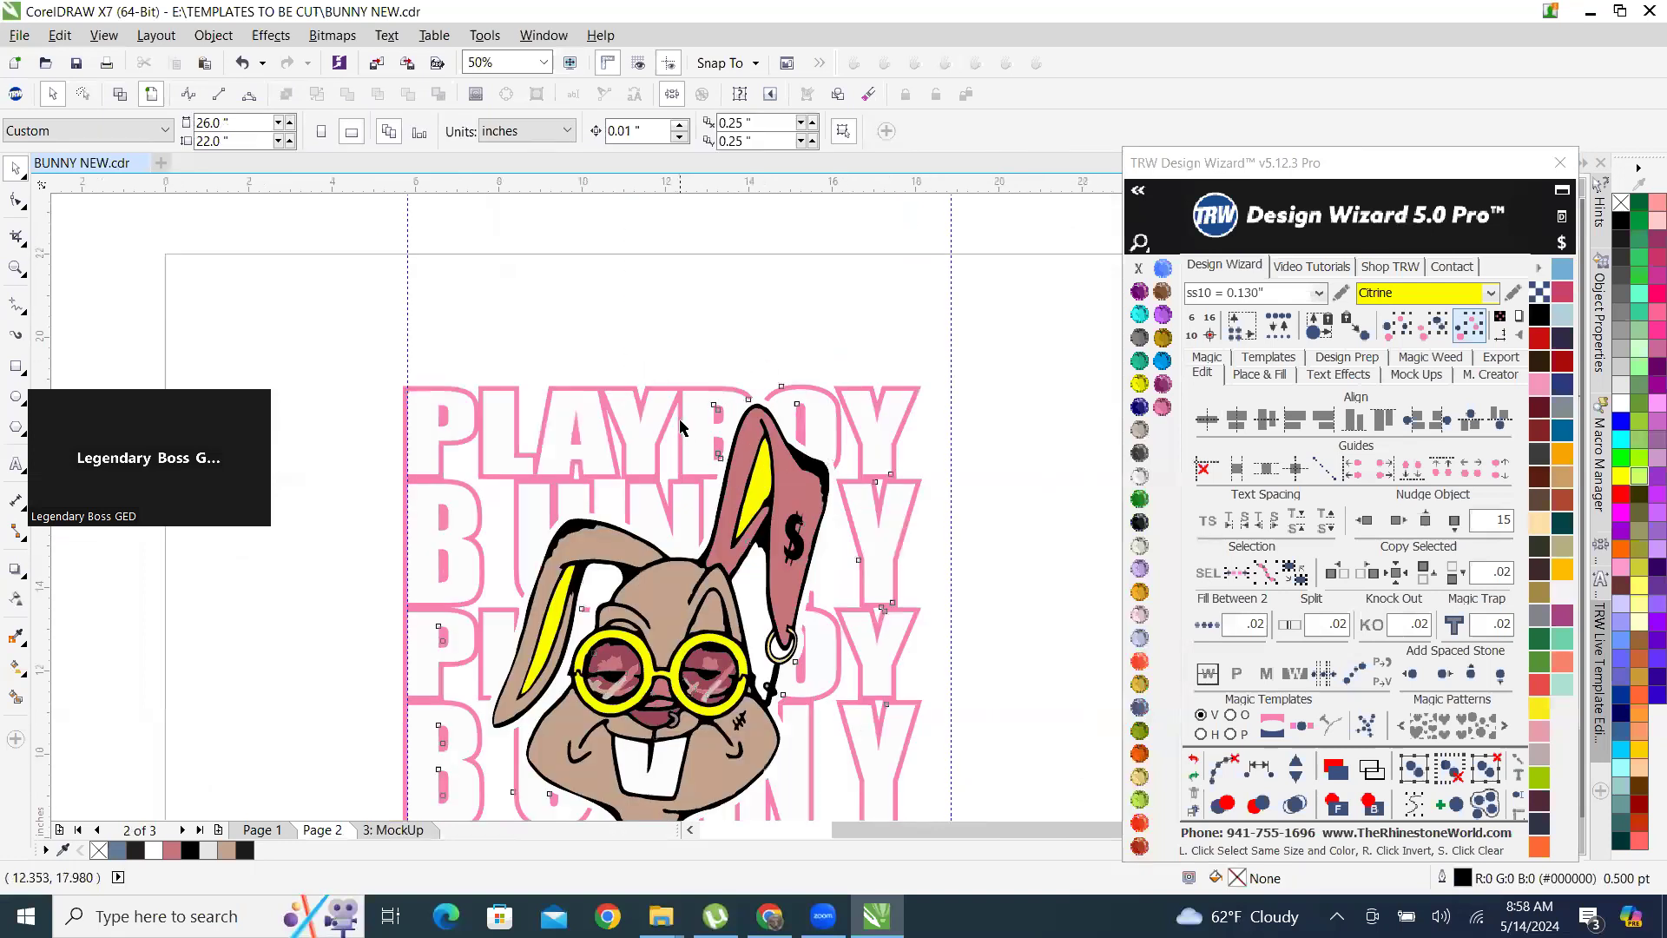
scroll(682, 460, "down", 2)
left_click(1365, 519)
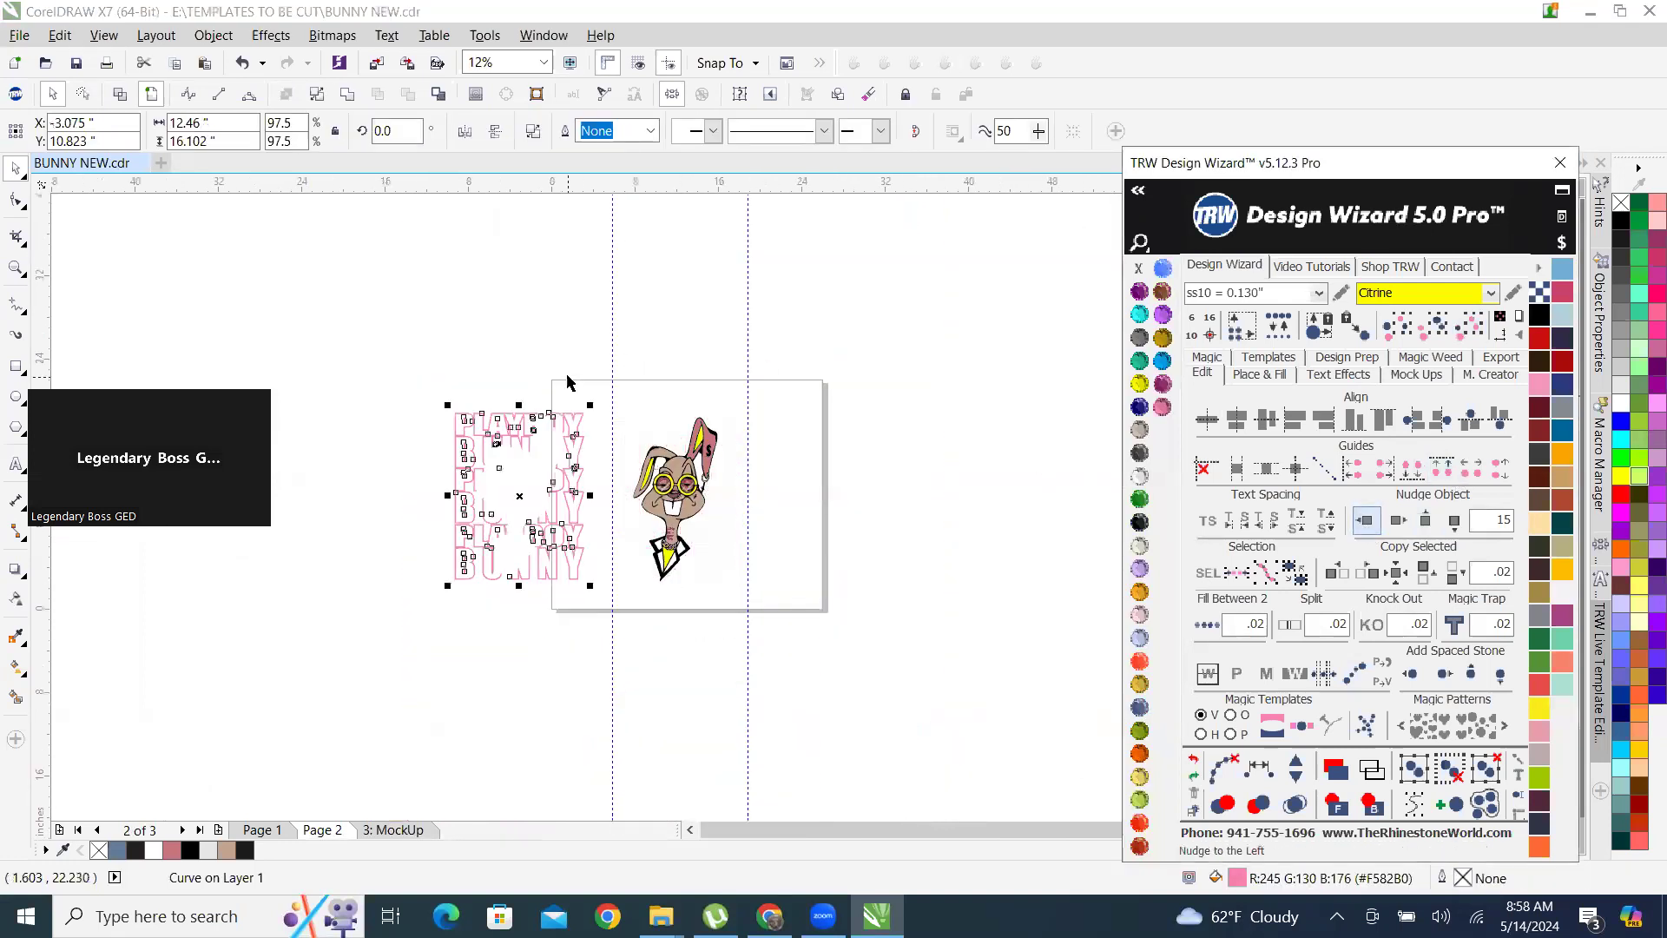
scroll(585, 489, "up", 1)
left_click(429, 410)
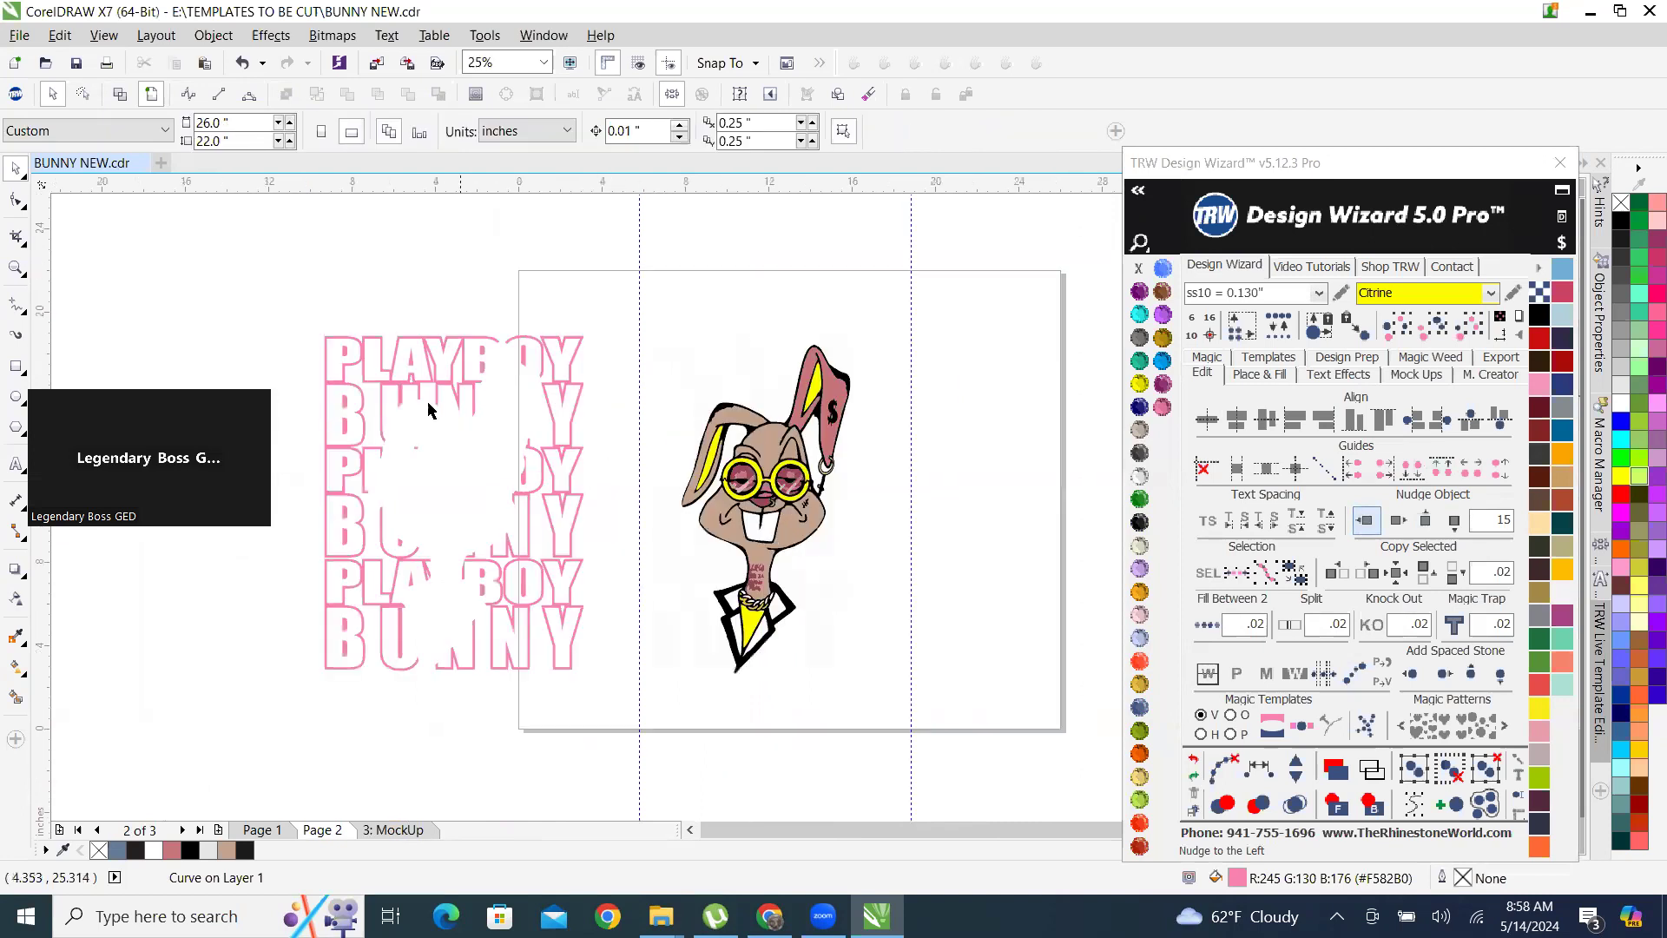
Nudge the white inner lettering left by 15 into the pink outline and color it TRW Blue.
scroll(743, 374, "up", 1)
left_click(748, 369)
scroll(748, 368, "down", 2)
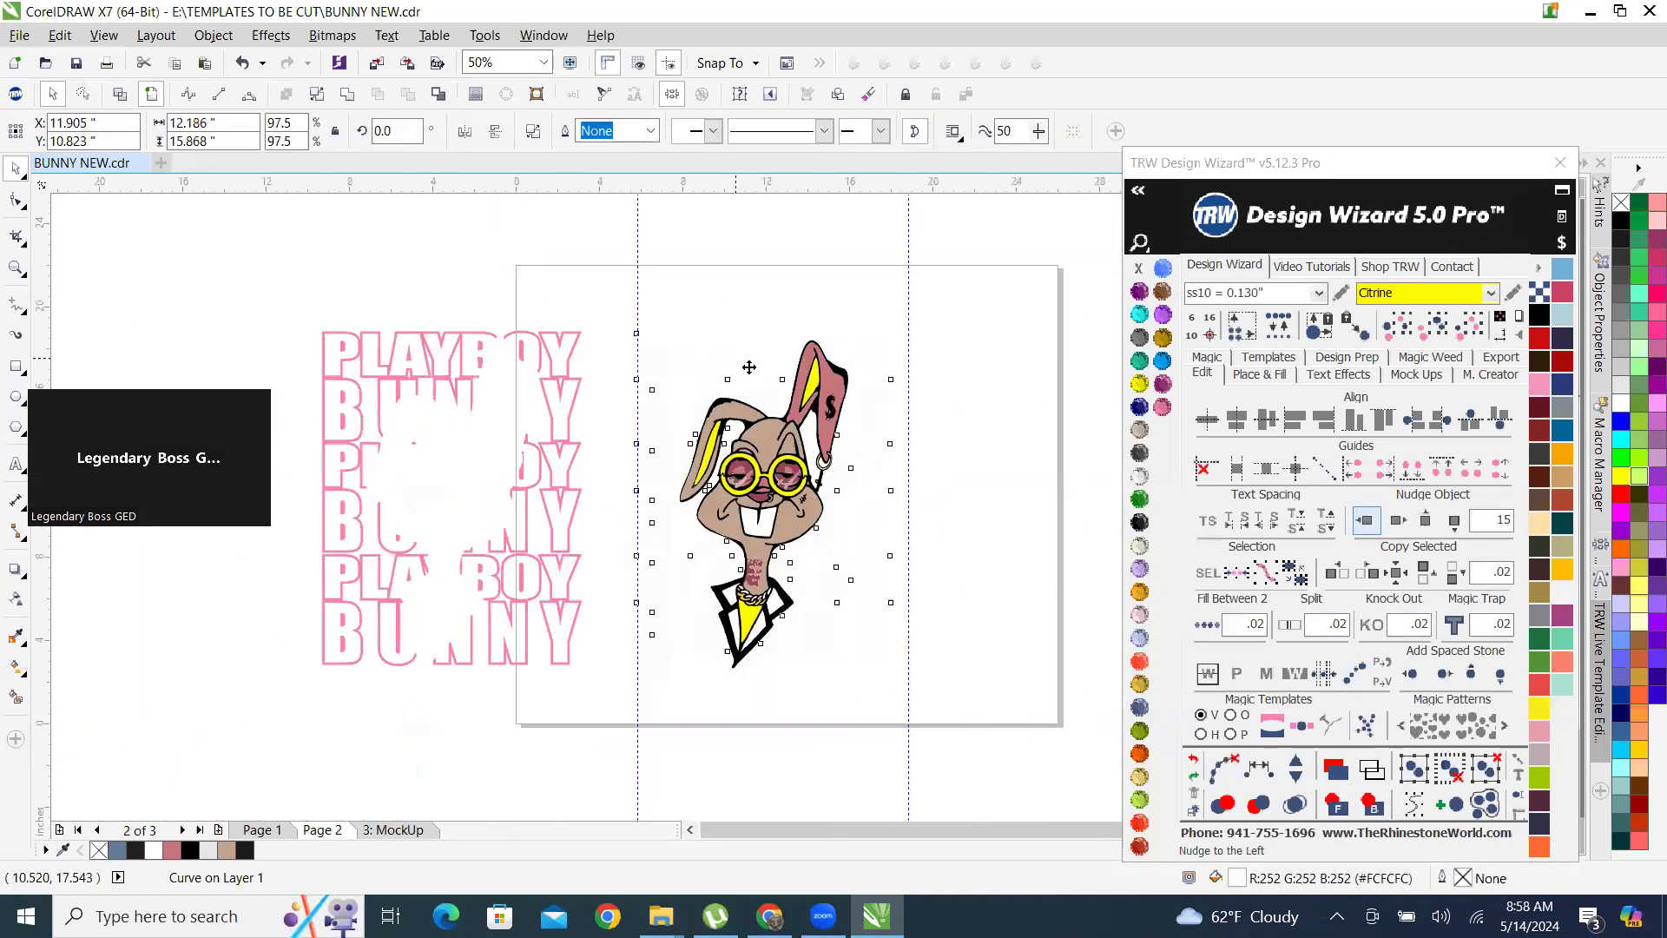
left_click(1367, 523)
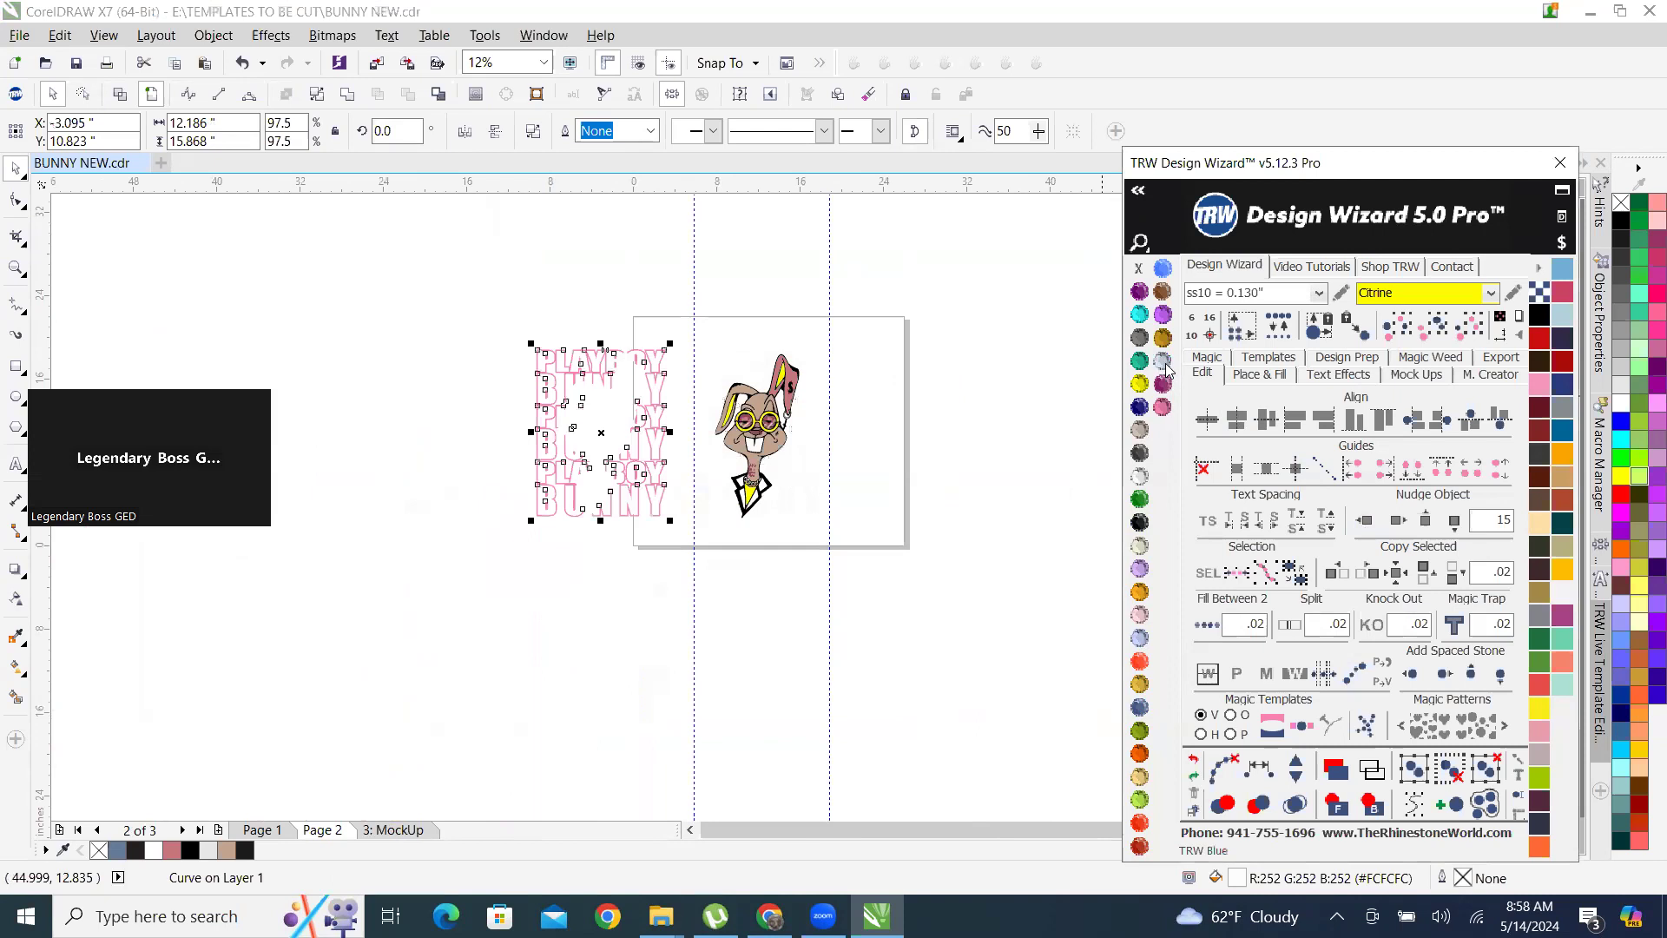
left_click(1163, 360)
left_click(607, 279)
scroll(609, 493, "up", 2)
scroll(606, 469, "down", 1)
scroll(602, 445, "up", 1)
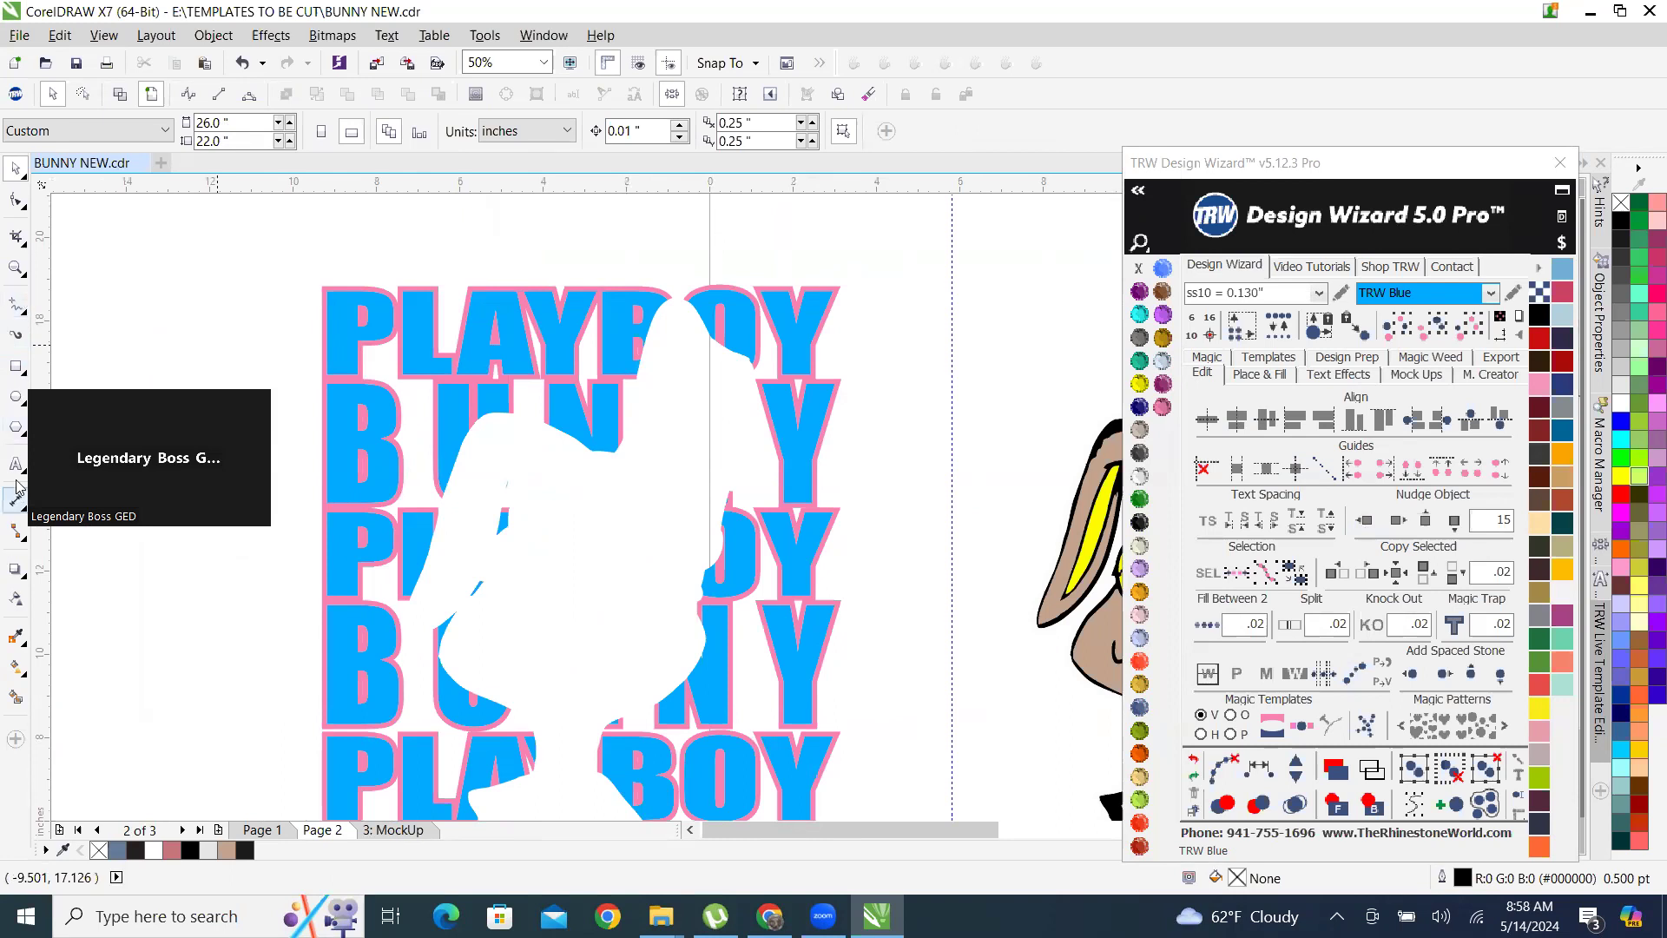
Add the text BUNNY in Arial and enlarge it to about 12.38 inches wide over the fourth row of lettering.
key("F8")
left_click(171, 680)
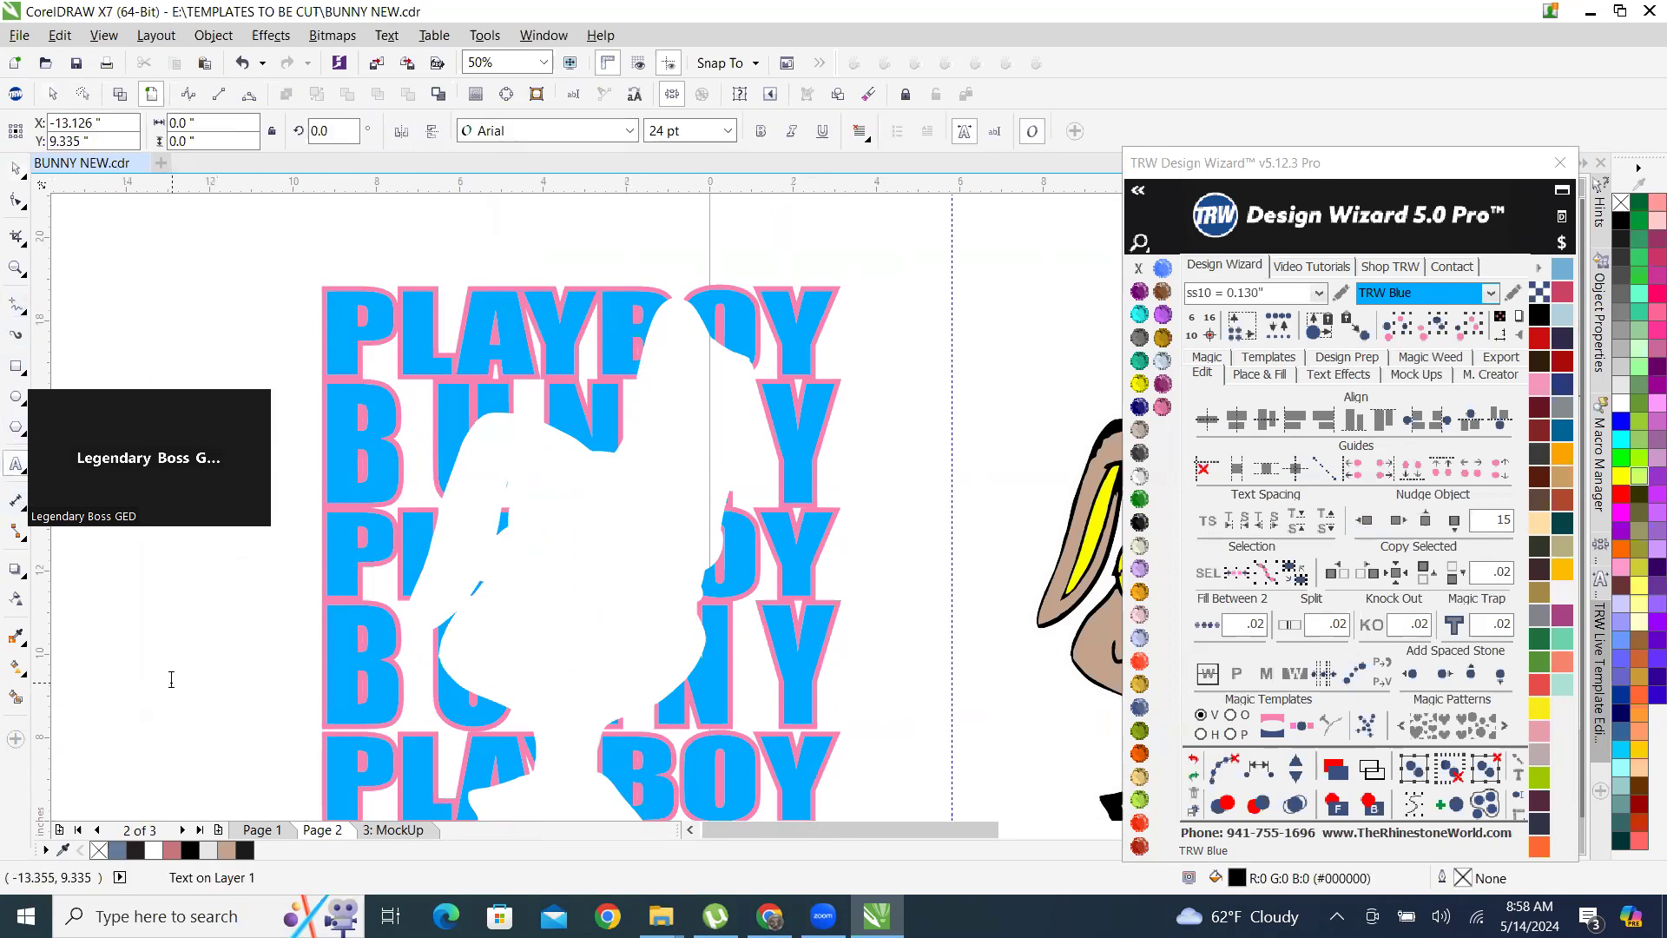
type("BUNNY")
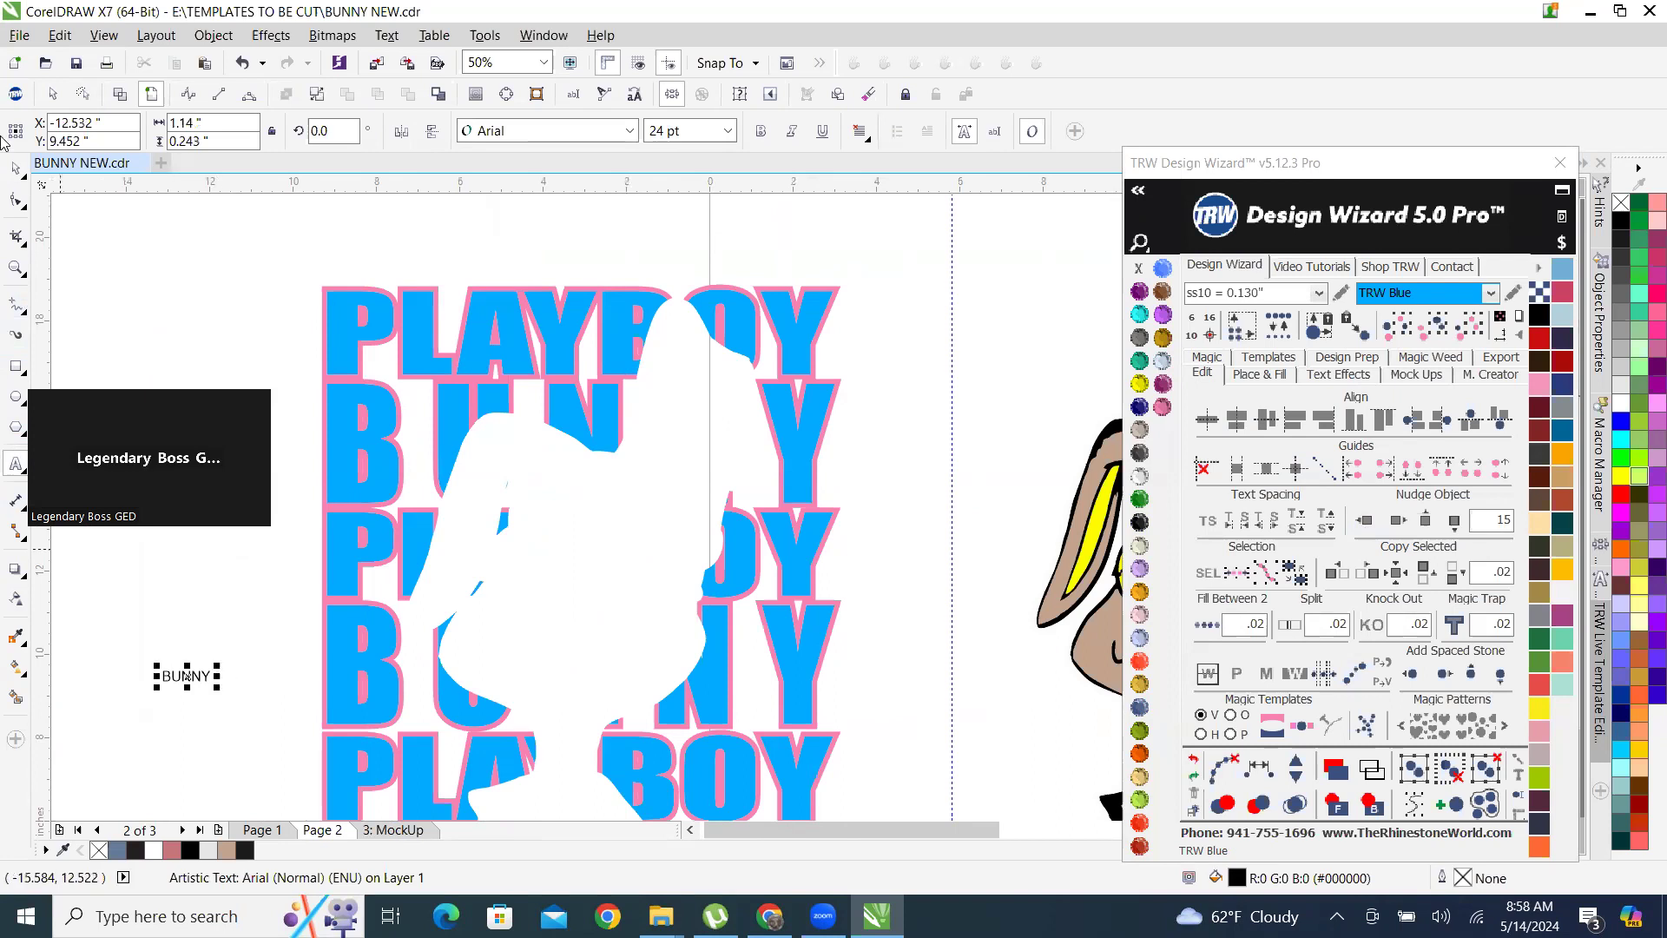
key("ctrl+space")
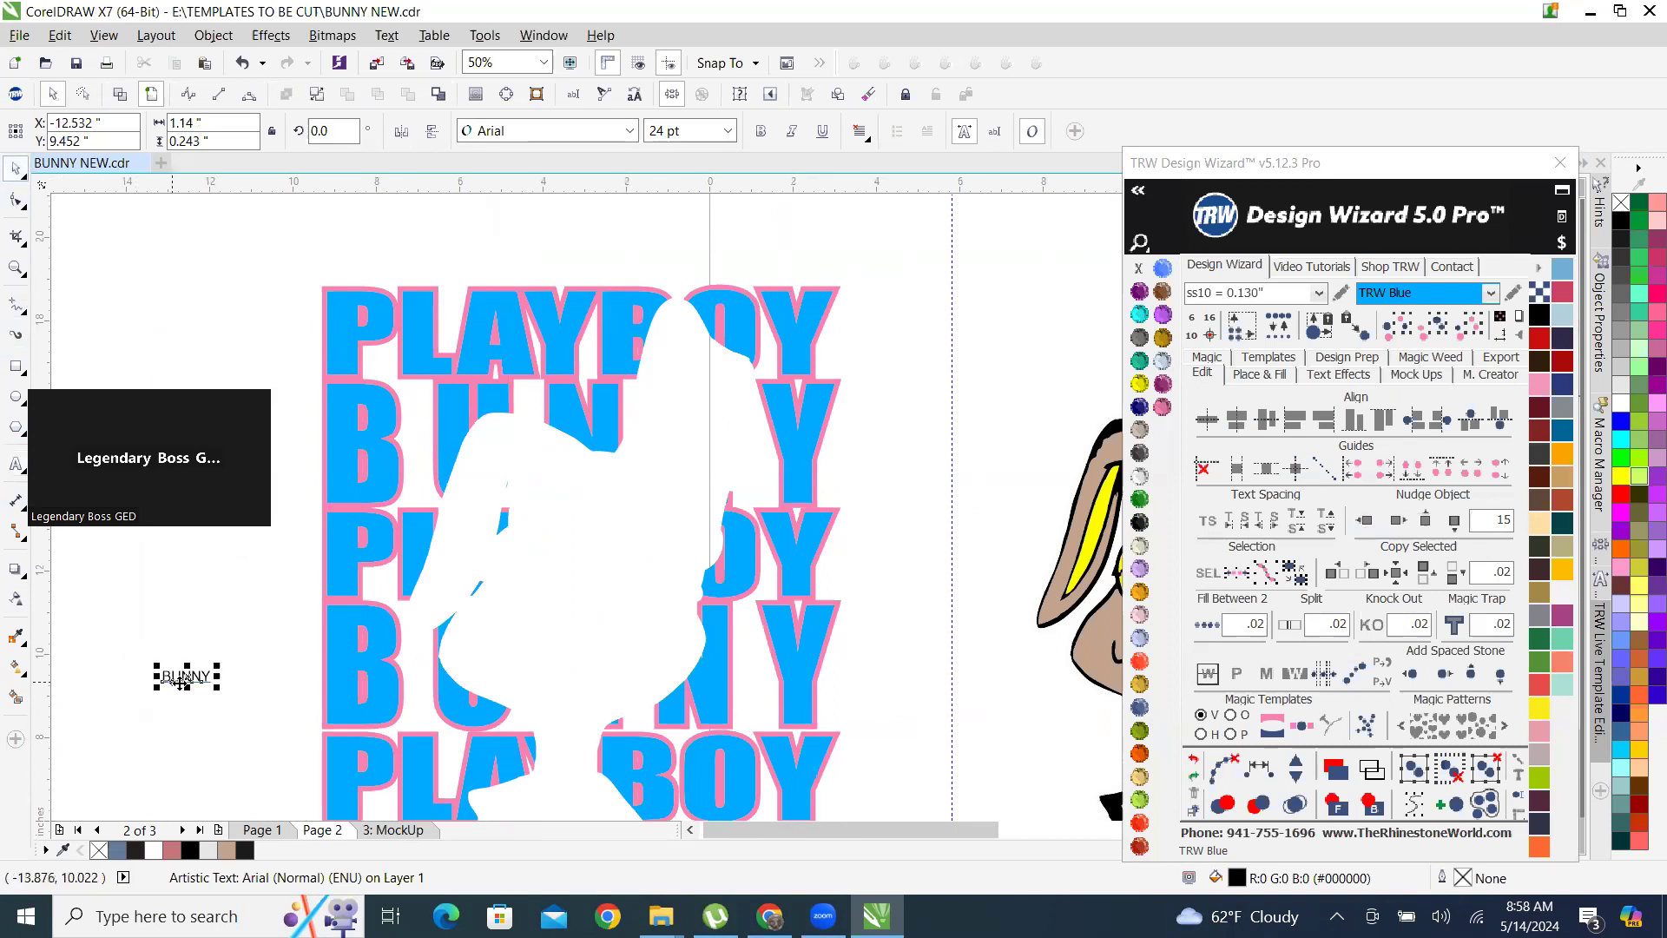
left_click_drag(272, 714, 853, 441)
left_click_drag(849, 443, 849, 449)
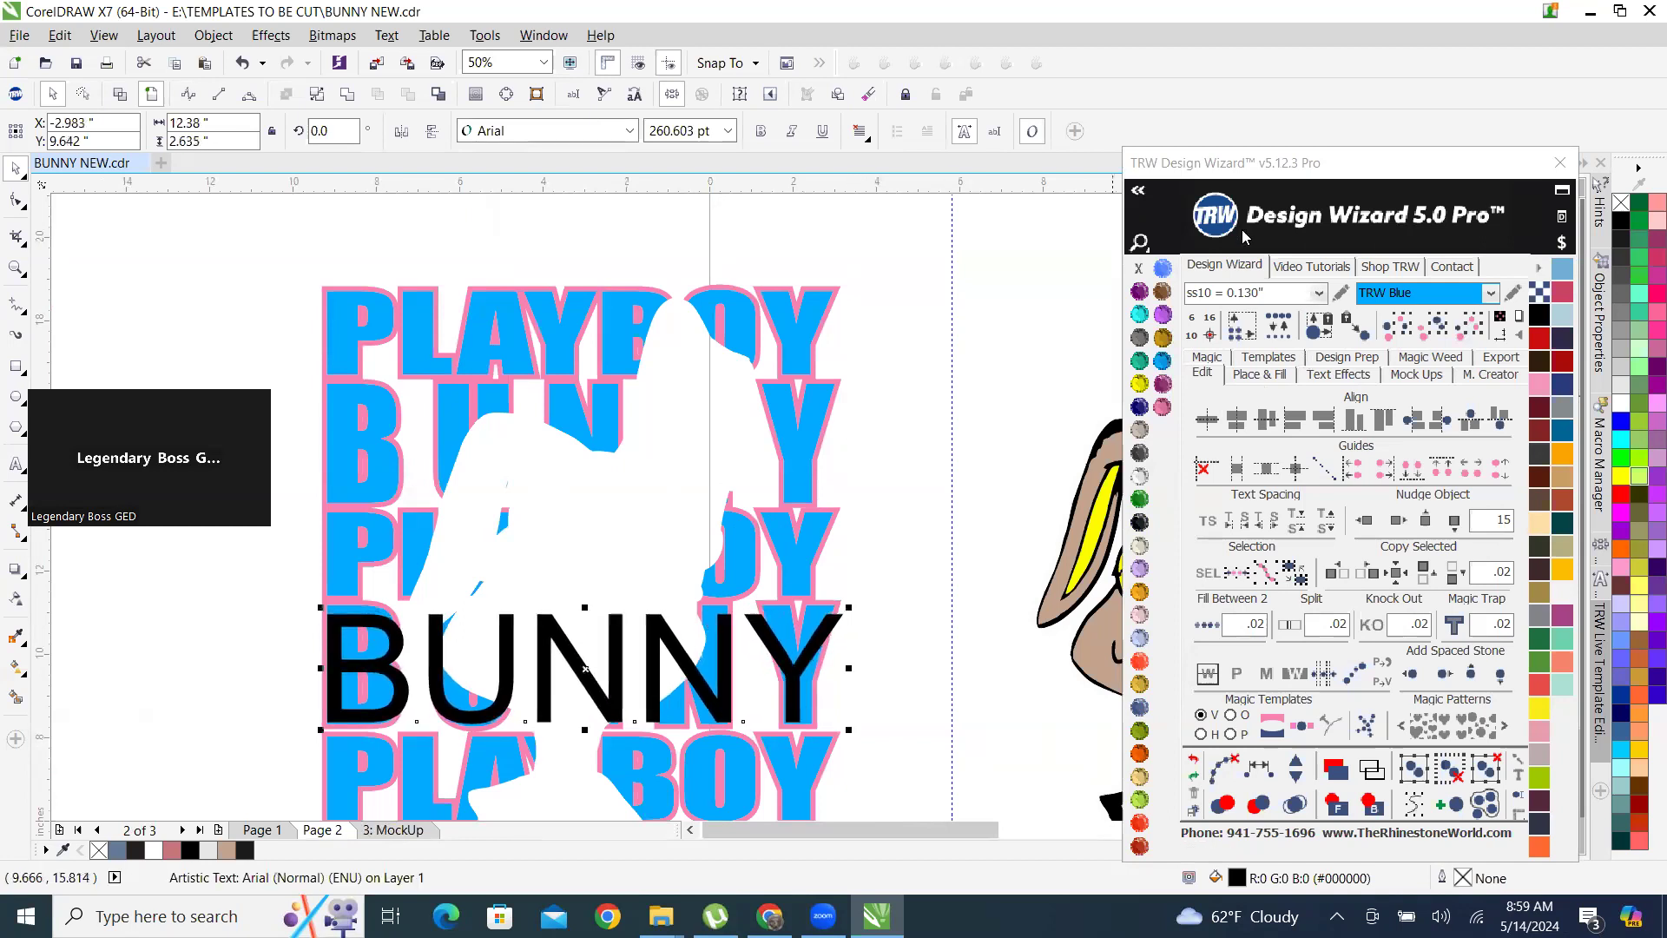
Open the Design Wizard's font lists and apply the favorite font Lintsec to the BUNNY text.
left_click(1137, 193)
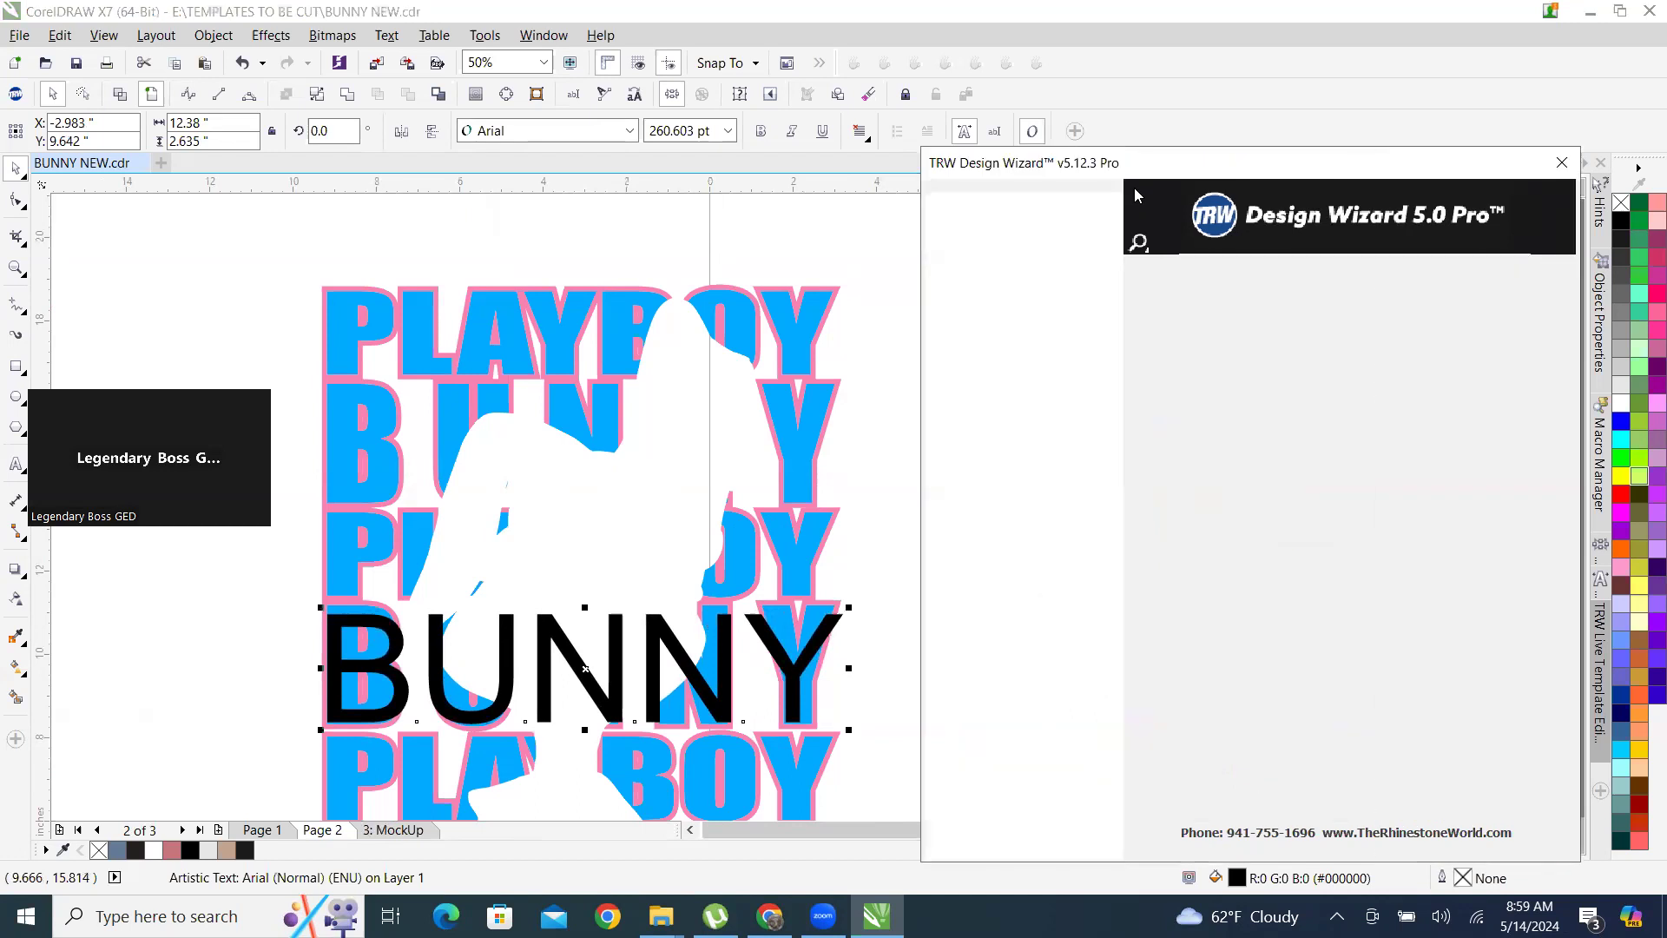
left_click(976, 259)
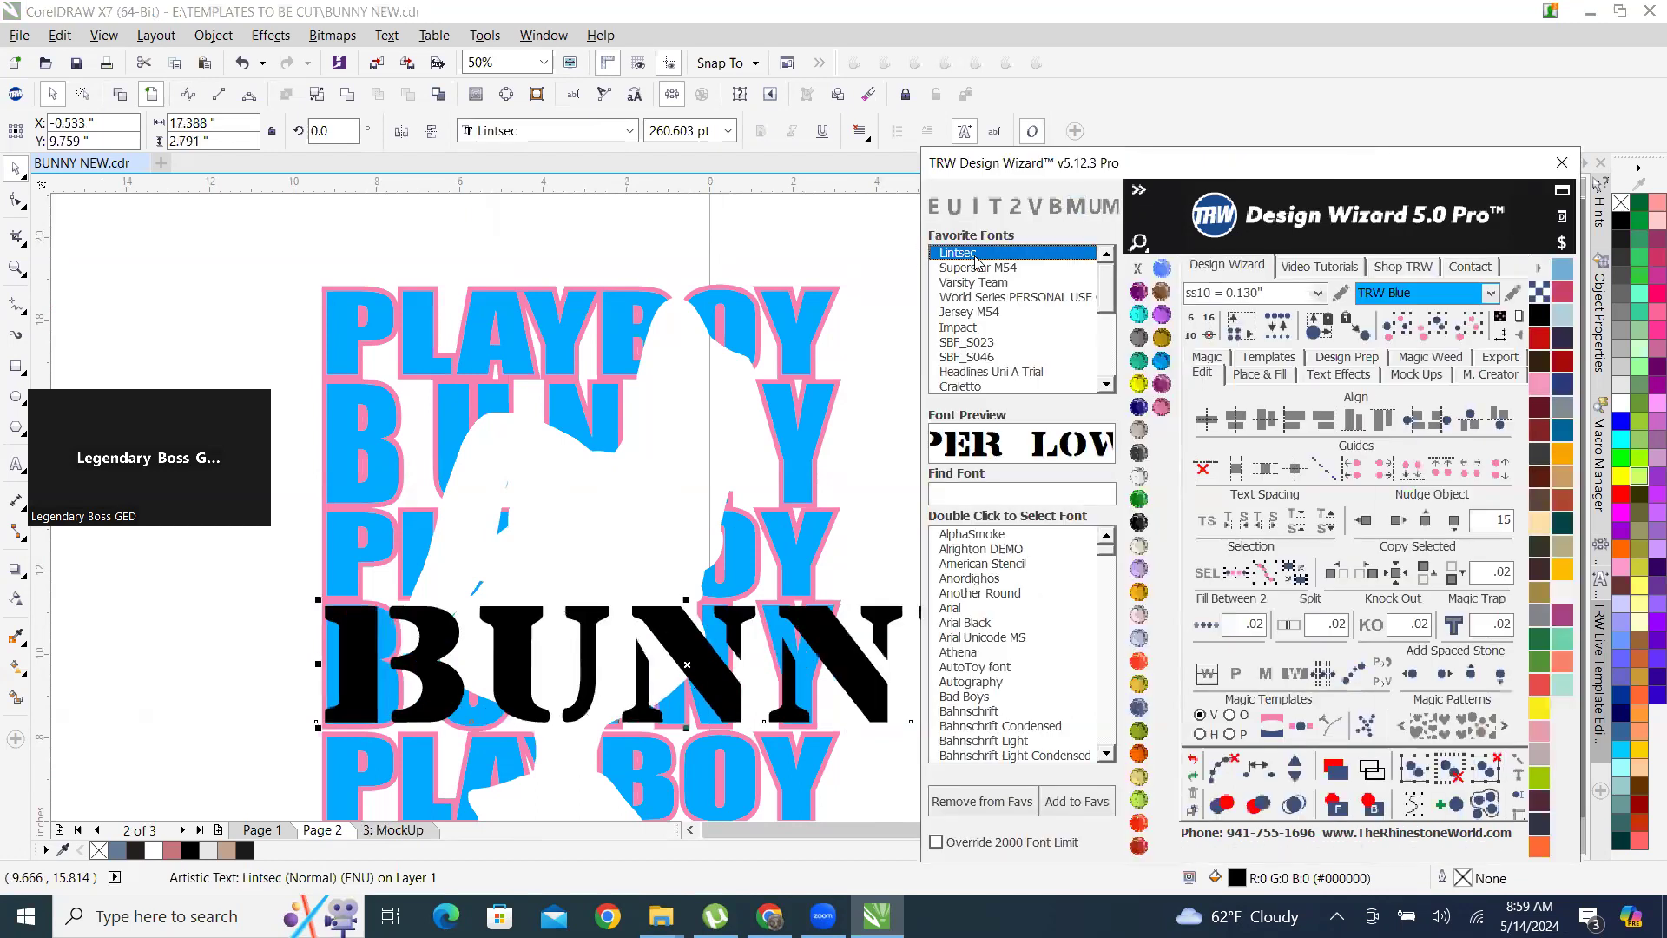
scroll(631, 487, "down", 3)
scroll(686, 642, "up", 3)
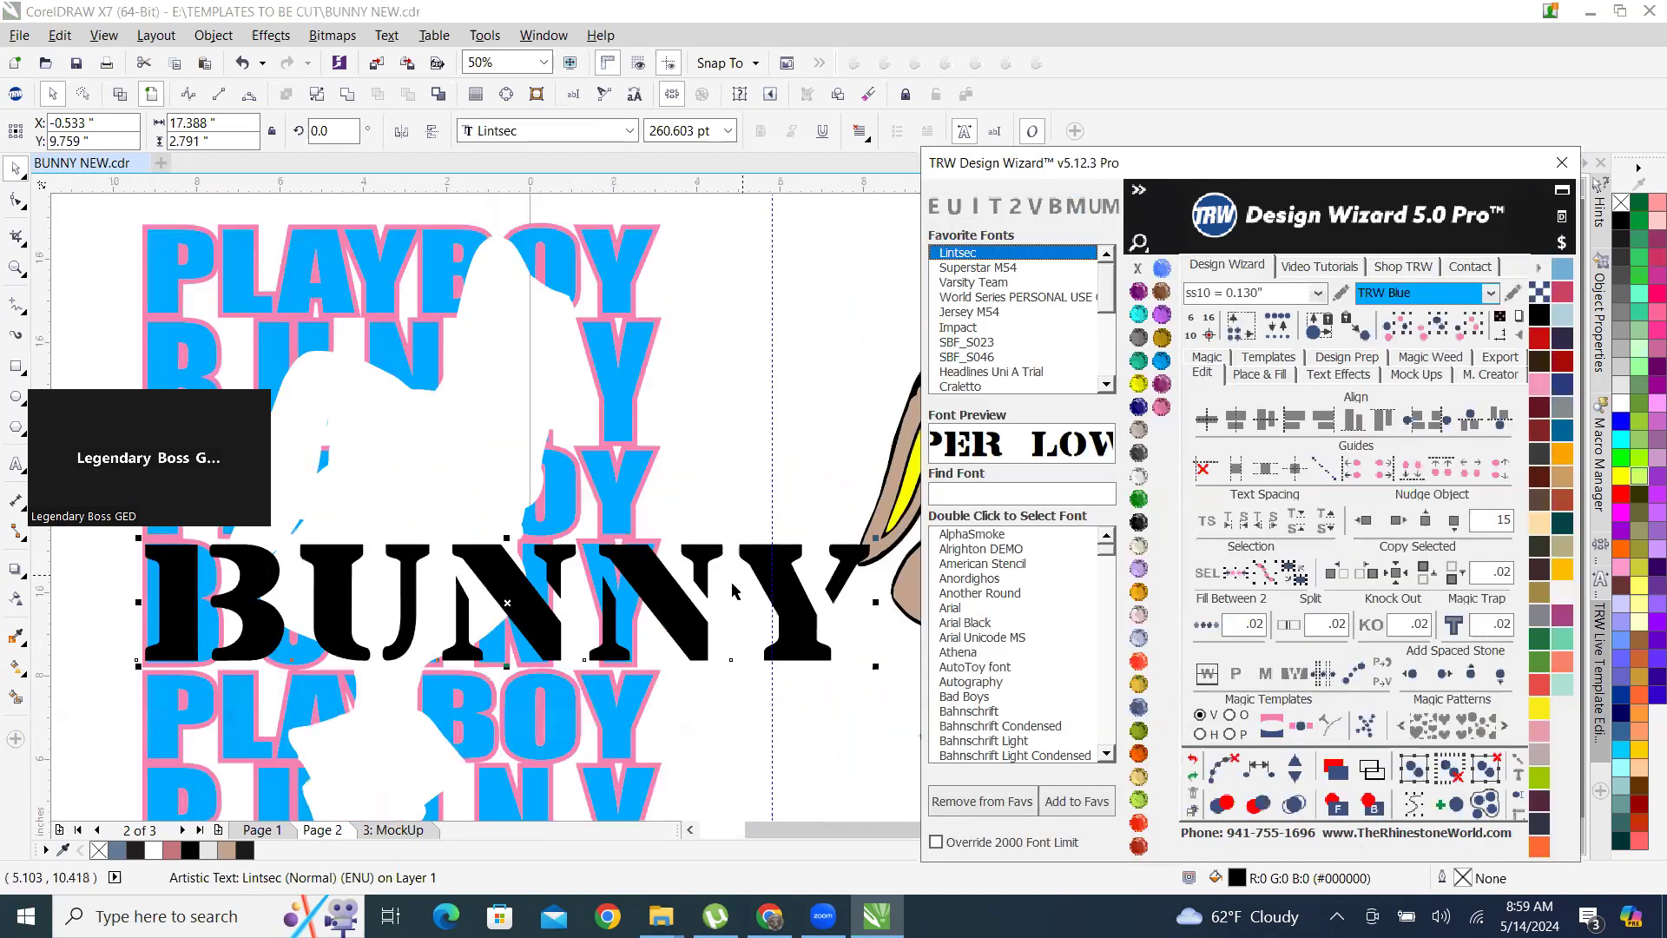
Try the favorite fonts Superstar M54, Varsity Team, World Series and Jersey M54 on the BUNNY text against the fourth row of lettering.
left_click(977, 267)
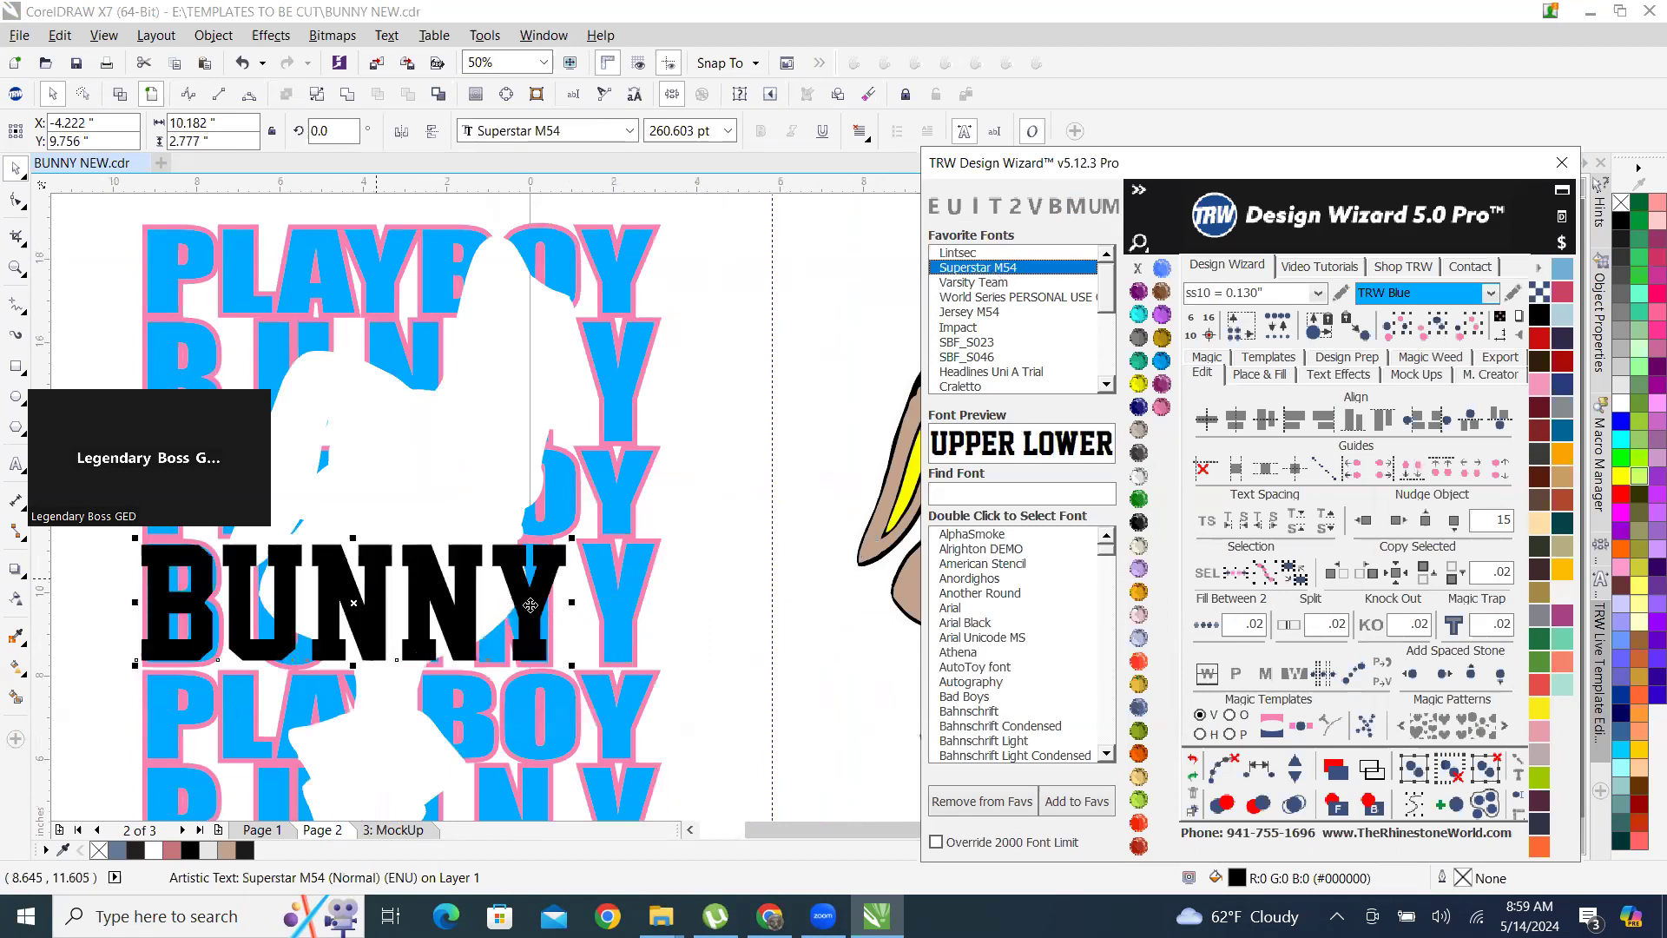
scroll(576, 573, "up", 1)
scroll(577, 573, "down", 3)
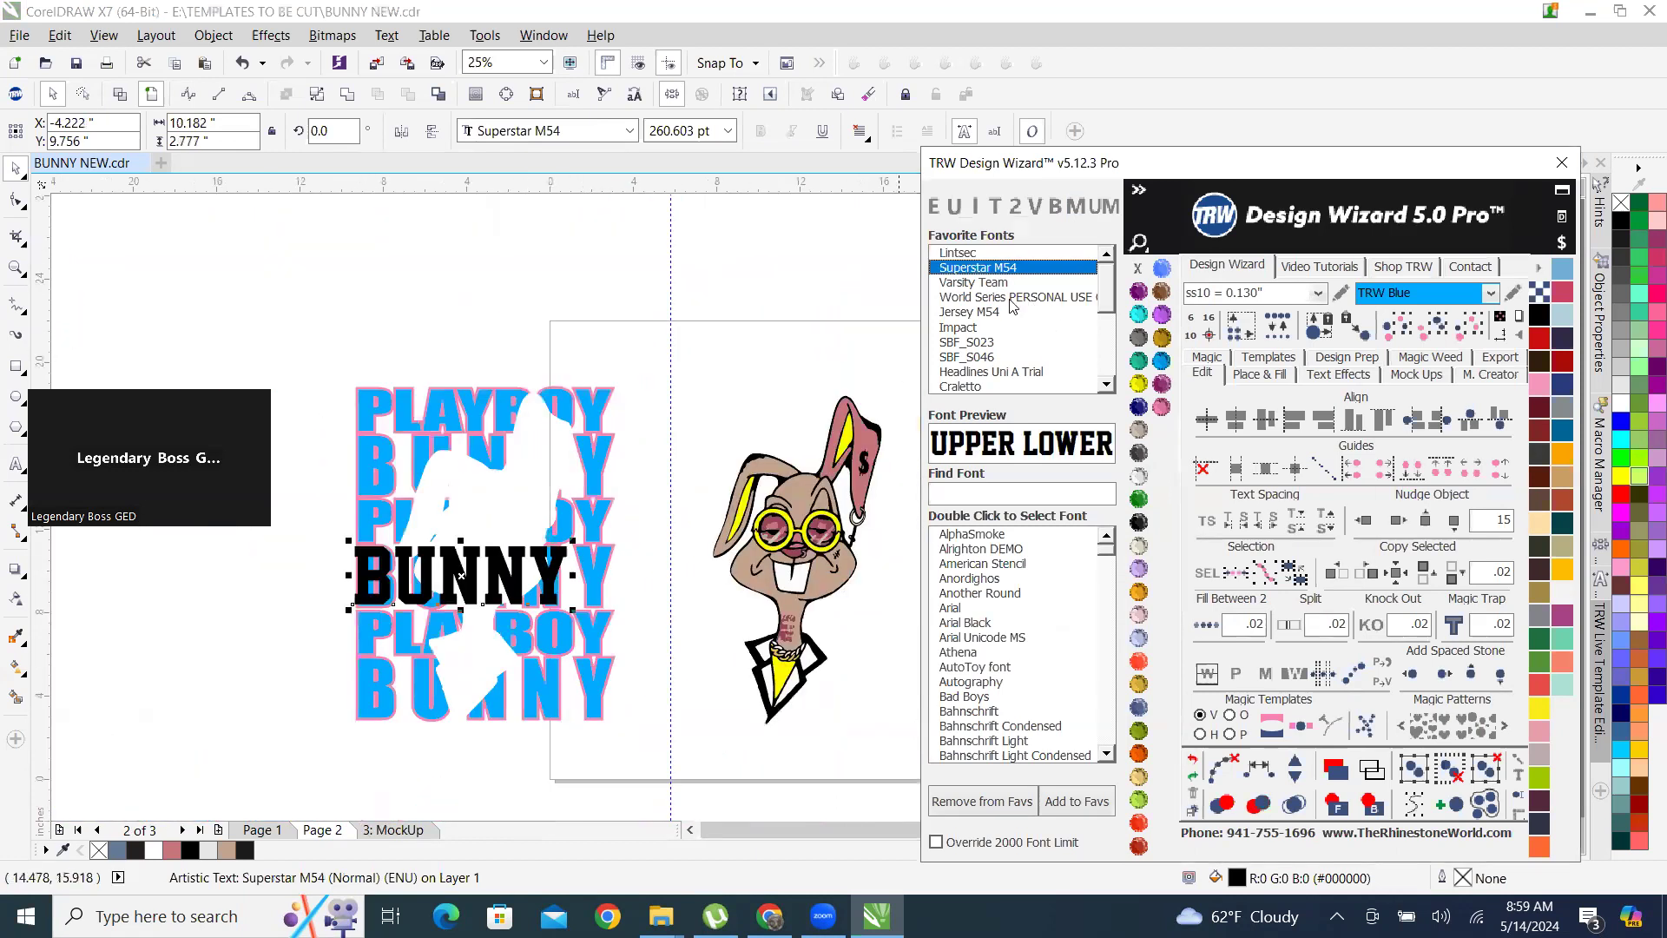
left_click(984, 283)
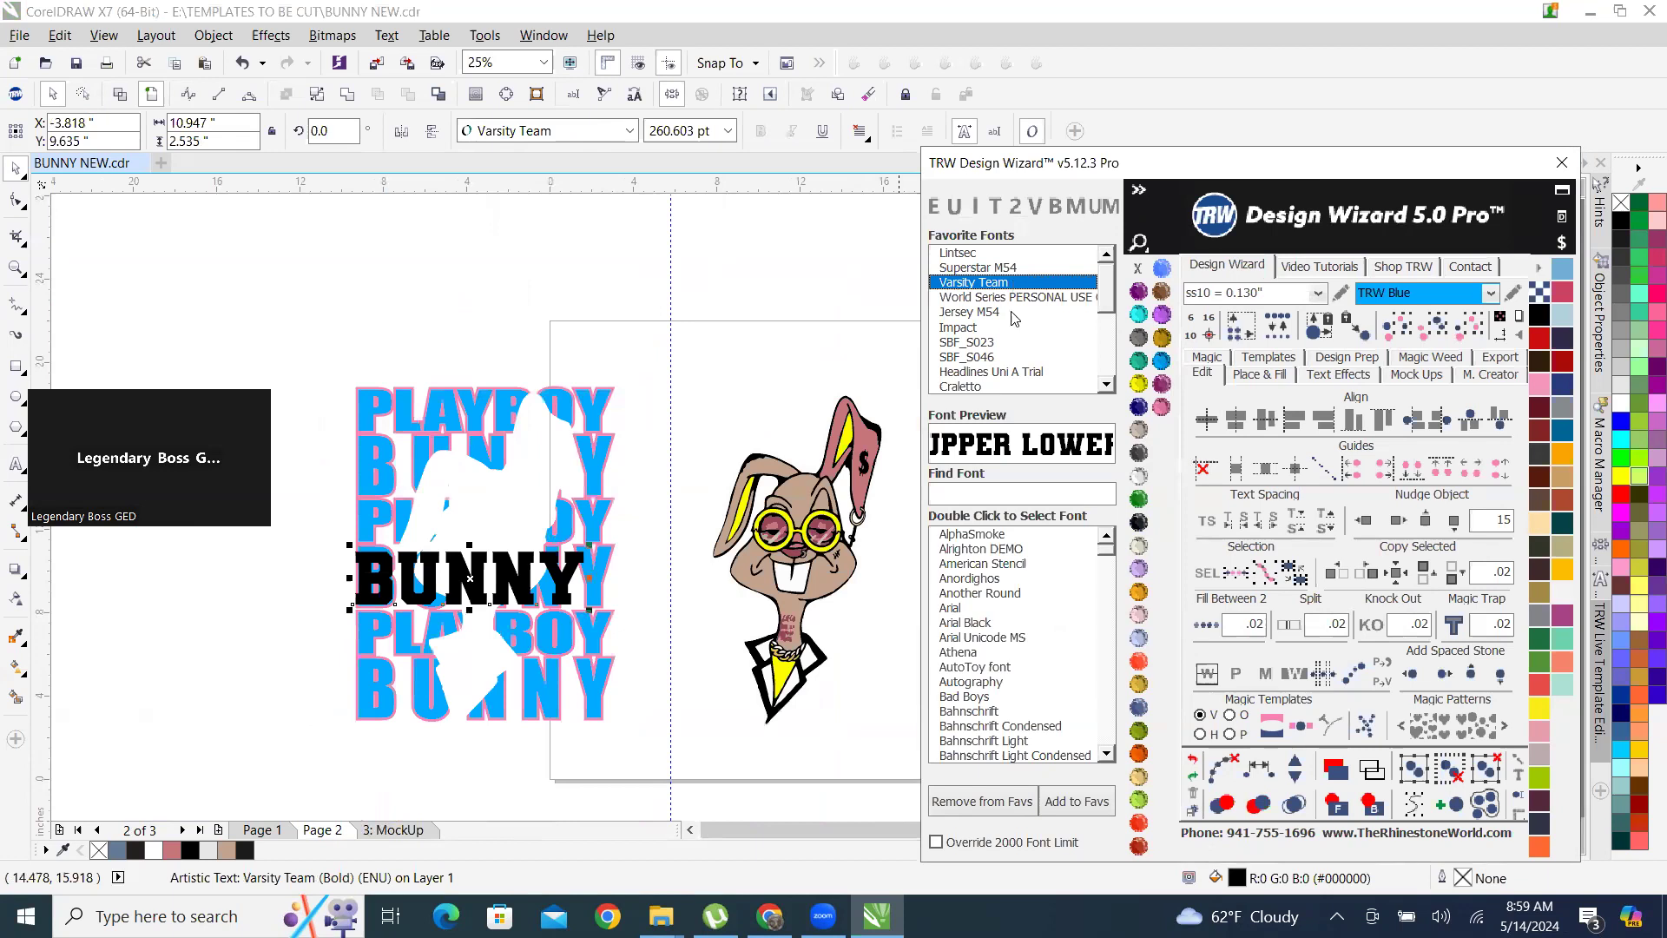
left_click(1017, 298)
left_click(985, 313)
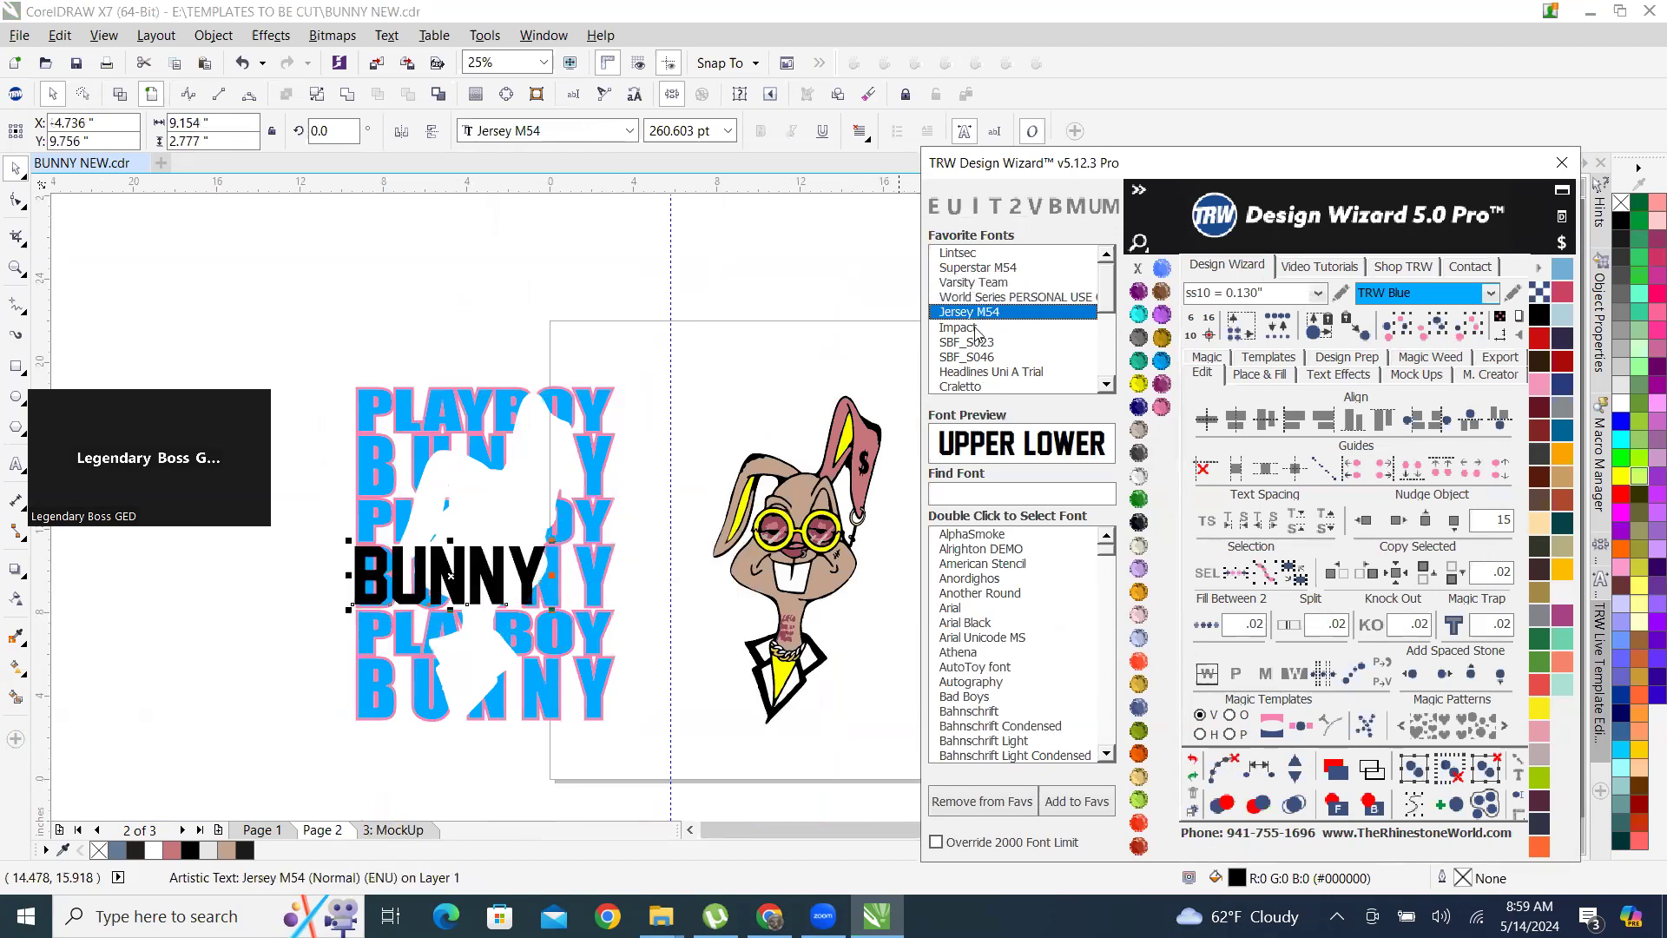
scroll(596, 560, "up", 2)
scroll(597, 562, "down", 1)
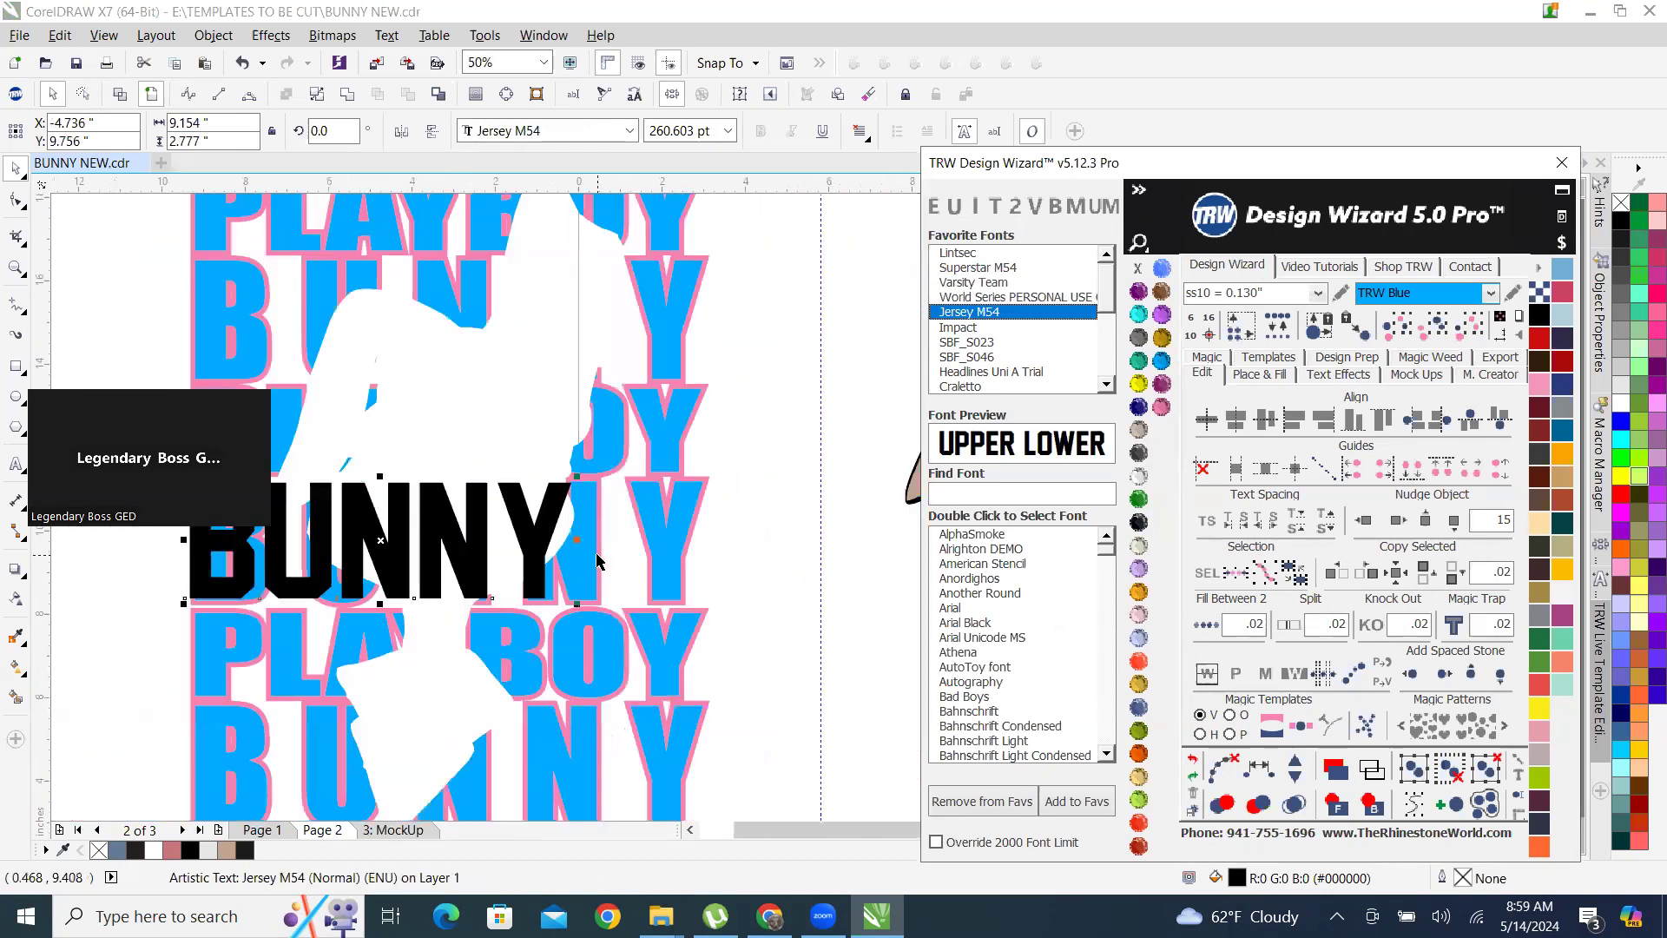
scroll(596, 554, "down", 1)
scroll(577, 549, "up", 1)
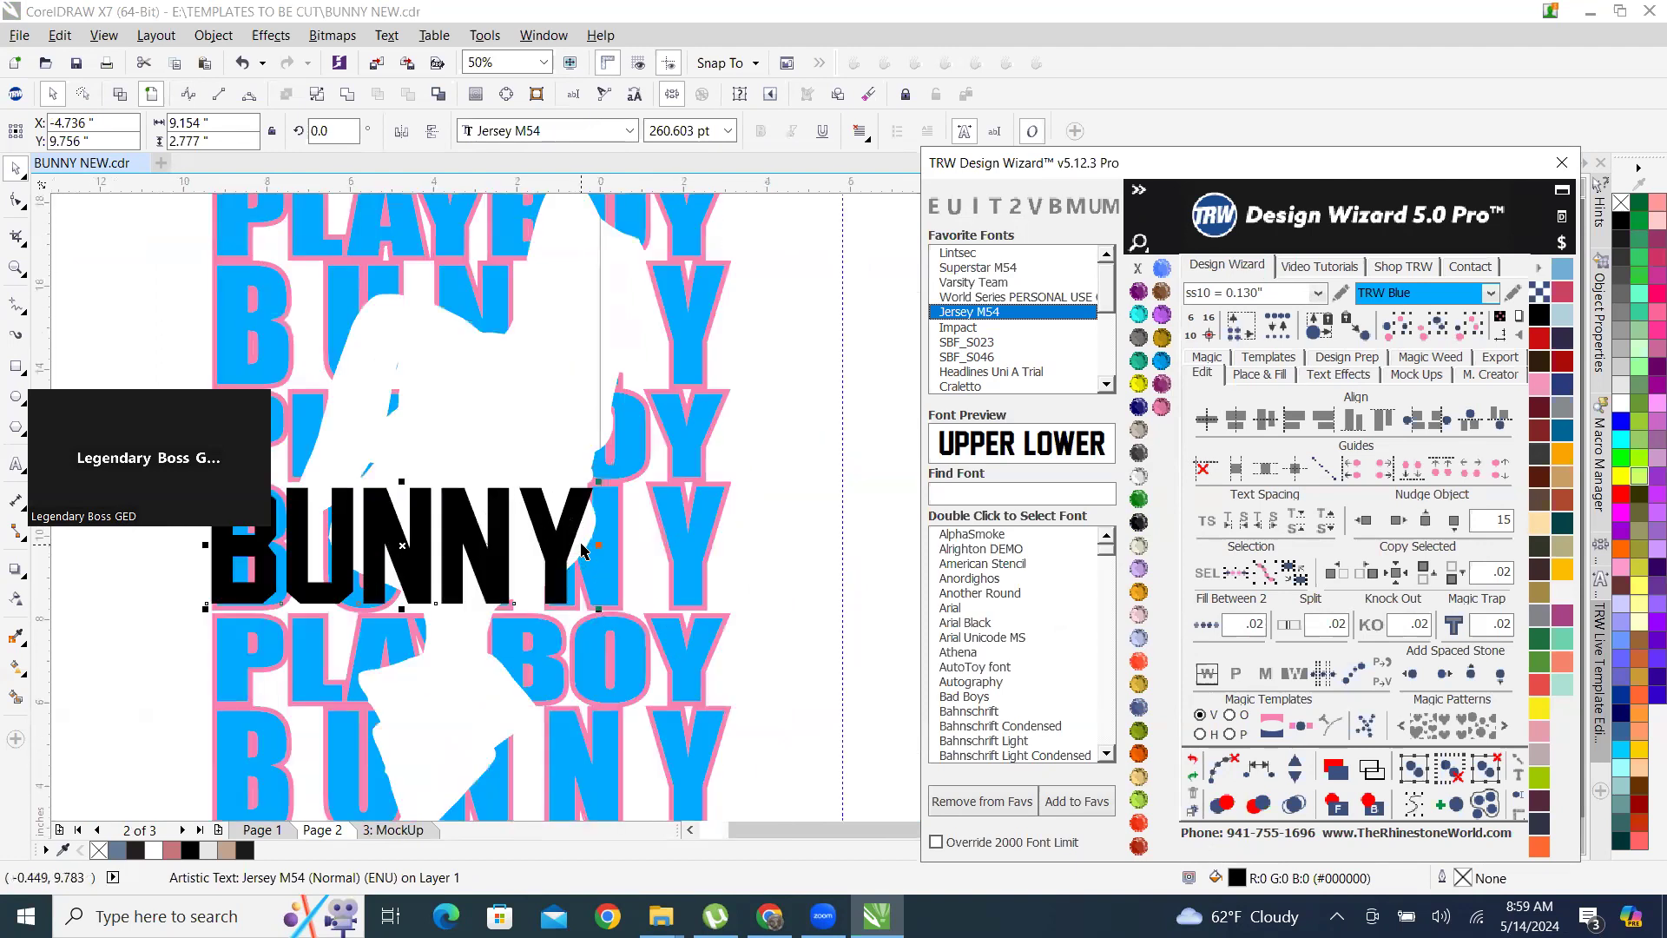
scroll(587, 550, "down", 1)
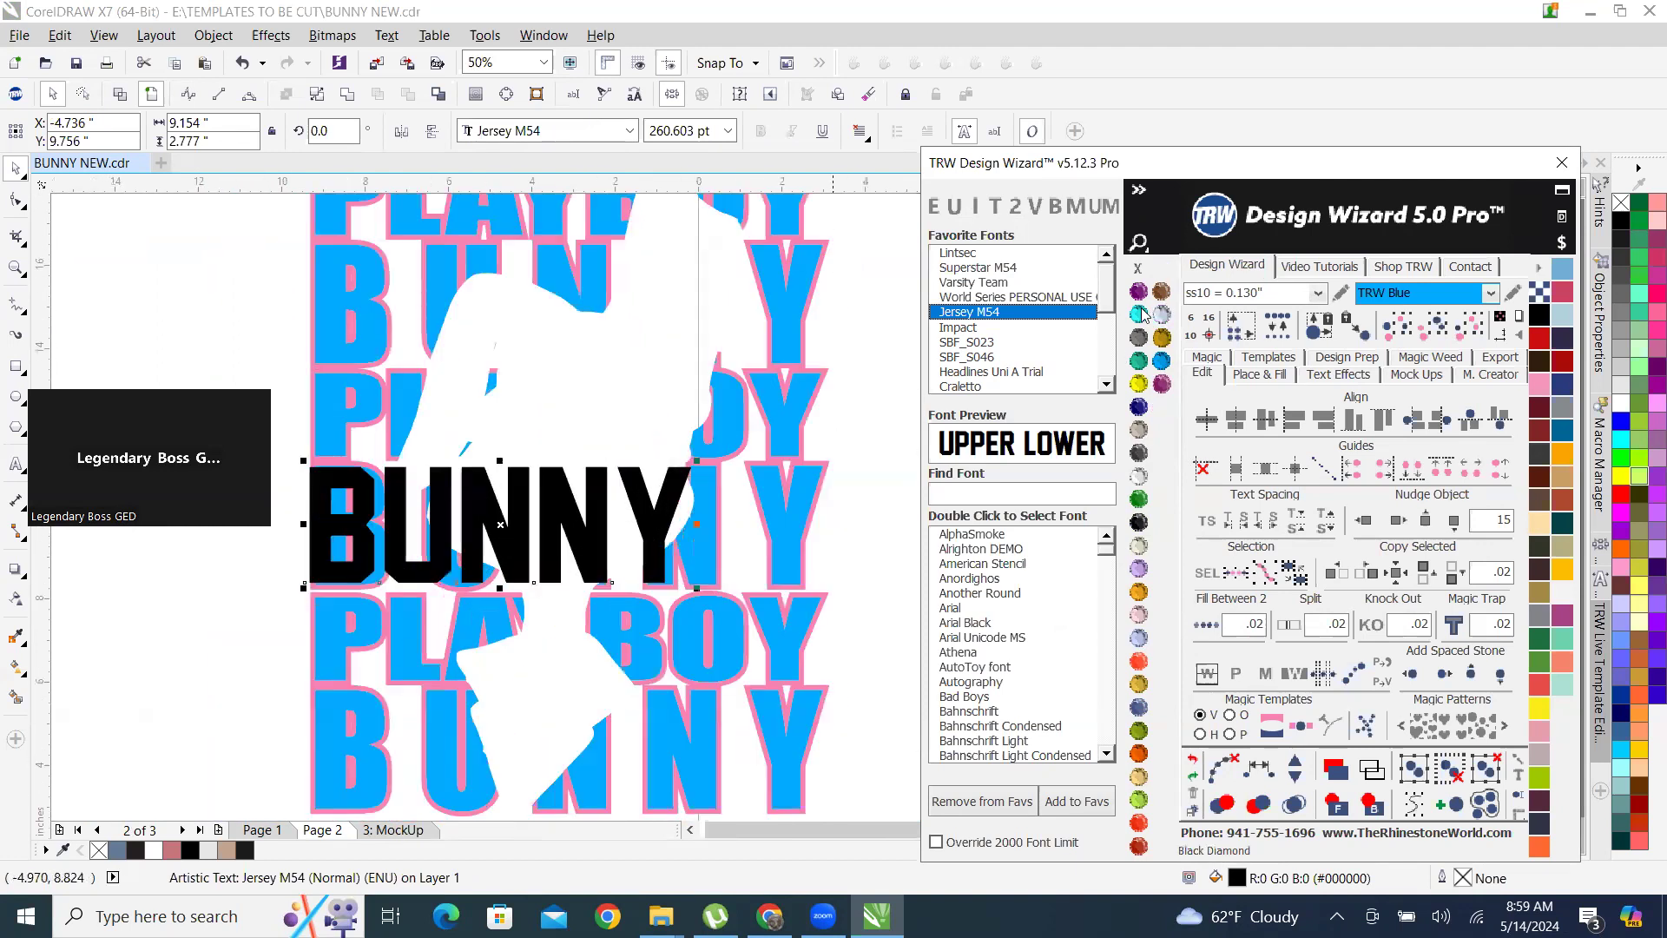
Apply the favorite font Impact to the BUNNY text and widen its letter spacing until it spans about 12.37 inches.
left_click(969, 327)
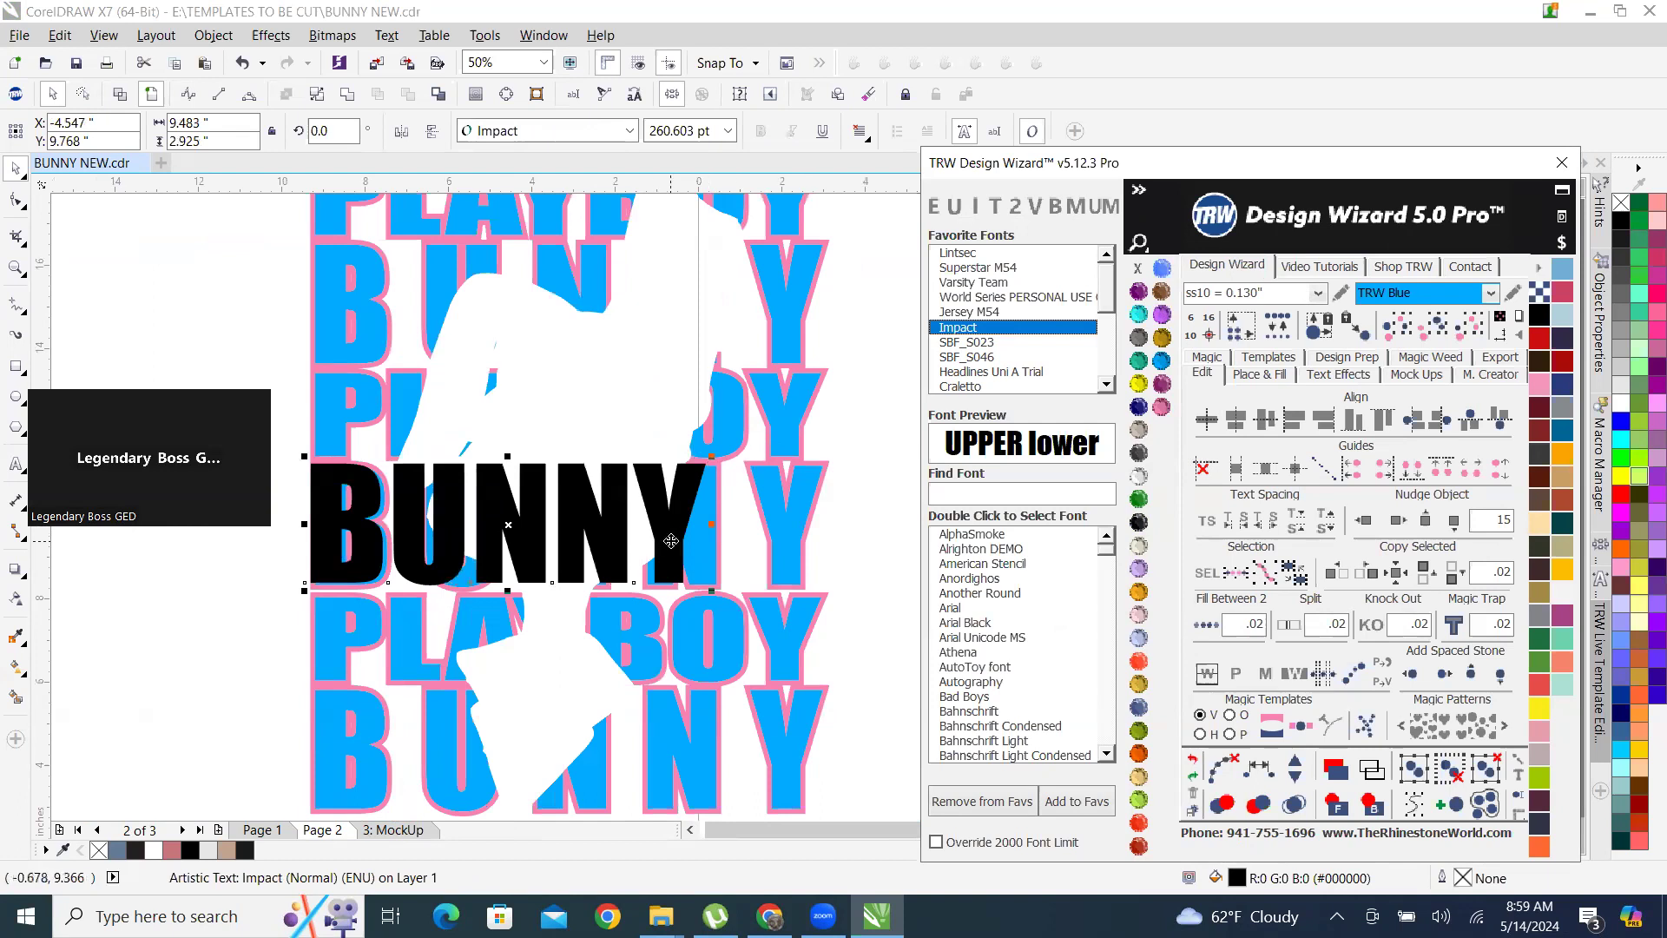
left_click_drag(710, 522, 743, 522)
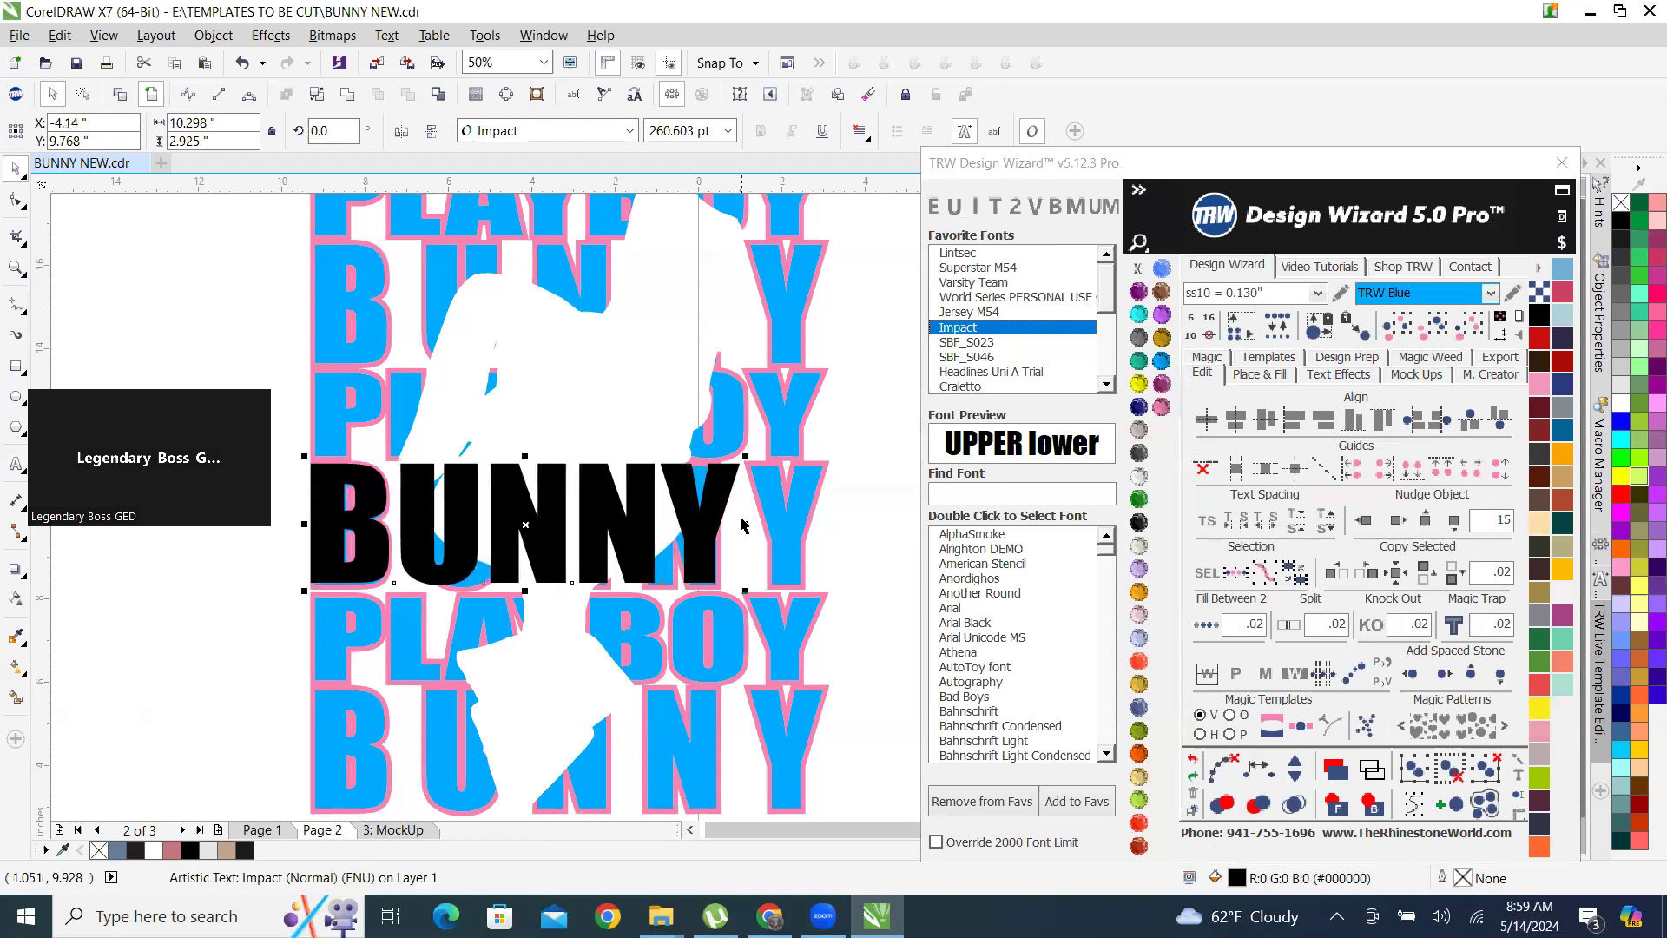
left_click(1204, 521)
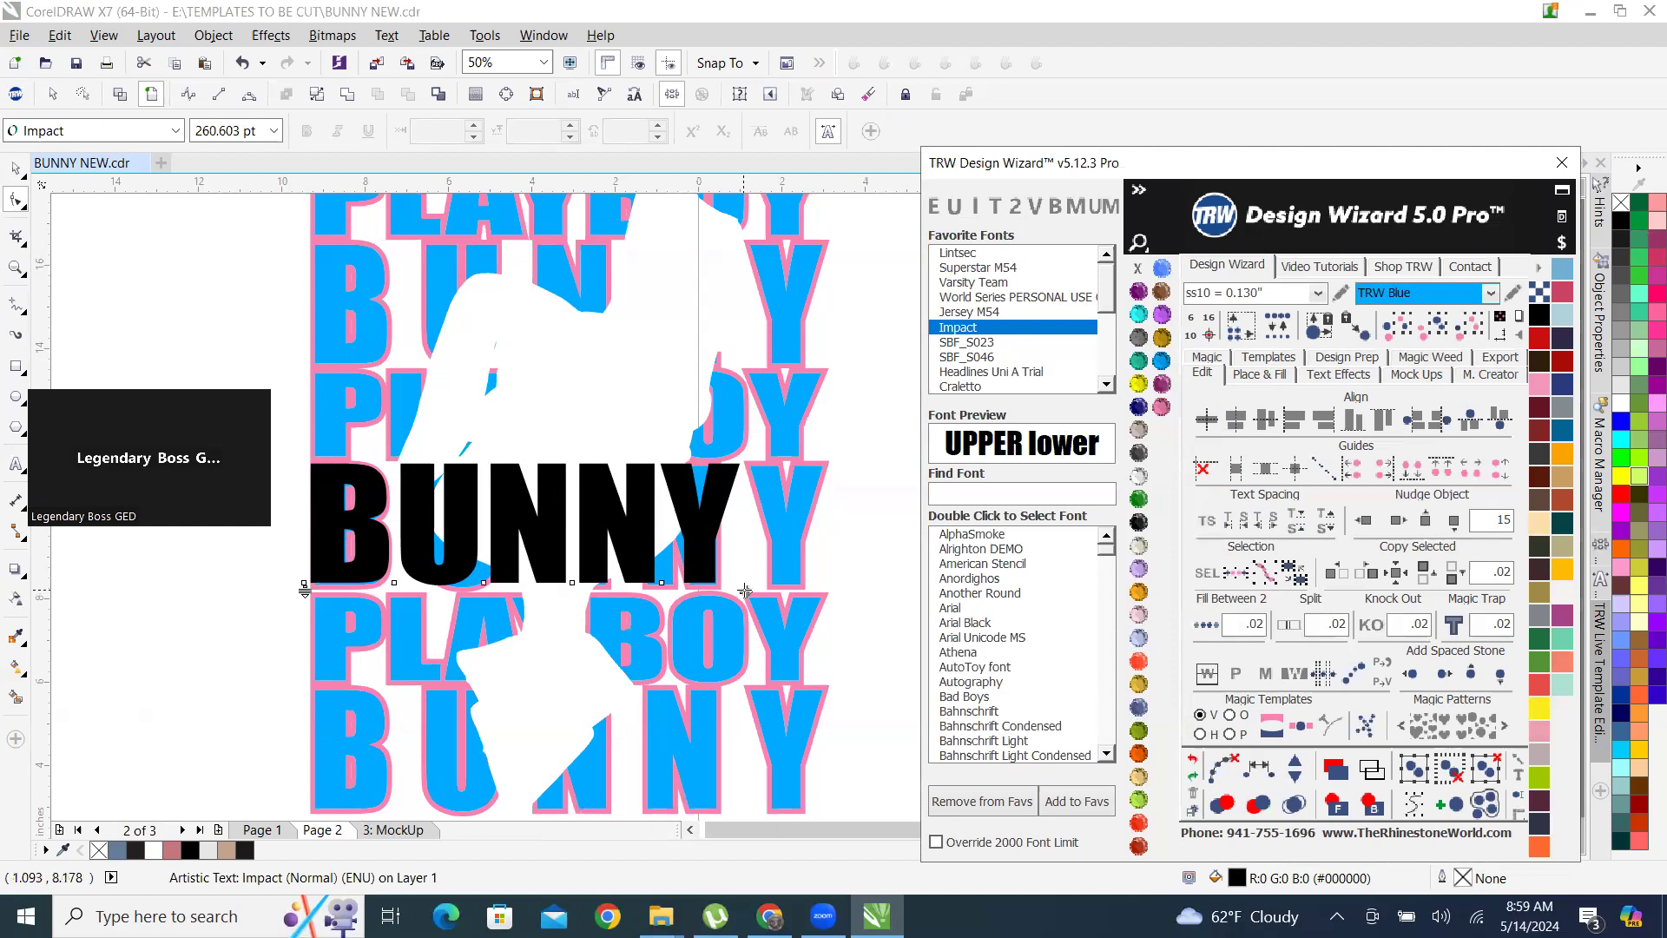
scroll(688, 540, "up", 4)
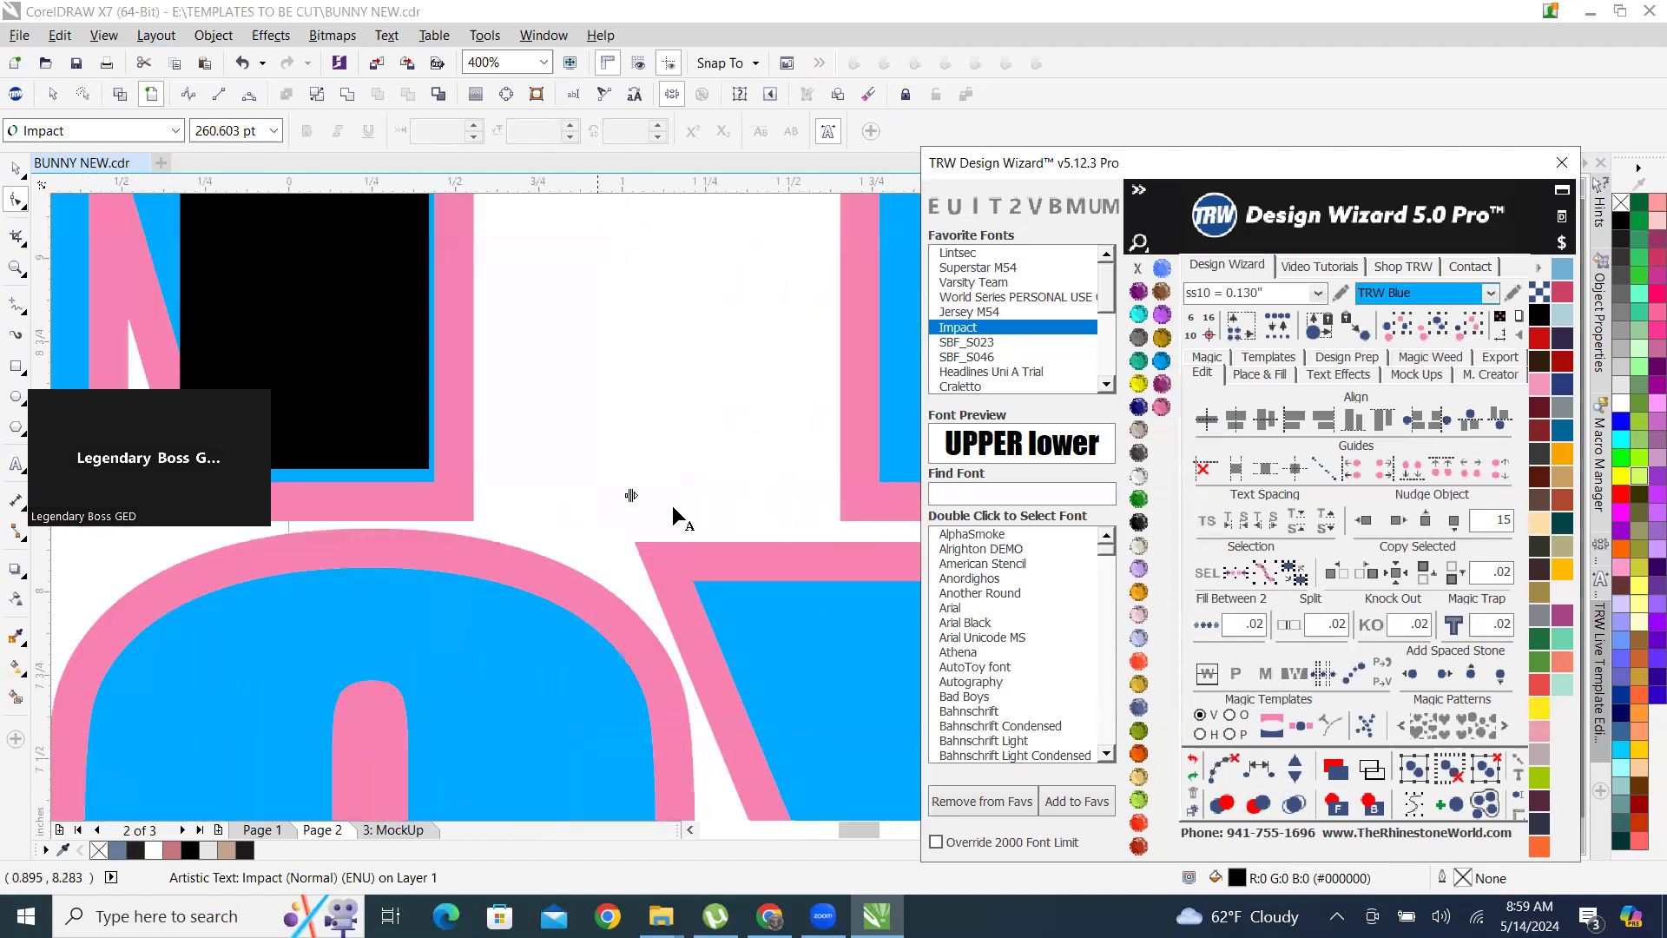
scroll(618, 519, "down", 2)
left_click_drag(622, 511, 793, 518)
scroll(755, 532, "down", 4)
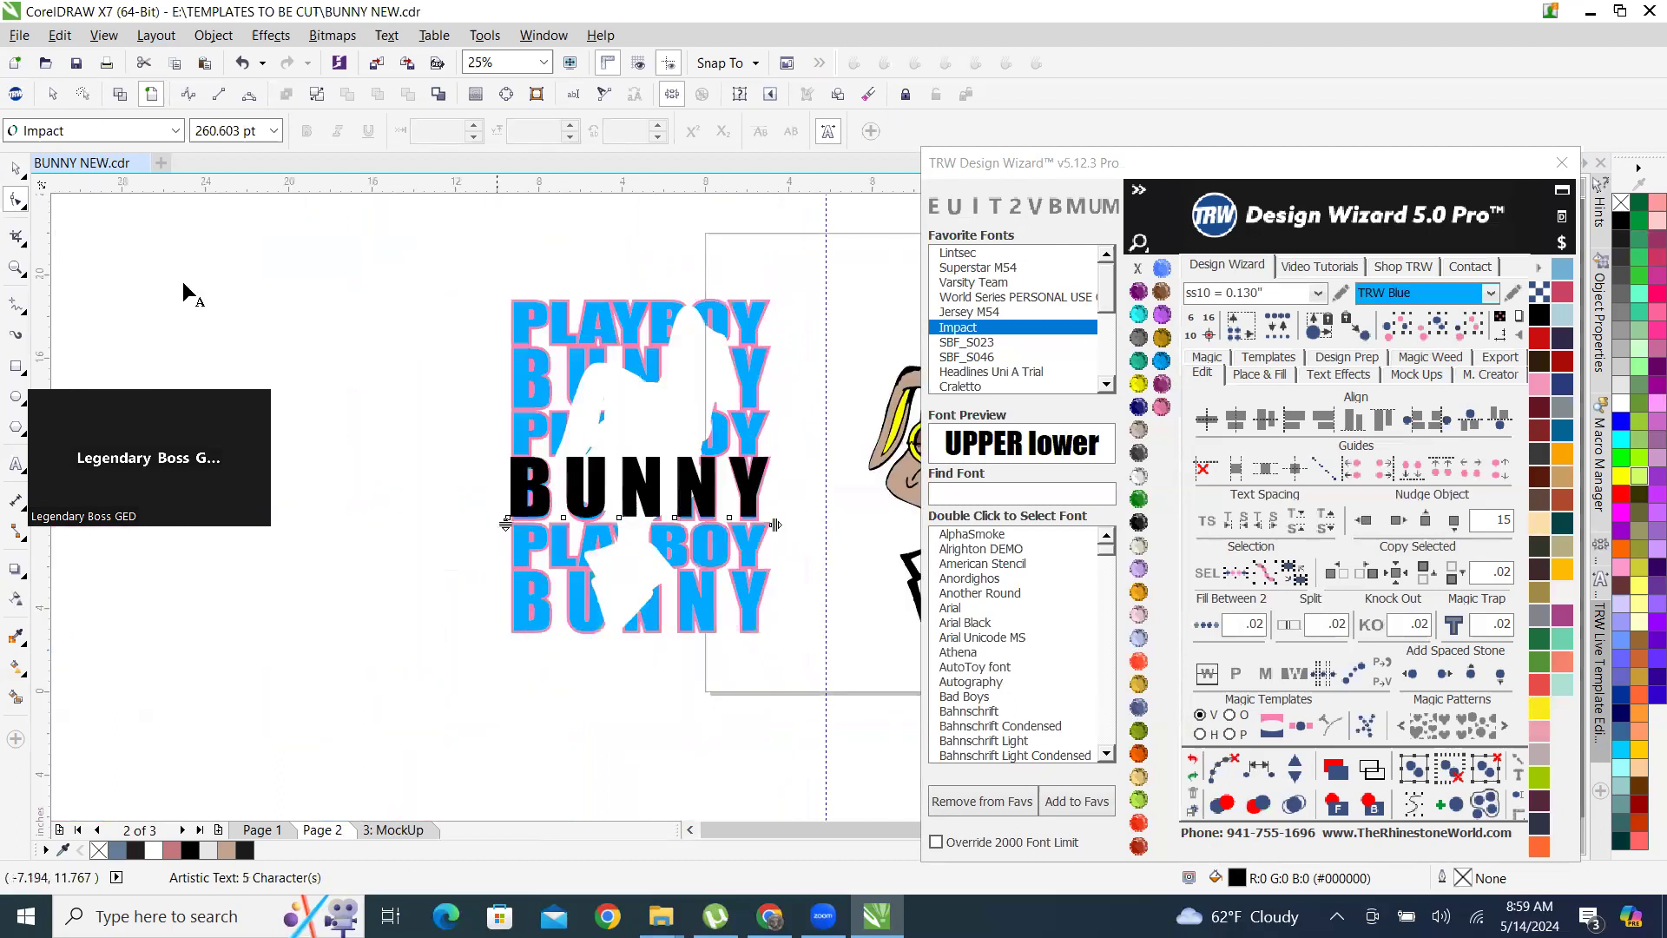
left_click(17, 171)
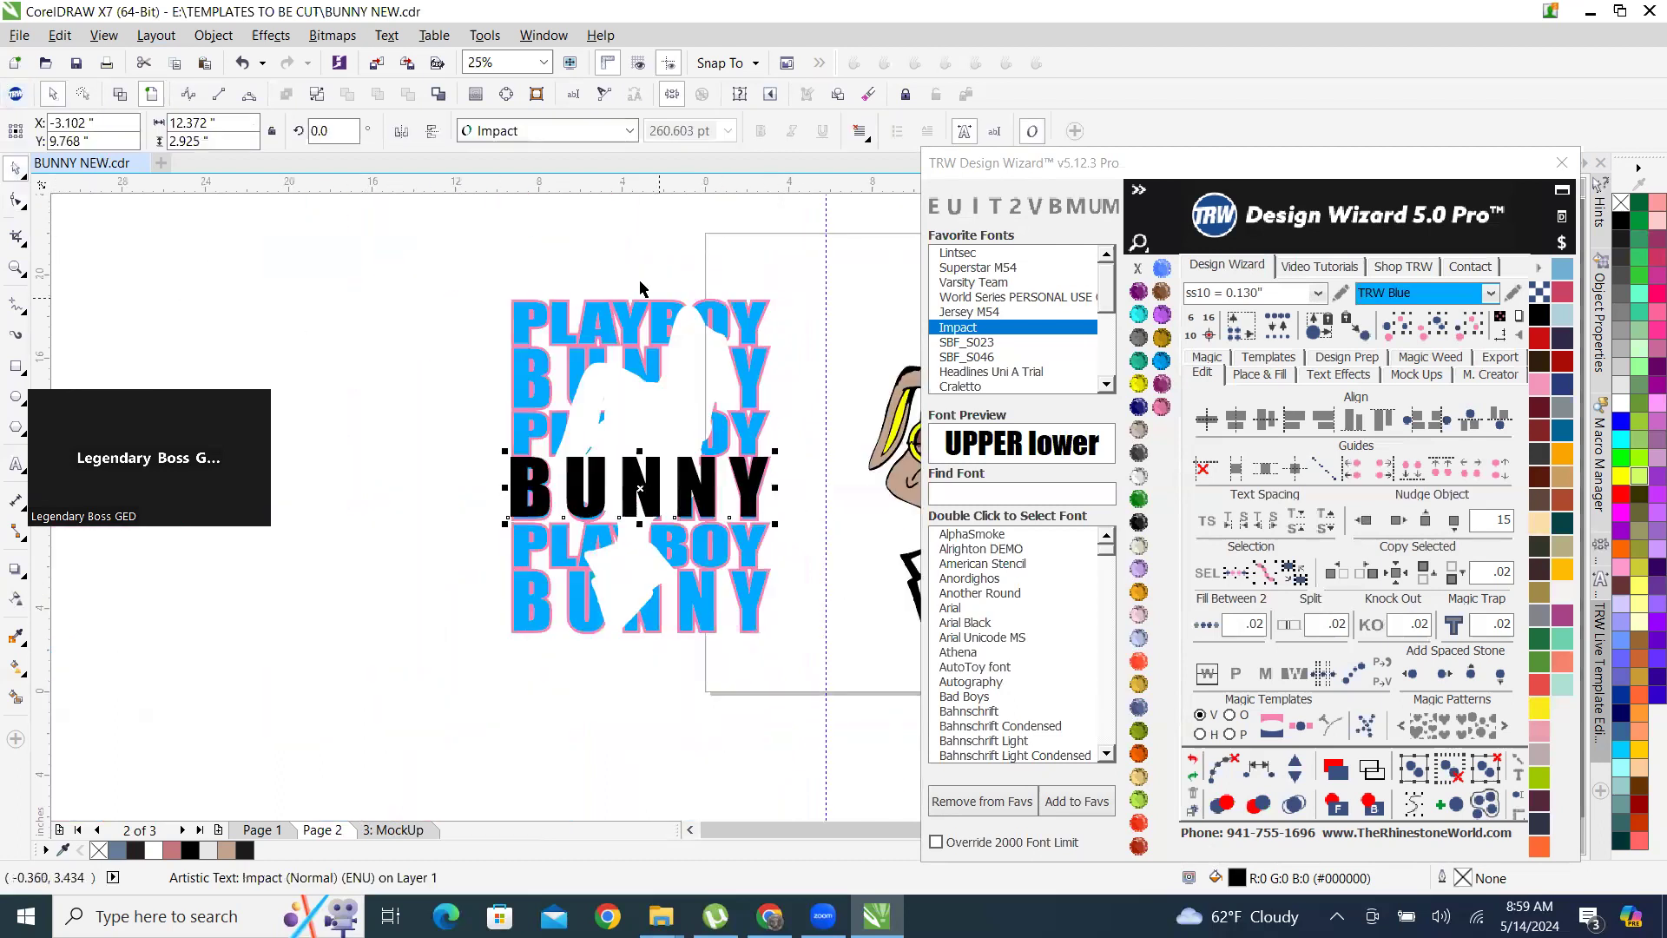
Place a copy of the black BUNNY text over the first row of lettering, vertically in line with the original.
scroll(641, 286, "up", 1)
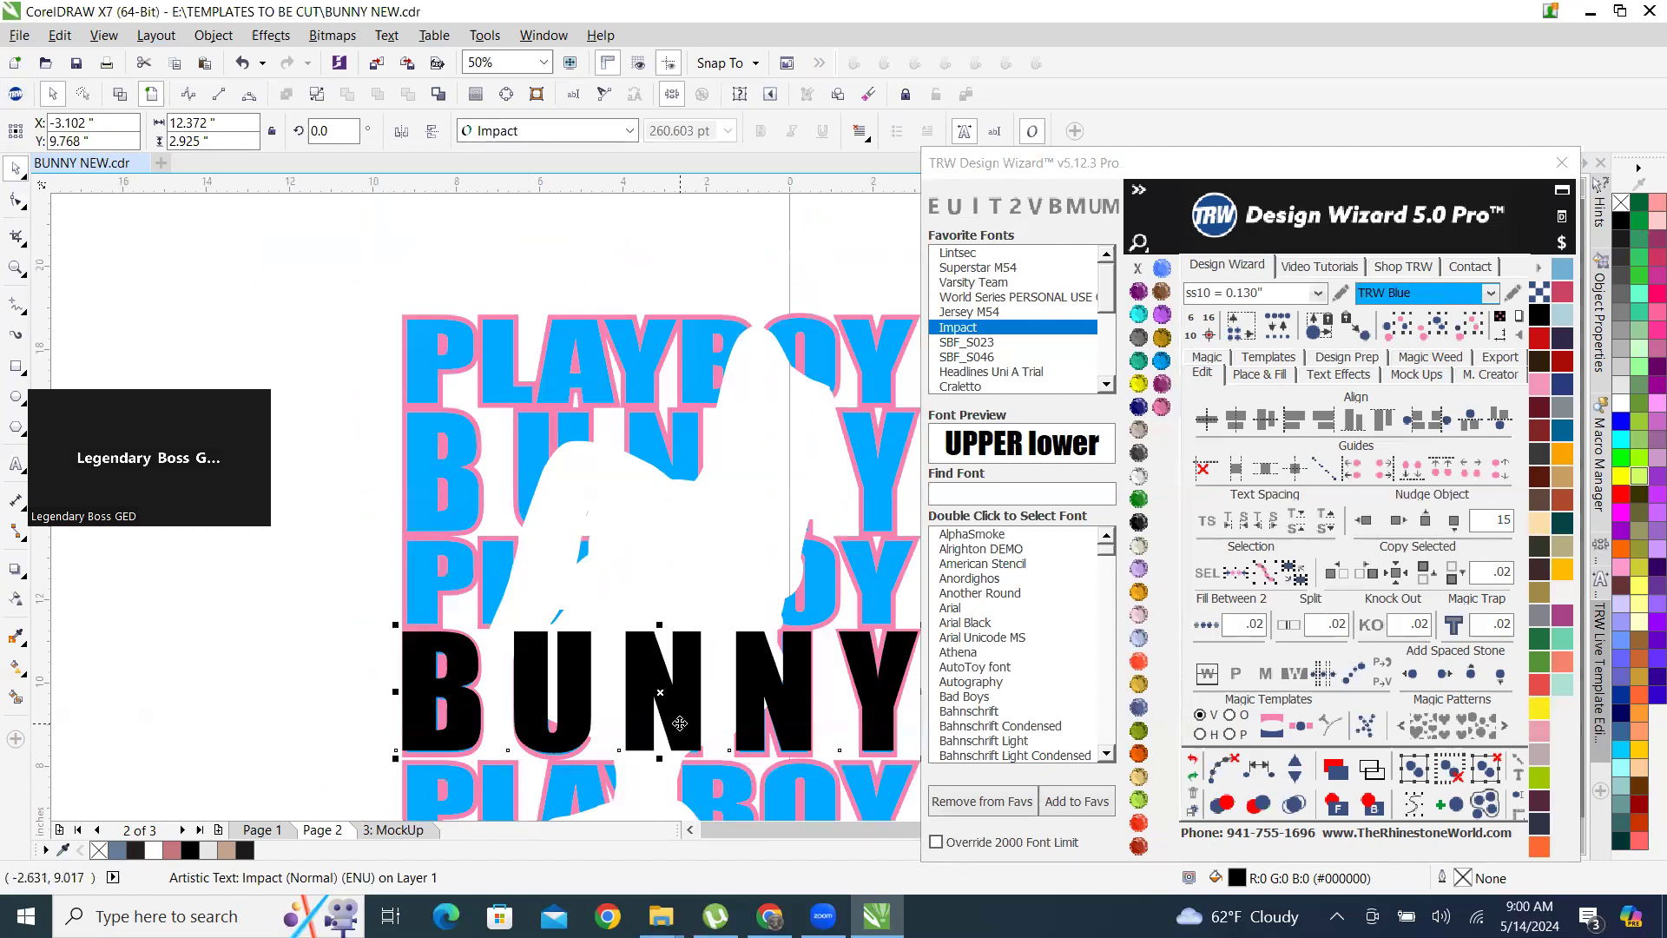
left_click_drag(681, 721, 697, 385)
scroll(692, 392, "down", 1)
scroll(702, 405, "up", 1)
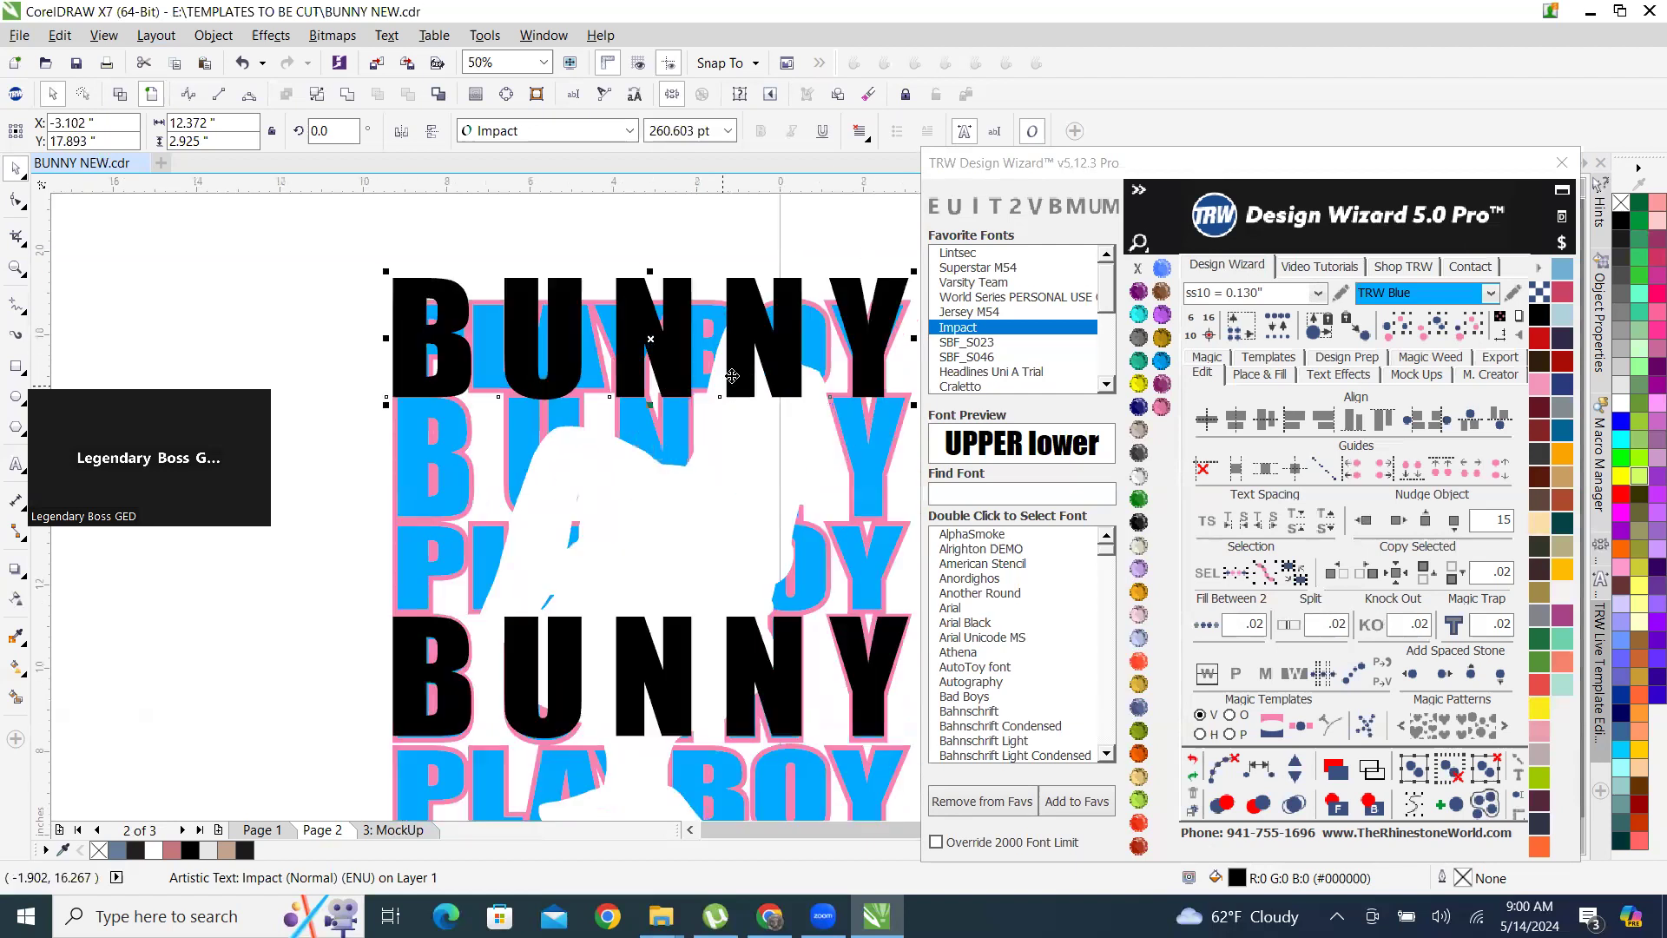
Reduce the copied BUNNY text's height to about 2.05 inches to fit the first row, keeping its width.
scroll(625, 278, "up", 2)
scroll(618, 272, "down", 2)
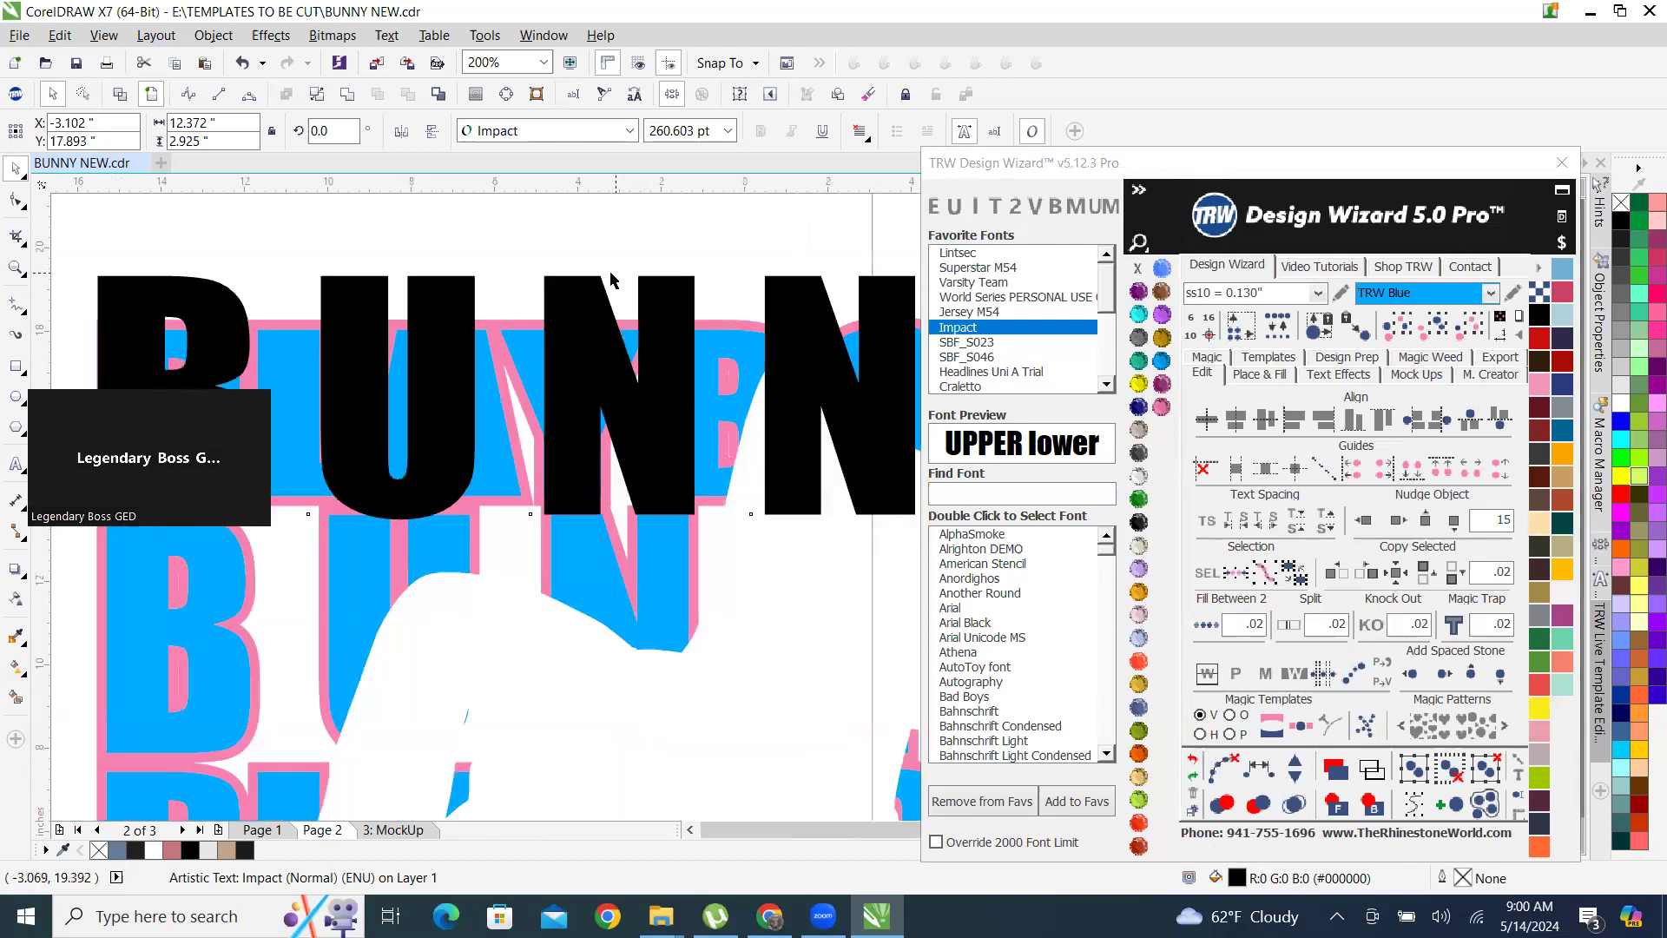
scroll(572, 311, "up", 2)
scroll(625, 328, "down", 1)
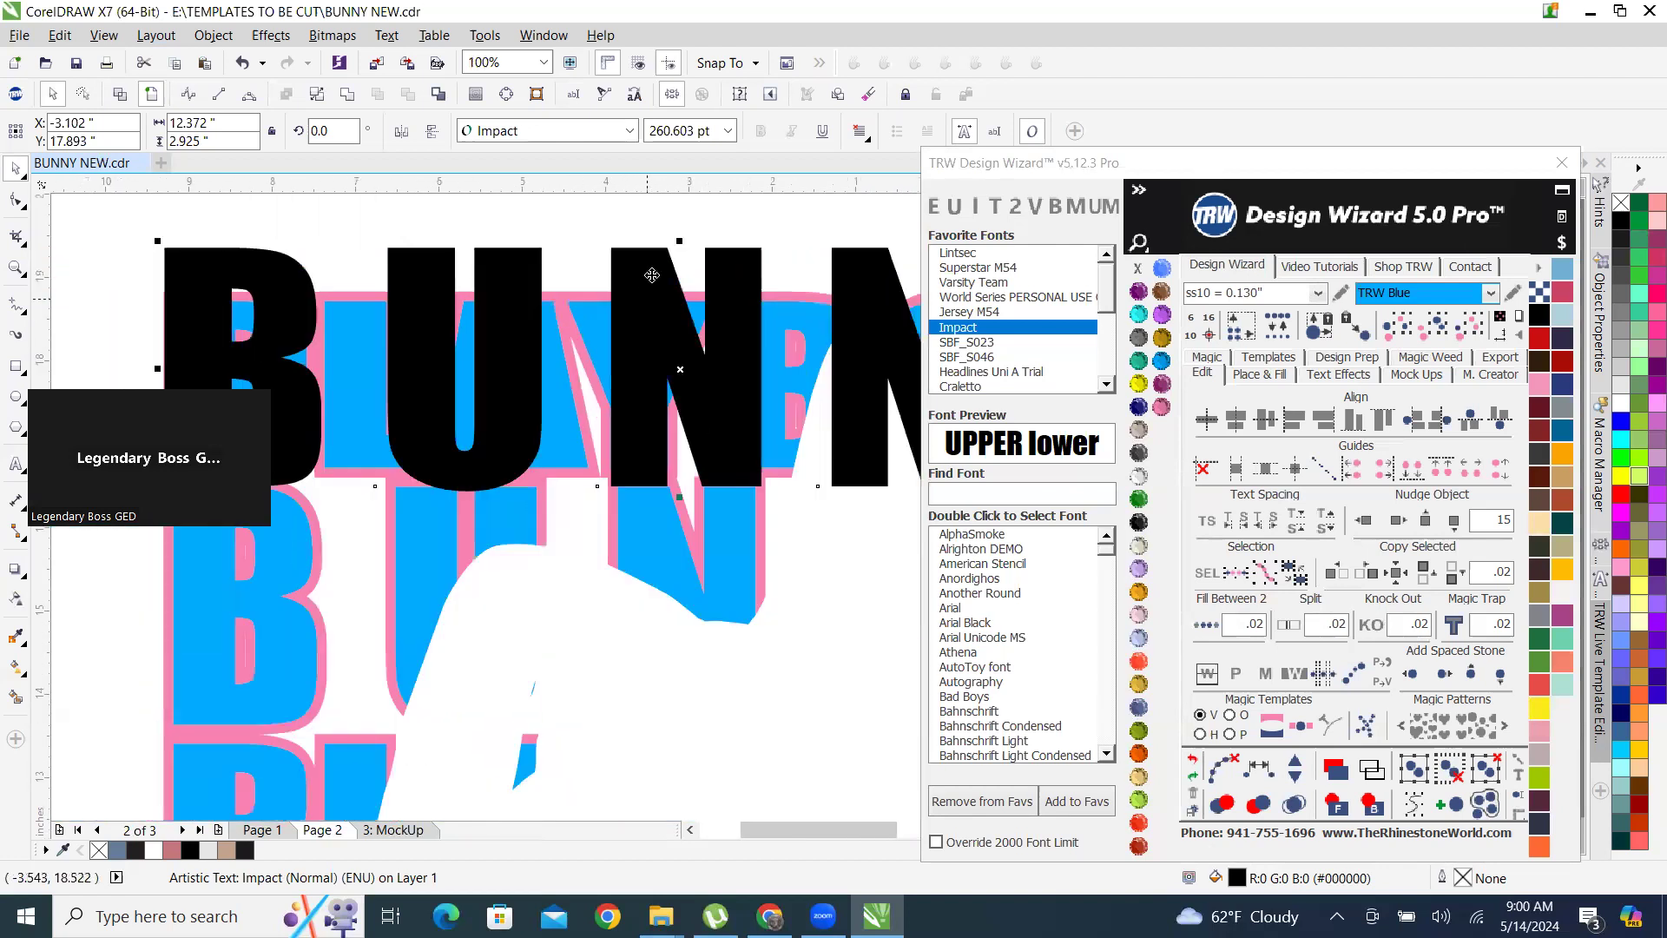
left_click_drag(680, 242, 667, 302)
scroll(531, 435, "down", 1)
scroll(535, 501, "up", 2)
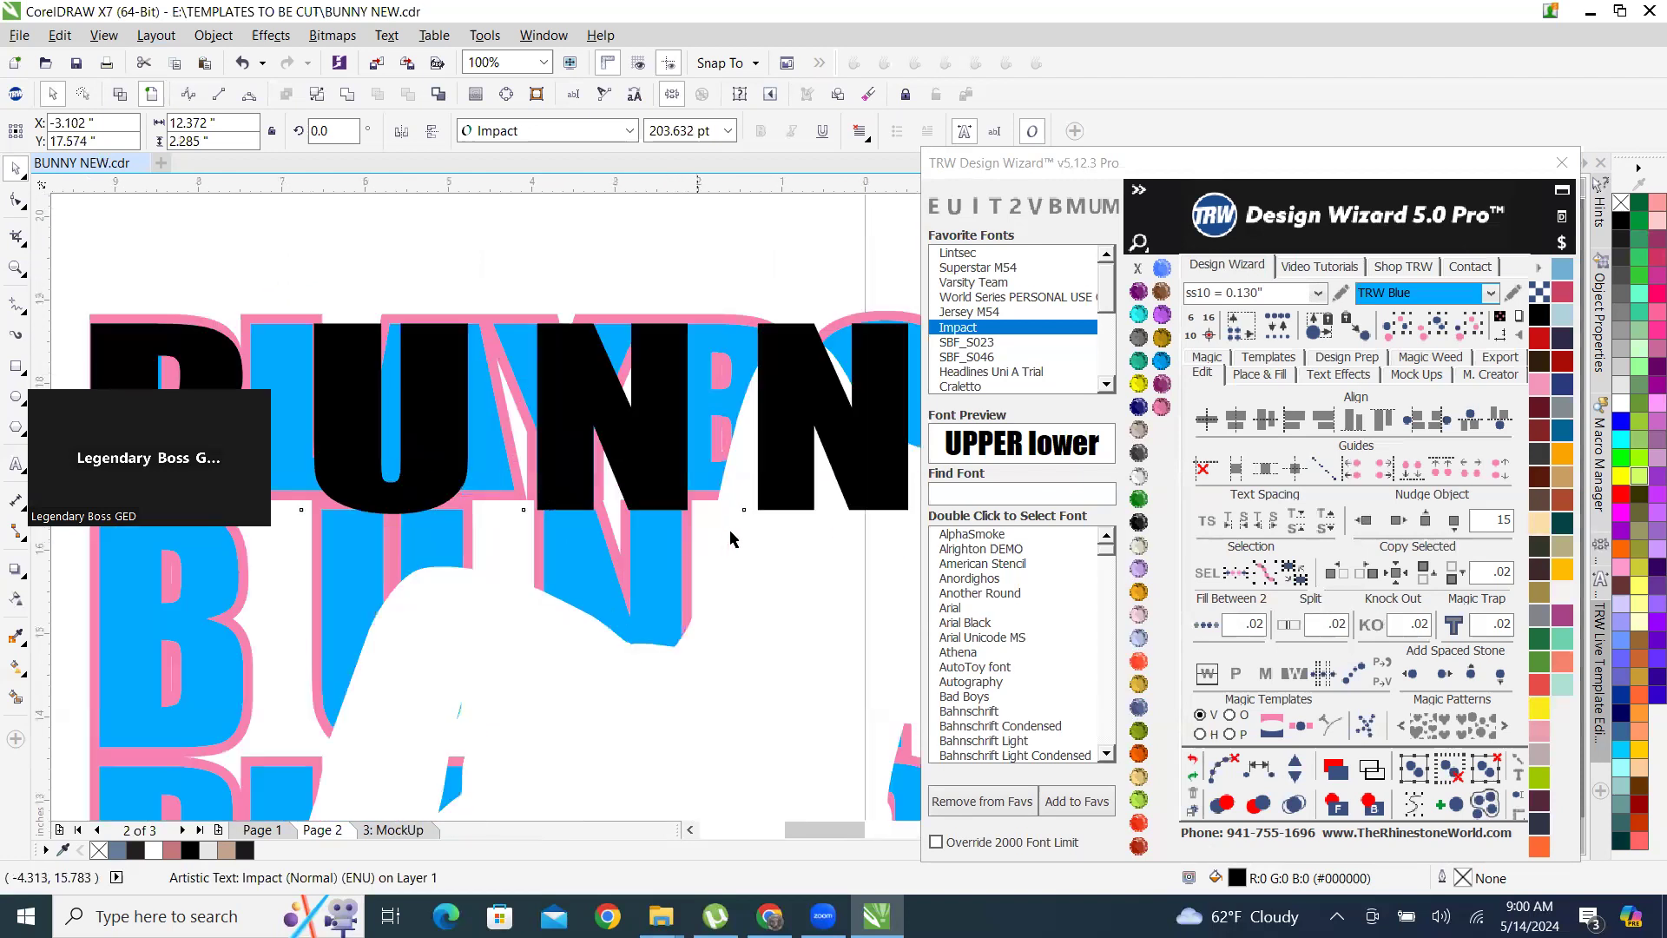
left_click_drag(518, 496, 529, 462)
scroll(567, 456, "down", 2)
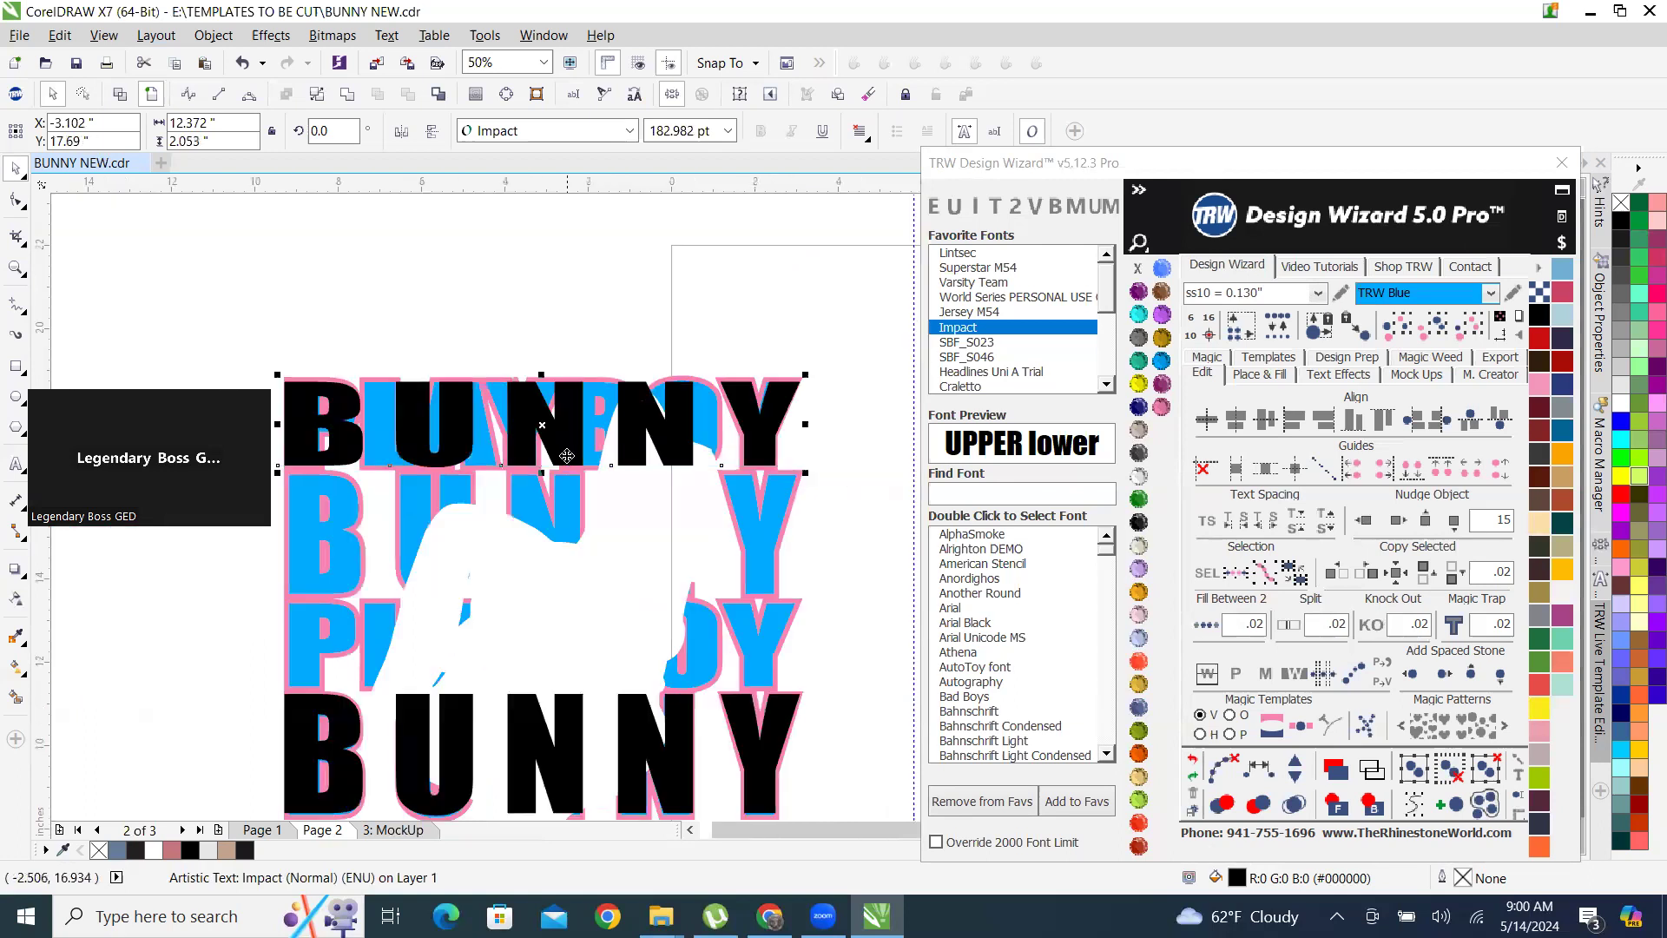
Replace the wording of the first-row BUNNY copy with PLAYER.
double_click(566, 451)
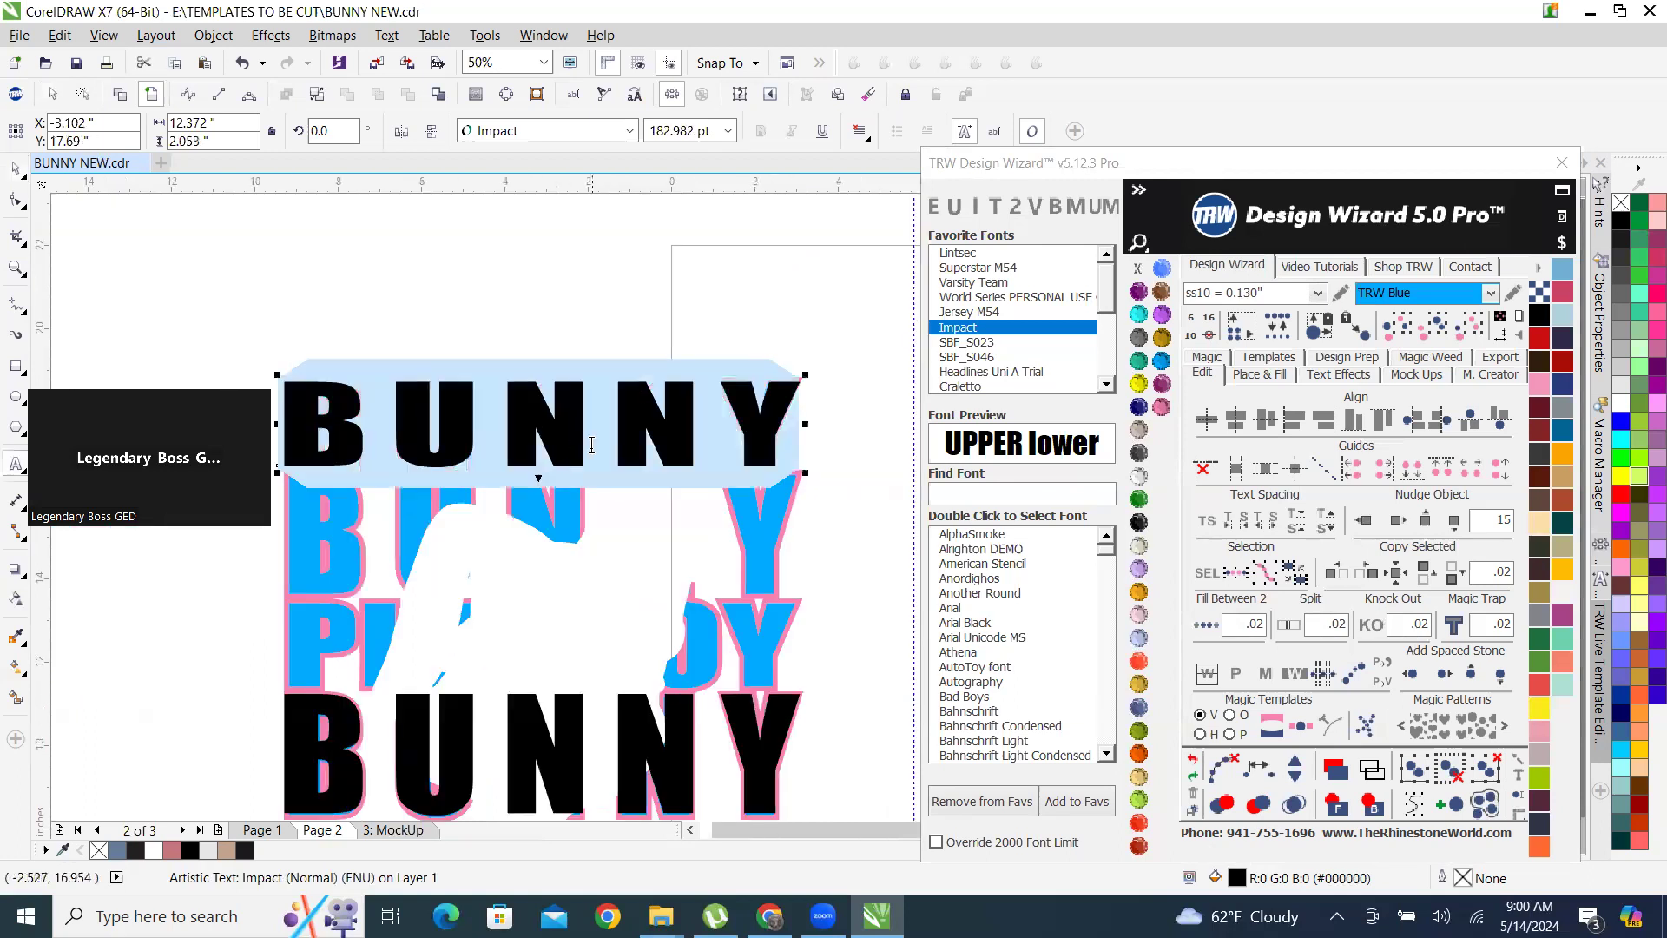
type("PLAY")
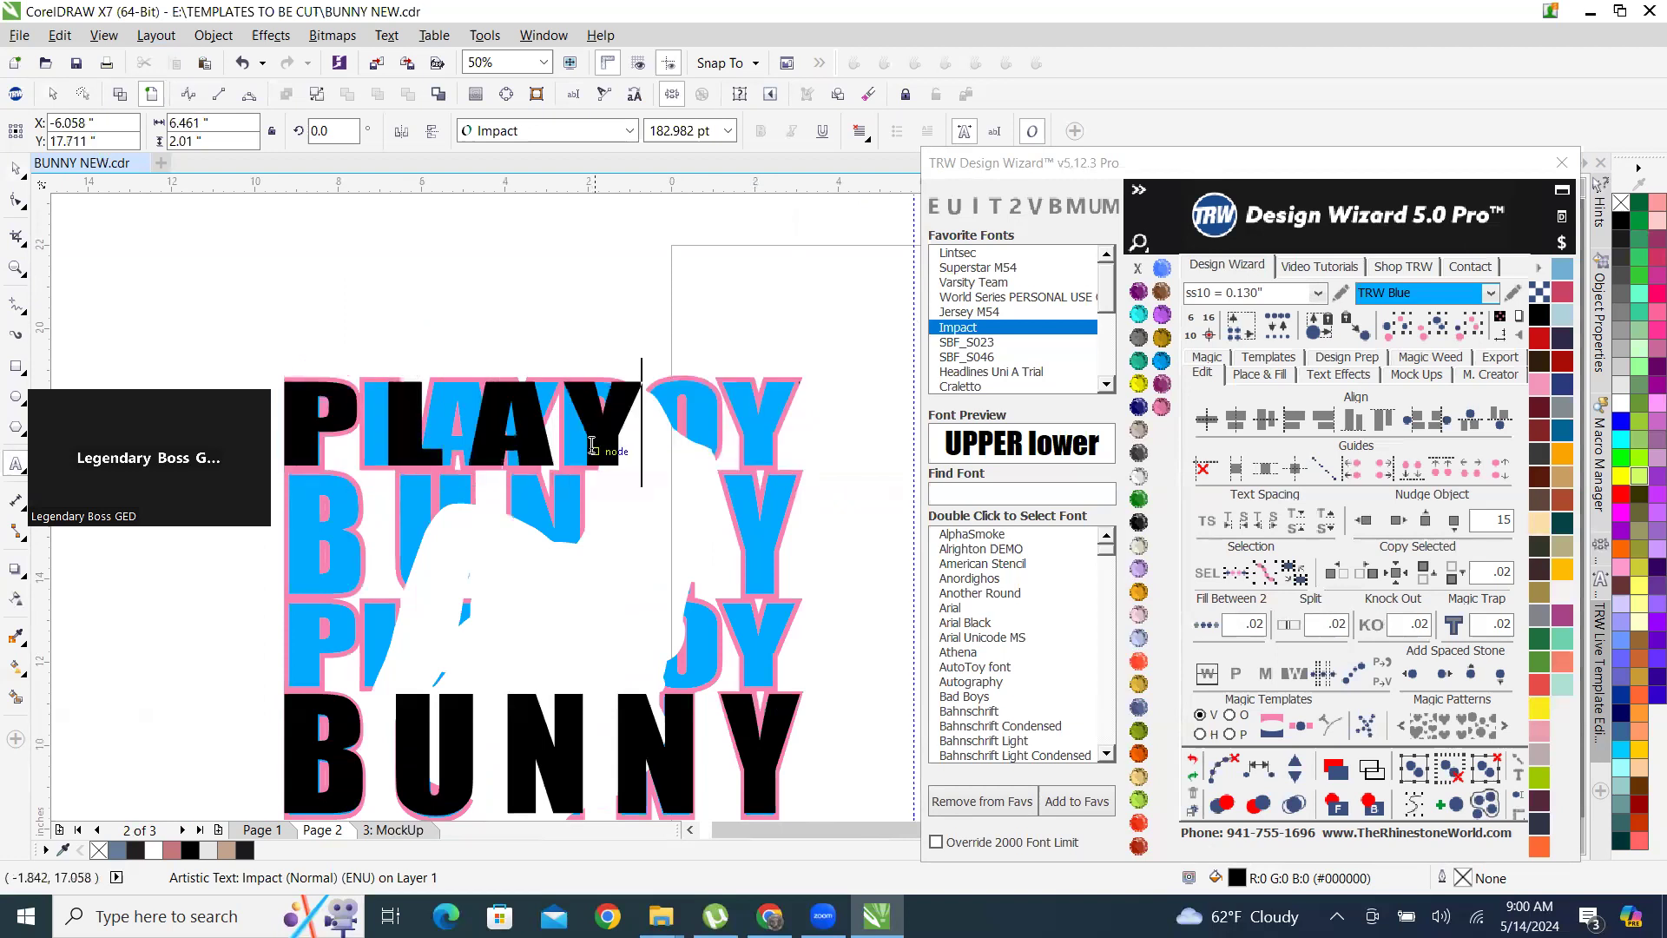
type("ER")
left_click(15, 168)
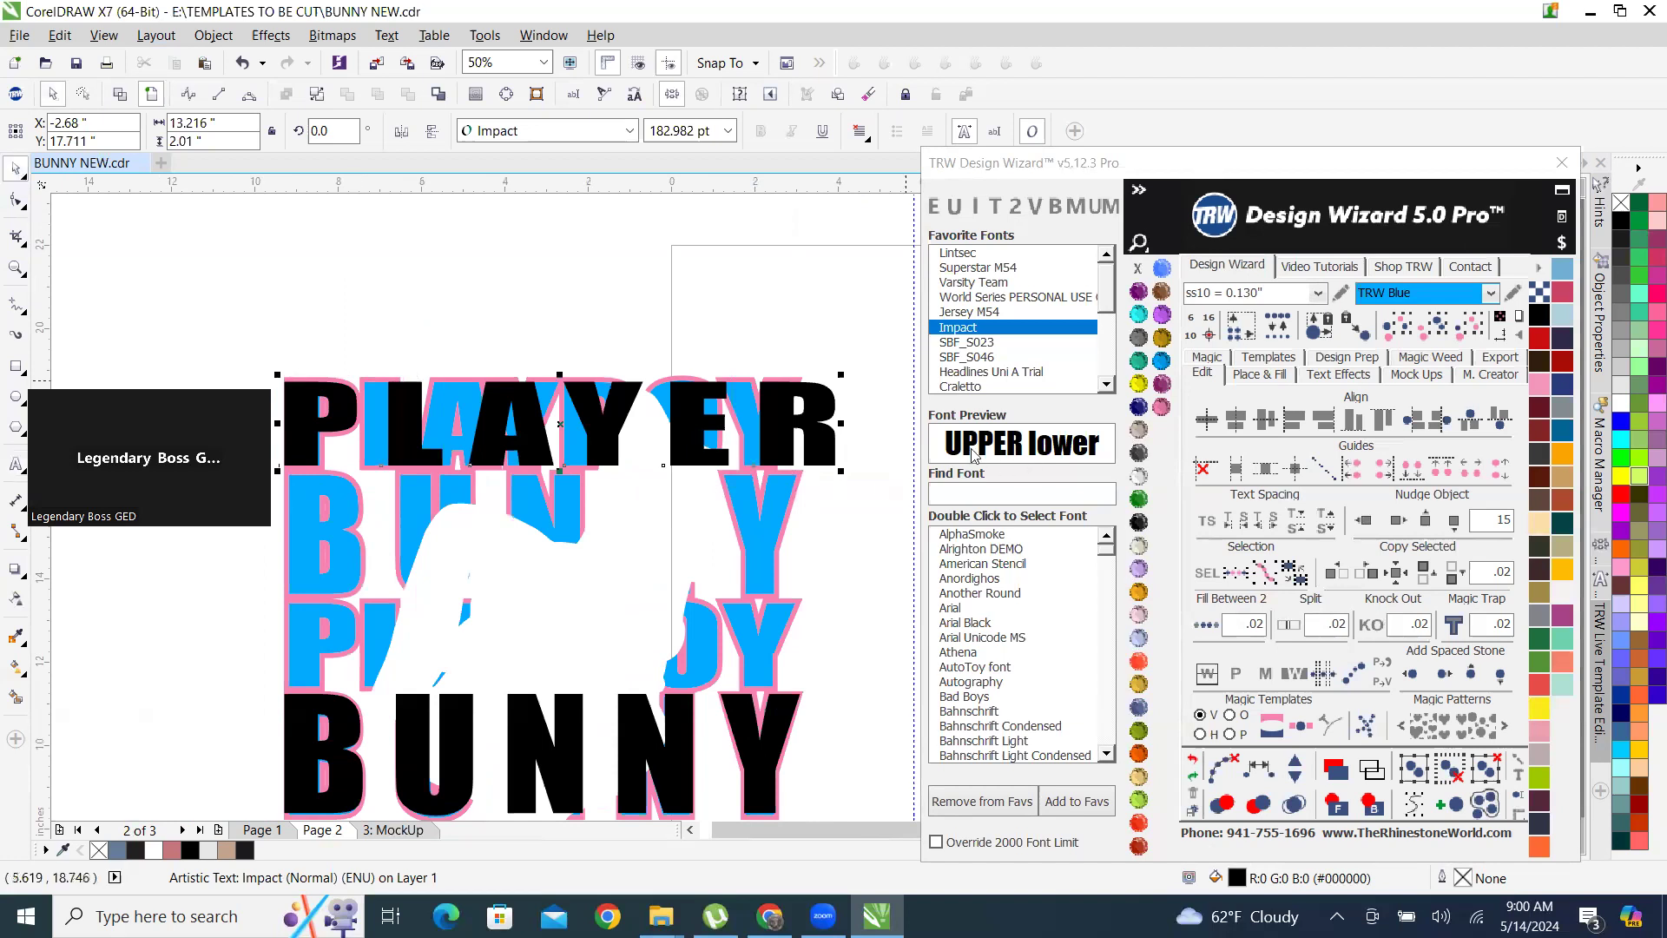
Tighten the letter spacing of PLAYER until it matches the row's width at about 12.31 inches.
scroll(798, 495, "down", 1)
scroll(806, 404, "up", 1)
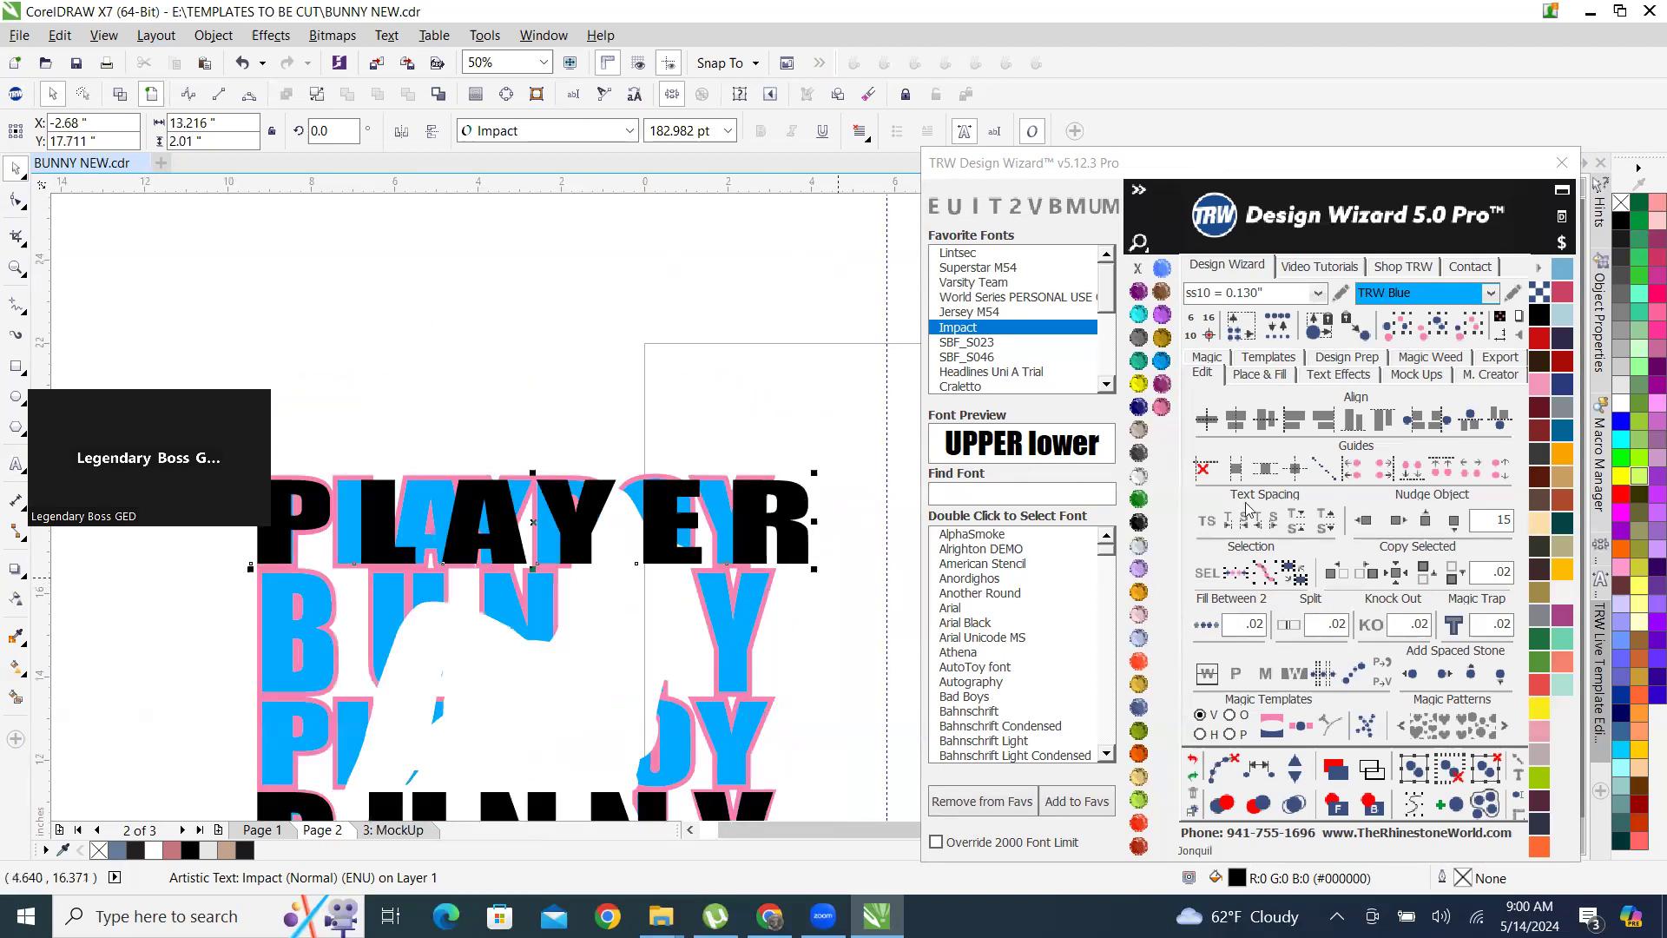
left_click(1208, 527)
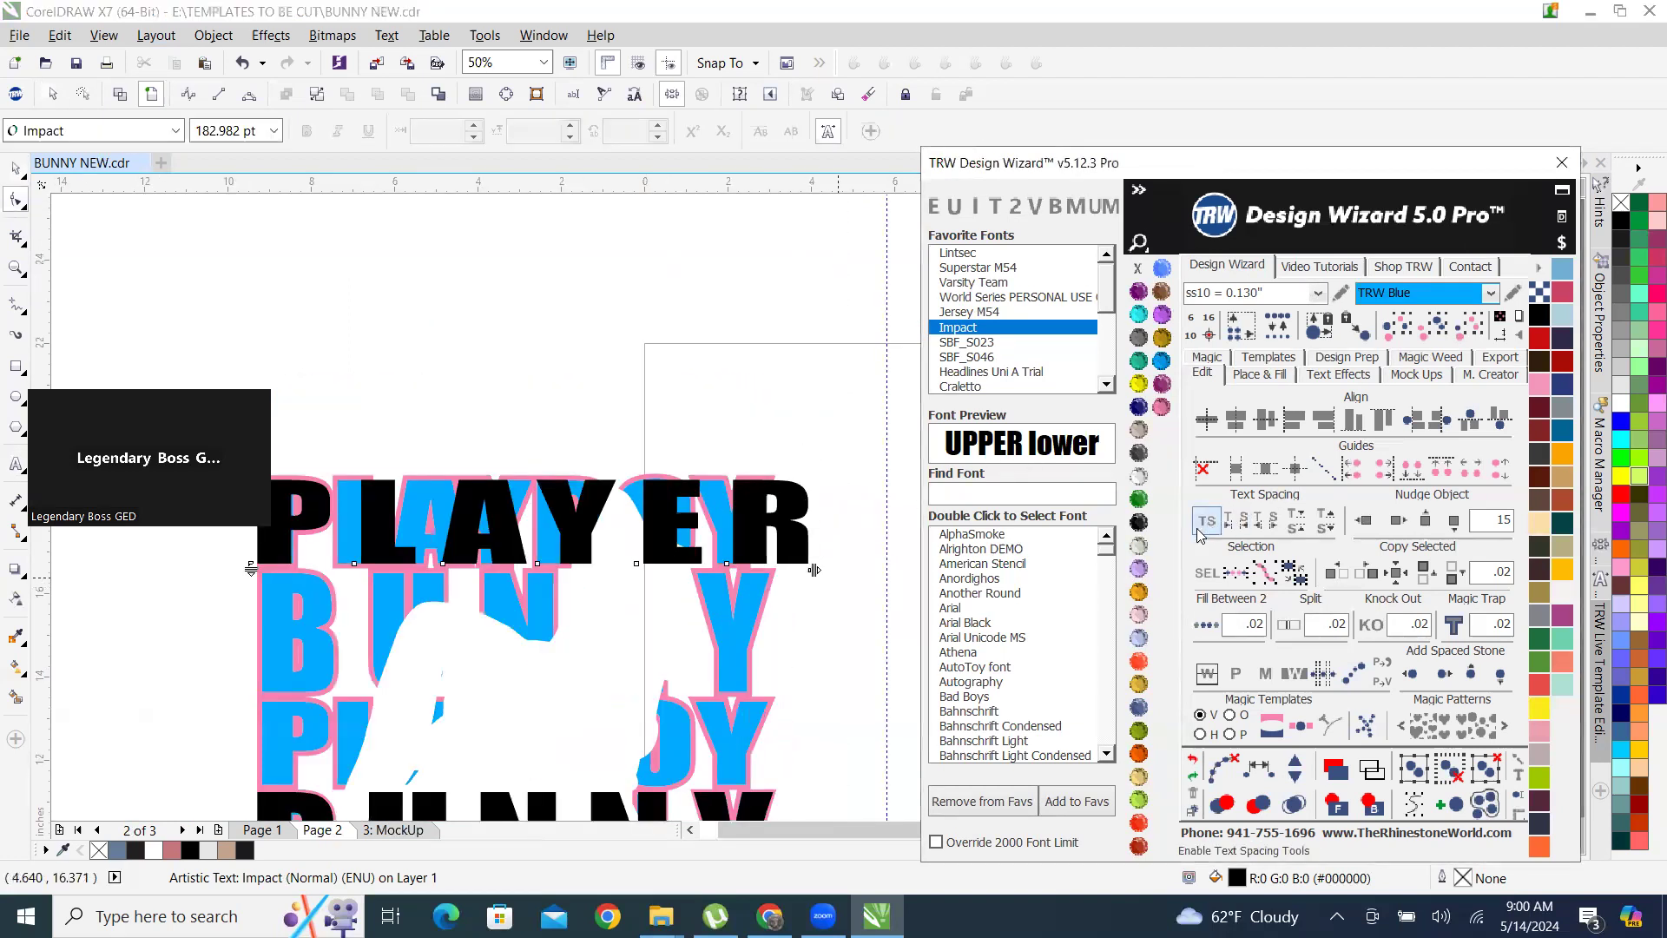
scroll(797, 578, "up", 1)
left_click_drag(824, 550, 744, 553)
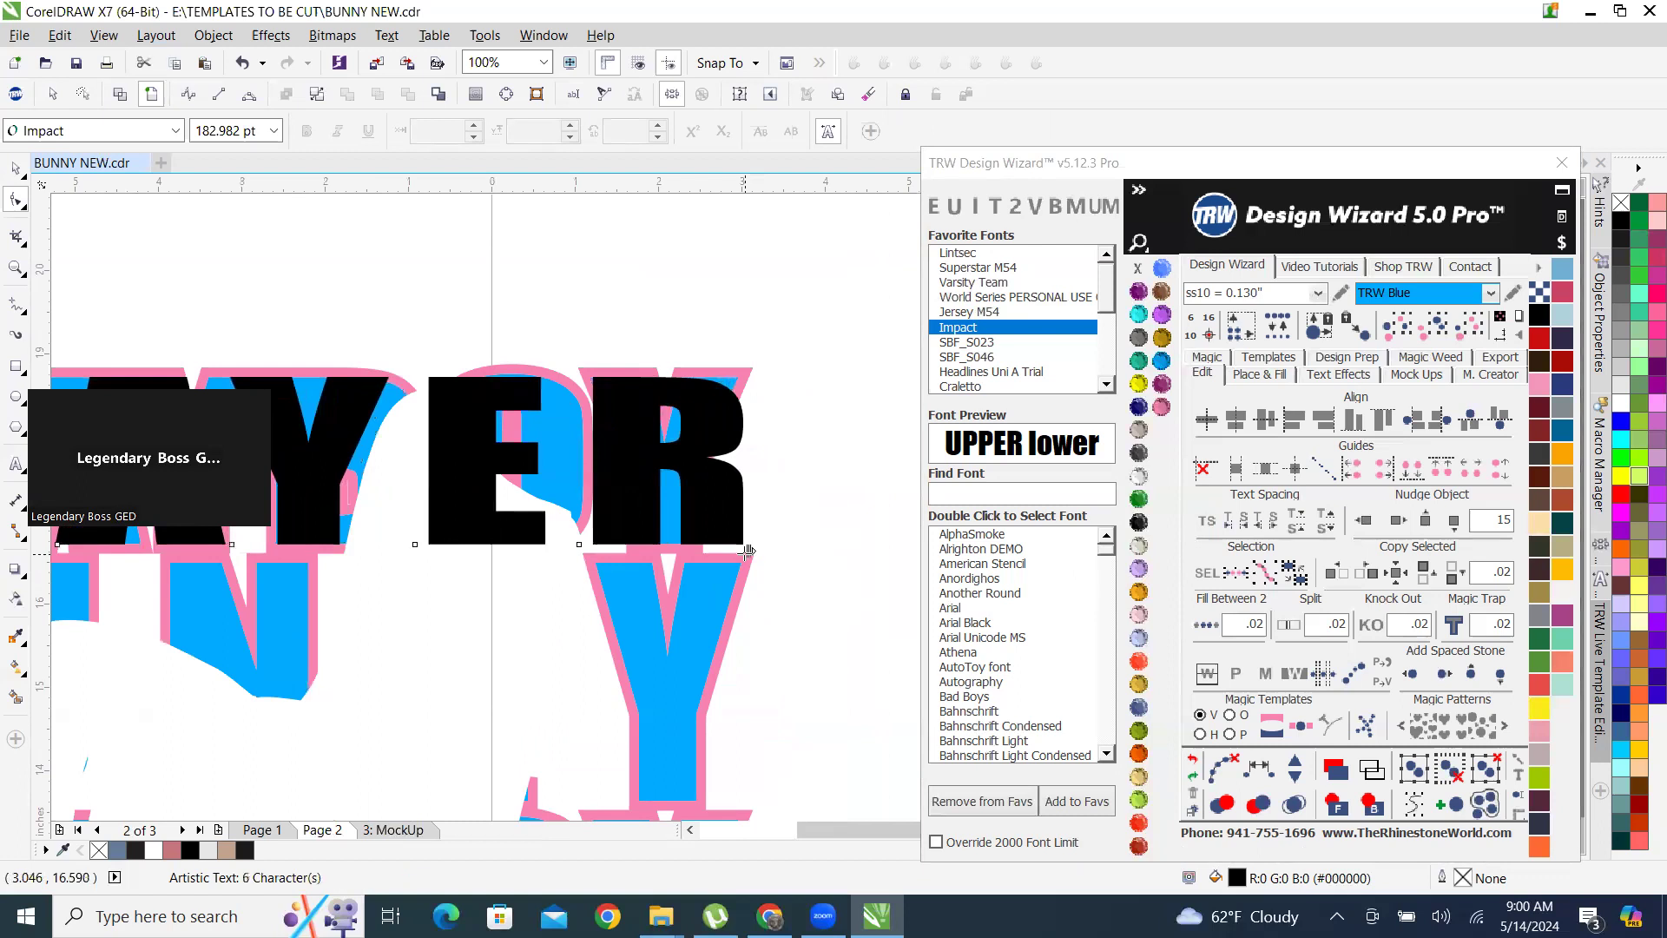
scroll(738, 499, "down", 4)
scroll(340, 349, "down", 1)
left_click(16, 167)
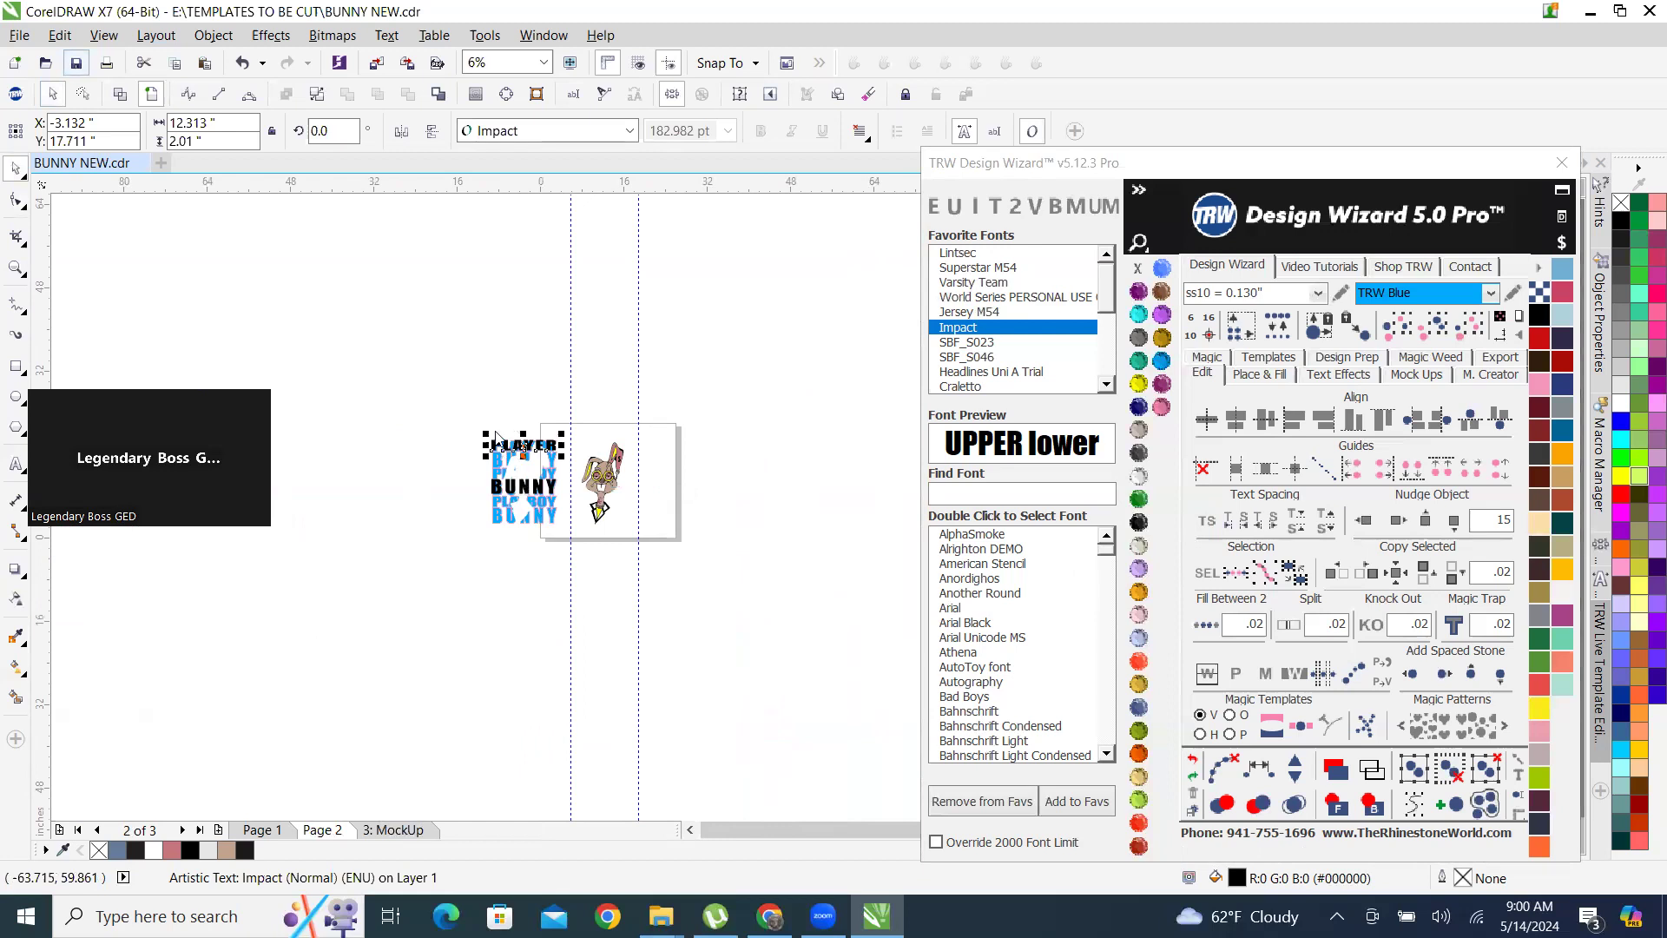
Place a copy of the black BUNNY text over the second row and a copy of PLAYER over the third row.
scroll(530, 423, "up", 1)
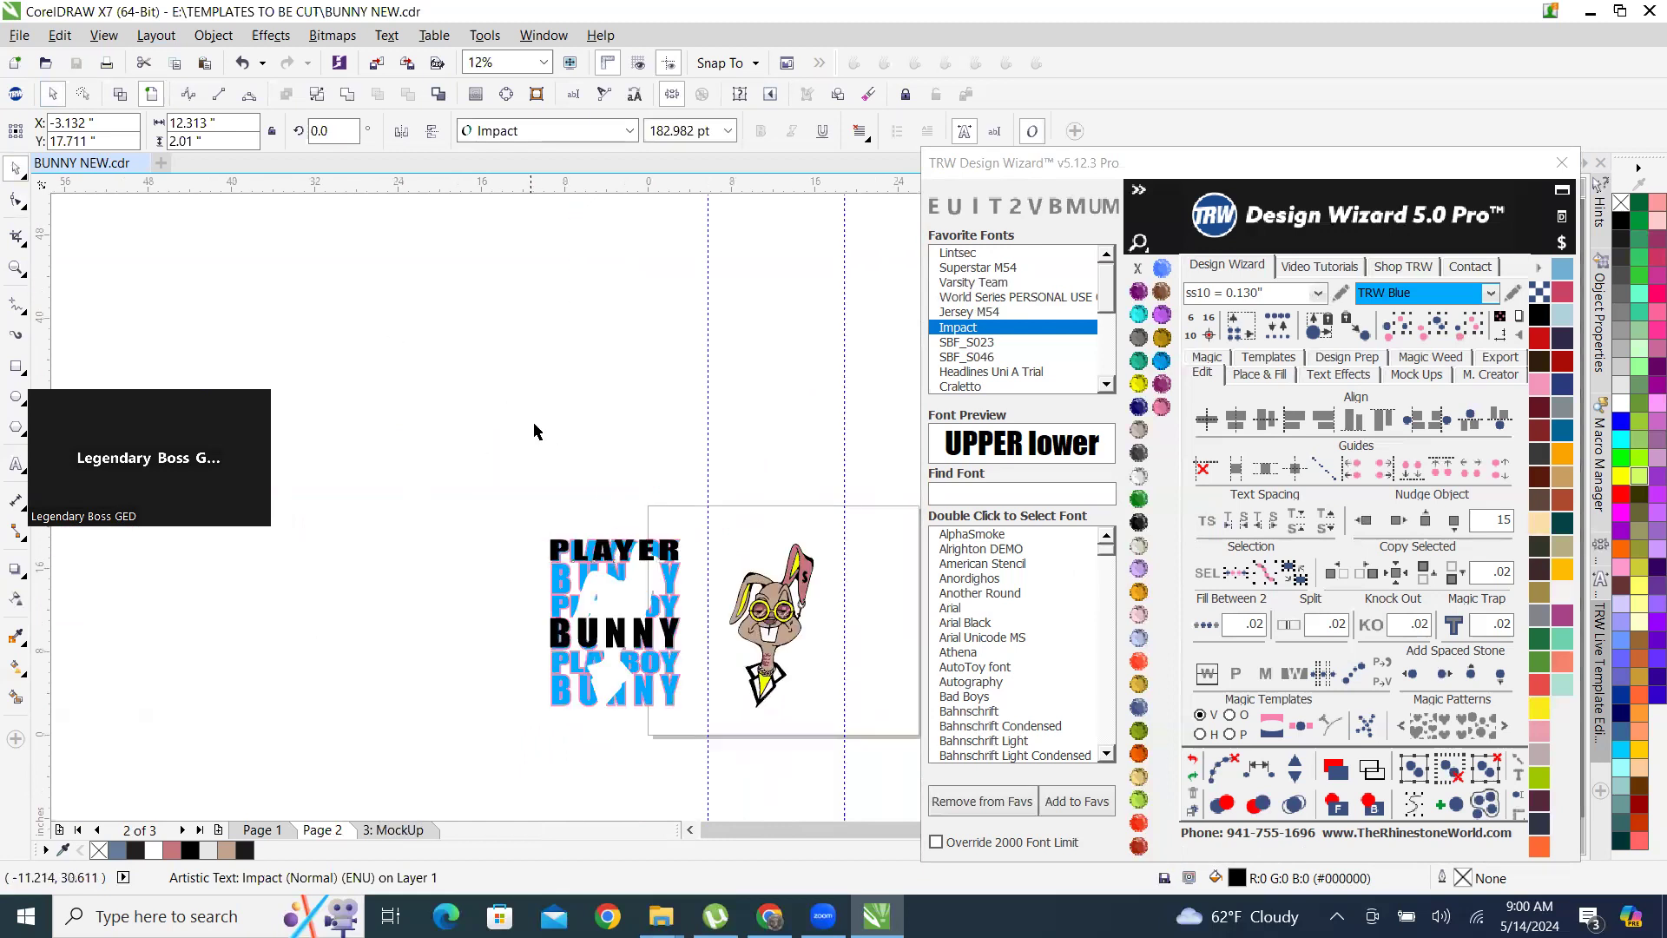
left_click(534, 432)
scroll(669, 620, "up", 1)
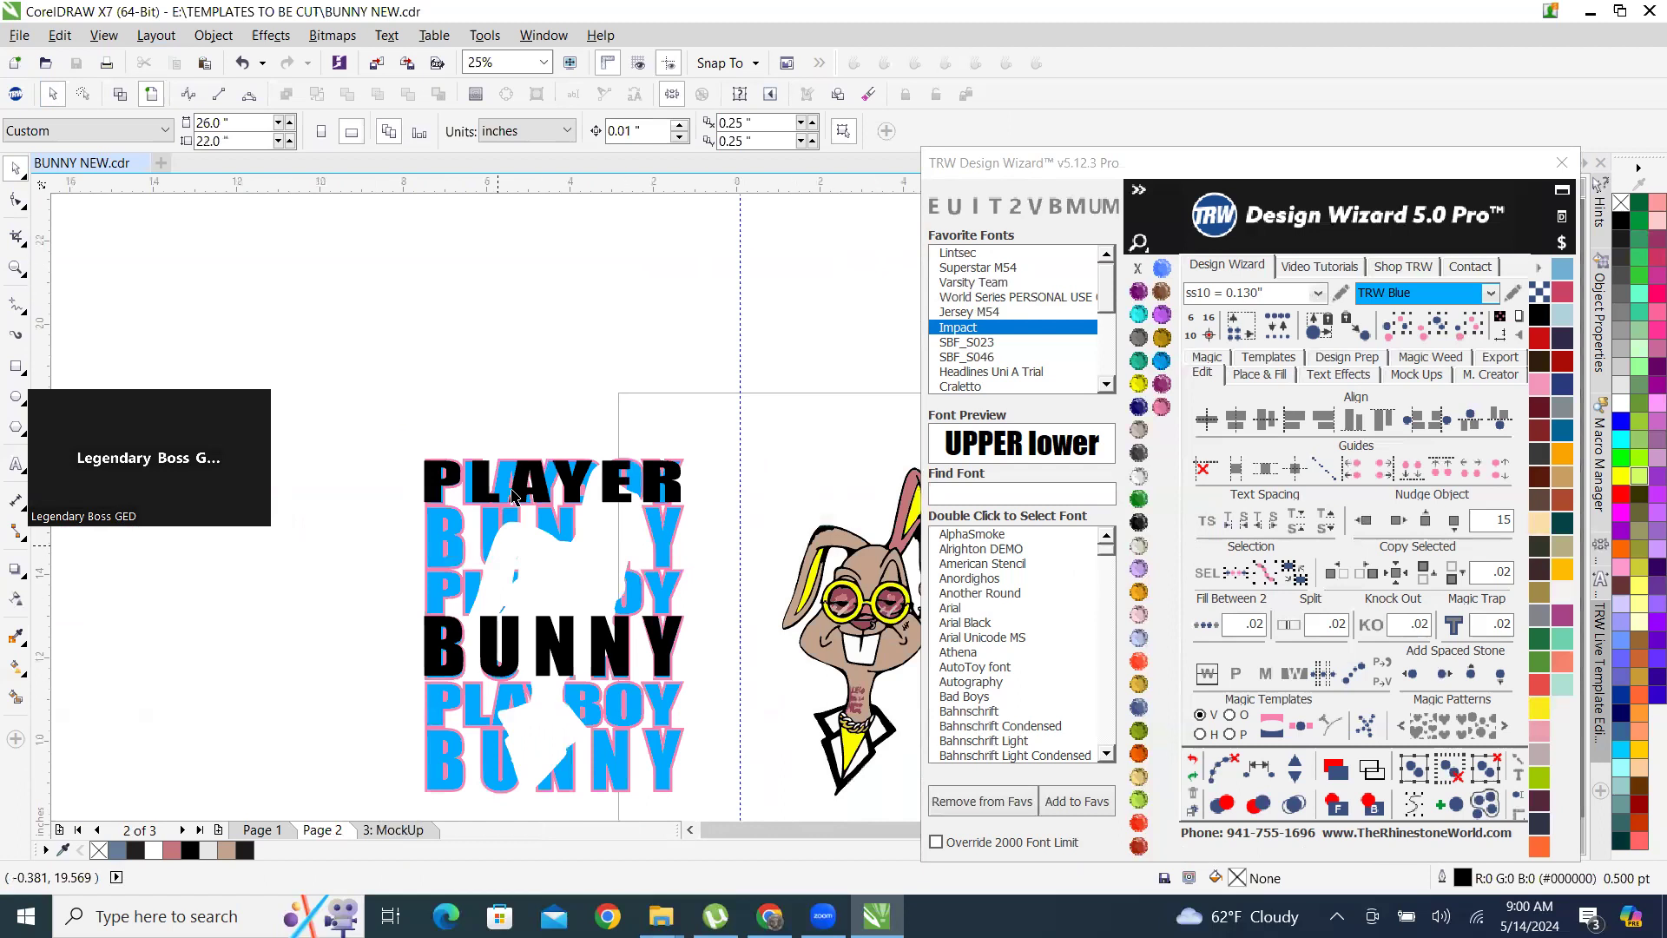
scroll(514, 495, "up", 1)
left_click_drag(525, 786, 569, 561)
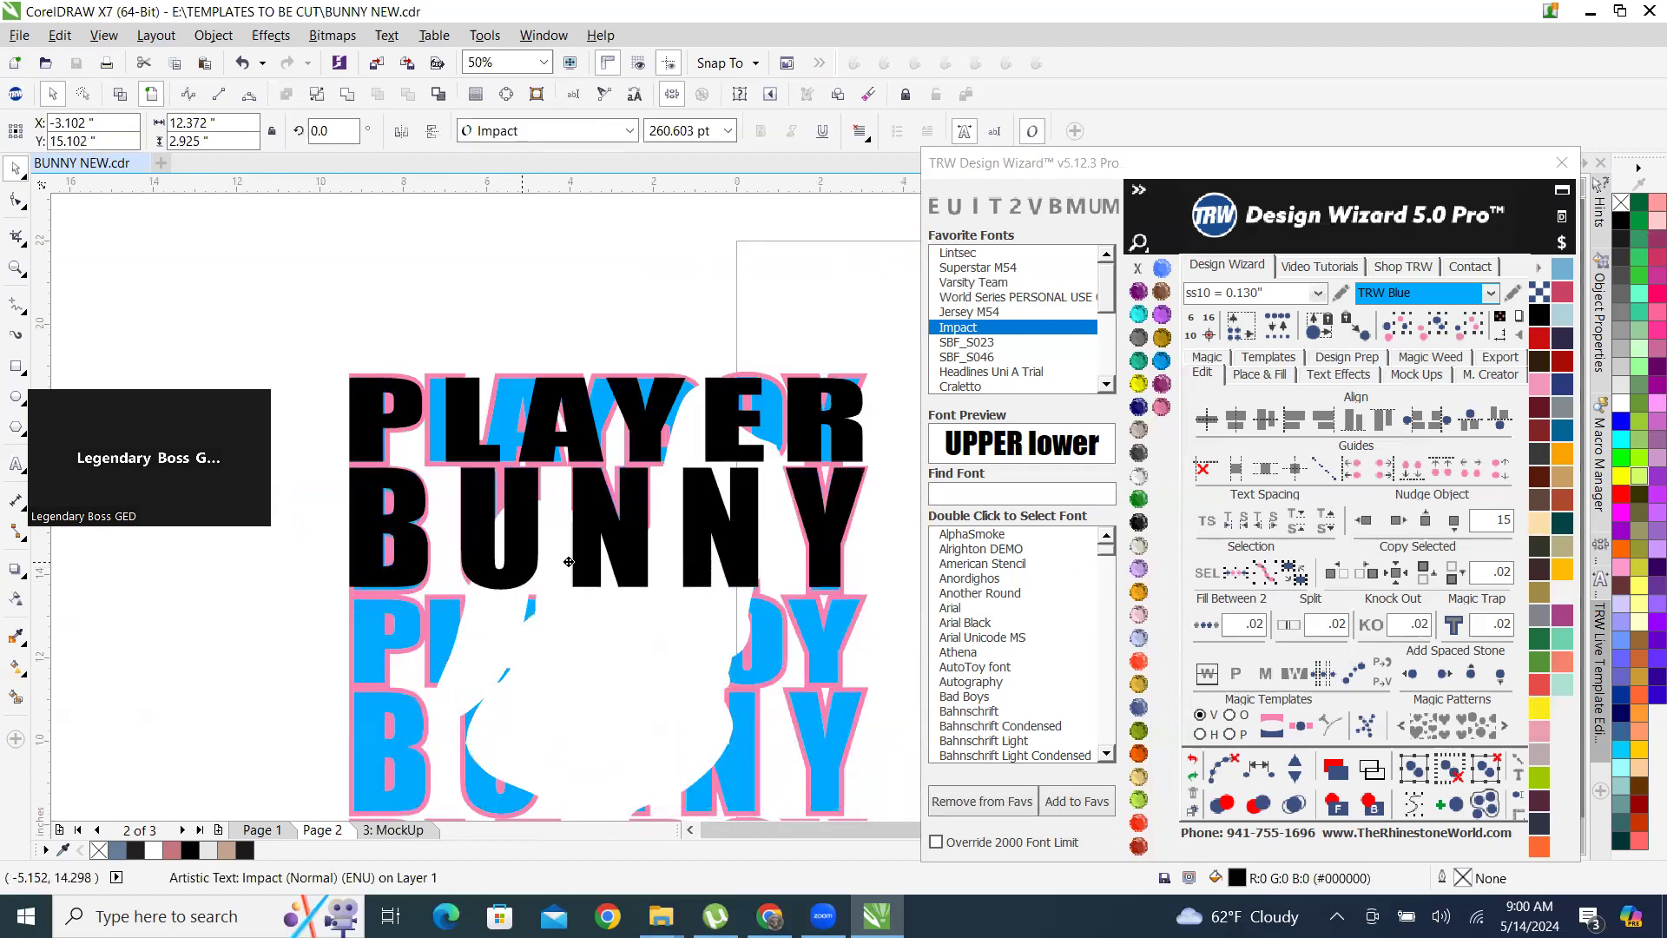
right_click(569, 562)
left_click_drag(590, 427, 590, 649)
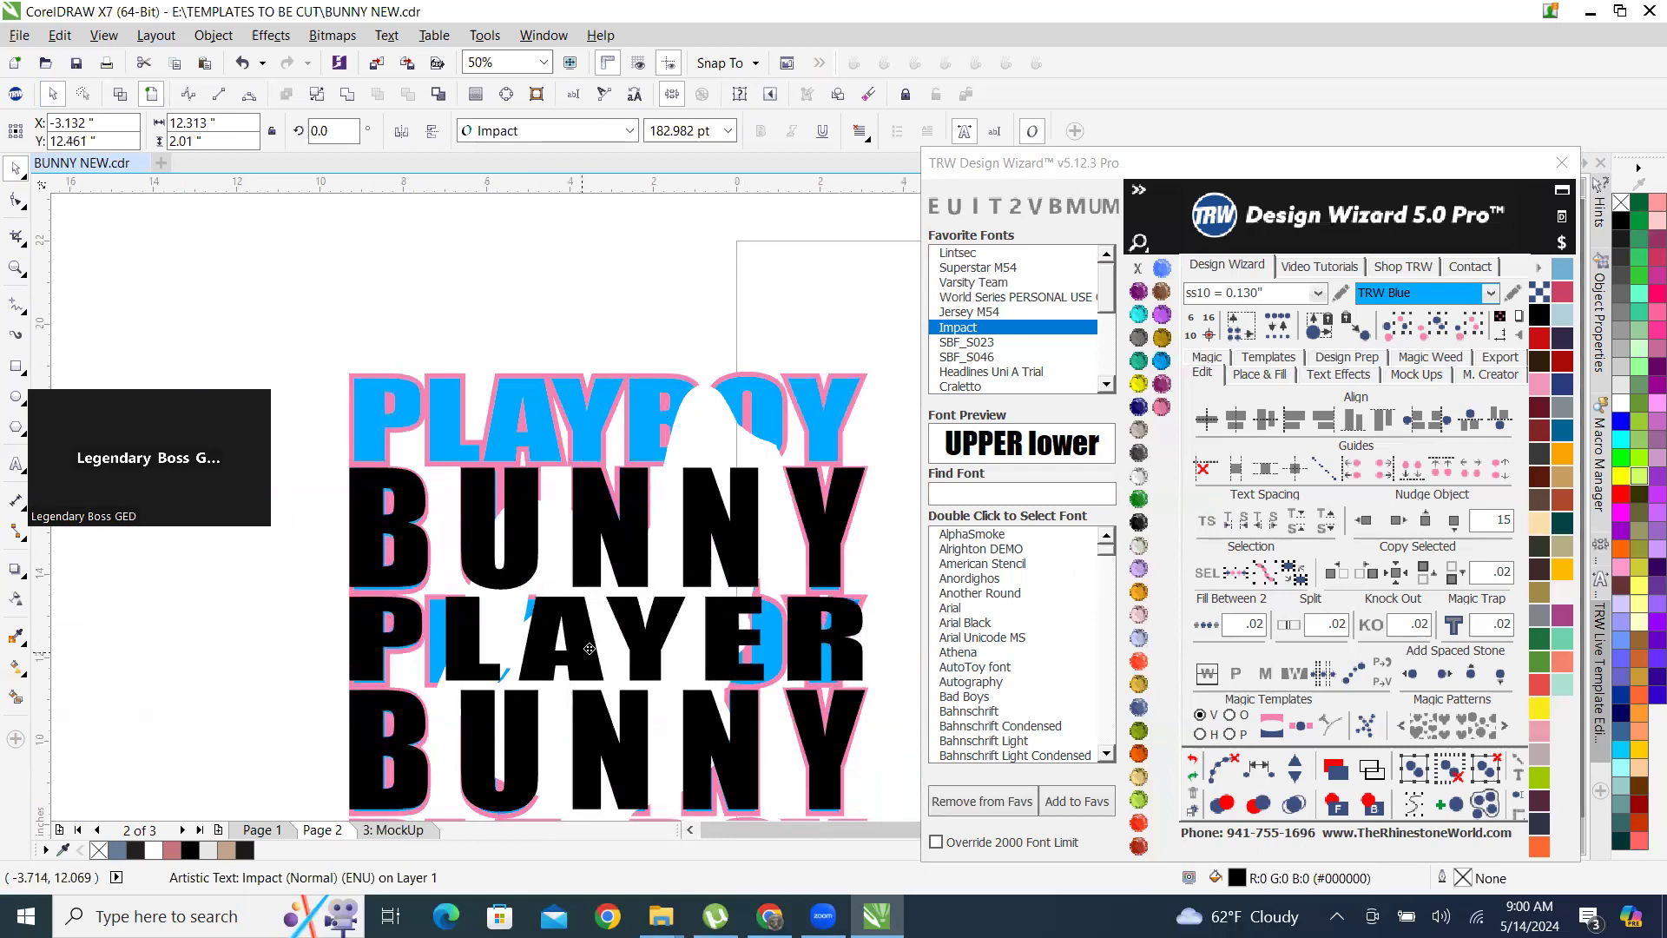
right_click(589, 649)
Copy the black PLAYER and BUNNY pair over the last two rows and shift it slightly upward into alignment.
scroll(709, 613, "down", 5)
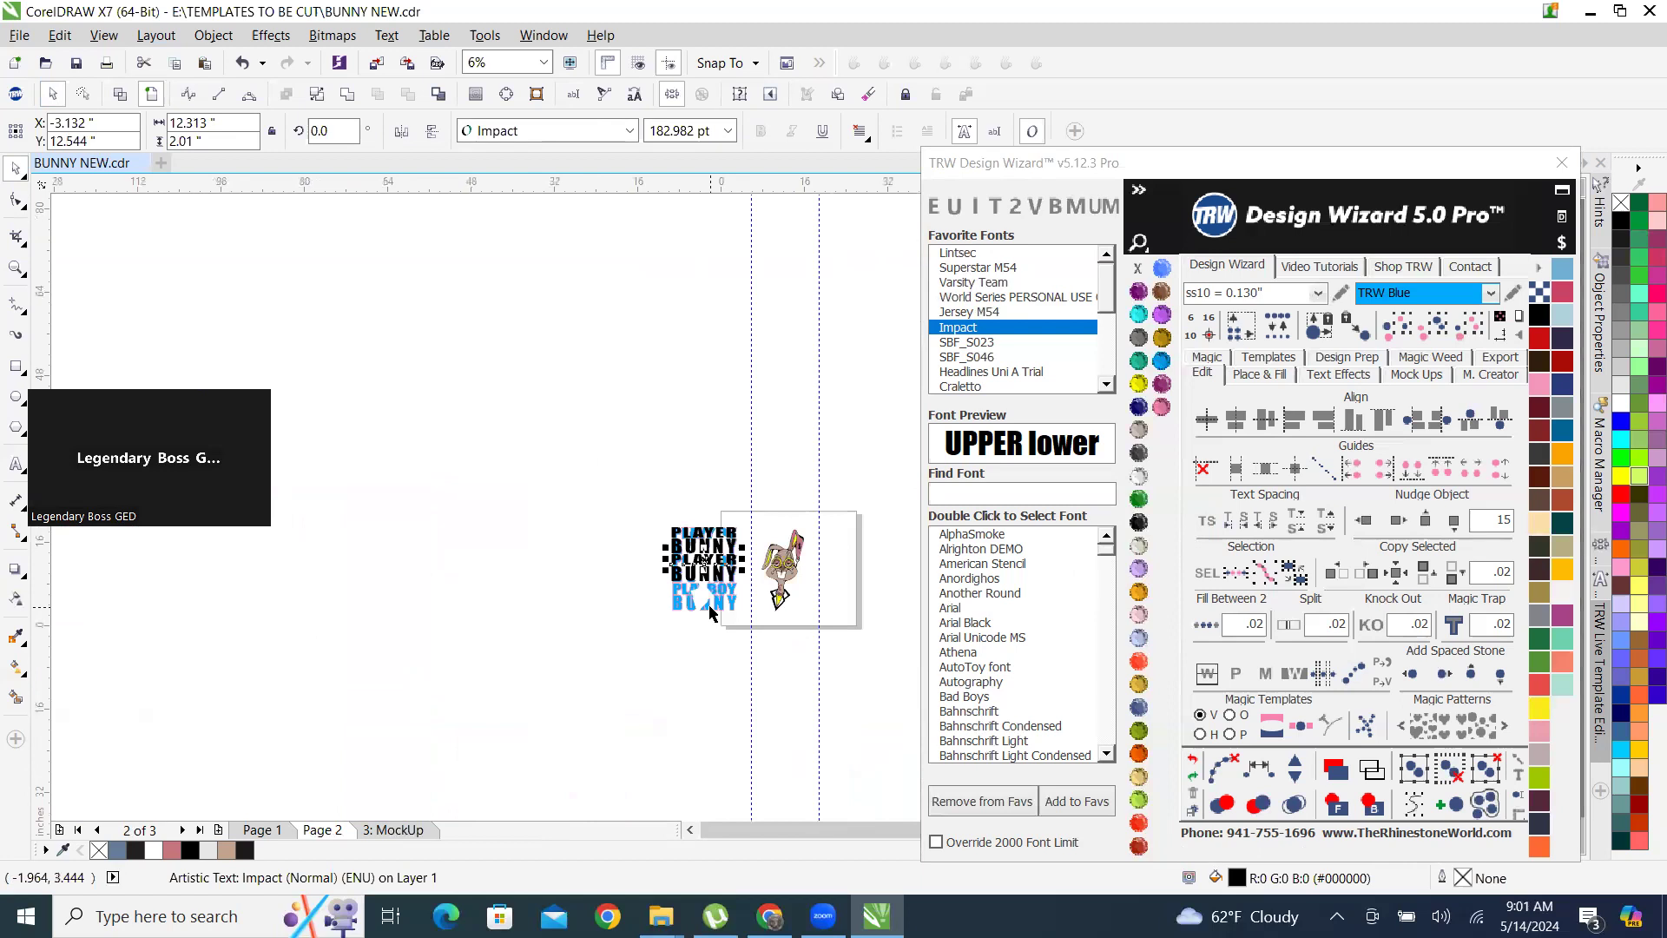
scroll(710, 612, "up", 5)
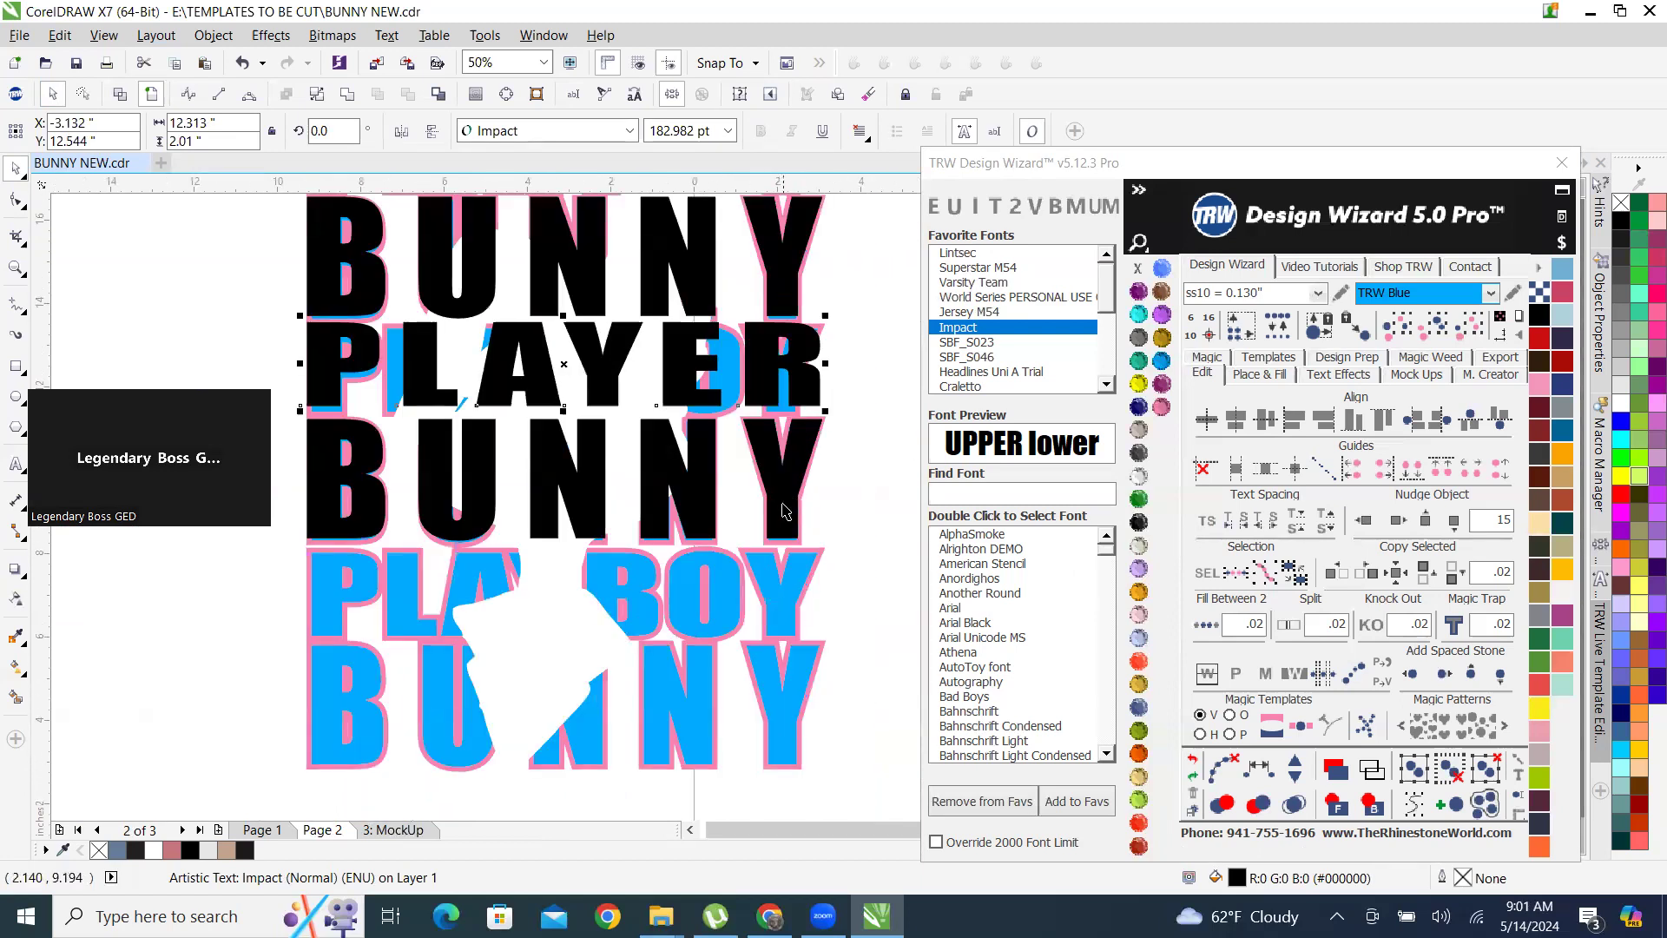
left_click(784, 505, "shift")
left_click_drag(669, 347, 683, 573)
scroll(794, 653, "up", 5)
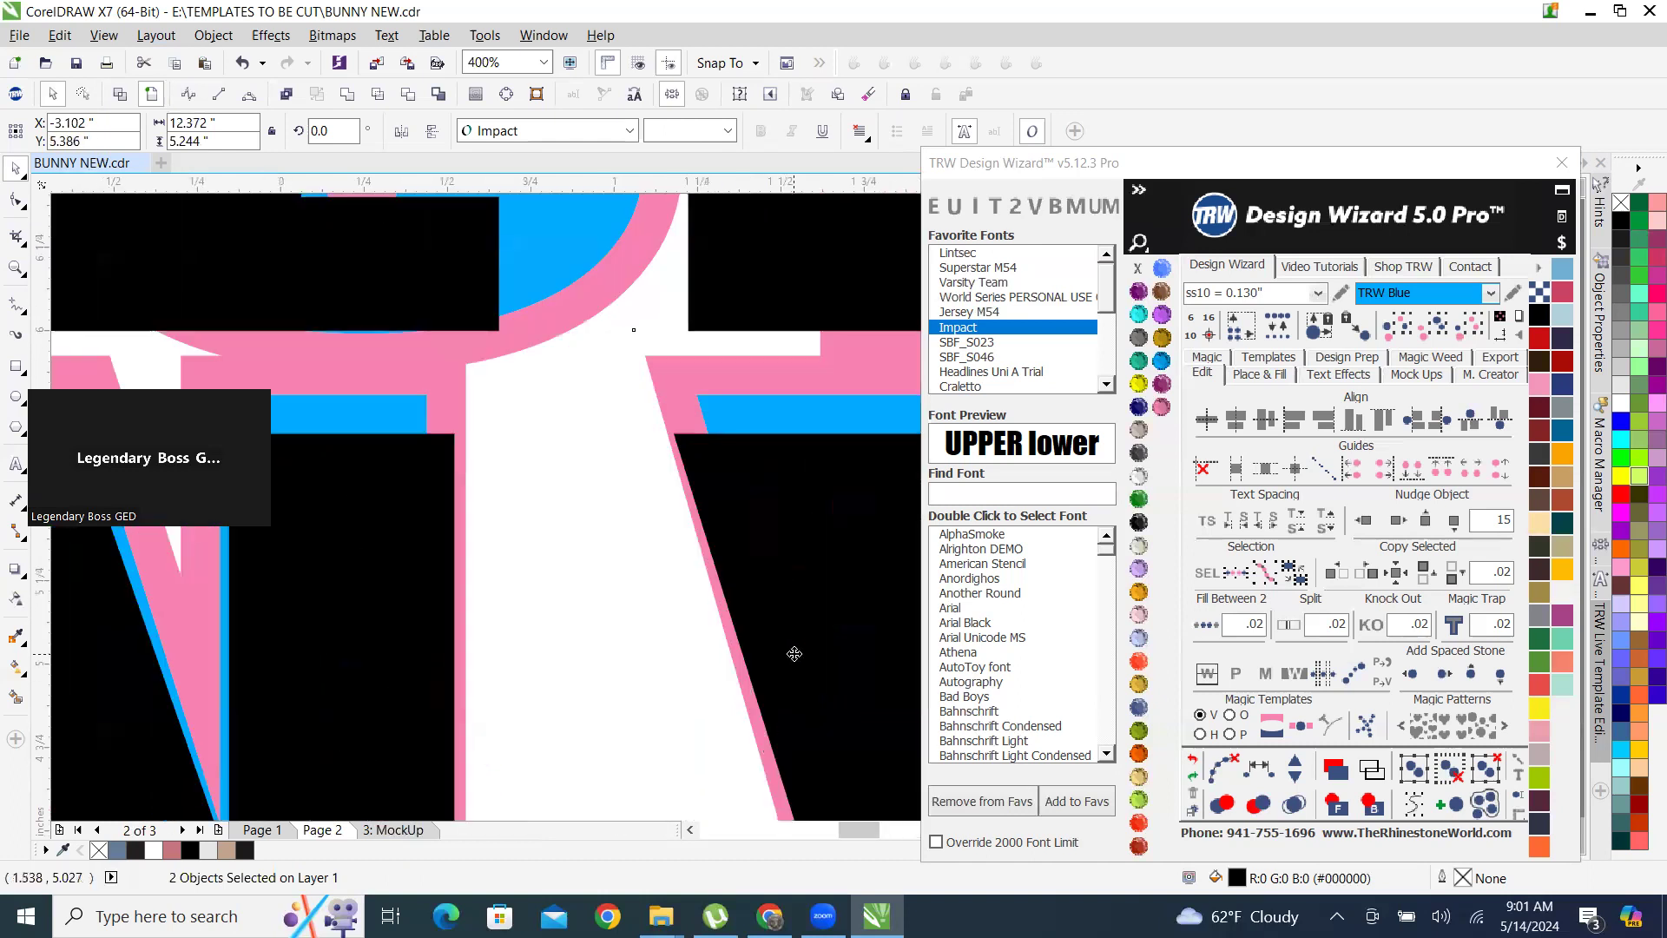
mouse_move(783, 632)
left_mouse_down()
mouse_move(764, 614)
mouse_move(784, 614)
left_mouse_up()
scroll(759, 630, "down", 4)
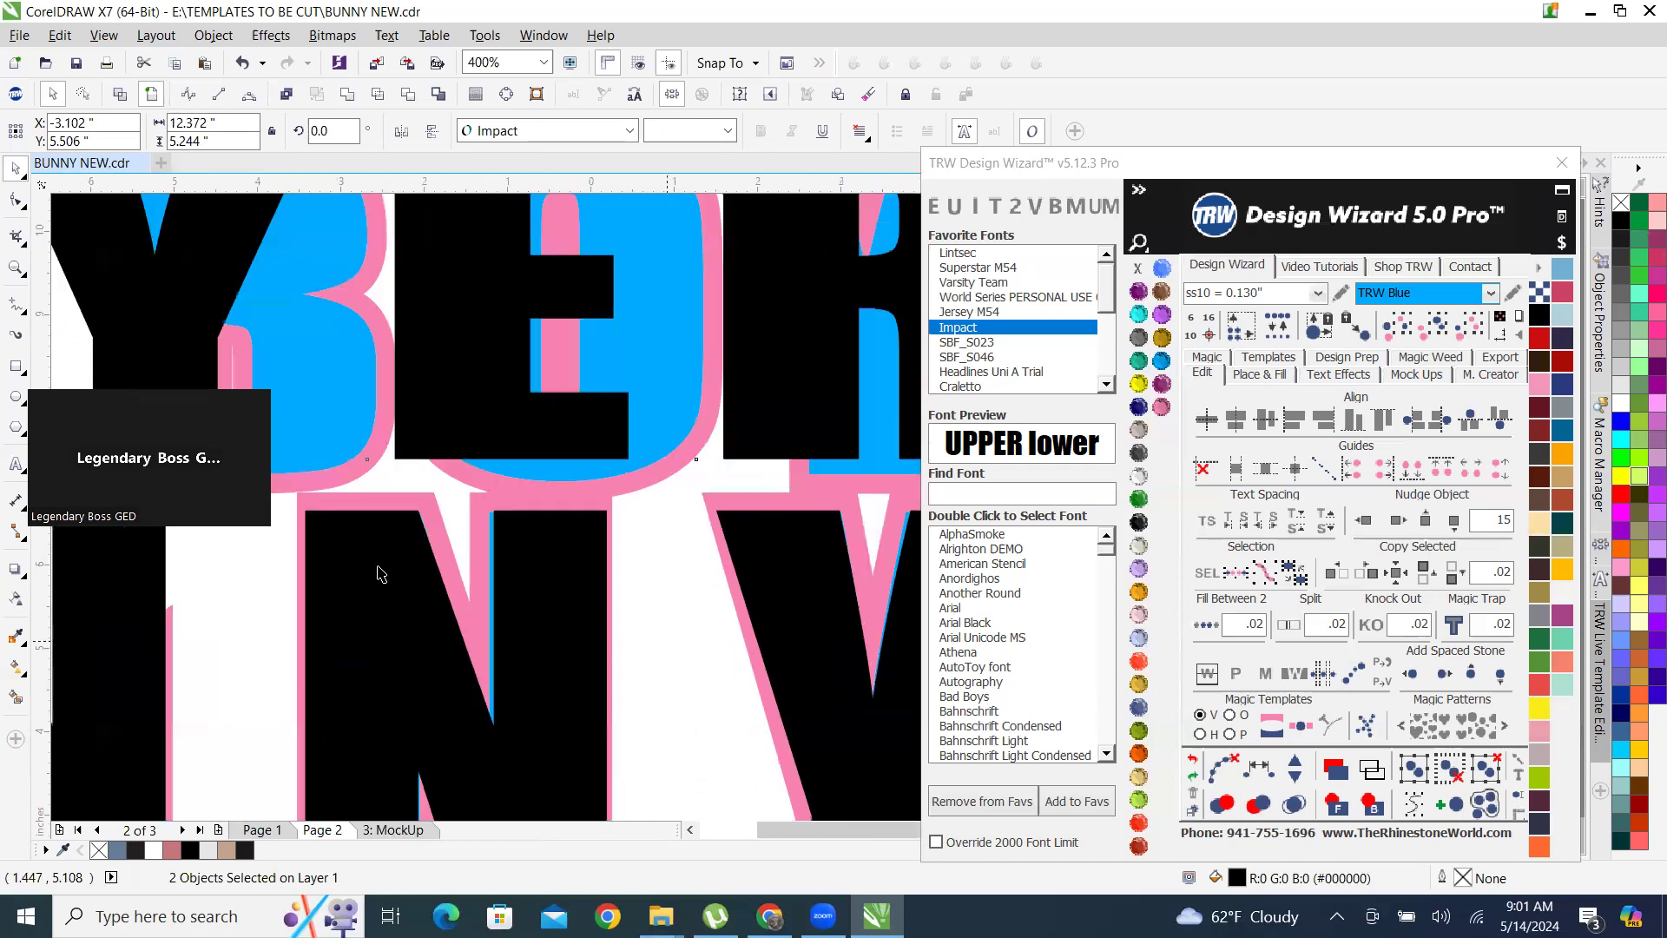
scroll(539, 539, "down", 10)
left_click(565, 419)
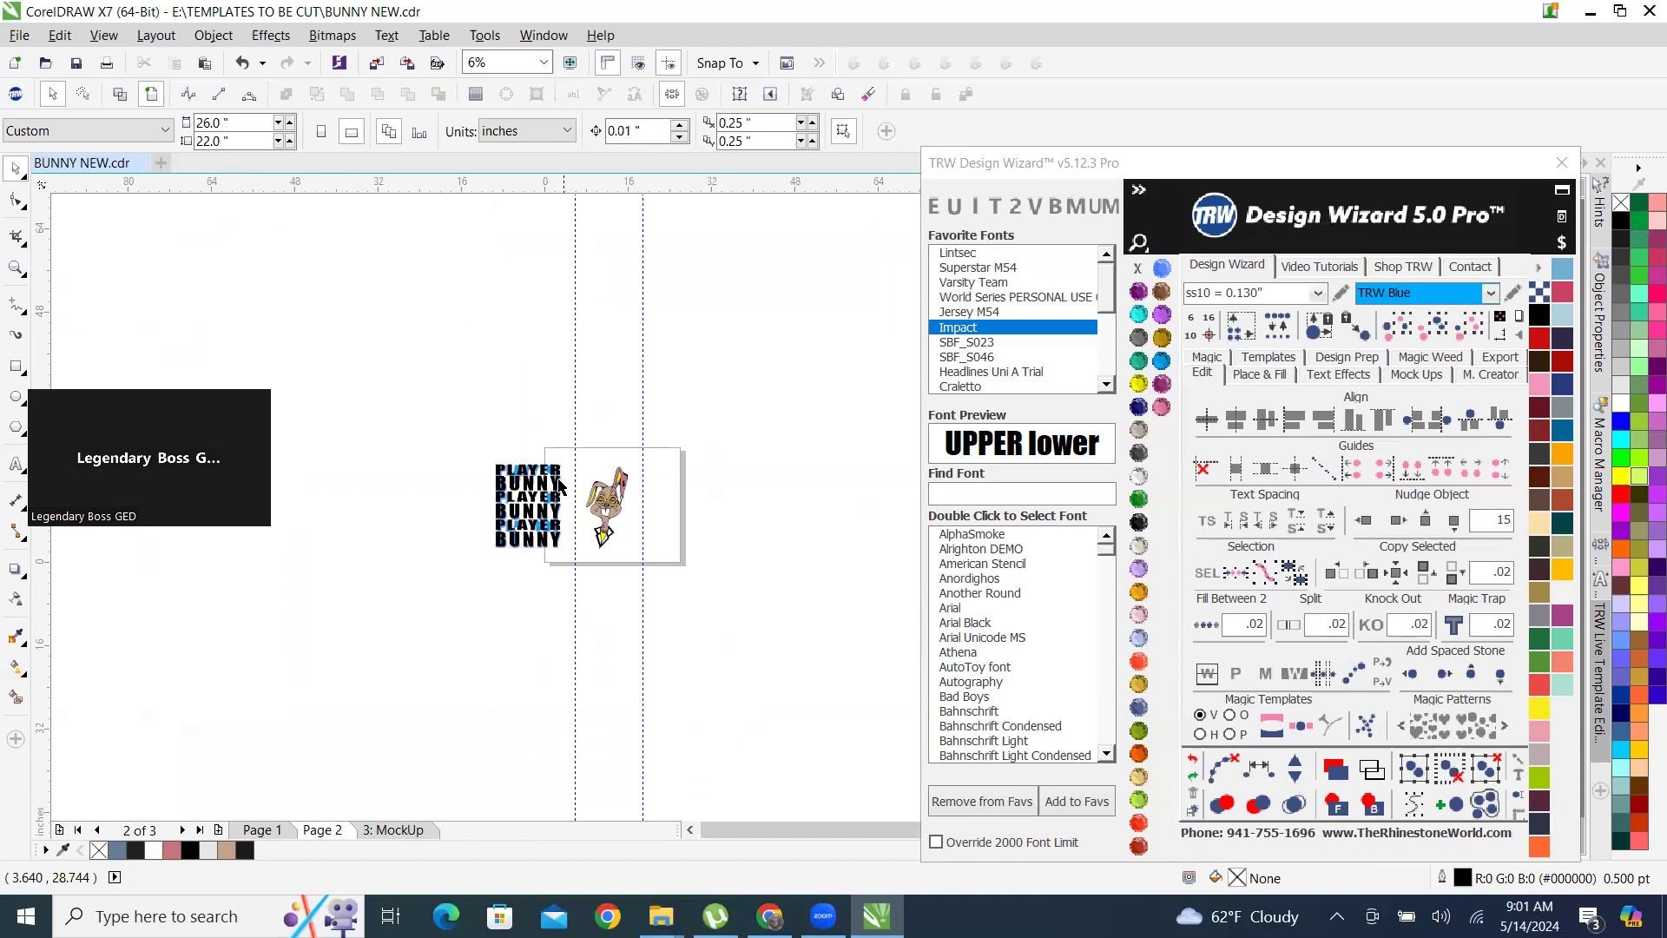
Recolour all six black PLAYER and BUNNY rows with the Montana stone colour.
scroll(558, 485, "up", 4)
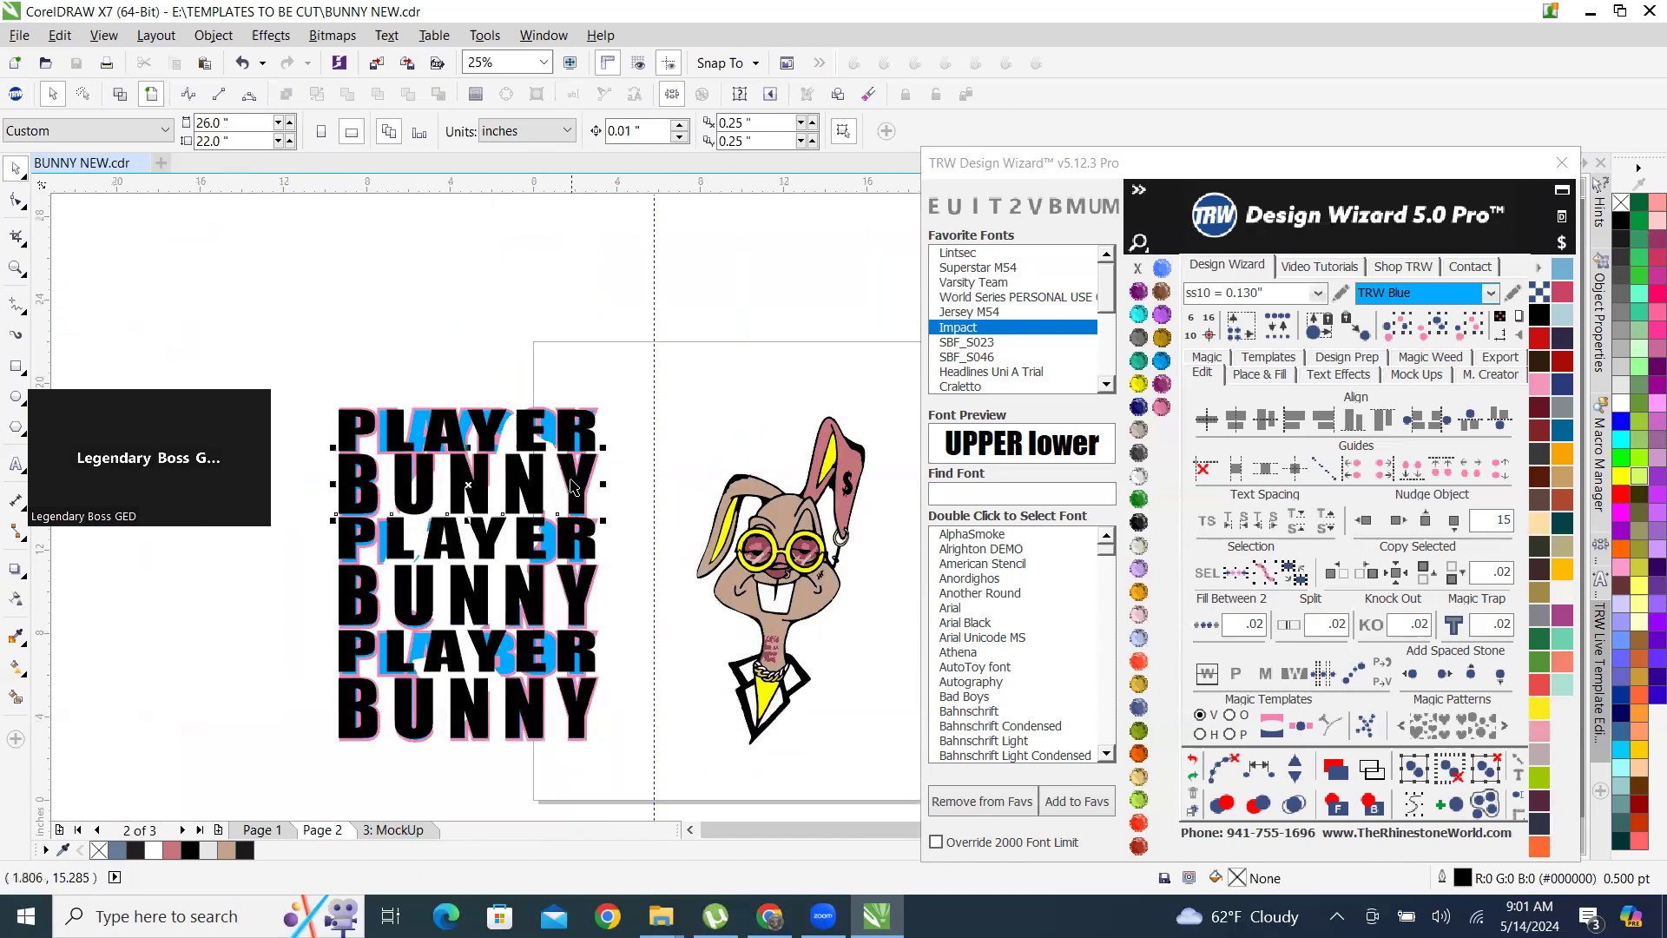
left_click(569, 428)
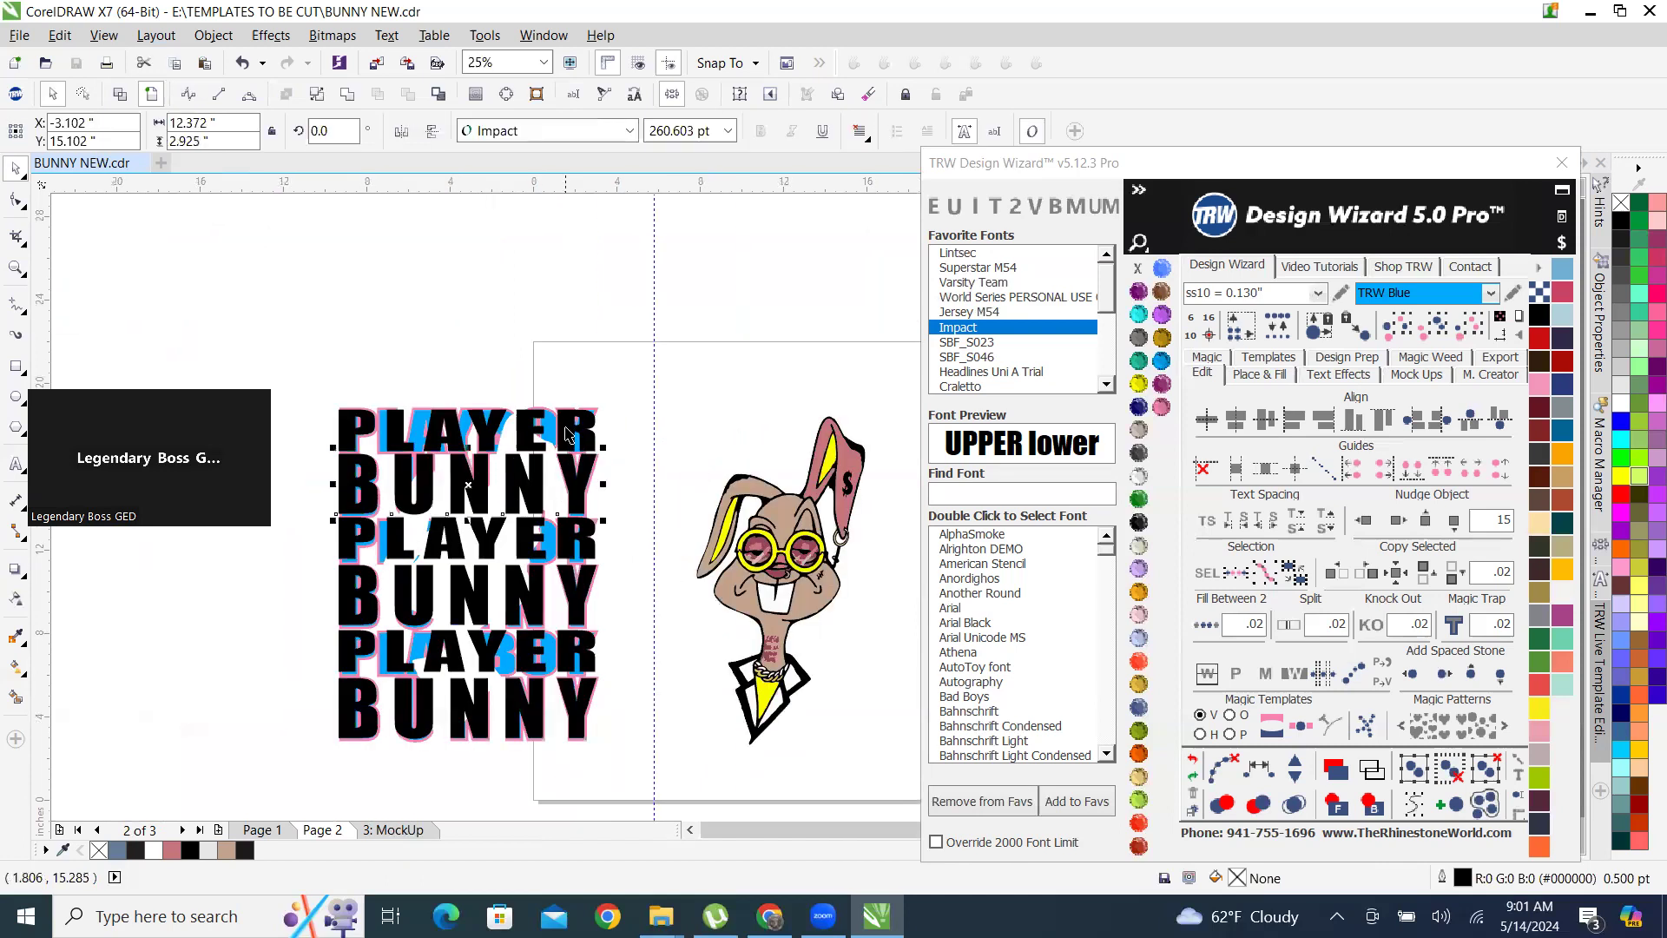
left_click(576, 506, "shift")
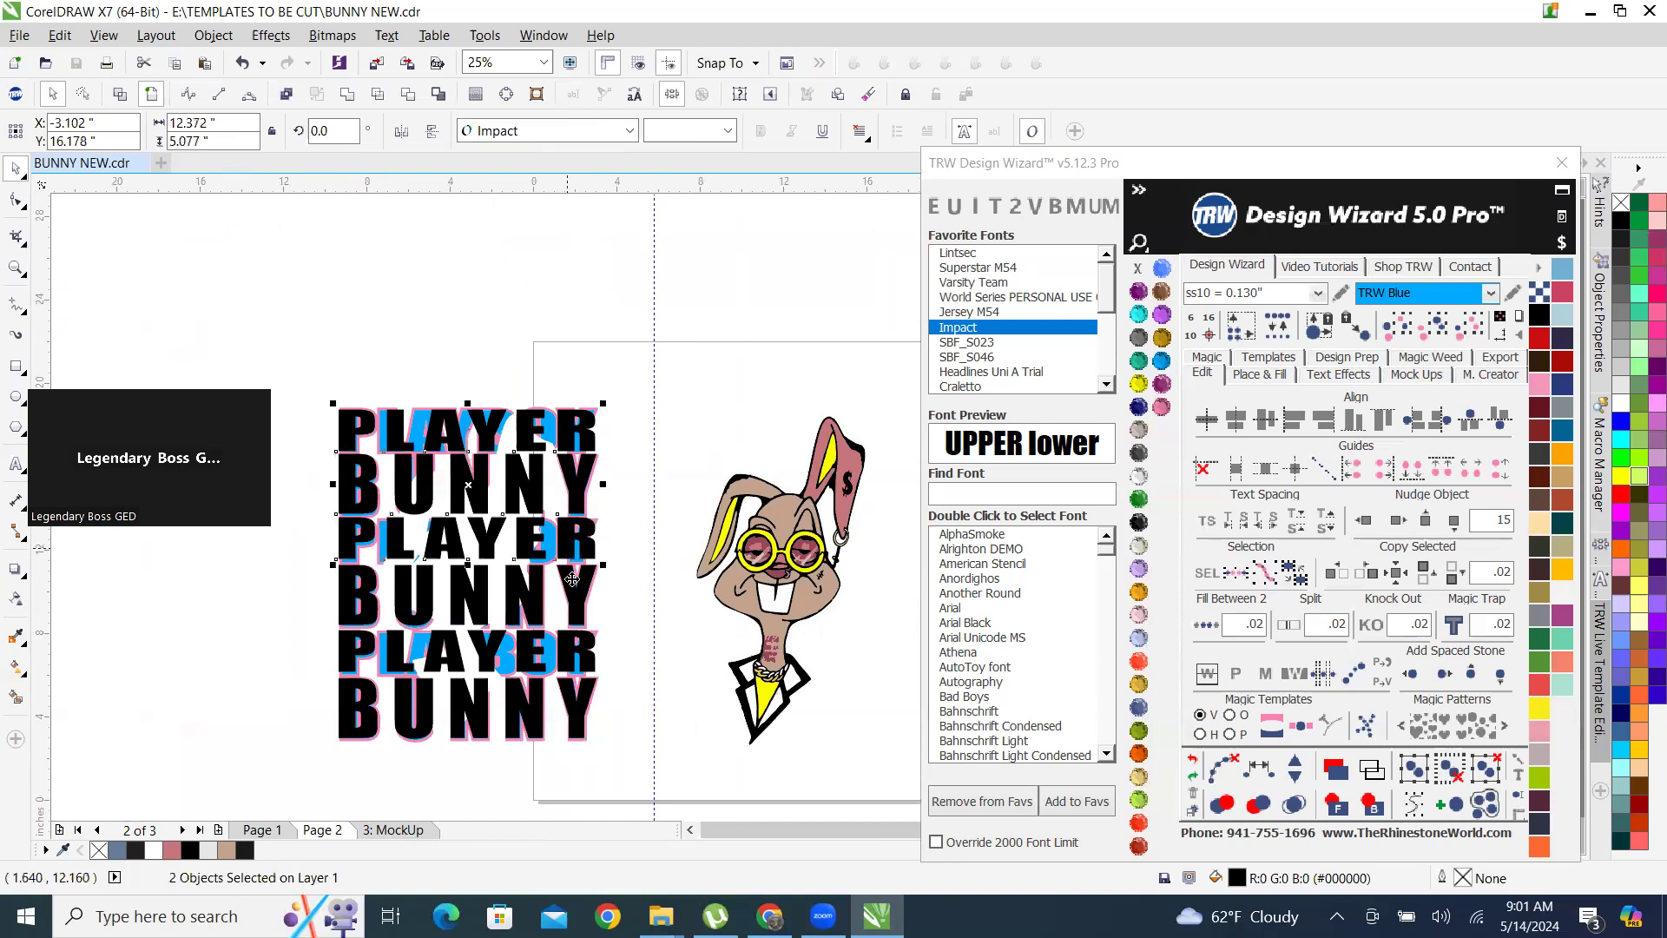
left_click(578, 615, "shift")
left_click(583, 679, "shift")
left_click(583, 736, "shift")
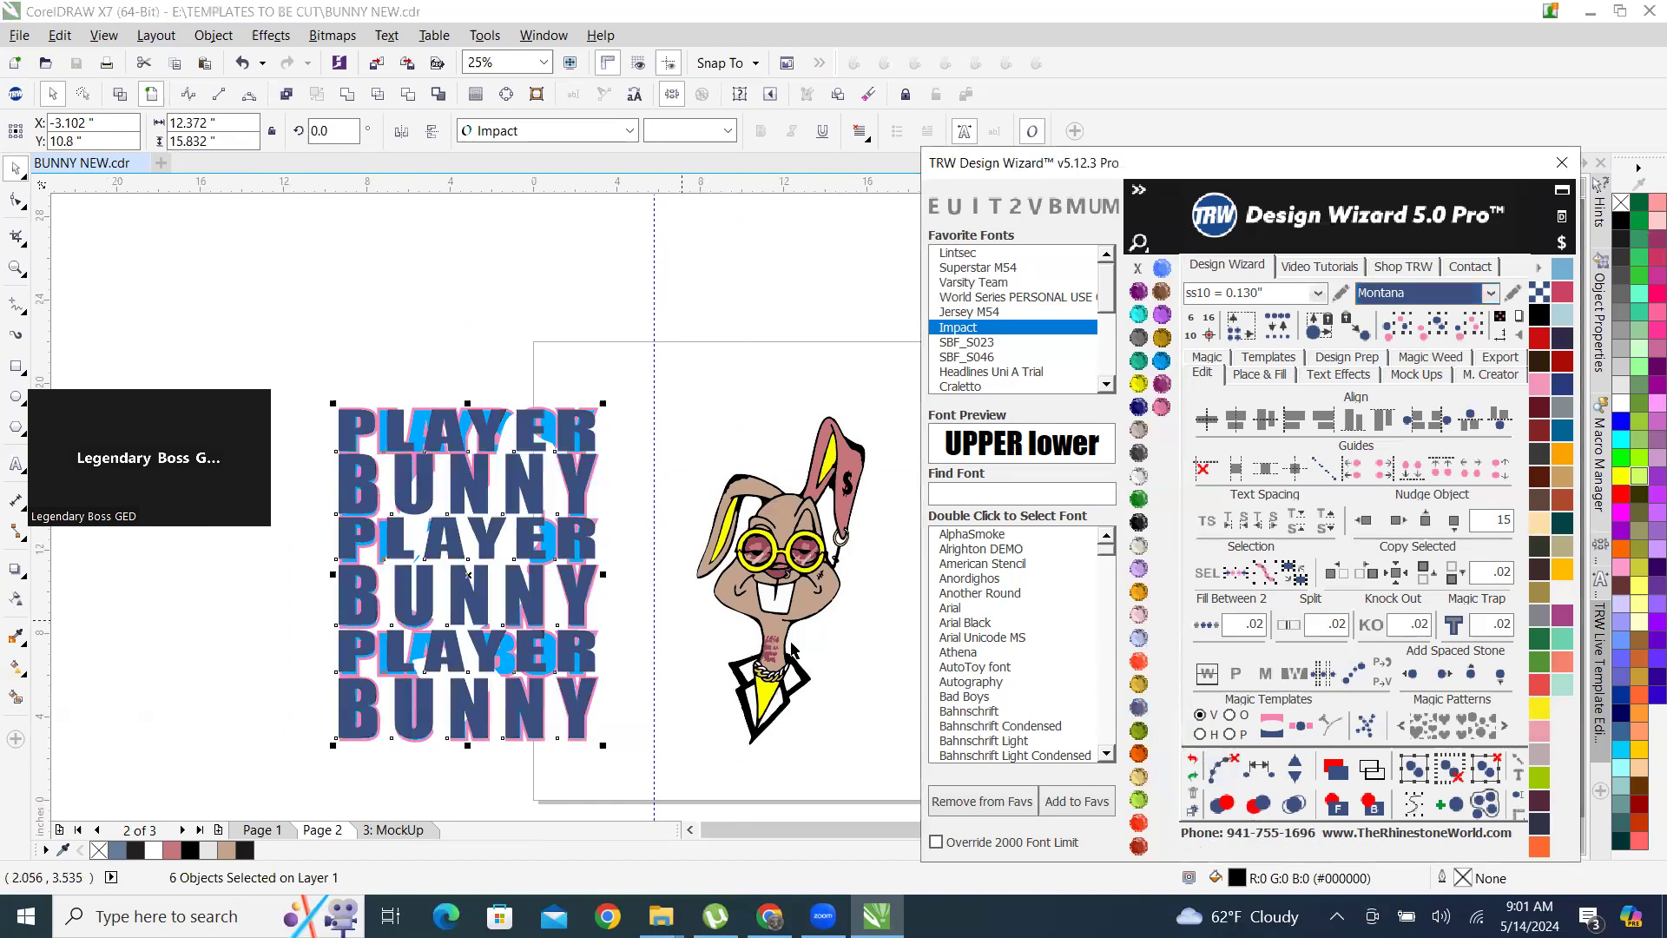
Nudge the six lettering rows 15 inches to the right onto the page and send them behind the bunny.
left_click(1395, 521)
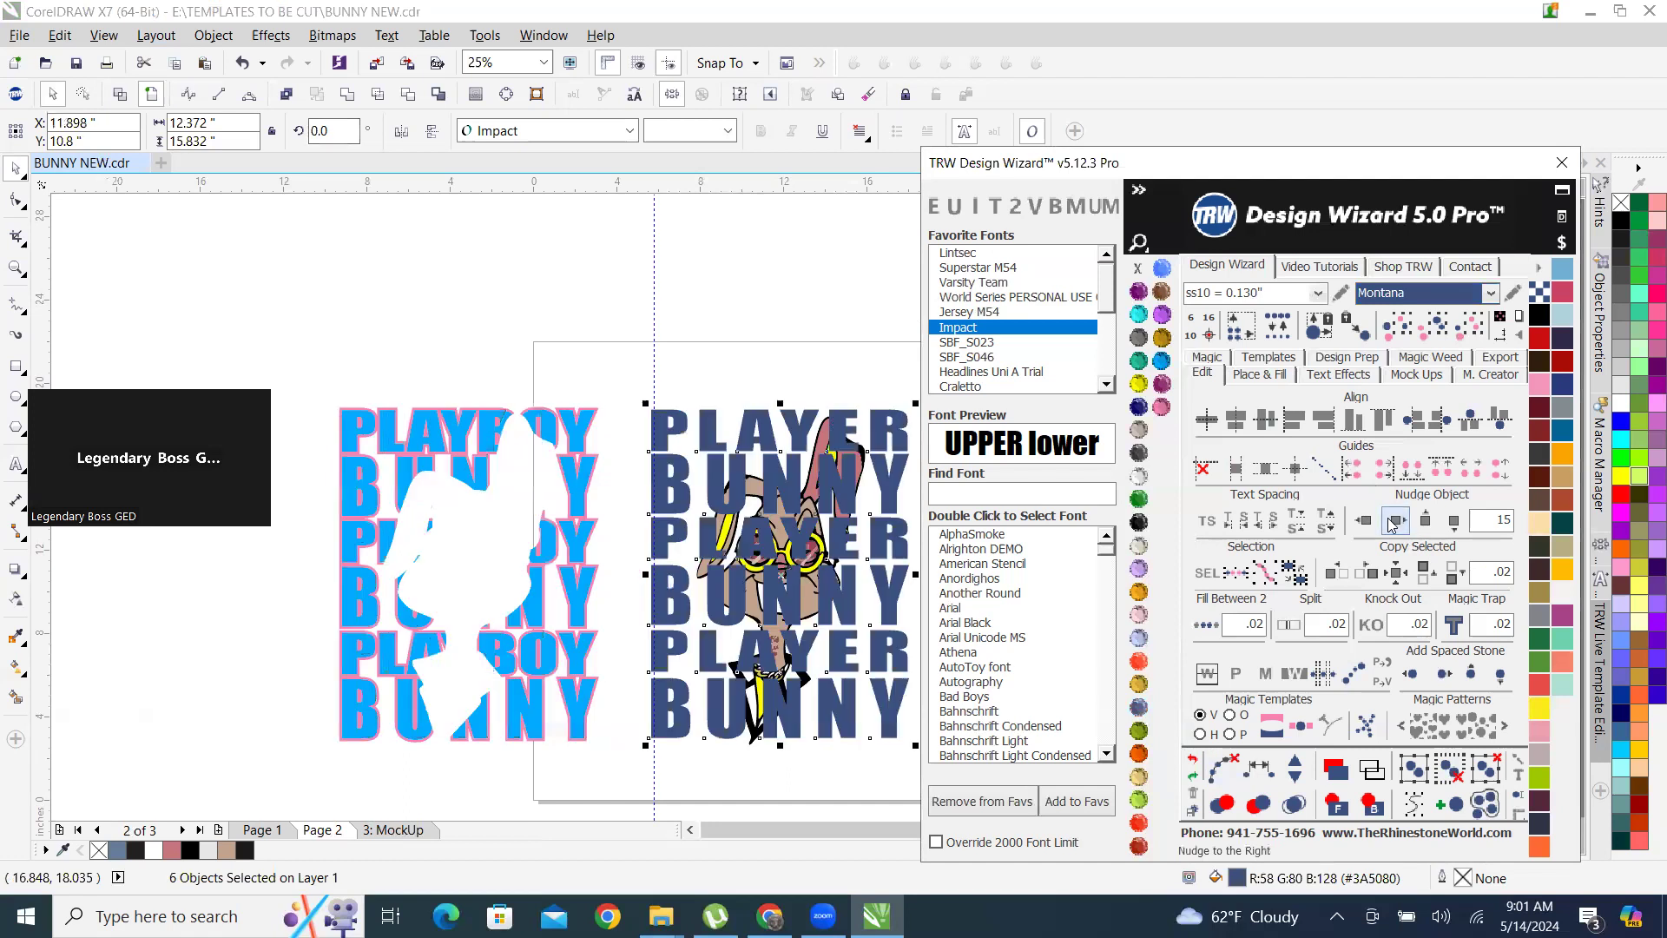
left_click(1371, 806)
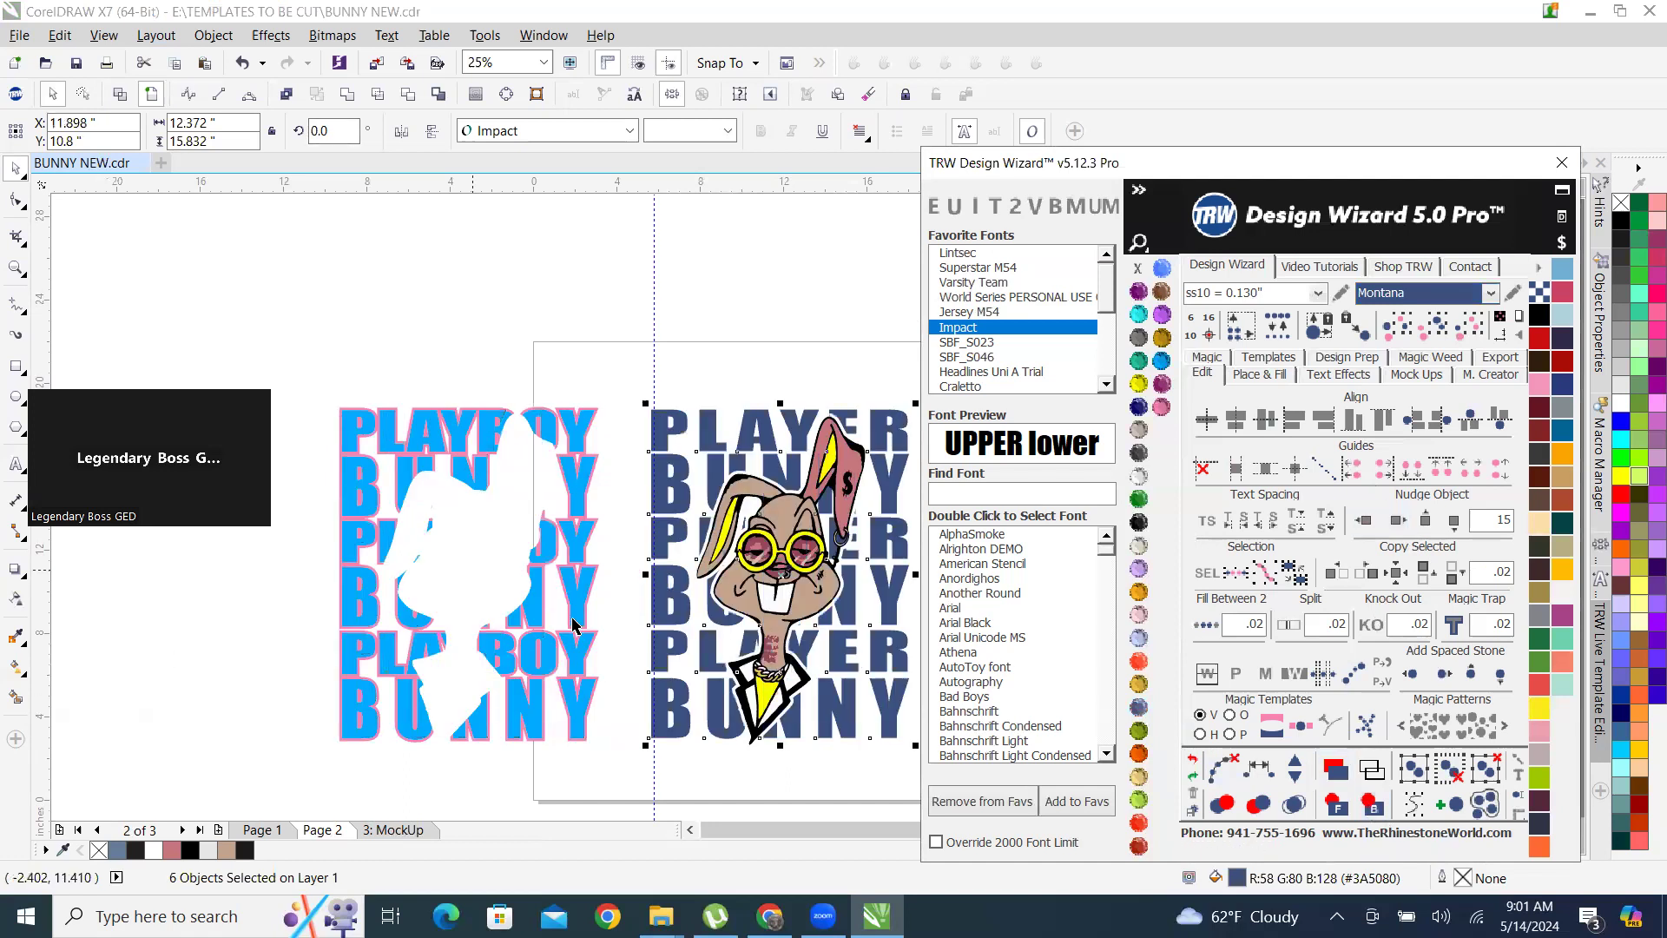
left_click(524, 309)
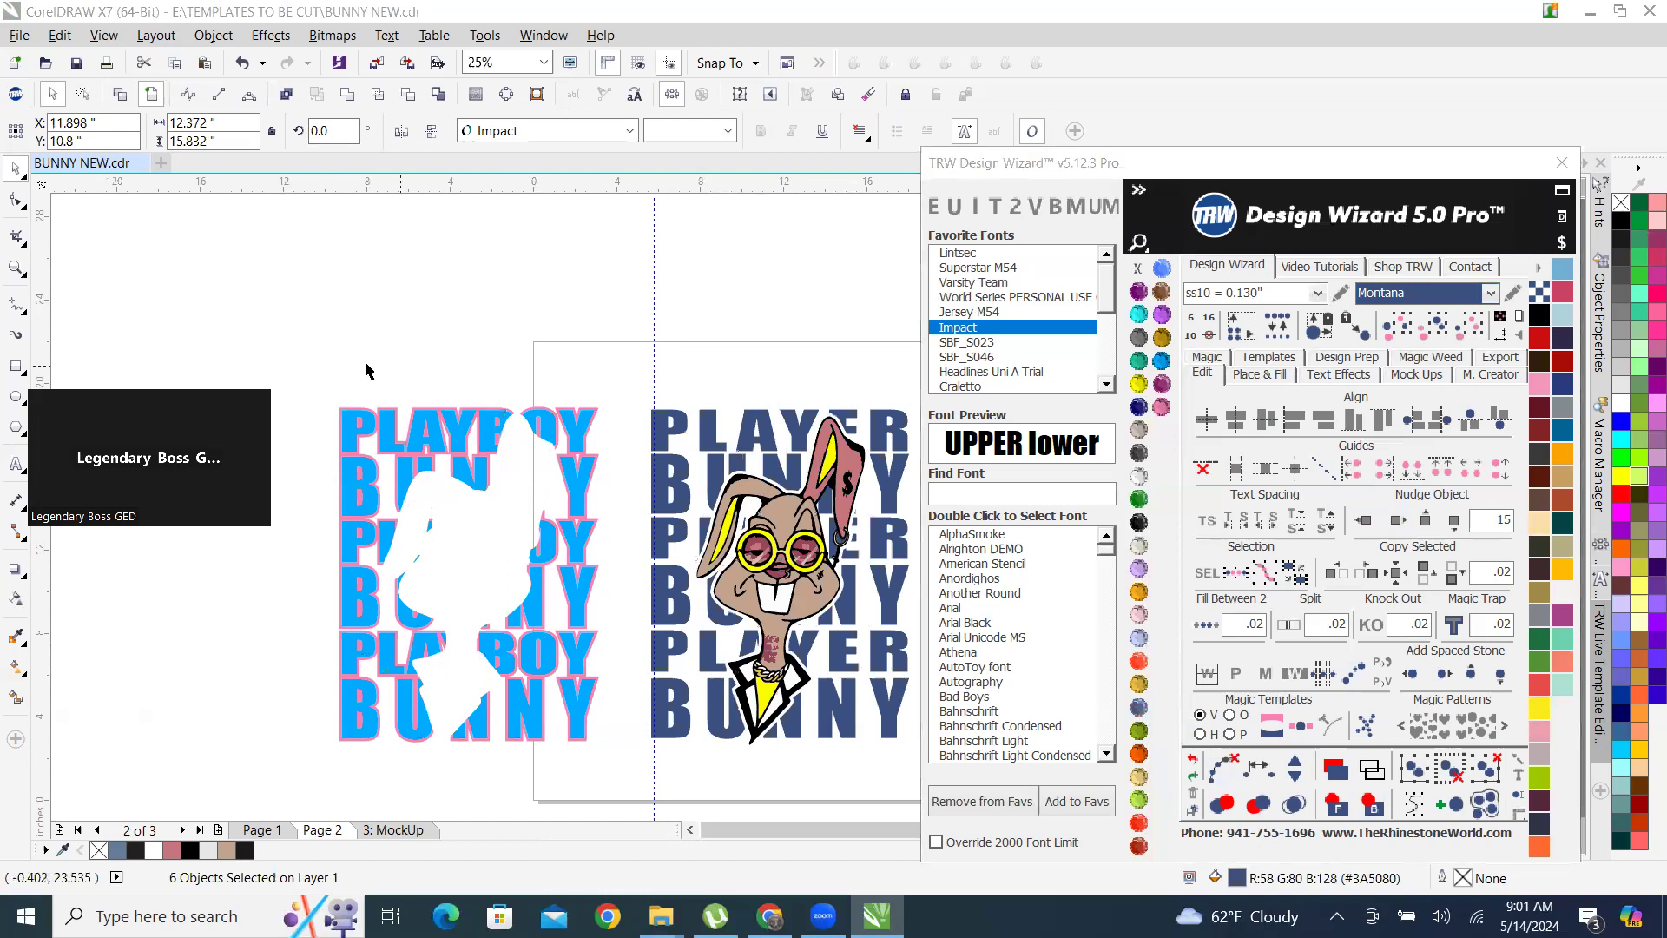
Delete the original light-blue PLAYBOY BUNNY lettering with the bunny-shaped cut-out beside the page.
left_click_drag(311, 363, 631, 790)
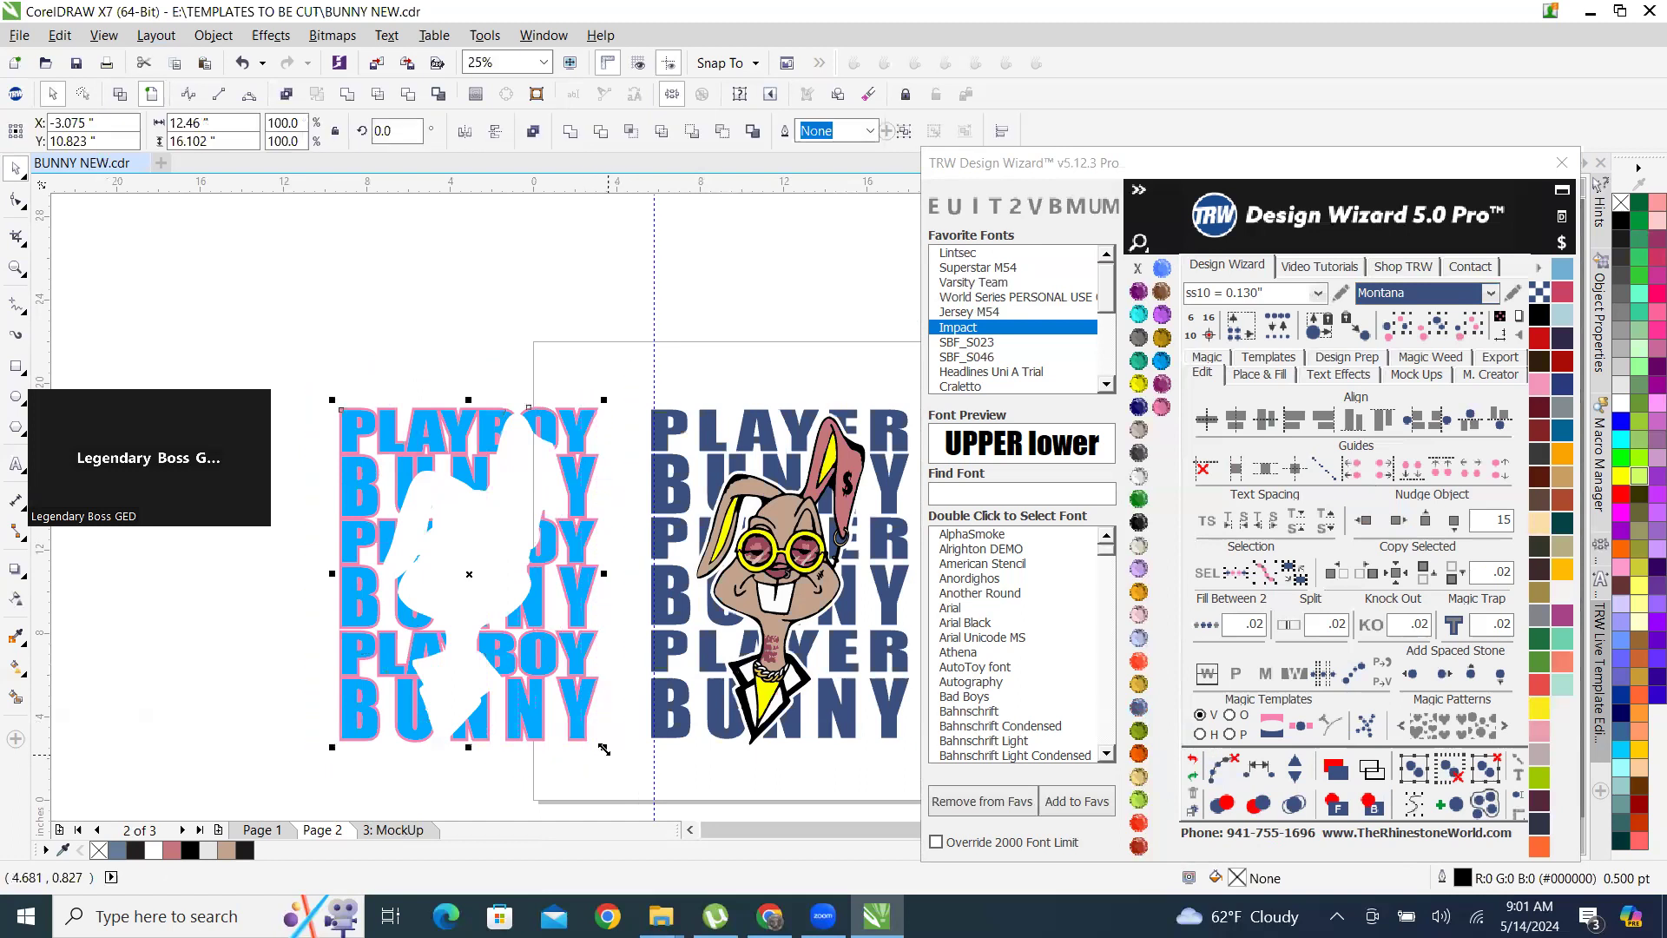
key("Delete")
scroll(578, 622, "down", 1)
scroll(667, 591, "up", 2)
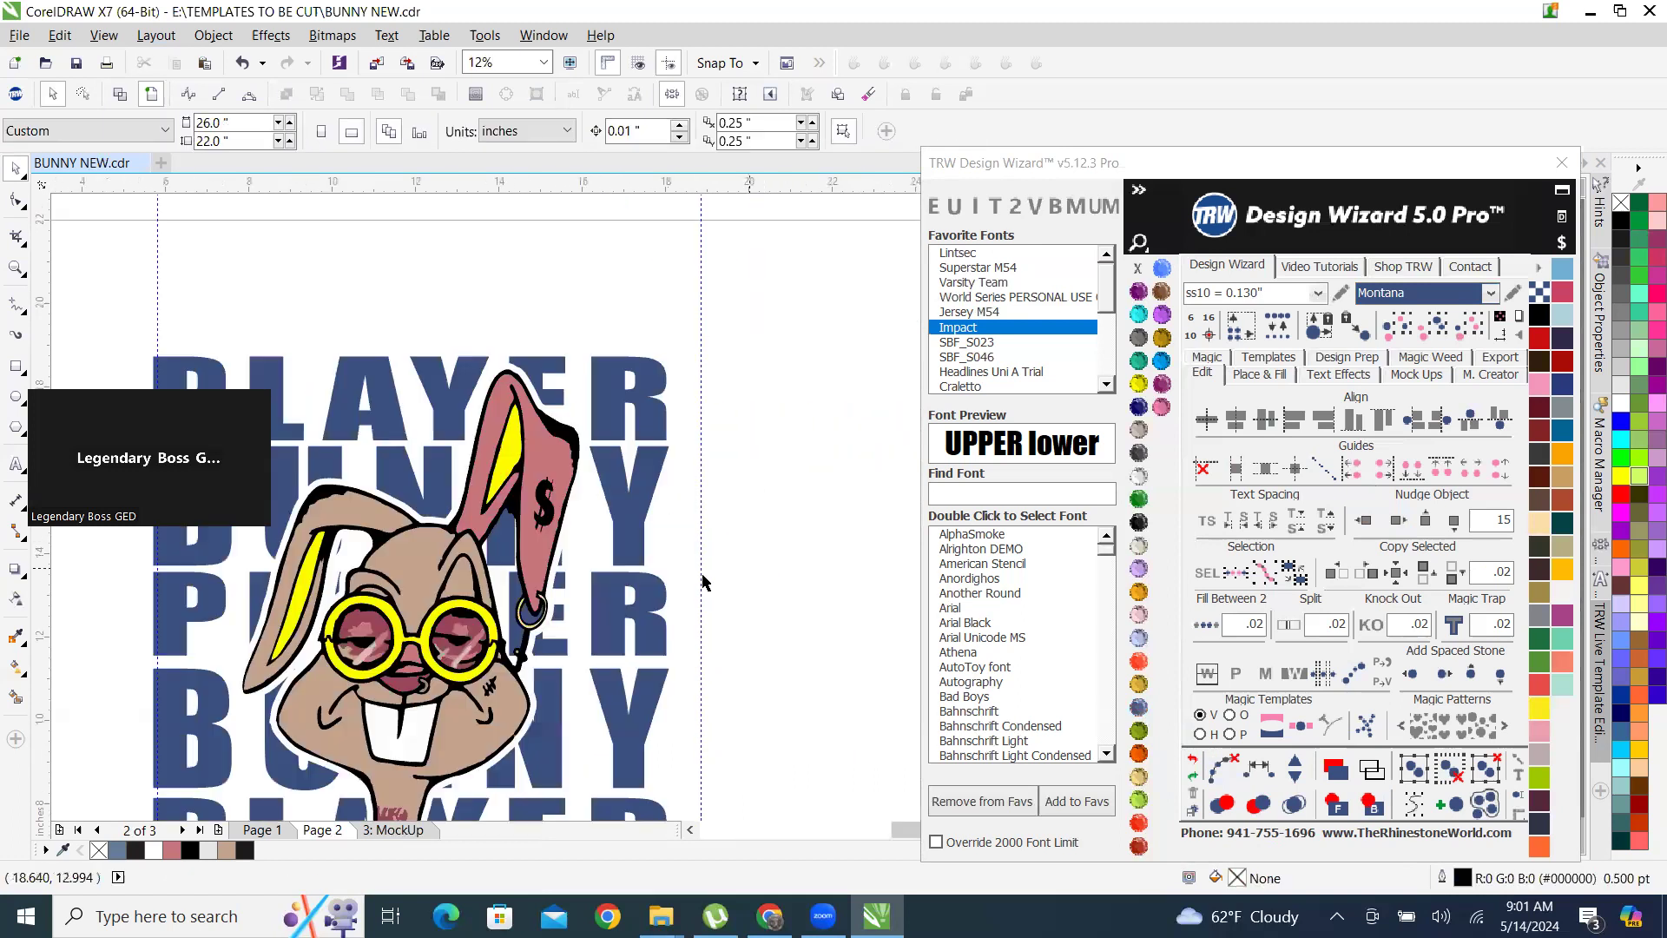
scroll(588, 542, "down", 1)
scroll(589, 543, "up", 1)
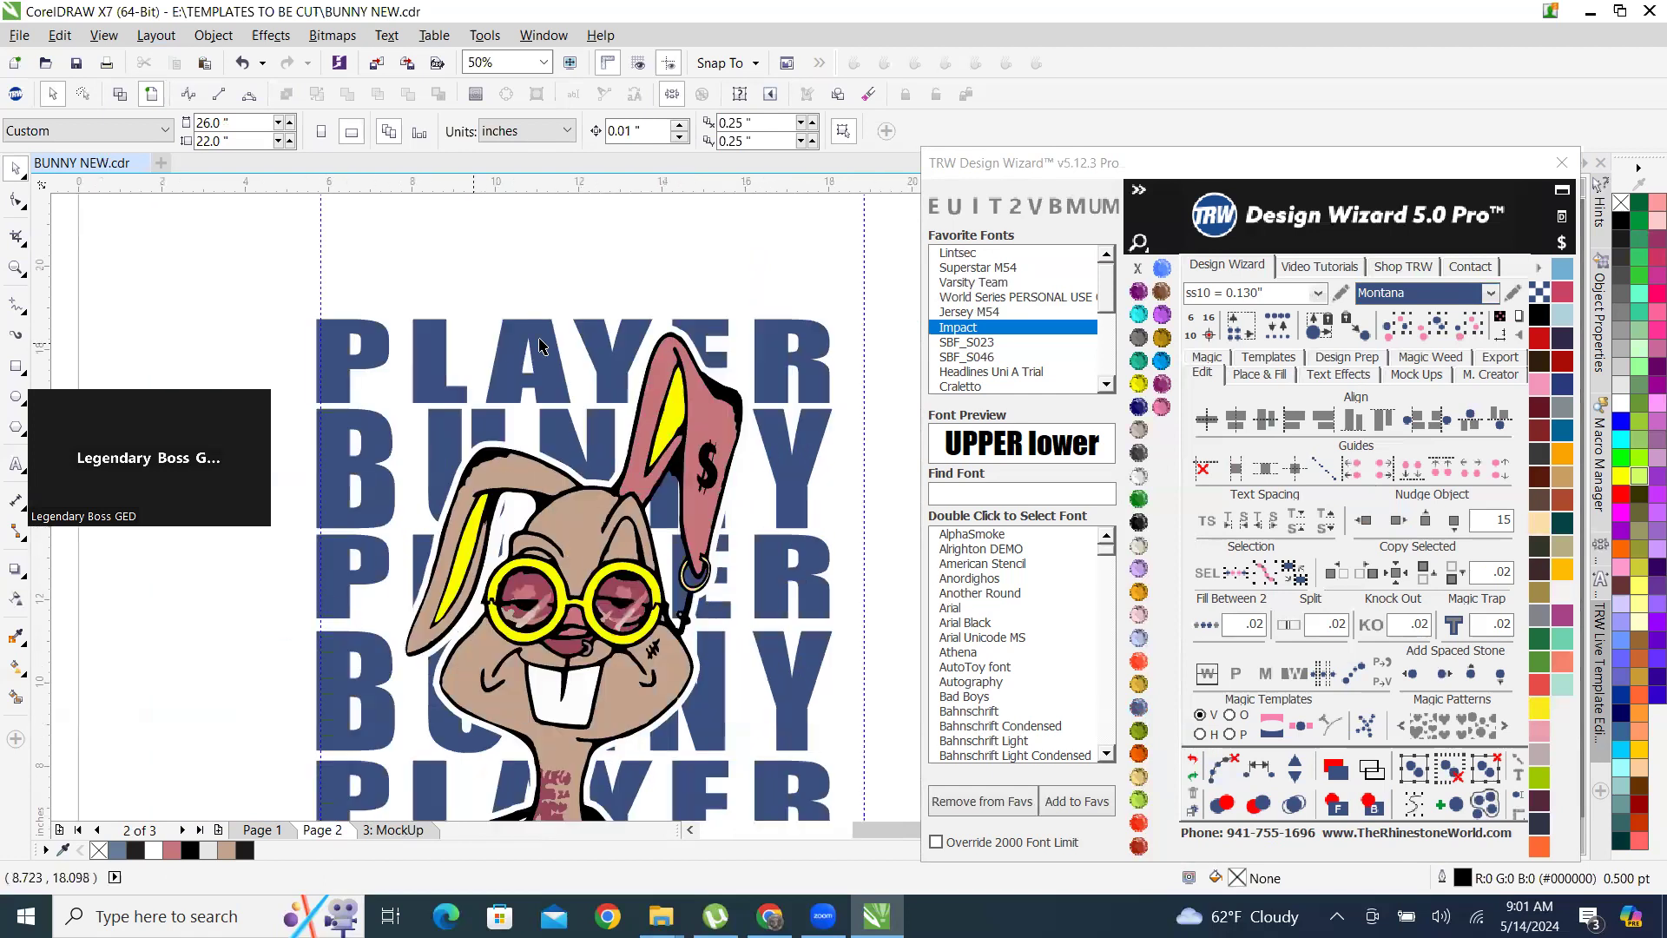
Select every Montana-coloured lettering row, group the six rows, and open the stone placement and fill settings.
left_click(598, 349)
scroll(599, 349, "down", 1)
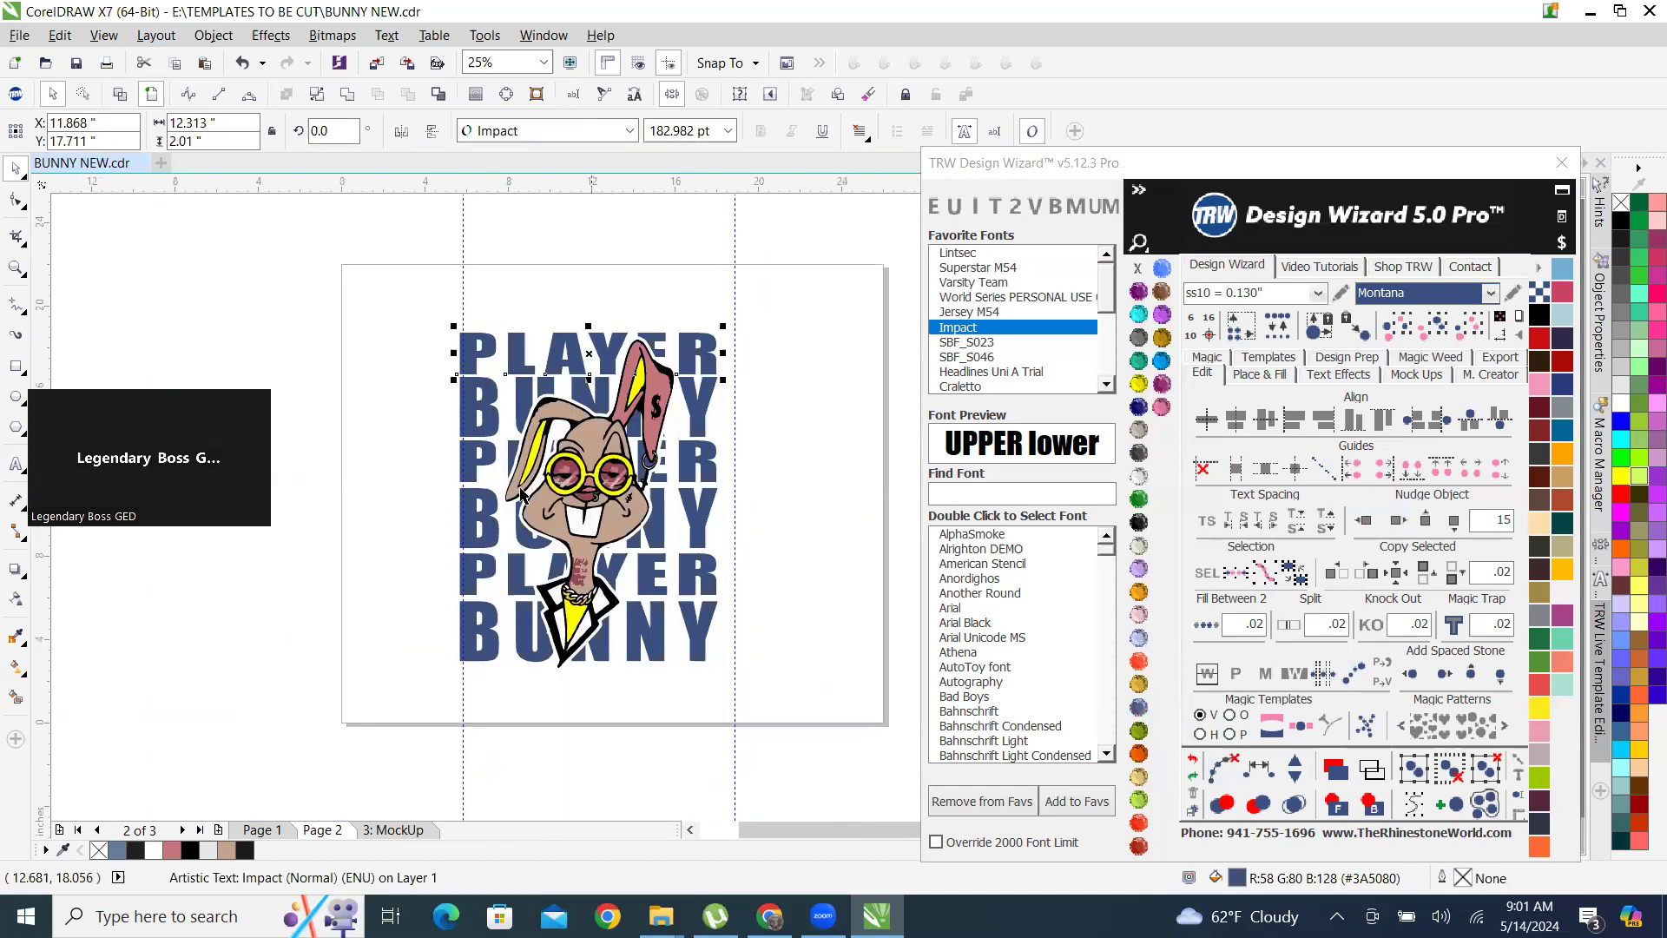
scroll(782, 521, "up", 2)
scroll(781, 521, "down", 1)
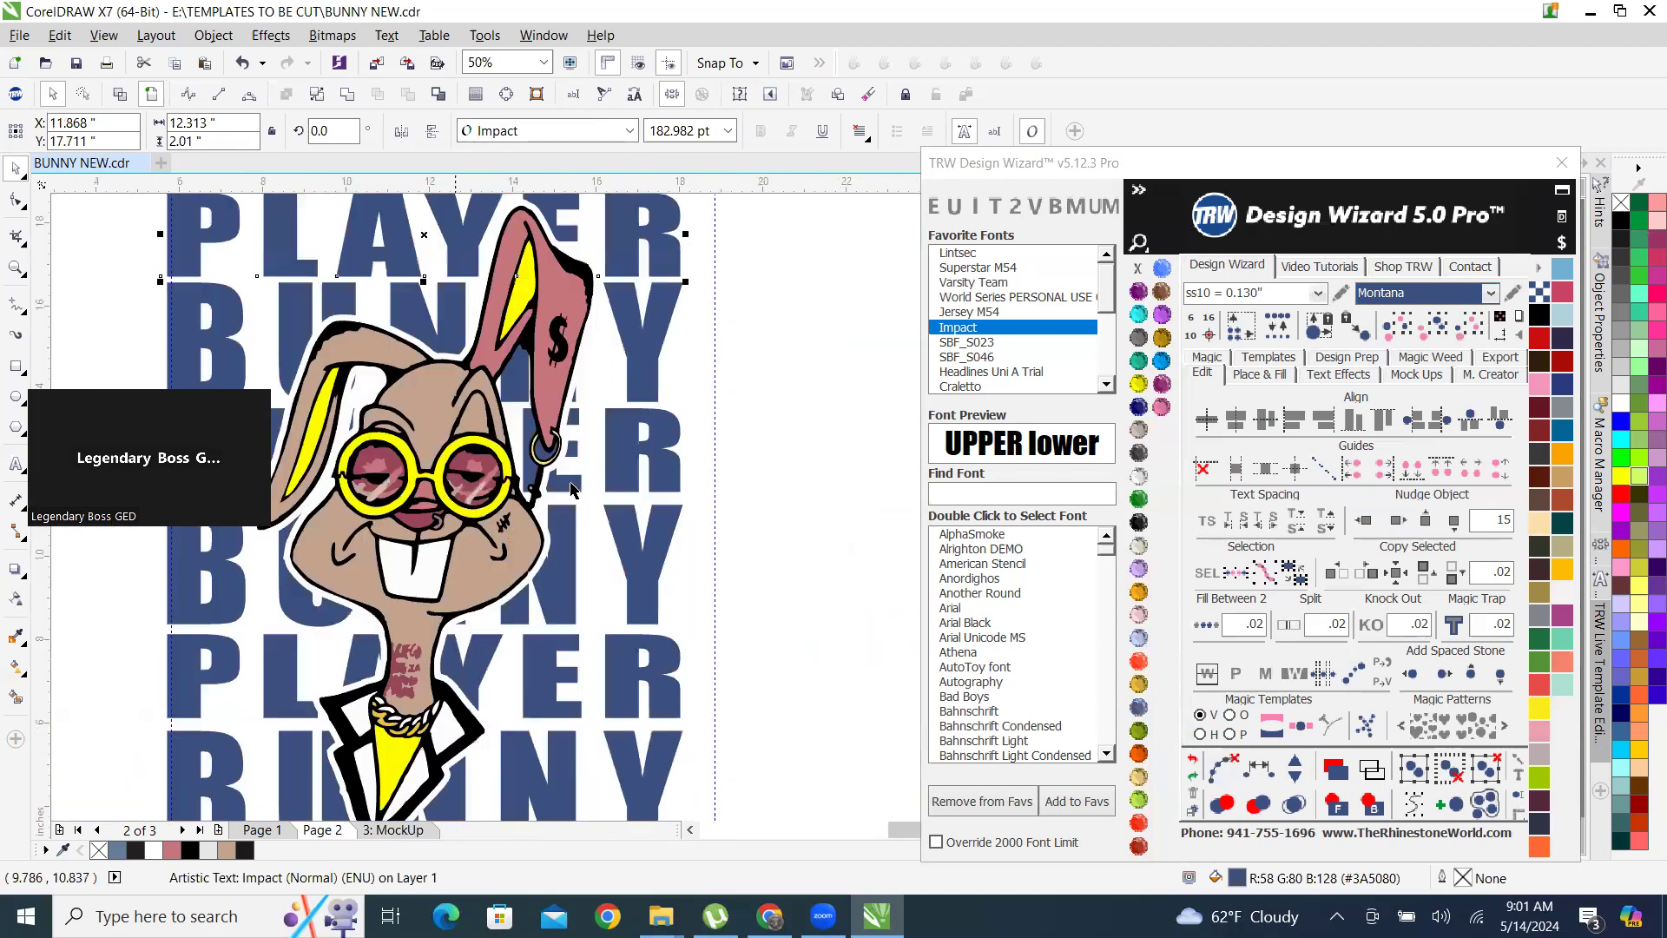
left_click(1442, 330)
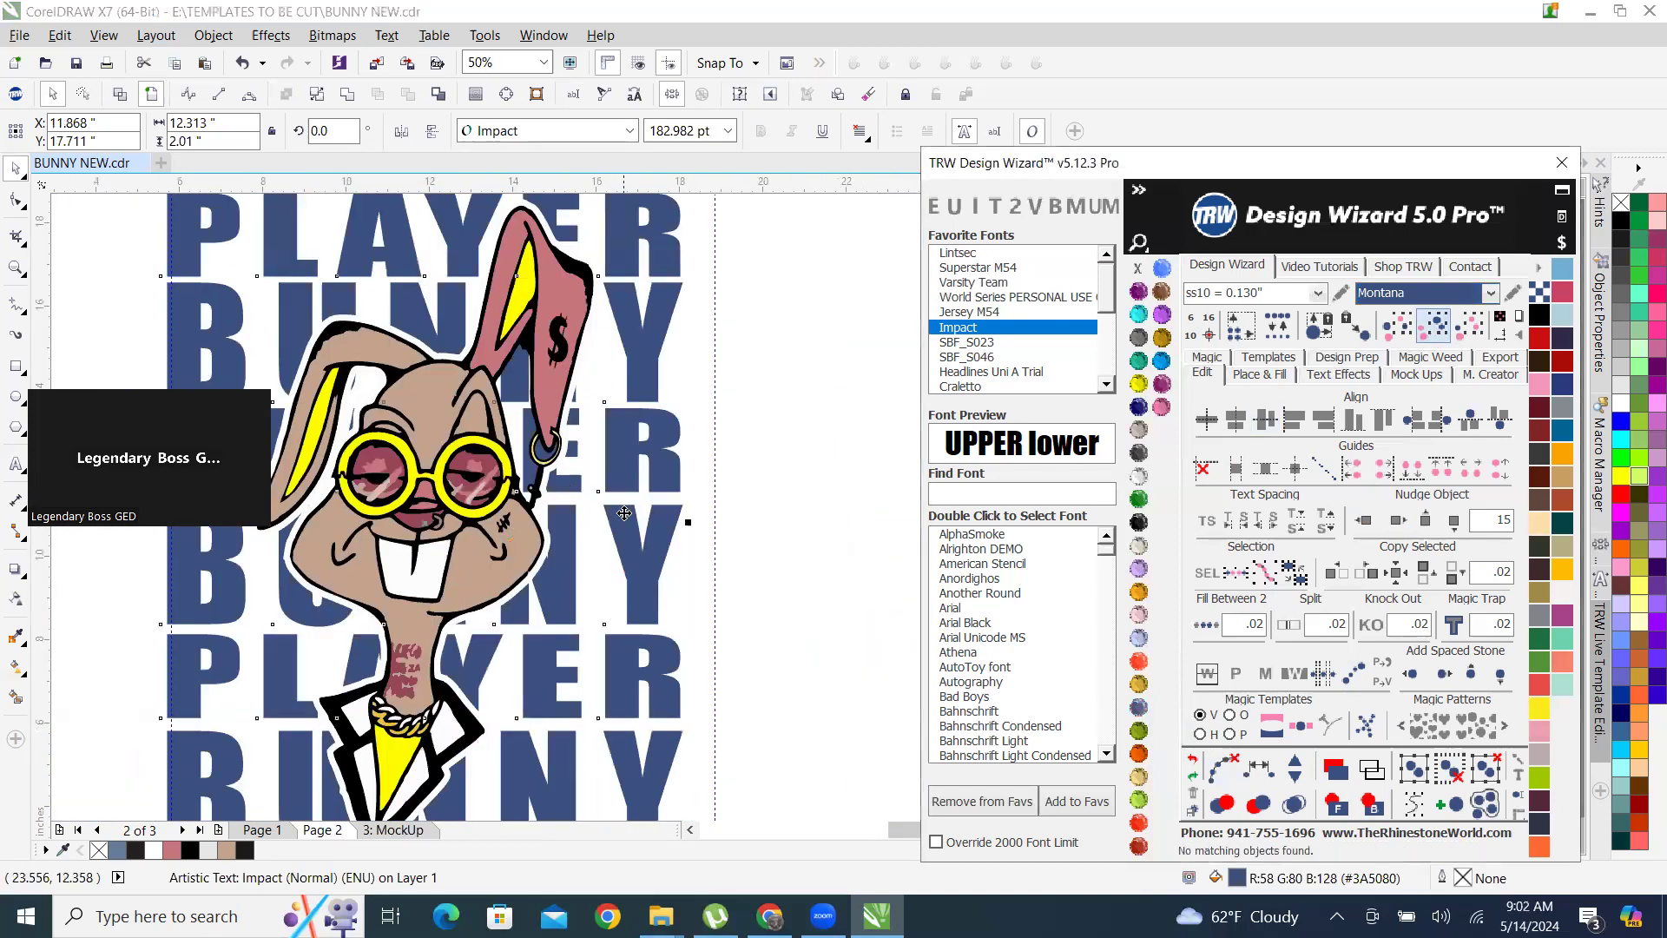
right_click(635, 554)
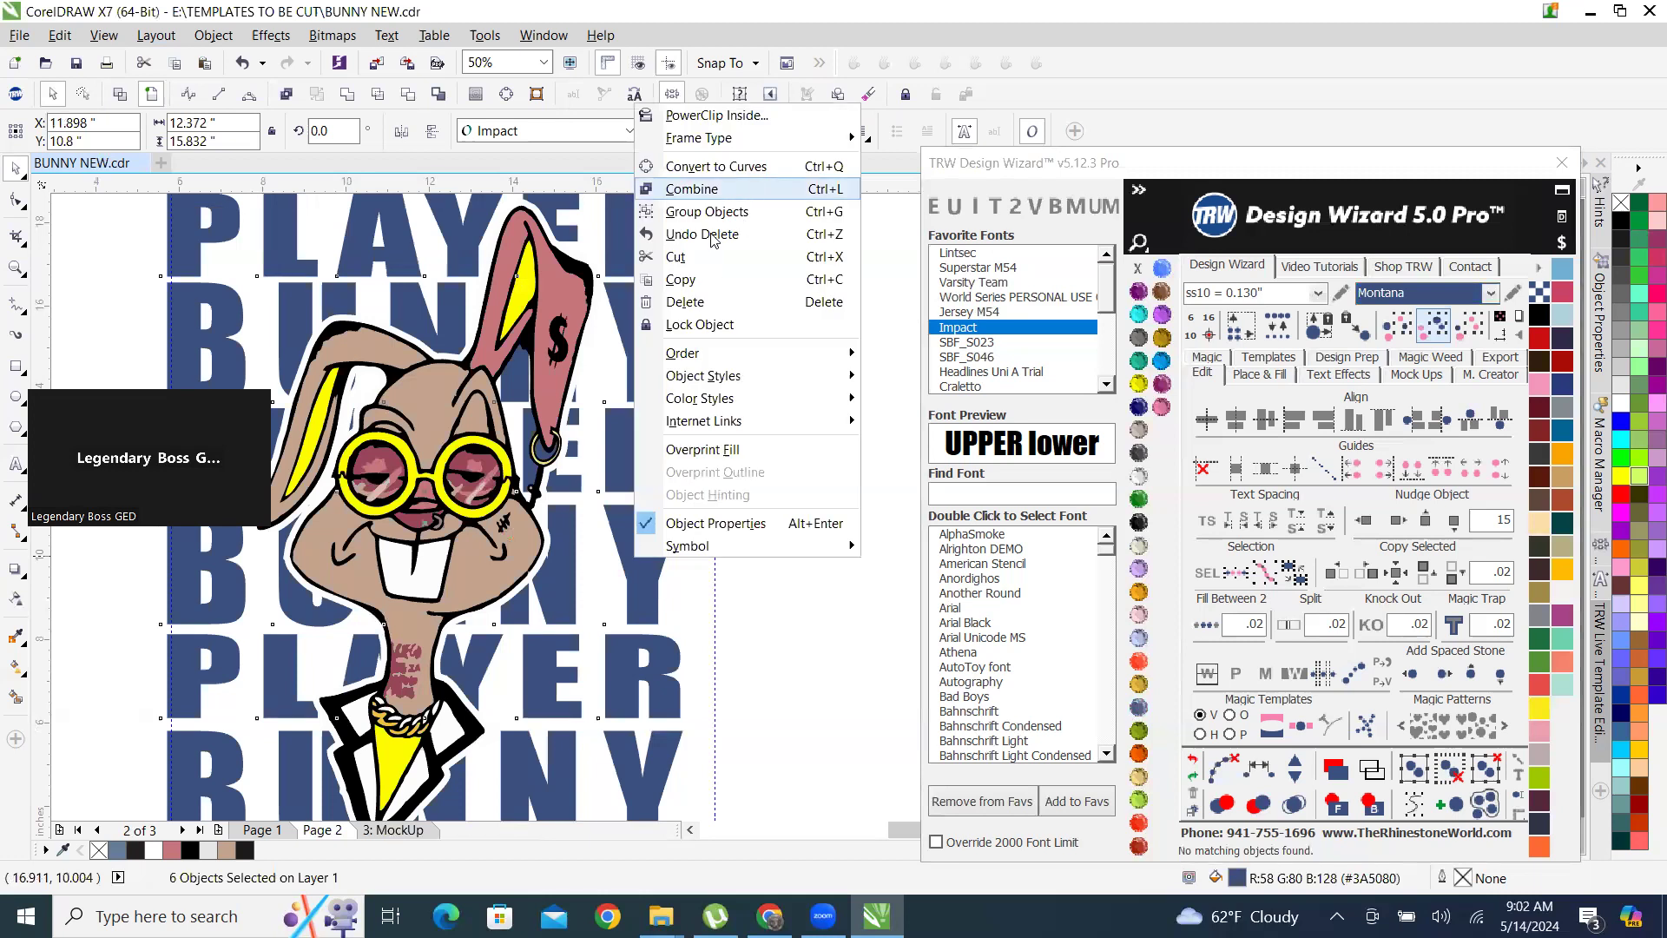
left_click(754, 219)
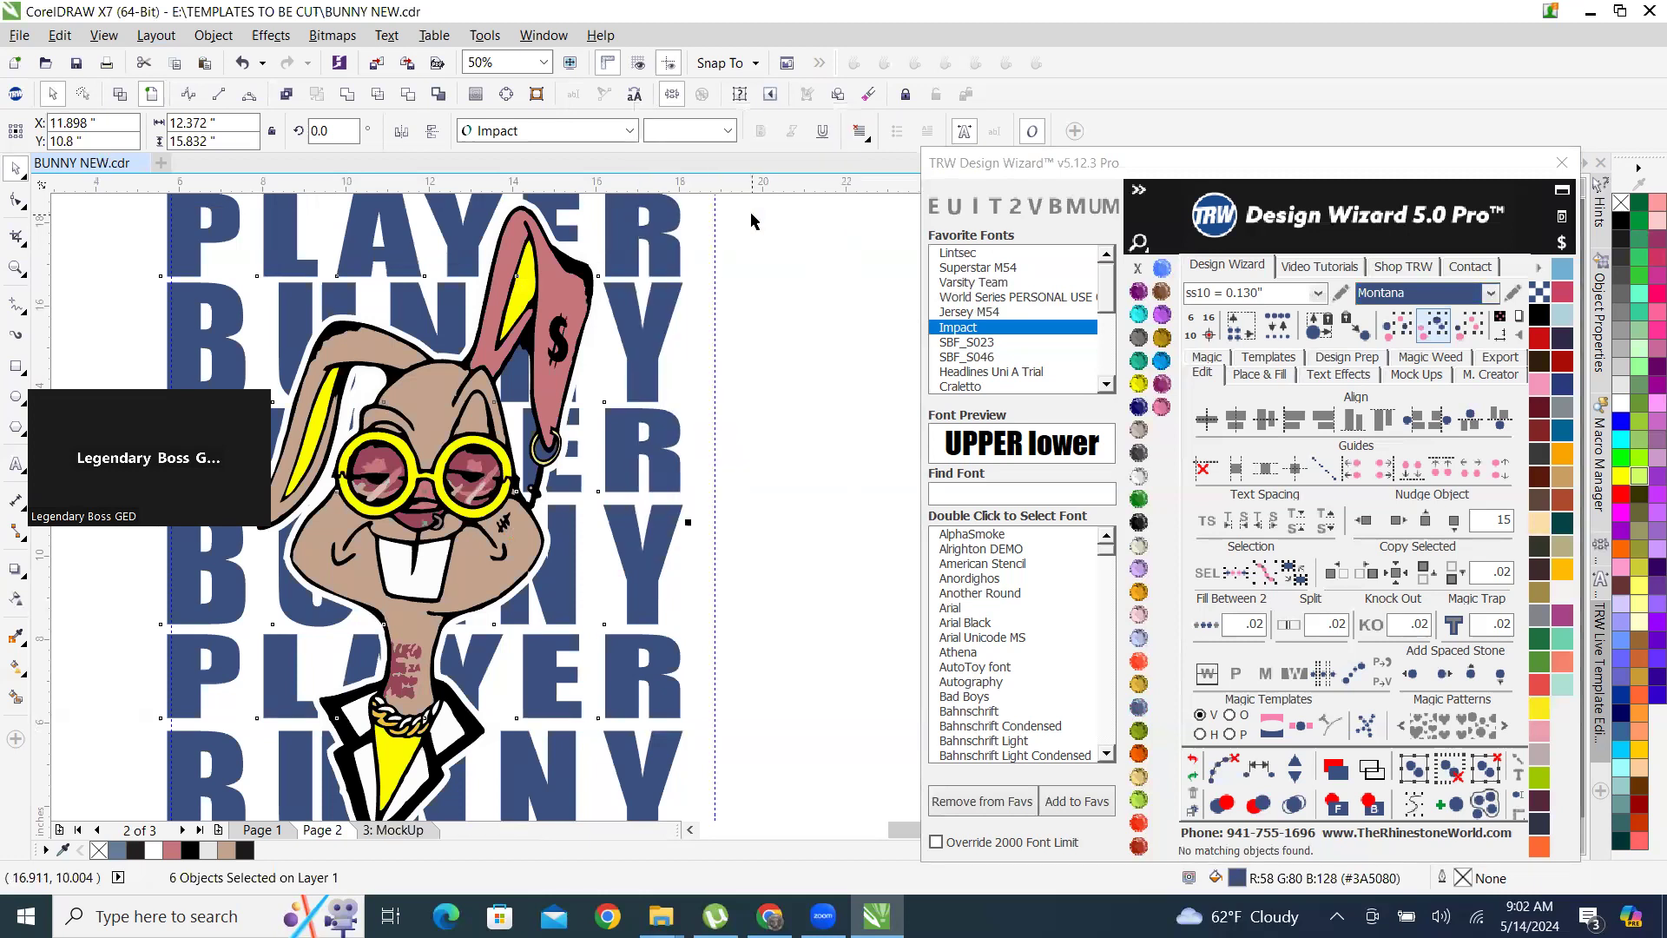
left_click(1261, 374)
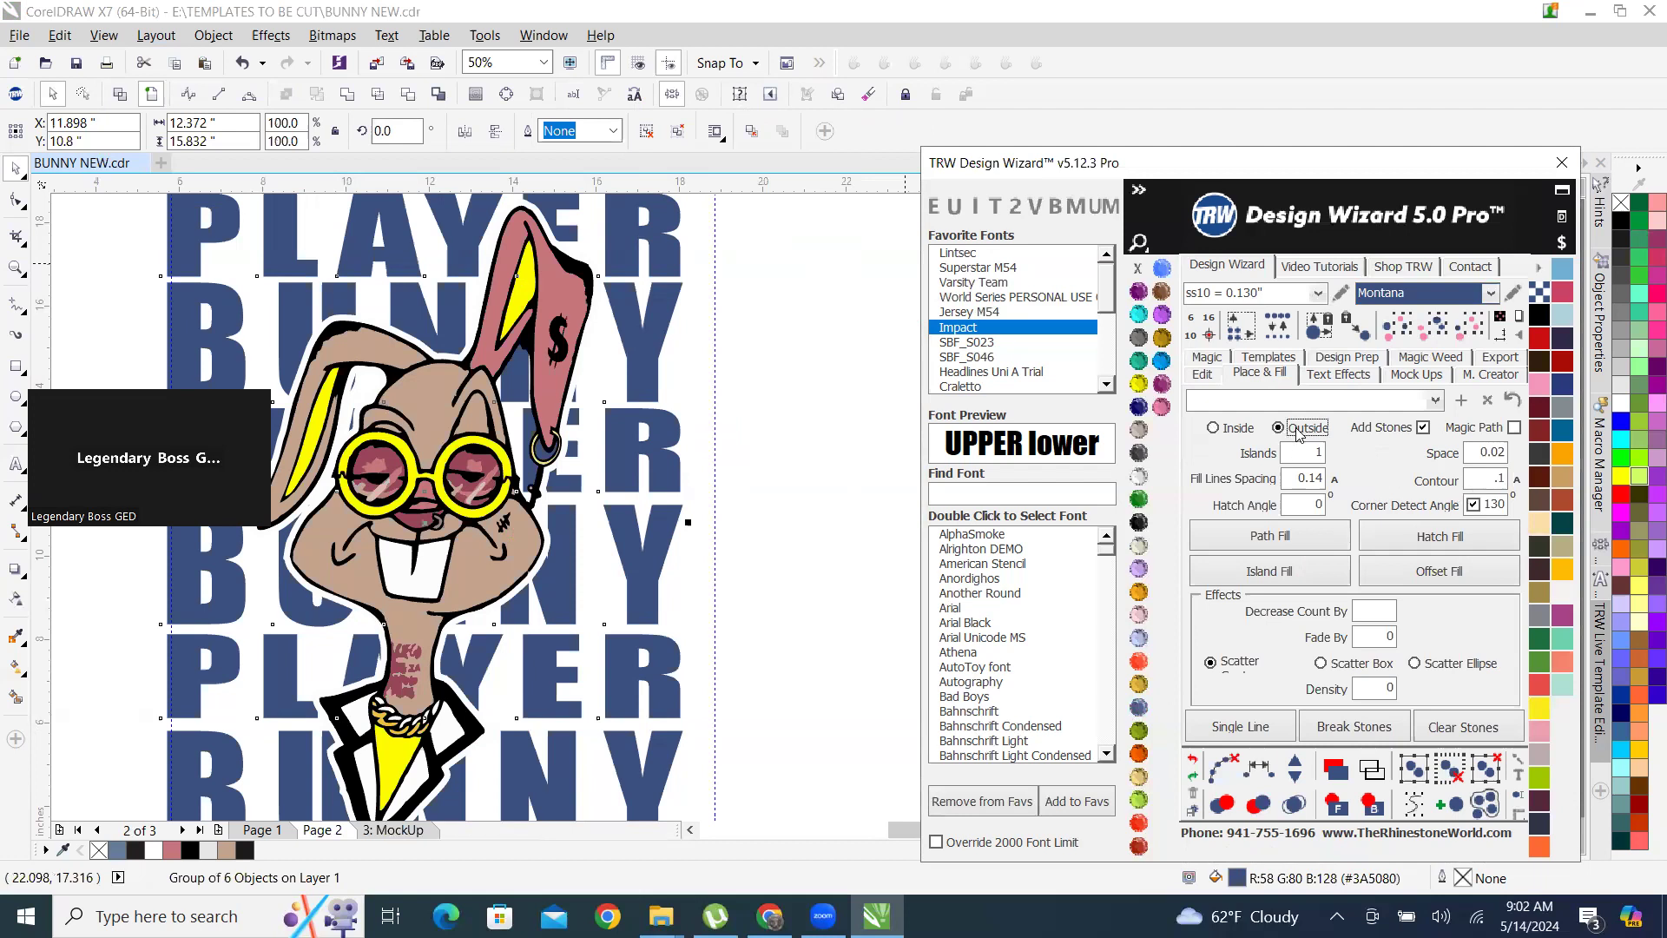
Try an outside island fill without stones around the grouped lettering, using a .1 contour, and check the resulting outline's width.
left_click(1270, 572)
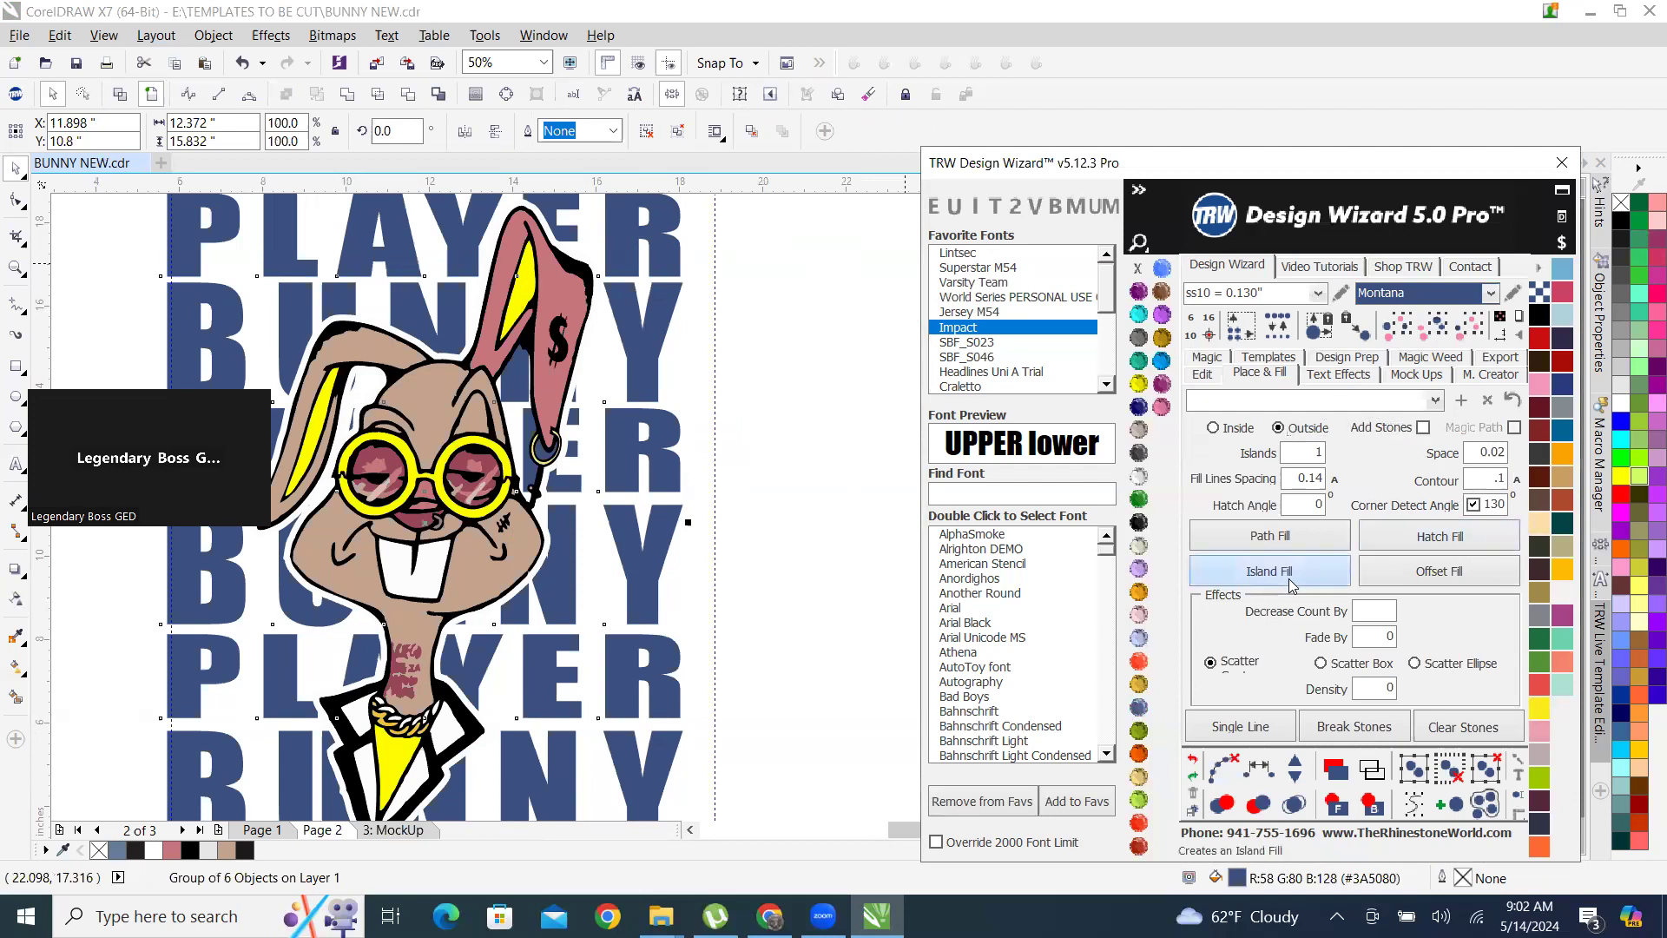
scroll(612, 502, "up", 4)
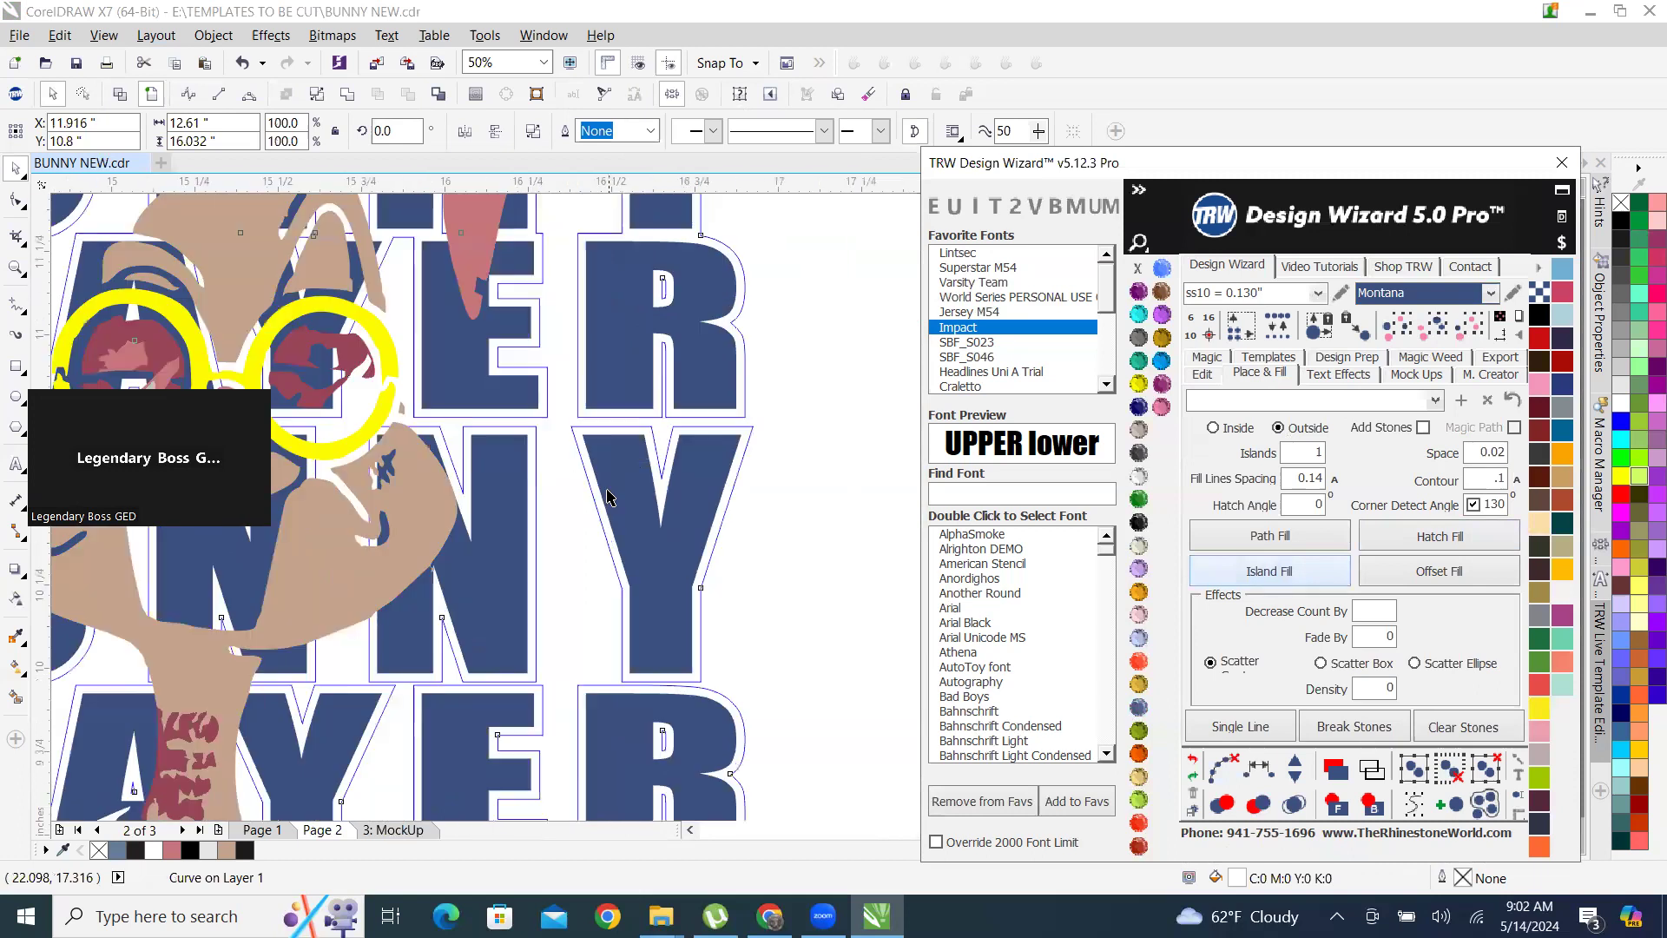
scroll(607, 576, "down", 2)
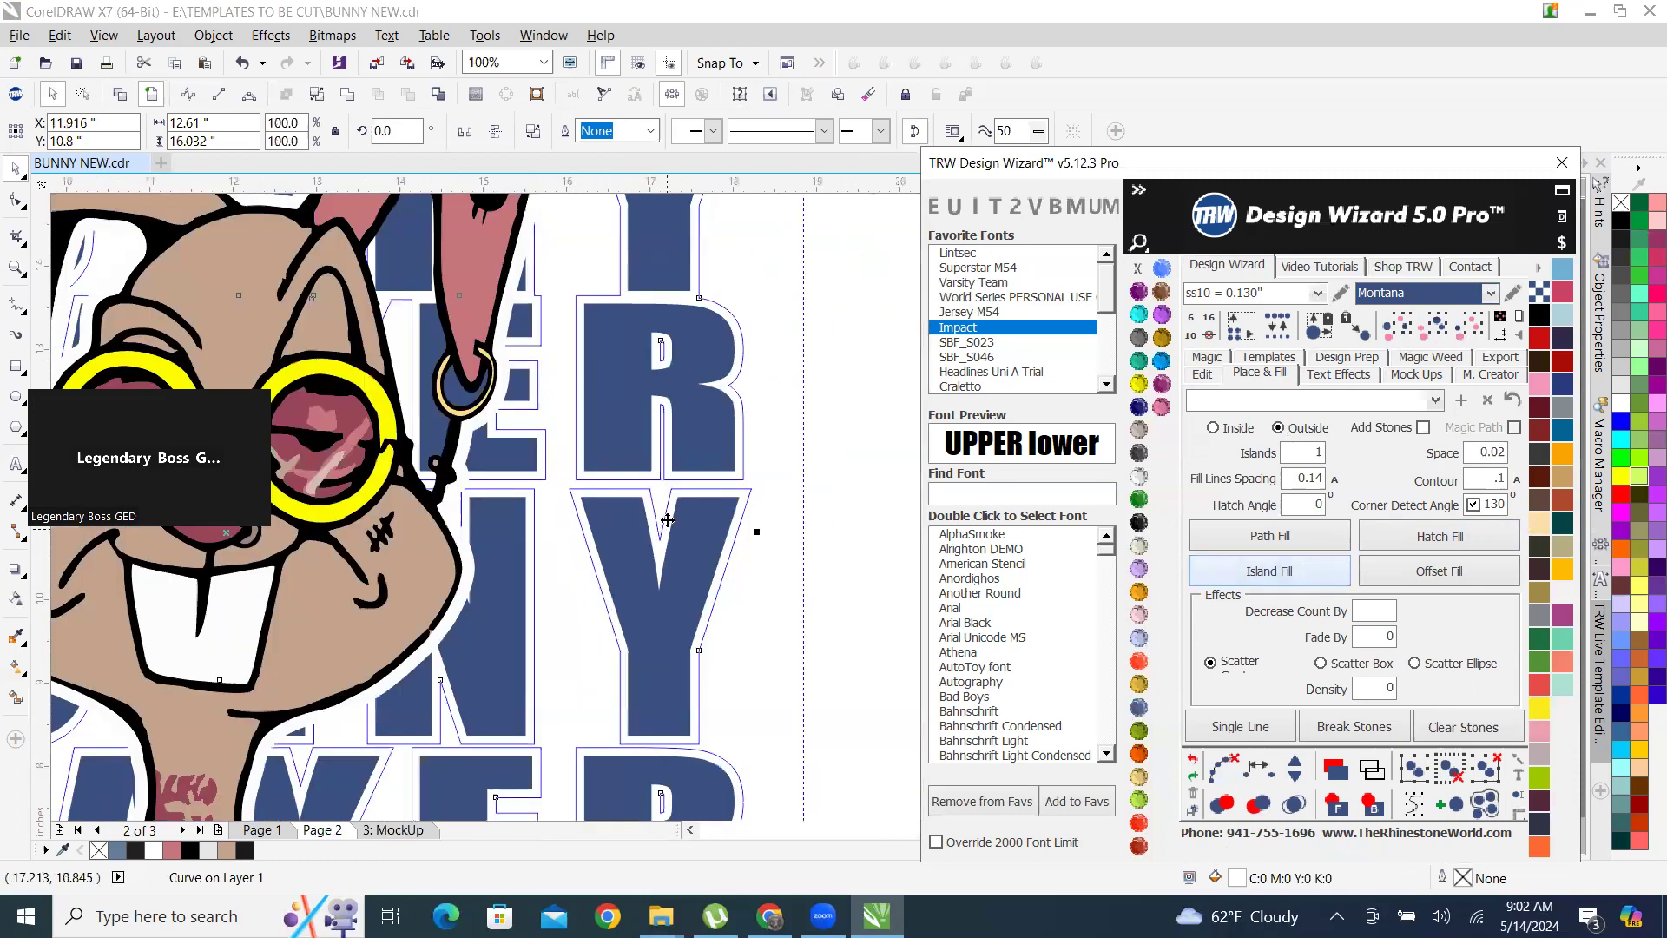
scroll(665, 519, "down", 1)
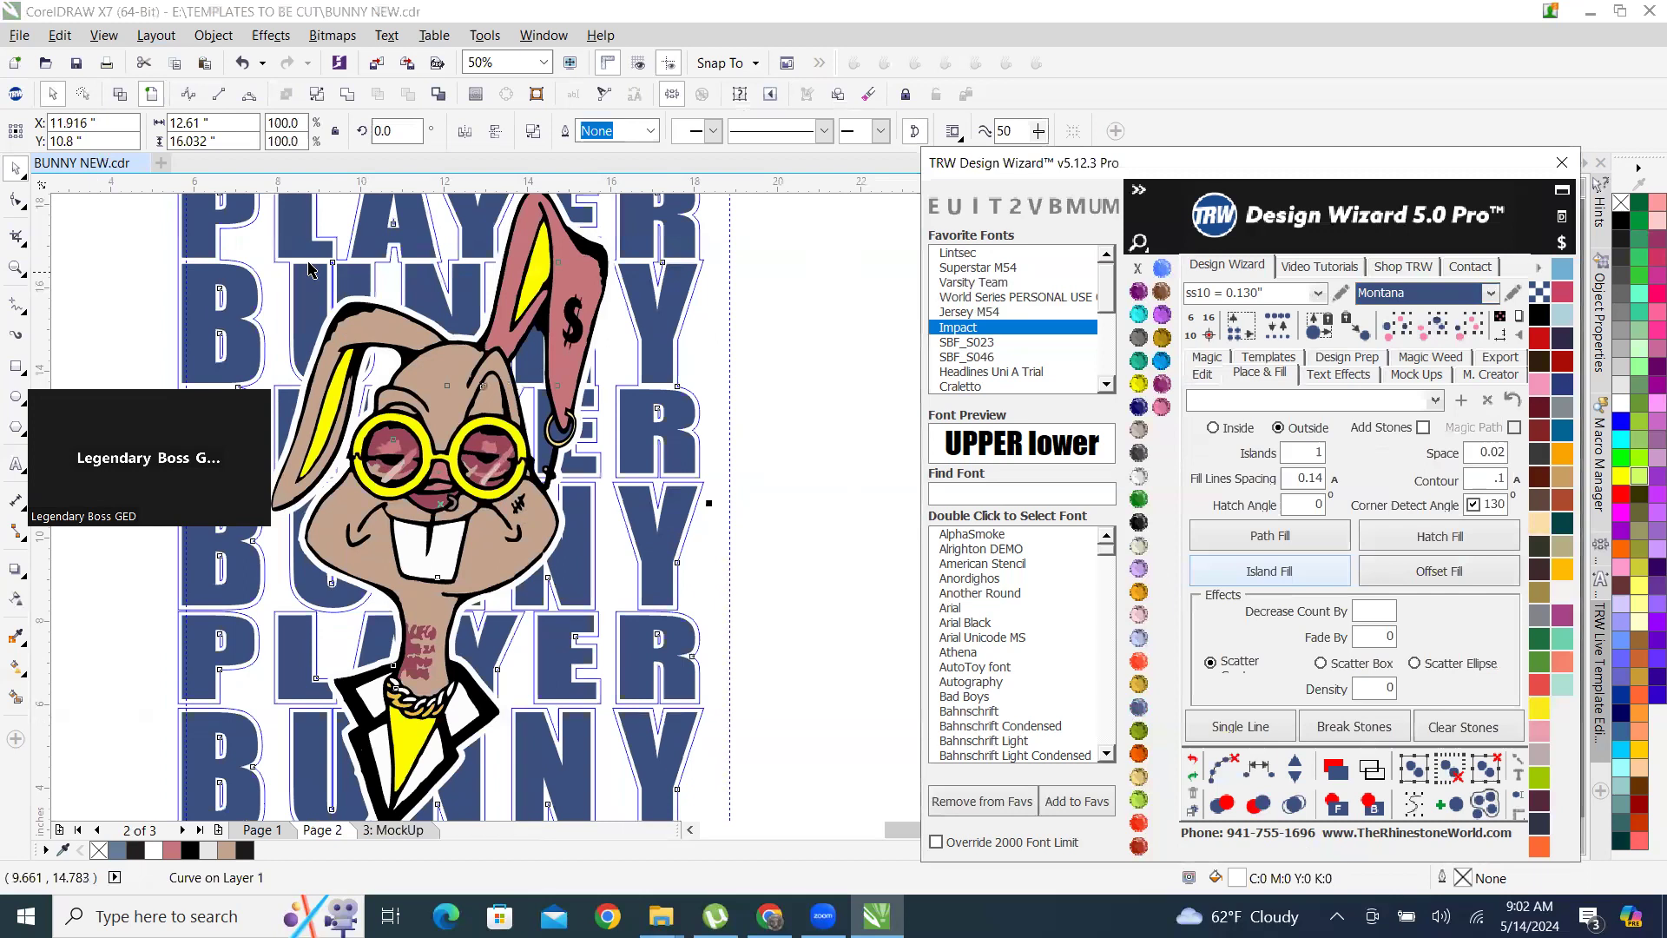
scroll(330, 278, "up", 4)
scroll(668, 344, "down", 3)
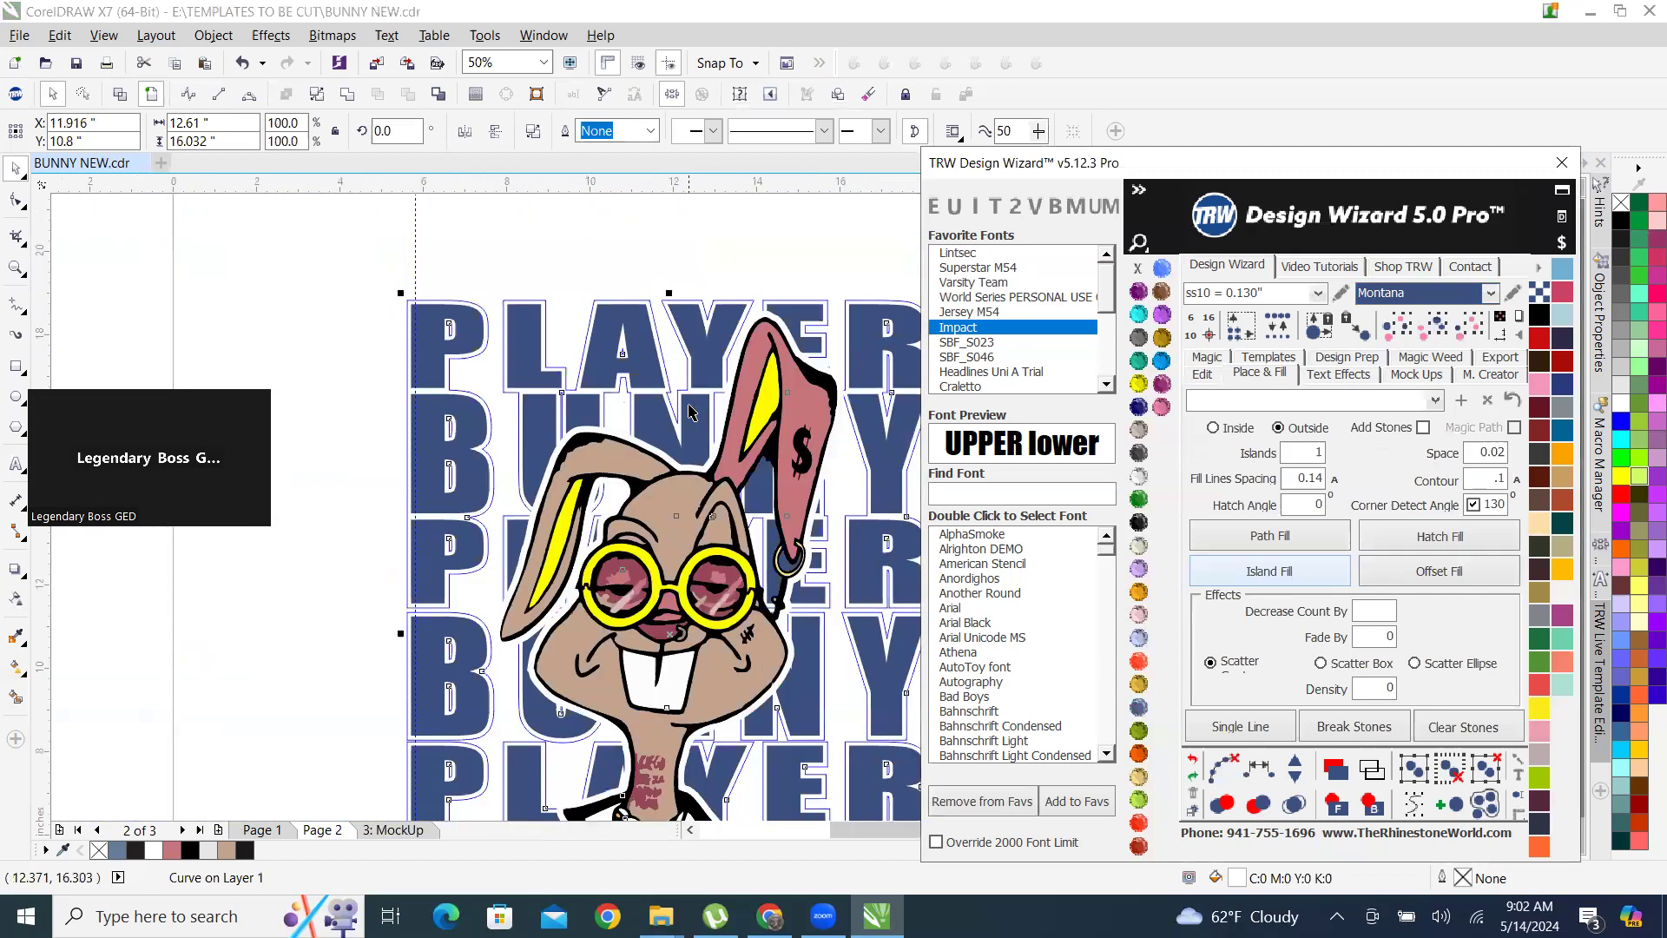
left_click(590, 265)
scroll(624, 294, "up", 2)
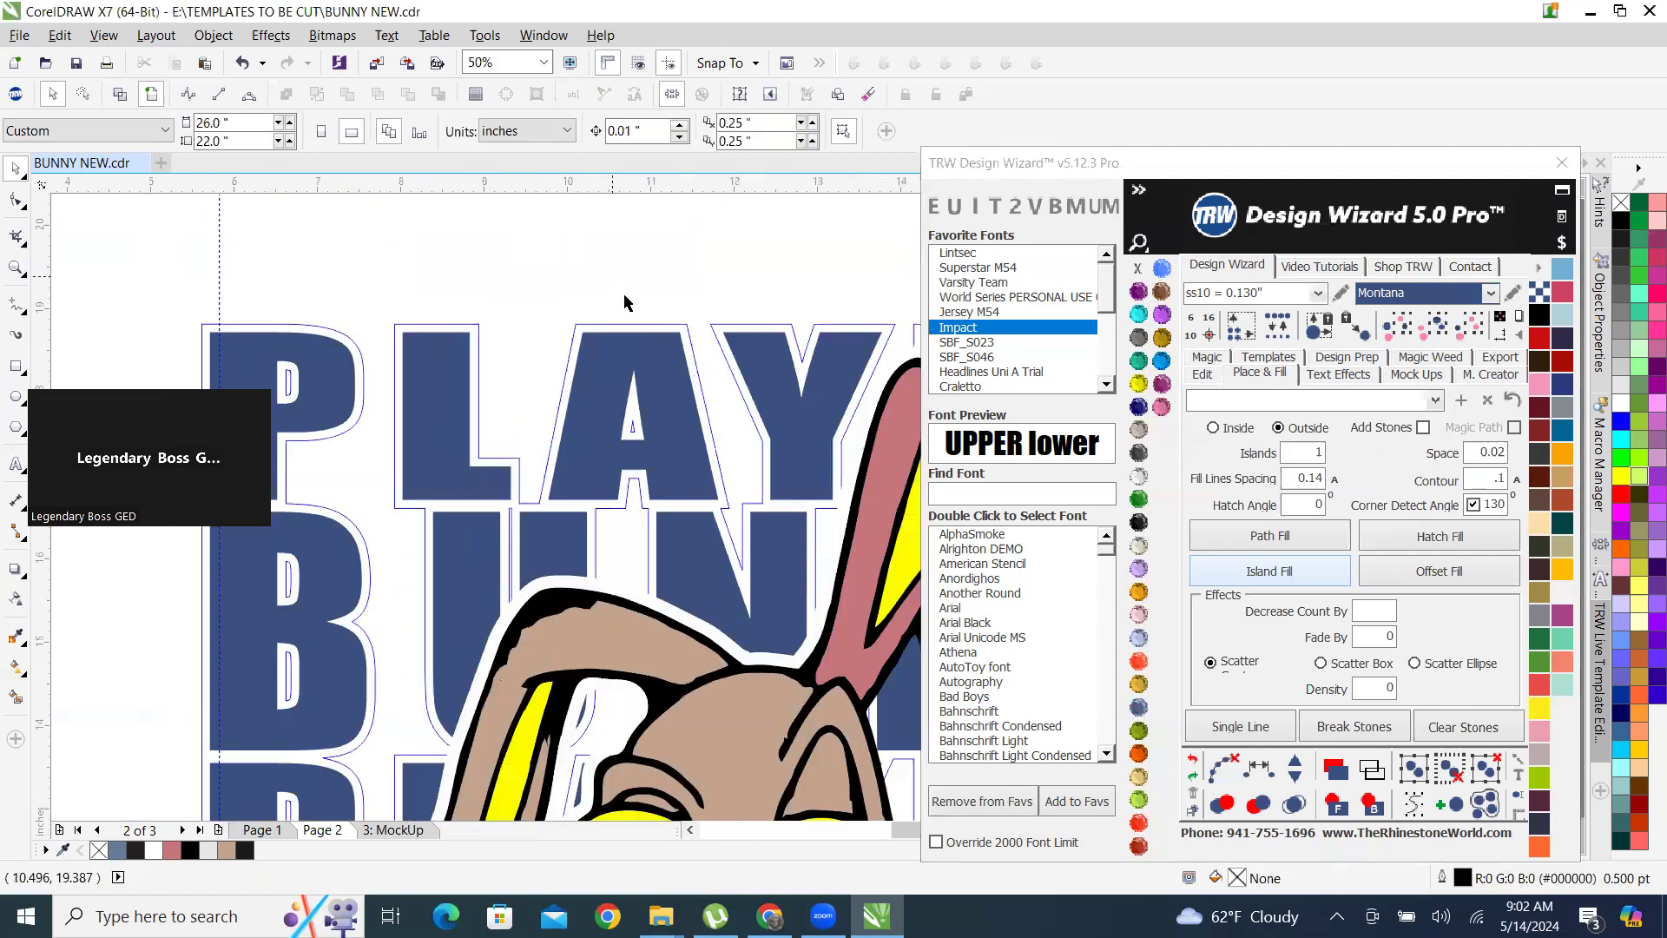
scroll(753, 400, "up", 2)
left_click(774, 347)
scroll(643, 426, "down", 3)
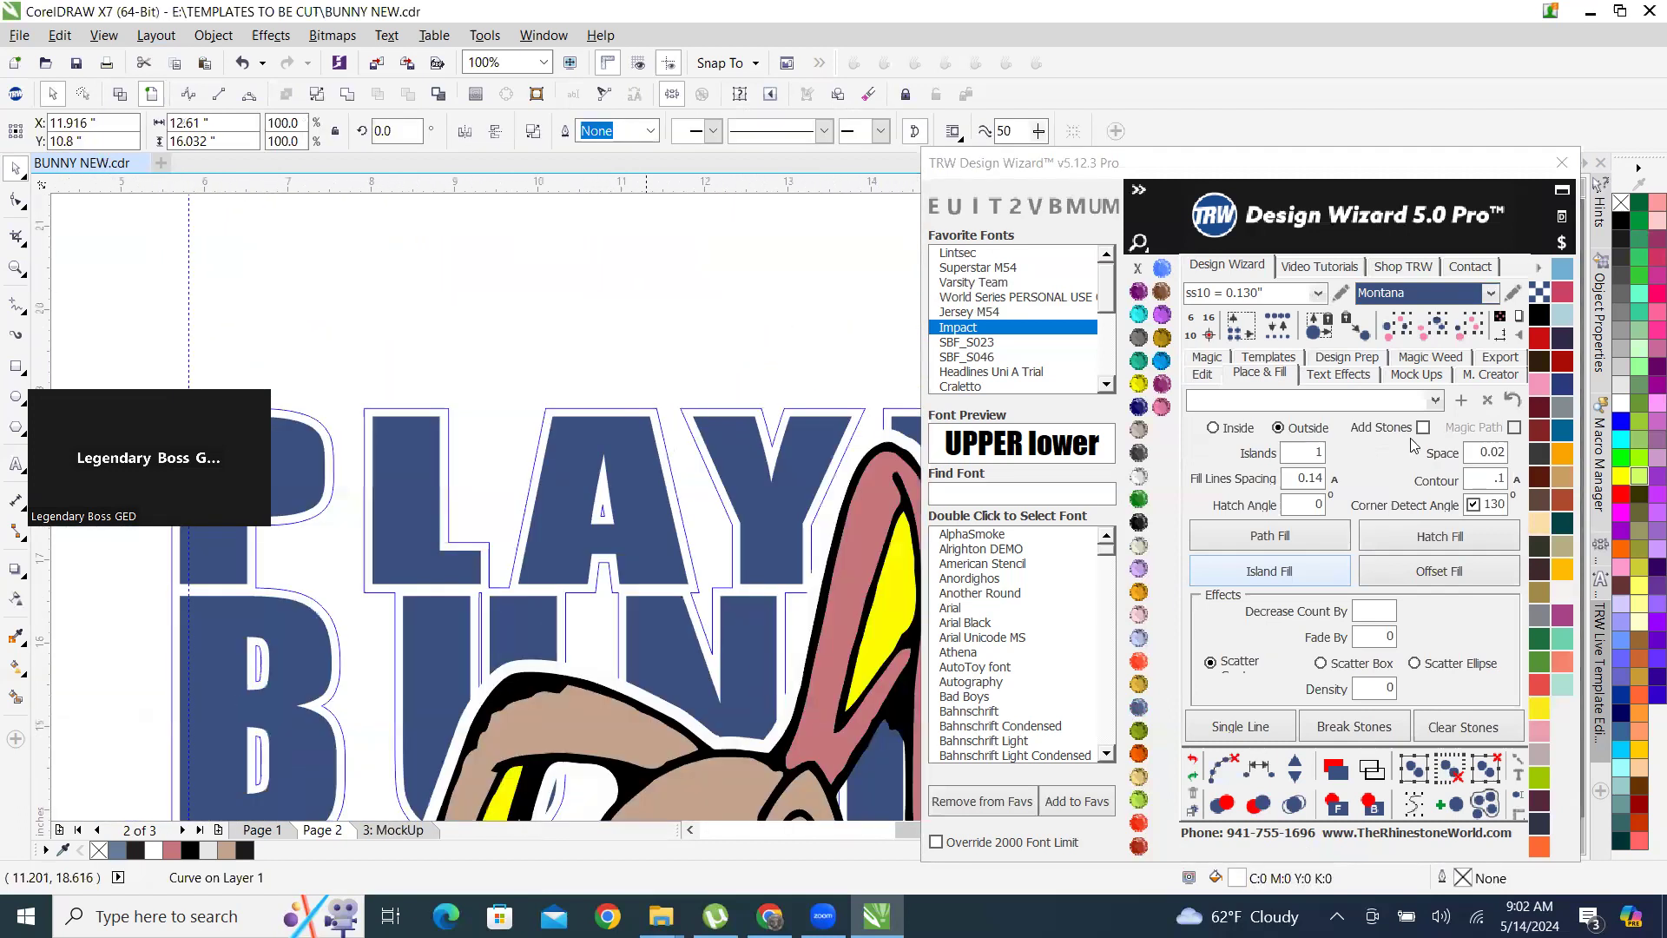
Set the contour to .15 and create an outside island-fill outline around the grouped lettering without stones.
left_click(1473, 486)
type("5")
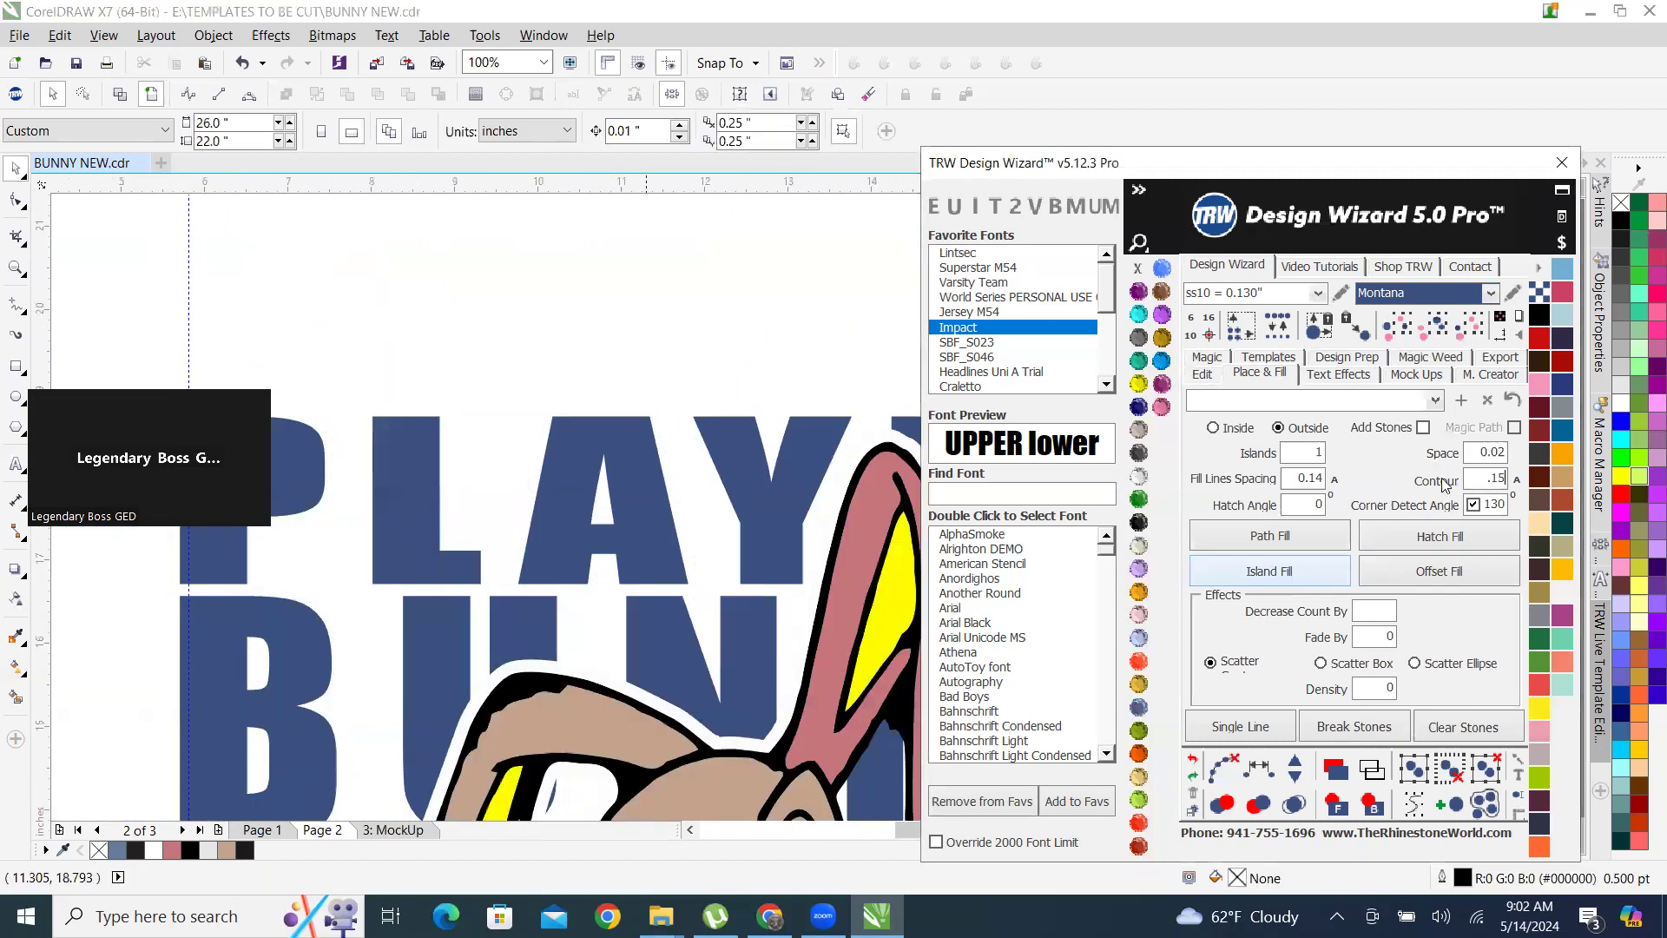
left_click(752, 545)
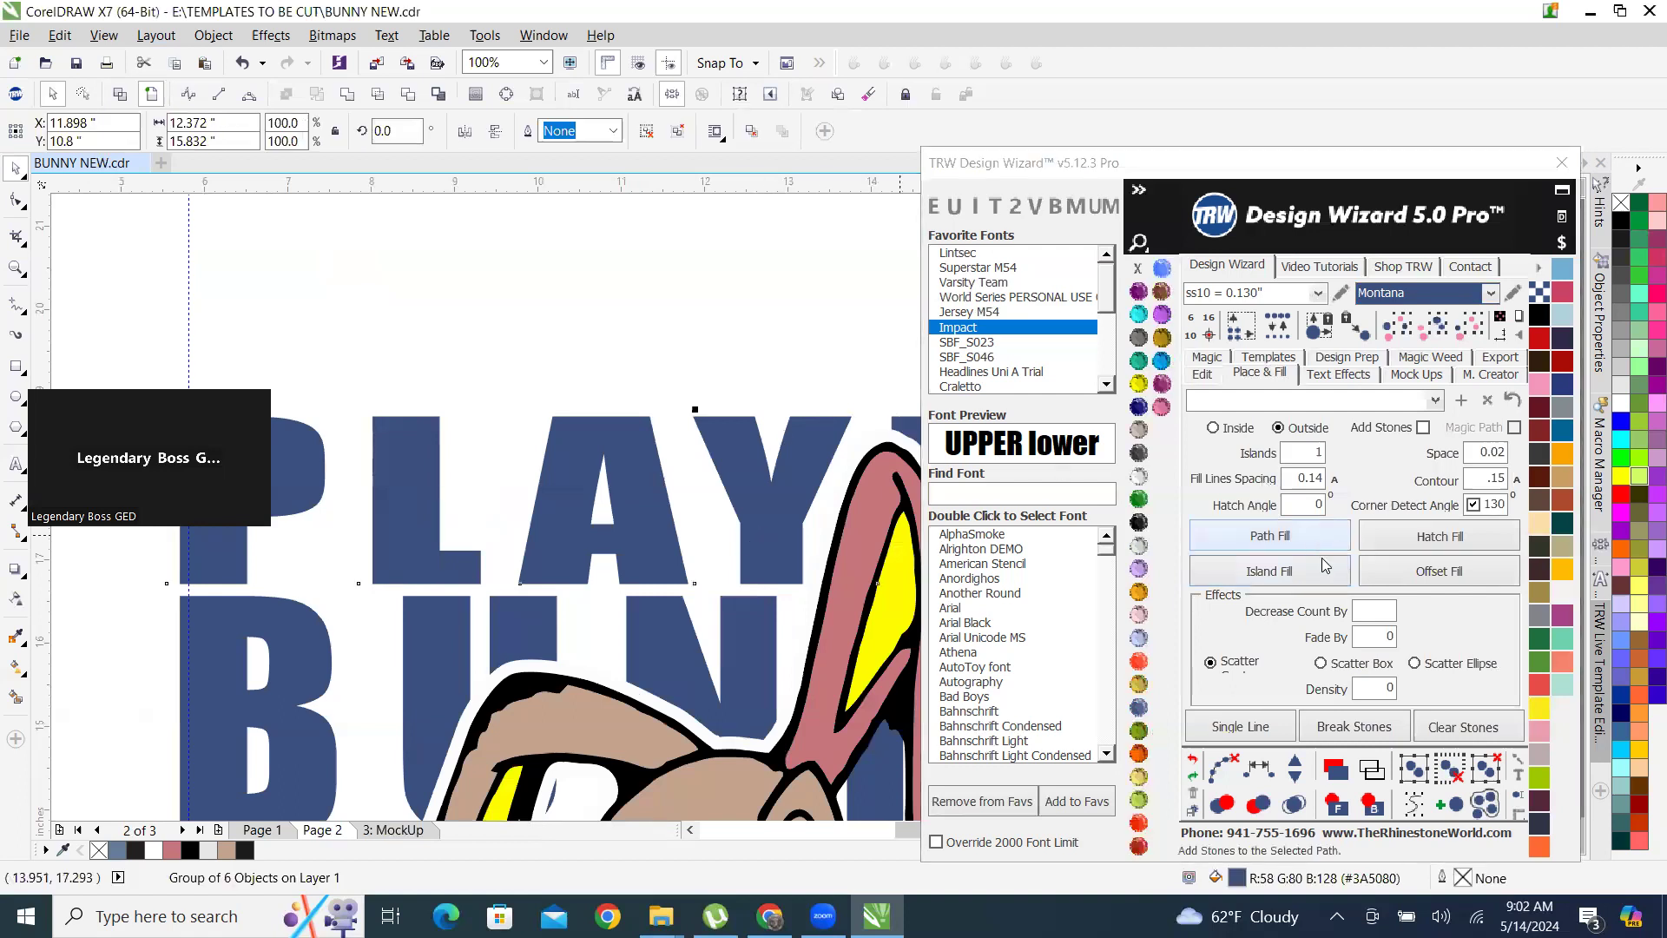
left_click(1293, 573)
scroll(716, 406, "down", 2)
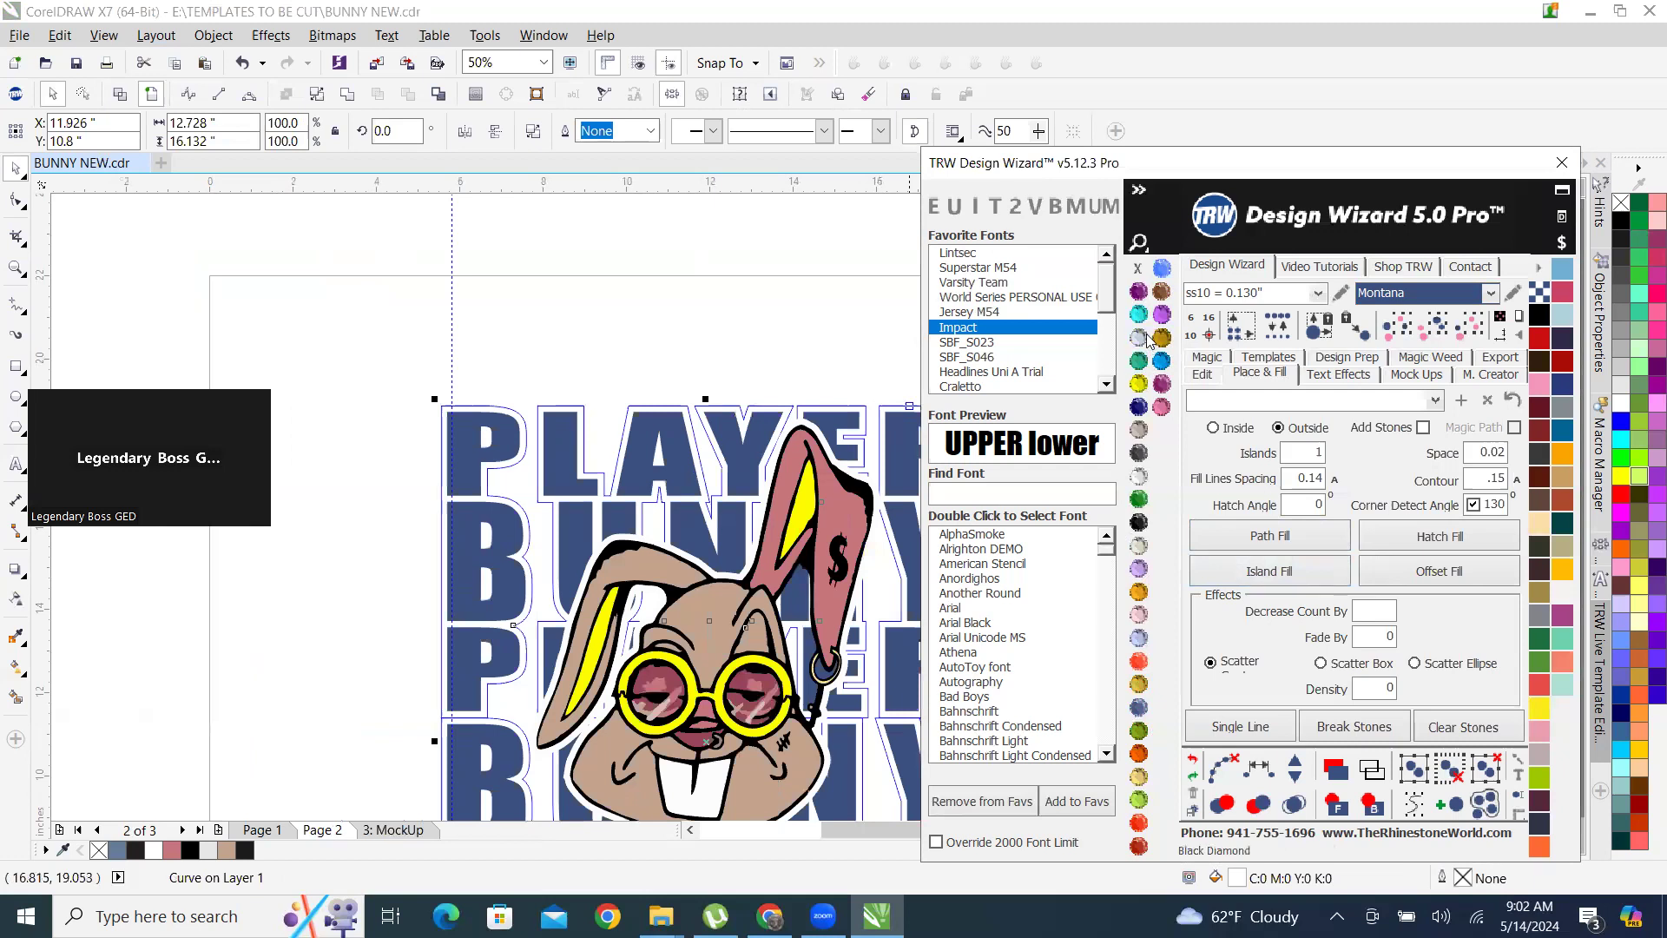
Fill the new outline shape around the lettering with the Tanzanite stone colour and check it around the letters.
left_click(1169, 314)
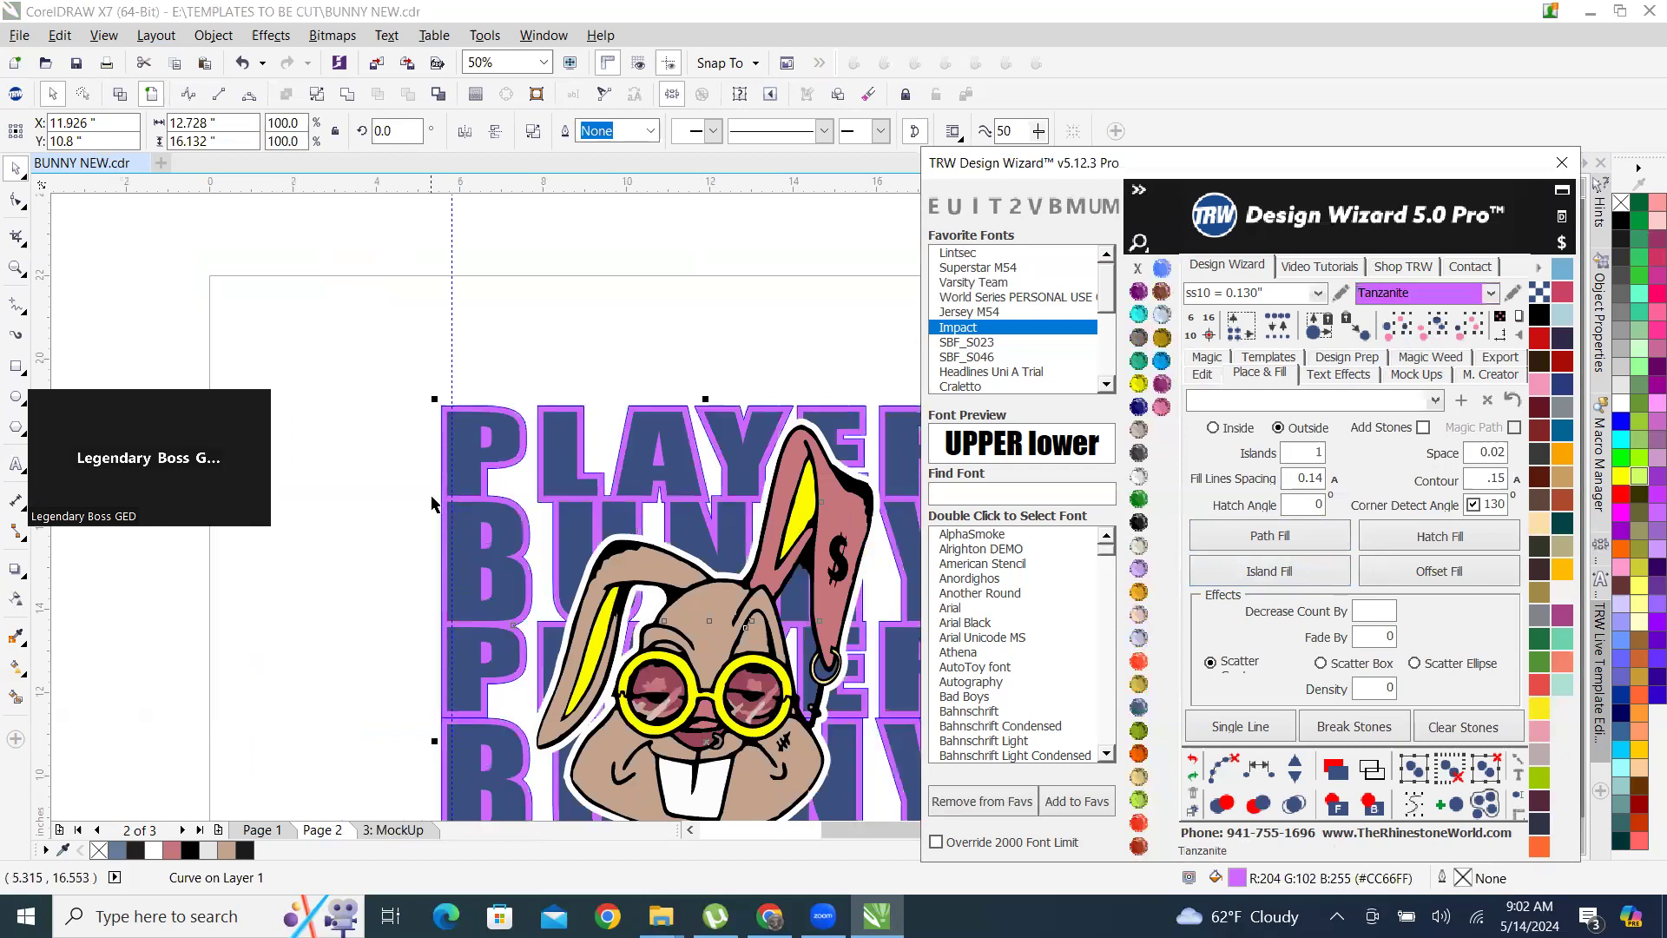
scroll(436, 494, "down", 1)
scroll(653, 644, "up", 2)
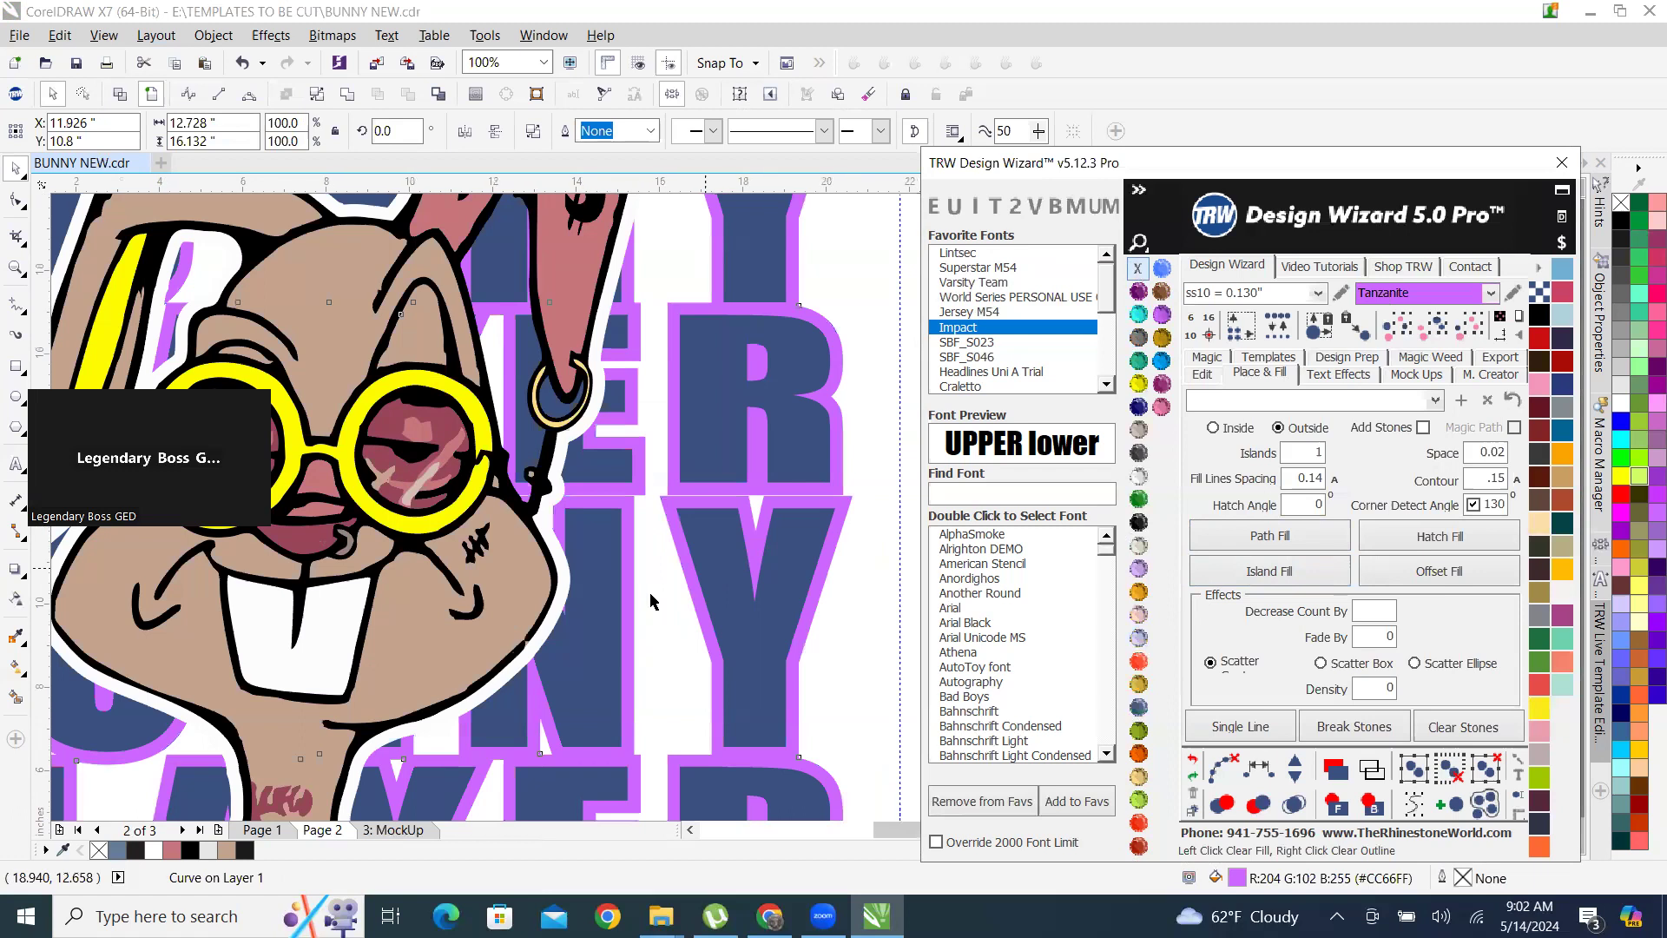
scroll(652, 599, "down", 1)
left_click(832, 487)
scroll(821, 487, "down", 1)
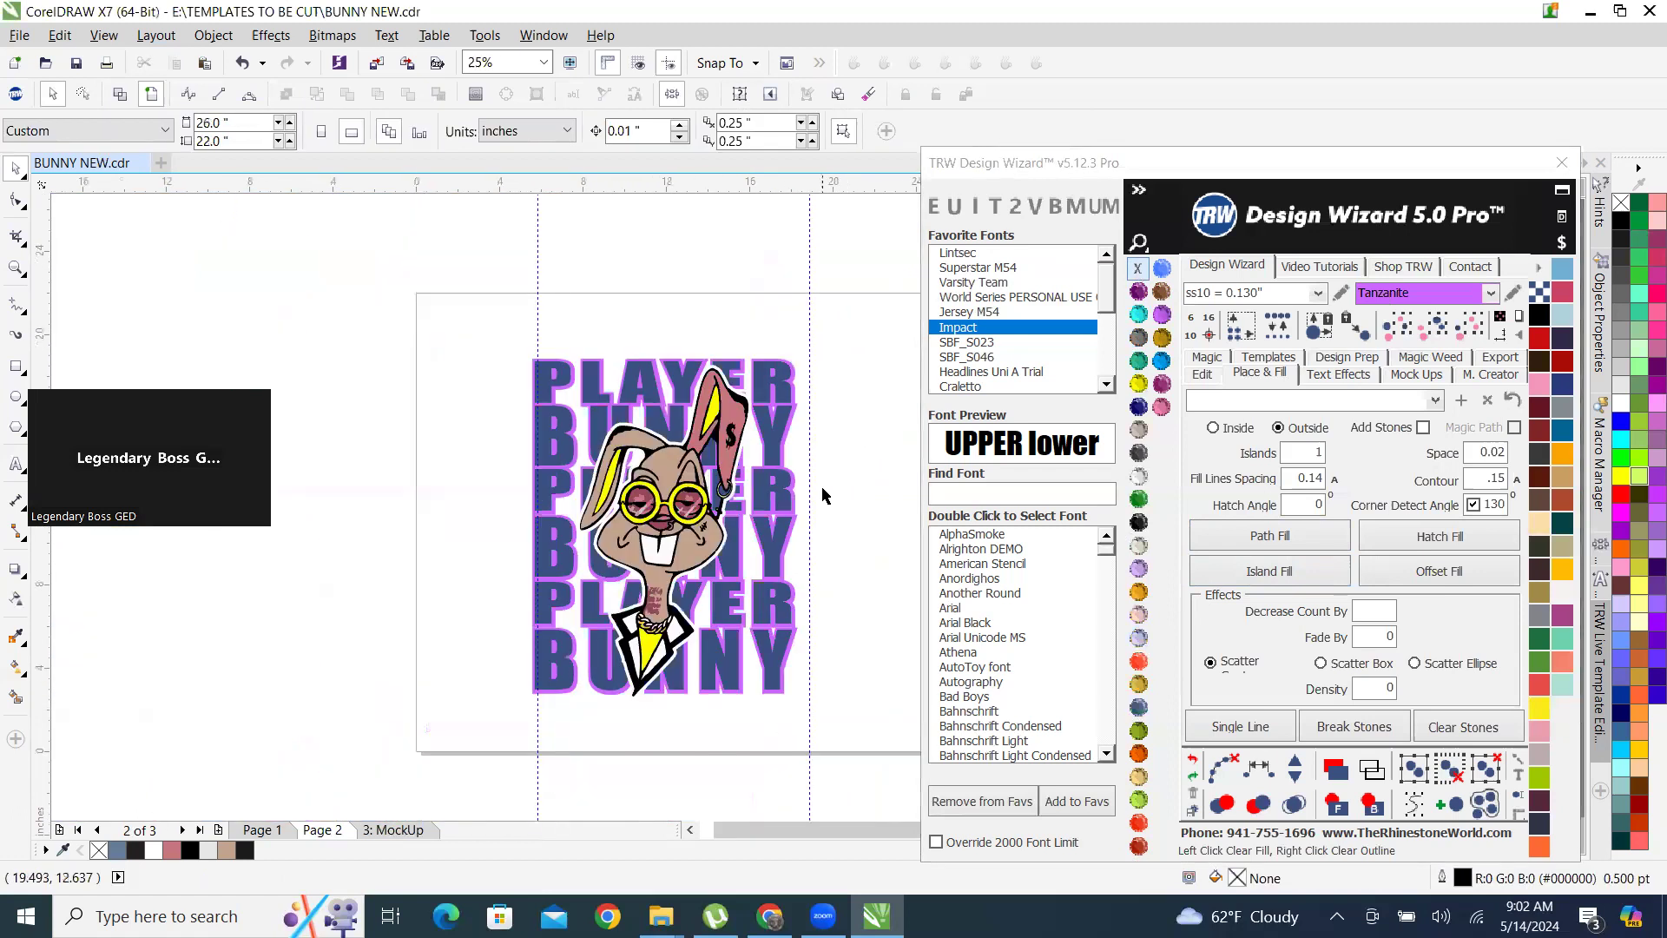
scroll(782, 495, "up", 2)
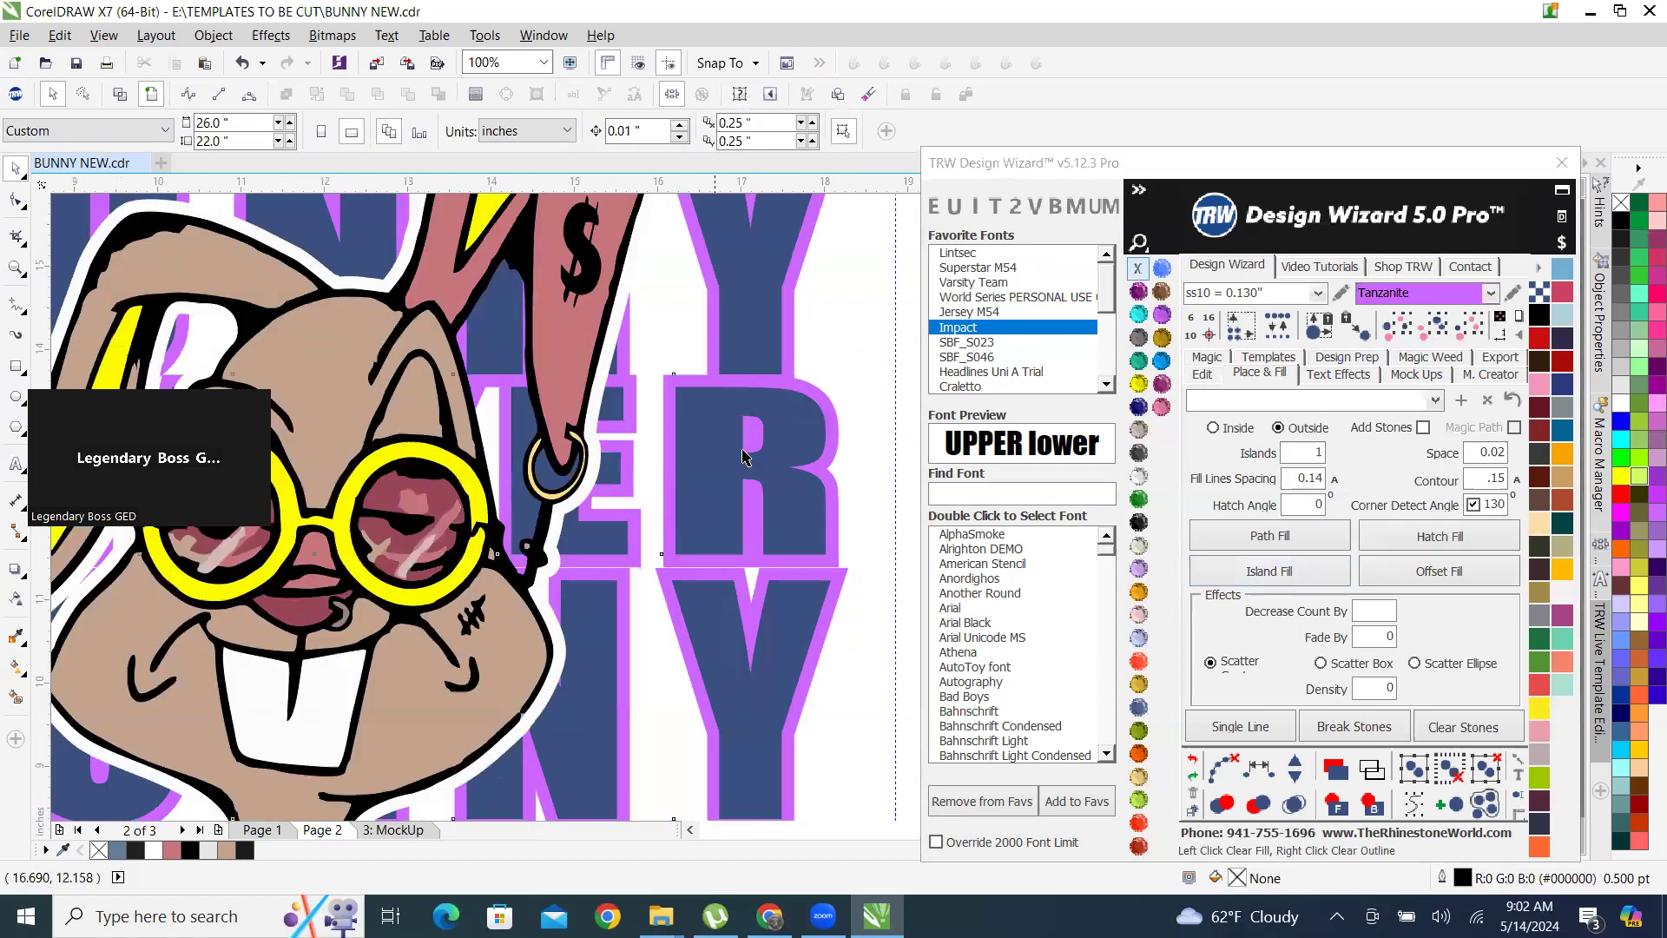
Trim the Tanzanite outline shape with the grouped Montana lettering.
left_click(741, 450)
scroll(794, 408, "up", 2)
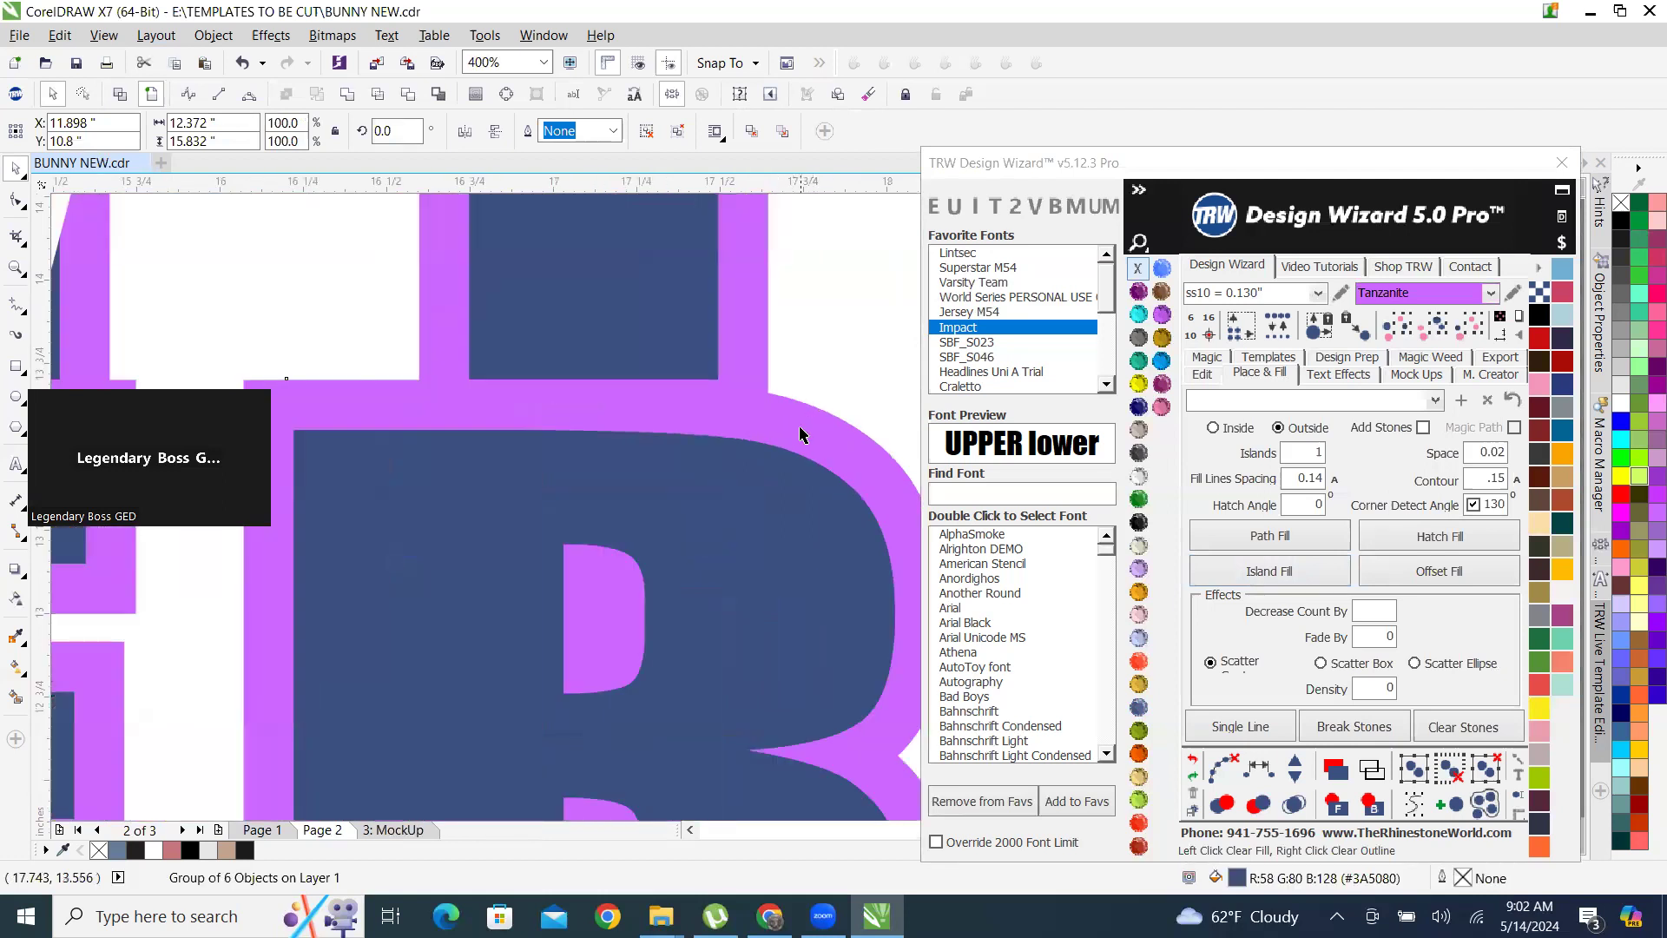
left_click(799, 434, "shift")
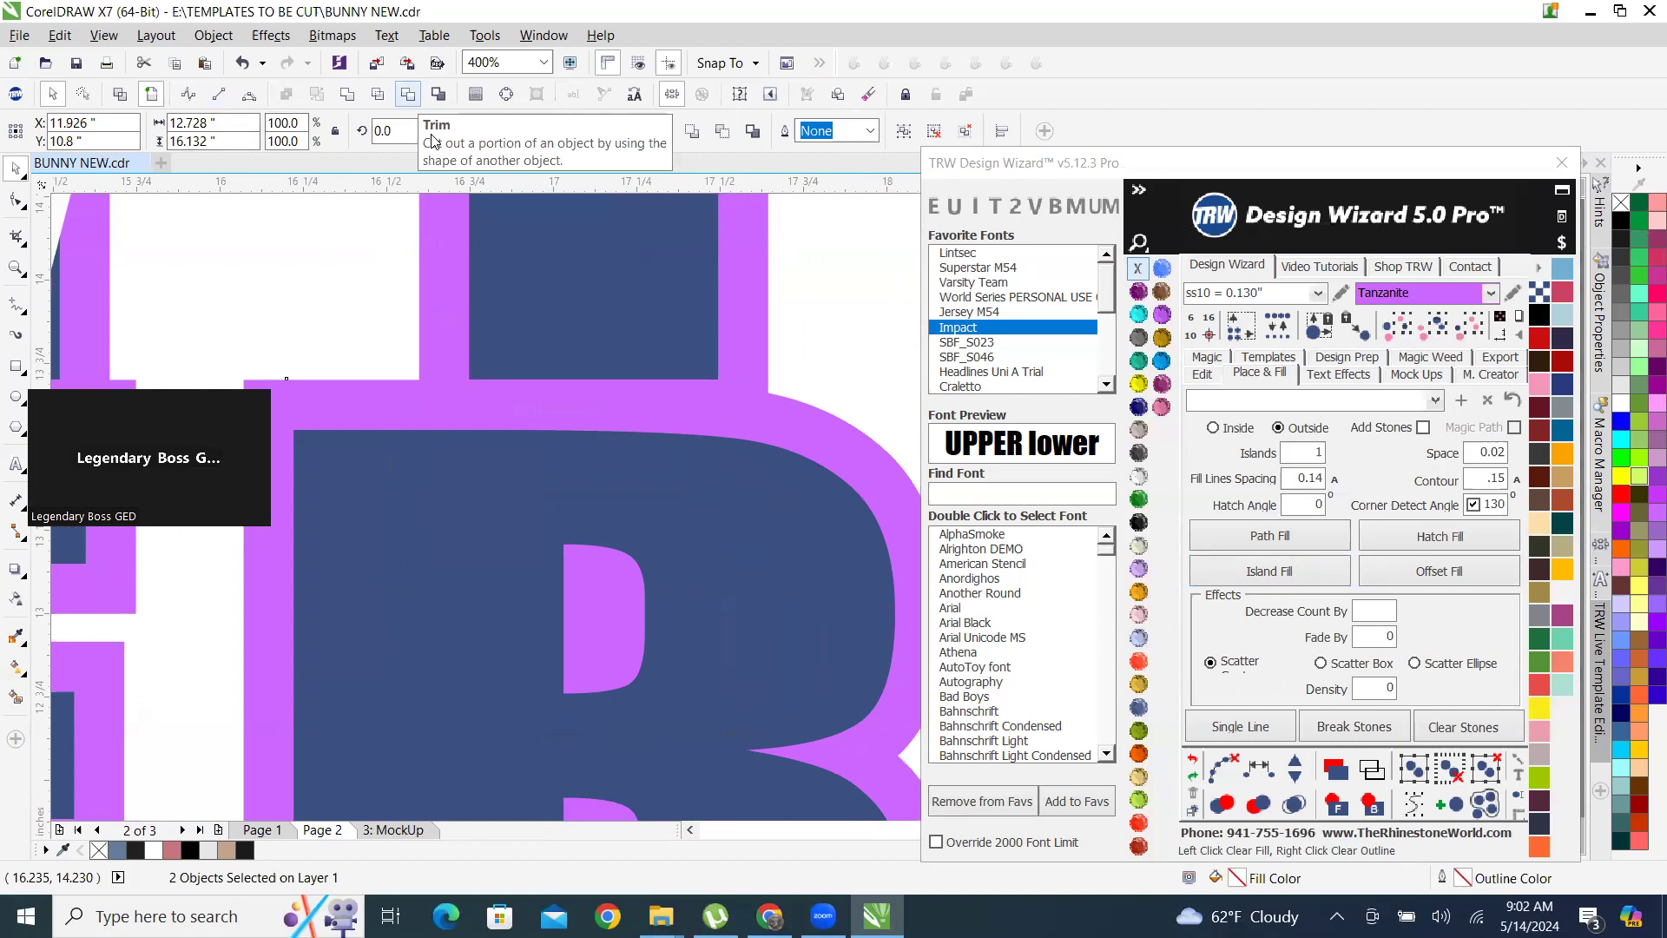
left_click(433, 139)
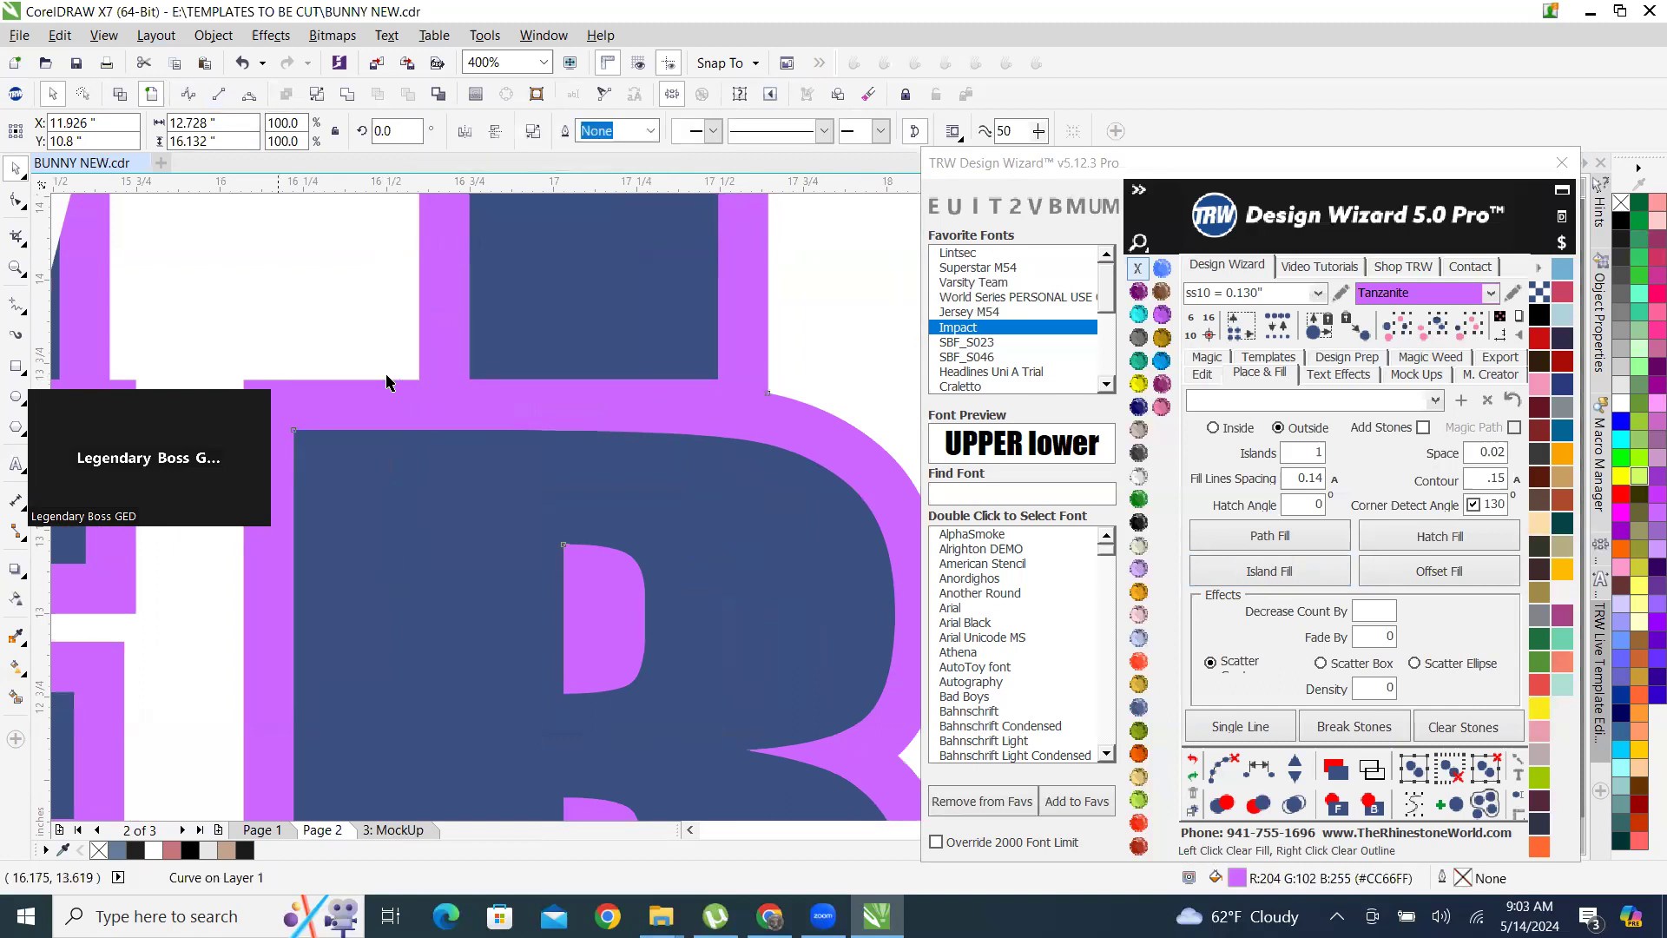
Nudge the trimmed Tanzanite outline 15 inches to the left, clear of the Montana lettering, and check its cut-out letters.
scroll(815, 551, "down", 5)
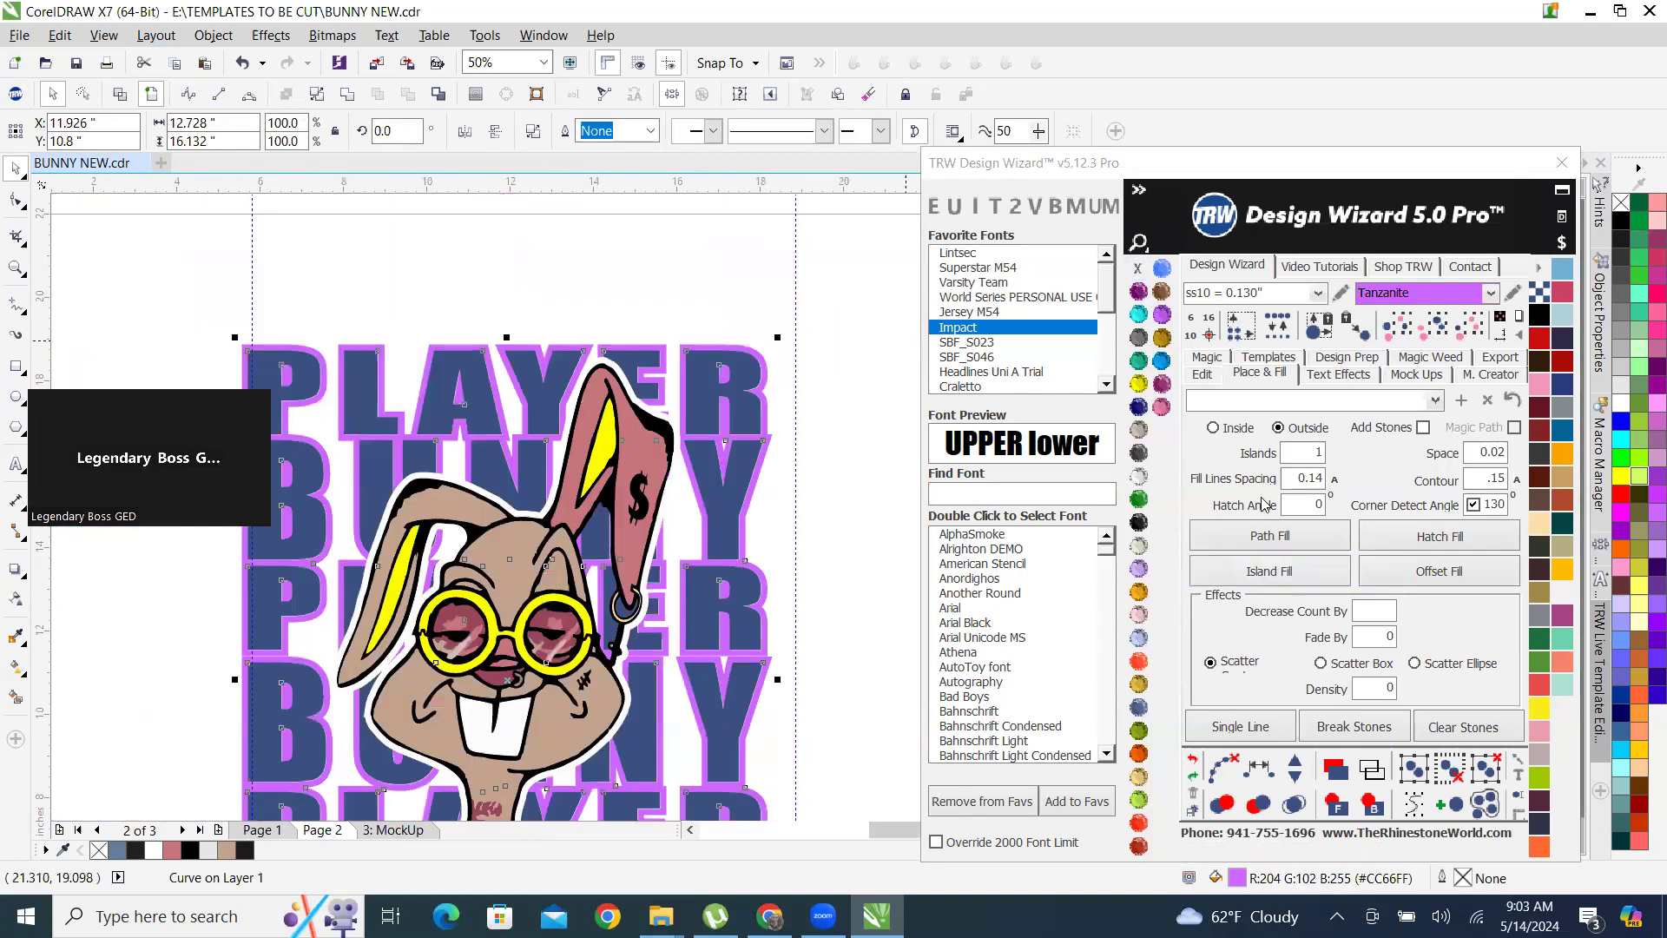
left_click(1203, 372)
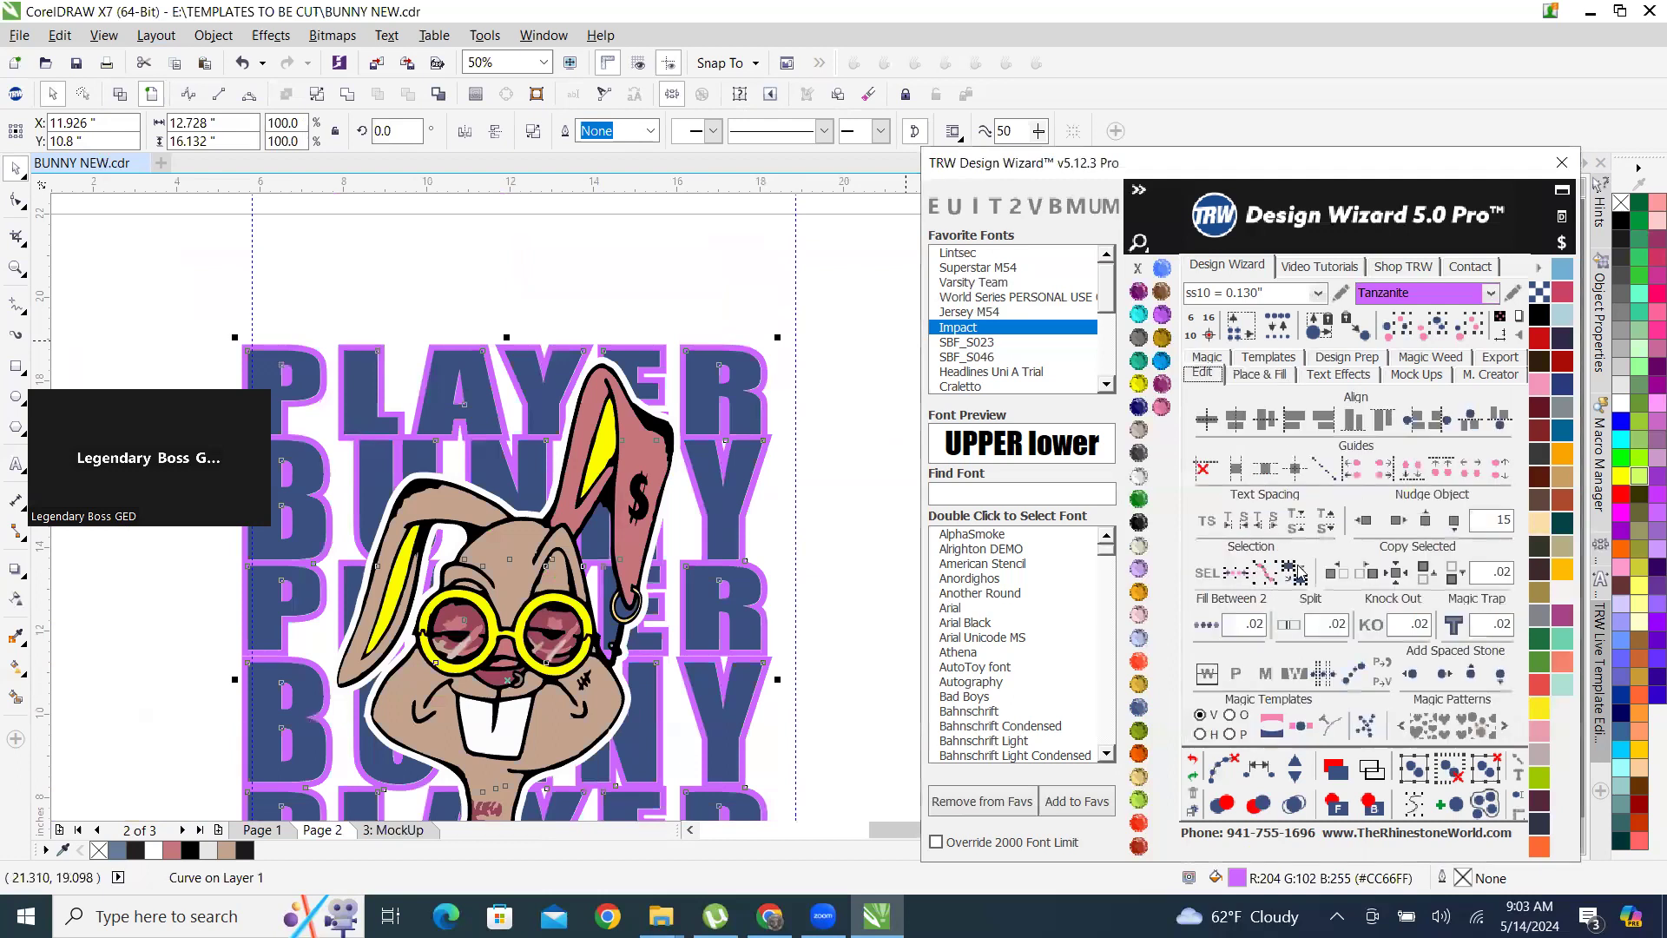
left_click(1363, 519)
scroll(697, 448, "down", 2)
scroll(577, 531, "up", 1)
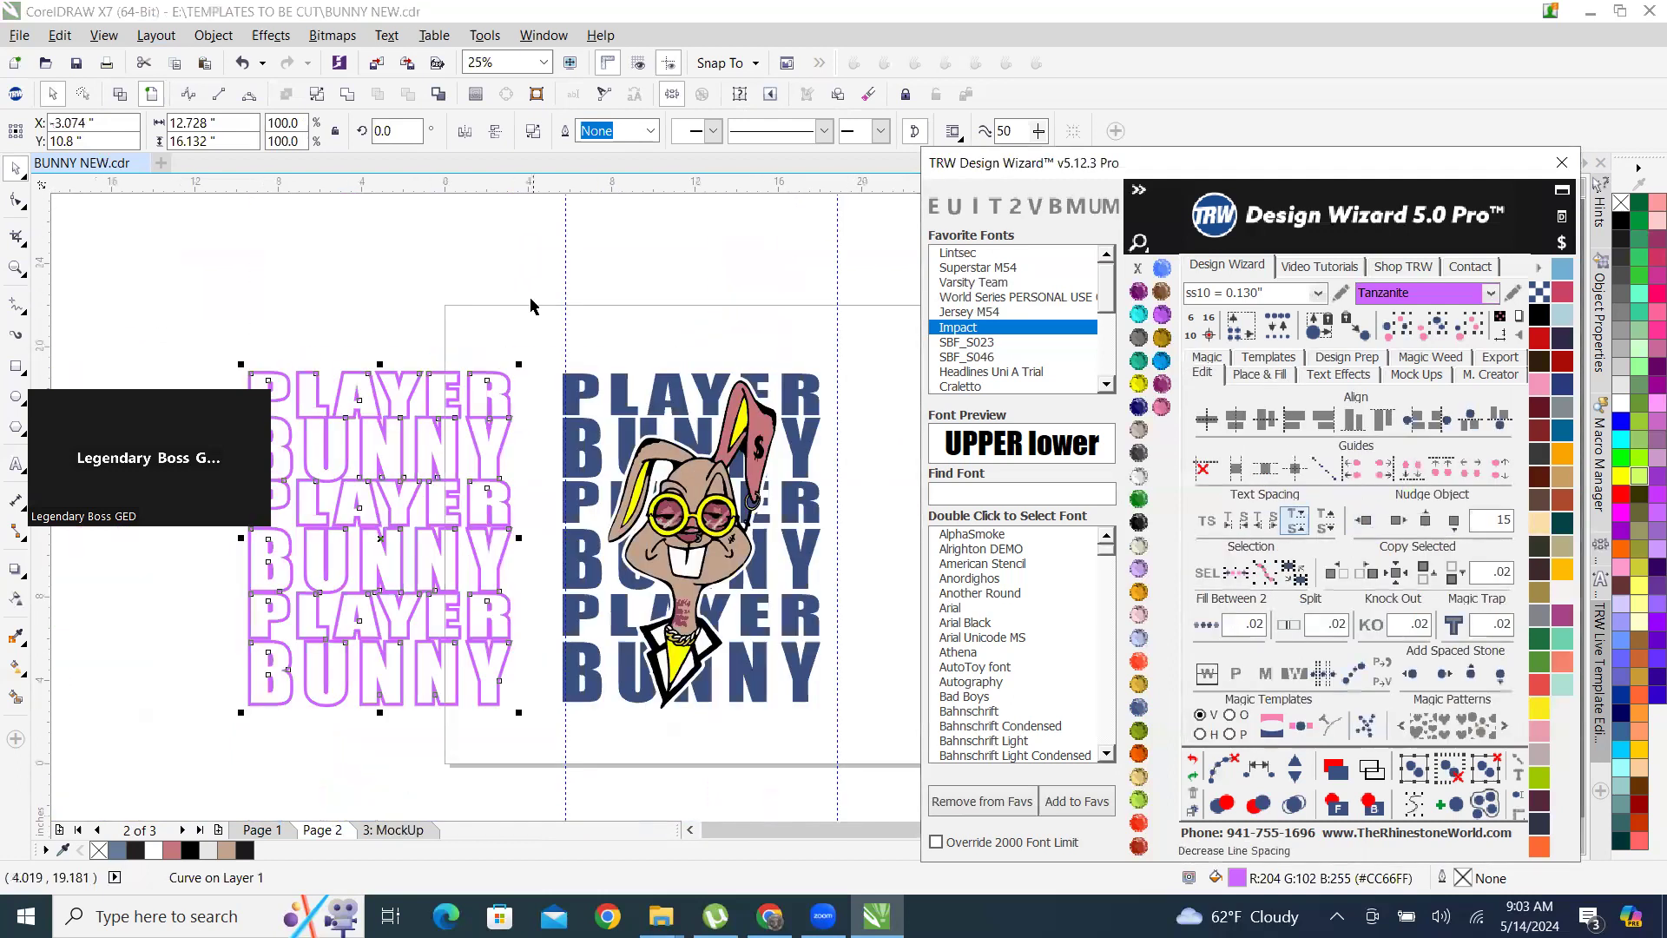
left_click(409, 400)
scroll(409, 400, "up", 3)
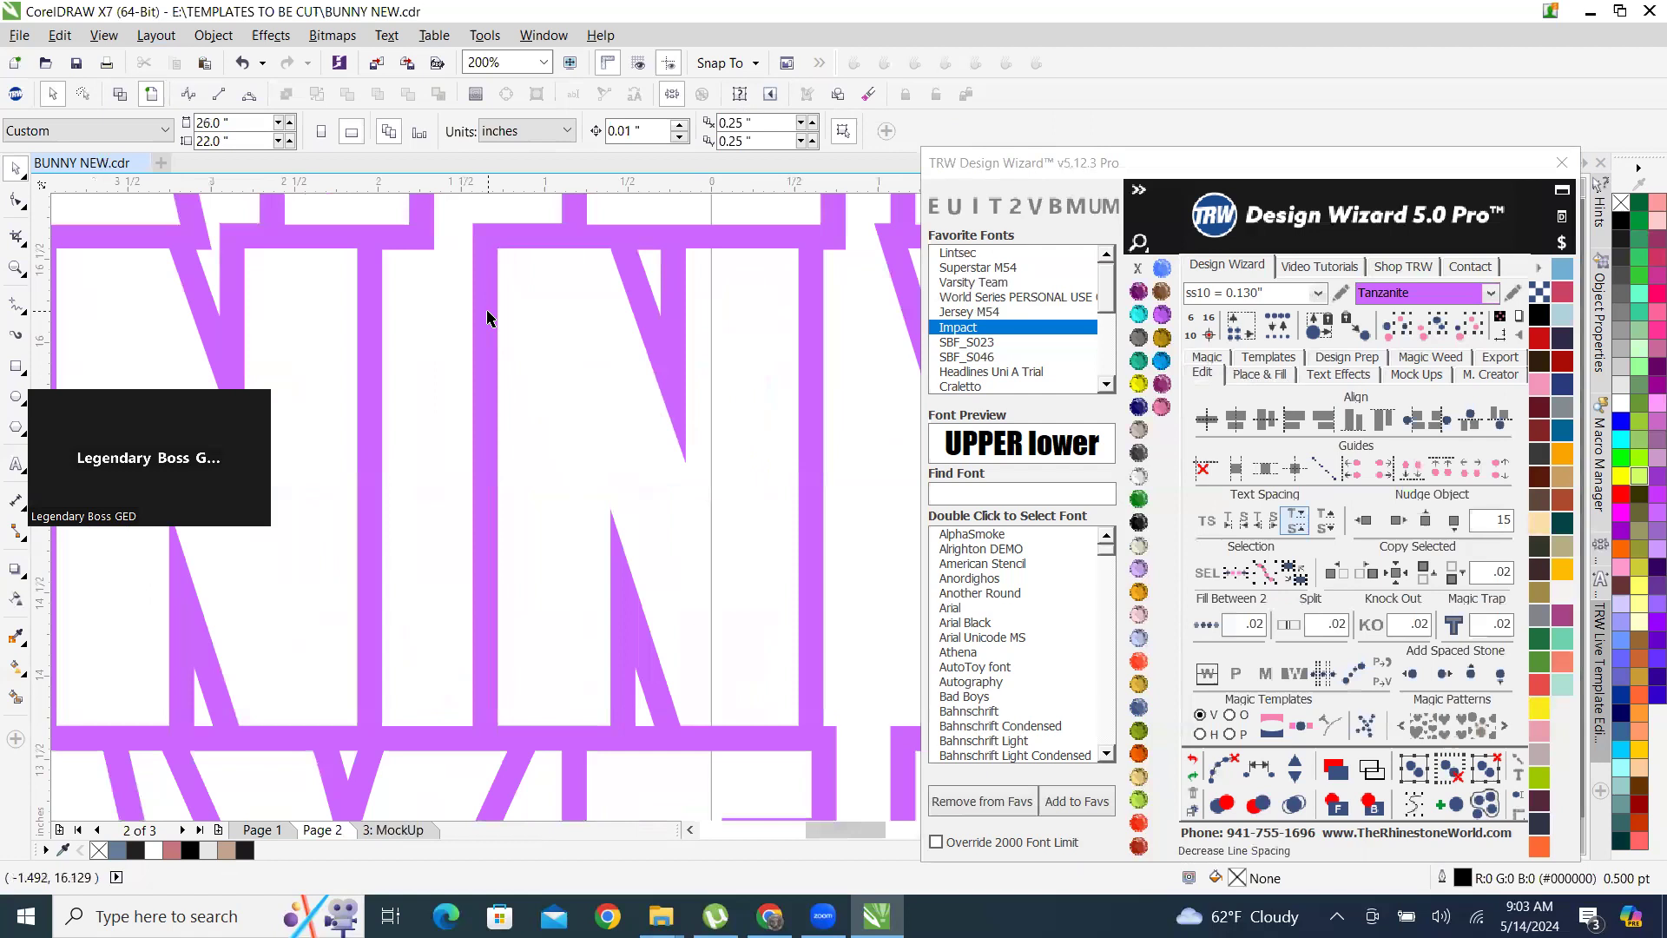
left_click(623, 421)
Nudge the grouped Montana lettering 15 inches to the right, clear of the bunny, keeping the group selected.
scroll(623, 421, "down", 4)
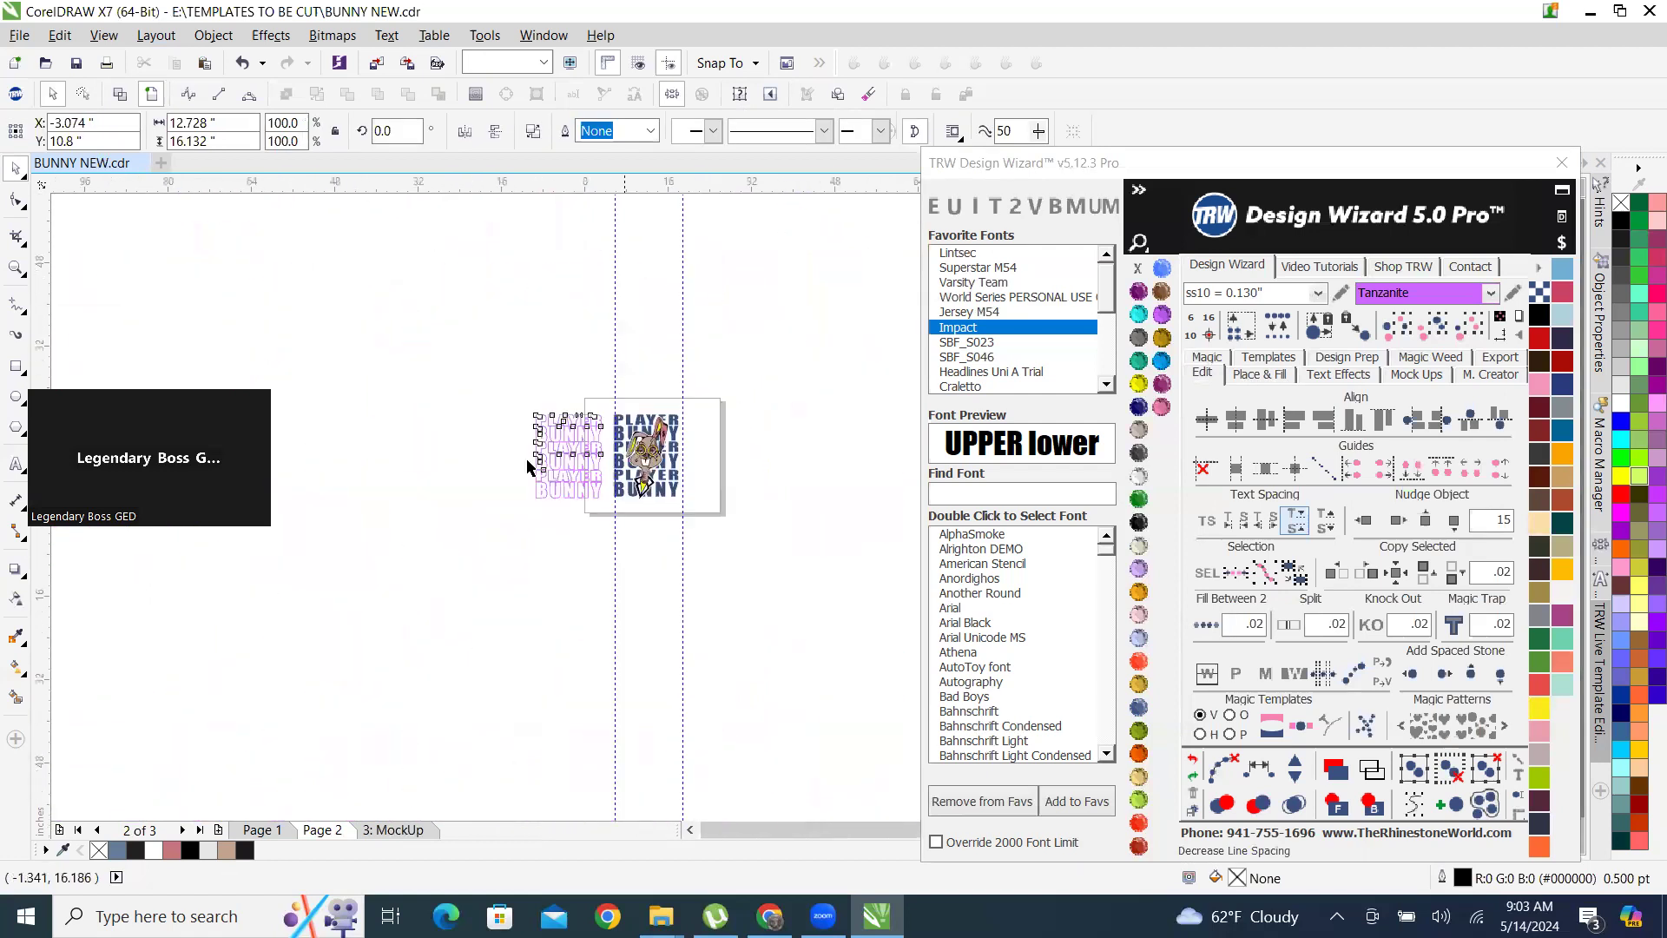
scroll(707, 429, "up", 2)
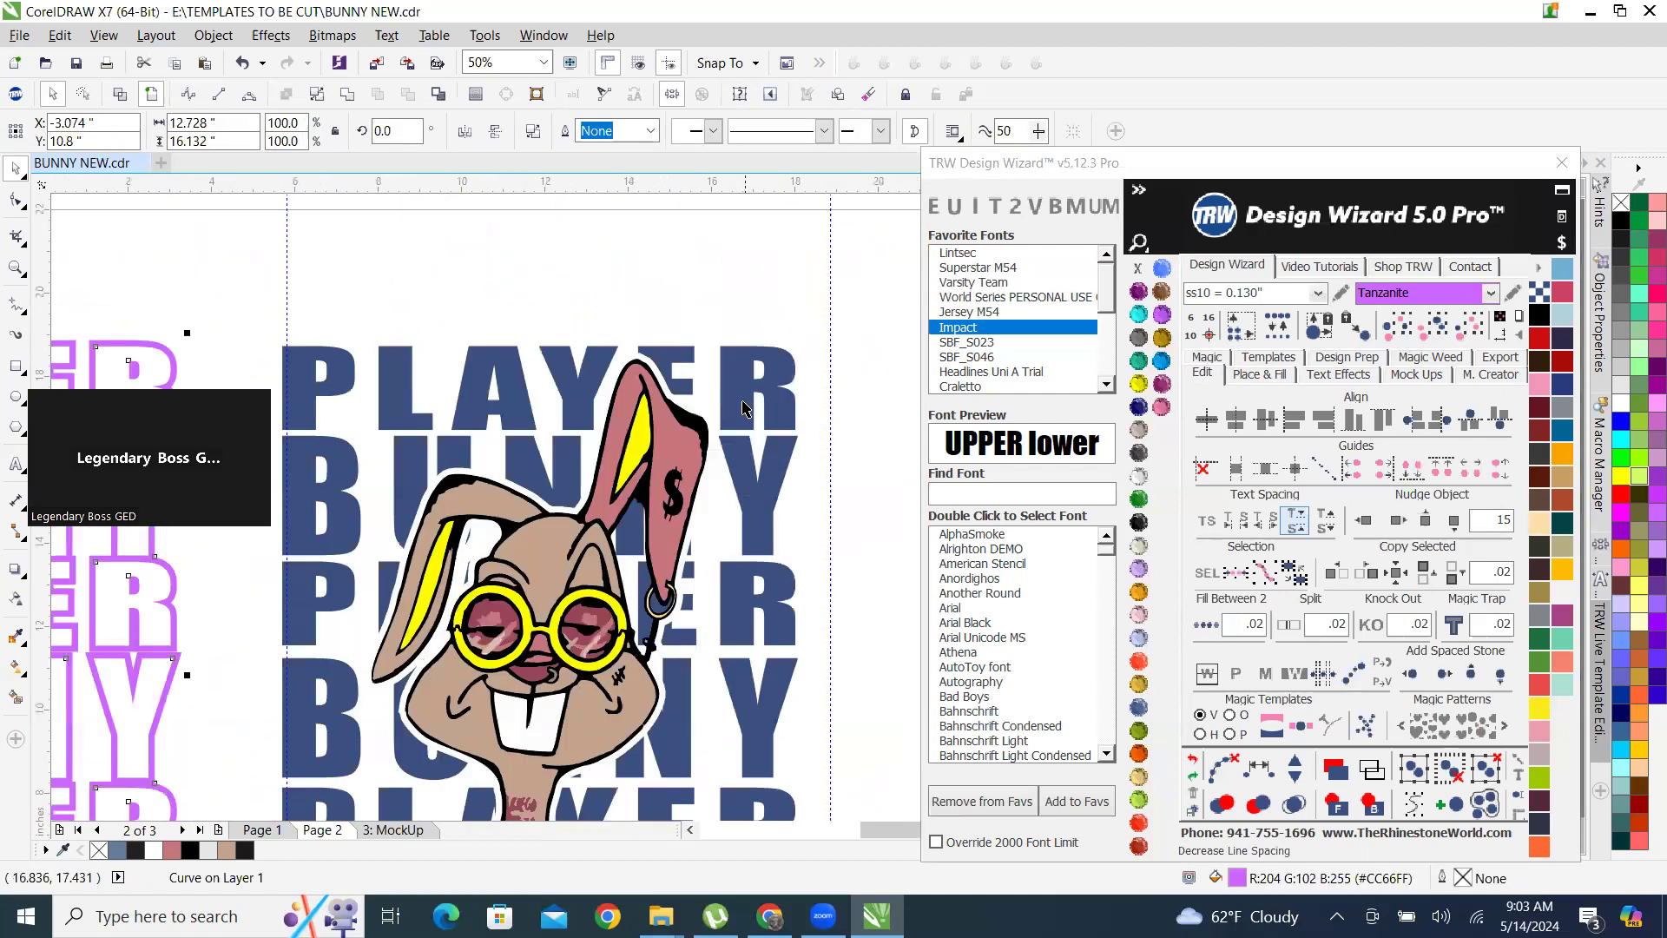
left_click(747, 409)
scroll(836, 452, "down", 1)
left_click(1397, 519)
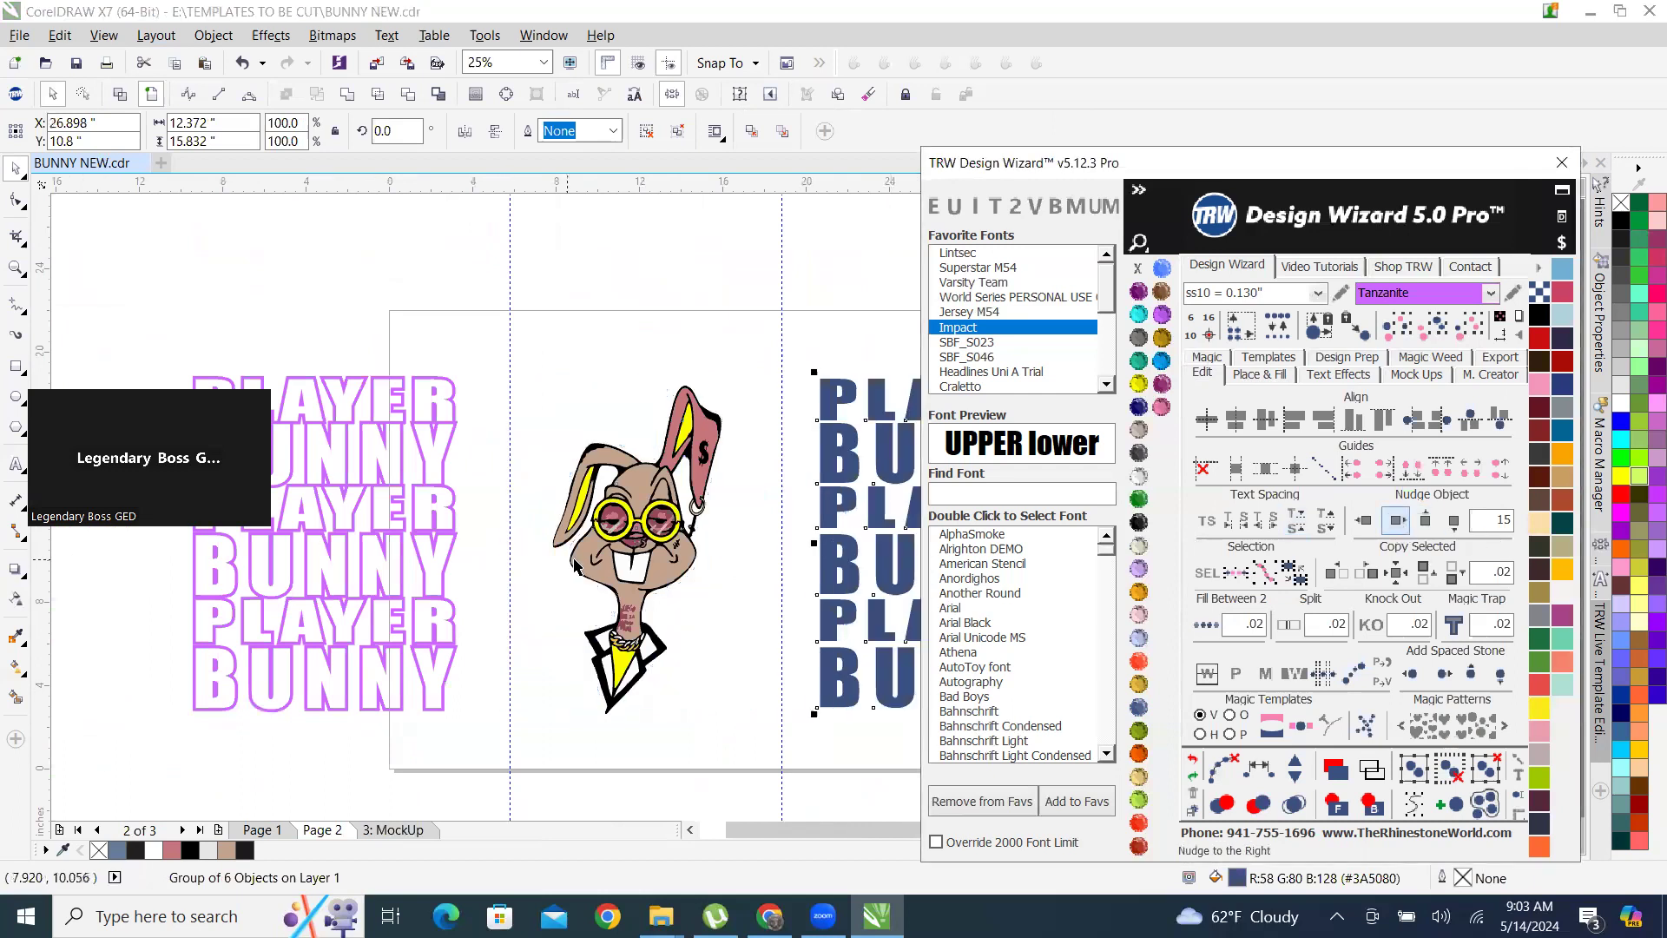
scroll(570, 559, "down", 1)
scroll(831, 546, "up", 2)
left_click(844, 349)
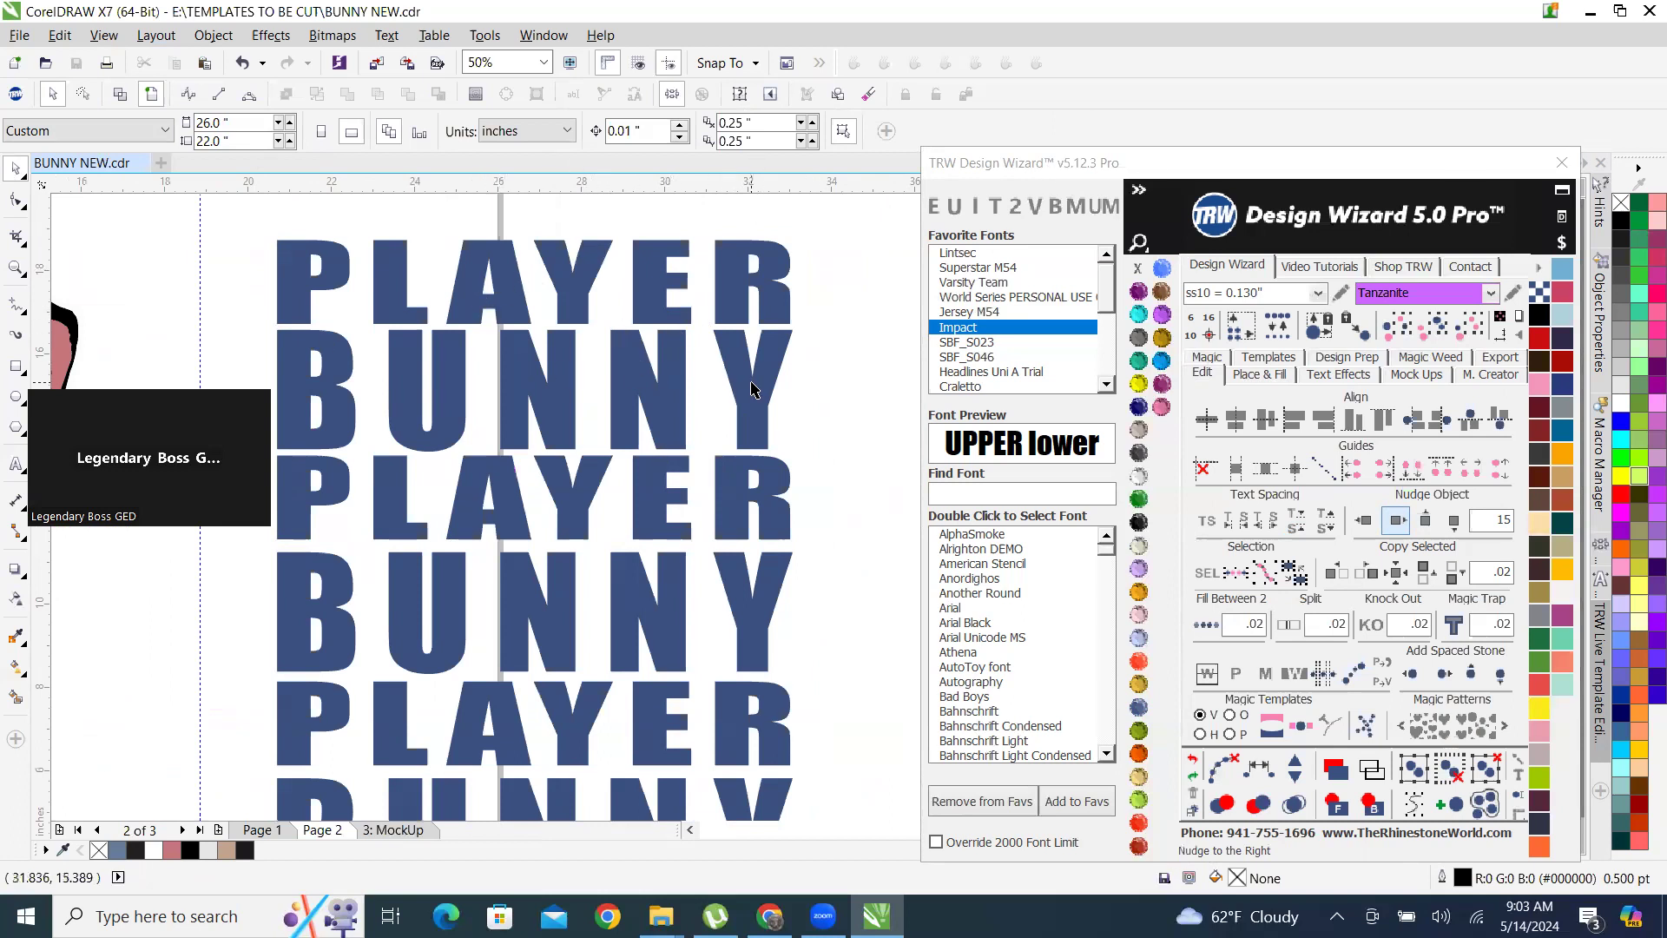
Create an inside island fill on the Montana lettering with ss10 Tanzanite stones added and a .075 contour.
left_click(1258, 378)
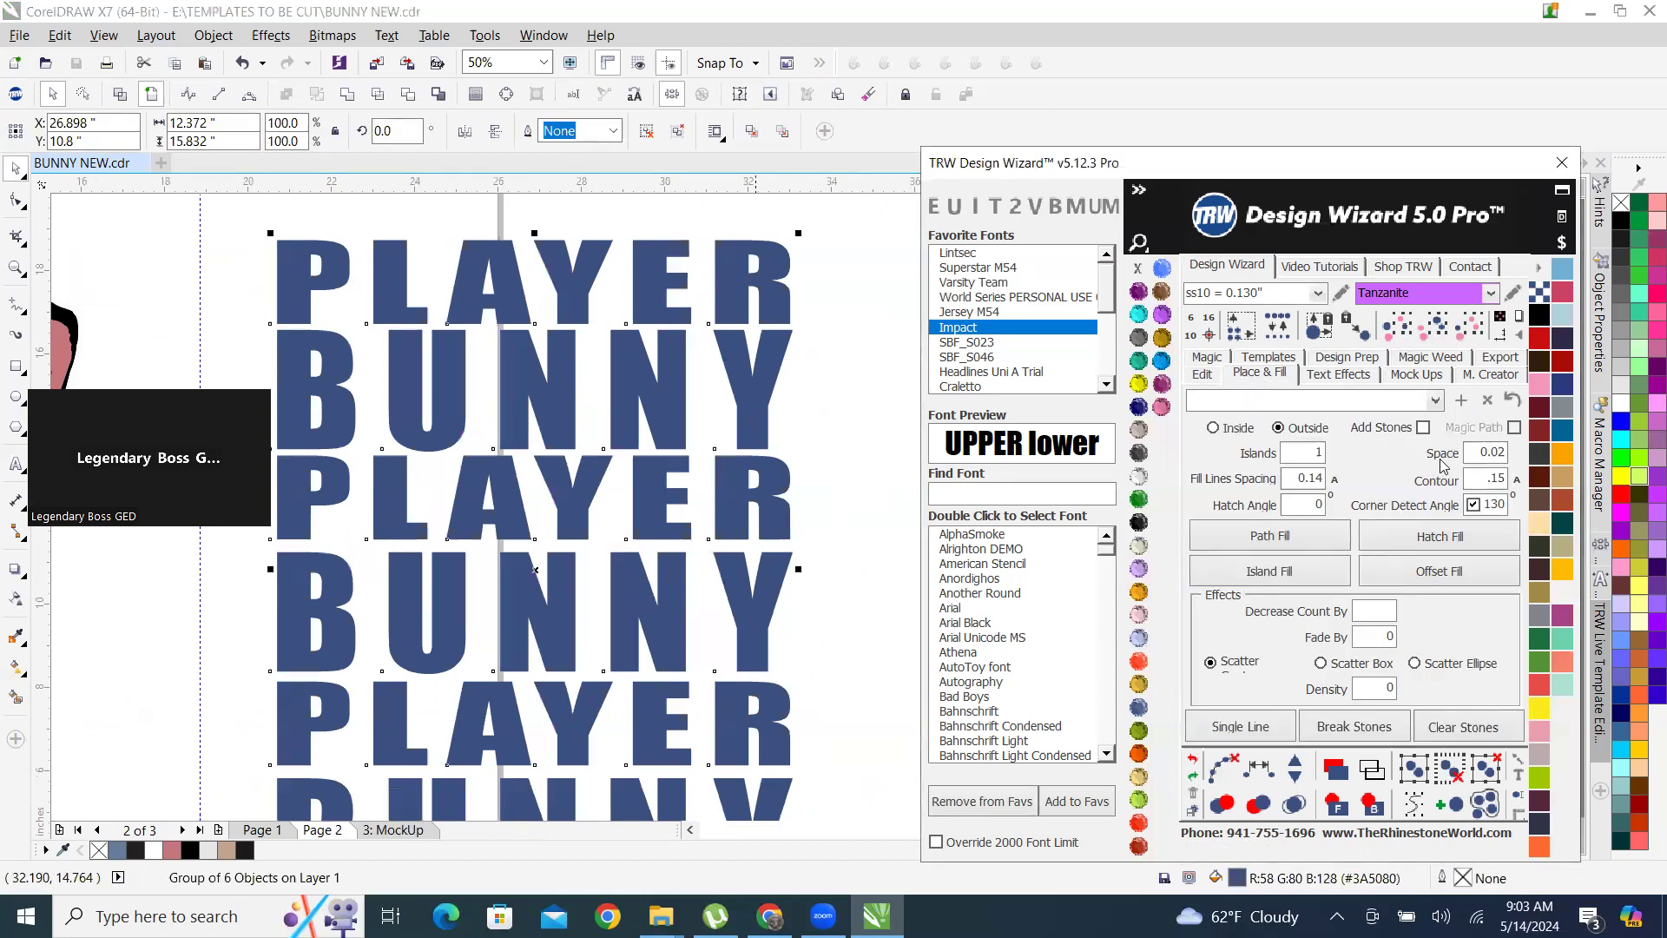
left_click(1214, 429)
left_click(1424, 428)
double_click(1476, 481)
left_click(1326, 575)
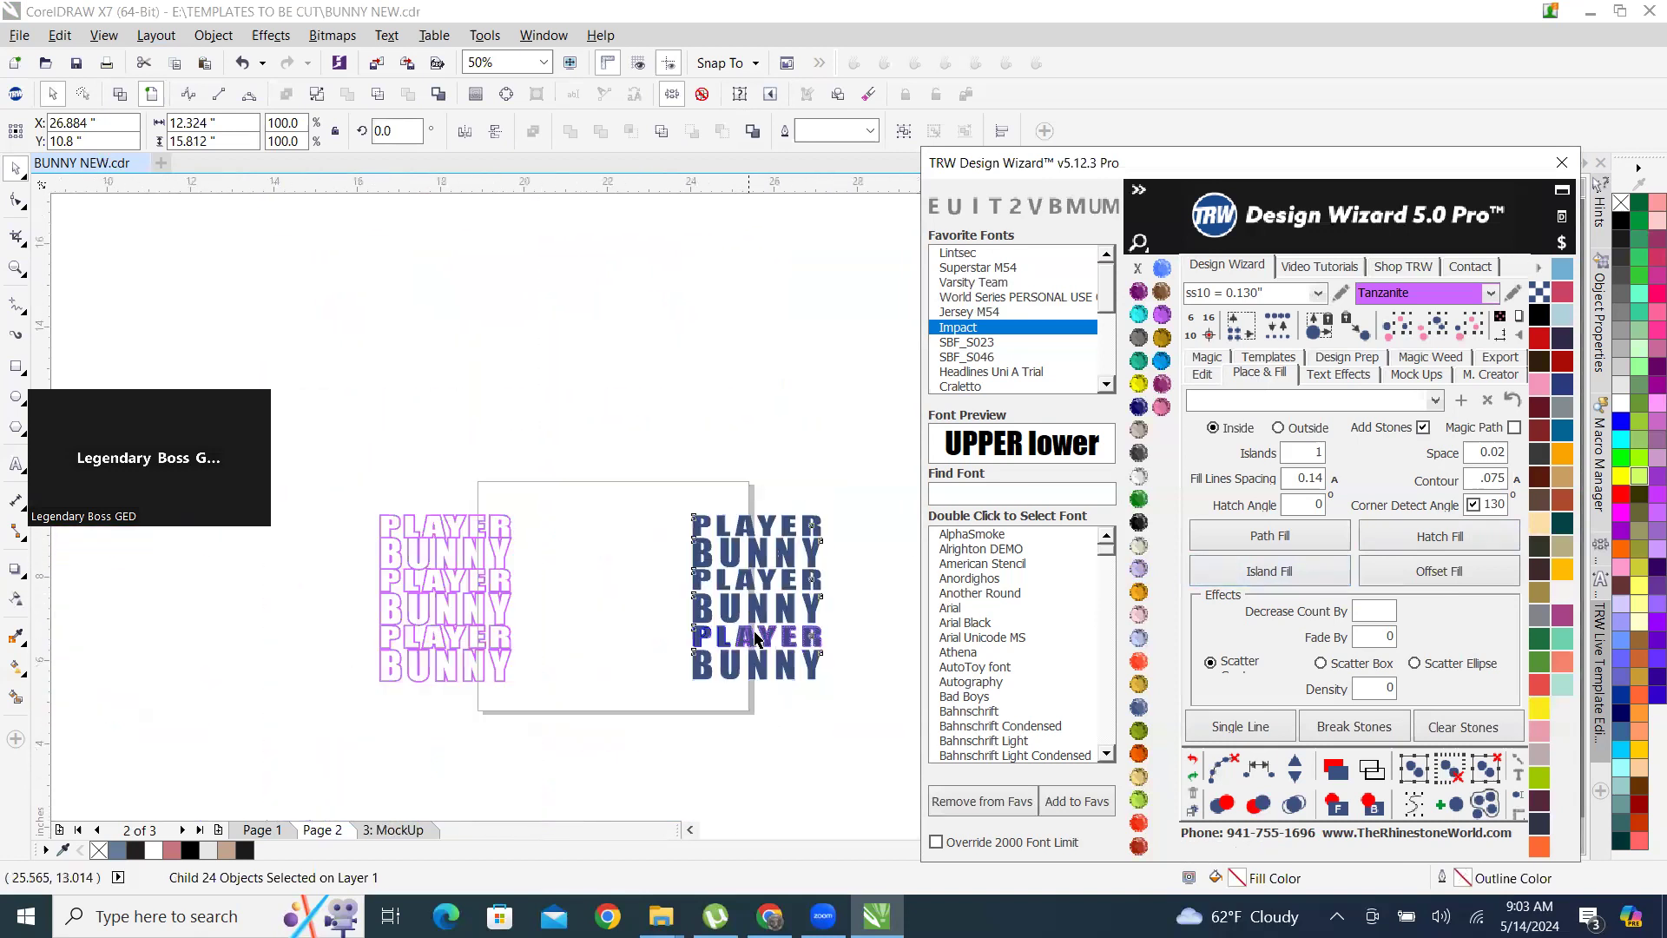
Merge the overlapping stones along the inside edges of all six lettering rows.
scroll(762, 625, "up", 2)
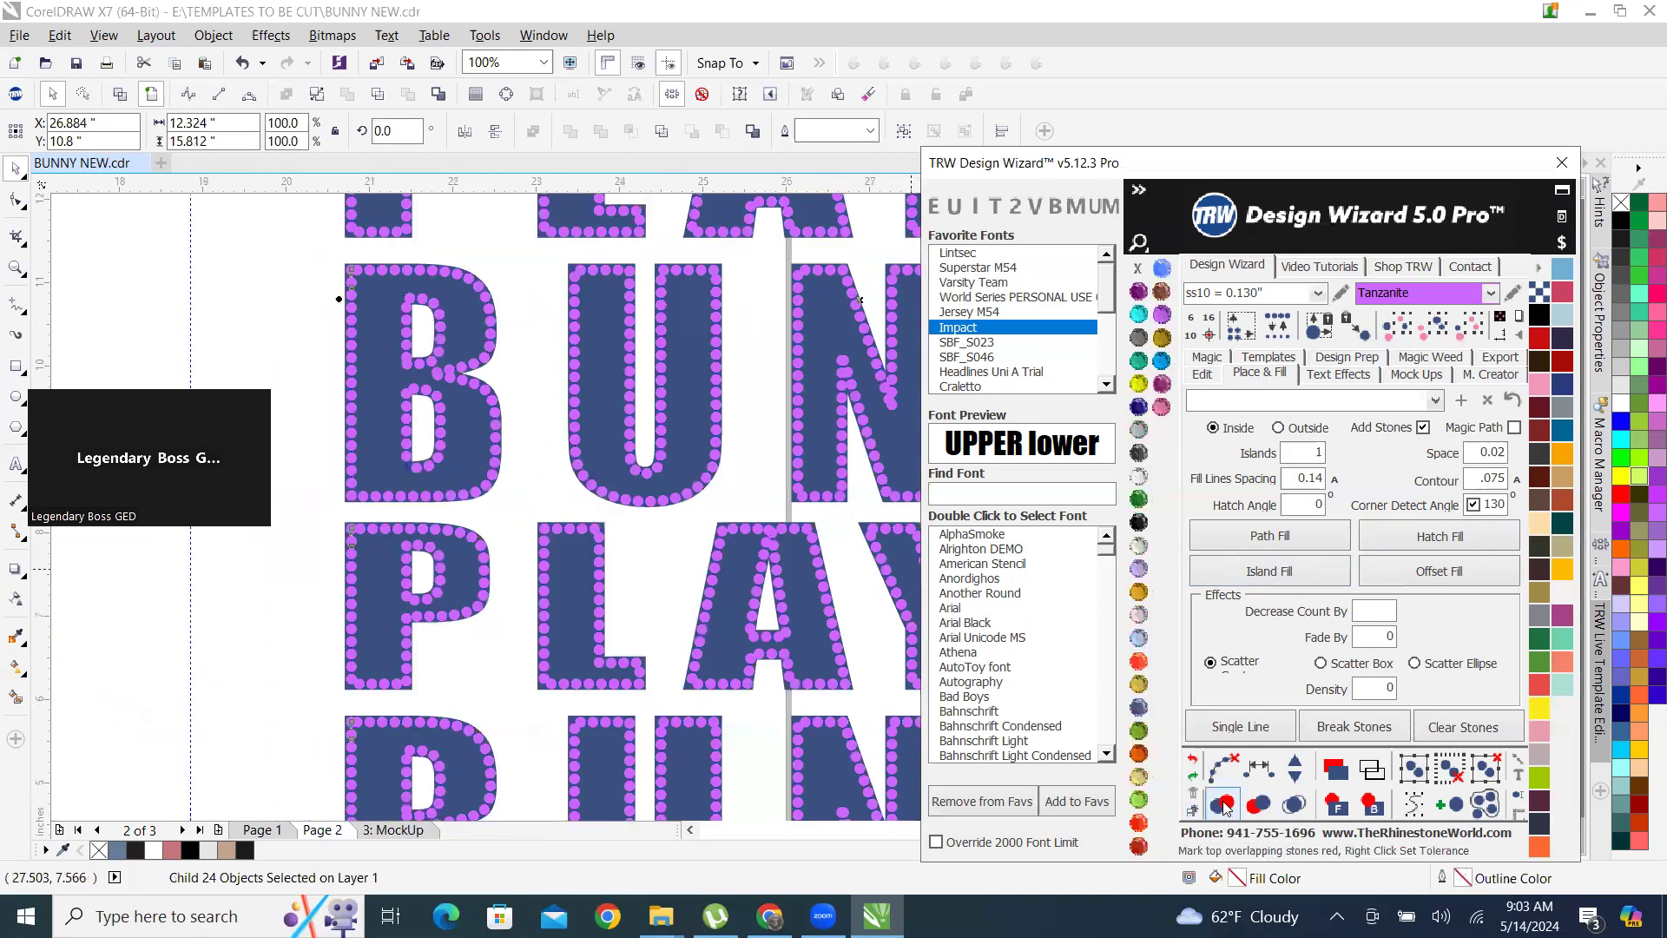
left_click(1294, 806)
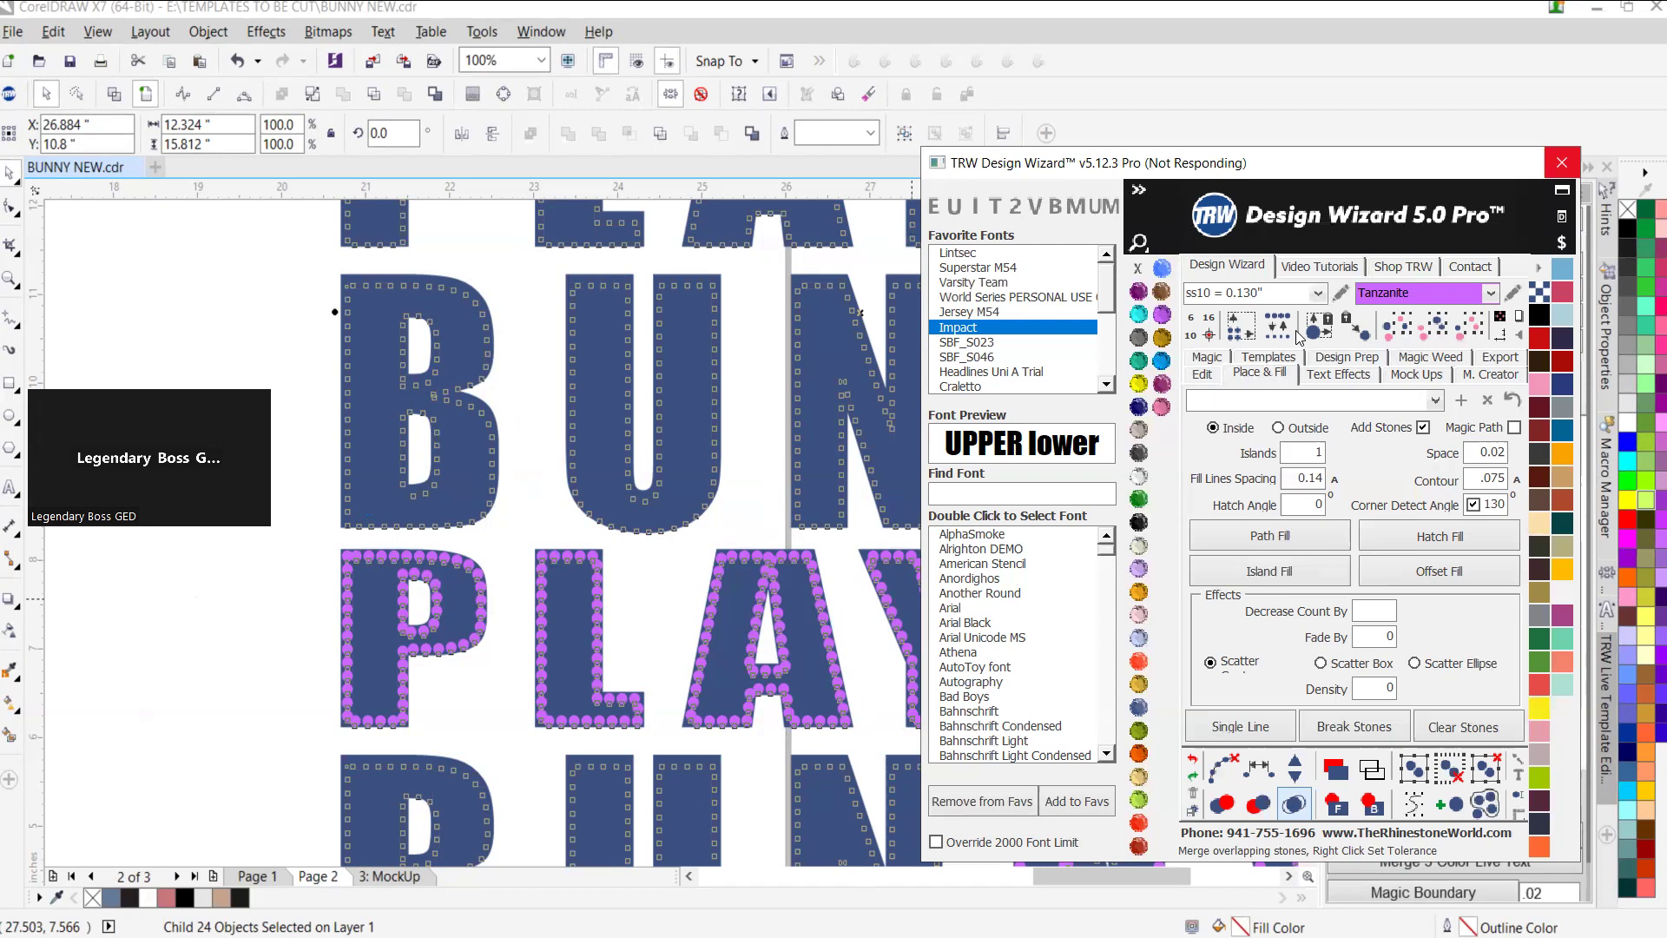
Examine the merged stones across the lettering rows, closing in on the bottom corner of a P's stem.
scroll(686, 521, "down", 1)
scroll(685, 521, "up", 2)
scroll(682, 486, "down", 5)
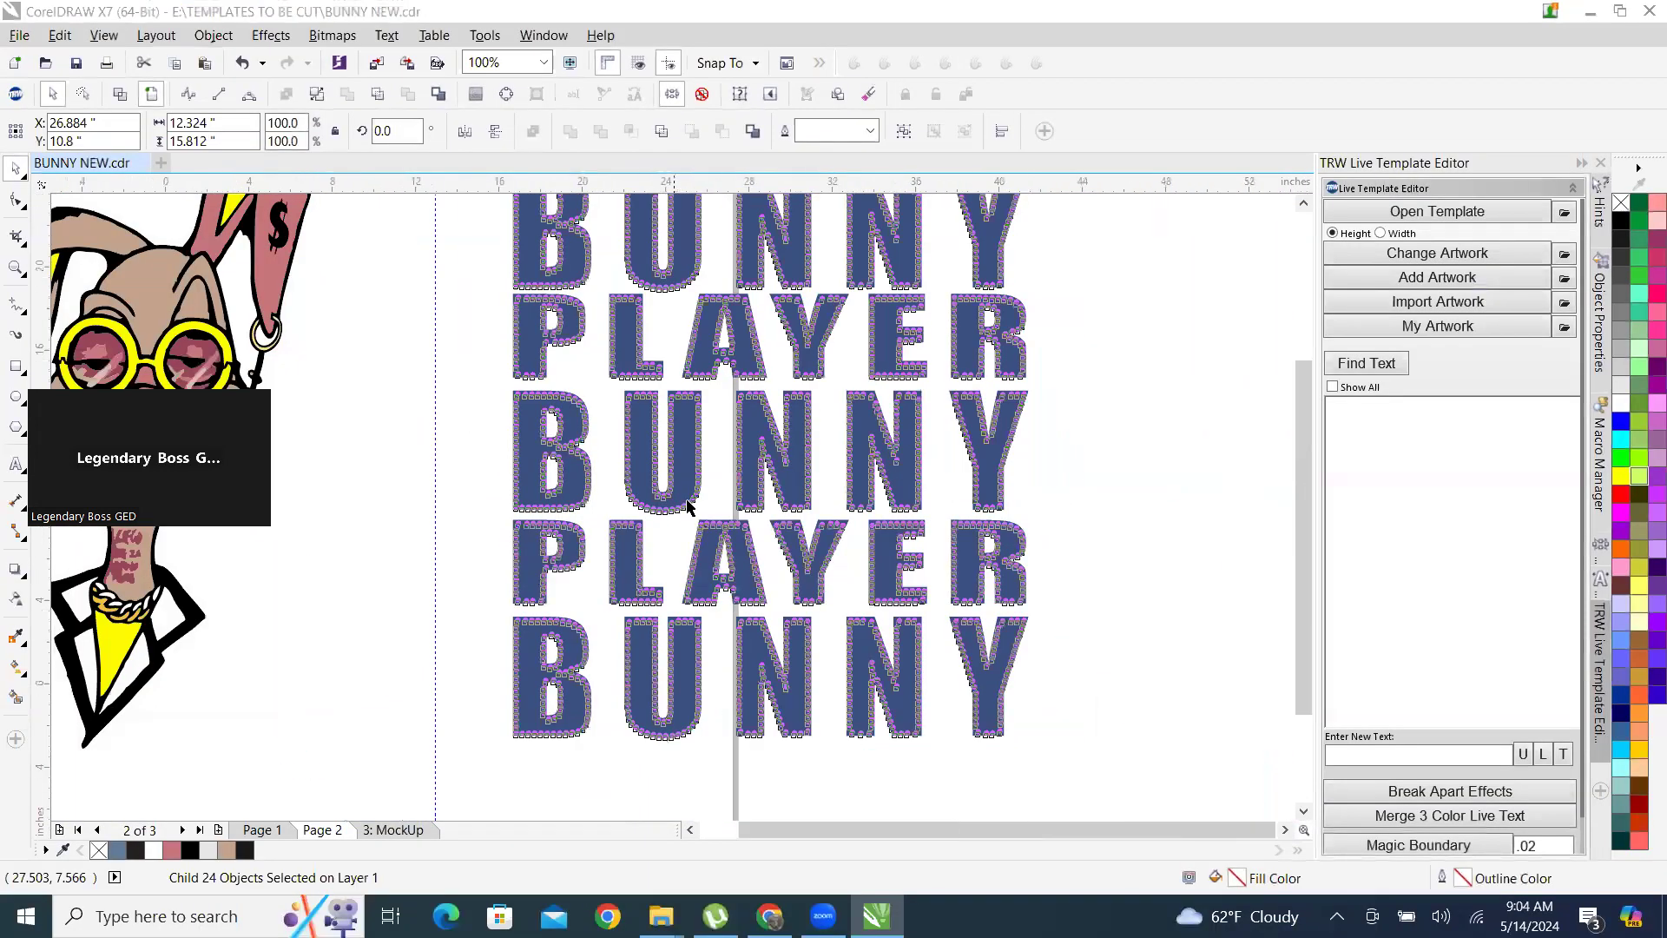
scroll(767, 363, "up", 2)
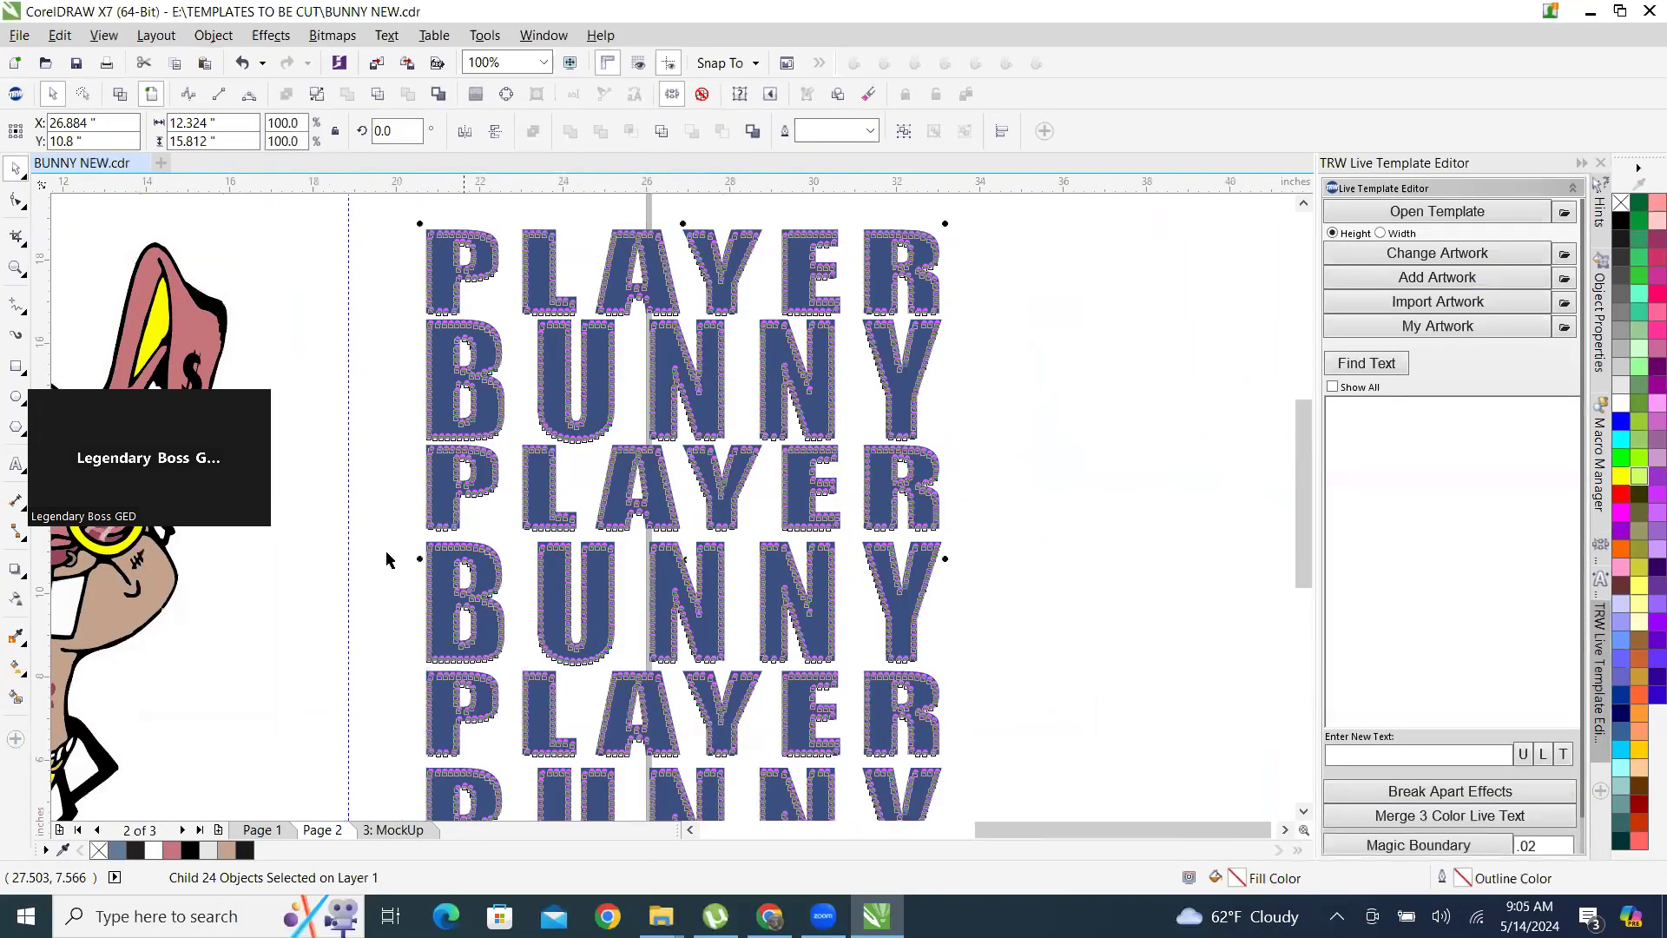
scroll(461, 516, "up", 2)
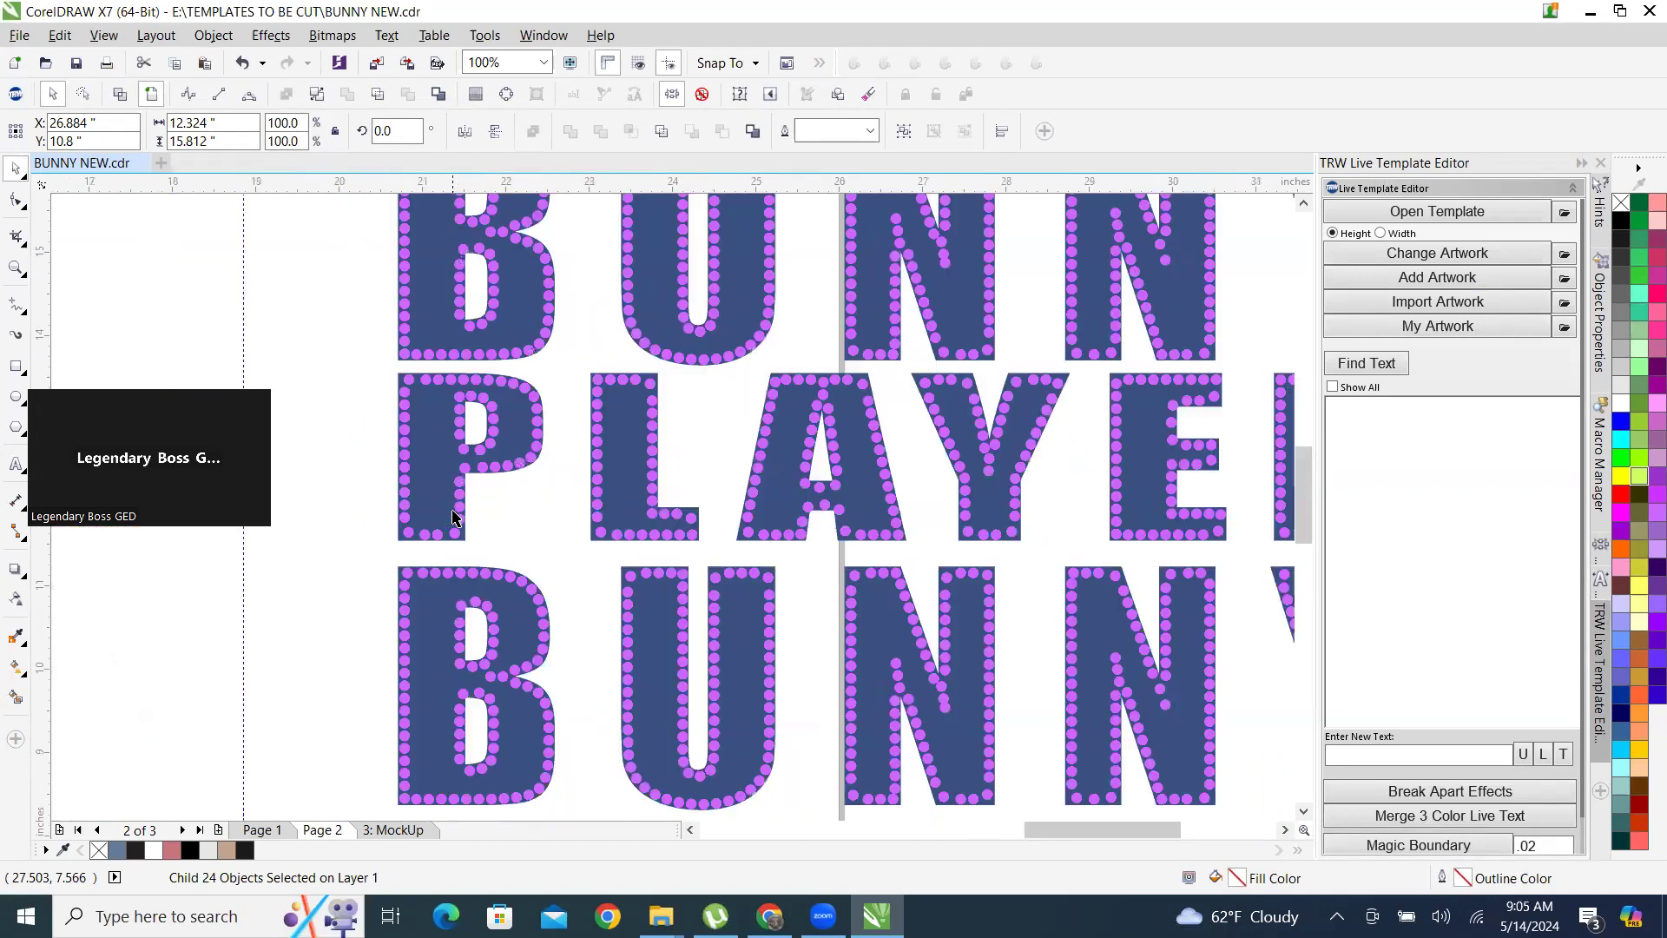
scroll(462, 516, "up", 2)
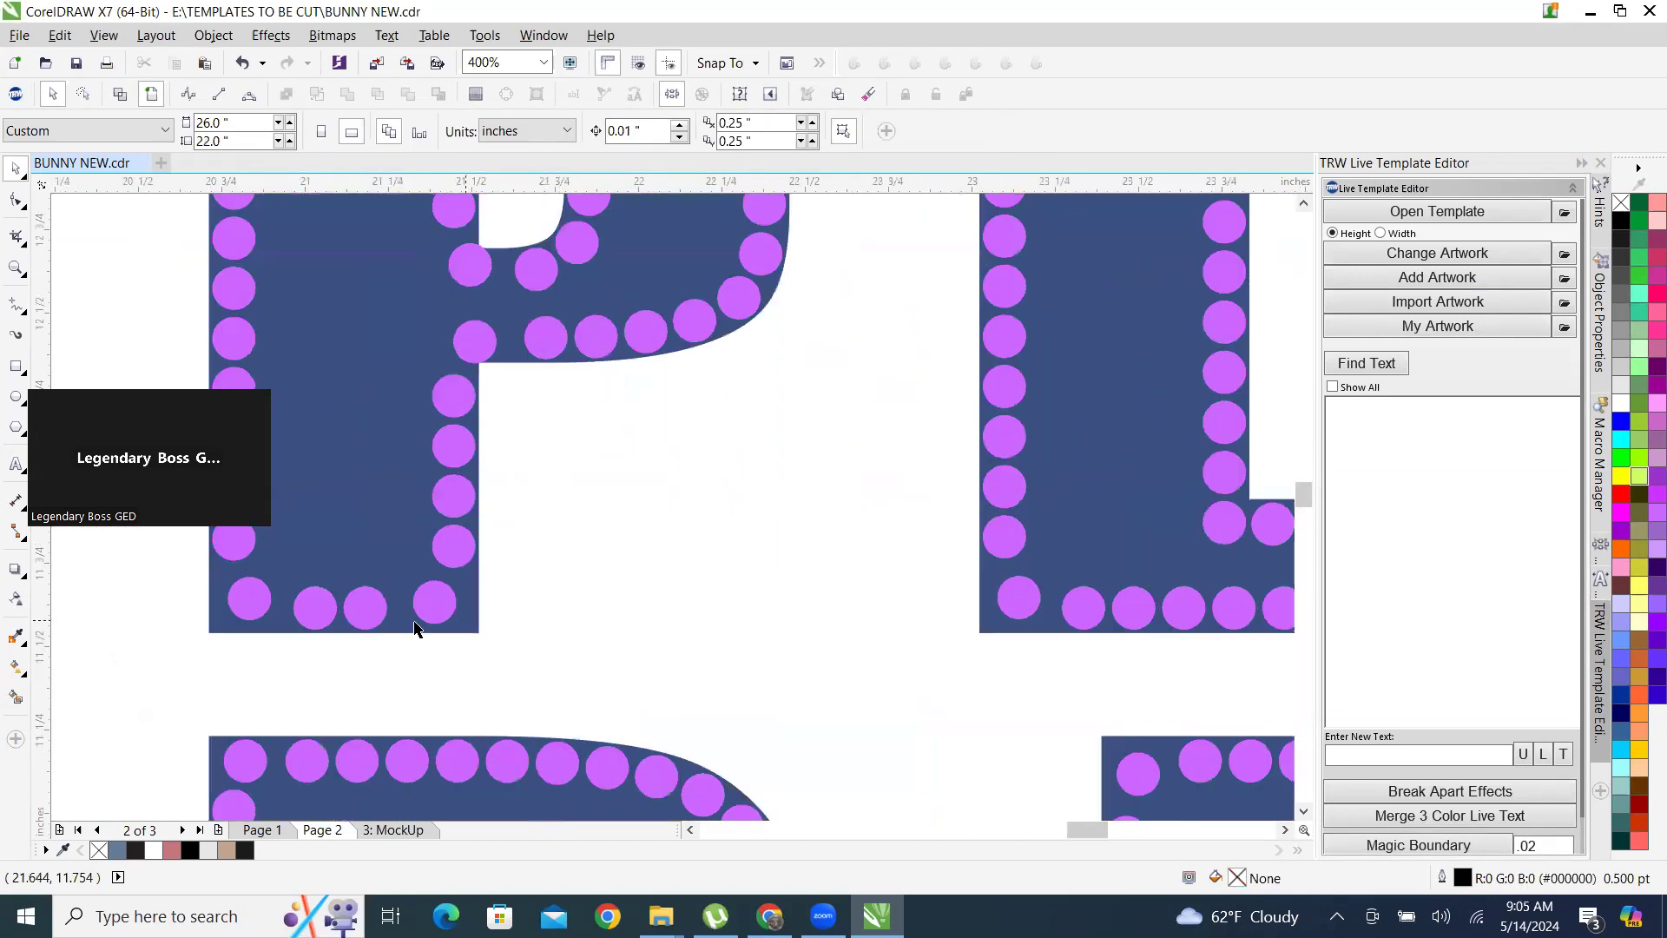
scroll(403, 611, "up", 2)
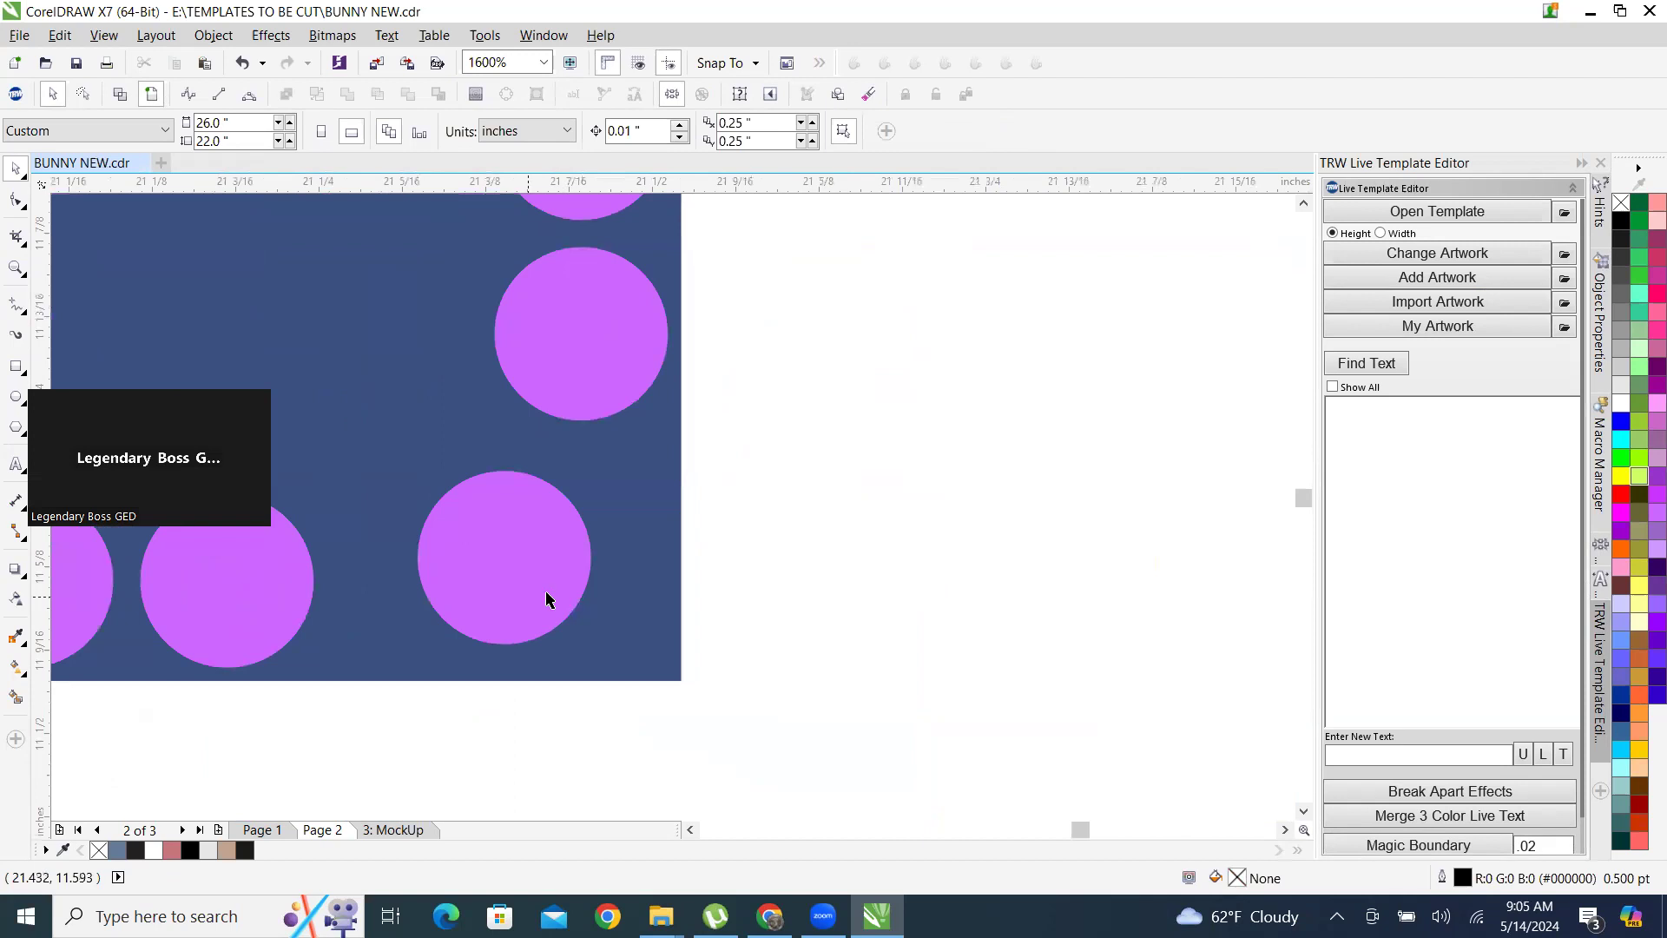
Ungroup all objects in the blue Montana lettering group so the six rows become separate text objects.
scroll(468, 617, "down", 4)
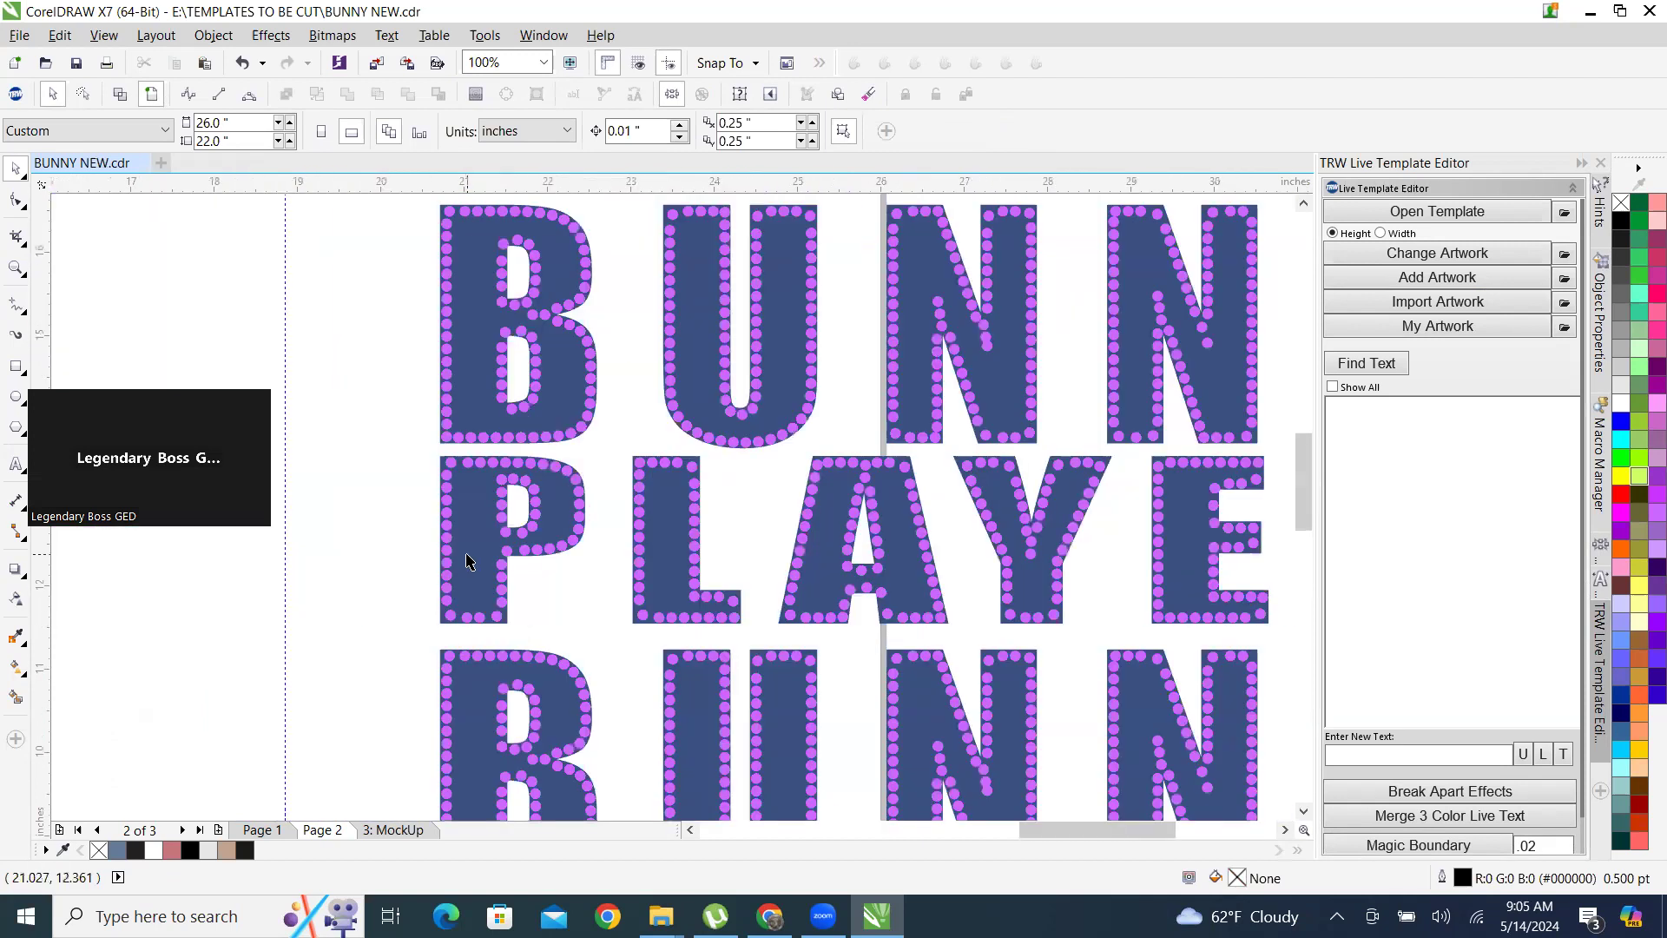
scroll(1101, 431, "up", 1)
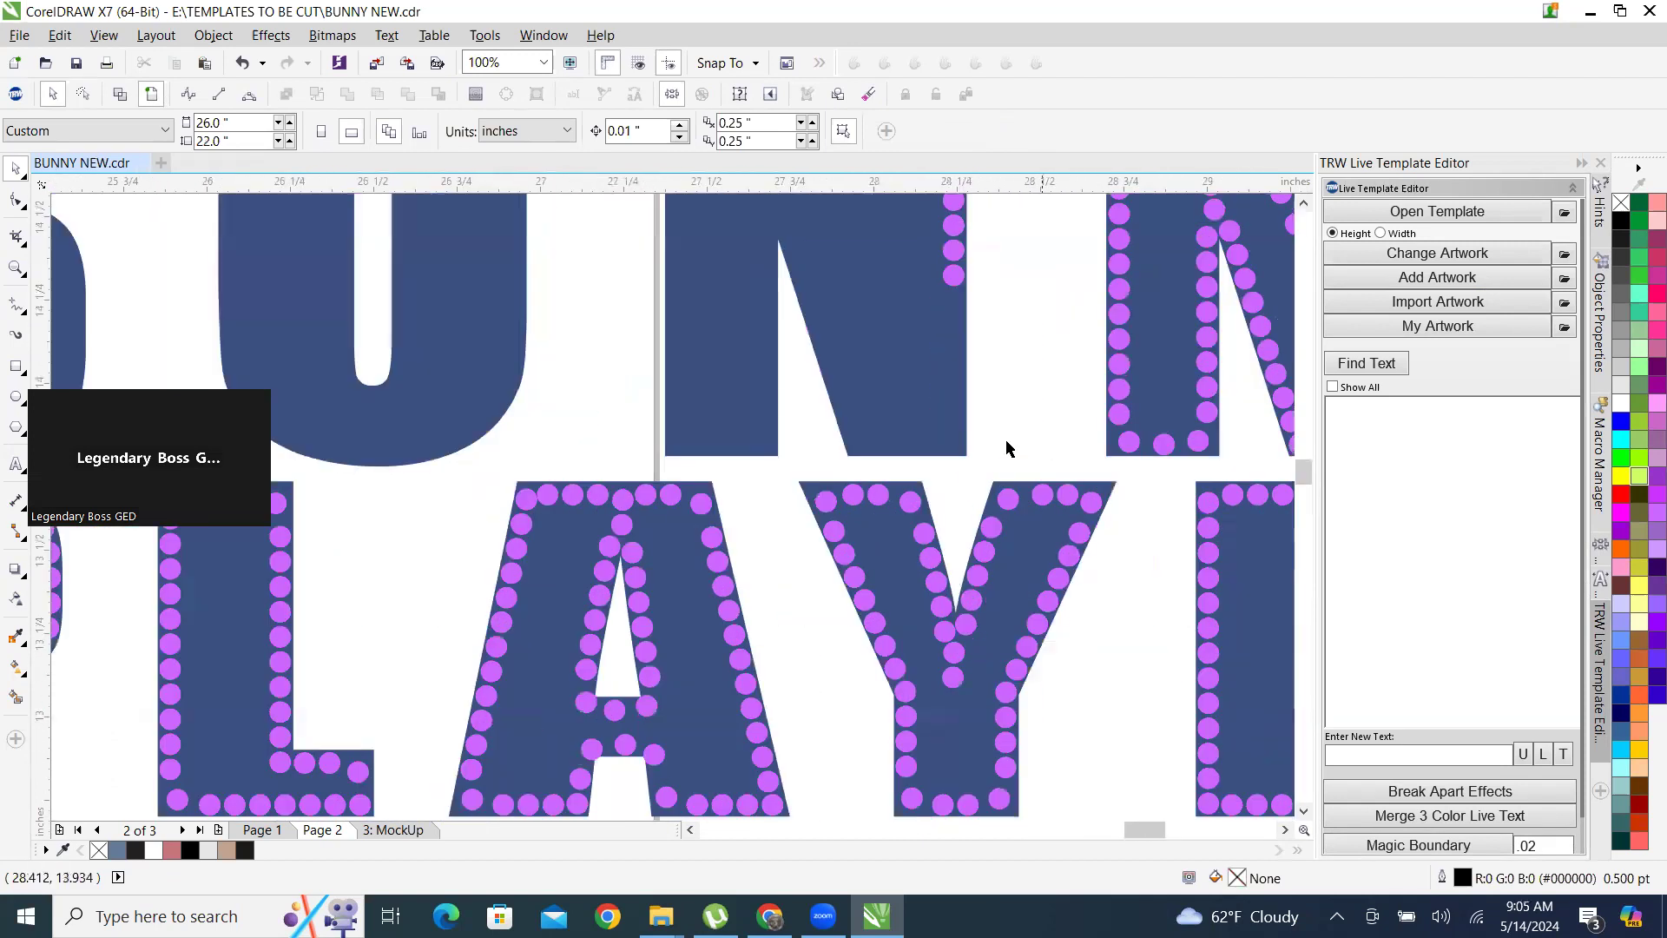
scroll(814, 488, "down", 1)
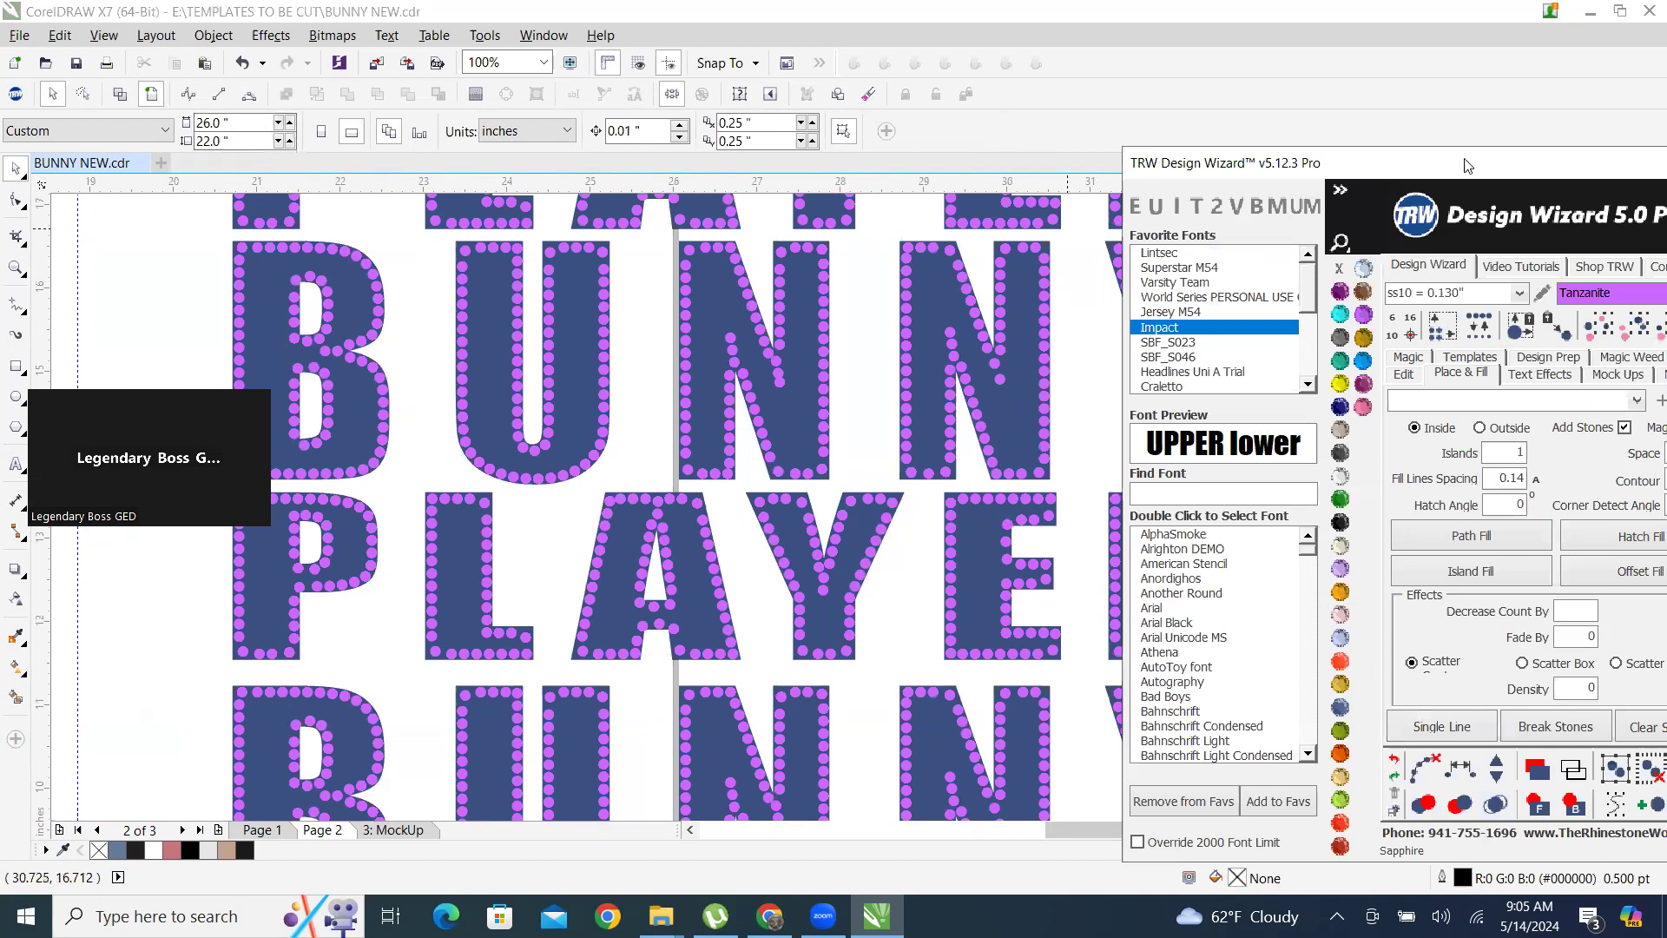
left_click_drag(1468, 165, 1174, 137)
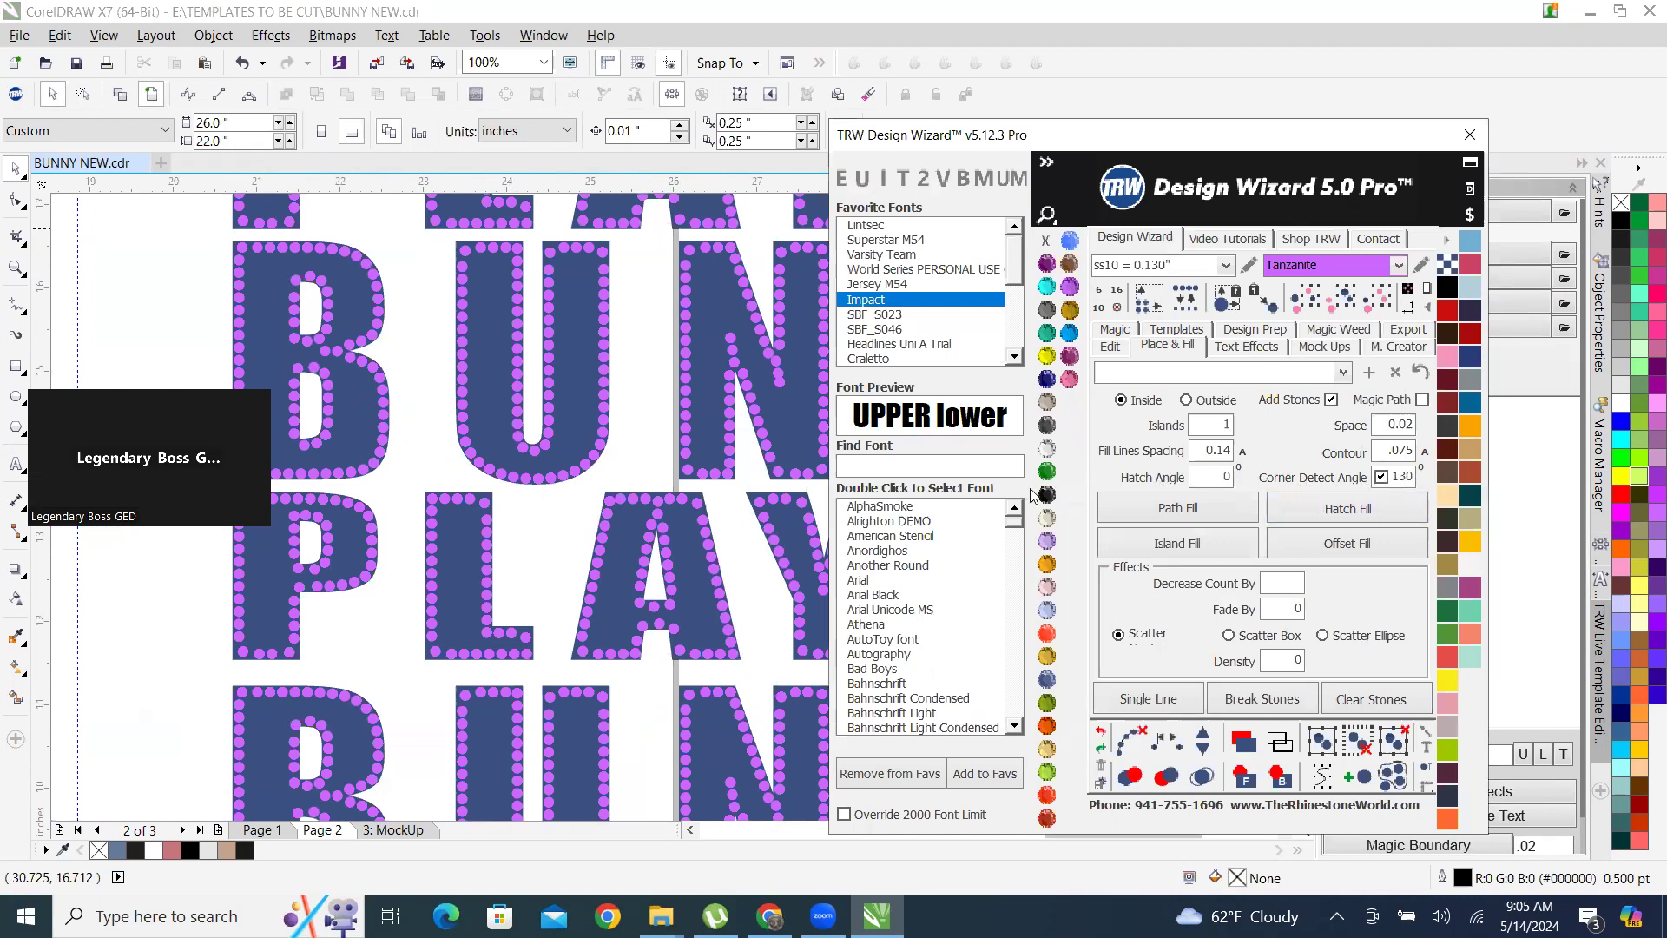
left_click(692, 256)
scroll(747, 275, "up", 5)
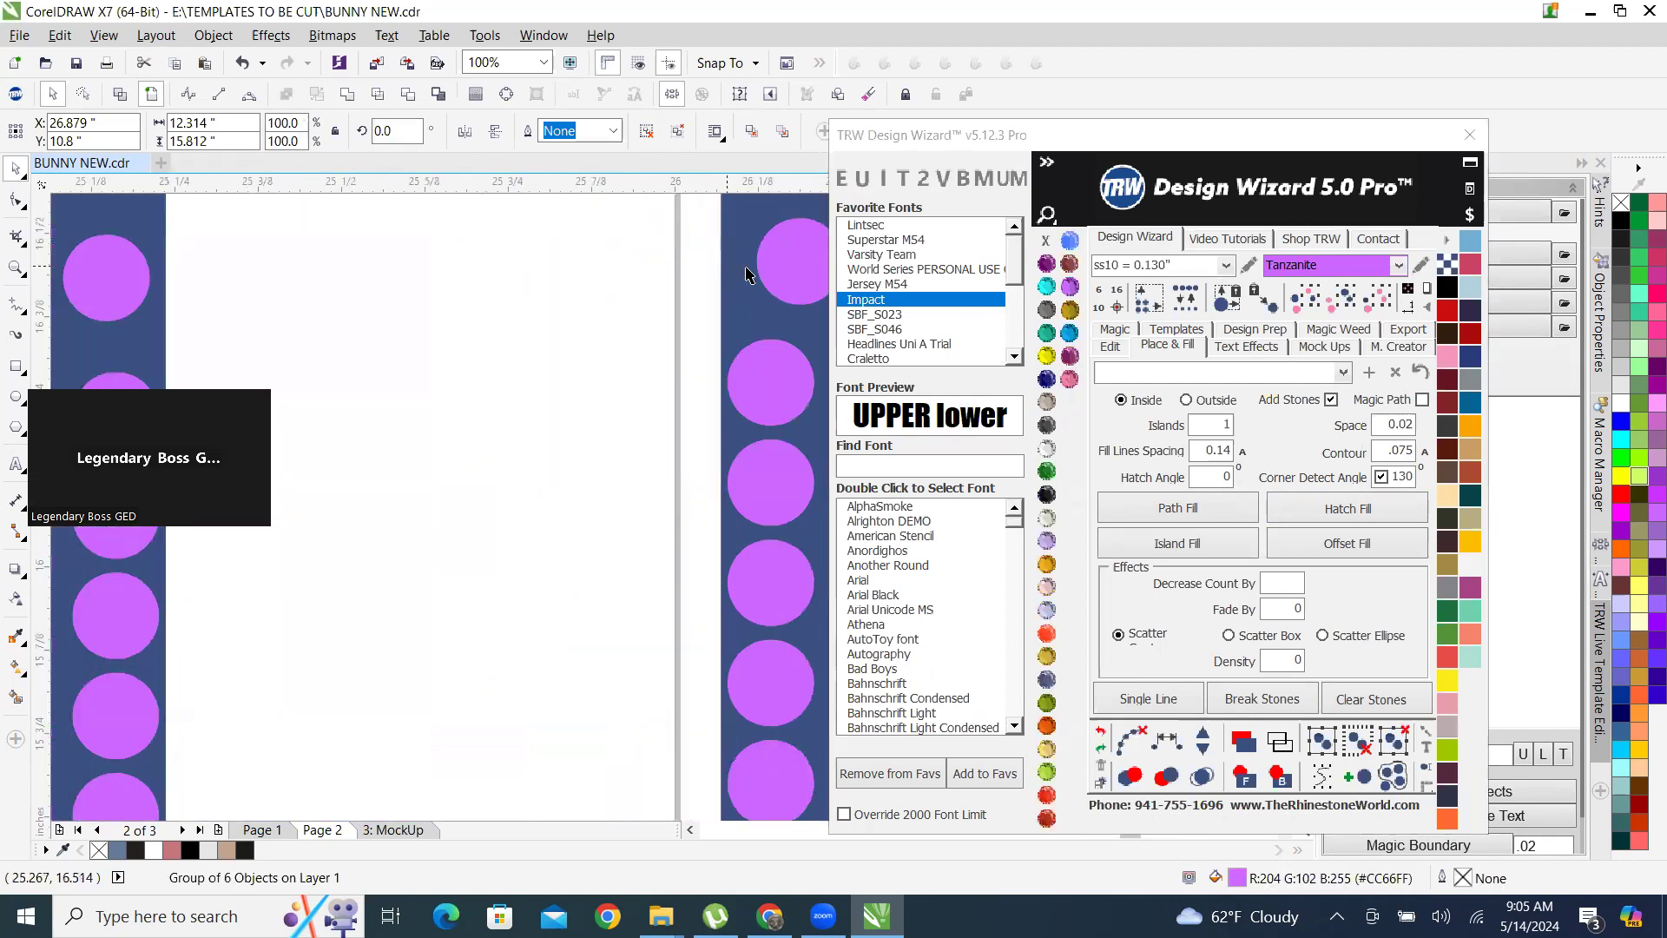
scroll(426, 447, "down", 5)
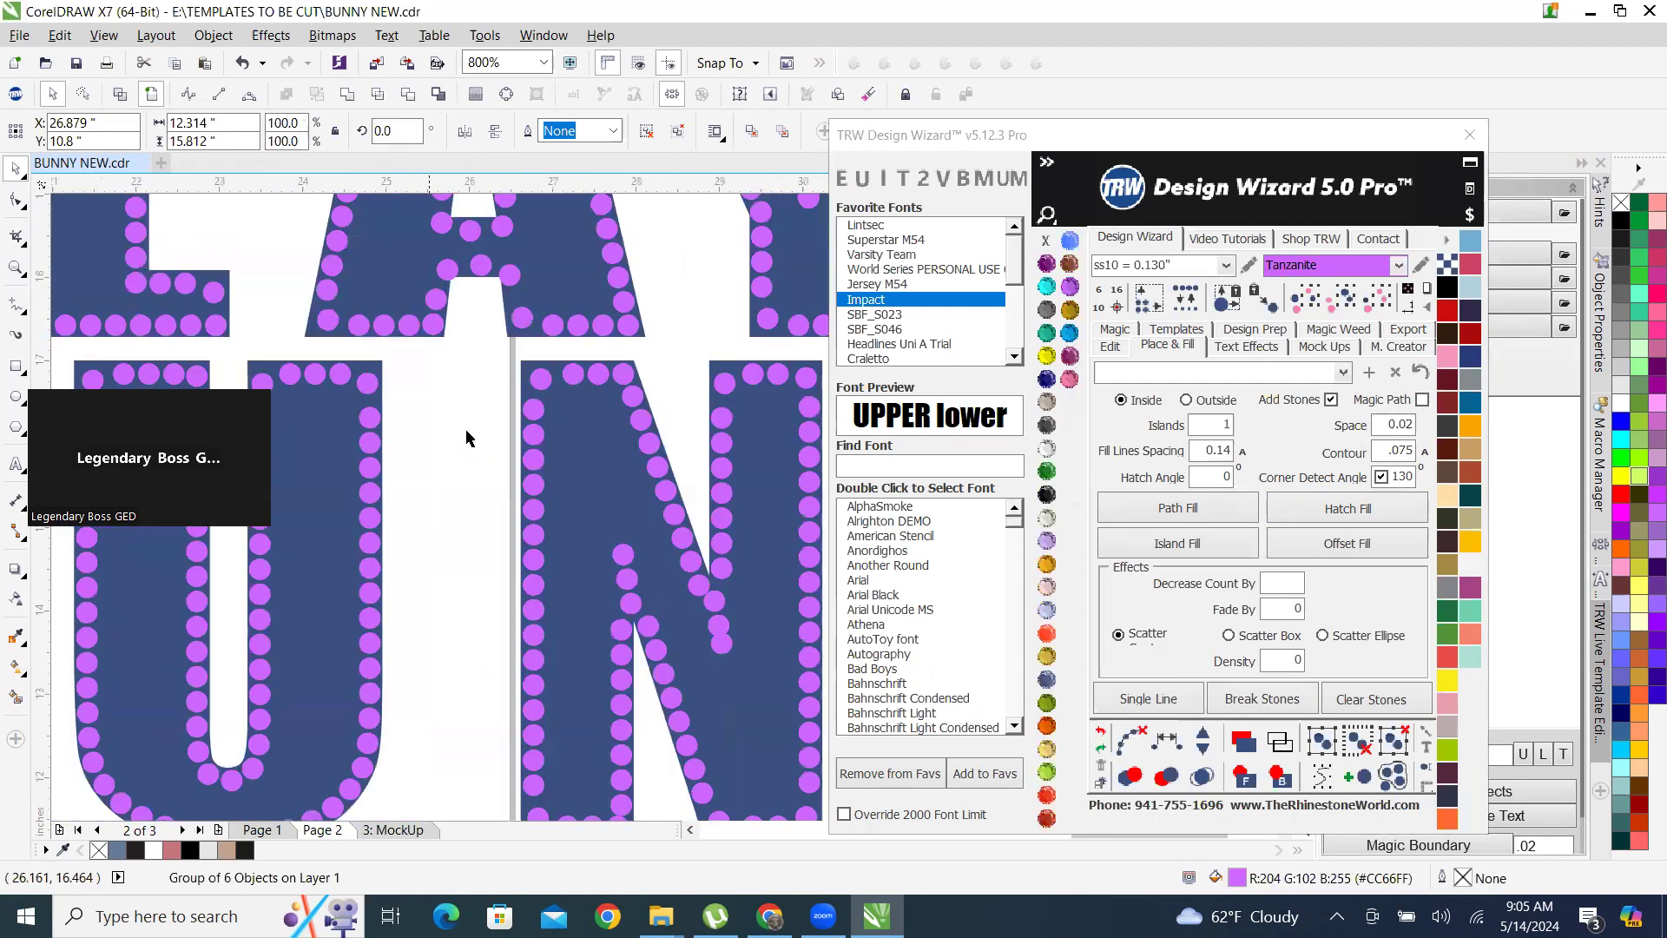
scroll(466, 438, "down", 2)
right_click(518, 438)
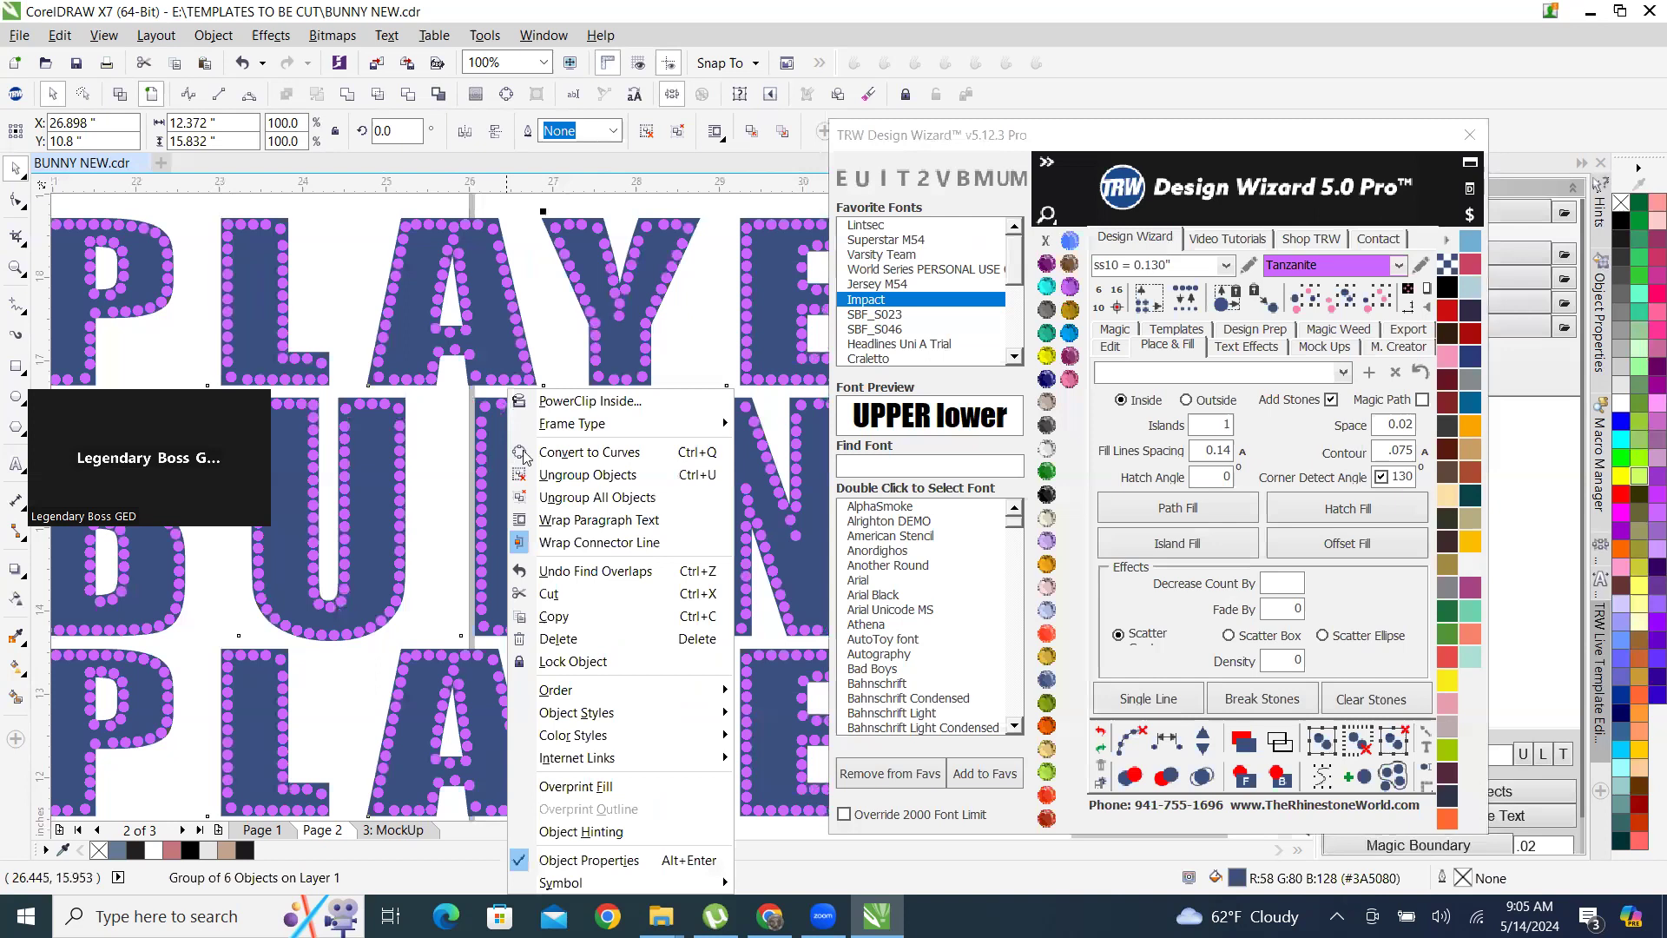
left_click(598, 498)
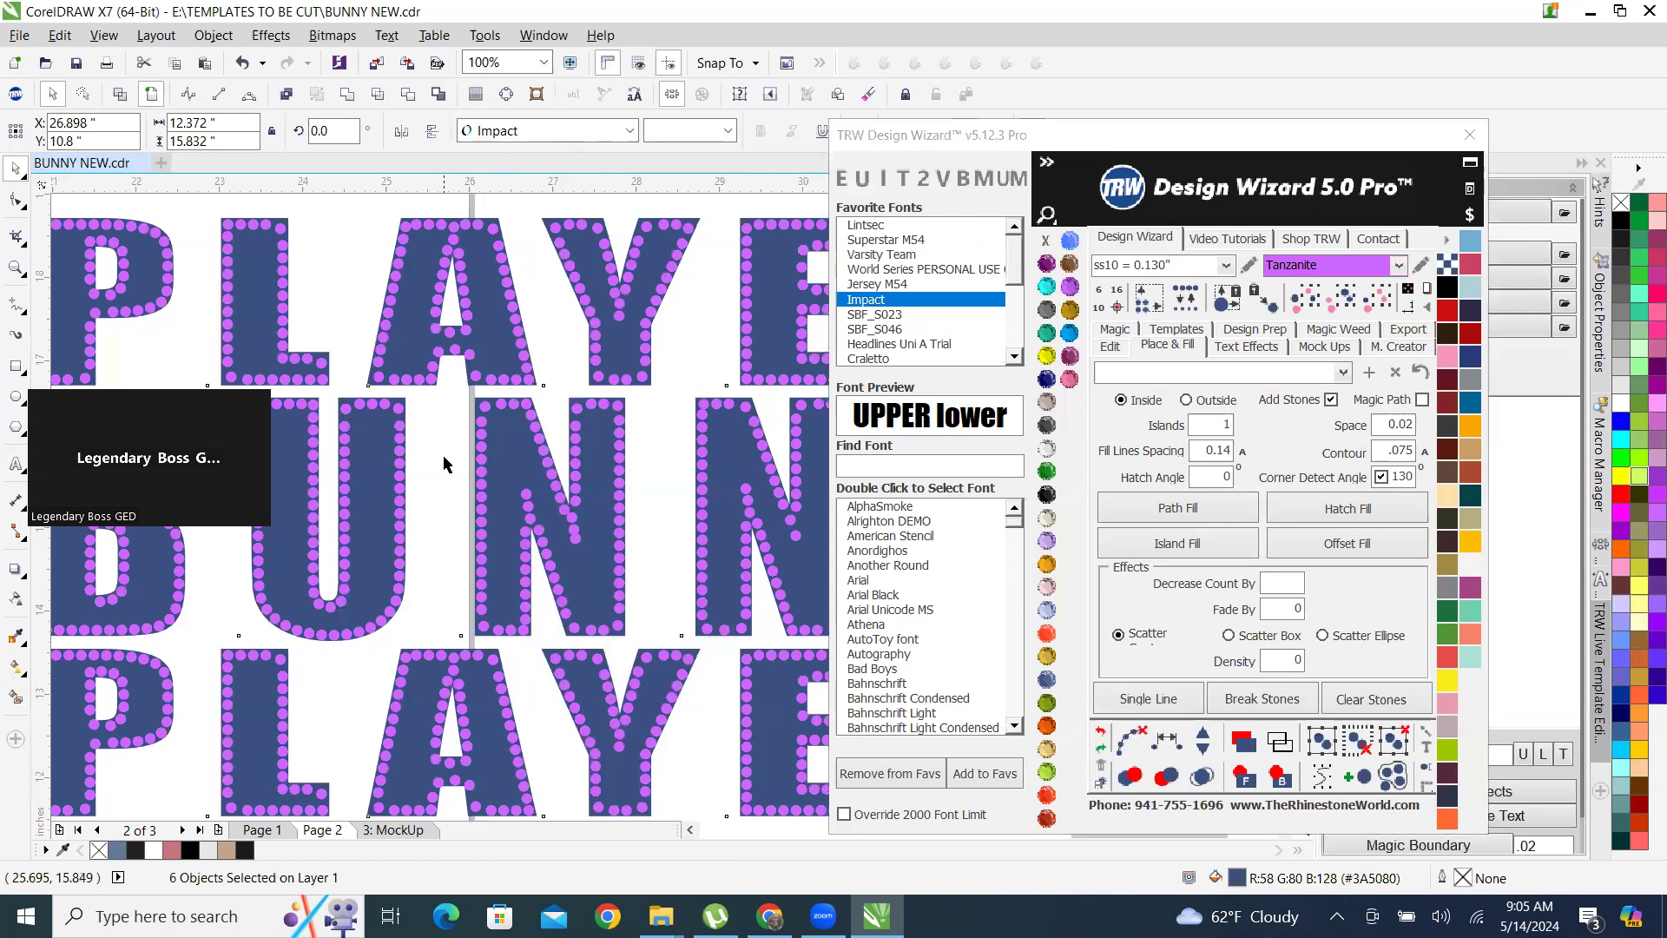
Ungroup all the Tanzanite stones on the lettering, select them by same size and delete them.
scroll(480, 425, "up", 3)
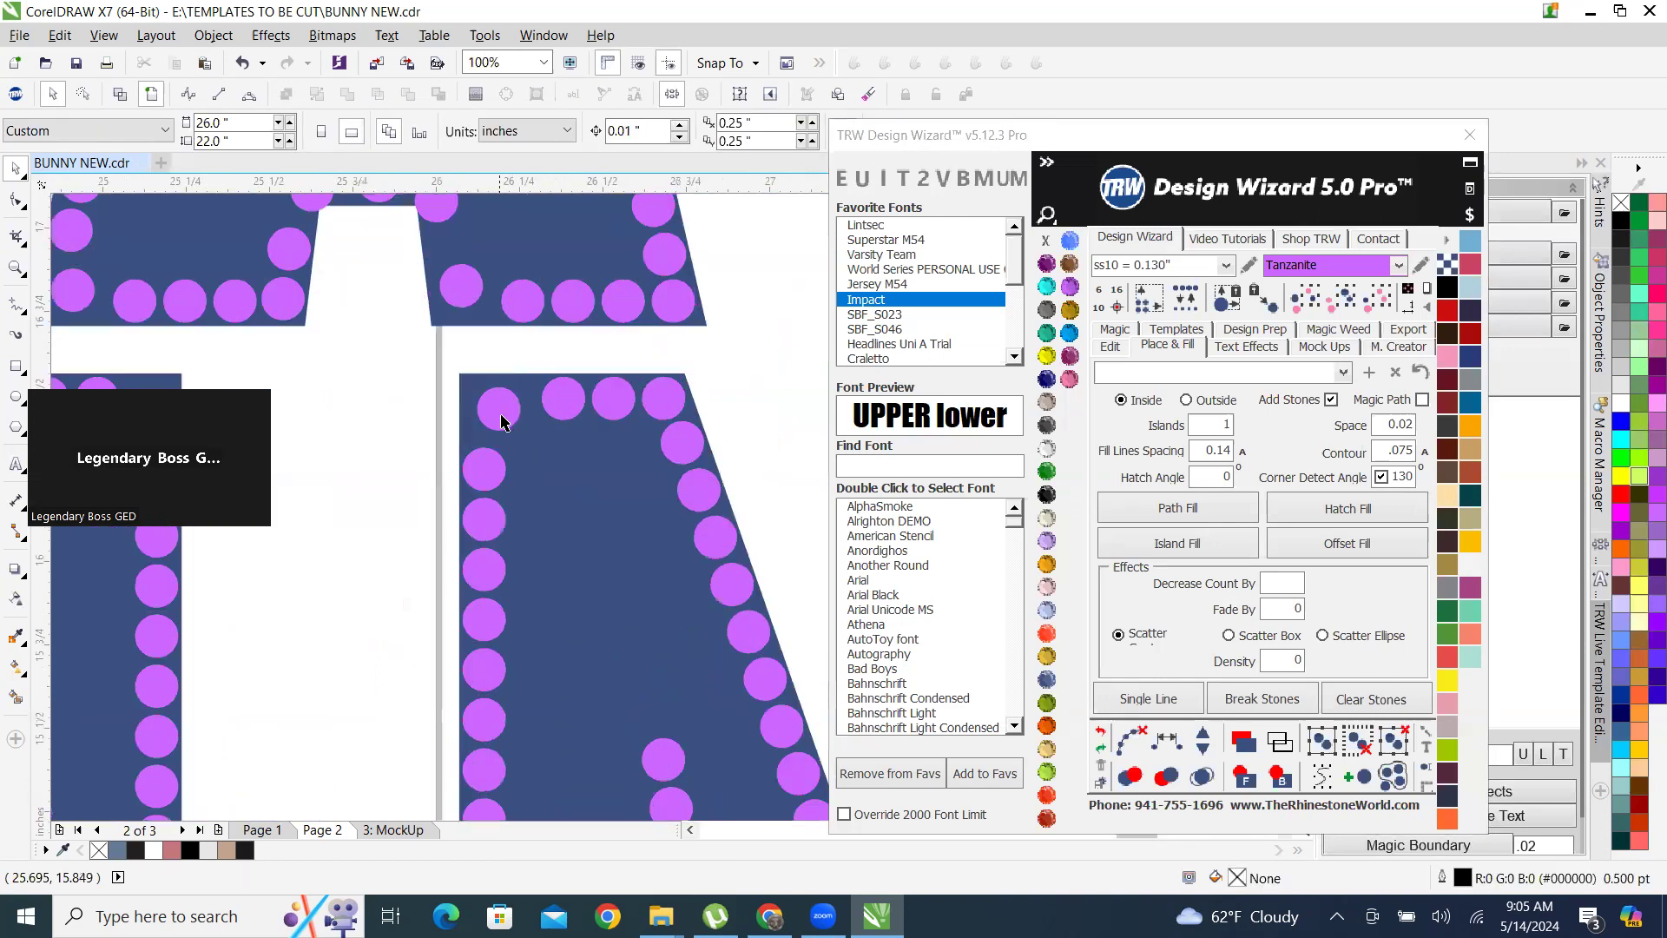
right_click(503, 415)
left_click(574, 506)
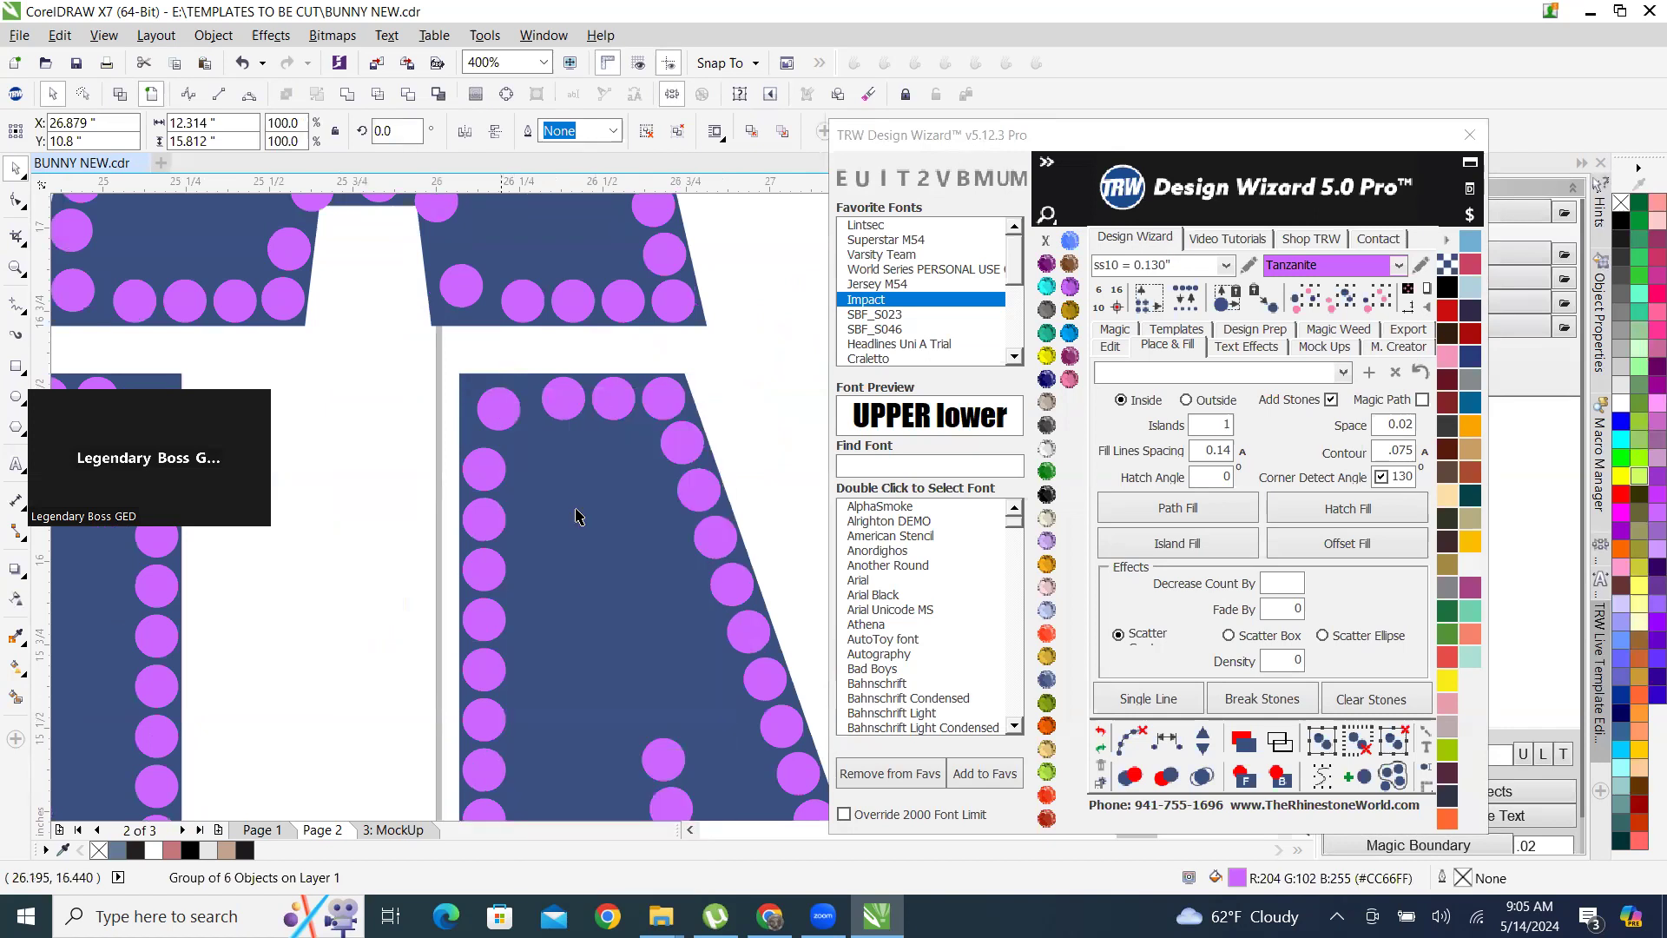
left_click(390, 554)
left_click(503, 414)
scroll(399, 572, "down", 2)
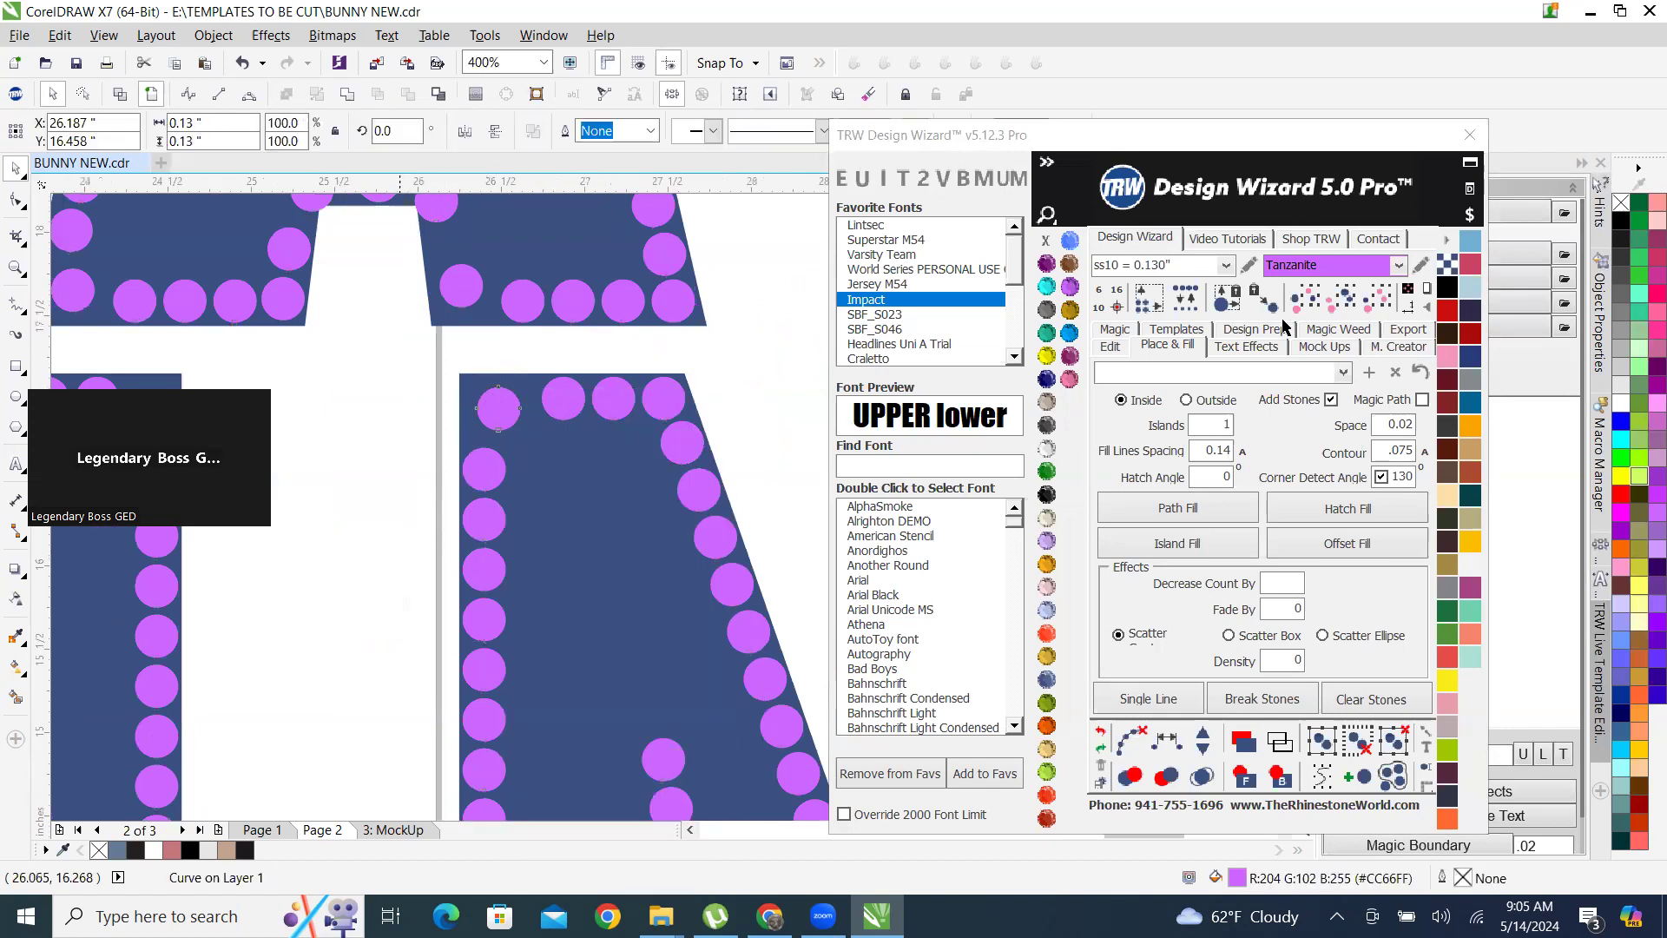
left_click(1376, 302)
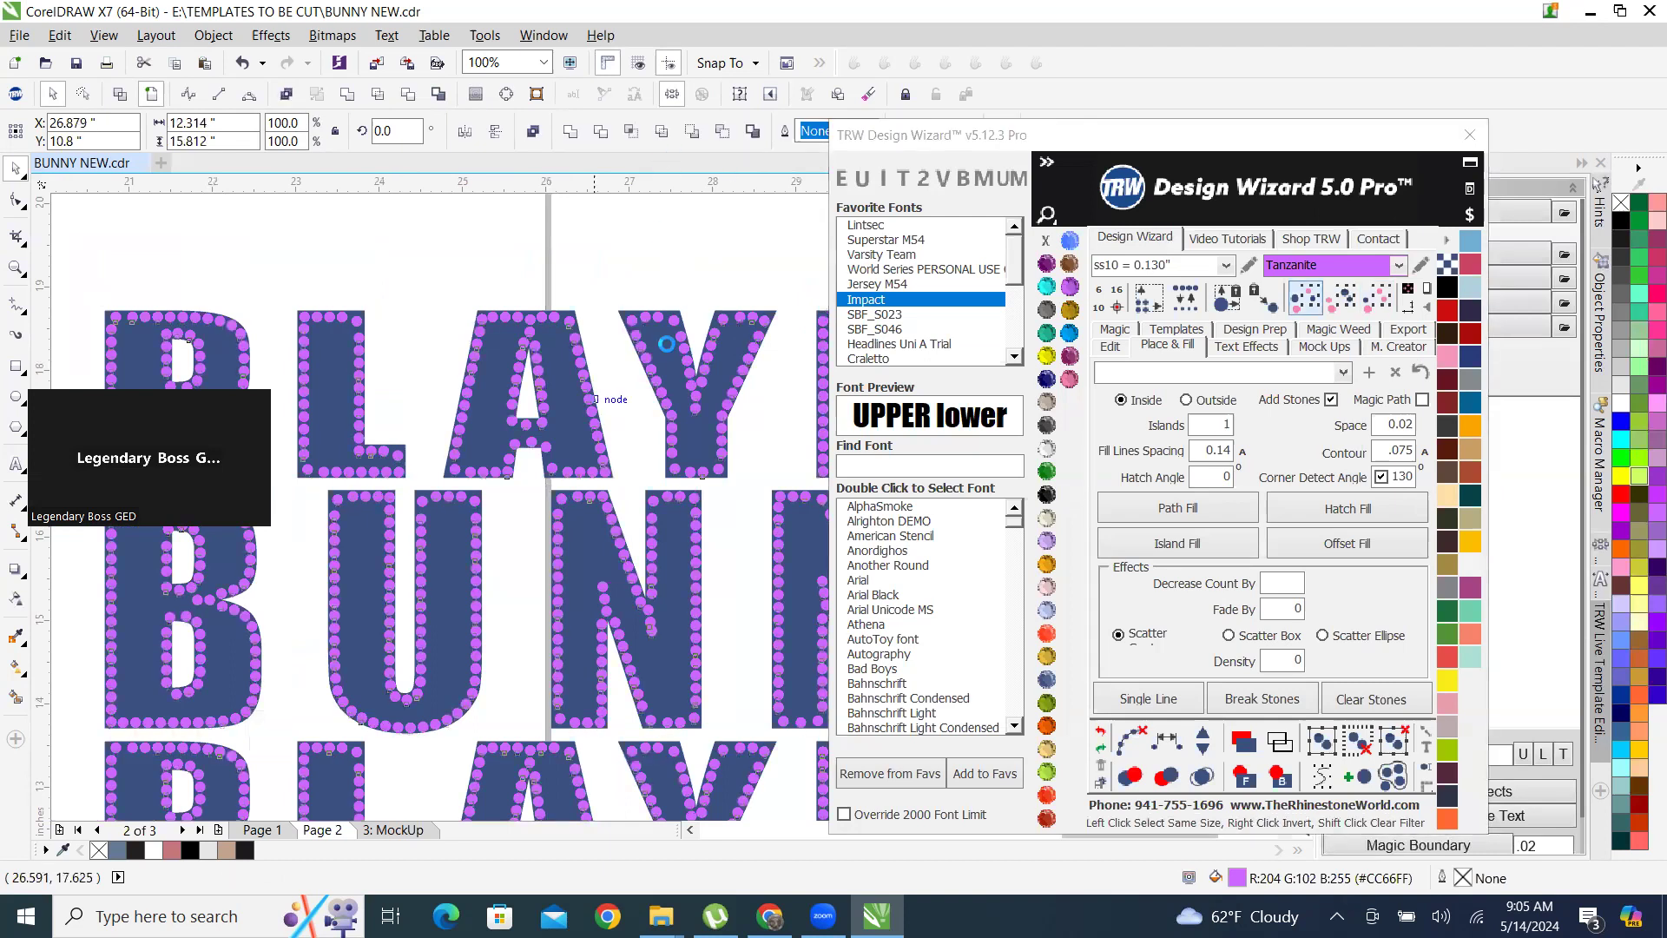
key("Delete")
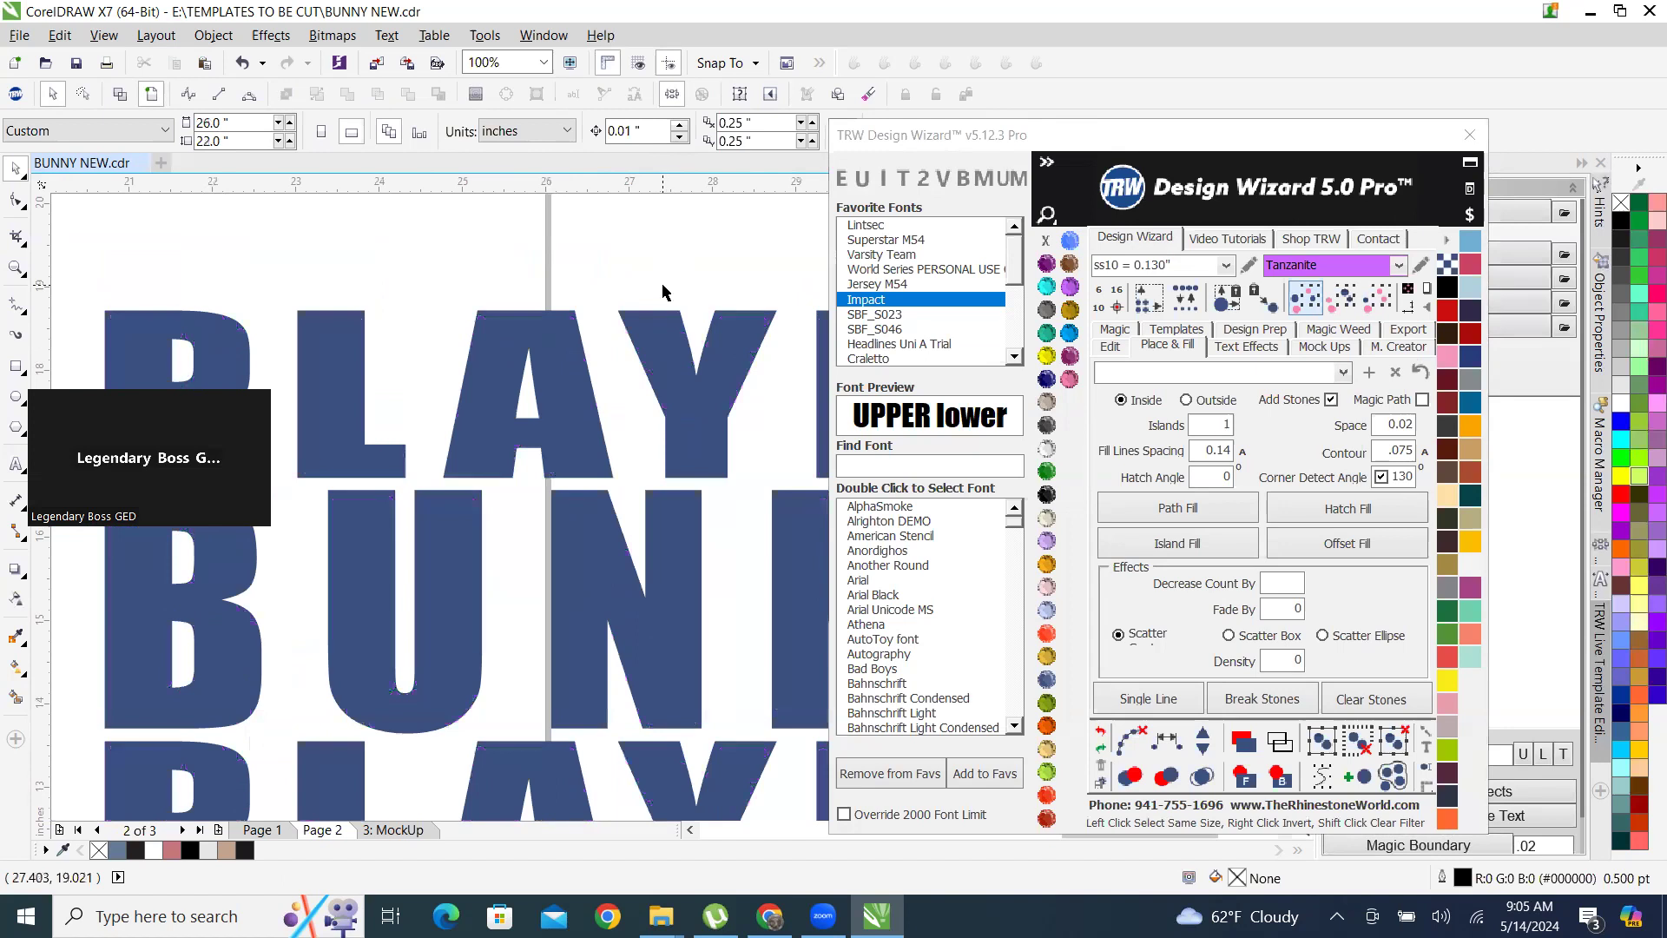
Create an inside island fill on the top PLAYER row only, with ss10 Tanzanite stones added and a .075 contour.
left_click(682, 384)
scroll(682, 385, "down", 3)
scroll(623, 368, "up", 3)
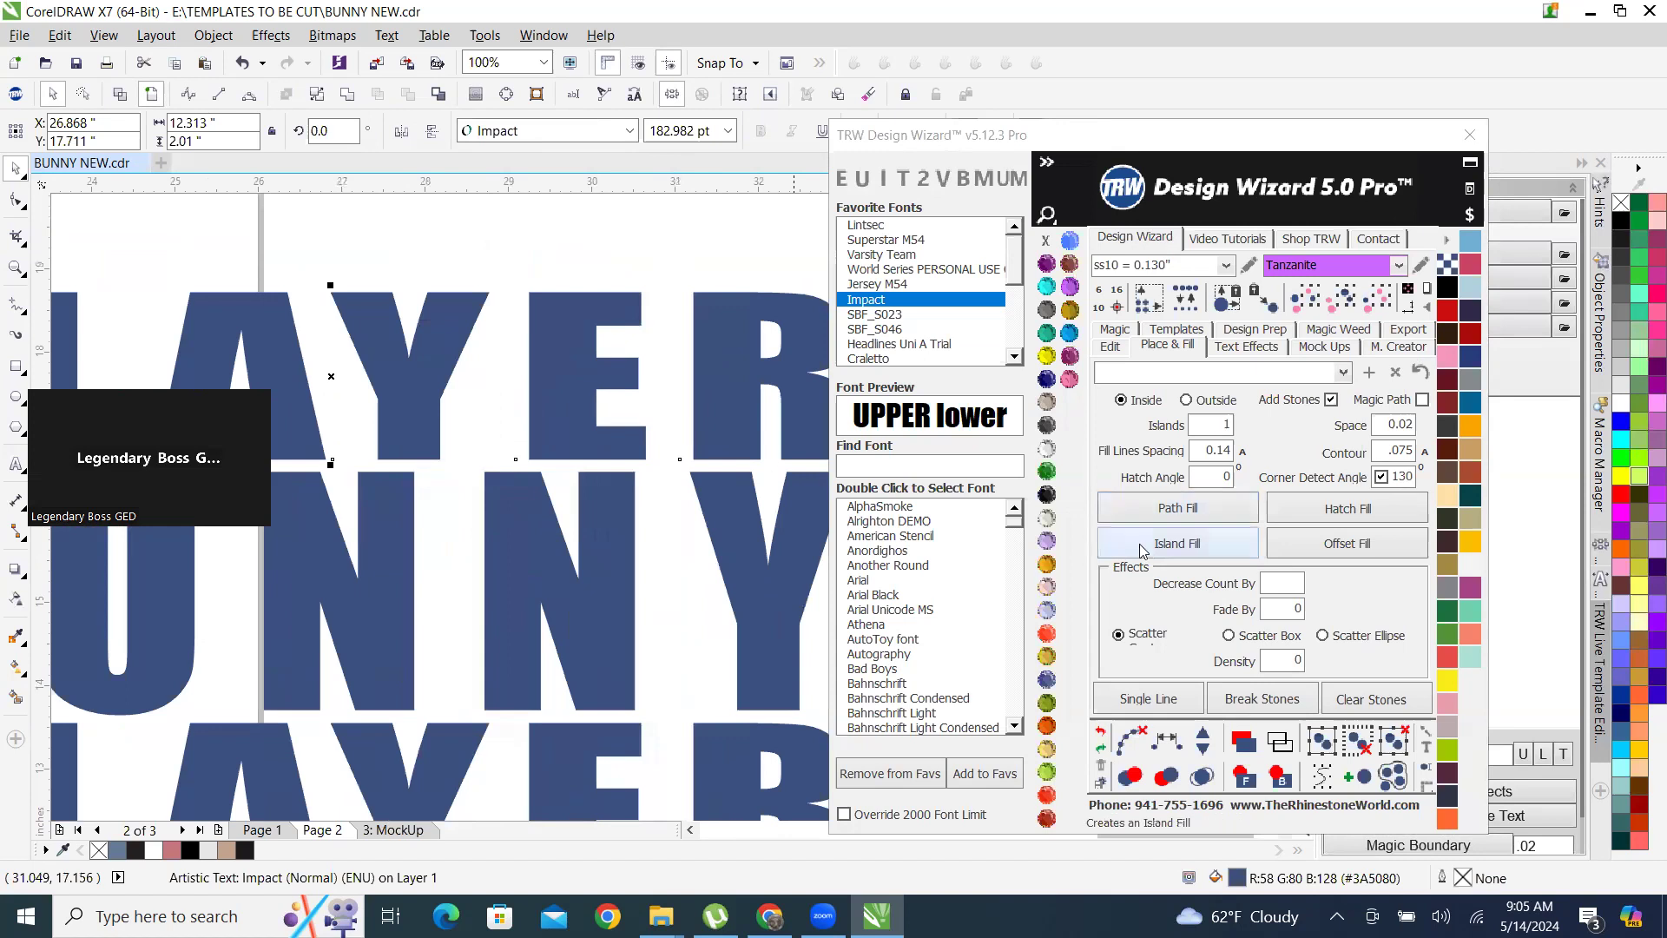
left_click(1189, 547)
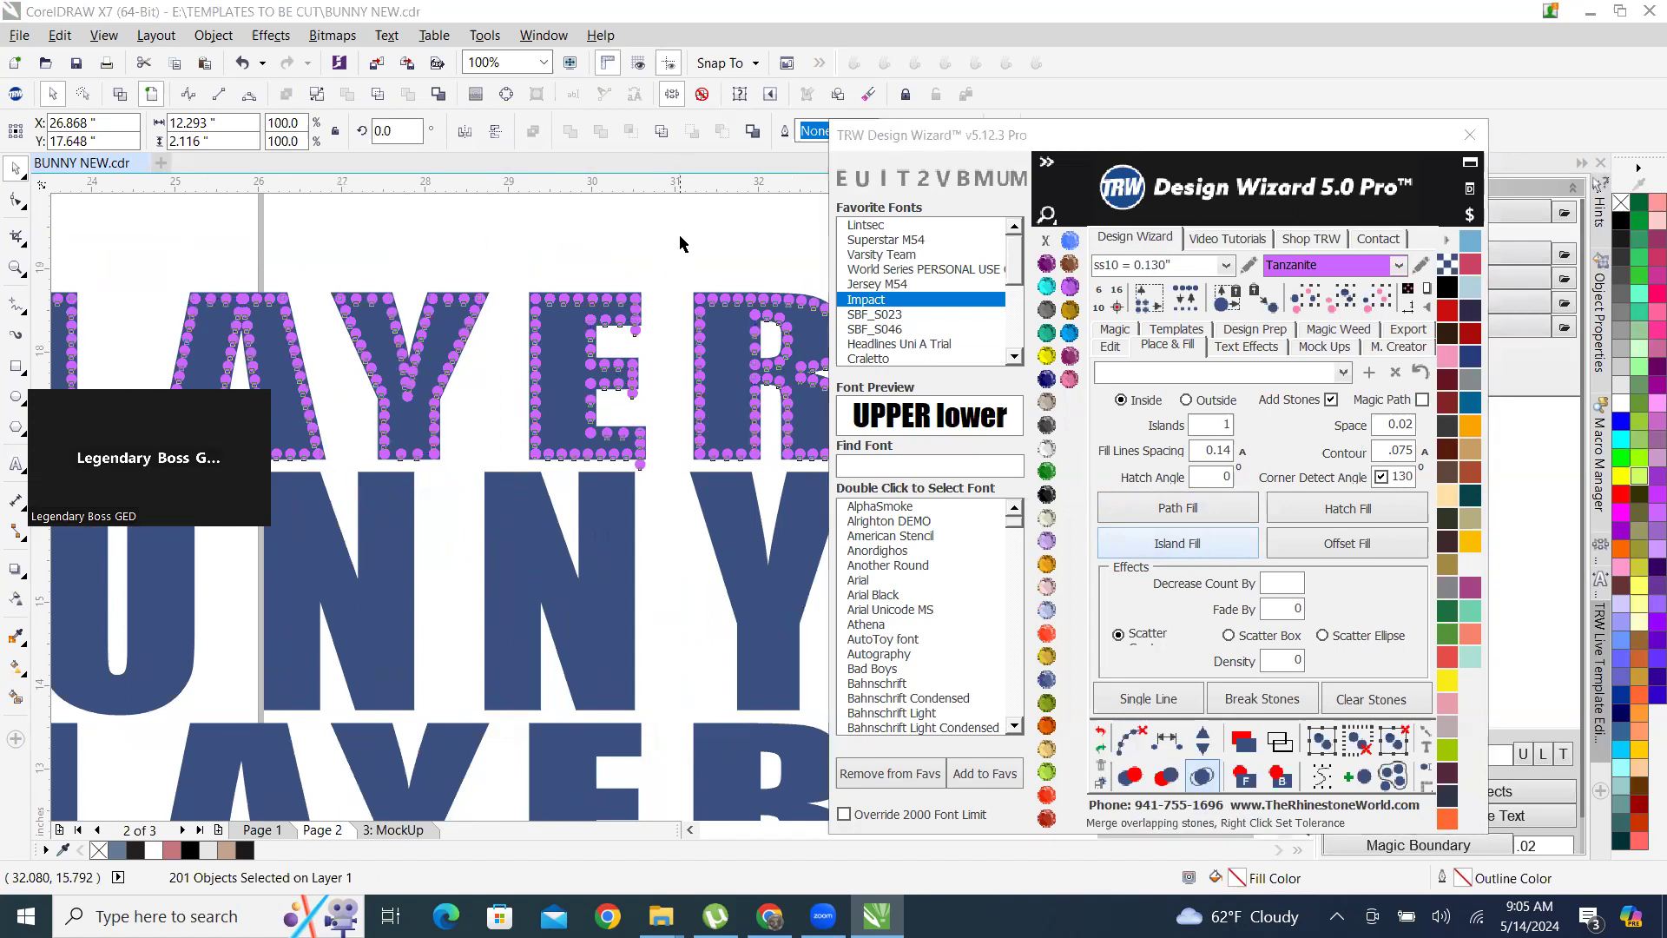
Examine the stones on the top PLAYER row and compare them with the filled lettering around the bunny's ear on Page 1.
scroll(719, 467, "down", 3)
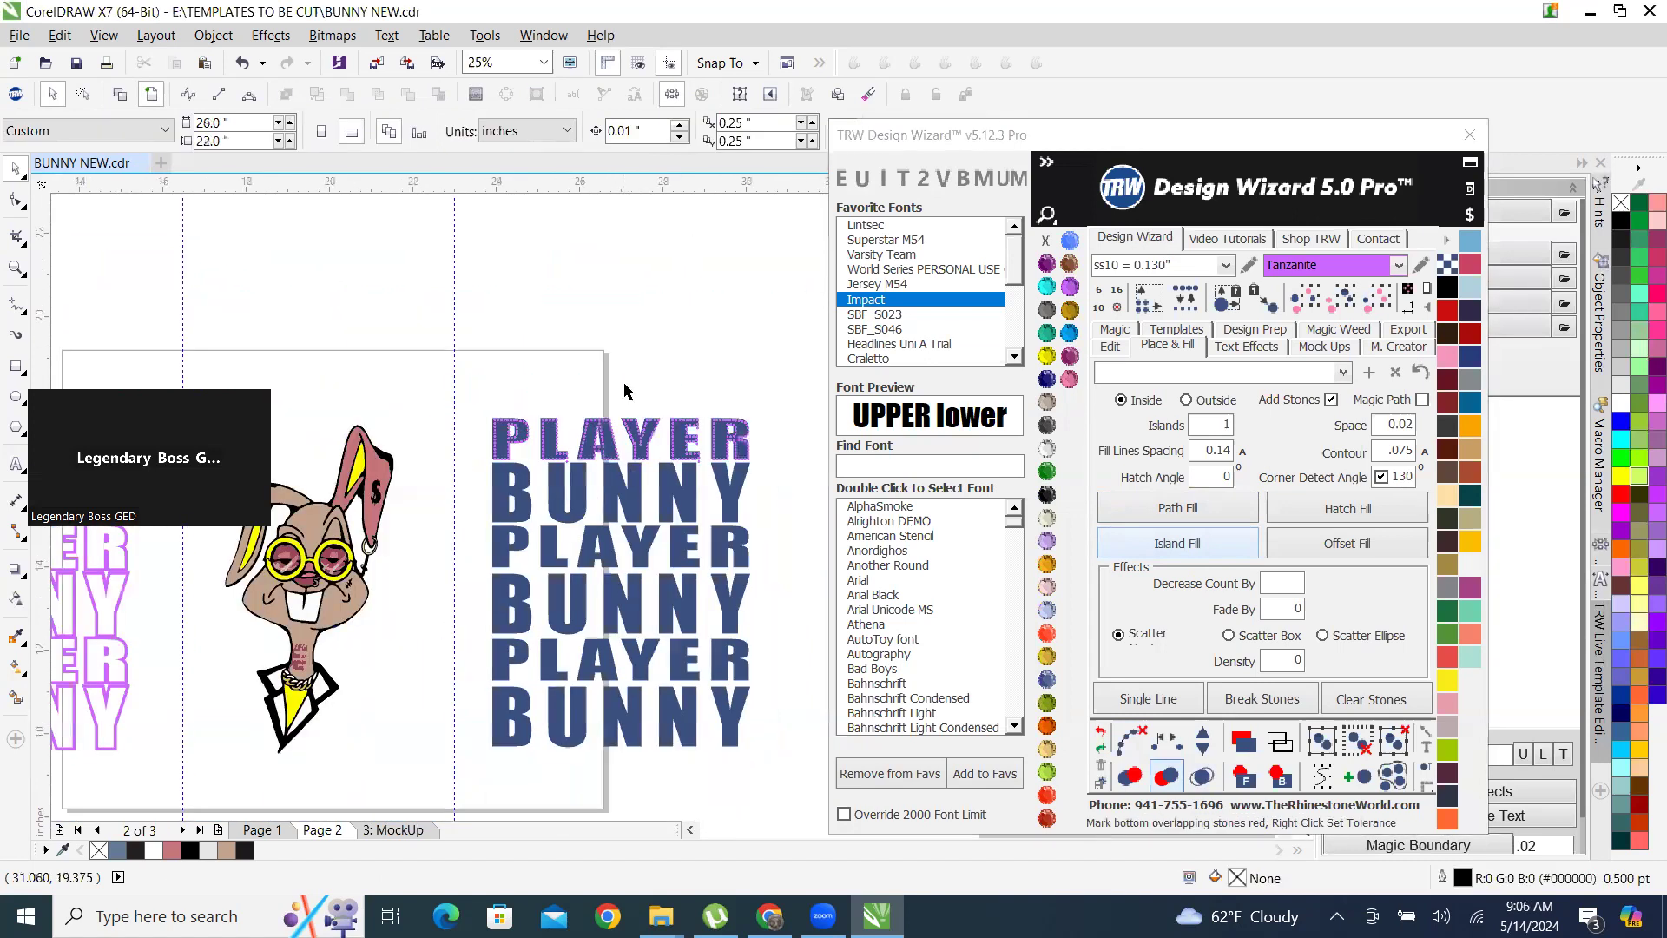
scroll(450, 453, "up", 5)
scroll(451, 453, "up", 1)
scroll(466, 521, "down", 4)
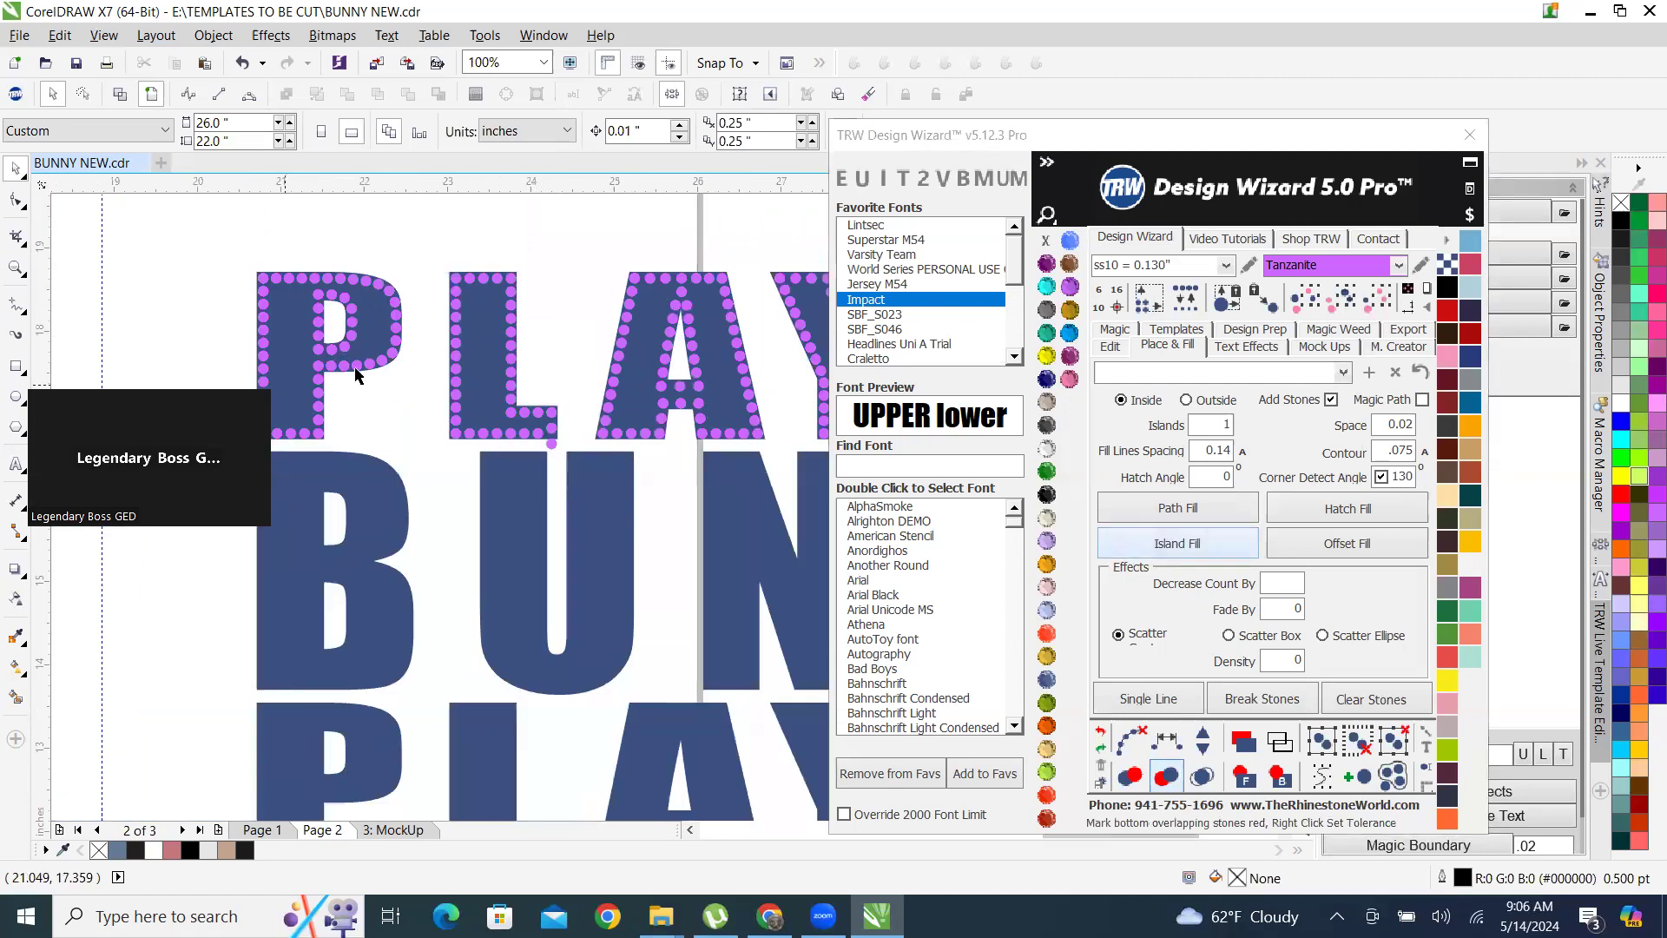
scroll(588, 484, "down", 2)
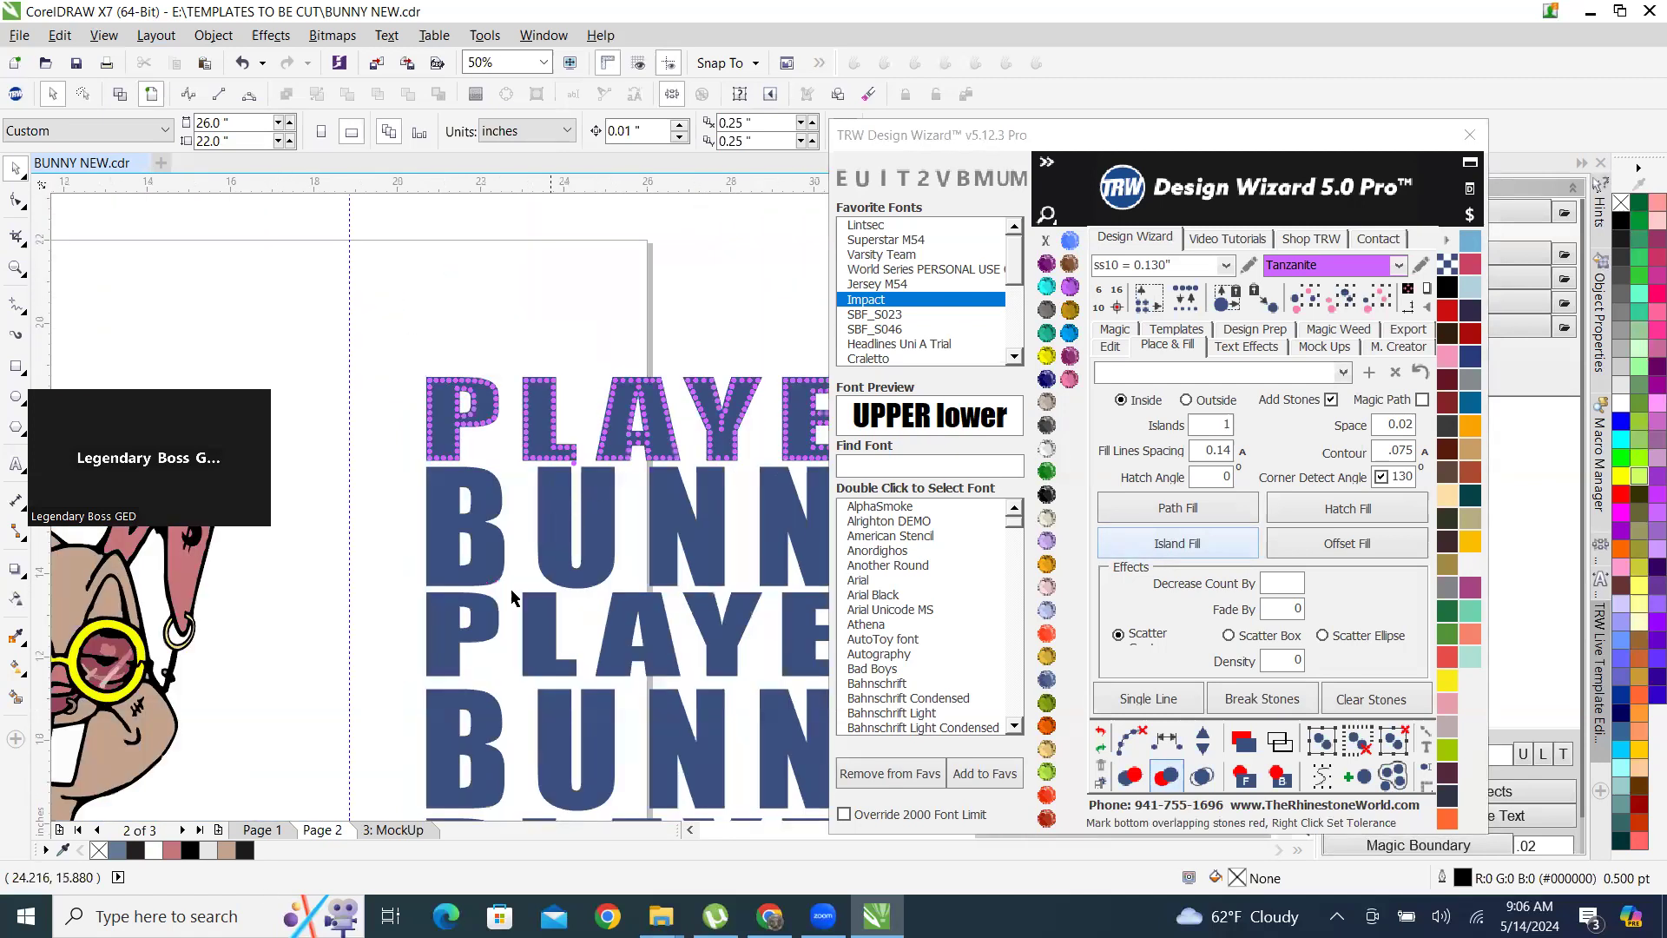
left_click(258, 830)
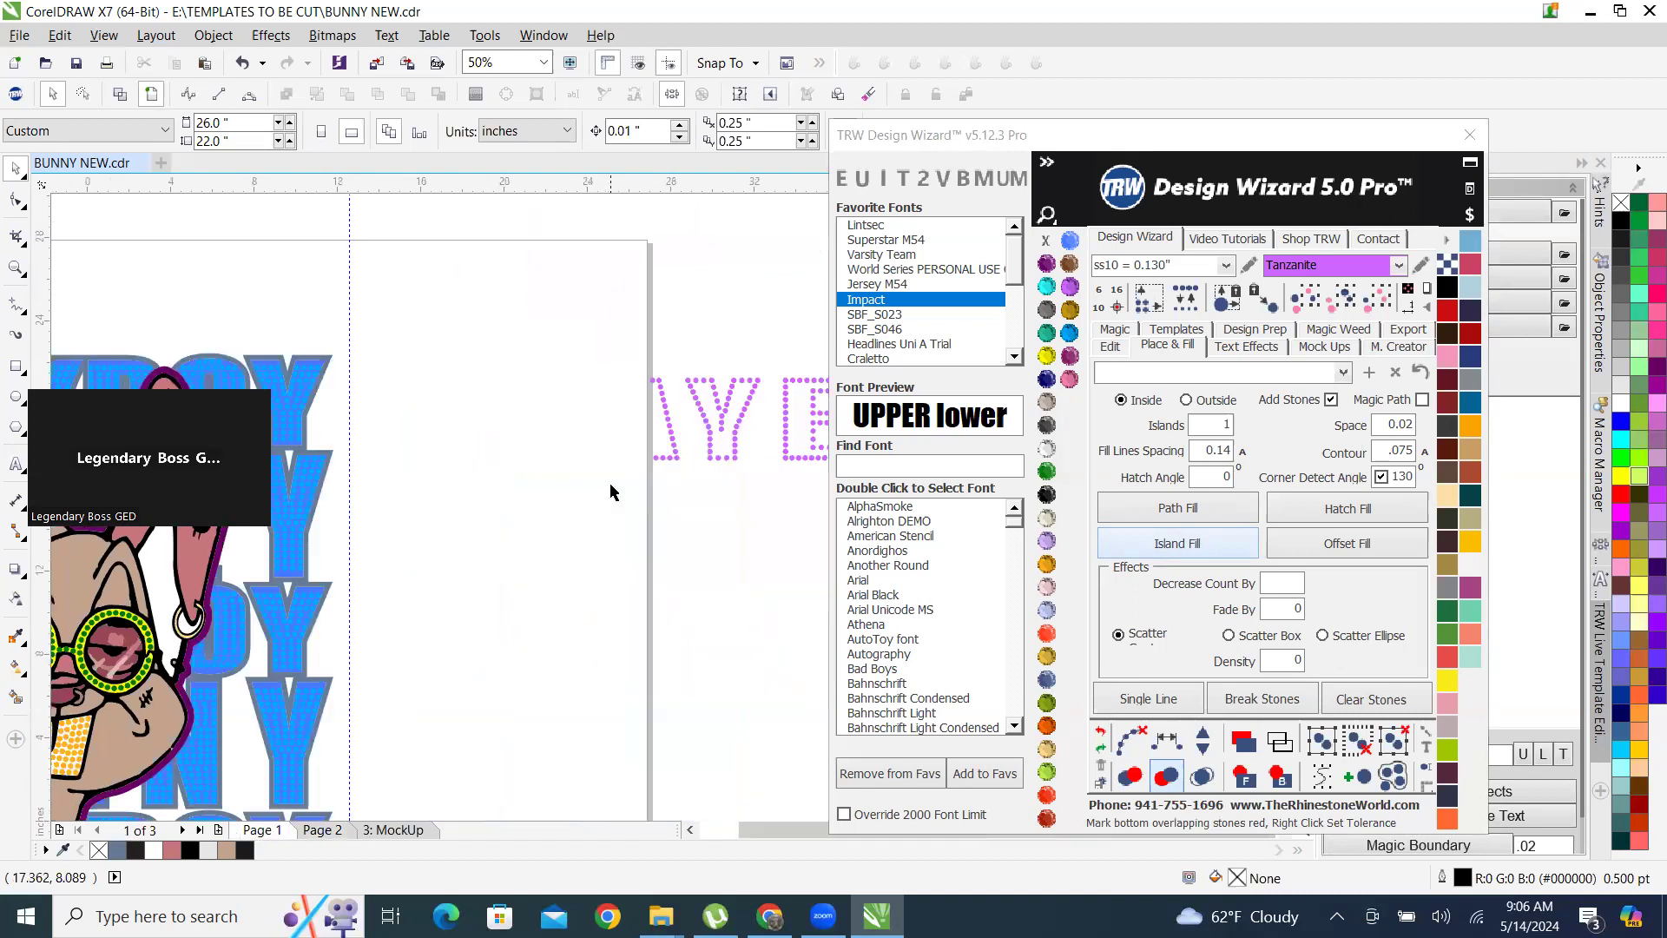
scroll(388, 437, "up", 3)
scroll(388, 437, "up", 2)
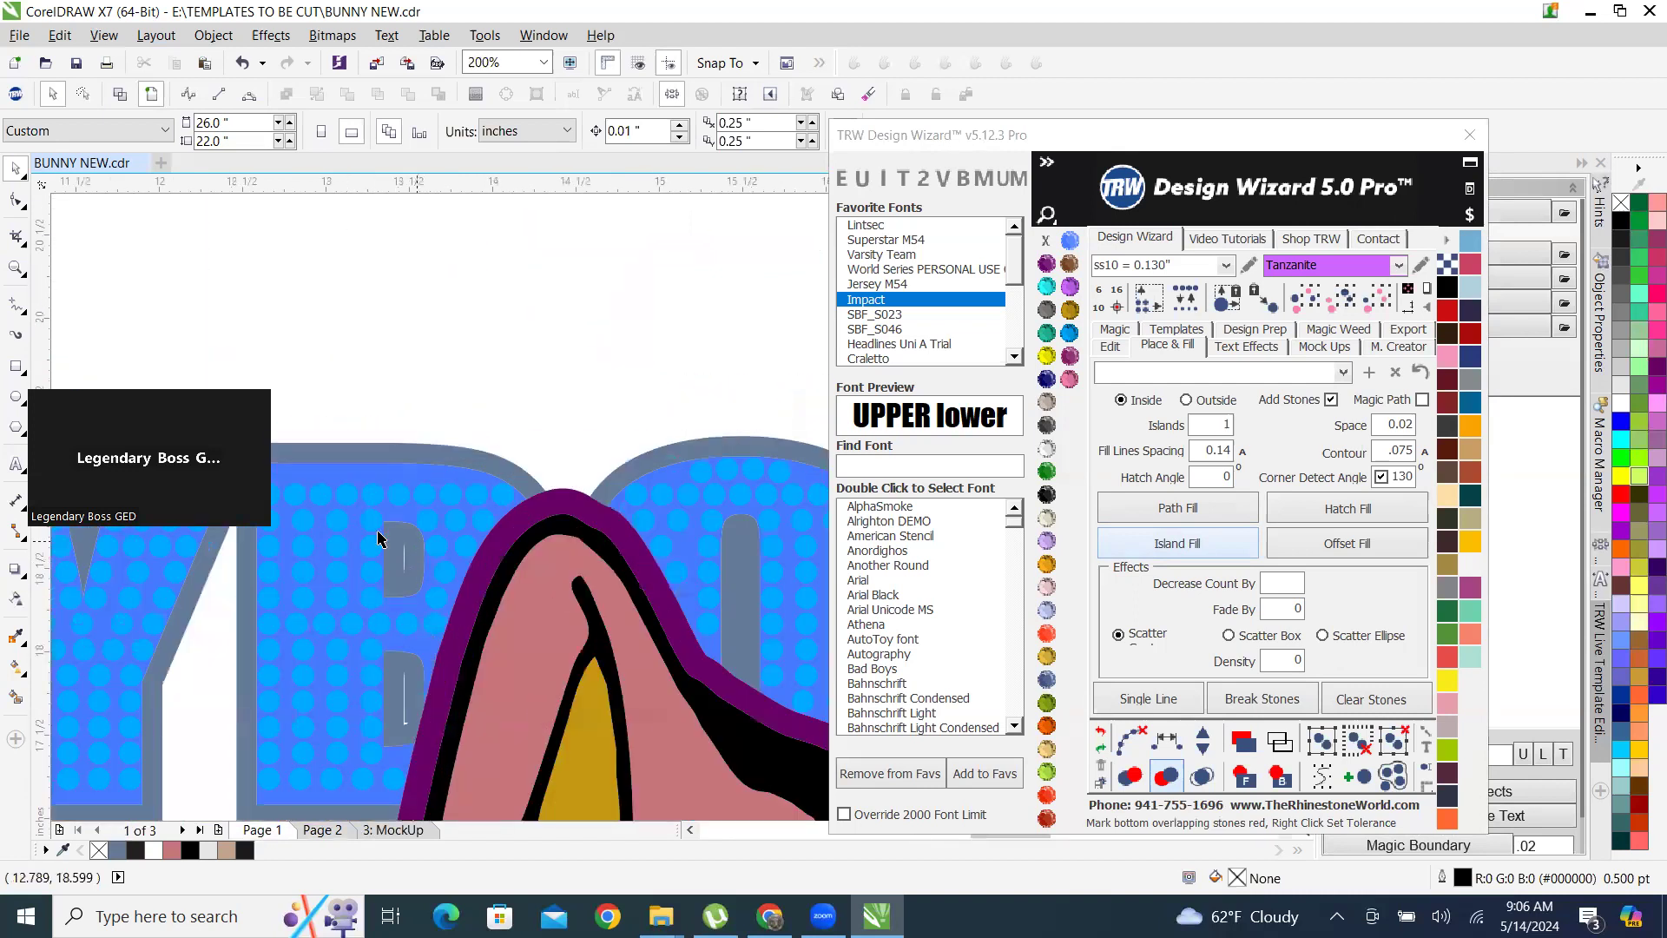
scroll(335, 469, "down", 4)
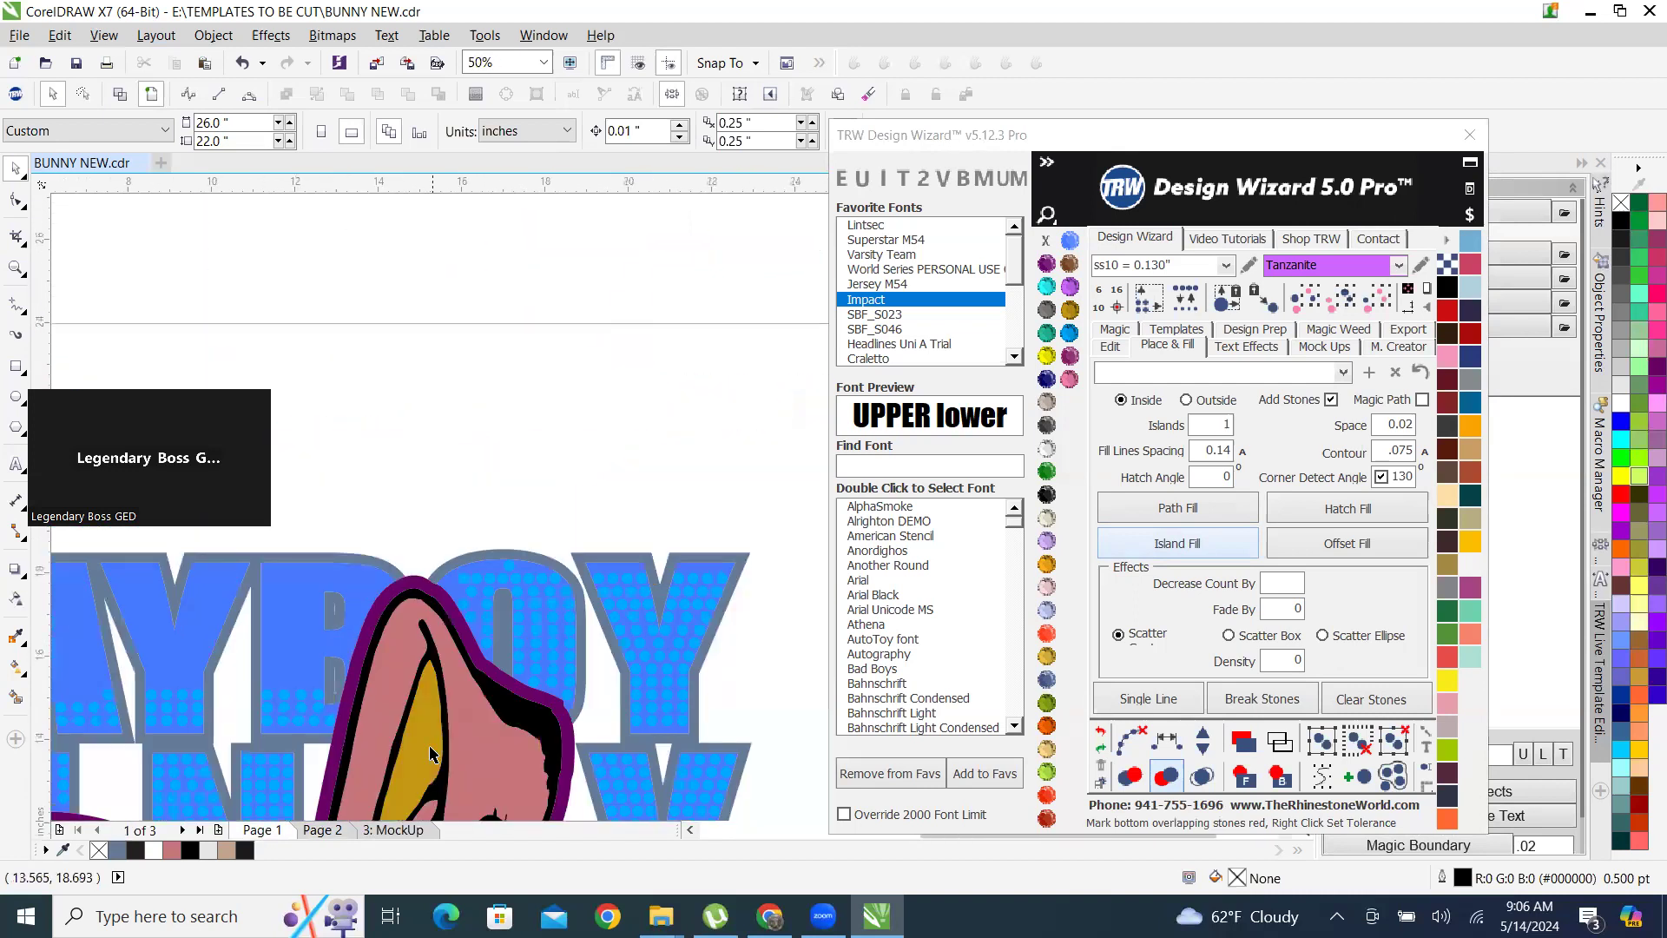
left_click(330, 832)
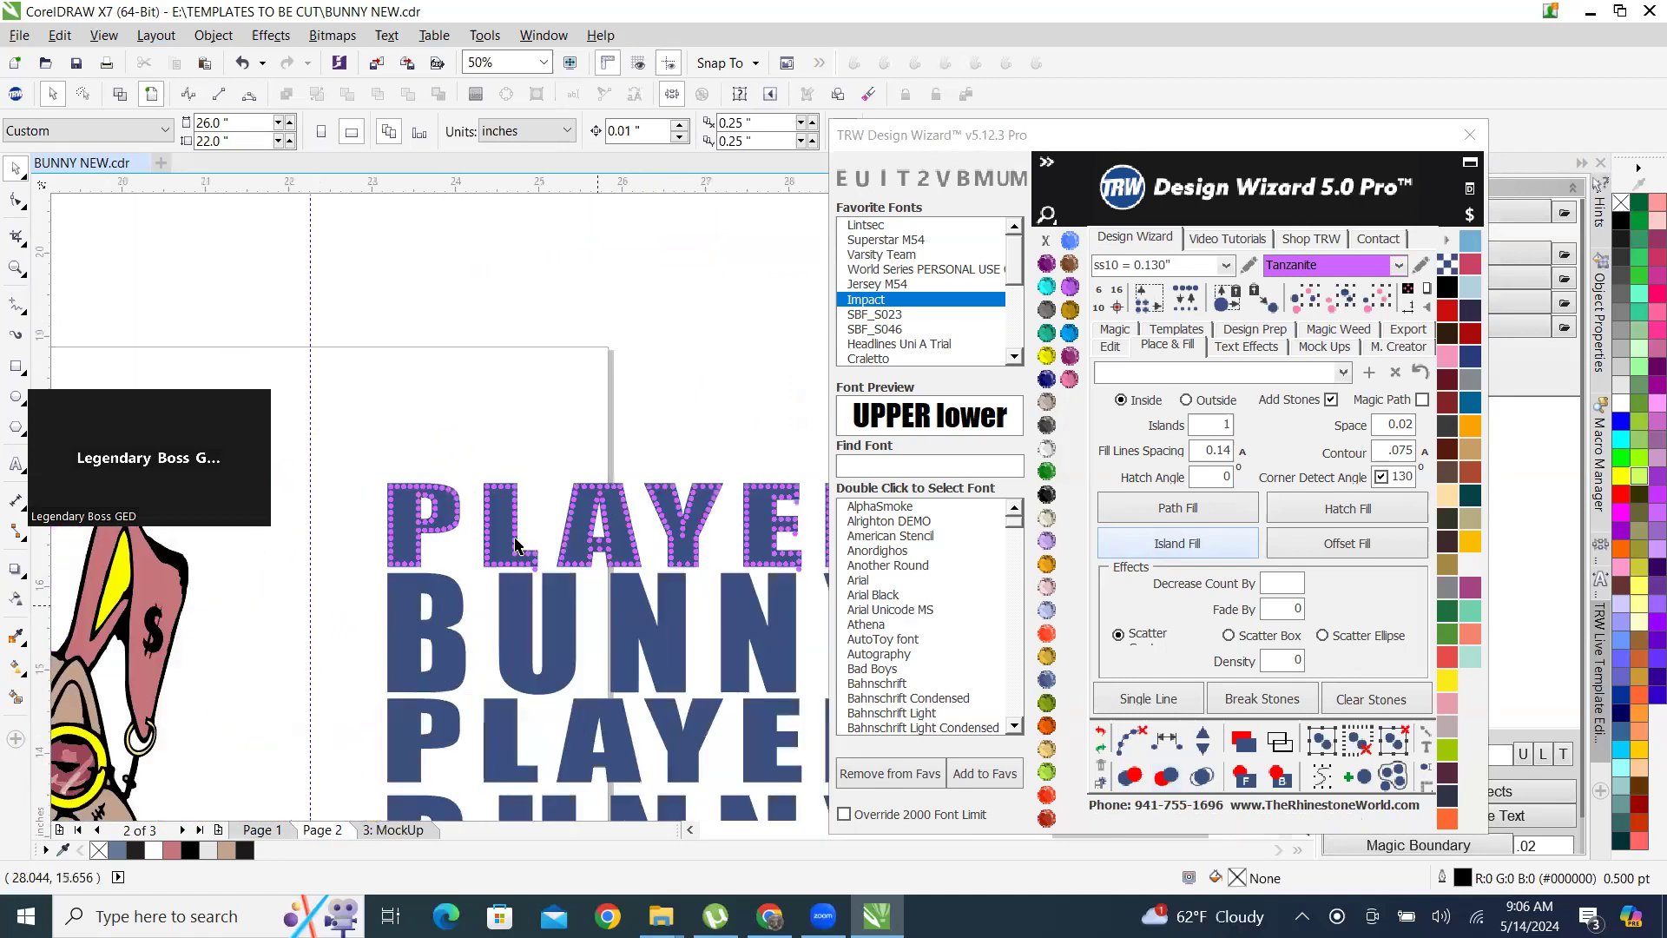
Remove the stray stone hanging below the foot of the L in the top PLAYER row.
scroll(488, 466, "up", 4)
scroll(330, 421, "down", 3)
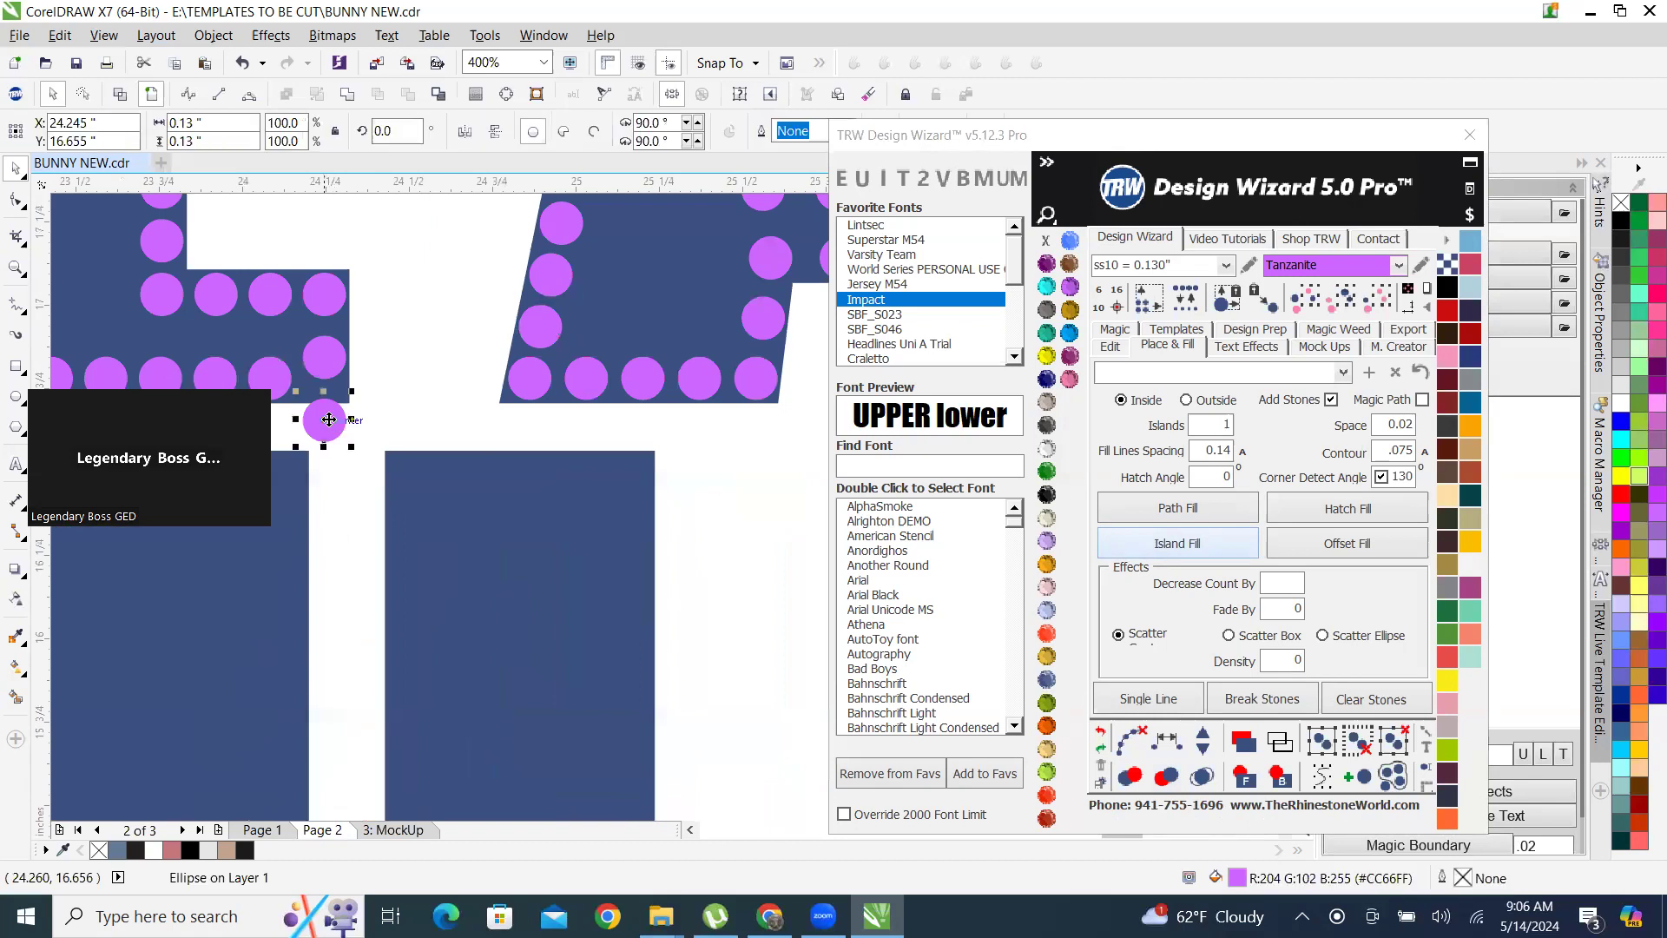
scroll(479, 429, "down", 2)
scroll(461, 223, "up", 4)
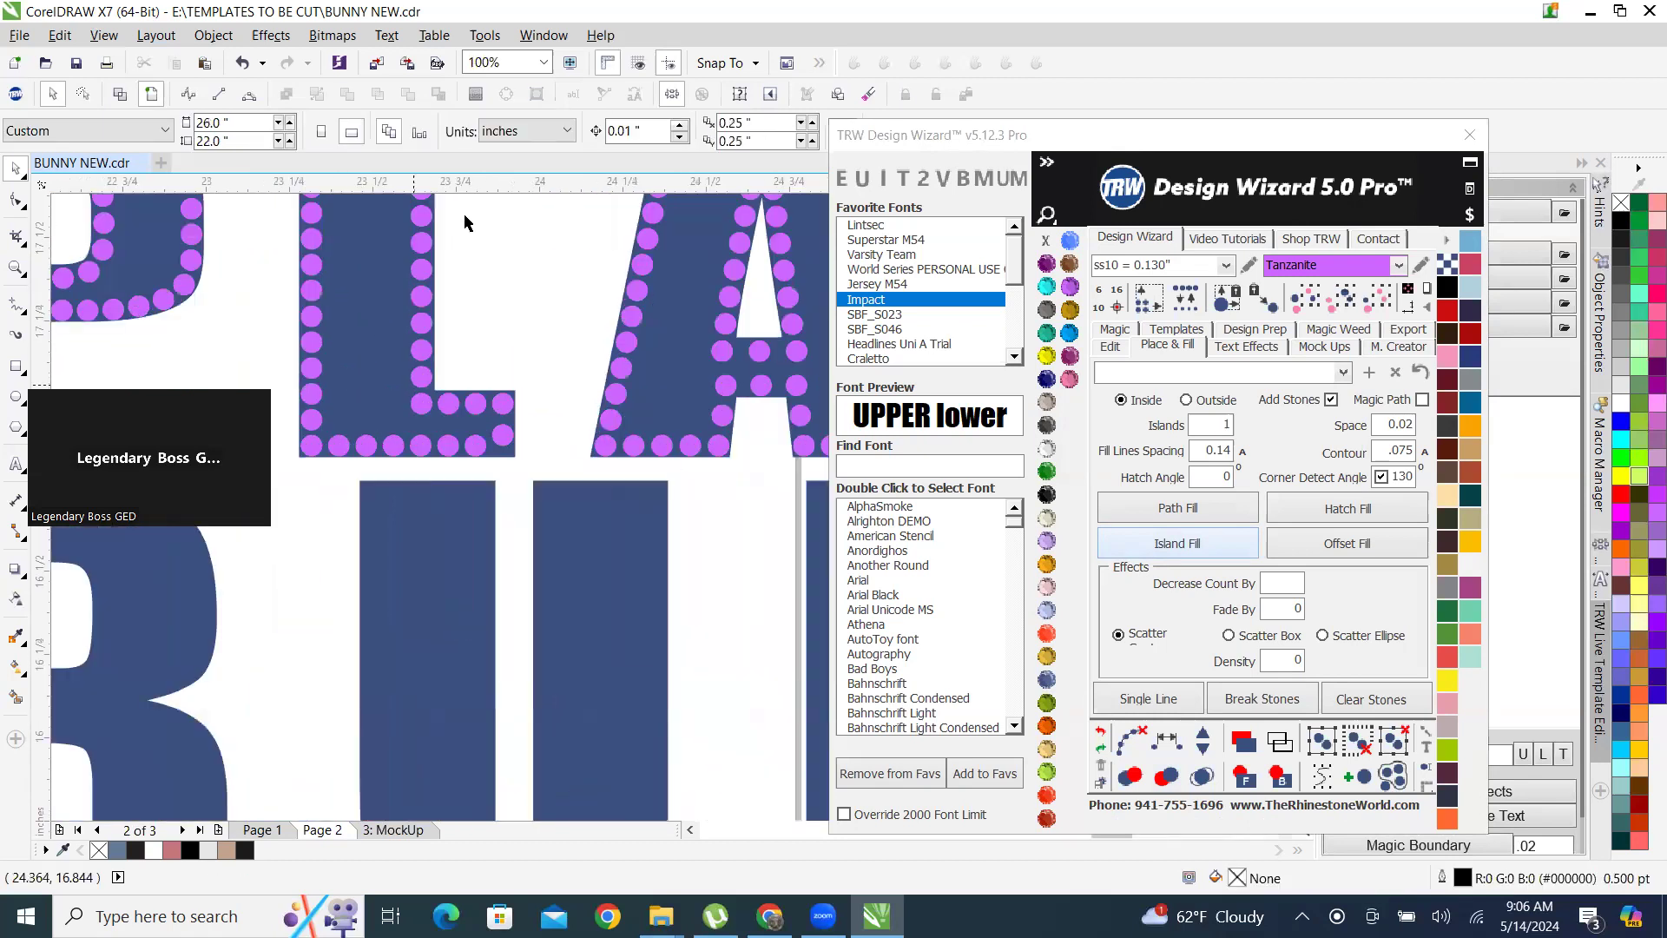
Add a horizontal guideline along the underside of the L's bottom stones and move its raised corner stone down to that line.
left_click_drag(508, 187, 567, 500)
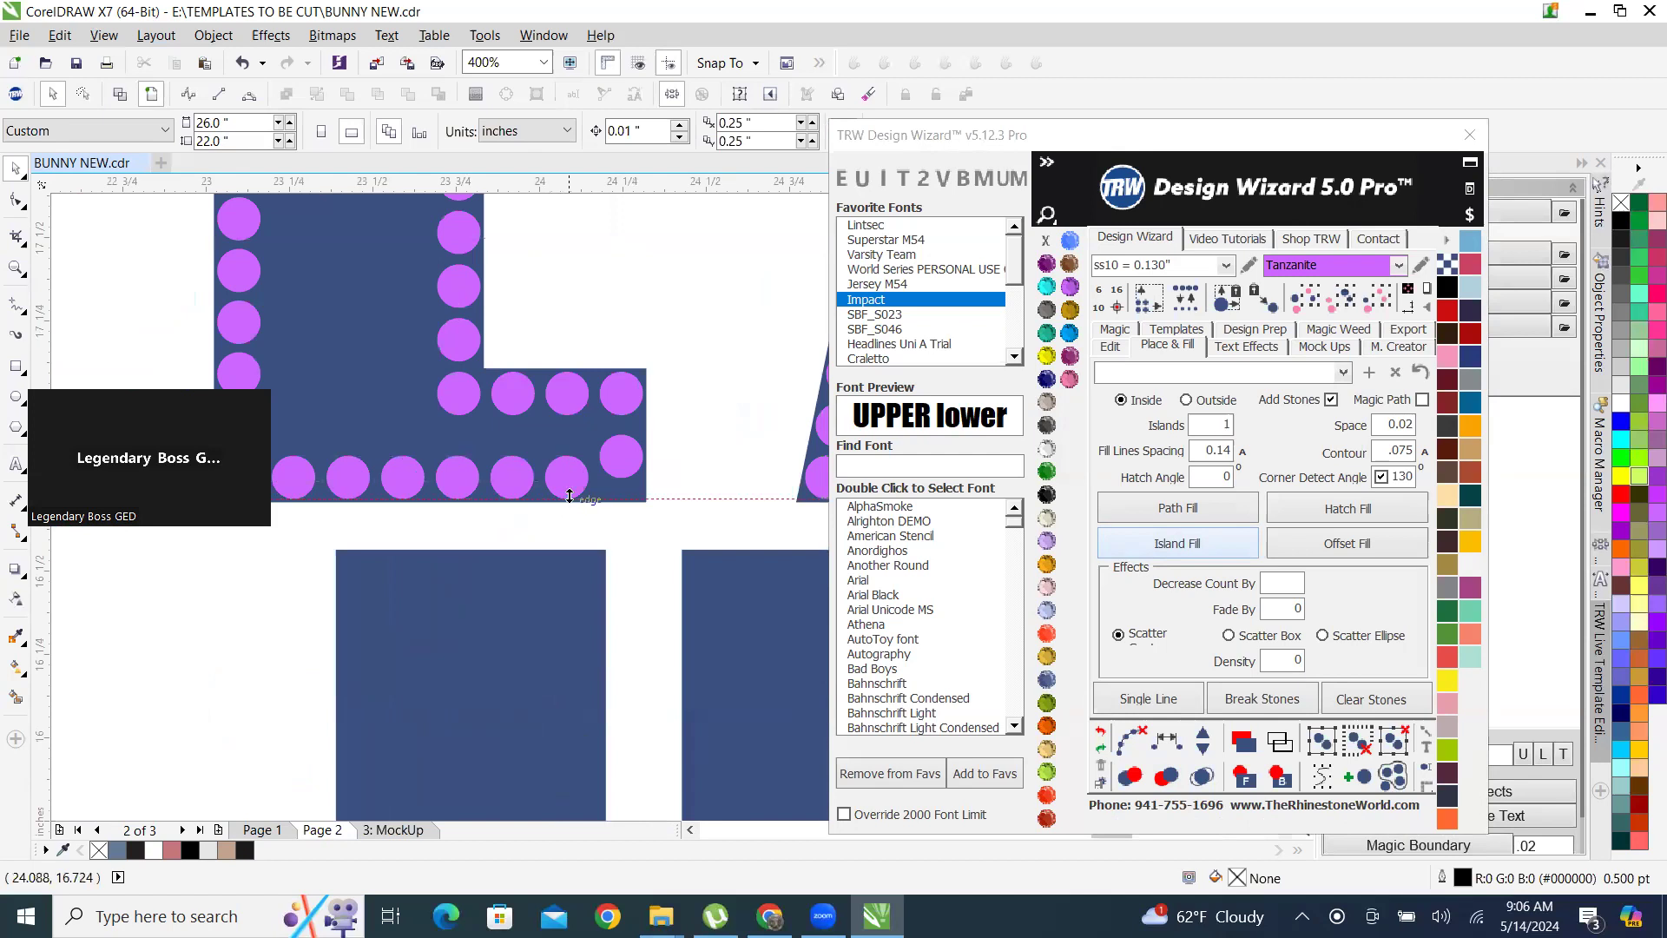
scroll(647, 474, "up", 2)
scroll(644, 485, "up", 3)
left_click_drag(618, 445, 614, 586)
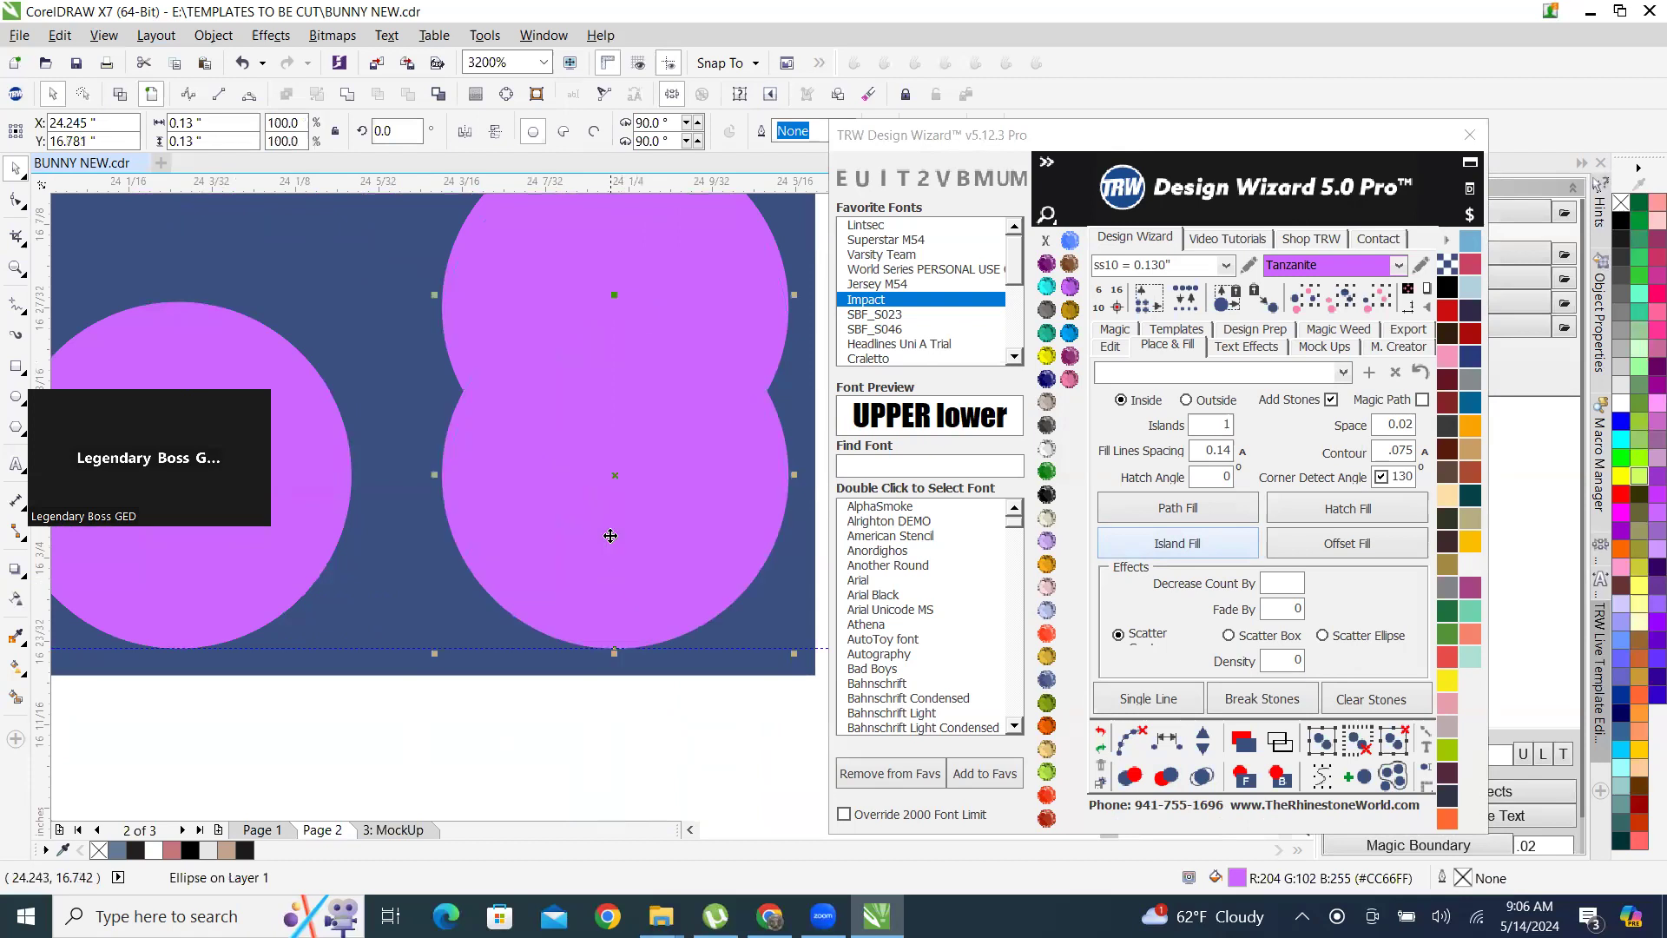
scroll(592, 410, "down", 4)
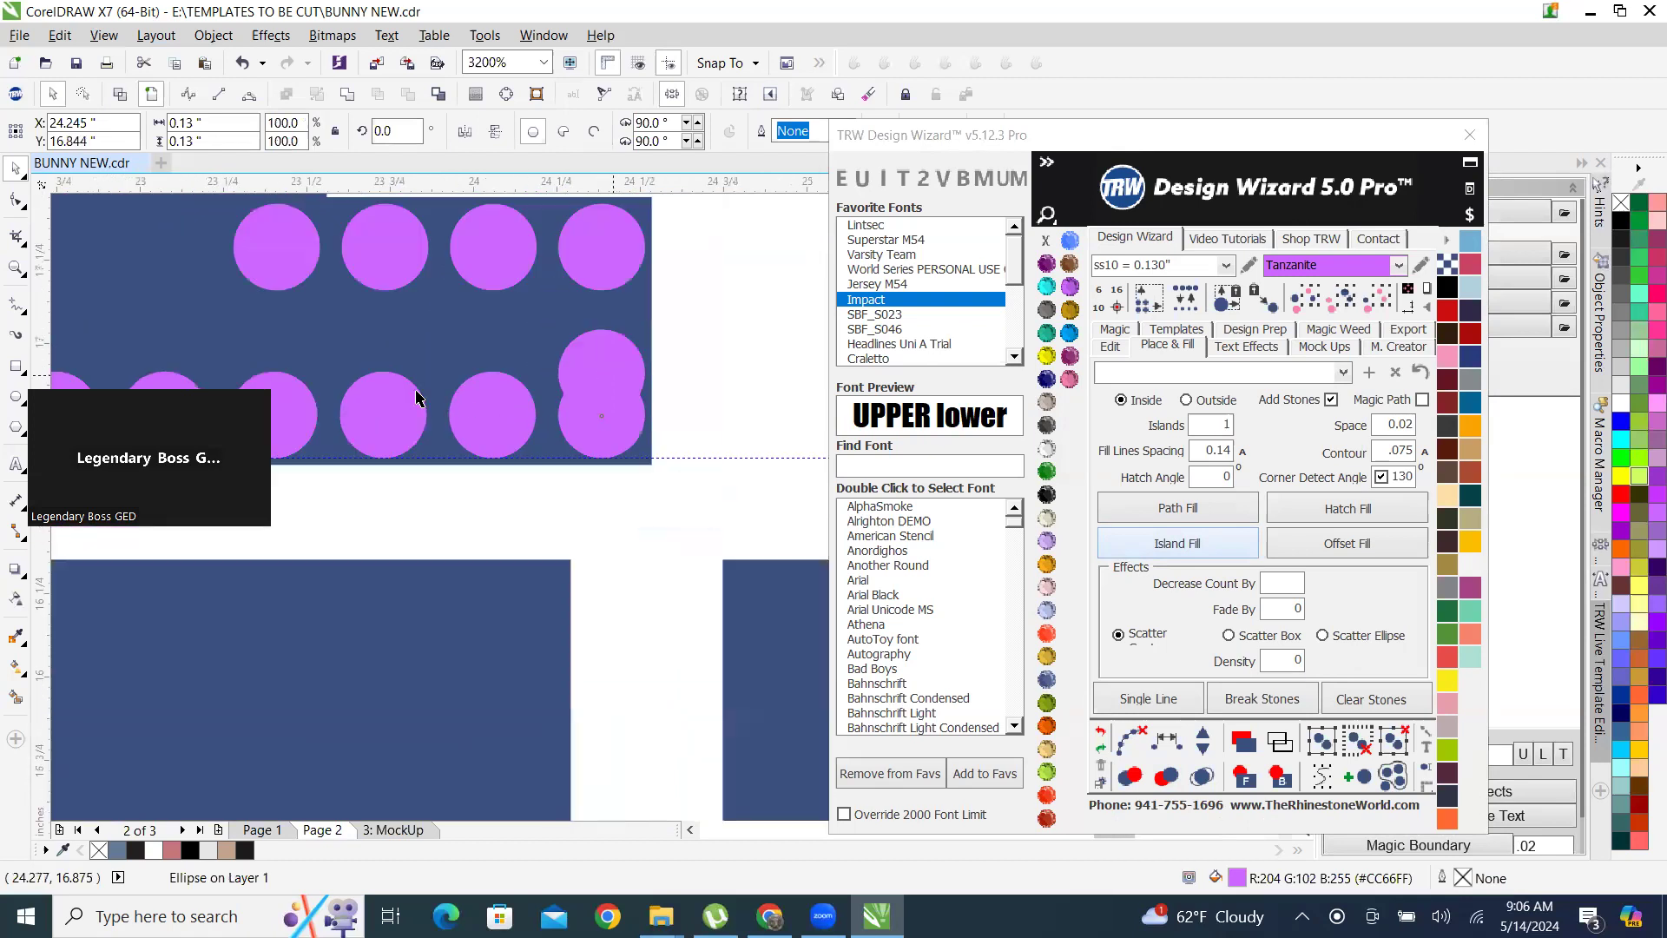
key("Escape")
scroll(467, 548, "down", 3)
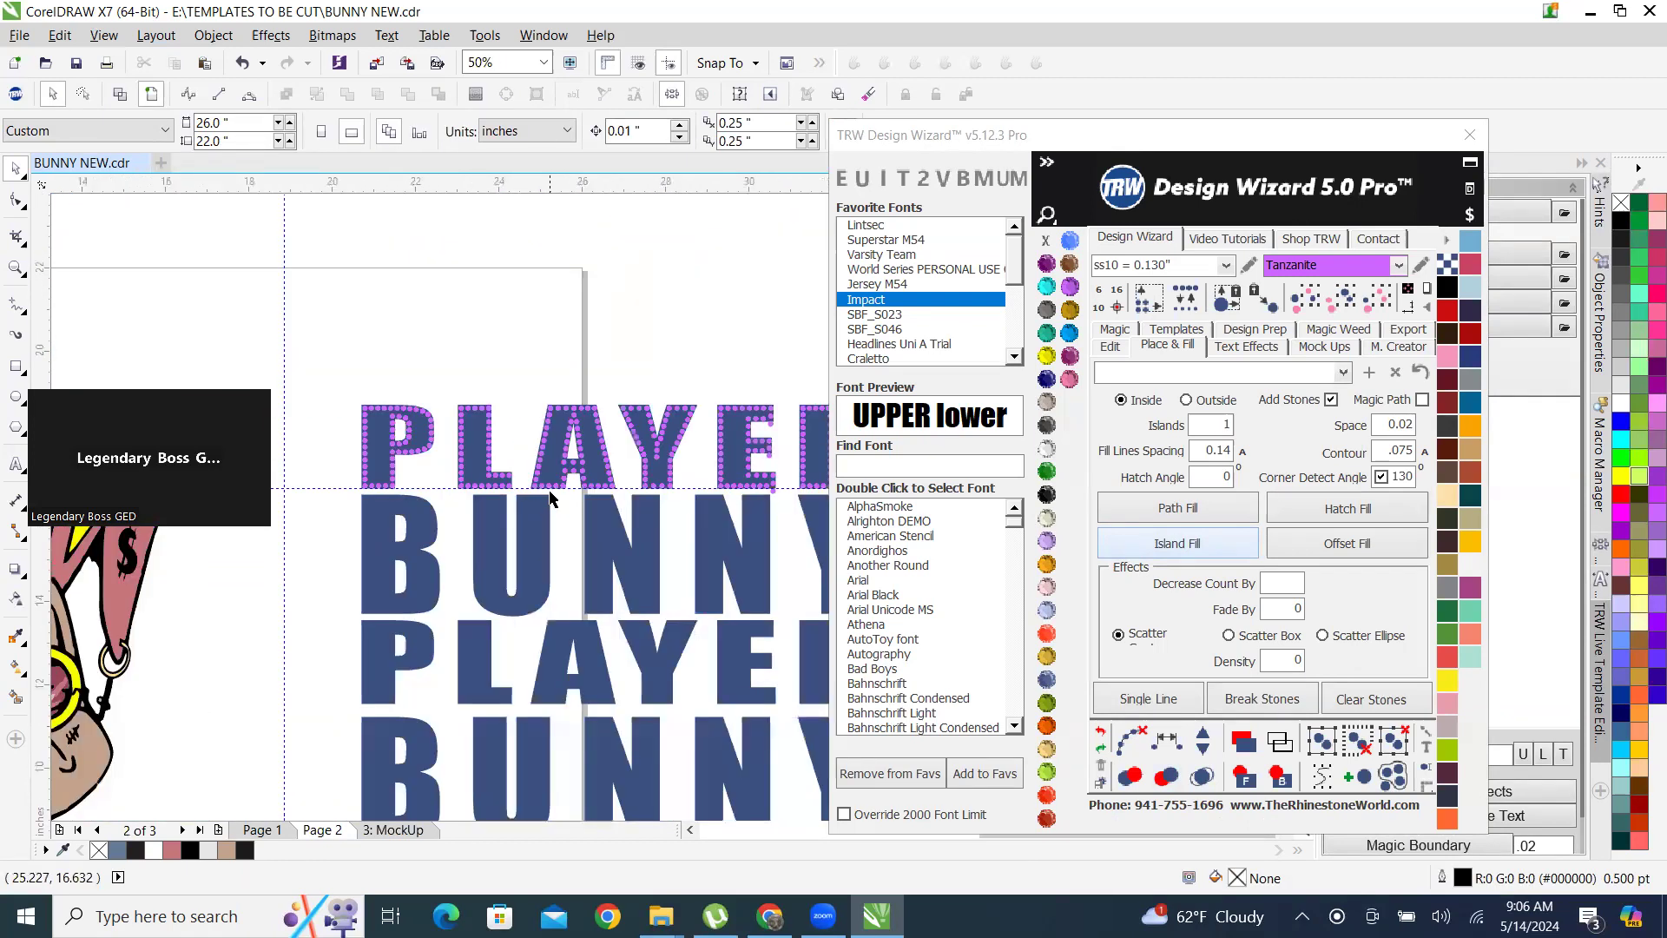
Select all six blue lettering rows without their stones and place a copy 15 inches to the right.
left_click(532, 550)
left_click(1344, 305)
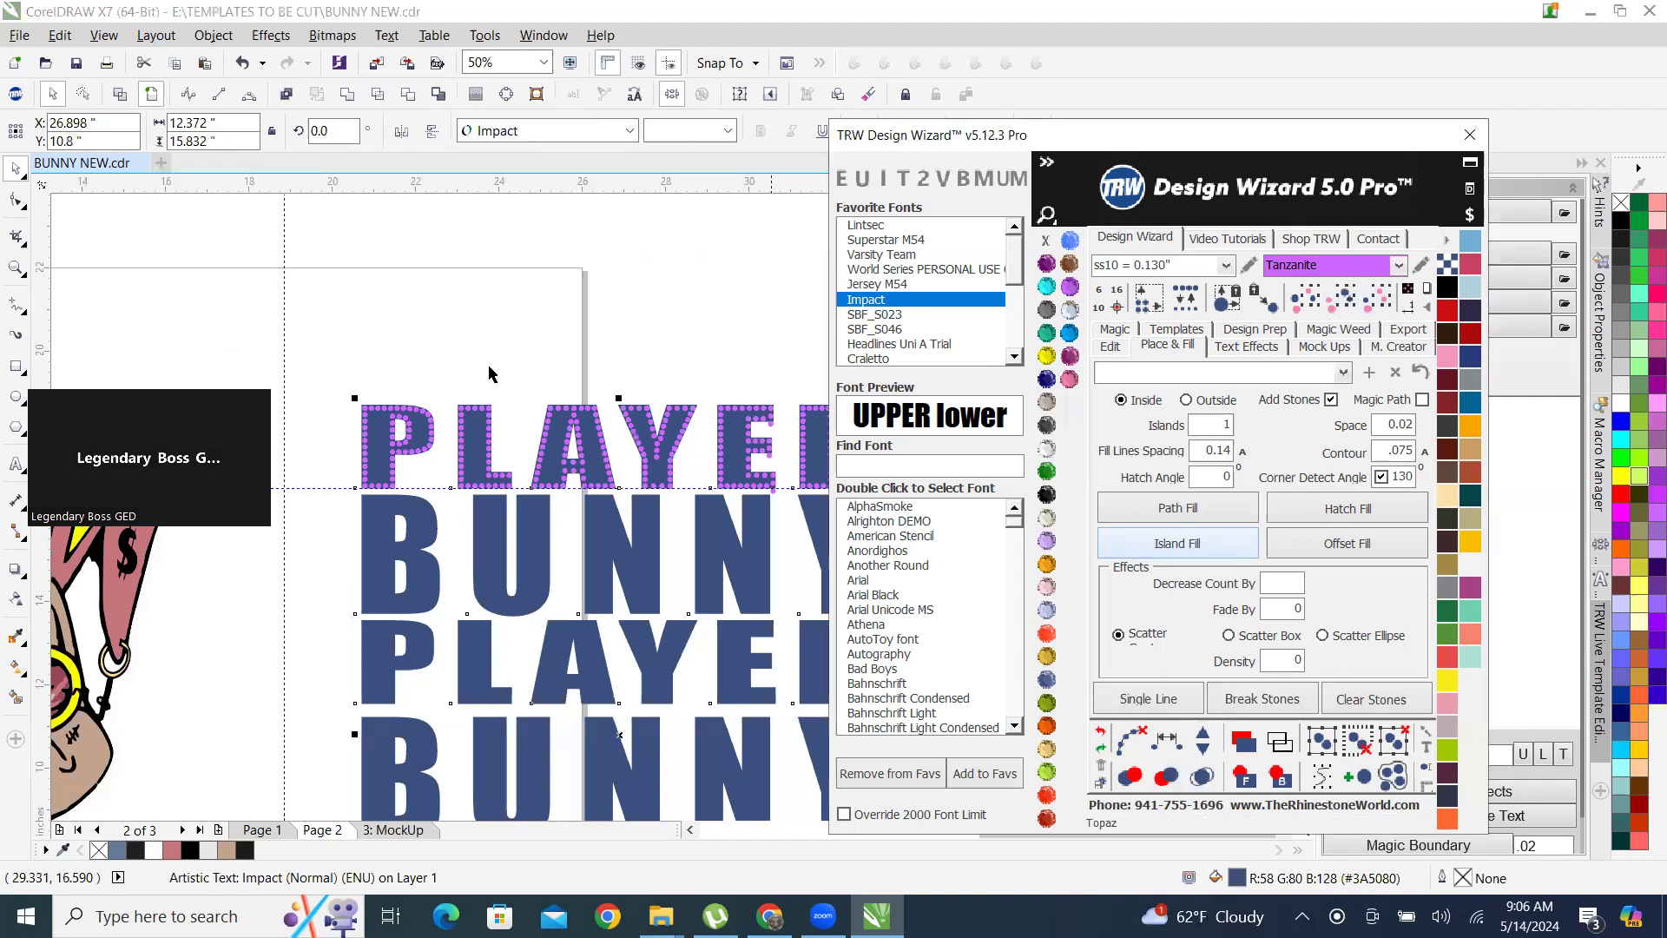
scroll(490, 369, "down", 2)
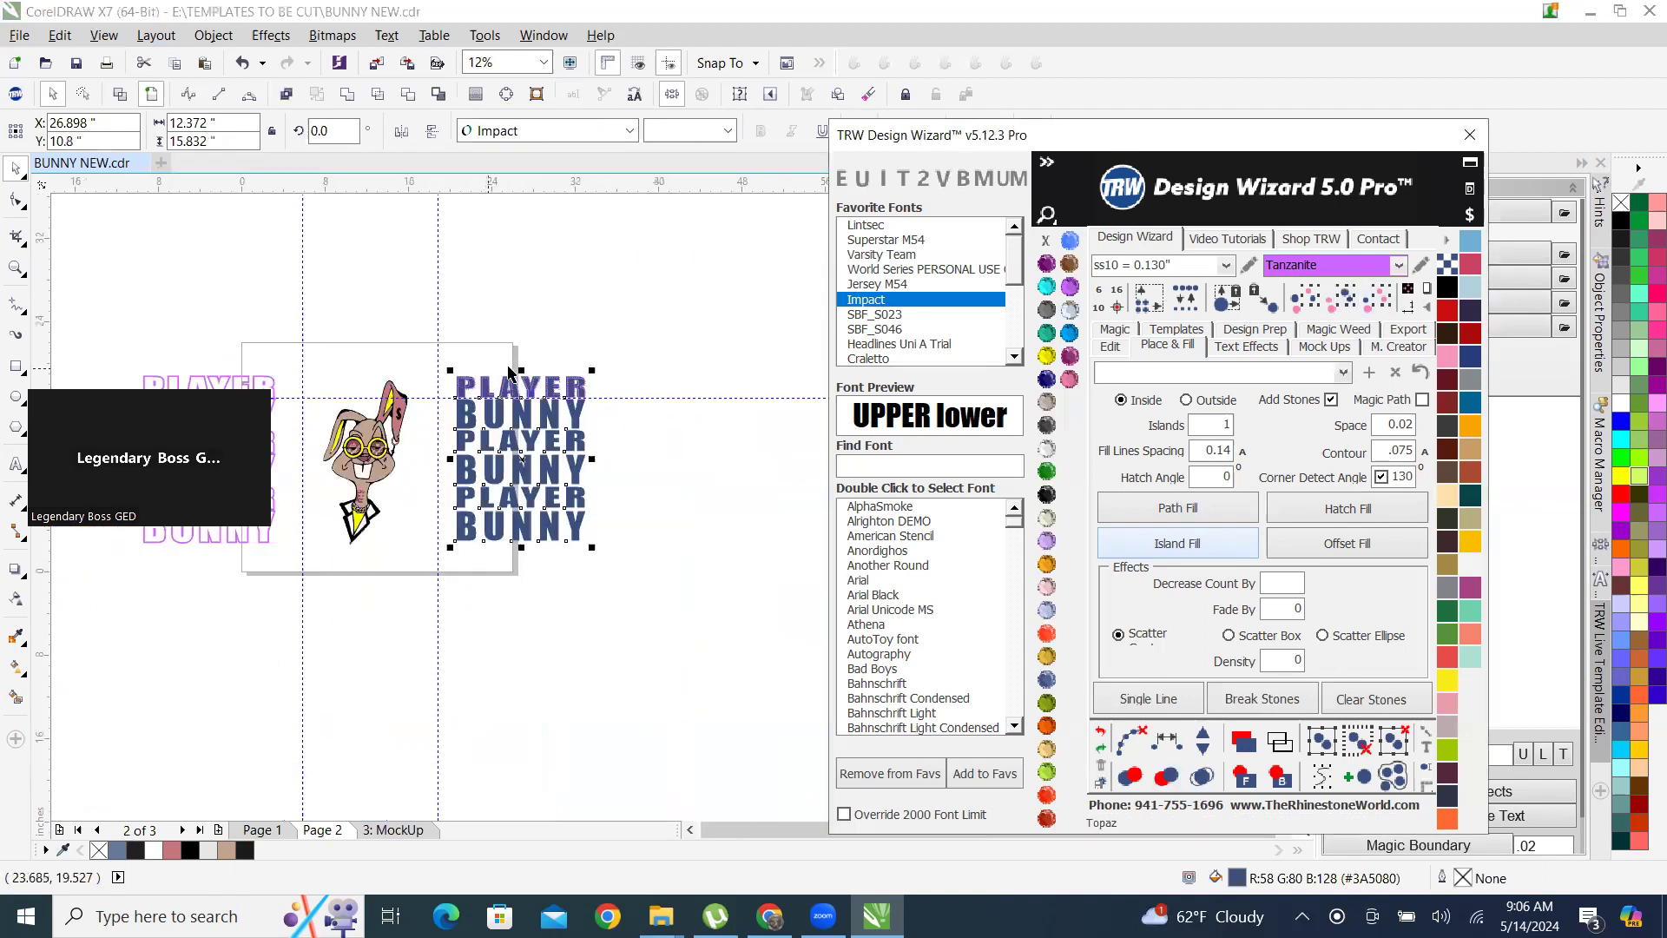
left_click(730, 165)
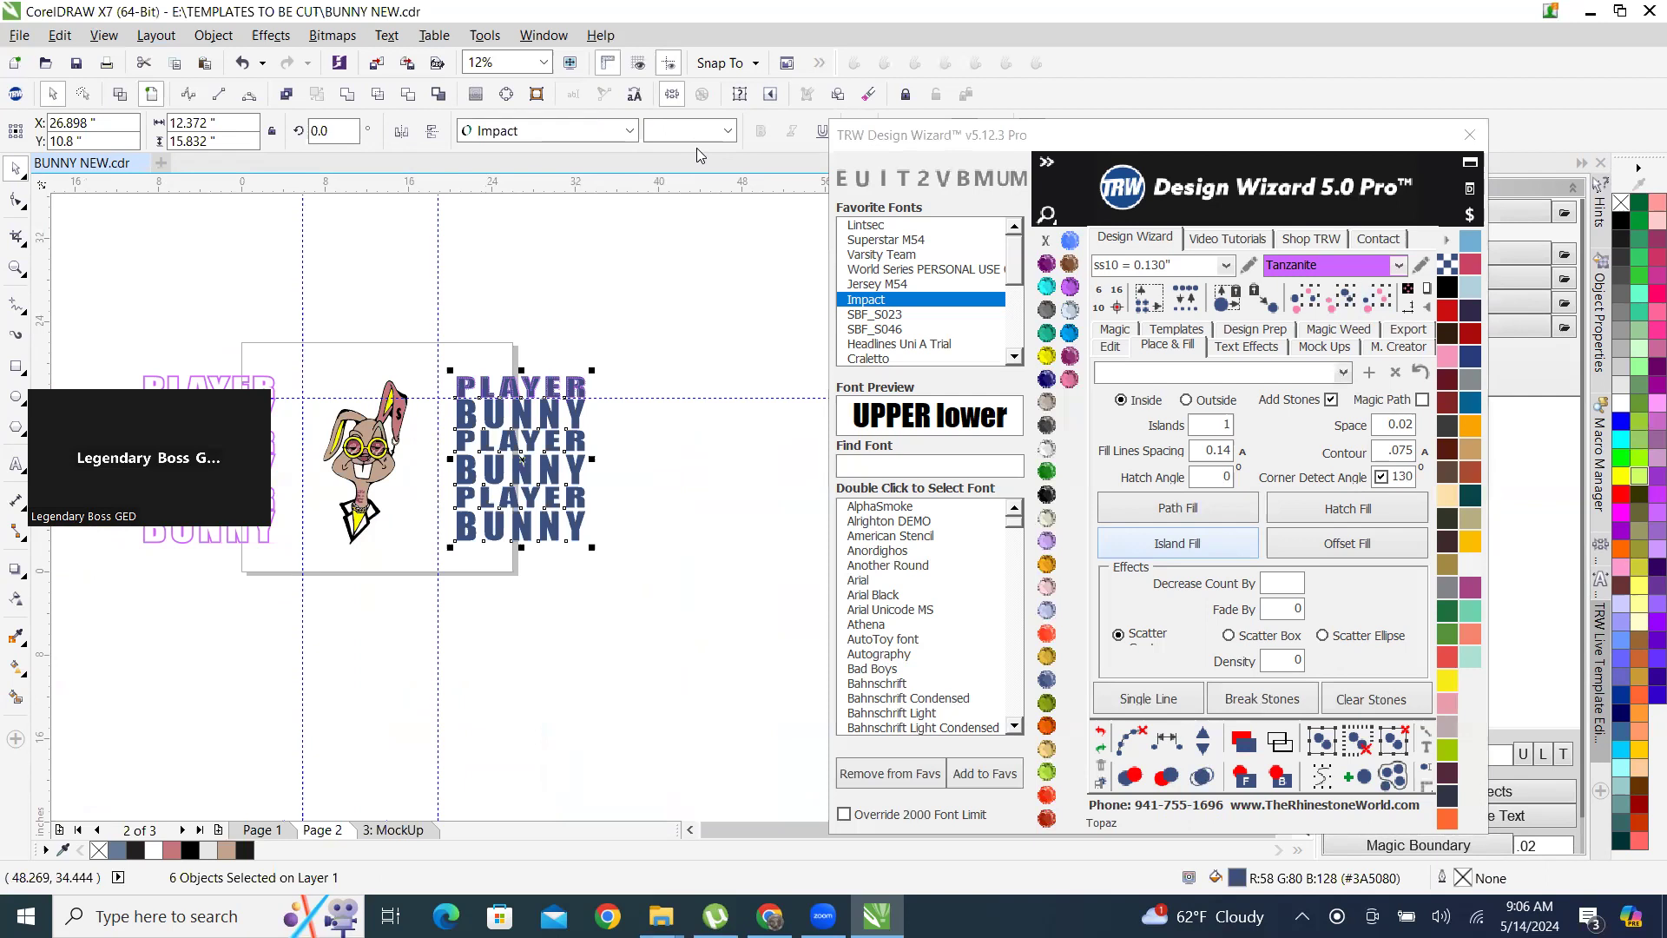
left_click(1110, 348)
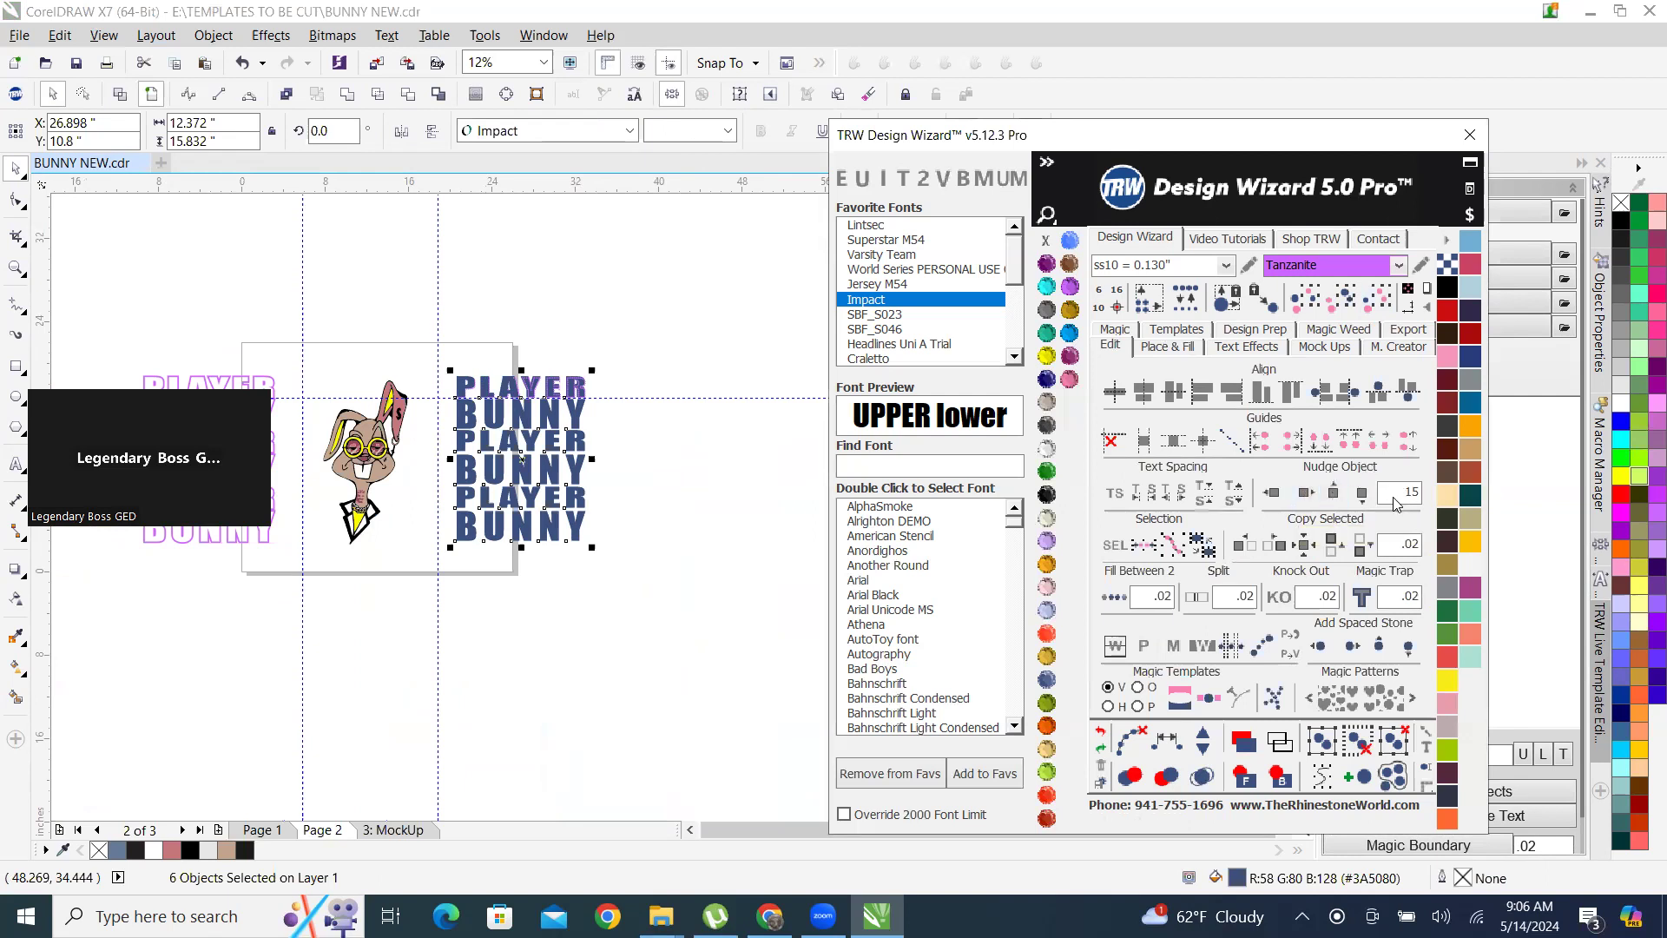
left_click(1305, 493)
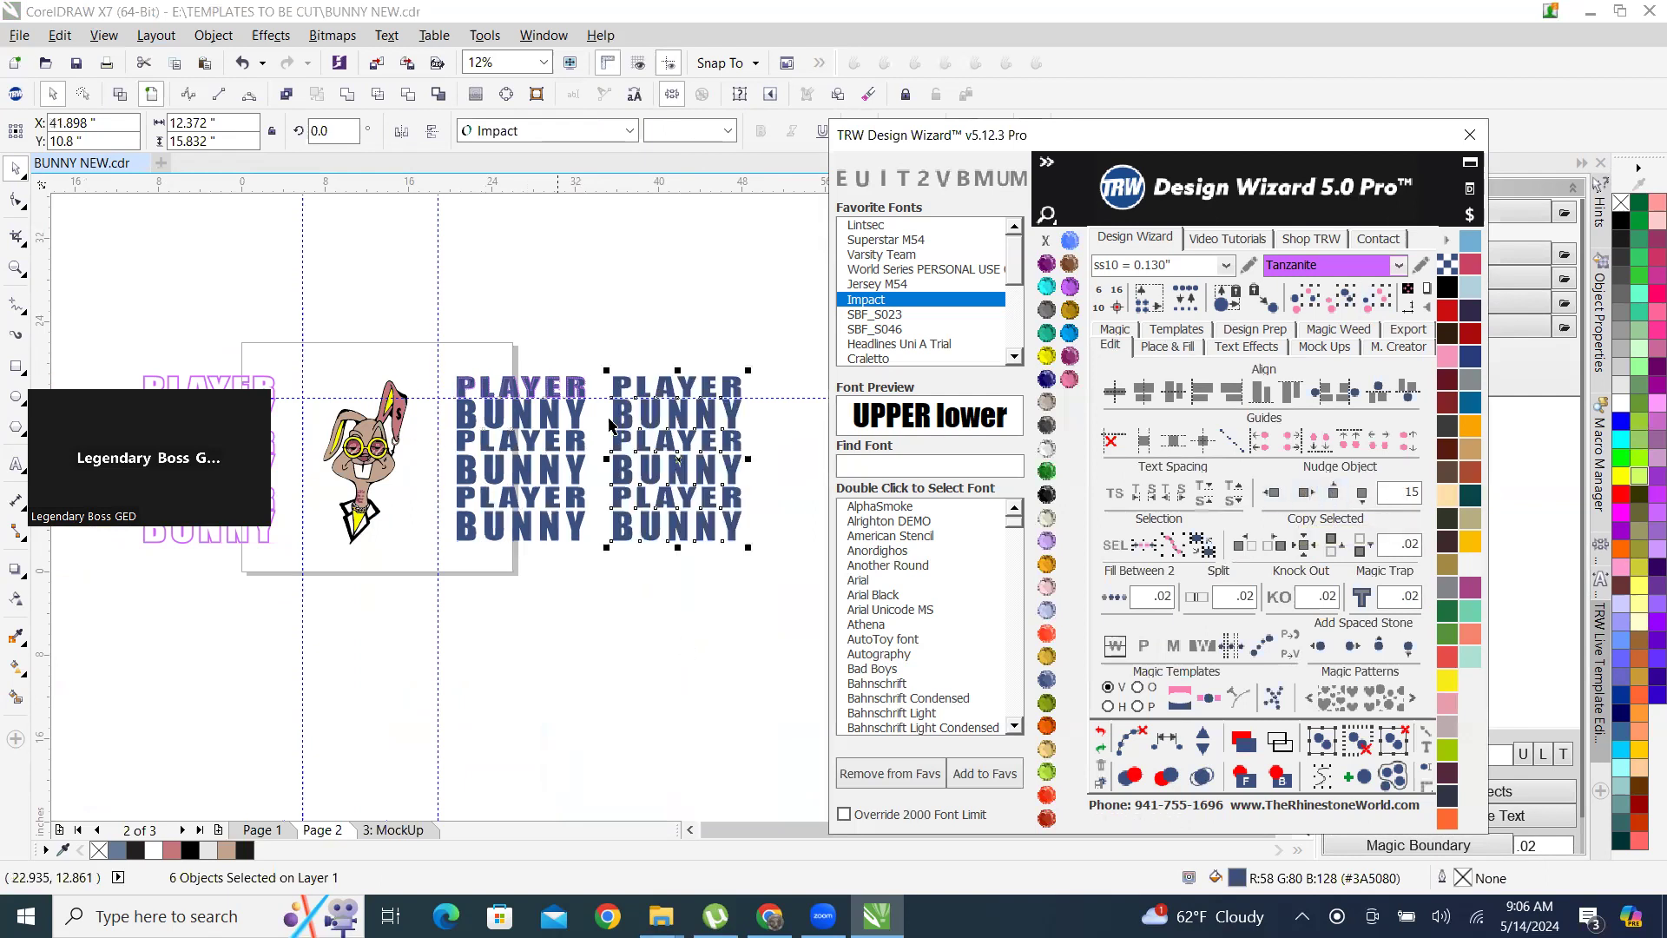
Try to combine the six copied blue lettering rows into one object, and undo it.
scroll(618, 317, "up", 1)
scroll(473, 392, "down", 2)
scroll(531, 386, "up", 1)
left_click(529, 359)
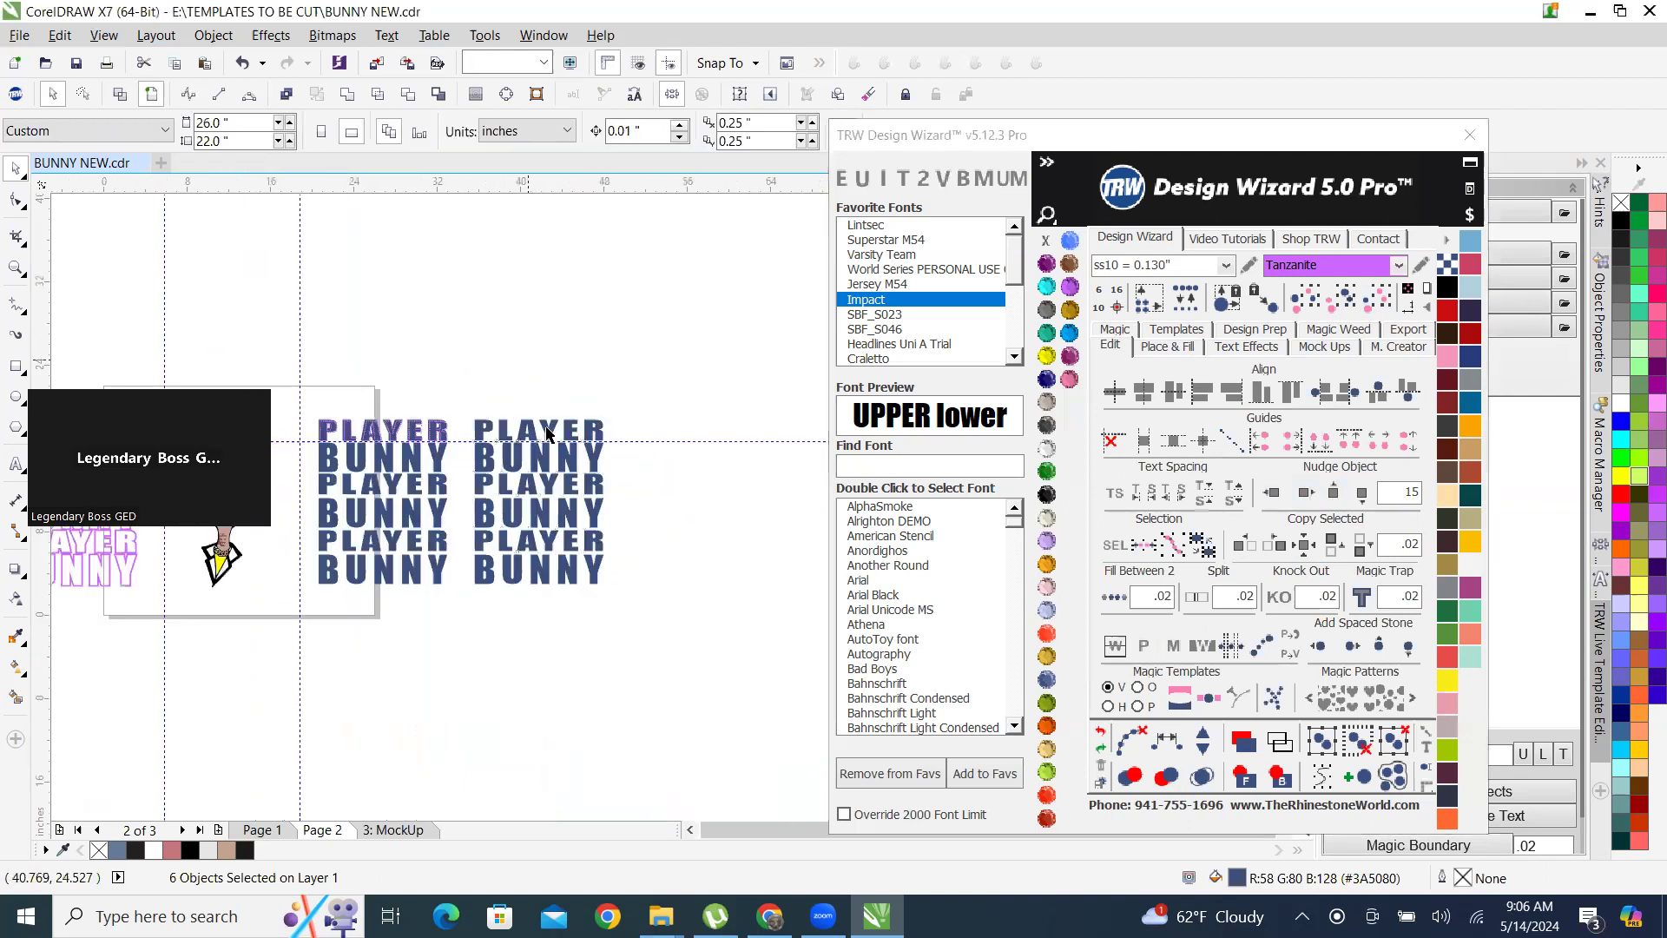
scroll(547, 434, "up", 1)
left_click_drag(552, 627, 718, 744)
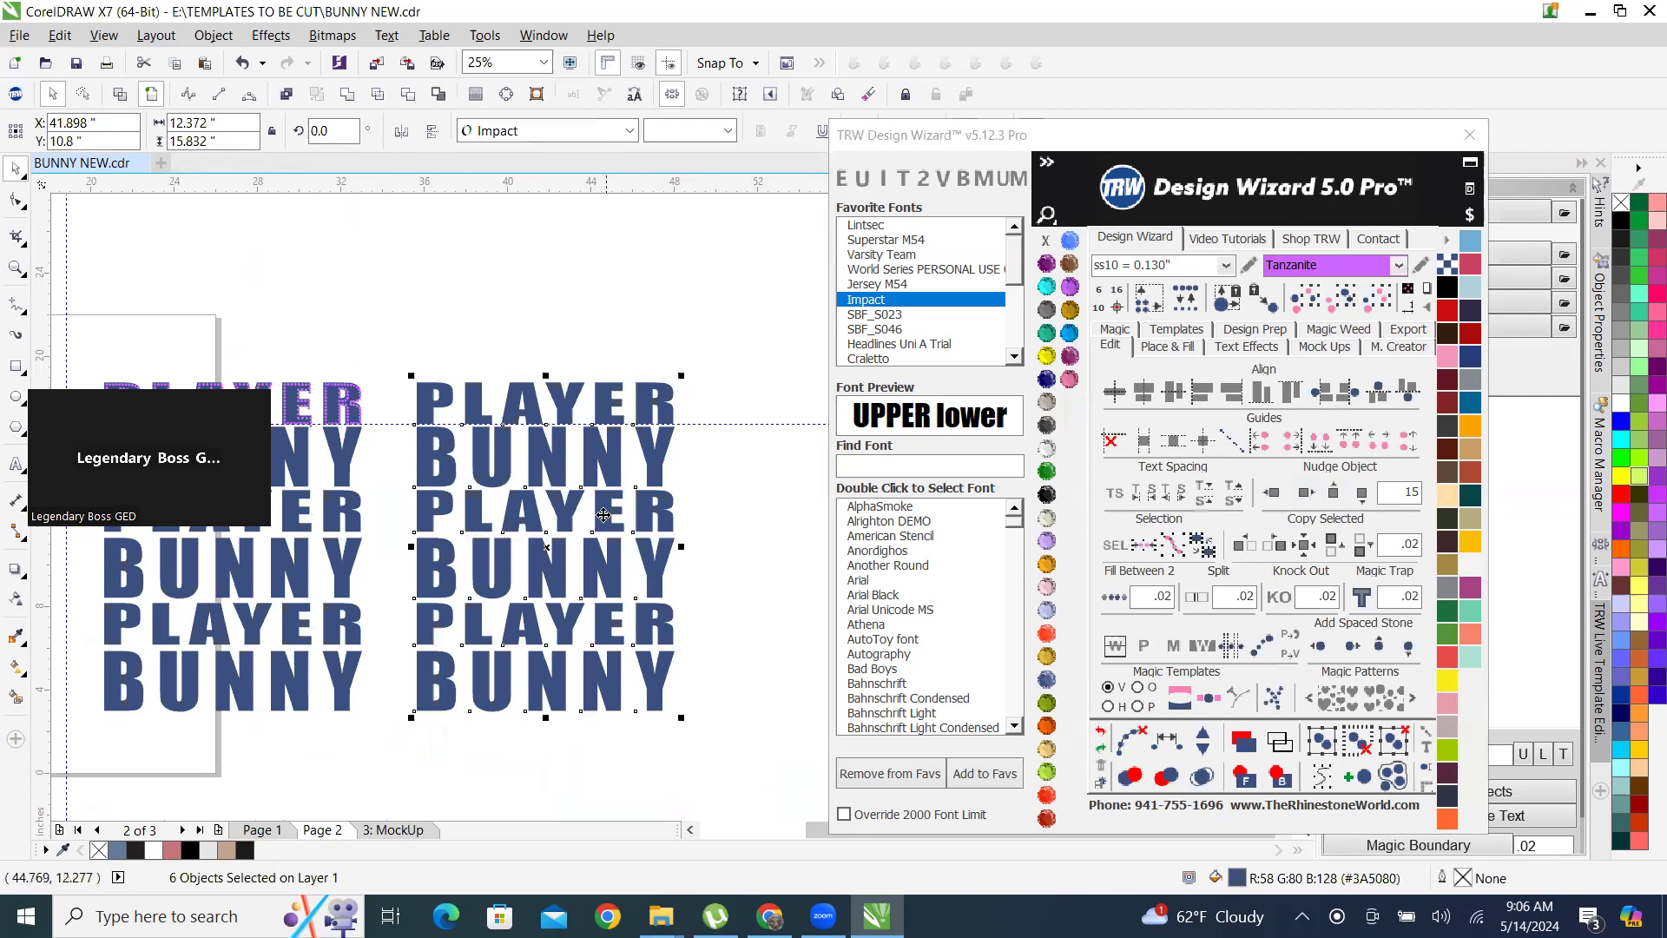
right_click(603, 515)
left_click(671, 163)
scroll(582, 658, "down", 2)
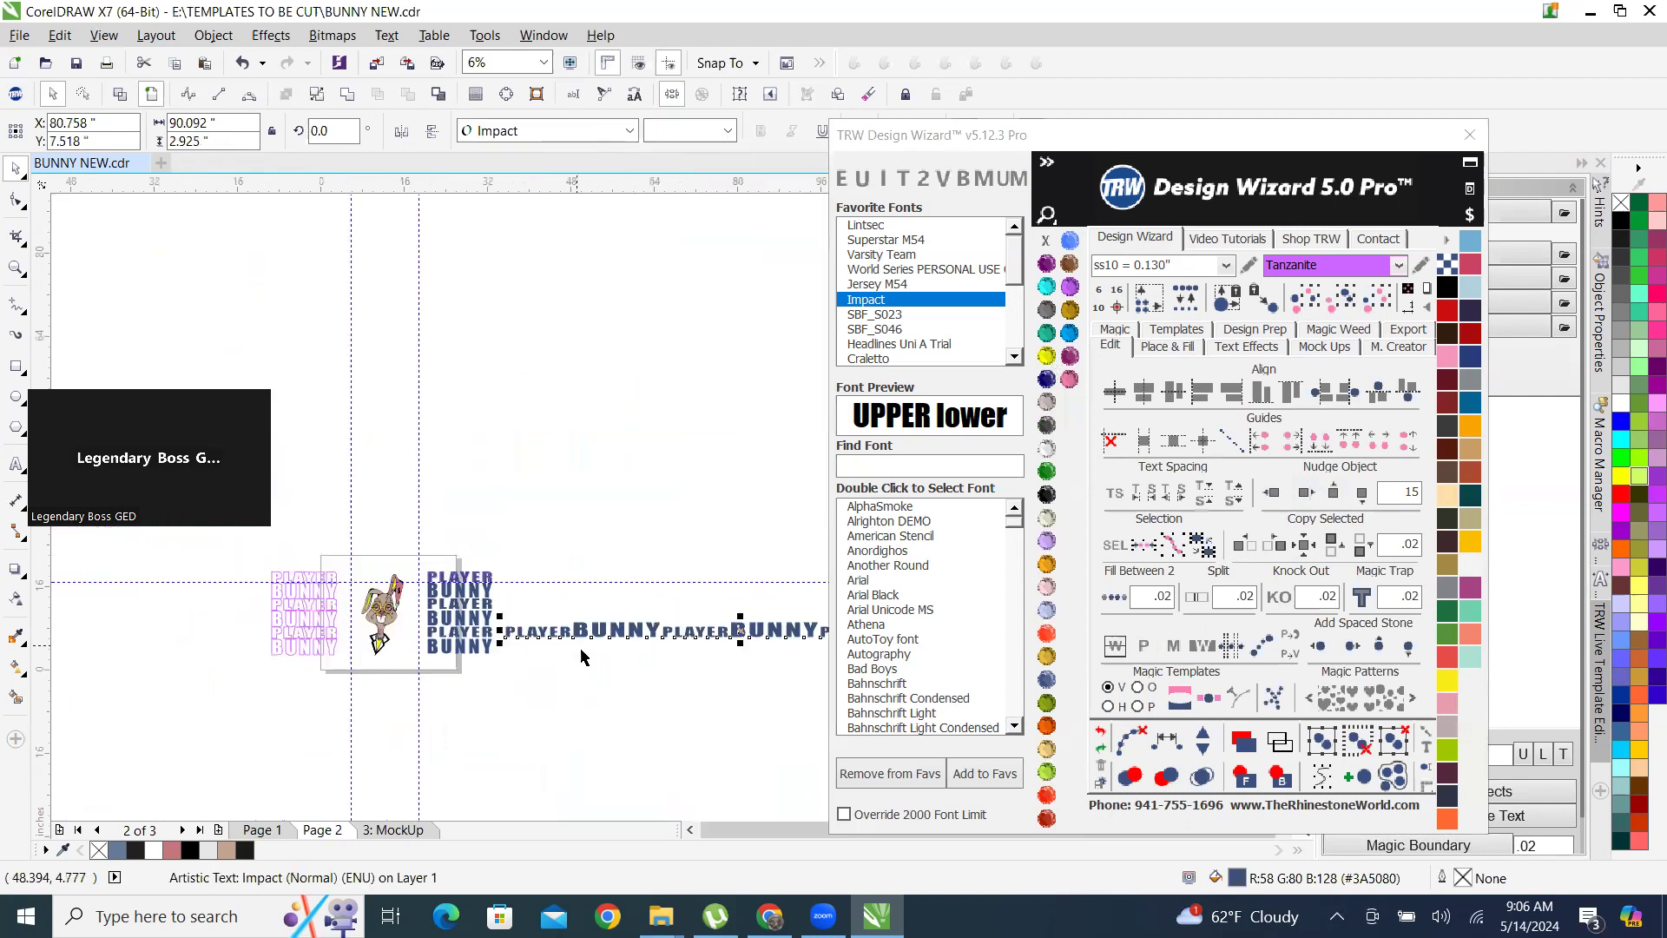
scroll(608, 668, "up", 1)
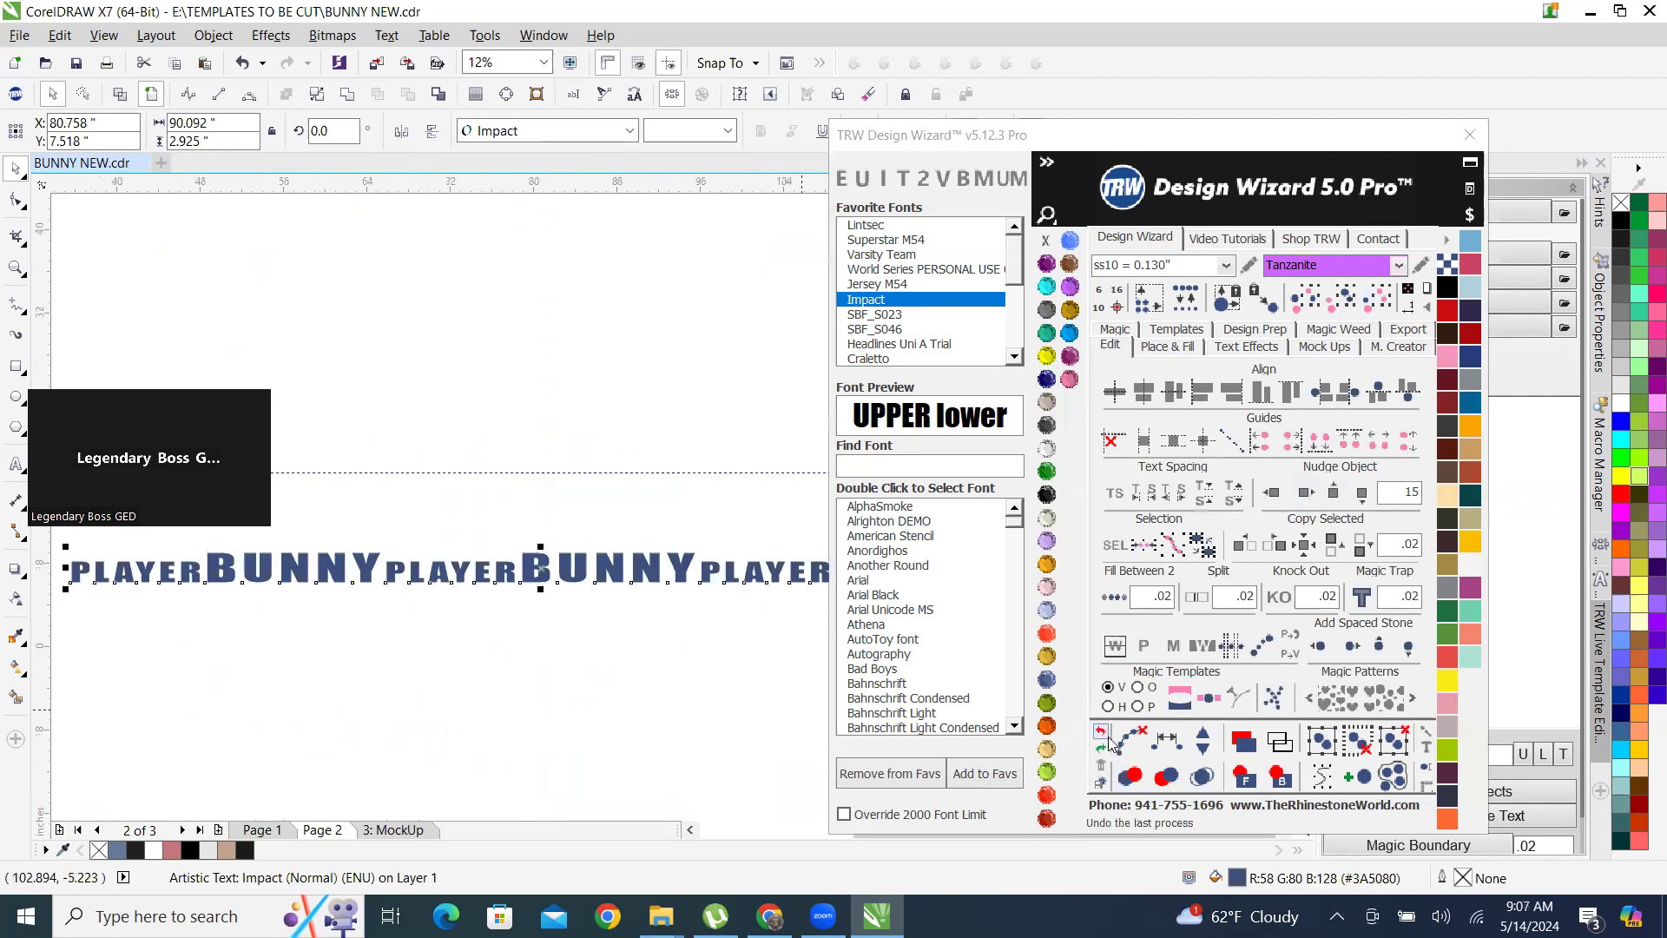
left_click(1106, 736)
scroll(712, 601, "down", 2)
scroll(576, 590, "up", 3)
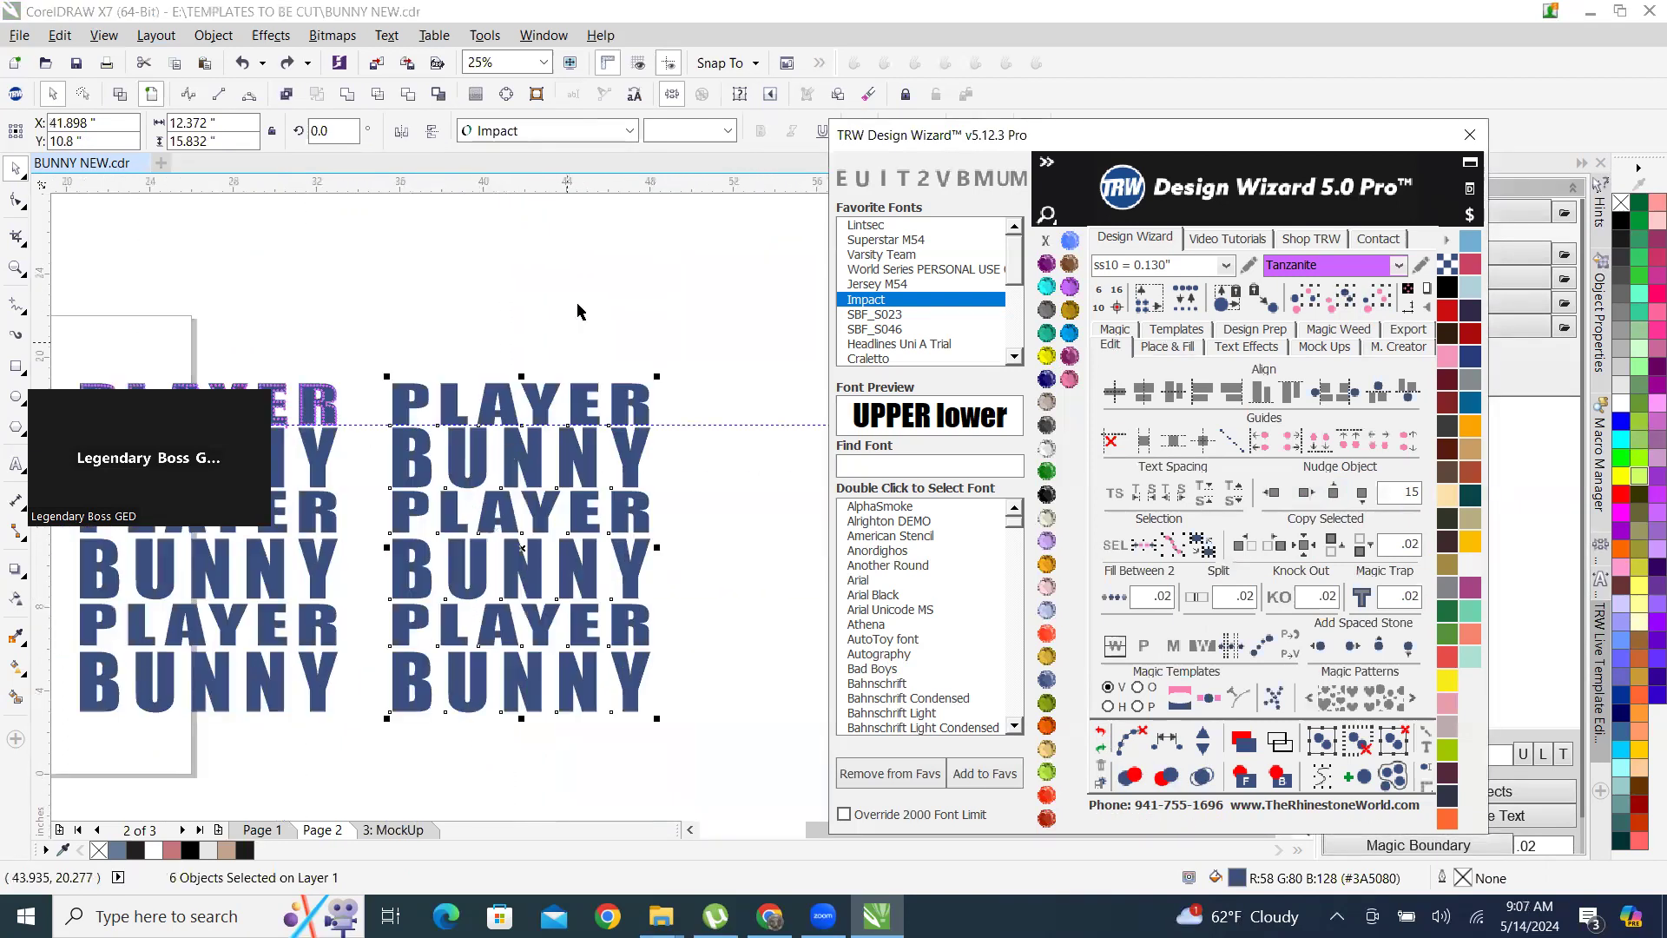
Select the six copied PLAYER BUNNY rows and merge them into a single curve.
left_click(581, 297)
scroll(464, 517, "up", 1)
left_click(573, 380)
scroll(573, 380, "down", 1)
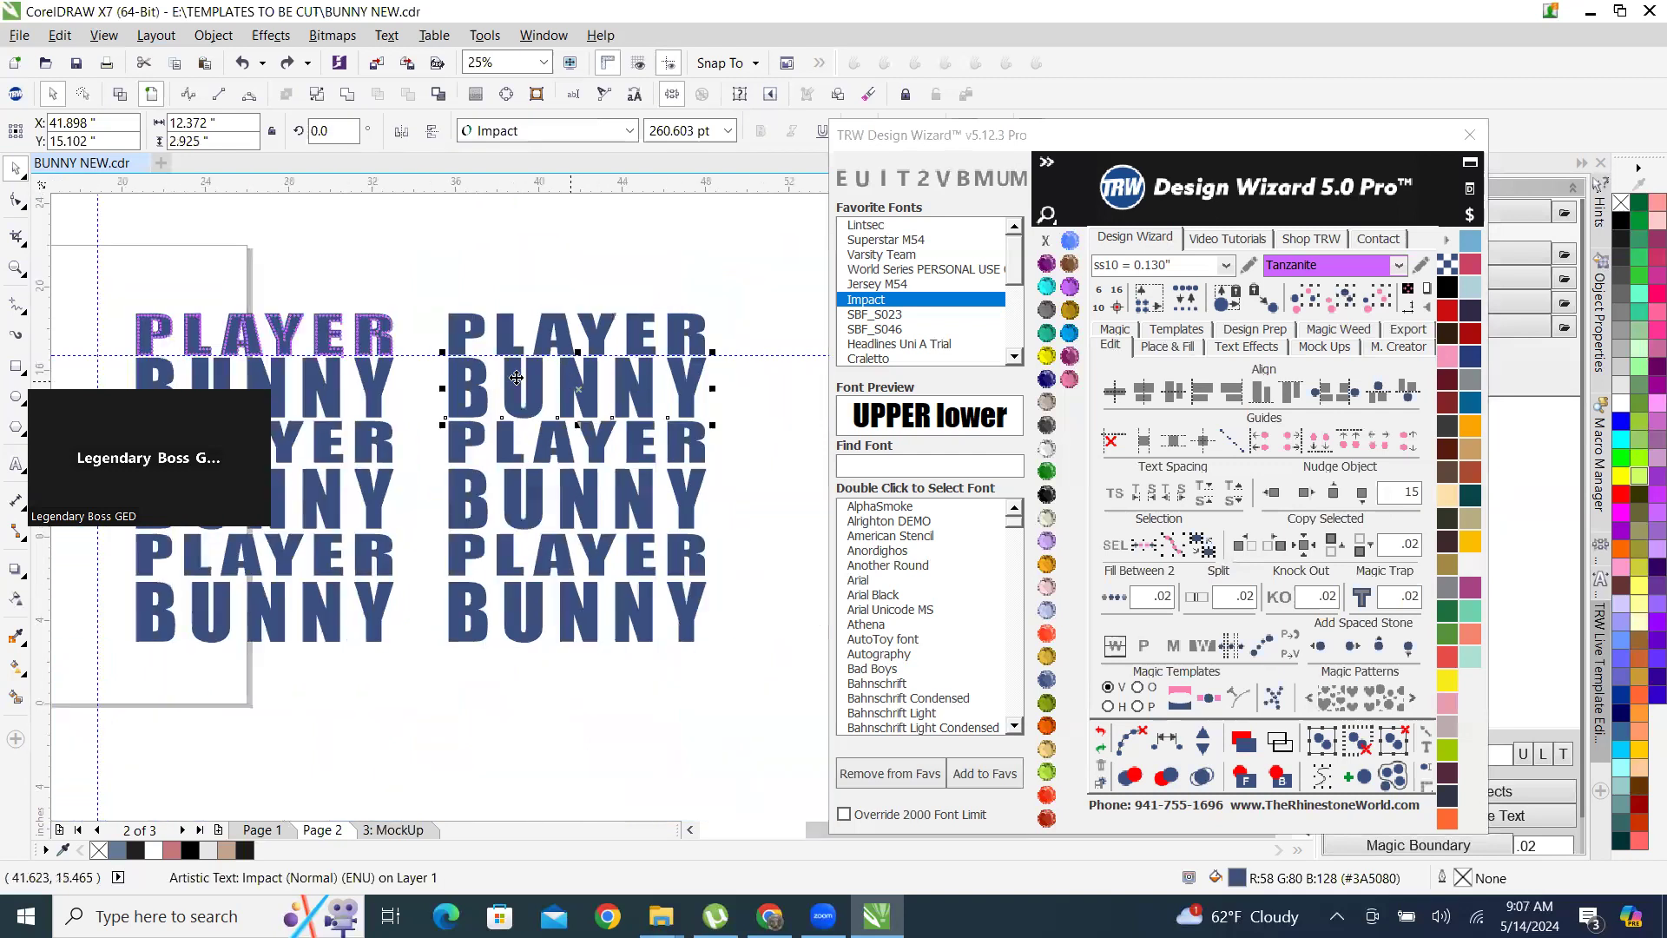
left_click_drag(418, 283, 760, 707)
left_click(348, 94)
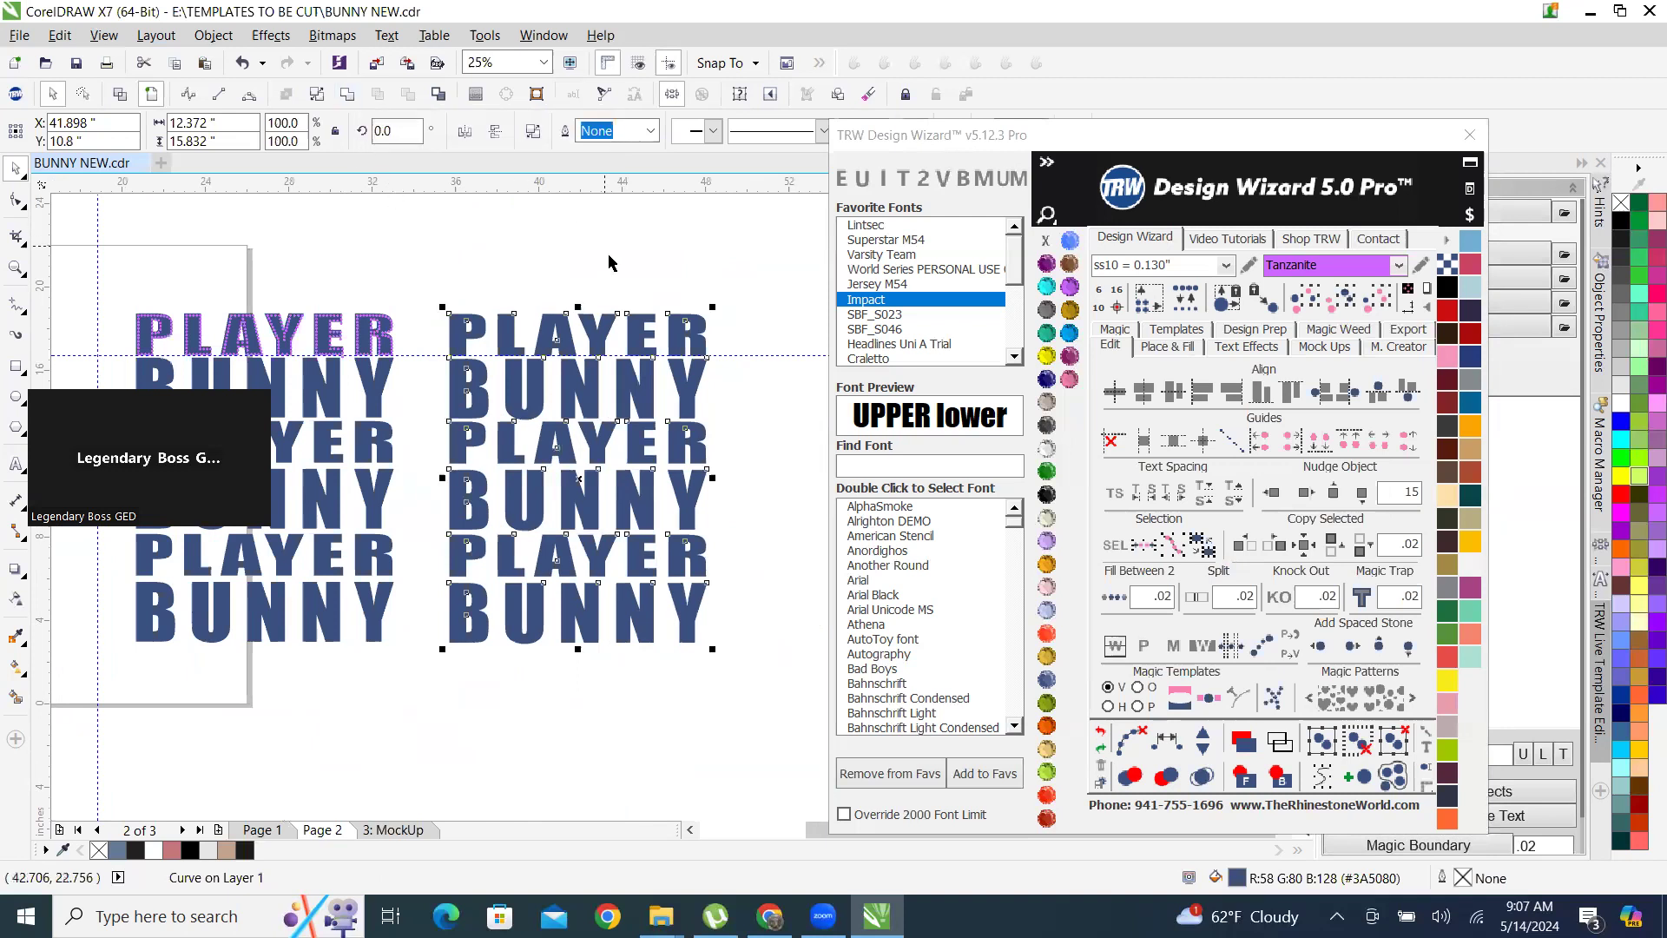
Hatch-fill the merged lettering copy with ss10 Tanzanite stones and merge the overlapping stones.
left_click(612, 329)
left_click(613, 330)
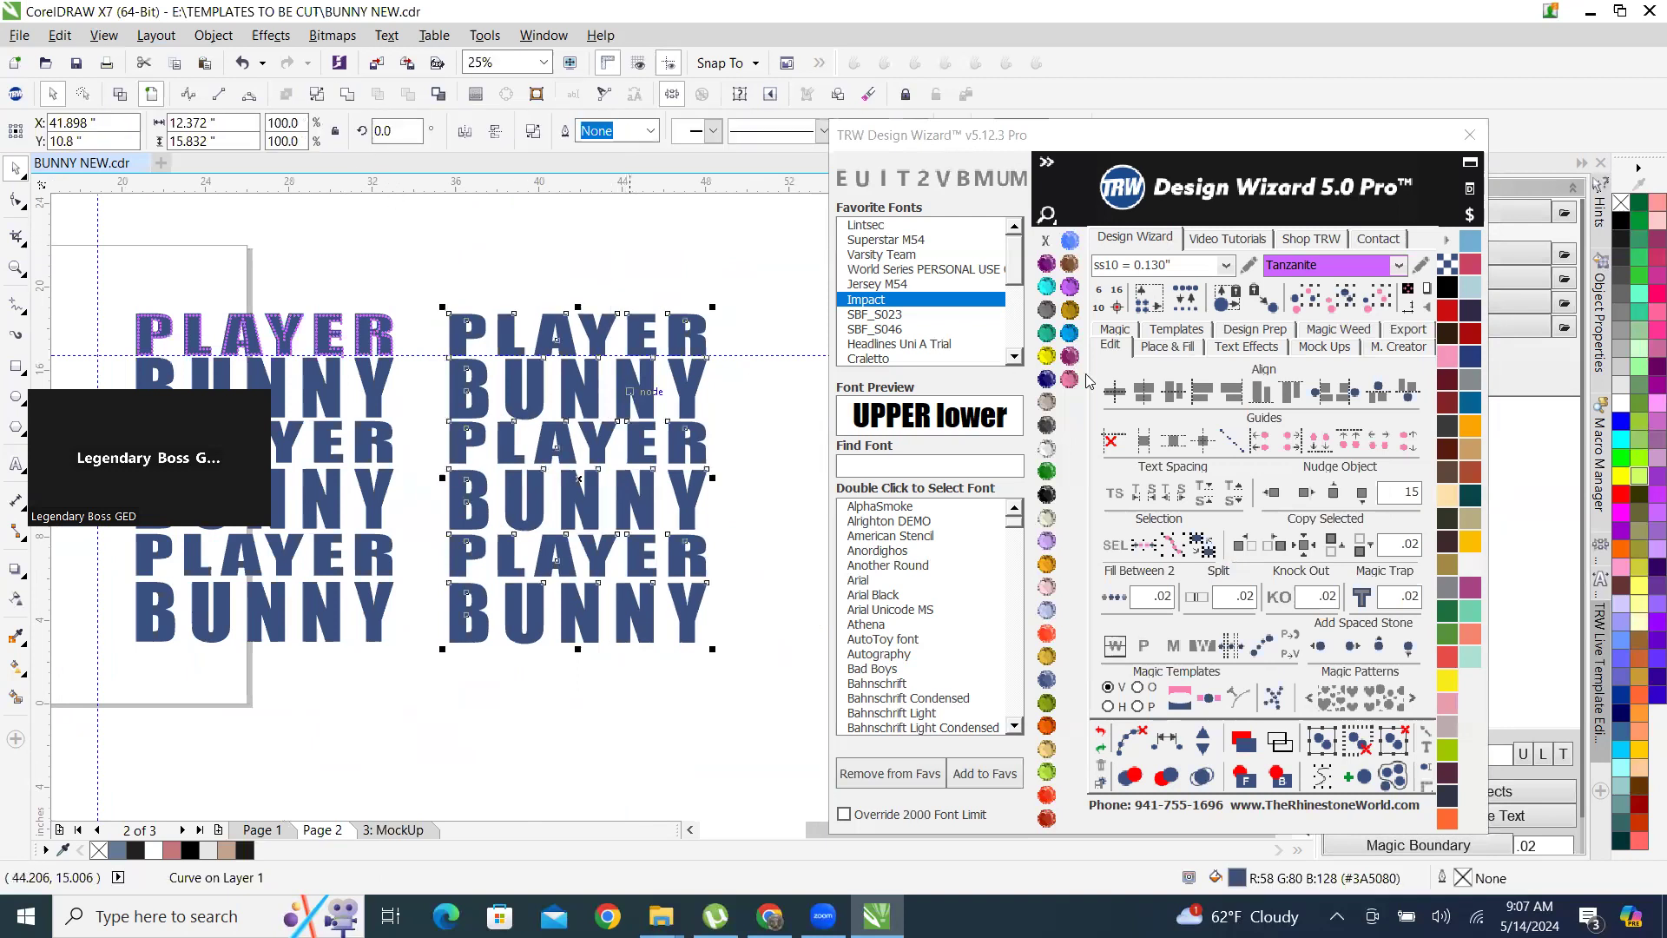
left_click(1185, 350)
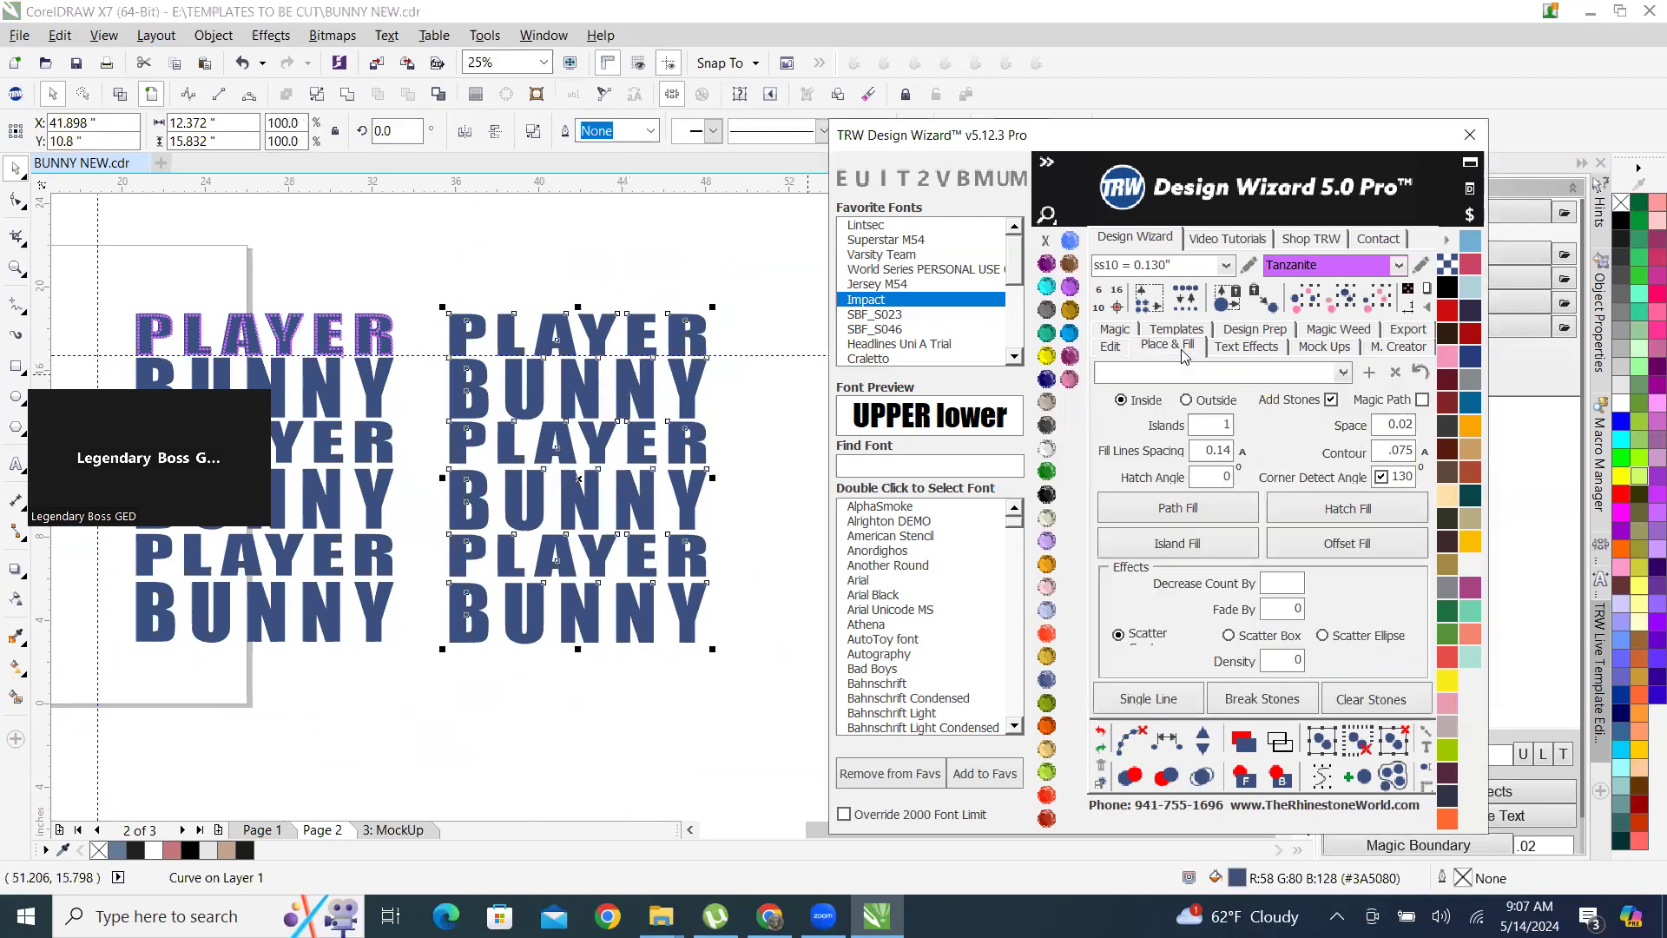
left_click(1380, 515)
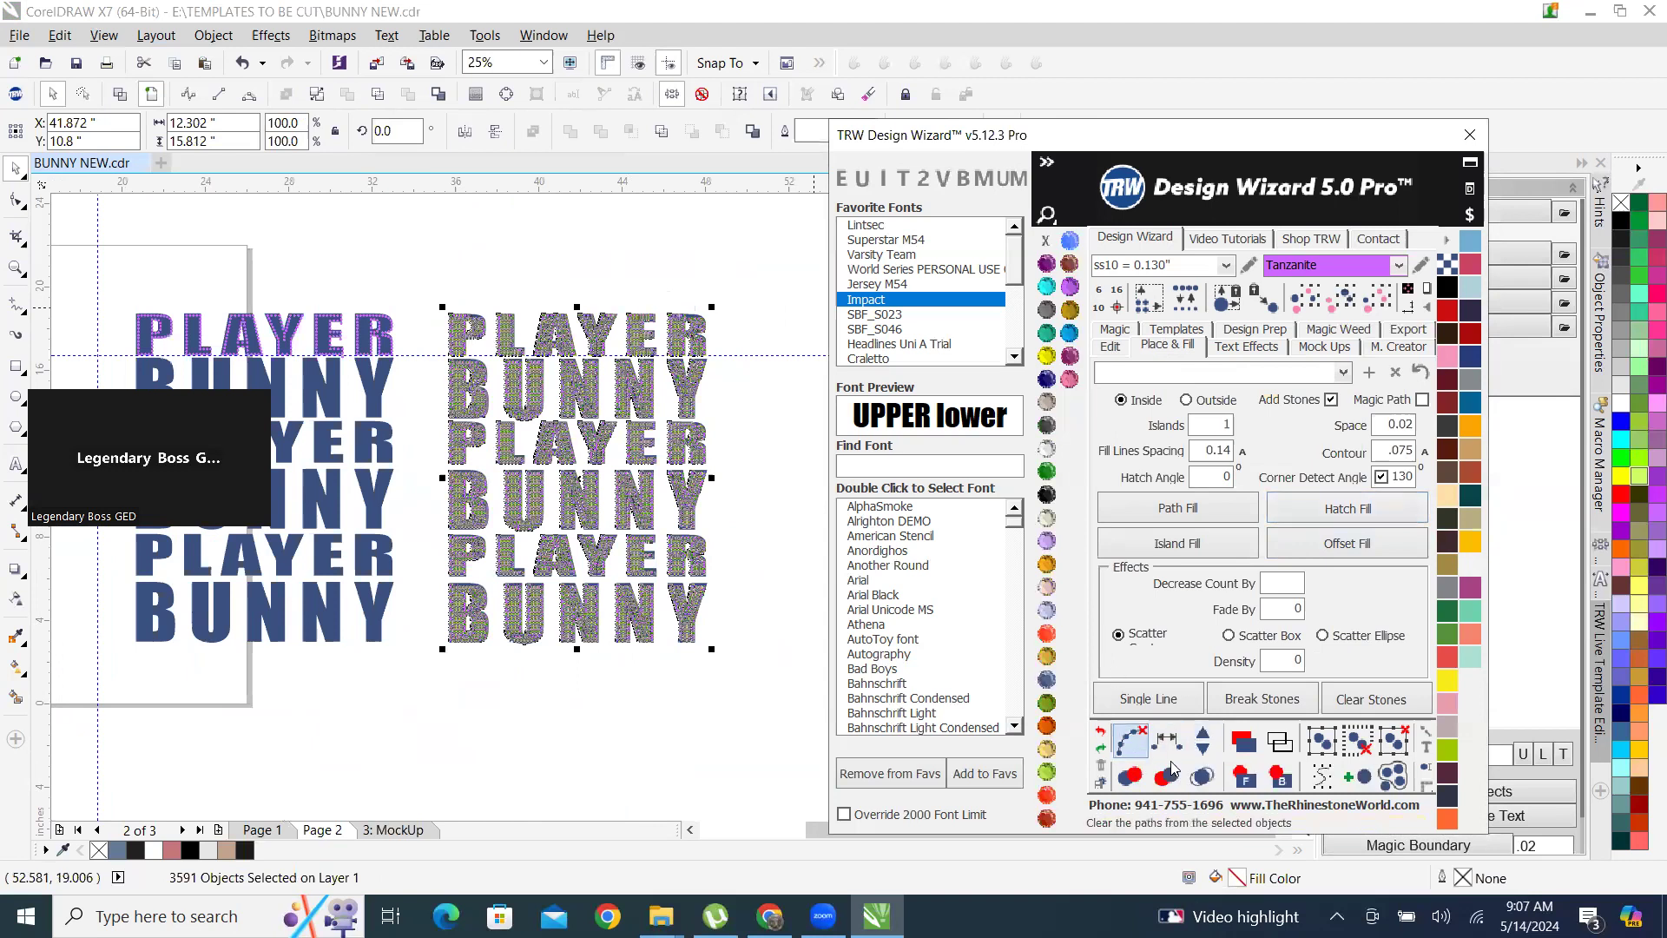
left_click(1203, 779)
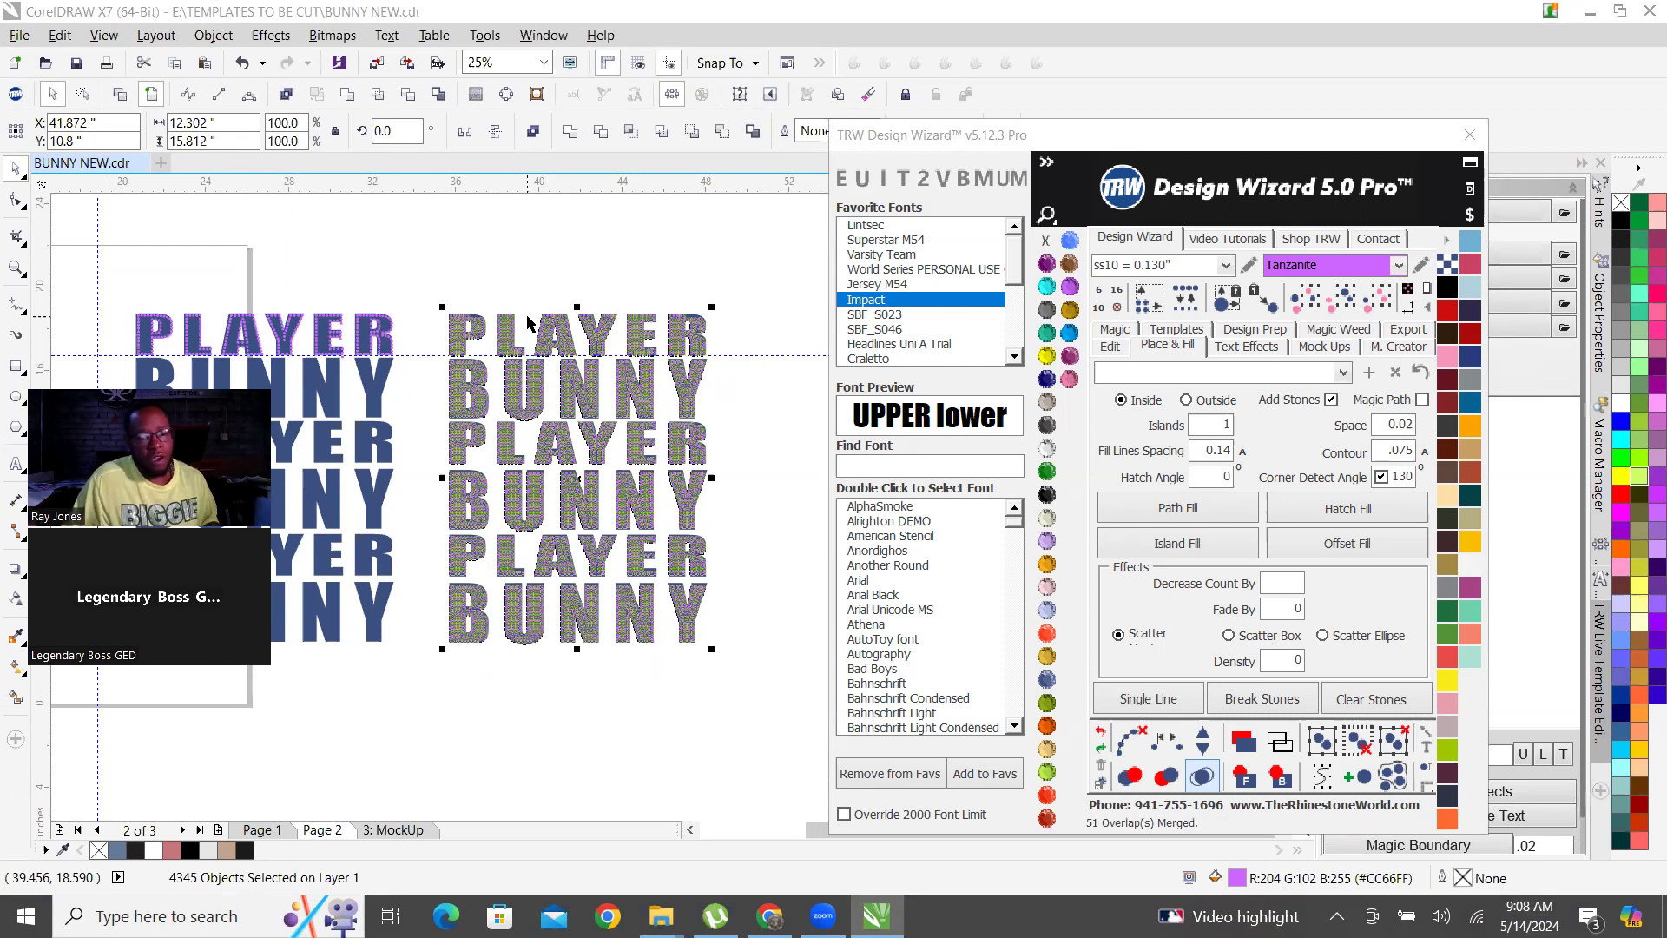
left_click(655, 257)
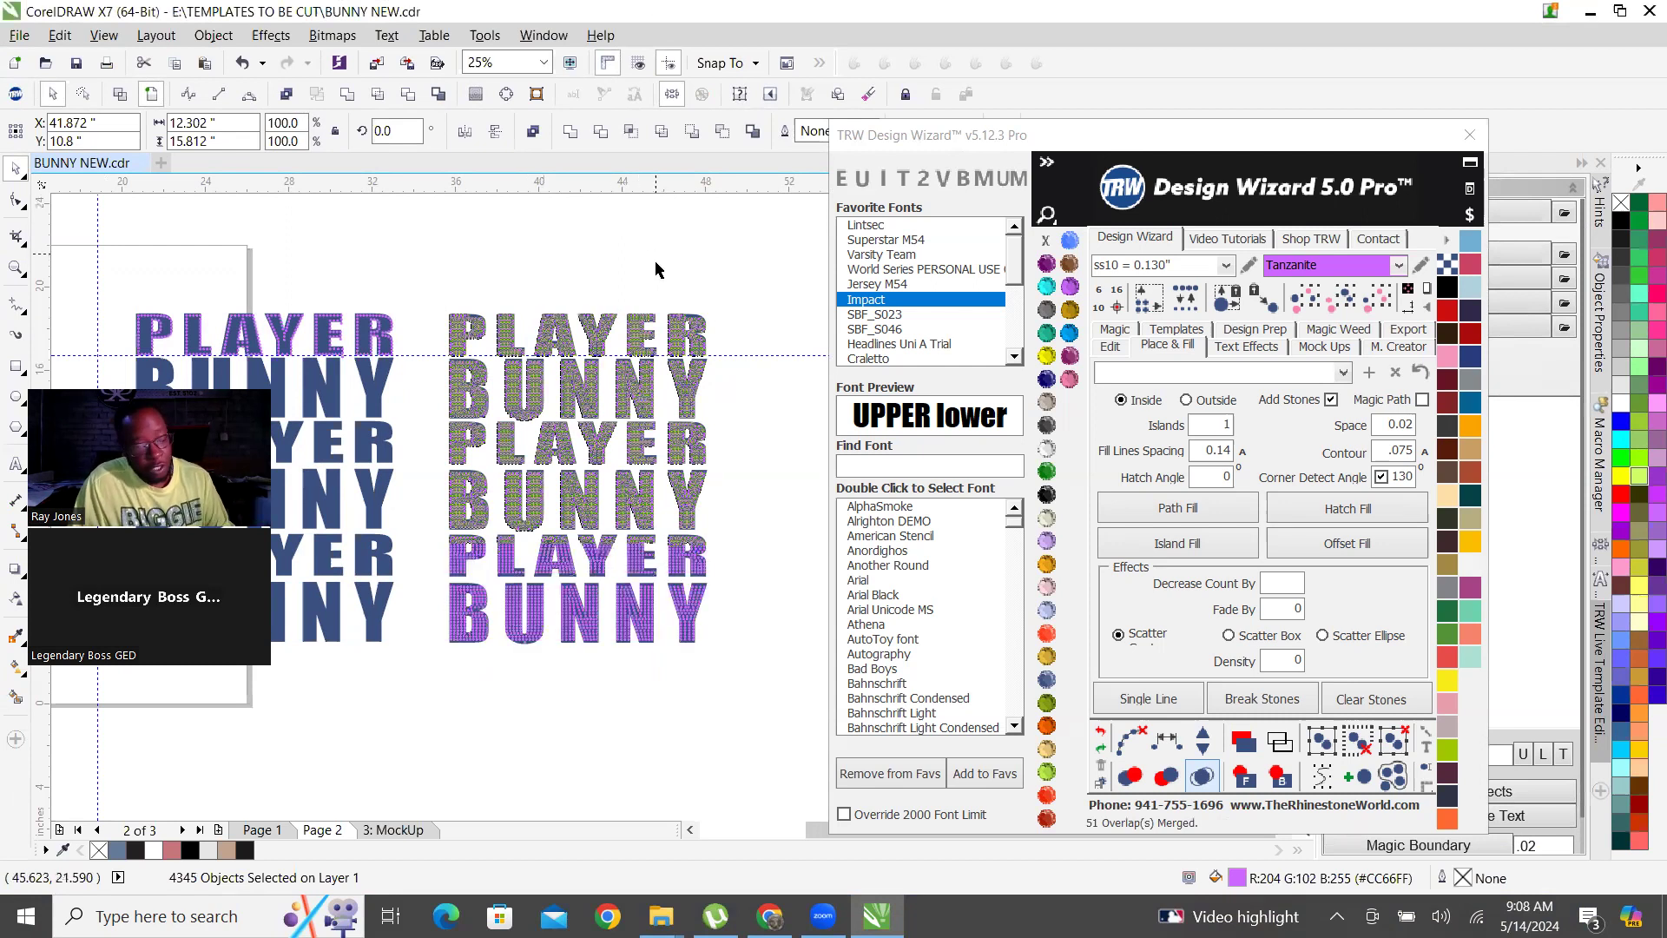
Examine the hatch-filled lettering rows up close and compare them with the stone-outlined PLAYER row of the original set.
scroll(540, 411, "up", 3)
scroll(627, 495, "down", 3)
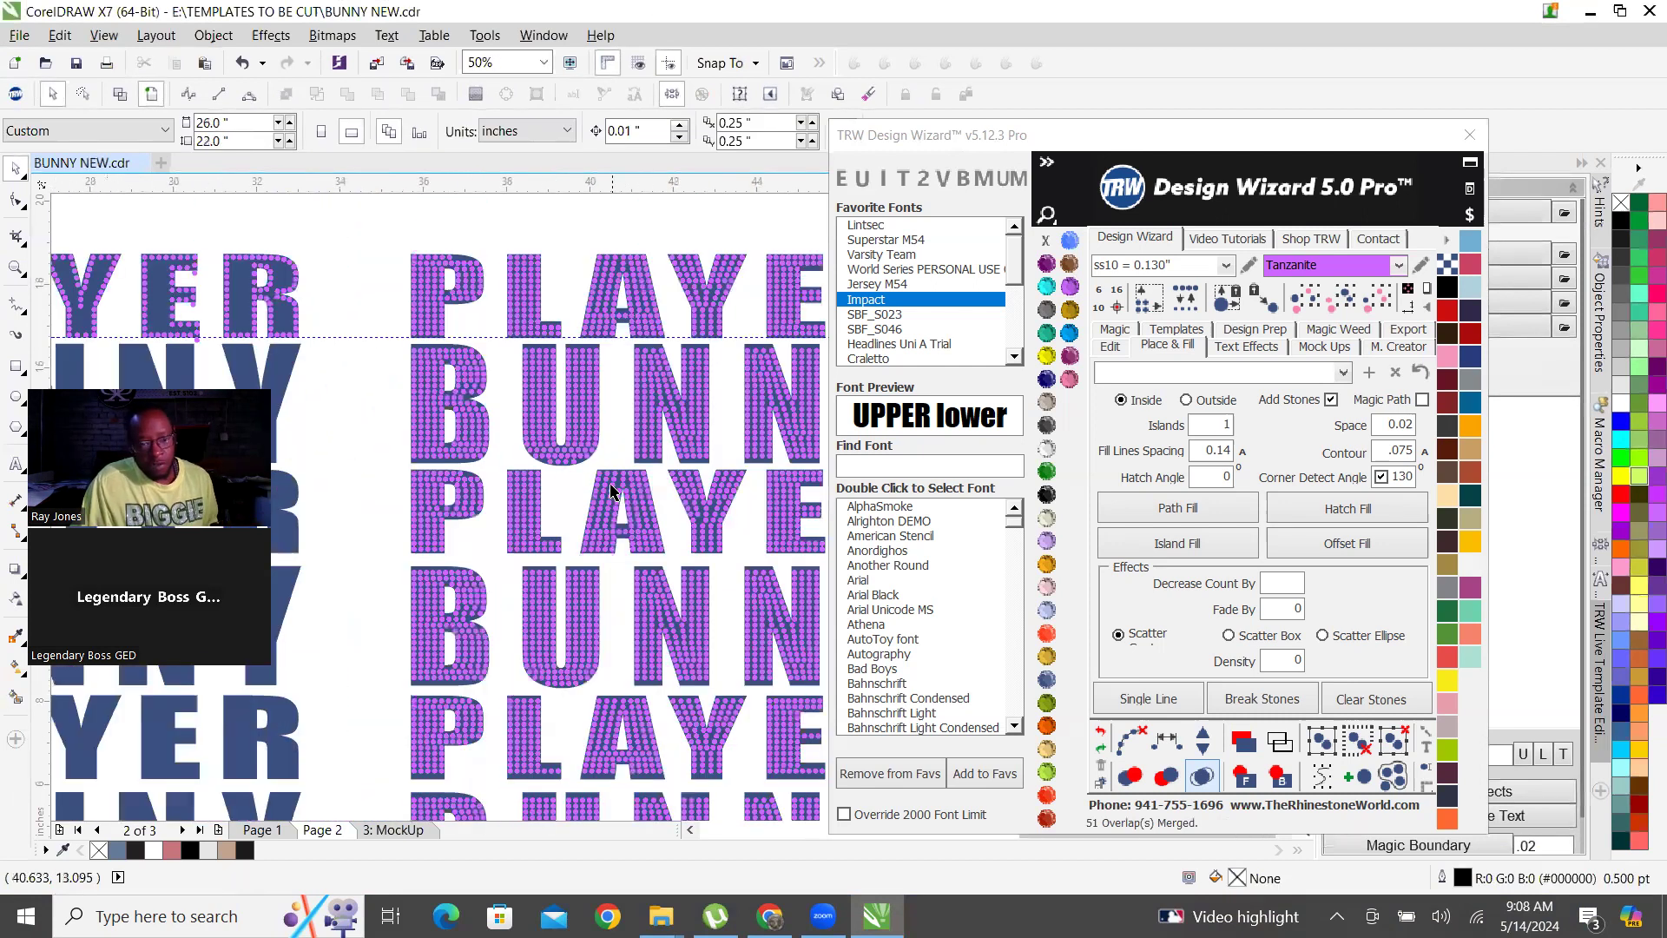
scroll(609, 657, "up", 3)
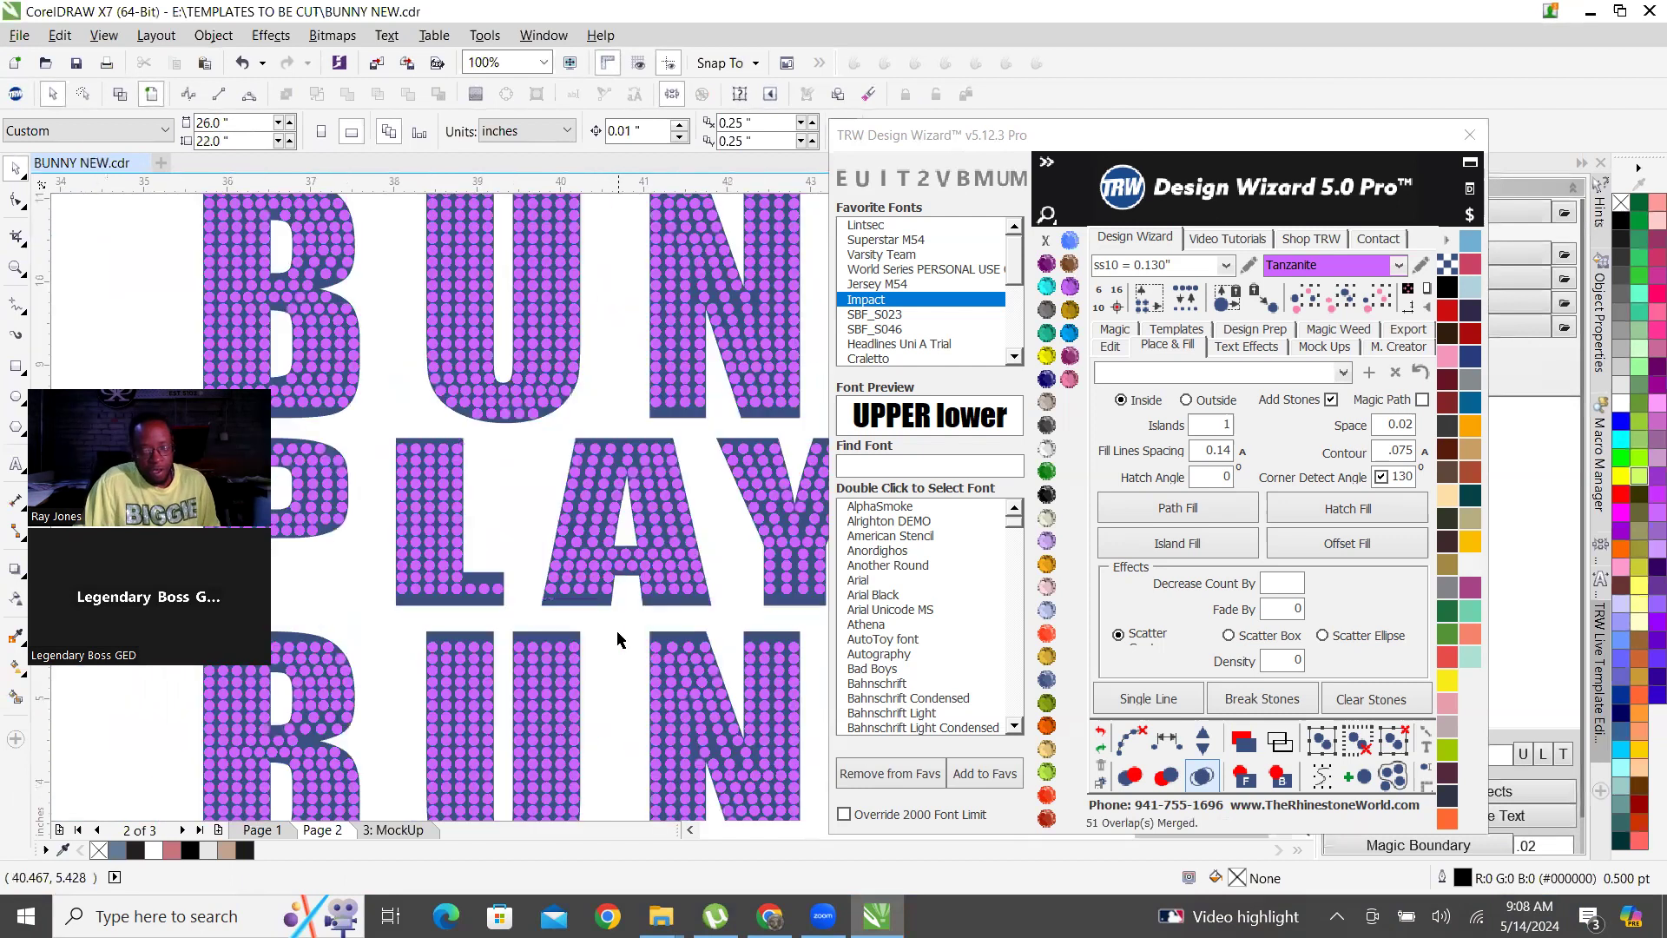
scroll(588, 534, "down", 2)
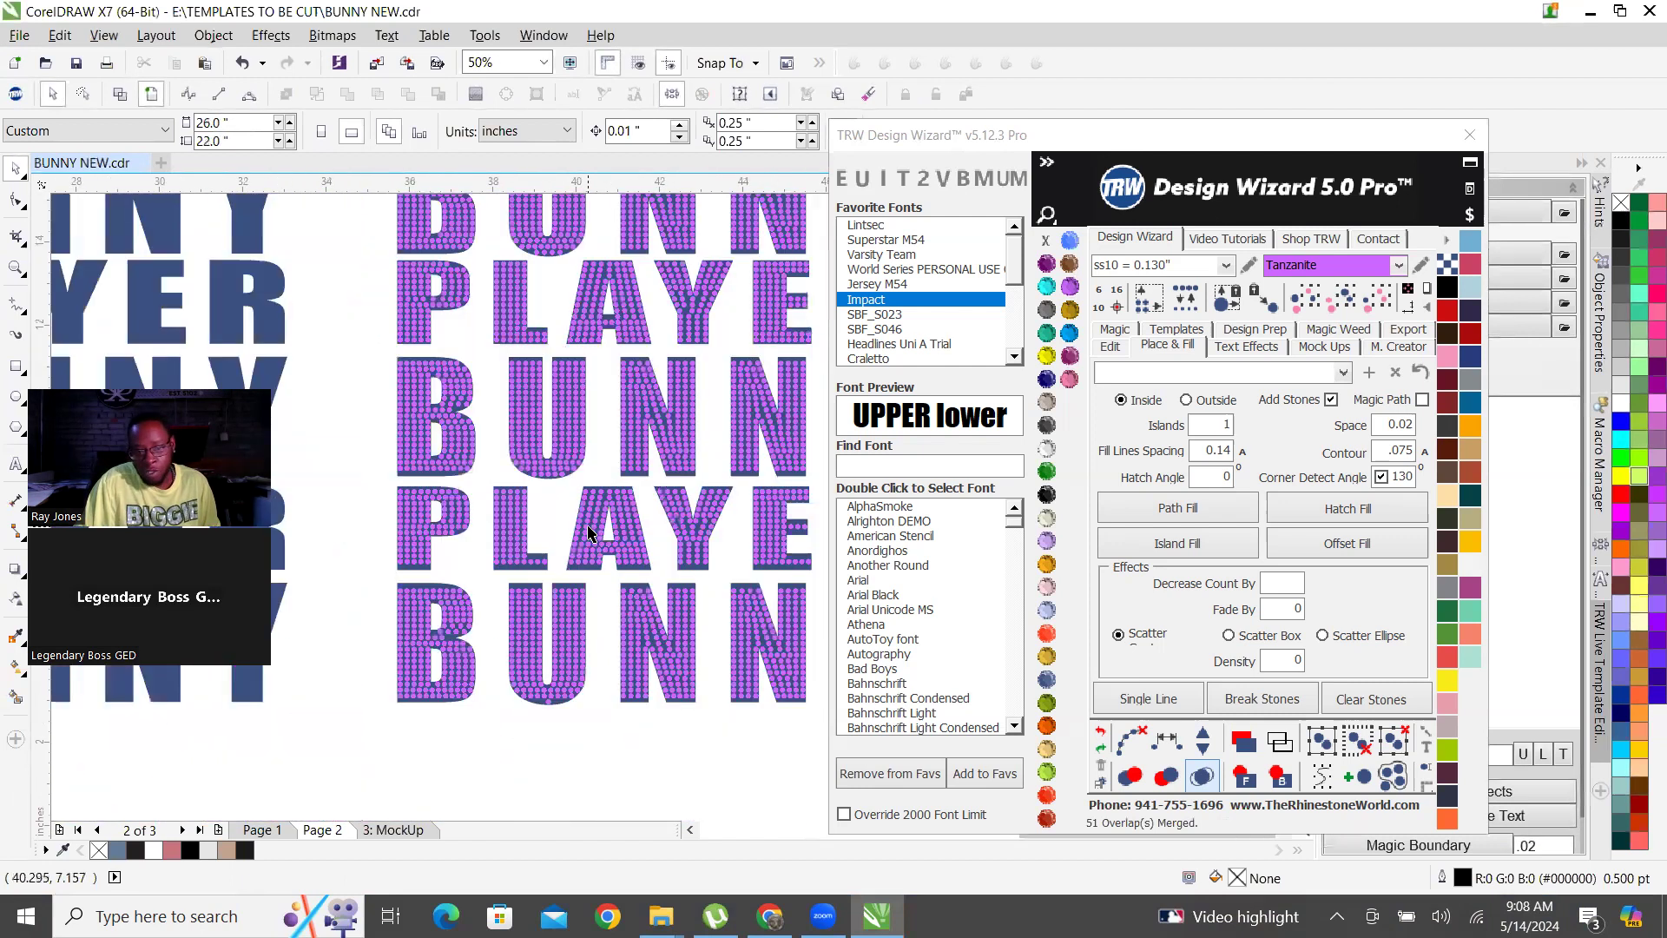
scroll(593, 517, "down", 1)
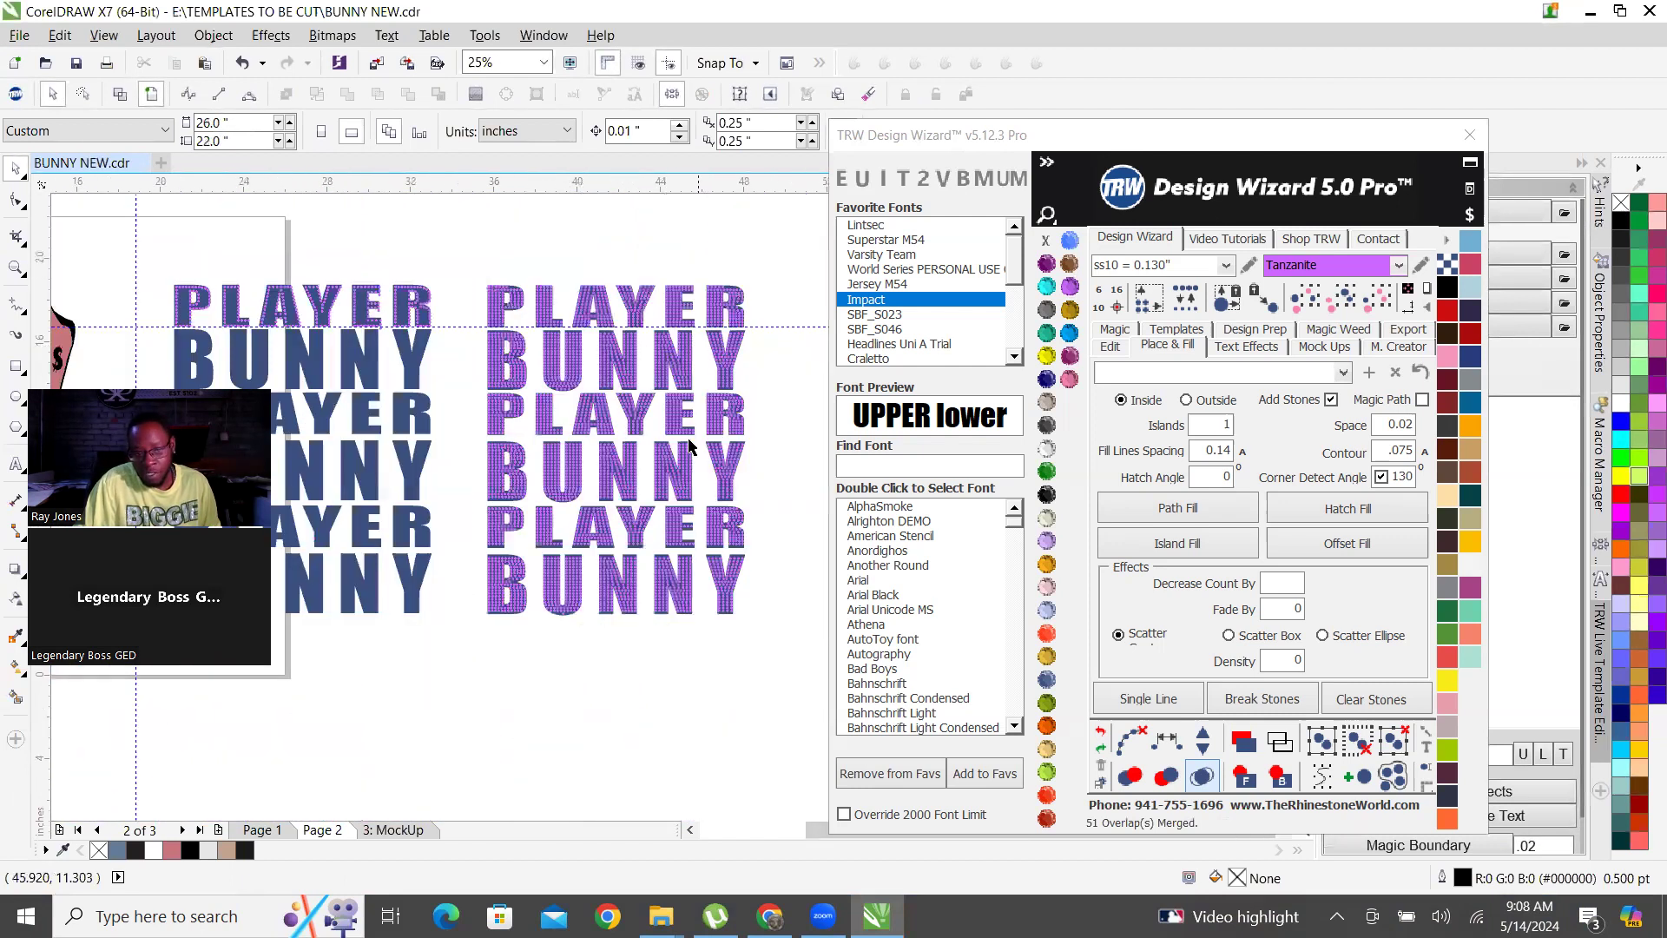
scroll(526, 347, "up", 3)
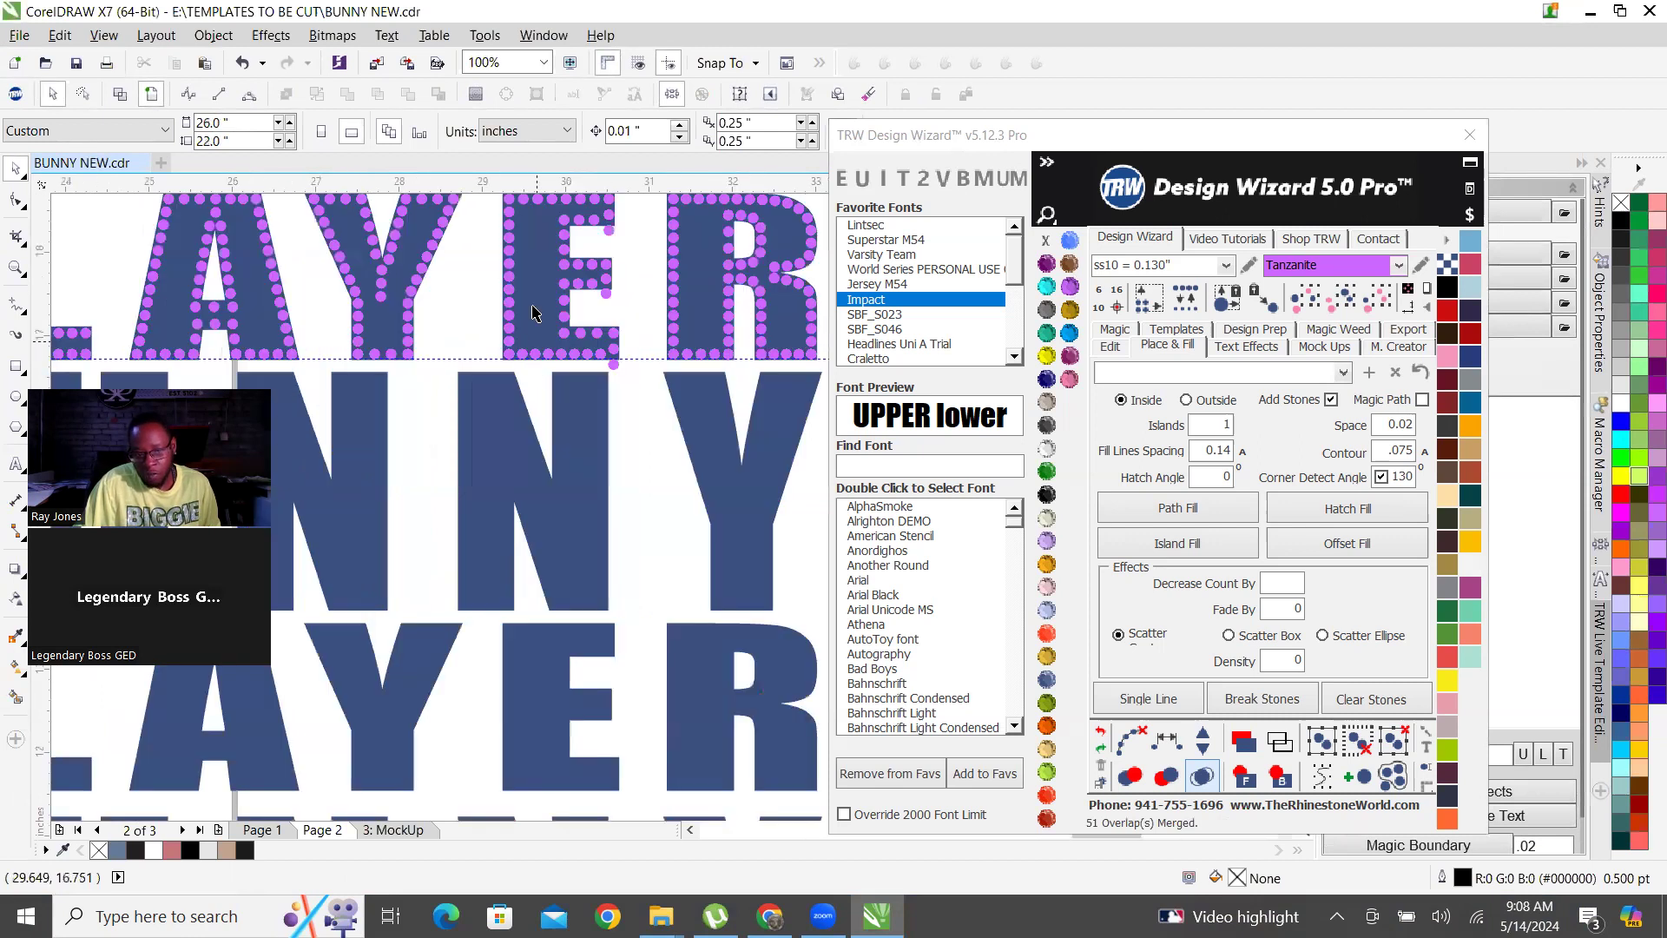
scroll(578, 366, "down", 3)
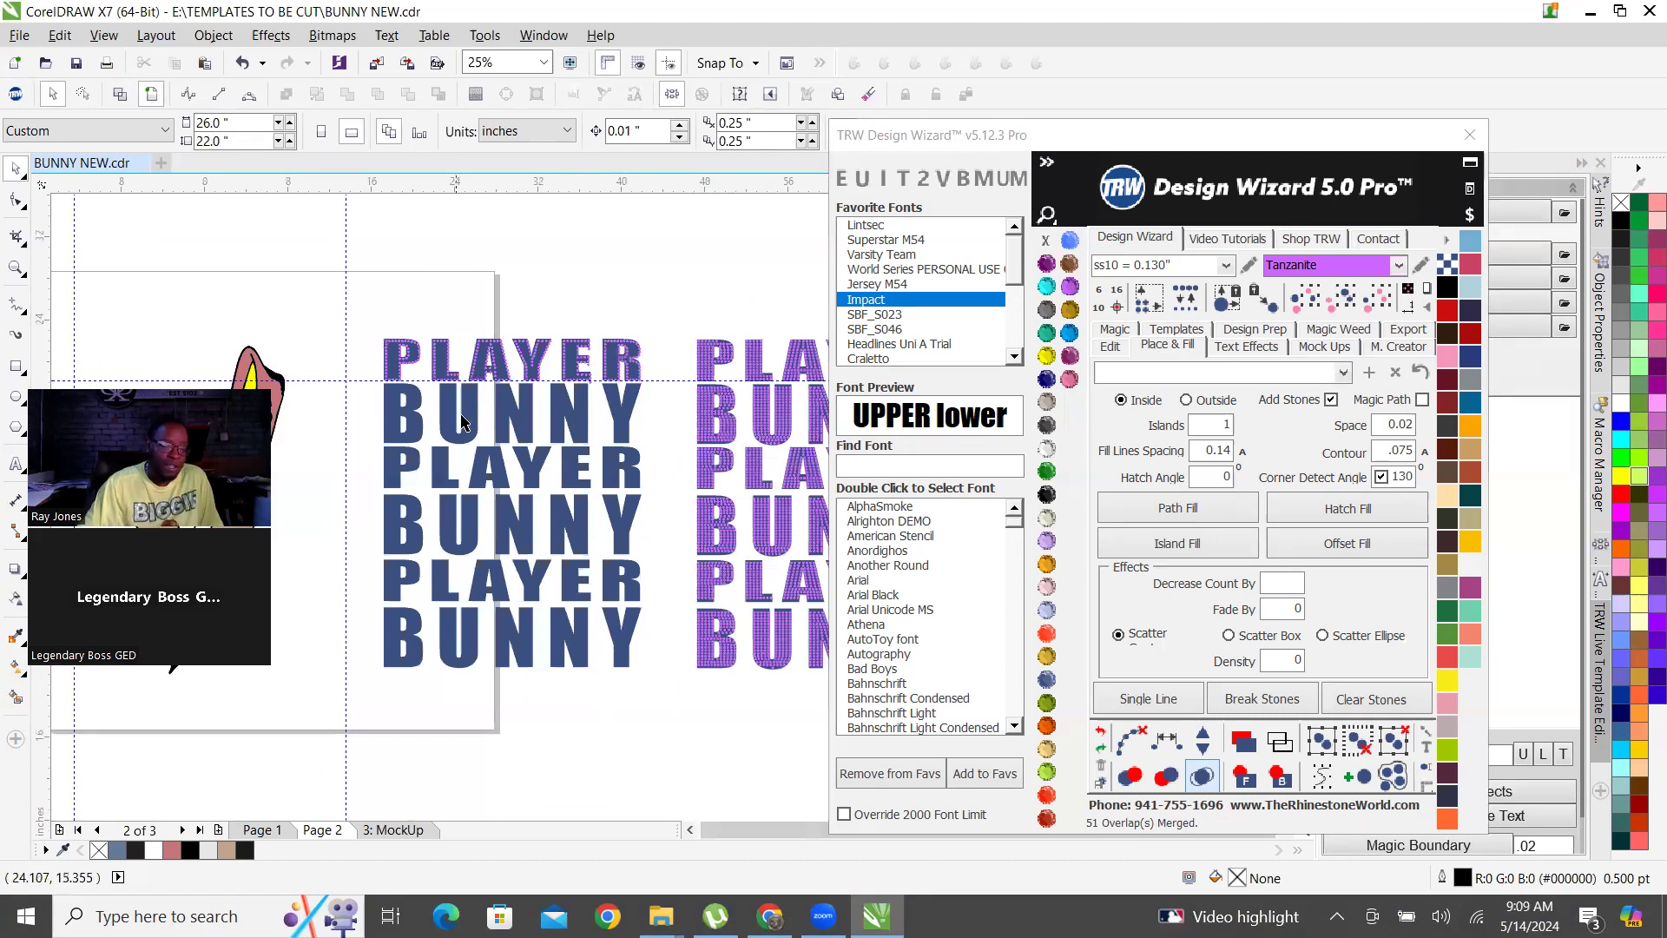
scroll(458, 415, "down", 1)
scroll(651, 460, "up", 3)
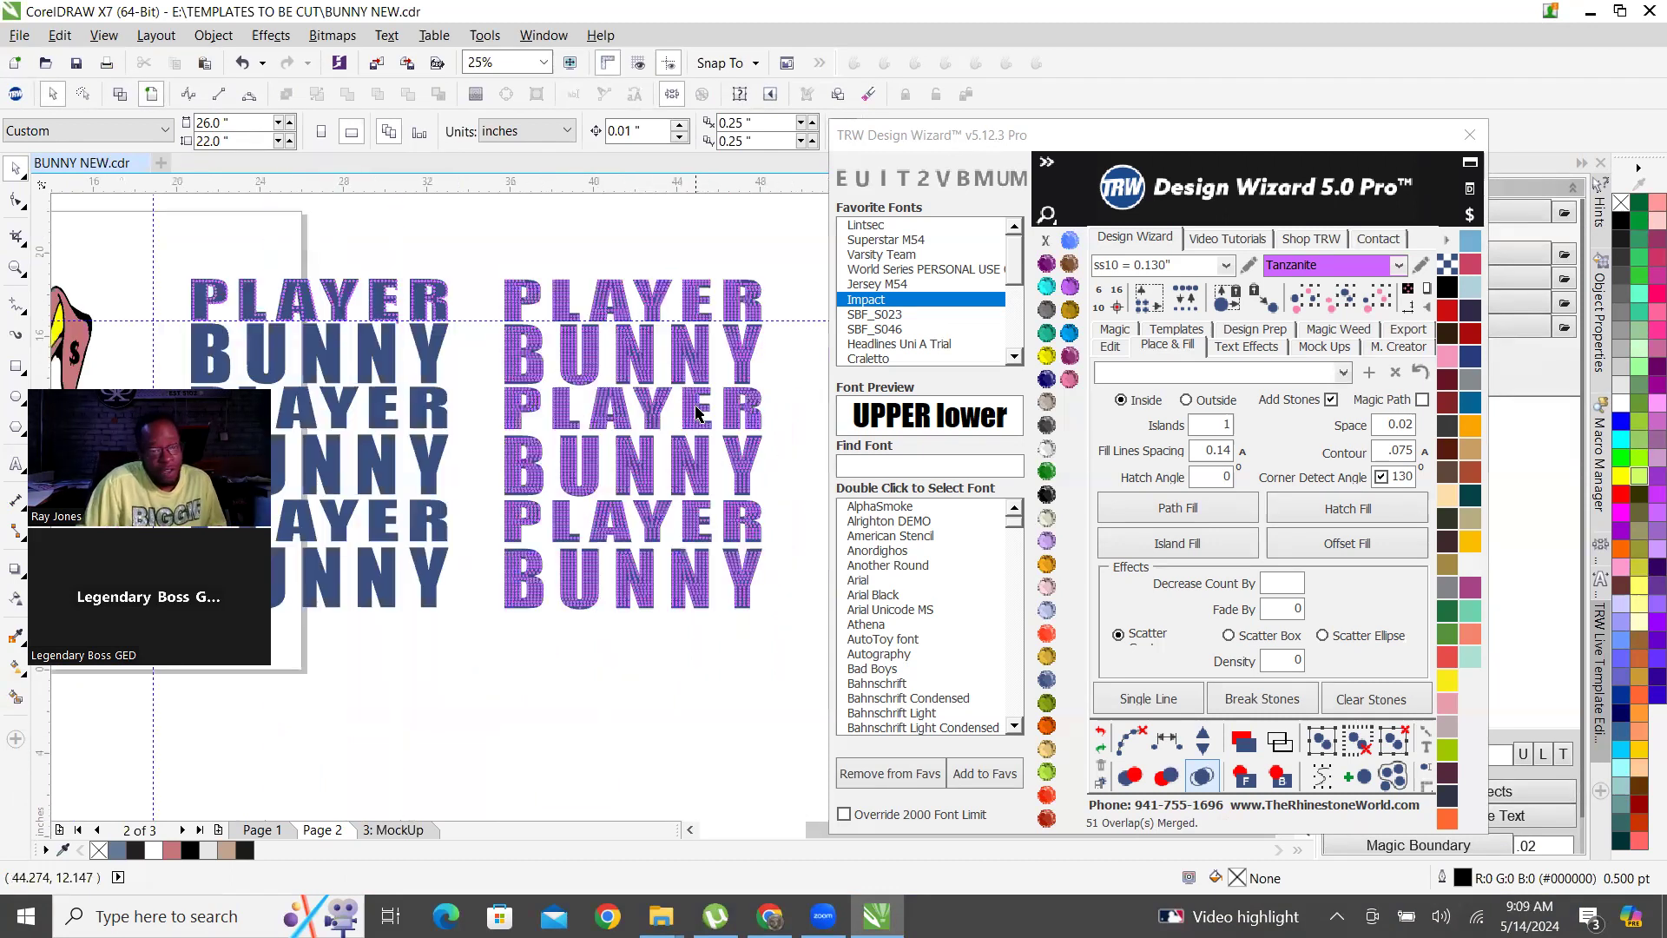
scroll(653, 425, "up", 1)
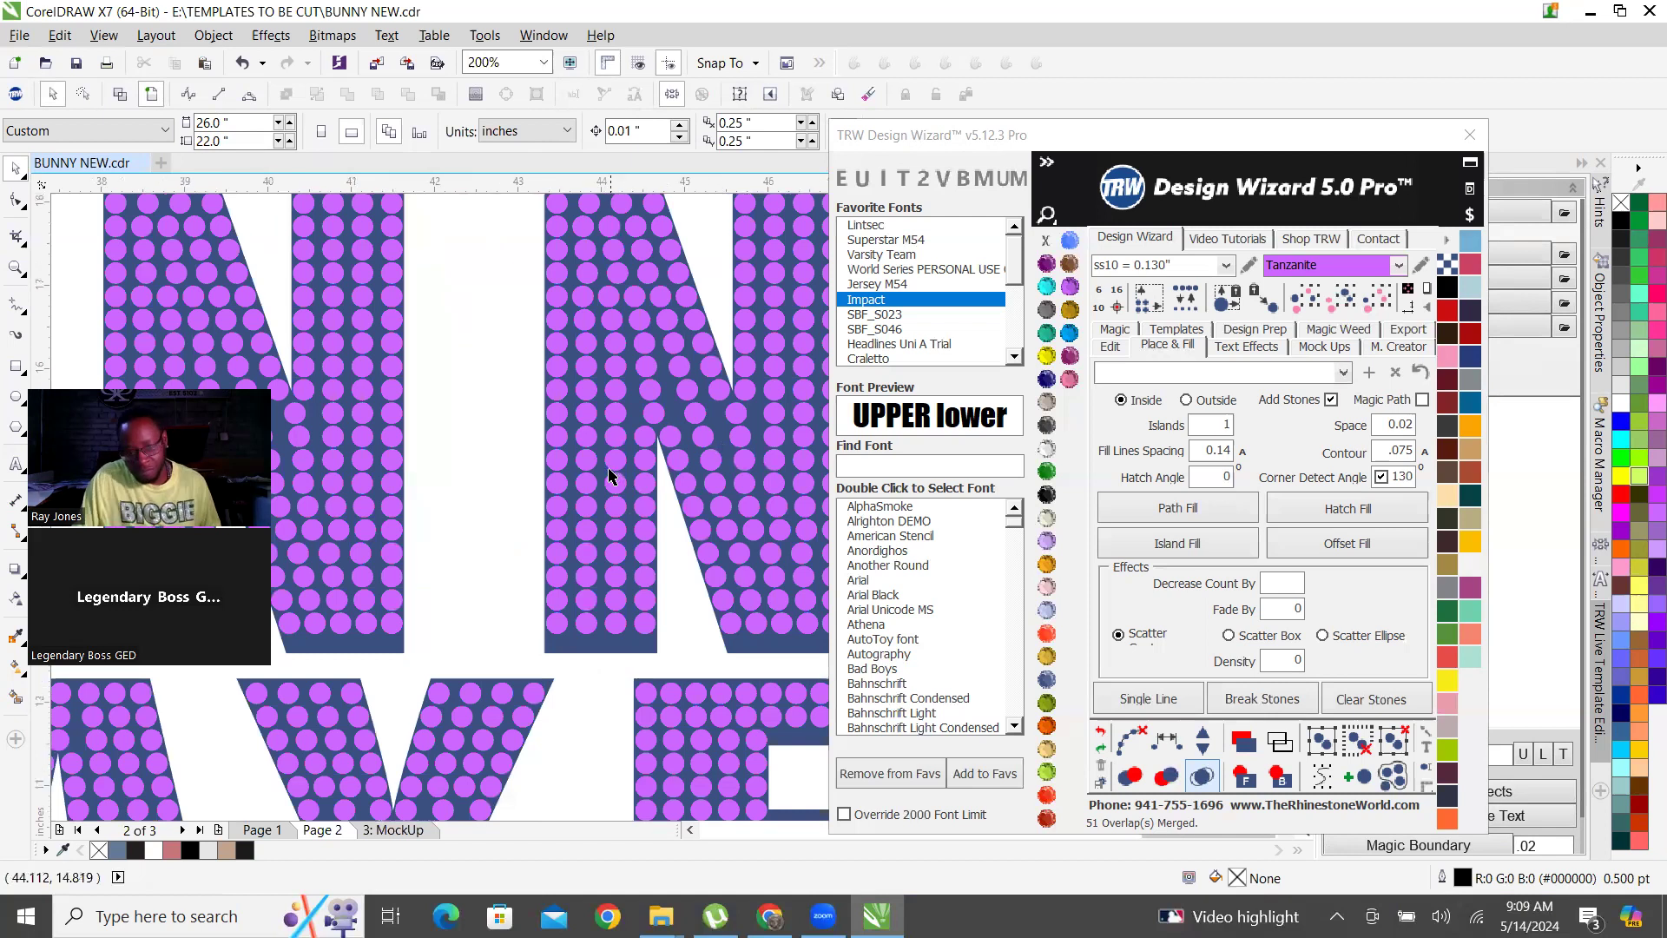
scroll(643, 469, "down", 1)
scroll(640, 453, "up", 1)
scroll(703, 449, "down", 1)
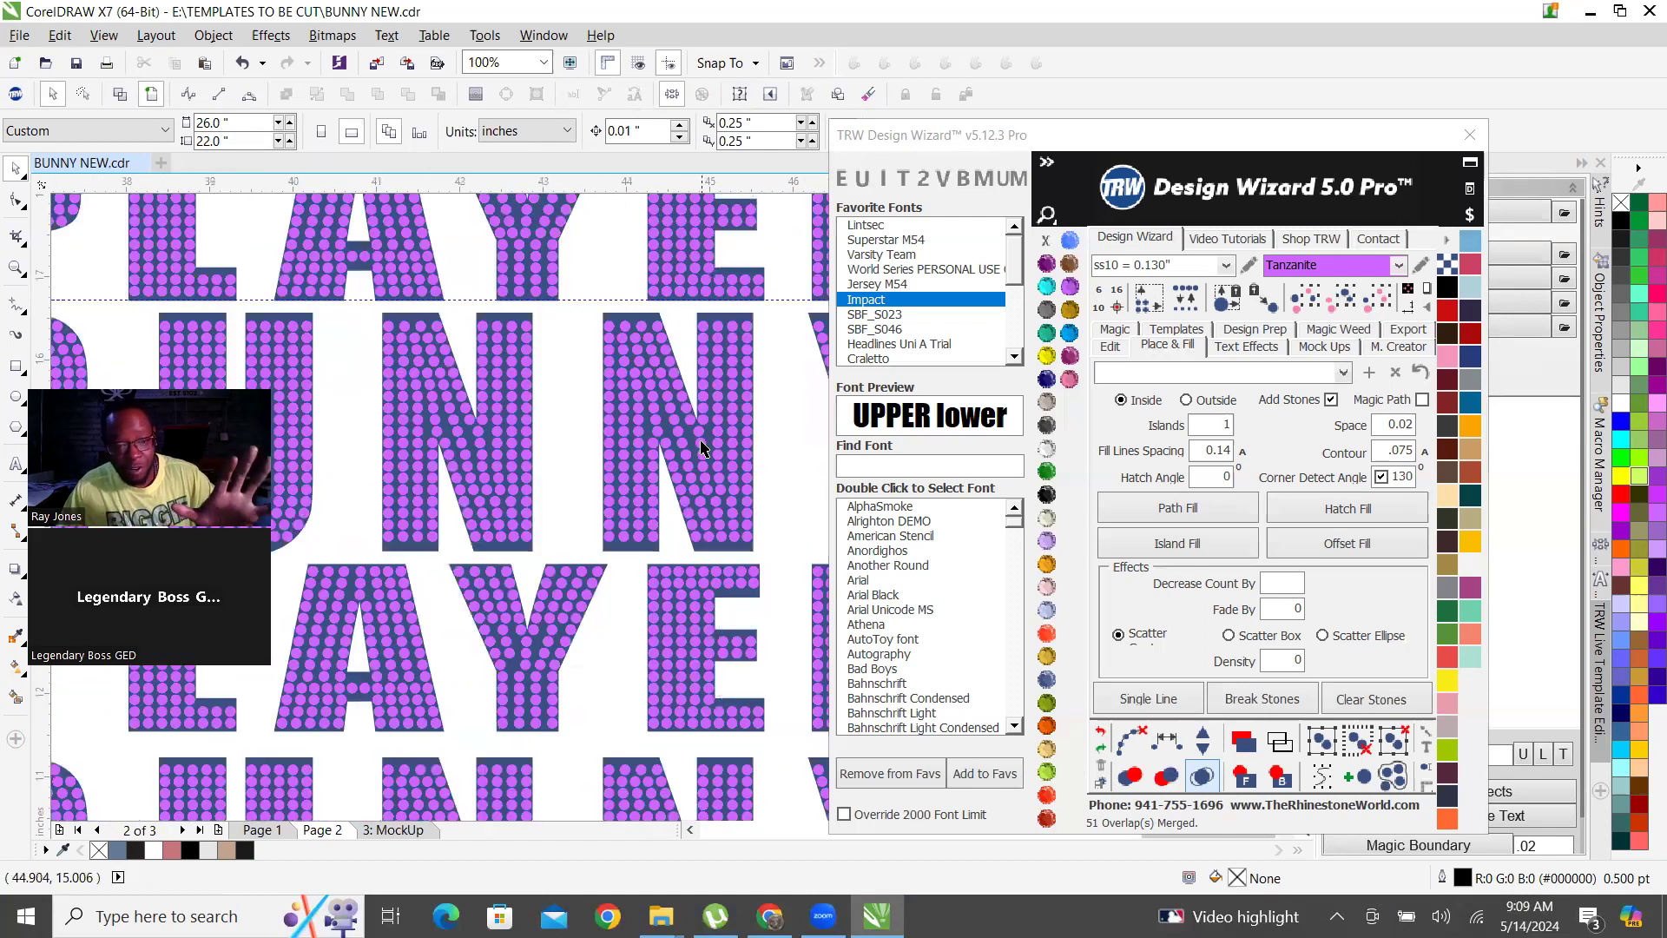
scroll(705, 447, "down", 1)
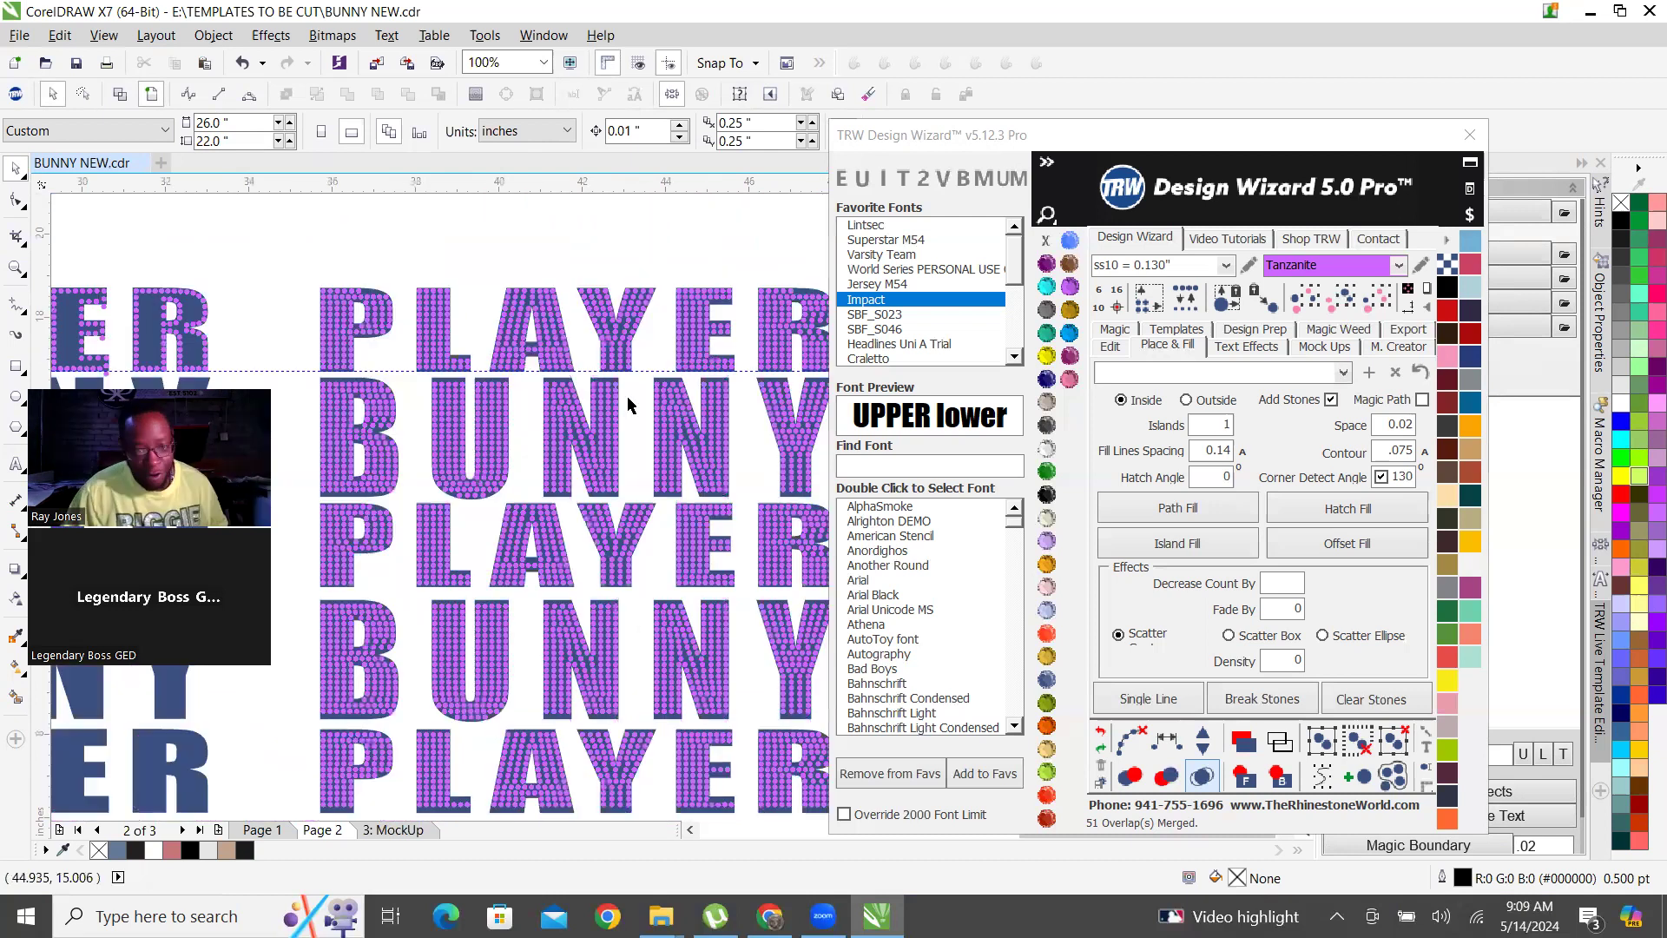
scroll(580, 319, "down", 1)
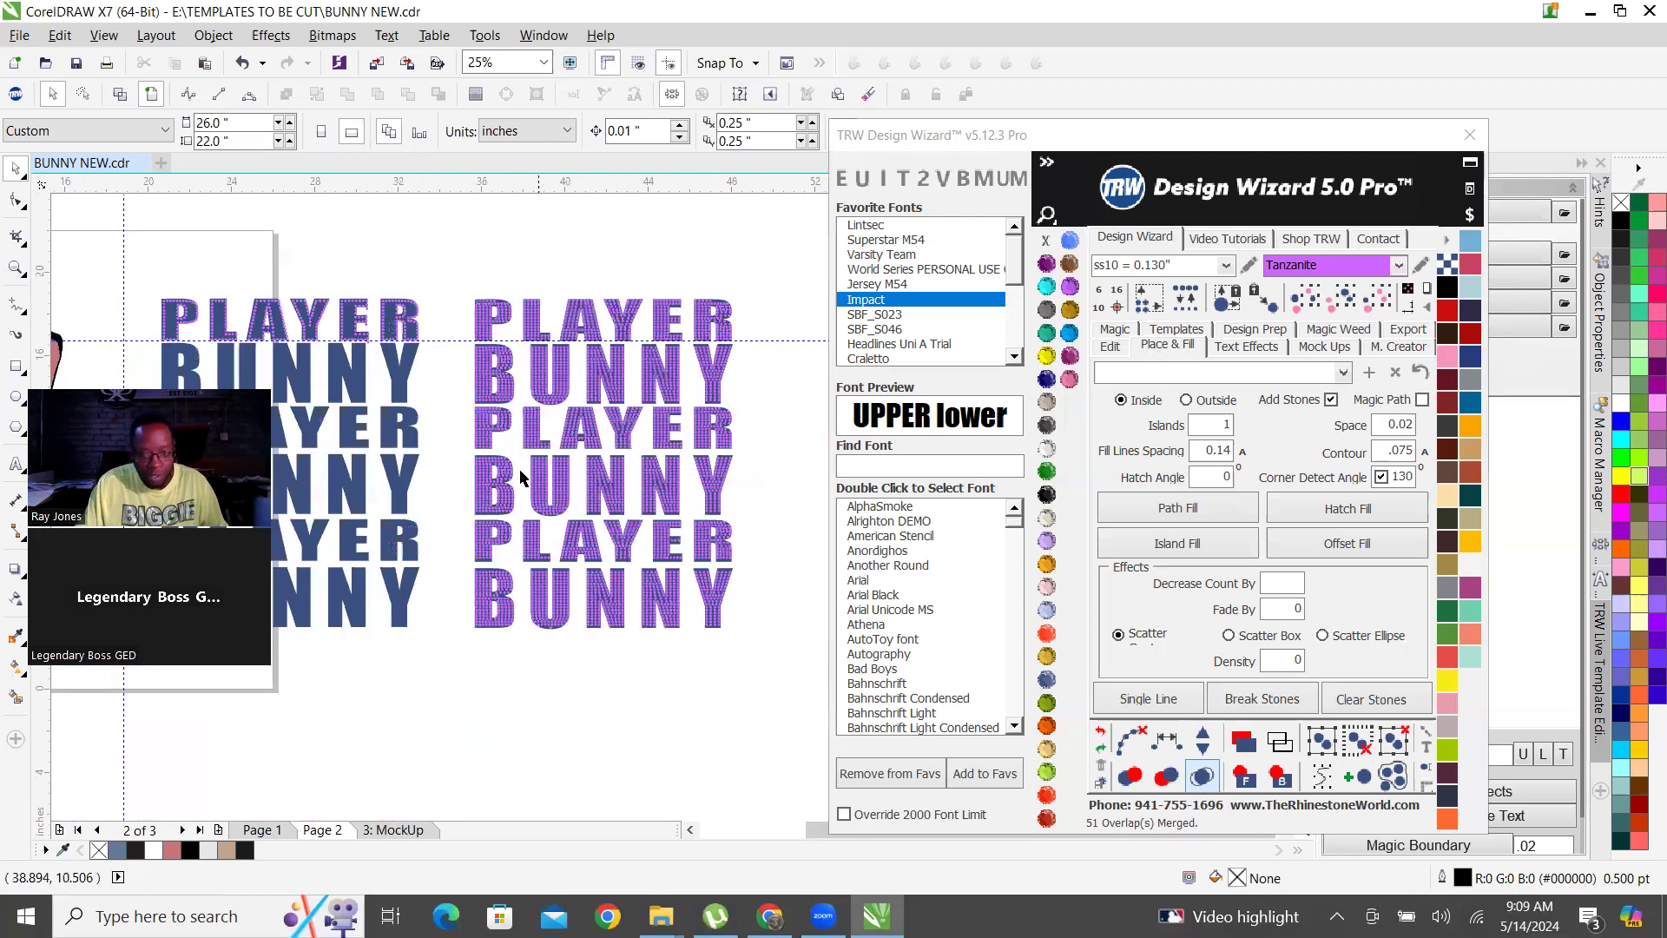
Copy a stone into the notch of the B in the bottom BUNNY row and clear an uneven stone beside it in that row.
scroll(409, 574, "up", 3)
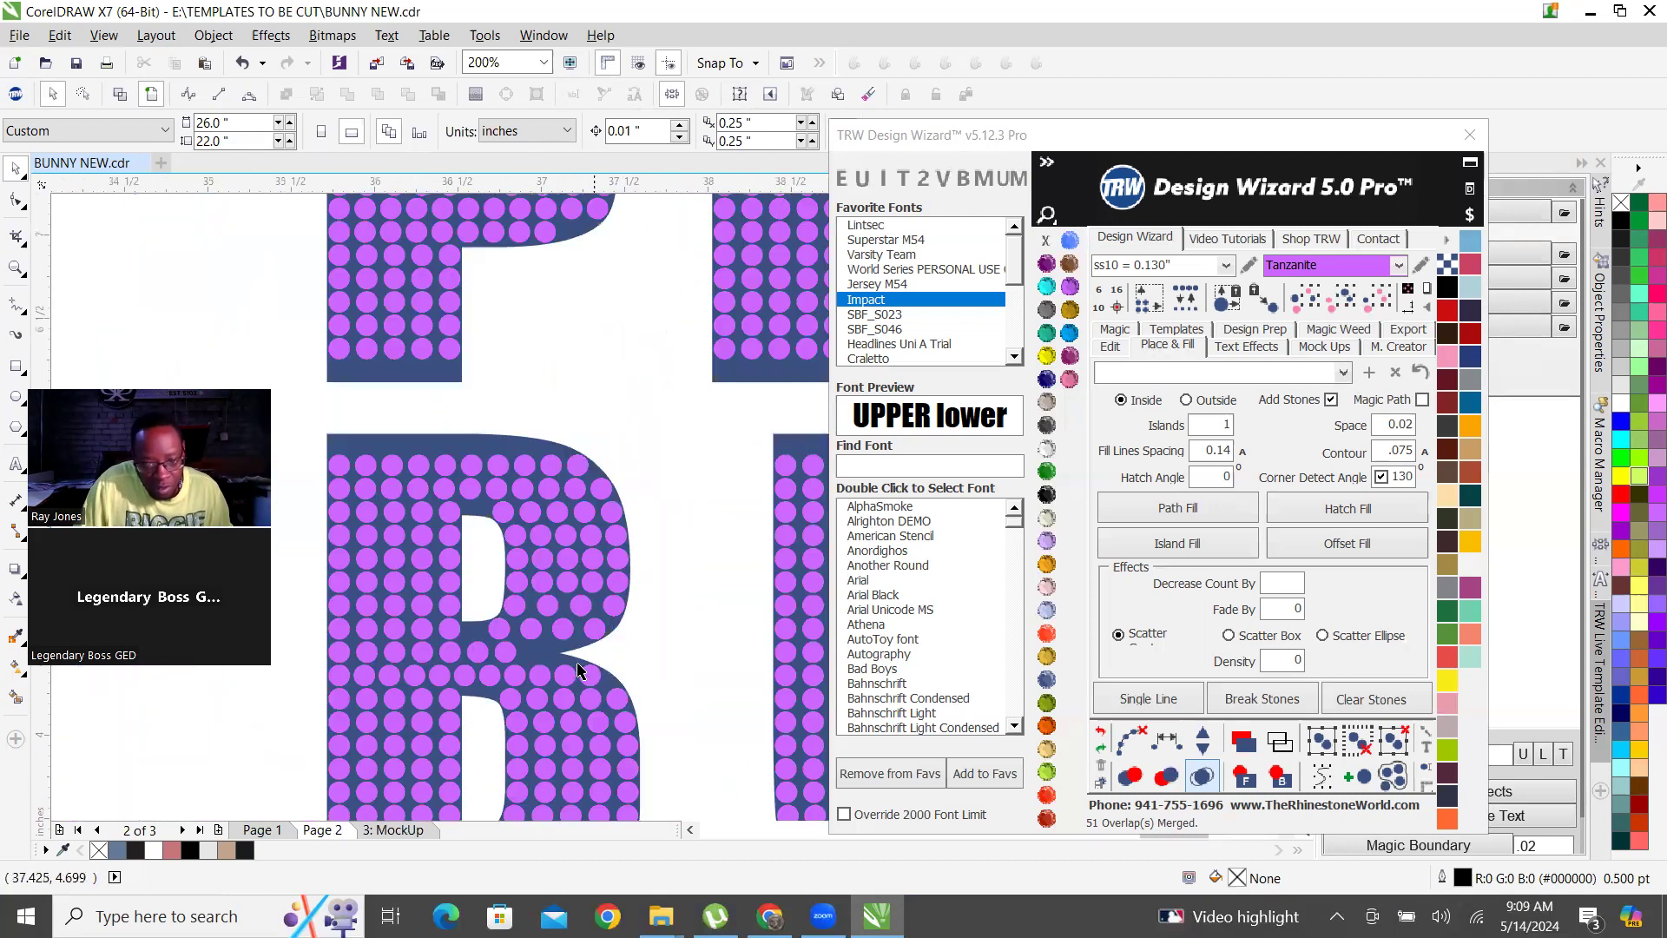
scroll(519, 673, "up", 2)
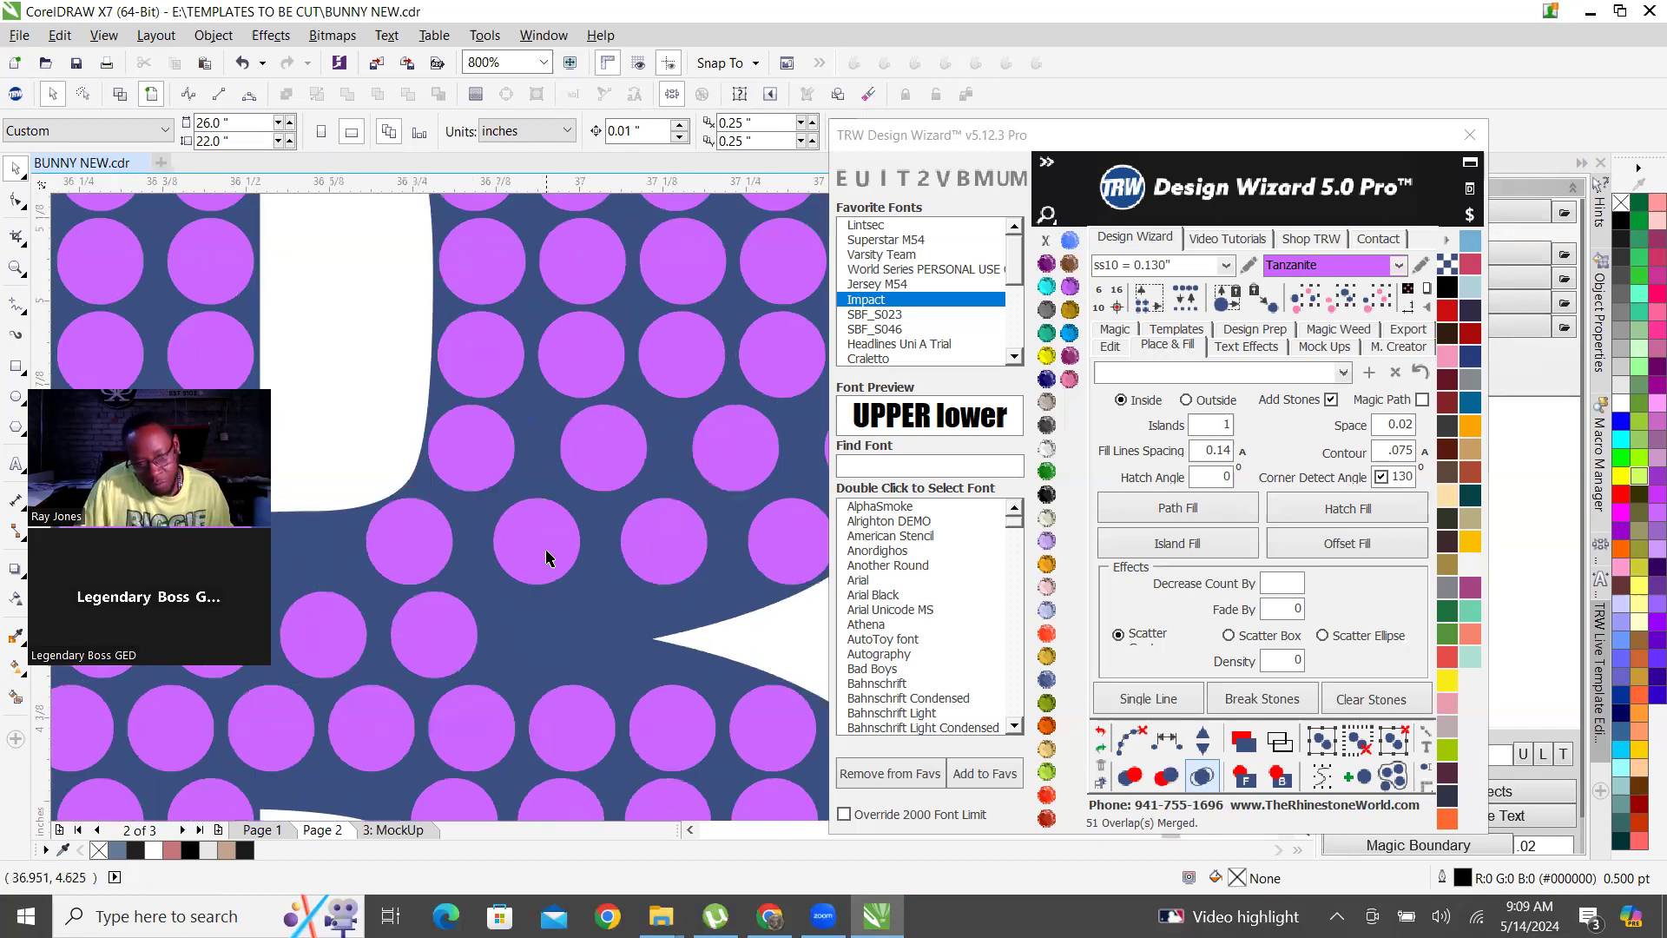
left_click(539, 635)
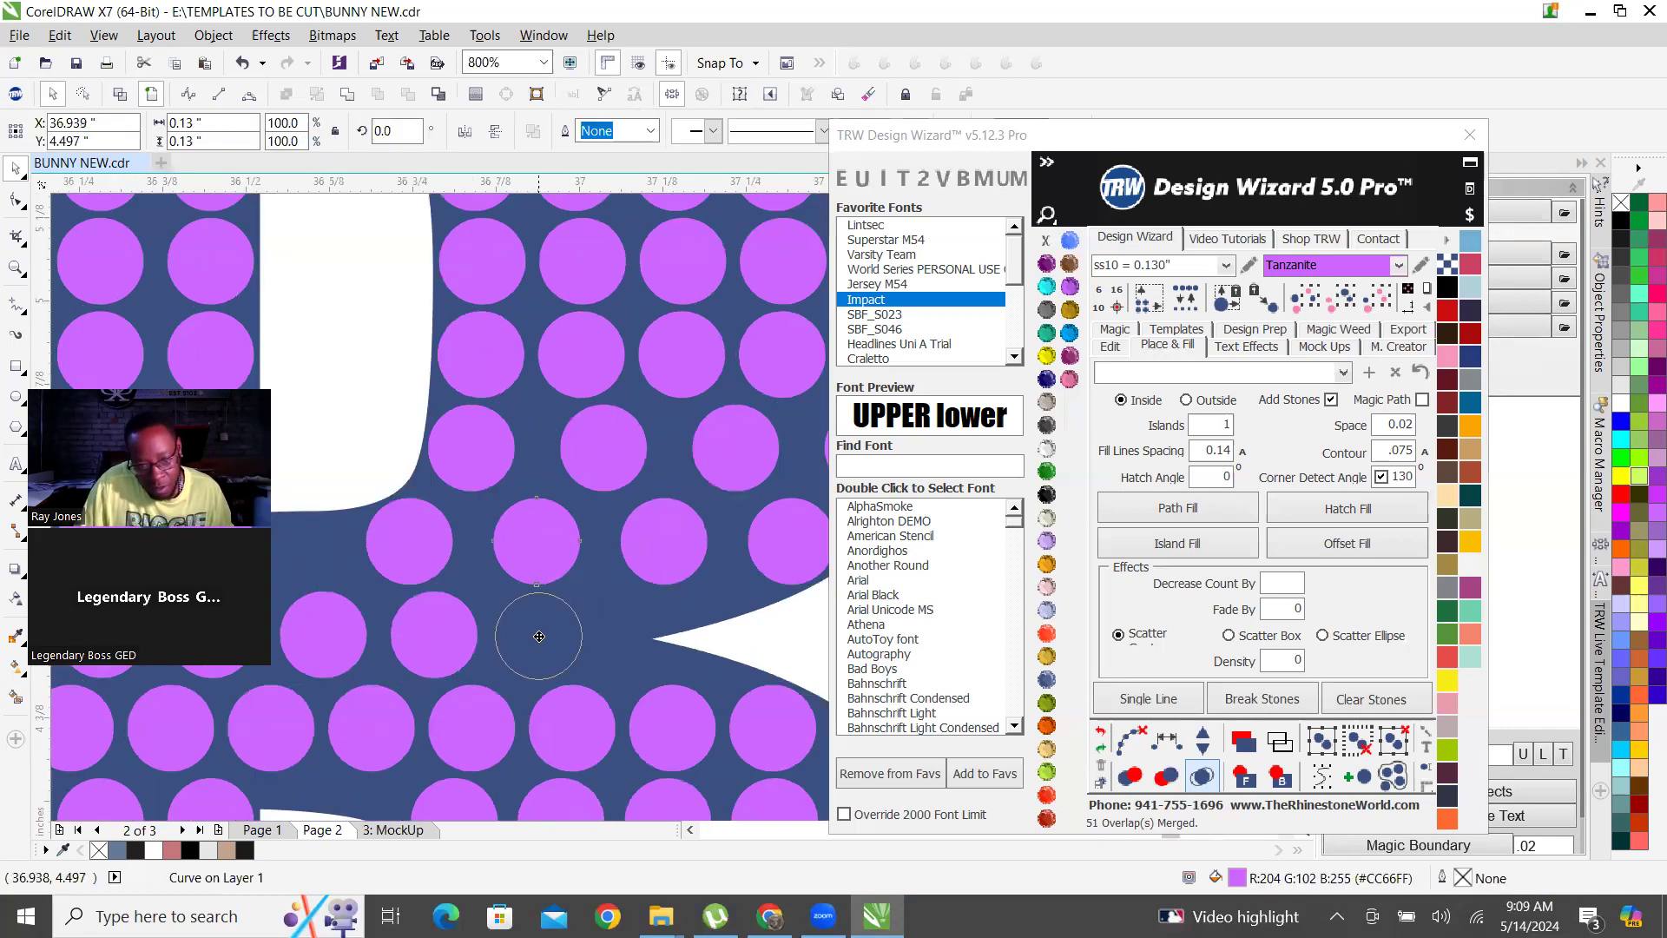
scroll(543, 633, "up", 1)
left_click_drag(512, 633, 641, 617)
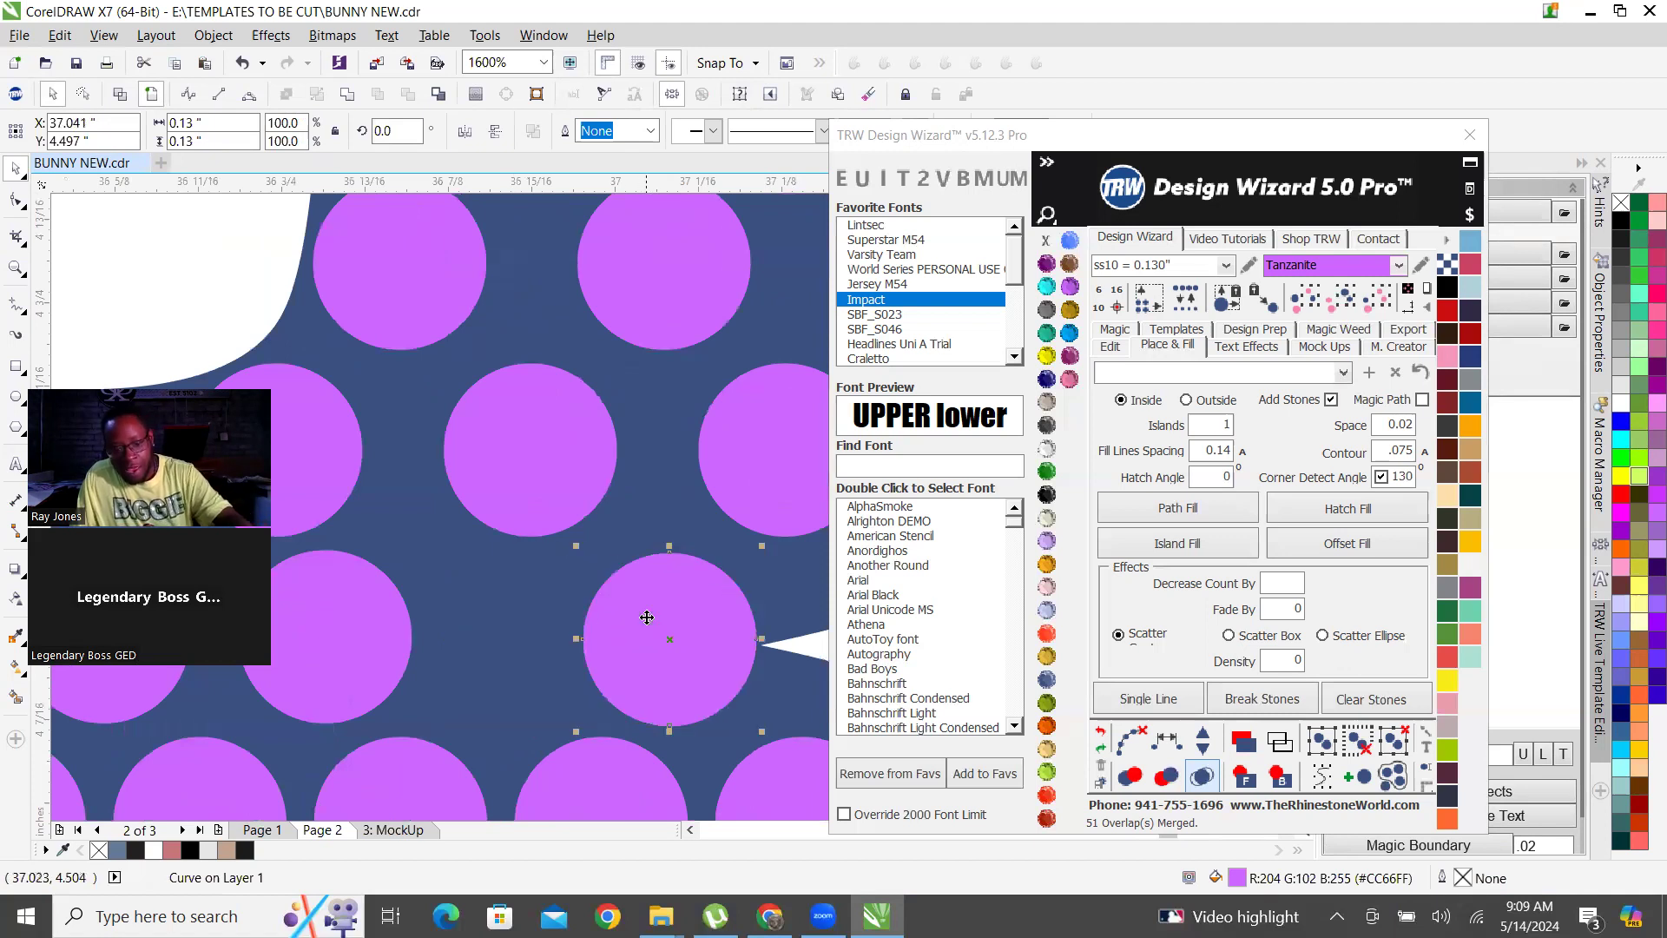
scroll(608, 616, "down", 2)
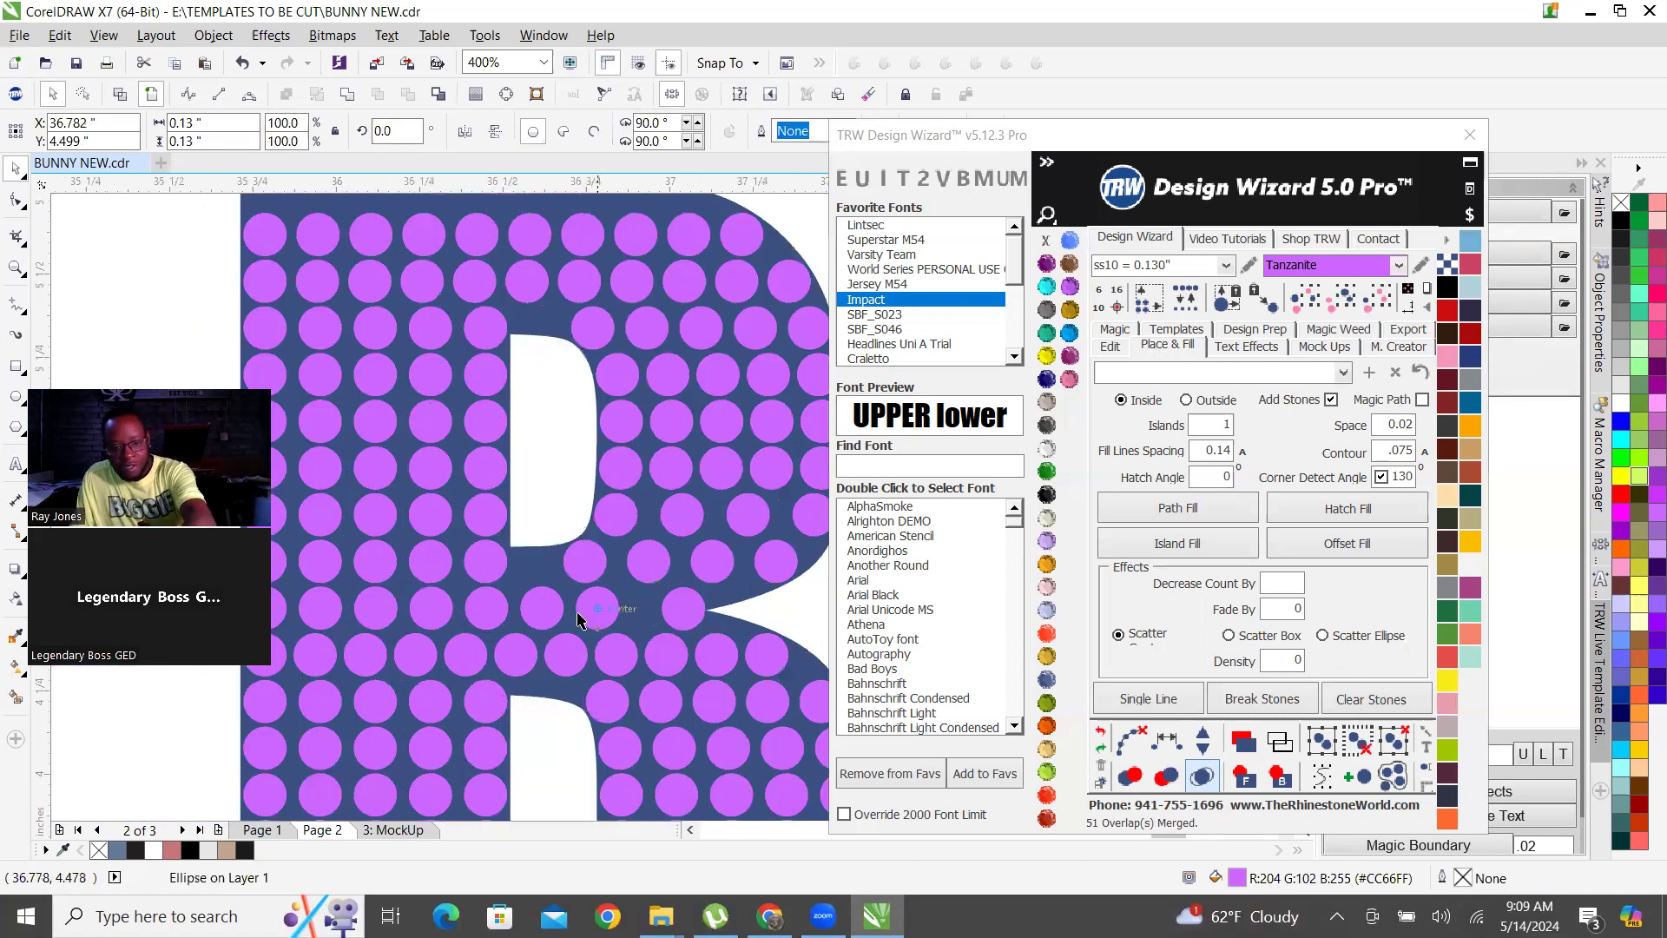
key("Escape")
Examine the stone spacing and alignment across the middle bar of the B in the bottom BUNNY row.
scroll(530, 606, "down", 2)
scroll(428, 664, "down", 2)
scroll(447, 640, "up", 1)
scroll(447, 640, "down", 1)
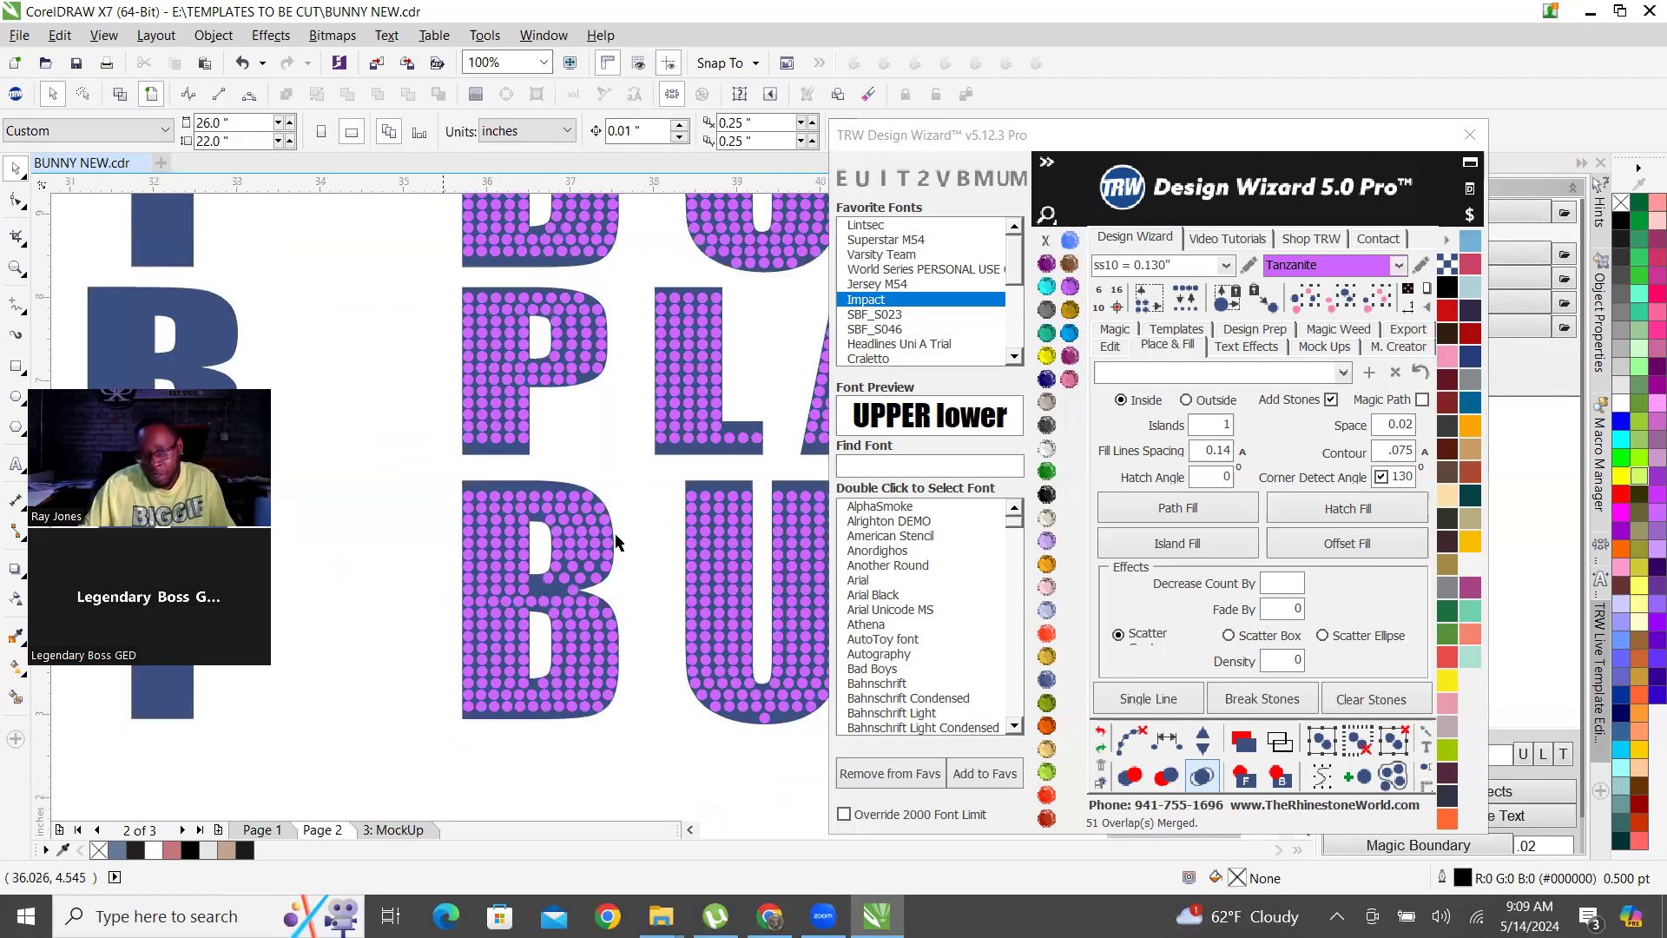
scroll(525, 586, "up", 2)
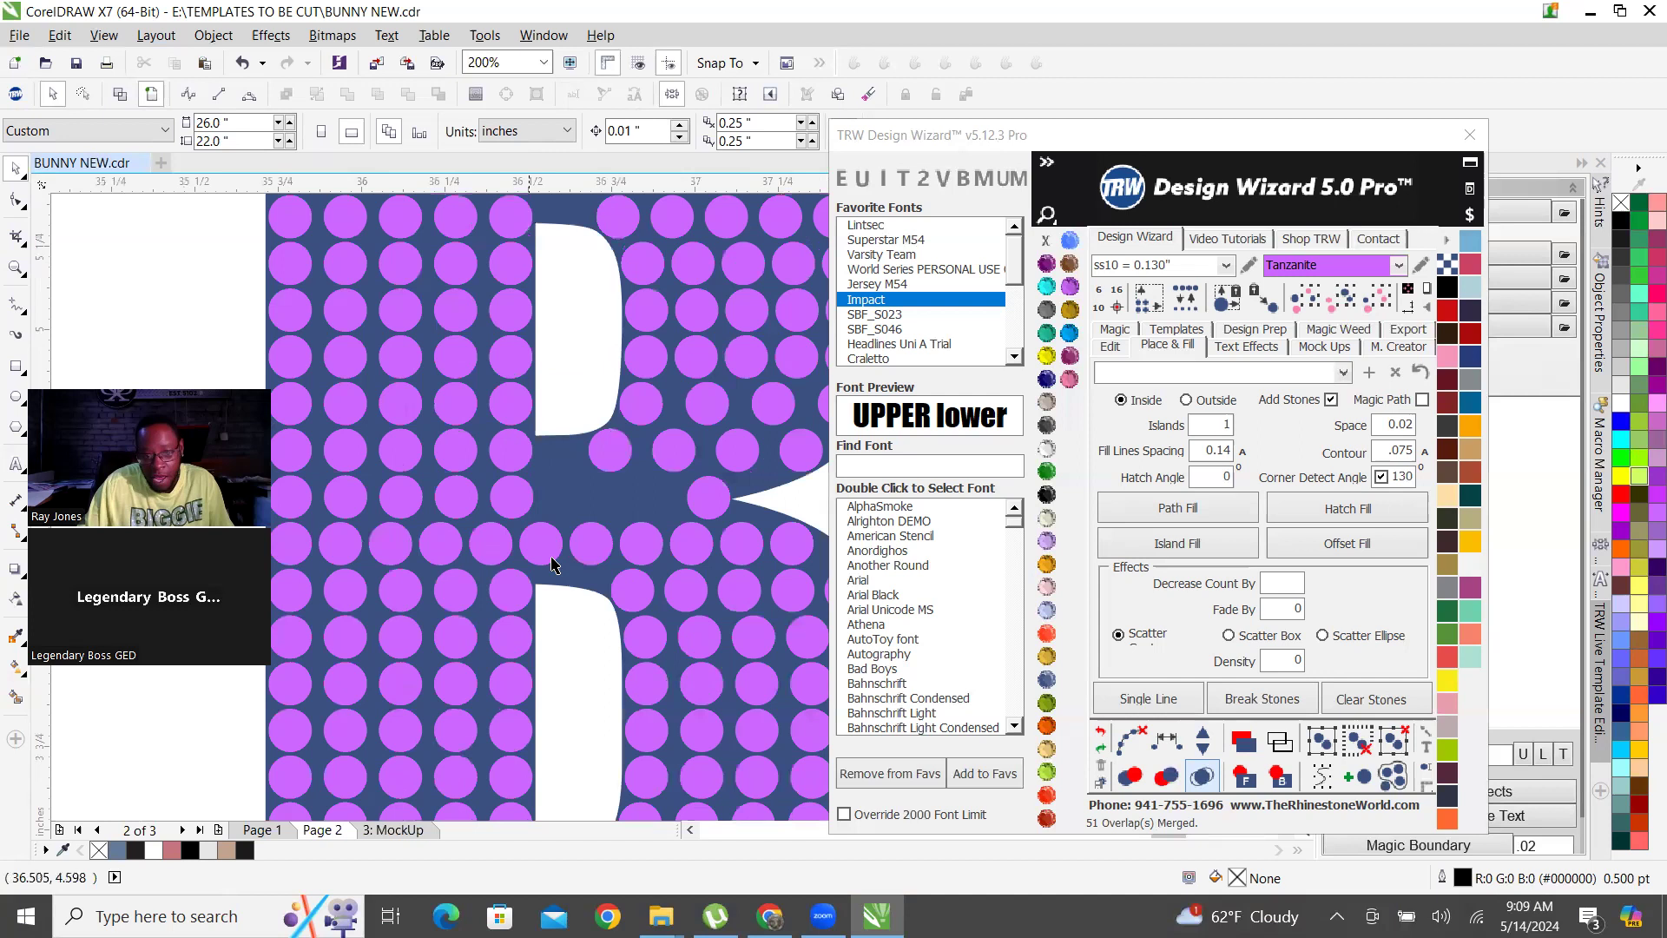
scroll(643, 577, "down", 1)
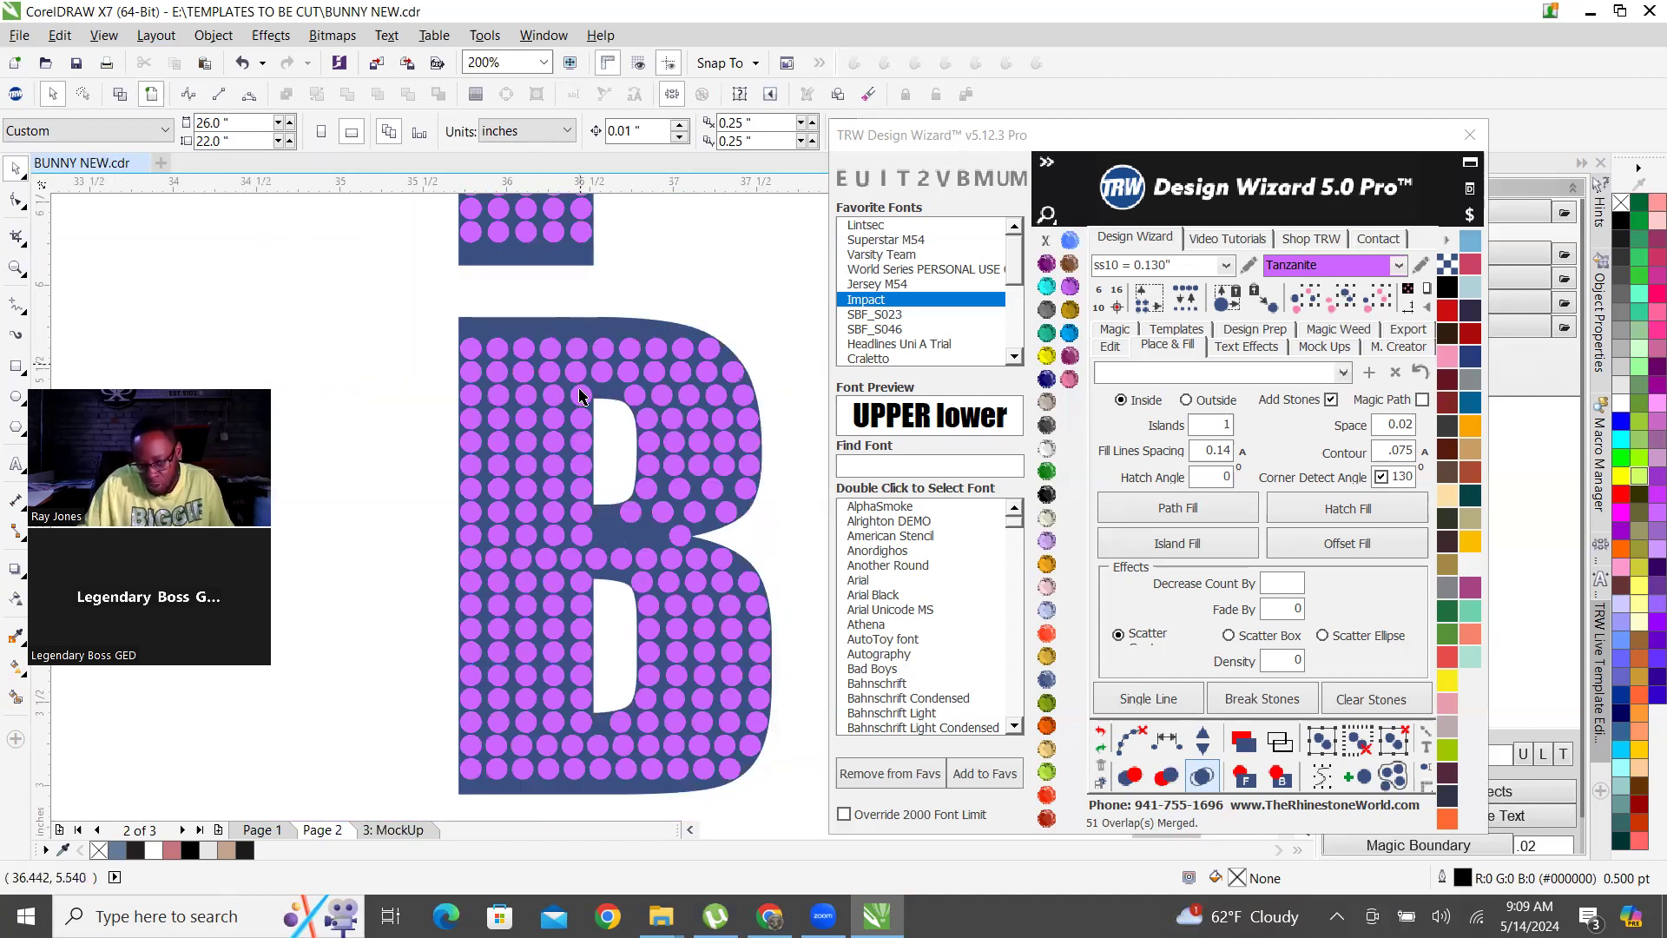
scroll(605, 558, "up", 1)
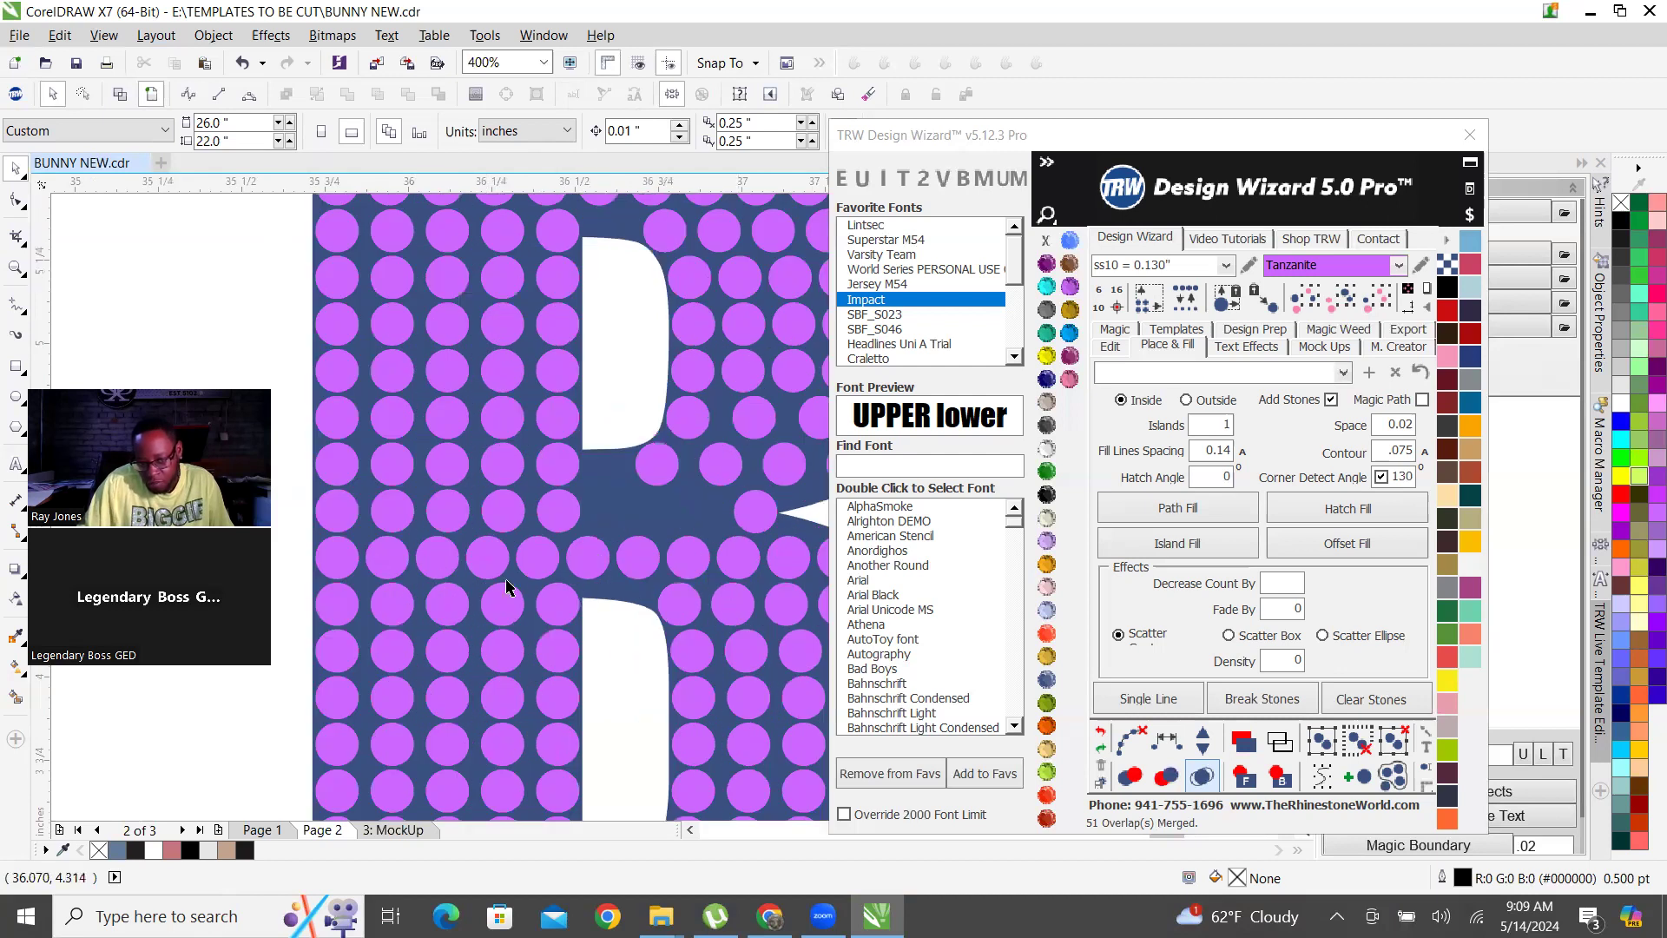
scroll(382, 577, "down", 1)
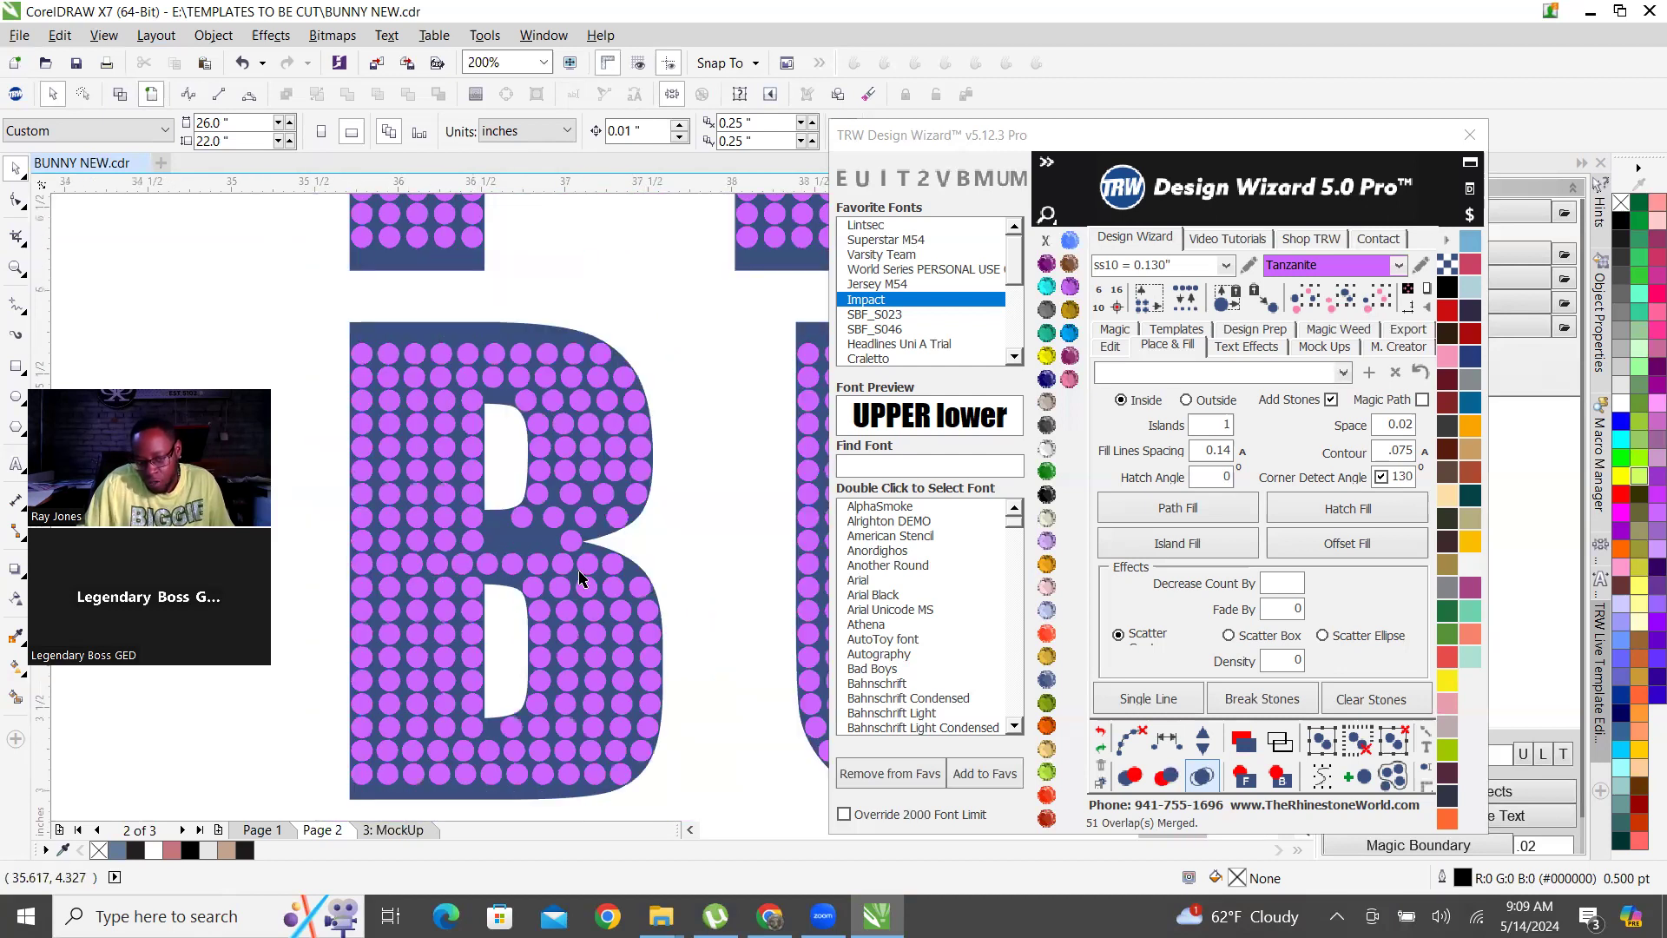
Delete five misaligned stones from the middle-bar row of the B in the bottom BUNNY row, leaving the outermost stem stone.
scroll(515, 581, "up", 1)
scroll(512, 616, "down", 1)
scroll(510, 612, "up", 1)
left_click(499, 562)
key("Delete")
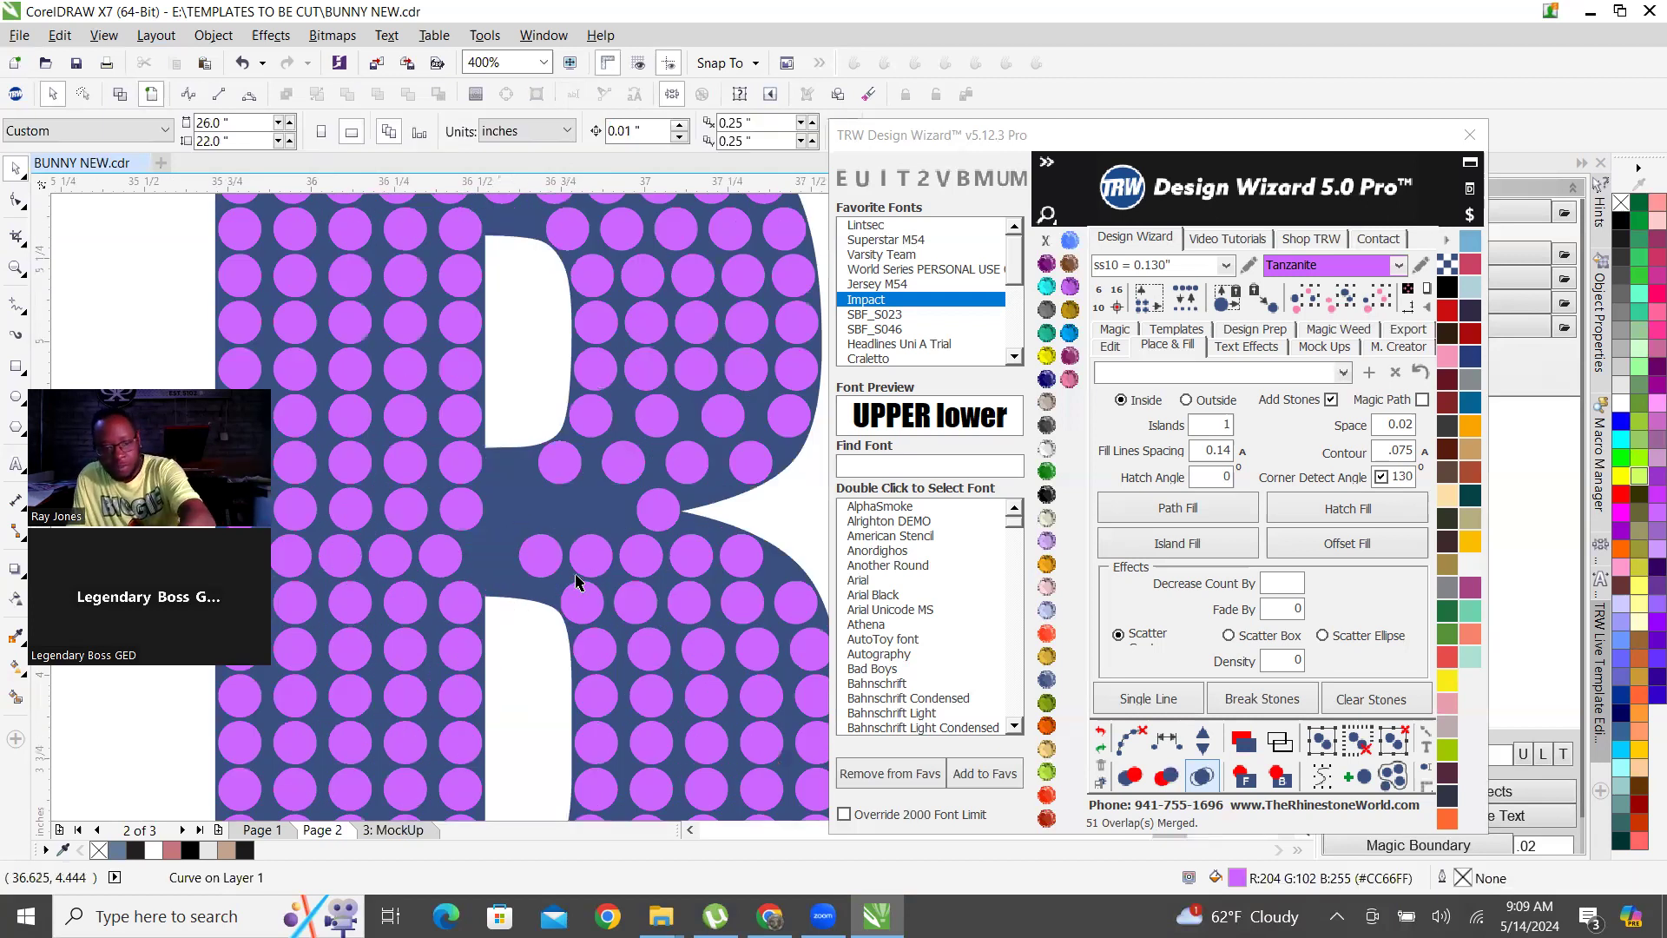
scroll(544, 571, "down", 1)
scroll(485, 563, "up", 1)
left_click(486, 565)
key("Delete")
left_click(432, 575)
key("Delete")
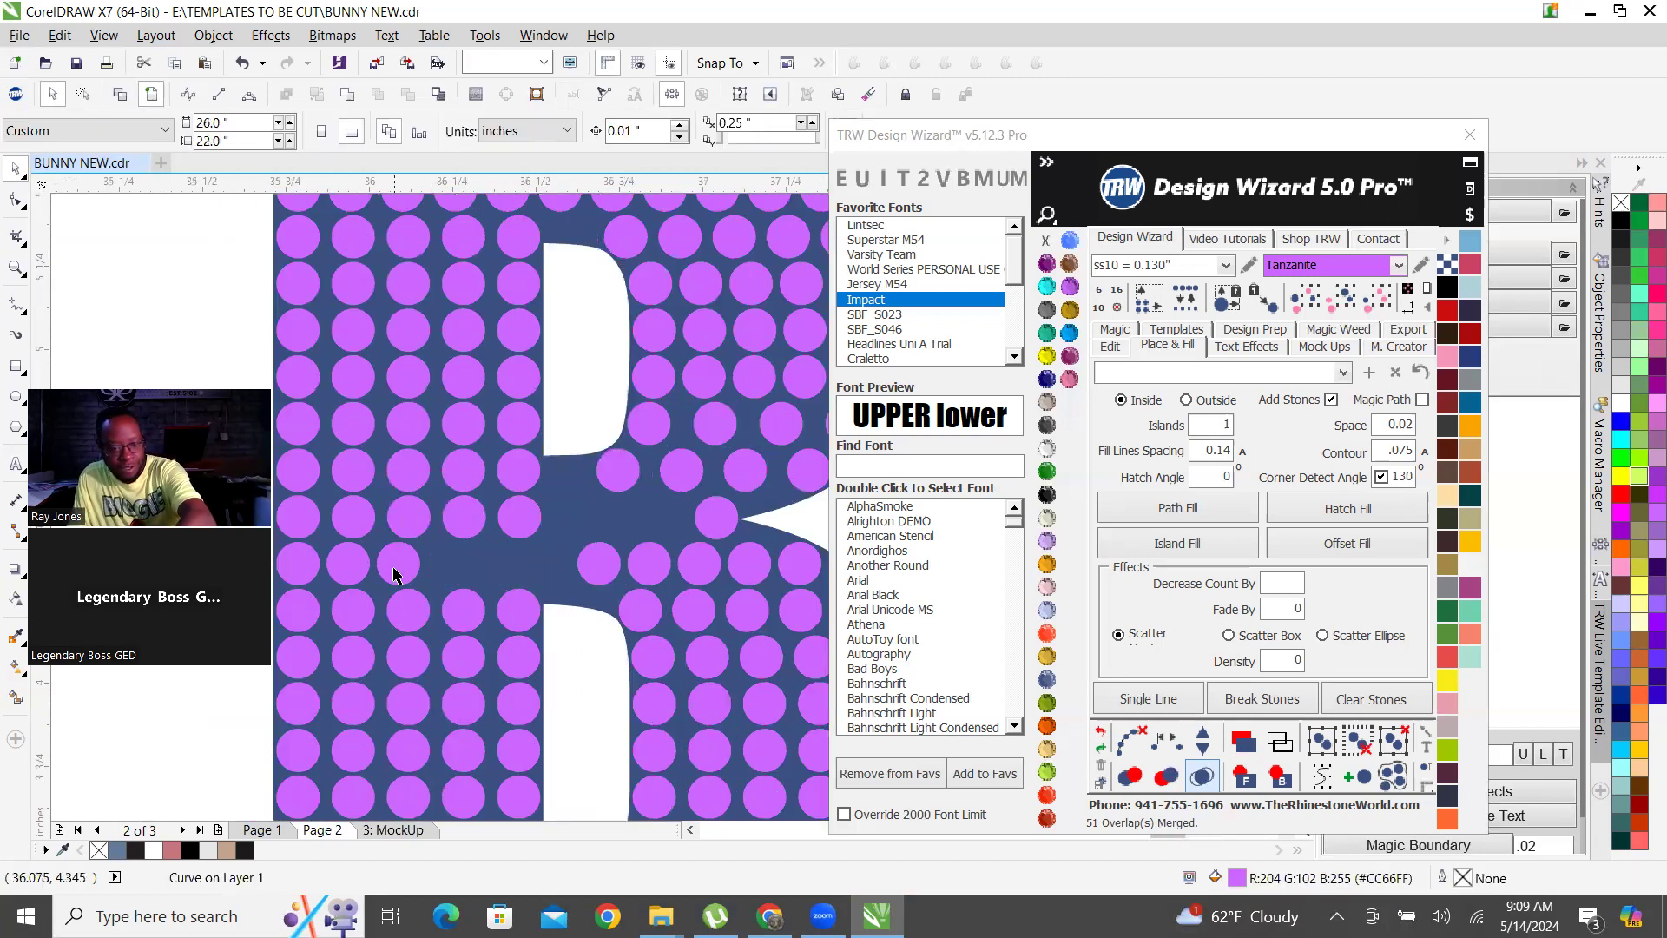
left_click(391, 566)
key("Delete")
left_click(348, 565)
key("Delete")
Add one stone midway between the stones above and below the gap at the stem's inner edge and clear the path.
left_click(518, 527)
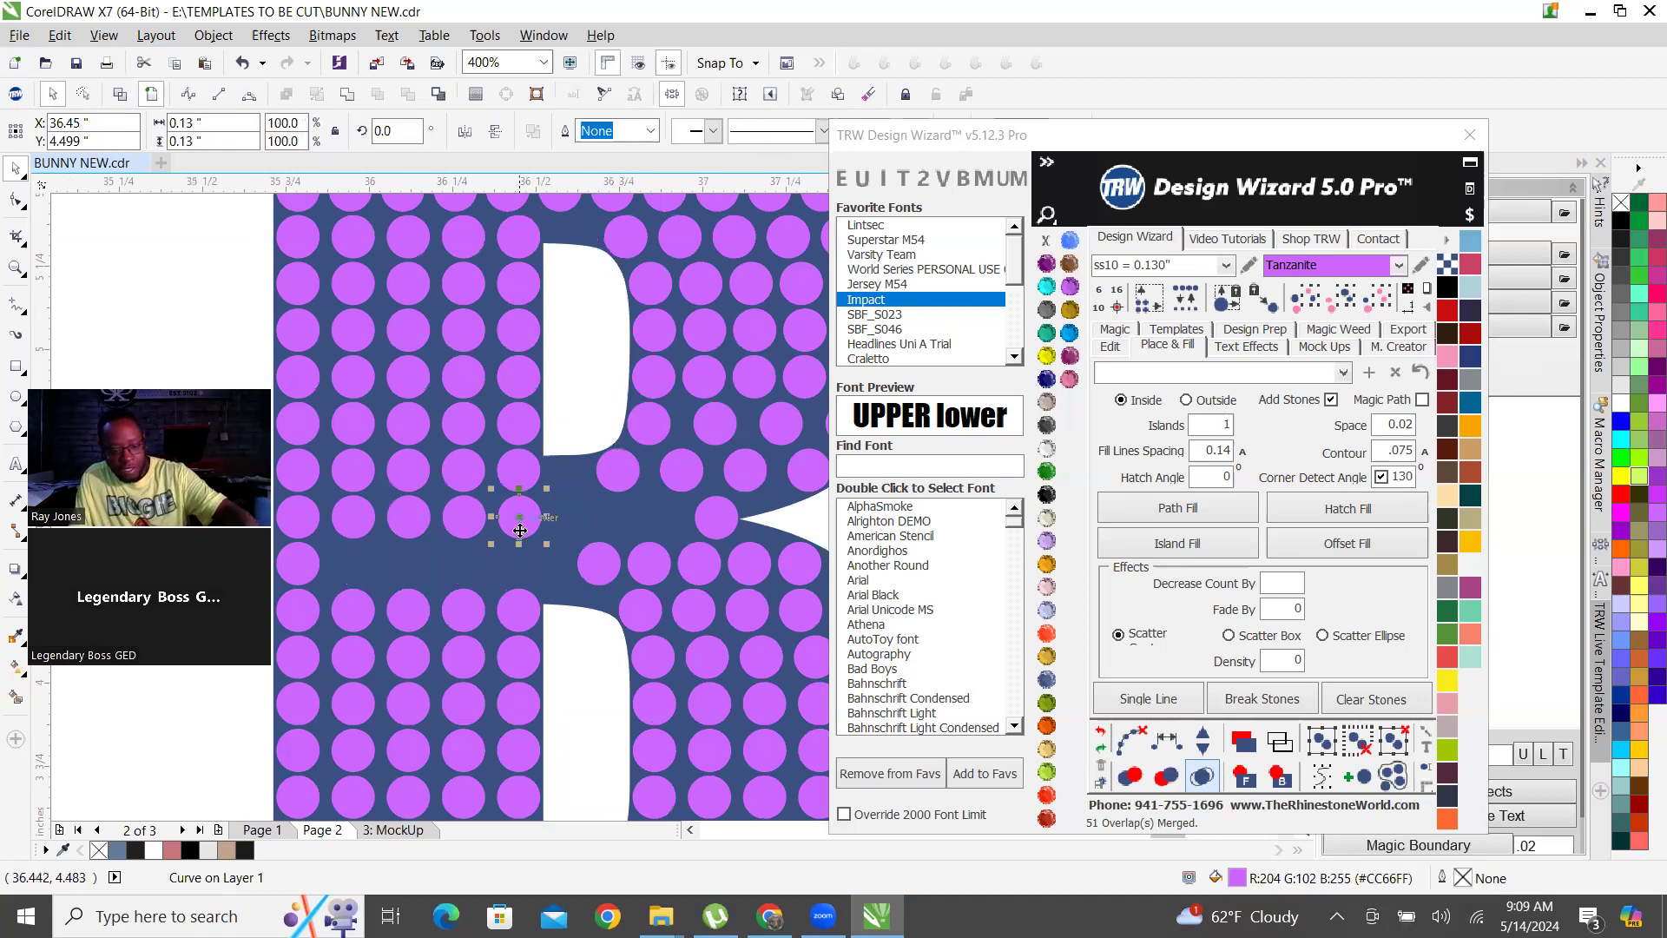
left_click(515, 624, "shift")
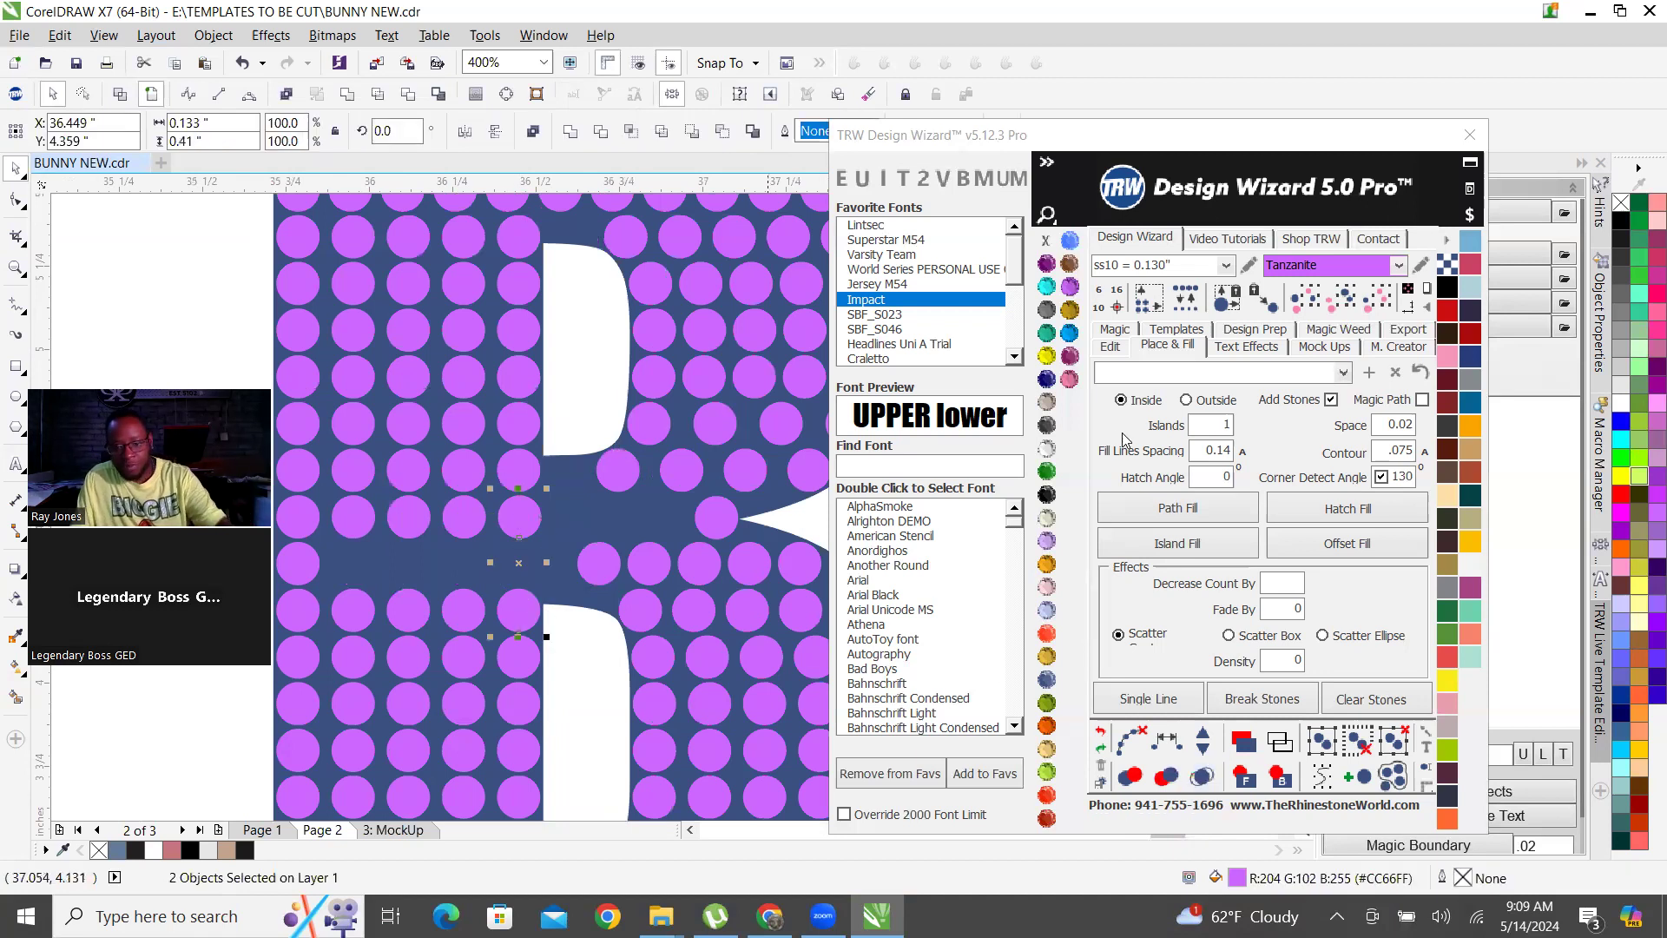
left_click(1112, 347)
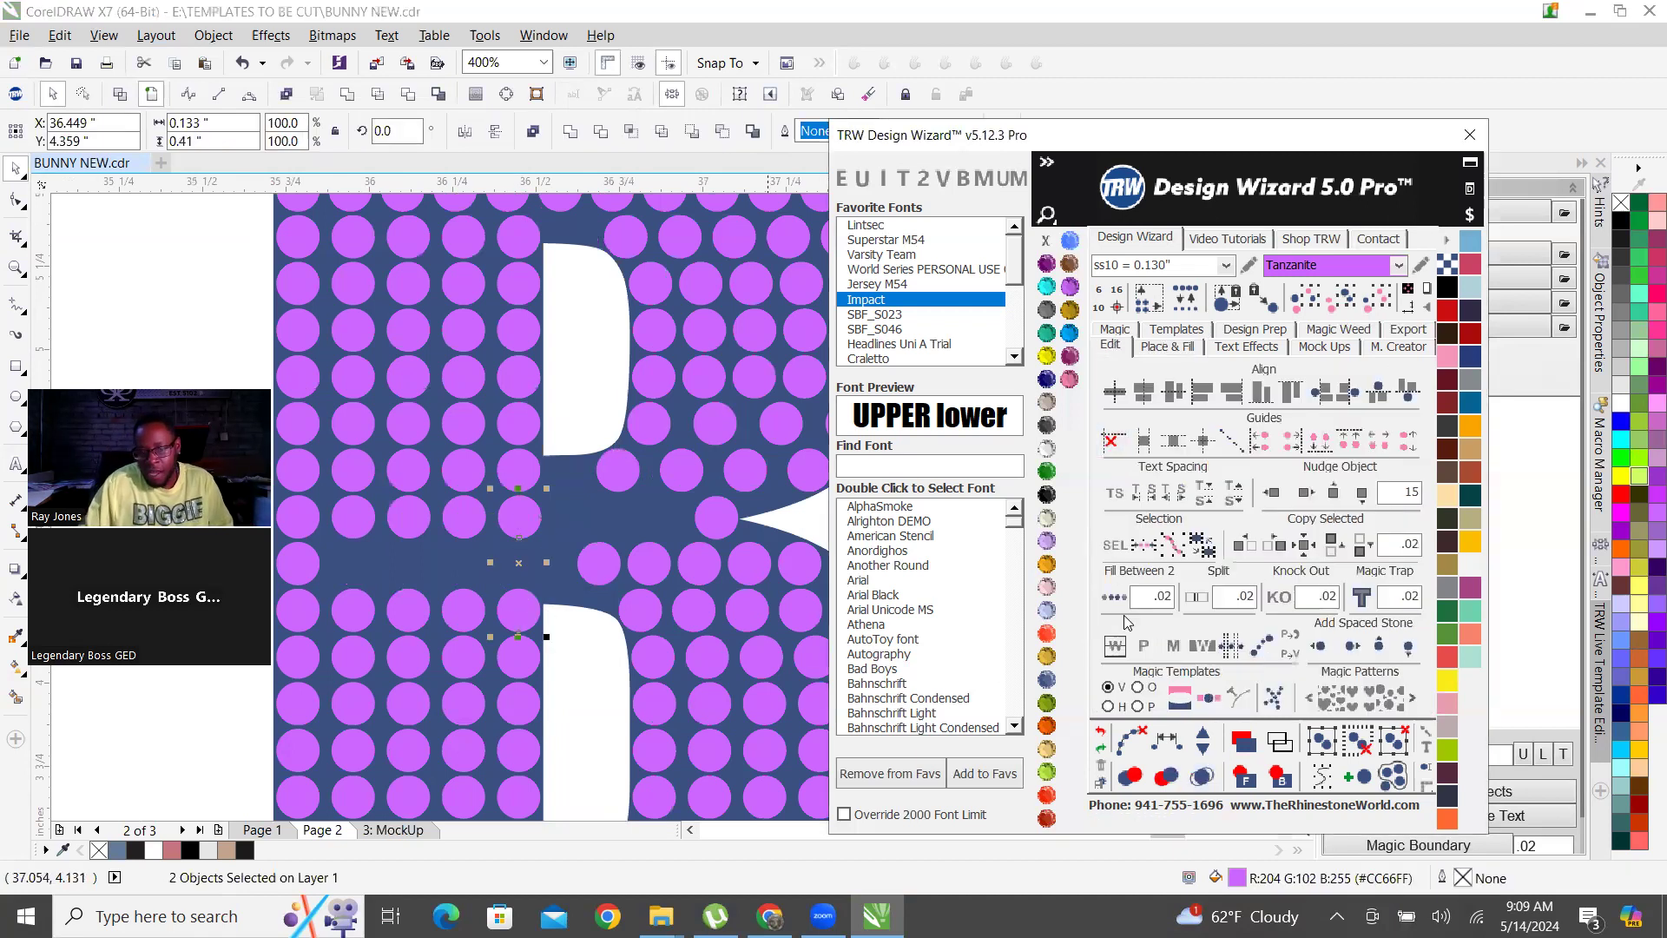
left_click(1116, 646)
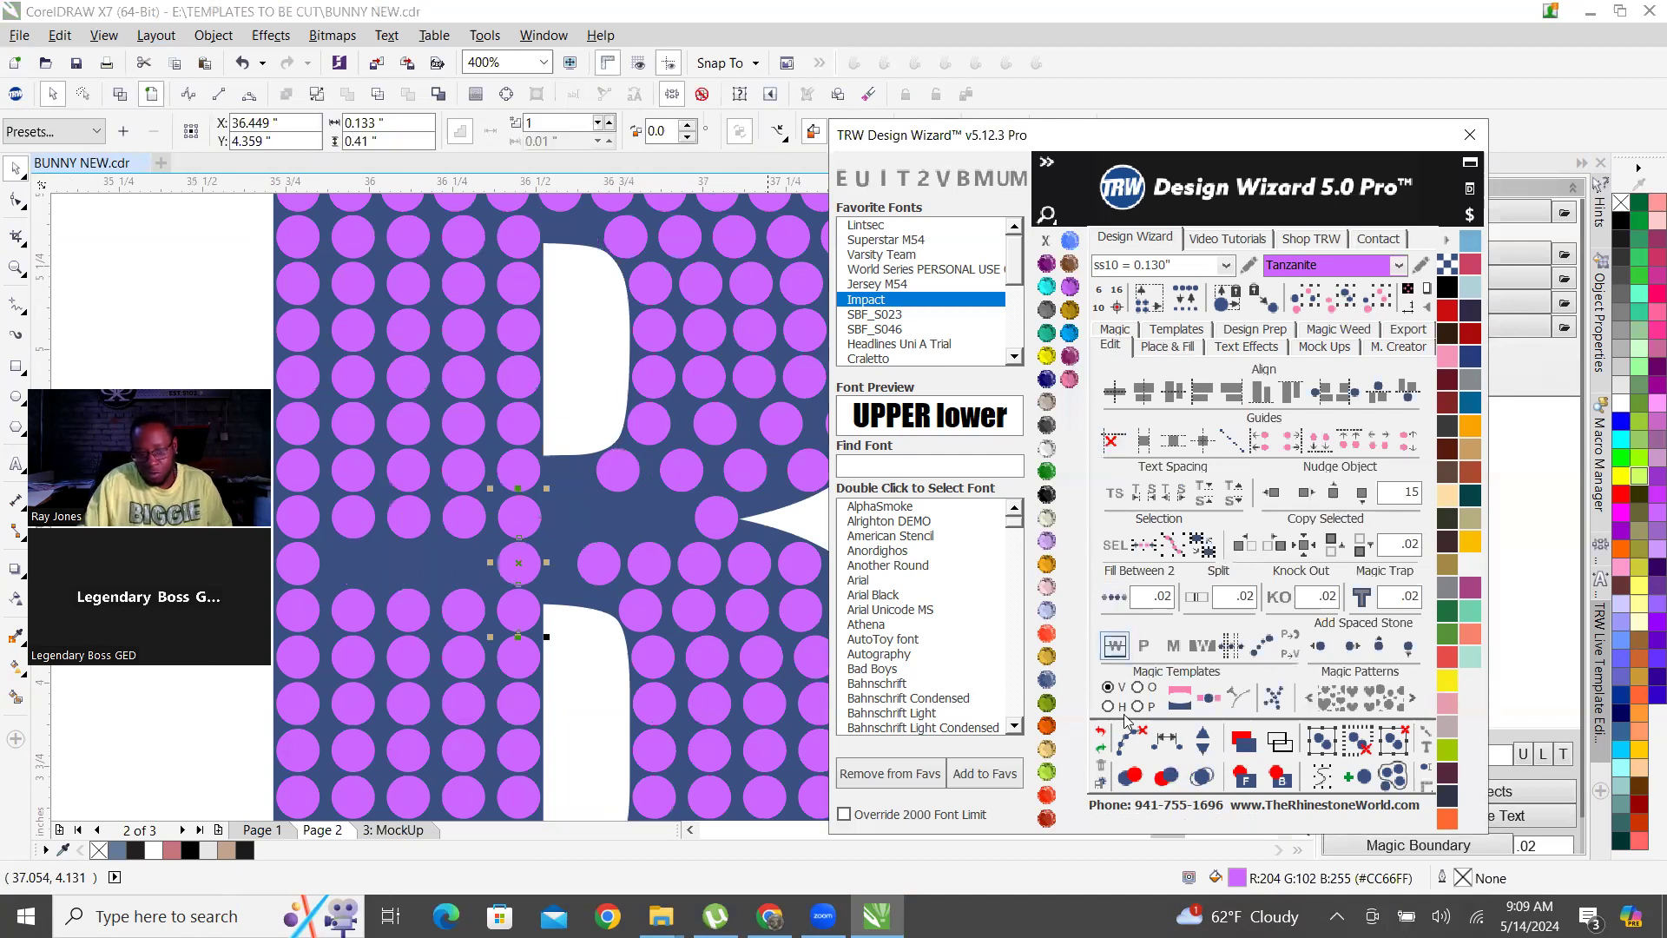
left_click(1129, 748)
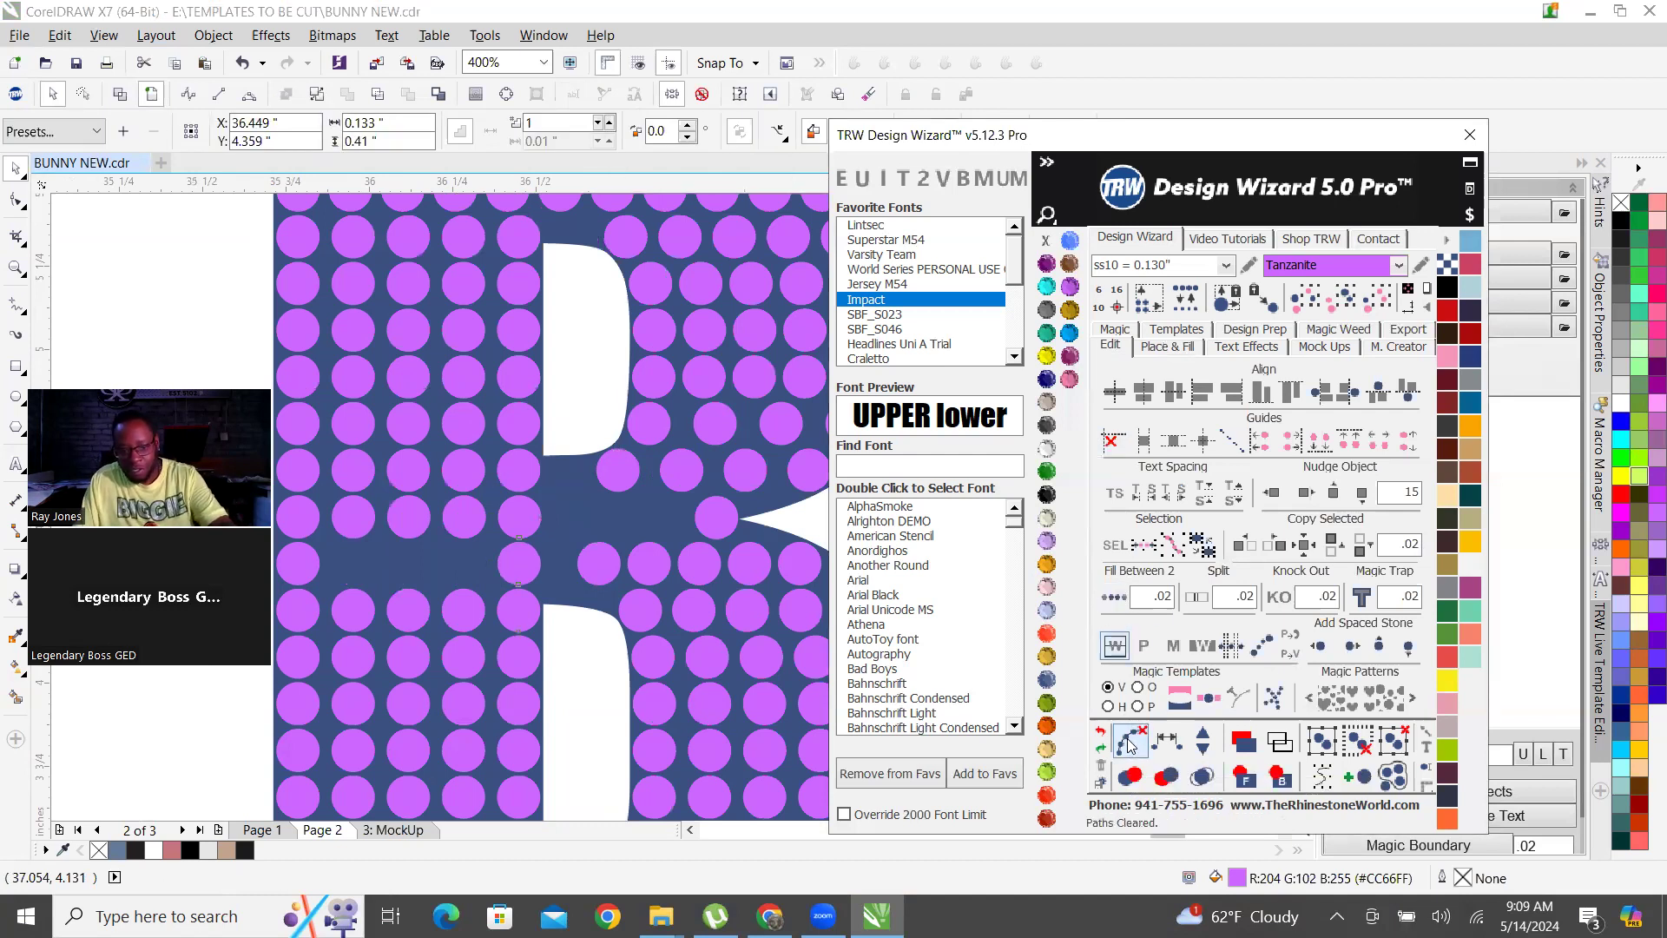
Fill the gap between the stem row's two end stones at .02 spacing and reduce the fill to three stones.
left_click(298, 563)
left_click(511, 553, "shift")
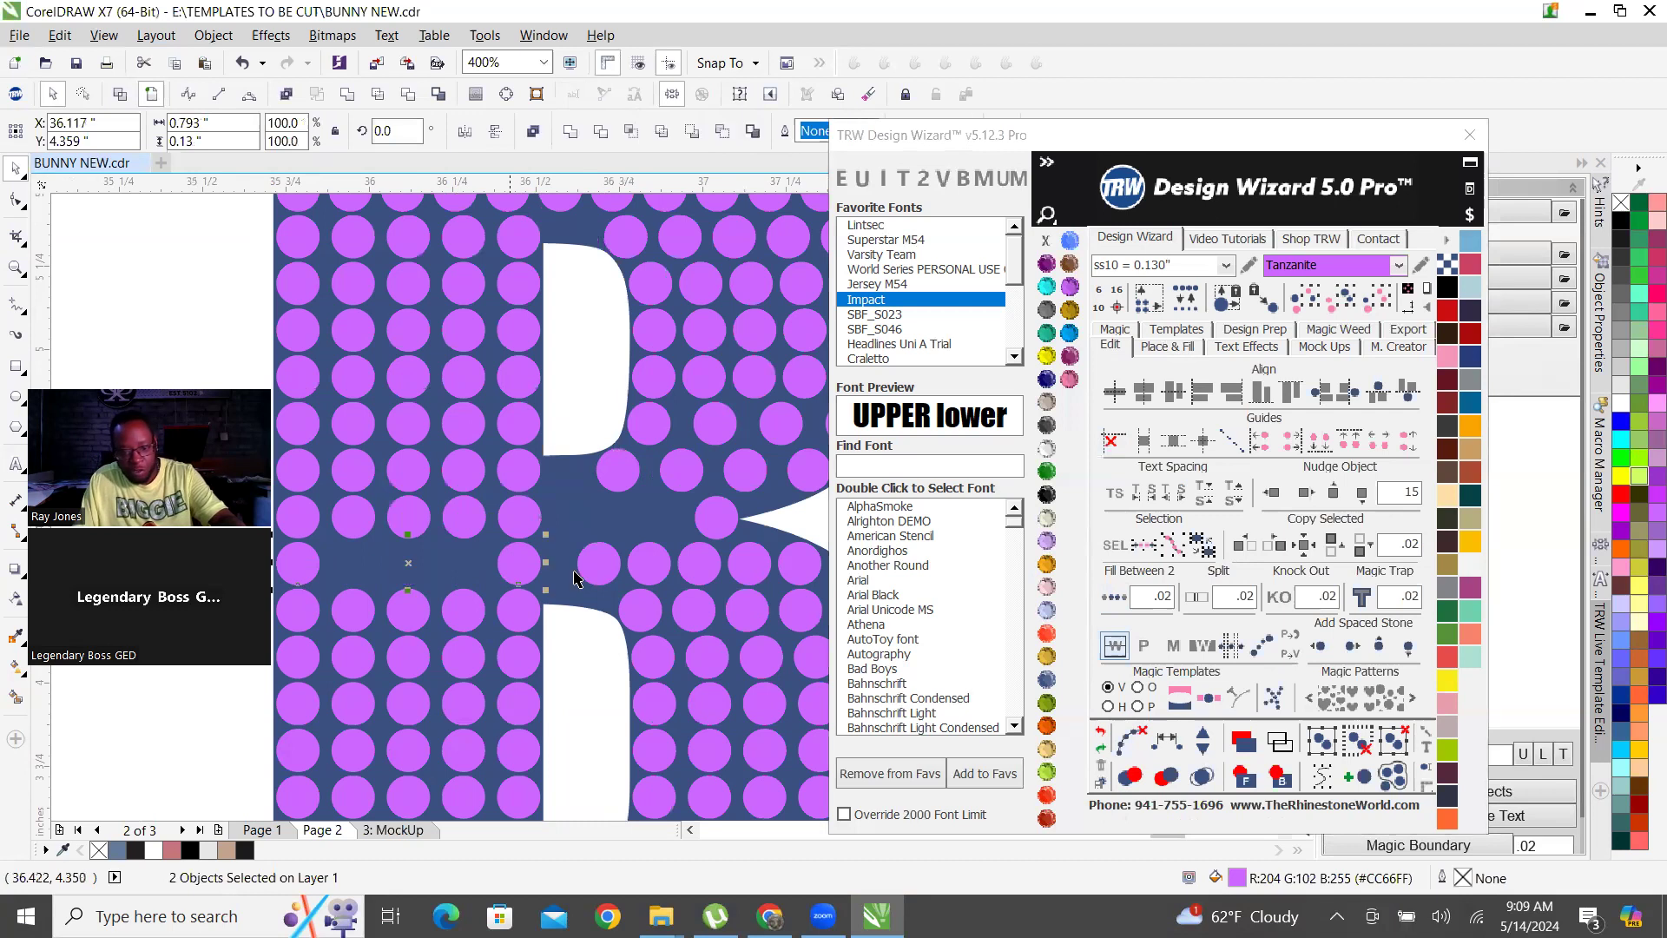
left_click(1116, 600)
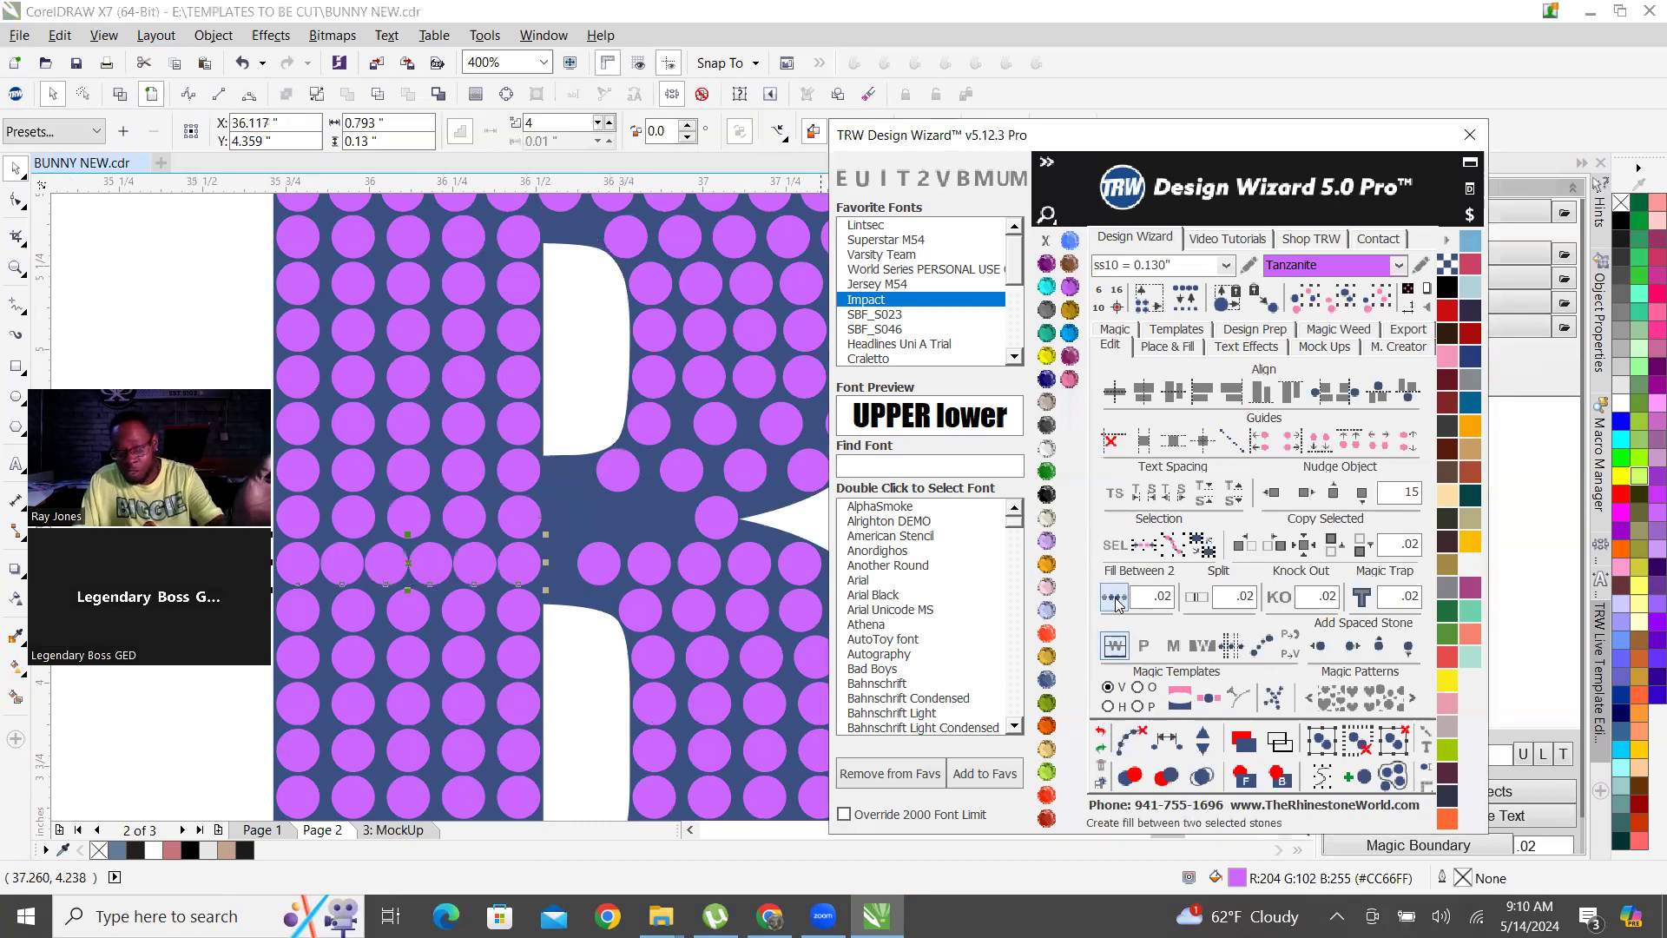
left_click(1203, 751)
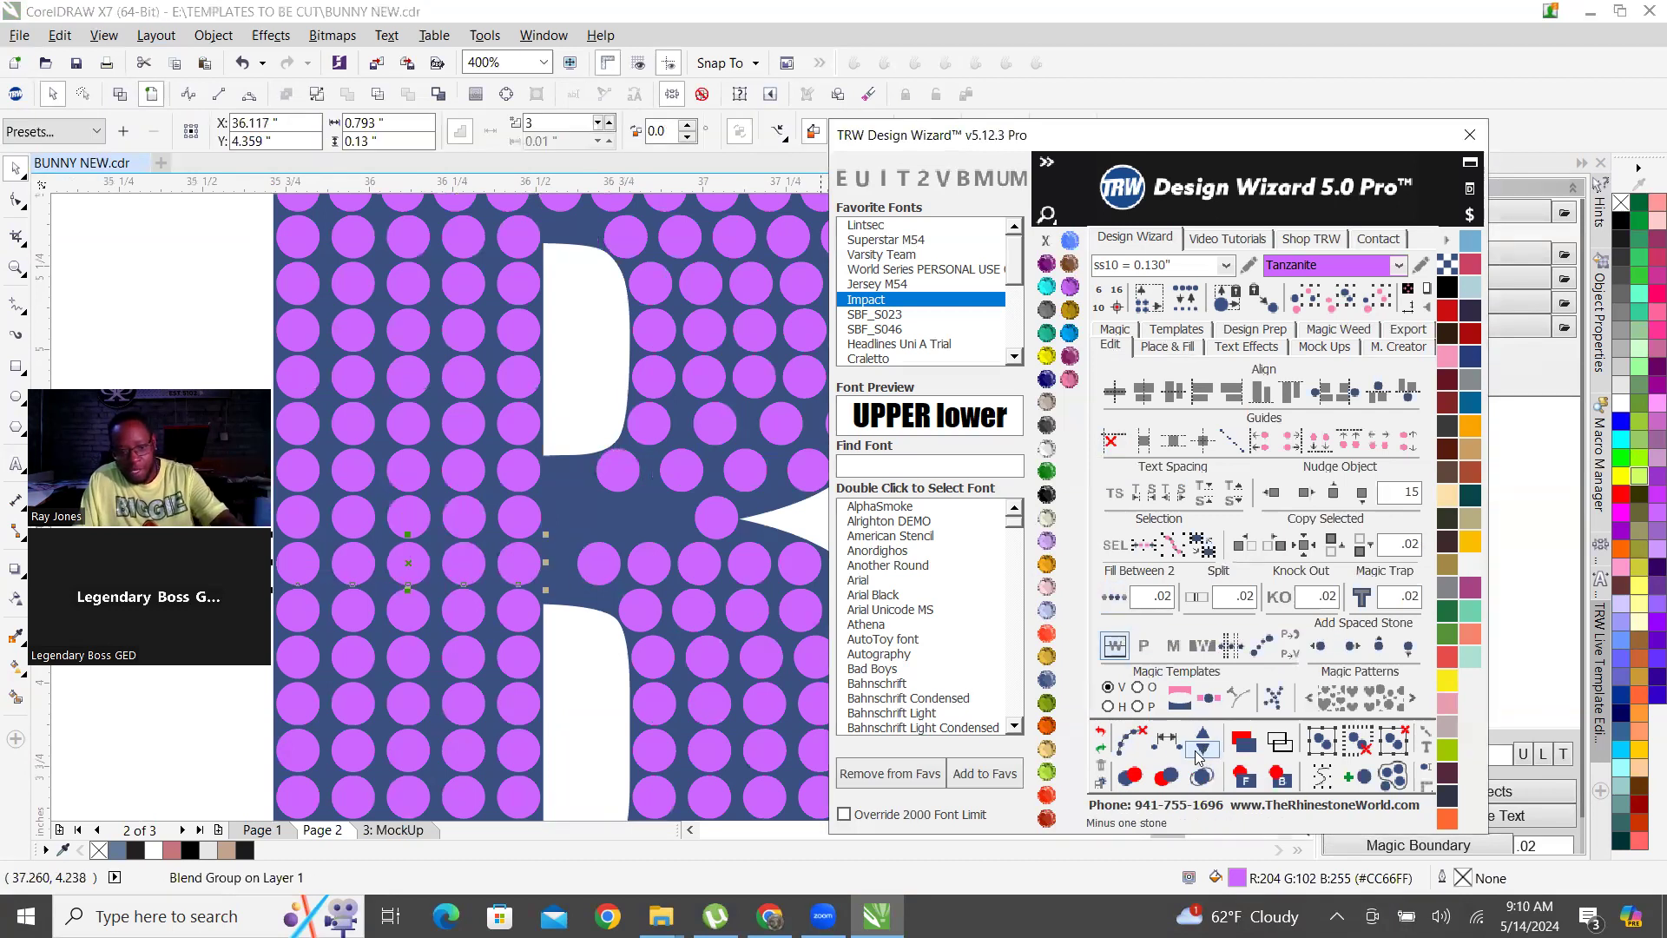
scroll(554, 552, "down", 2)
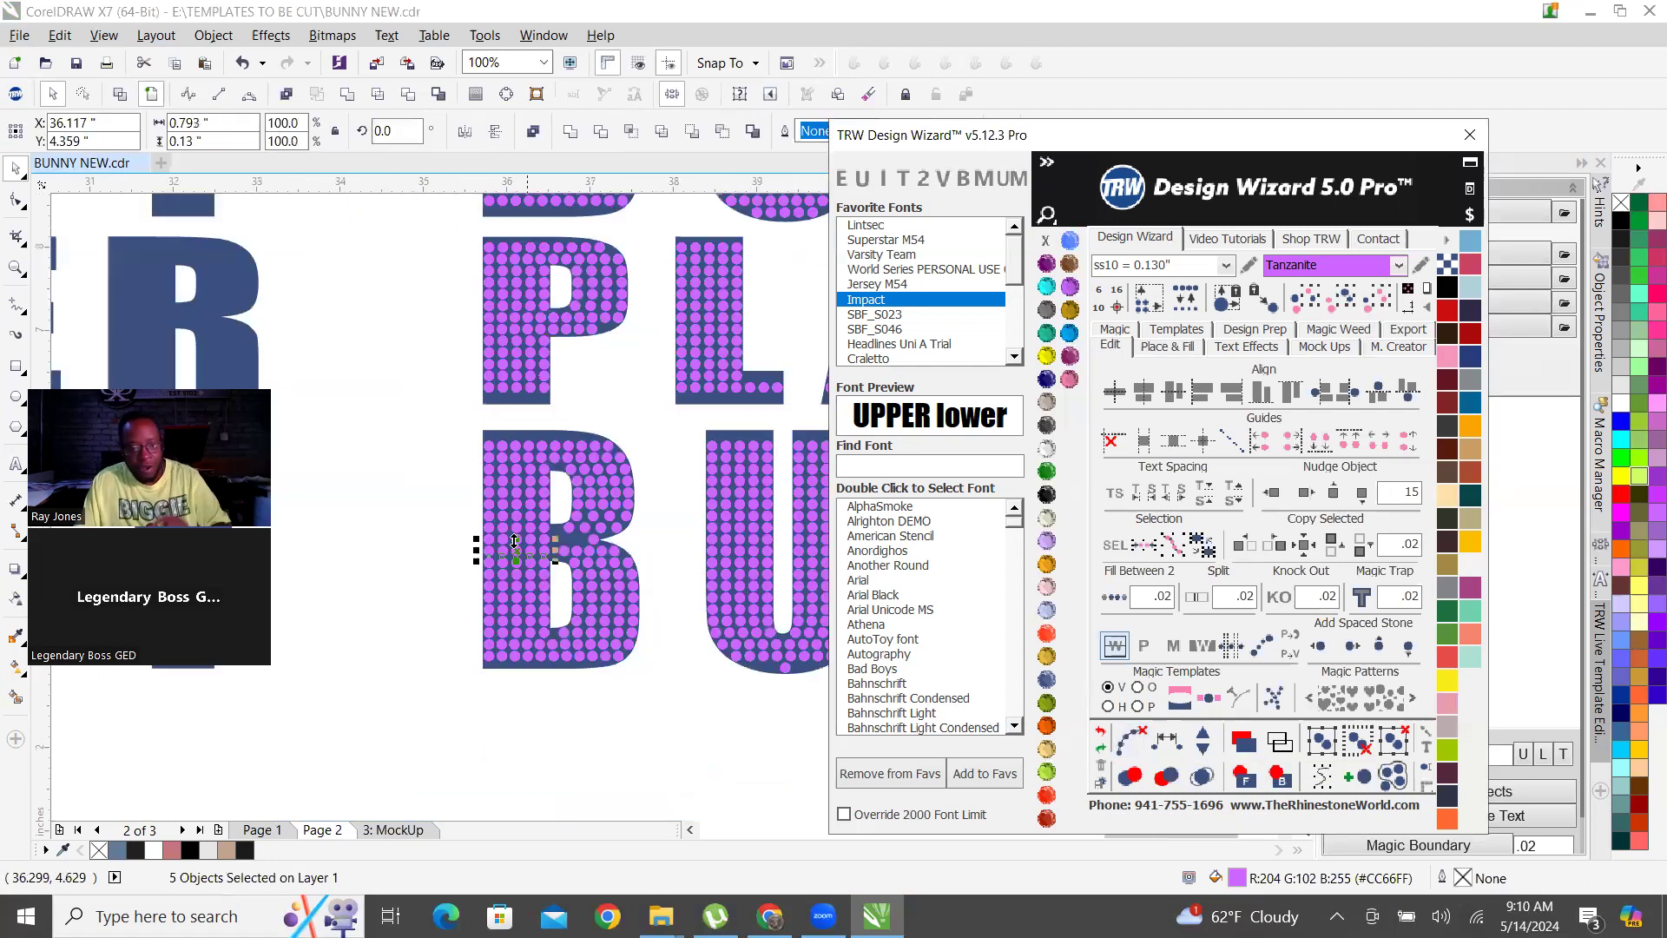
left_click(414, 634)
Copy a stone below the B's upper counter corner and move another stone above the lower counter corner, beside the stem.
scroll(559, 539, "up", 5)
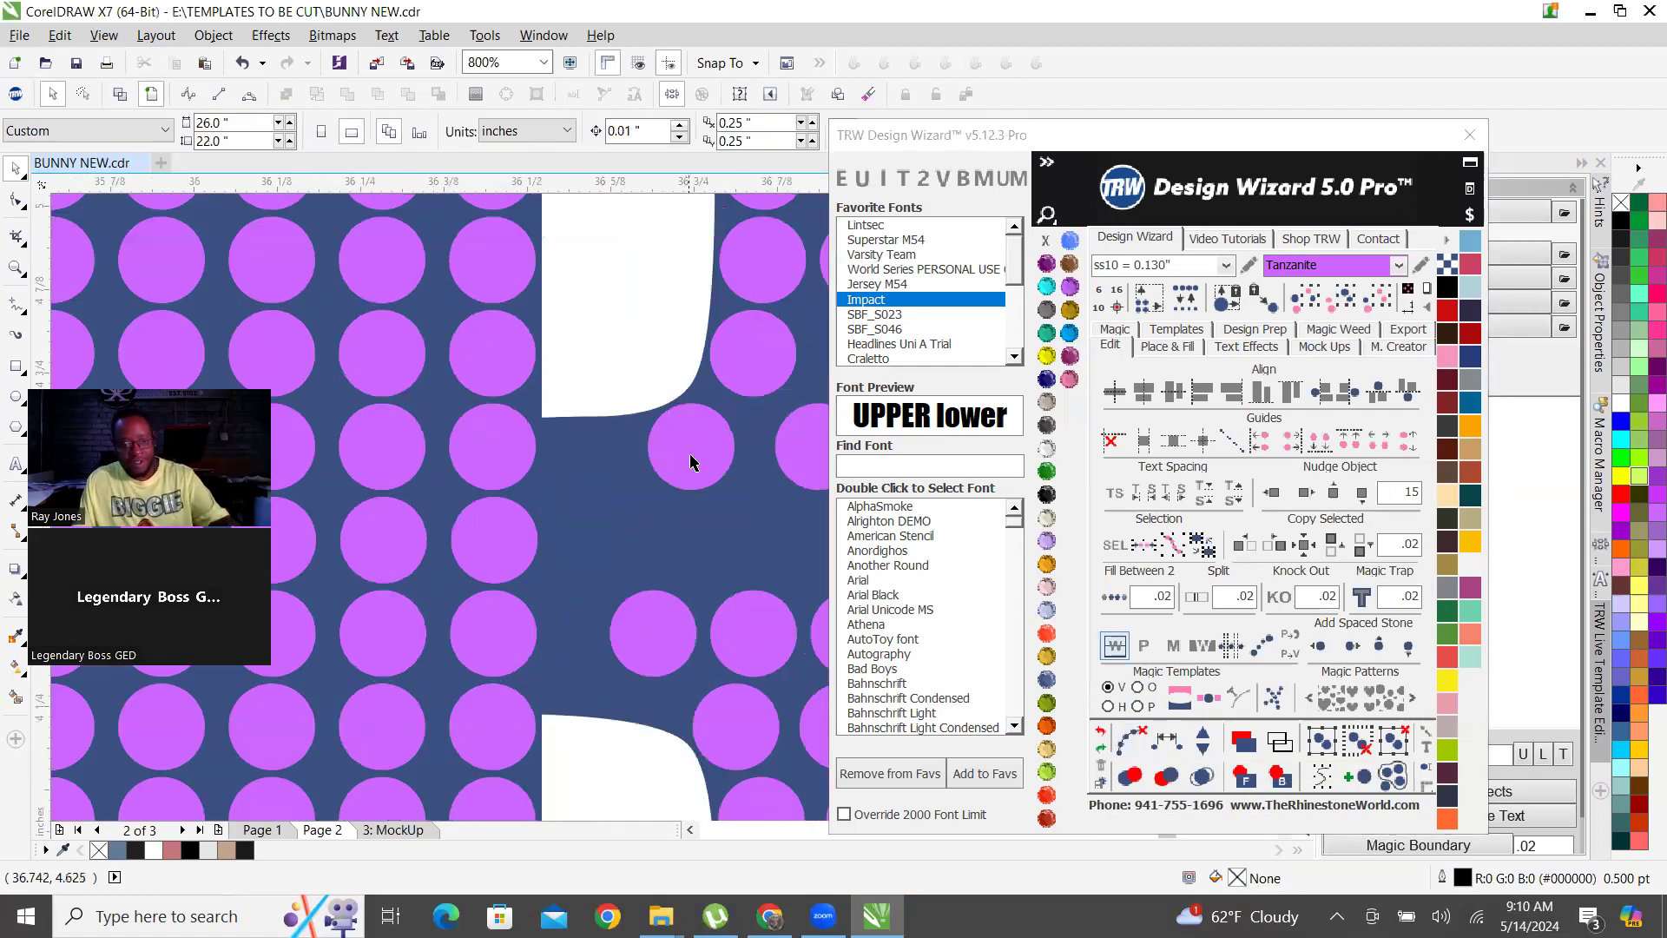
left_click_drag(709, 464, 512, 491)
scroll(524, 487, "down", 2)
scroll(524, 599, "up", 2)
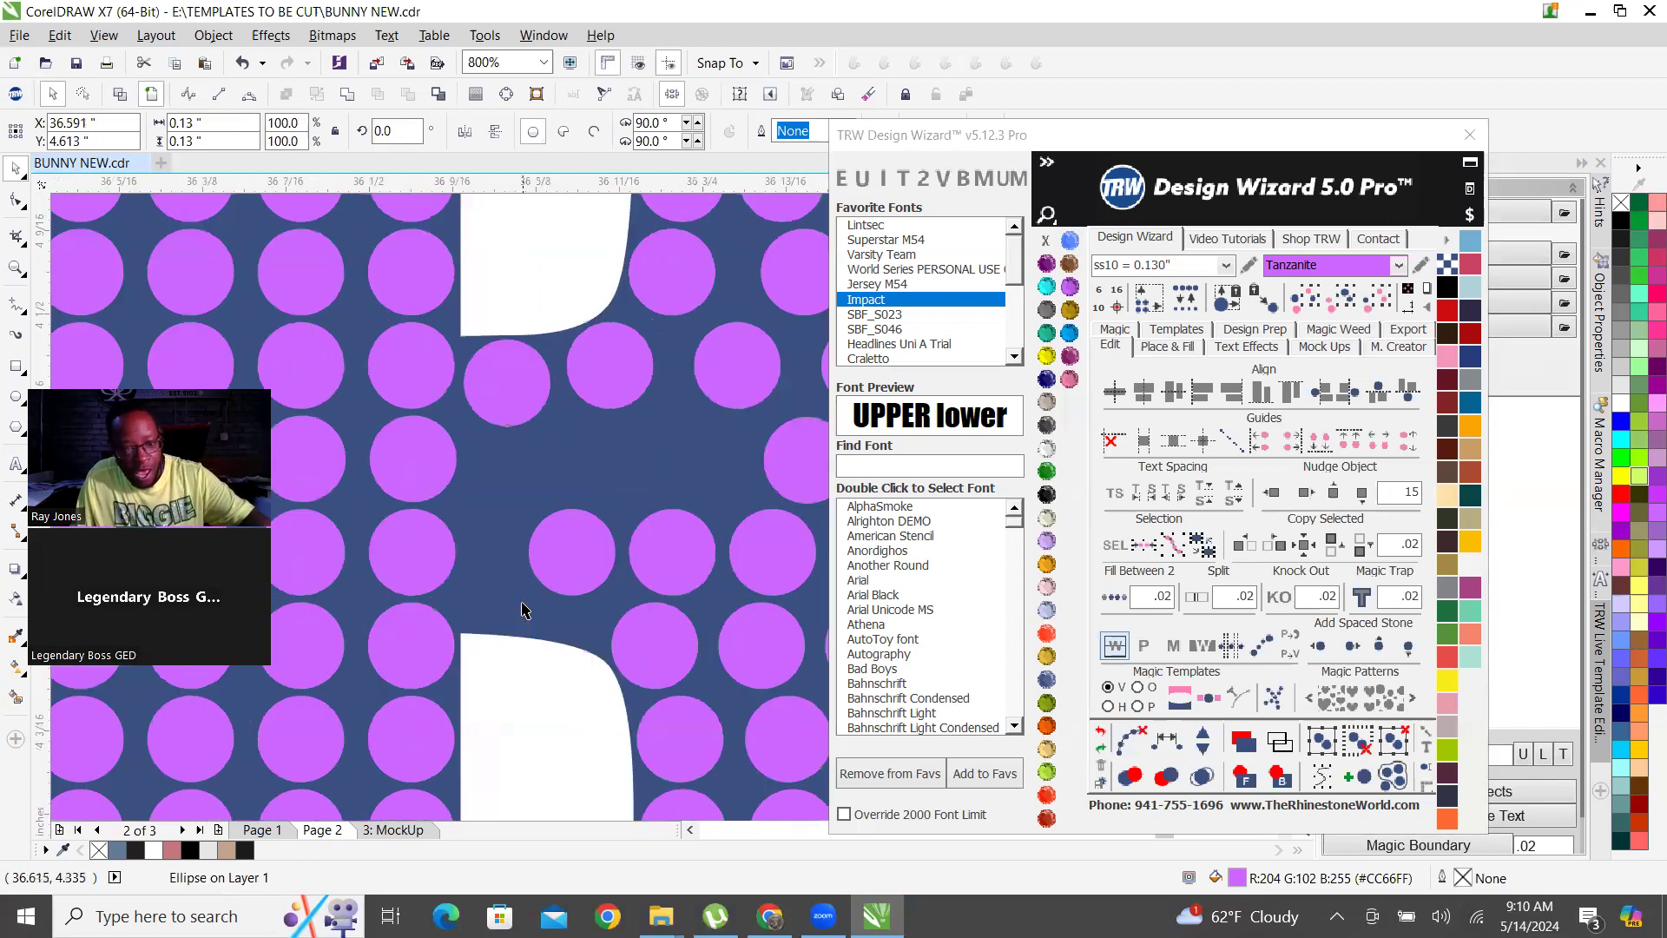
left_click_drag(628, 537, 499, 602)
Join the two corner stones beside the stem with a path, add one stone between them and clear the path.
scroll(504, 601, "down", 1)
scroll(524, 590, "down", 1)
left_click(513, 498, "shift")
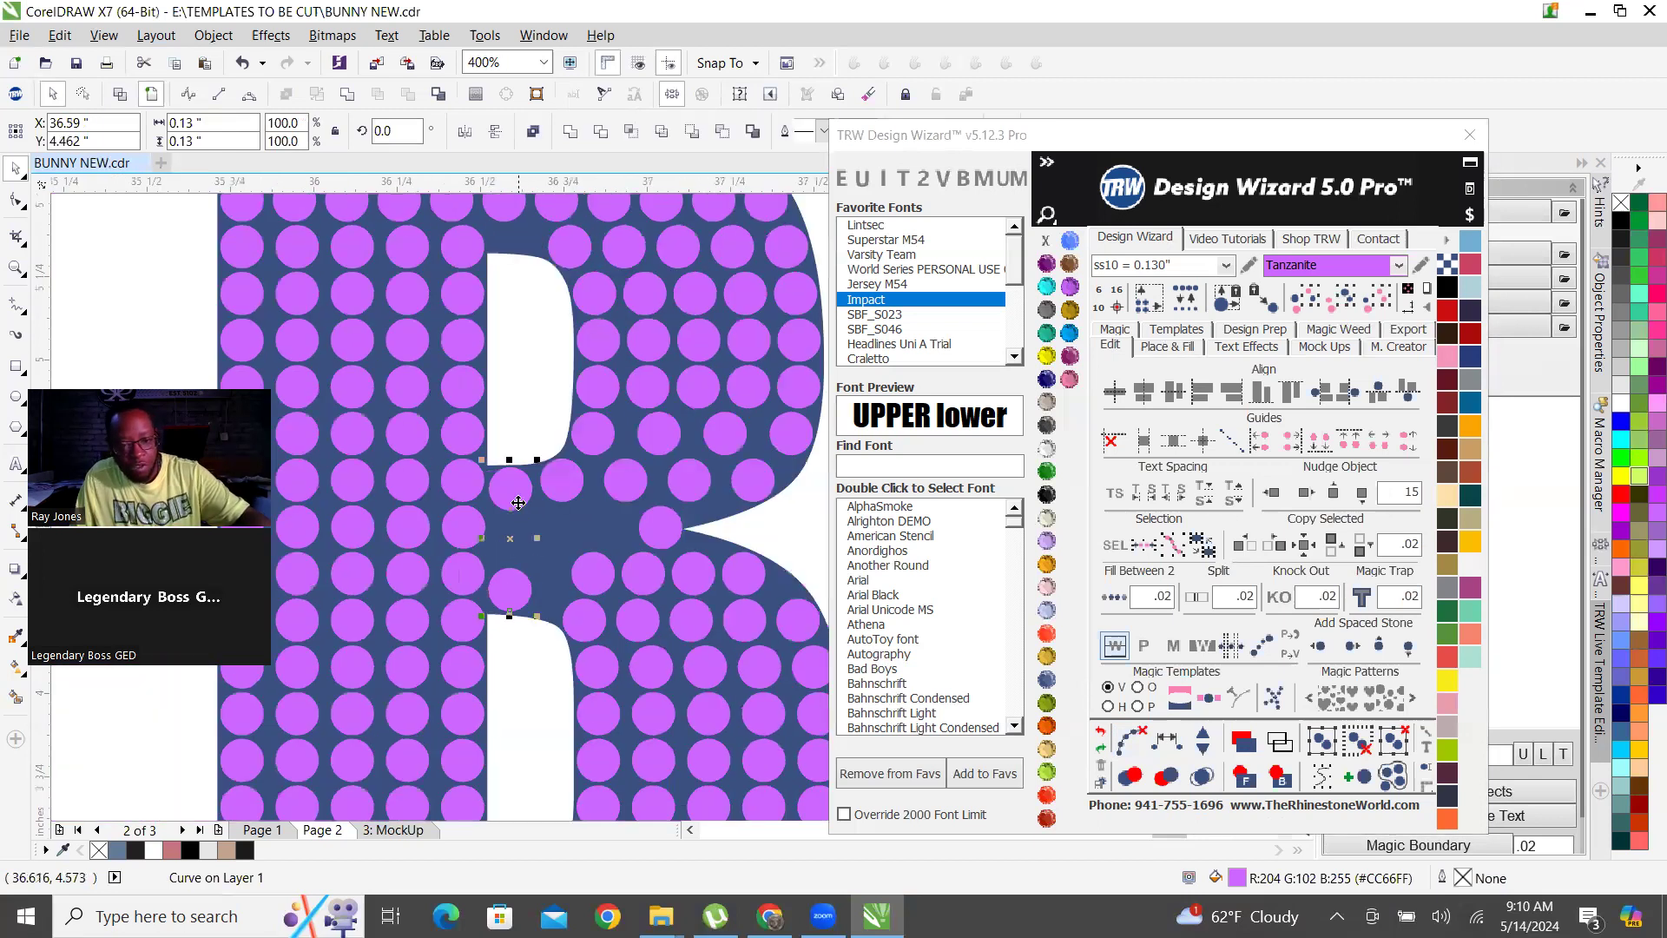
left_click(1167, 742)
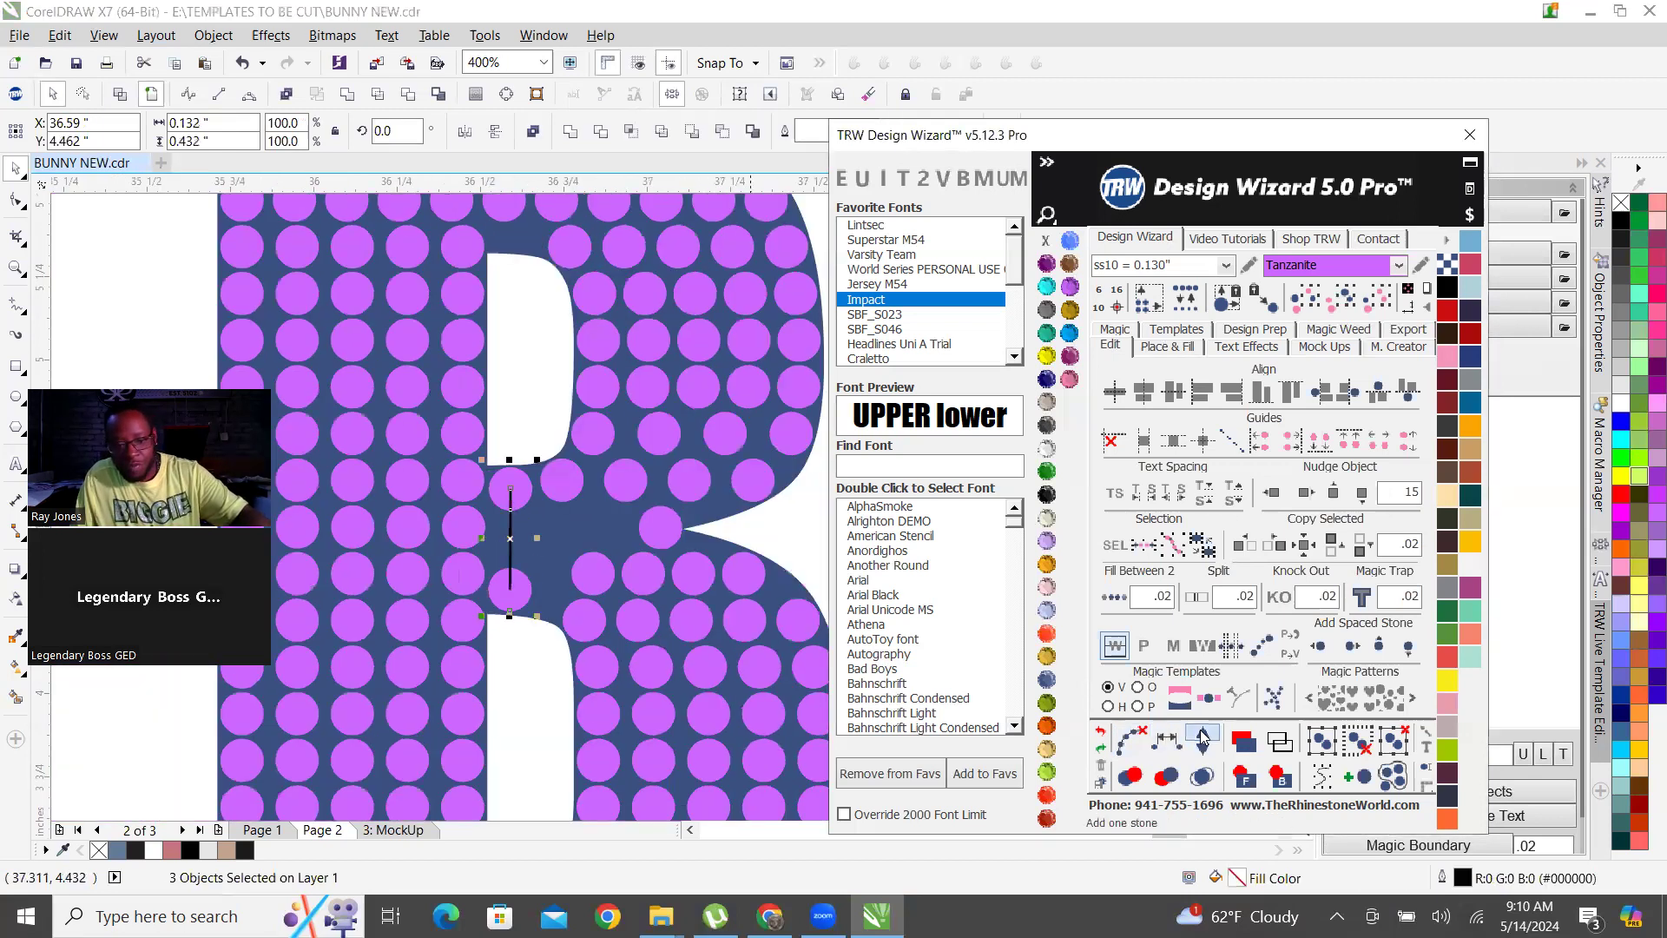
left_click(1131, 745)
Copy the stone at the B's notch twice along the middle bar toward the stem to fill that row.
scroll(689, 651, "up", 2)
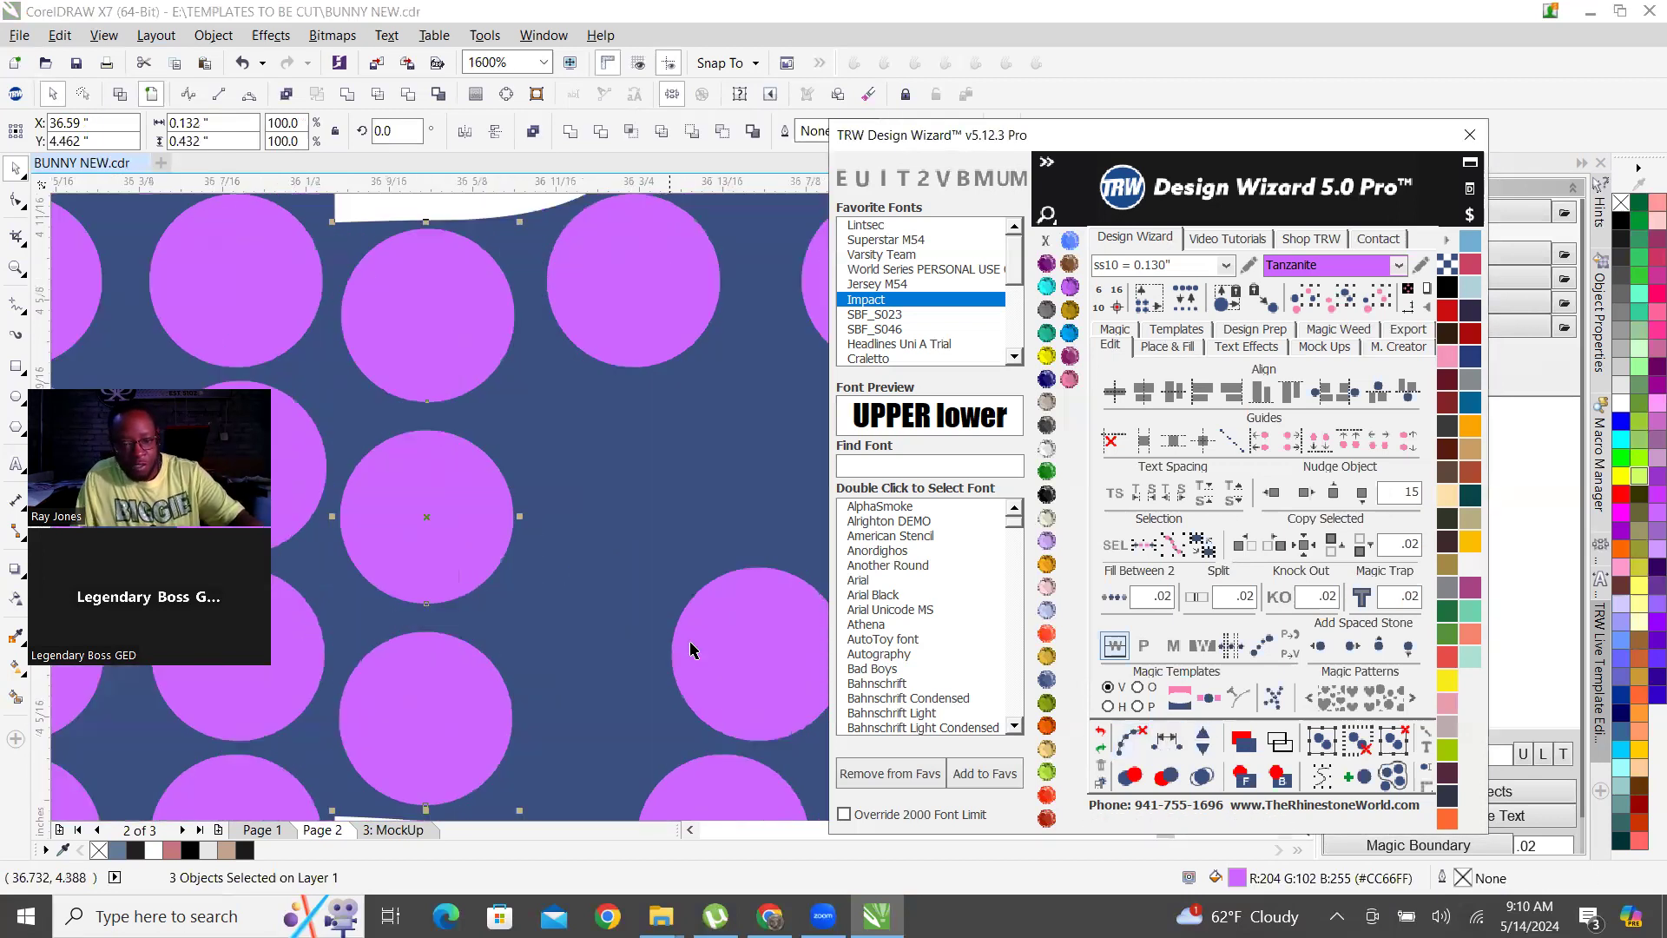
scroll(538, 565, "down", 2)
scroll(538, 565, "up", 1)
left_click_drag(636, 512, 533, 513)
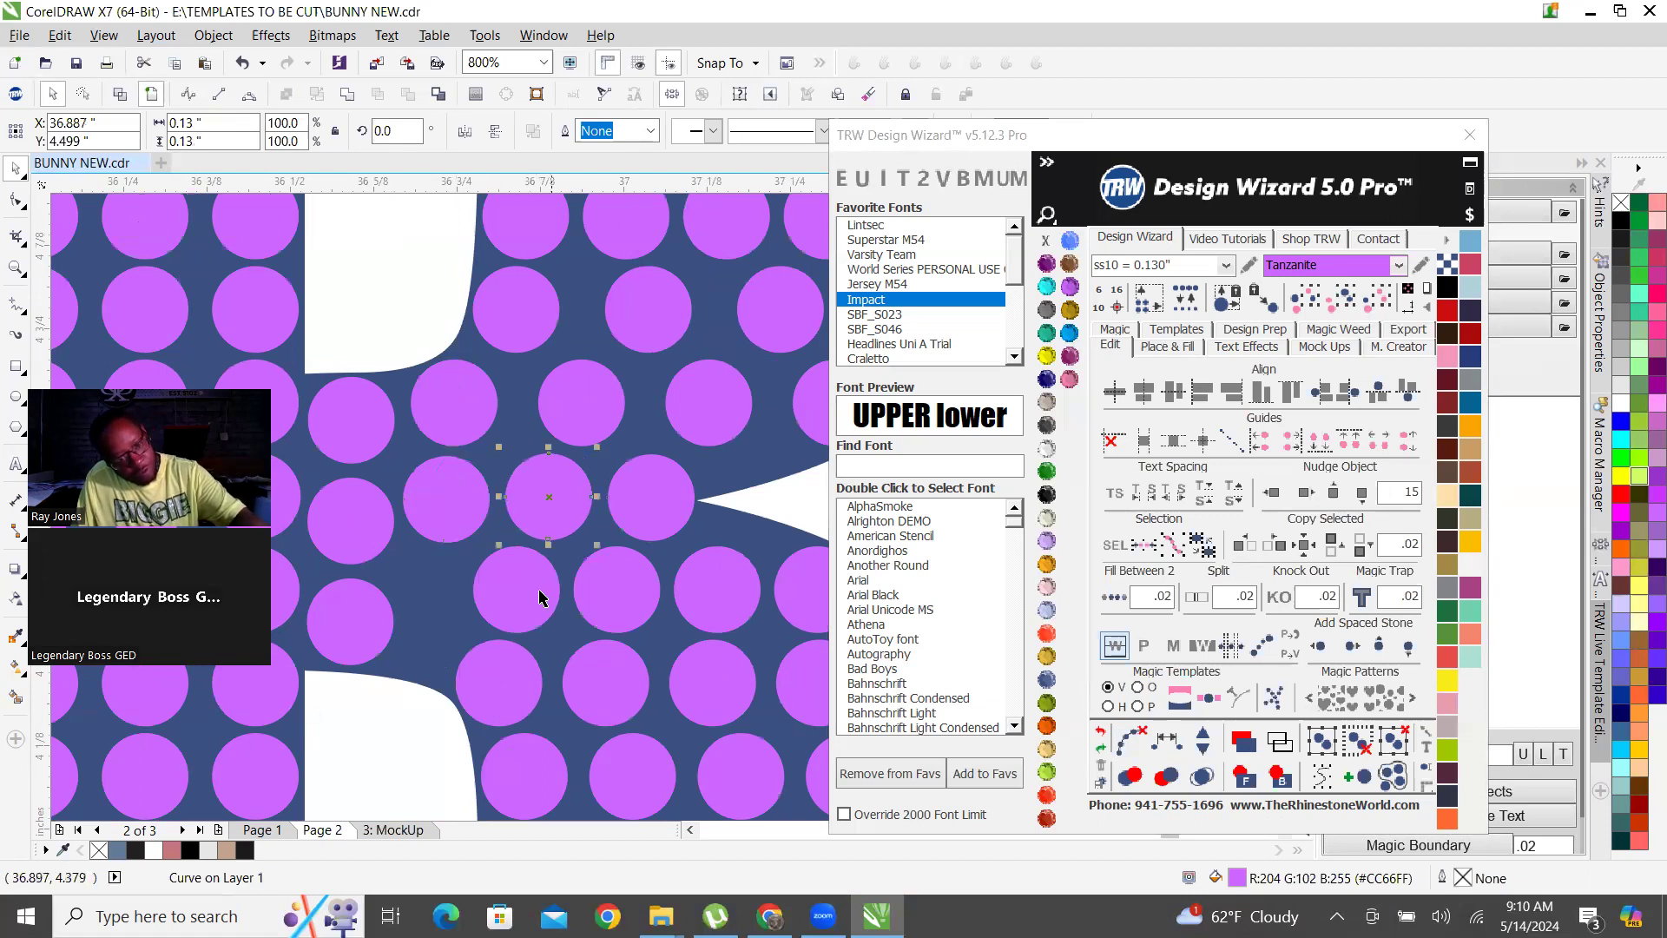
Space the five stones below the notch row evenly along a path starting at the lower corner stone and clear the path.
left_click(346, 640)
left_click(511, 601, "shift")
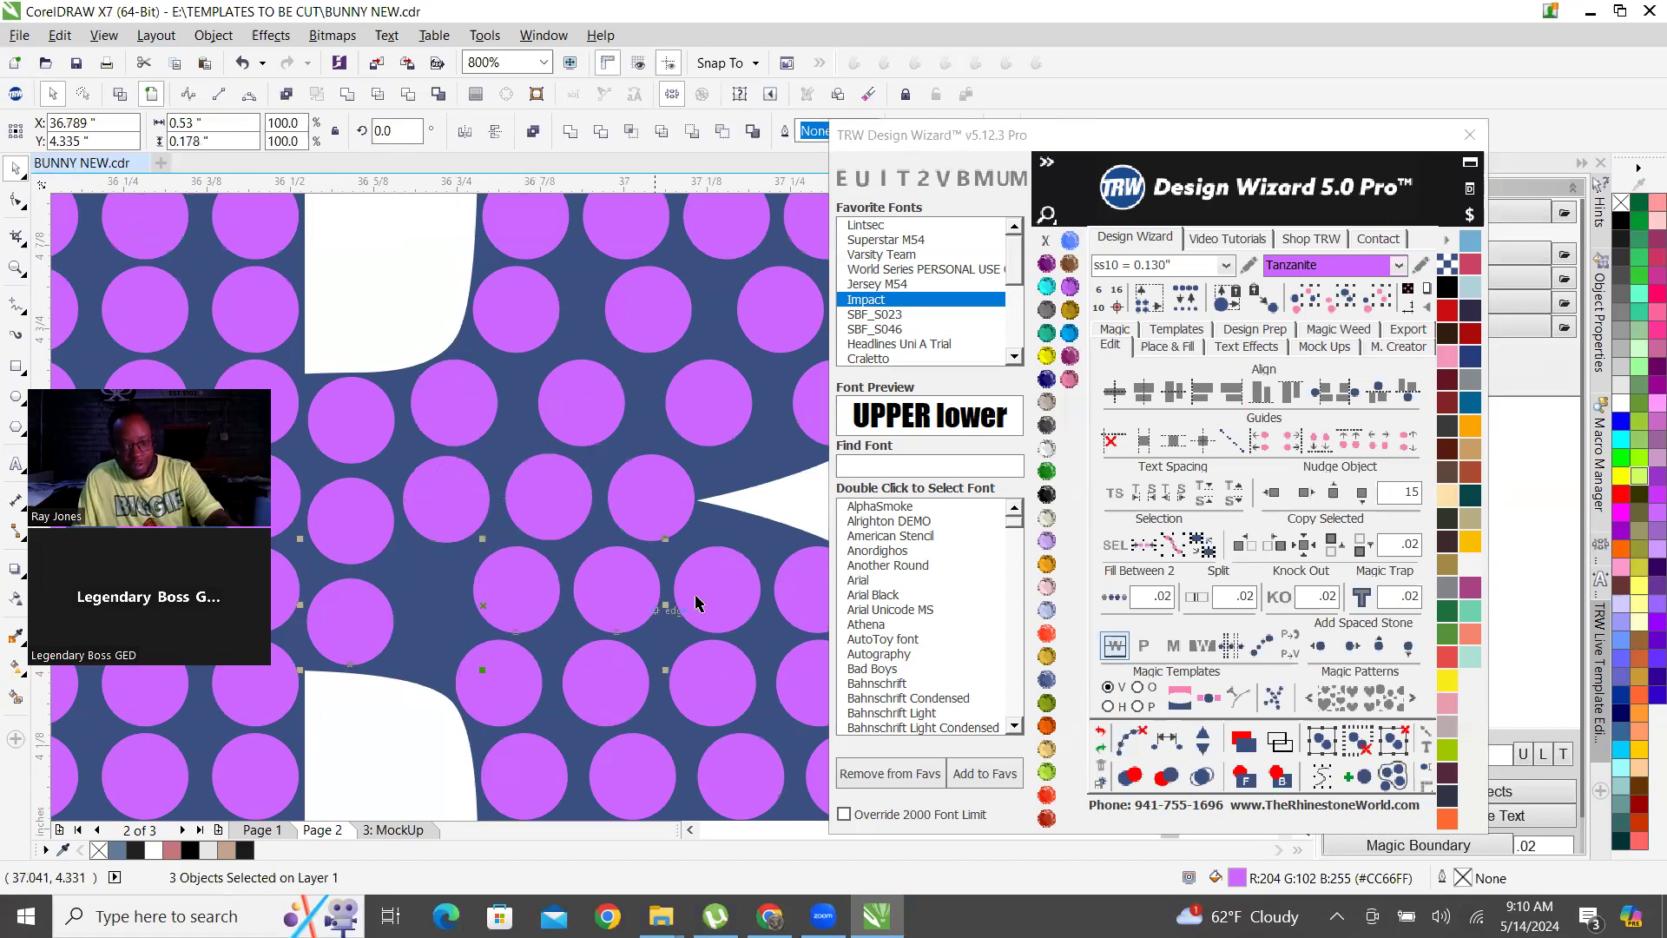
left_click(705, 600, "shift")
scroll(493, 595, "down", 2)
scroll(580, 610, "up", 2)
left_click(496, 550, "shift")
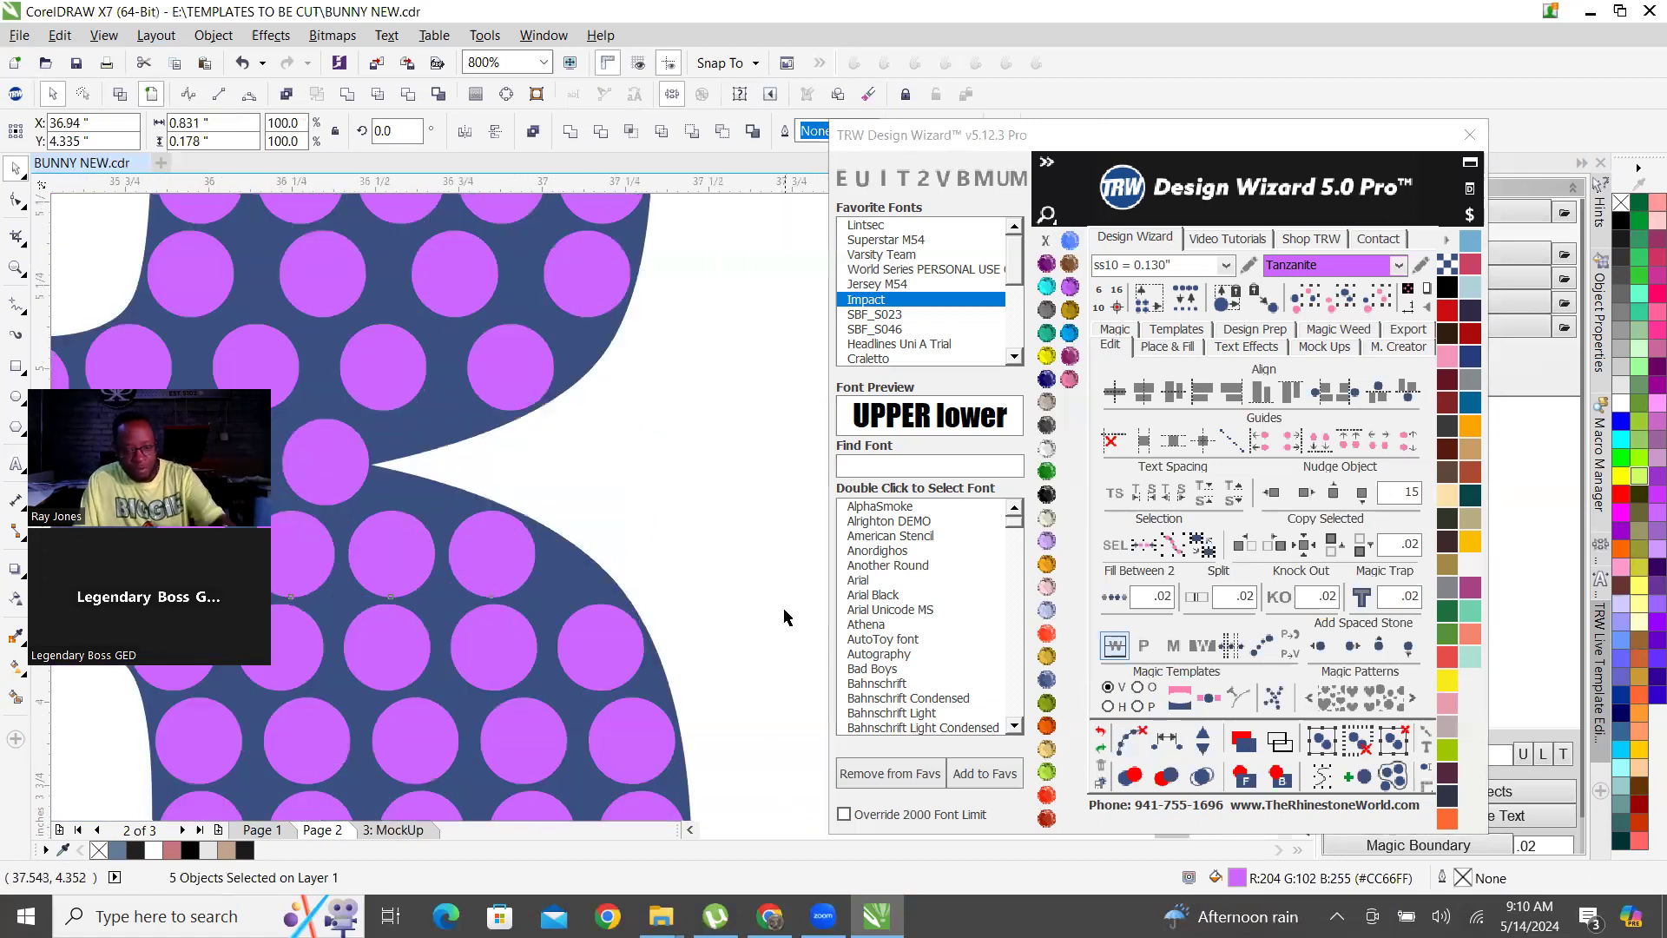
scroll(784, 617, "down", 1)
left_click(1167, 741)
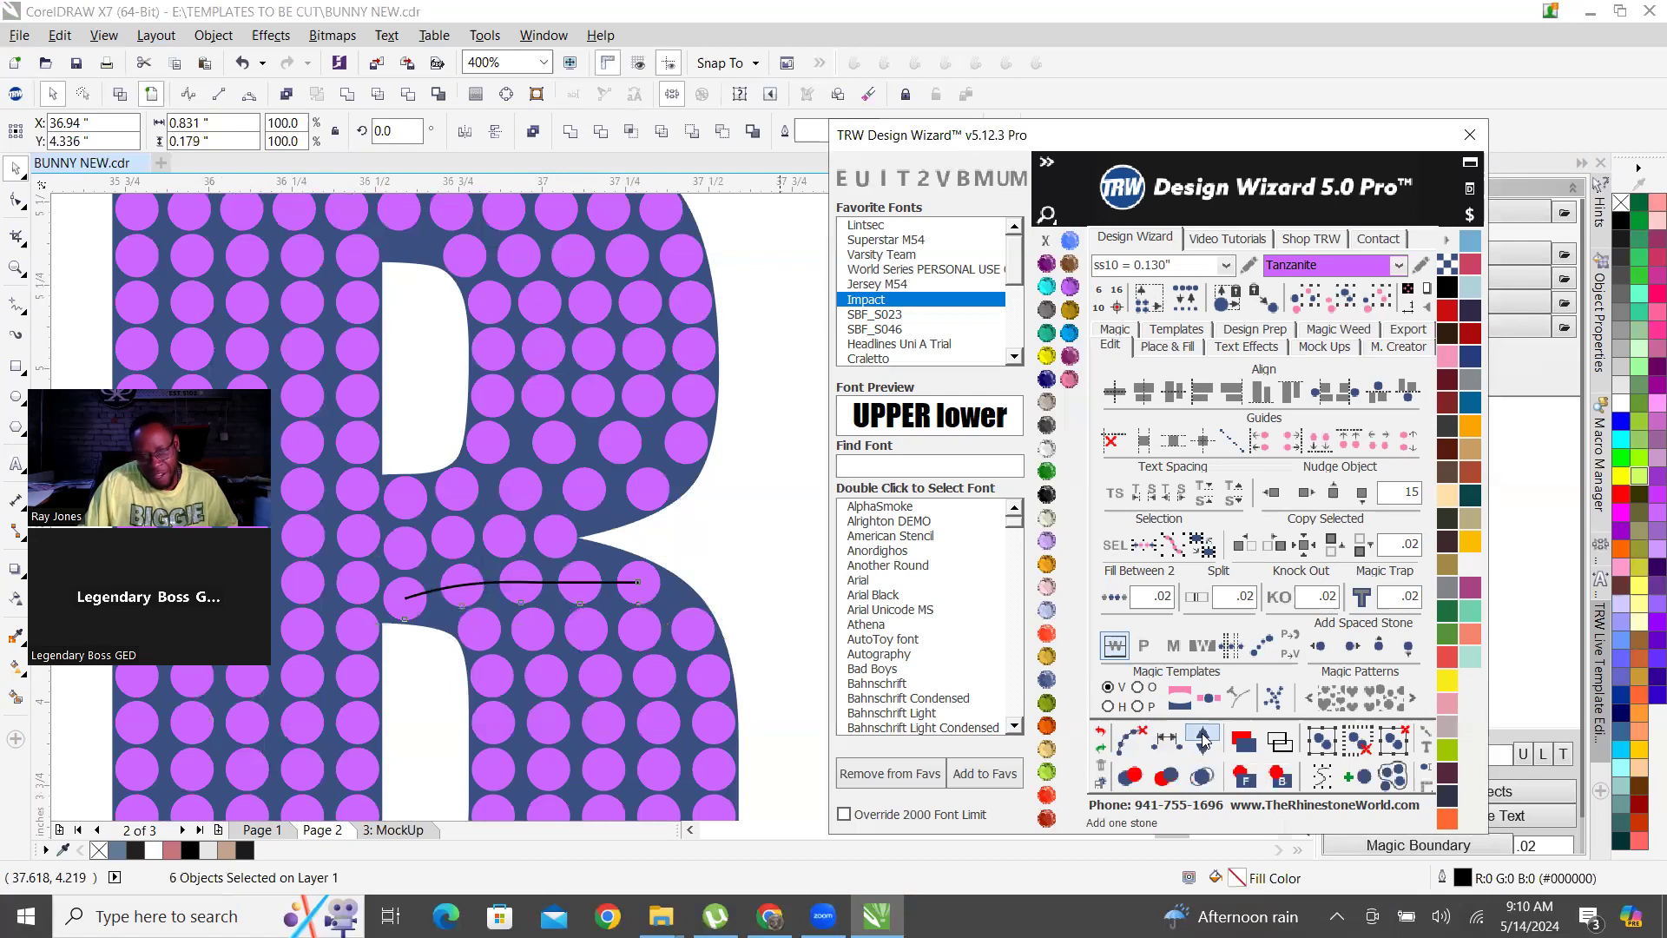
left_click(1202, 739)
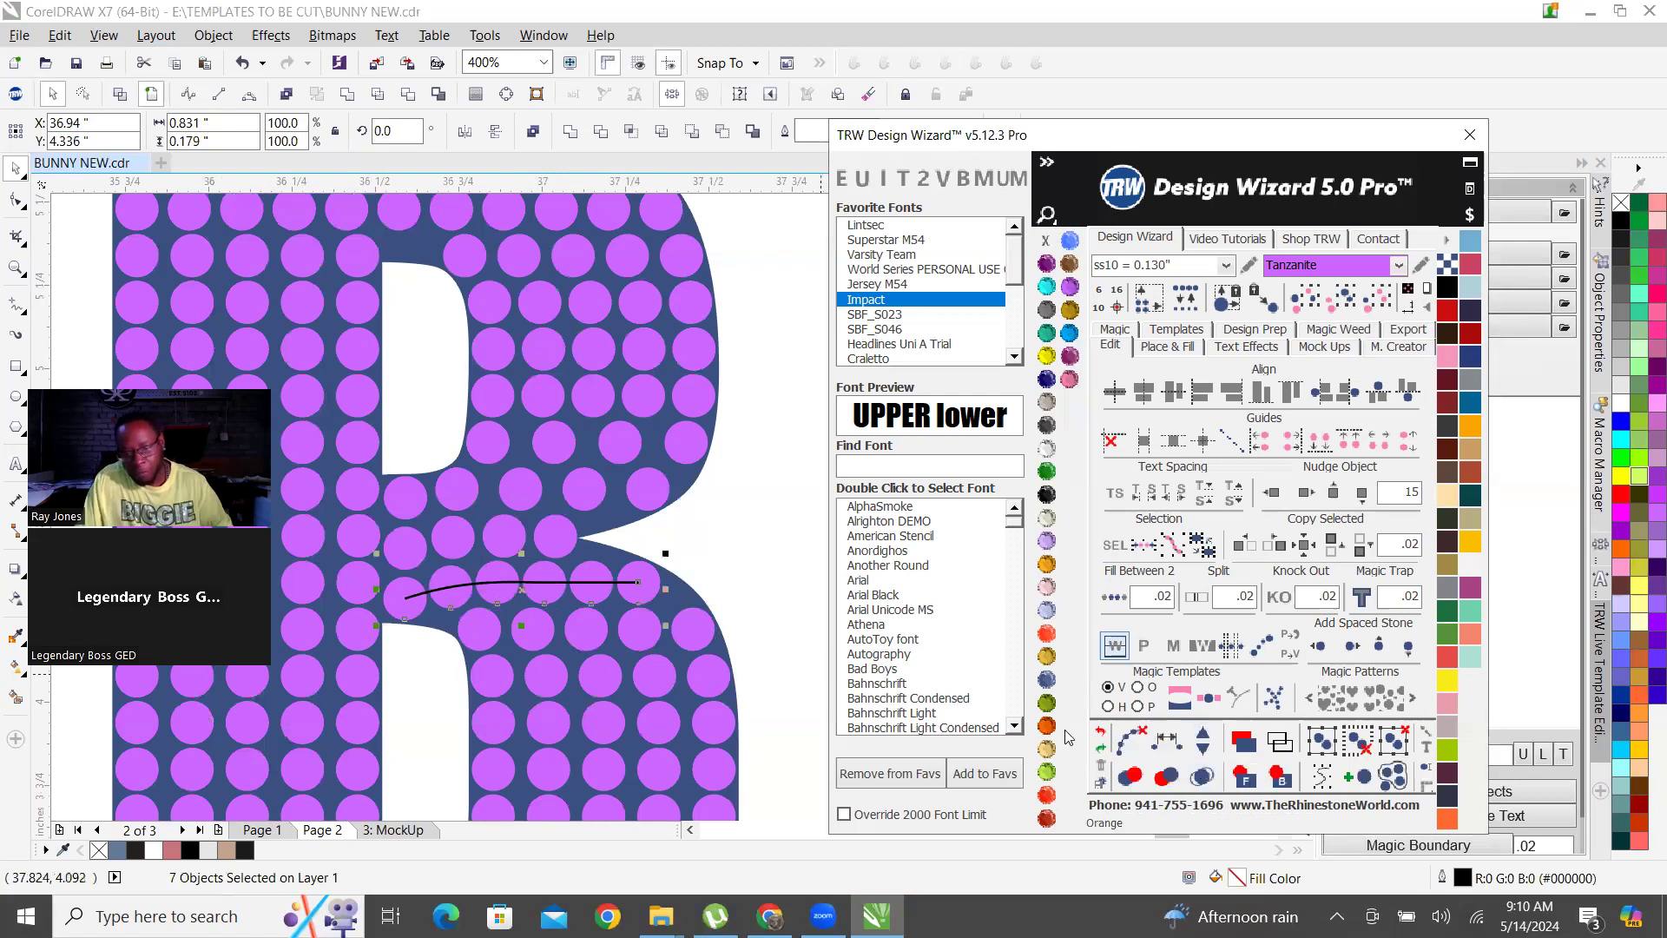
left_click(1202, 749)
left_click(1128, 742)
Examine the stone fill of the repaired B and compare the letters across the PLAYER and BUNNY rows.
scroll(655, 554, "down", 2)
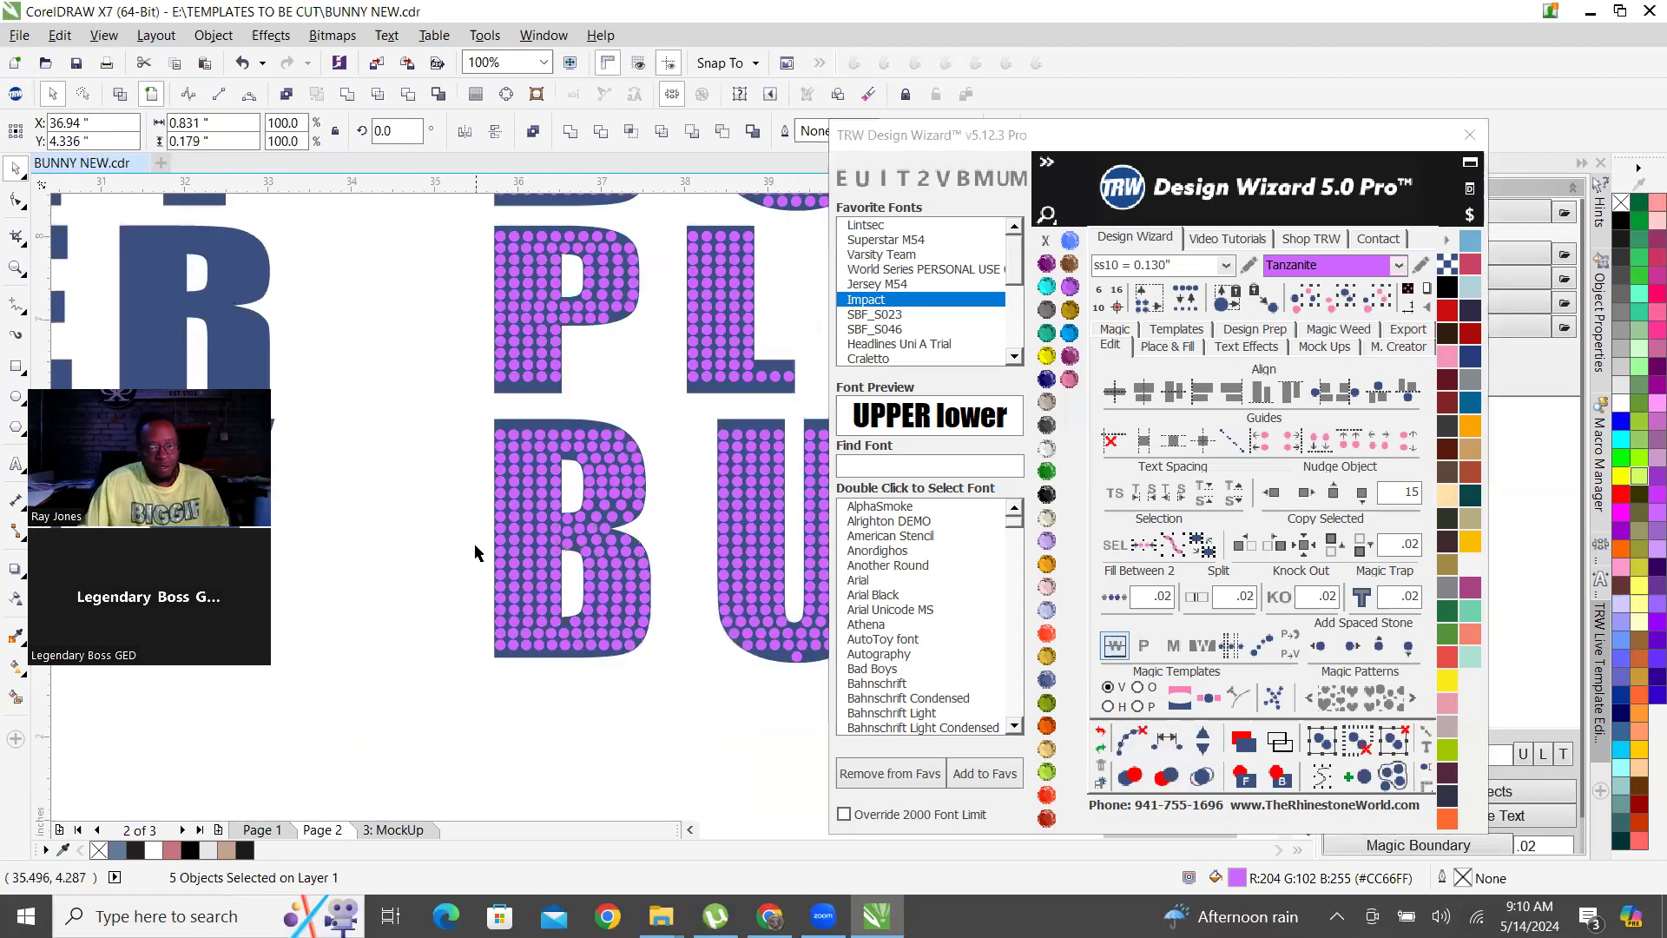
left_click(475, 552)
scroll(476, 553, "down", 1)
scroll(486, 556, "down", 1)
scroll(500, 535, "up", 2)
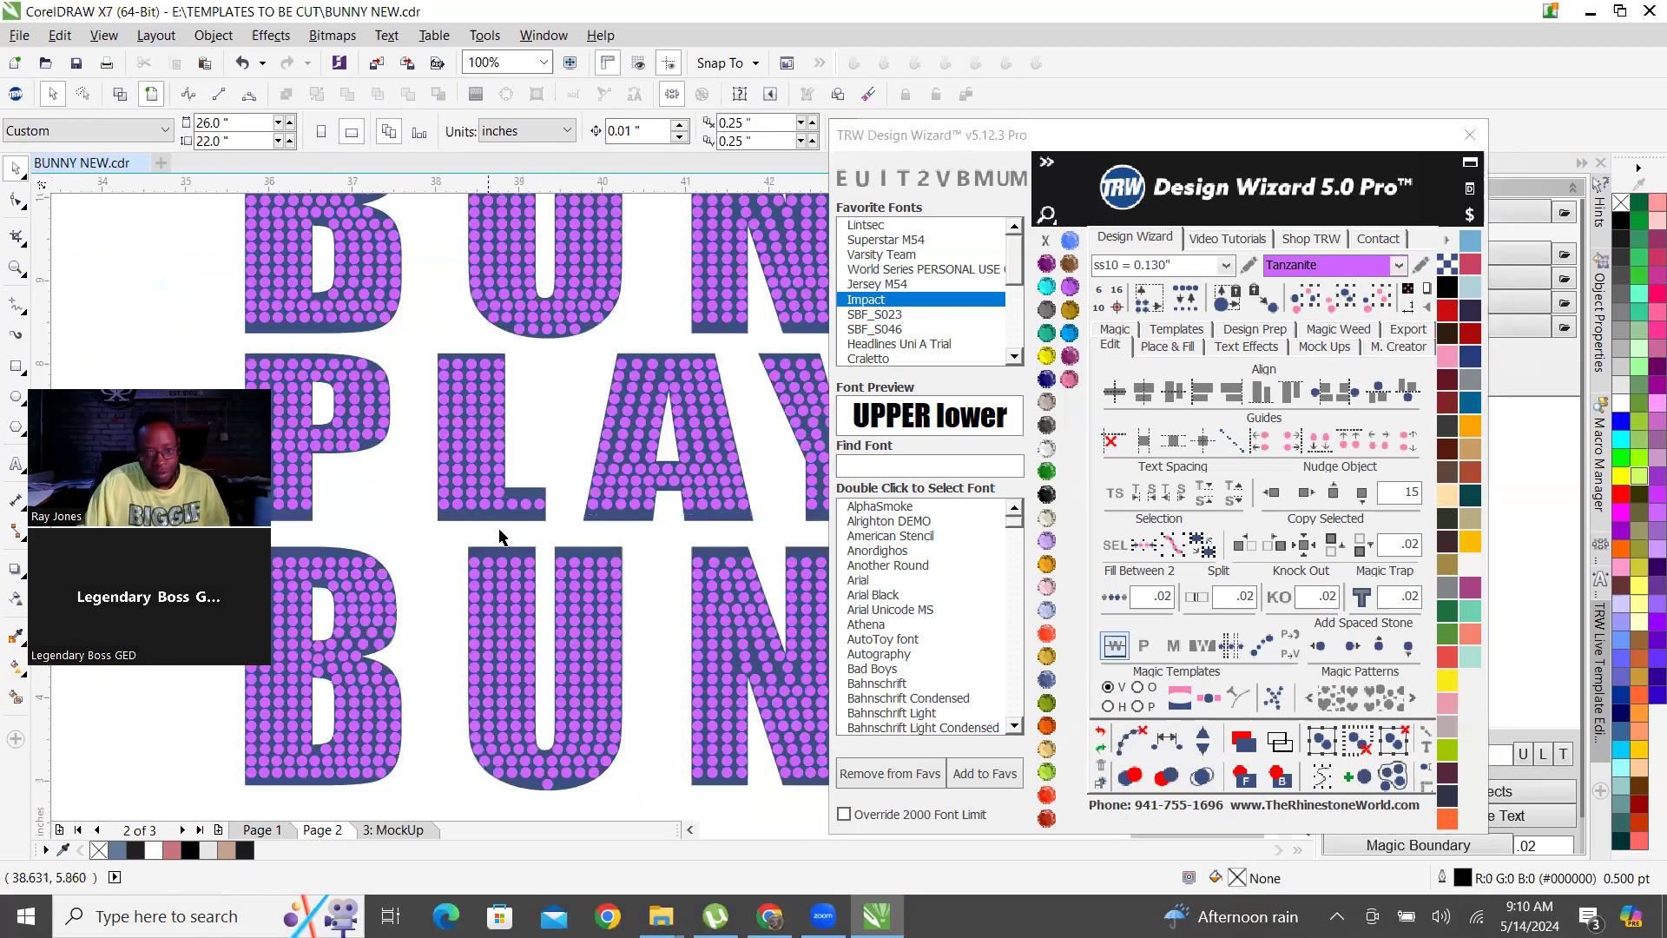
scroll(502, 521, "up", 2)
scroll(526, 512, "down", 1)
scroll(573, 565, "down", 1)
scroll(588, 556, "up", 2)
scroll(525, 614, "down", 3)
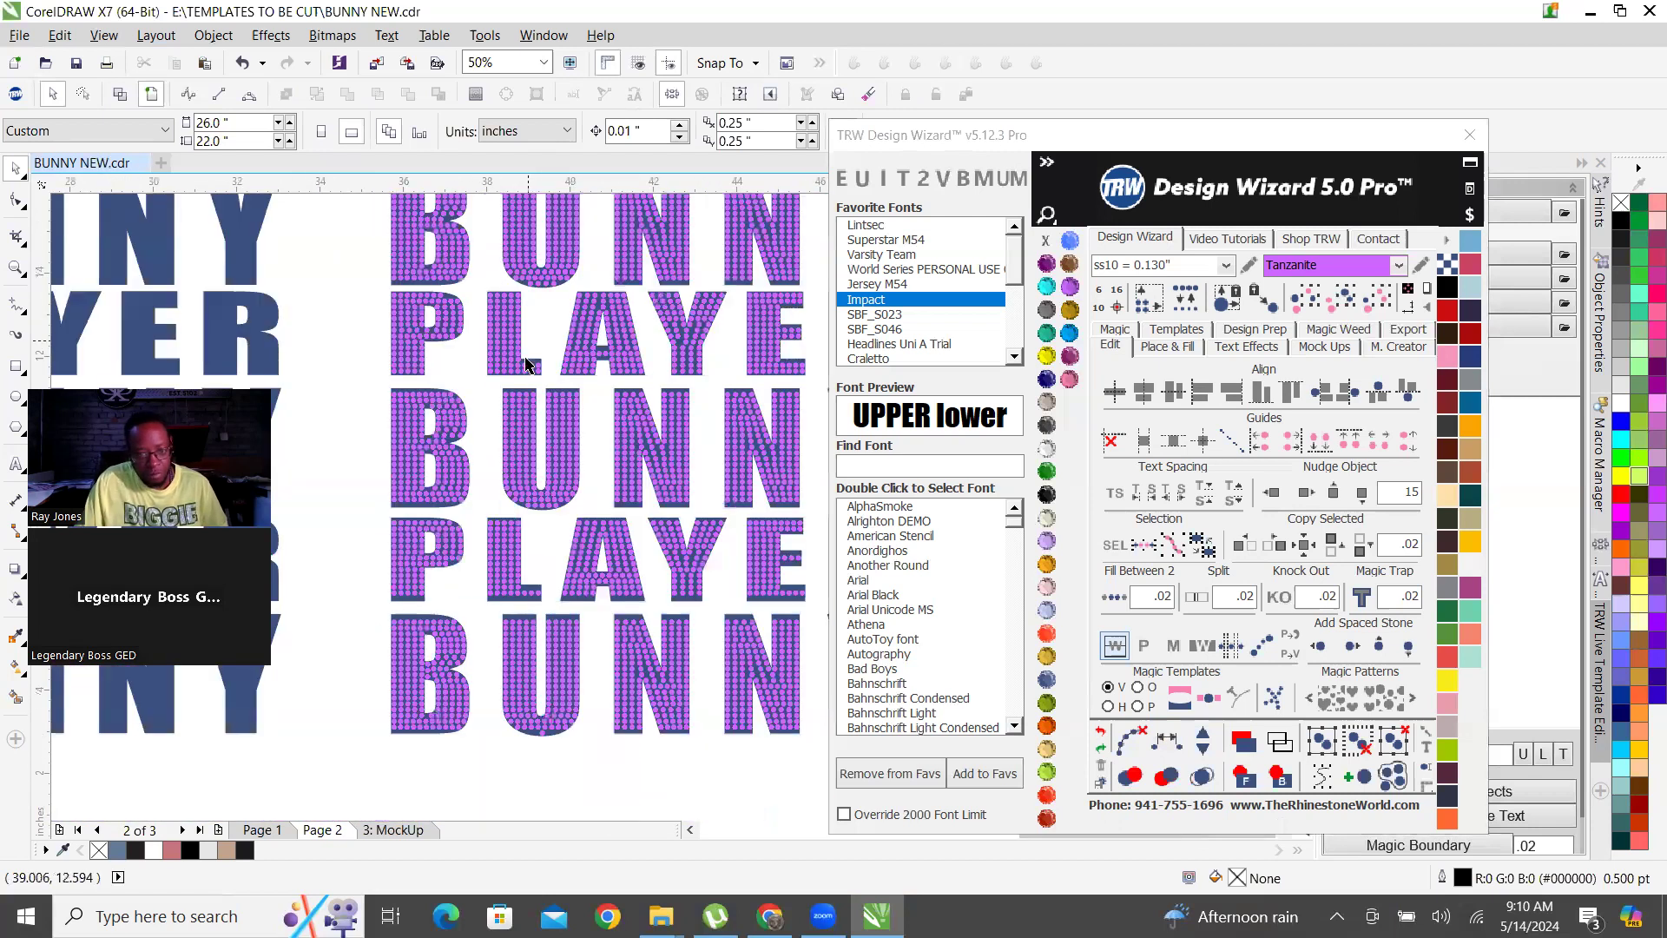
scroll(523, 387, "up", 2)
scroll(523, 387, "down", 2)
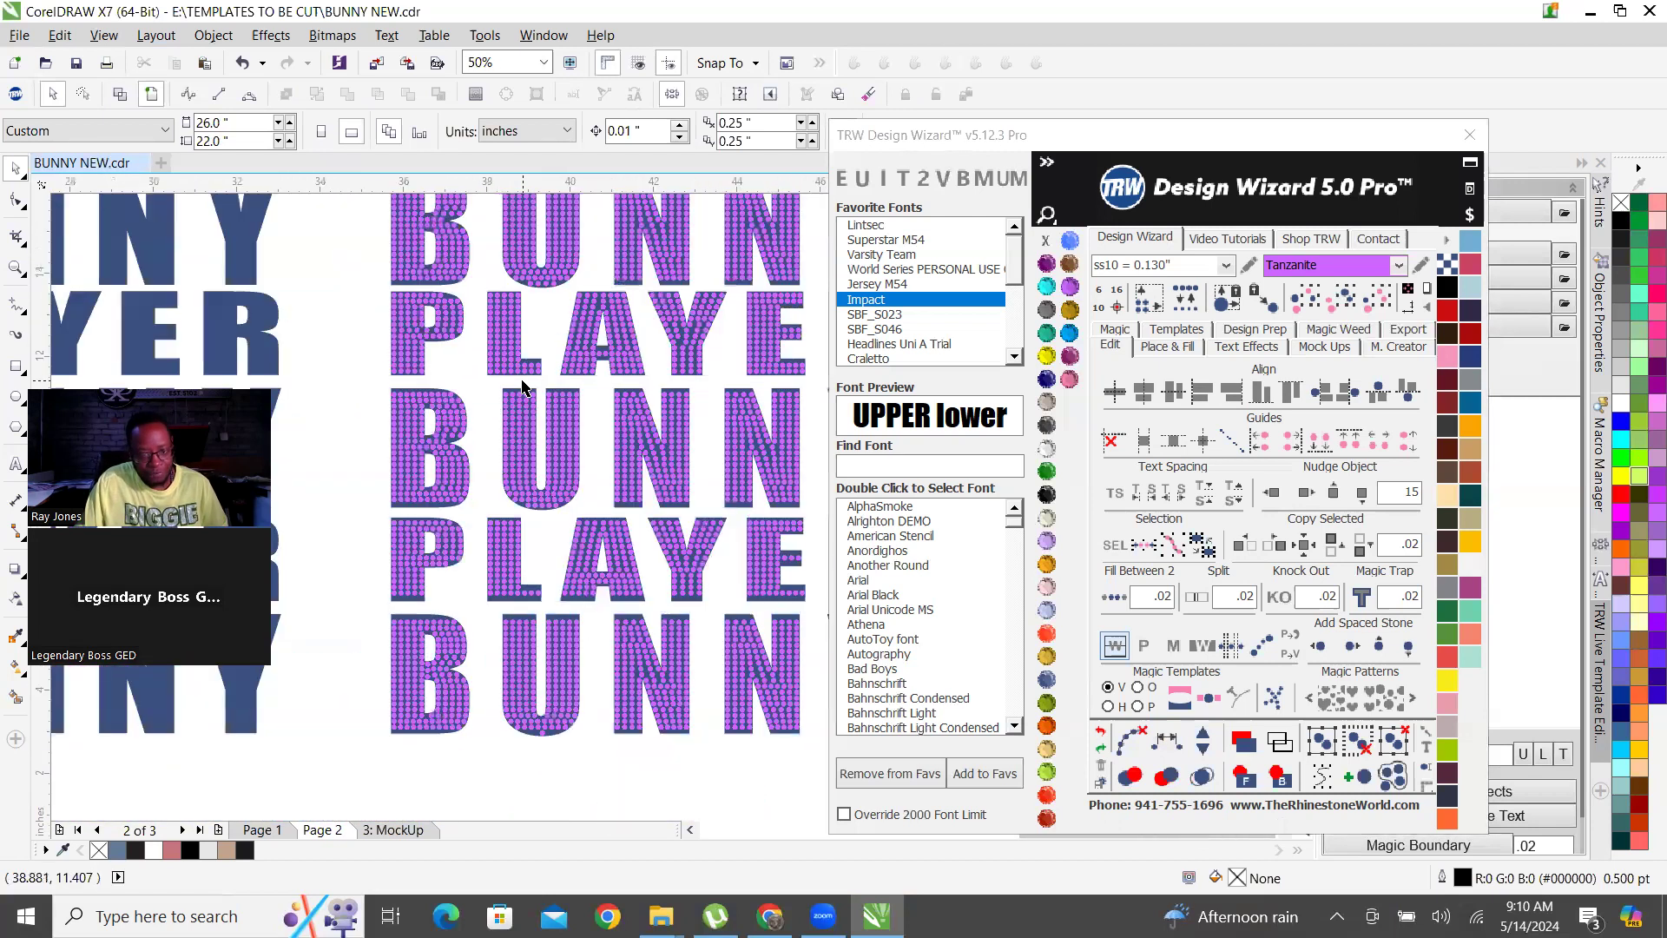
Delete the stones of the L in the bottom PLAYER row and replace them with a copy of the middle PLAYER row's L stones.
left_click_drag(522, 602, 550, 605)
key("Delete")
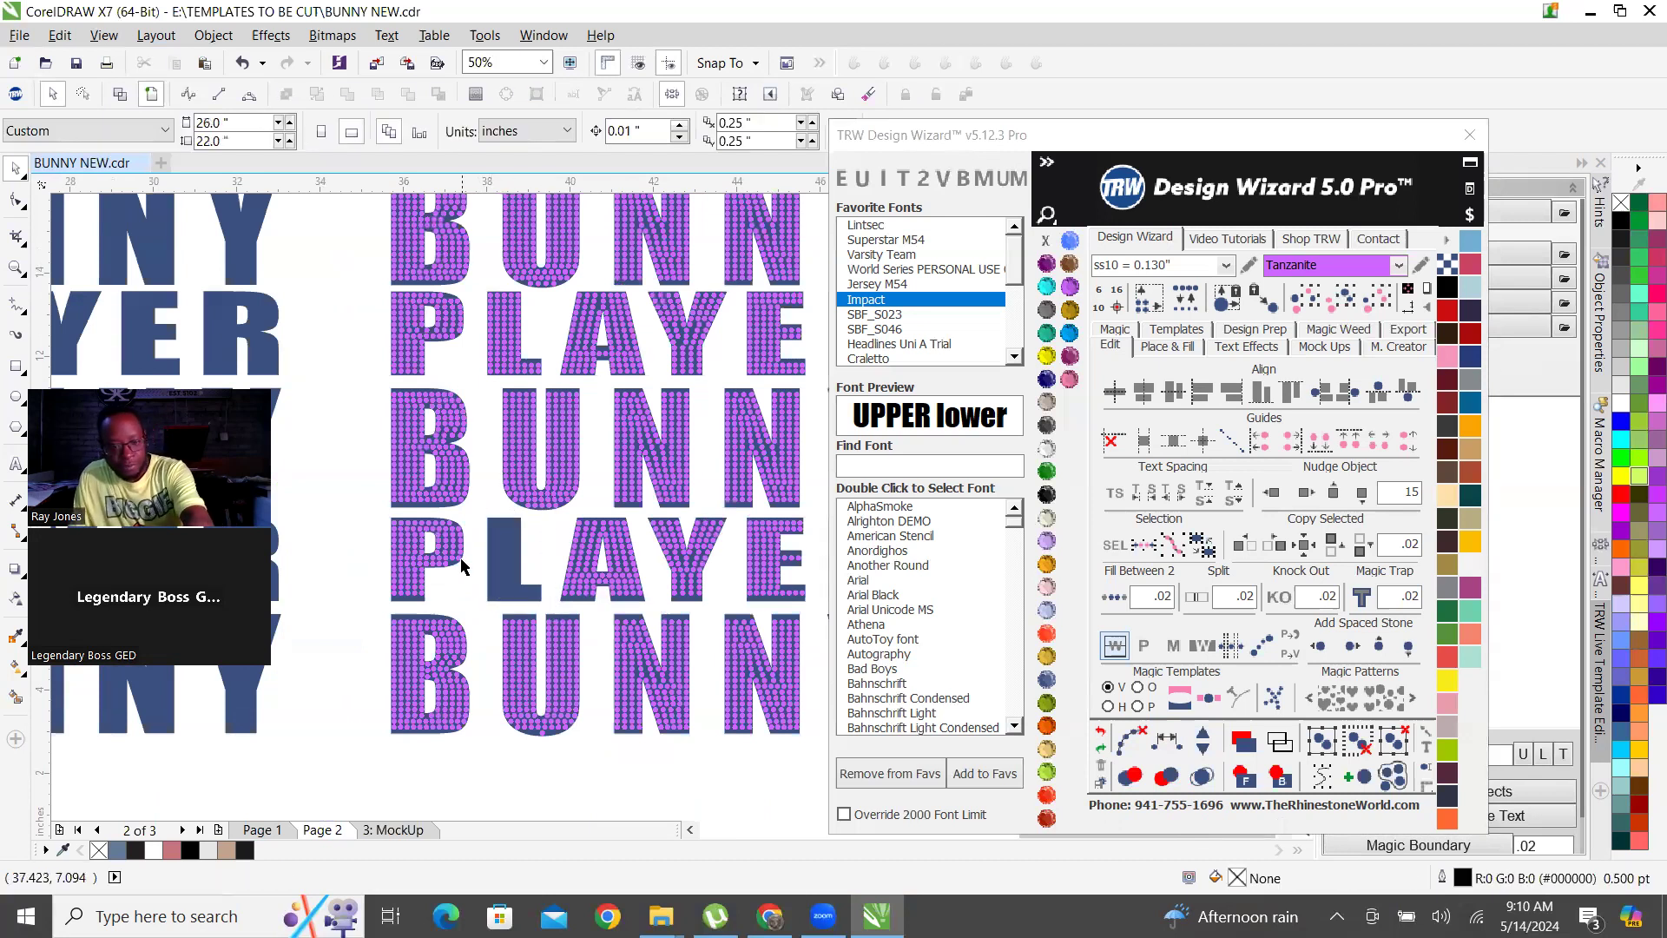
scroll(529, 562, "down", 2)
scroll(612, 467, "up", 1)
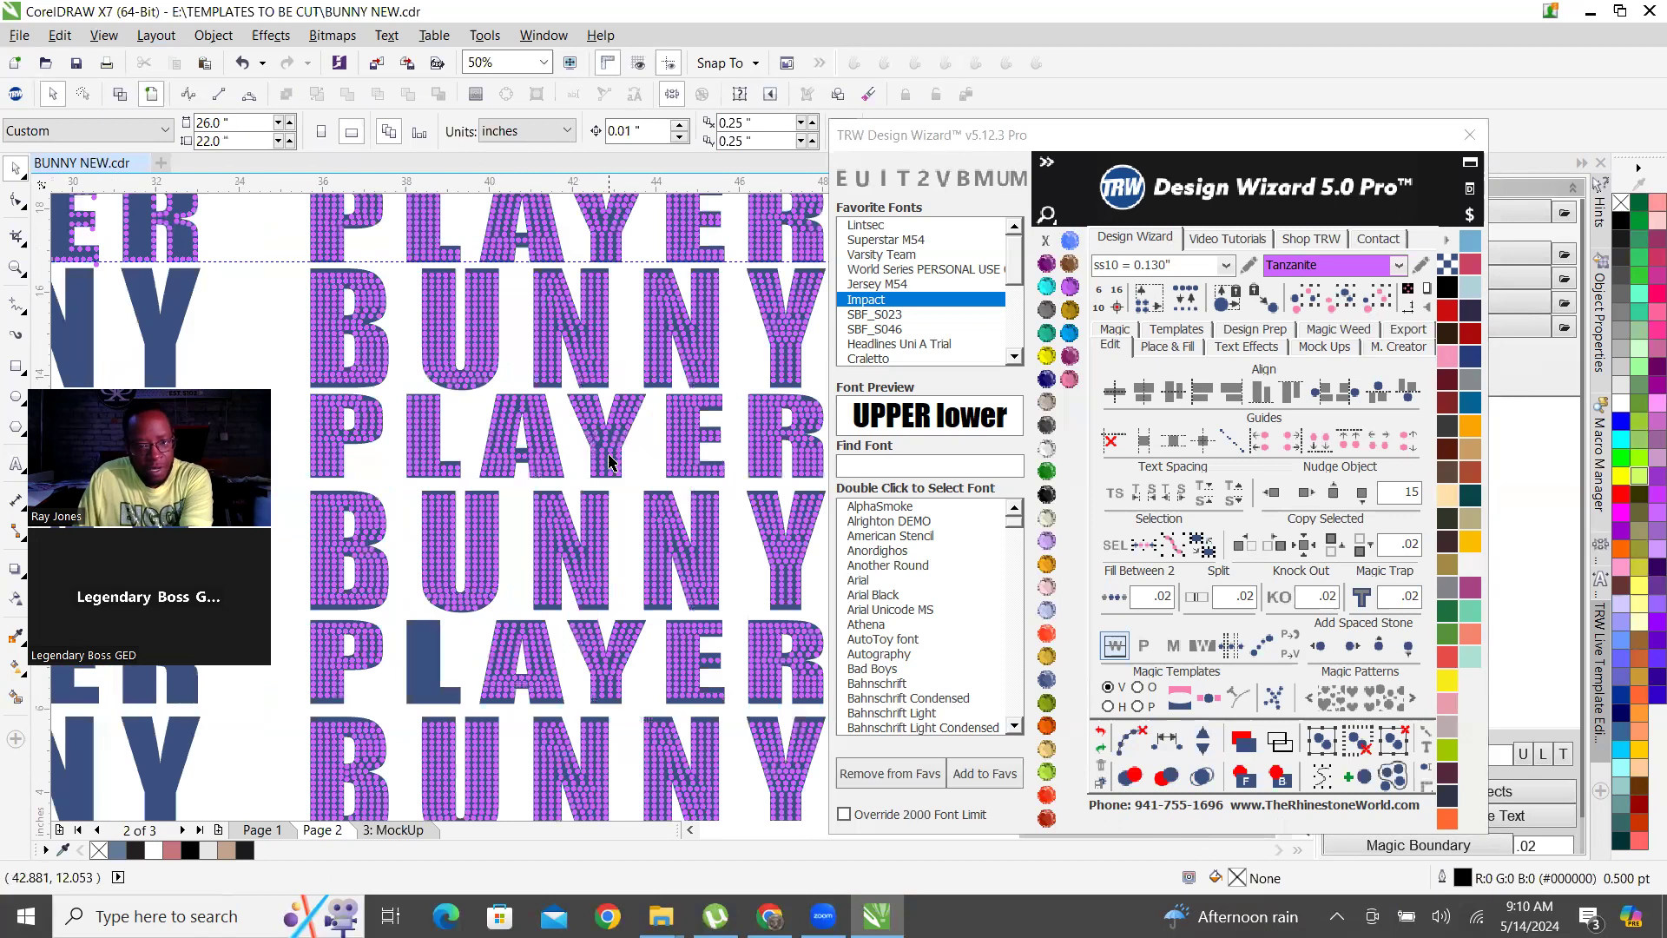
left_click_drag(448, 477, 459, 479)
scroll(438, 406, "up", 2)
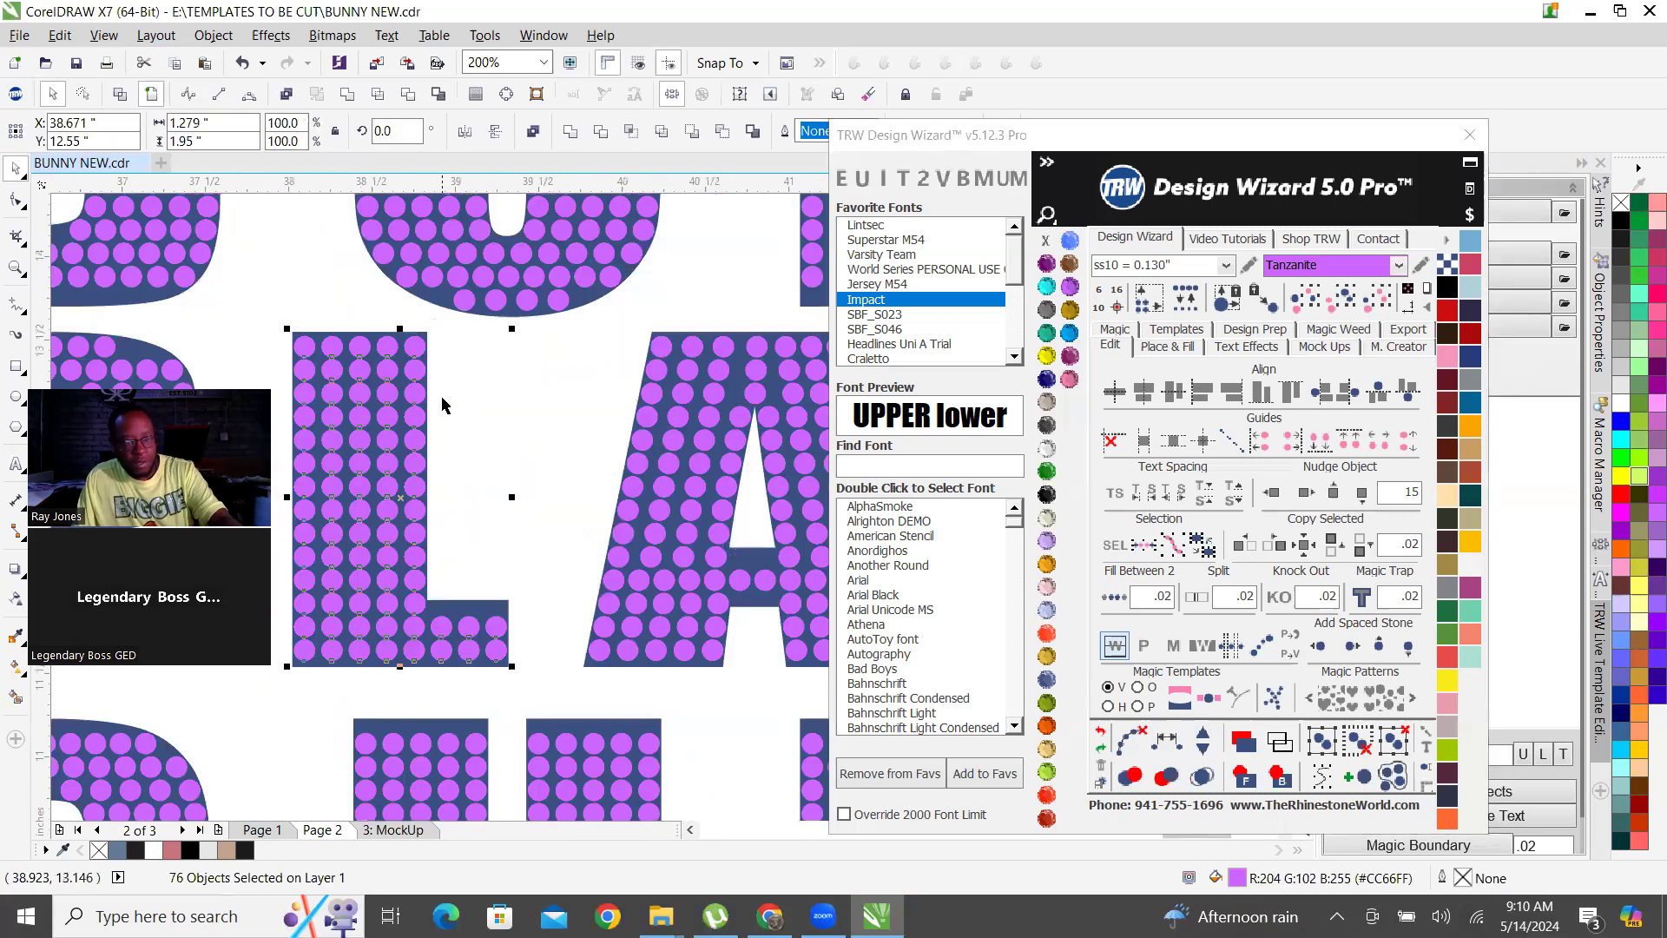
scroll(443, 395, "down", 2)
left_click_drag(435, 401, 359, 558)
scroll(418, 607, "up", 4)
scroll(383, 515, "down", 4)
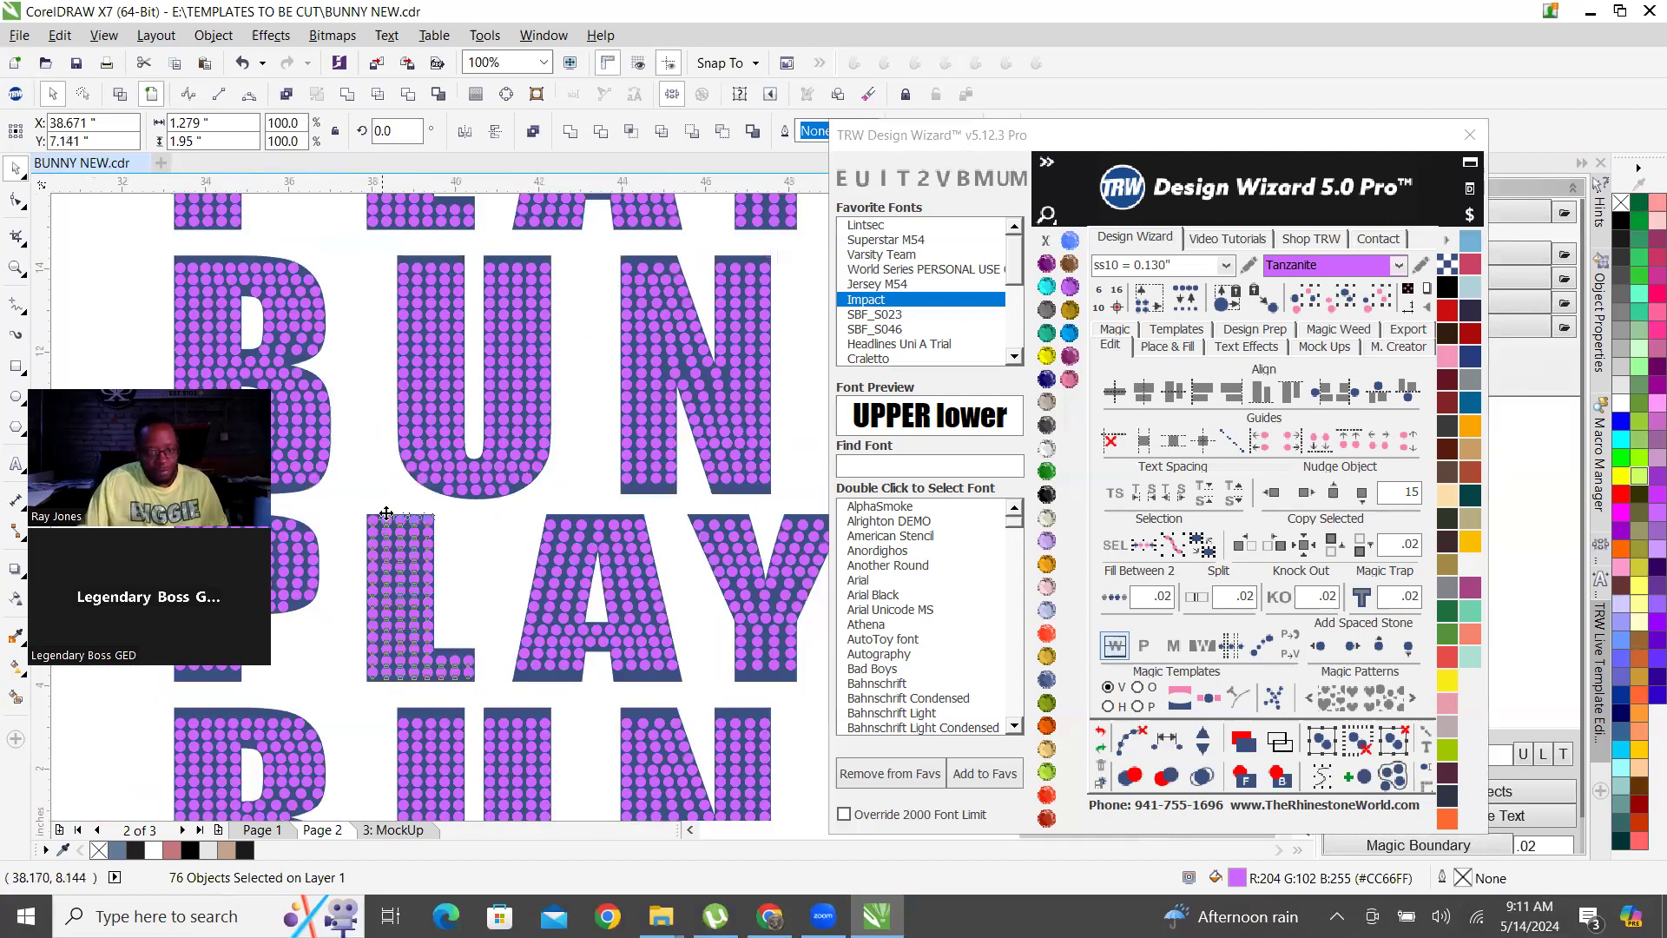
Examine the stone placement in the L and A of the bottom PLAYER row and compare it with the other rows.
scroll(386, 515, "down", 2)
scroll(460, 604, "up", 3)
left_click_drag(465, 614, 517, 614)
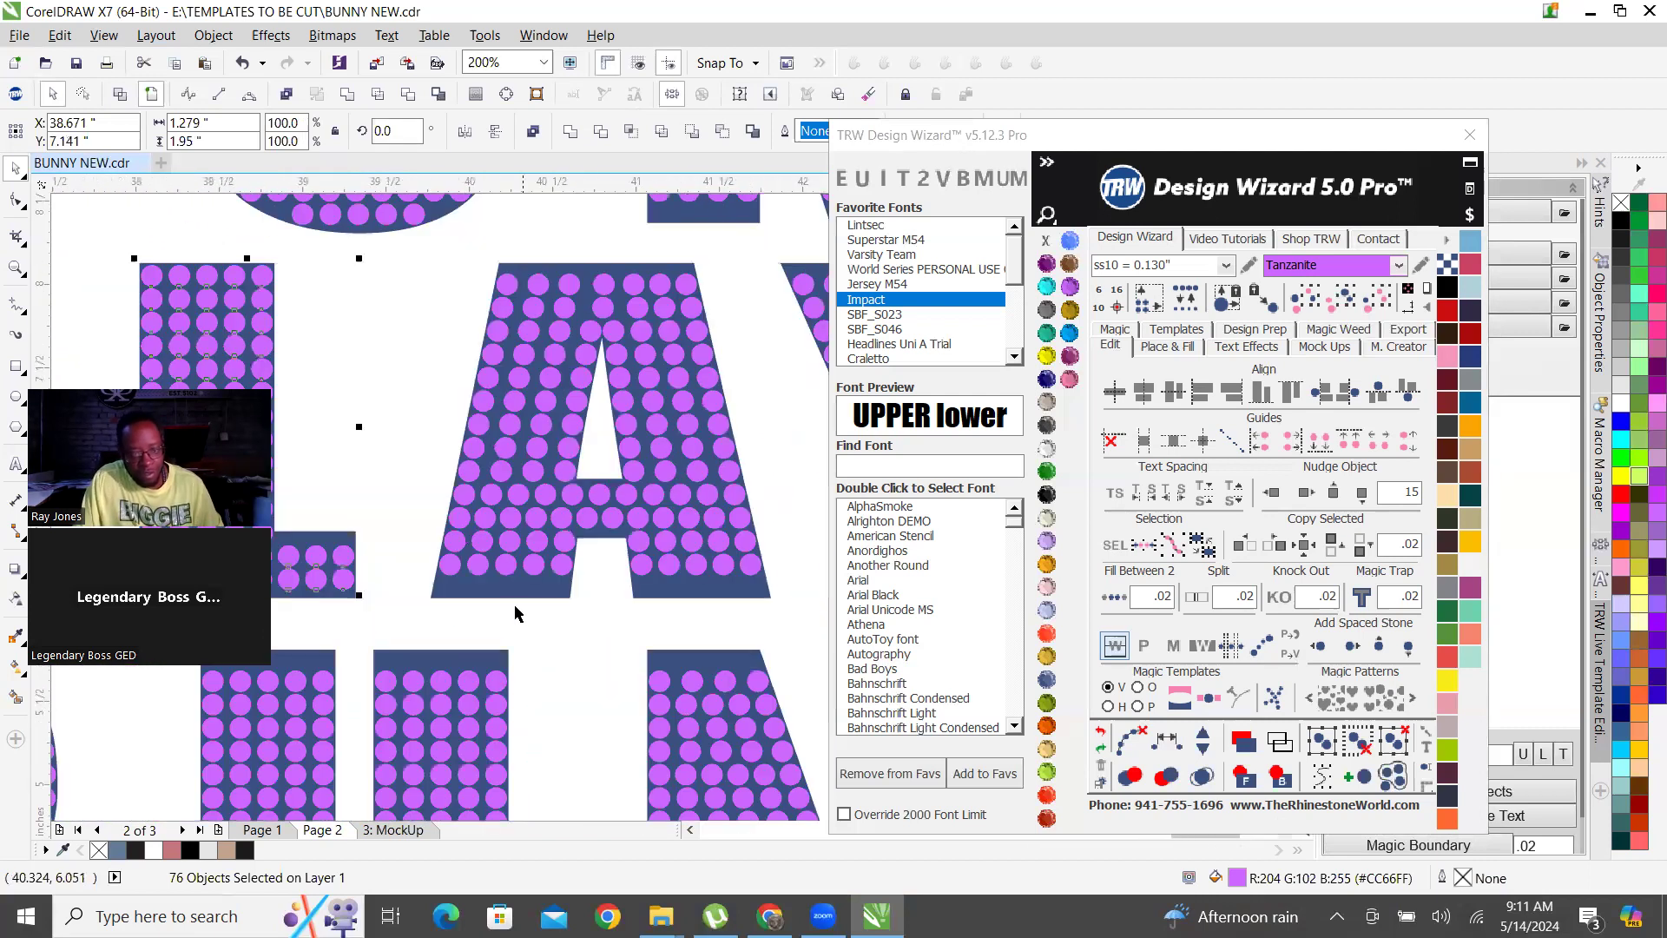
scroll(451, 598, "up", 1)
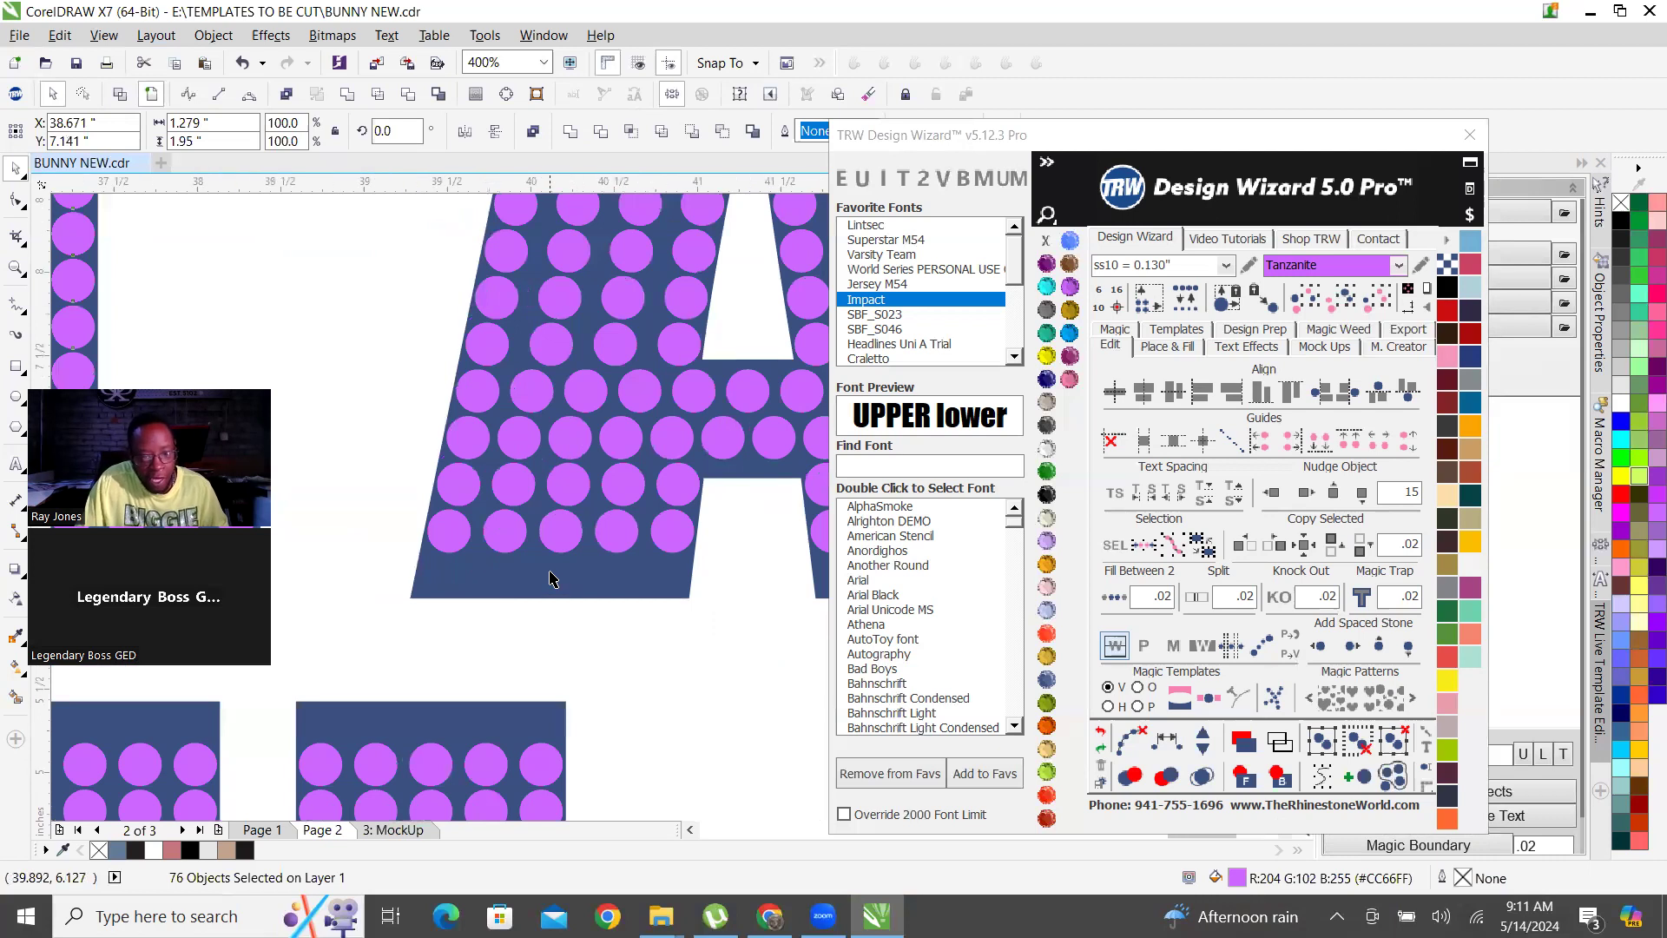
scroll(565, 574, "down", 1)
scroll(397, 598, "down", 3)
scroll(356, 582, "up", 1)
scroll(486, 591, "down", 2)
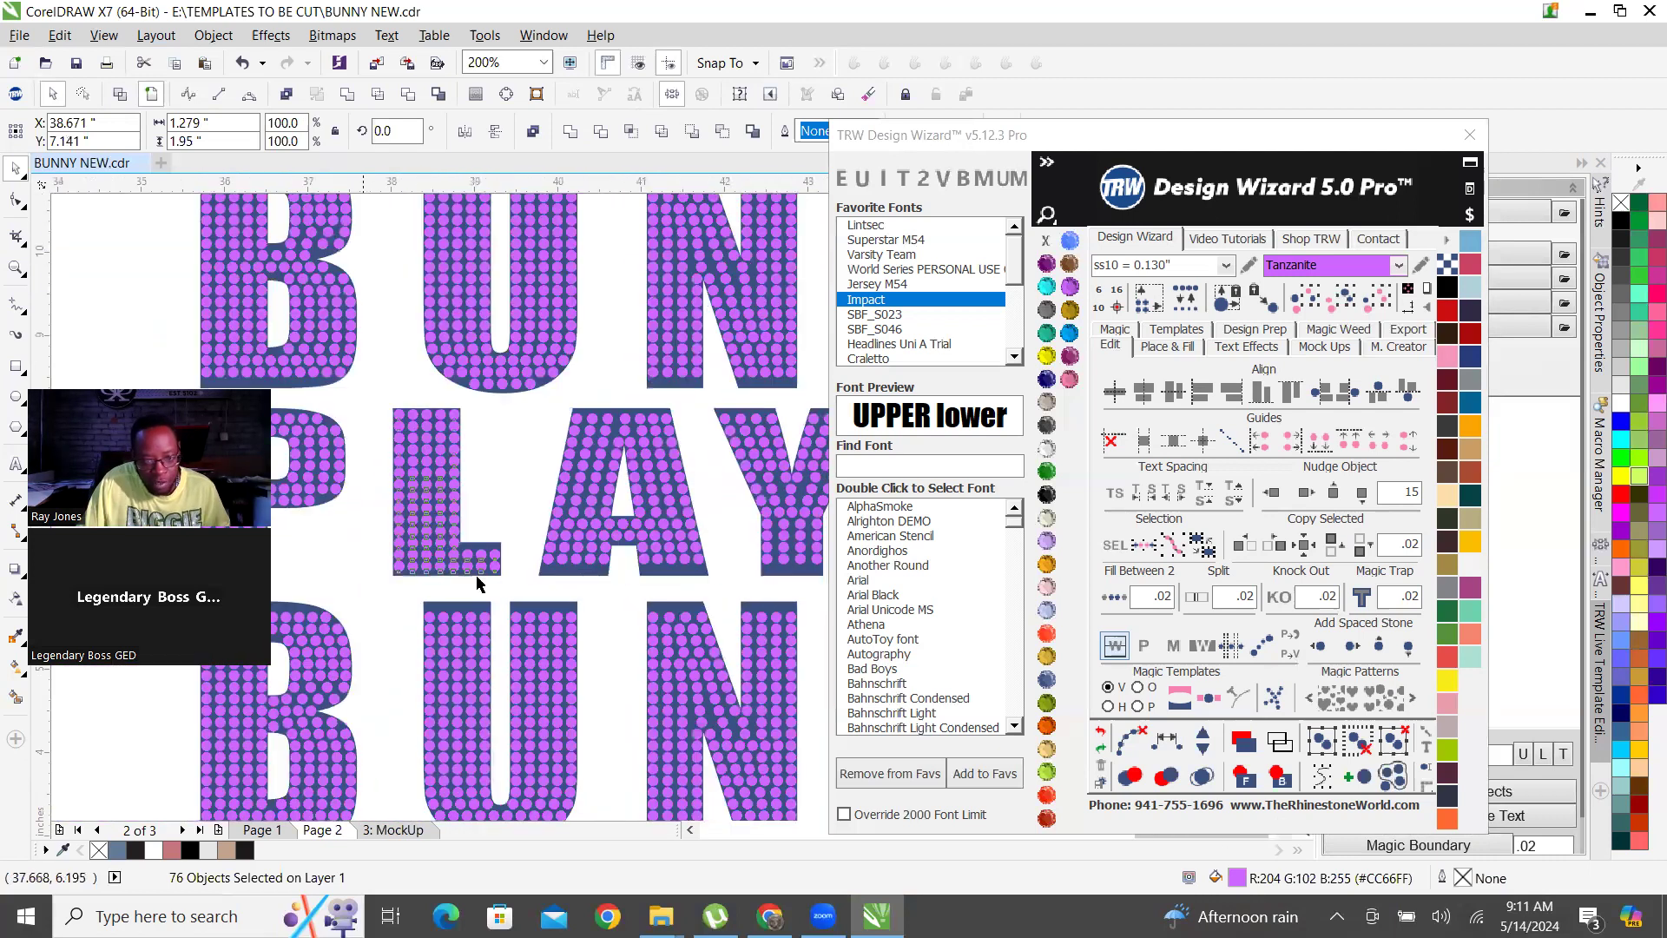
scroll(664, 595, "down", 1)
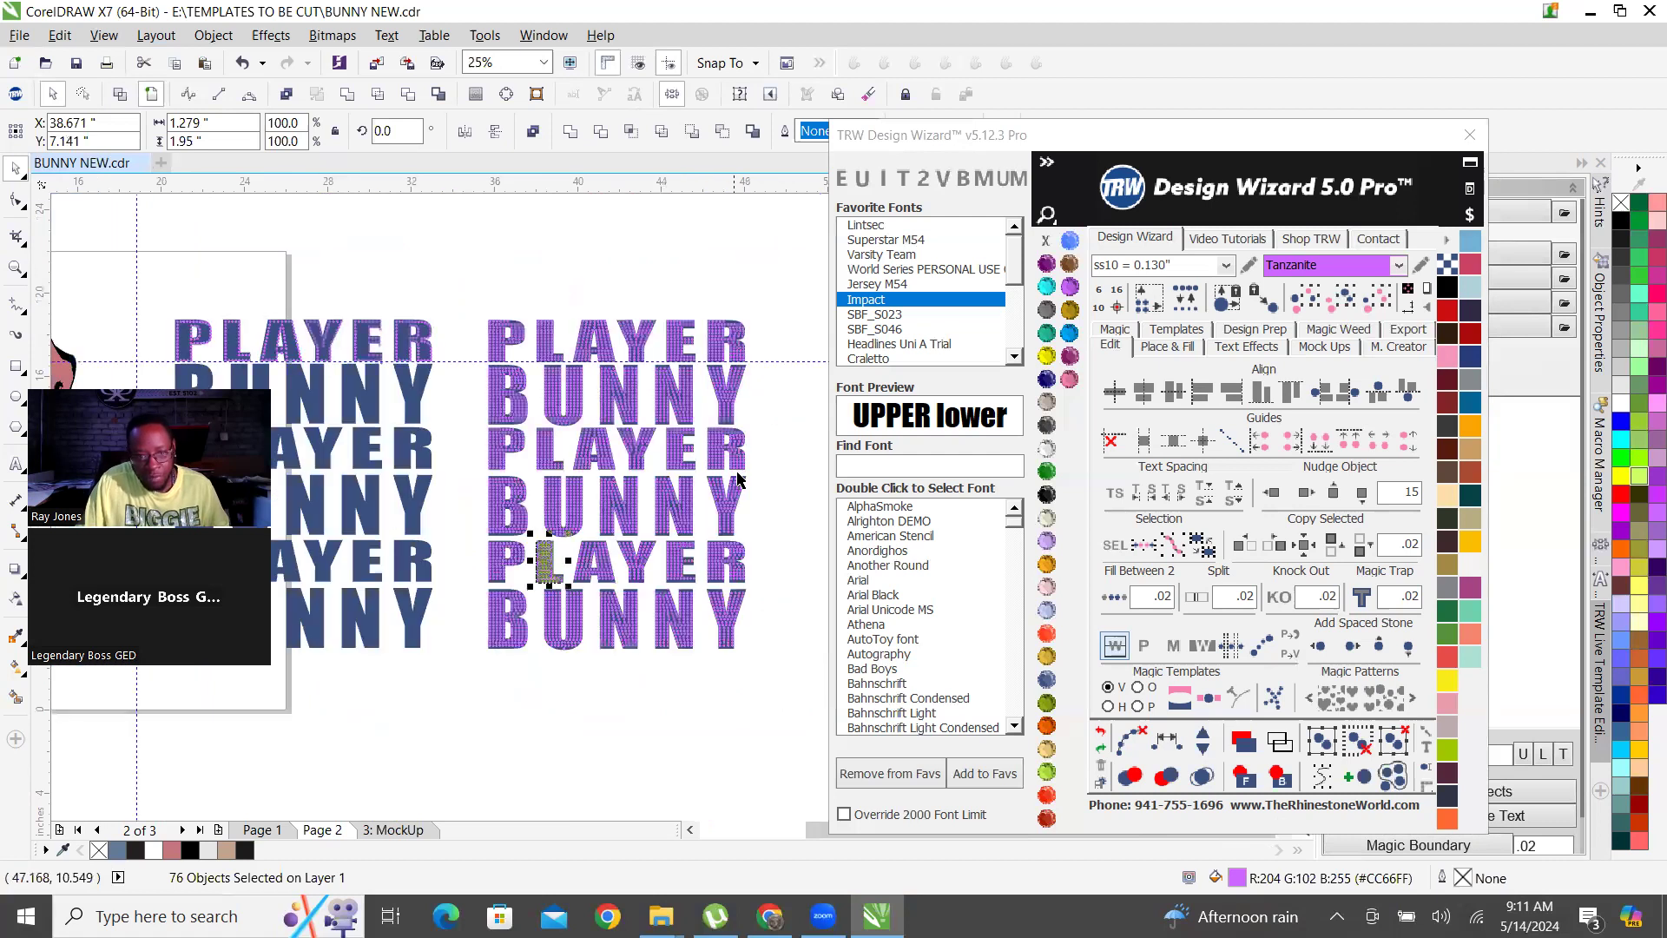
scroll(737, 478, "up", 1)
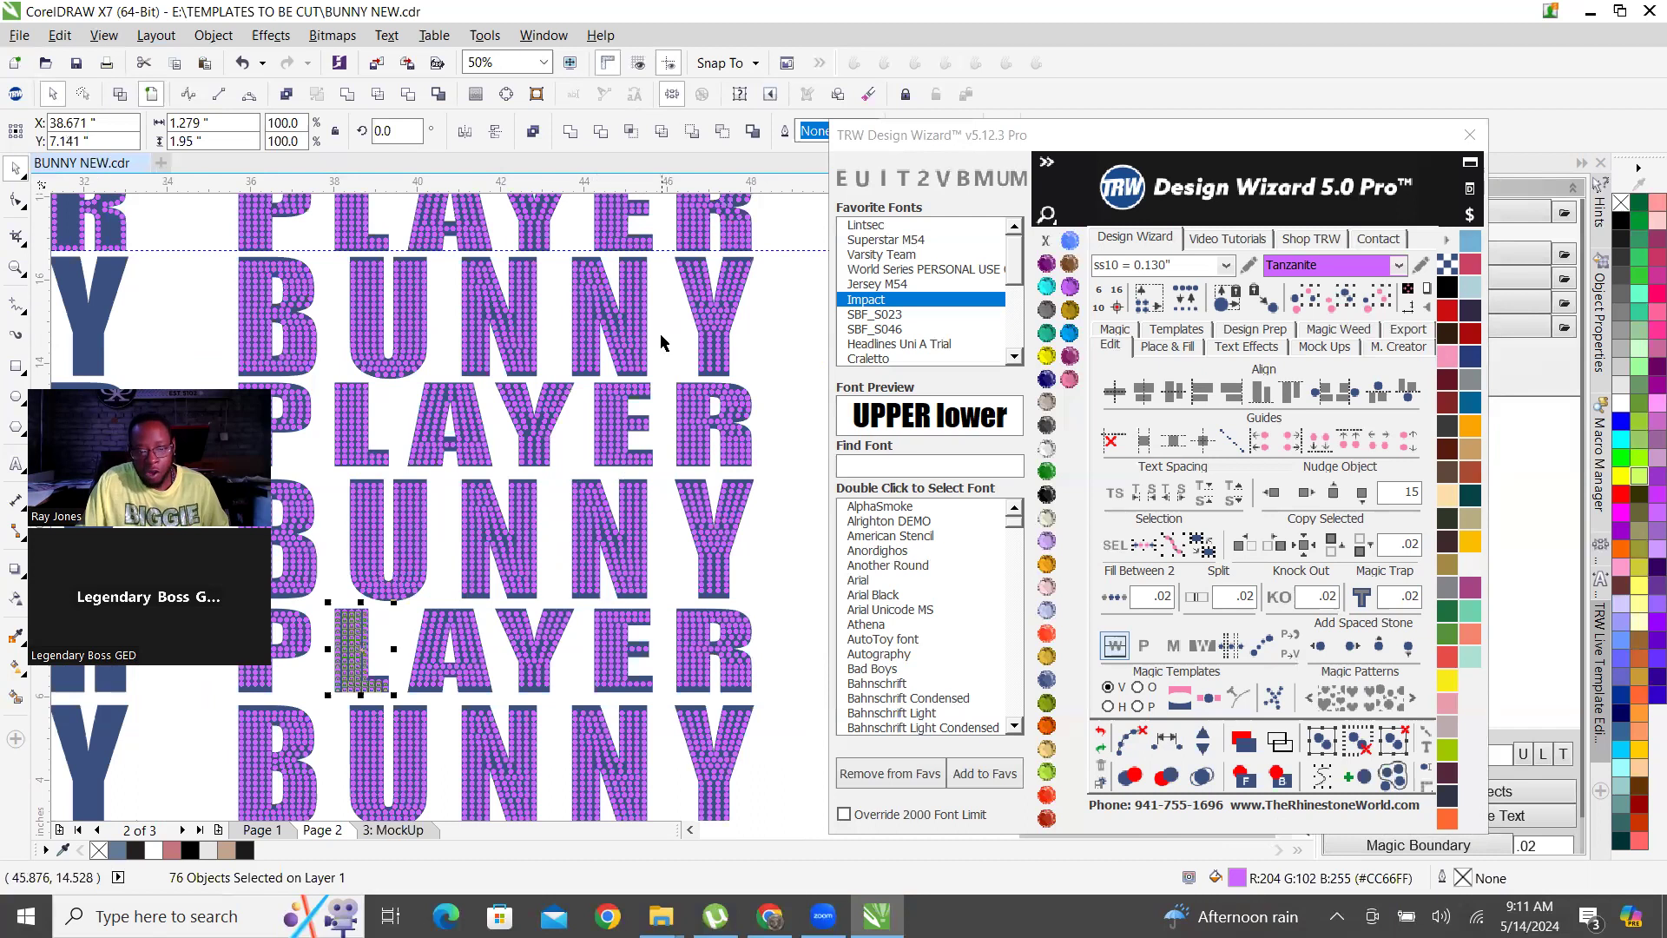
scroll(699, 669, "down", 1)
Delete all stones from the bottom PLAYER row of the hatch-filled copy, keeping the lettering shapes.
left_click(734, 649)
scroll(692, 672, "up", 1)
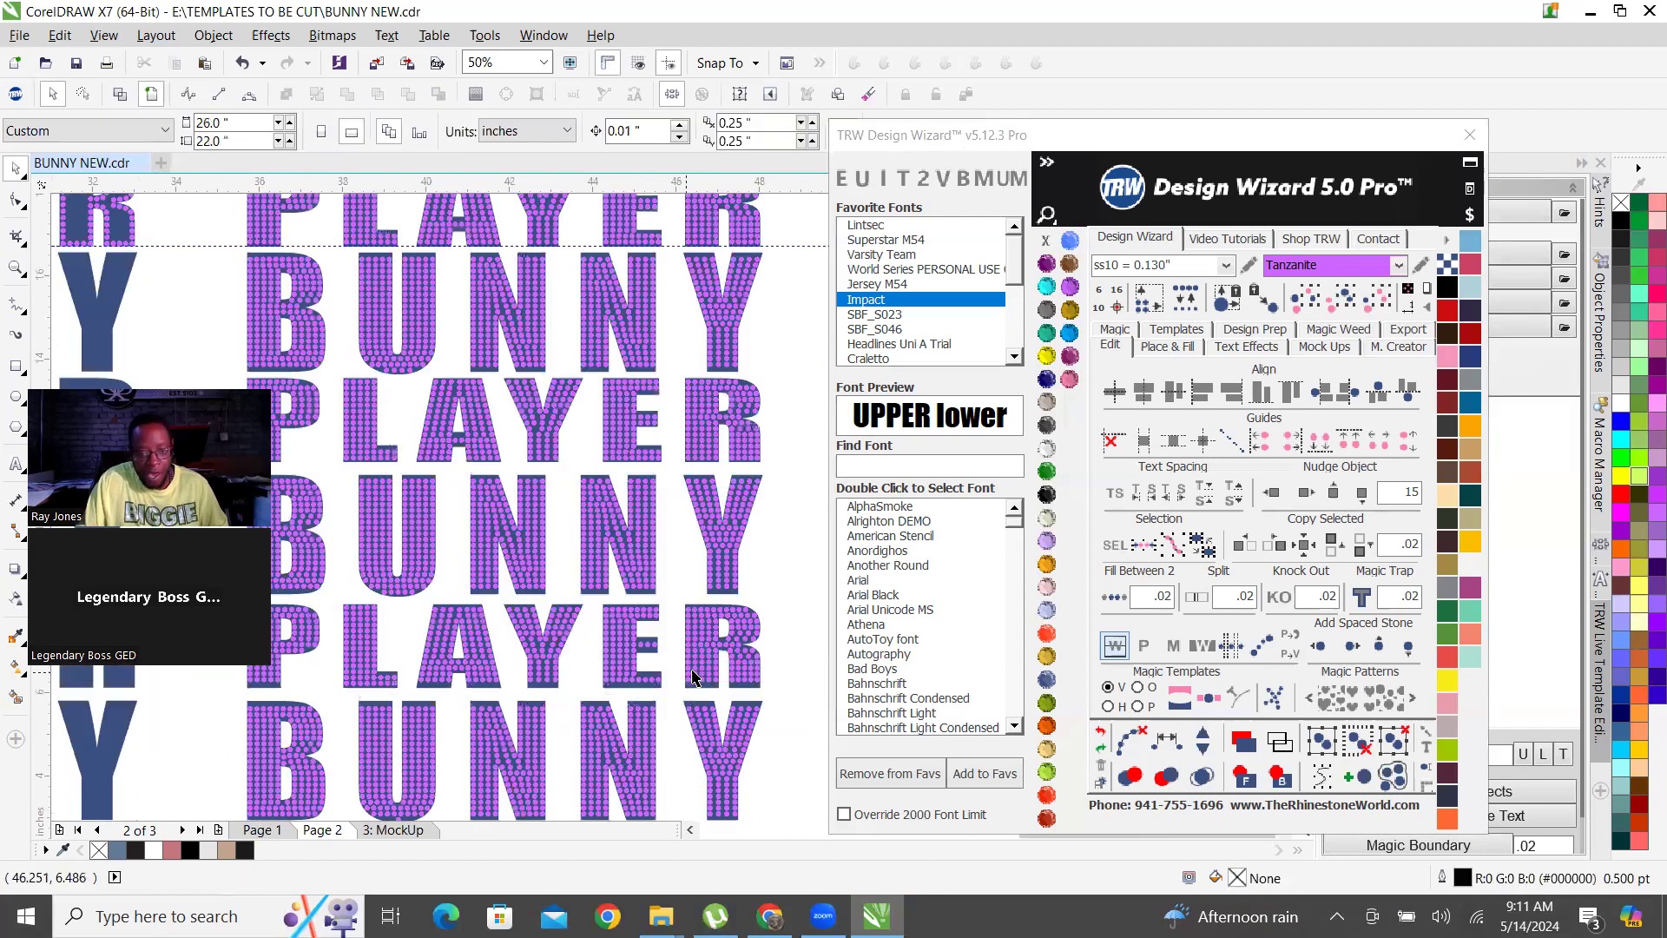
left_click_drag(797, 690, 288, 618)
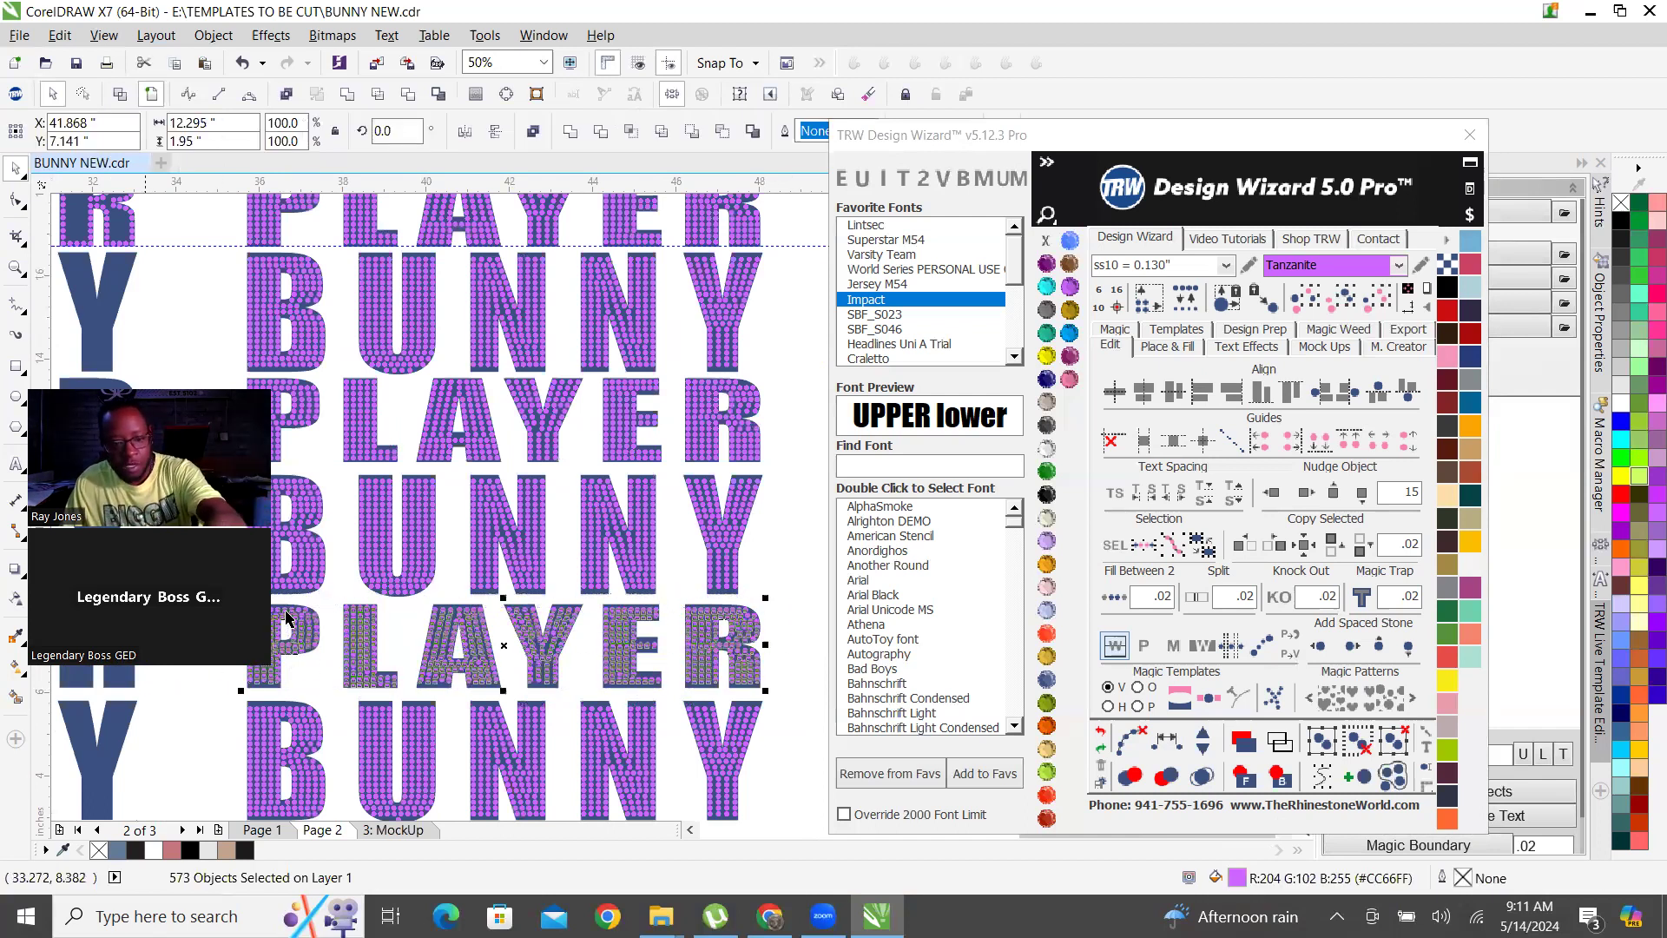
key("Delete")
scroll(749, 467, "down", 1)
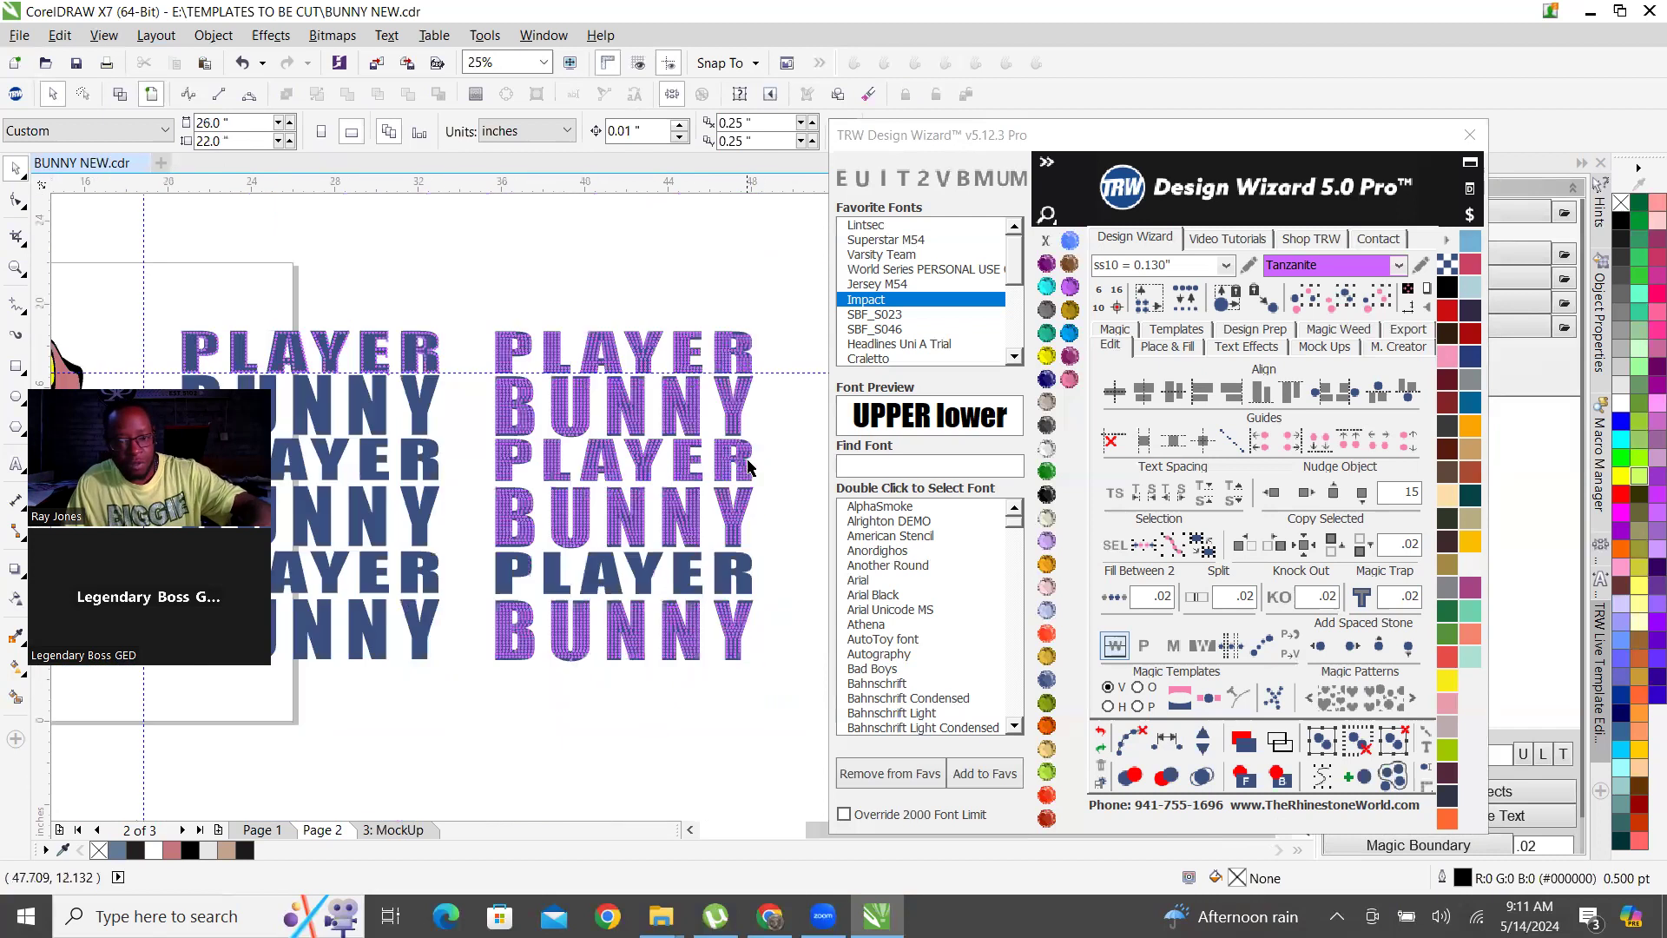
Delete the misaligned inner stones from the stem of the R in the middle PLAYER row, at the height of its waist.
scroll(745, 347, "up", 2)
scroll(686, 434, "down", 1)
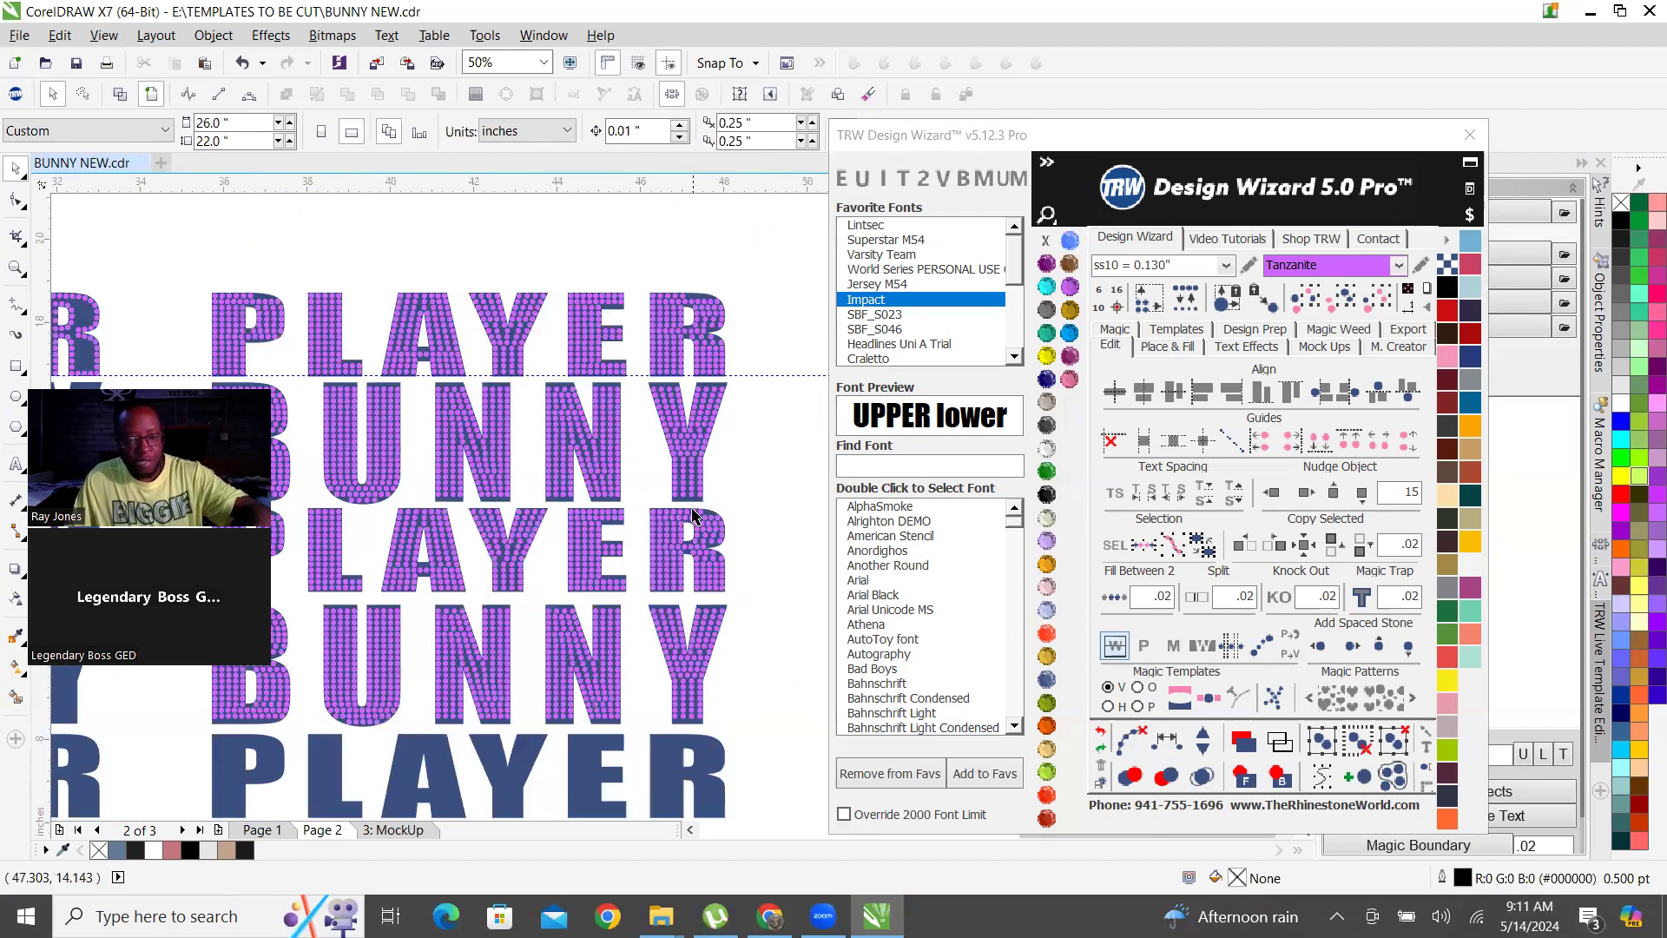
scroll(755, 561, "up", 2)
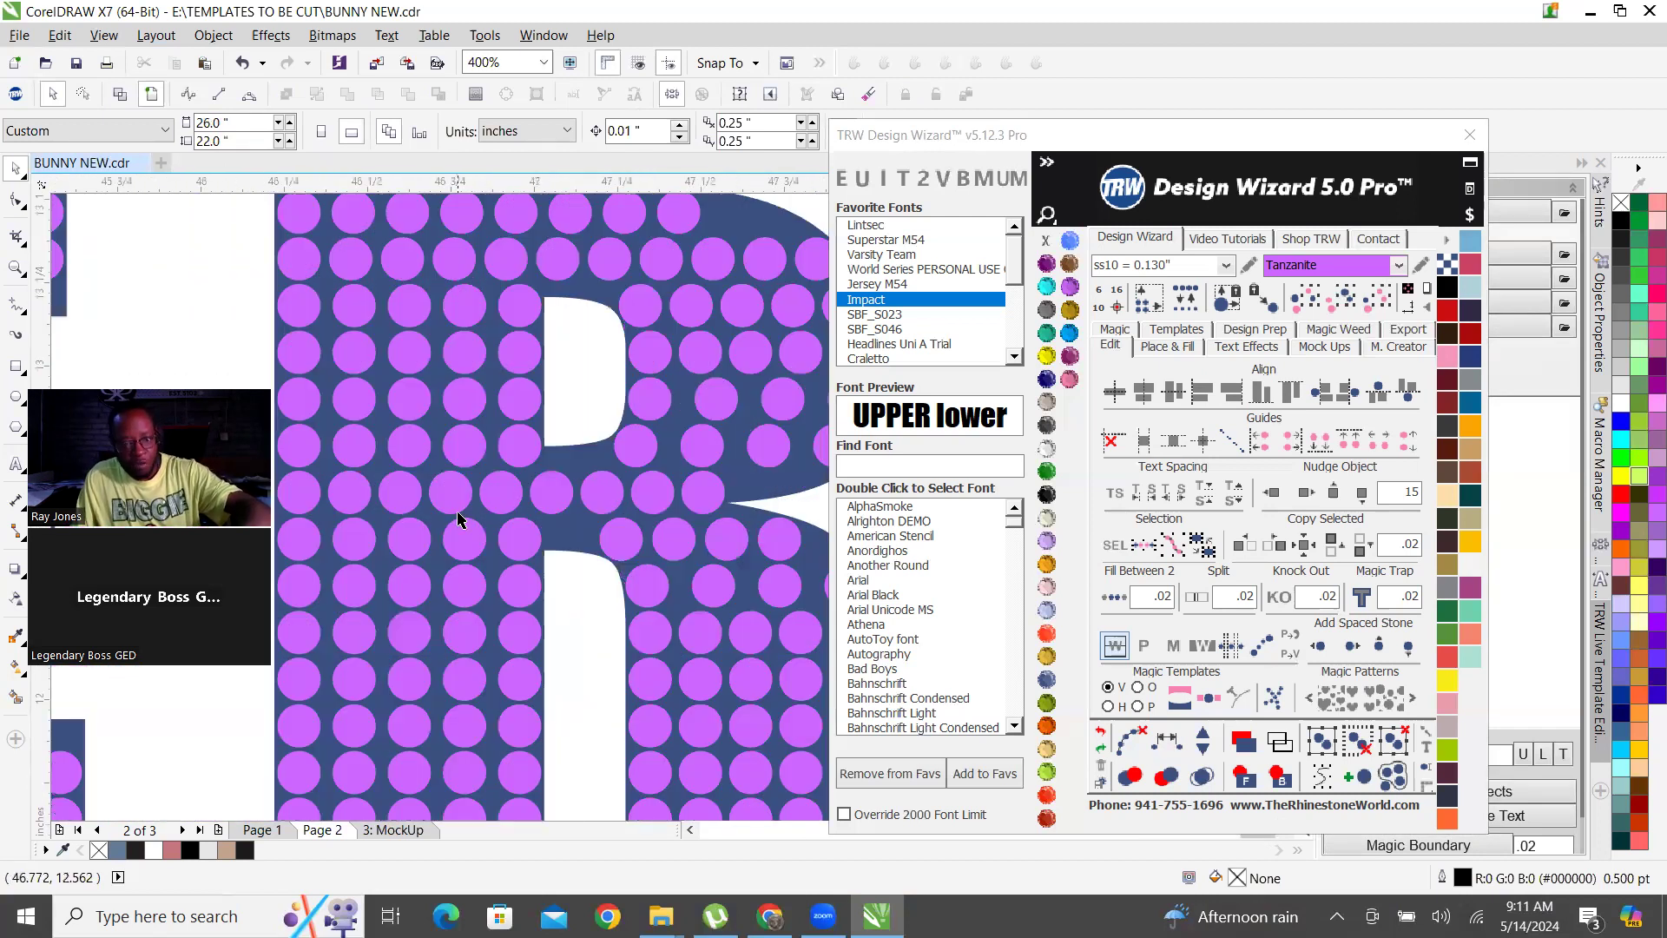
scroll(578, 516, "down", 1)
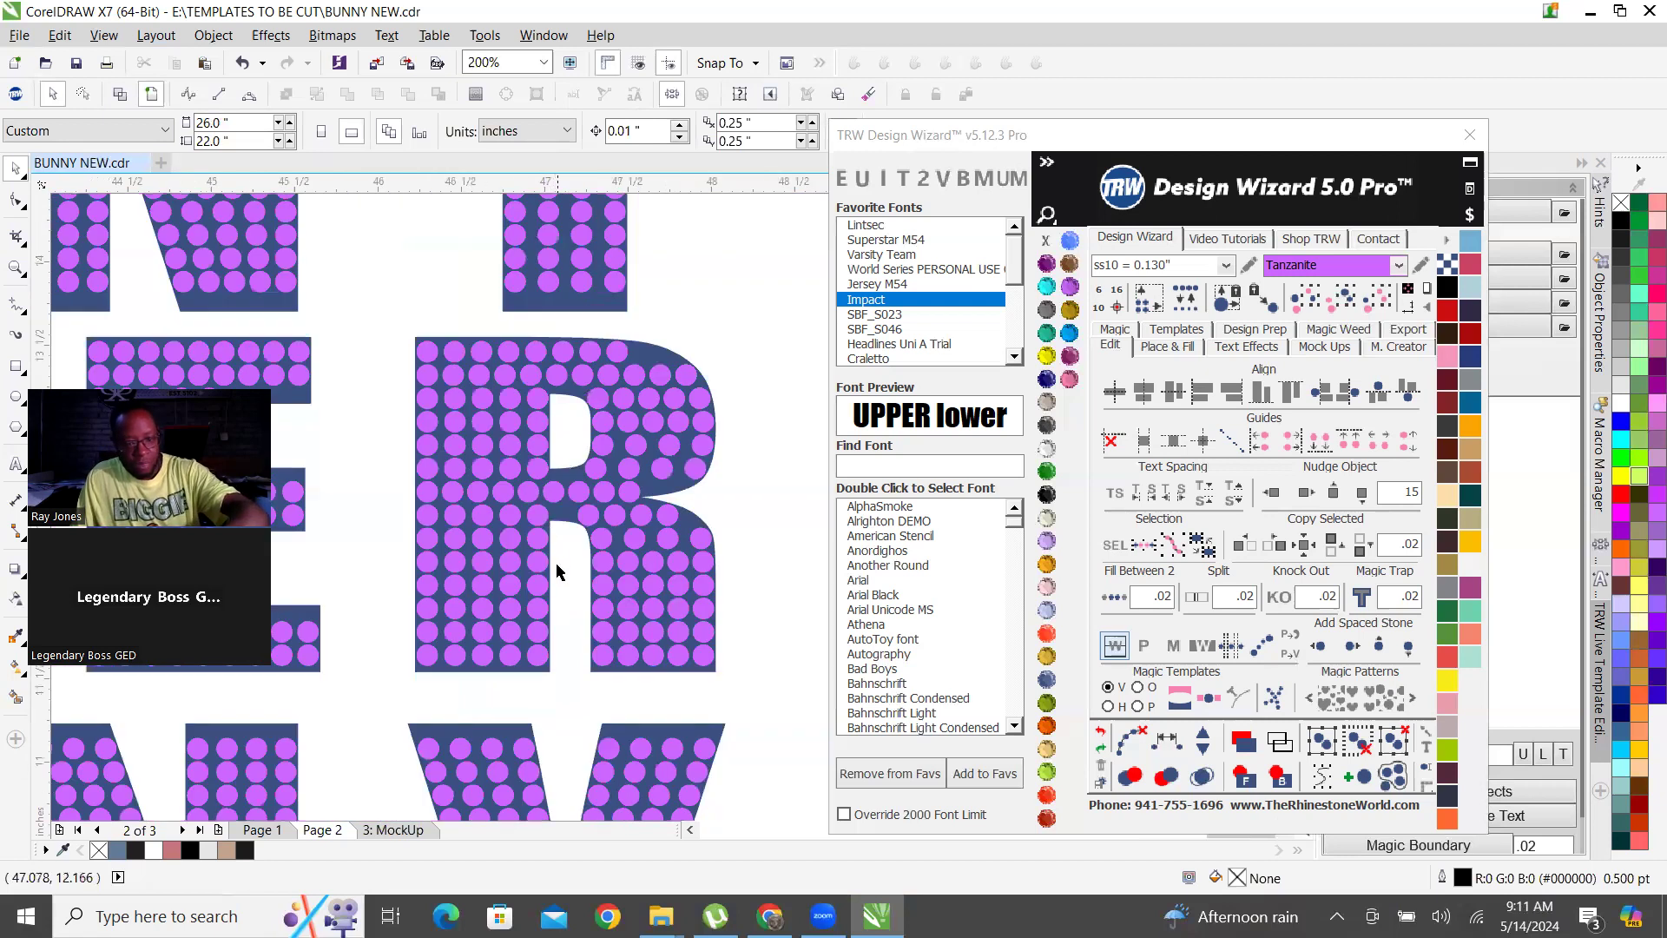
scroll(529, 488, "up", 1)
left_click(519, 504)
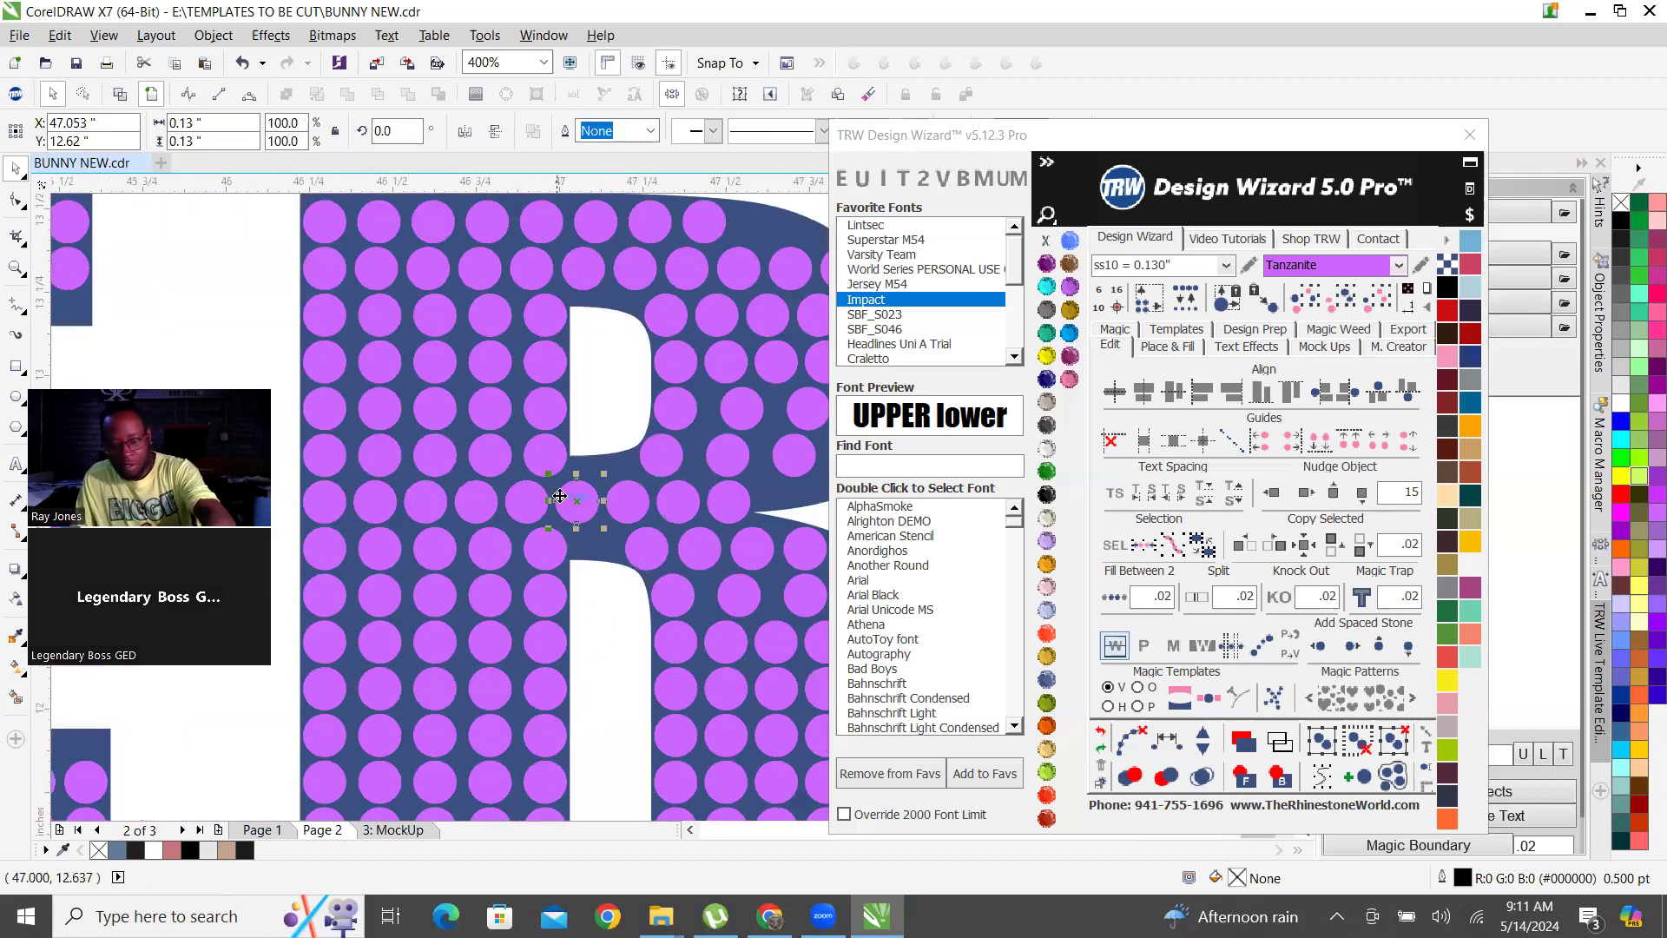
key("Delete")
left_click(471, 504)
key("Delete")
left_click(417, 506)
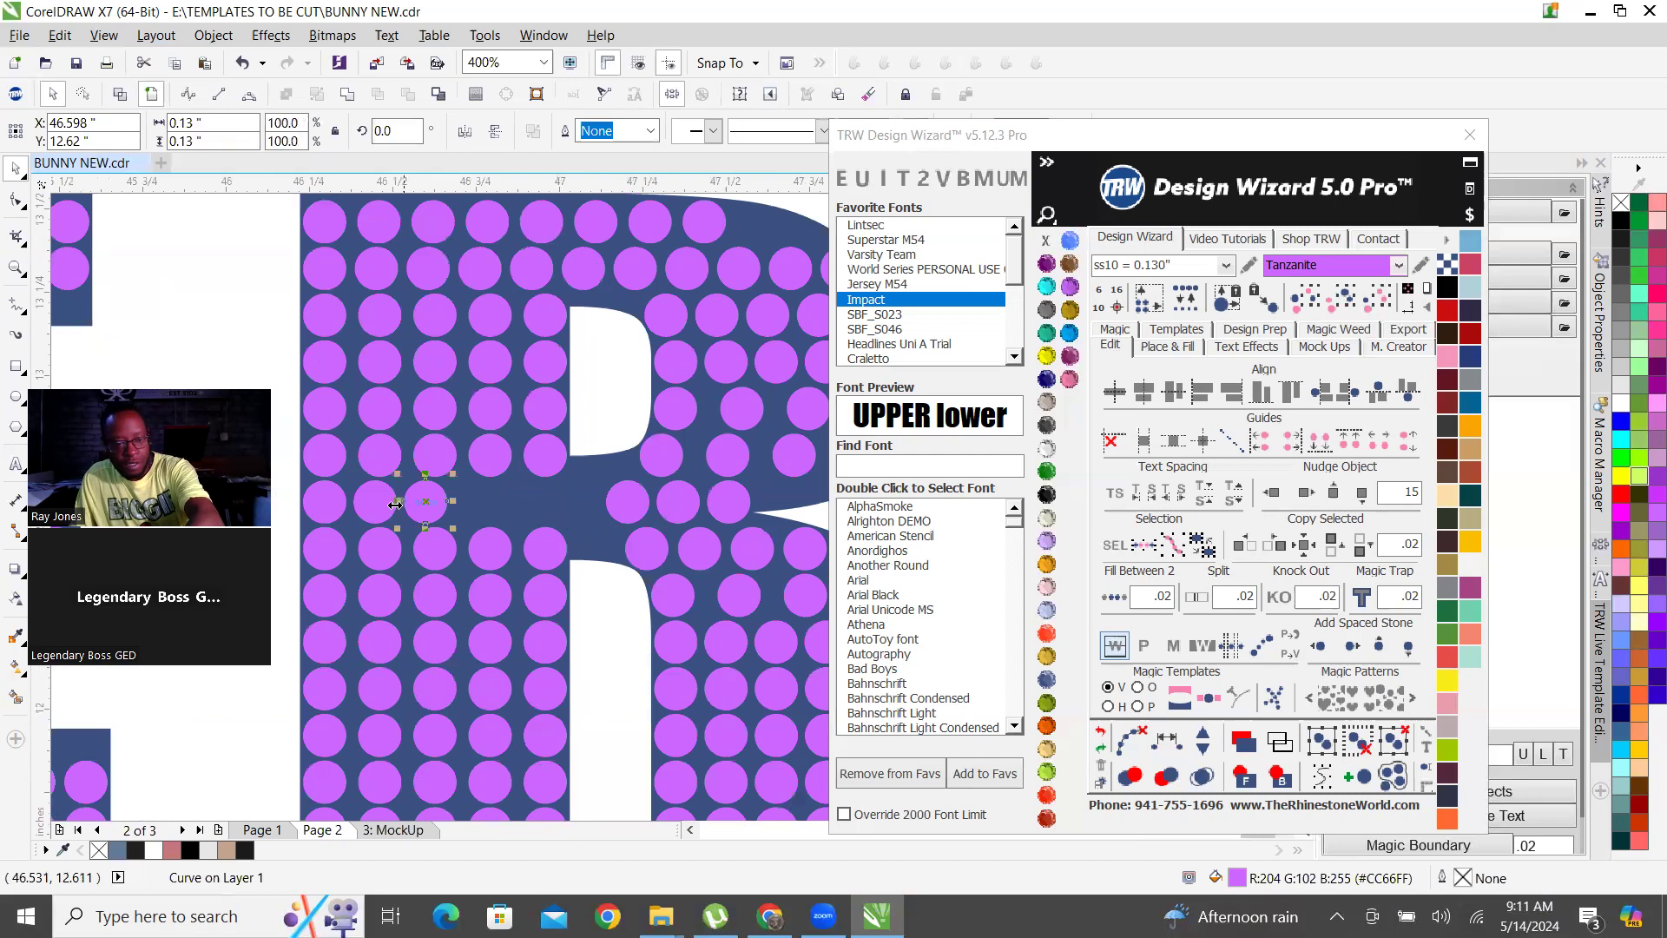
key("Delete")
left_click(373, 502)
key("Delete")
Copy a stem stone into the R's cleared waist row and fill evenly between it and the outer stone, clearing the path.
left_click(546, 457)
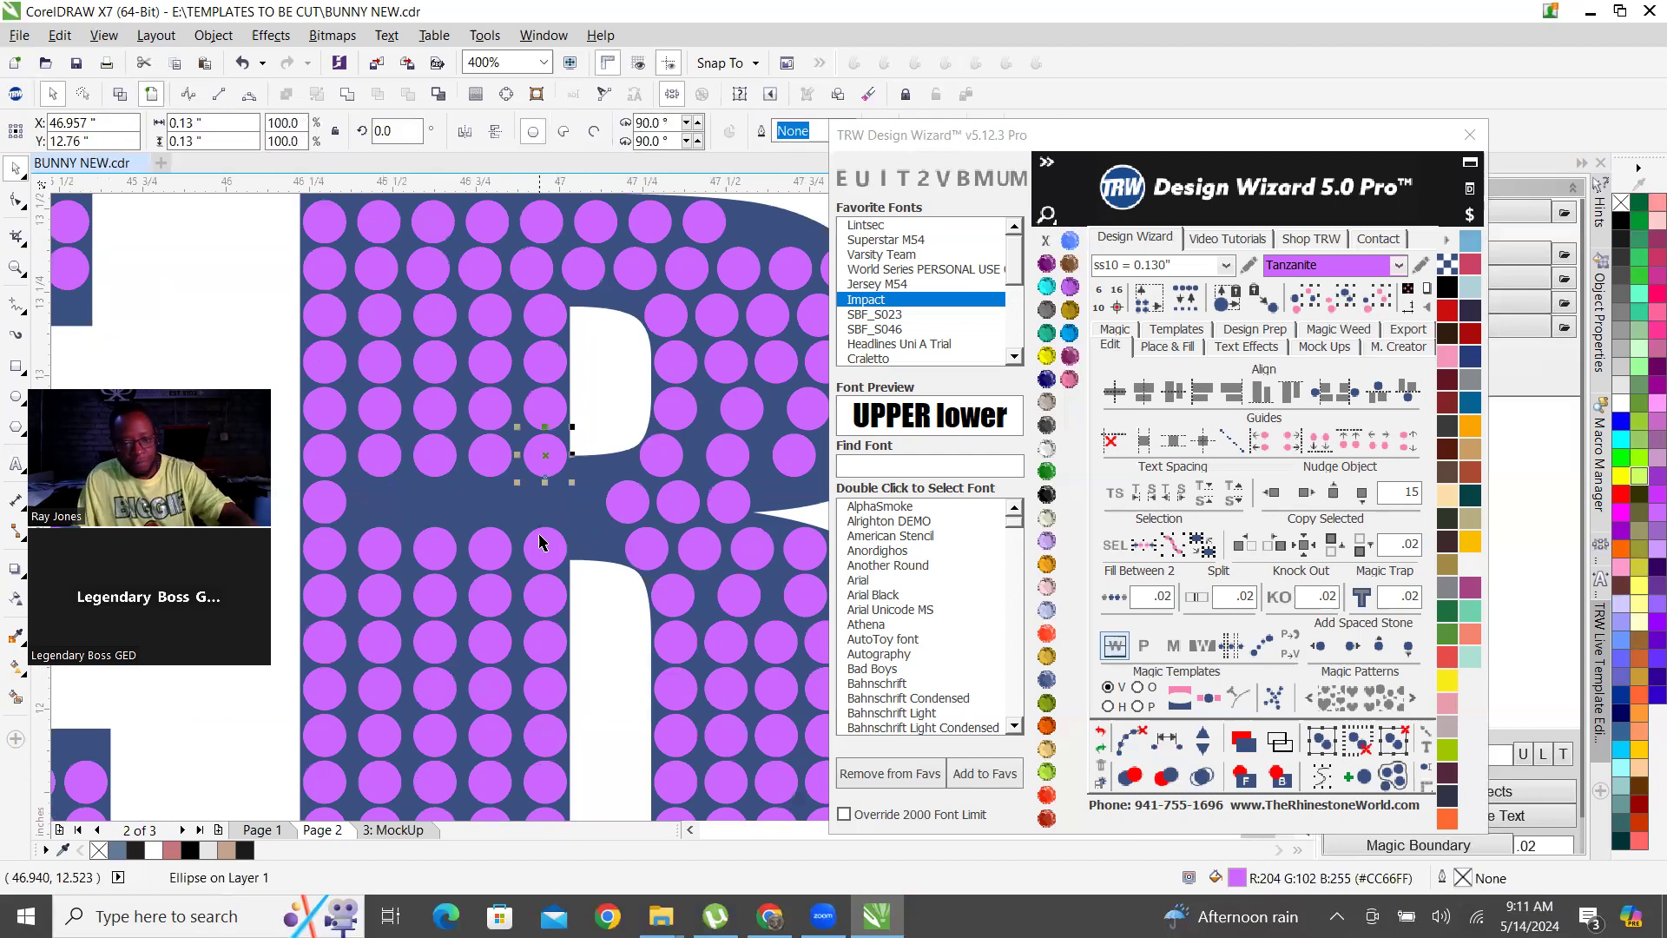
left_click(1114, 596)
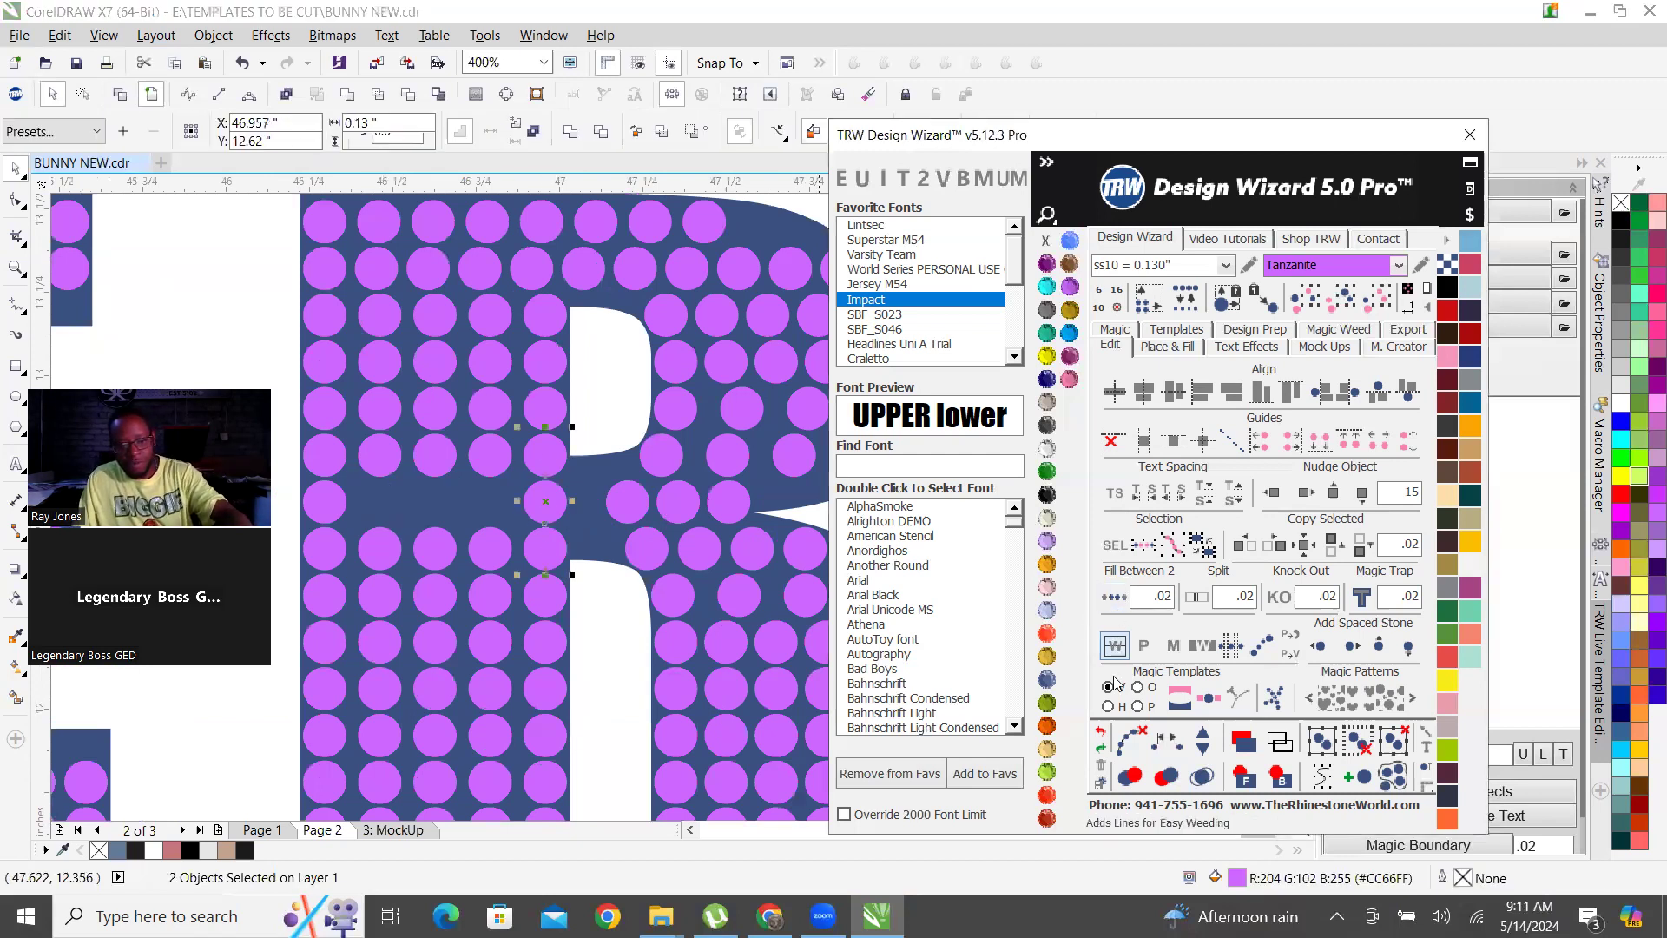
left_click(321, 506)
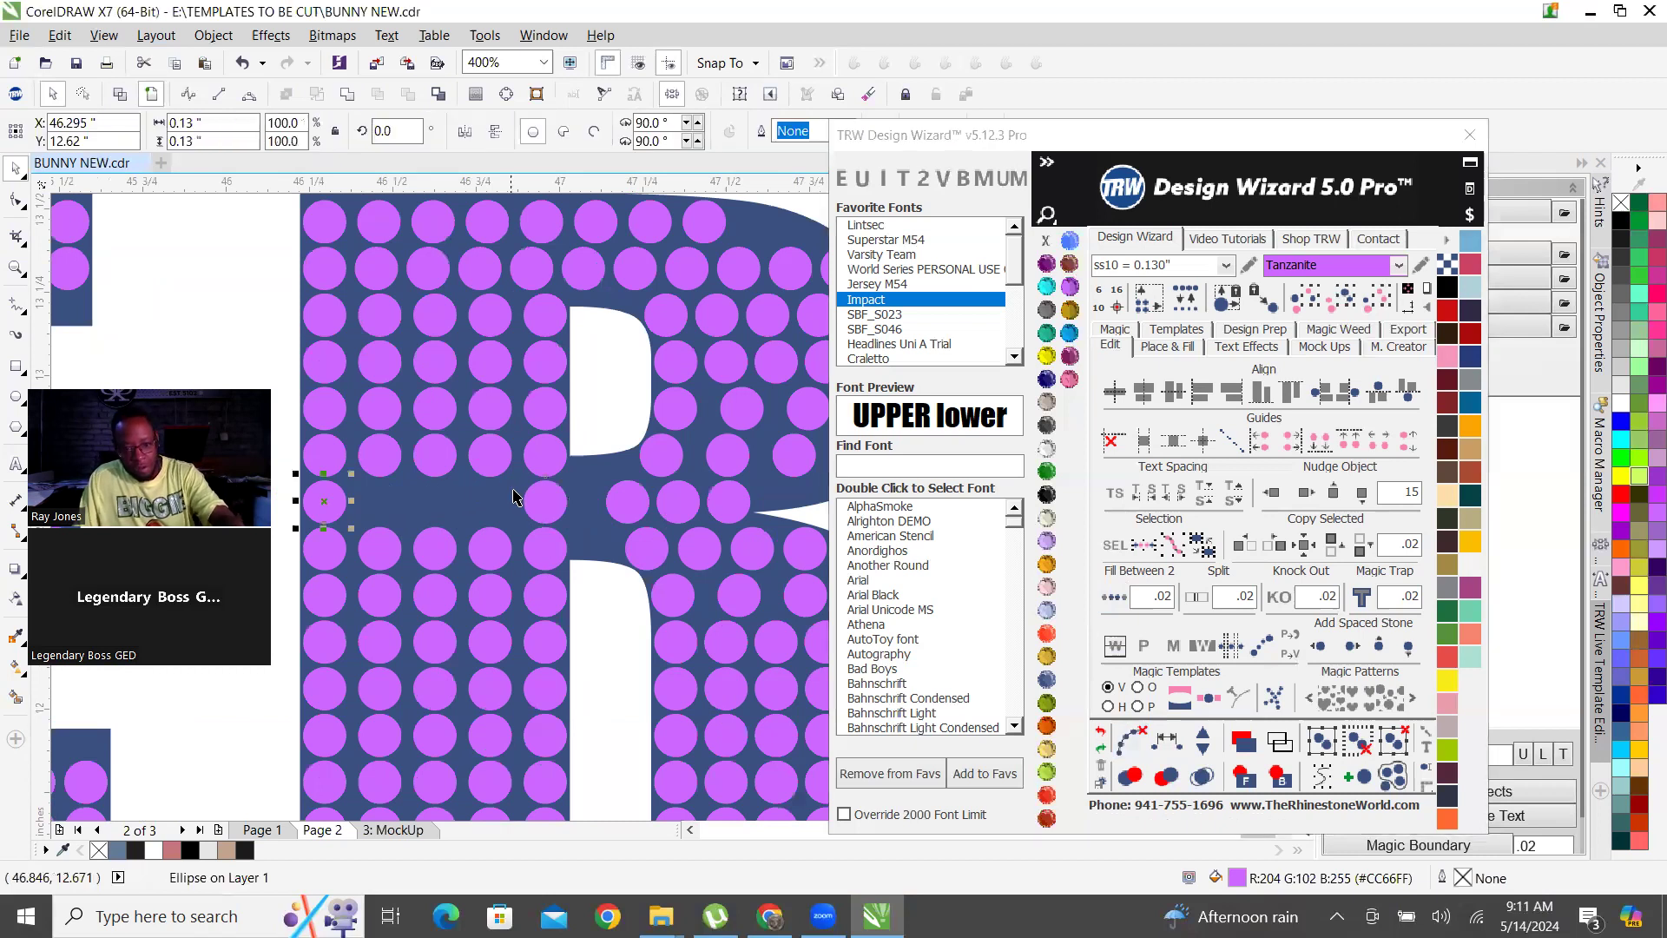
left_click(1115, 597)
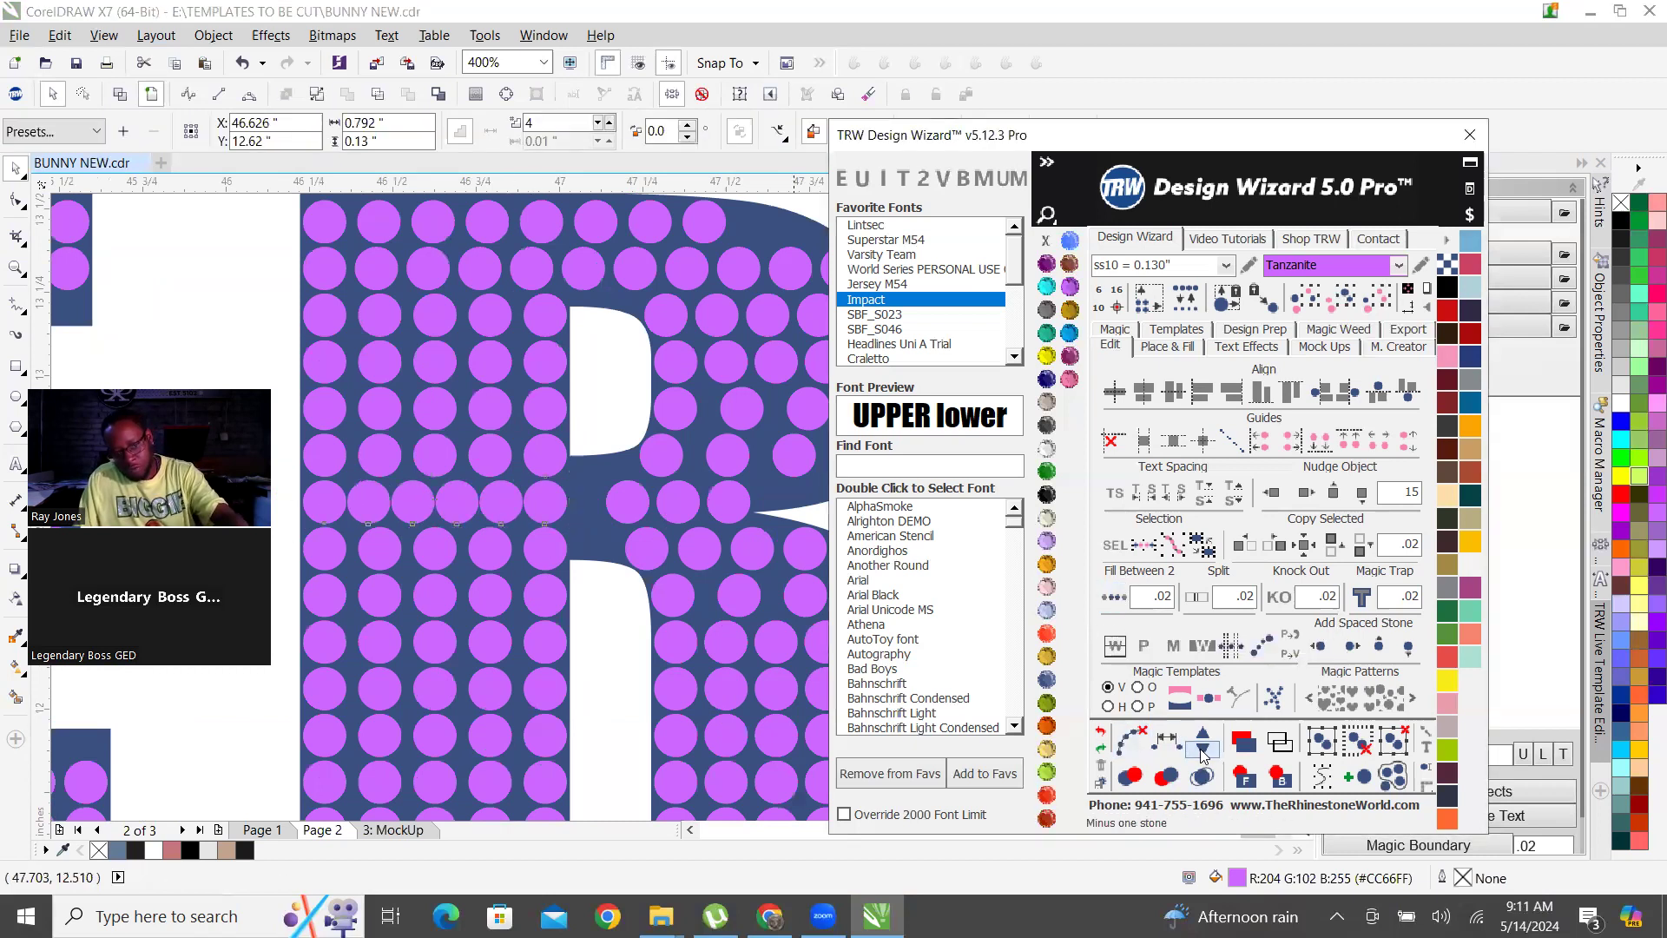
left_click(1132, 742)
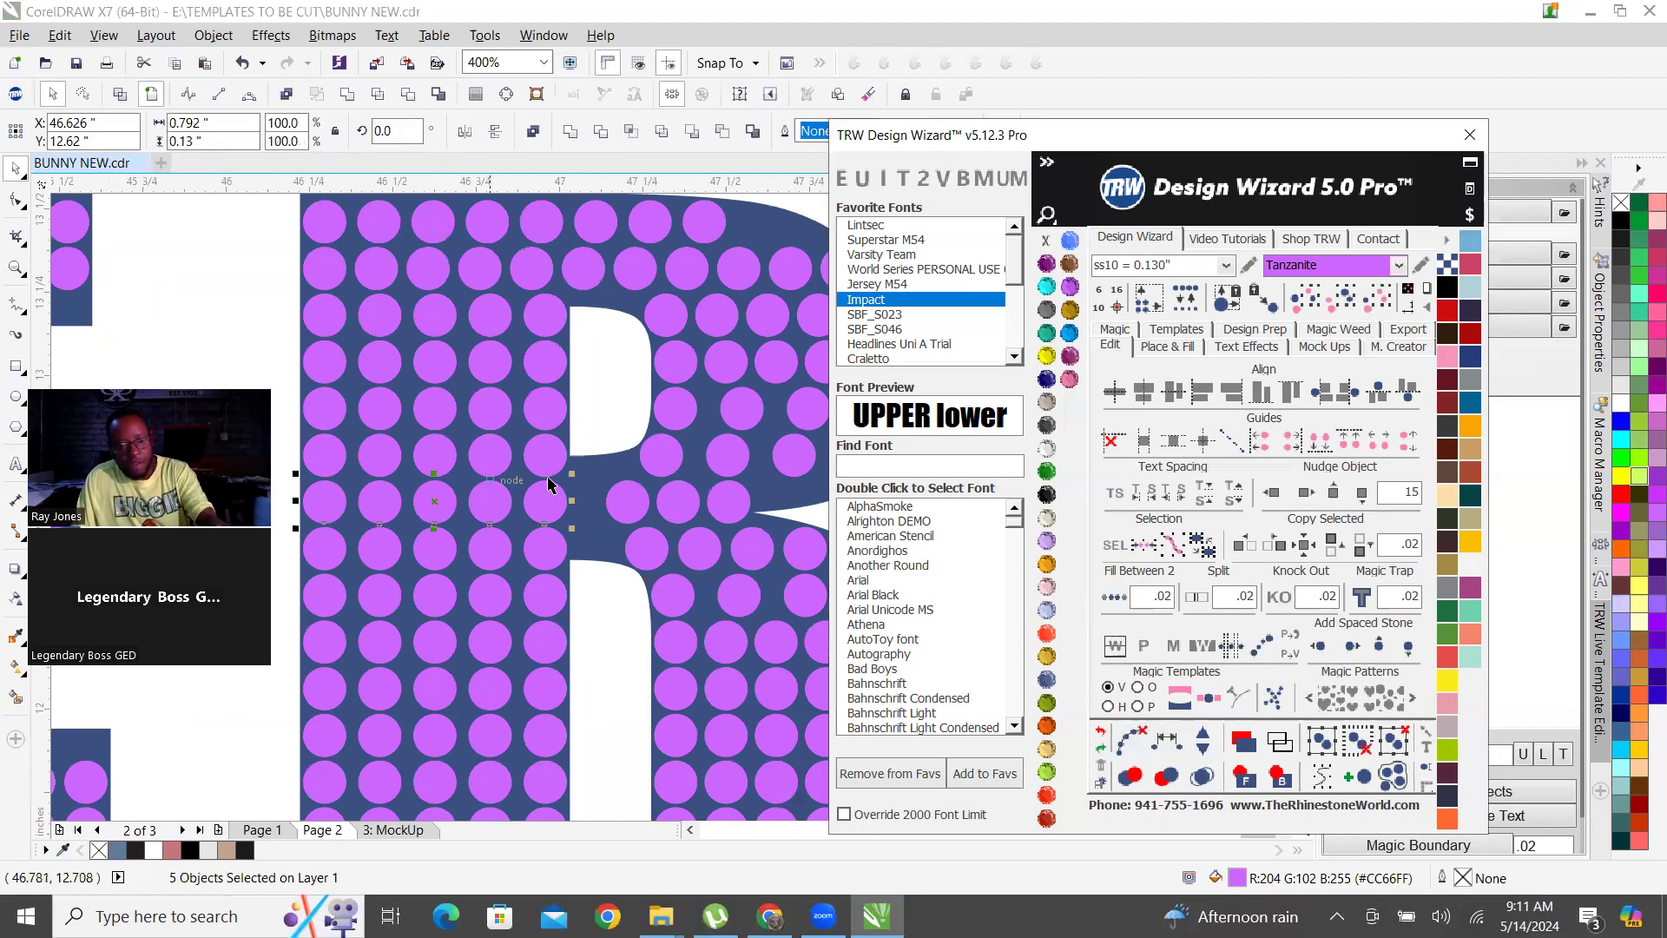
Place two stacked stones at the R's waist between the stem and the bowl, adjusting the upper one to sit inside the shape.
scroll(585, 490, "up", 2)
left_click_drag(688, 525, 576, 429)
left_click_drag(573, 437, 578, 666)
right_click(578, 666)
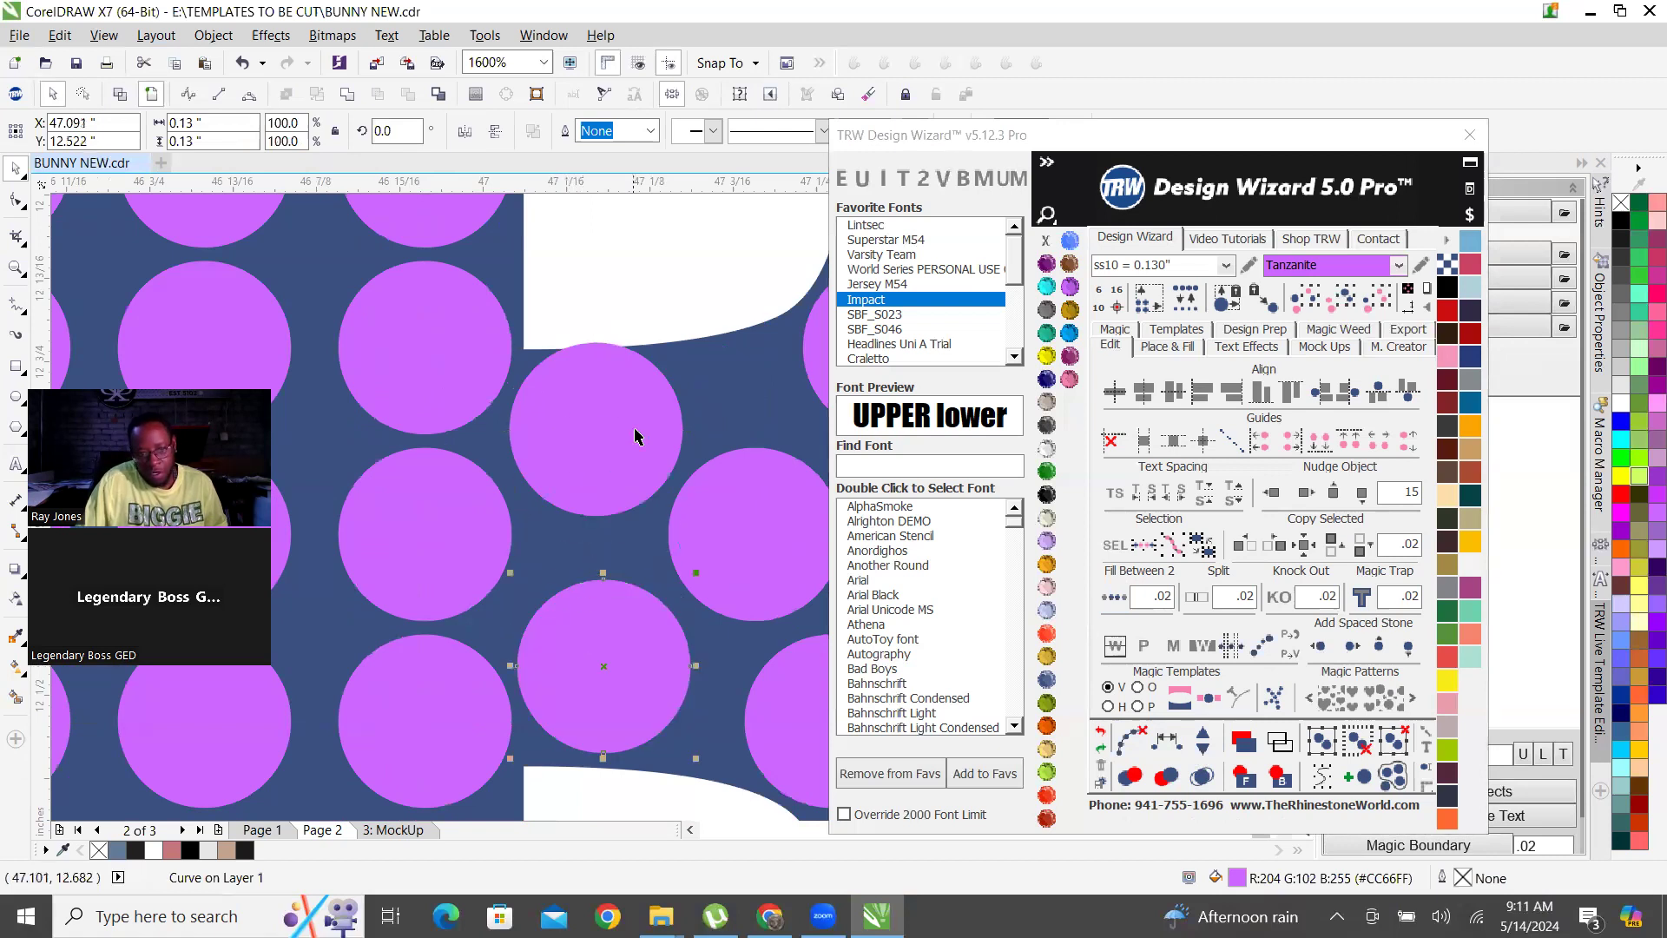
scroll(635, 430, "up", 1)
left_click_drag(623, 451, 624, 481)
scroll(539, 514, "down", 3)
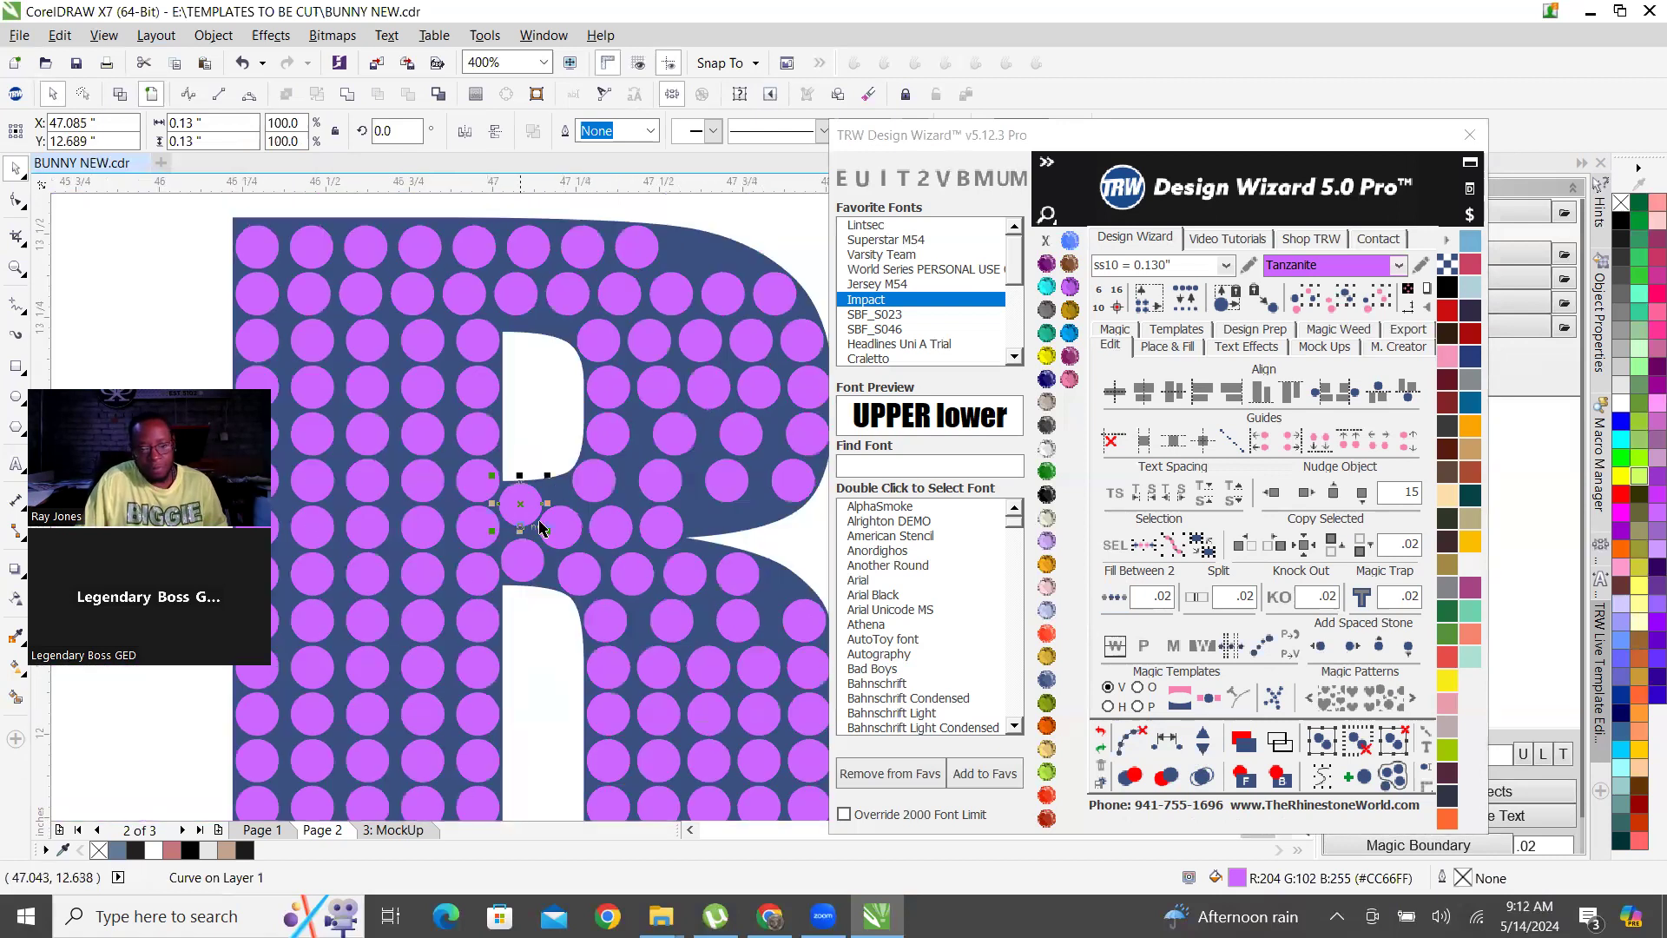
scroll(653, 590, "down", 1)
scroll(708, 420, "down", 2)
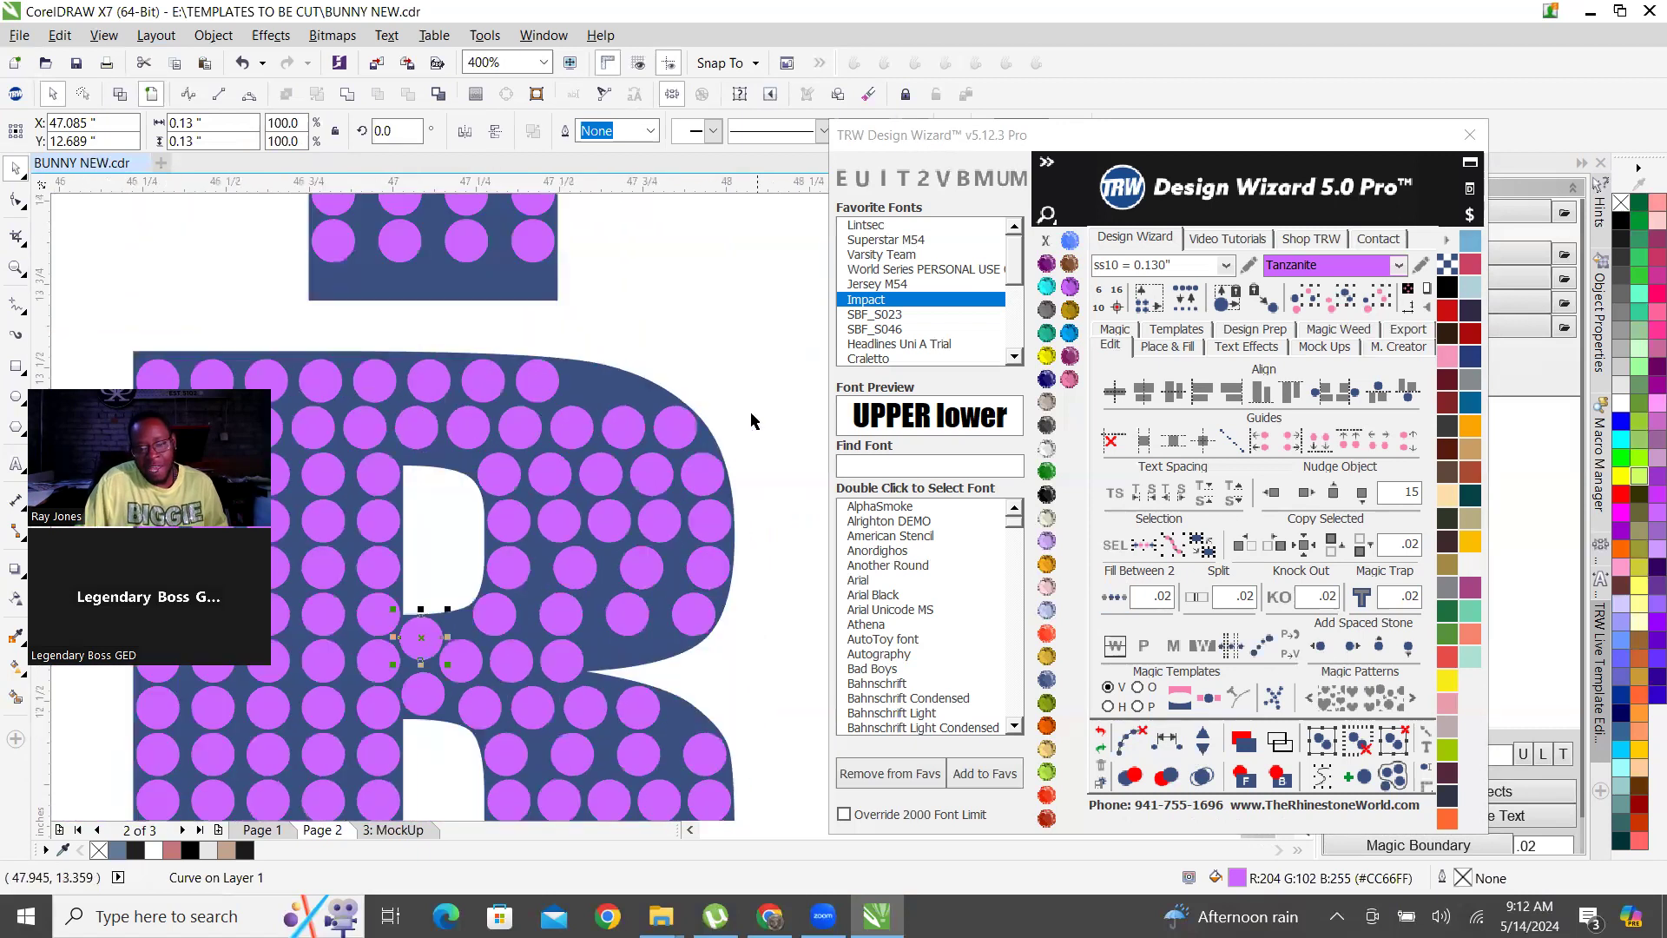
Delete the unevenly spaced inner stones from the two lower rows of the R's bowl, keeping the outer stones.
scroll(717, 580, "up", 2)
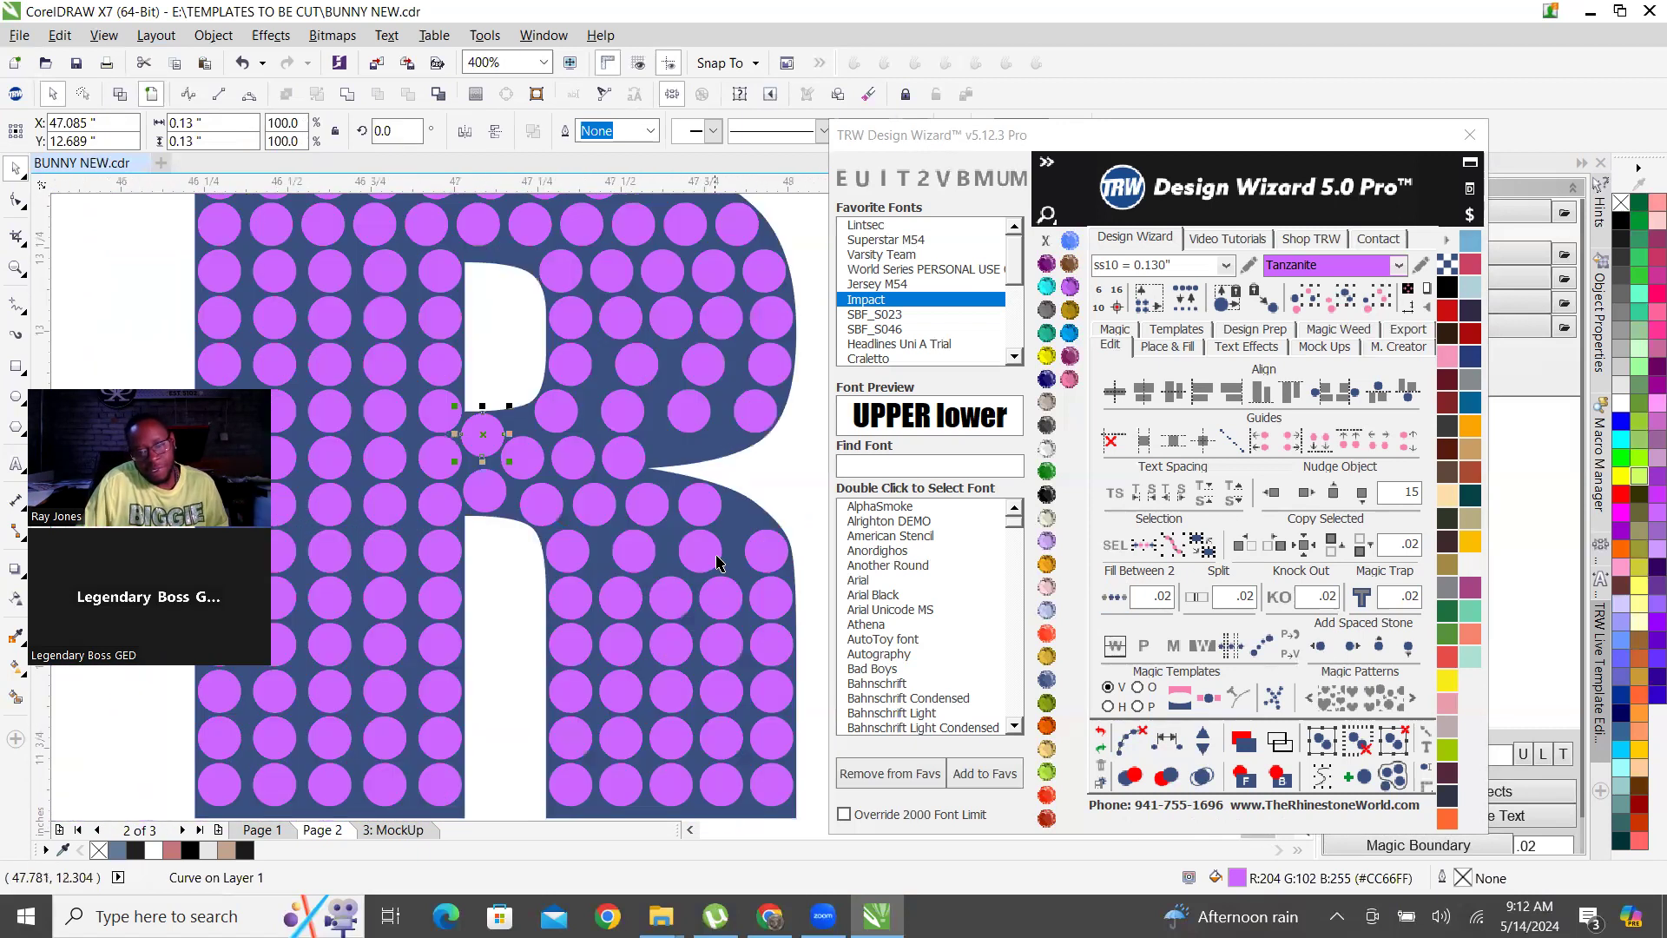
scroll(695, 566, "down", 1)
scroll(726, 507, "up", 1)
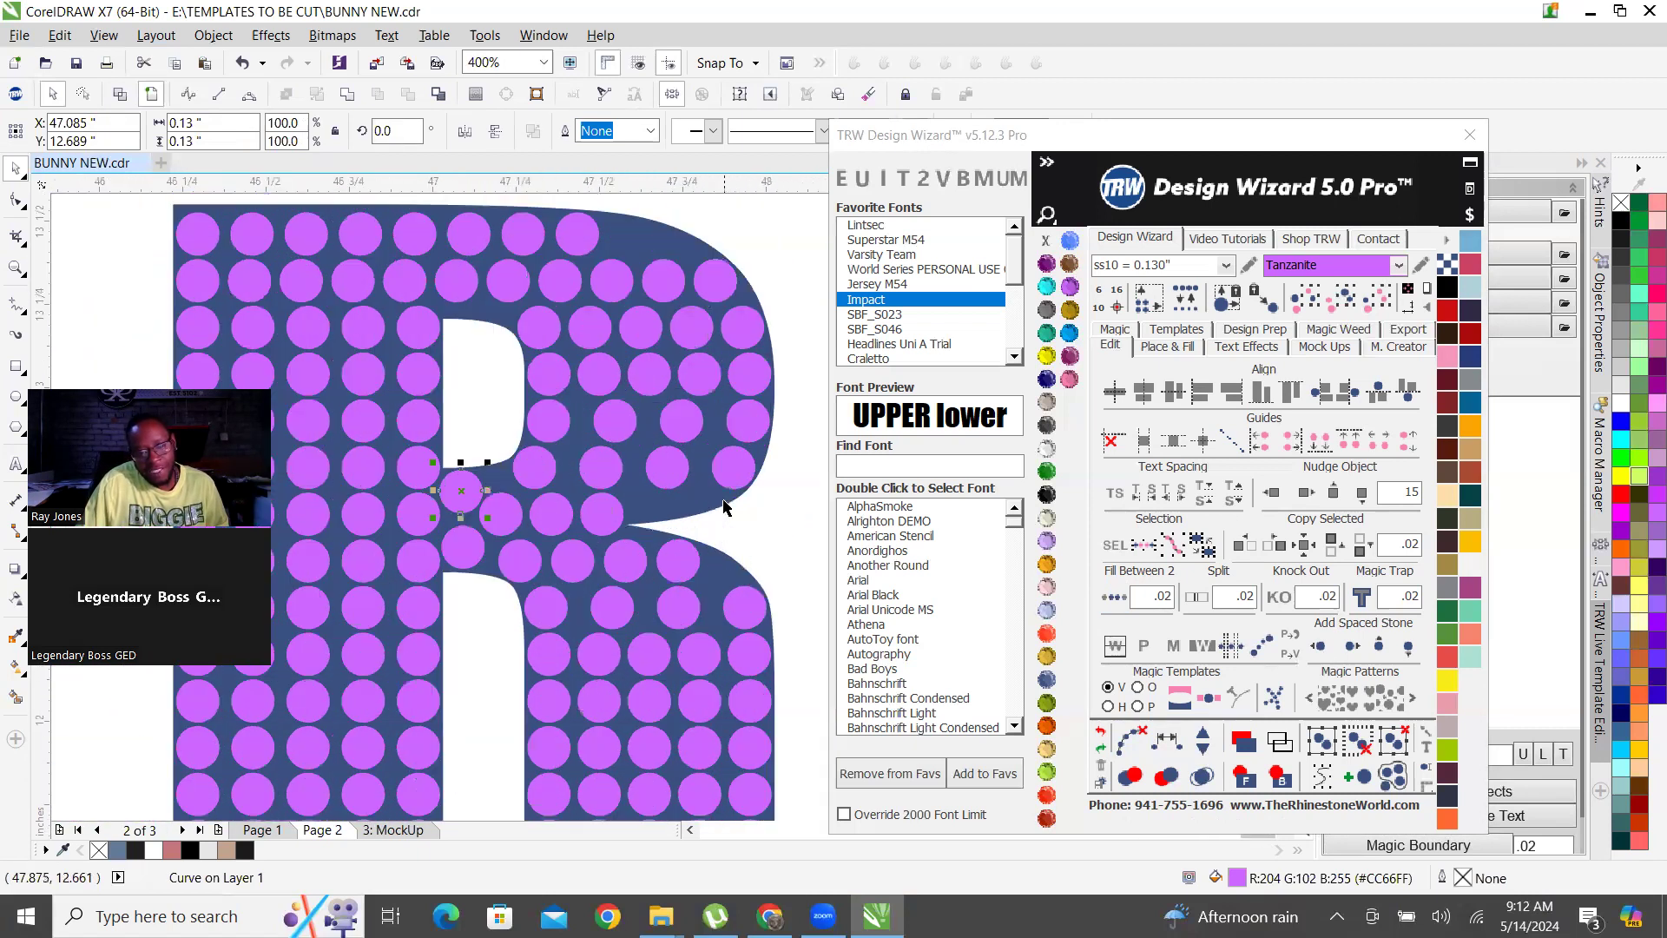
key("Delete")
left_click(682, 421)
key("Delete")
left_click(601, 467)
key("Delete")
left_click(657, 466)
key("Delete")
Fill the two cleared rows of the R's bowl with evenly spaced stones between their outer stones.
left_click(551, 422)
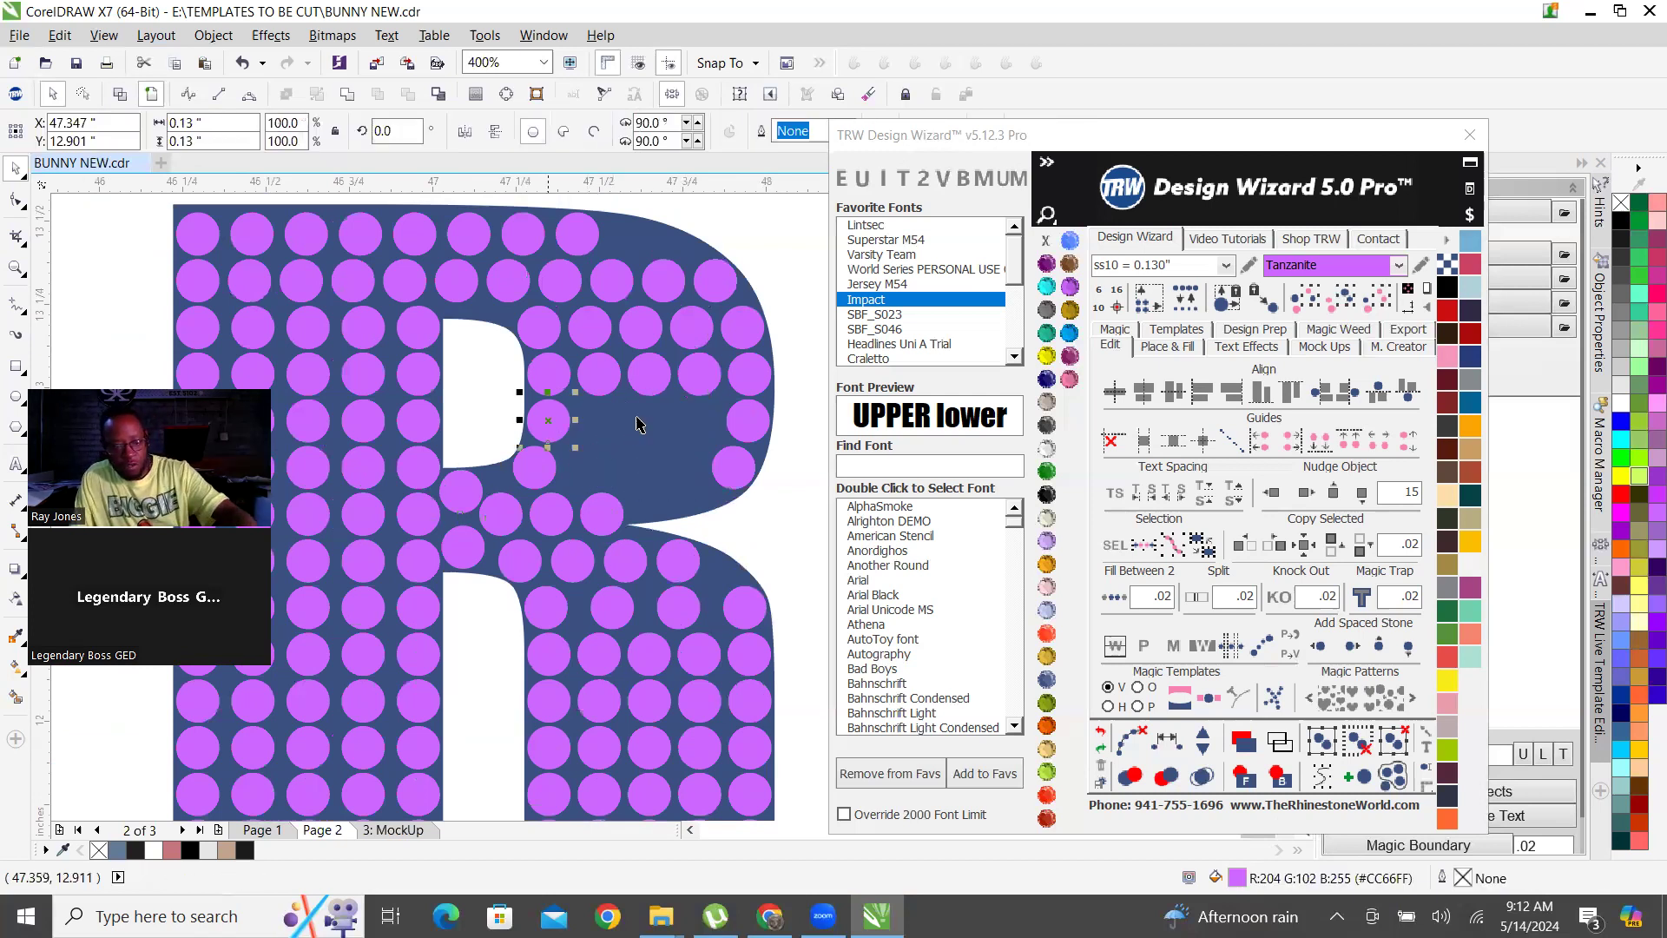
left_click(749, 417, "shift")
left_click(1114, 596)
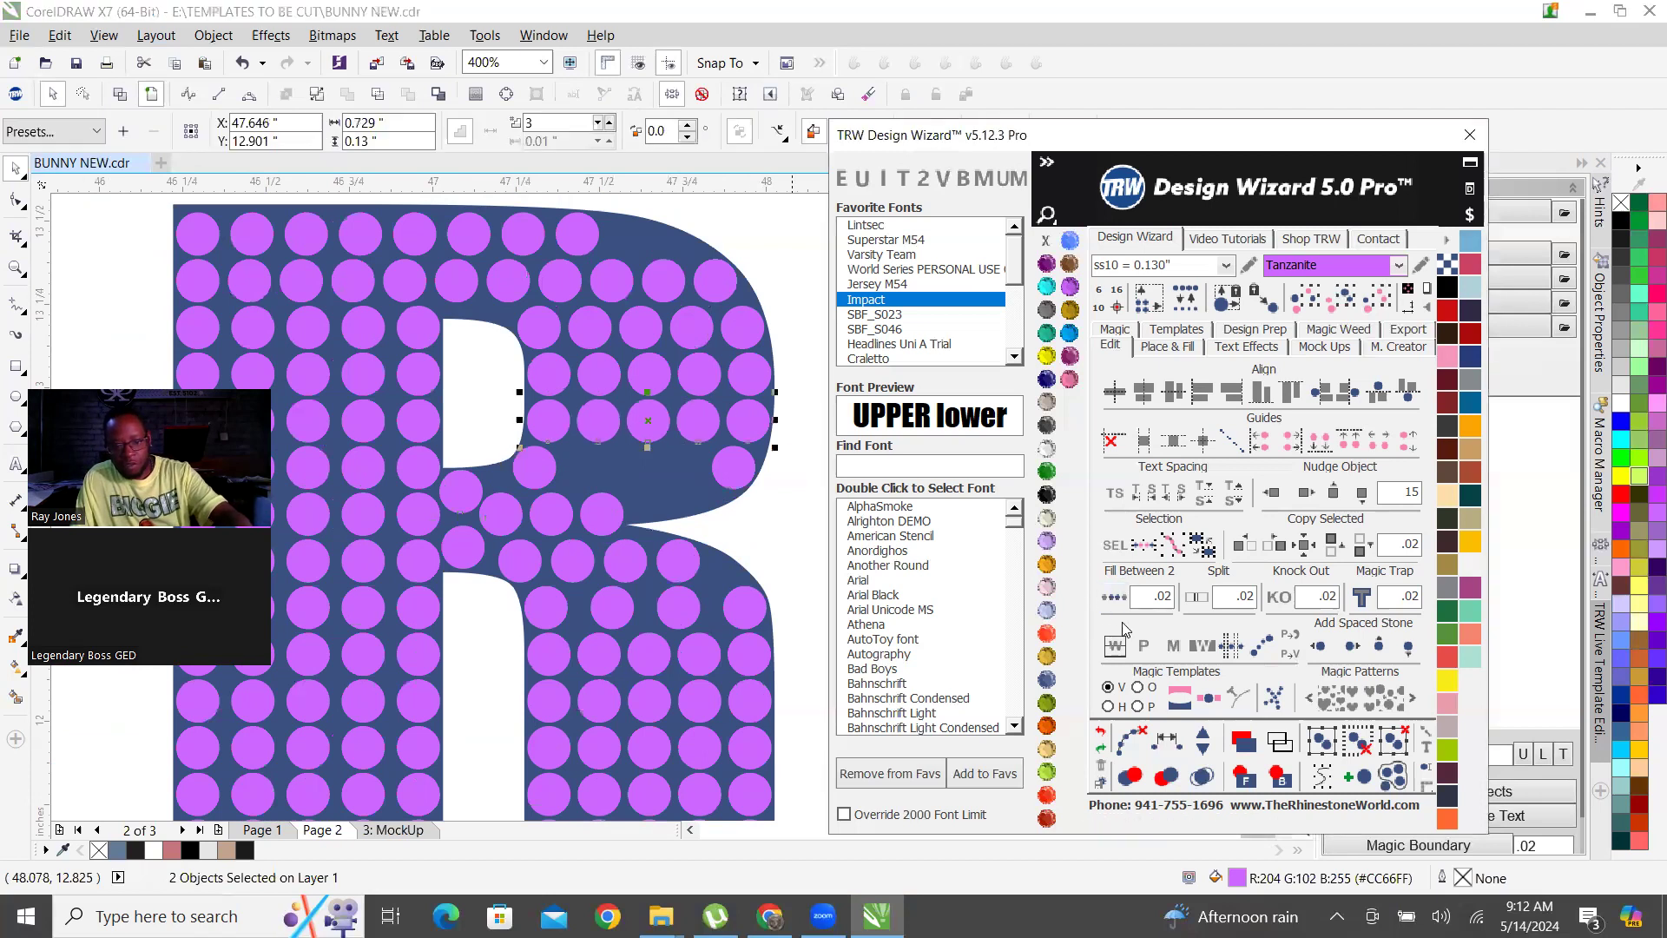
left_click(534, 460)
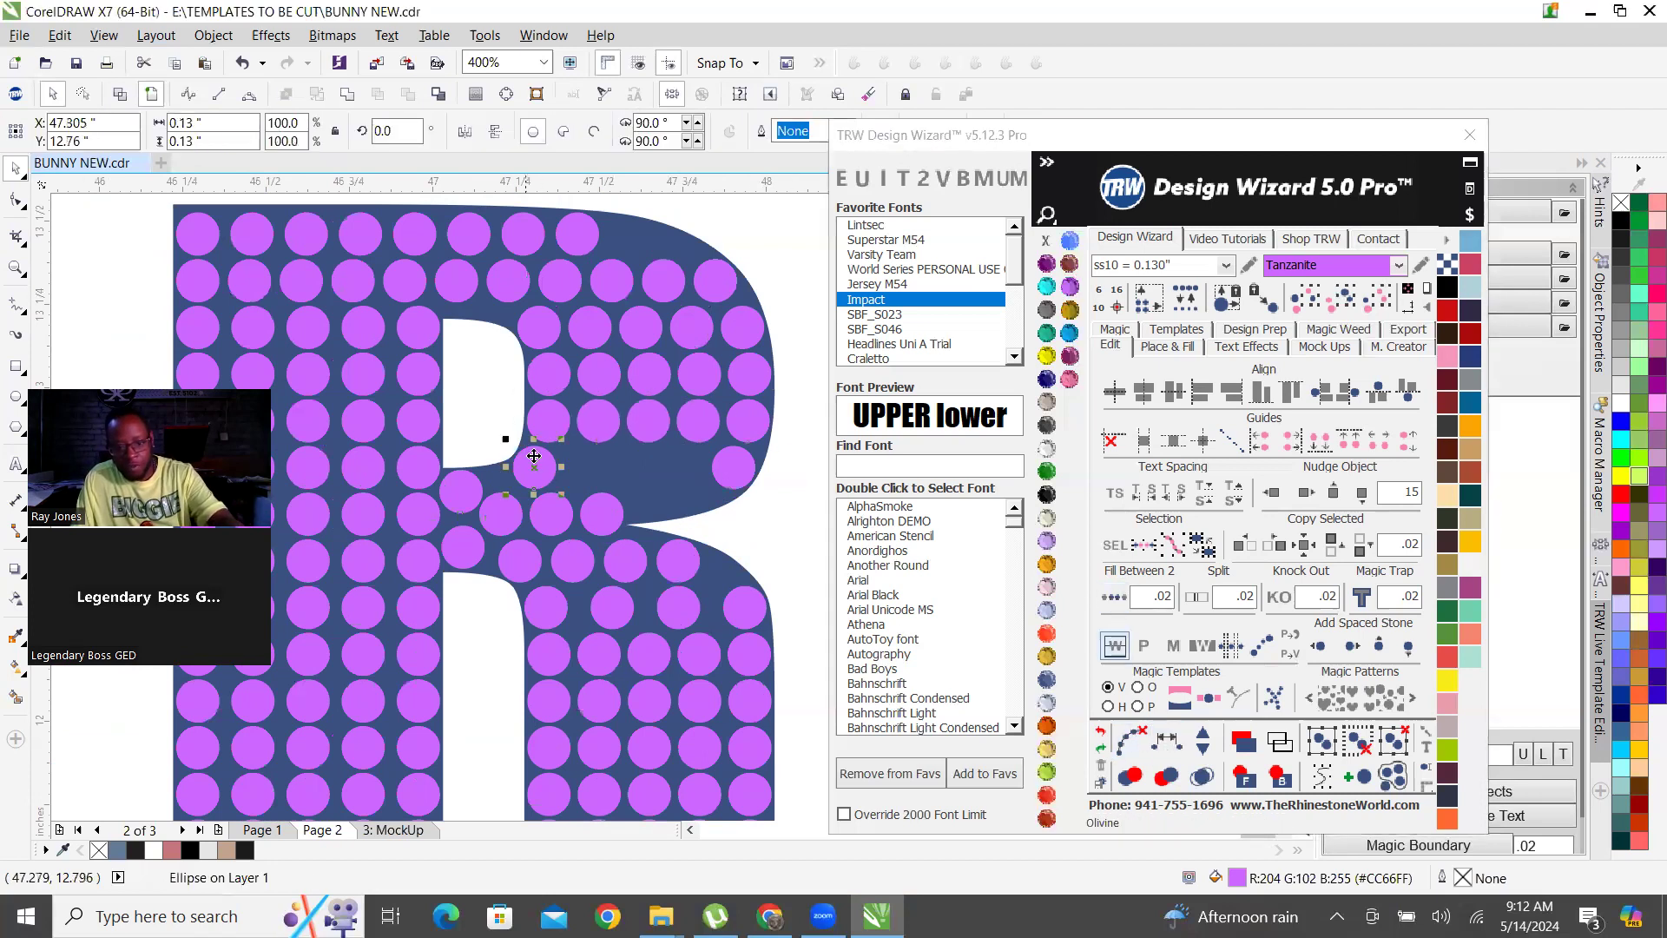
left_click(730, 469, "shift")
left_click(1114, 596)
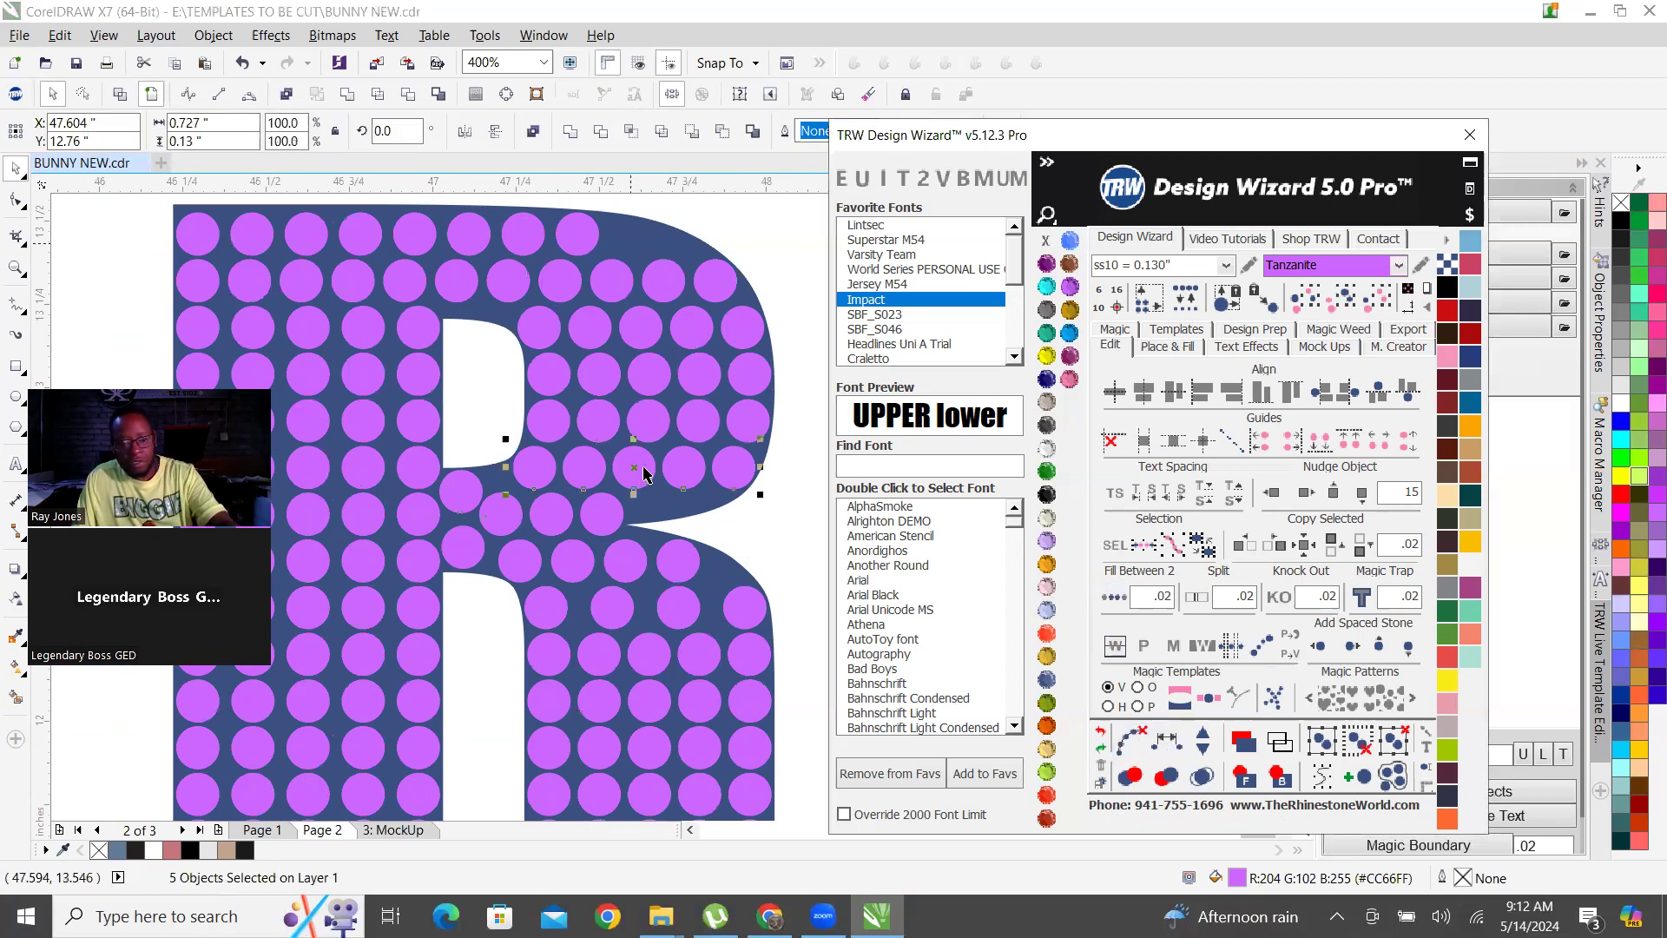
Add a copied stone at the end of the R's top row, inside the upper curve.
scroll(662, 445, "down", 2)
left_click(702, 404)
scroll(647, 389, "up", 4)
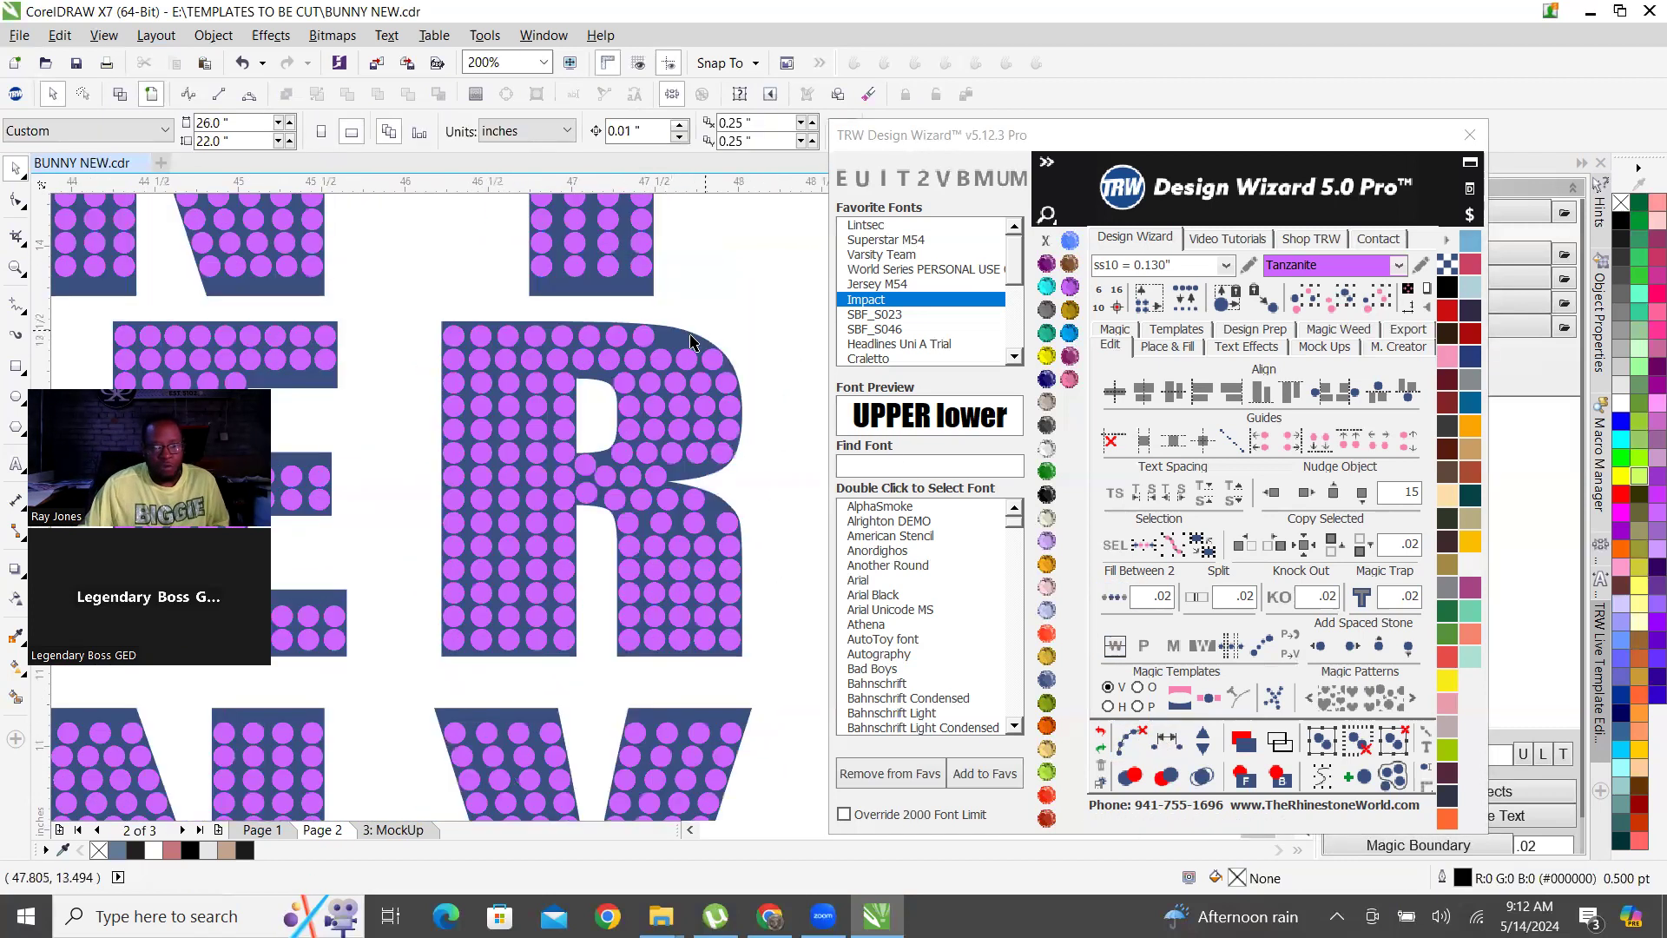
left_click_drag(289, 354, 518, 384)
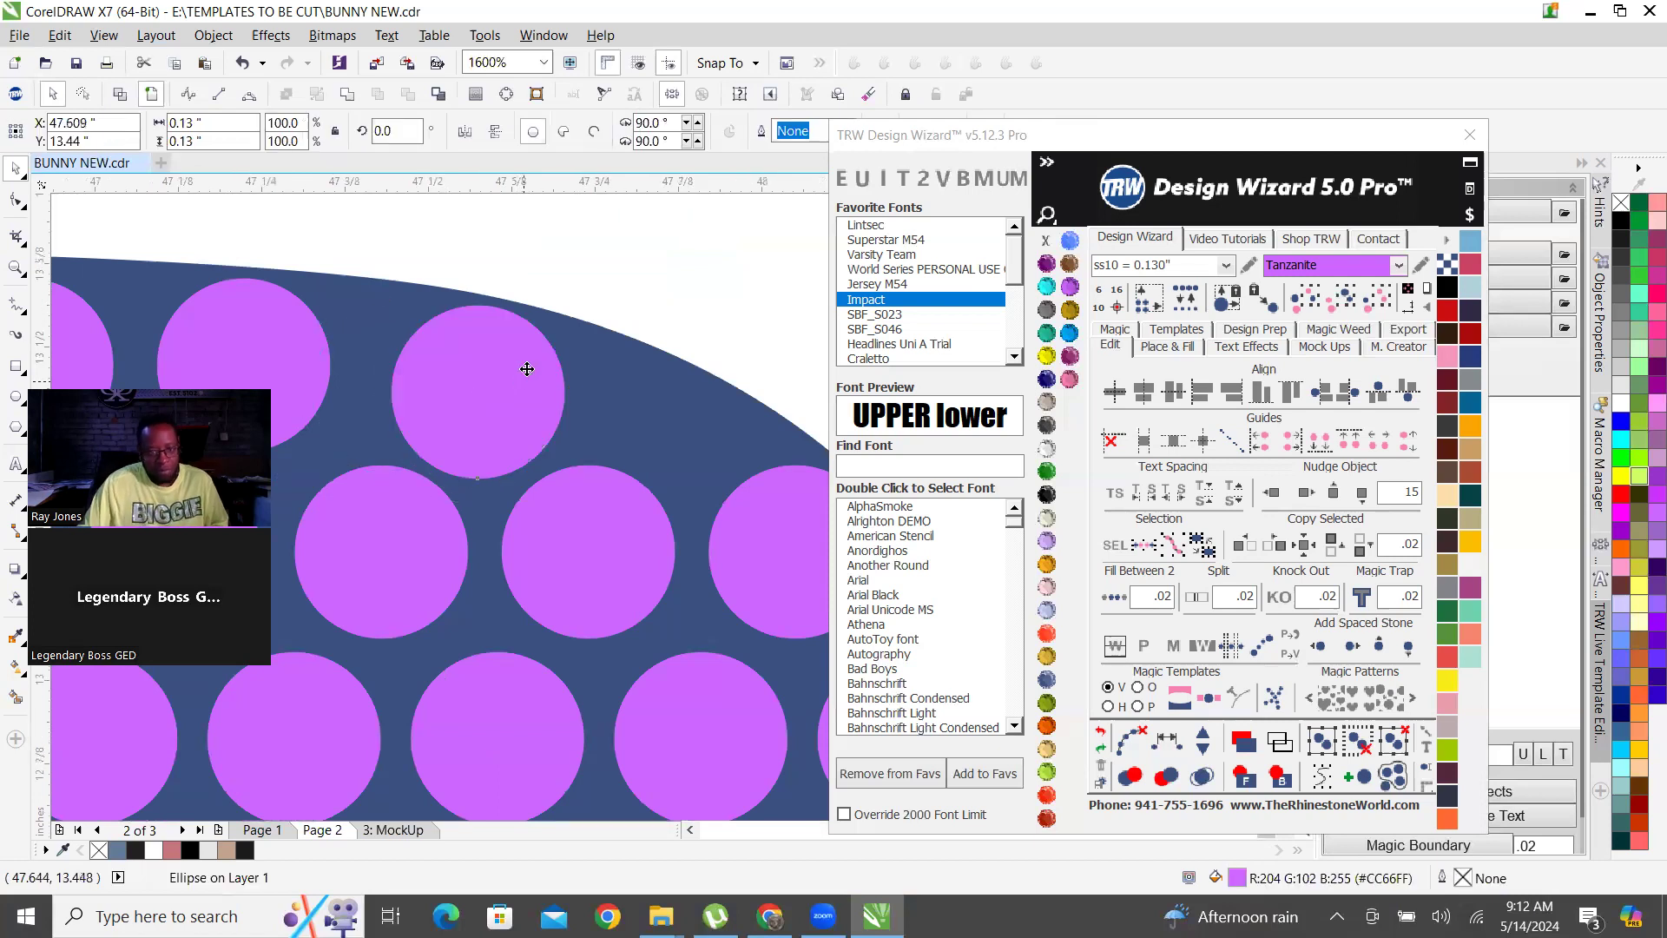
scroll(525, 374, "down", 4)
left_click(667, 441)
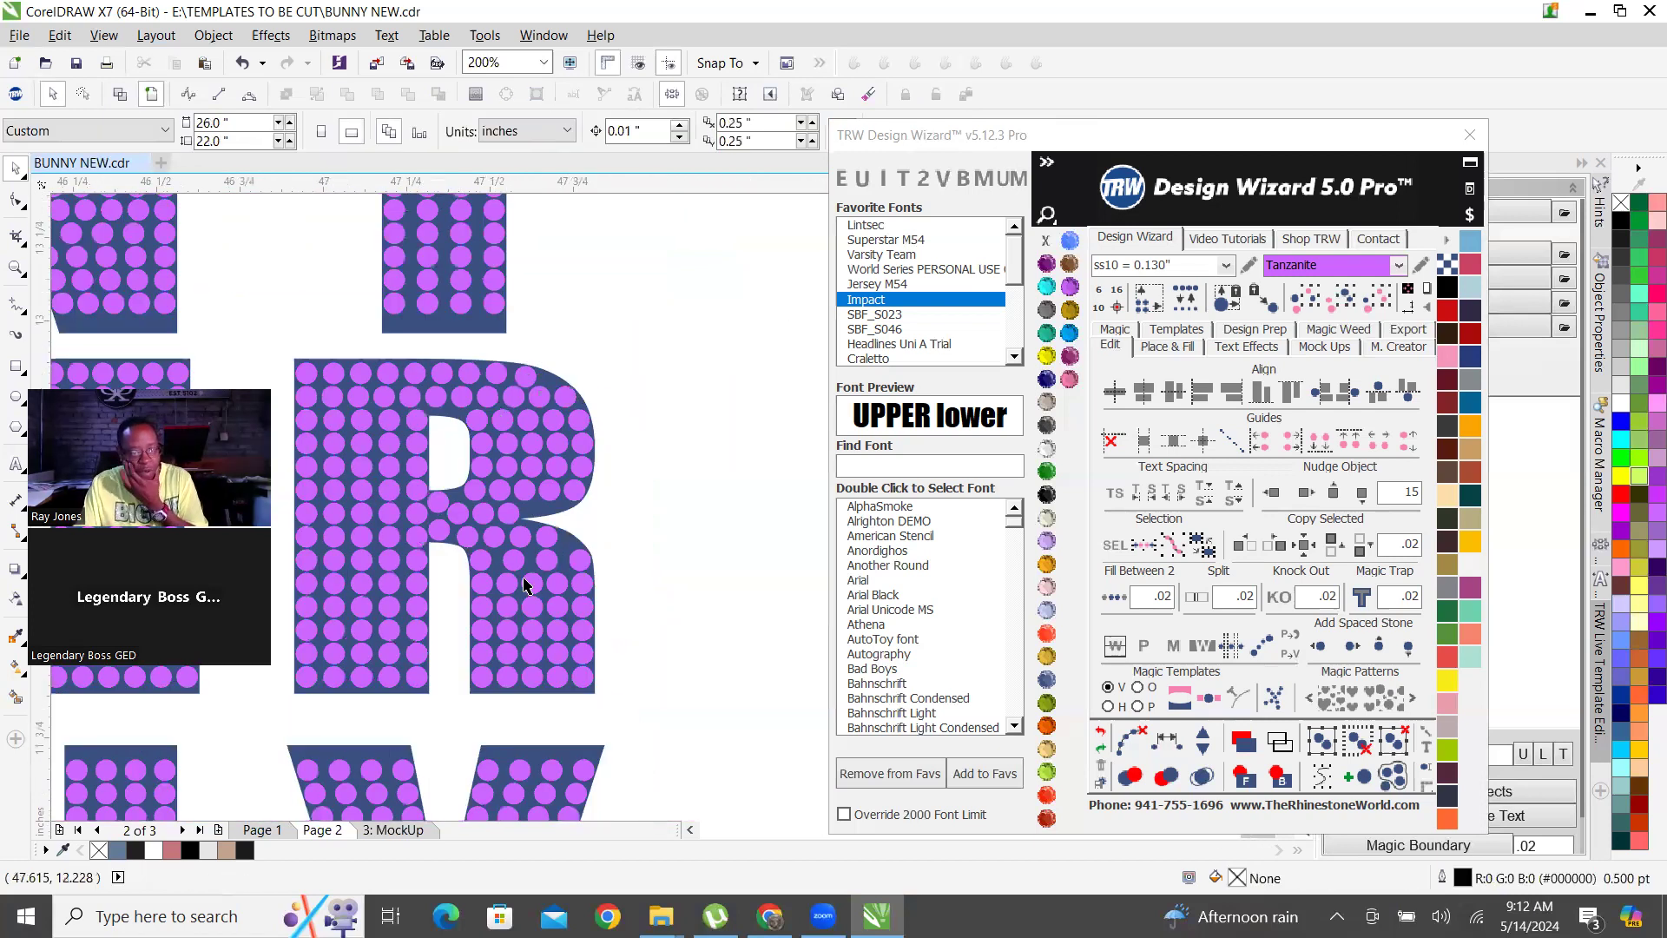
Replace the uneven inner stones in the top row of the R's leg with an even fill between its outer stones.
scroll(525, 565, "up", 1)
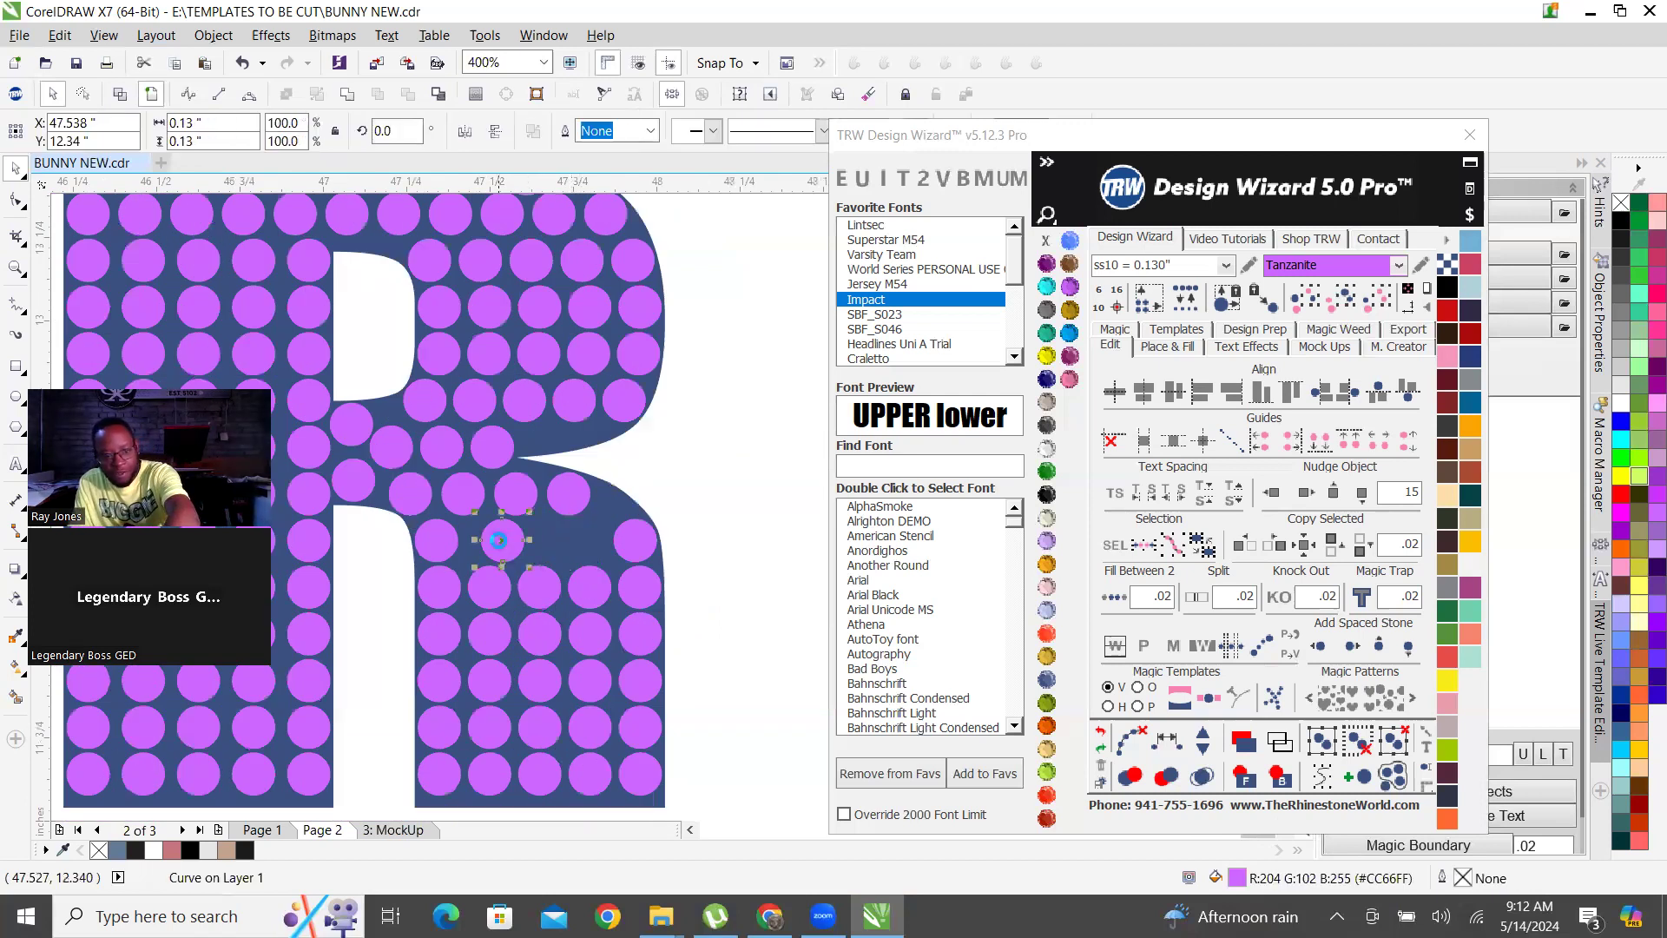
left_click(428, 540)
left_click(631, 540, "shift")
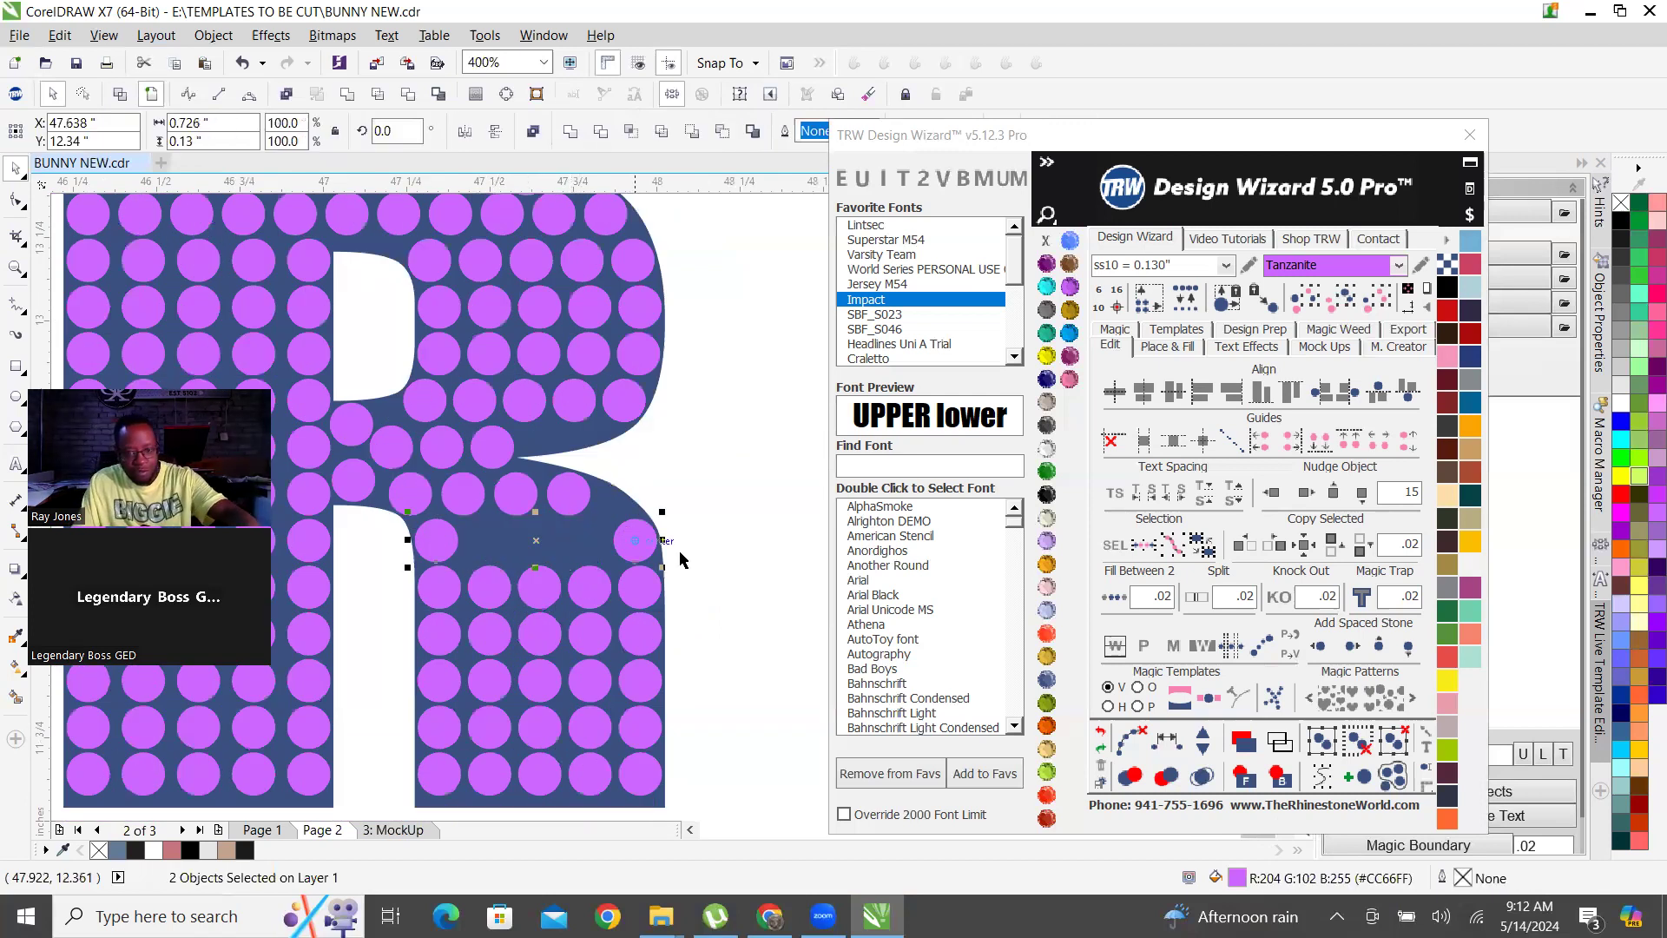
left_click(1114, 596)
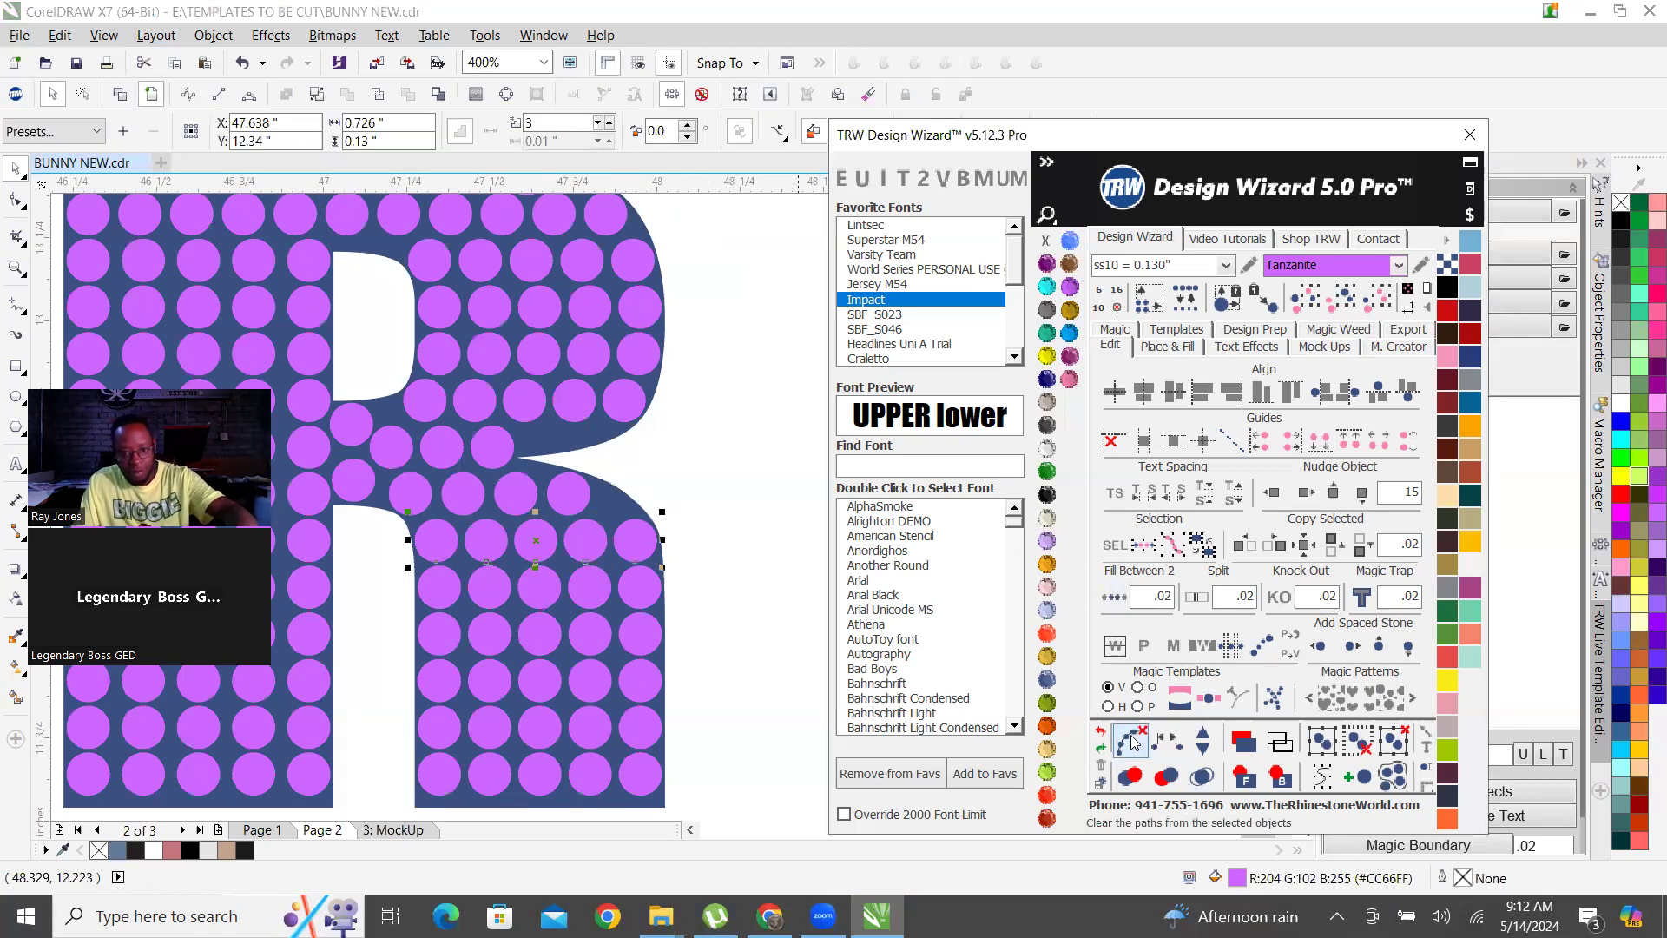
left_click(707, 510)
scroll(680, 588, "down", 3)
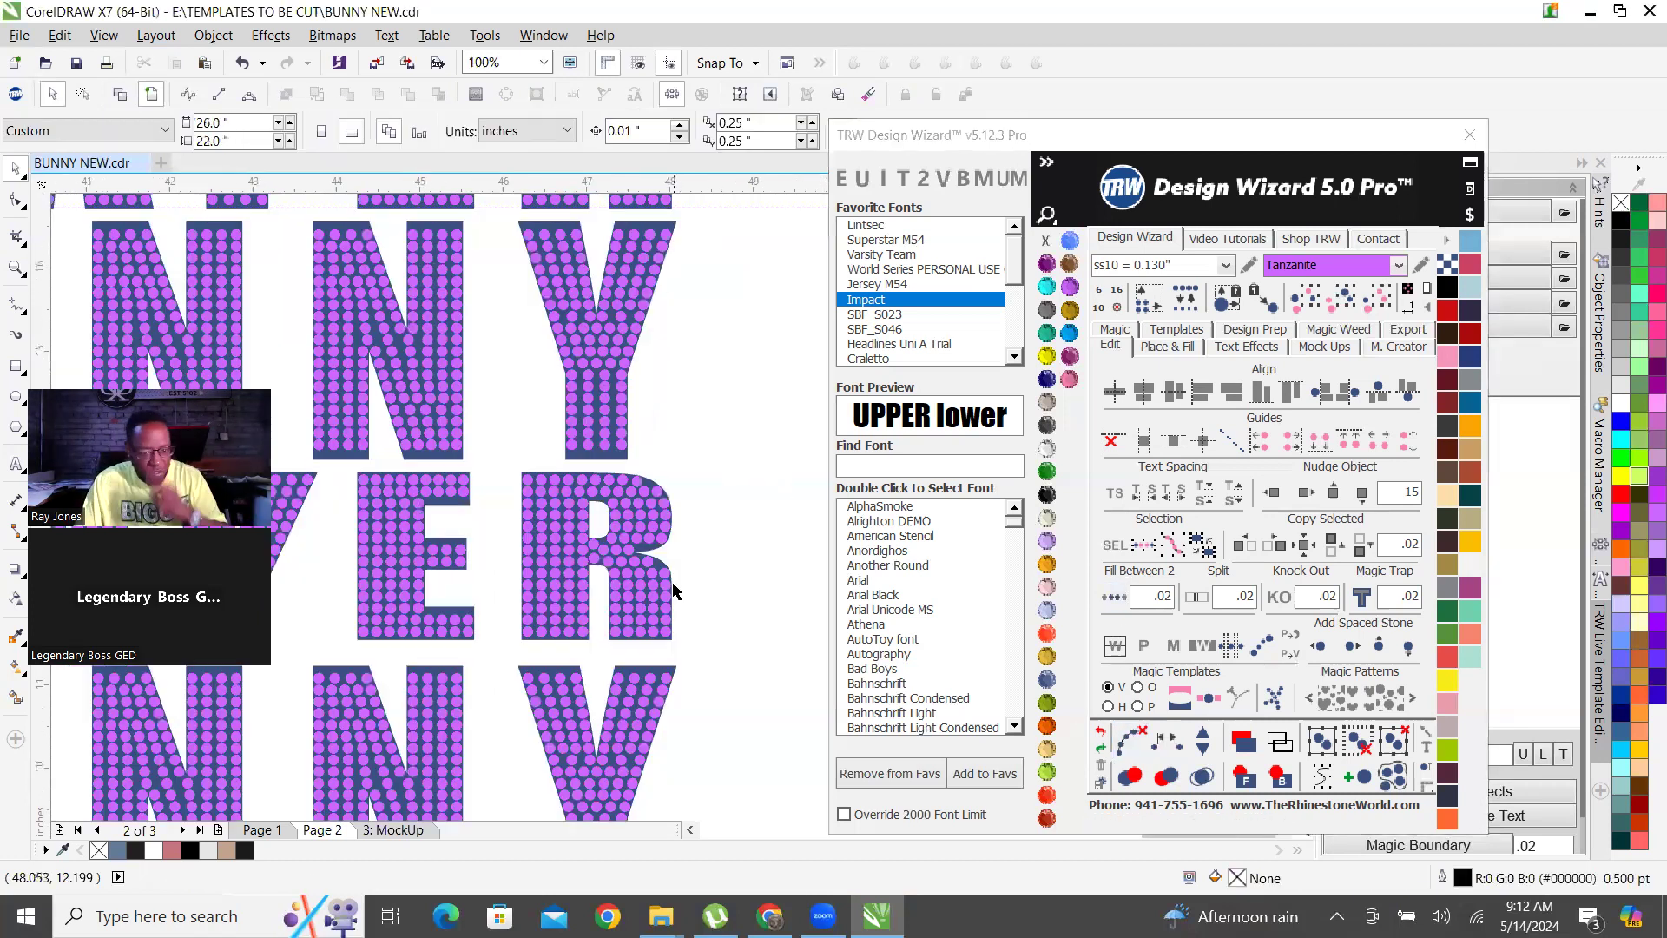
Examine the stone placement in the middle PLAYER row's Y and compare it with the other lettering rows.
scroll(567, 504, "down", 1)
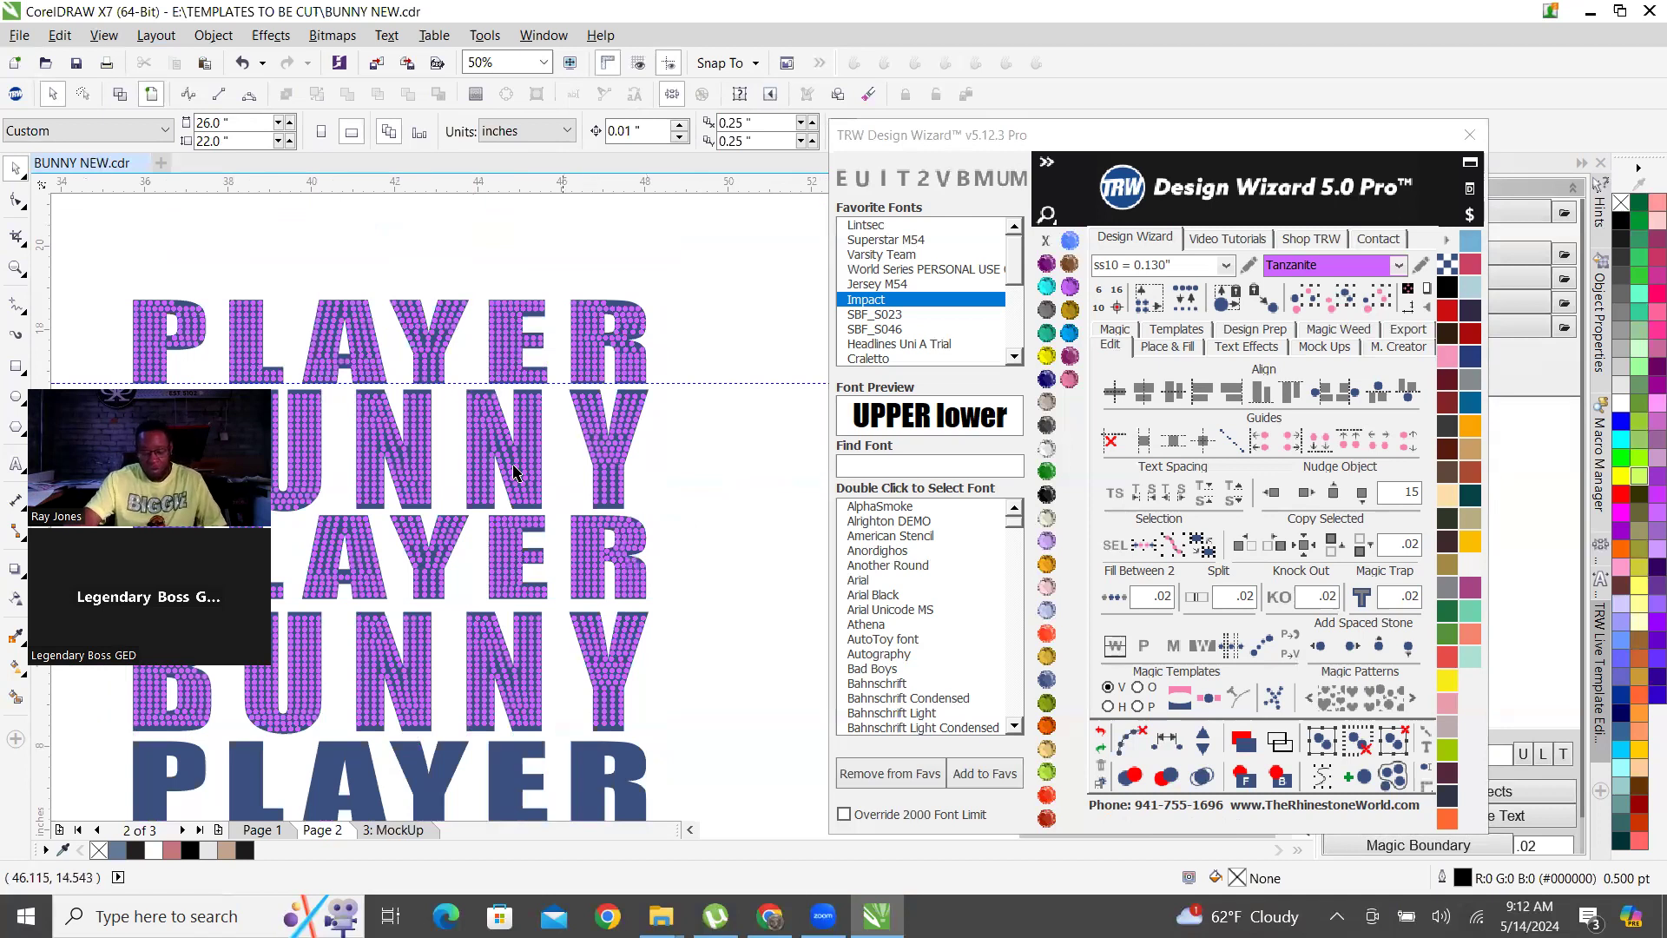
scroll(422, 571, "up", 2)
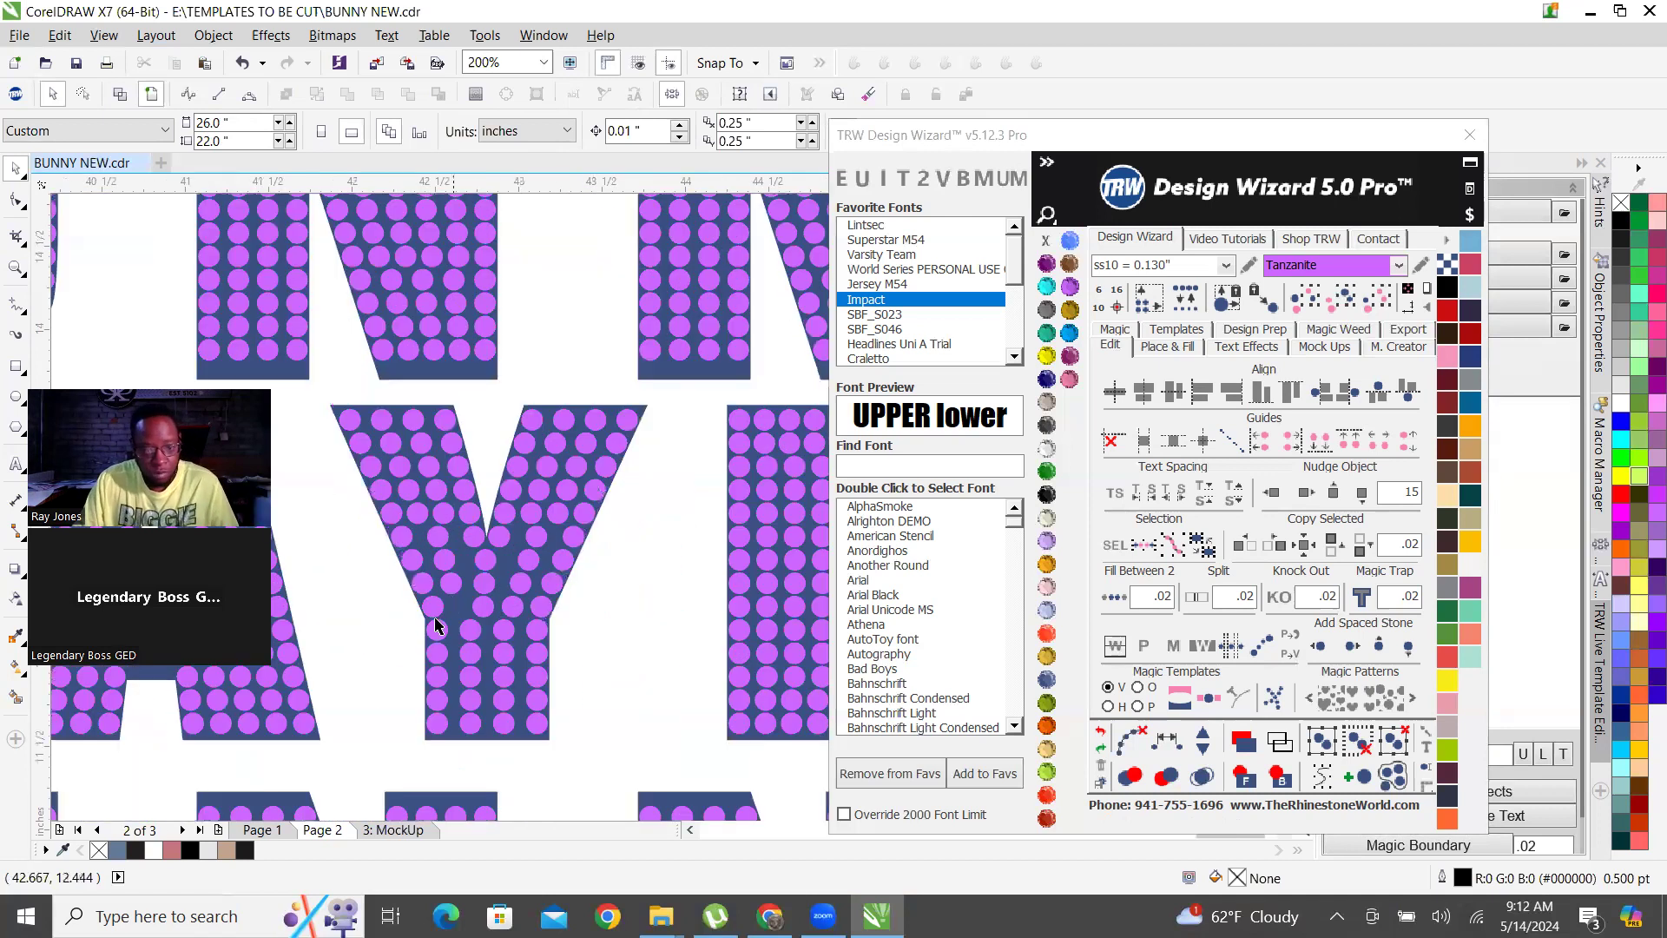
scroll(487, 628, "up", 1)
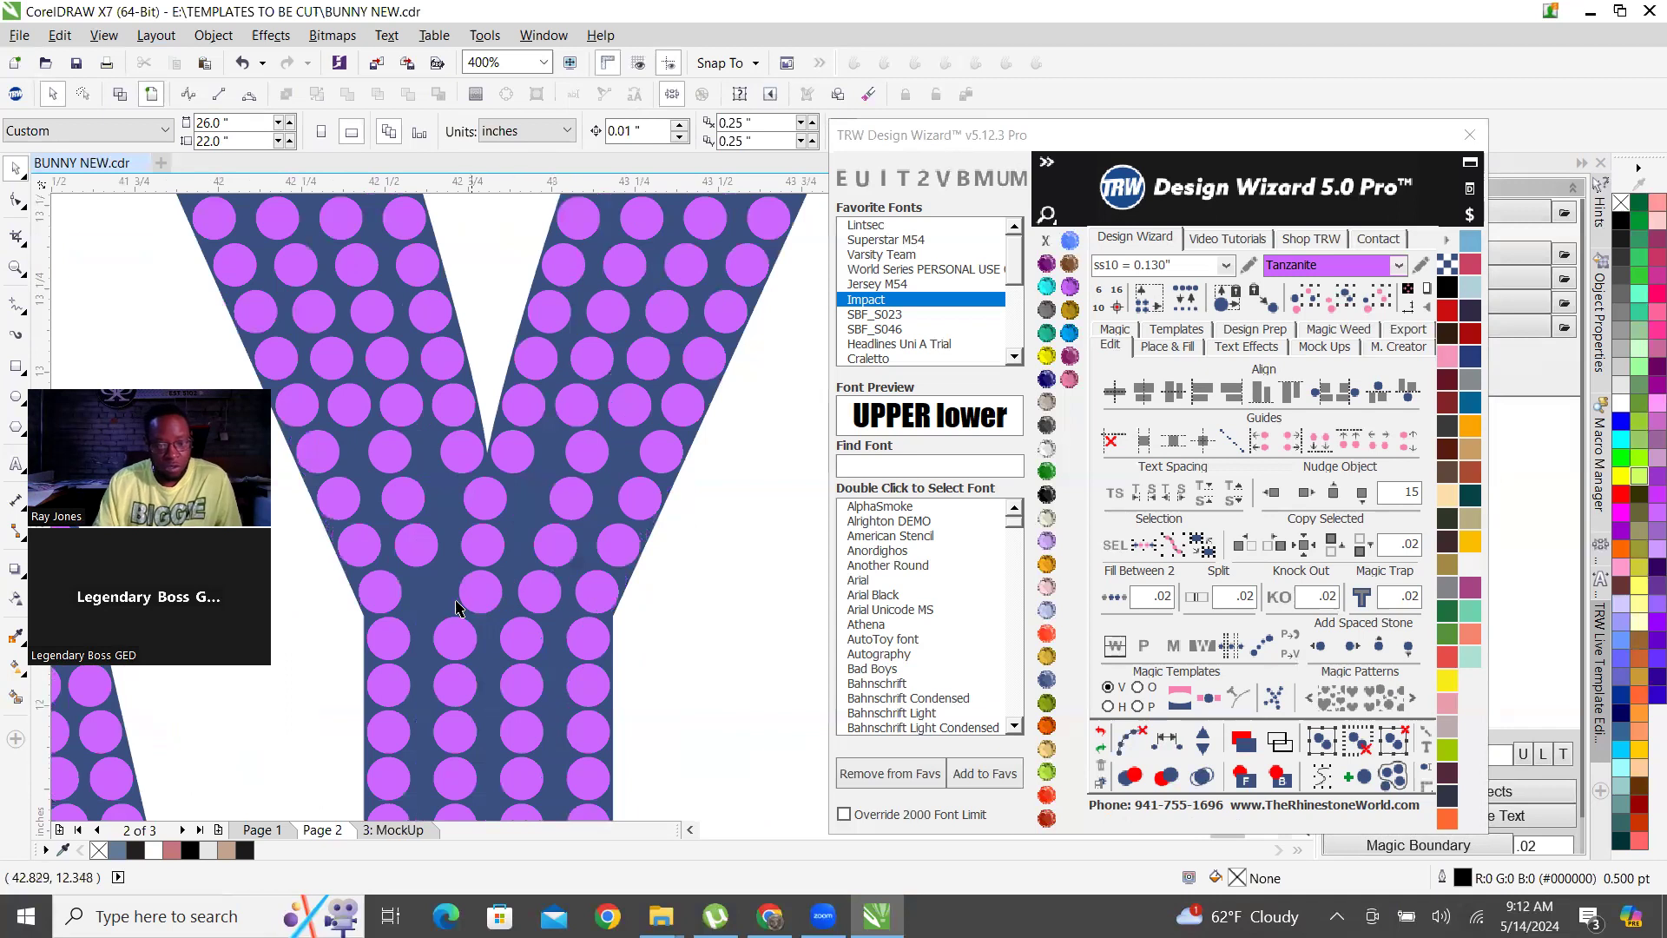
scroll(677, 535, "down", 1)
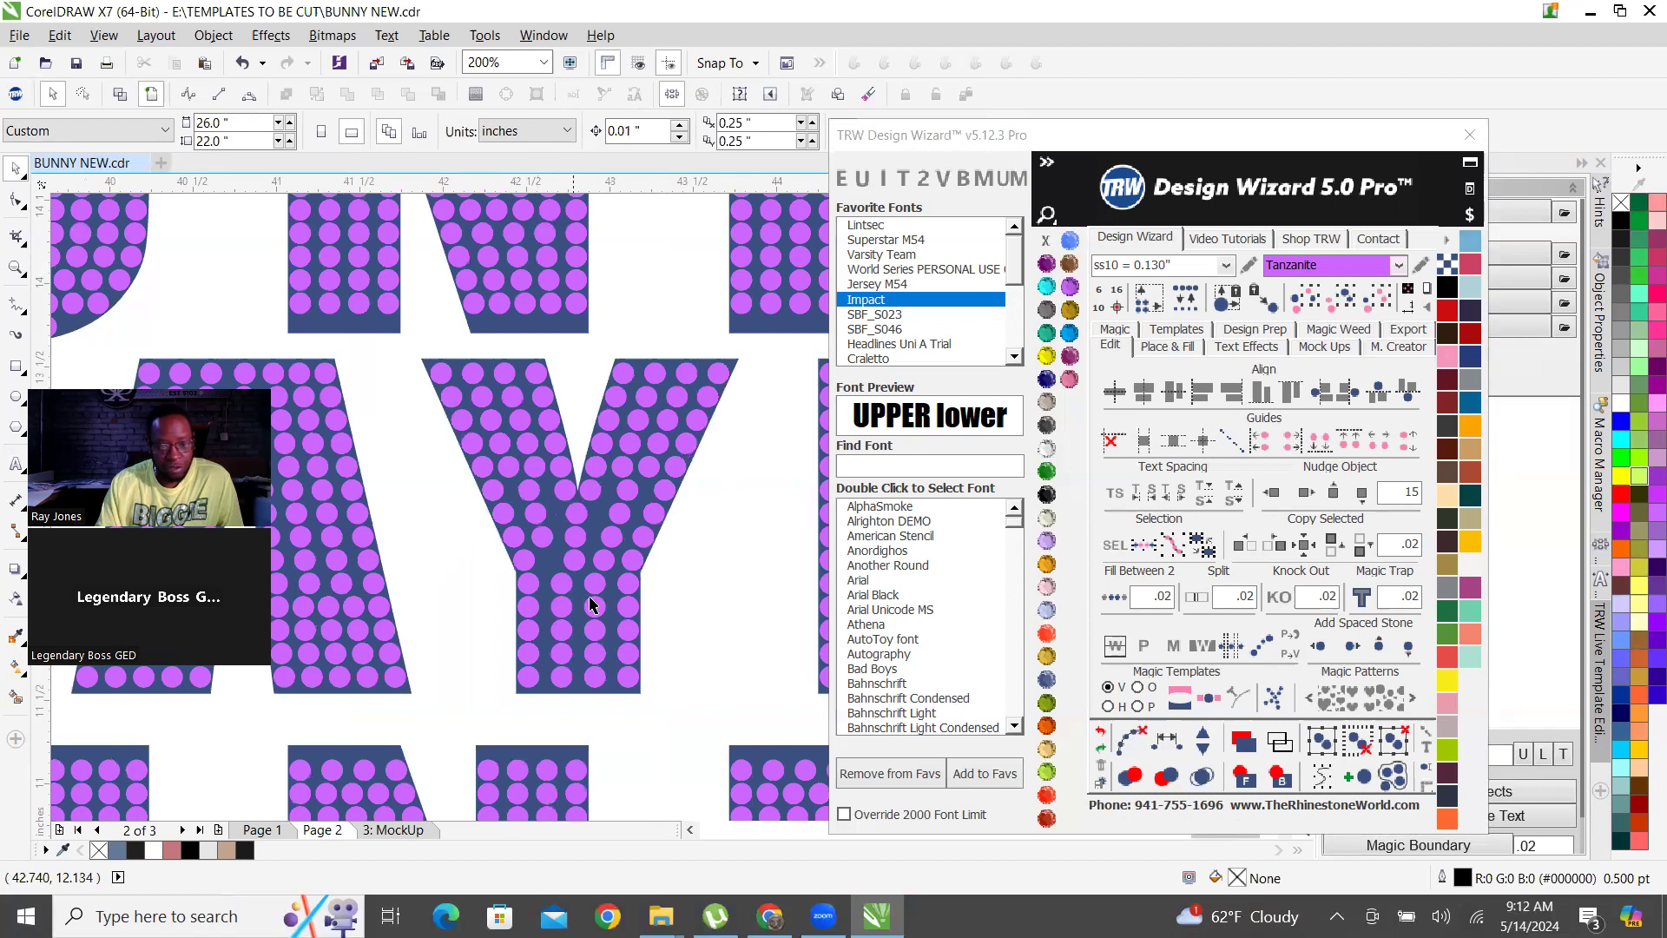
scroll(590, 604, "down", 2)
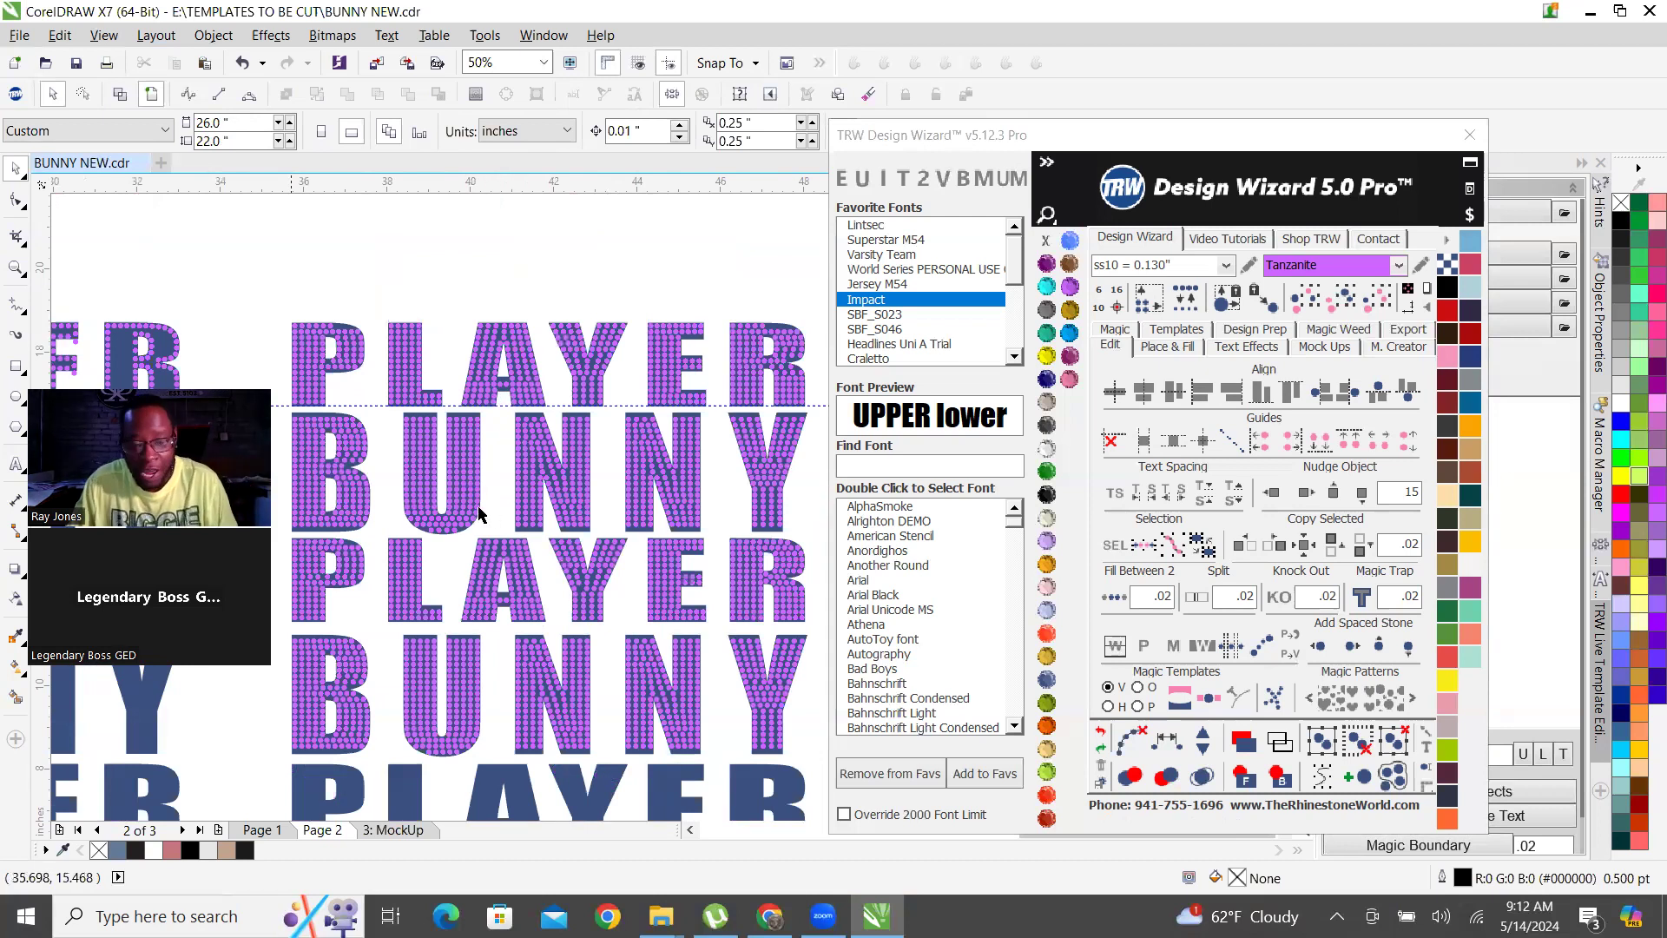
scroll(635, 614, "up", 2)
scroll(591, 592, "down", 2)
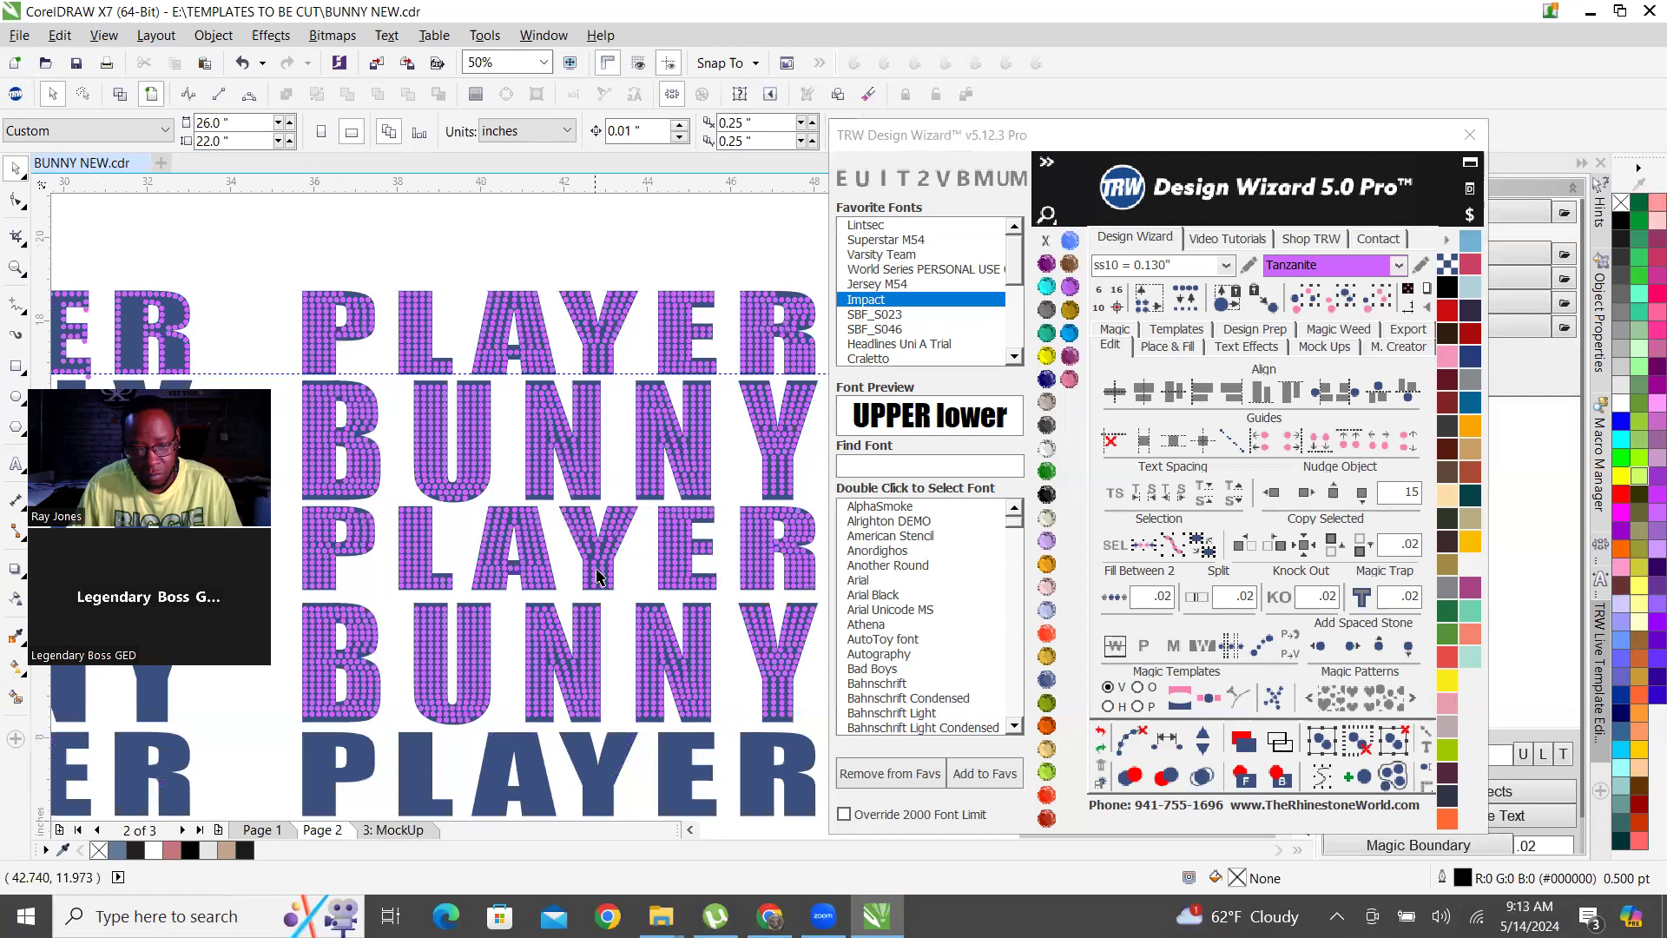
Delete the two inner stones from the row where the middle PLAYER row's Y narrows into its stem.
scroll(596, 574, "up", 3)
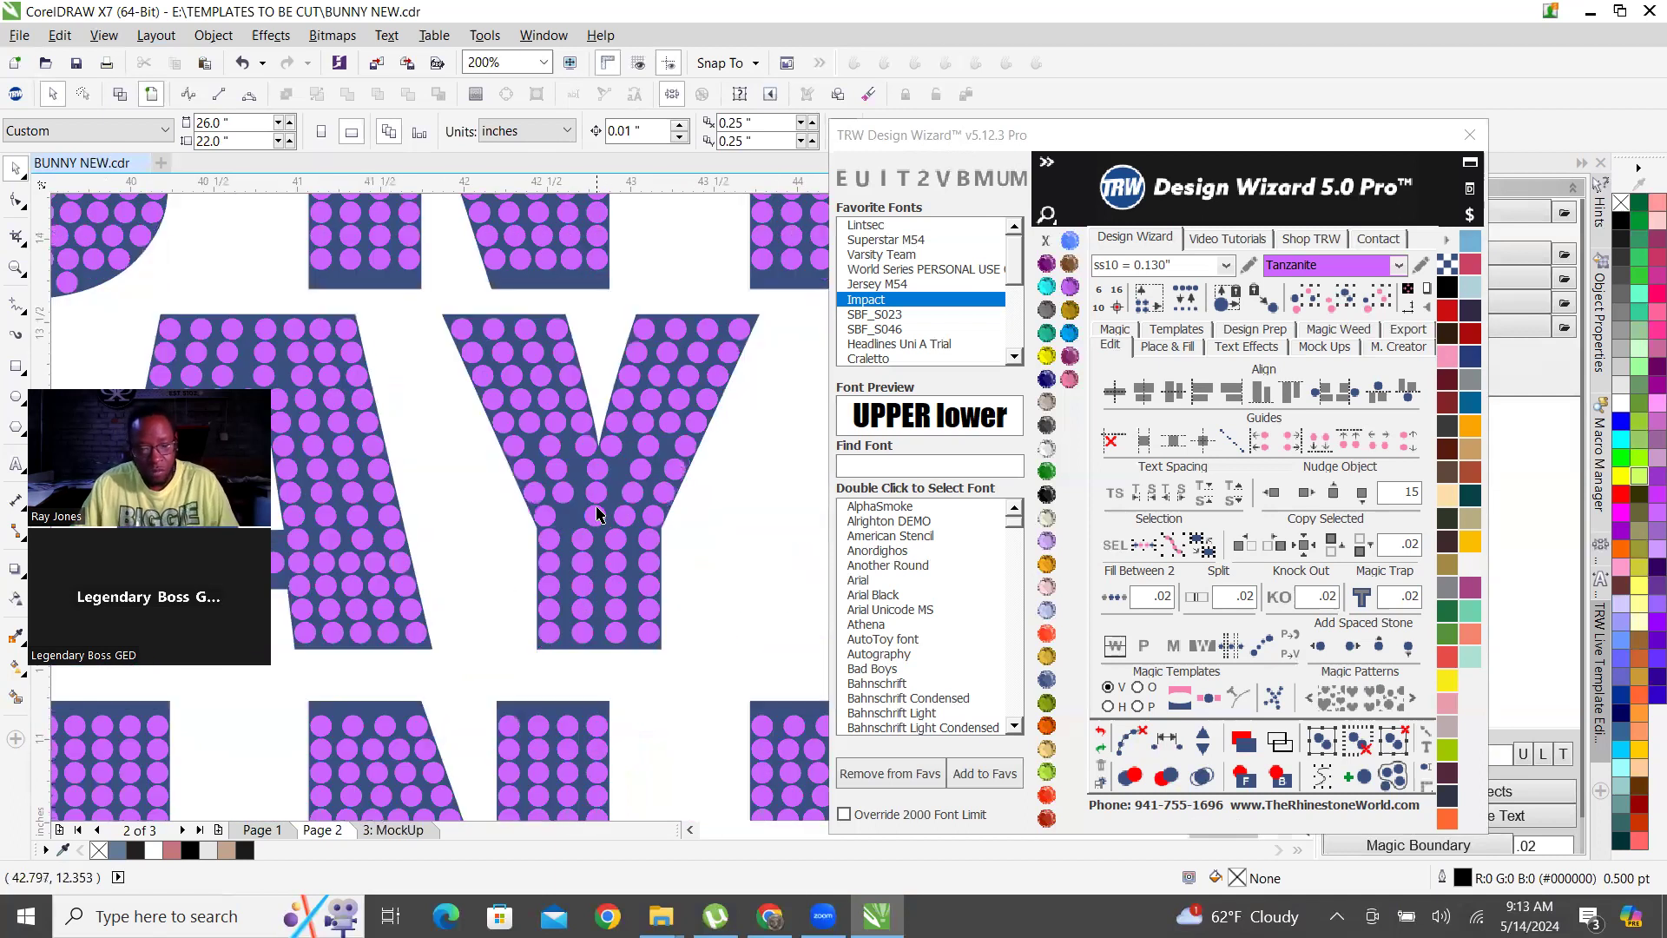
left_click(601, 504)
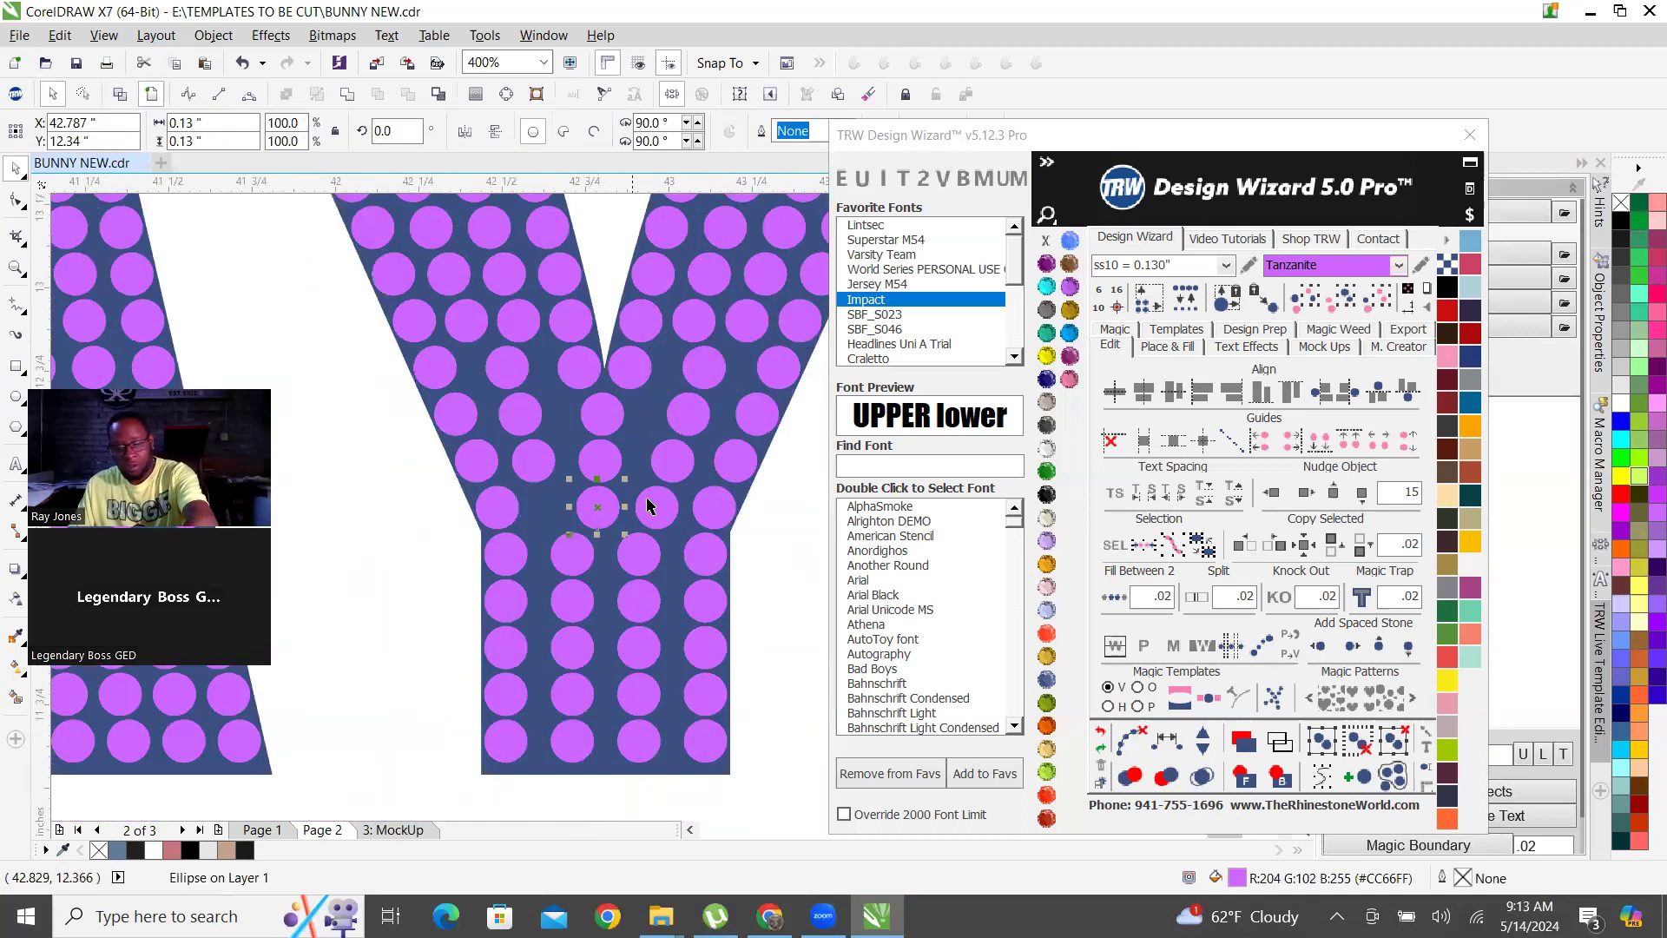
key("Delete")
left_click(663, 507)
key("Delete")
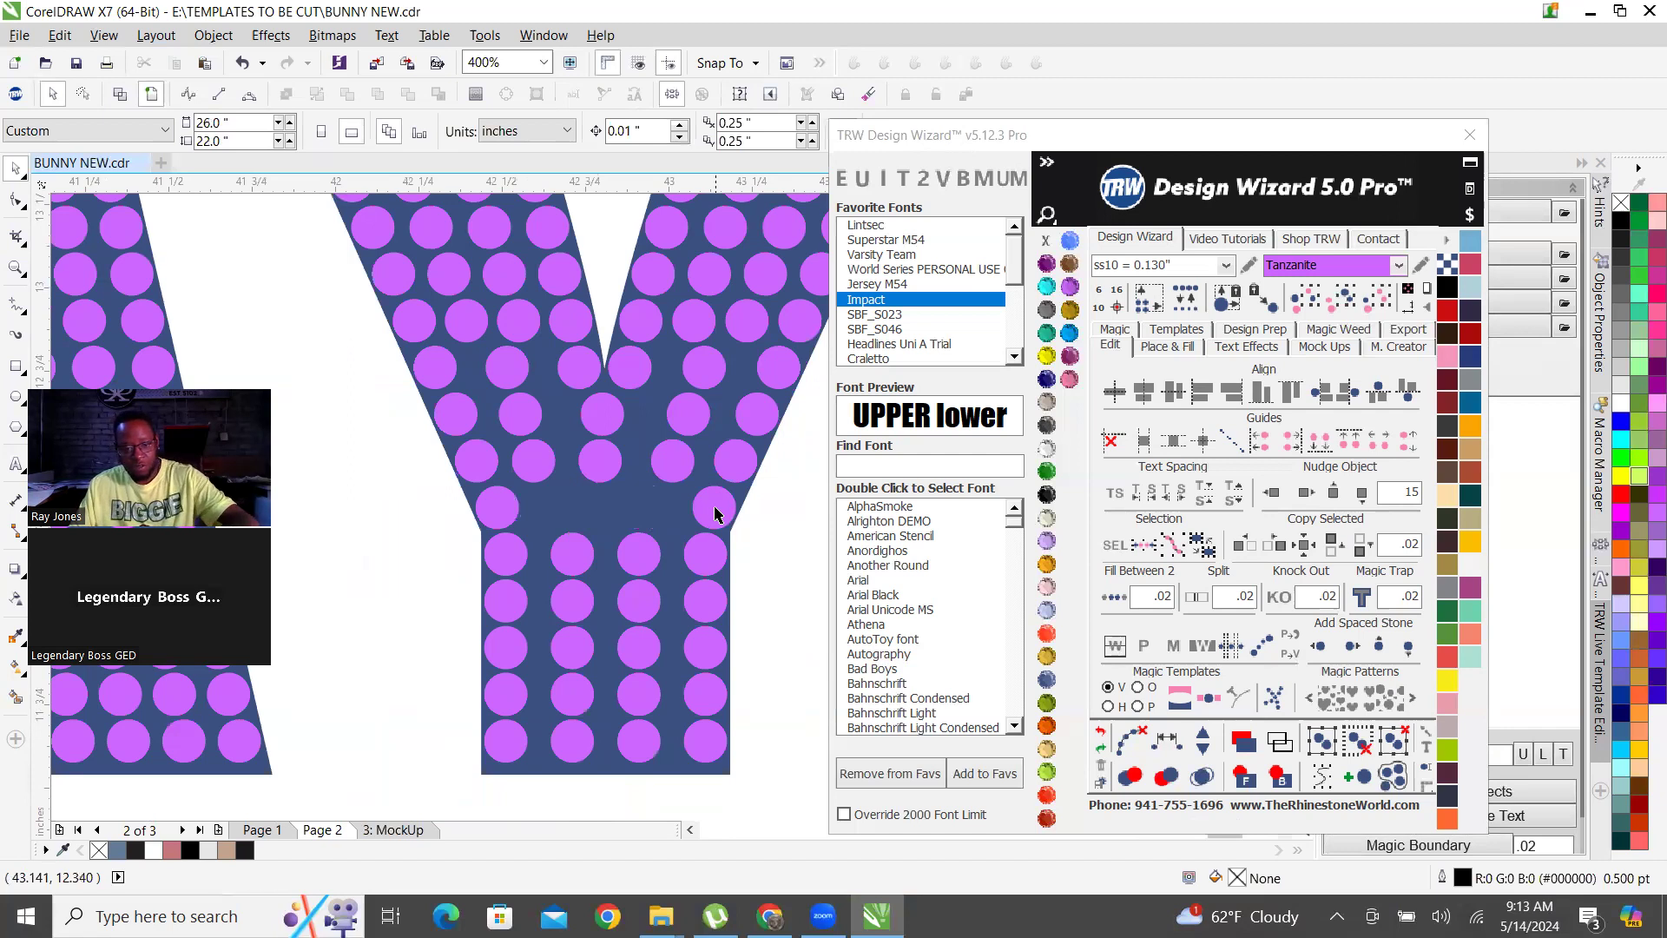
Fill between the two outer stones of the row where the middle PLAYER row's Y narrows, and clear the fill's path.
left_click(718, 513)
left_click(496, 507, "shift")
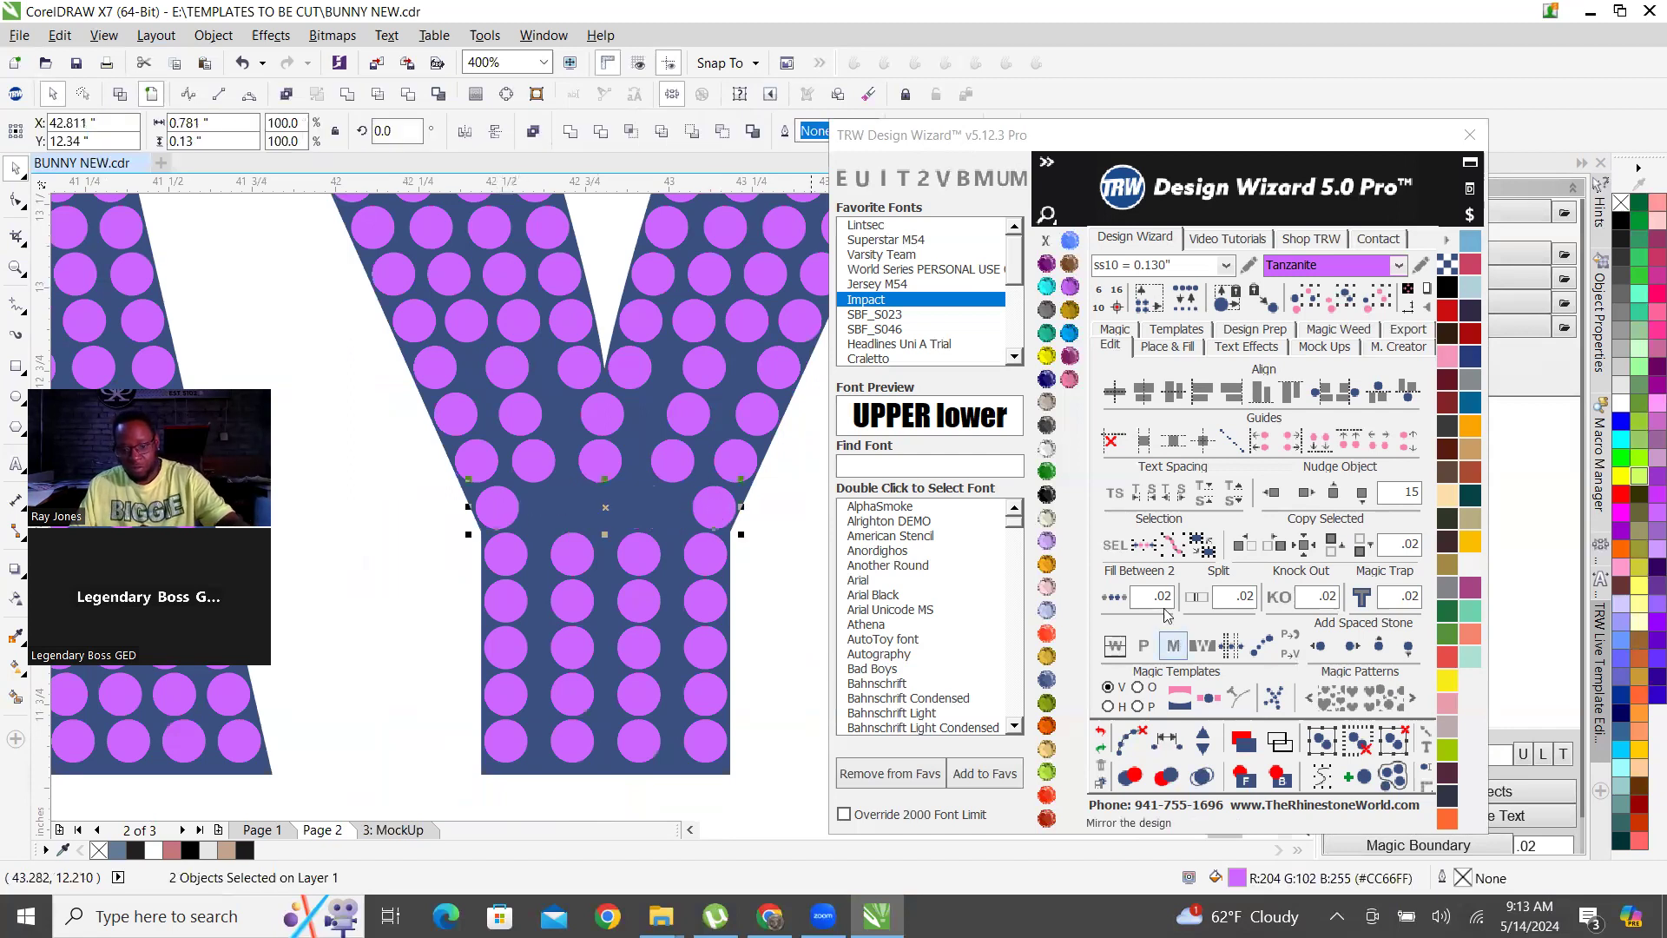
left_click(1114, 593)
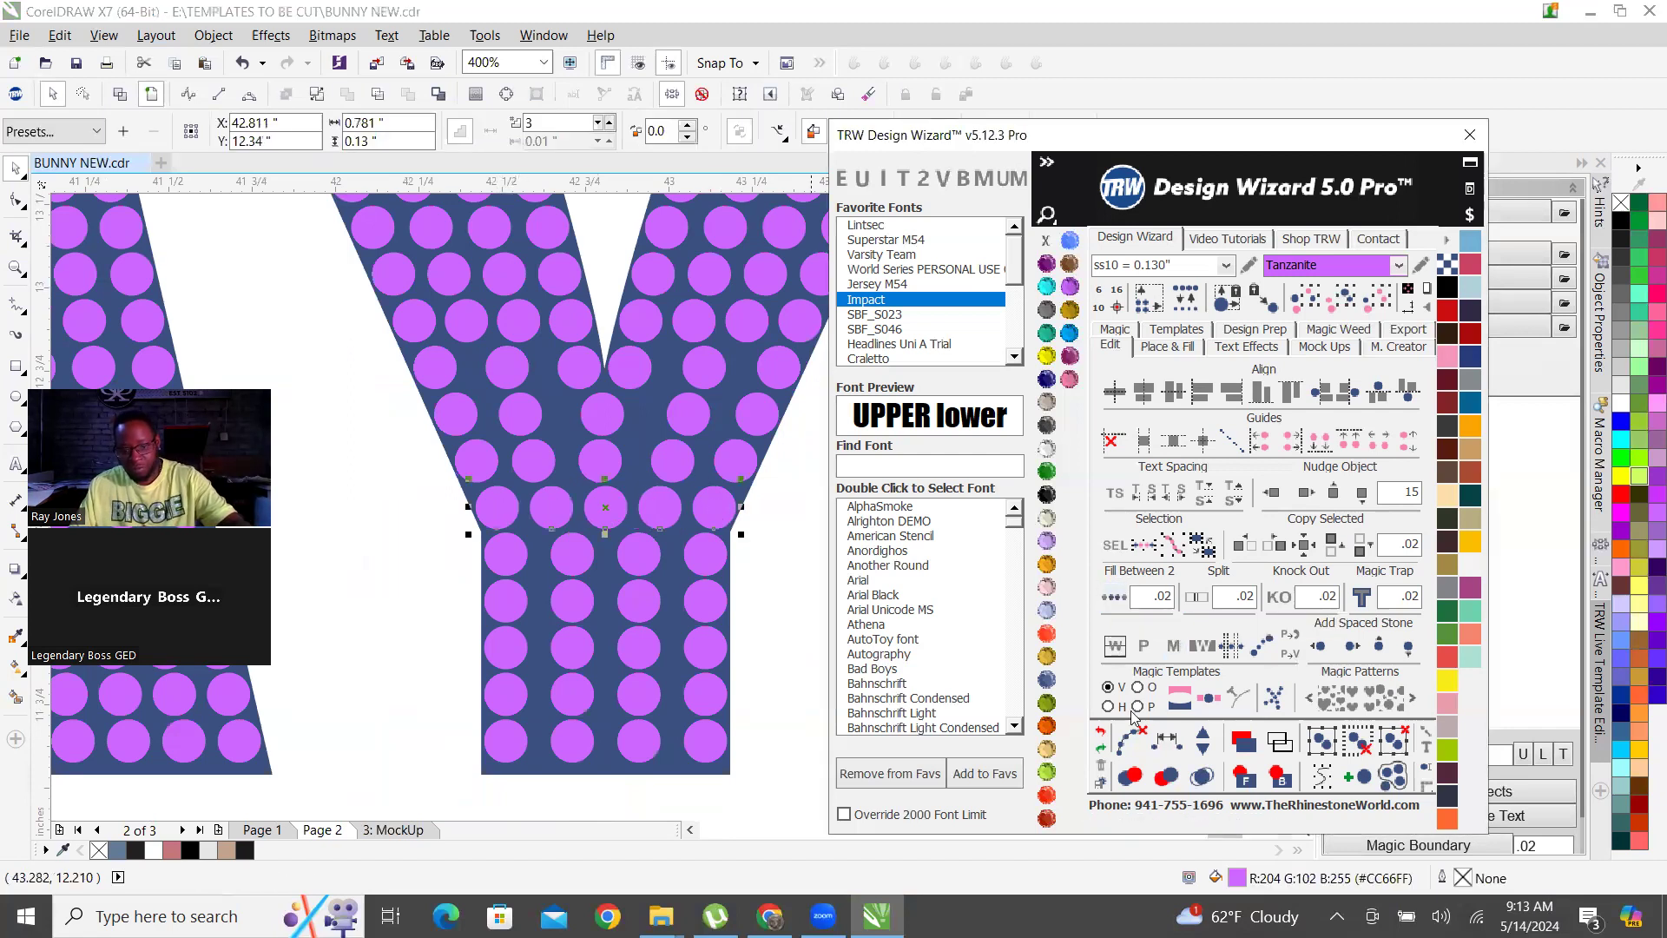
left_click(1129, 749)
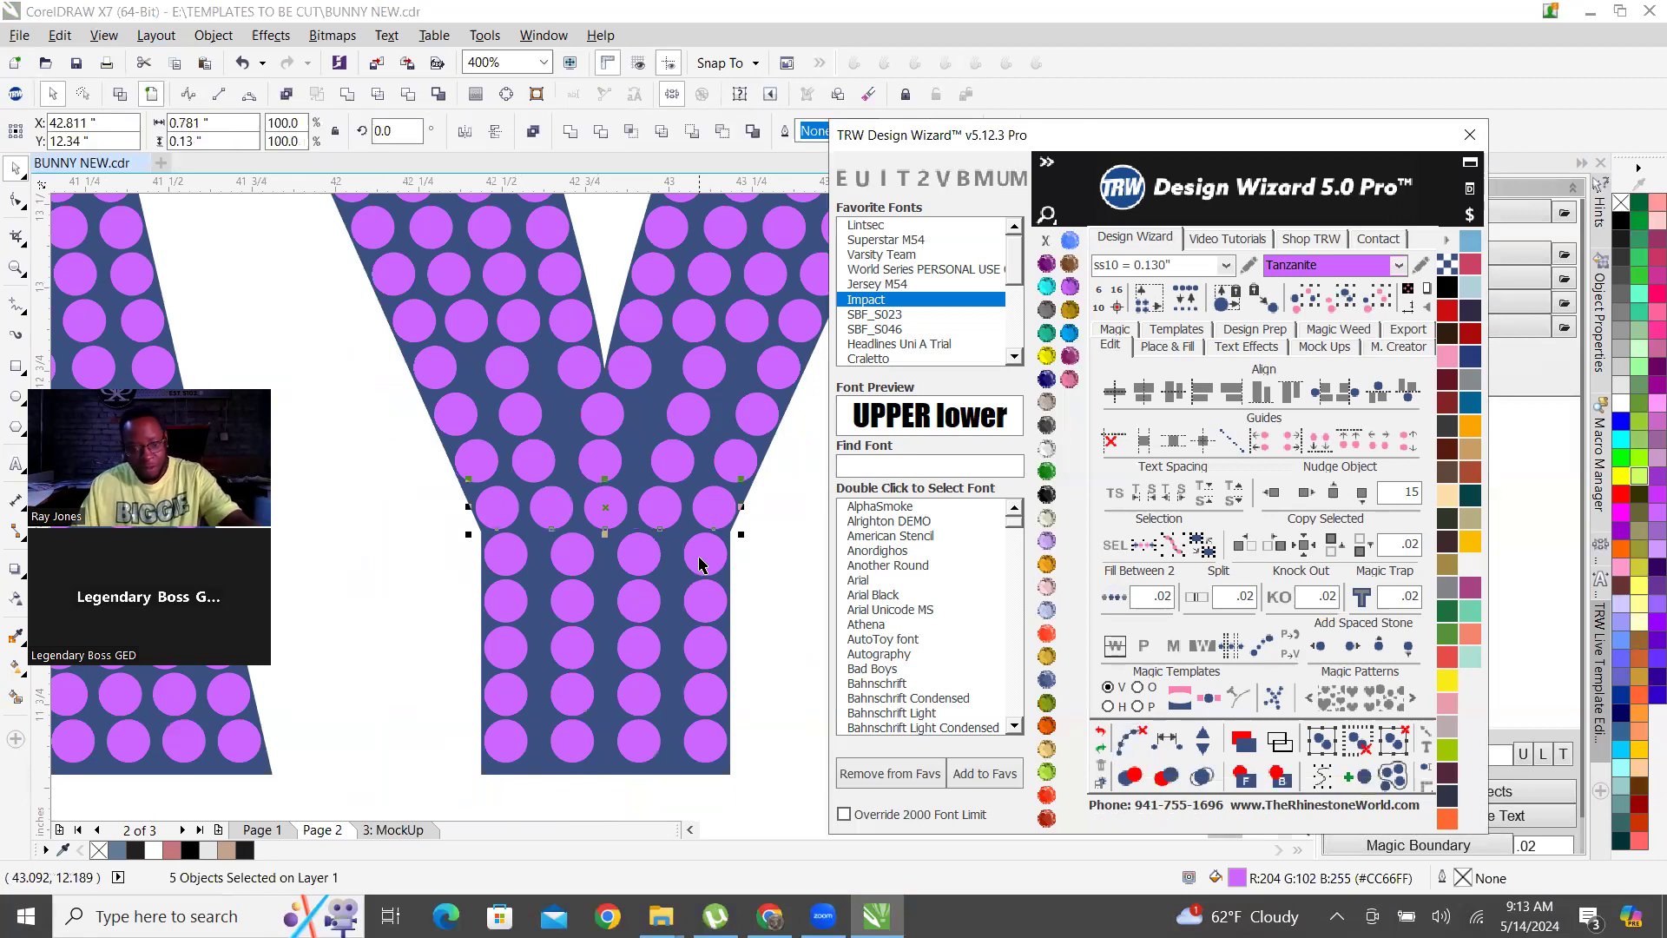
scroll(732, 592, "down", 3)
scroll(674, 569, "up", 3)
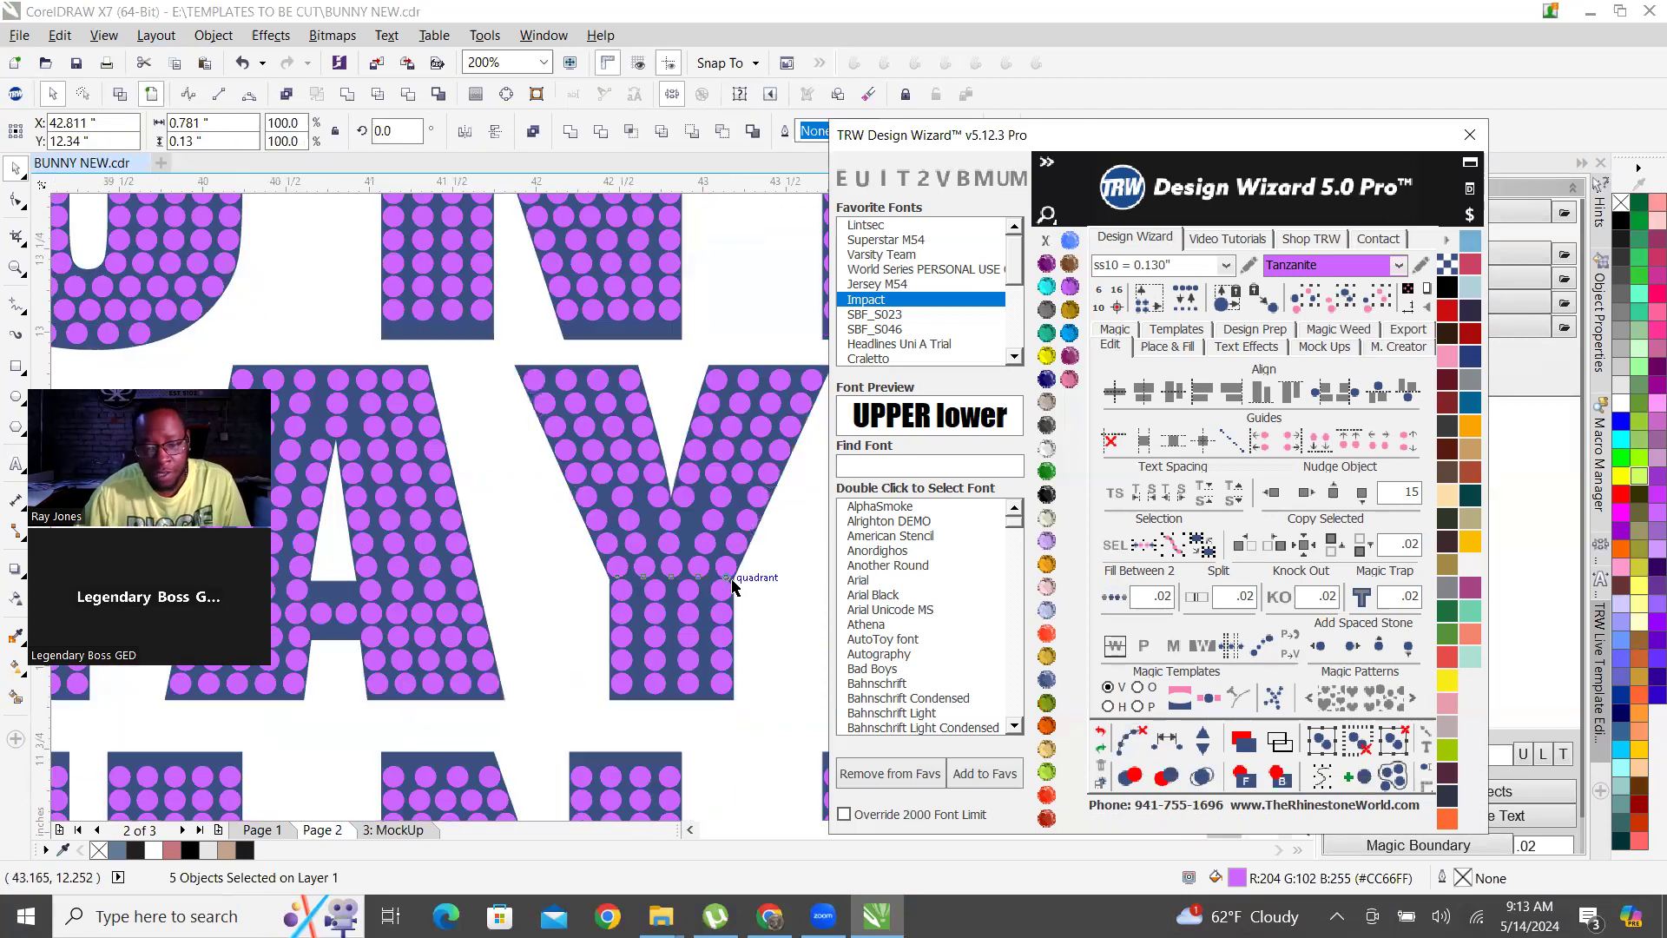
Undo the fill and inner-stone deletions in the Y's narrowing row, and redo the path clearing on the R's leg fill.
left_click(1102, 734)
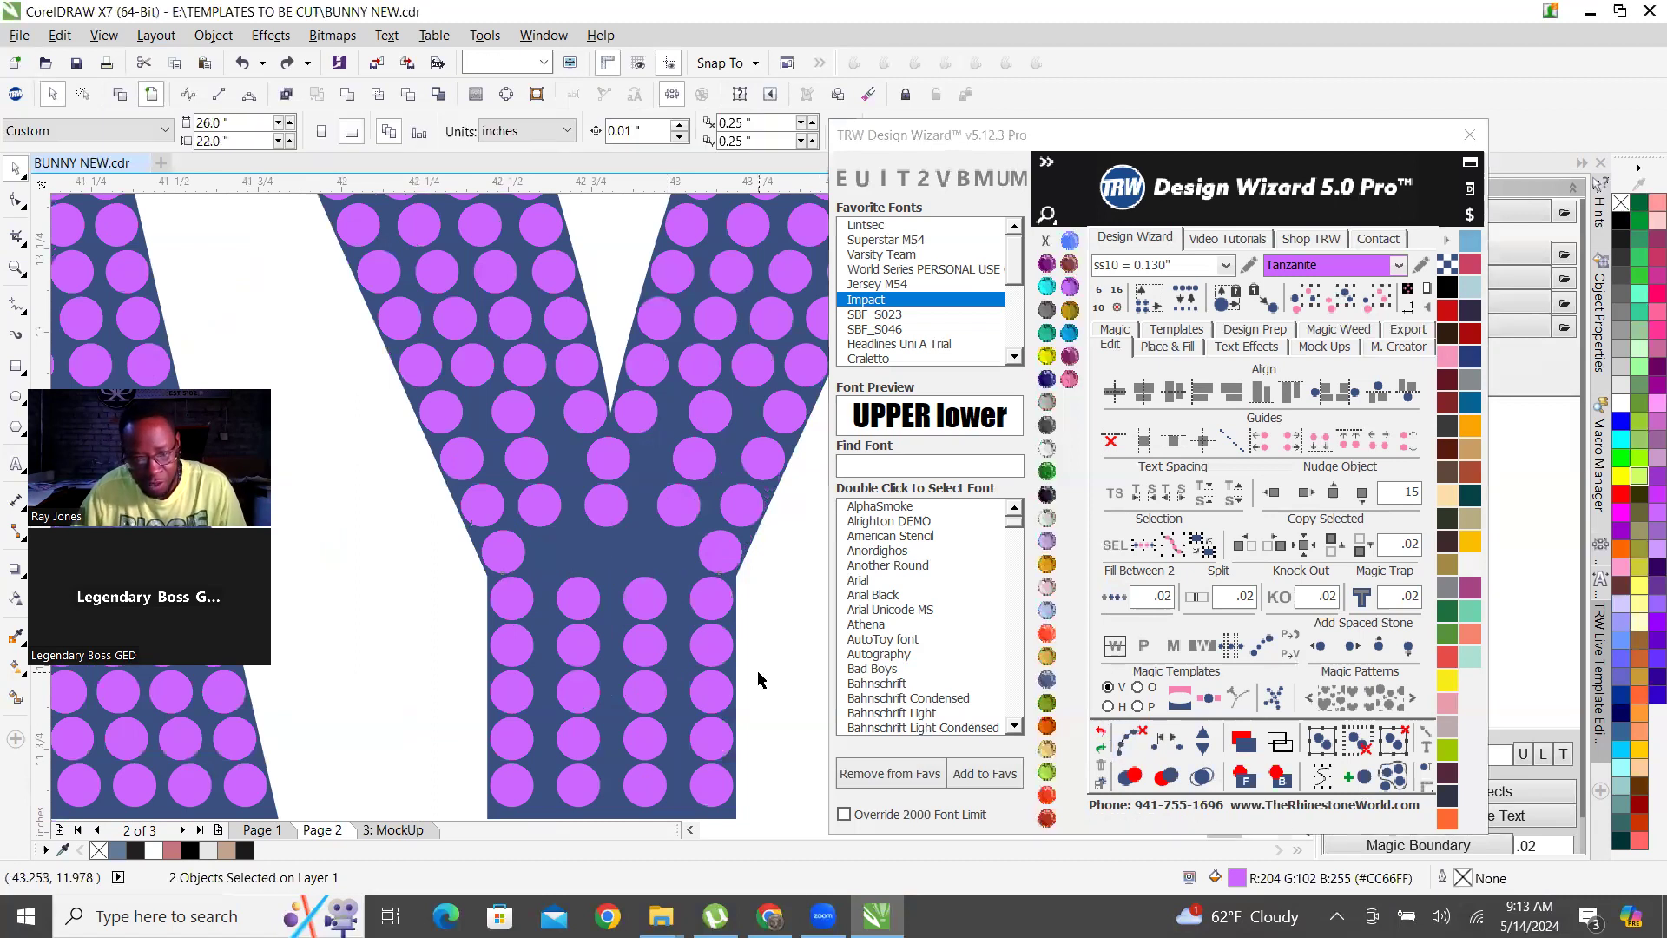
left_click(1103, 732)
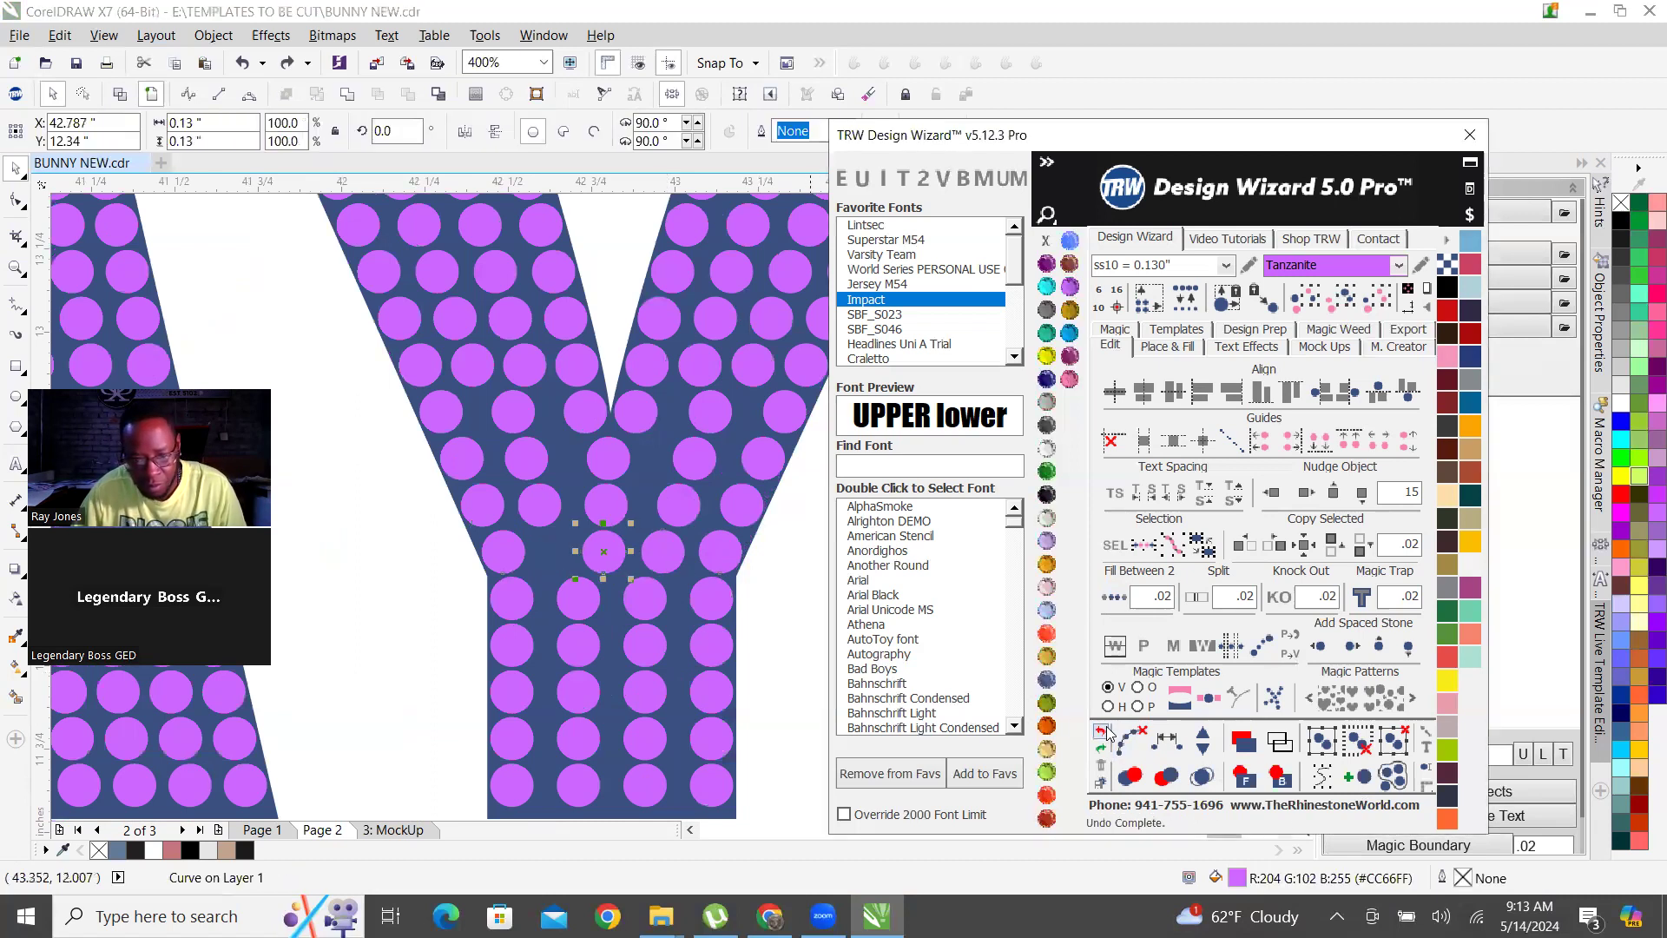
left_click(1107, 733)
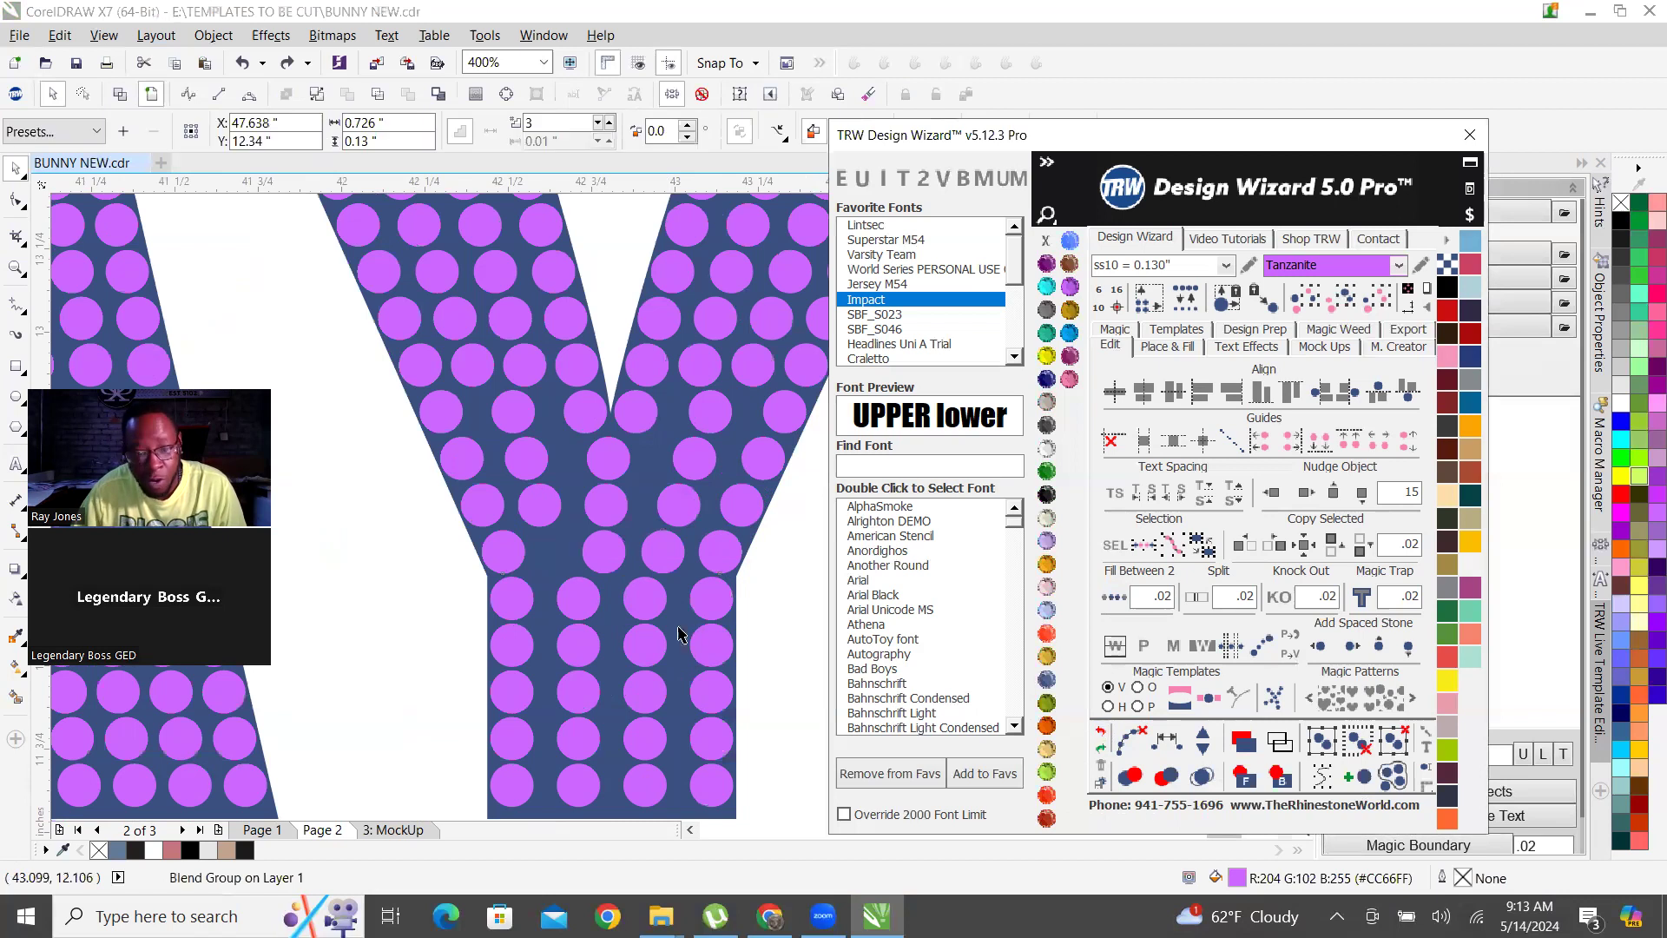
left_click(1099, 747)
Examine the middle PLAYER row's Y where it narrows and compare its stone placement with the surrounding BUNNY and PLAYER lettering.
scroll(529, 481, "down", 2)
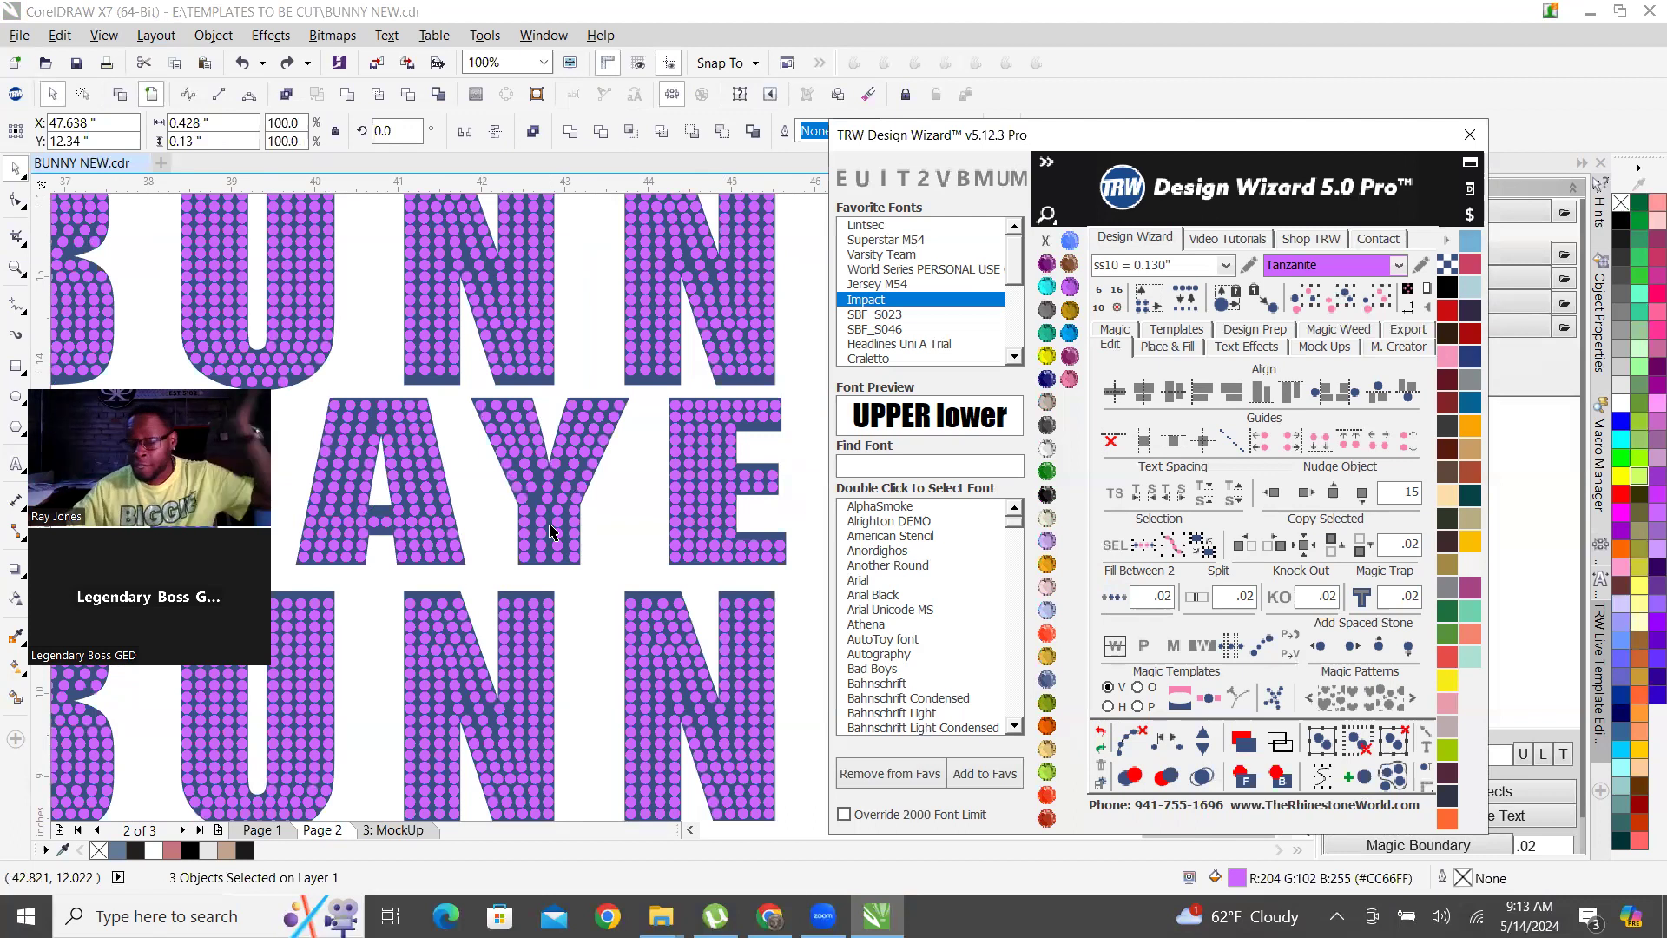
scroll(558, 523, "up", 2)
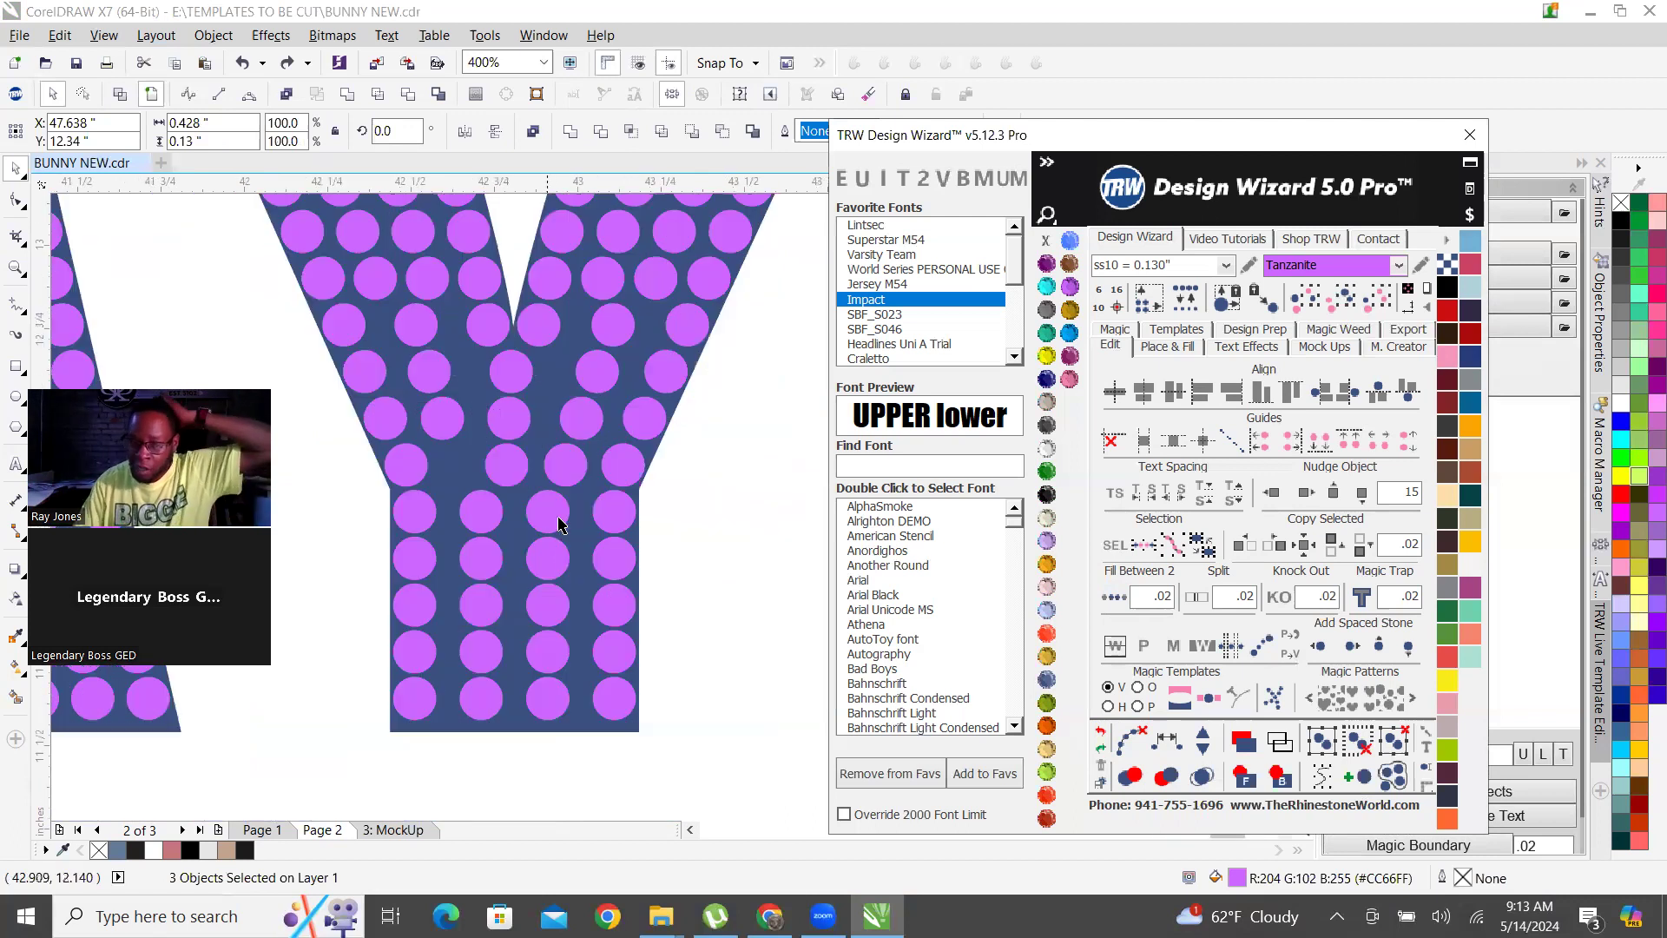
scroll(532, 491, "down", 4)
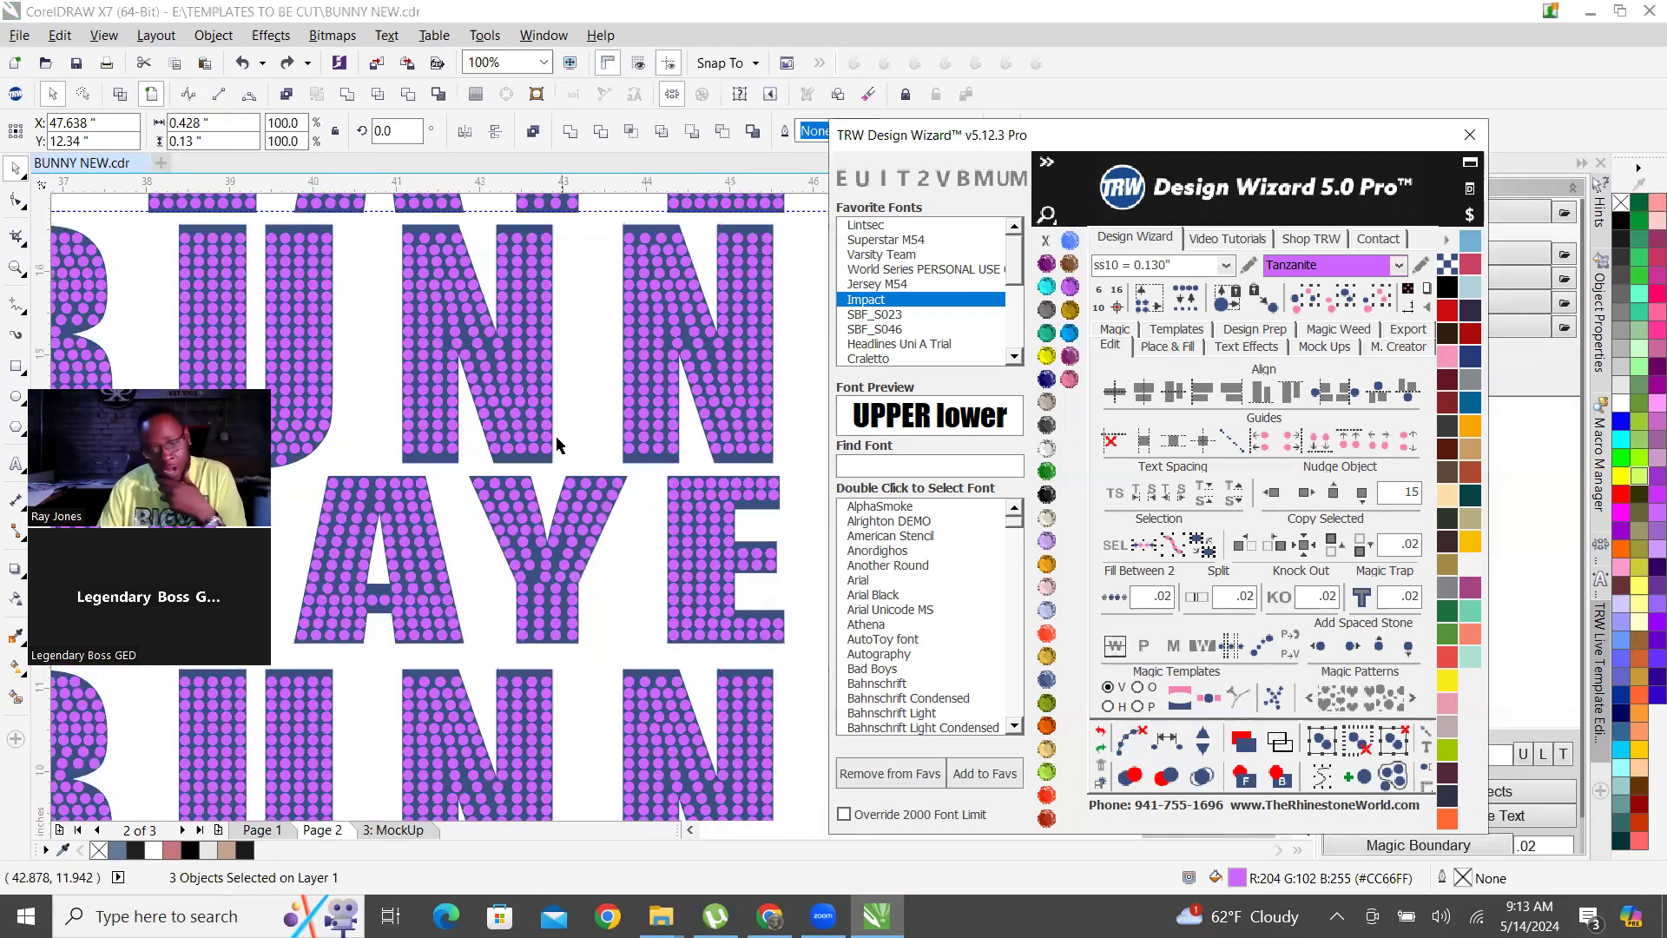
scroll(593, 498, "up", 1)
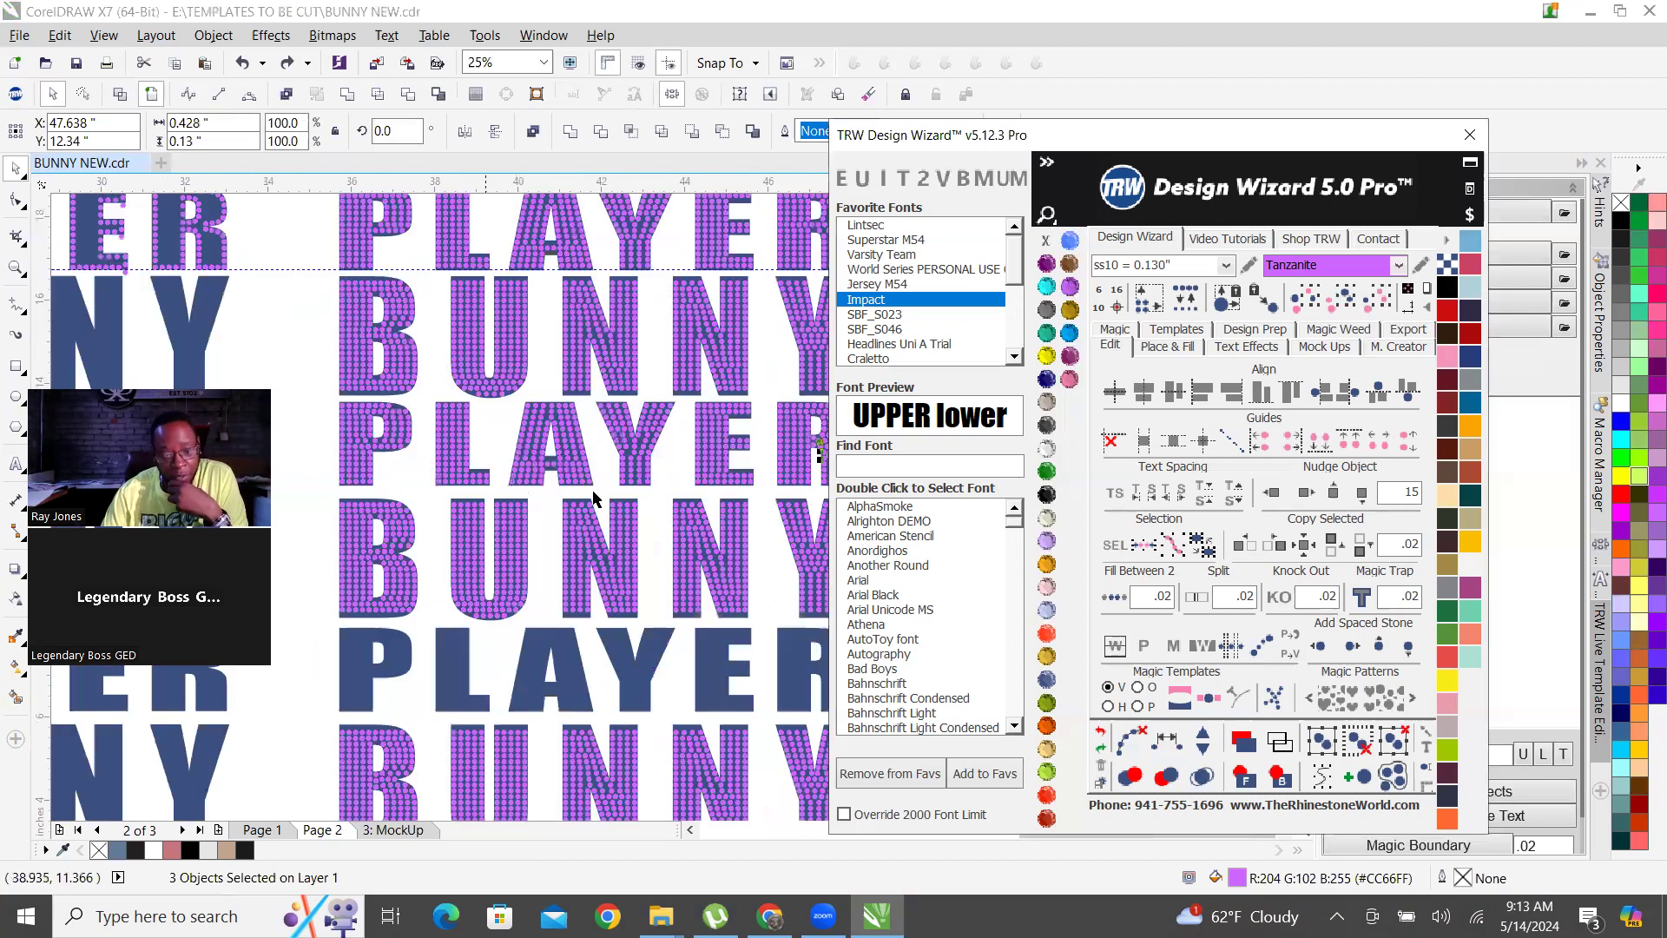
left_click(683, 471)
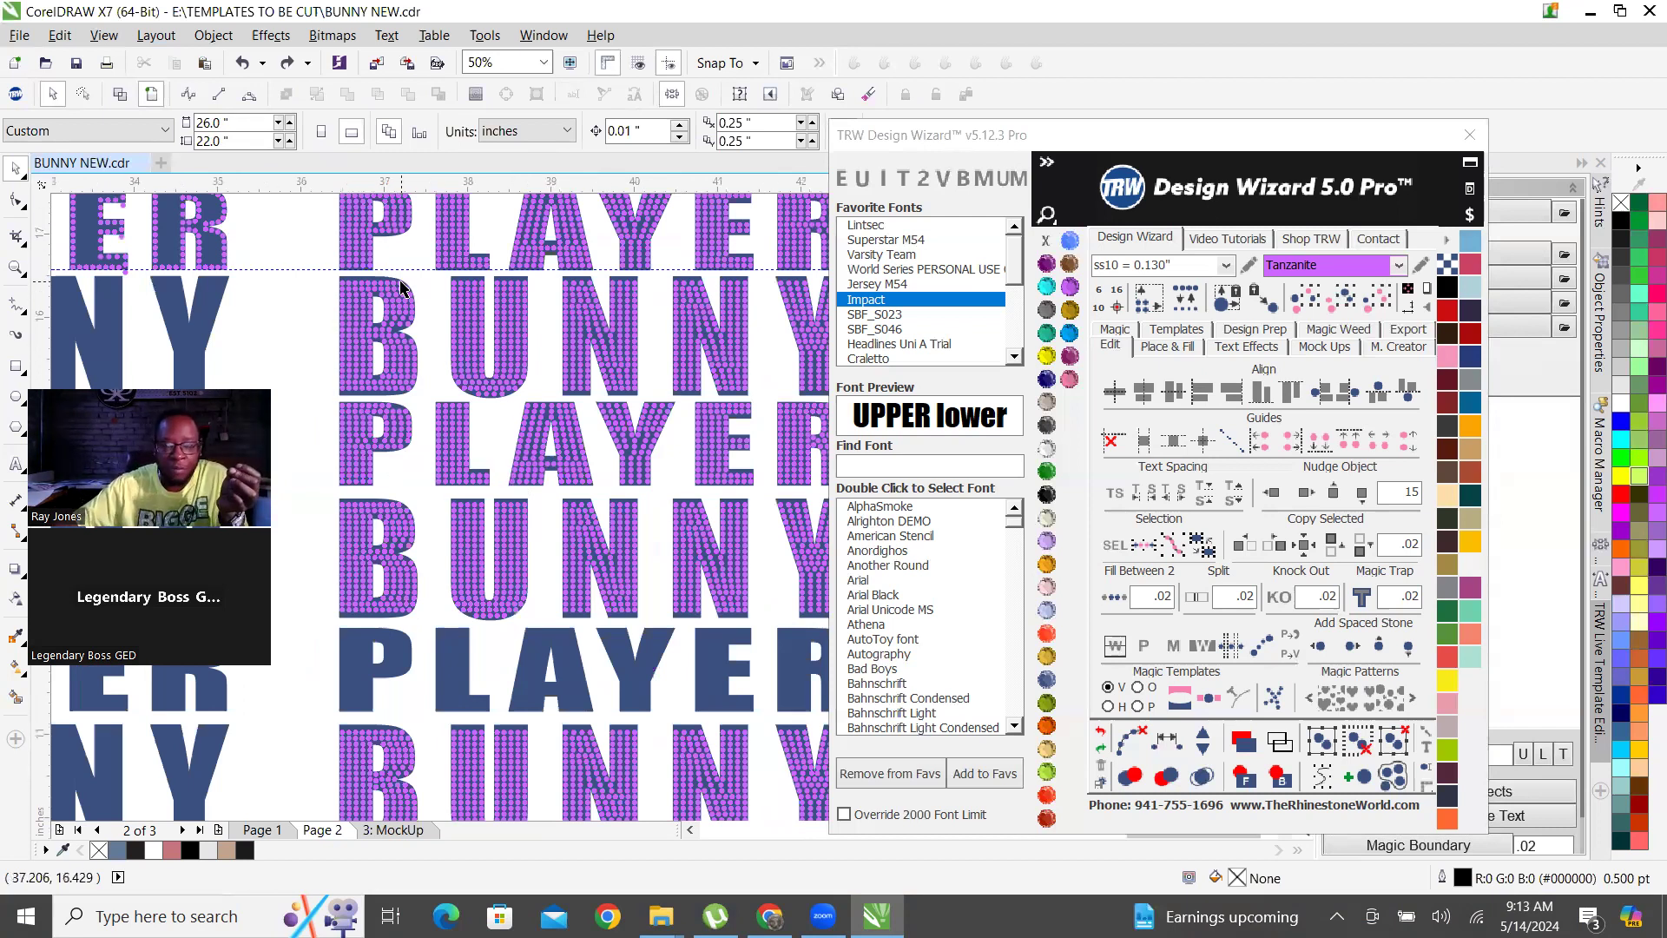
scroll(521, 418, "up", 1)
scroll(405, 412, "down", 1)
scroll(466, 445, "up", 2)
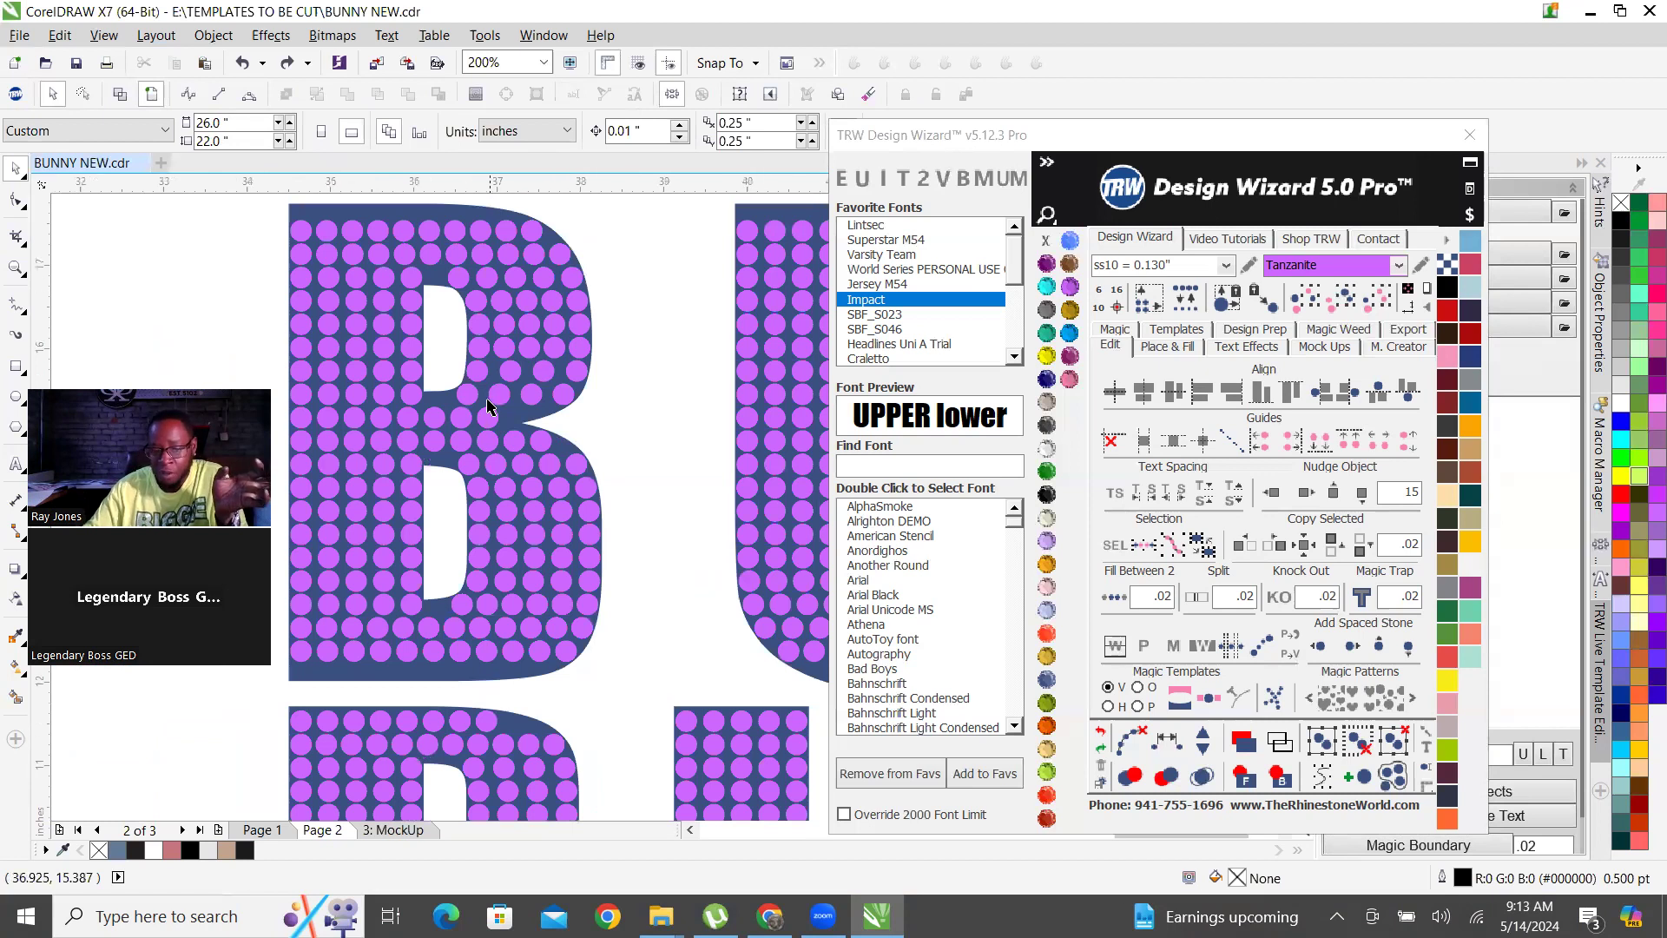
scroll(453, 415, "down", 1)
scroll(470, 422, "down", 2)
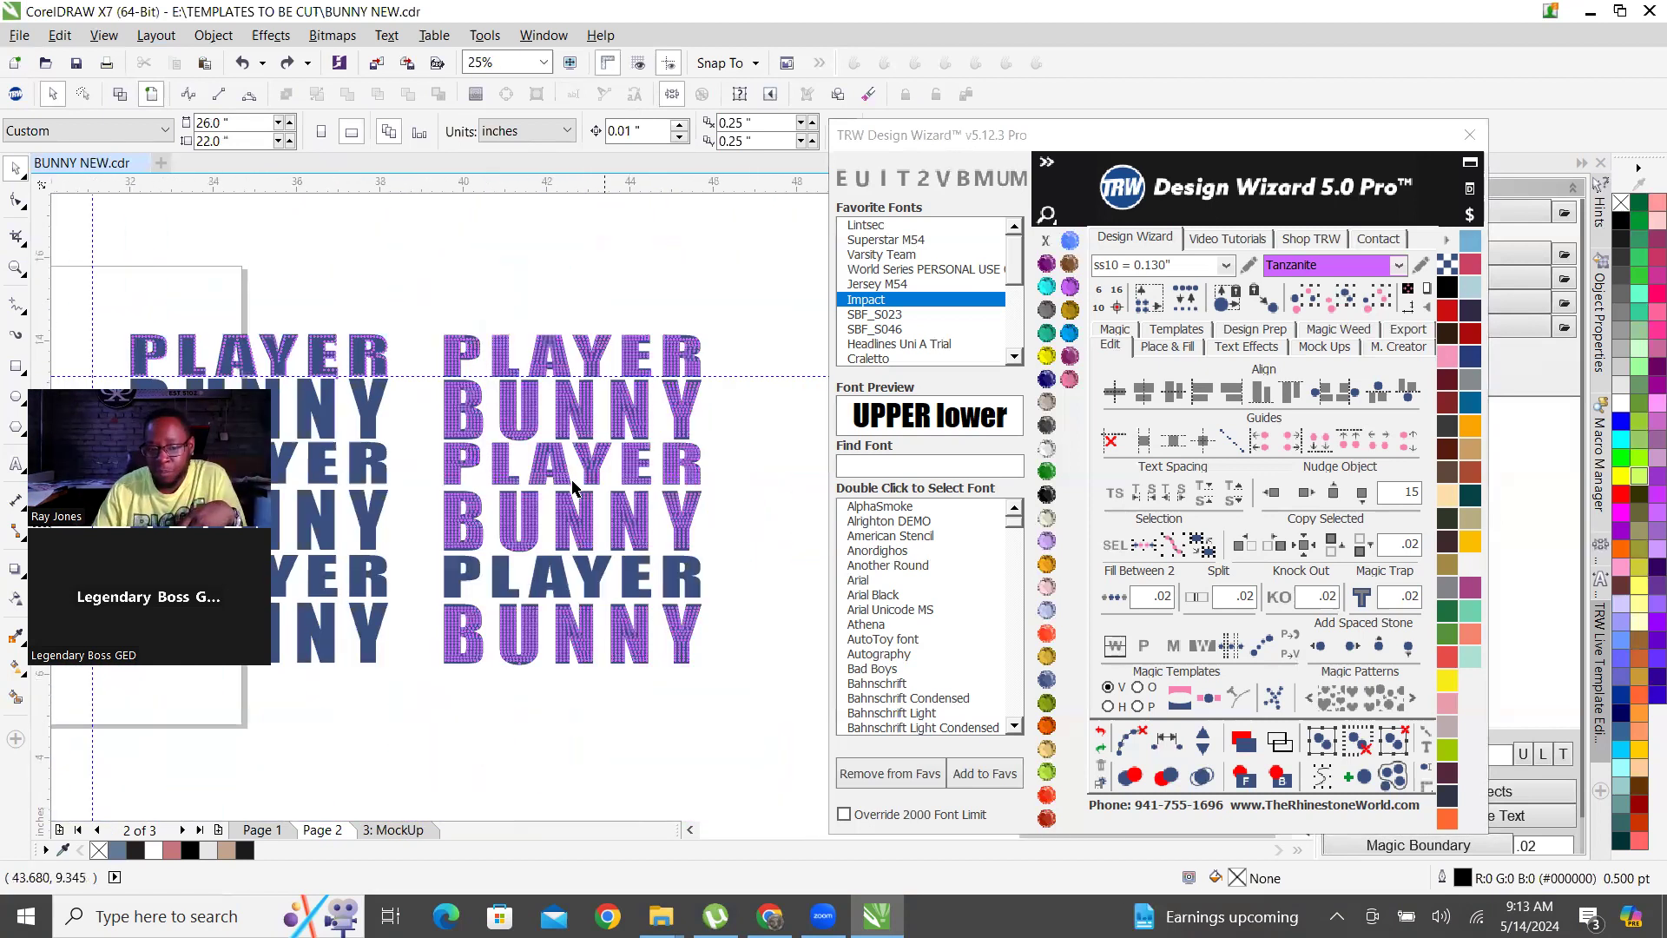
scroll(565, 510, "up", 2)
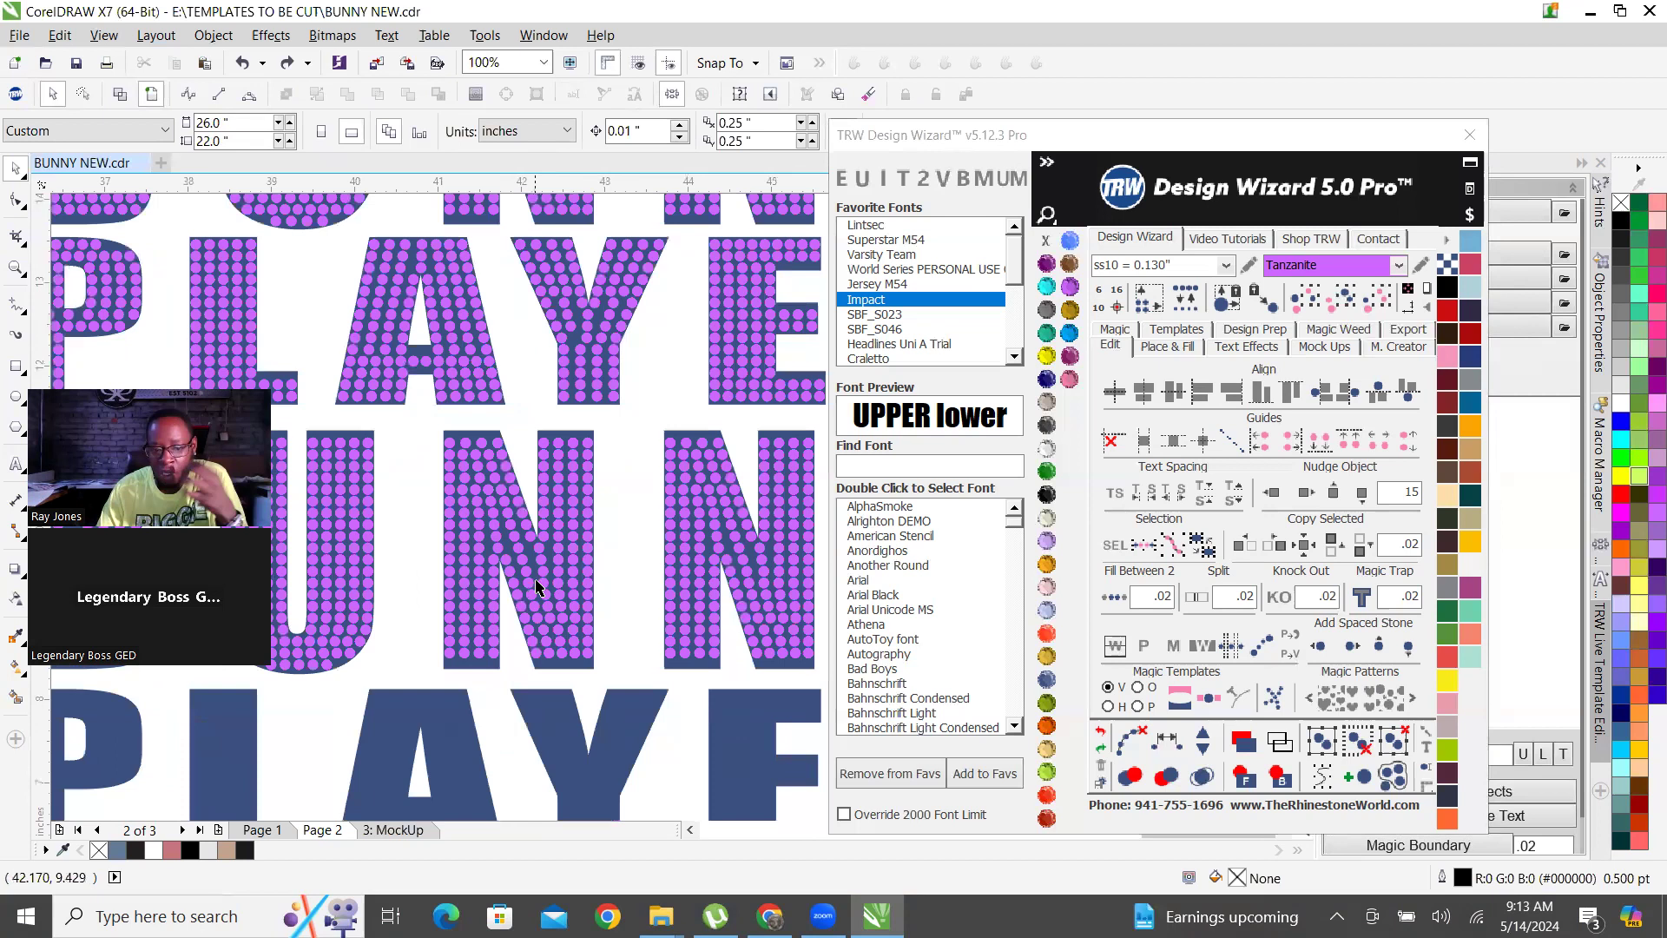
scroll(633, 347, "up", 1)
scroll(586, 358, "up", 1)
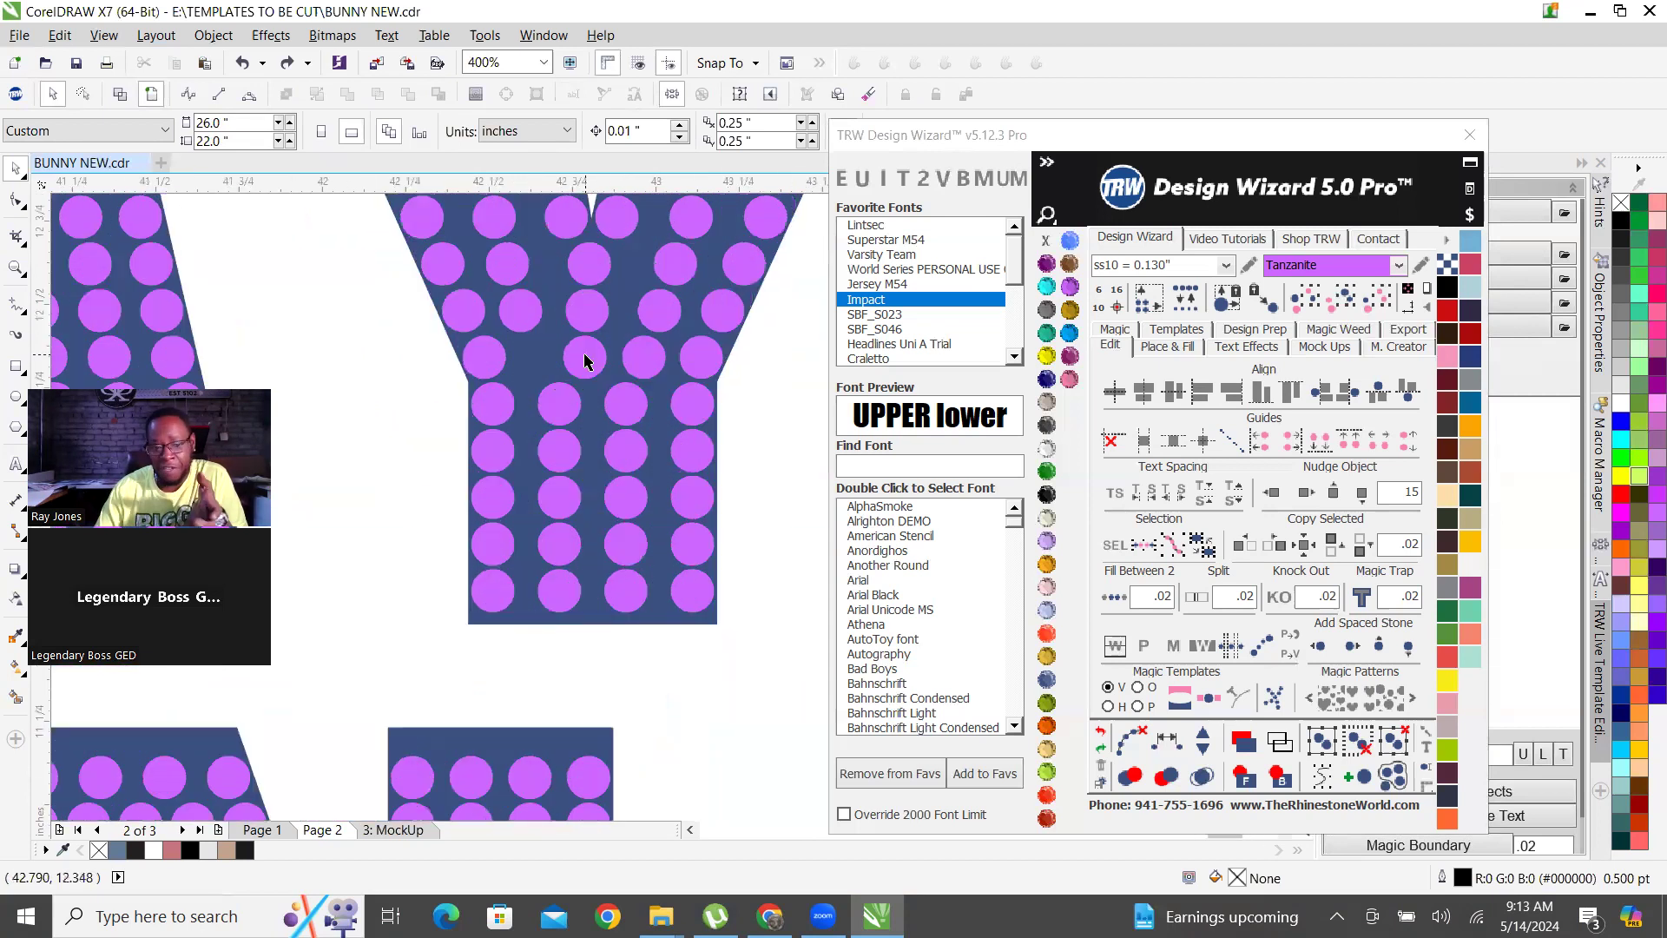
scroll(586, 360, "up", 1)
scroll(577, 407, "down", 2)
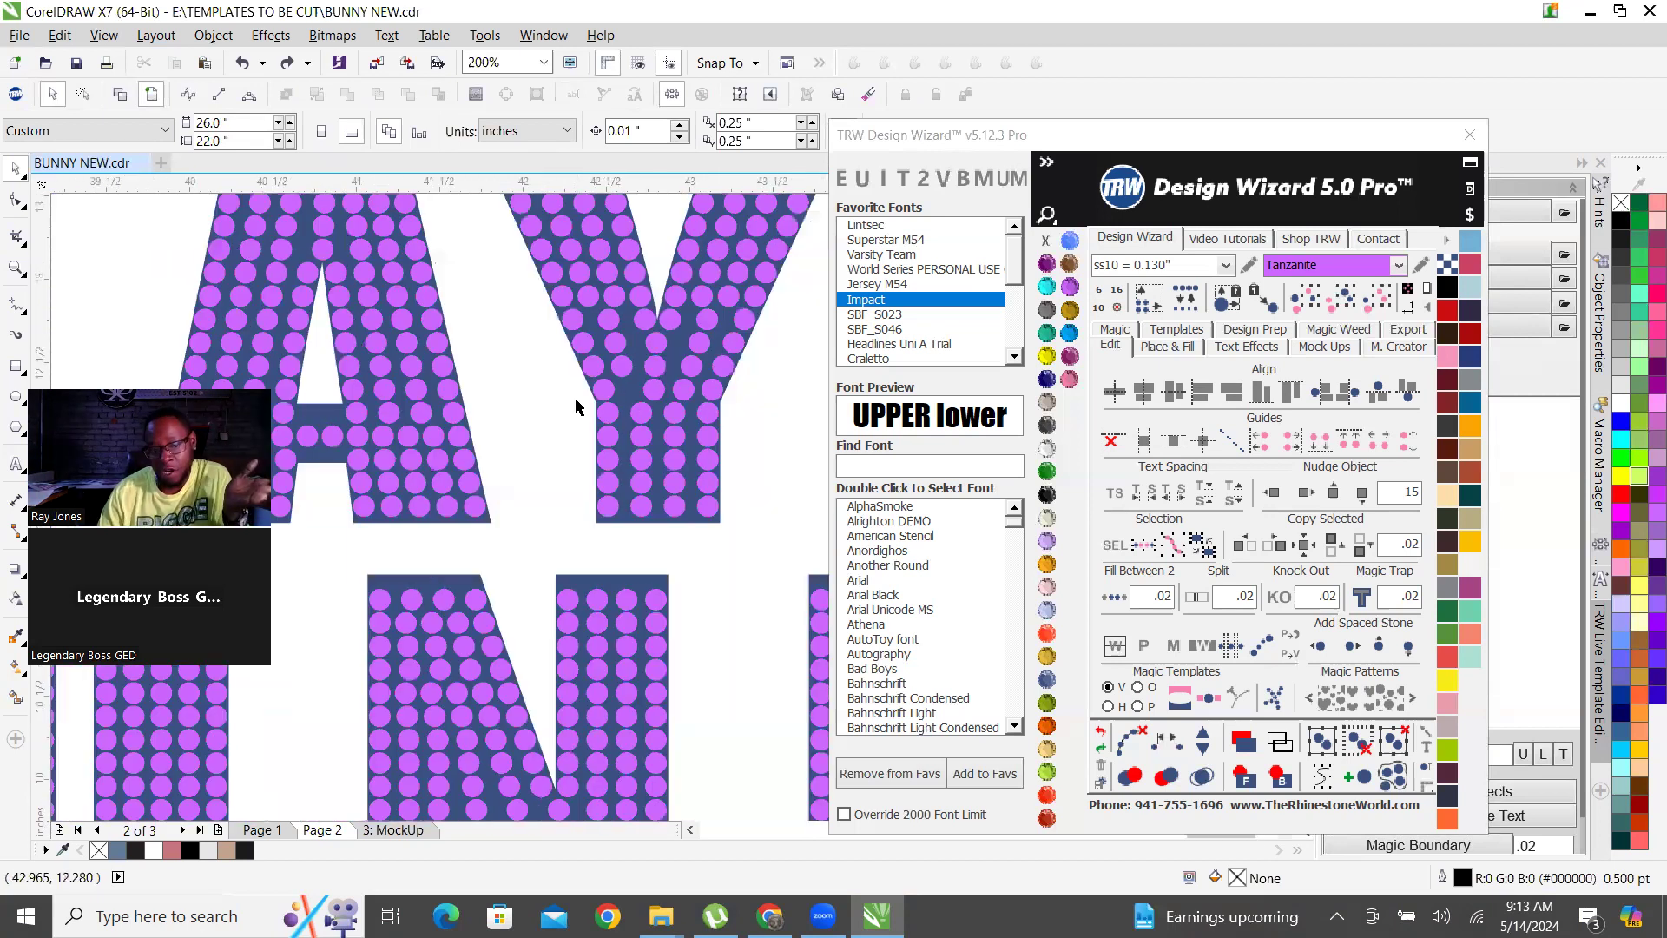
scroll(695, 390, "up", 2)
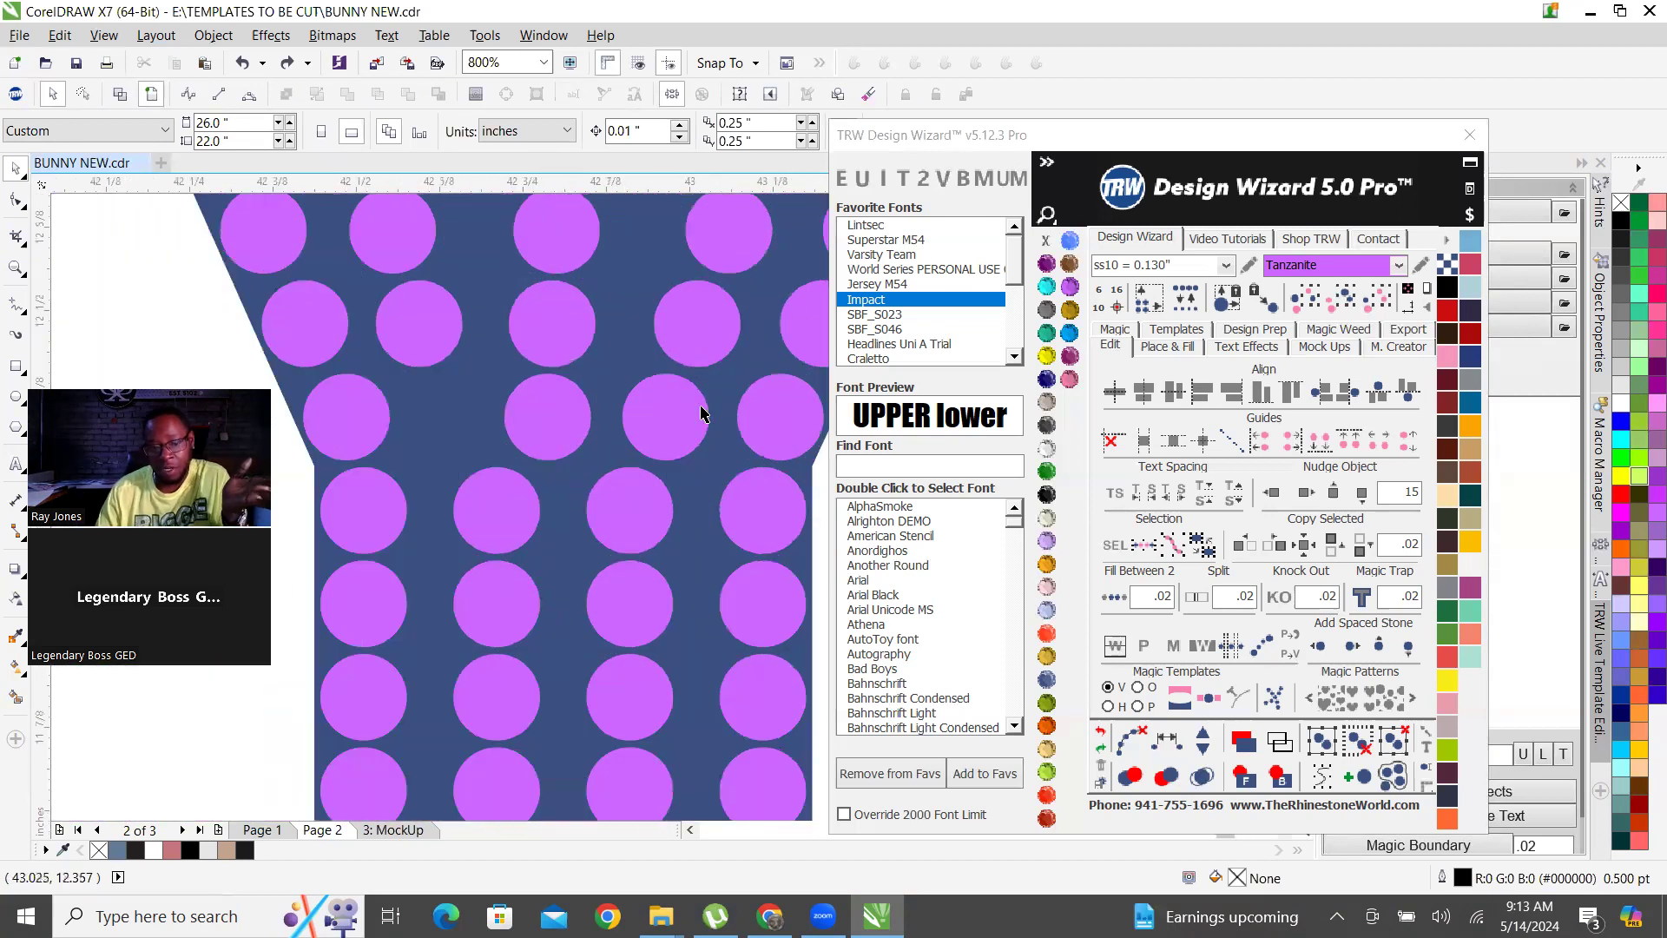
Replace the uneven inner stones where the middle PLAYER row's Y narrows with an even fill between the outer stones, and clear the fill's path.
left_click(537, 415)
key("Delete")
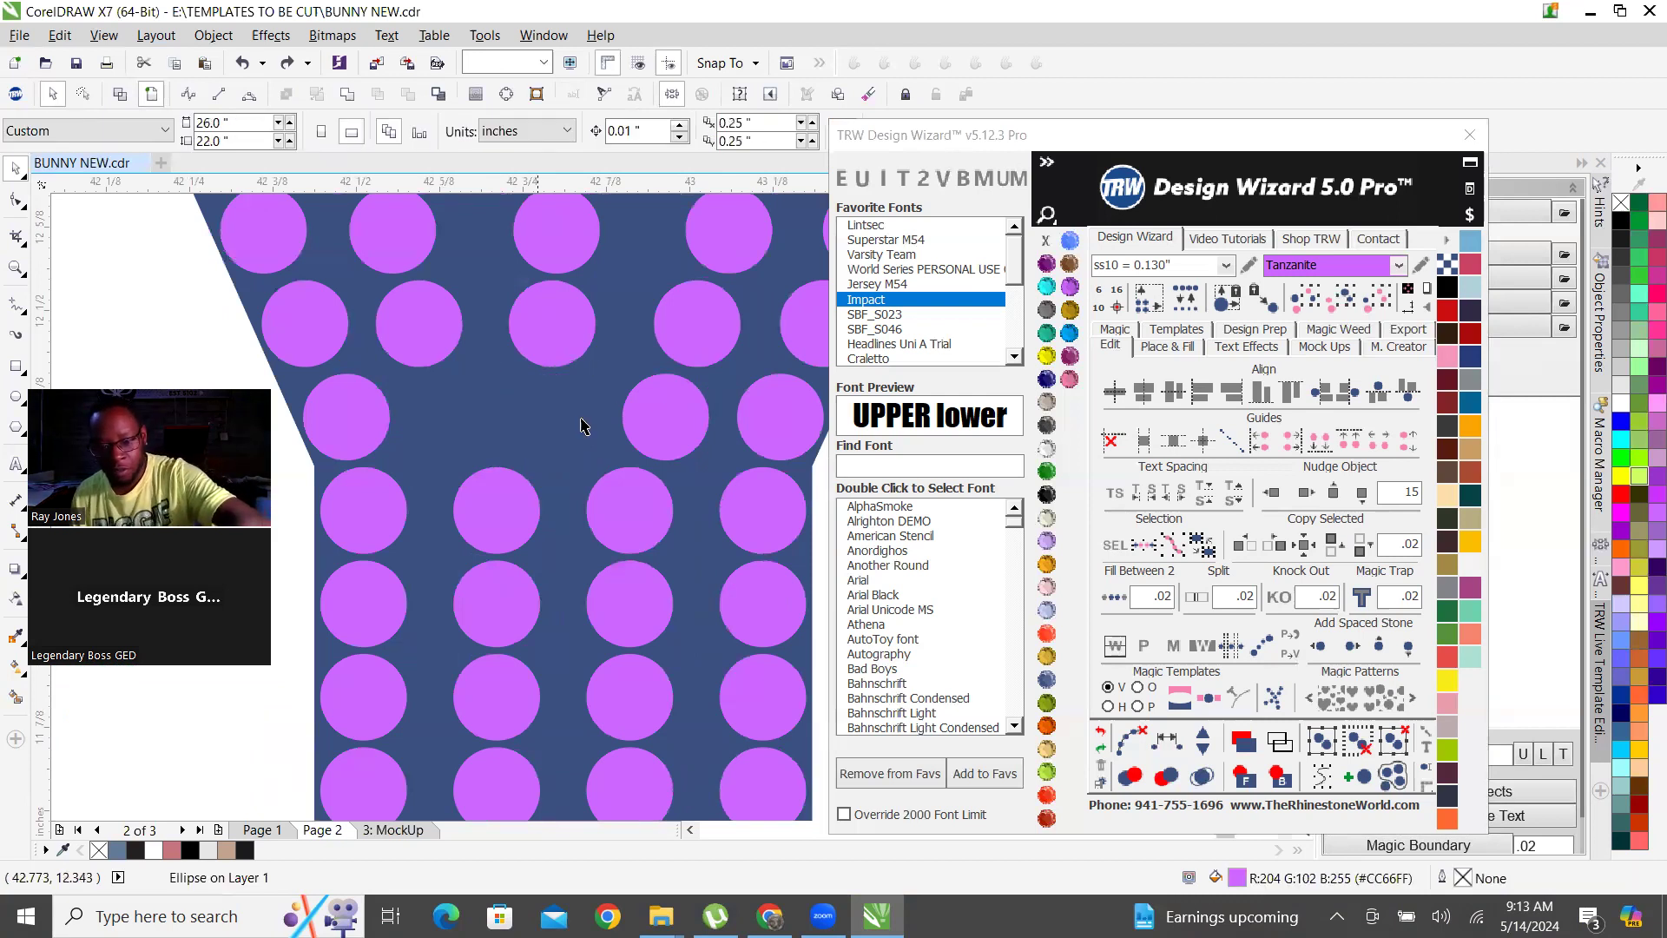
left_click(675, 421)
key("Delete")
left_click(790, 402)
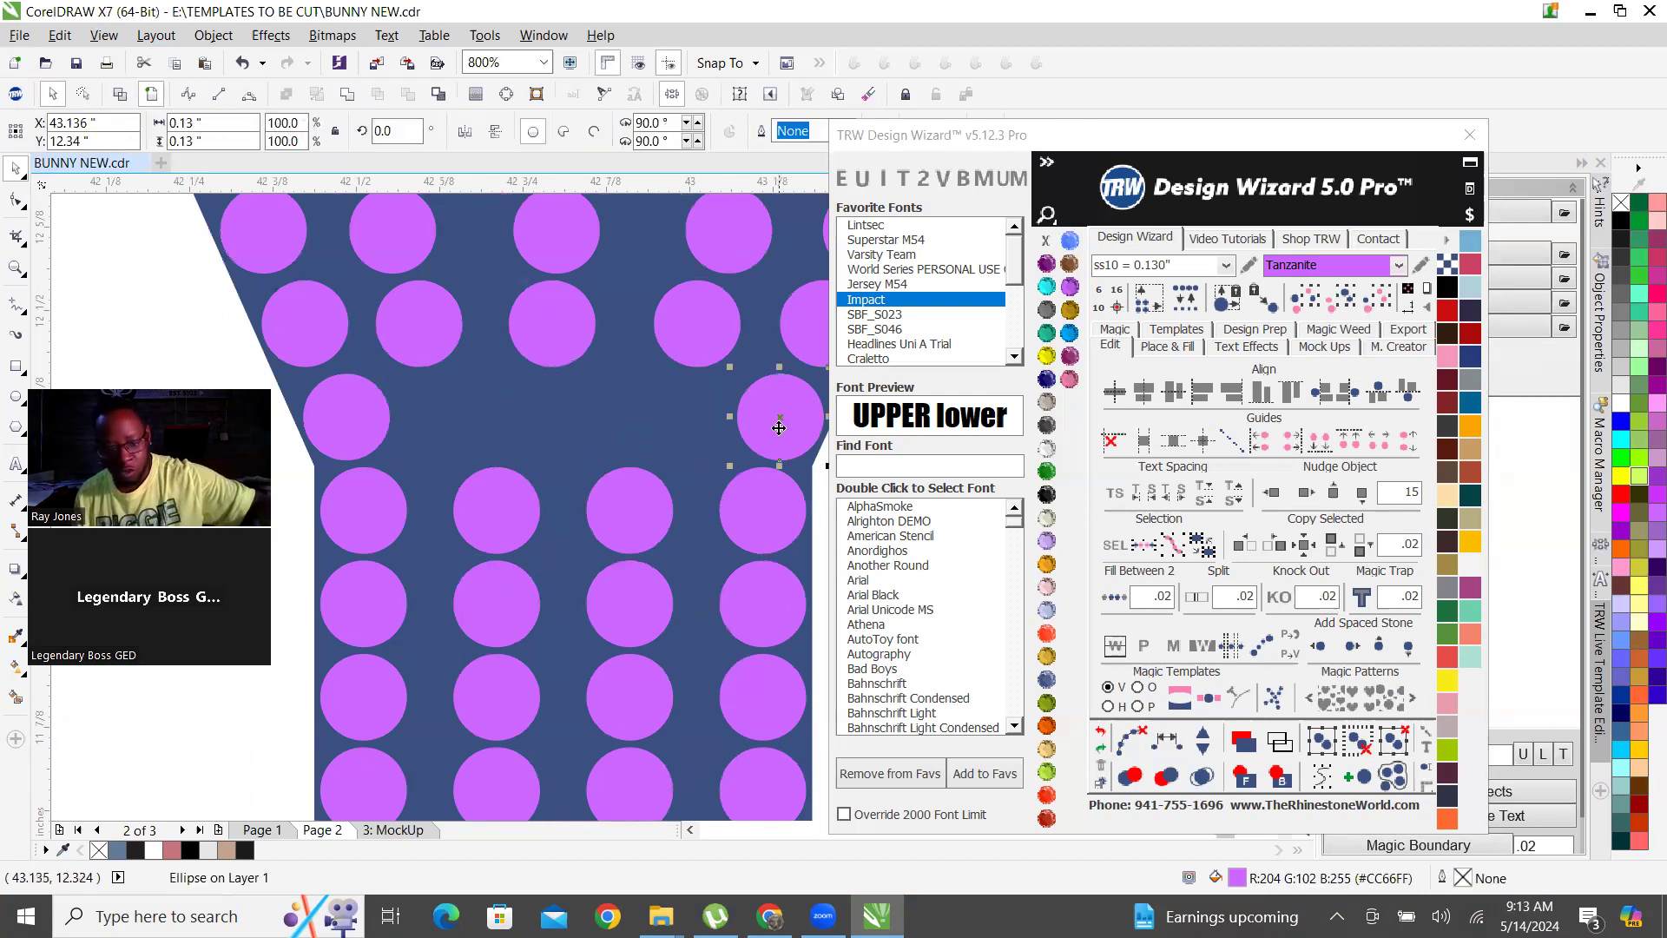
left_click(336, 416, "shift")
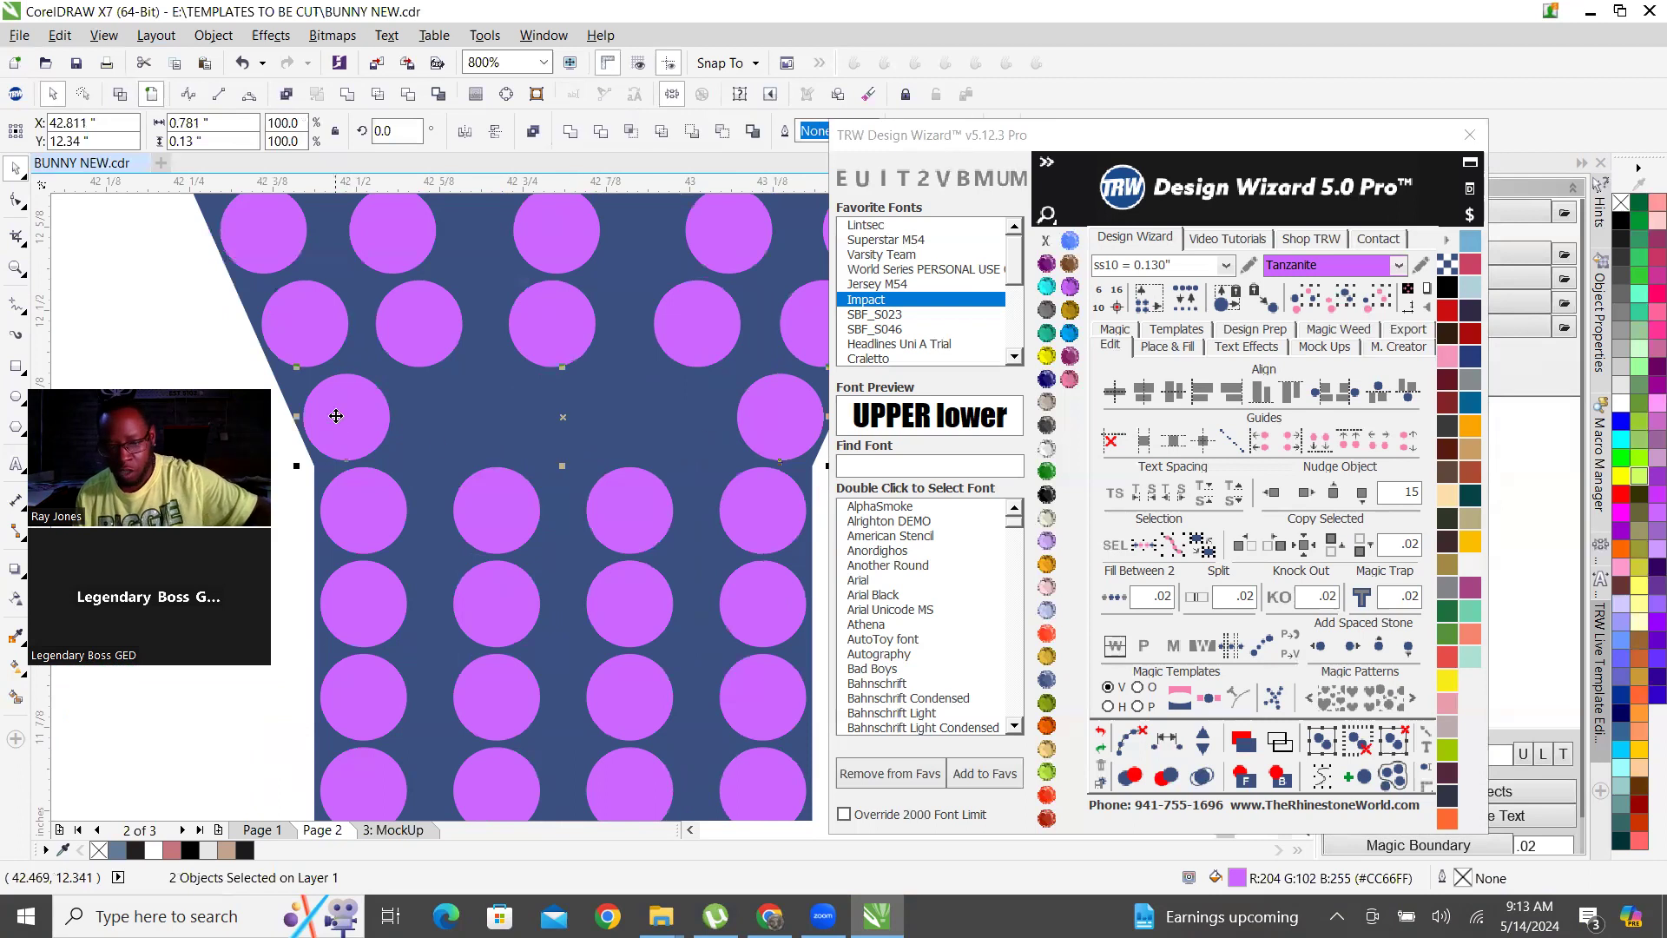
left_click(1118, 599)
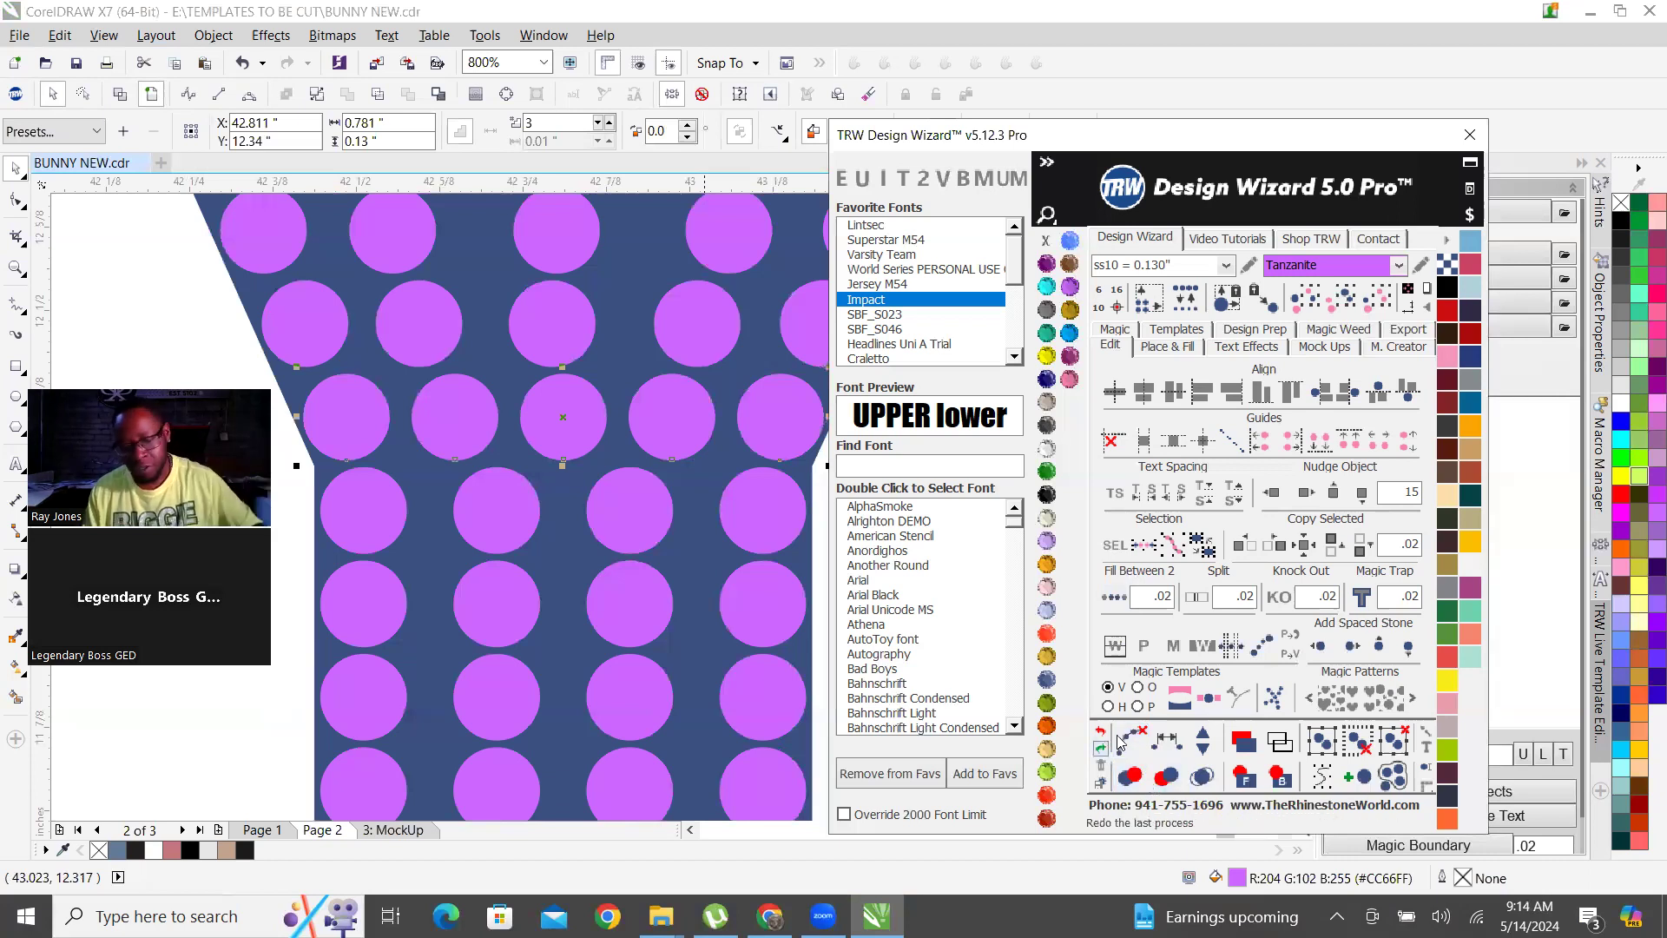
left_click(1137, 742)
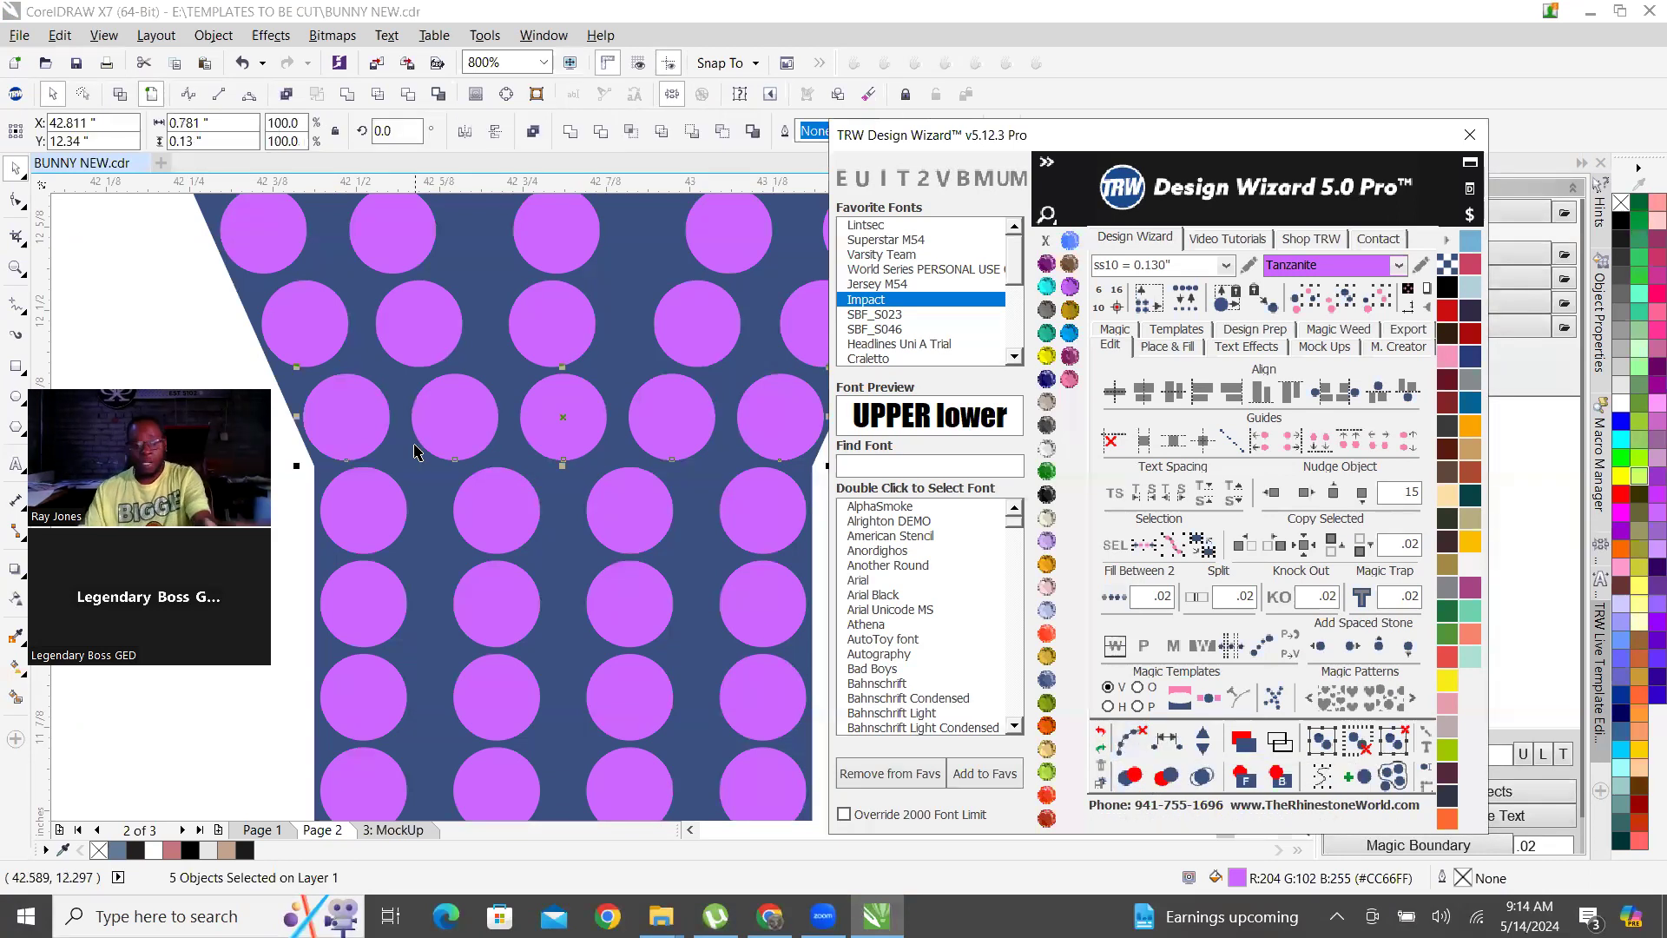
scroll(417, 451, "down", 2)
left_click(568, 469)
Try to space the five stones equally in the row just below the notch of the top PLAYER row's Y.
scroll(658, 469, "down", 2)
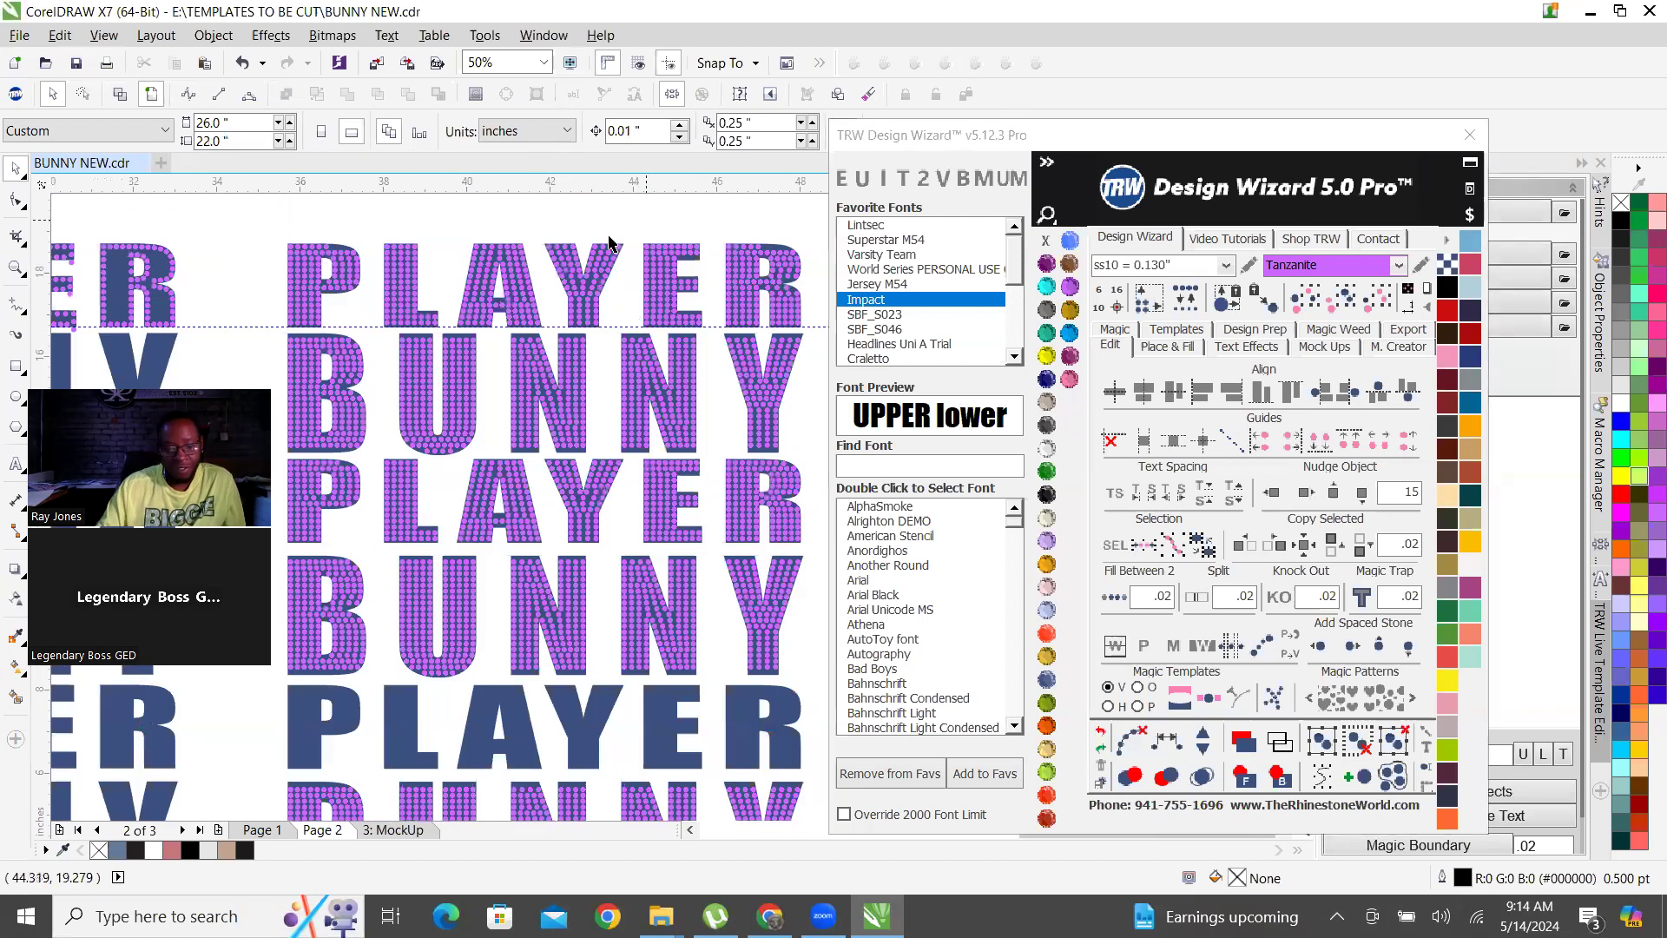
scroll(614, 248, "up", 2)
scroll(729, 335, "up", 1)
scroll(729, 335, "down", 3)
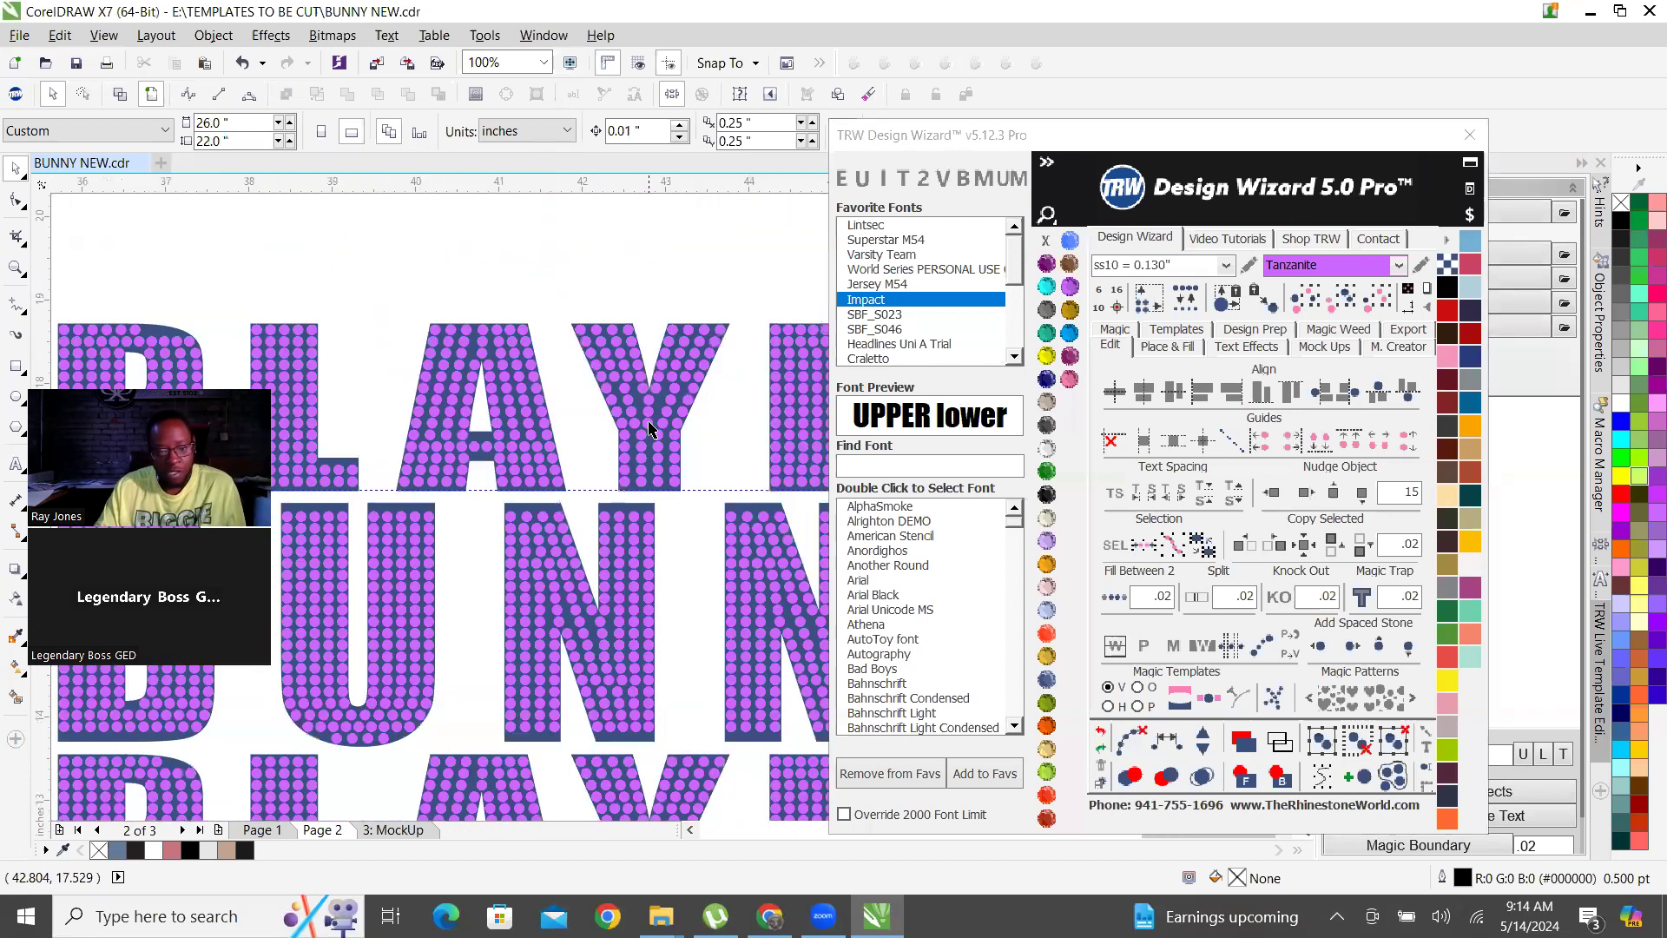
scroll(564, 447, "up", 3)
left_click(604, 435)
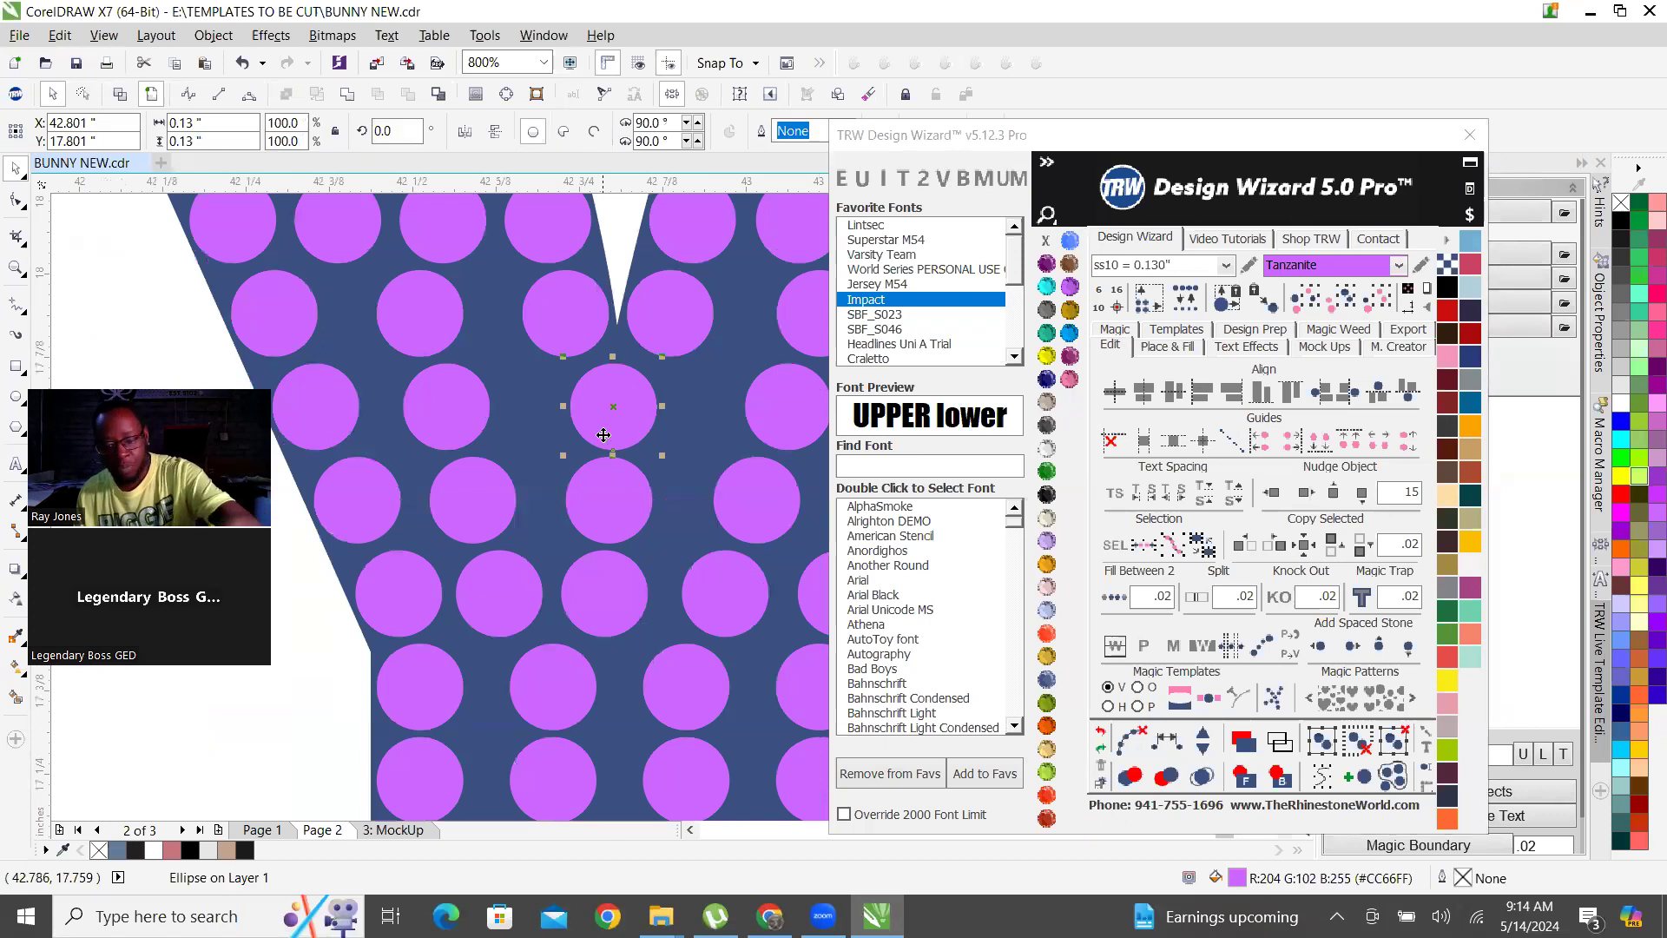
left_click(356, 408)
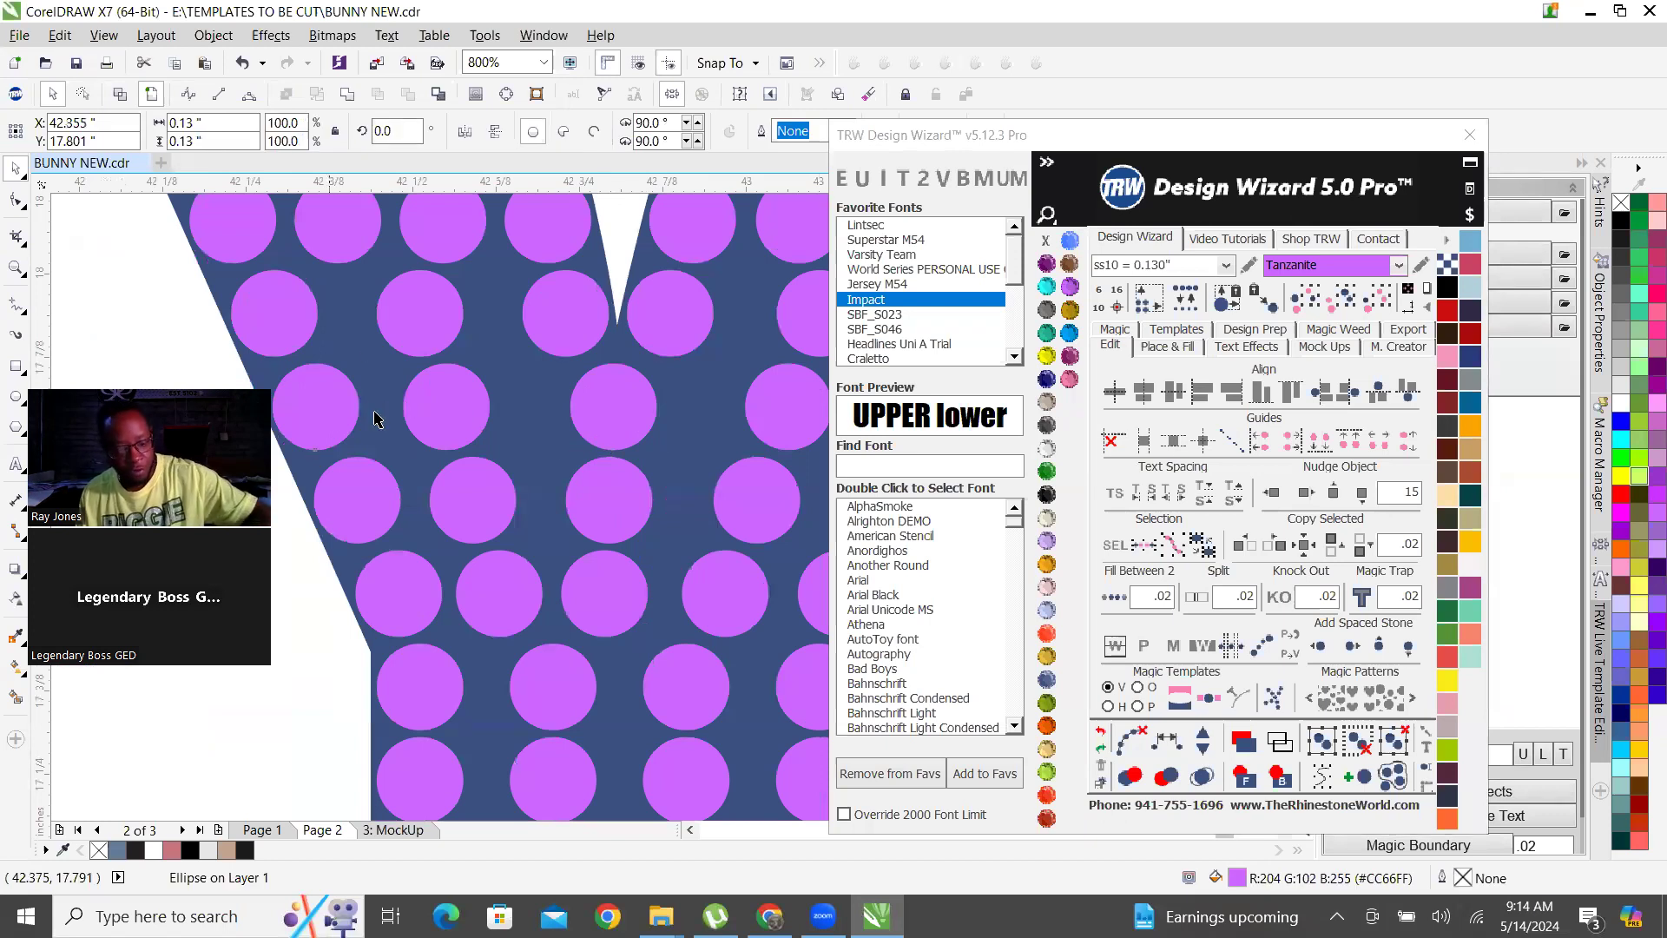
left_click(446, 409, "shift")
left_click(631, 402, "shift")
scroll(436, 438, "down", 1)
scroll(564, 419, "up", 1)
left_click(664, 429, "shift")
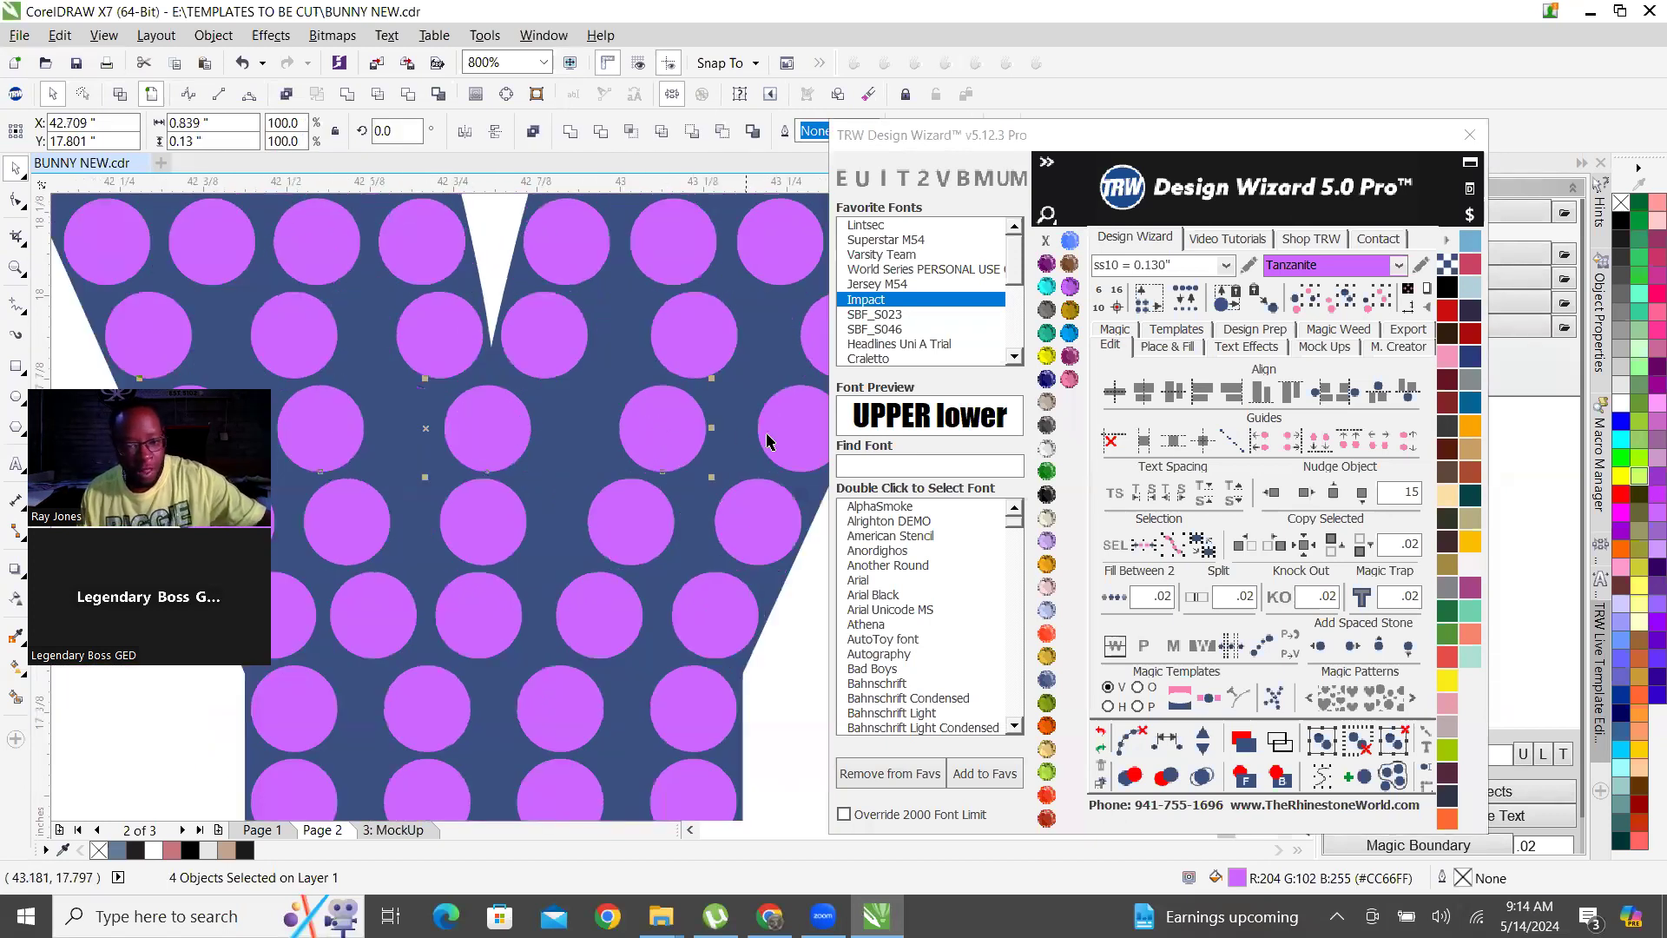
left_click(1170, 748)
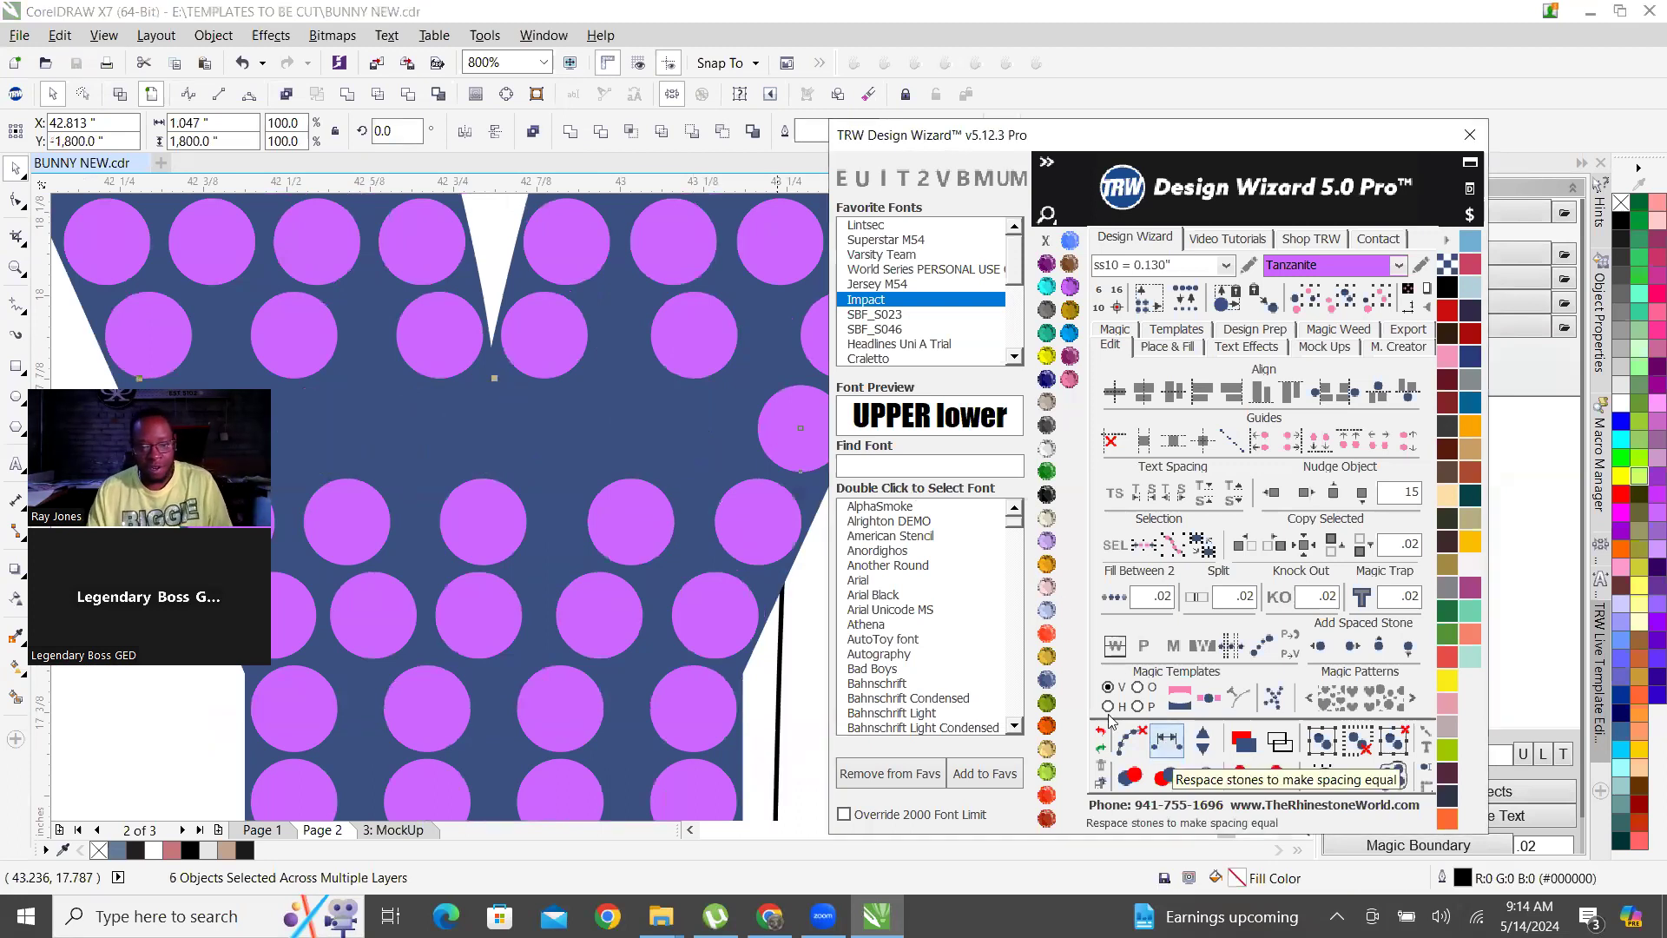
Undo the stone respacing in the top PLAYER row's Y and clear the selection.
scroll(560, 388, "down", 5)
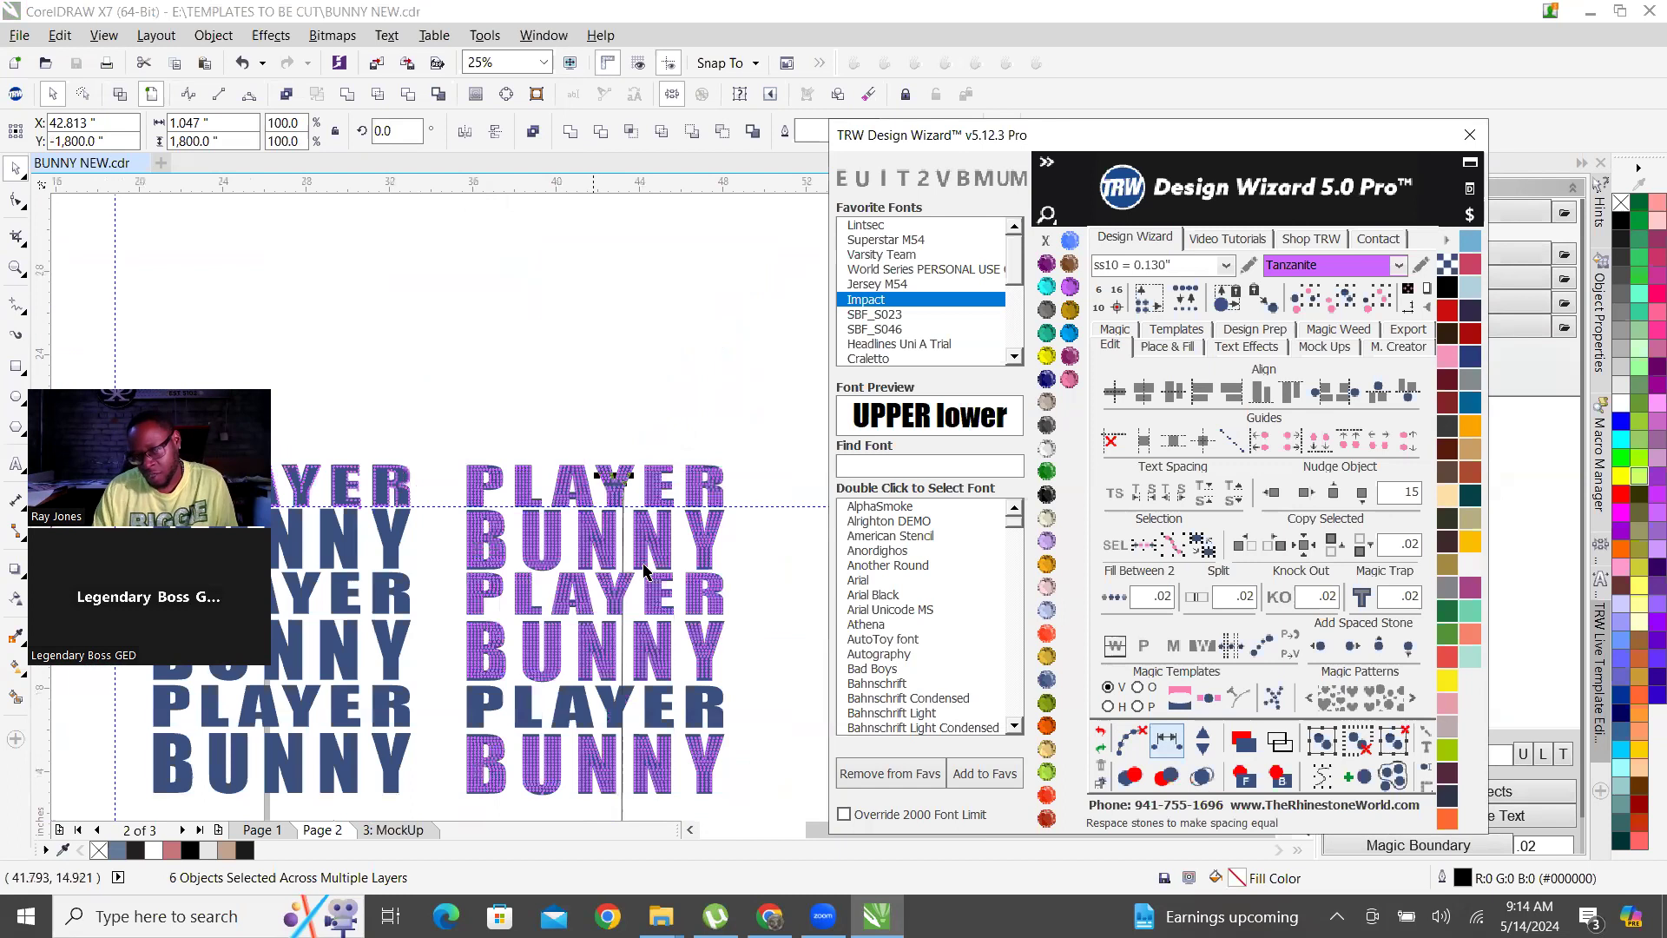
left_click(1048, 688)
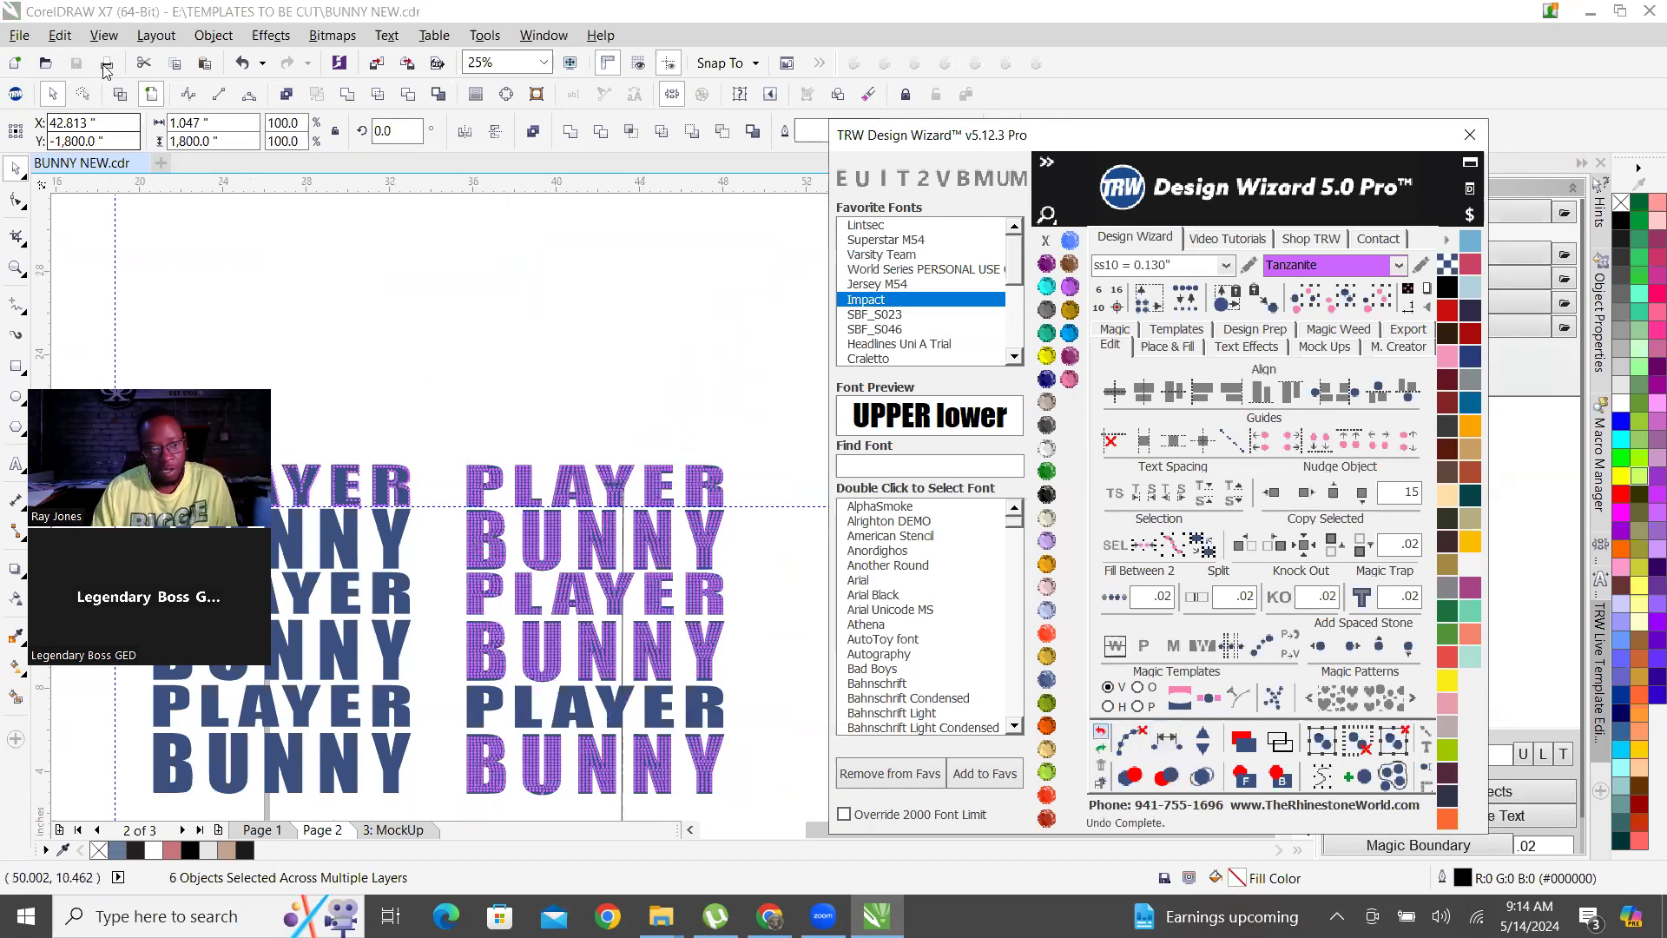
left_click(81, 190)
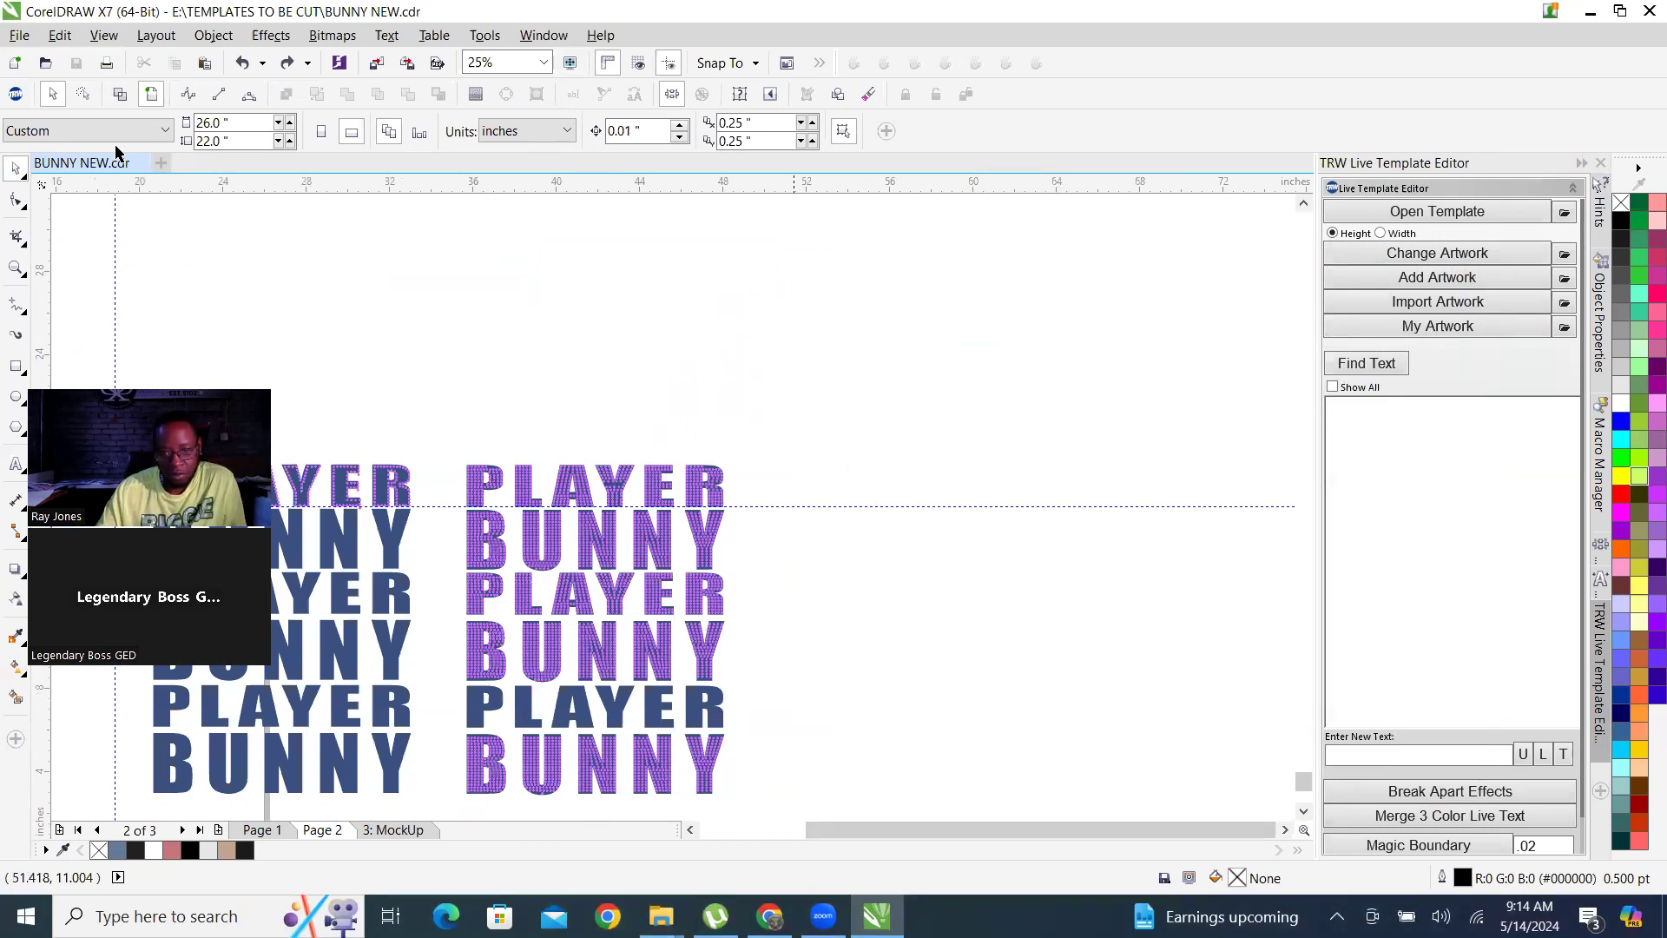
Close CorelDRAW together with the open BUNNY NEW document.
scroll(423, 371, "up", 1)
scroll(341, 329, "down", 2)
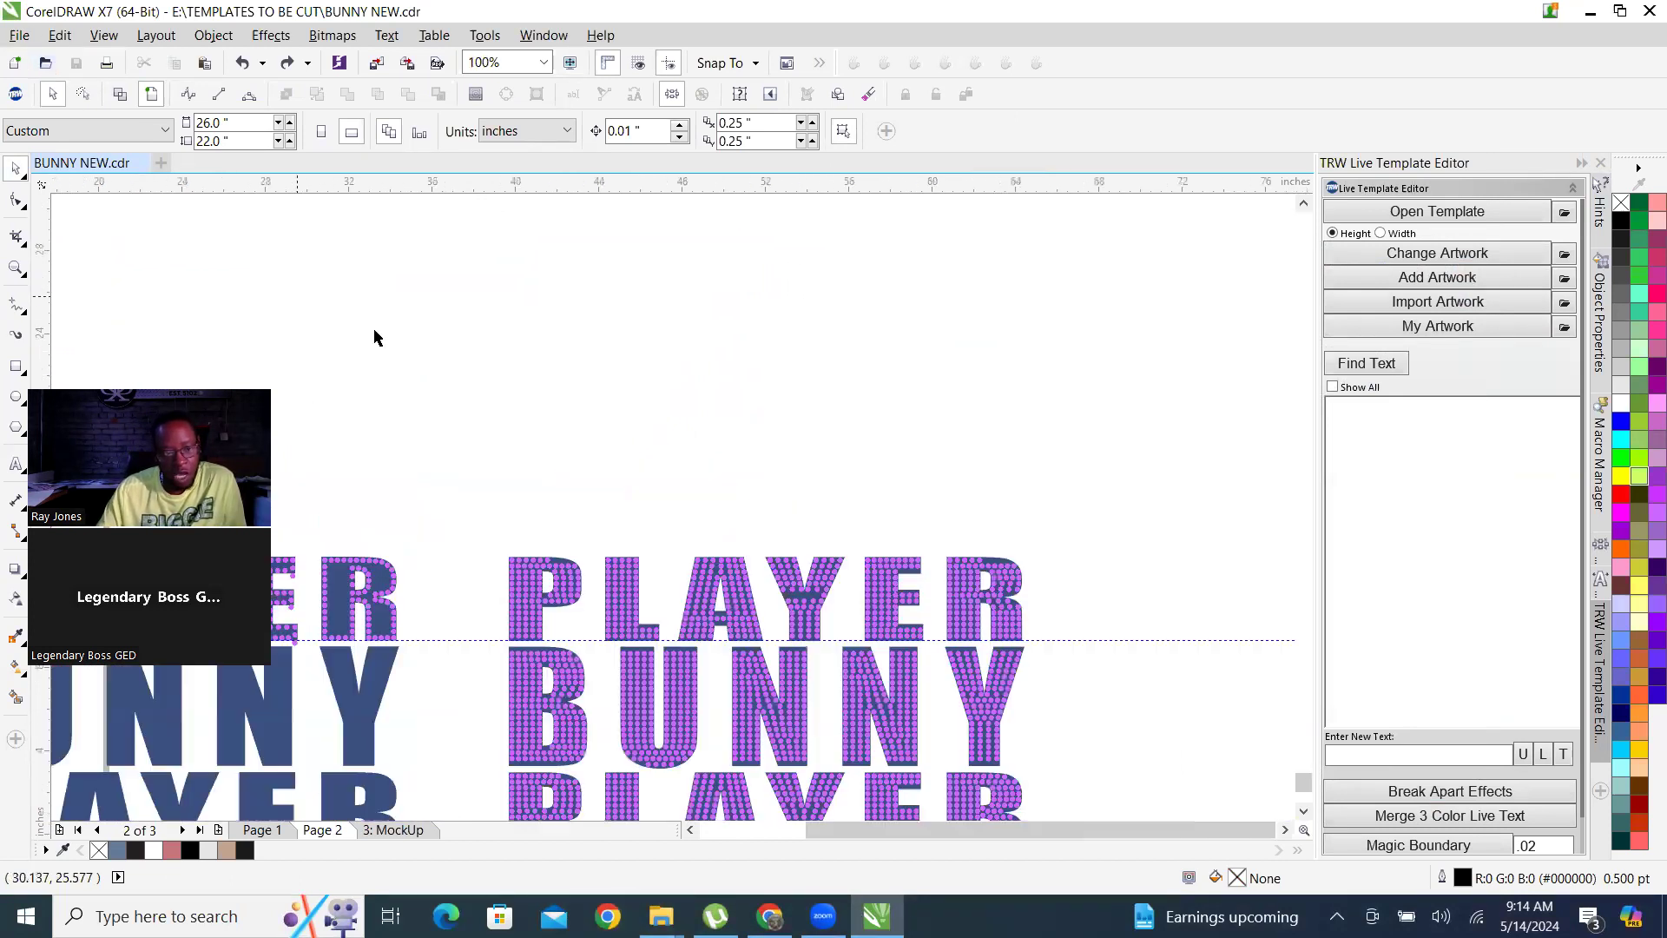
left_click(1648, 12)
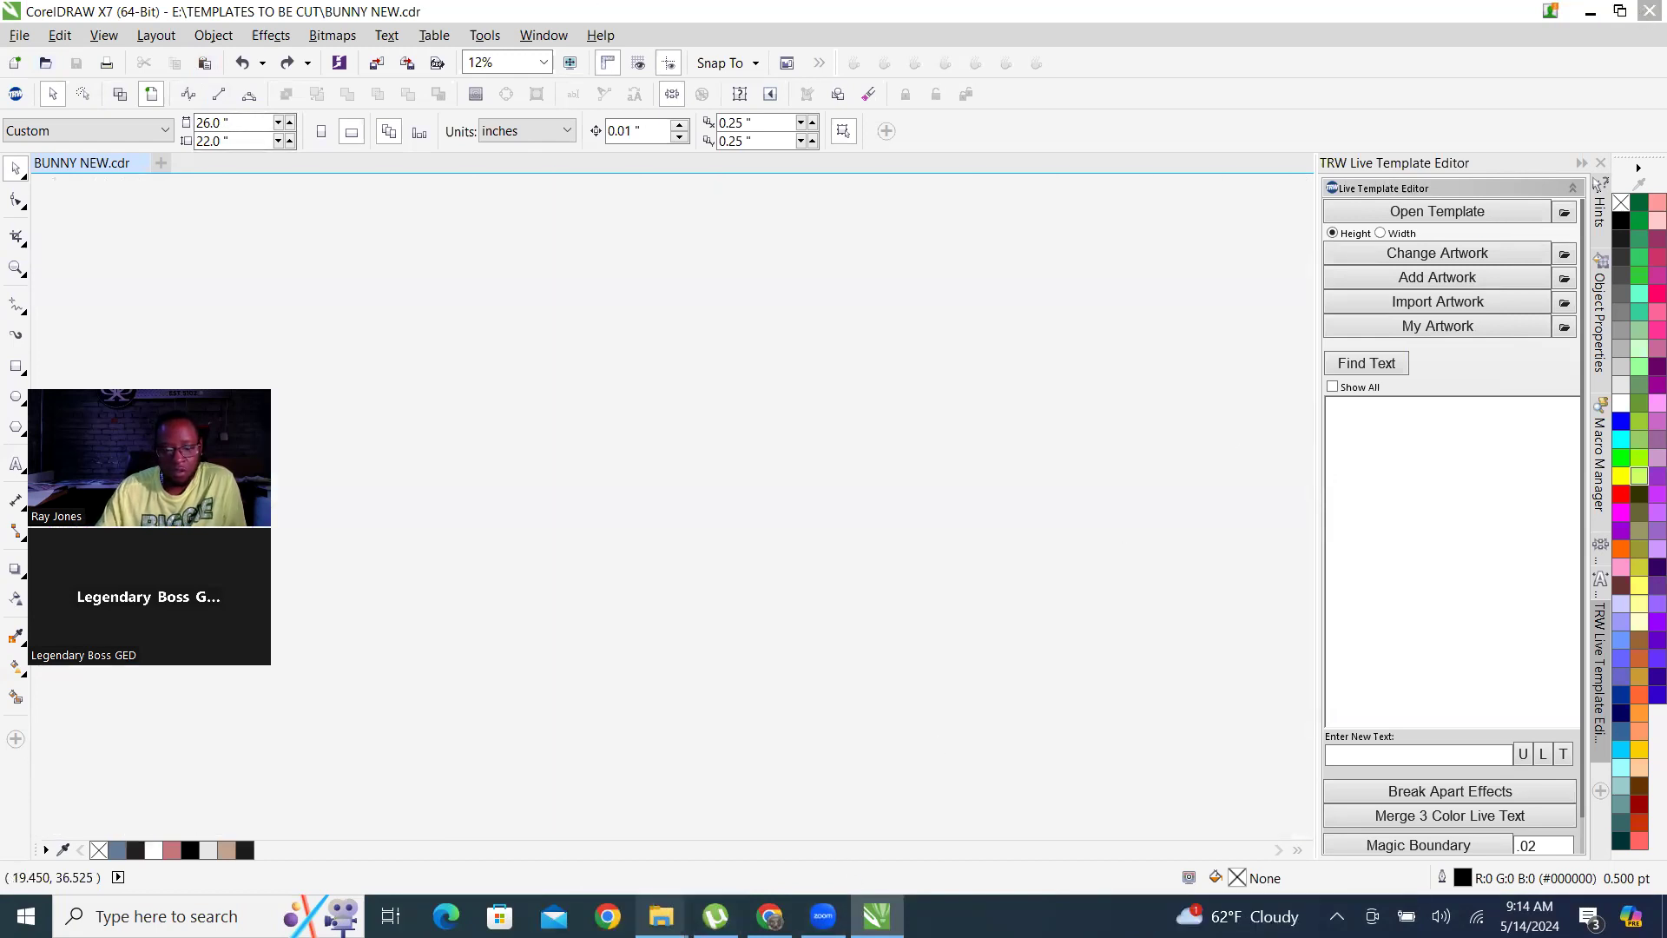
Switch to the TEMPLATES TO BE CUT folder in File Explorer and search it for BUNNY.
left_click(662, 916)
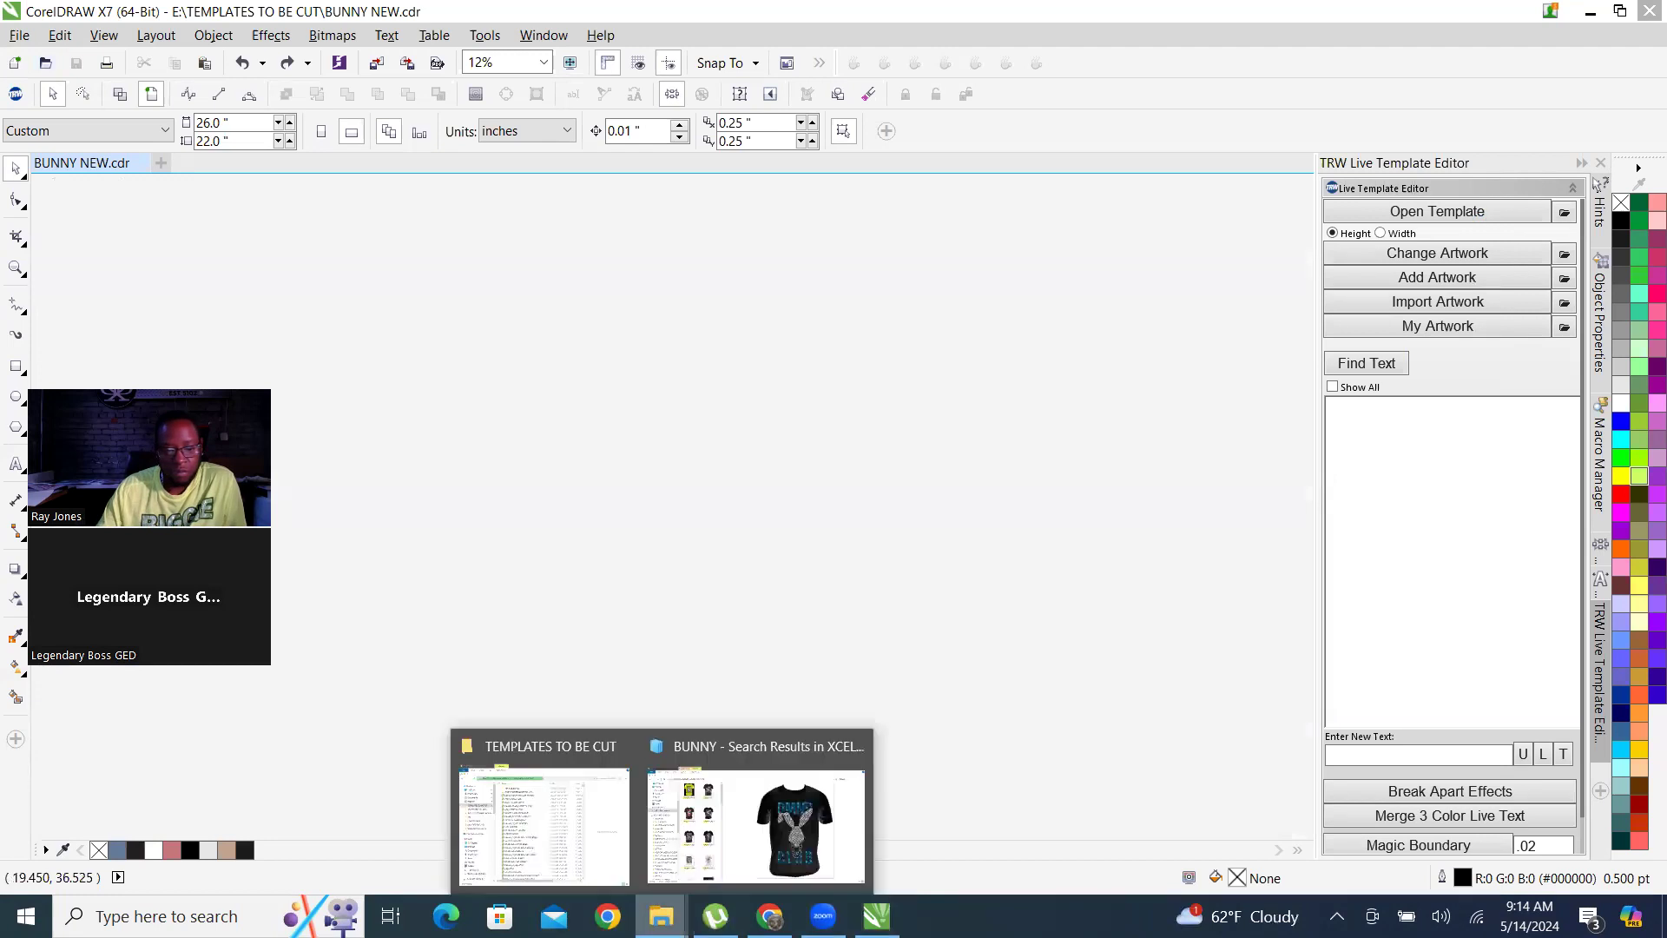
left_click(533, 752)
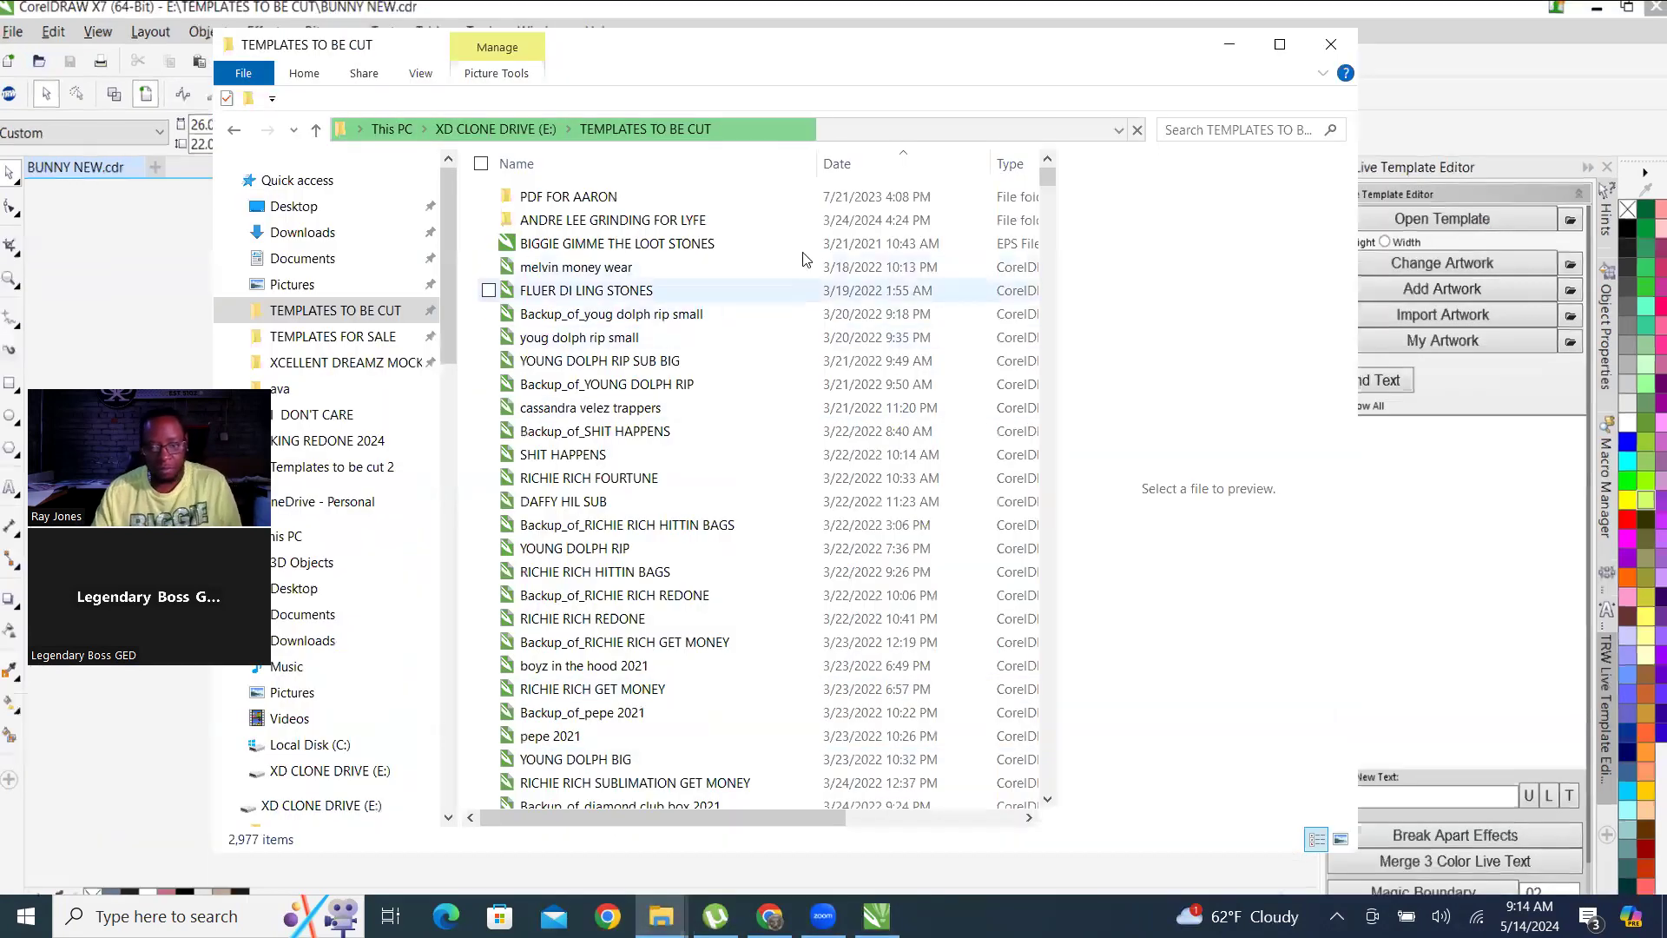
left_click(1216, 132)
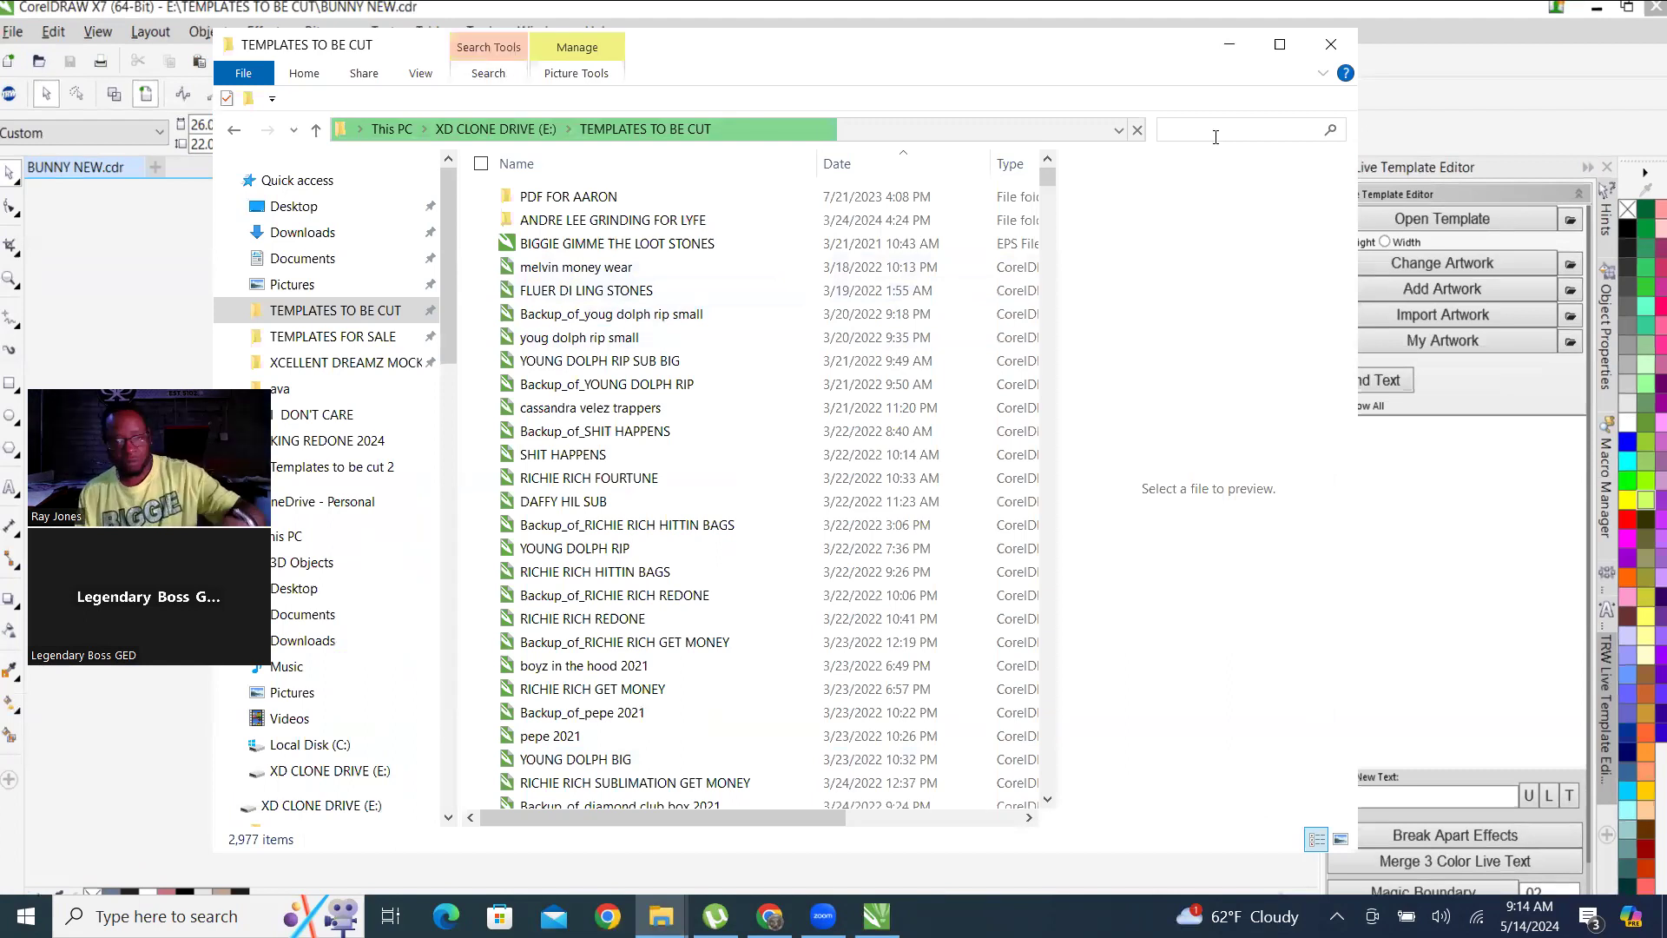
type("BUNNTY")
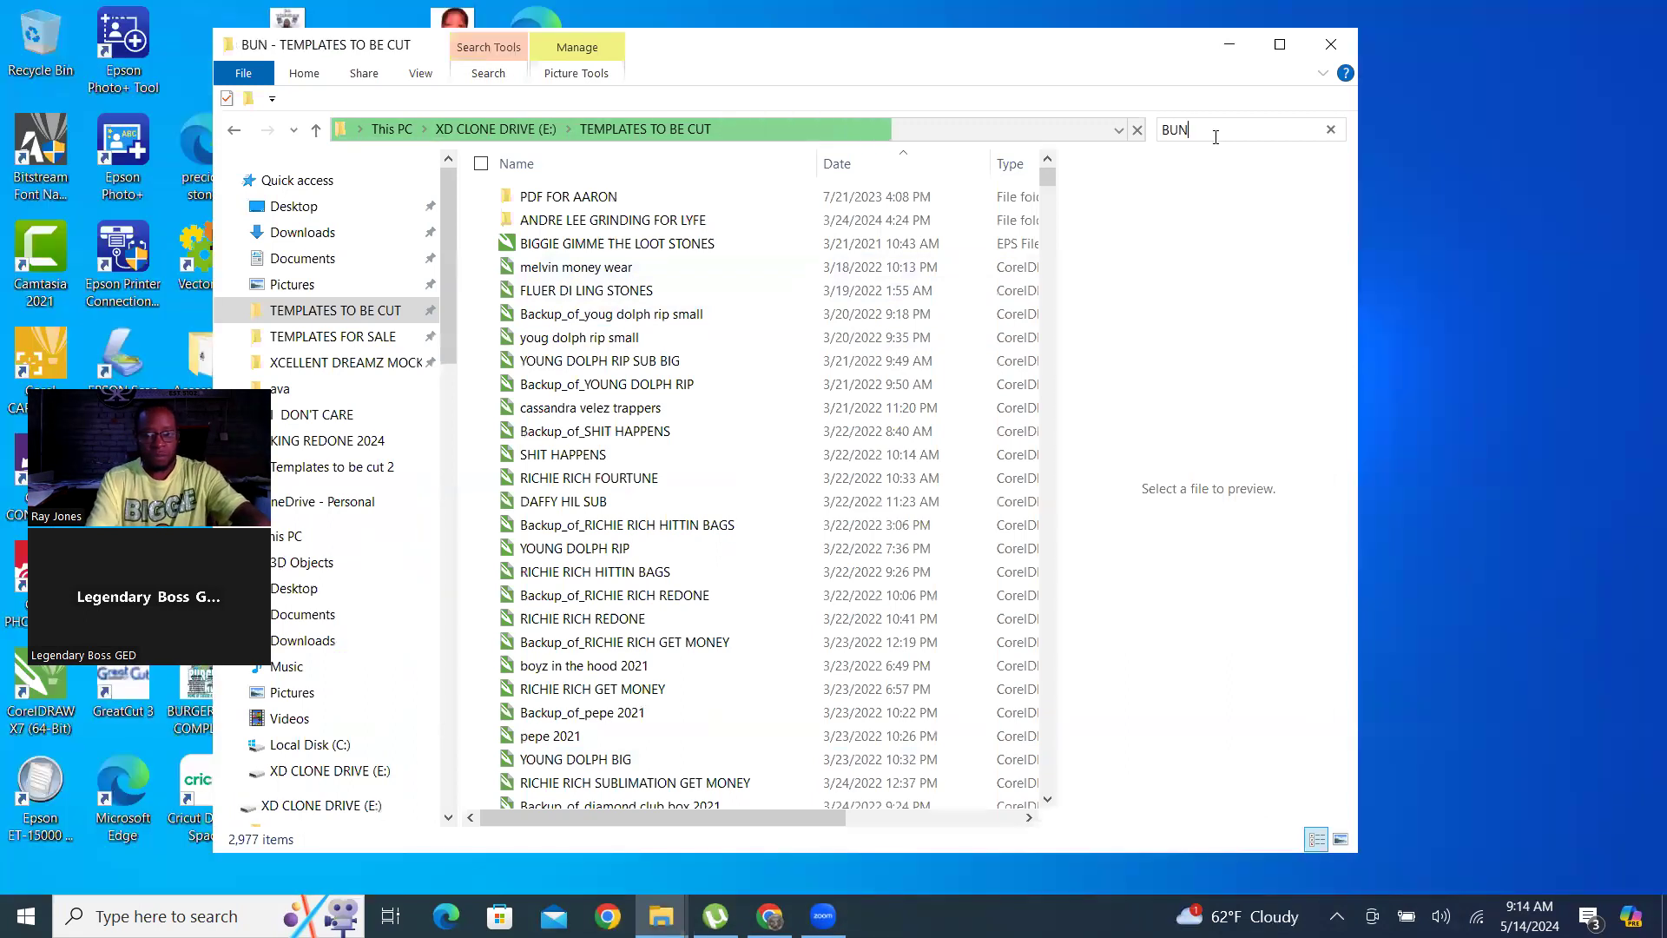
key("BackSpace")
type("Y")
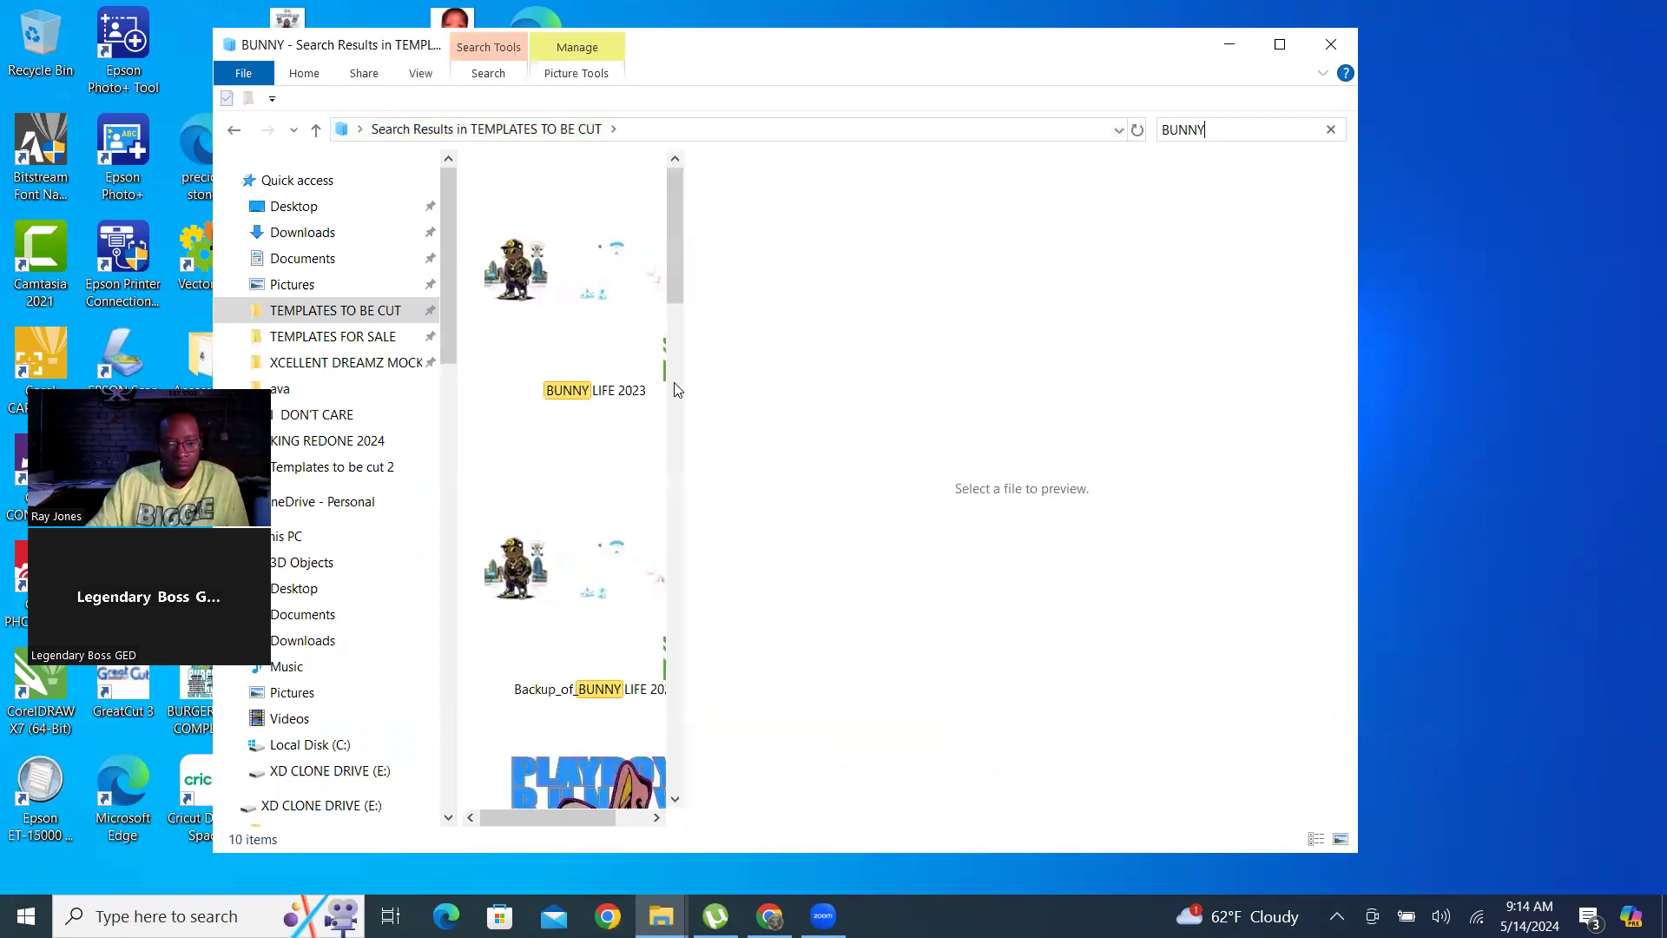
Find the BUNNY NEW drawing among the search results and open it in CorelDRAW.
scroll(572, 397, "down", 5)
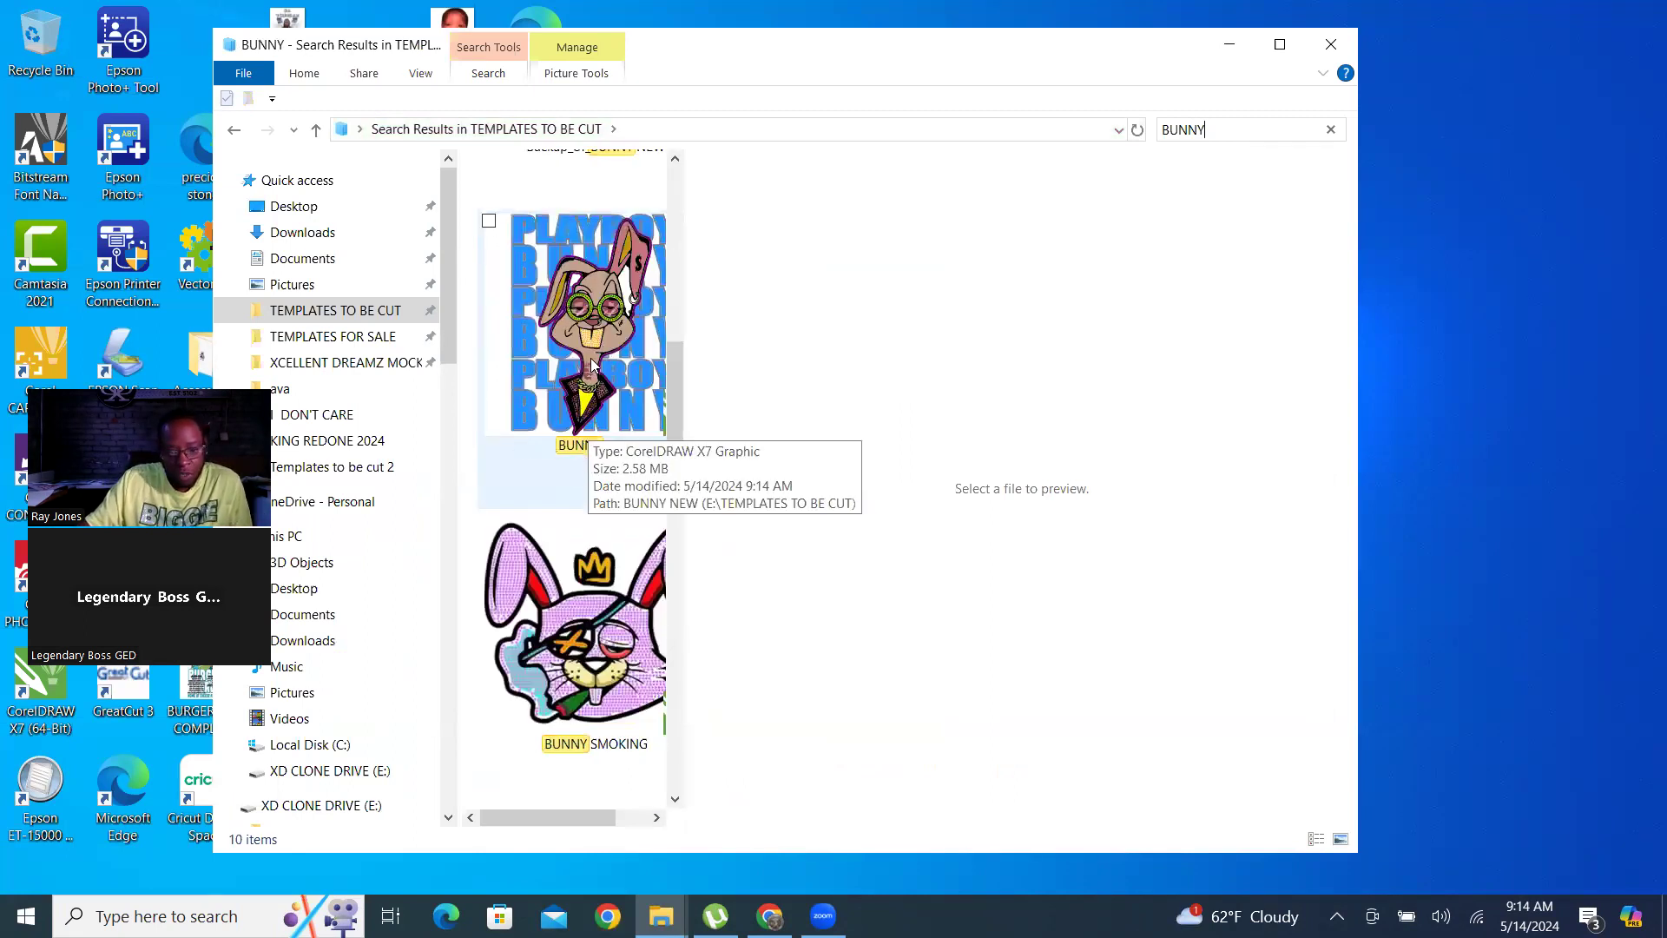
left_click(593, 365)
scroll(608, 455, "up", 5)
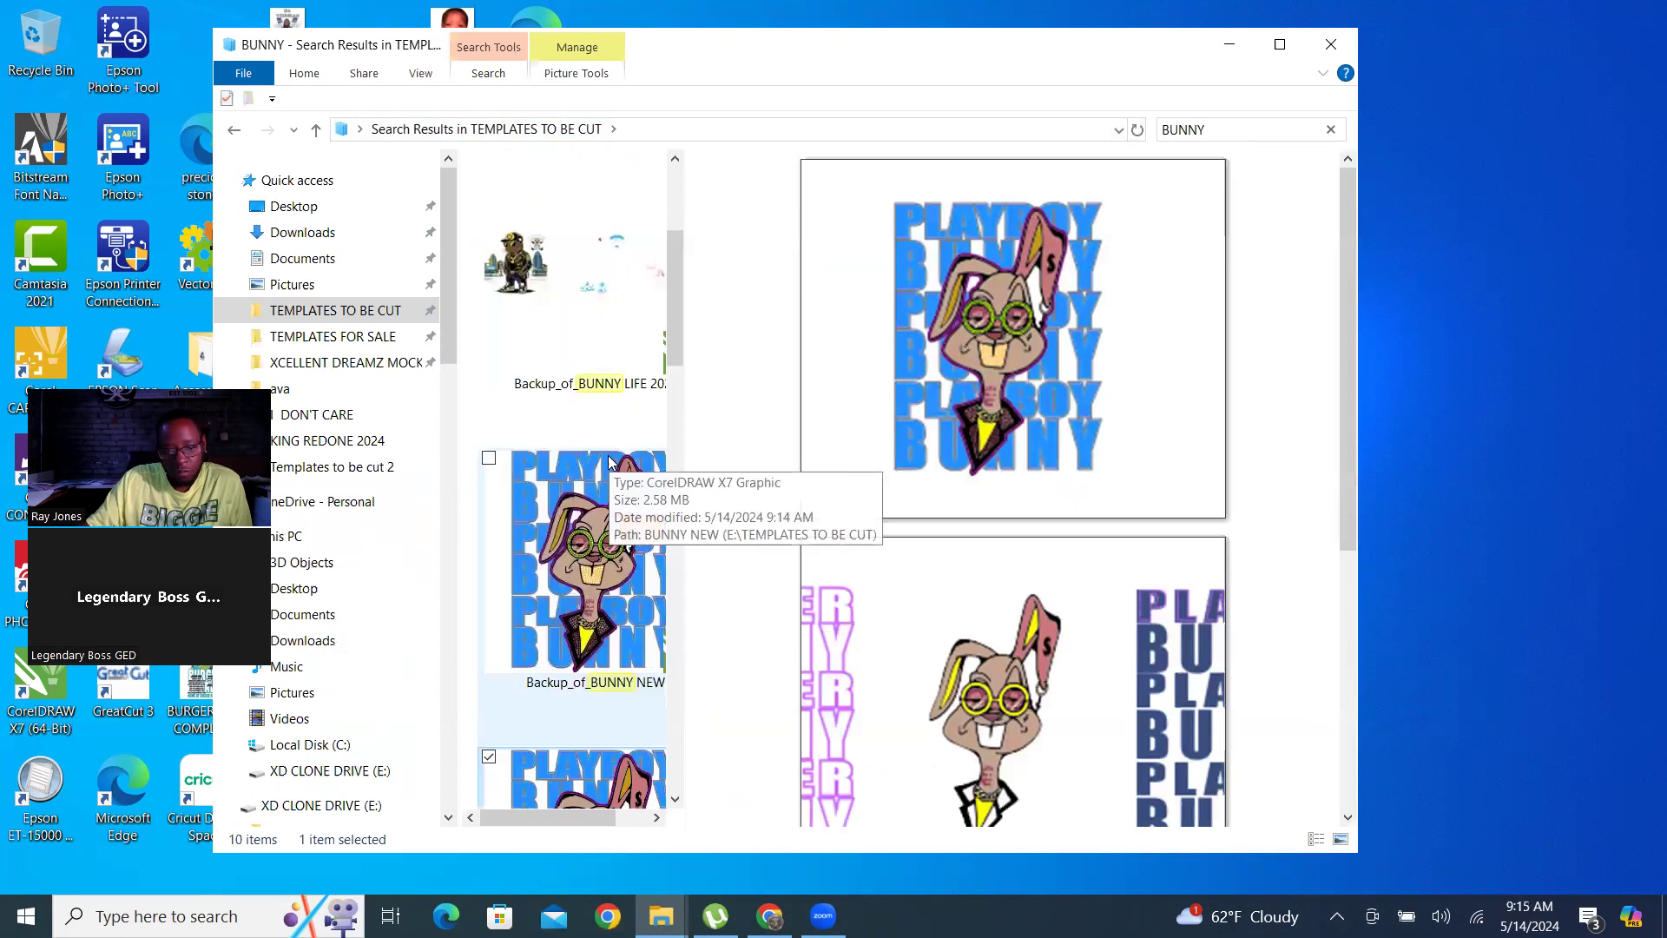
scroll(609, 462, "down", 5)
double_click(608, 341)
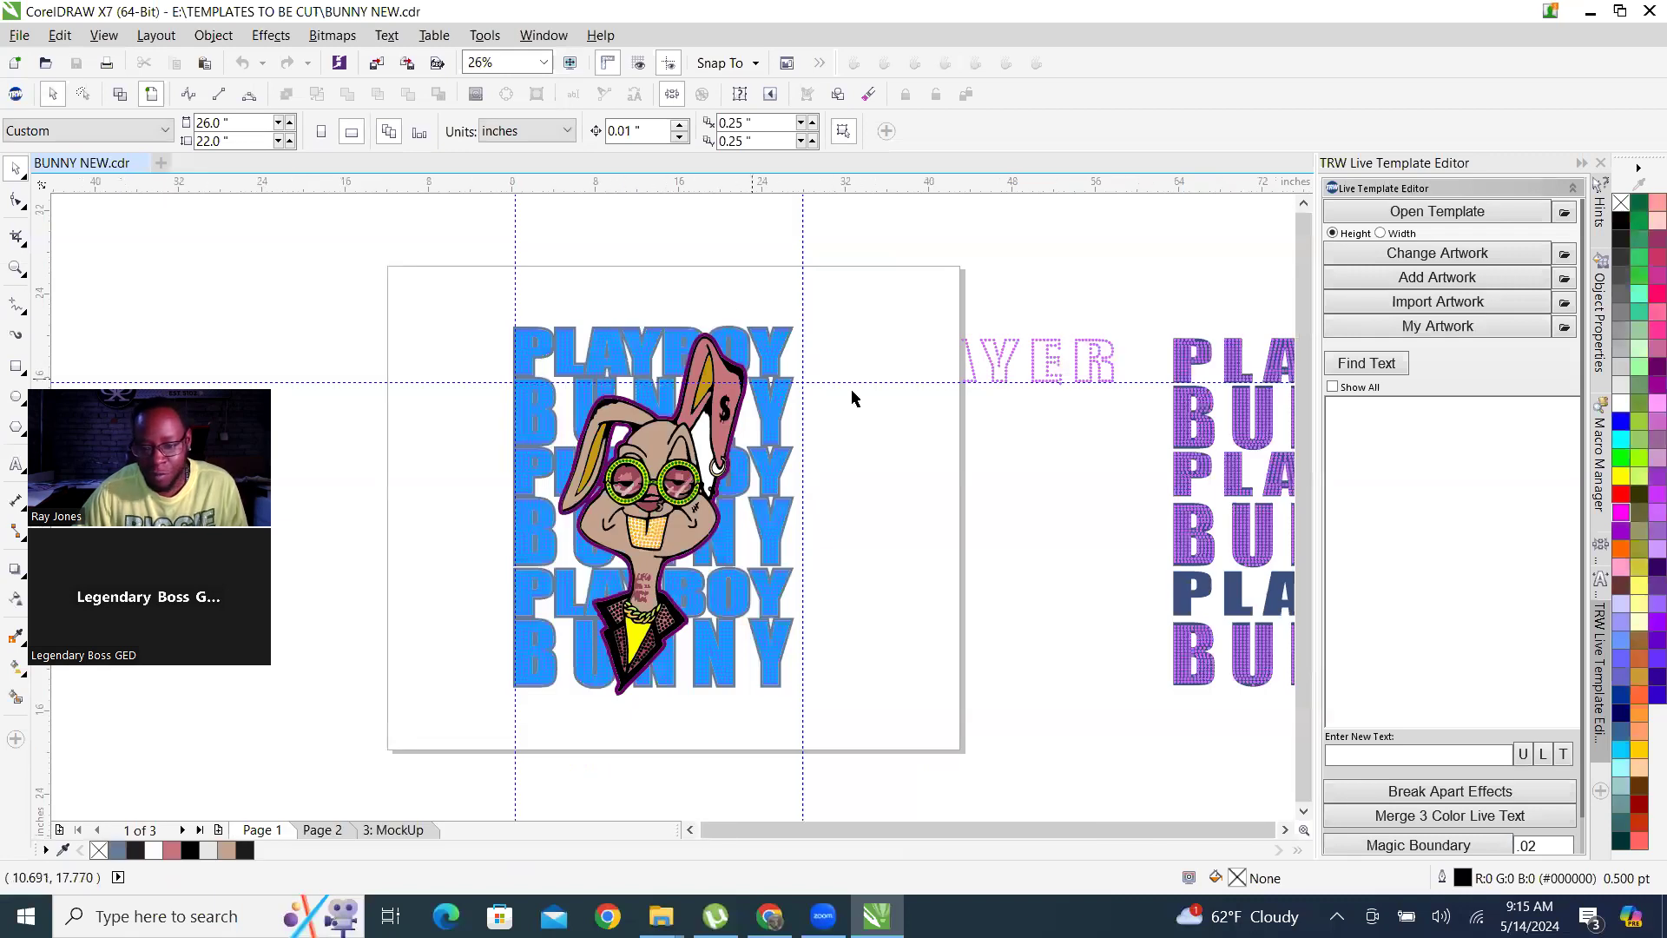
Go to Page 2 of the document and set its page size to 100 by 100 inches.
scroll(897, 393, "down", 1)
scroll(910, 400, "down", 1)
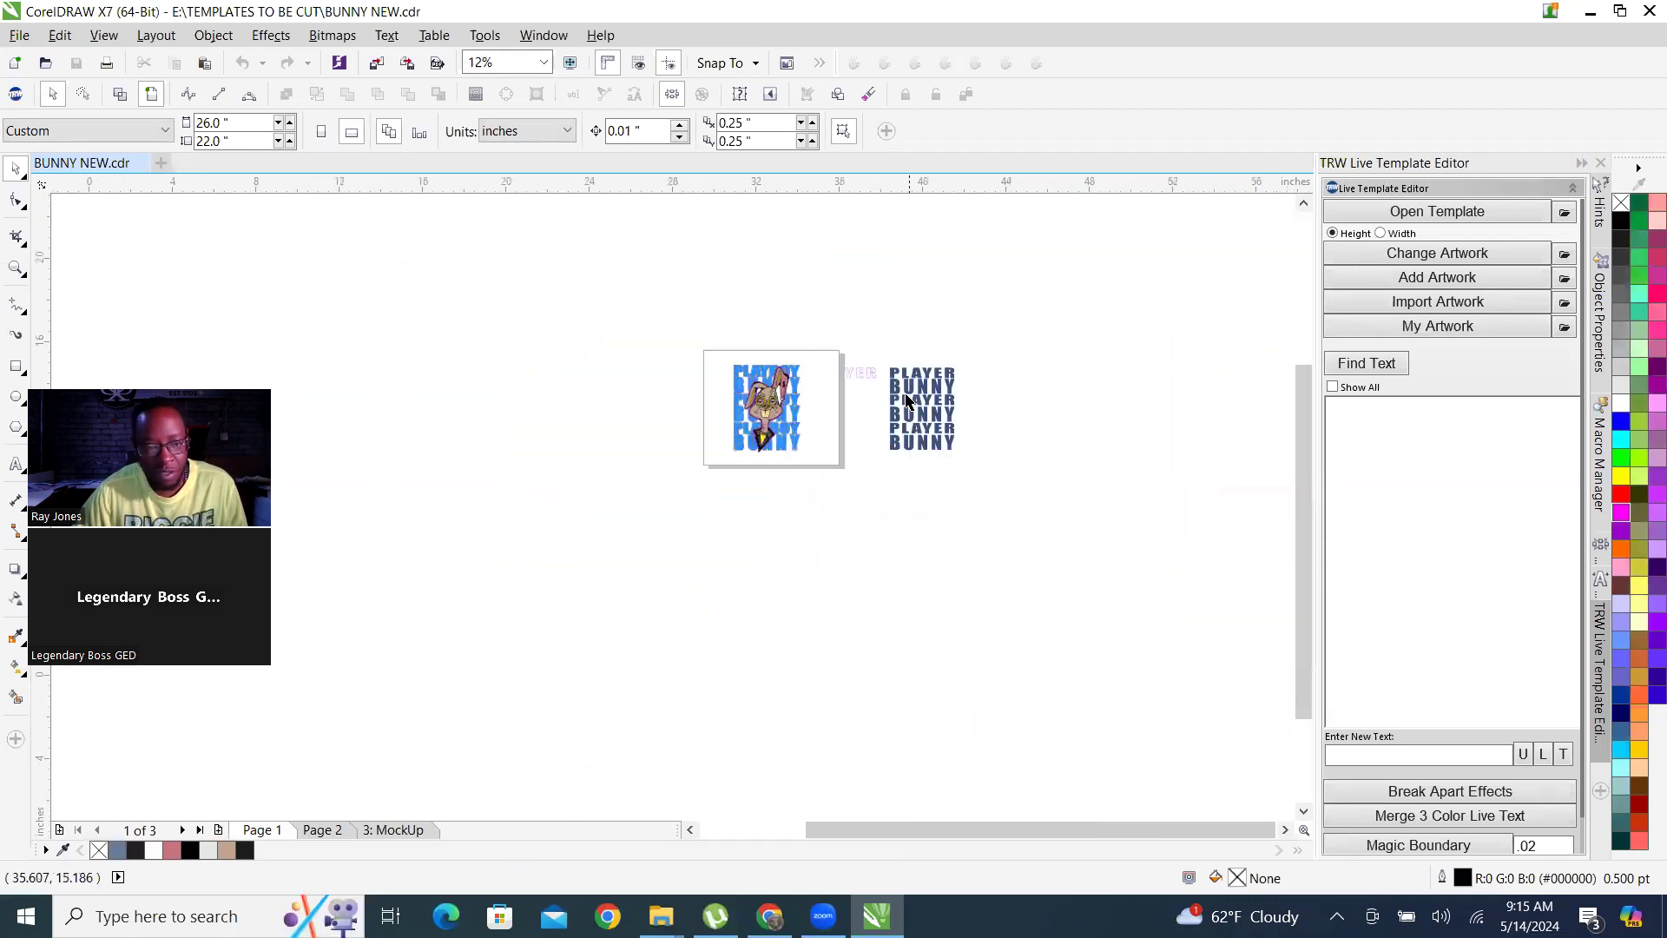
scroll(908, 400, "up", 2)
left_click(322, 830)
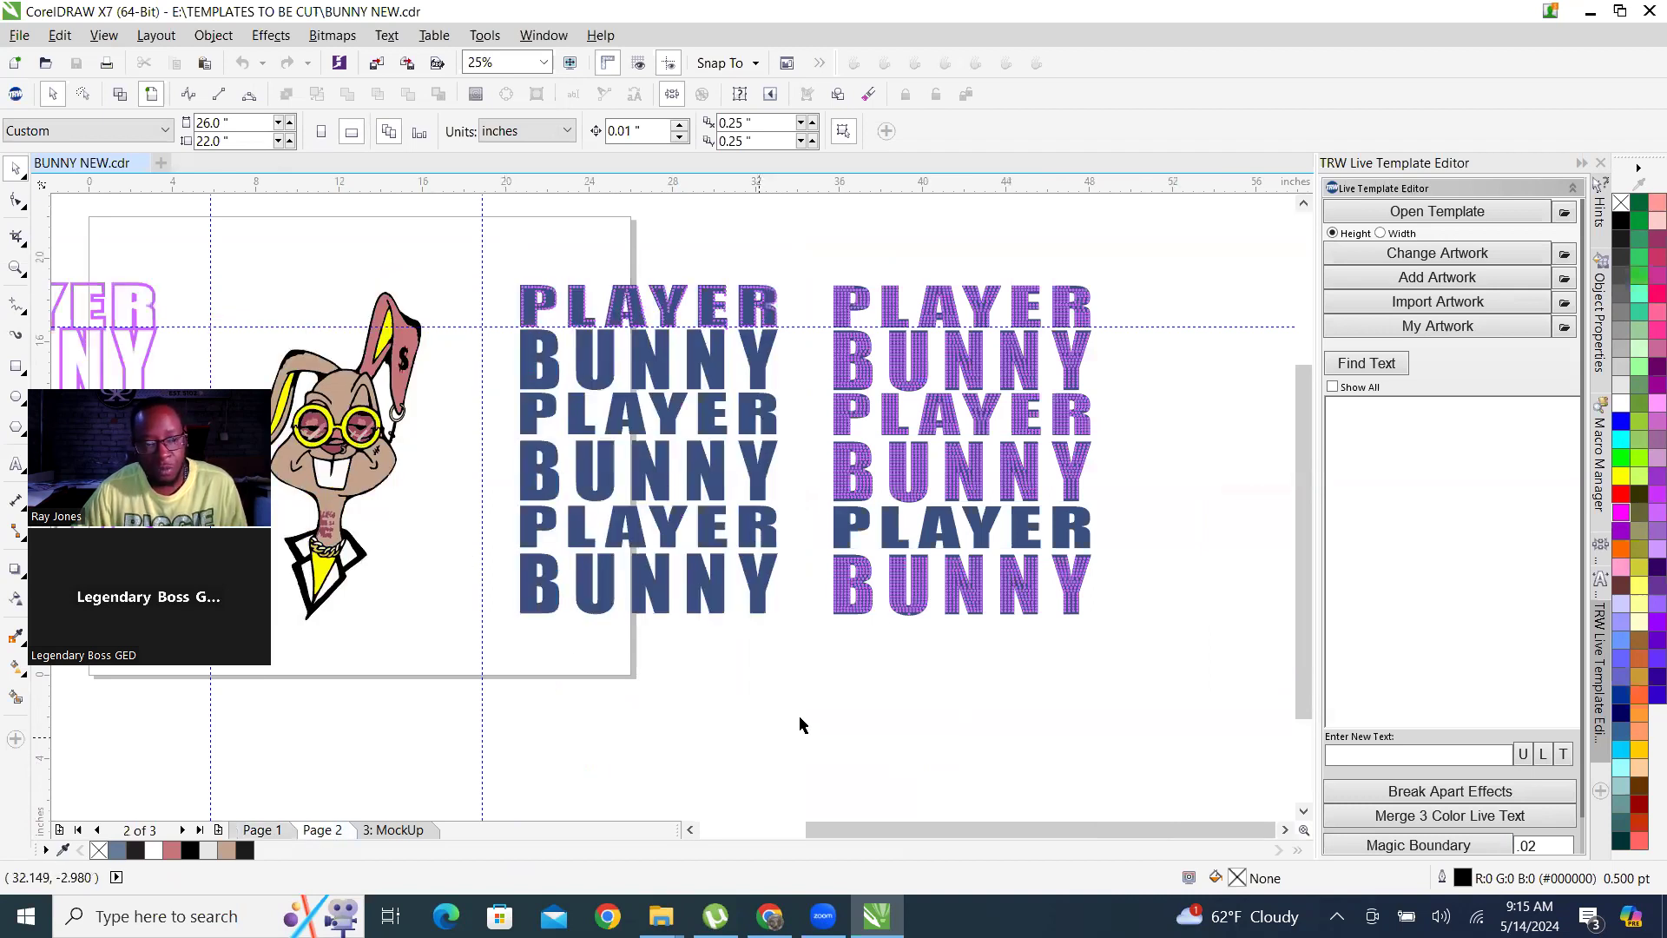
scroll(904, 645, "down", 1)
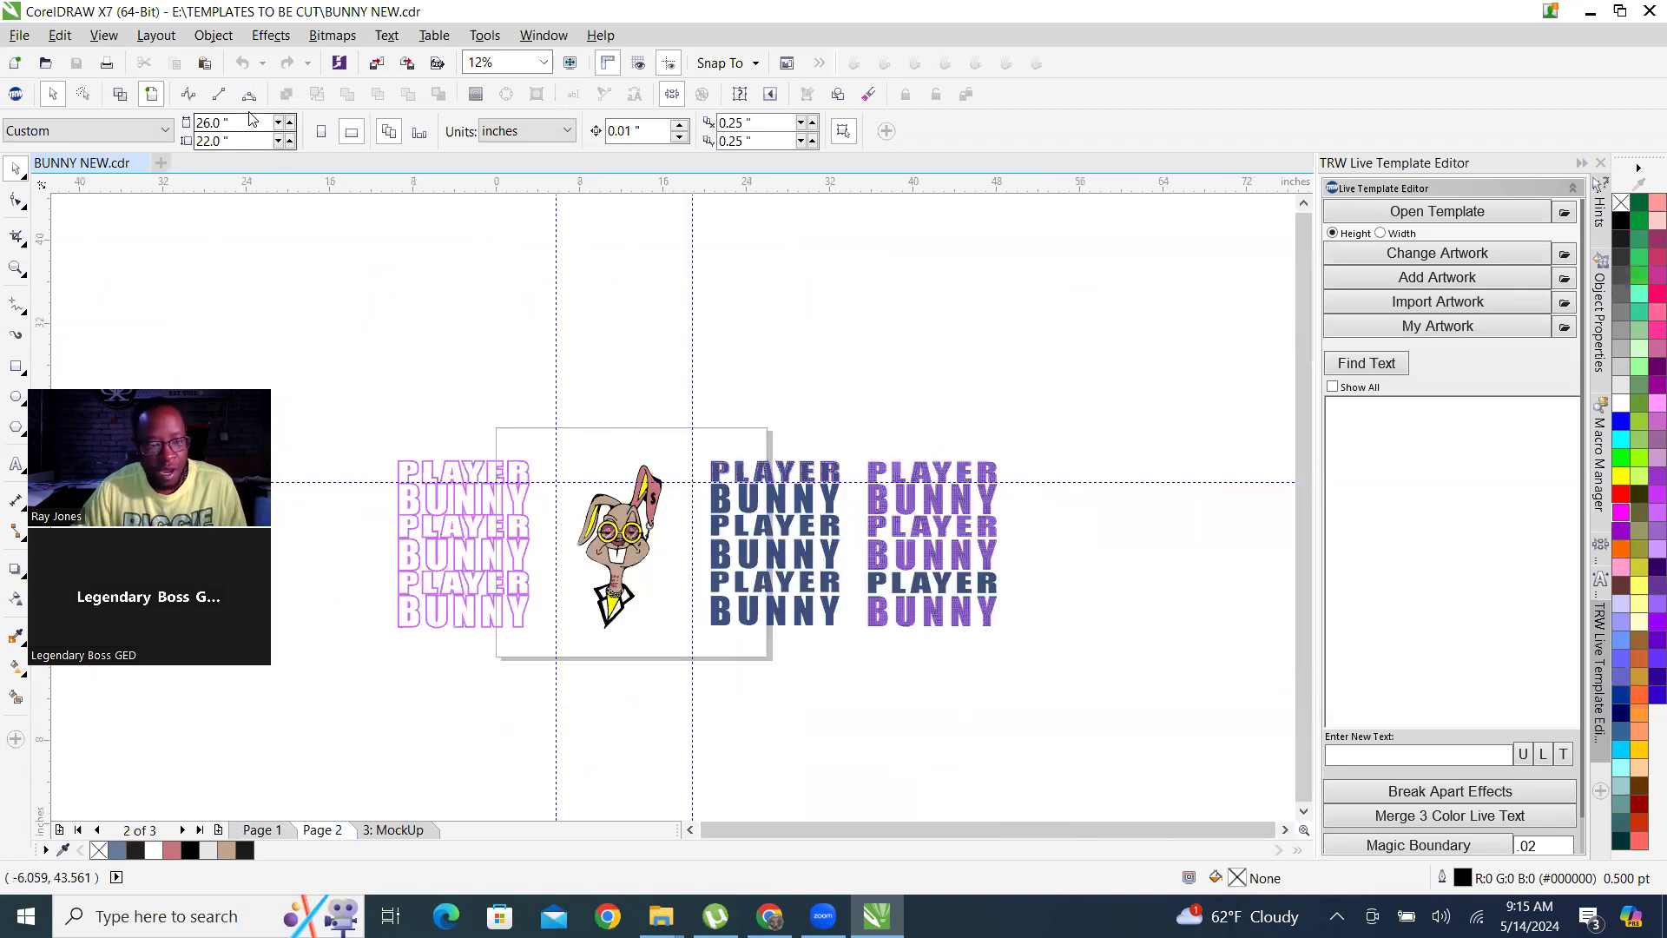
double_click(249, 127)
type("1")
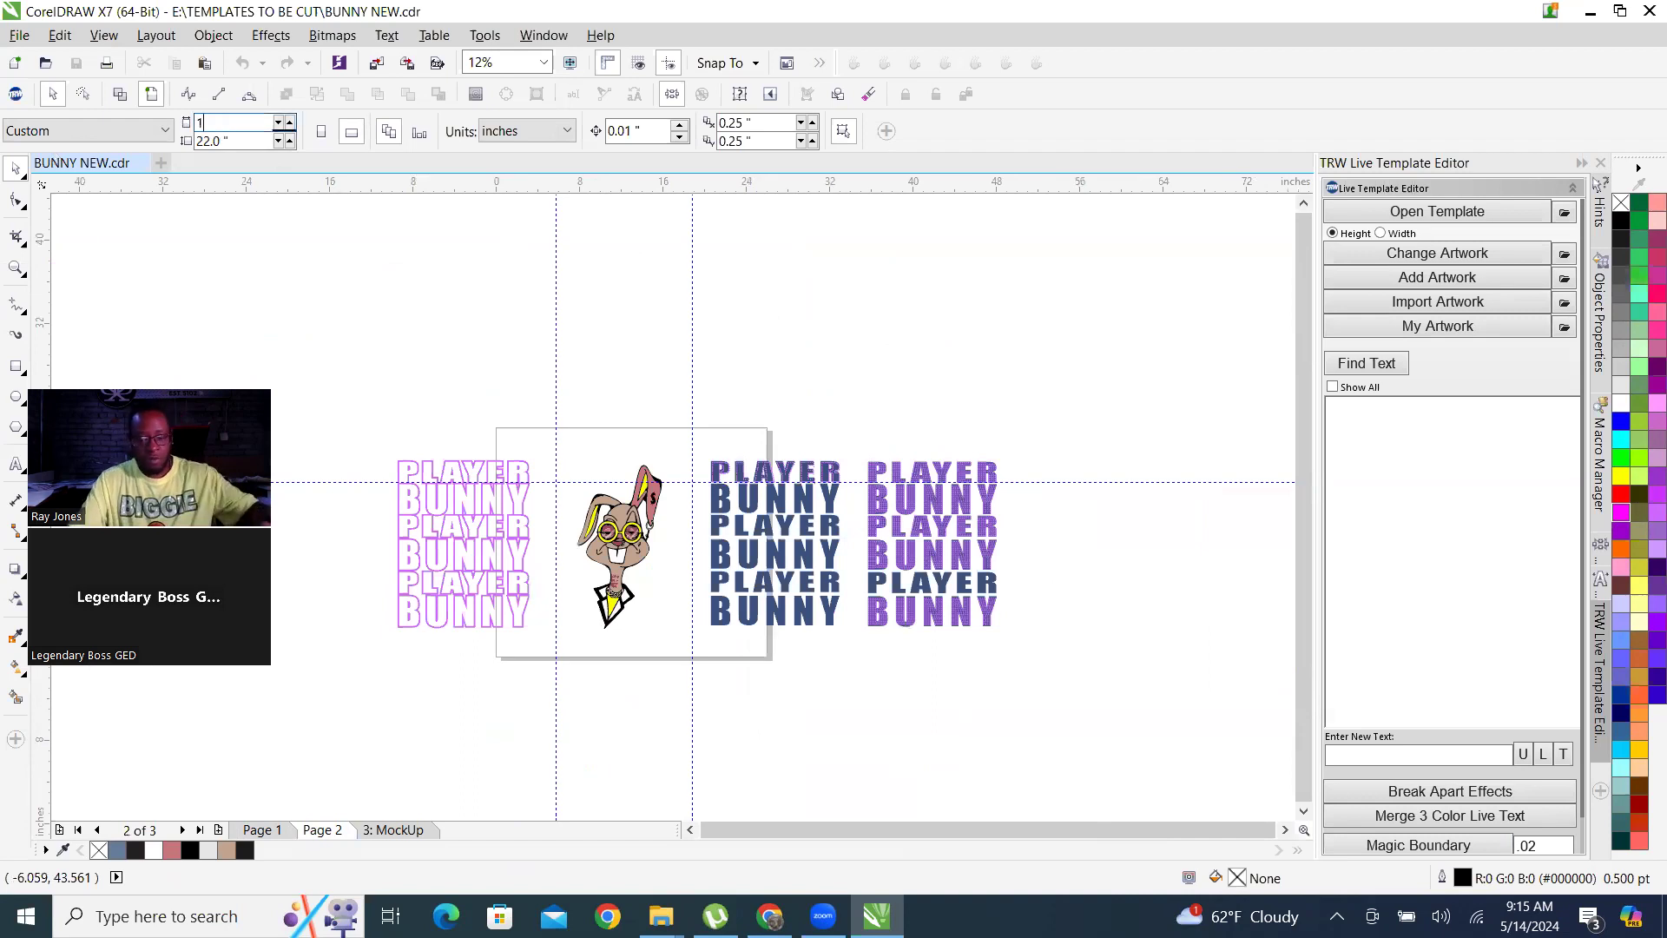
key("Tab")
type("1")
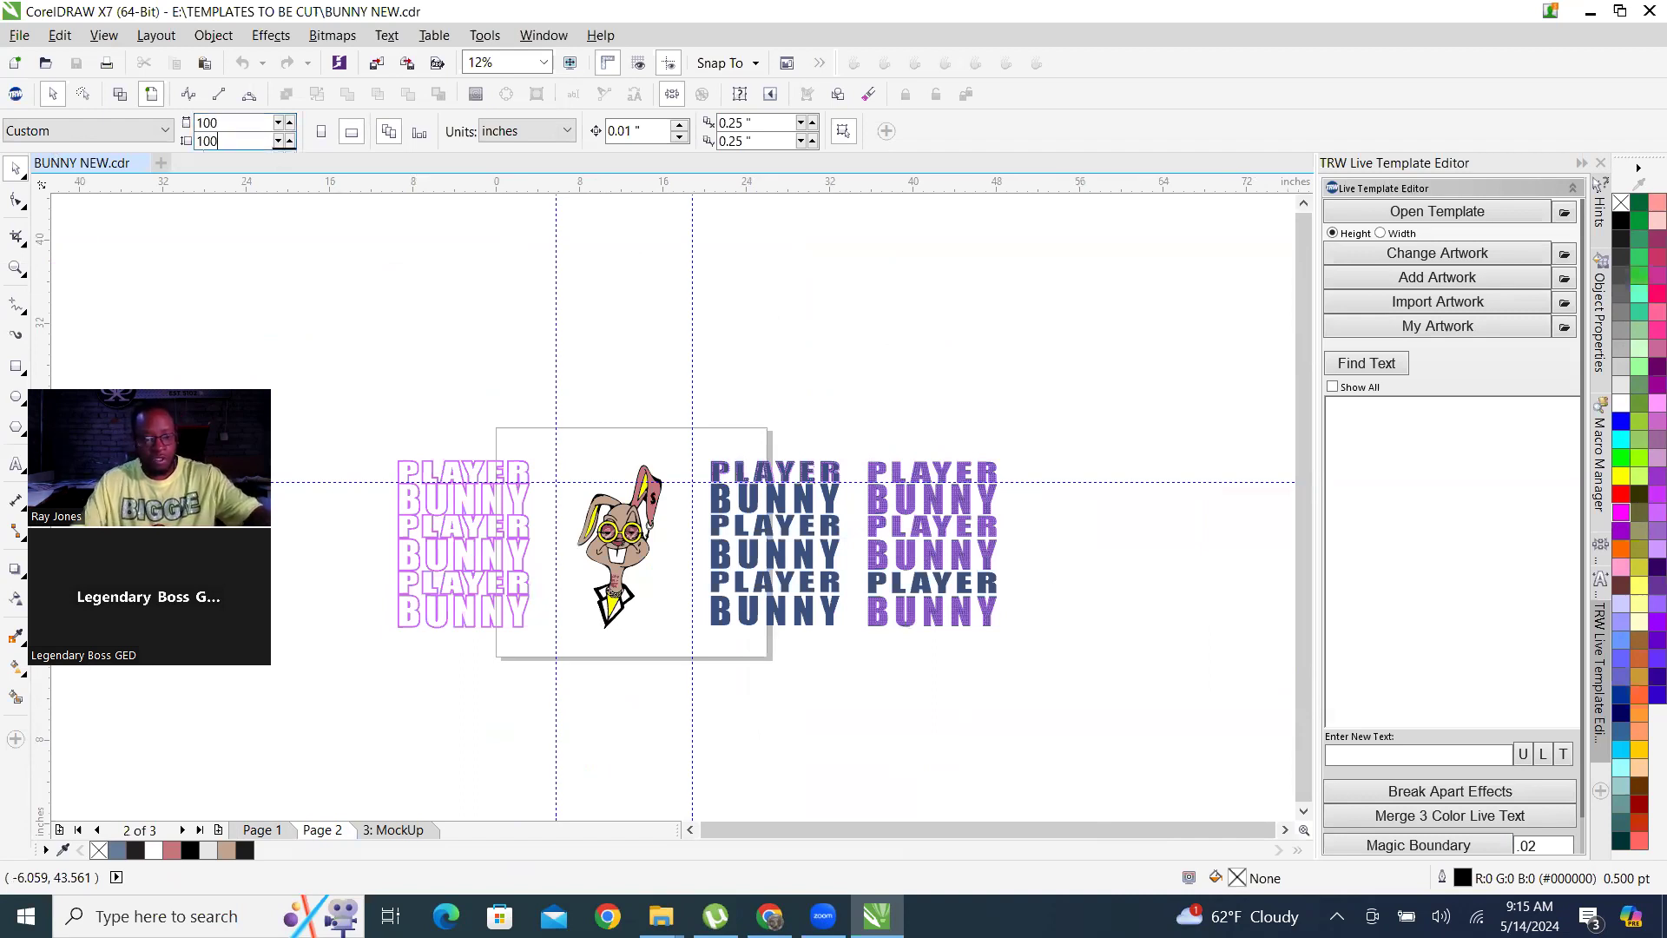
key("Return")
Delete all the rhinestones from the top PLAYER row of the fully filled lettering block, keeping the blue letters.
scroll(561, 546, "down", 1)
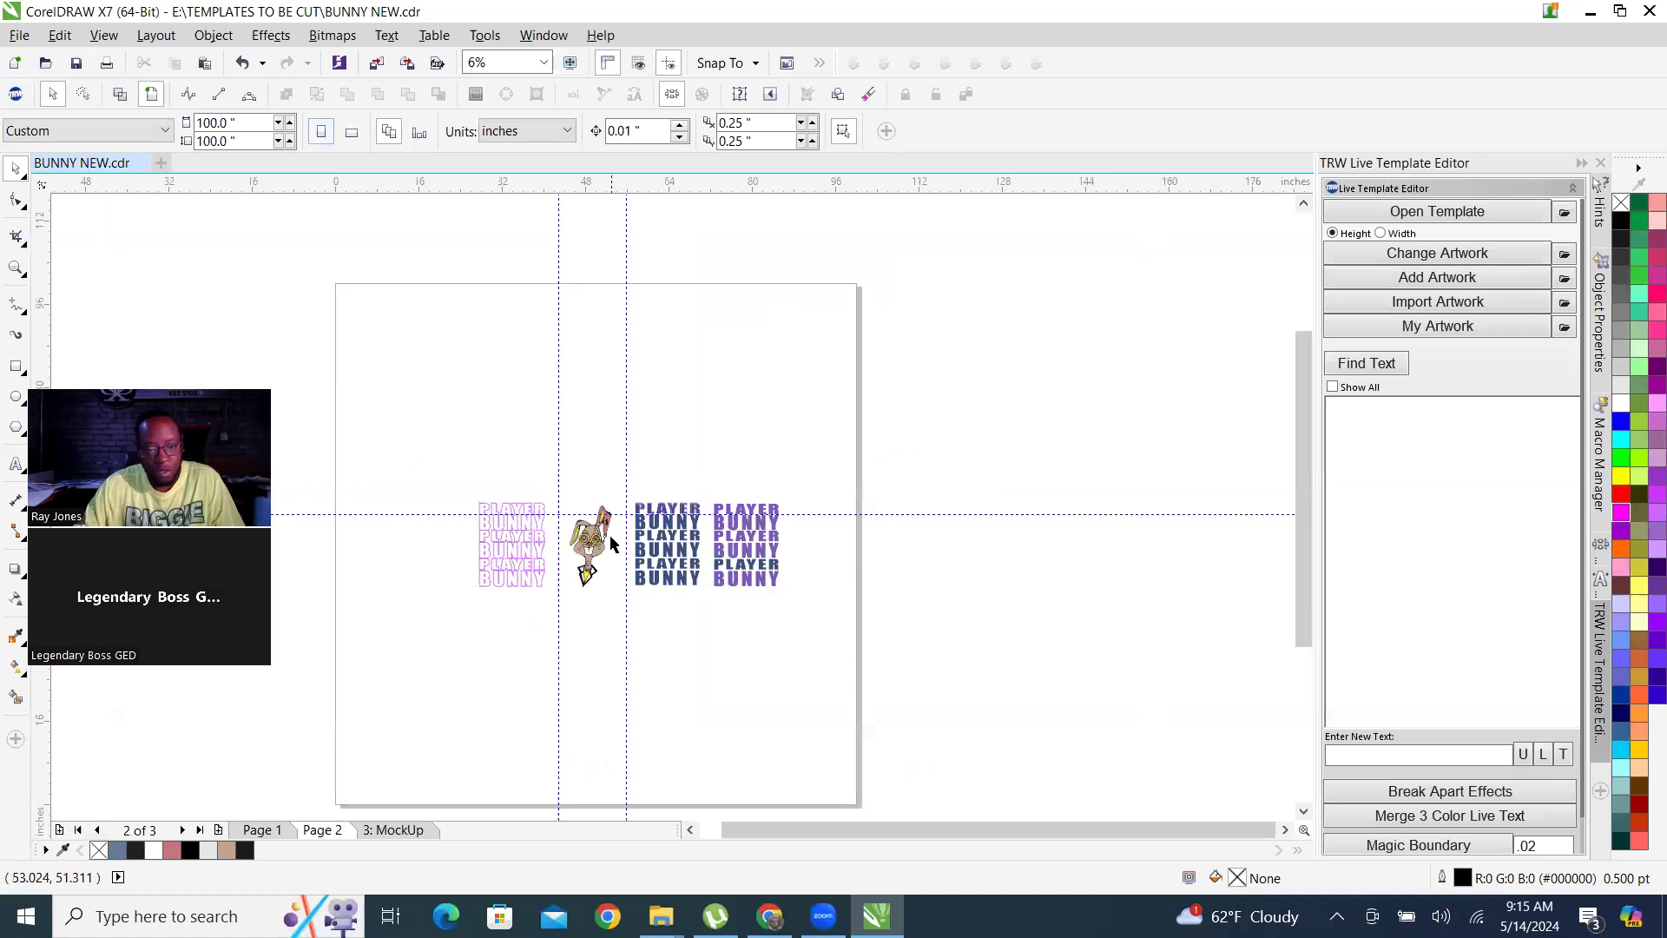
scroll(699, 563, "up", 5)
scroll(929, 647, "down", 2)
scroll(959, 530, "up", 1)
scroll(987, 437, "up", 2)
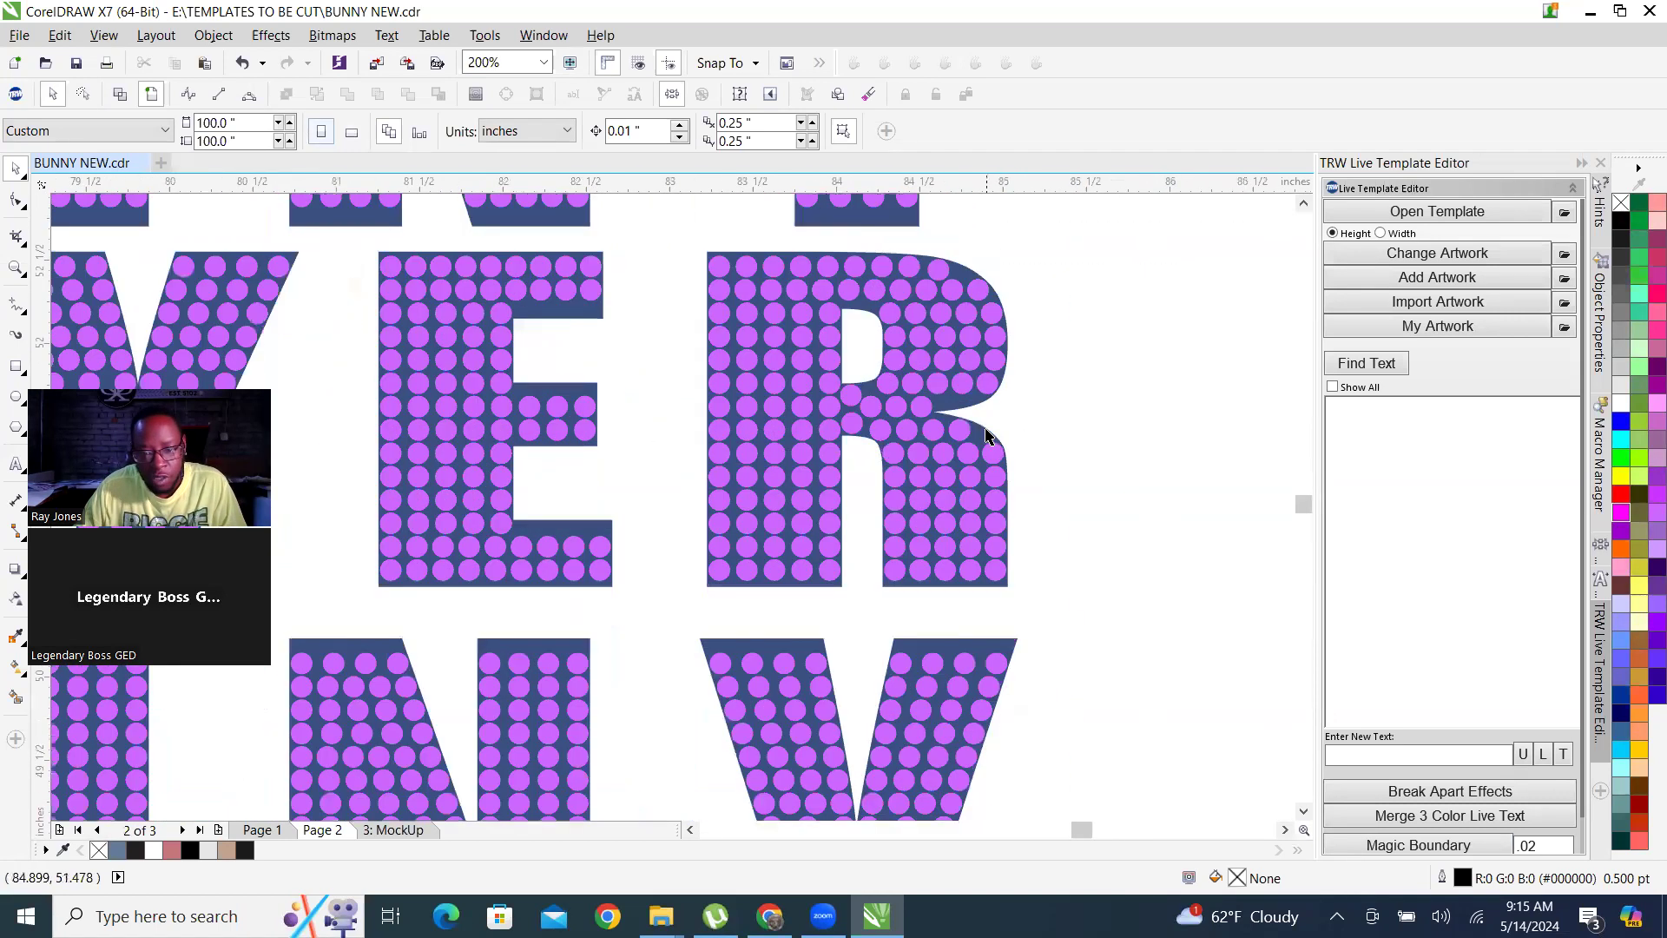
scroll(1000, 505, "down", 1)
scroll(999, 505, "down", 1)
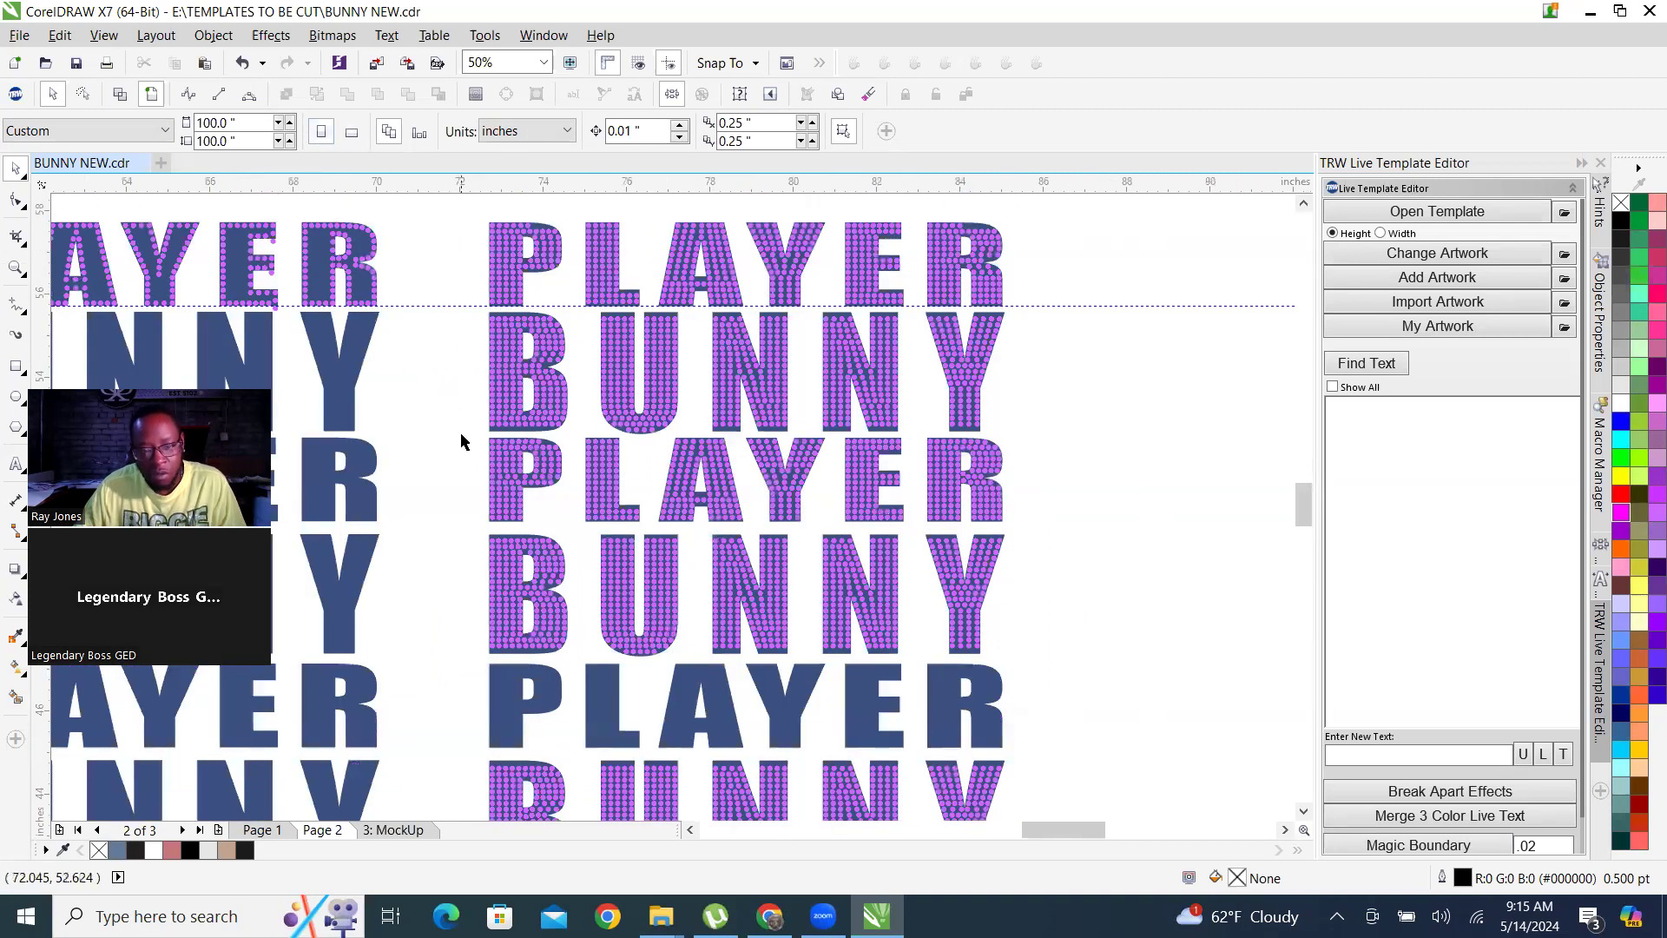
left_click_drag(662, 300, 1054, 312)
key("Delete")
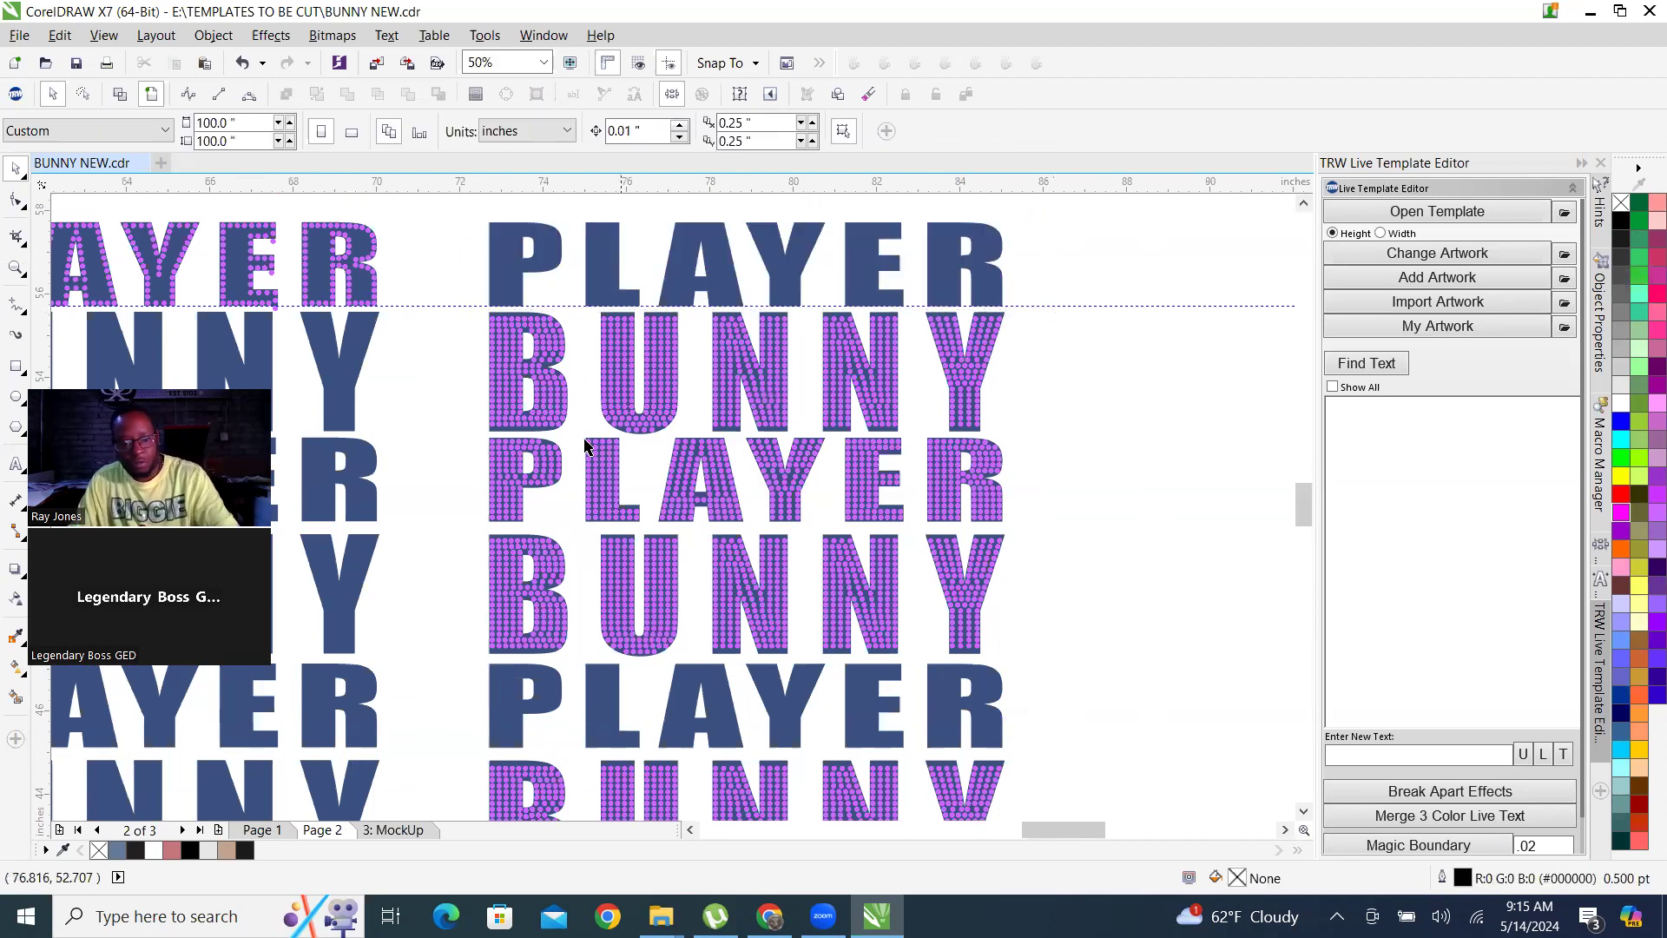
Copy the rhinestone fill of the middle PLAYER row onto the empty top PLAYER row of the same block.
left_click_drag(631, 501, 1048, 533)
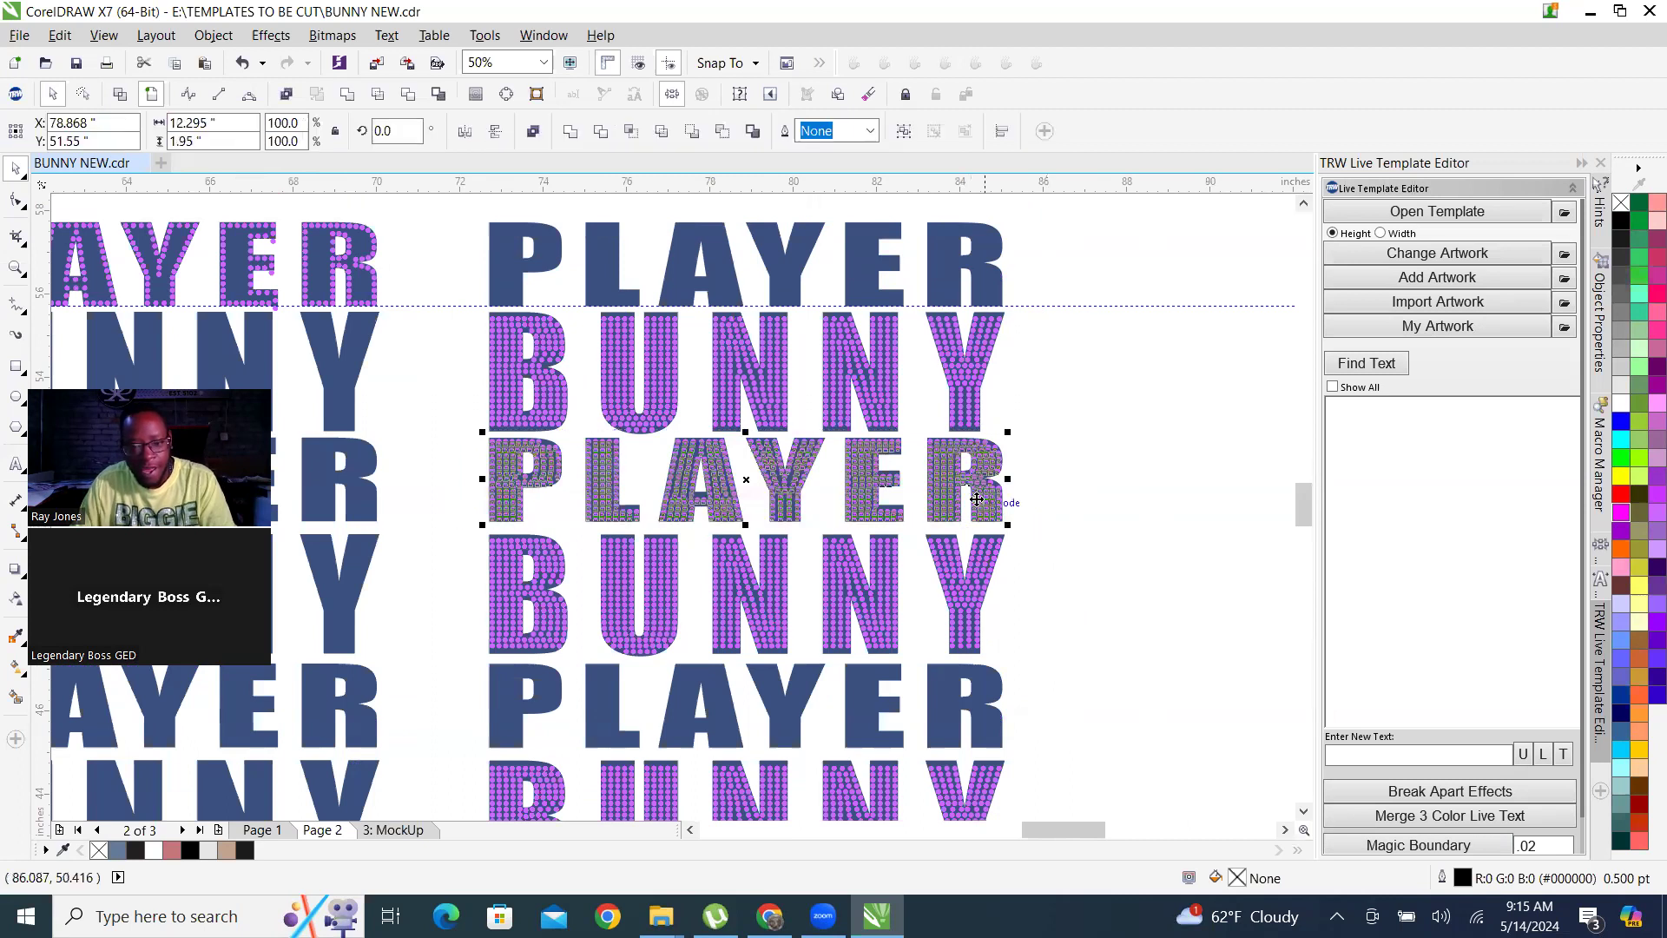
left_click_drag(938, 495, 945, 277)
scroll(606, 300, "up", 4)
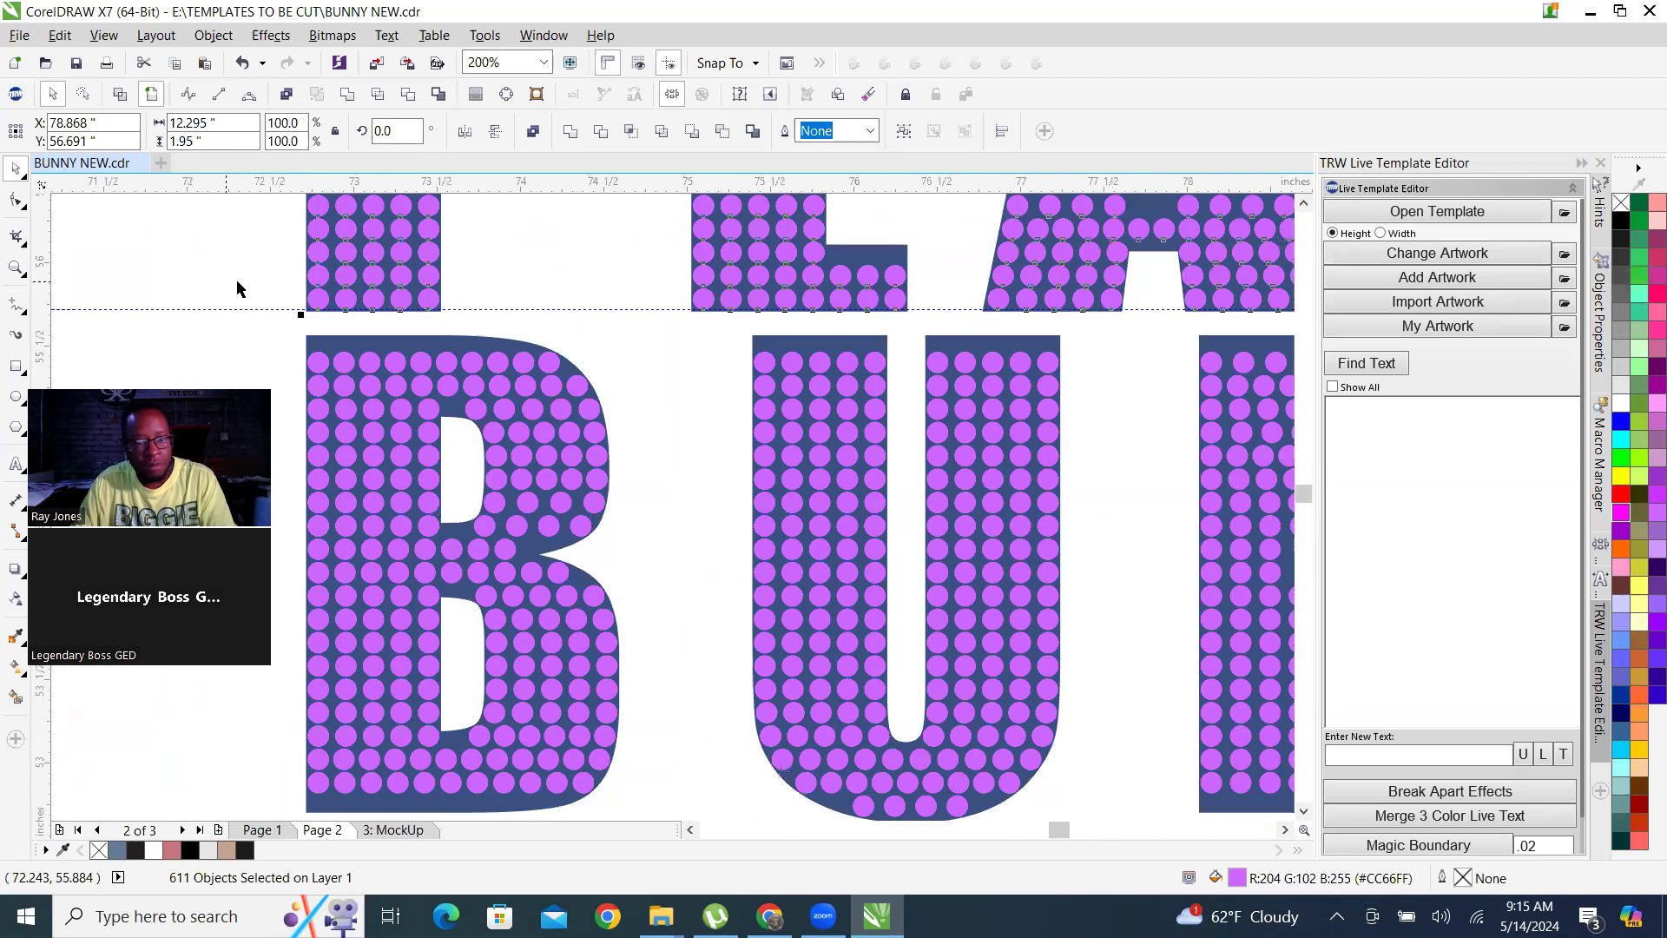
scroll(611, 371, "down", 1)
scroll(611, 371, "down", 3)
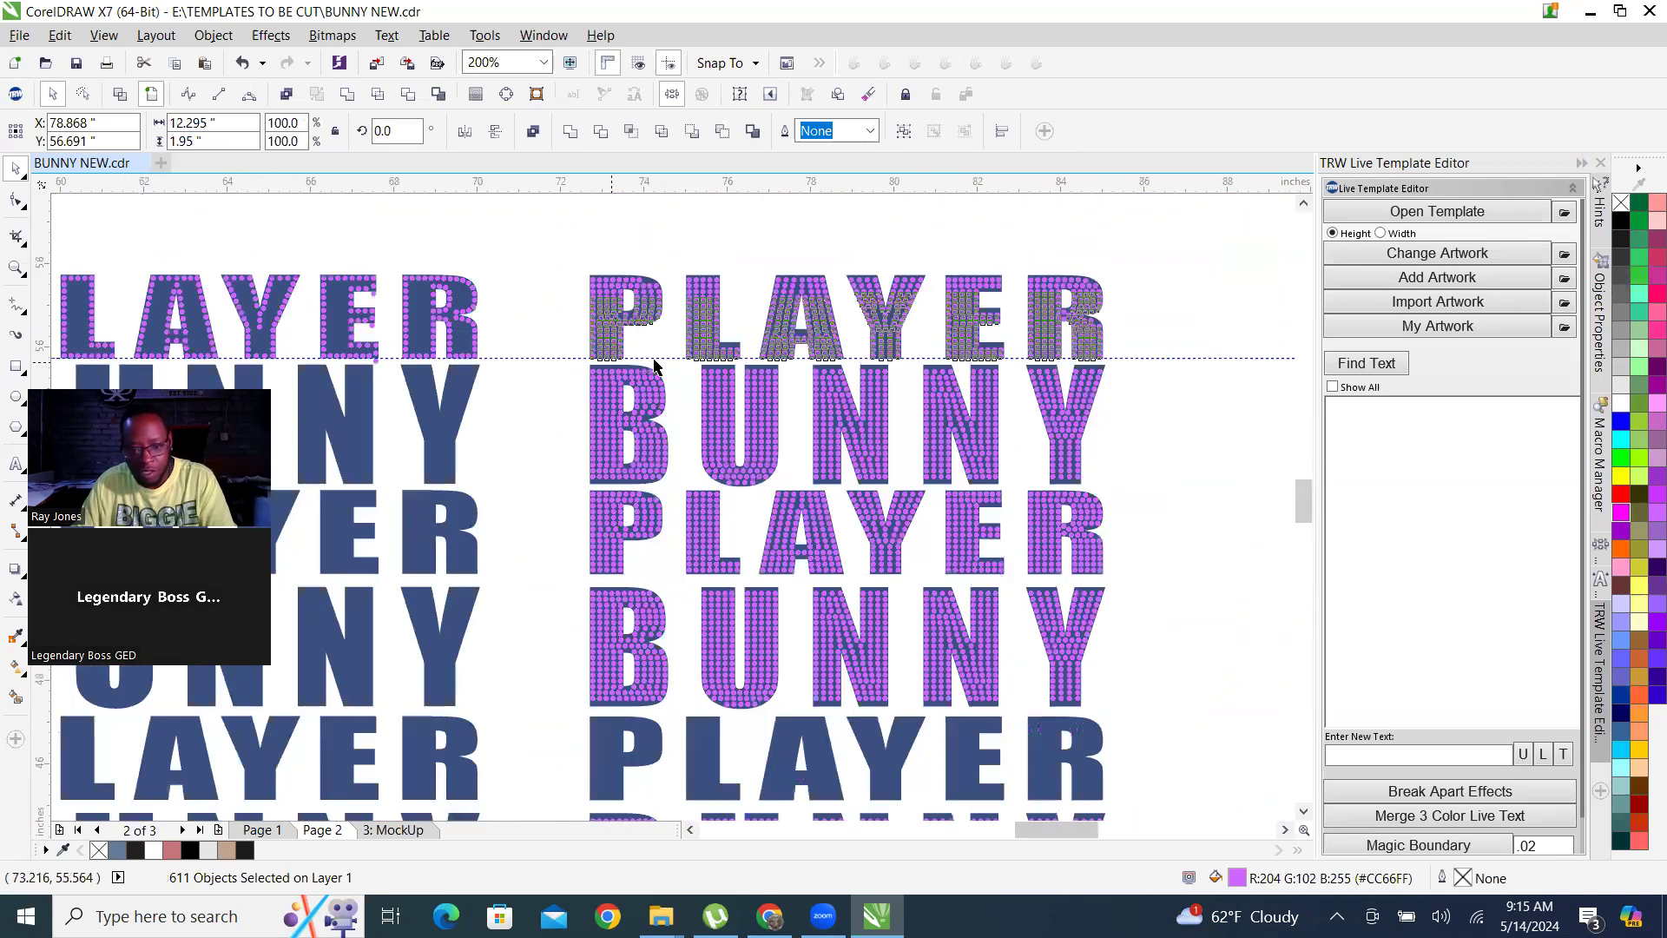
Copy the top PLAYER row's stones onto the bottom PLAYER row, nudge them up inside the letter edges, and clear the selection.
left_click_drag(814, 352, 805, 759)
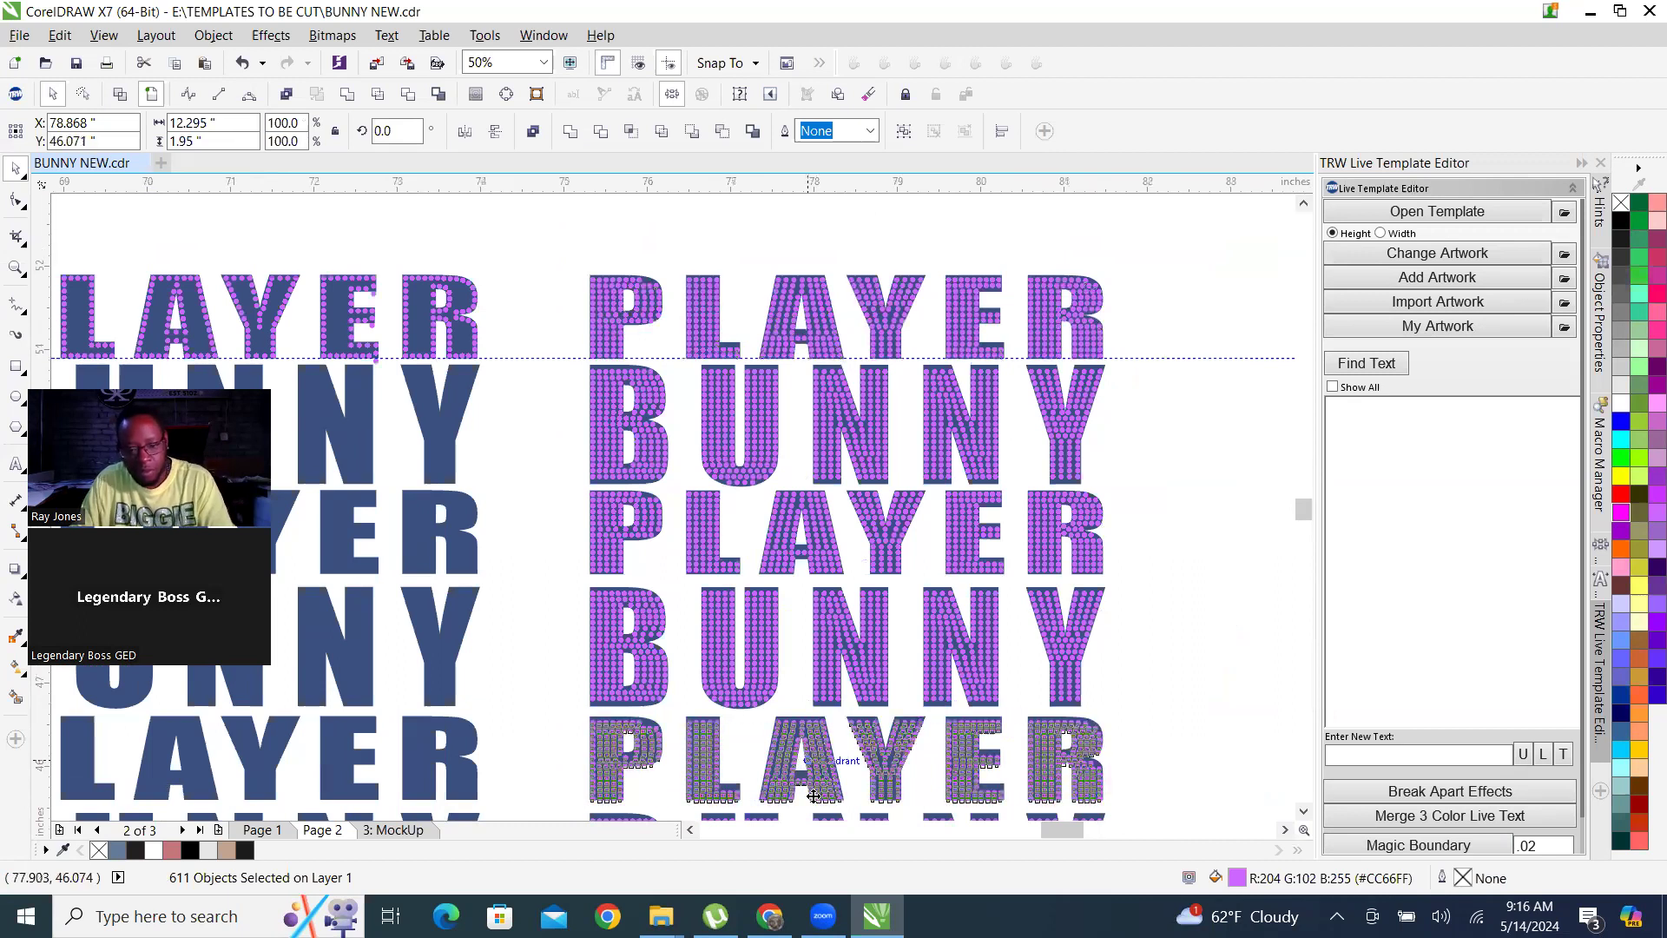
scroll(791, 608, "up", 3)
scroll(781, 486, "down", 2)
scroll(755, 581, "up", 1)
scroll(754, 581, "up", 4)
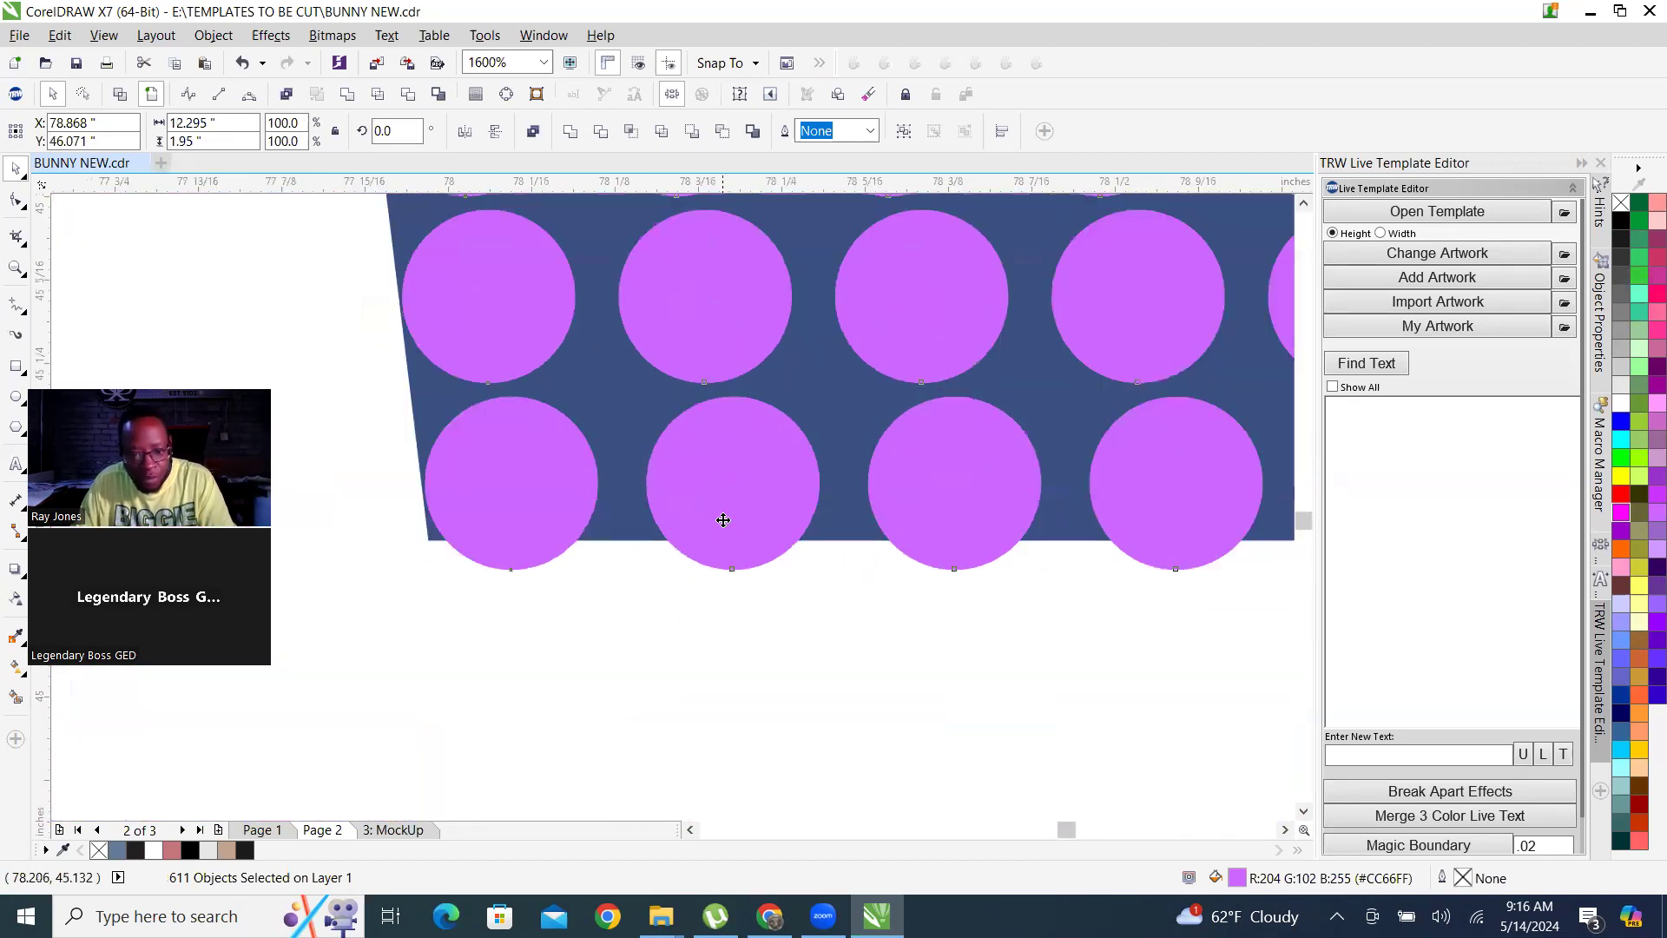
key("Up")
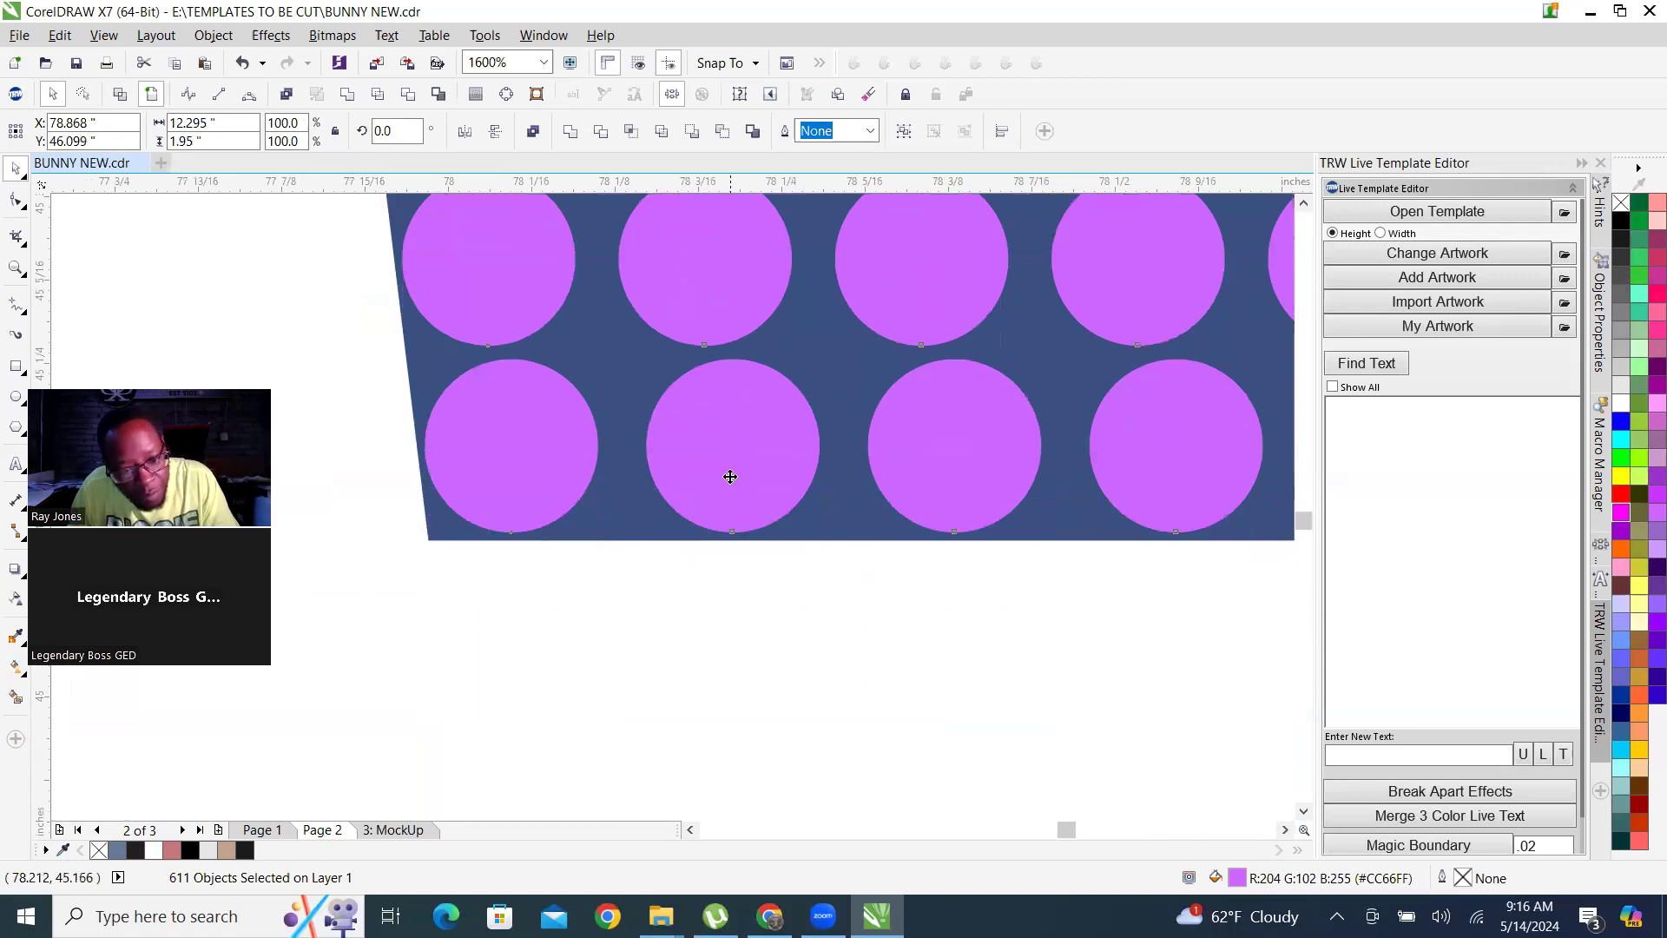
scroll(729, 475, "up", 1)
key("Up")
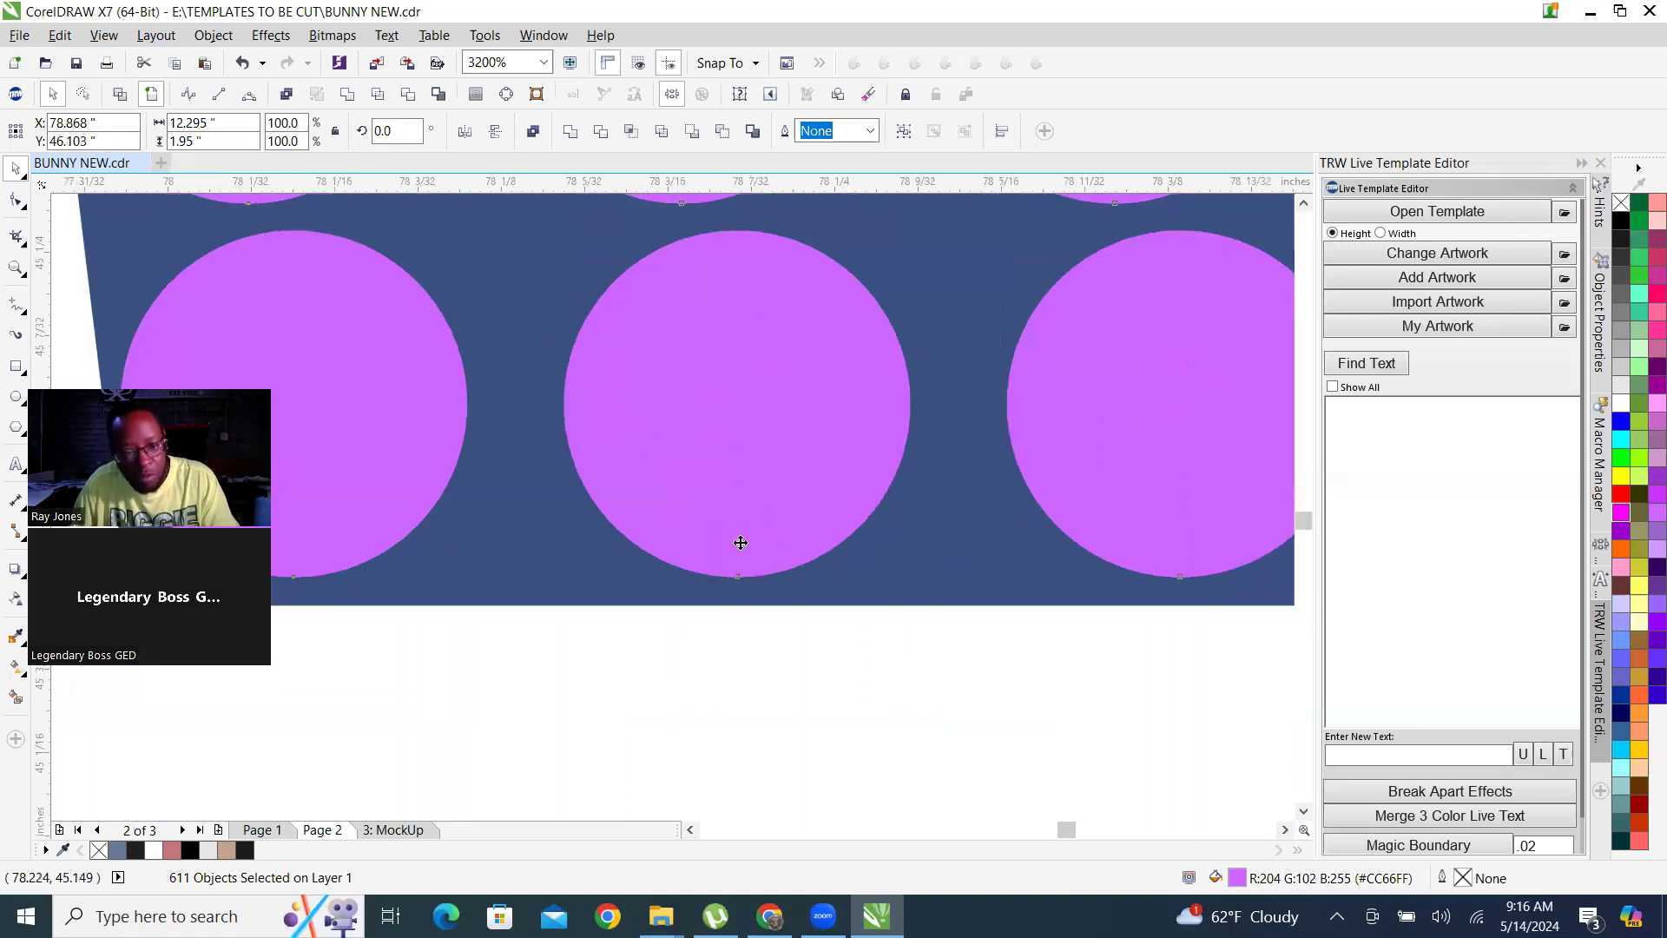
scroll(725, 608, "down", 3)
scroll(725, 608, "down", 5)
scroll(886, 447, "down", 2)
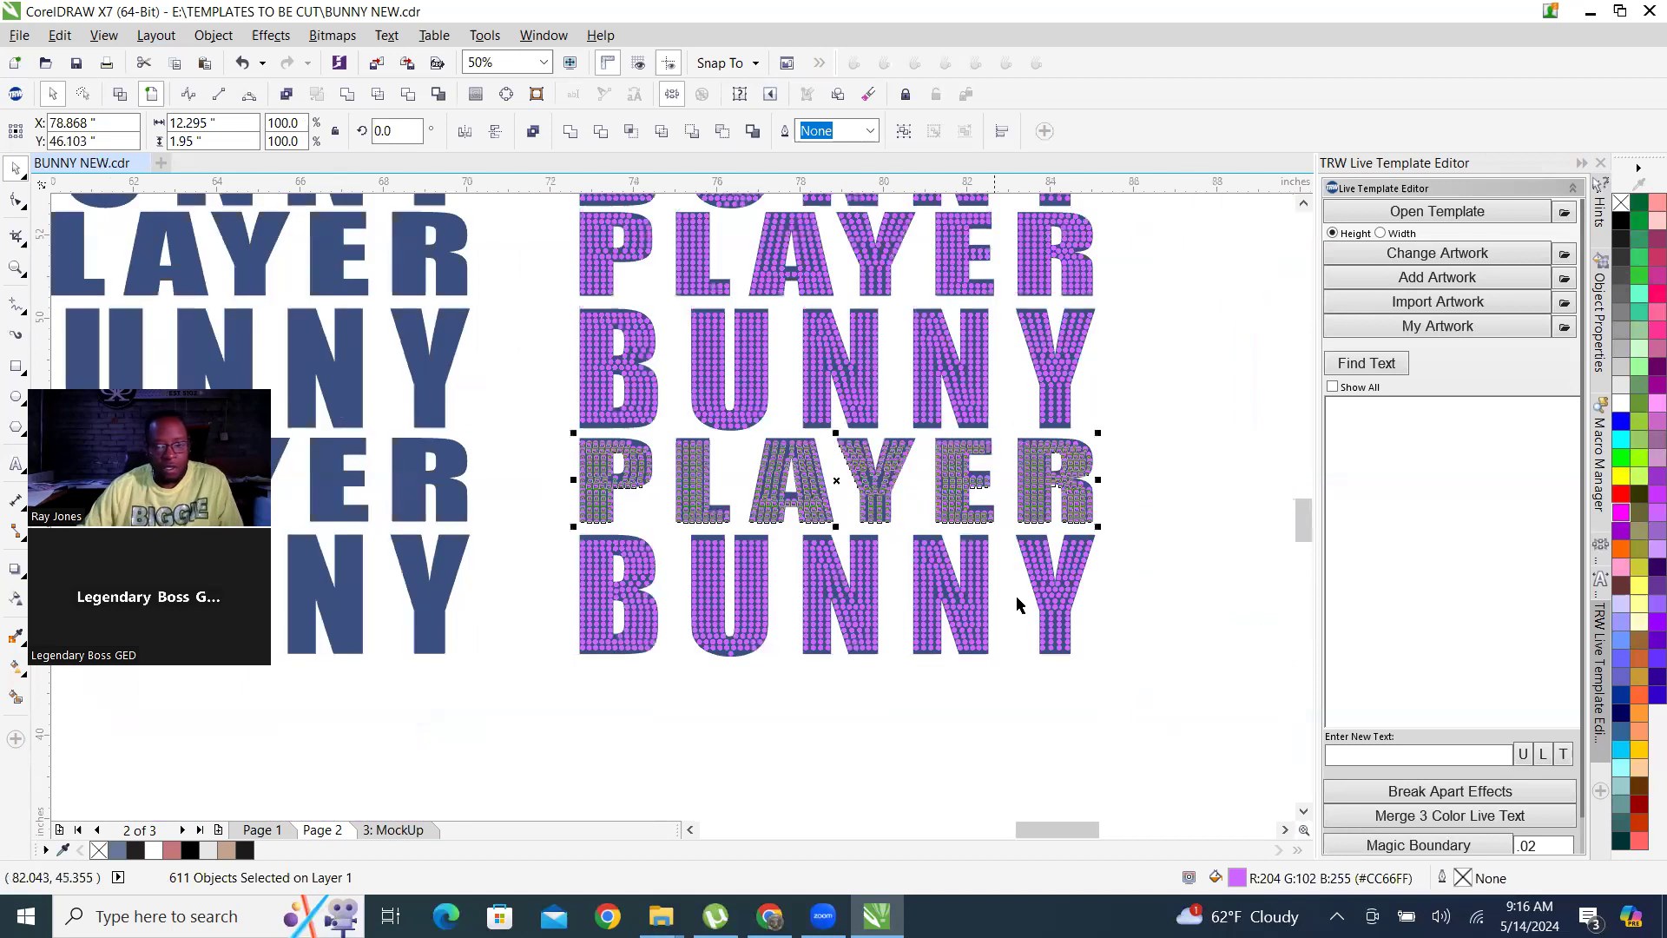
left_click(1103, 677)
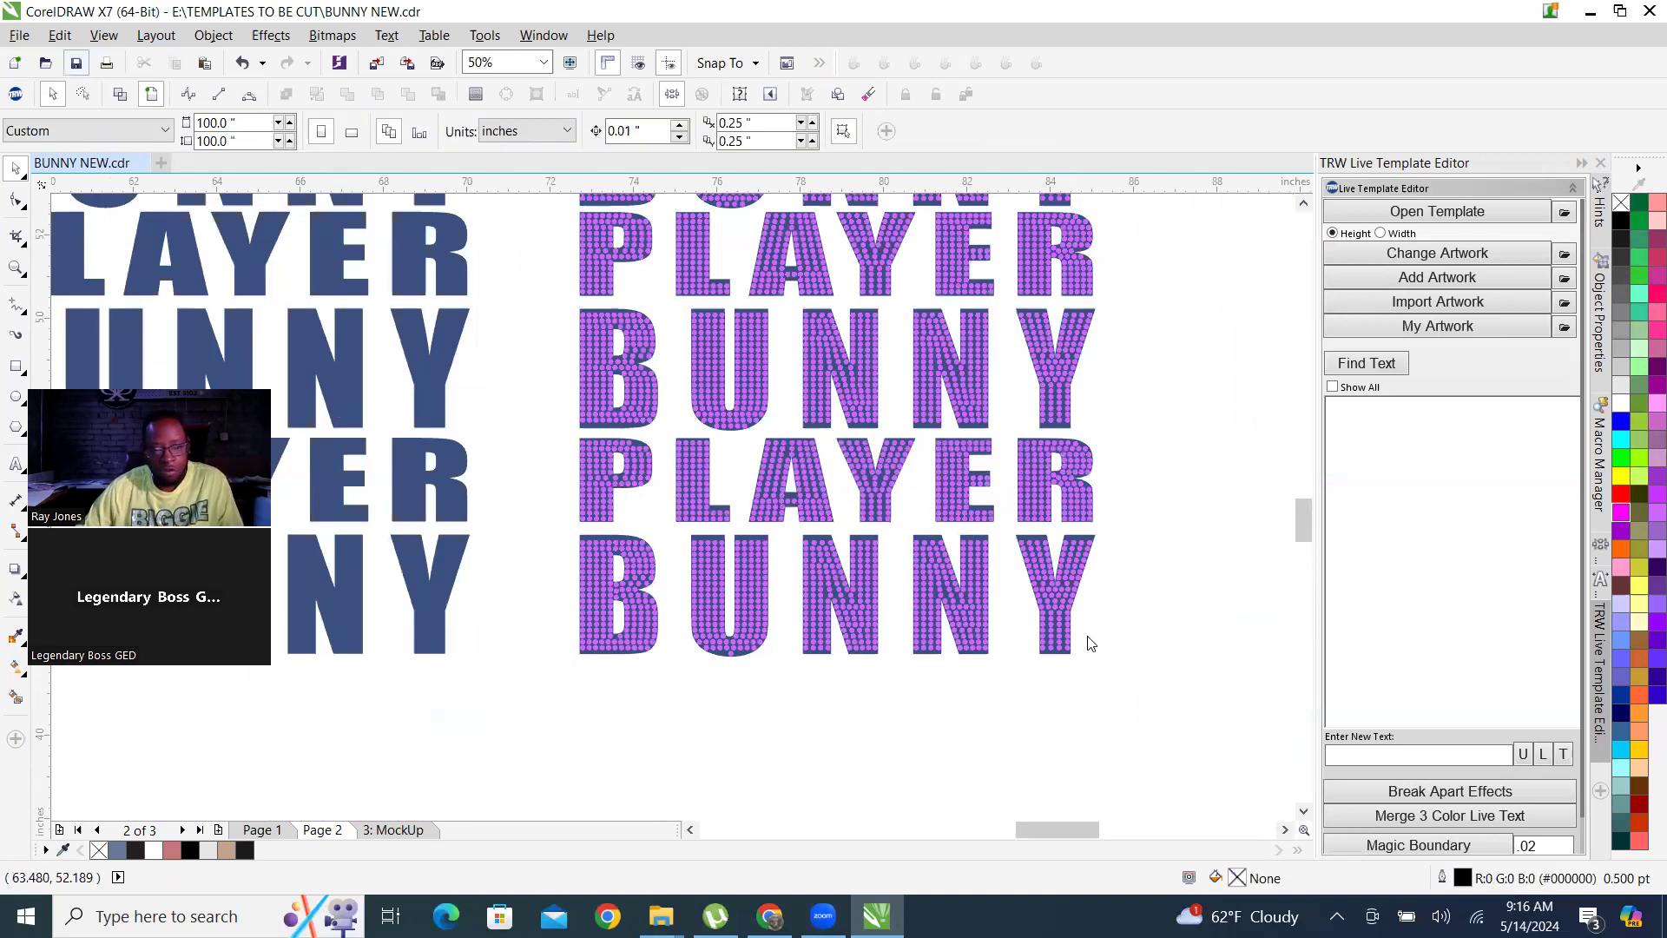
Delete the mostly unfilled blue PLAYER BUNNY block between the bunny artwork and the finished rhinestone block.
scroll(1092, 642, "down", 1)
scroll(1014, 610, "down", 1)
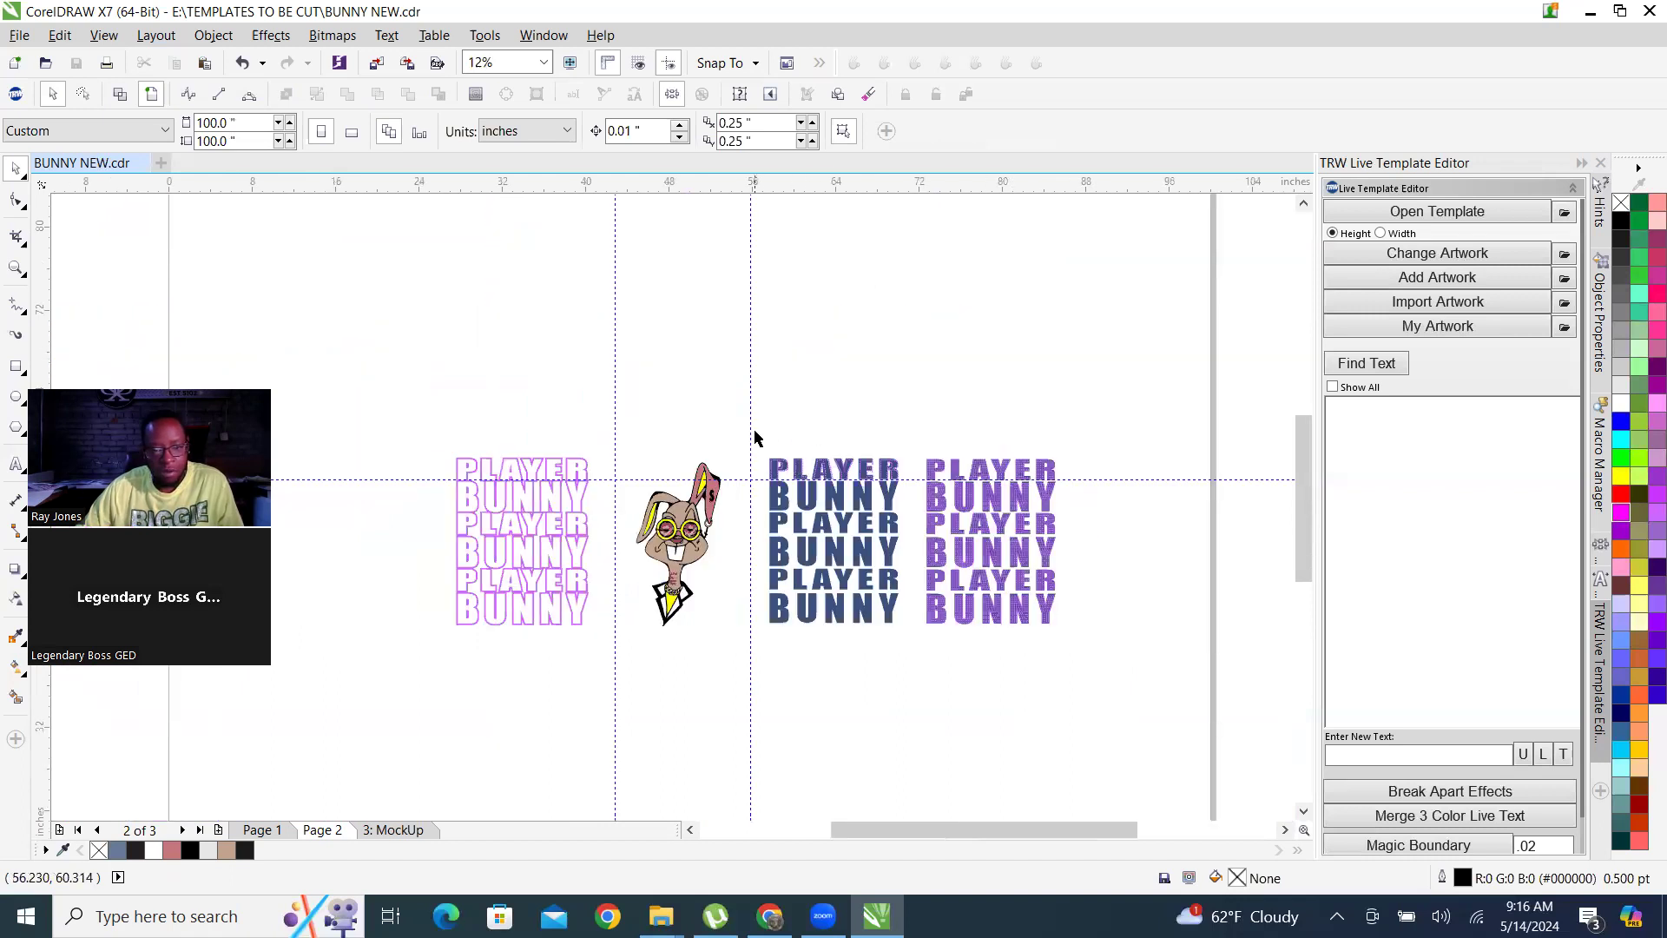
left_click_drag(738, 435, 908, 689)
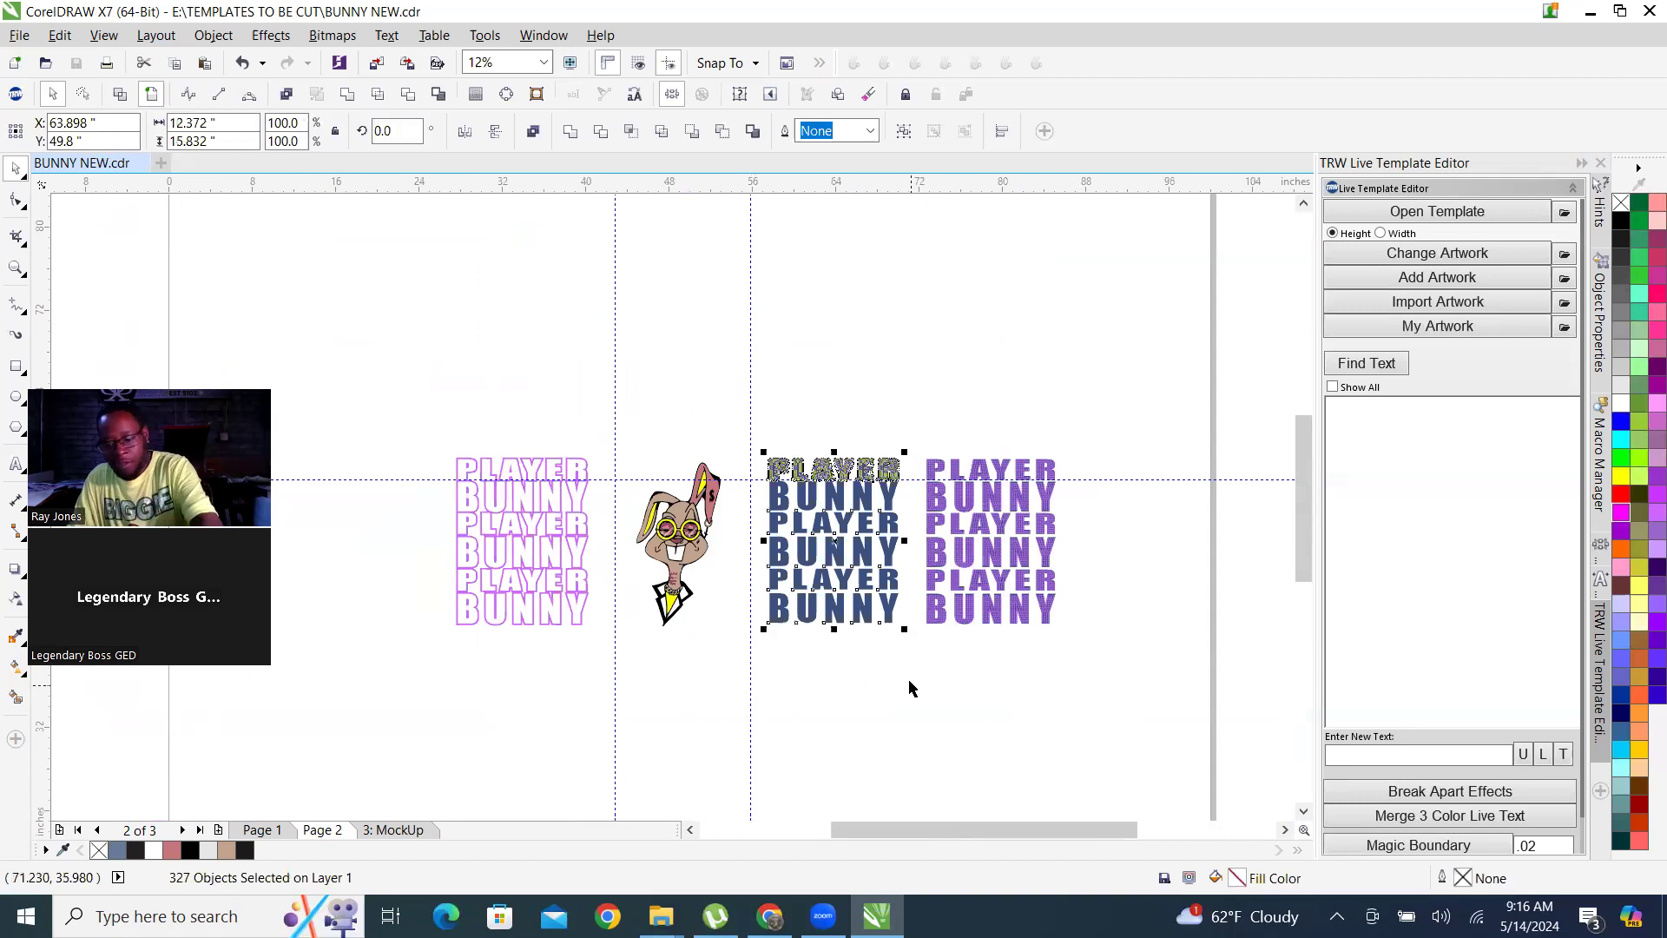
key("Delete")
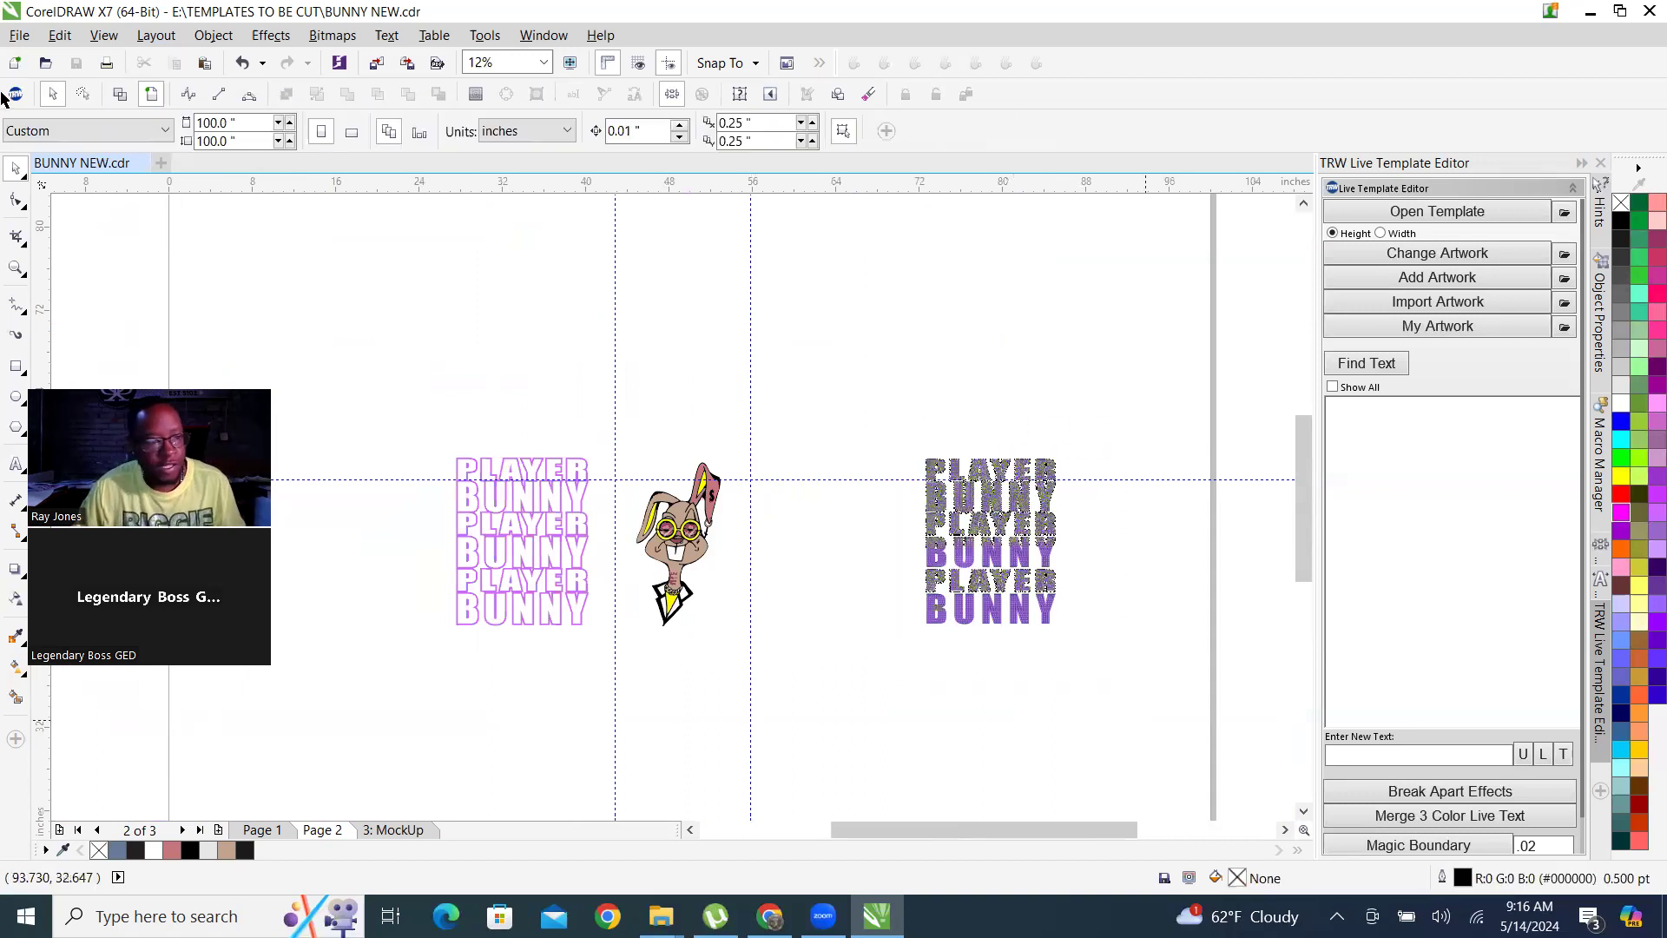
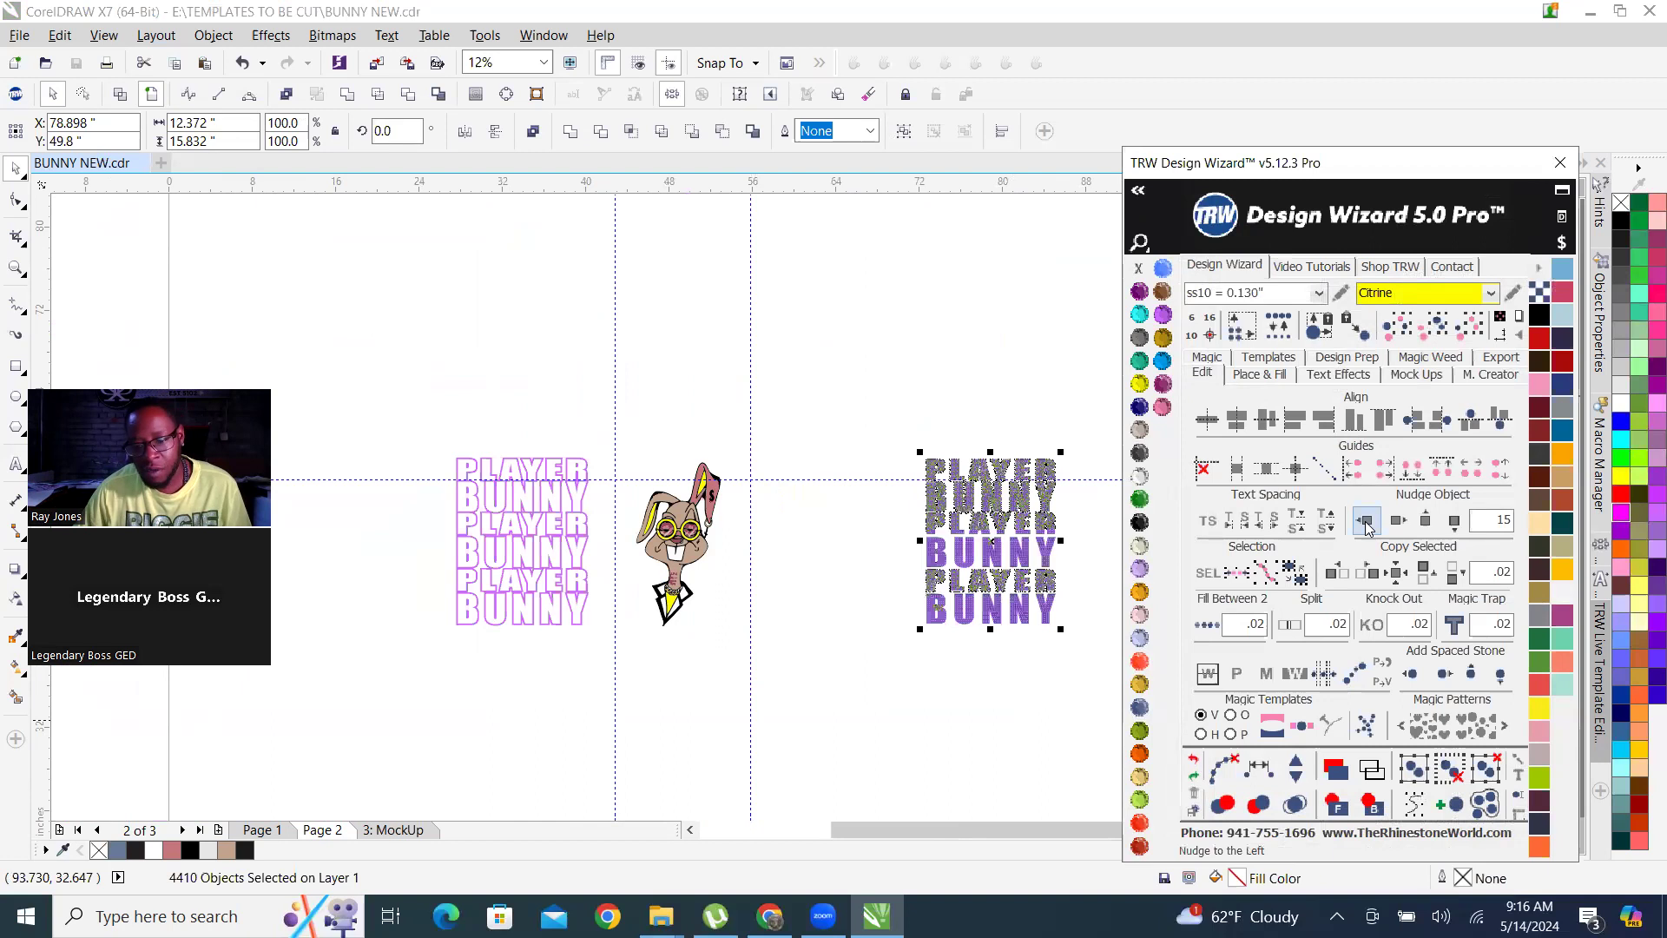
Nudge the rhinestone-filled PLAYER BUNNY block left in 15-inch increments until it overlaps the bunny artwork.
left_click(1366, 527)
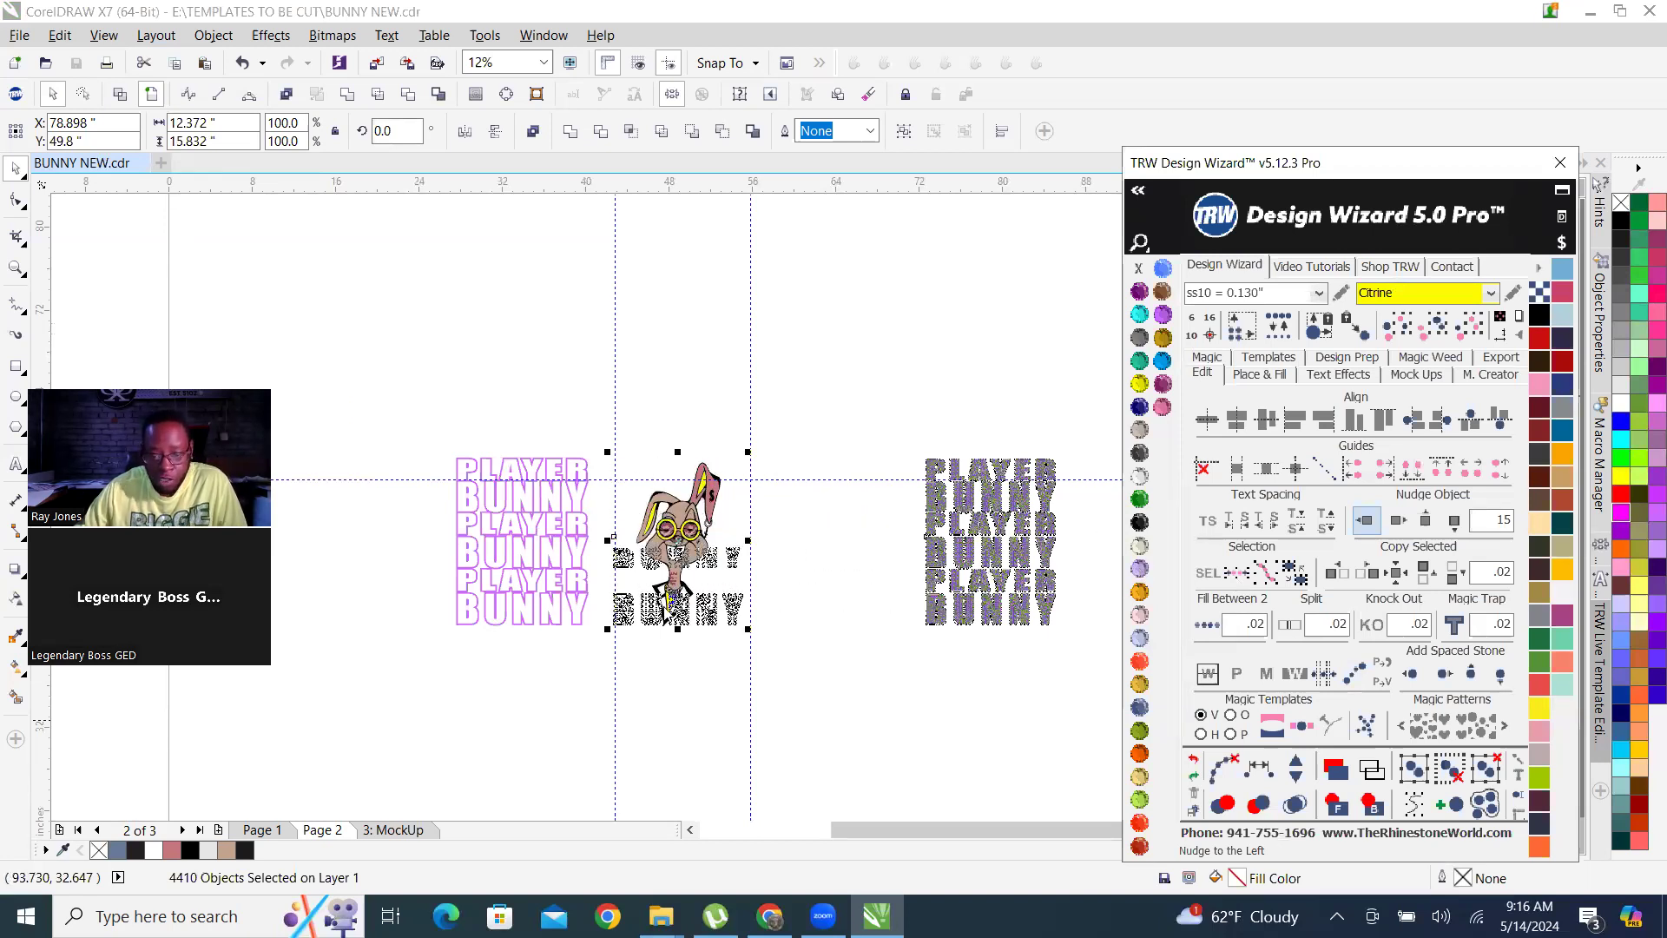
scroll(700, 527, "up", 4)
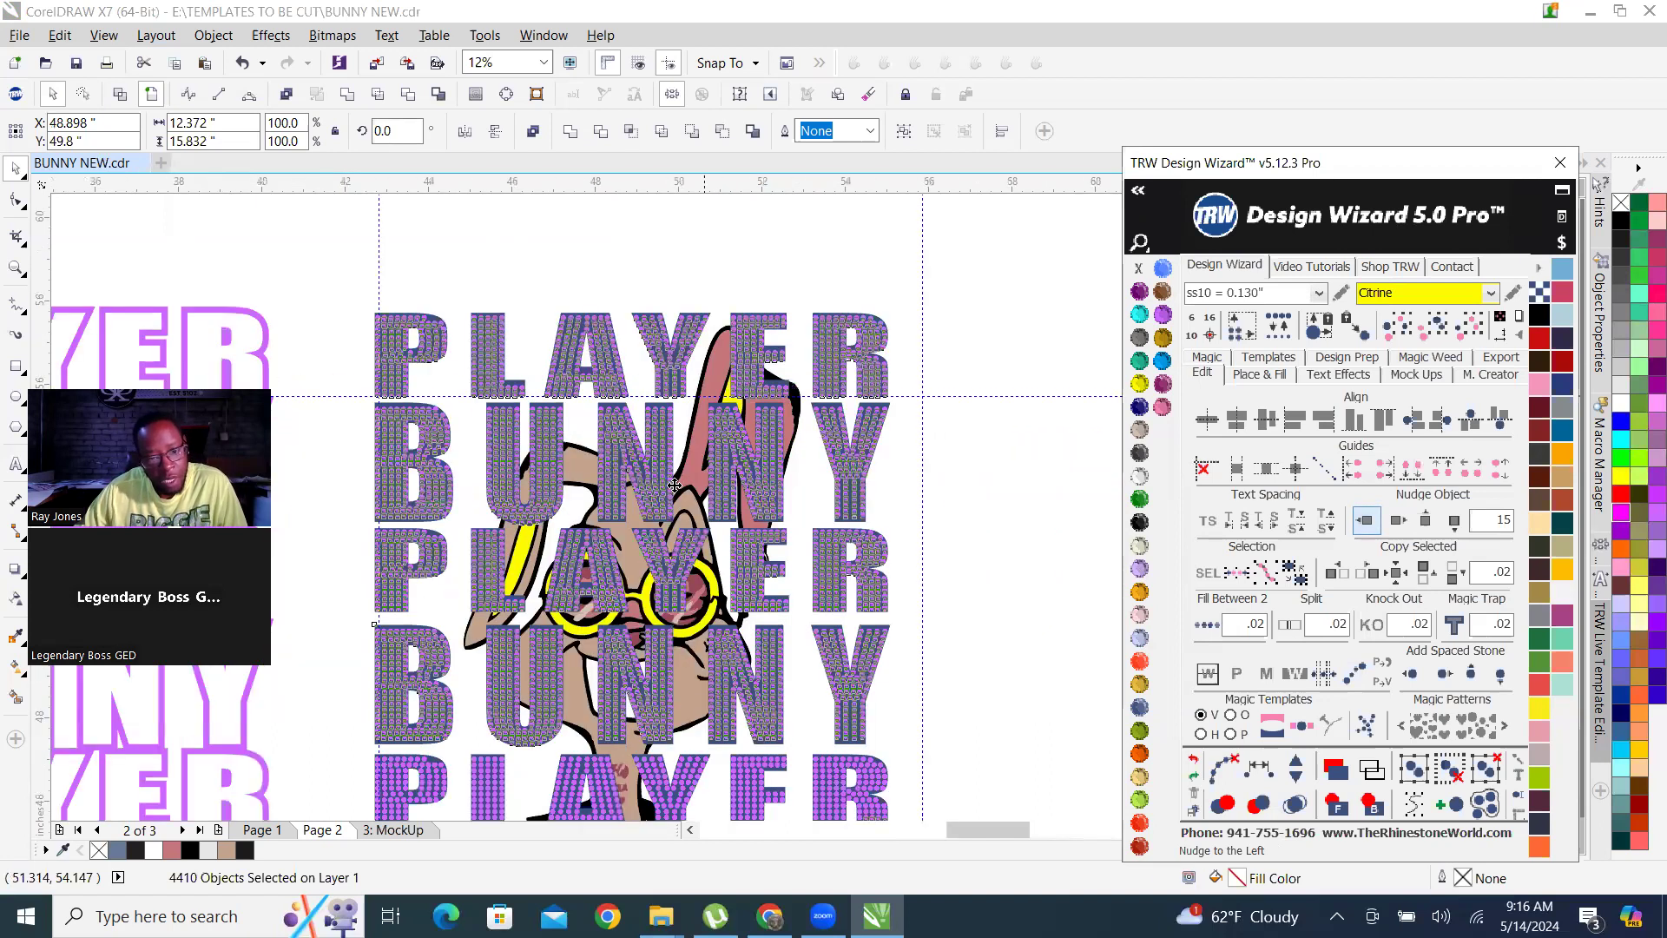
scroll(657, 461, "up", 2)
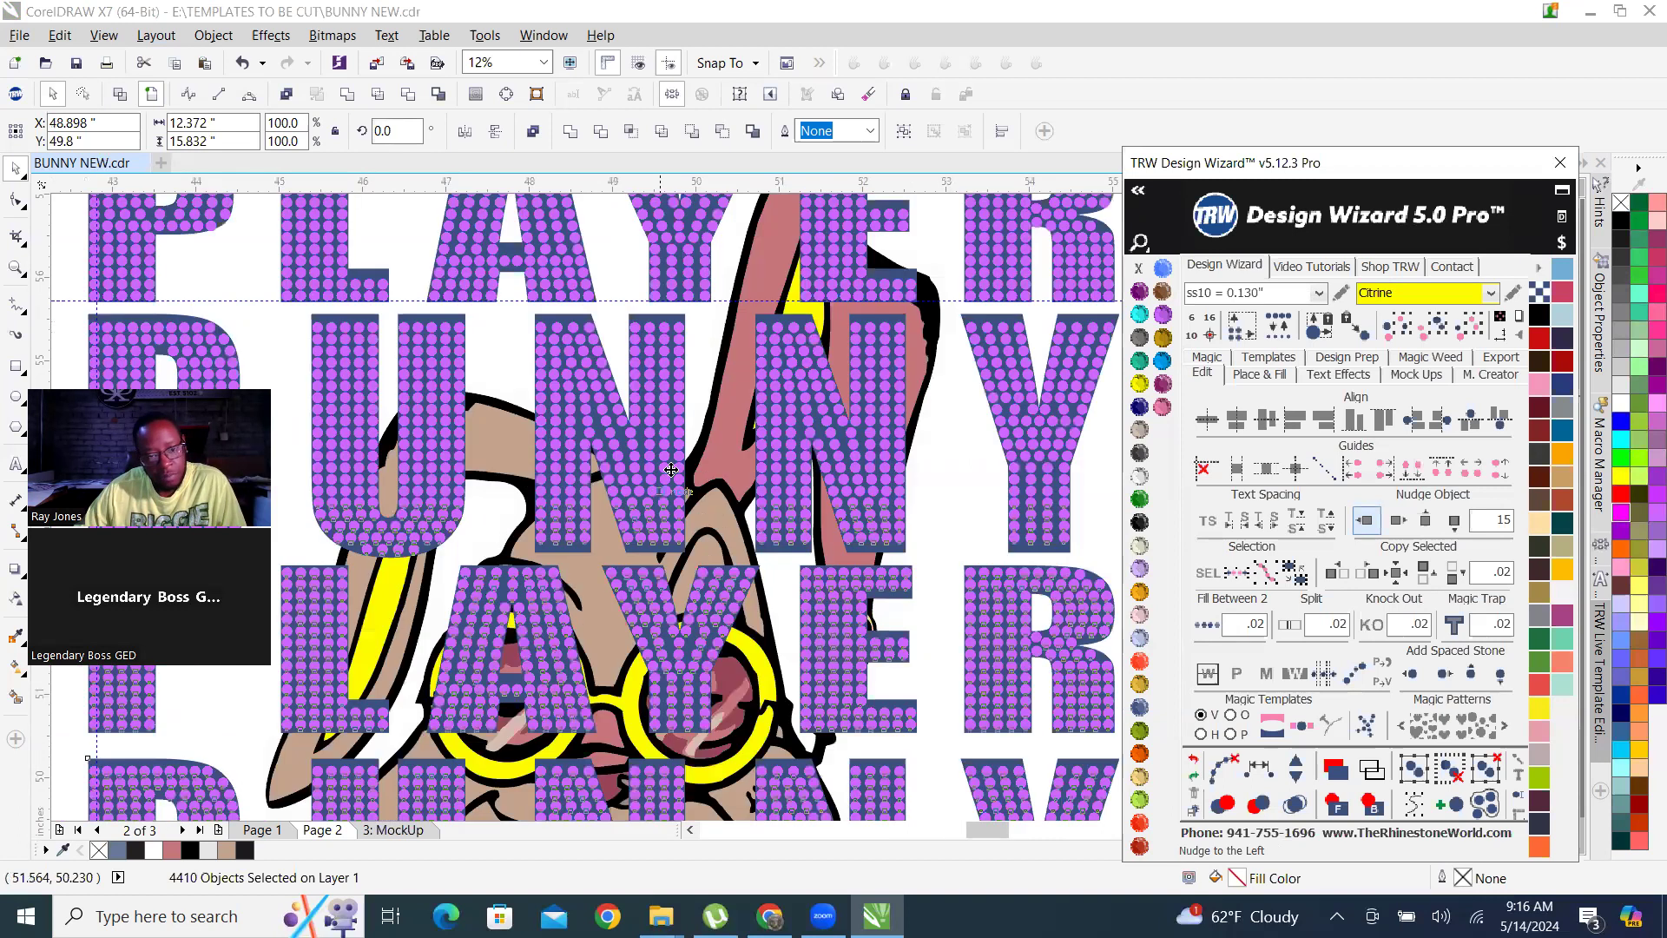
Group the rhinestone-filled PLAYER BUNNY block and send it behind the bunny artwork.
right_click(672, 470)
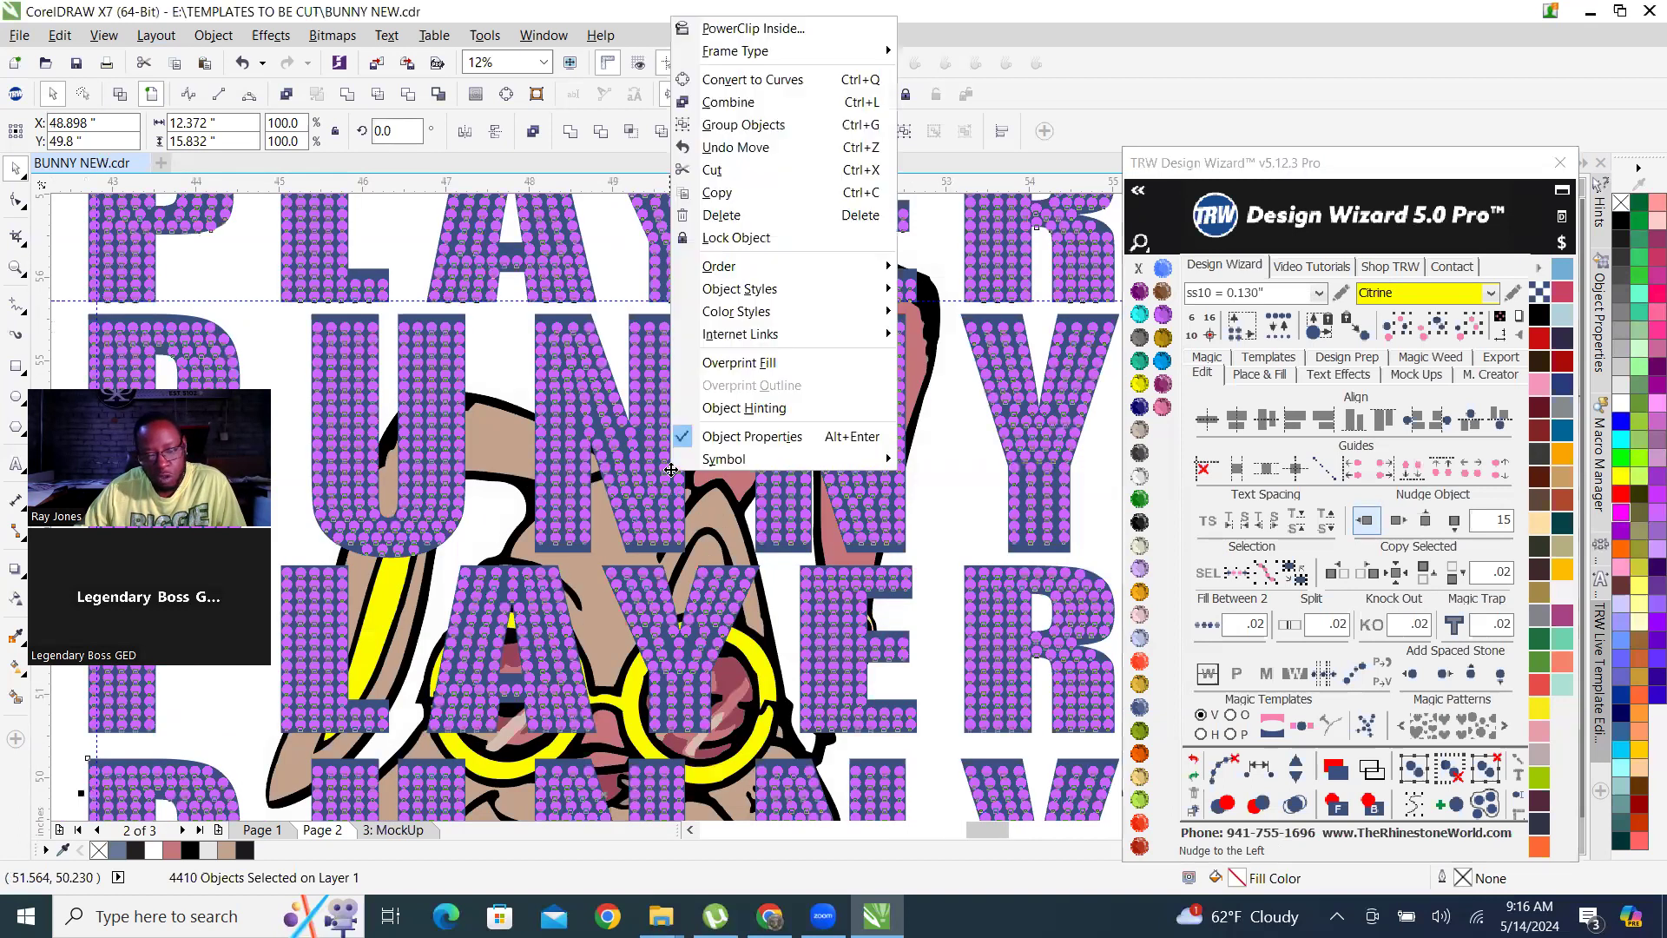
left_click(774, 127)
scroll(788, 407, "down", 2)
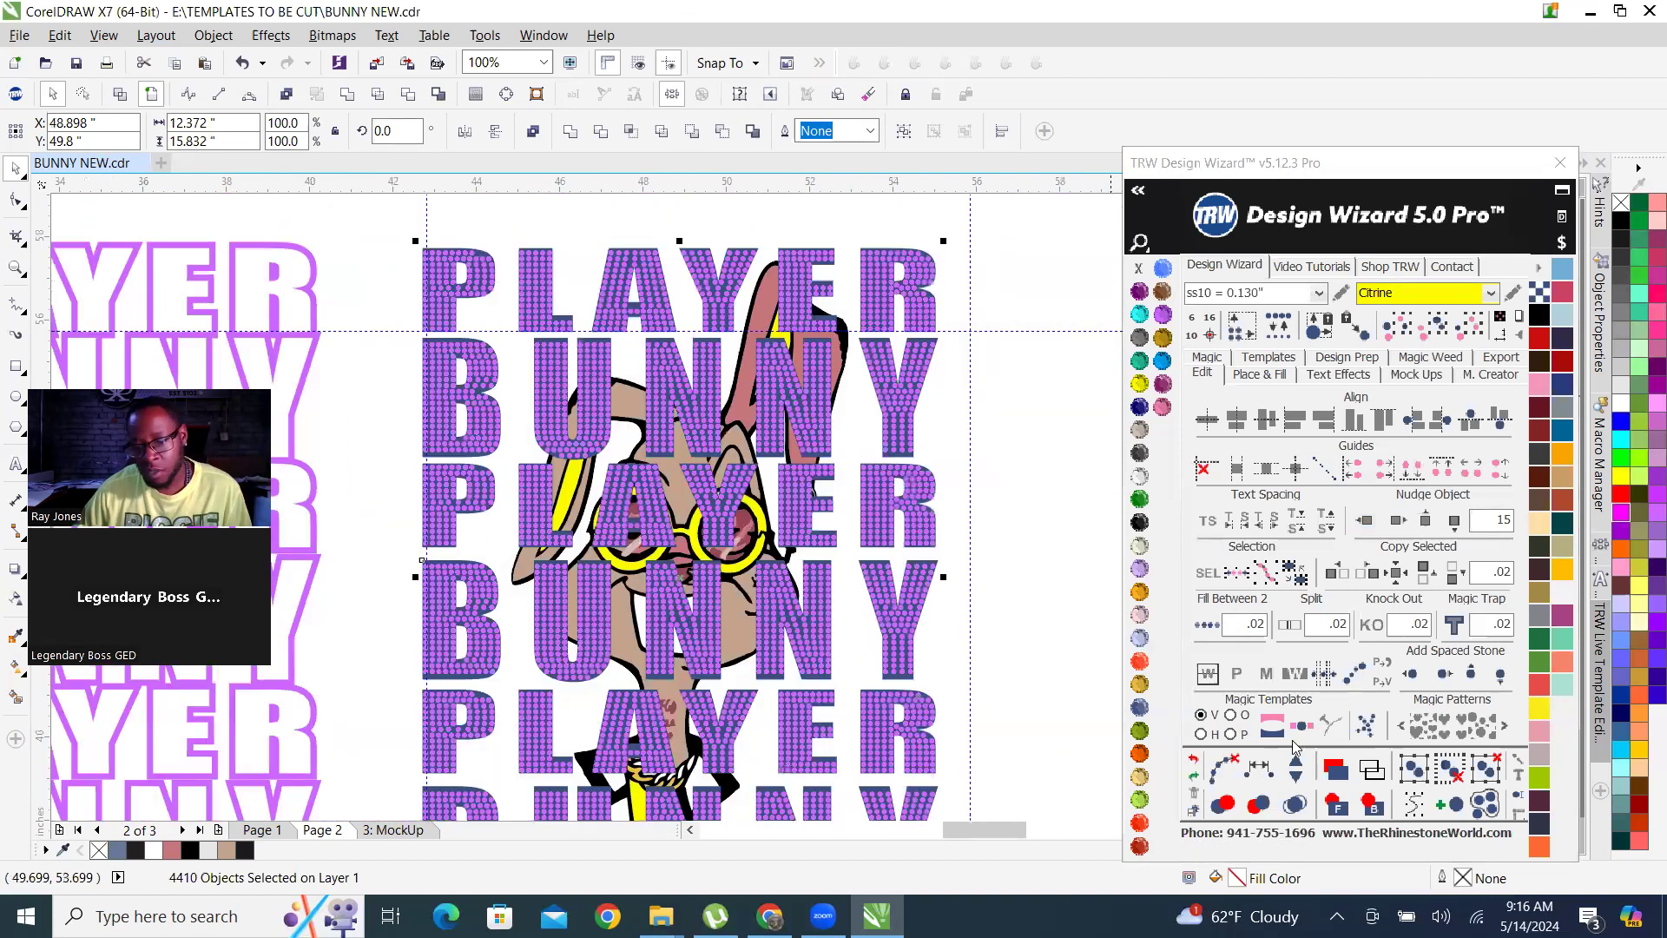
key("shift+Page_Up")
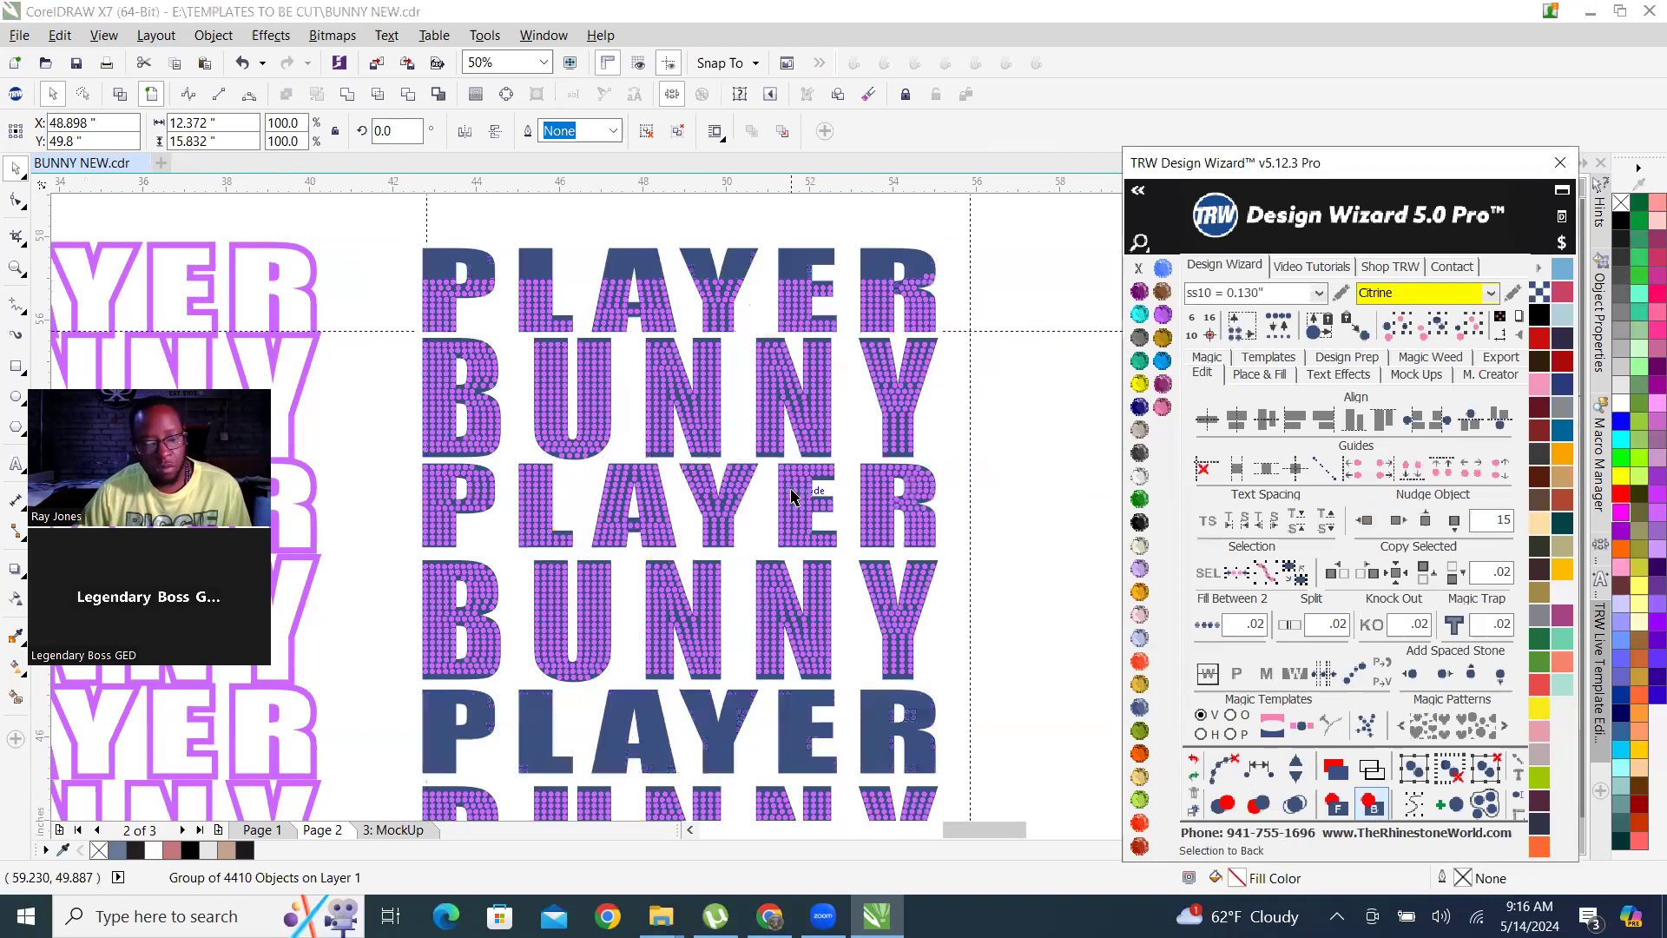
scroll(717, 474, "down", 1)
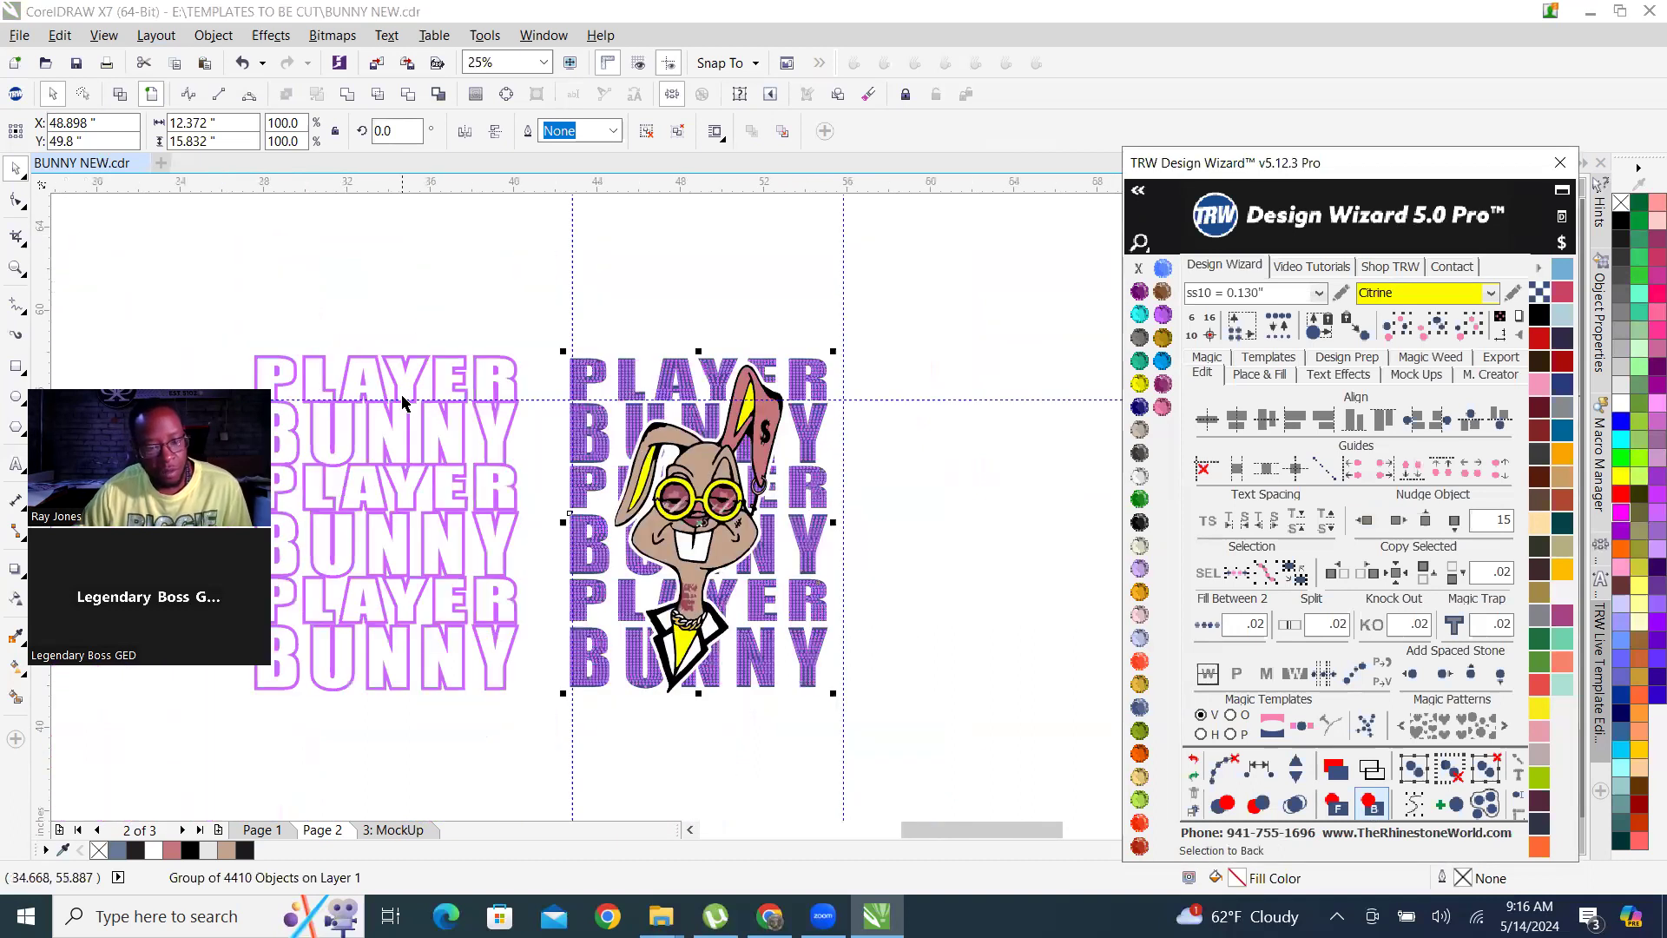
Recolor the outline PLAYER BUNNY lettering Cobalt and nudge it 15 inches right onto the rhinestone block.
left_click(460, 371)
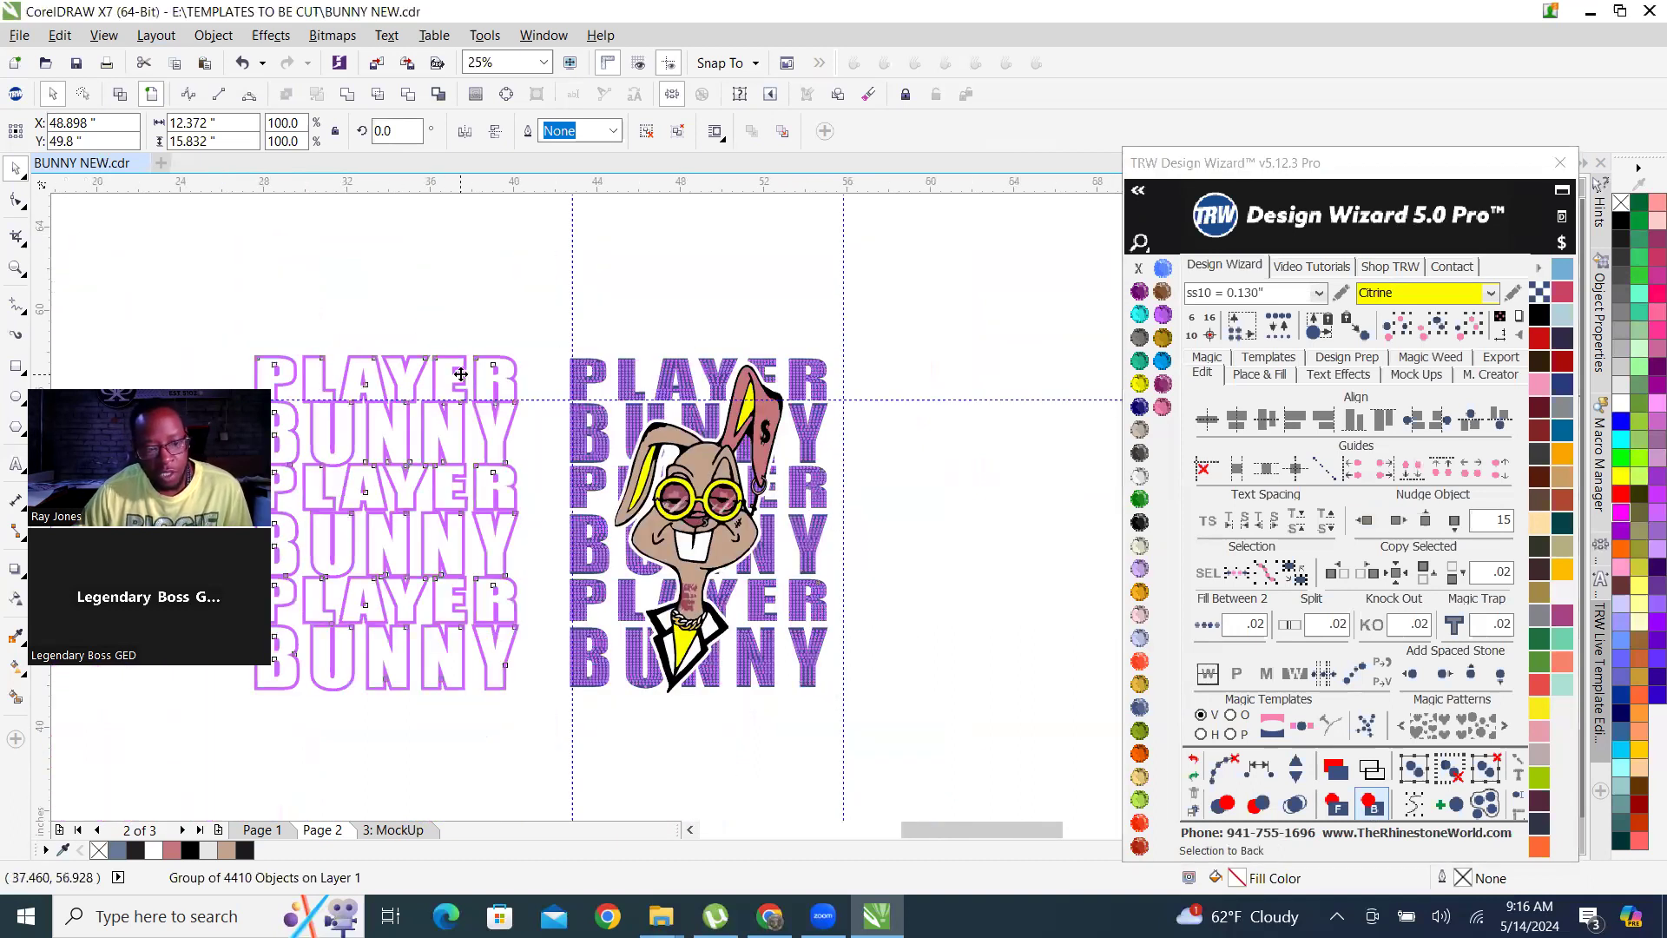
left_click(1140, 408)
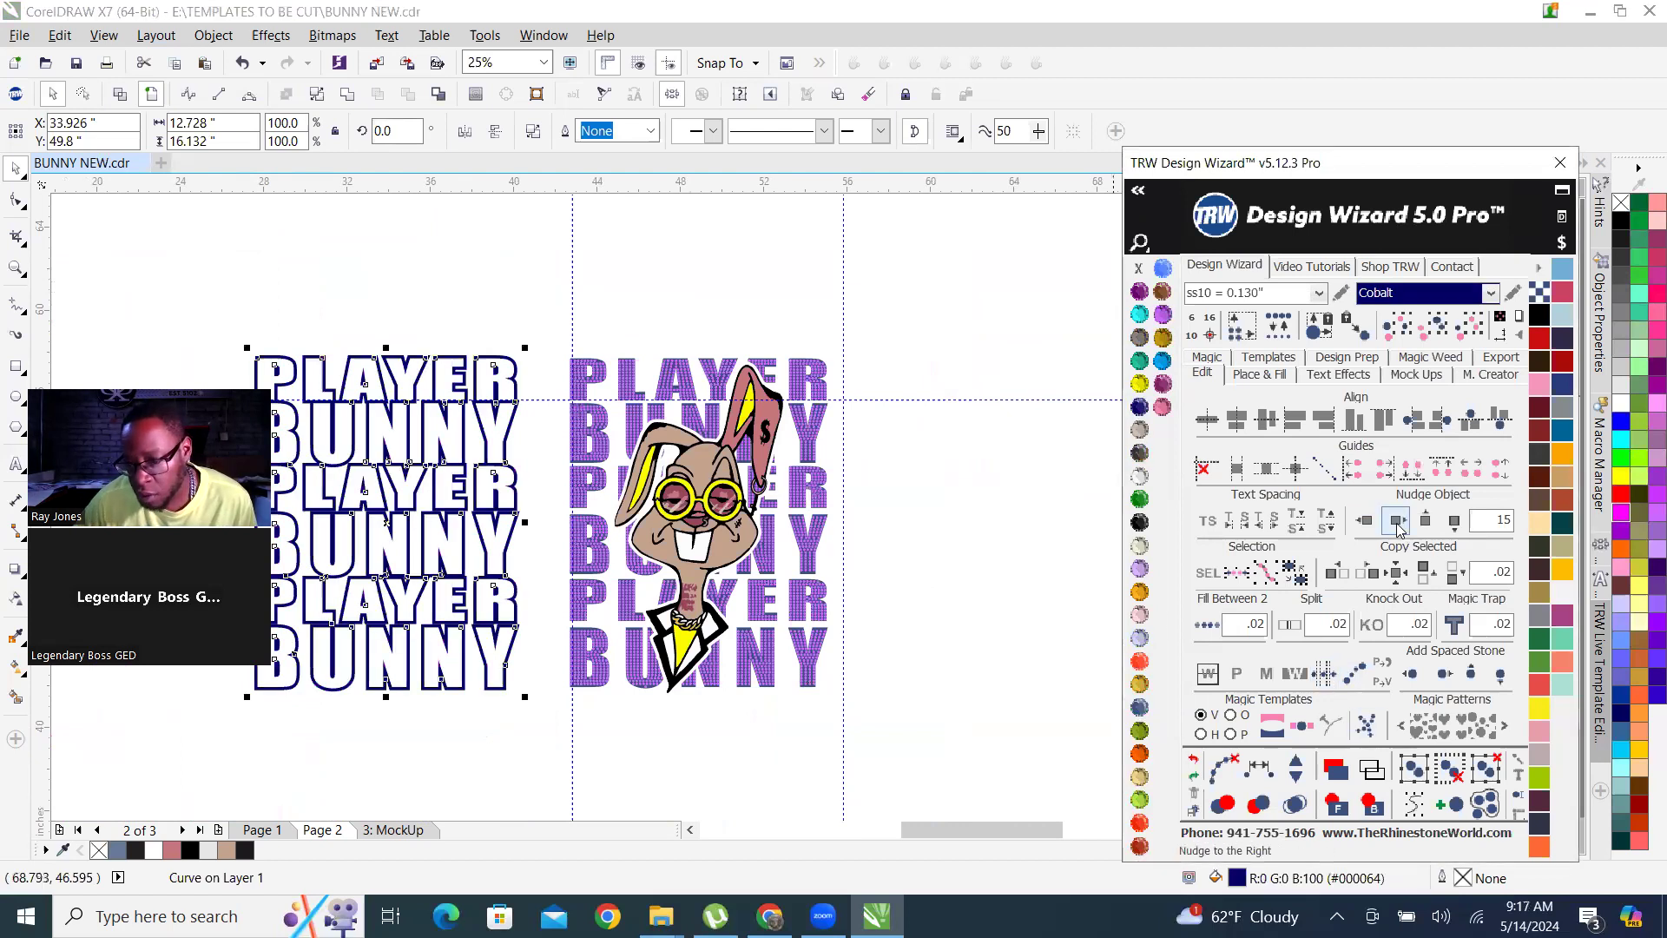
left_click(1398, 521)
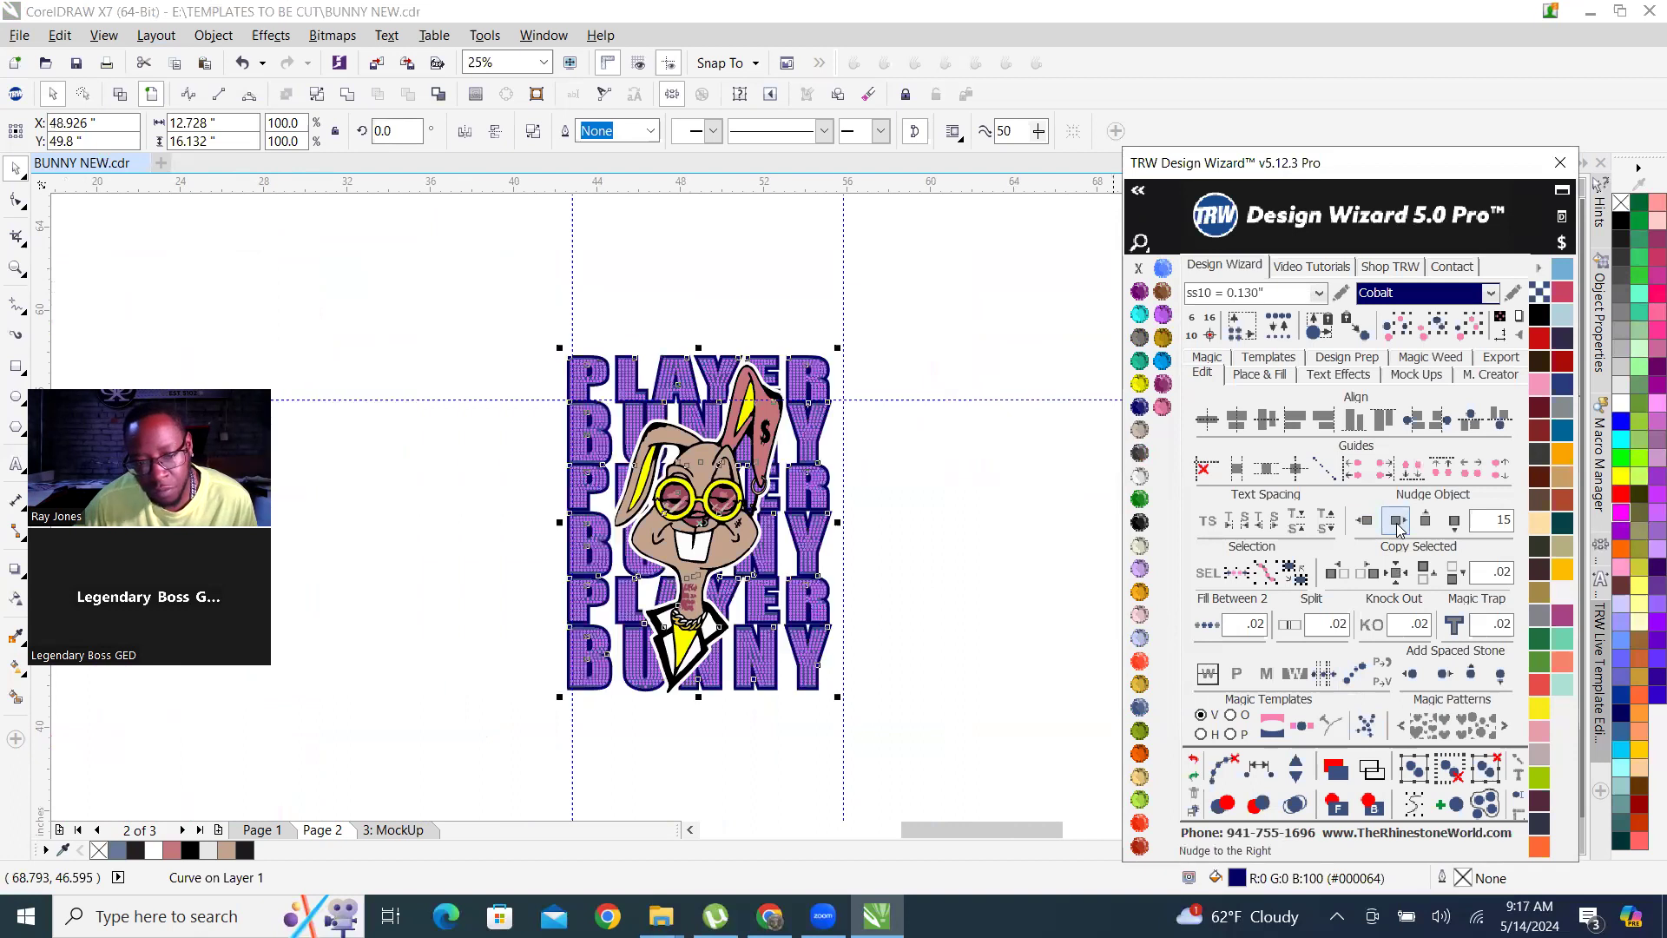
left_click(986, 562)
Nudge the white contour shape around the bunny 15 inches left out of the design and give it Amethyst color.
scroll(706, 445, "up", 3)
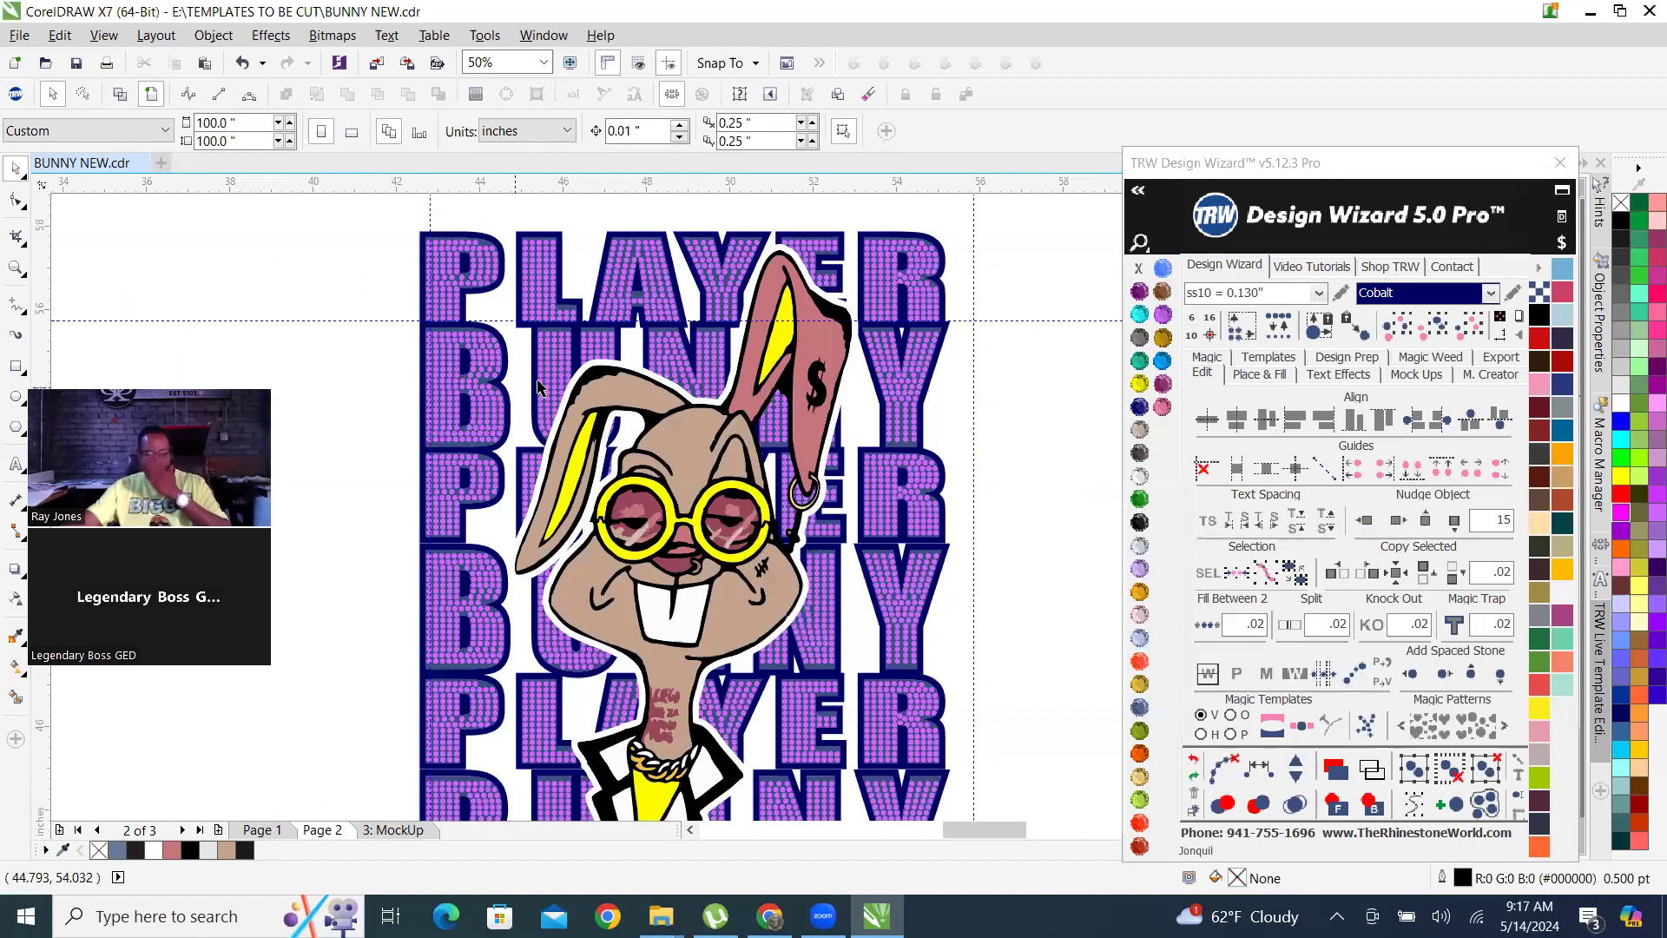
scroll(566, 332, "up", 1)
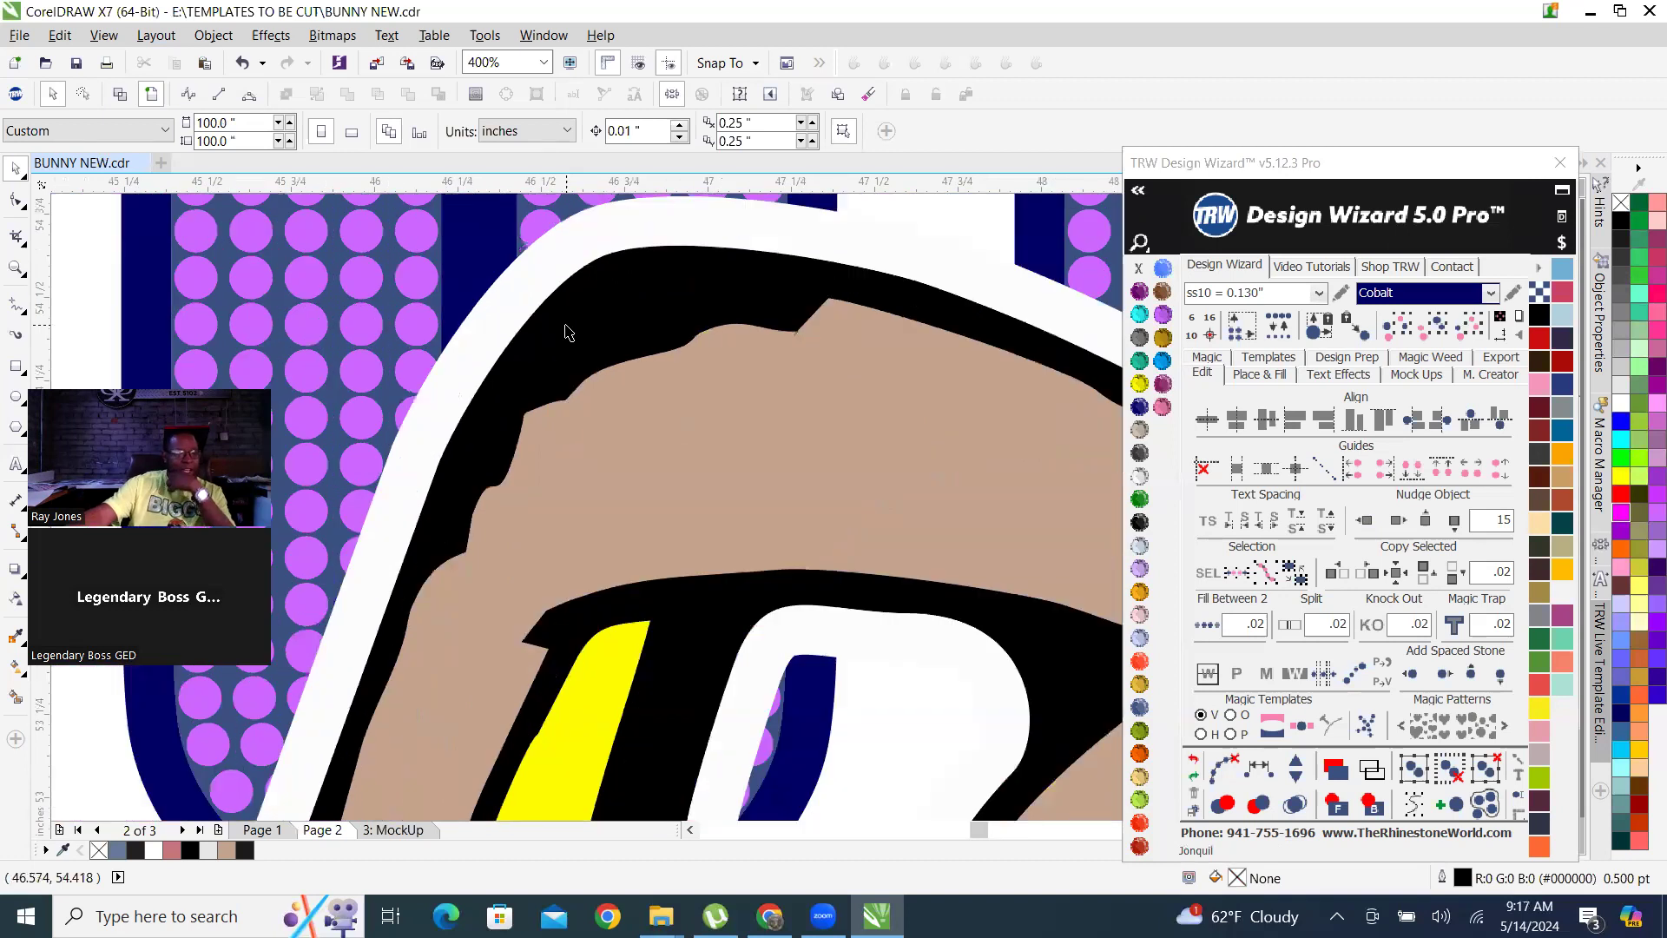
scroll(718, 401, "down", 2)
scroll(718, 401, "down", 1)
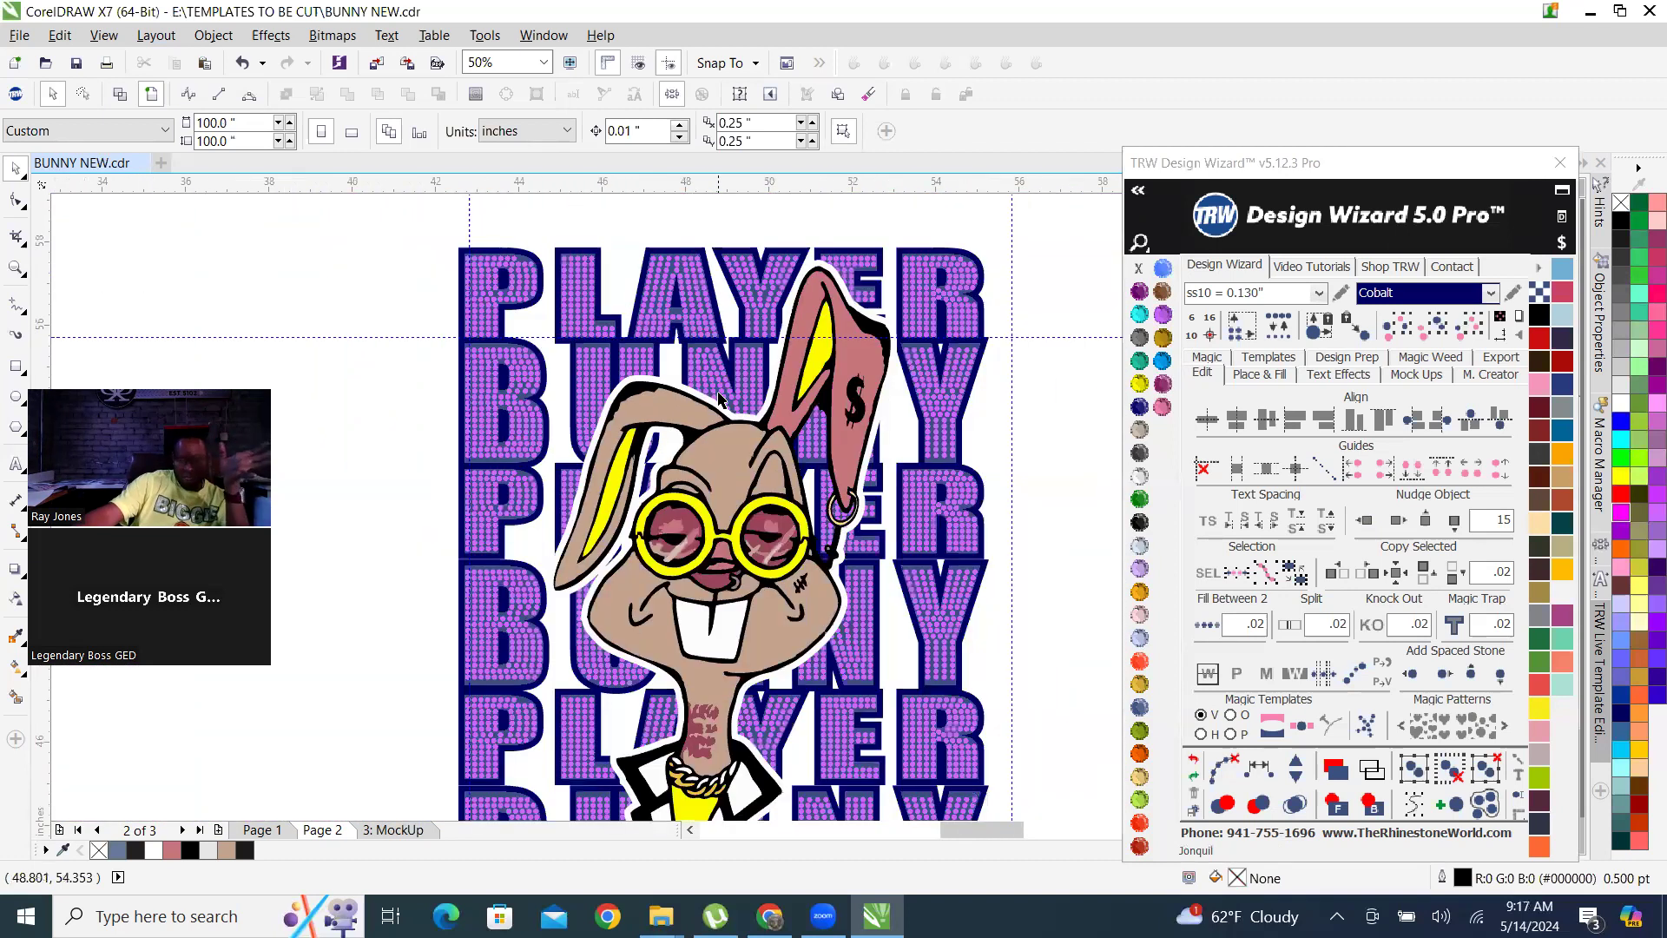
scroll(719, 319, "up", 3)
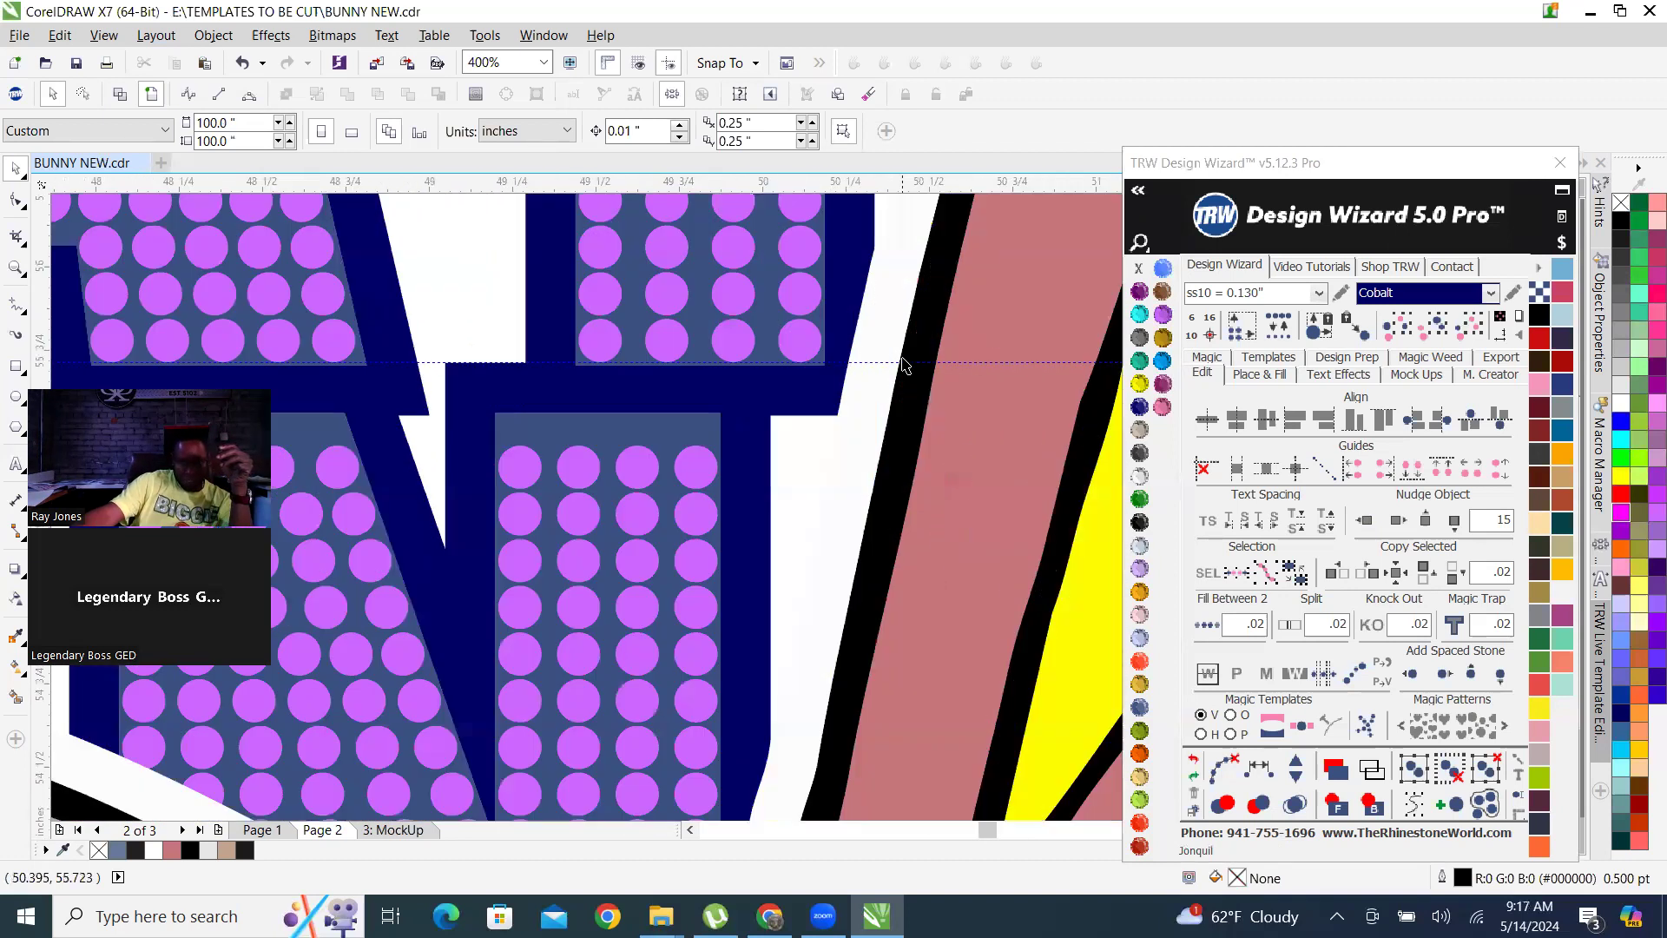
left_click(873, 316)
scroll(869, 334, "down", 3)
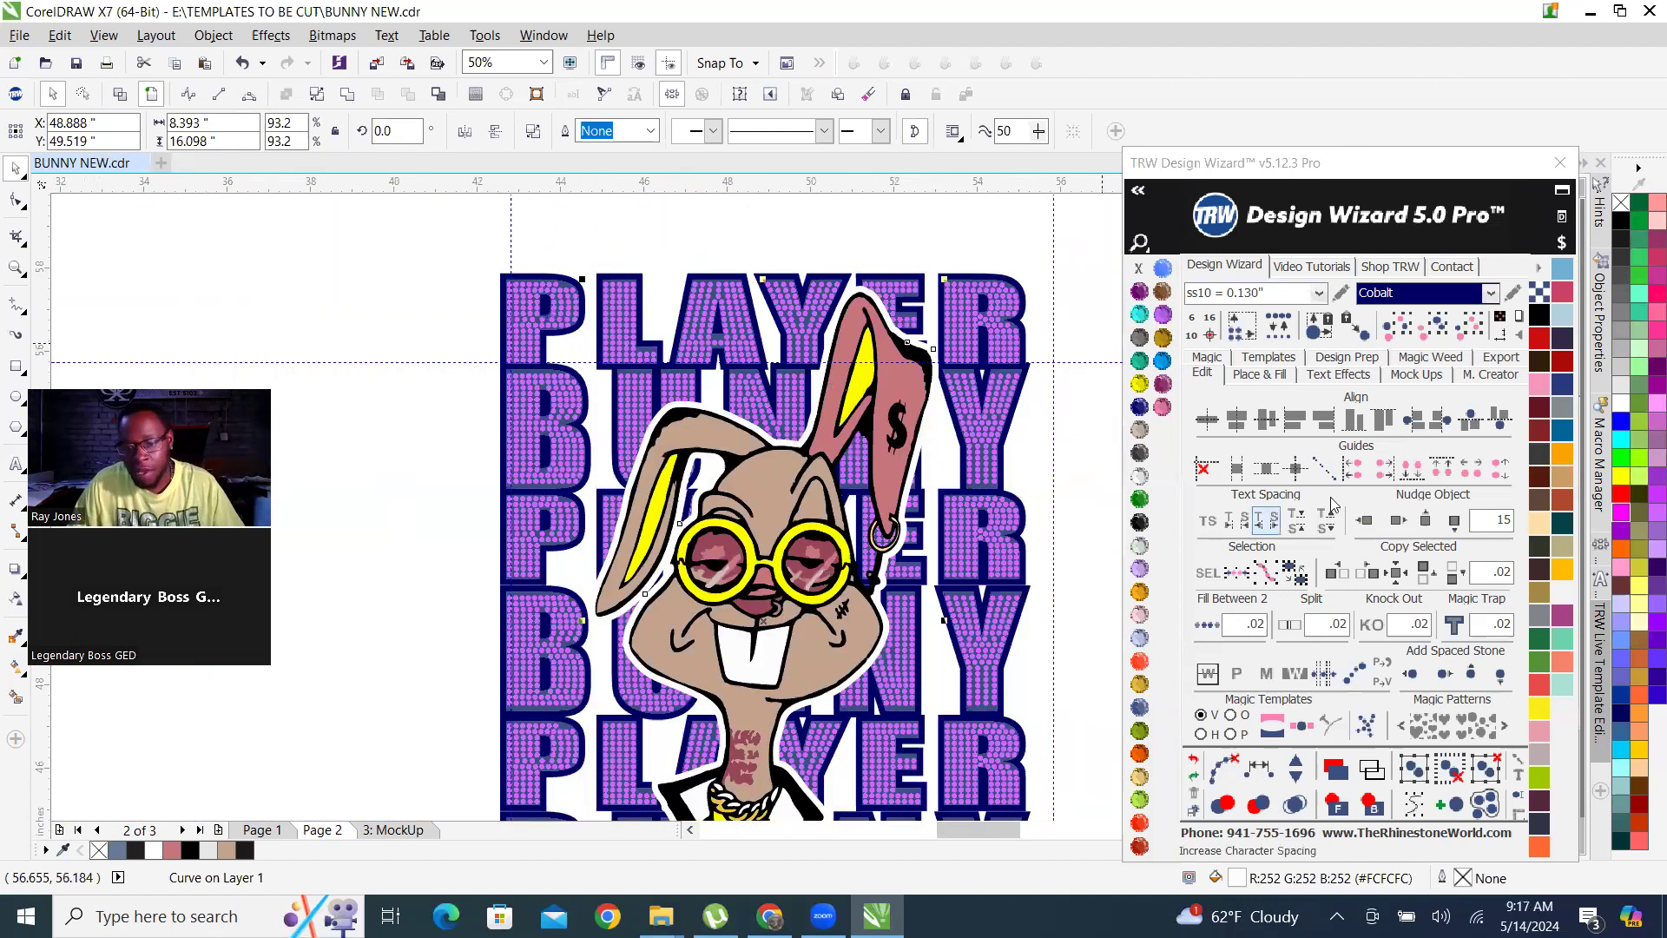
left_click(1366, 521)
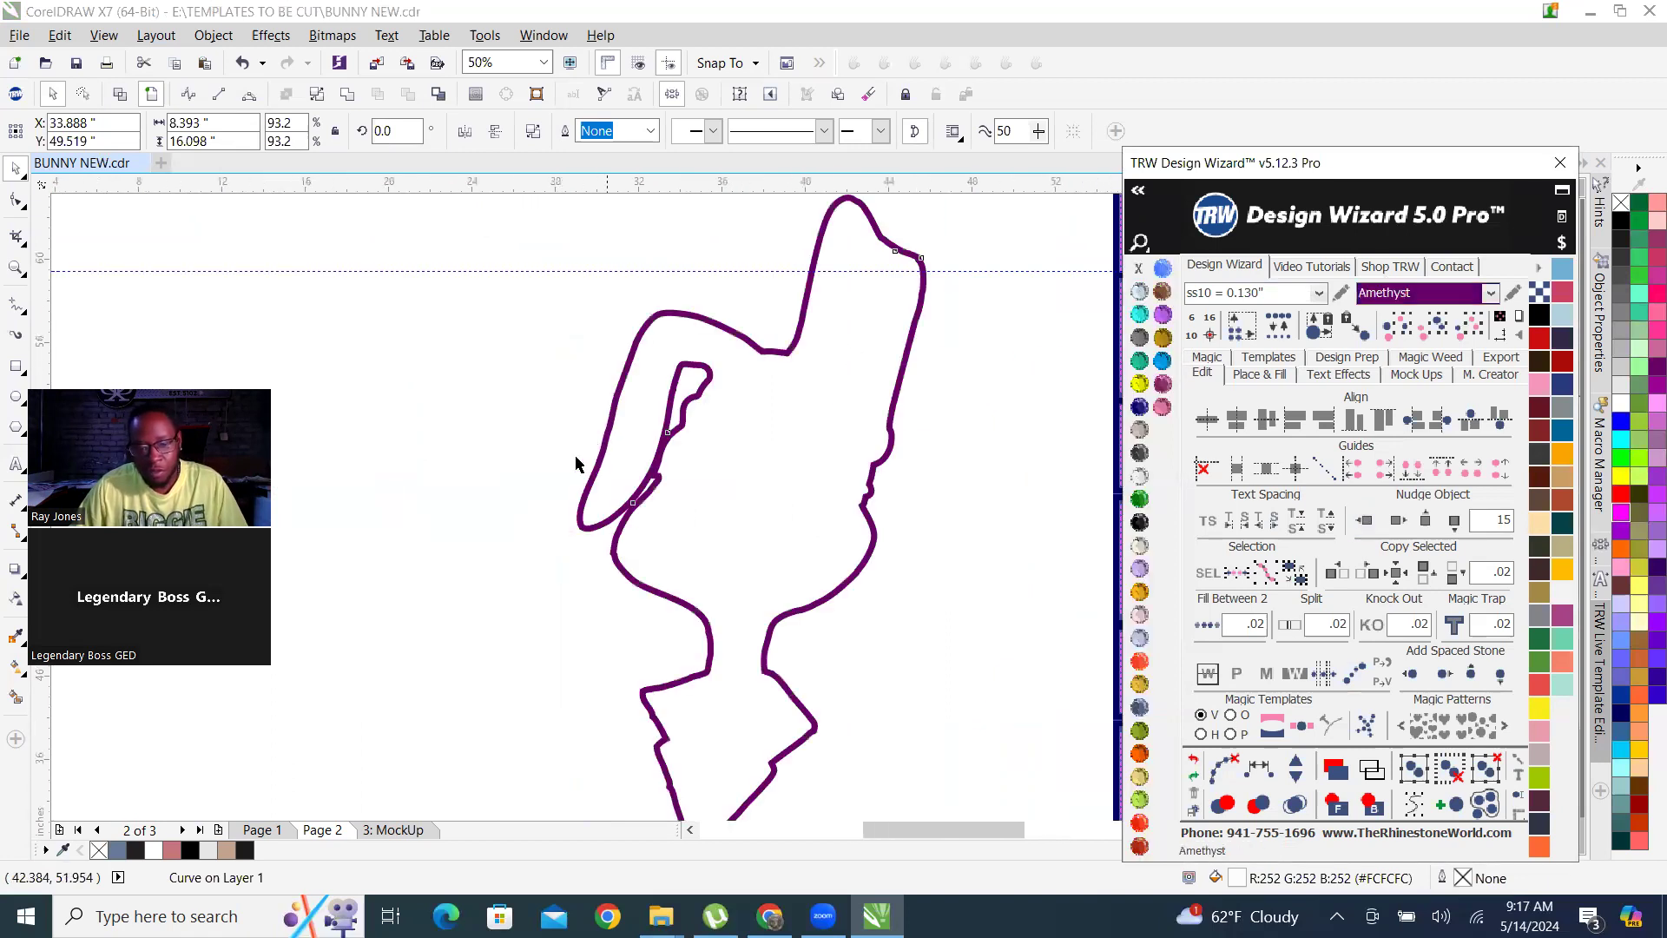
scroll(577, 459, "down", 2)
scroll(756, 473, "up", 1)
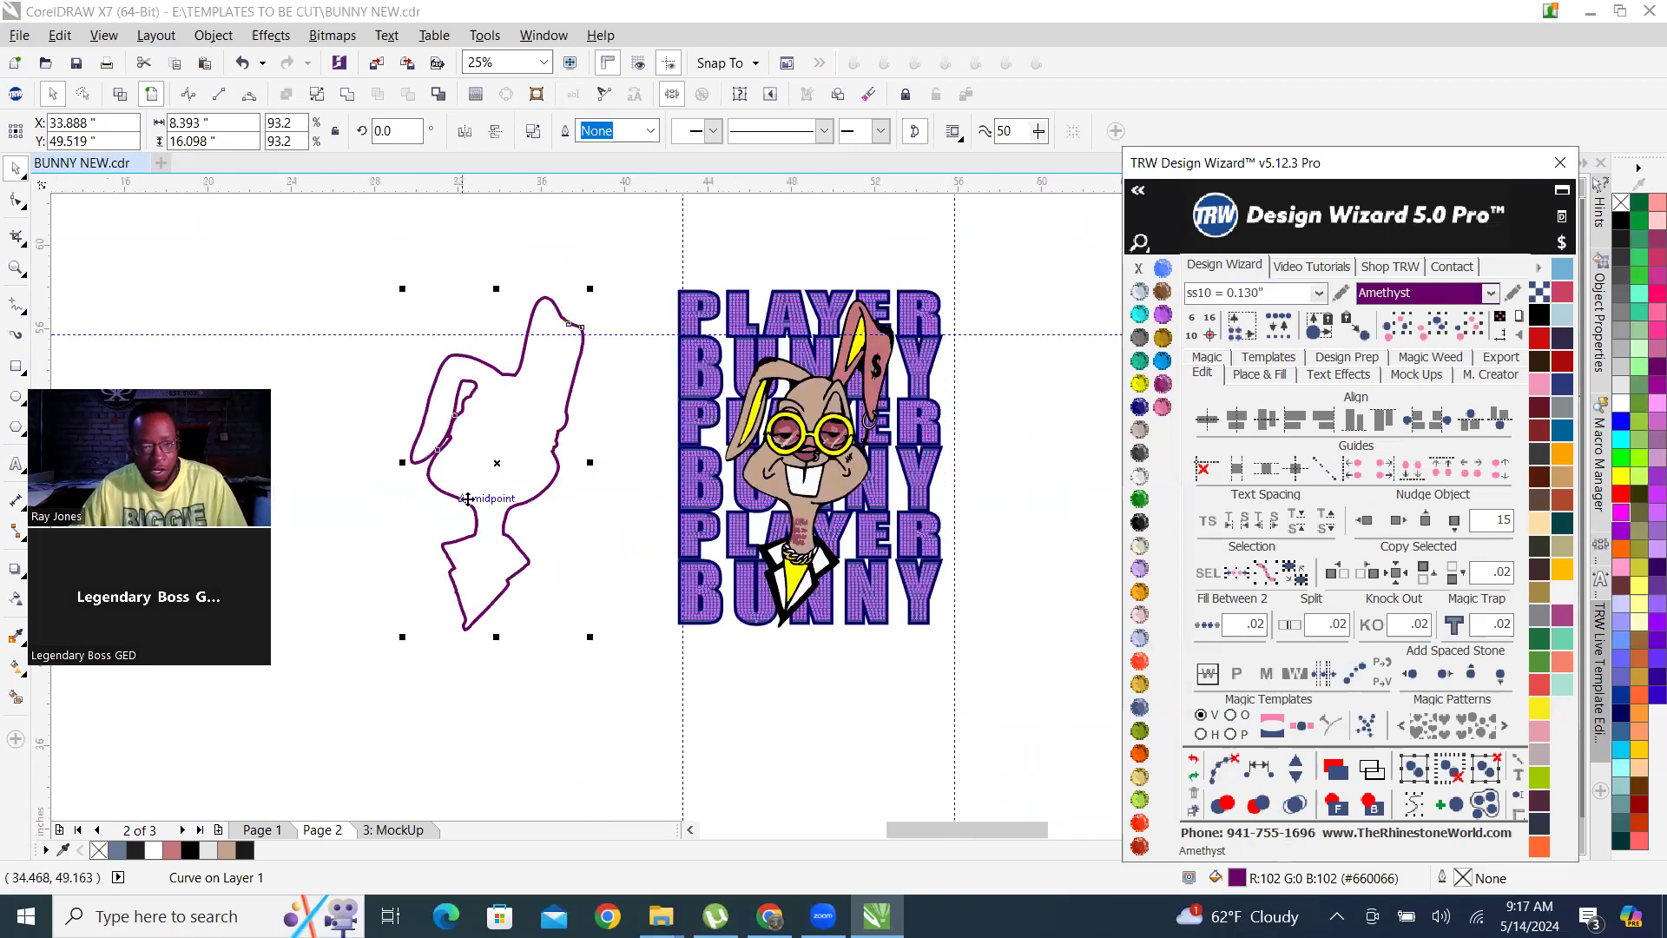
left_click(534, 428)
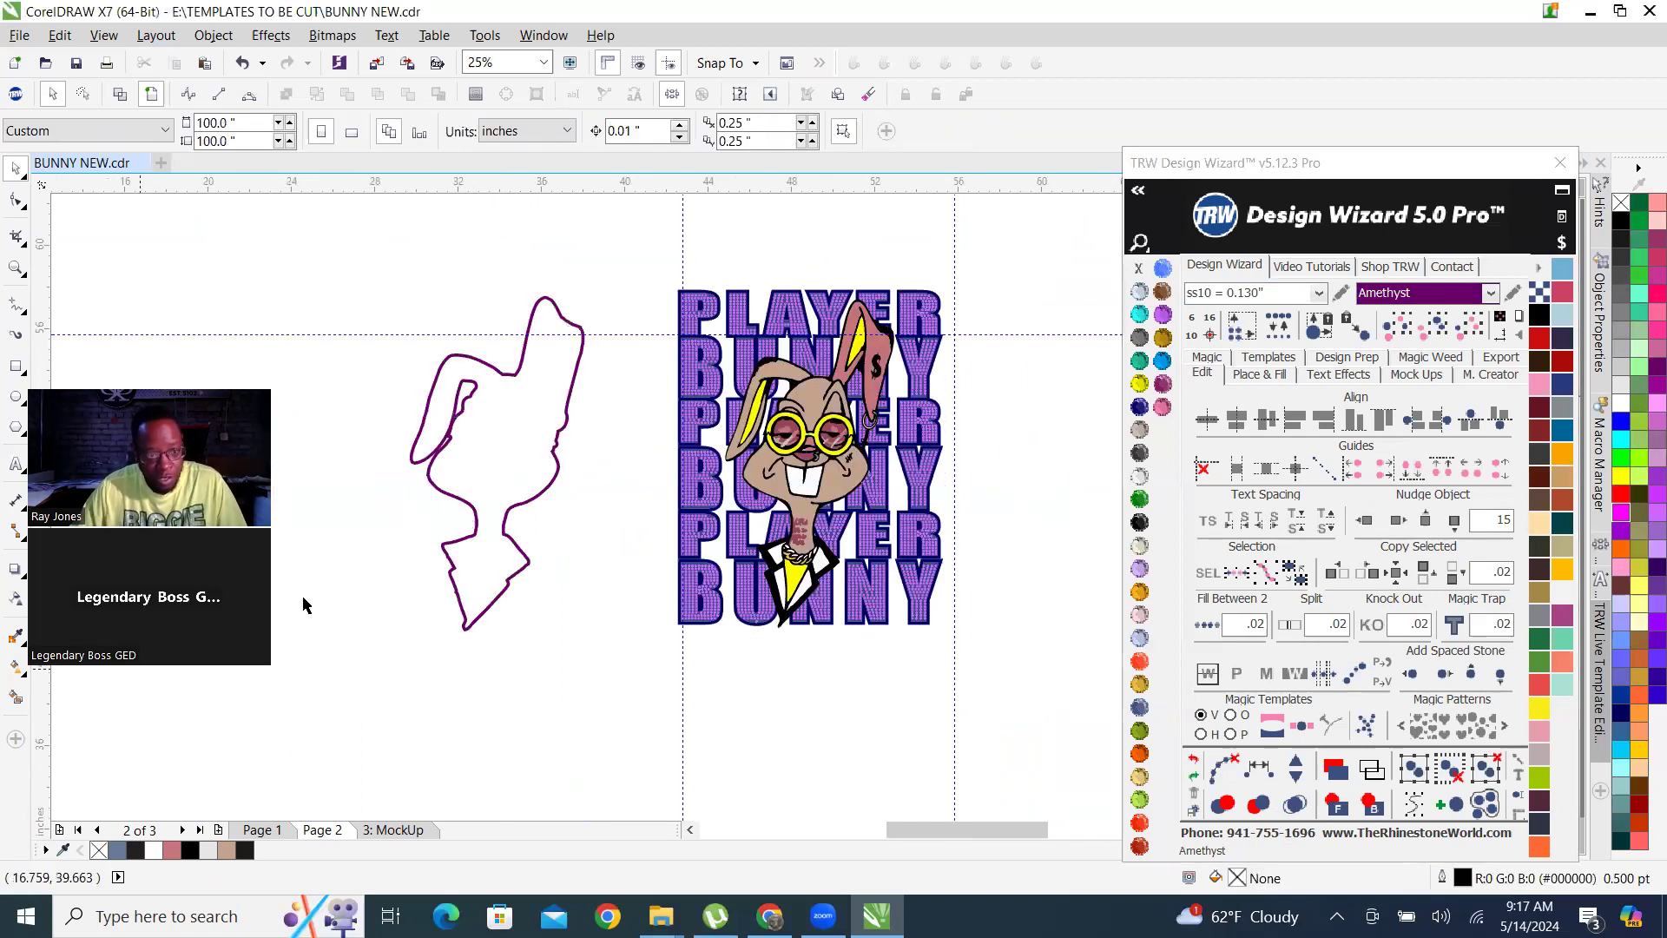
Fill the inside of the separated Amethyst bunny contour with the Smart Fill tool.
left_click(16, 699)
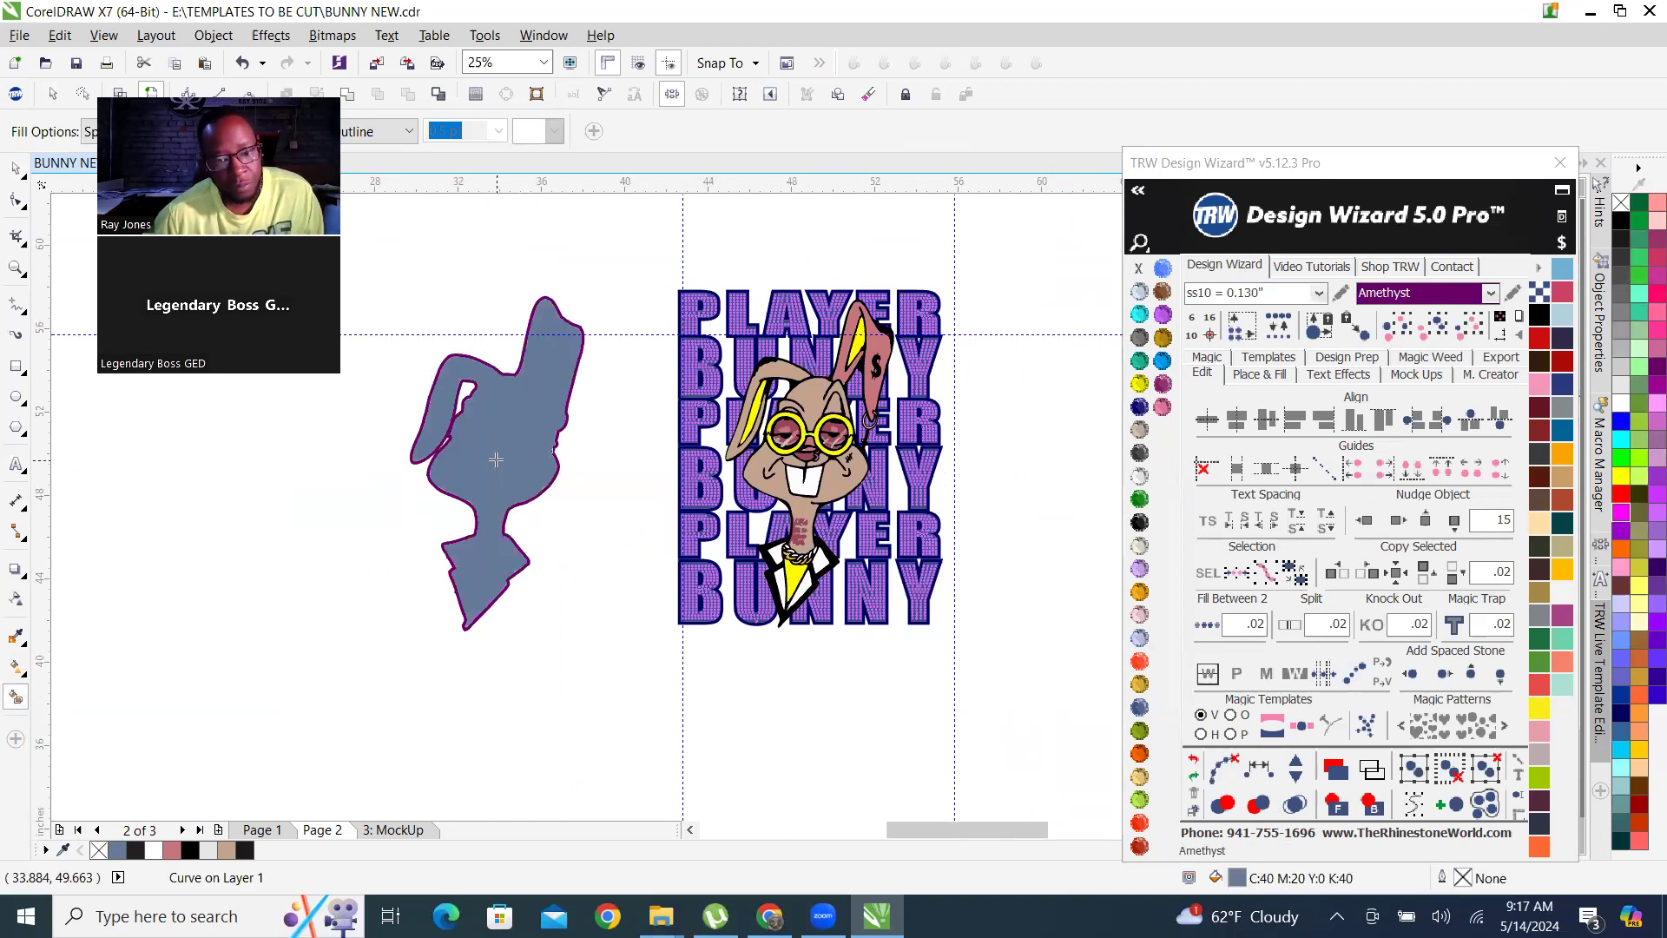
scroll(818, 311, "up", 4)
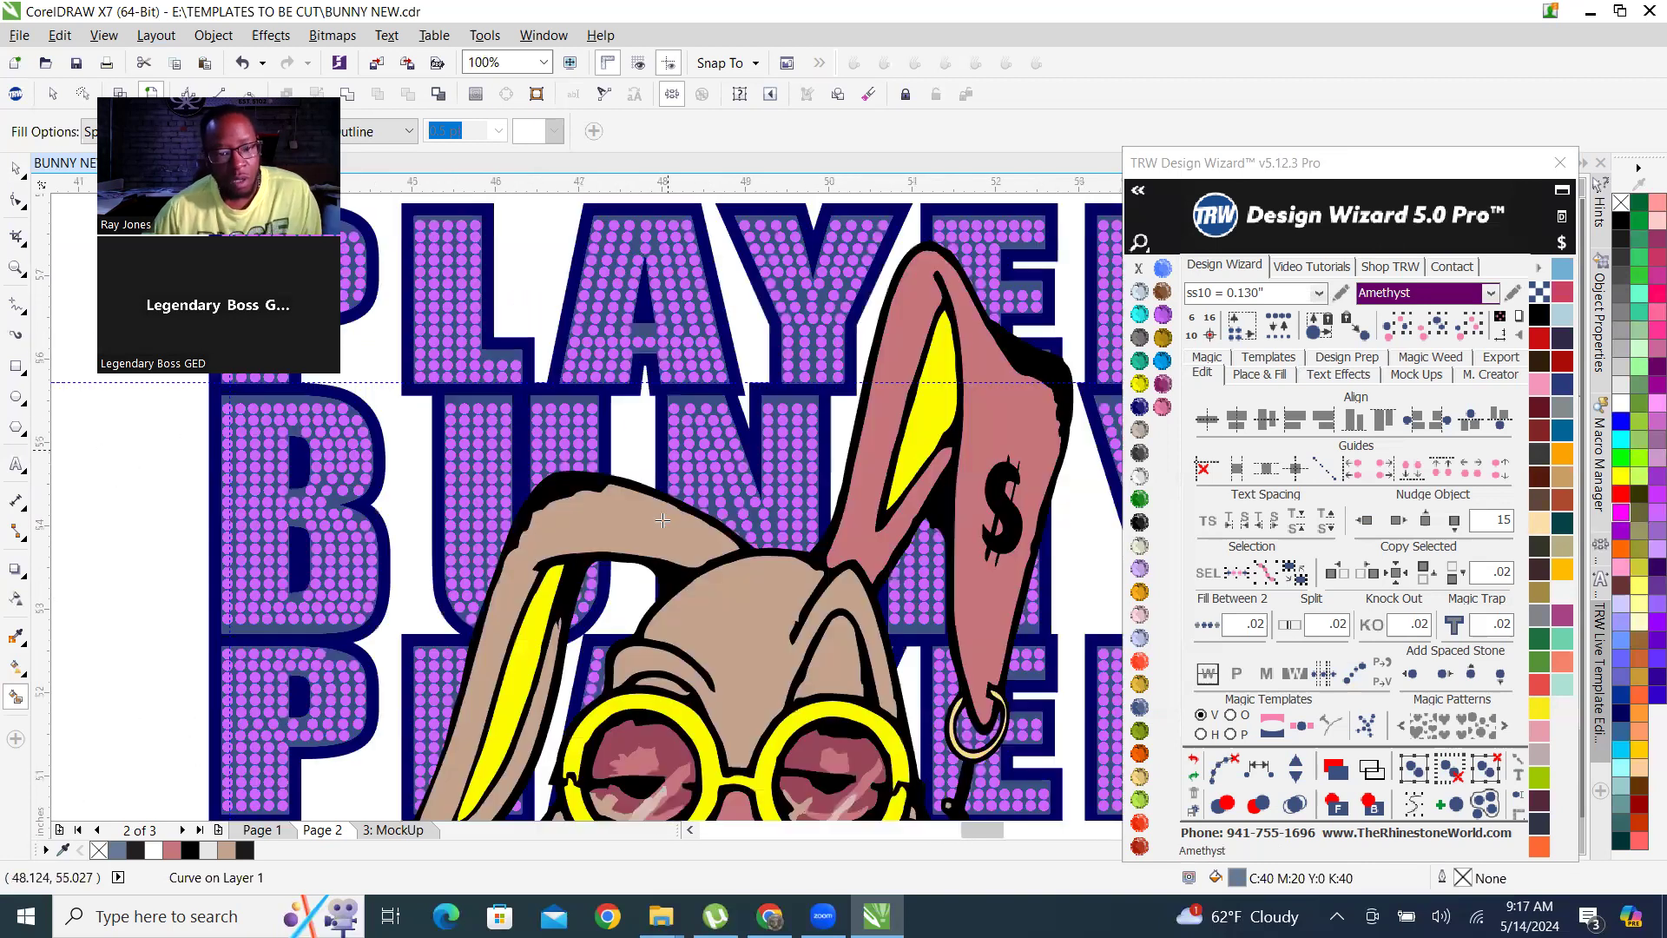
scroll(456, 333, "down", 4)
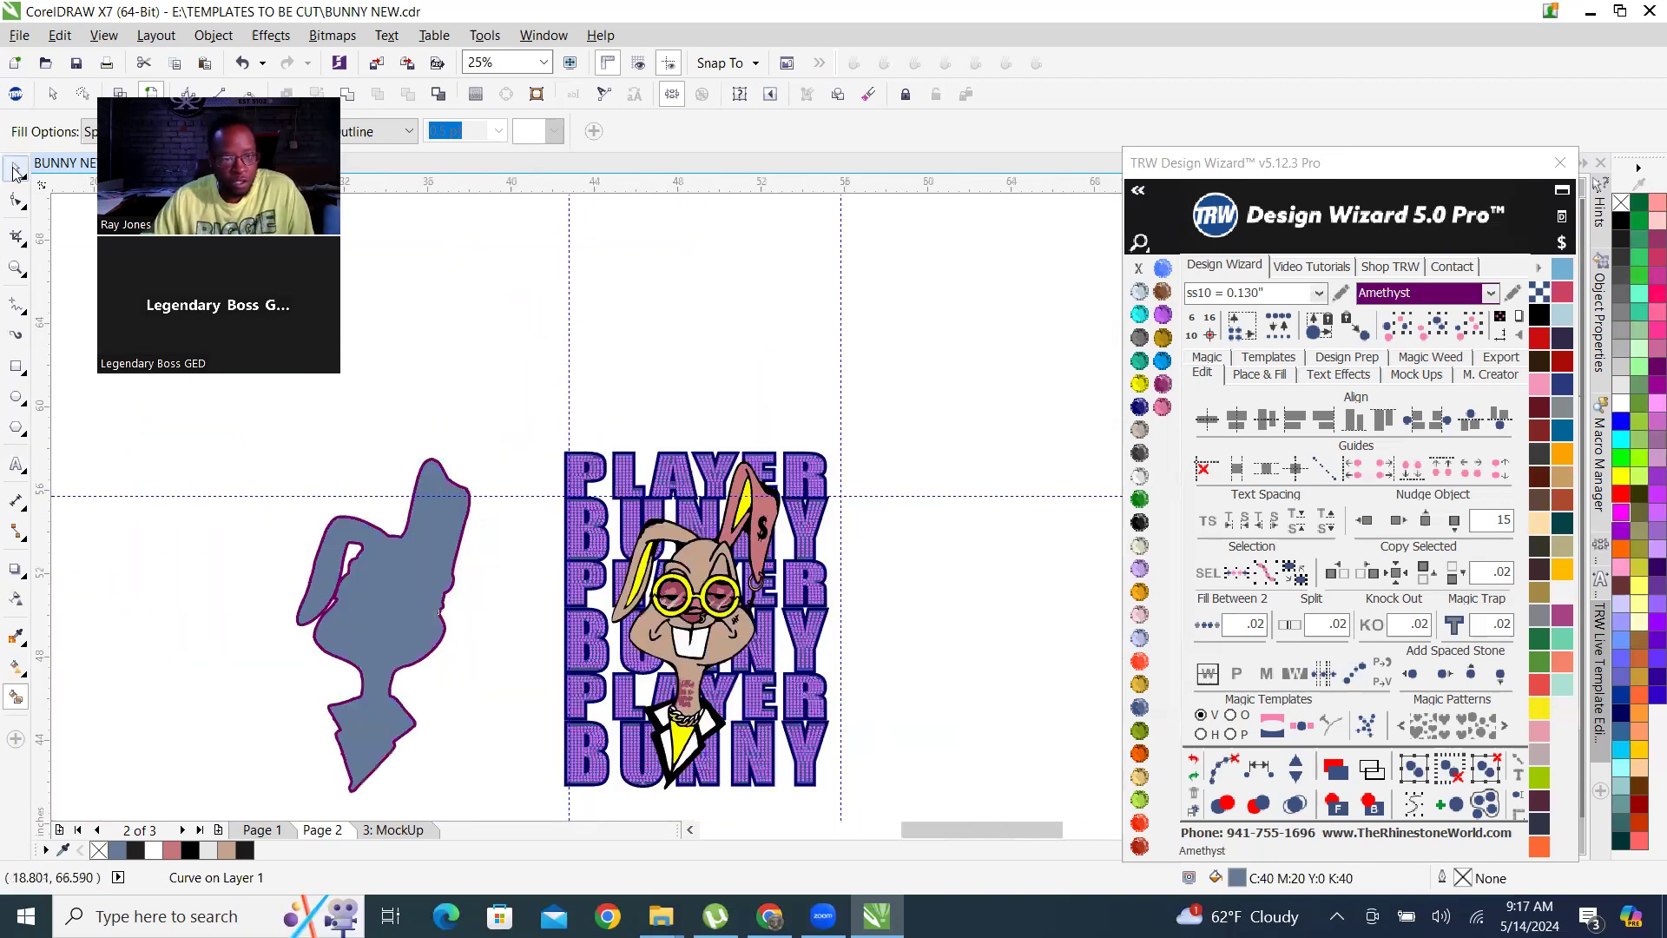
left_click(15, 172)
left_click_drag(237, 426, 528, 797)
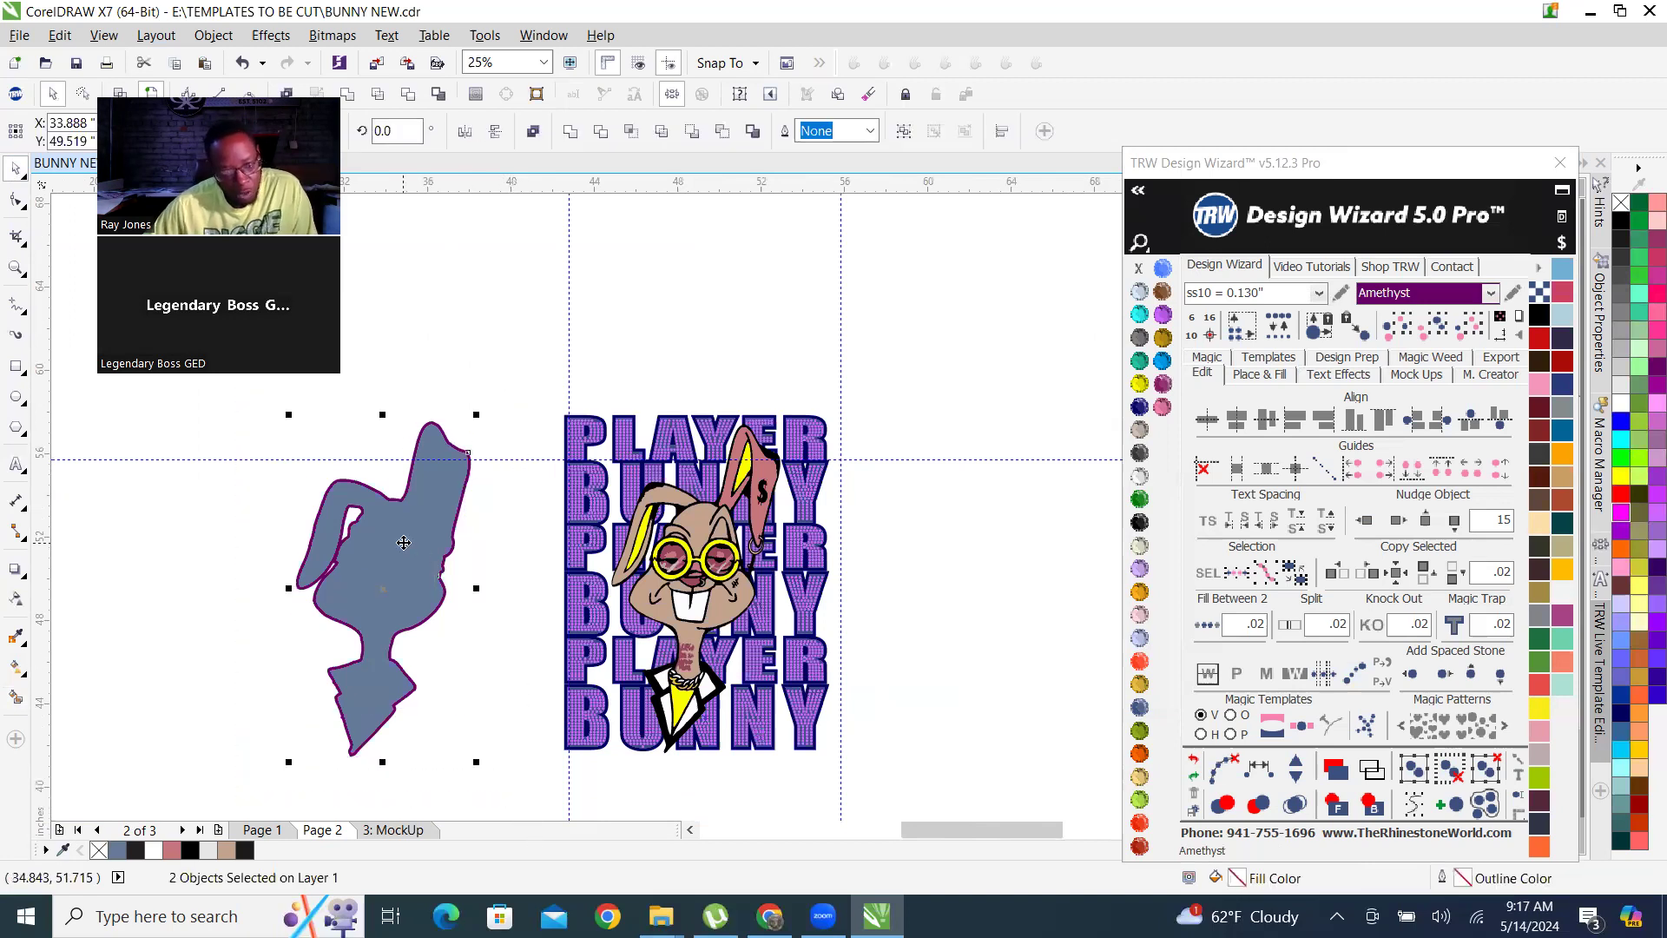
right_click(403, 542)
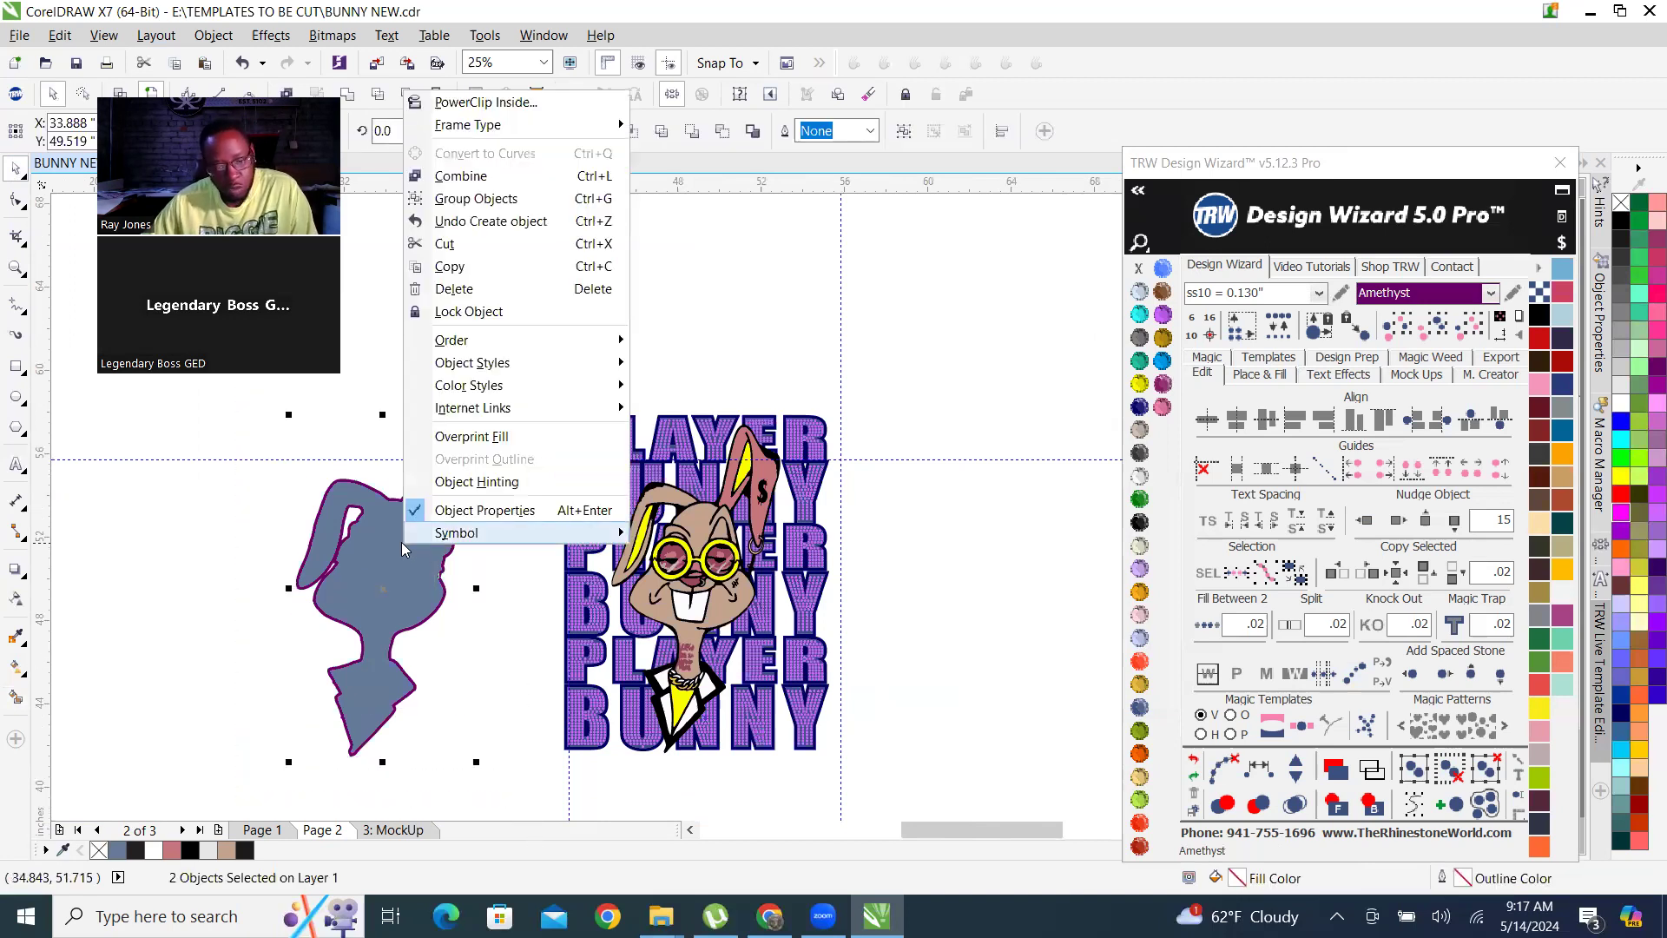
mouse_move(401, 541)
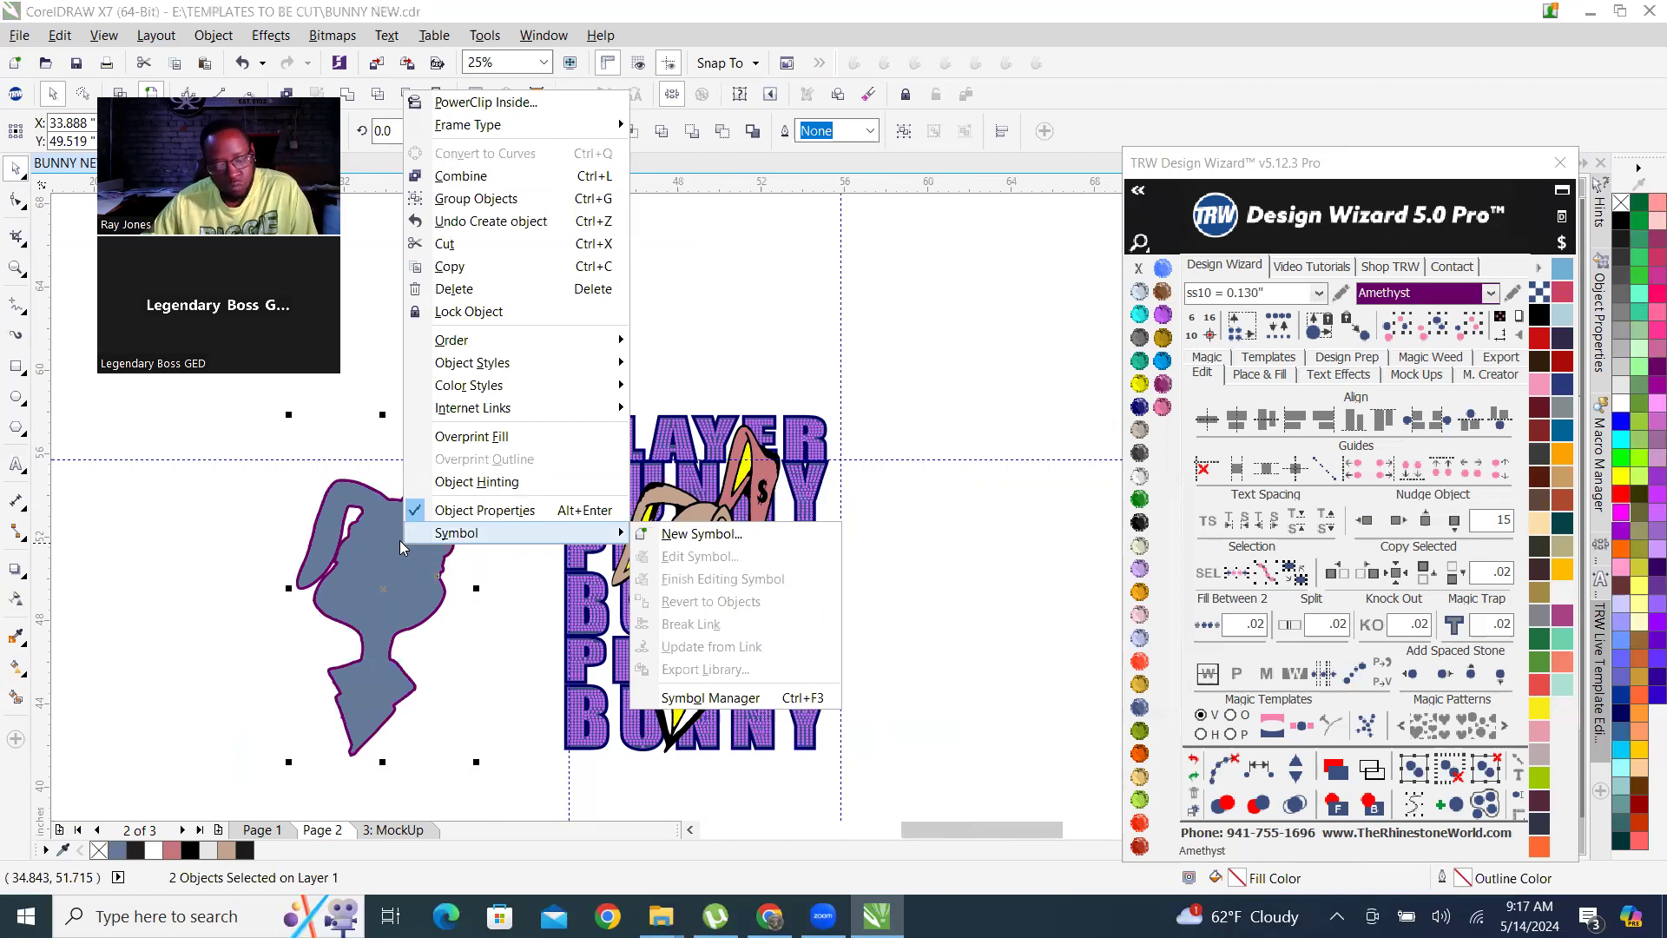
left_click(749, 342)
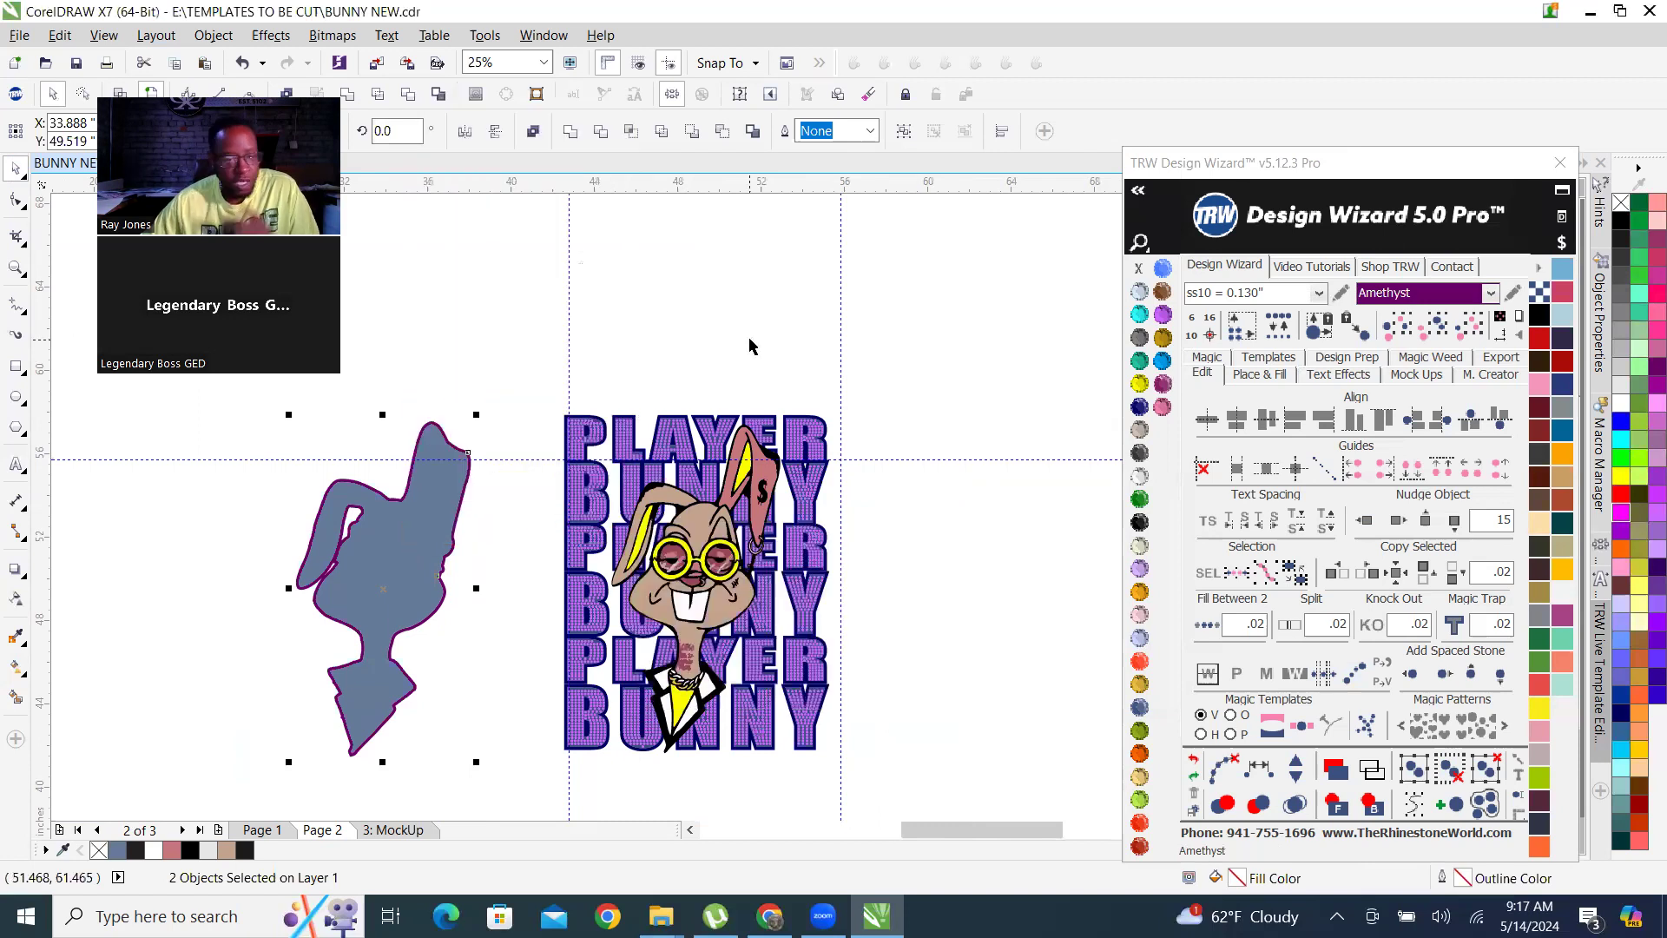
left_click(565, 375)
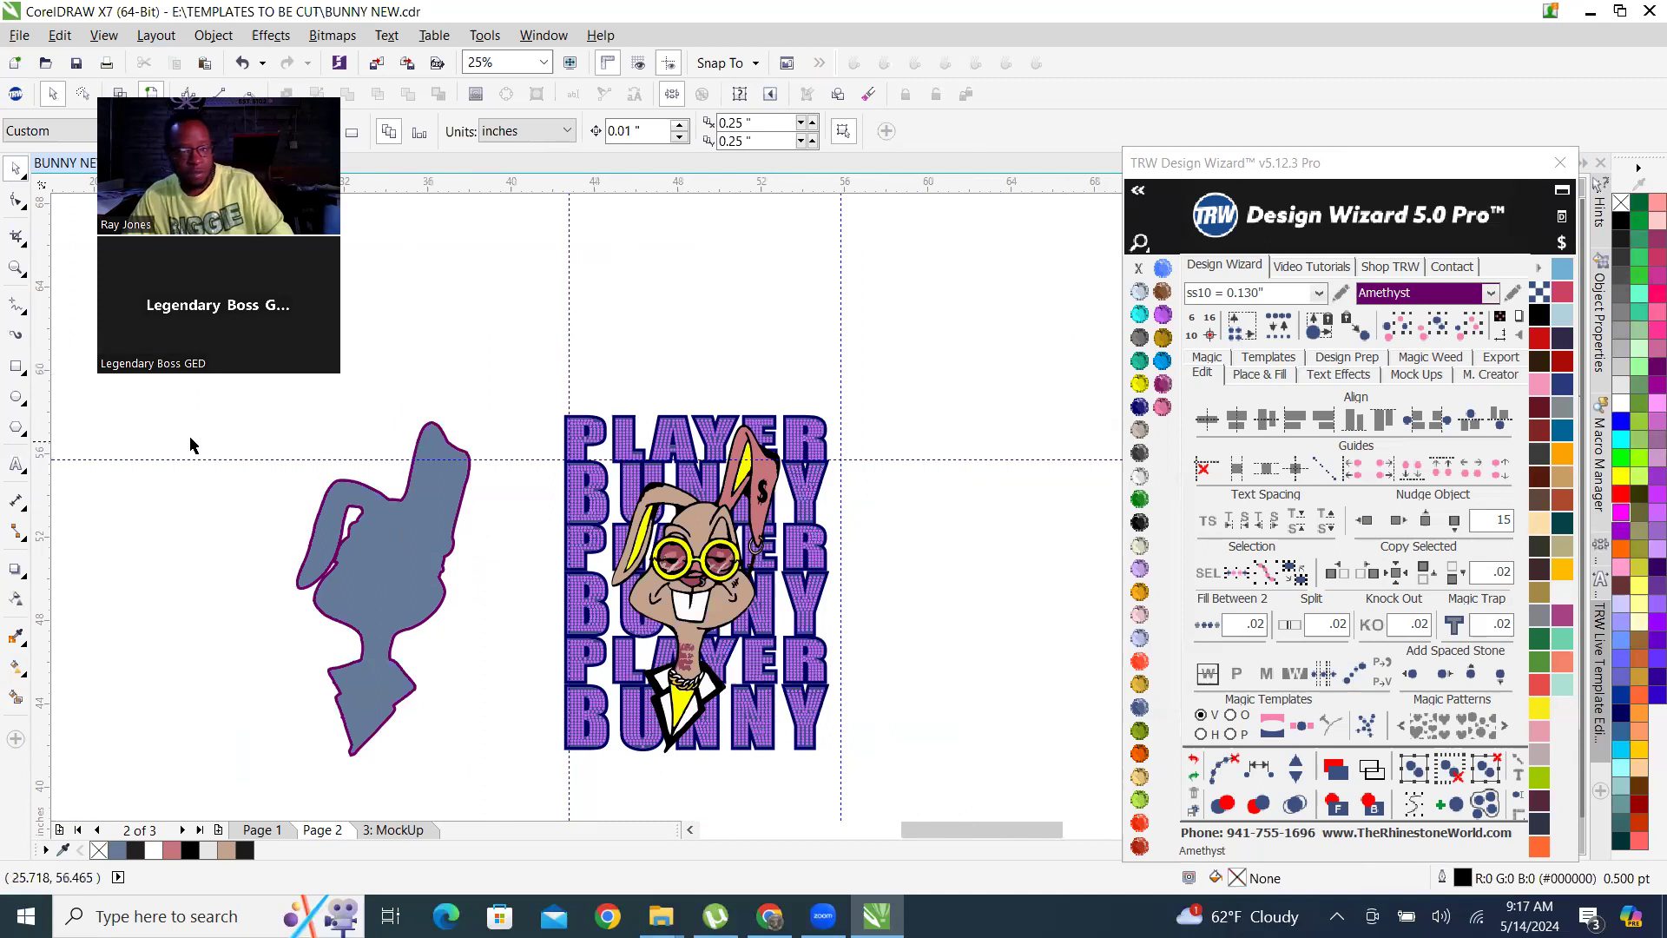
Duplicate the bunny contour together with its filled silhouette 30 inches to the right, beyond the design.
left_click_drag(216, 421, 519, 788)
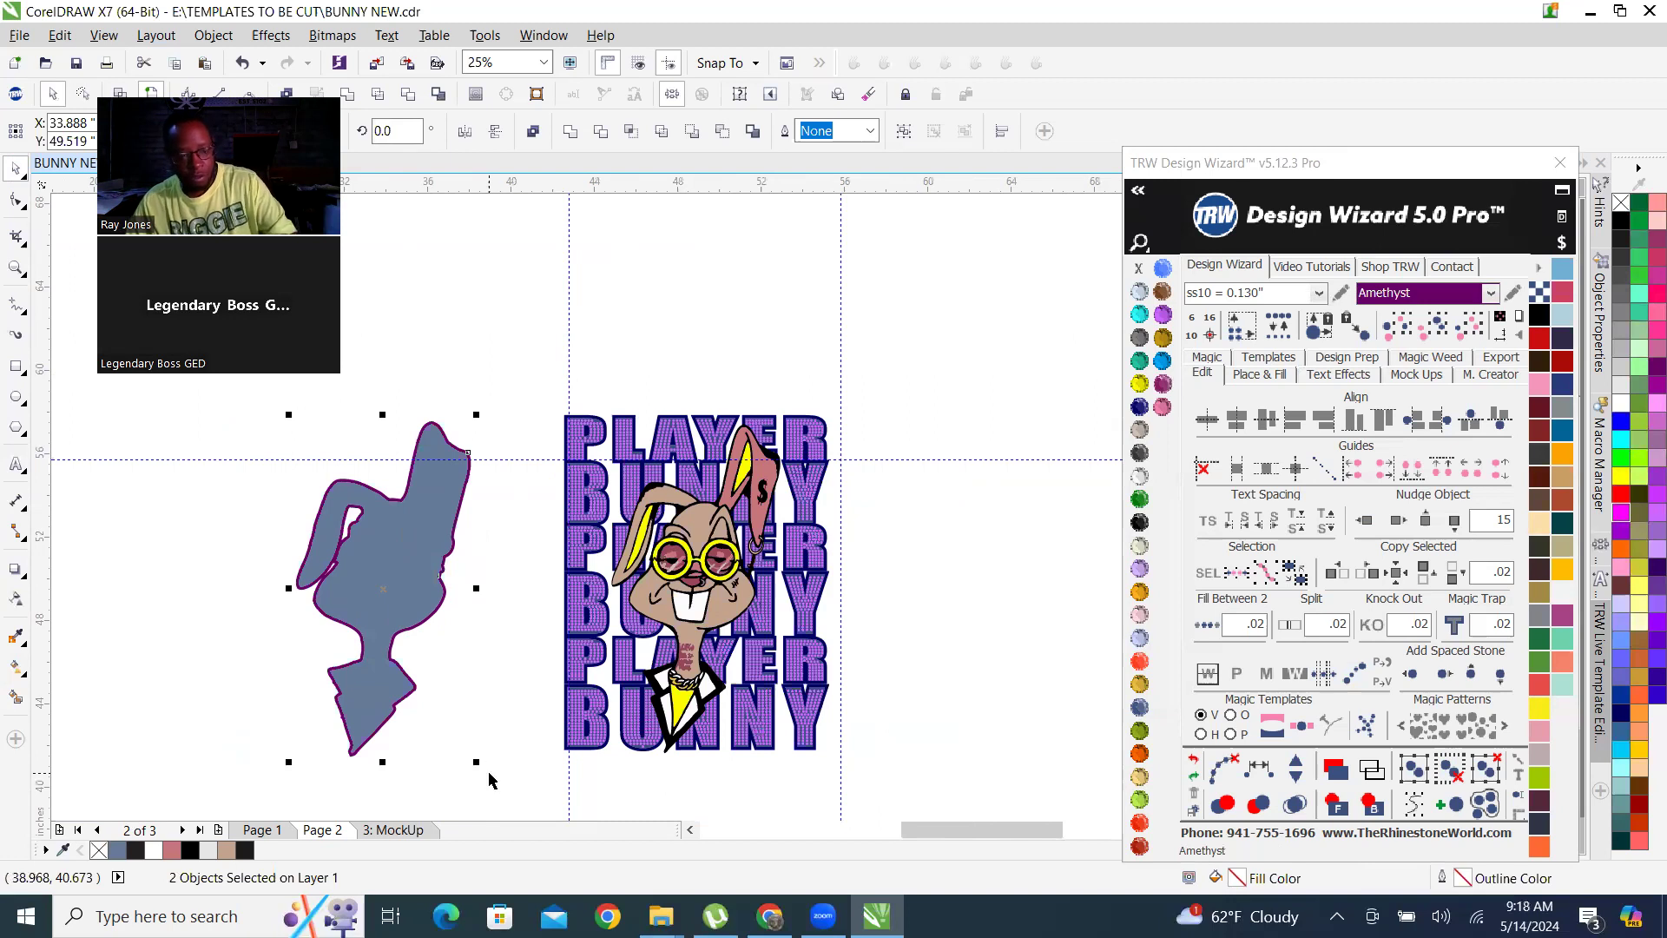
left_click(1398, 519)
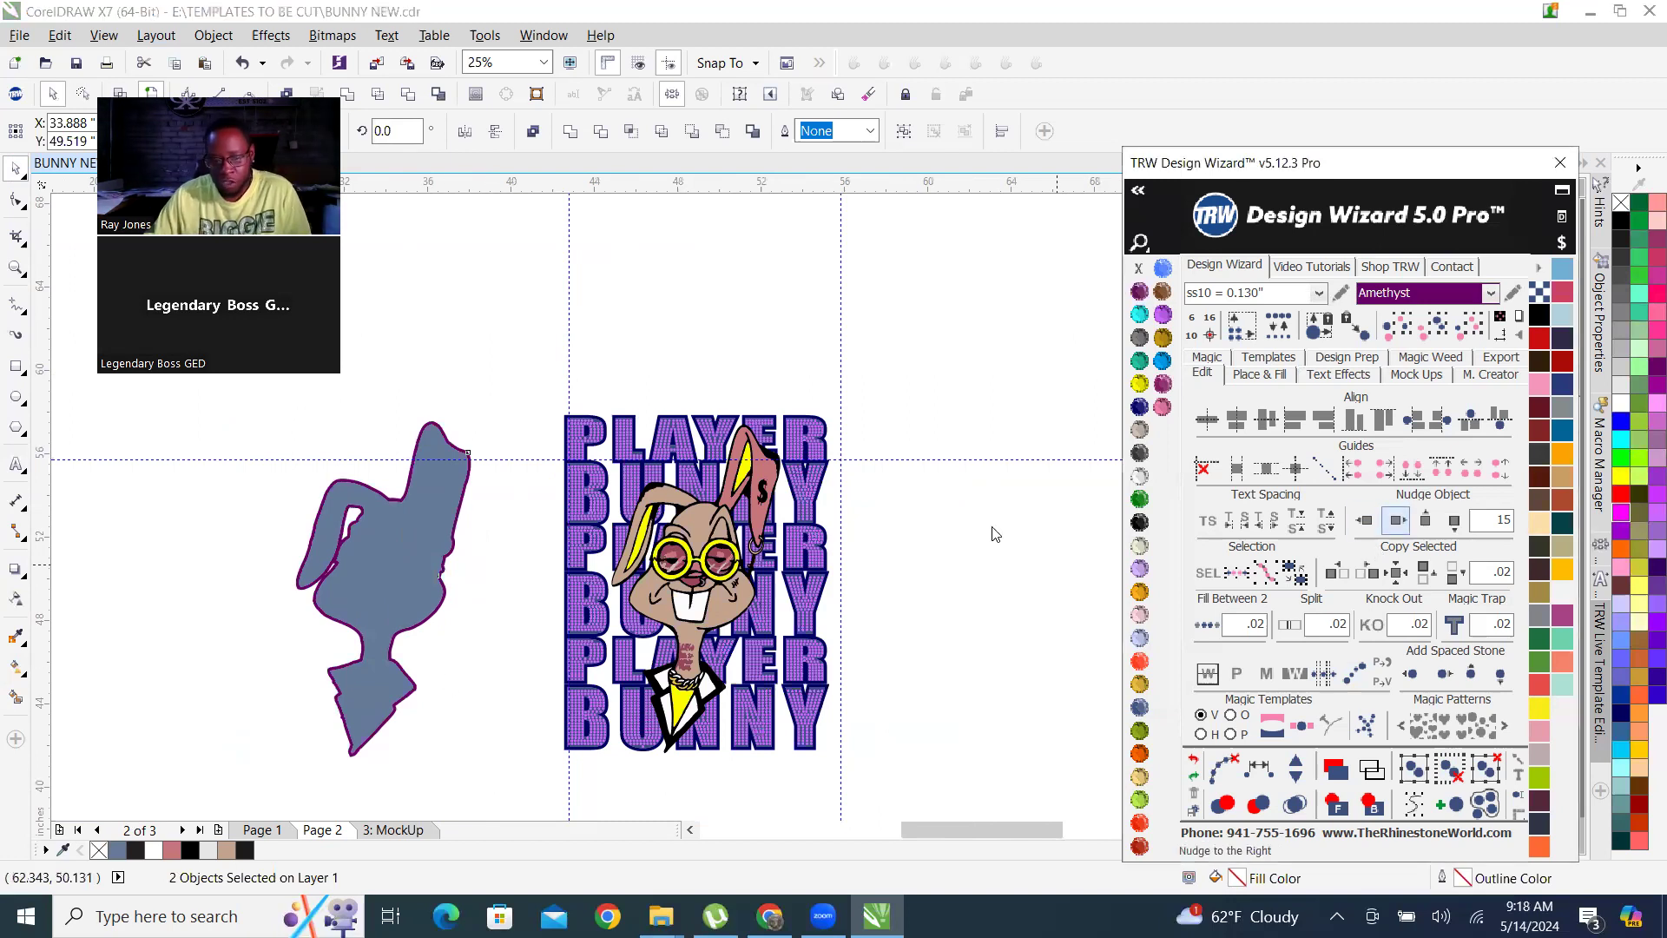
scroll(596, 582, "down", 1)
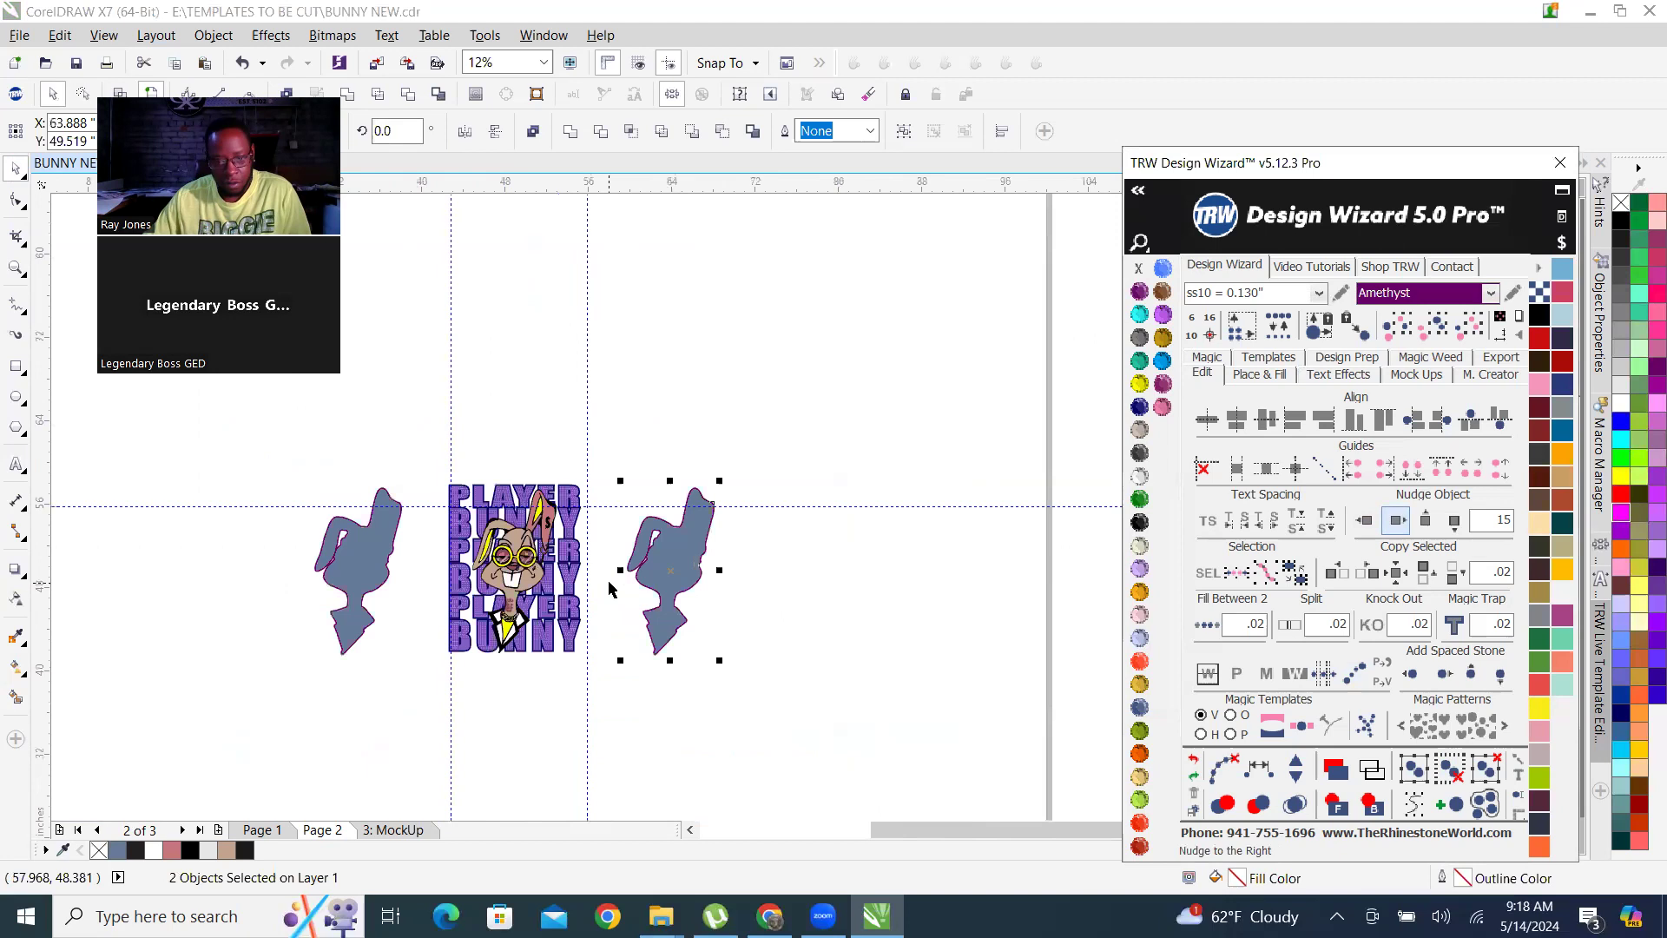
scroll(606, 585, "up", 1)
left_click(727, 332)
Combine the copied contour and fill into one Amethyst silhouette and nudge it 15 inches left over the bunny.
left_click_drag(614, 368, 908, 785)
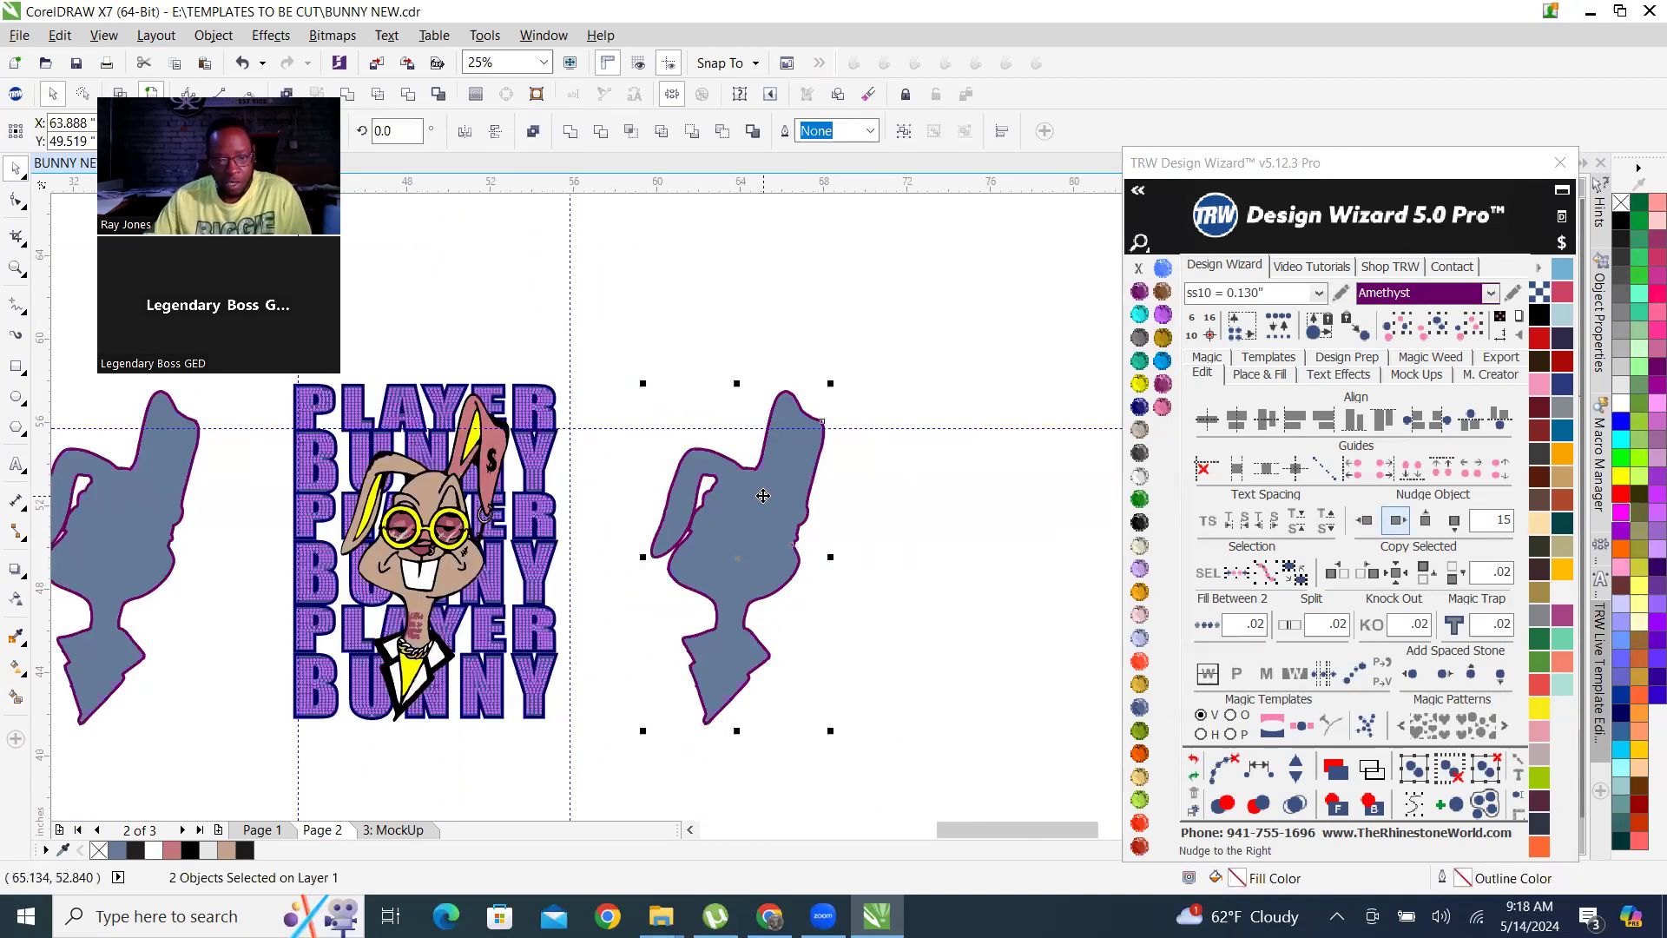
right_click(764, 496)
left_click(821, 130)
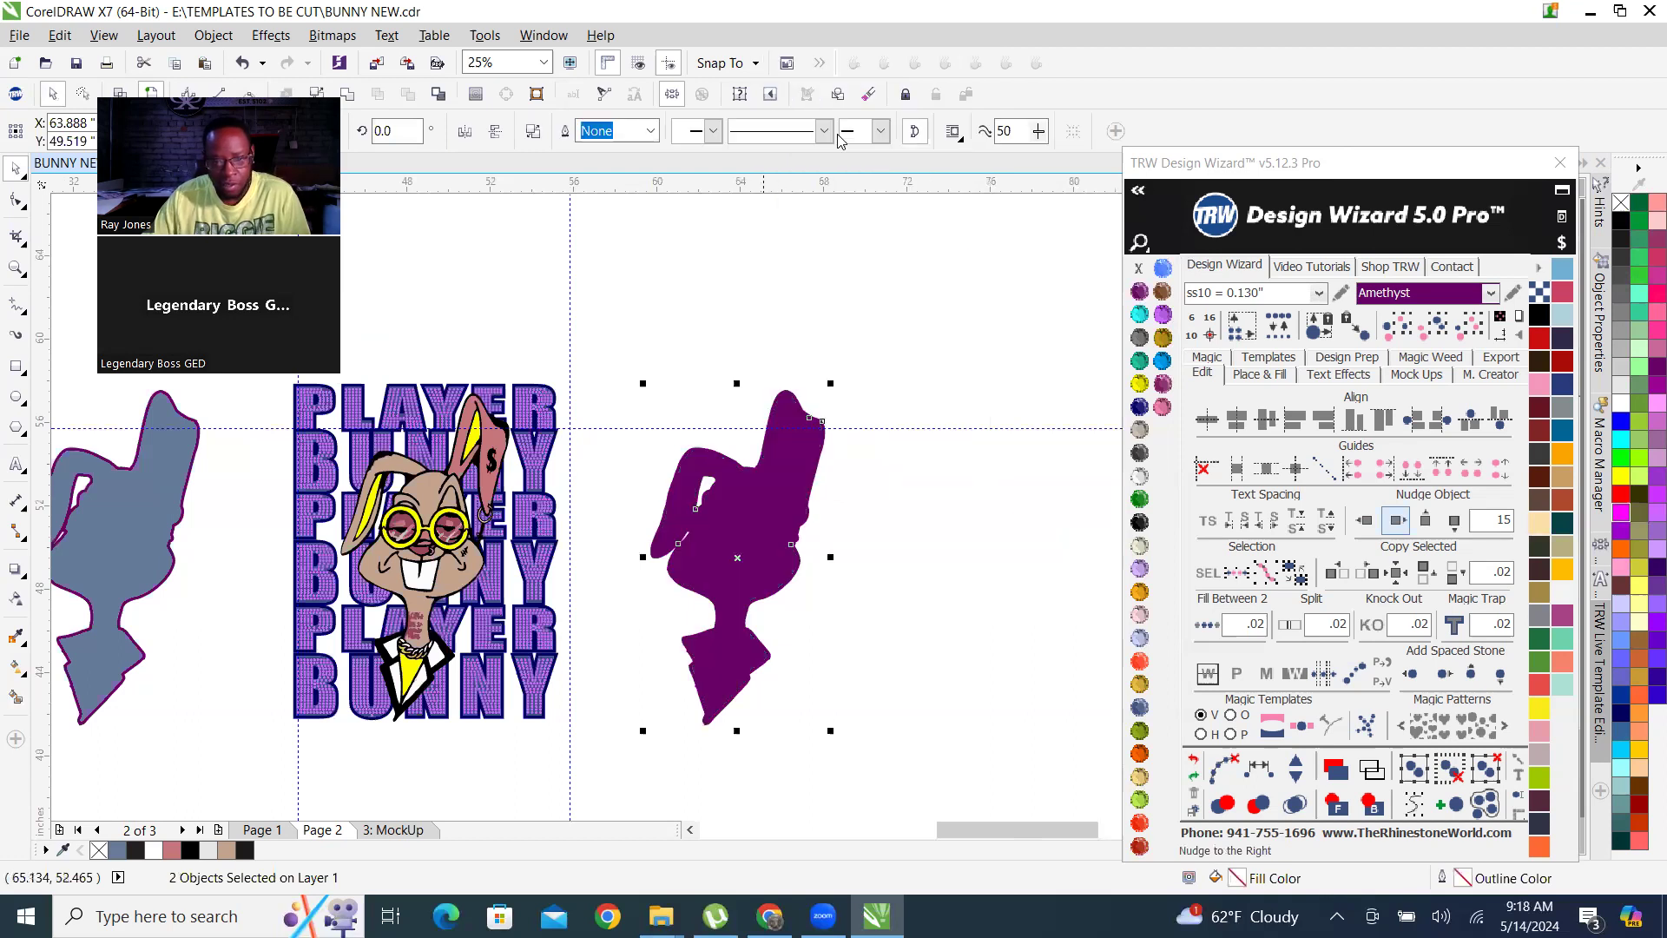
left_click(1364, 519)
Trim the Cobalt outline of the lettering with the Amethyst bunny silhouette.
scroll(271, 405, "up", 3)
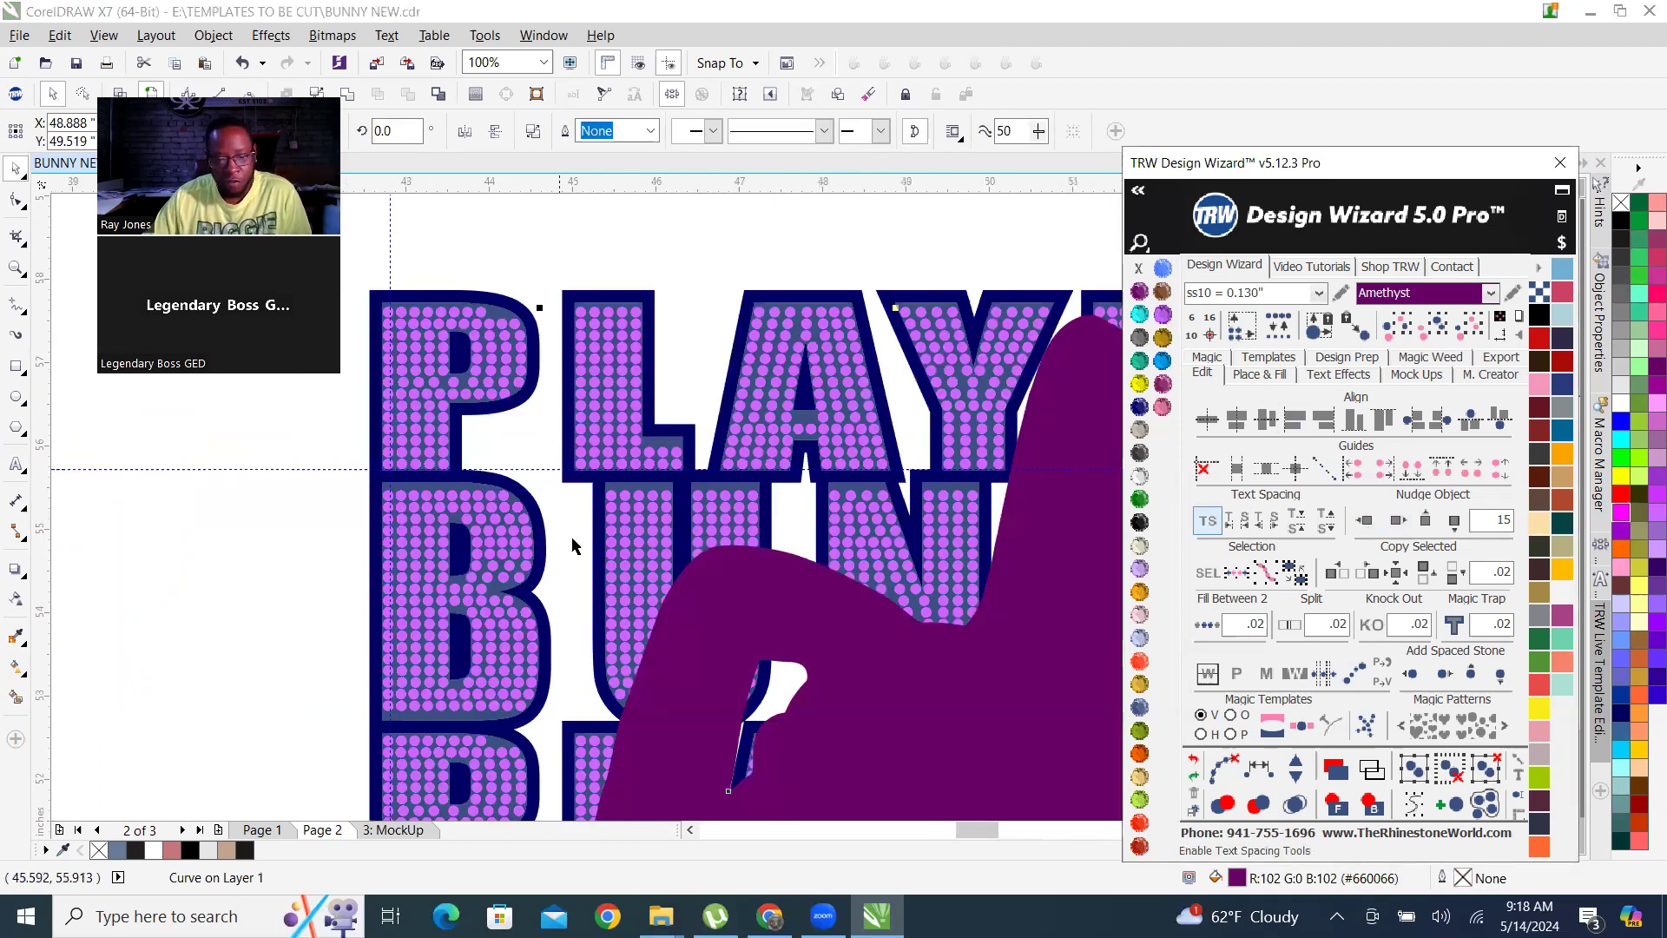
scroll(612, 535, "down", 3)
scroll(773, 476, "up", 3)
scroll(784, 411, "up", 2)
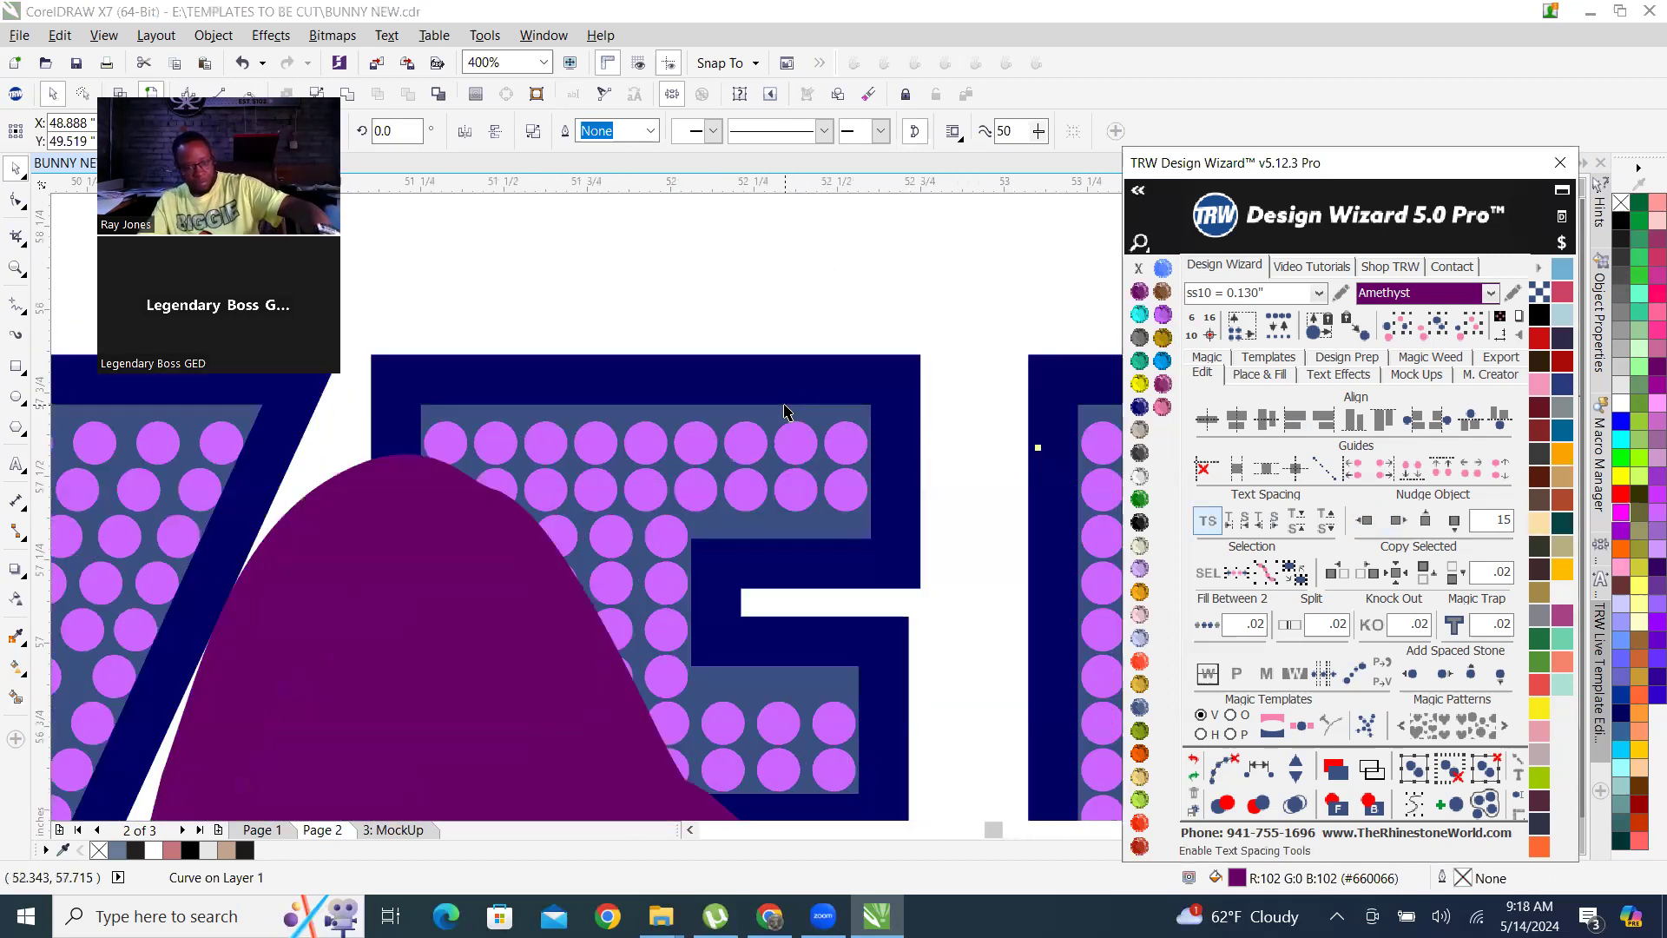
left_click(827, 395, "shift")
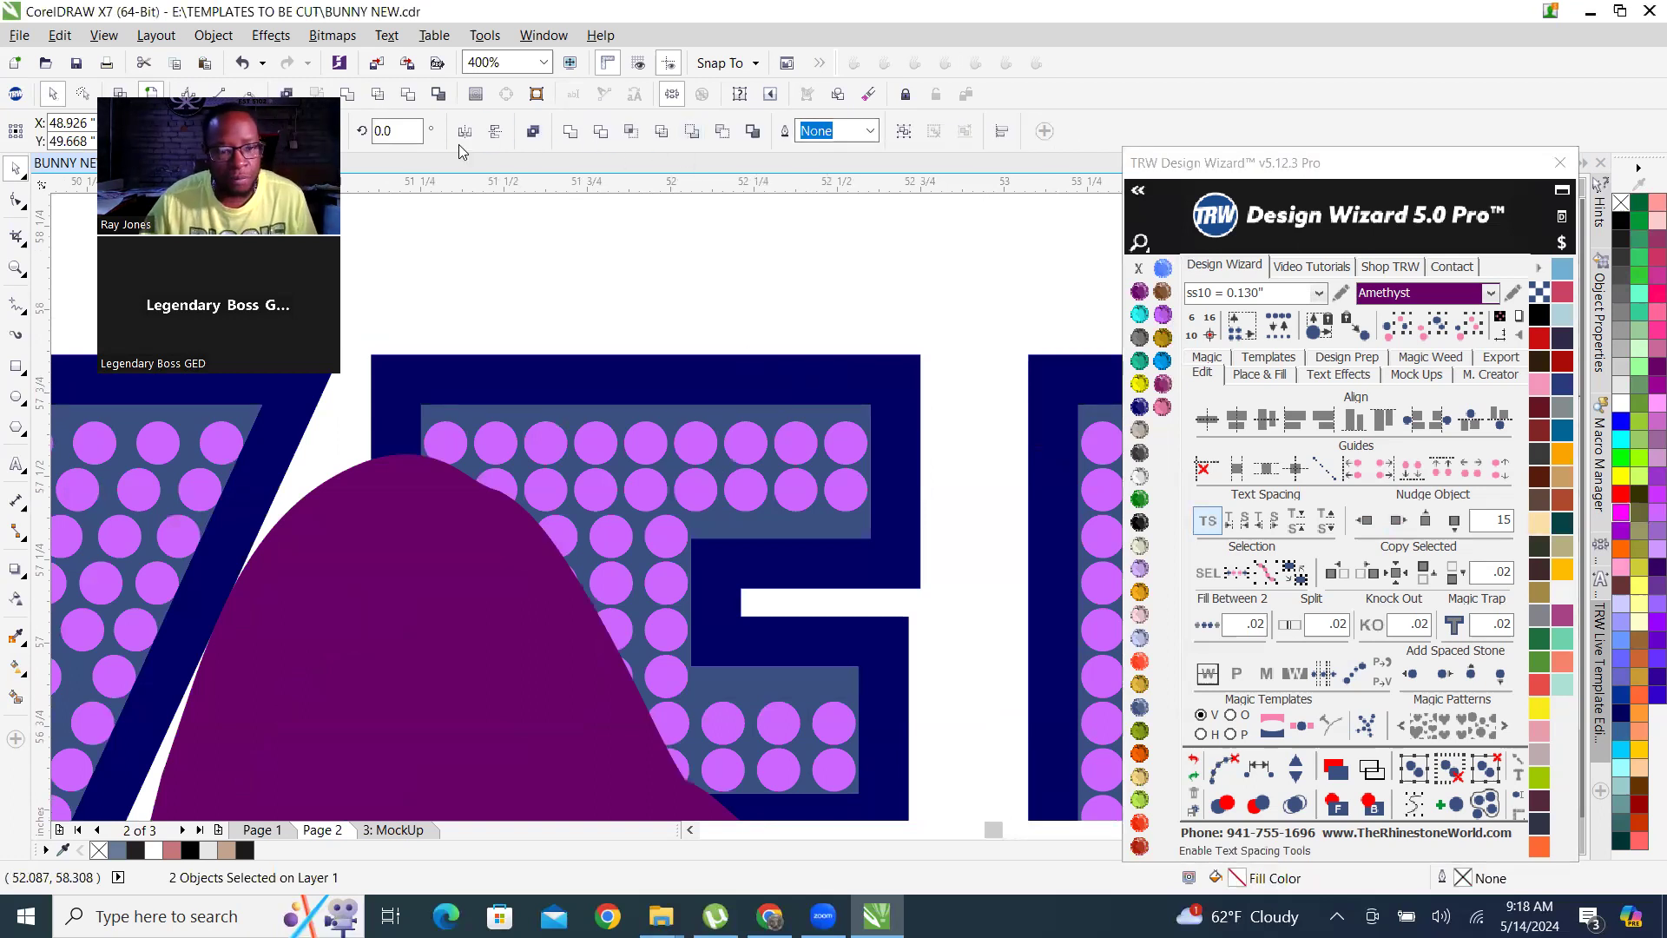
left_click(235, 72)
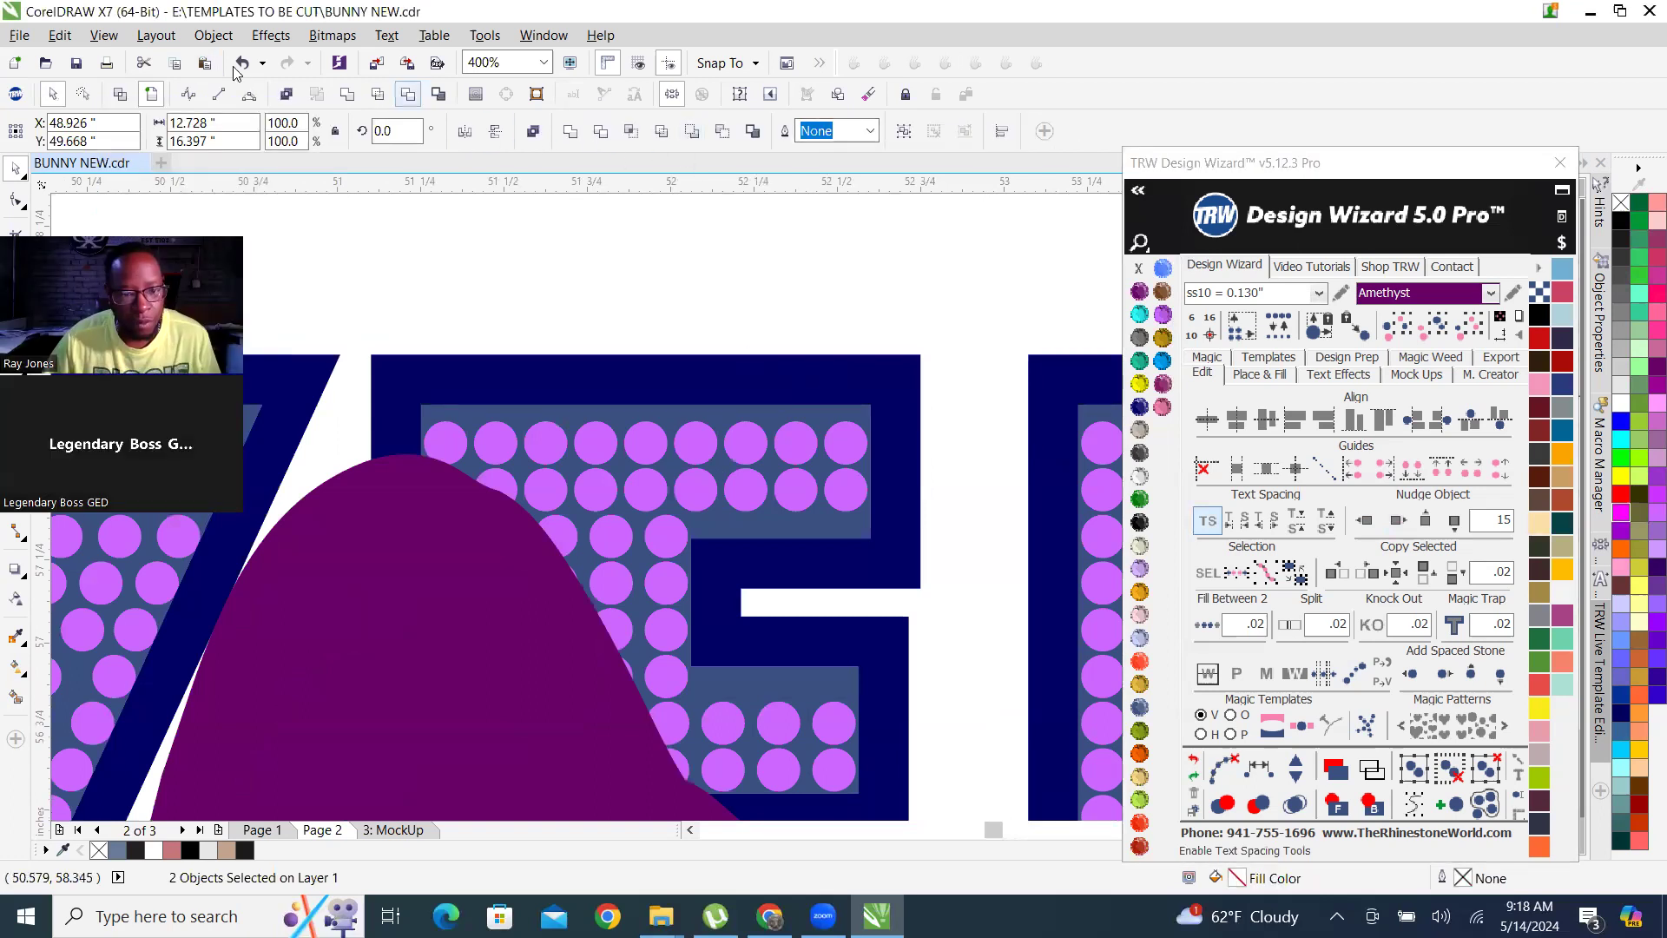
scroll(731, 322, "down", 3)
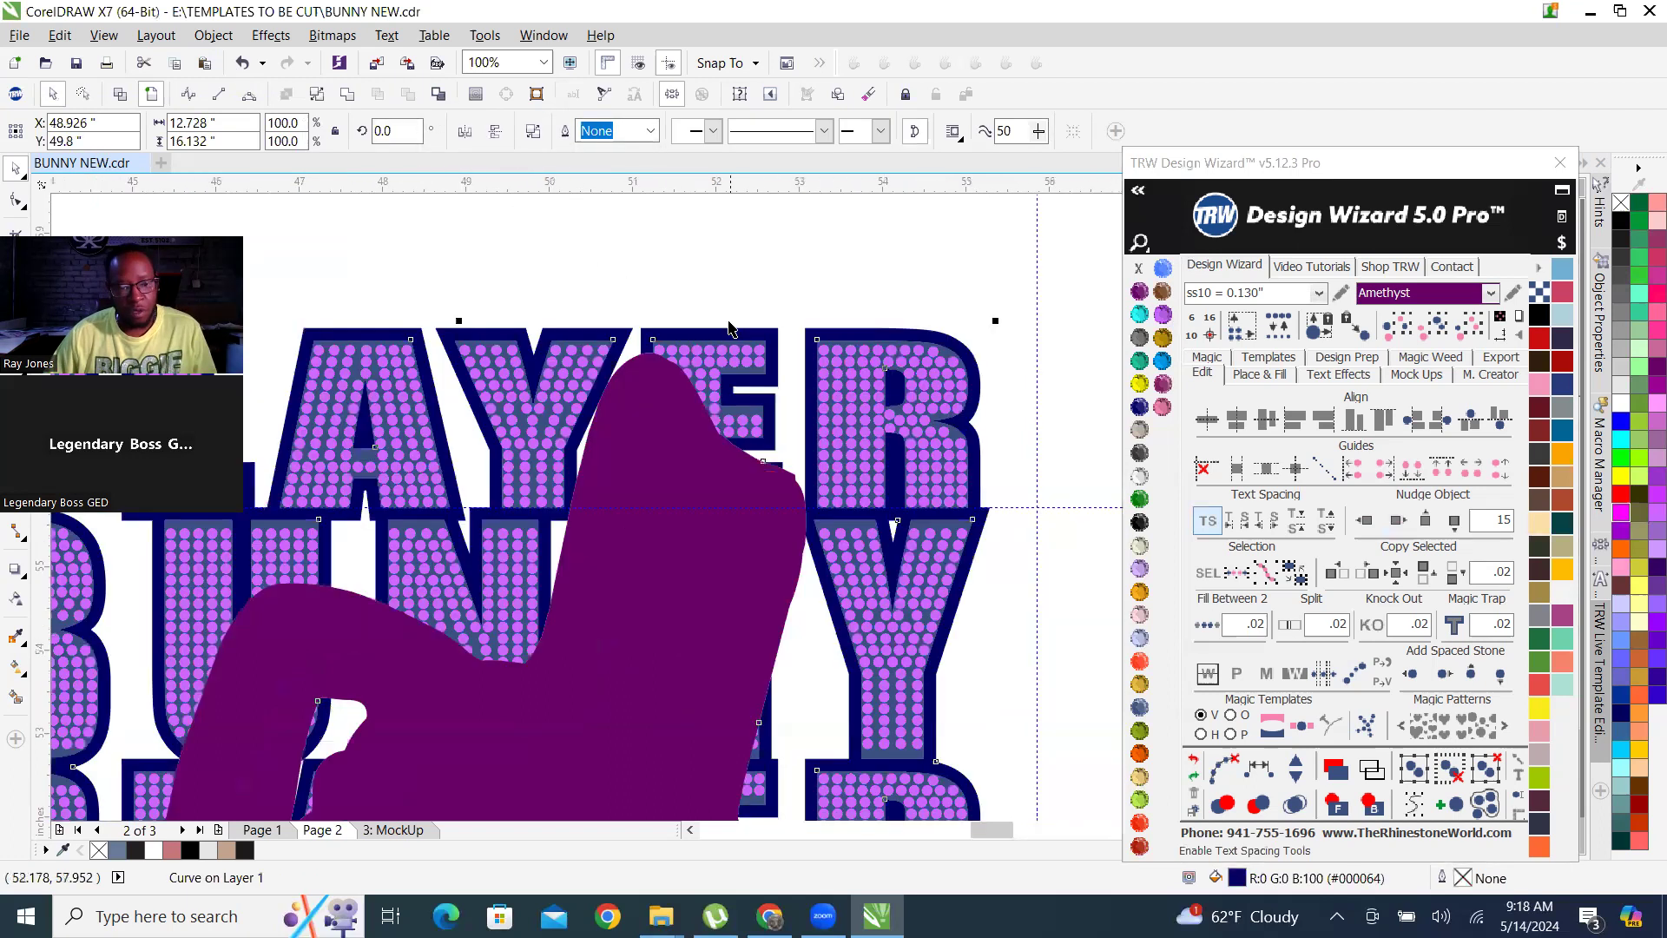
Trim the rhinestone PLAYER BUNNY lettering group with the same bunny silhouette.
key("Escape")
left_click(672, 467)
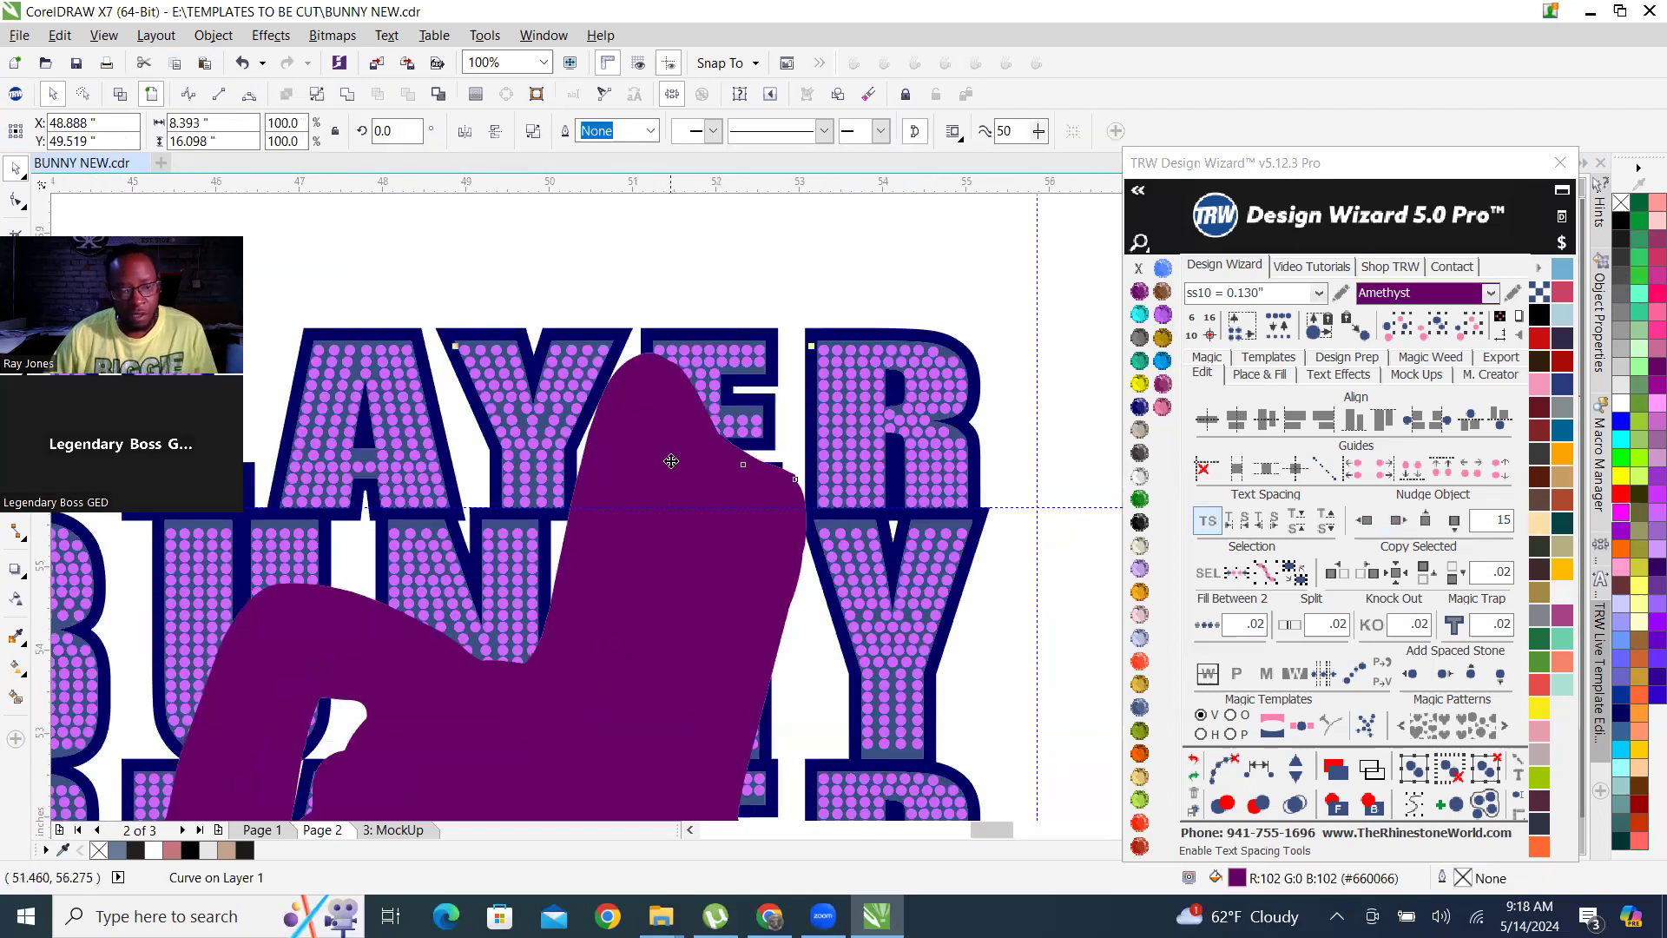
scroll(726, 367, "up", 4)
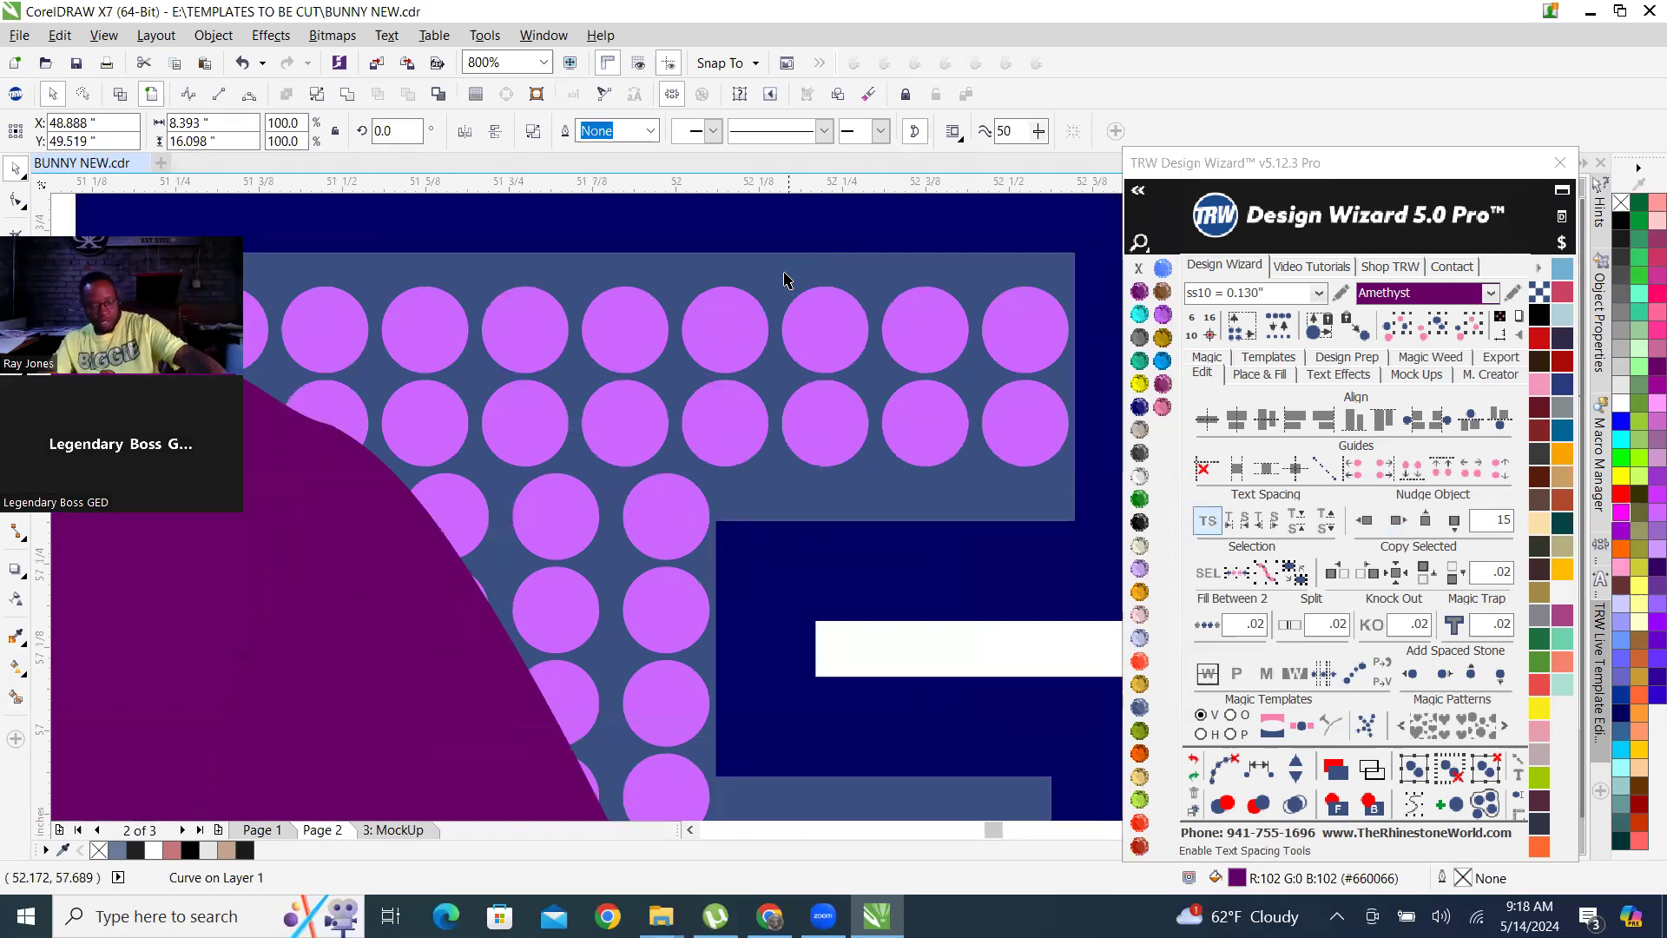
left_click(768, 281, "shift")
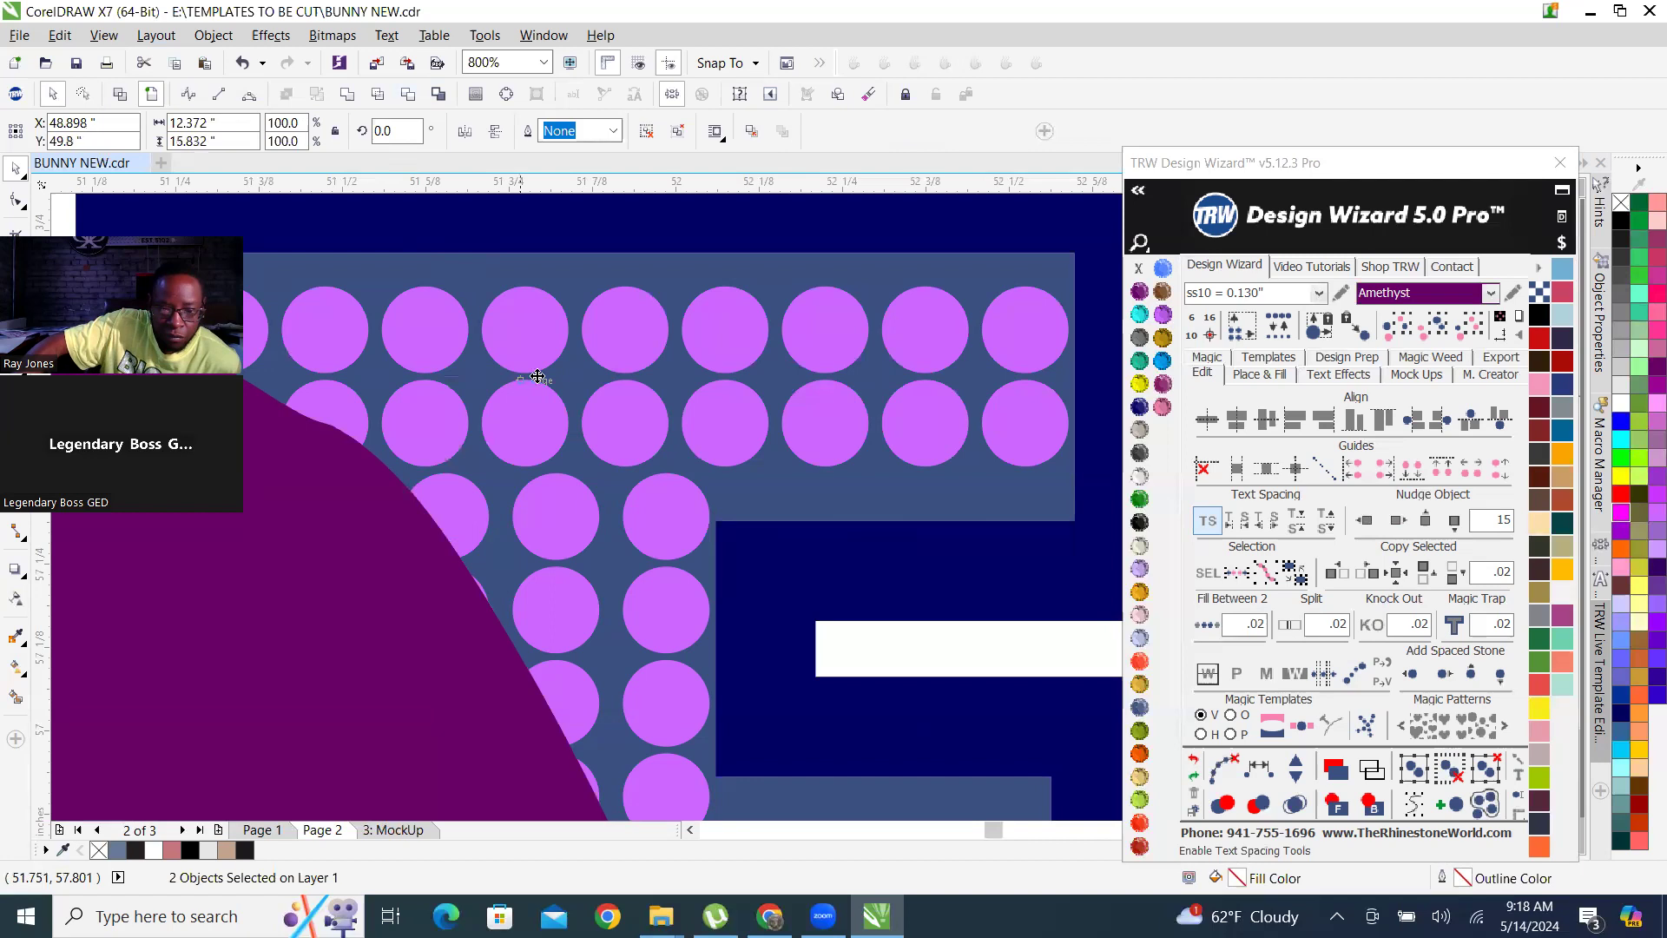
scroll(540, 381, "down", 5)
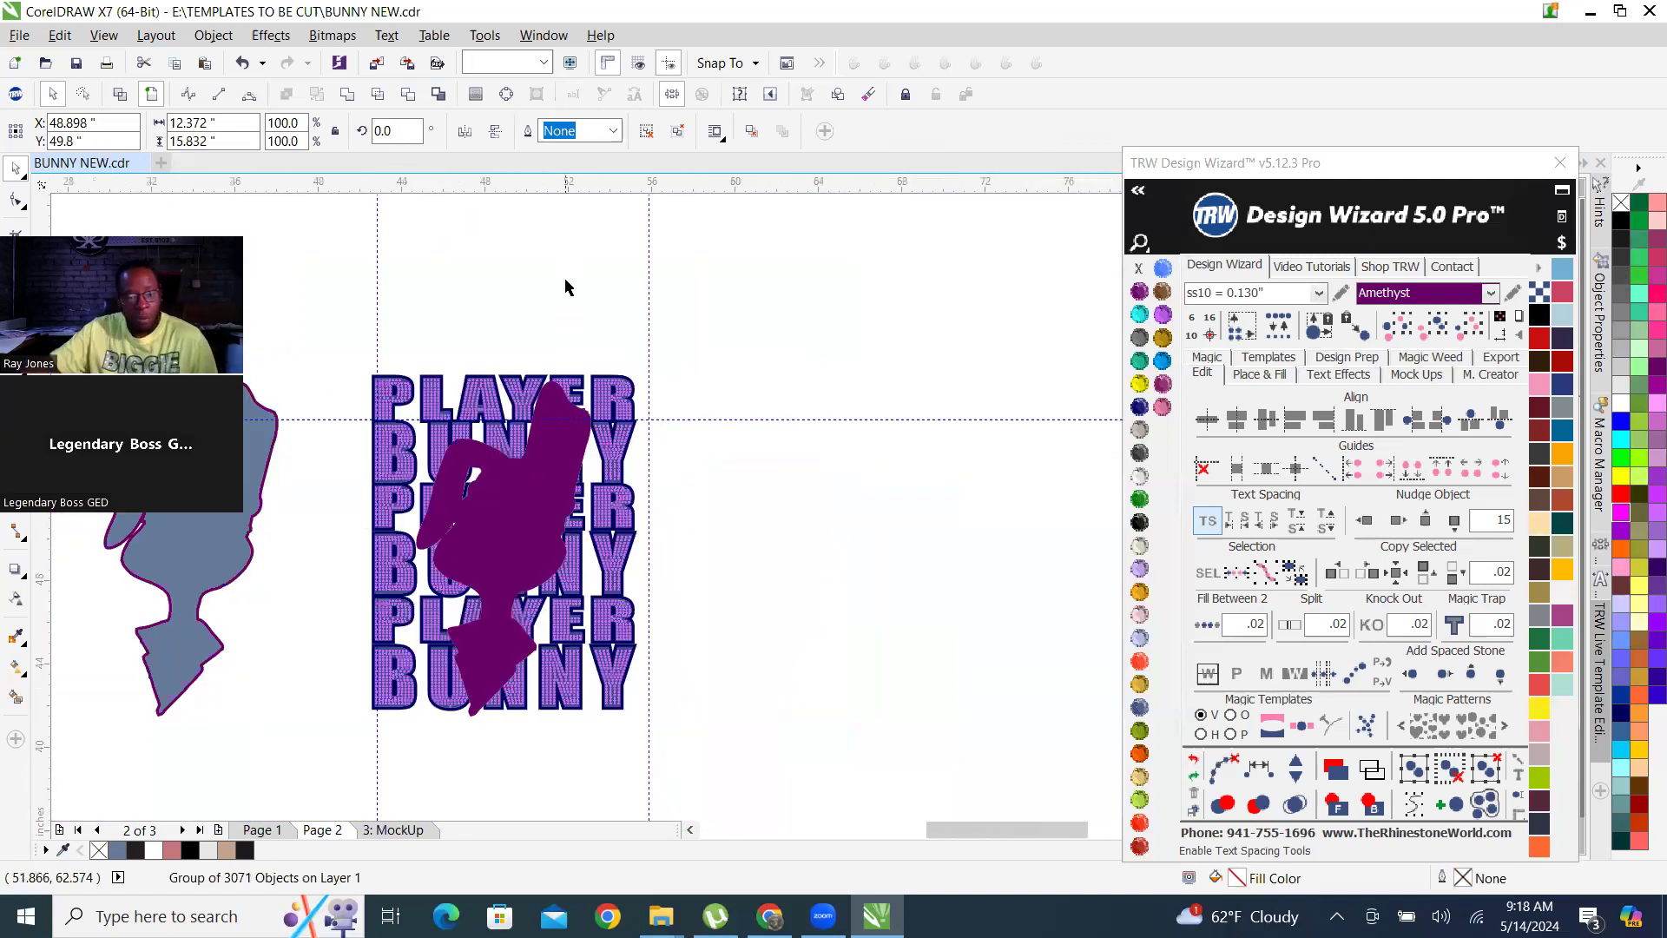
Nudge the trimmed Cobalt outline 15 inches right, away from the bunny silhouette.
left_click(565, 287)
scroll(638, 395, "up", 5)
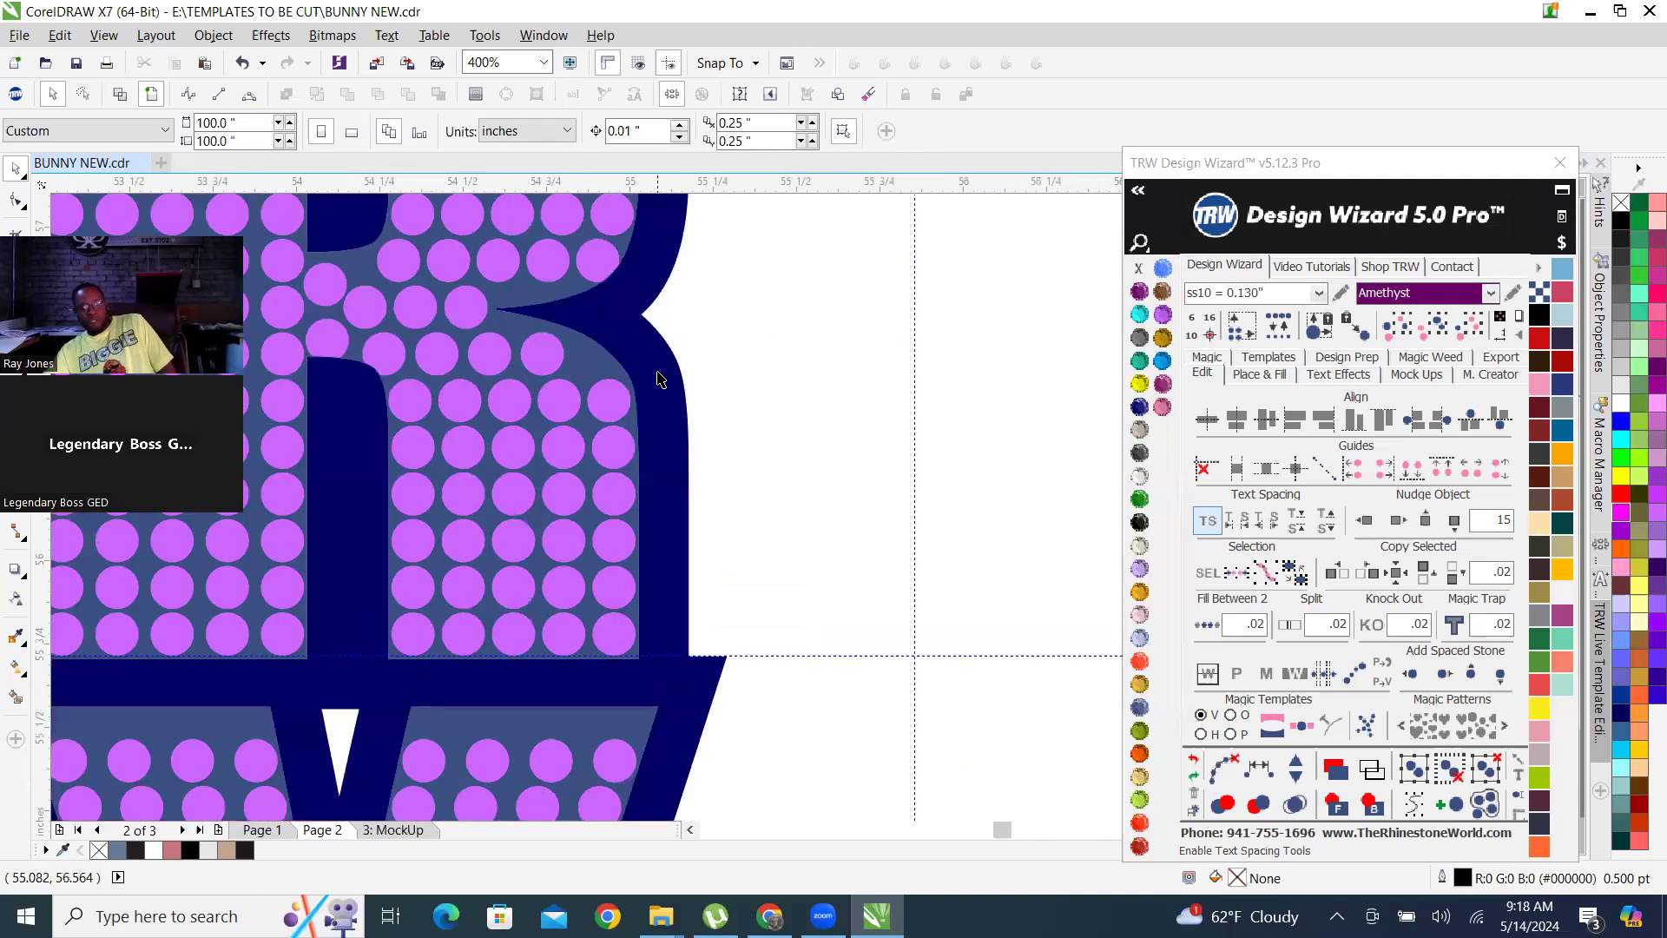
left_click(660, 380)
scroll(660, 380, "down", 3)
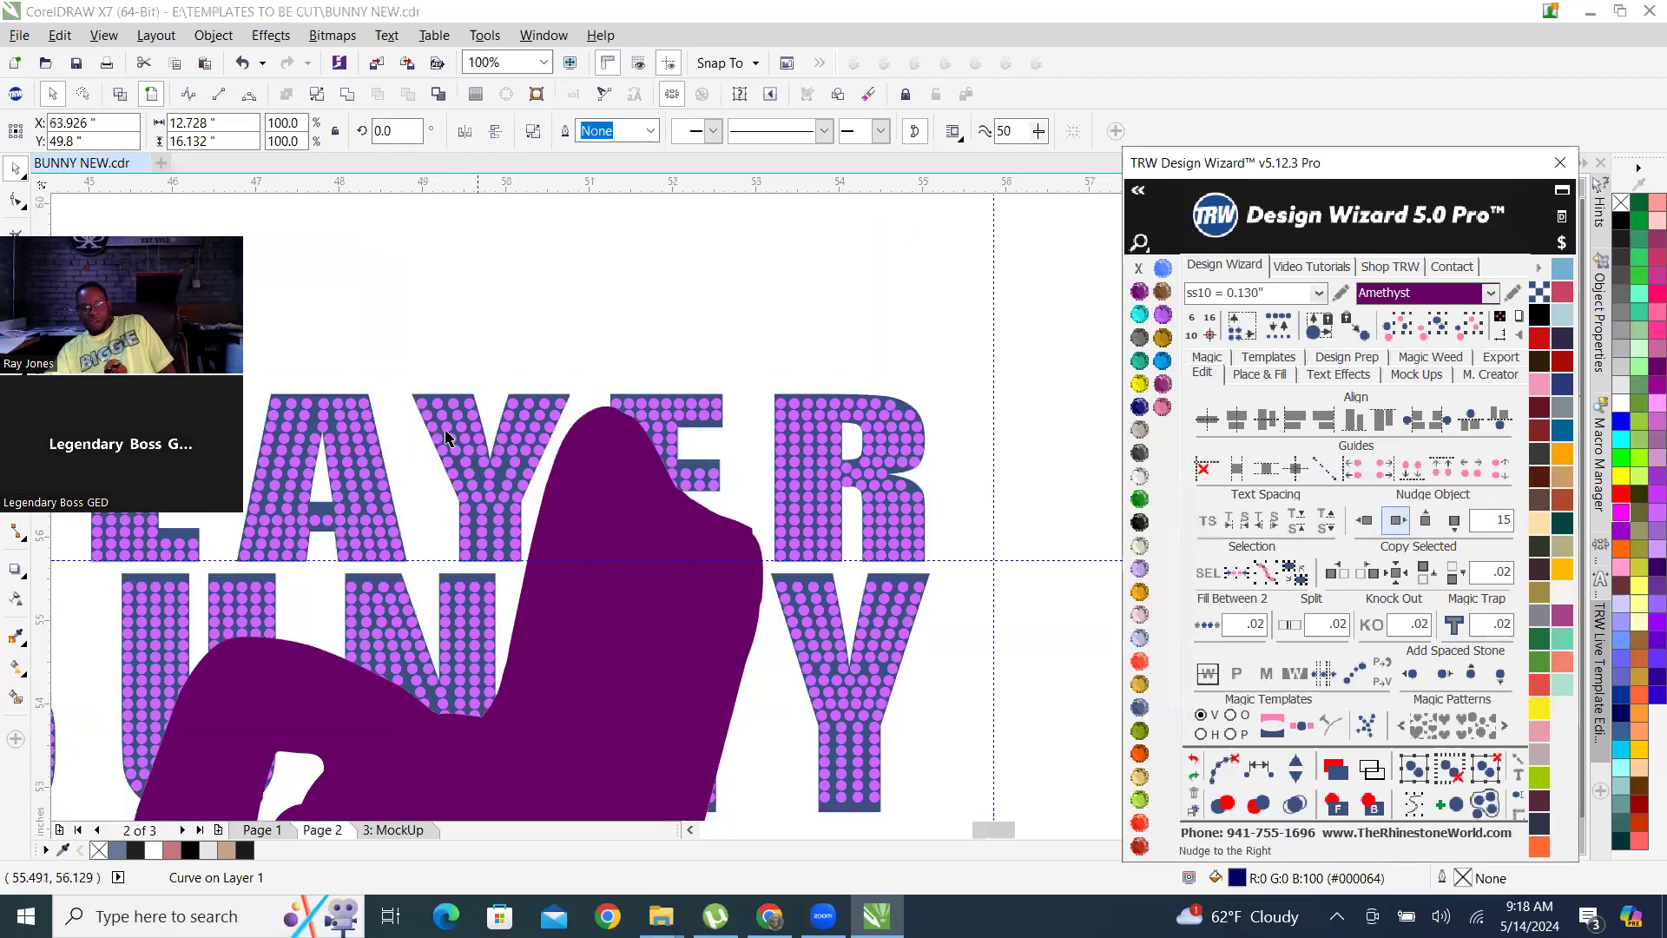
scroll(548, 480, "down", 3)
left_click(912, 375)
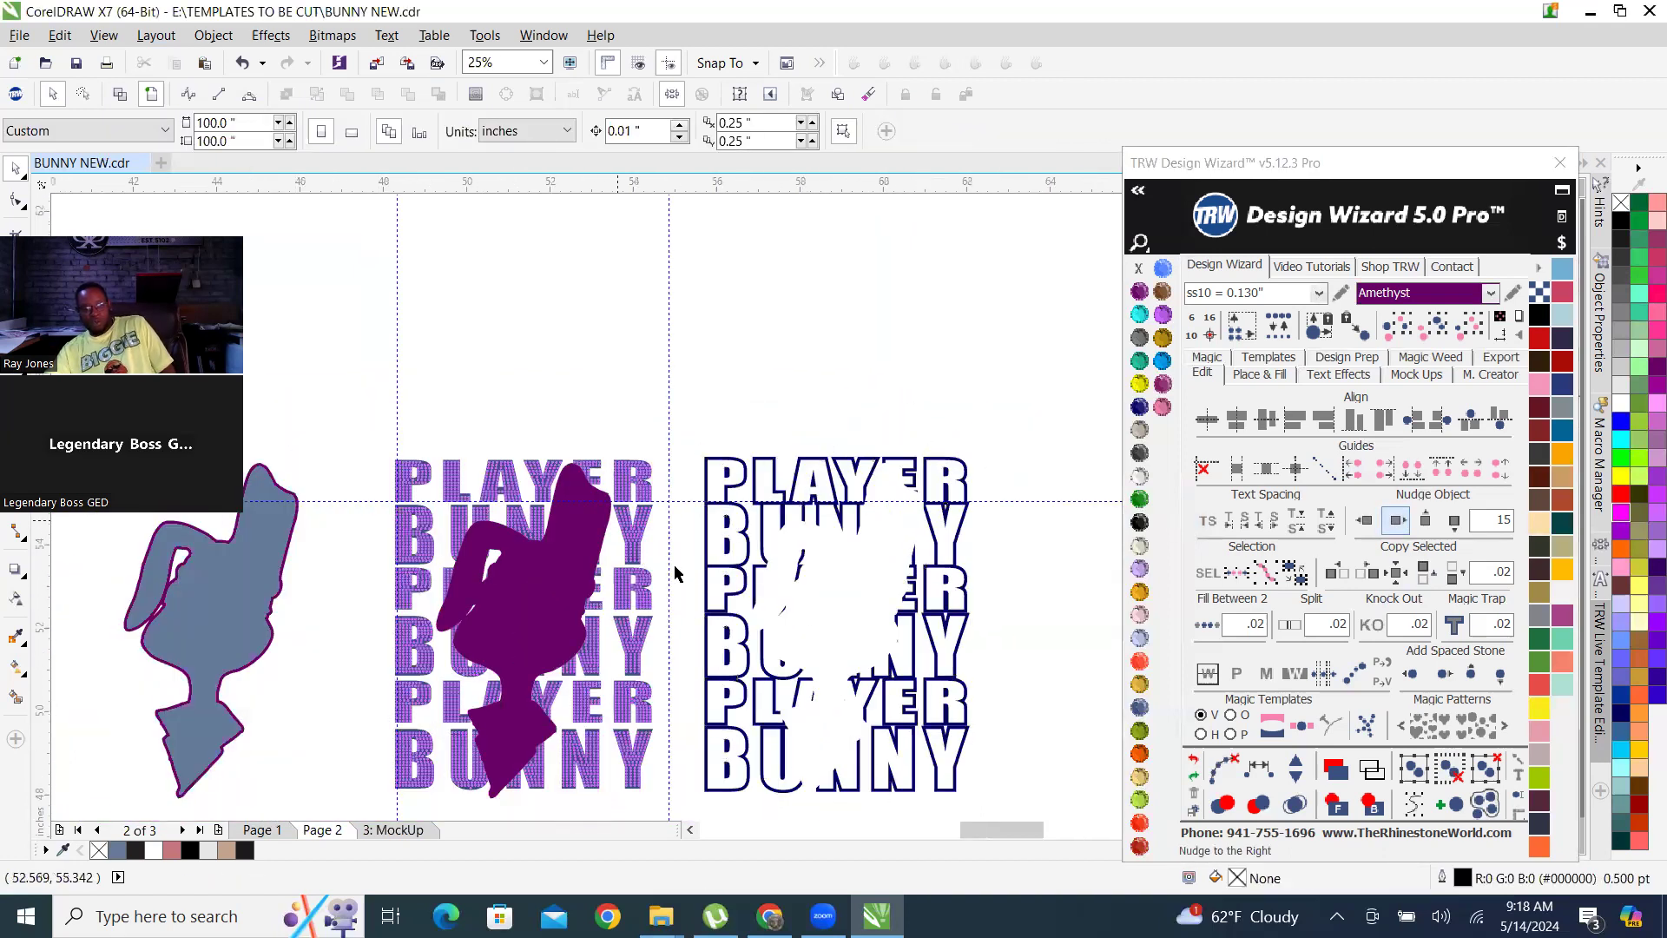
Nudge the trimmed rhinestone lettering group 15 inches right onto its Cobalt outline.
scroll(580, 556, "up", 6)
left_click(695, 318)
scroll(695, 318, "down", 4)
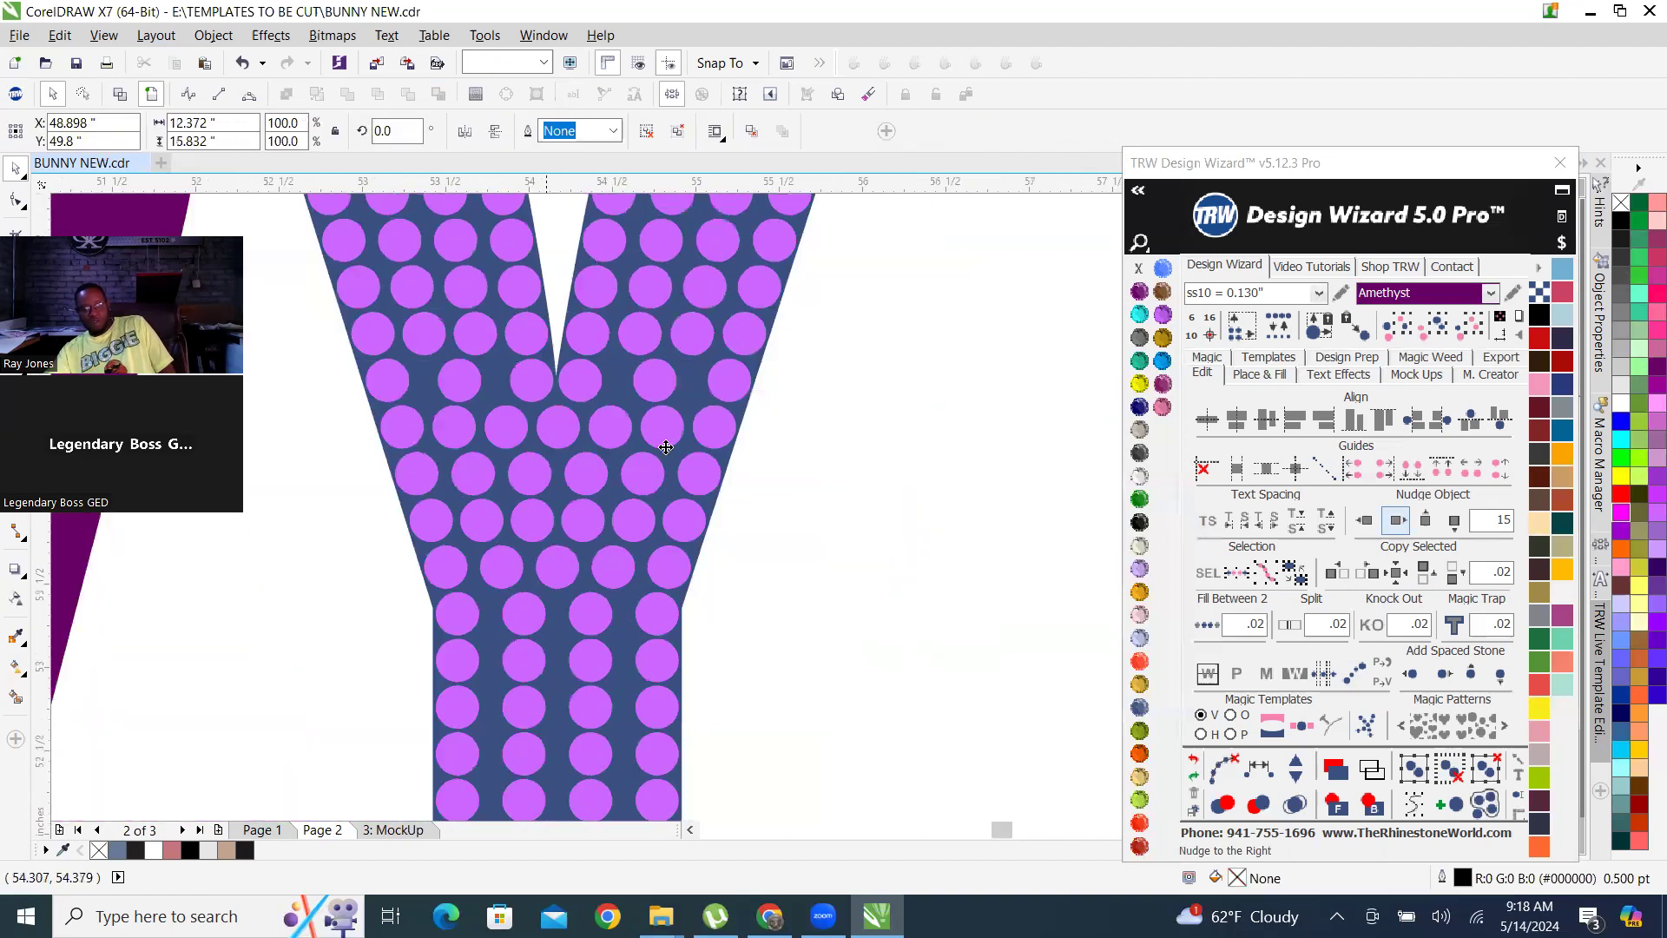
left_click(1395, 521)
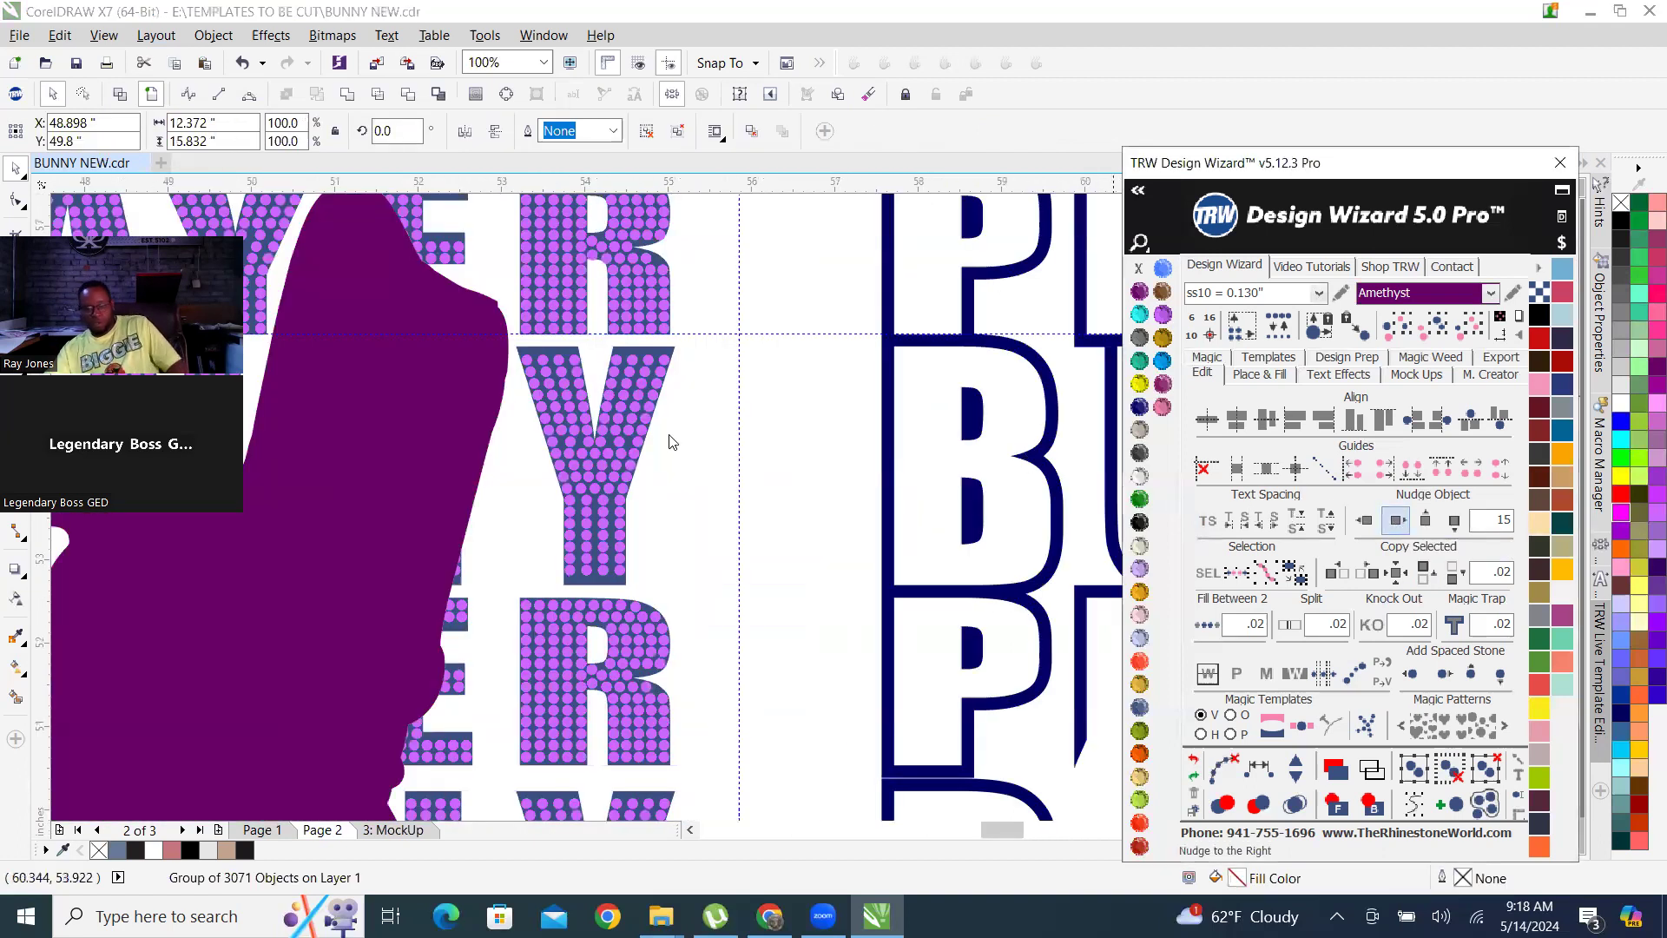
scroll(542, 521, "down", 2)
scroll(694, 551, "down", 1)
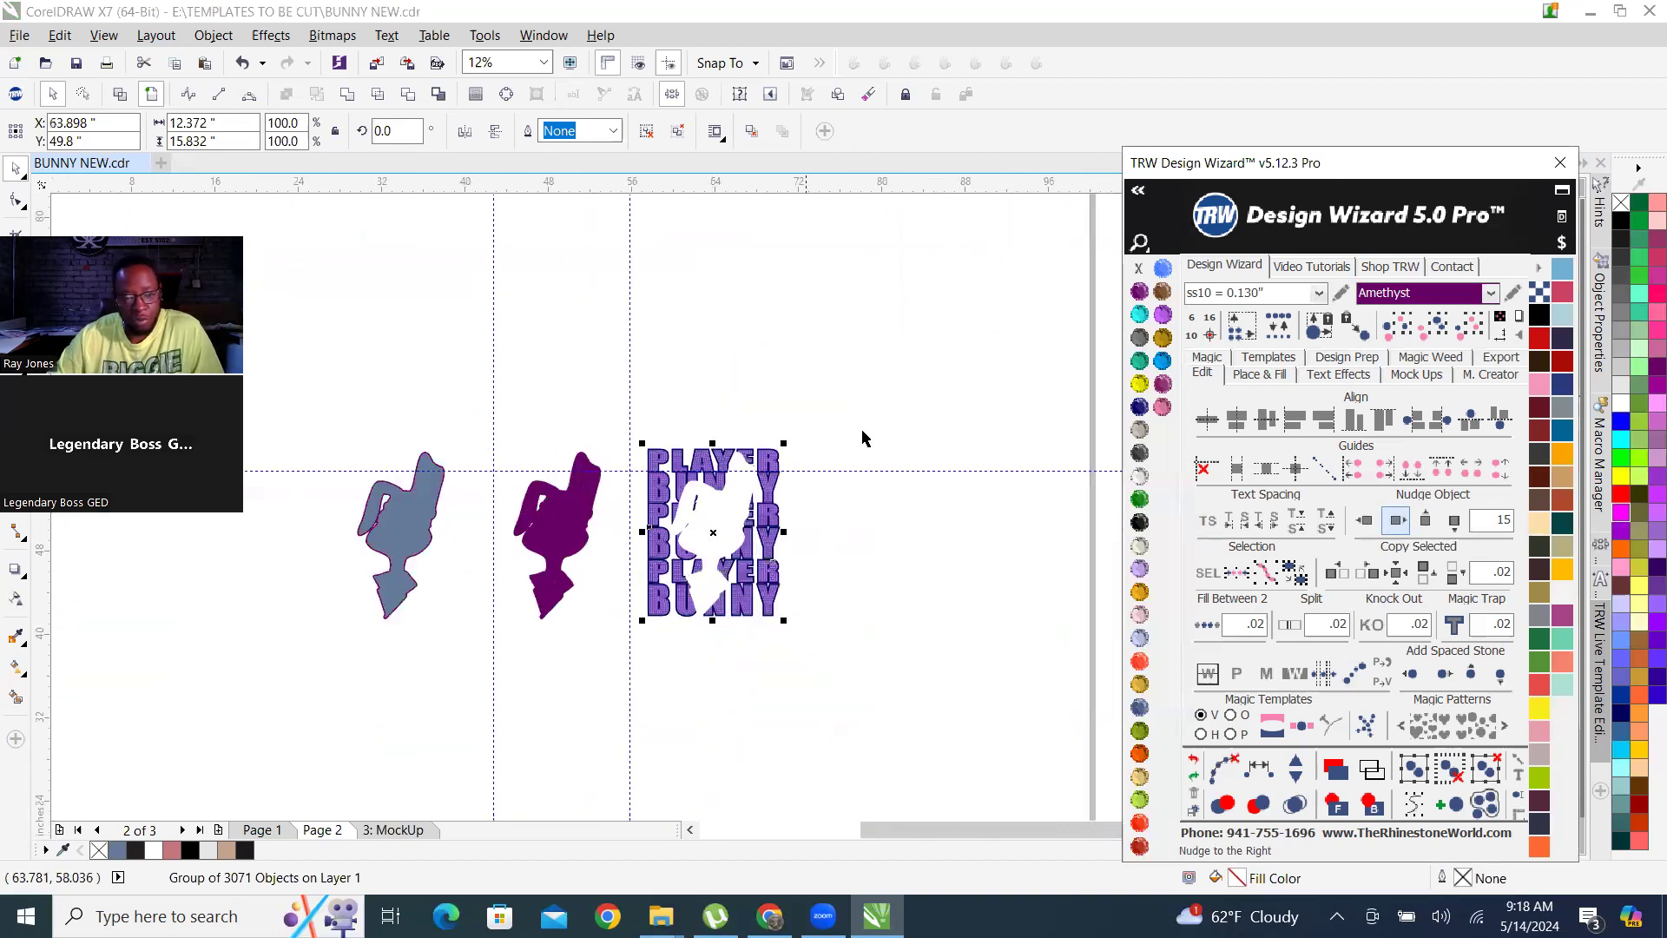
Ungroup all objects in the trimmed rhinestone lettering.
scroll(793, 401, "up", 4)
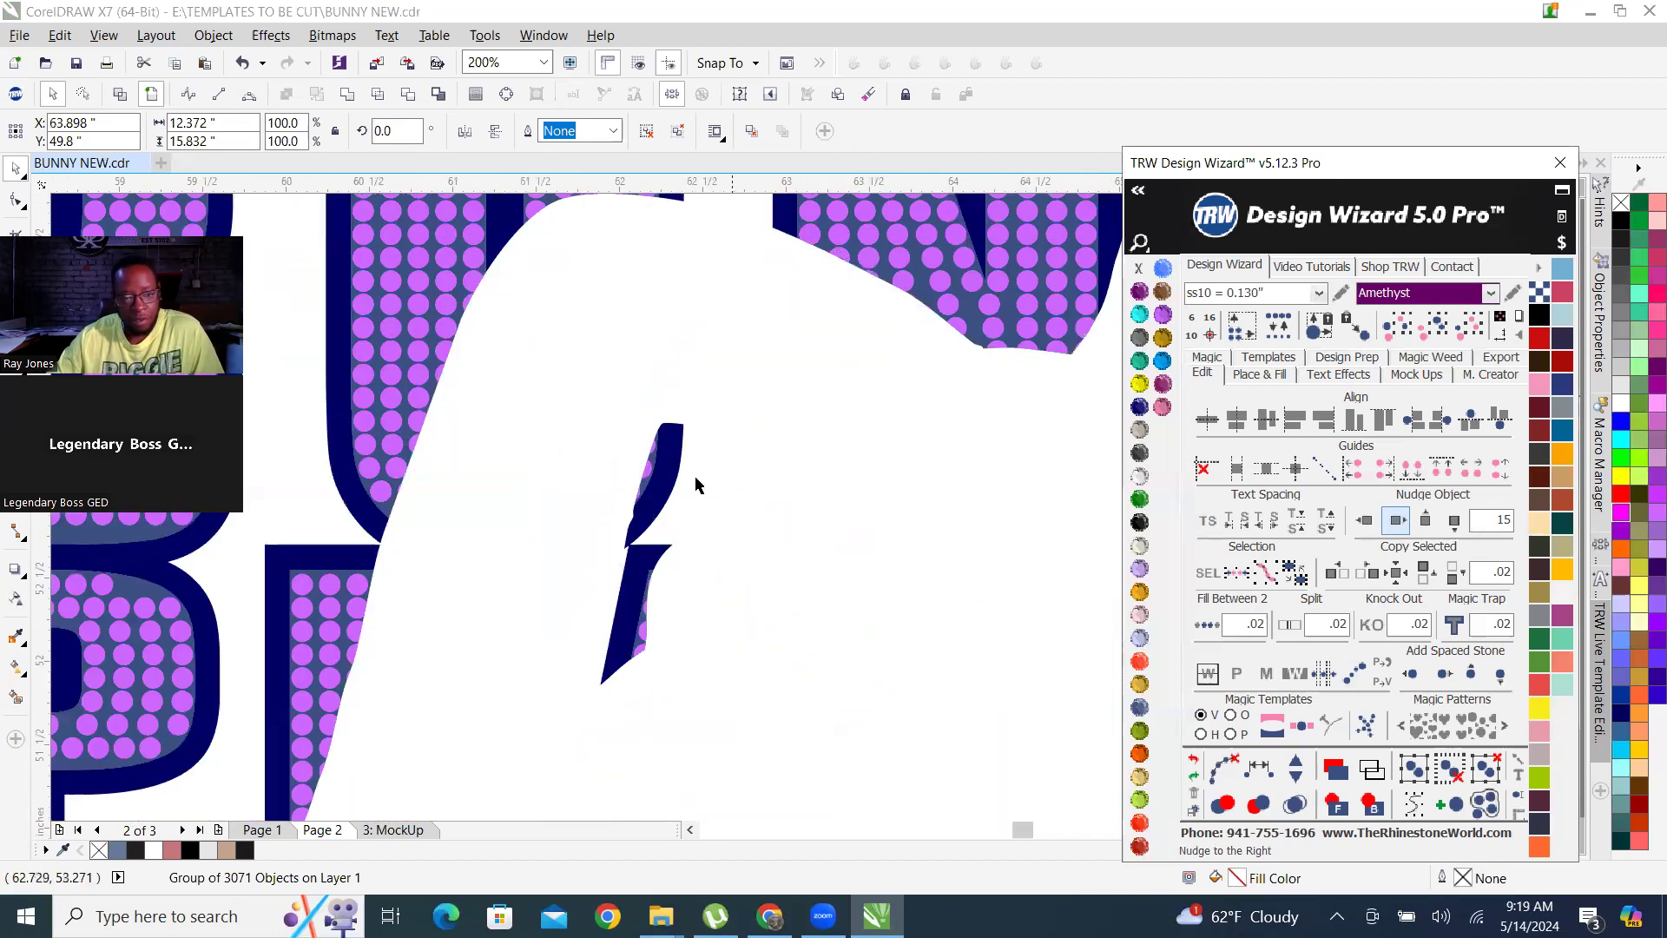
scroll(655, 506, "down", 1)
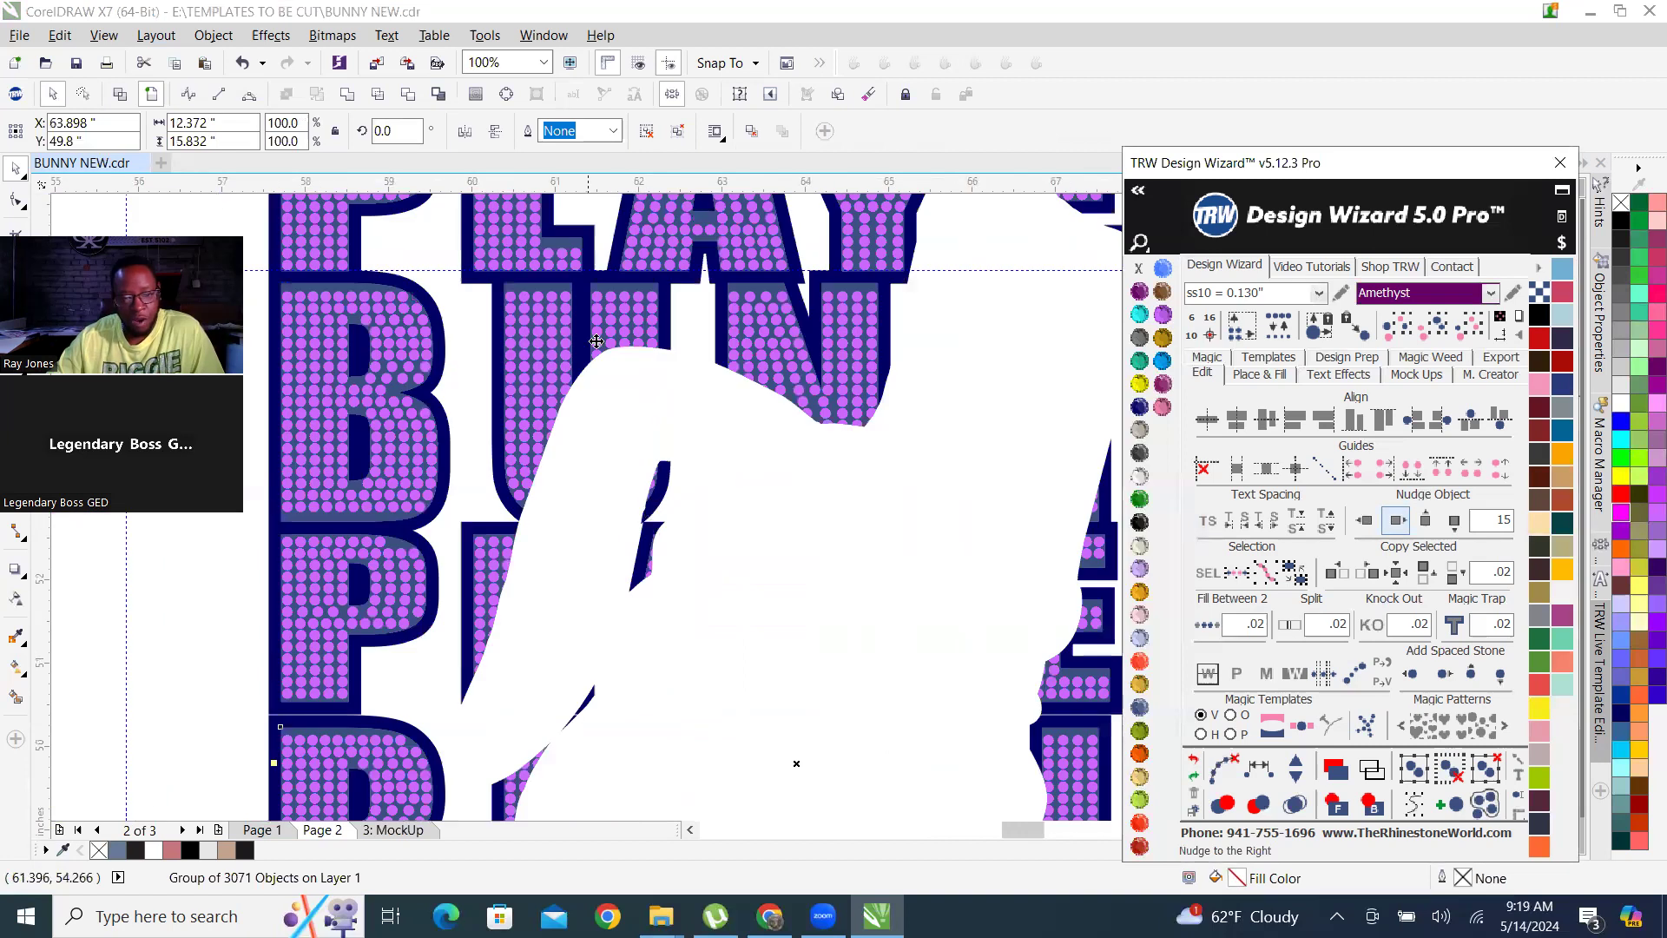
right_click(648, 320)
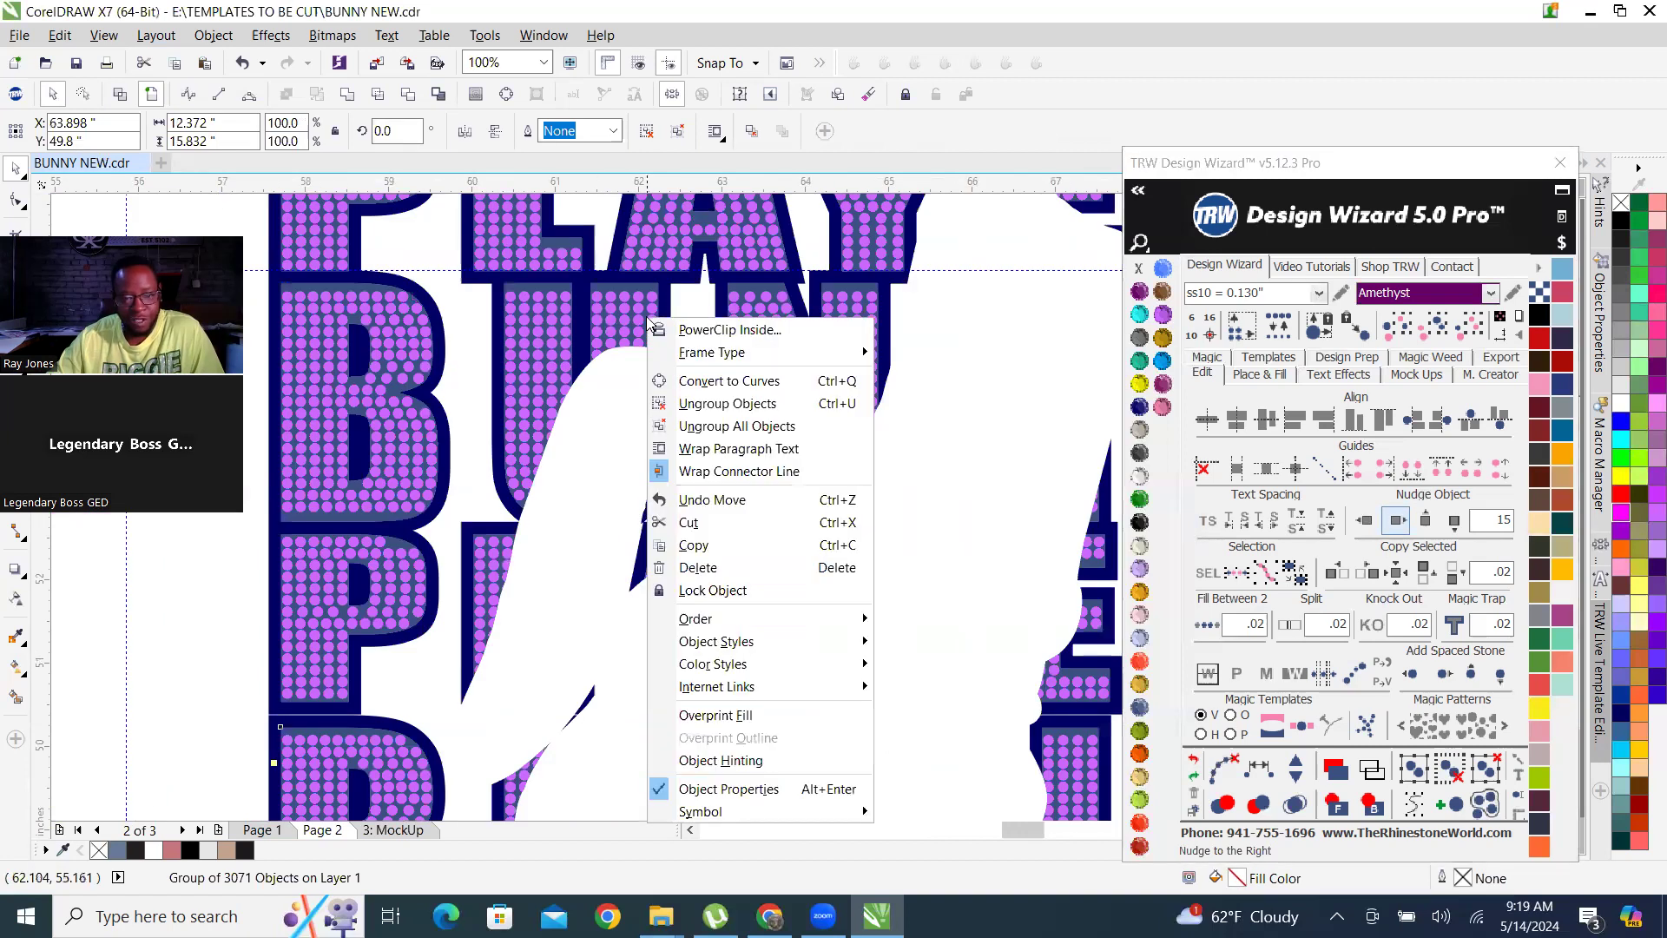
left_click(798, 432)
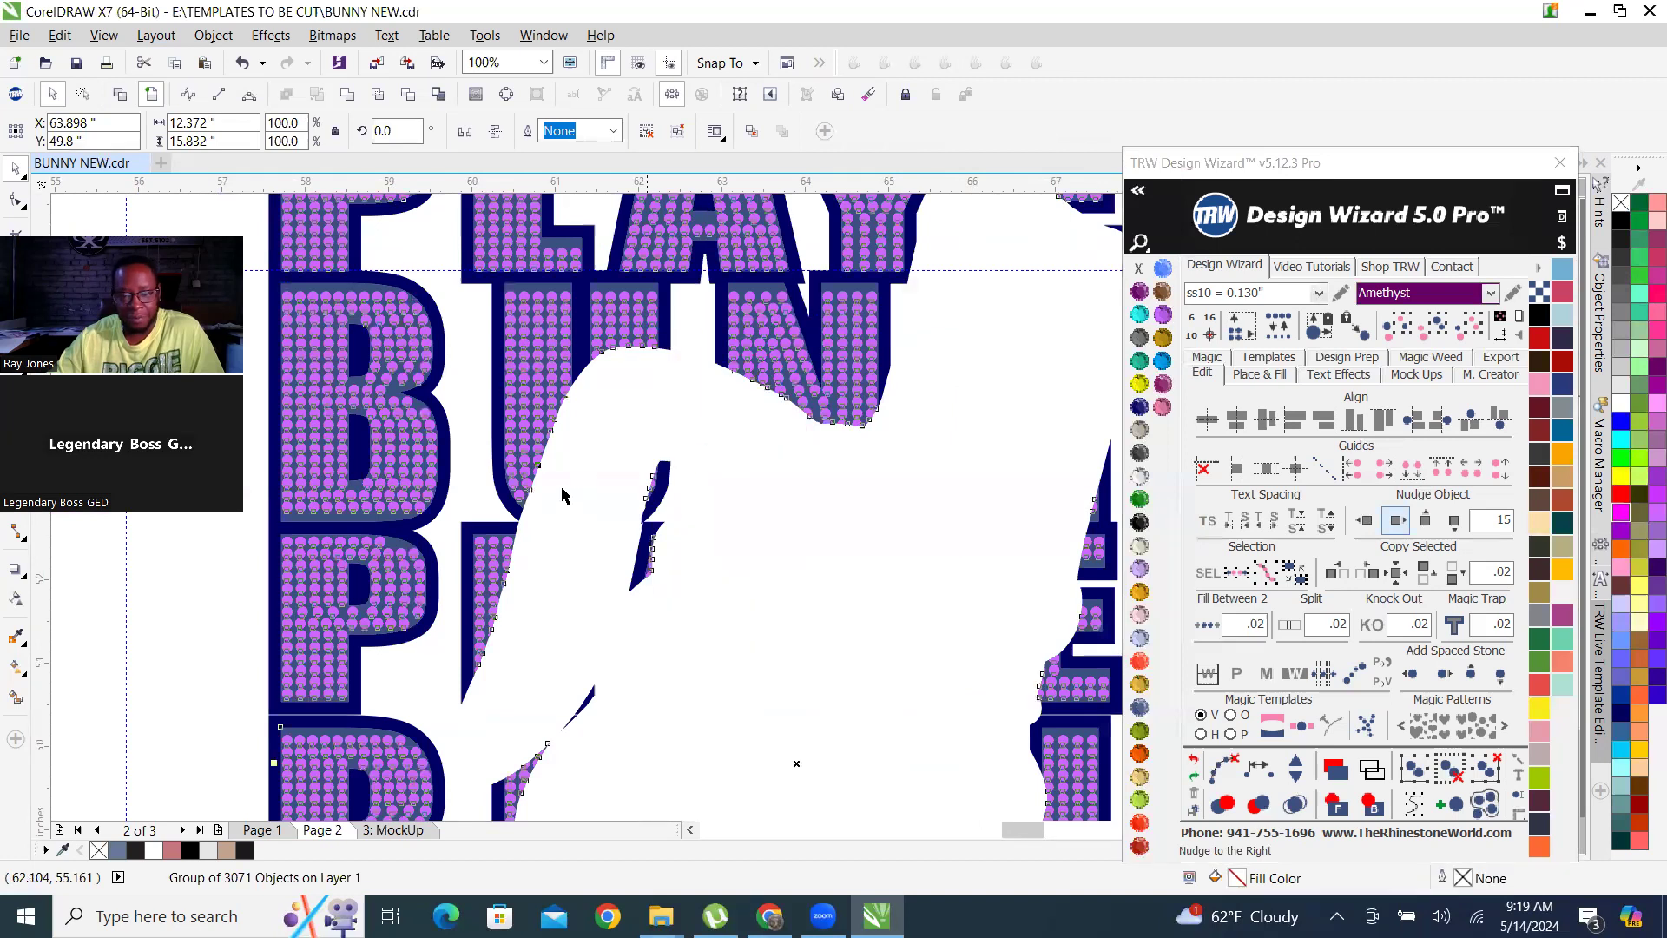
Select all purple stones of the same size and color and nudge them 15 inches right of the lettering background.
scroll(692, 425, "down", 3)
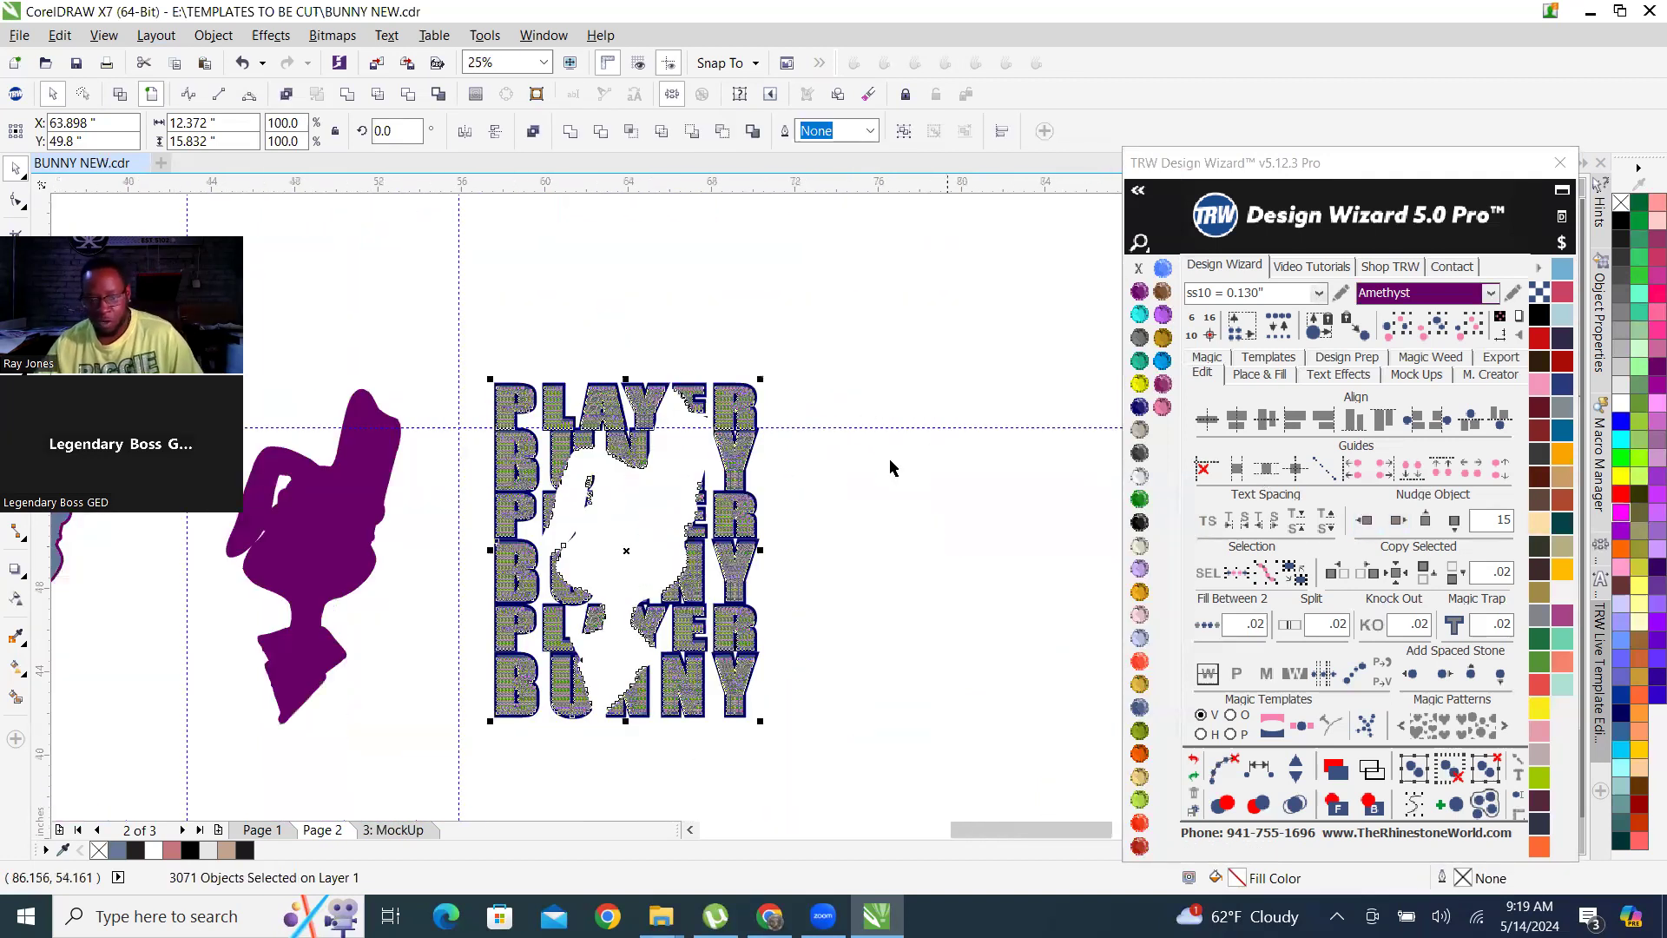
left_click(737, 468)
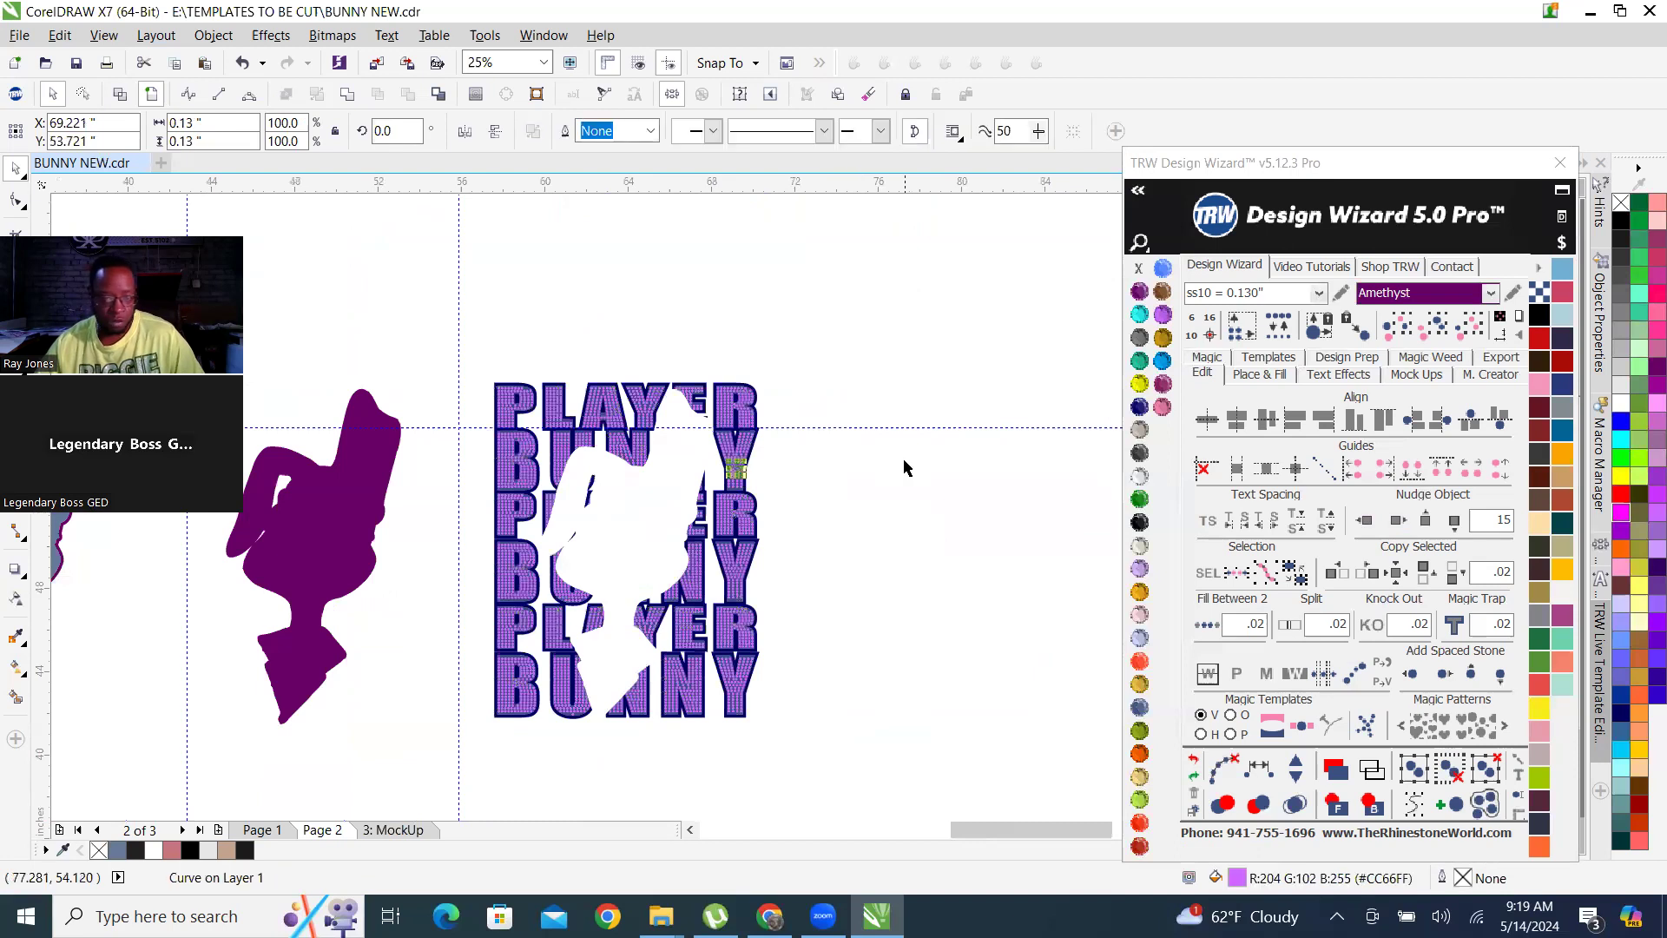
left_click(1476, 337)
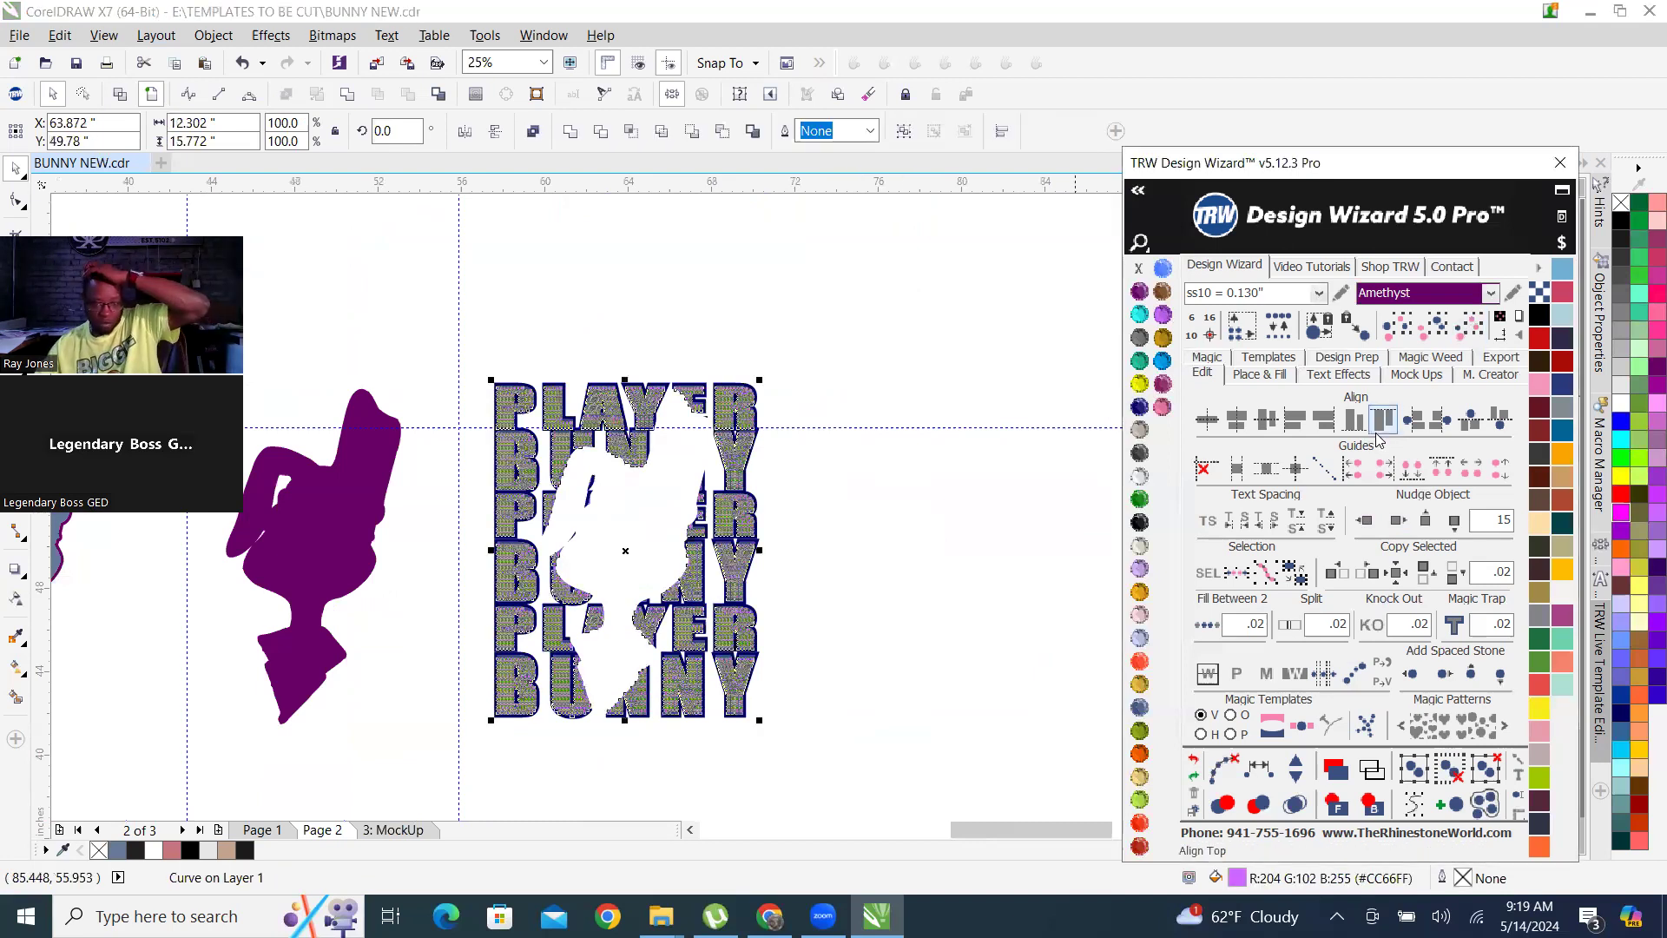
left_click(1397, 519)
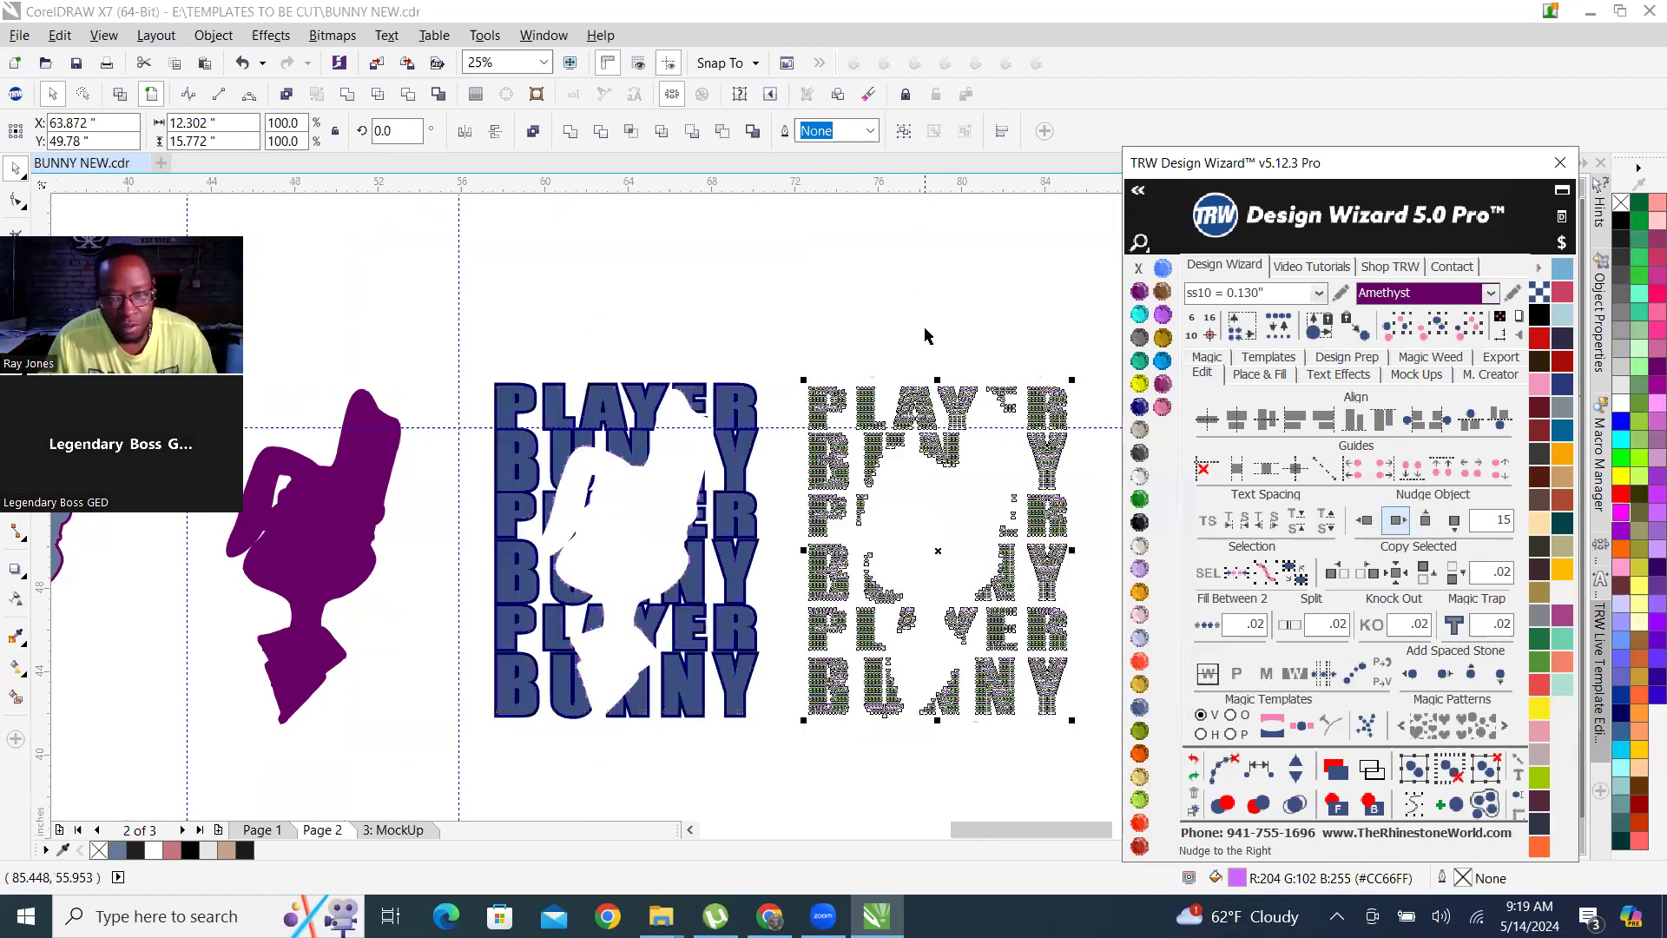
Examine the separated rhinestone rows for leftover or cut stones along the bunny cut-out, and compare them with the other layers.
scroll(867, 501, "up", 4)
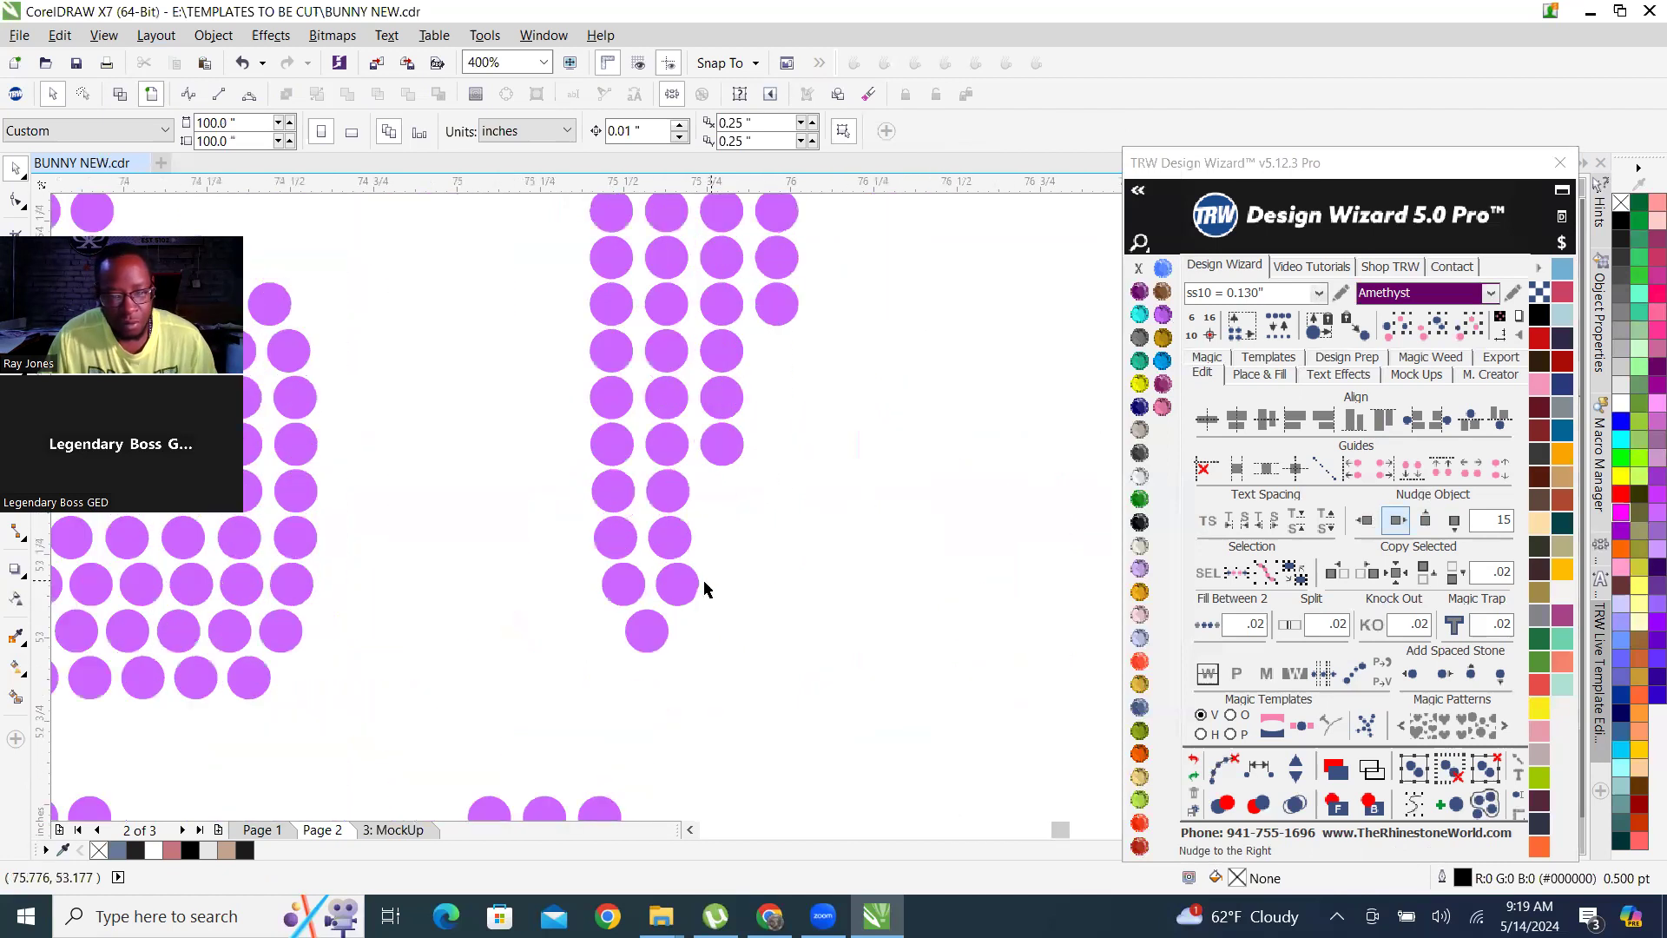
scroll(608, 531, "up", 3)
scroll(638, 541, "down", 5)
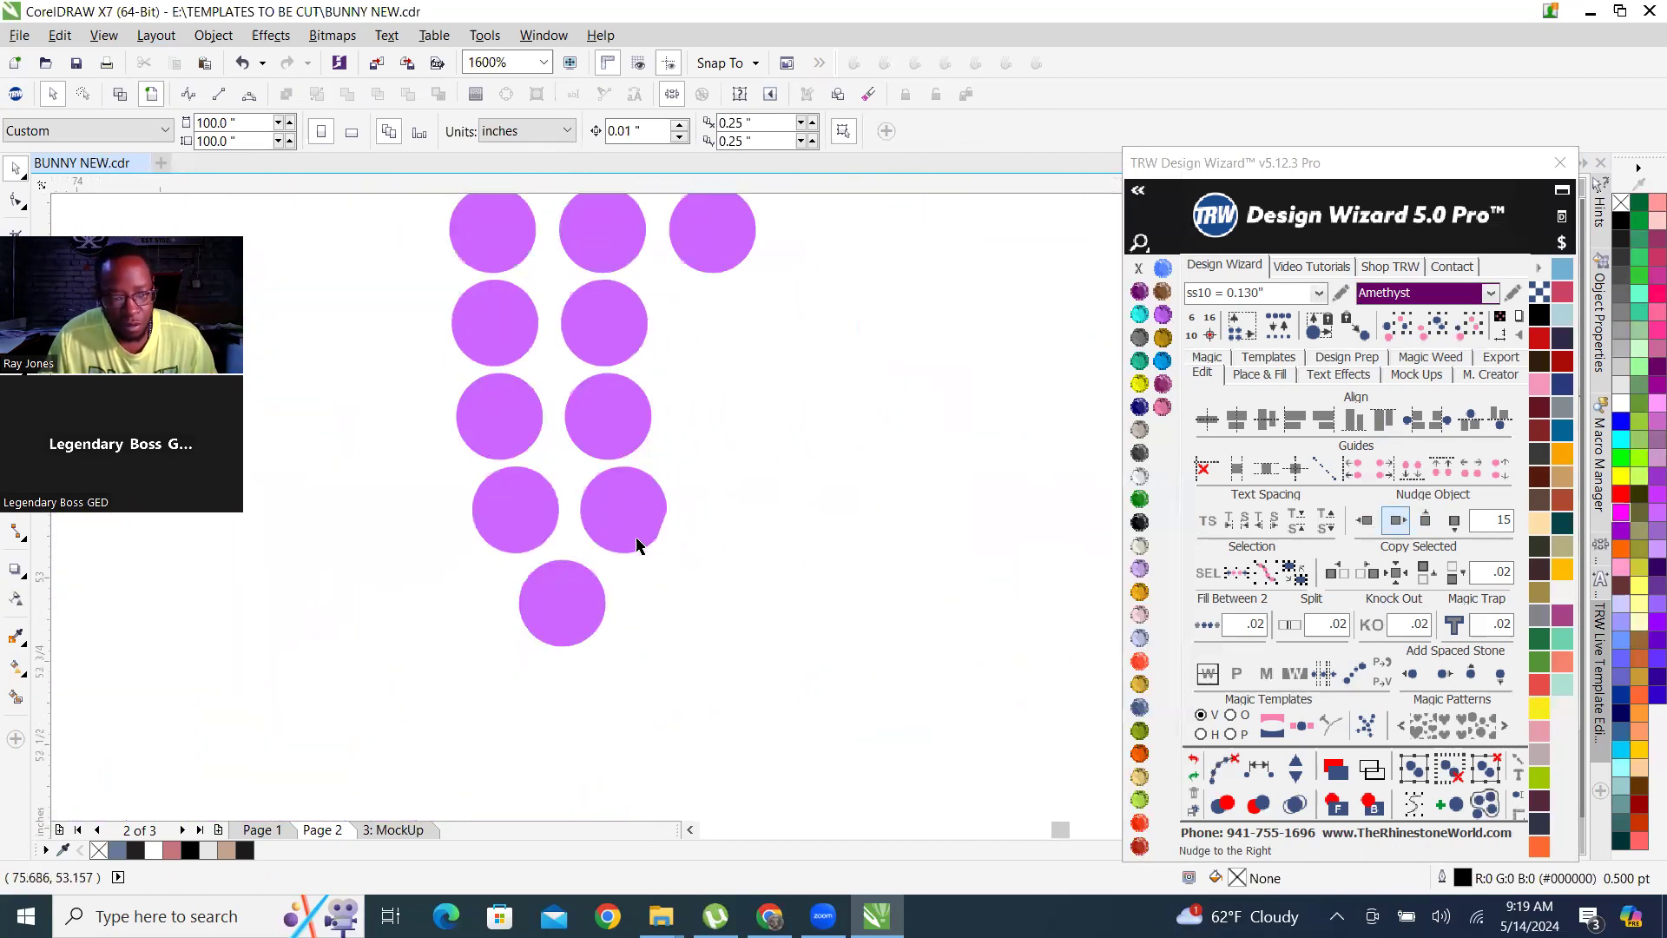
scroll(611, 696, "up", 2)
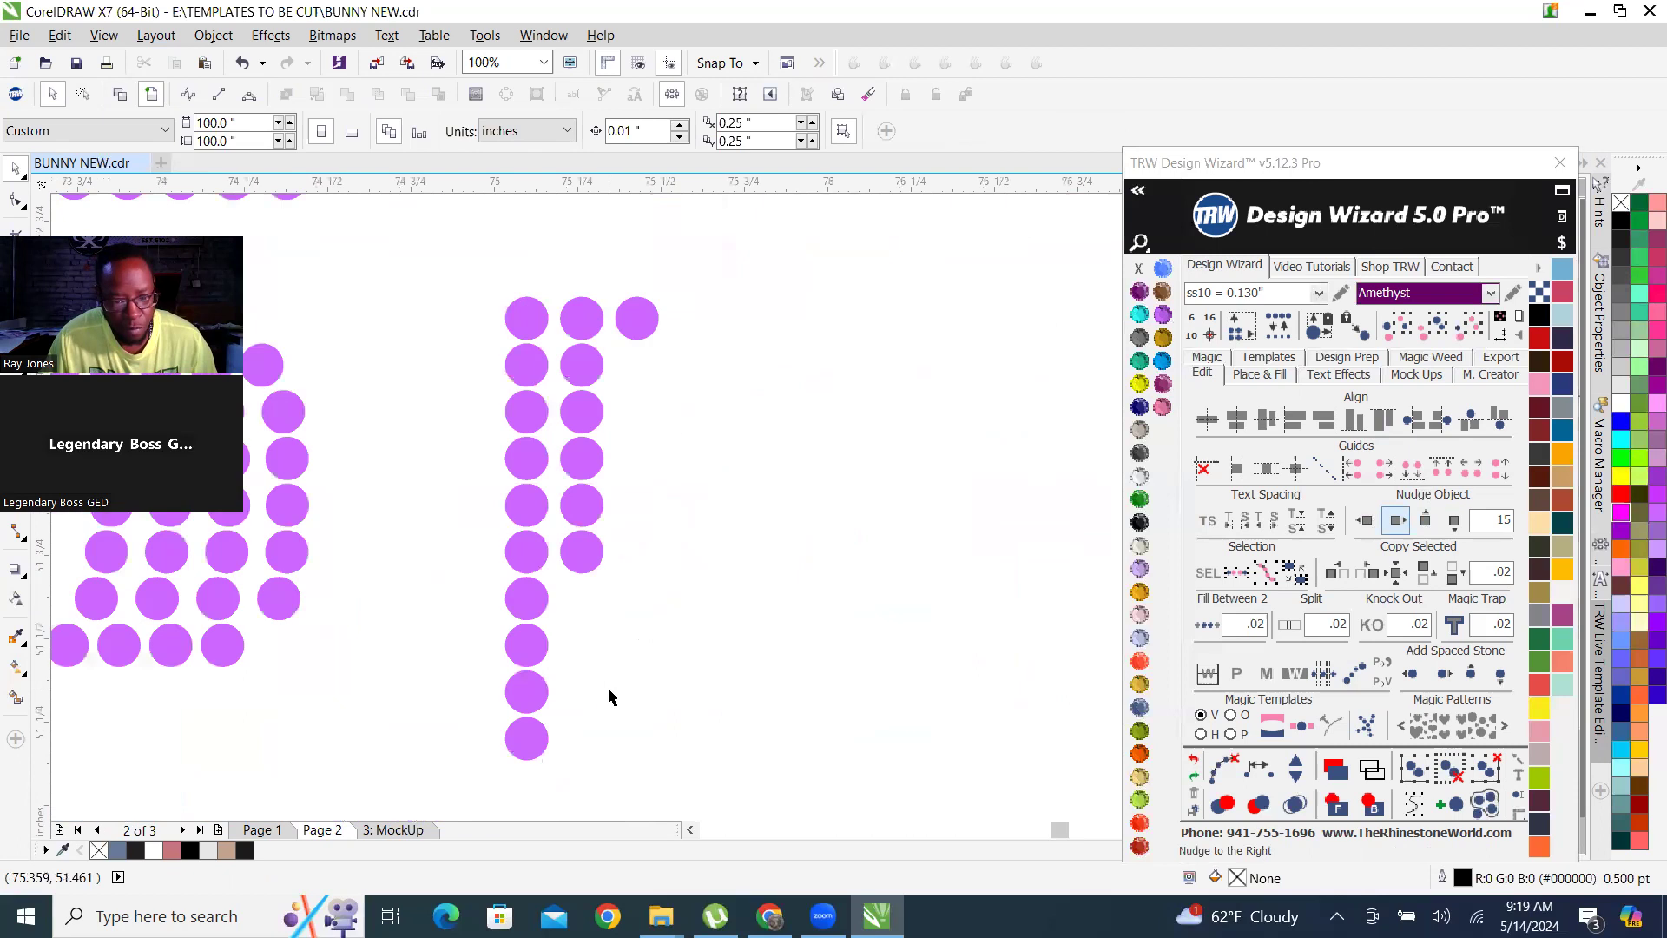
scroll(516, 550, "down", 3)
scroll(706, 492, "up", 2)
scroll(700, 488, "down", 1)
scroll(700, 488, "down", 1)
scroll(832, 581, "up", 2)
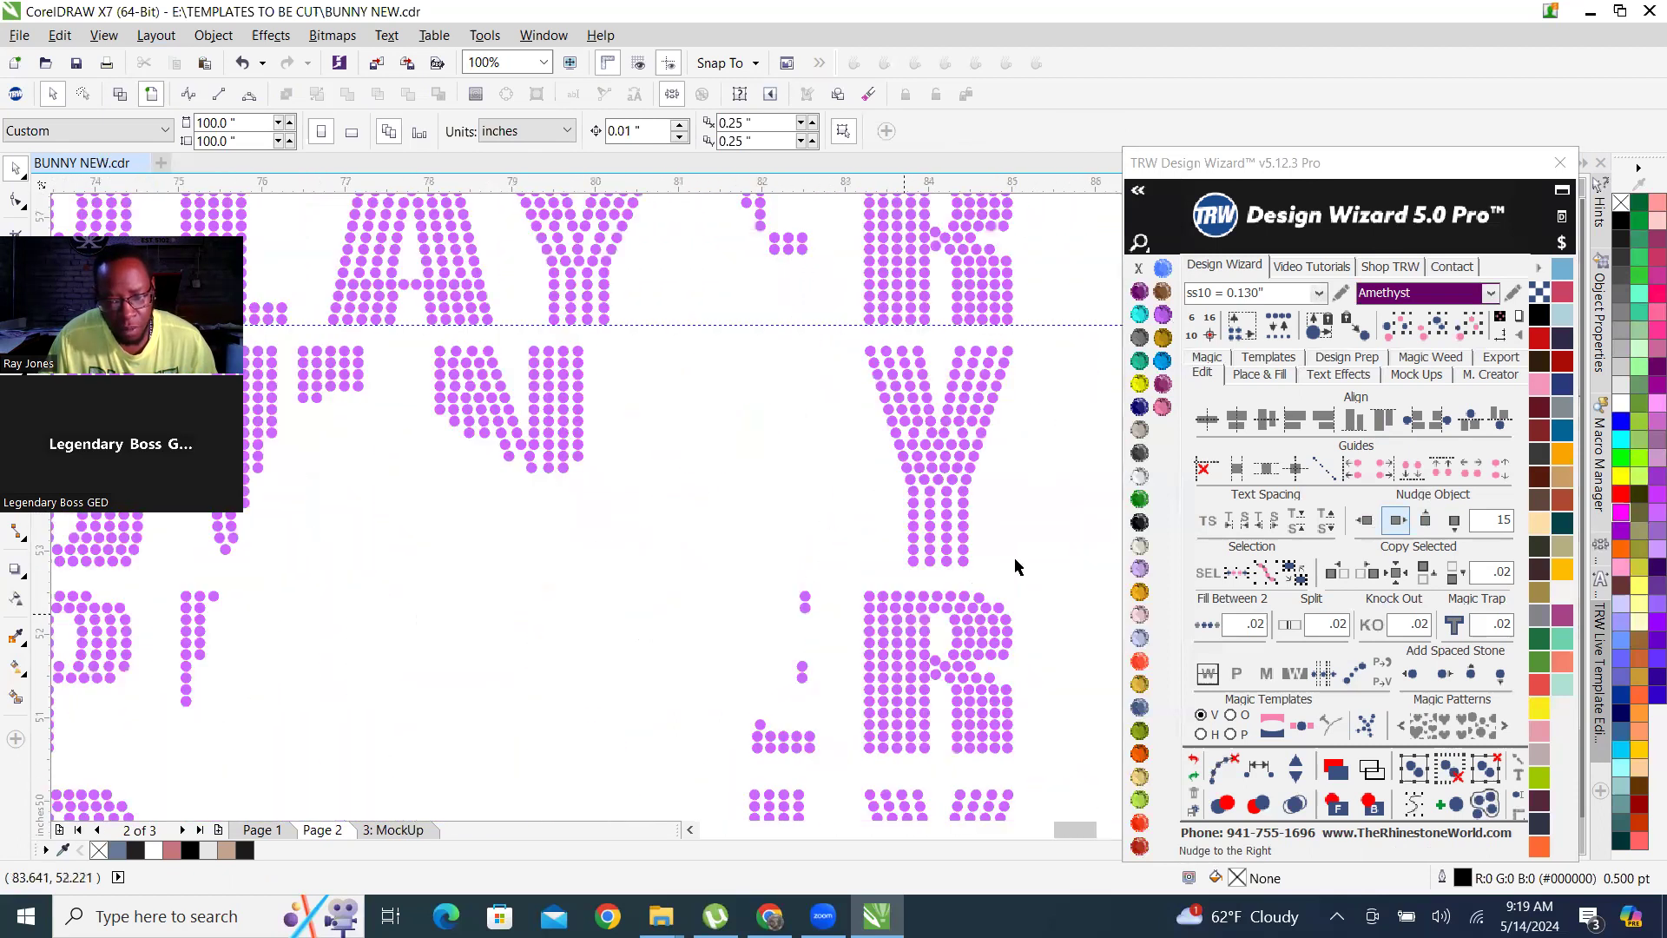
scroll(1018, 566, "down", 1)
scroll(581, 573, "up", 2)
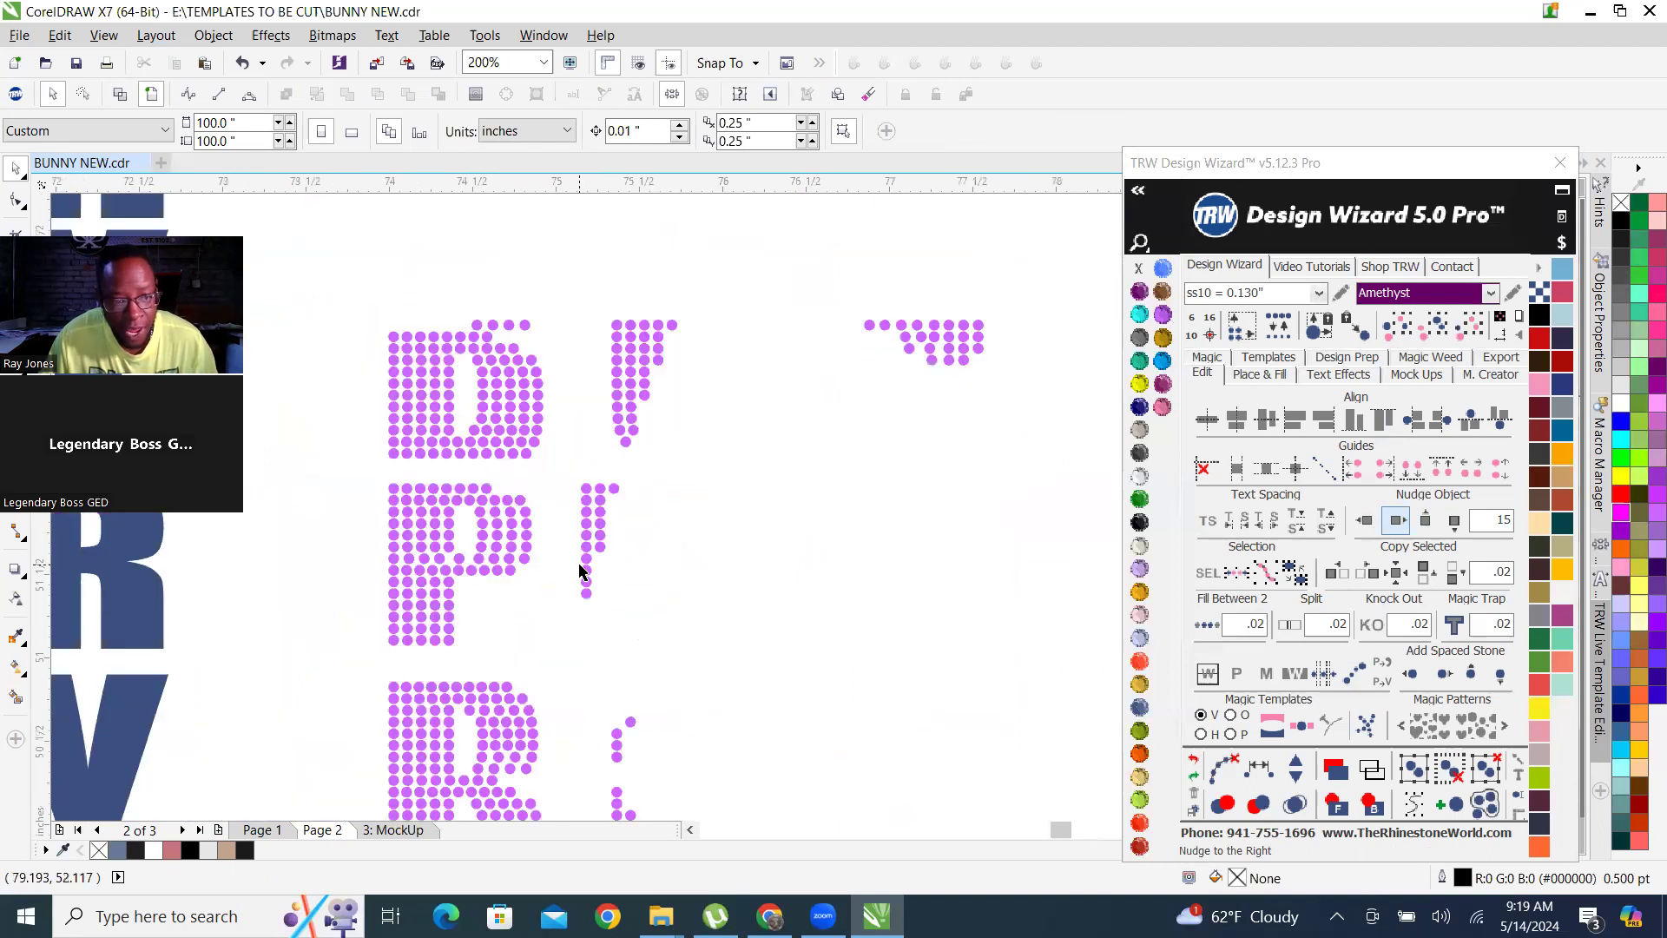
scroll(584, 555, "down", 3)
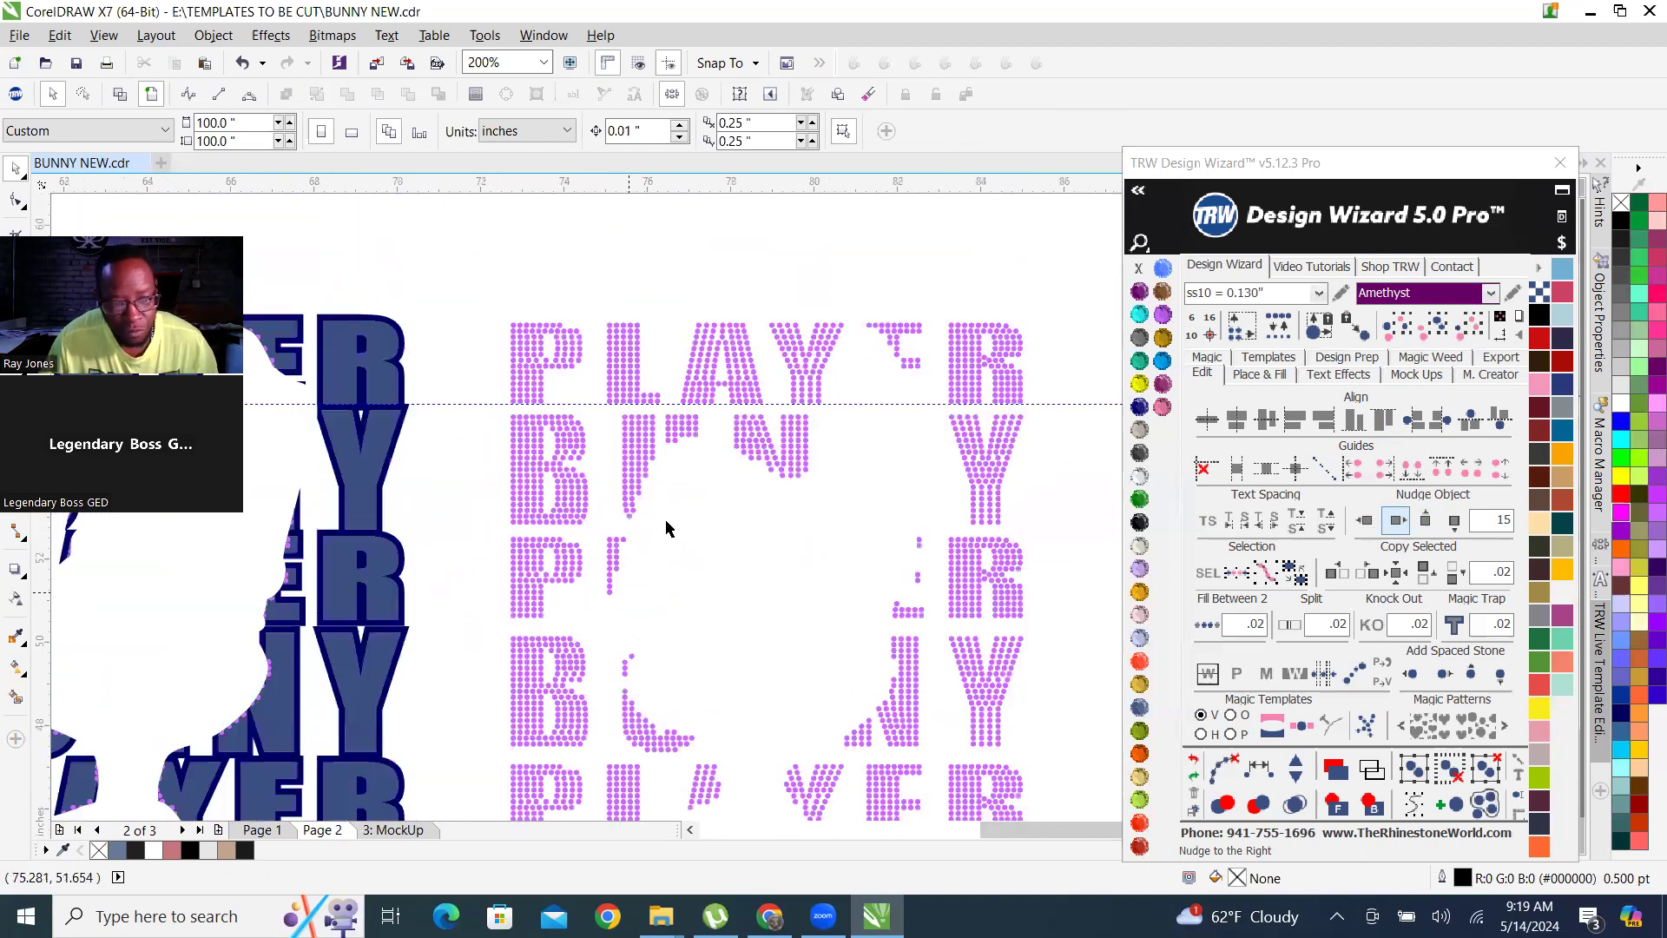
scroll(694, 754, "up", 3)
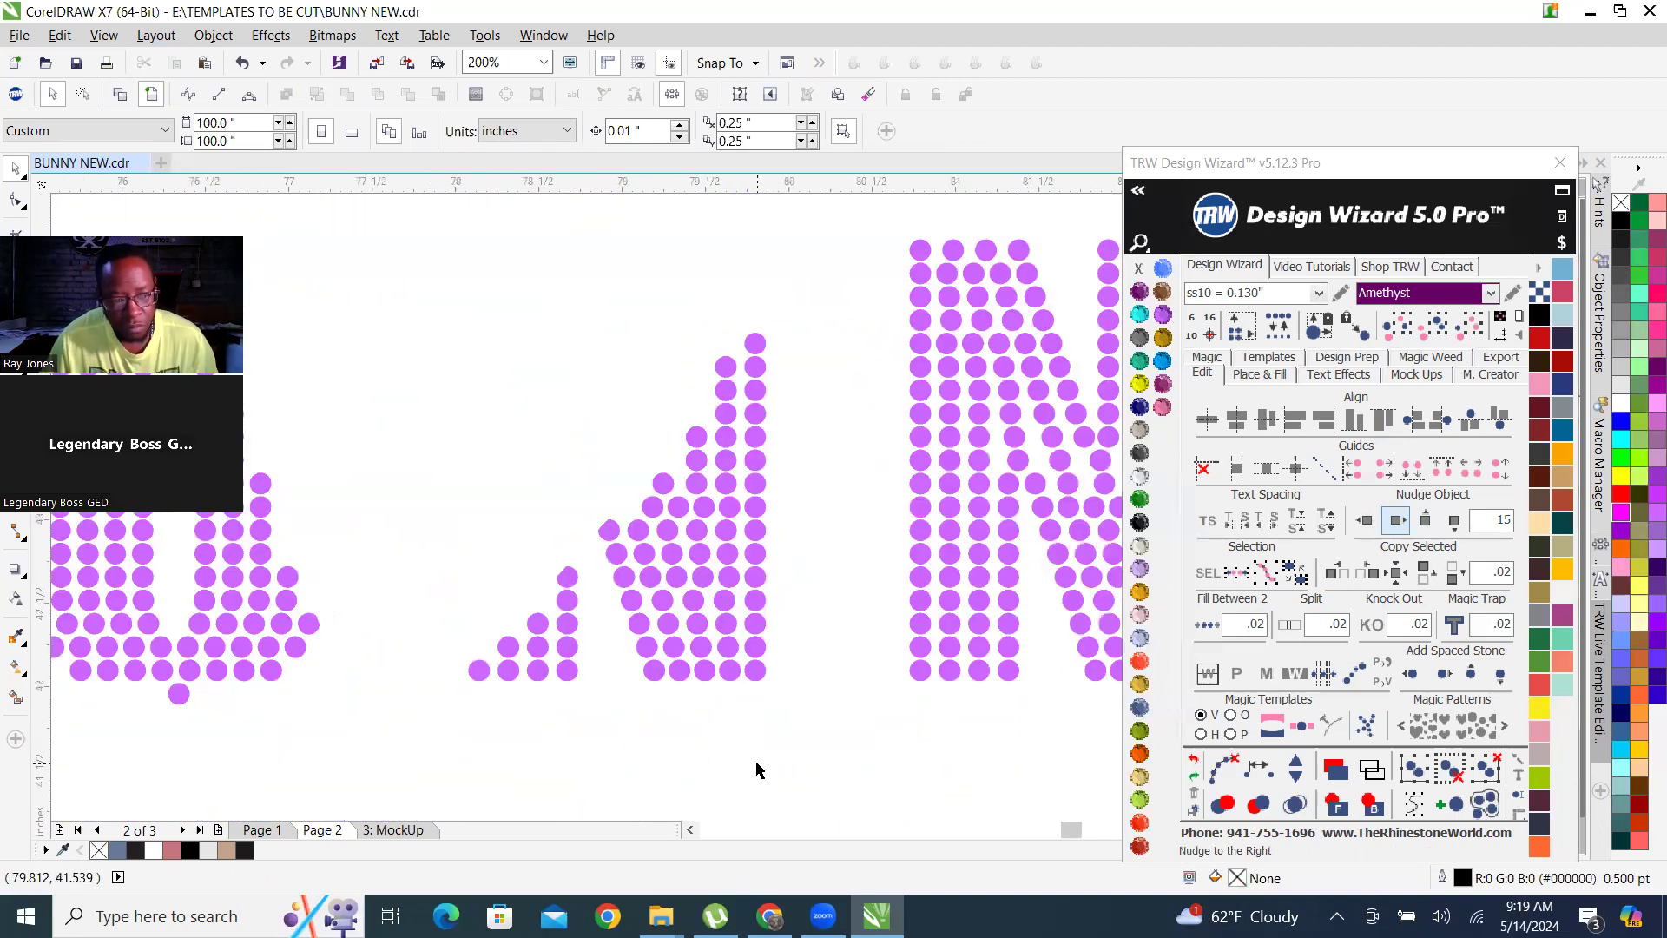
scroll(775, 679, "down", 1)
scroll(776, 679, "down", 1)
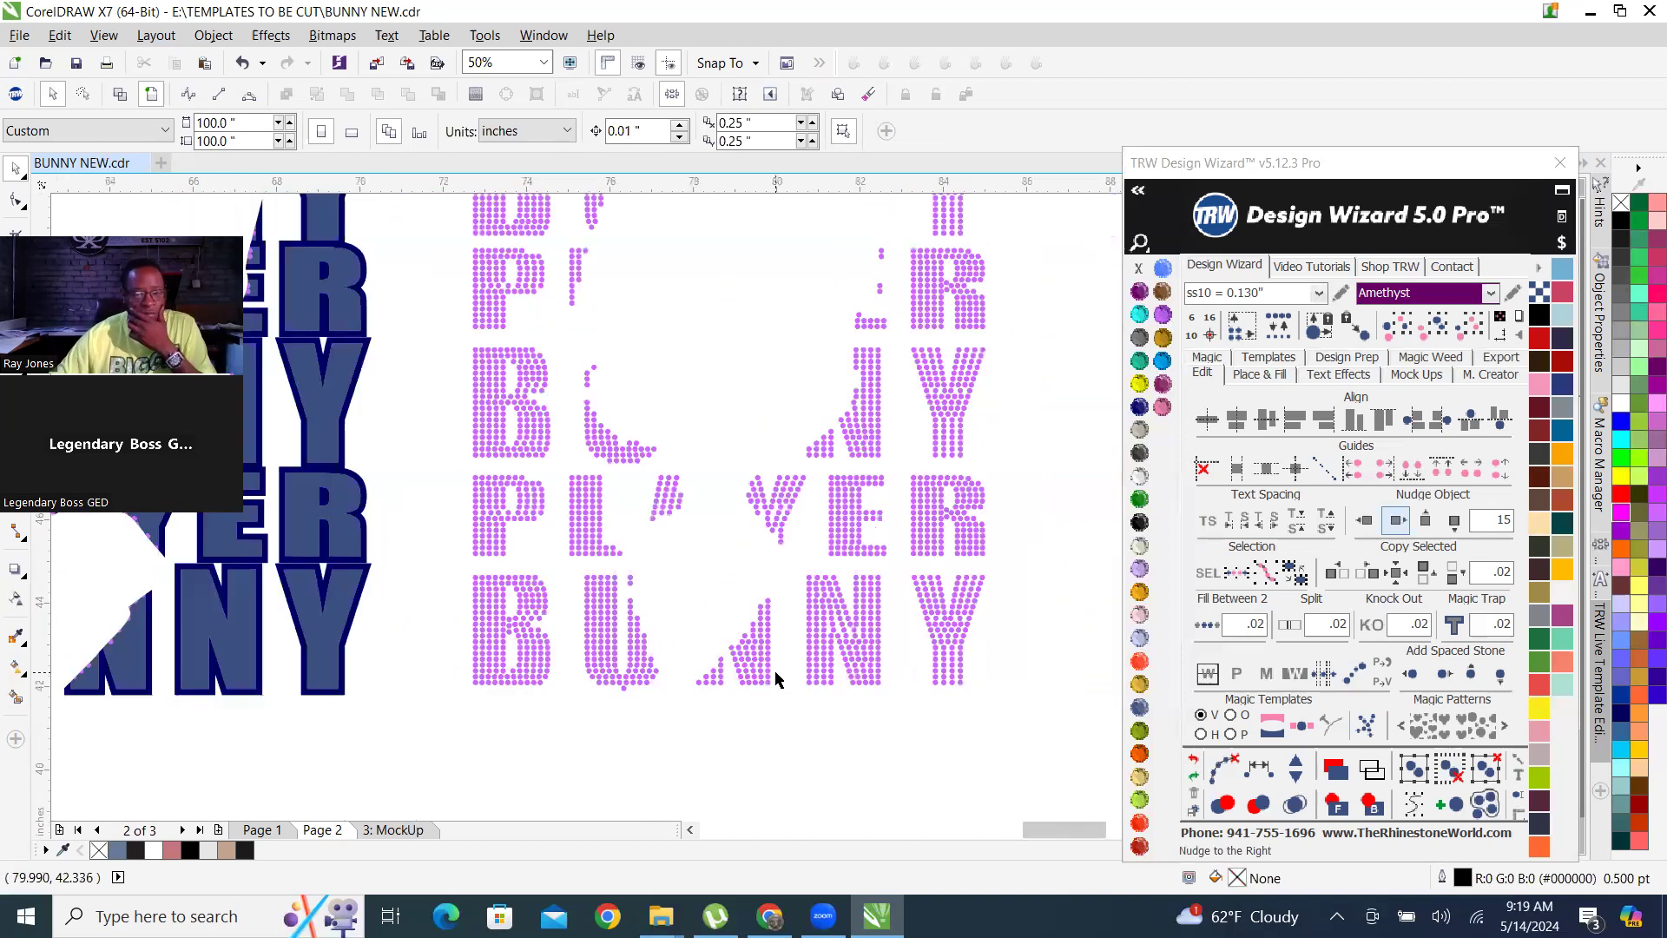
scroll(776, 679, "down", 2)
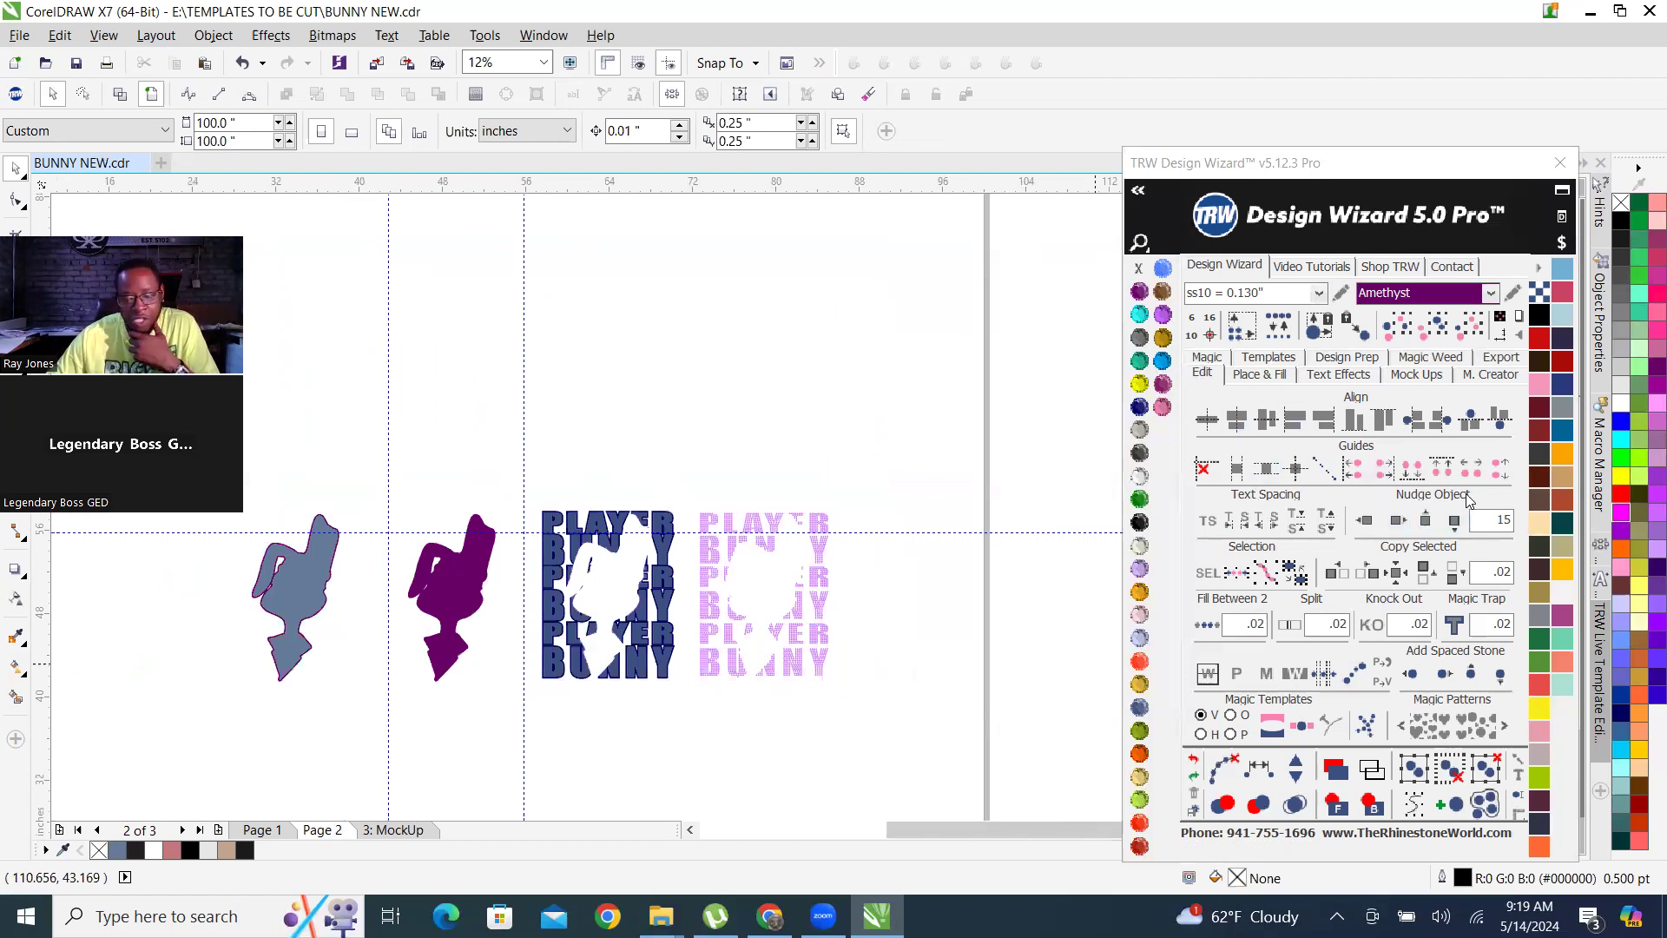
scroll(767, 586, "up", 1)
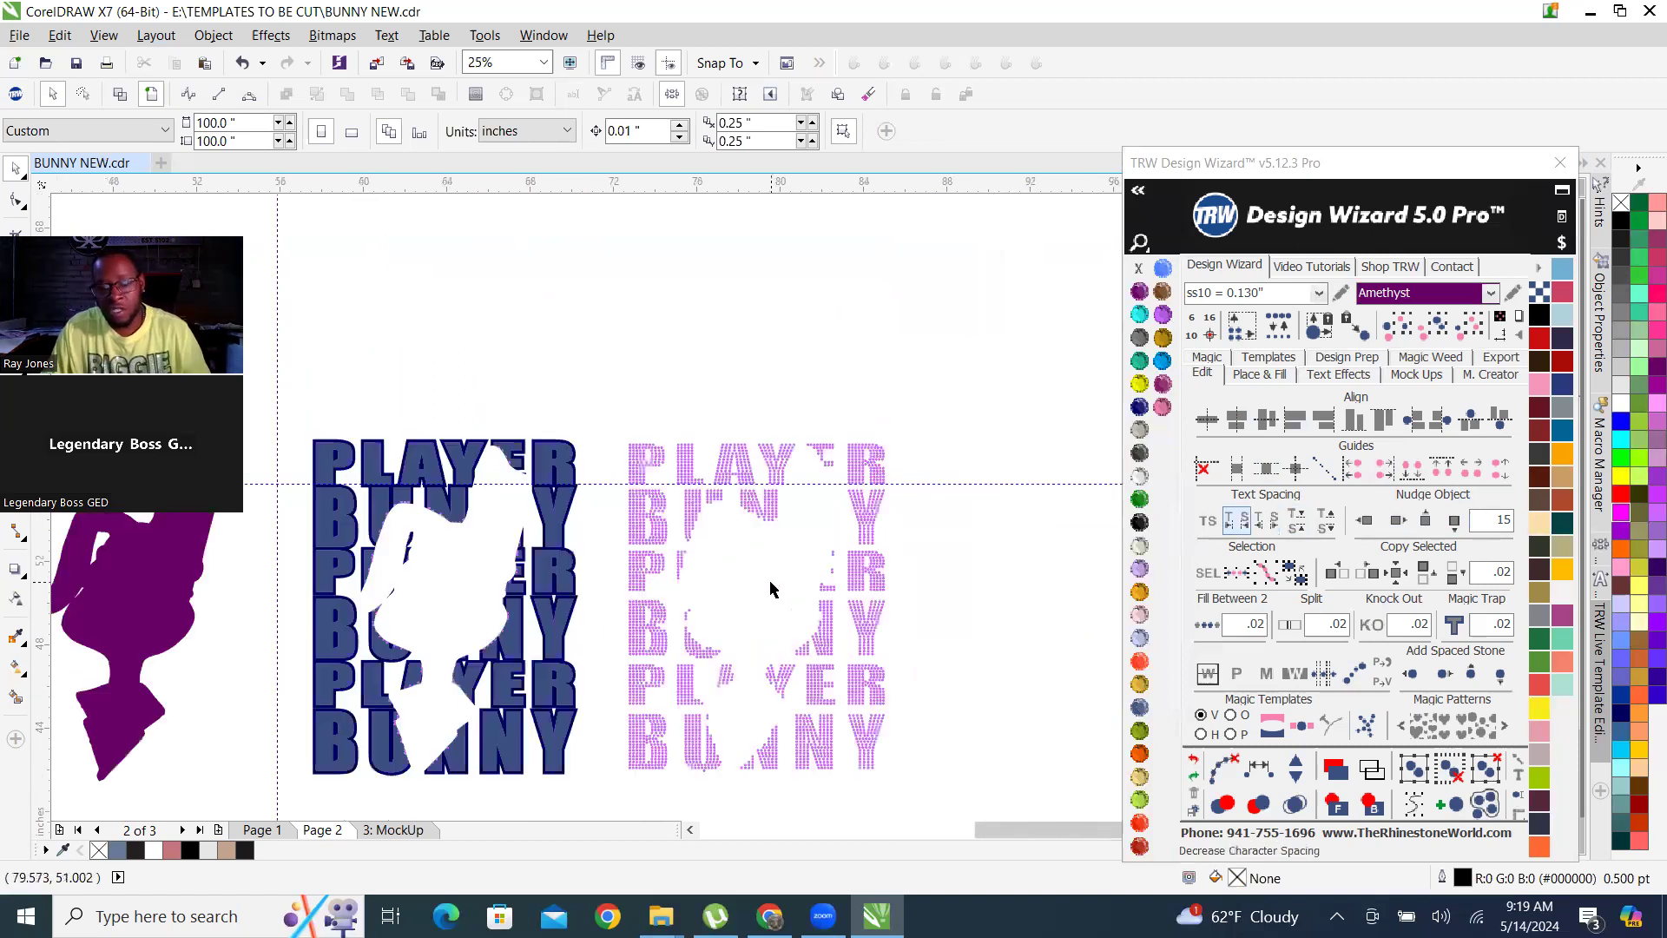
scroll(758, 555, "down", 1)
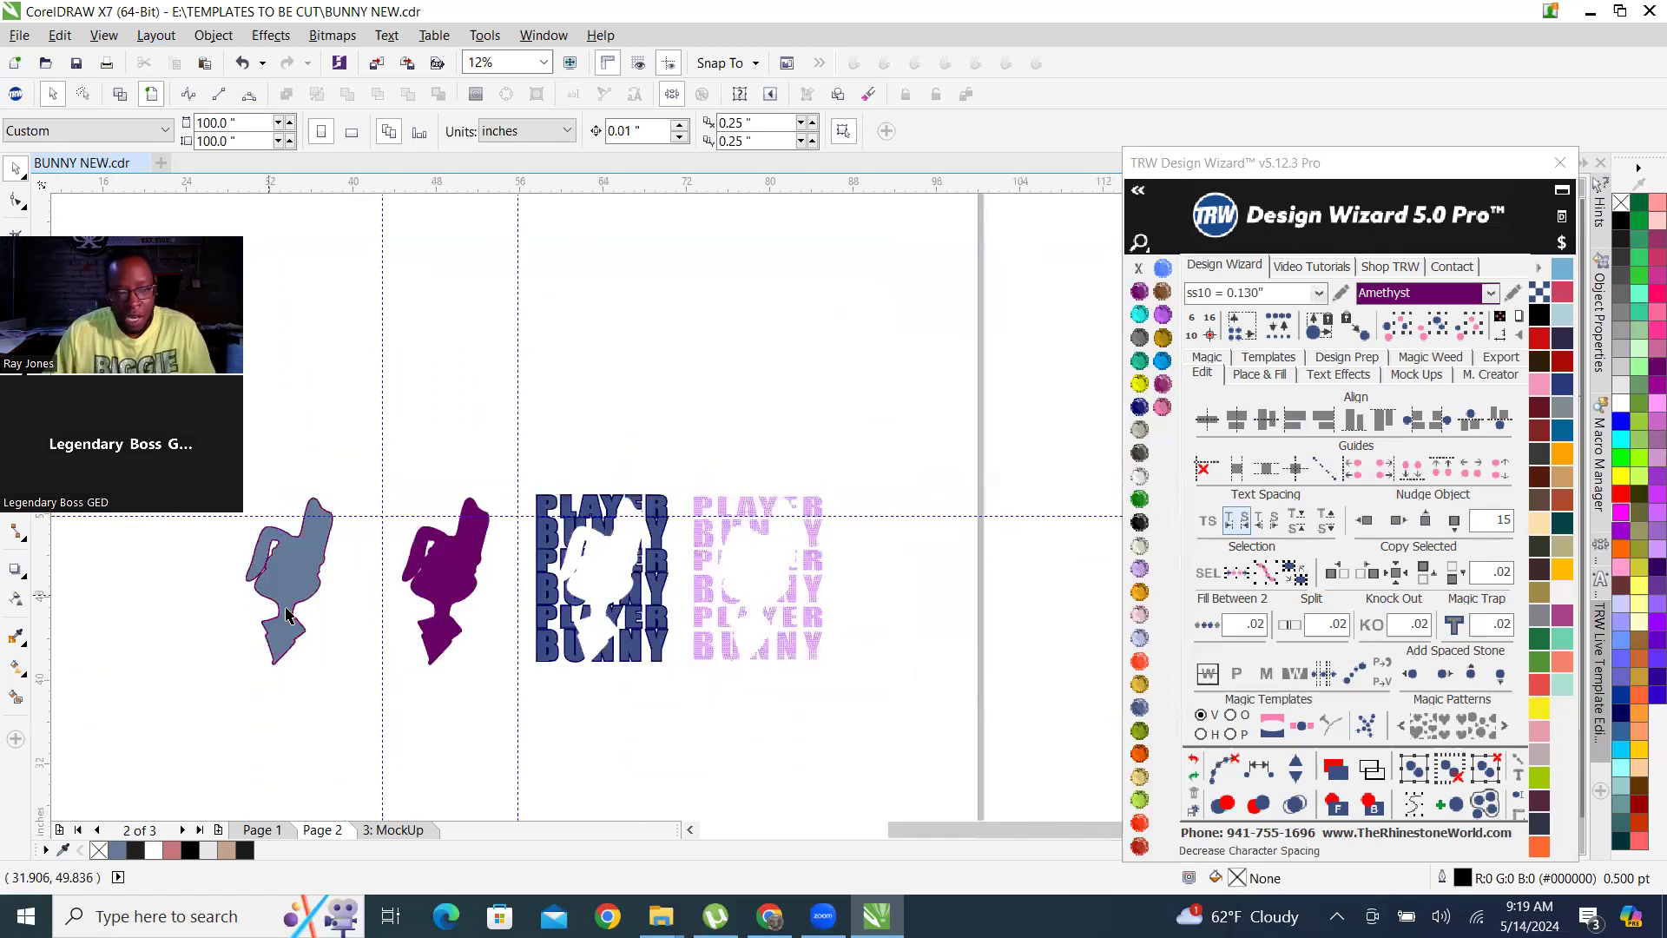
scroll(286, 615, "up", 1)
scroll(610, 587, "down", 1)
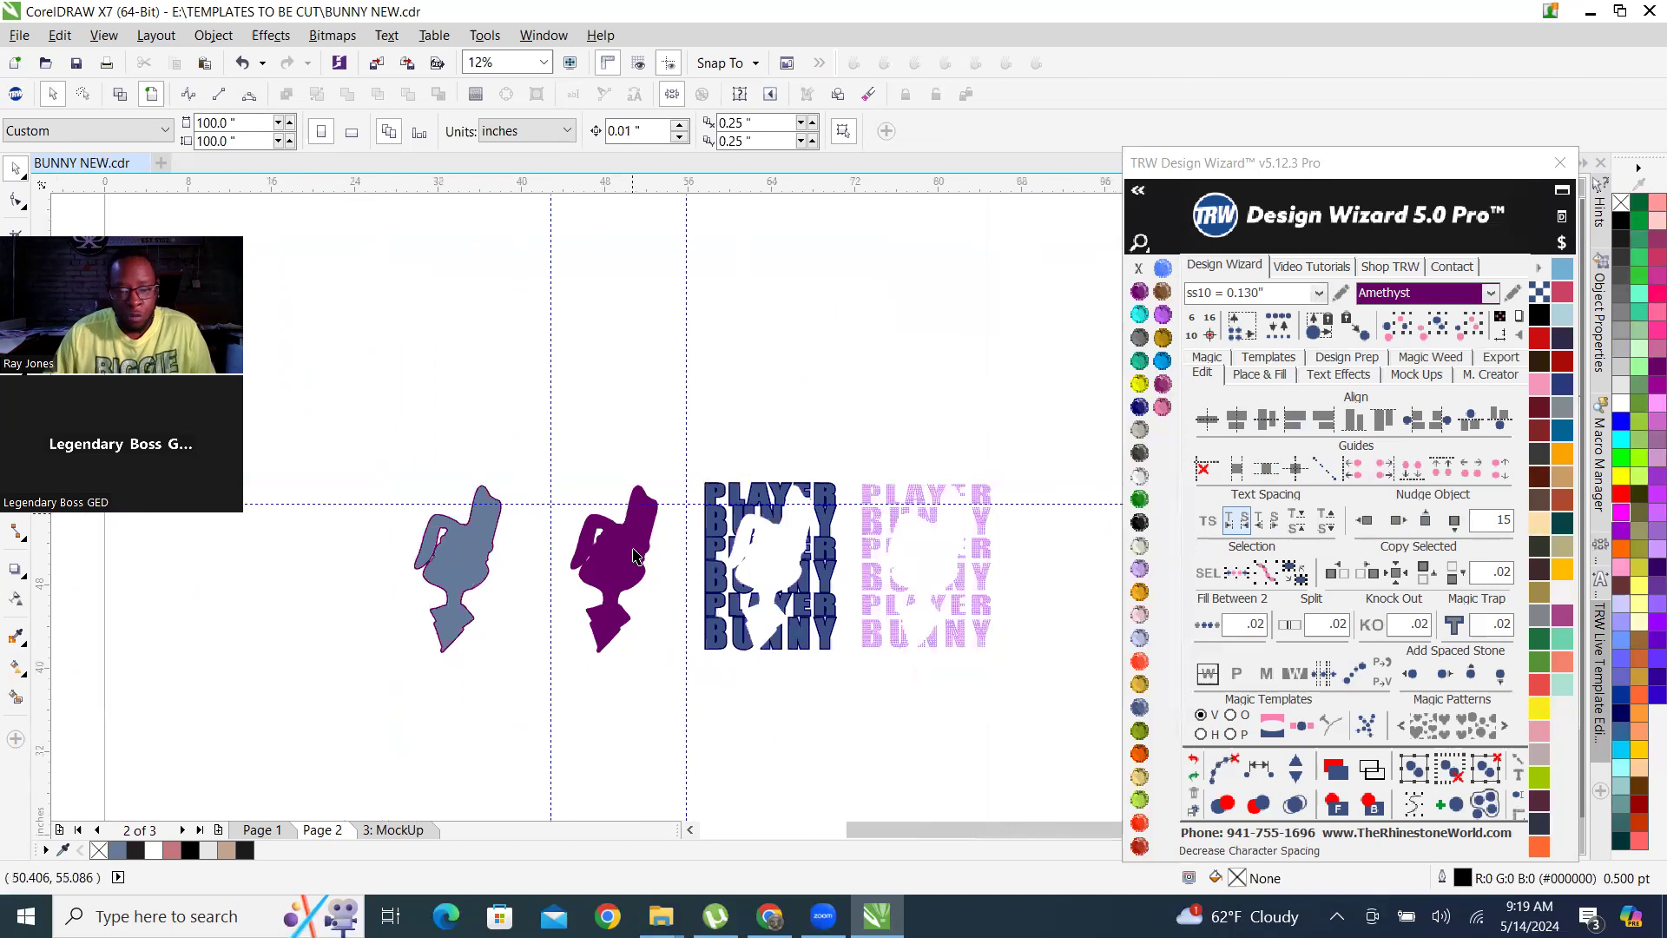
Move the slate-blue lettering fill off its Cobalt outline and return it to its original place on the outline.
scroll(633, 556, "up", 1)
scroll(556, 512, "down", 1)
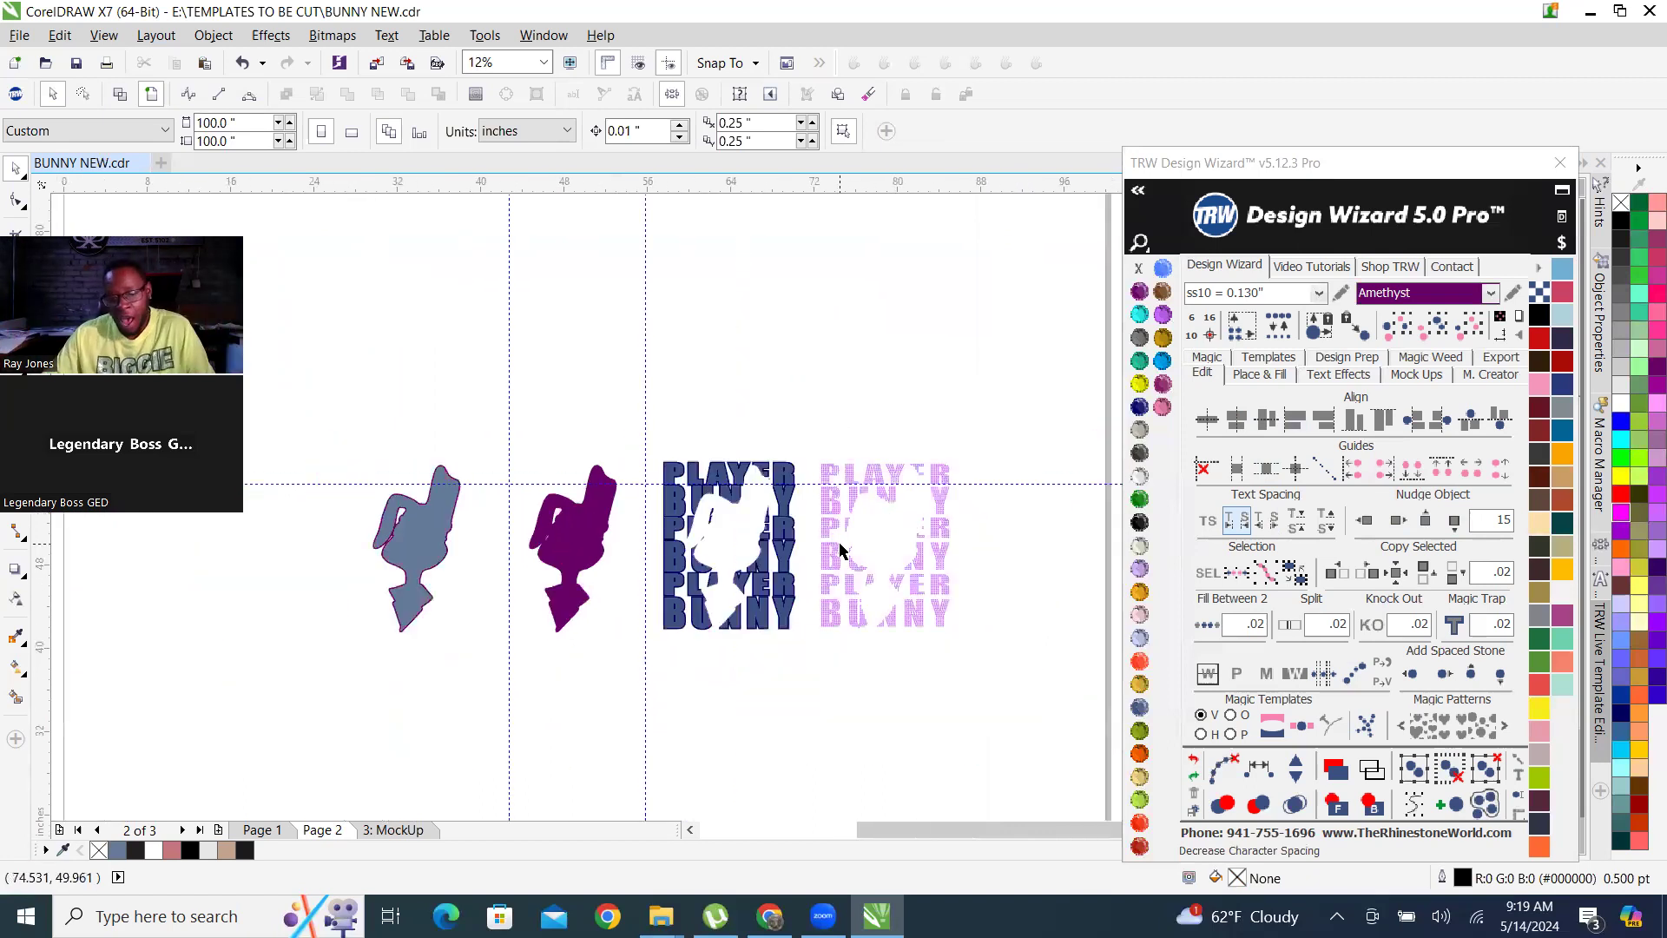
scroll(746, 461, "up", 1)
left_click_drag(829, 527, 699, 242)
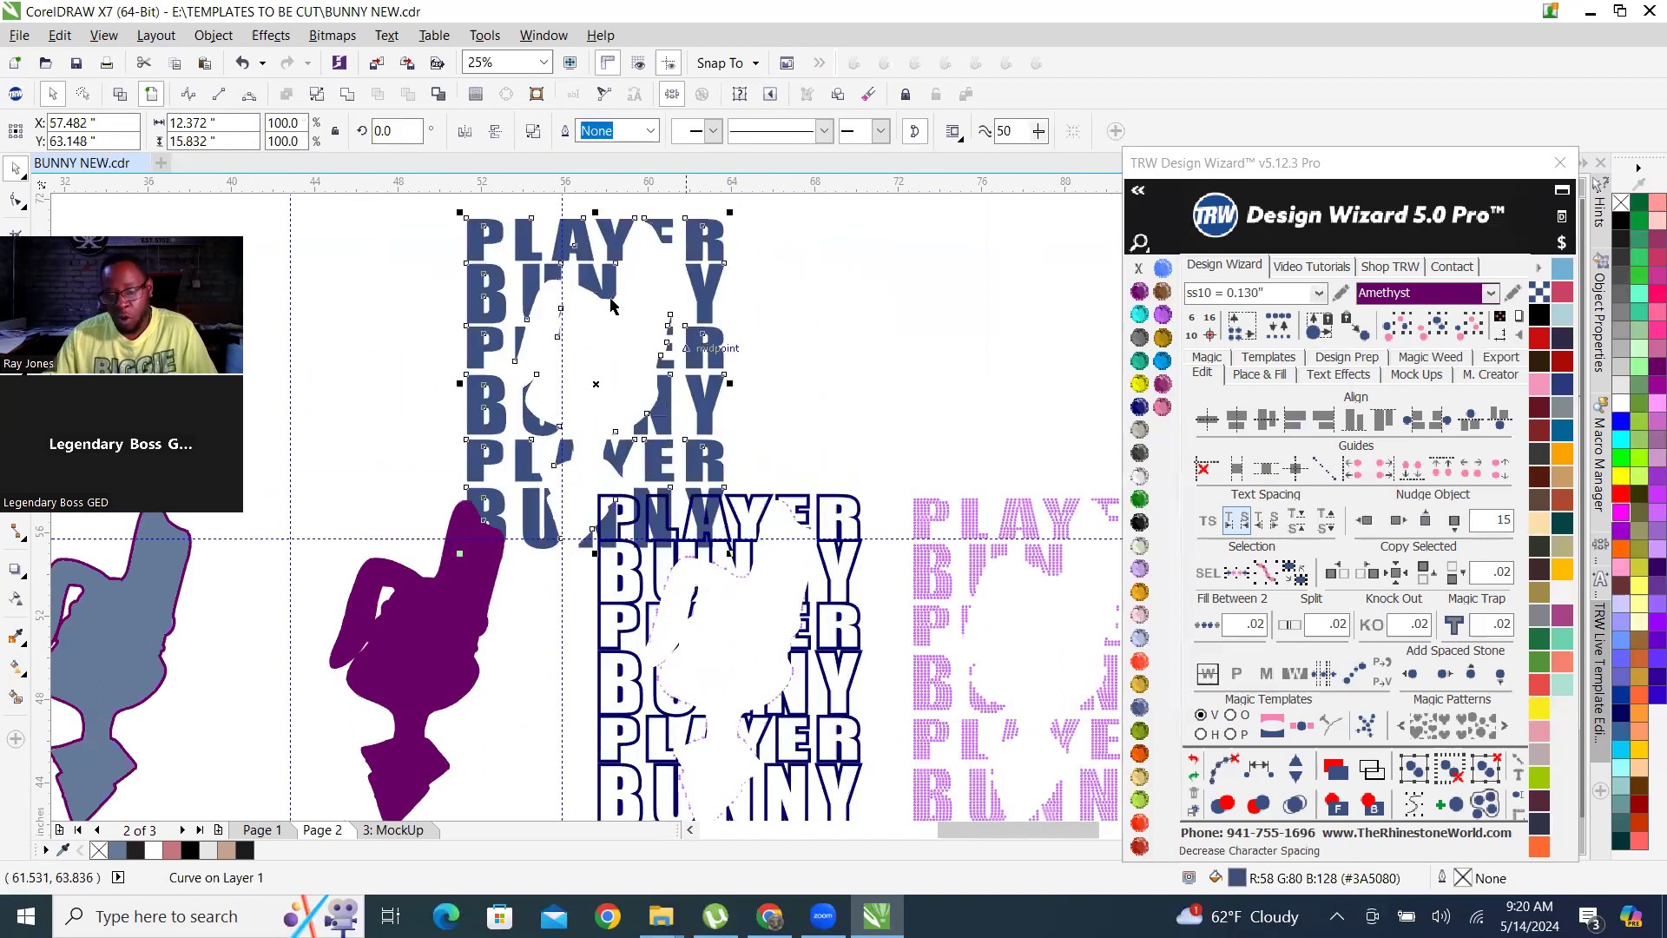
left_click_drag(739, 357, 842, 556)
scroll(846, 530, "up", 2)
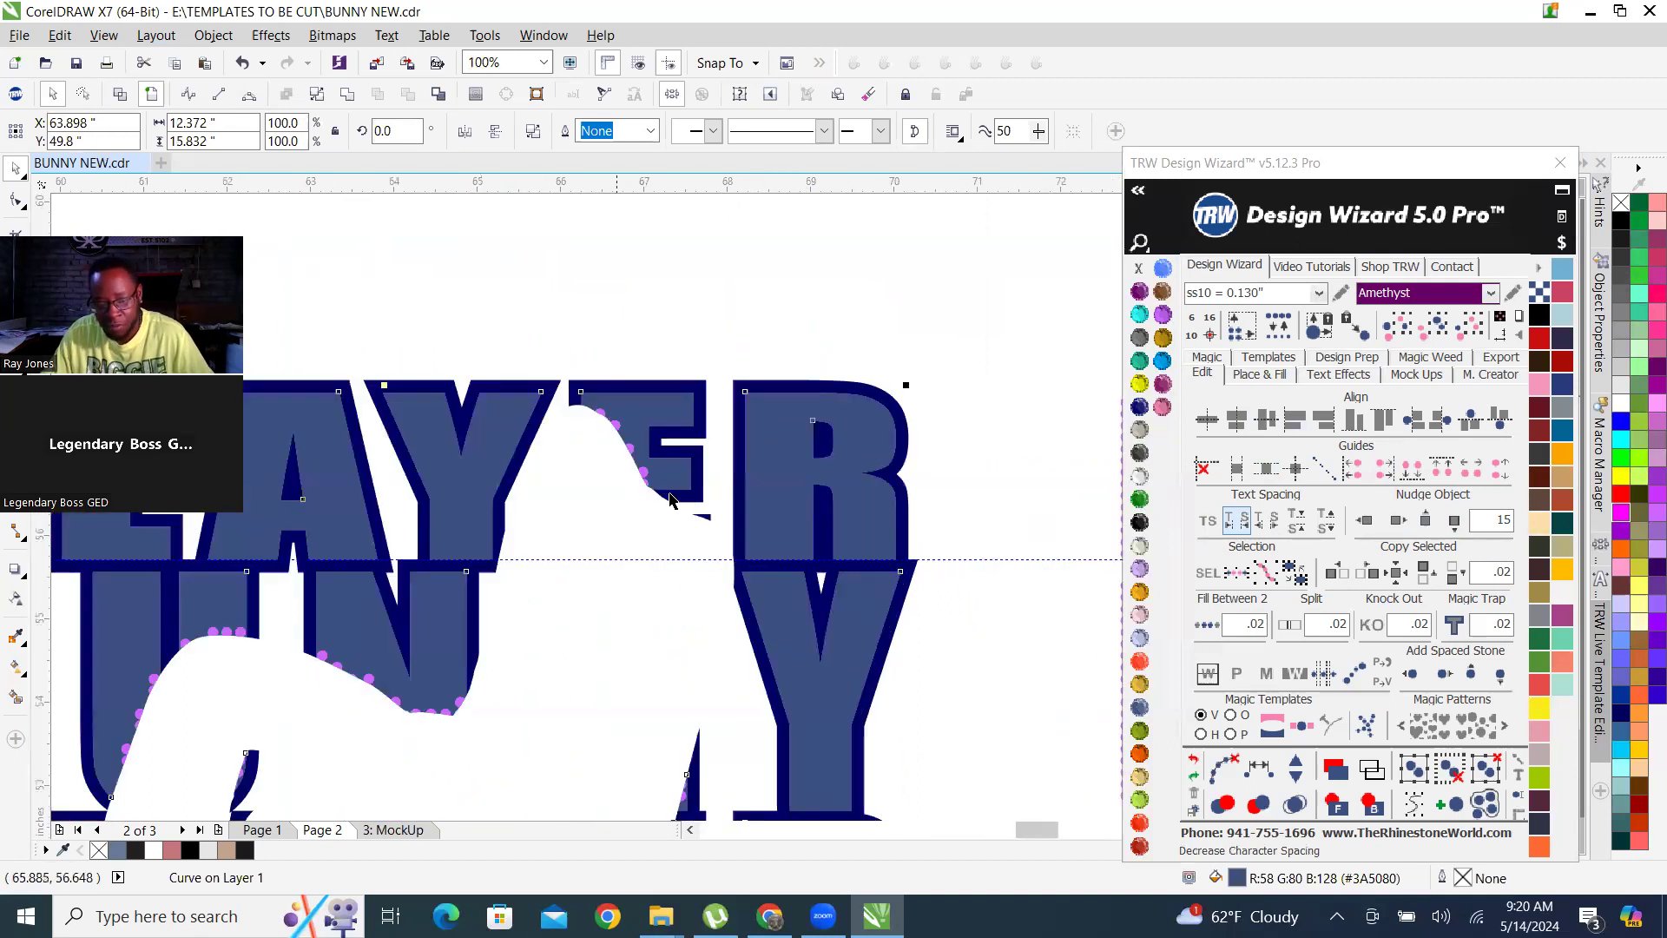
scroll(668, 500, "down", 2)
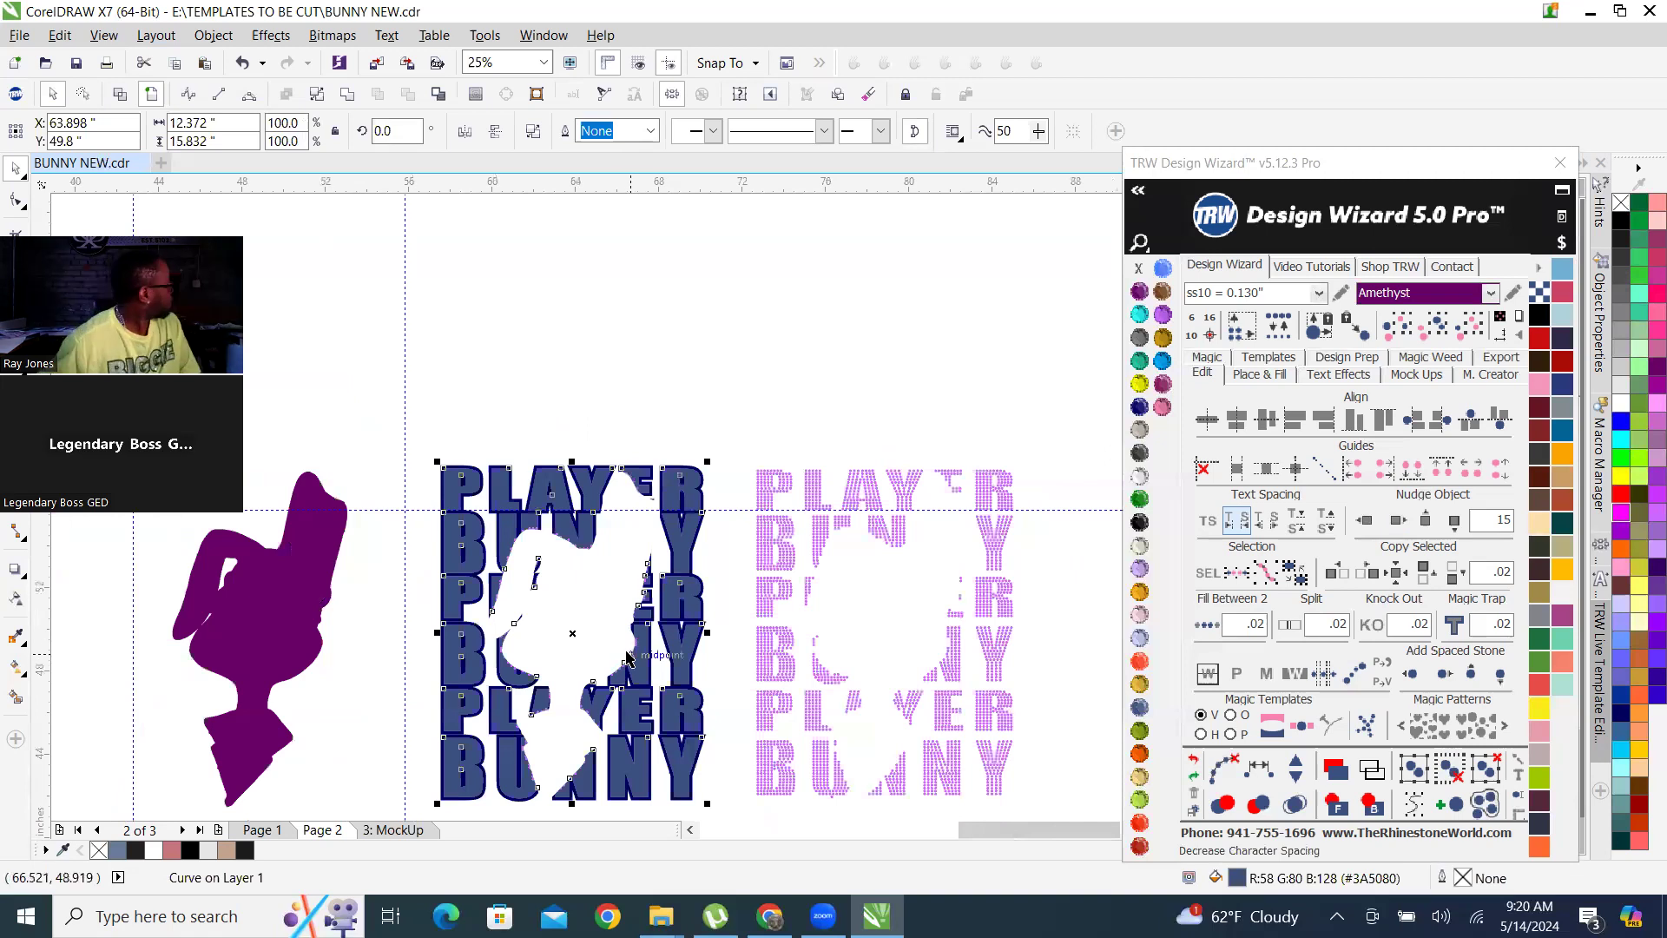
Nudge the slate-blue lettering fill 15 inches right, off the Cobalt outline and under the rhinestone lettering.
left_click(717, 420)
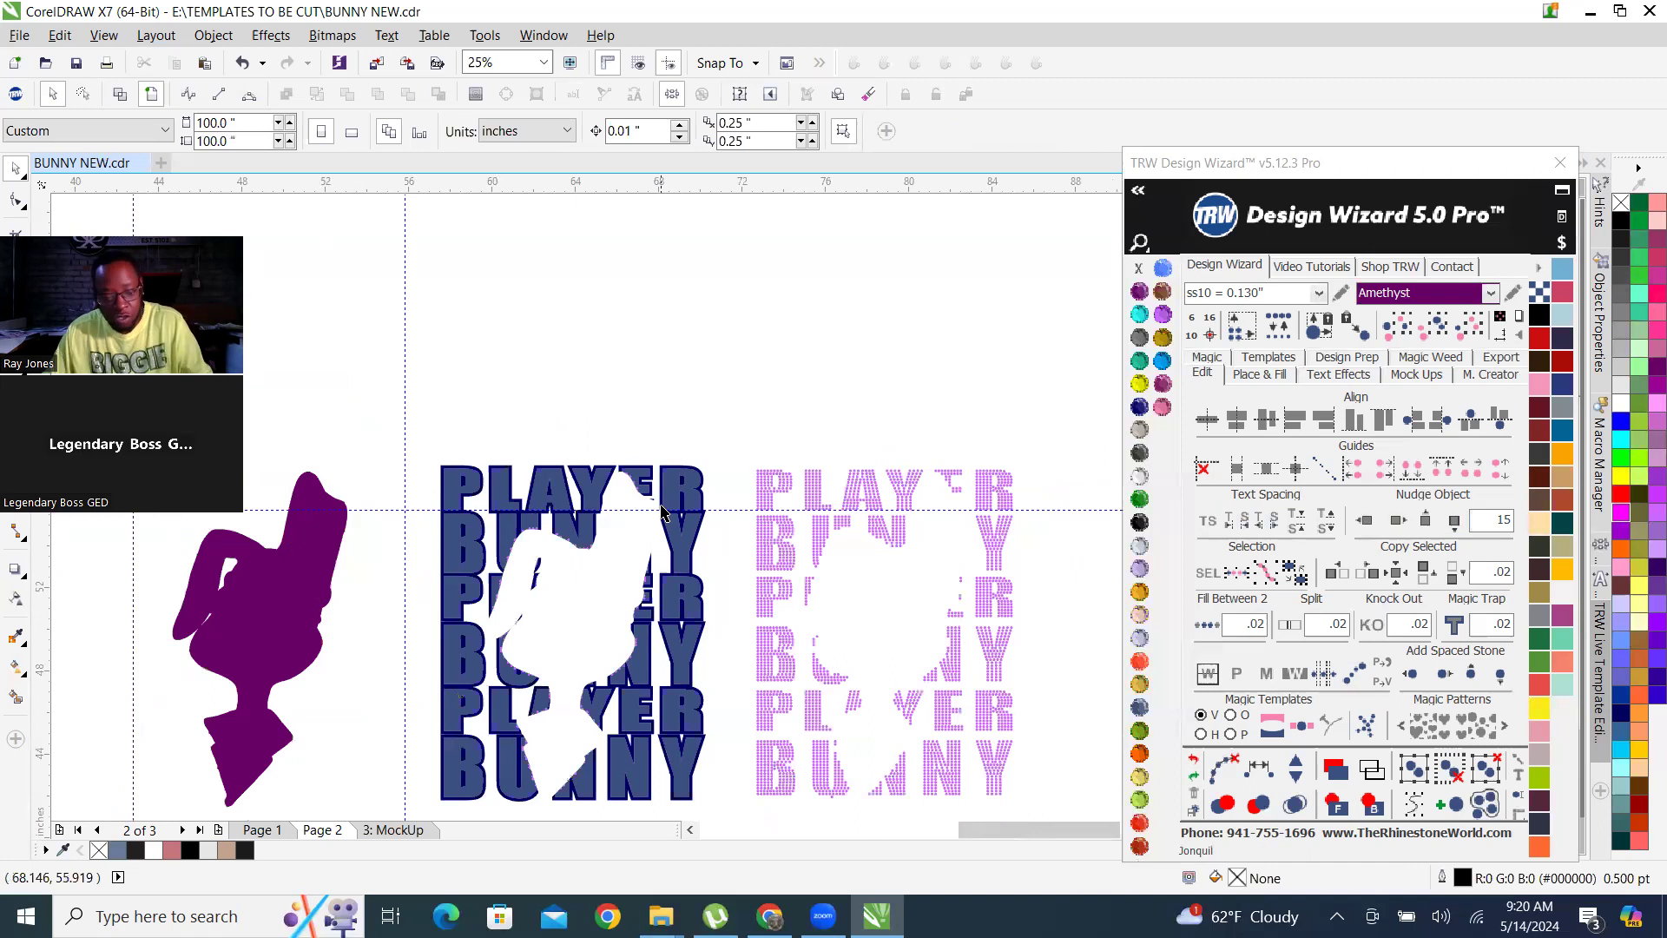
key("ctrl+z")
key("ctrl+shift+z")
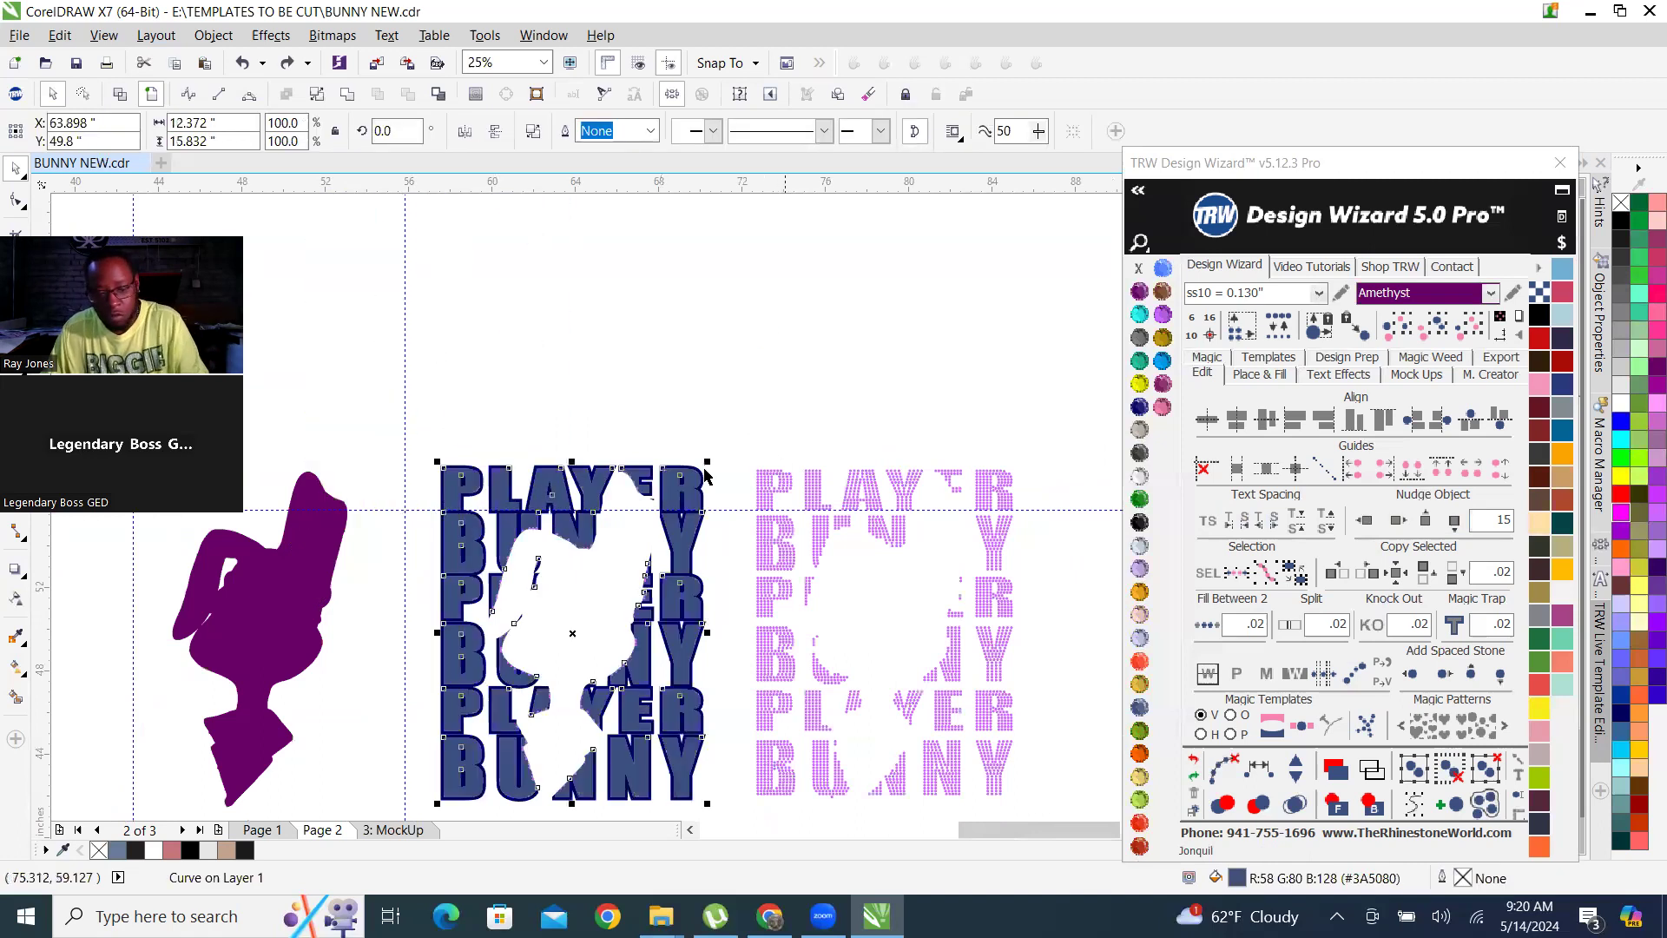
scroll(665, 469, "down", 2)
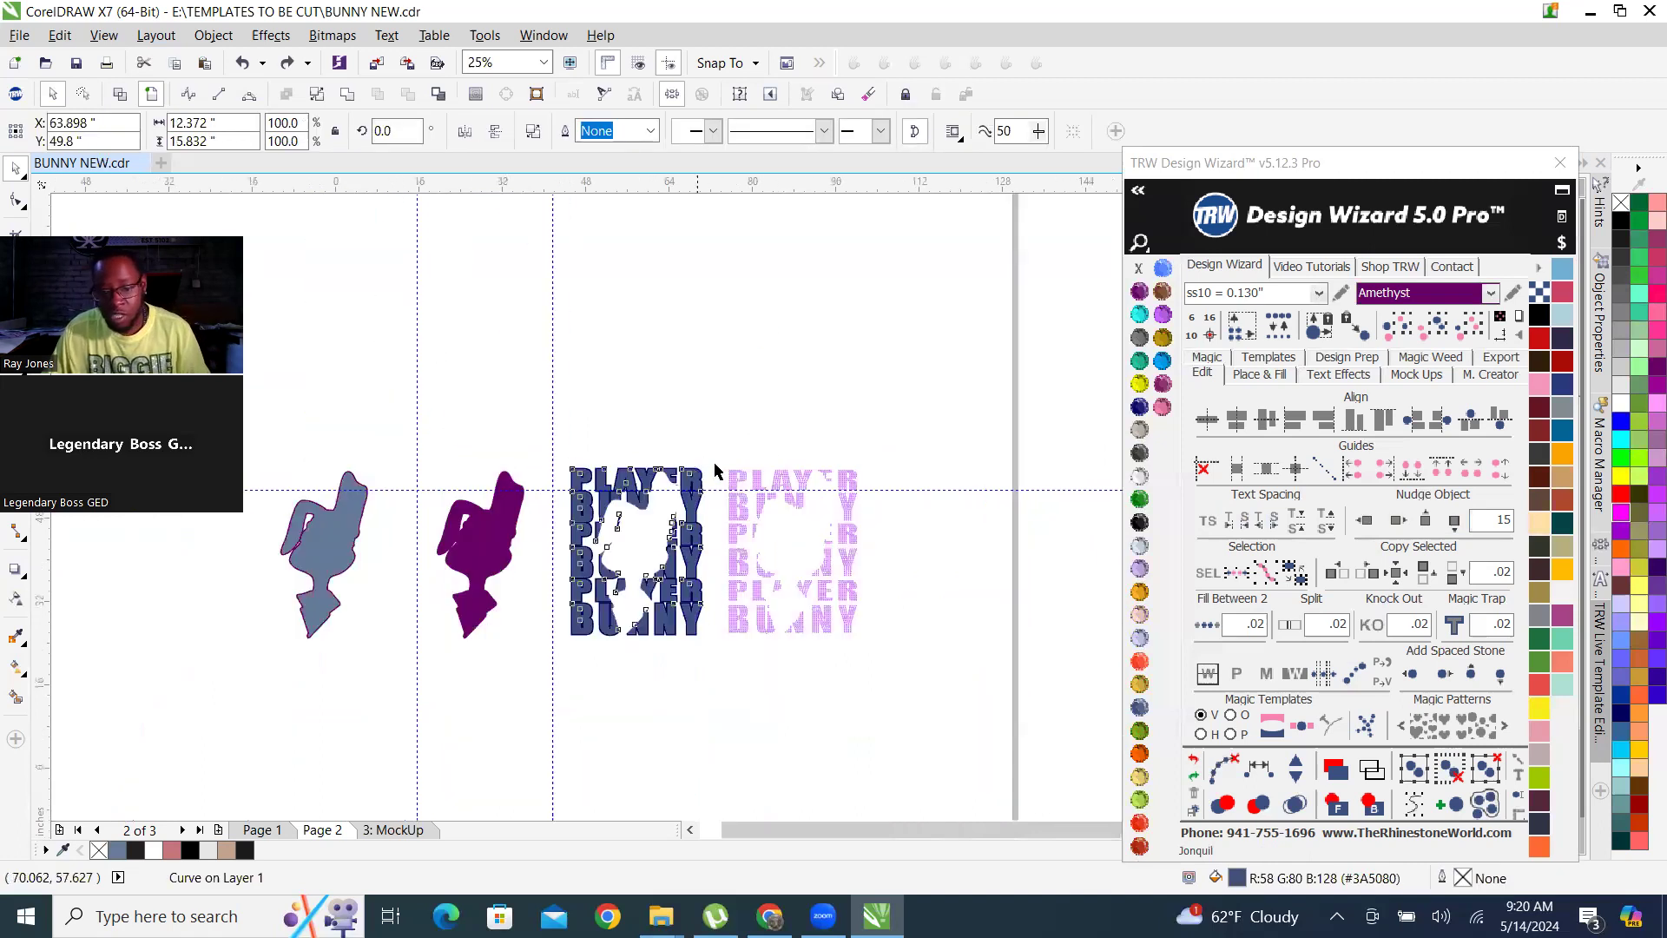
left_click(1398, 519)
scroll(877, 521, "up", 2)
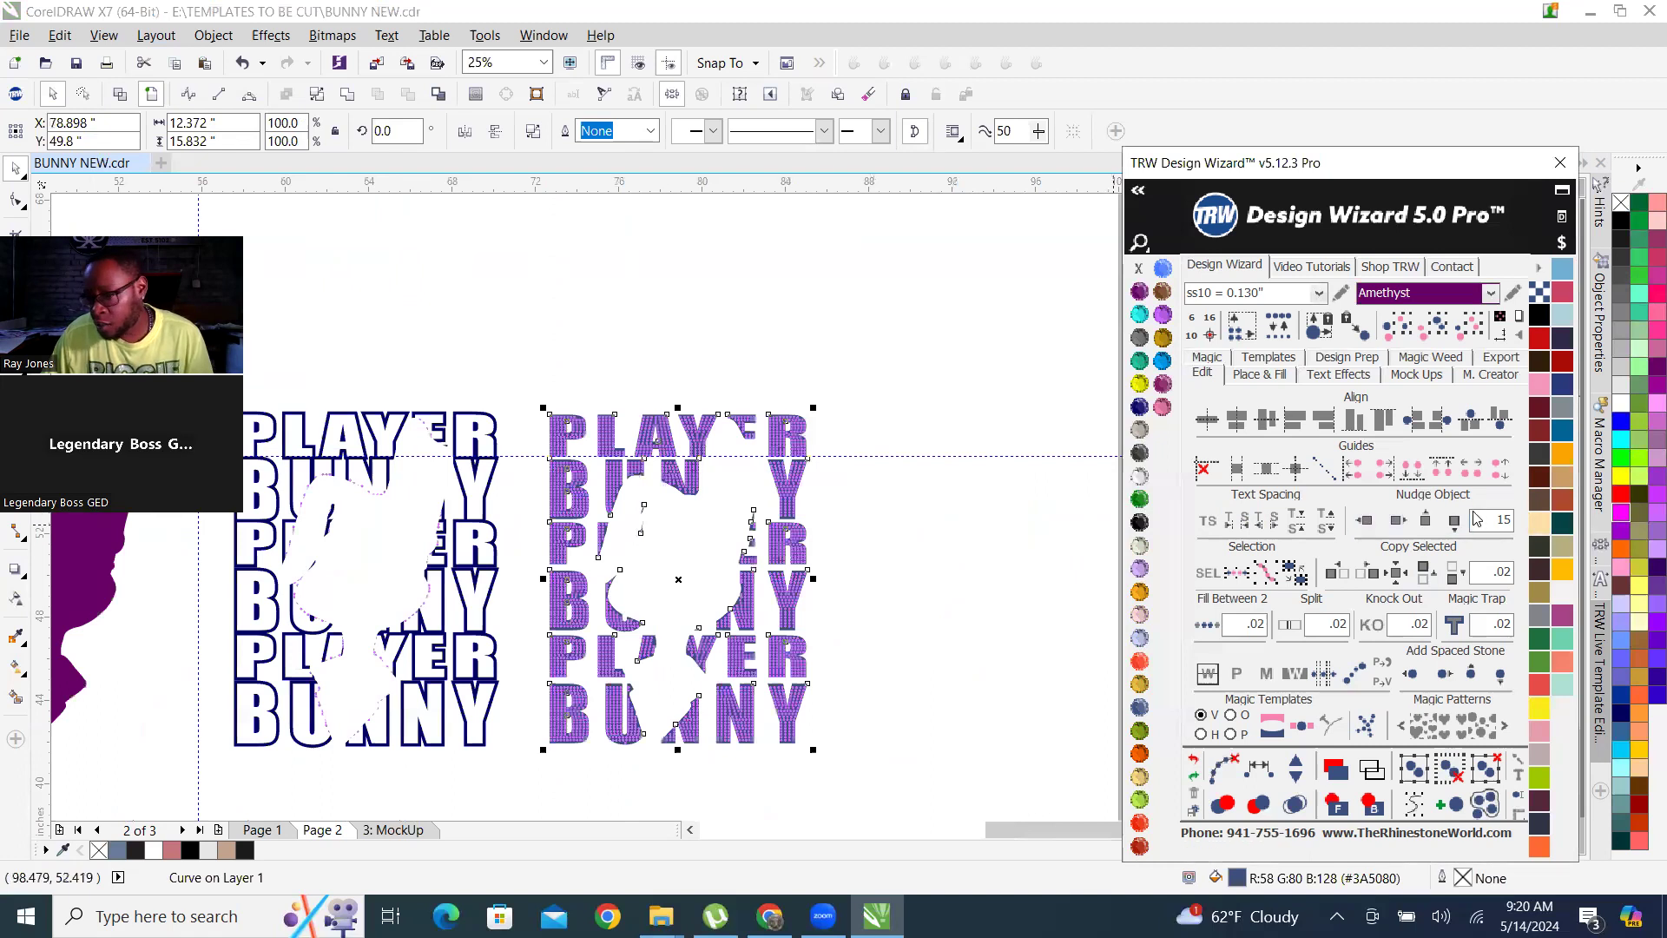
Select all purple stones of the same size and color and nudge them 15 inches right of the slate-blue fill.
left_click(861, 528)
scroll(811, 487, "up", 8)
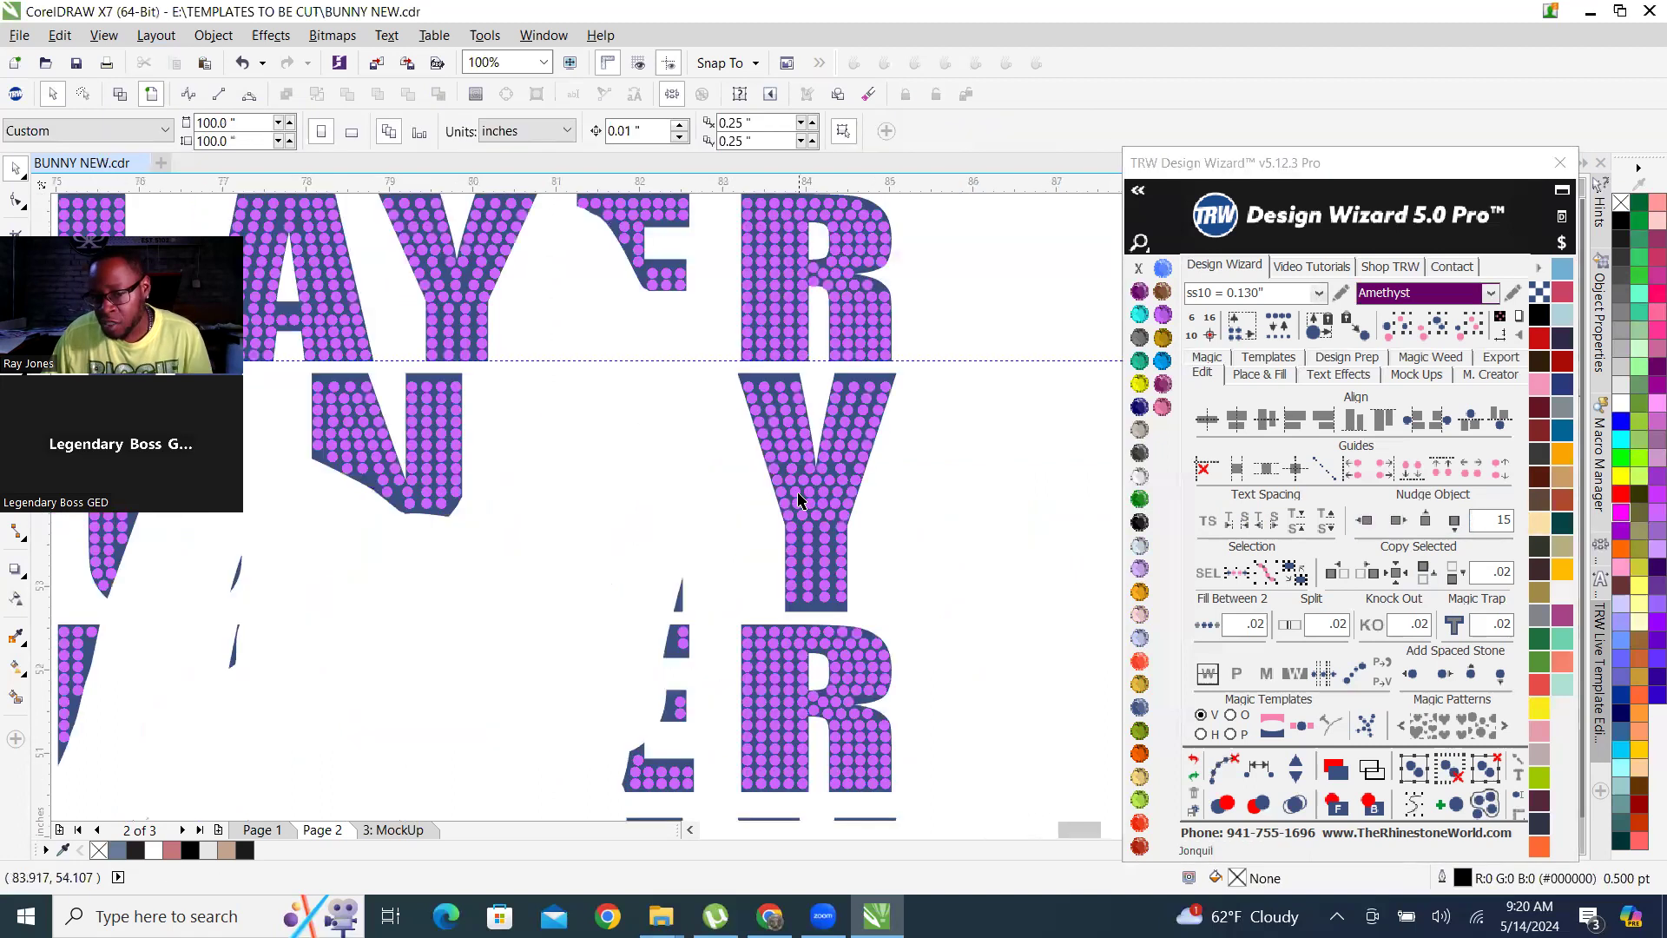
left_click(758, 415)
scroll(758, 415, "down", 6)
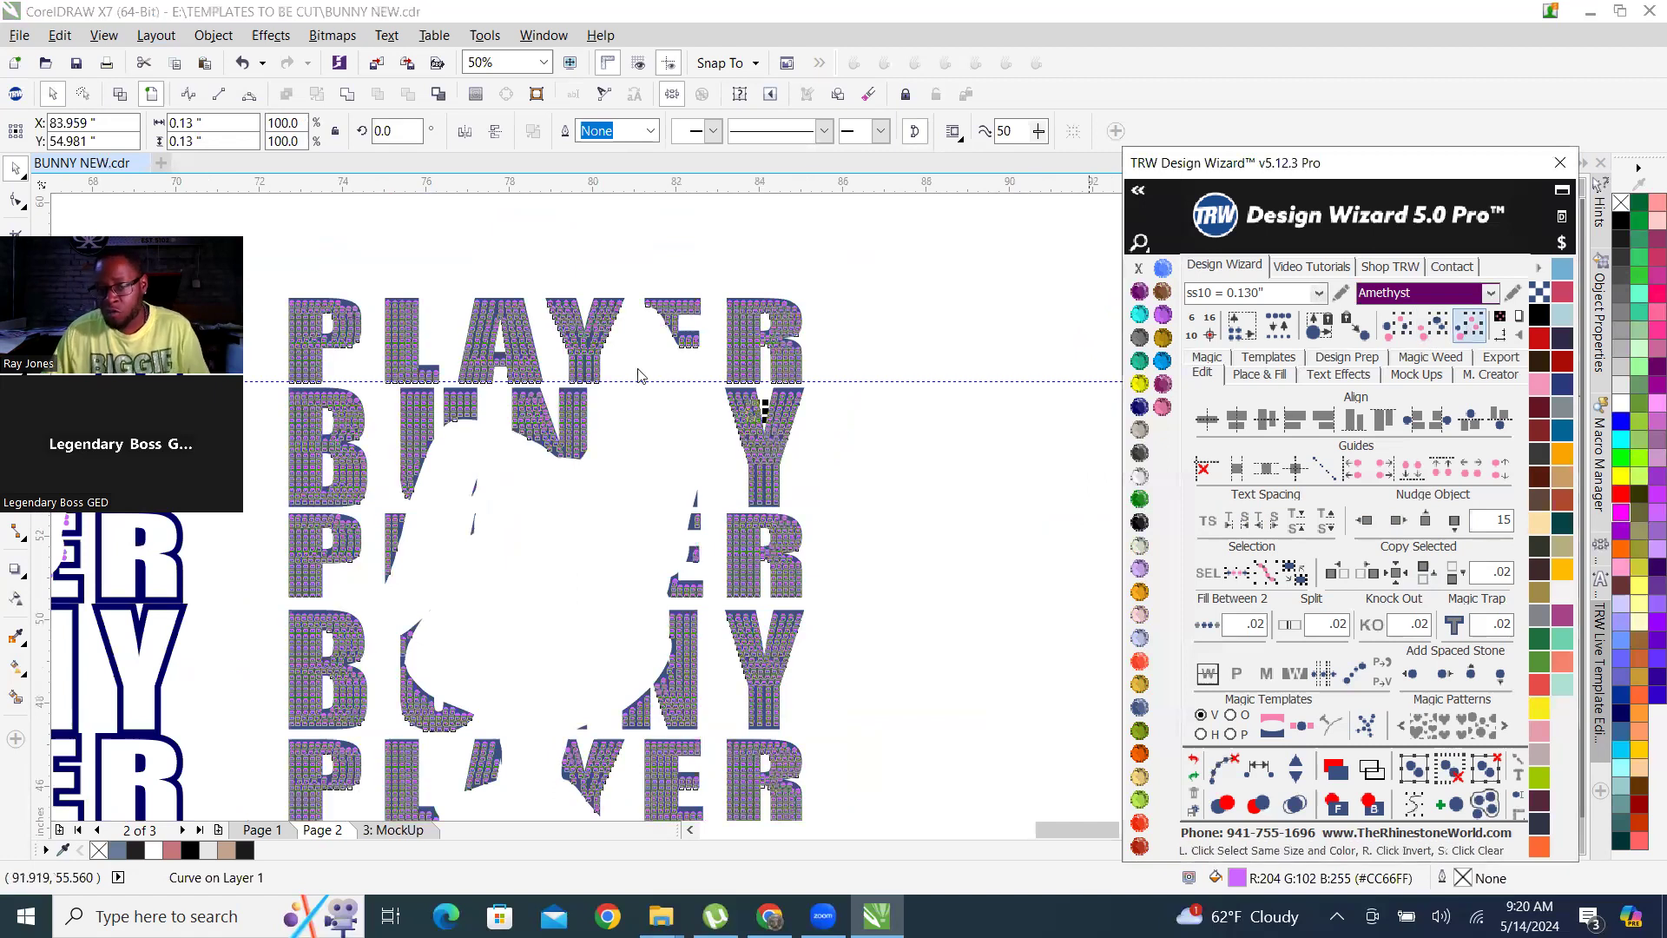
scroll(434, 372, "down", 2)
left_click(473, 393)
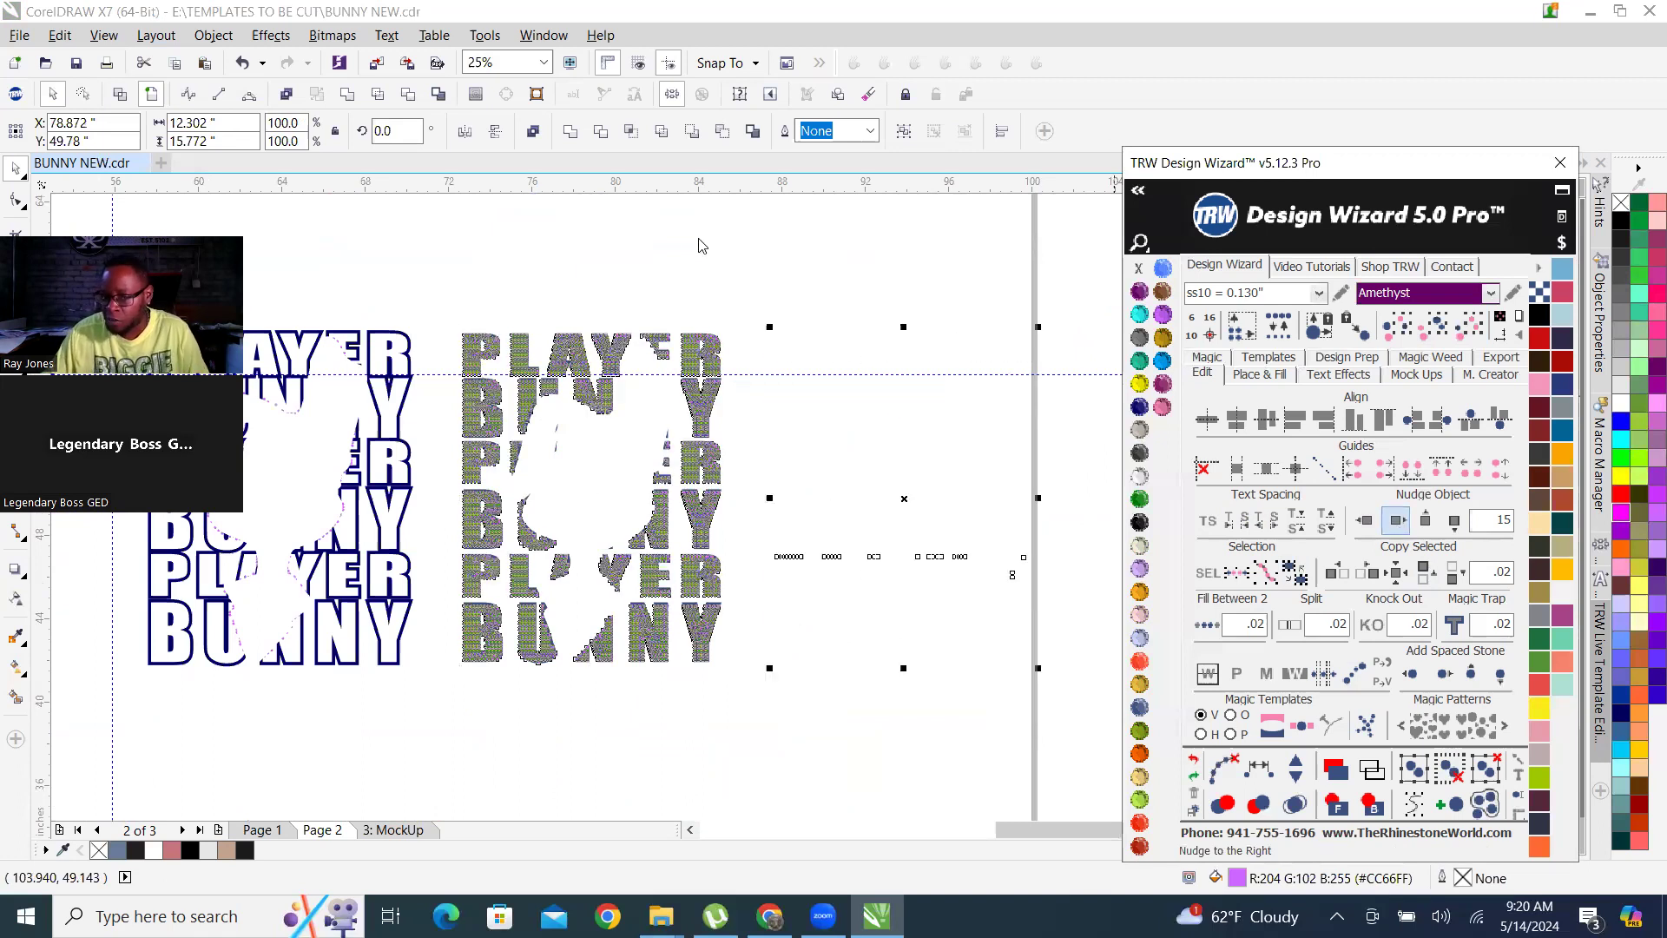
left_click(739, 323)
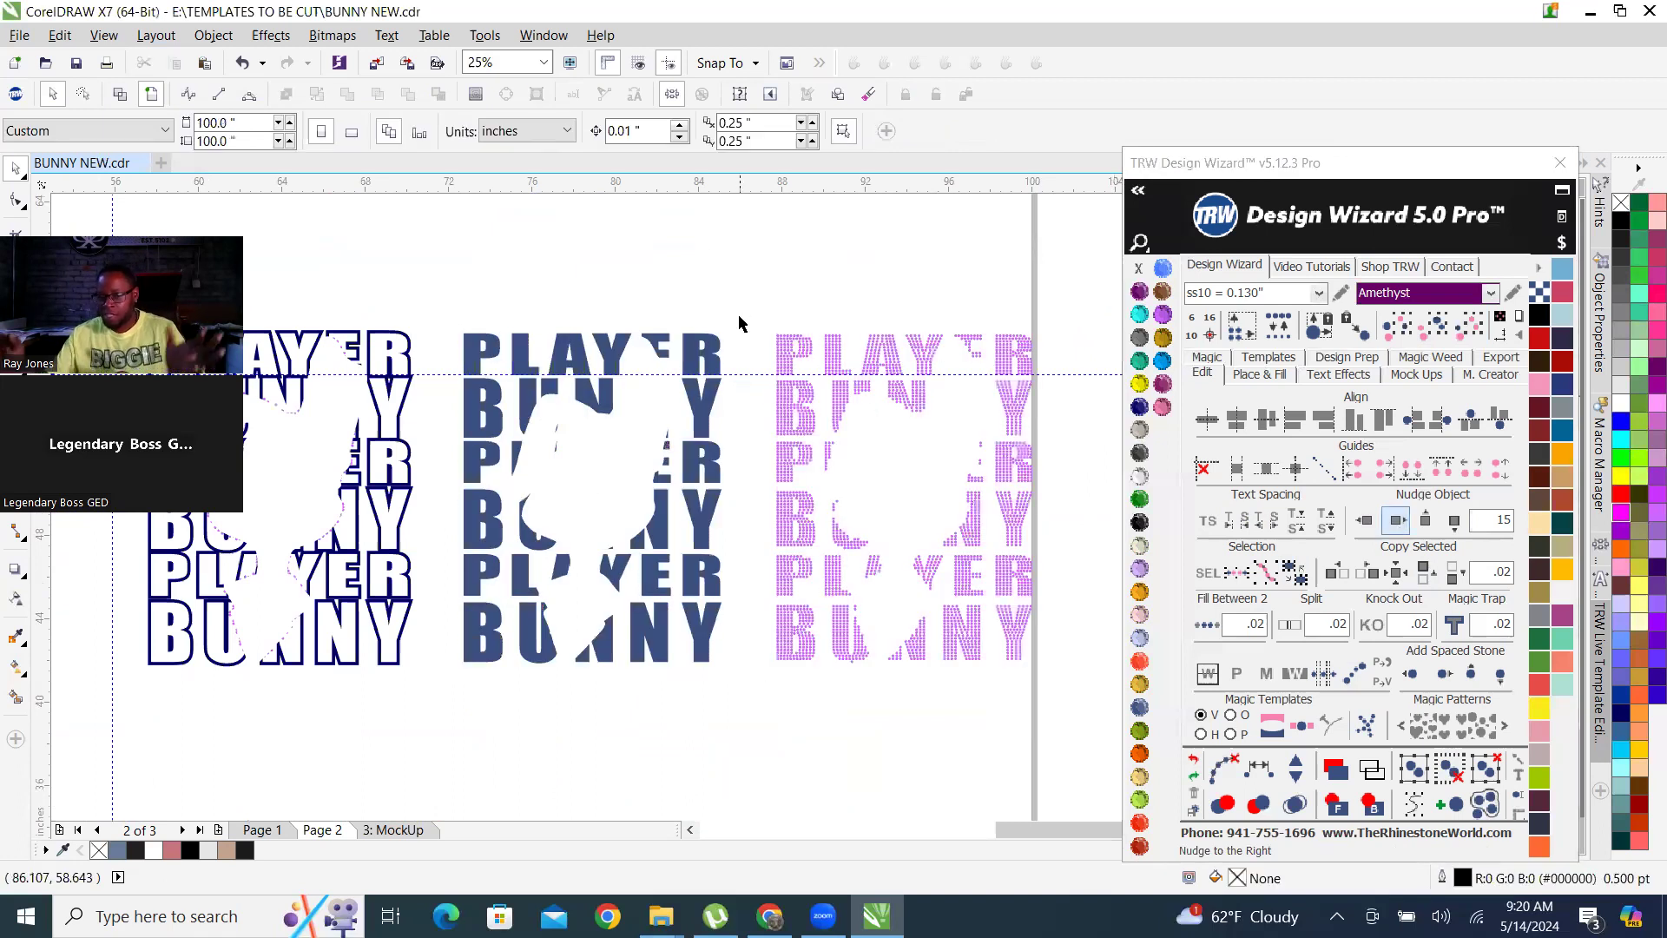
Examine the separated bunny, outline, fill and rhinestone layers side by side, checking the whole rhinestone lettering as a selection.
scroll(808, 517, "down", 3)
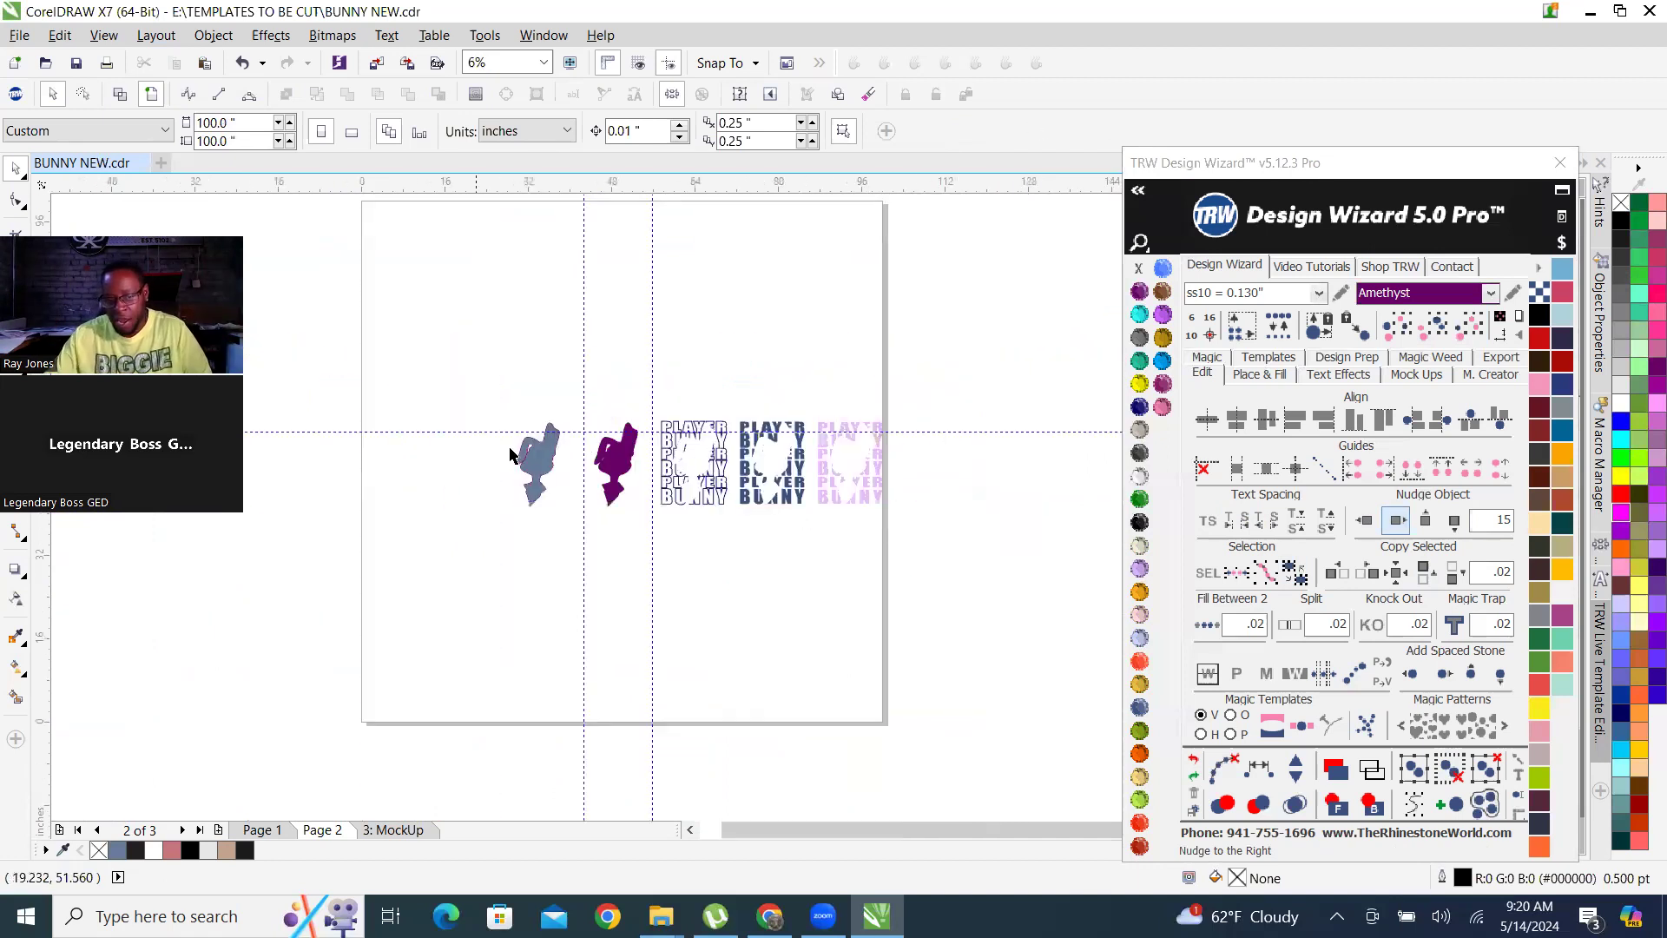
scroll(714, 506, "up", 1)
scroll(851, 522, "down", 1)
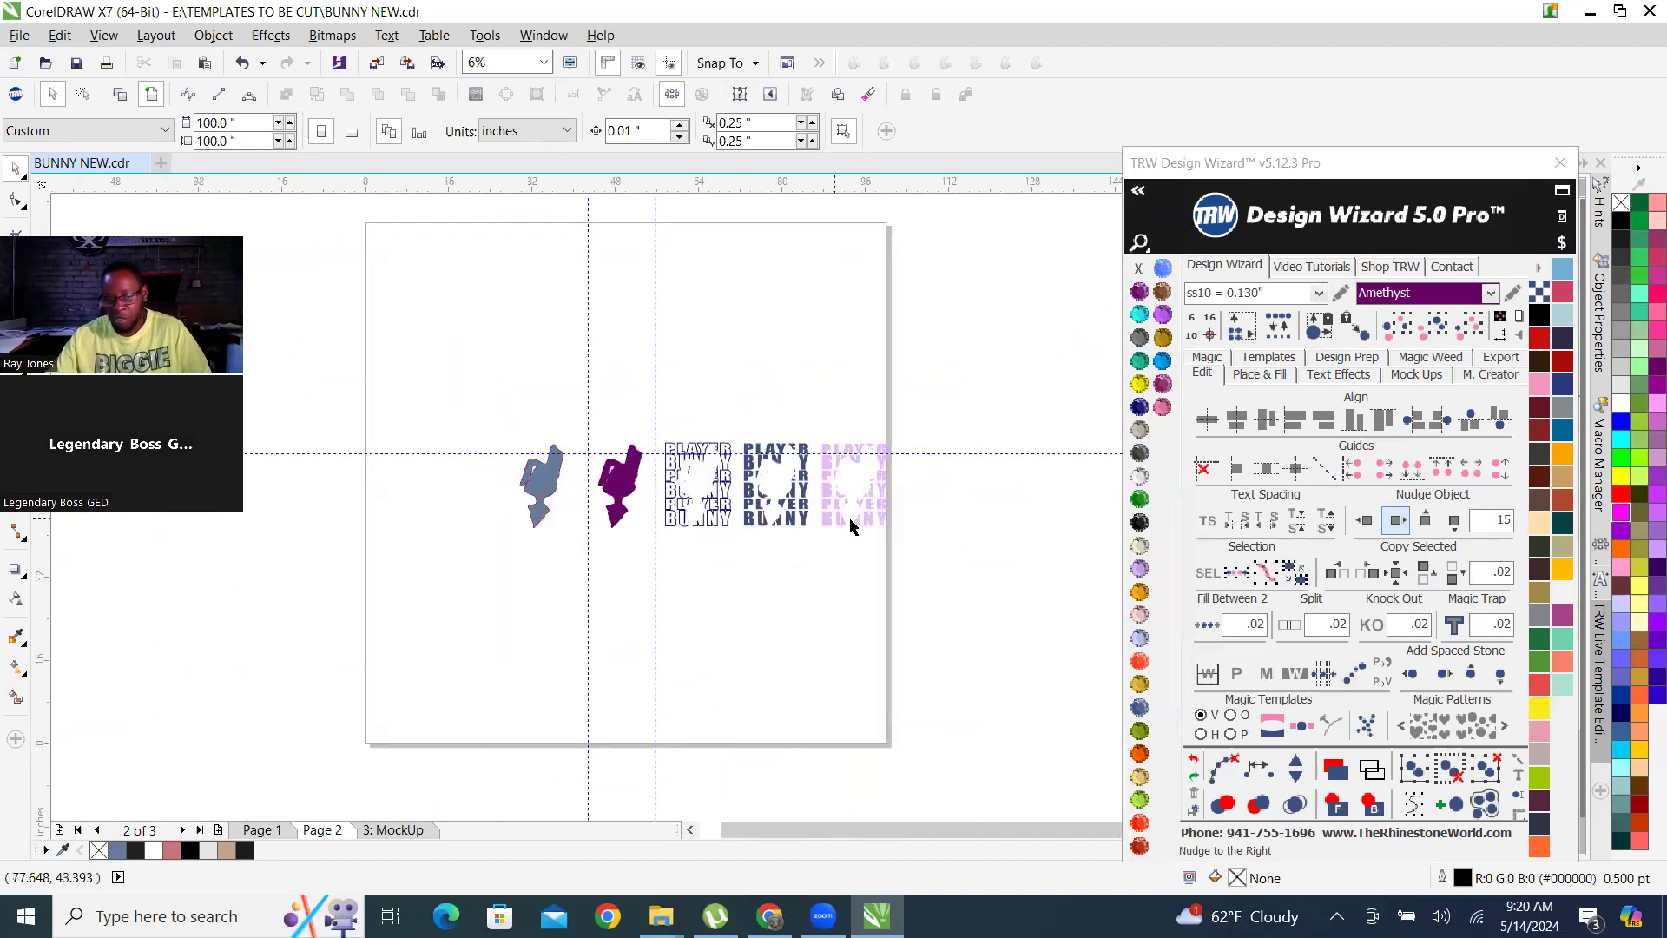
scroll(783, 504, "up", 1)
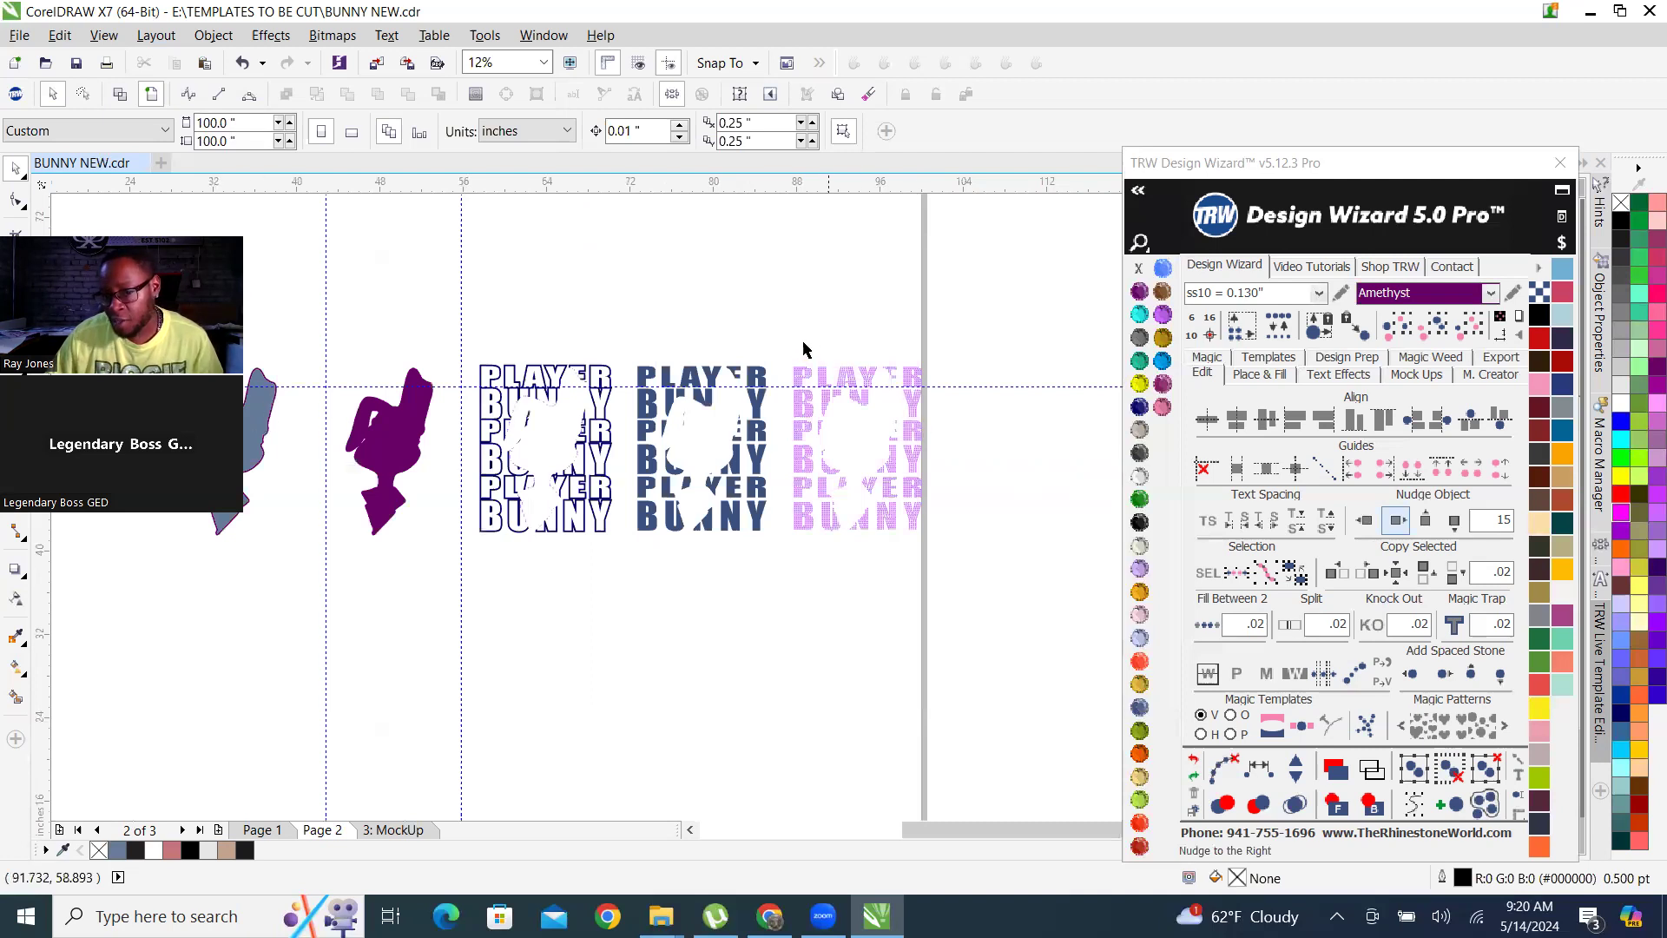
left_click_drag(776, 332, 991, 586)
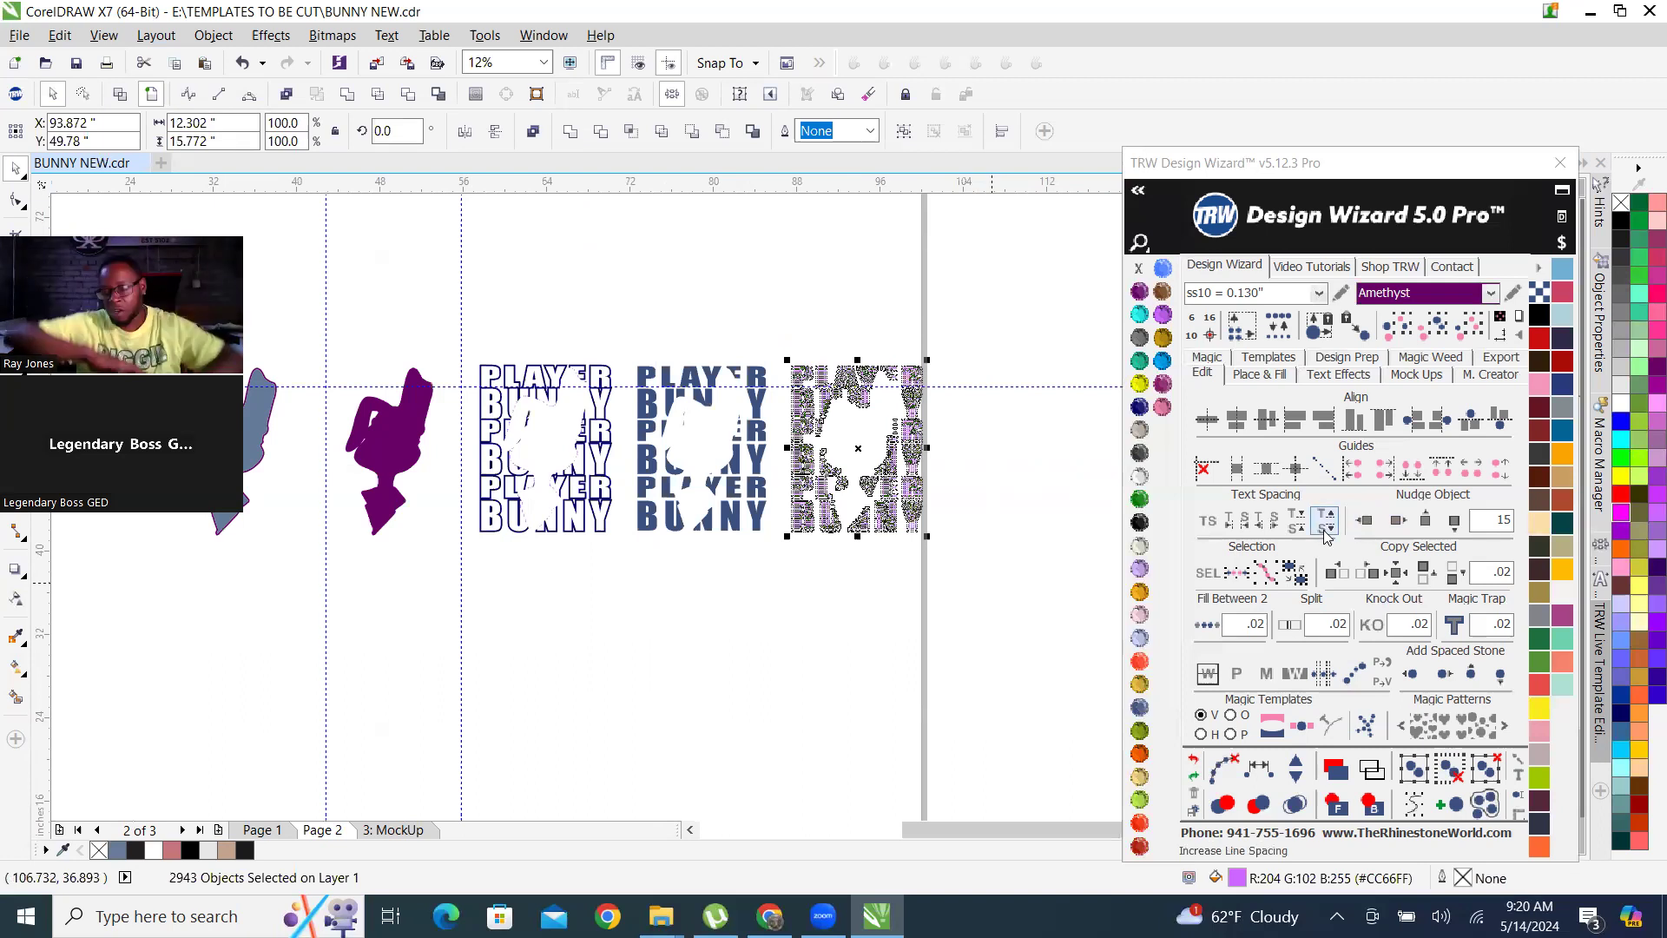
left_click(761, 306)
scroll(895, 428, "up", 1)
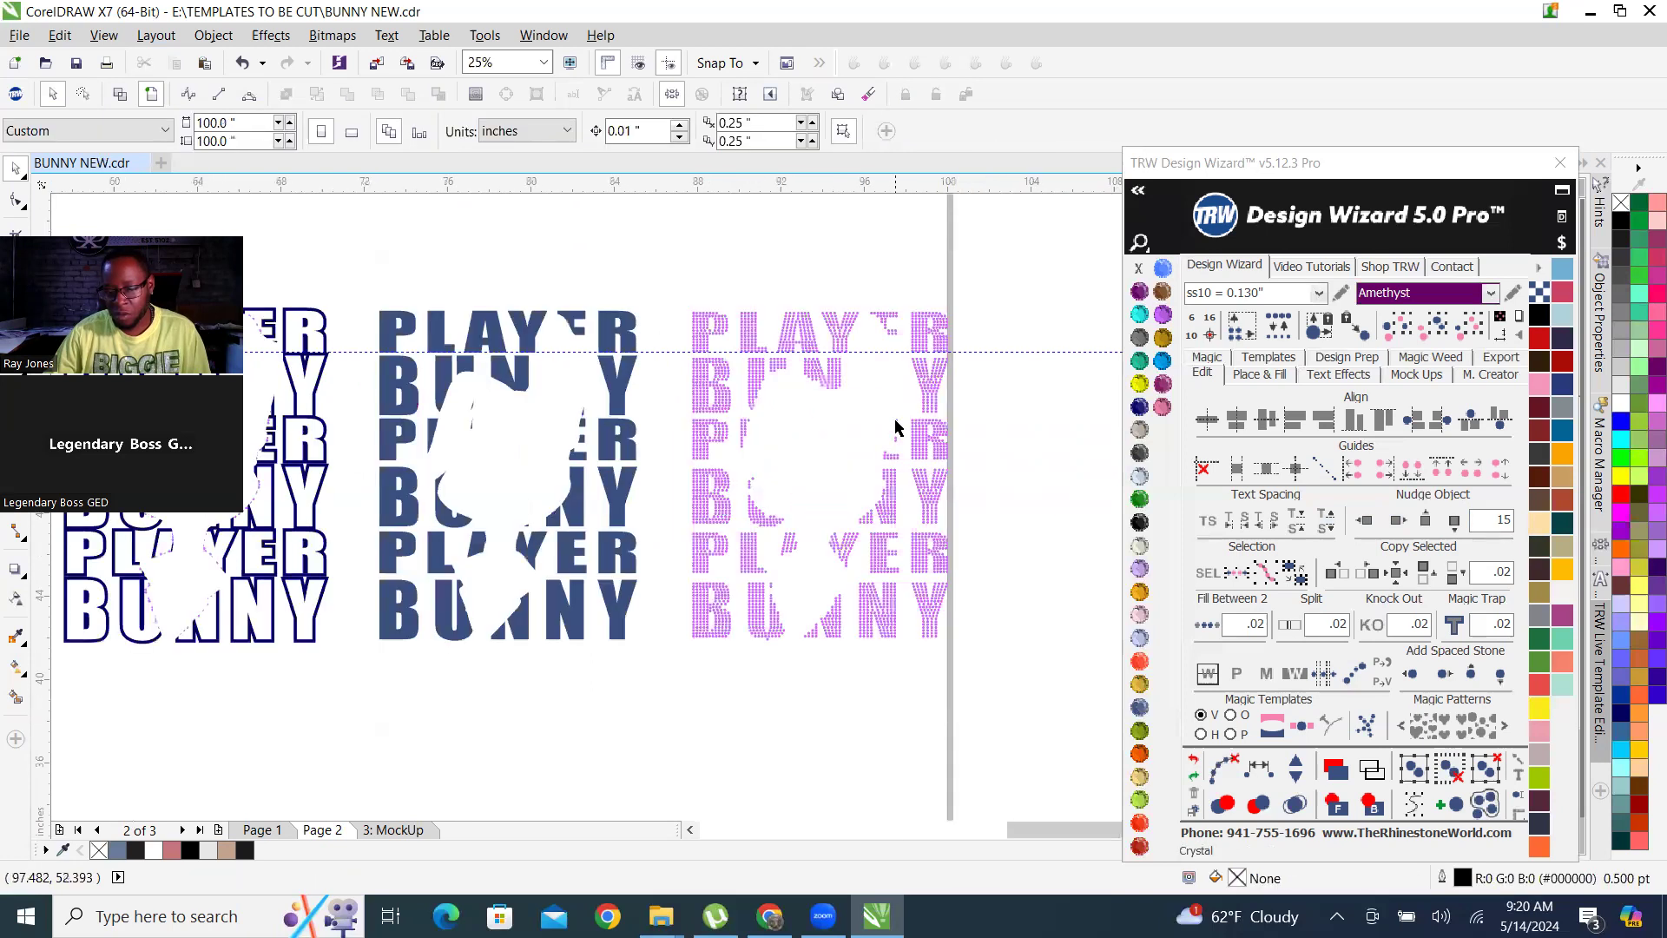
scroll(695, 400, "up", 1)
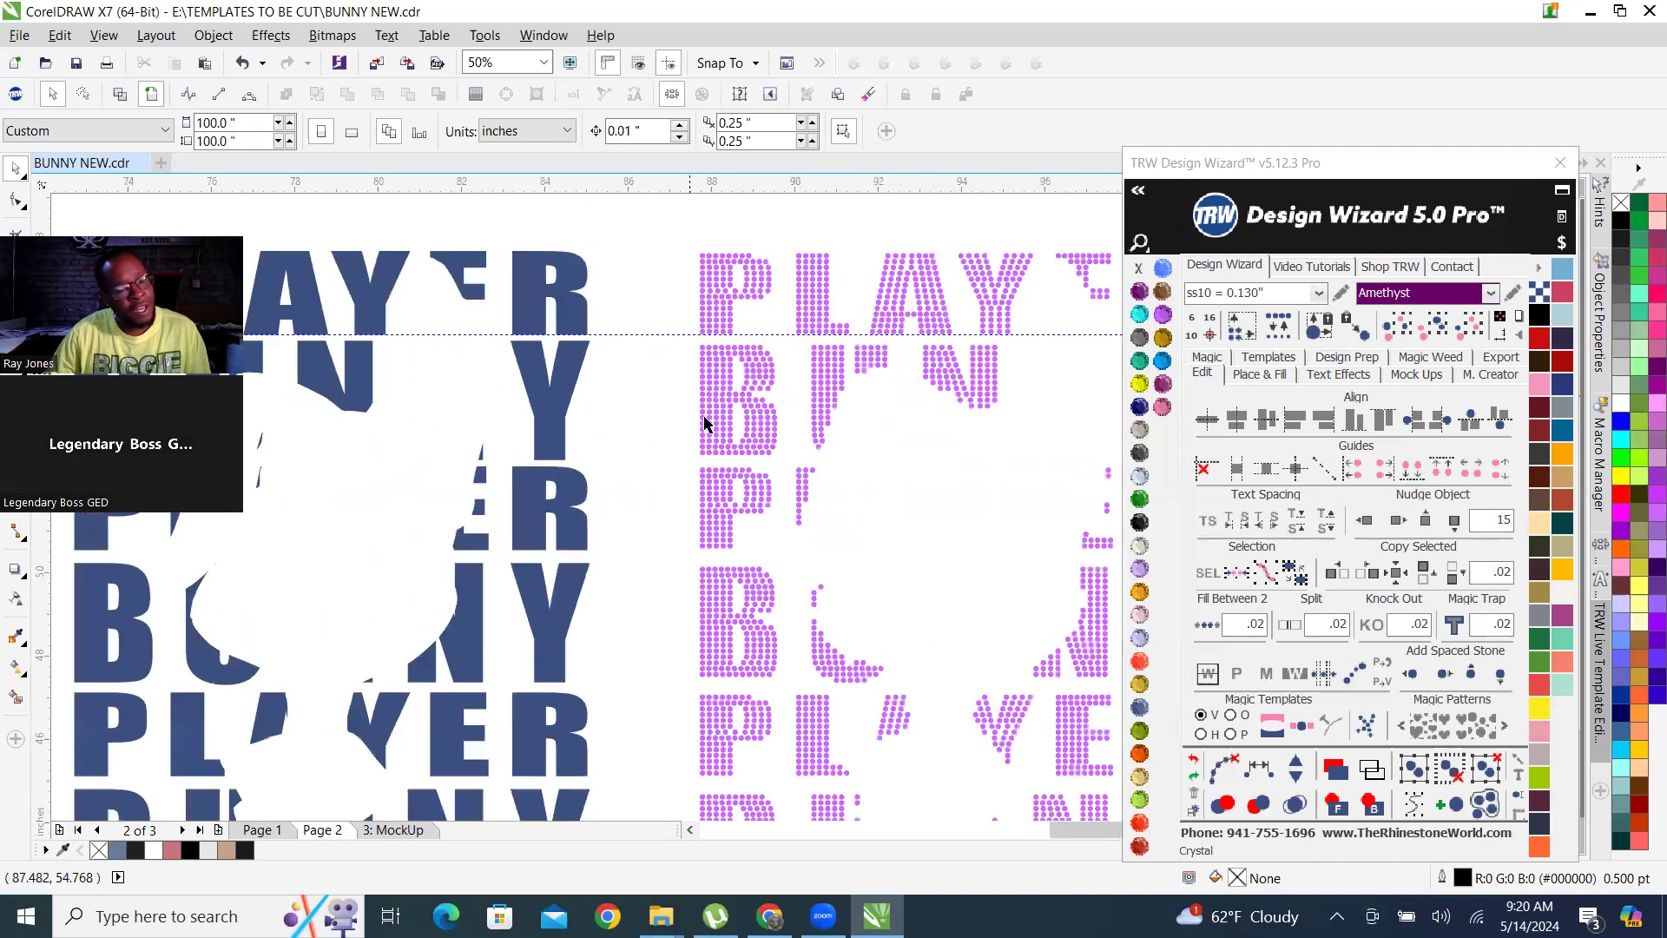
scroll(734, 421, "down", 1)
scroll(786, 379, "up", 1)
scroll(810, 379, "down", 1)
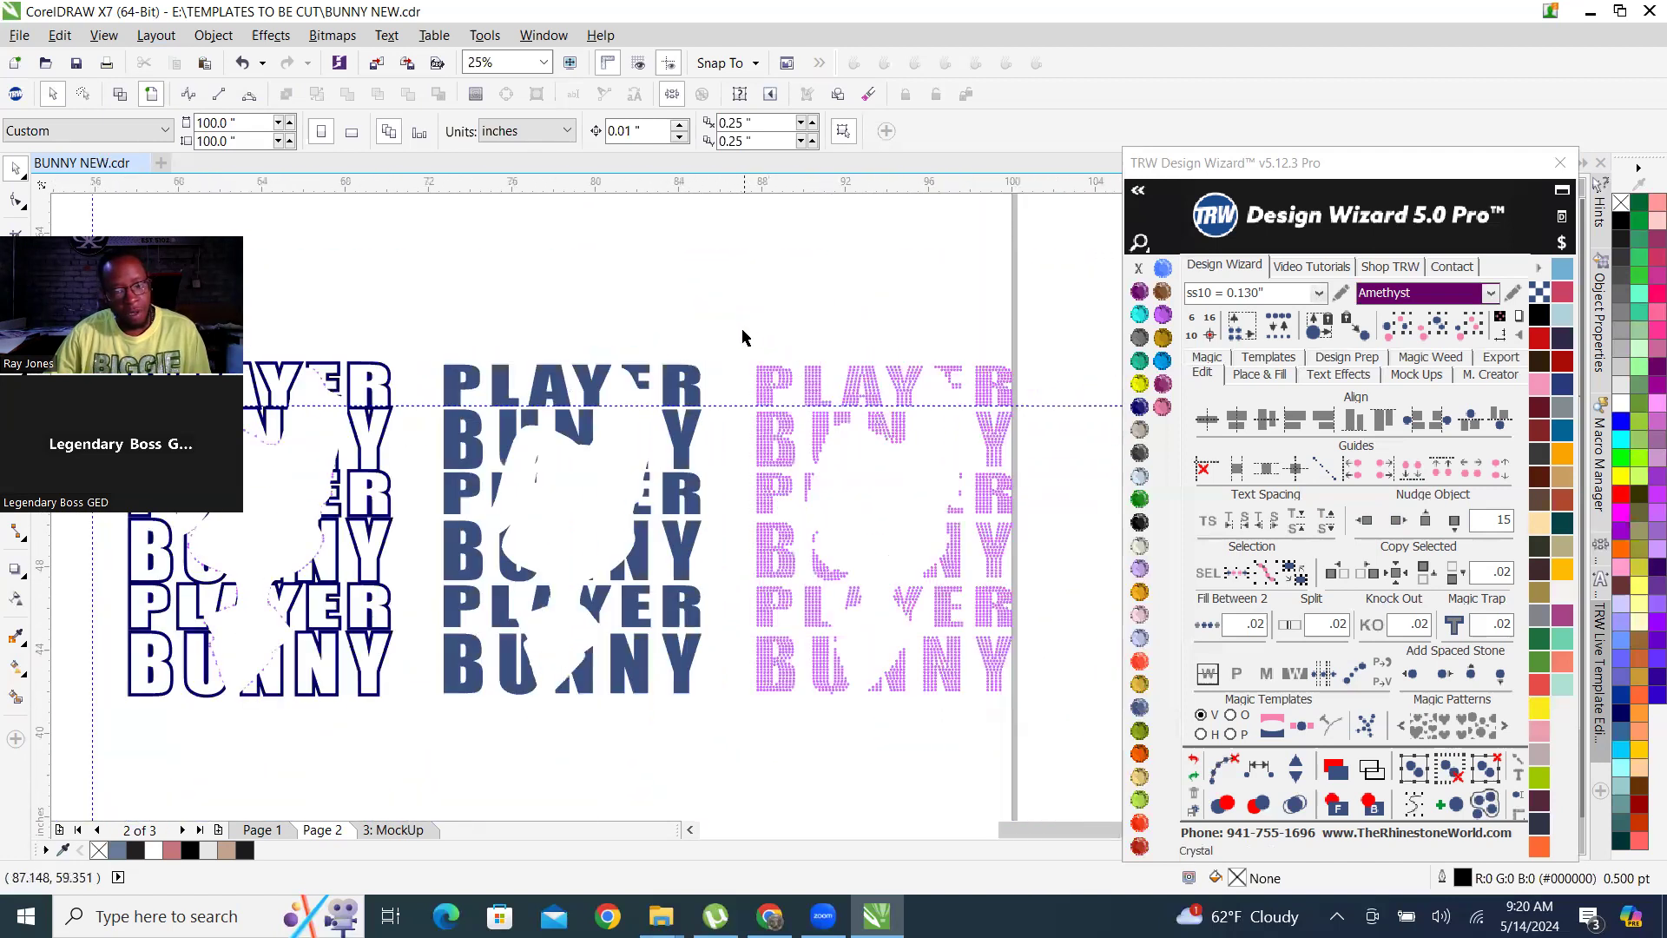
left_click_drag(745, 301, 1060, 744)
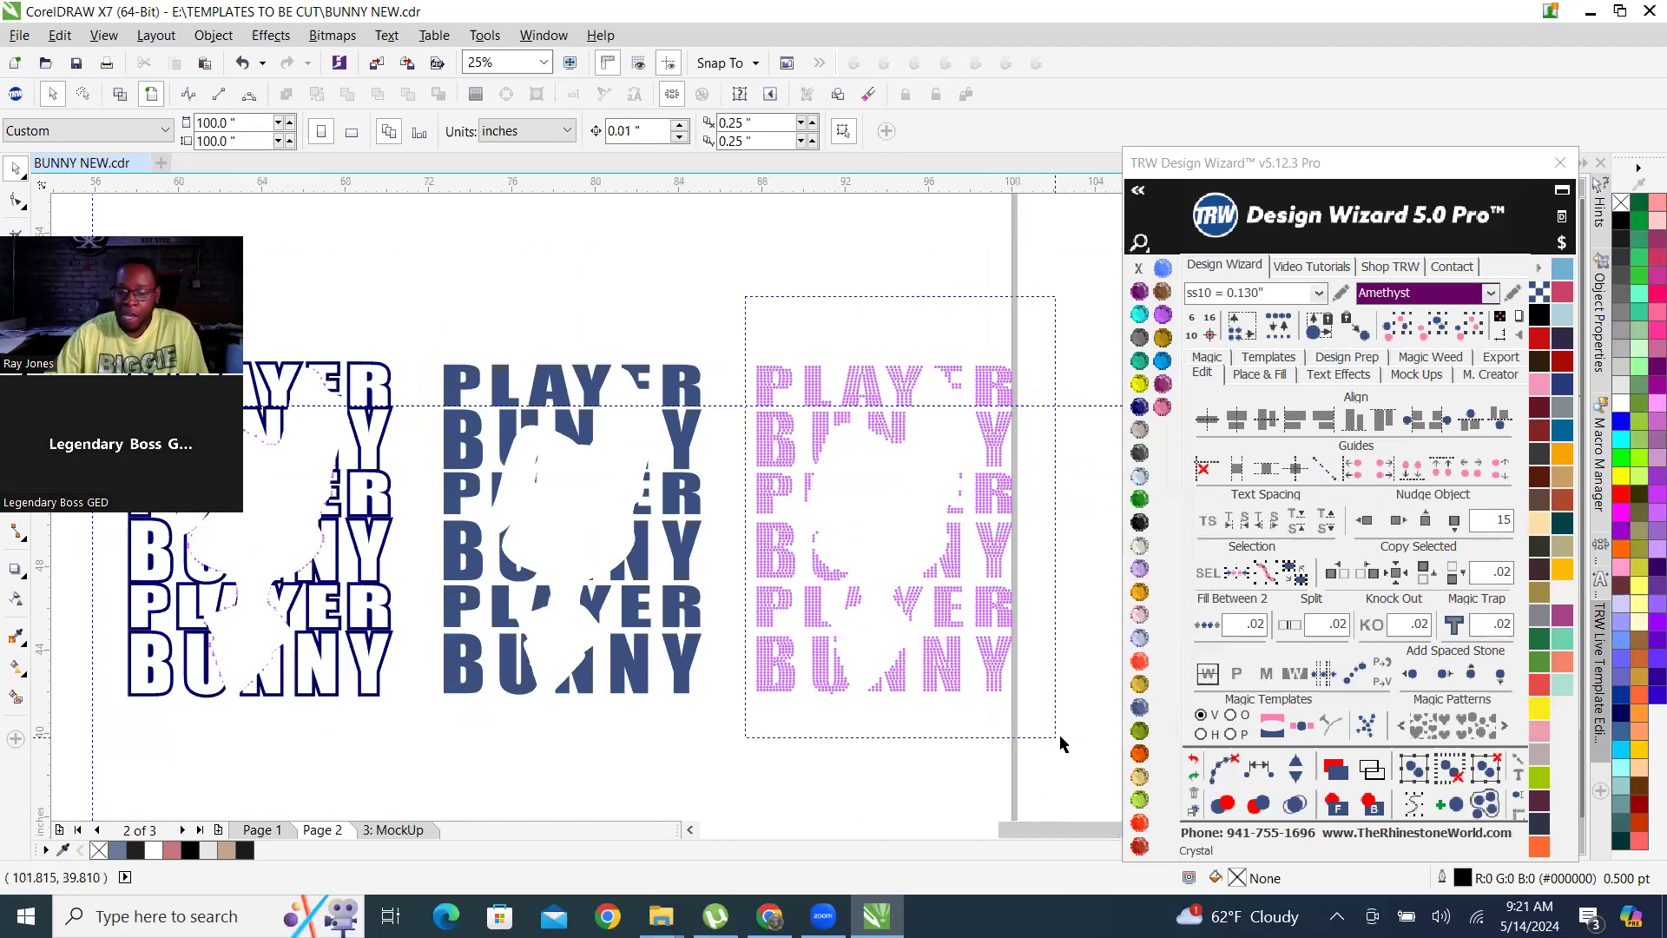
left_click(770, 443)
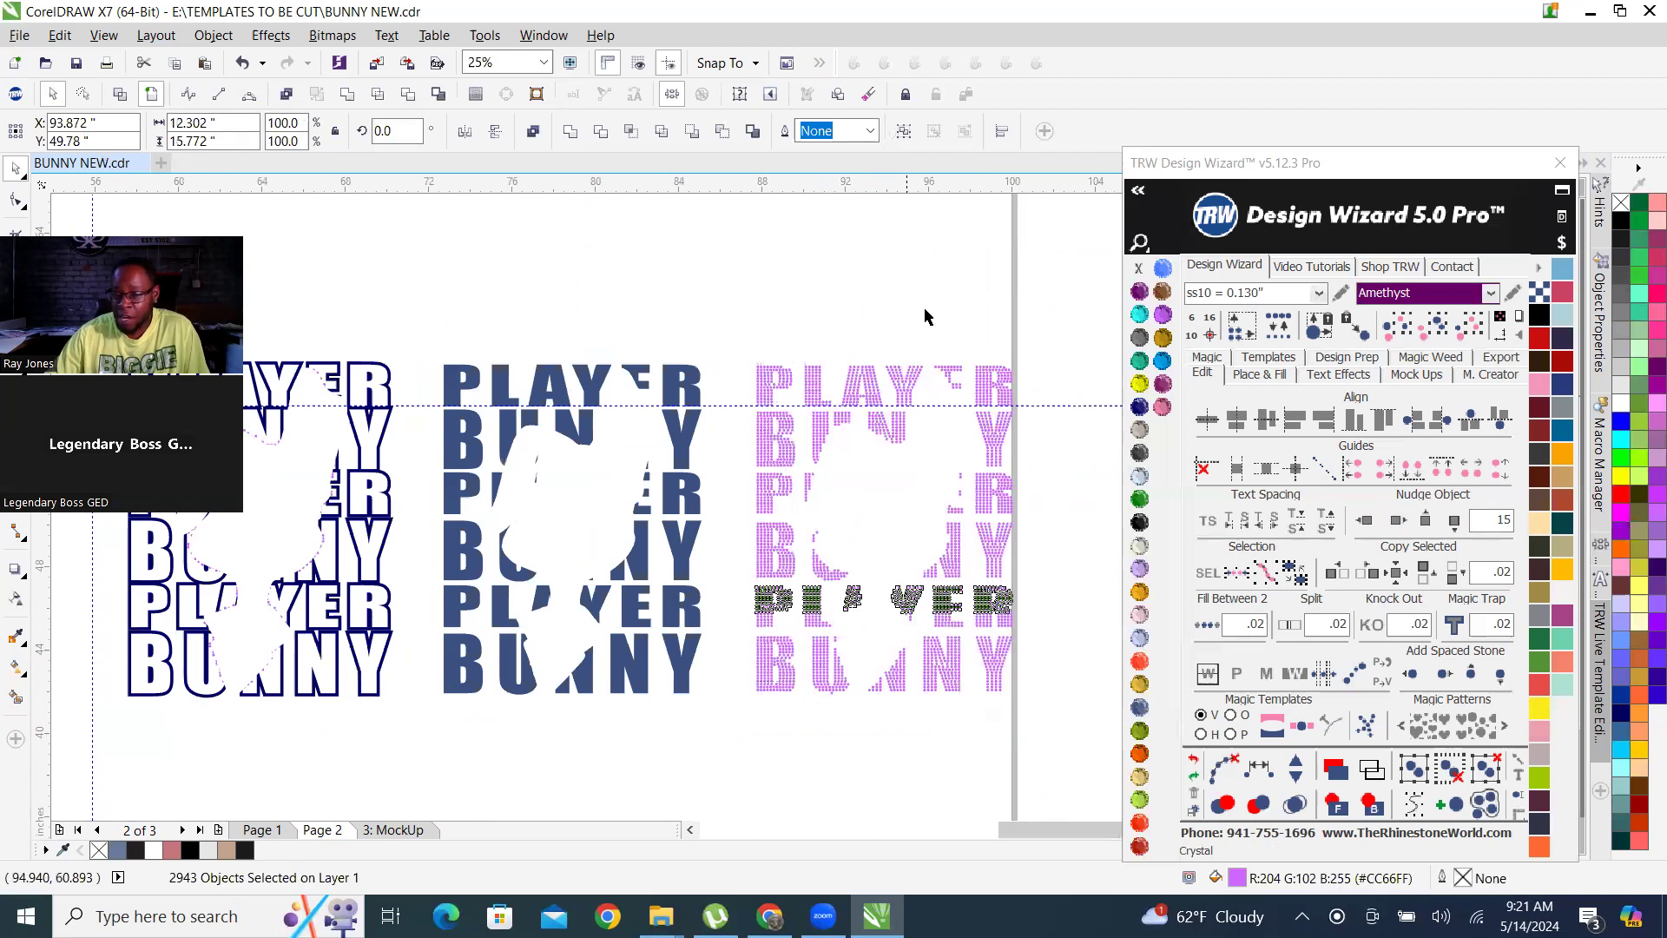
left_click(928, 314)
Inspect the slate-blue lettering fill up close along the bunny cut-out and compare it with the Cobalt outline and rhinestone lettering.
scroll(532, 421, "up", 1)
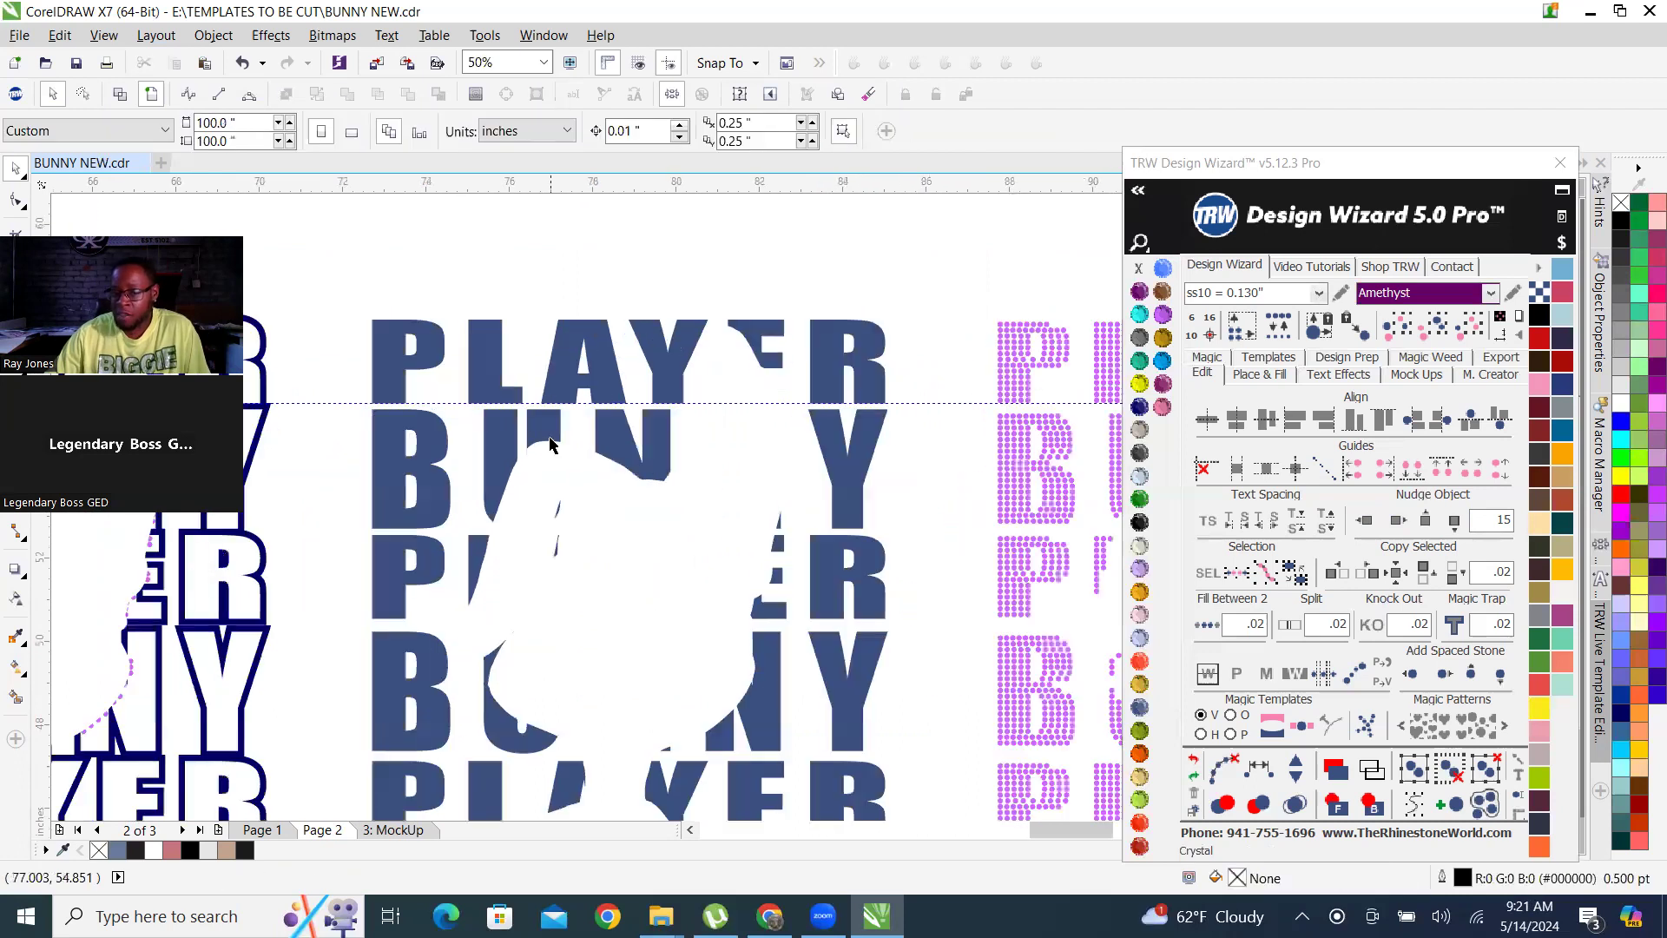
left_click(618, 443)
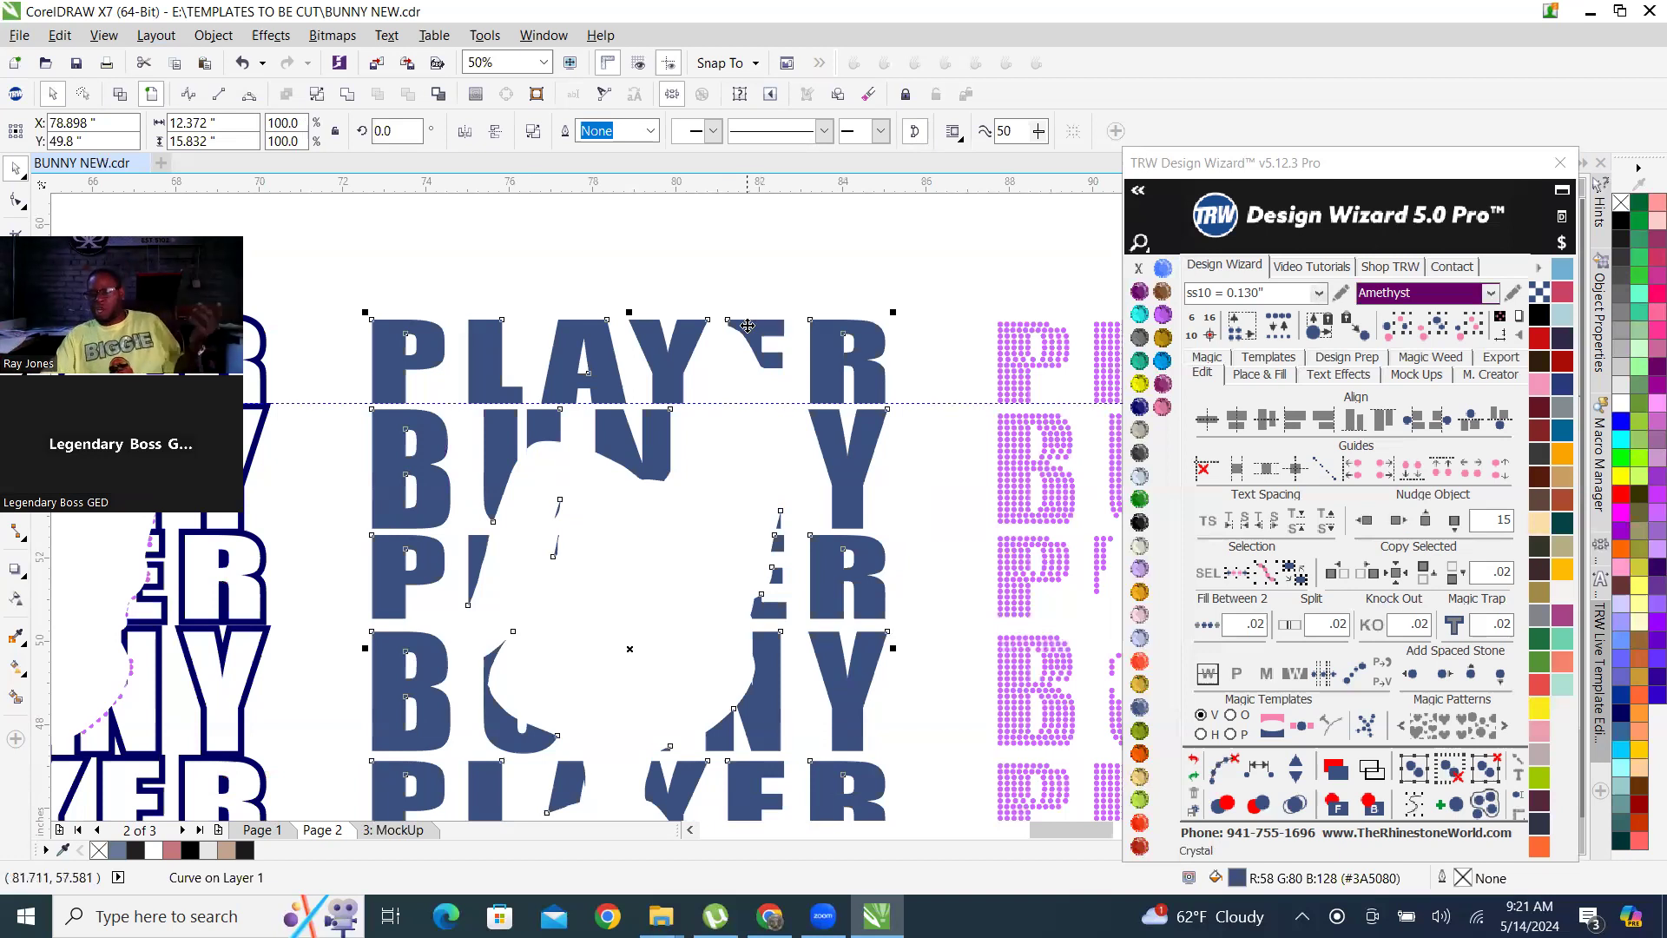
scroll(808, 434, "up", 2)
scroll(670, 458, "down", 3)
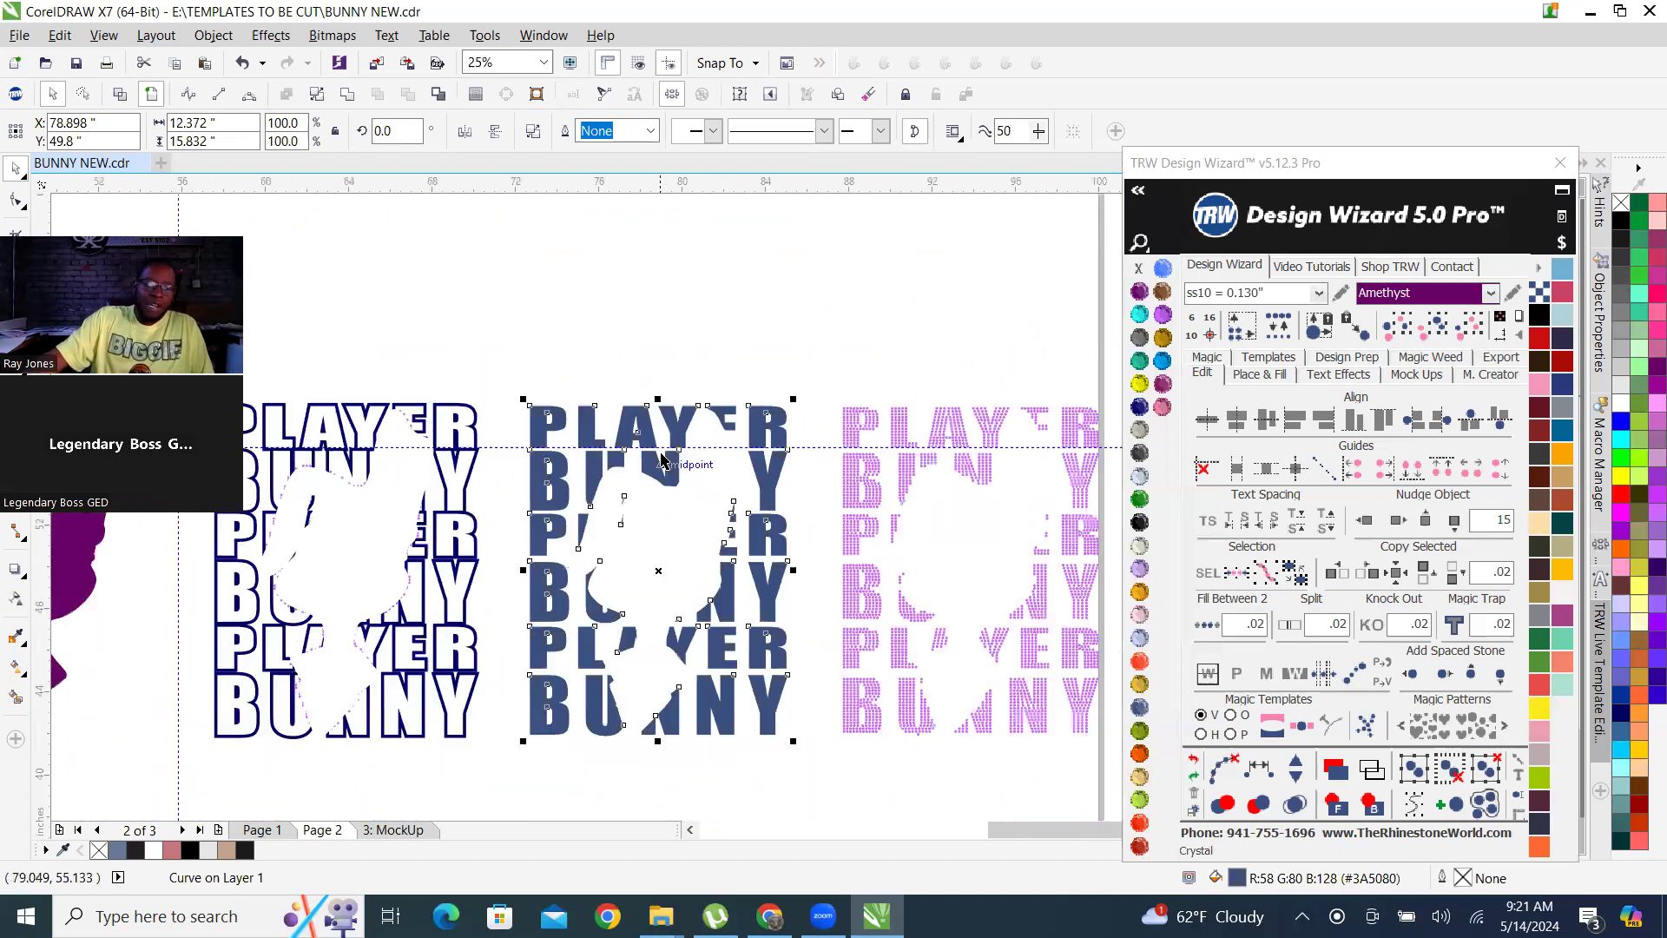
scroll(652, 479, "up", 1)
scroll(652, 479, "up", 1)
scroll(659, 503, "up", 1)
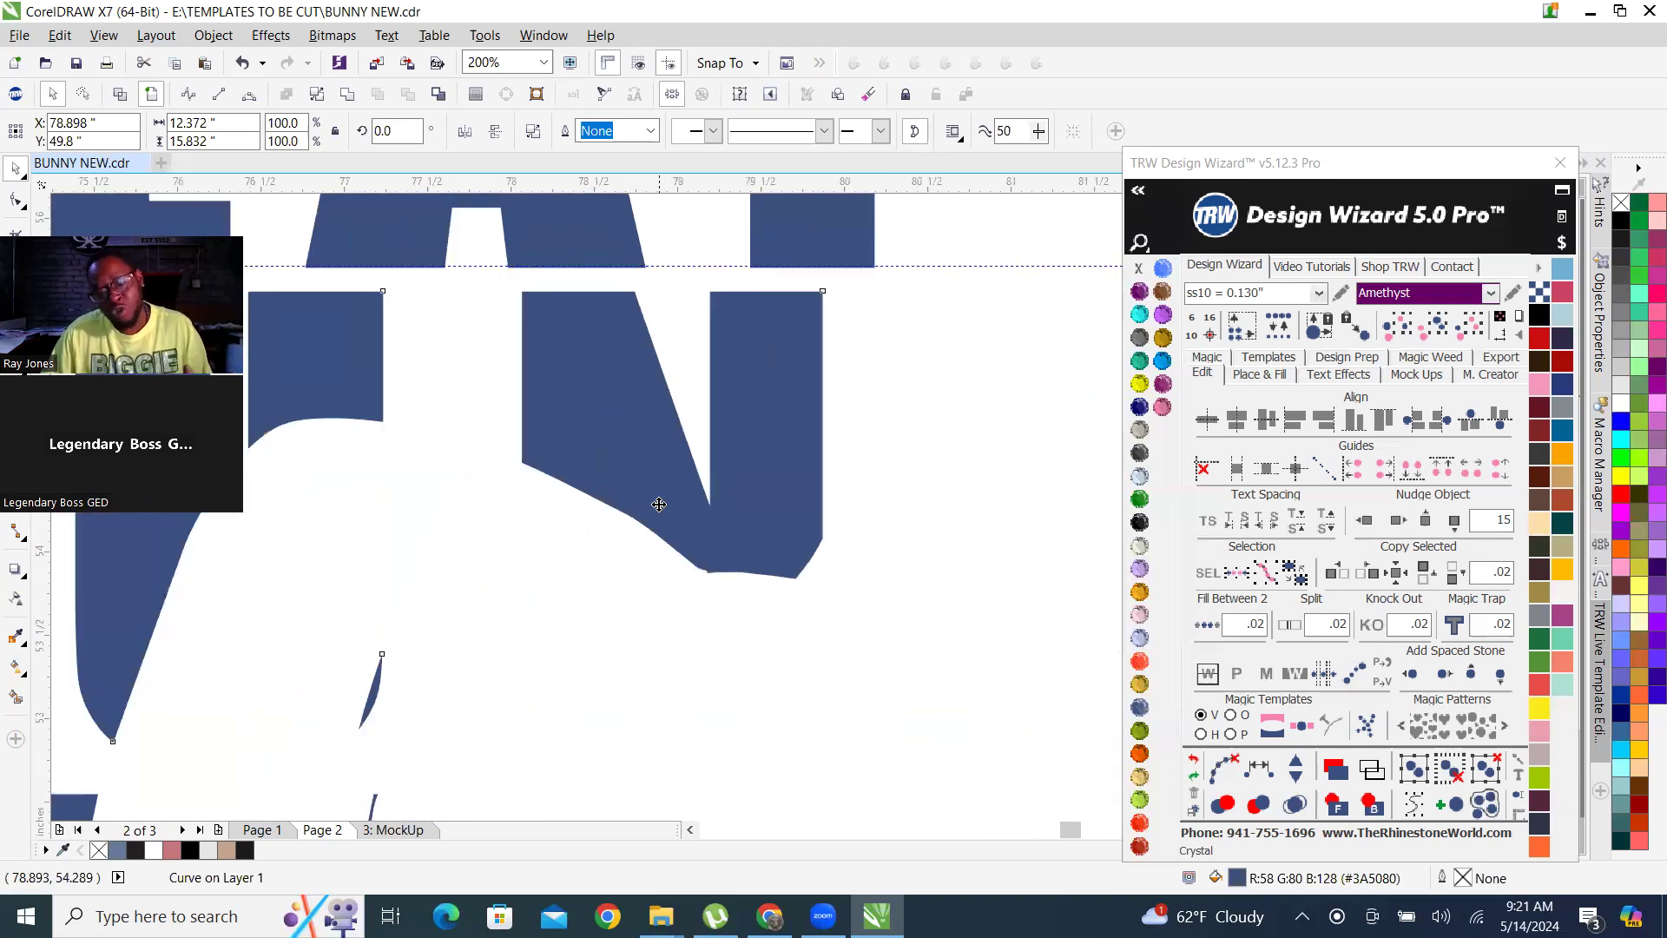
scroll(659, 504, "down", 2)
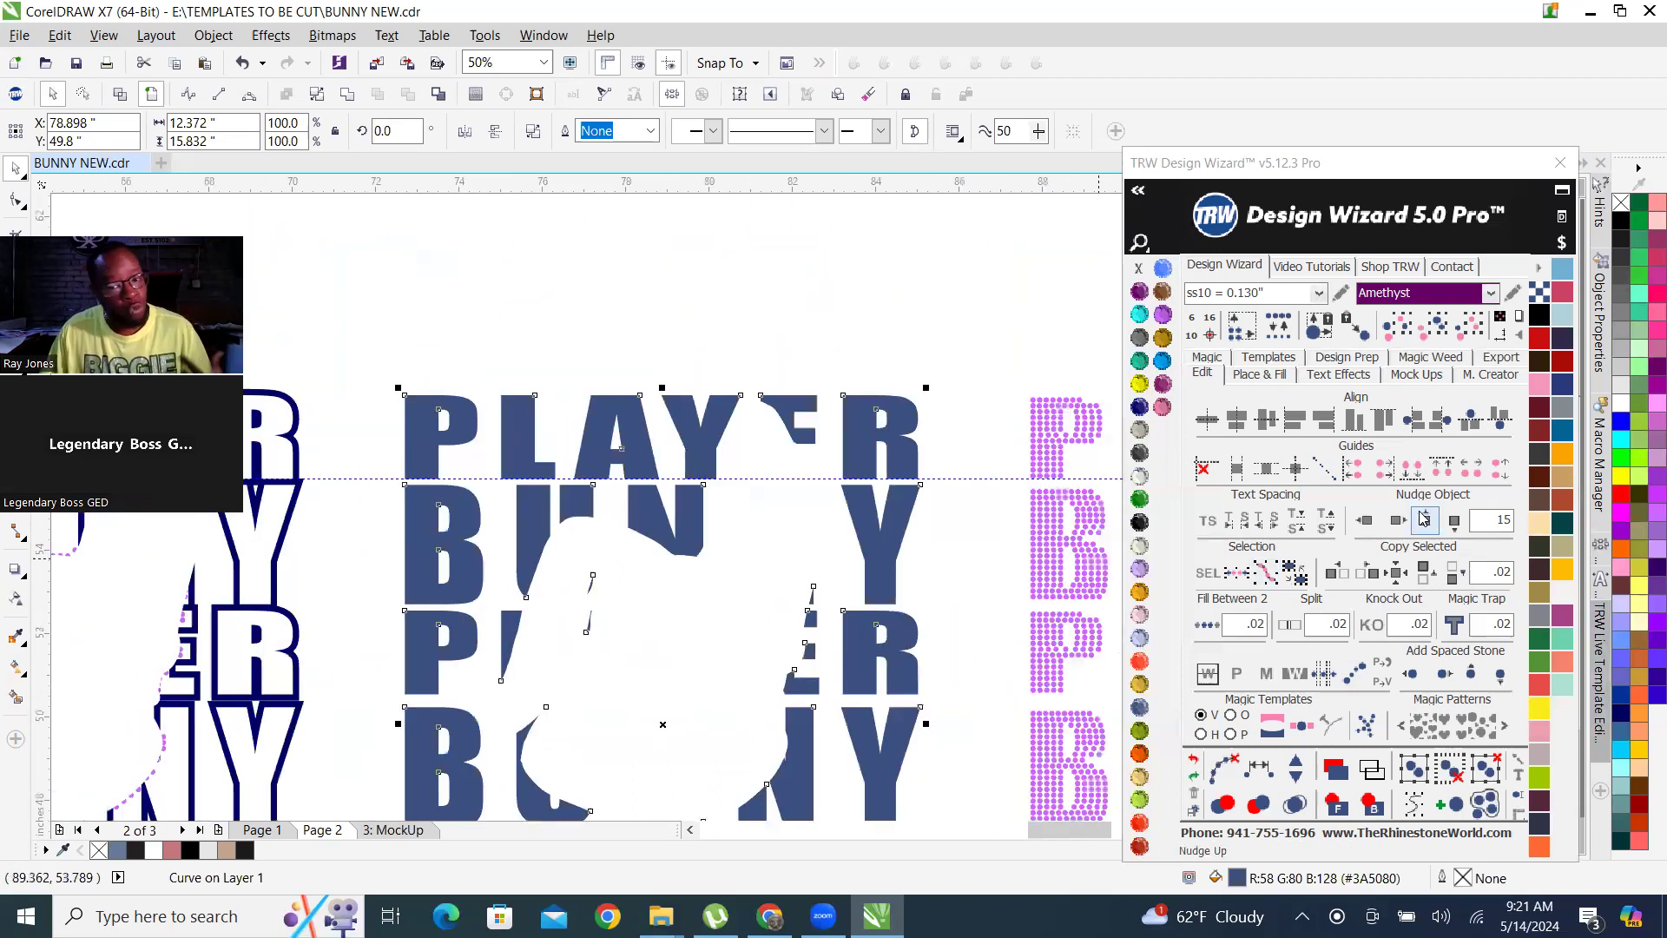
left_click(717, 319)
scroll(716, 319, "down", 1)
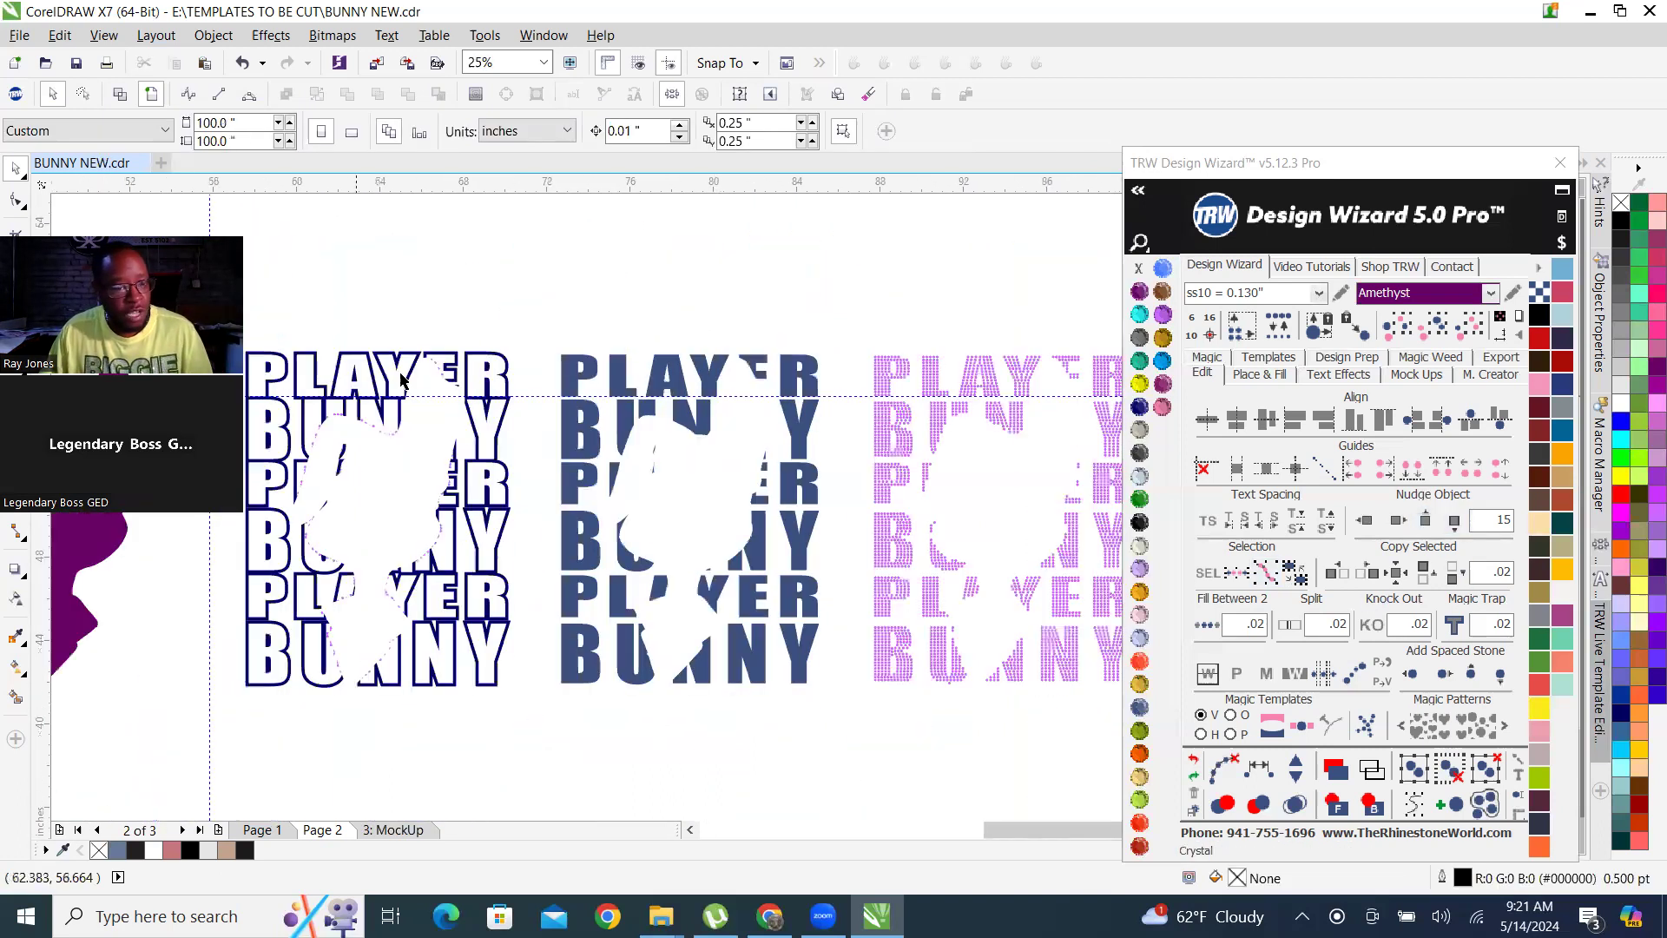
scroll(651, 380, "down", 1)
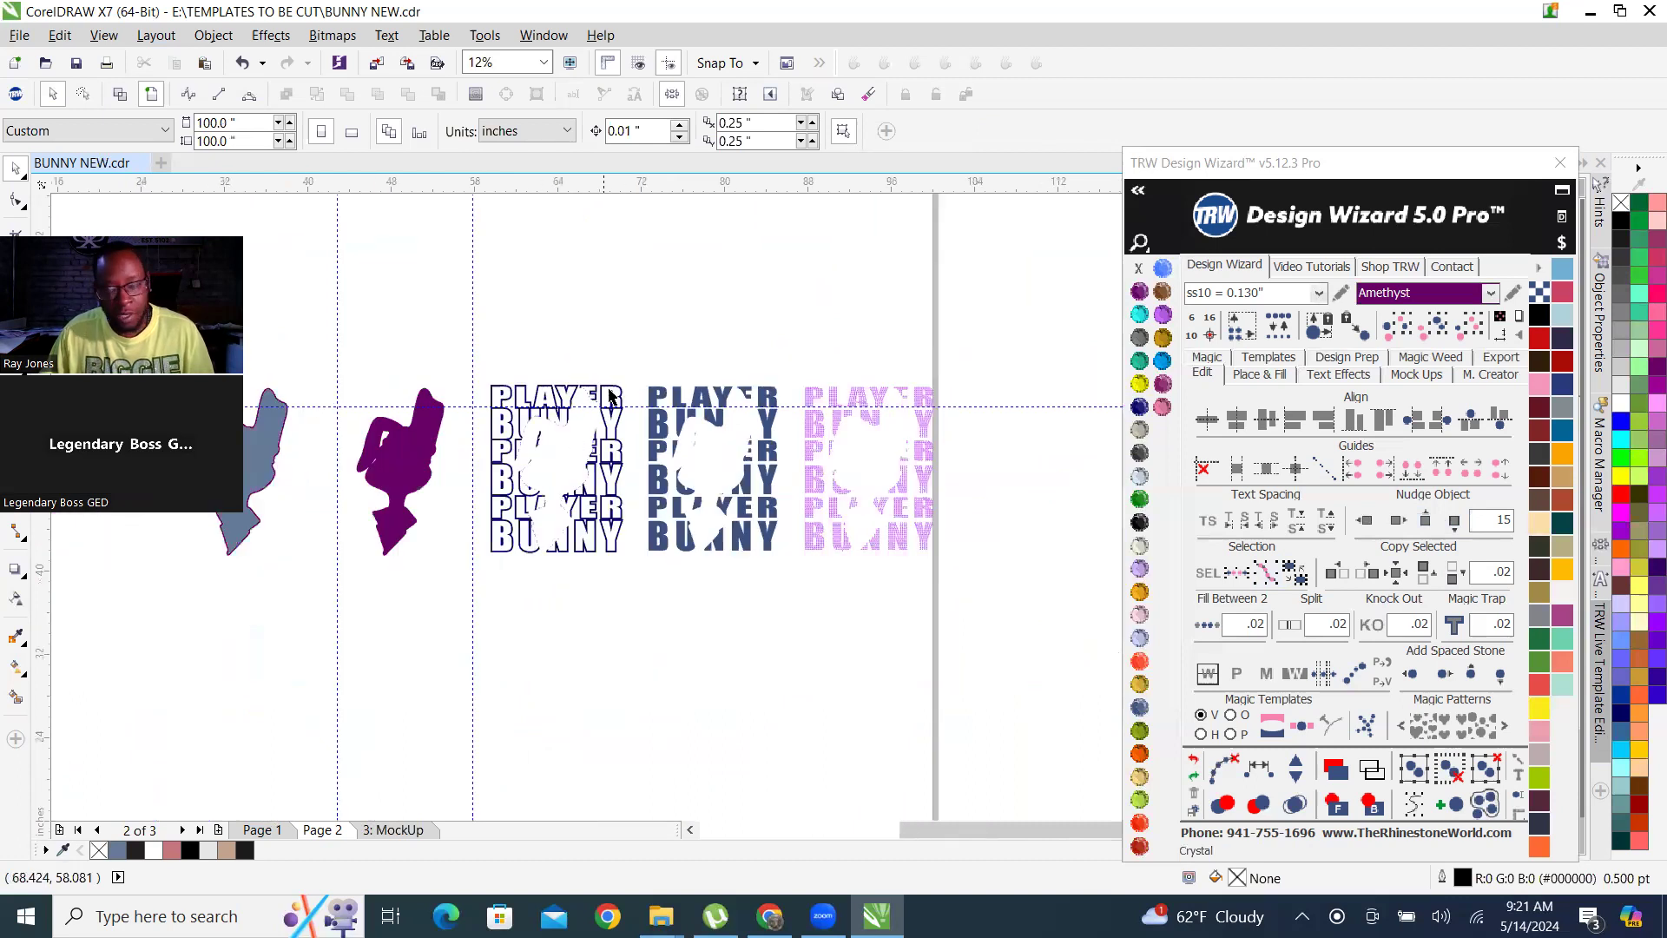
Nudge the slate-blue fill 15 inches left and the rhinestone lettering 30 inches left, stacking both on the Cobalt outline.
left_click_drag(638, 369, 792, 603)
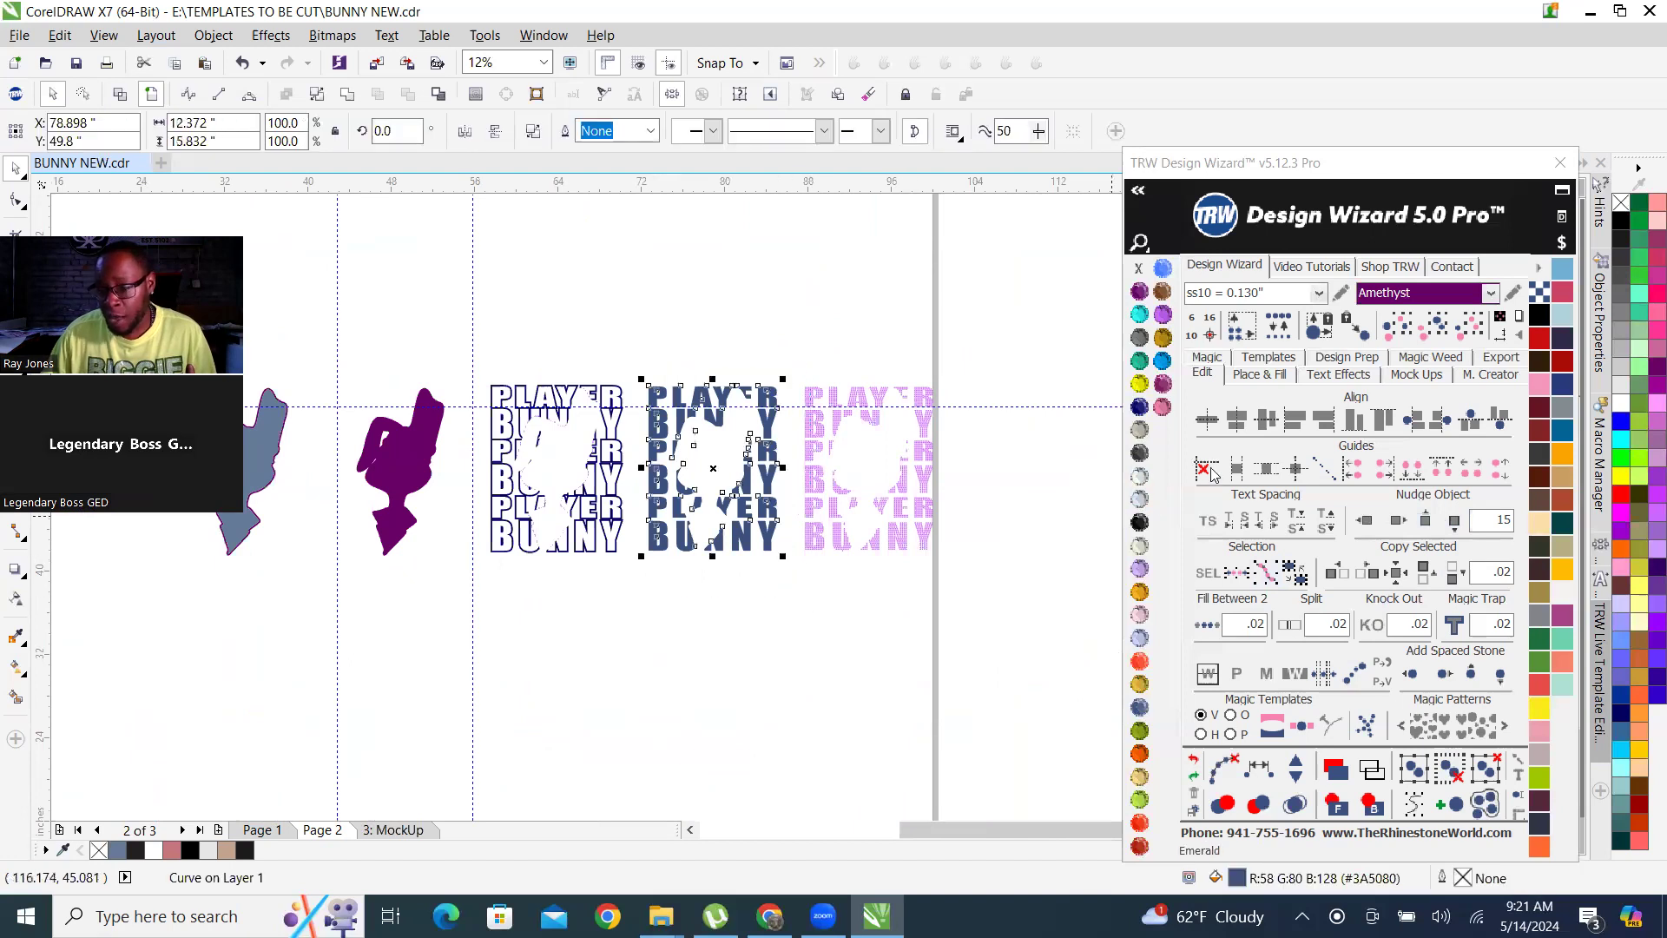
left_click(1365, 521)
left_click_drag(782, 356, 966, 570)
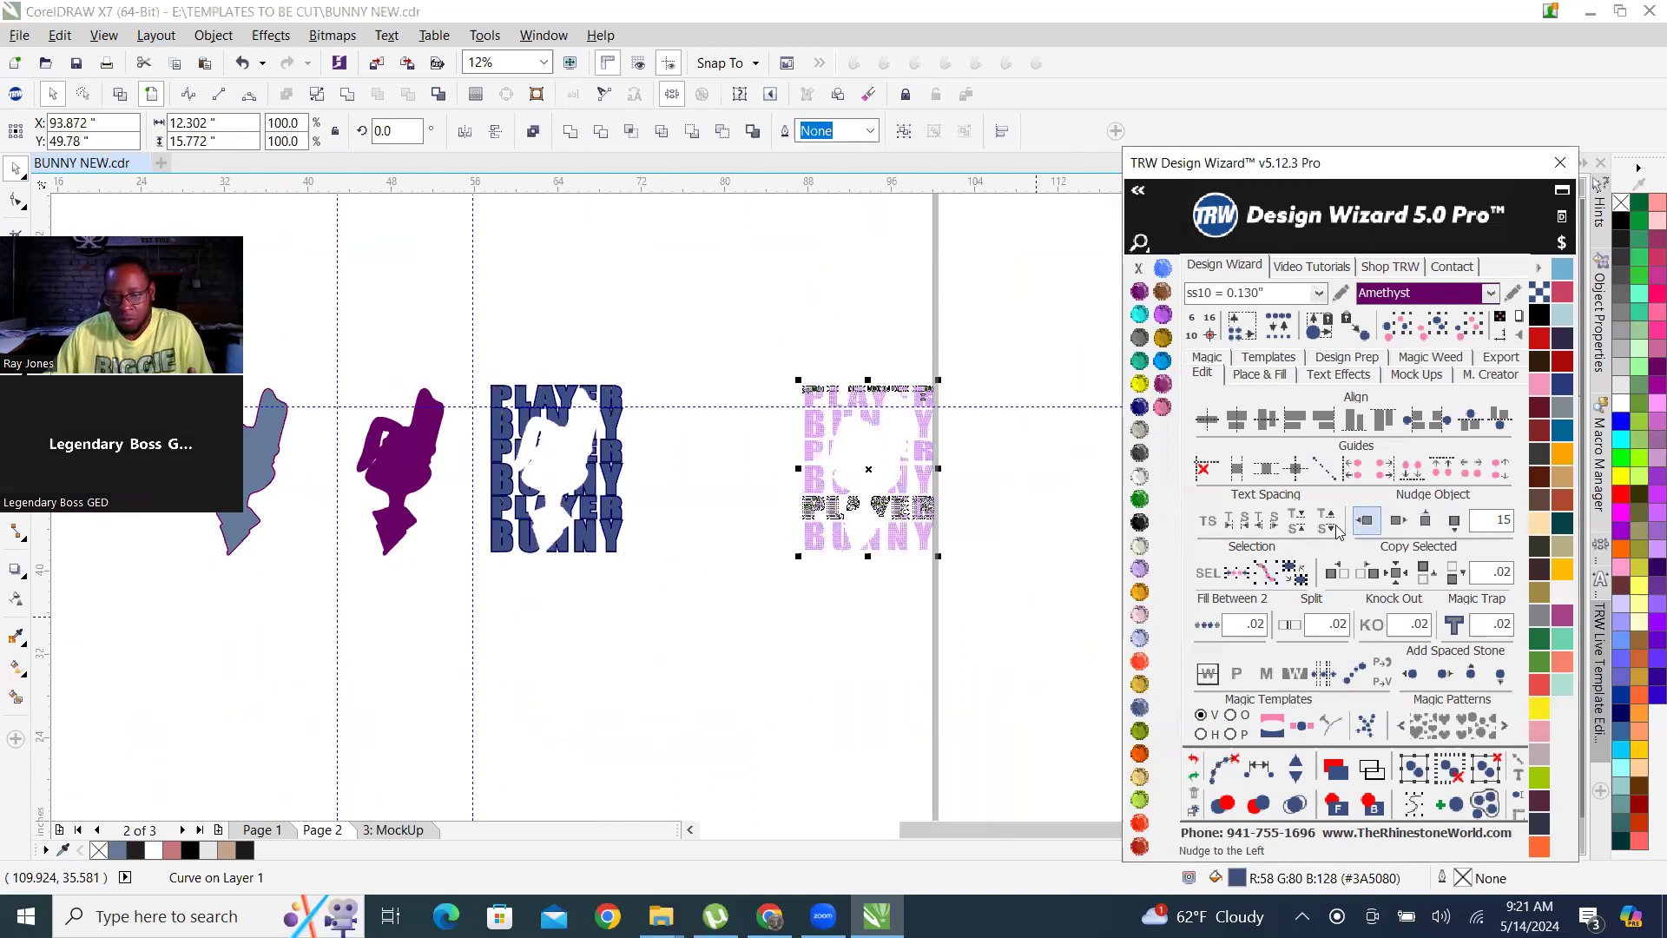
left_click(1365, 521)
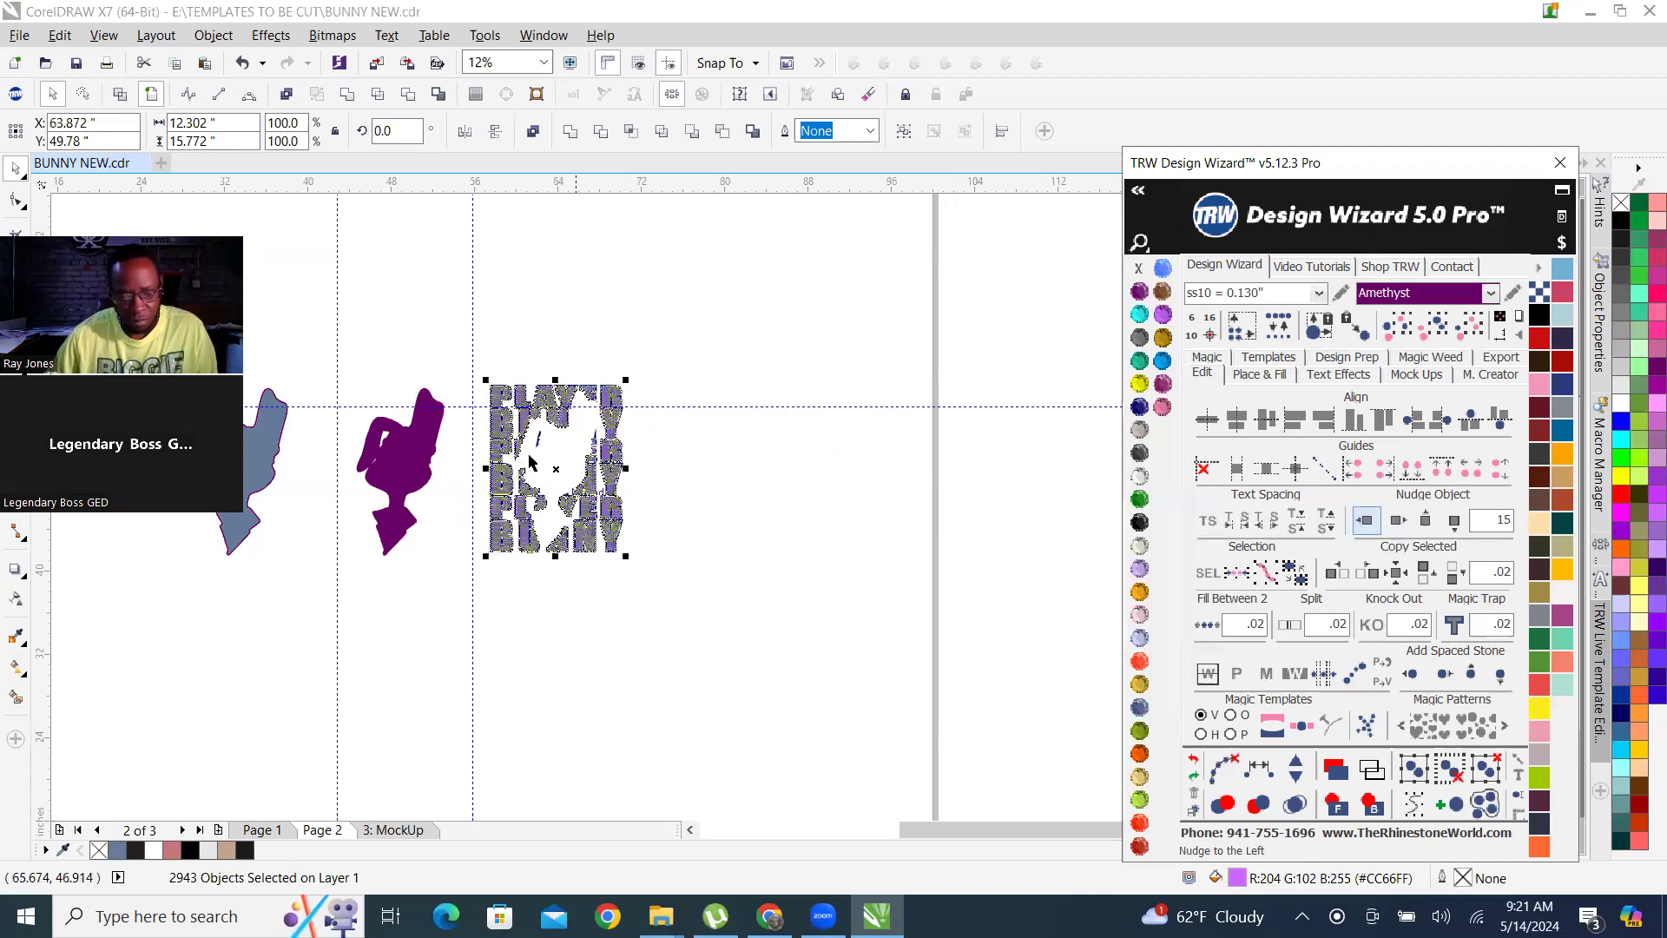
Nudge the rhinestone lettering 15 inches right of the stacked outline and fill, and reselect all its stones.
scroll(476, 448, "up", 1)
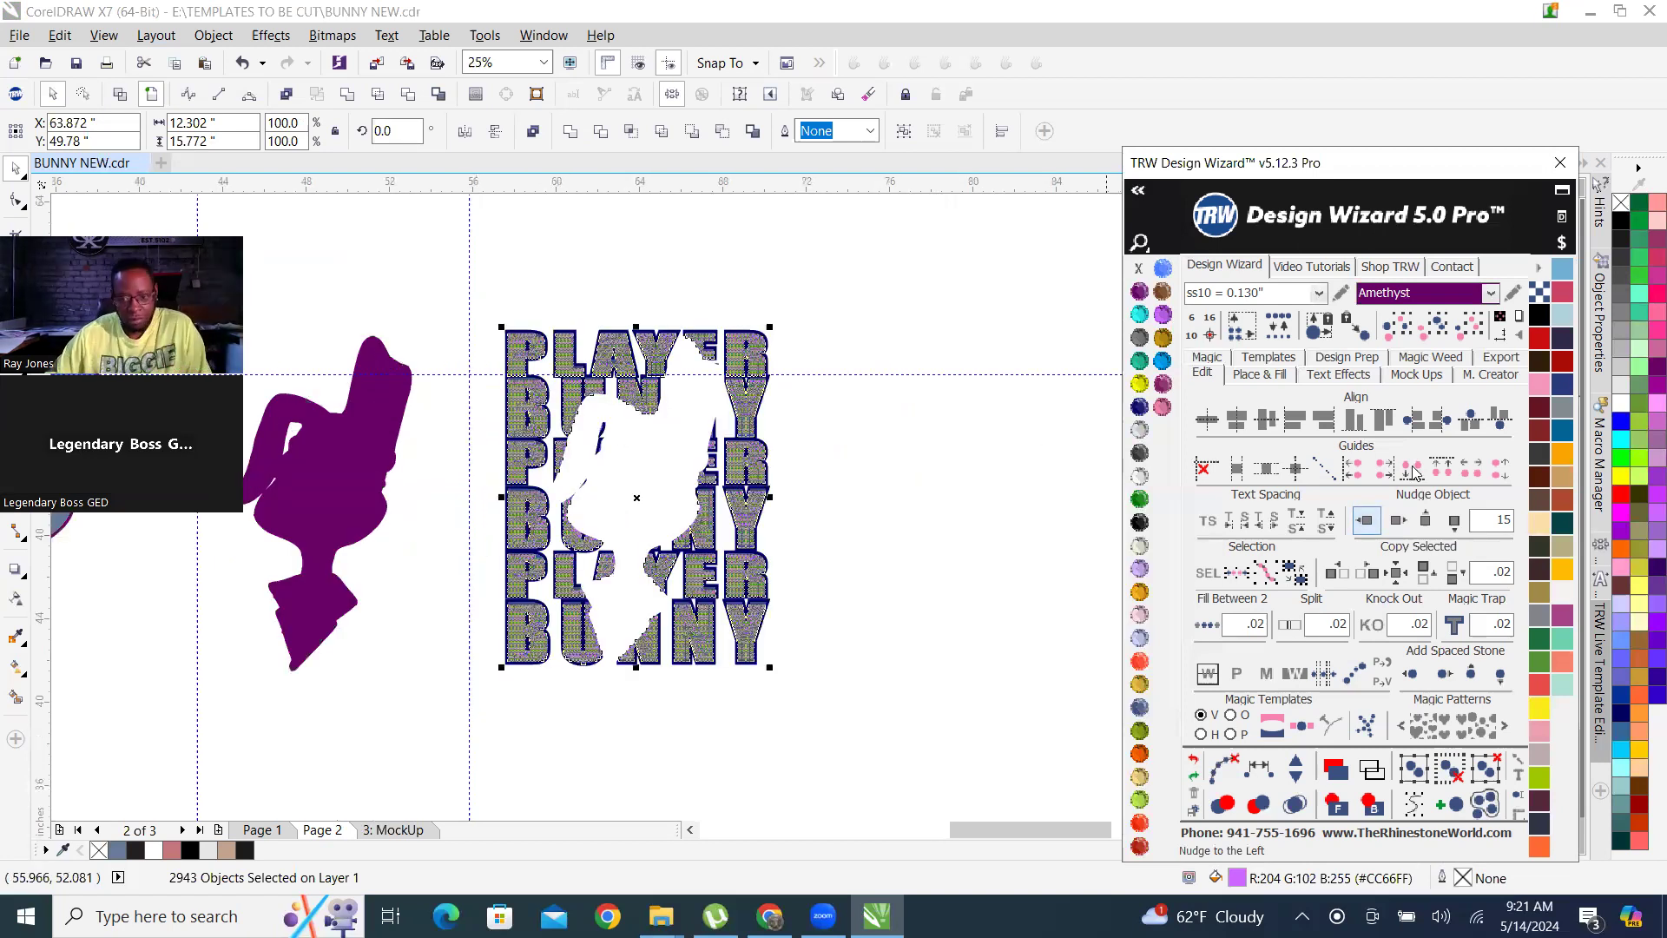
left_click(1398, 520)
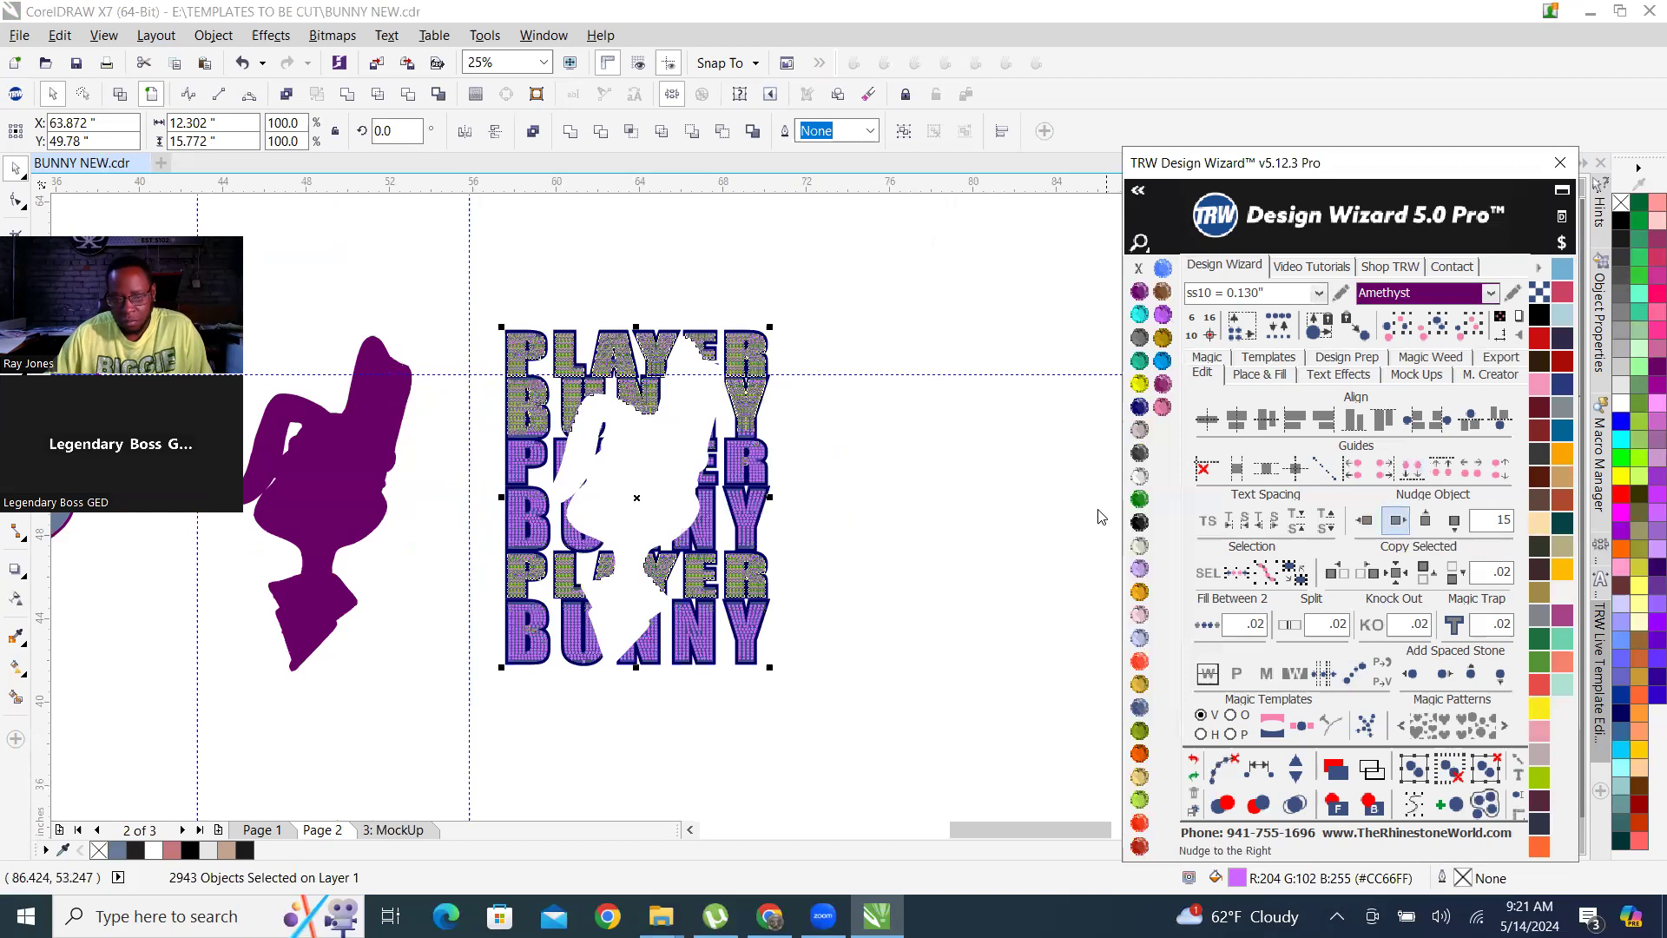
left_click(1055, 262)
scroll(1061, 380, "up", 1)
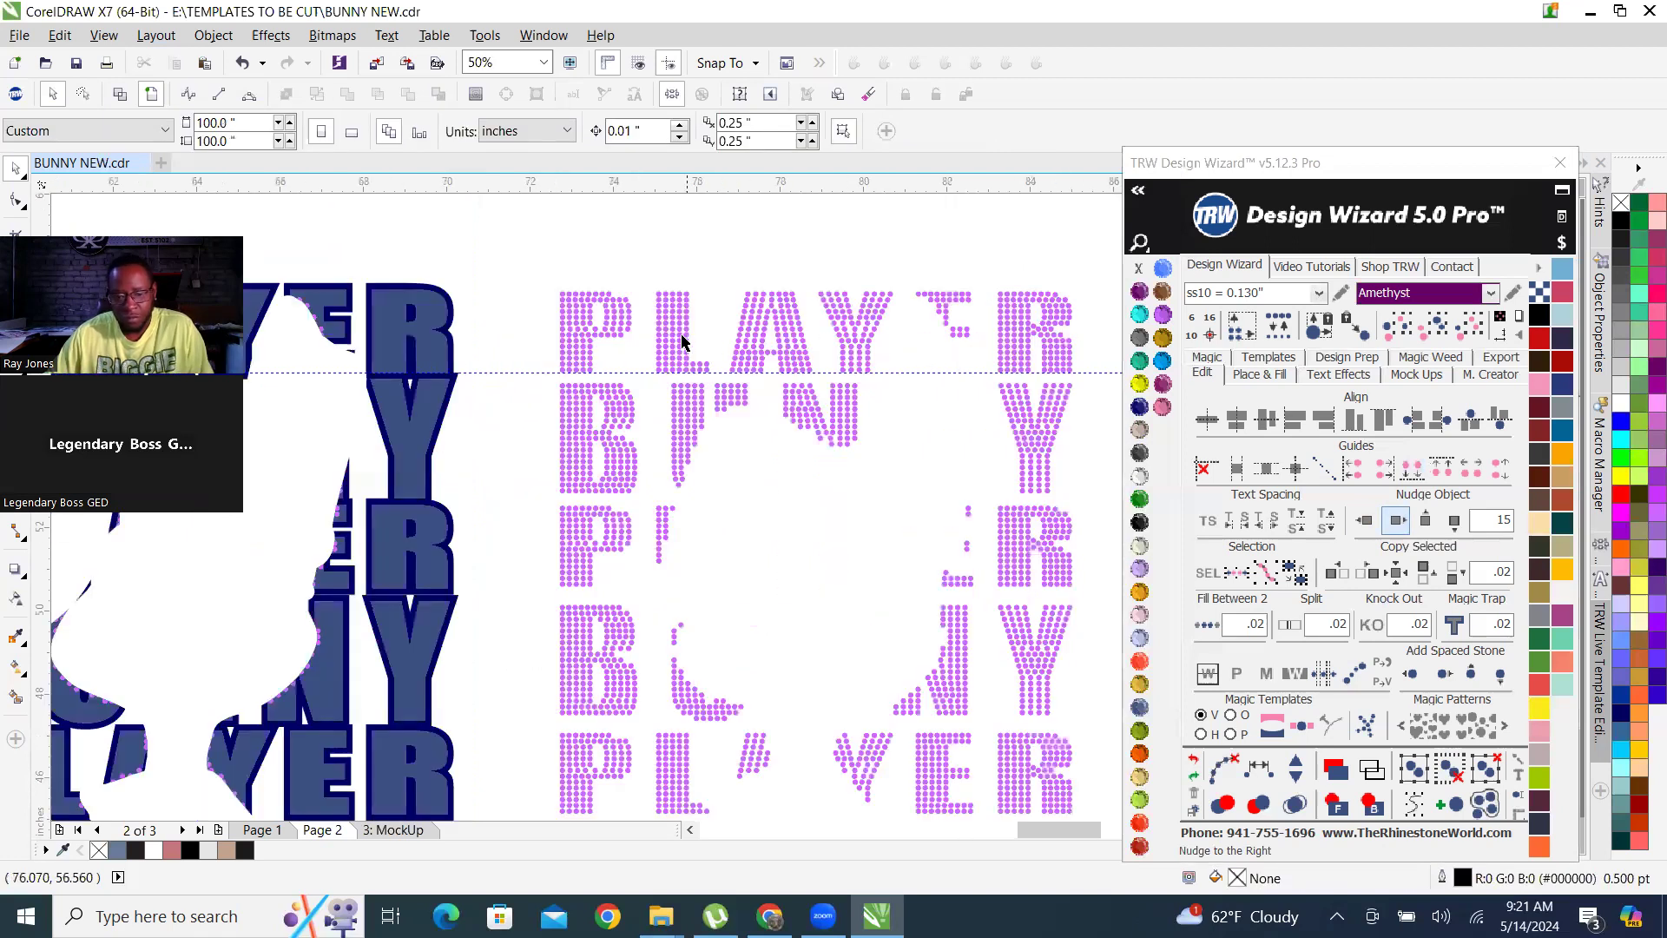
scroll(607, 298, "down", 1)
left_click_drag(601, 288, 922, 689)
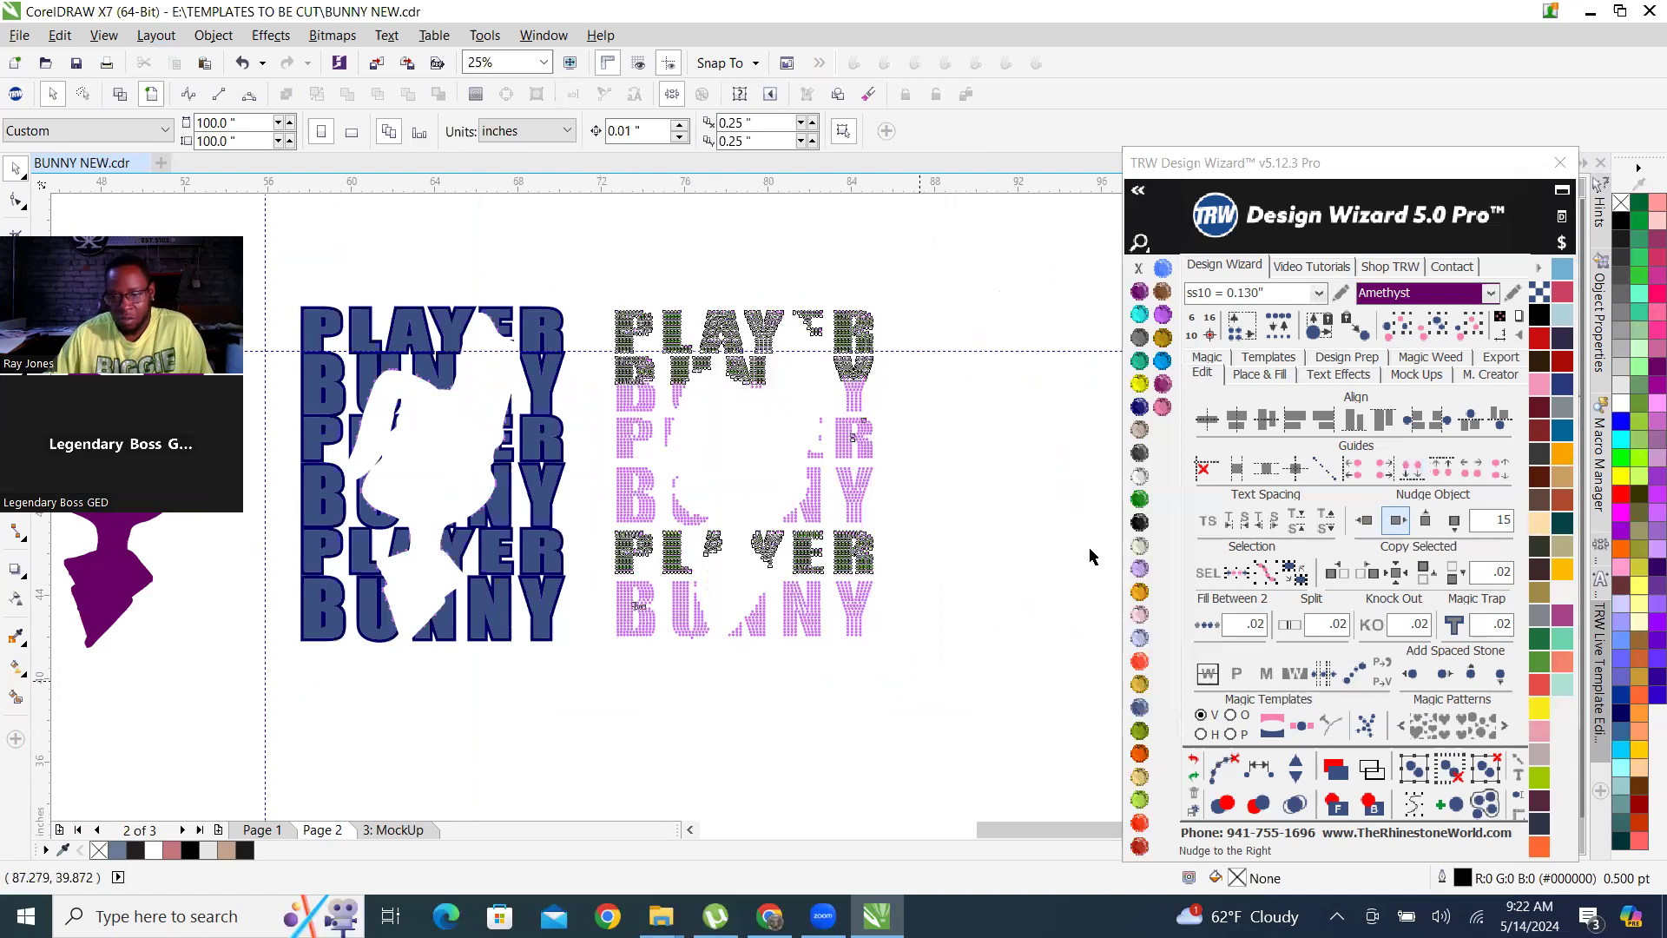
Choose ss10 = 0.130" as the stone size with the whole rhinestone lettering selected, and deselect the lettering.
left_click(1319, 294)
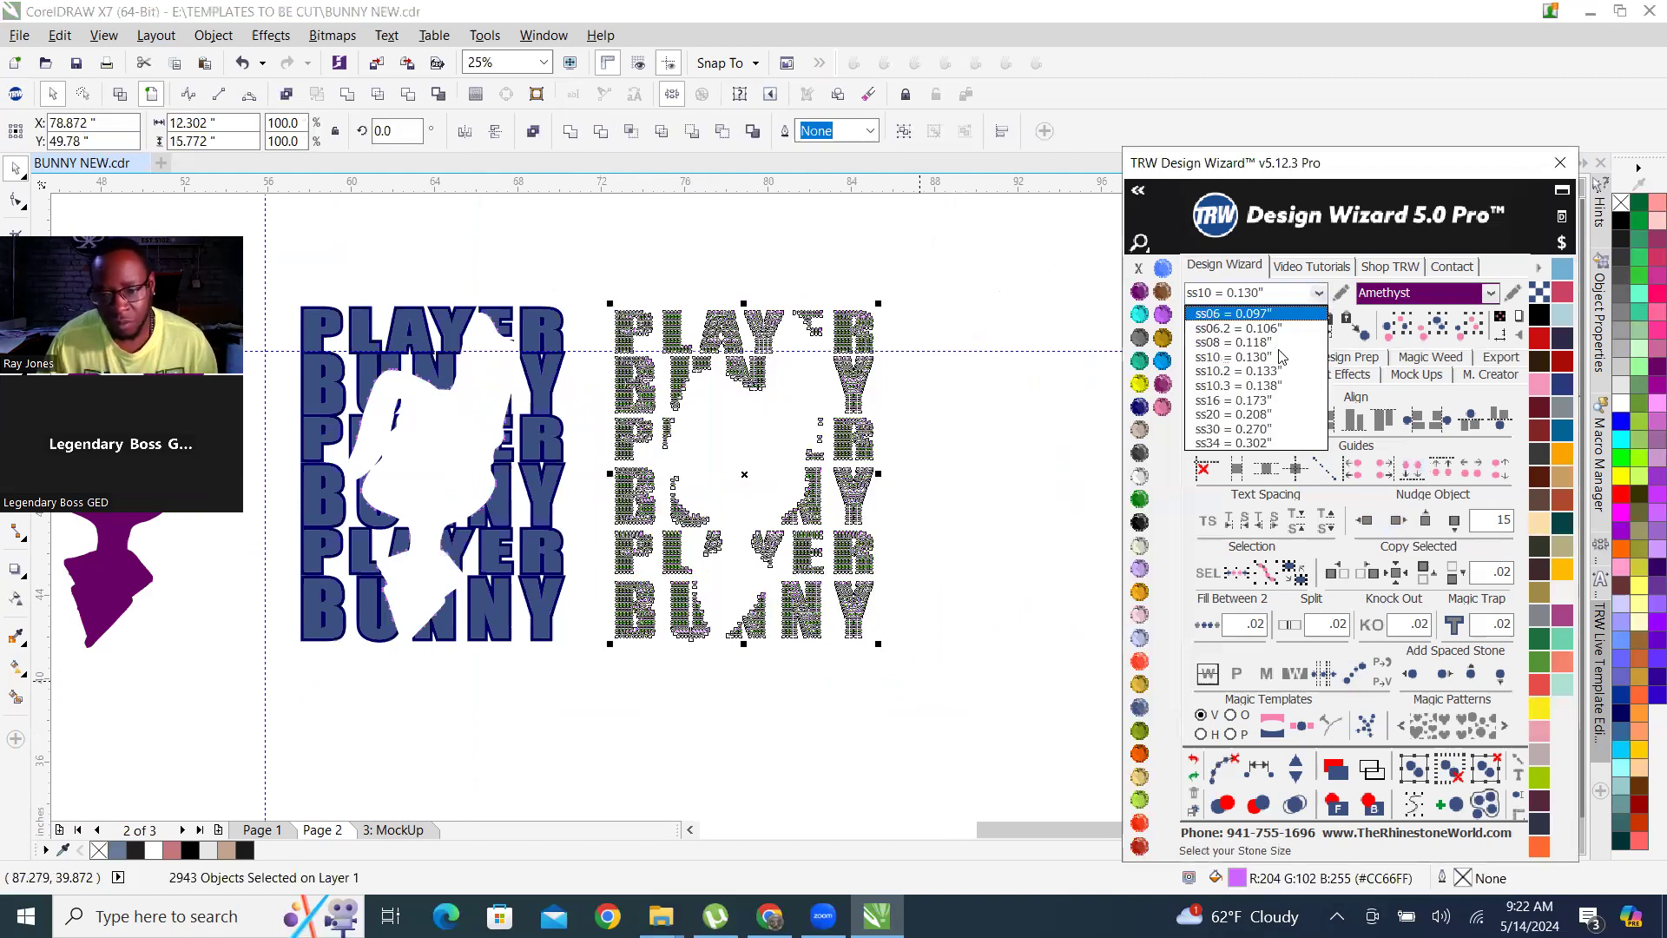
left_click(1233, 357)
left_click(959, 267)
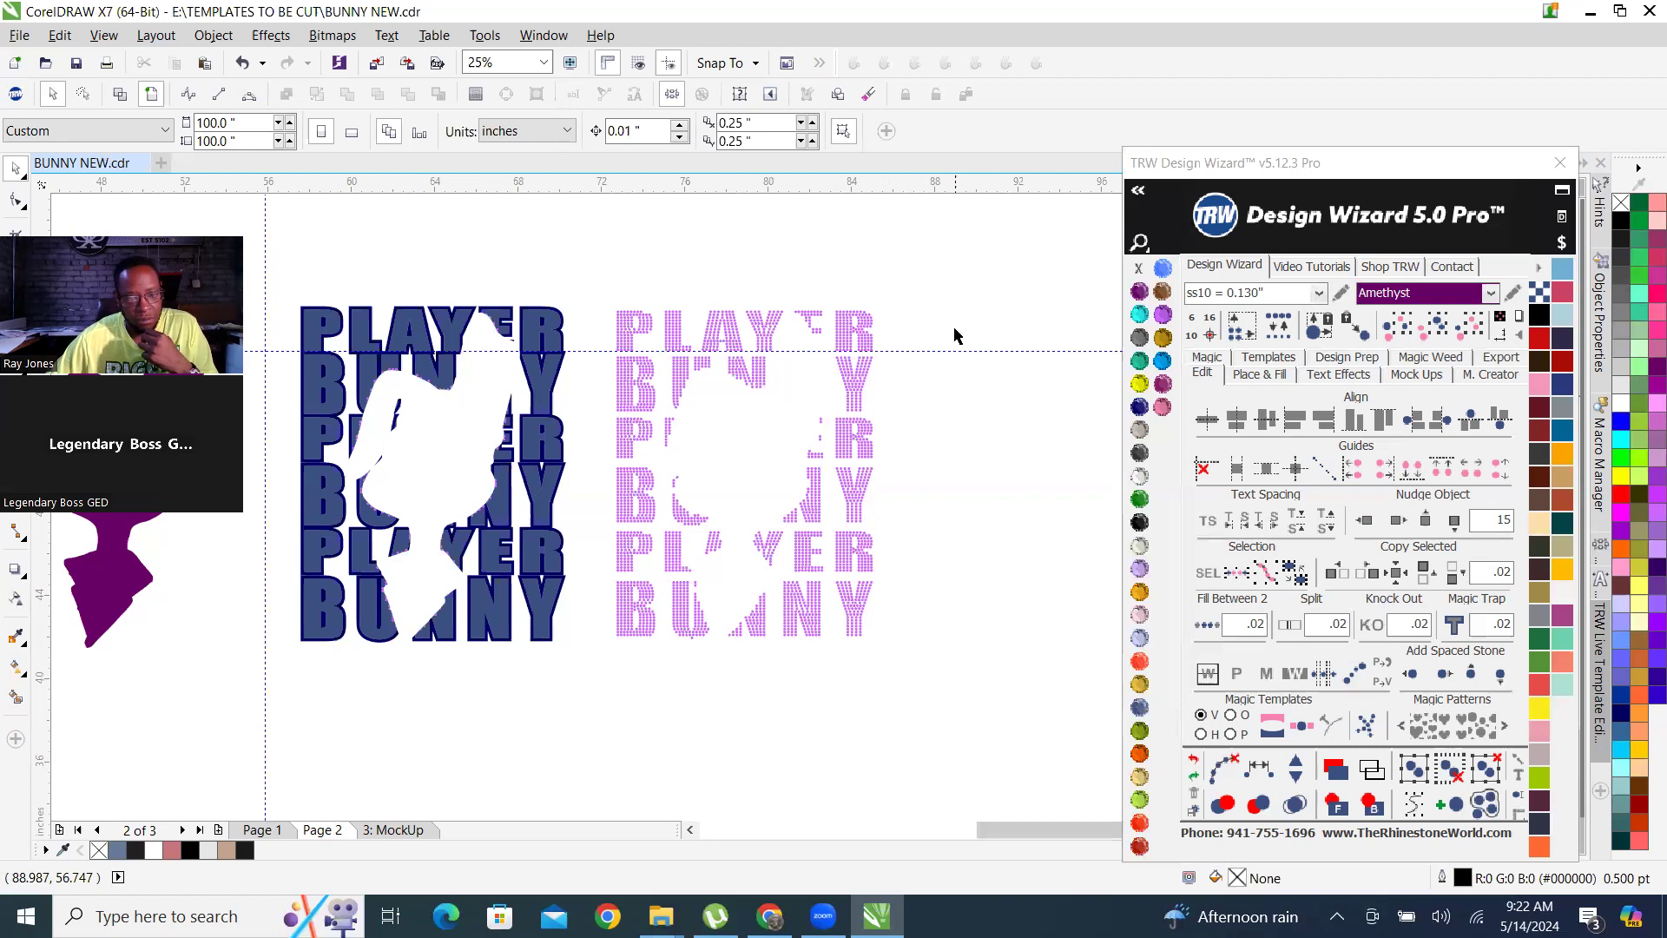
Send the purple bunny silhouette to the back, behind the coloured bunny artwork, and clear the selection.
scroll(967, 385, "down", 1)
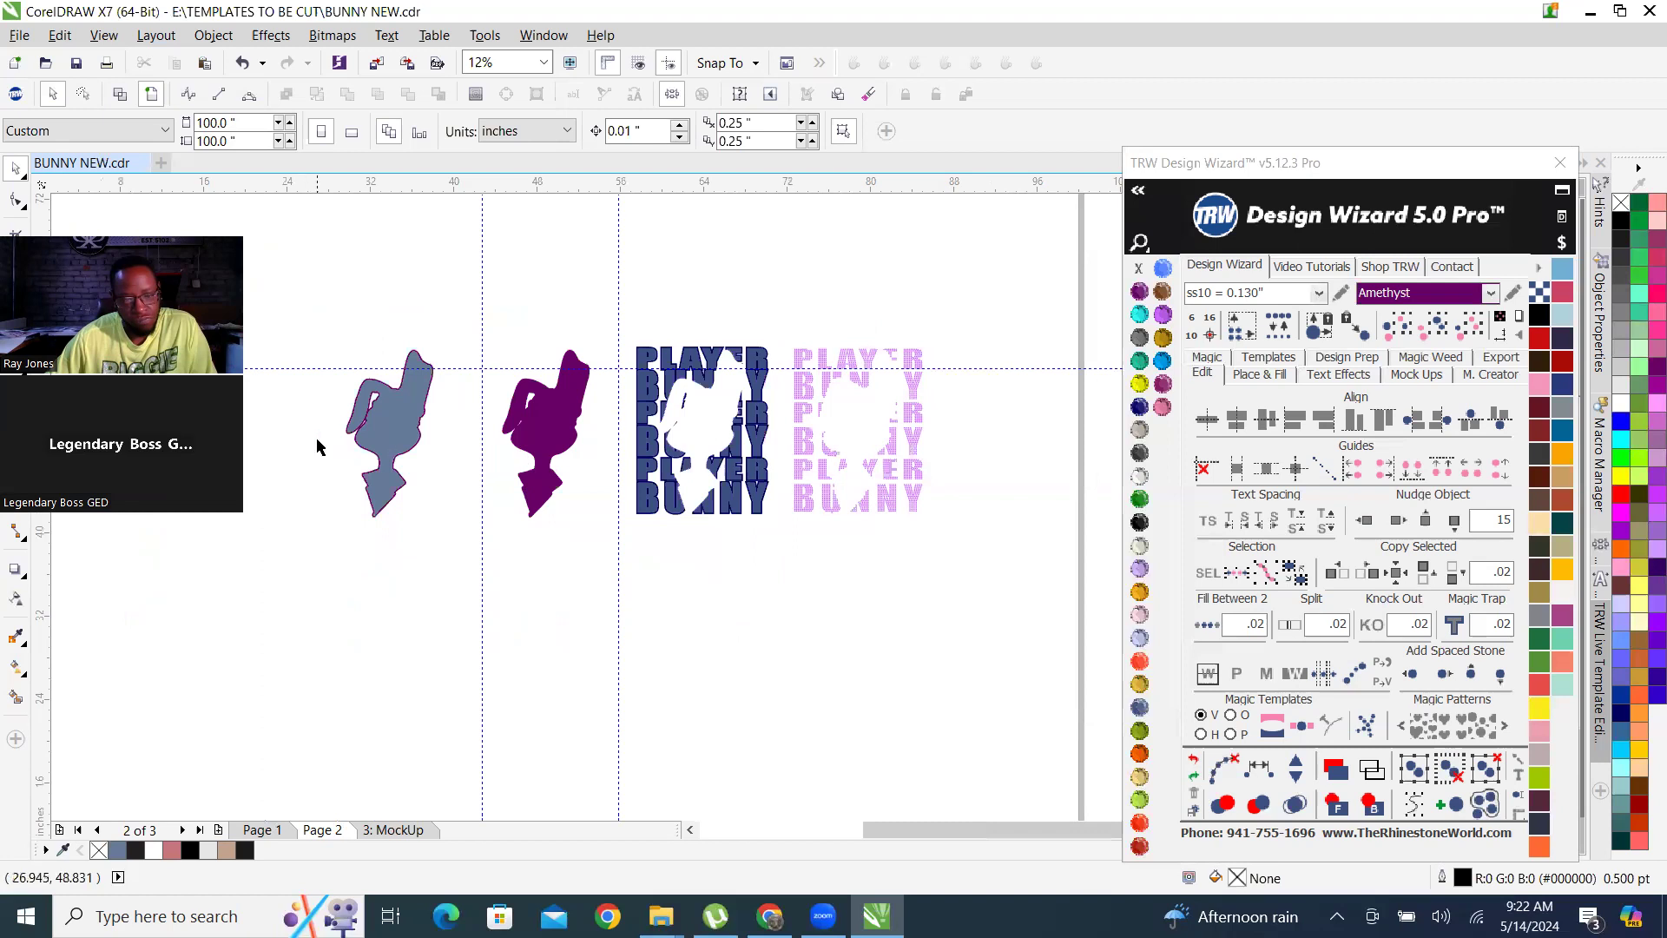
scroll(336, 439, "up", 1)
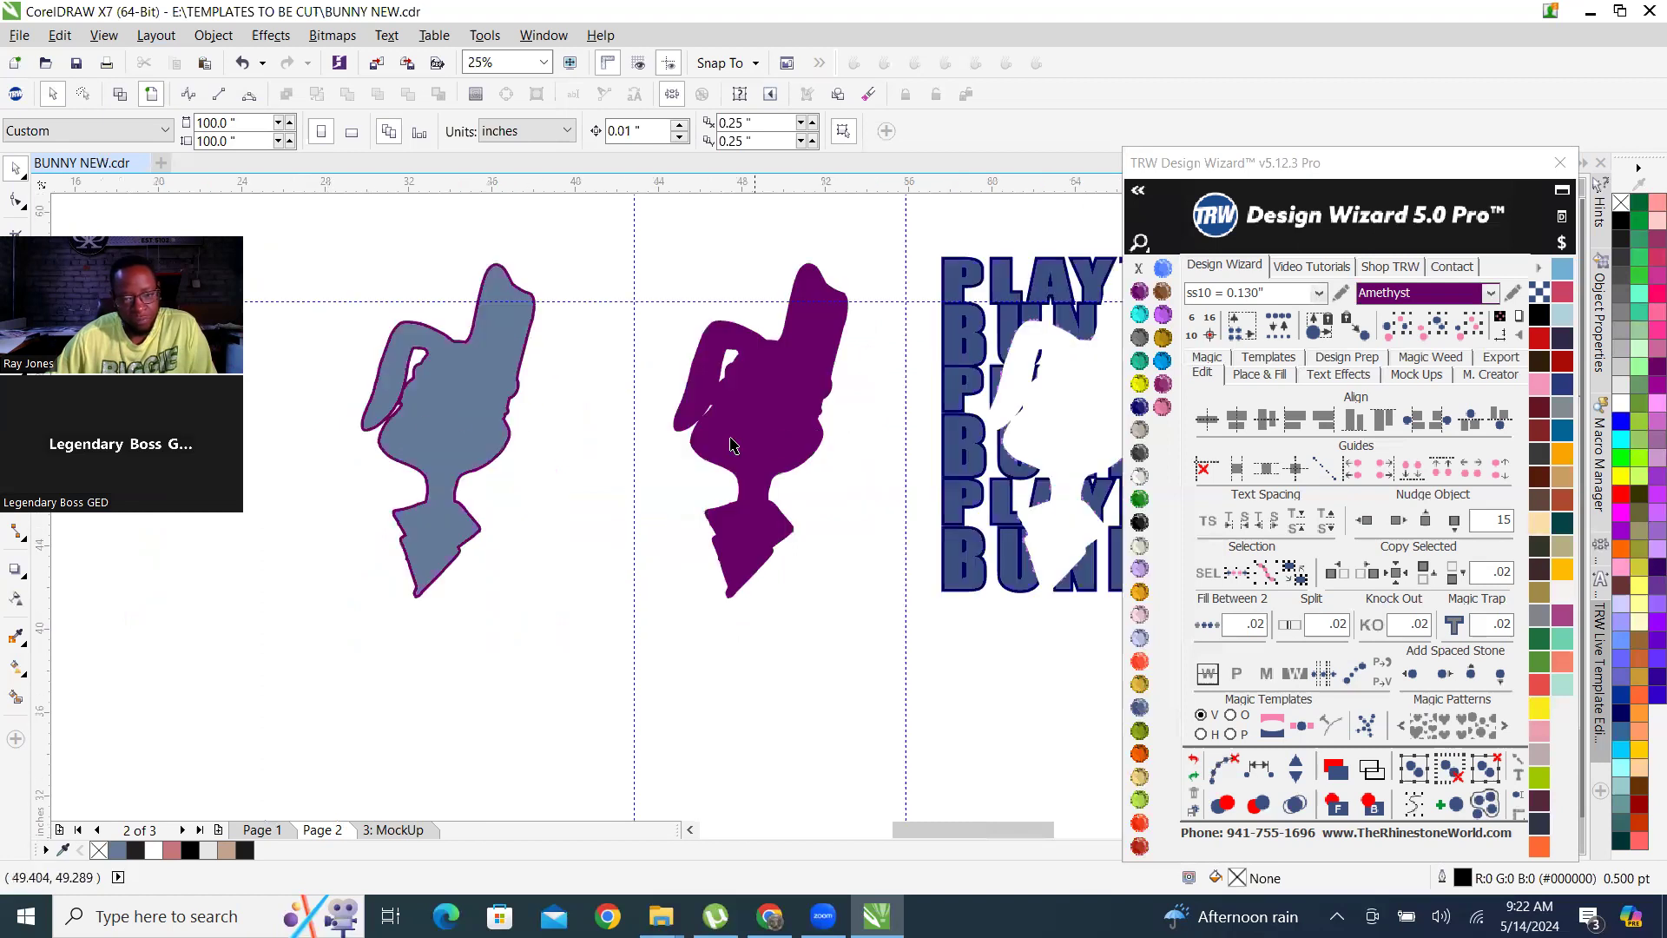
left_click(426, 443)
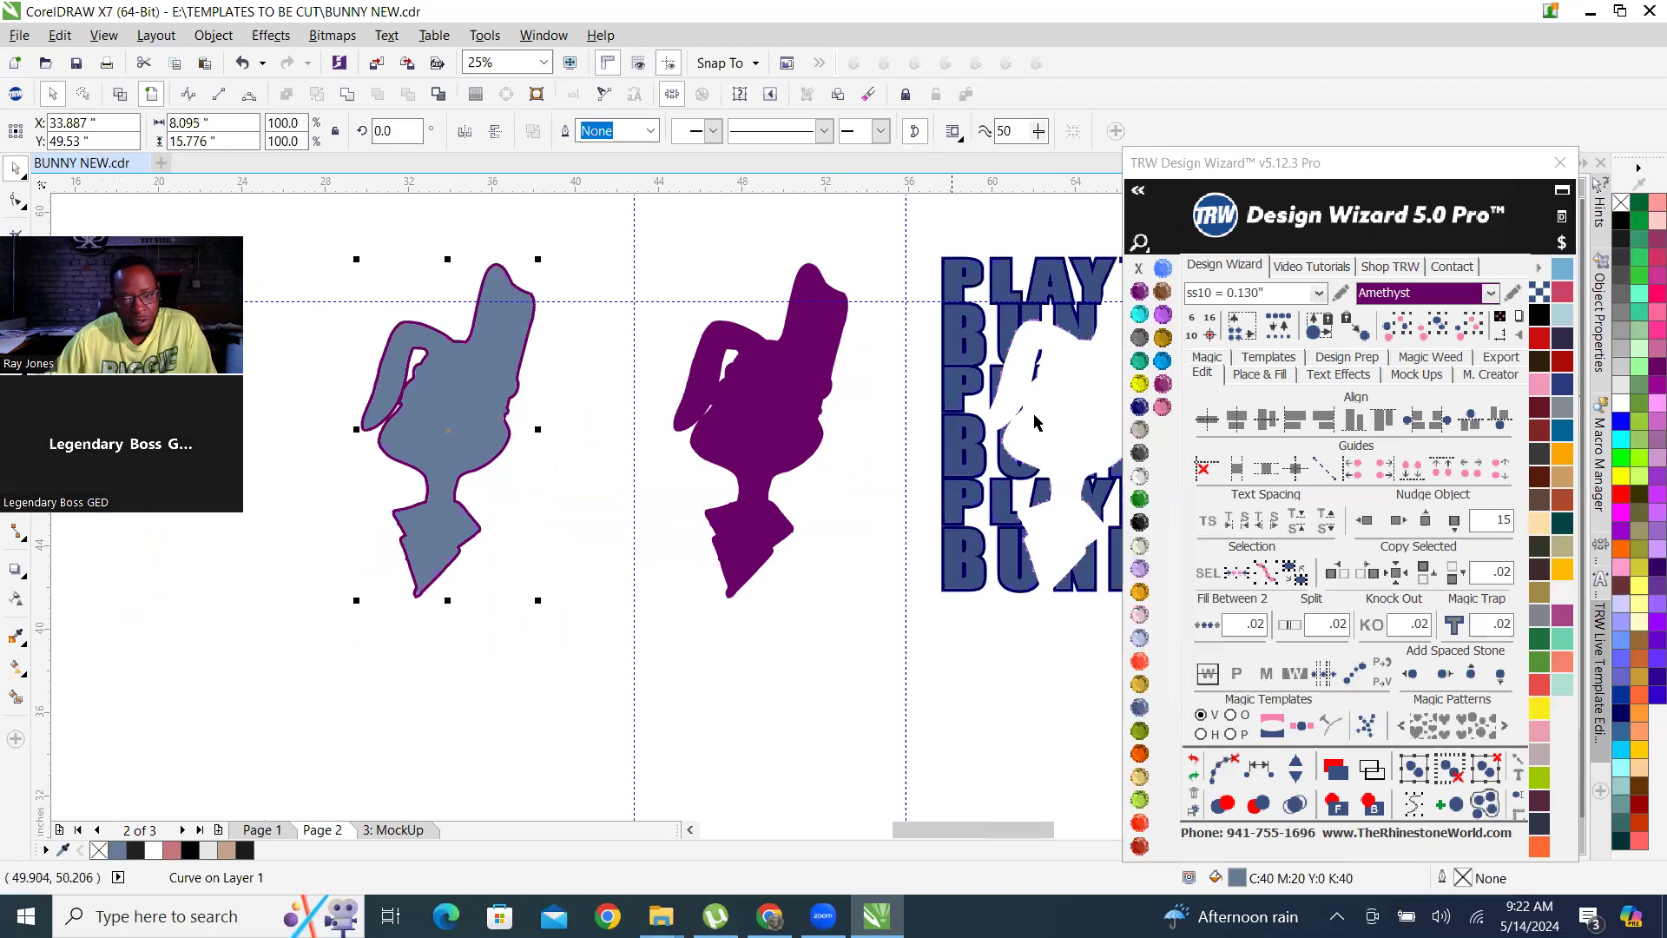
left_click(119, 96)
left_click(151, 97)
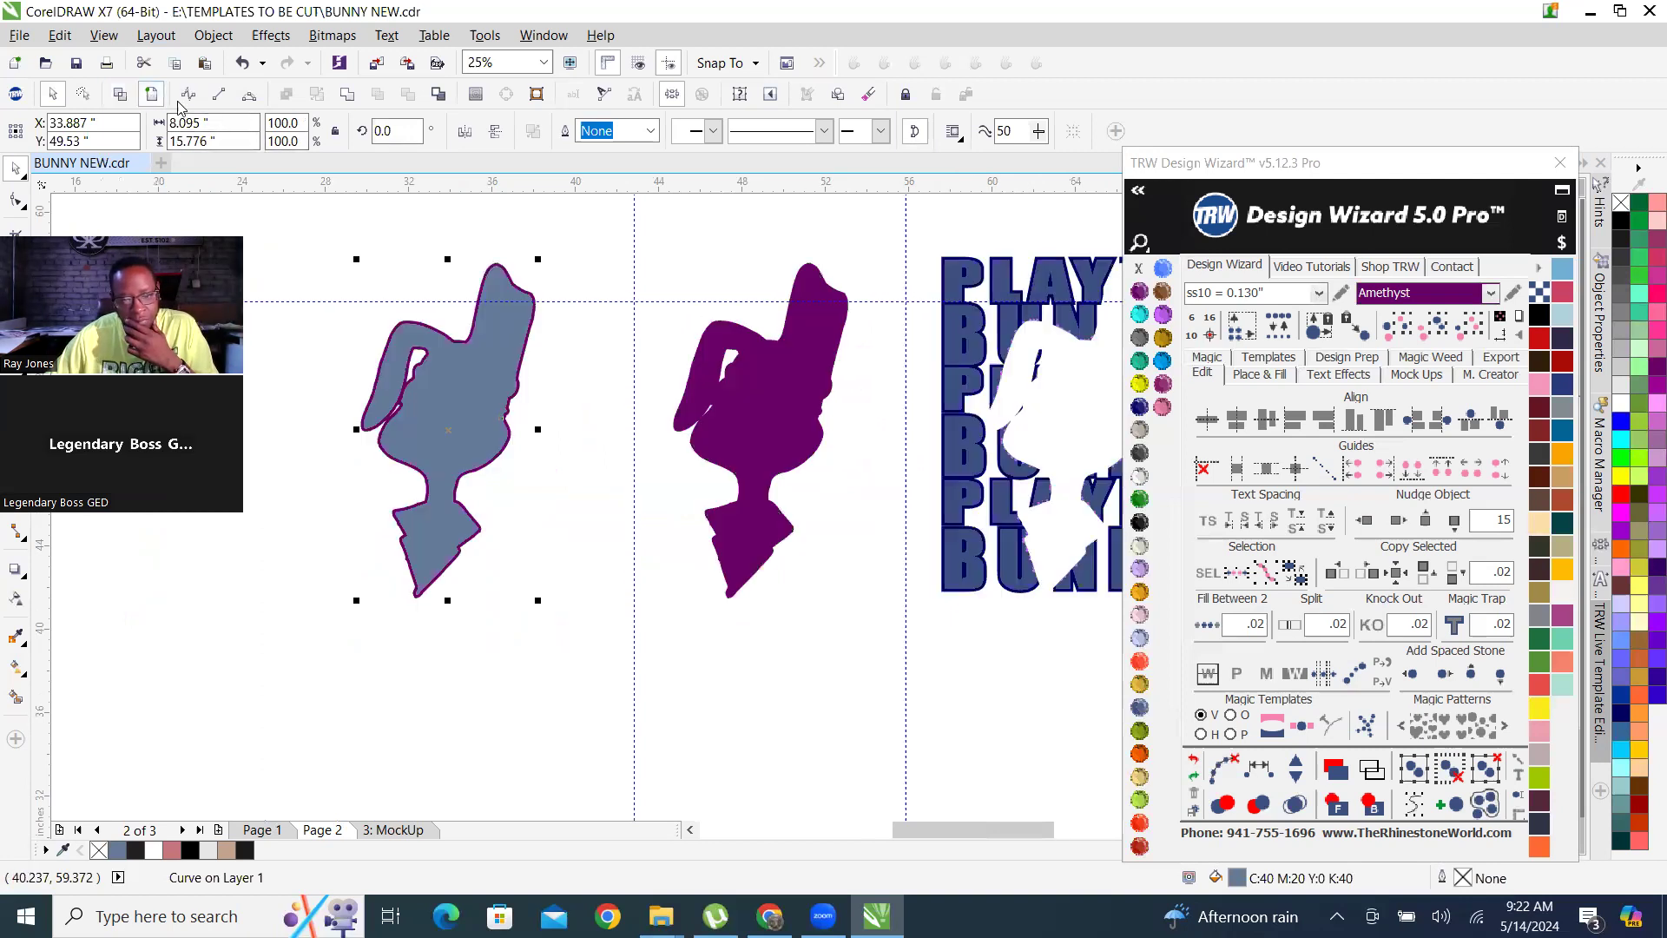
left_click(772, 422)
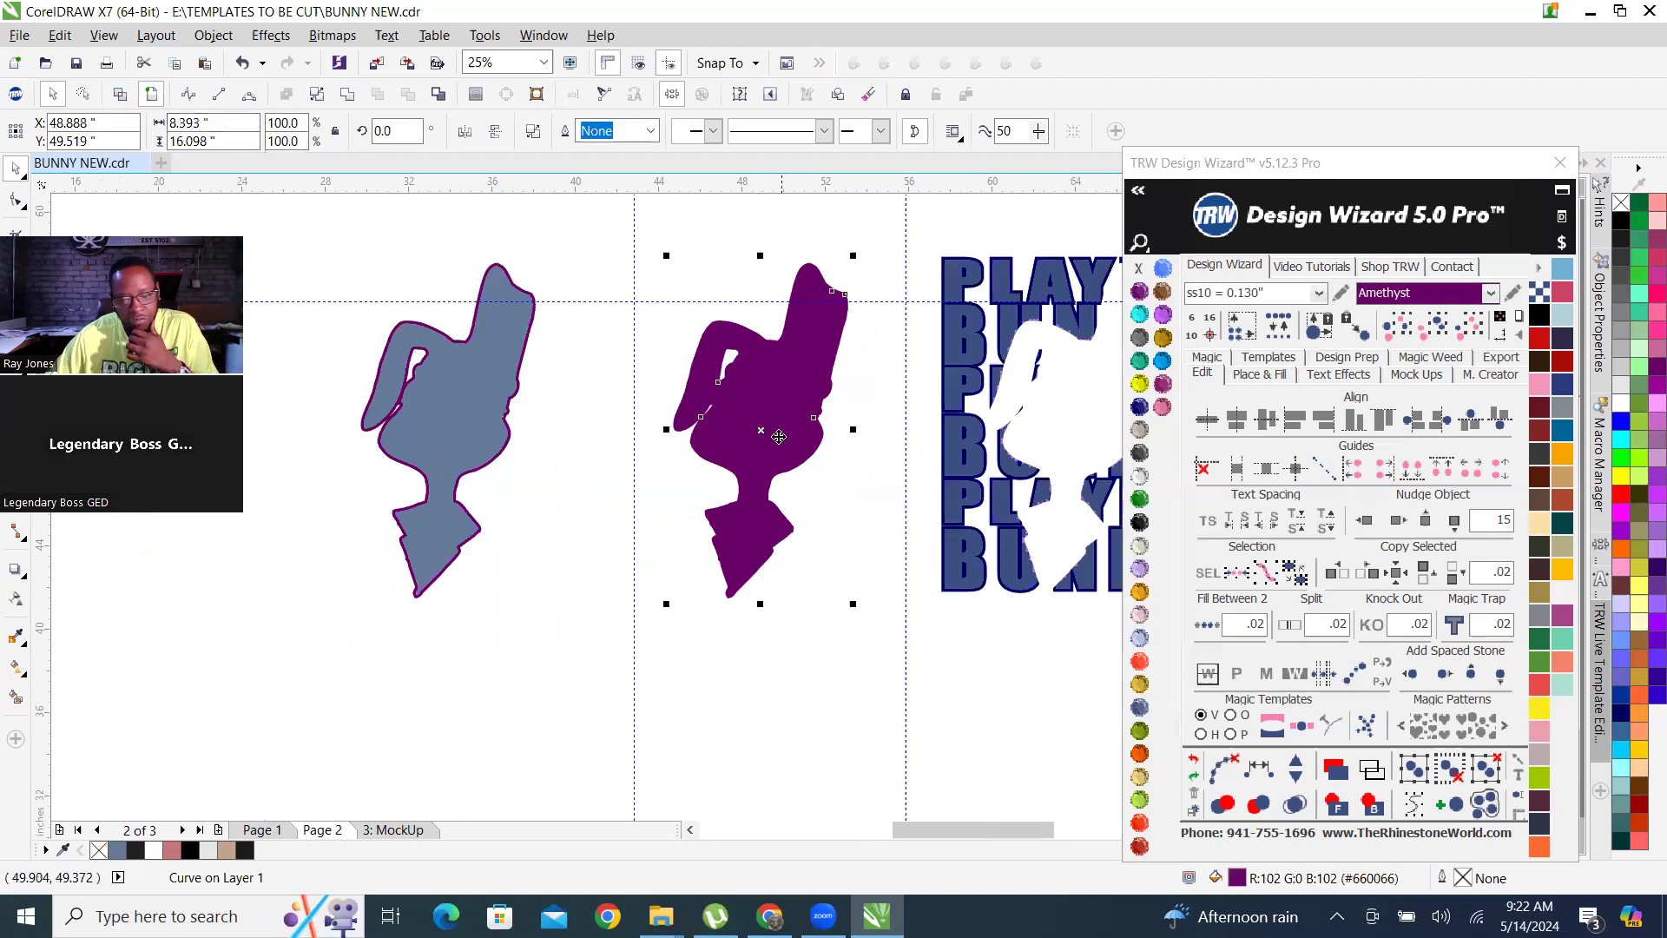
left_click(1369, 805)
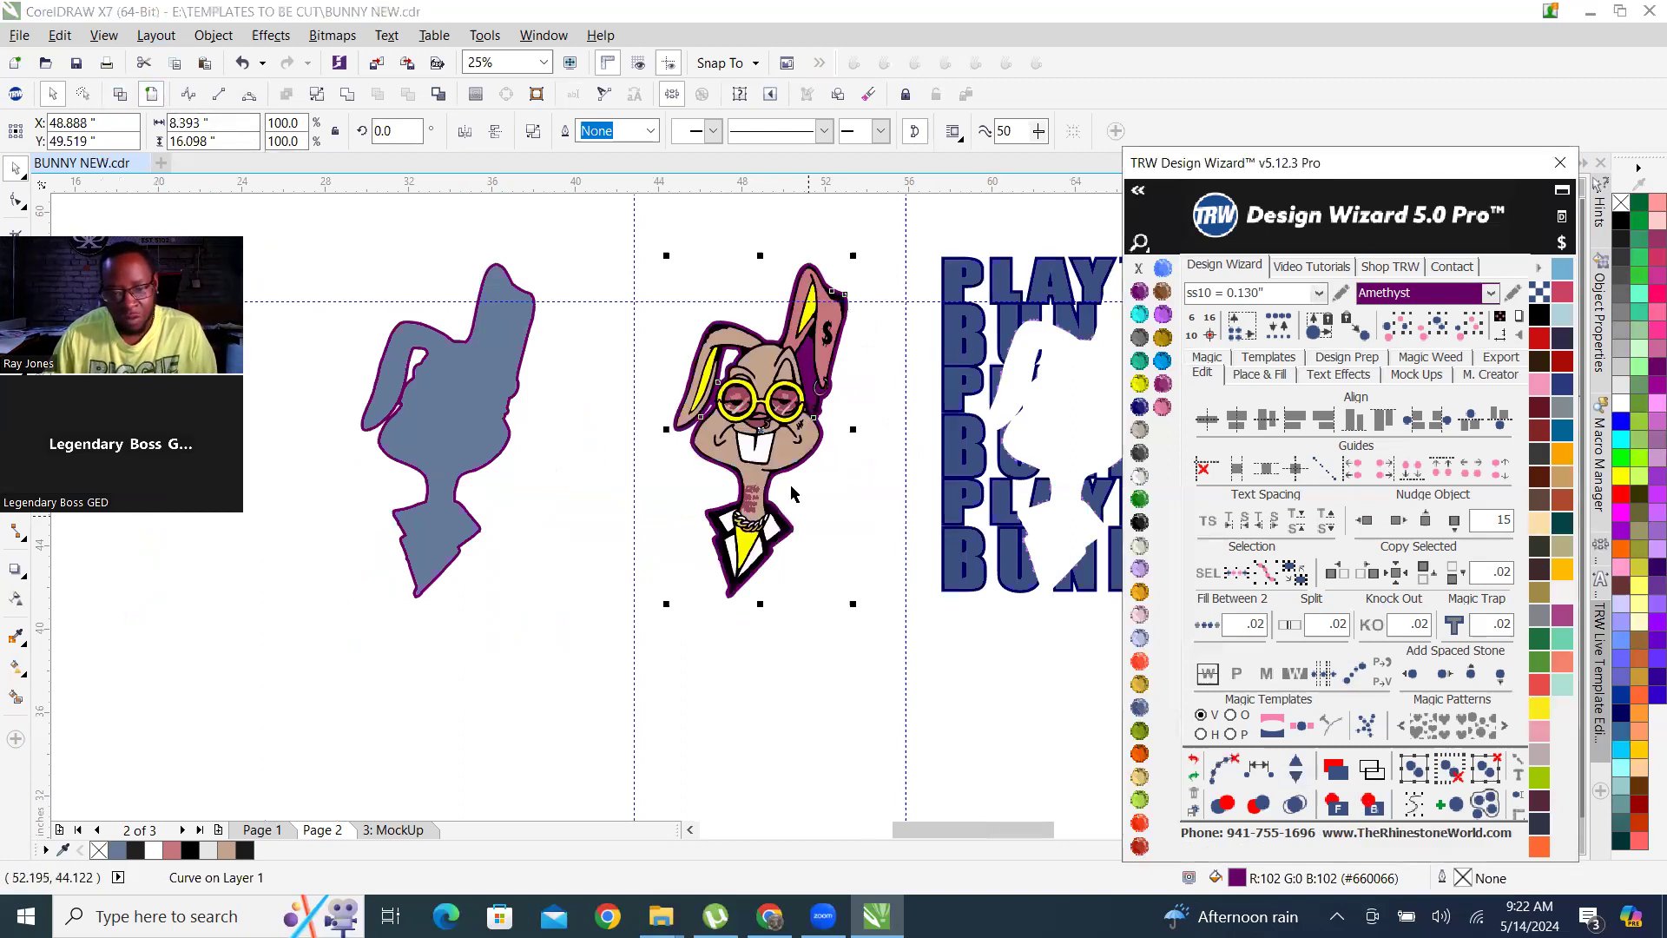
scroll(664, 446, "down", 2)
scroll(525, 482, "down", 1)
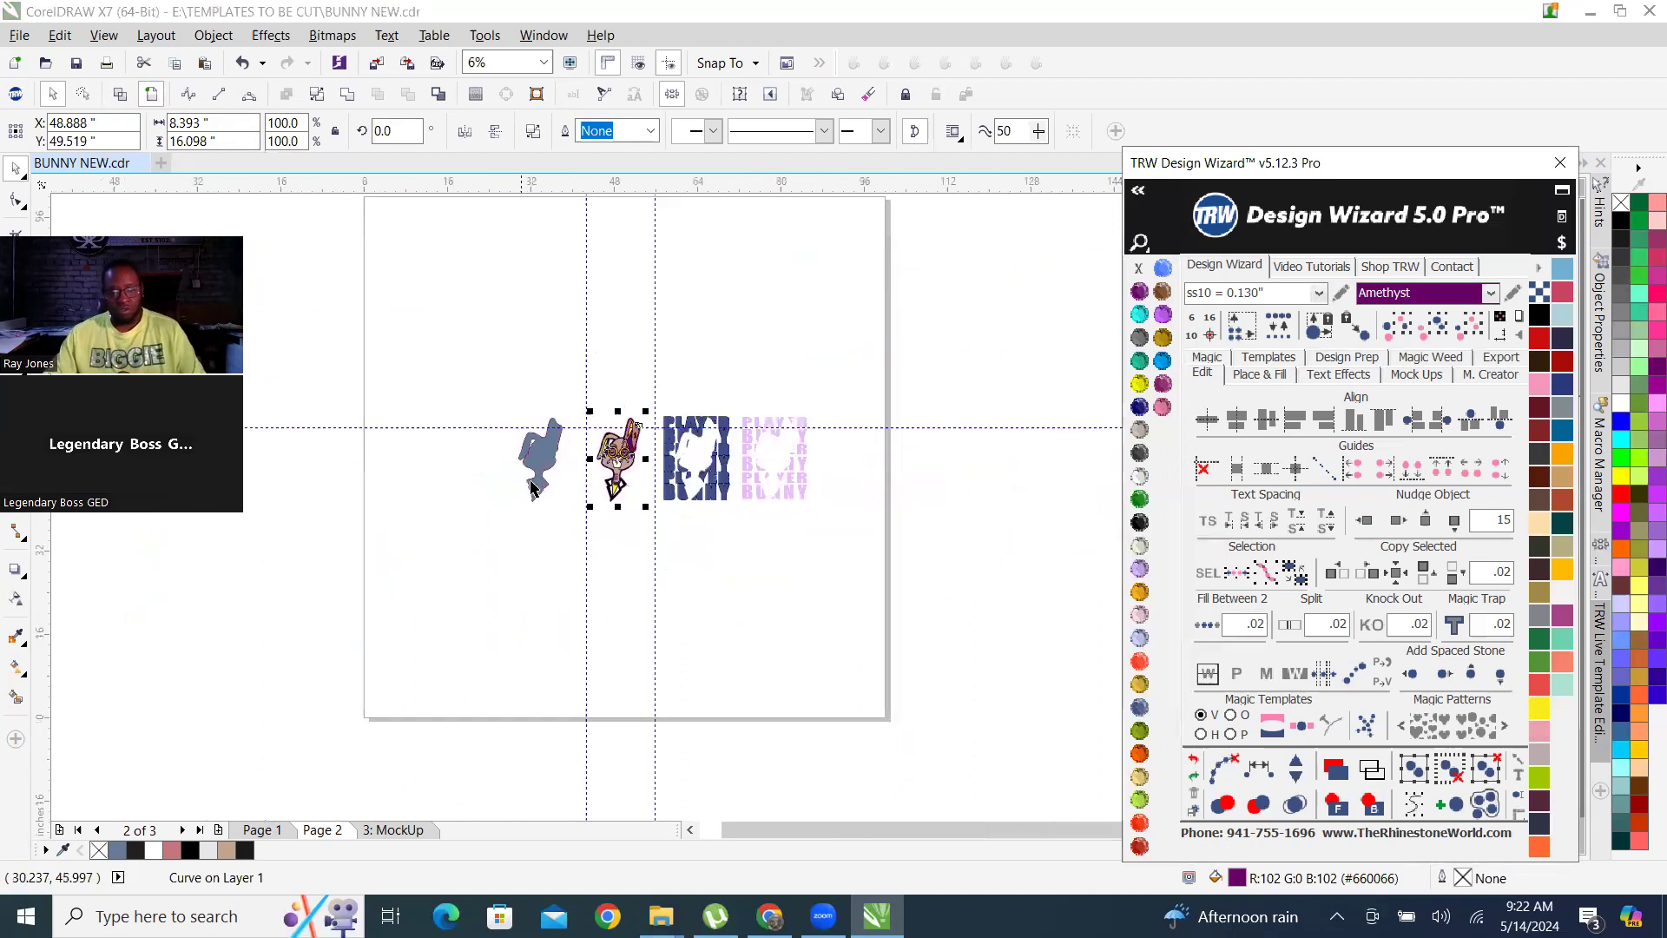
scroll(650, 500, "up", 1)
left_click(970, 636)
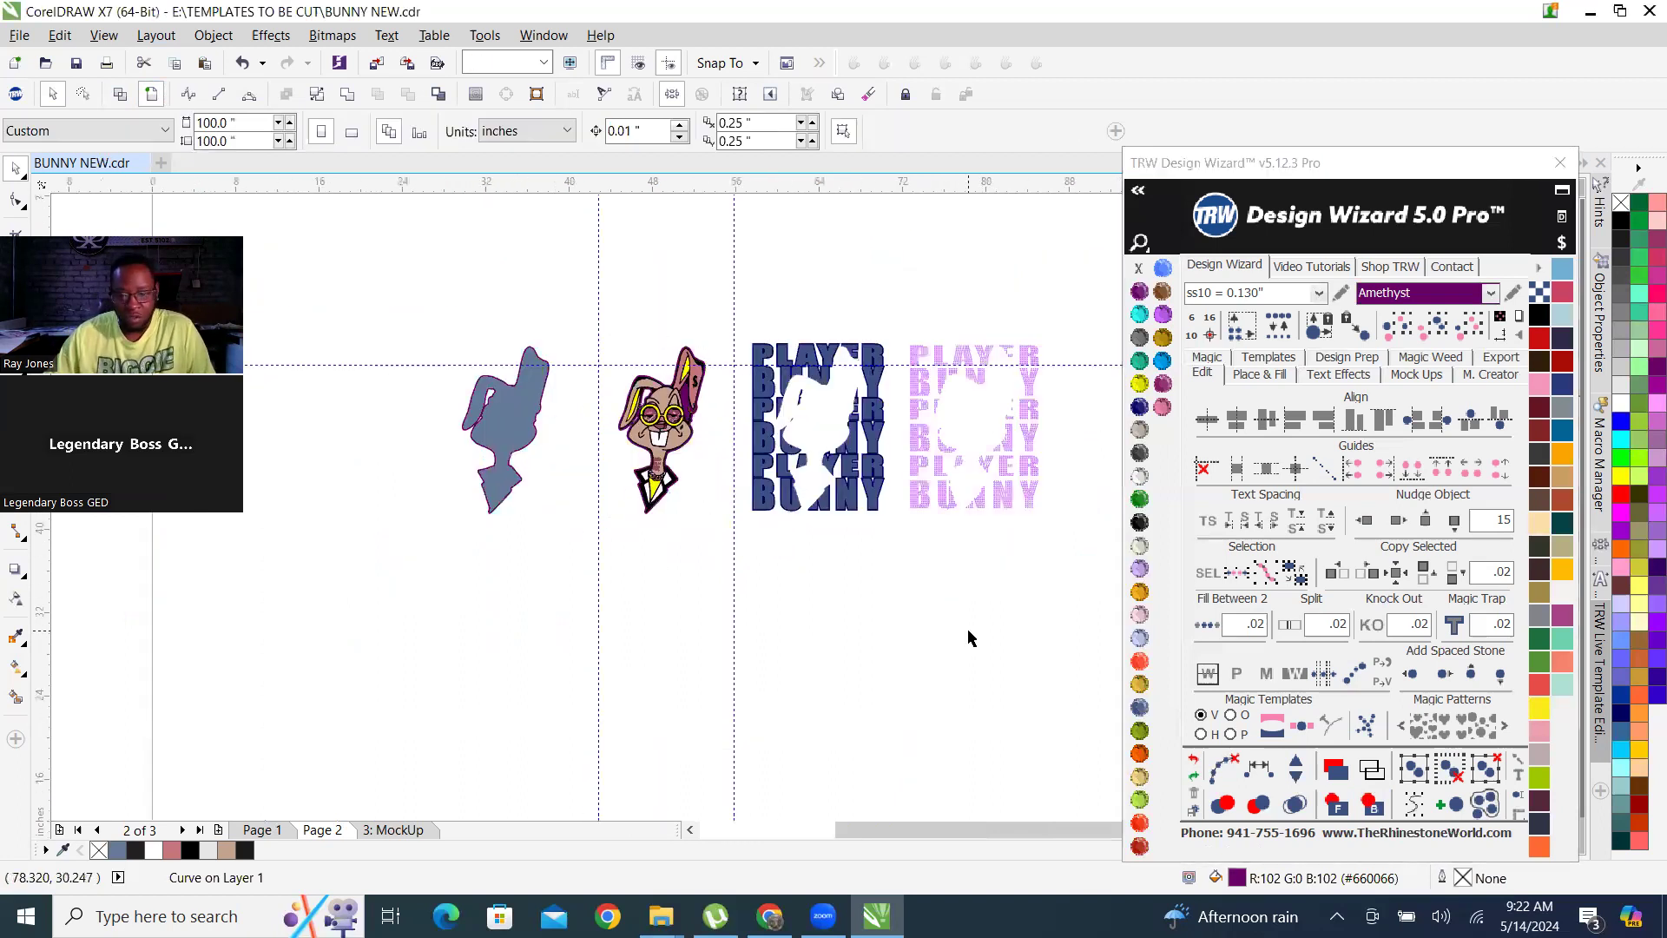
Examine the rhinestone PLAYER BUNNY lettering up close along the bunny cut-out, alongside the blue lettering and bunny artwork.
scroll(1032, 387, "up", 1)
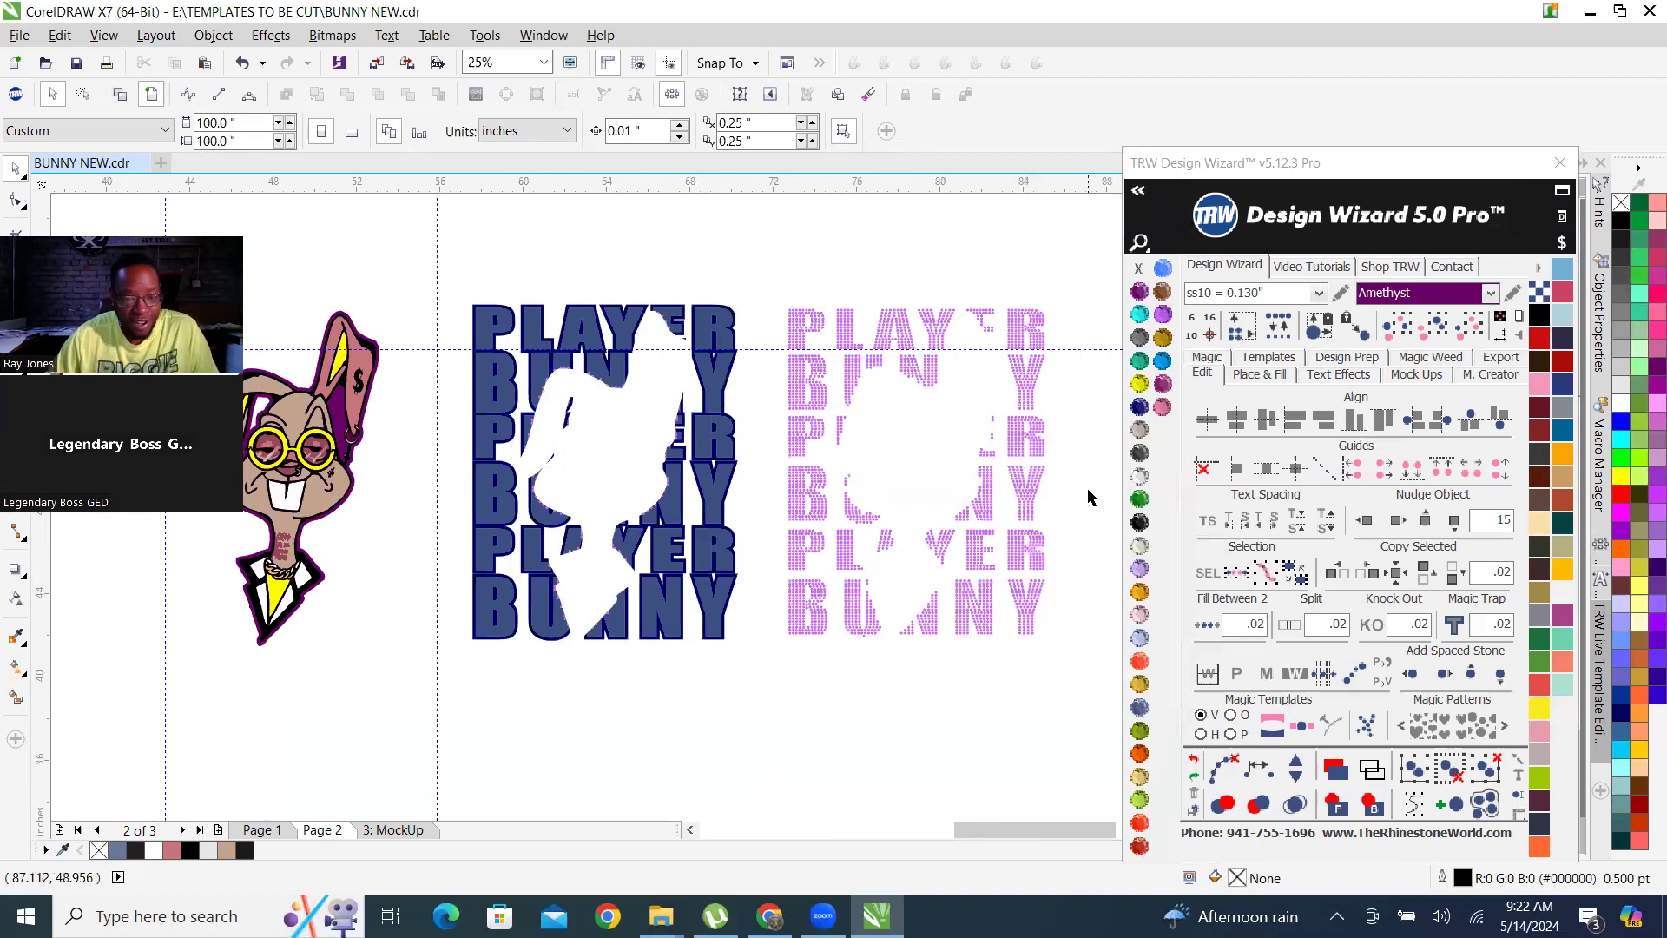
scroll(873, 452, "down", 1)
scroll(876, 447, "up", 3)
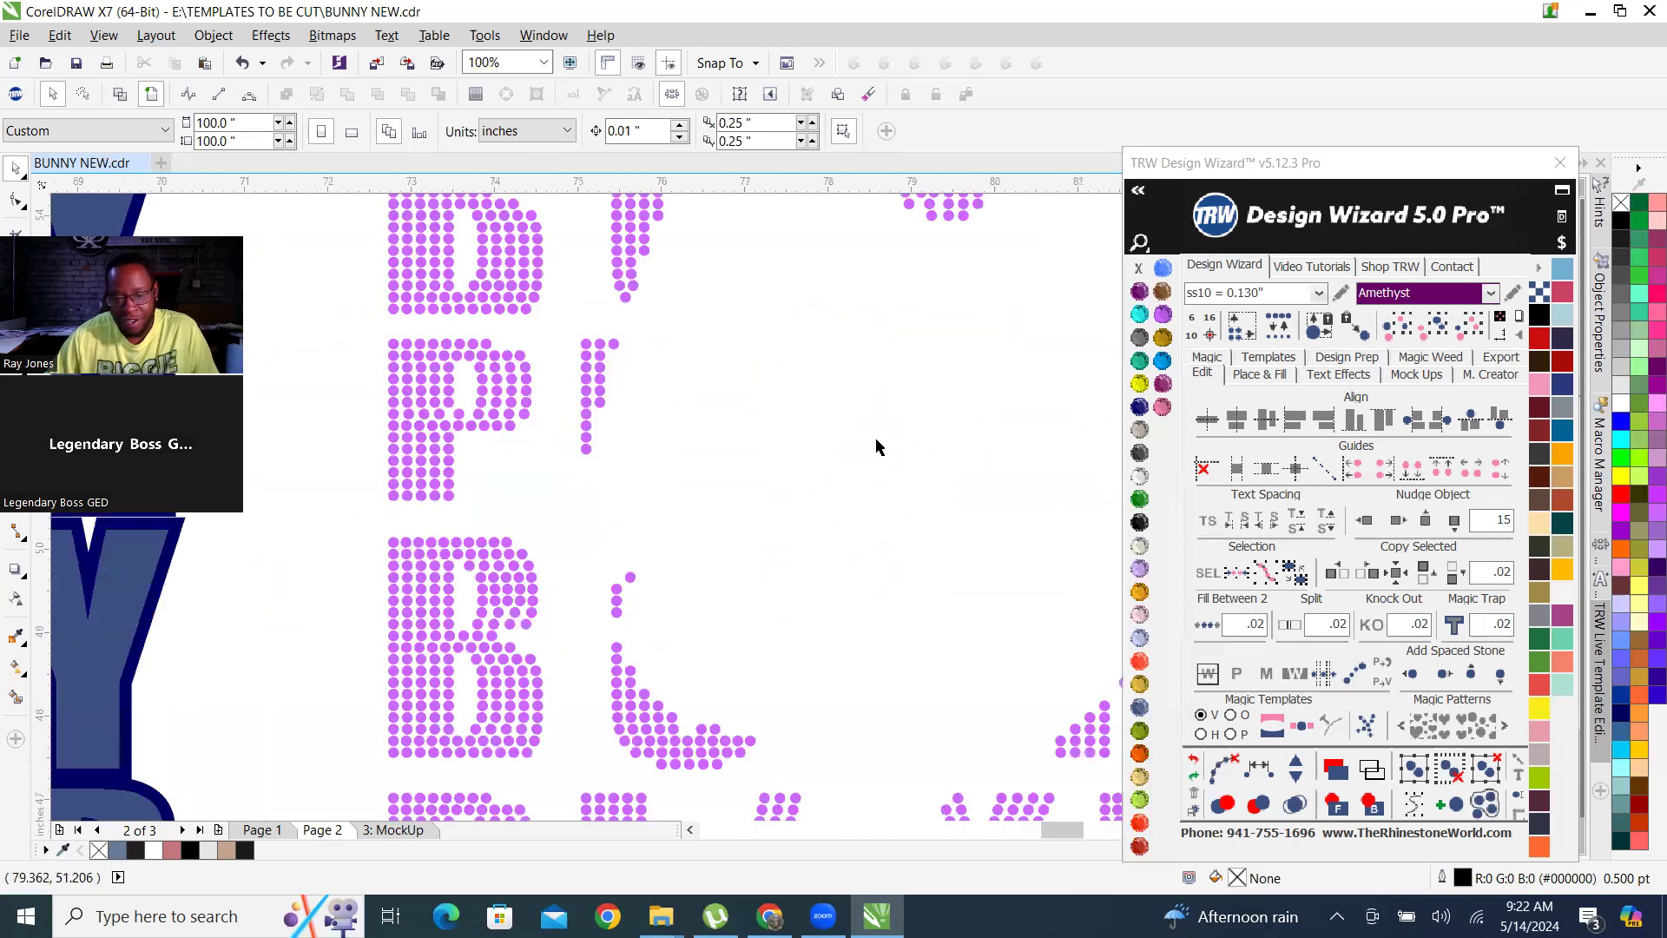
scroll(634, 542, "up", 1)
scroll(639, 608, "down", 1)
scroll(660, 545, "up", 2)
scroll(662, 530, "down", 3)
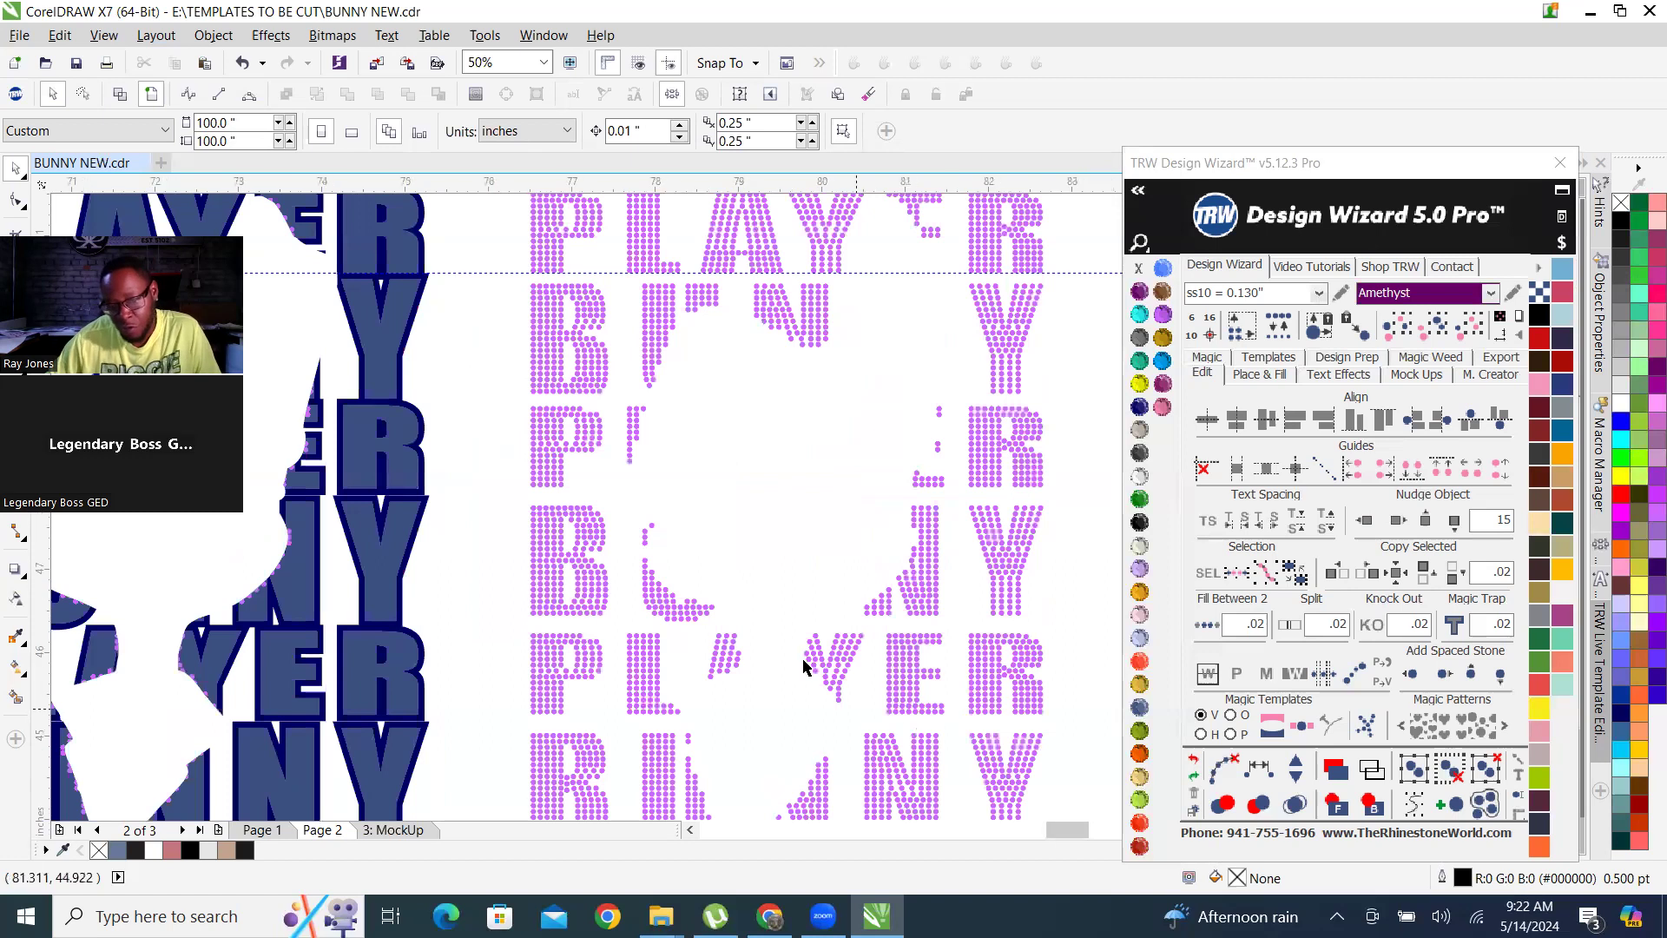
scroll(803, 667, "up", 2)
scroll(812, 669, "down", 1)
scroll(838, 663, "down", 2)
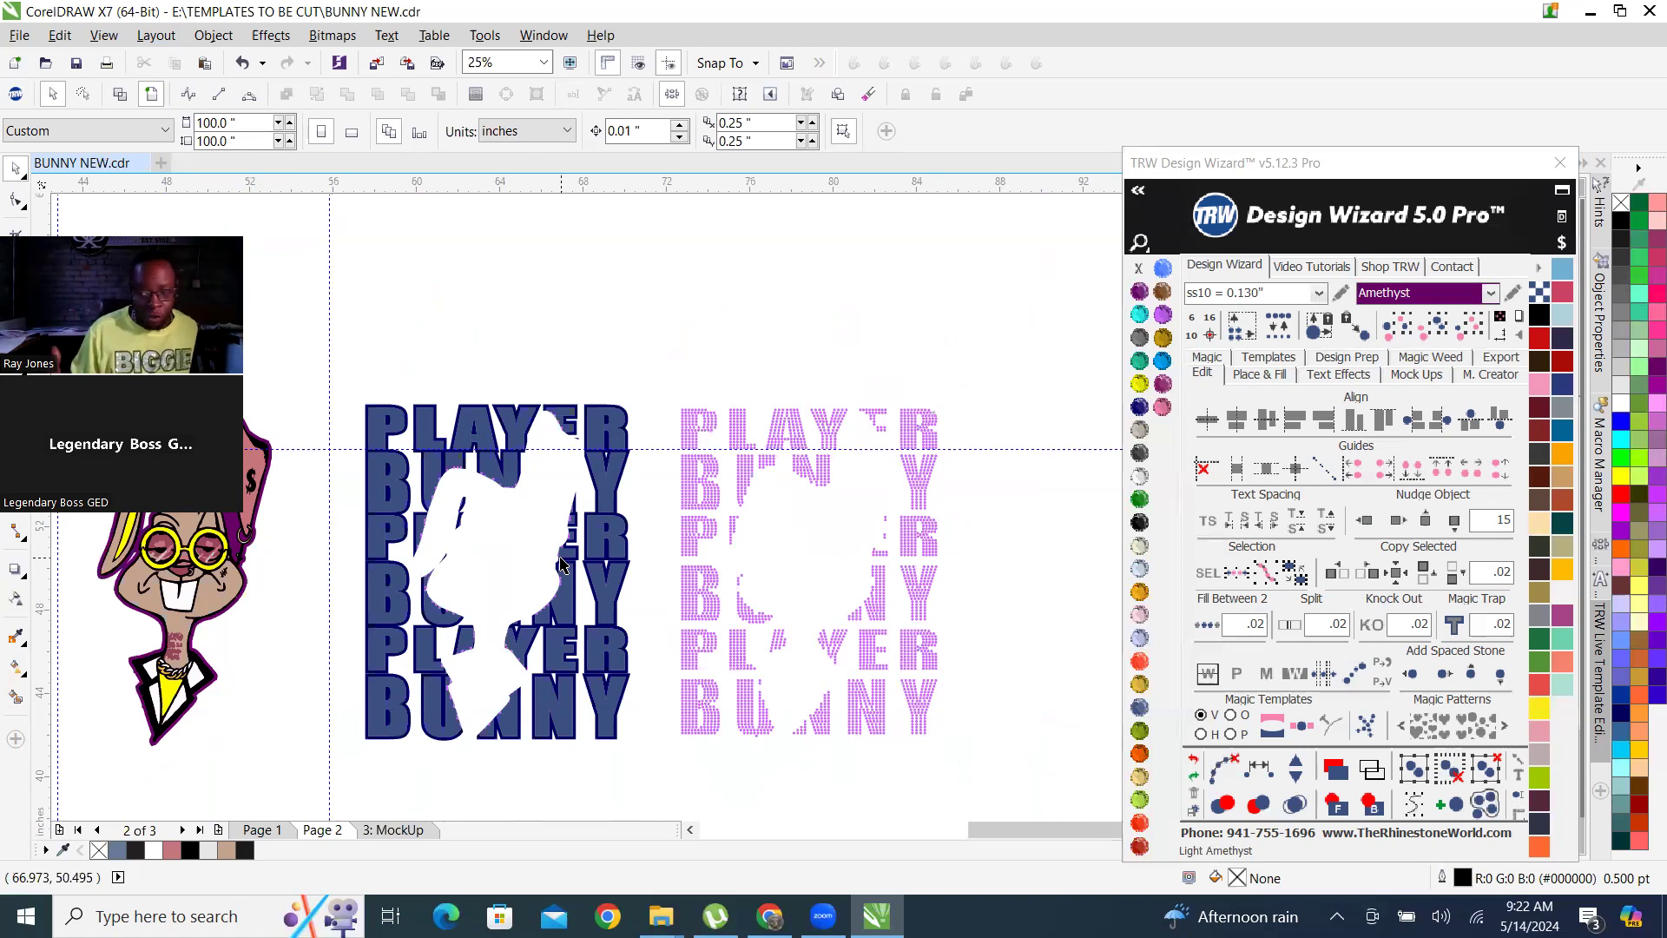
scroll(717, 613, "up", 1)
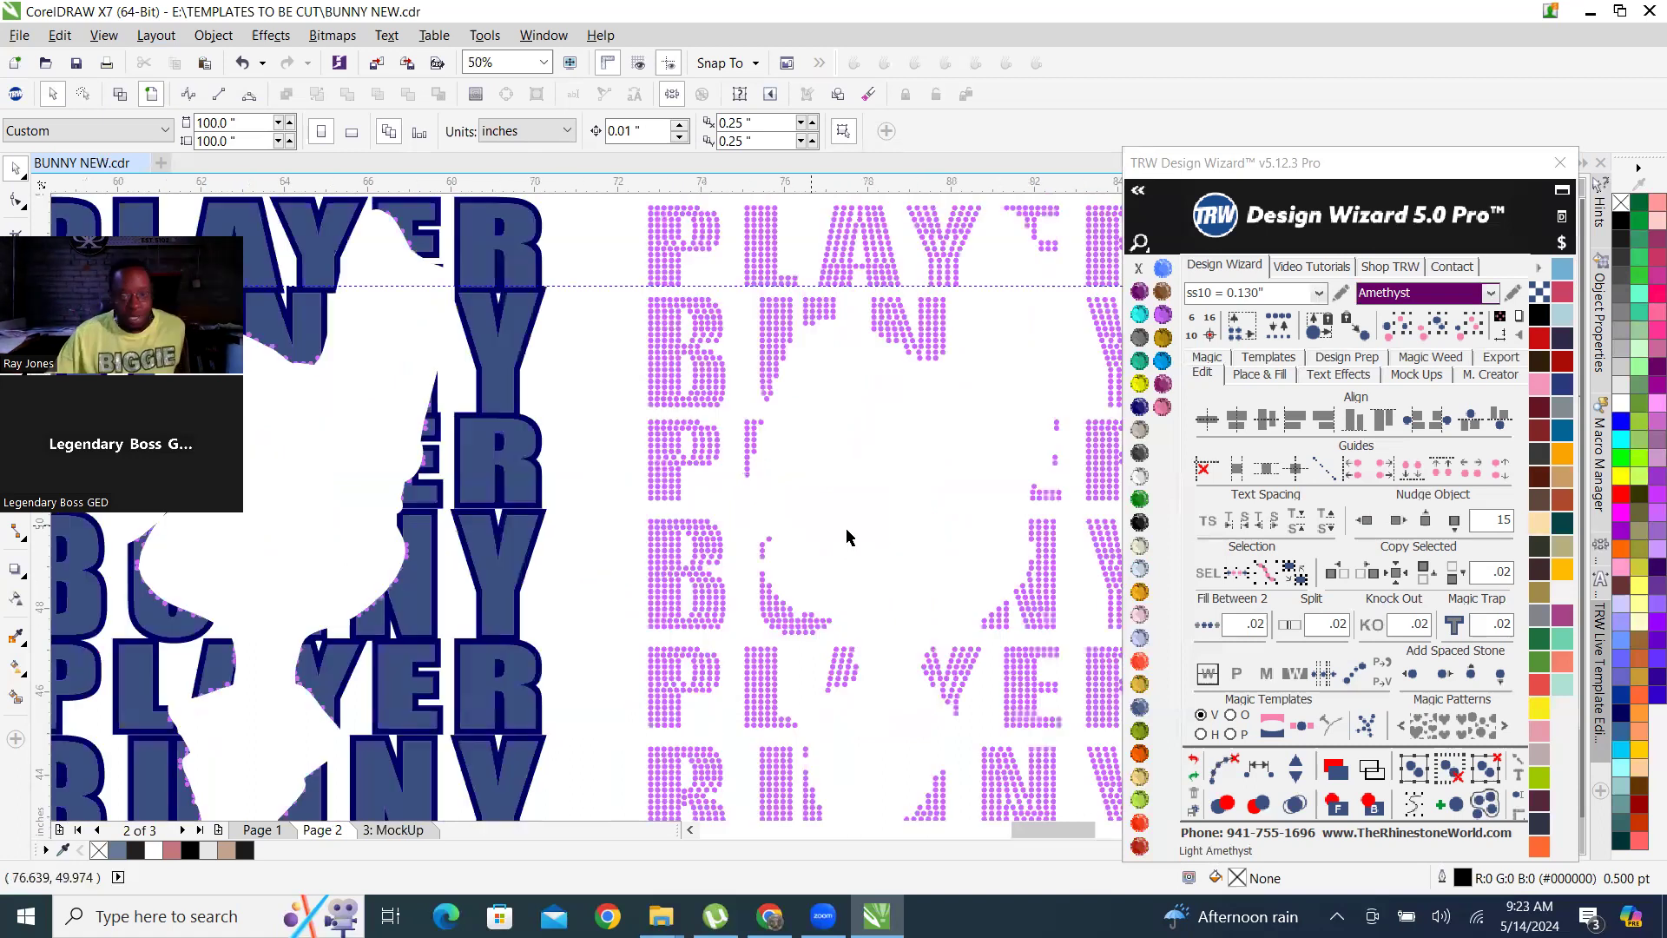
scroll(733, 585, "up", 2)
scroll(690, 594, "down", 1)
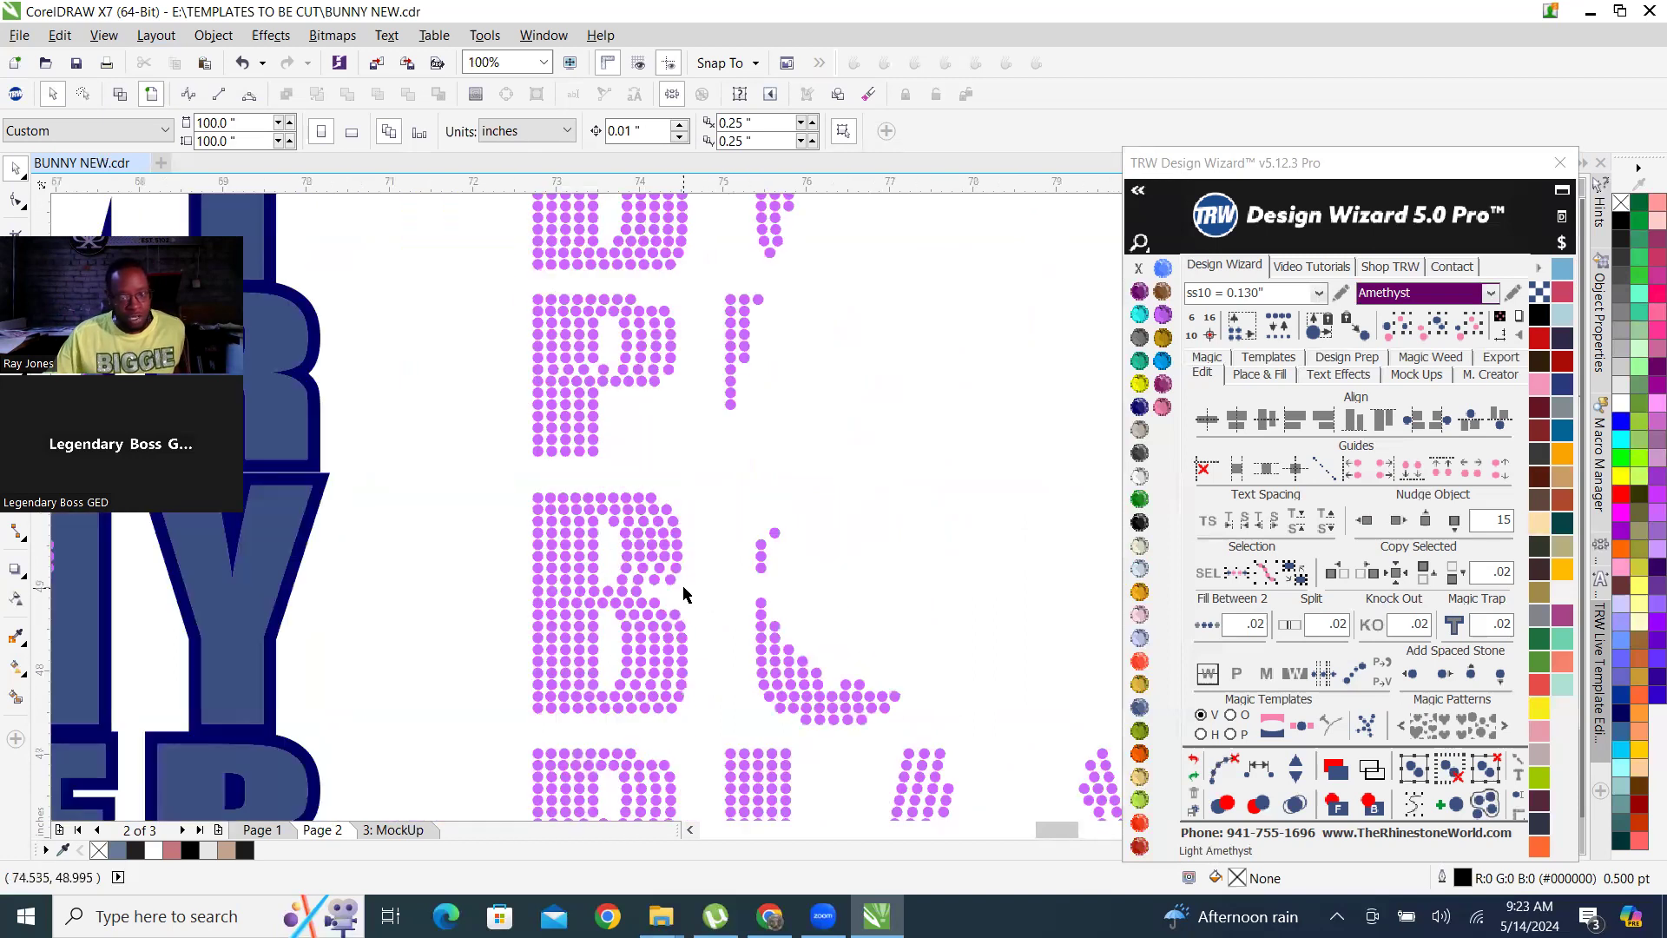
scroll(683, 595, "down", 2)
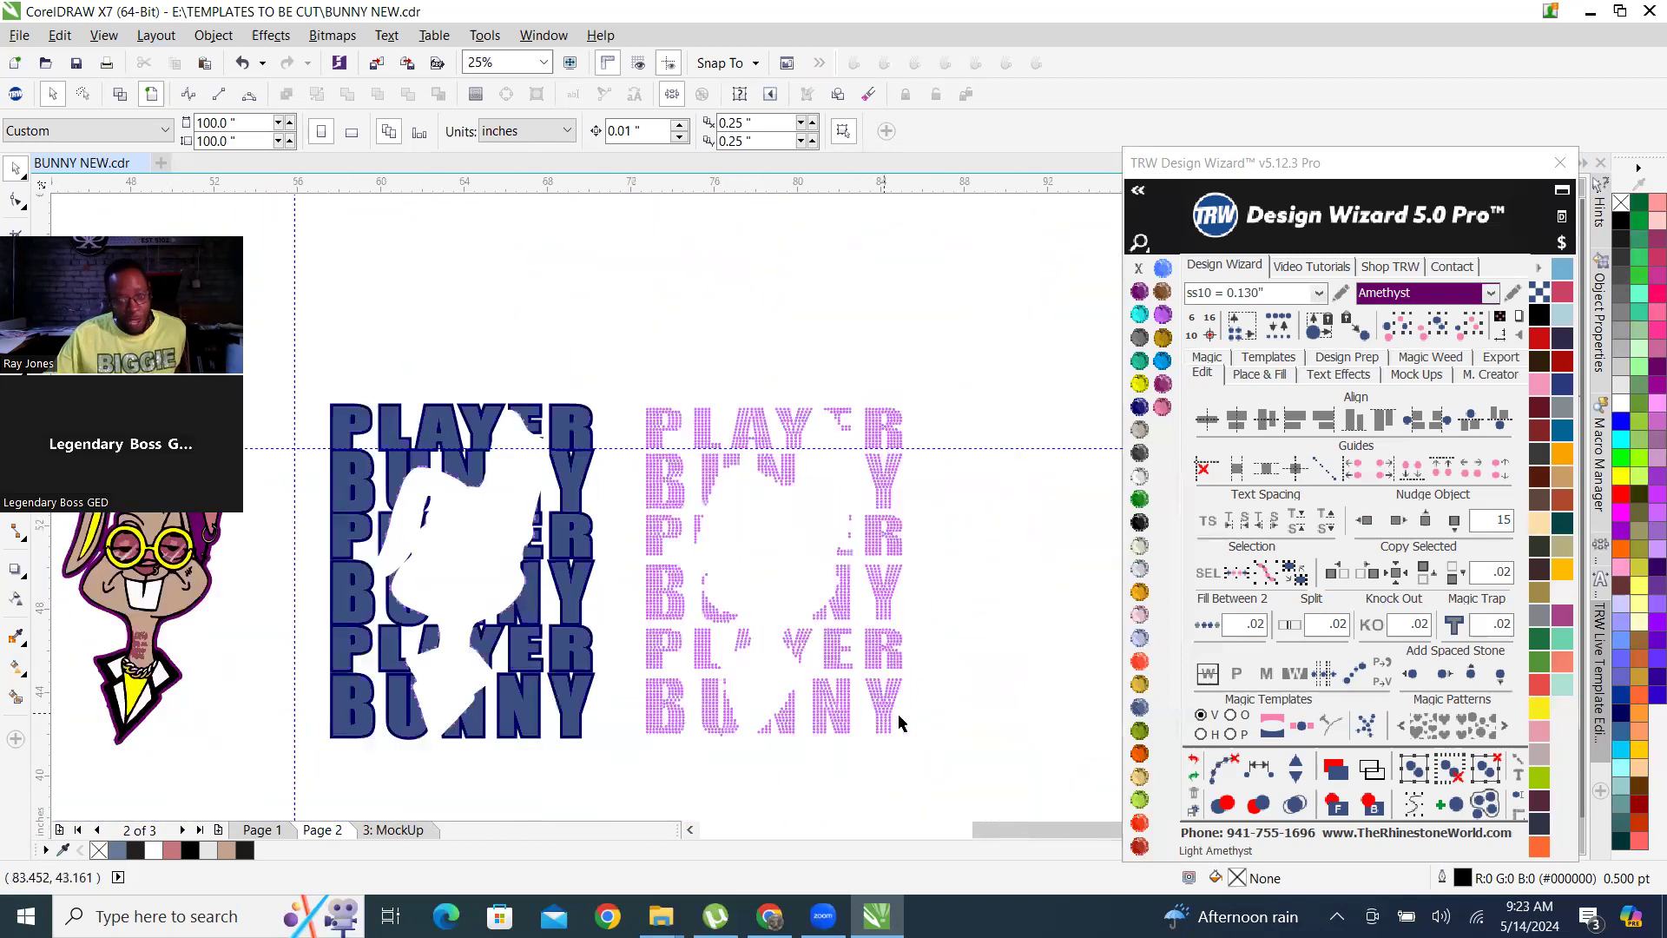
scroll(831, 531, "up", 1)
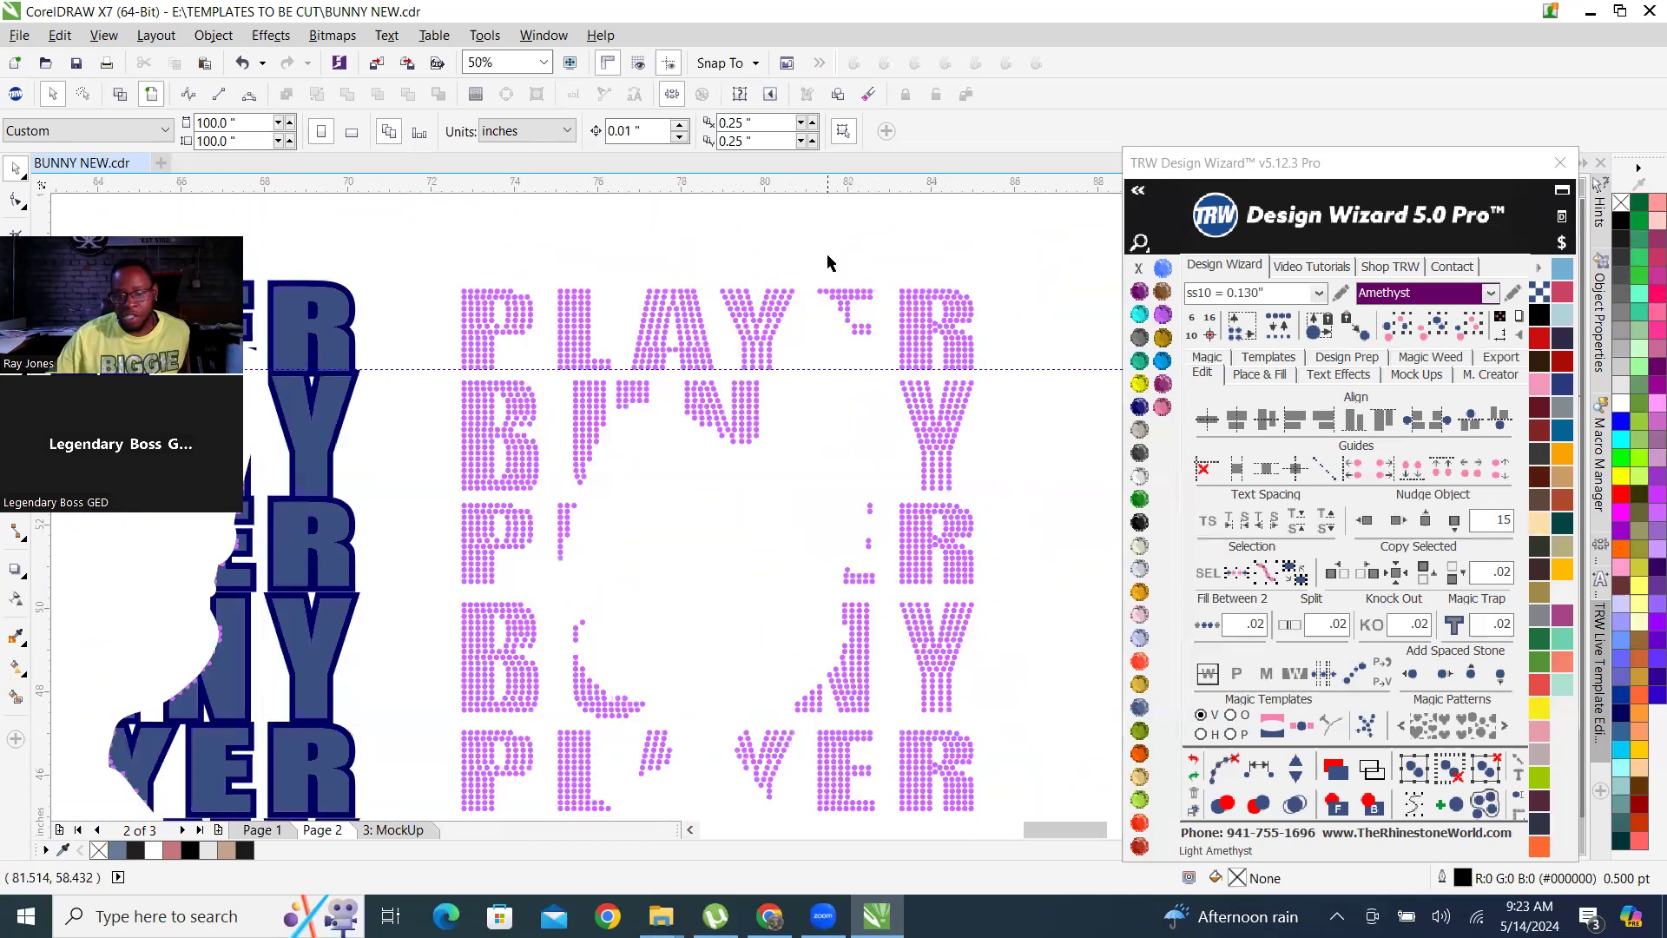
scroll(860, 498, "down", 1)
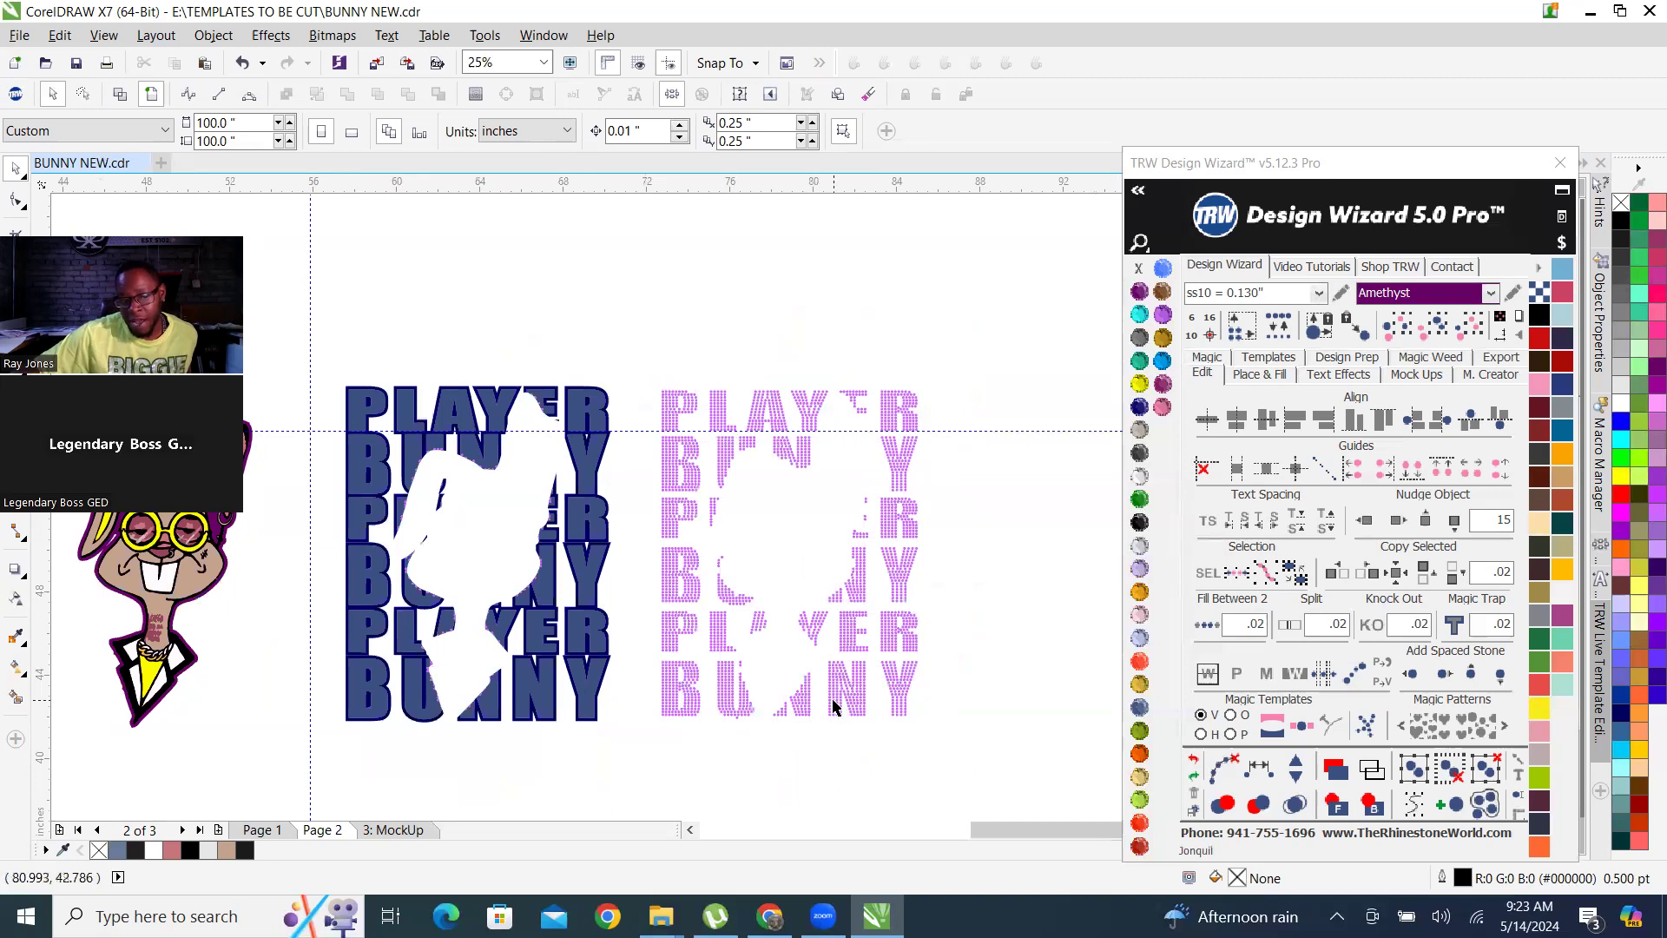
scroll(832, 708, "down", 1)
scroll(511, 658, "up", 3)
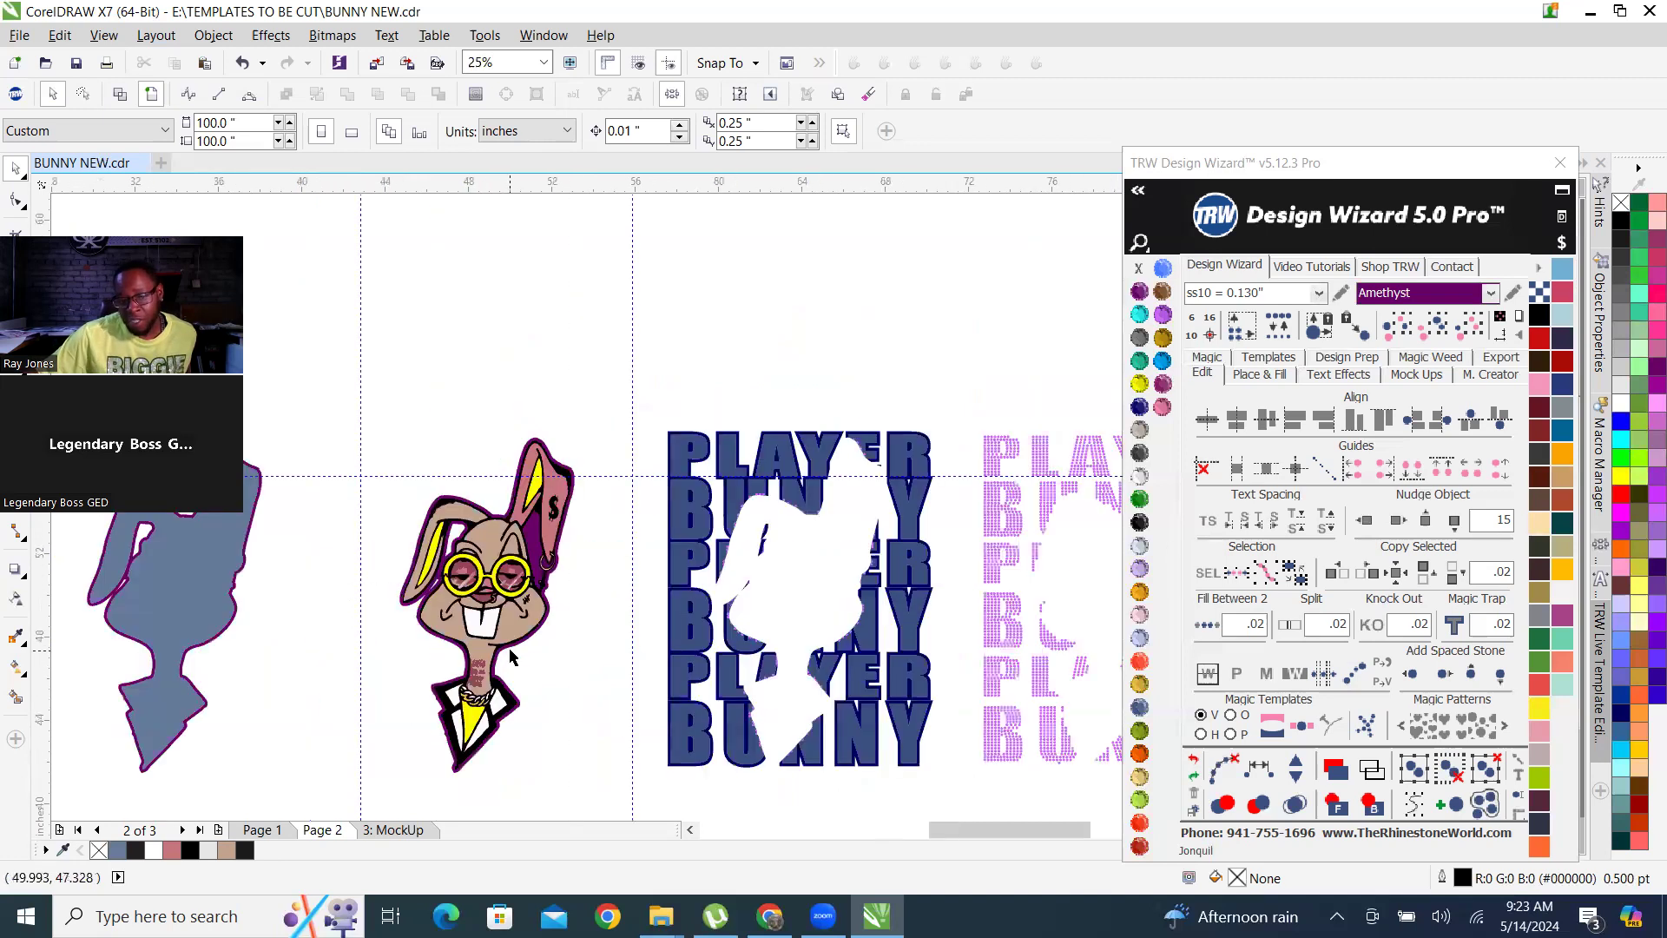
Replace the clipped stone beside the cut-out in the U of the second BUNNY row with a full ss10 stone.
scroll(967, 724, "up", 1)
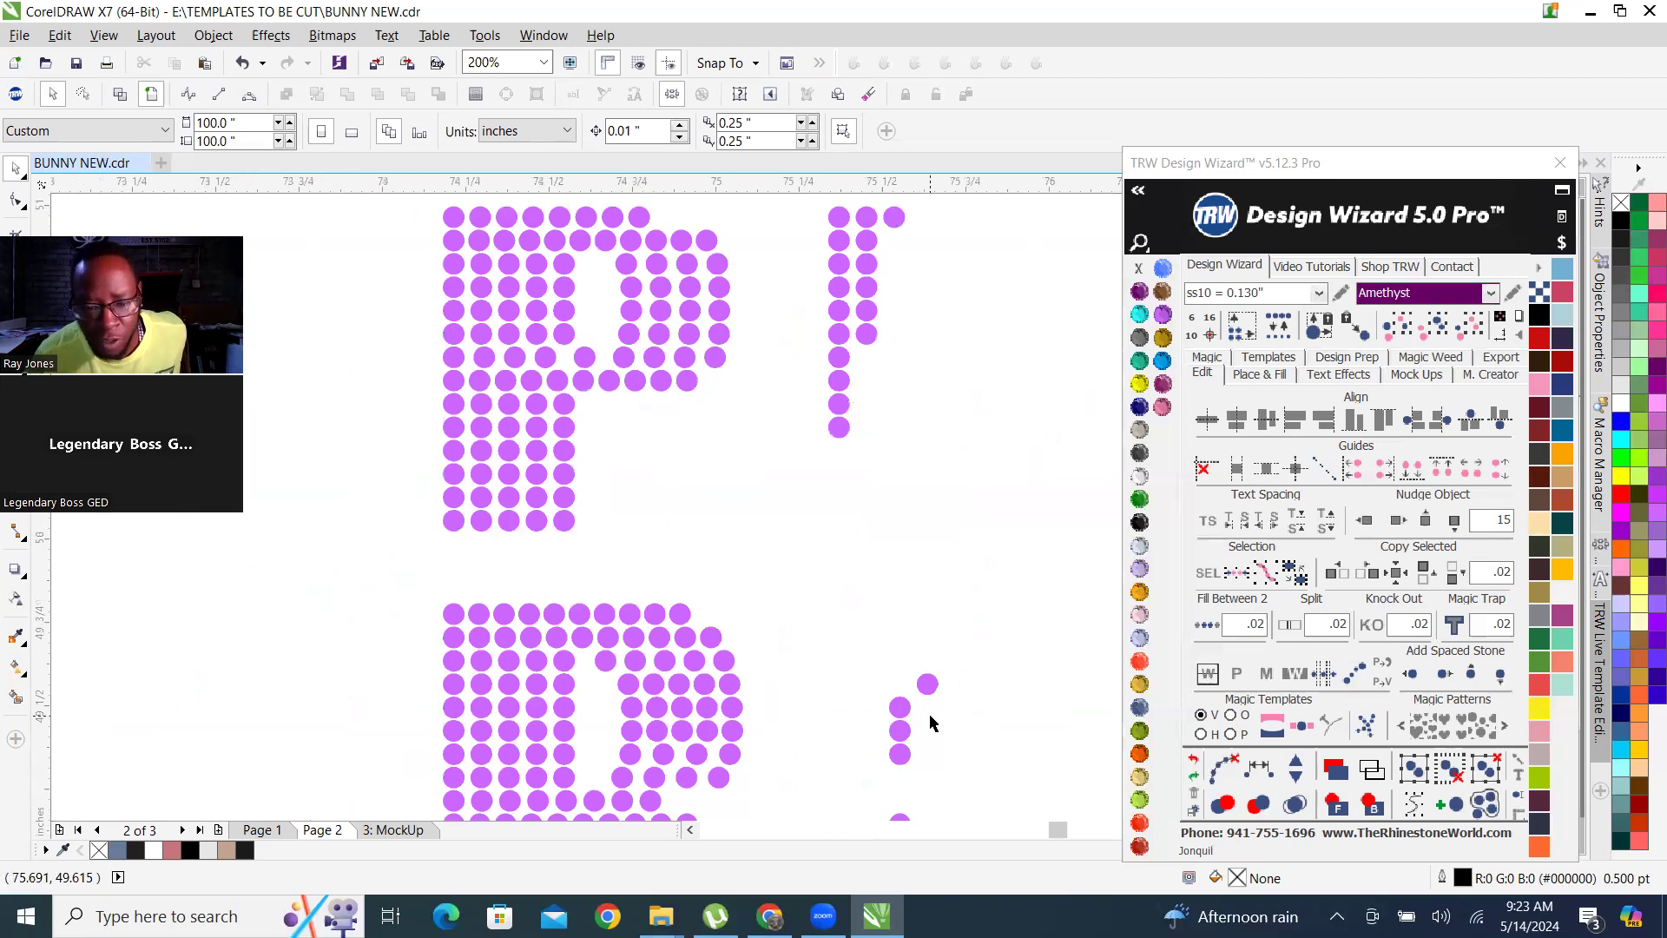
scroll(927, 723, "up", 4)
scroll(888, 507, "up", 1)
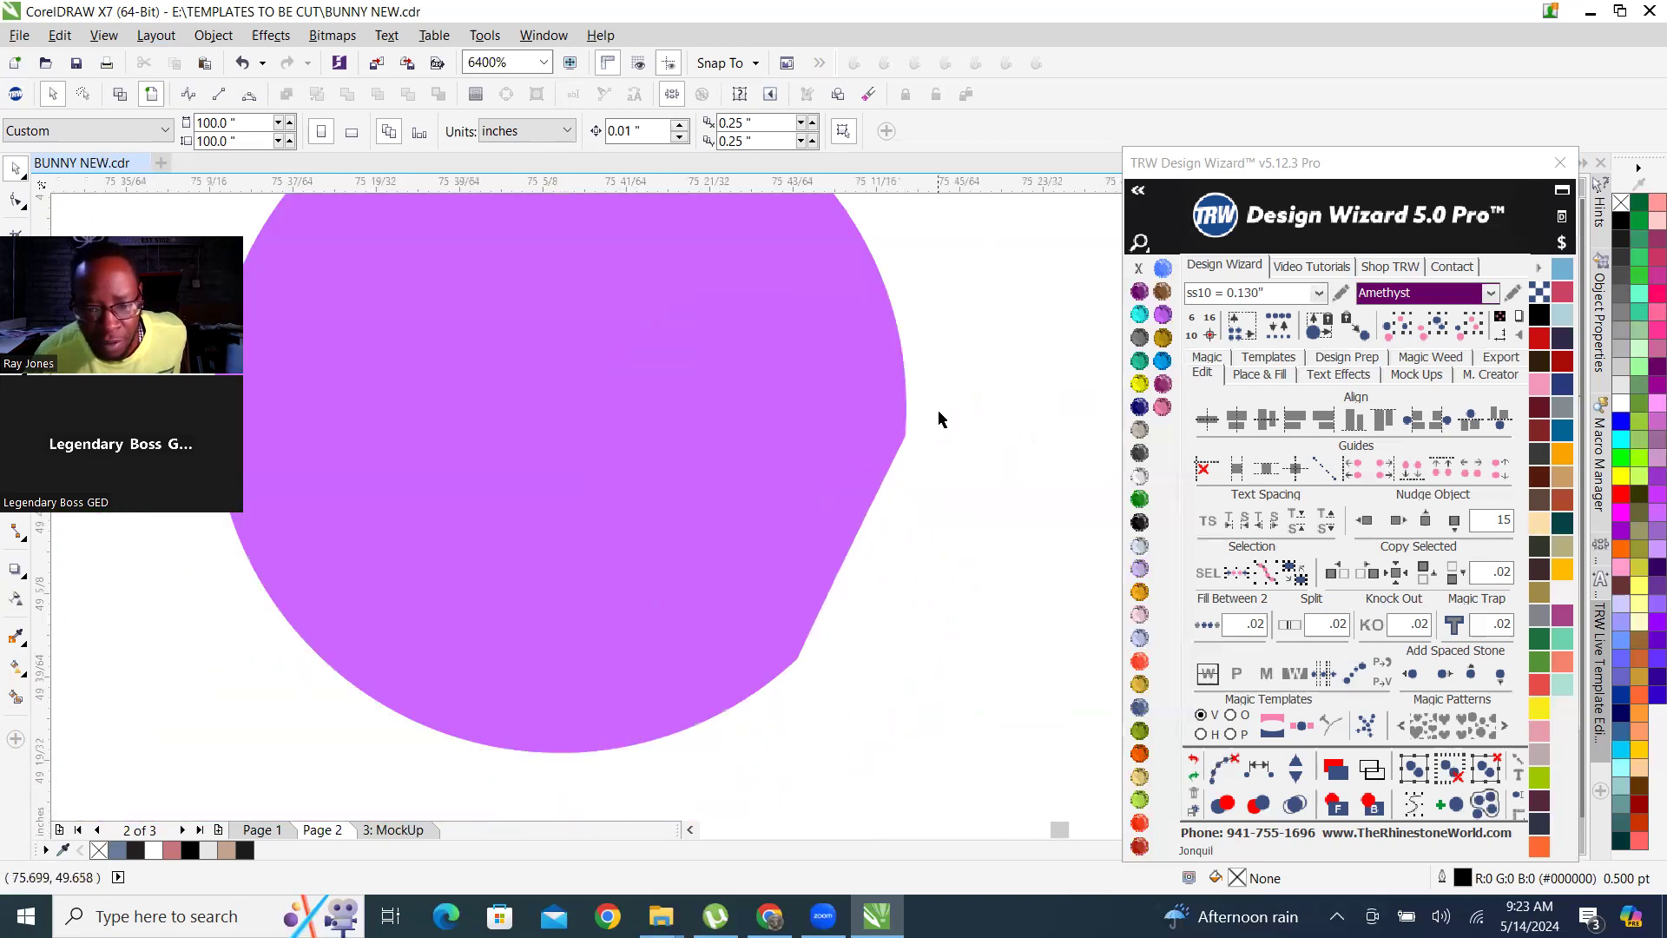
scroll(689, 594, "down", 4)
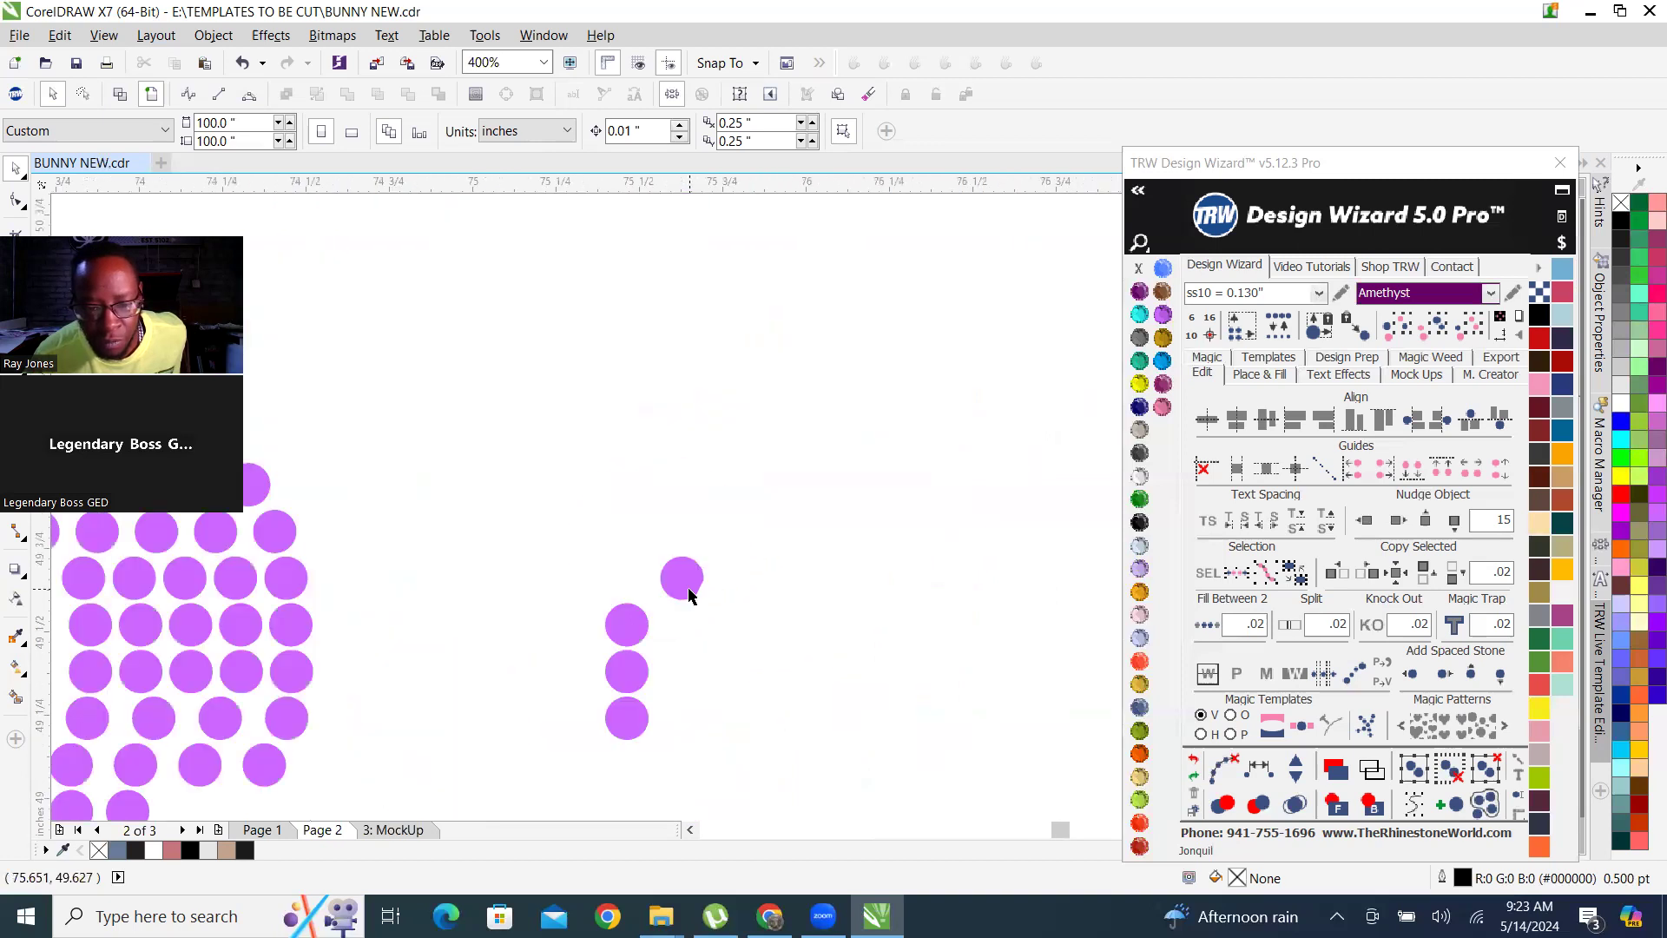
scroll(686, 593, "down", 2)
scroll(682, 590, "up", 4)
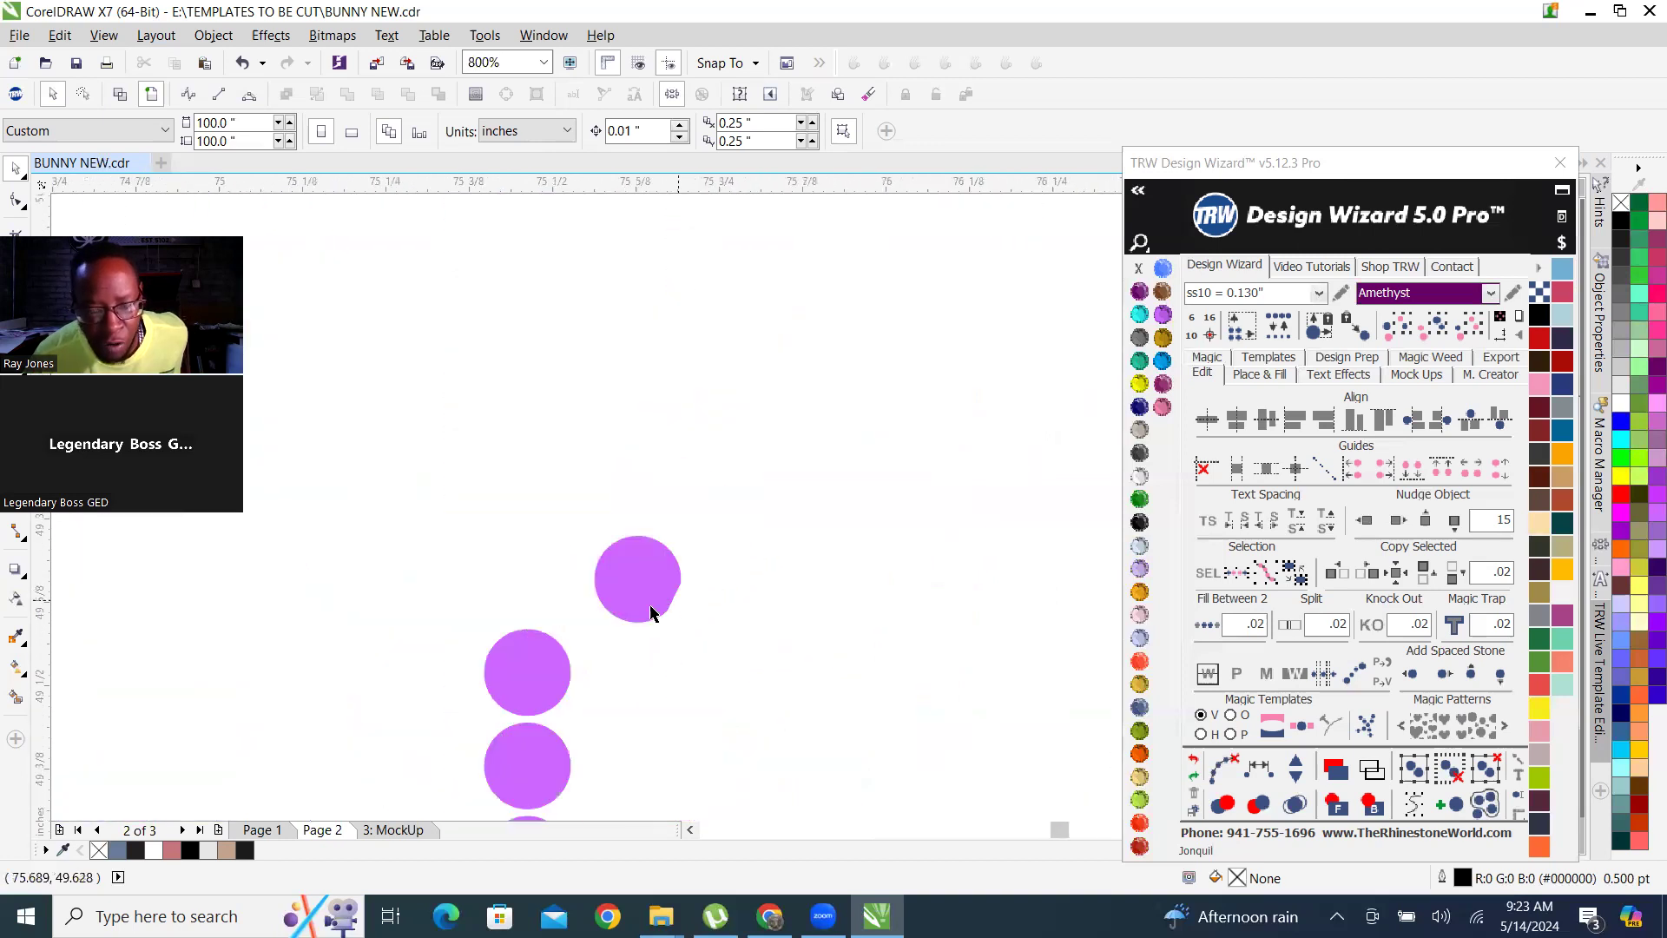
left_click(660, 583)
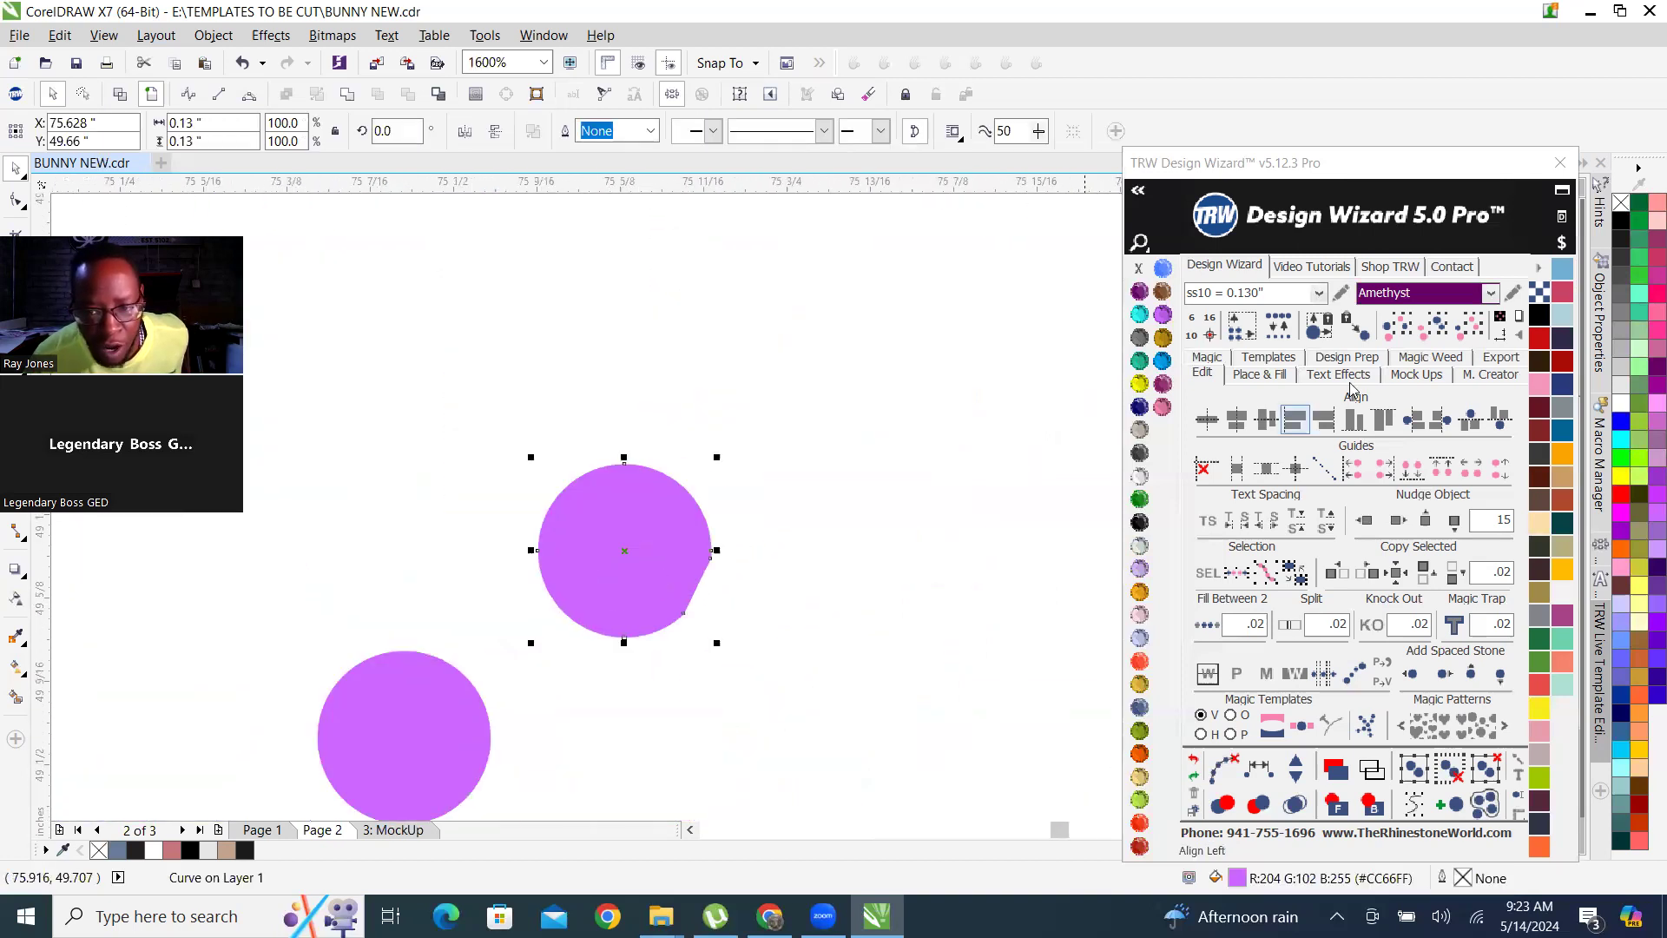
left_click(1280, 330)
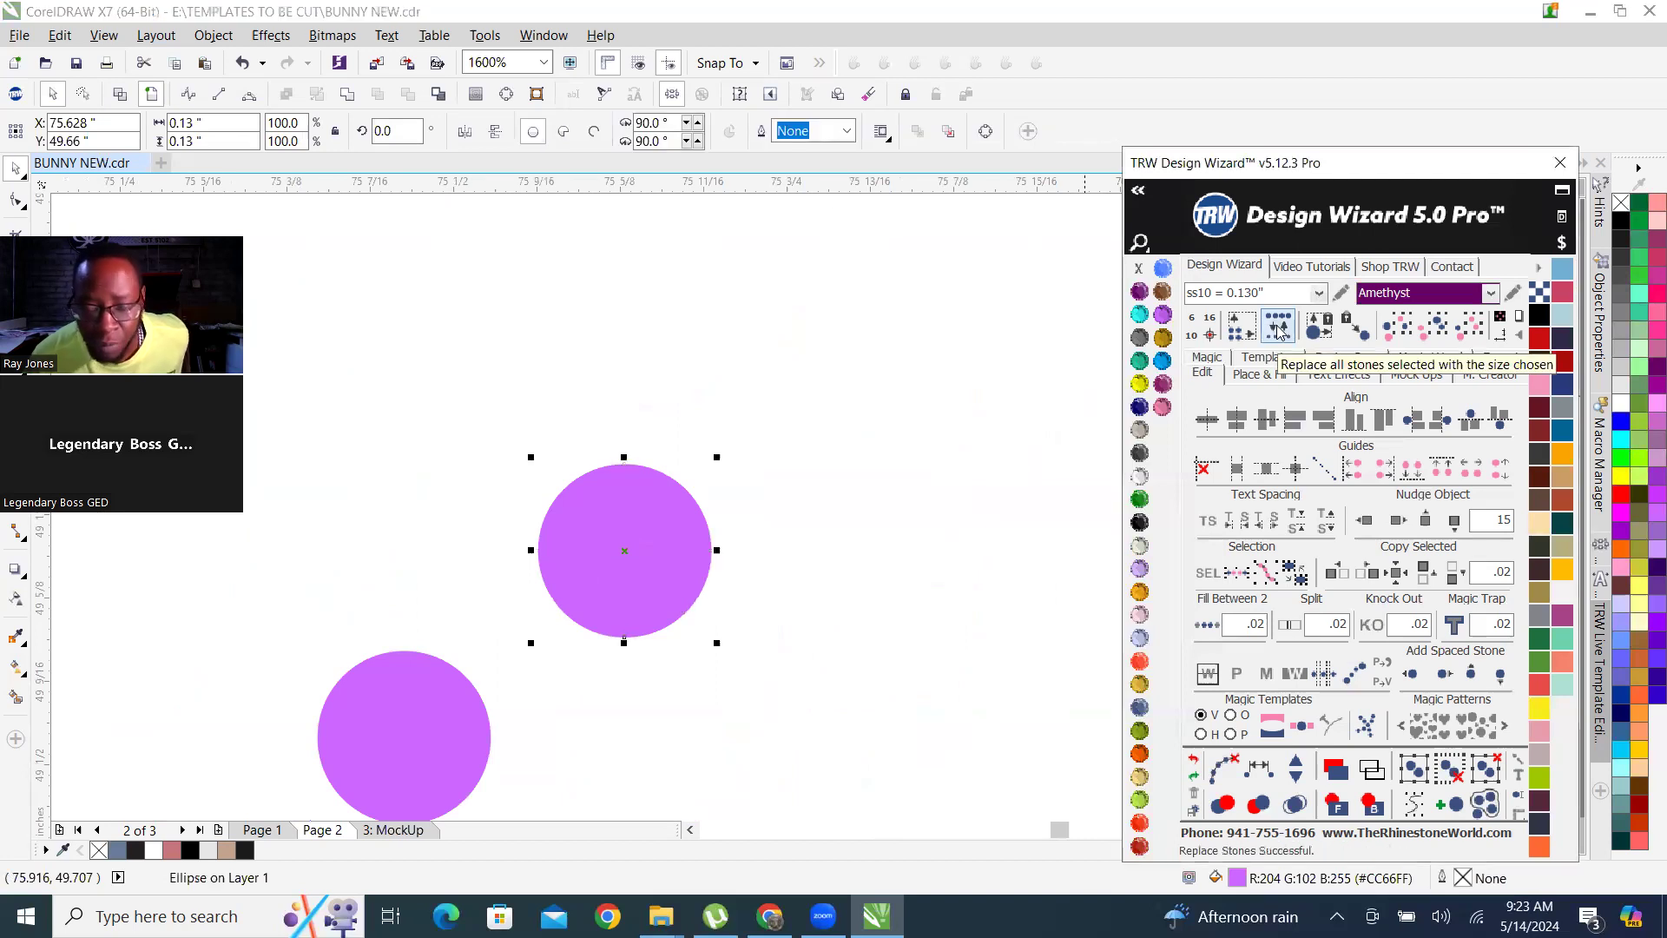
key("F4")
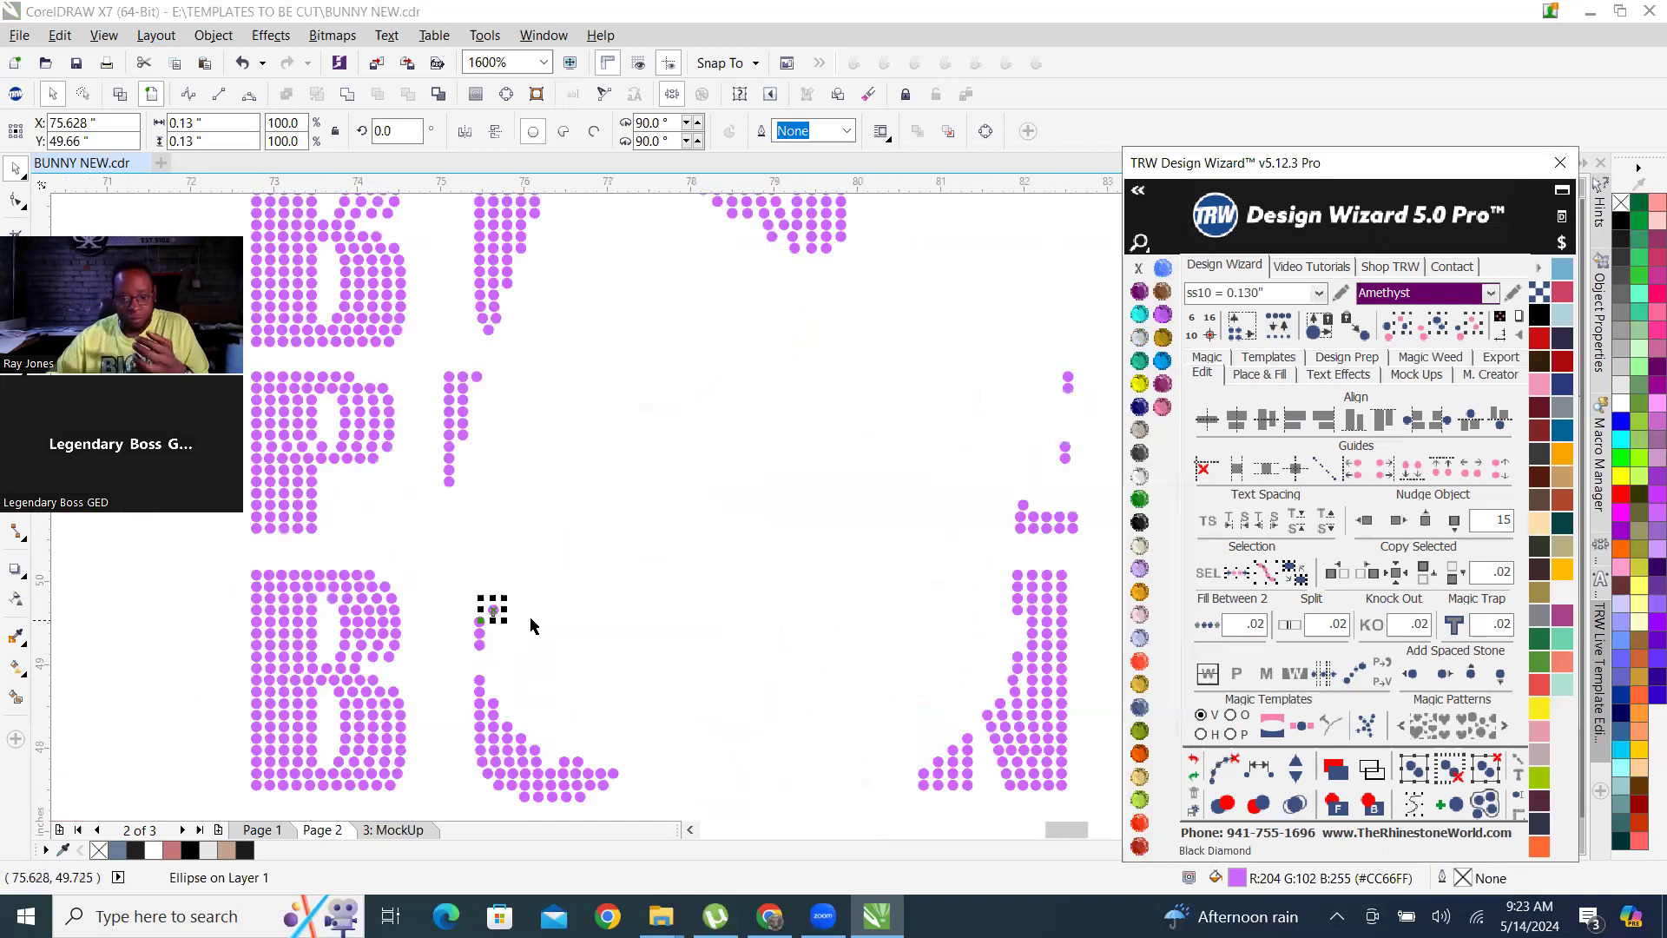
Check the stones along the cut-out, select the whole rhinestone lettering and set the stone size to ss10.2 = 0.133".
scroll(942, 577, "up", 2)
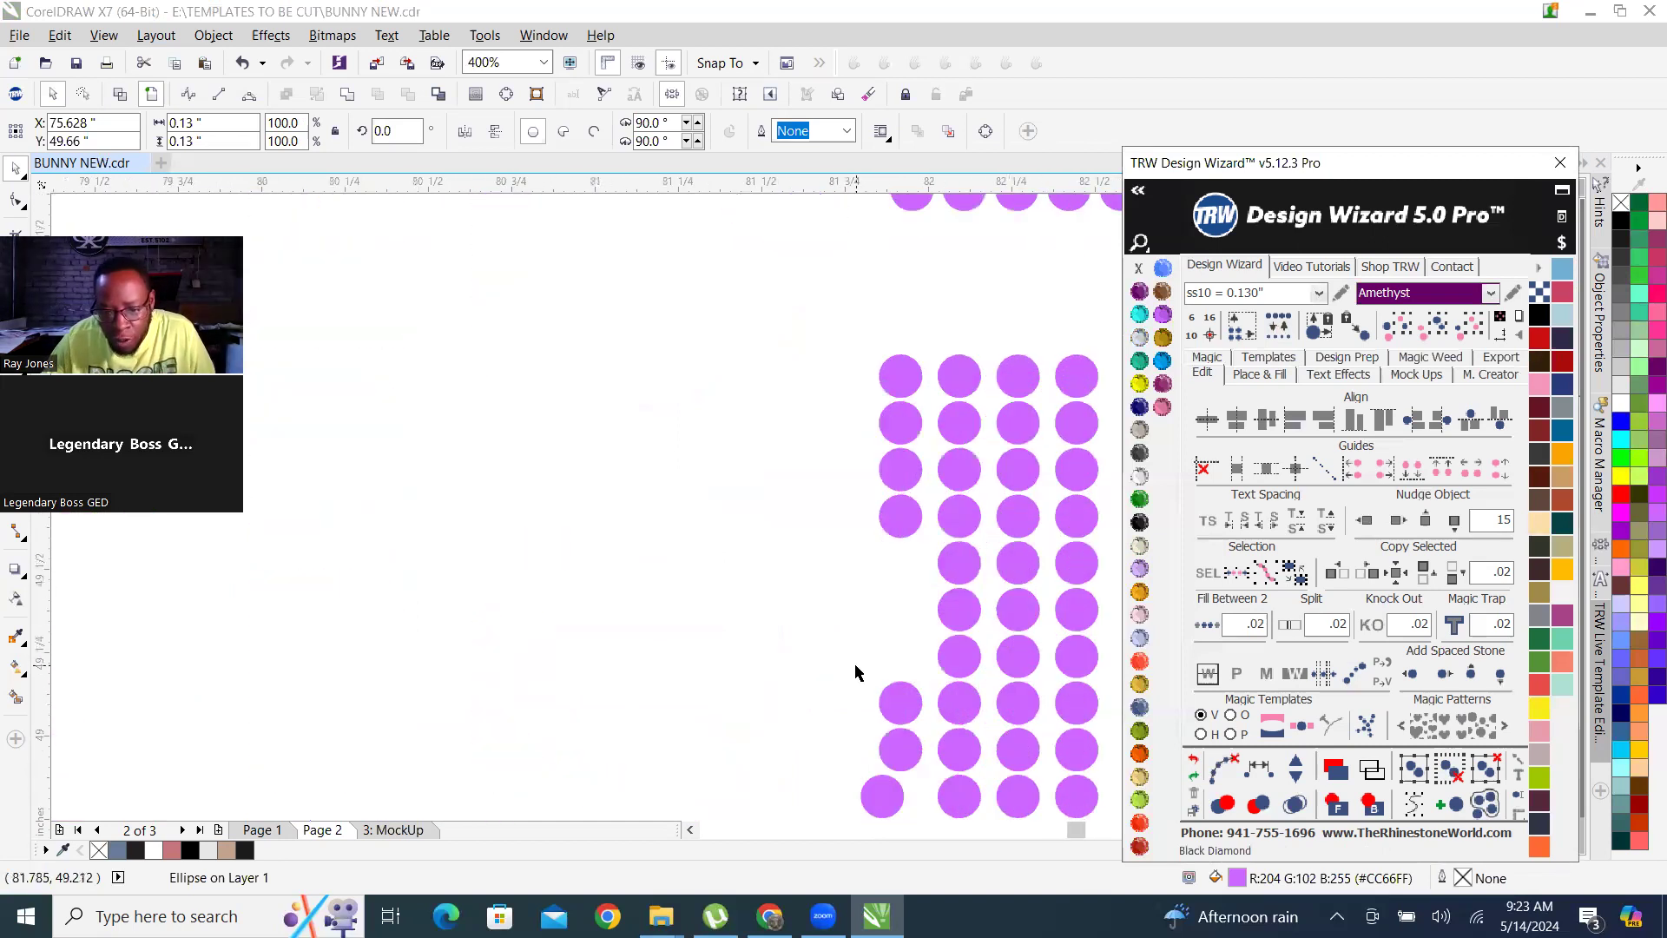
scroll(856, 677, "down", 1)
scroll(863, 713, "up", 2)
scroll(886, 686, "down", 3)
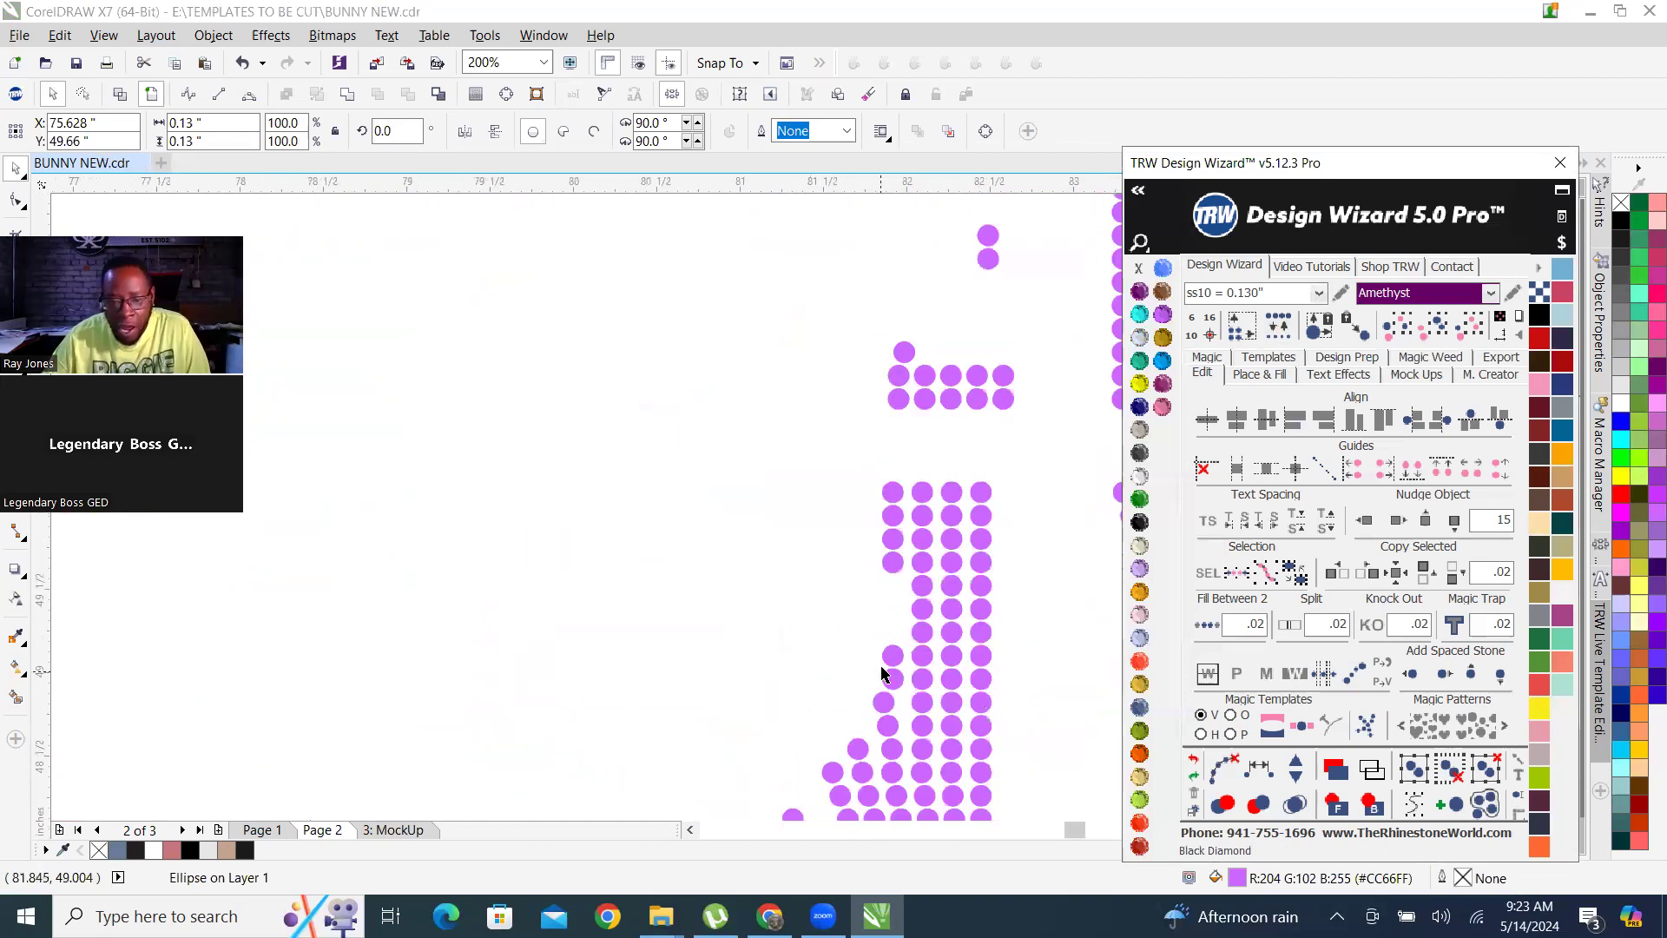
scroll(906, 417, "up", 1)
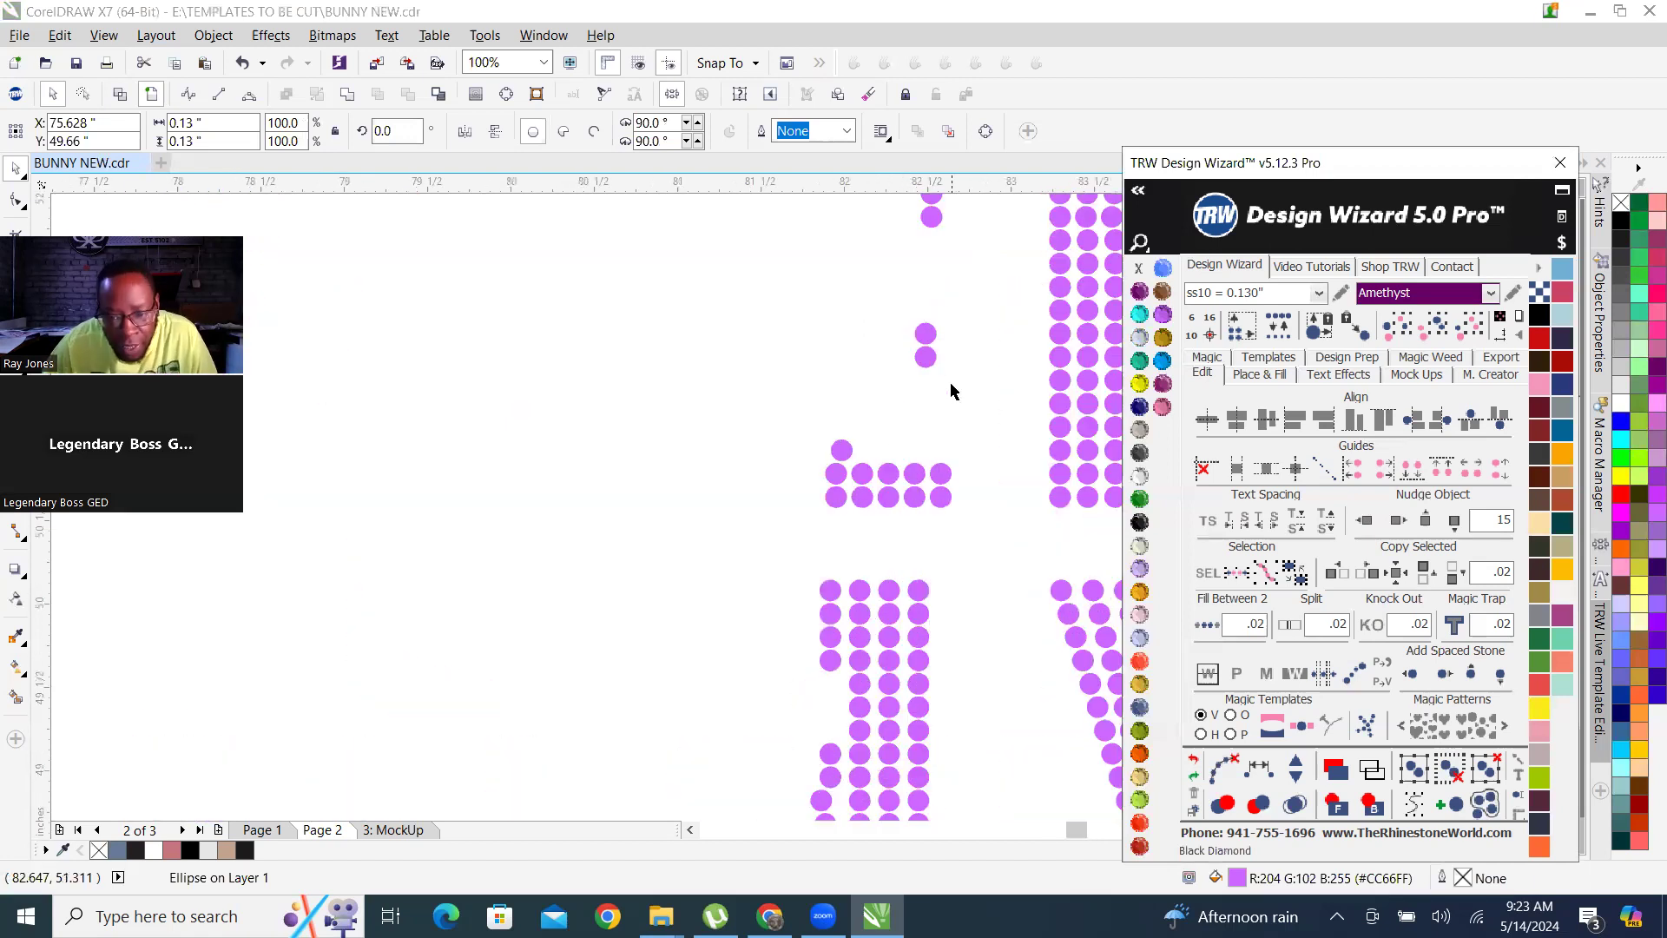
scroll(927, 461, "down", 3)
left_click_drag(709, 284, 1012, 674)
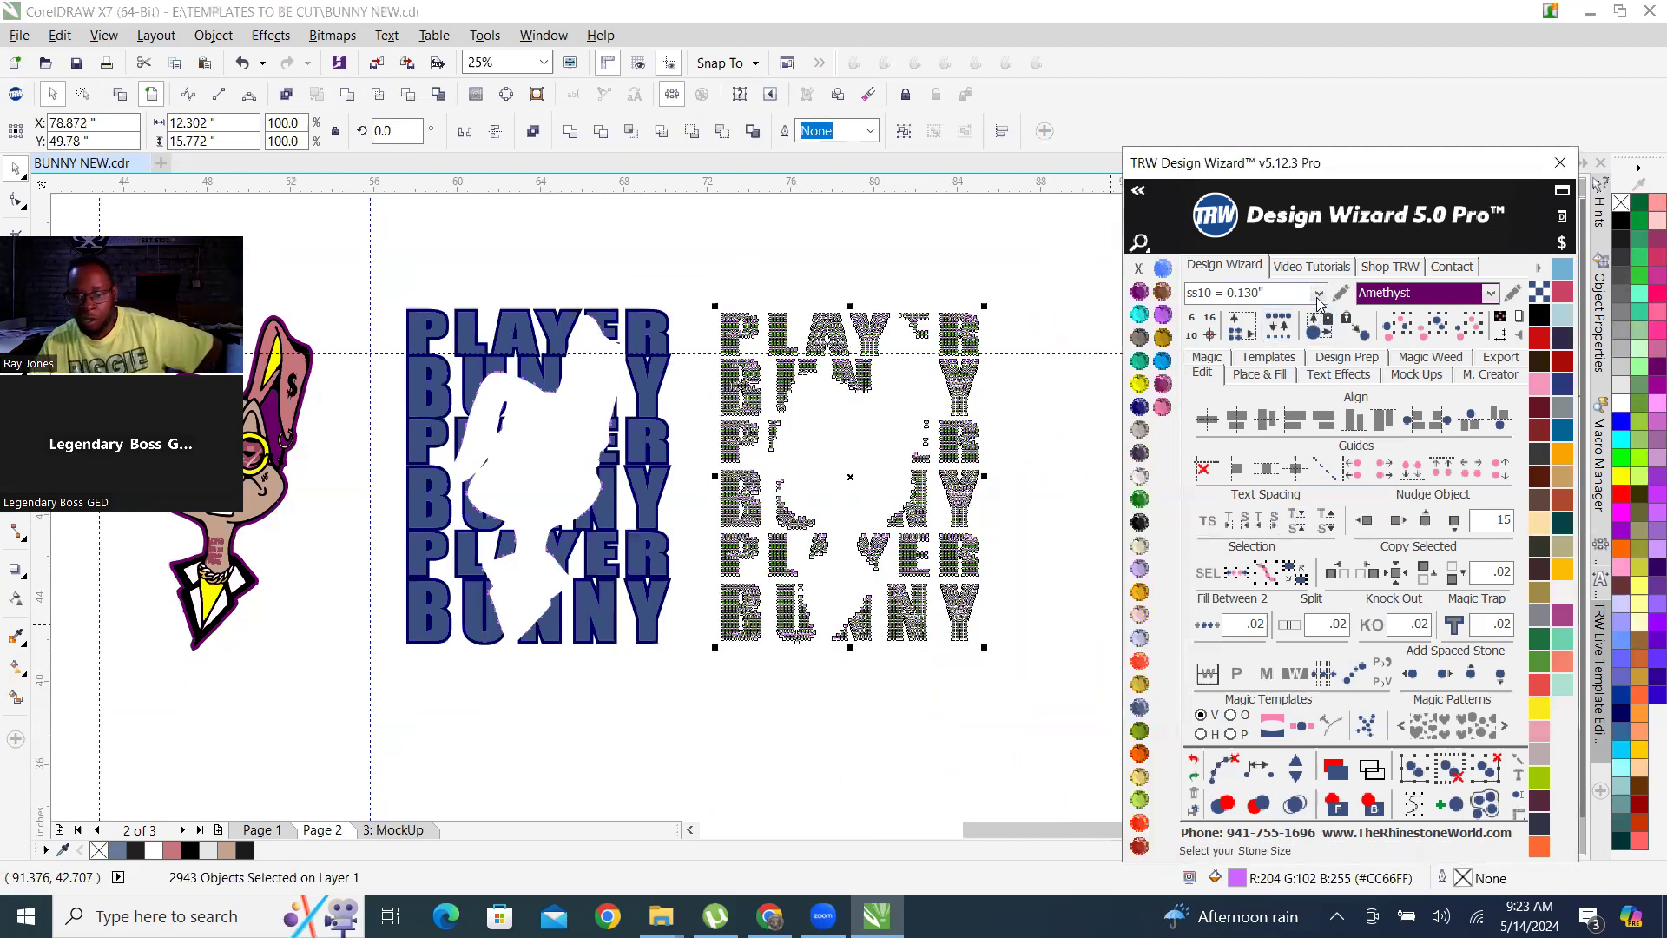
left_click(1318, 296)
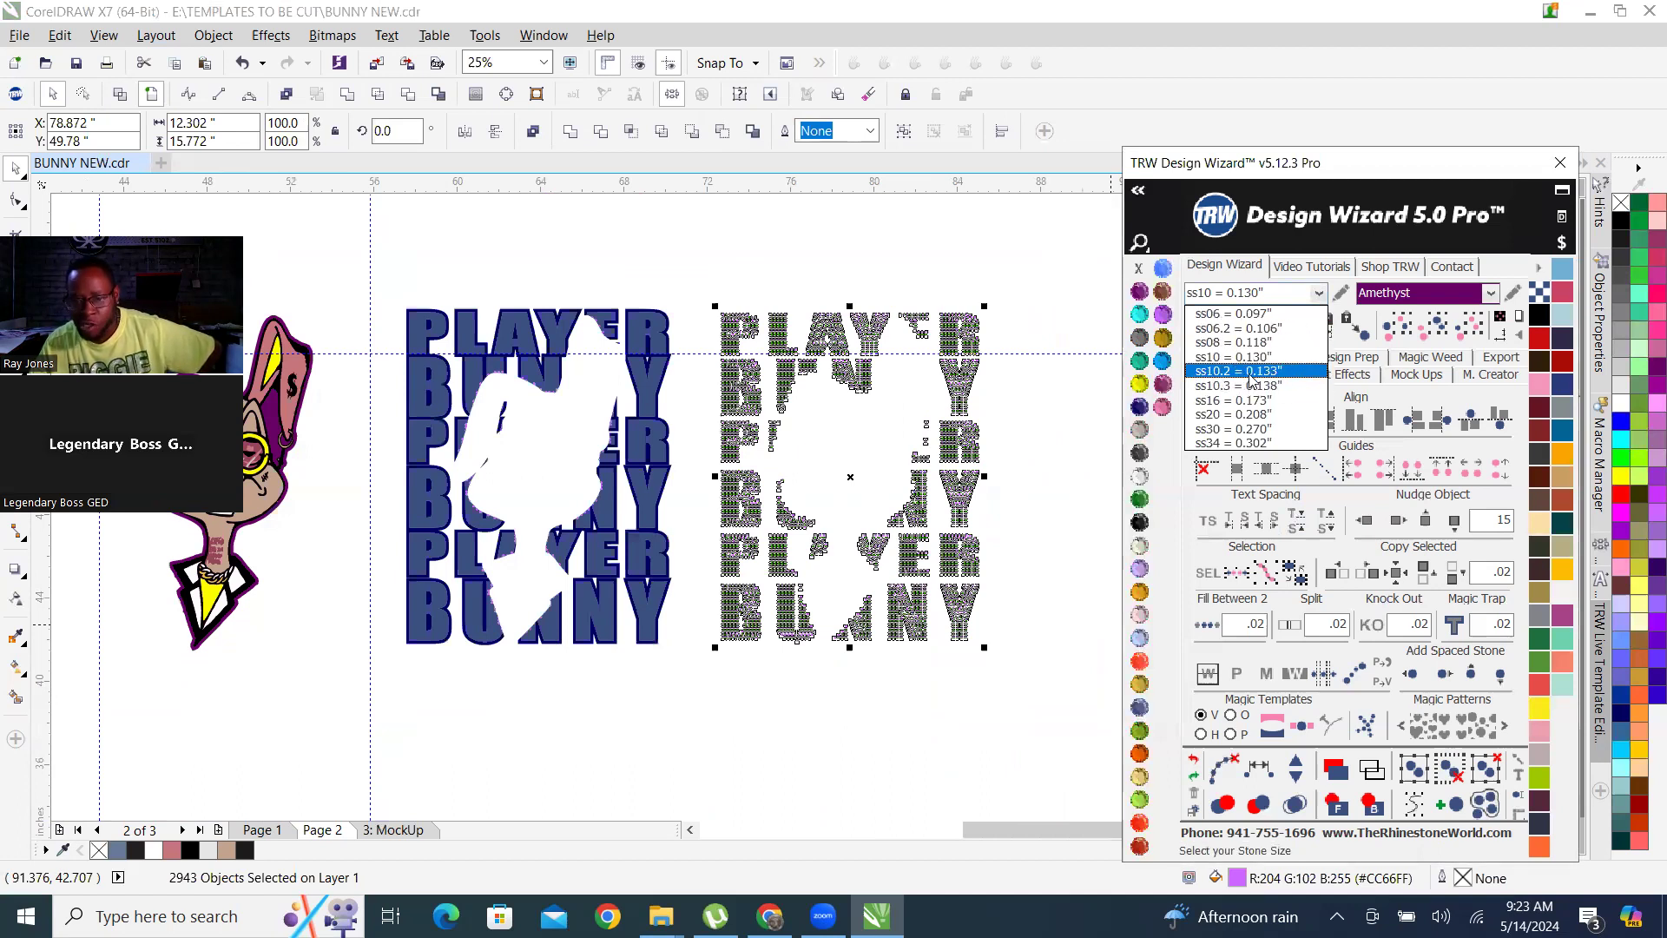
left_click(1278, 373)
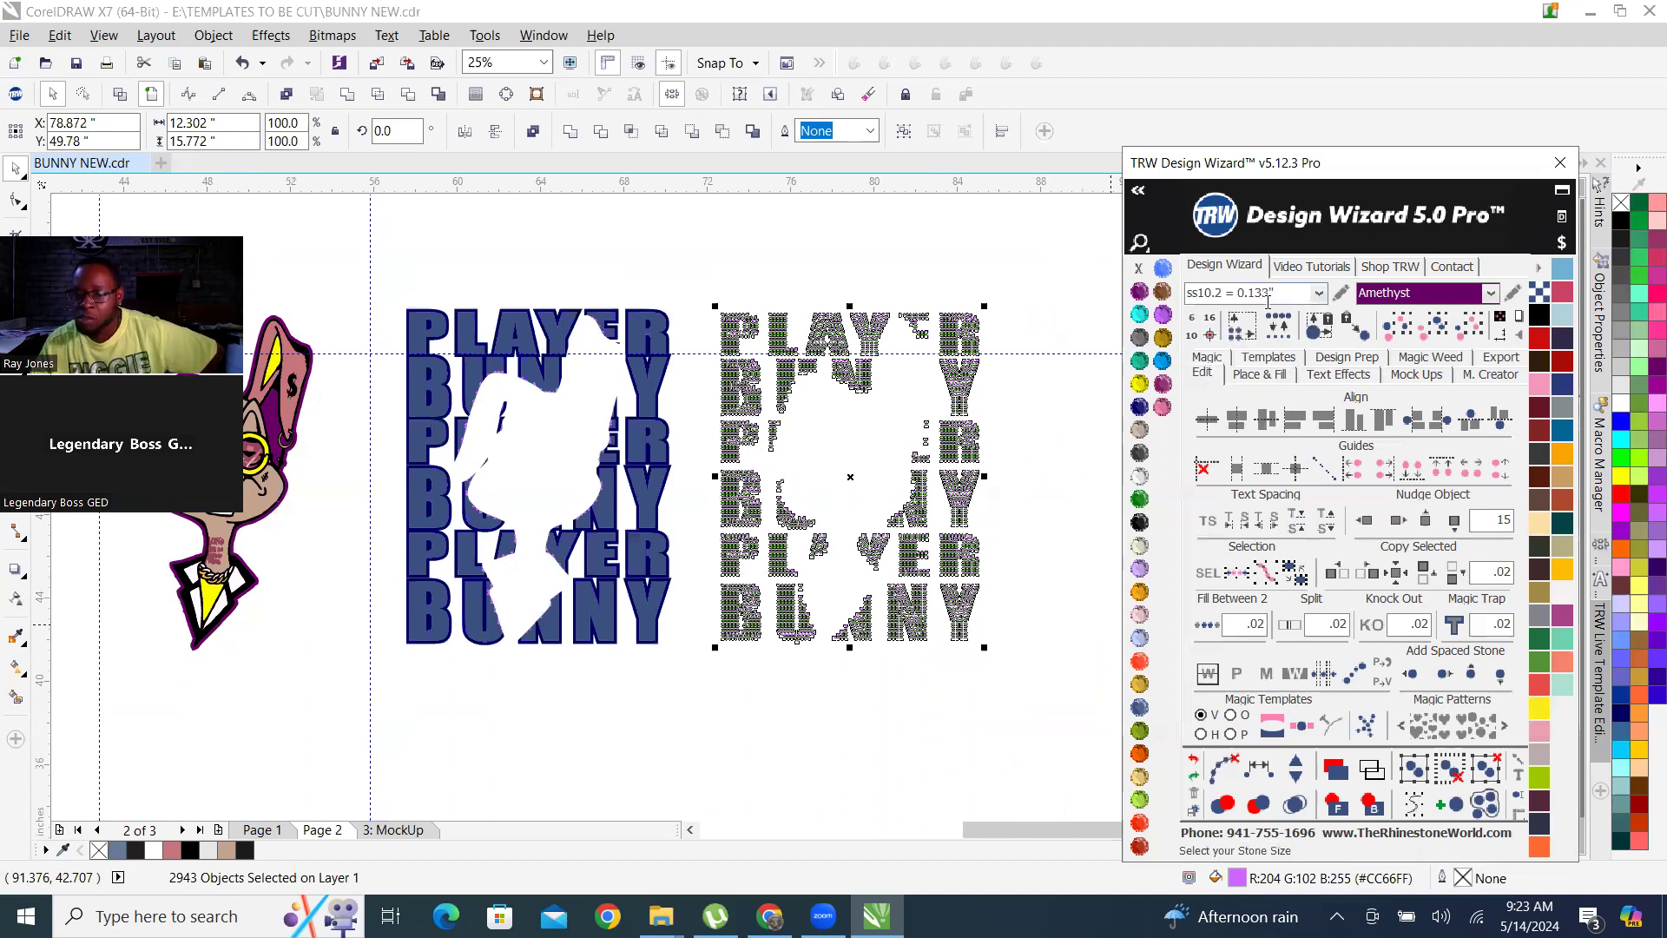
scroll(946, 434, "up", 4)
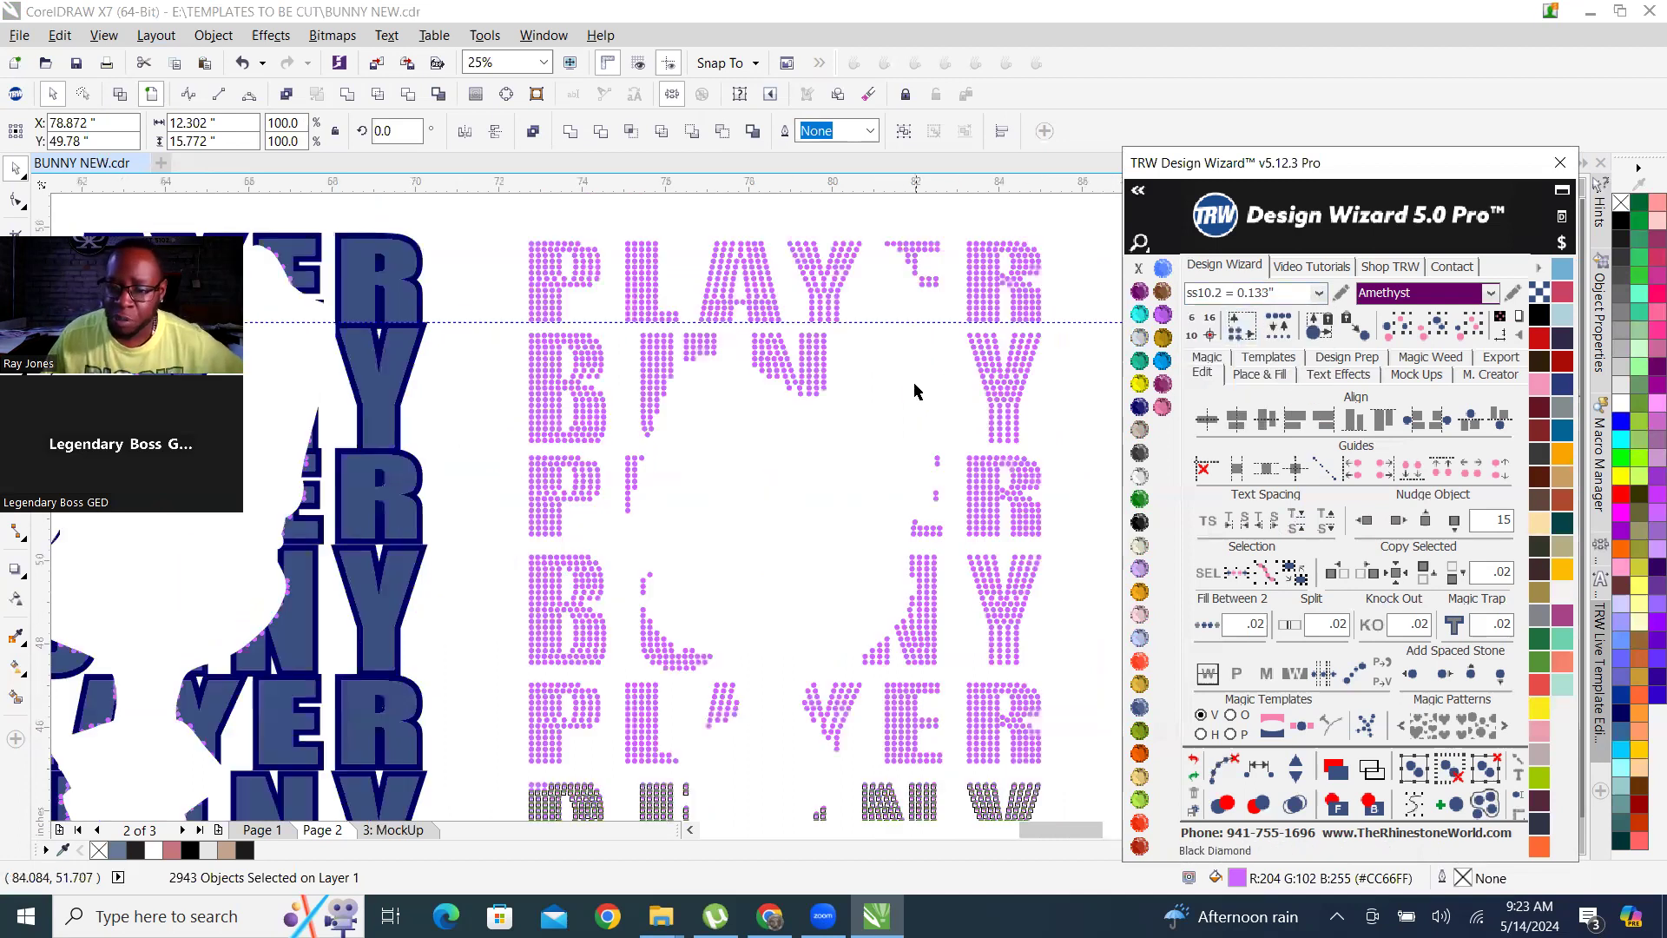
scroll(703, 367, "up", 2)
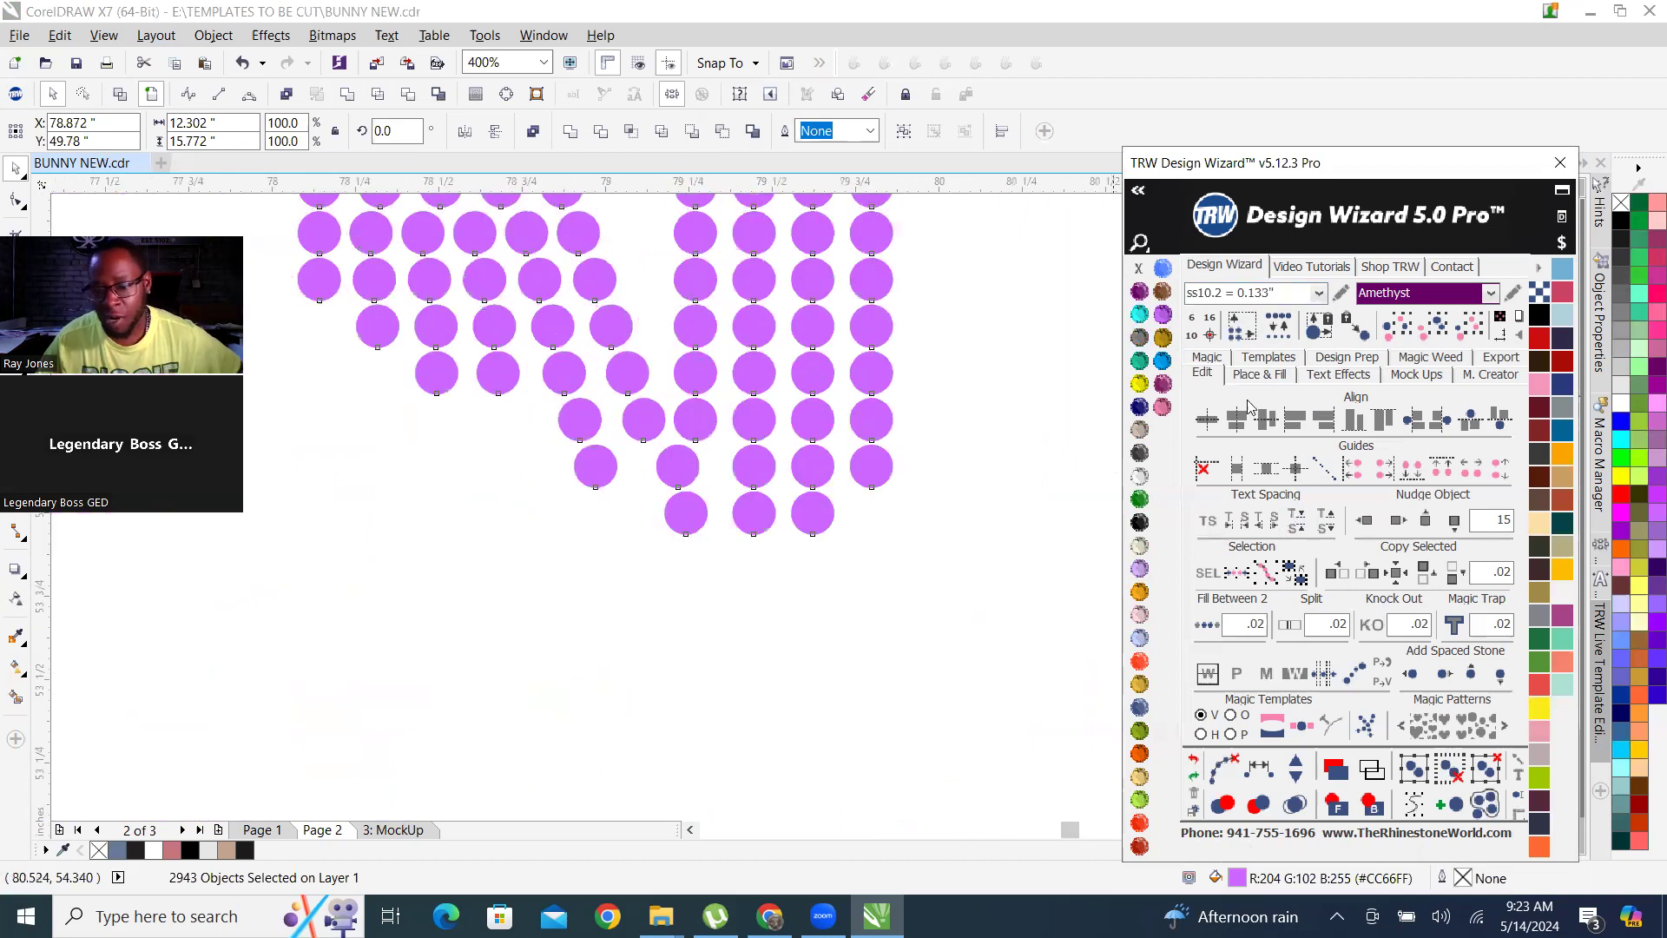
Replace every selected stone in the rhinestone lettering with the ss10.2 size, clear the selection and check the stones along the cut-out.
left_click(1288, 337)
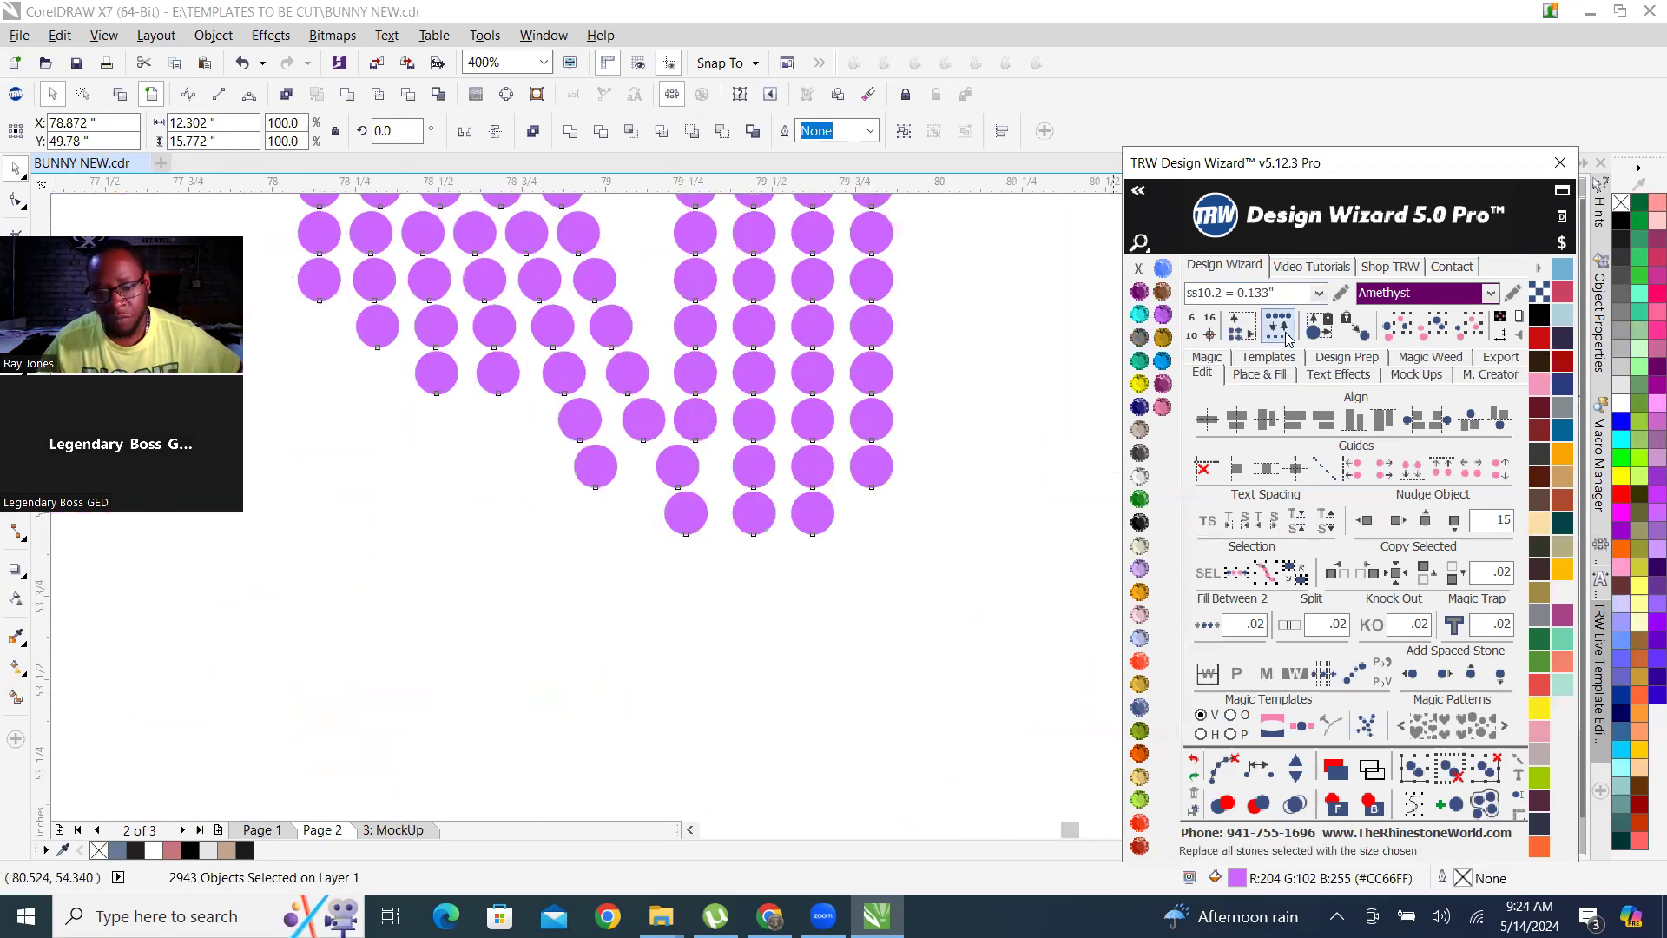
scroll(777, 449, "down", 1)
scroll(777, 449, "down", 1)
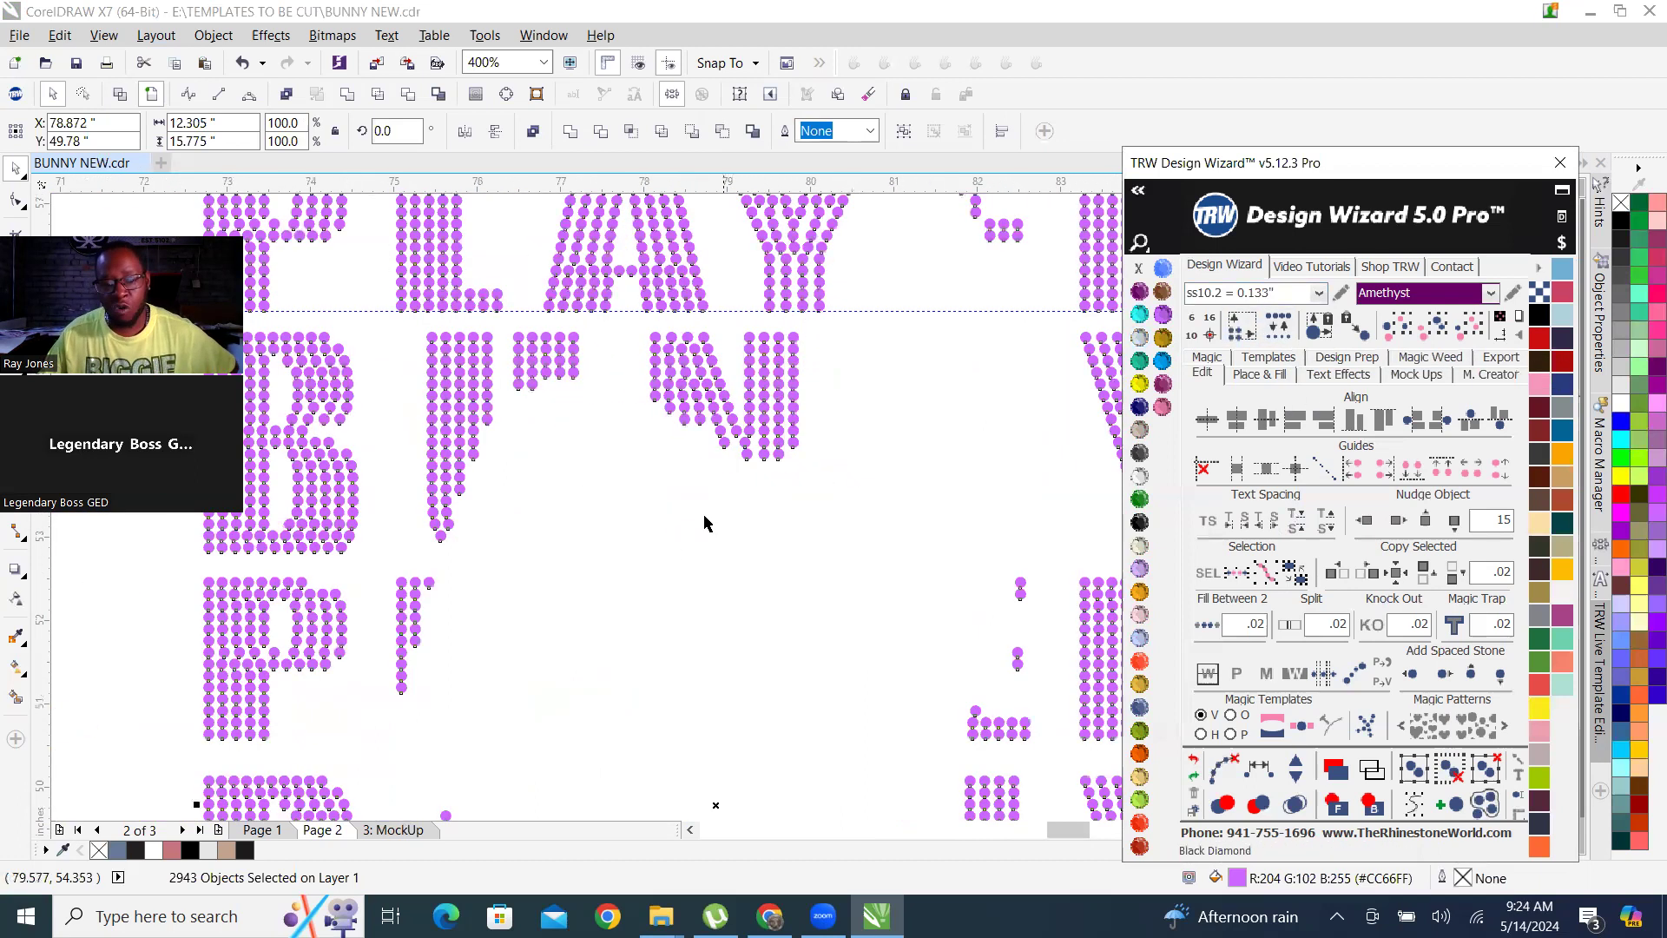
scroll(704, 521, "down", 2)
left_click(786, 289)
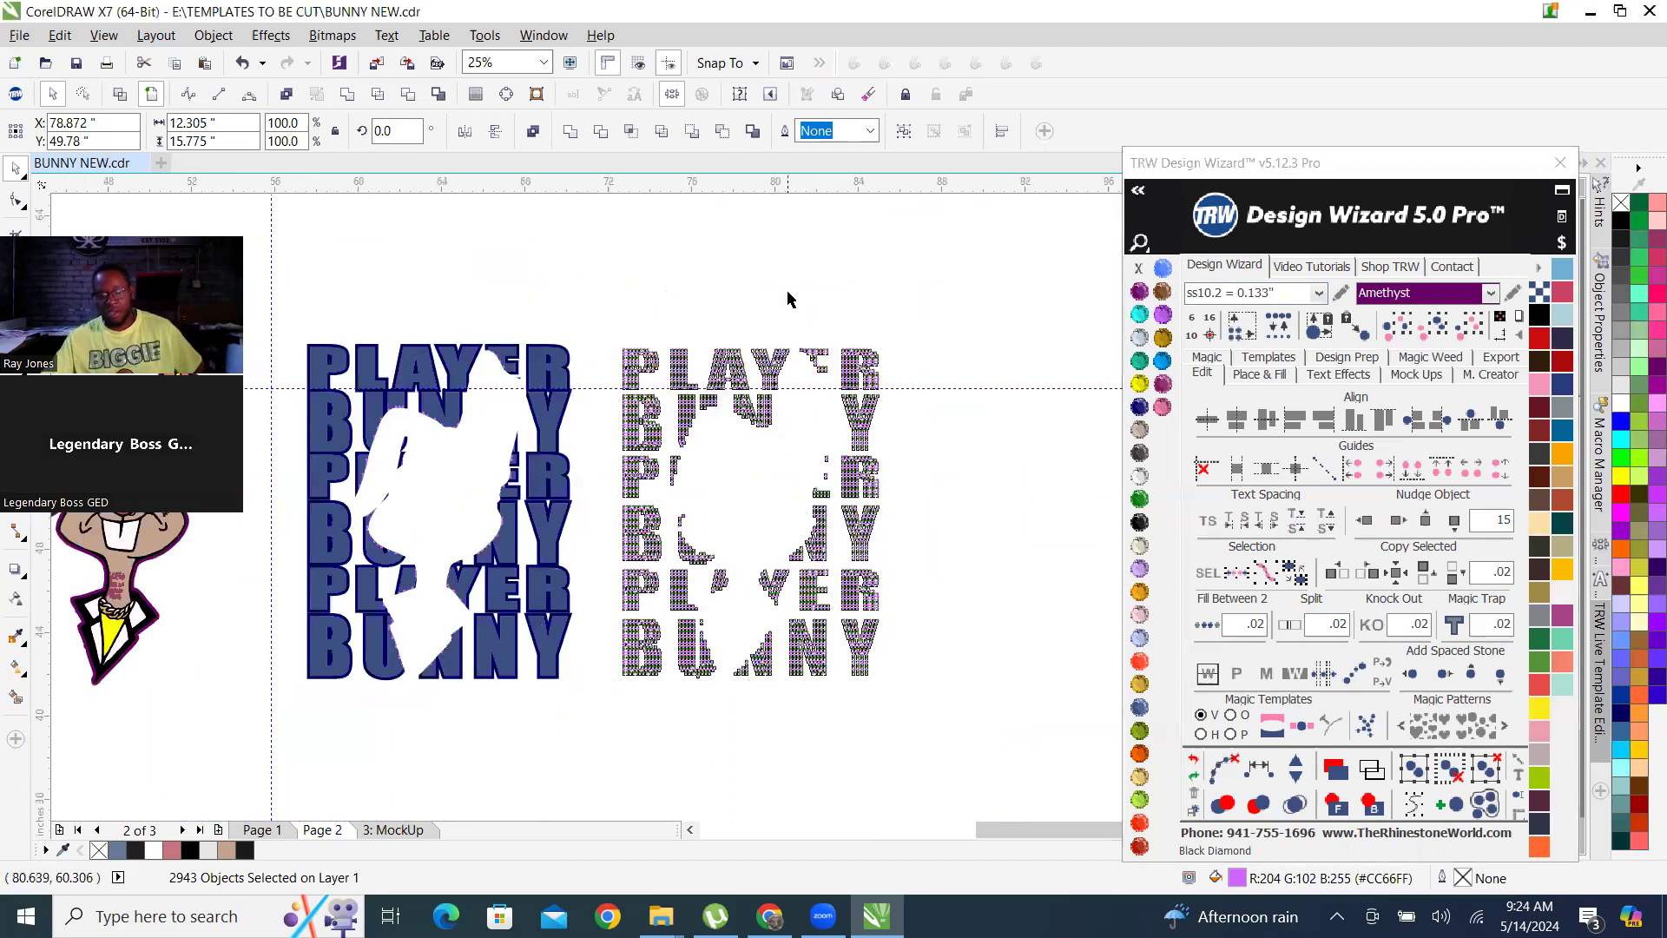
scroll(761, 431, "up", 2)
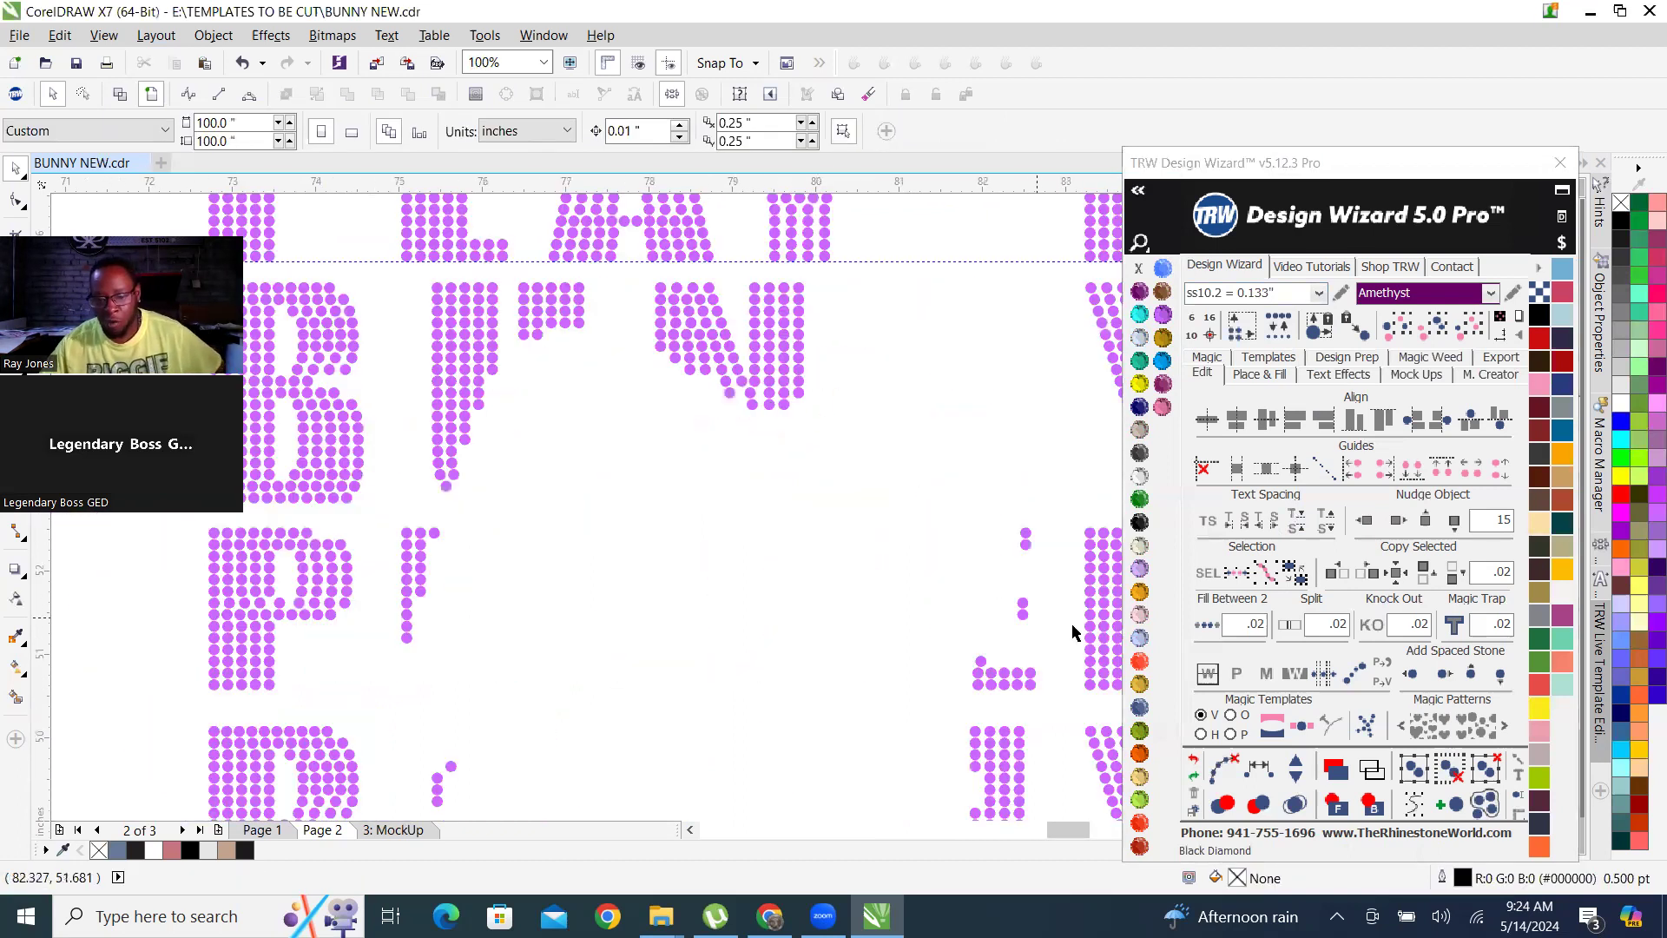
scroll(1008, 685, "up", 2)
scroll(910, 631, "down", 2)
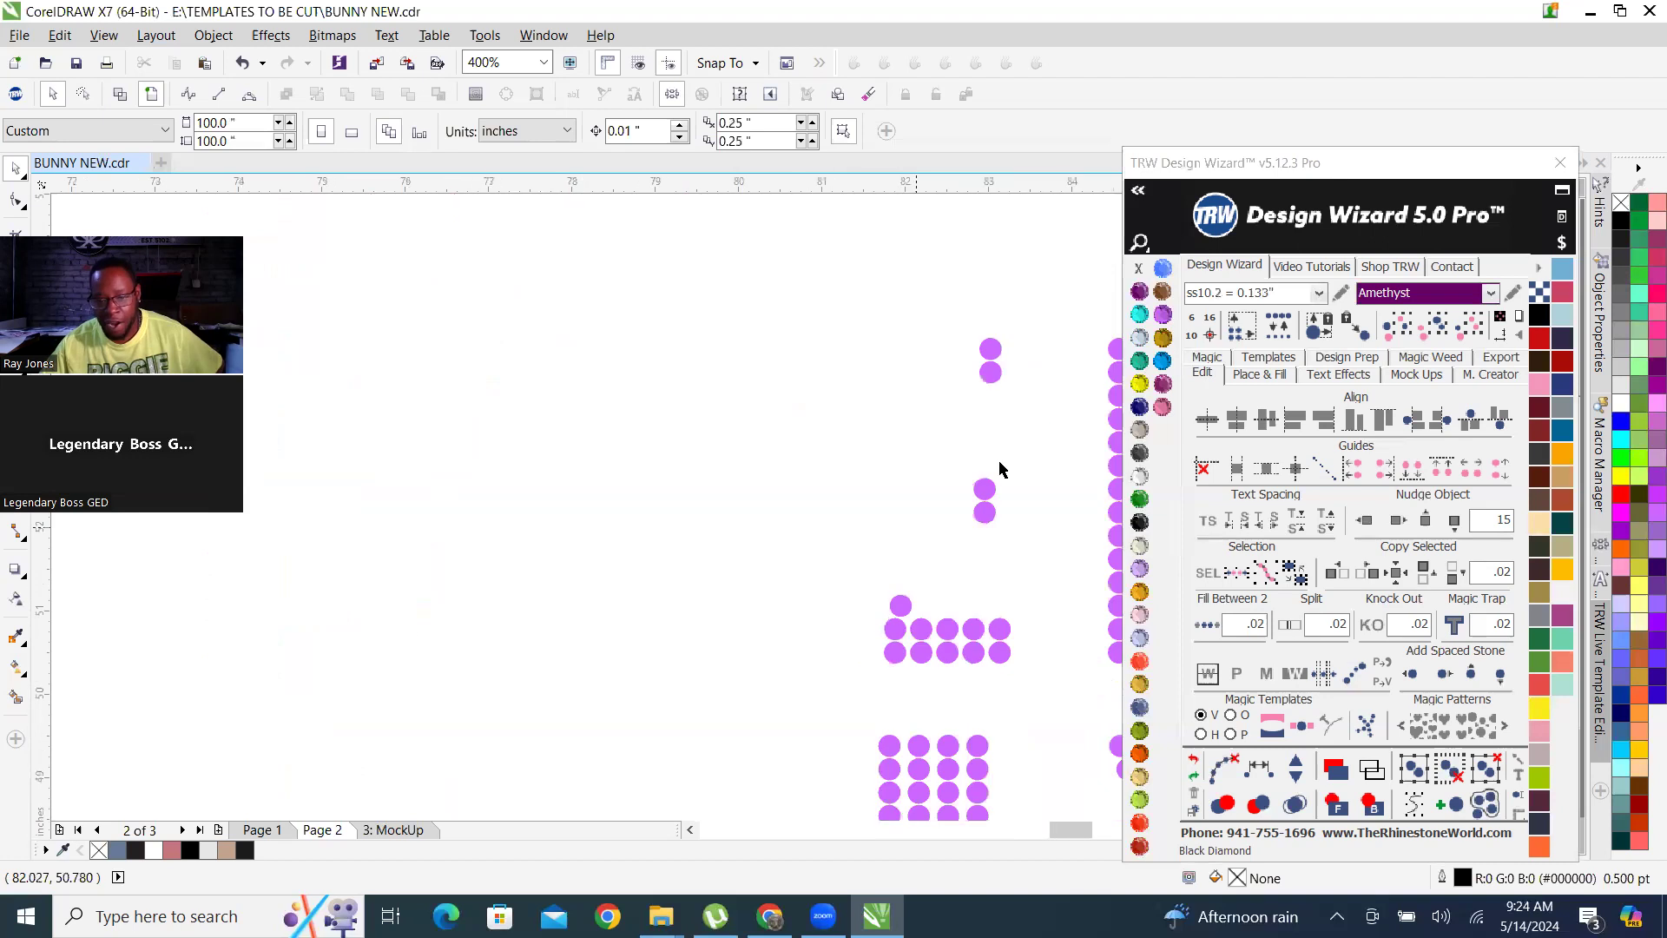
scroll(858, 566, "down", 2)
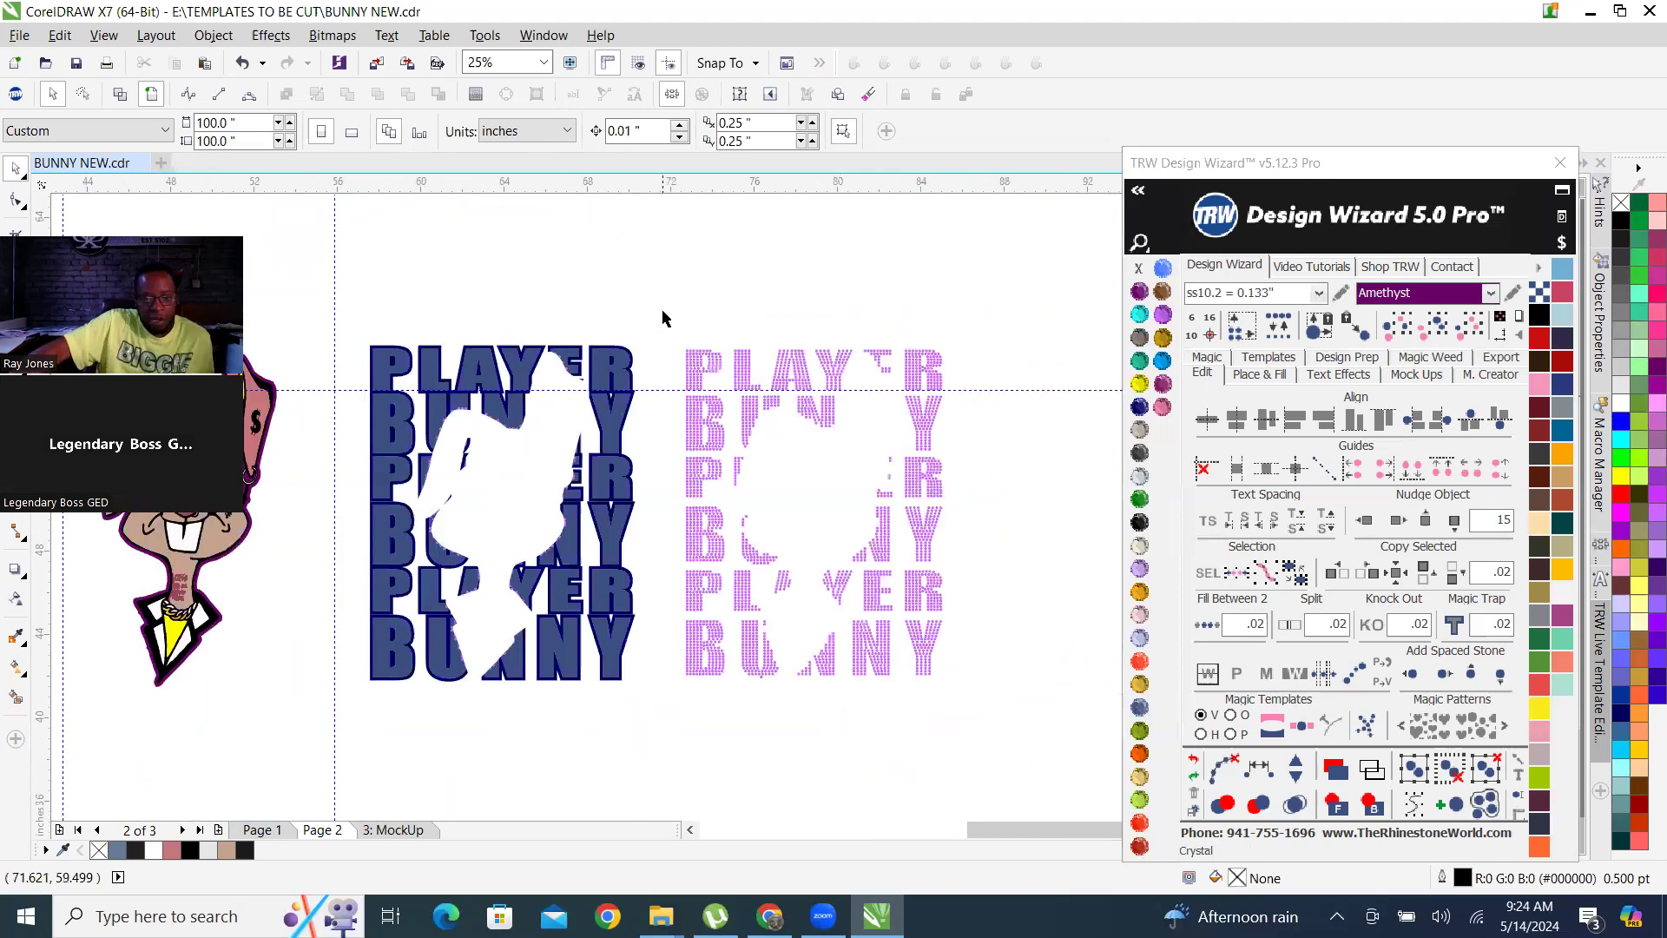
Delete the purple silhouette behind the coloured bunny artwork.
scroll(856, 508, "down", 1)
scroll(532, 504, "up", 2)
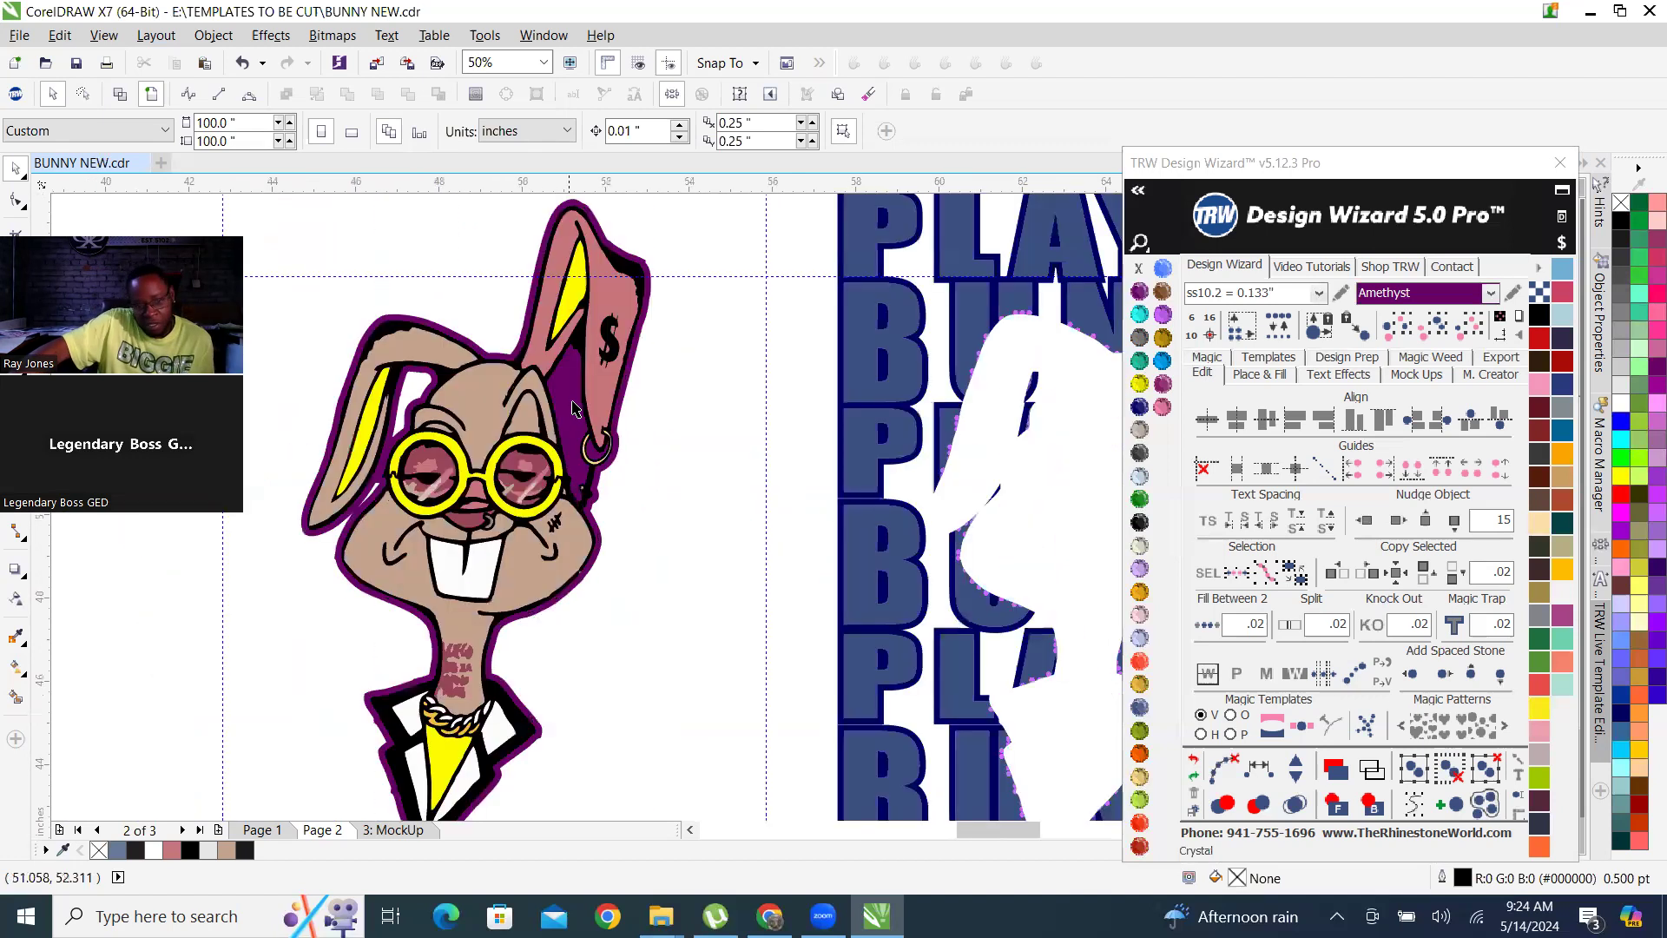
left_click(573, 408)
scroll(552, 363, "up", 1)
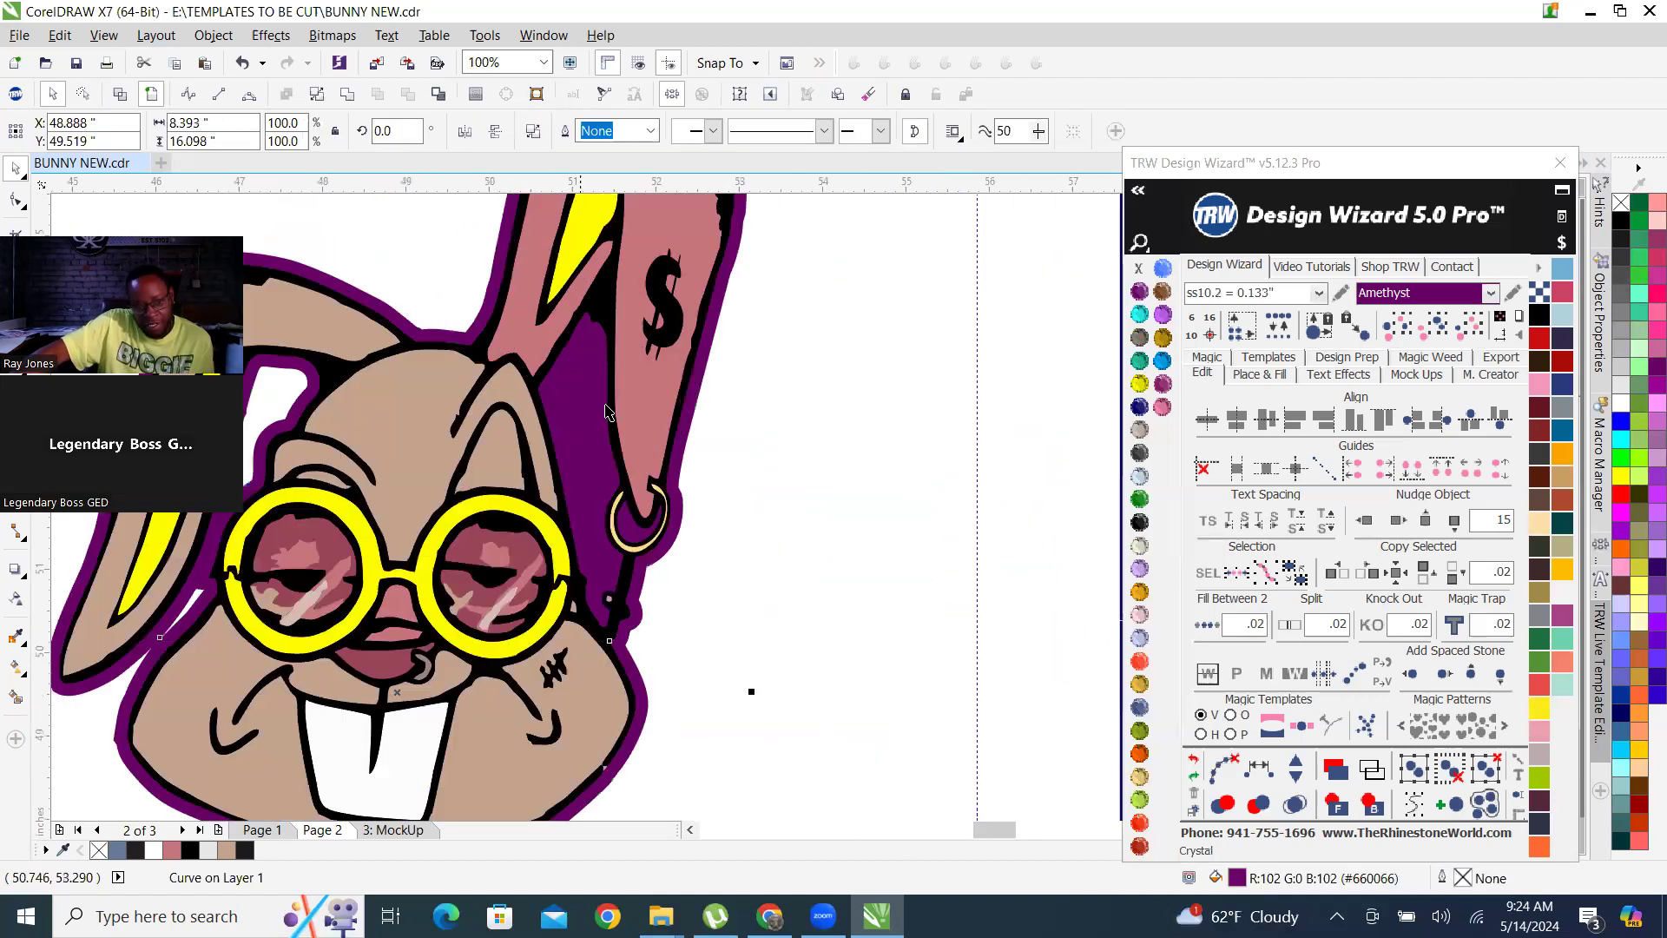
key("Delete")
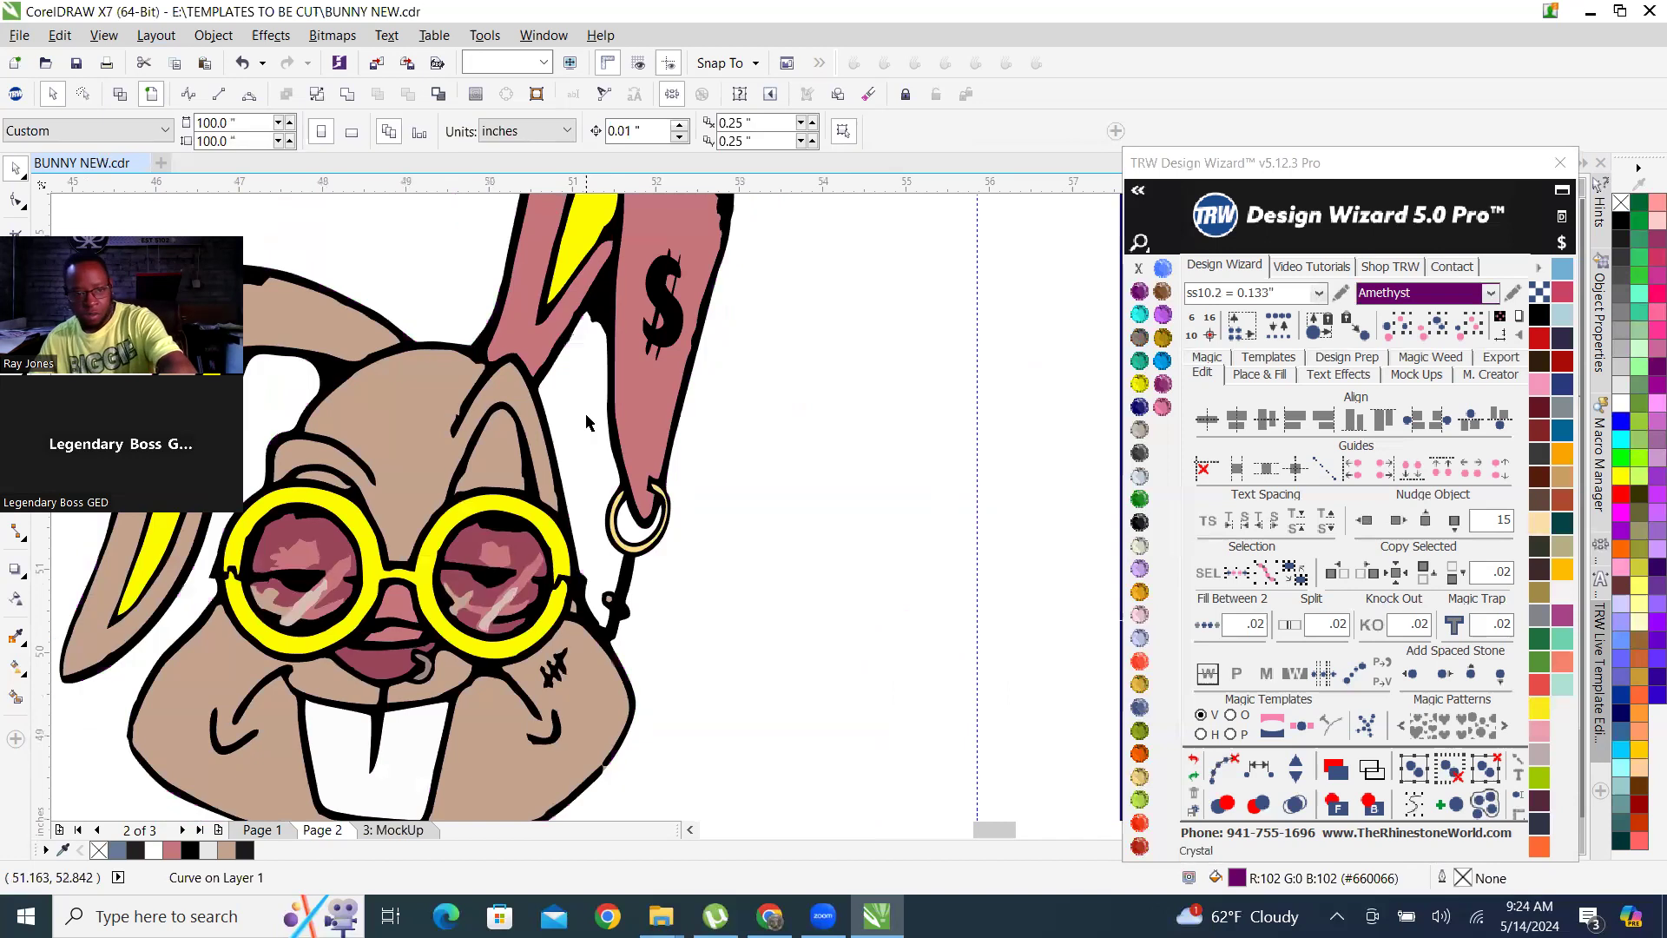
Check the bunny's edges, then review the stone size list with its variance and fixed sizes and save it.
scroll(635, 482, "down", 1)
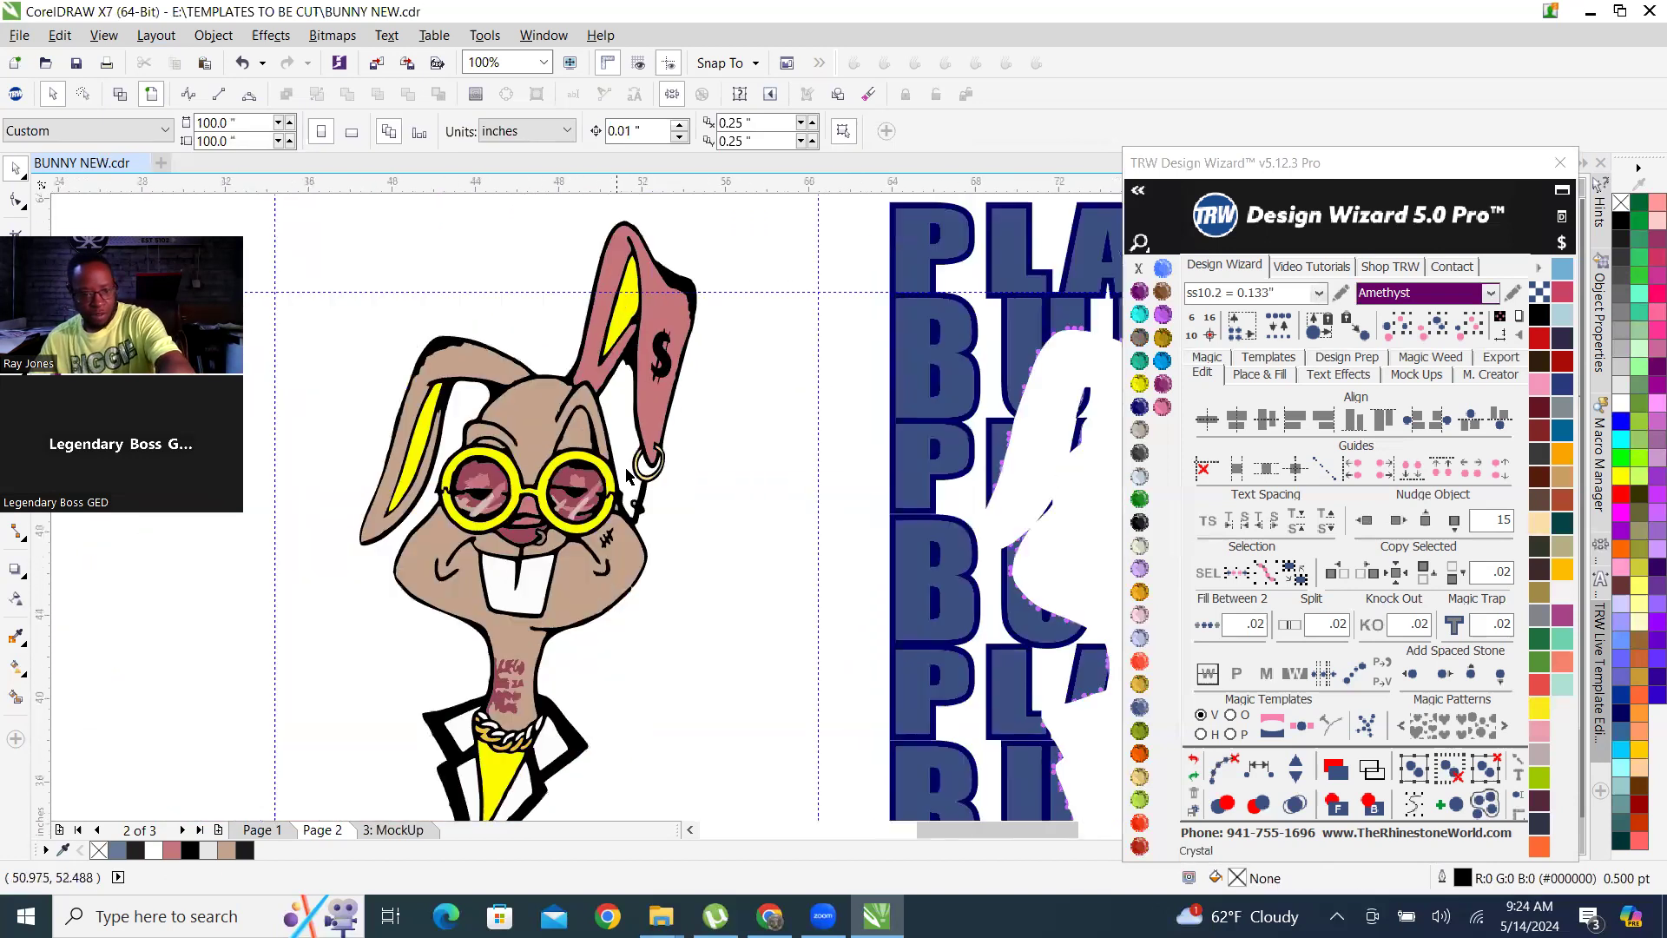
scroll(590, 494, "down", 1)
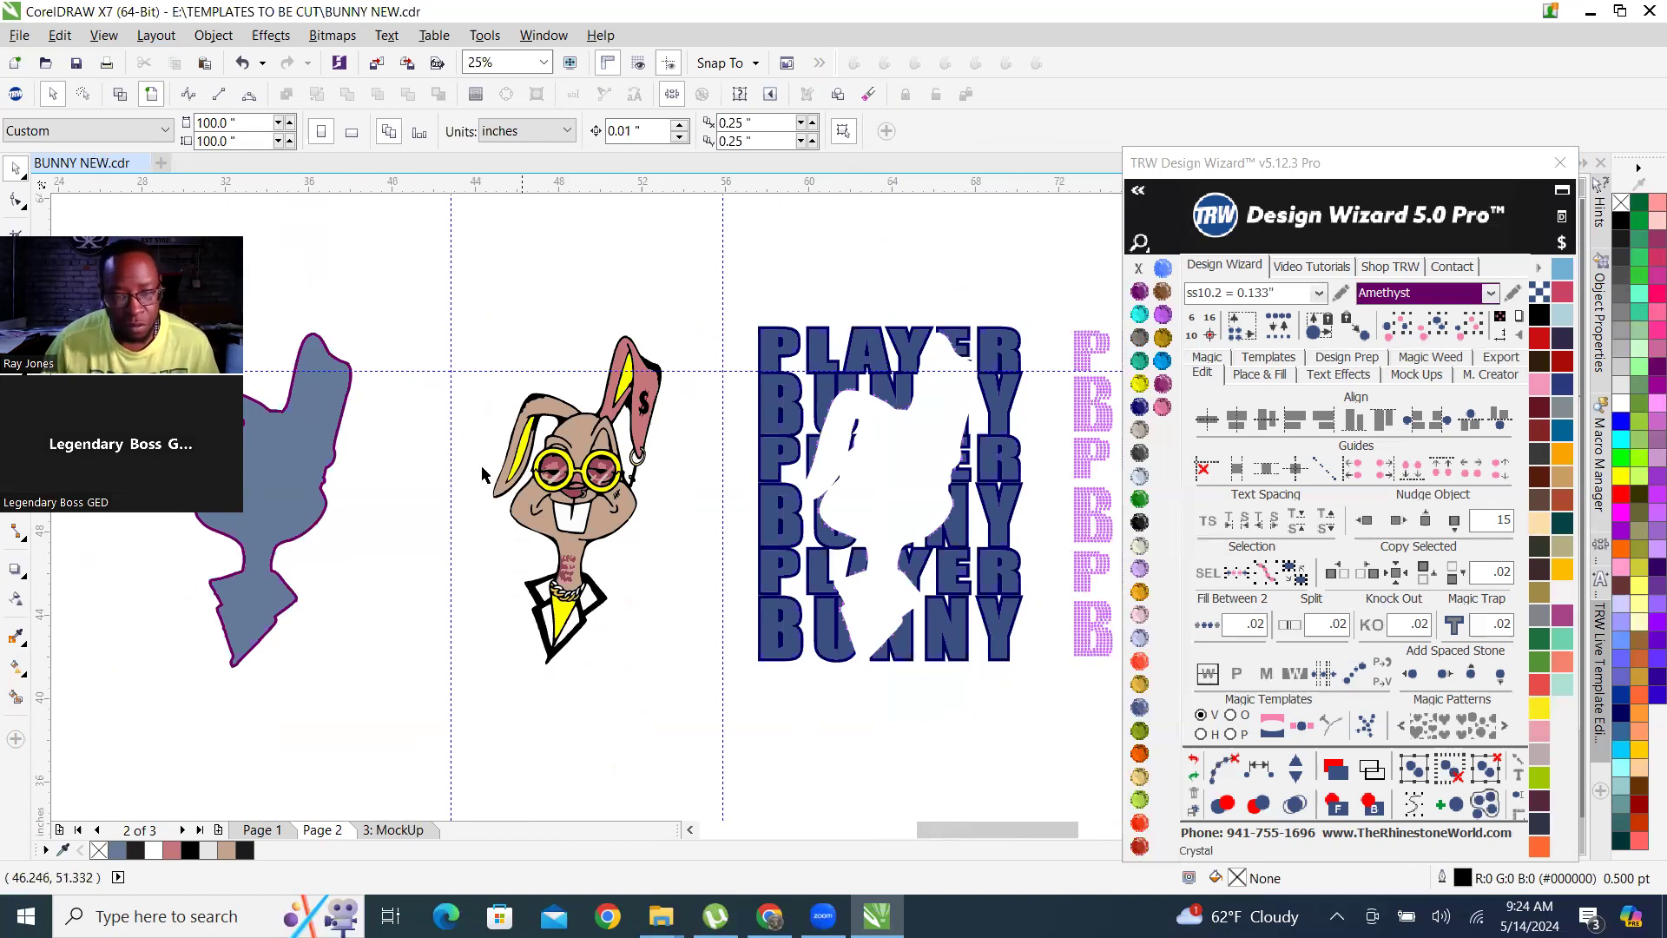
scroll(657, 477, "up", 2)
scroll(588, 498, "up", 1)
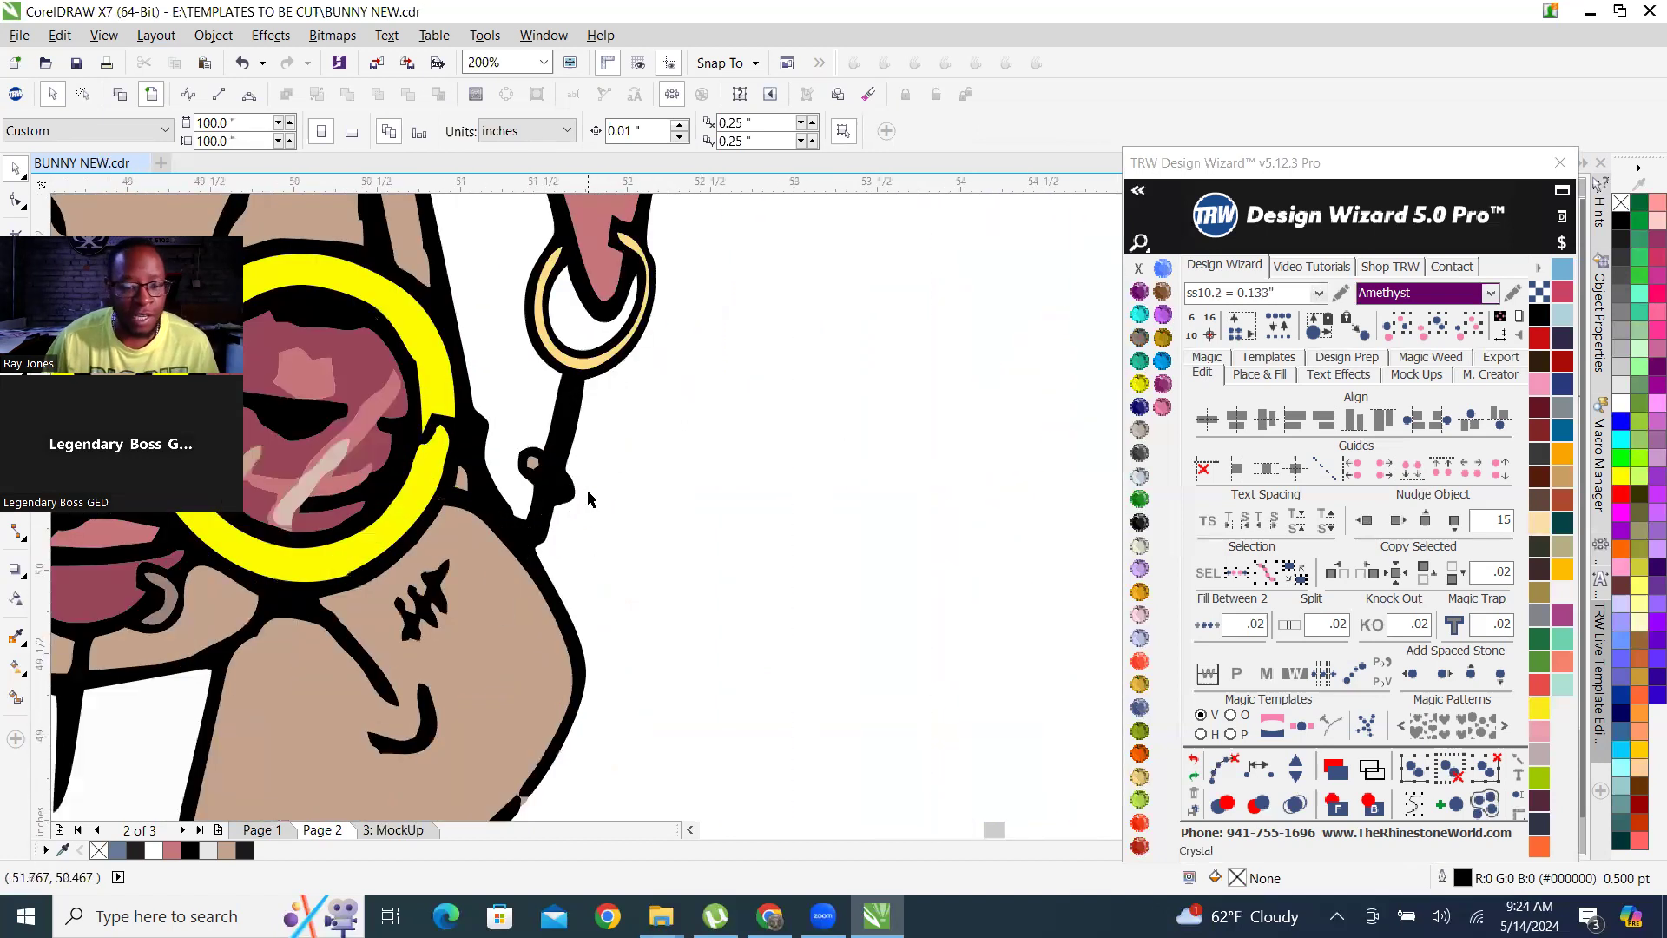
scroll(588, 498, "down", 2)
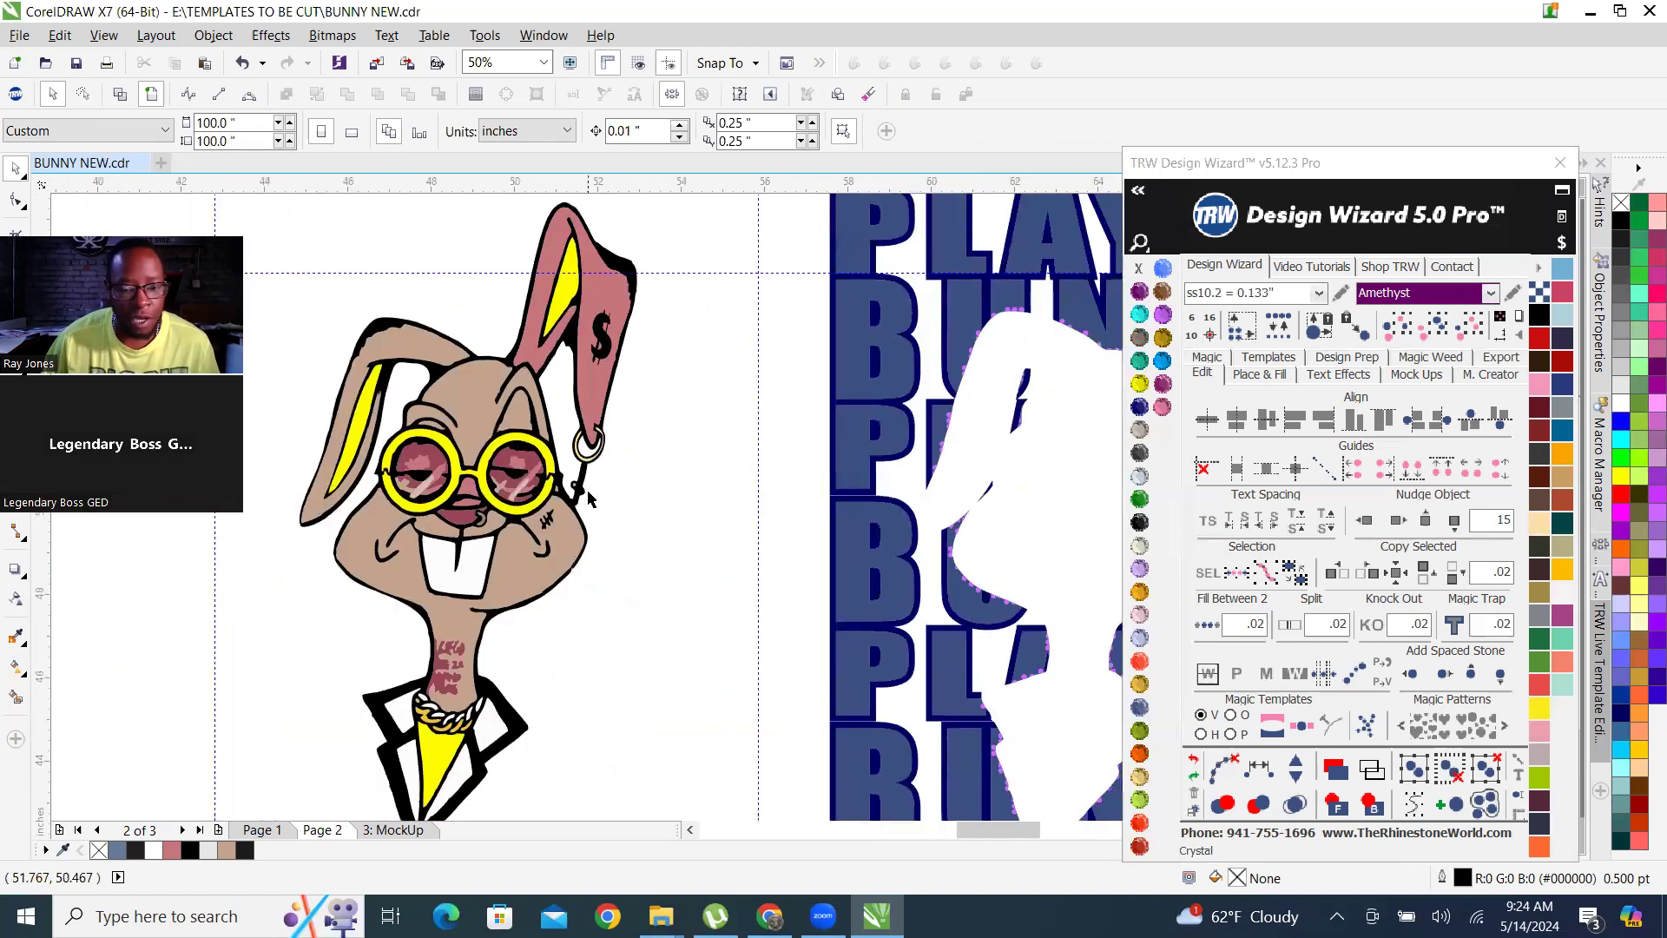
left_click(1341, 293)
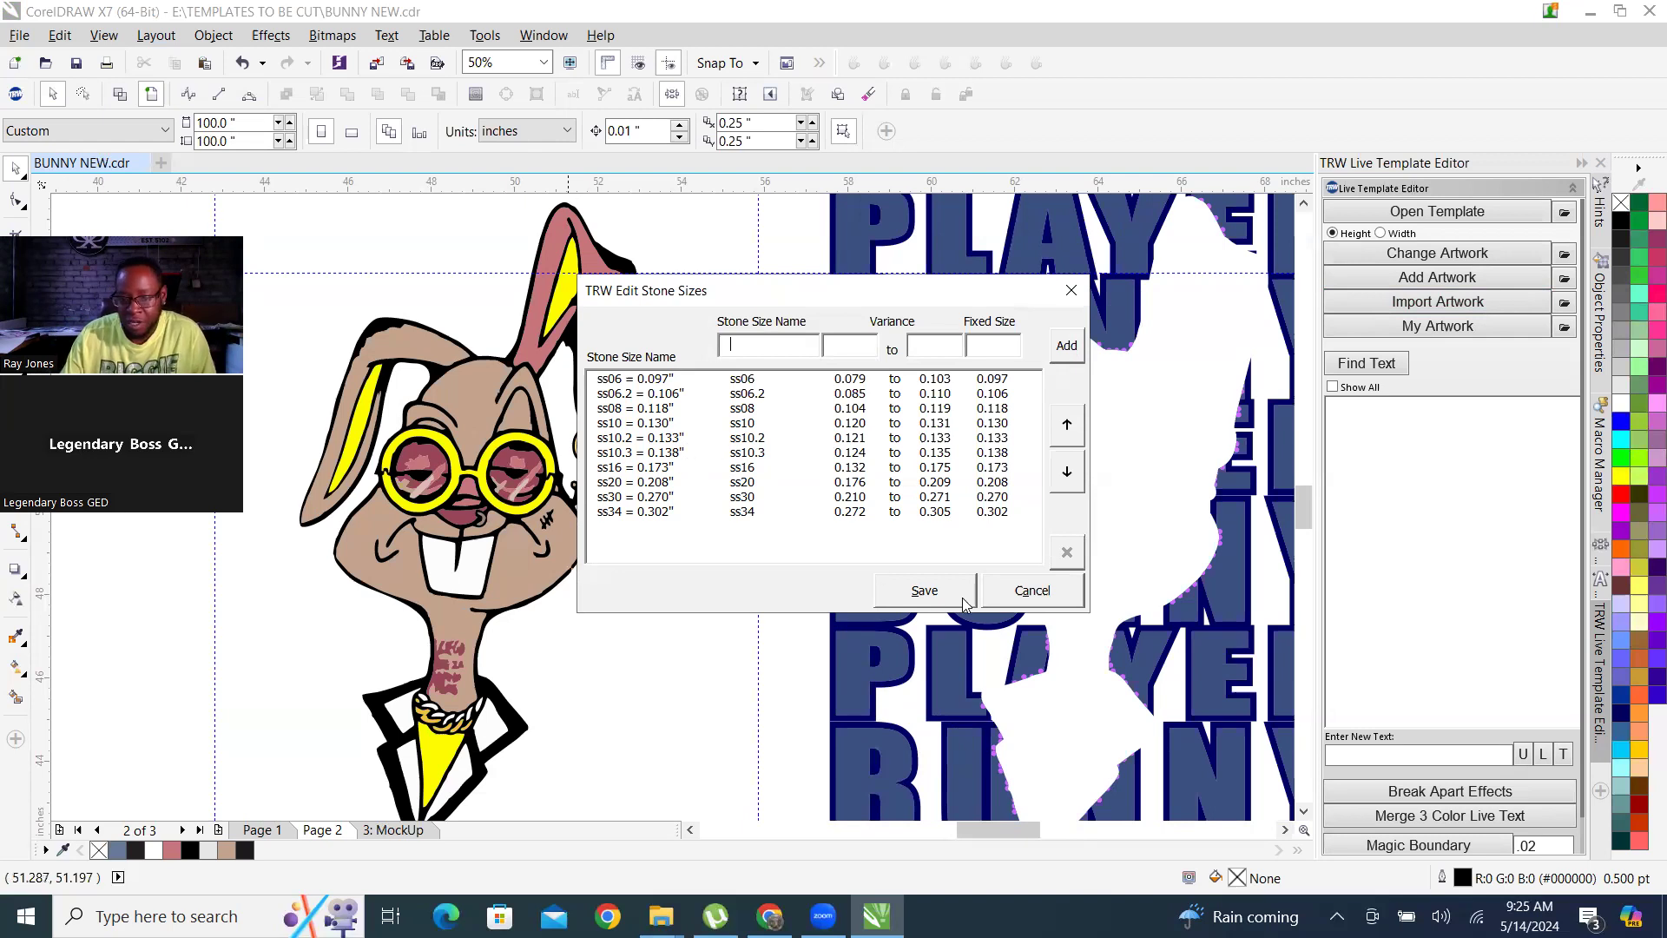
left_click(923, 593)
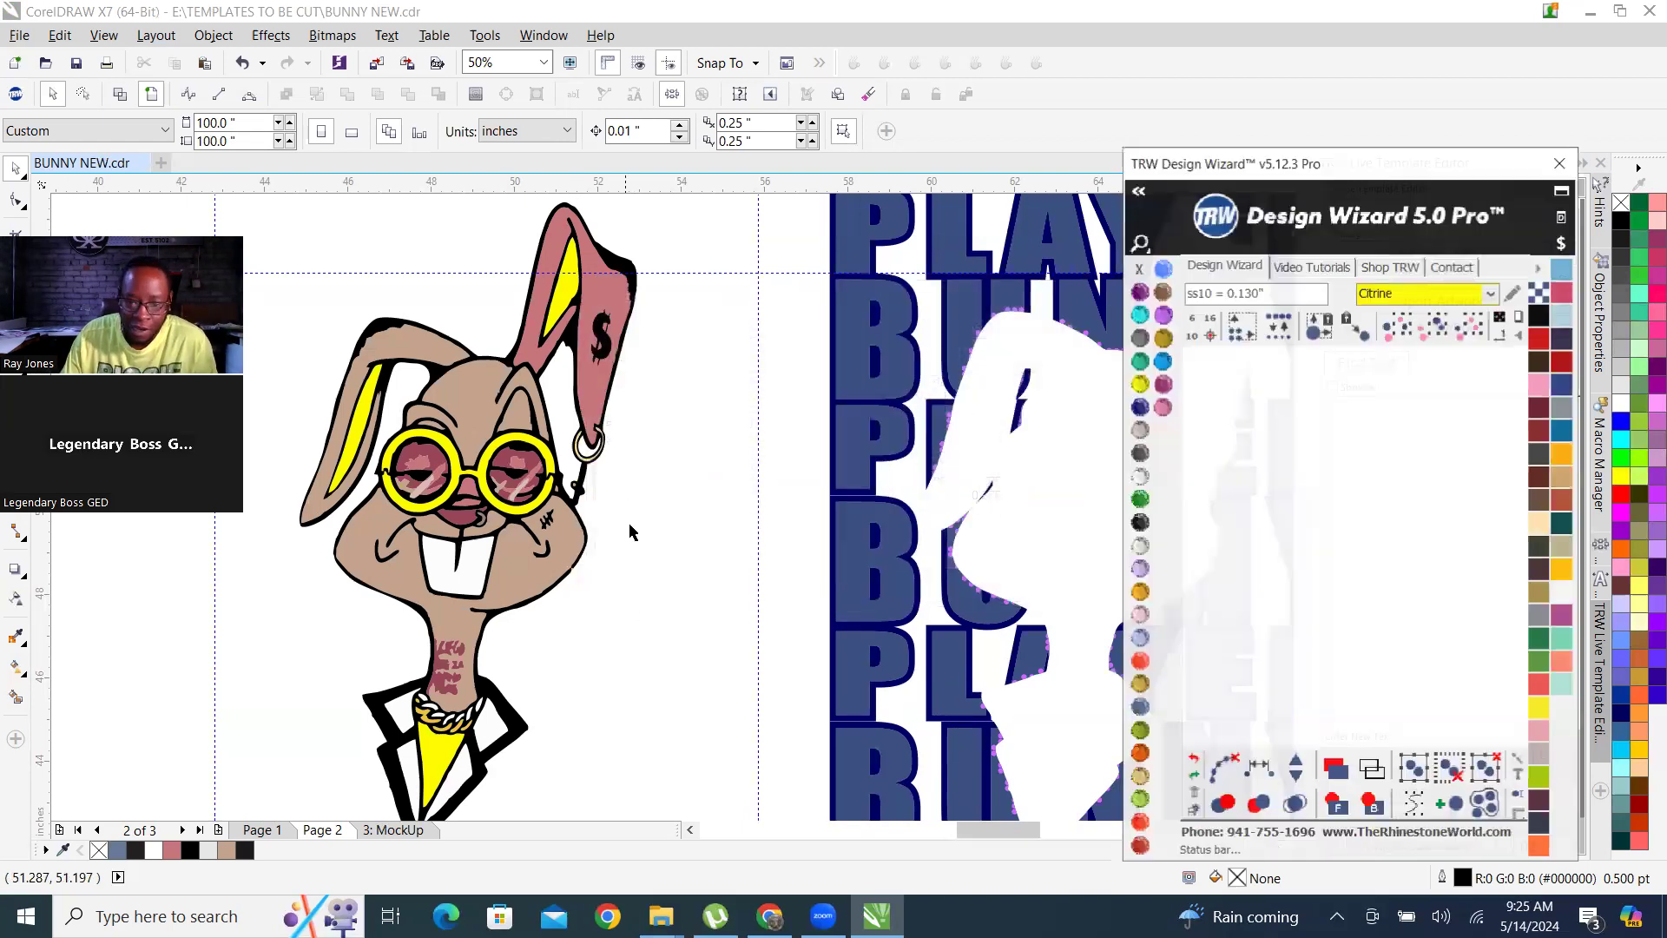
Select the stones matching the one at the cut-out edge of the first BUNNY row's N and bring them to the front.
scroll(769, 496, "down", 2)
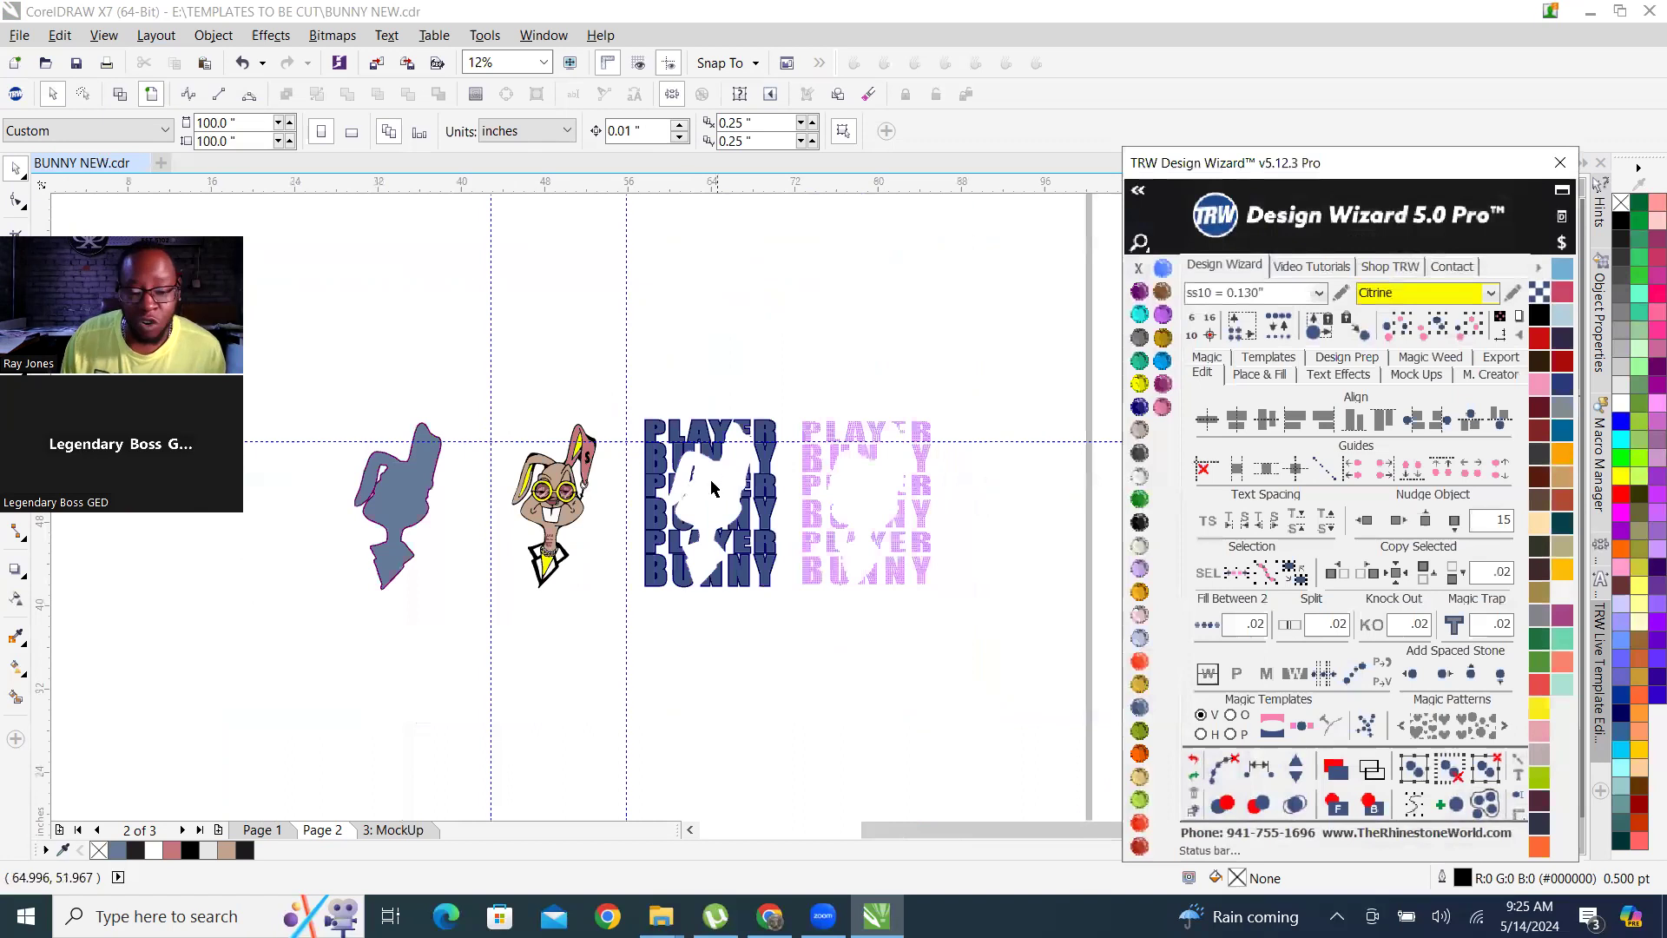
scroll(710, 489, "up", 4)
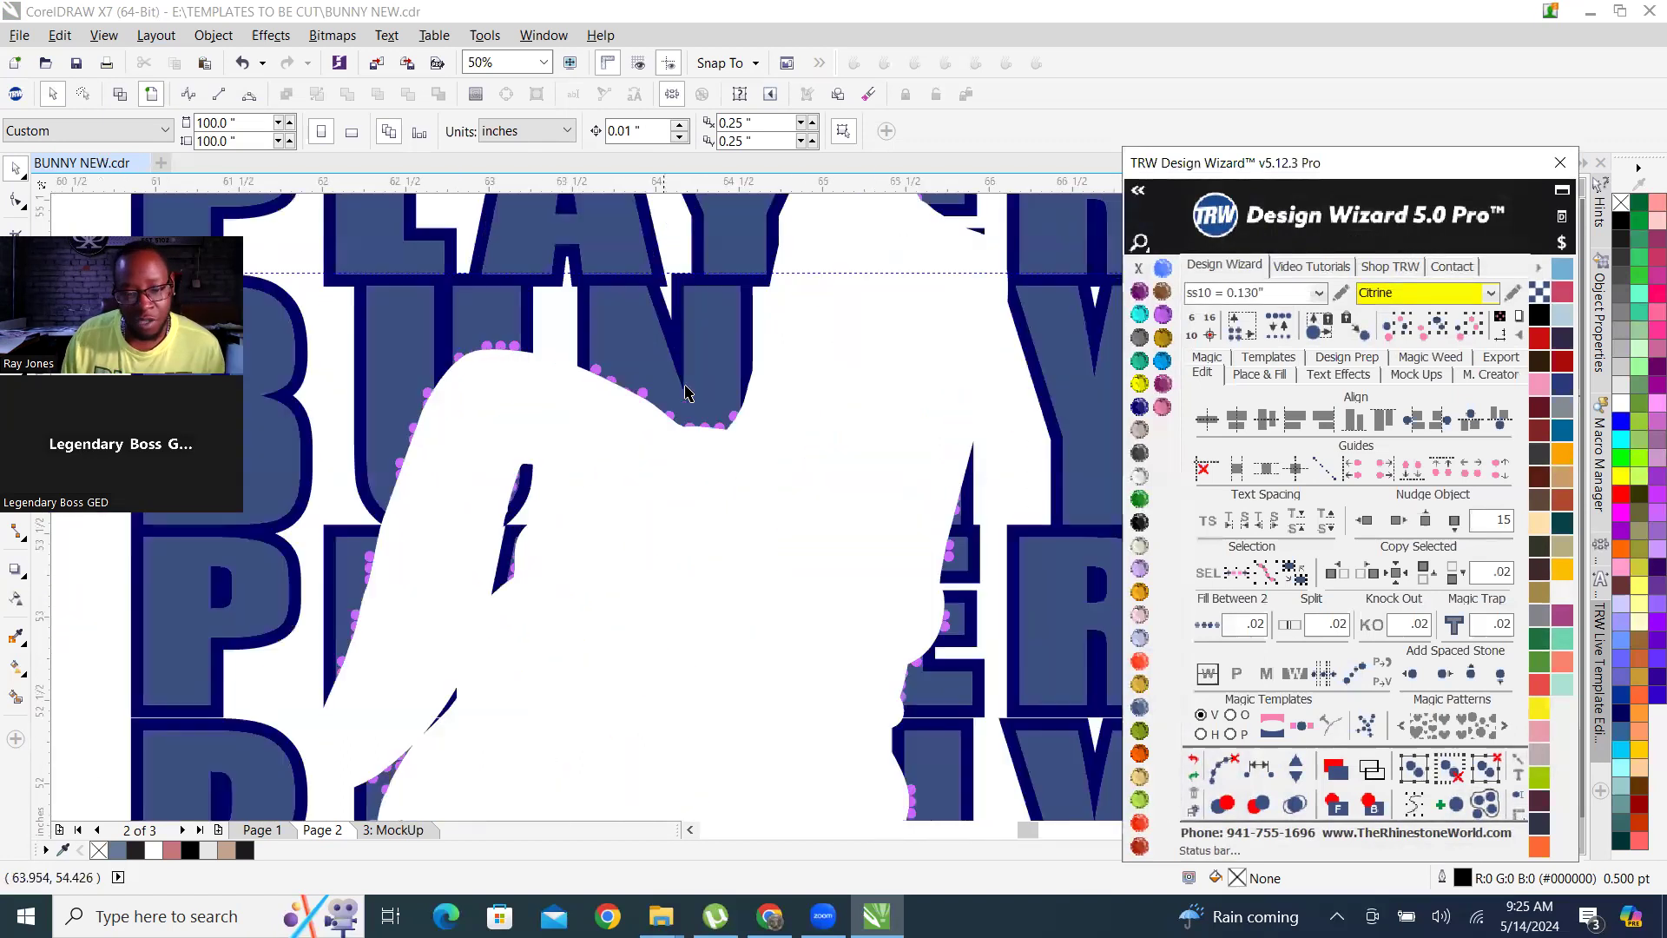
left_click(529, 421)
scroll(529, 421, "down", 6)
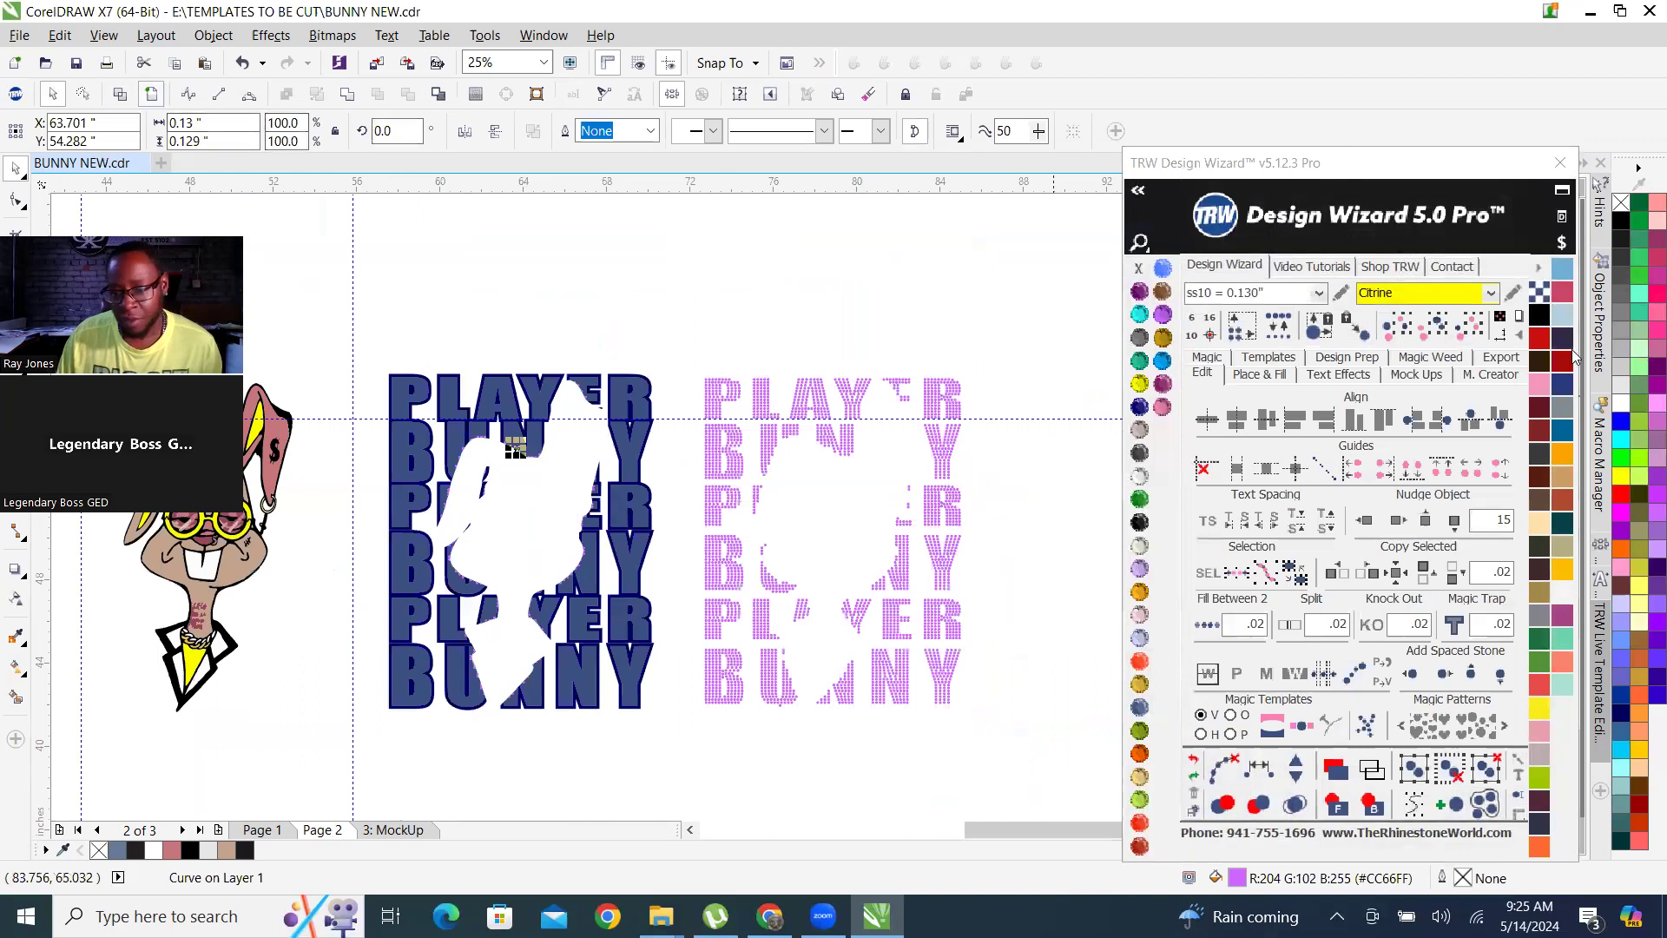
left_click(1331, 811)
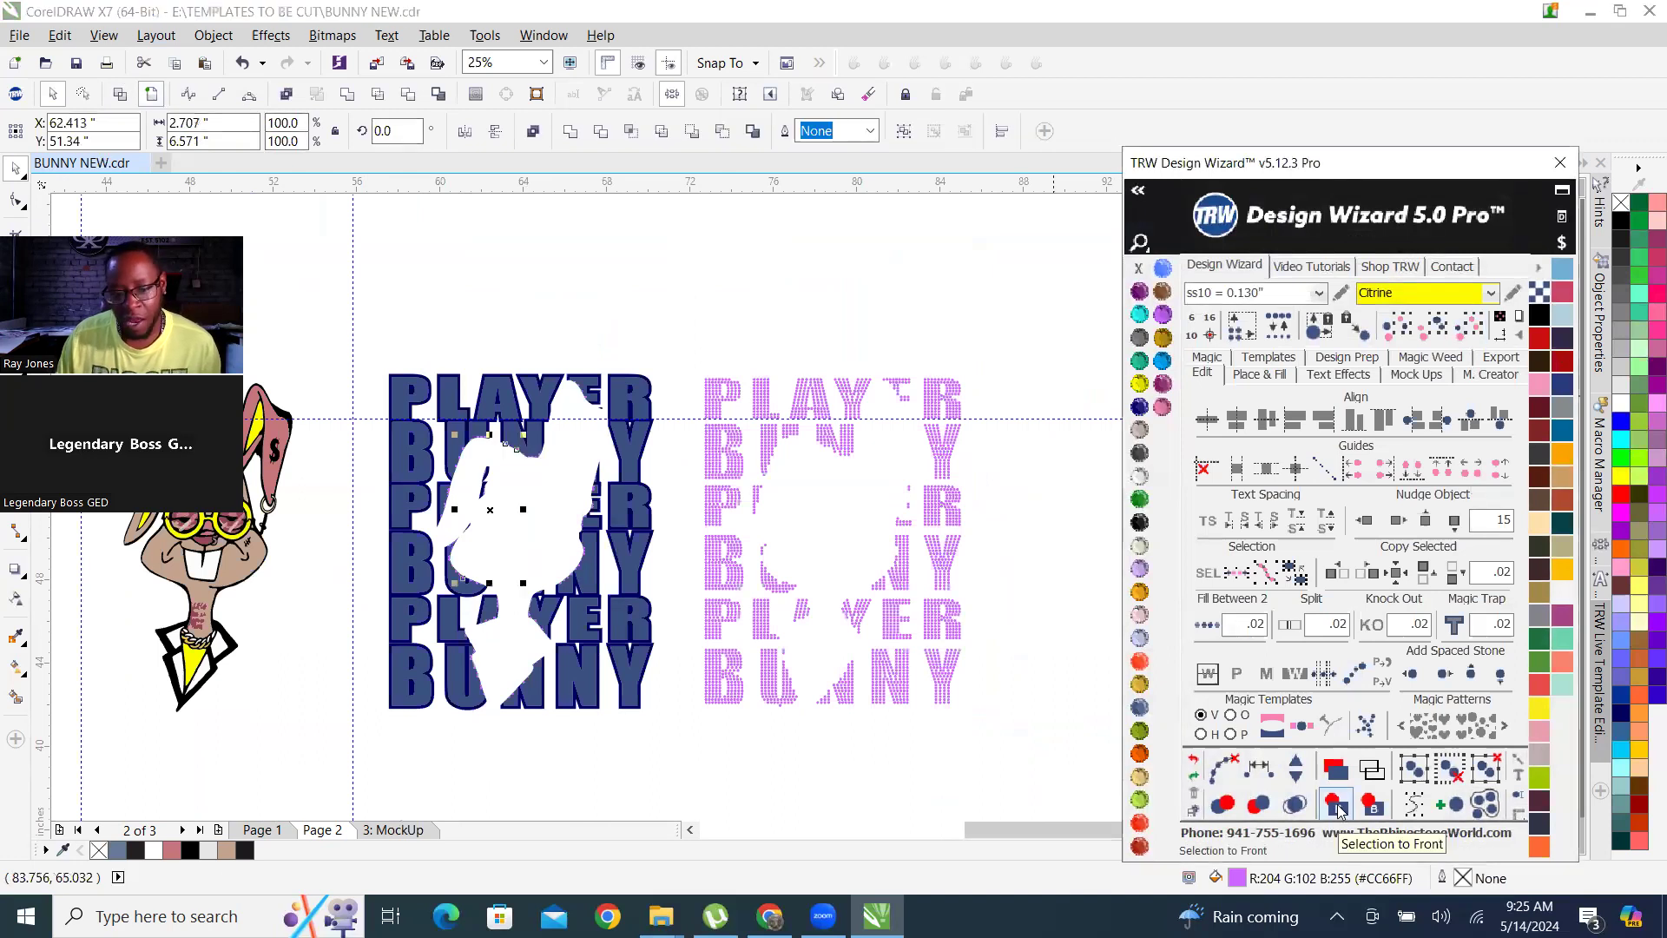
Examine the clipped and selected stones along the bunny cut-out in the blue lettering.
scroll(664, 387, "up", 3)
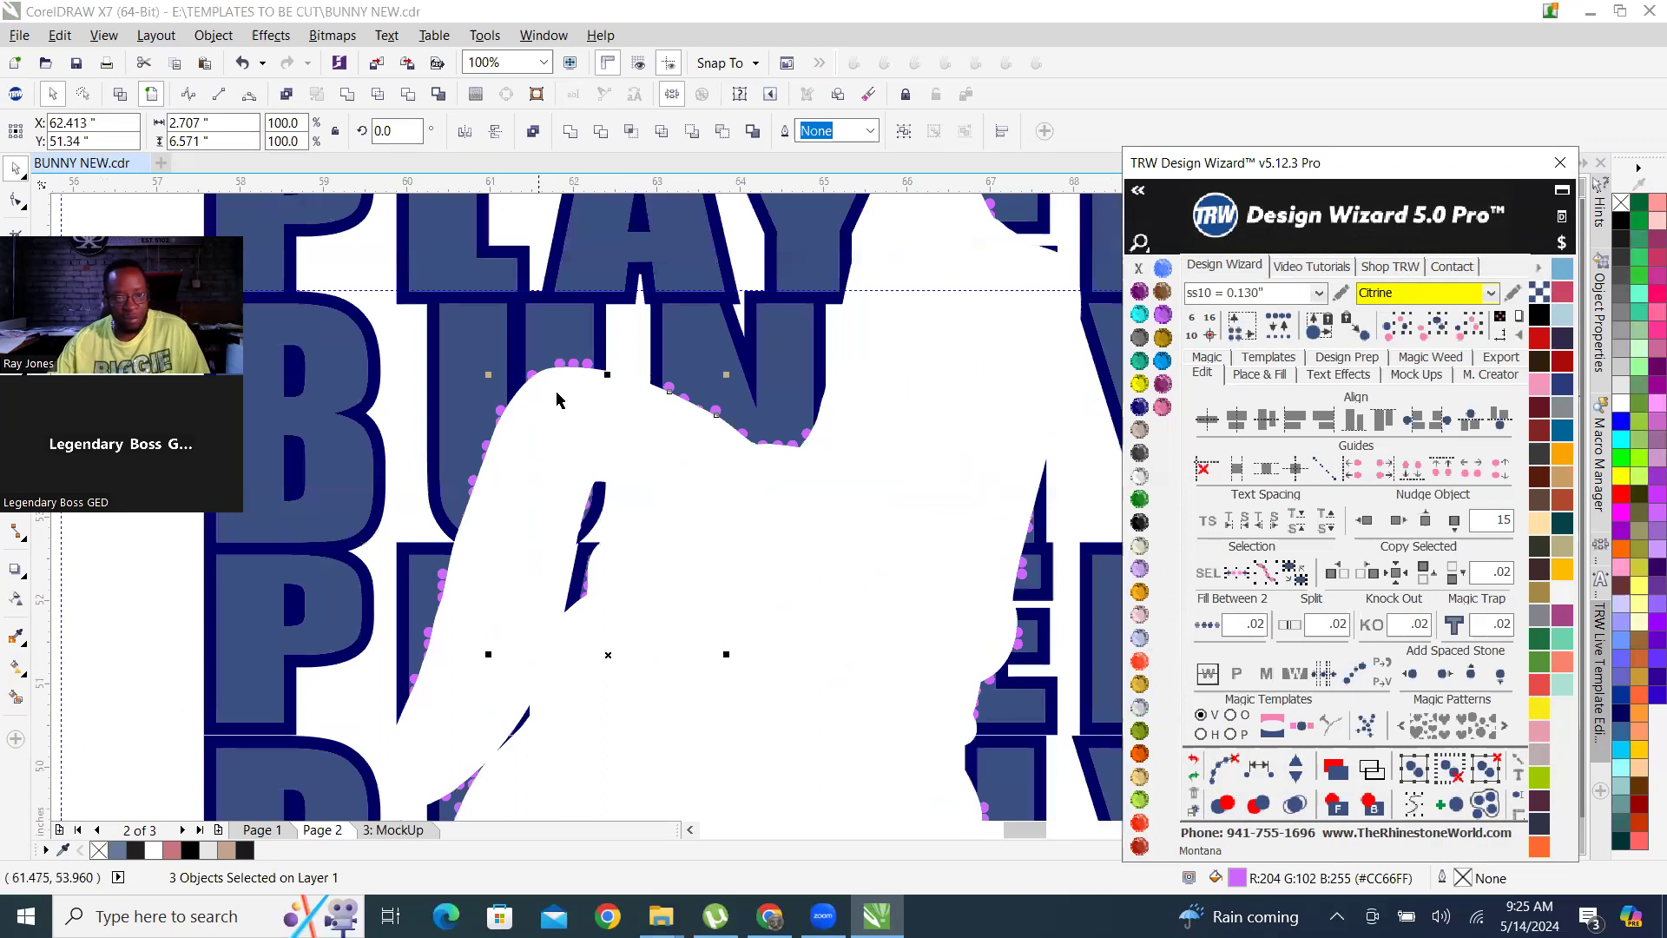
scroll(665, 388, "down", 3)
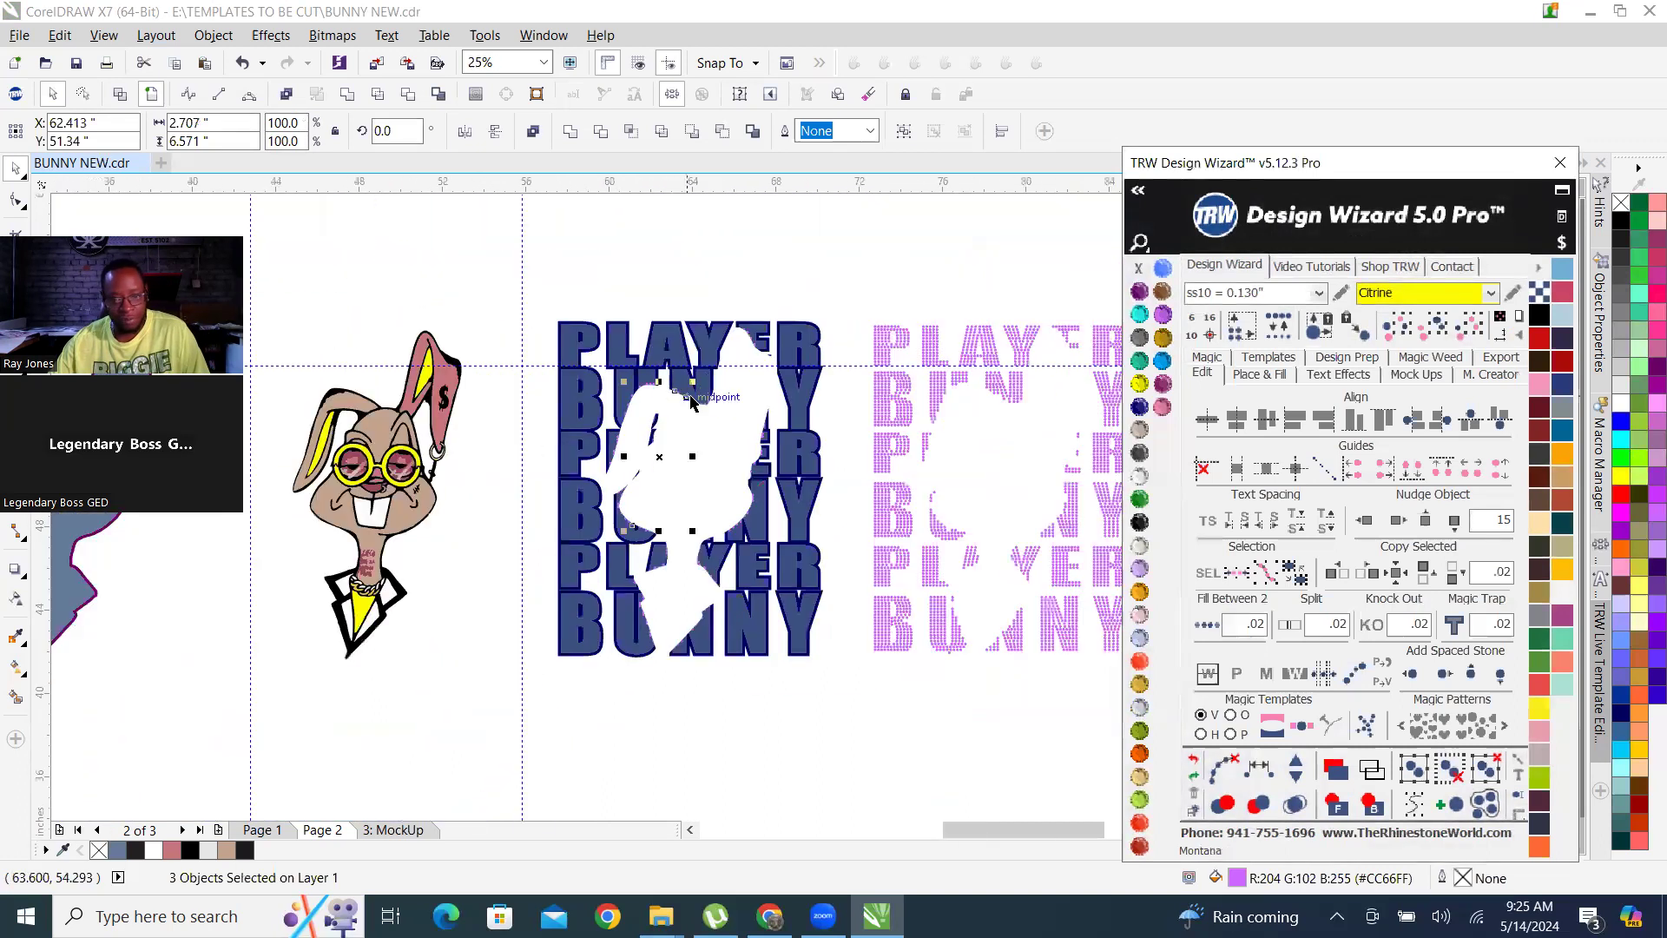
scroll(761, 477, "up", 3)
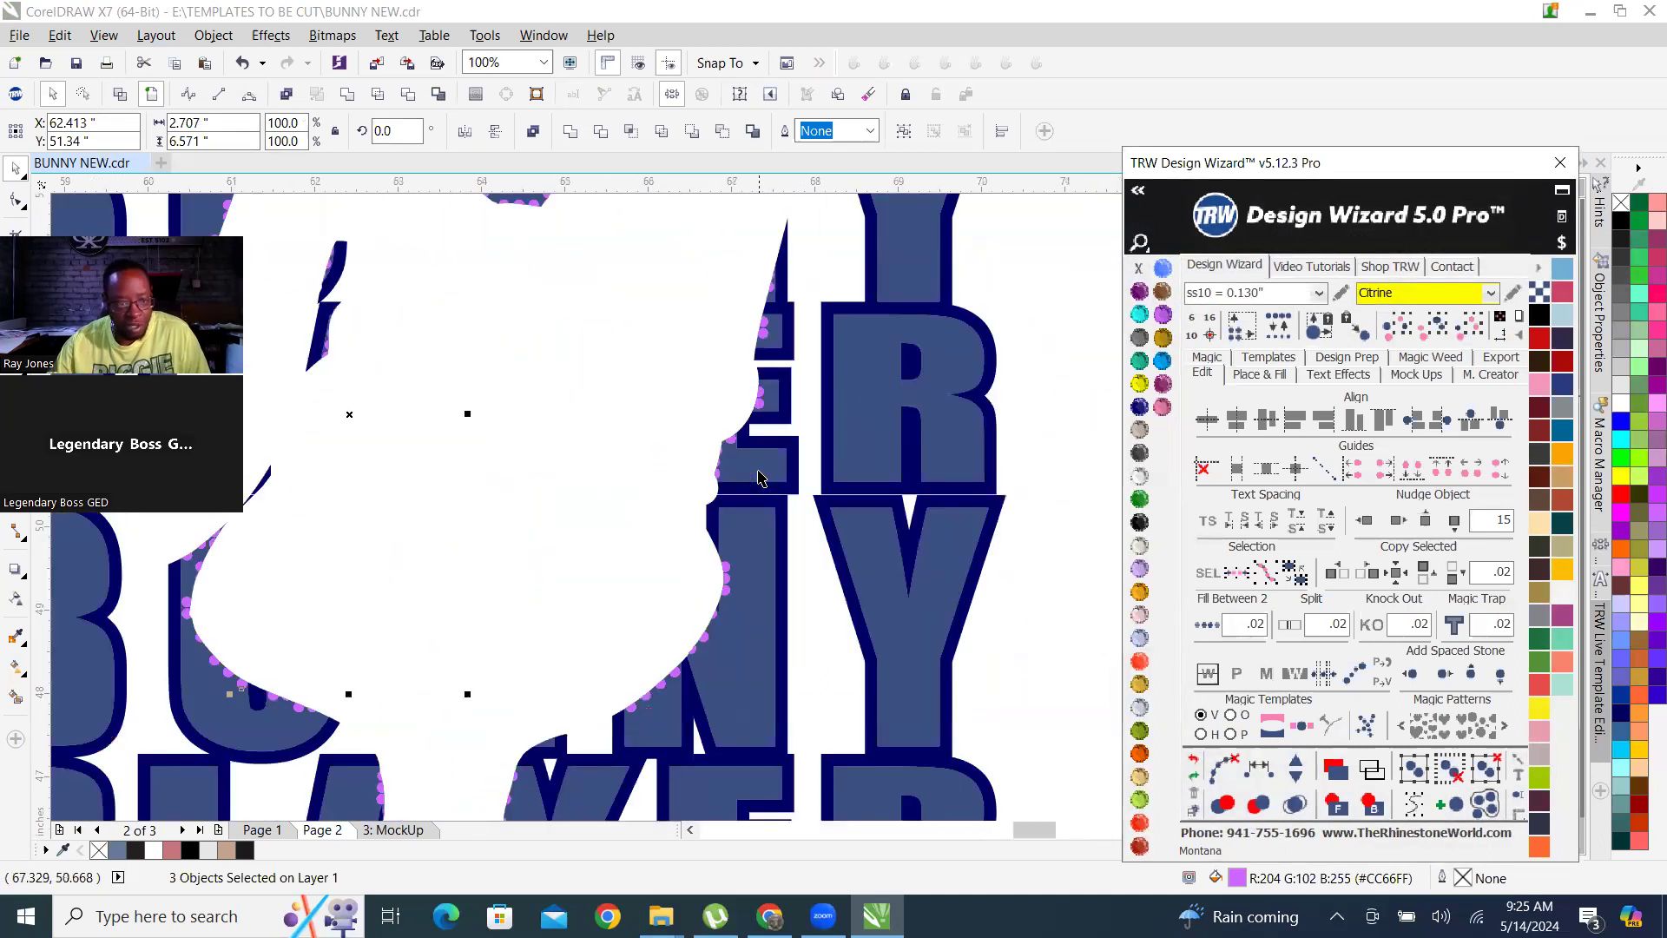
scroll(761, 476, "down", 1)
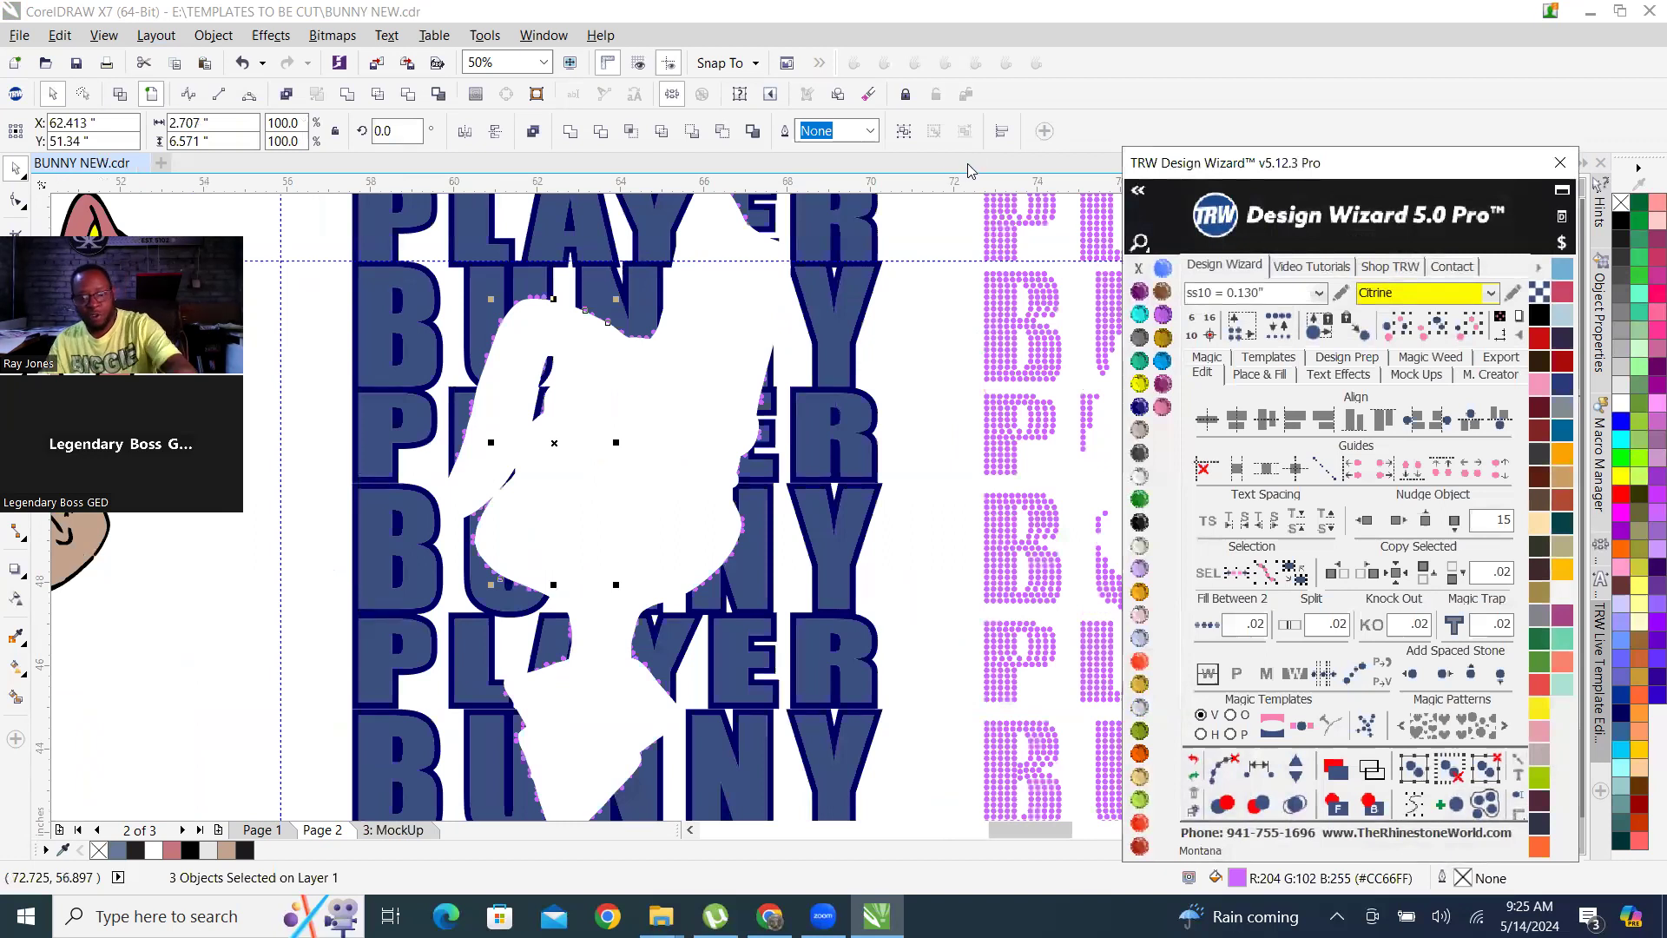
scroll(621, 286, "up", 4)
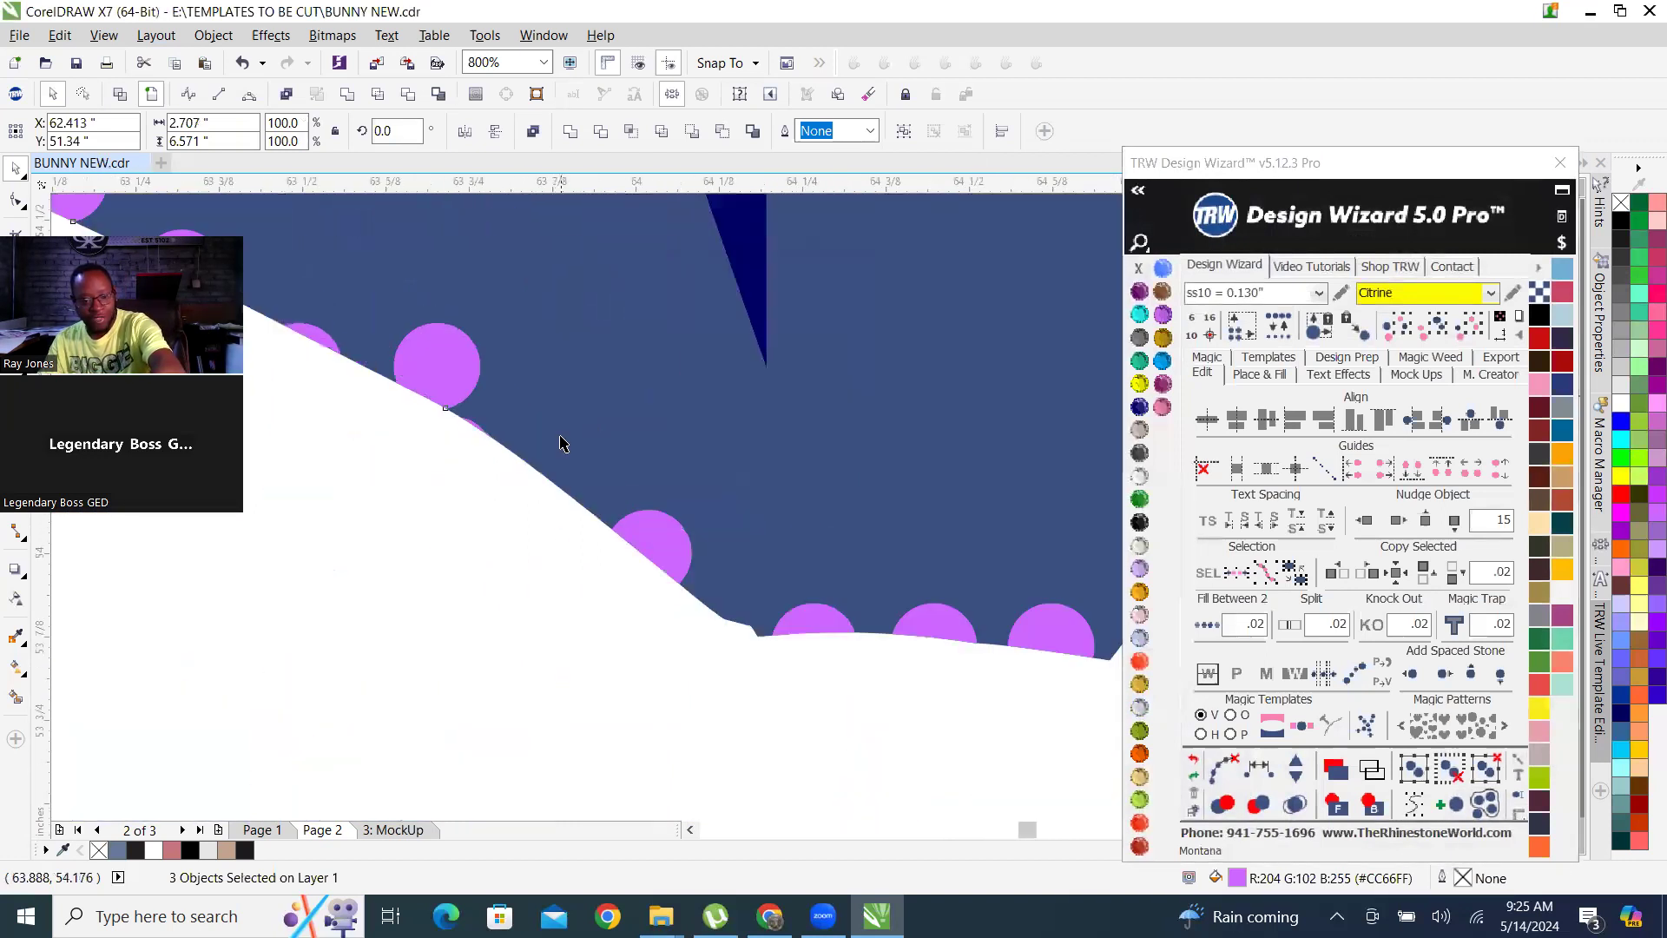
scroll(560, 443, "down", 3)
scroll(570, 503, "up", 2)
scroll(506, 455, "down", 1)
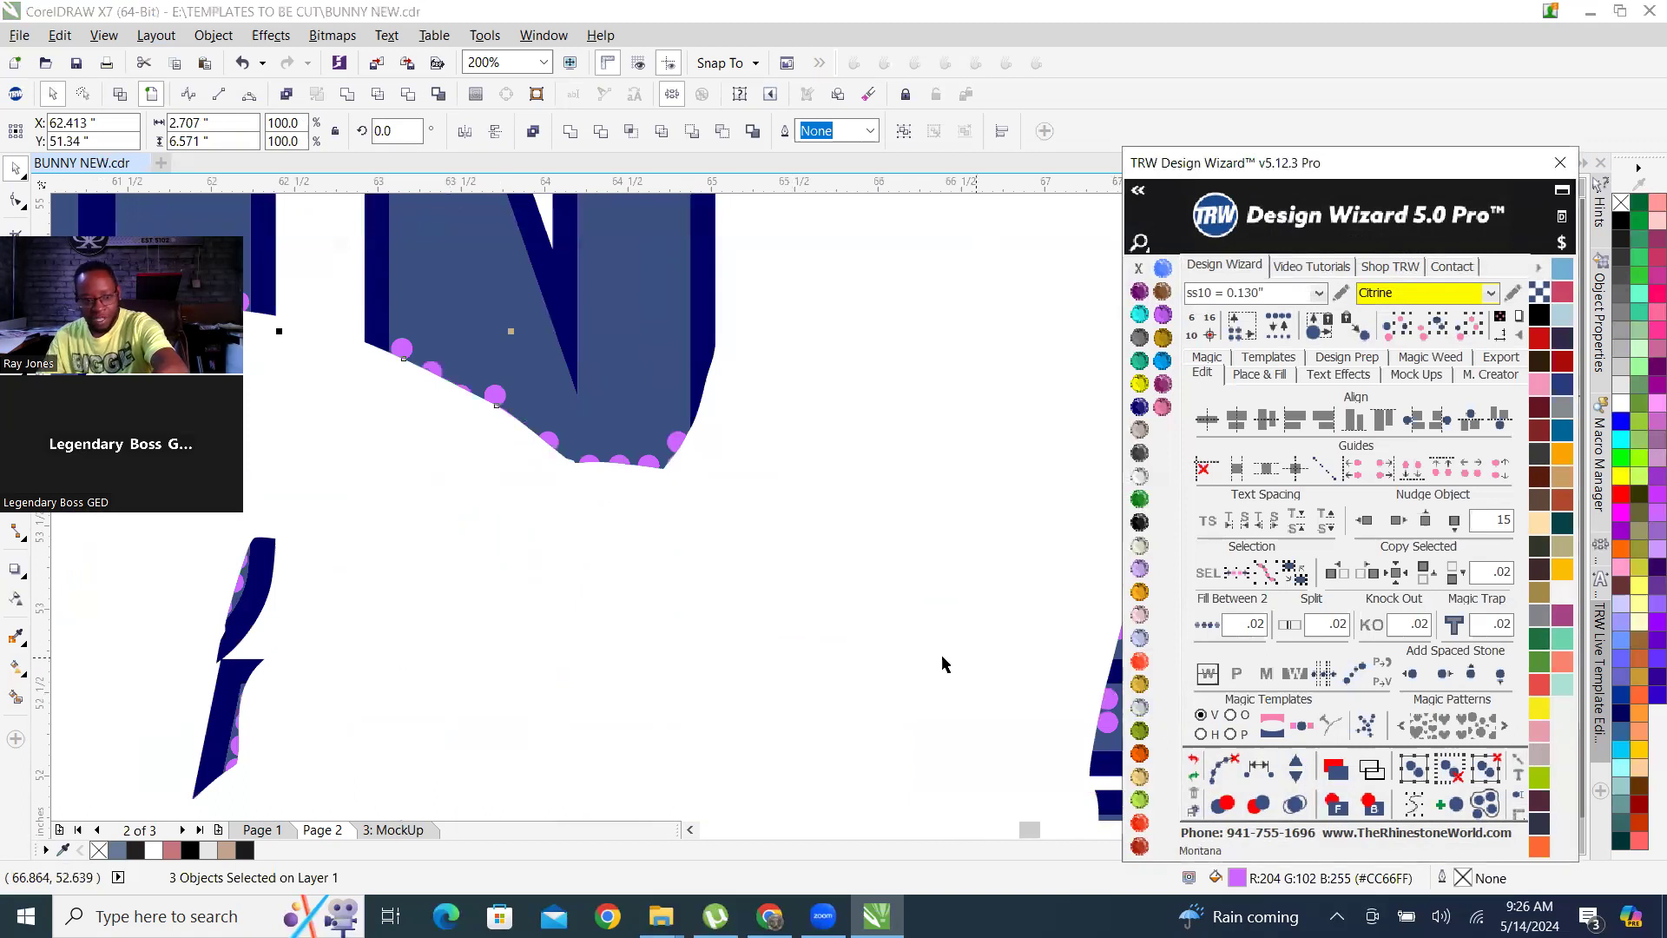
scroll(941, 663, "down", 2)
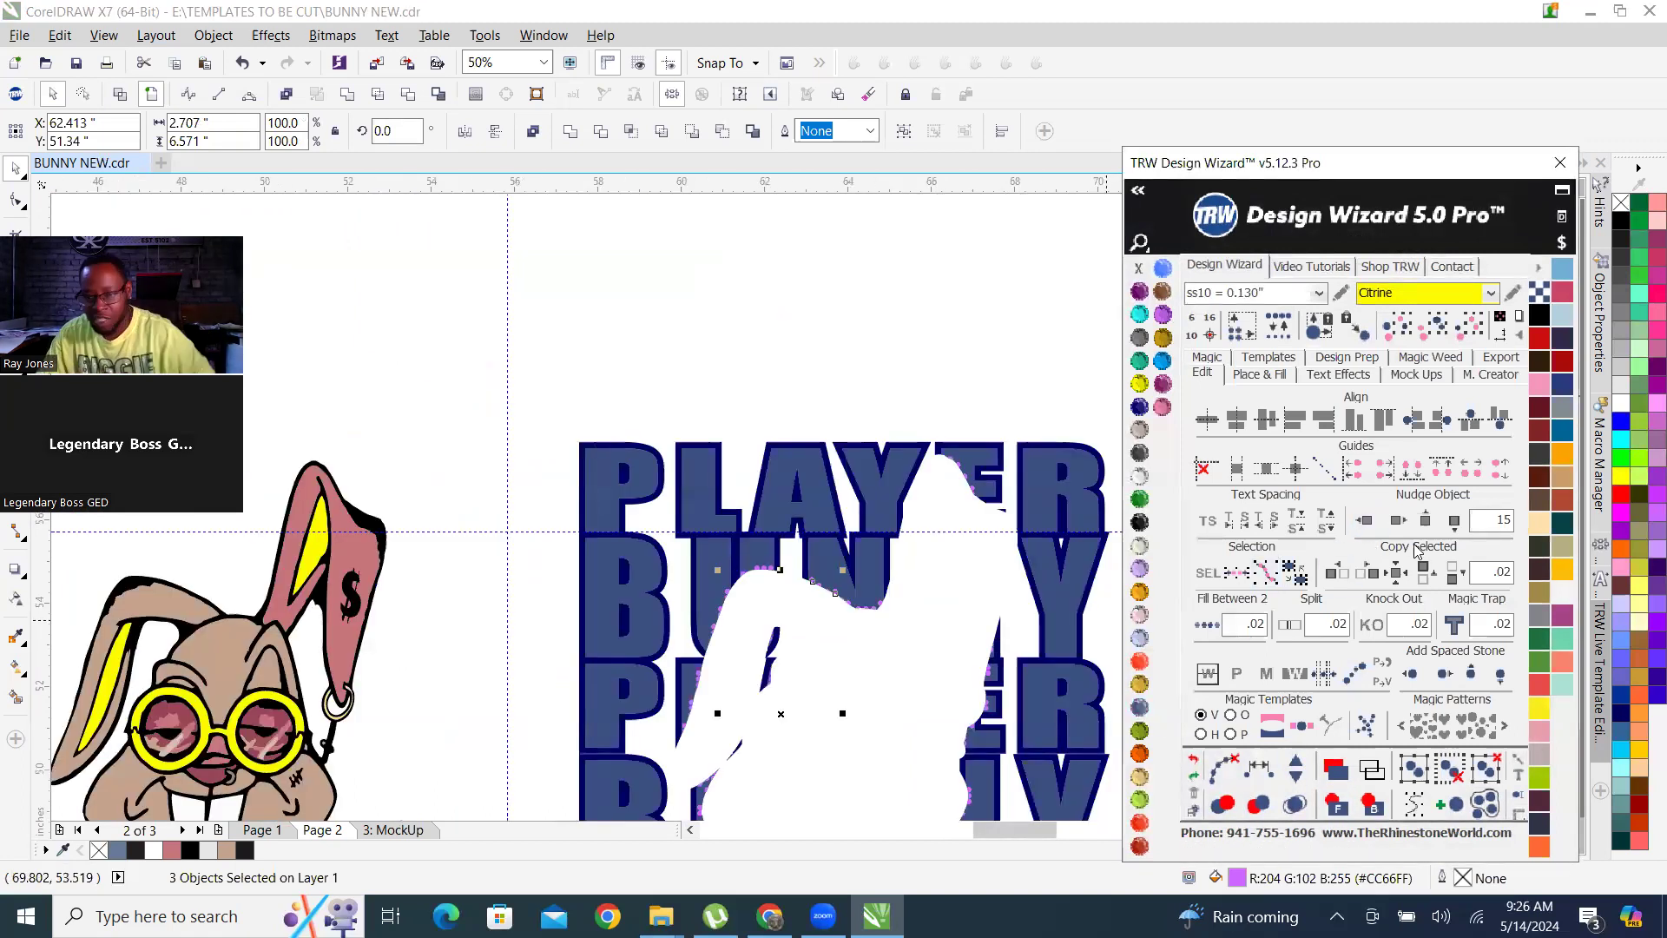
Nudge the selected stones up by 15 inches, clear of the blue lettering, and check their shape up close.
left_click(1424, 518)
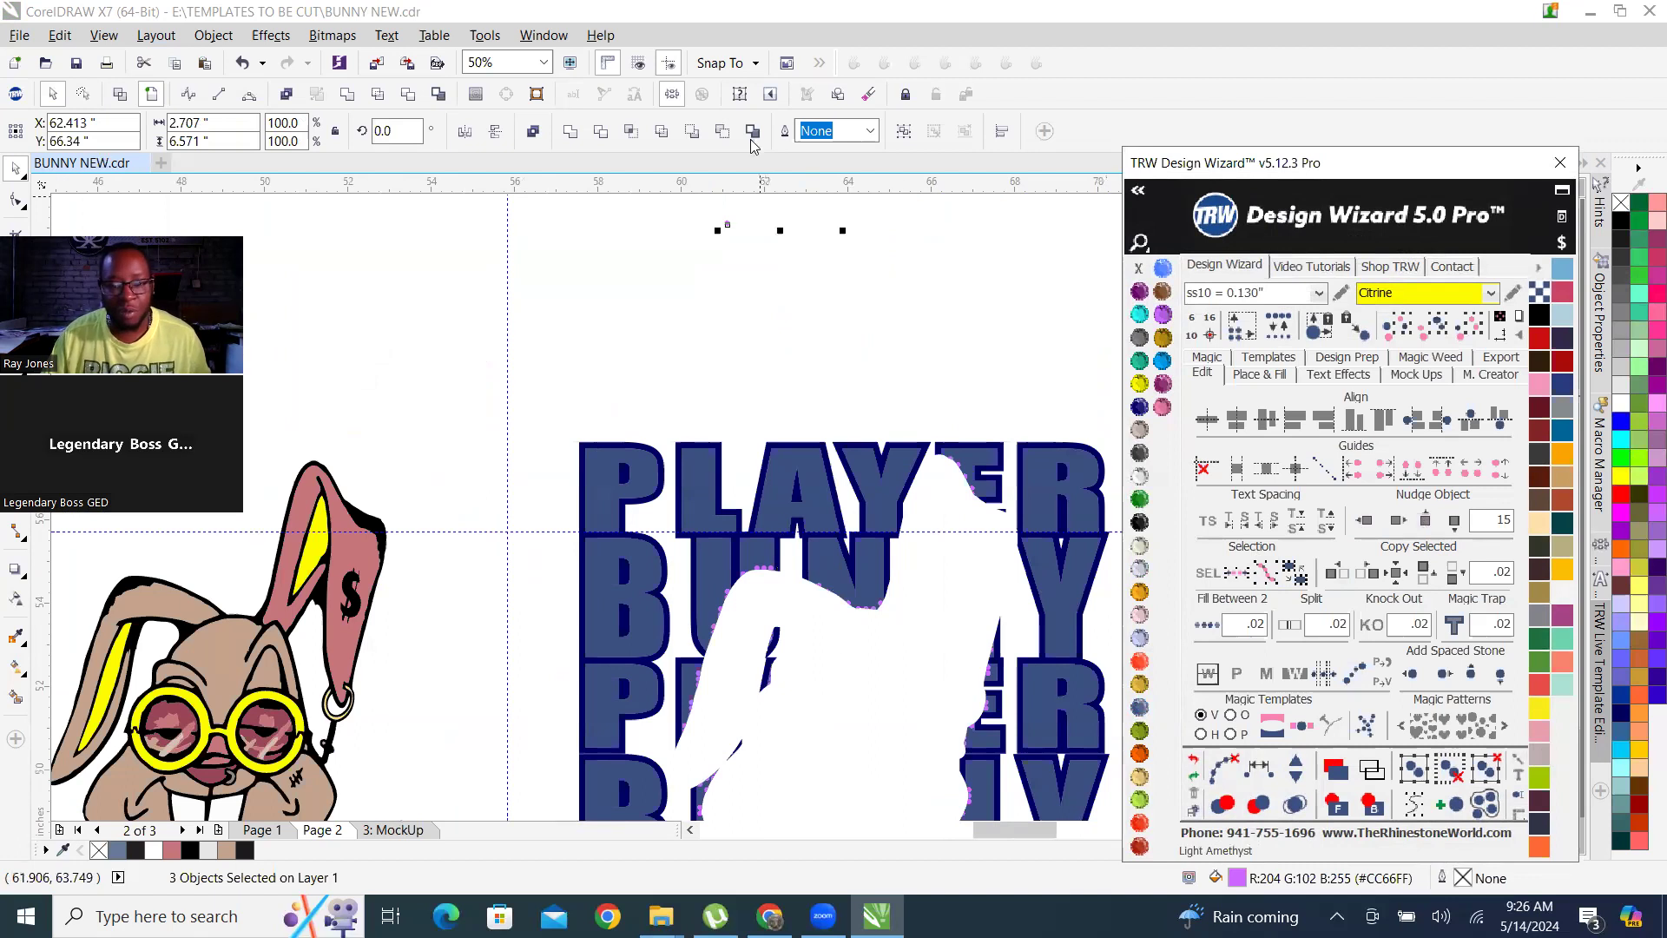
scroll(720, 261, "up", 2)
scroll(718, 395, "down", 2)
left_click(720, 388)
scroll(726, 315, "up", 2)
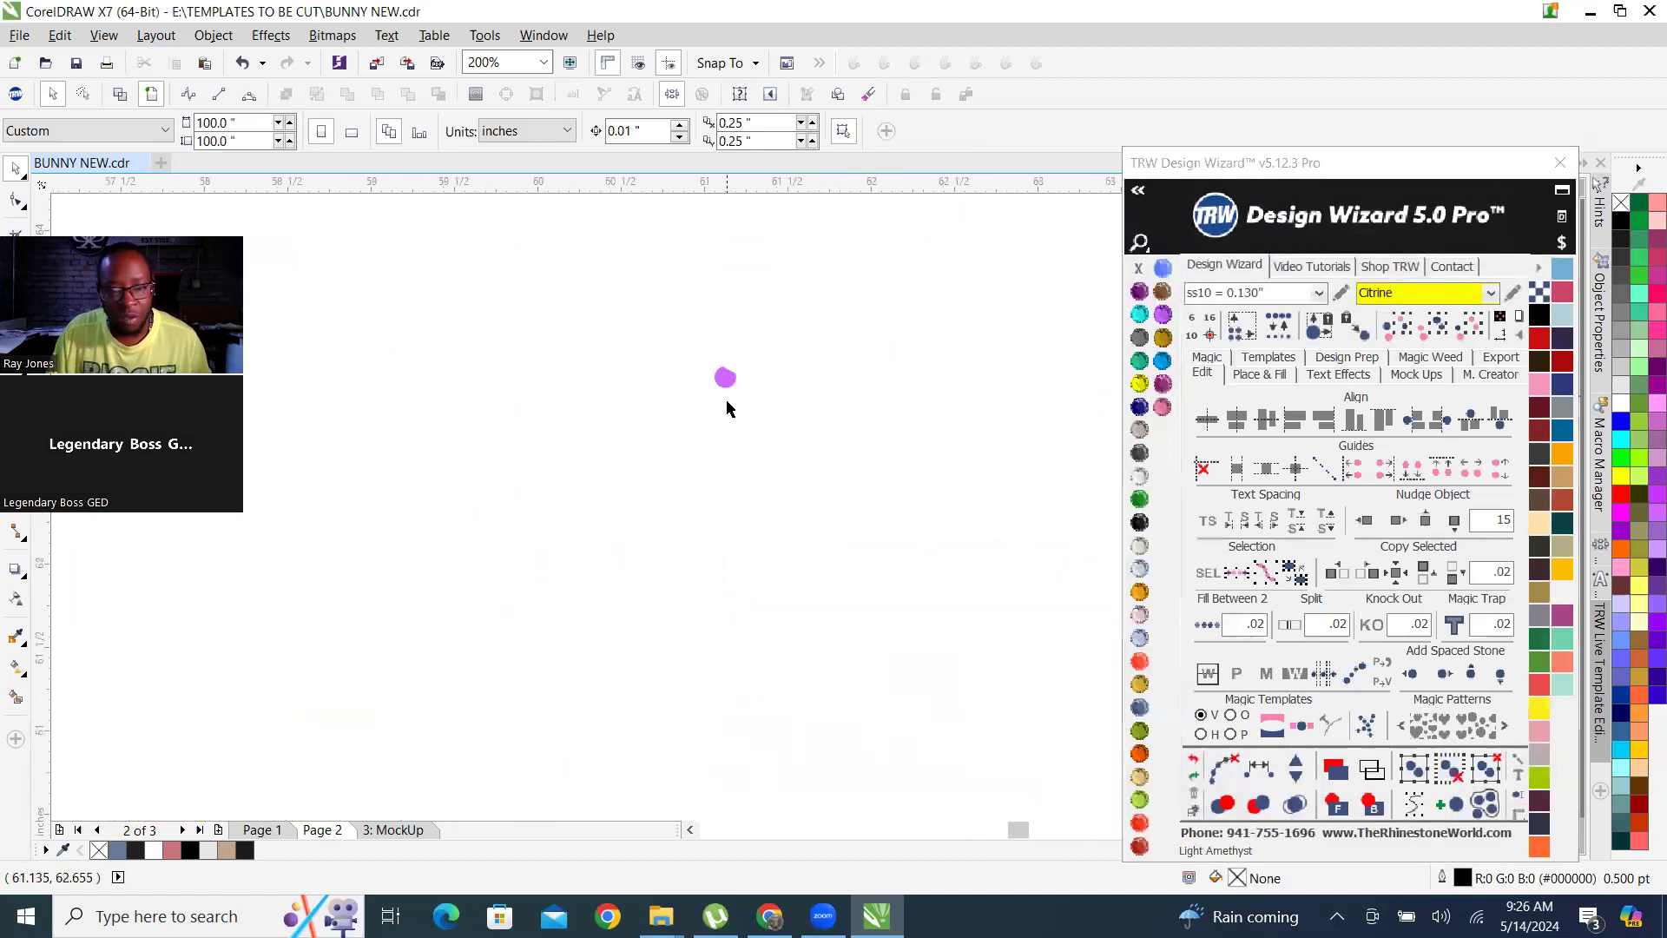
scroll(728, 408, "up", 3)
scroll(677, 434, "down", 3)
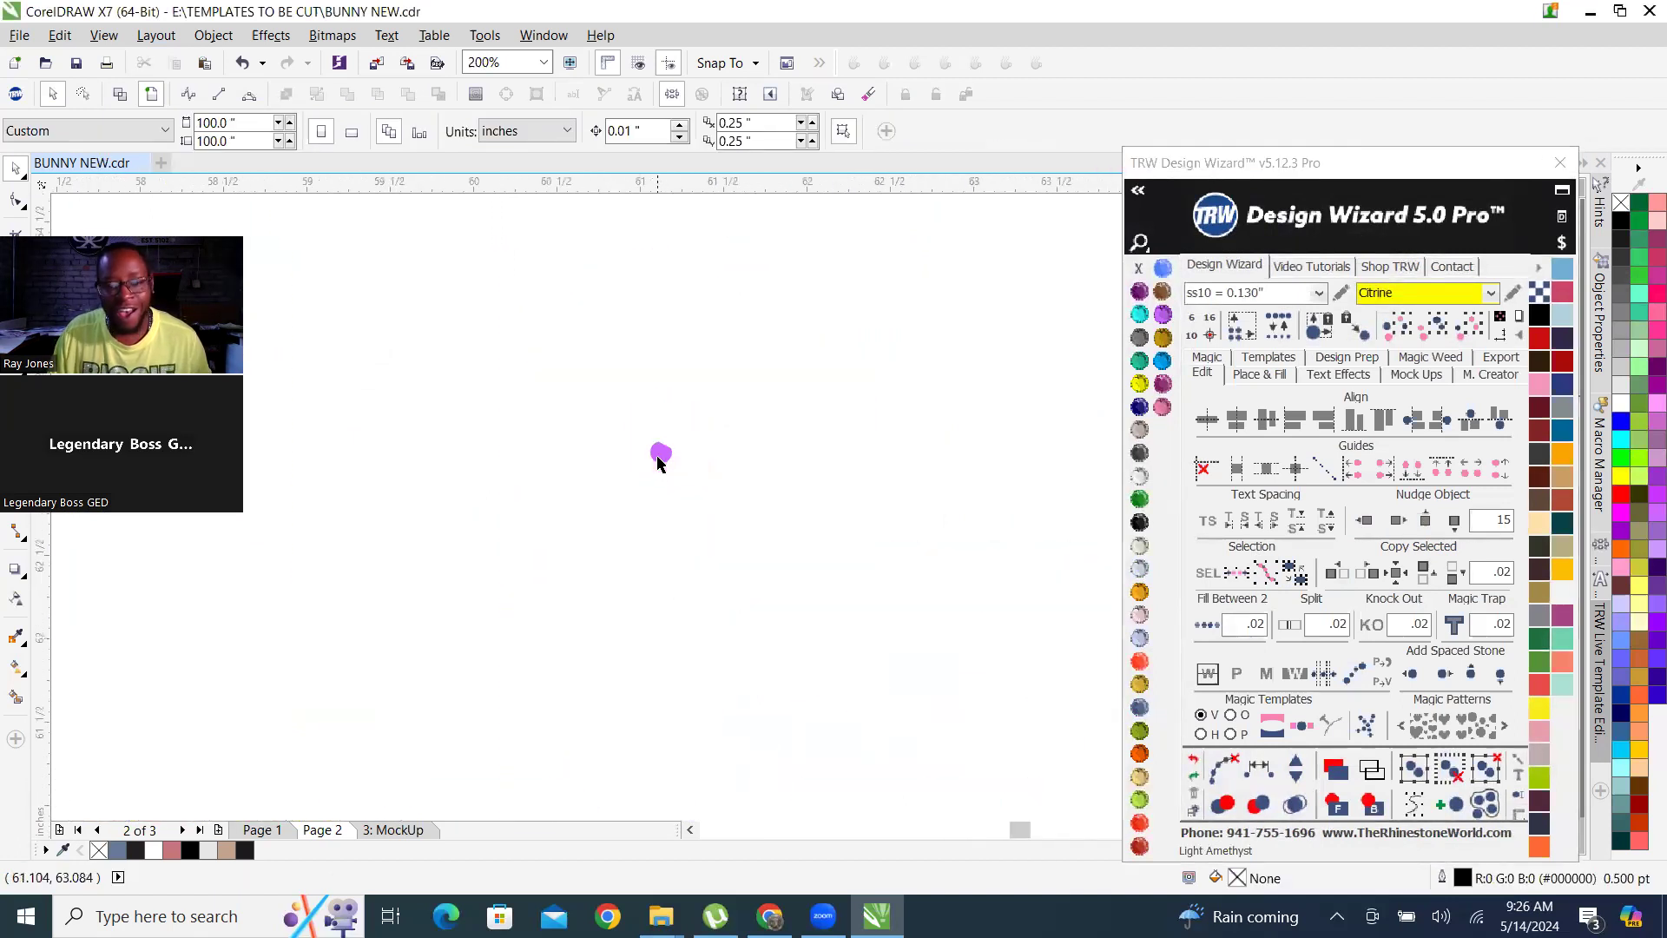
scroll(660, 469, "down", 4)
scroll(691, 491, "up", 1)
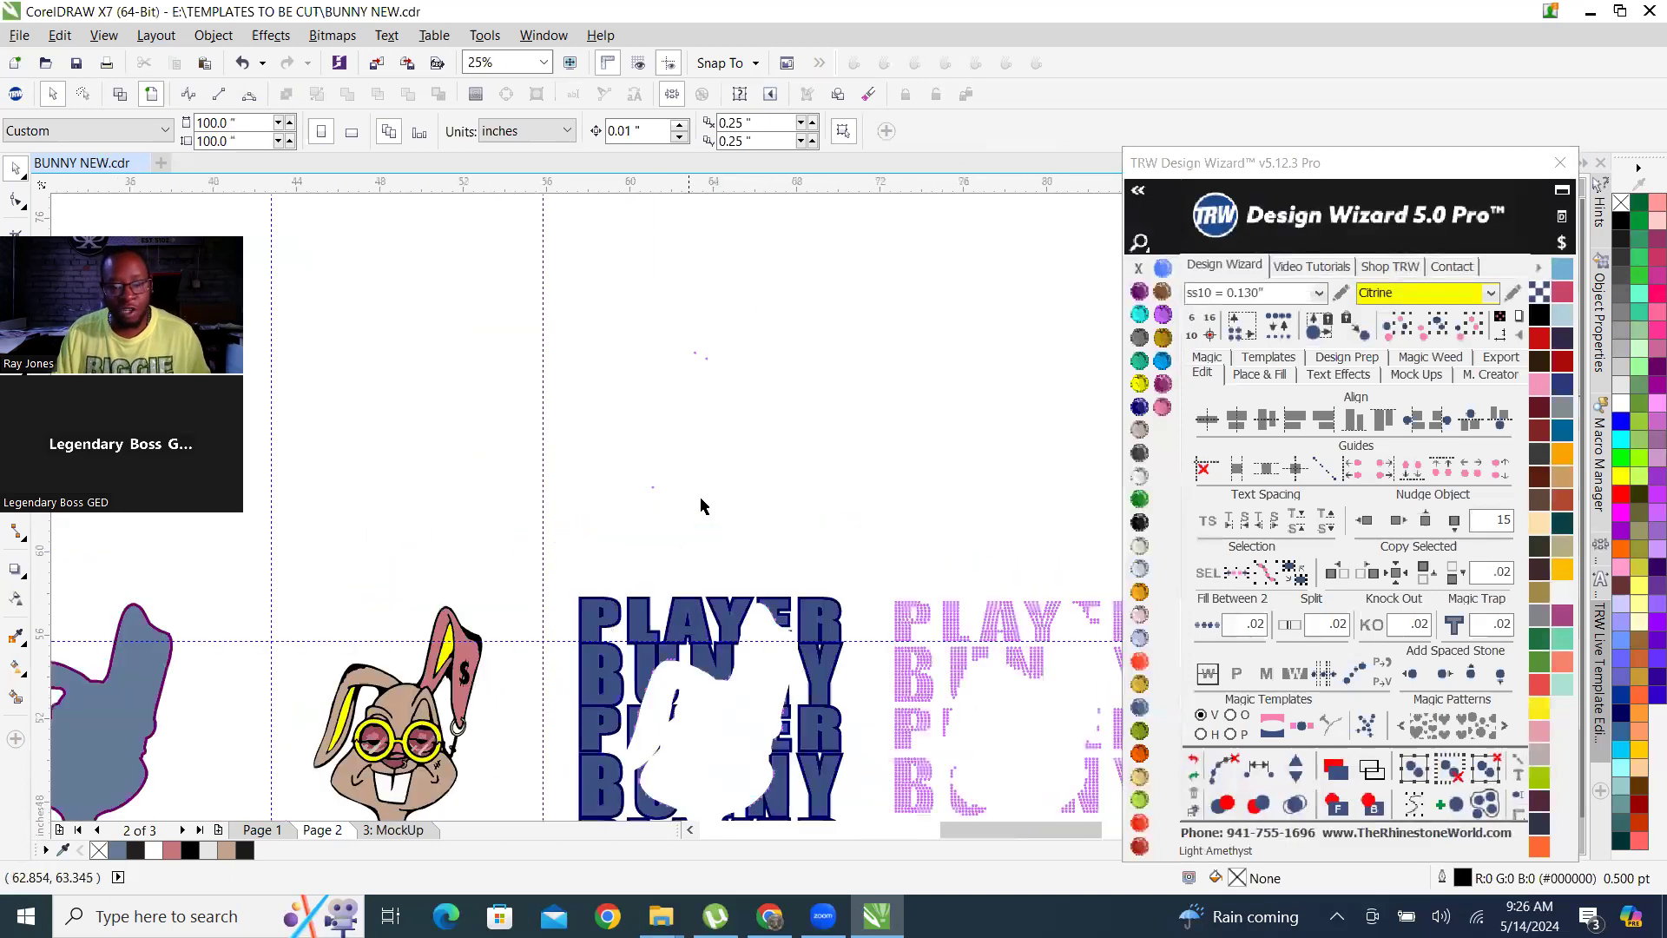
left_click_drag(568, 283, 822, 561)
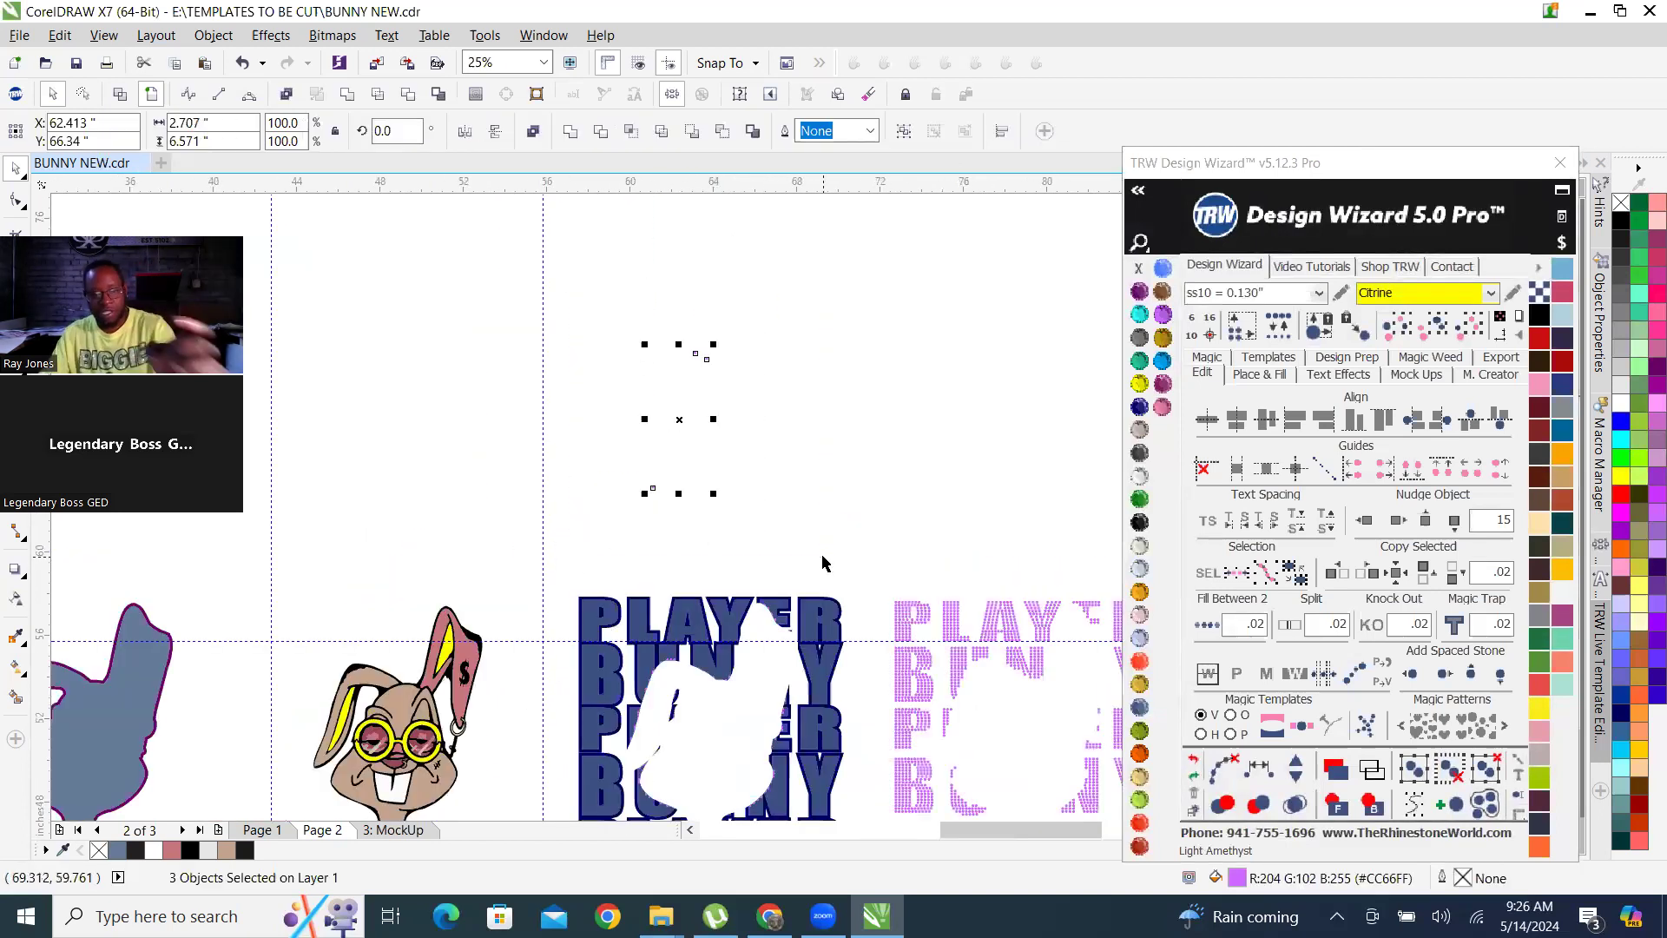
left_click(823, 563)
Select the whole rhinestone lettering beside the blue lettering and recolour its stones to Aquamarine.
scroll(655, 511, "up", 4)
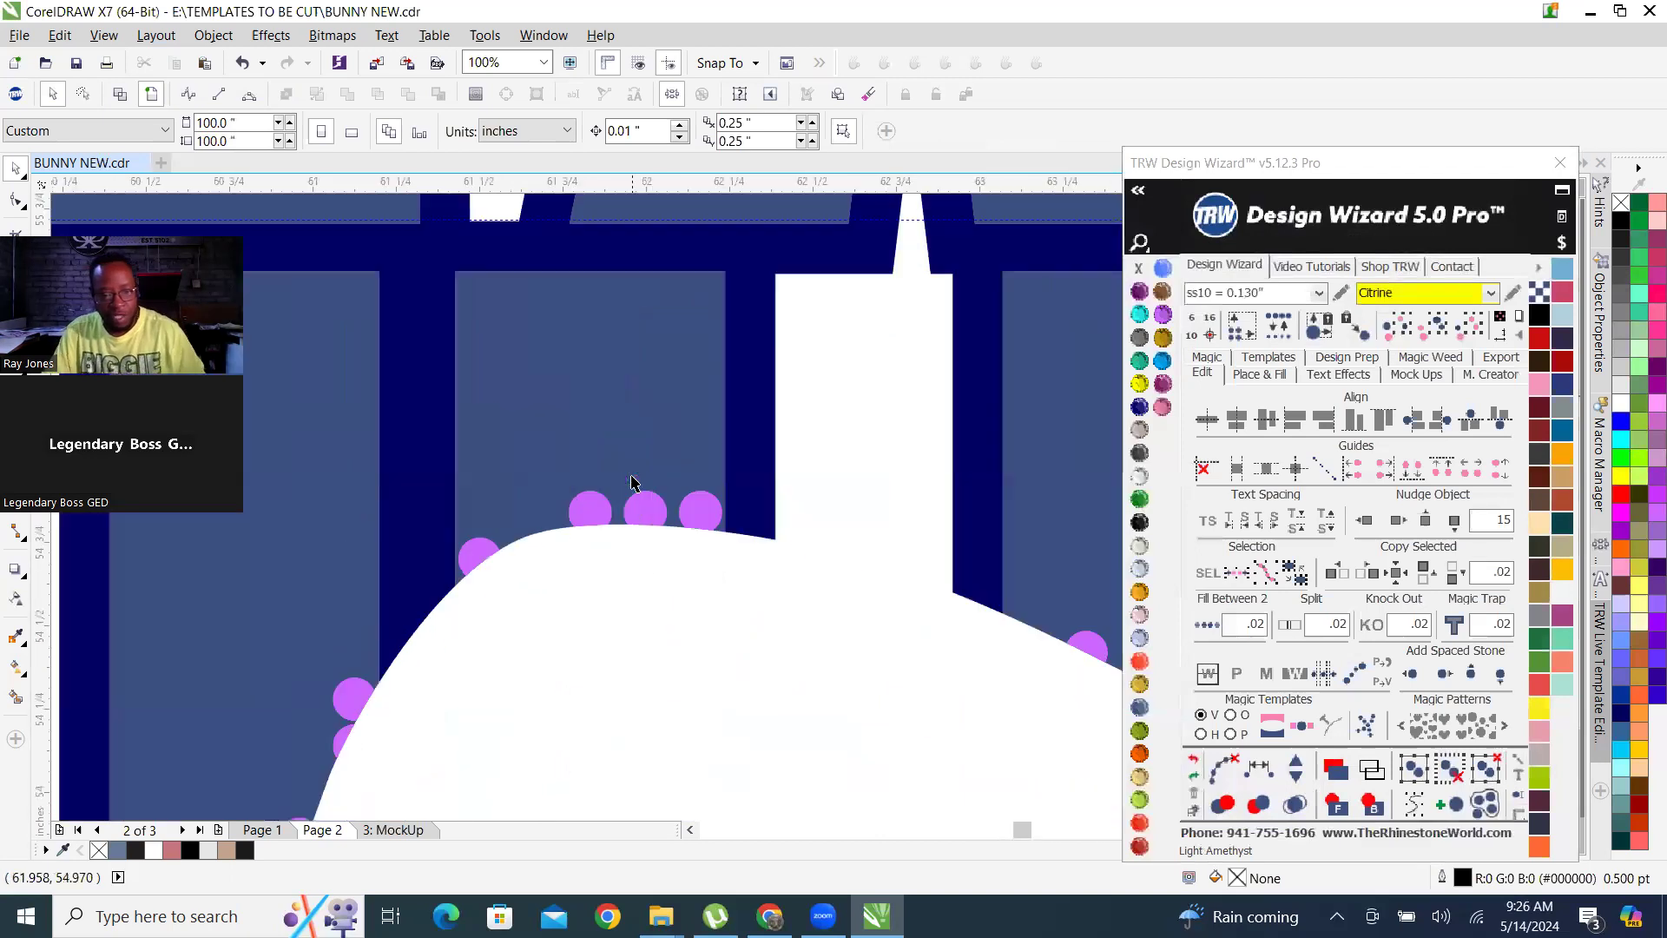
left_click(655, 511)
scroll(500, 421, "down", 4)
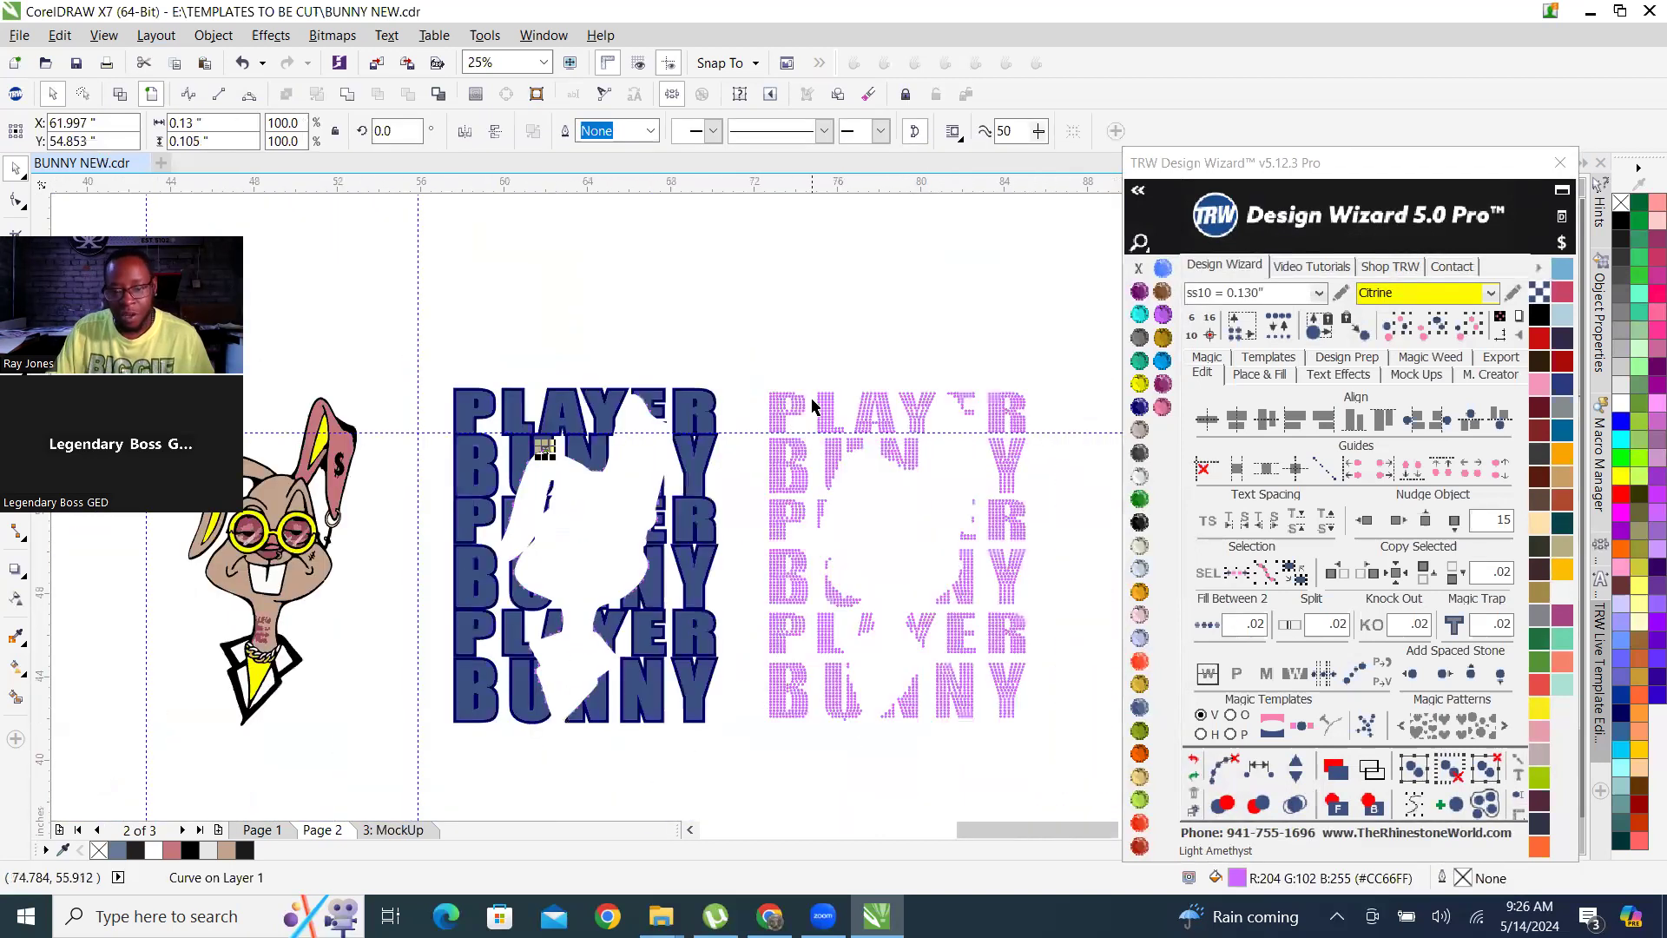
left_click_drag(755, 349, 1061, 768)
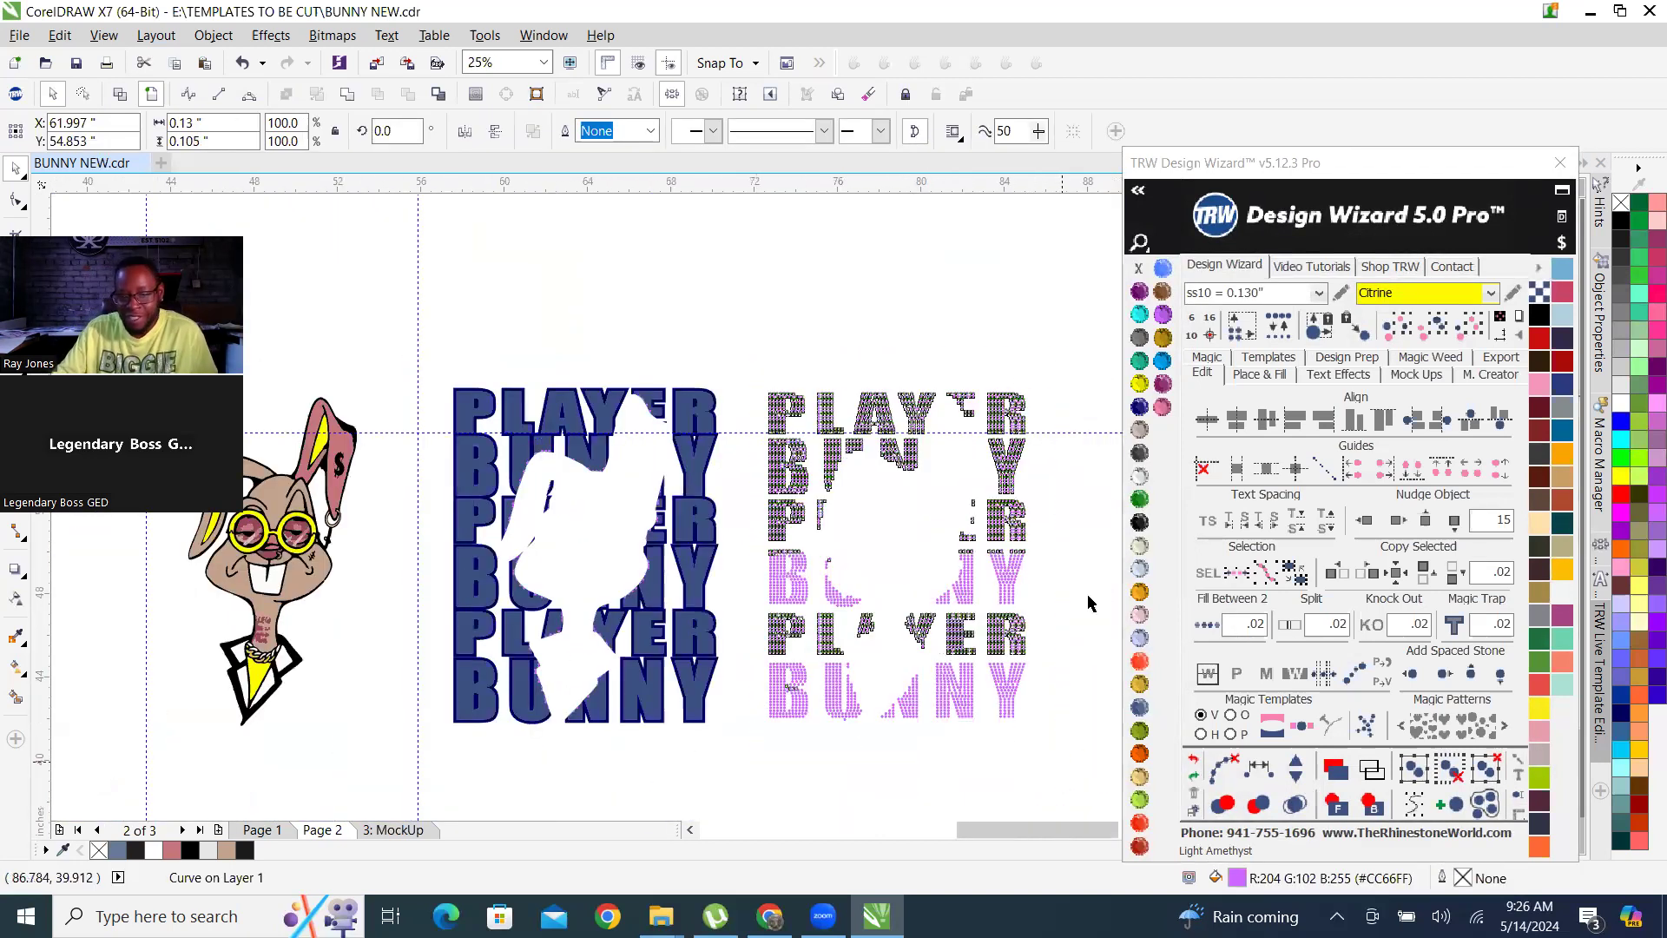
left_click(1140, 315)
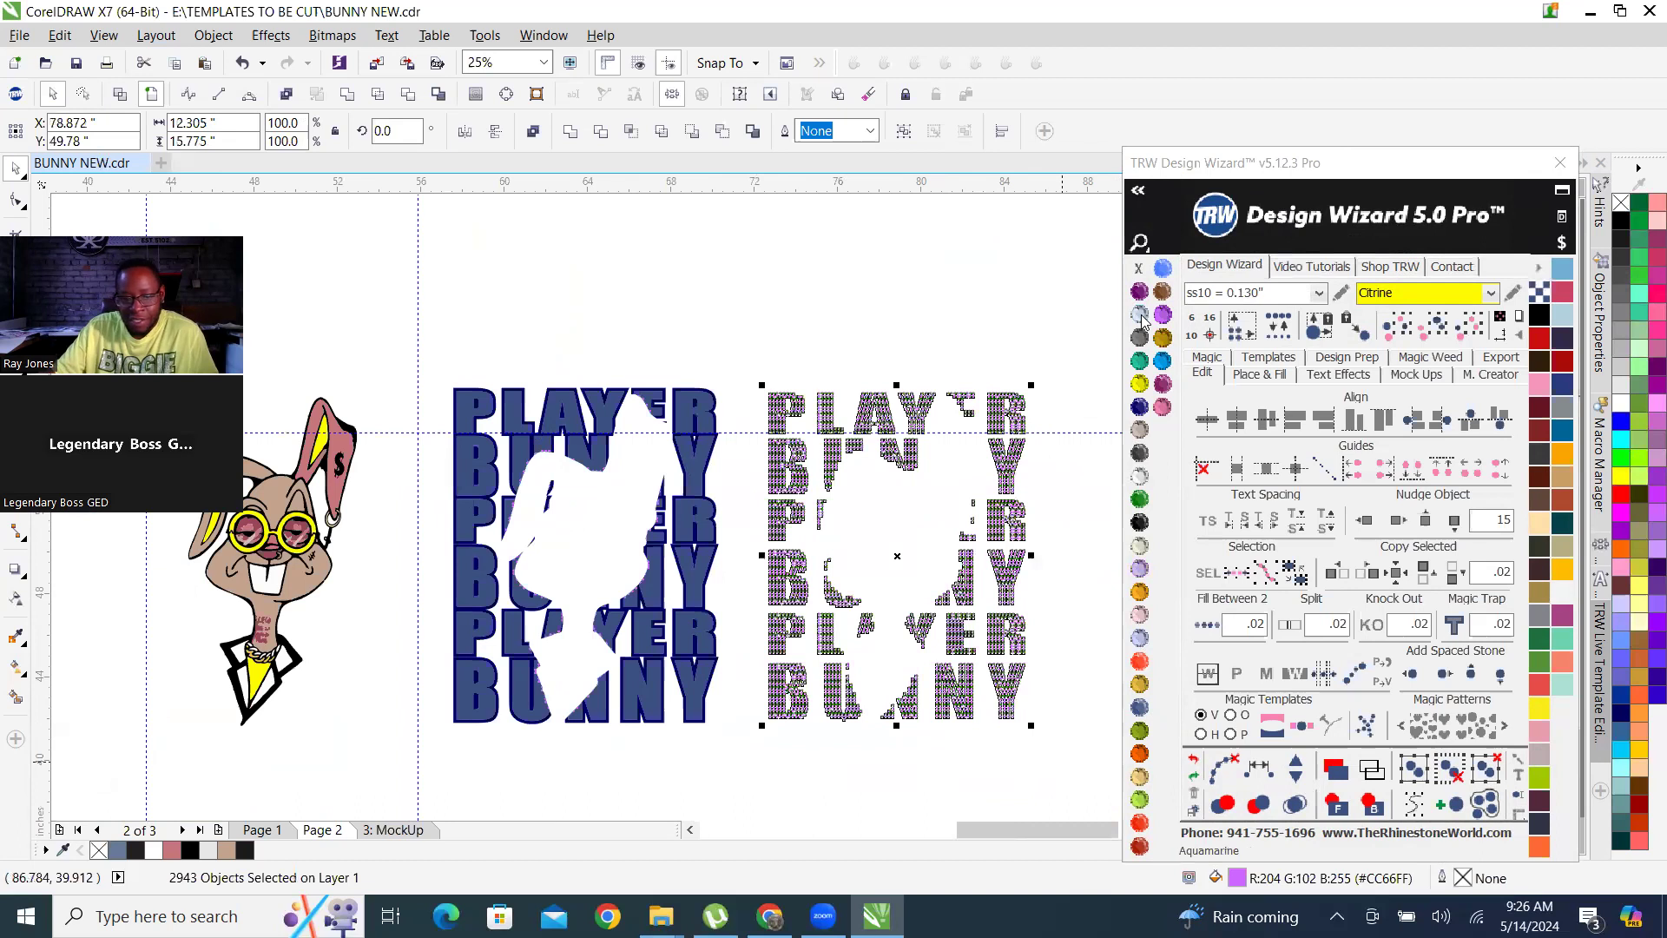
Select all clipped purple stones matching the one at the bunny cut-out's upper edge in the blue lettering and delete them.
left_click(616, 330)
scroll(539, 443, "up", 5)
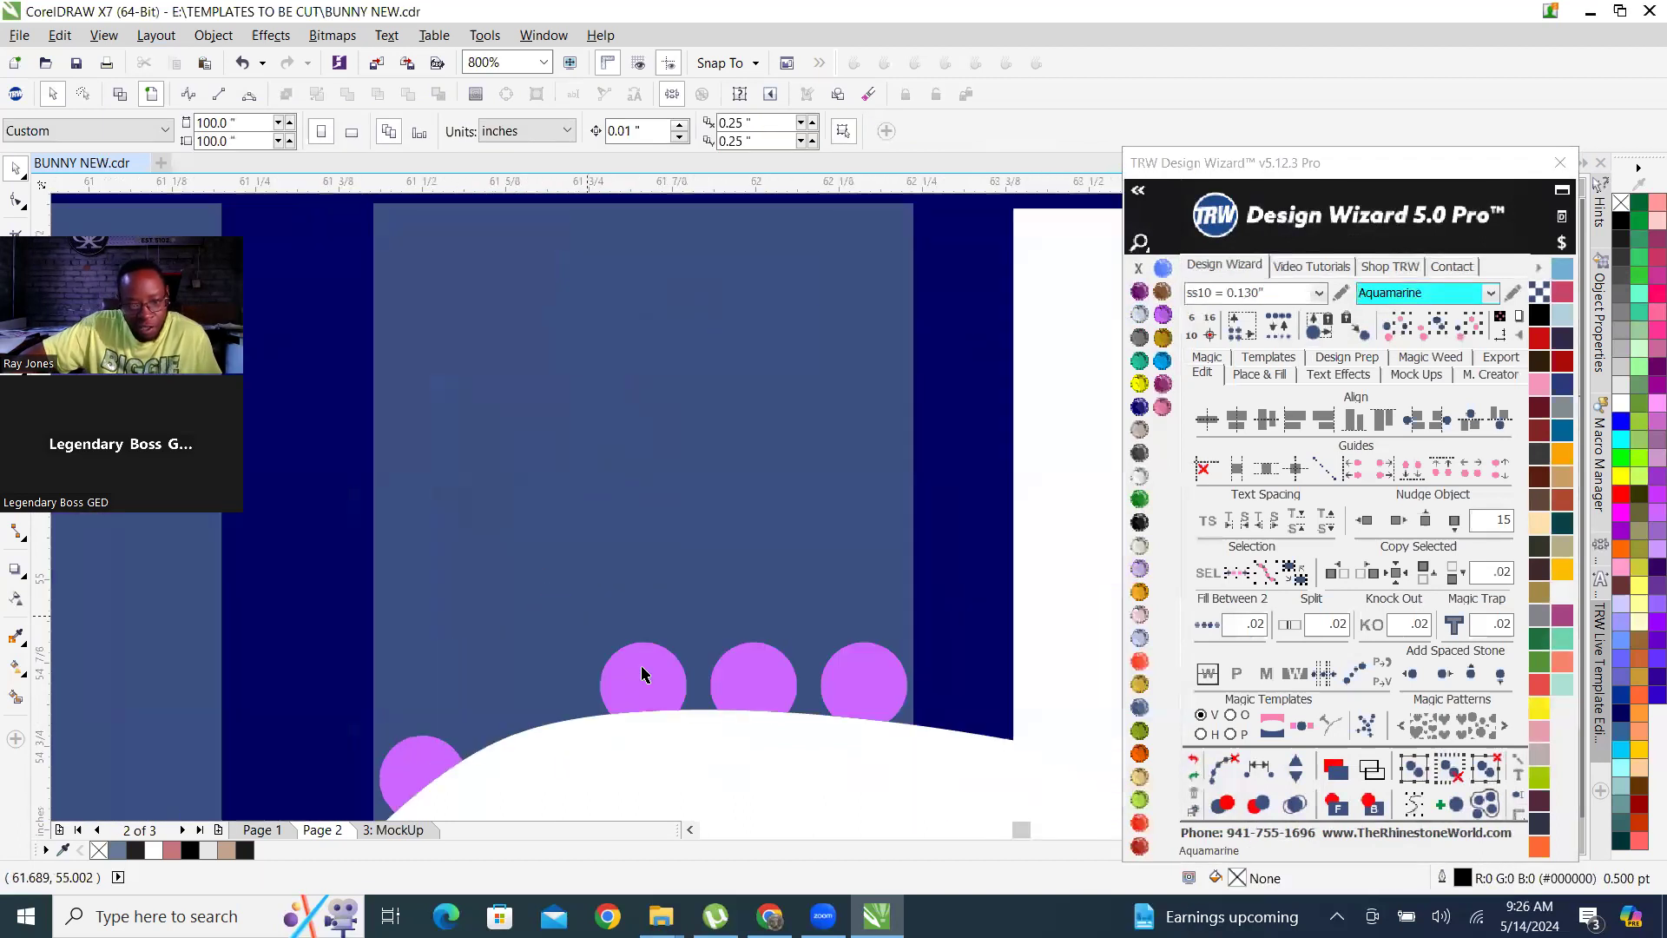
left_click(649, 695)
scroll(649, 694, "down", 3)
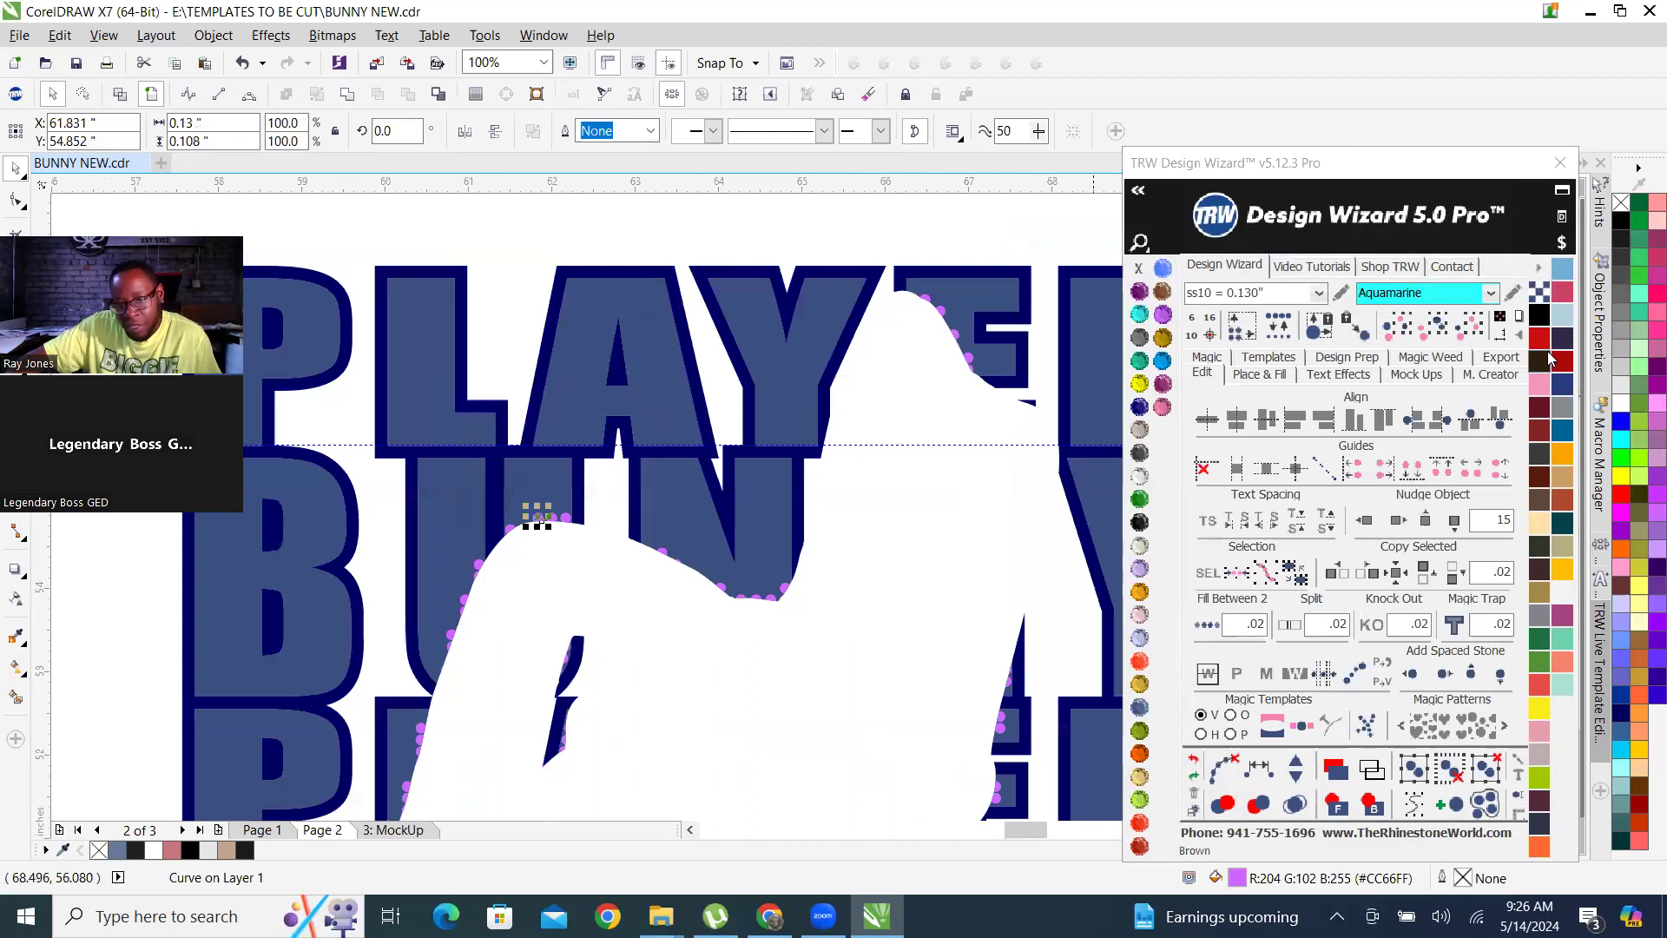
left_click(1433, 327)
left_click(774, 469)
scroll(774, 469, "down", 3)
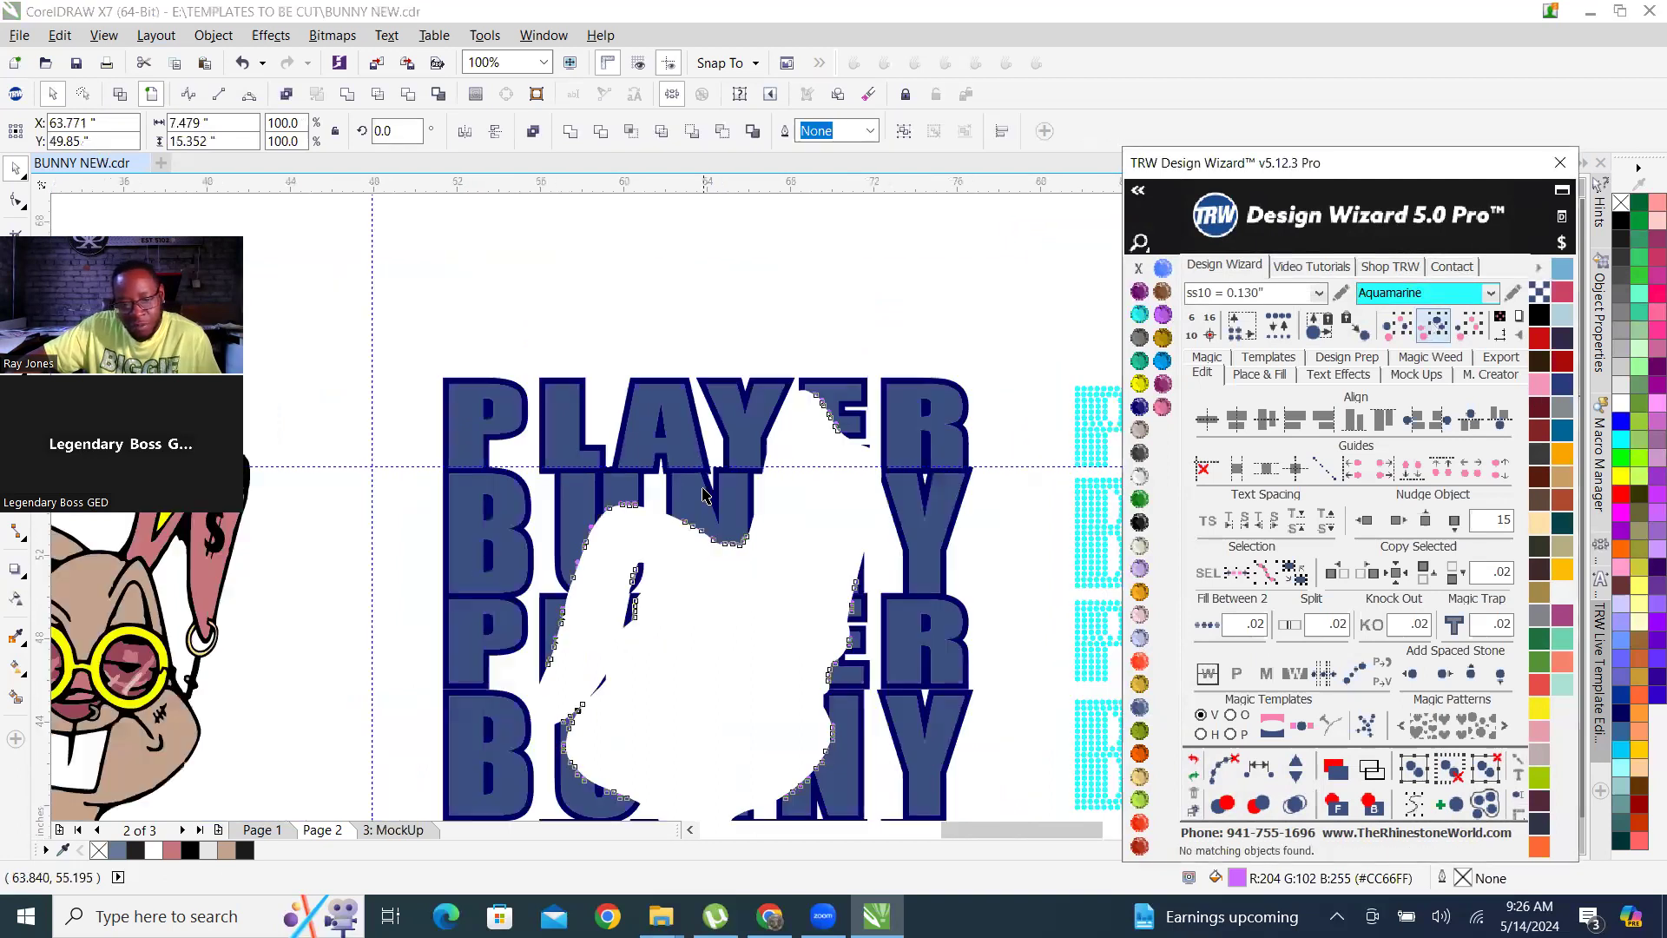
scroll(743, 538, "up", 1)
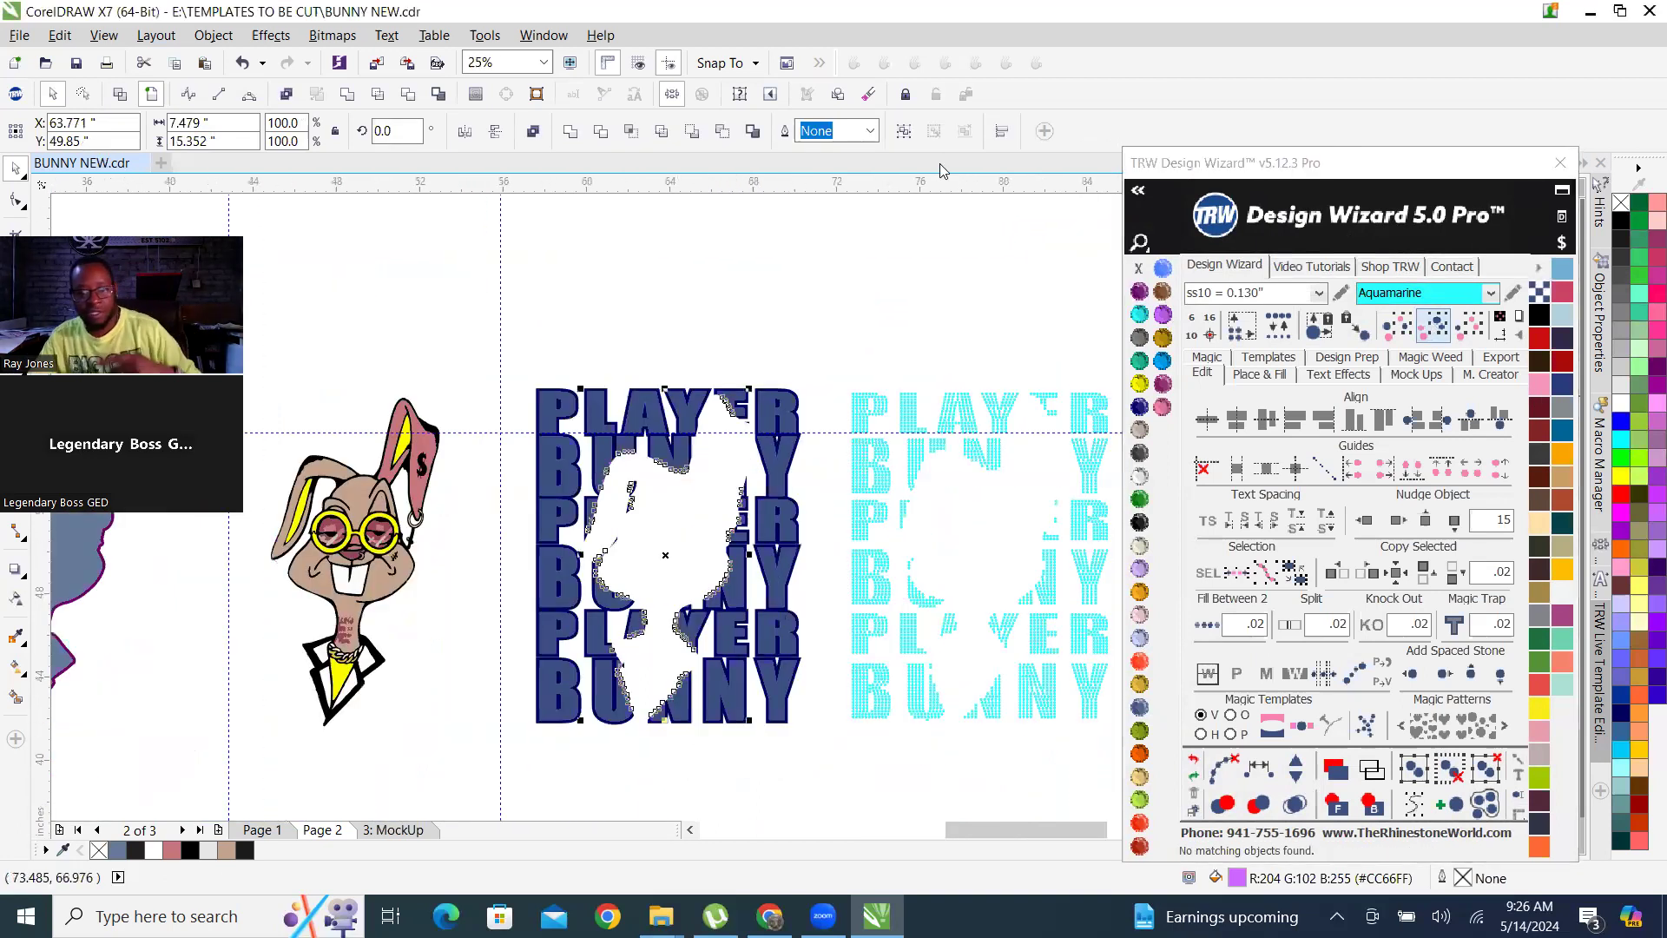
key("Escape")
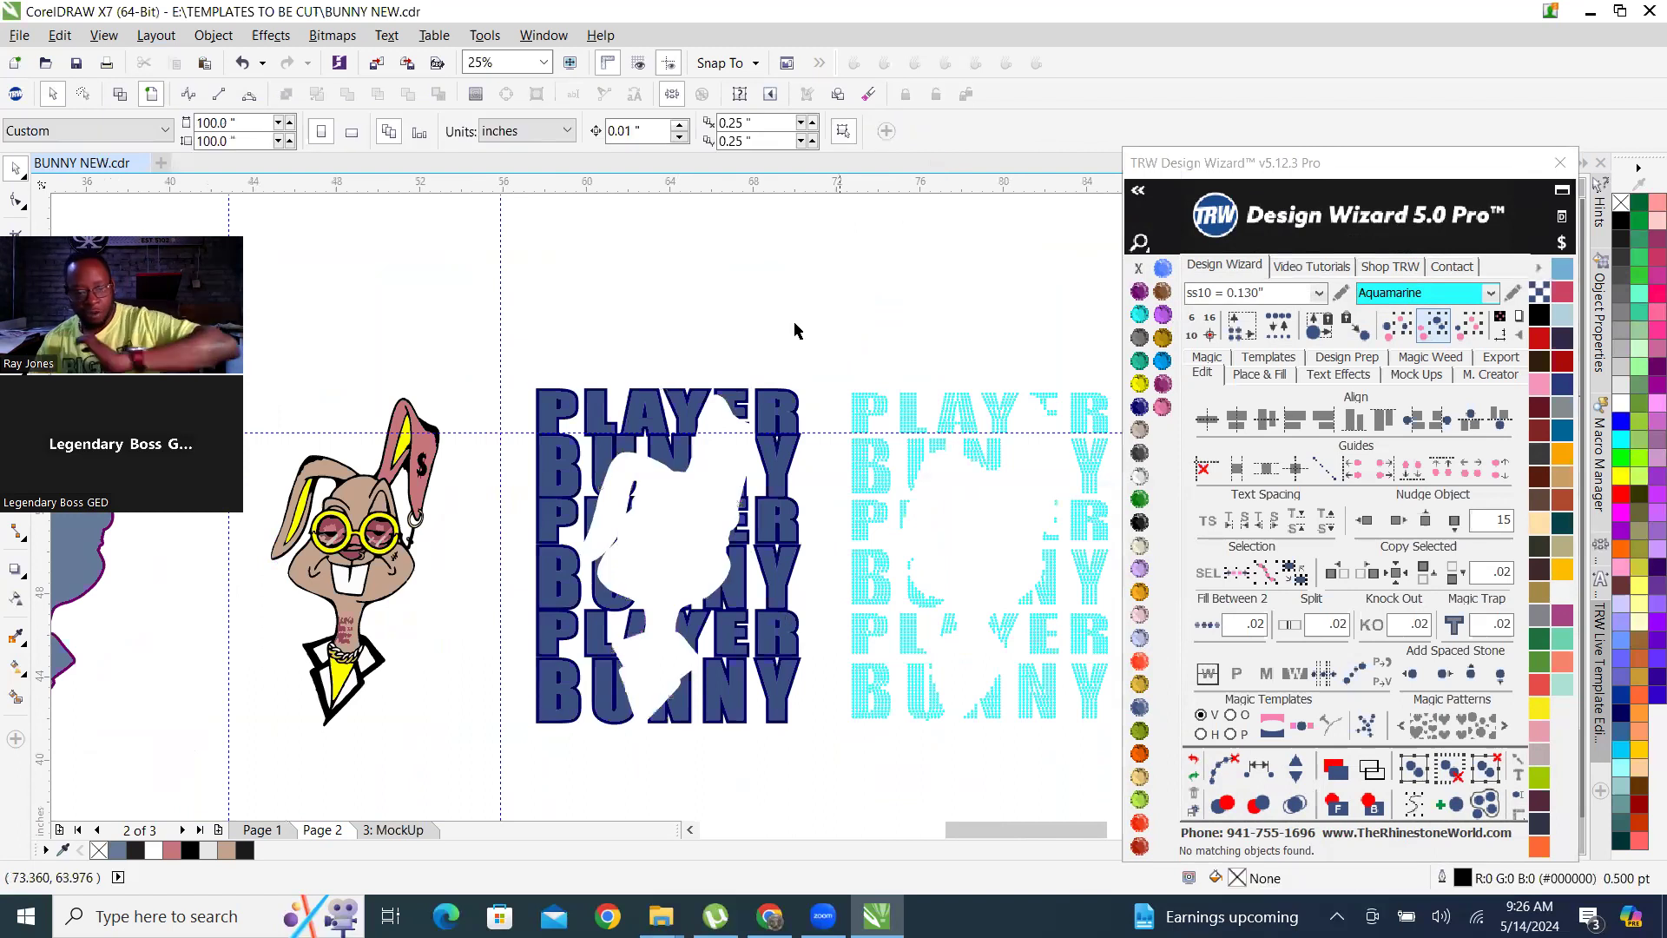
Examine the bunny cut-out edges in the blue lettering and compare them with the Aquamarine rhinestone lettering.
scroll(629, 470, "up", 2)
scroll(619, 469, "down", 1)
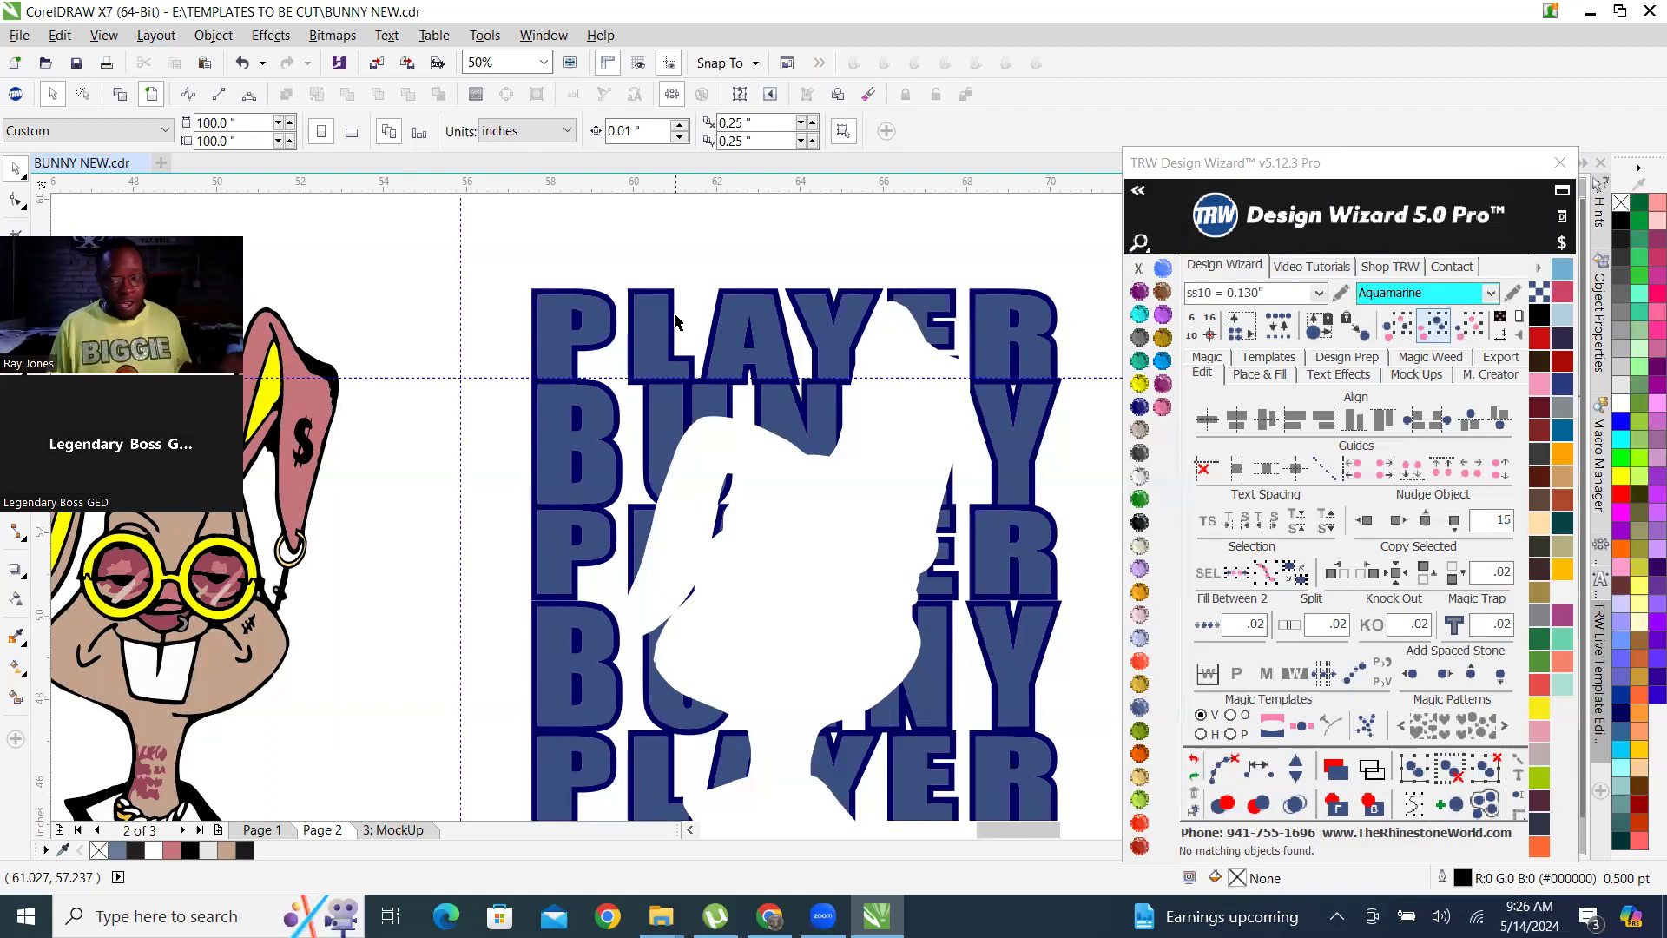
scroll(653, 263, "down", 1)
scroll(770, 334, "up", 1)
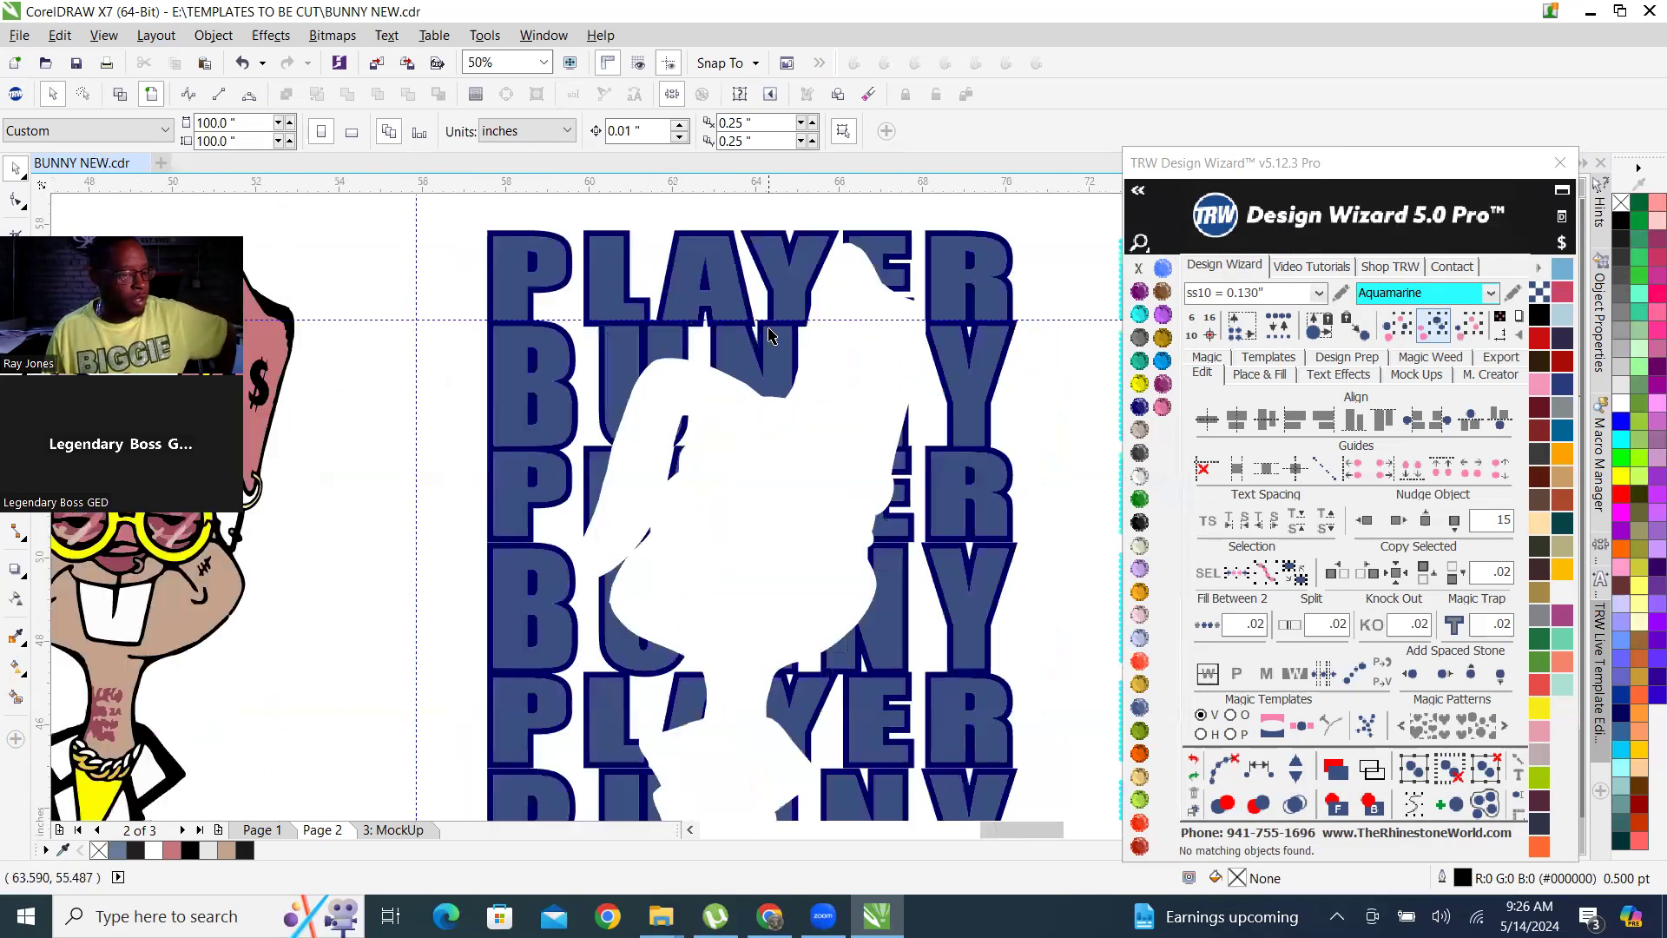
scroll(709, 318, "up", 1)
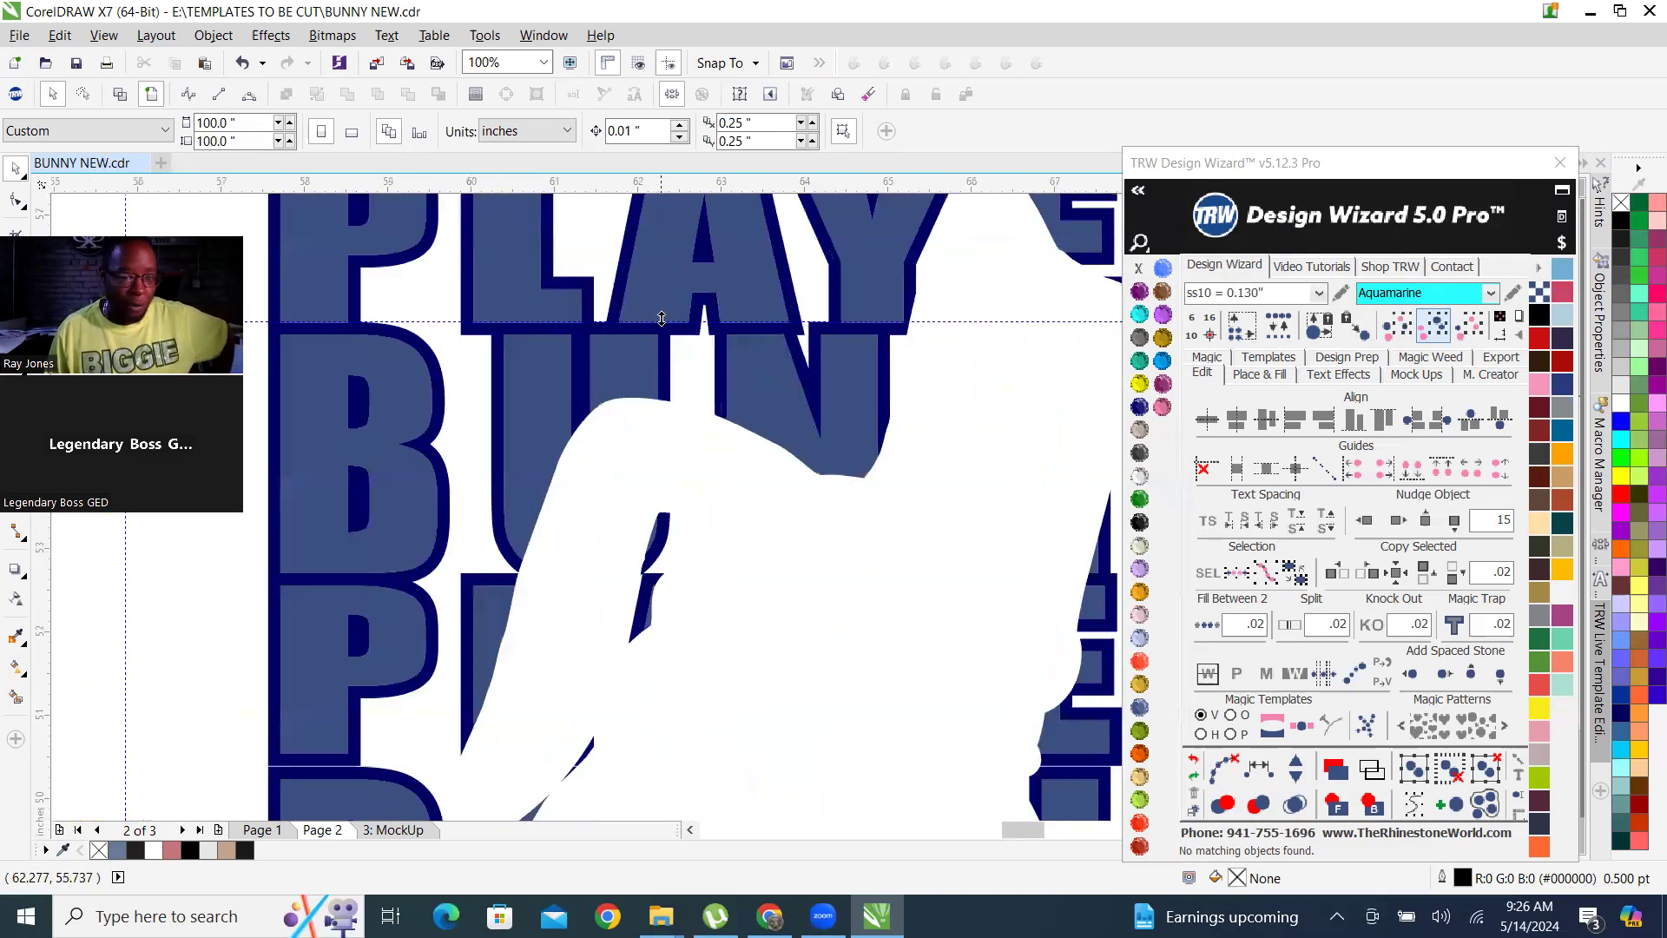
scroll(731, 512, "down", 1)
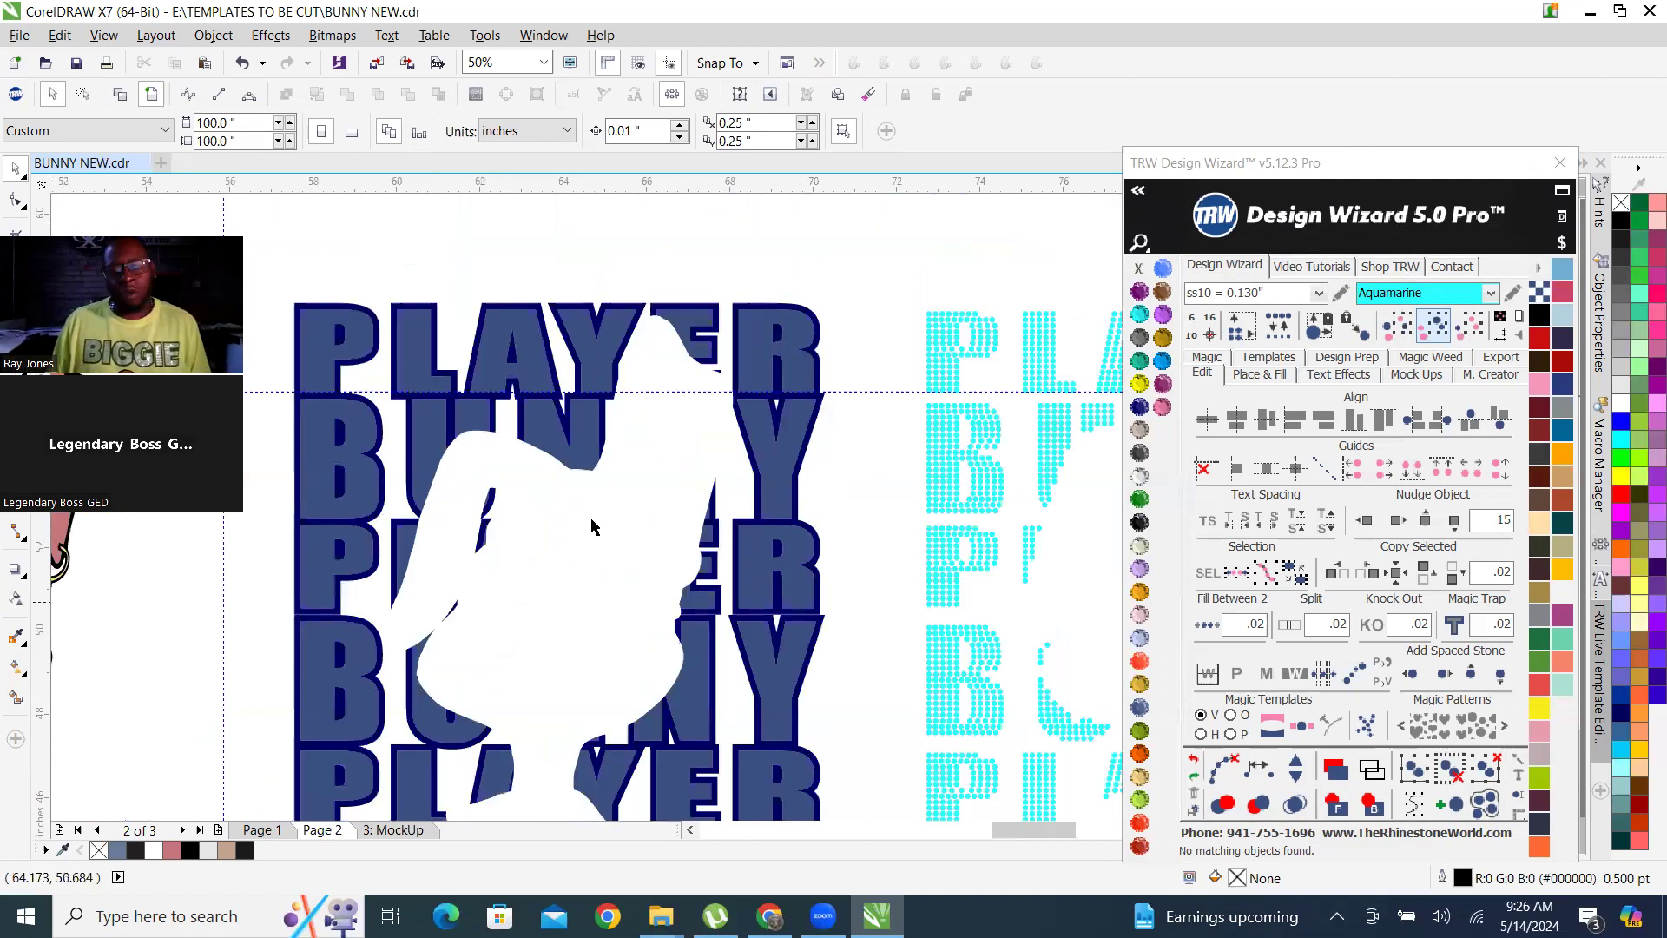
scroll(539, 444, "up", 1)
scroll(447, 422, "down", 1)
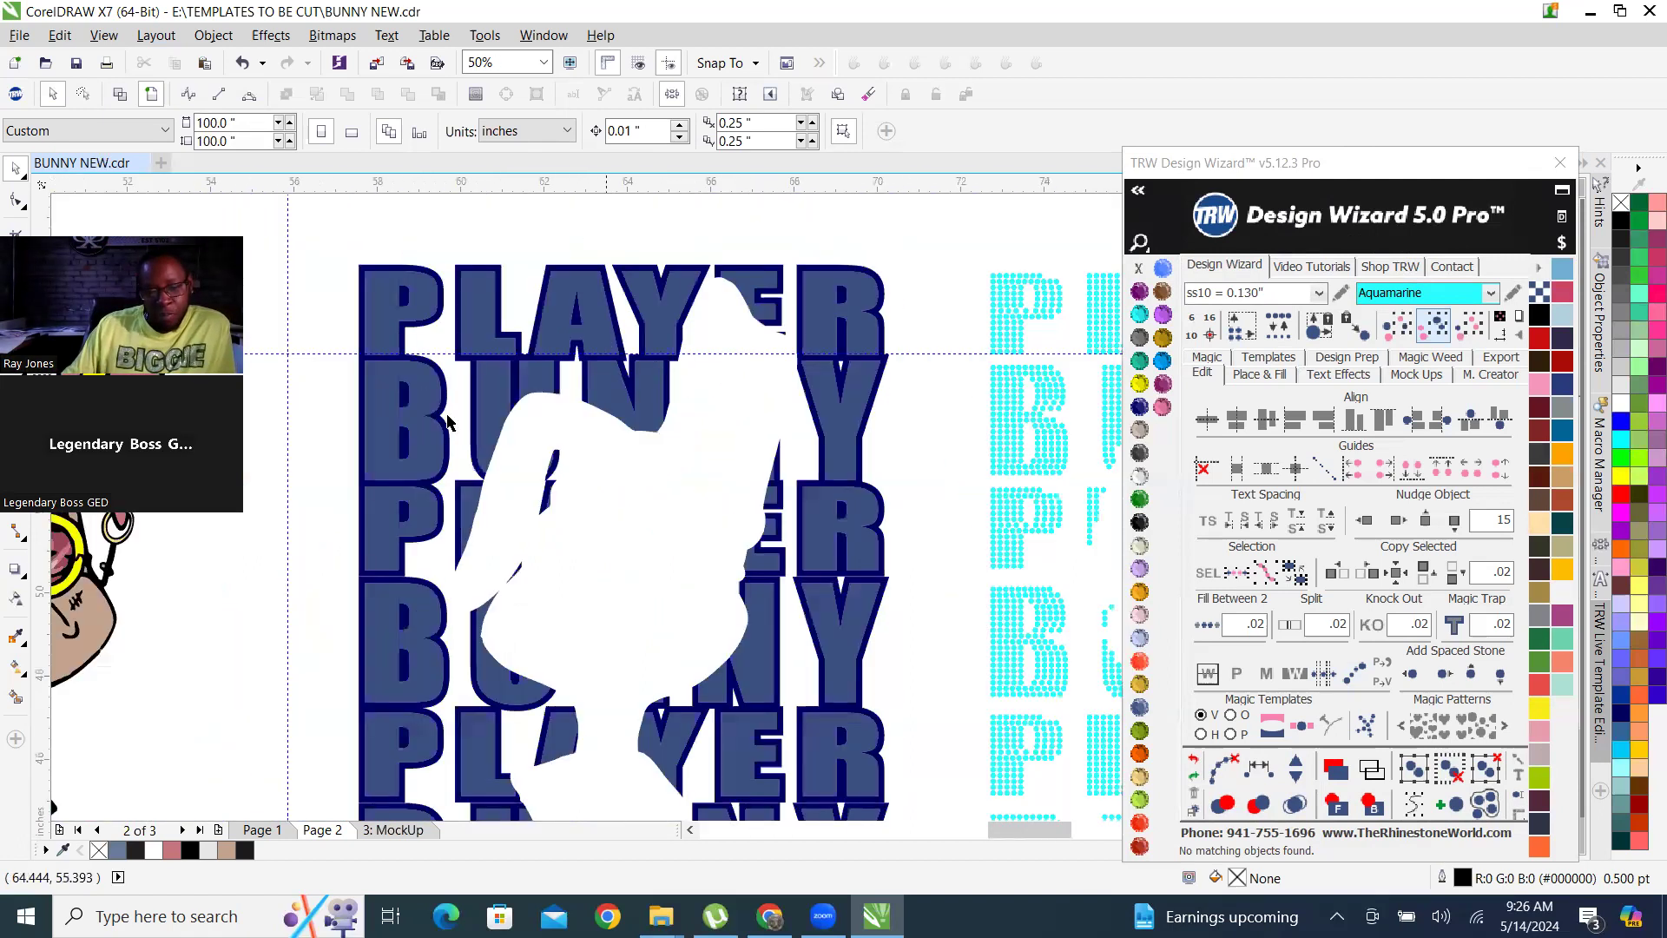
scroll(606, 369, "down", 1)
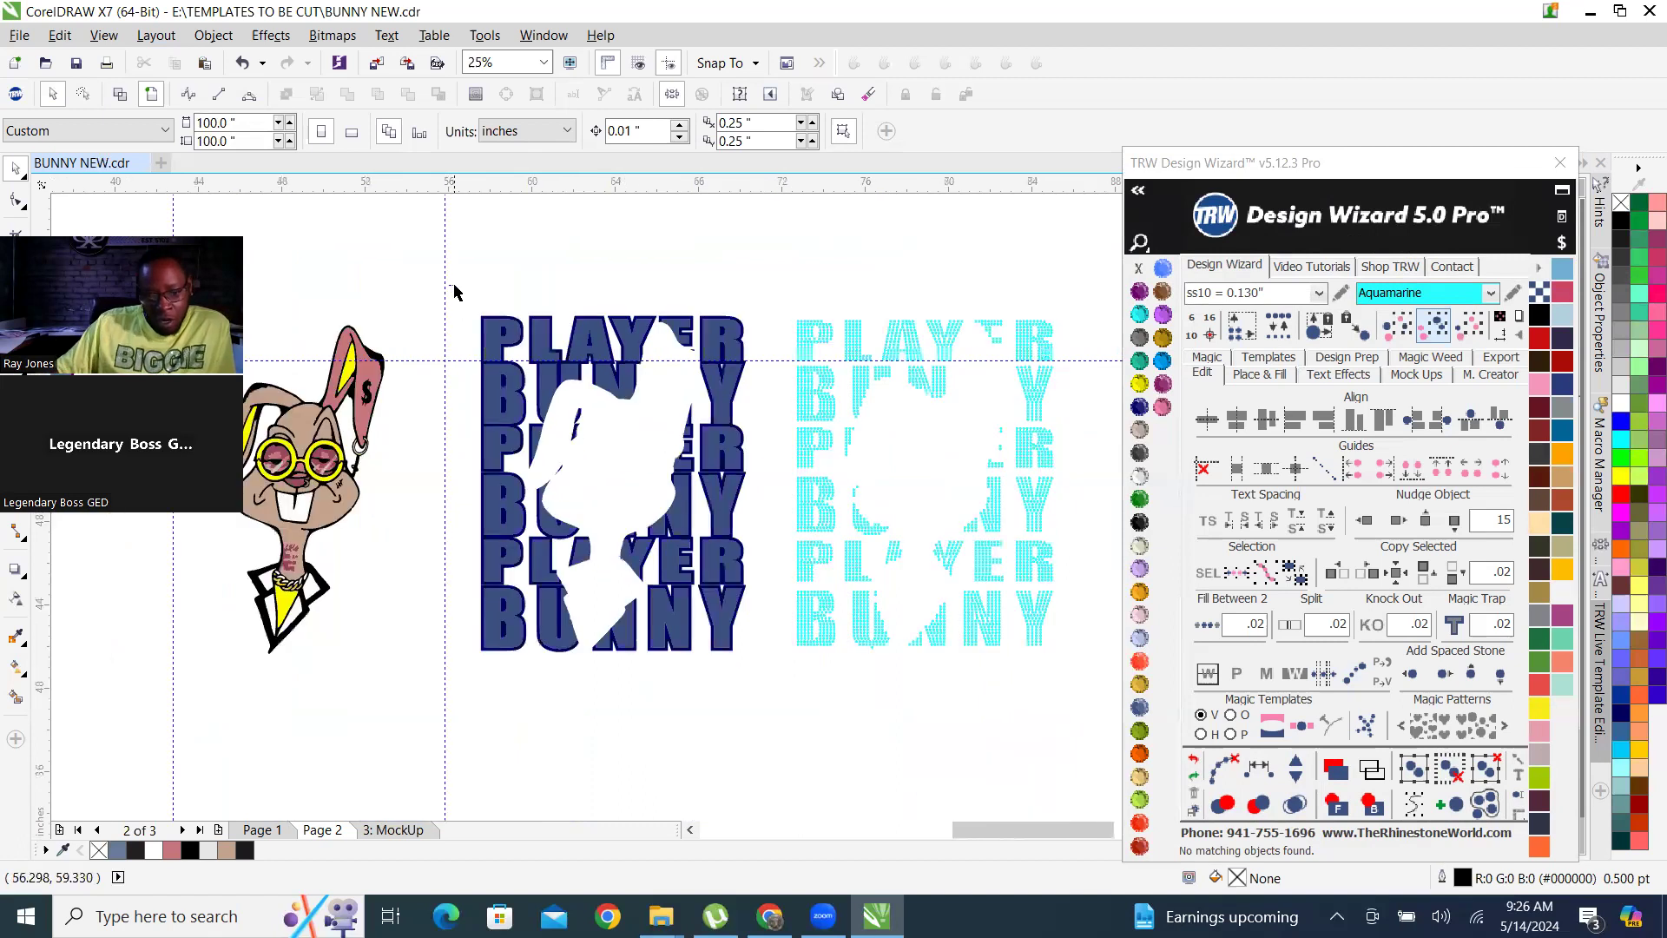
left_click_drag(466, 320, 491, 323)
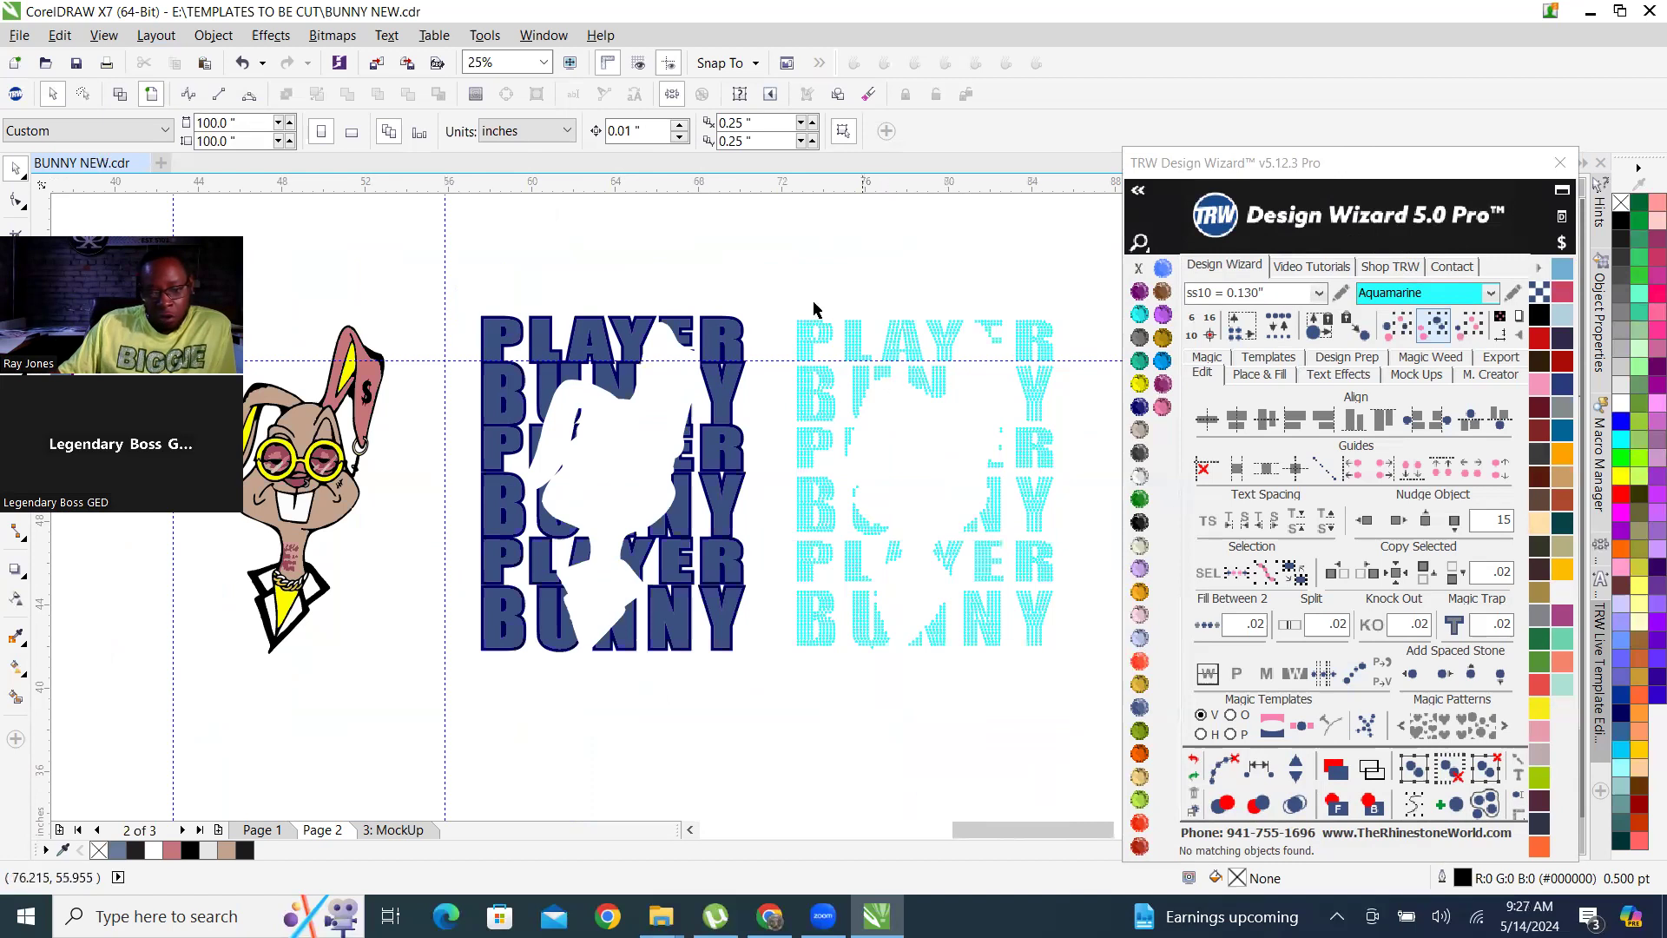
left_click_drag(782, 303, 994, 649)
scroll(614, 347, "up", 1)
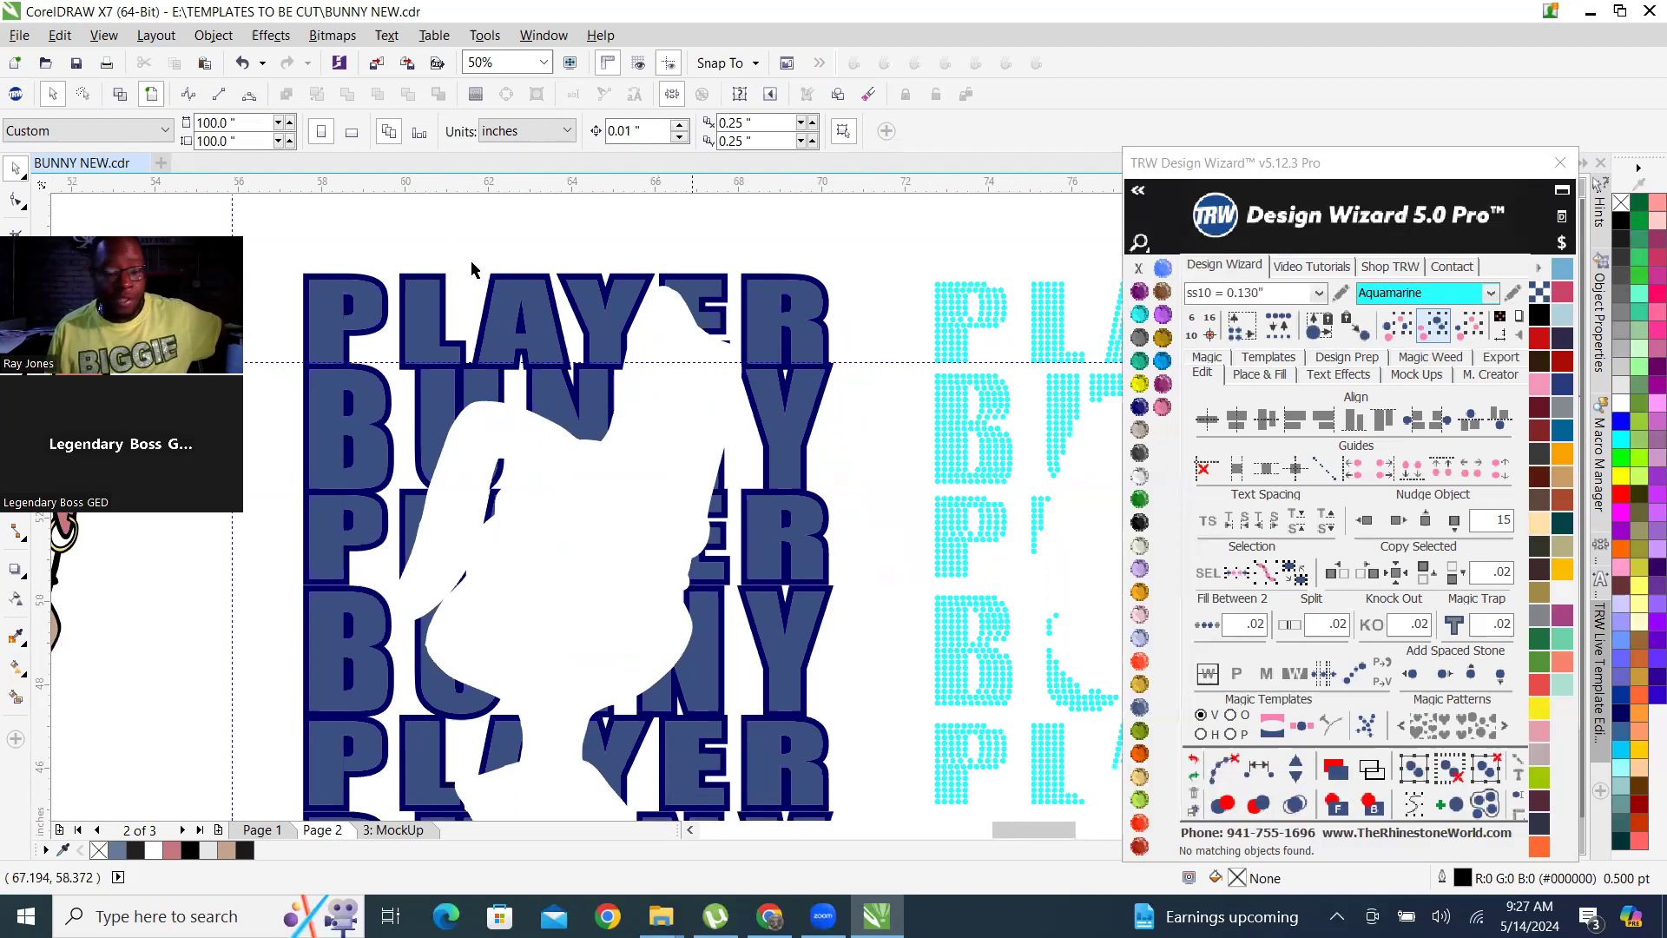
scroll(616, 350, "down", 1)
scroll(380, 369, "down", 1)
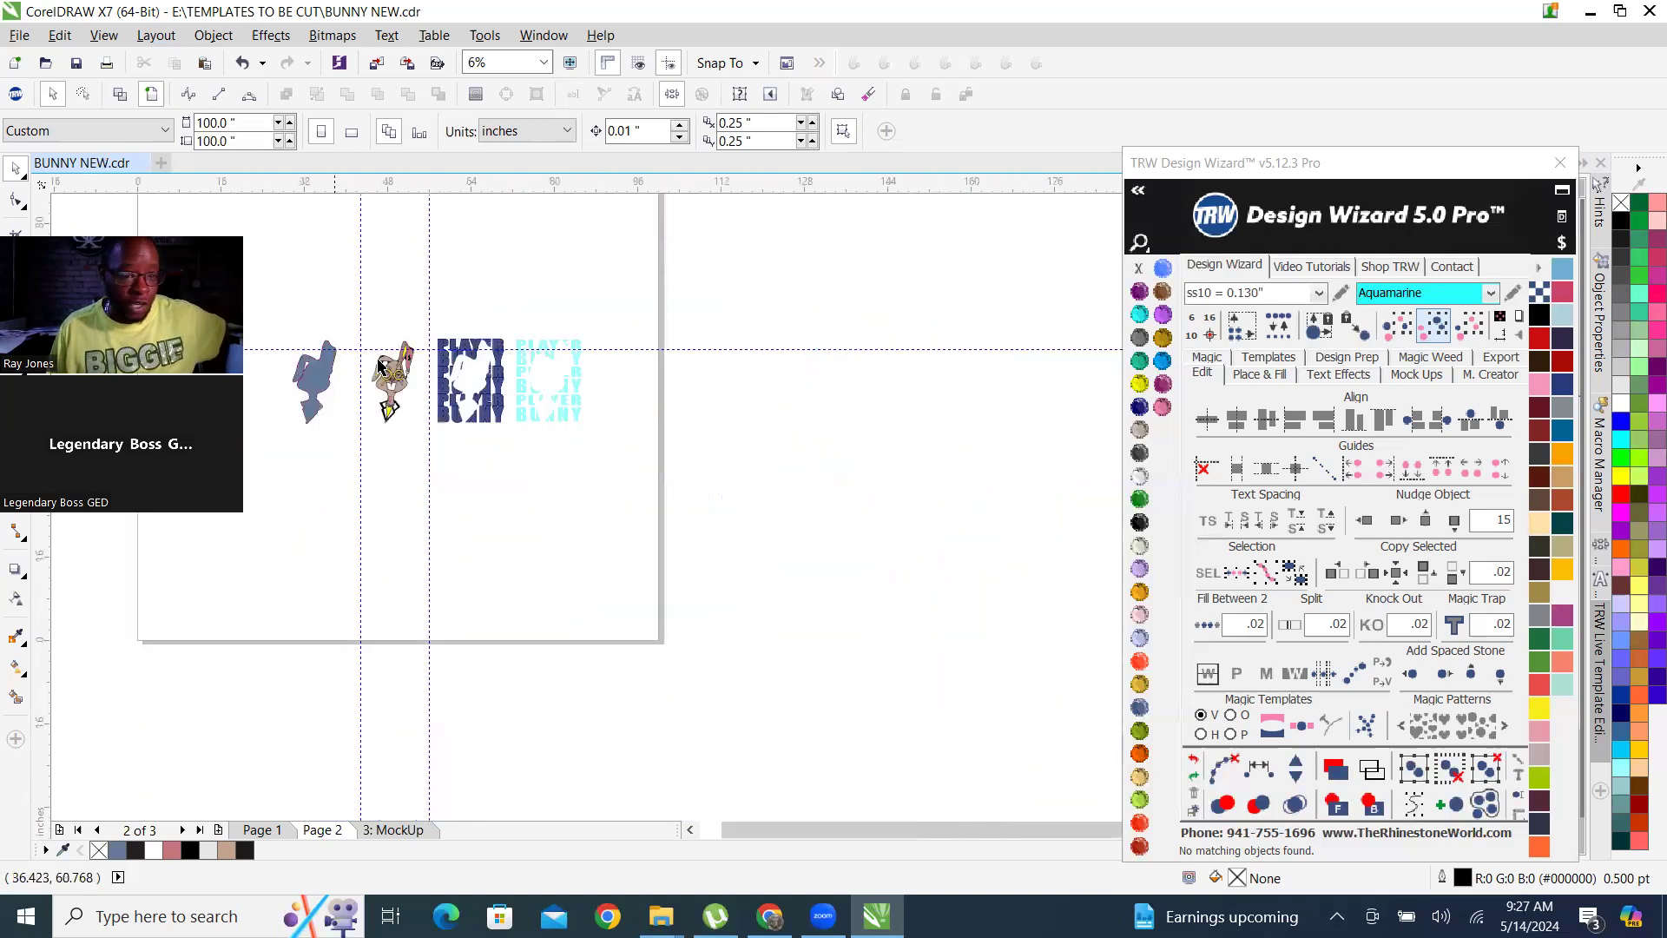
Nudge the full-colour bunny artwork right by 15 inches onto the cut-out in the blue lettering and check the combined design.
left_click_drag(331, 298, 473, 530)
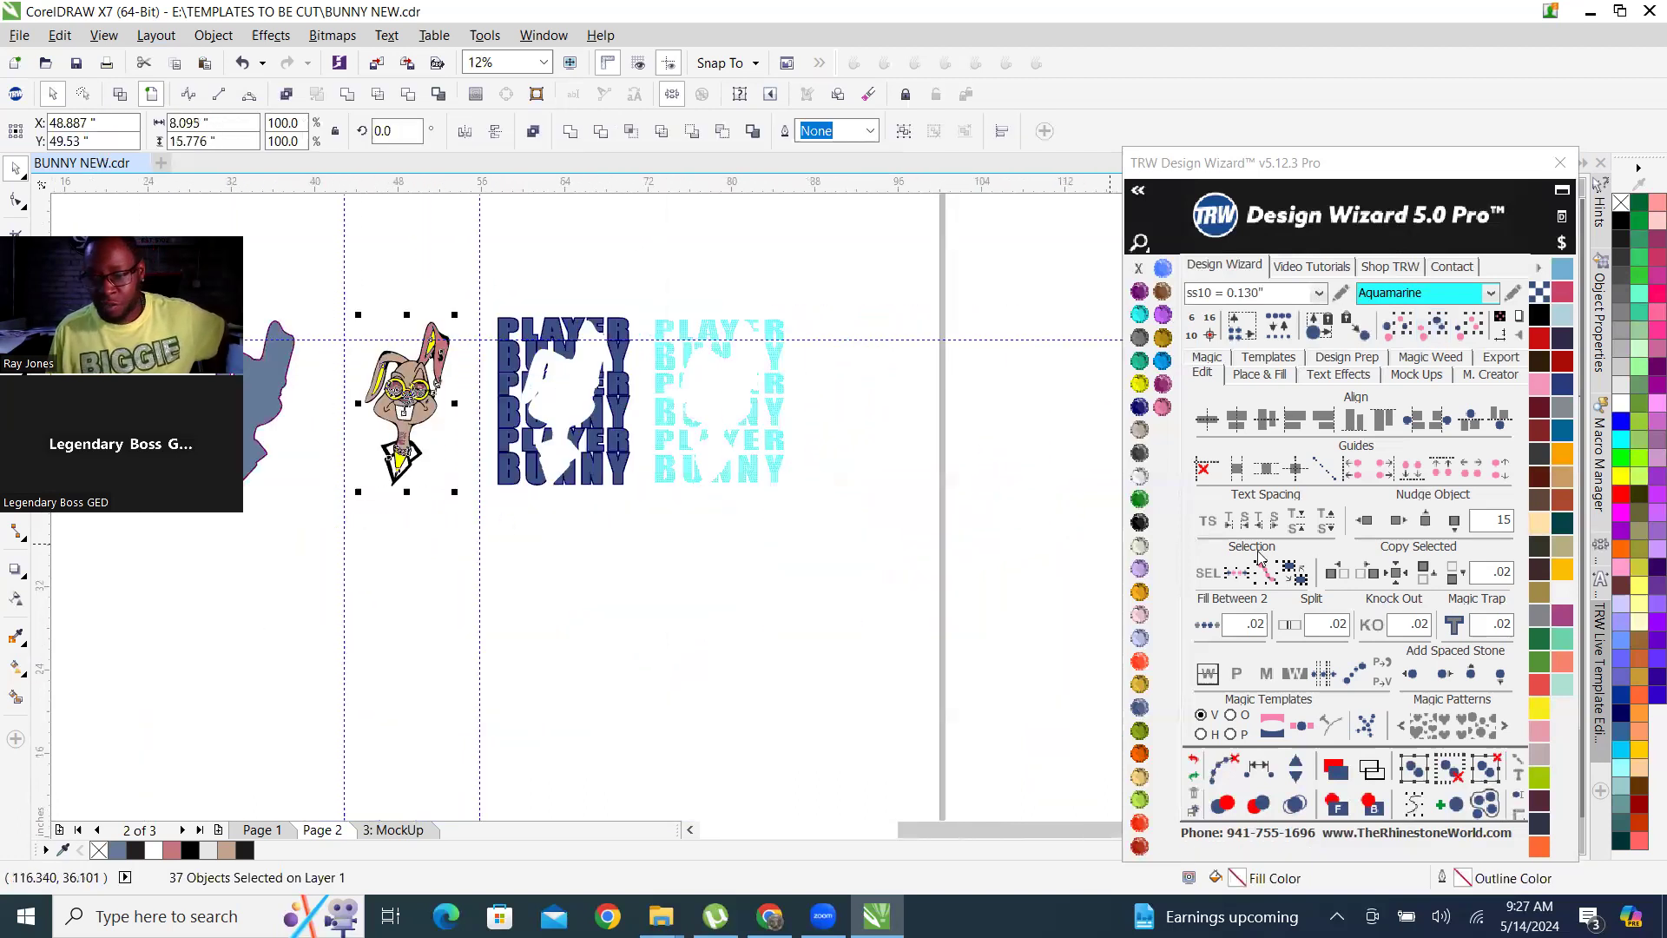
left_click(1366, 520)
left_click(571, 223)
scroll(519, 376, "up", 1)
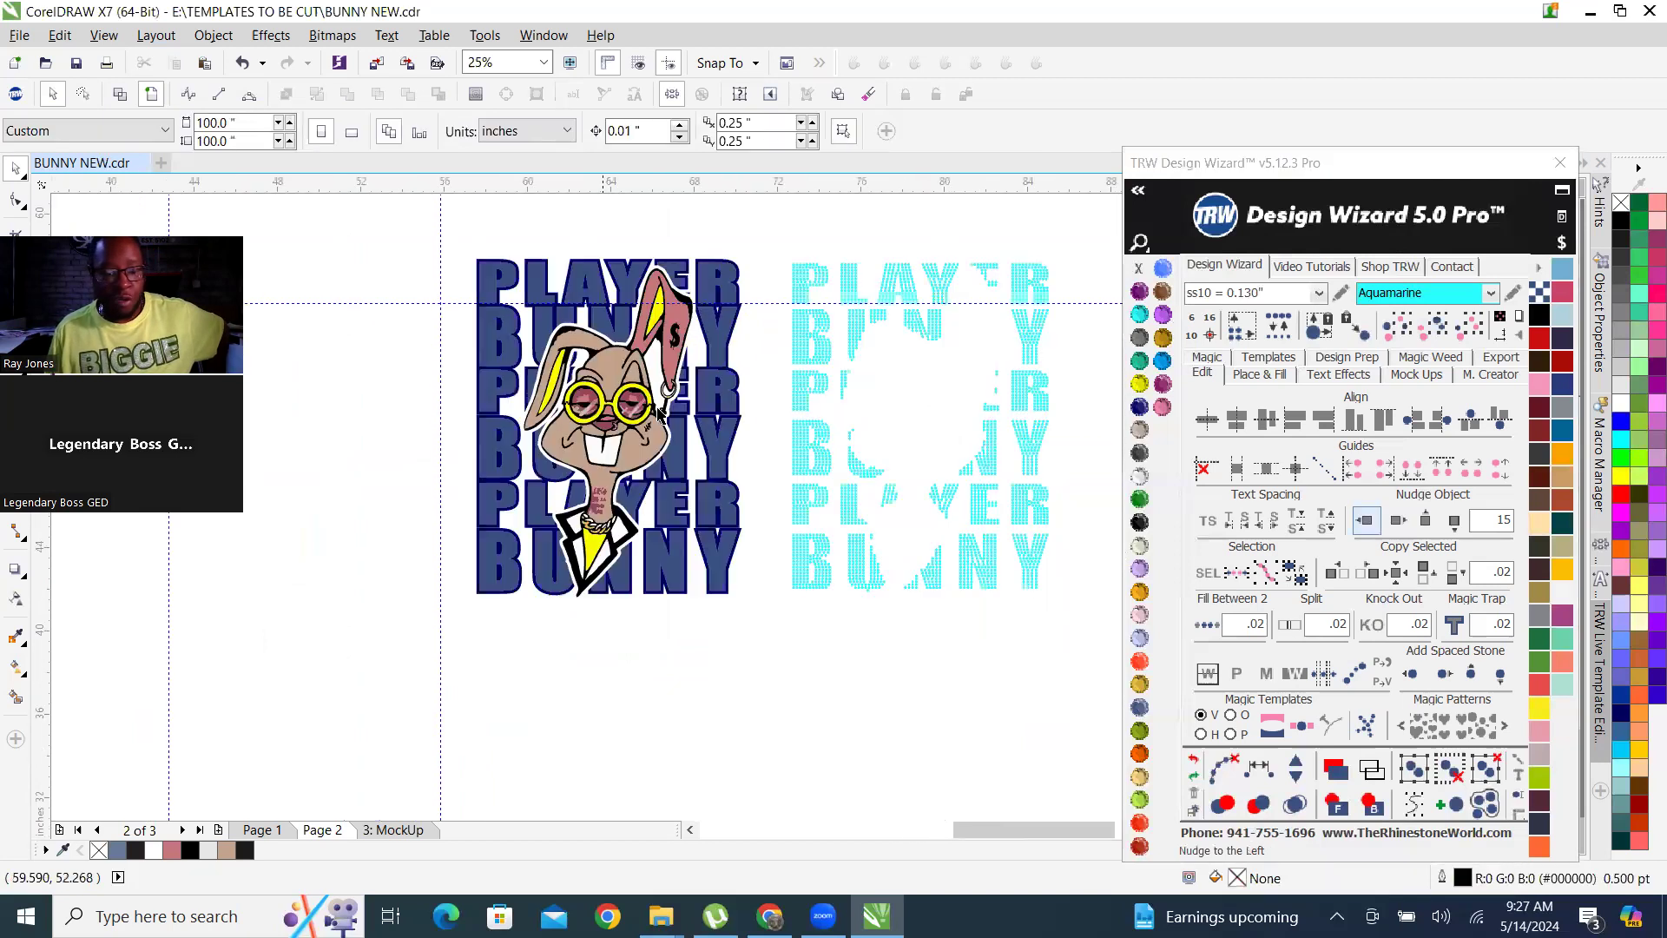
scroll(720, 362, "up", 1)
scroll(400, 304, "down", 1)
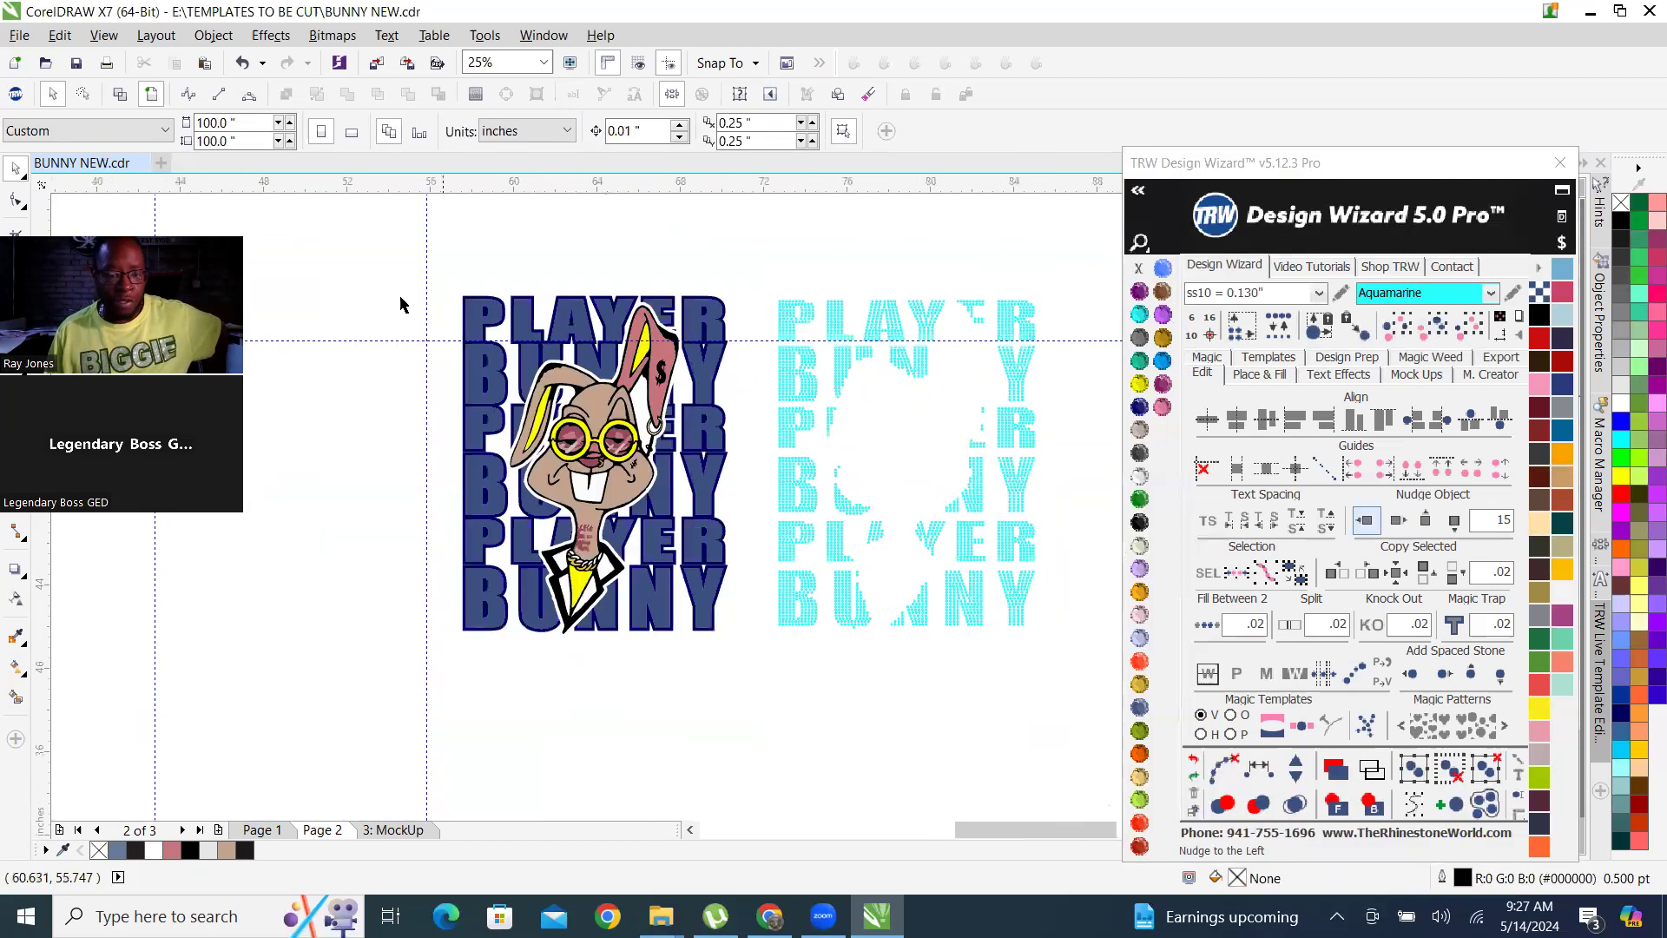
left_click_drag(369, 266, 756, 690)
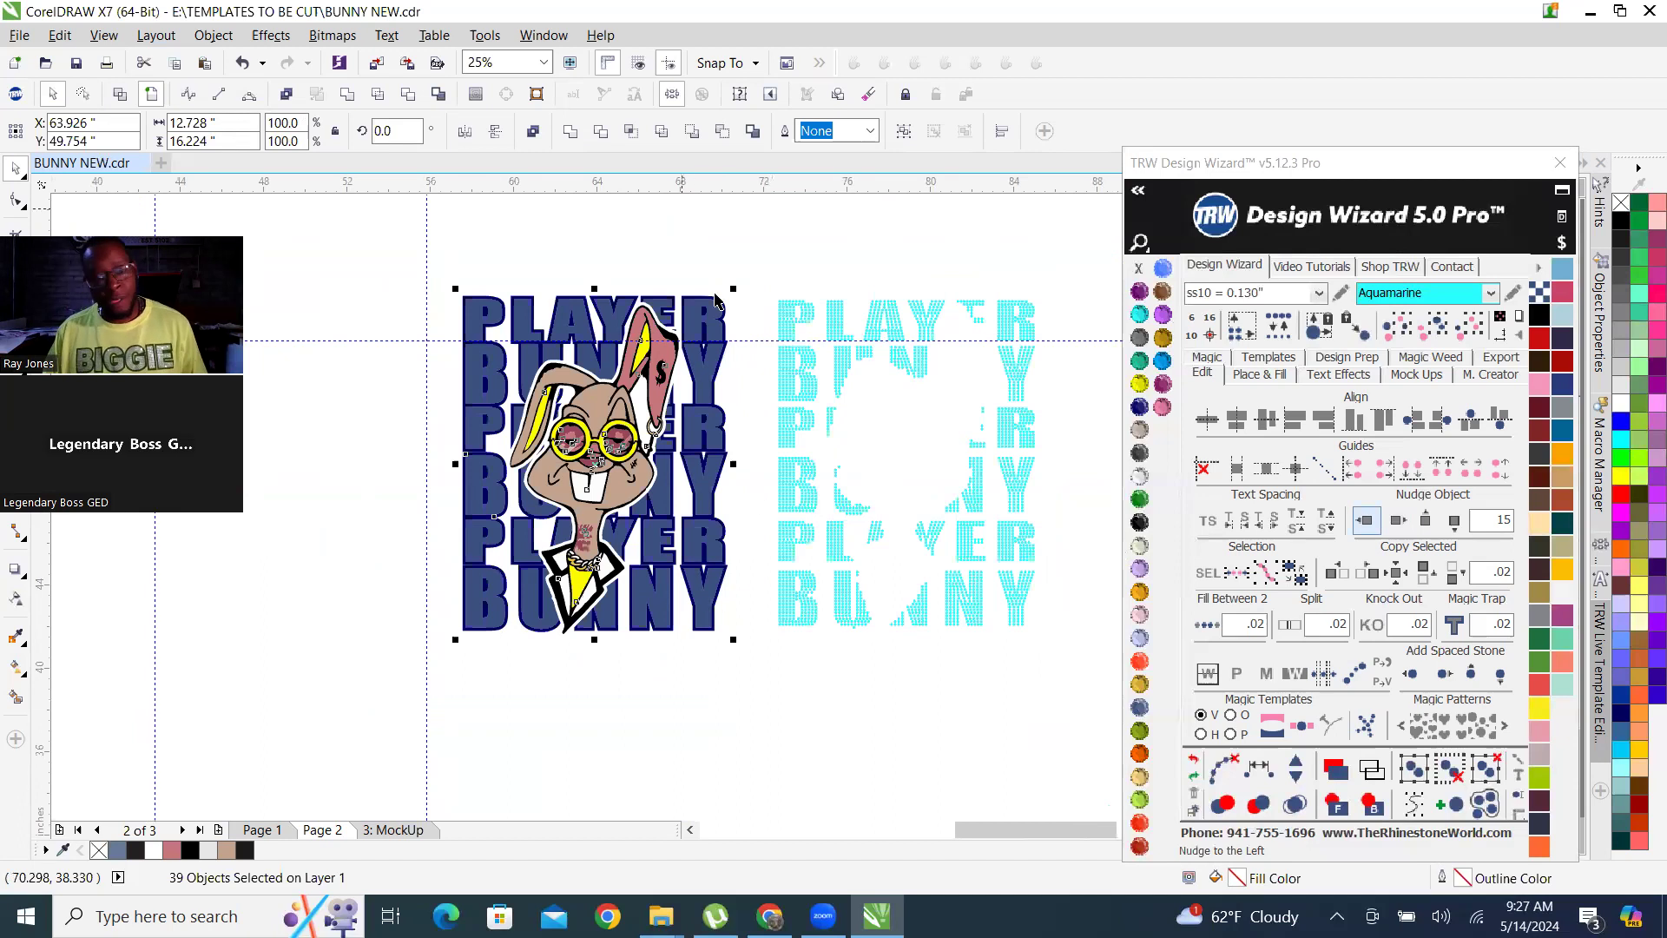
left_click(681, 246)
Select only the lighter blue fill of the PLAYER BUNNY lettering behind the bunny and nudge it left by 15 inches.
scroll(689, 351, "up", 1)
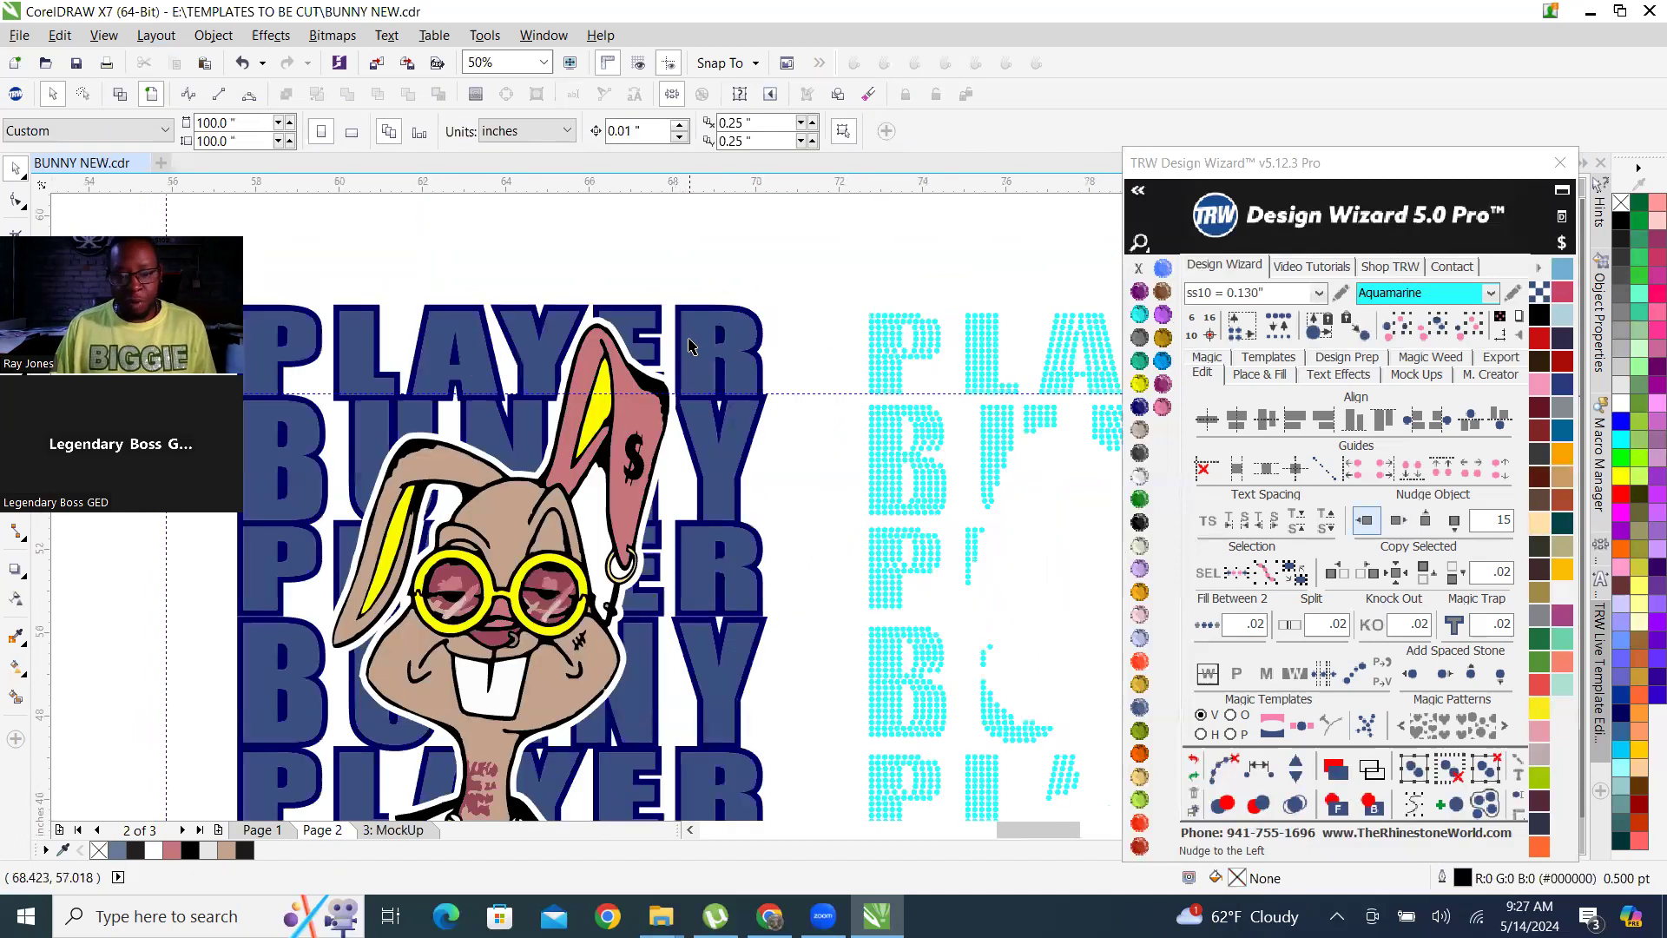
left_click(689, 346)
scroll(863, 409, "down", 1)
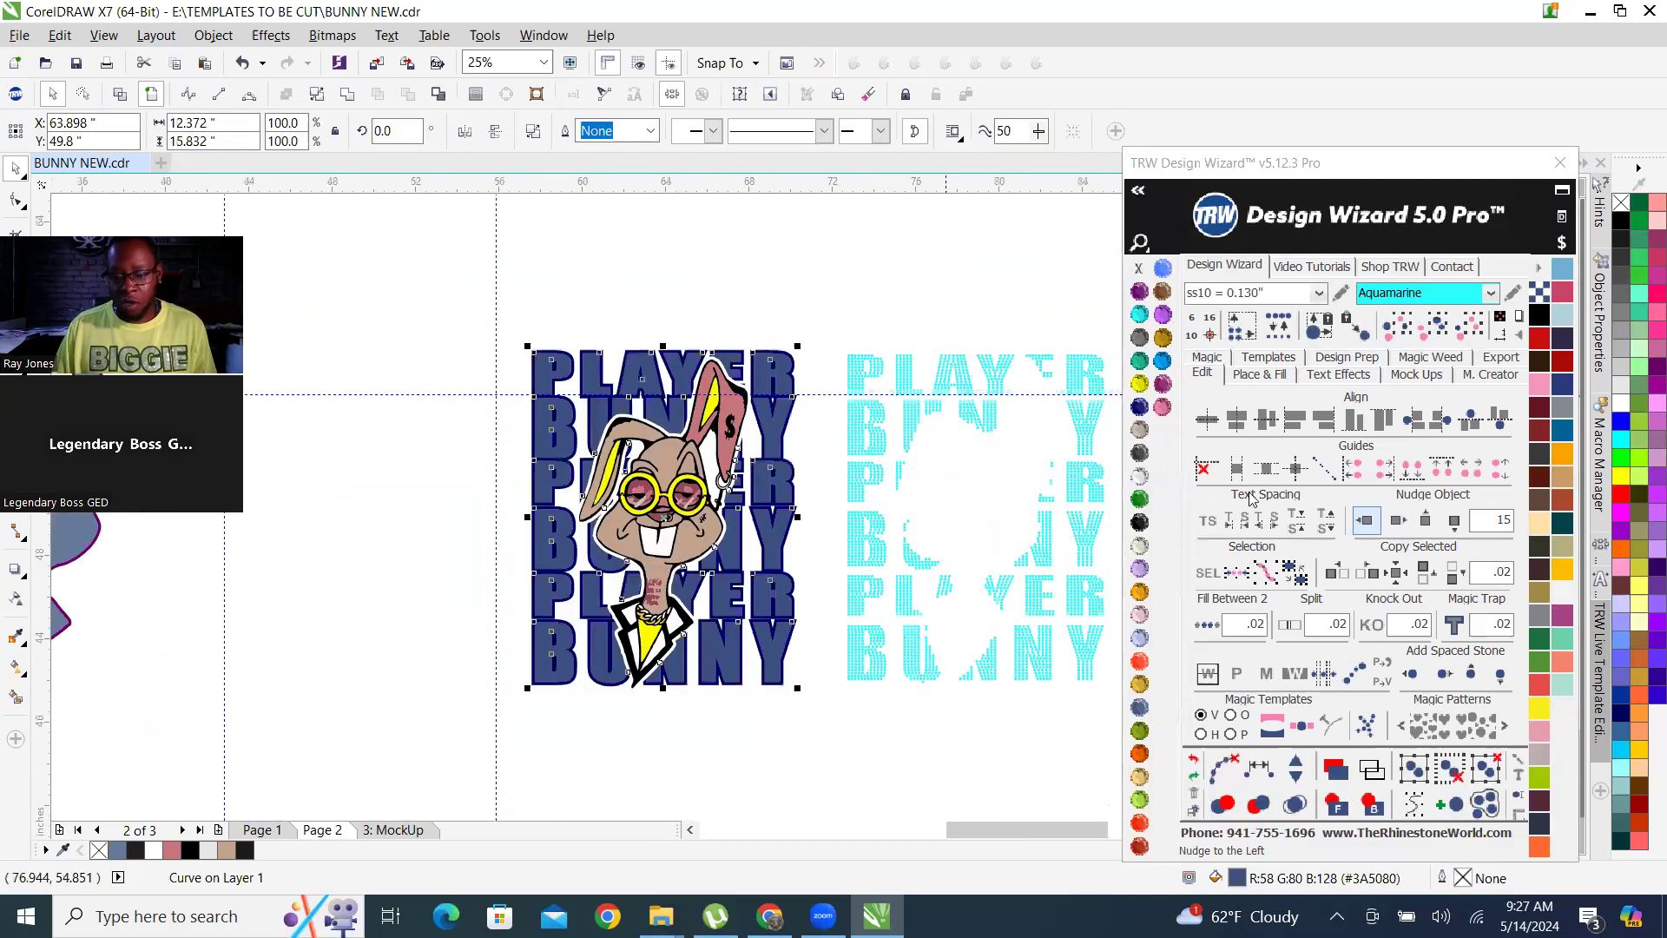
left_click(1366, 521)
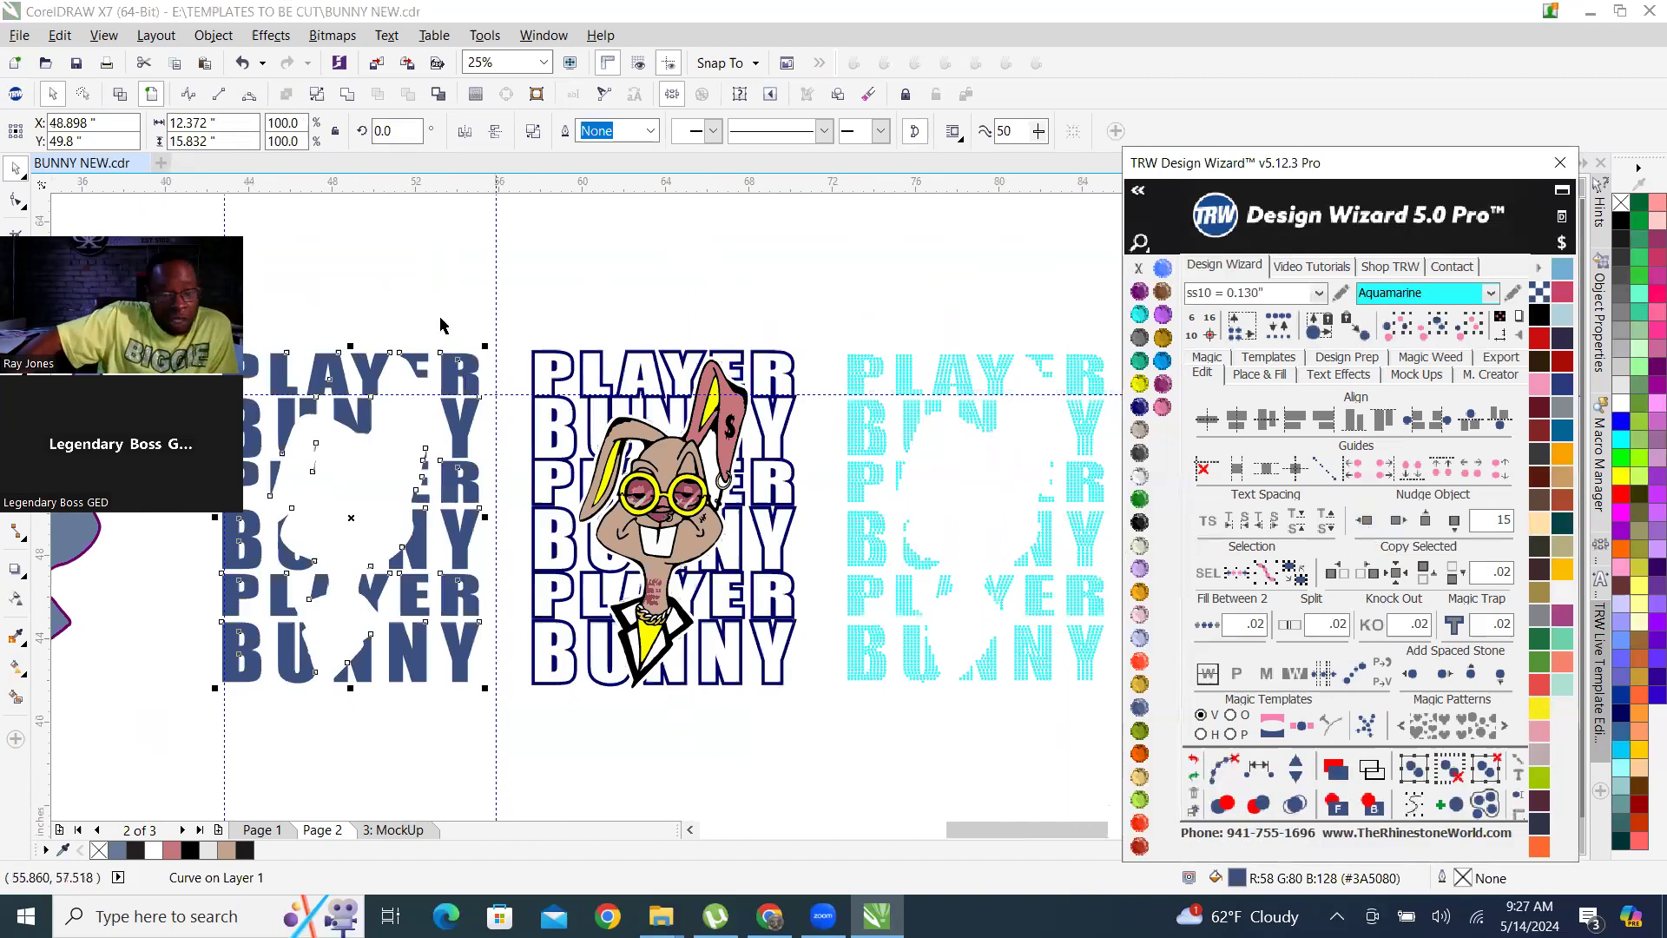
Select the dark blue outline lettering behind the bunny and nudge it left by 45 inches, past the solid bunny silhouette.
scroll(430, 369, "up", 3)
scroll(517, 343, "down", 1)
scroll(517, 343, "down", 1)
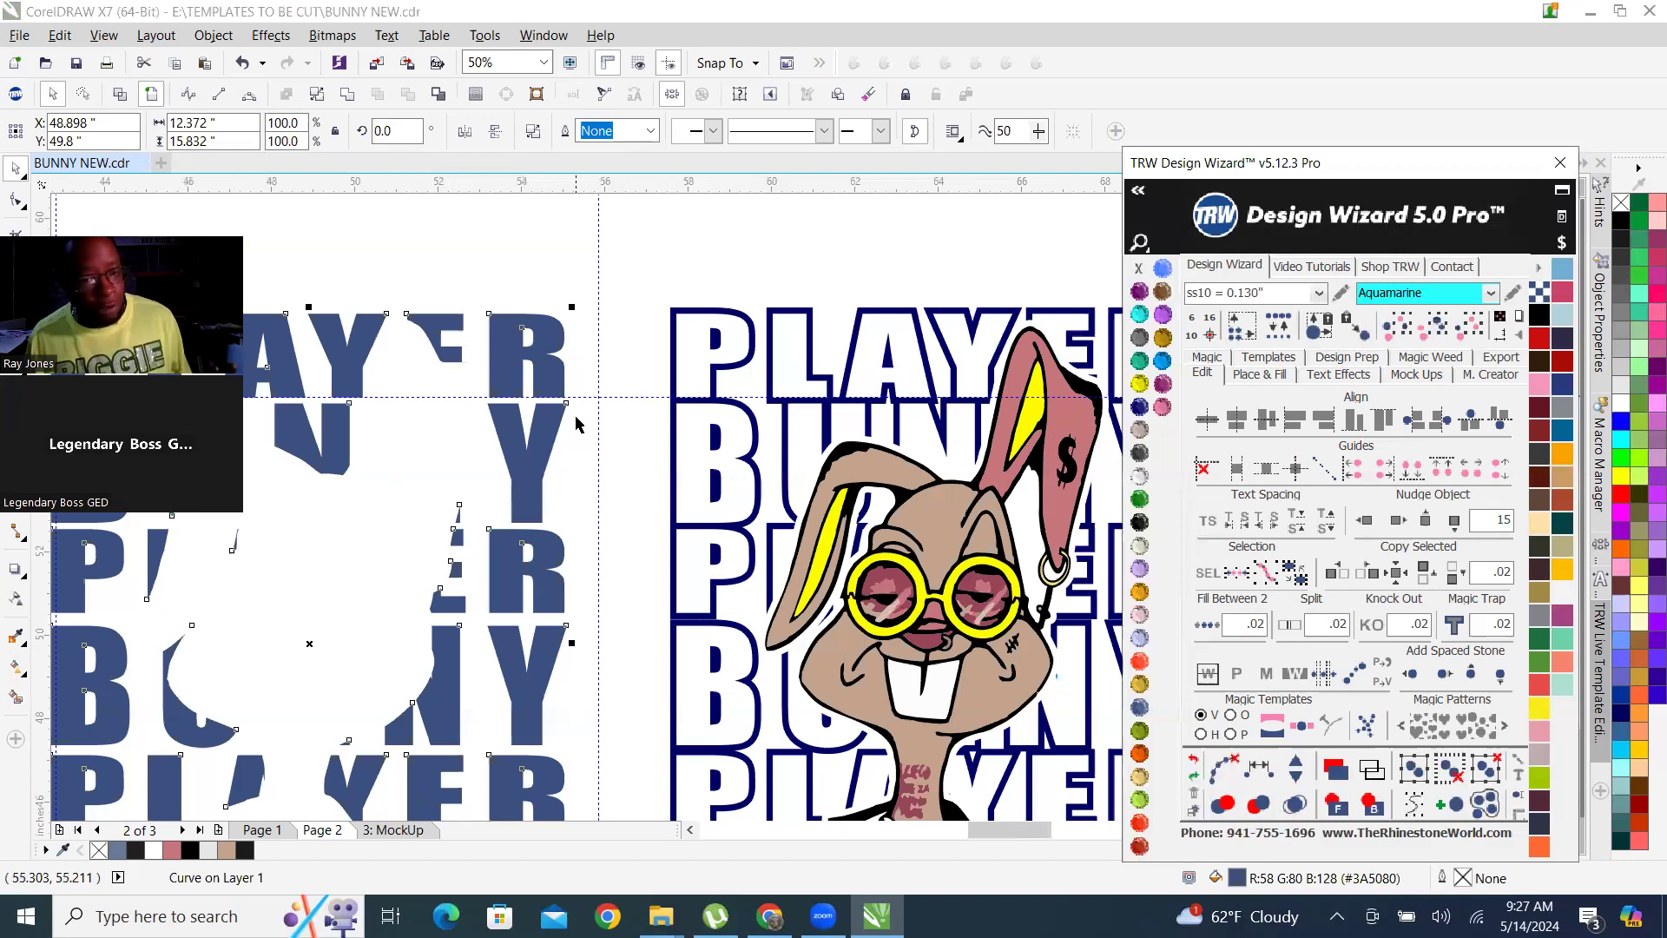
left_click(717, 372)
scroll(717, 372, "down", 2)
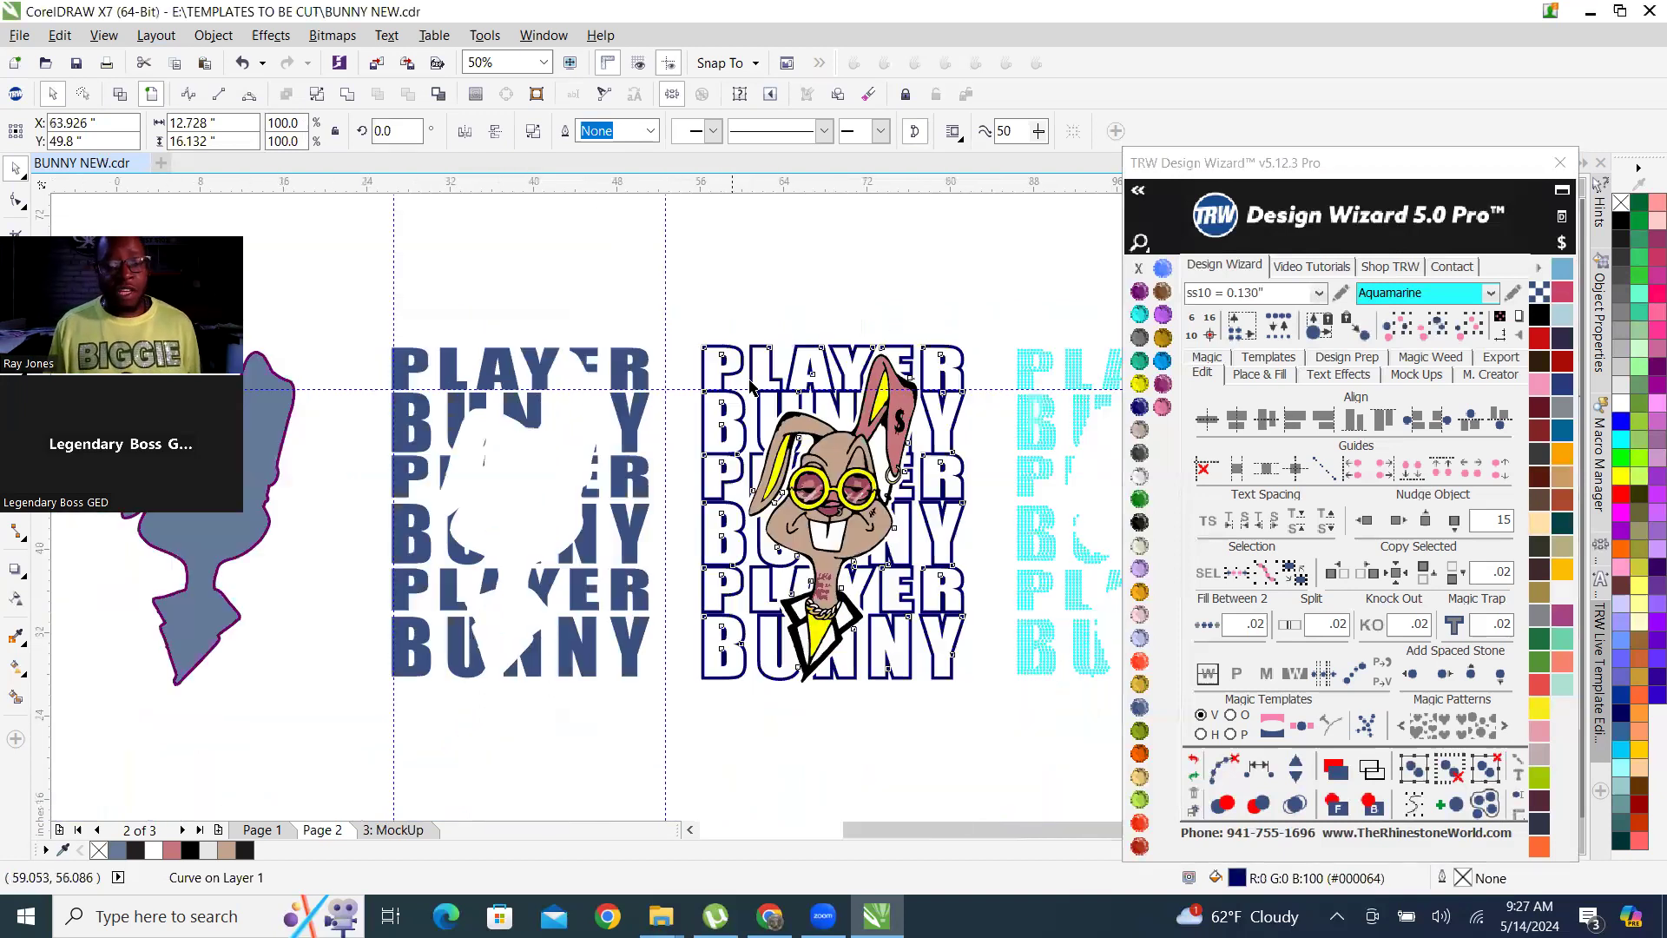
left_click(1363, 520)
left_click(1363, 519)
left_click(1364, 519)
left_click(417, 320)
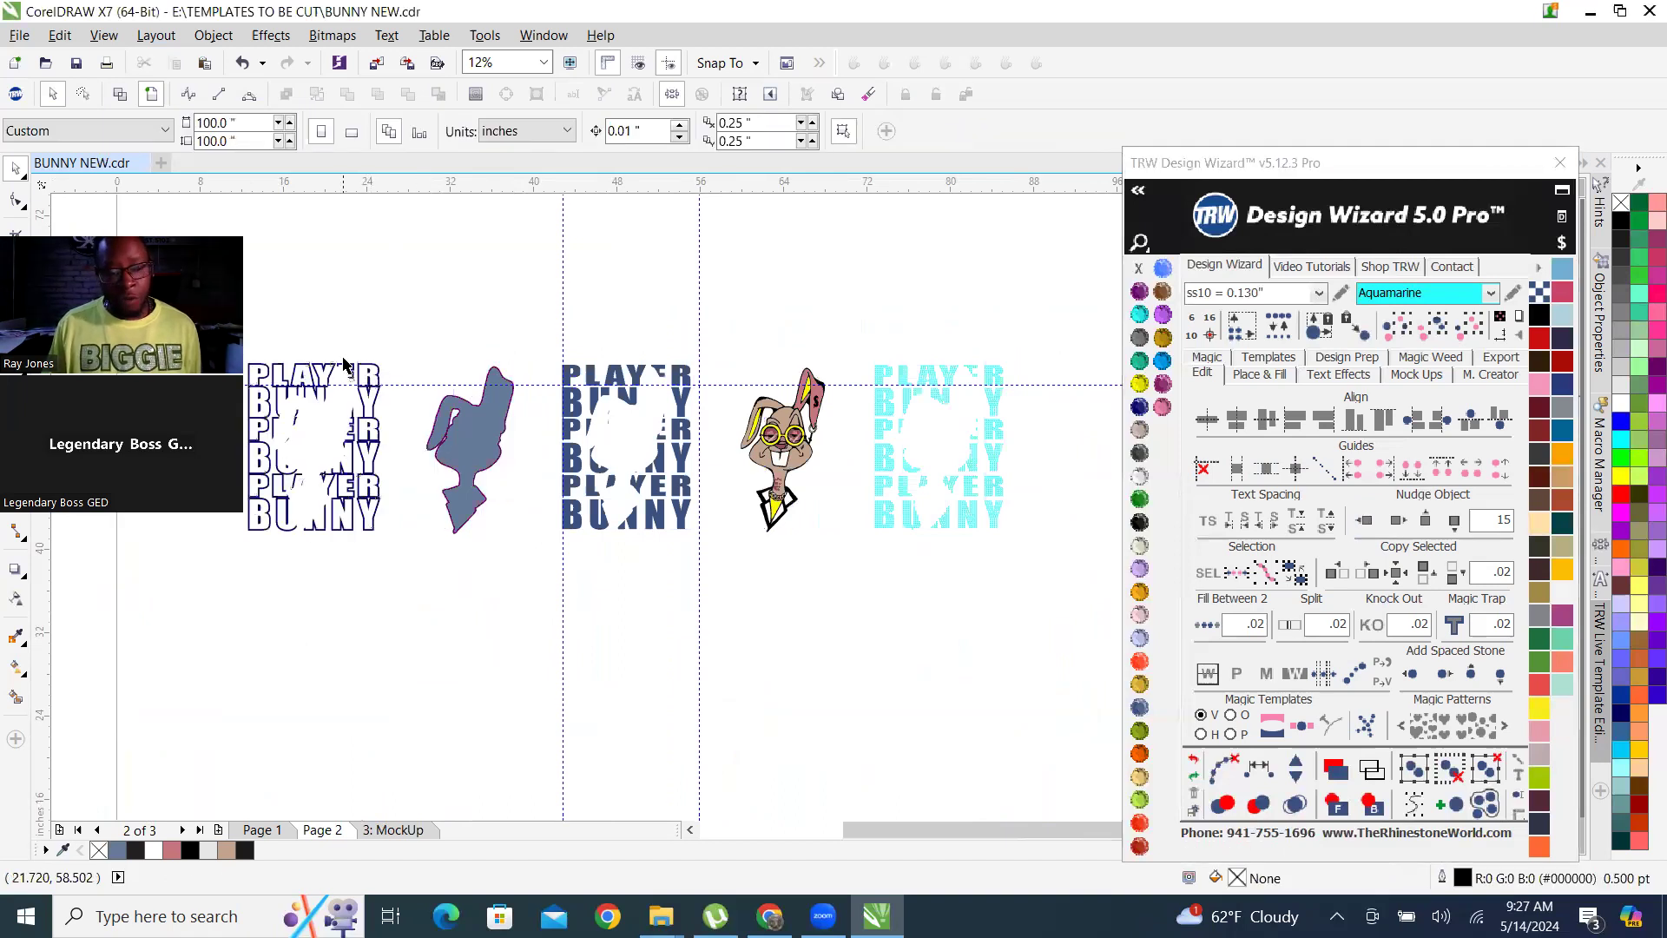
scroll(473, 434, "down", 1)
scroll(365, 447, "up", 1)
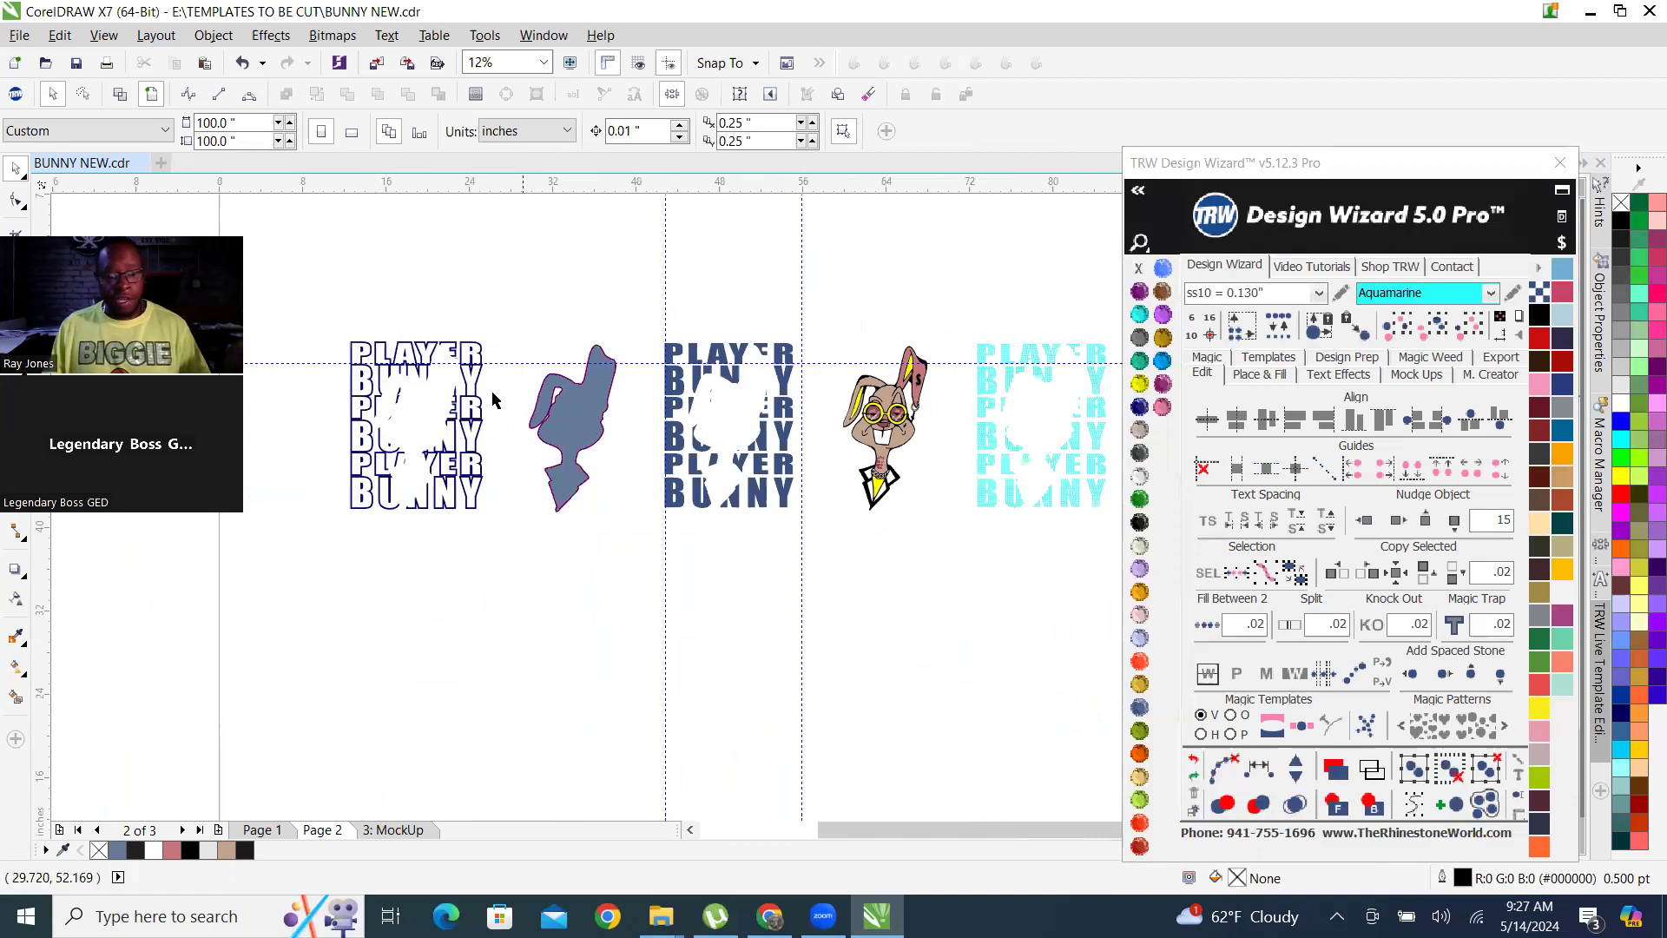
Create a Vinyl Overcut and Stone 2+ Cut template on a new page from the dark blue outline lettering.
left_click_drag(329, 308, 464, 363)
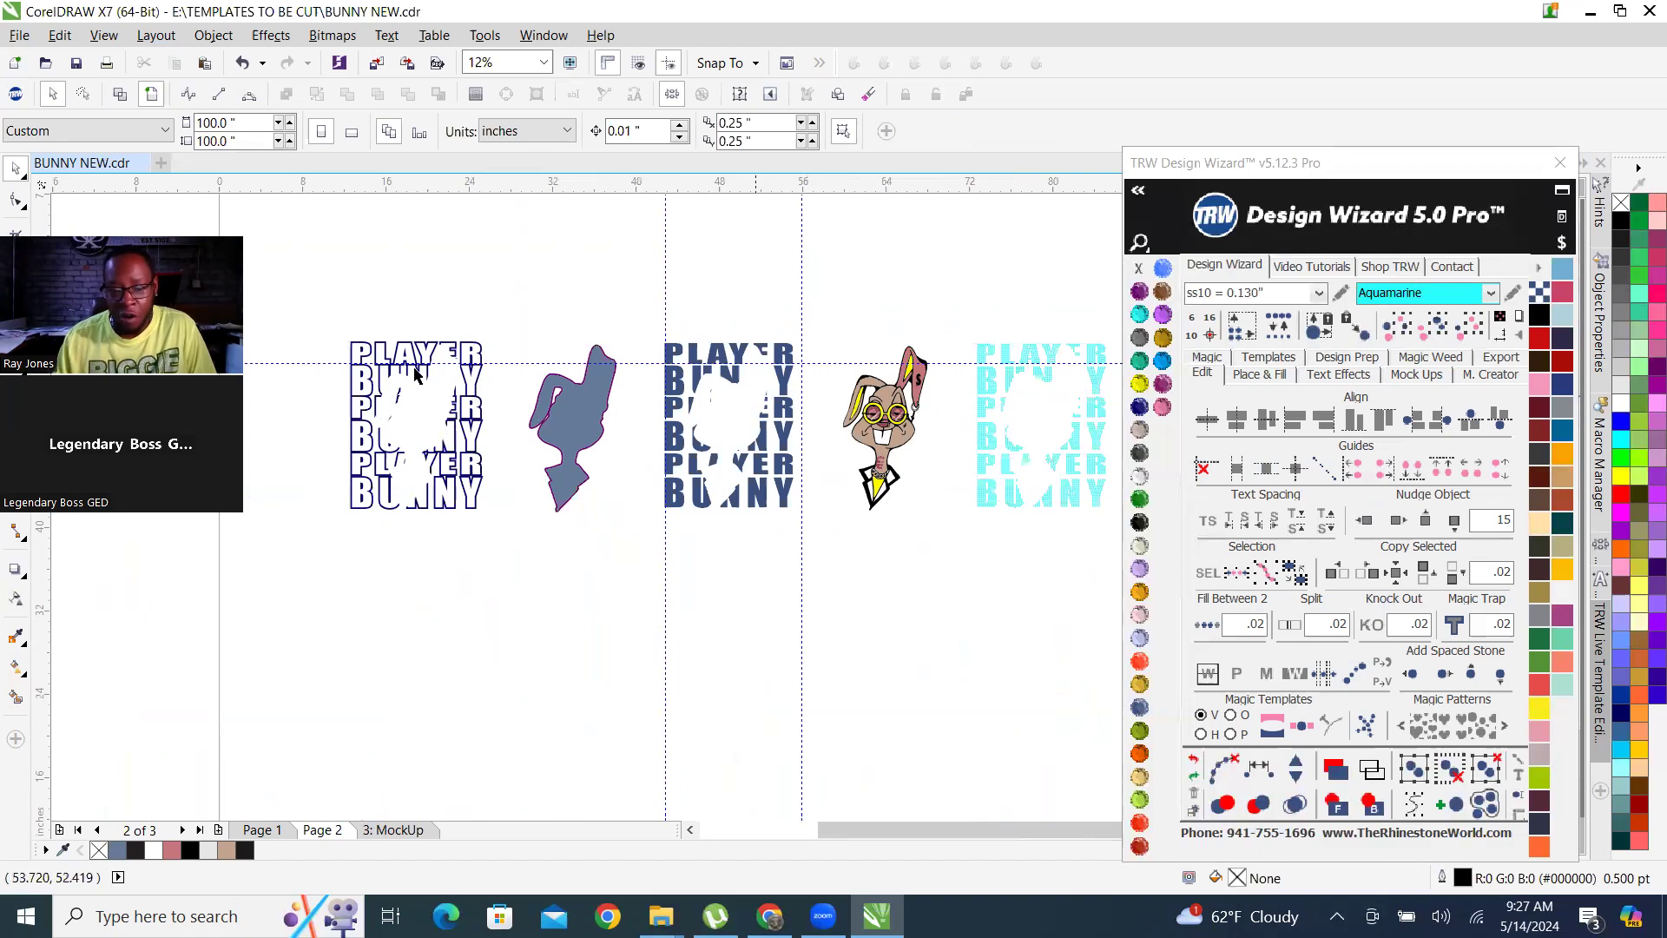
left_click_drag(321, 318, 506, 537)
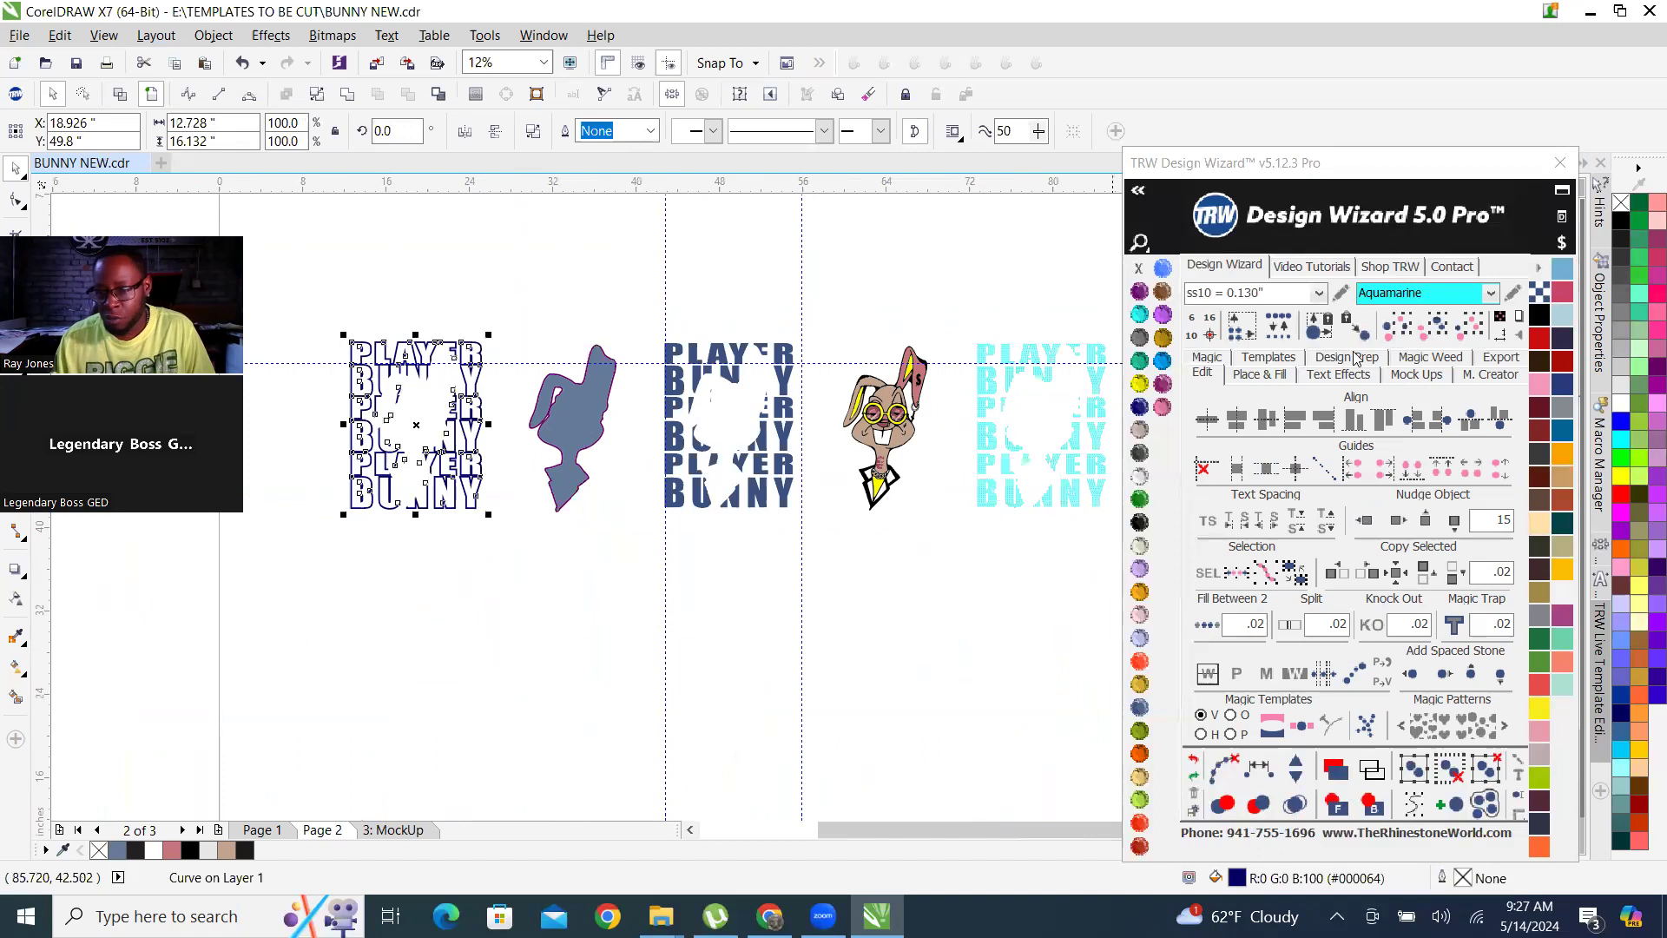
left_click(1269, 357)
left_click(1425, 621)
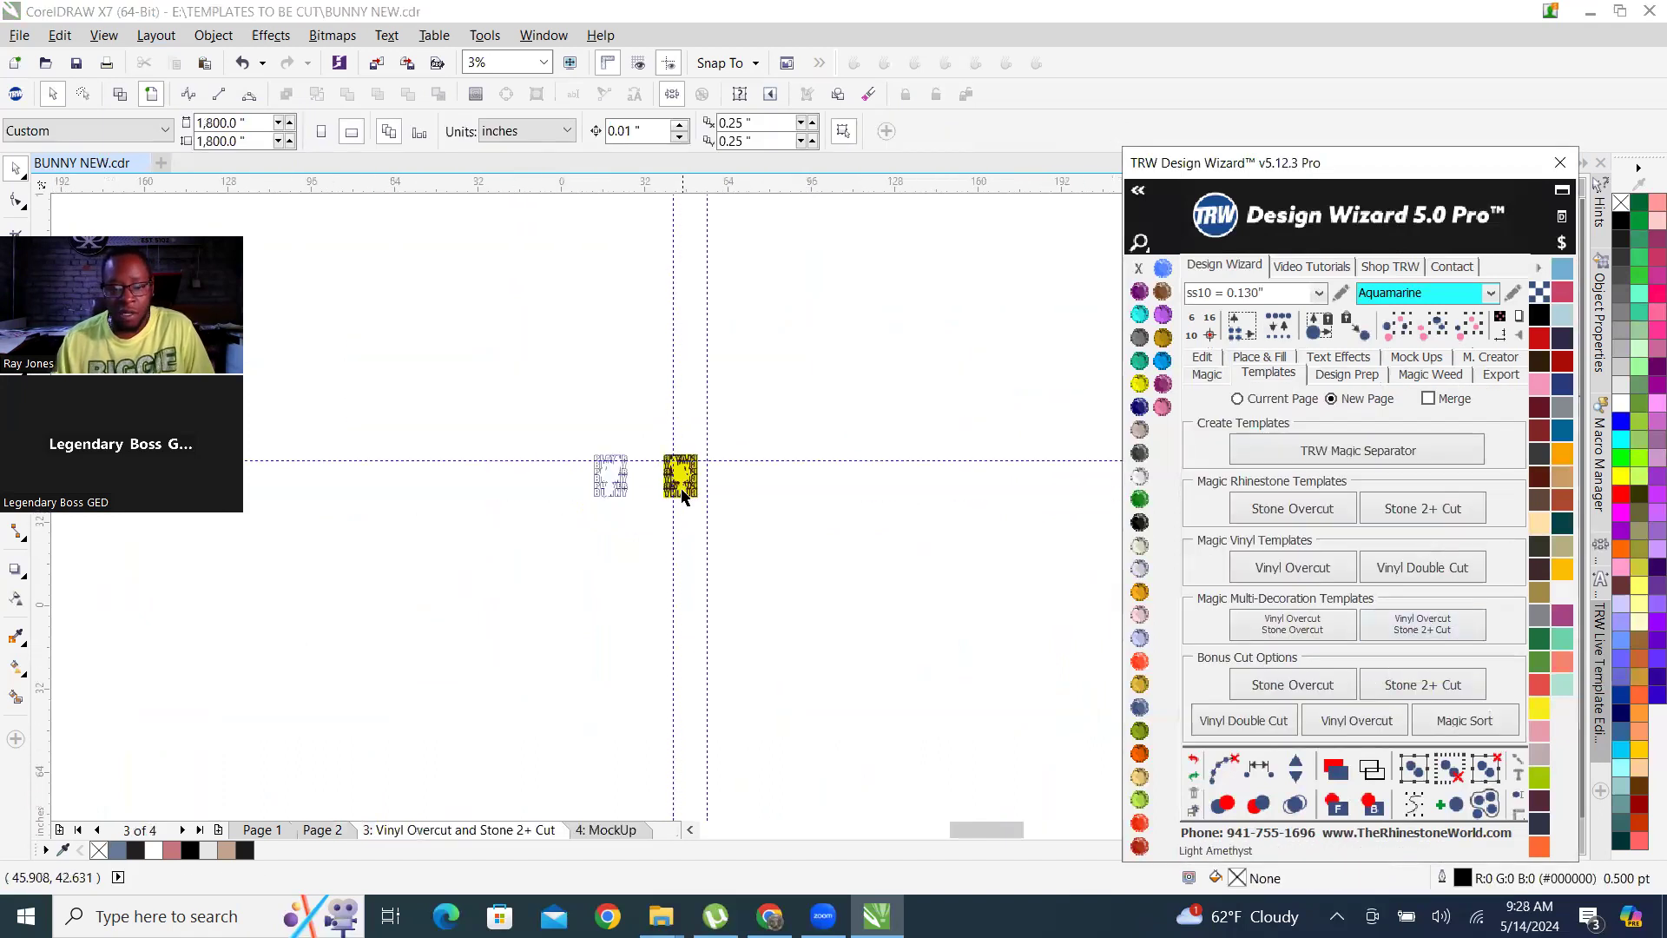
Move the mirrored lettering cut lines off the yellow backing, about 16 inches right and 23 inches down.
scroll(600, 429, "down", 1)
scroll(588, 363, "up", 1)
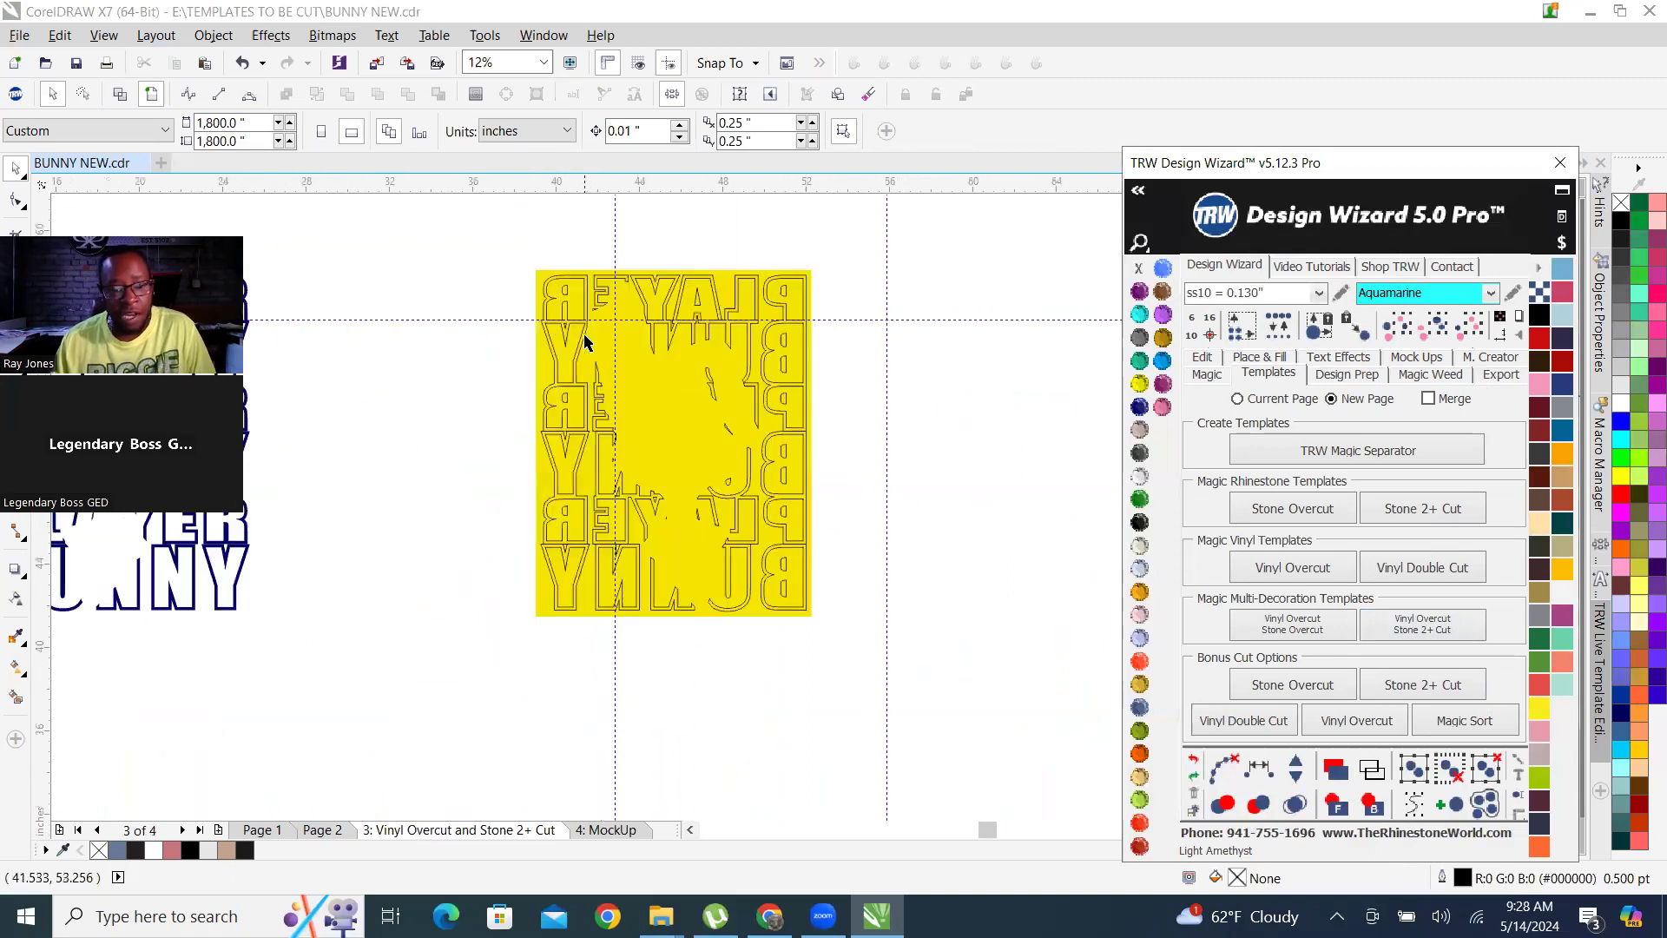
left_click_drag(479, 226, 811, 691)
scroll(720, 427, "down", 1)
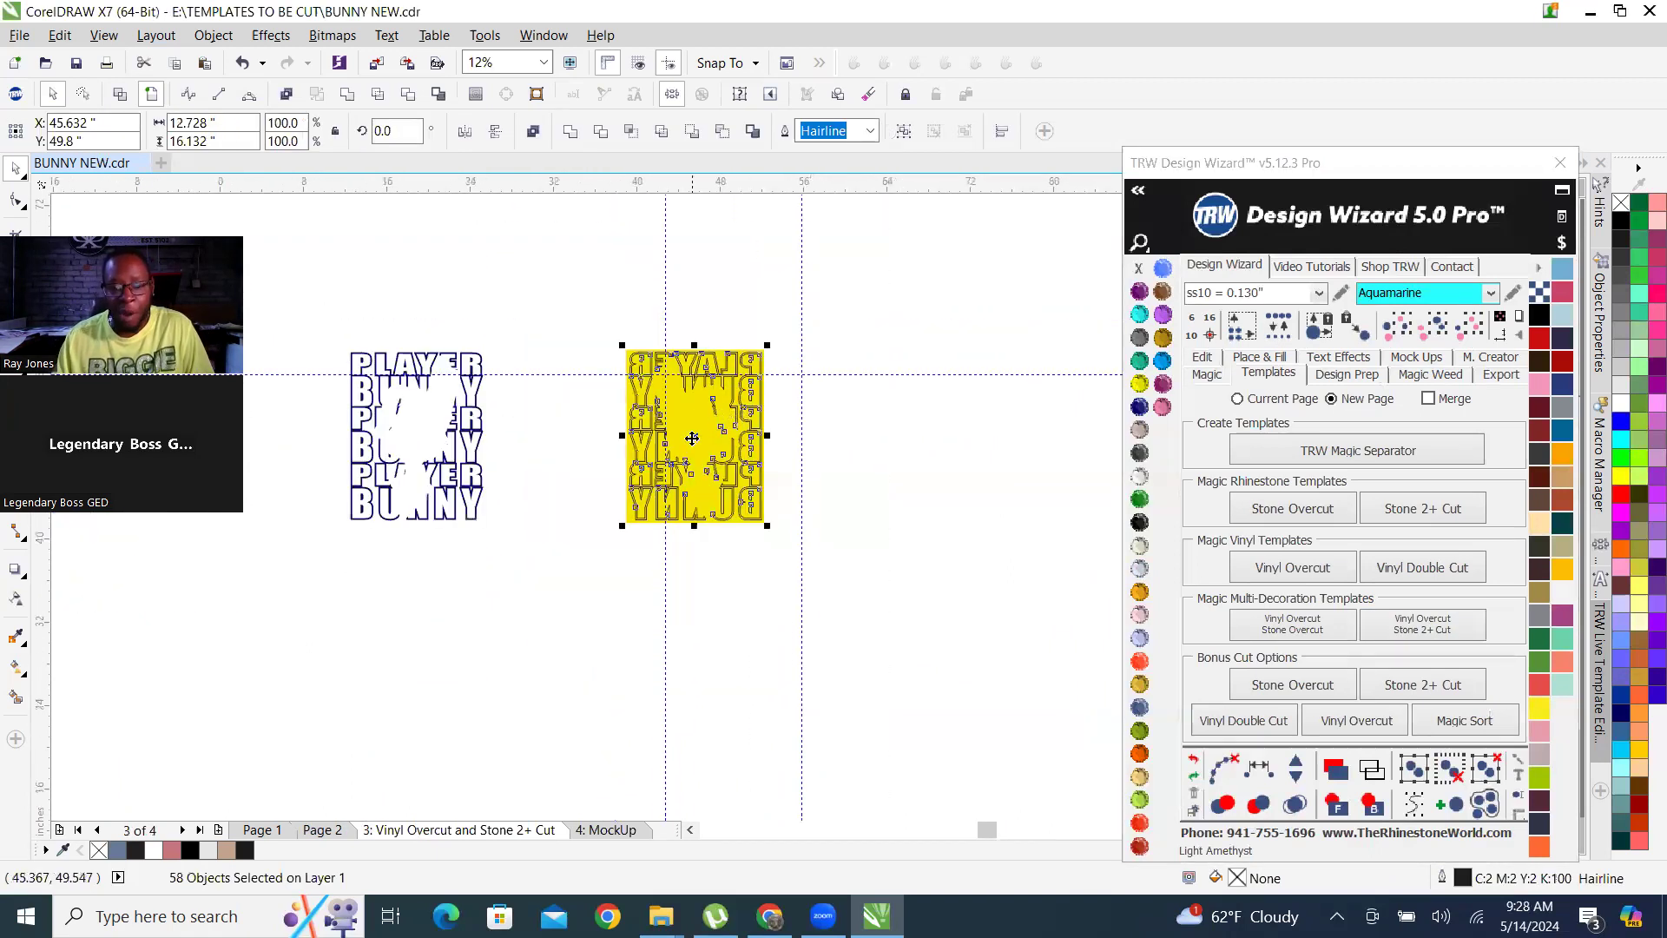
left_click_drag(817, 600, 859, 678)
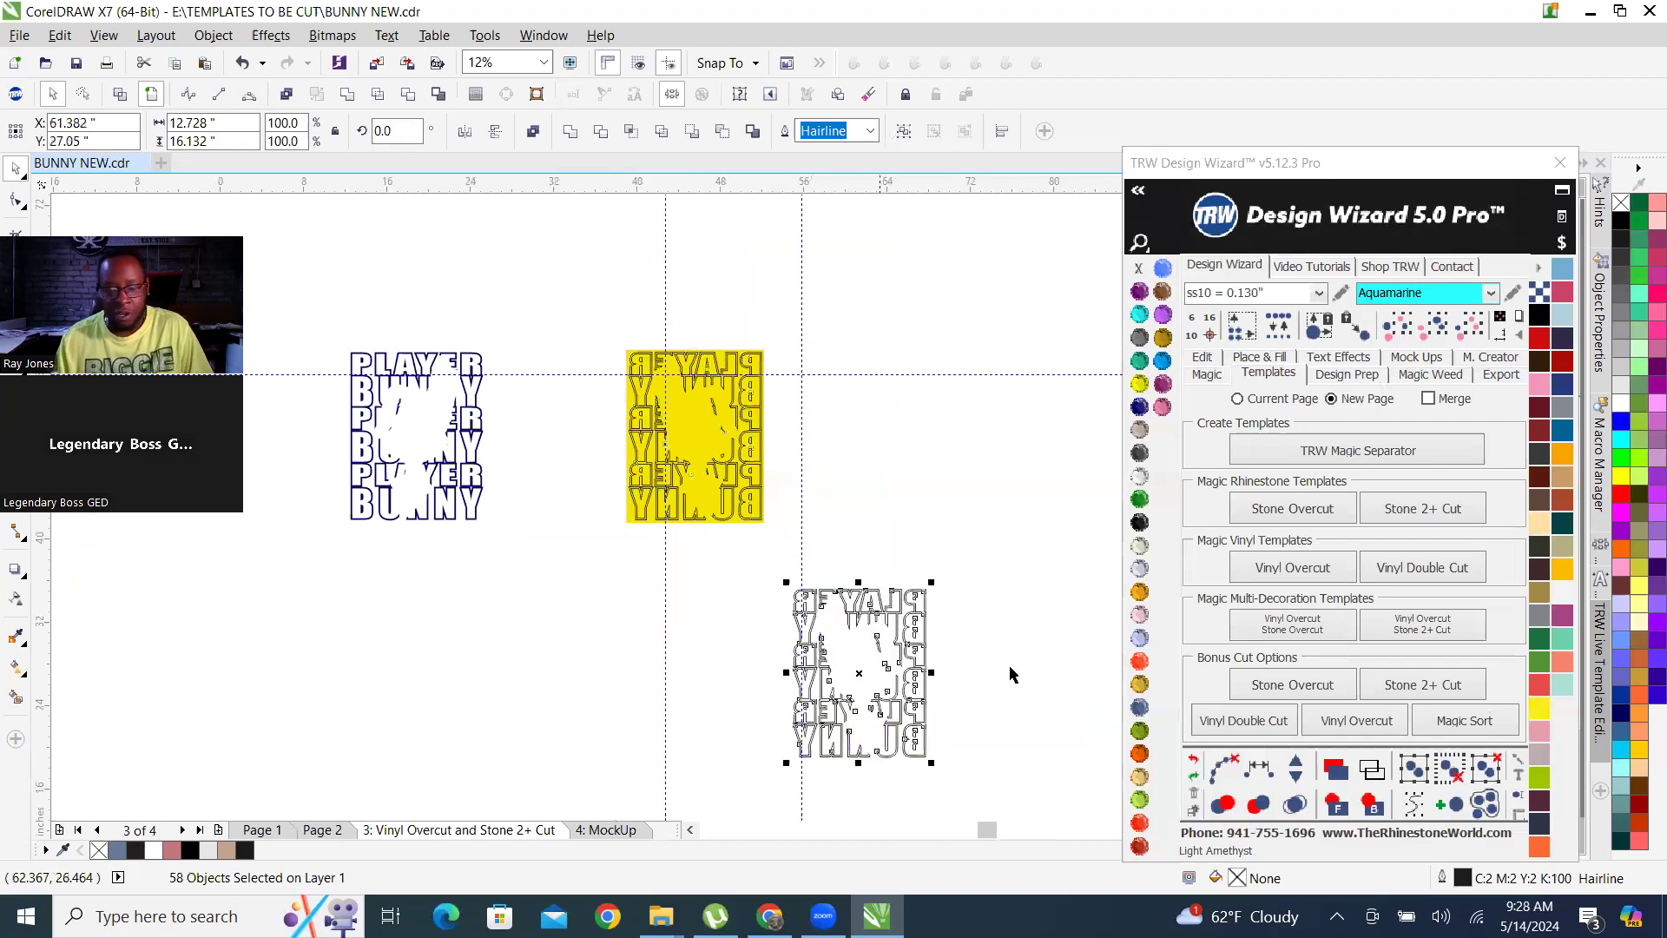
left_click(918, 521)
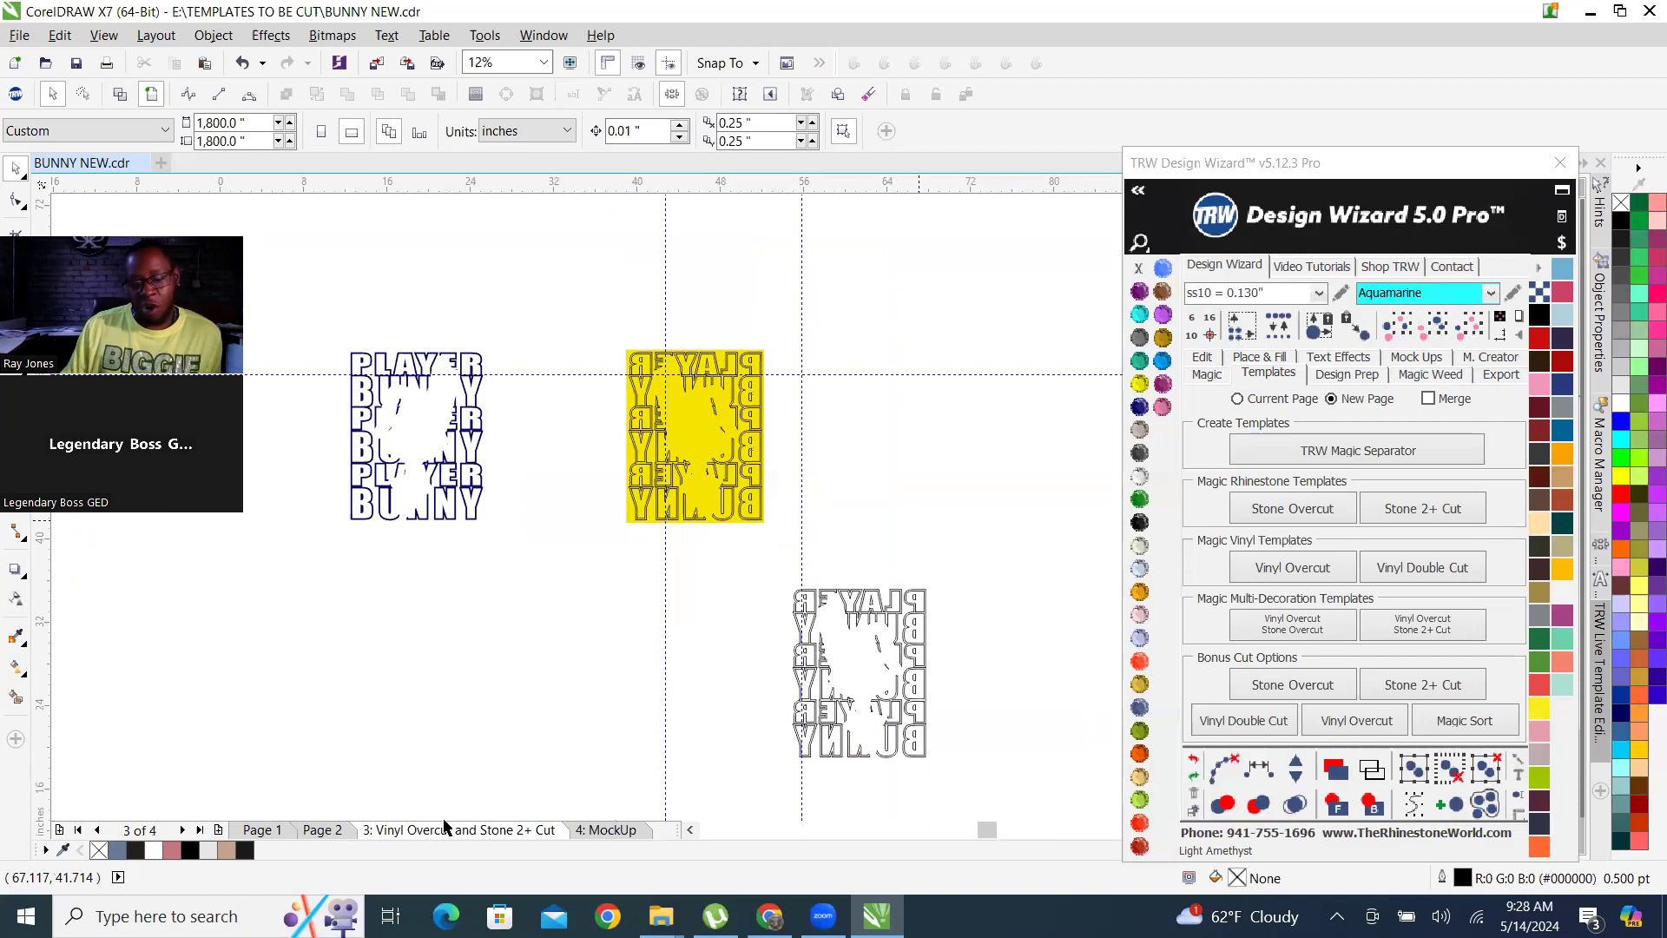
On Page 2, nudge the dark blue outline lettering right by 30 inches onto the PLAYER BUNNY fill lettering.
key("Page_Up")
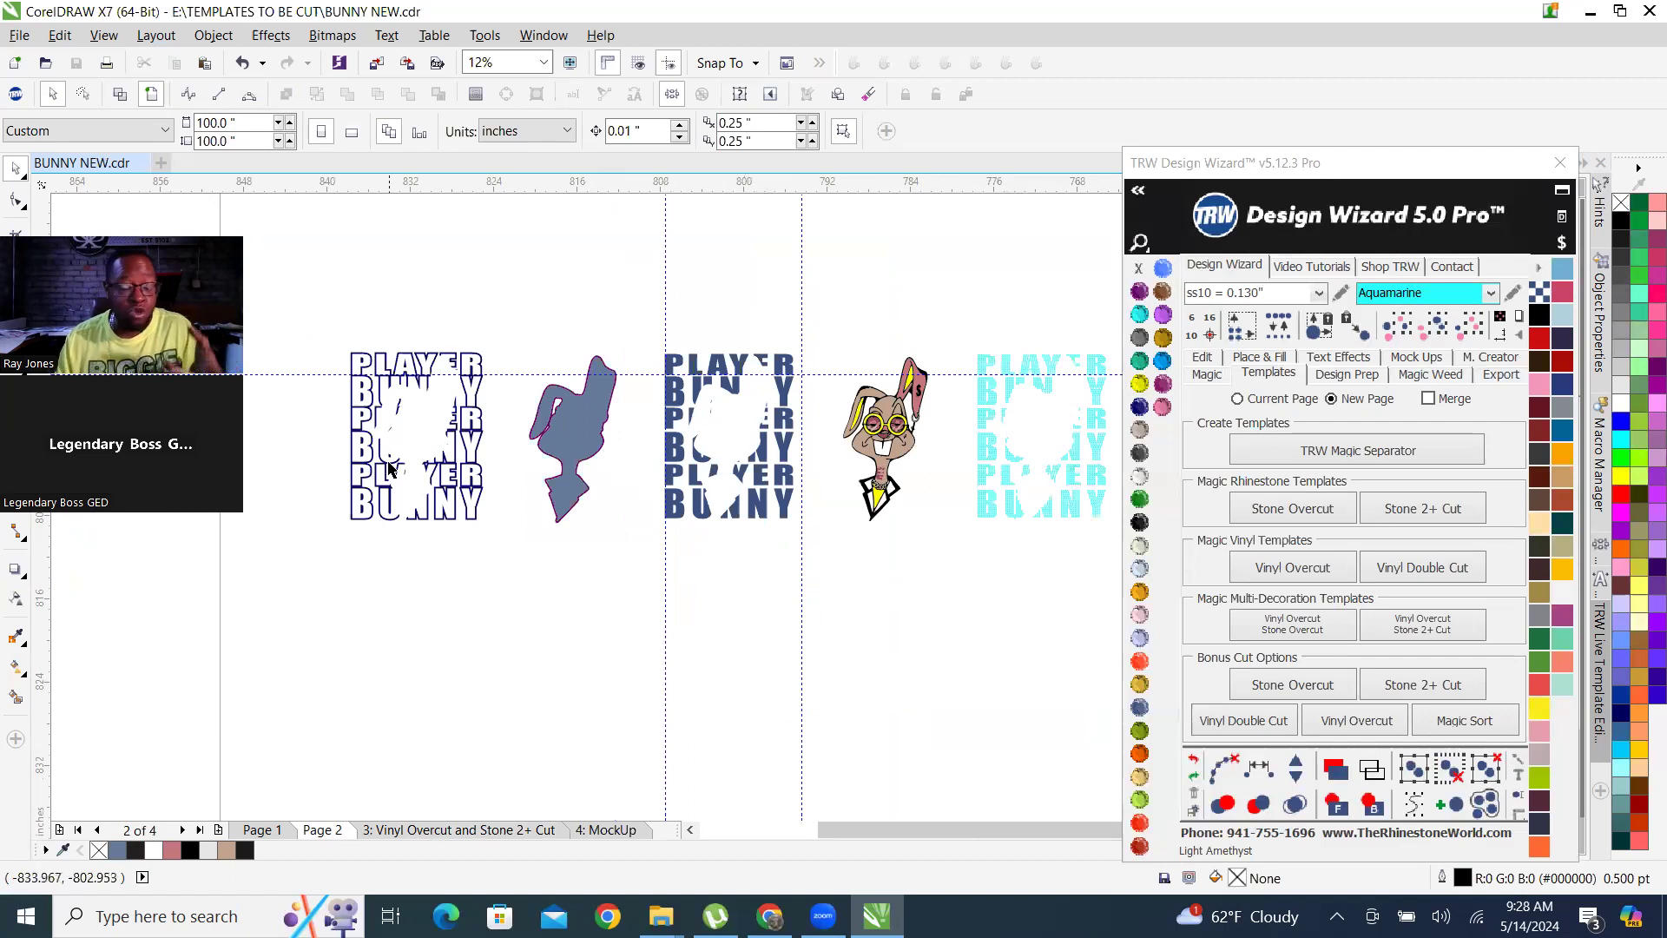
left_click_drag(331, 335, 505, 583)
left_click(1201, 357)
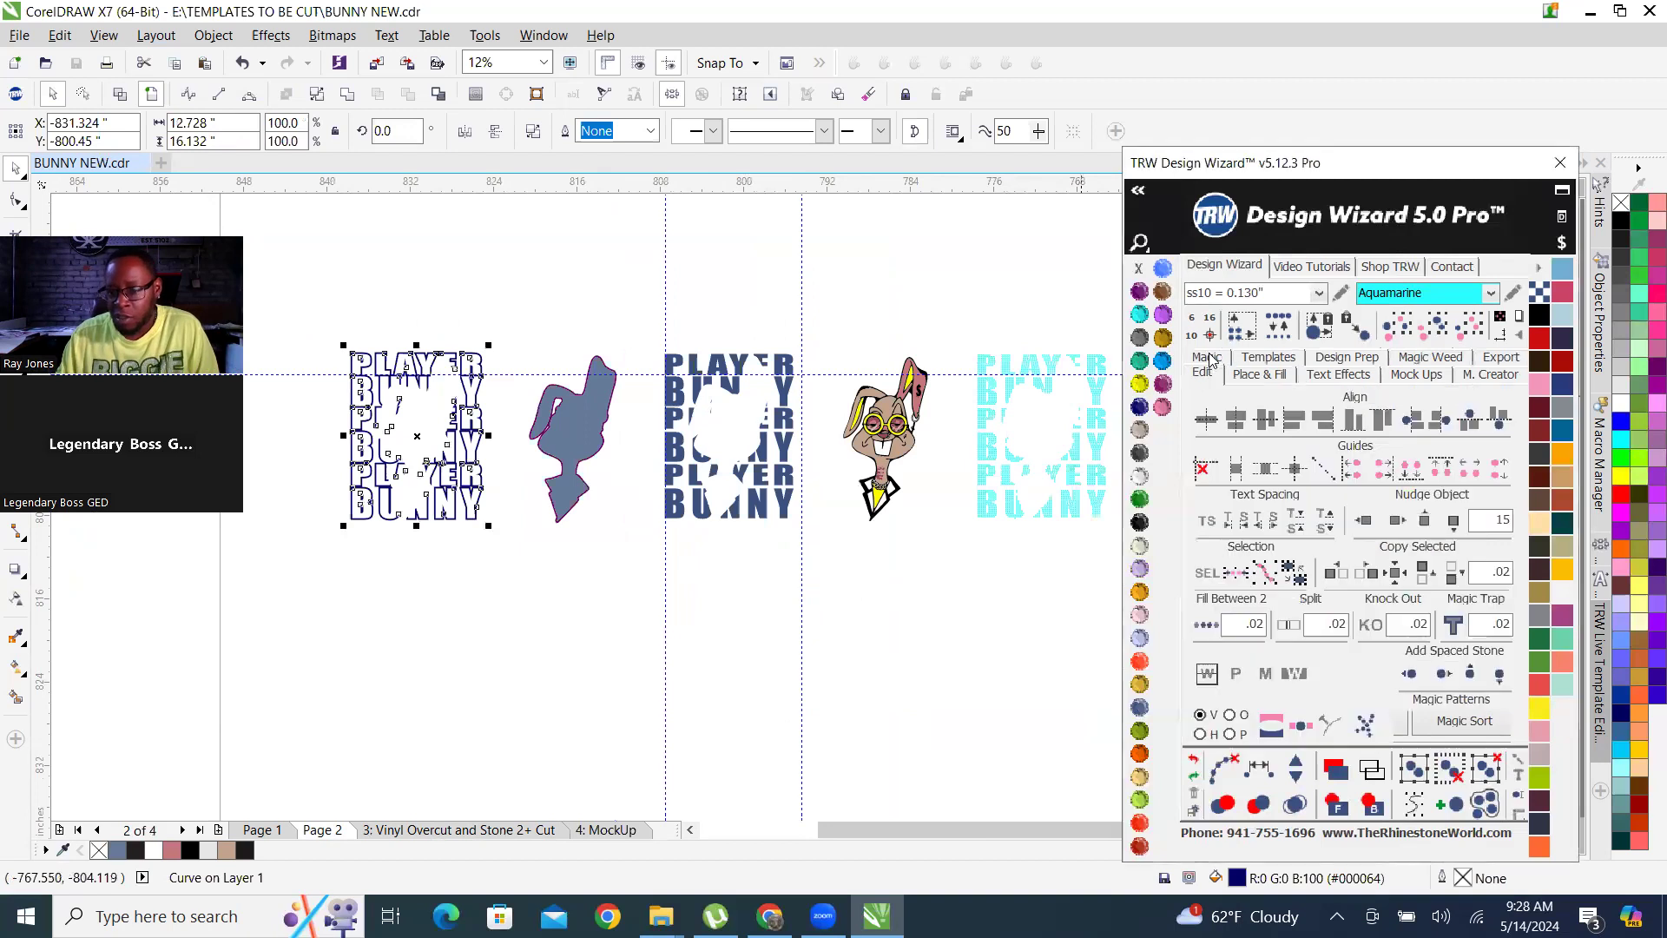
left_click(1397, 519)
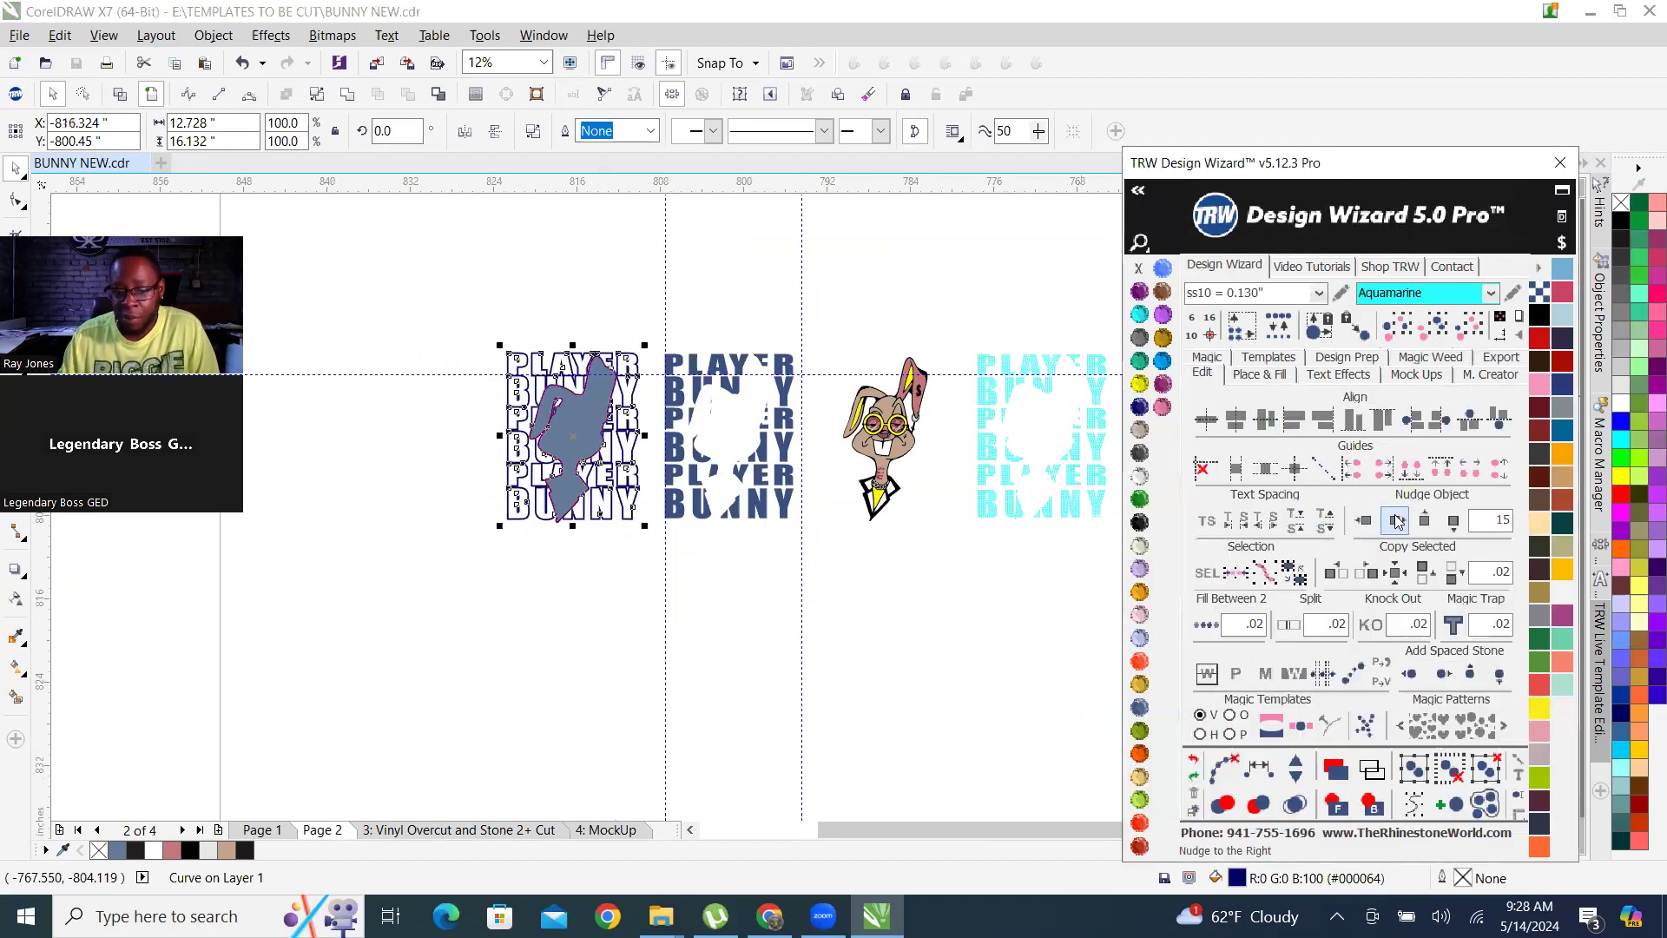
left_click(1397, 519)
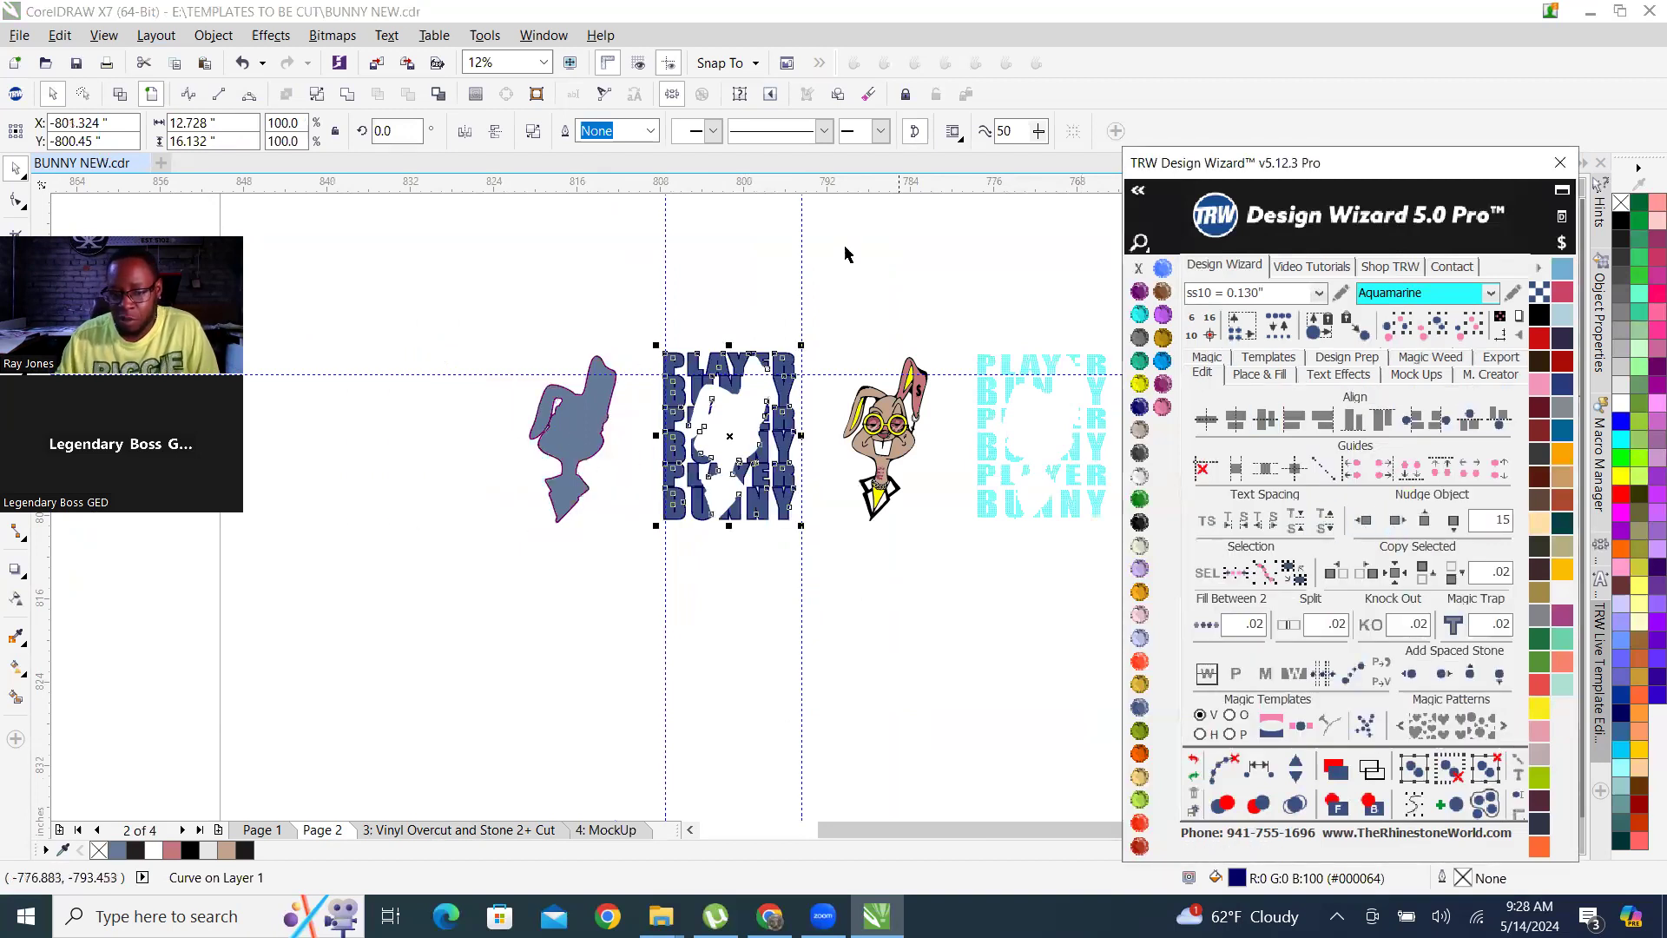
Nudge the bunny artwork left by 15 inches and the aquamarine rhinestone lettering left by 30 inches onto the stacked lettering.
left_click_drag(932, 519, 964, 556)
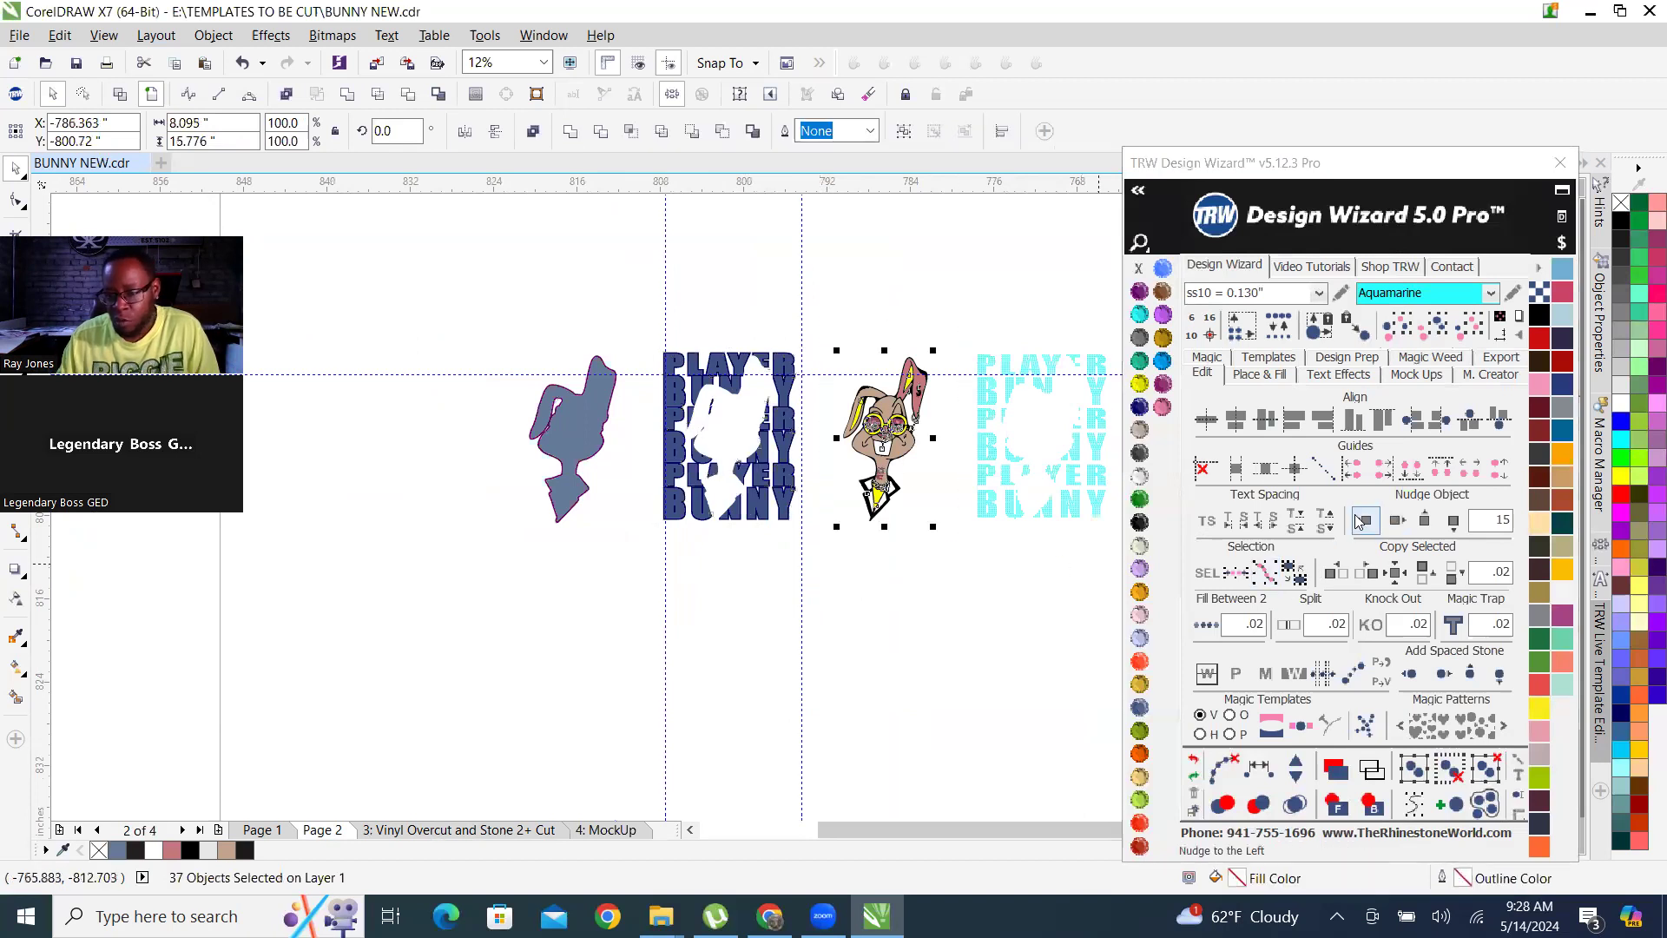
left_click(1365, 520)
left_click_drag(930, 303, 1168, 571)
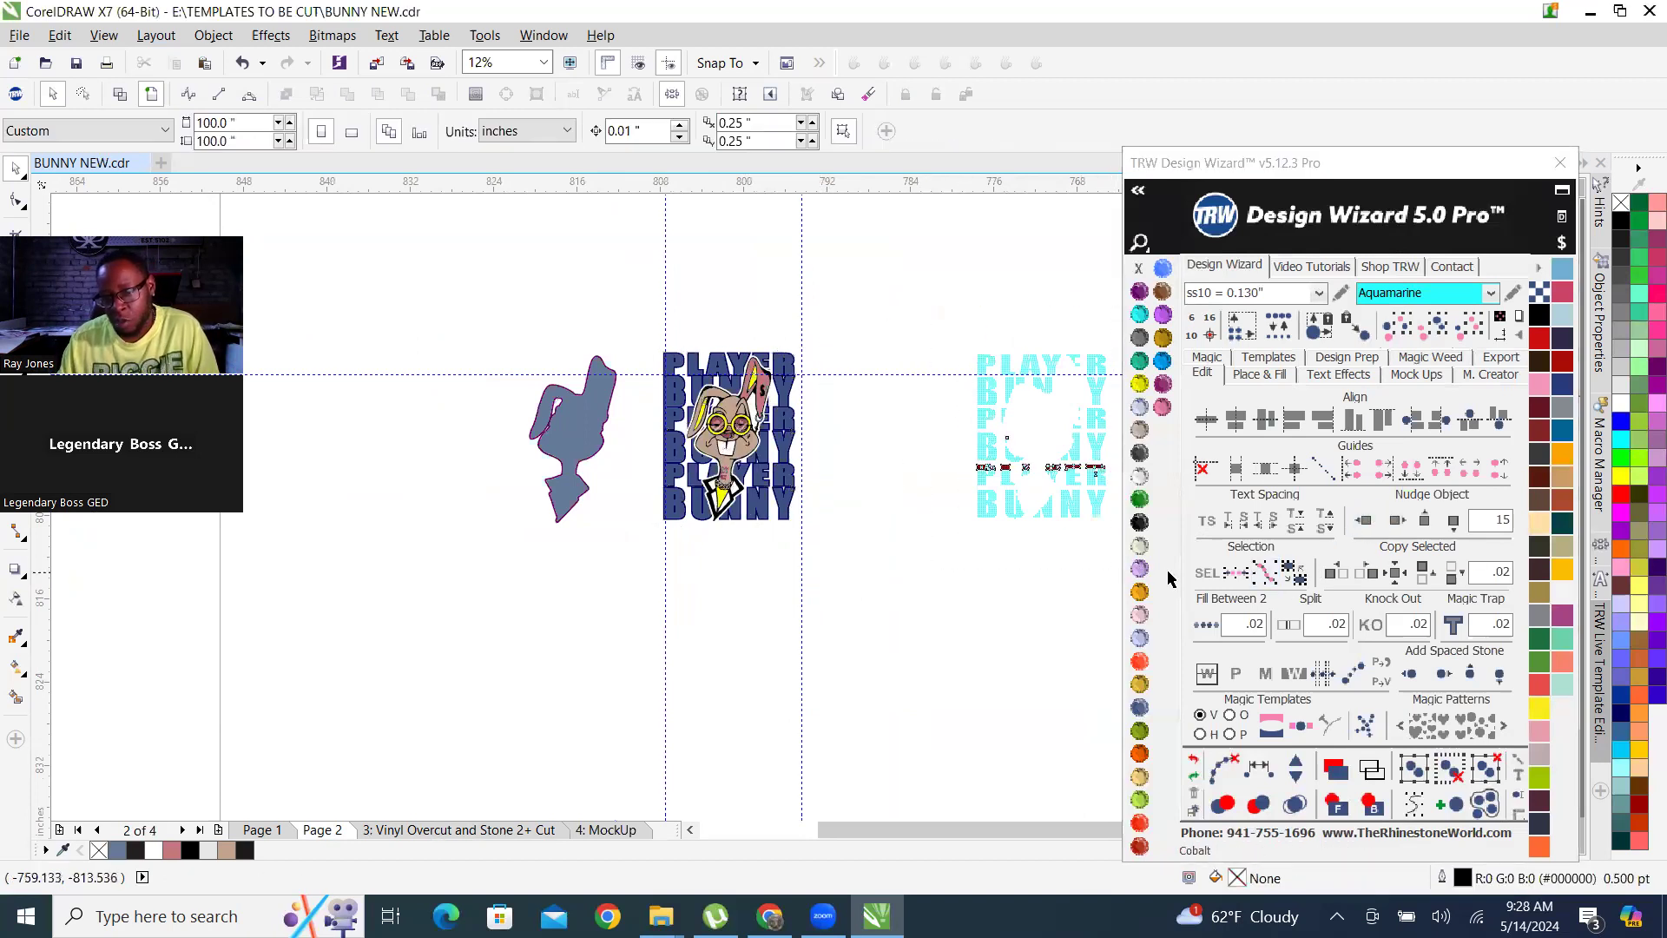
left_click(1366, 520)
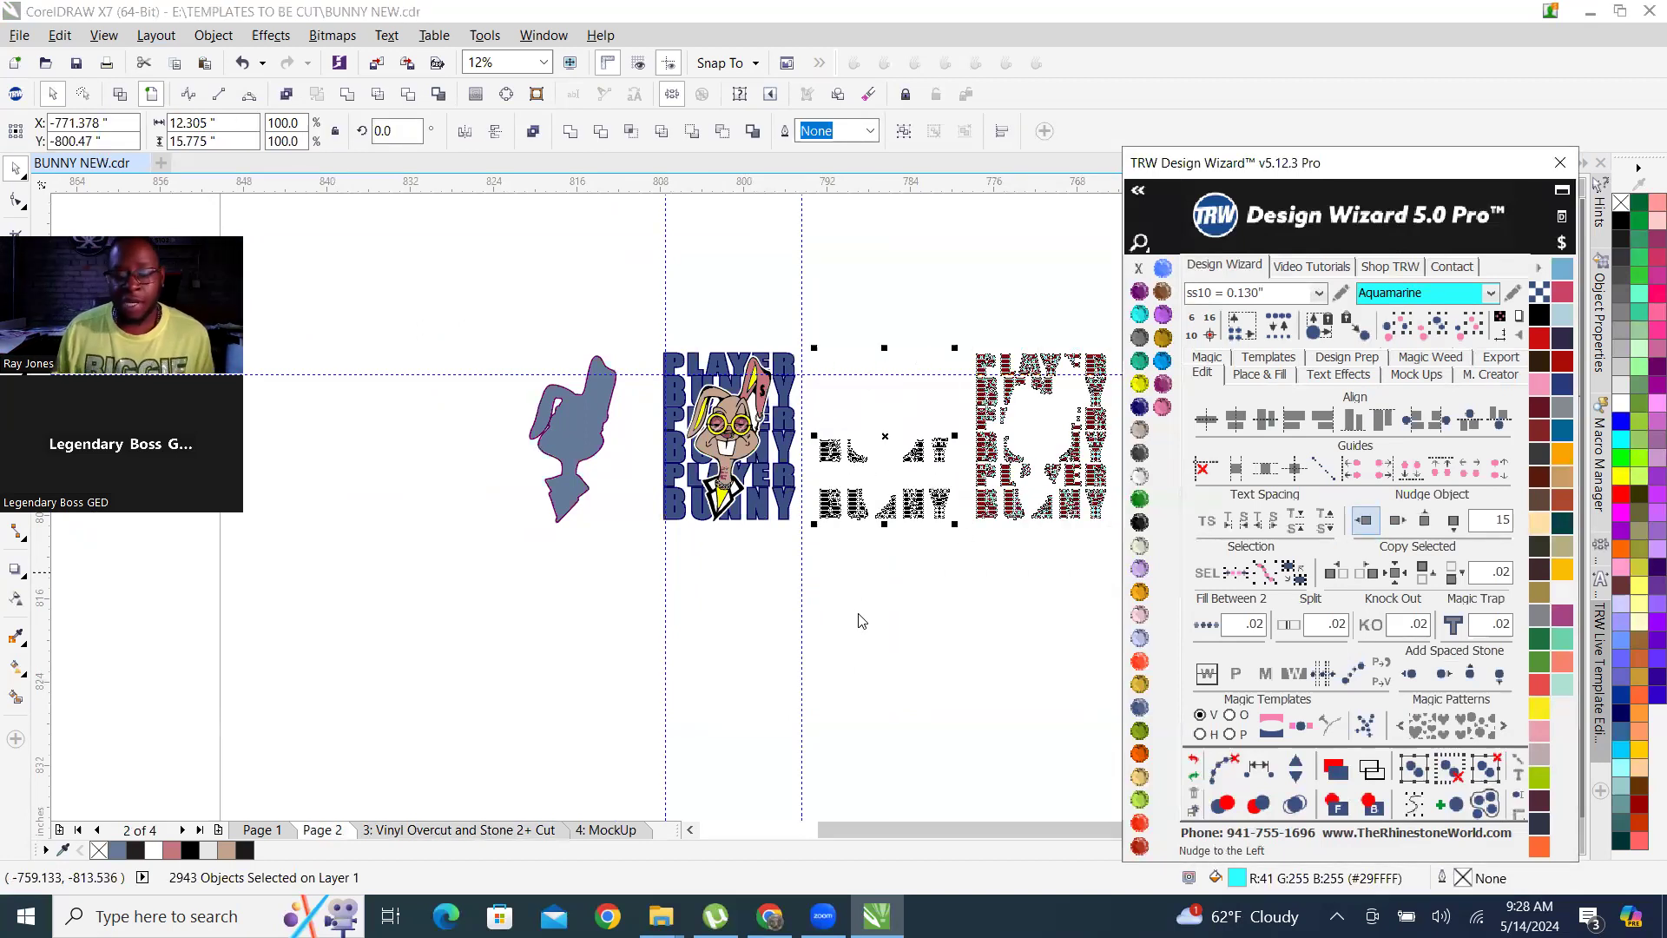
left_click(970, 599)
Examine the reassembled bunny design up close, checking the pink lens shapes, face, neck and chain against the rhinestone lettering.
scroll(728, 461, "up", 5)
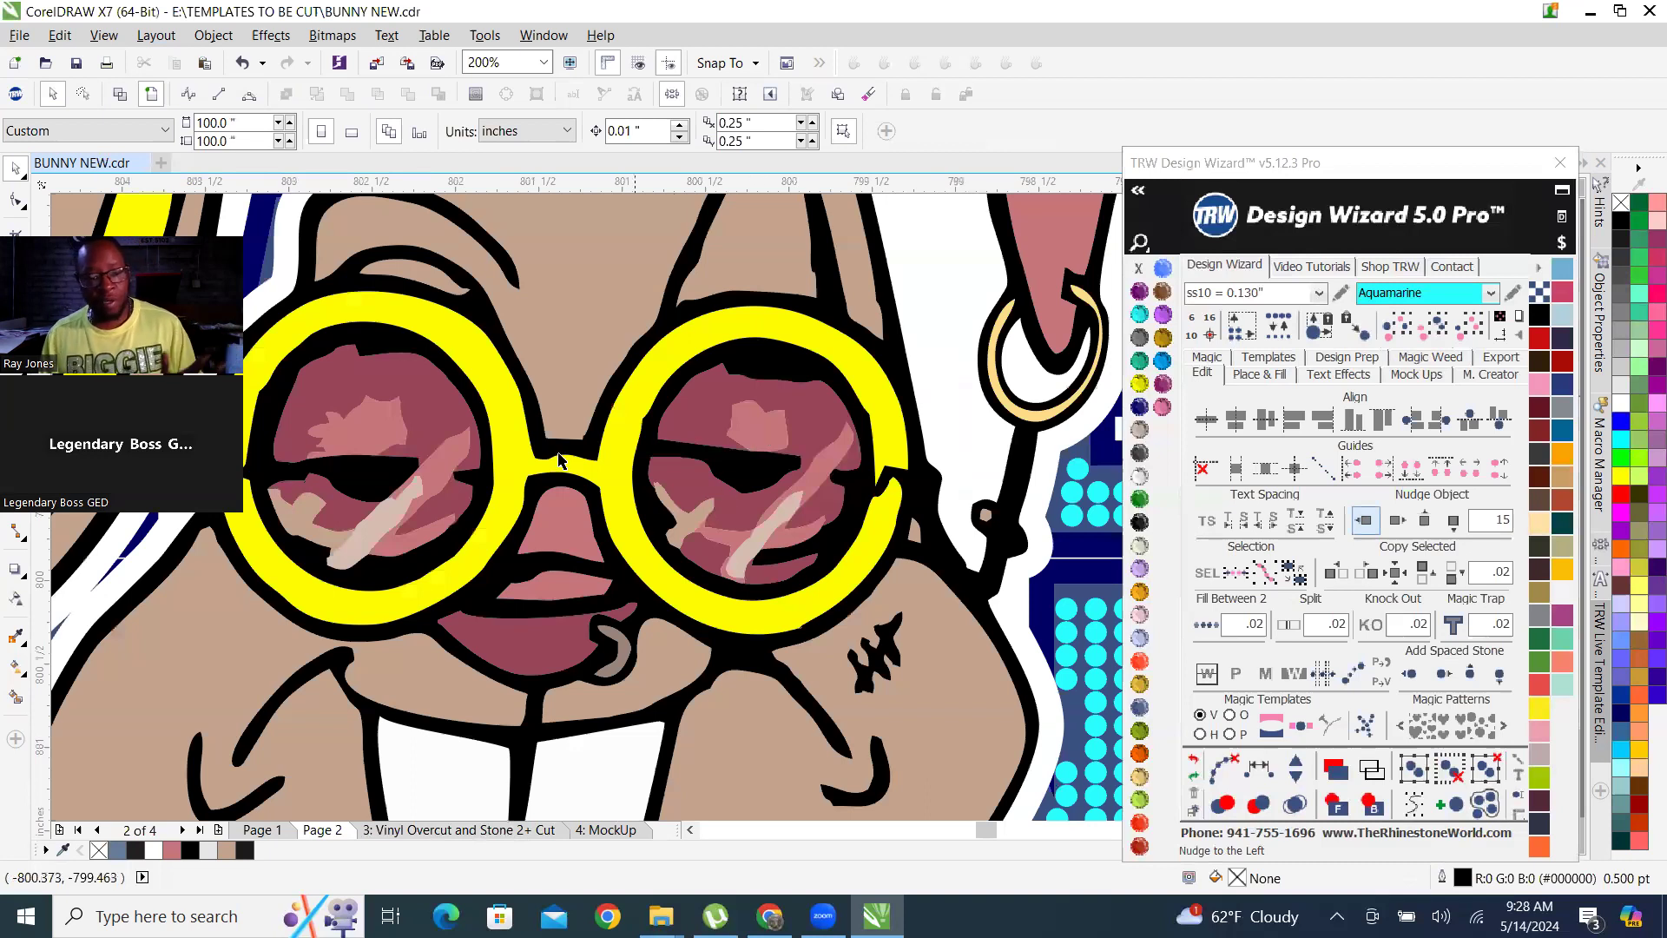
key("F3")
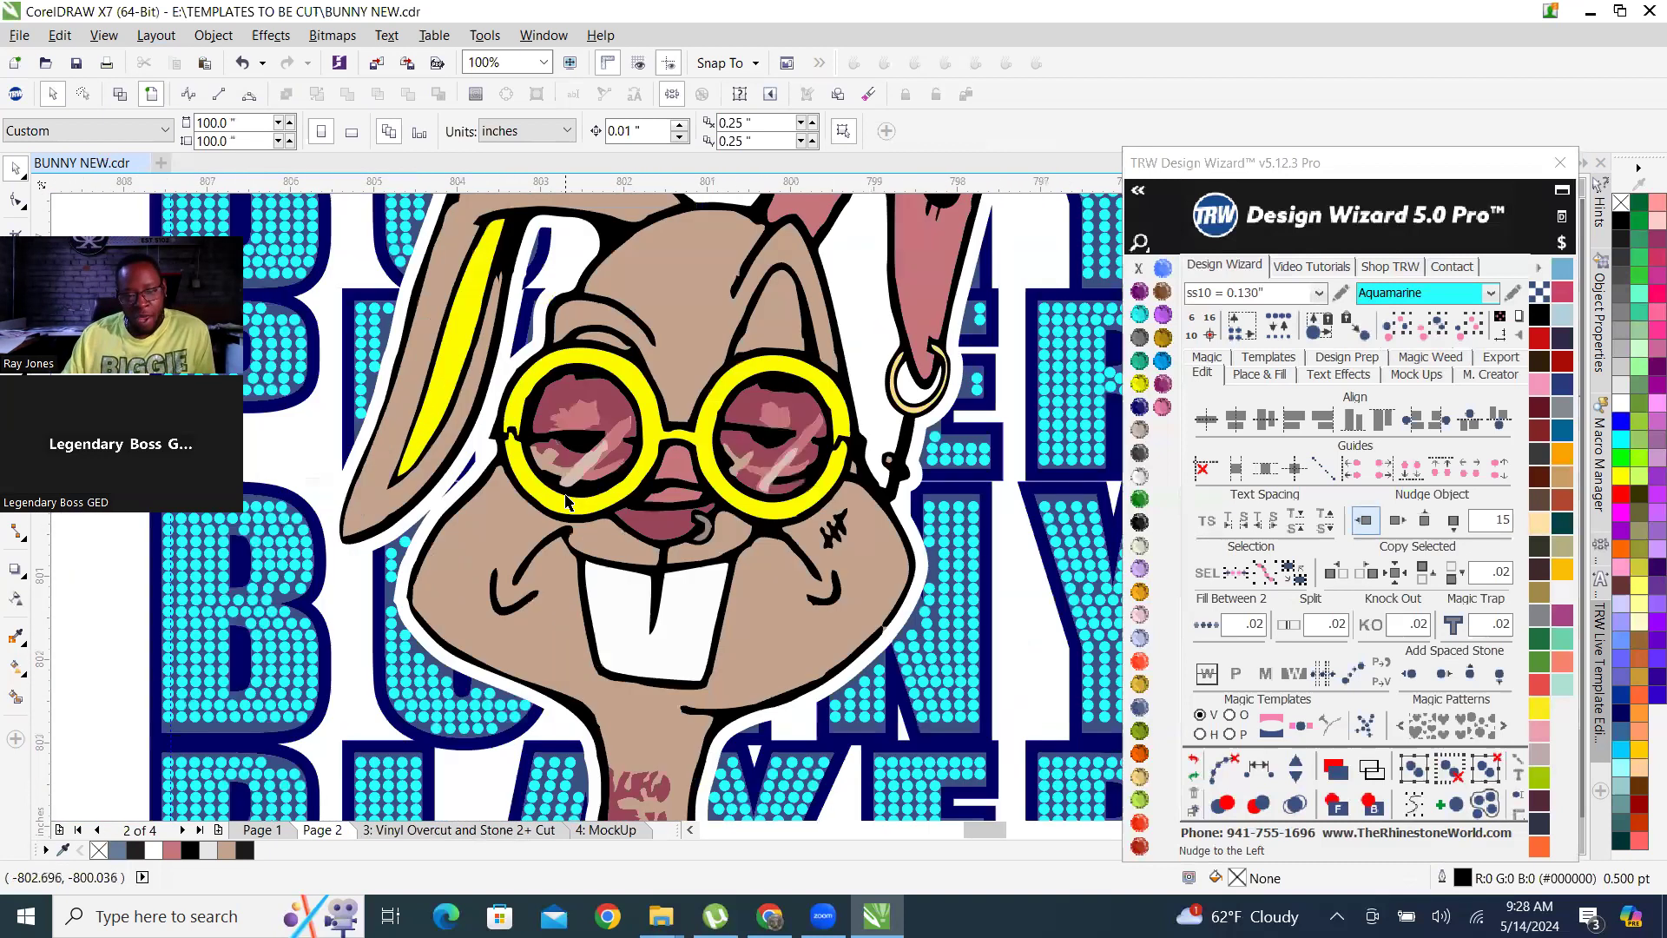
scroll(547, 469, "up", 3)
scroll(640, 434, "up", 1)
left_click(556, 339)
scroll(555, 343, "down", 1)
left_click(642, 292)
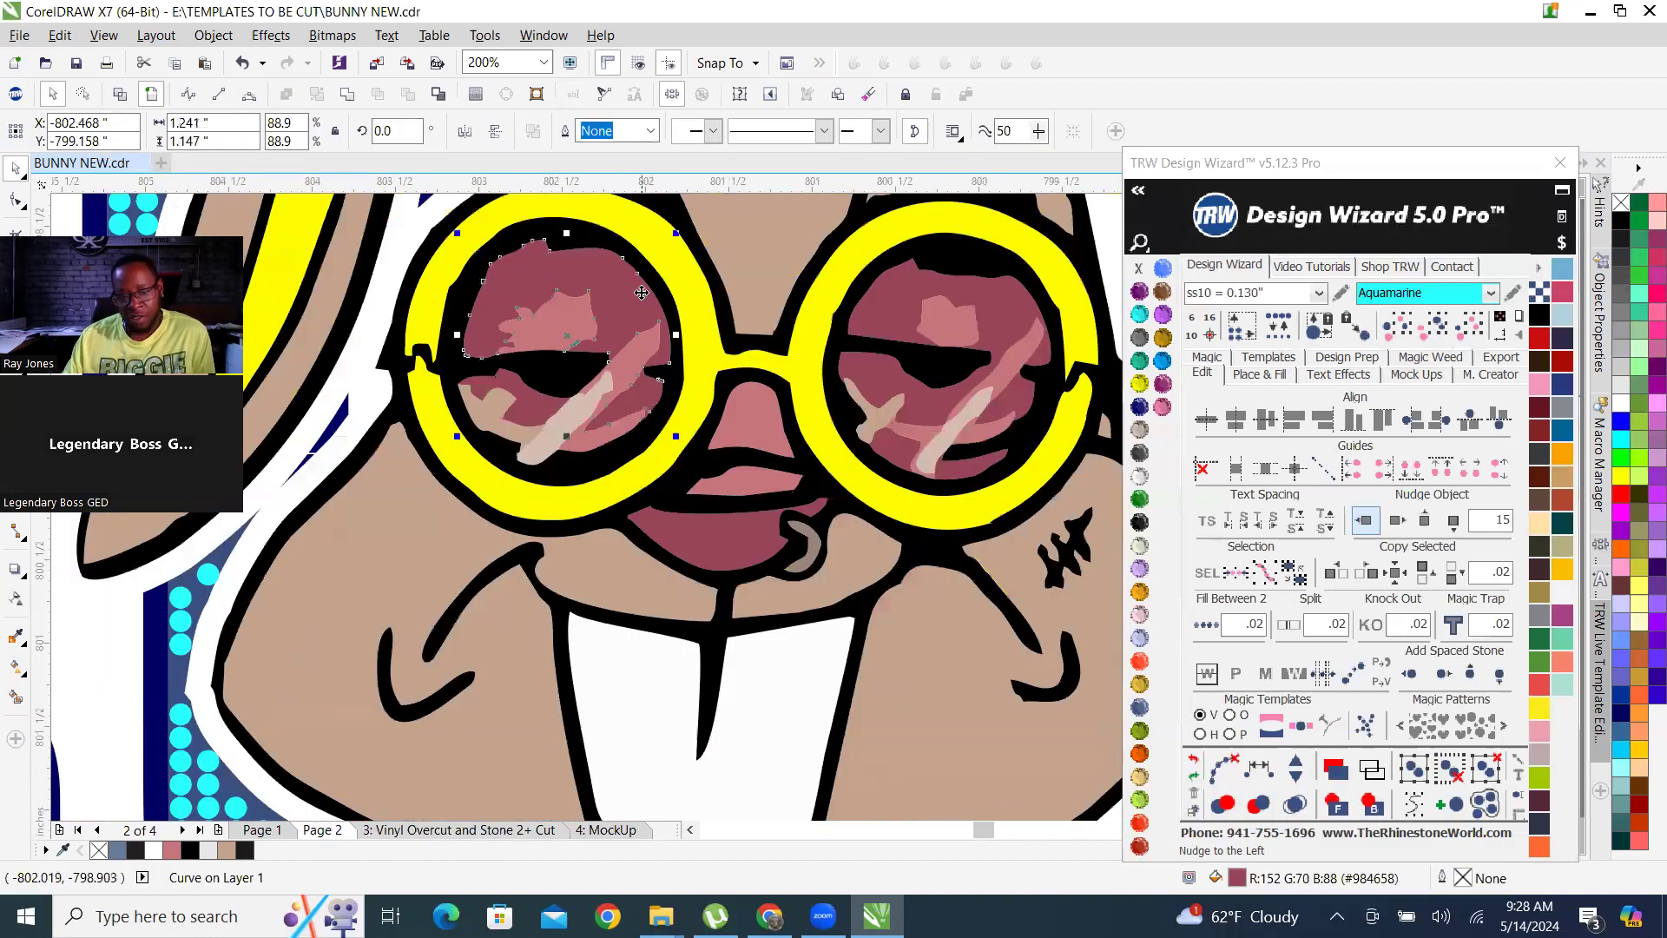
left_click(941, 341)
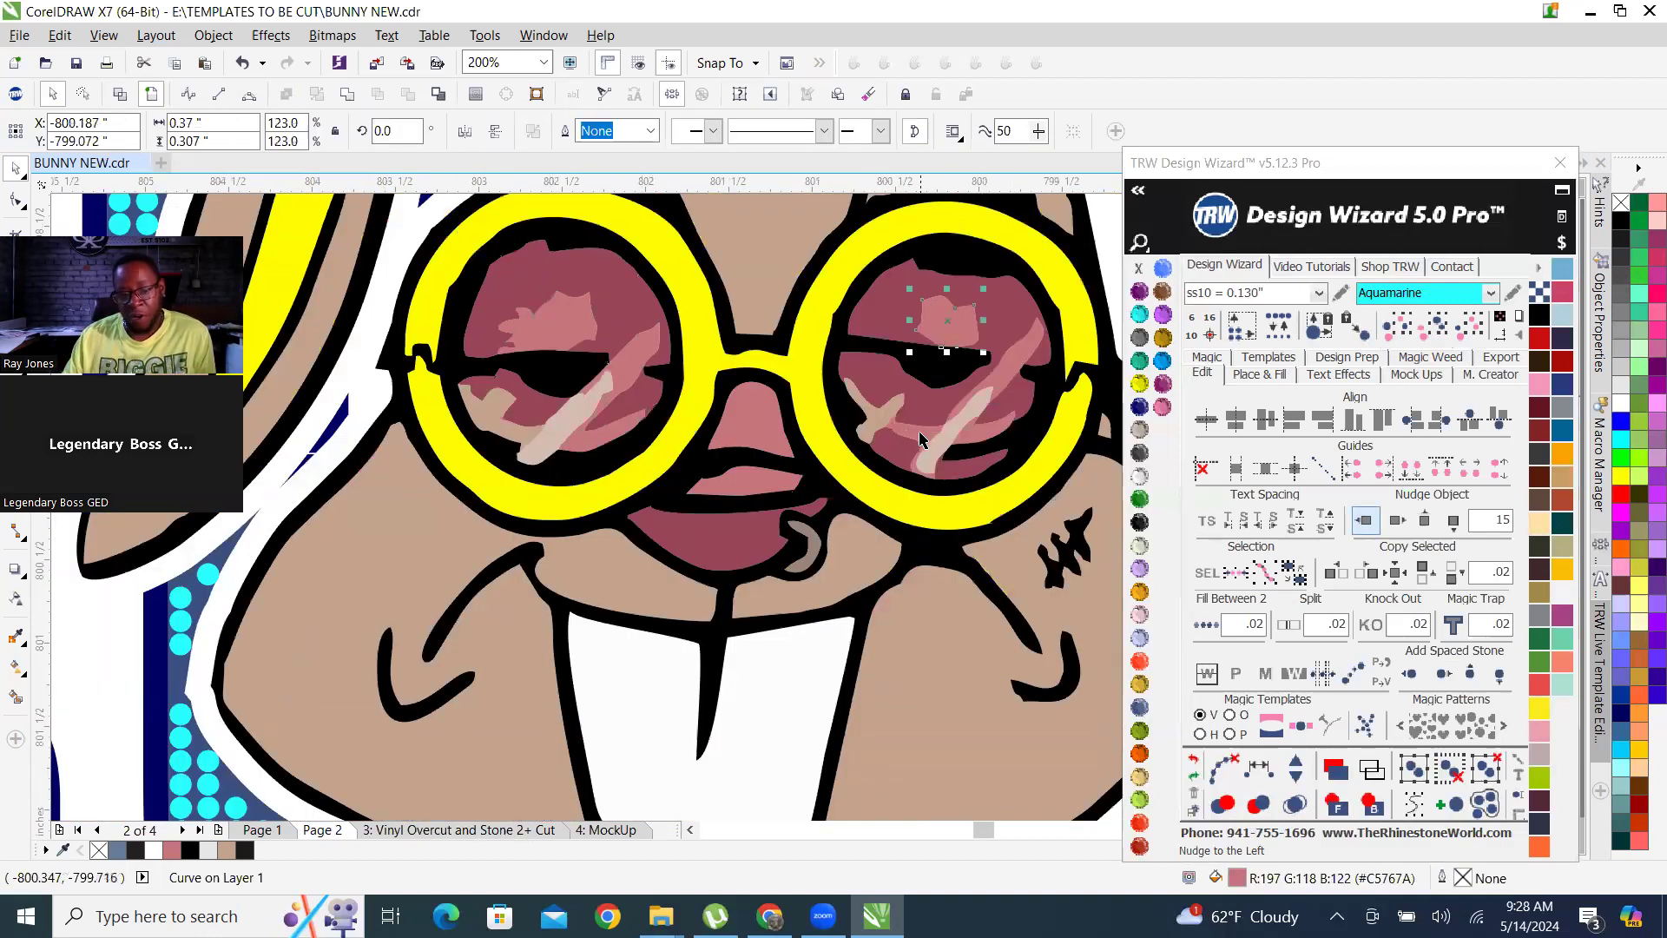
scroll(675, 550, "down", 2)
scroll(678, 642, "up", 1)
scroll(686, 625, "up", 1)
scroll(699, 573, "down", 1)
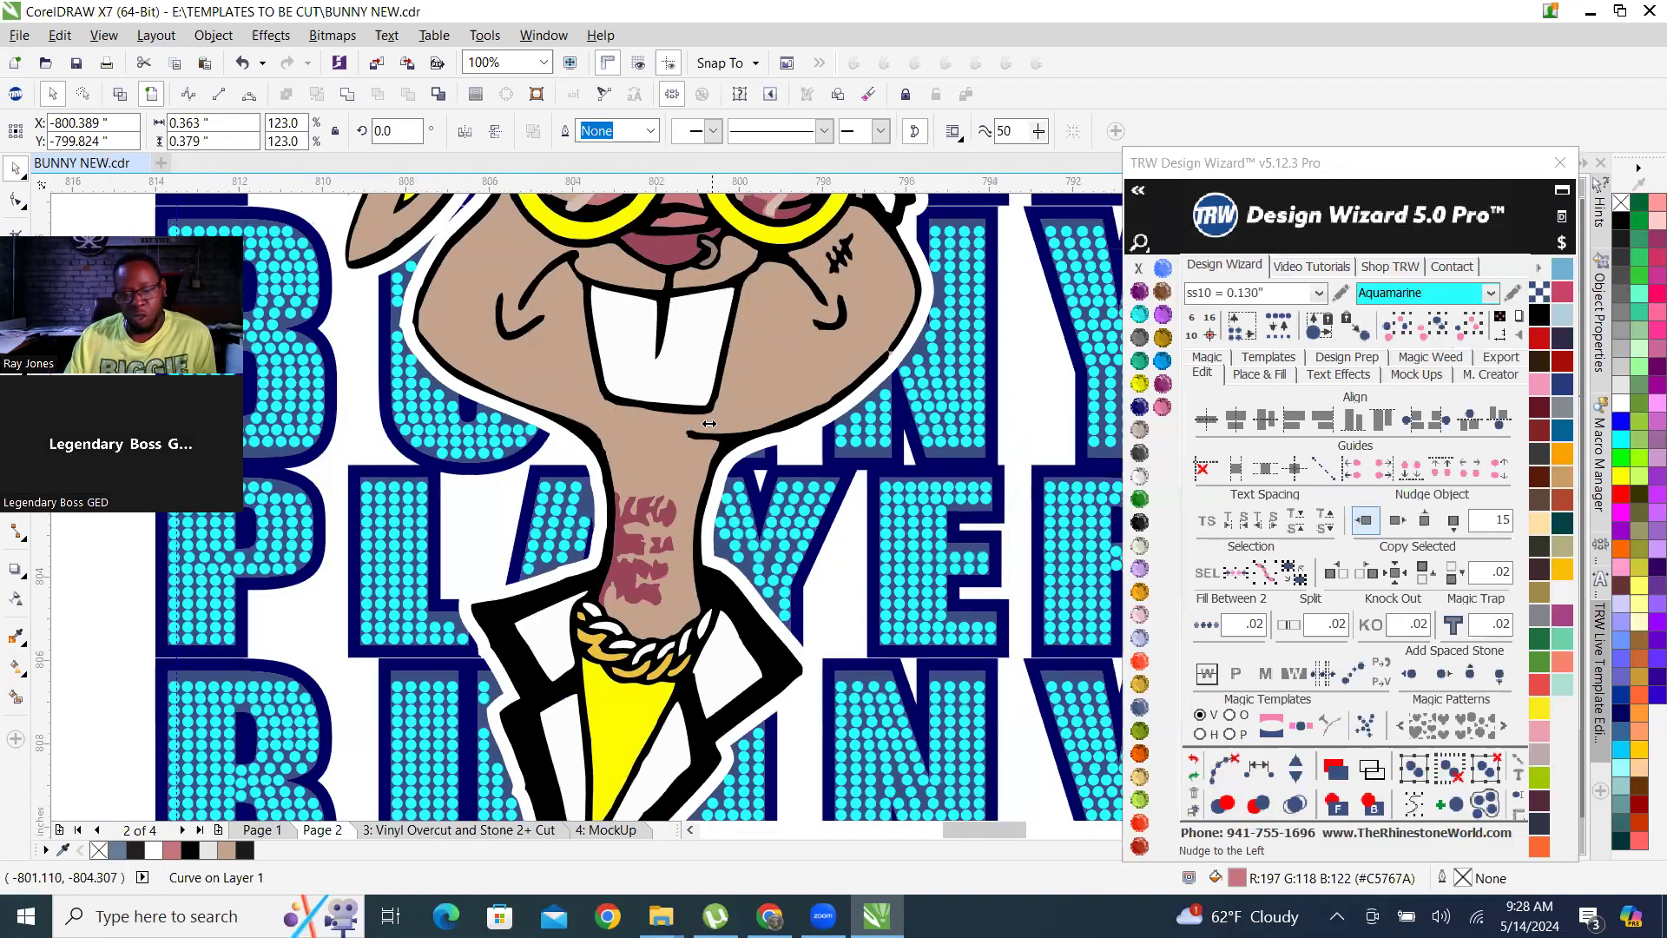
scroll(700, 564, "down", 1)
scroll(588, 451, "down", 1)
scroll(725, 356, "up", 1)
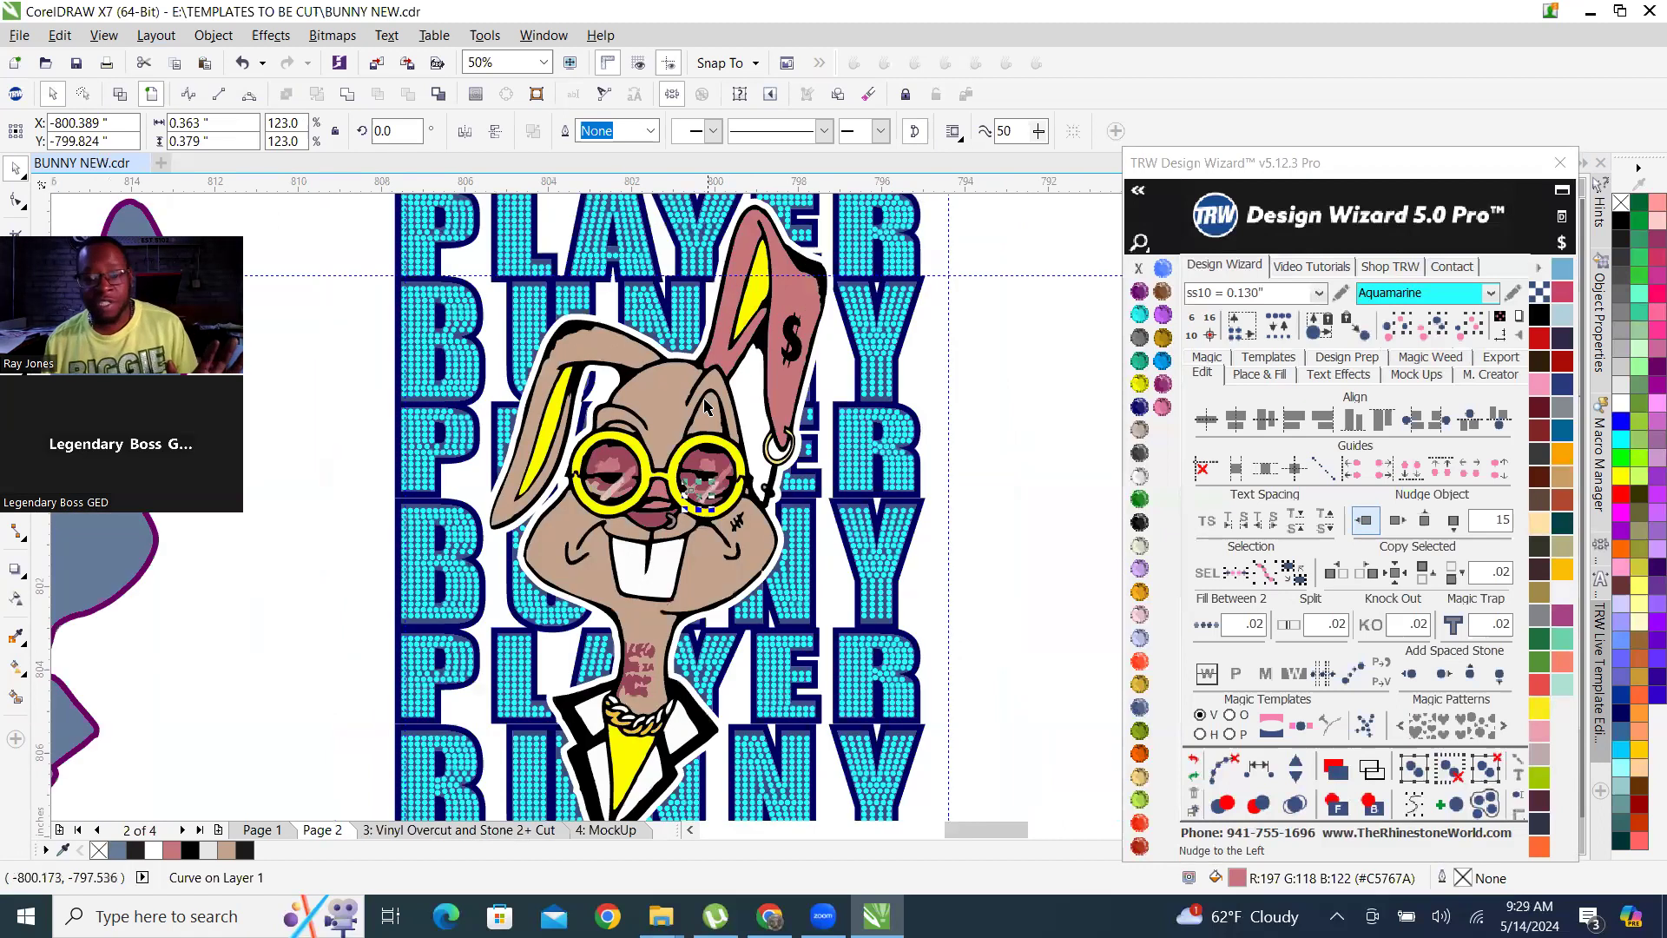
scroll(596, 456, "down", 1)
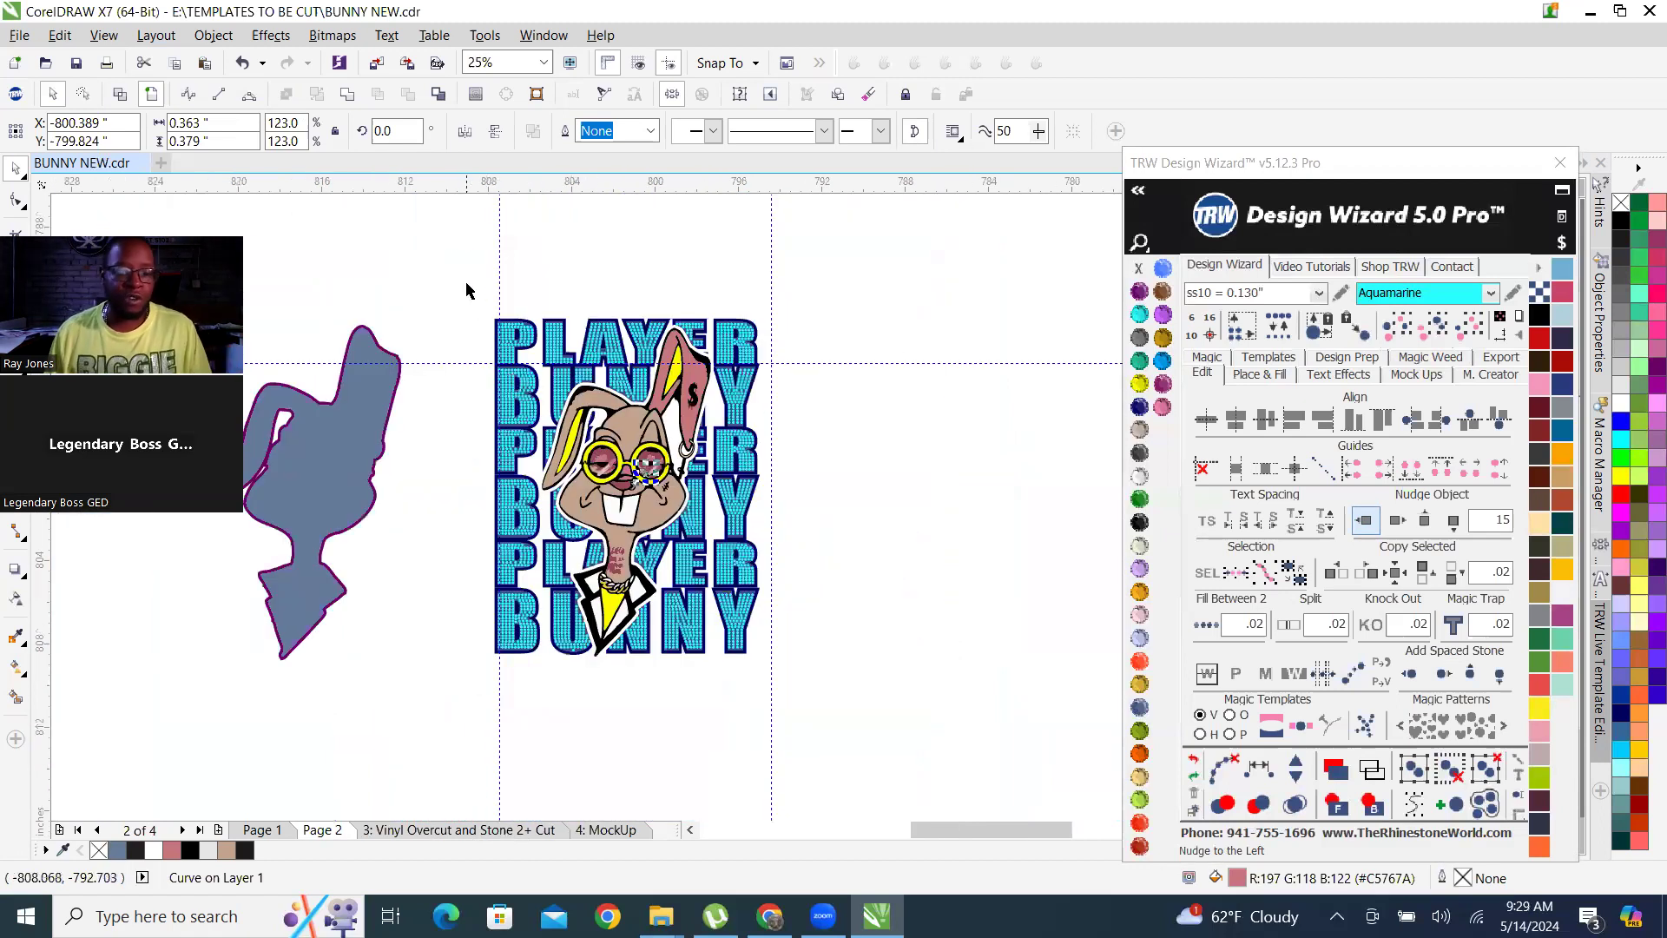
Select the whole reassembled design without the solid silhouette and create a Vinyl Overcut and Stone 2+ Cut template on a new page.
left_click_drag(445, 276, 590, 540)
left_click_drag(730, 683, 834, 706)
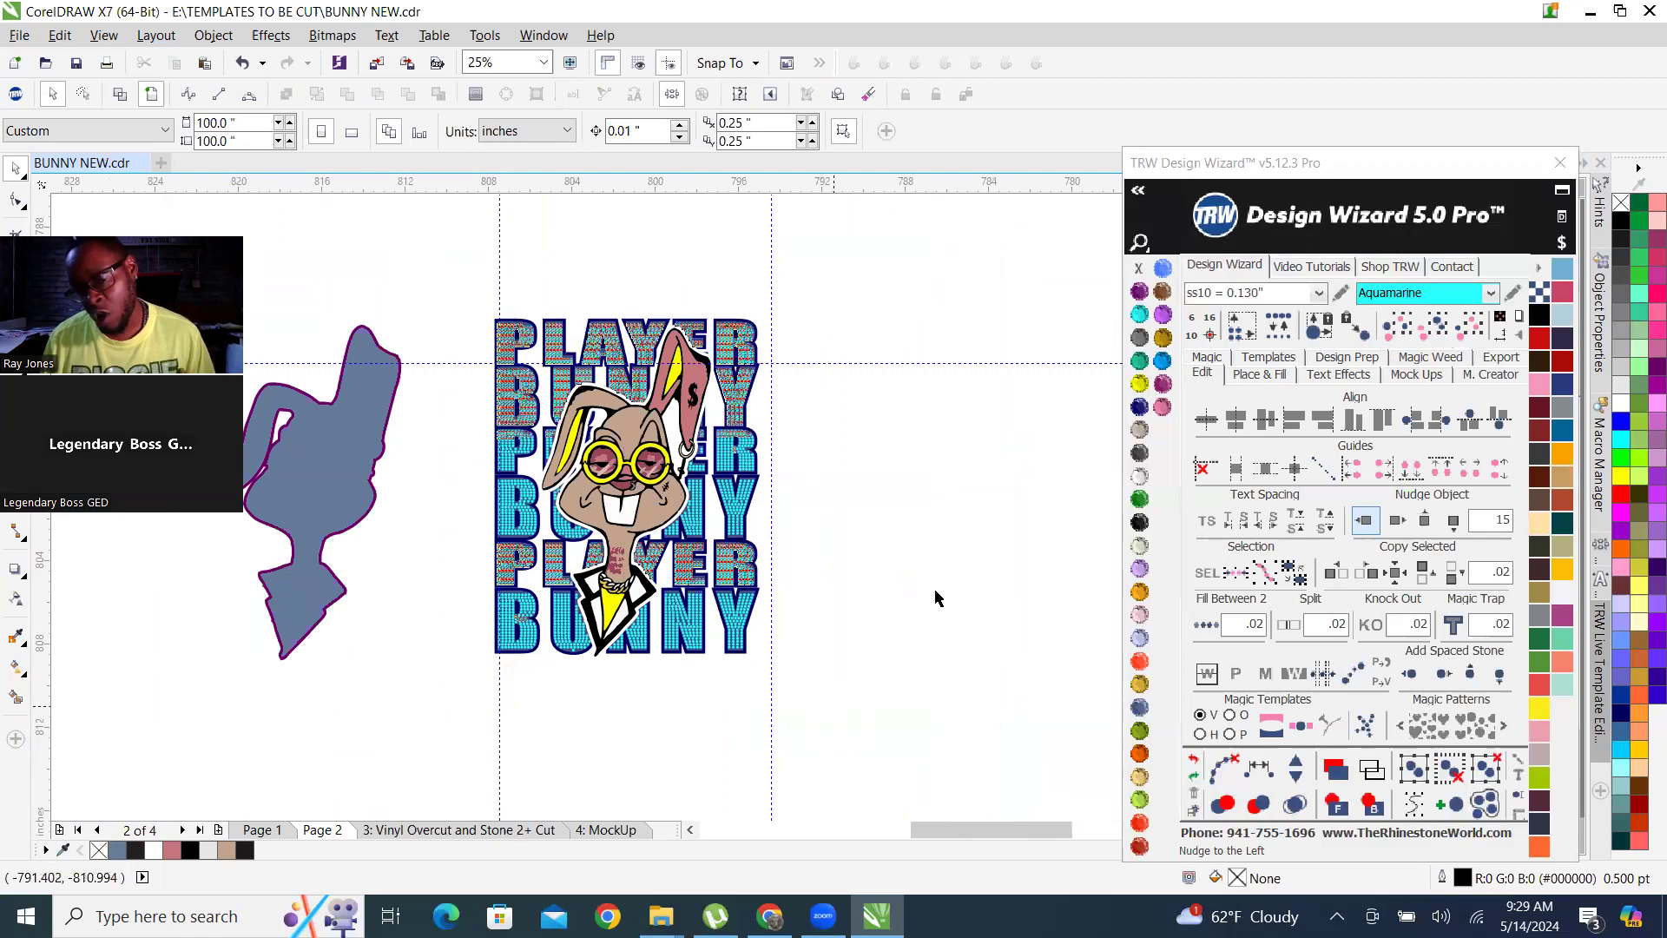
left_click(1284, 361)
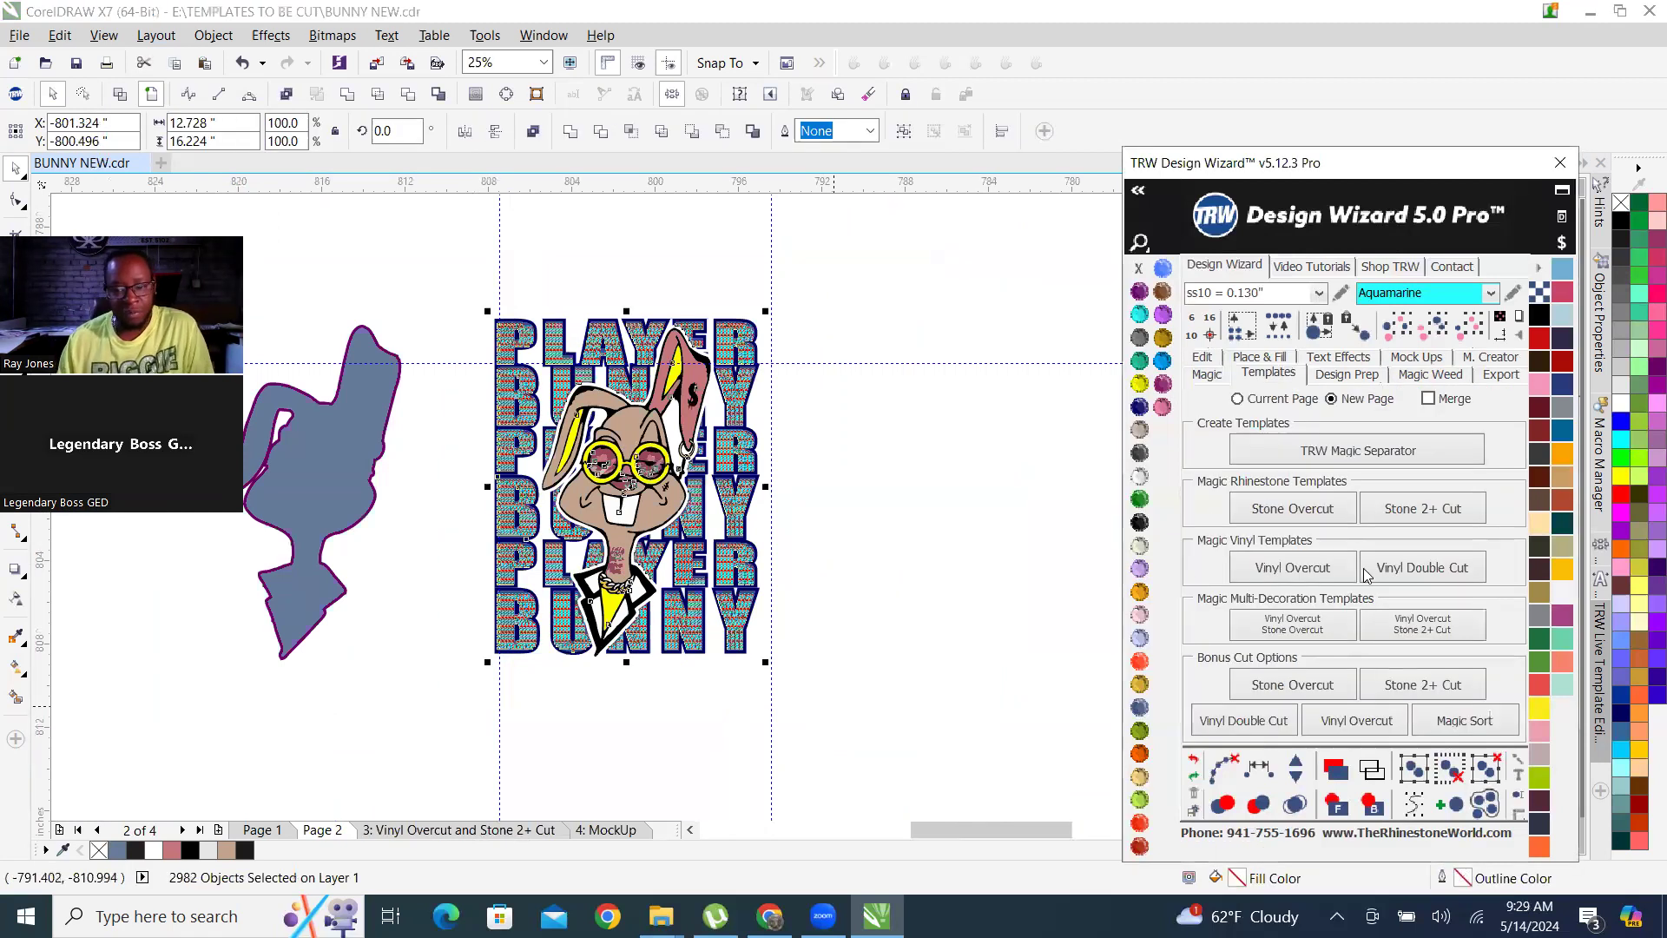
left_click(1448, 631)
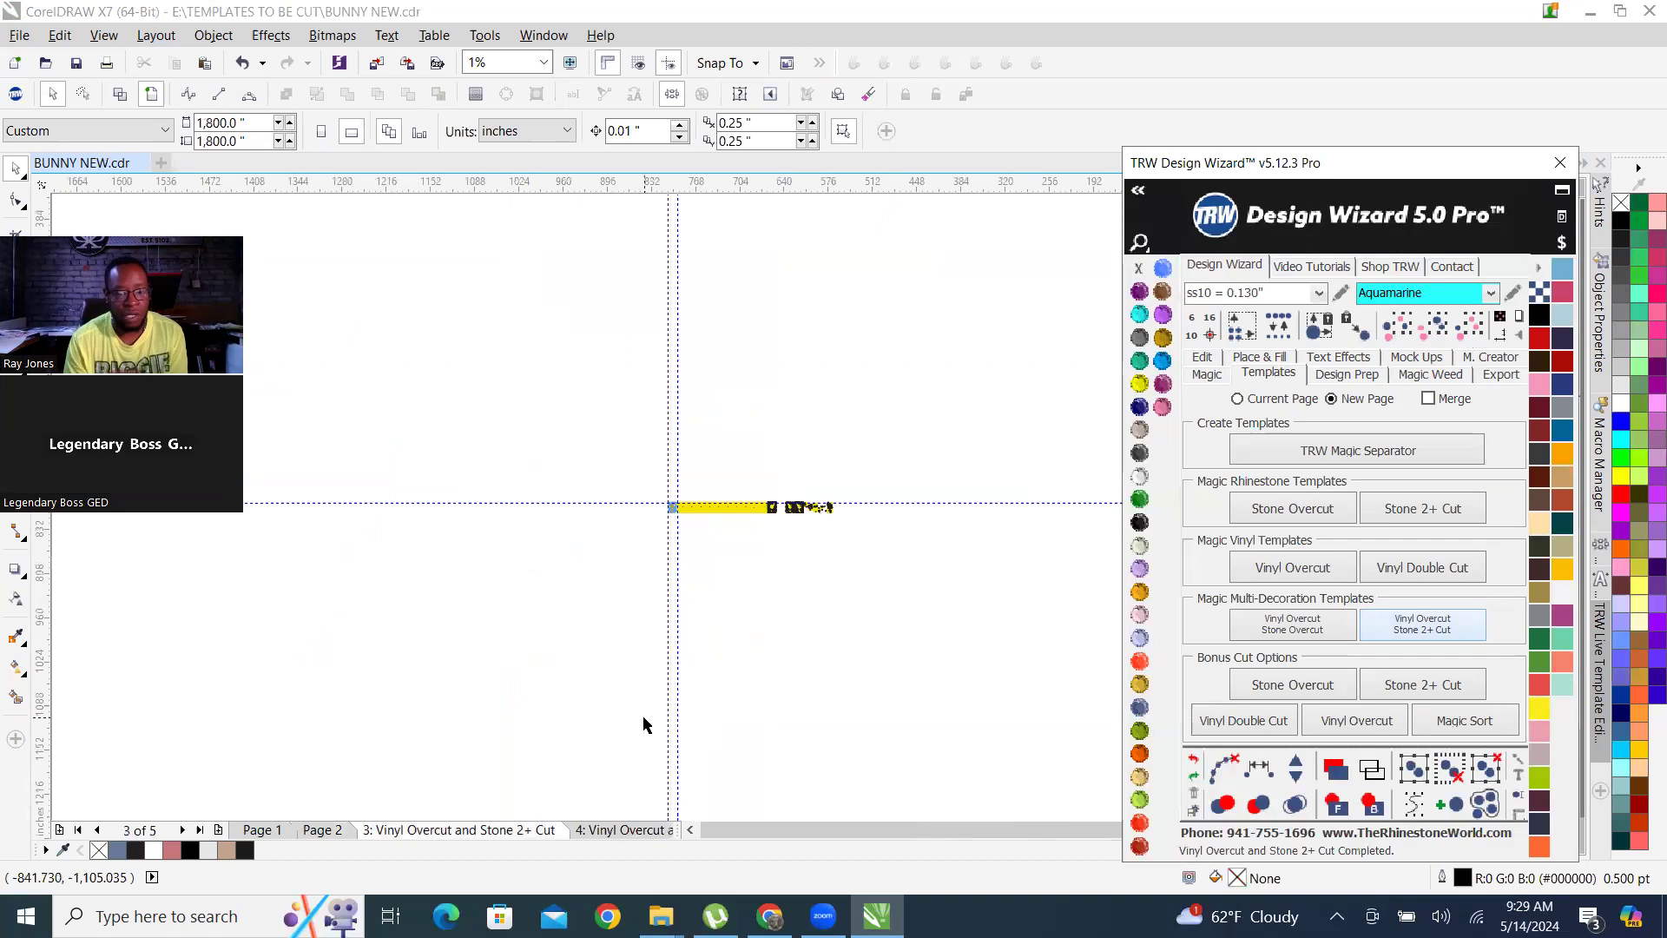
Inspect the generated cut panels, including the row of yellow panels that hold only a single small circle.
scroll(858, 494, "up", 6)
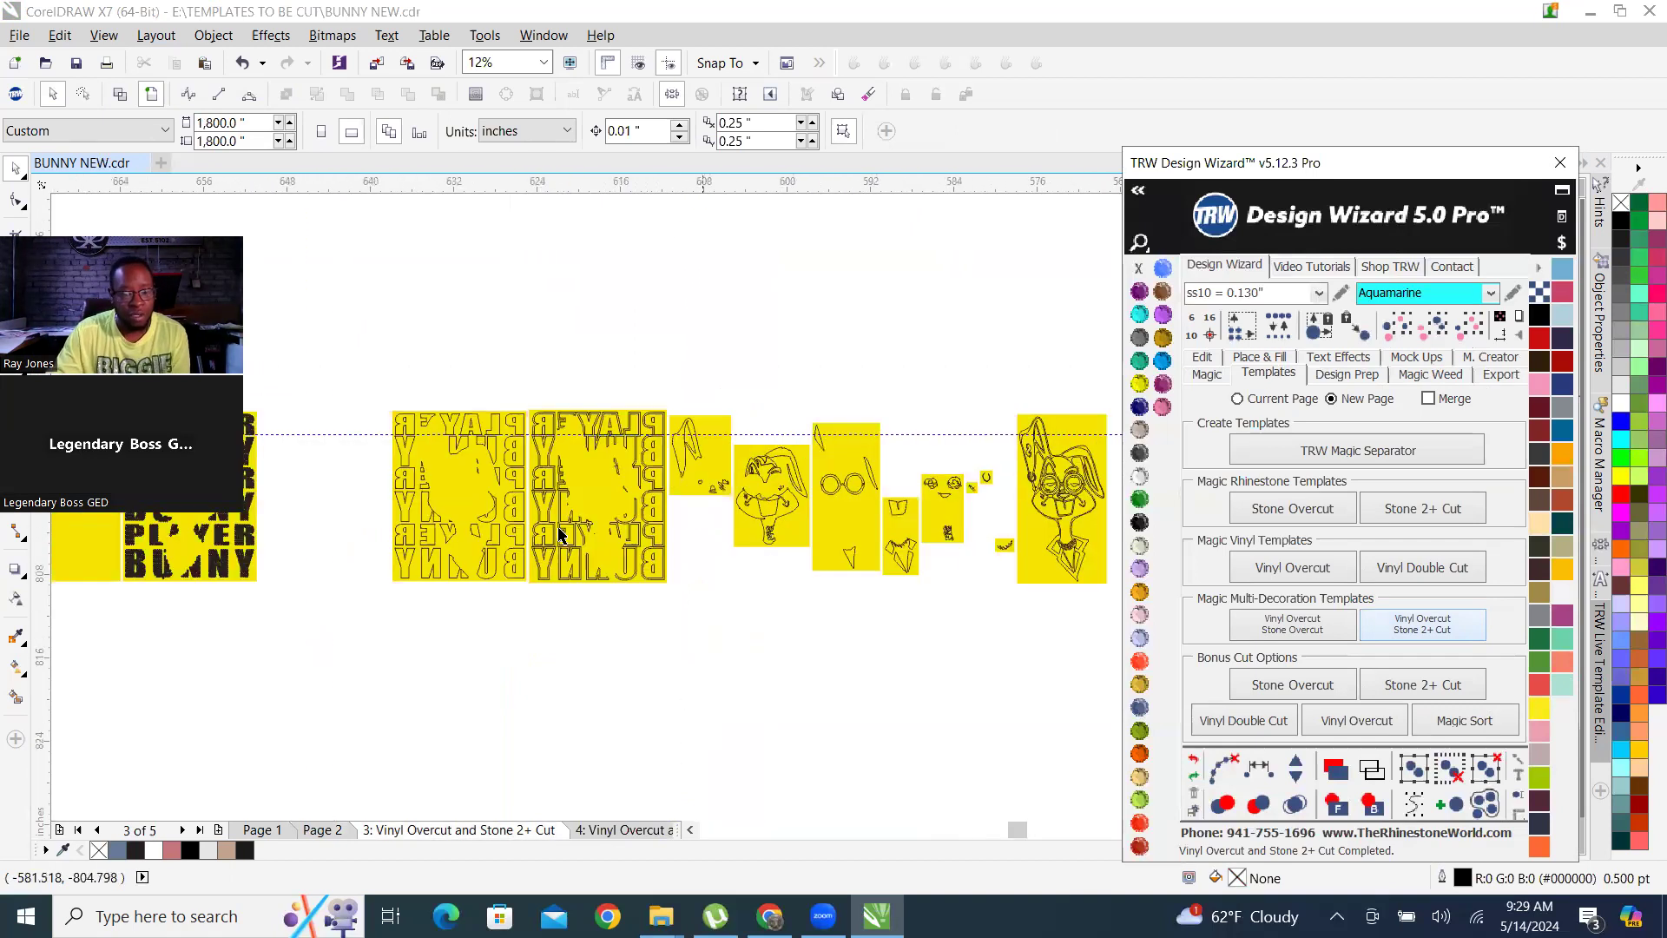
scroll(497, 564, "up", 2)
scroll(964, 620, "down", 2)
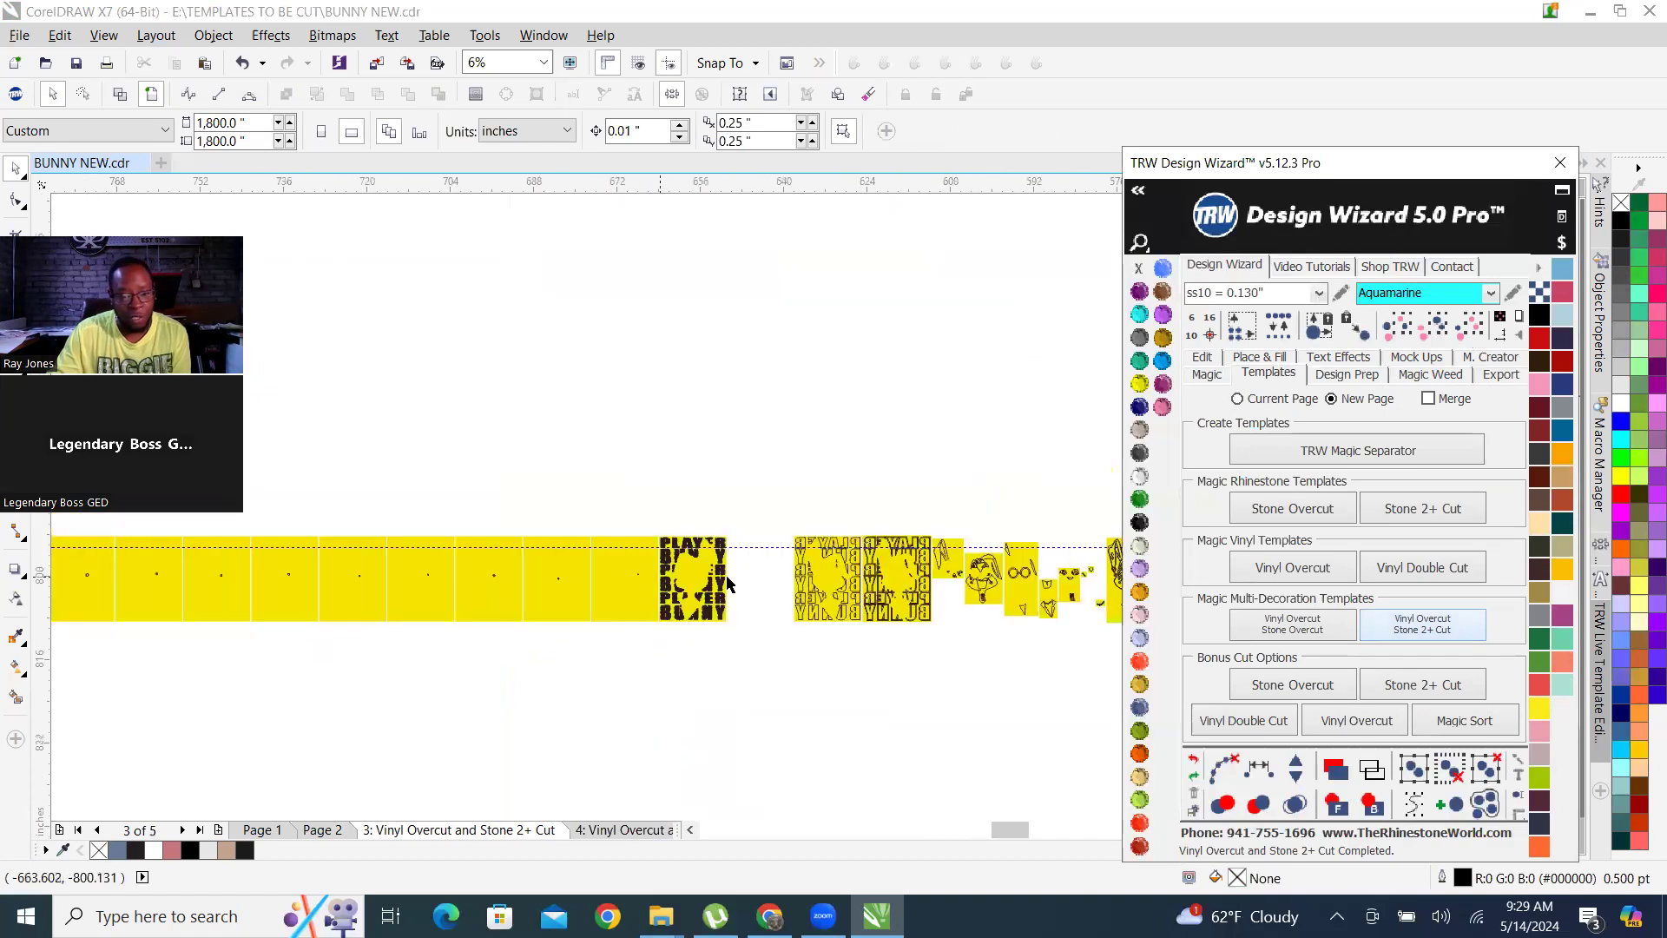
scroll(558, 577, "up", 3)
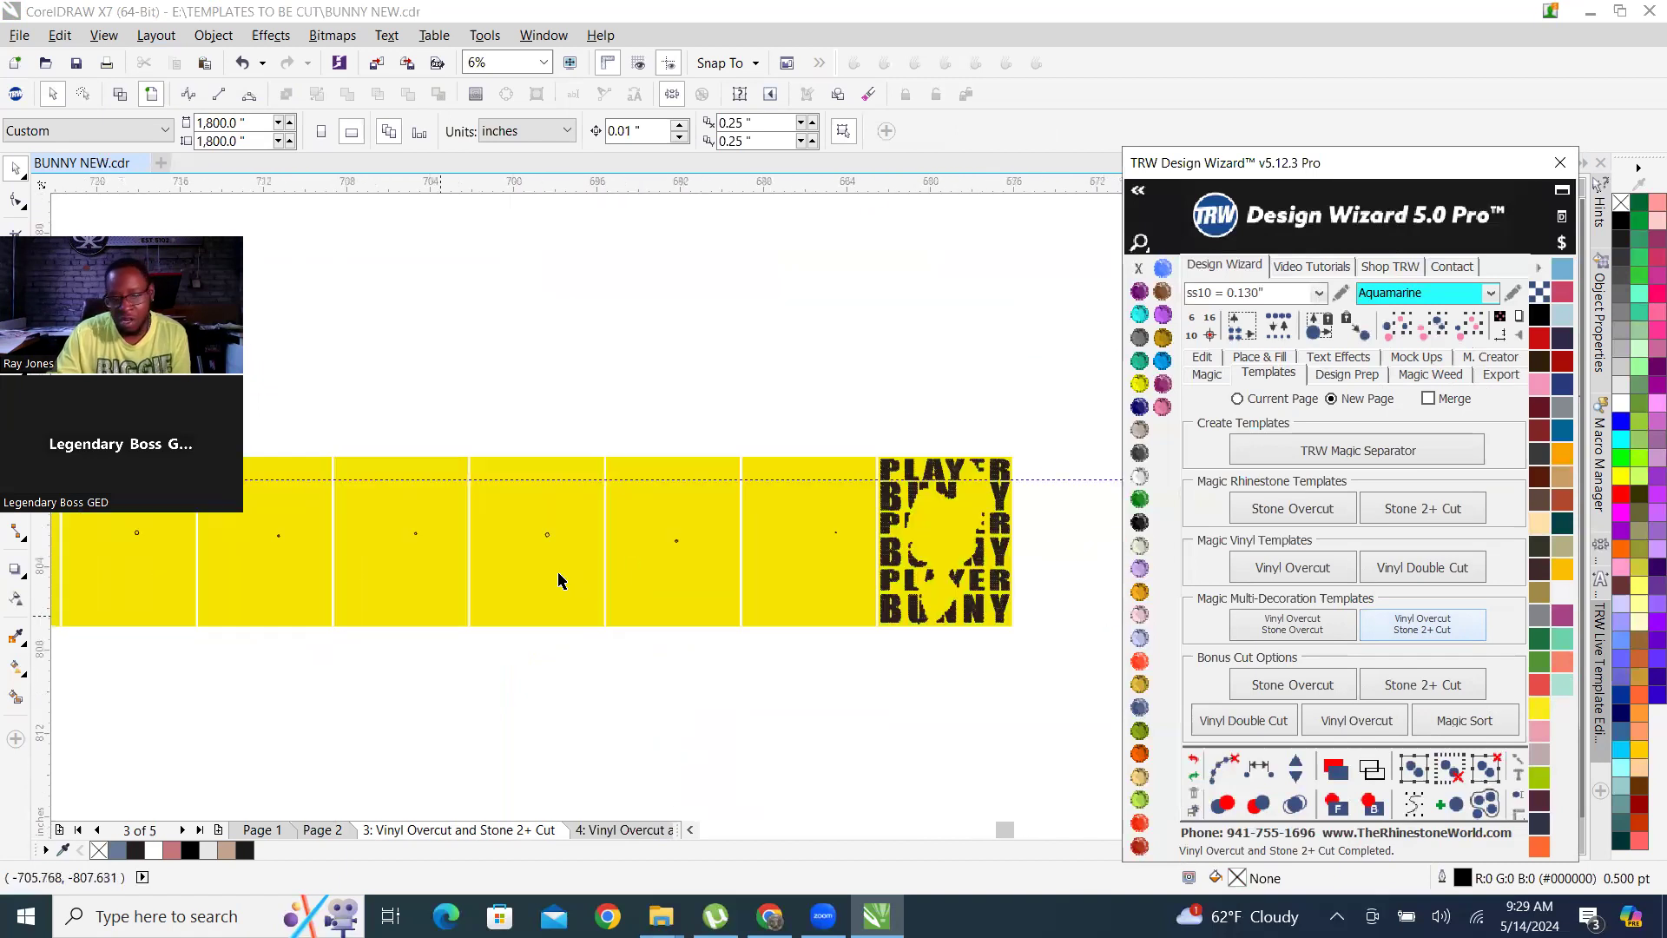
scroll(680, 466, "up", 3)
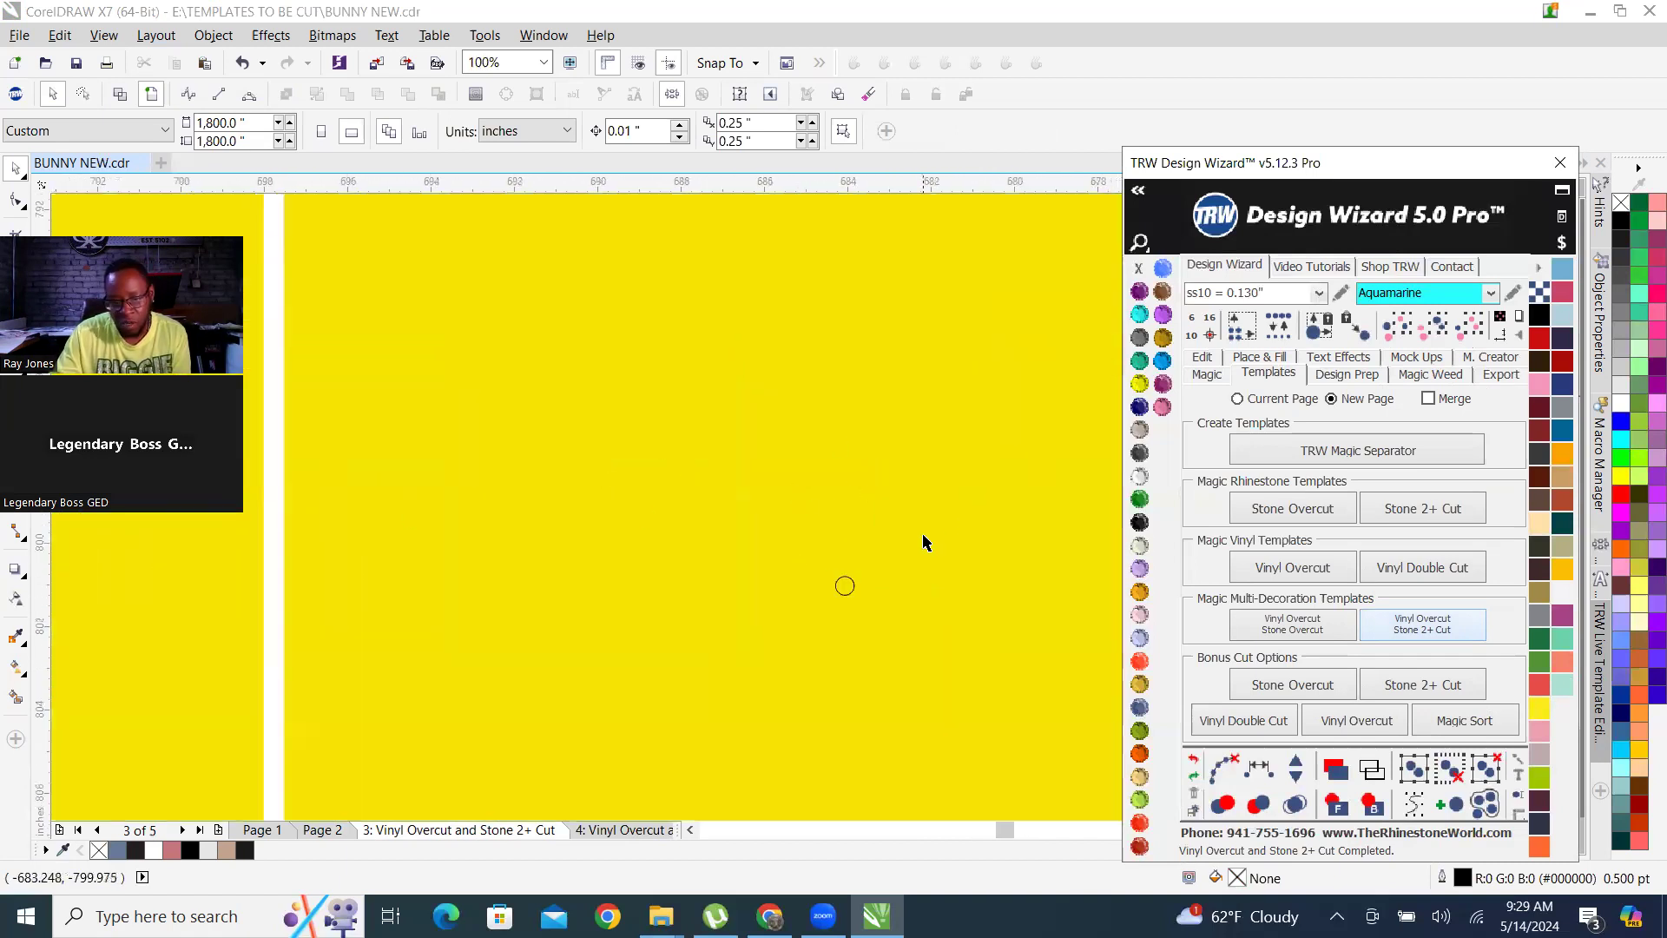
scroll(747, 551, "down", 3)
scroll(930, 579, "down", 1)
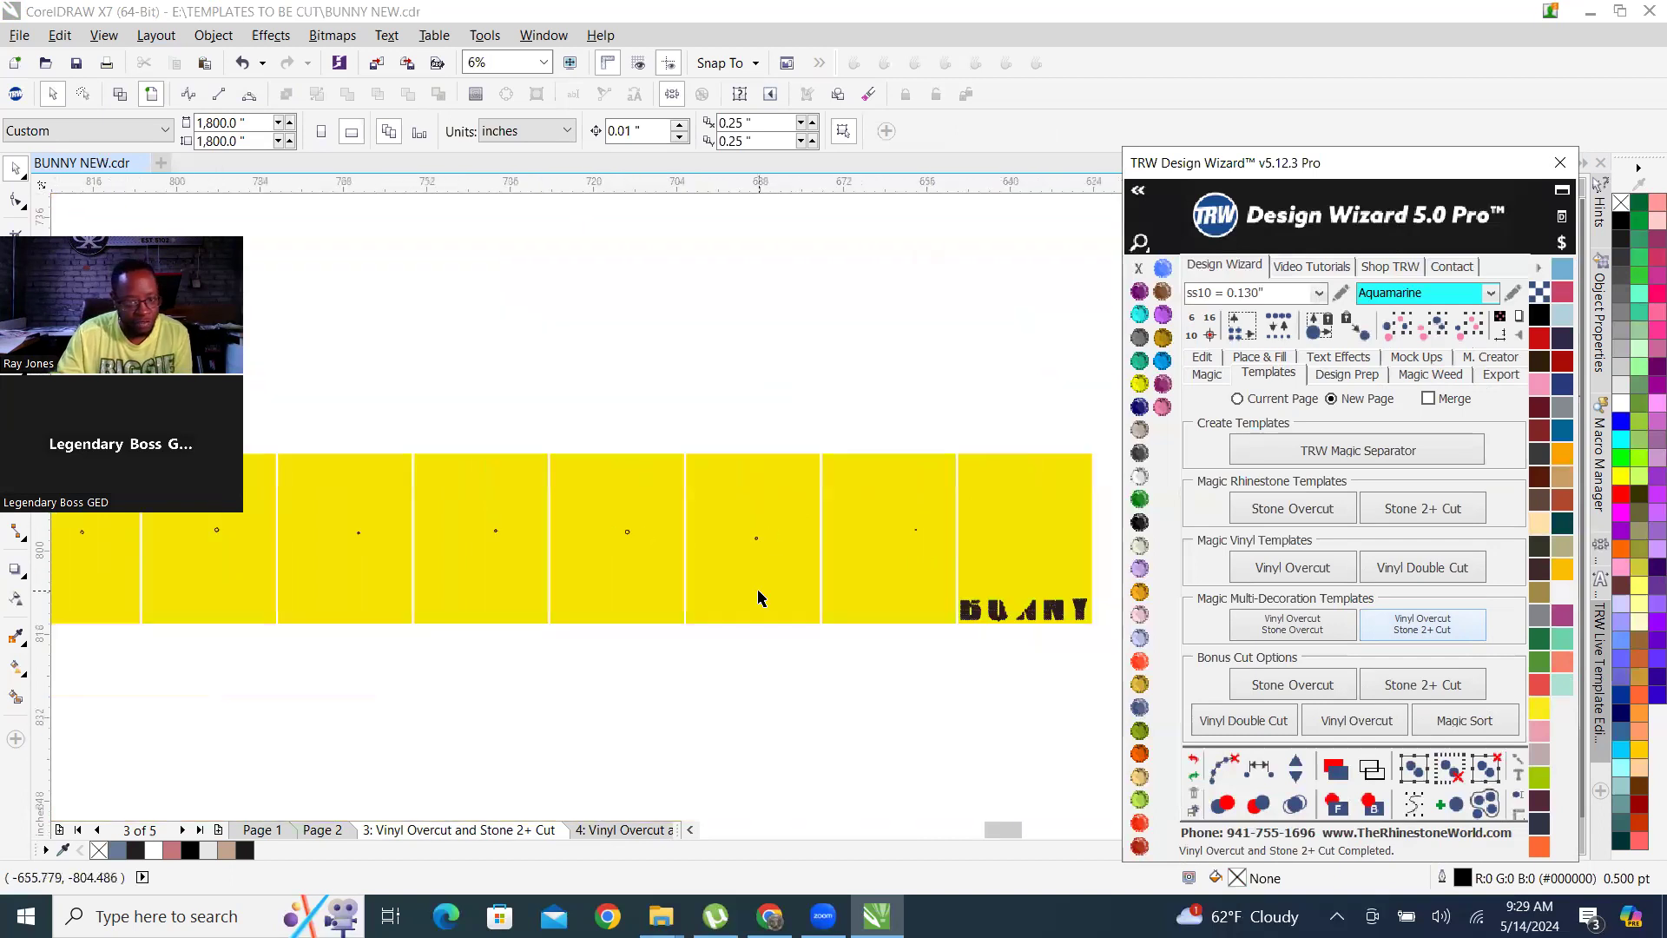
Delete the single-circle yellow panels and leftover backing between the coloured design and the PLAYER BUNNY rhinestone template.
scroll(755, 595, "down", 2)
scroll(560, 582, "up", 1)
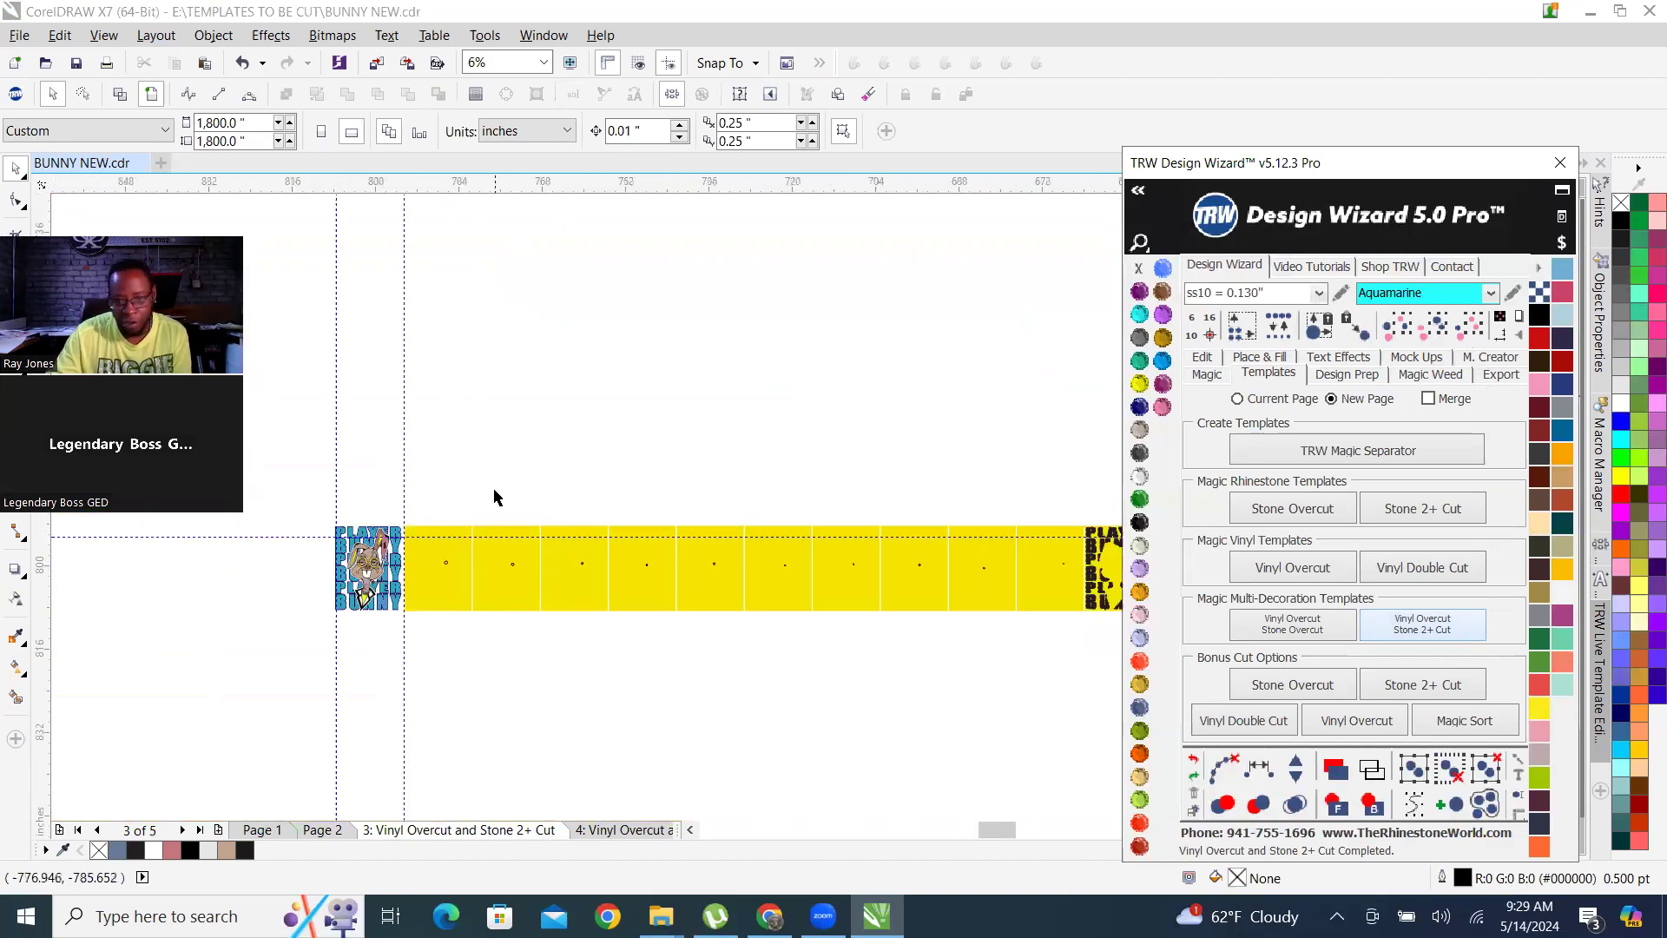
left_click_drag(414, 489, 1080, 674)
key("Delete")
left_click(1041, 584)
key("Delete")
left_click(446, 577)
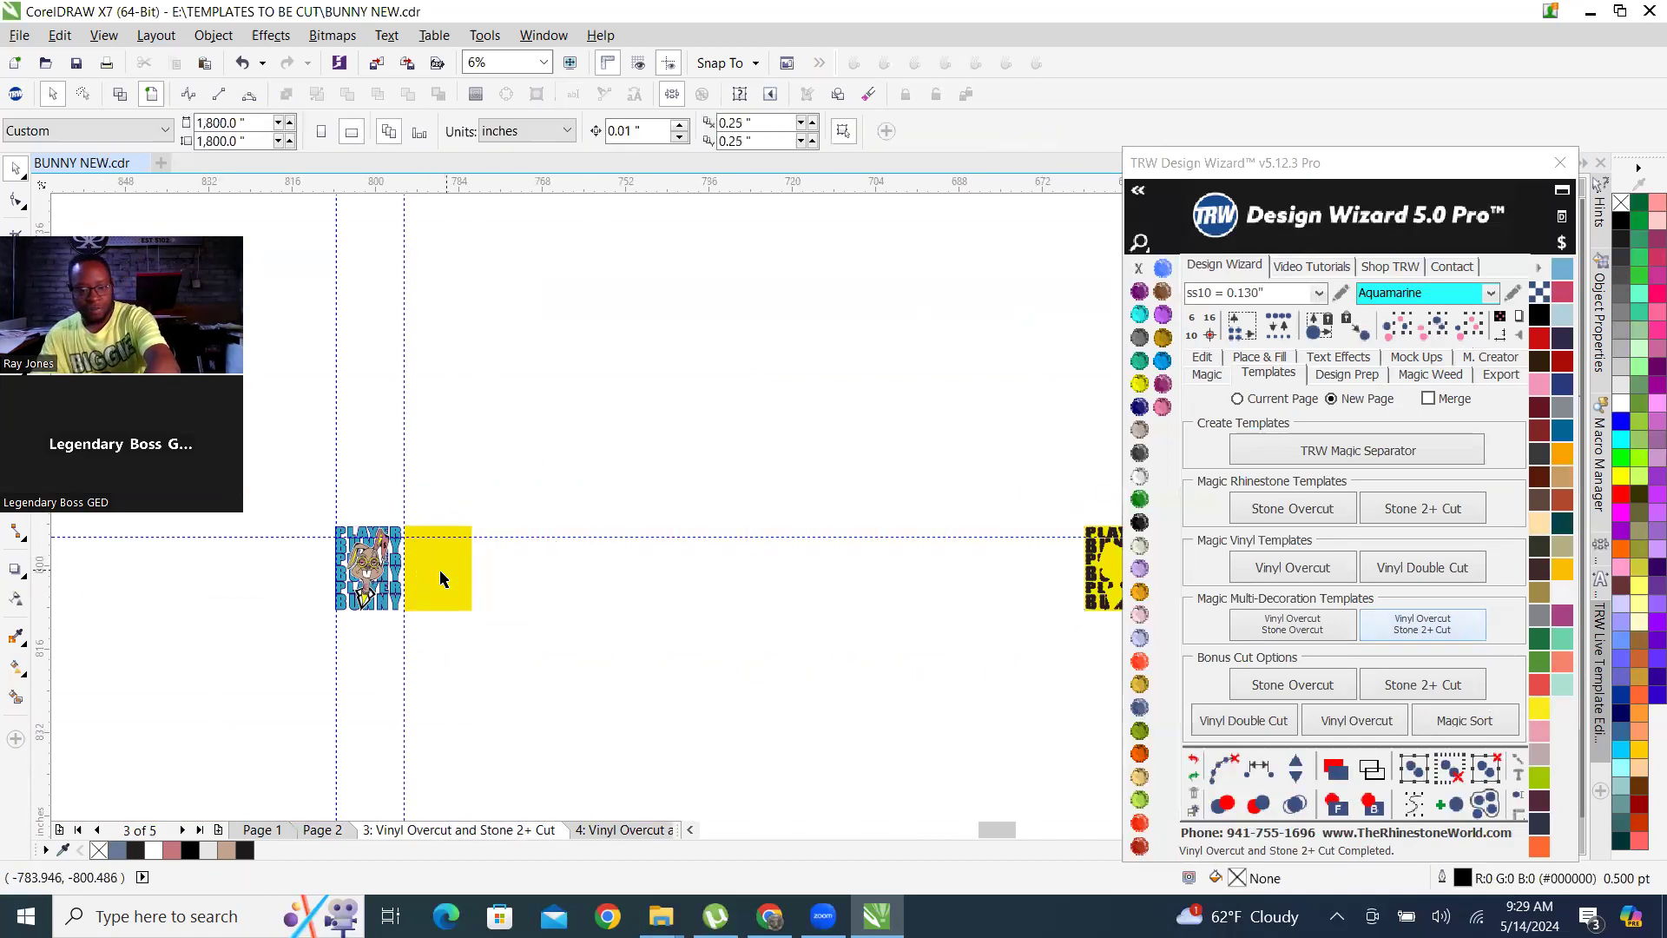
key("Delete")
Move all the remaining rhinestone and vinyl templates left so the rhinestone template sits directly beside the coloured design.
scroll(778, 638, "down", 3)
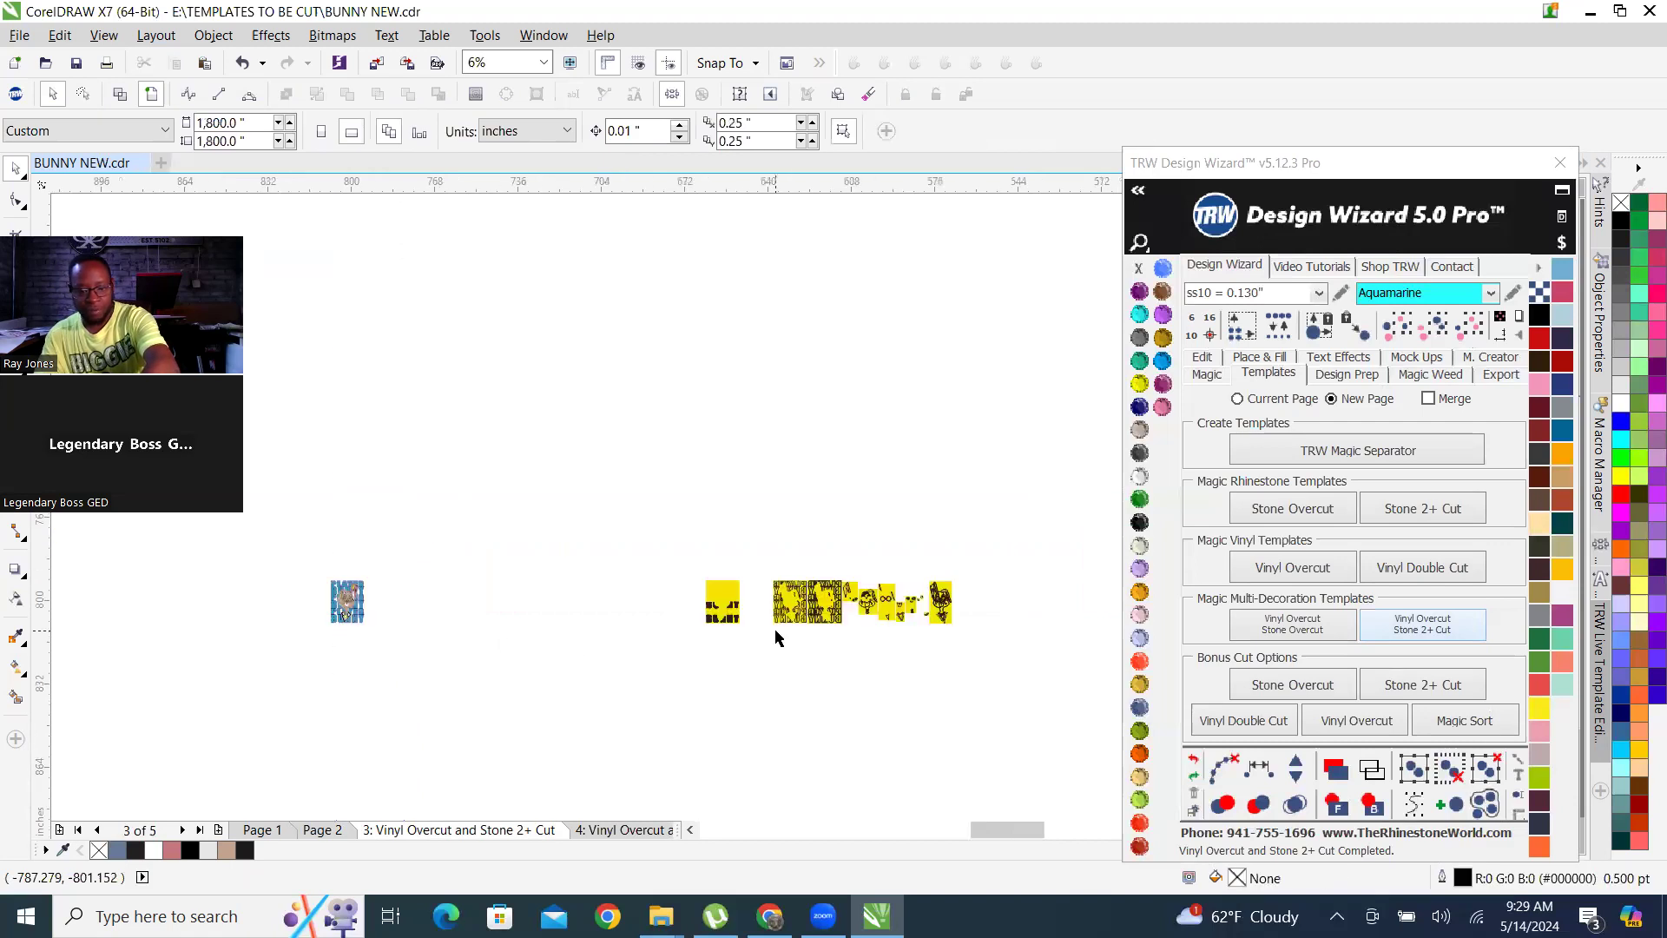
scroll(784, 633, "up", 1)
left_click_drag(631, 533, 1036, 684)
left_click_drag(812, 621, 472, 621)
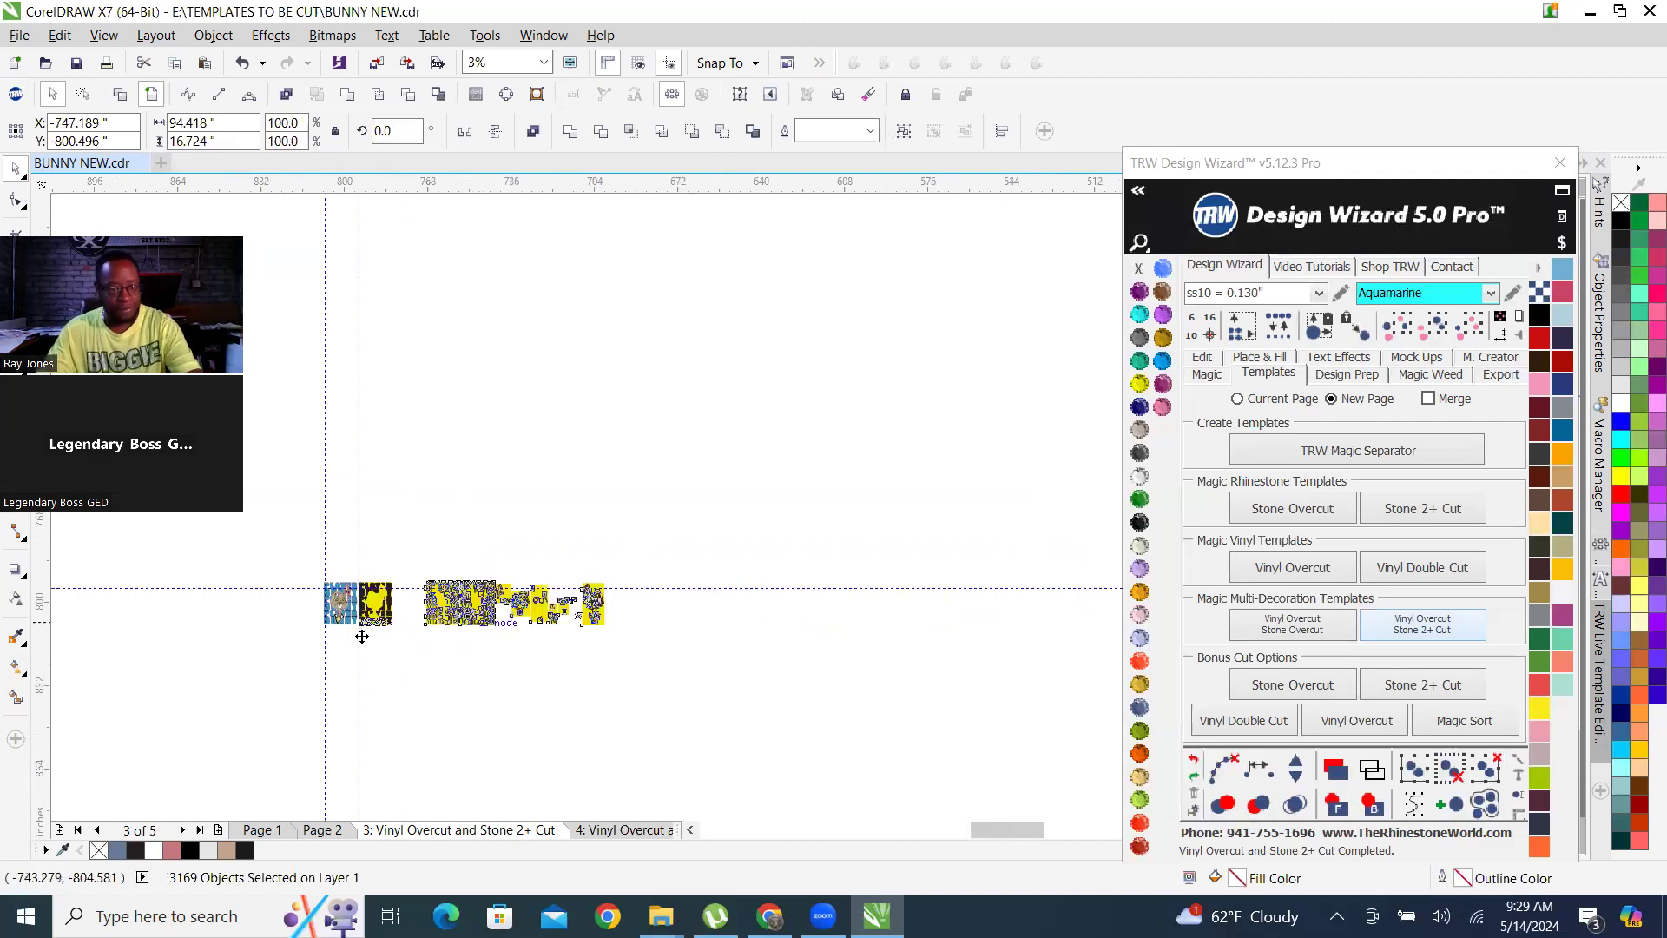
left_click(417, 630)
scroll(417, 630, "up", 1)
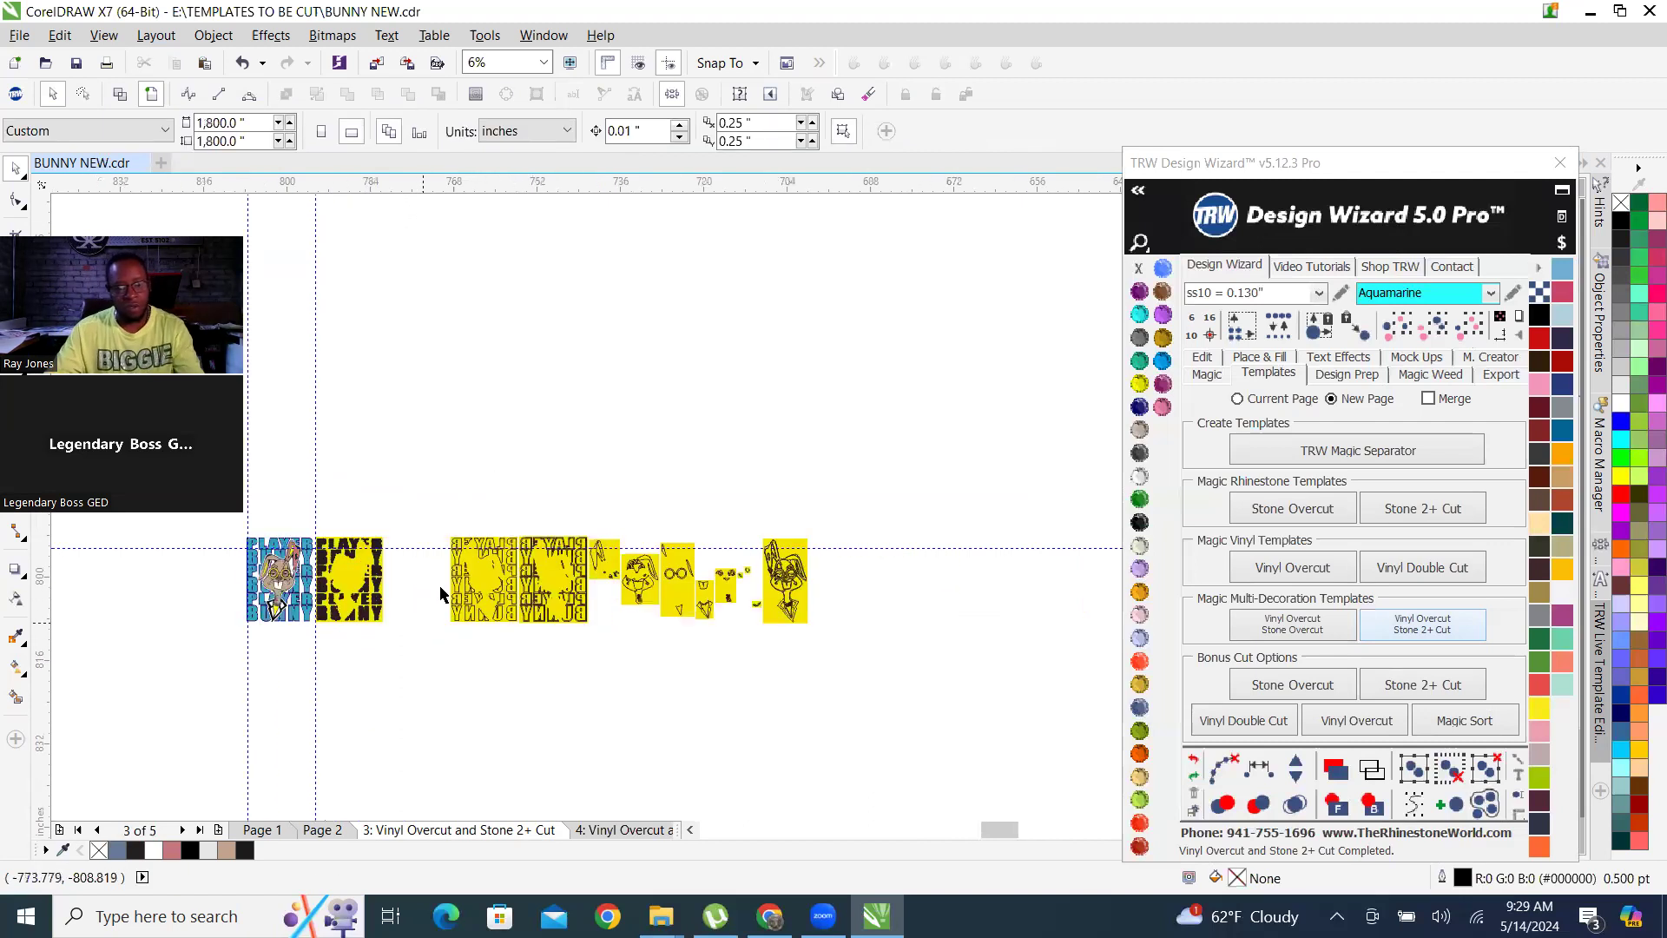
Move the mirrored lettering and bunny vinyl templates about 11 inches left to close the gap beside the rhinestone template.
left_click_drag(434, 504, 907, 691)
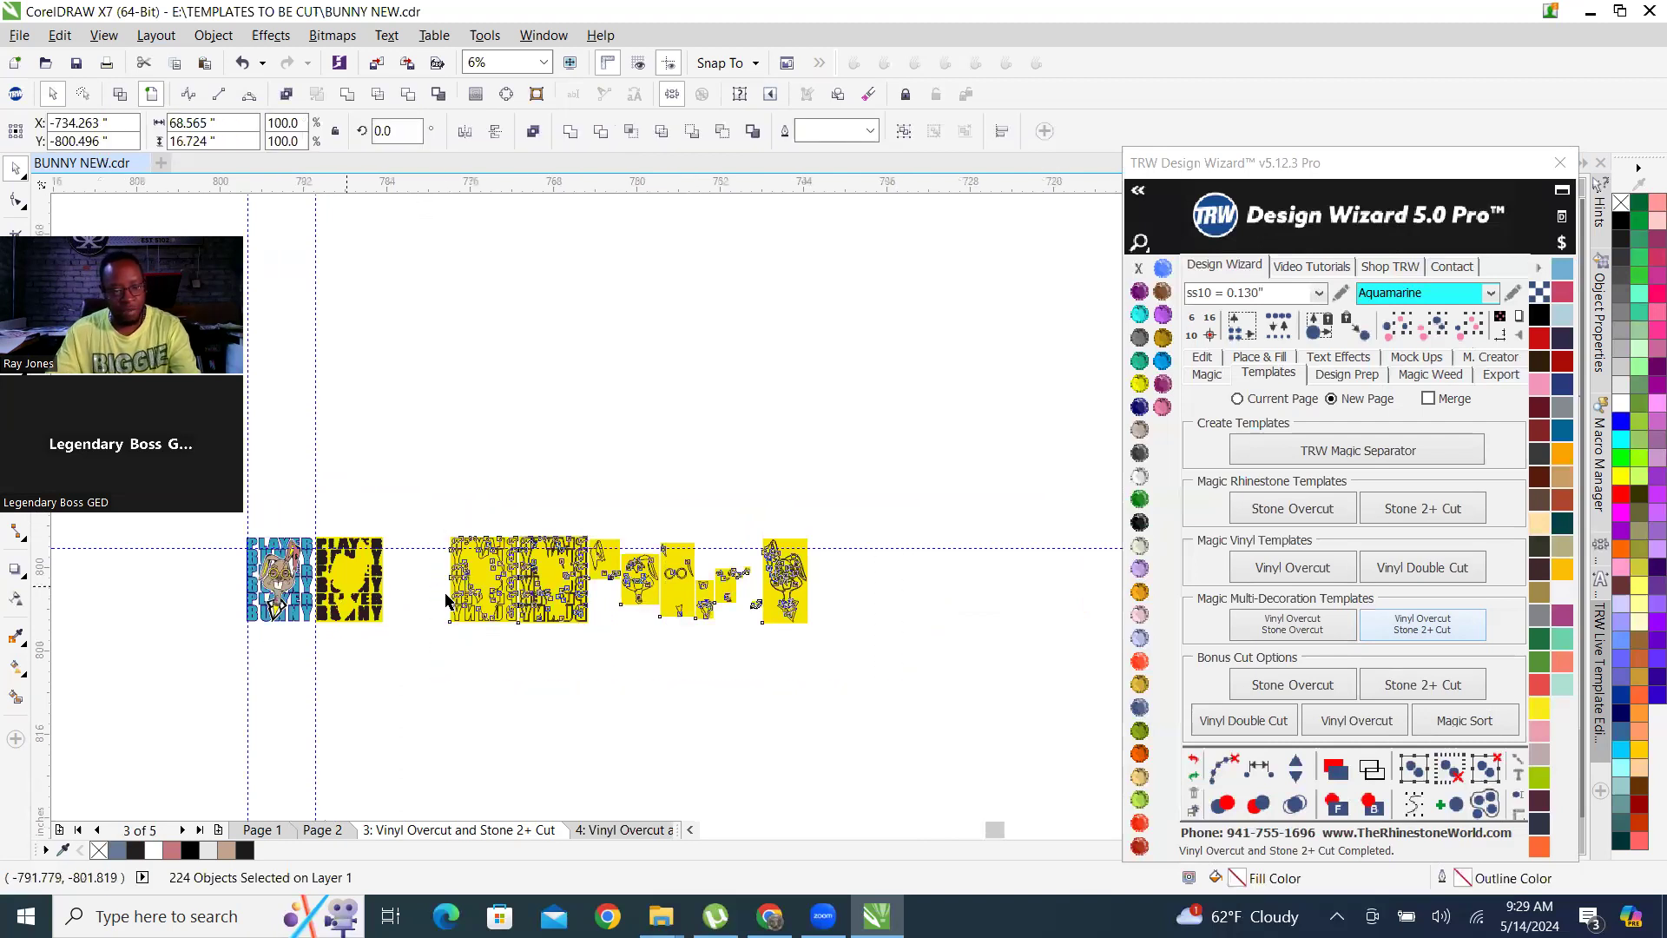
scroll(355, 578, "up", 1)
left_click_drag(598, 554, 487, 564)
left_click(528, 366)
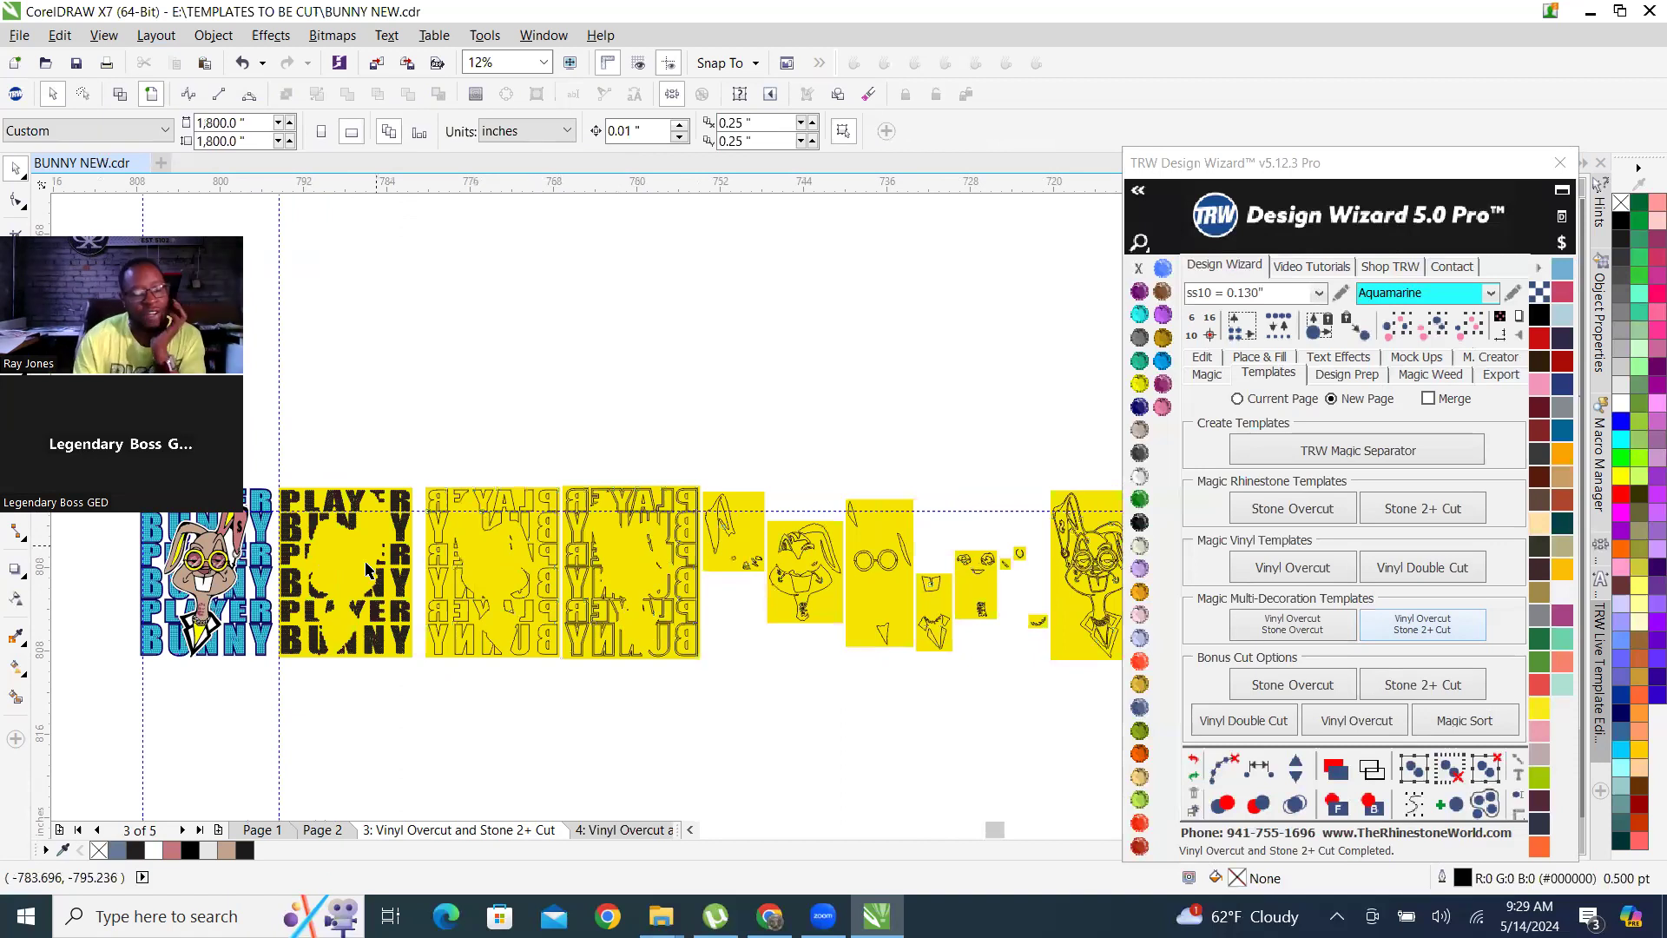
Examine the rhinestone template's hole pattern and the mirrored PLAYER BUNNY vinyl cut lines around the bunny cut-out.
scroll(255, 544, "up", 2)
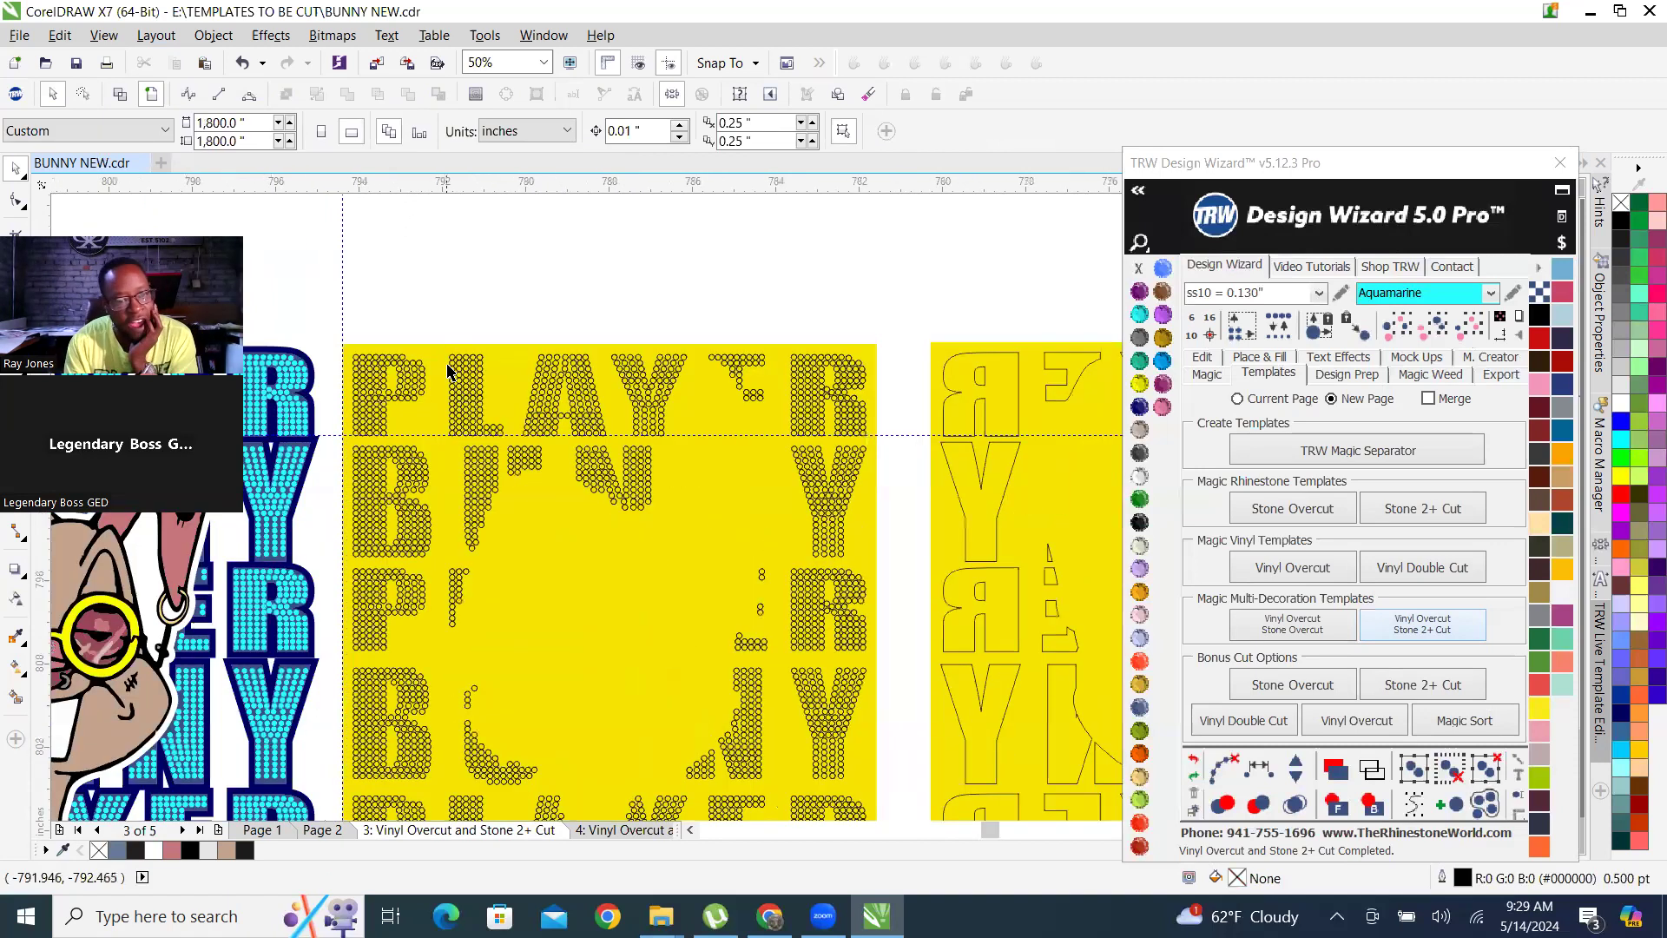
scroll(460, 409, "down", 1)
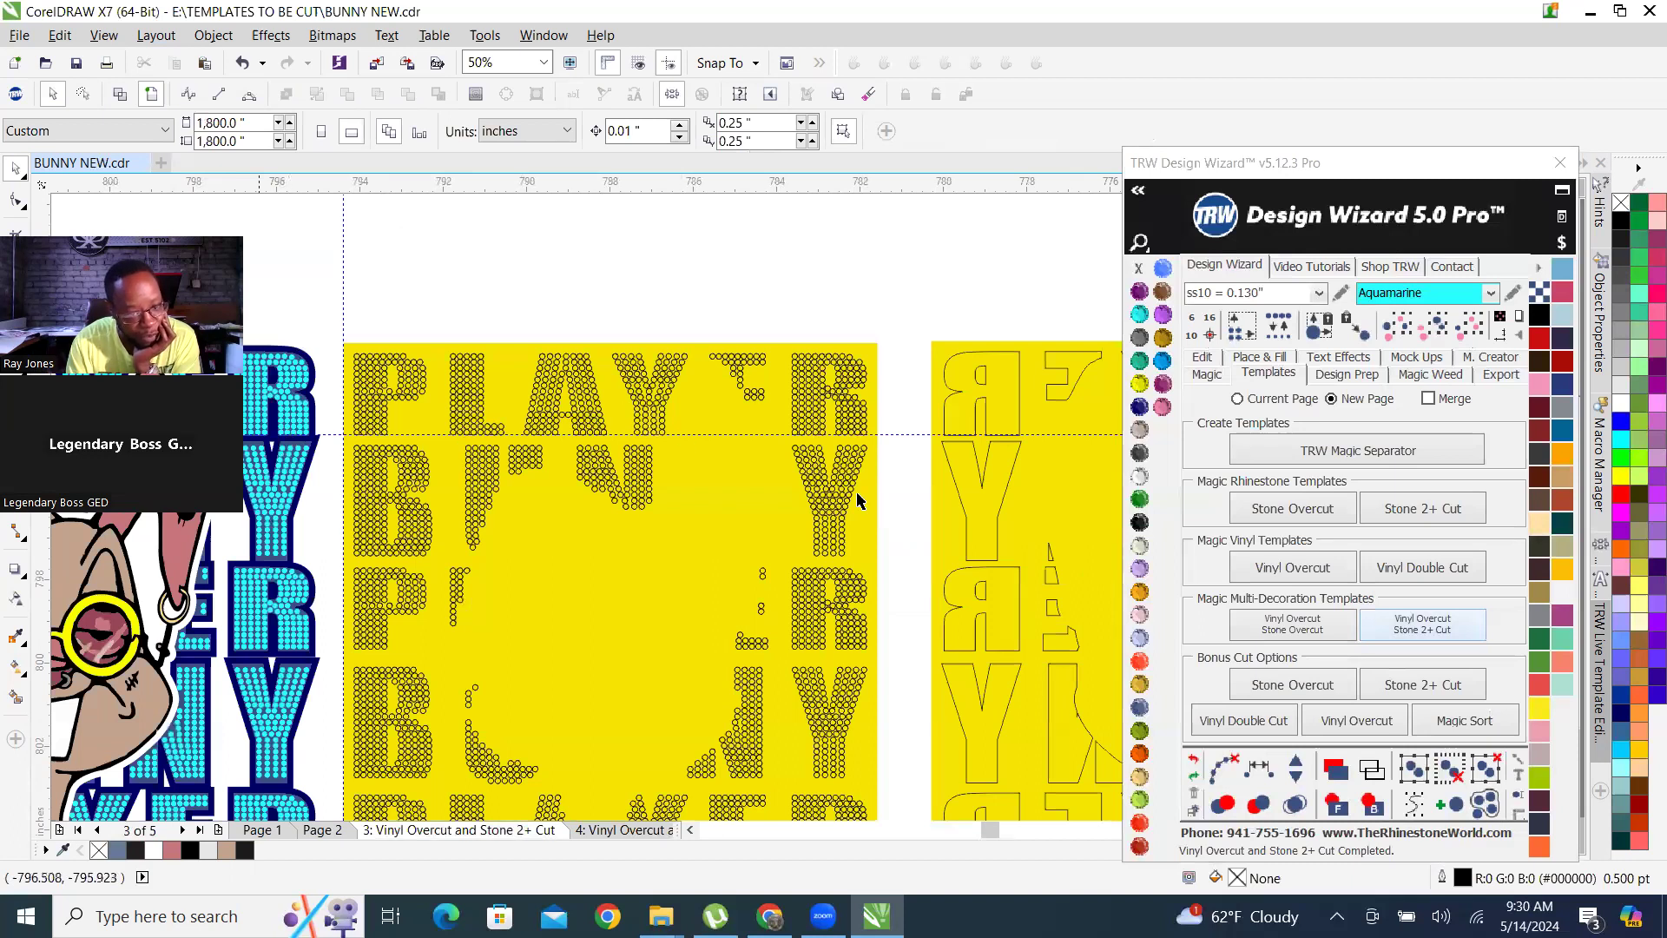
scroll(591, 528, "down", 1)
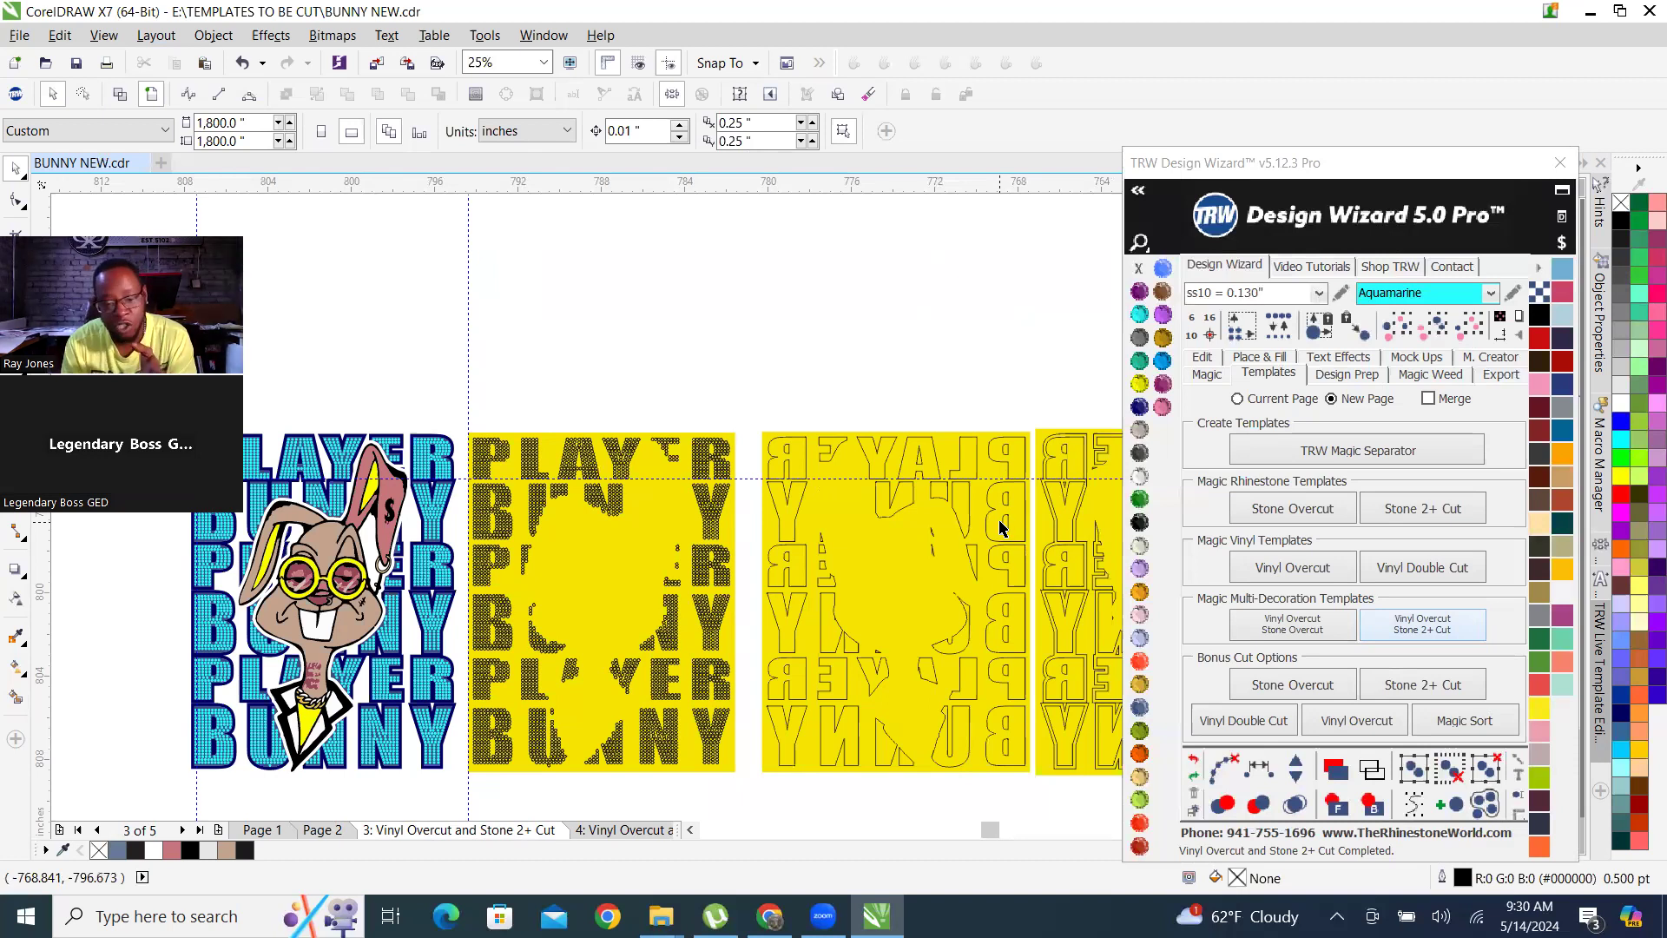
scroll(1005, 511, "up", 2)
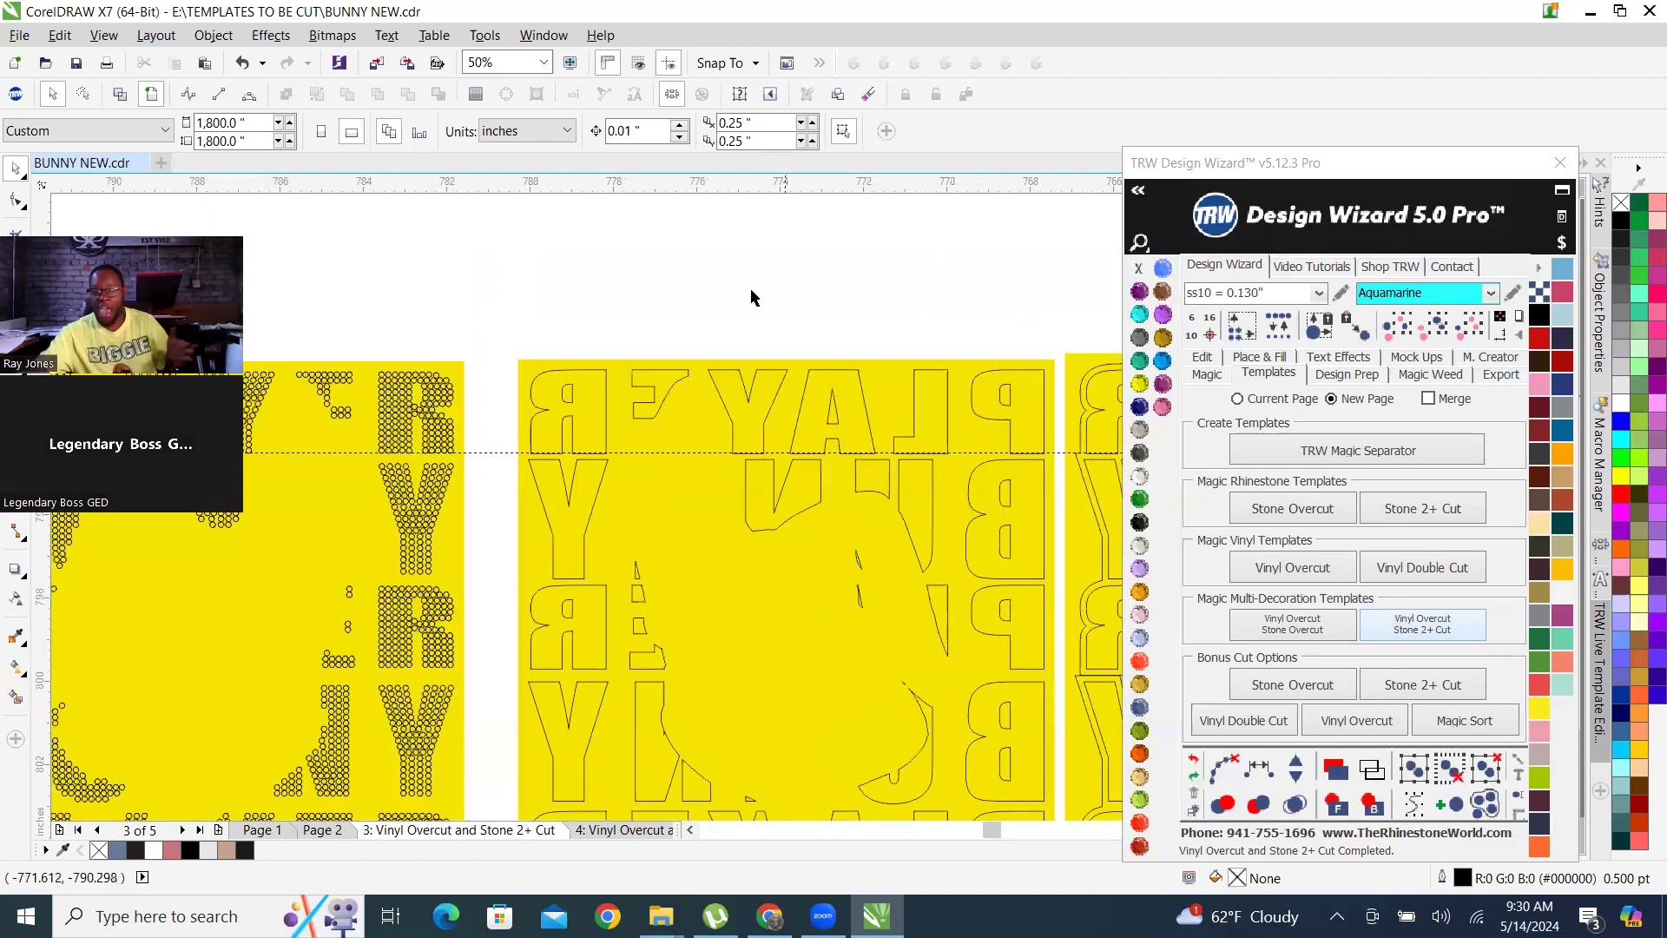
scroll(827, 374, "down", 2)
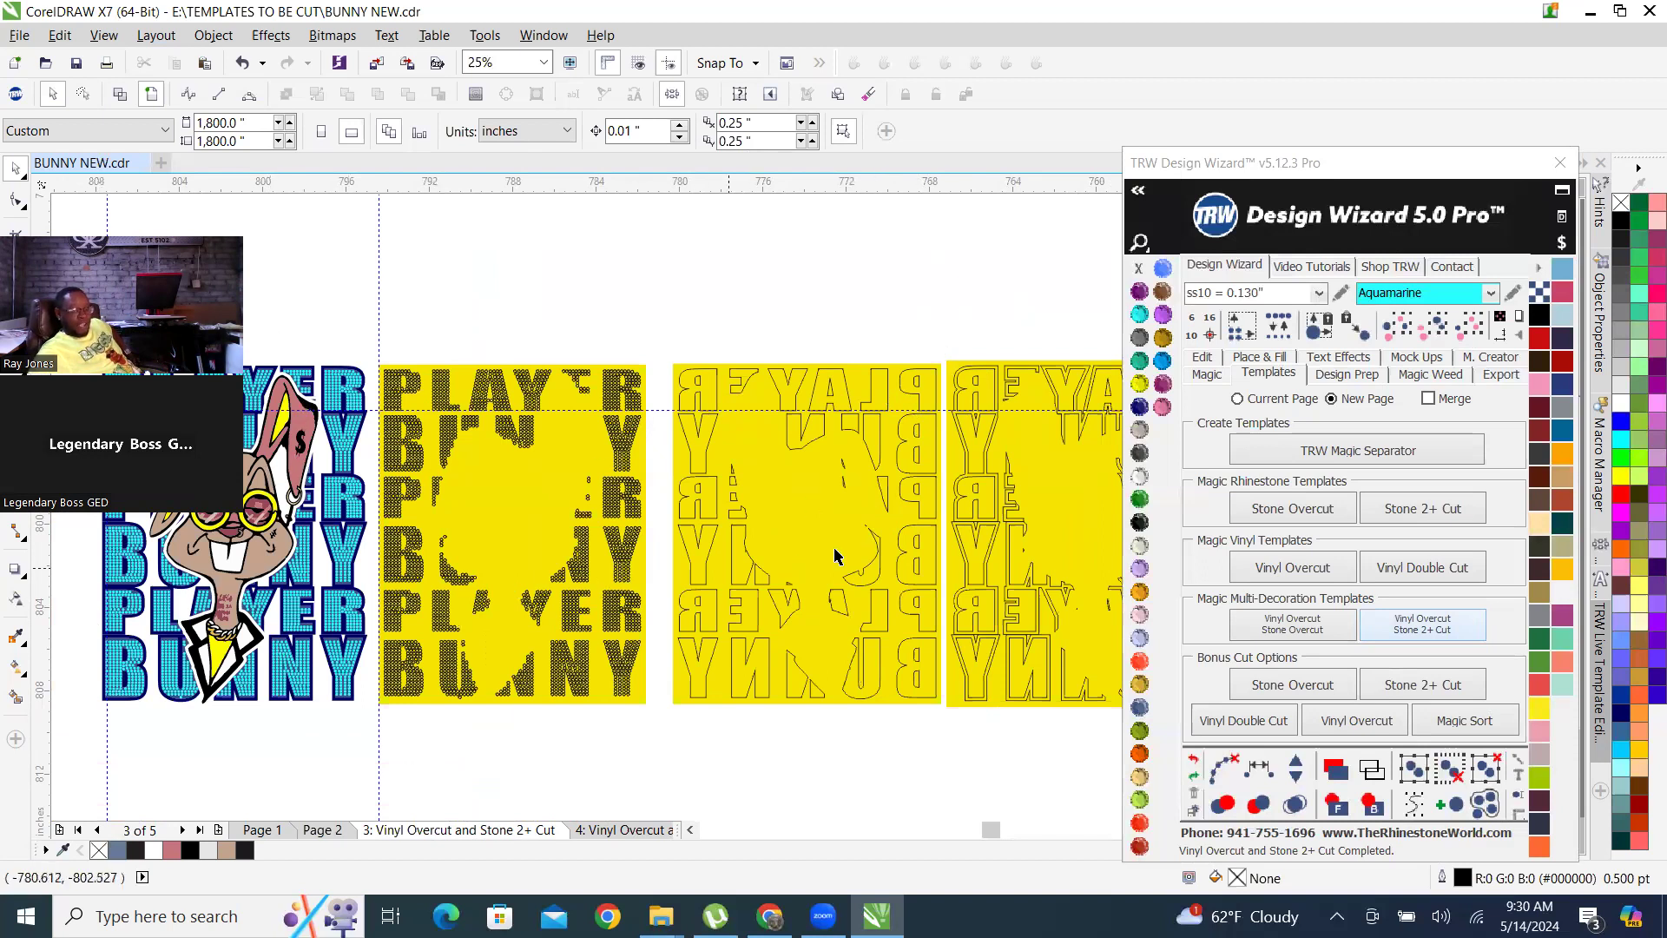
scroll(353, 618, "down", 2)
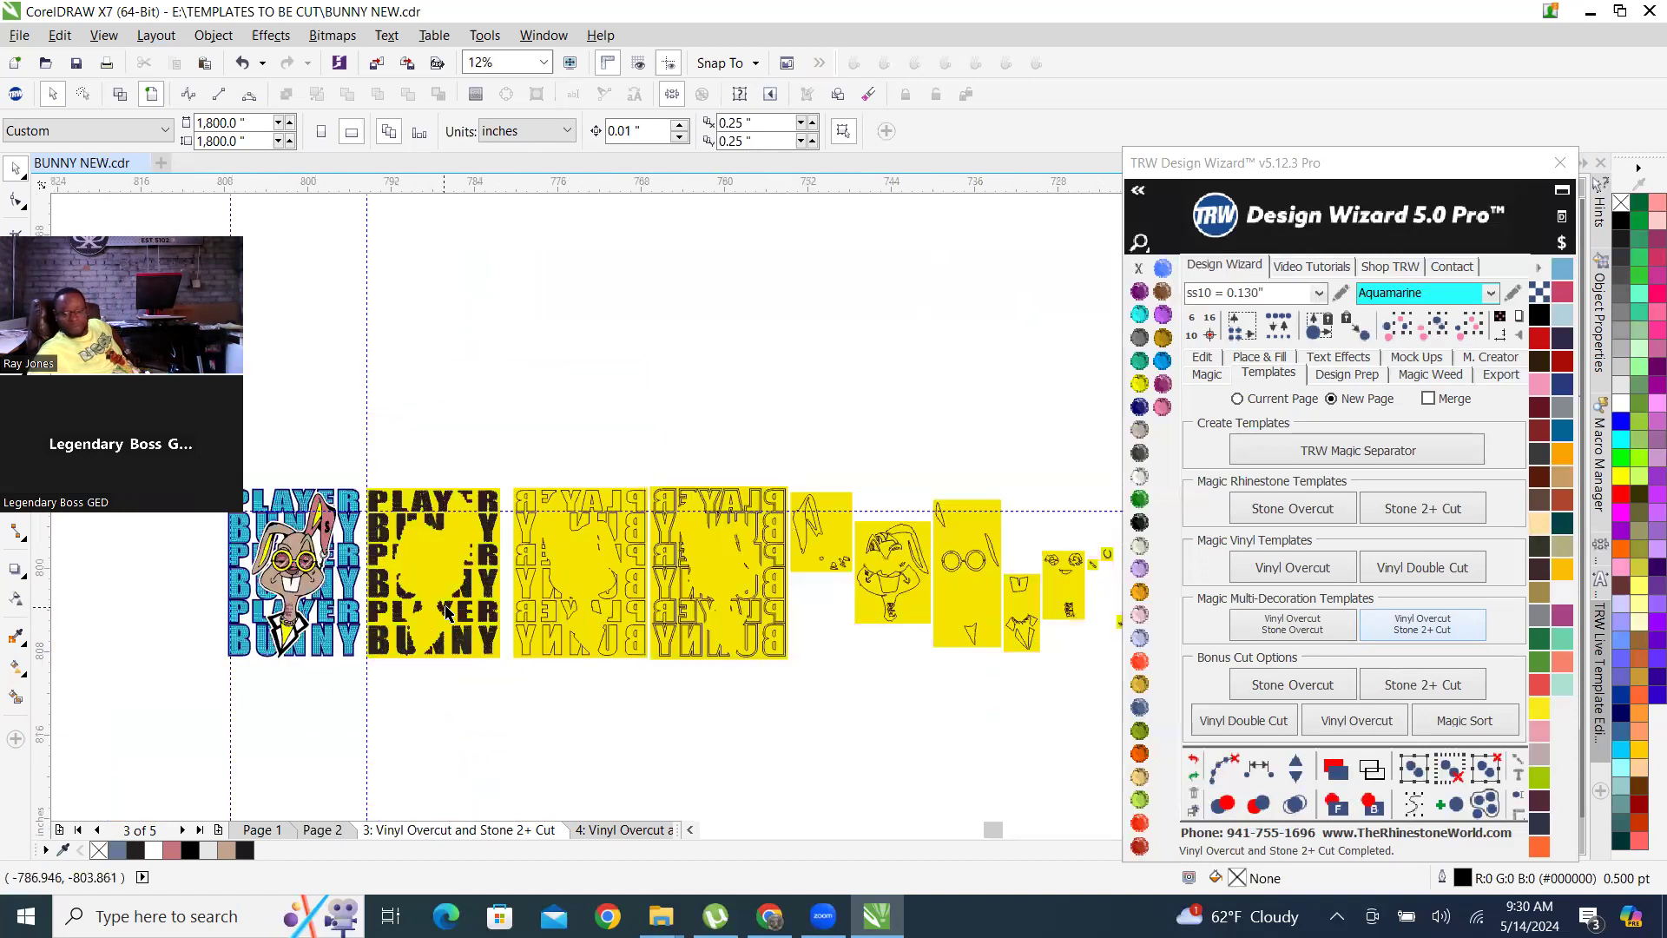
scroll(730, 619, "up", 2)
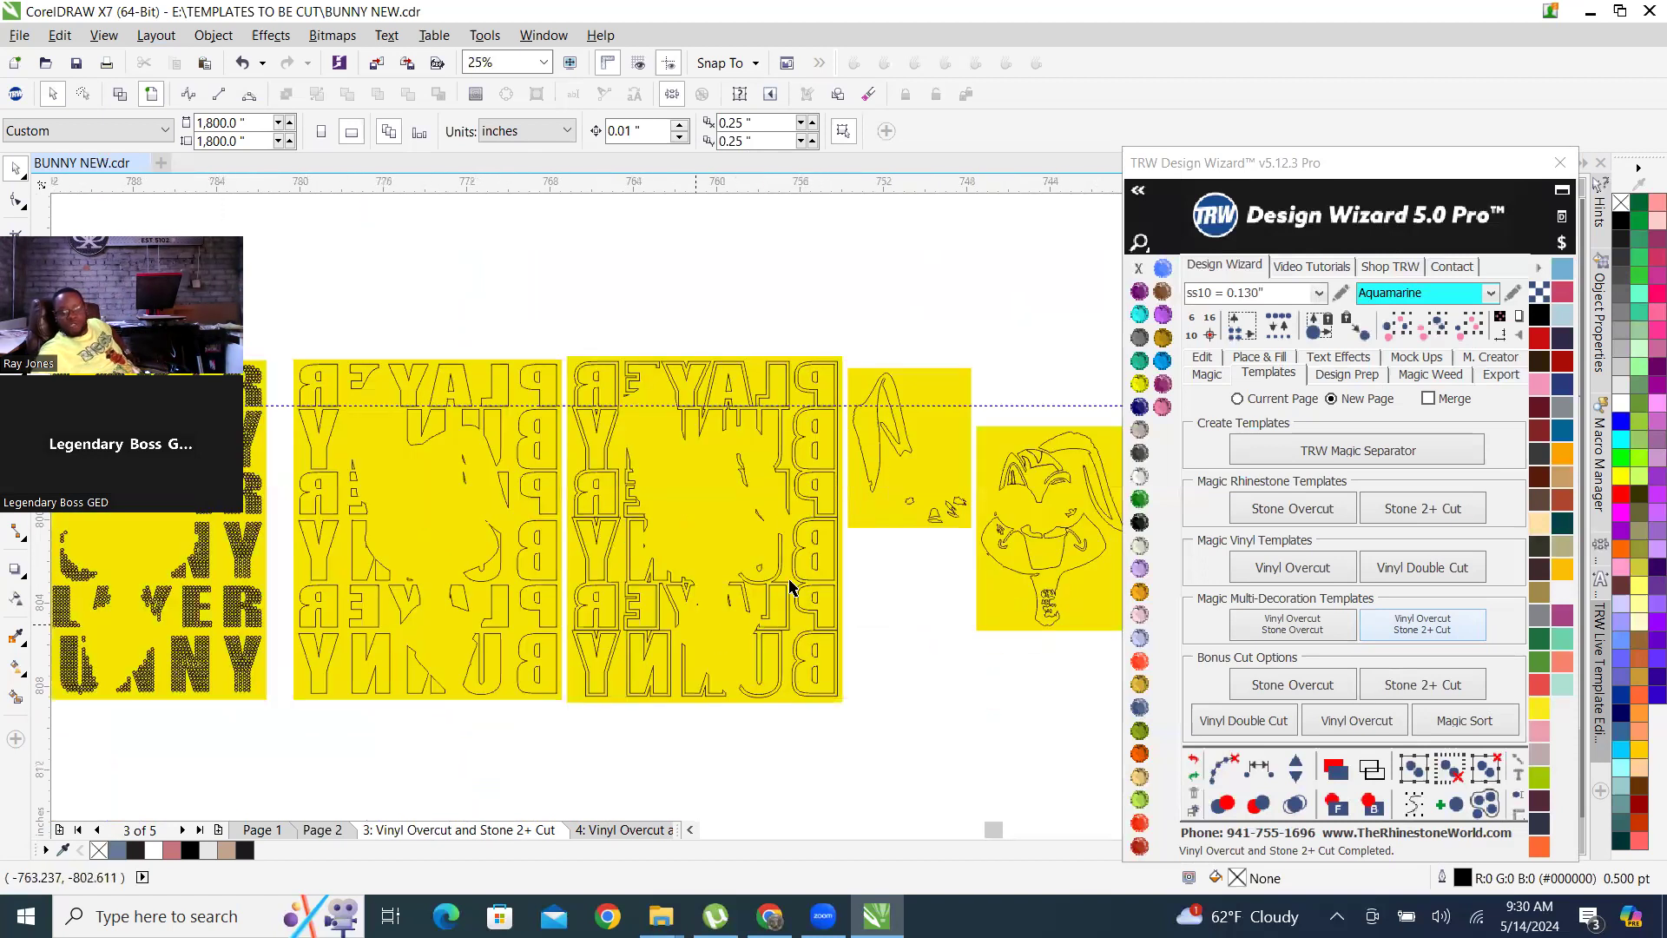
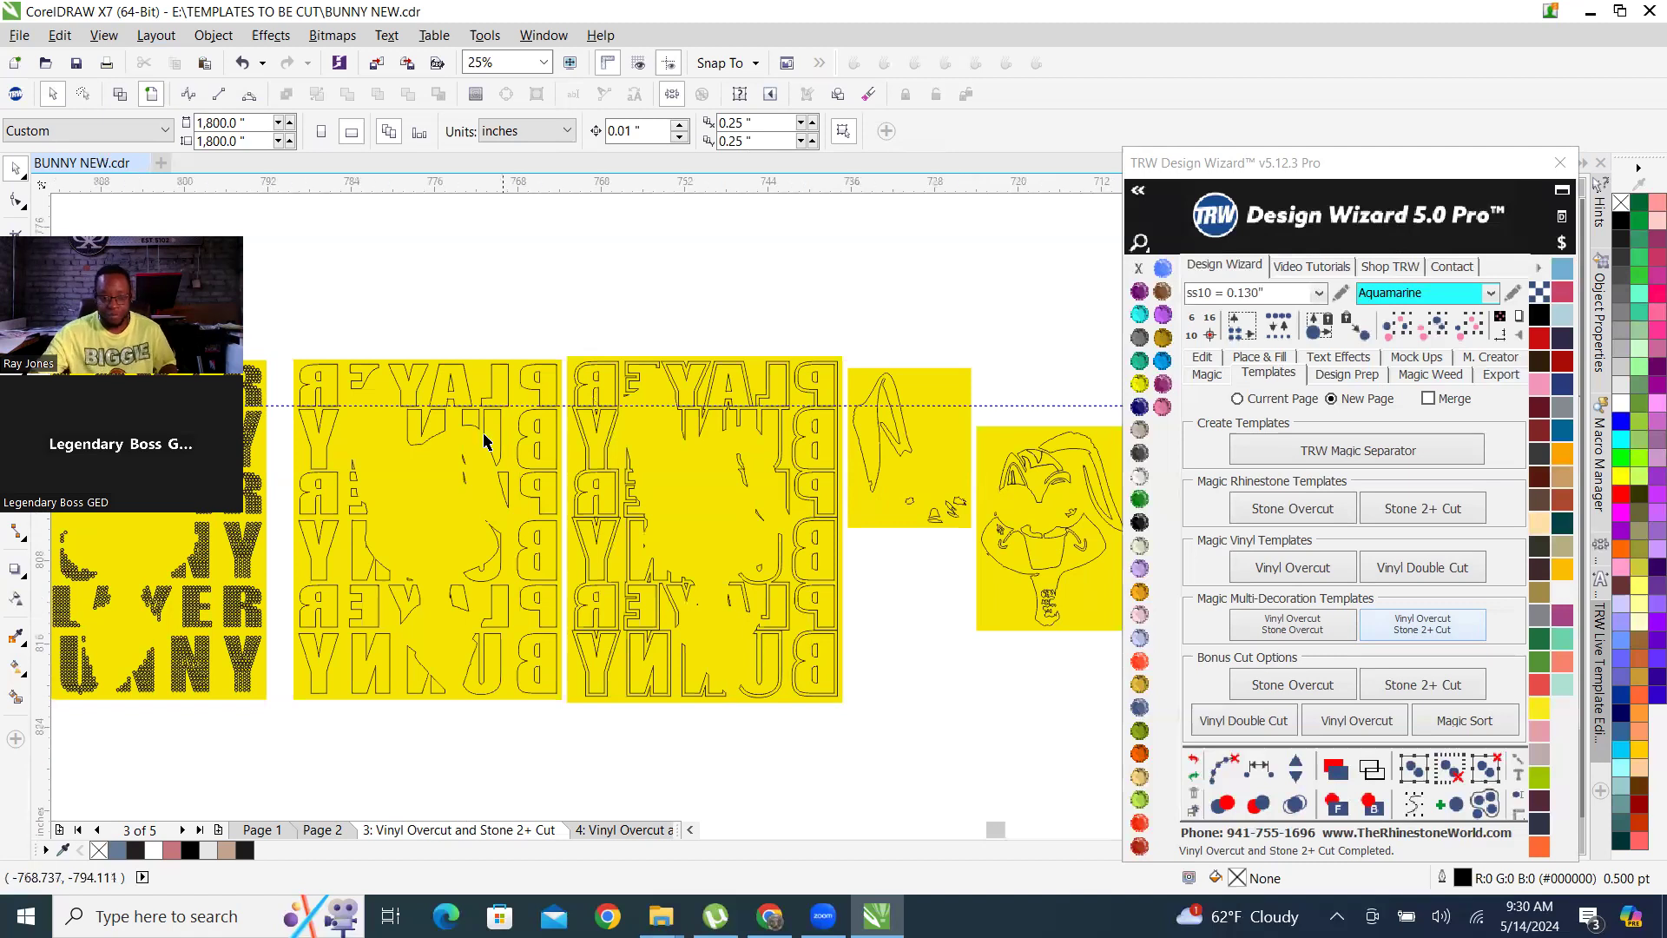
On Page 2, combine the pink highlights in the bunny's lens beside the drooping ear with the burgundy lens shape.
scroll(484, 439, "down", 1)
scroll(827, 596, "down", 1)
scroll(946, 584, "up", 1)
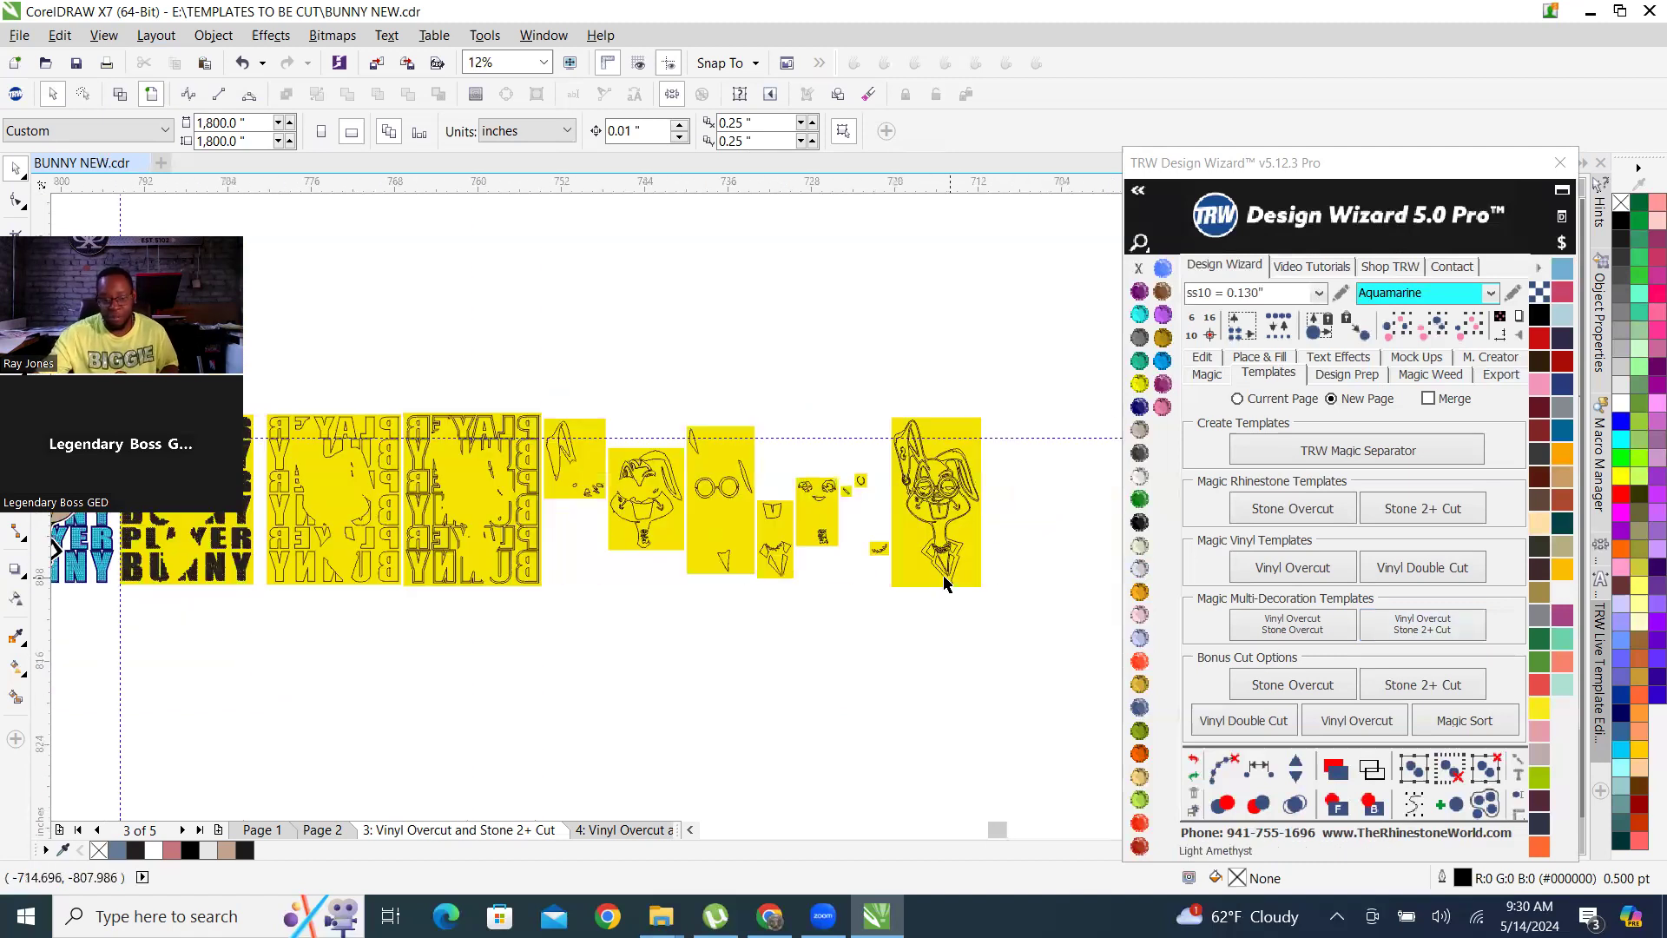
scroll(871, 445, "up", 1)
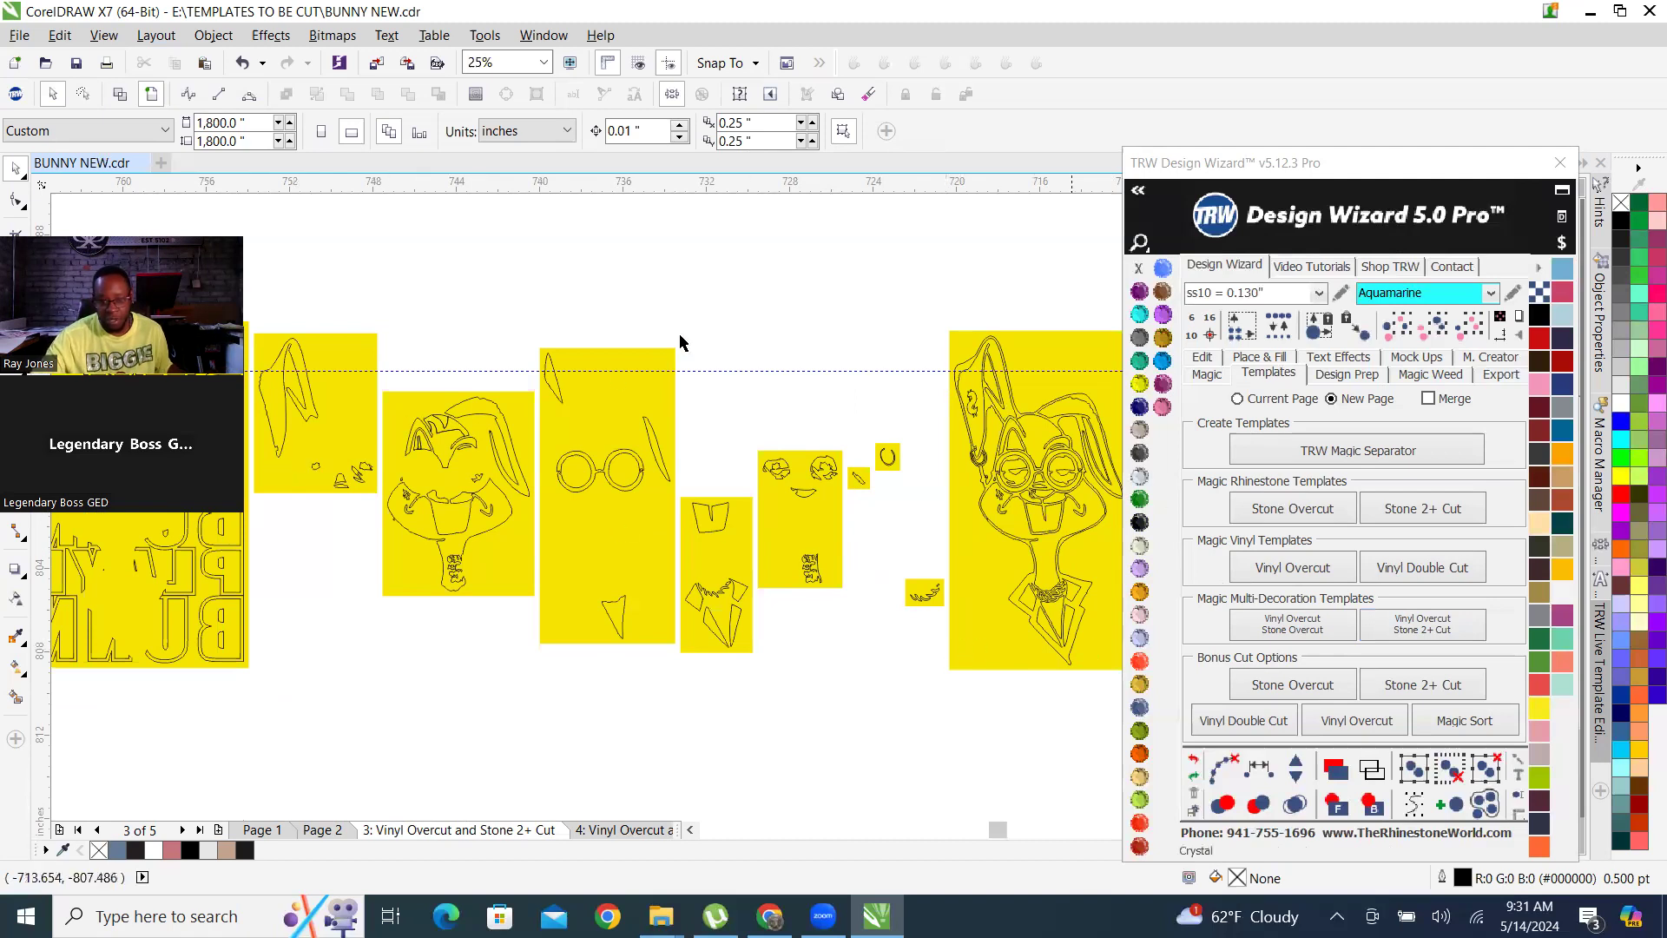
left_click(327, 829)
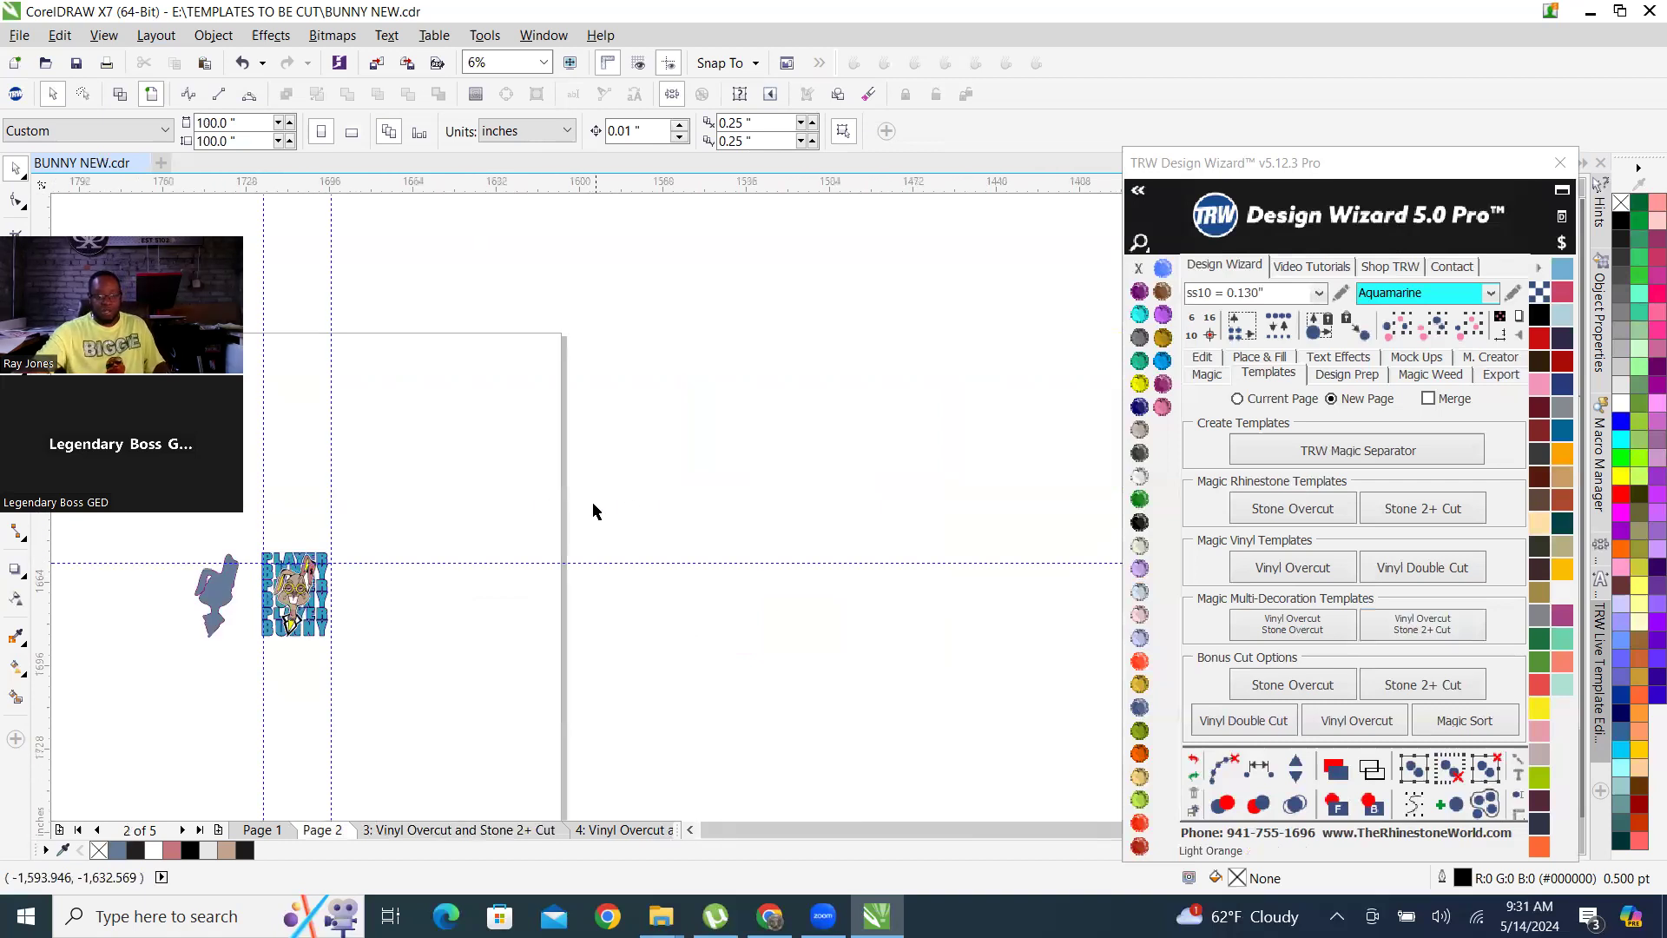
scroll(409, 596, "up", 7)
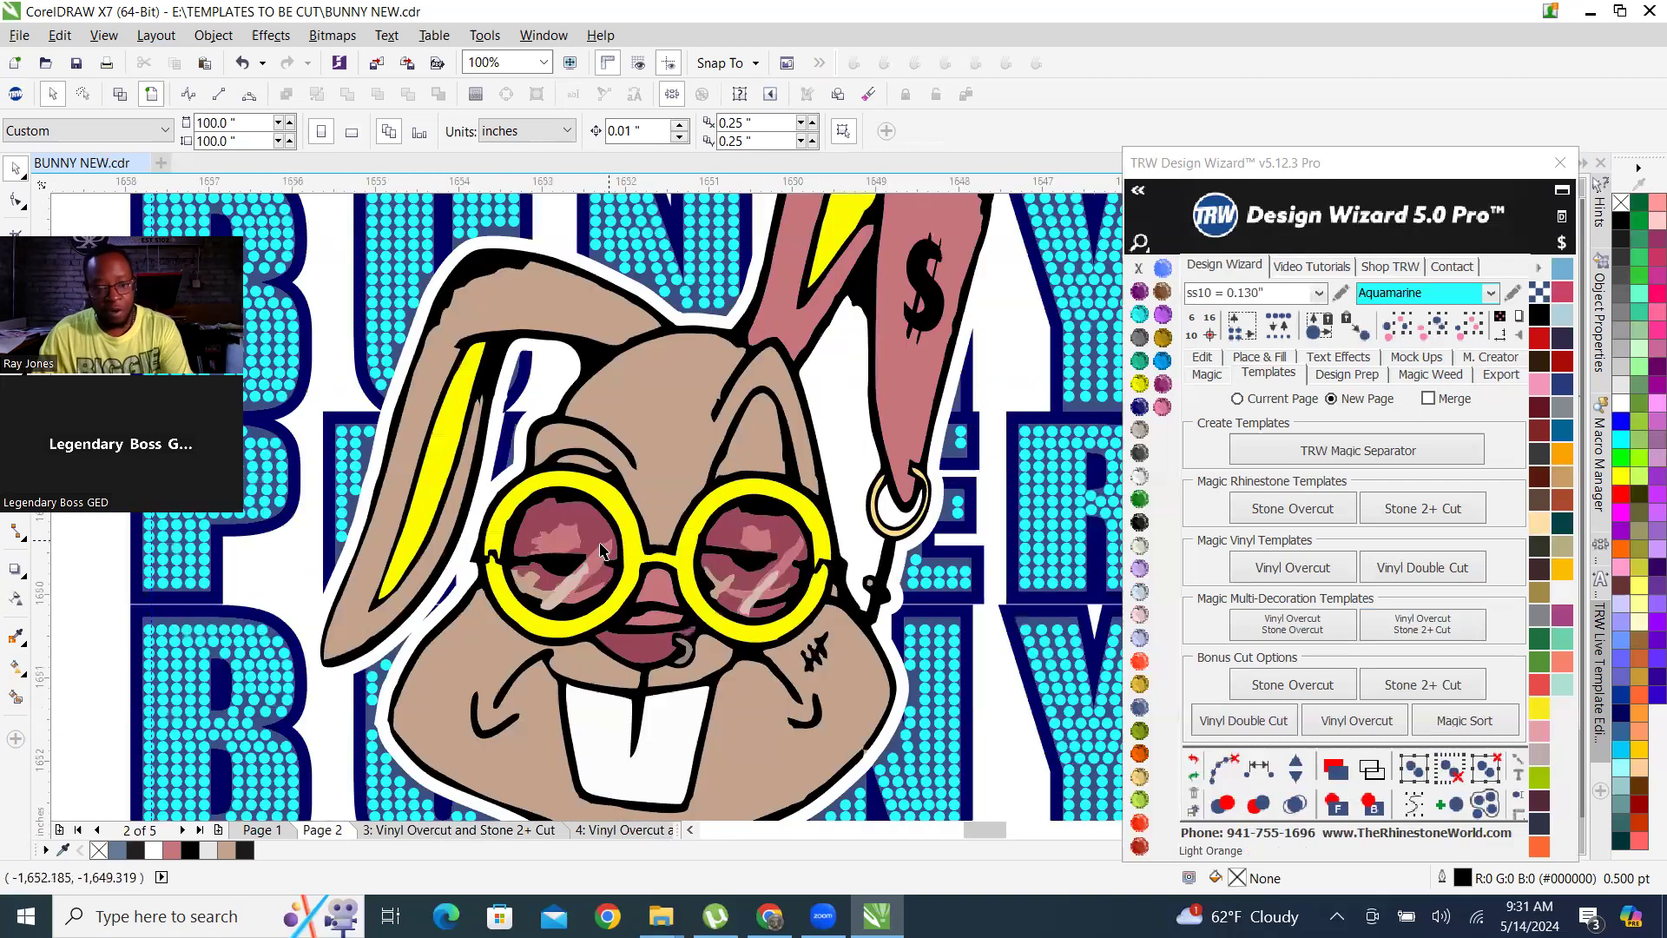
scroll(539, 551, "up", 2)
left_click(605, 566)
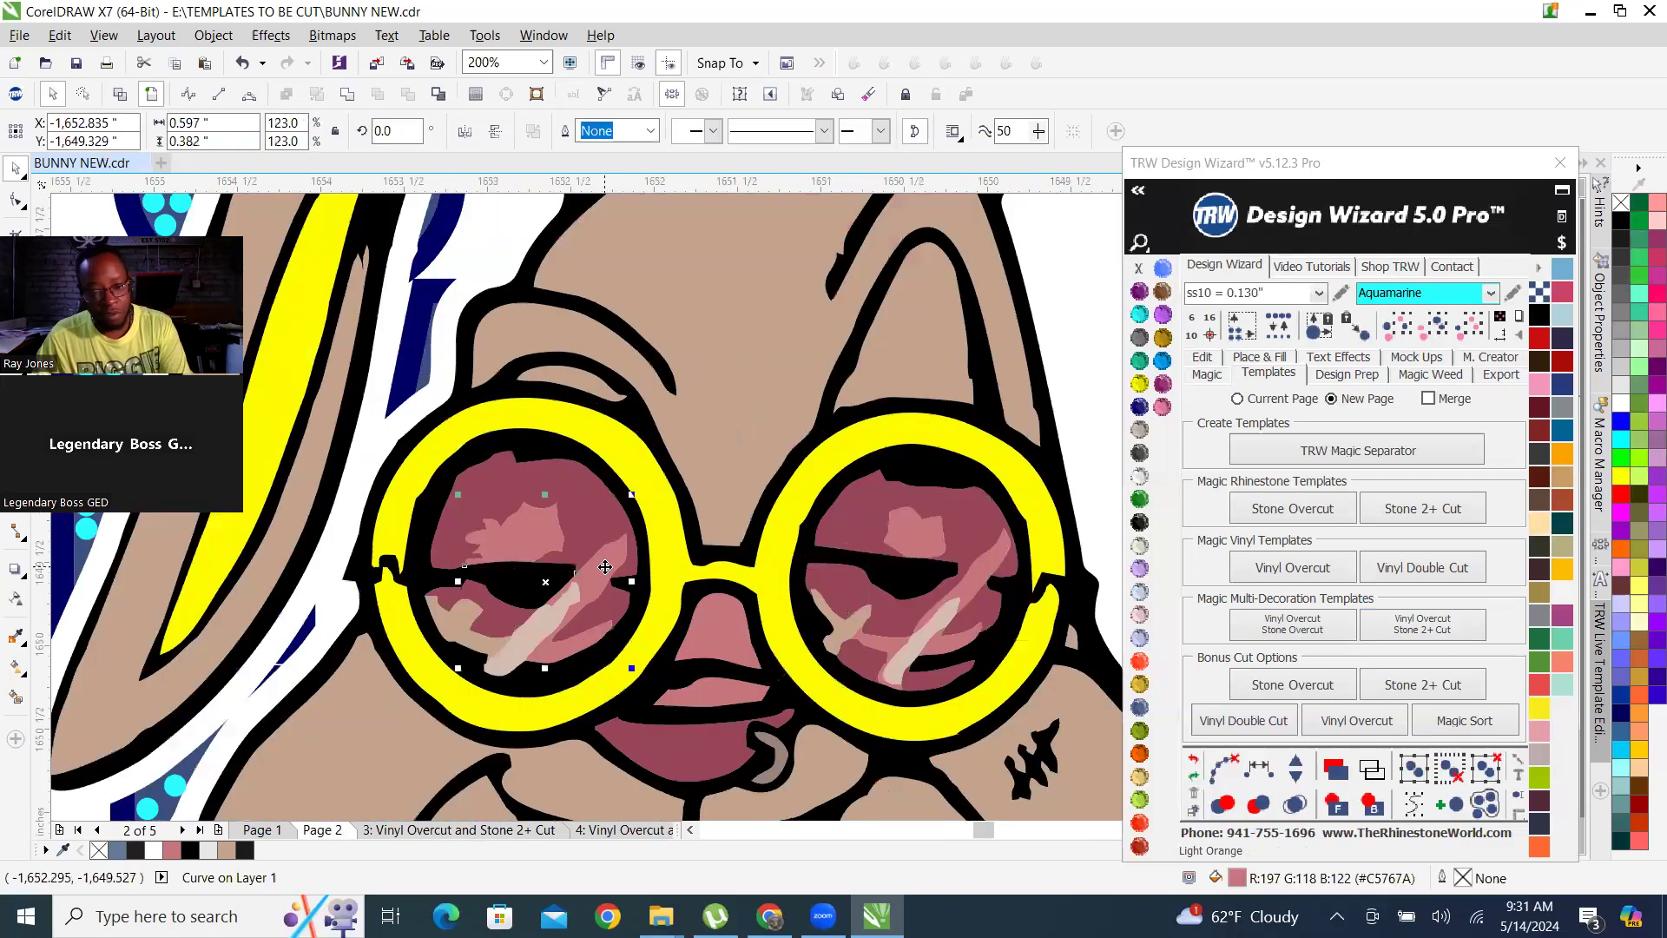
left_click(574, 491, "shift")
right_click(574, 491)
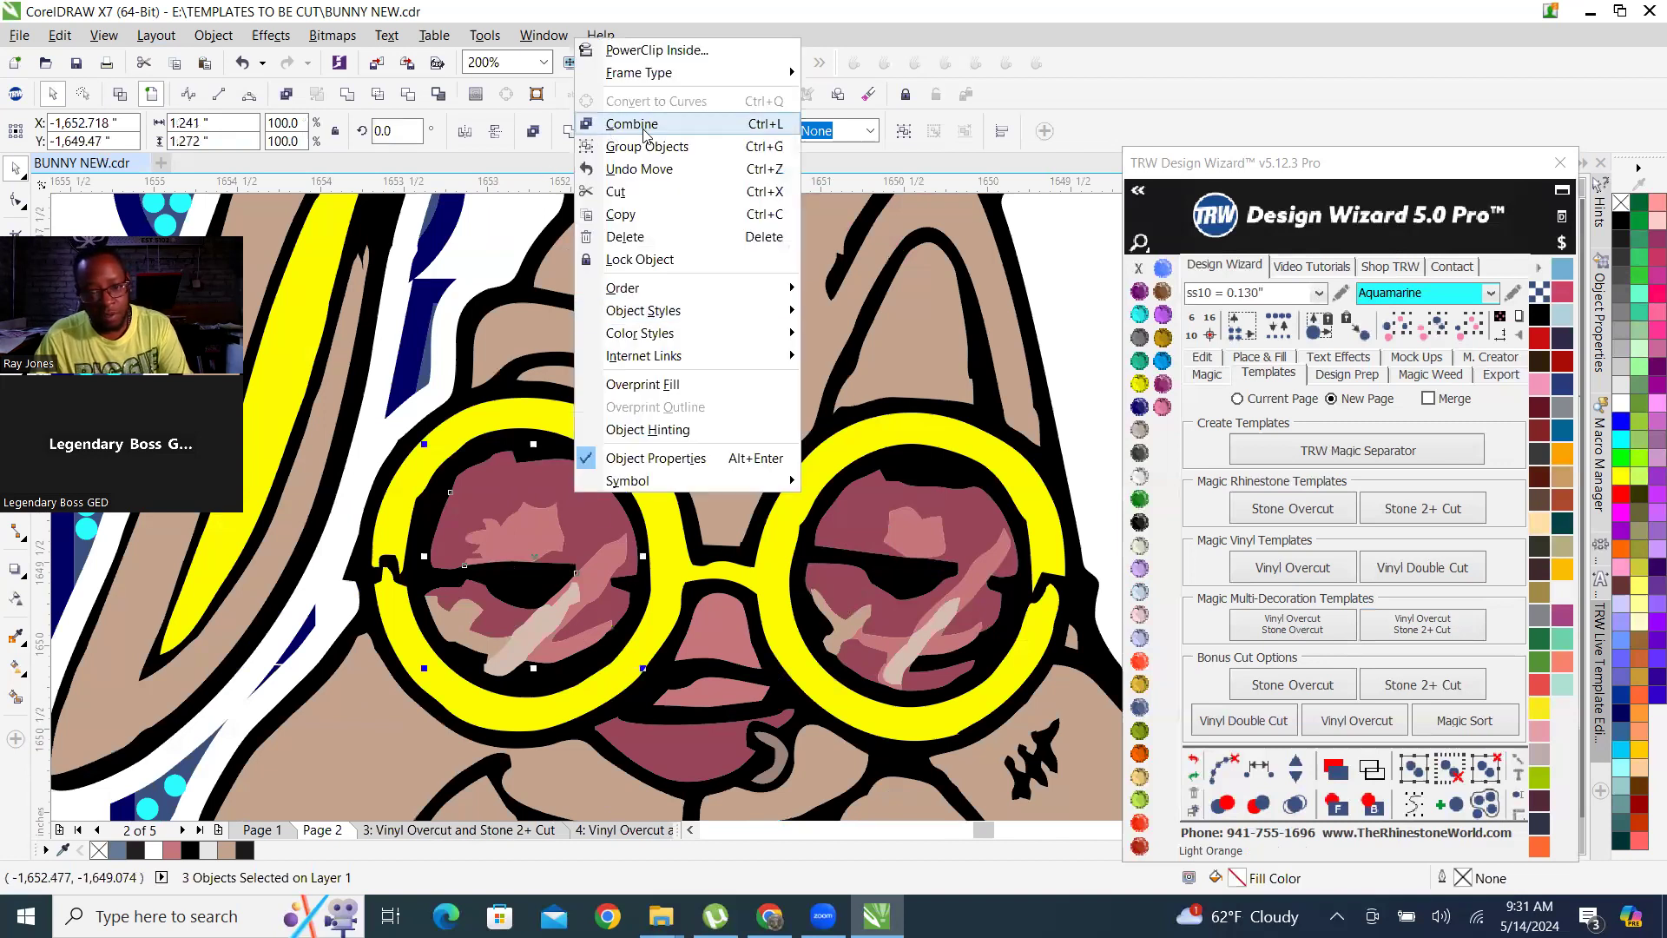
left_click(644, 133)
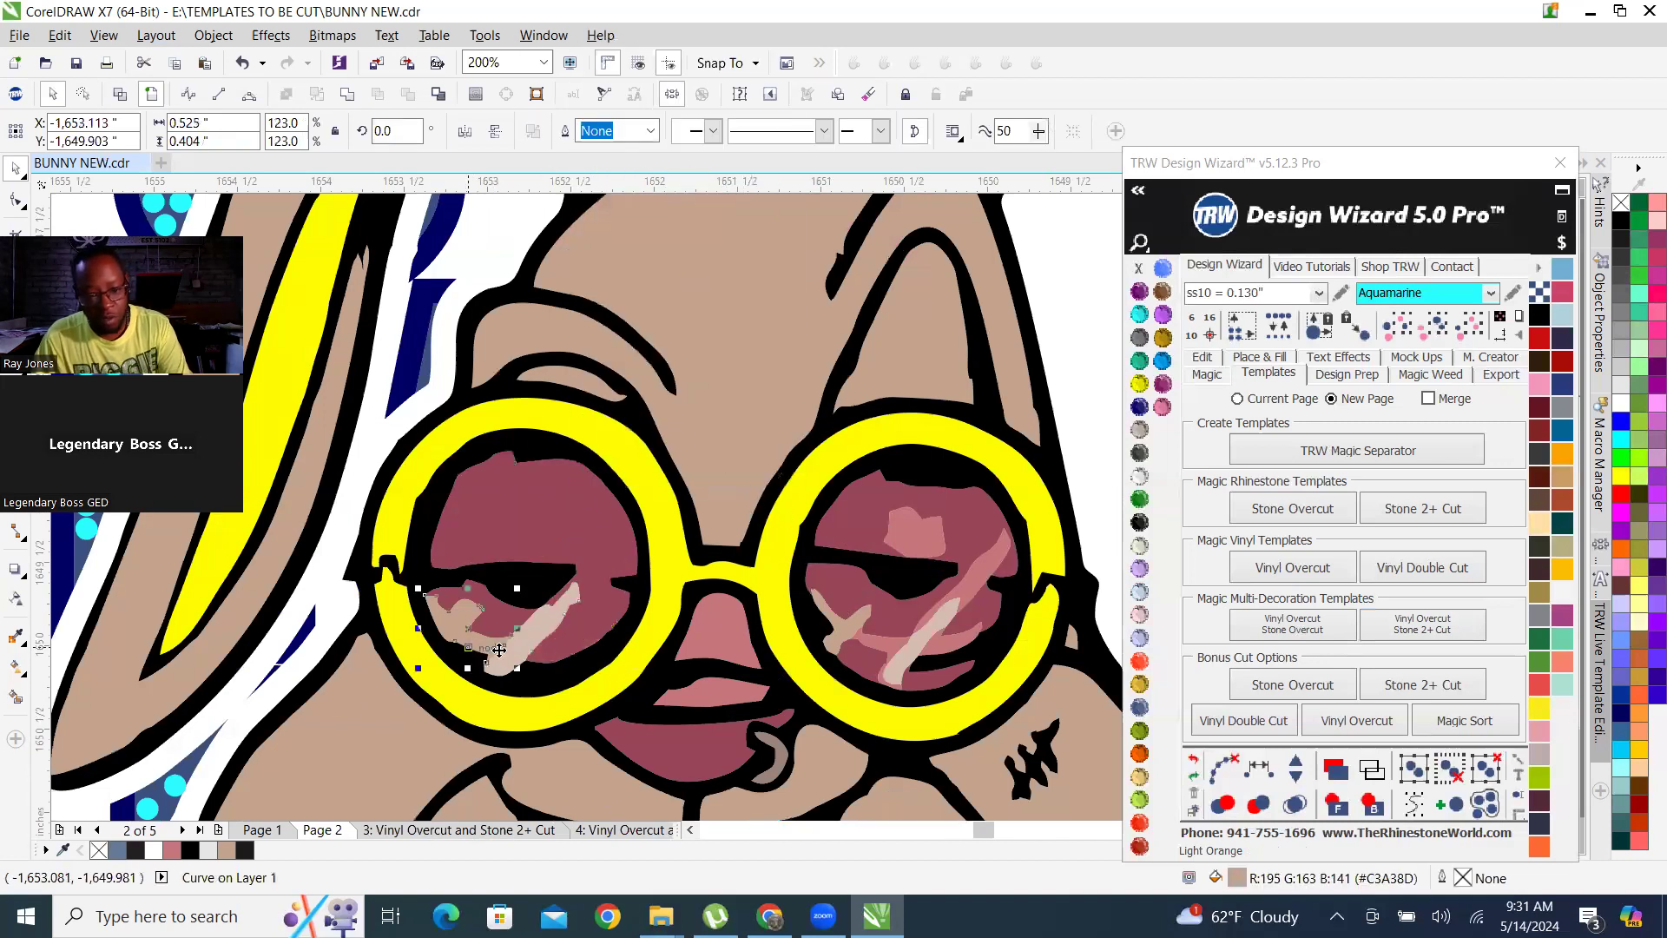
Combine the tan and pale highlight shapes in the same lens with its burgundy shape.
scroll(505, 631, "up", 2)
key("ctrl+z")
right_click(692, 586)
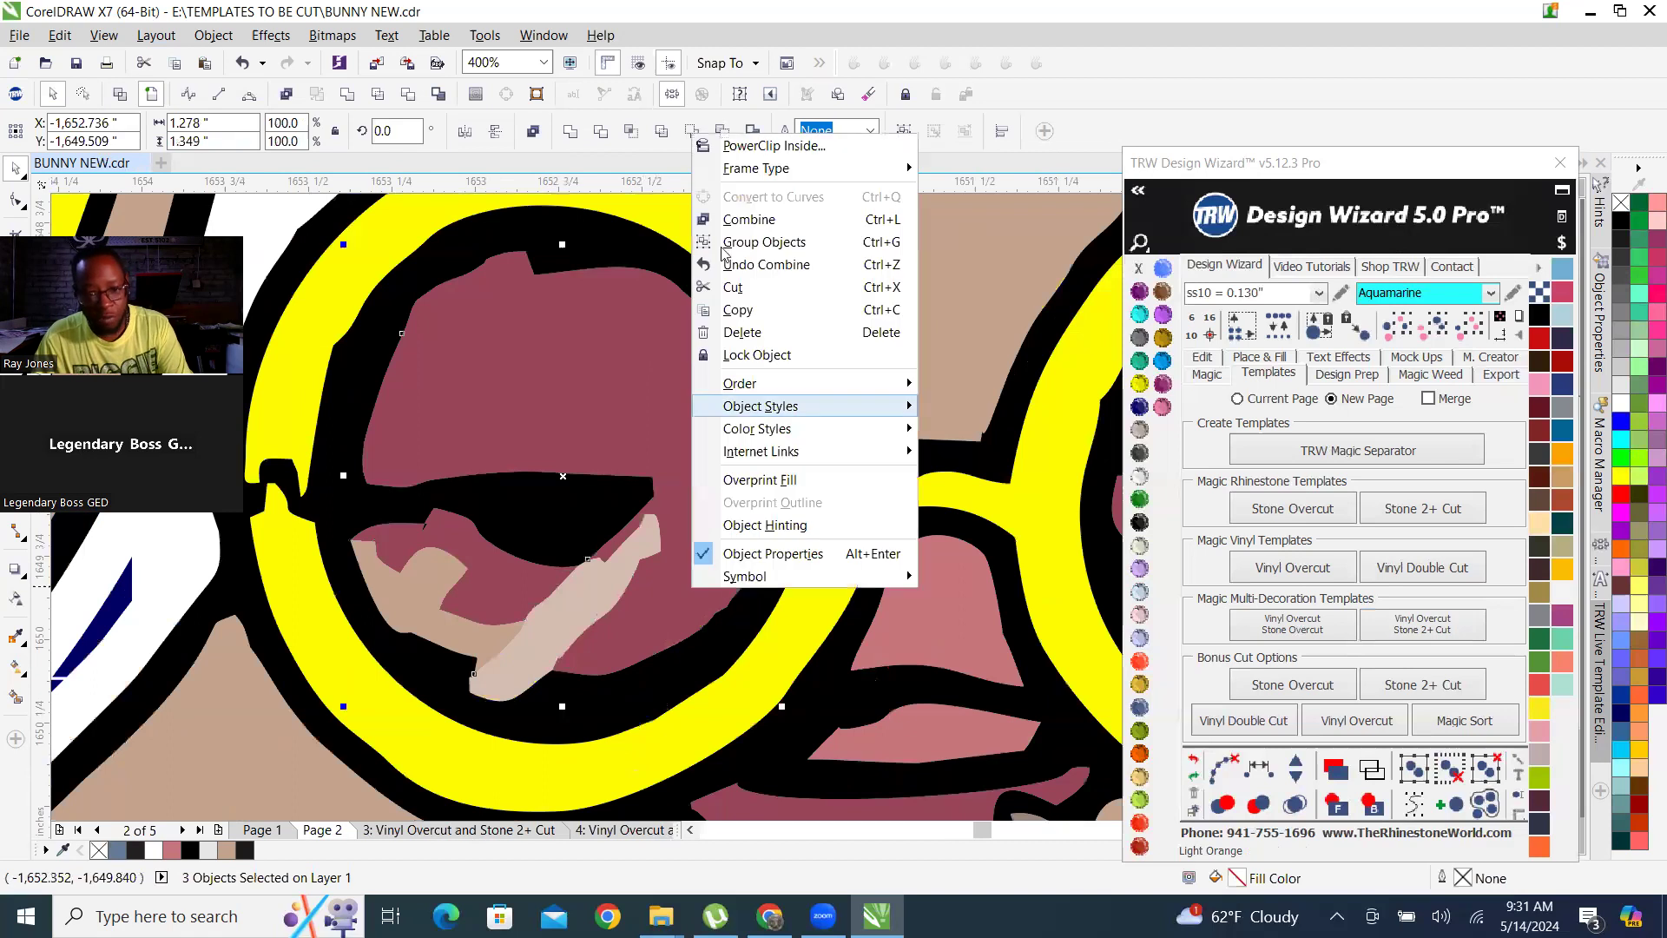
left_click(738, 218)
scroll(554, 580, "down", 4)
scroll(554, 580, "up", 6)
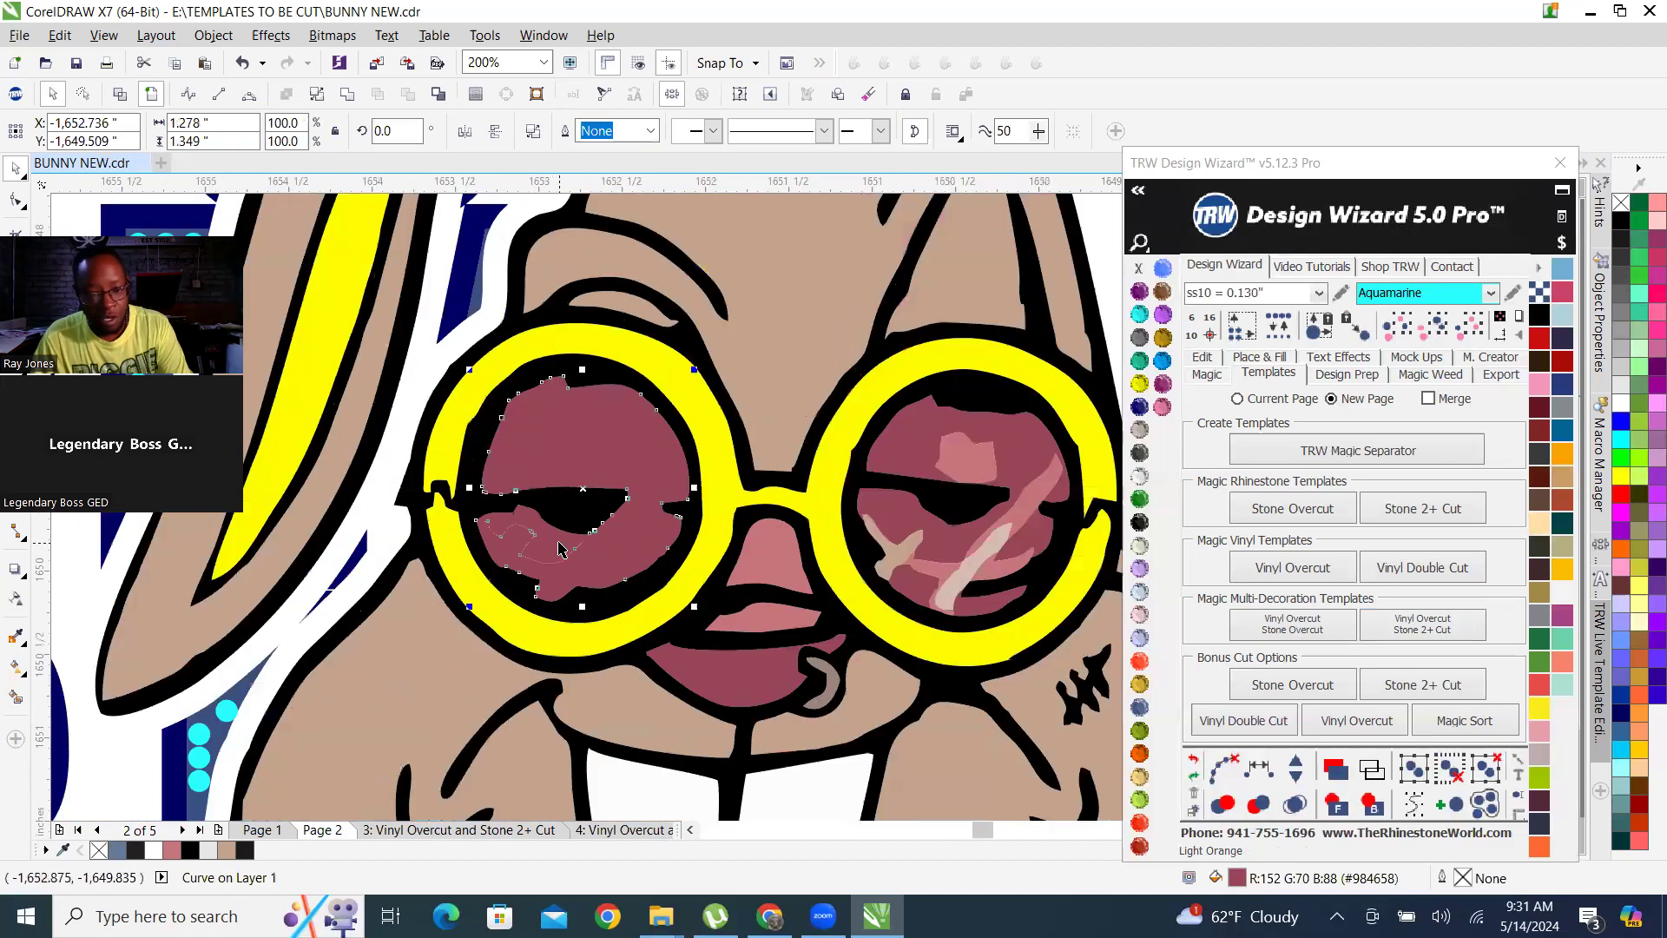
right_click(560, 546)
left_click(646, 176)
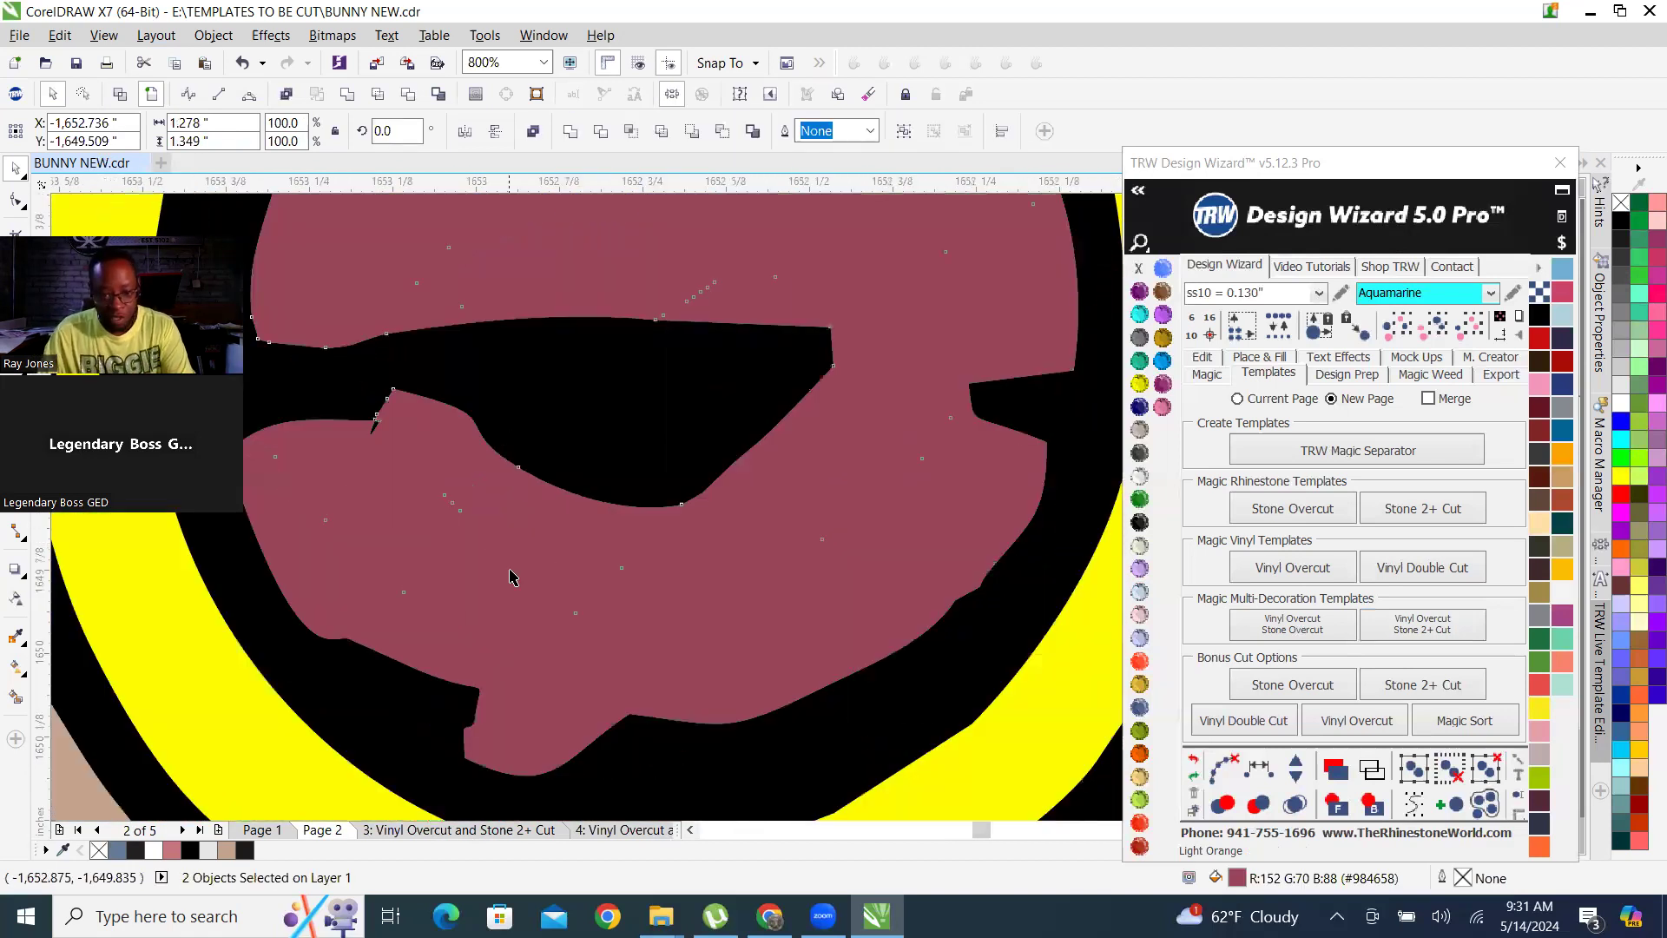
Combine the tan, pale and pink highlights of the lens nearer the earring with the burgundy shapes of both lenses.
scroll(515, 578, "down", 3)
scroll(949, 594, "up", 3)
left_click(948, 594)
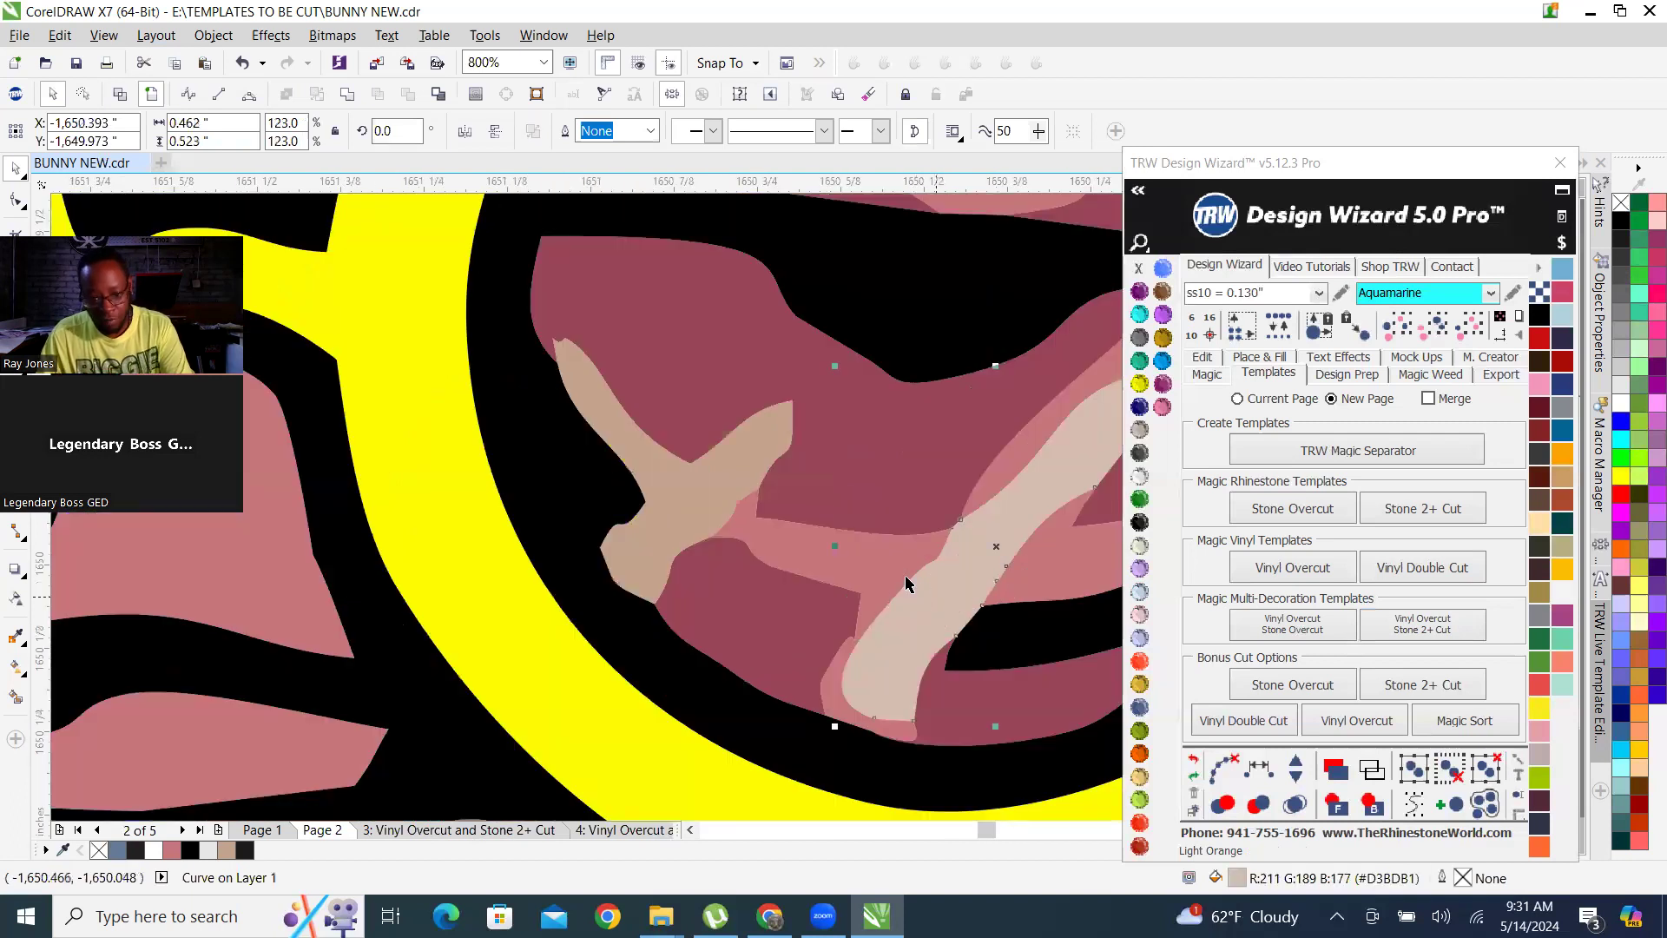
left_click(871, 571, "shift")
left_click(677, 495, "shift")
left_click(790, 624, "shift")
left_click(982, 709, "shift")
scroll(656, 619, "down", 2)
scroll(767, 611, "up", 2)
left_click(771, 582, "shift")
left_click(871, 484, "shift")
left_click(824, 274, "shift")
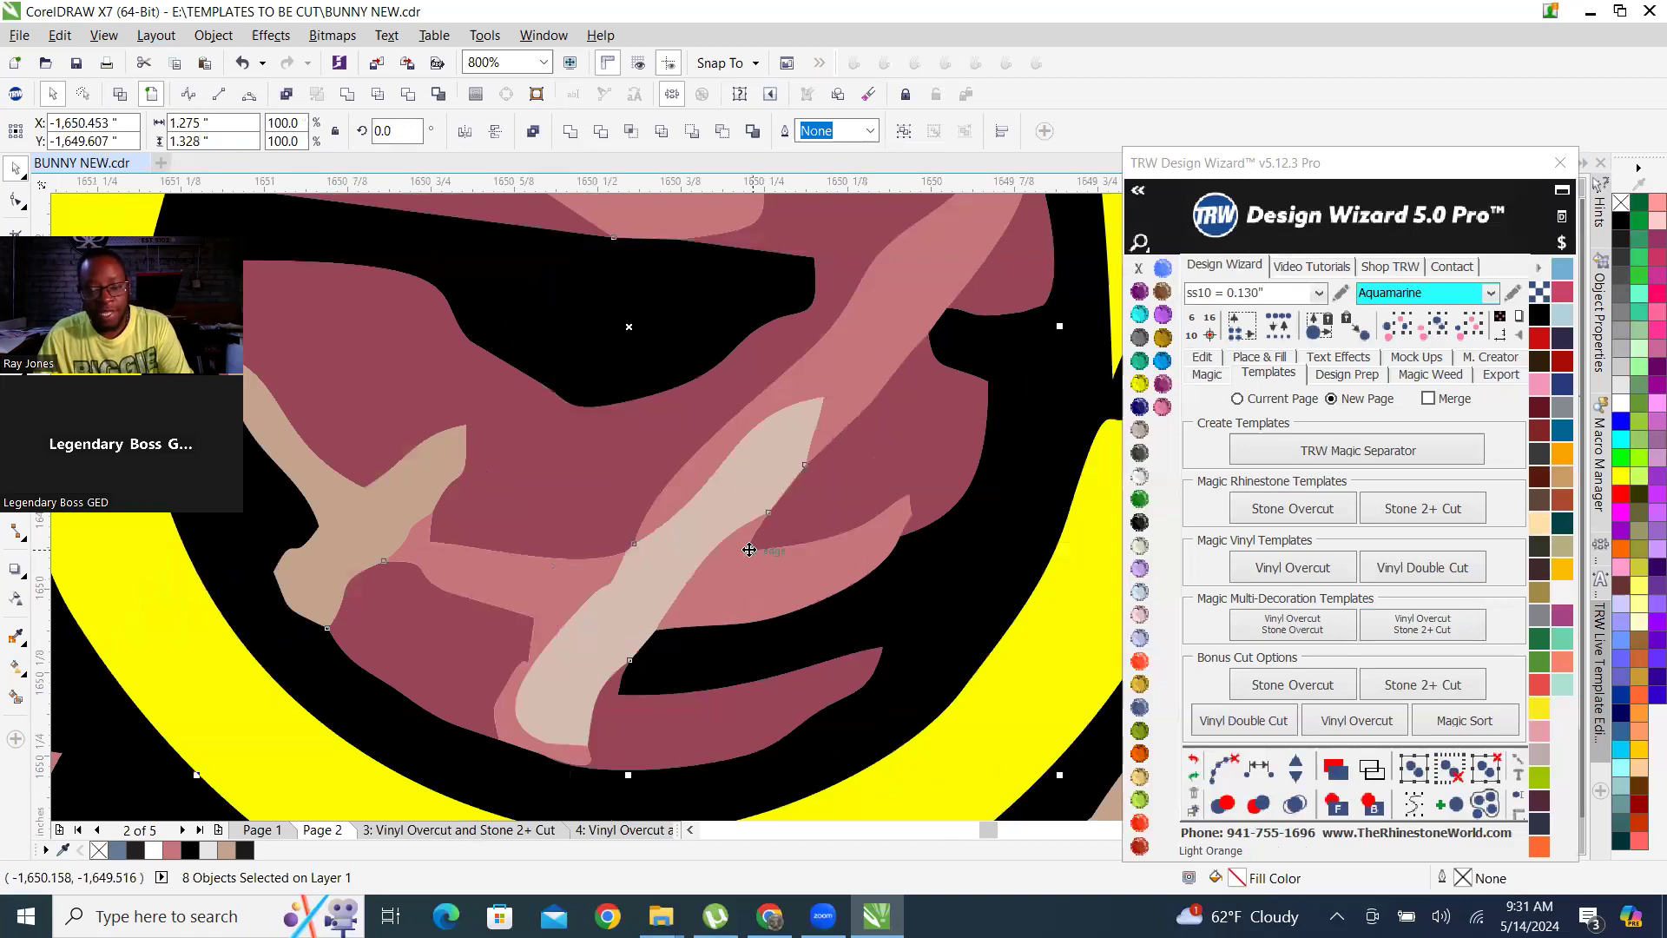
scroll(803, 322, "down", 1)
left_click(715, 383, "shift")
scroll(715, 382, "up", 1)
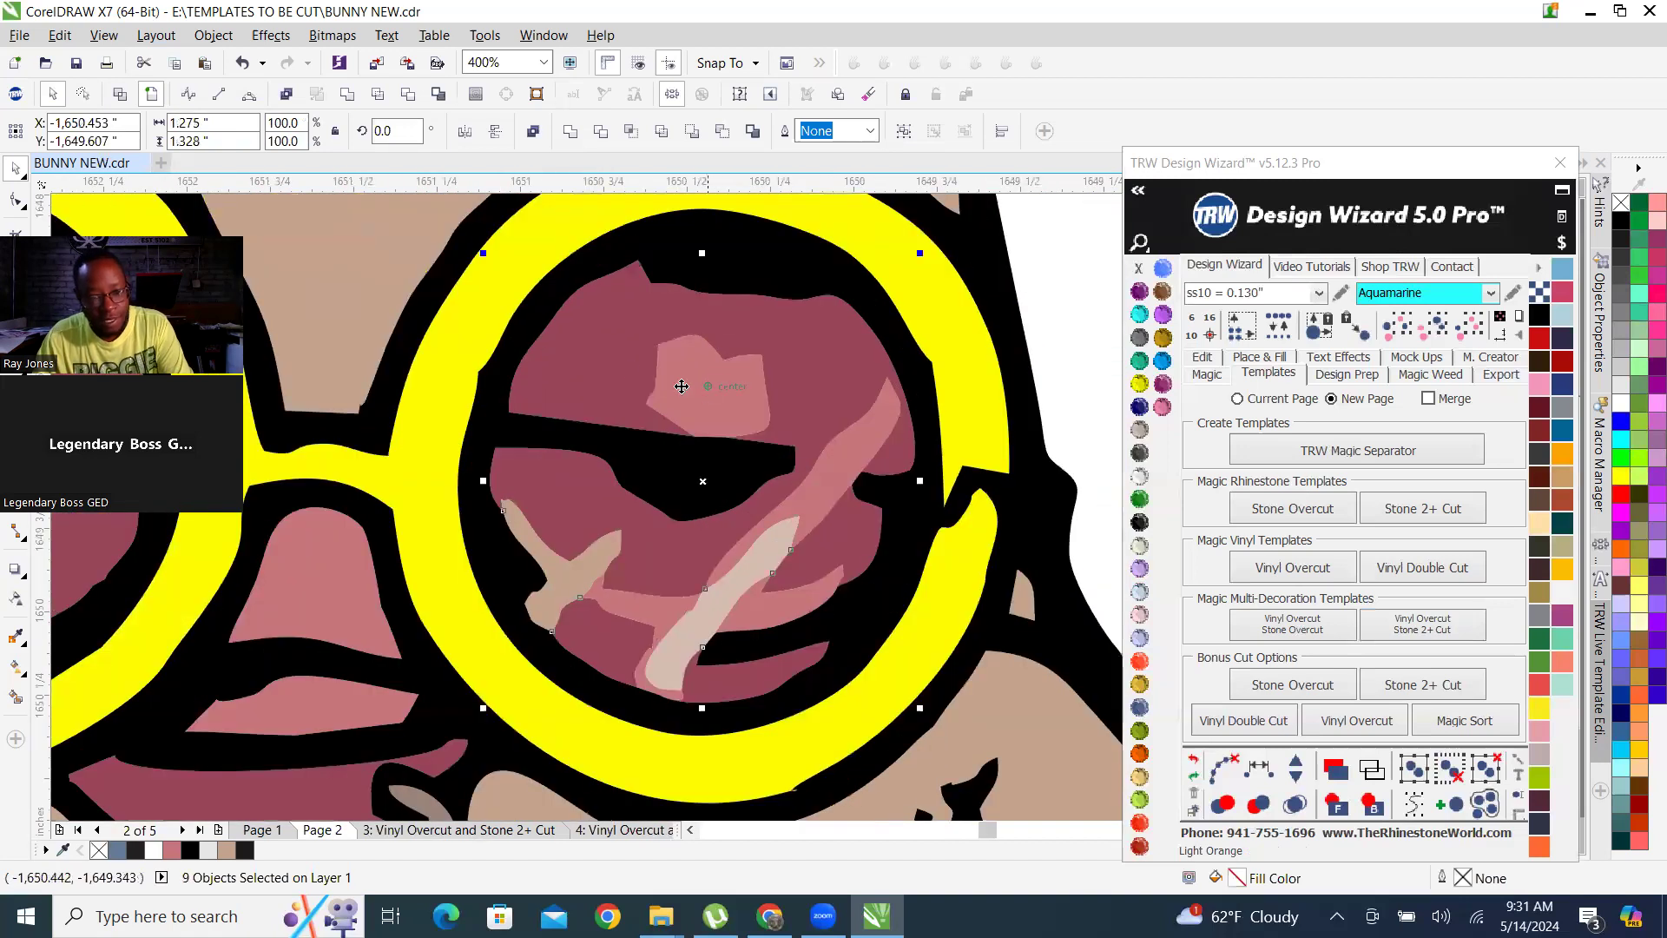
scroll(461, 508, "down", 1)
left_click(278, 469, "shift")
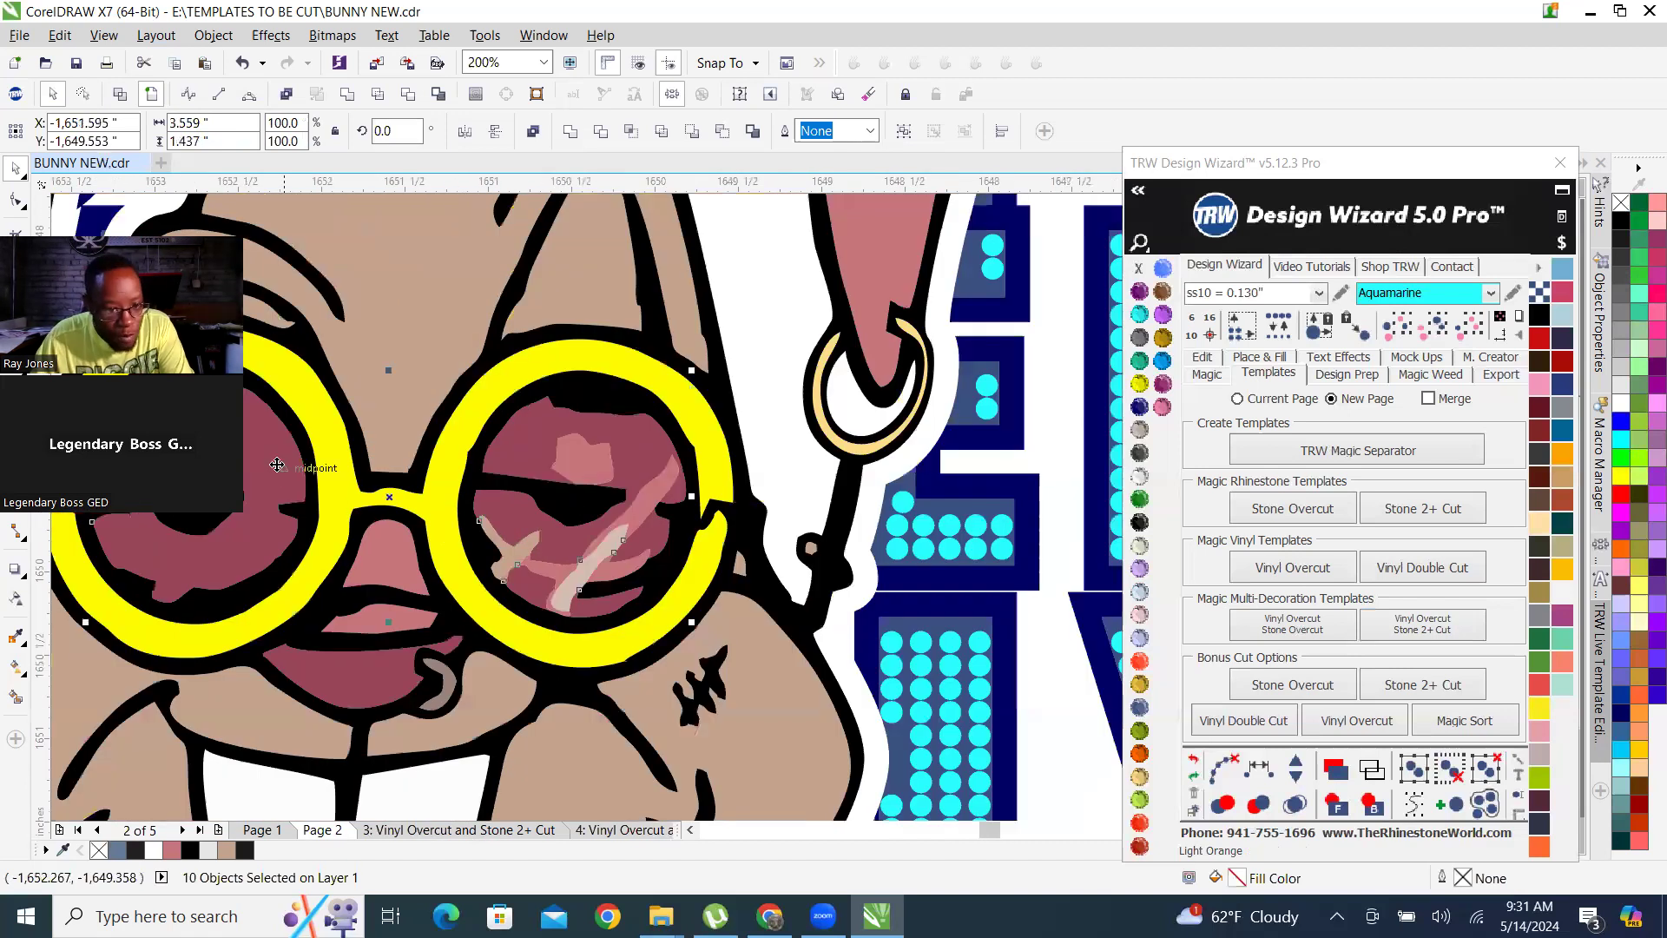
right_click(278, 466)
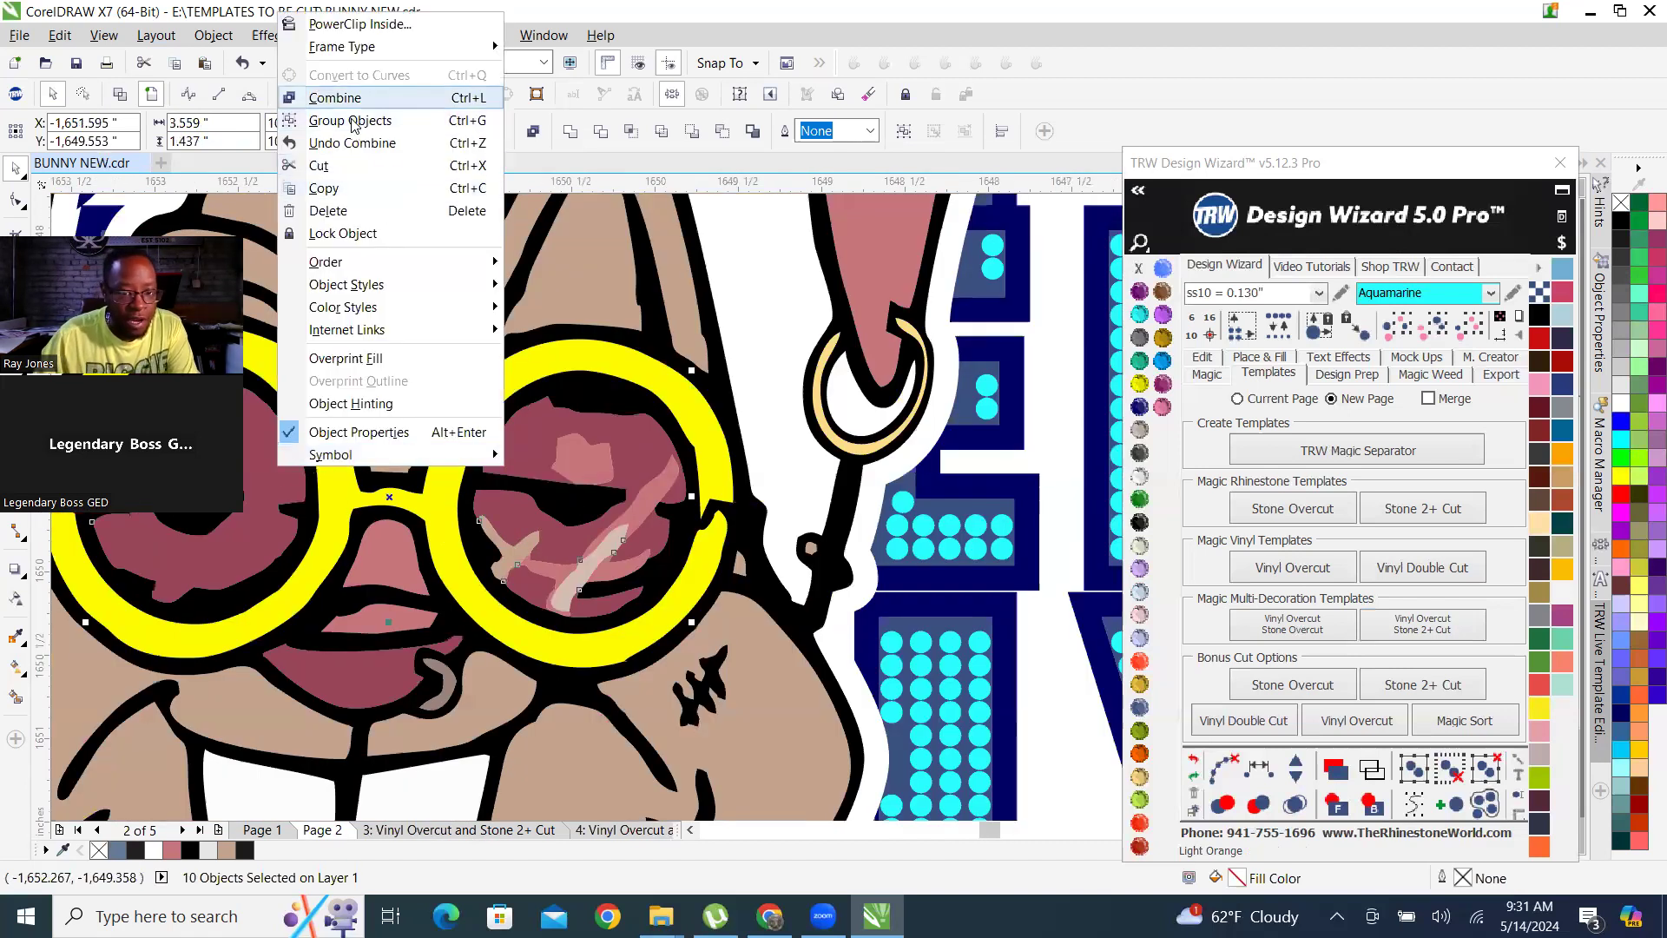
left_click(352, 103)
Combine the leftover diagonal pink highlight in the lens nearer the earring with the burgundy lens shape.
left_click(679, 455)
scroll(680, 452, "up", 2)
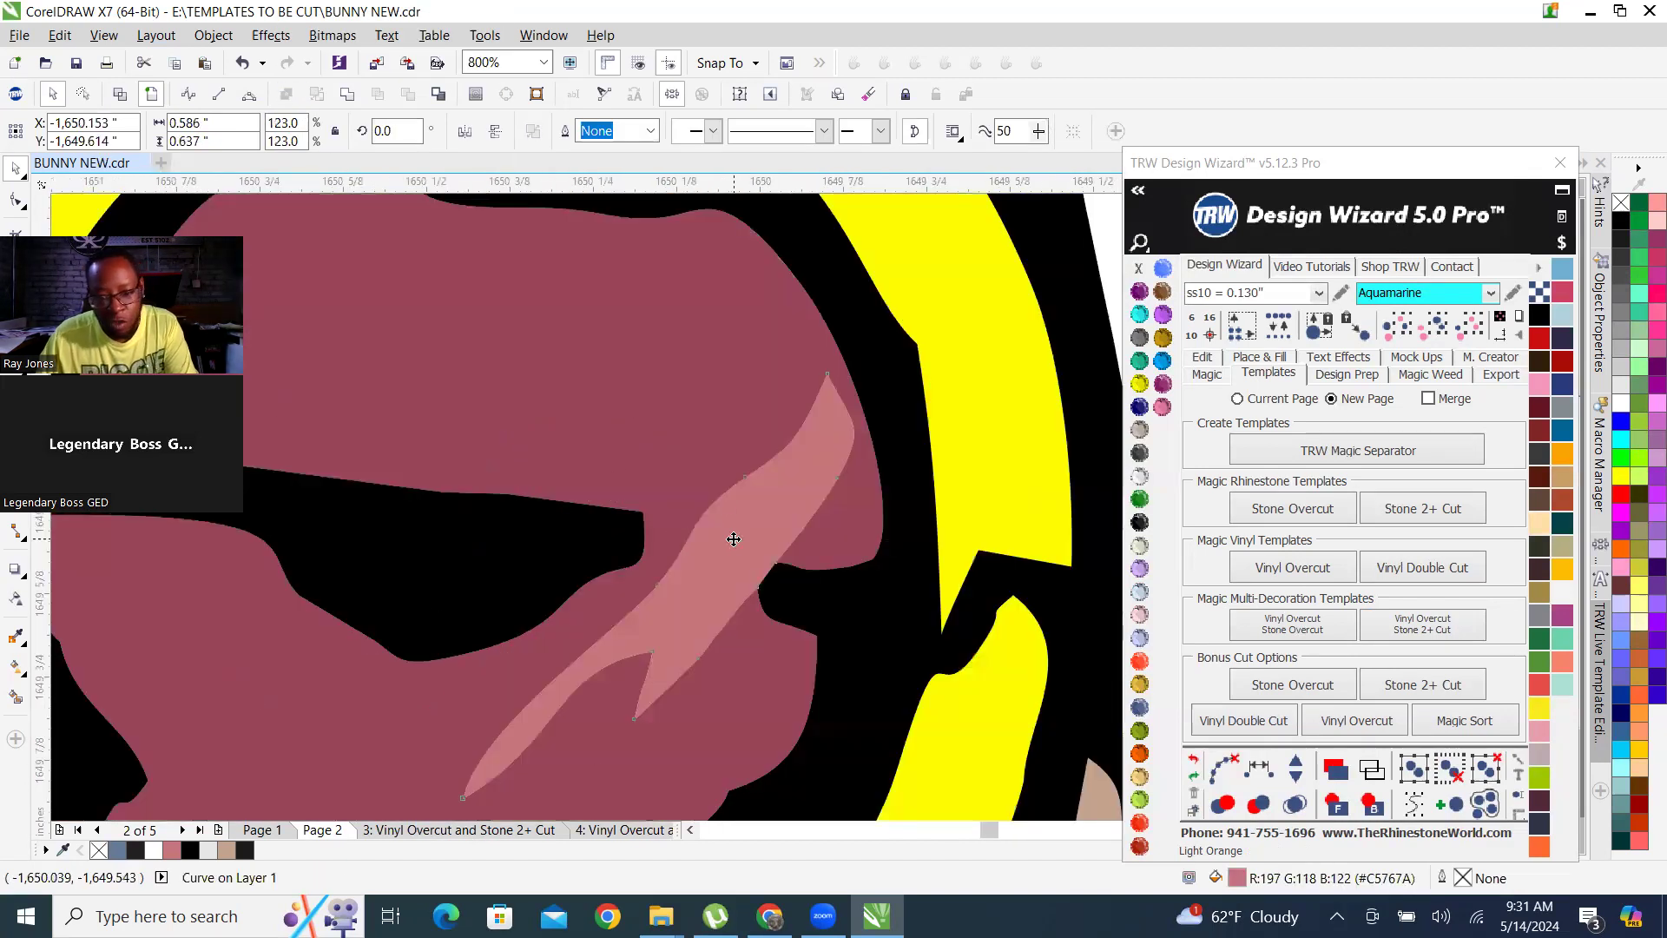
left_click(622, 307, "shift")
right_click(618, 302)
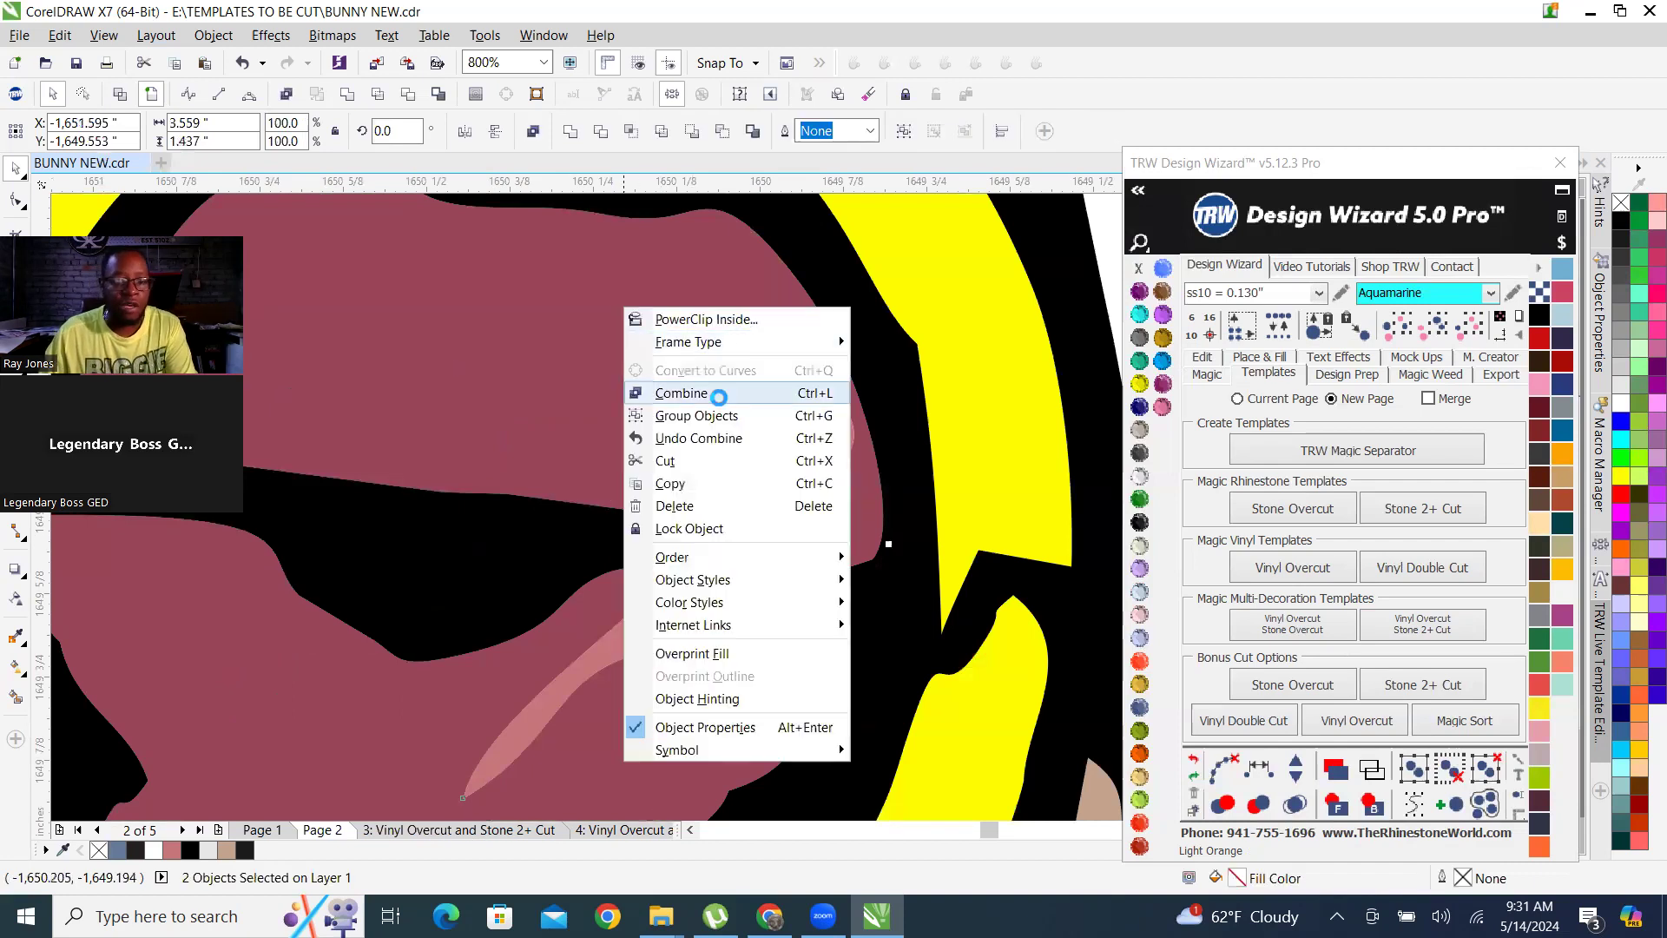
left_click(719, 388)
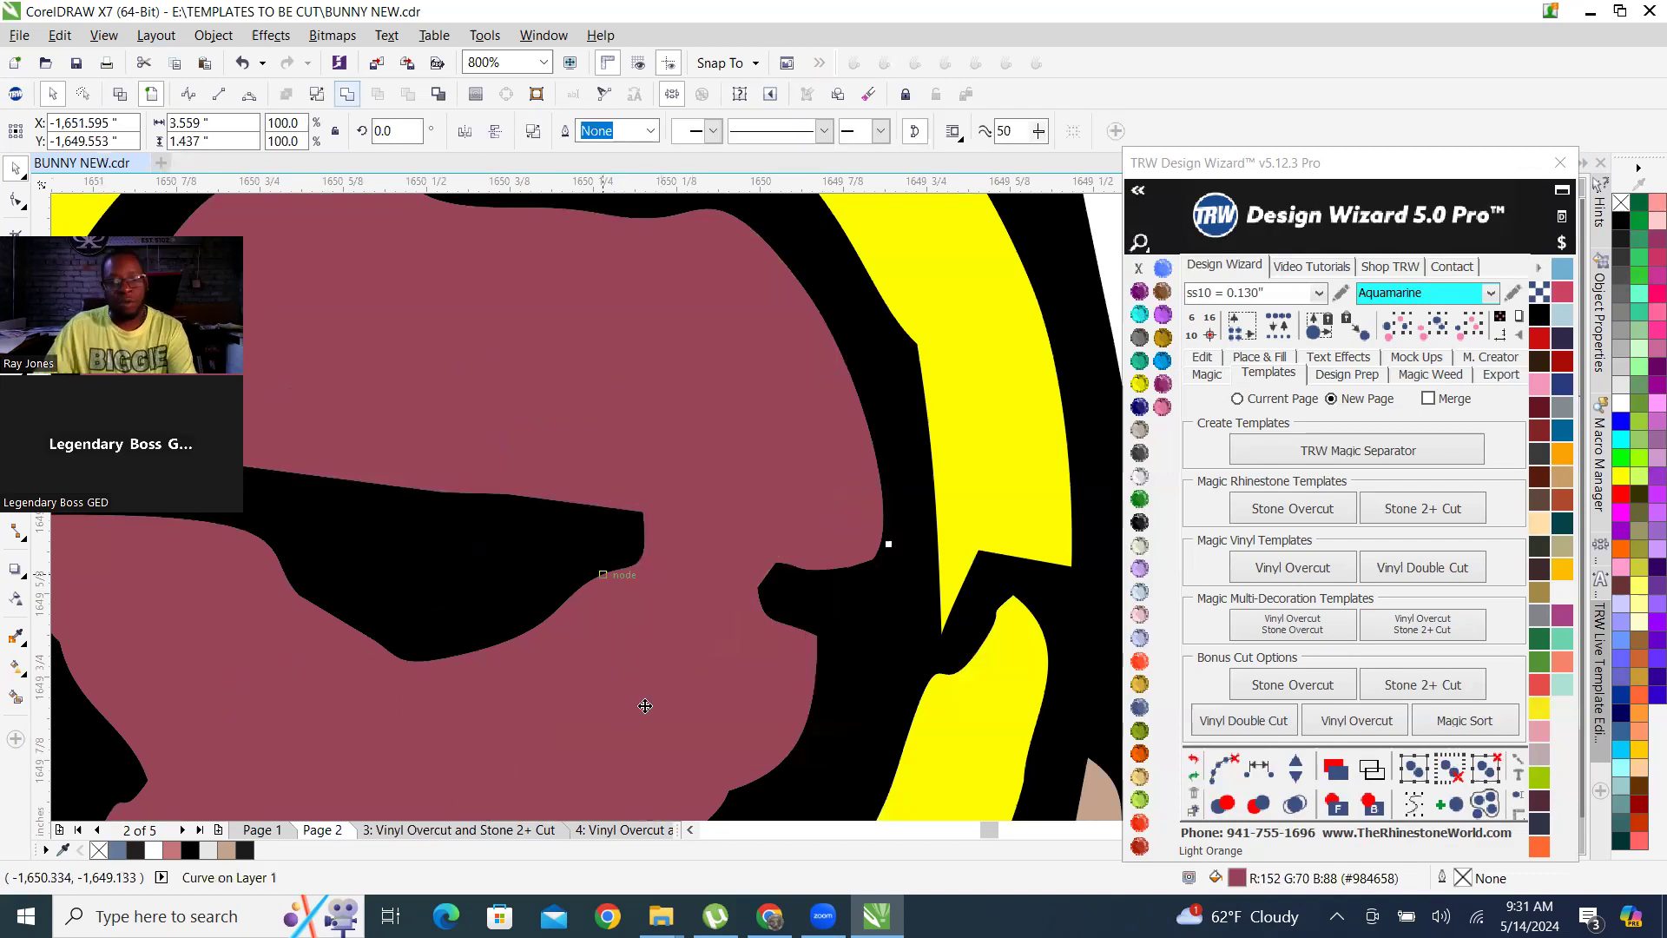
Combine the pink nose-bridge shape between the glasses with the bunny's tan face, keeping the tan fill.
scroll(640, 696, "down", 3)
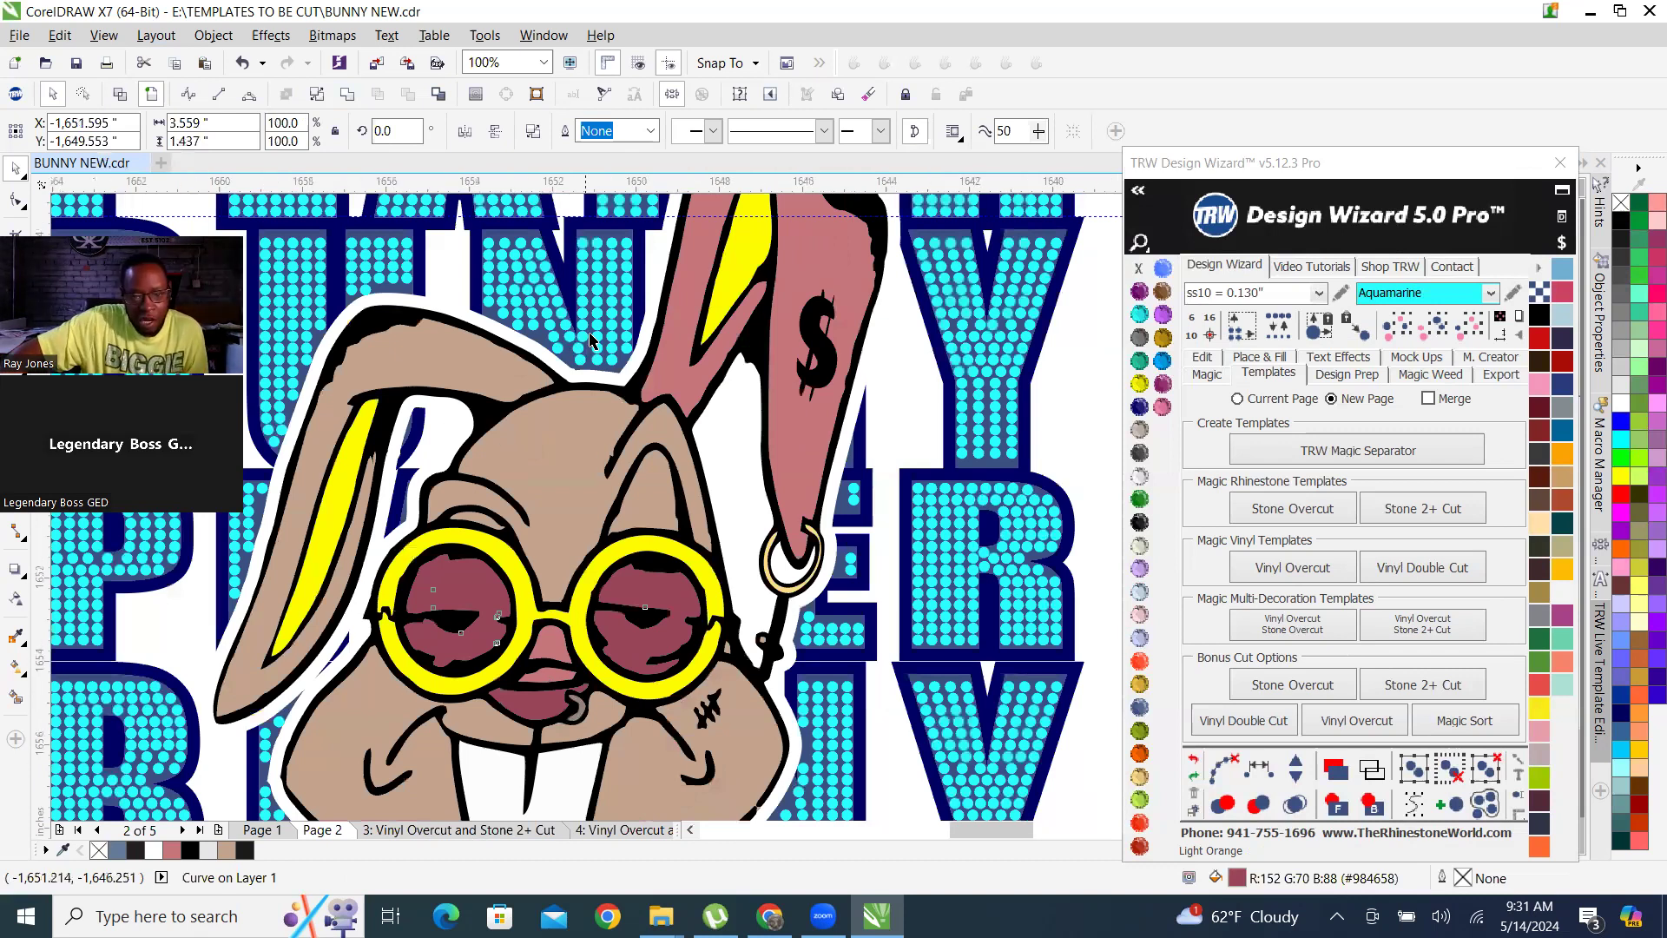
scroll(587, 336, "down", 1)
left_click(979, 446)
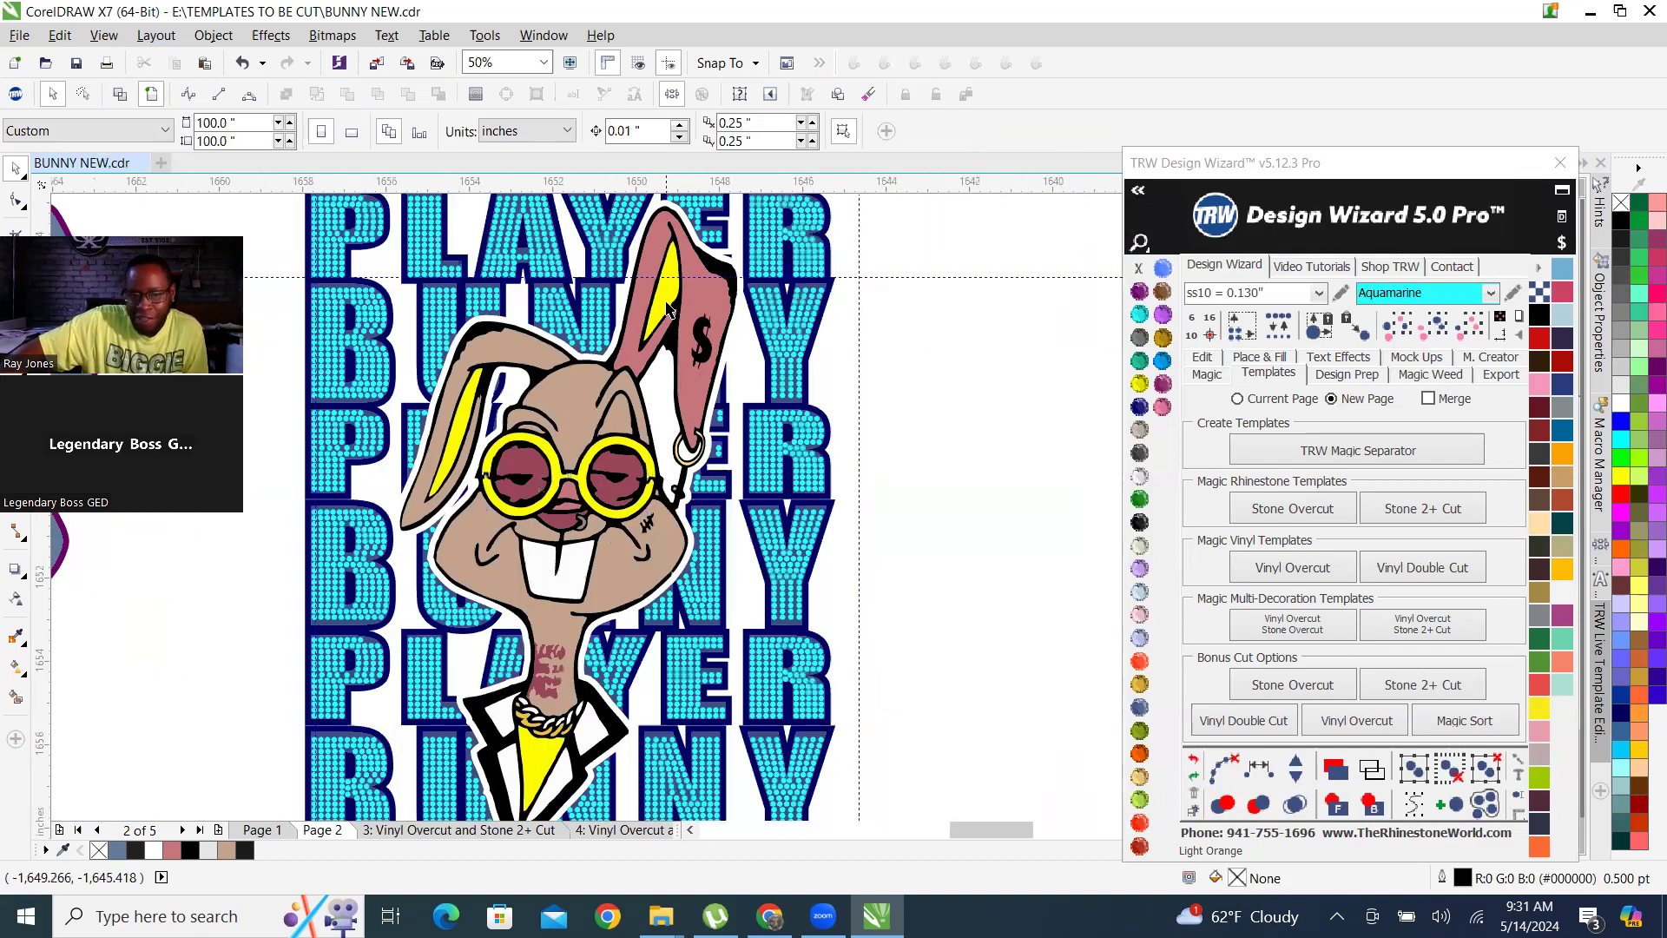
scroll(669, 309, "up", 1)
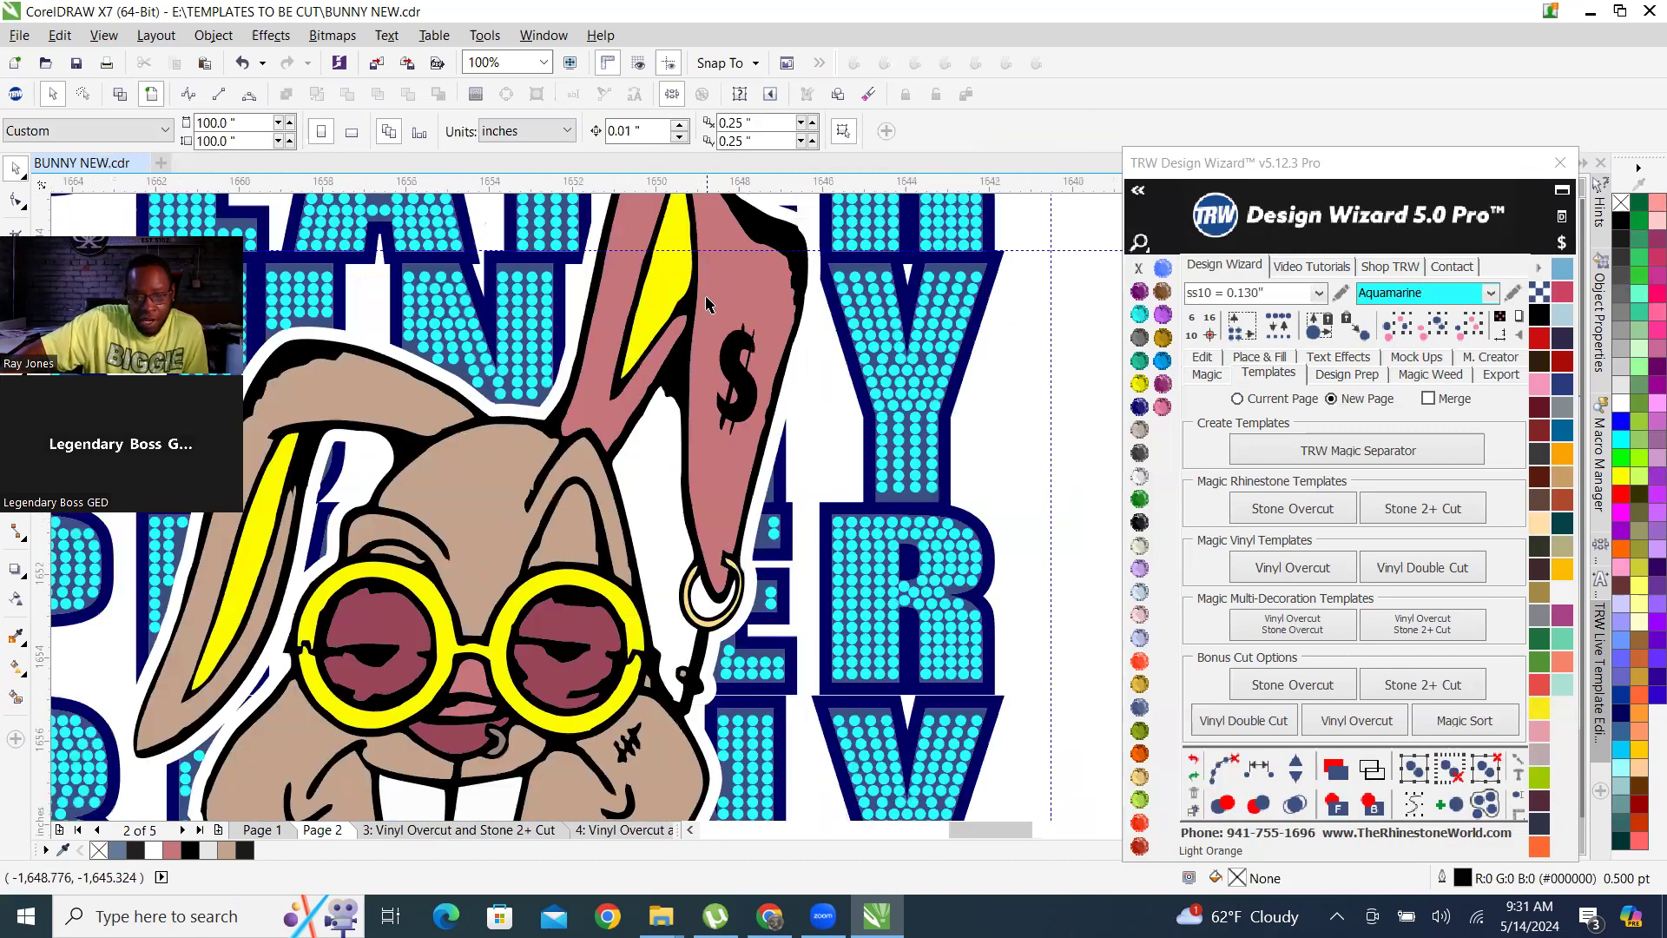
scroll(660, 399, "down", 2)
scroll(573, 489, "up", 2)
scroll(574, 491, "up", 1)
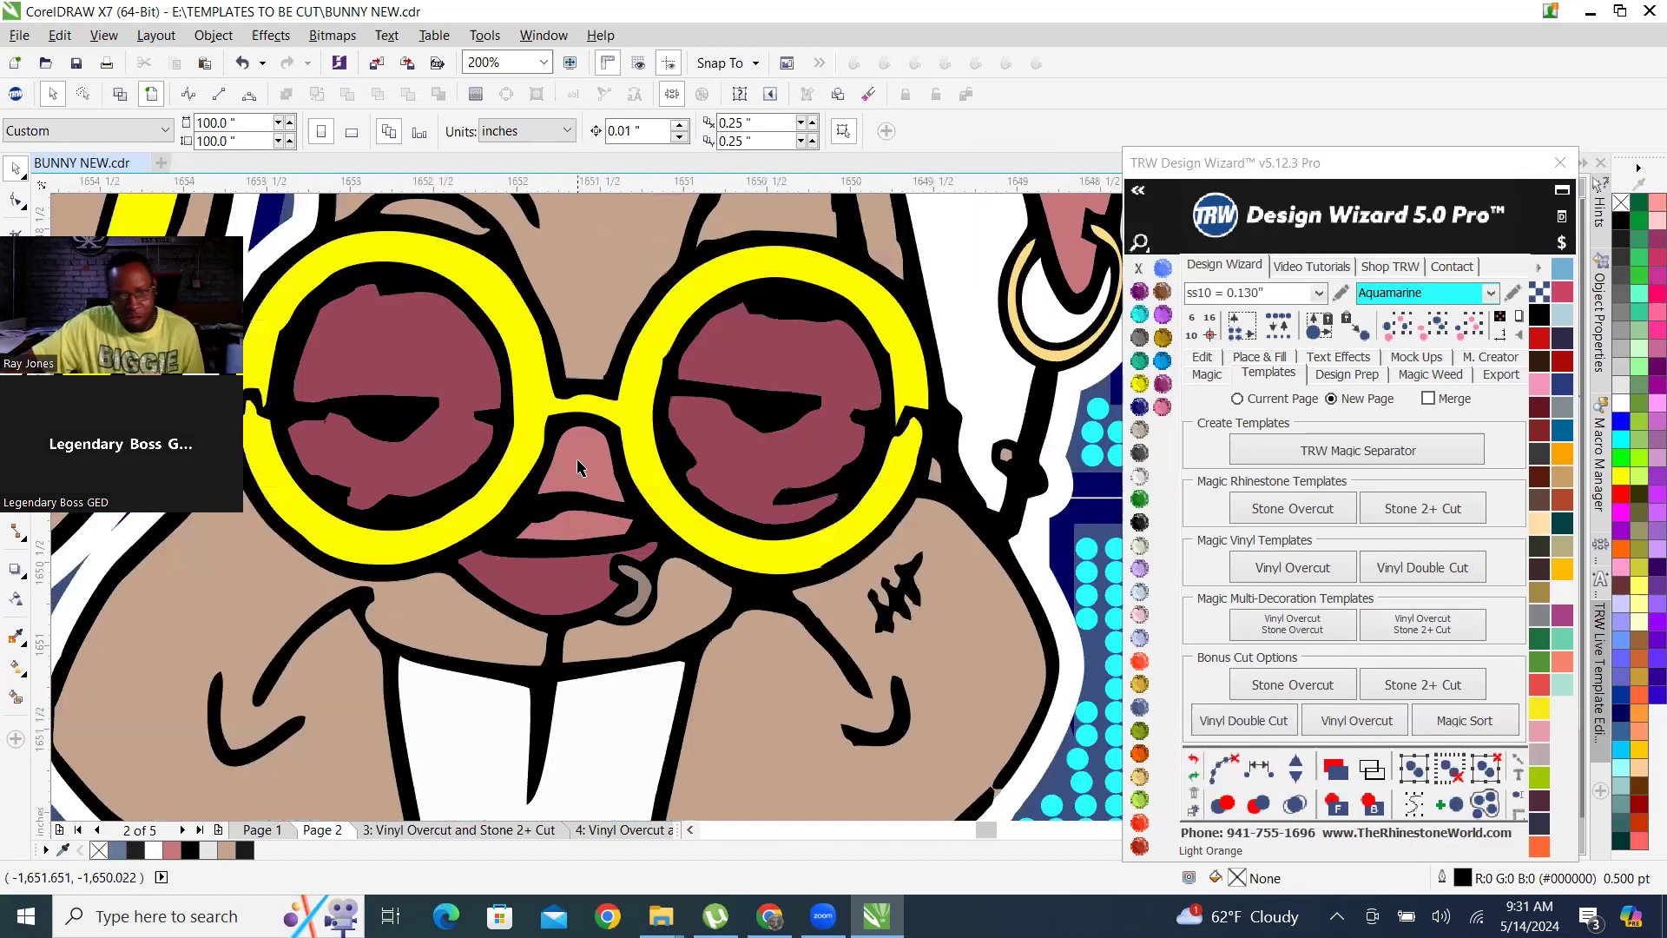
left_click(579, 461)
left_click(476, 95)
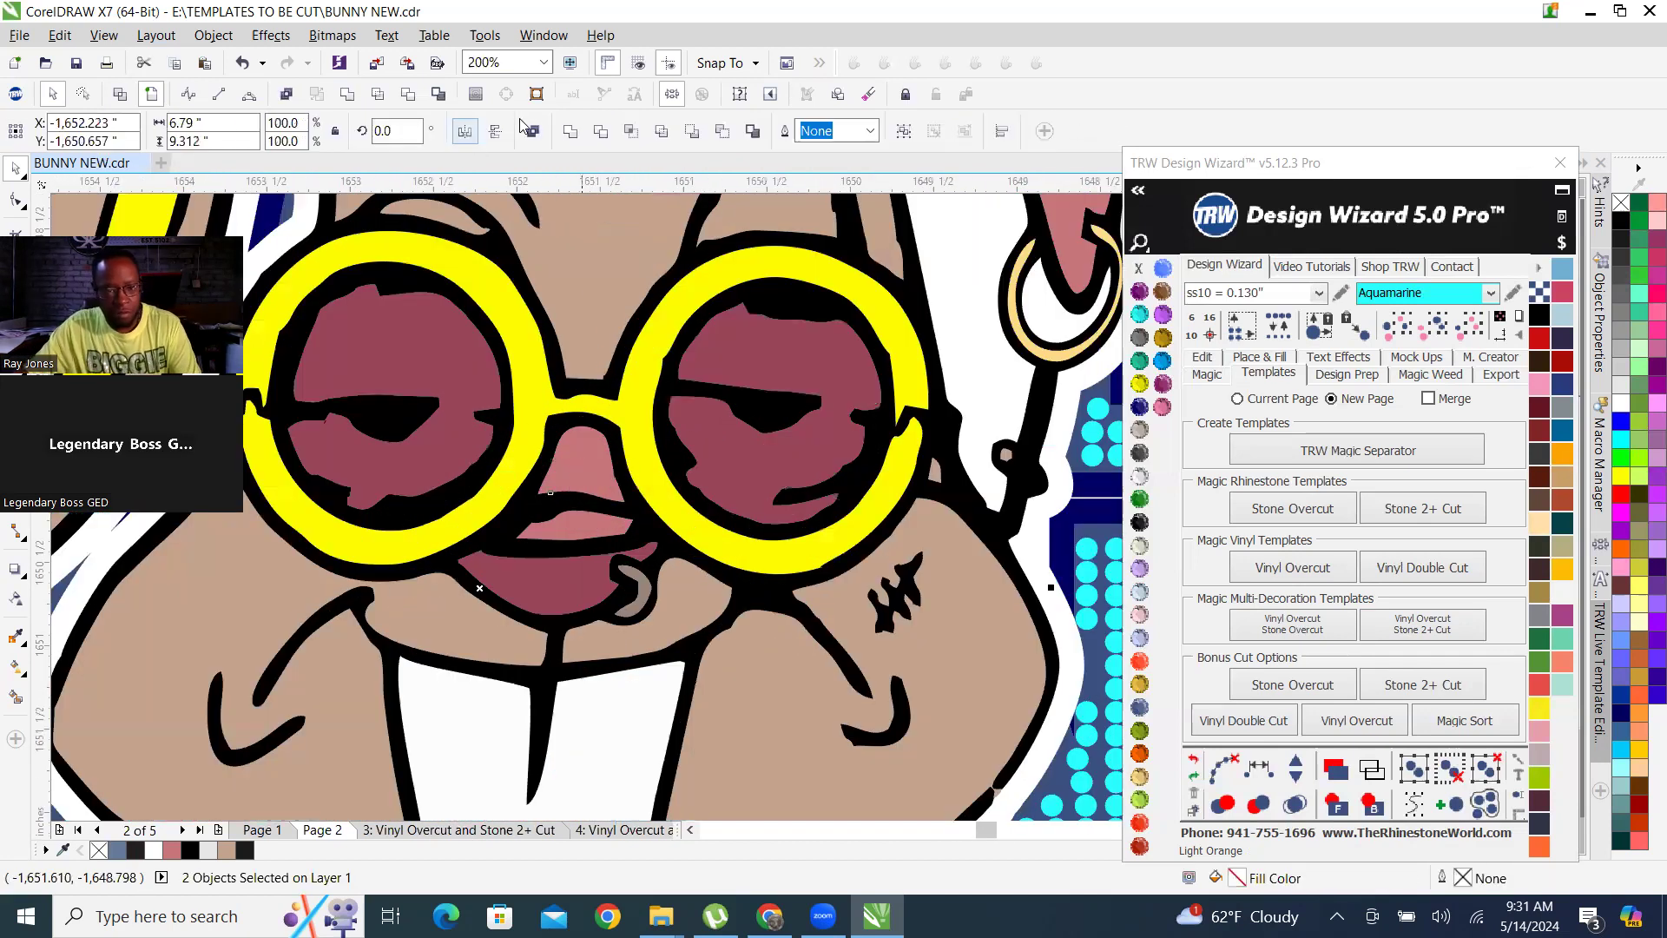
scroll(638, 525, "down", 1)
scroll(638, 525, "down", 1)
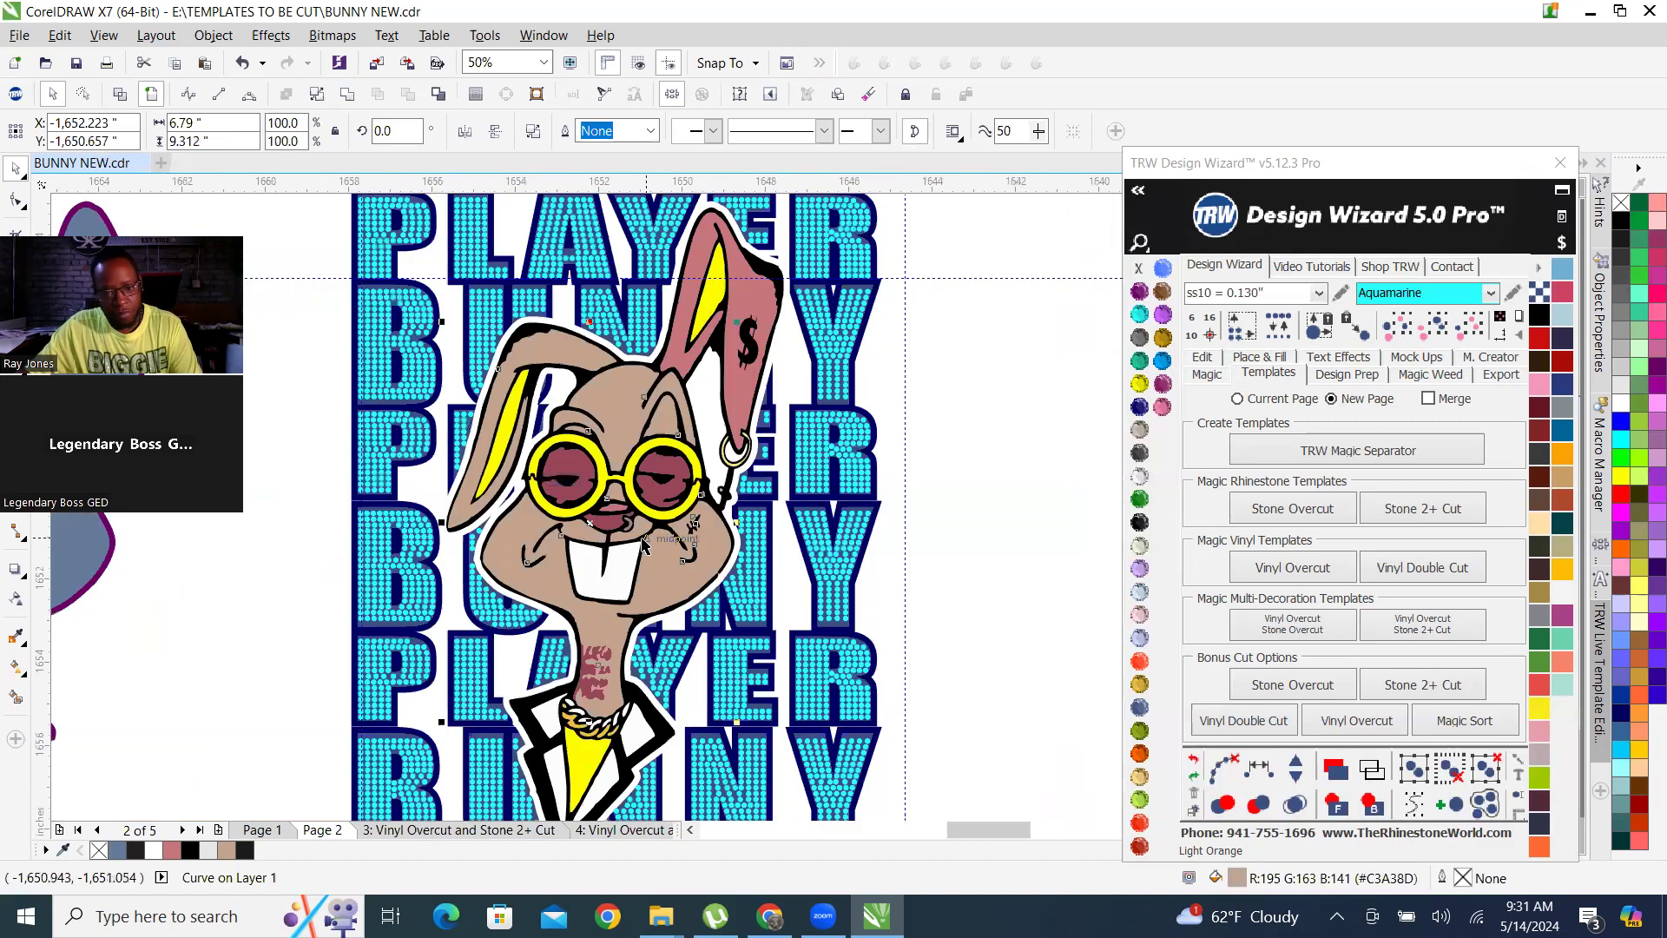
Combine the burgundy lens shapes with the pink upright ear, keeping the ear's pink fill.
left_click(216, 726)
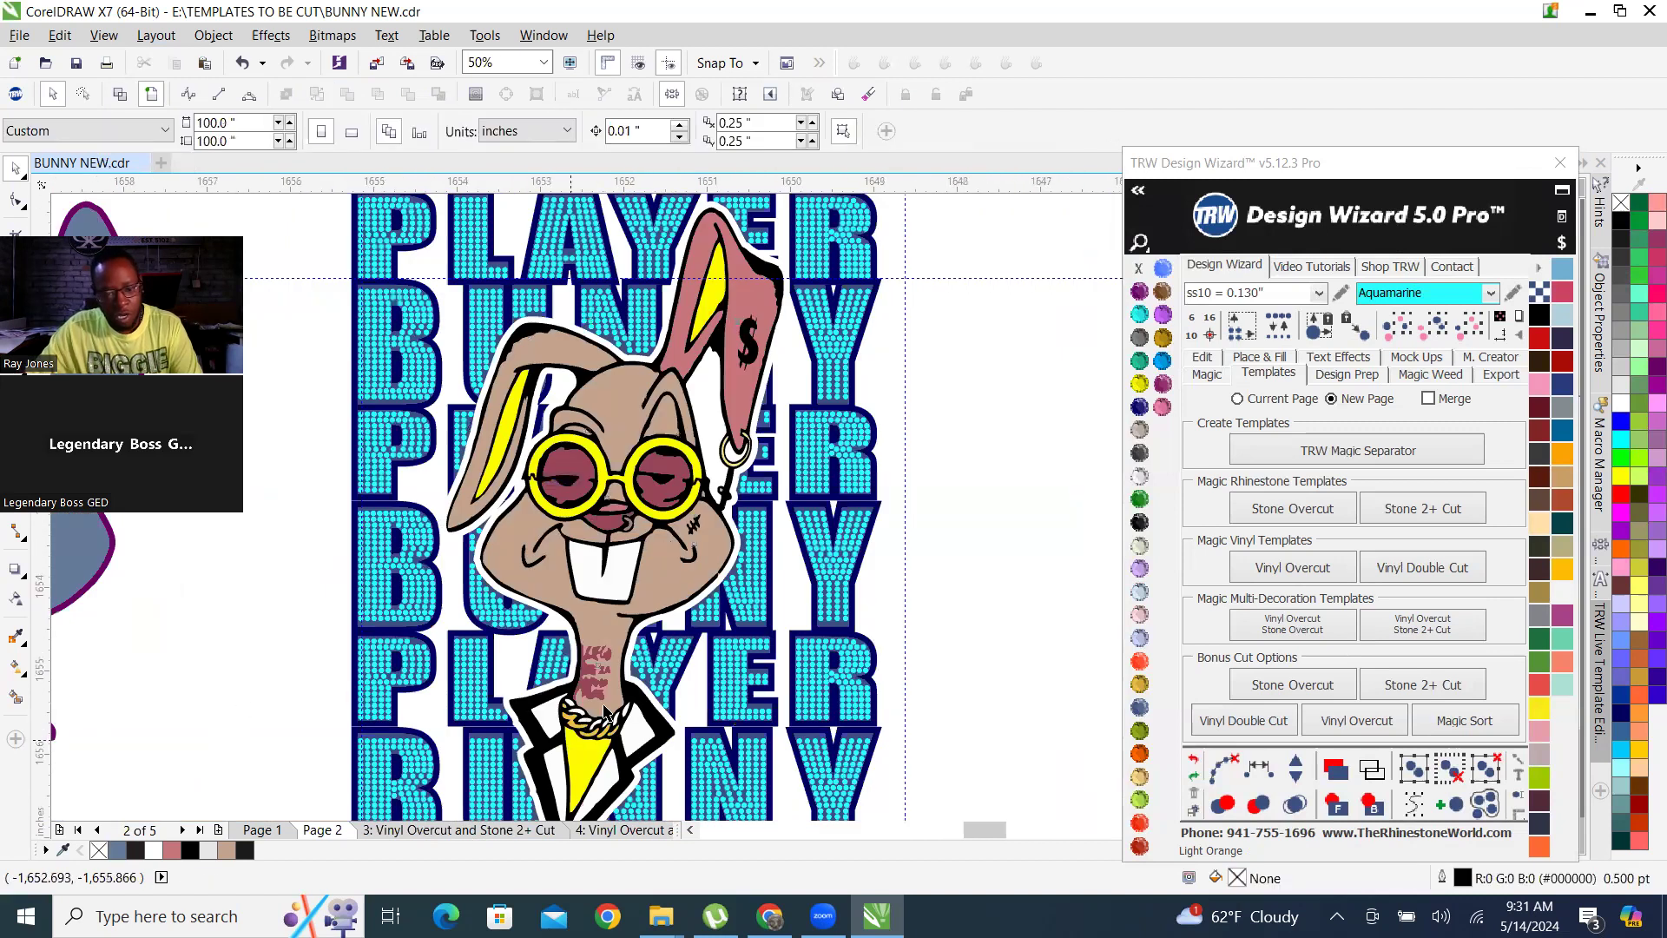
scroll(580, 738, "up", 1)
left_click(596, 602)
scroll(599, 599, "down", 2)
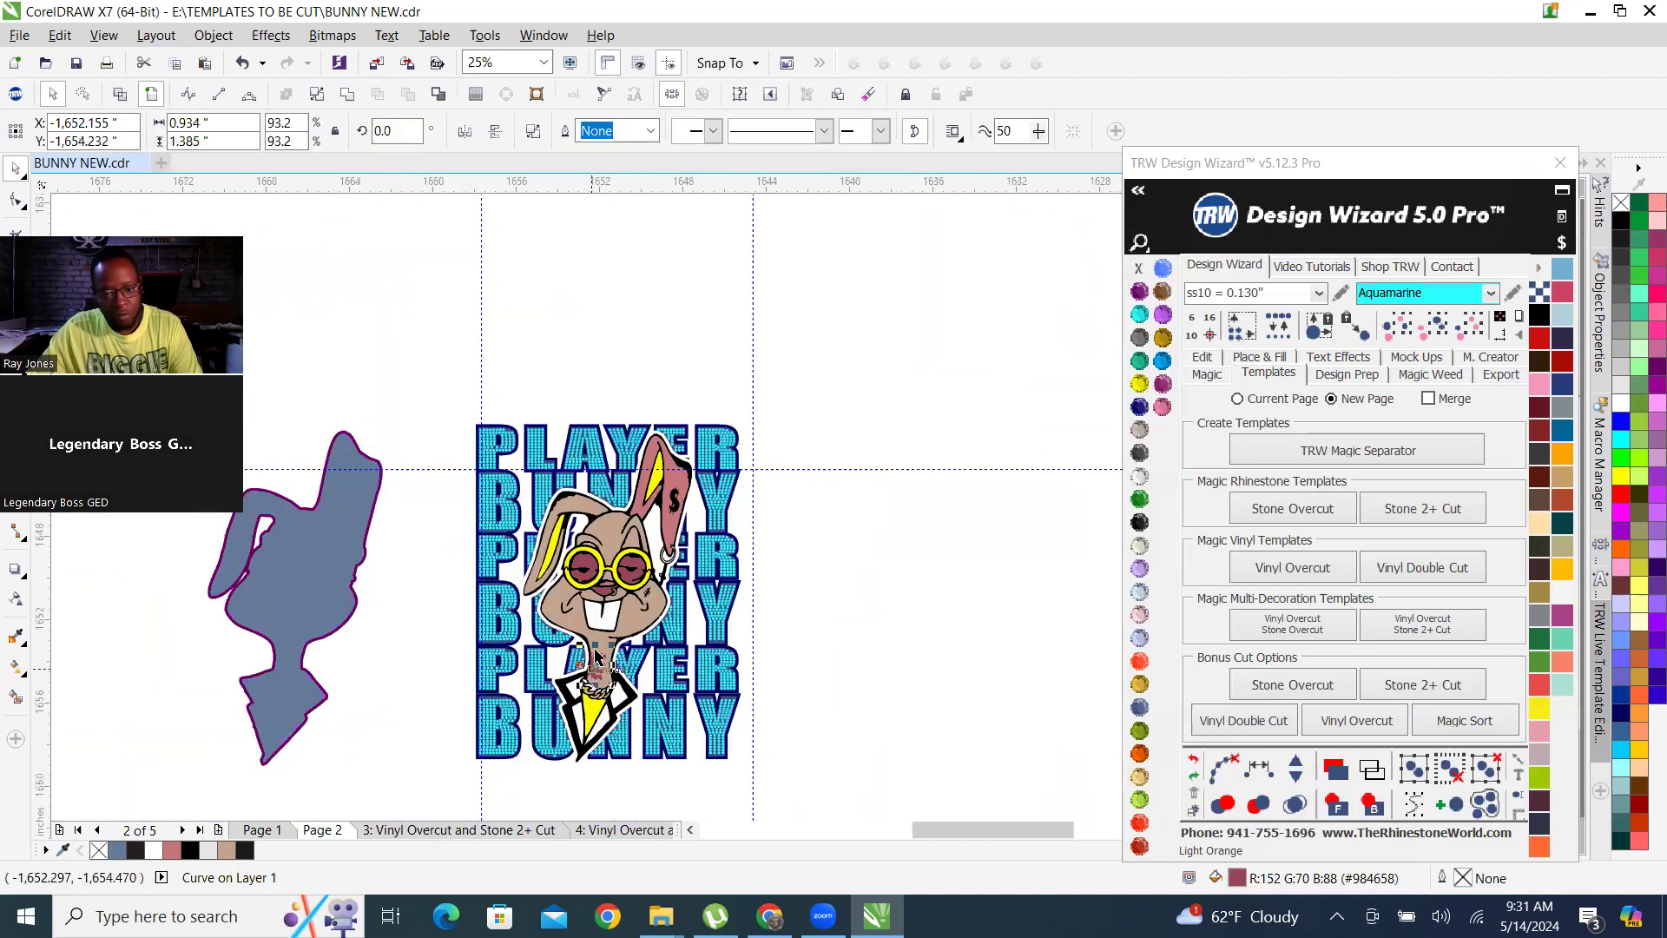
scroll(638, 571, "up", 1)
left_click(679, 503)
left_click(744, 288, "shift")
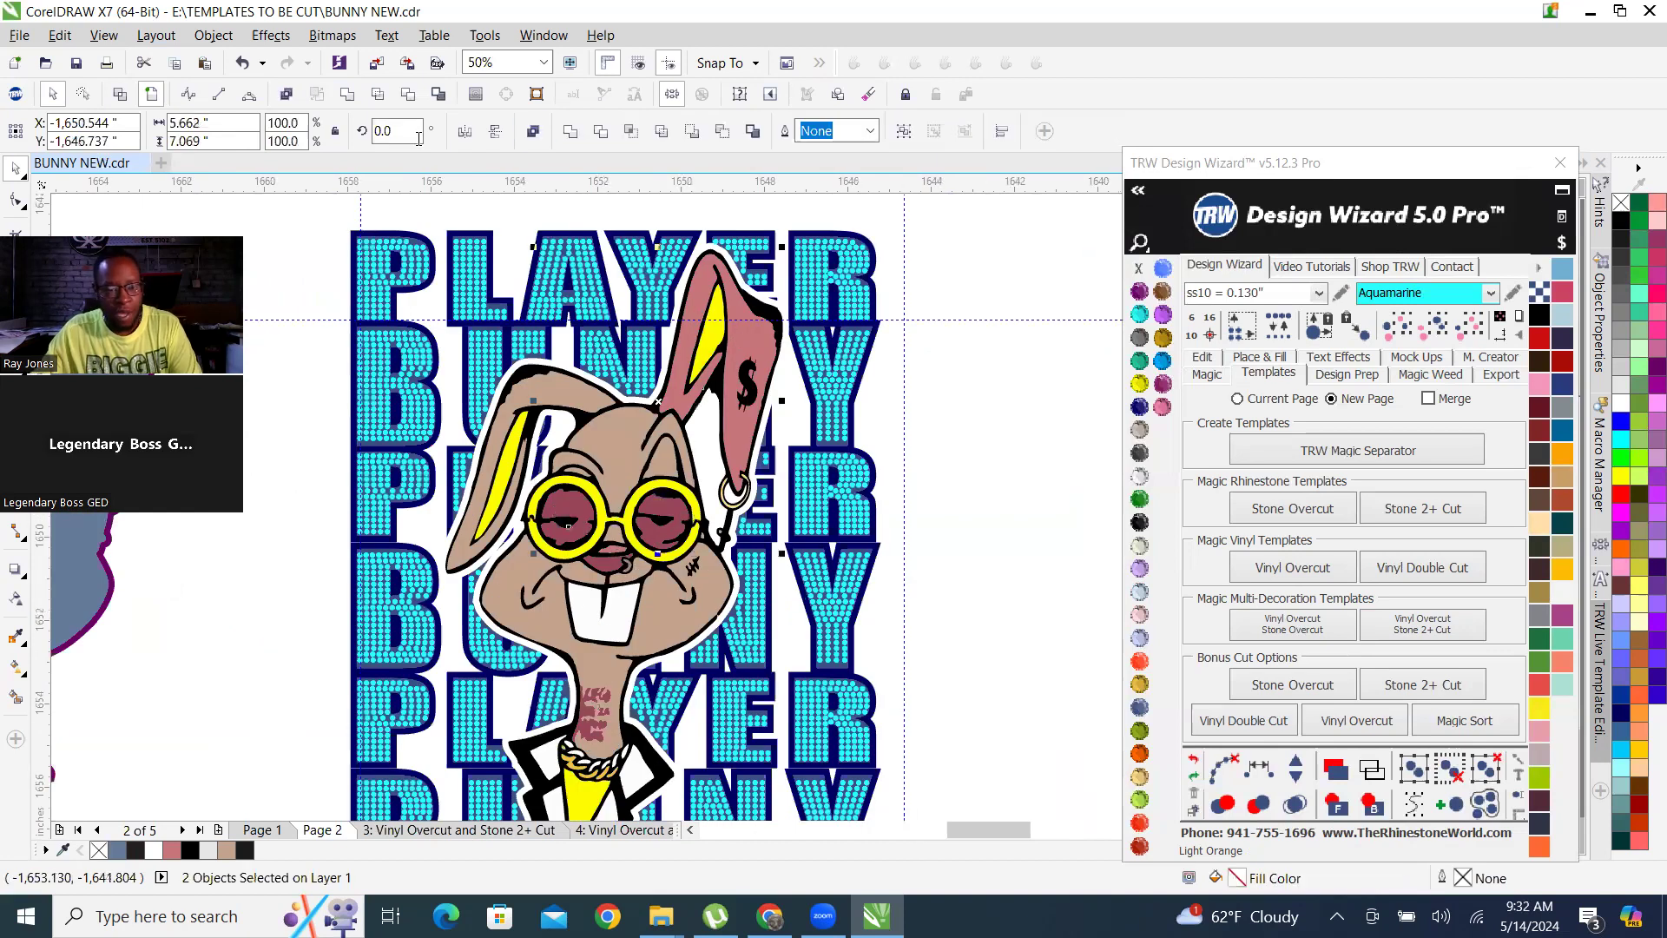
scroll(649, 406, "down", 1)
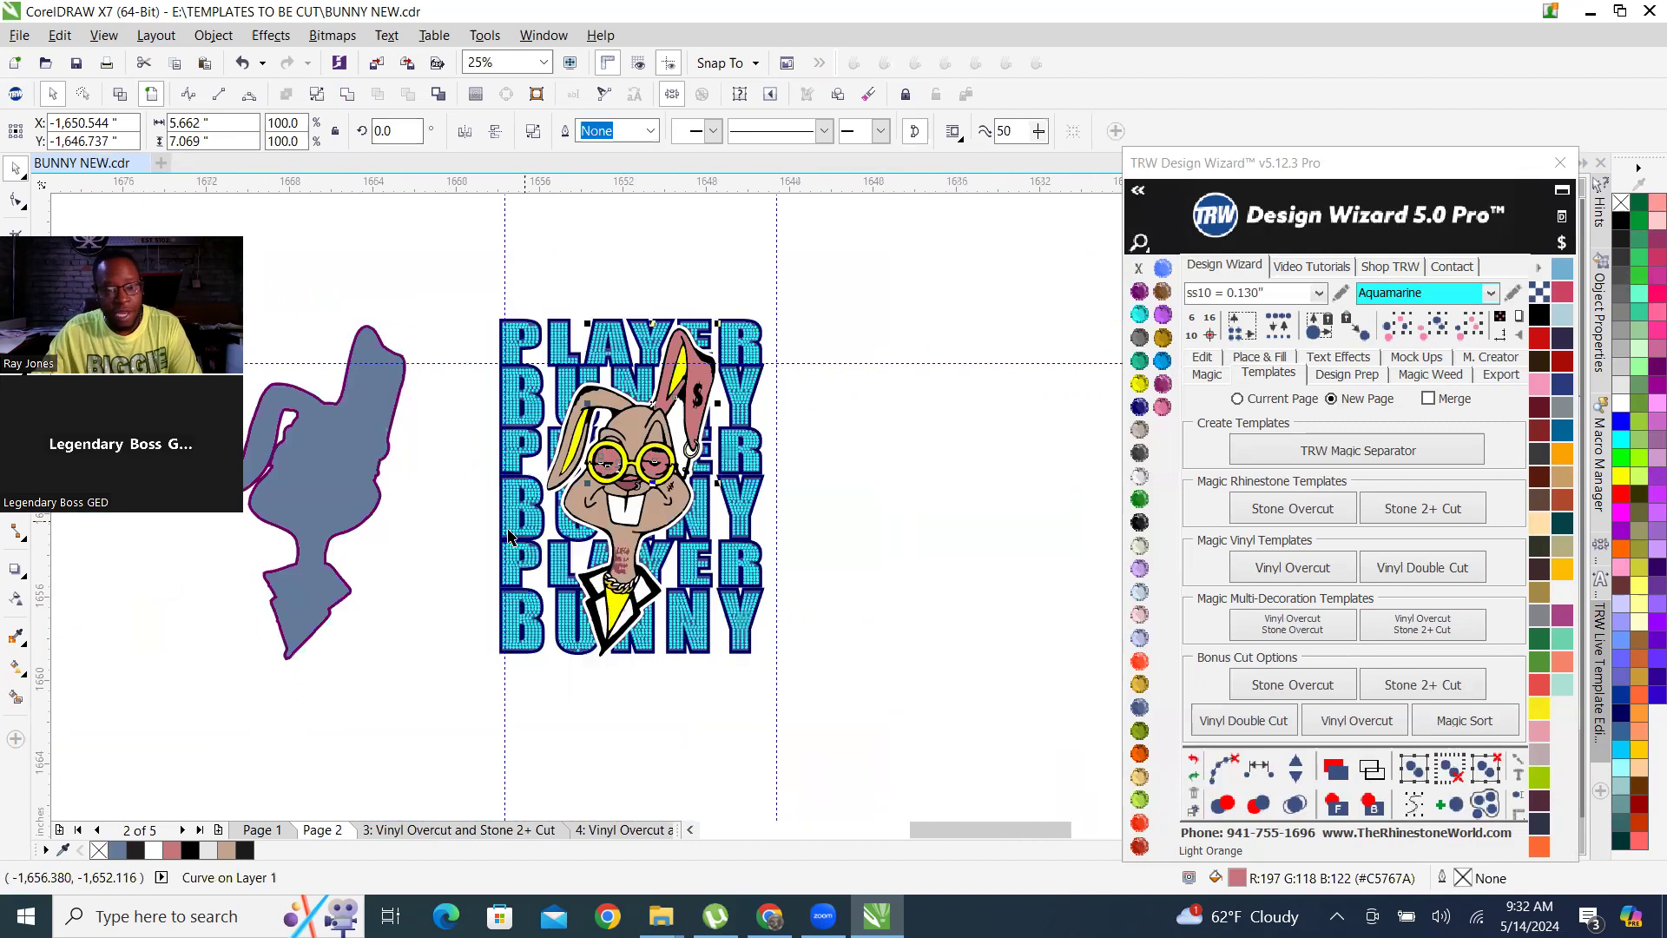
Combine the burgundy neck tattoo with the pink ear and lens shape, keeping the pink fill.
scroll(625, 547, "up", 2)
left_click(756, 522)
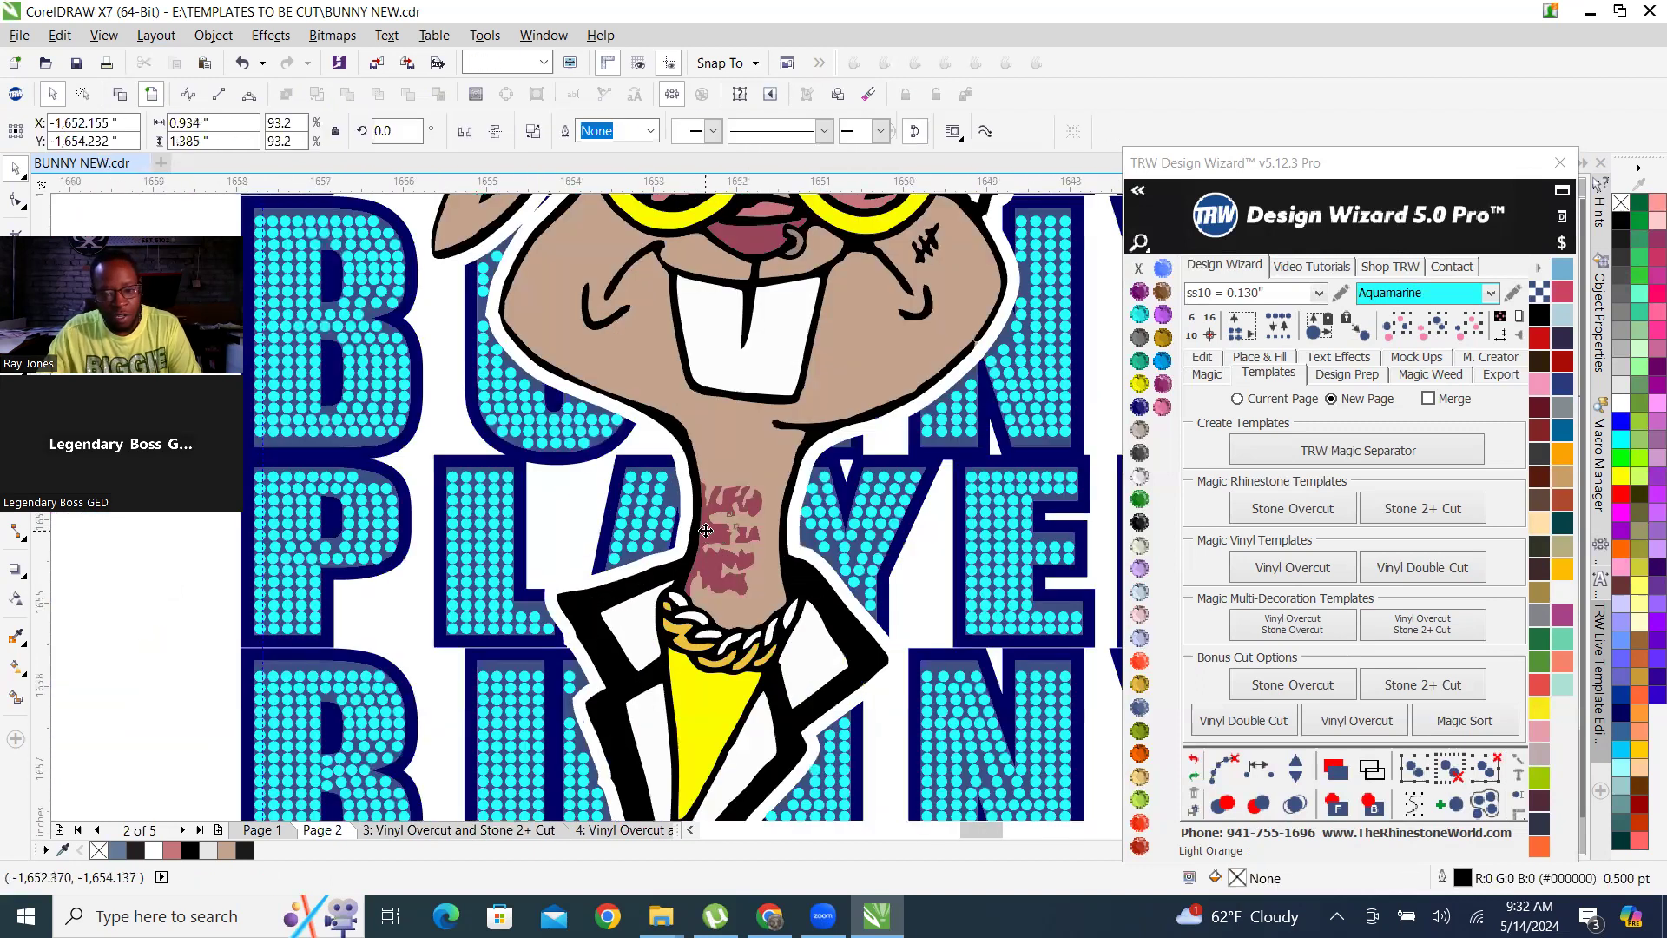
scroll(755, 521, "down", 2)
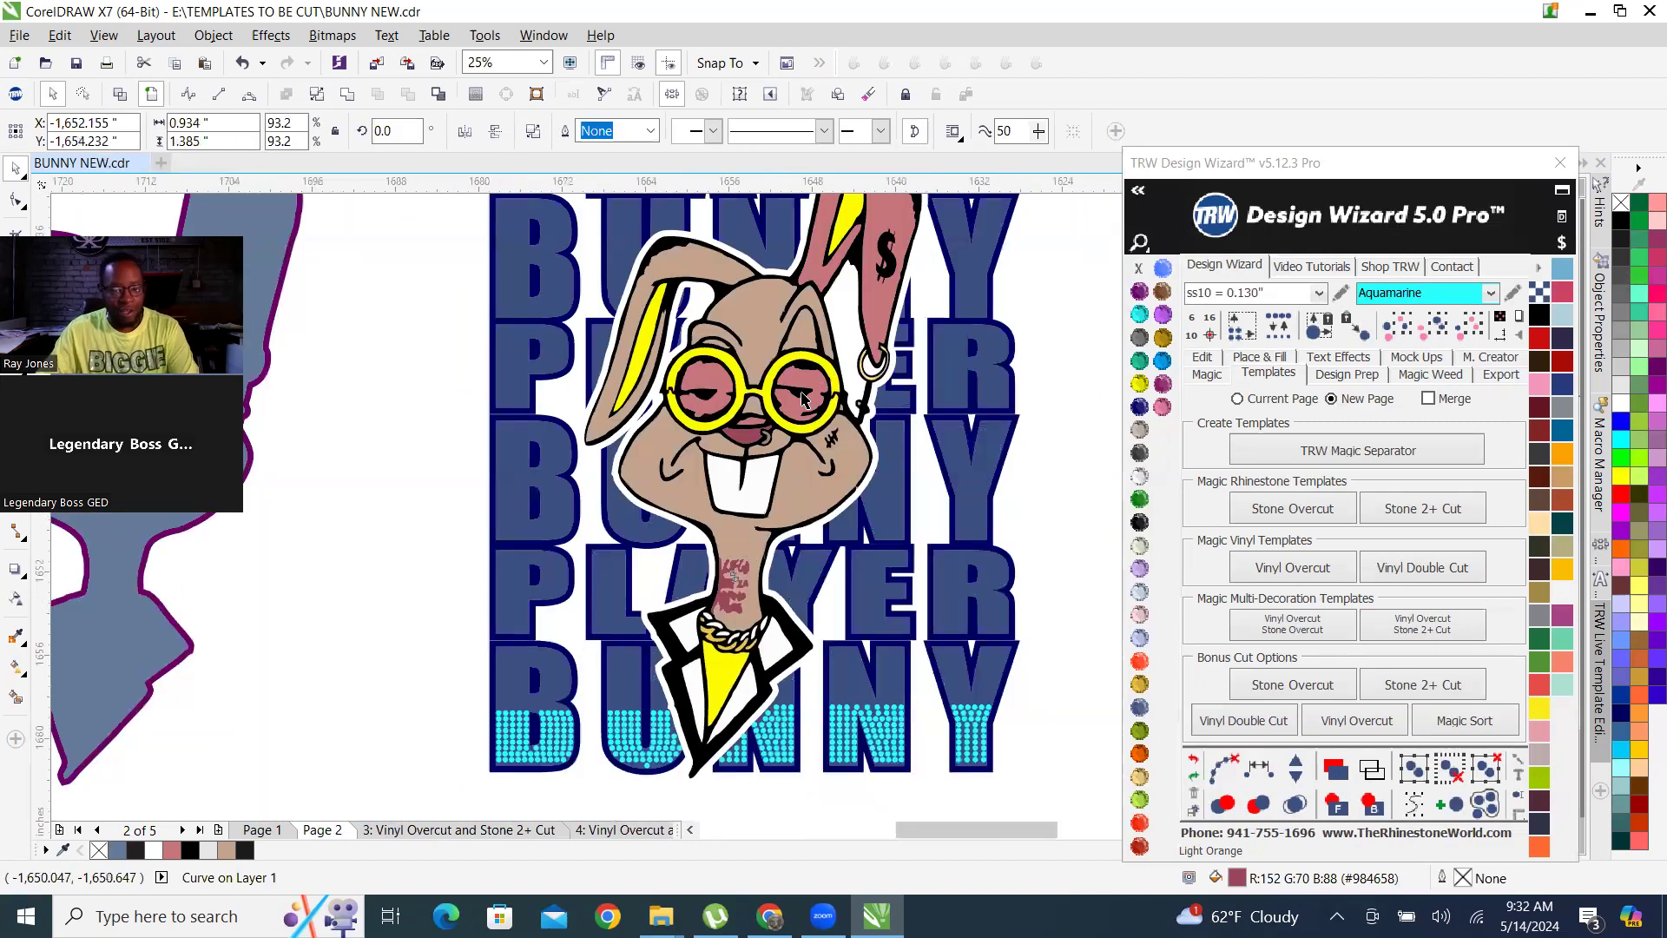
scroll(760, 573, "up", 1)
scroll(759, 573, "up", 1)
left_click(658, 615, "shift")
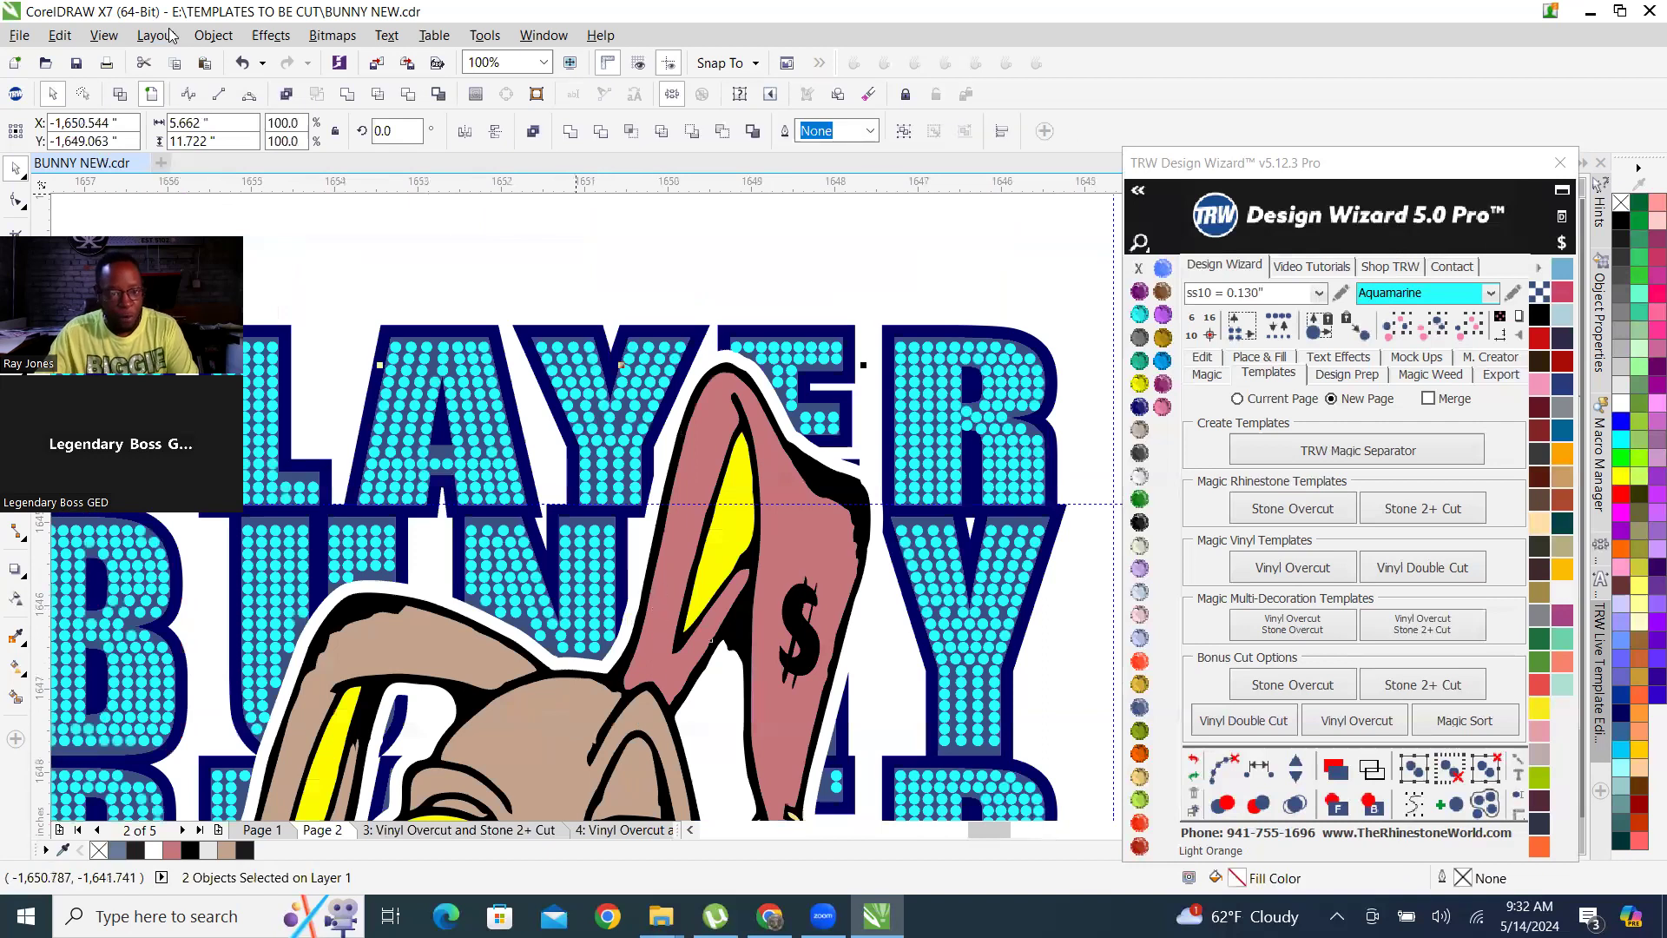
scroll(614, 330, "down", 2)
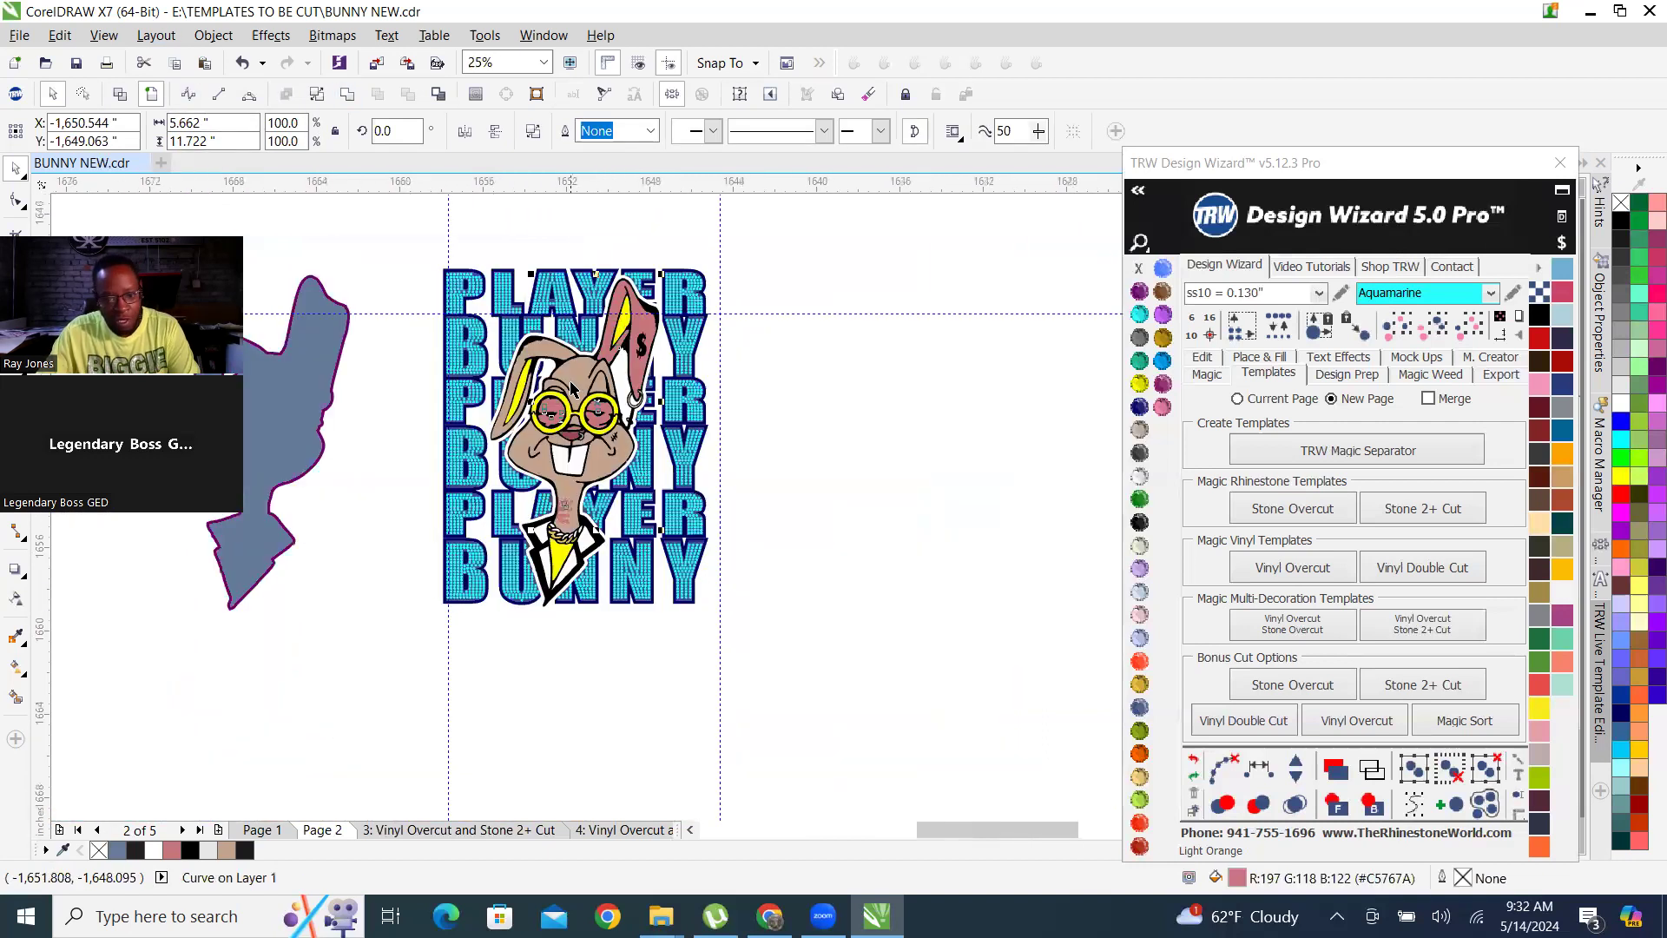
Try to weld the burgundy nose shape with the pink ear and lens shape, and undo it.
scroll(587, 512, "up", 1)
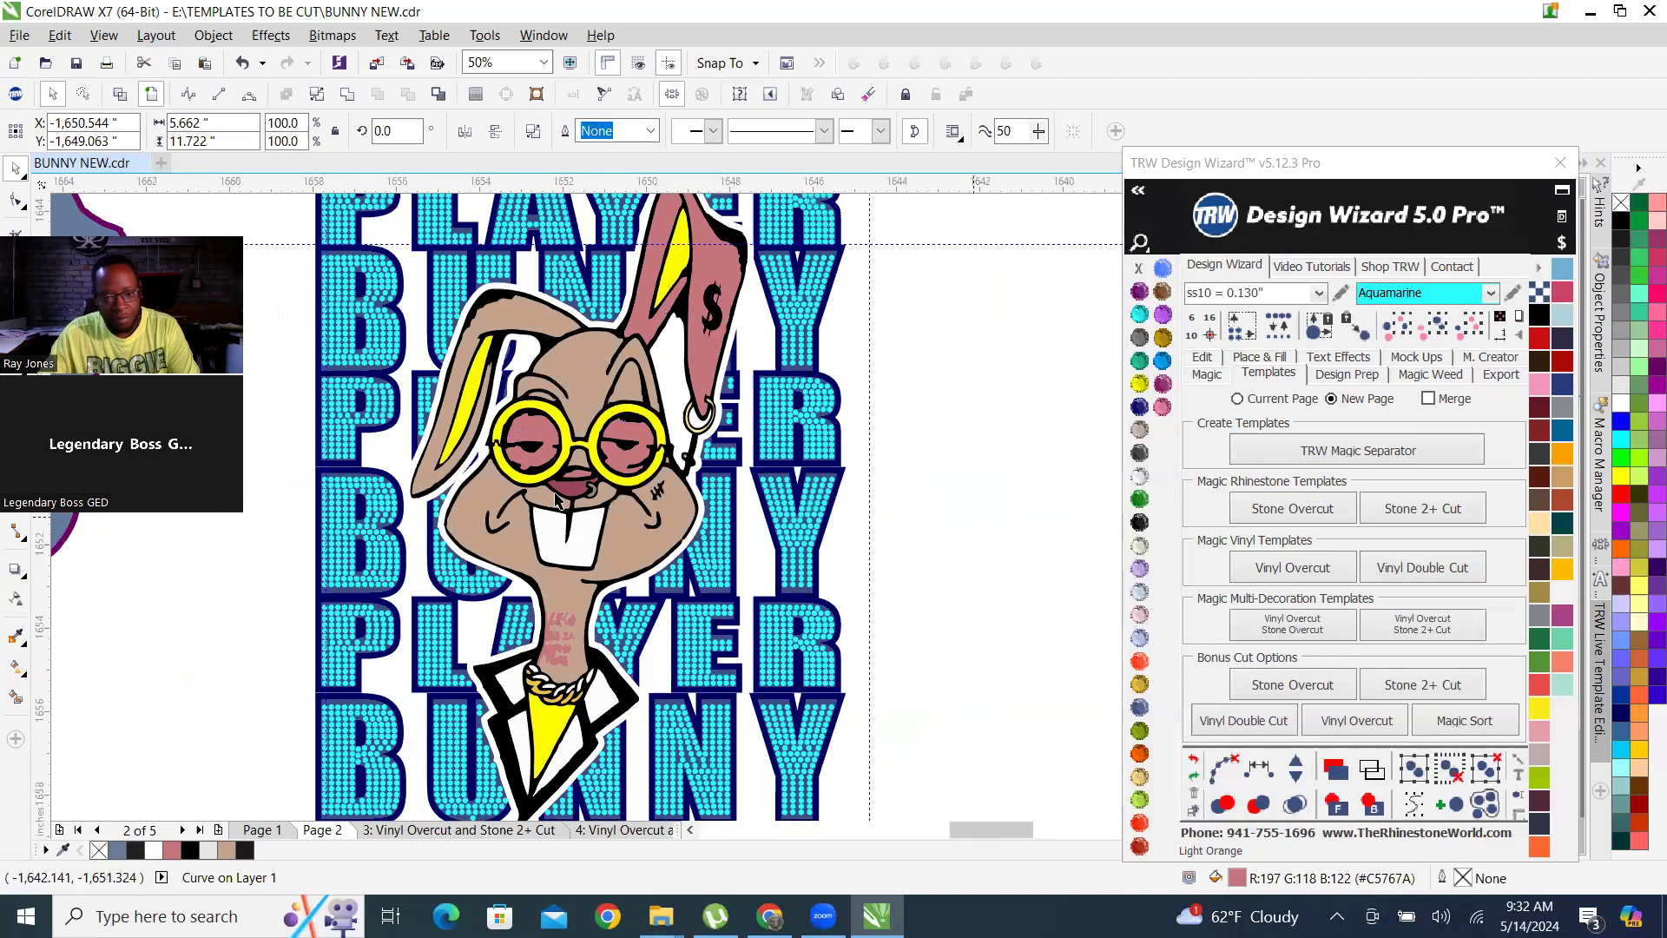
key("Escape")
scroll(582, 492, "up", 1)
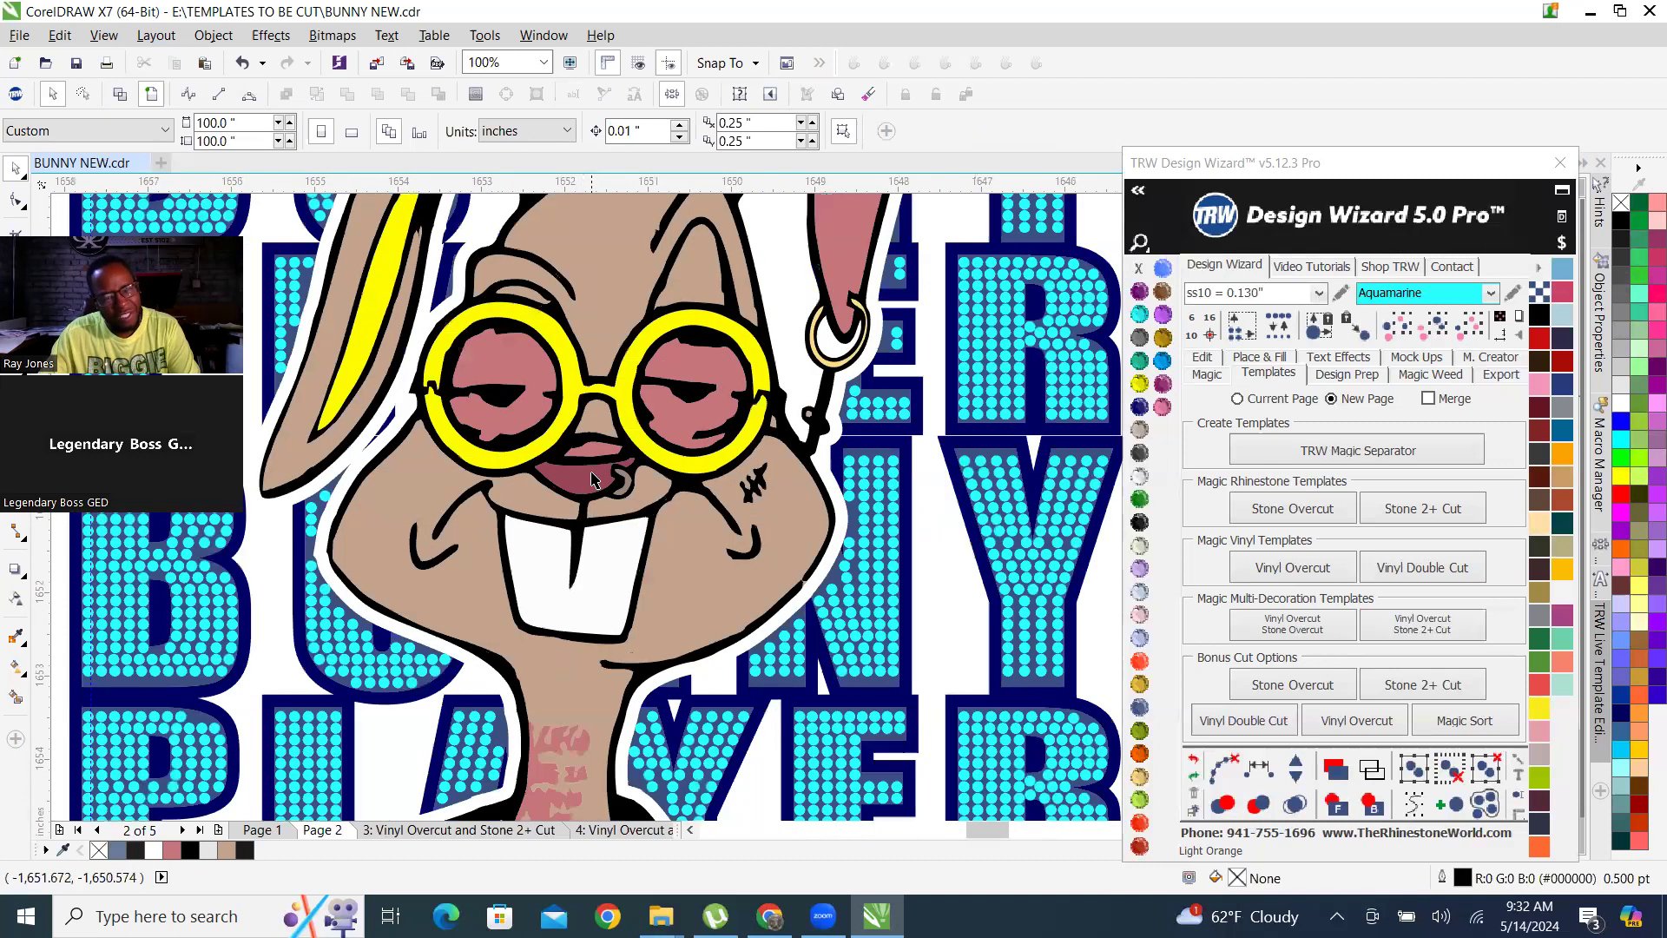
left_click(592, 479)
scroll(613, 429, "down", 1)
scroll(584, 379, "up", 1)
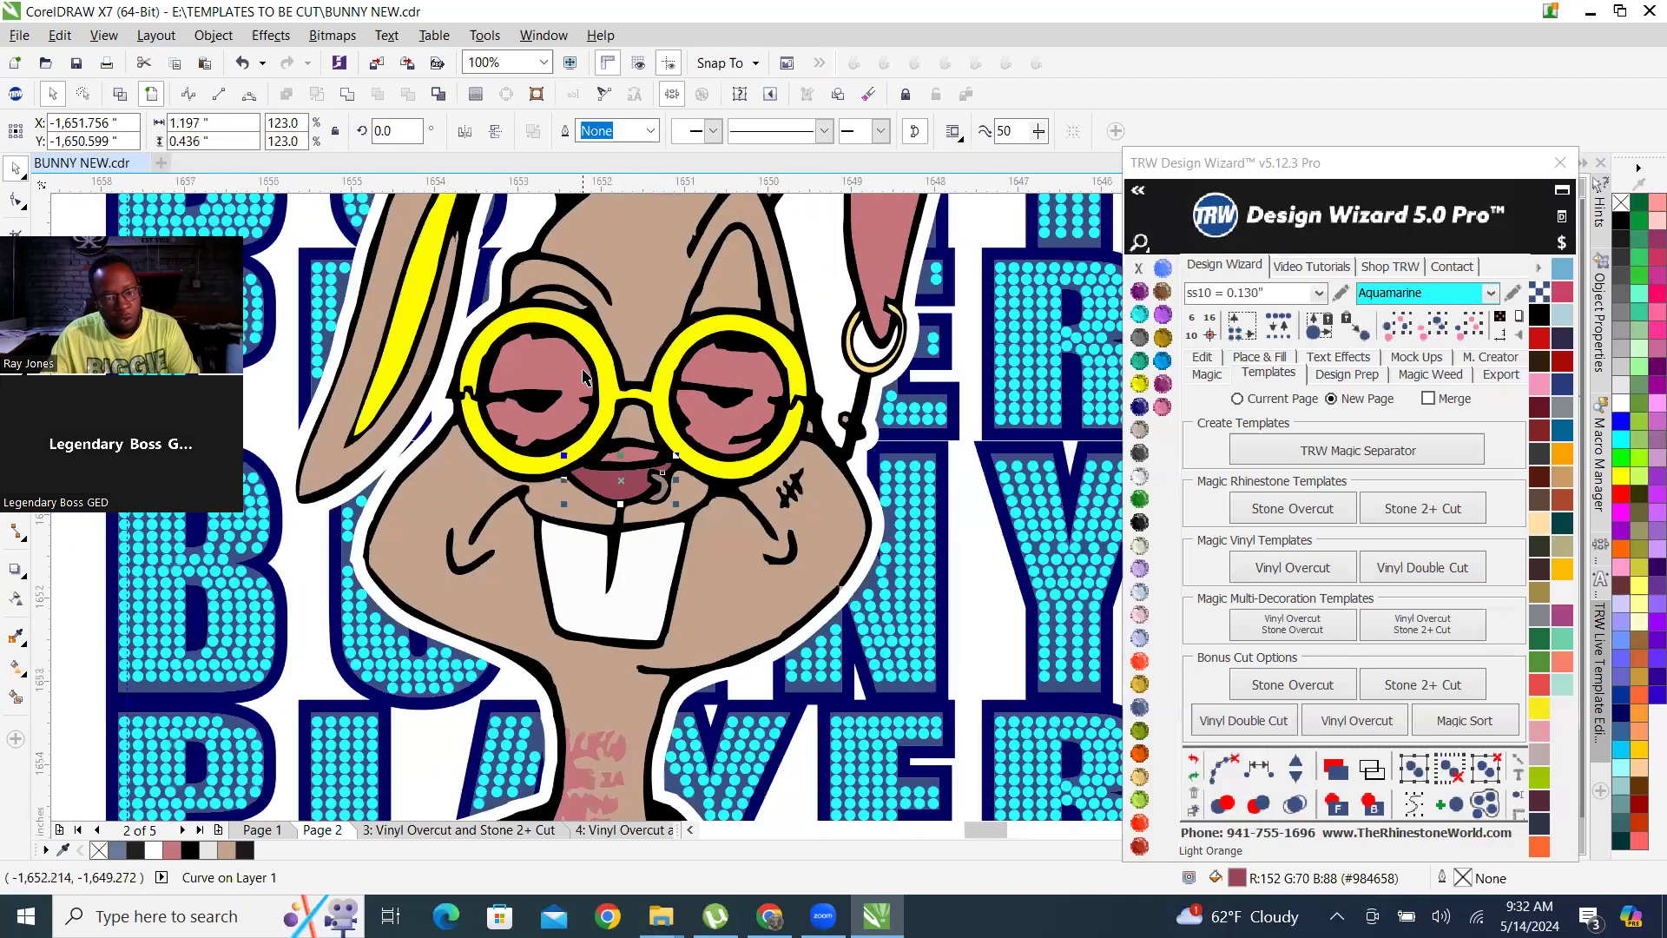
scroll(611, 427, "up", 1)
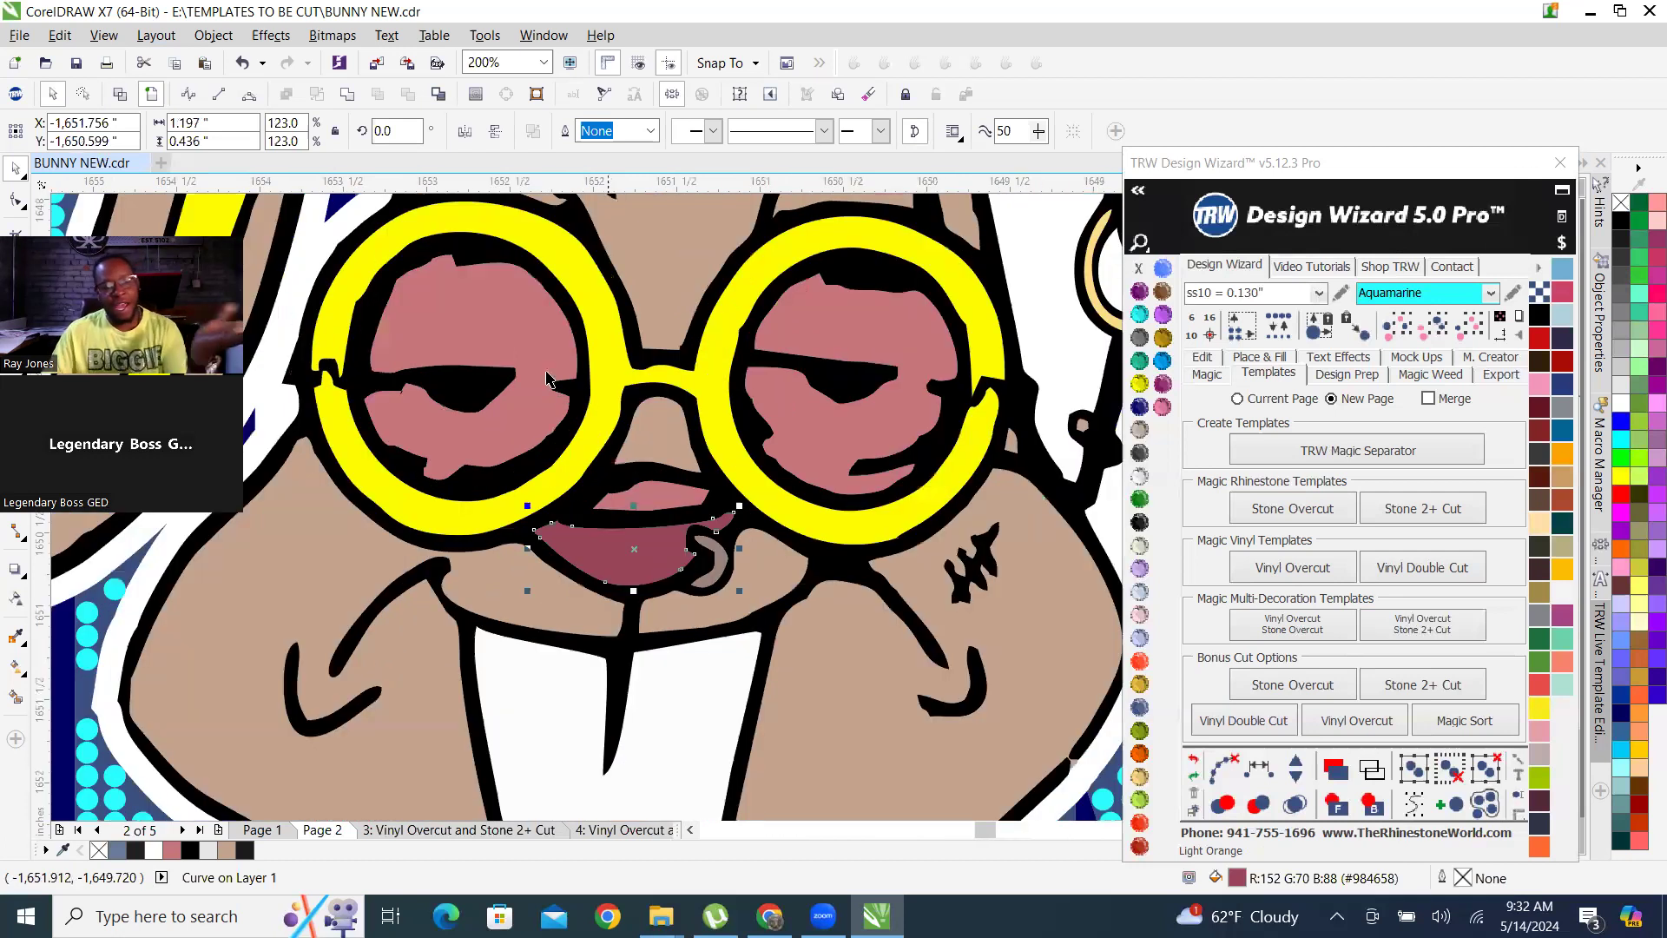
left_click(503, 321, "shift")
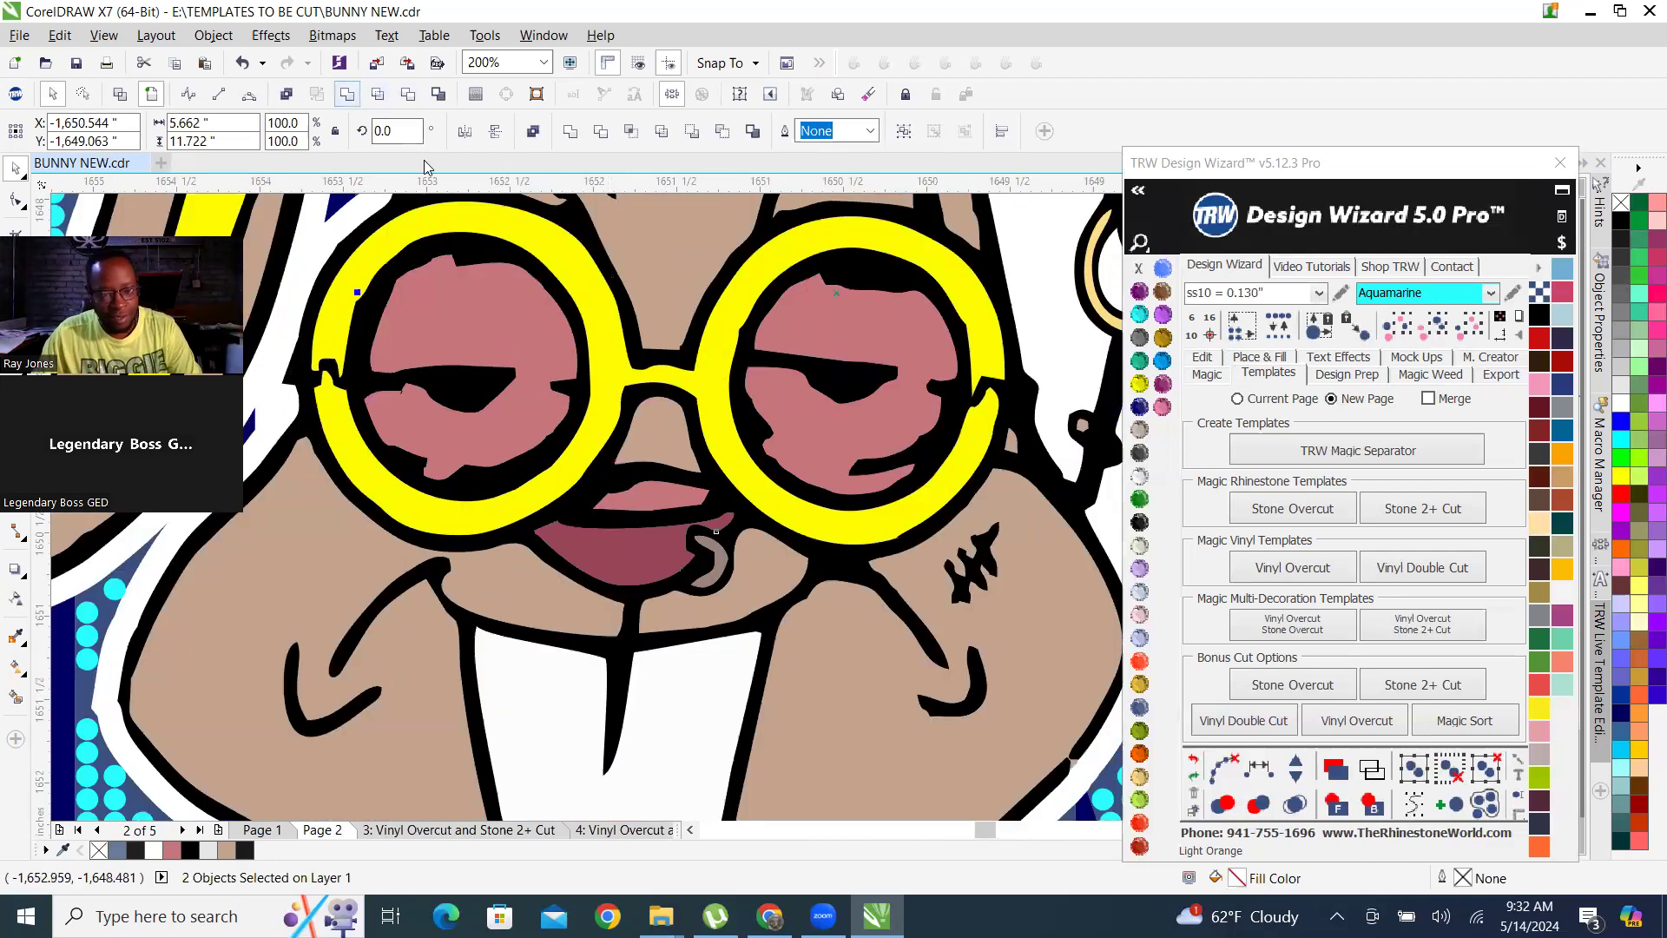
left_click(347, 93)
scroll(605, 521, "down", 2)
left_click(938, 472)
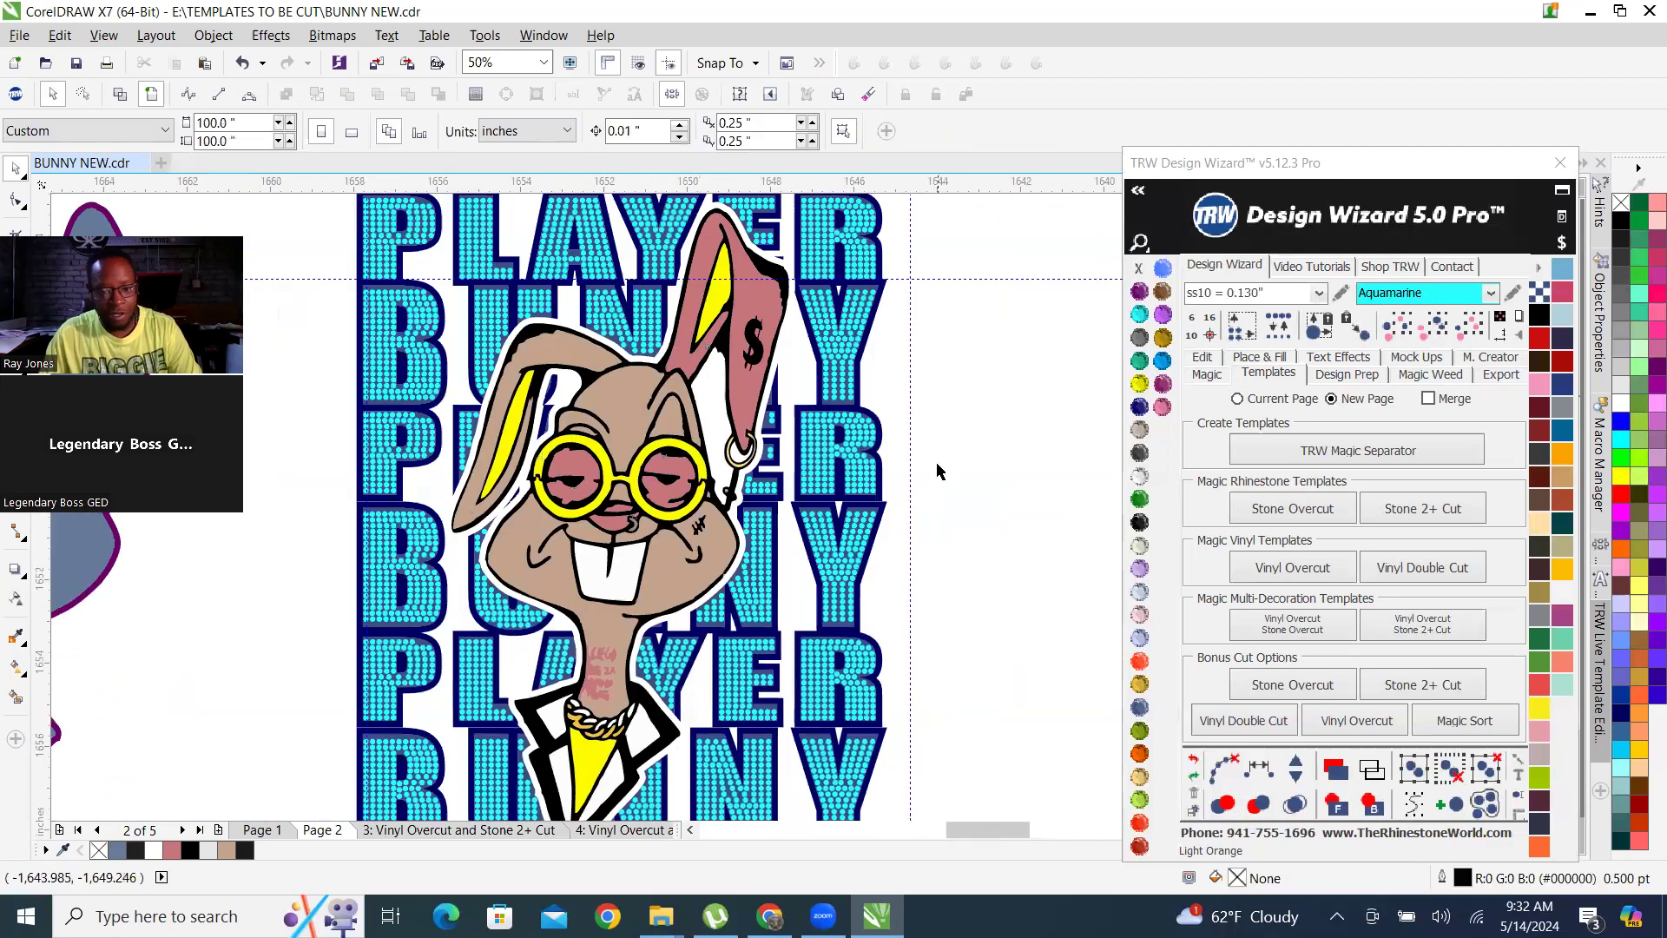
key("ctrl+z")
left_click(1011, 507)
Merge the burgundy nose shape with the bunny's tan face, keeping the tan fill.
scroll(741, 551, "up", 1)
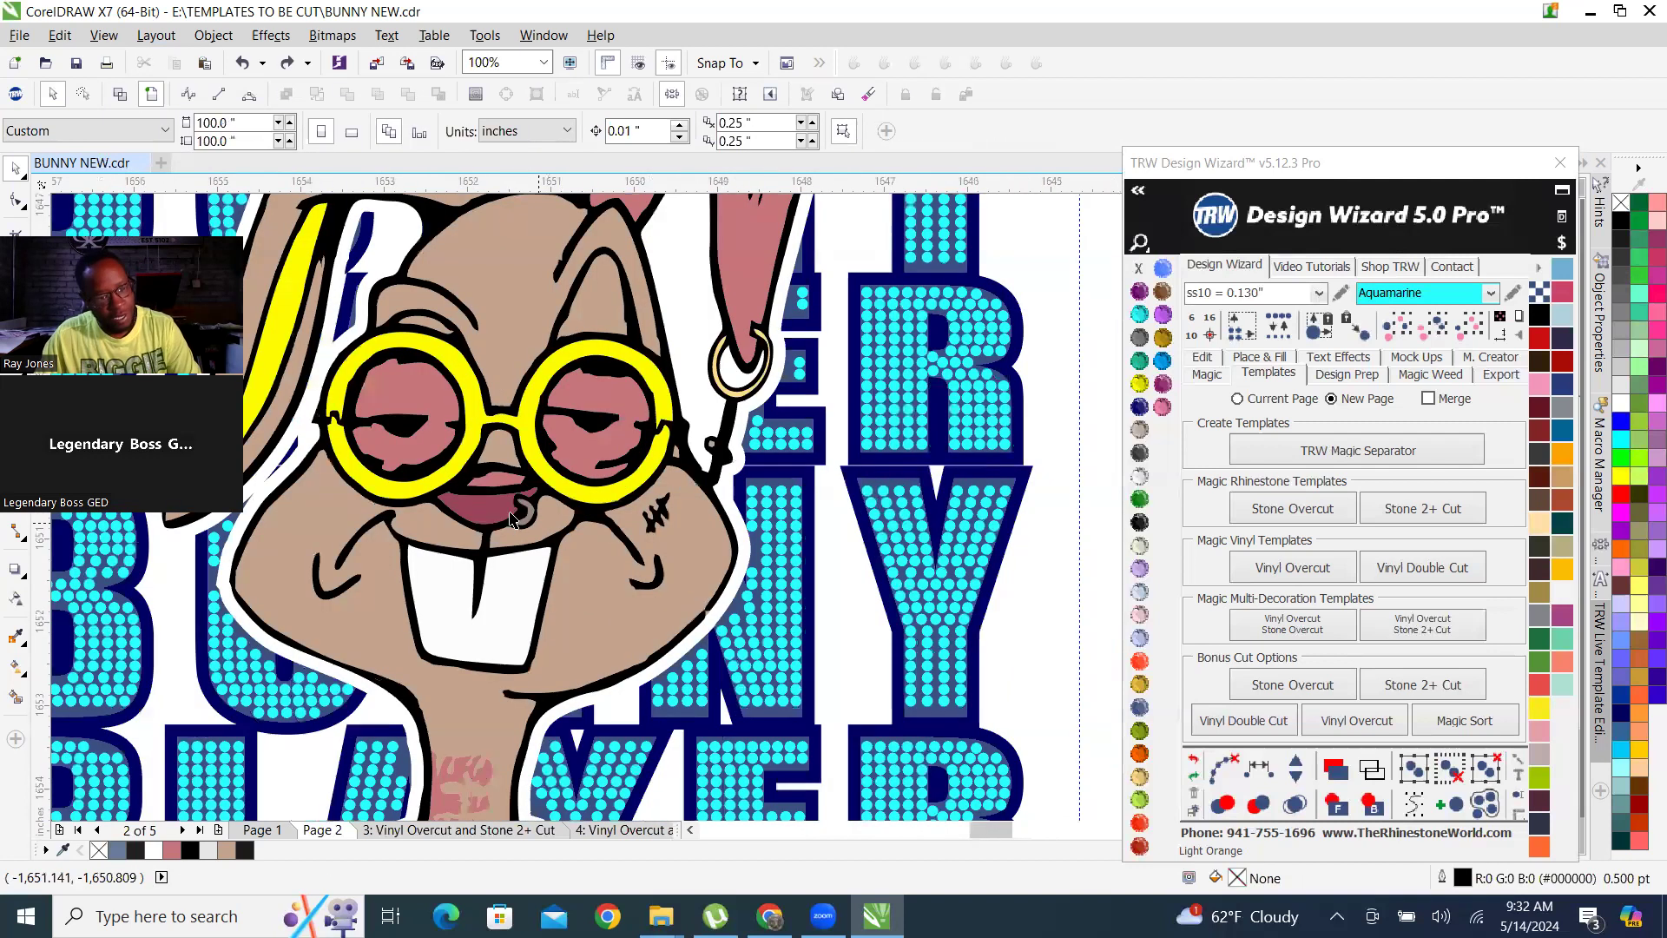
left_click(466, 510)
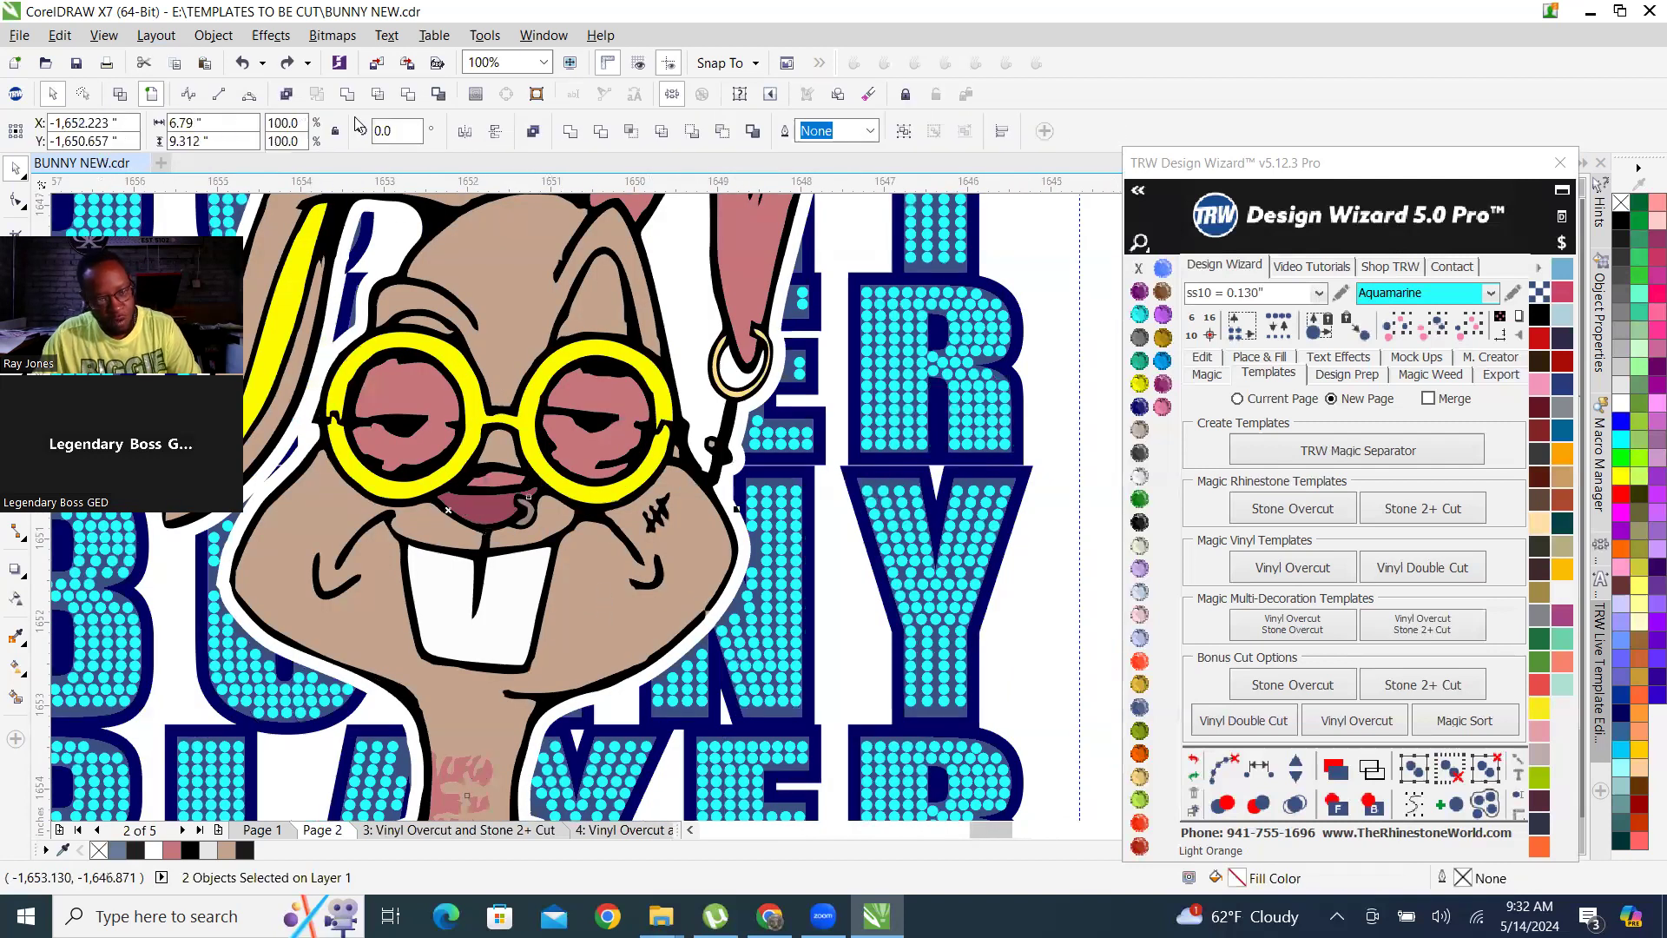
key("ctrl+l")
scroll(799, 554, "down", 2)
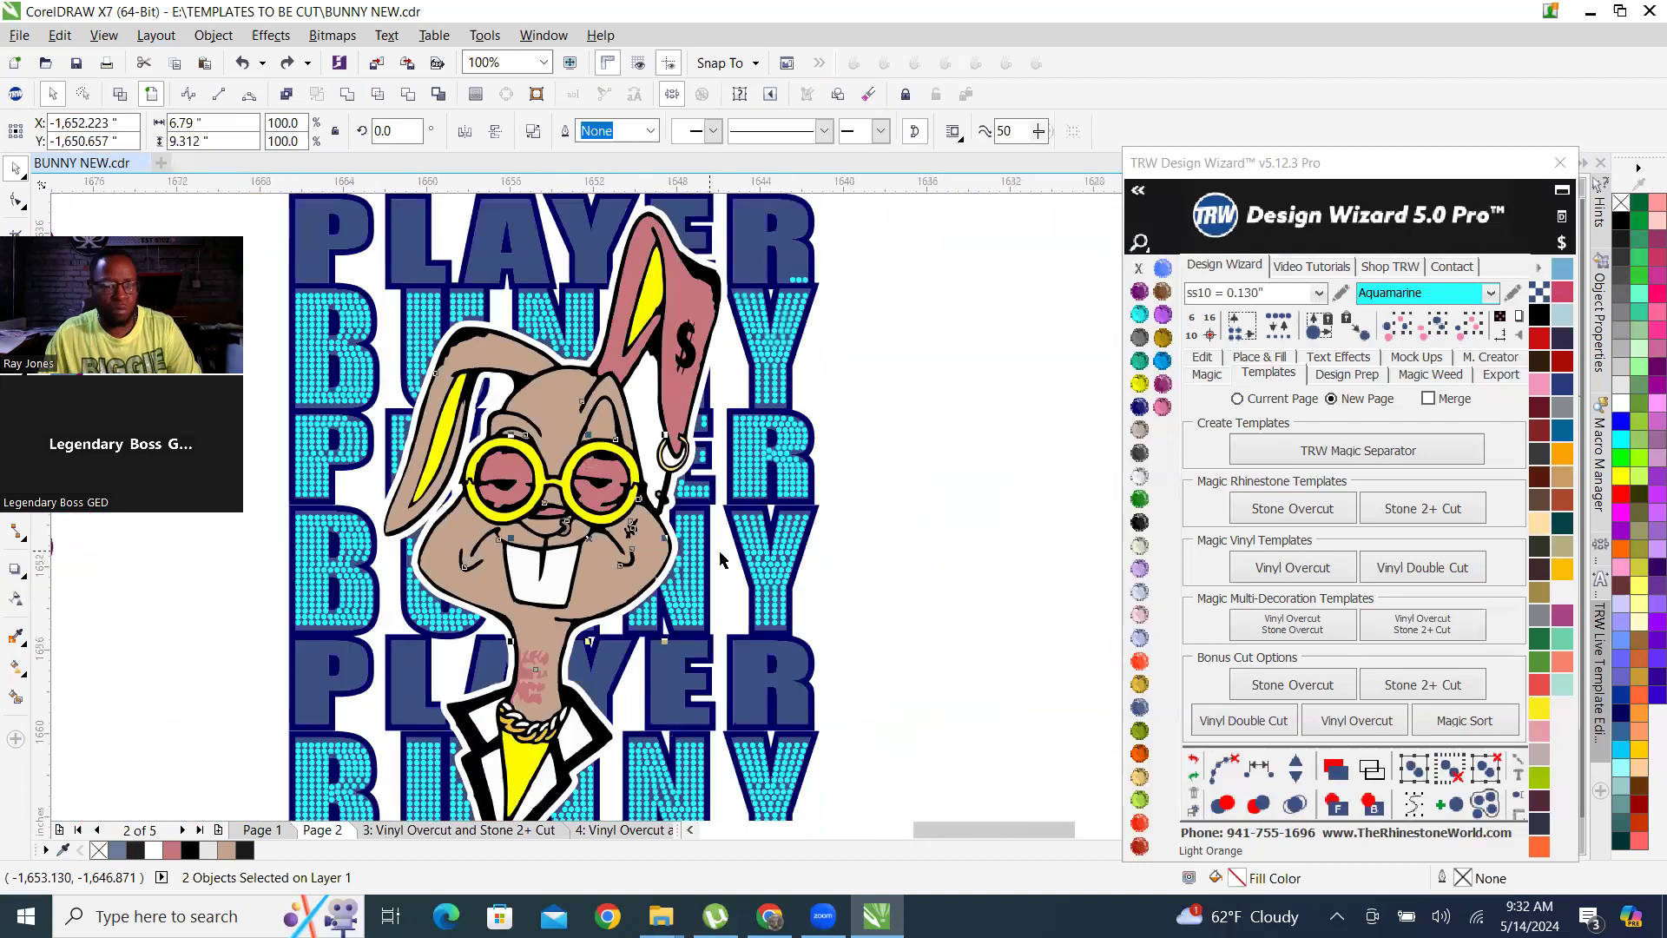
left_click(906, 574)
Weld the grey nose ring with the yellow glasses frame, keeping the frame's yellow fill.
scroll(660, 561, "up", 4)
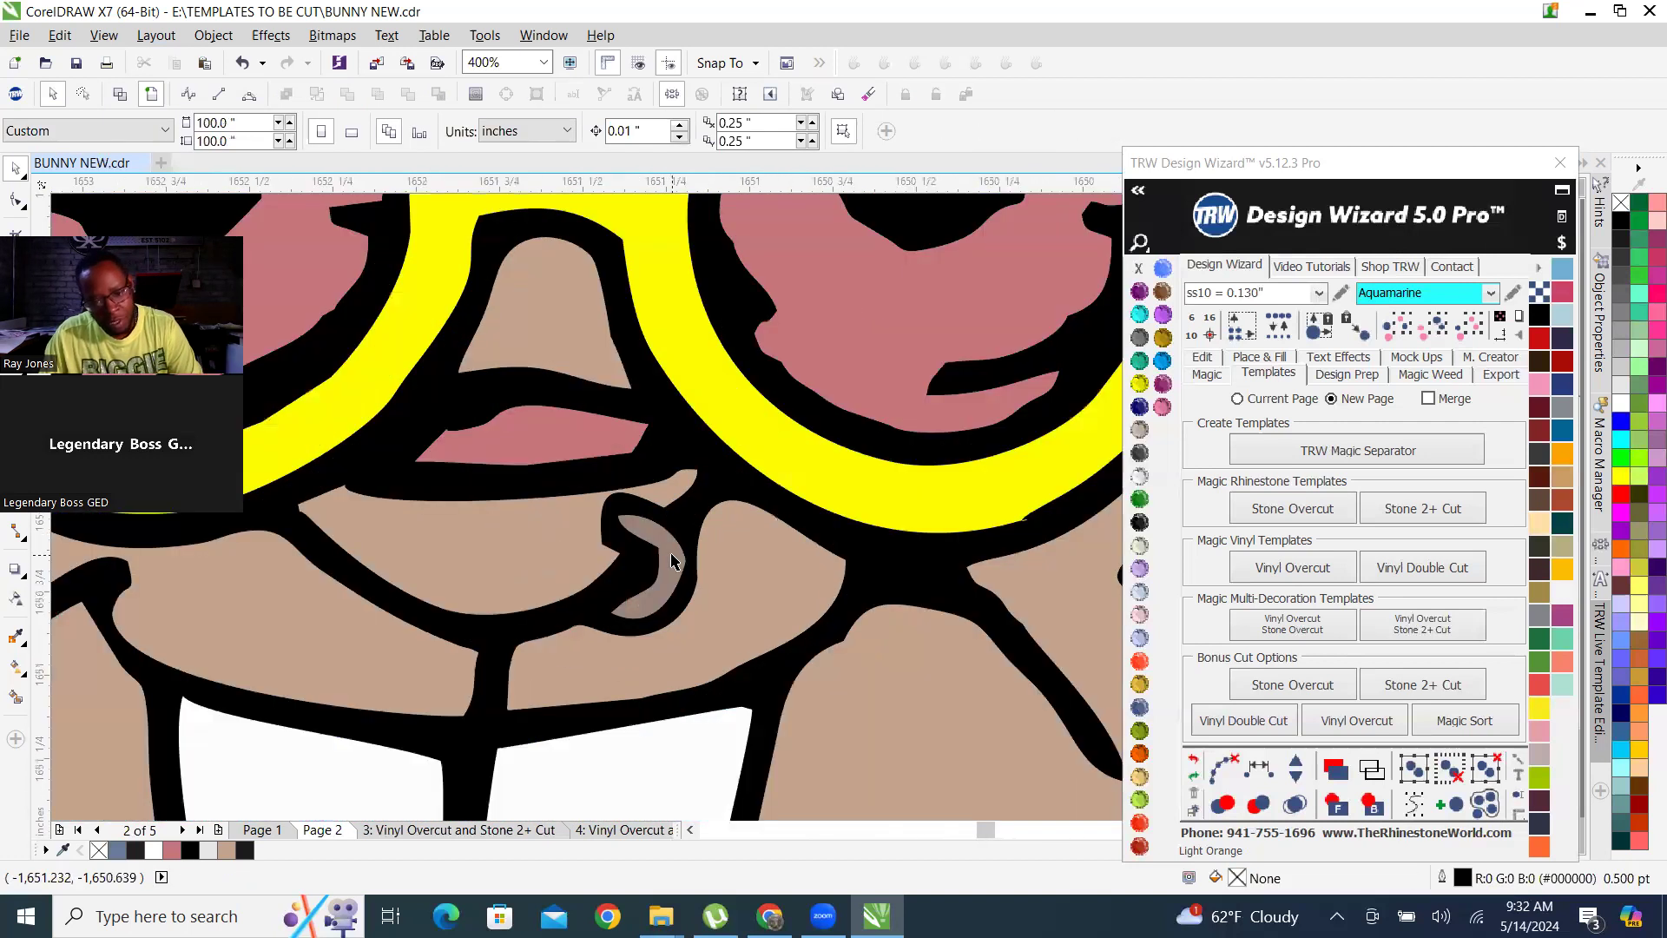
left_click(671, 560)
scroll(671, 560, "down", 3)
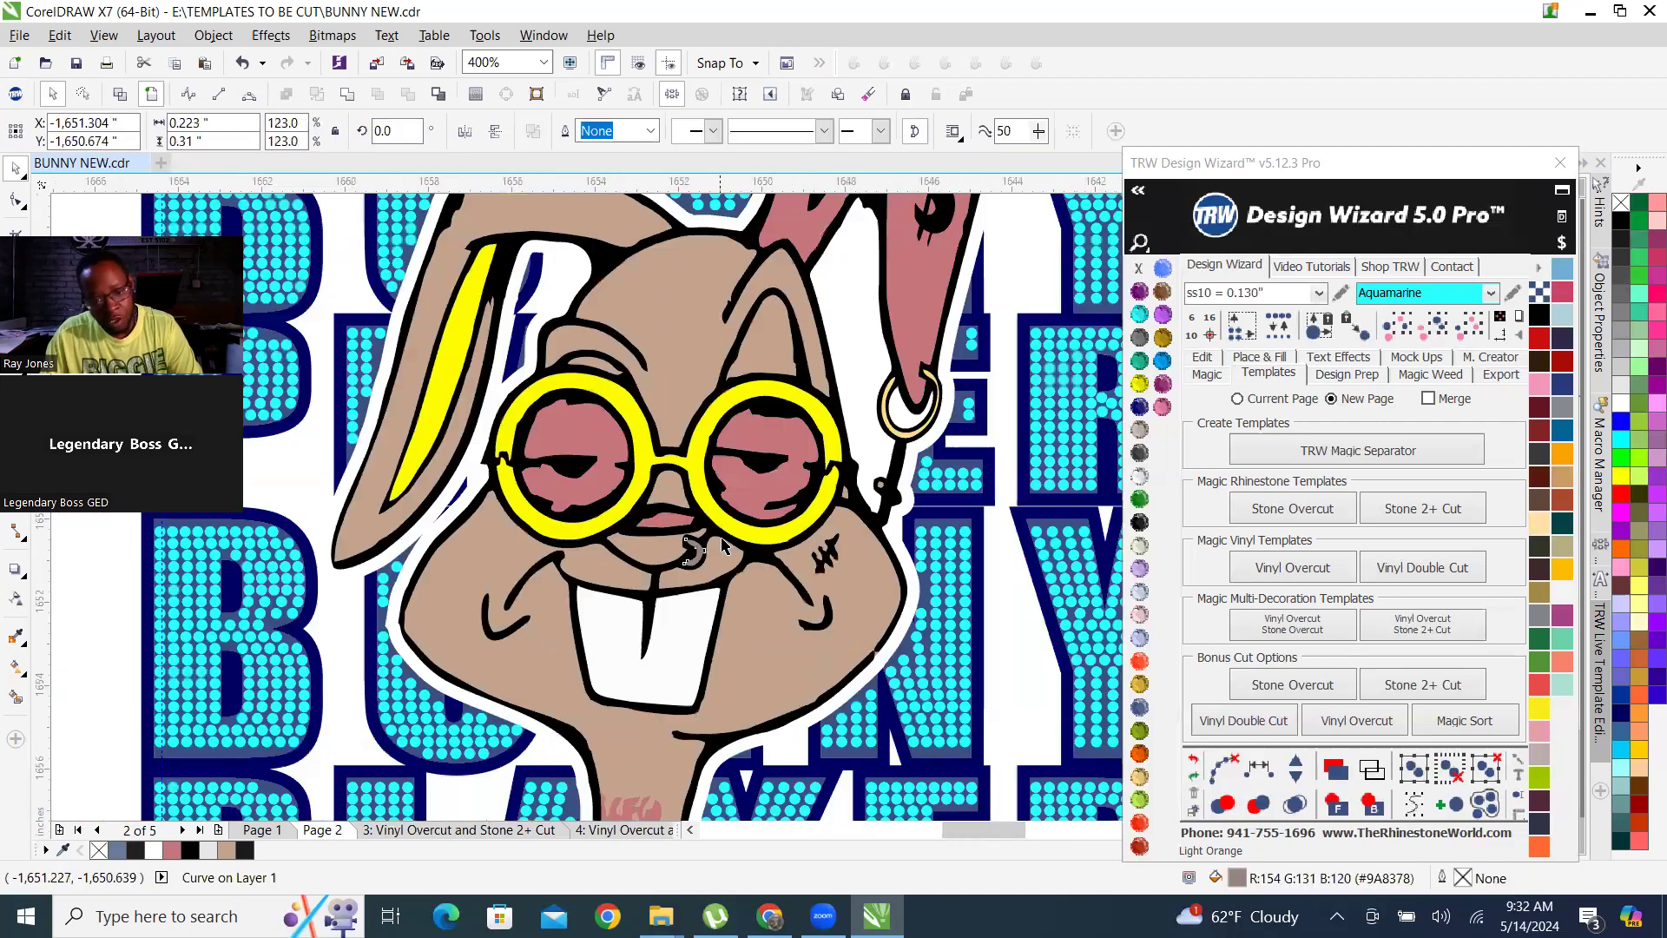
scroll(732, 518, "up", 2)
scroll(732, 518, "up", 1)
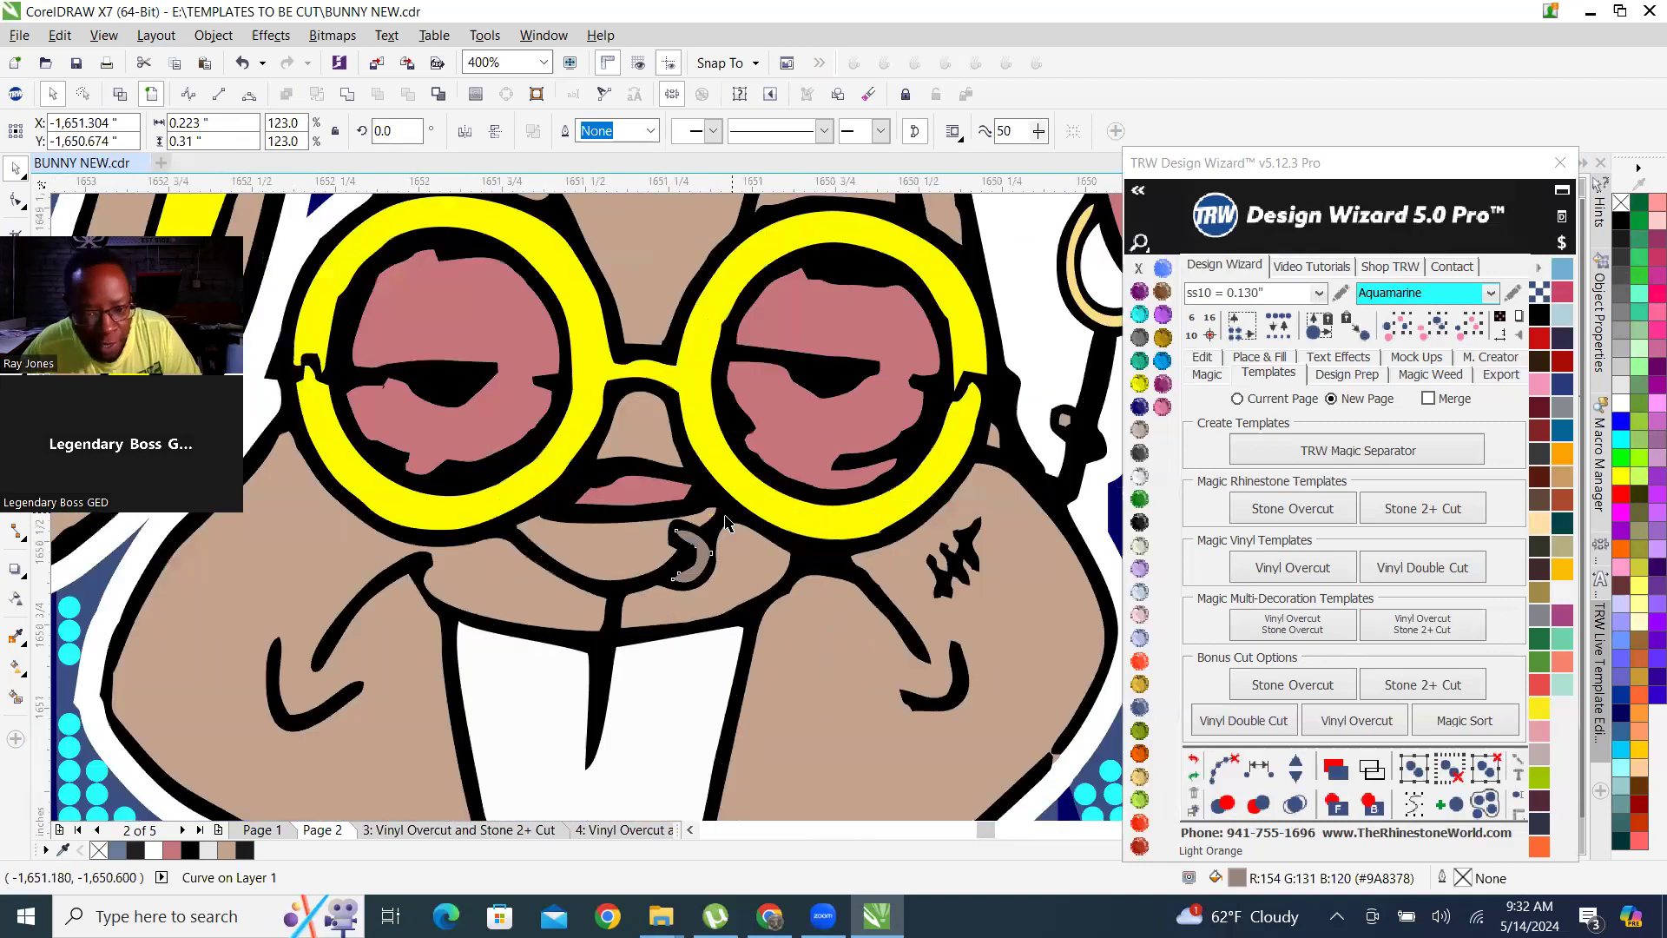
left_click(736, 359, "shift")
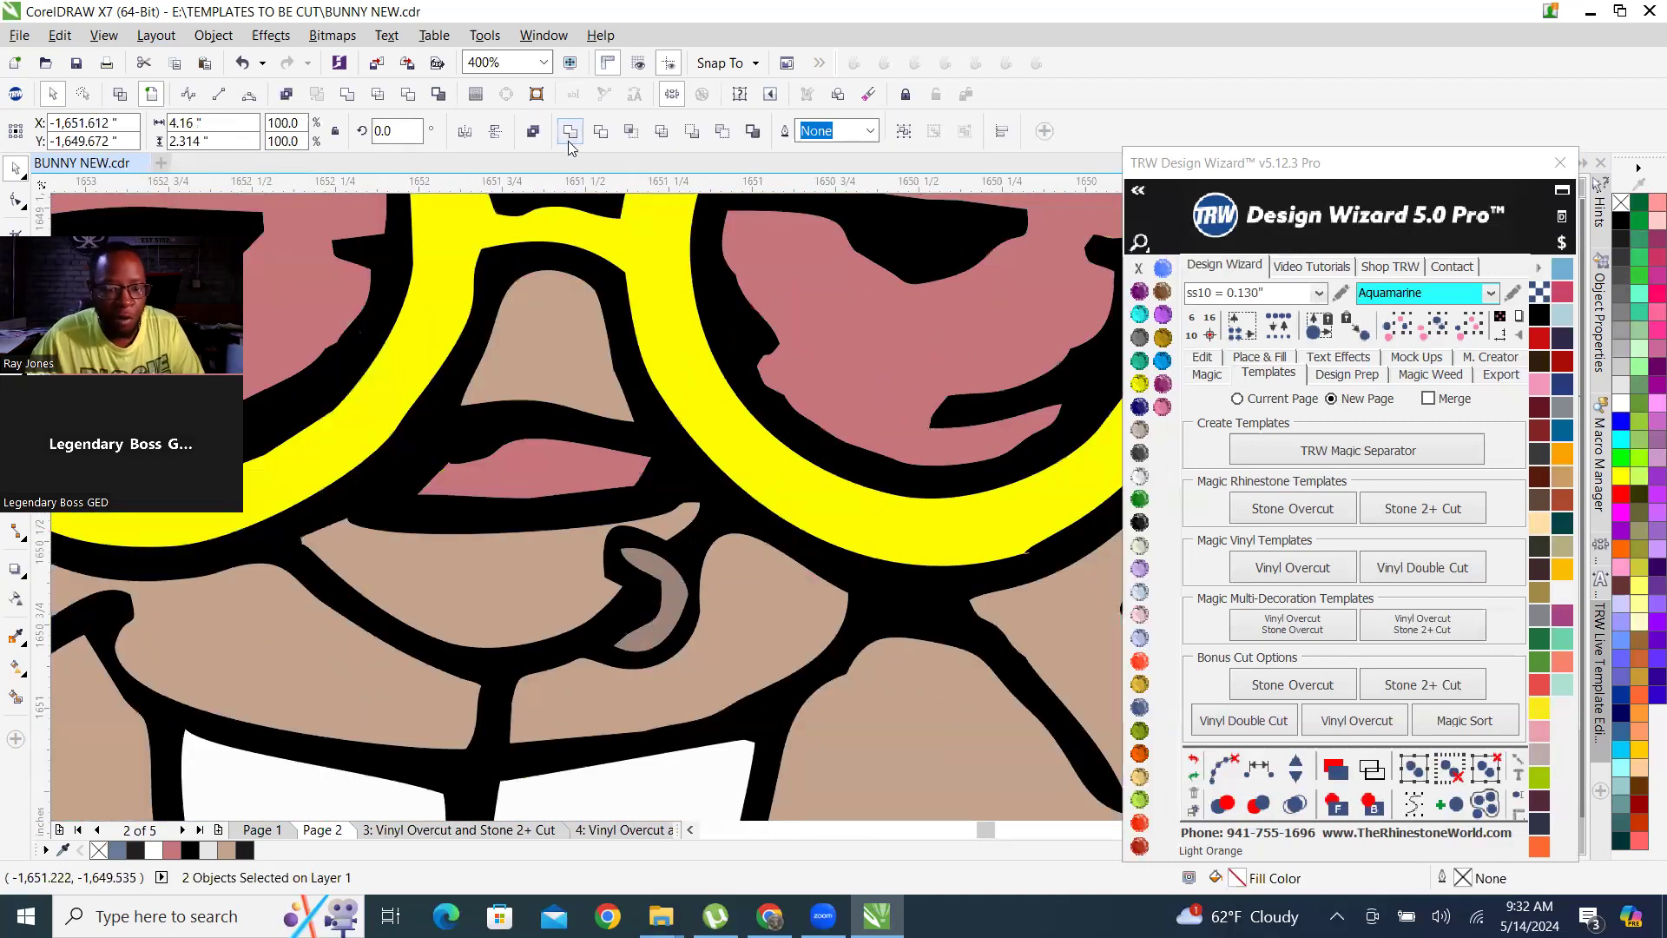
left_click(570, 140)
Weld the pale orange hoop earring with the yellow glasses frame, keeping the yellow fill.
scroll(518, 585, "down", 1)
scroll(997, 354, "up", 2)
left_click(983, 363)
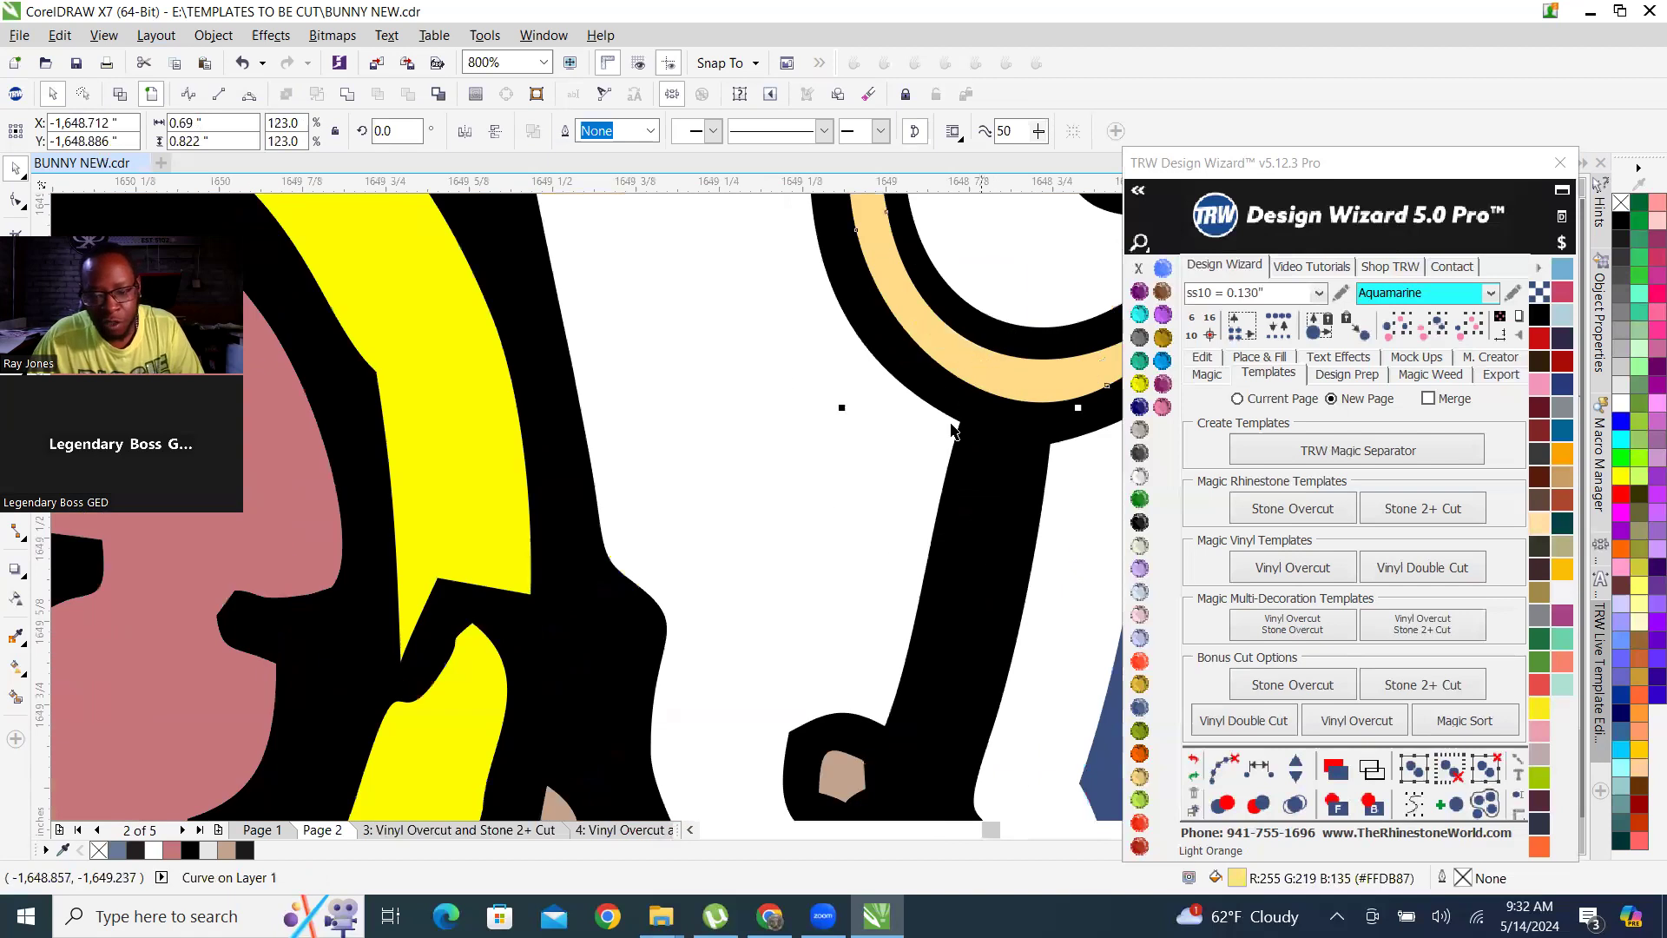
scroll(953, 430, "down", 3)
scroll(692, 467, "up", 2)
left_click(692, 466, "shift")
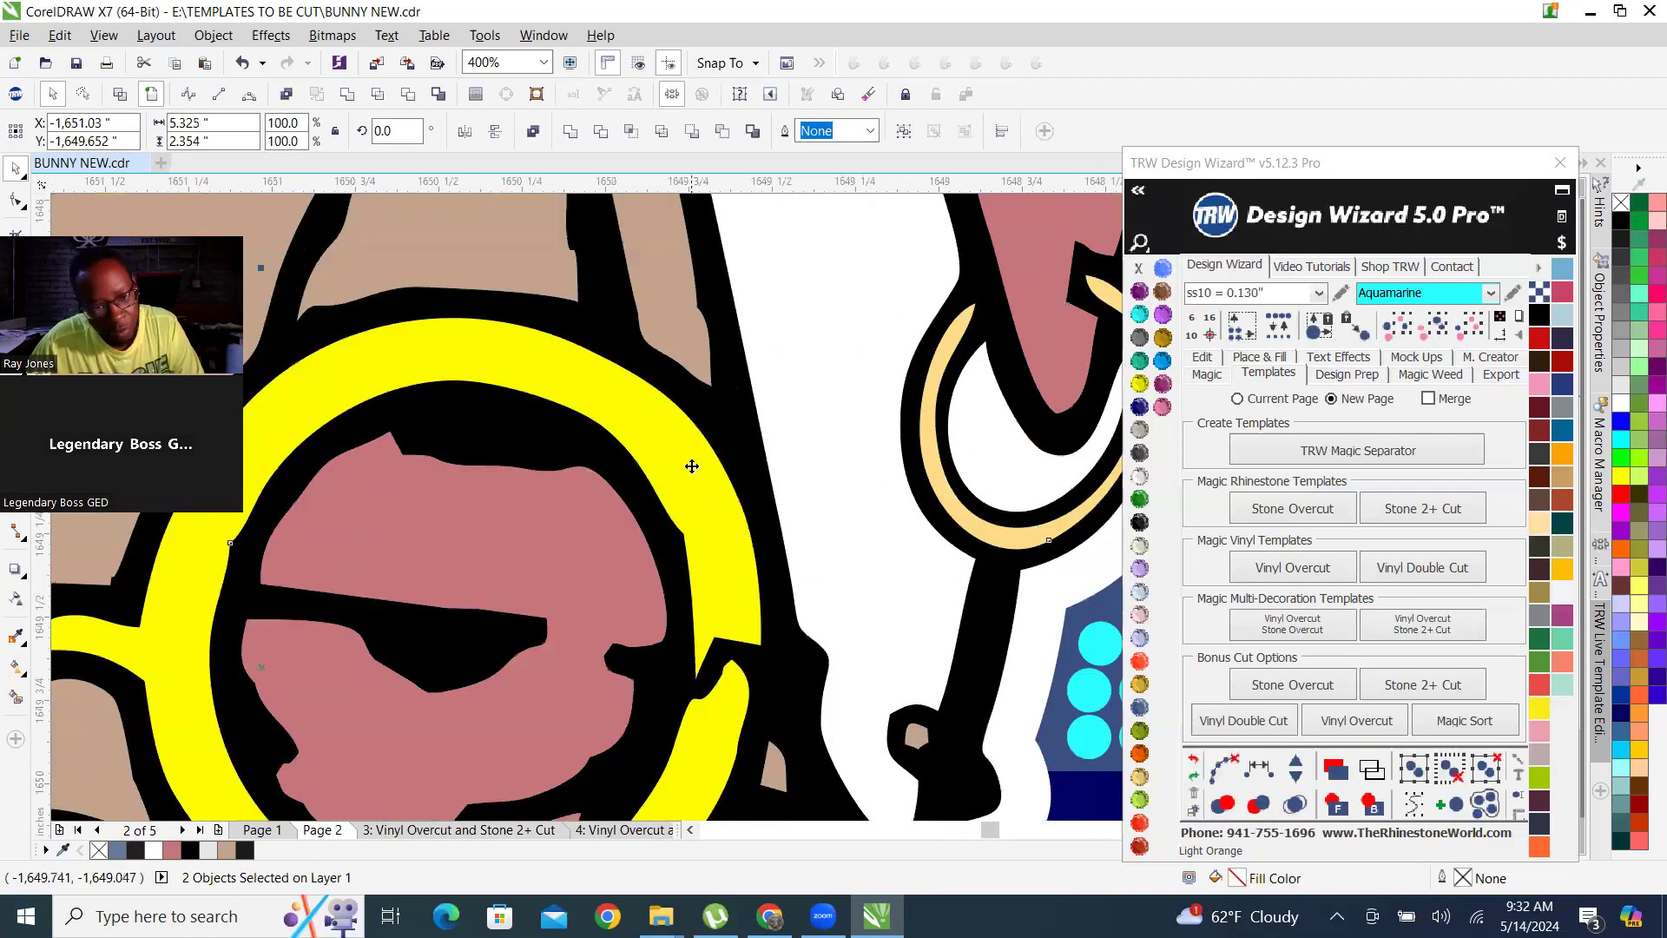
left_click(571, 131)
scroll(880, 500, "down", 2)
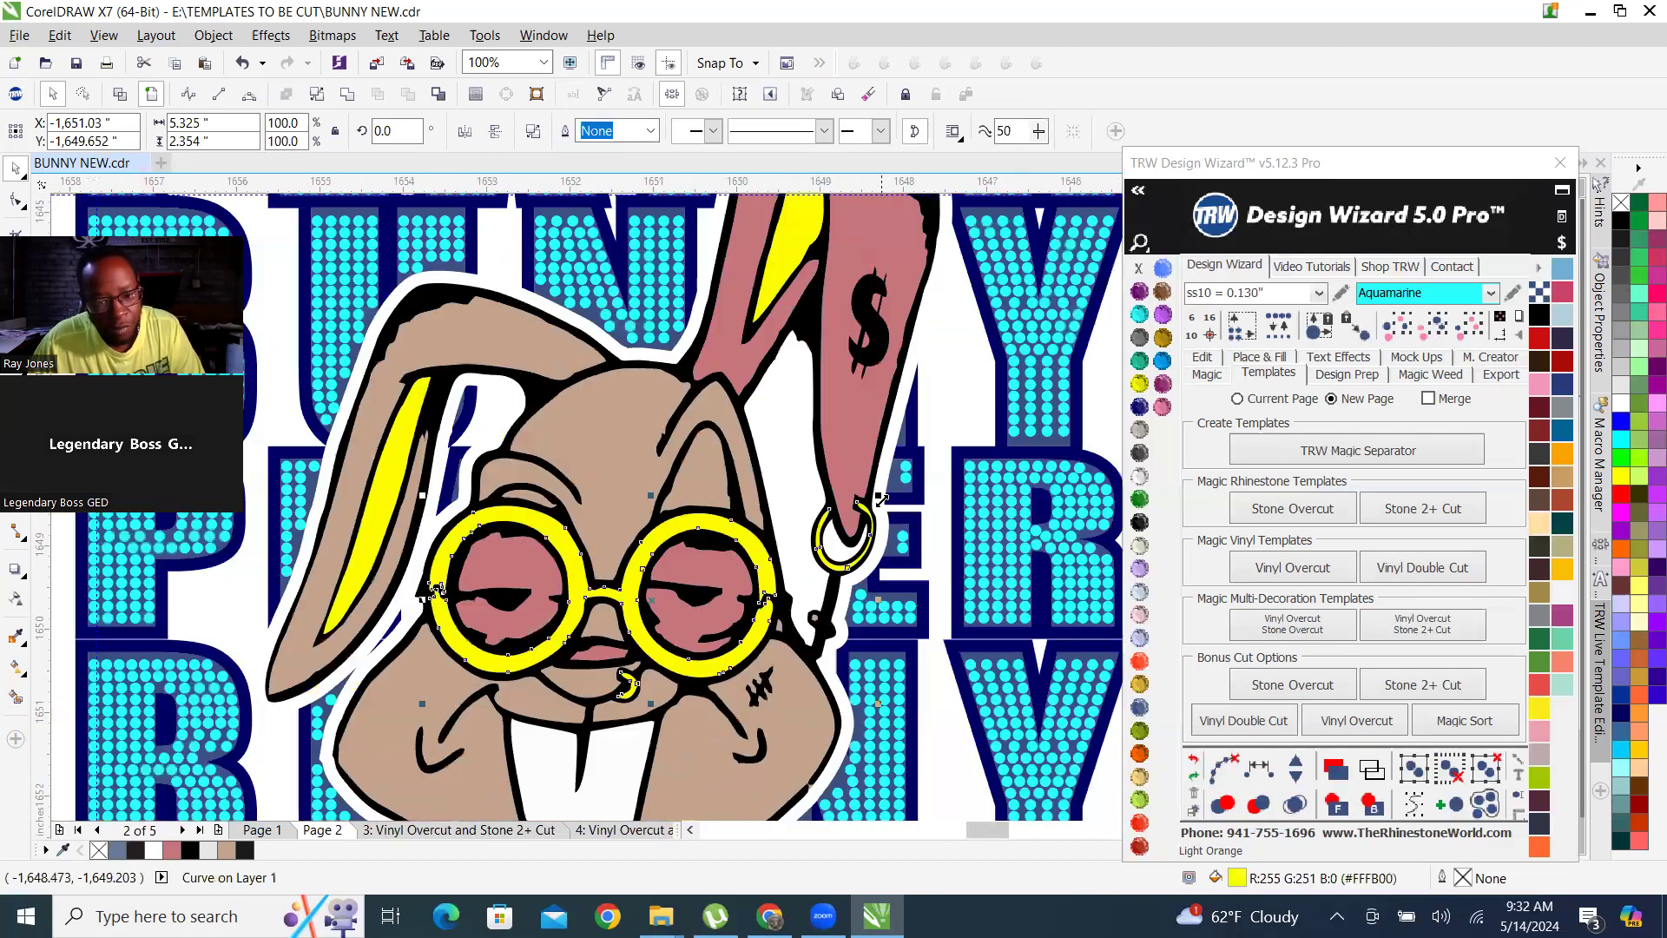
scroll(879, 499, "down", 1)
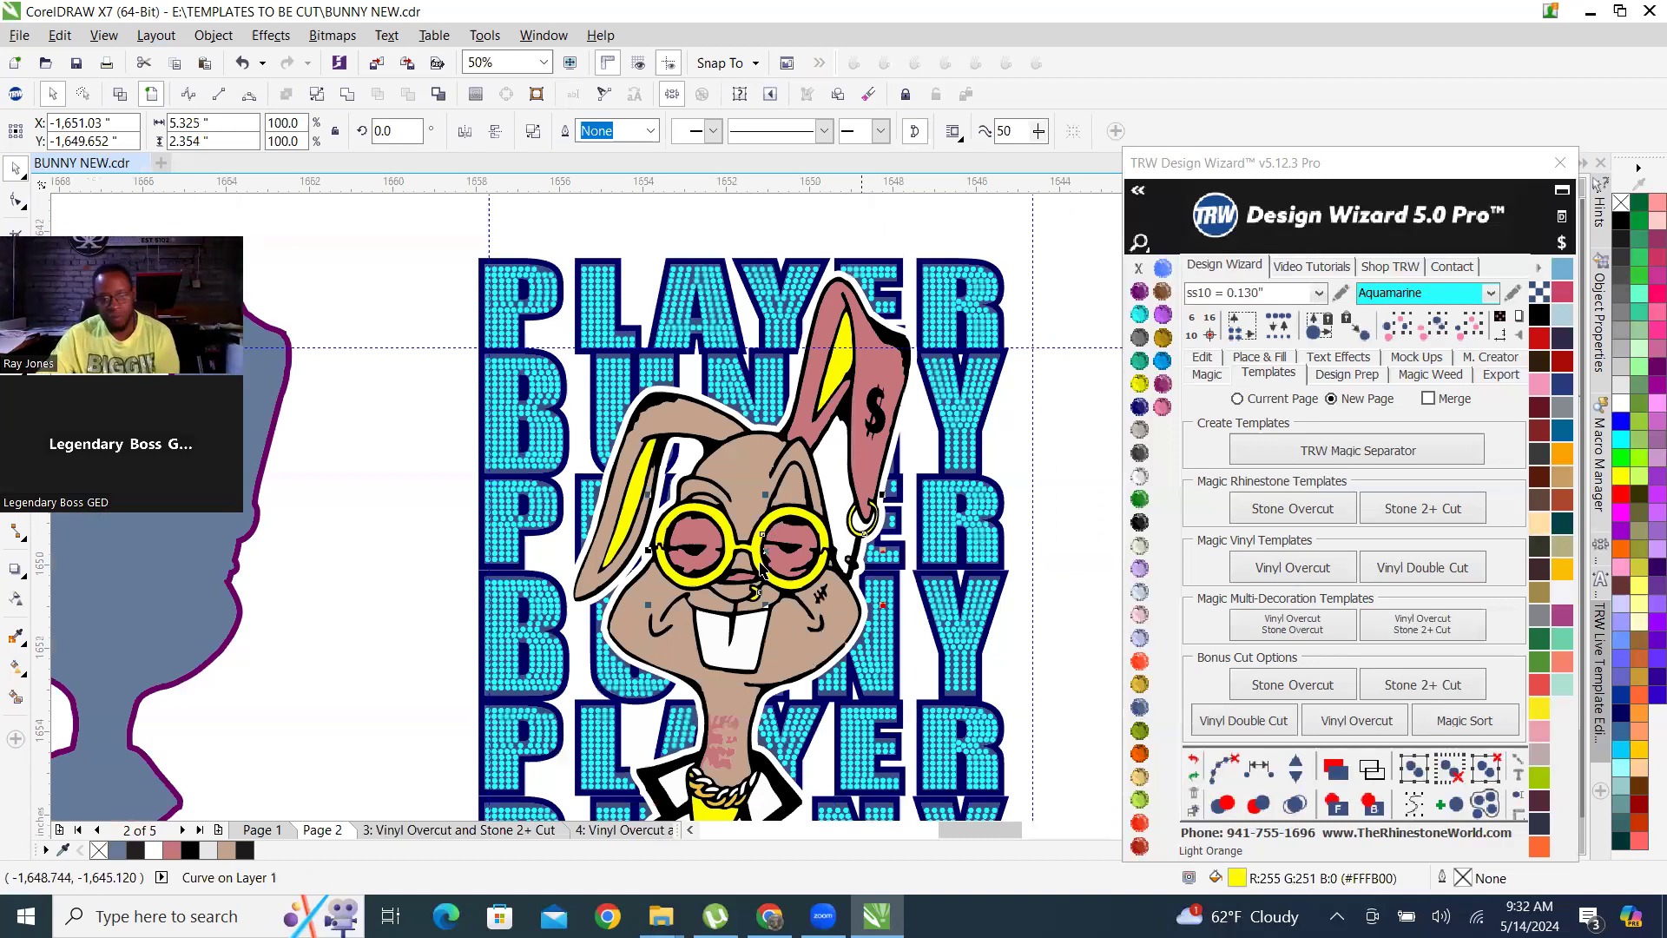
scroll(760, 569, "down", 1)
left_click(959, 521)
Try to weld all shapes sharing the upright ear's yellow fill, and undo the last weld.
scroll(832, 455, "up", 1)
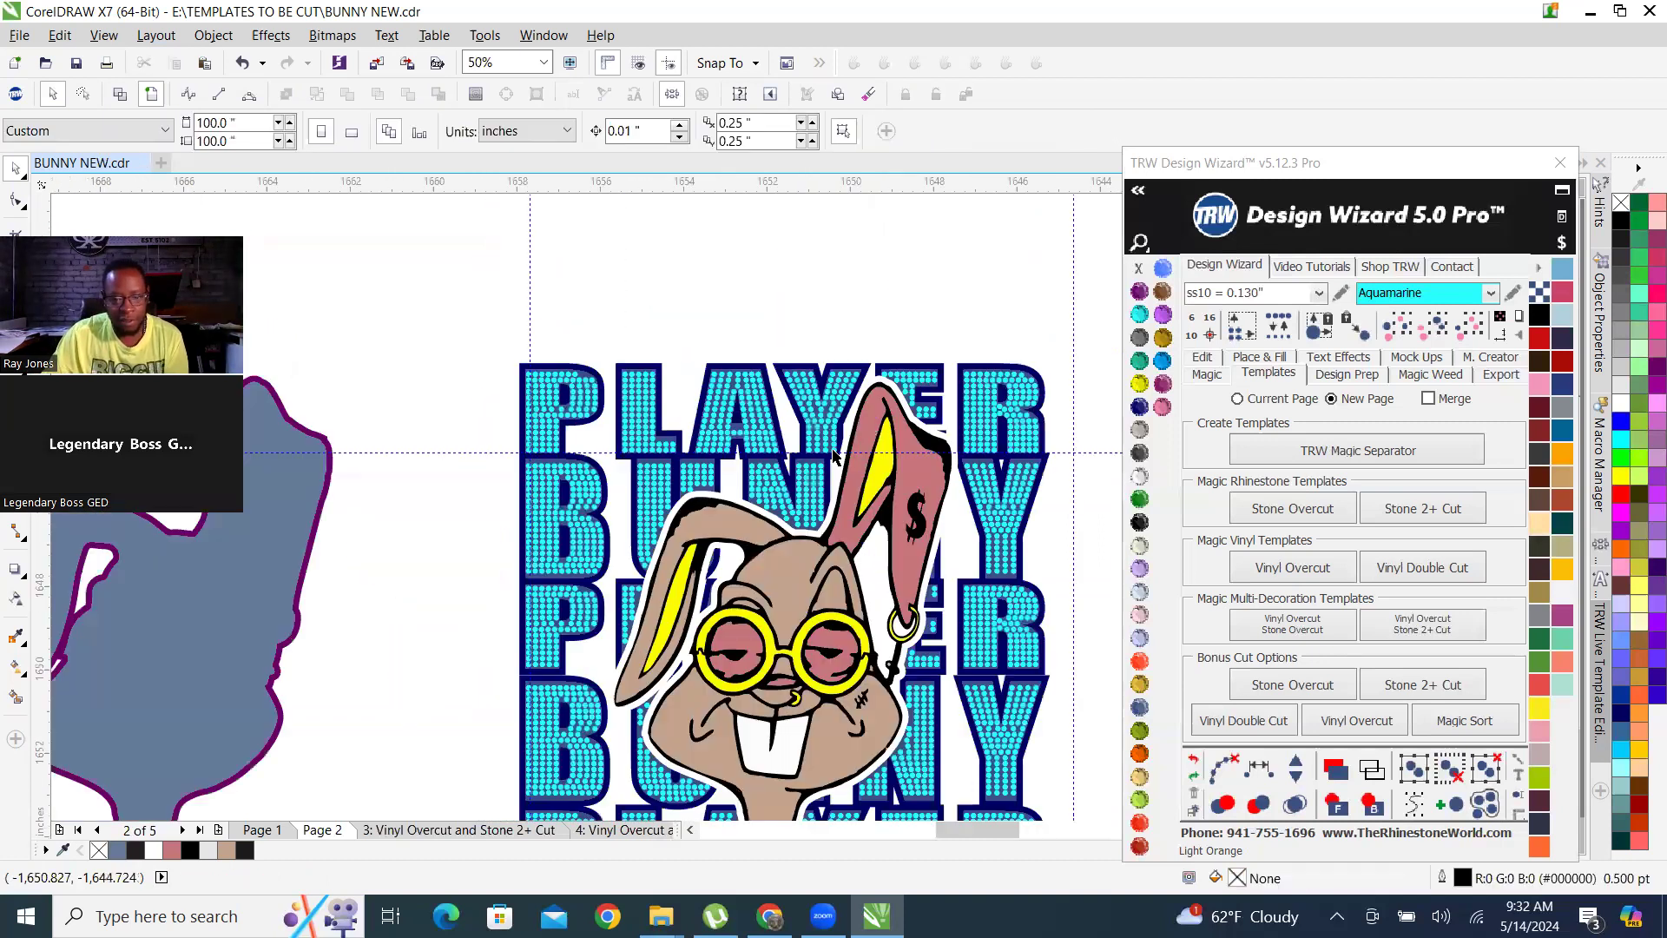
left_click(880, 476)
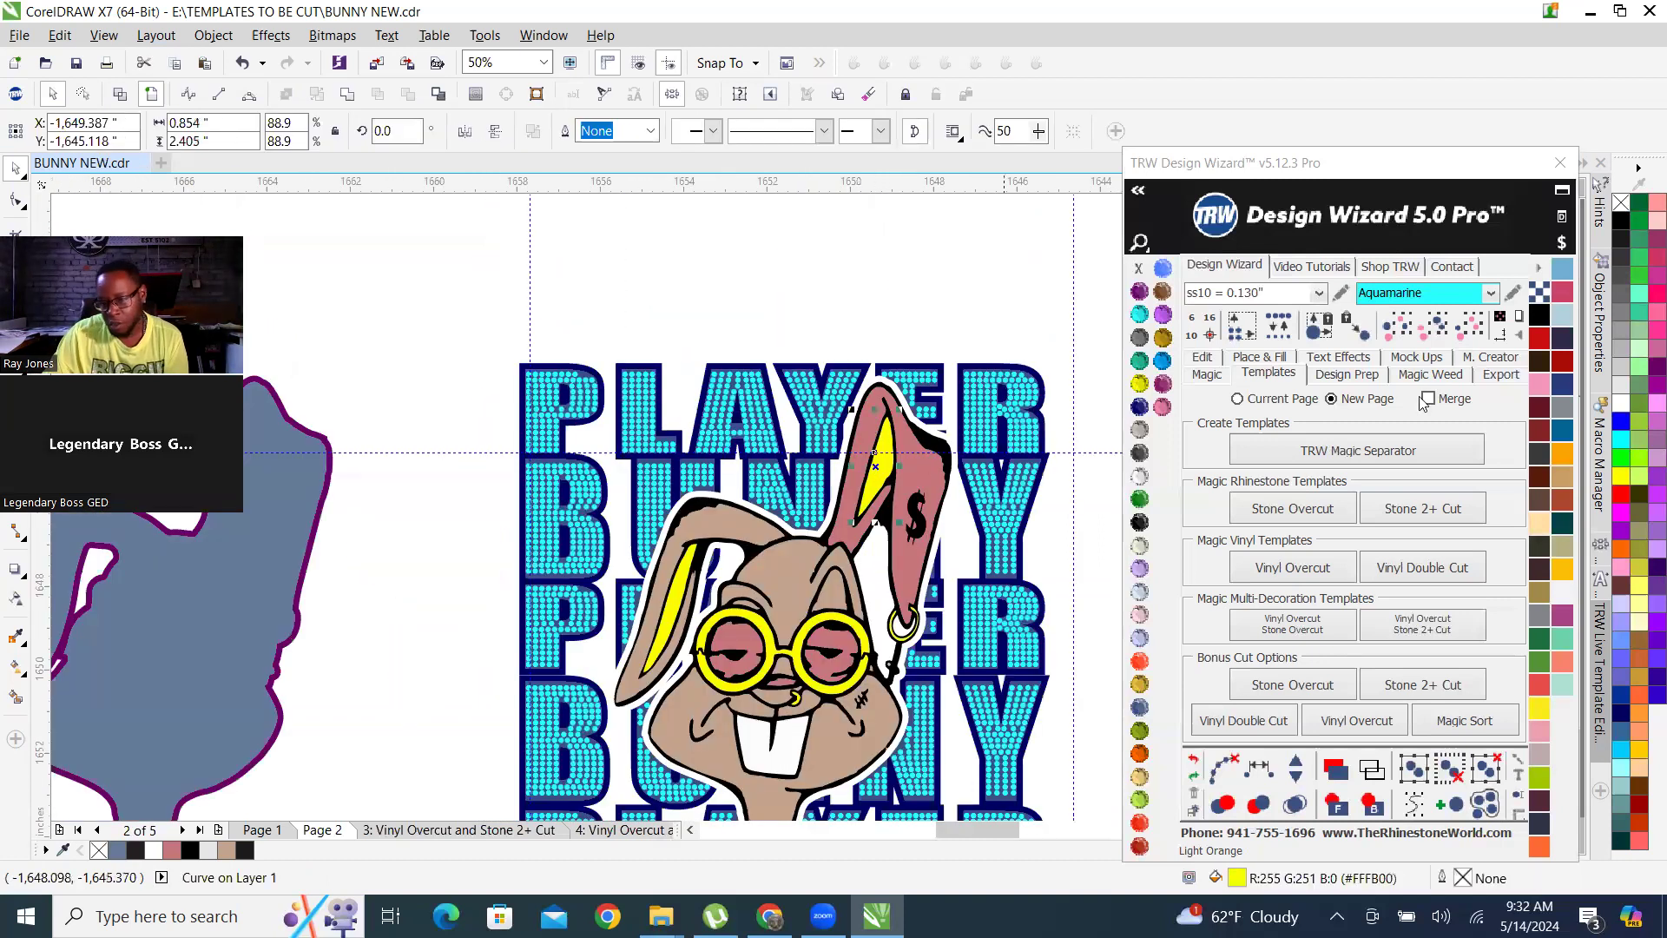
left_click(1438, 341)
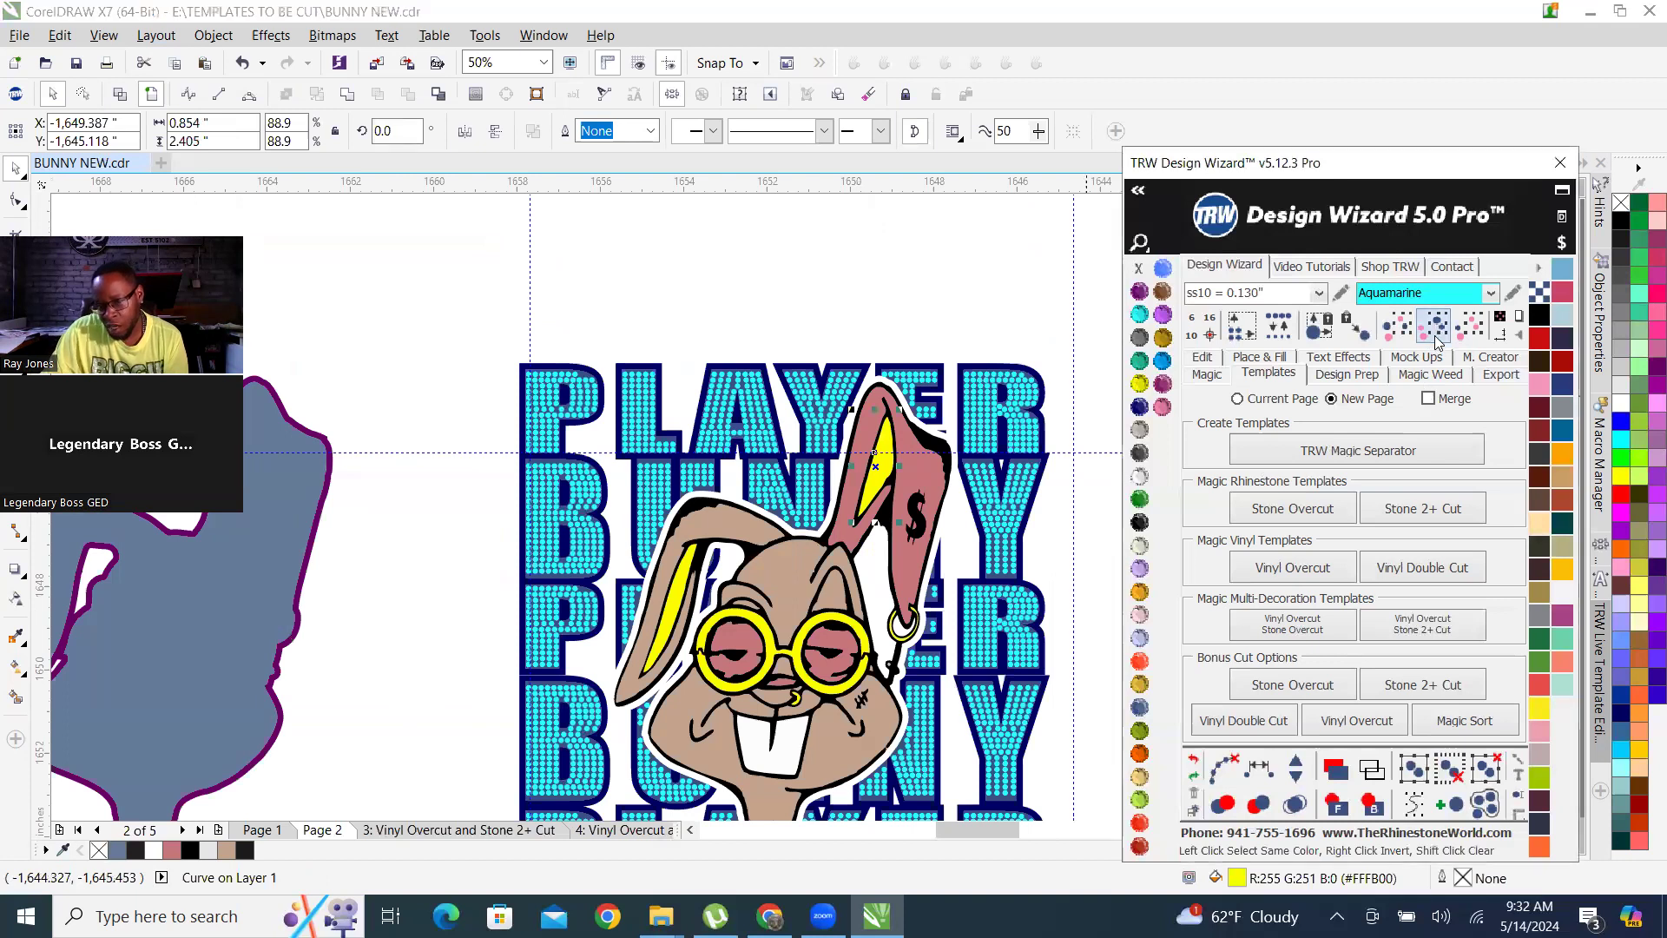
left_click(875, 471)
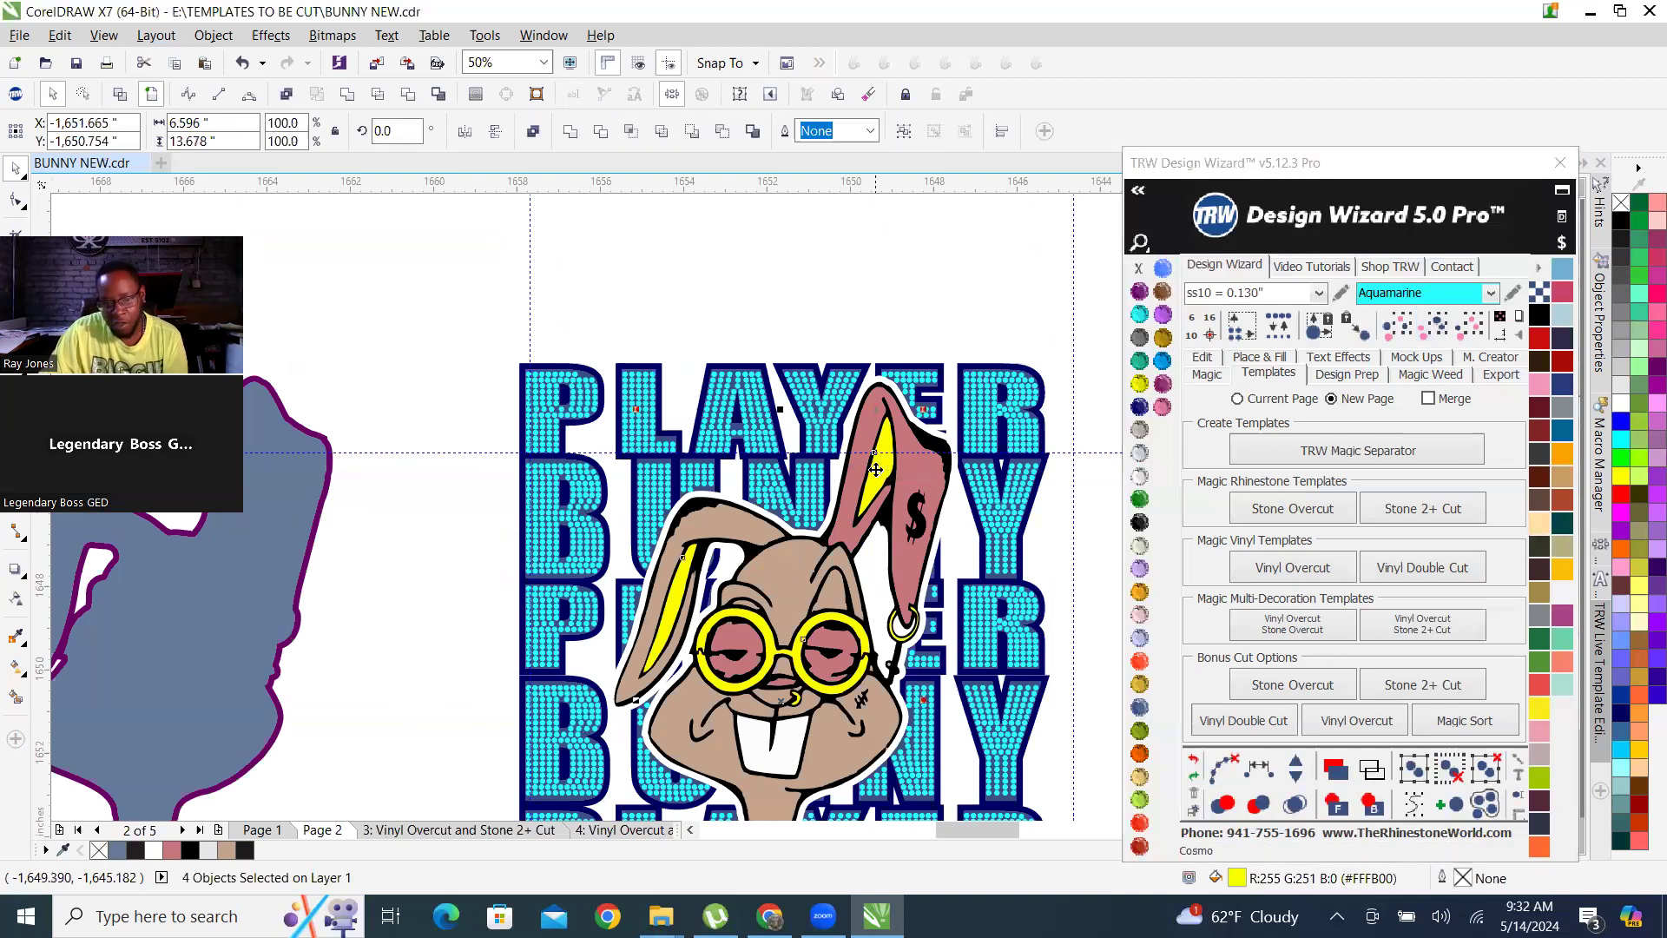
right_click(877, 469)
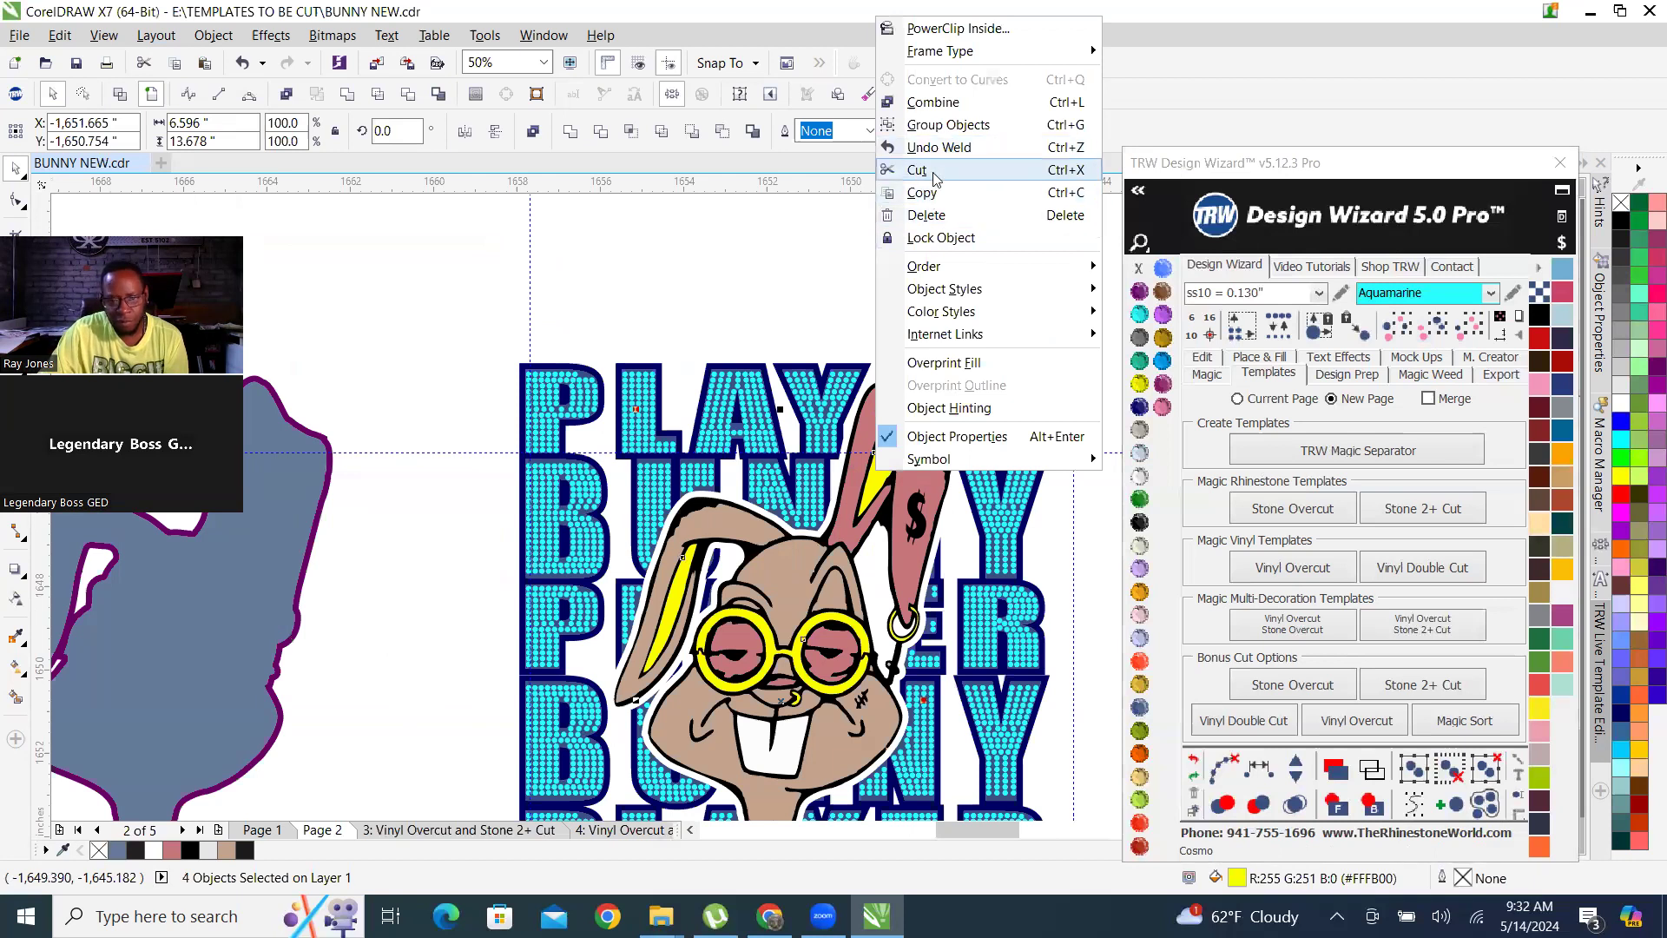
left_click(318, 173)
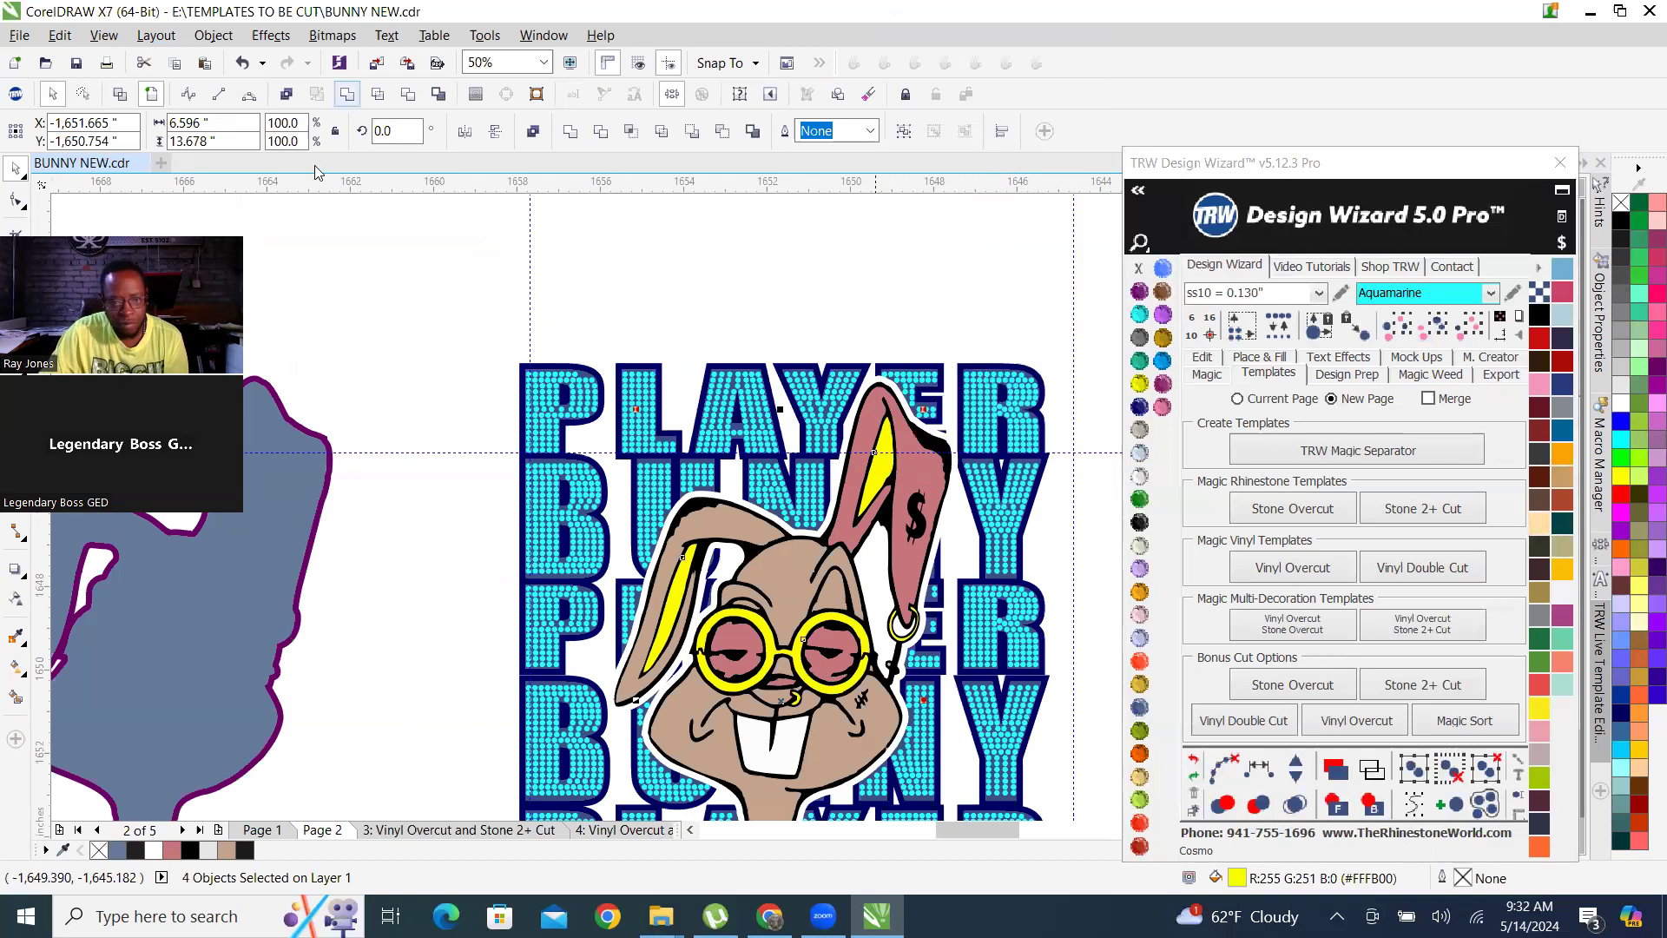
scroll(680, 572, "down", 2)
scroll(680, 571, "up", 2)
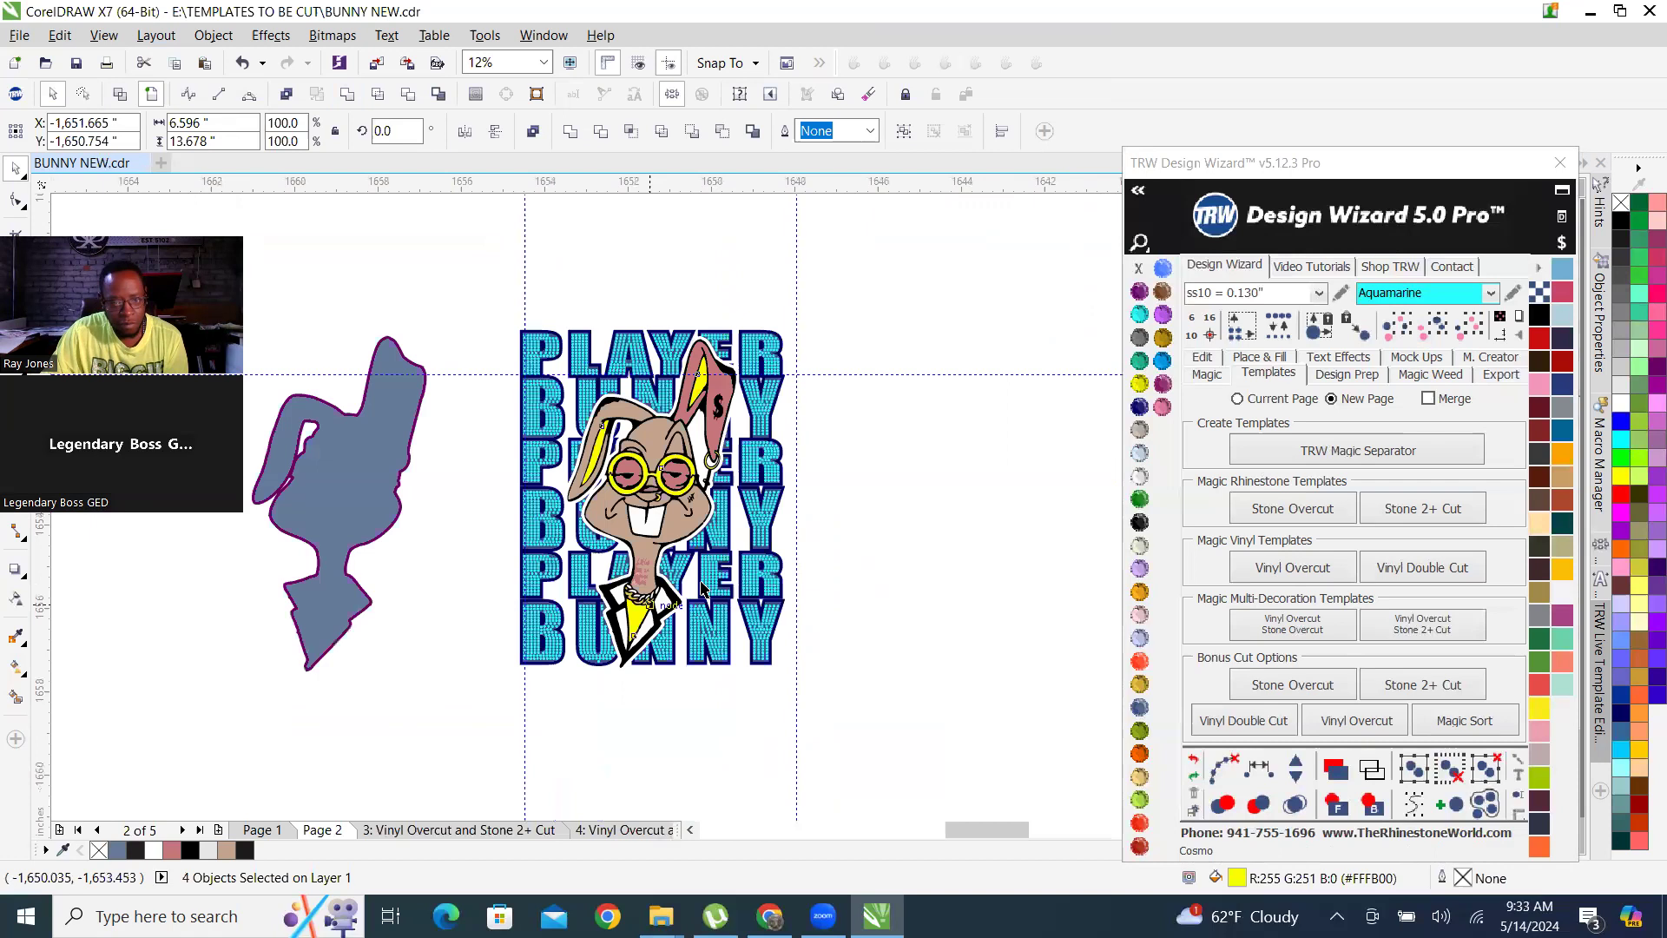
key("Escape")
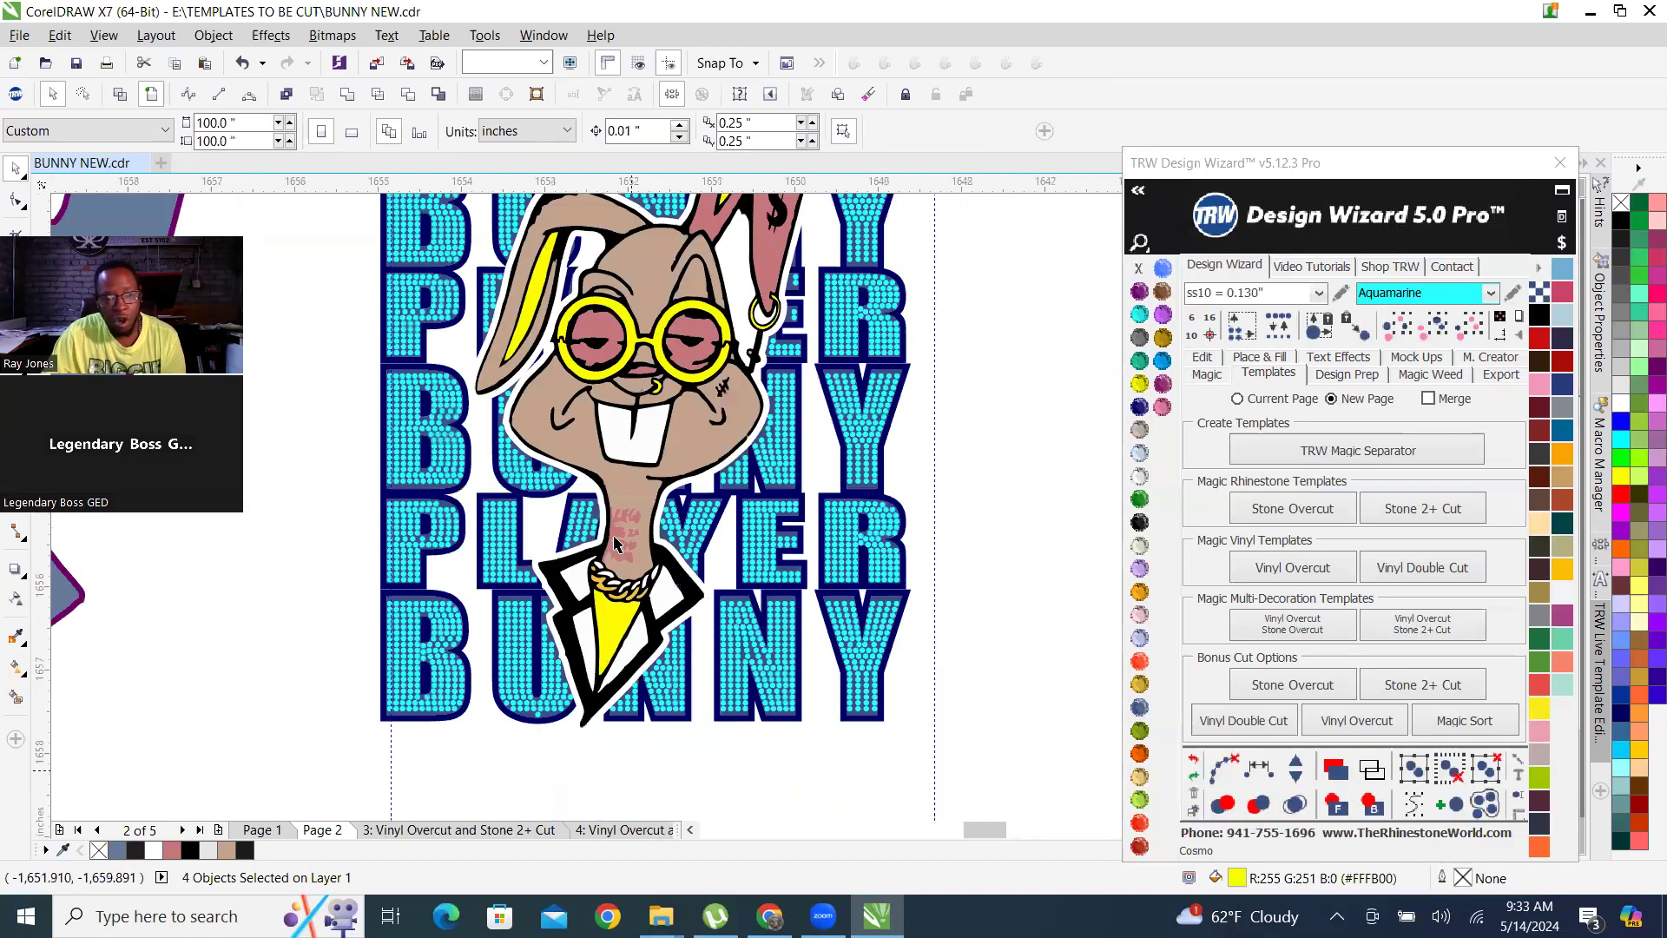
scroll(591, 644, "up", 2)
scroll(590, 644, "down", 2)
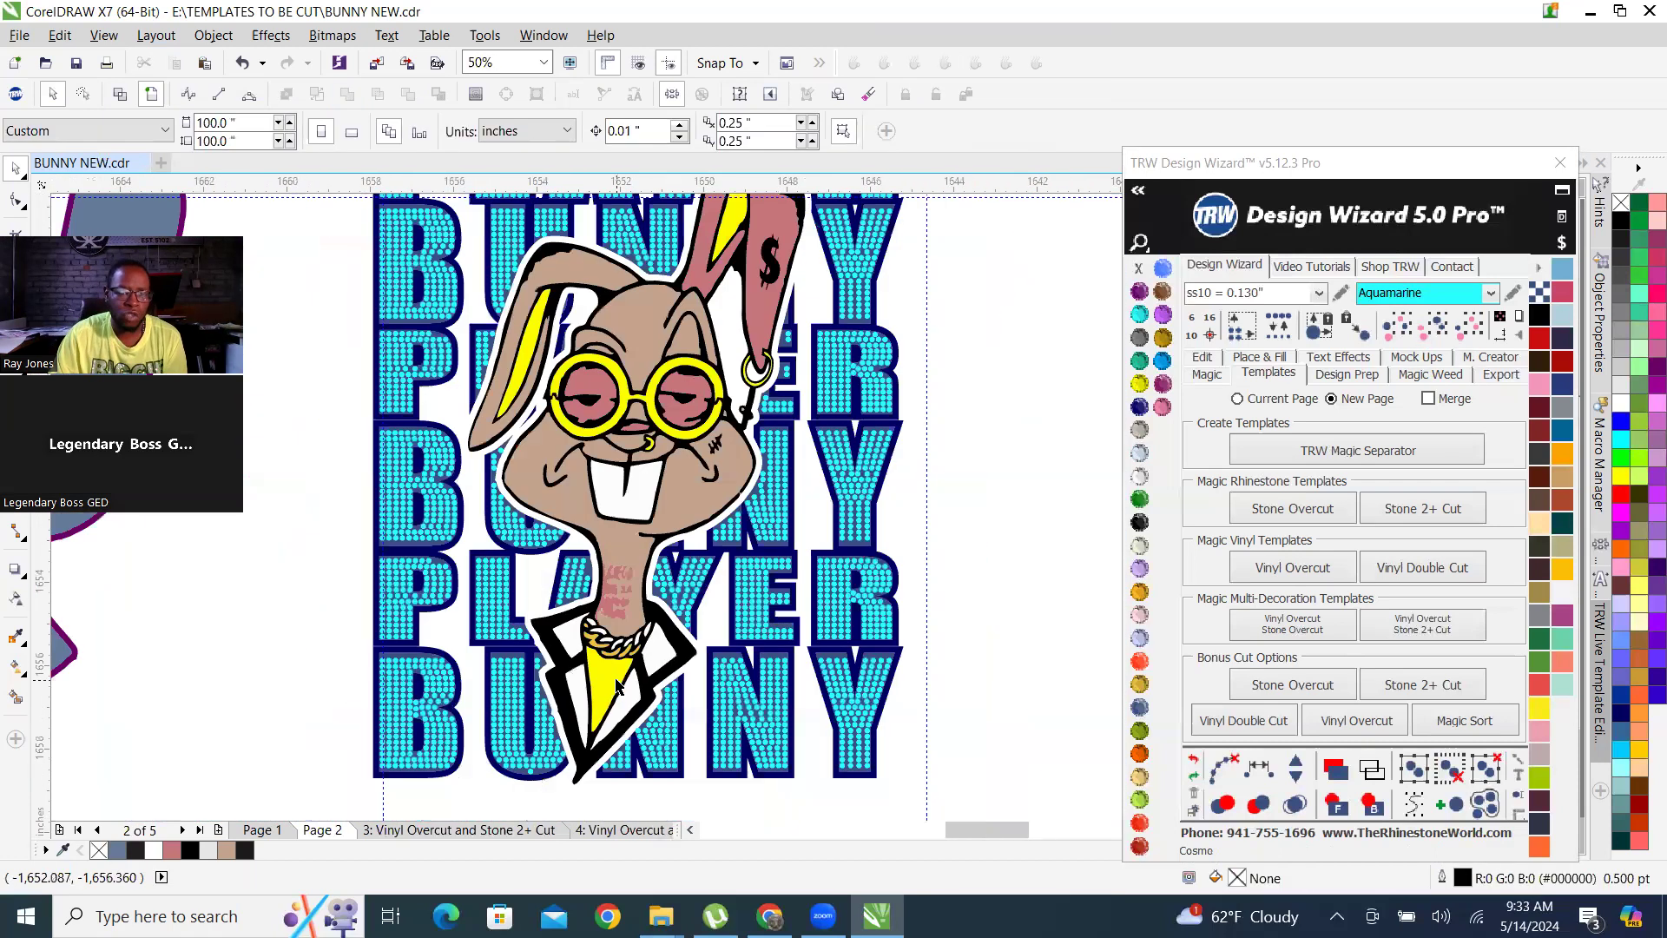
left_click(1193, 761)
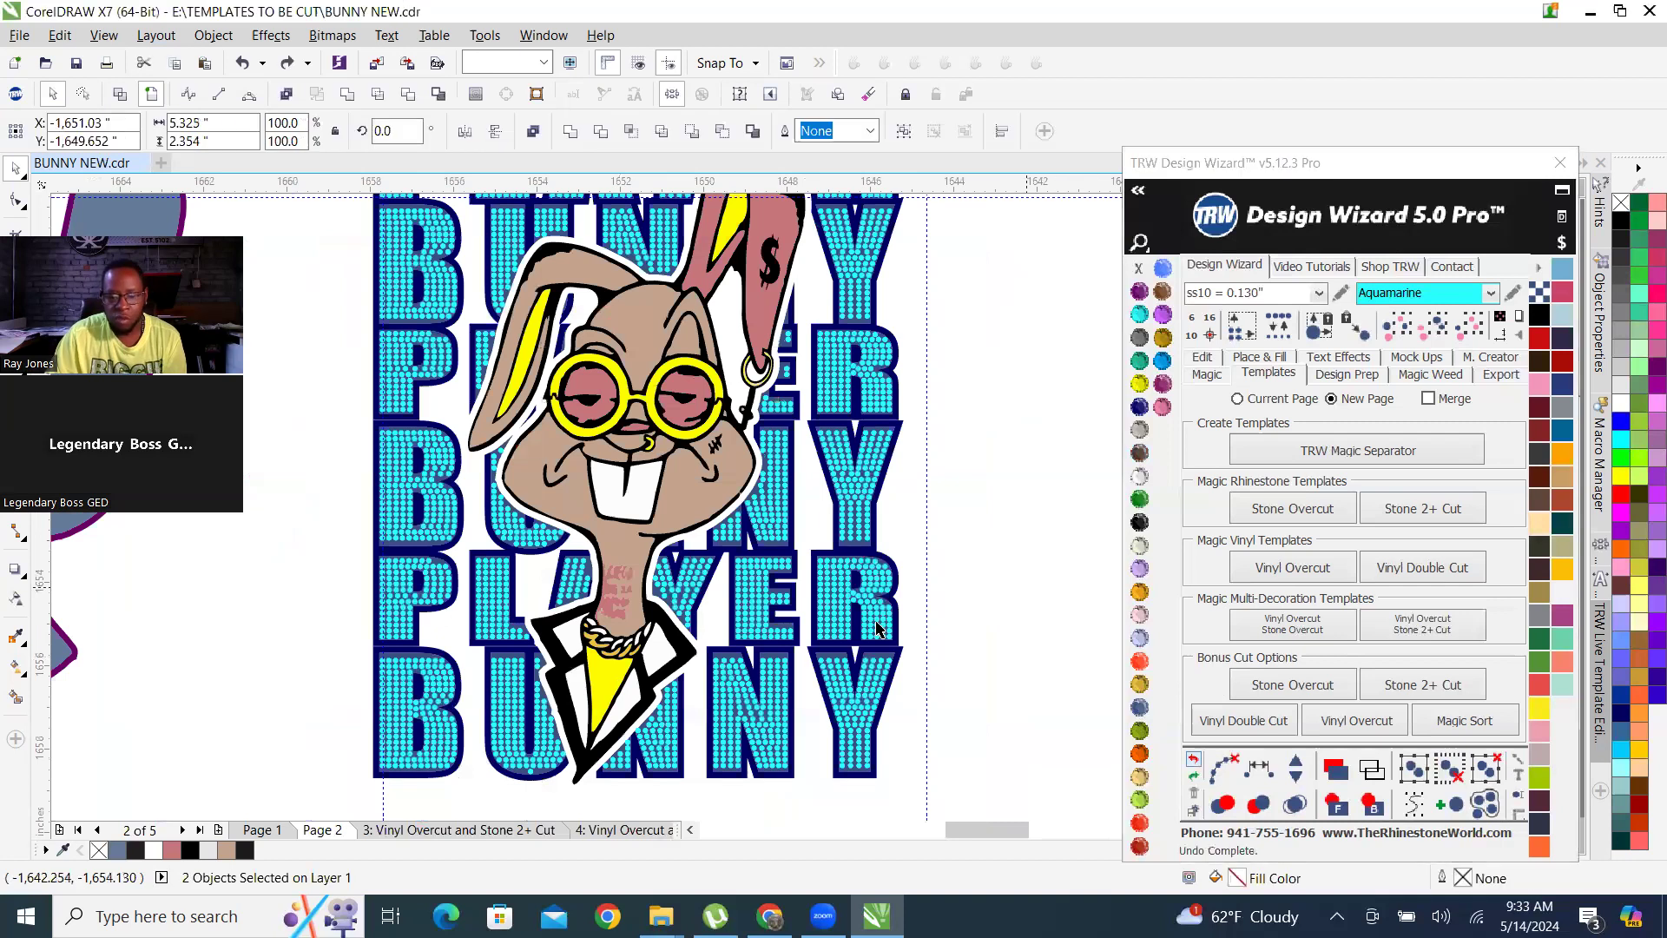
Recolour the yellow shirt area below the neck chain with Red Siam.
left_click(606, 682)
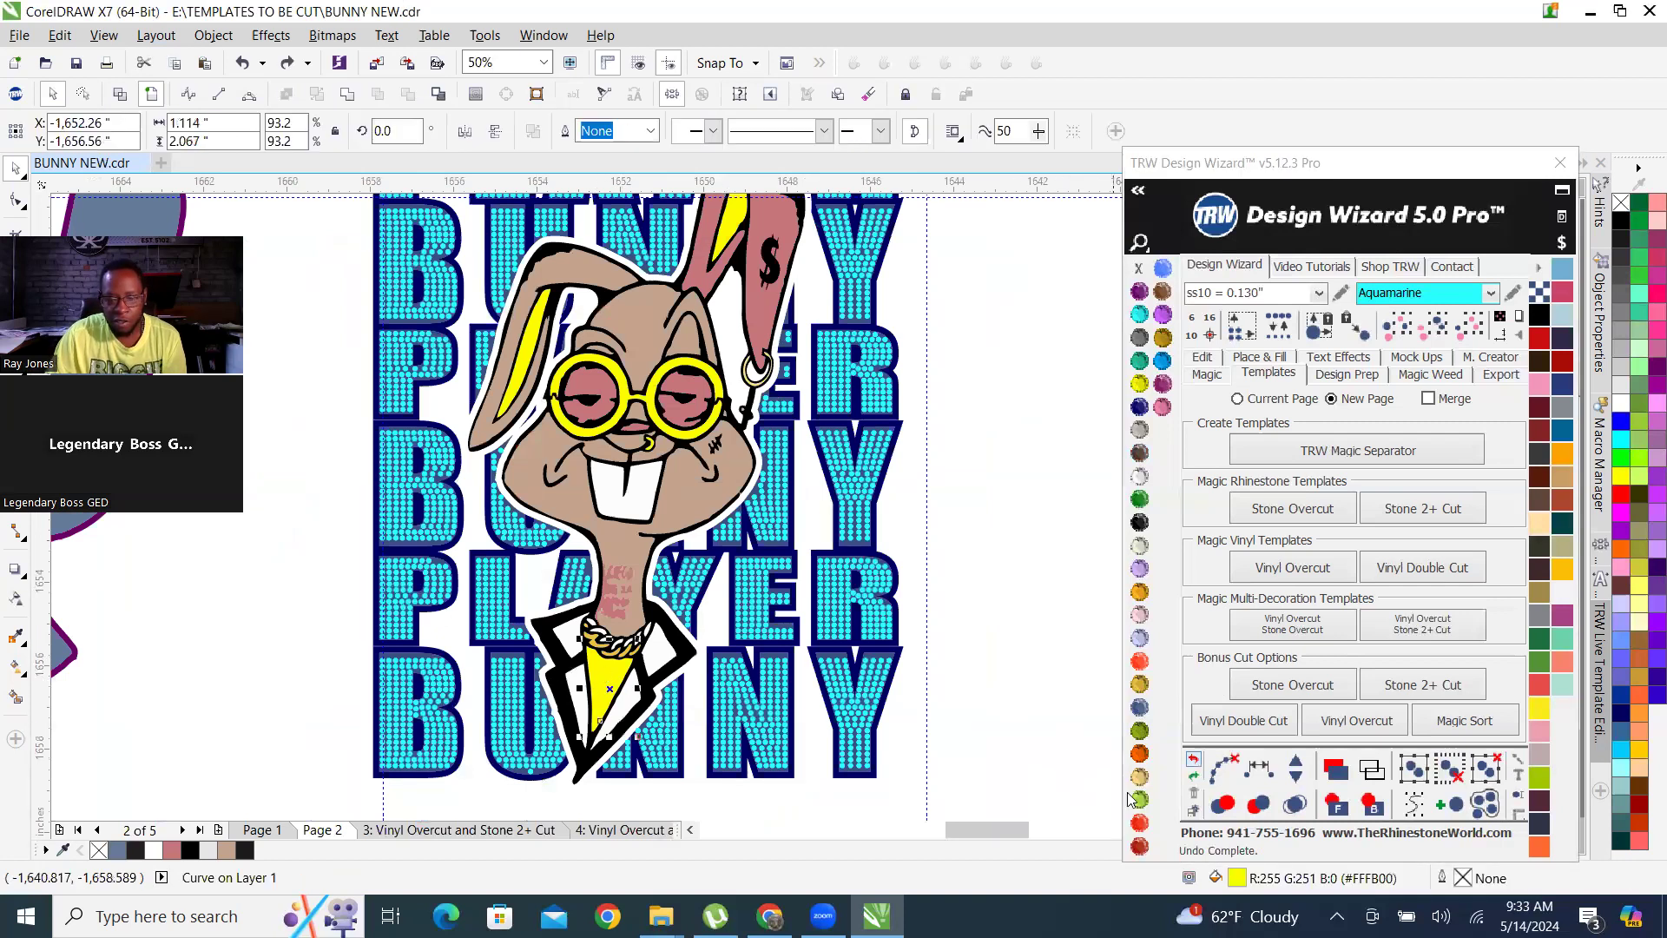
left_click(1142, 825)
left_click(1003, 698)
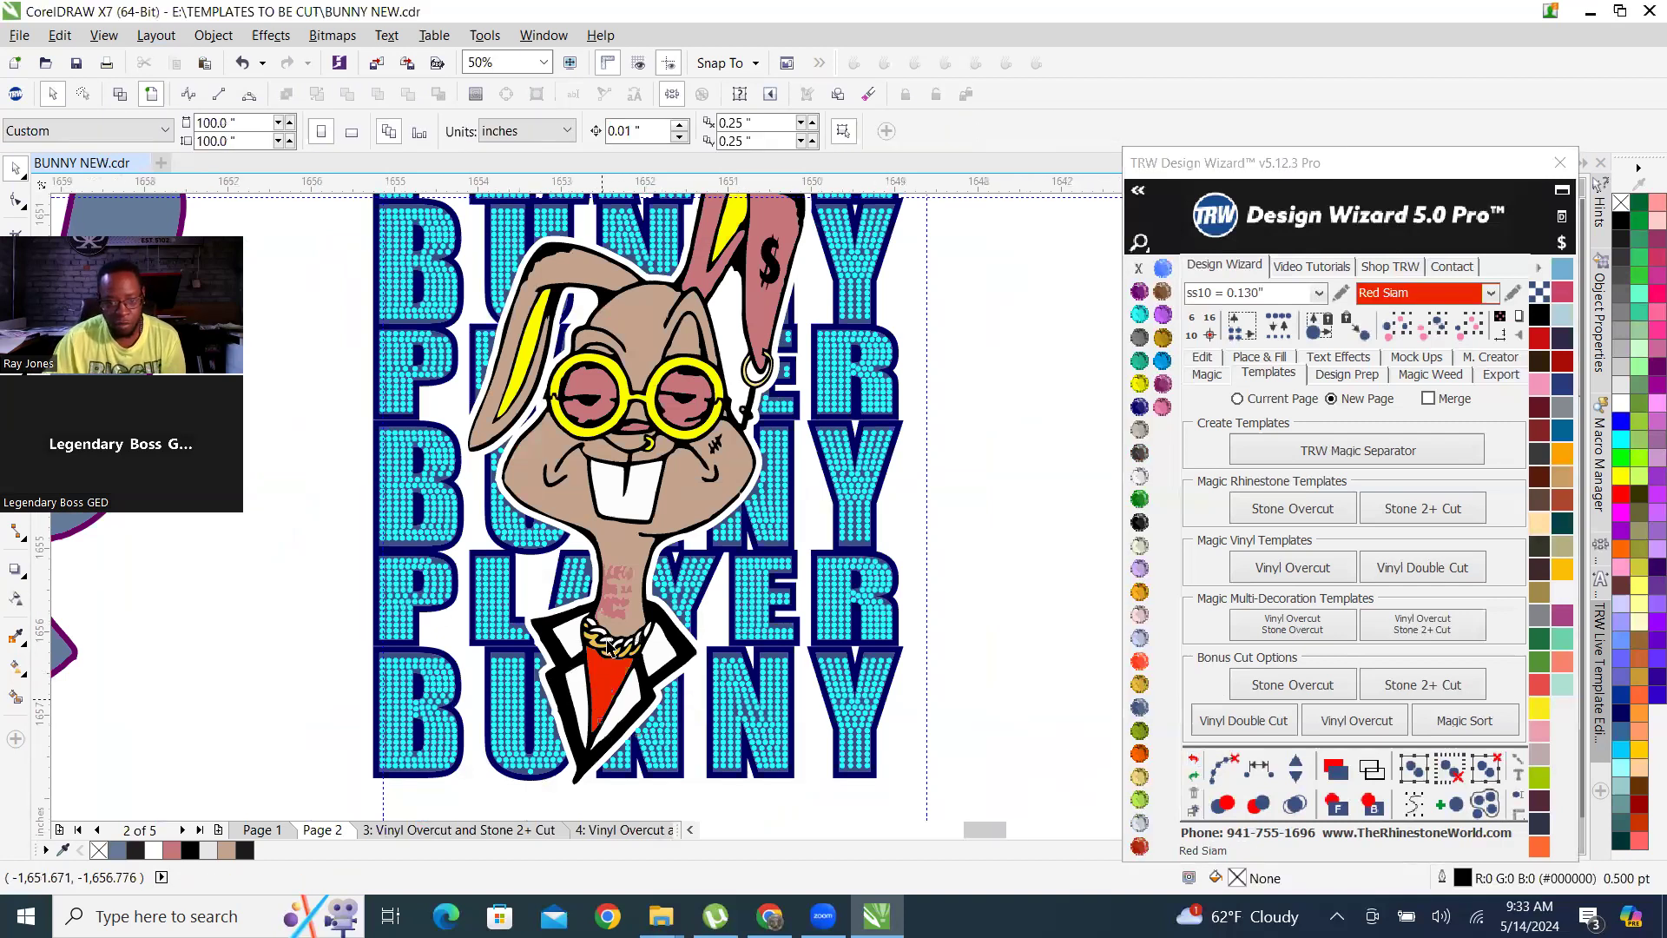
Weld the gold neck chain links with the yellow glasses frame and nose ring, keeping the yellow fill.
scroll(635, 646, "up", 3)
left_click(784, 599)
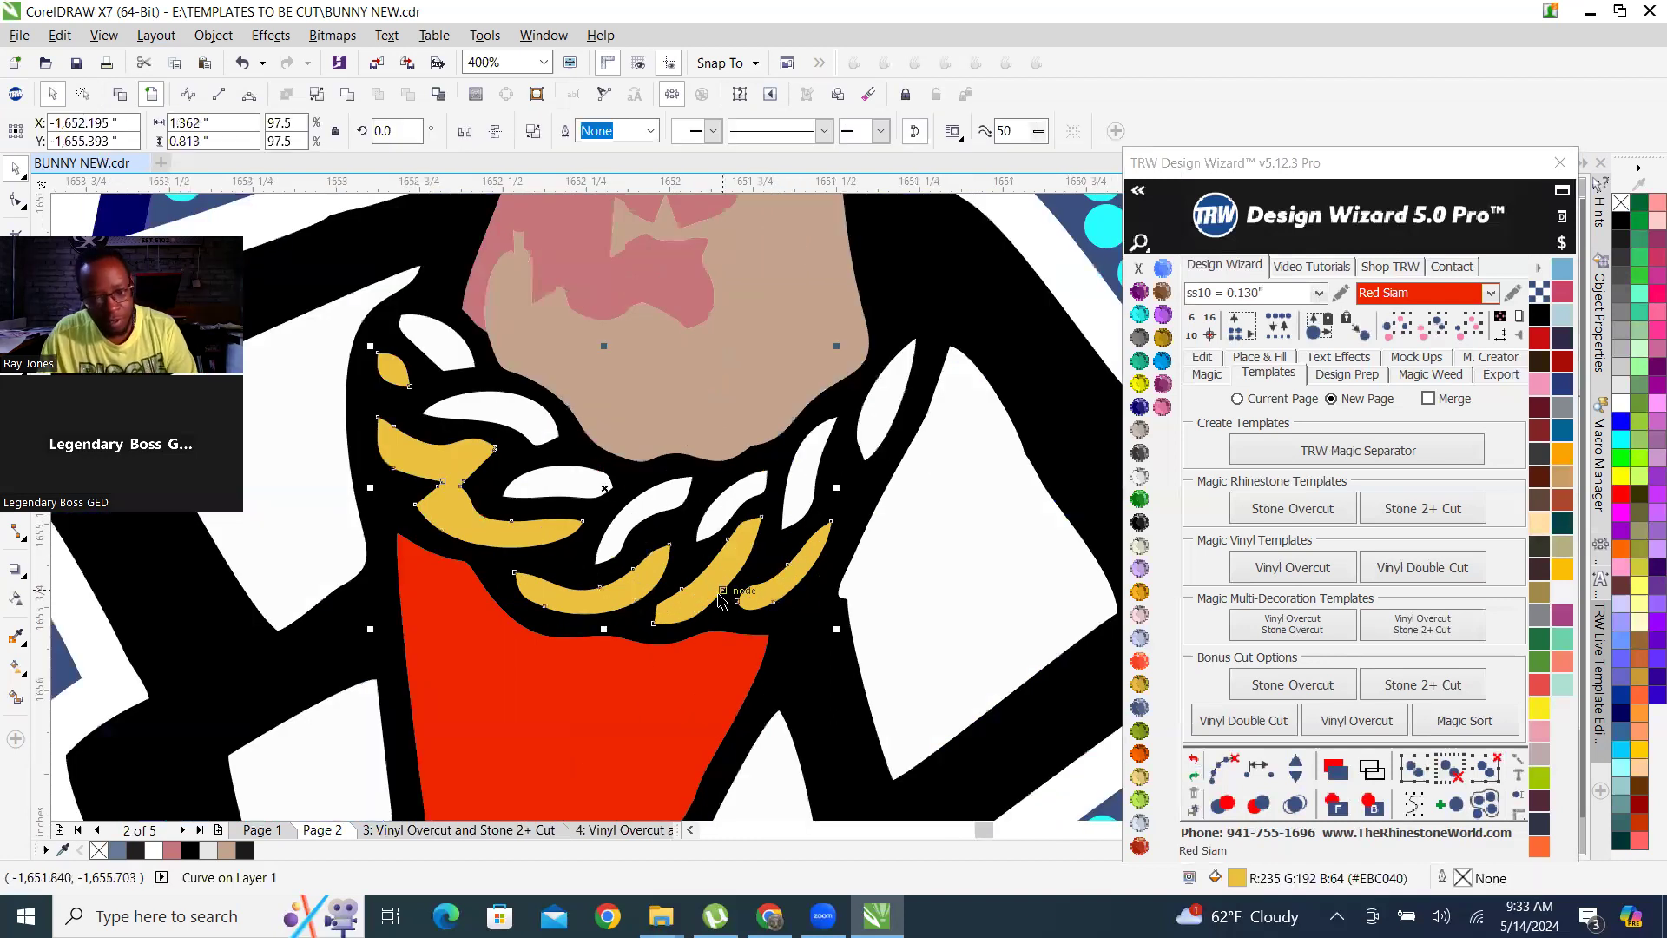
scroll(632, 514, "down", 2)
scroll(583, 270, "up", 2)
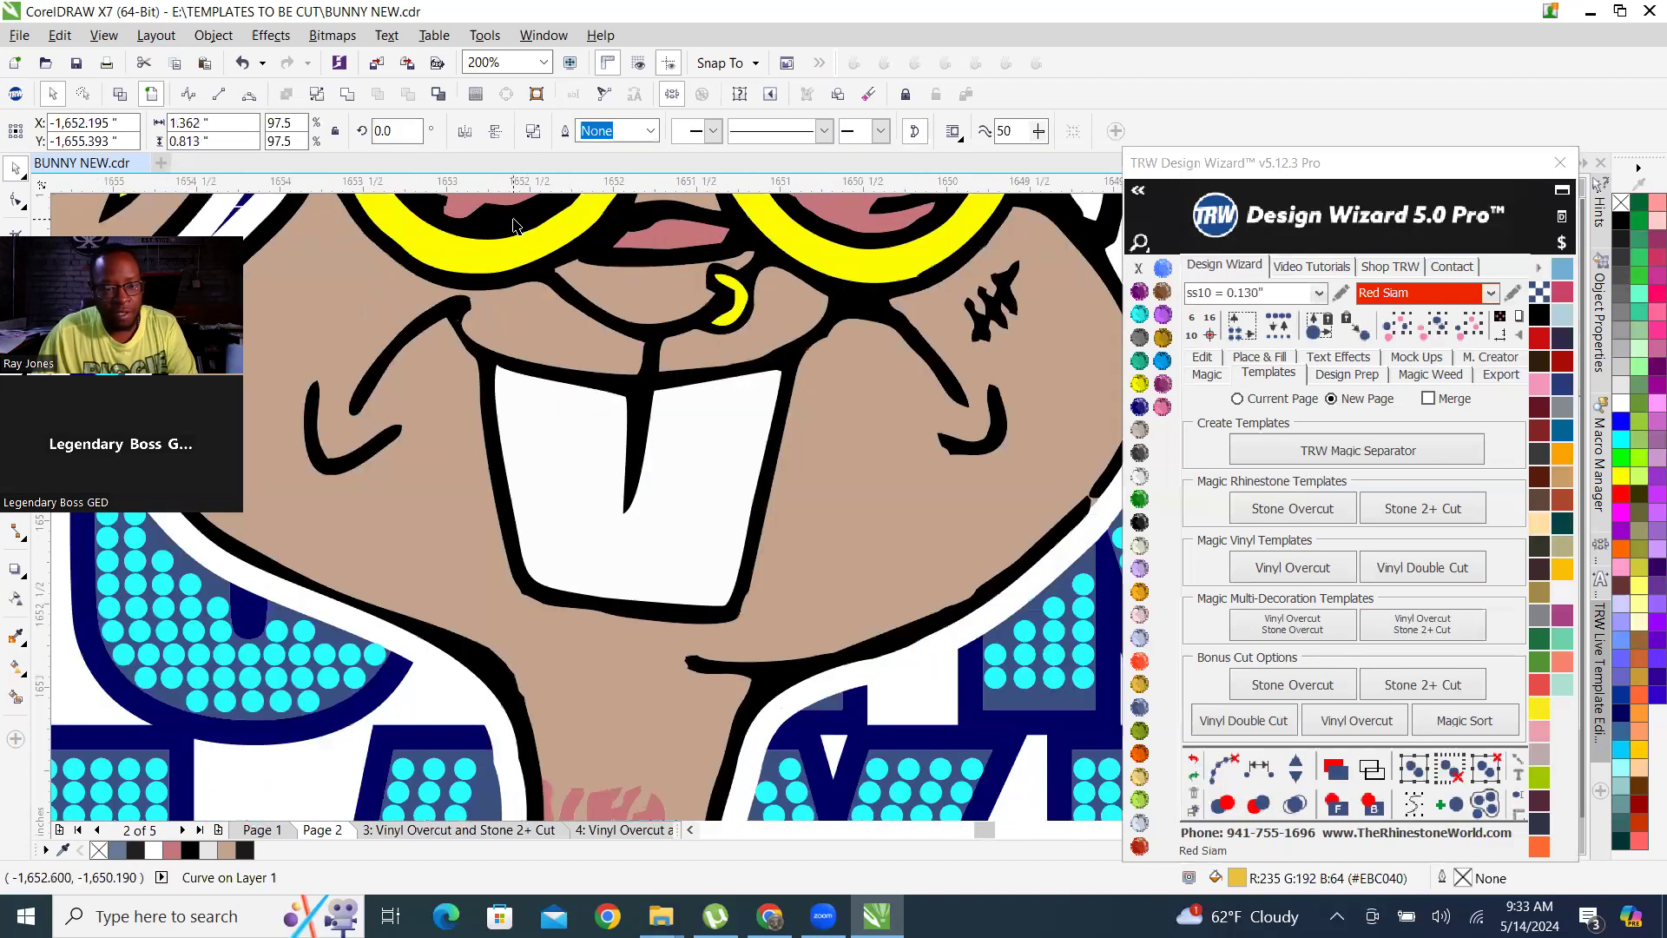
left_click(496, 293)
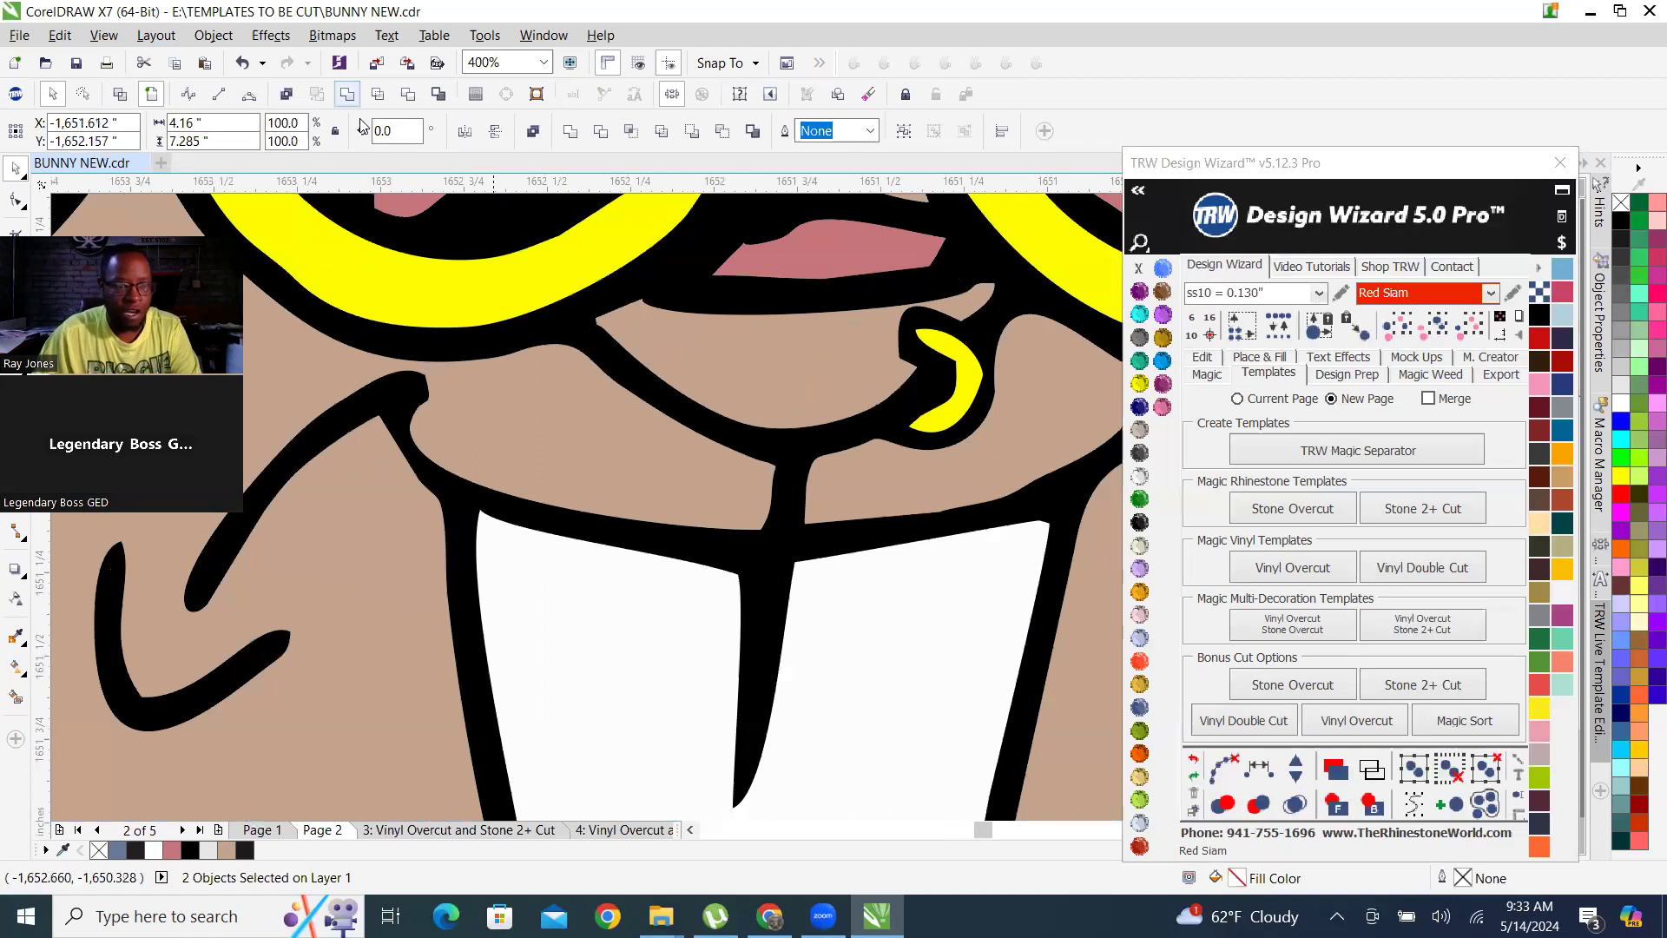
scroll(742, 580, "down", 2)
scroll(743, 580, "down", 4)
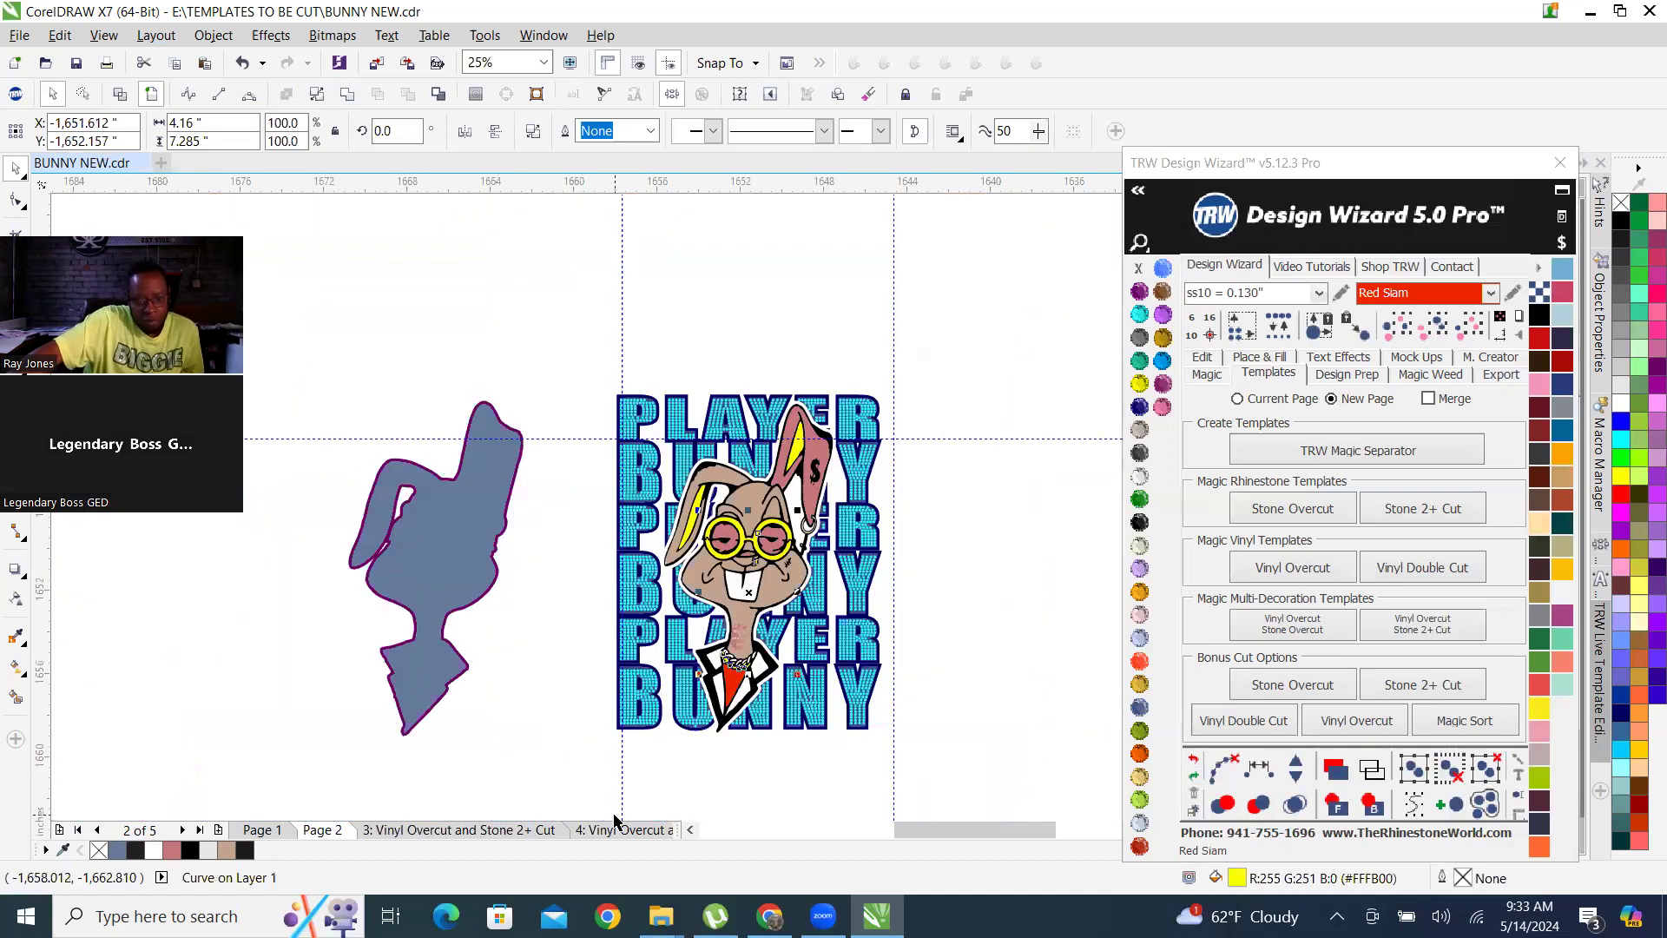
key("Escape")
Weld the white neck chain links with the yellow glasses frame and gold links, keeping the yellow fill.
scroll(803, 560, "up", 4)
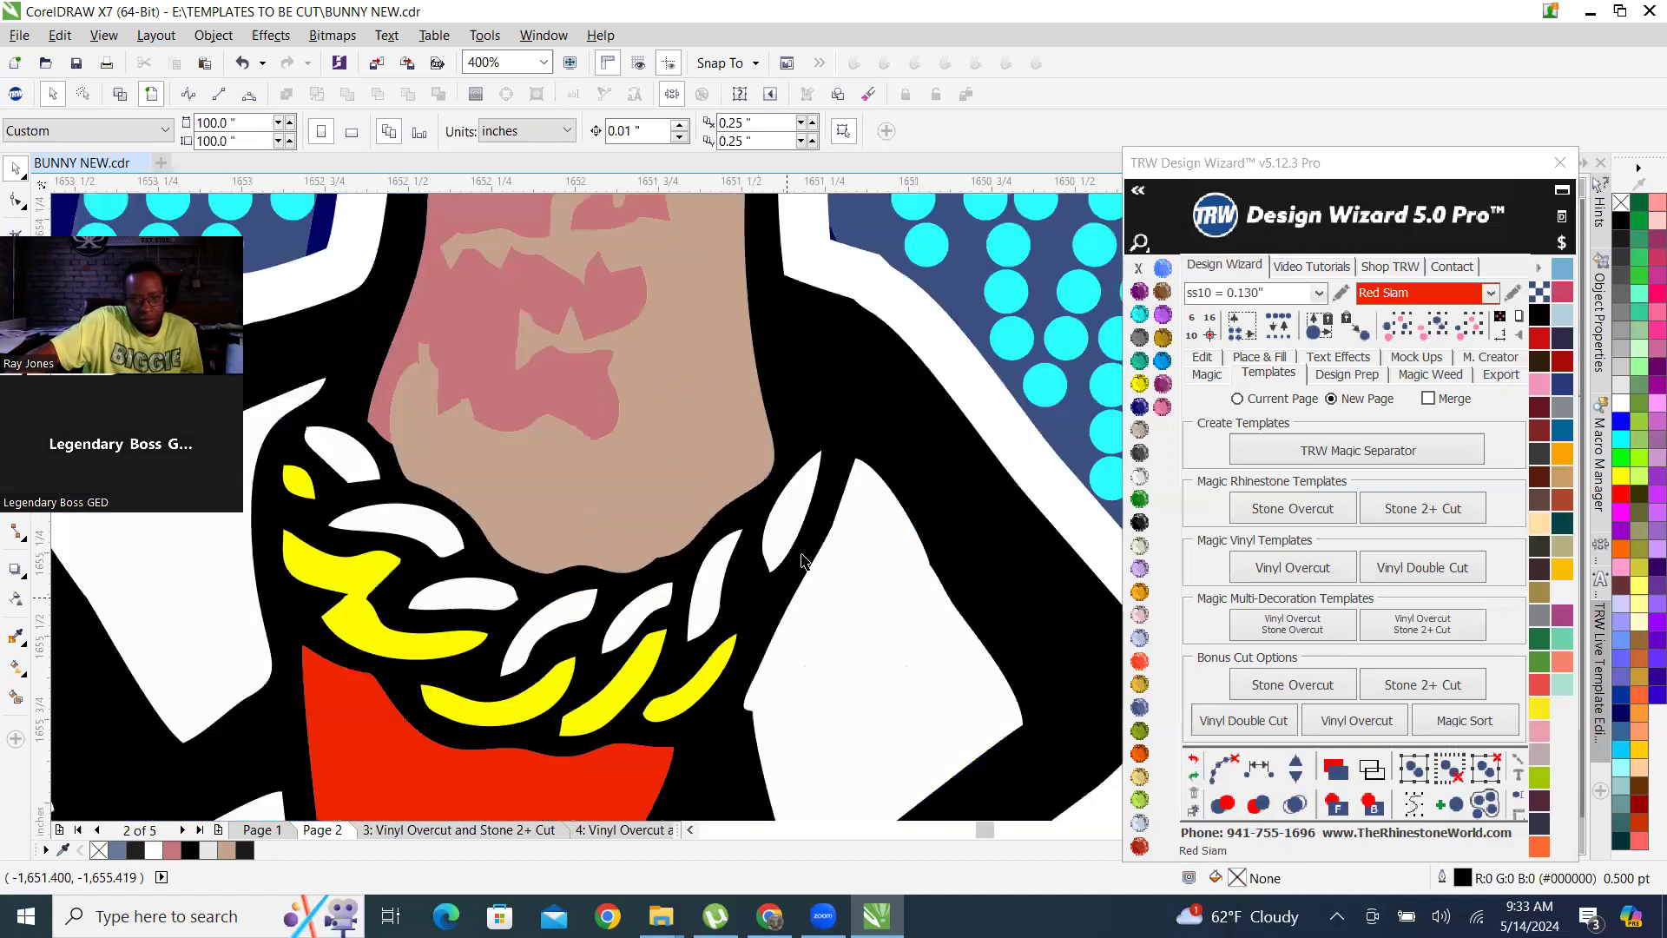
left_click(786, 513)
scroll(787, 513, "down", 2)
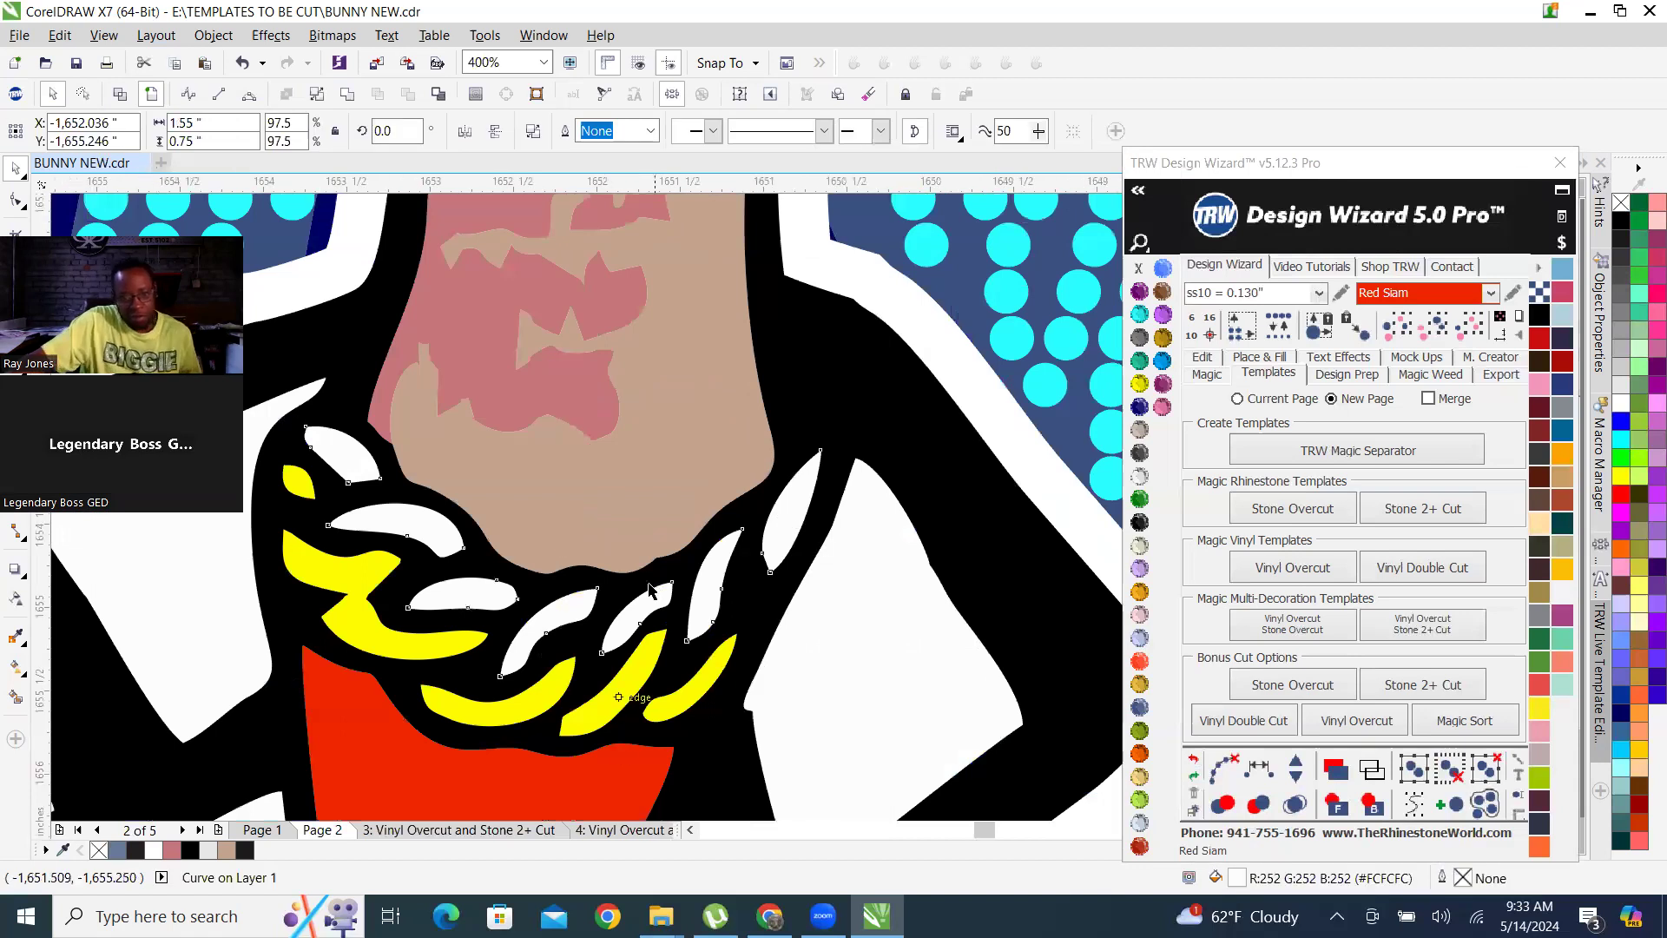
scroll(588, 644, "down", 1)
scroll(580, 599, "down", 2)
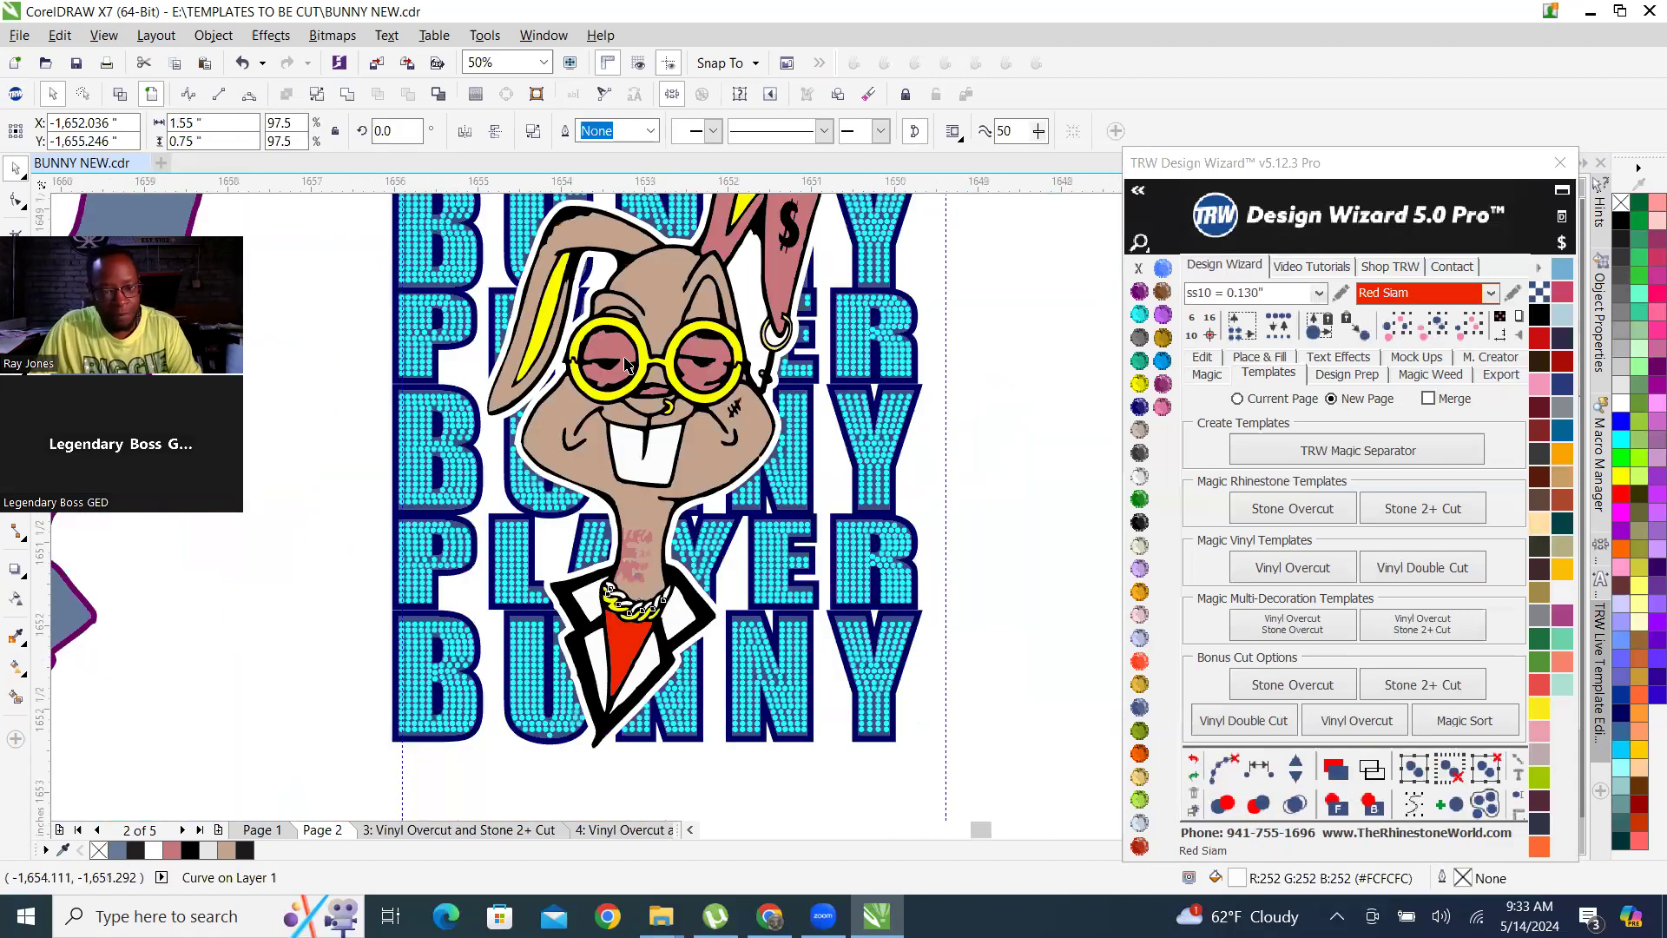
scroll(675, 387, "up", 3)
left_click(712, 366, "shift")
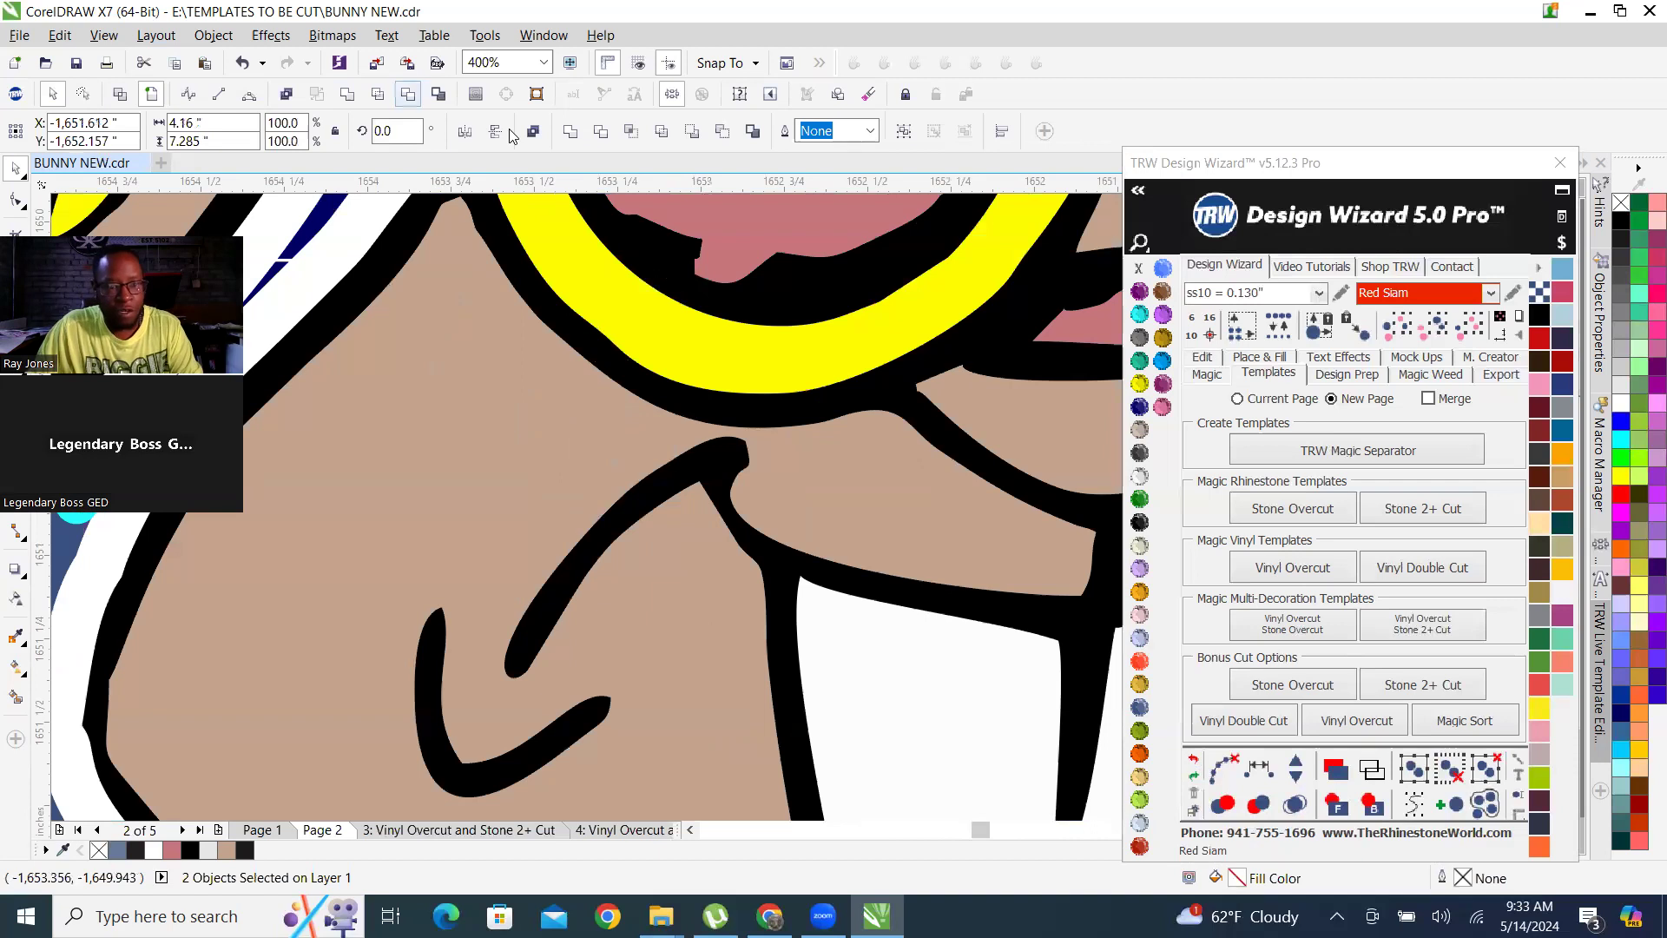
left_click(560, 456)
scroll(560, 456, "down", 2)
scroll(561, 456, "down", 1)
scroll(728, 510, "up", 1)
left_click(784, 507)
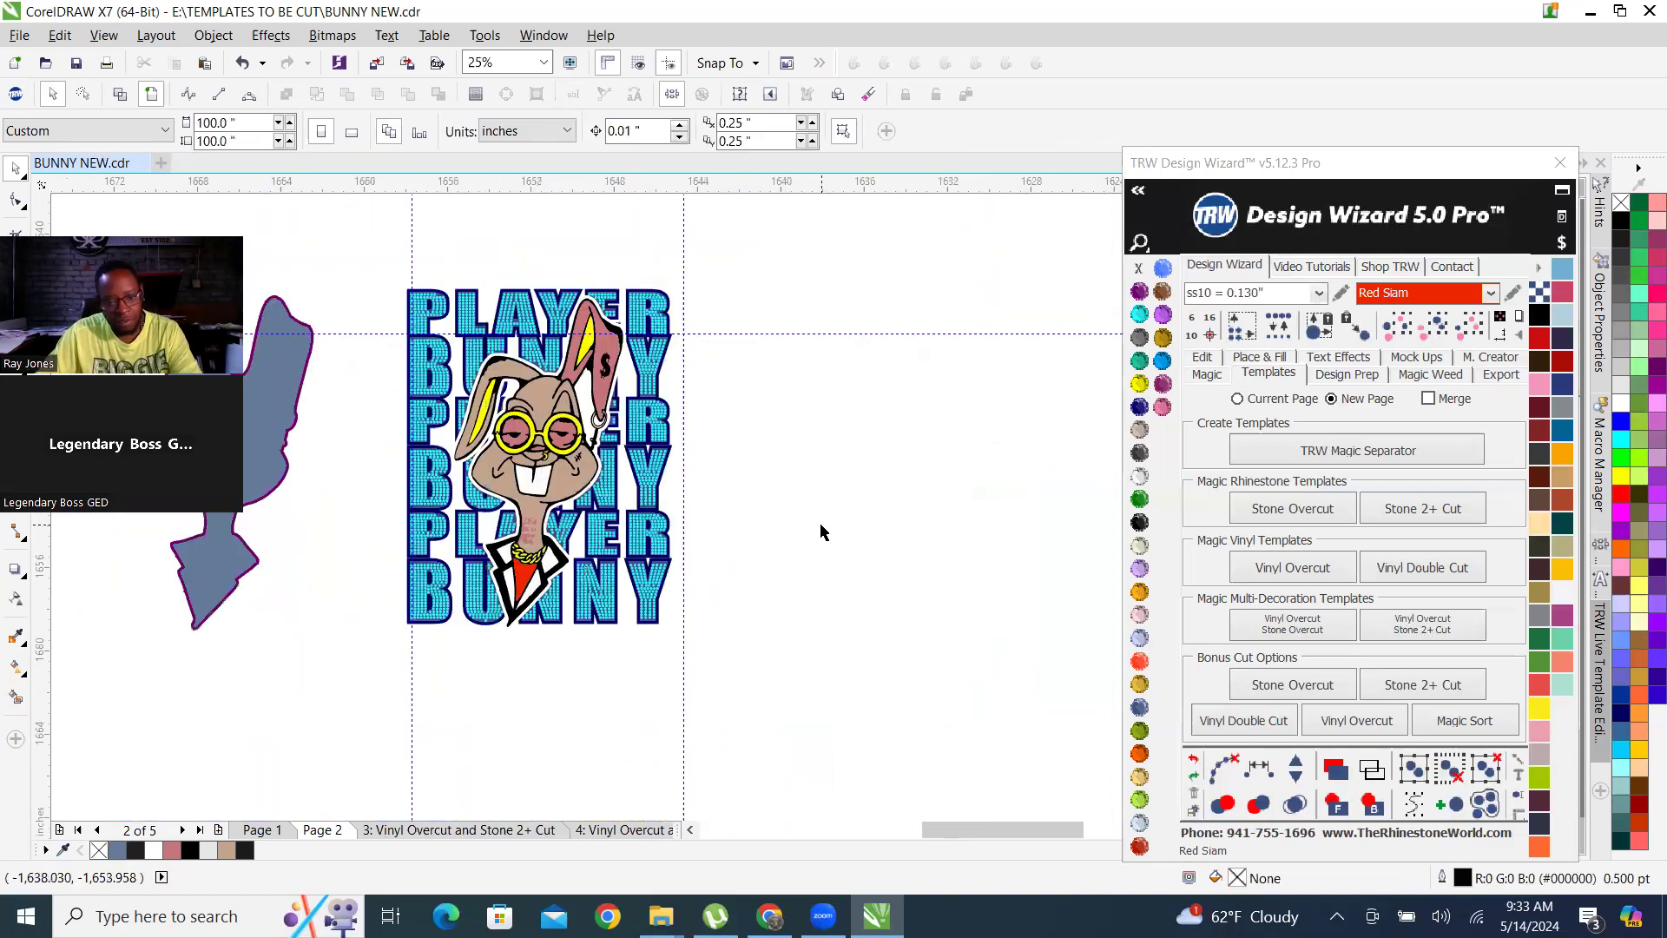
Nudge the purple bunny silhouette outline 15 inches to the right onto the bunny artwork.
scroll(556, 332, "up", 2)
scroll(593, 301, "up", 1)
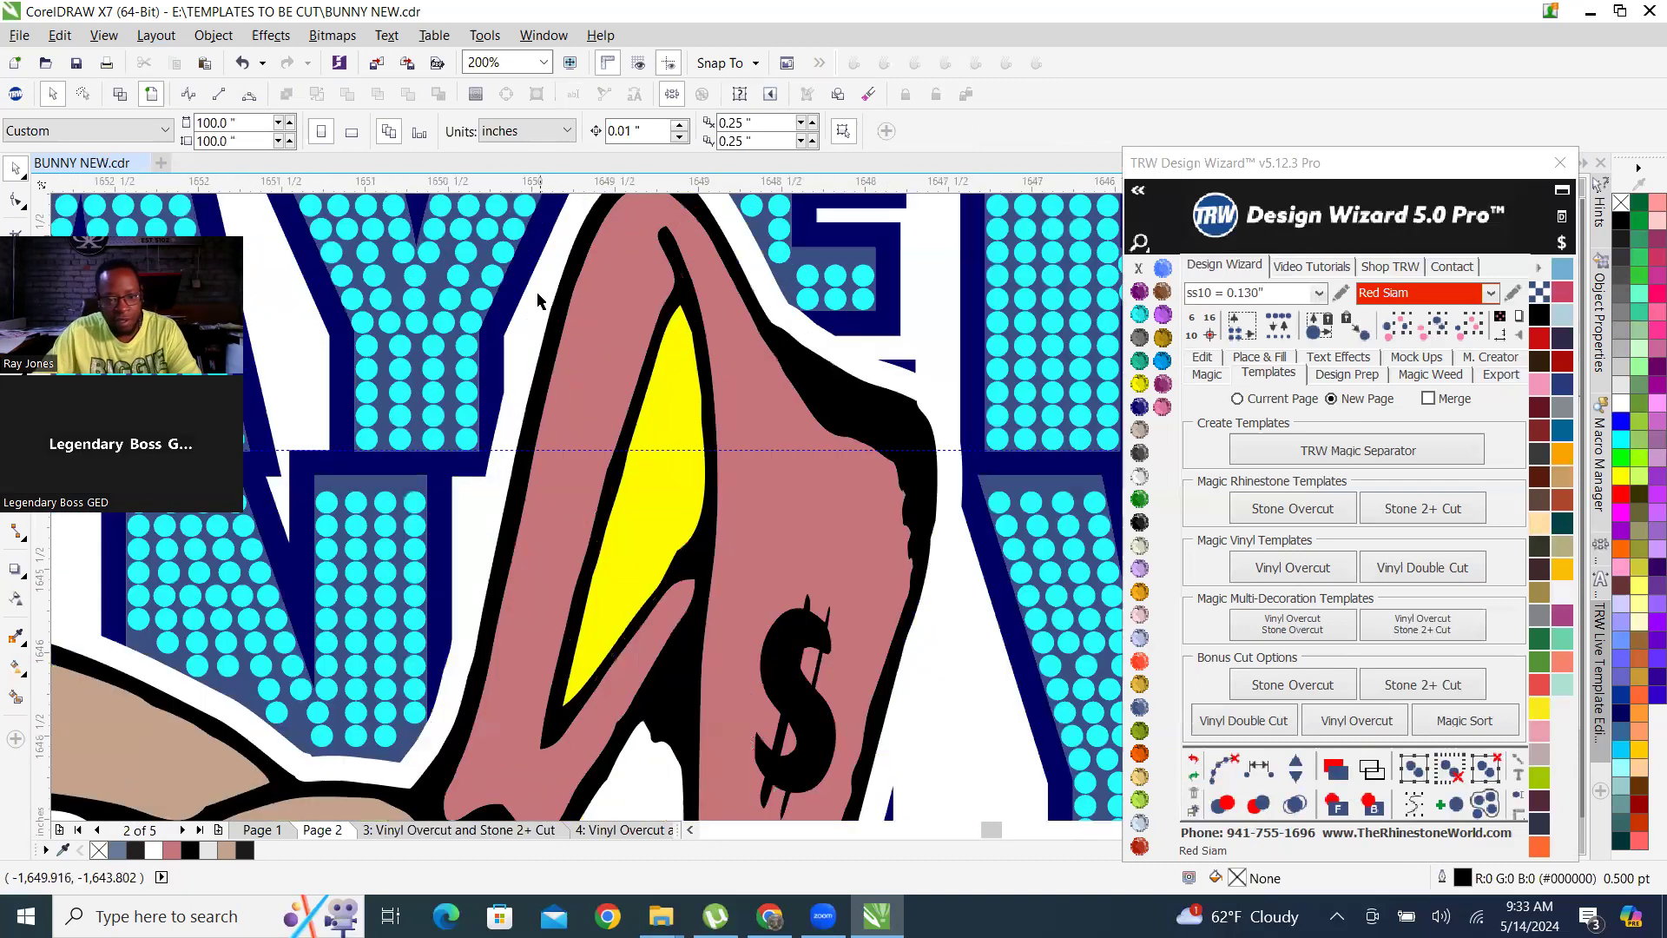
scroll(429, 738, "up", 1)
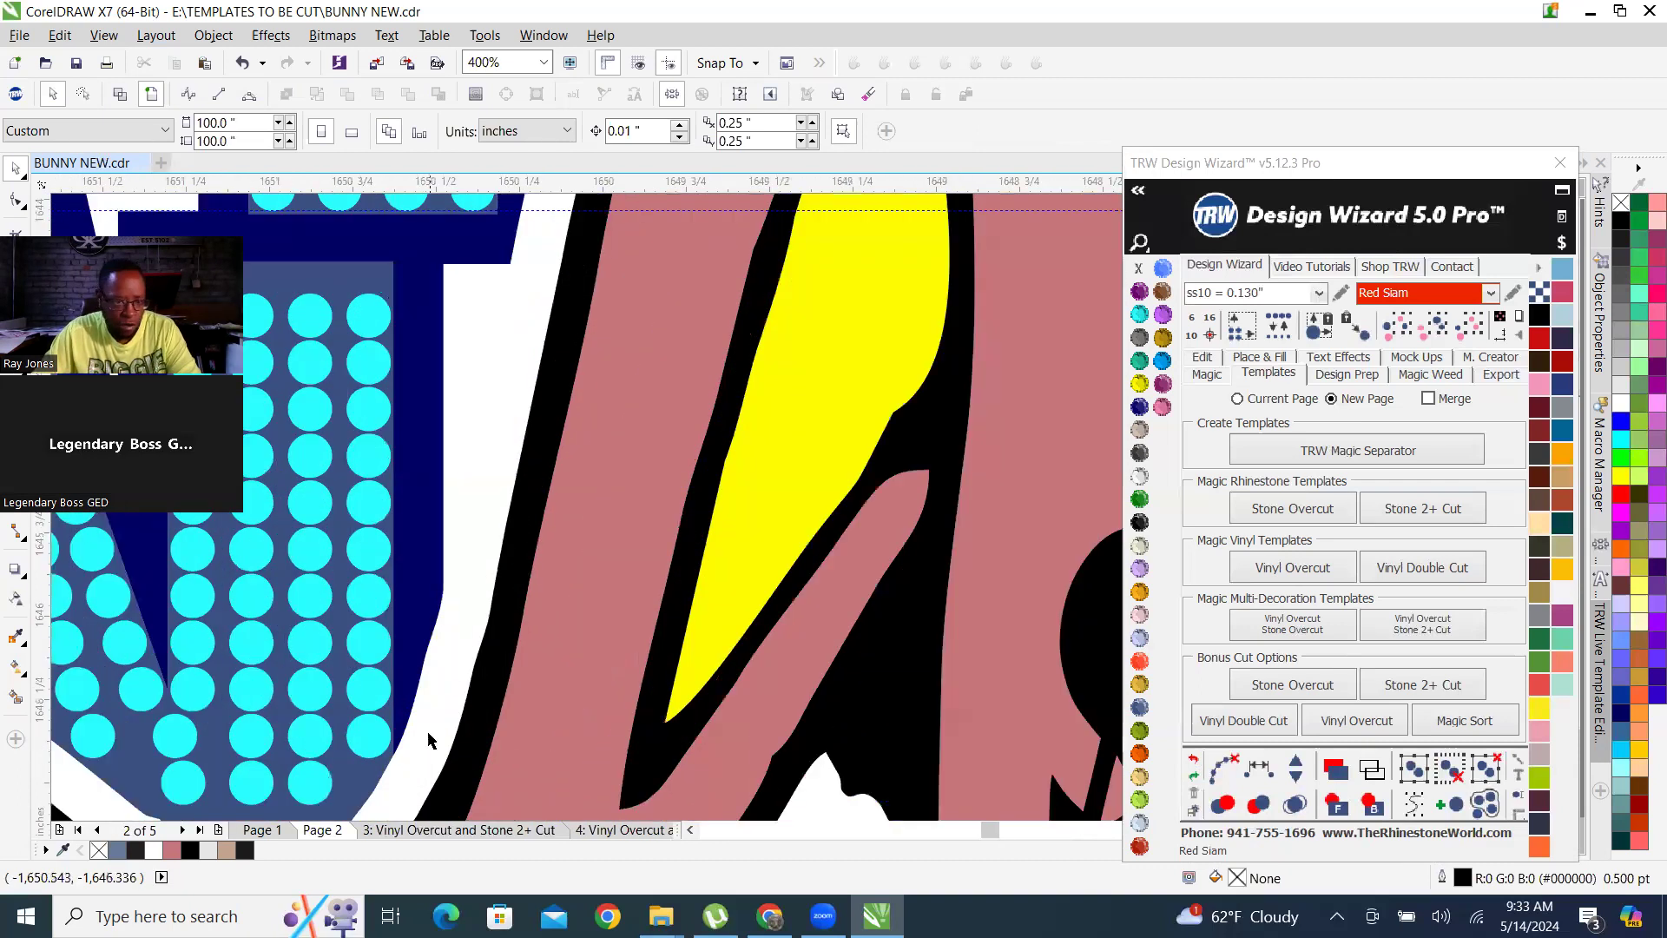
scroll(437, 733, "down", 4)
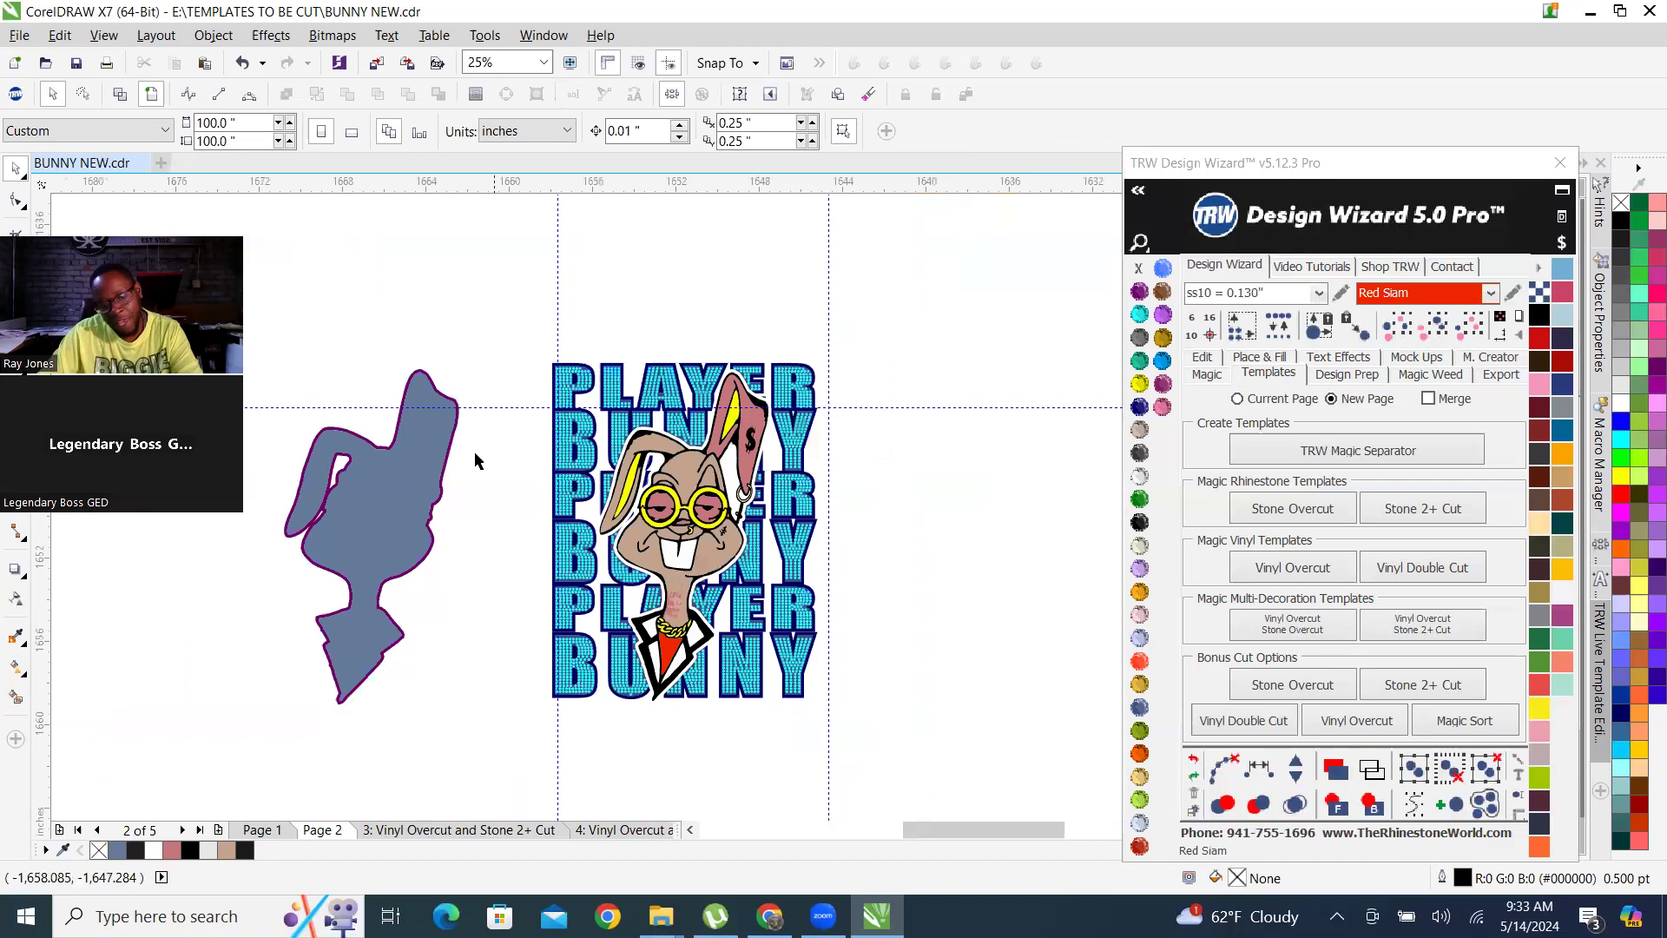
scroll(421, 369, "up", 3)
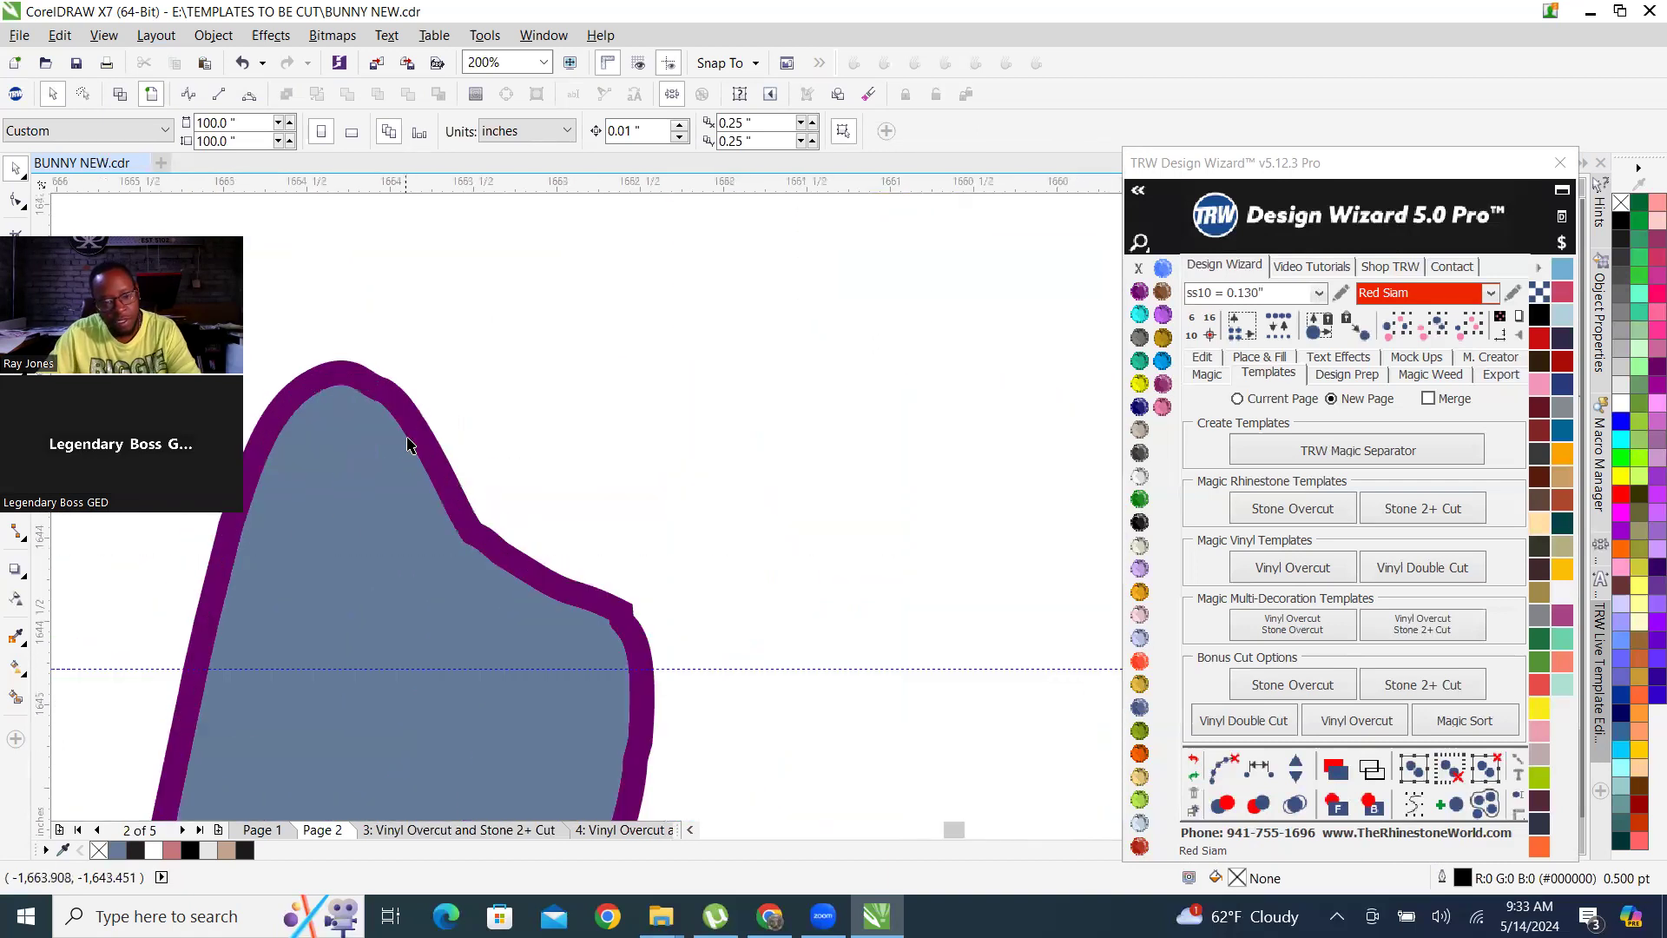
left_click(420, 430)
scroll(419, 430, "down", 3)
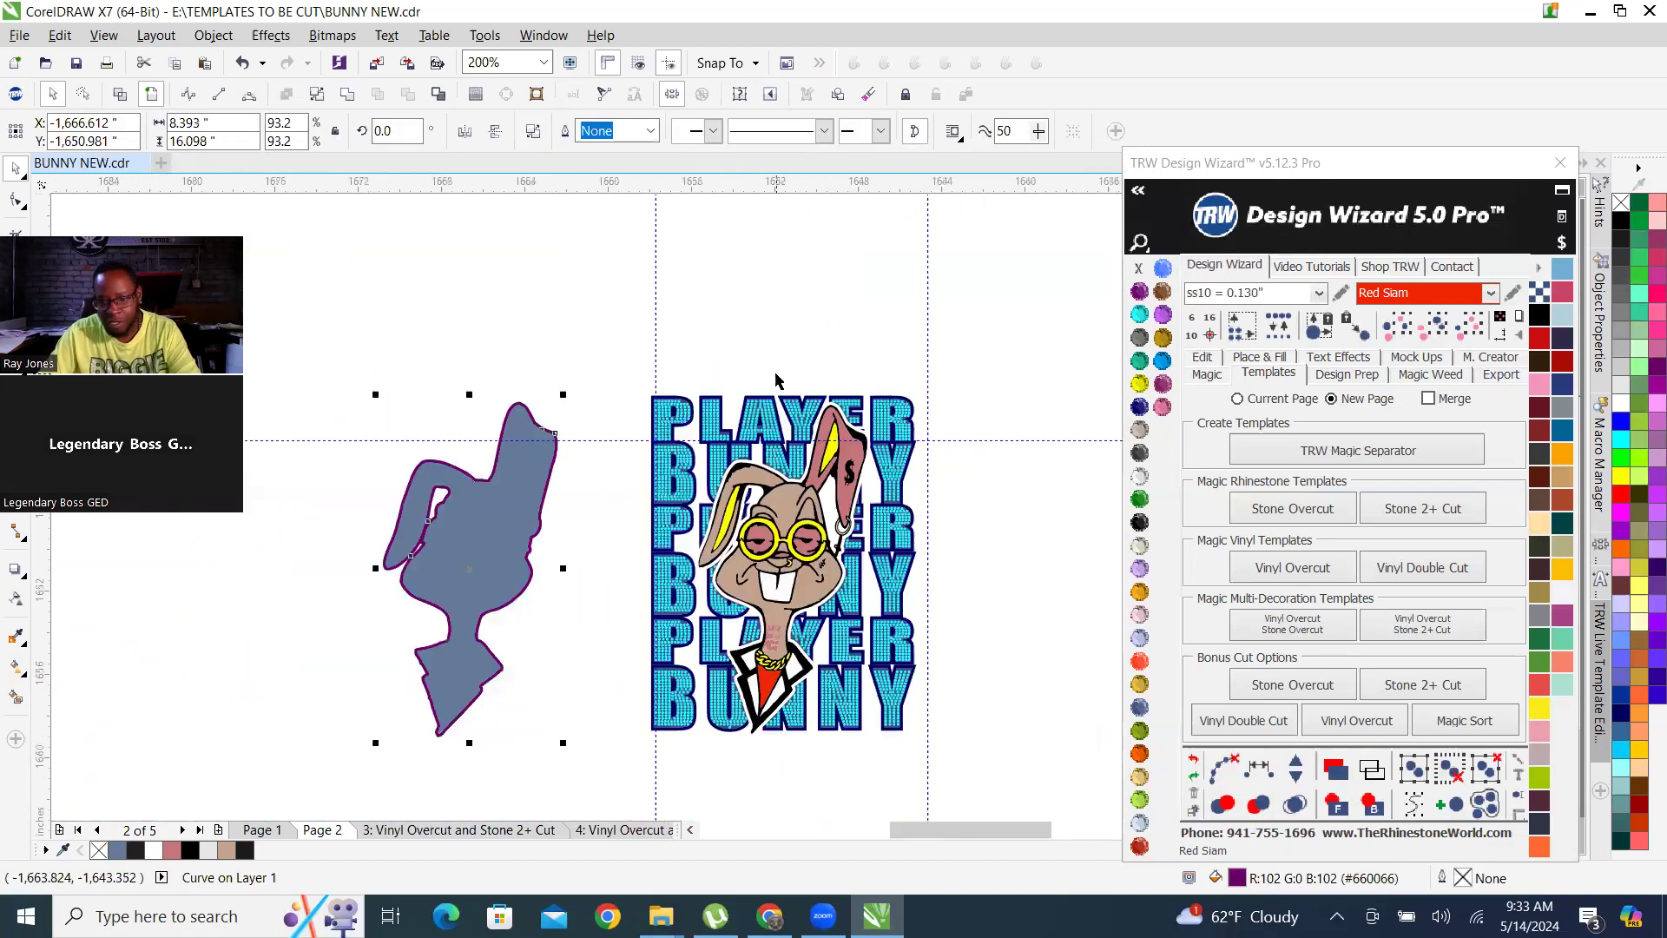
left_click(1203, 360)
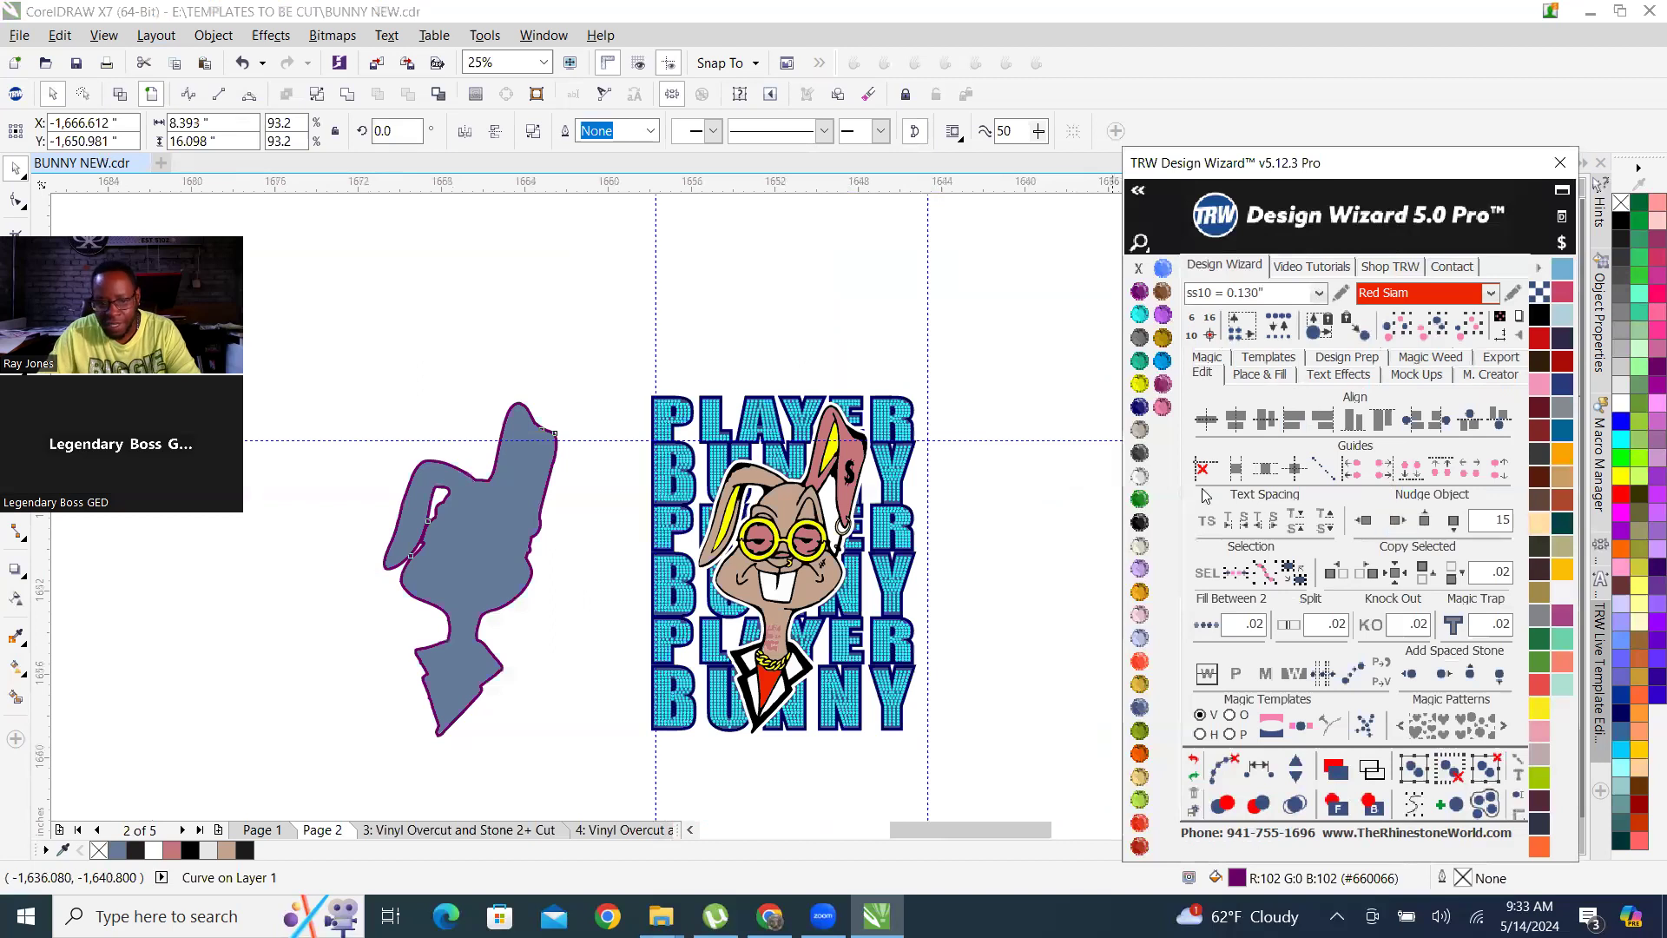
key("Right")
Examine how the purple outline fits around the bunny's ears, in both wireframe and normal view.
scroll(847, 424, "up", 2)
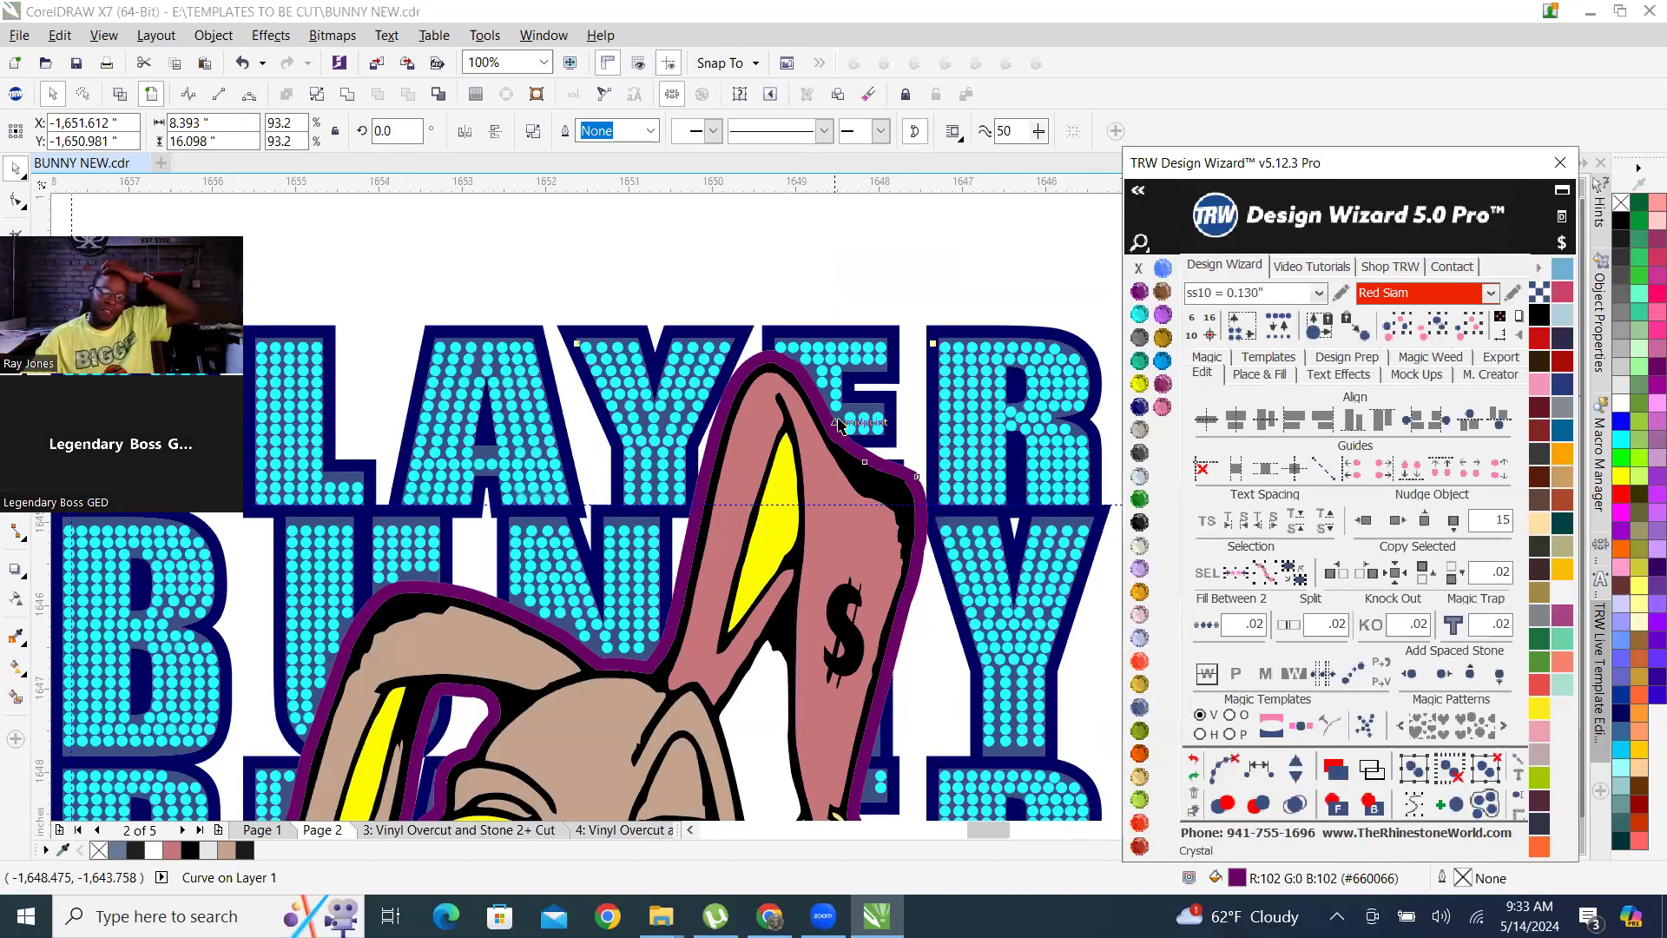
scroll(938, 419, "down", 1)
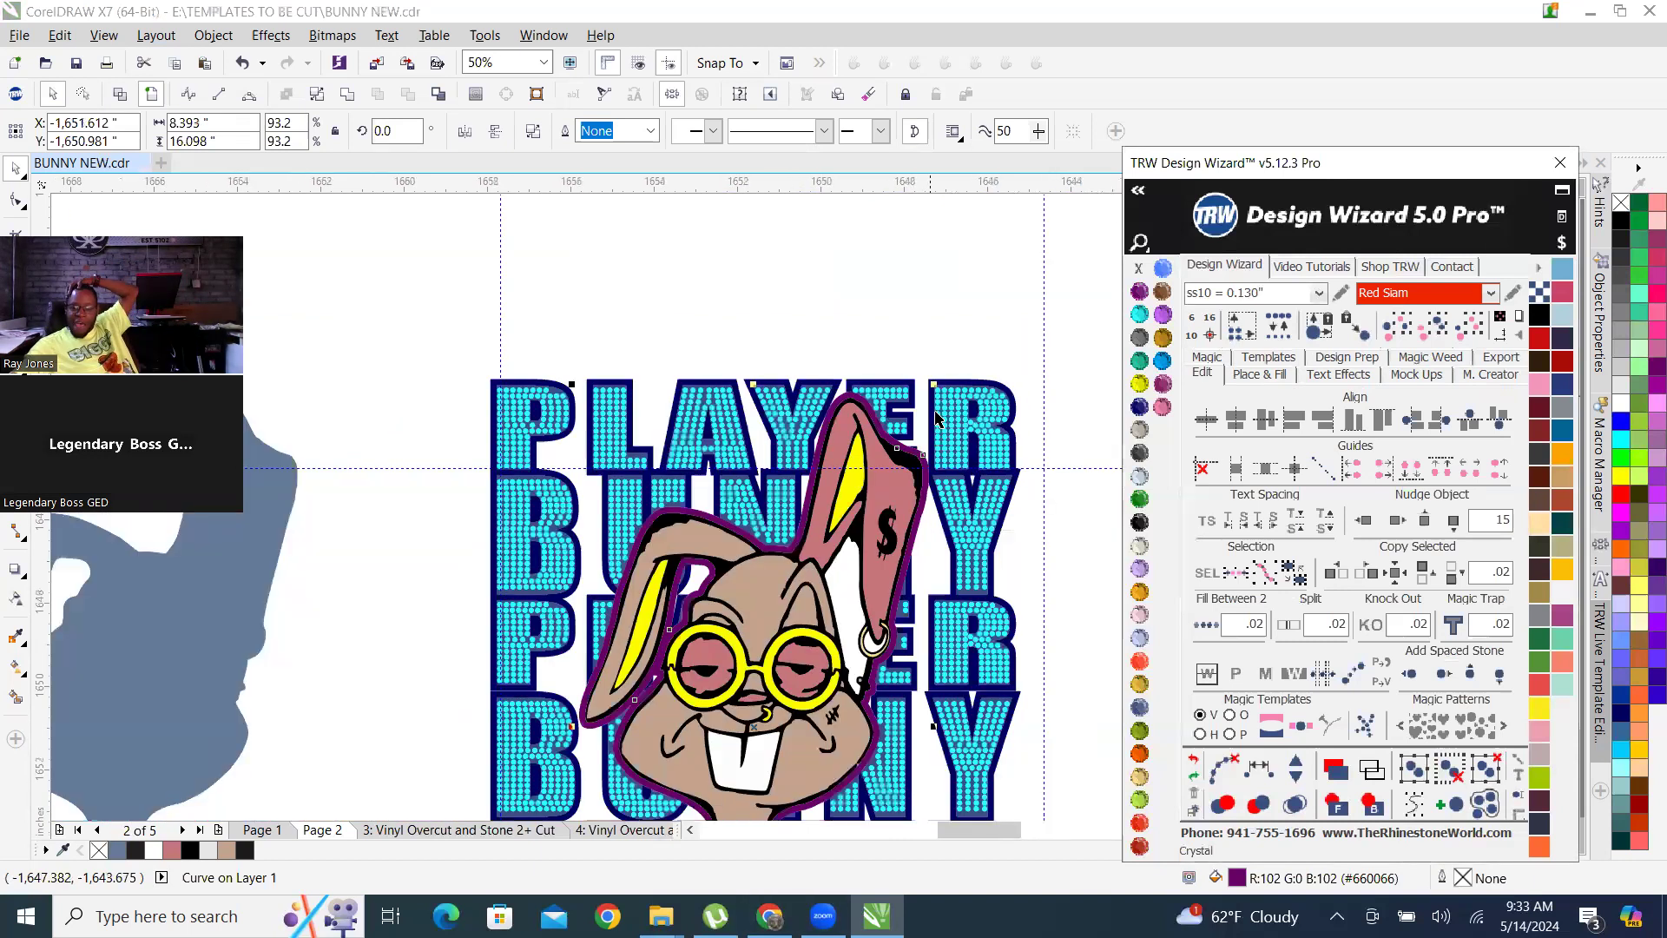
scroll(938, 420, "down", 1)
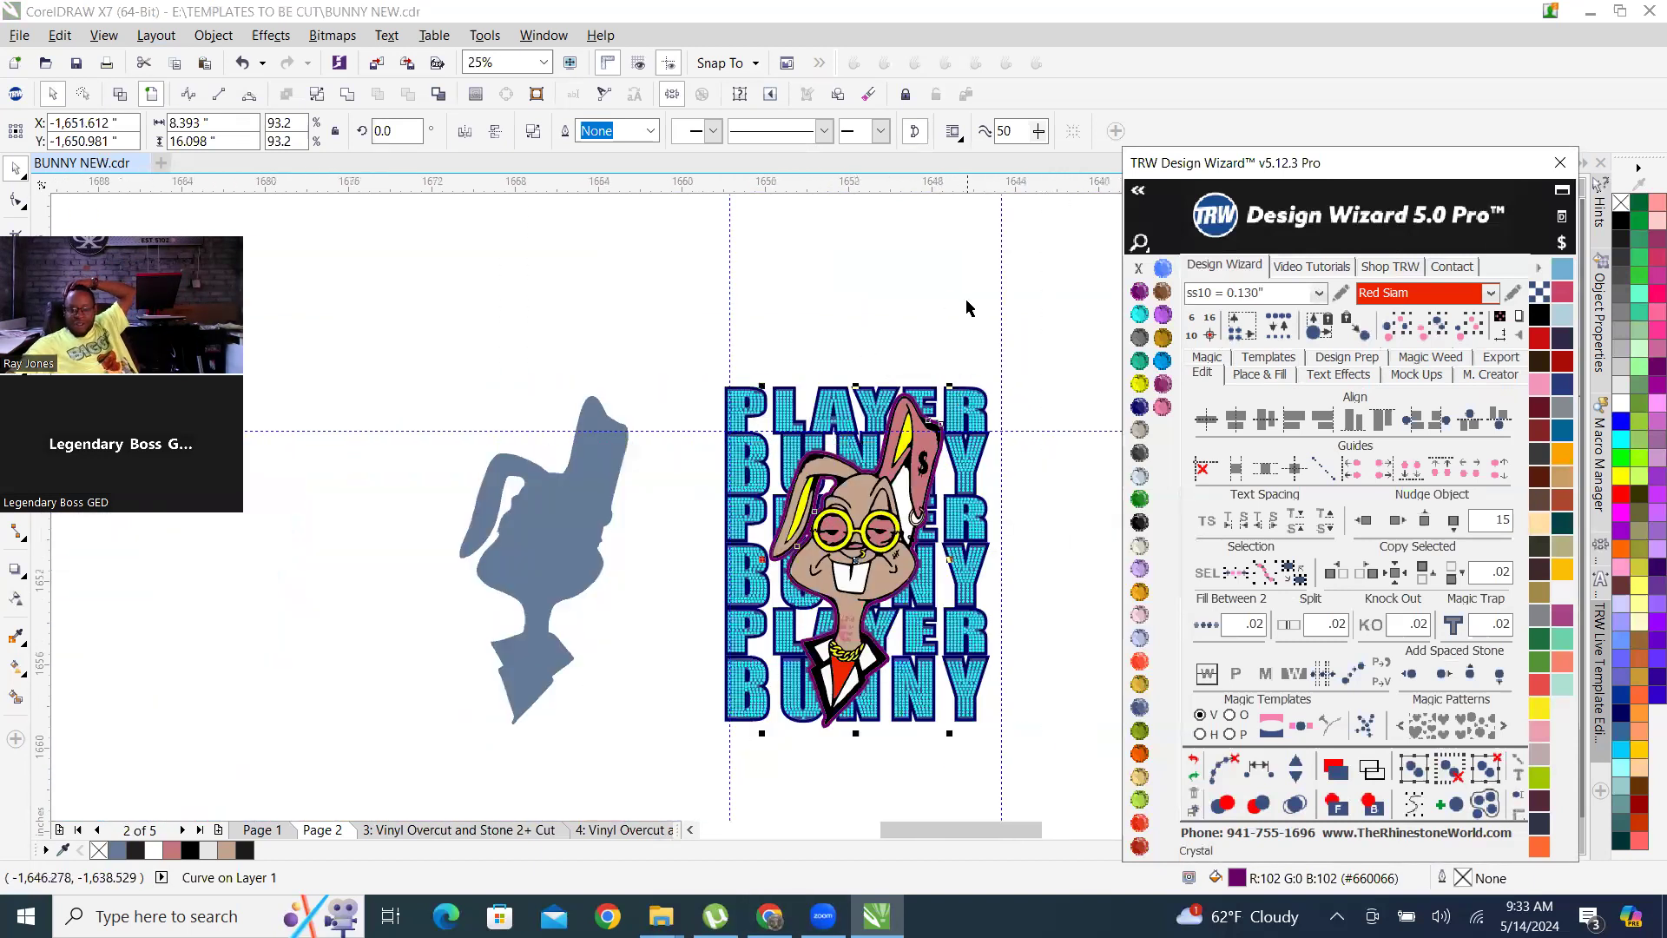
left_click(969, 308)
scroll(933, 343, "up", 3)
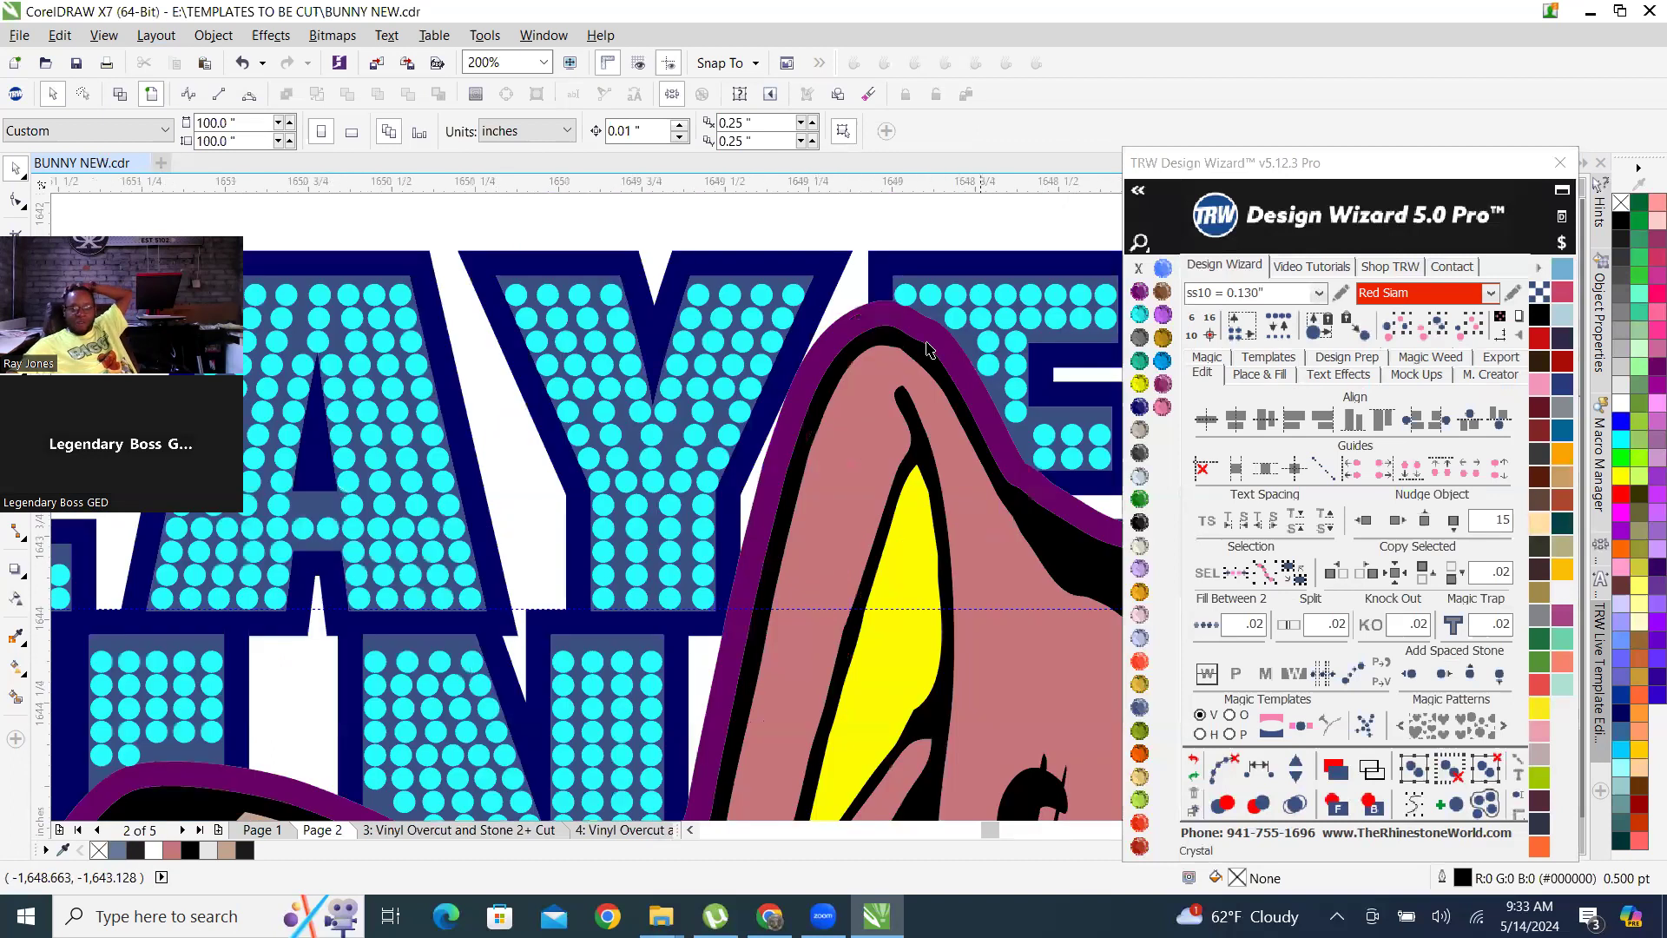
scroll(927, 347, "up", 2)
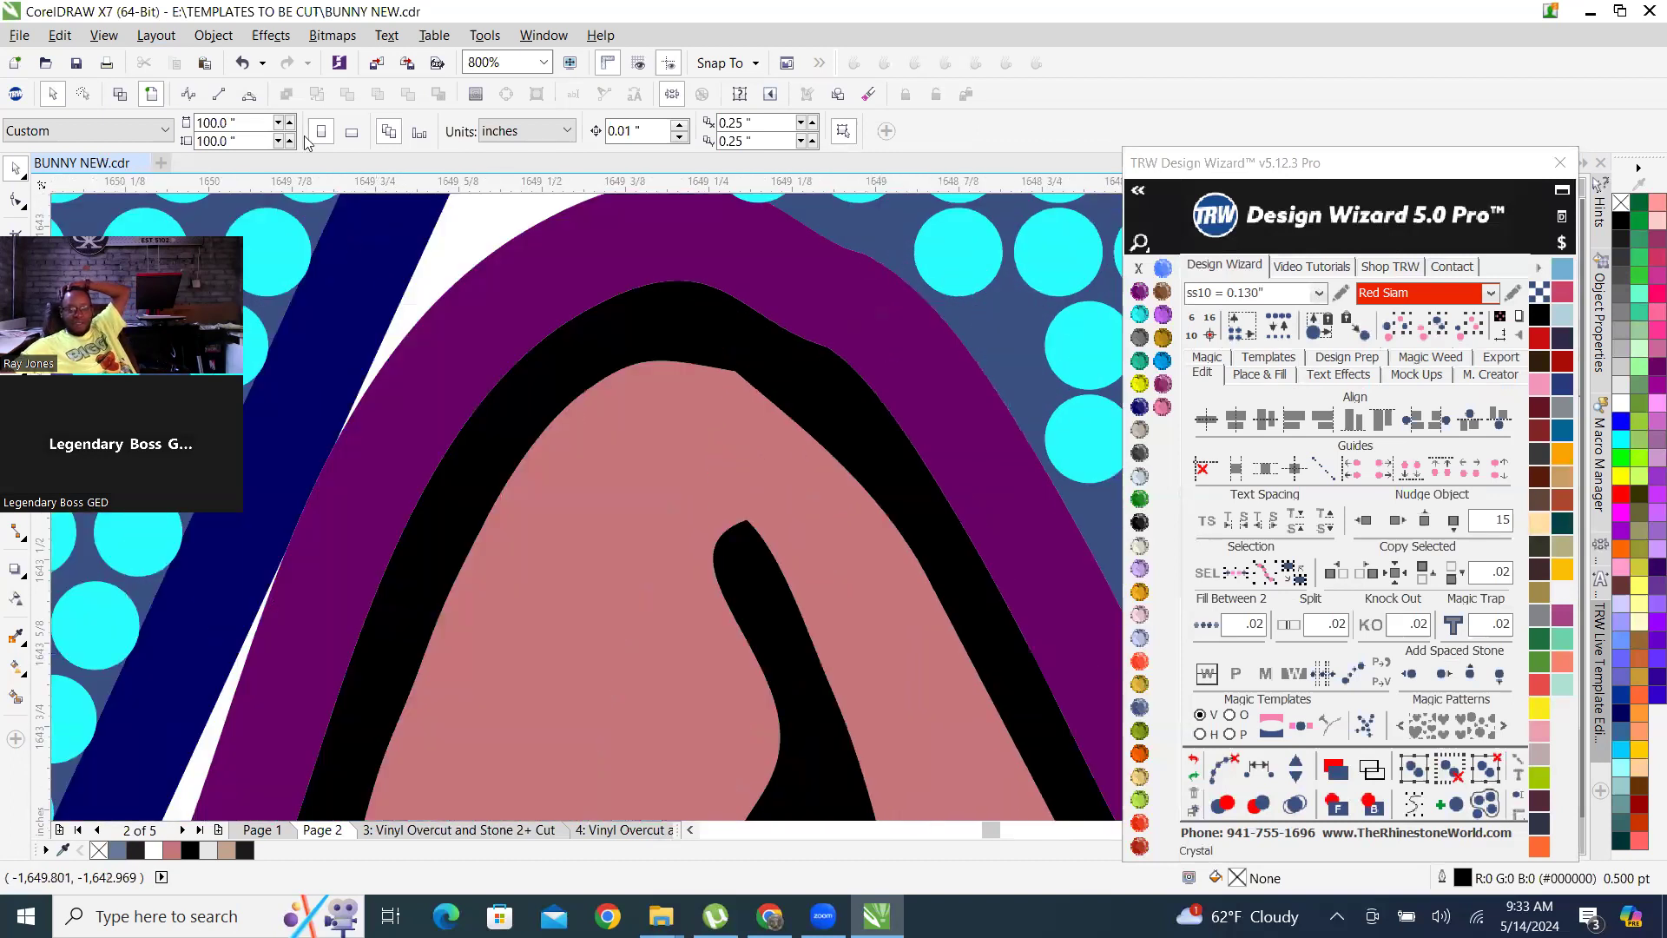
left_click(120, 94)
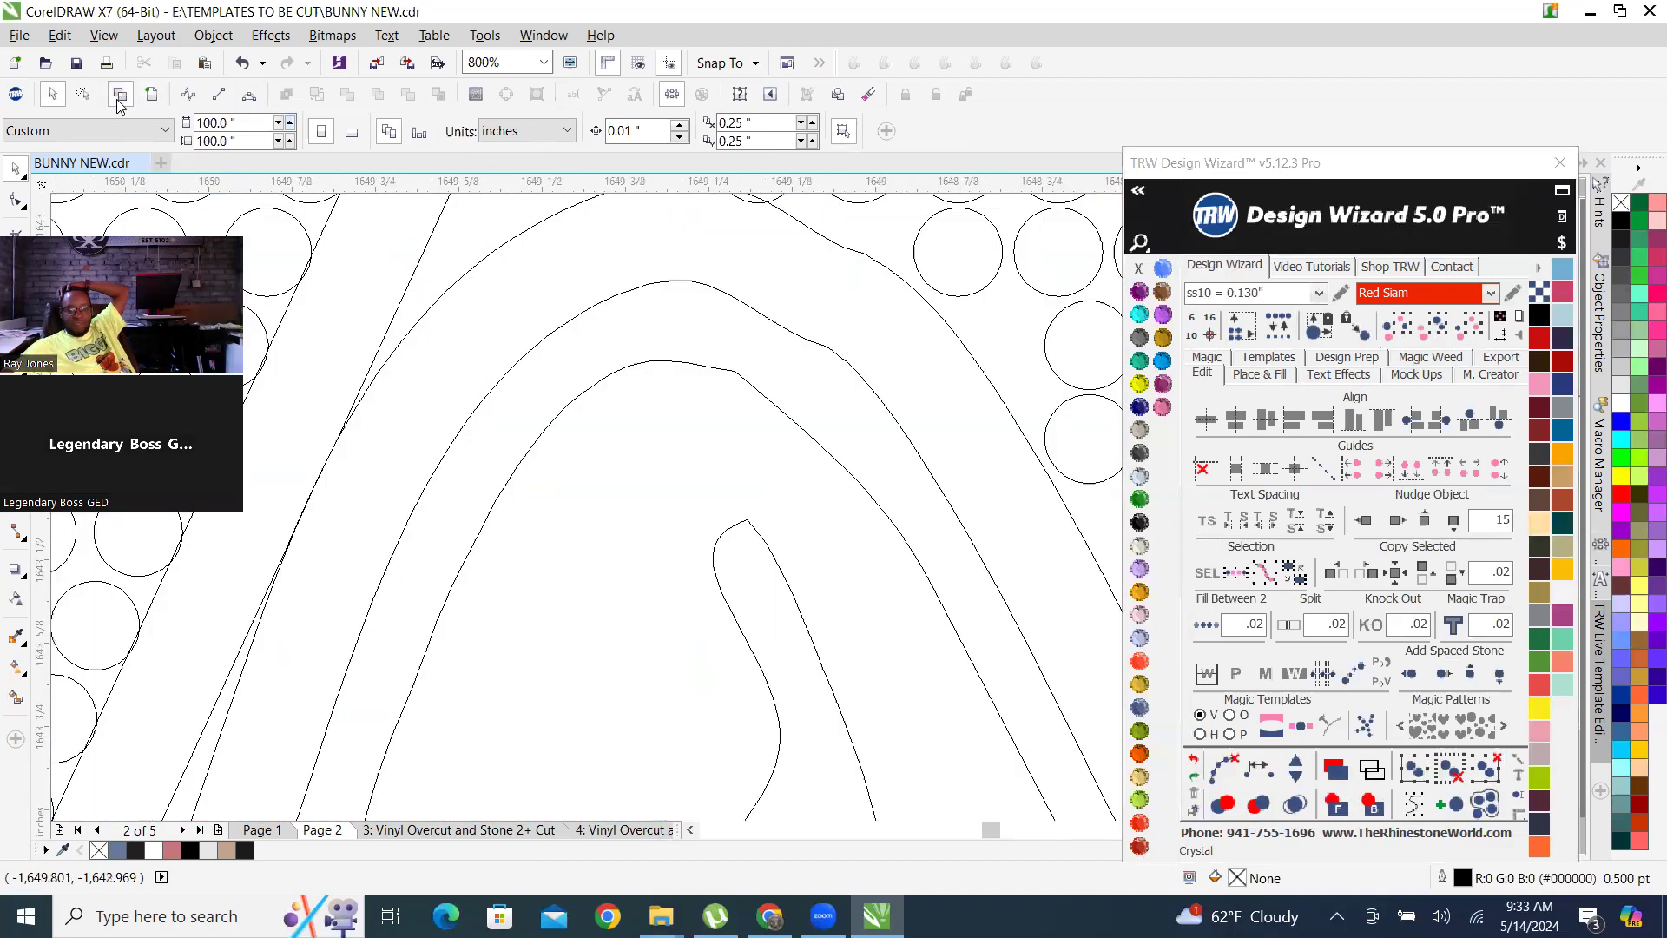
left_click(151, 95)
Delete the leftover blue-grey bunny silhouette beside the design.
scroll(818, 486, "down", 4)
scroll(818, 486, "down", 2)
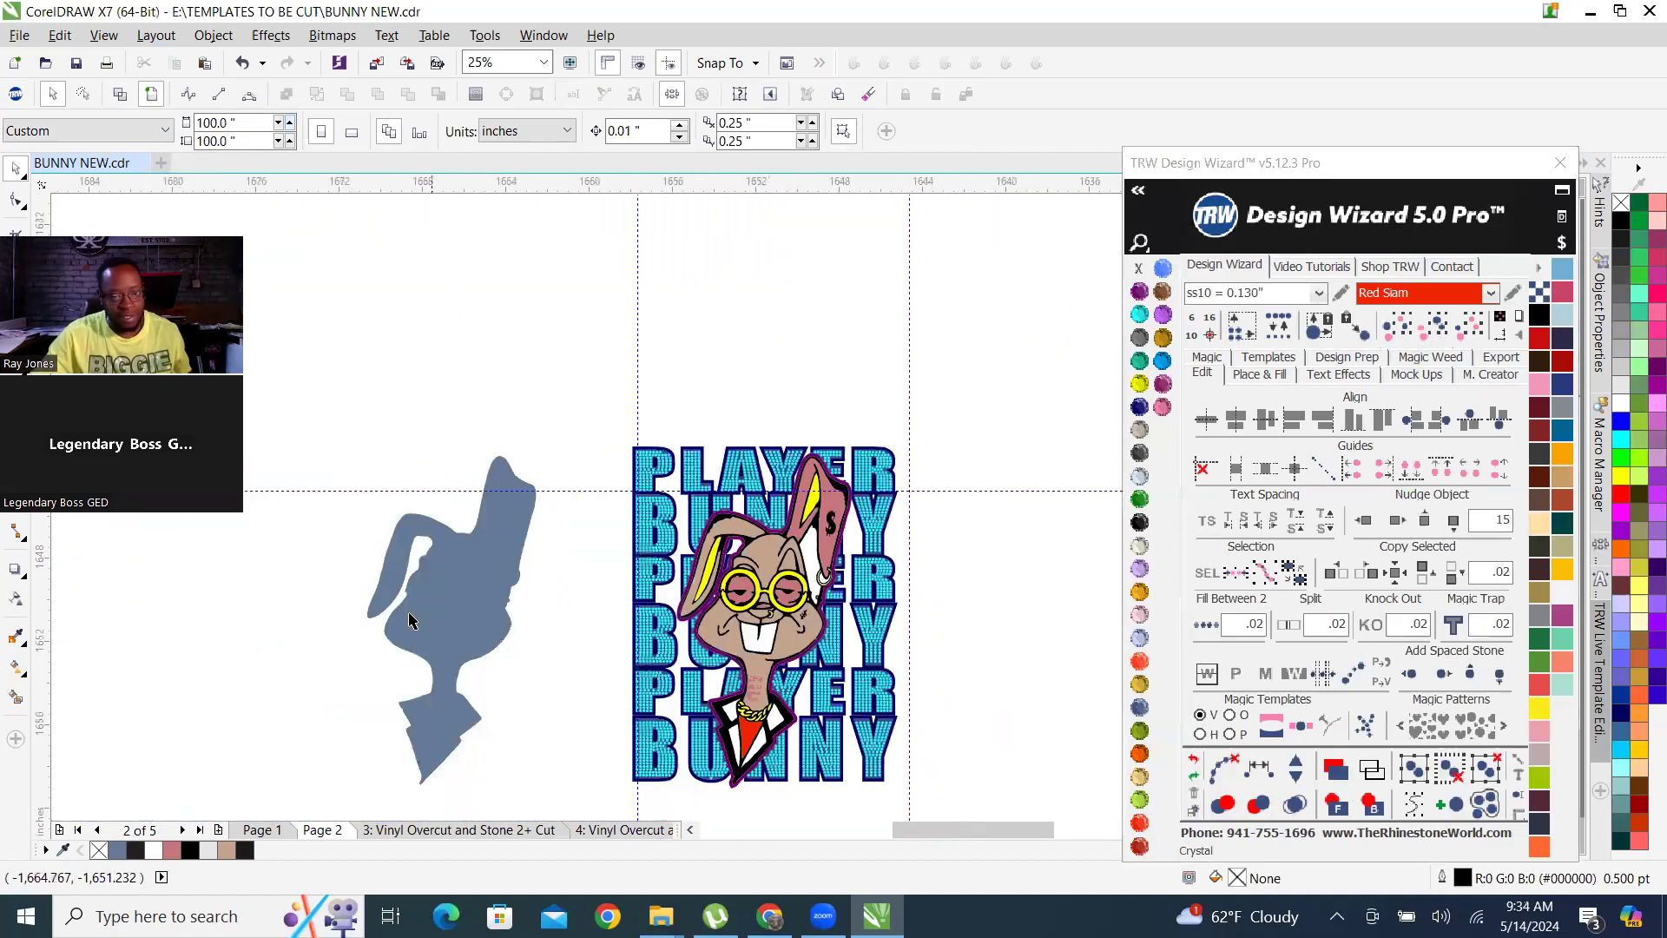
left_click(446, 588)
key("Delete")
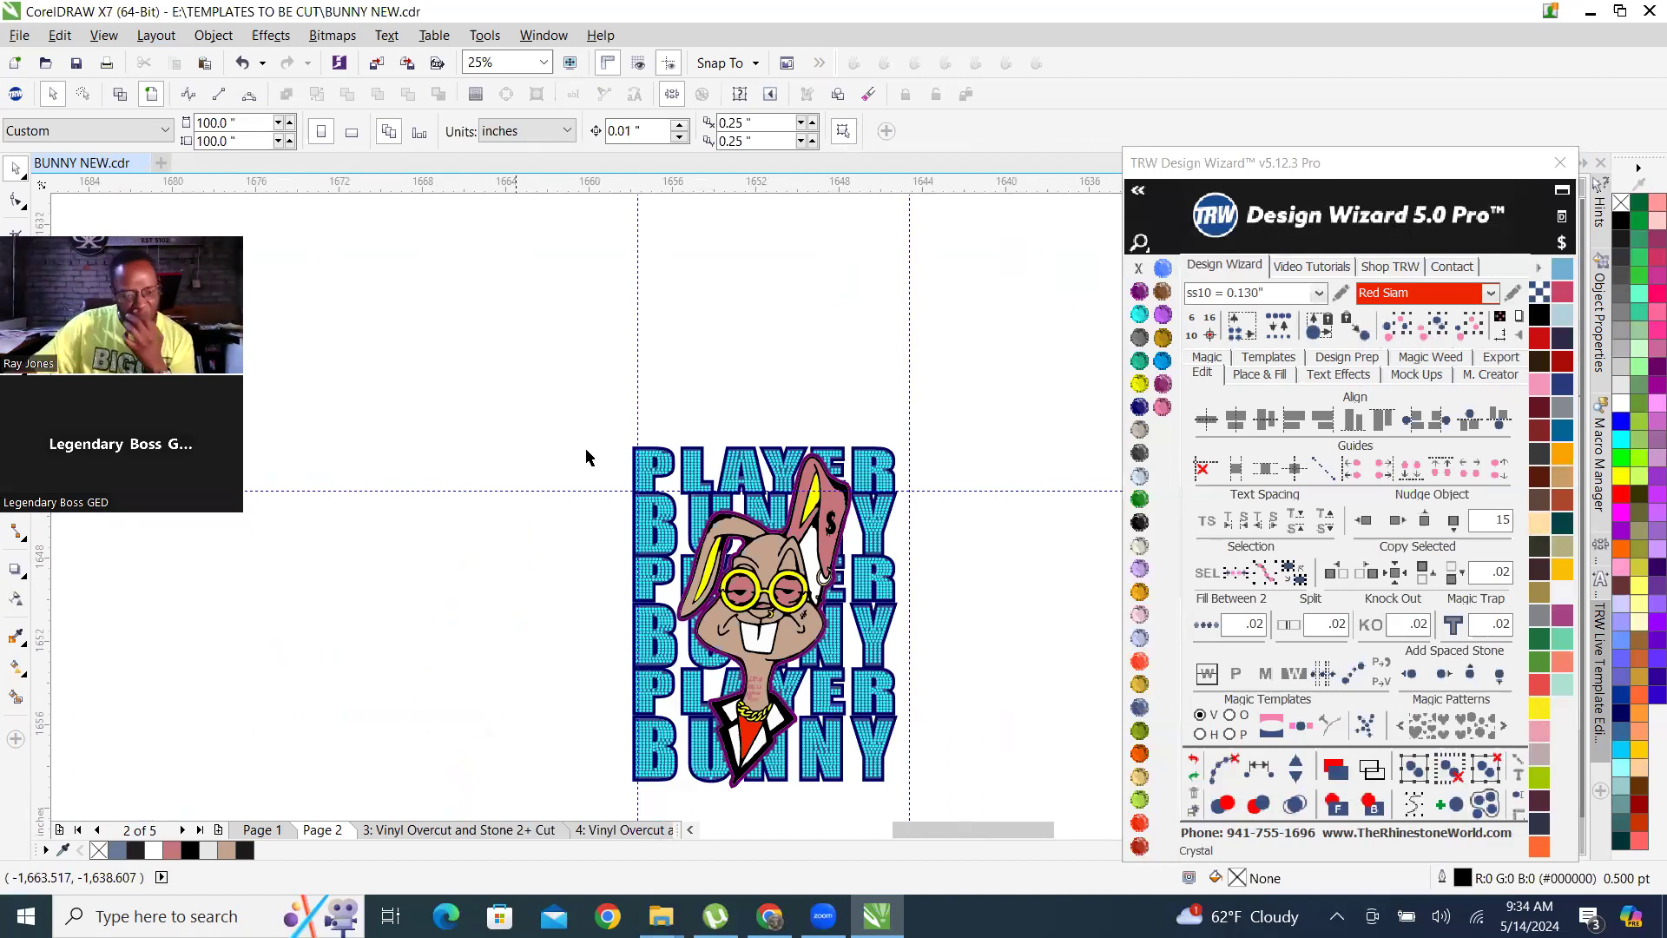
Select the whole PLAYER BUNNY design and move it into the upper-left corner of the page.
scroll(625, 538, "down", 1)
scroll(768, 509, "down", 2)
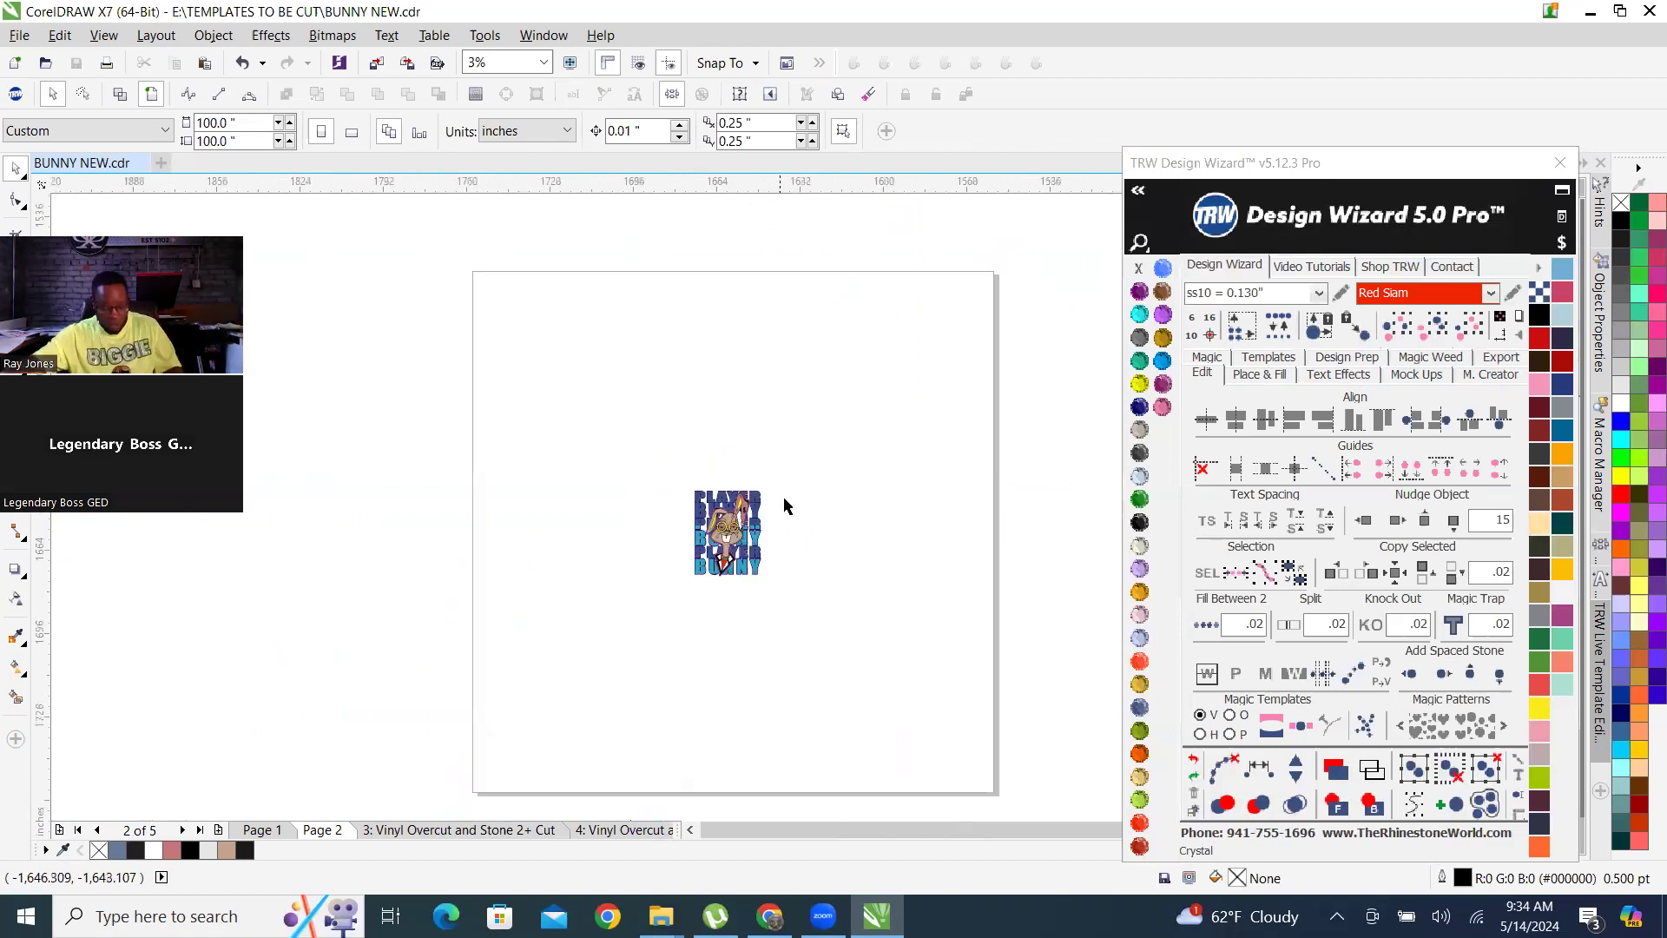
scroll(851, 499, "up", 1)
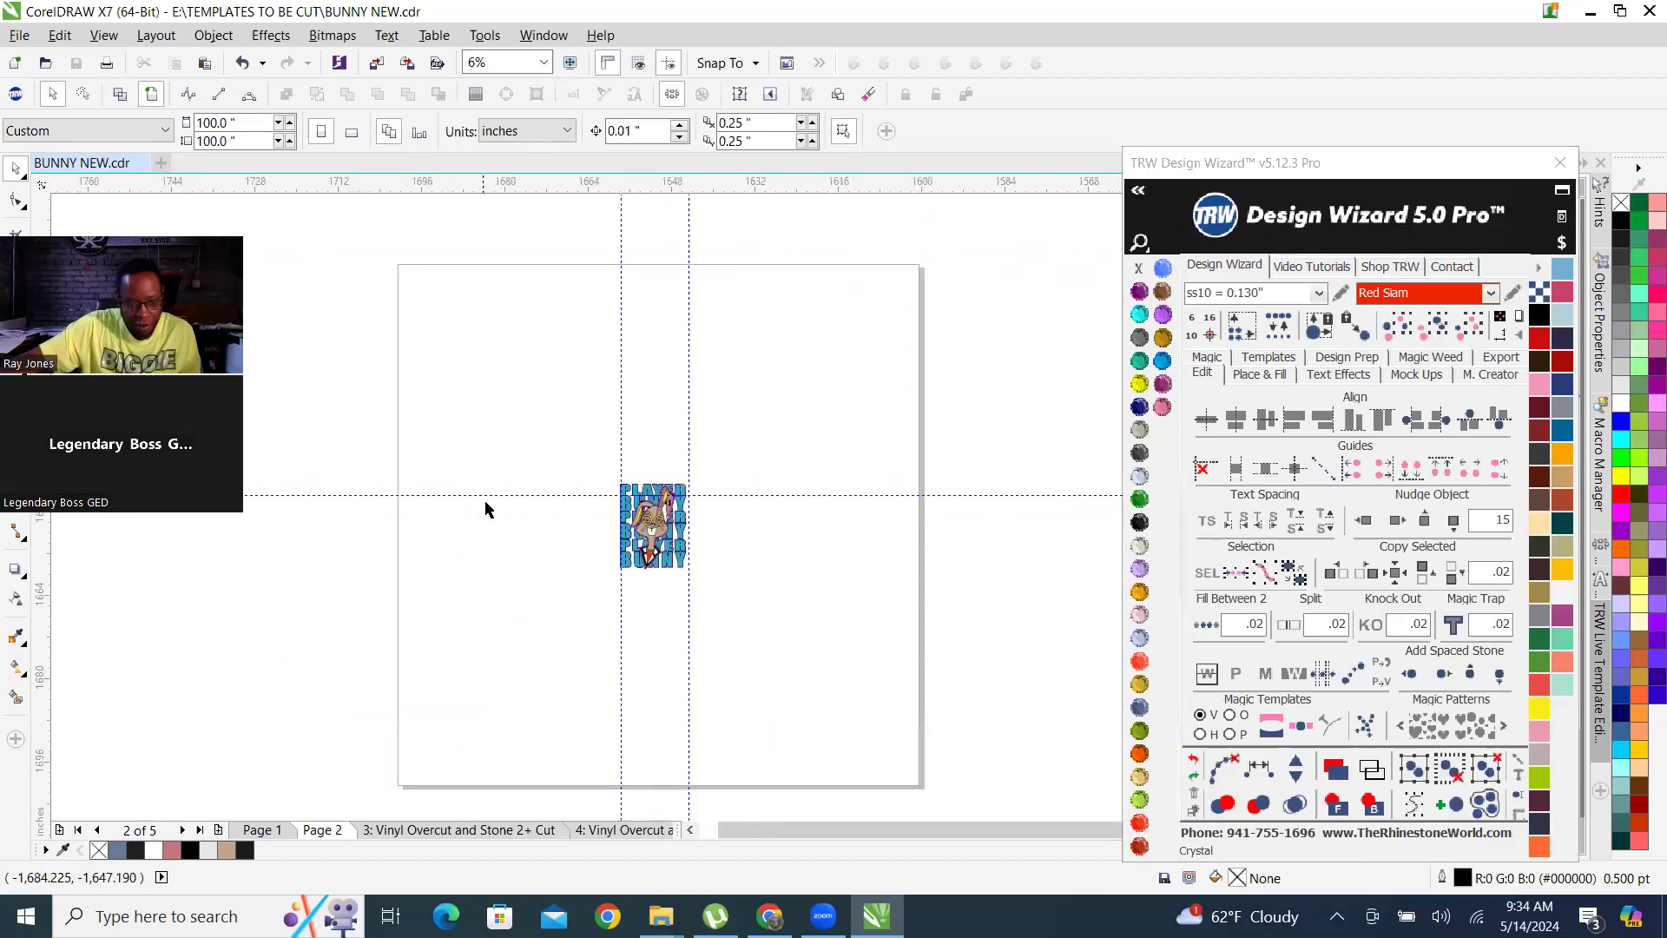
left_click_drag(537, 421, 787, 662)
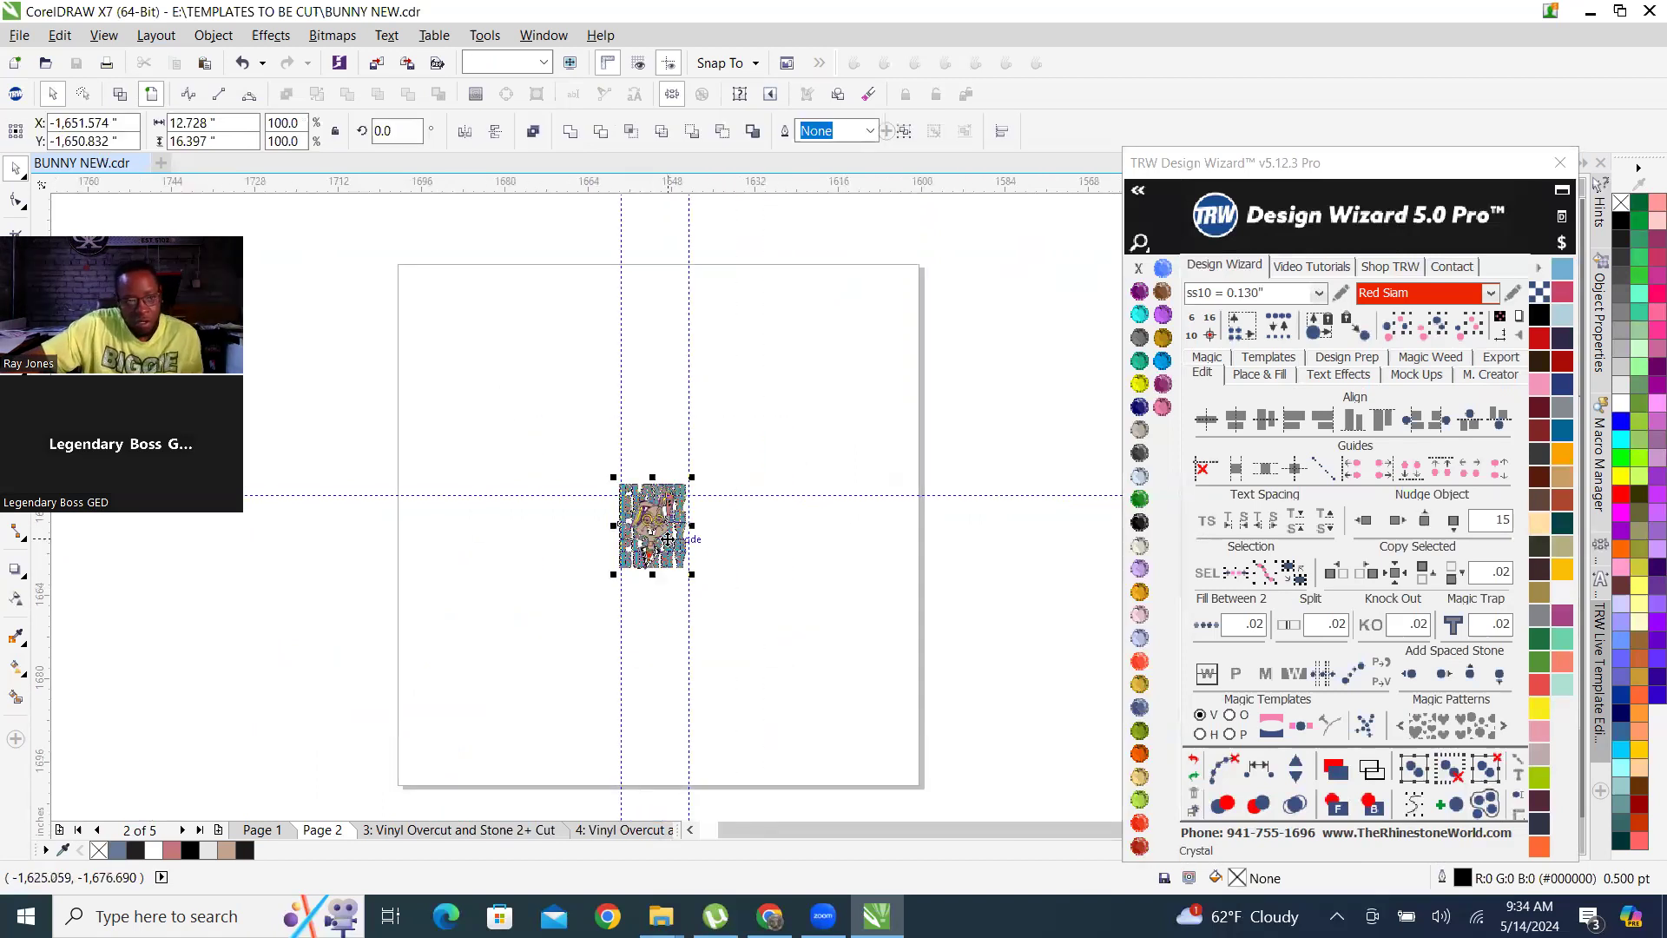
left_click_drag(667, 529, 451, 330)
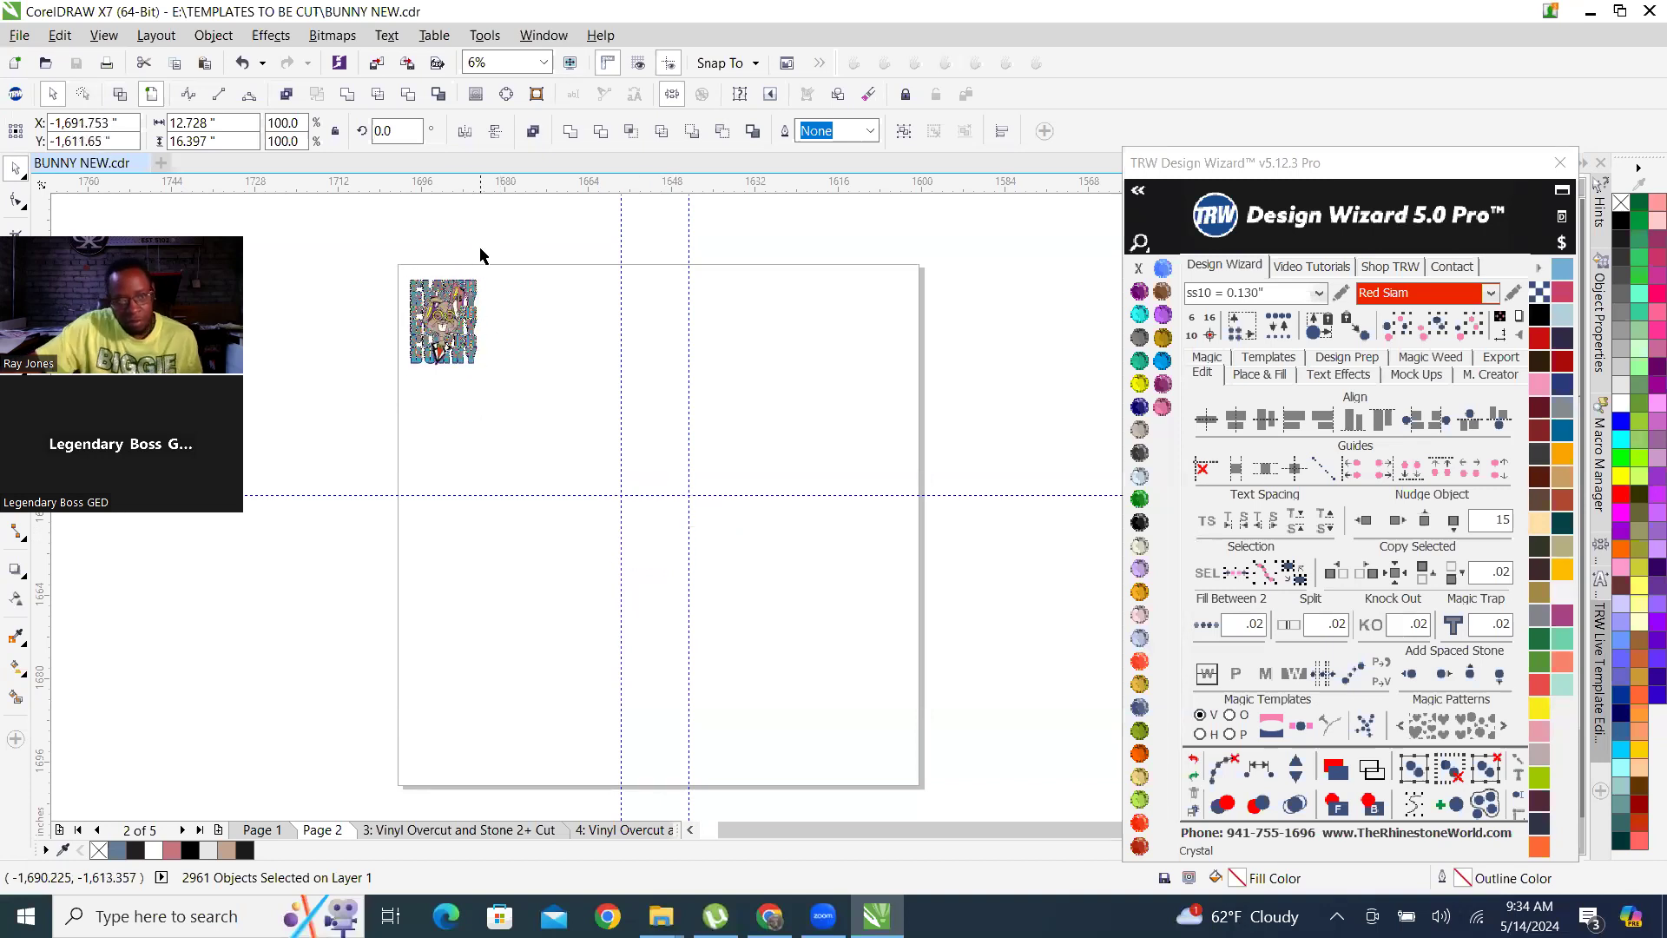
left_click(446, 254)
Inspect the moved design up close, including a cyan rhinestone circle in the top PLAYER line.
scroll(439, 311, "up", 1)
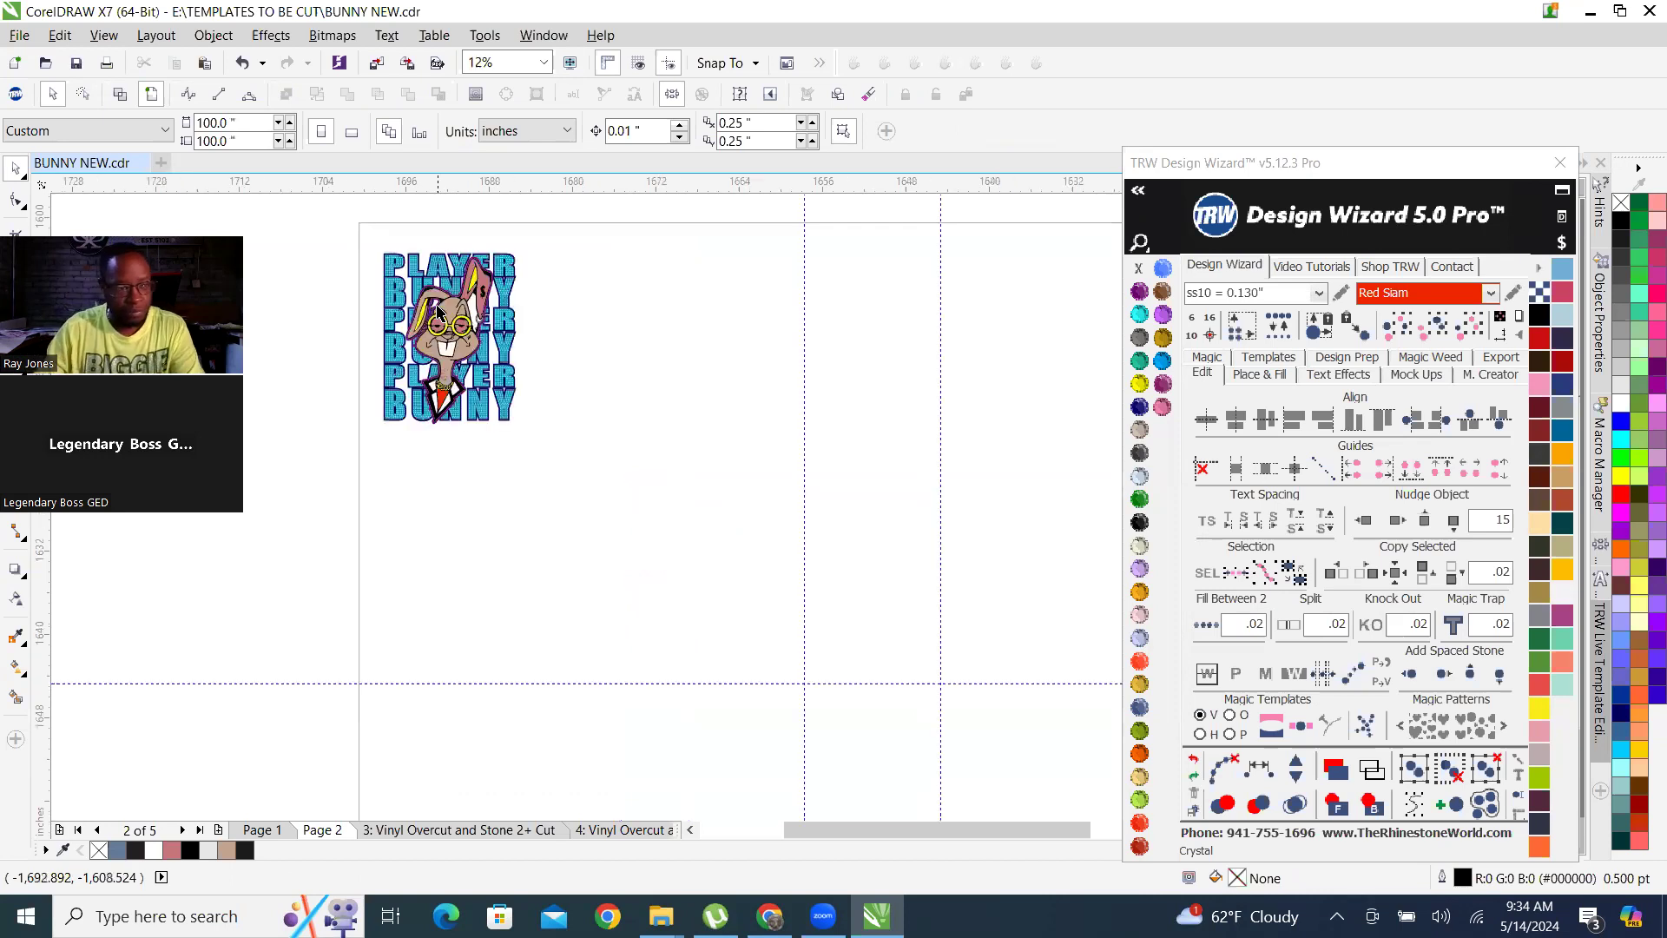
scroll(460, 266, "up", 1)
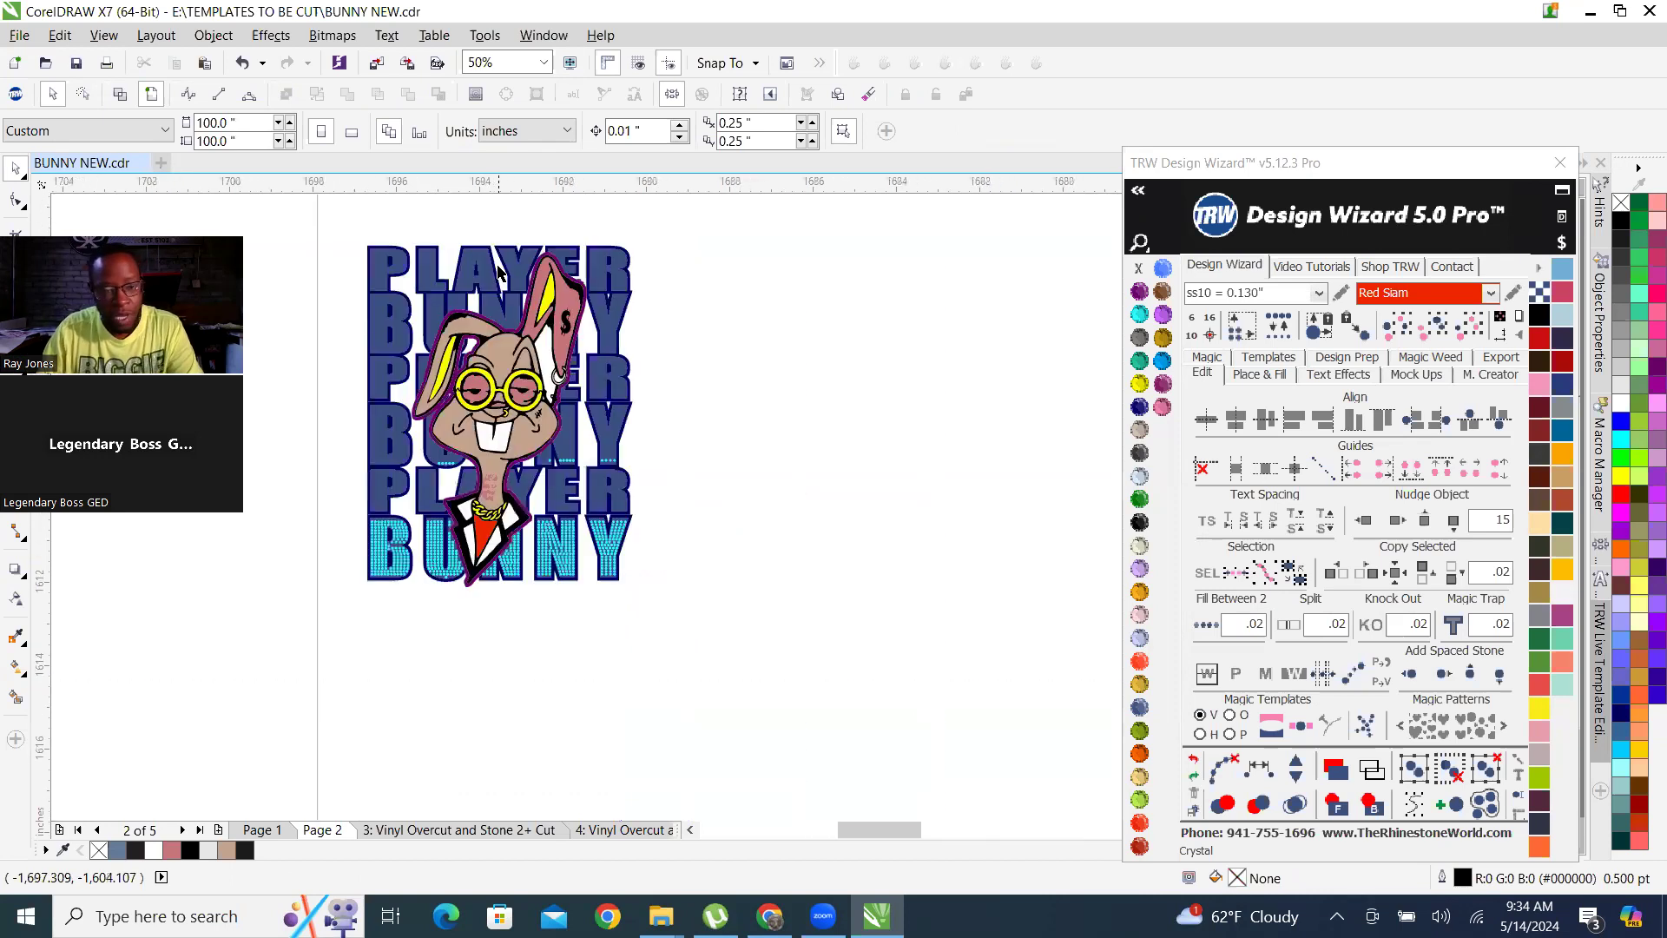
scroll(504, 270, "up", 1)
left_click(554, 277)
scroll(453, 309, "down", 1)
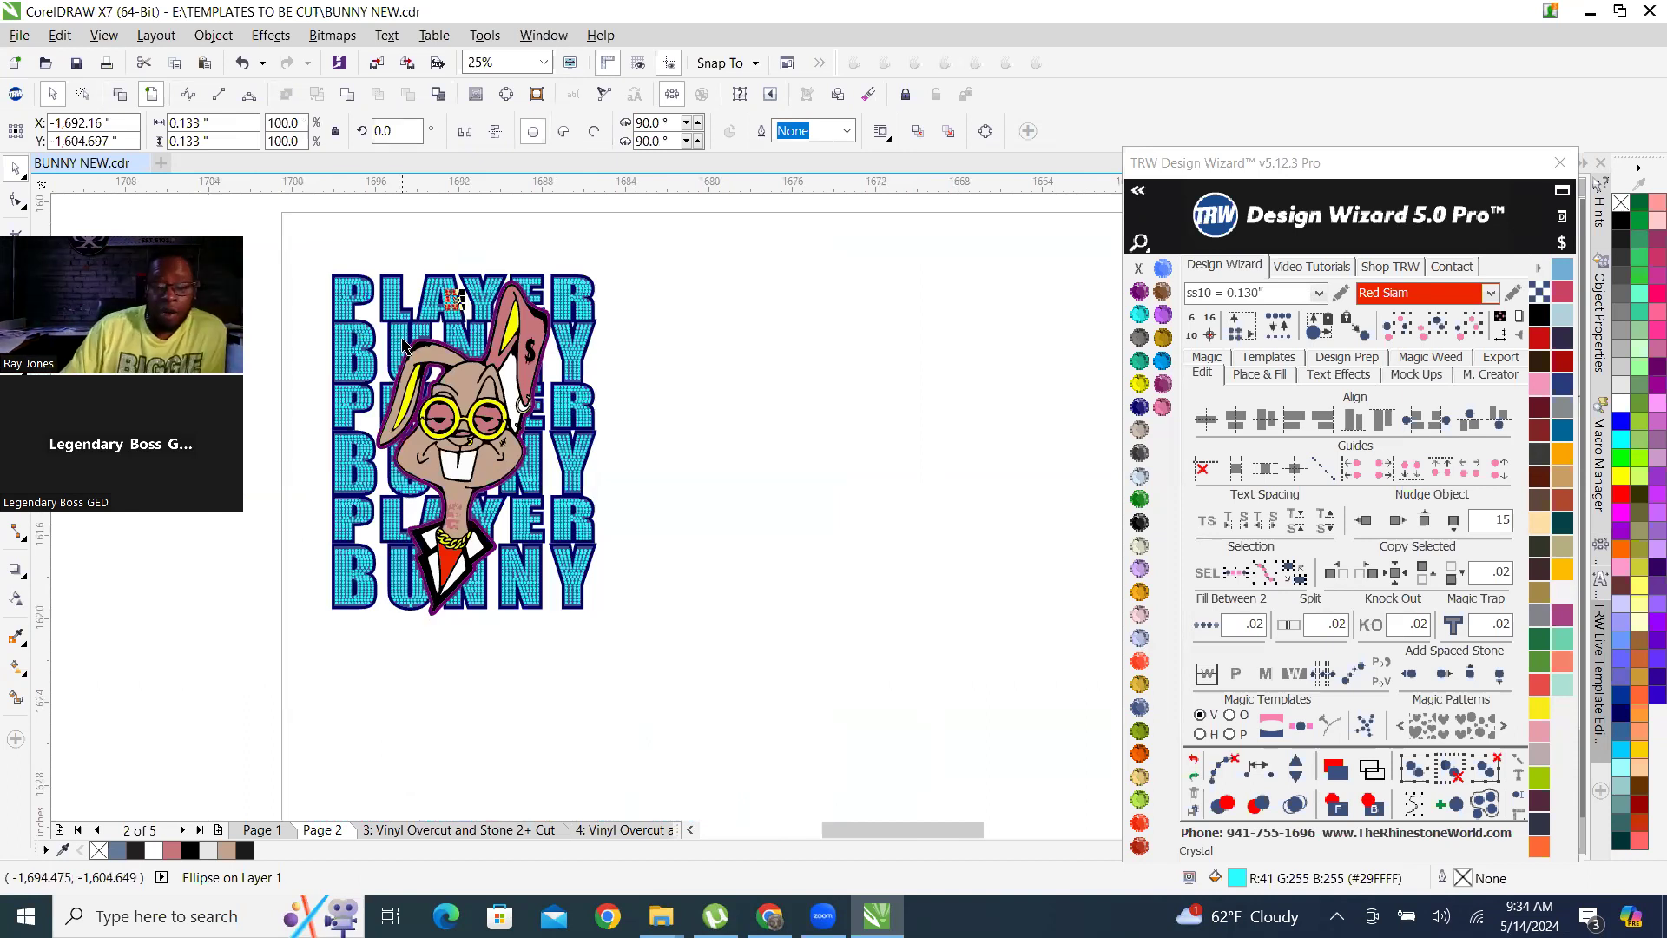
Copy the rhinestone circles of the first yellow template on the page 3: Vinyl Overcut and Stone 2+ Cut.
left_click(439, 831)
scroll(626, 507, "down", 2)
scroll(767, 540, "up", 2)
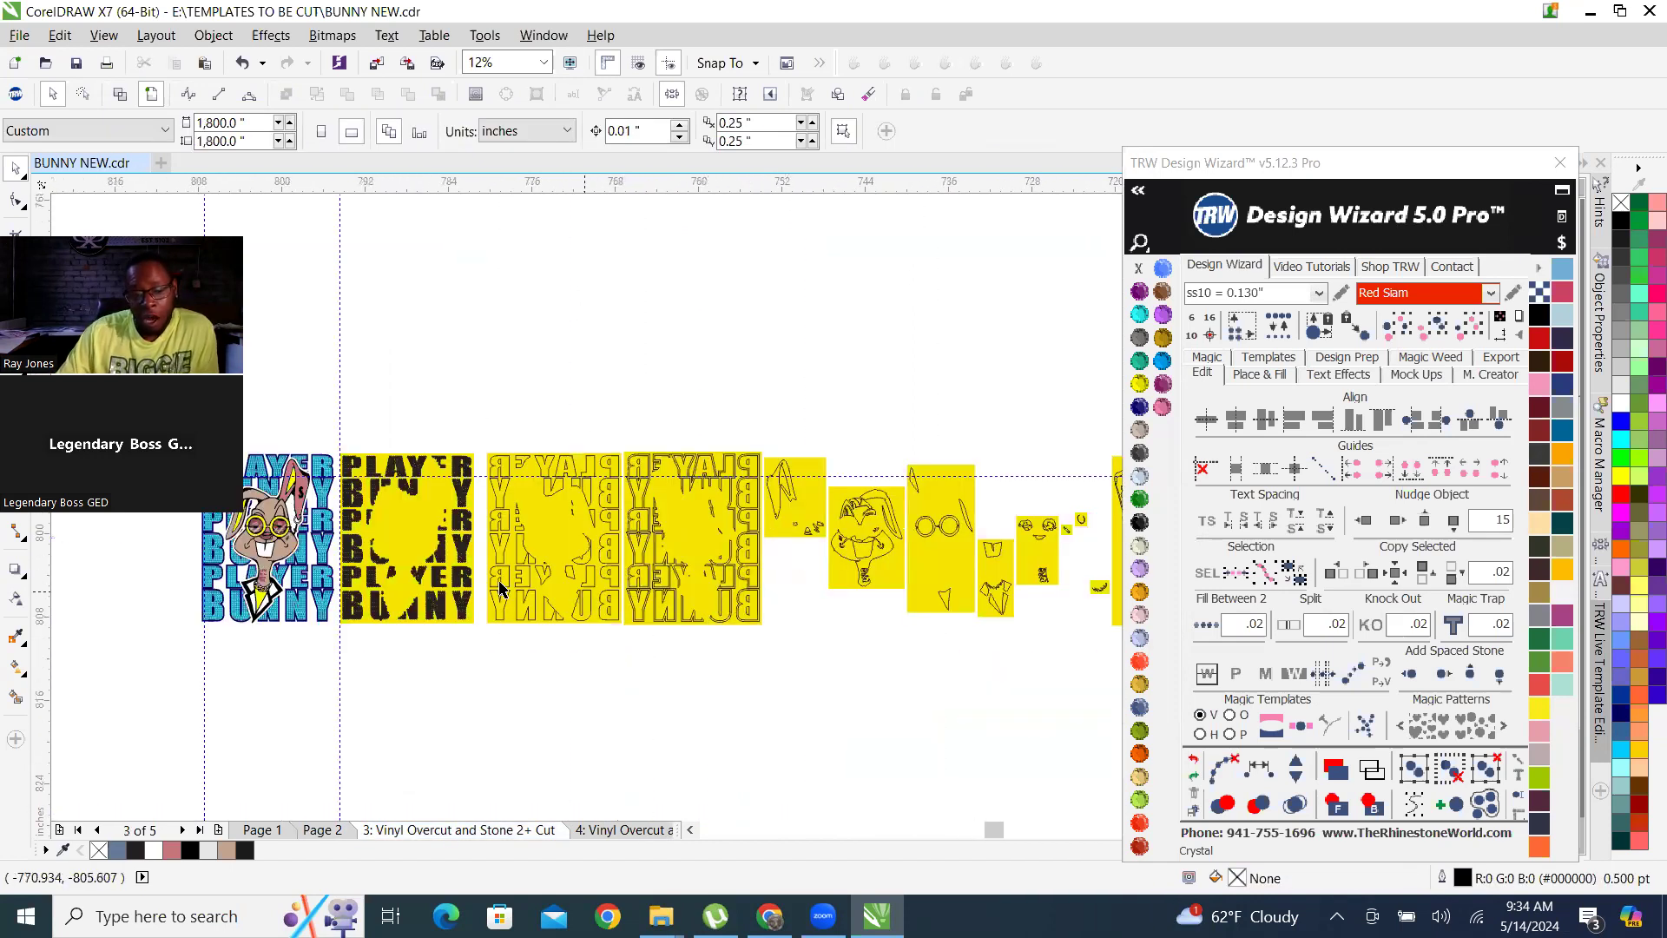
scroll(426, 560, "up", 2)
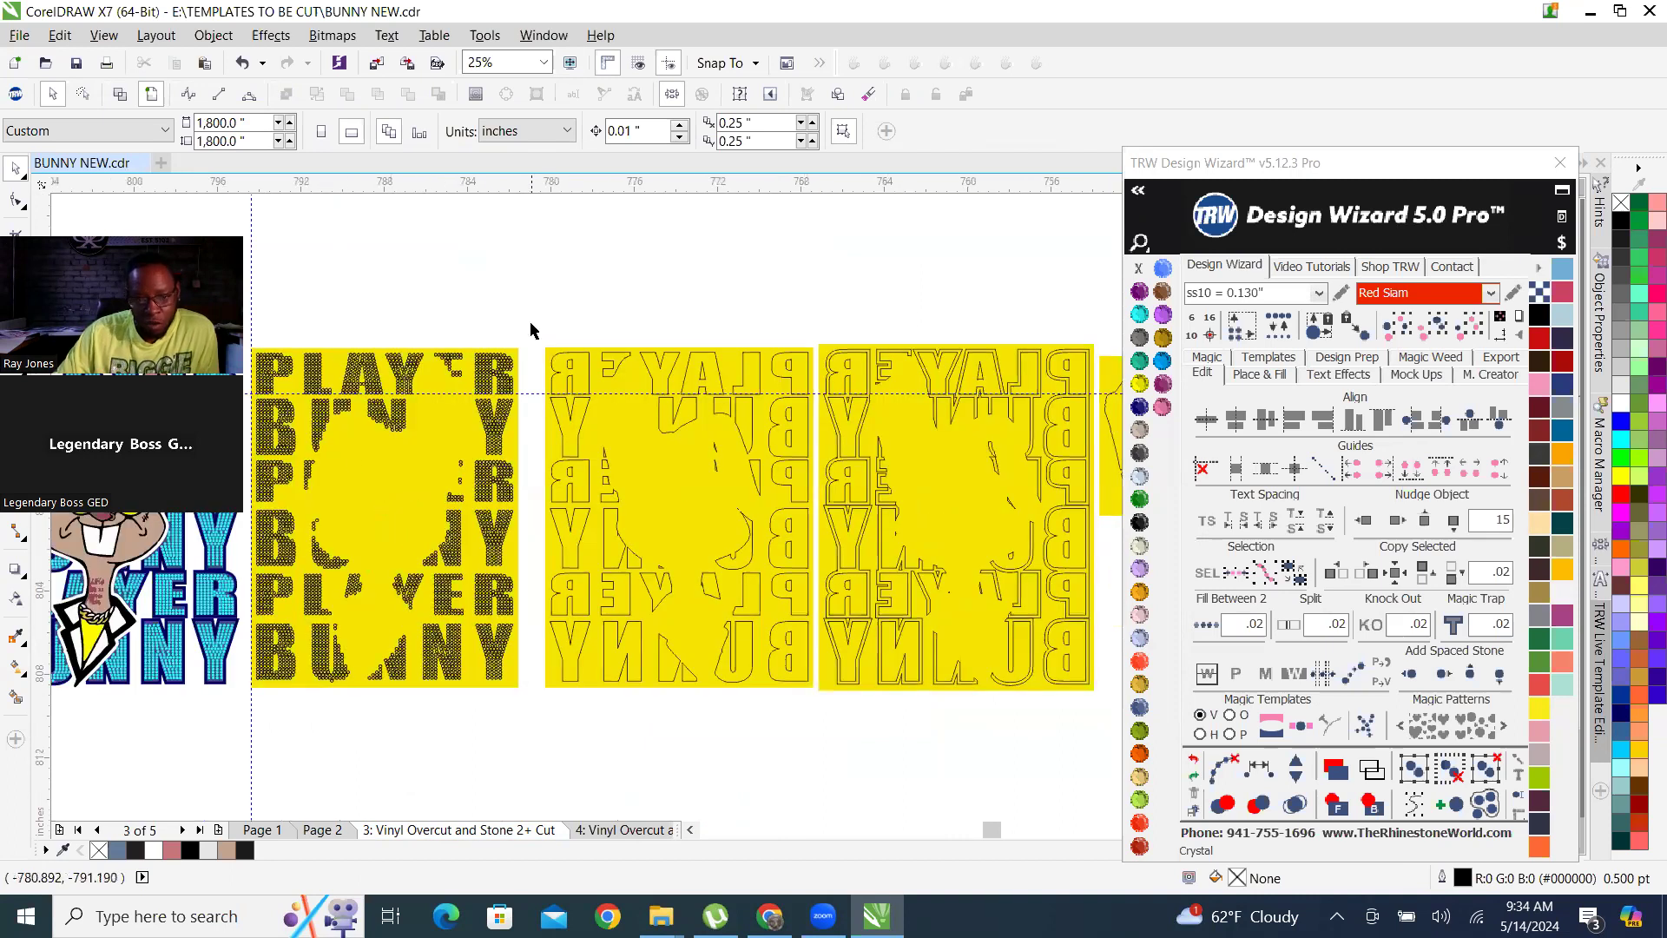
left_click_drag(521, 302, 249, 688)
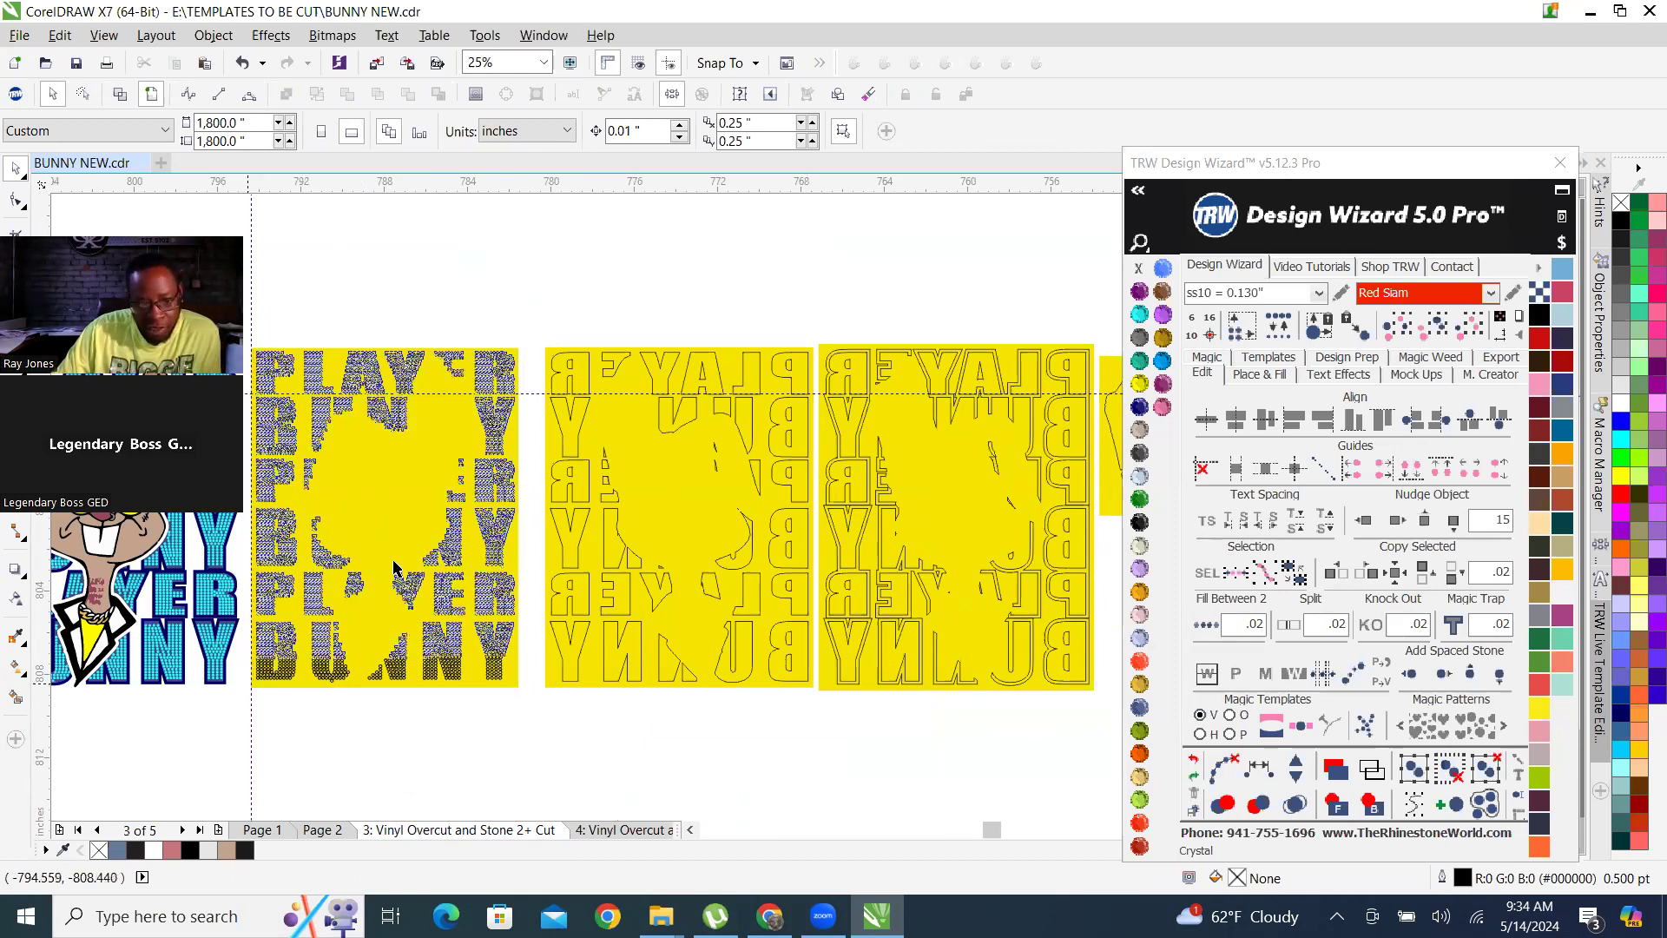
right_click(454, 551)
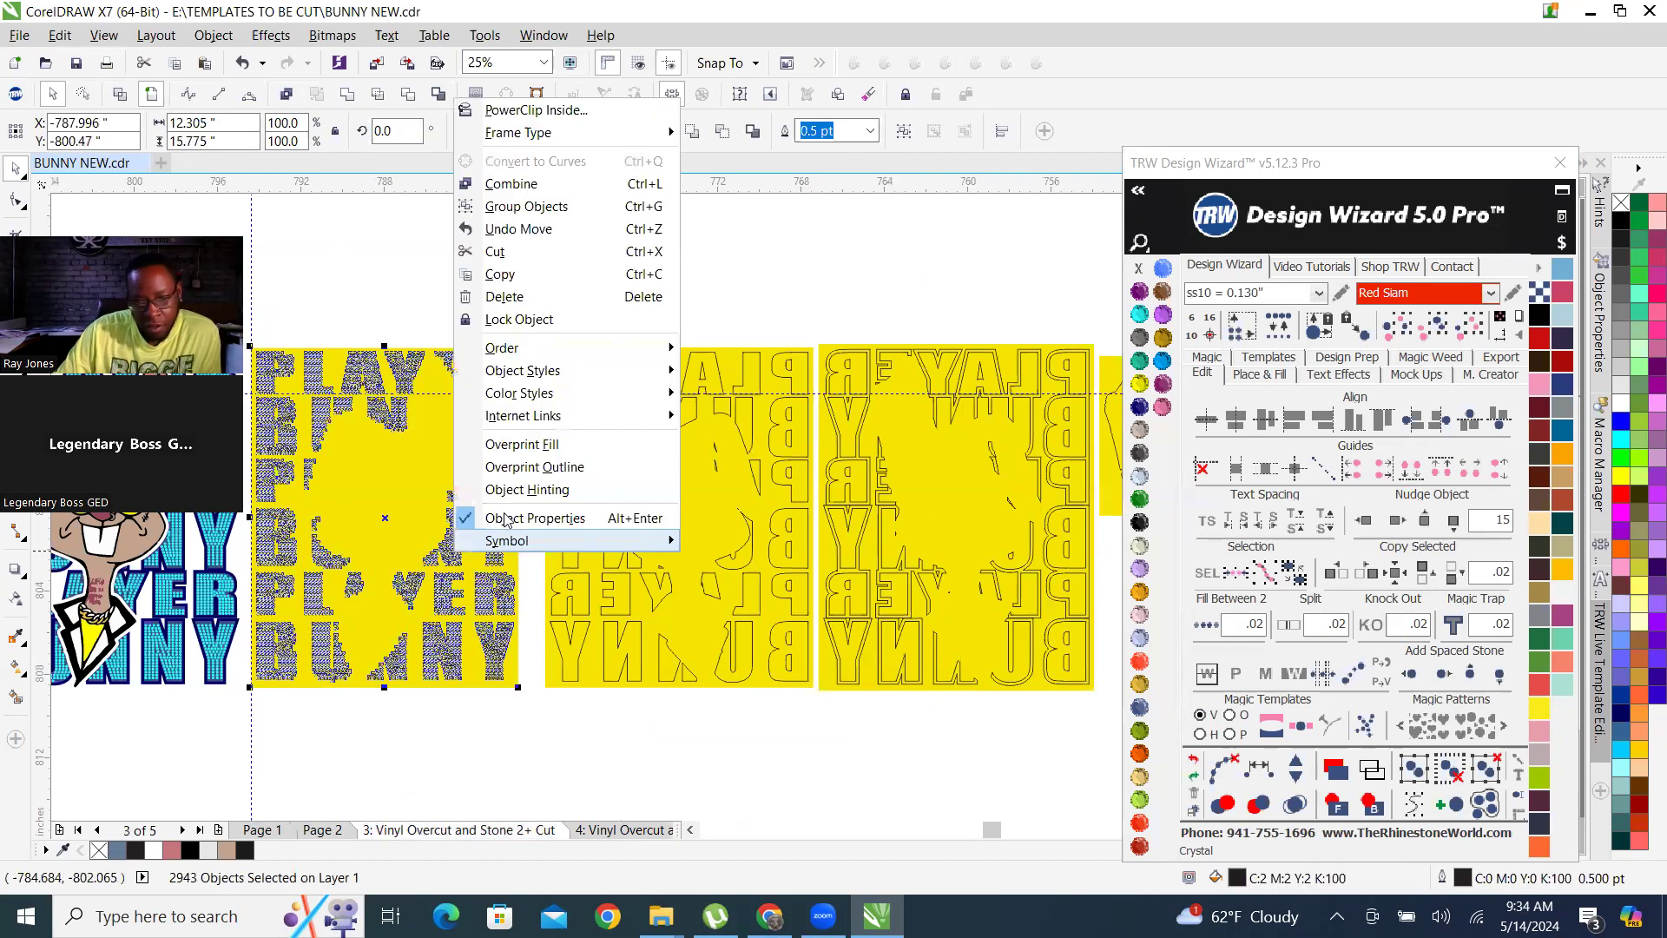
left_click(529, 275)
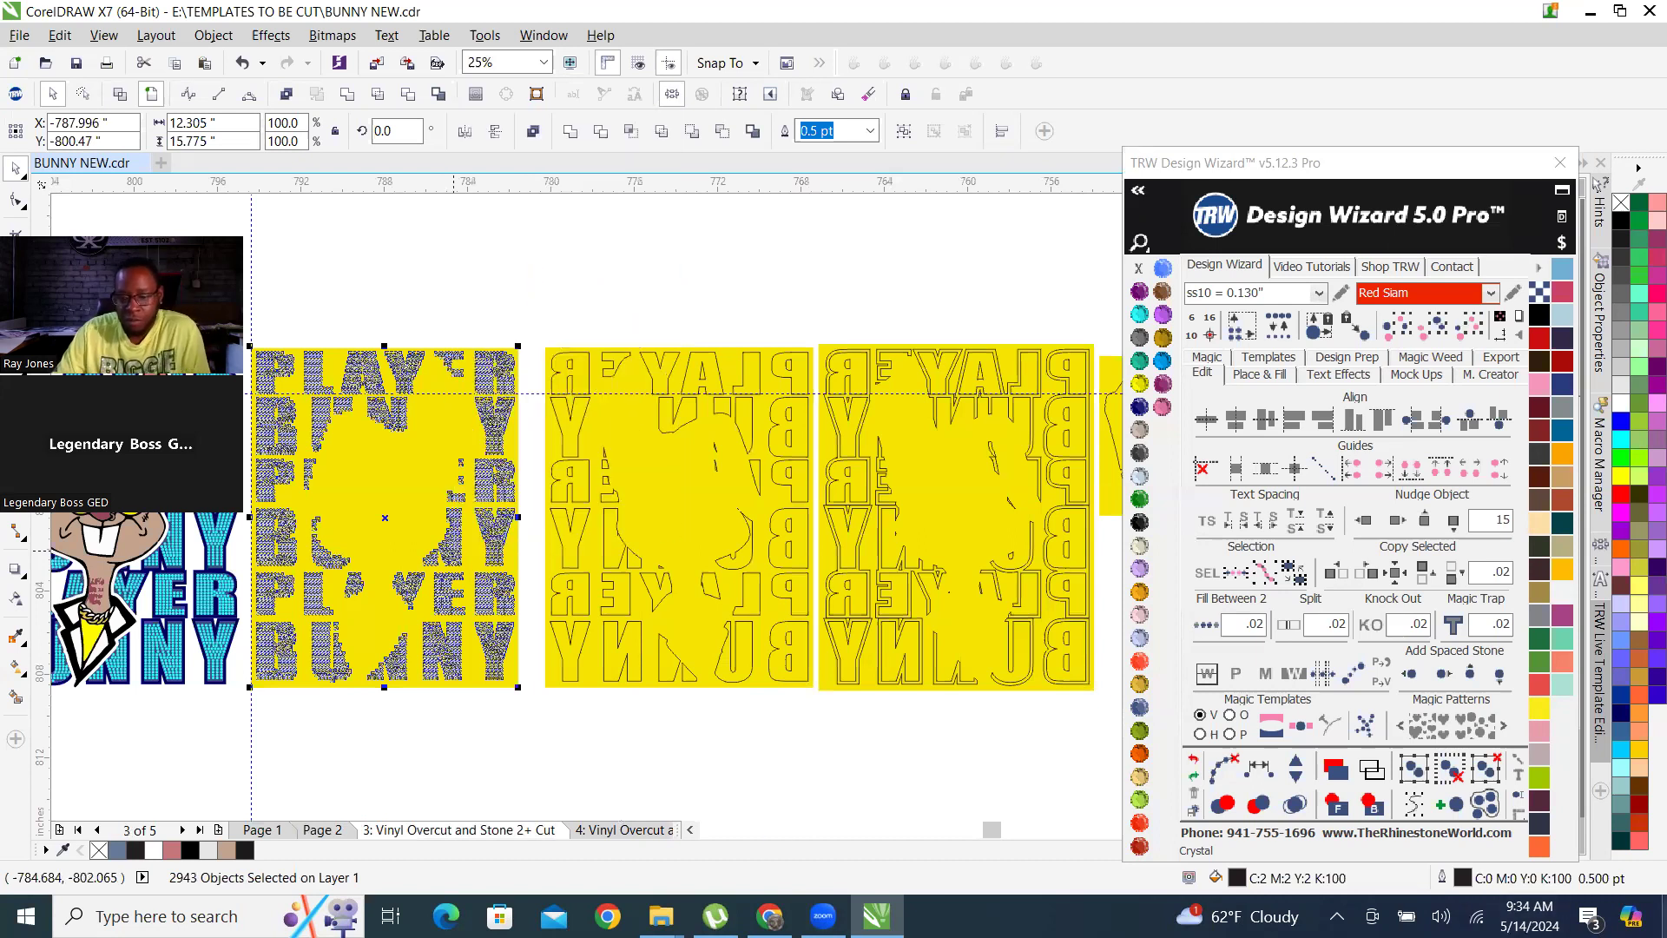
Minimise CorelDRAW, launch GreatCut 3 from the desktop and bring its untitled document to the front.
left_click(877, 917)
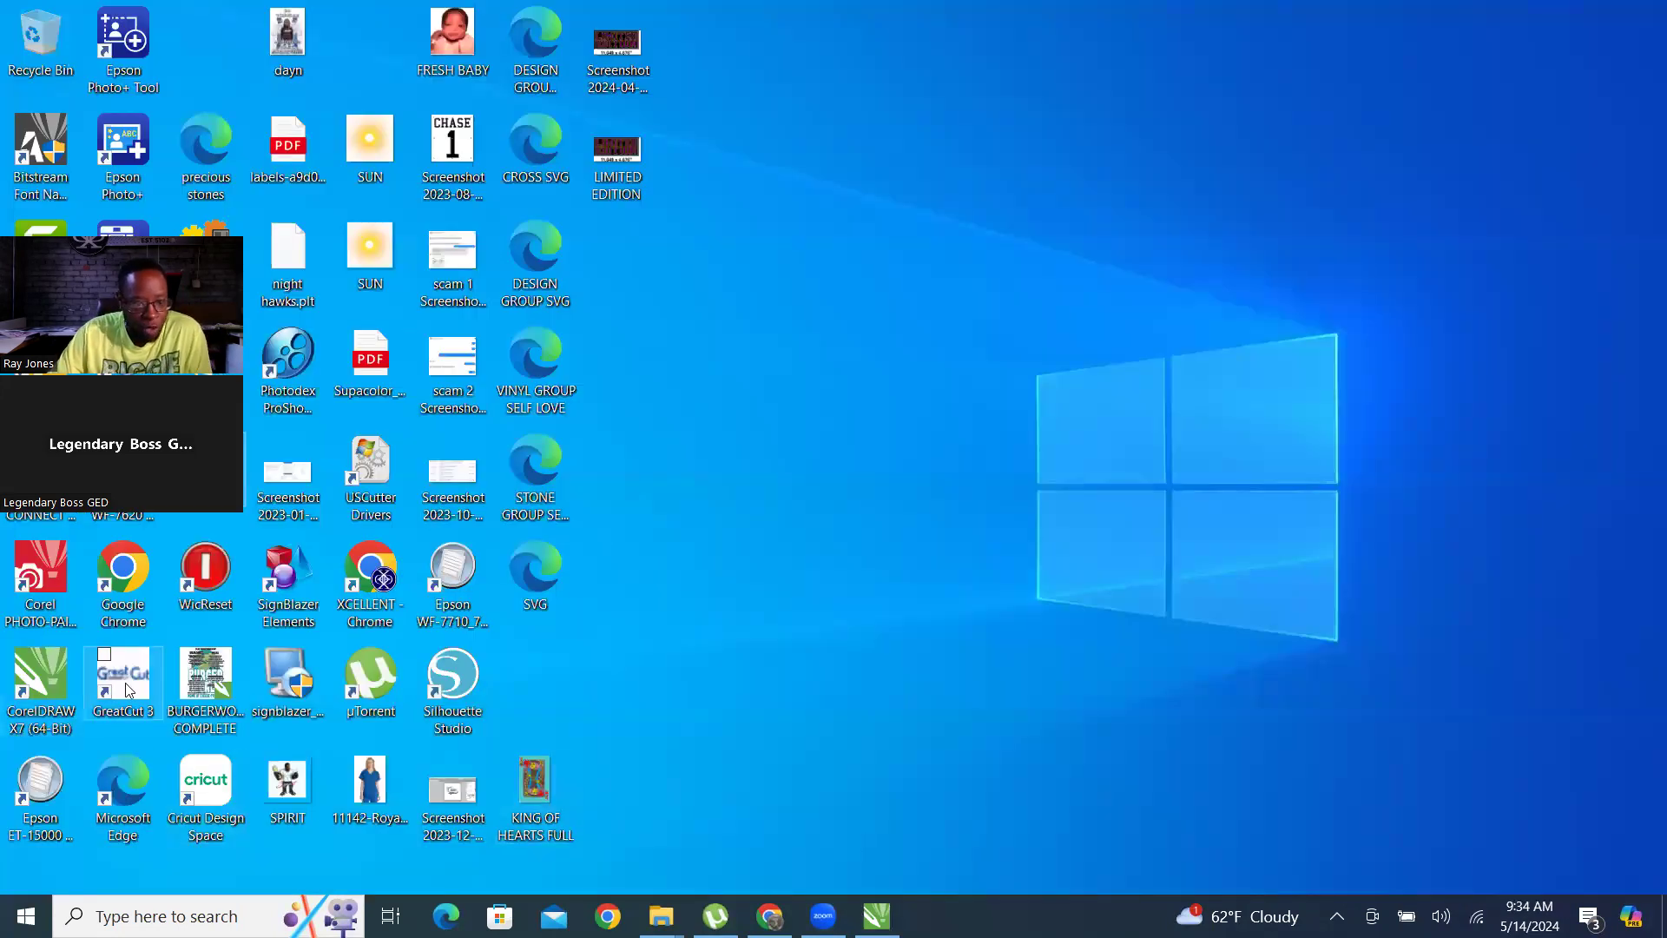
left_click(97, 714)
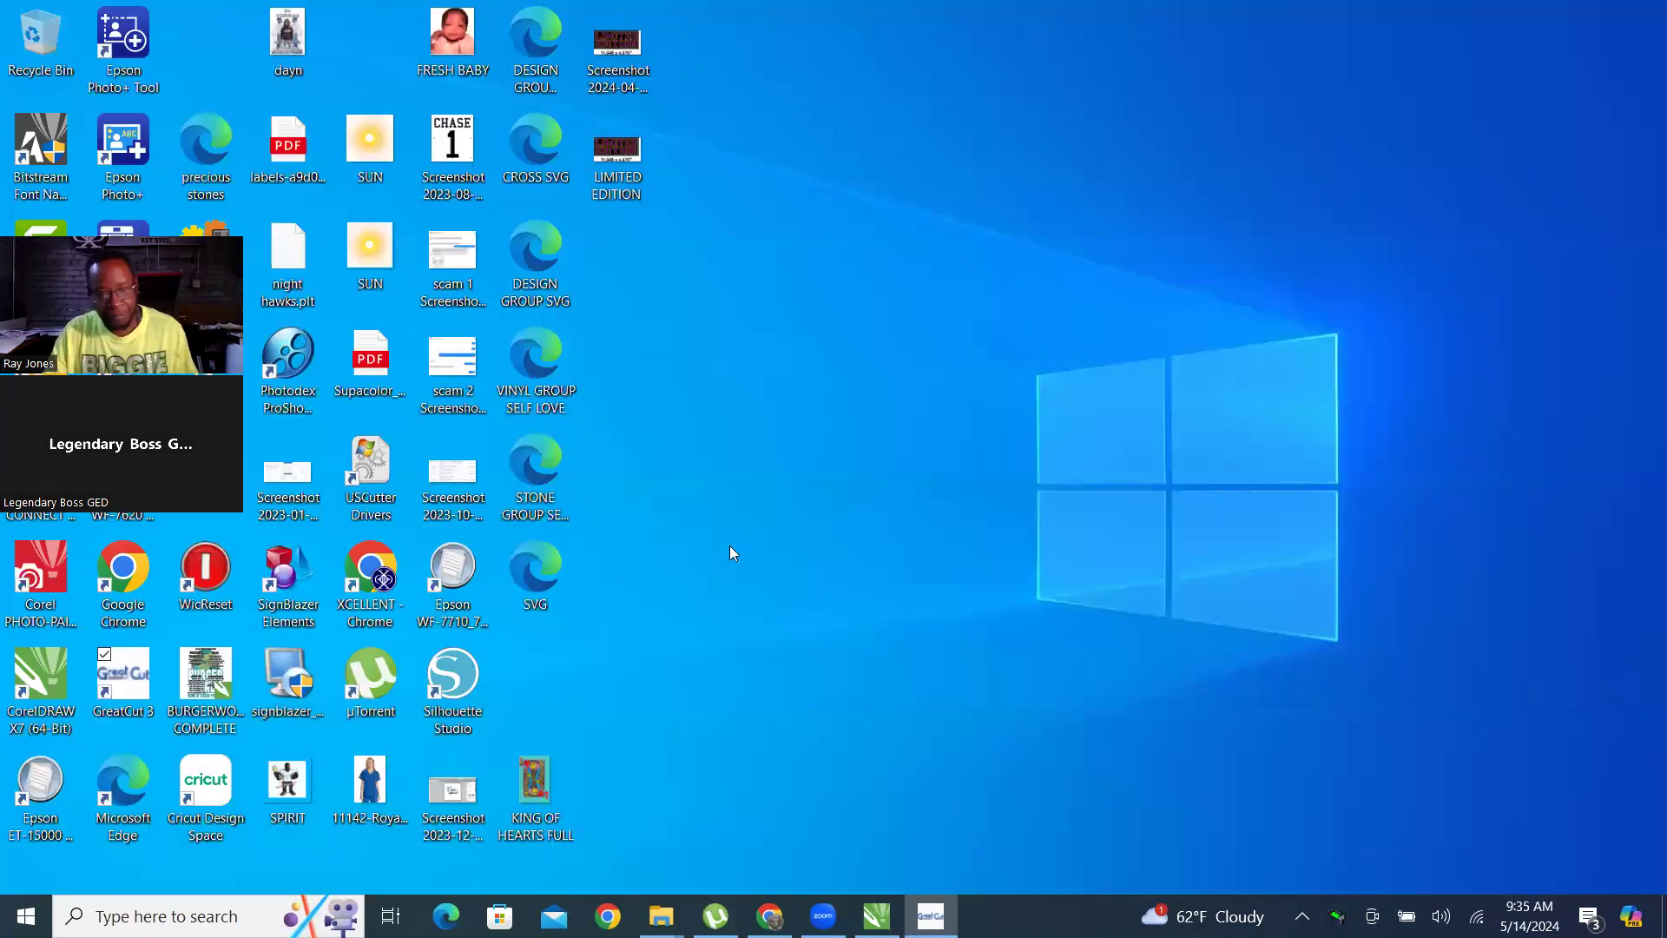
left_click(931, 914)
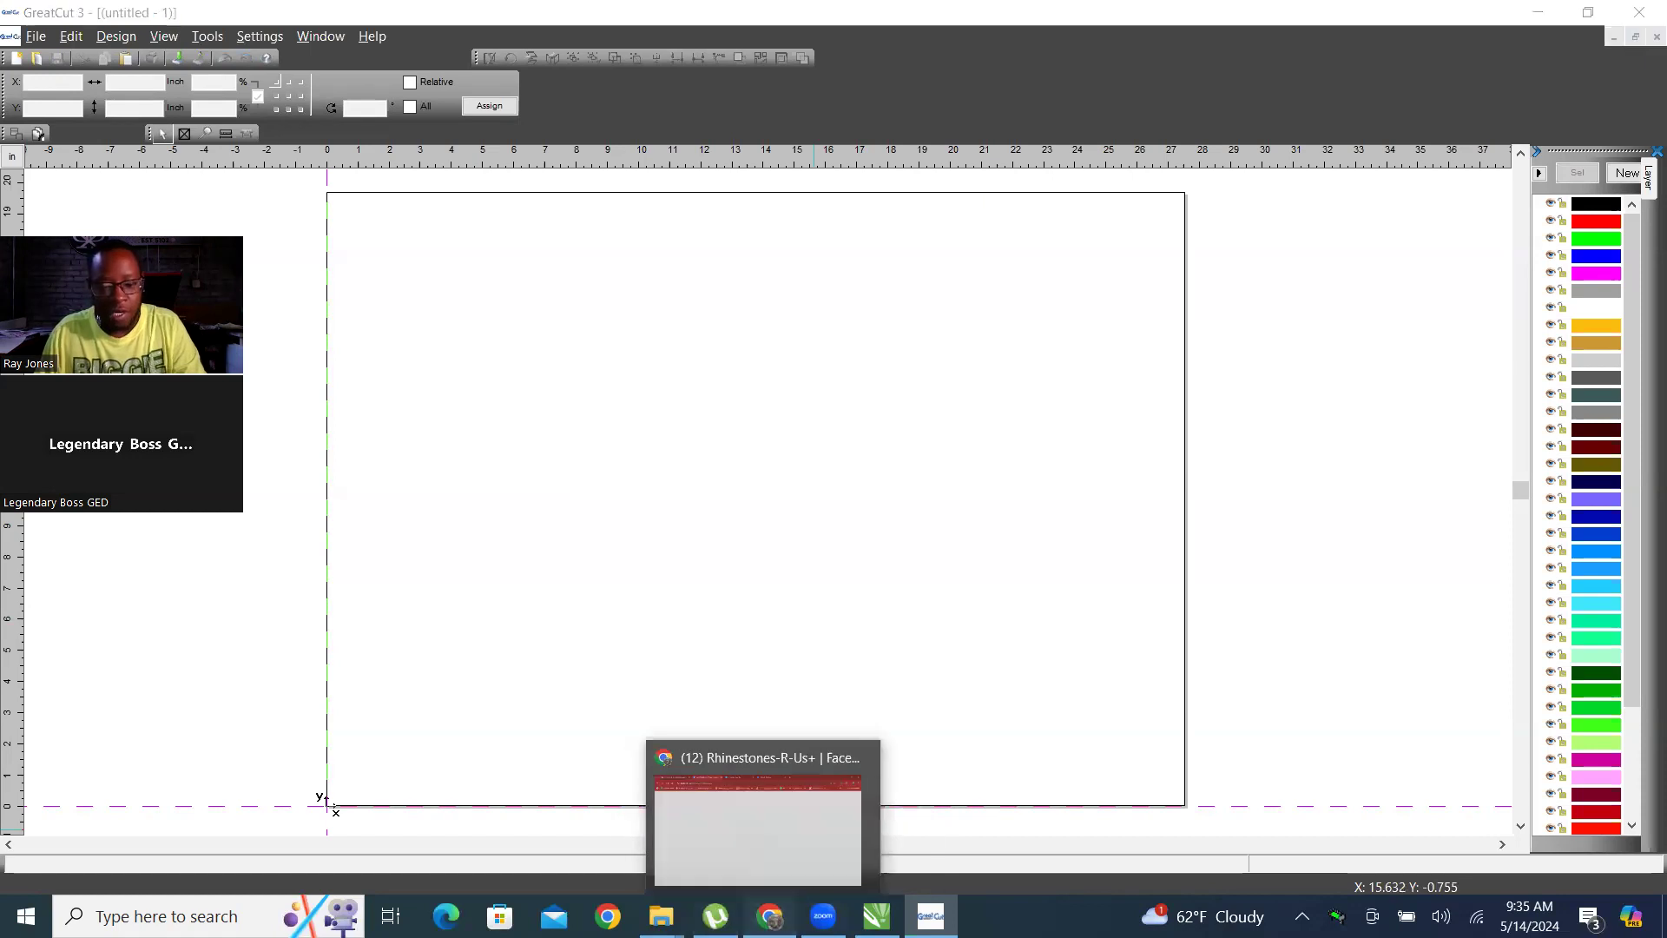
Switch to Chrome and open uscutter.com in a new tab.
left_click(770, 916)
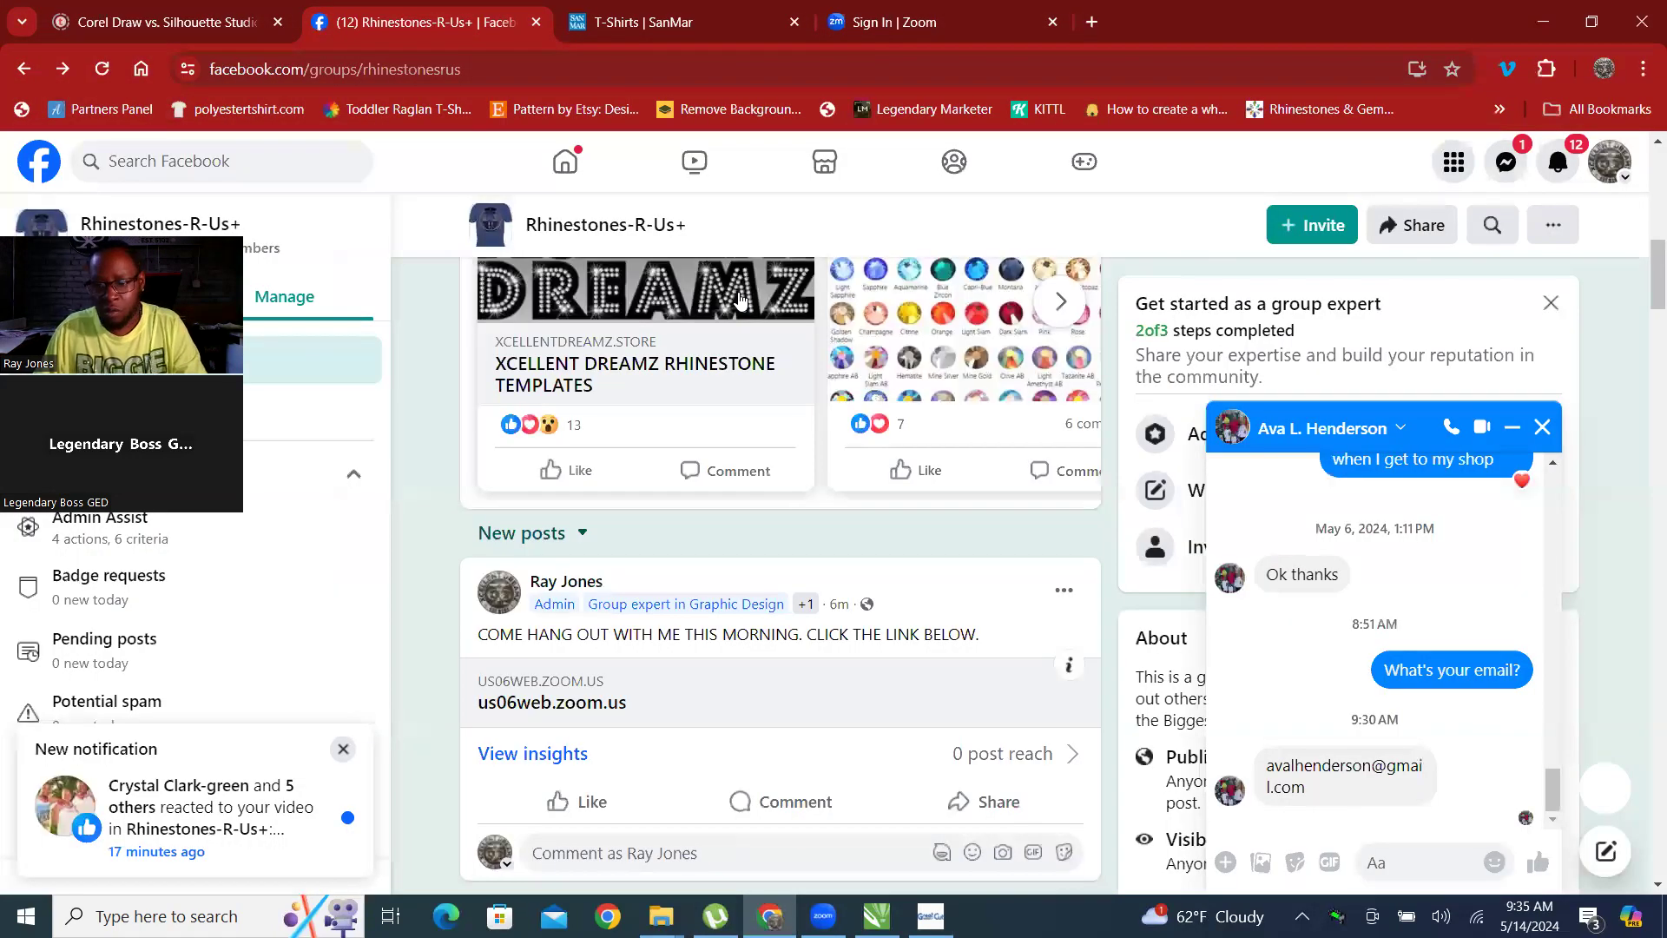
key("ctrl+t")
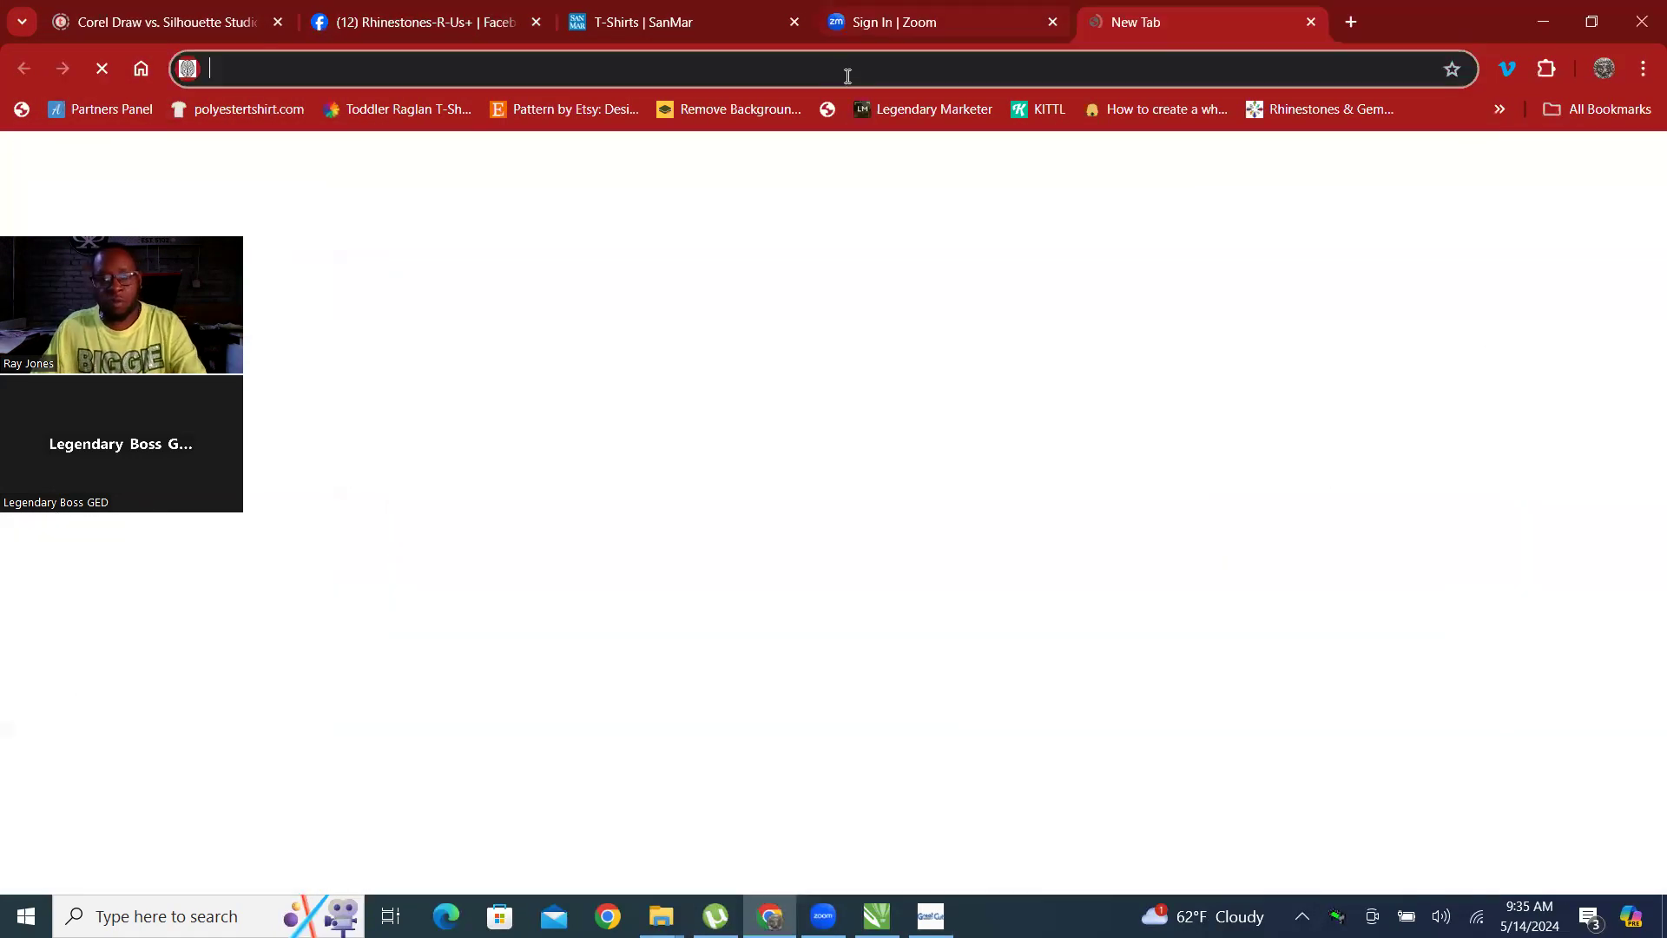
type("US CUTT")
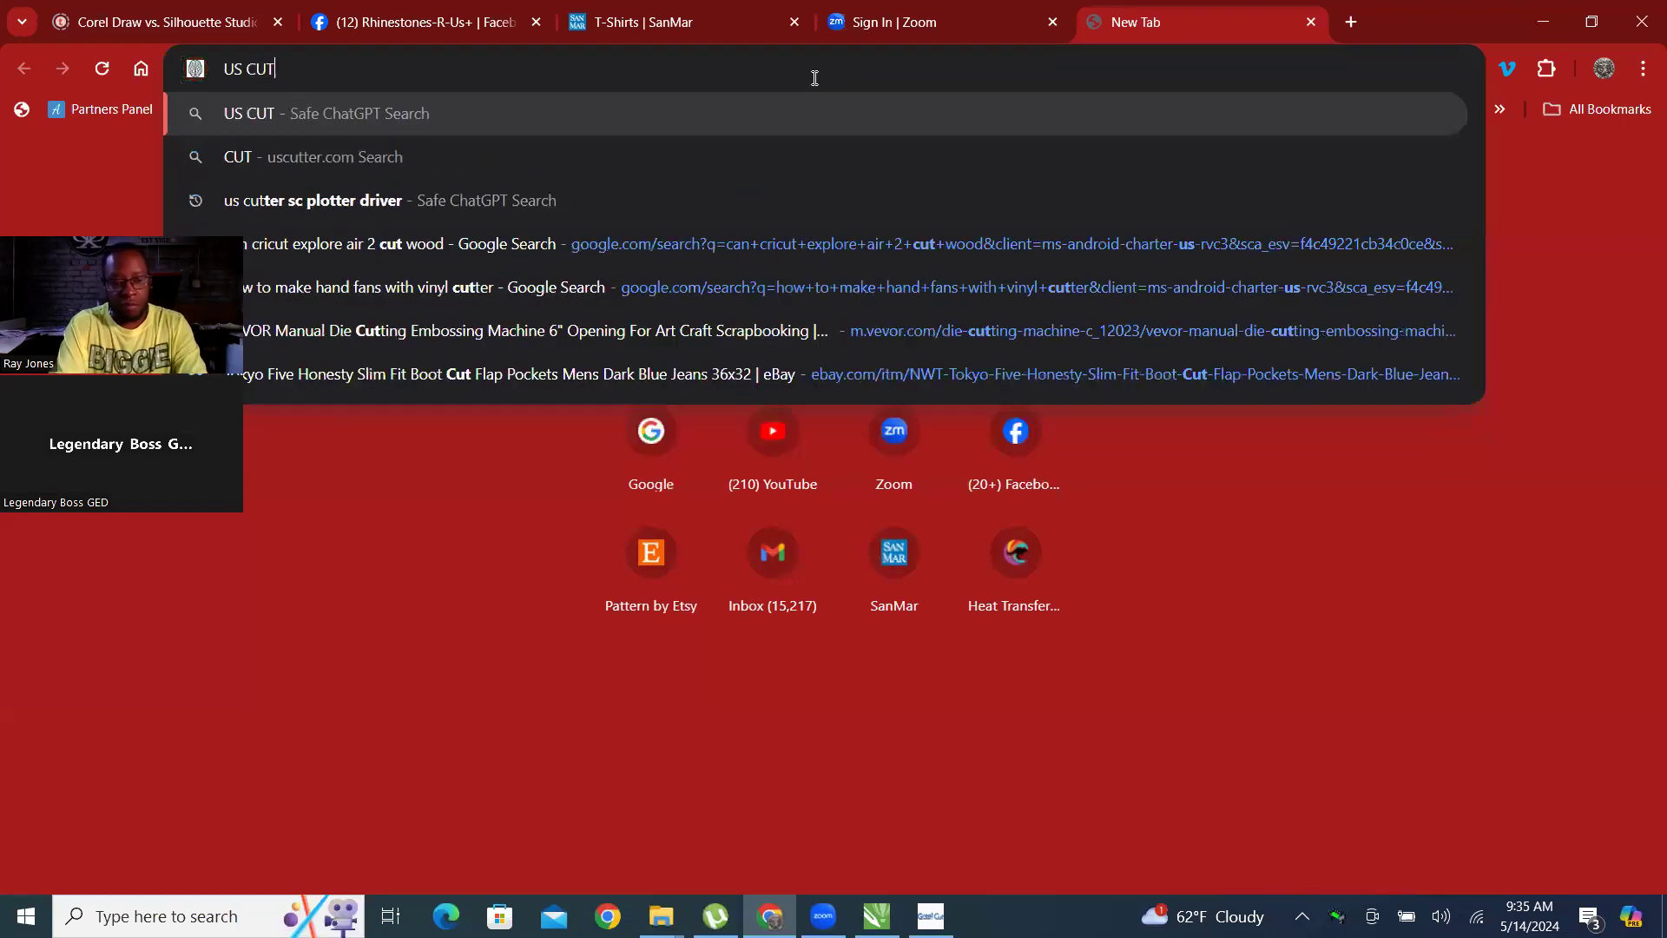
key("BackSpace")
key("BackSpace")
key("BackSpace")
key("BackSpace")
key("BackSpace")
type("CUTTER.COM")
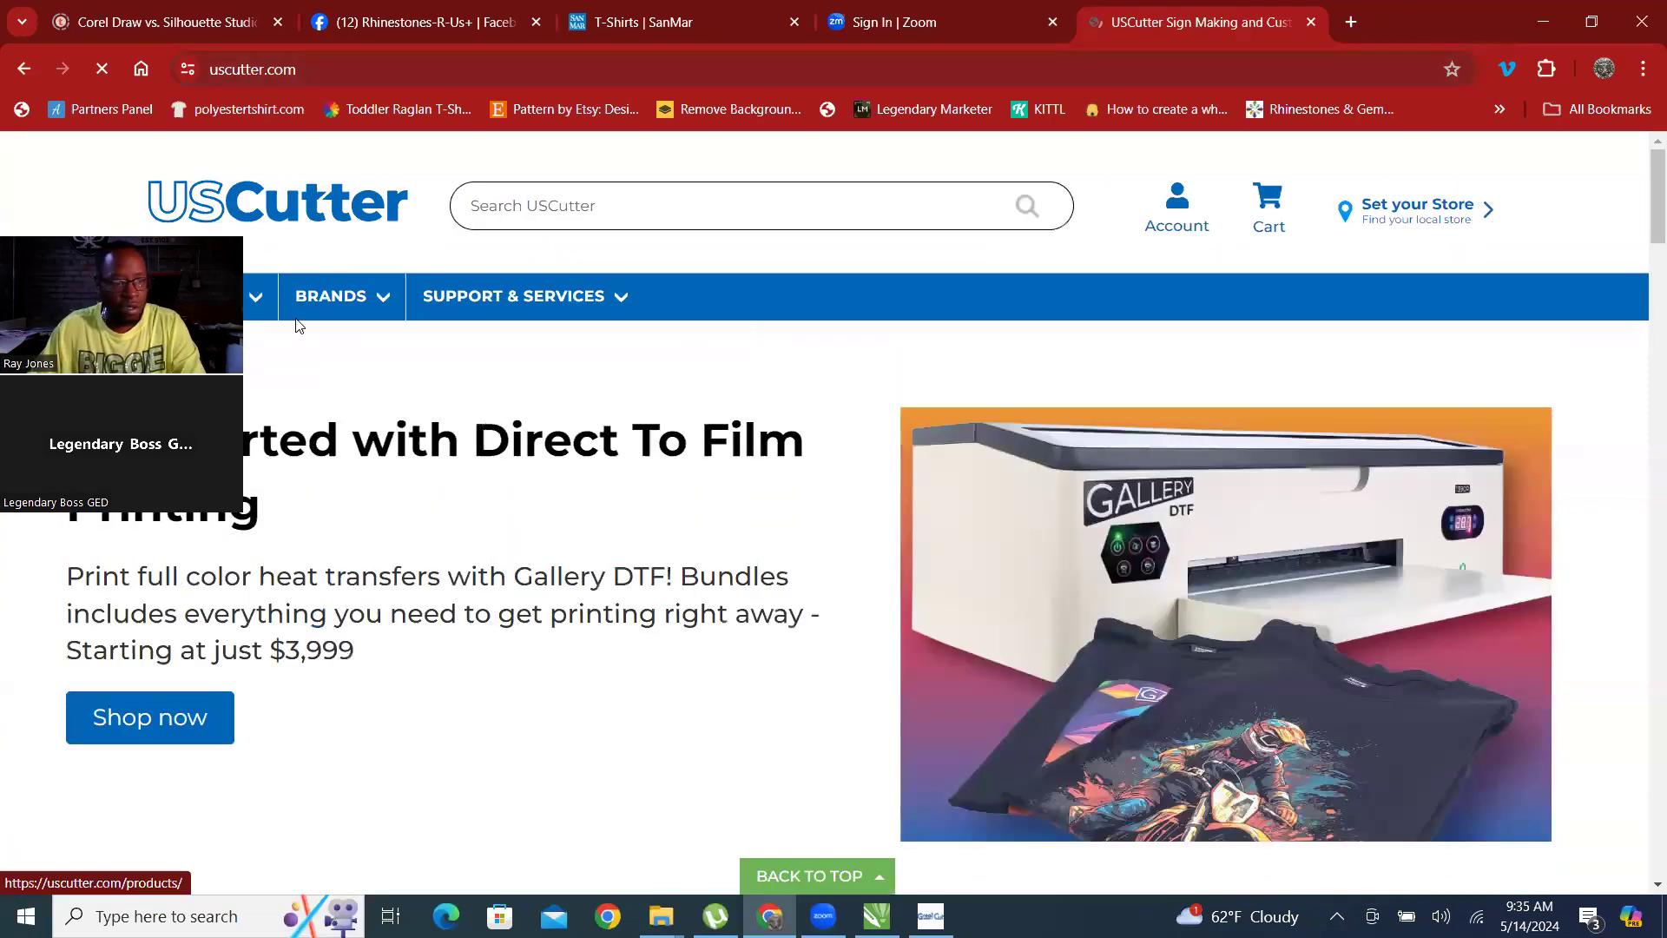
Uncover the site's navigation and open the Vinyl Cutters category under Equipment.
left_click_drag(121, 252, 274, 307)
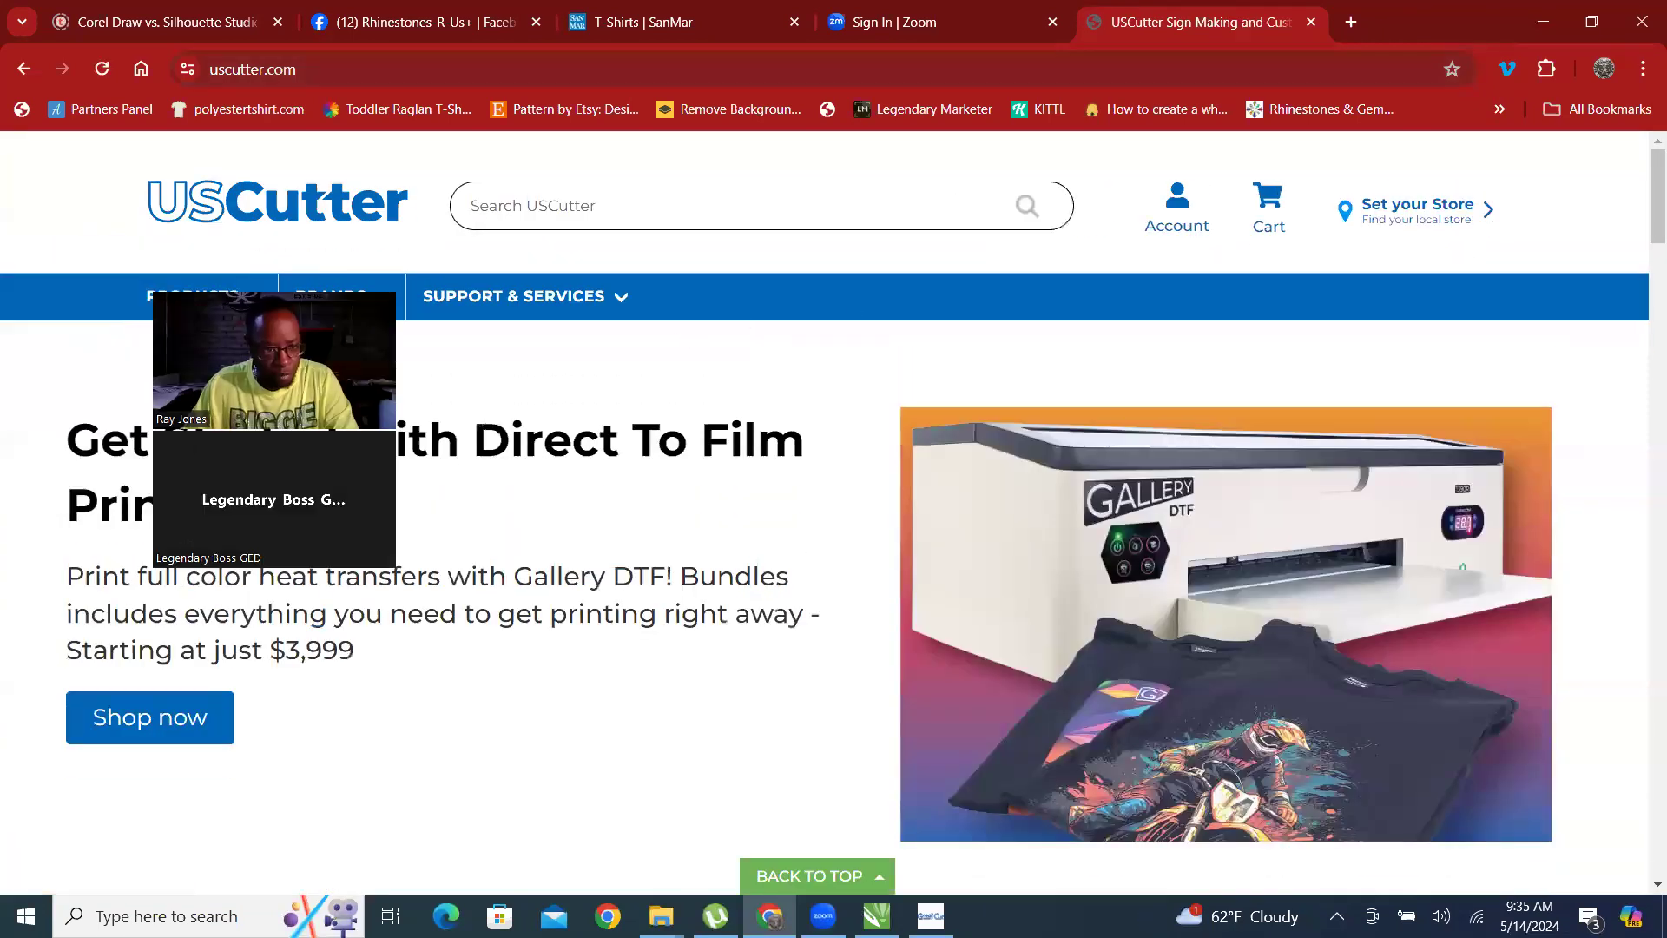
left_click(295, 320)
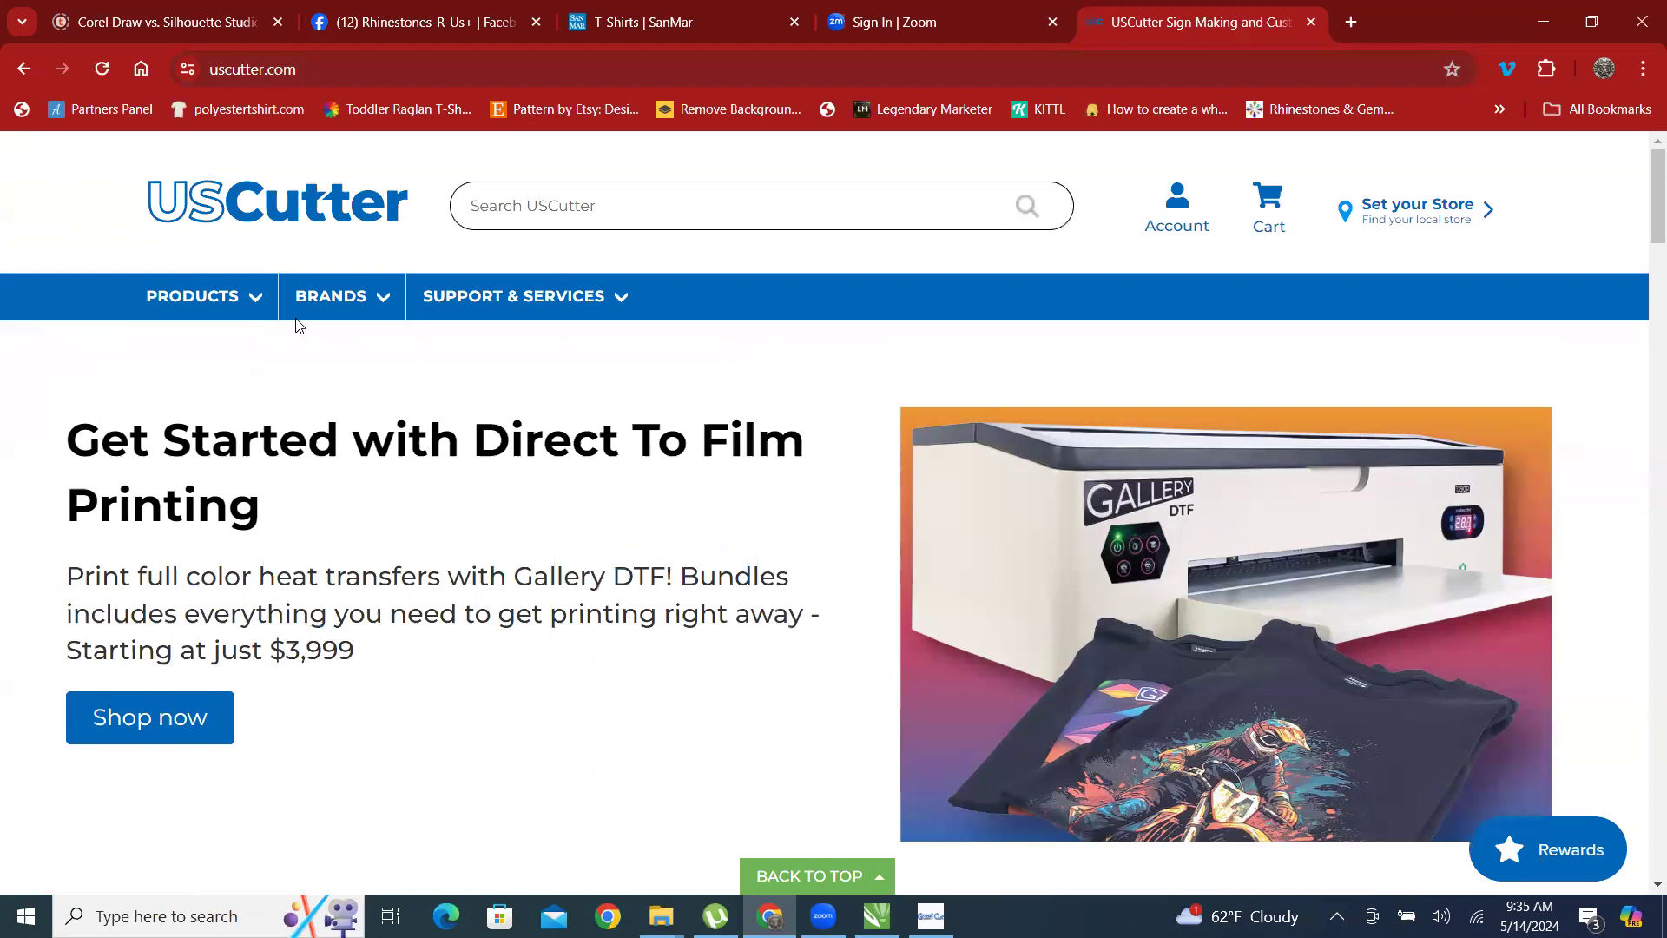
left_click(484, 208)
mouse_move(247, 299)
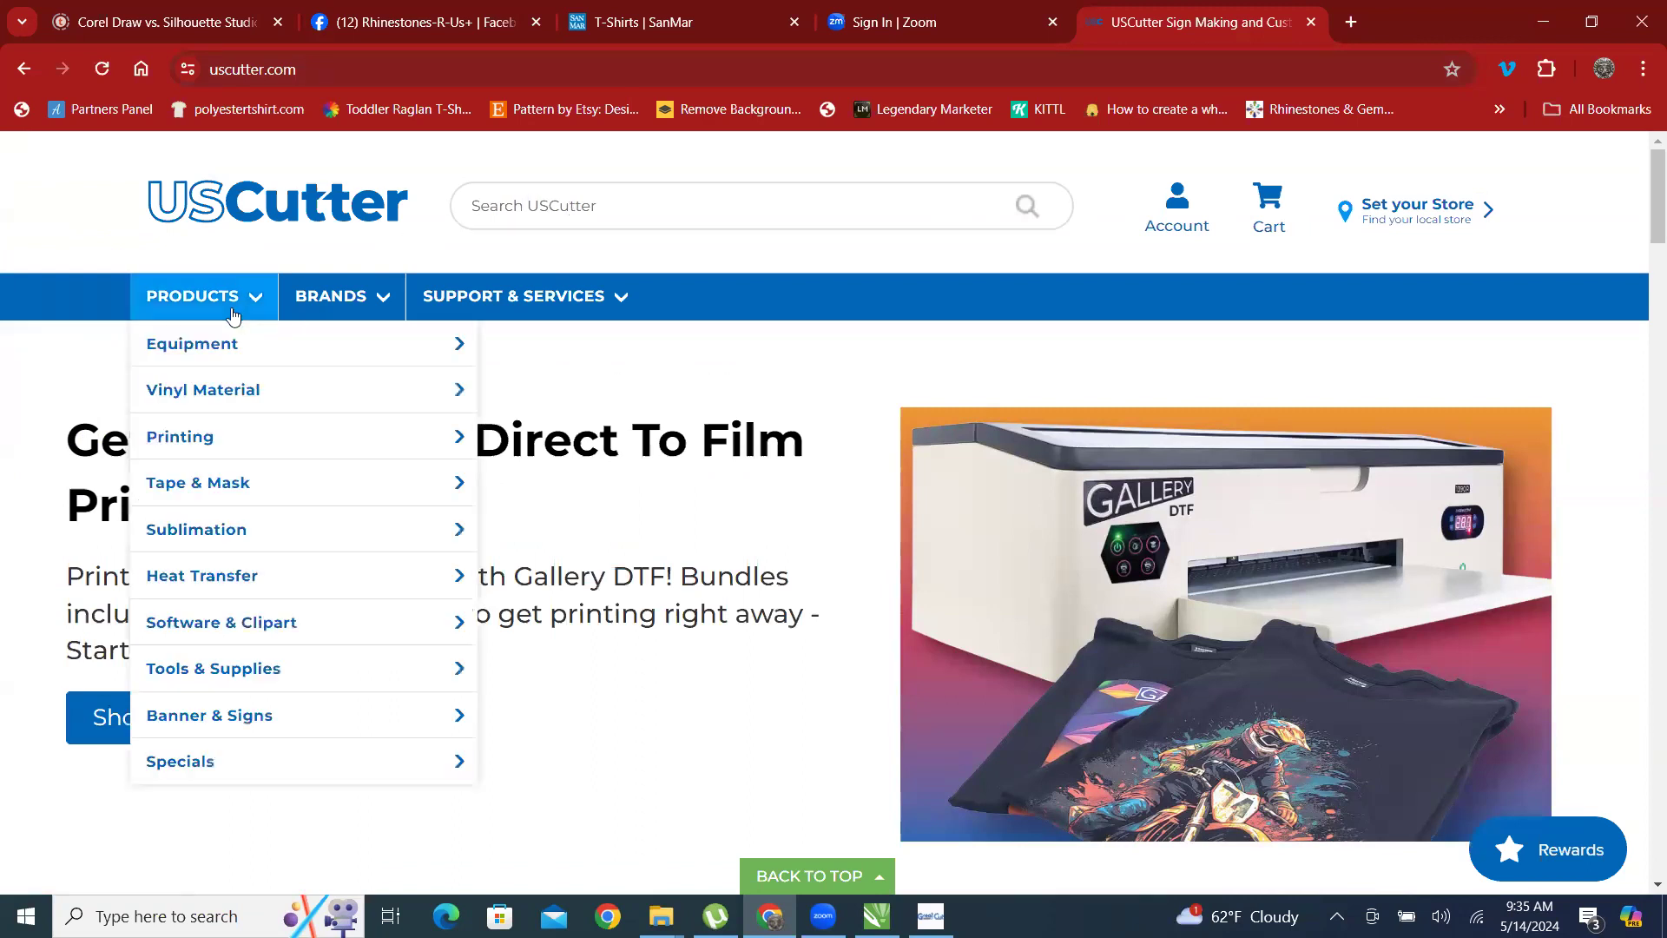
mouse_move(216, 405)
mouse_move(245, 352)
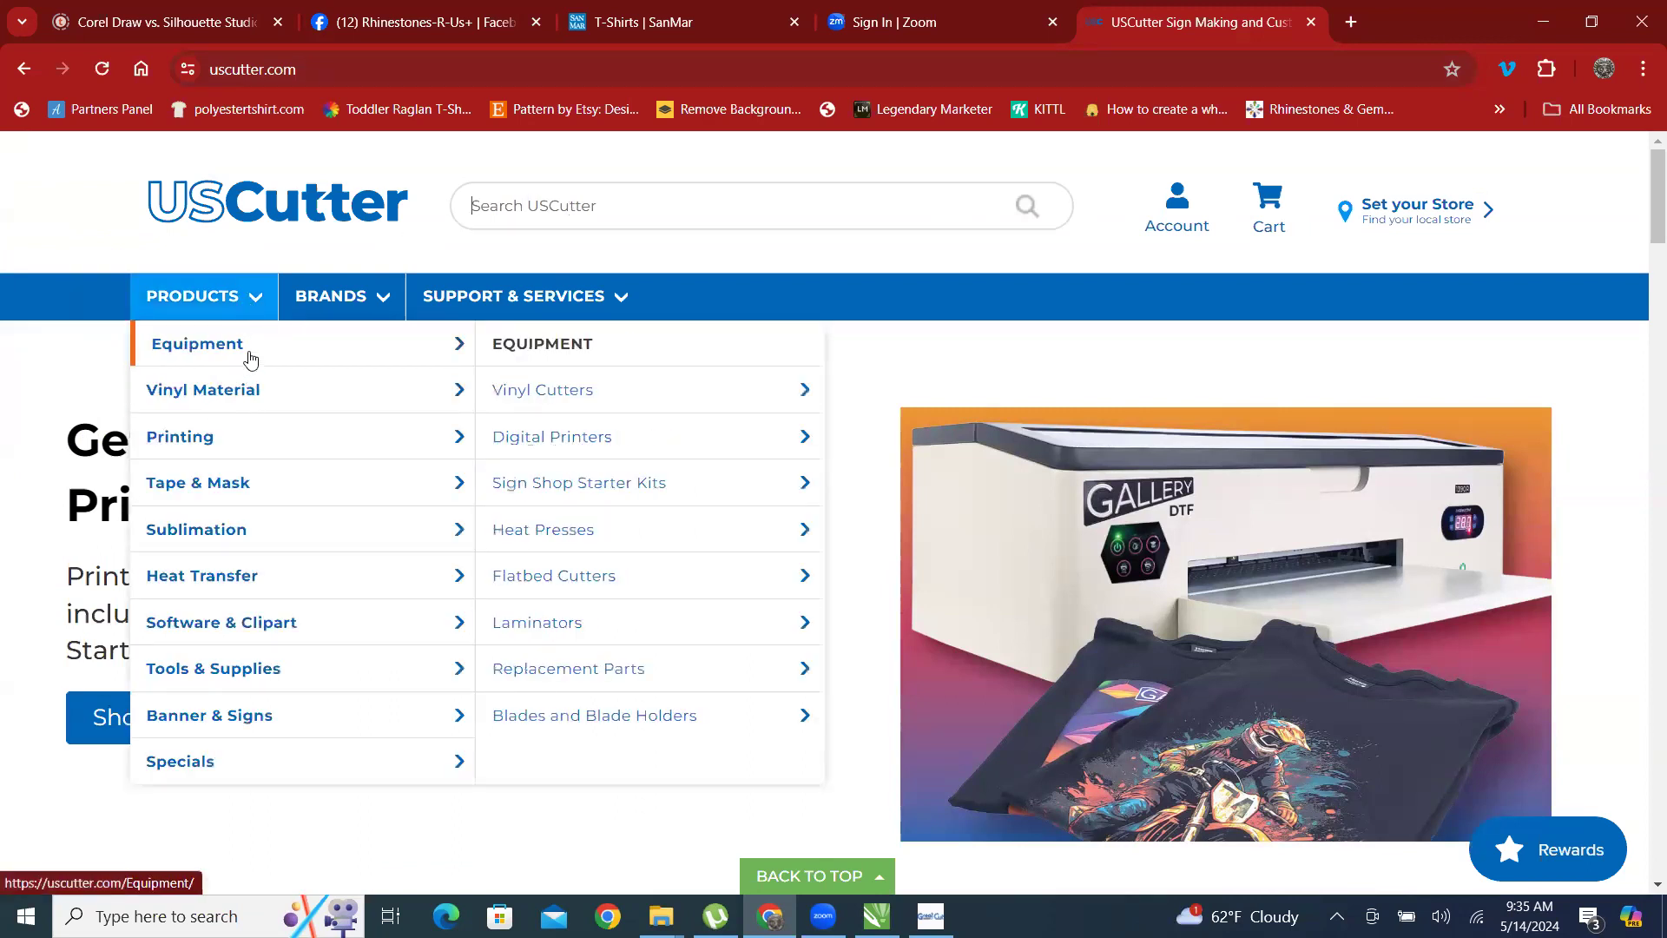
mouse_move(601, 397)
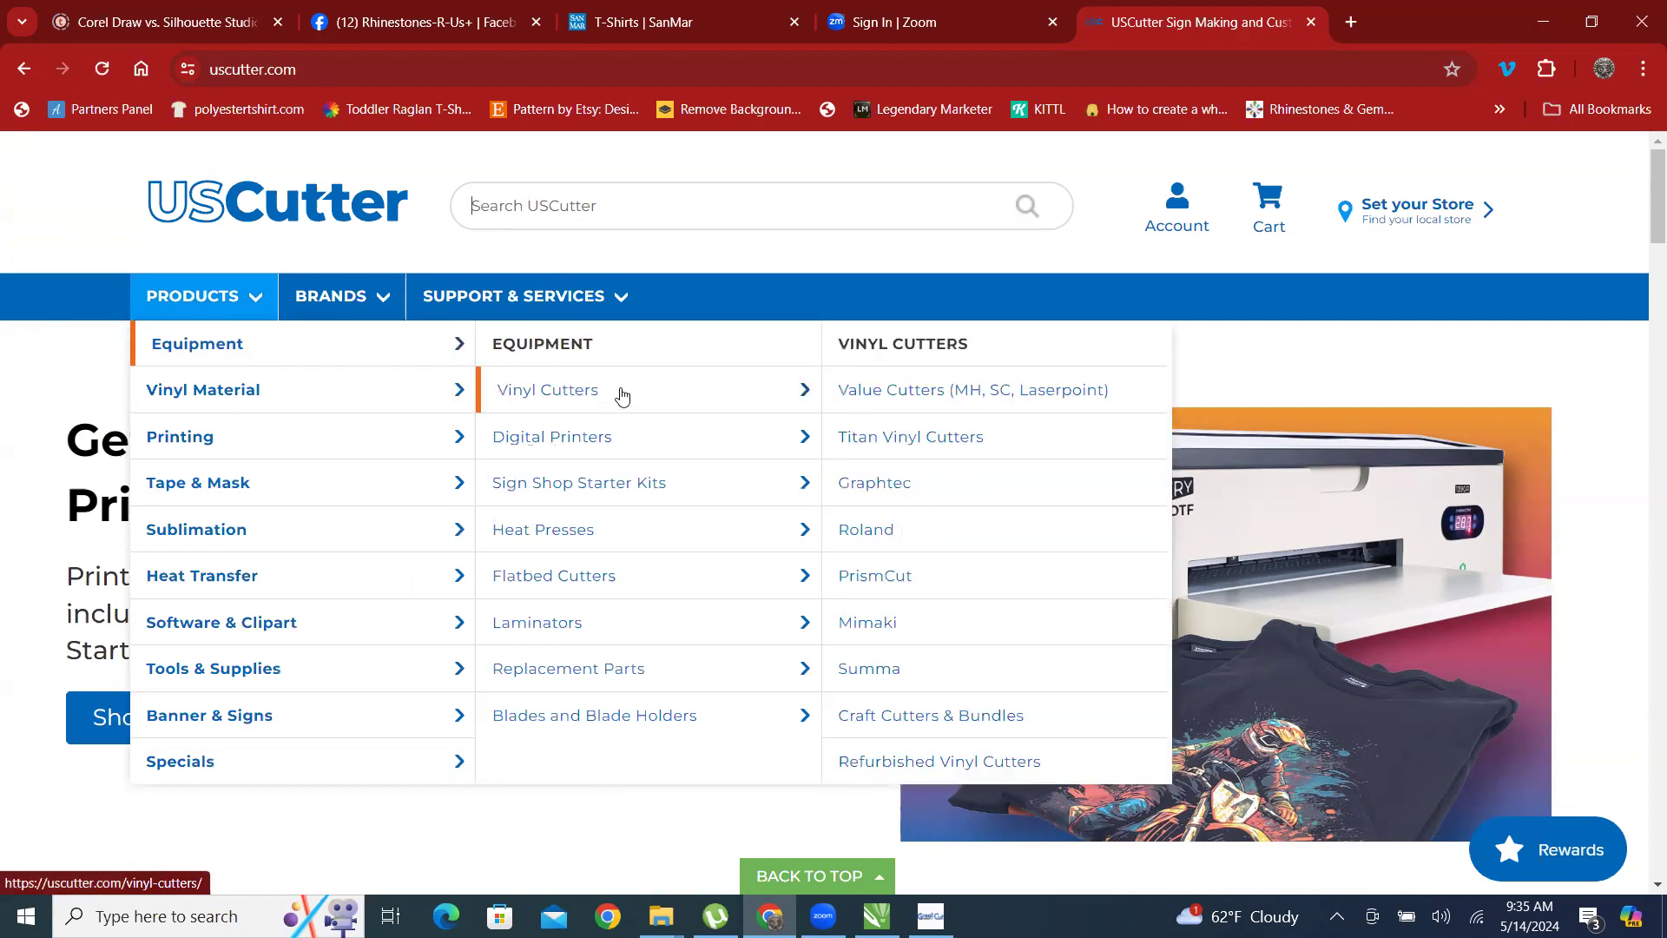
scroll(622, 396, "down", 1)
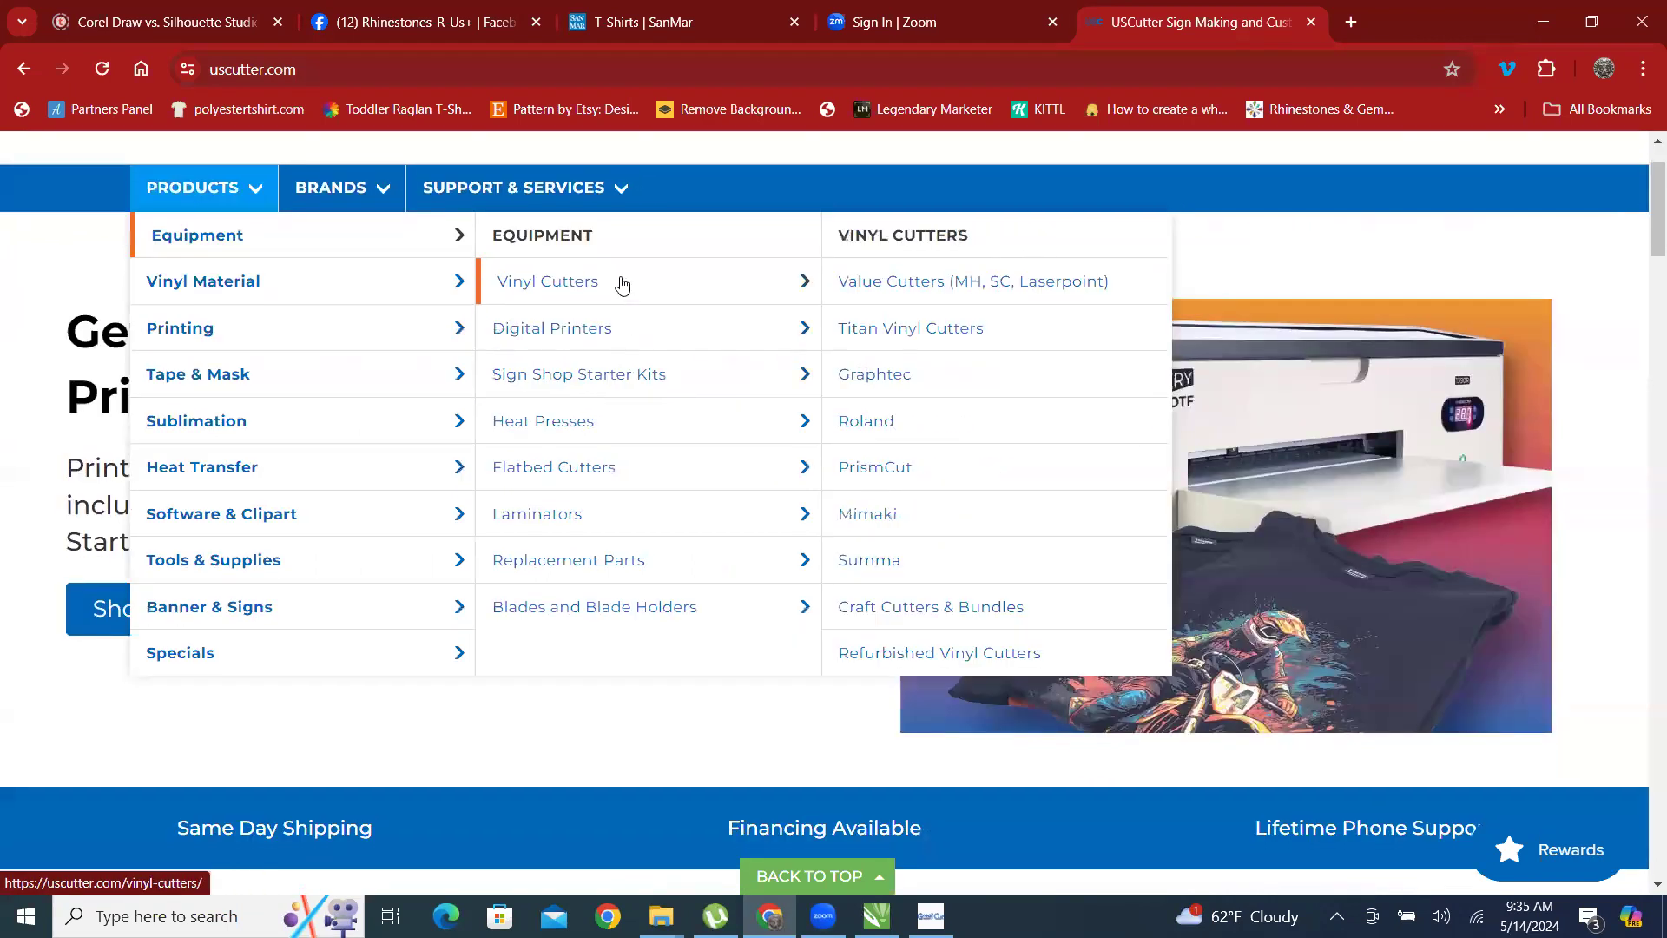
left_click(622, 283)
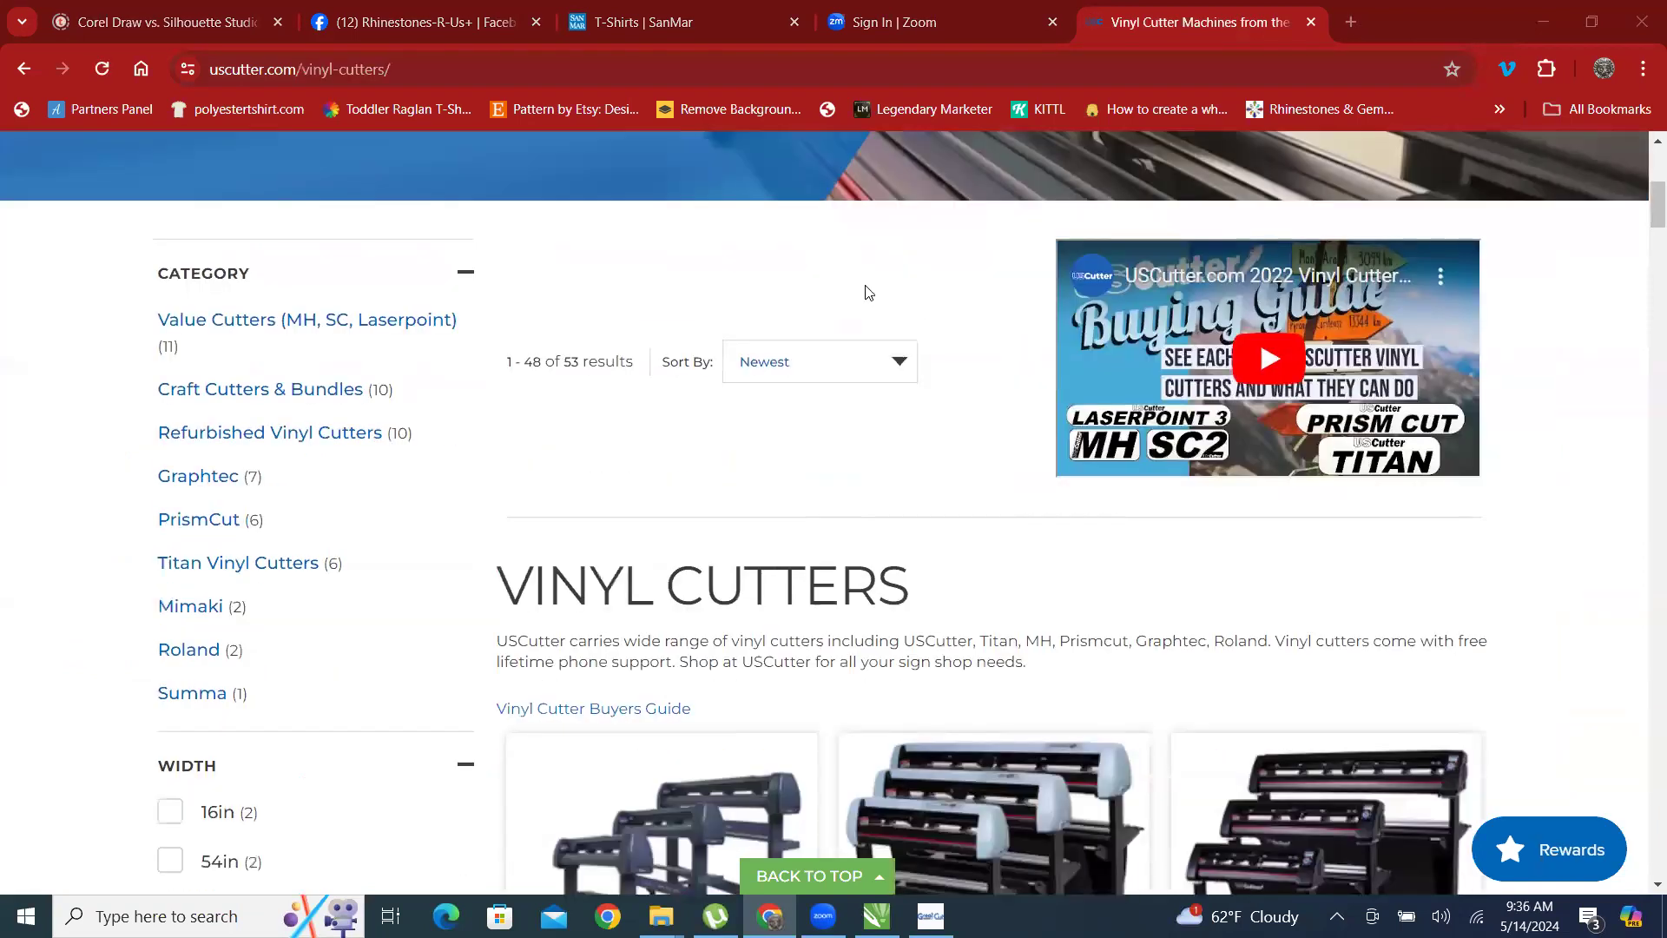
Look through the vinyl cutter categories and filter the list to Value Cutters (MH, SC, Laserpoint).
scroll(866, 292, "down", 1)
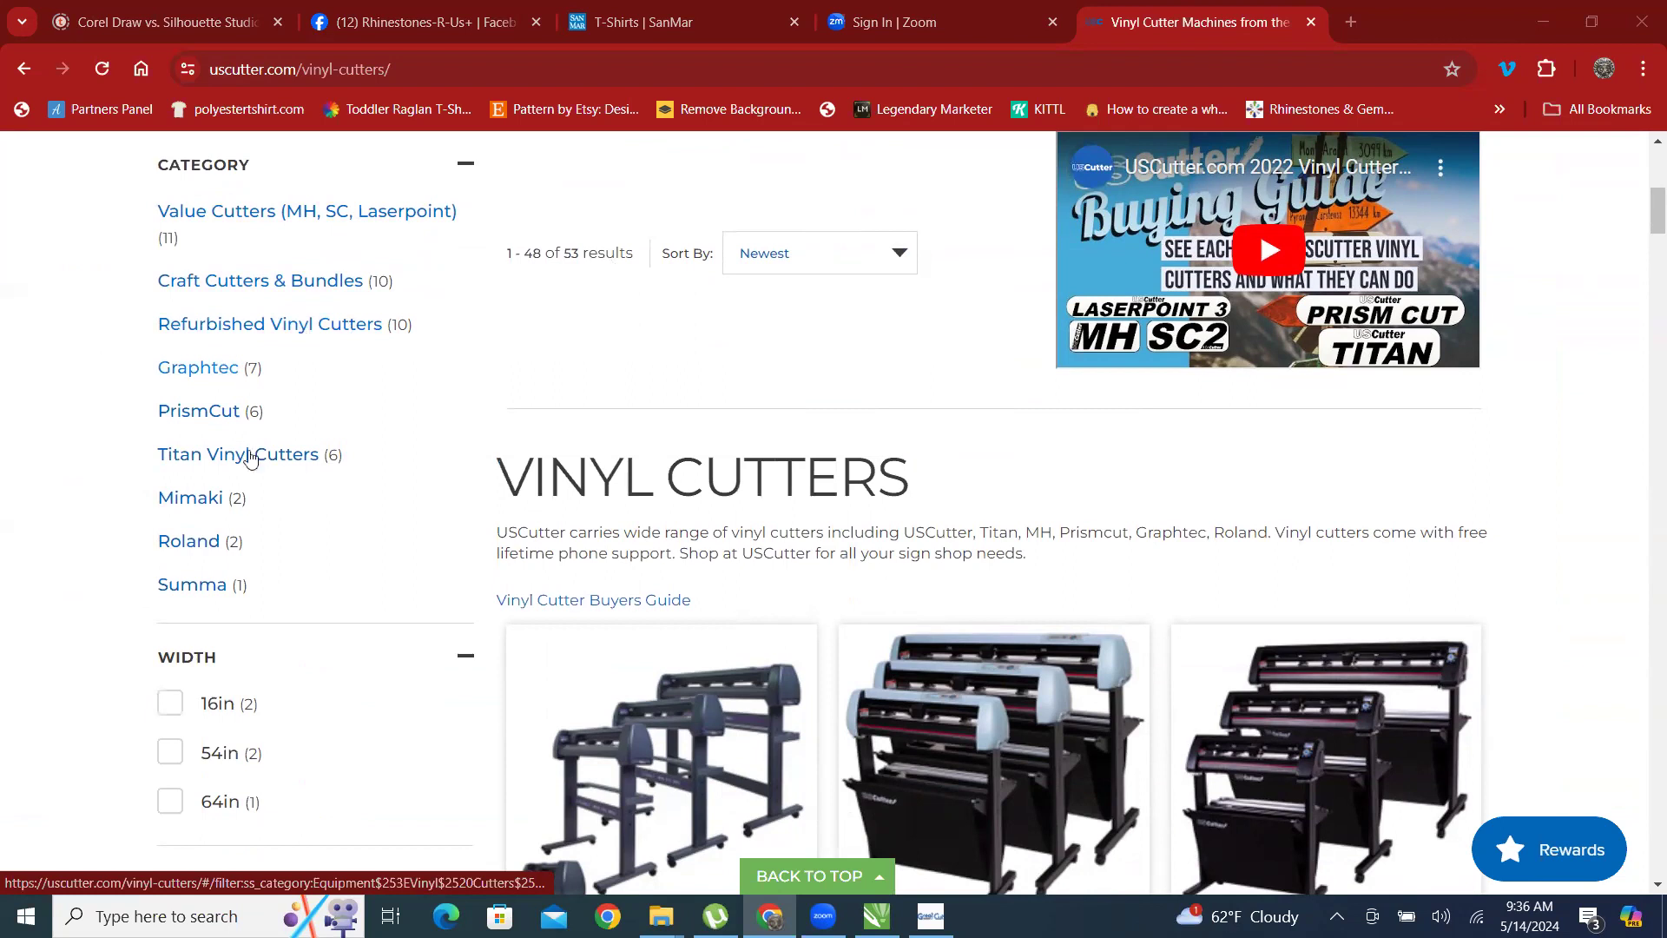
scroll(405, 417, "down", 3)
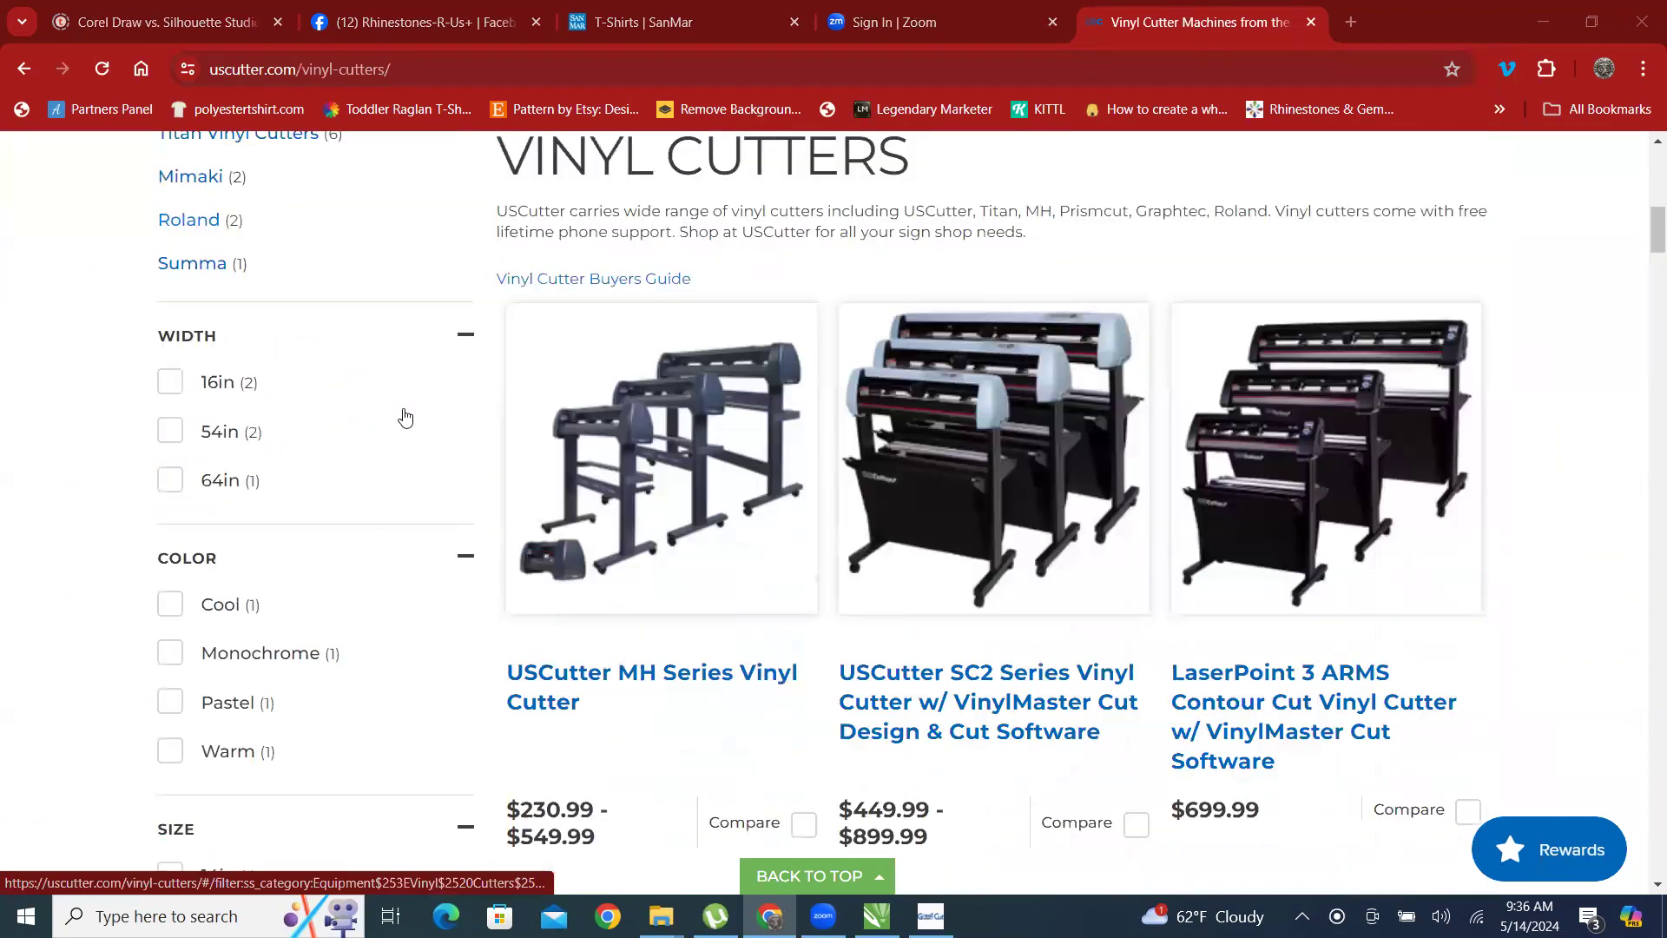
scroll(231, 347, "up", 4)
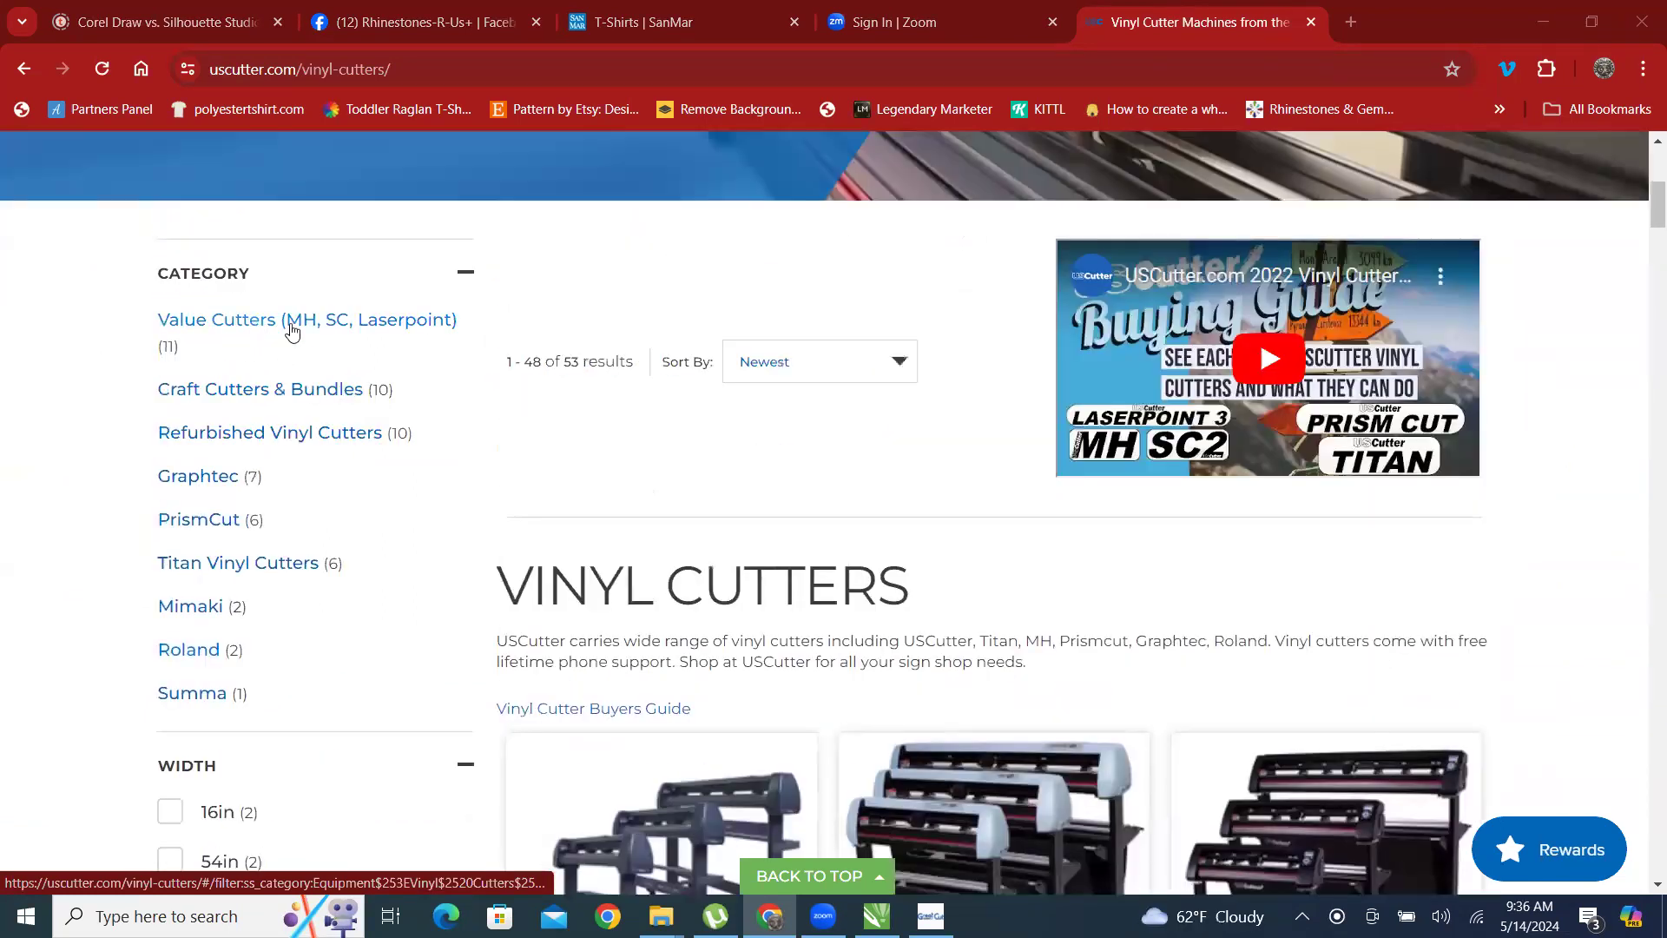
left_click(291, 328)
Compare the names and prices of the value cutters, and open the USCutter MH Series Vinyl Cutter product page.
scroll(871, 391, "down", 3)
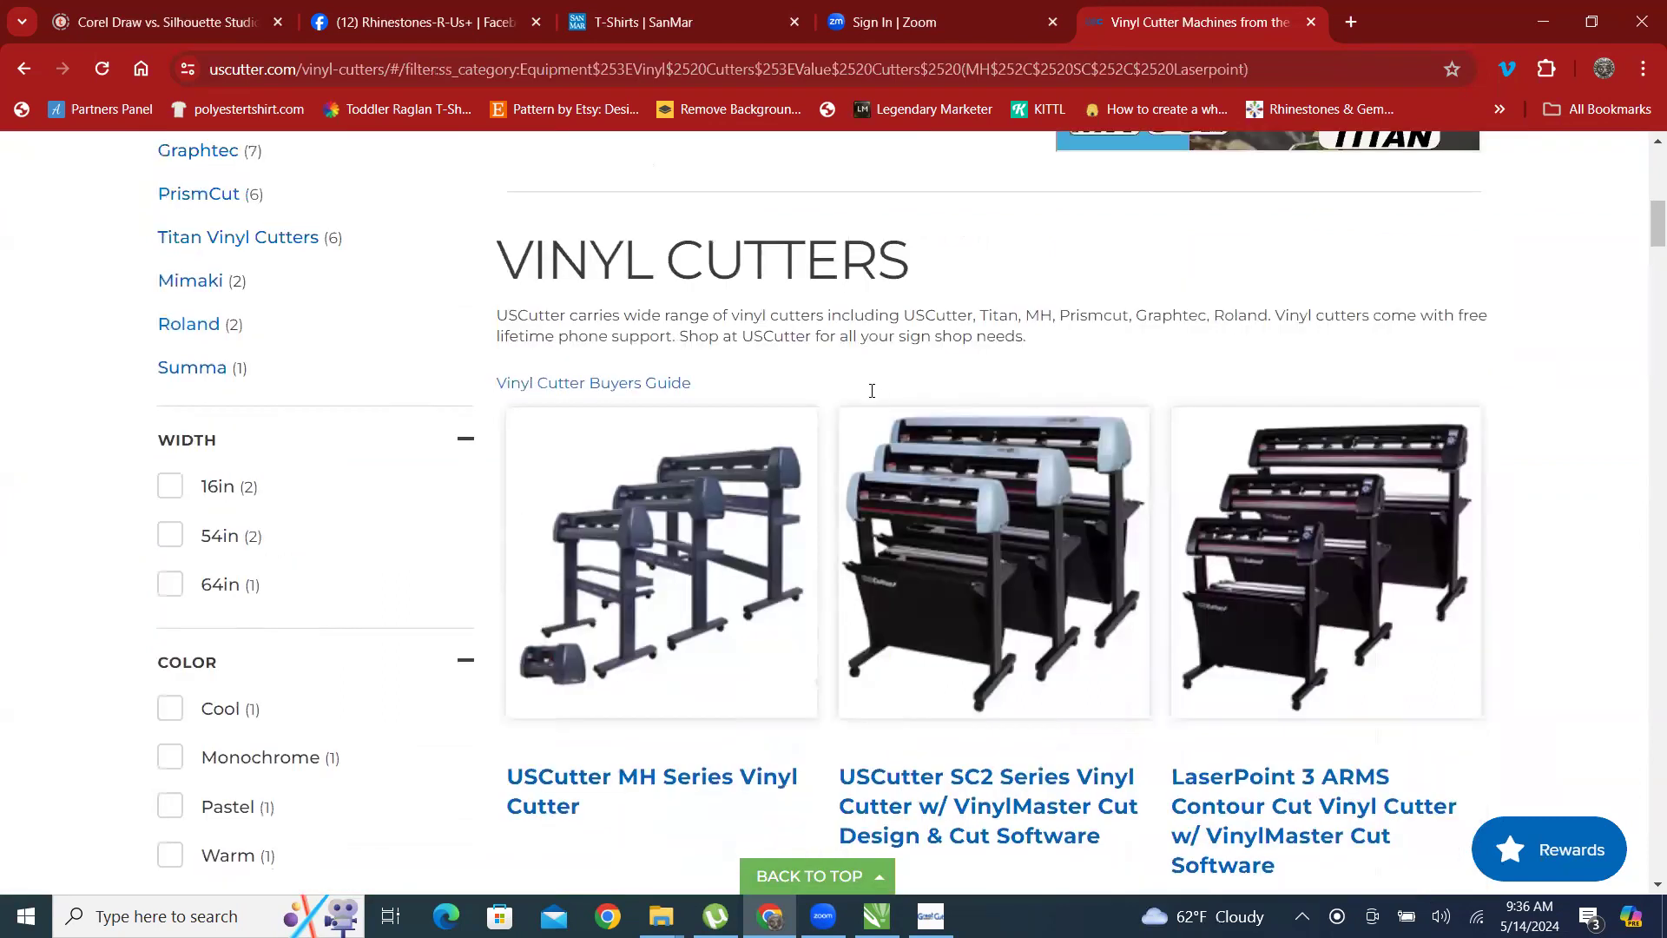
scroll(872, 391, "down", 6)
scroll(879, 595, "up", 2)
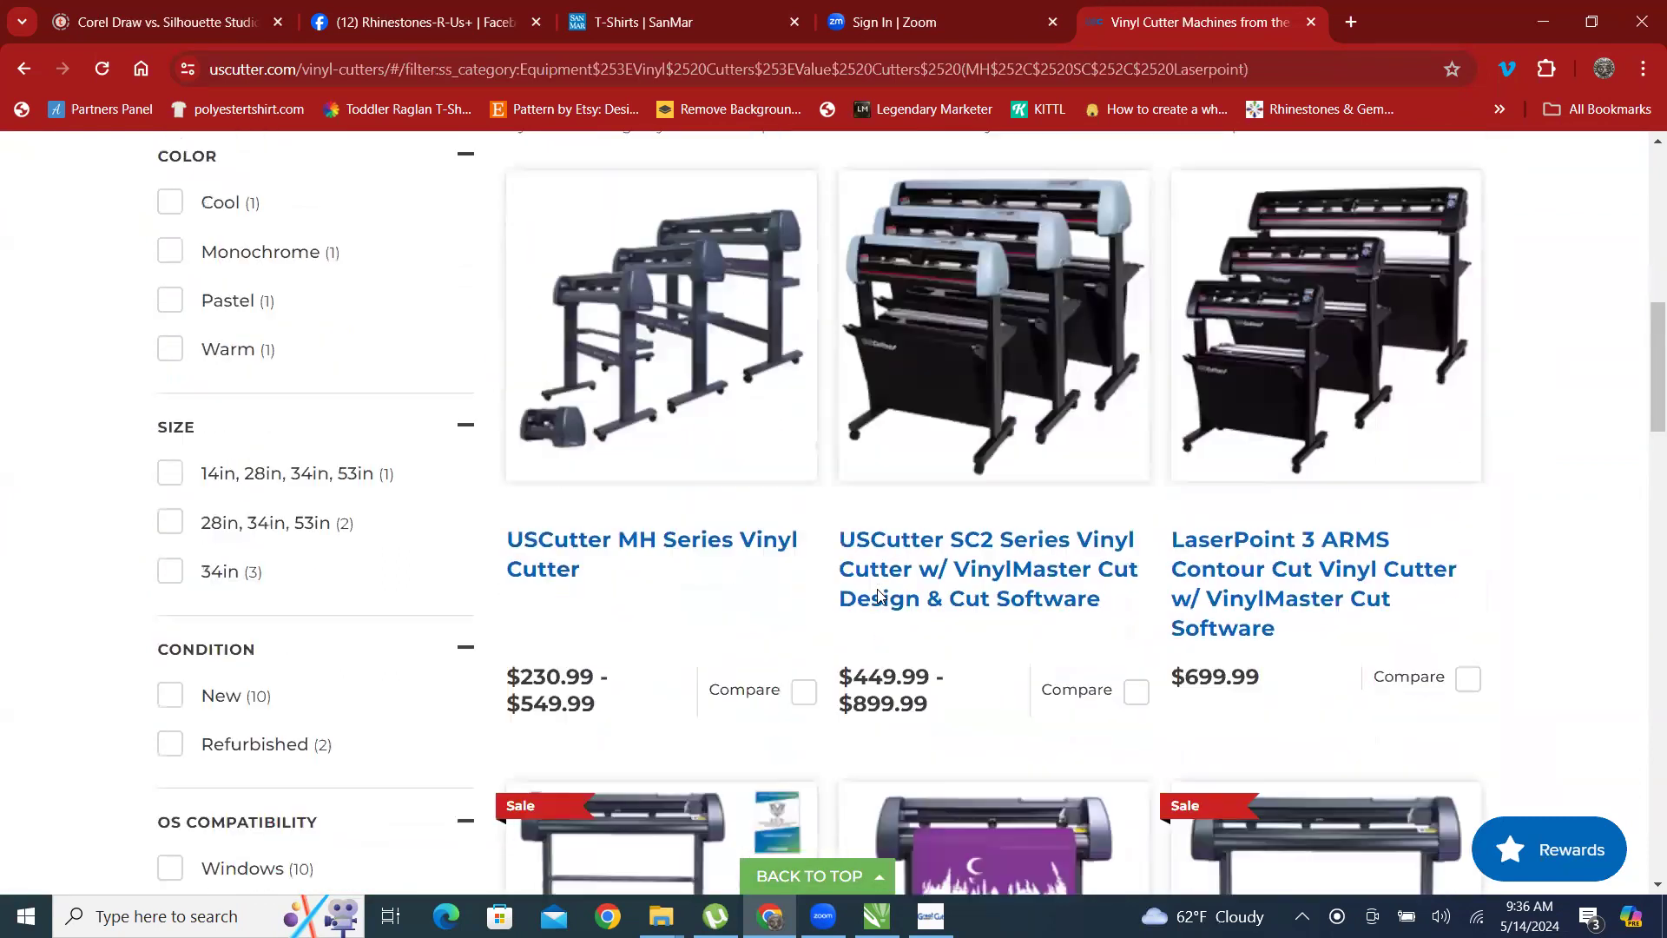
scroll(651, 454, "down", 1)
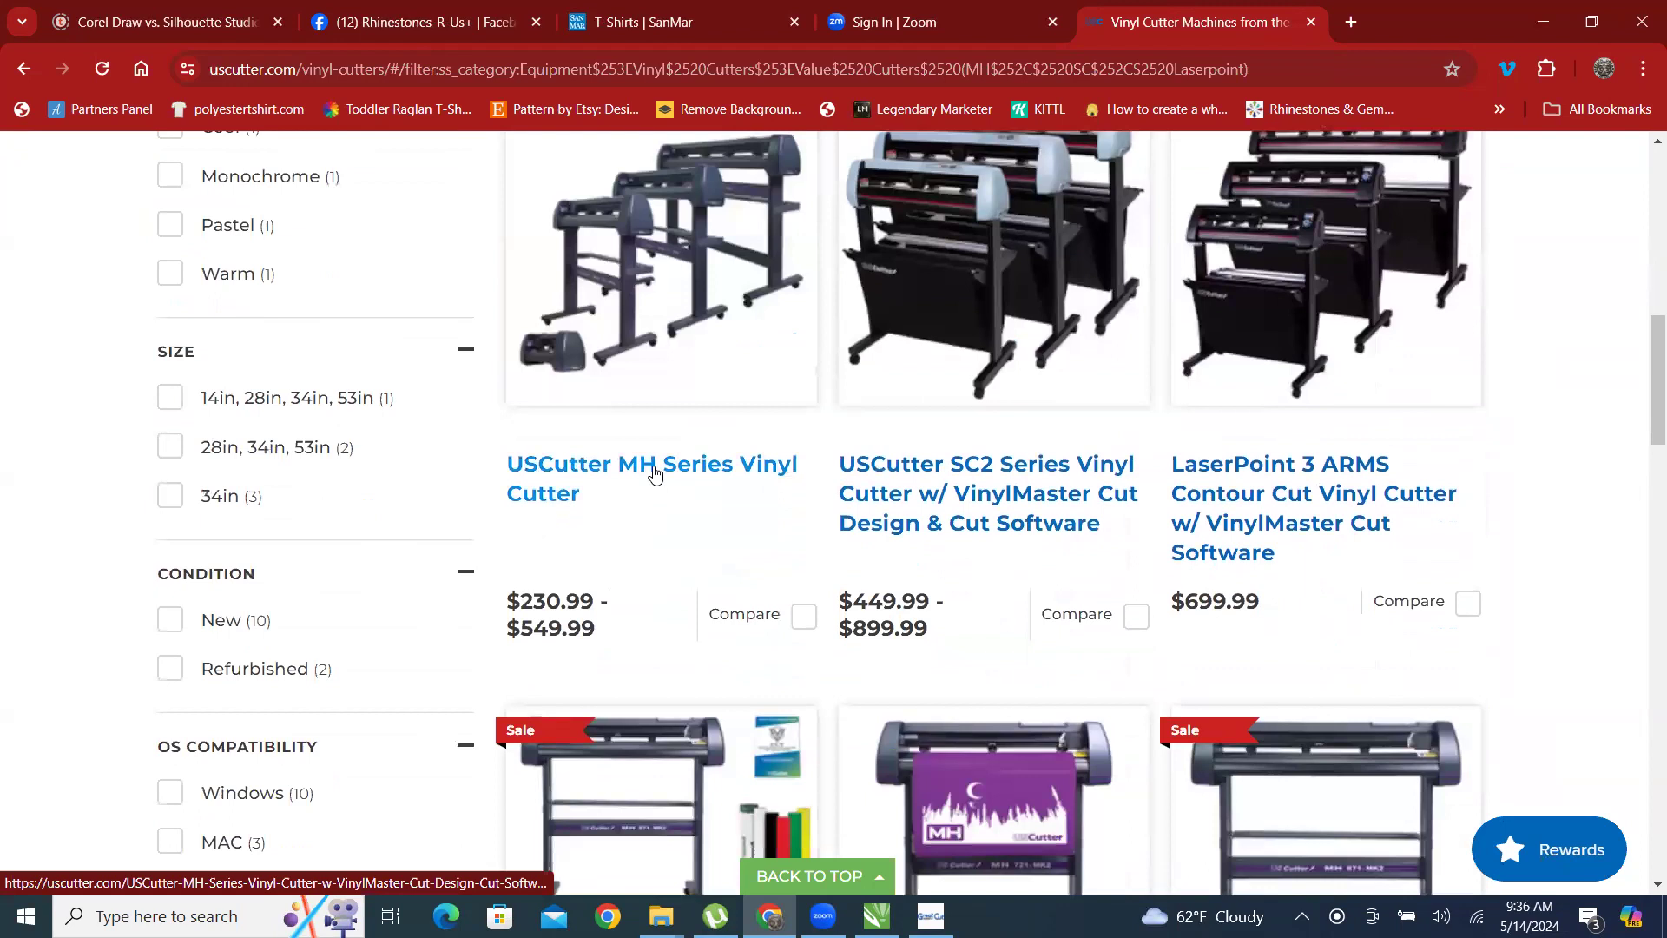
scroll(1016, 409, "up", 2)
scroll(1016, 399, "down", 1)
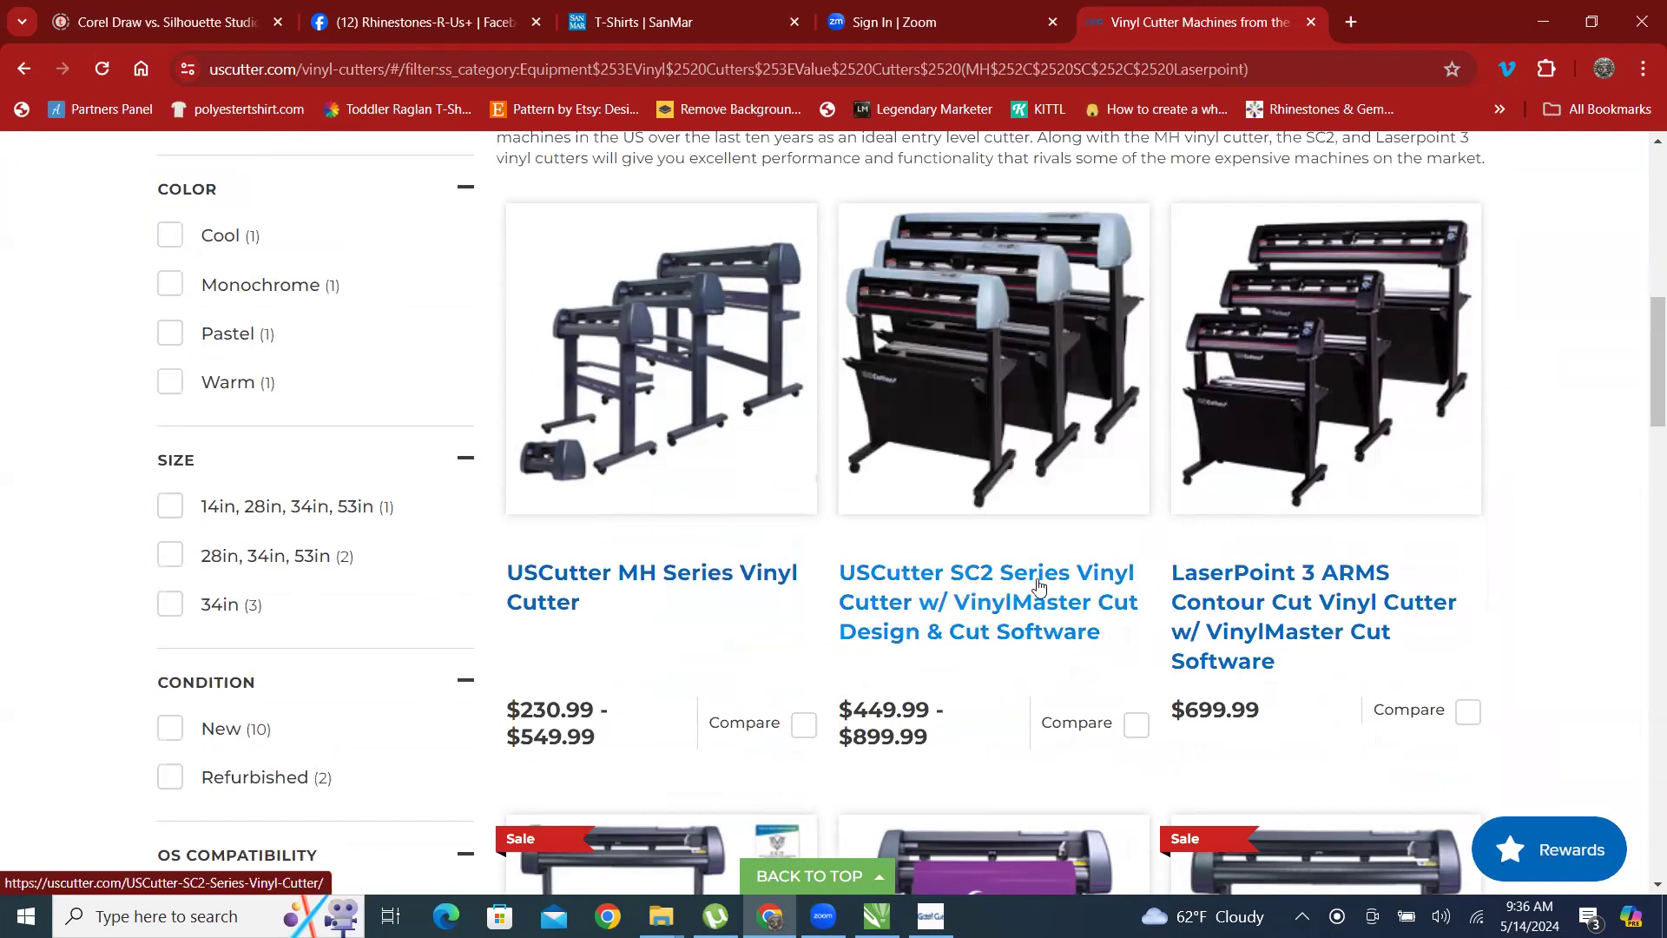
left_click(647, 580)
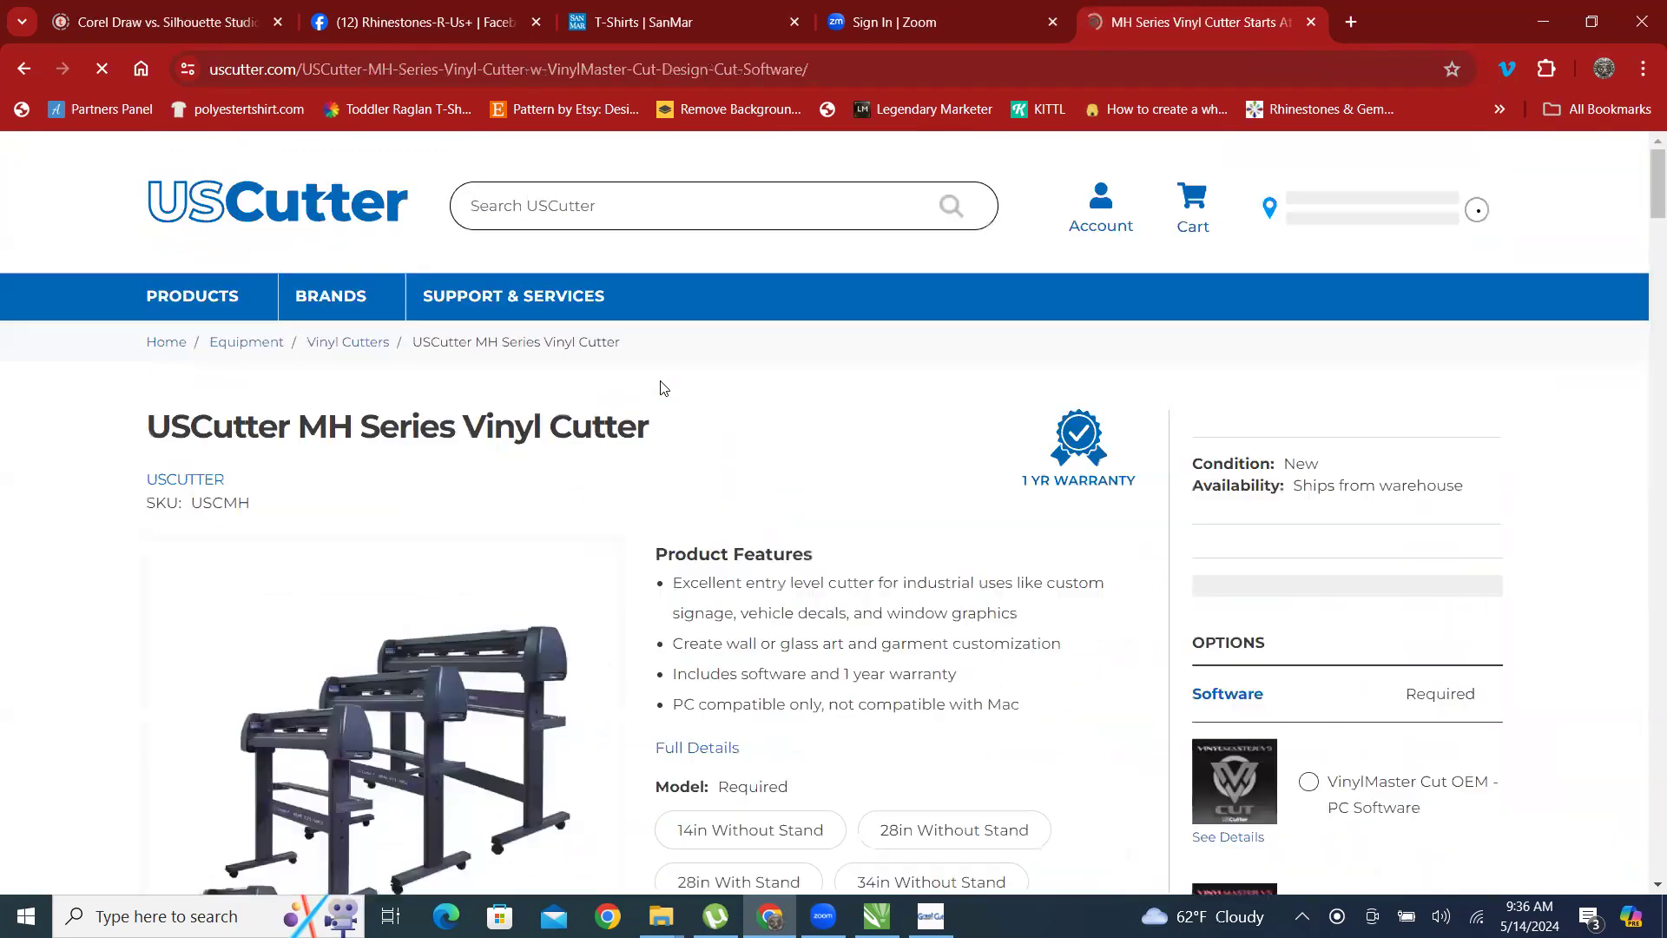
Select the 14in Without Stand model of the MH cutter, and switch the selection to 28in Without Stand.
scroll(833, 399, "down", 4)
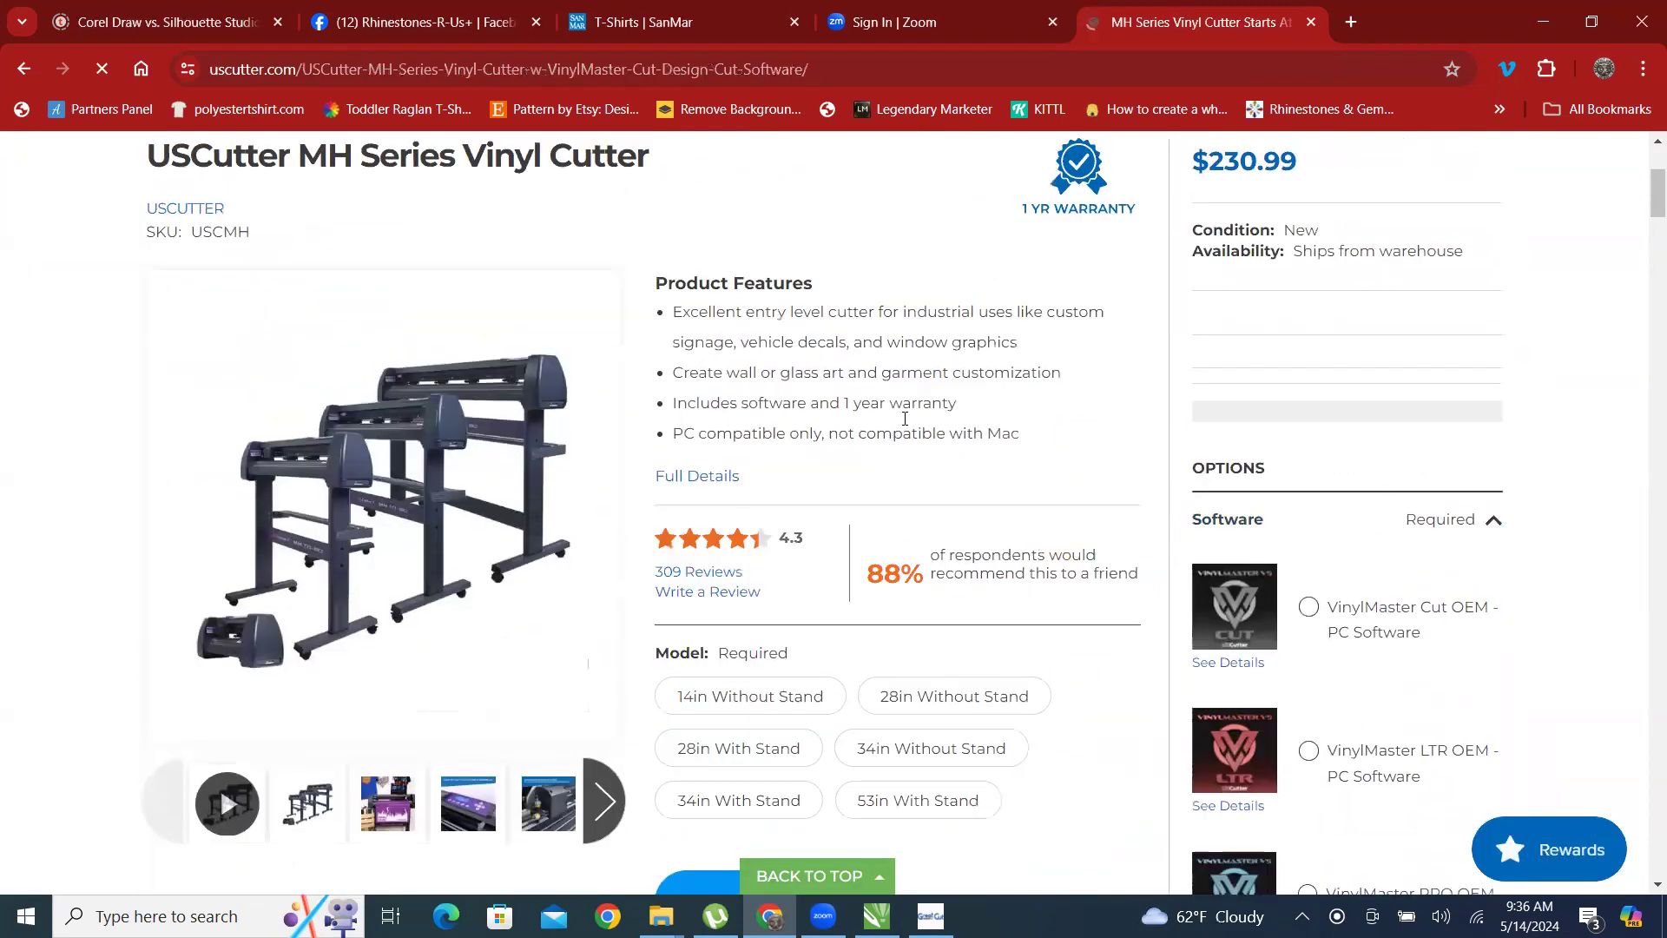
left_click(745, 700)
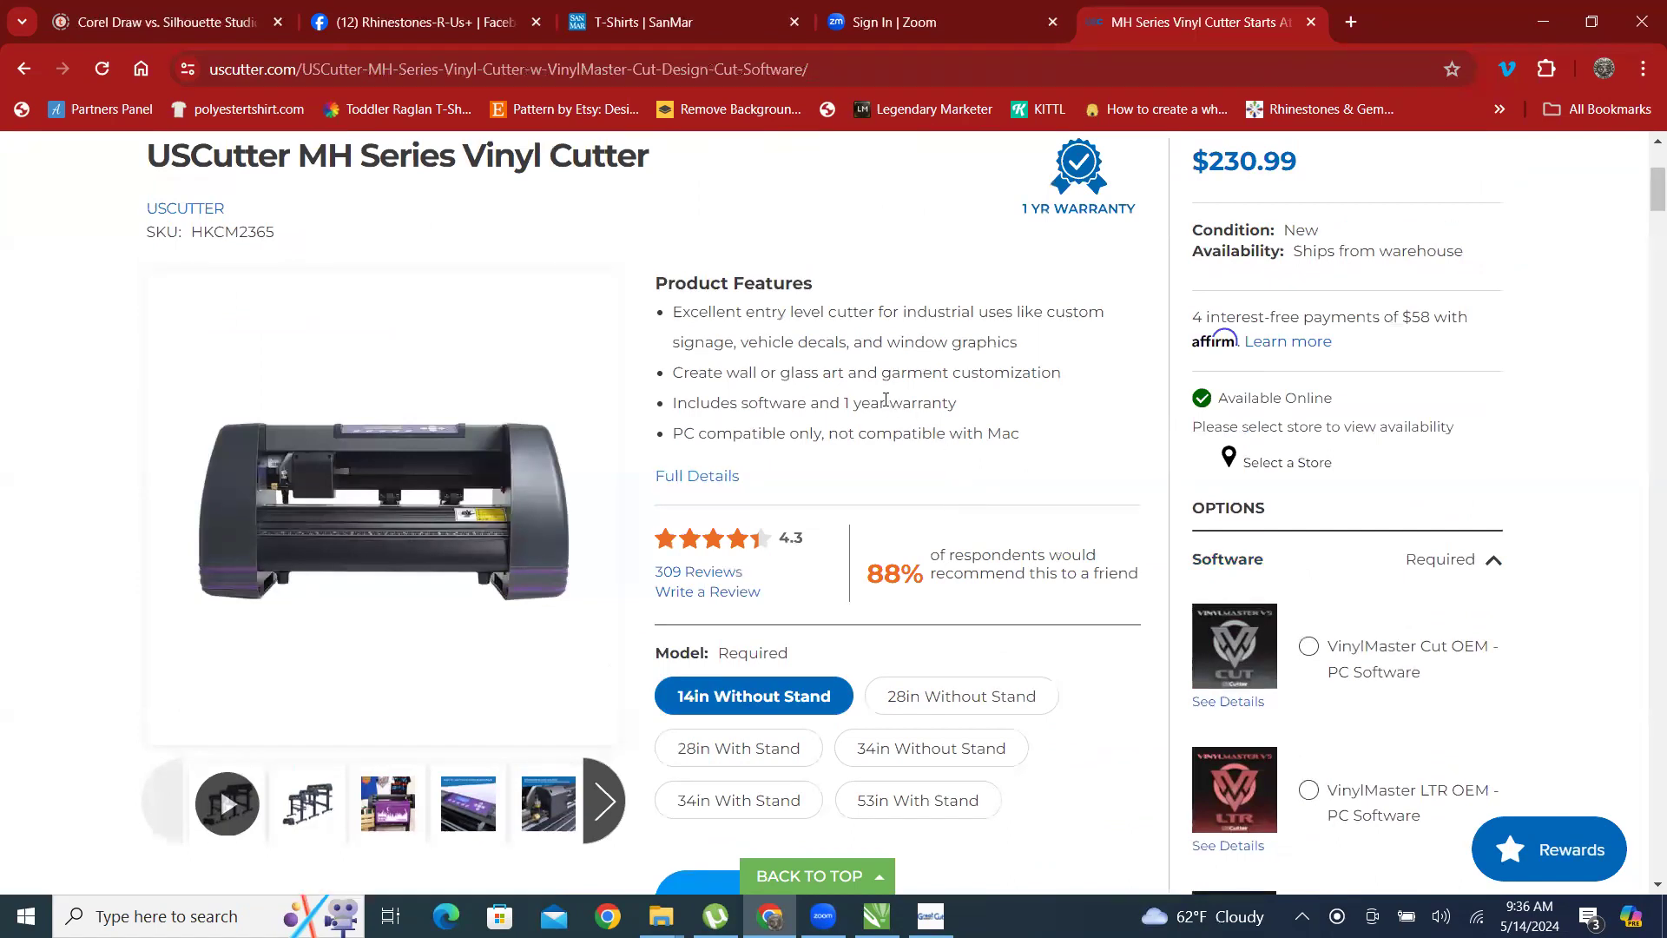
scroll(903, 416, "down", 1)
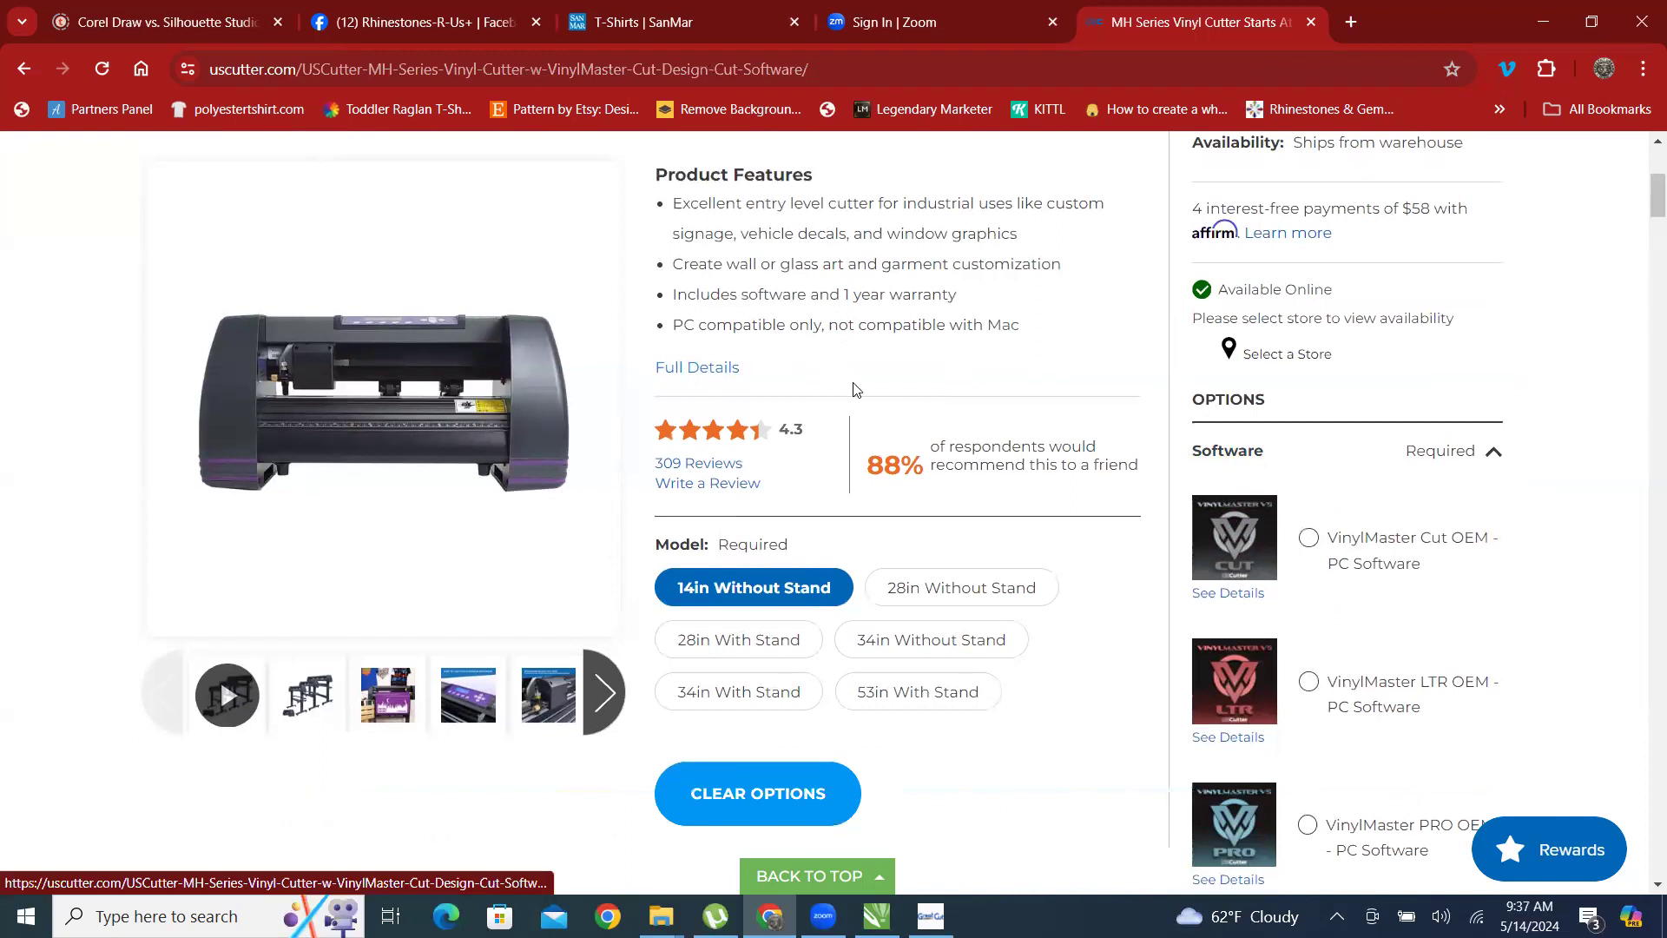
left_click(964, 599)
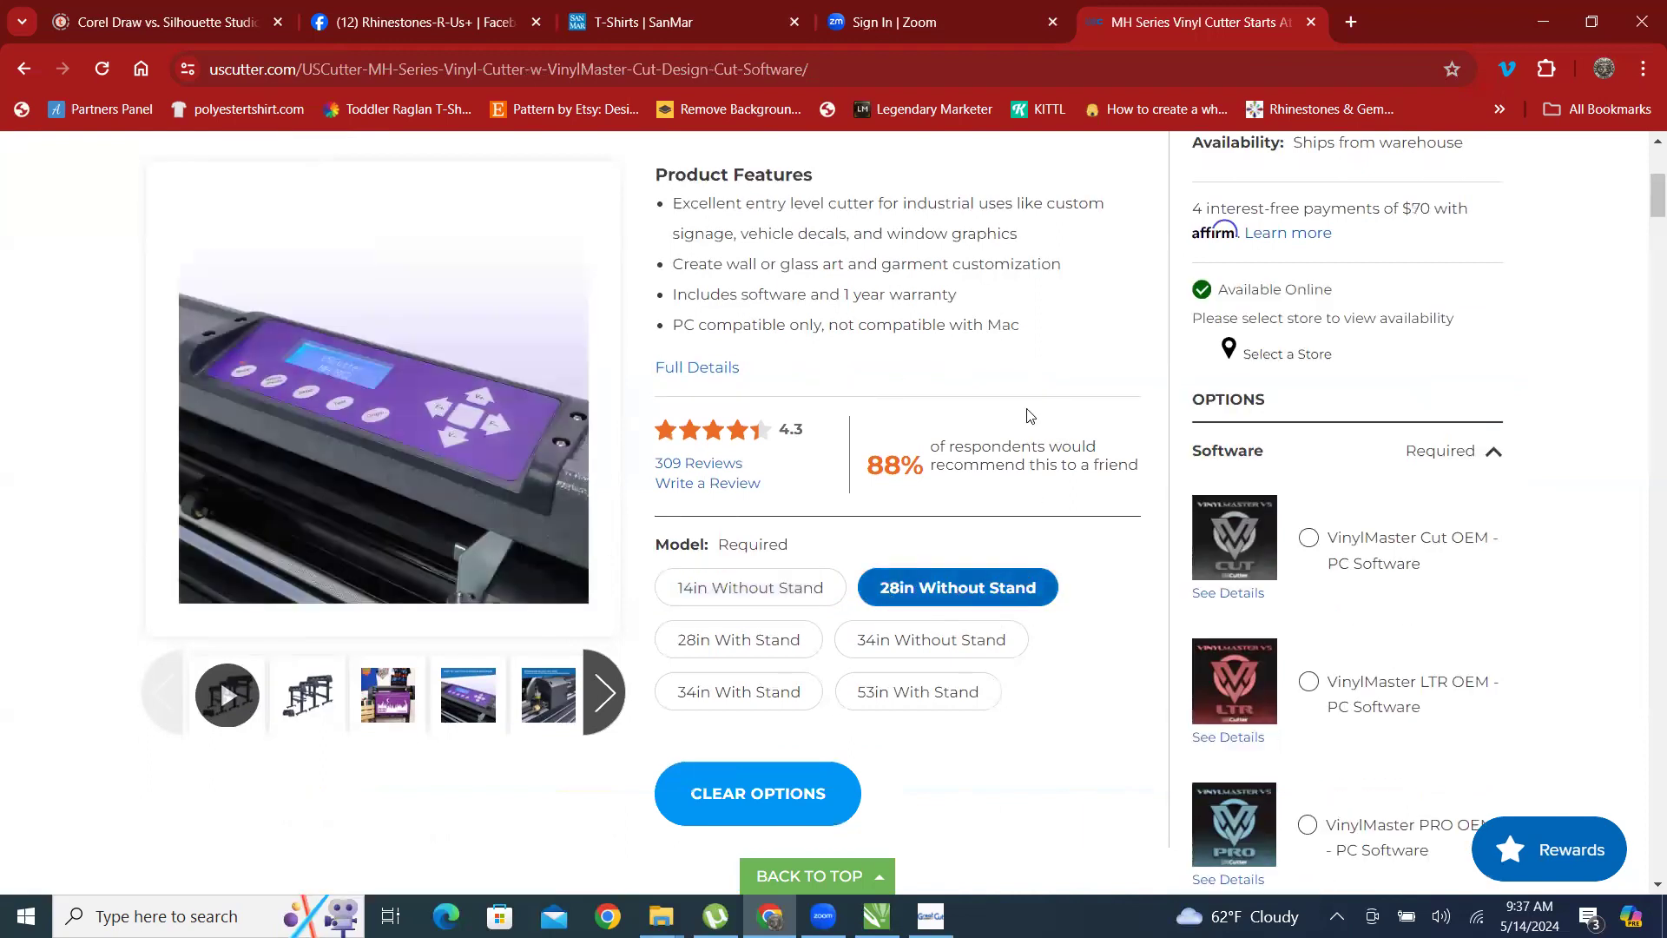
Examine the price, product features, model choices and software options of the 28in Without Stand MH cutter.
scroll(1028, 415, "up", 1)
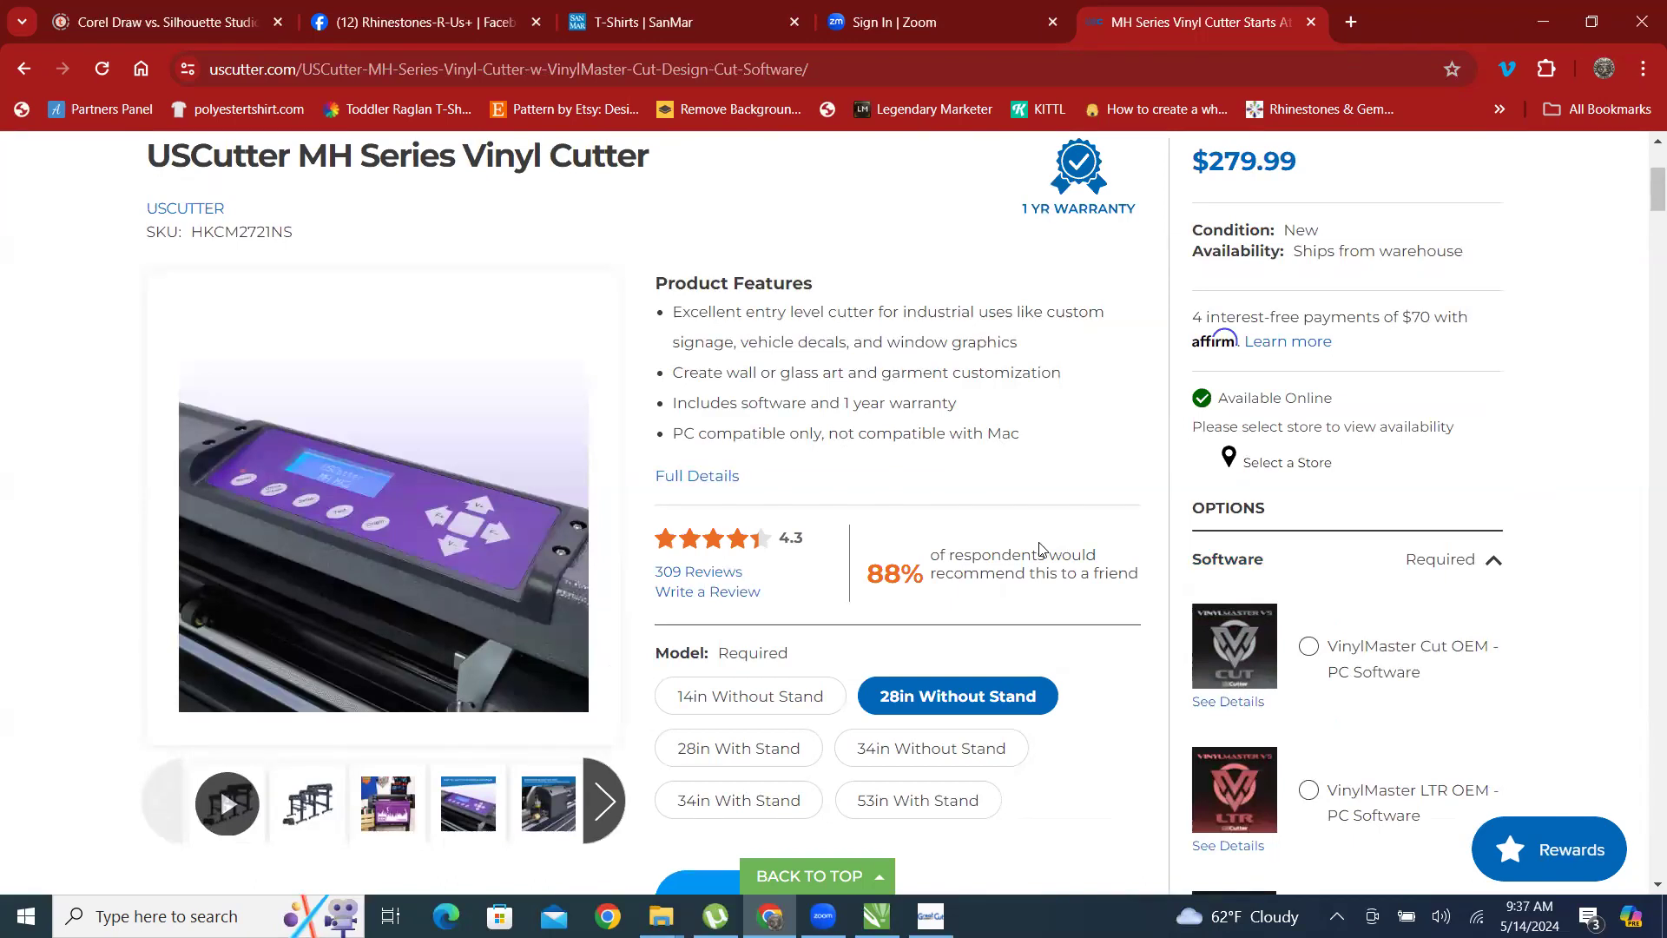
scroll(1039, 549, "up", 2)
scroll(1054, 547, "down", 2)
scroll(1076, 420, "down", 1)
scroll(1076, 420, "down", 2)
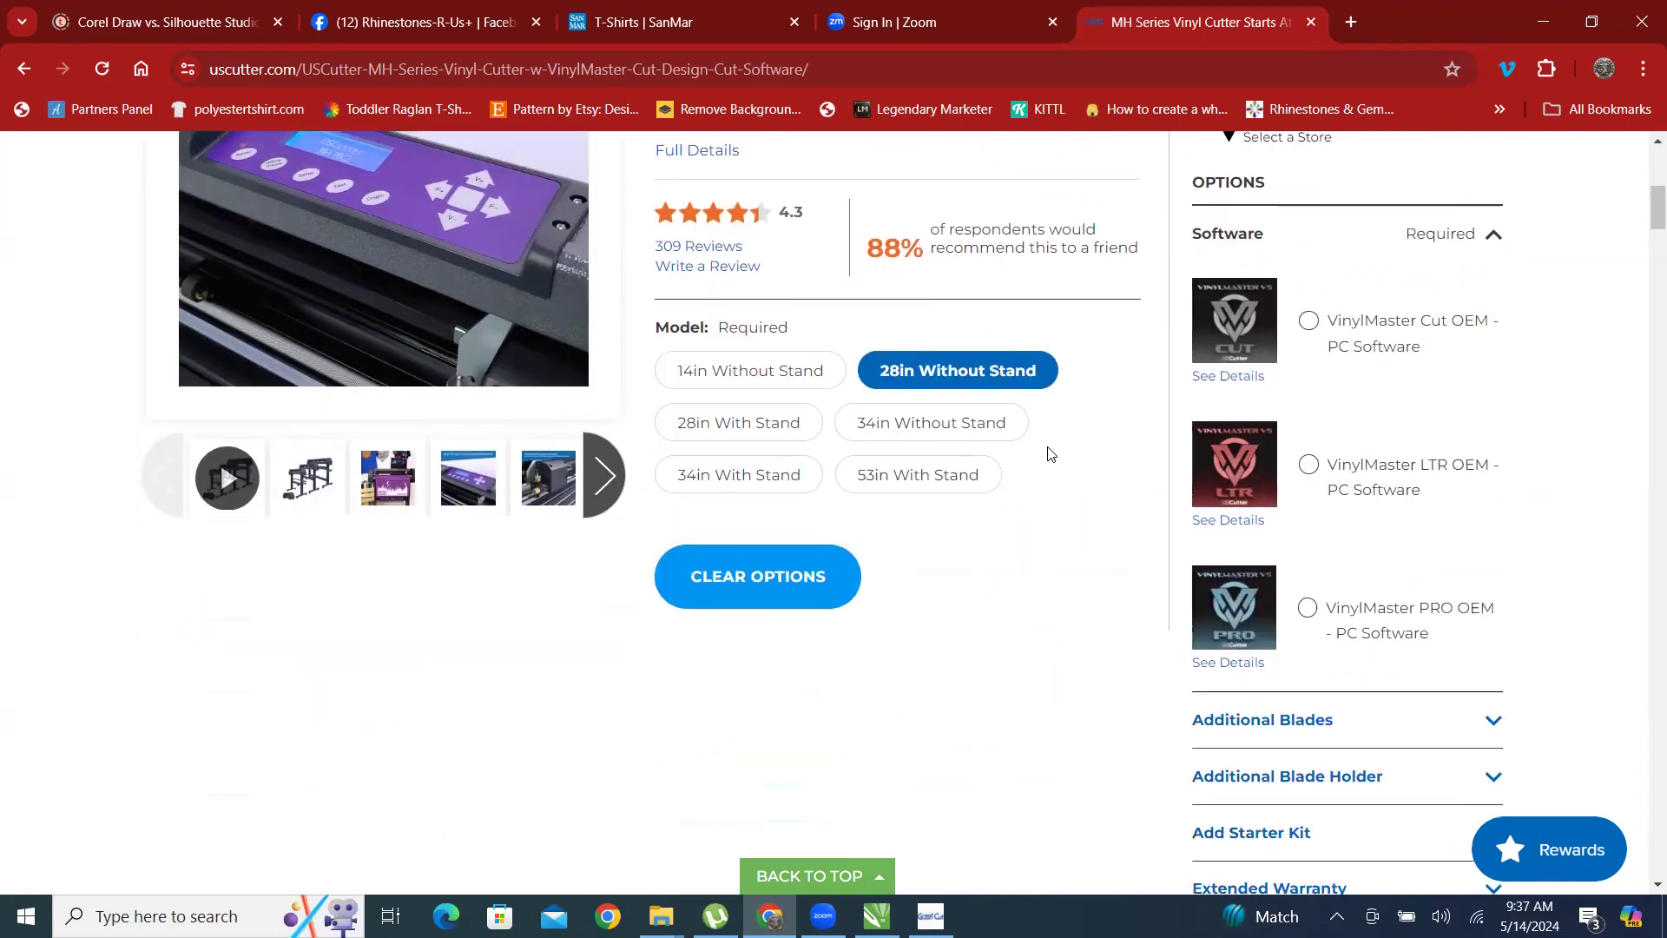
scroll(998, 486, "up", 1)
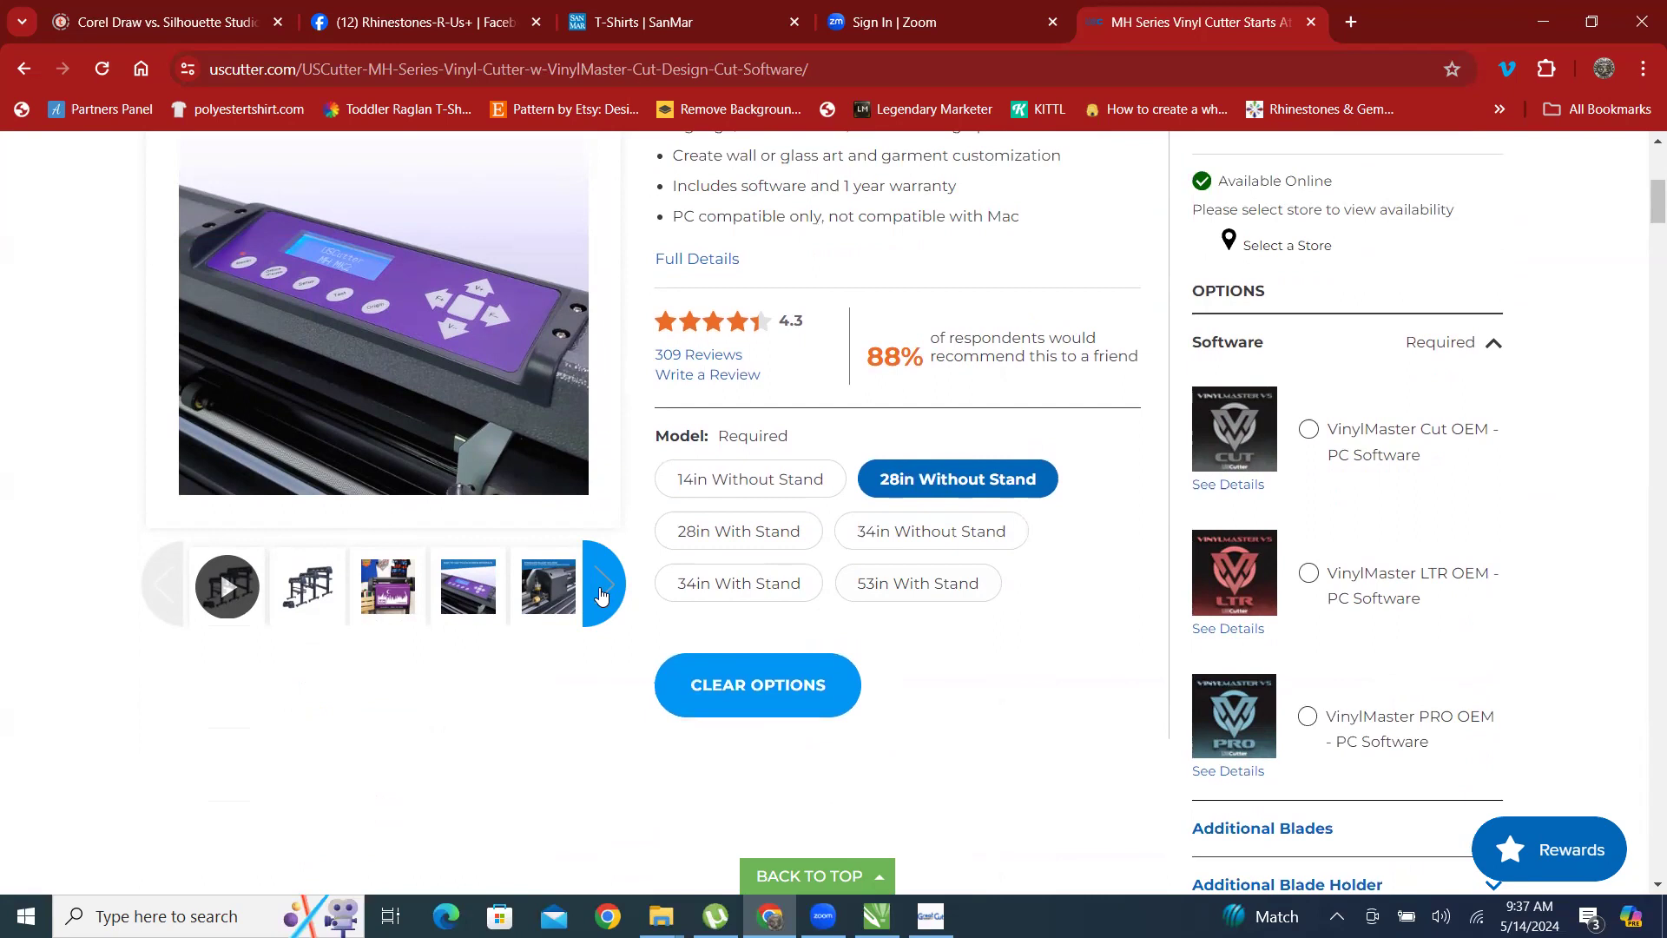
scroll(608, 482, "up", 4)
scroll(796, 470, "up", 2)
scroll(666, 469, "down", 2)
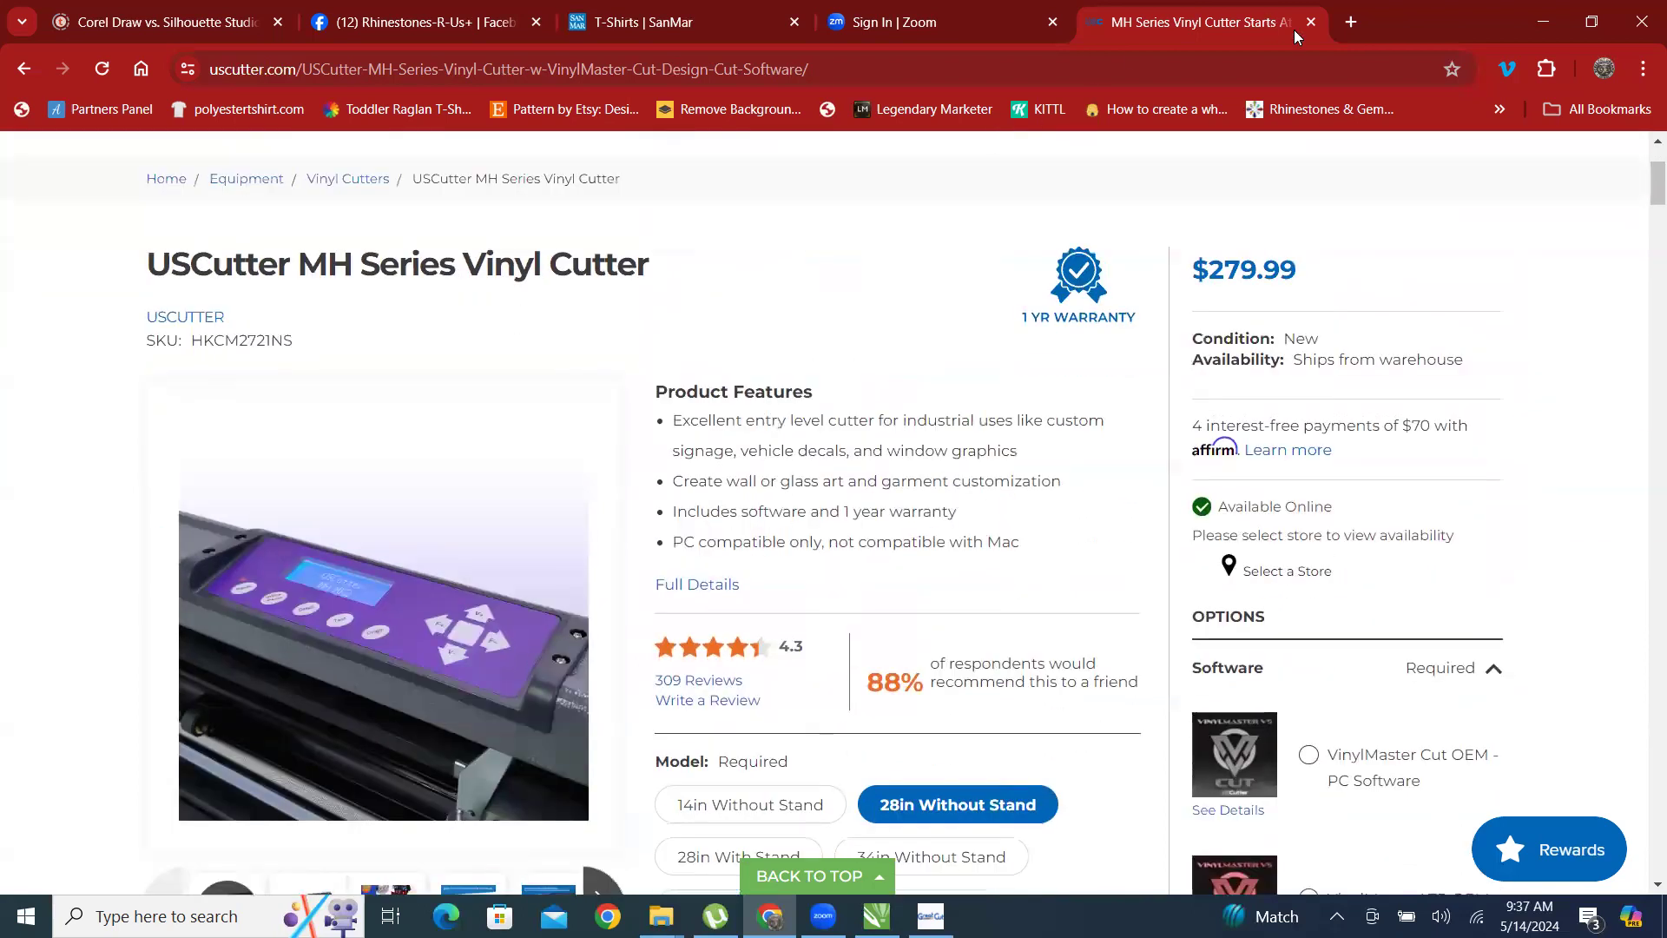
scroll(662, 493, "down", 2)
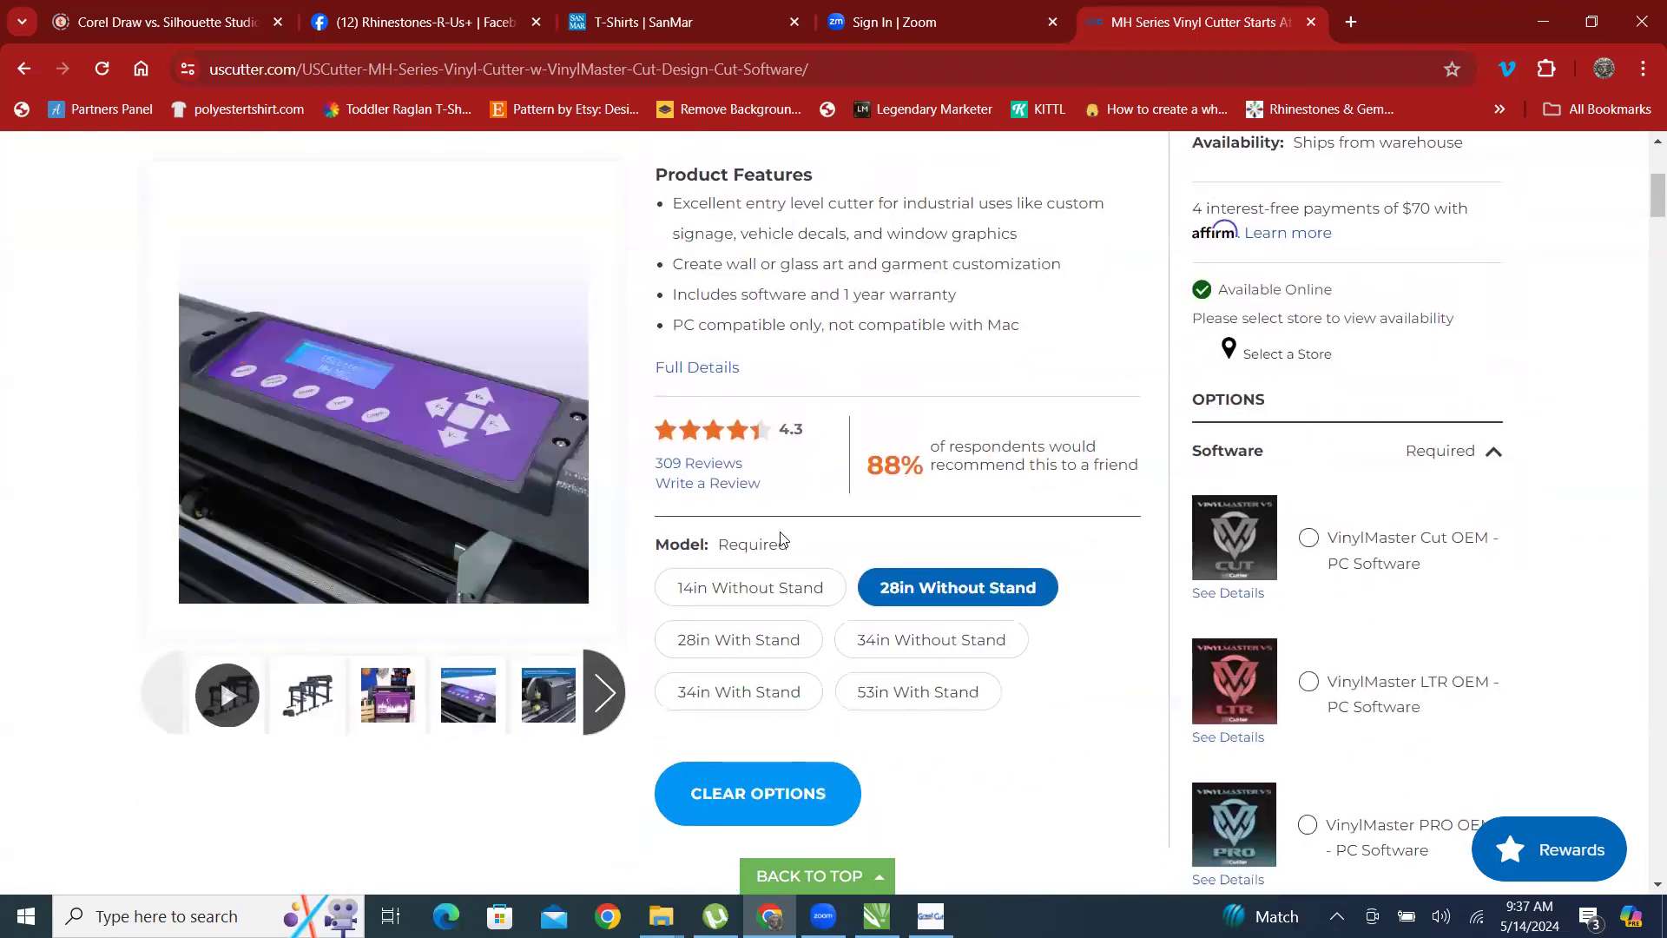
scroll(1031, 372, "down", 3)
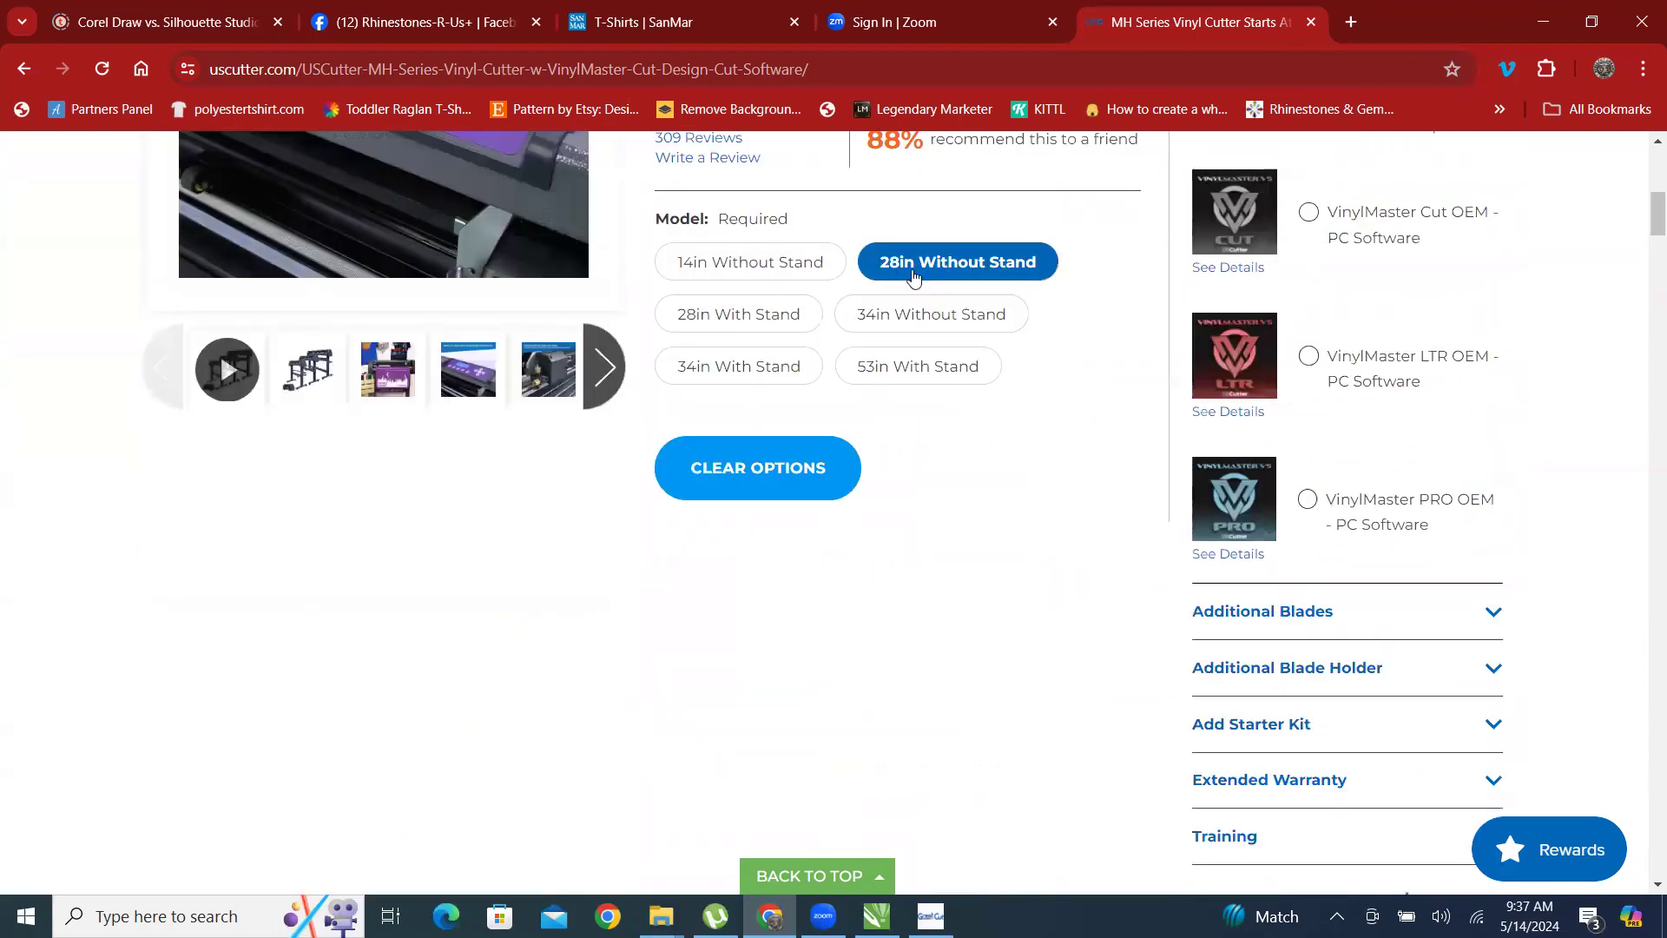
scroll(1007, 330, "up", 1)
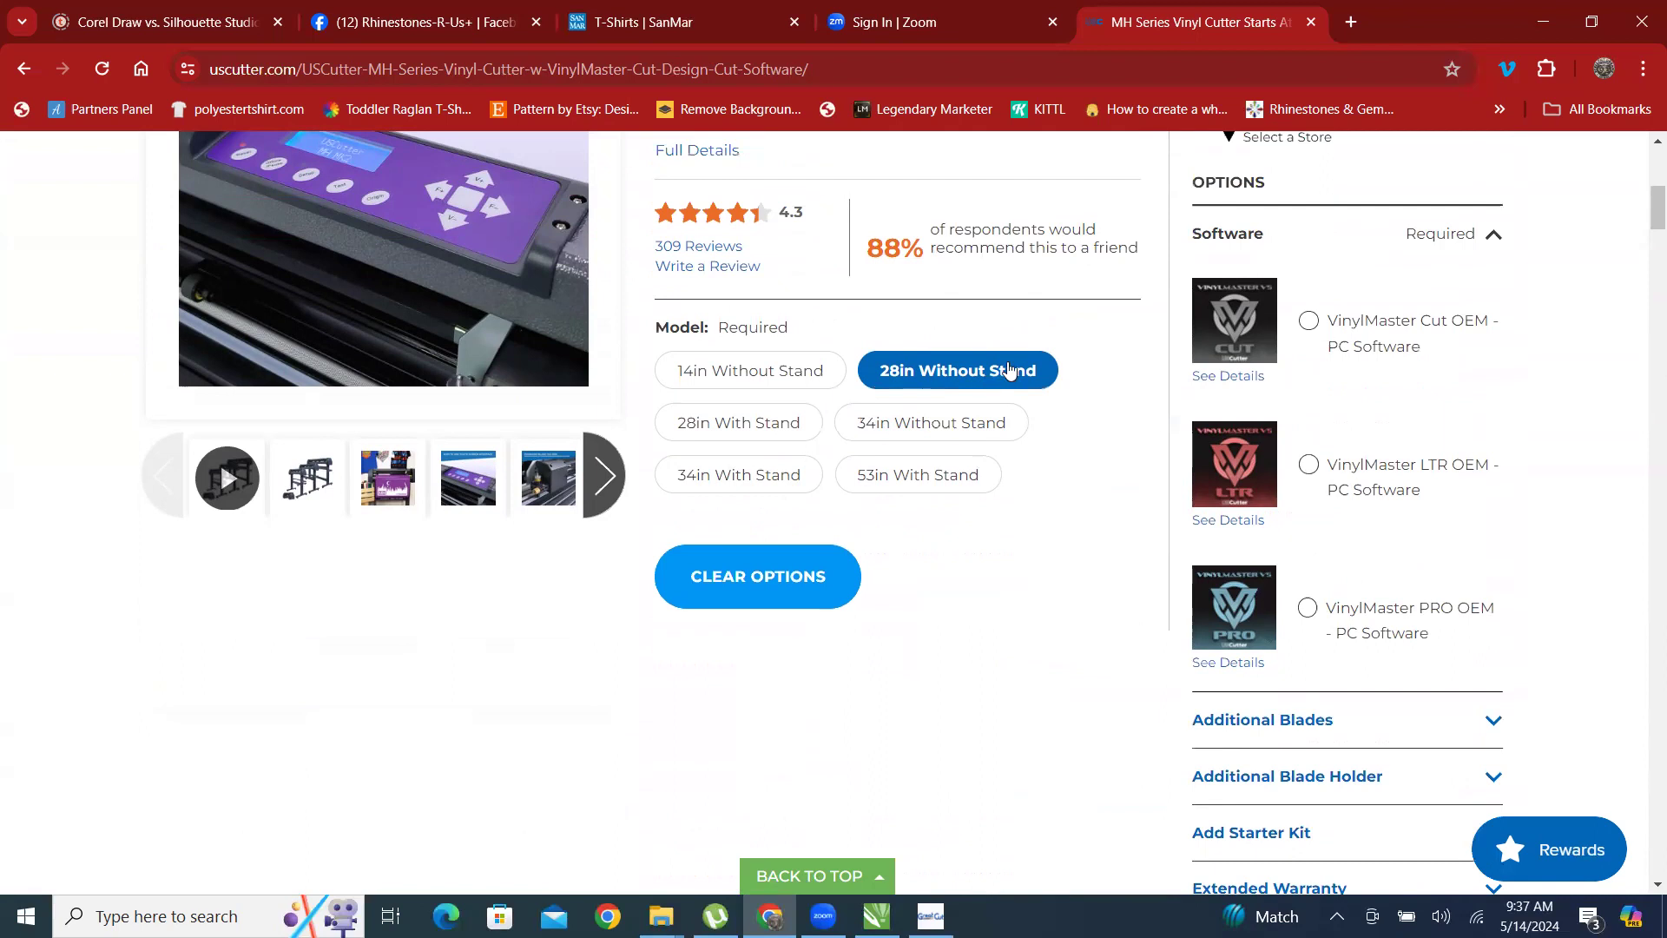
scroll(1050, 607, "up", 2)
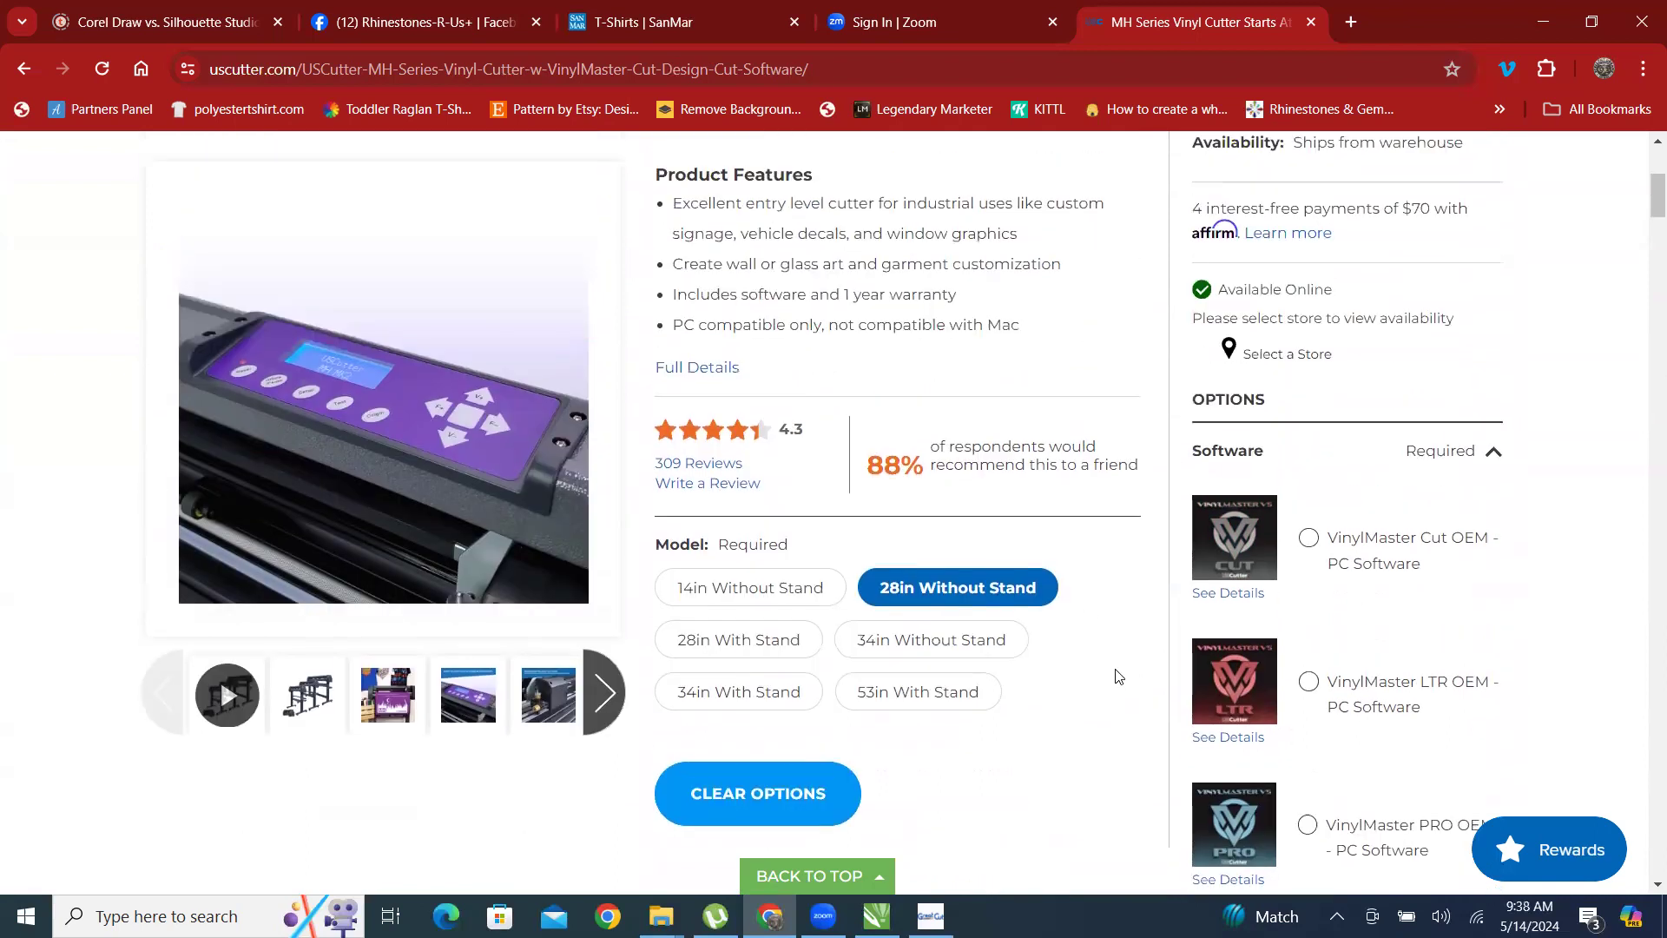
scroll(1123, 651, "up", 2)
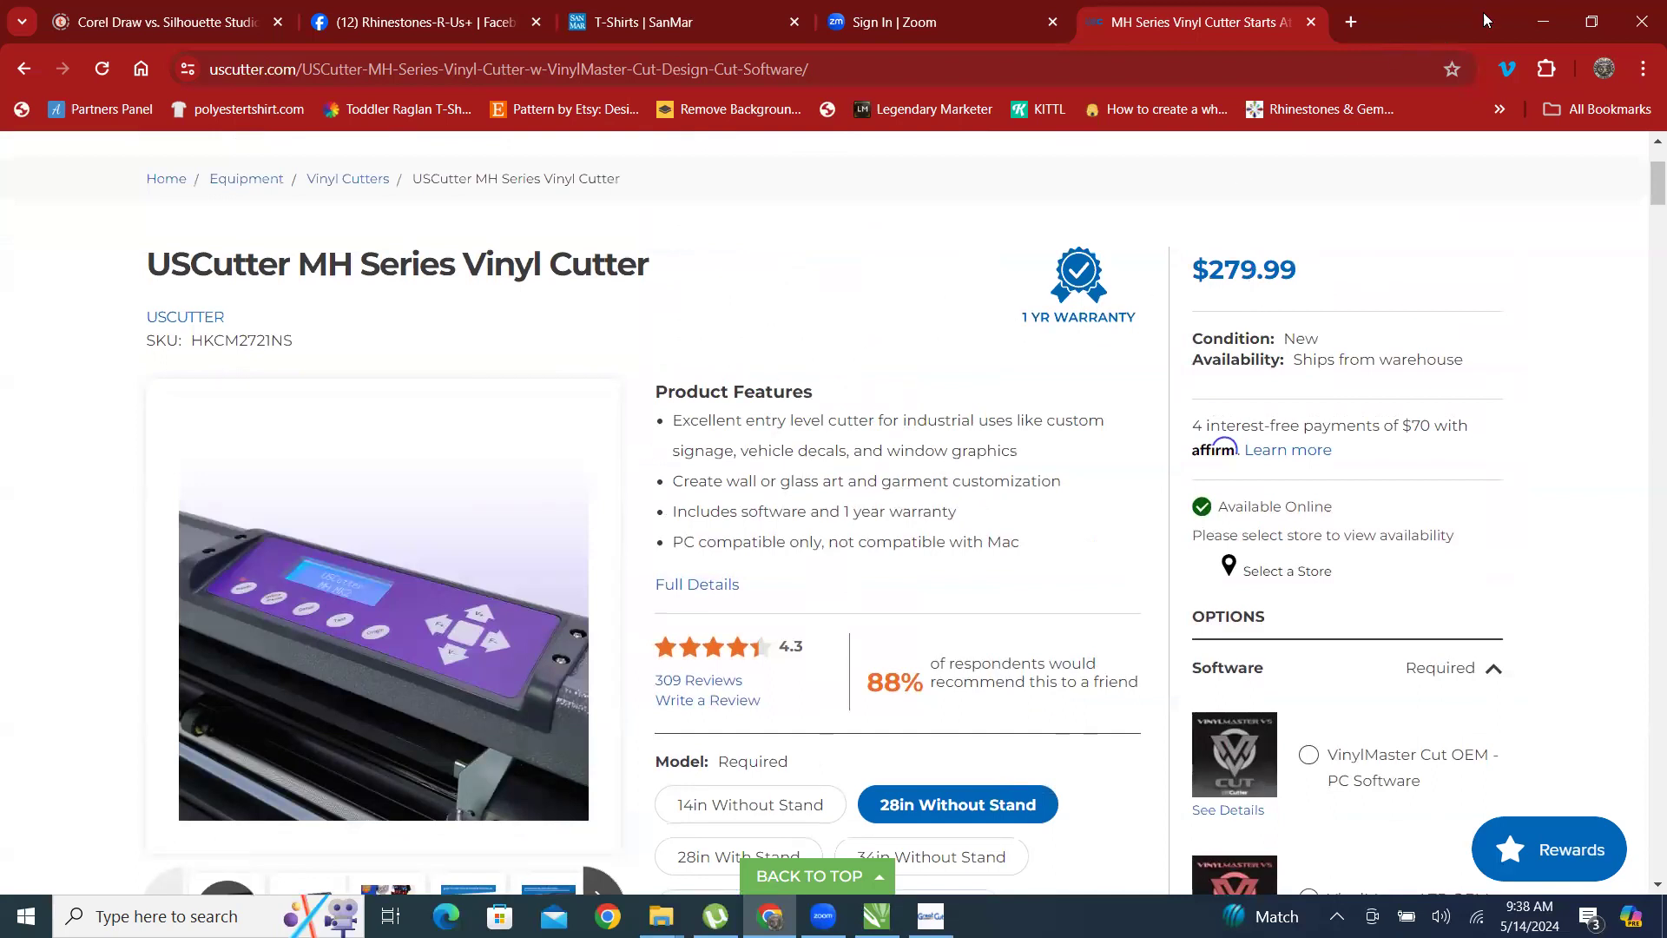
Return to GreatCut 3, paste the copied PLAYER BUNNY rhinestone template and move it inside the page to about X 10.5, Y 17.8 inches.
left_click(1535, 18)
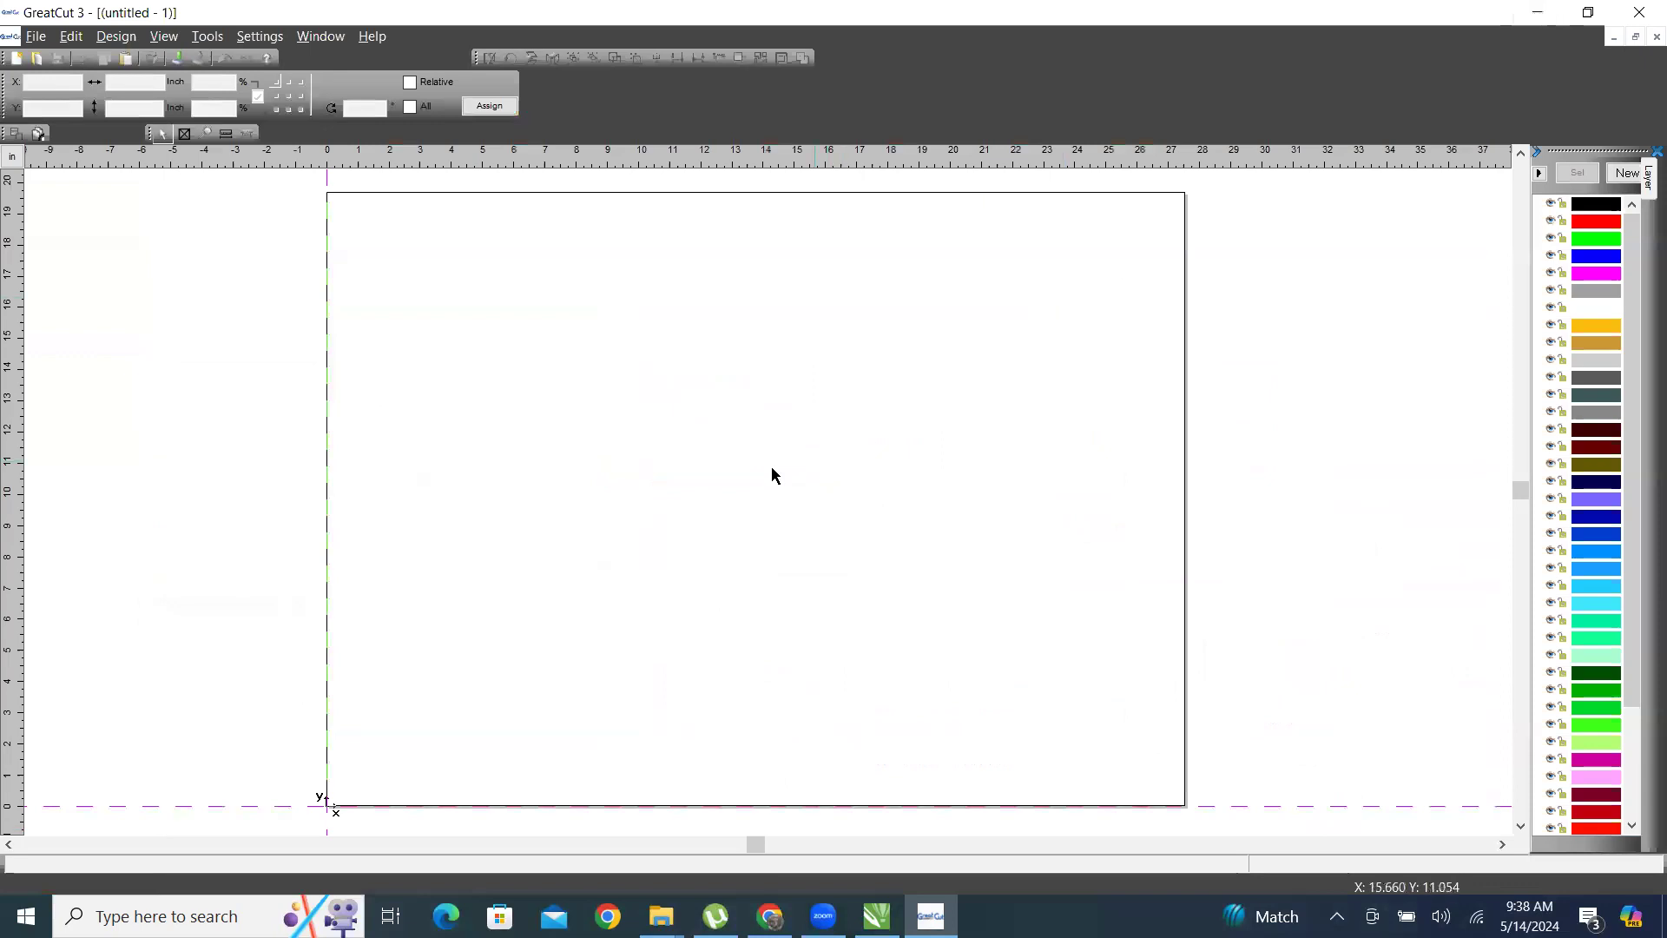
right_click(735, 482)
left_click(720, 531)
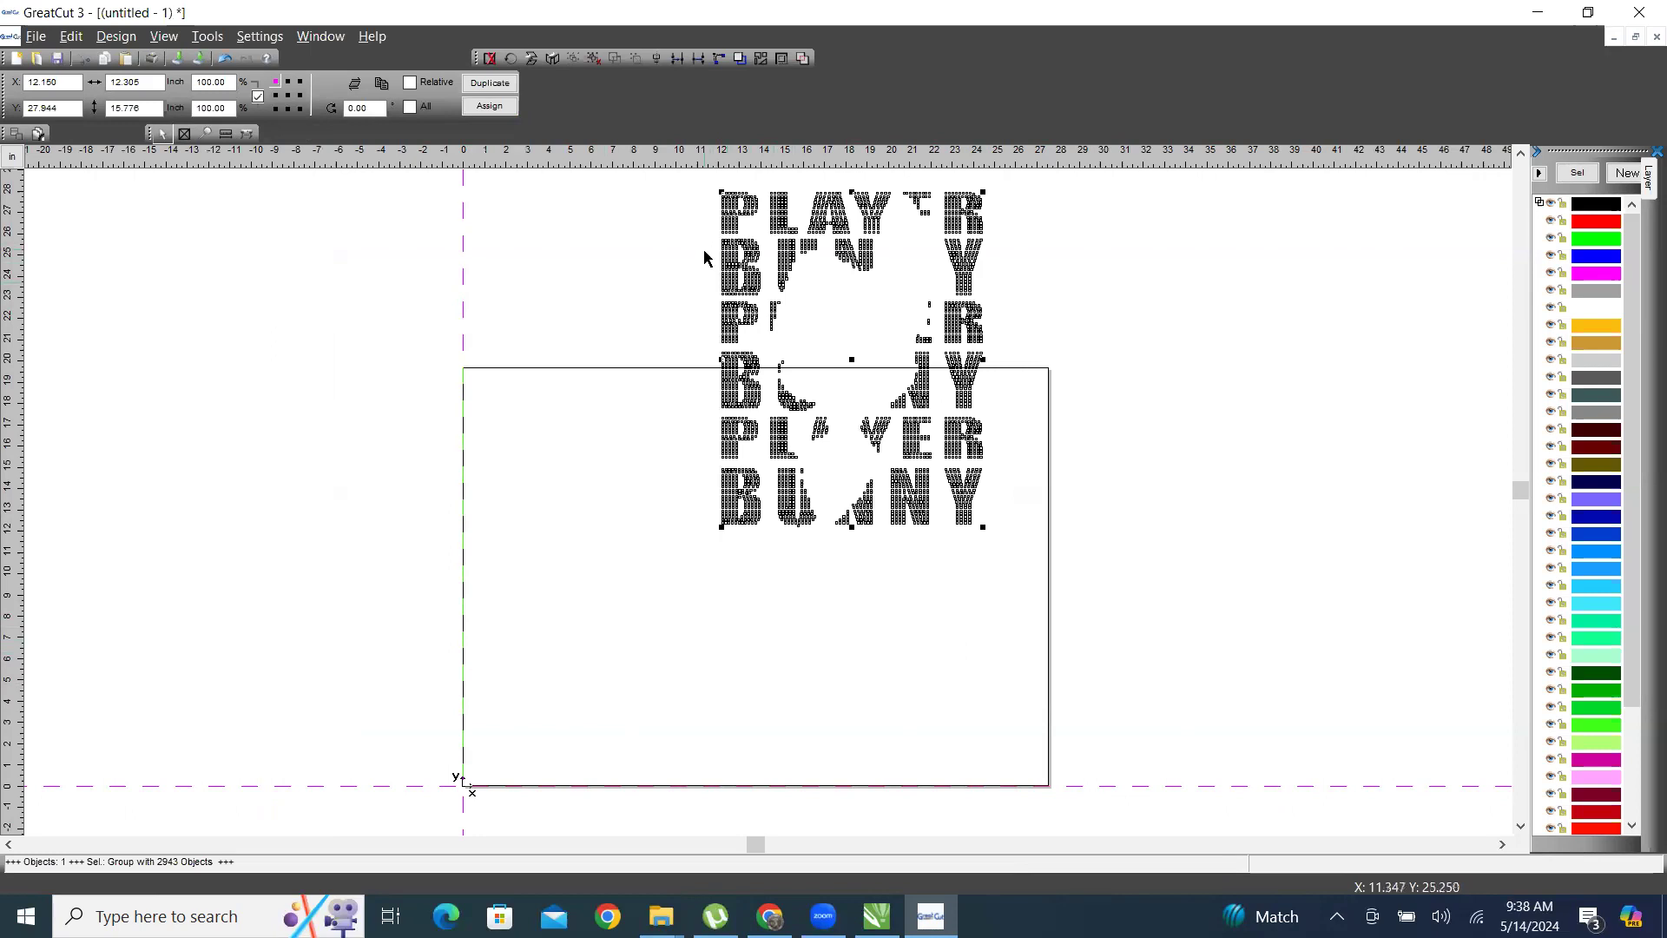
left_click_drag(781, 213, 746, 428)
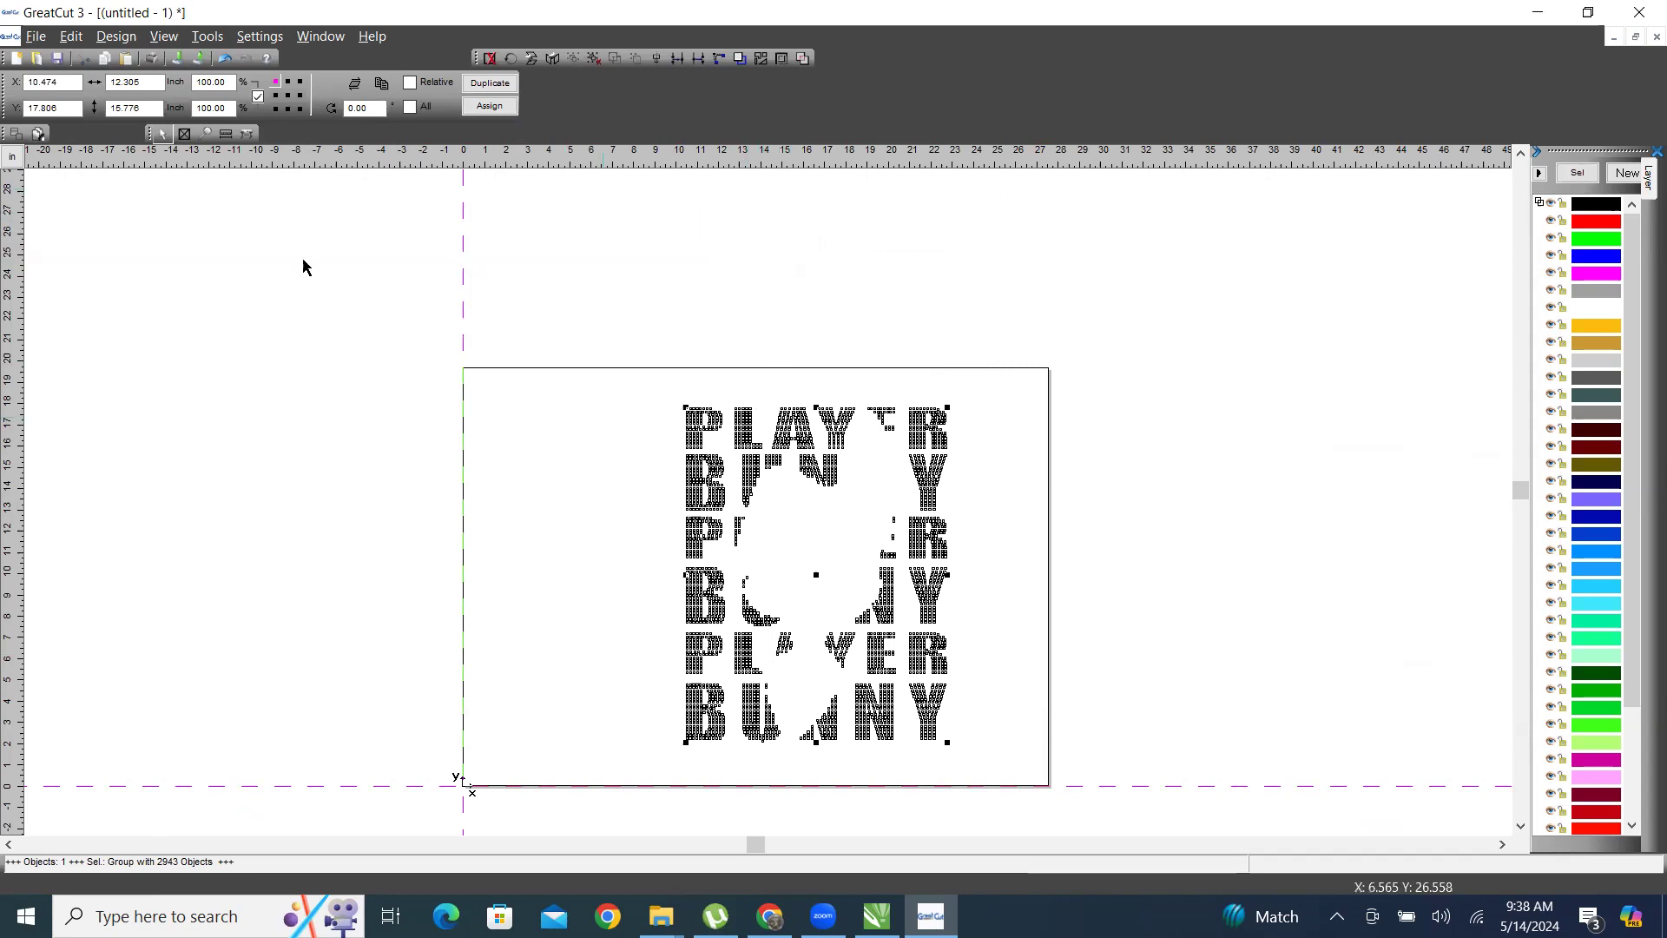
Switch to CorelDRAW and place a copy of the PLAYER BUNNY rhinestone template below the yellow panels at about X -776.06, Y -827.07 inches.
left_click(1538, 15)
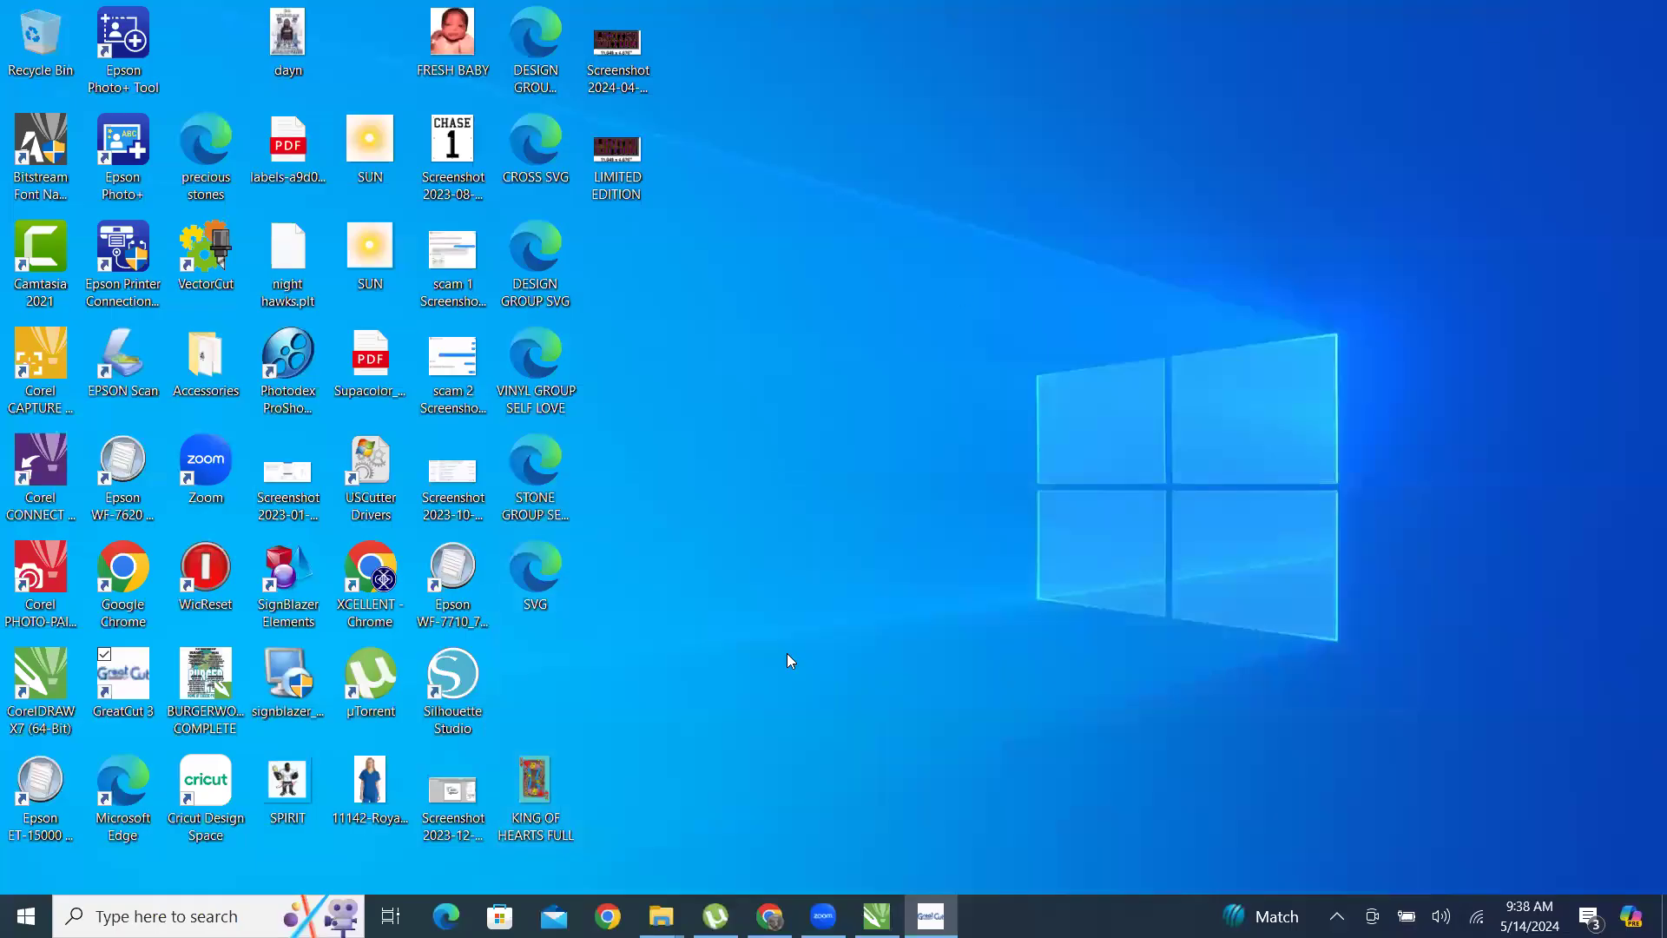
left_click(882, 908)
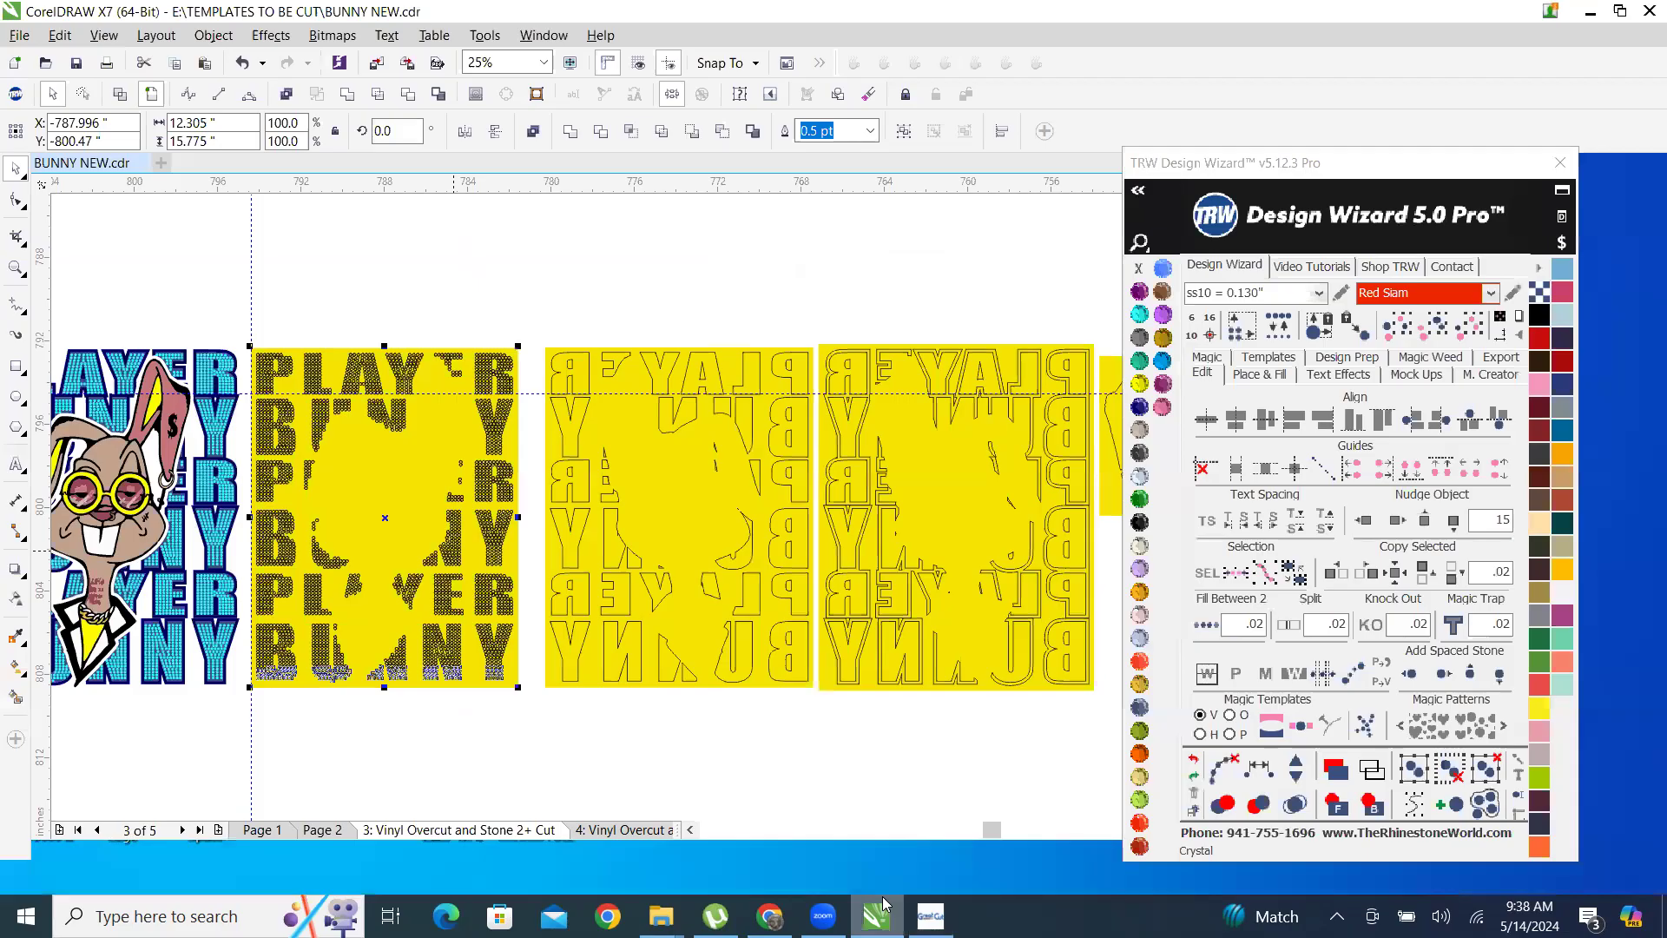
left_click(596, 272)
scroll(591, 422, "down", 2)
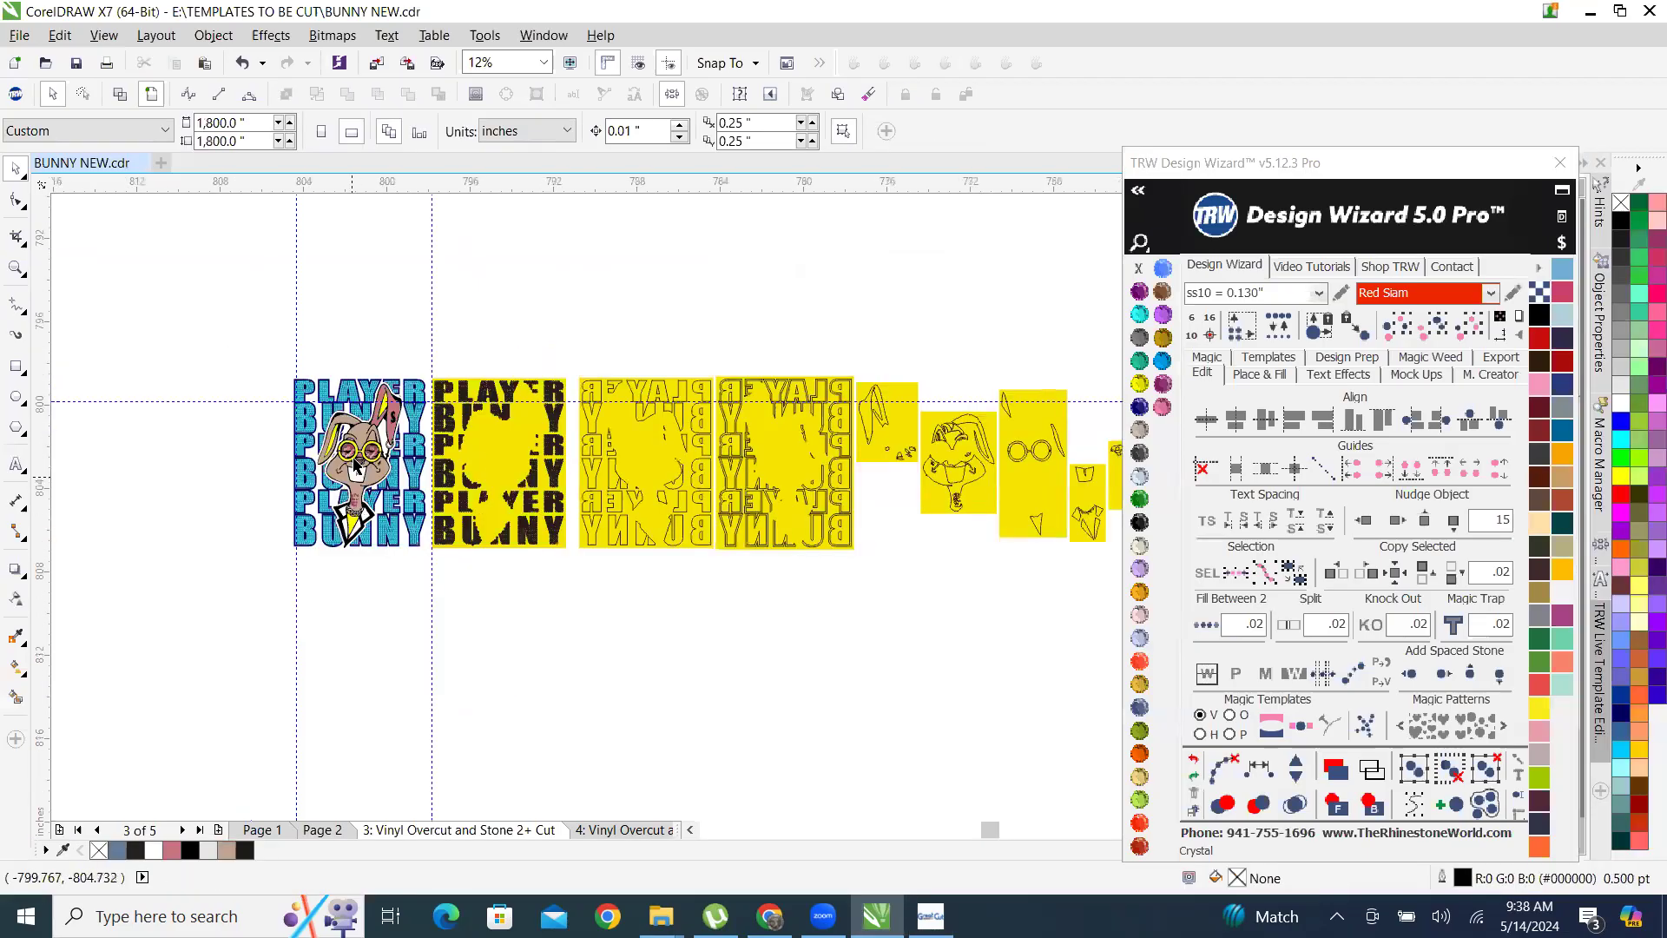
scroll(354, 465, "up", 2)
left_click_drag(495, 216, 764, 625)
scroll(556, 354, "down", 2)
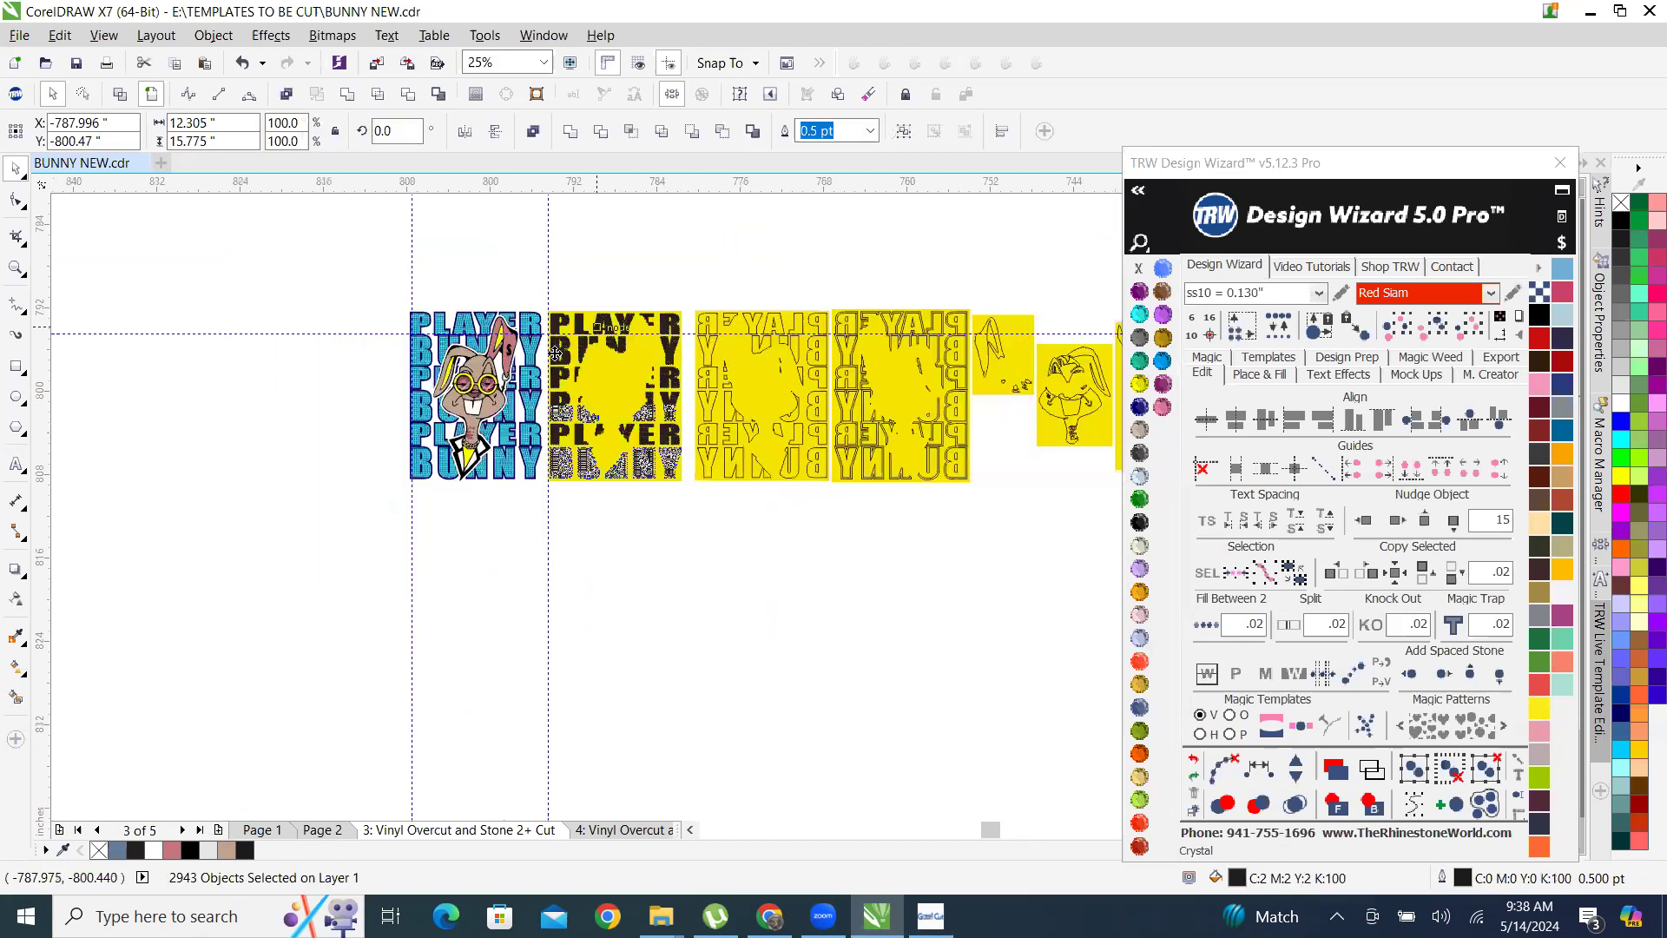
left_click_drag(619, 344, 743, 621)
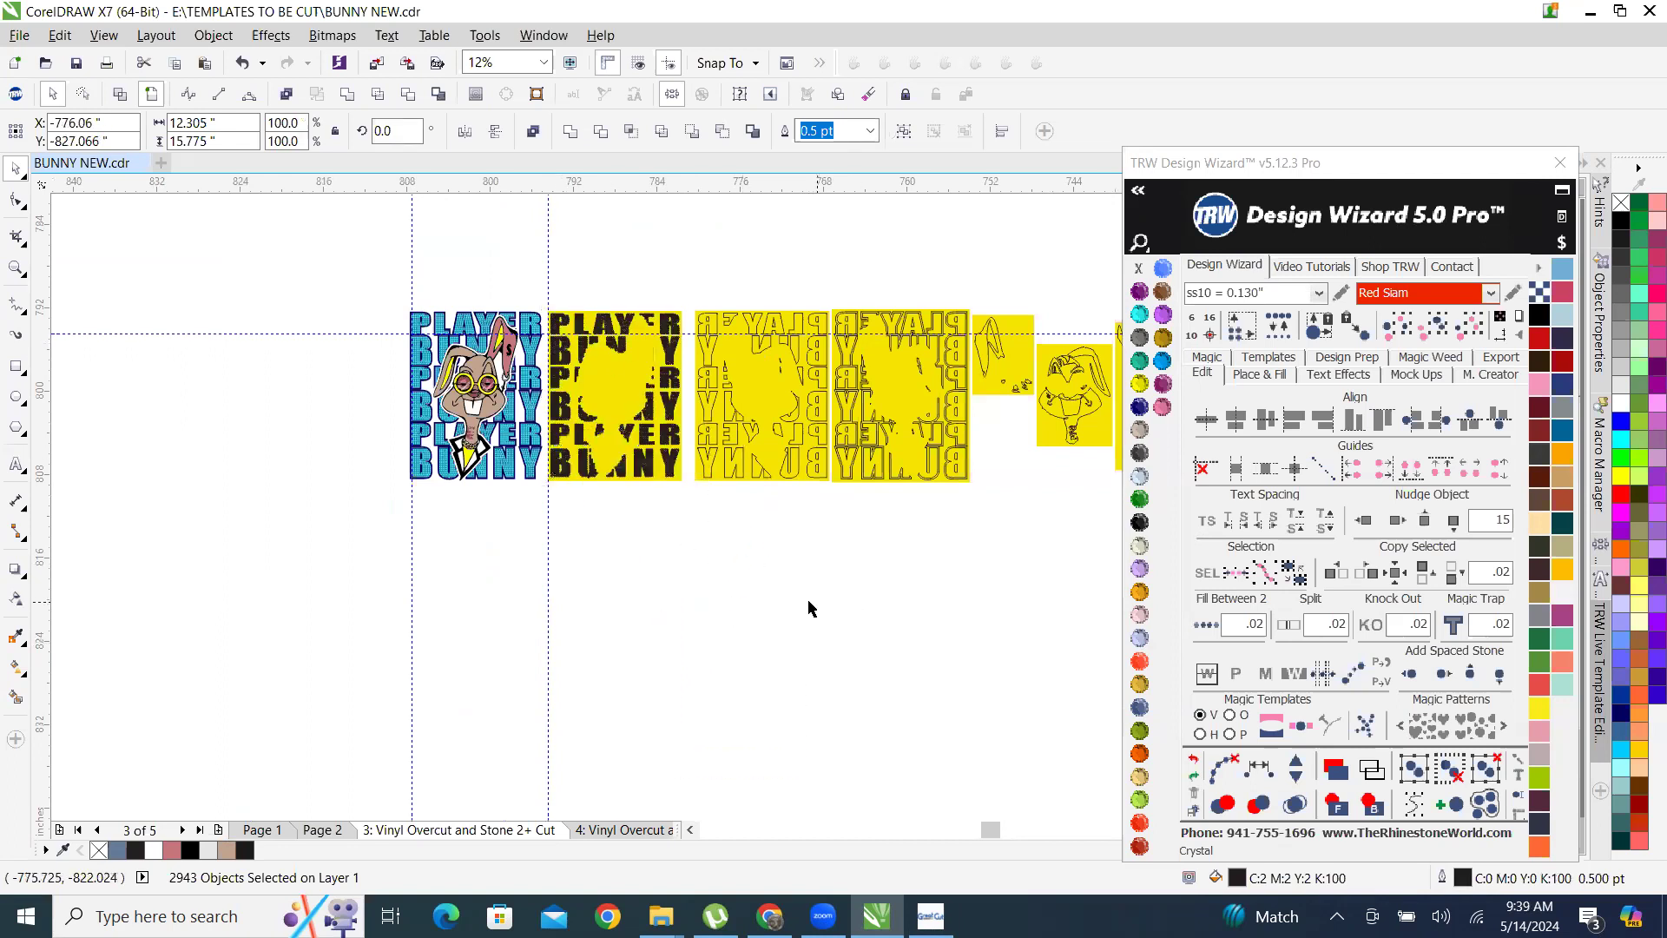
left_click(840, 747)
Select the upper four text lines of the copied rhinestone template and move them to about X -801.28, Y -829.52 inches.
scroll(840, 747, "up", 2)
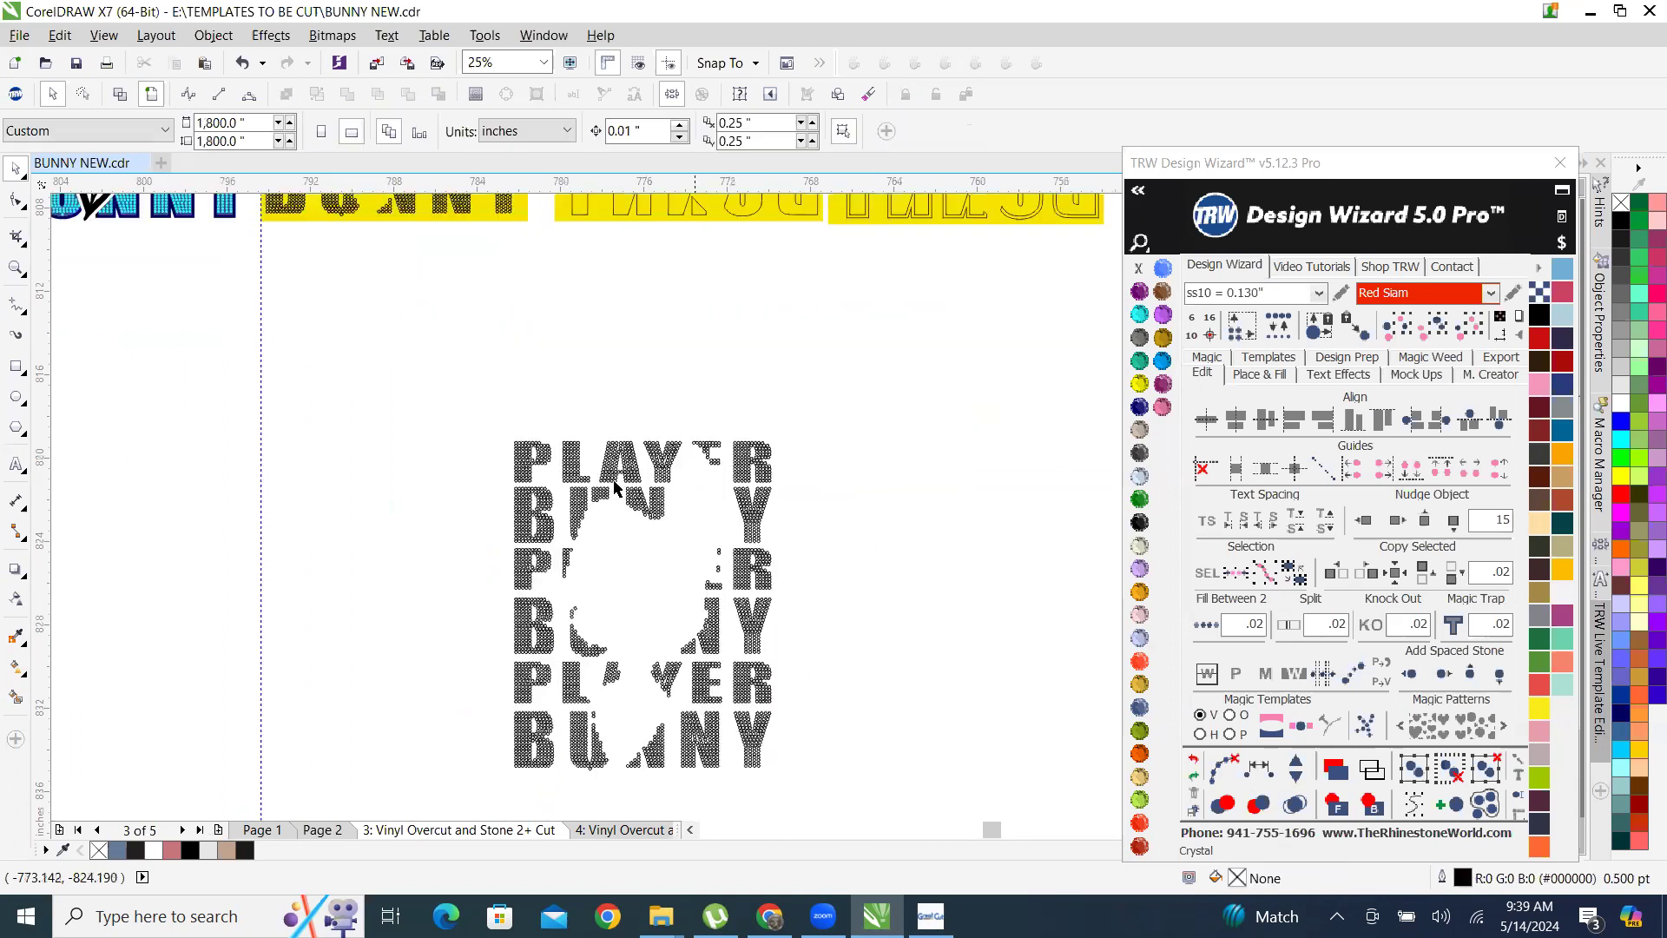
scroll(597, 404, "down", 1)
scroll(573, 468, "up", 2)
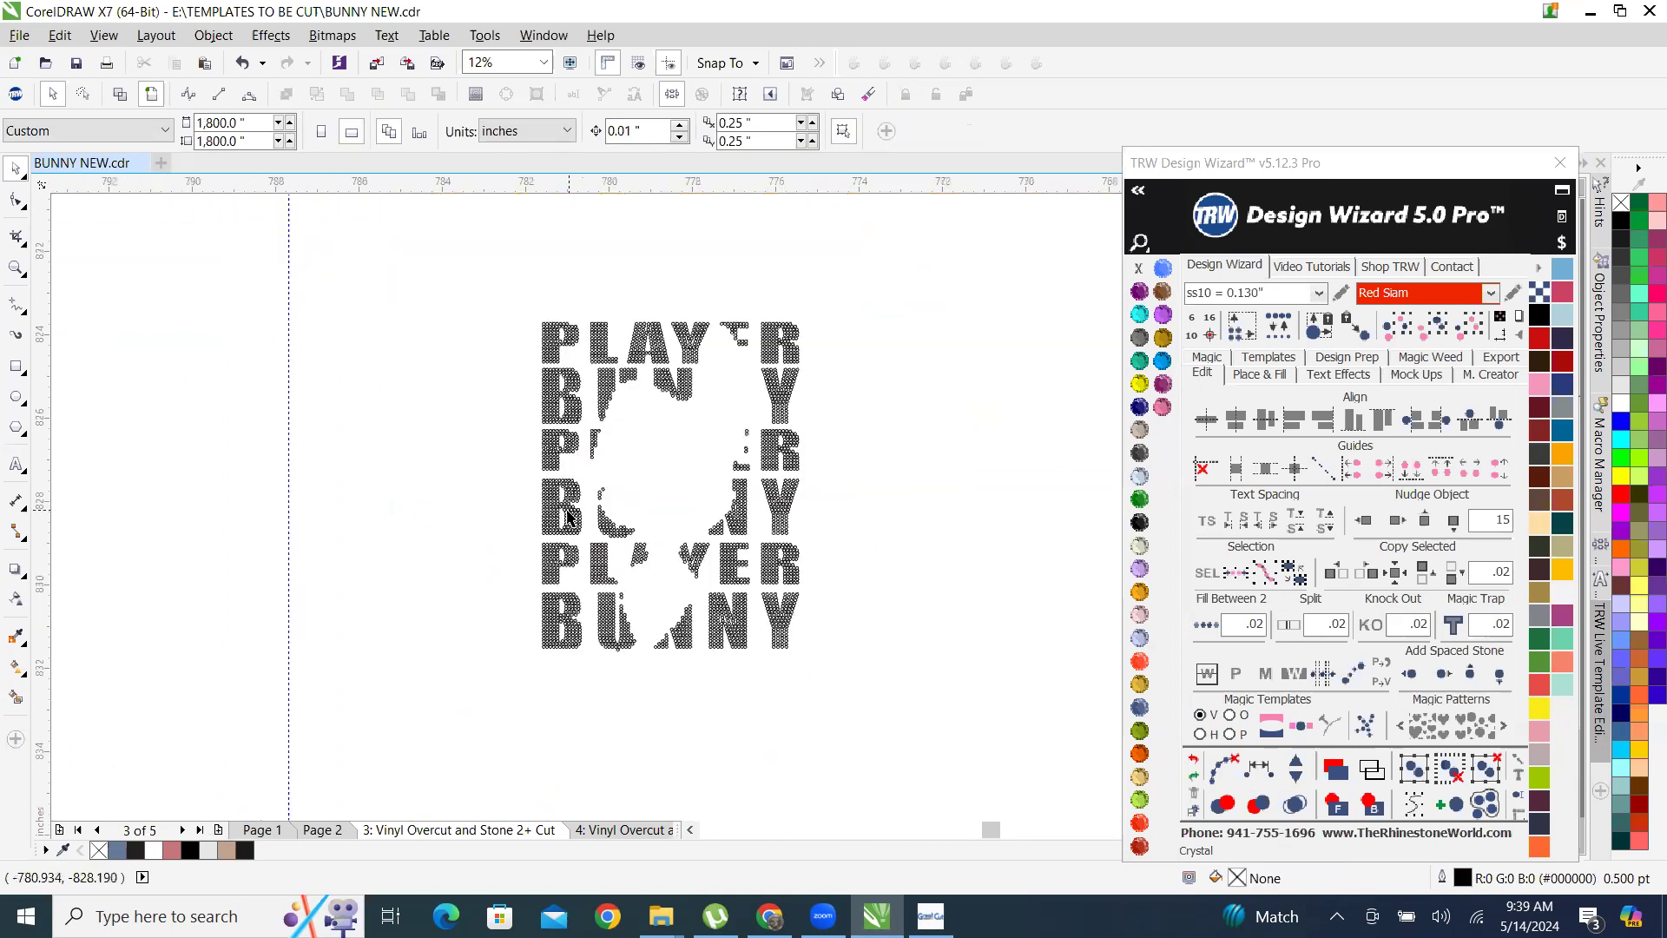
scroll(556, 478, "down", 1)
left_click_drag(481, 267, 855, 460)
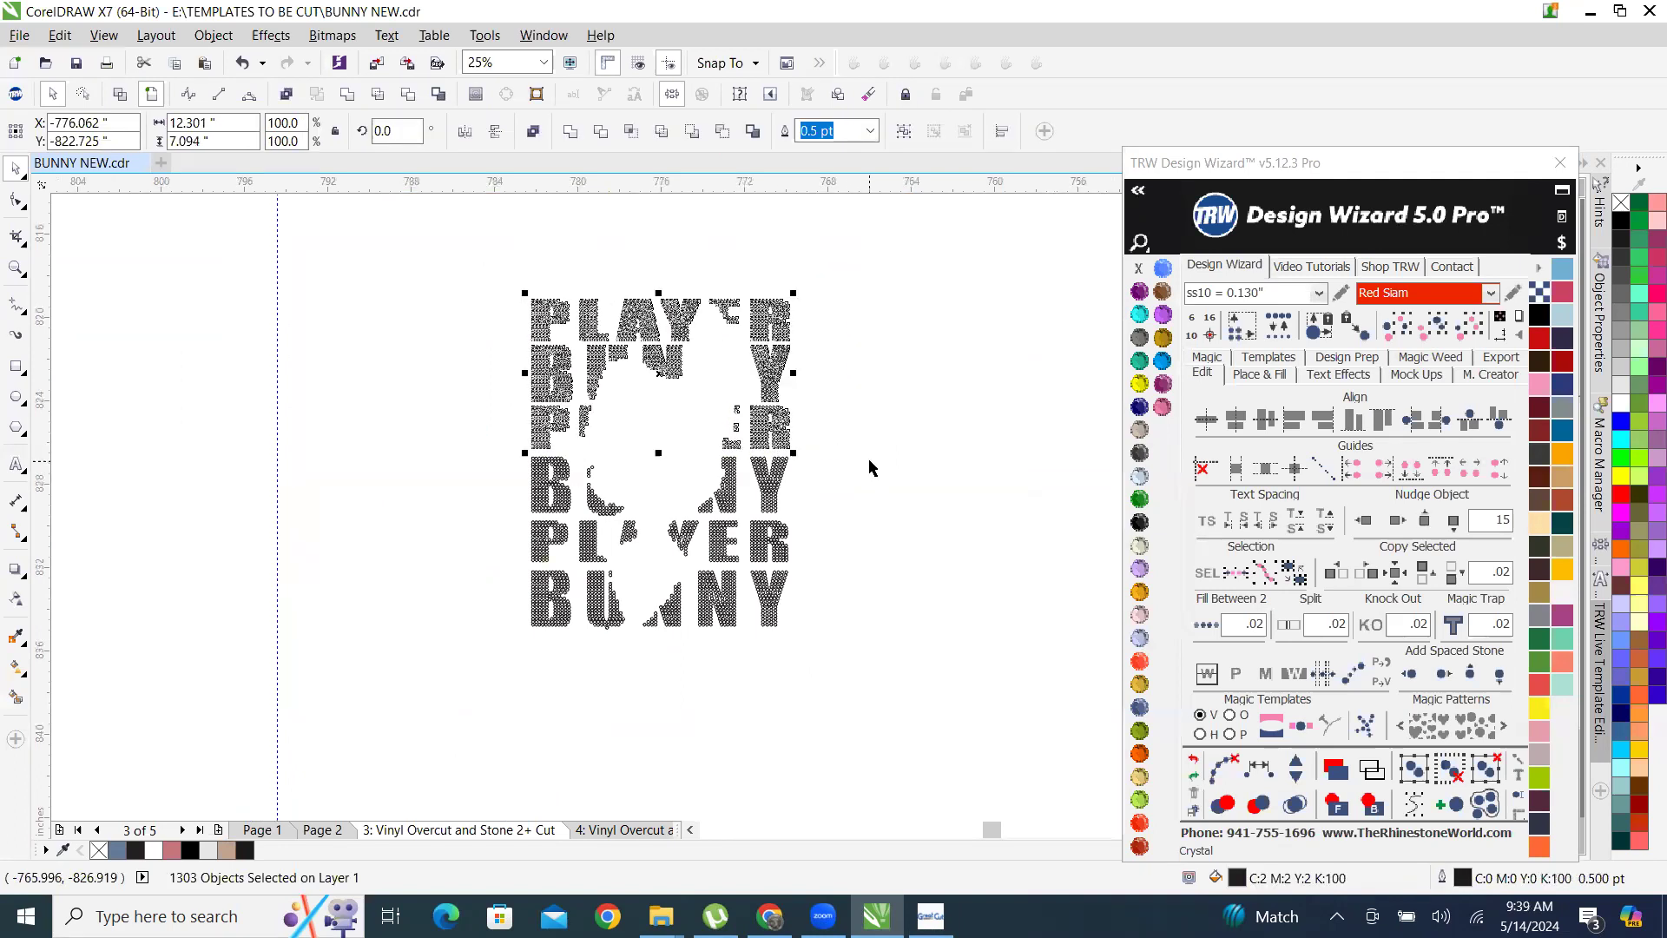
left_click_drag(850, 512, 801, 500)
left_click(498, 276)
left_click_drag(491, 270, 855, 522)
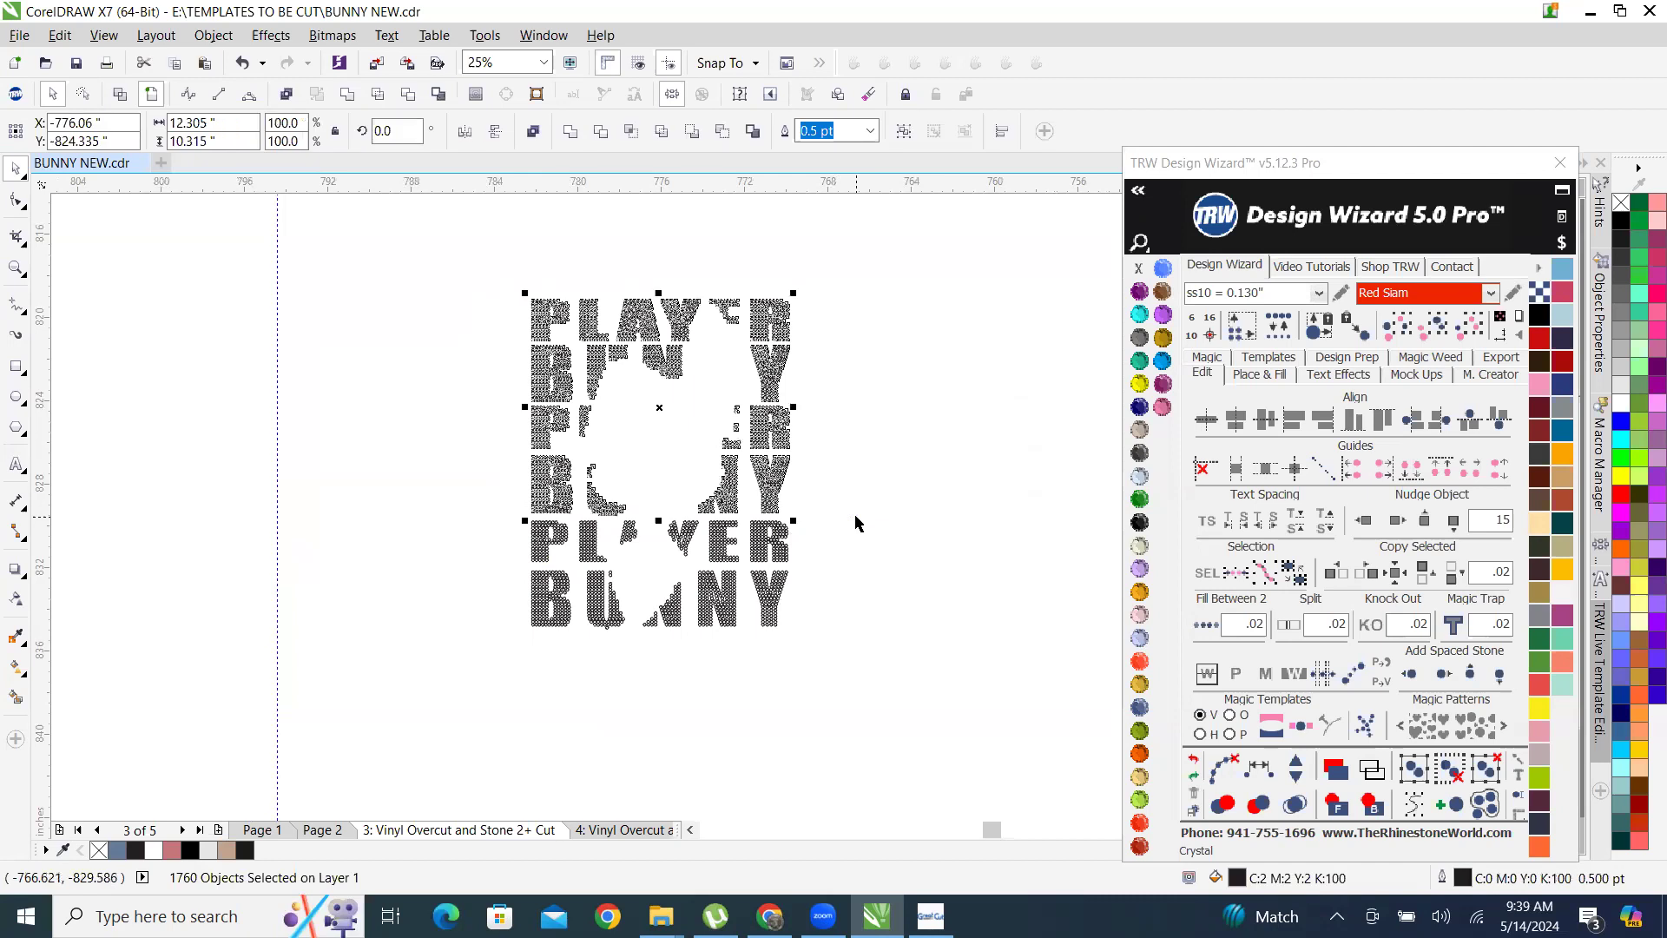
scroll(690, 351, "down", 2)
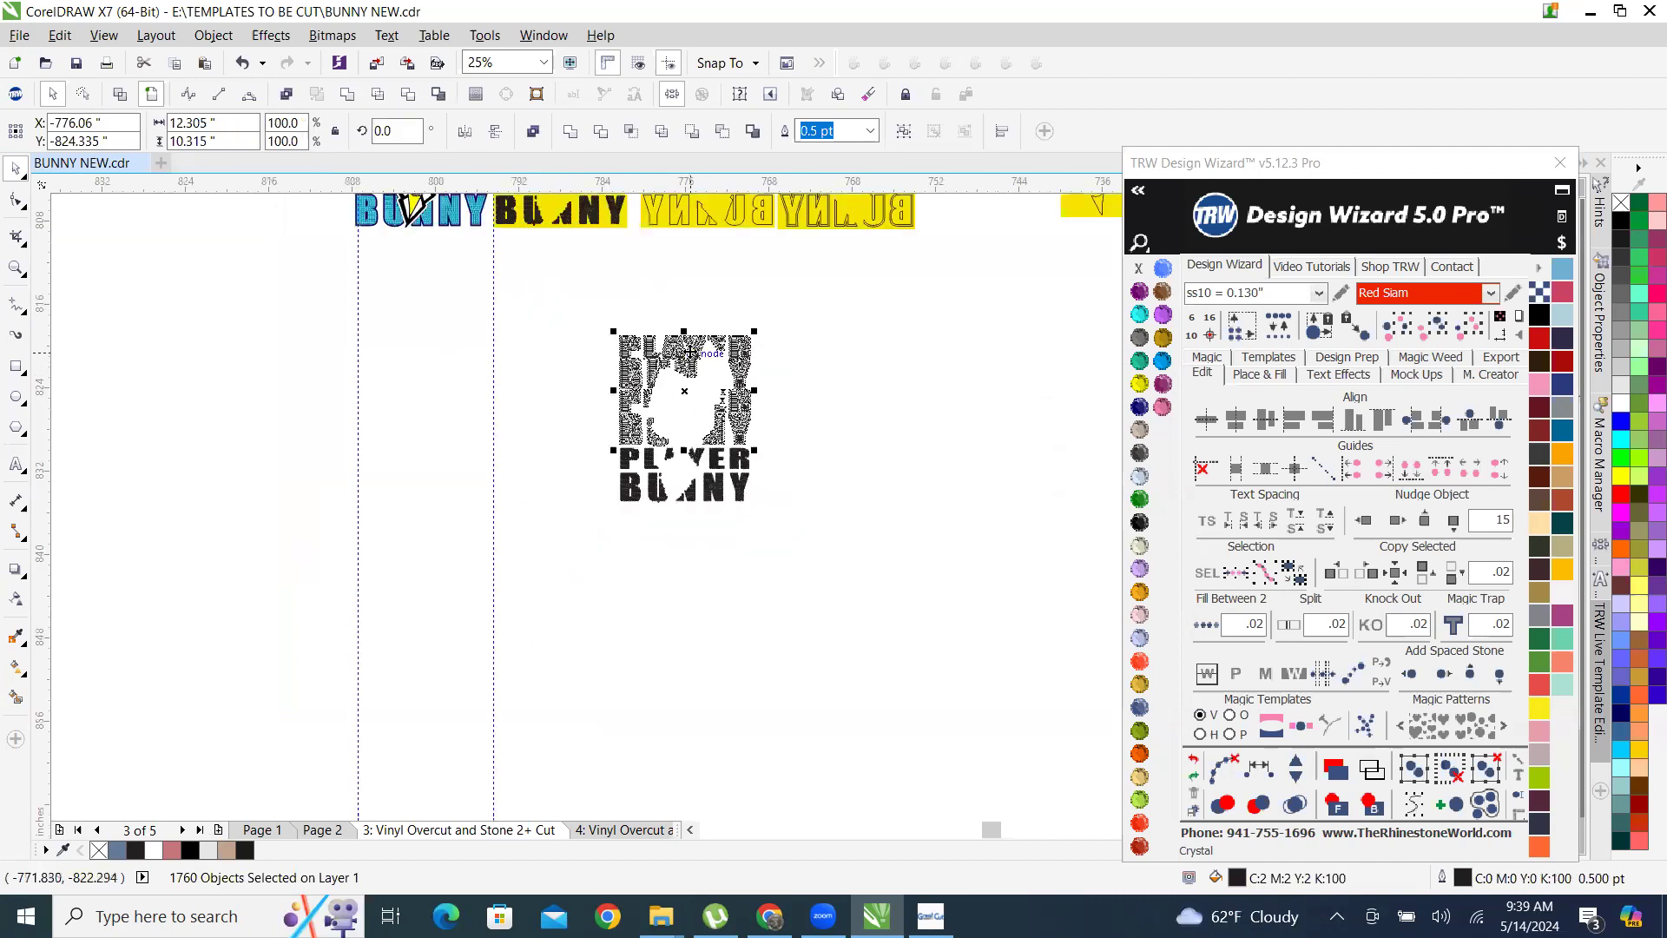
left_click_drag(686, 363, 414, 418)
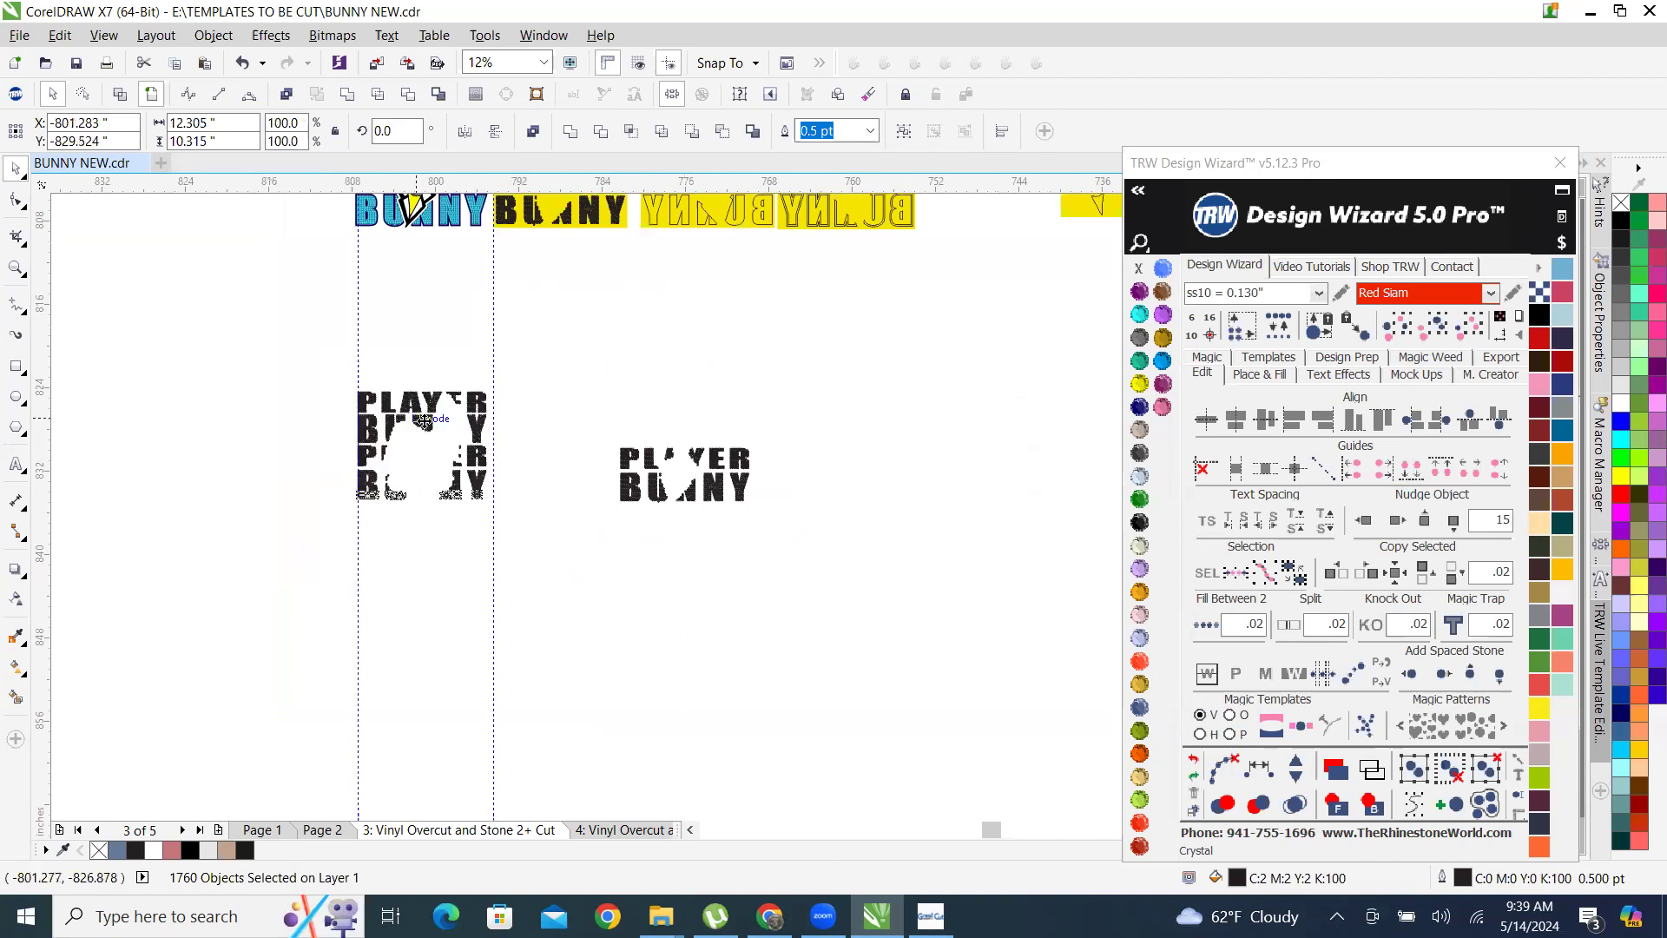
Move the remaining two-line PLAYER BUNNY block beside the four-line block, to about X -788.25, Y -828.63 inches.
left_click_drag(594, 433, 823, 555)
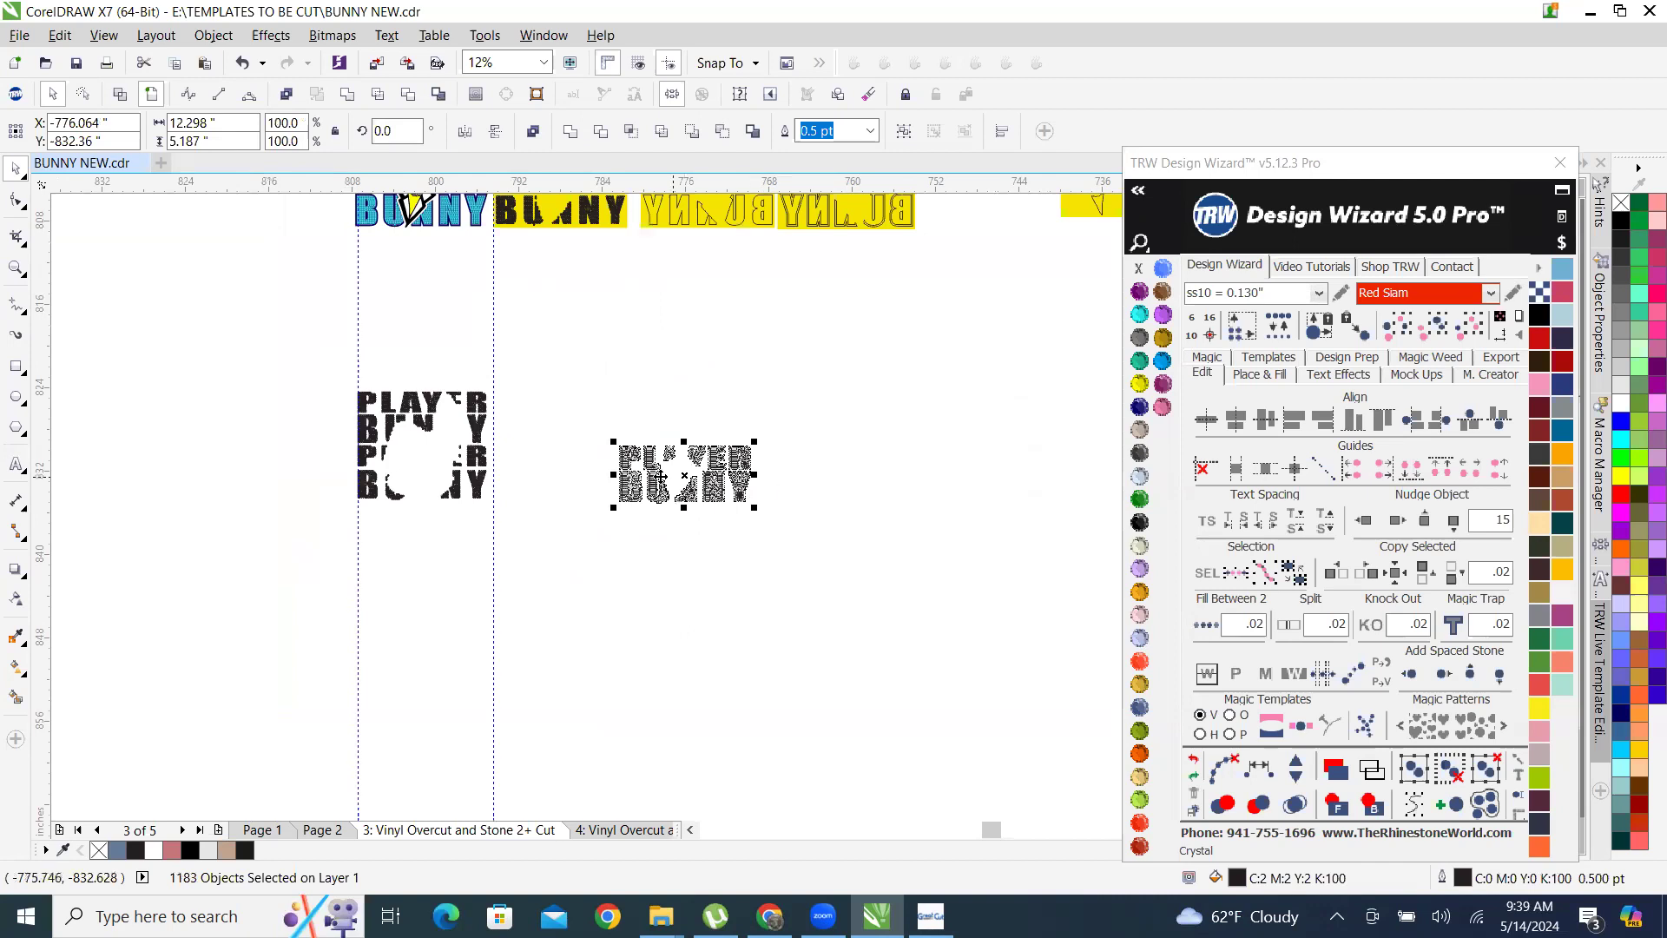
scroll(687, 485, "up", 2)
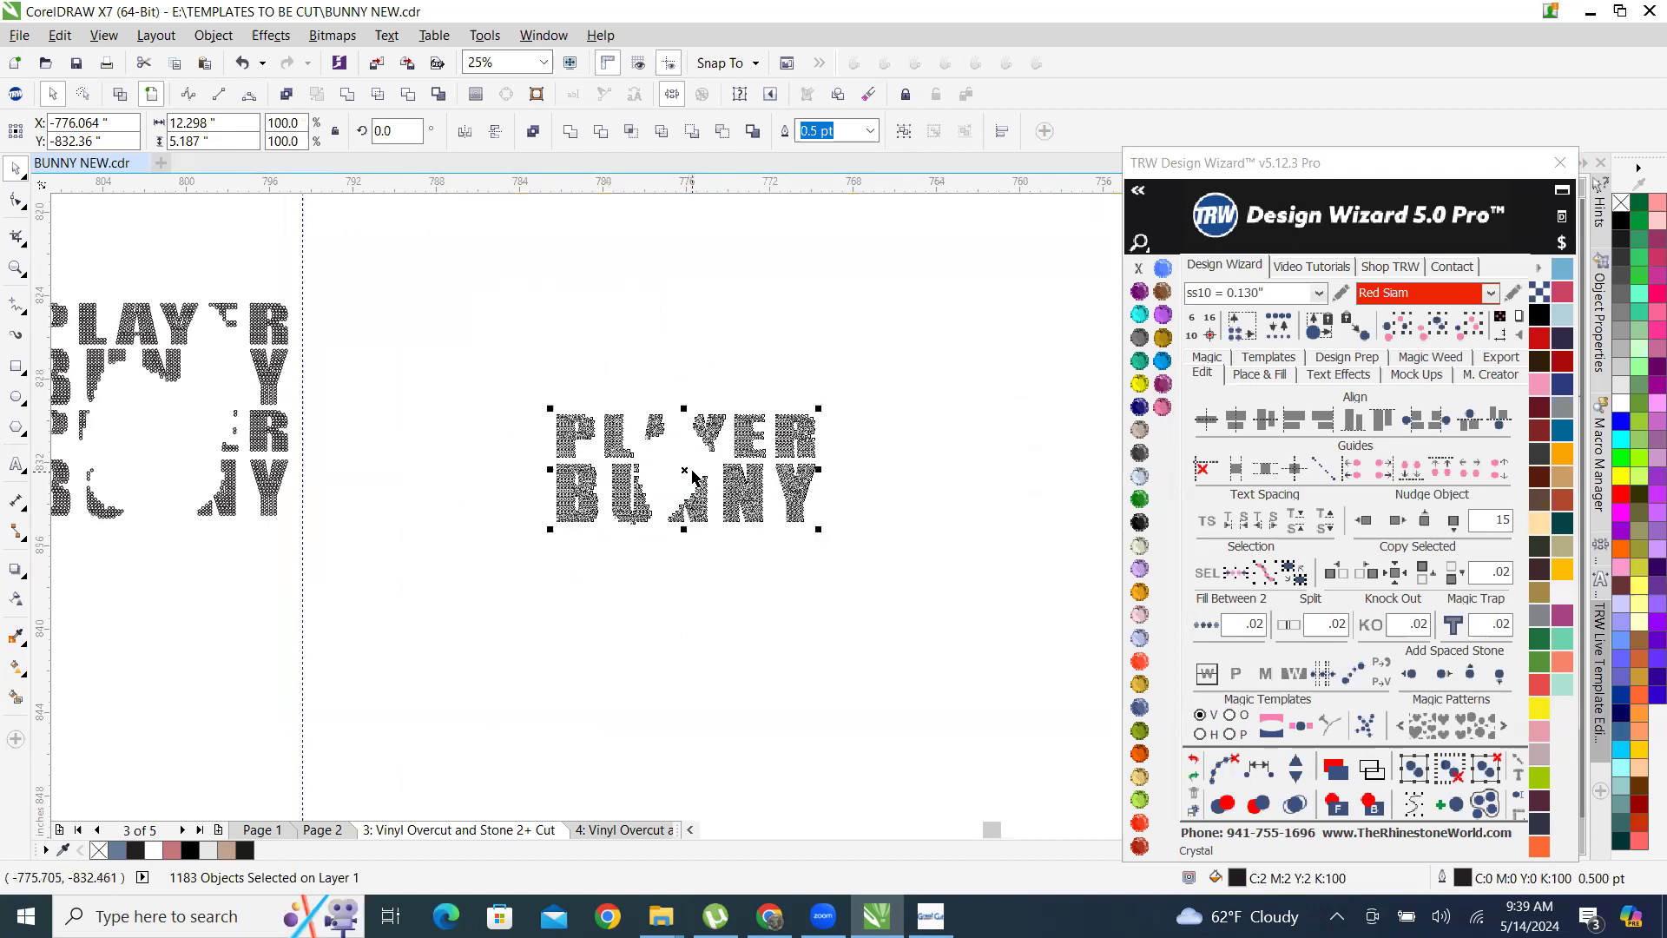
left_click_drag(631, 490, 378, 414)
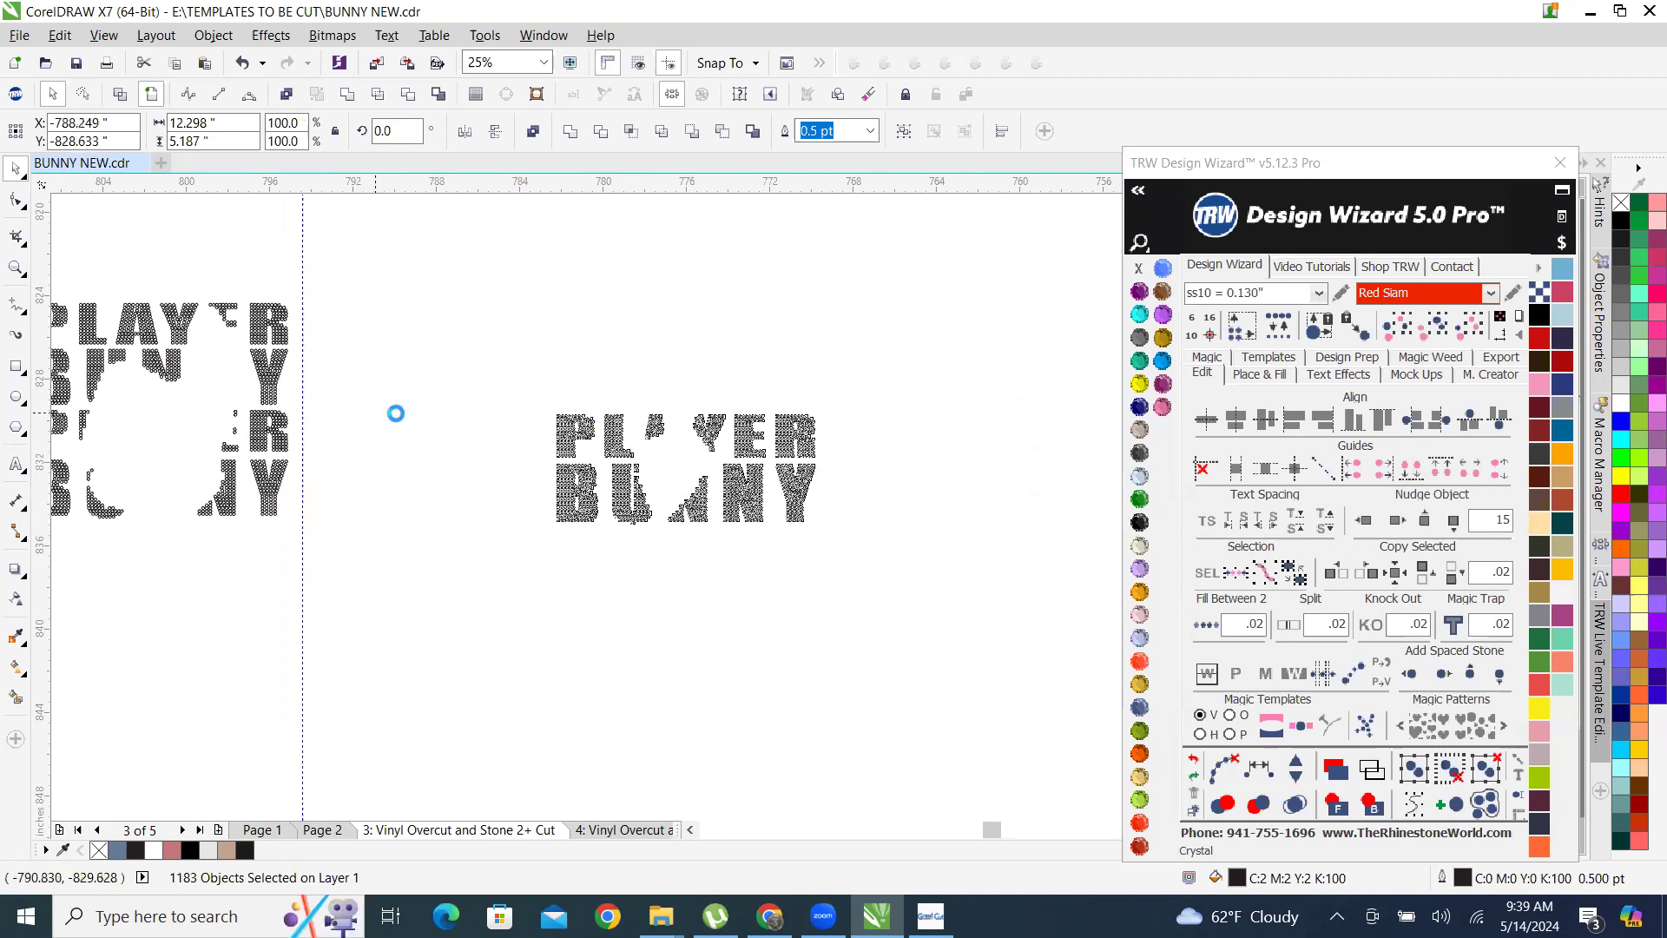
scroll(445, 441, "down", 1)
scroll(239, 442, "up", 1)
Check the dimensions of the four-line block and of the PLAYER line in the neighbouring two-line block.
left_click_drag(203, 295, 510, 577)
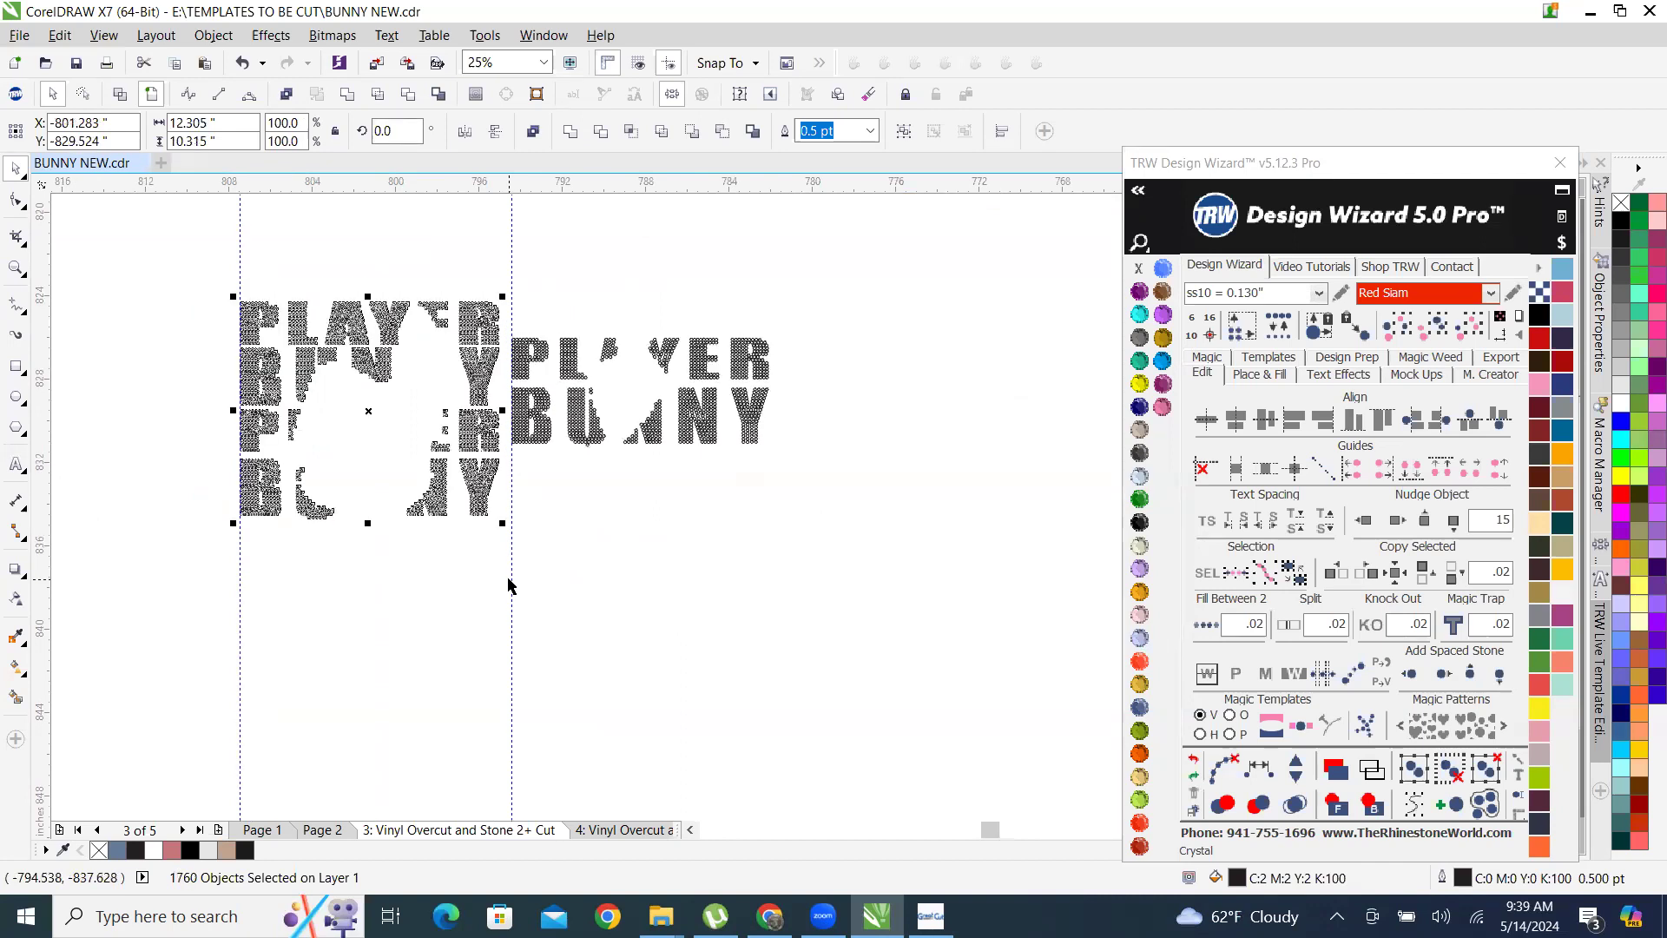
left_click(726, 503)
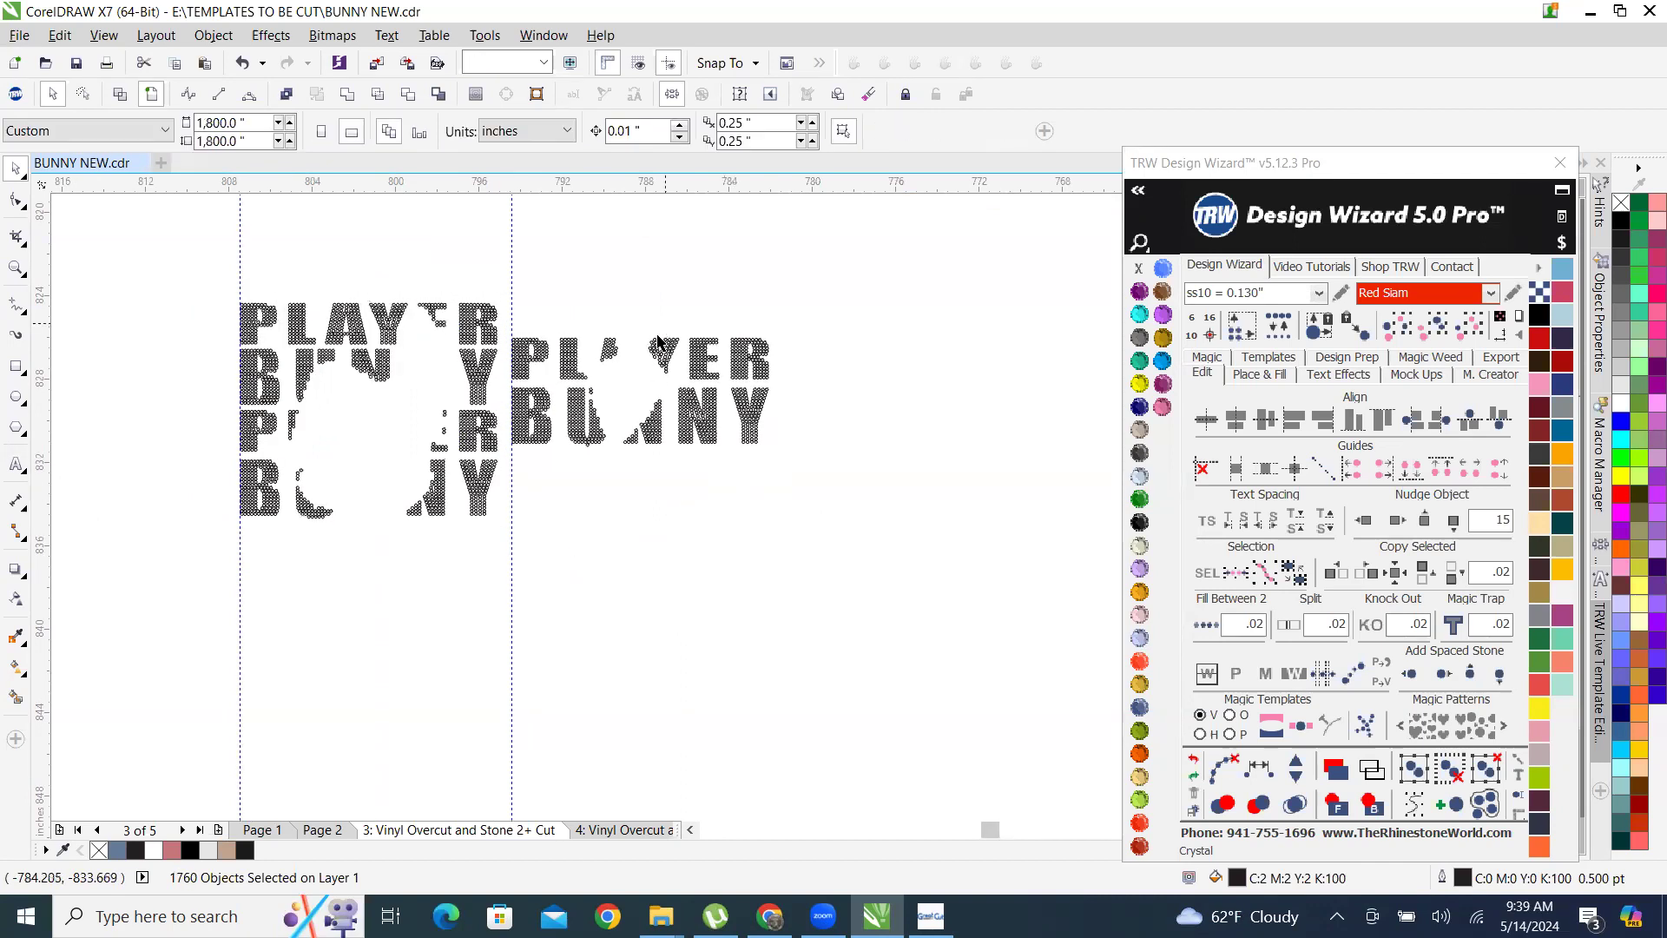
scroll(654, 352, "up", 1)
left_click_drag(353, 304, 923, 424)
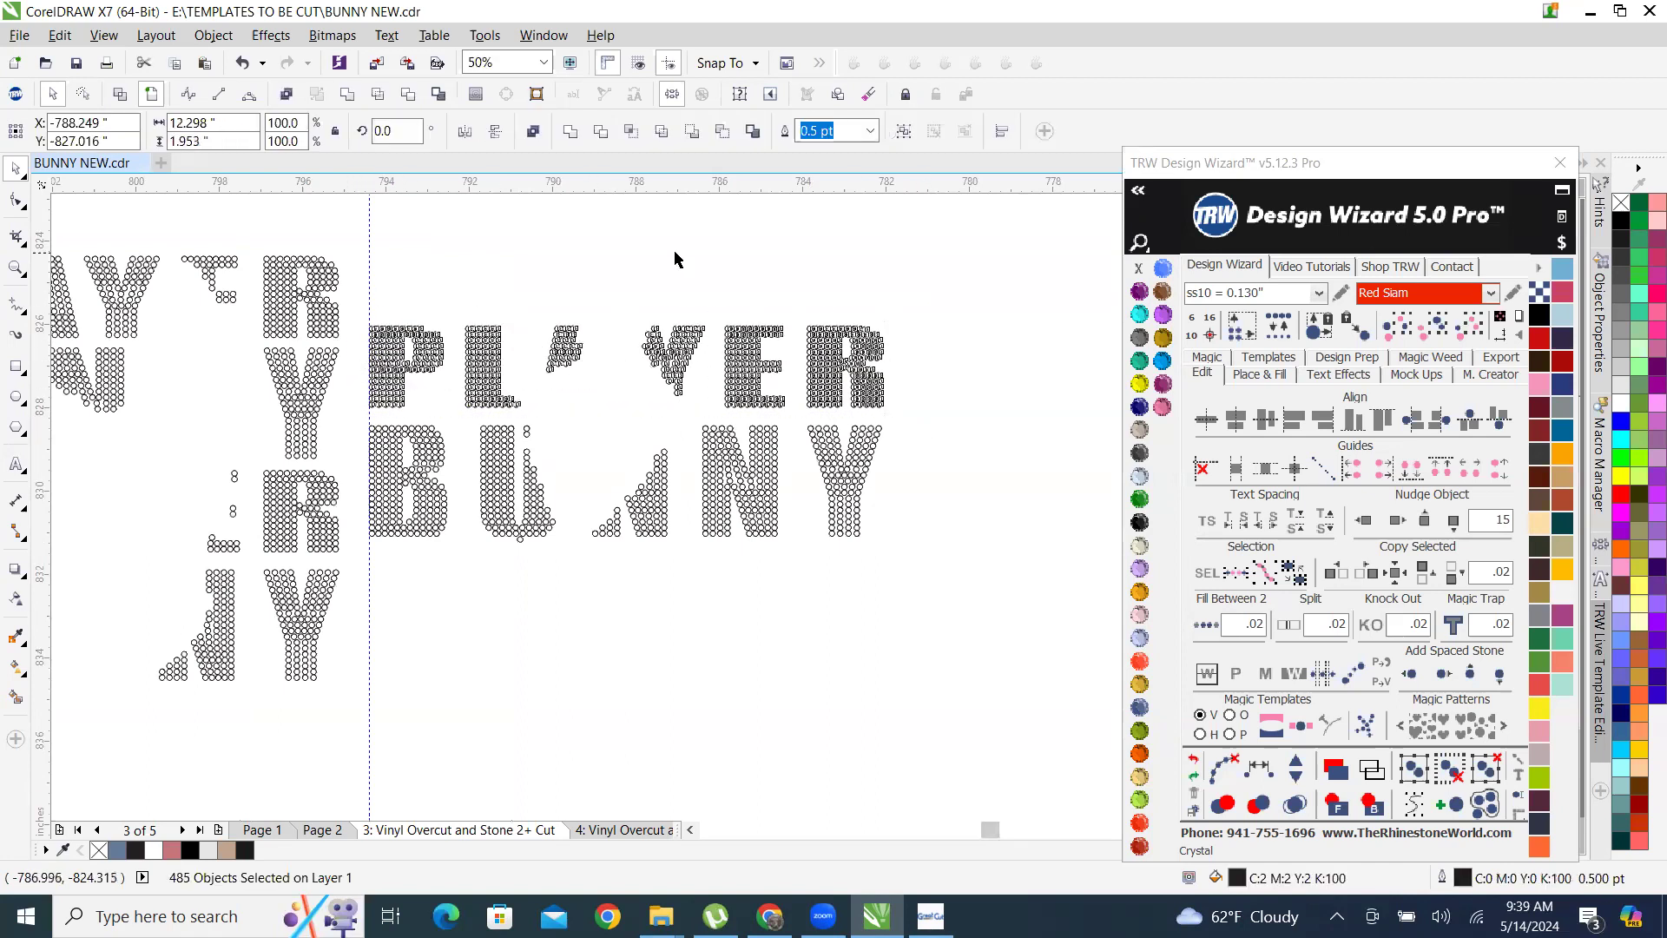
scroll(674, 248, "down", 2)
Undo the moves of both rhinestone blocks and clear the selection.
key("ctrl+z")
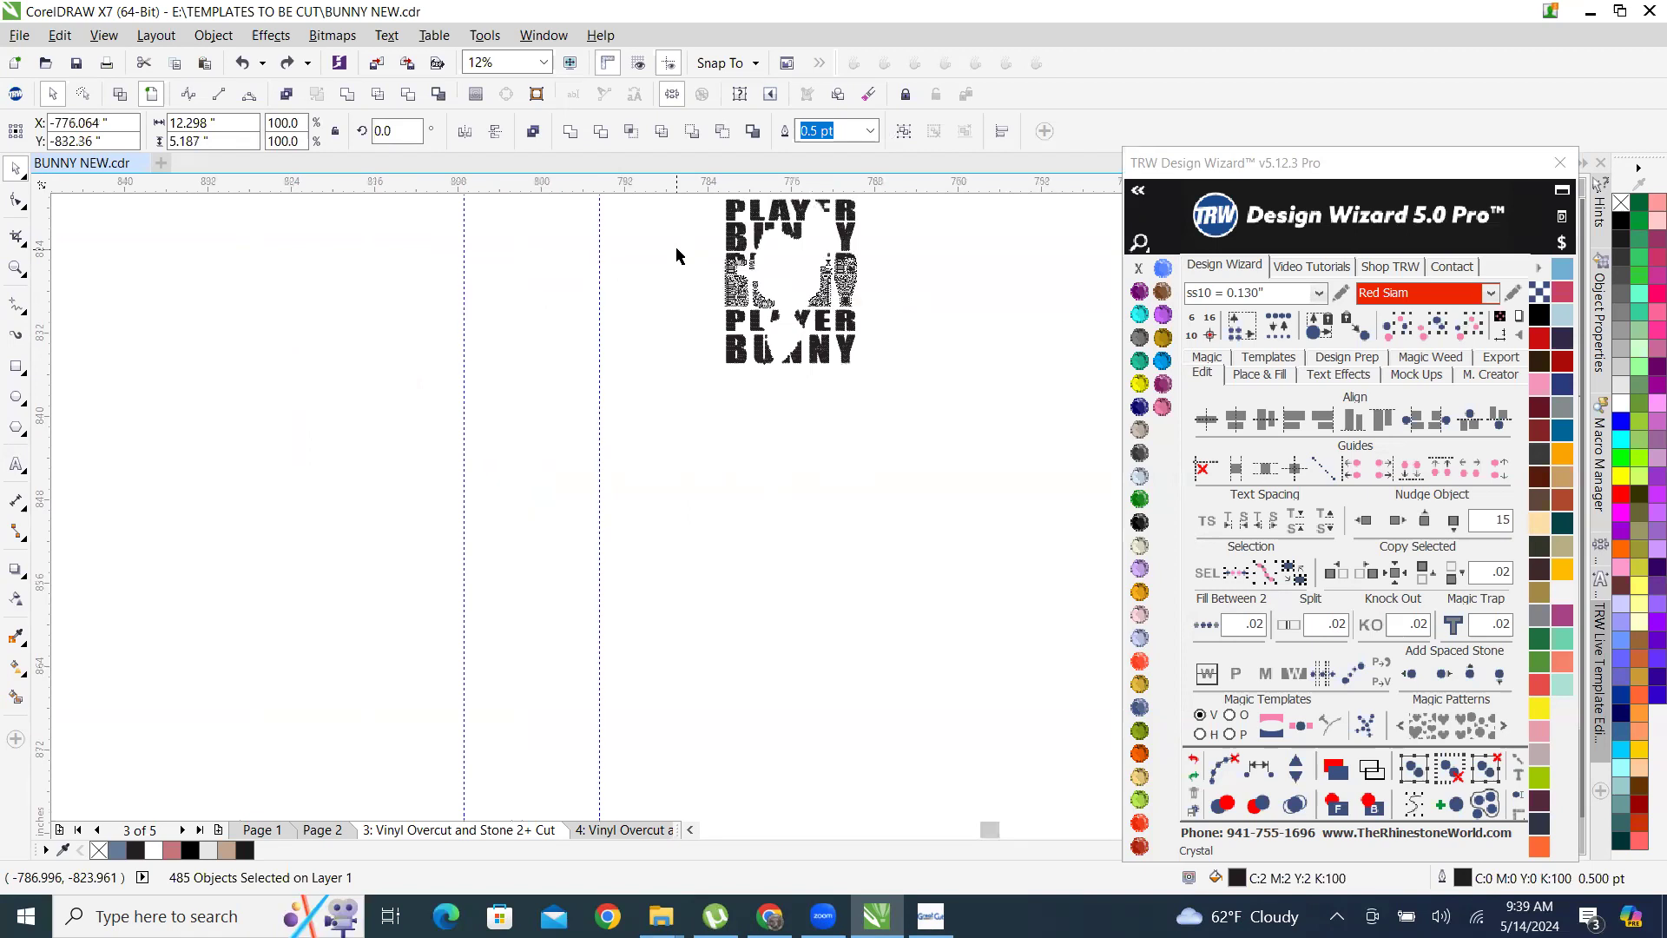
scroll(885, 330, "down", 1)
scroll(880, 282, "up", 1)
key("Escape")
scroll(877, 272, "up", 2)
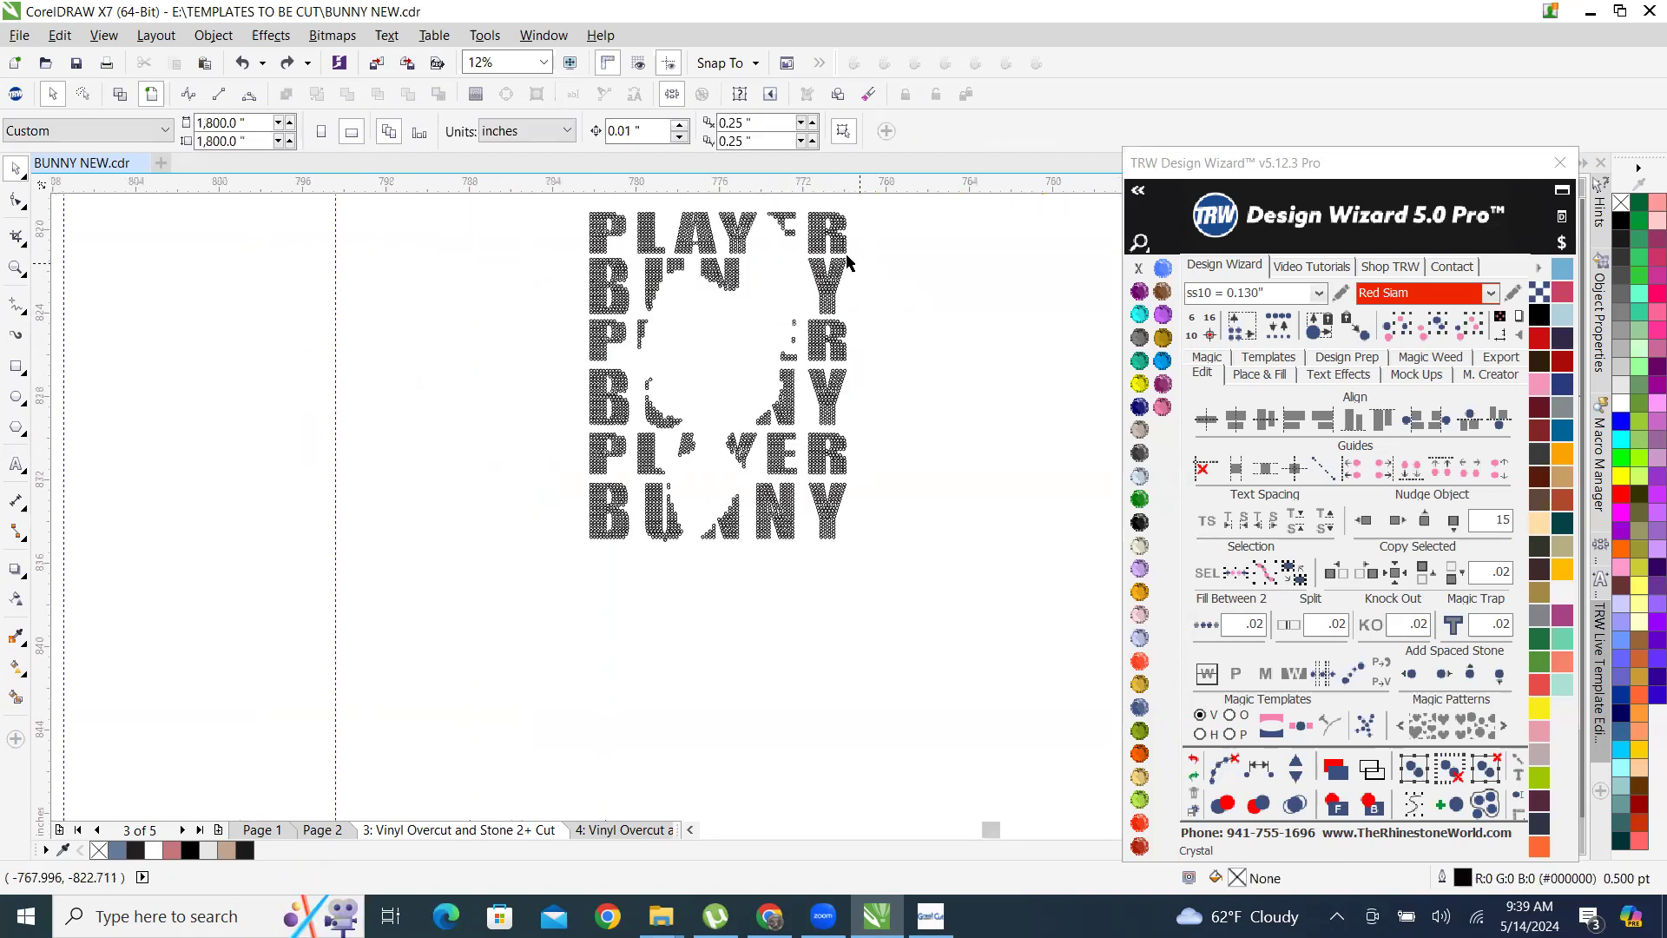
Select the upper four text lines of the rhinestone copy and move them to about X -801.28, Y -827.67 inches.
left_click_drag(557, 206, 917, 485)
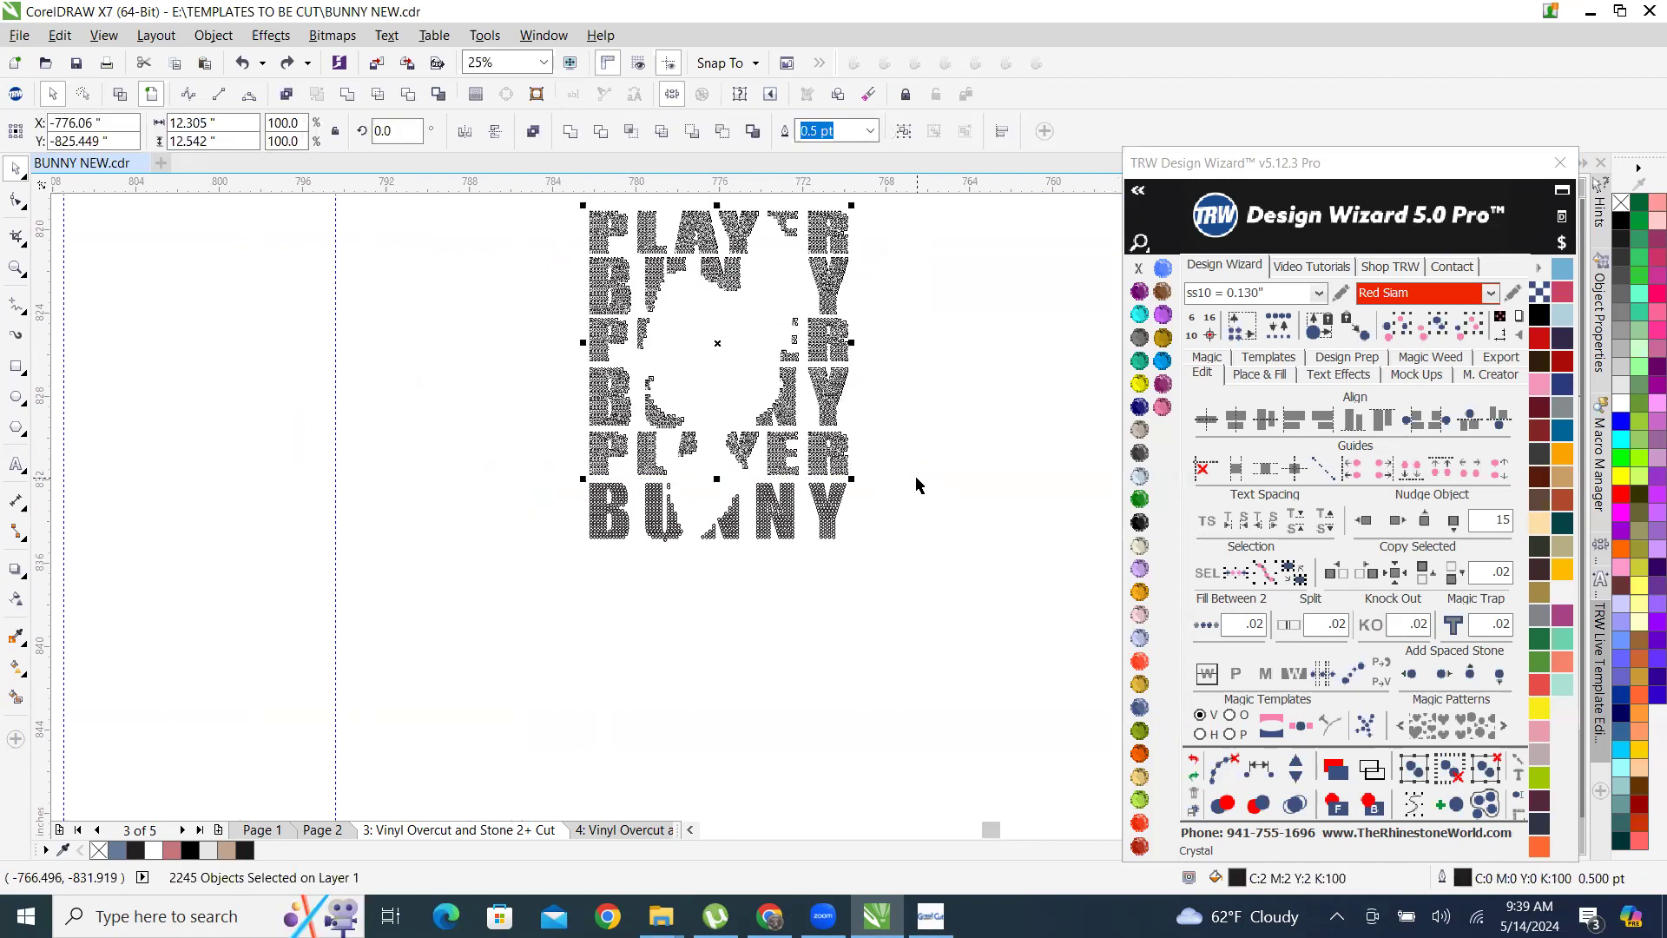
key("Escape")
scroll(811, 504, "down", 1)
scroll(806, 348, "up", 1)
left_click_drag(529, 347, 950, 595)
scroll(829, 431, "down", 1)
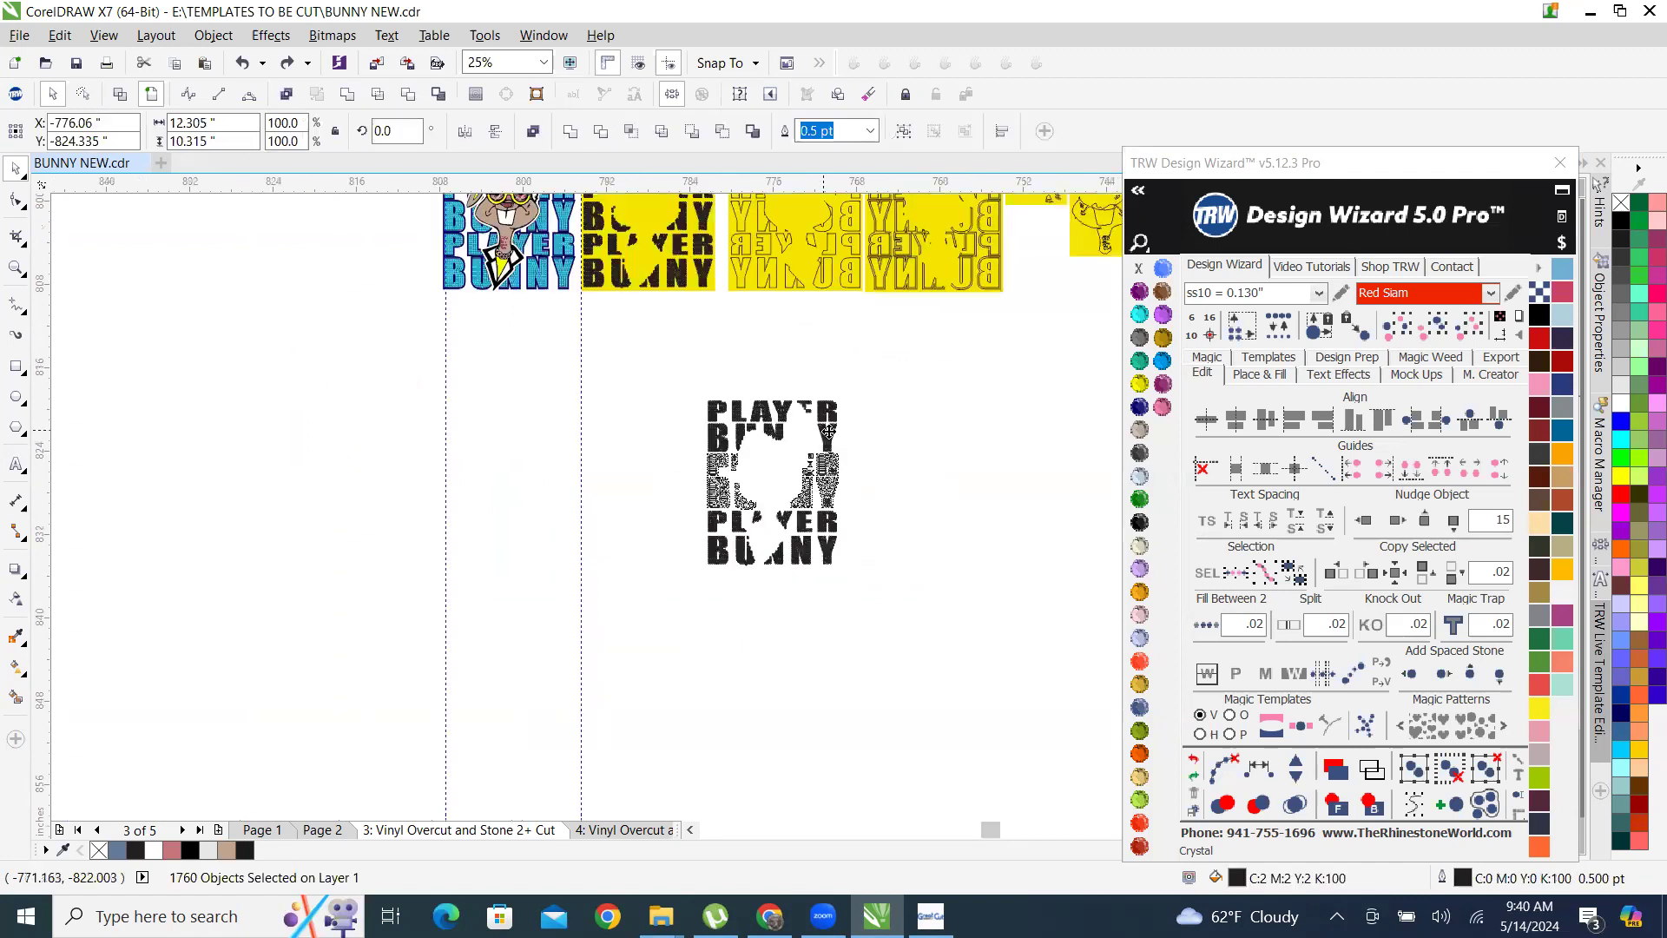
left_click_drag(829, 432, 563, 465)
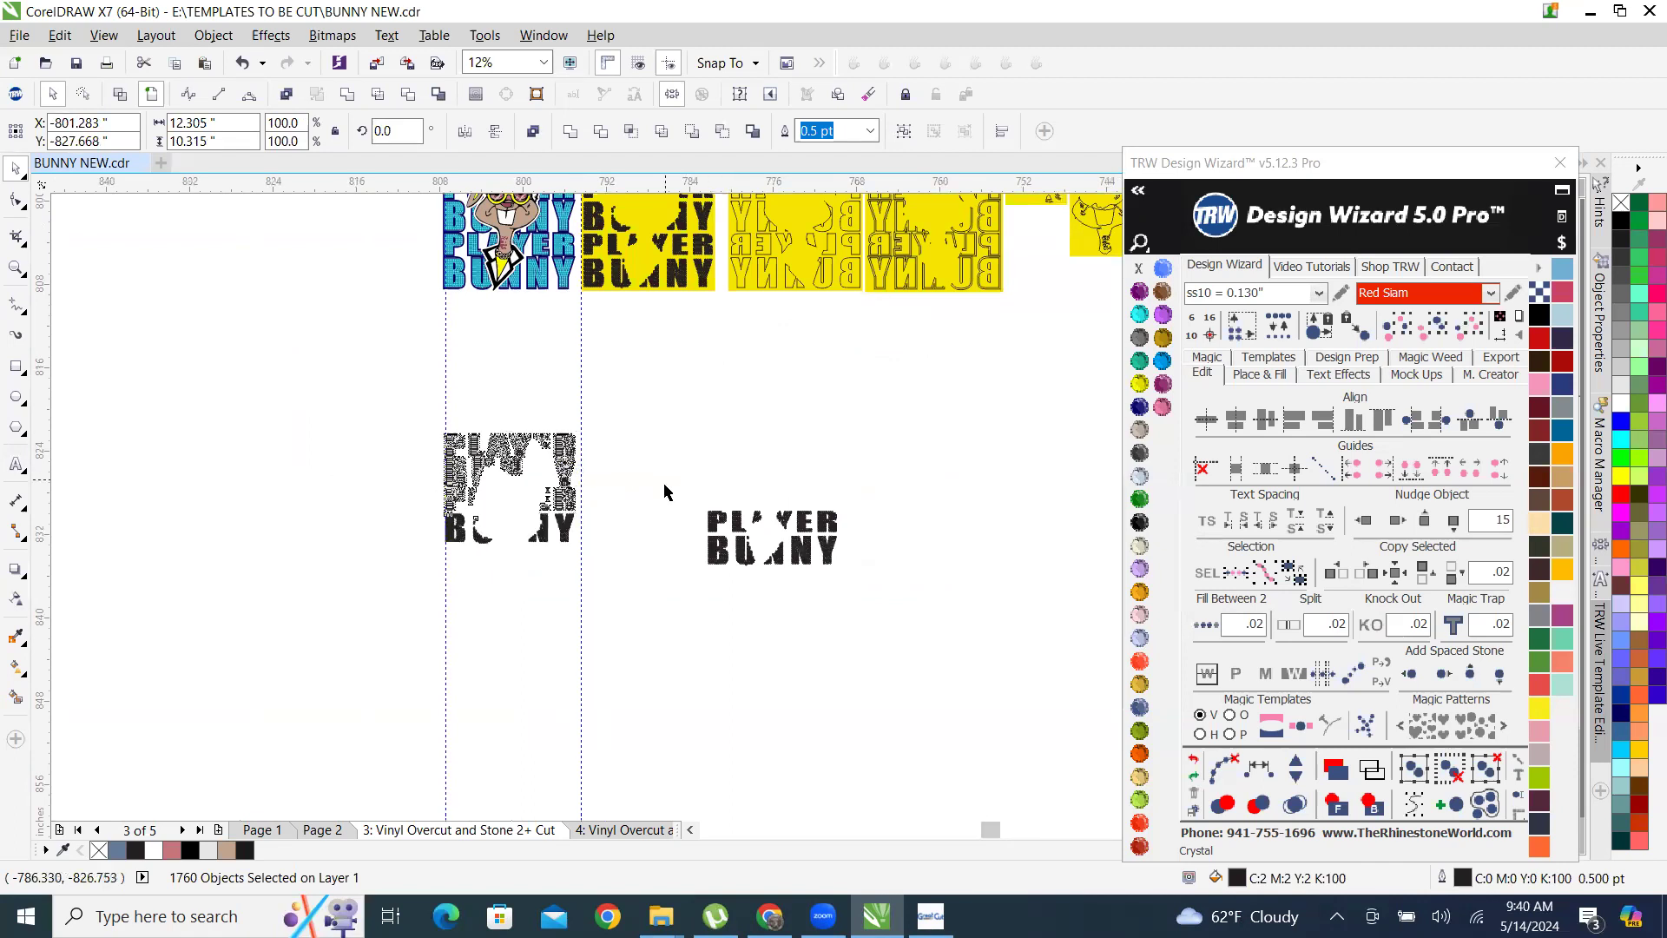
Shift the second half of the two-line PLAYER BUNNY block towards its first letters, narrowing the block to about 11.46 inches.
left_click(693, 537)
scroll(746, 586, "up", 2)
left_click_drag(633, 417, 1069, 643)
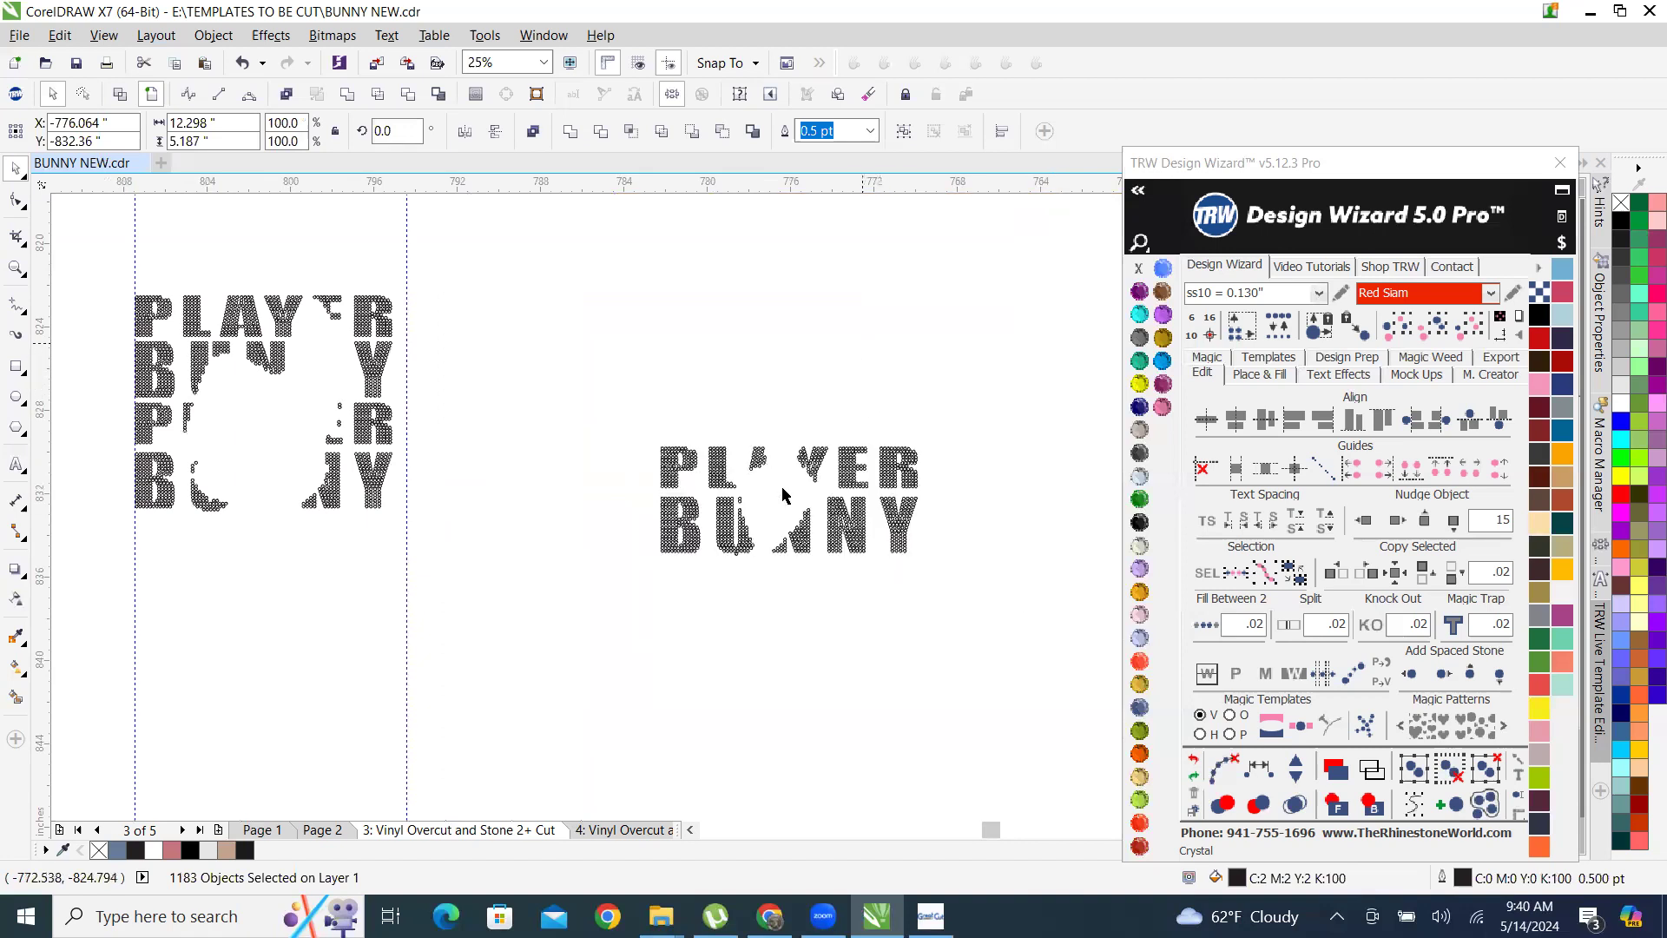
left_click(764, 575)
scroll(763, 574, "up", 2)
left_click_drag(788, 291, 1105, 599)
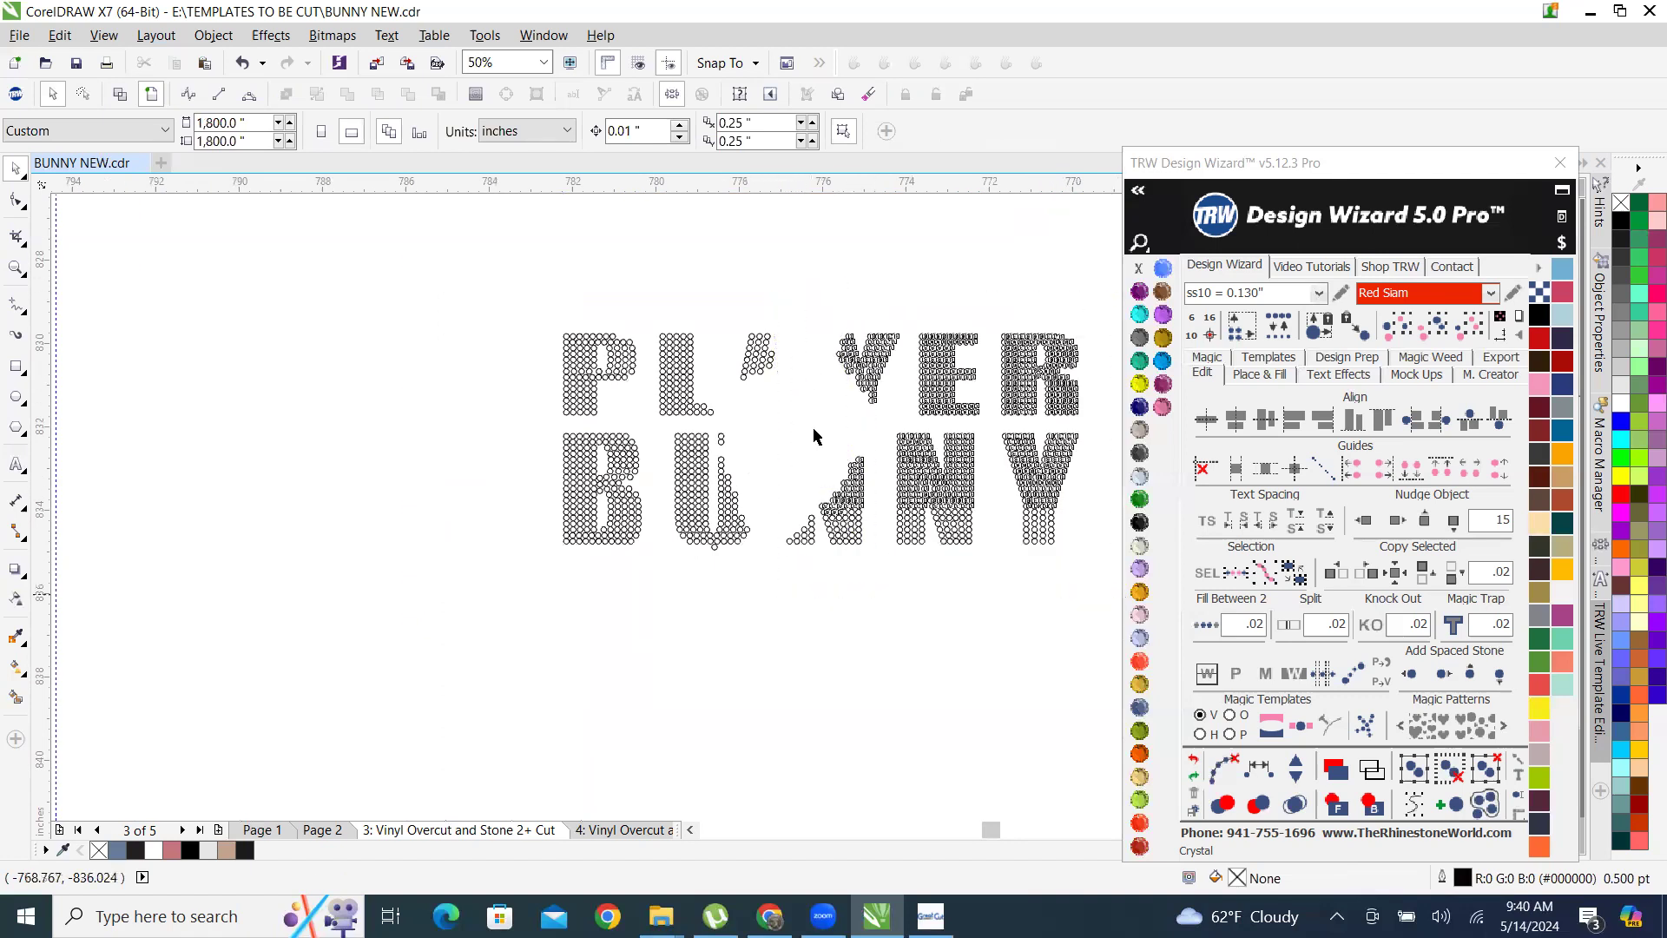
scroll(873, 382, "up", 2)
left_click_drag(890, 376, 820, 382)
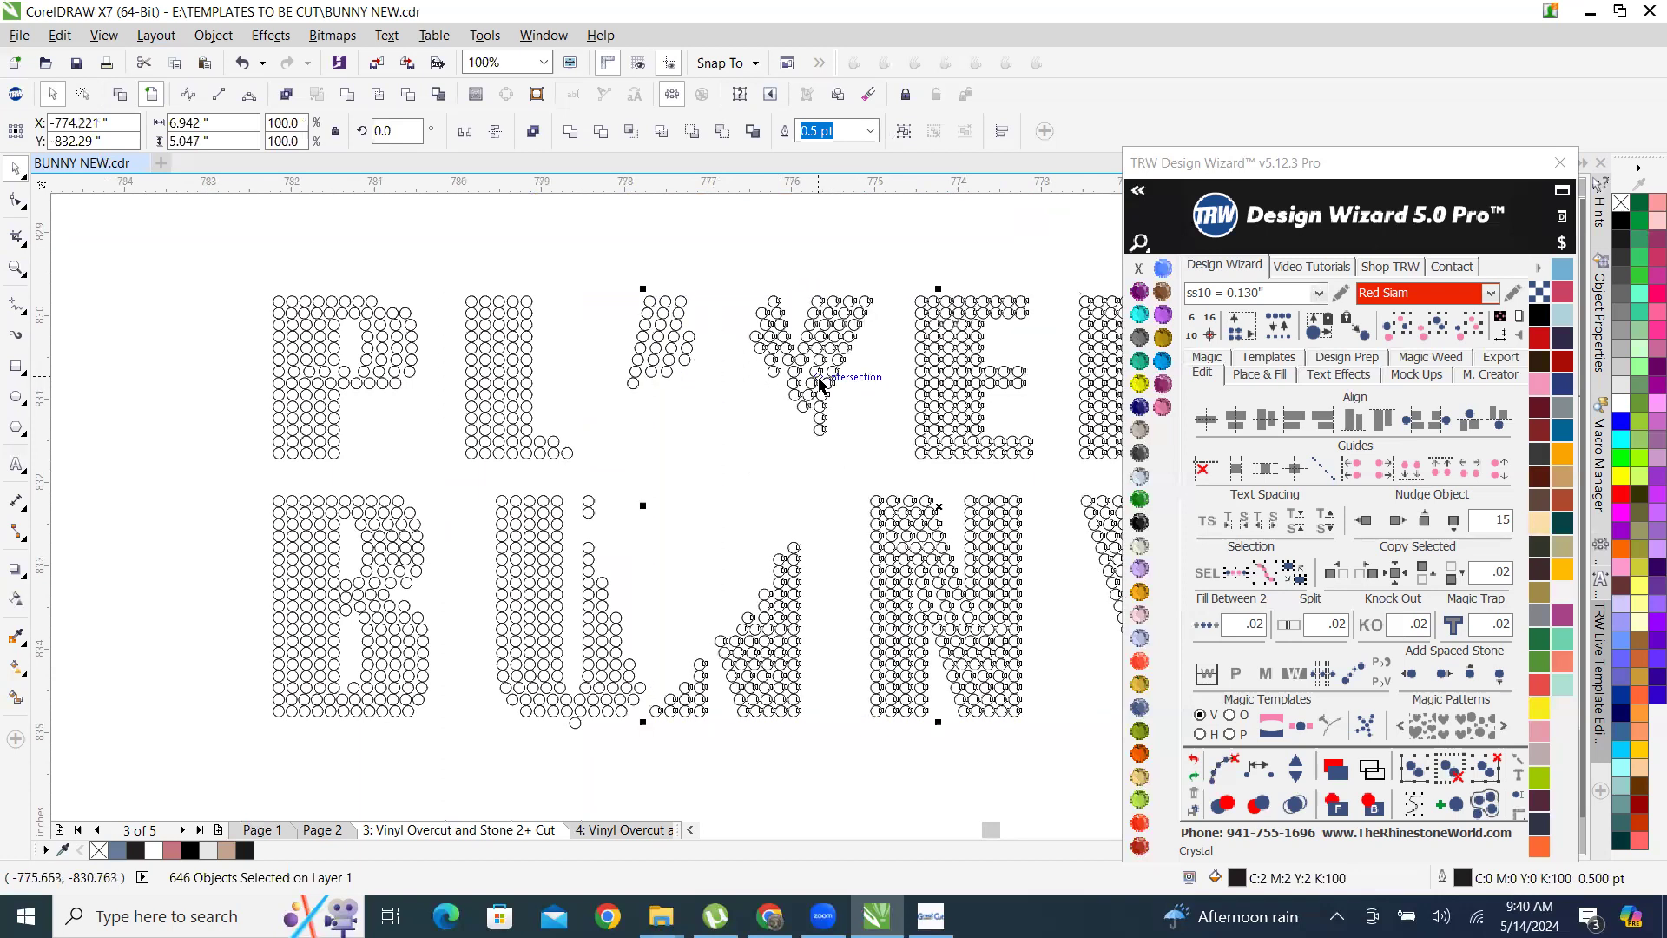
scroll(819, 389, "down", 2)
left_click_drag(469, 304, 1088, 624)
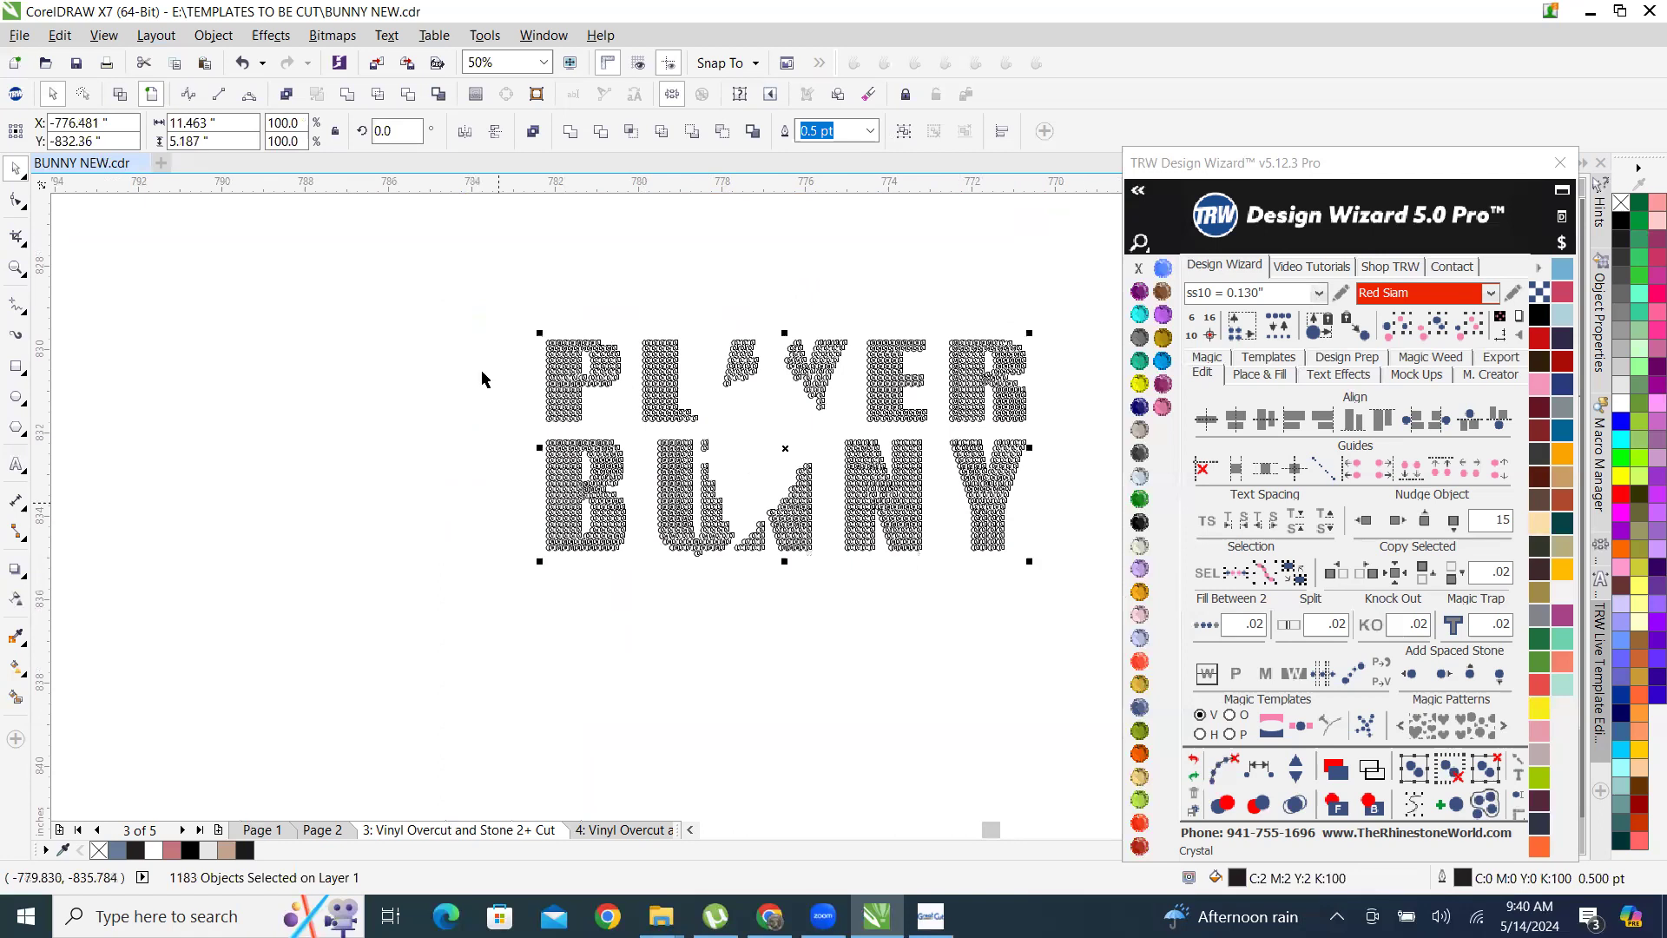
left_click(487, 289)
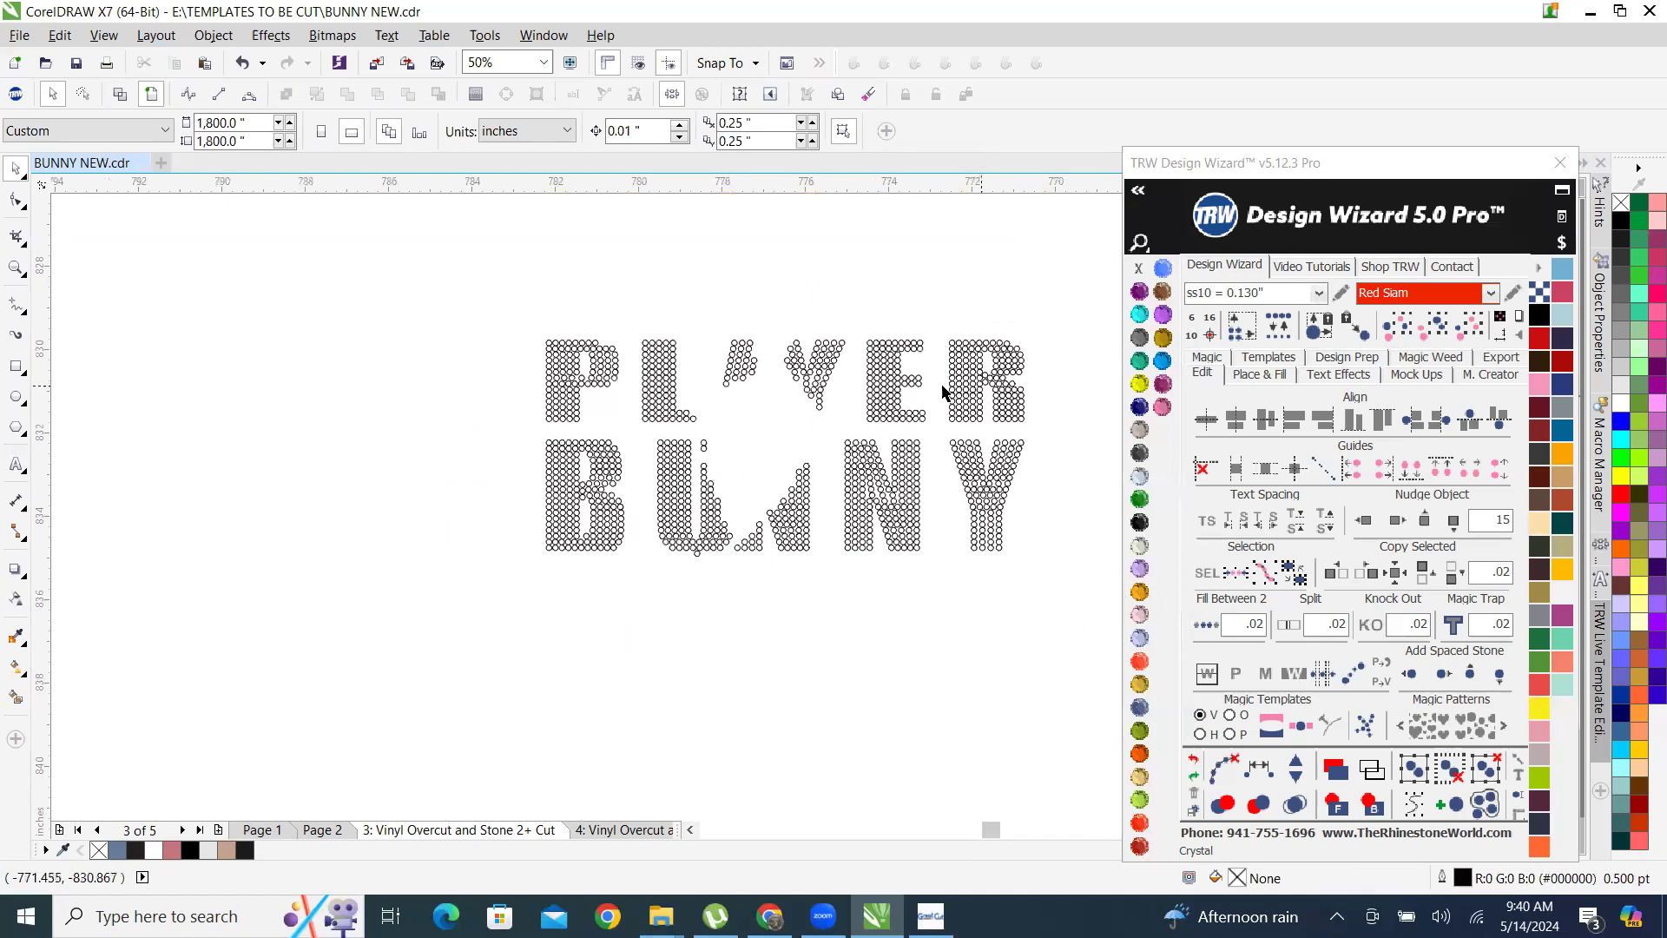
Group all stones of the two-line PLAYER BUNNY block and rotate the group by 90 degrees.
scroll(620, 473, "down", 2)
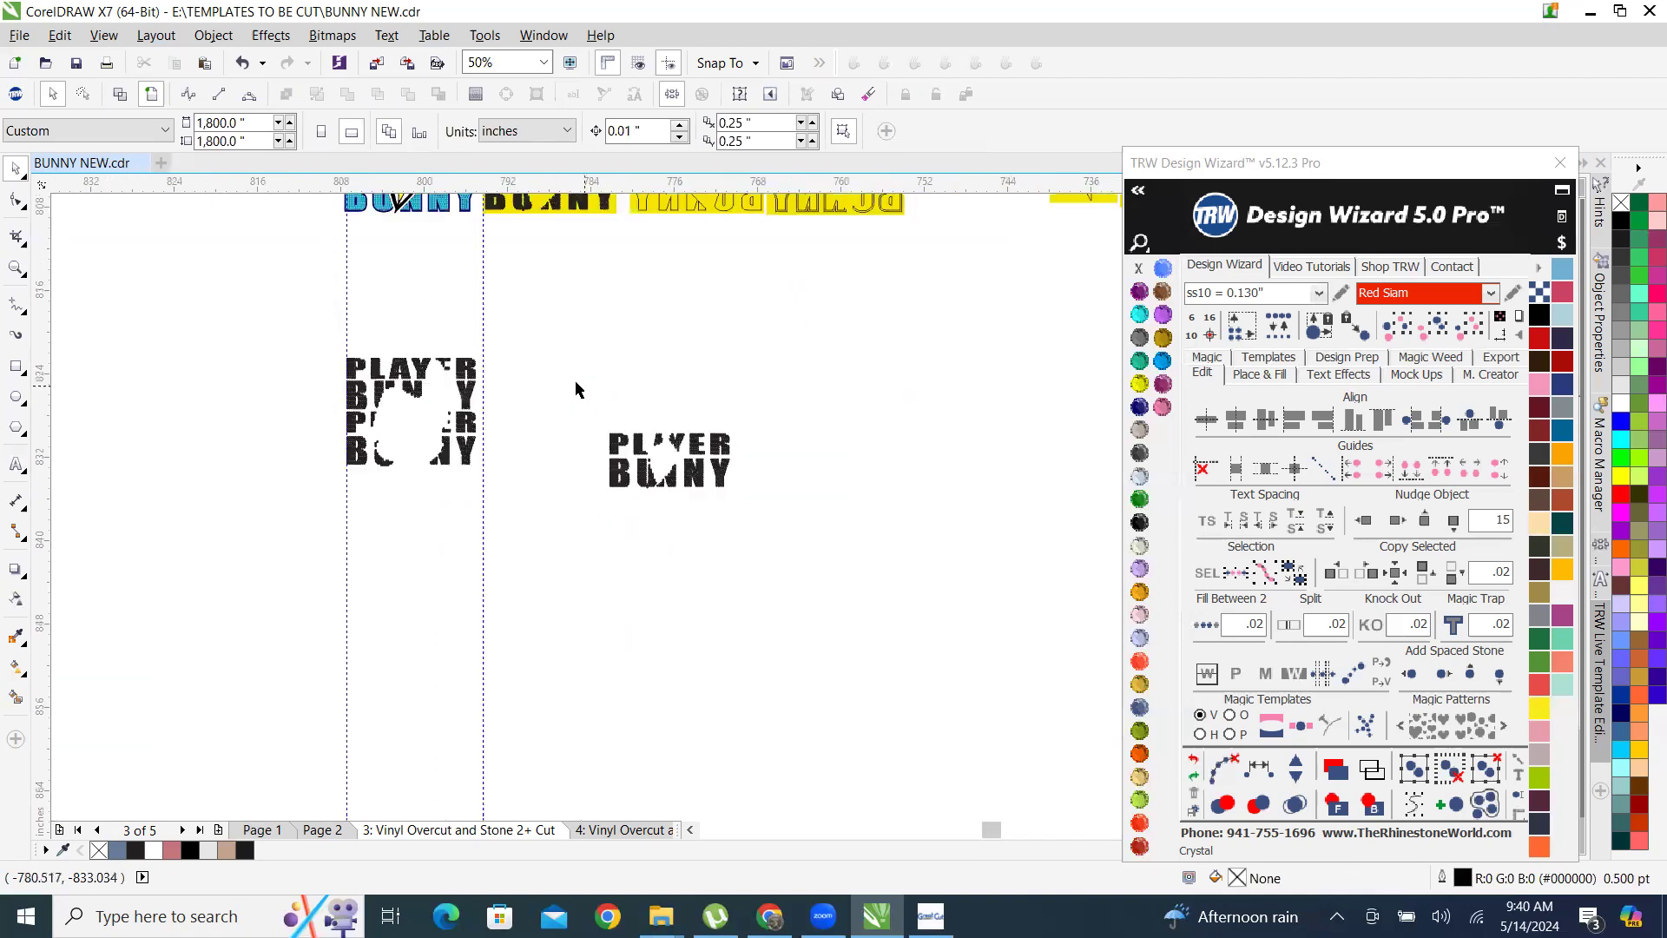
left_click_drag(561, 375, 860, 578)
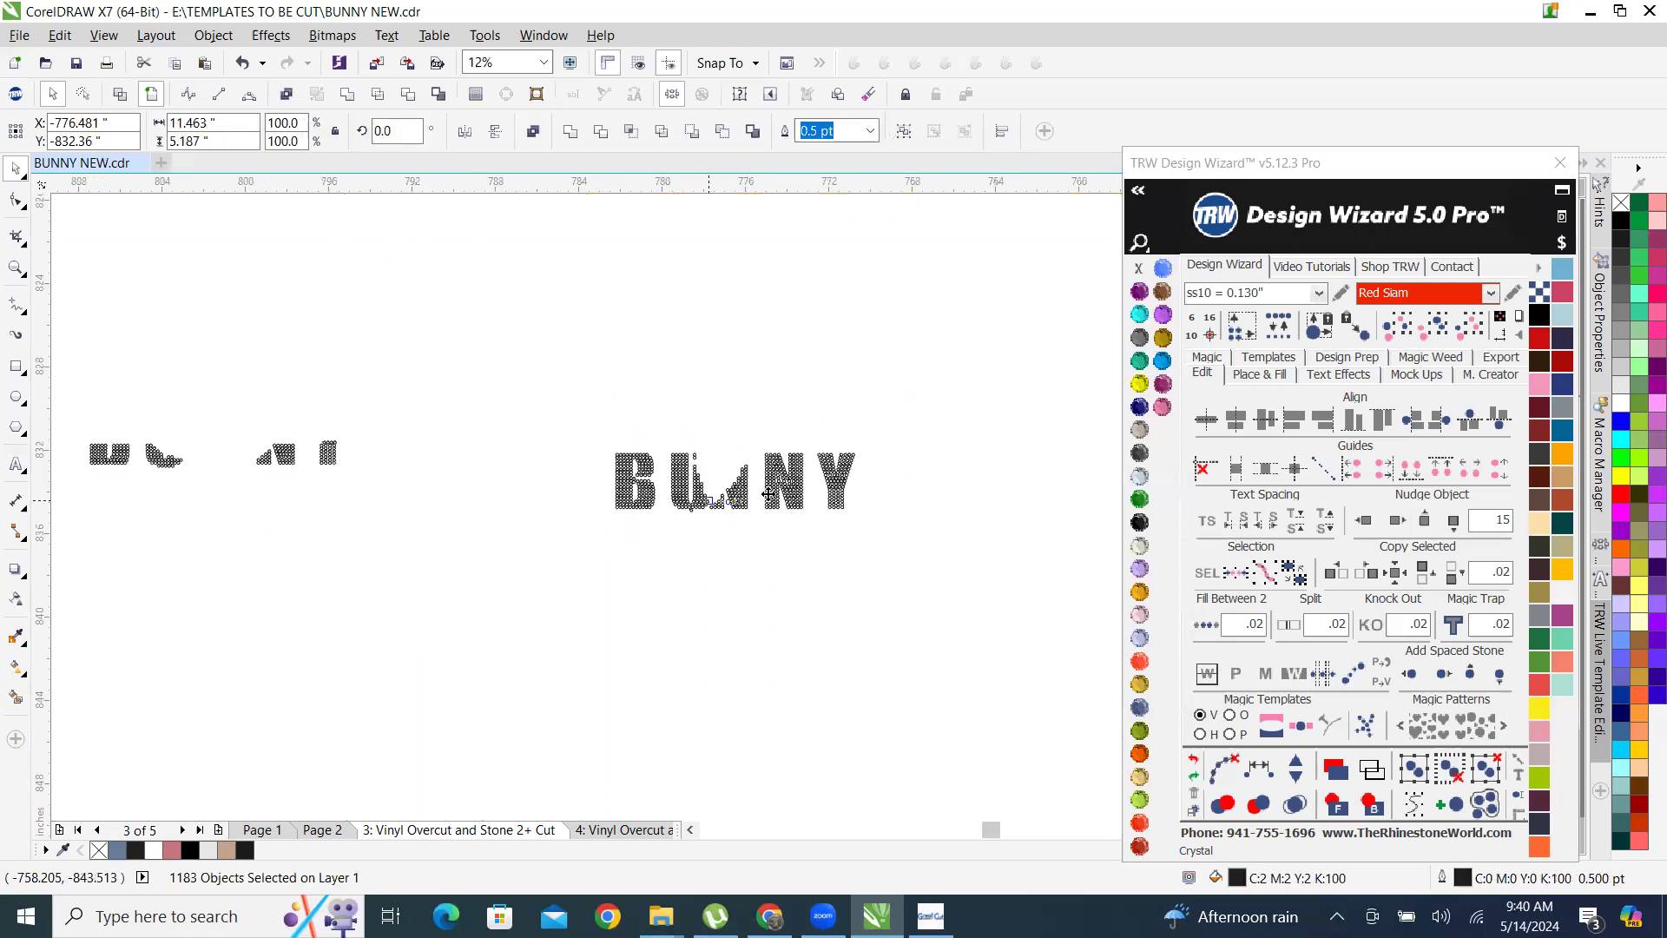
scroll(786, 493, "up", 2)
right_click(794, 466)
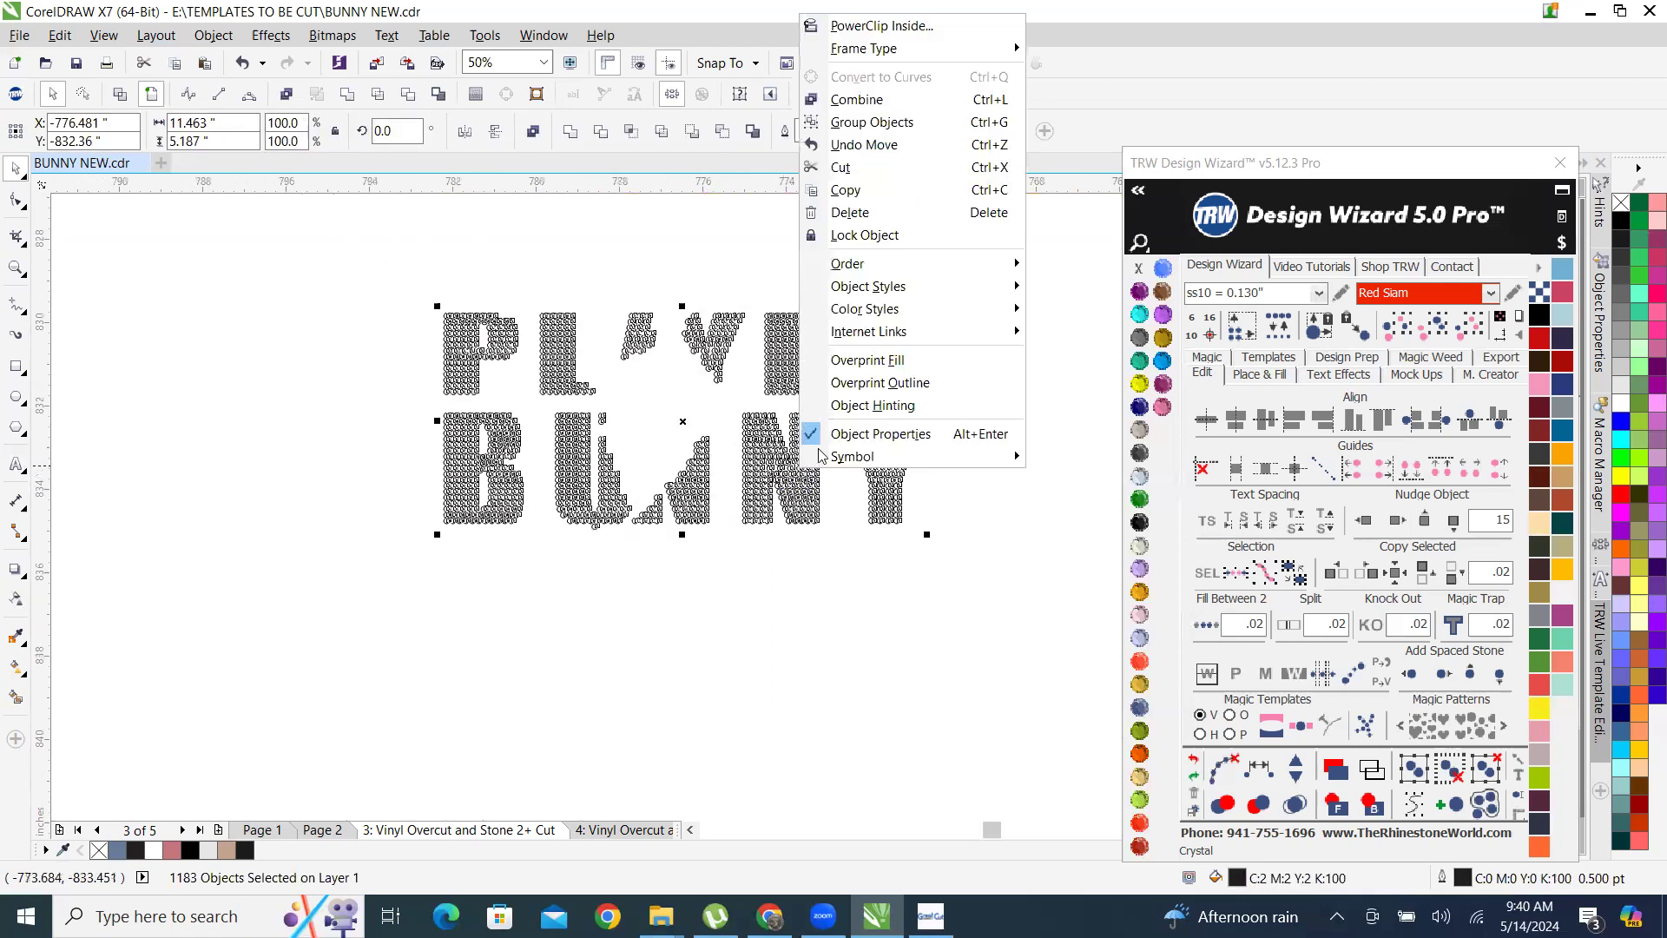
left_click(883, 124)
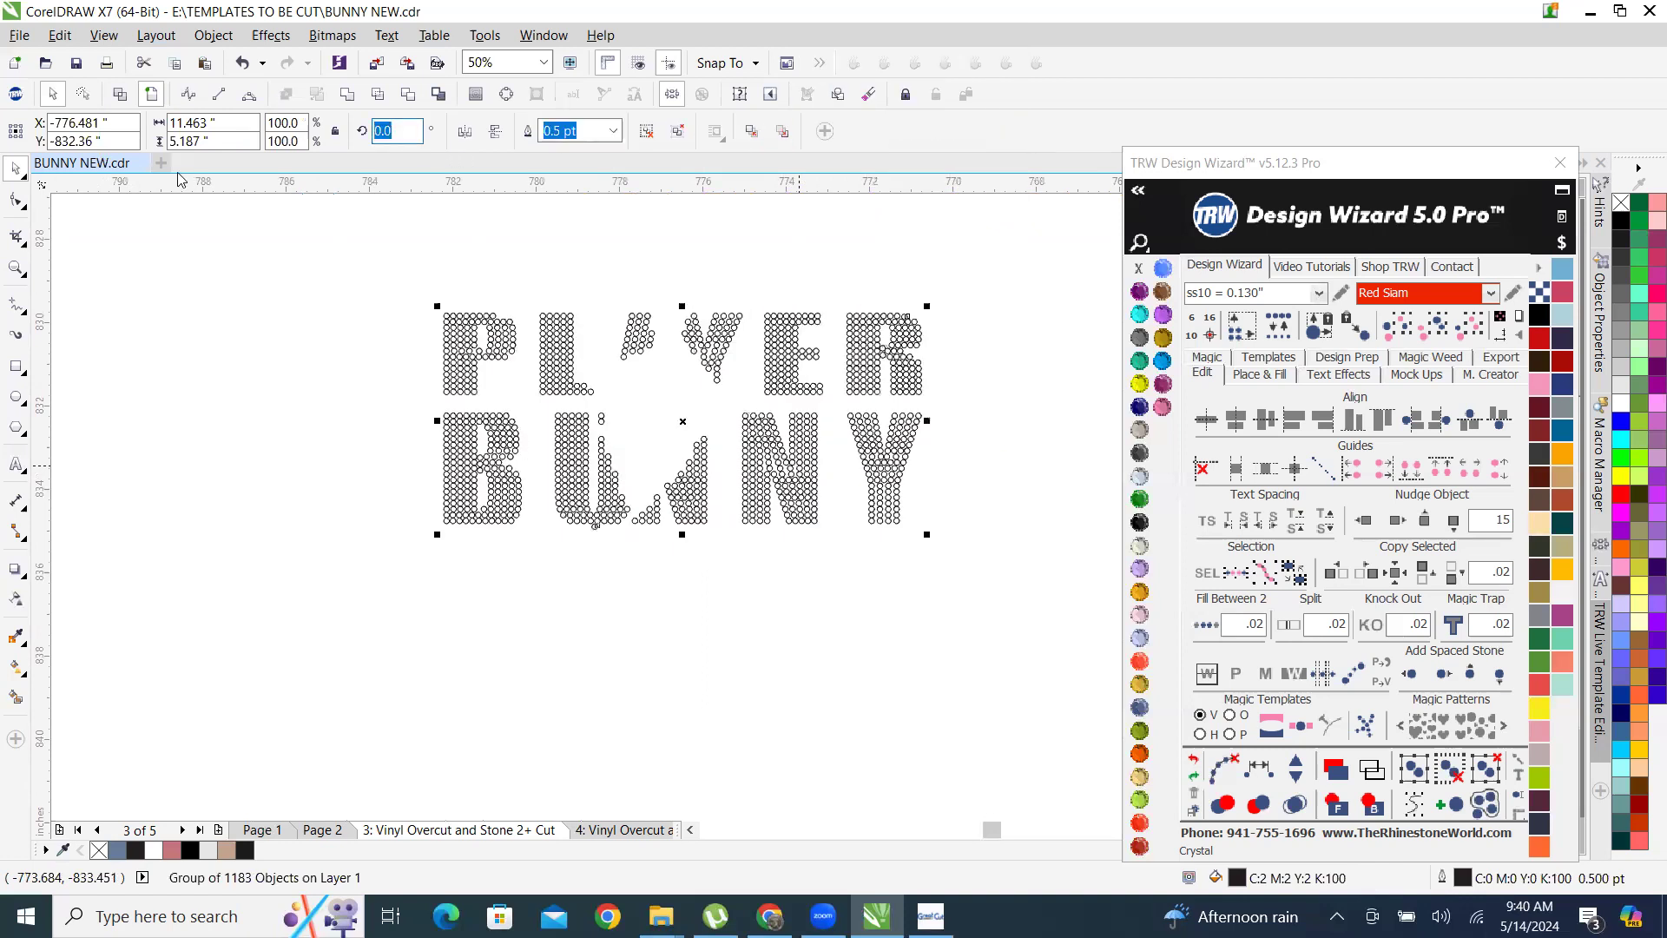
type("90")
key("Return")
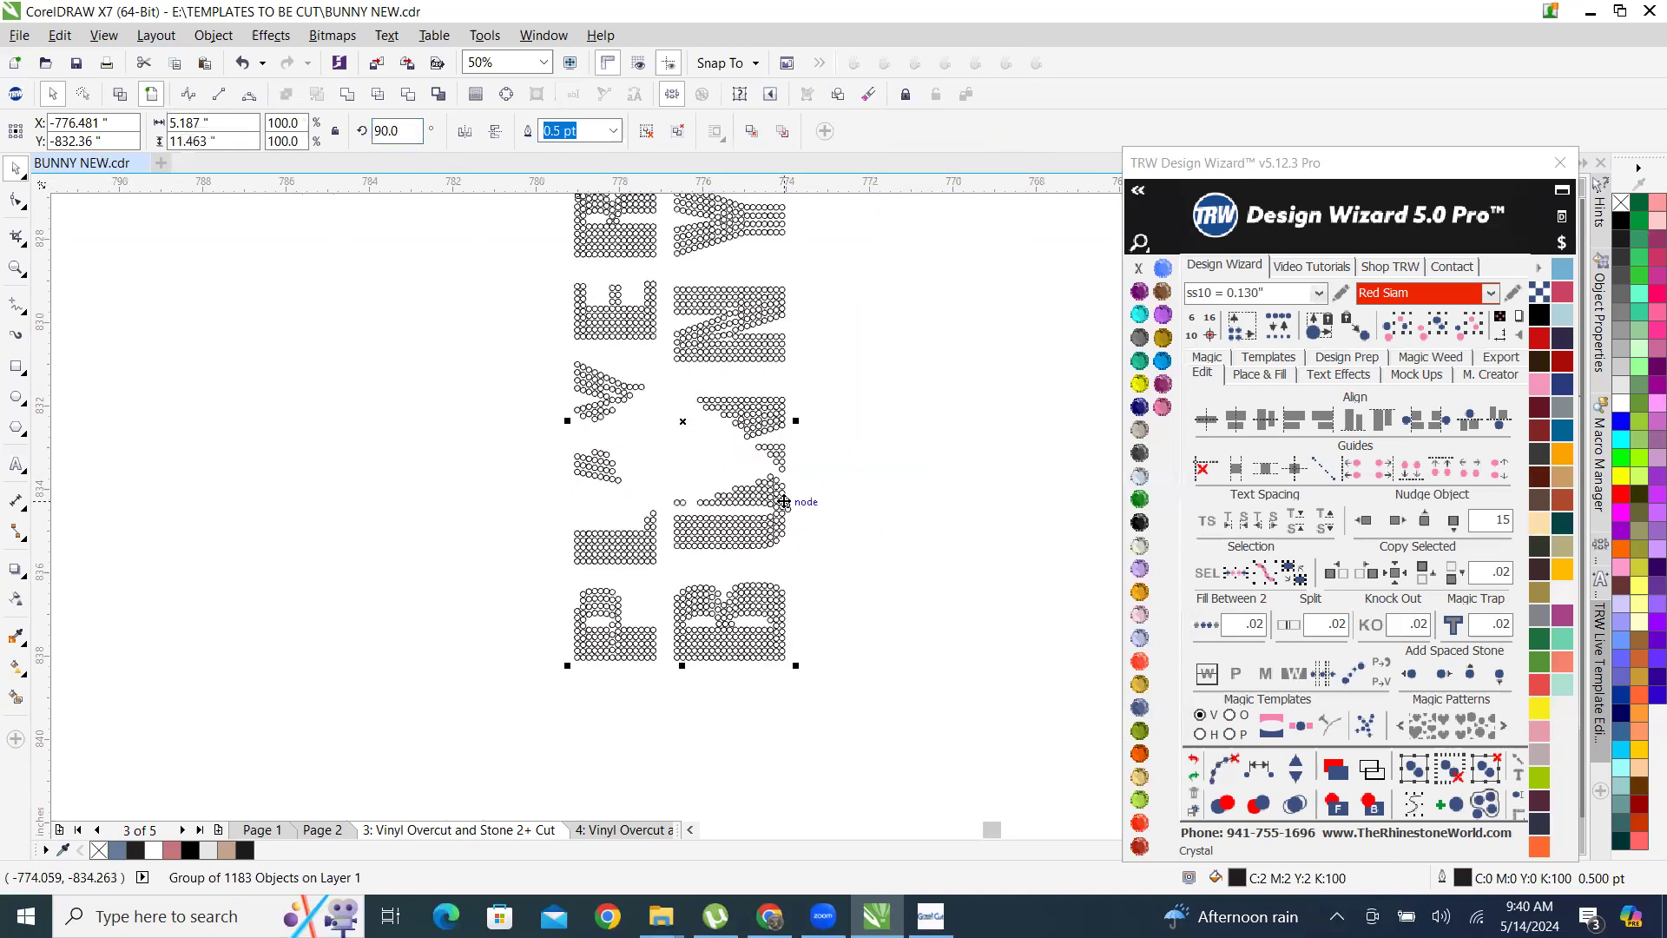
Move the rotated PLAYER BUNNY group snugly against the end of the four-line block, at about X -792.34, Y -828.24 inches.
scroll(799, 500, "down", 1)
left_click_drag(689, 423, 364, 326)
scroll(353, 264, "up", 2)
scroll(440, 316, "up", 2)
scroll(513, 462, "down", 2)
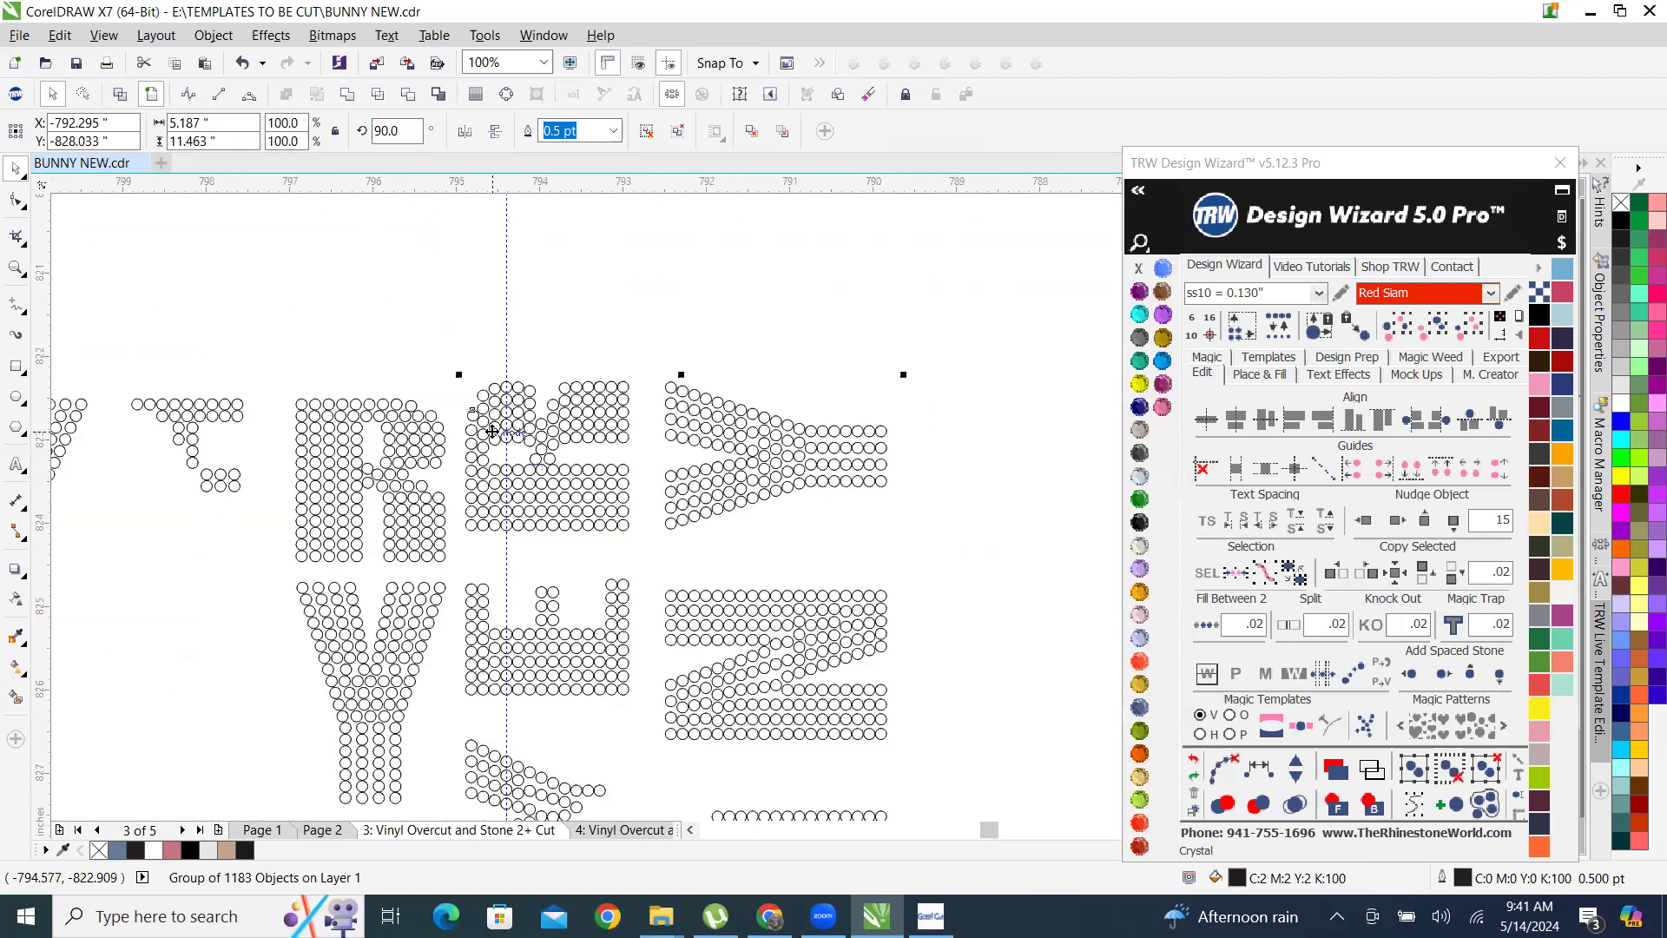
left_click_drag(489, 434, 487, 446)
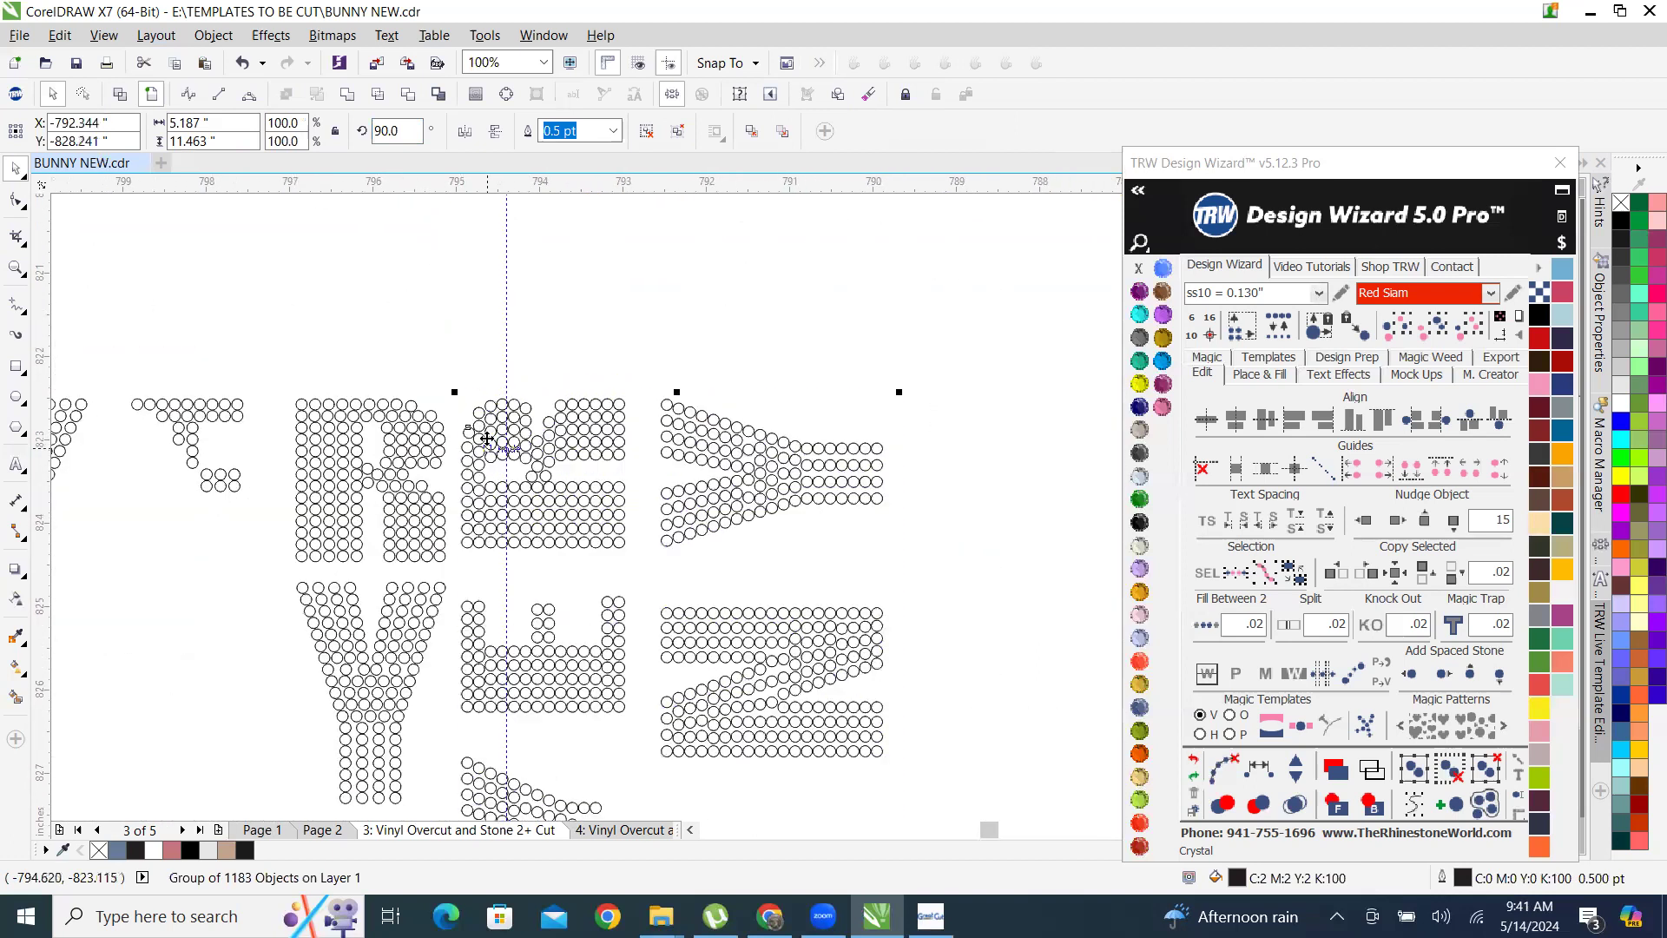
scroll(629, 289, "down", 2)
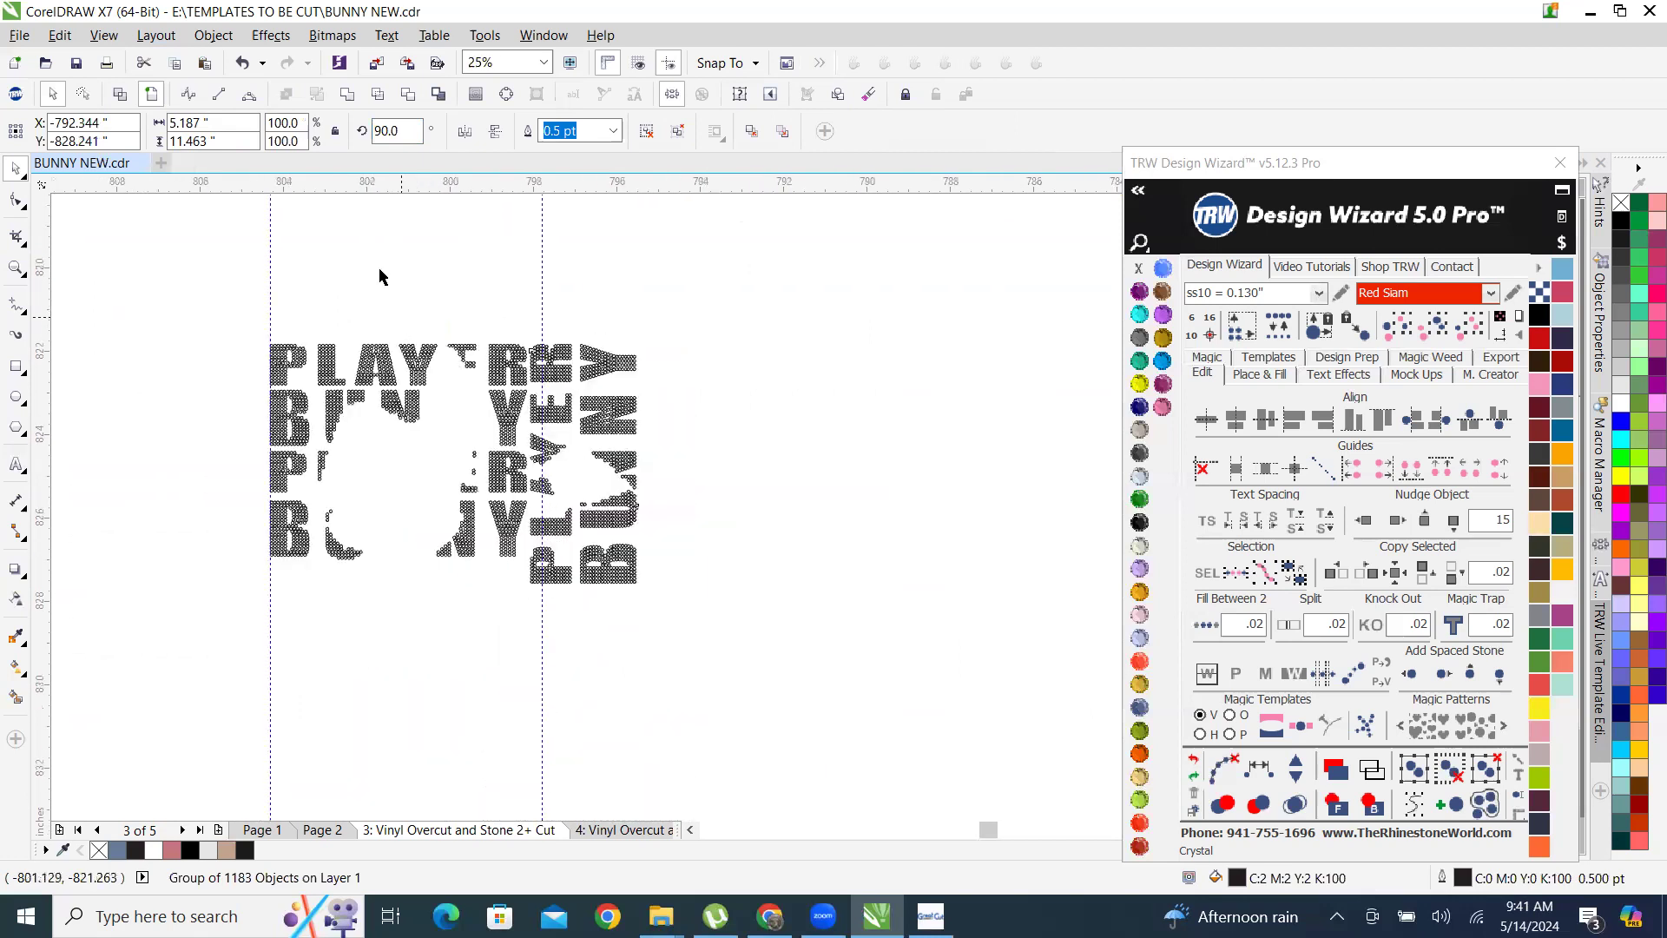
Place a horizontal guideline along the top edge of the four-line stone block, at about Y -822.507 inches.
scroll(386, 252, "up", 1)
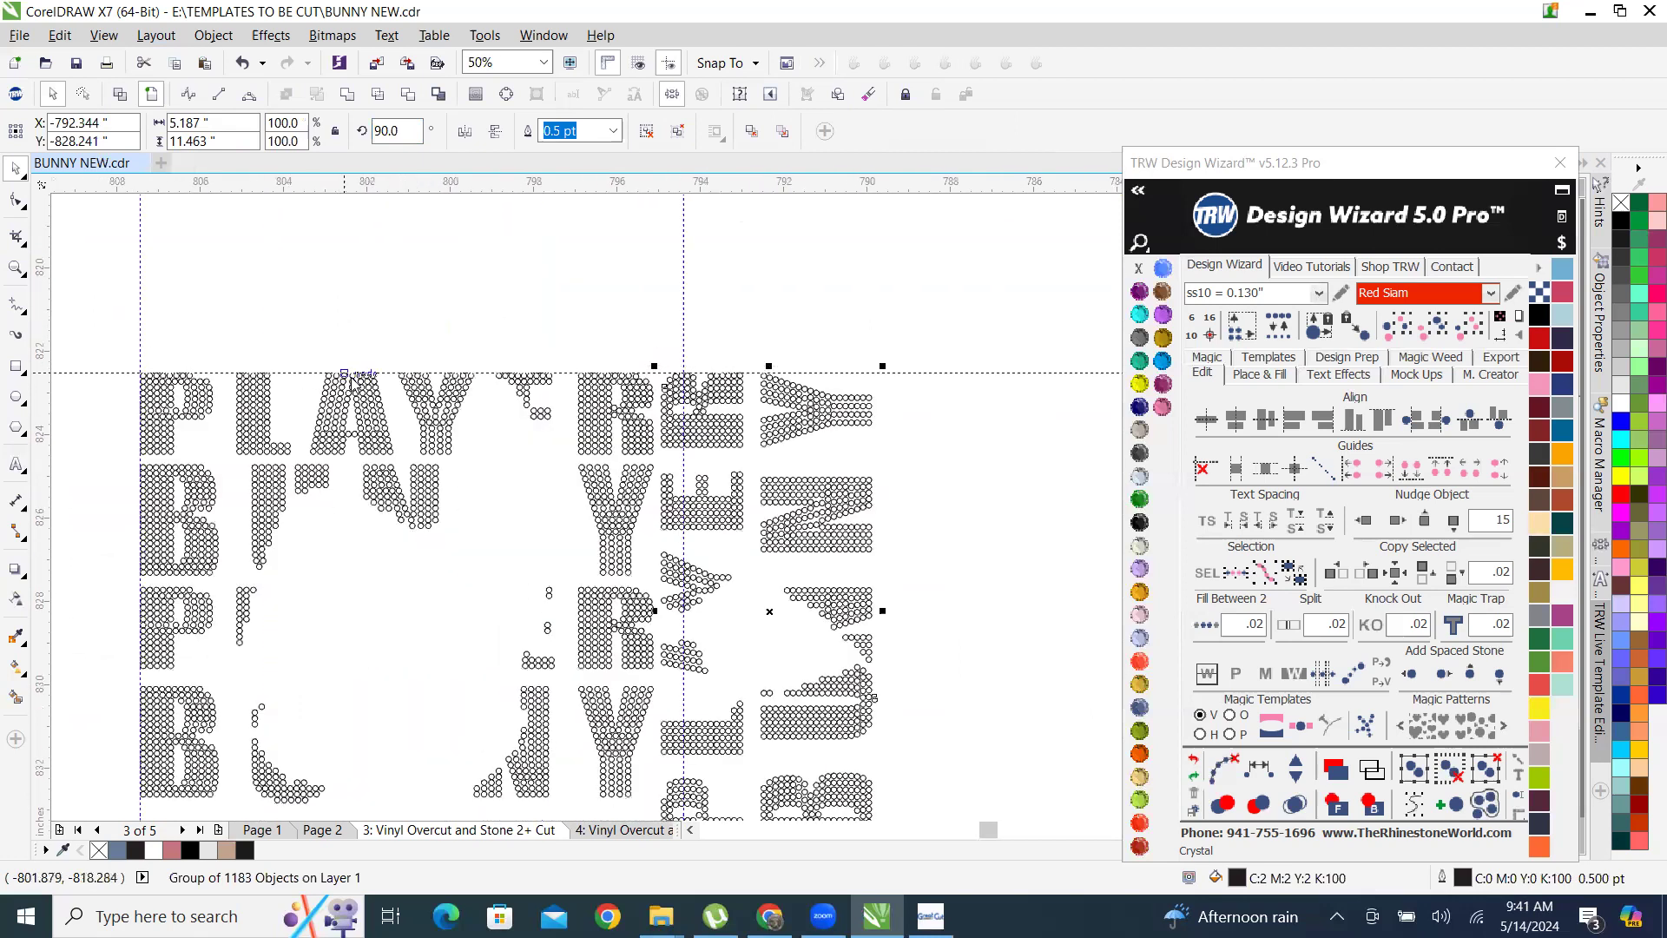
left_click(385, 371)
scroll(584, 400, "up", 6)
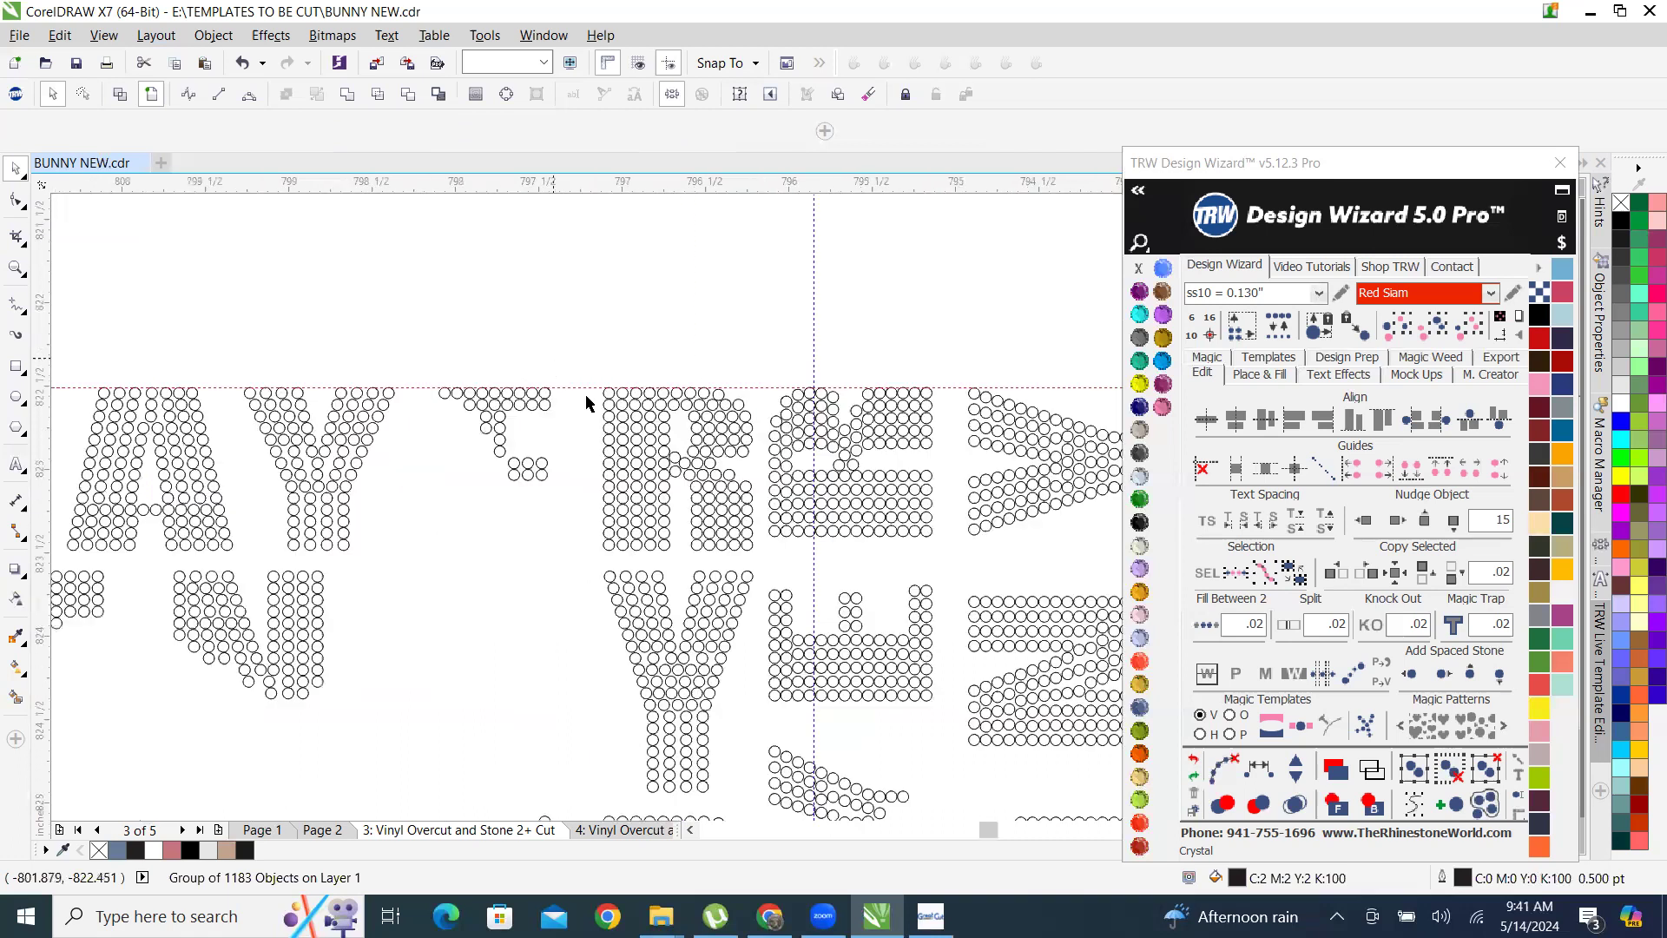
scroll(832, 494, "up", 3)
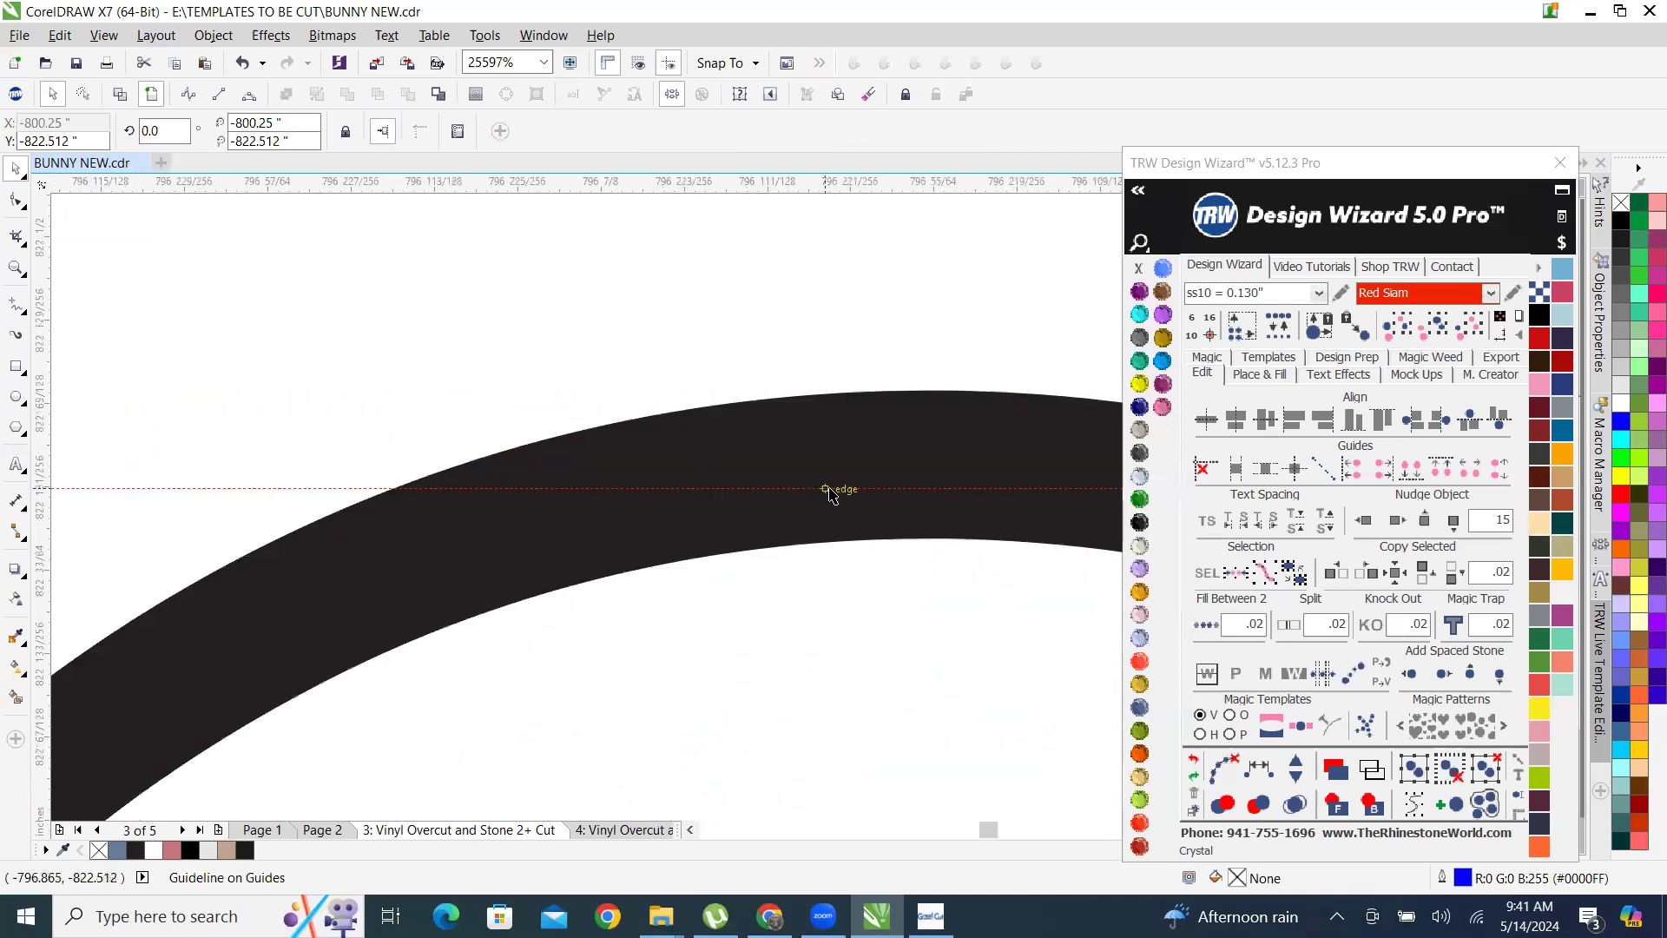
left_click_drag(887, 489, 881, 382)
scroll(462, 419, "down", 3)
scroll(462, 419, "down", 5)
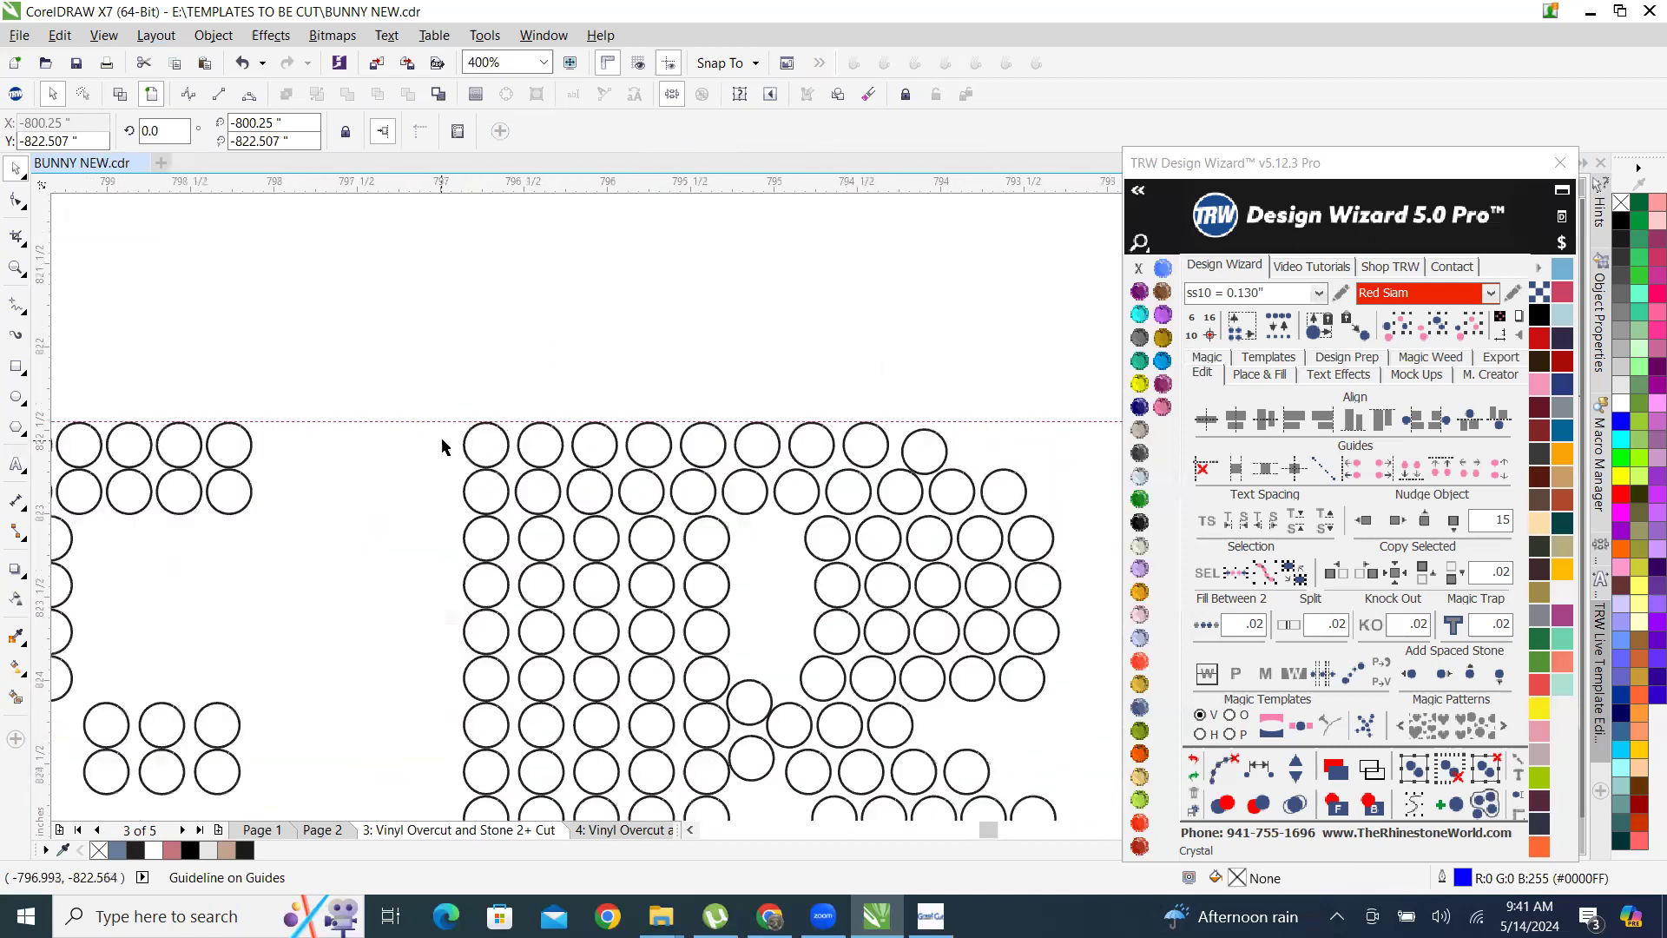
Align the top edge of the rotated PLAYER BUNNY group with the horizontal guideline, placing the group at Y -828.242 inches.
scroll(643, 444, "up", 8)
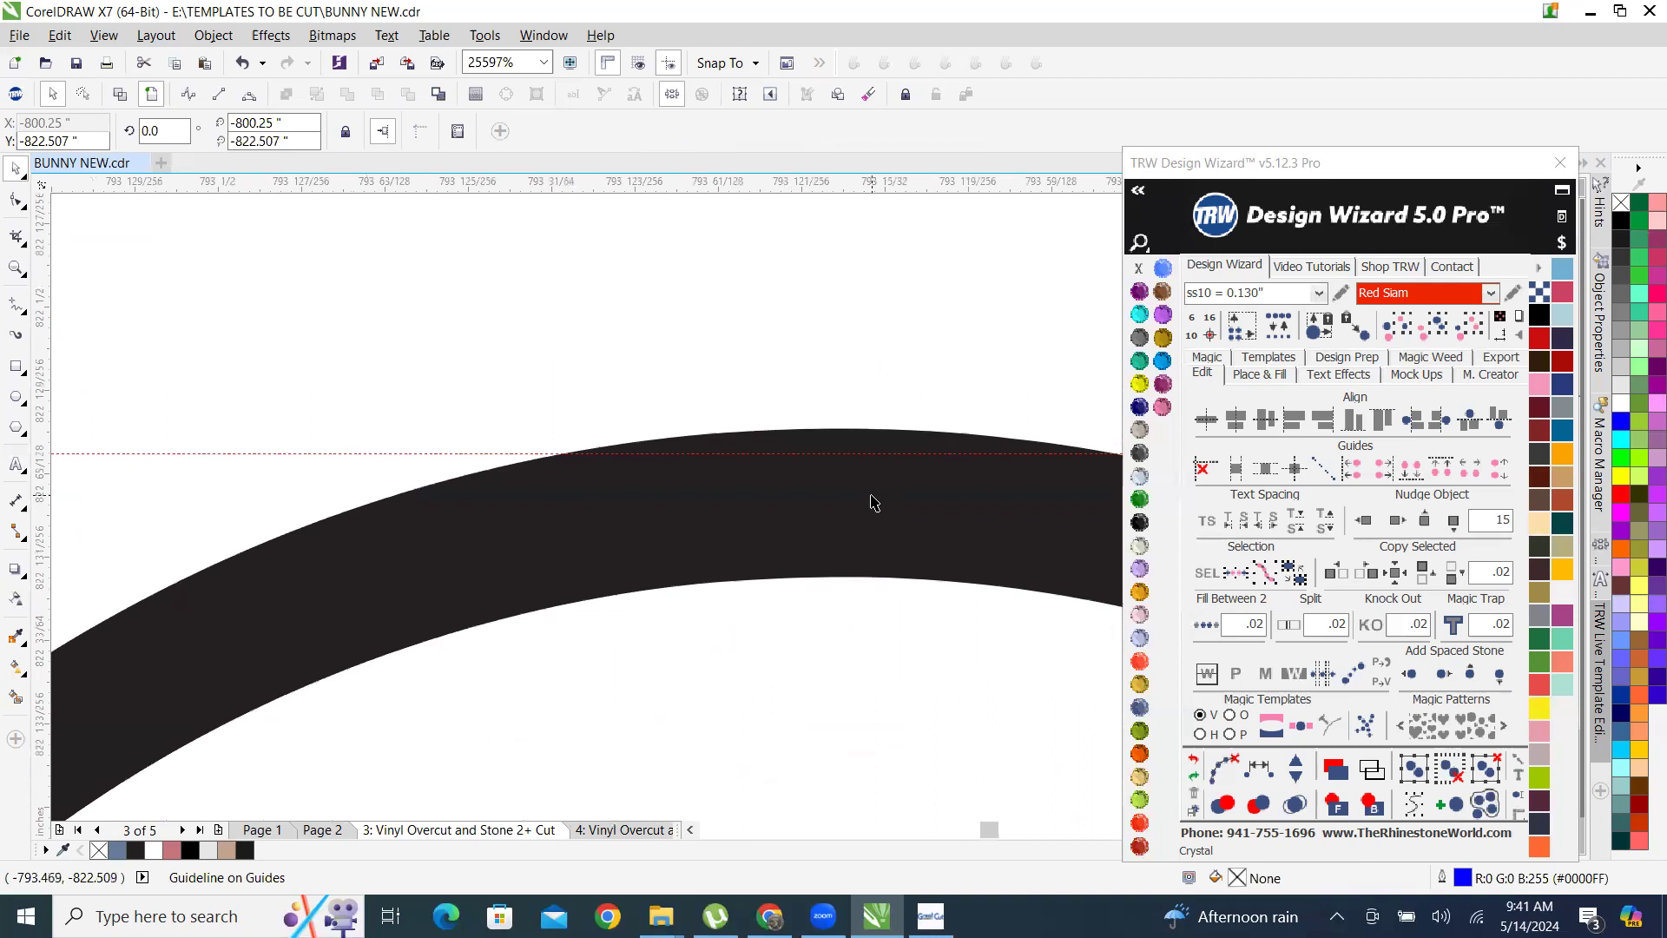
left_click(874, 502)
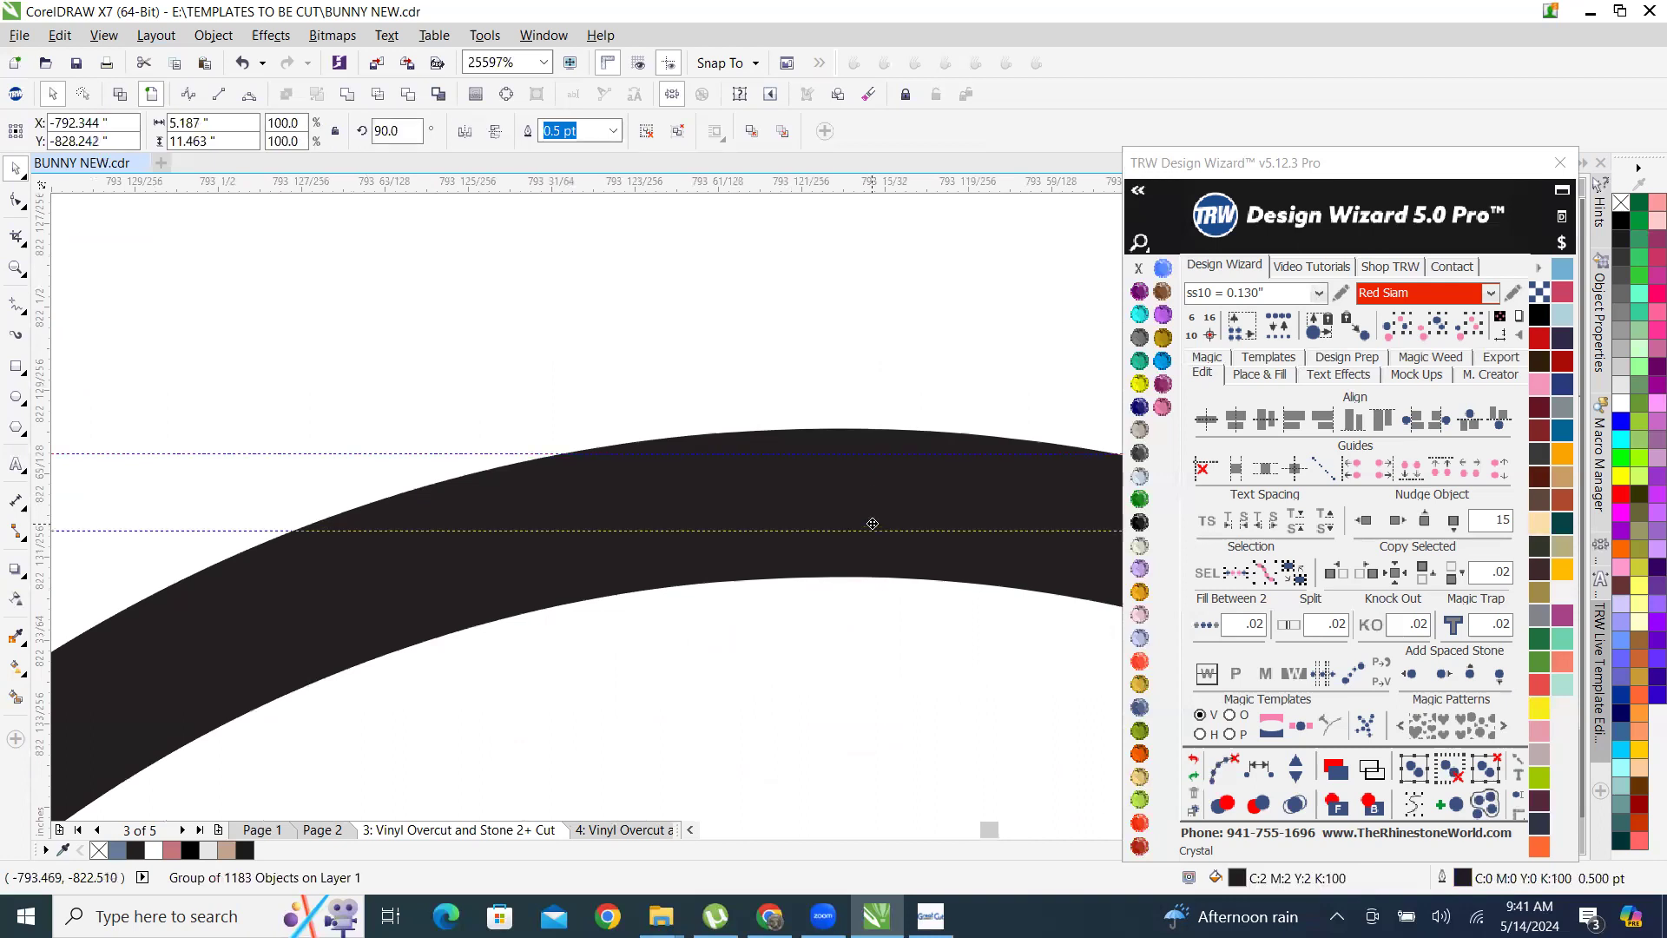
scroll(871, 524, "down", 6)
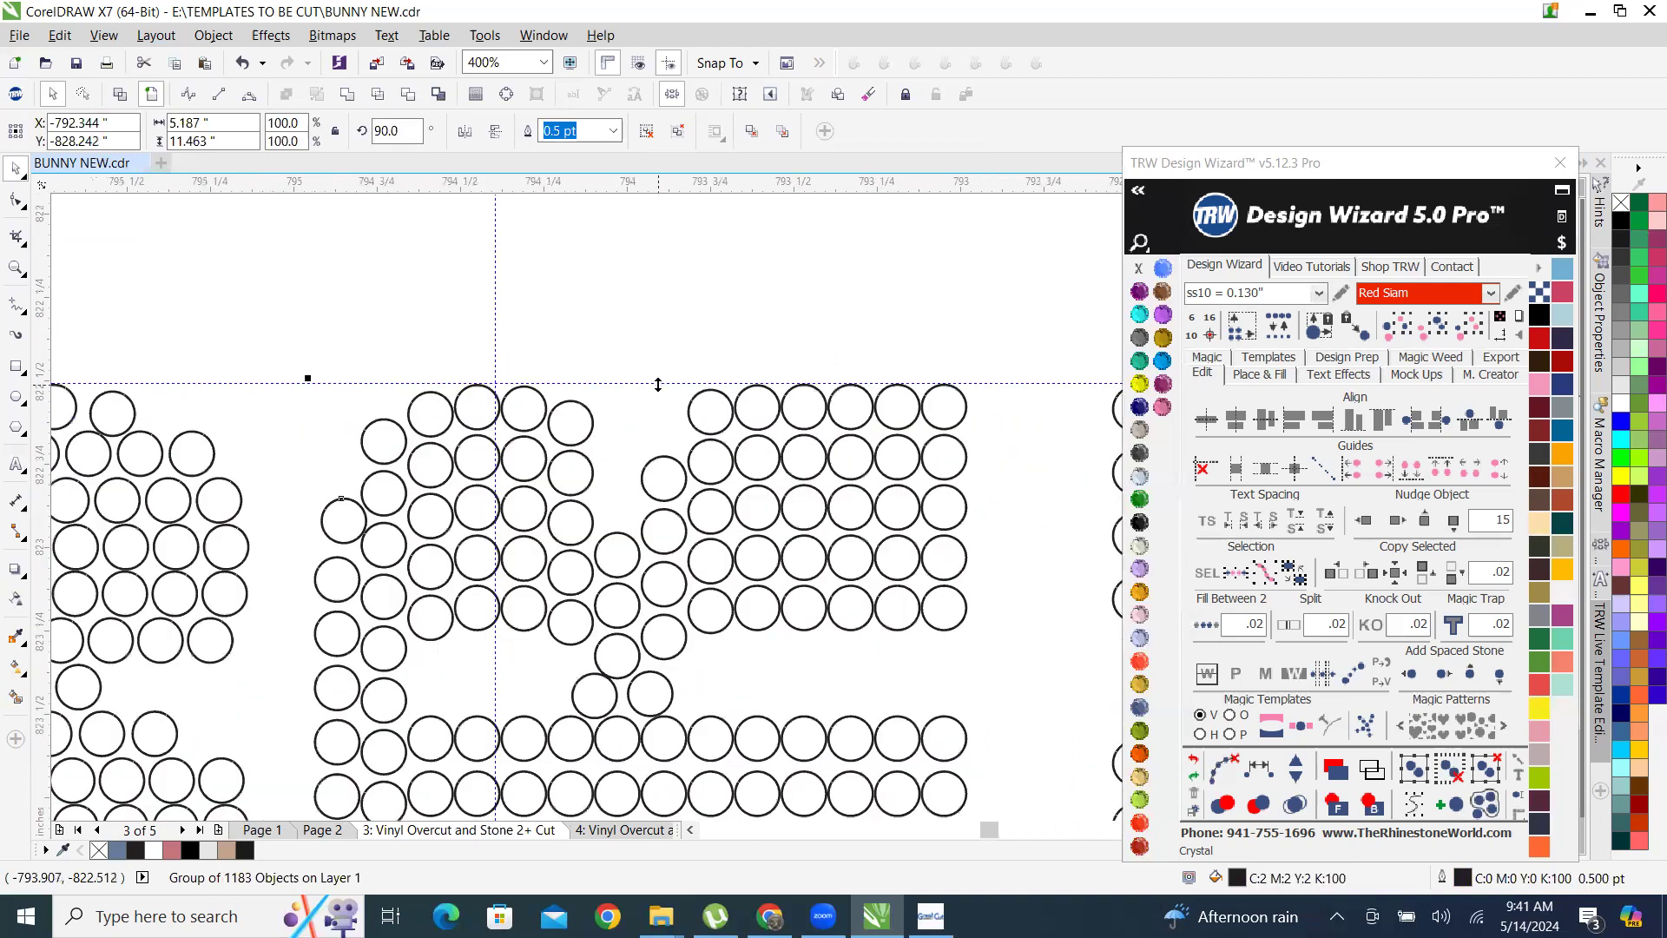
scroll(653, 406, "down", 2)
scroll(649, 409, "down", 1)
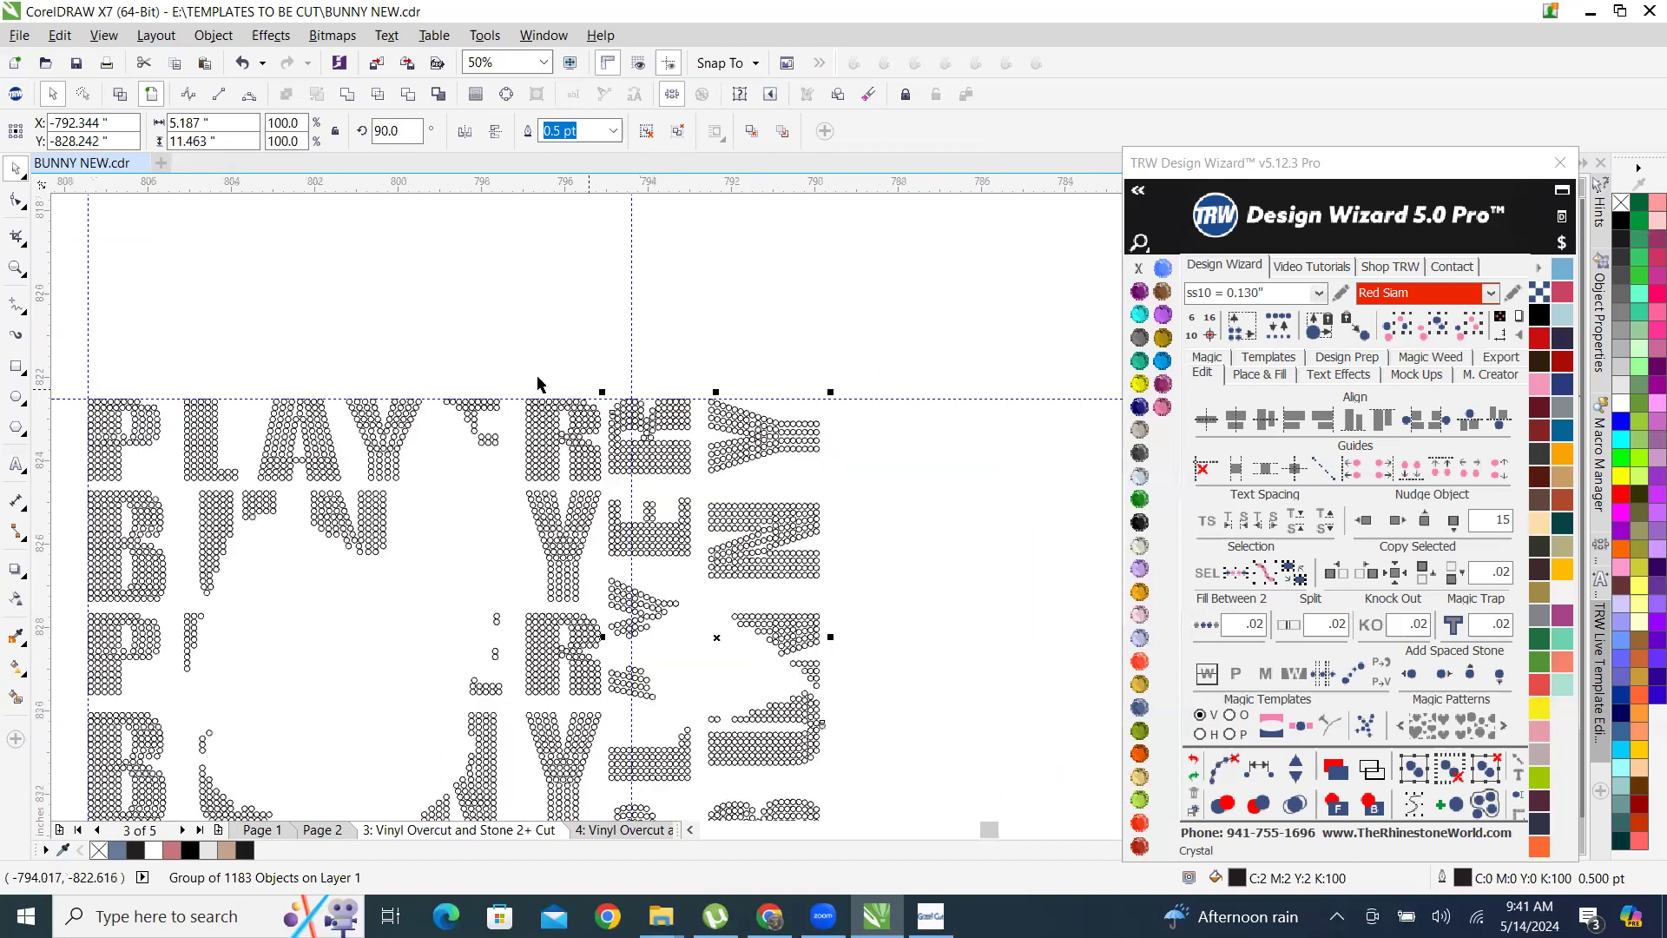
scroll(477, 340, "down", 1)
left_click(237, 322)
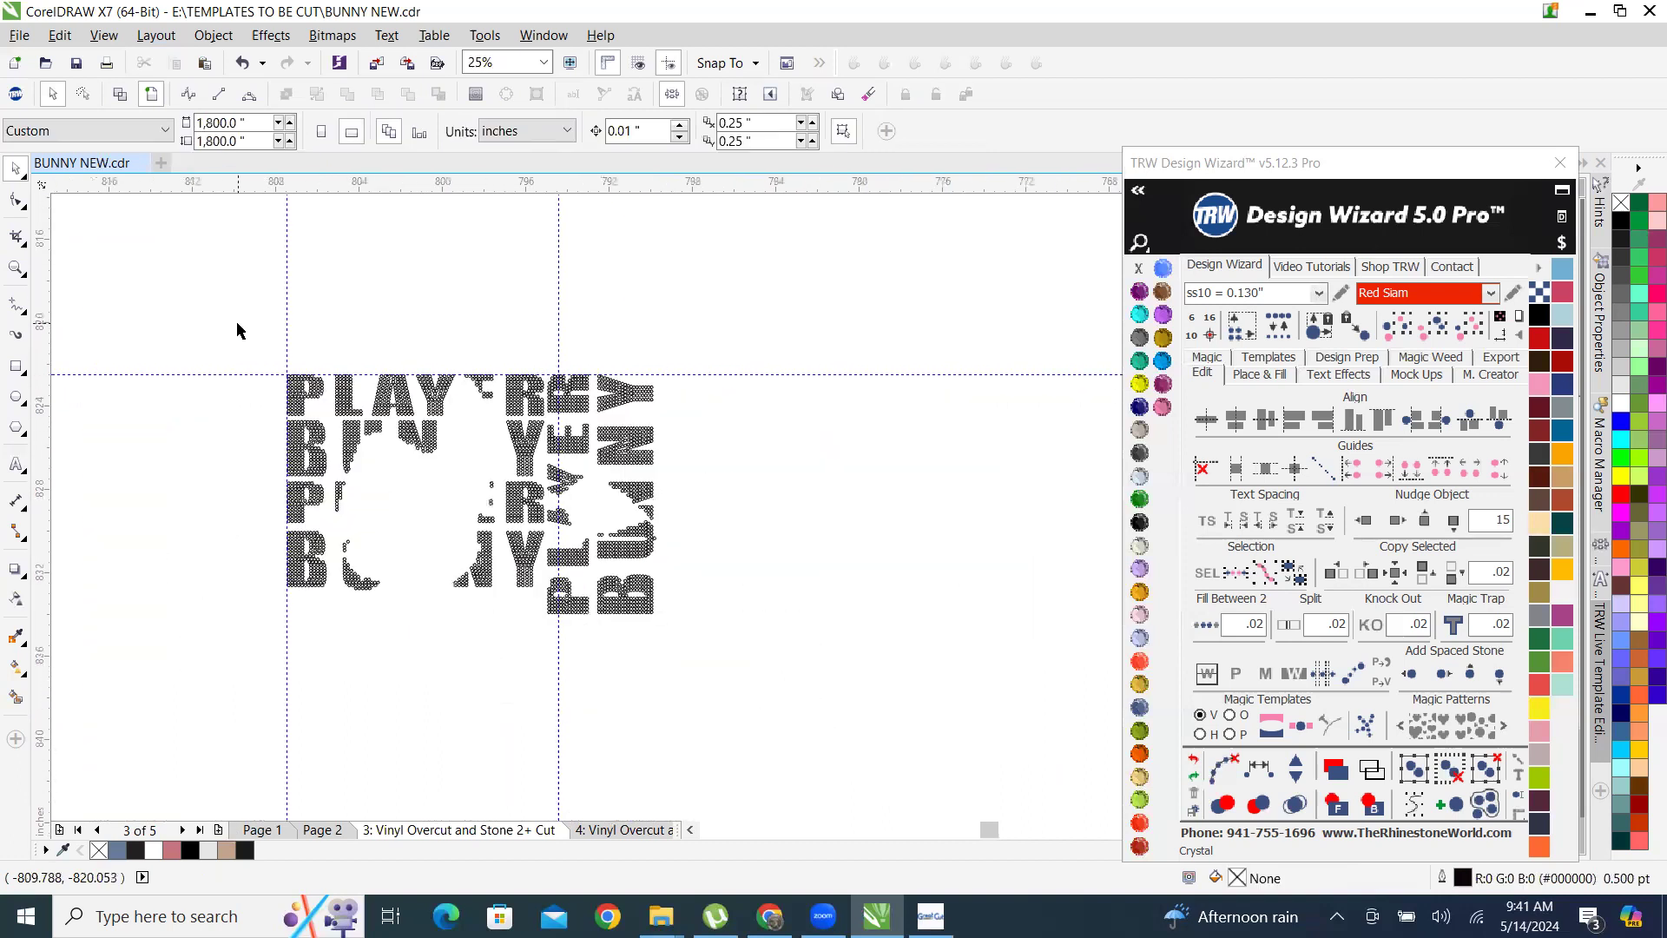
Ungroup all objects in the rotated PLAYER BUNNY group so its stones are individual circles.
left_click_drag(224, 323, 717, 633)
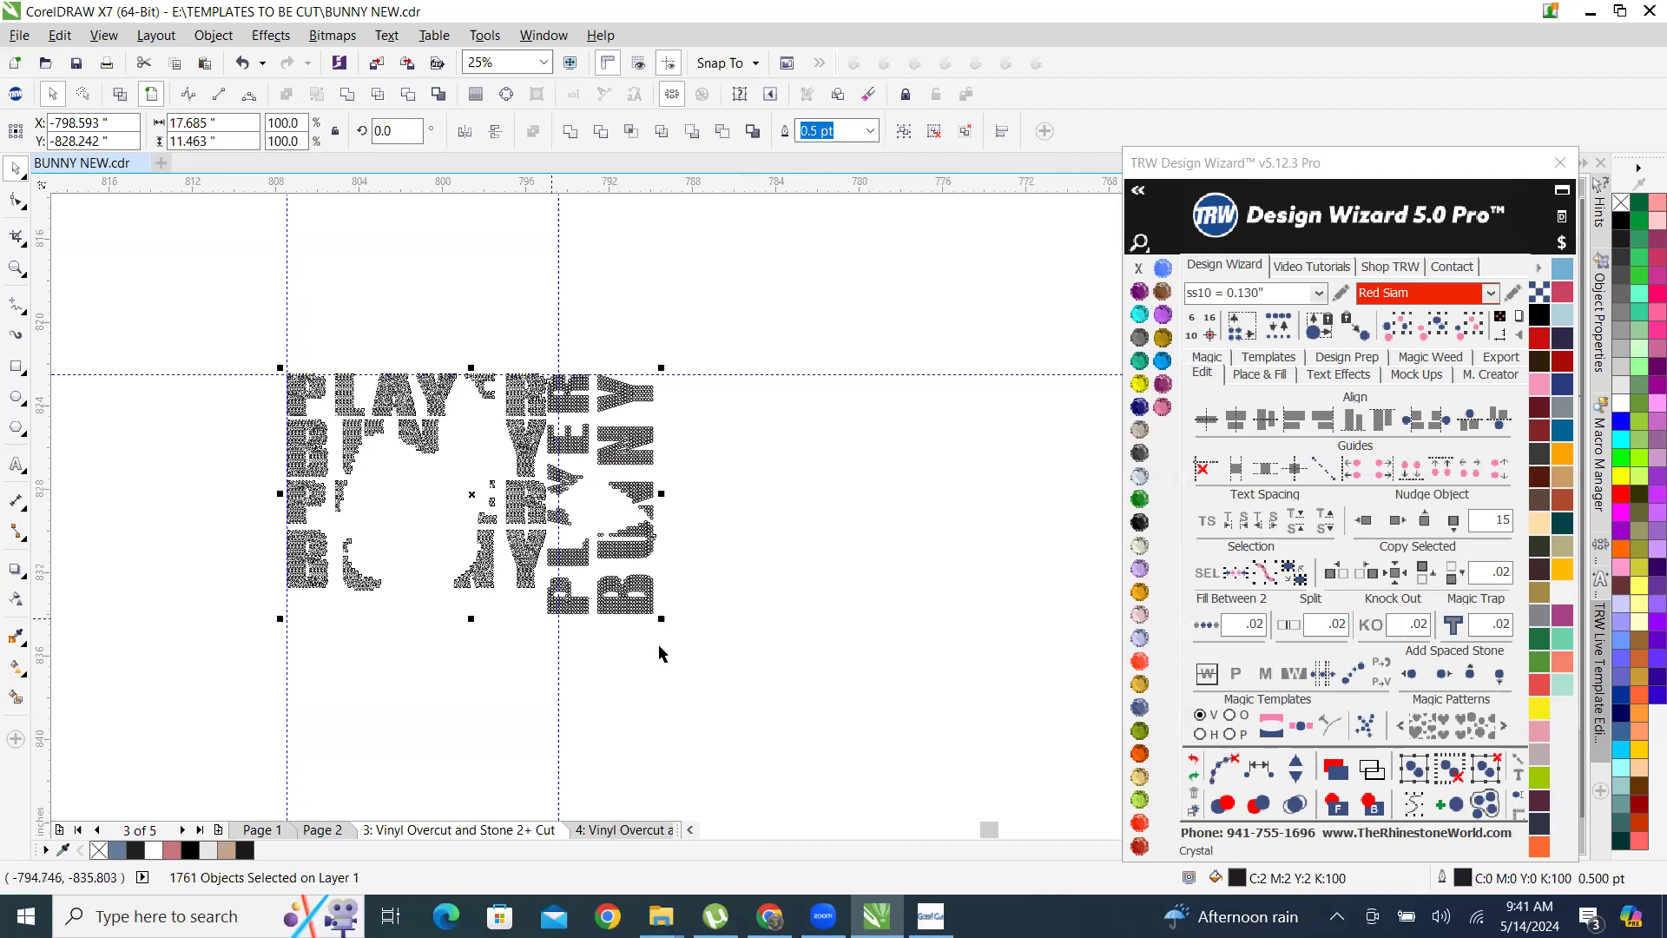
left_click(669, 506)
right_click(646, 503)
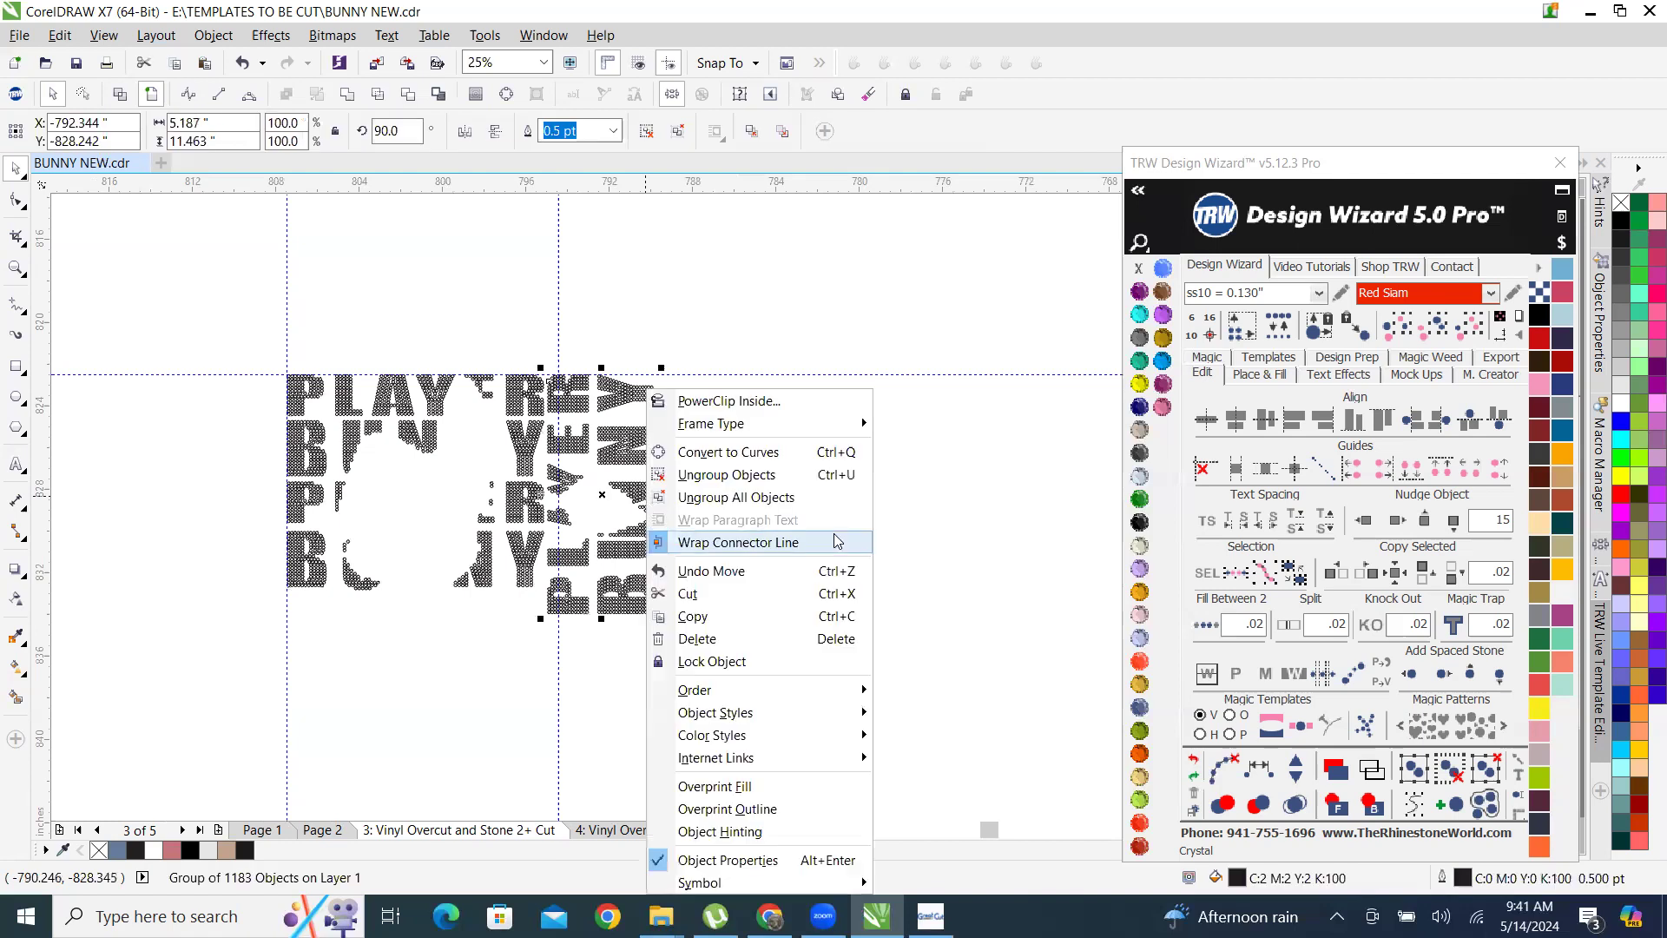
left_click(767, 498)
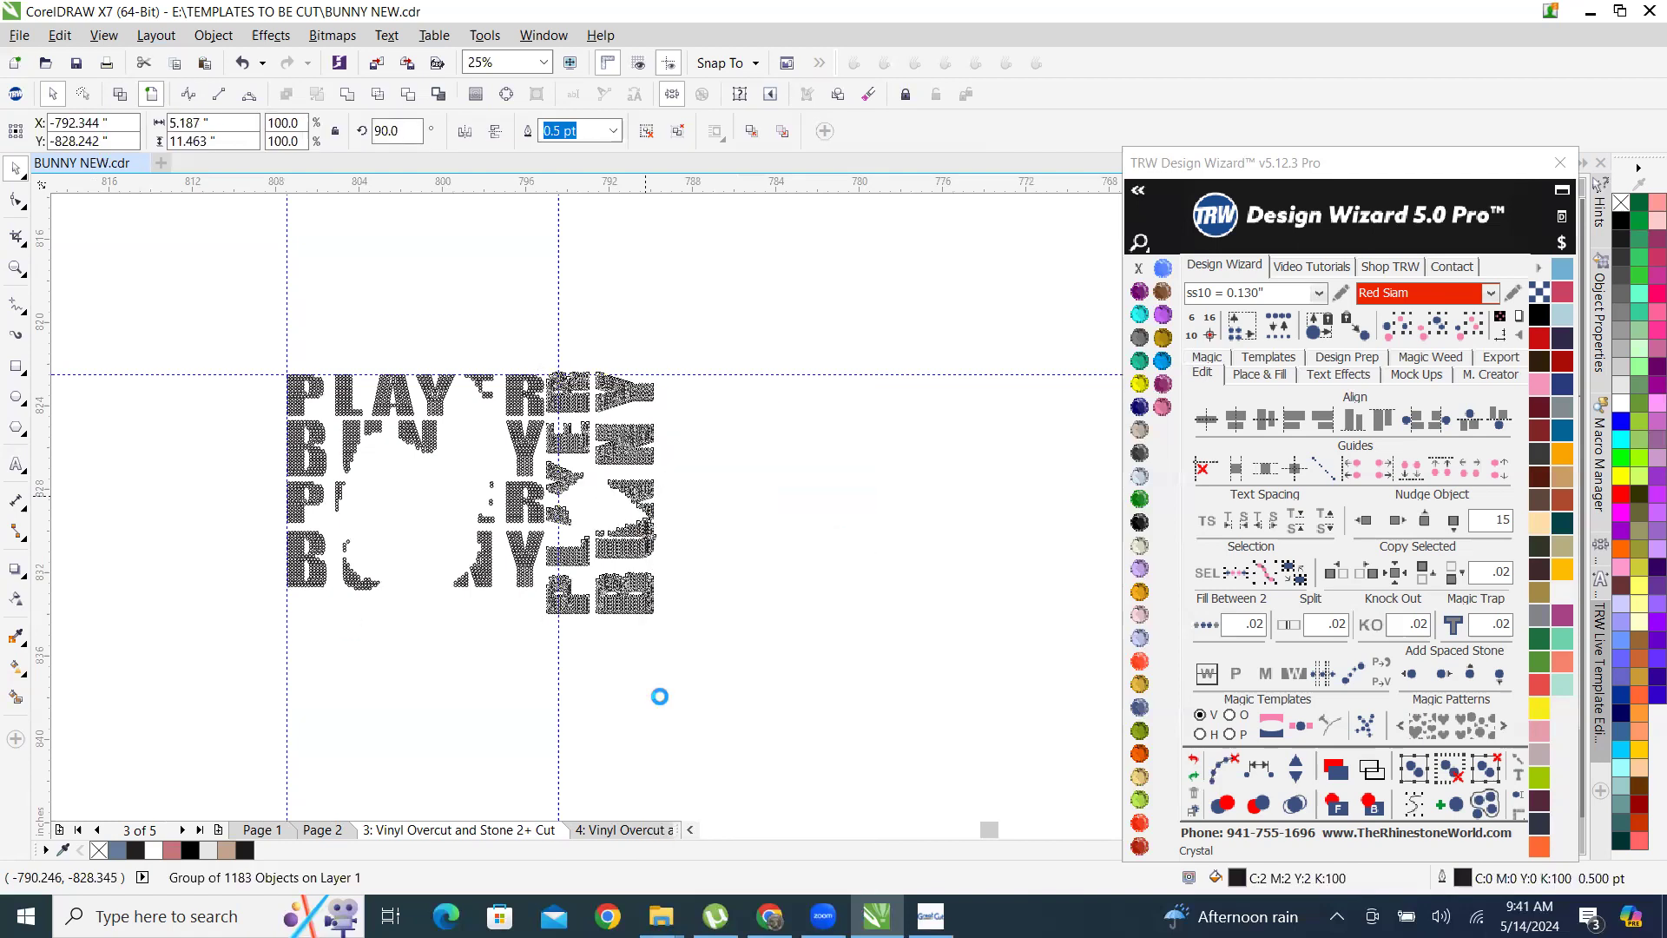
left_click(240, 406)
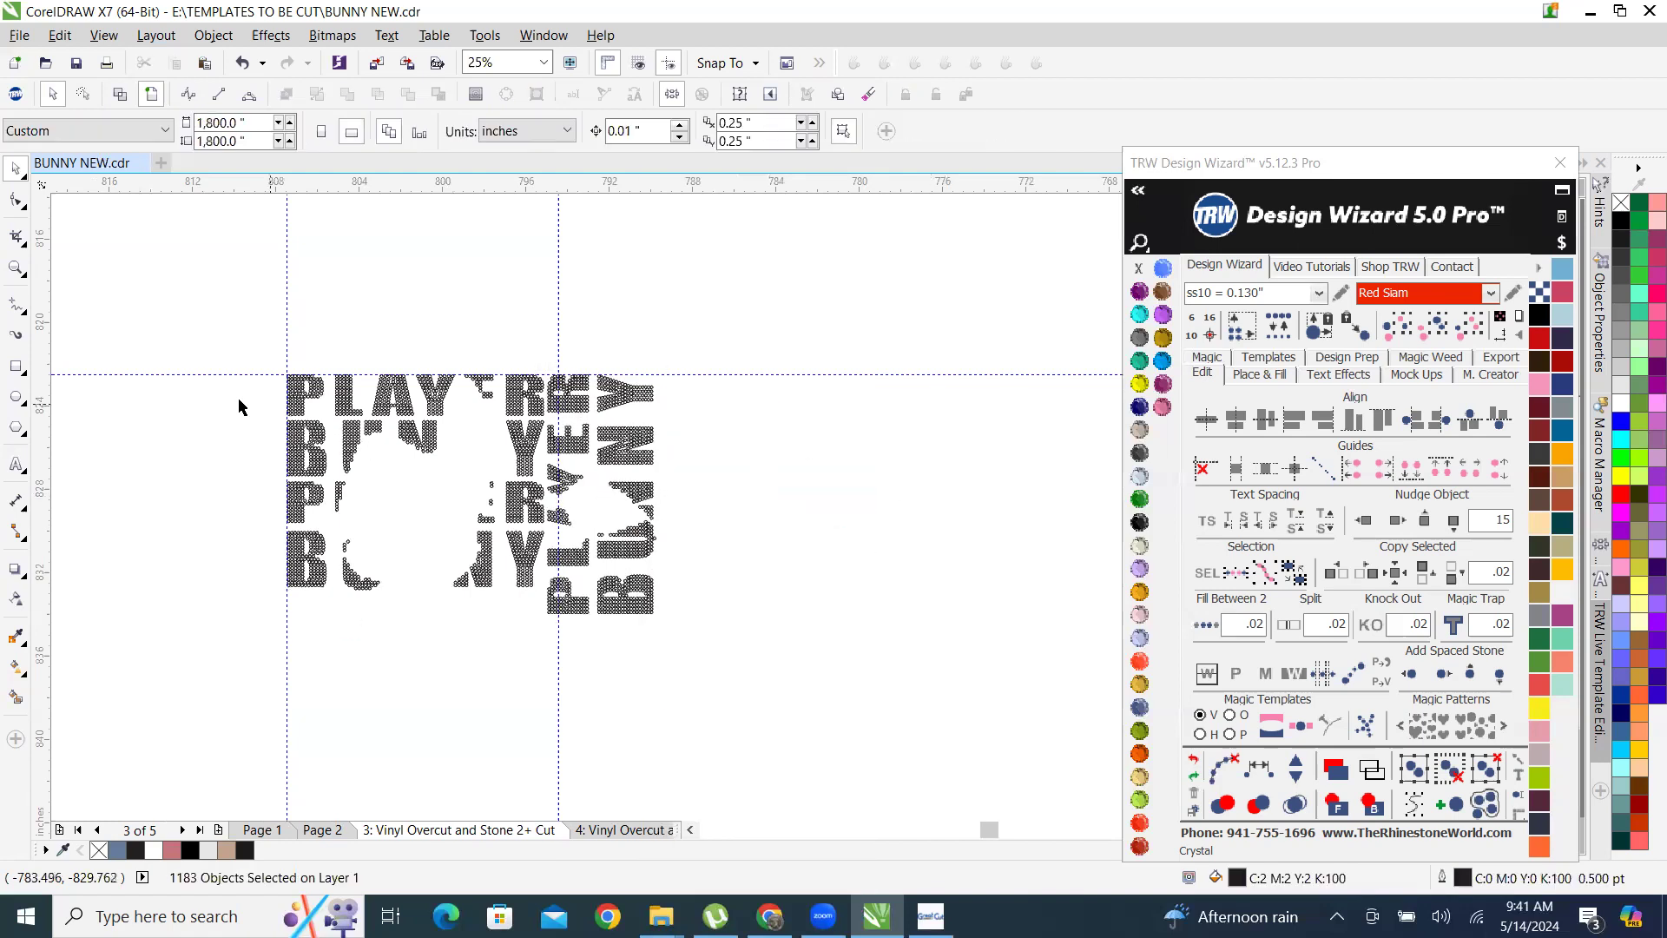
left_click(314, 445)
left_click(371, 431)
left_click(375, 432)
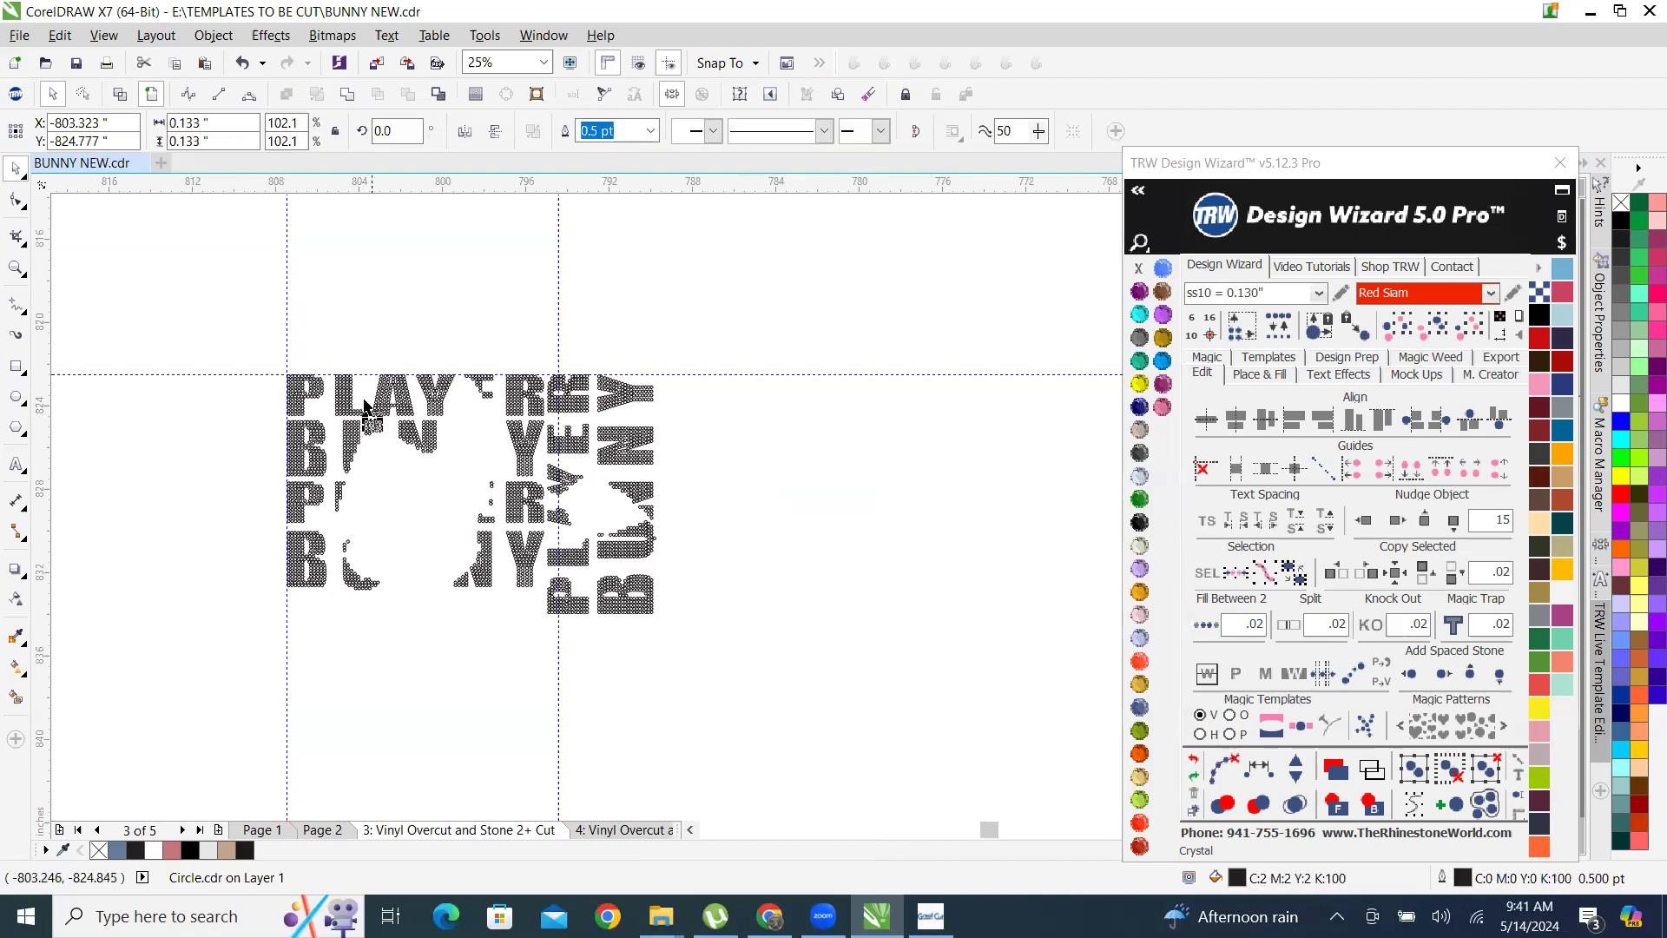
Select all stones of the combined rhinestone template and transfer them into a new GreatCut 3 document.
left_click_drag(151, 318, 797, 677)
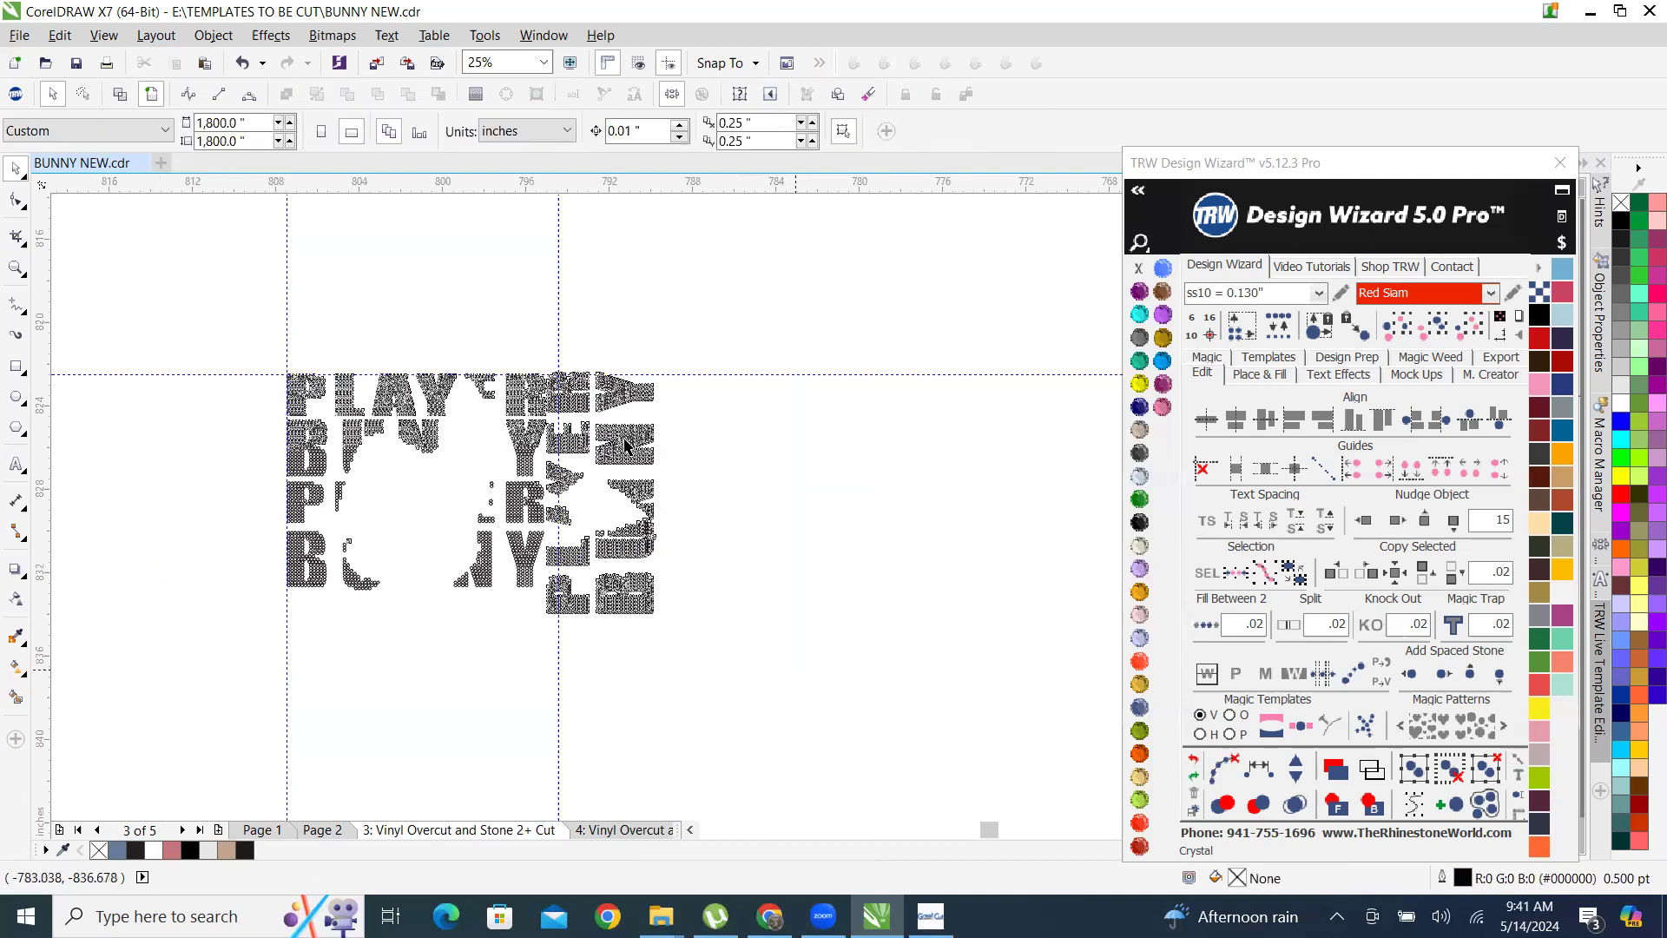
right_click(624, 437)
left_click(717, 617)
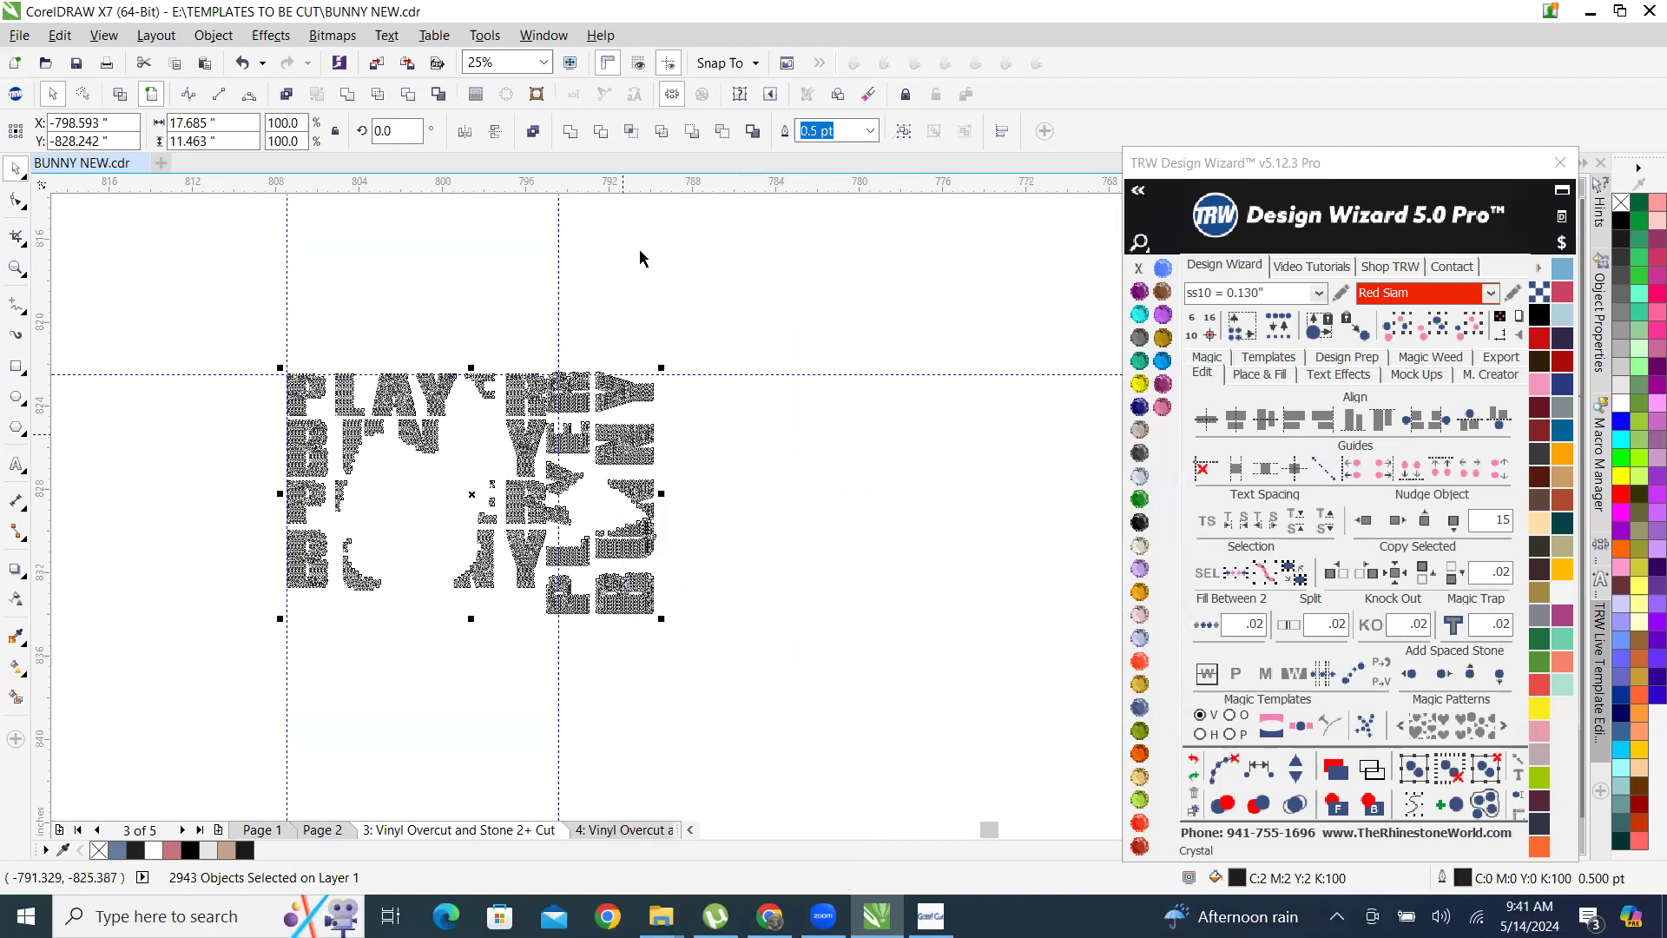
left_click_drag(614, 271, 1033, 773)
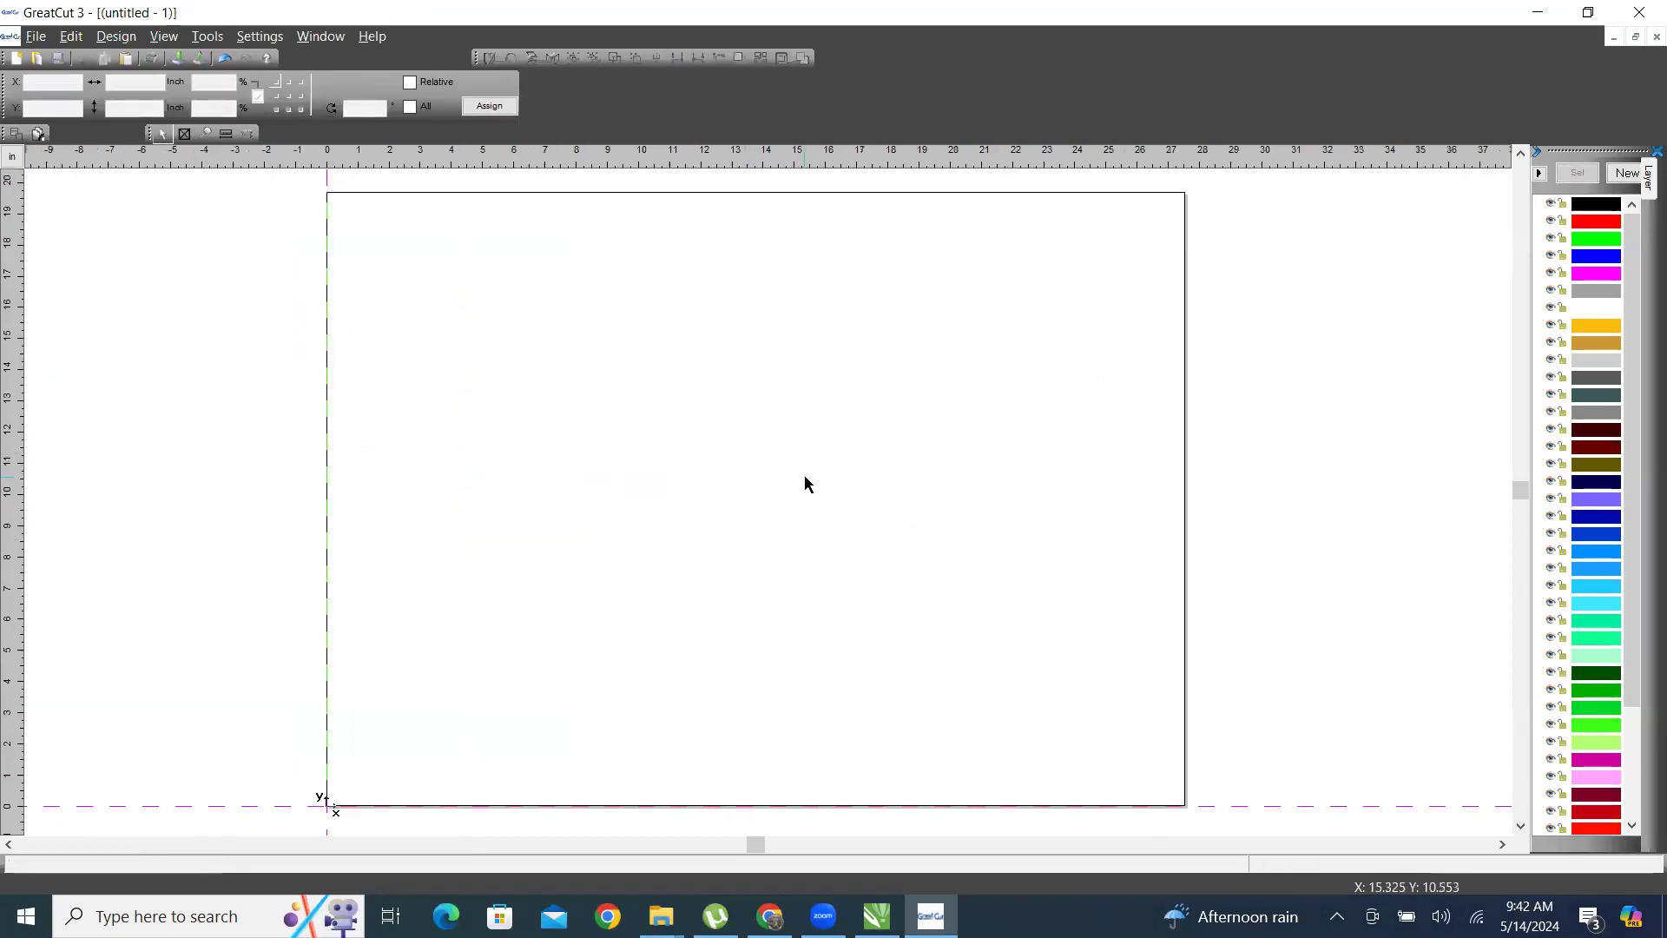
left_click(787, 414)
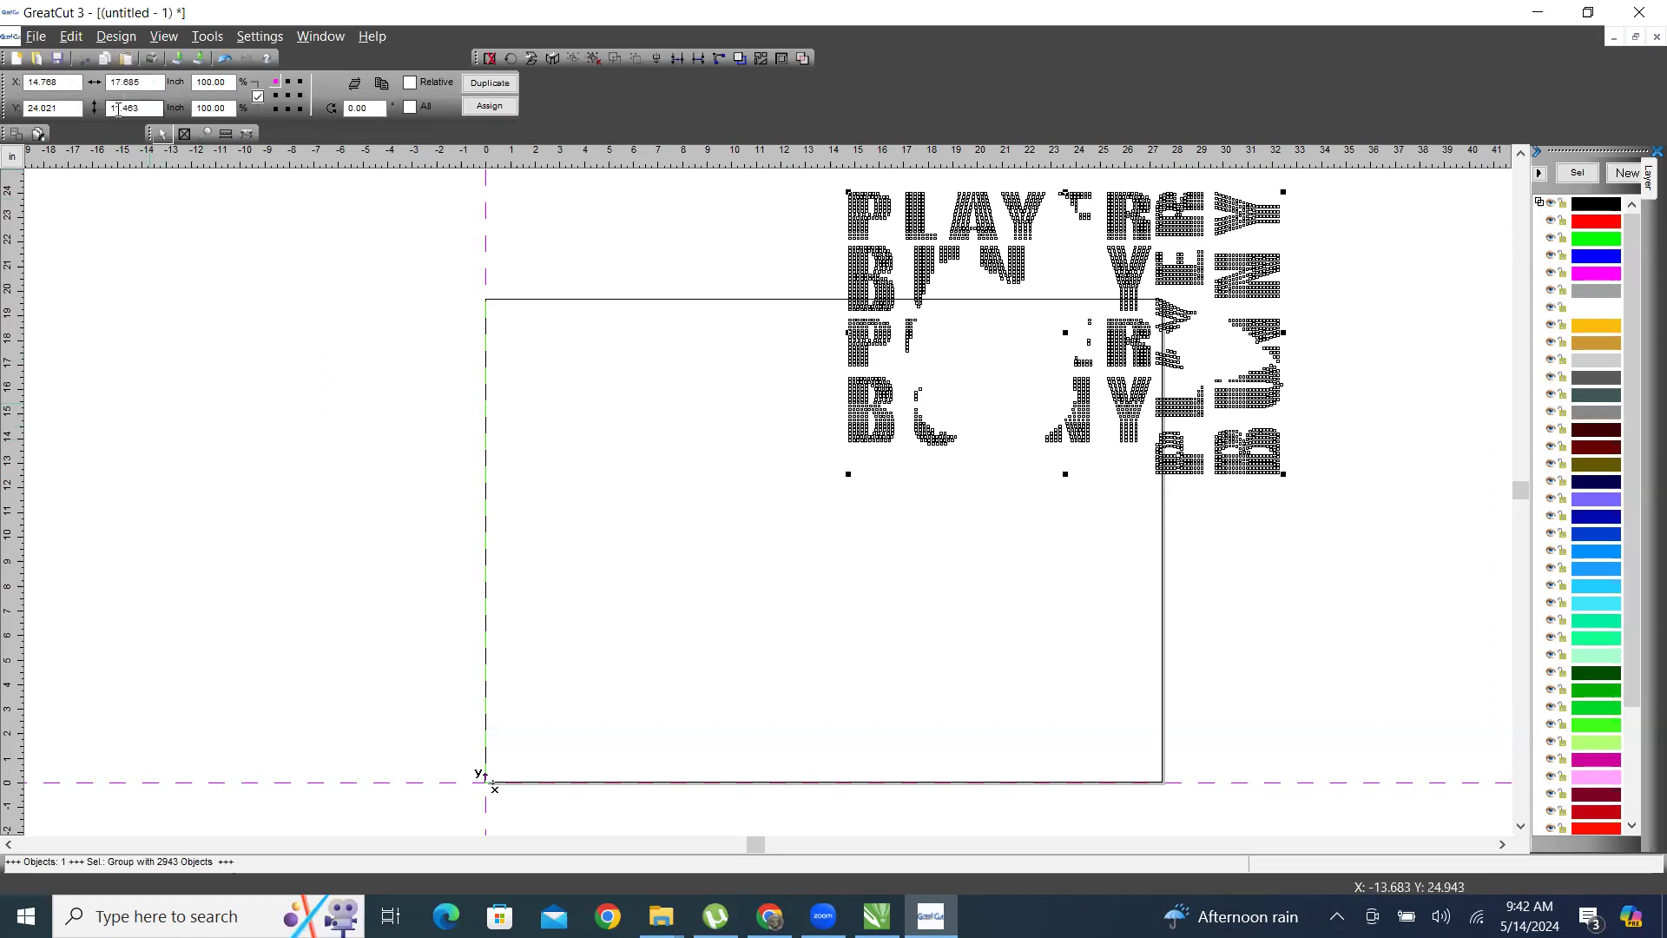
Move the imported stone template to the origin corner of the working area, at X 0.000, Y 11.463 inches.
left_click_drag(981, 212, 604, 532)
left_click_drag(631, 523, 621, 528)
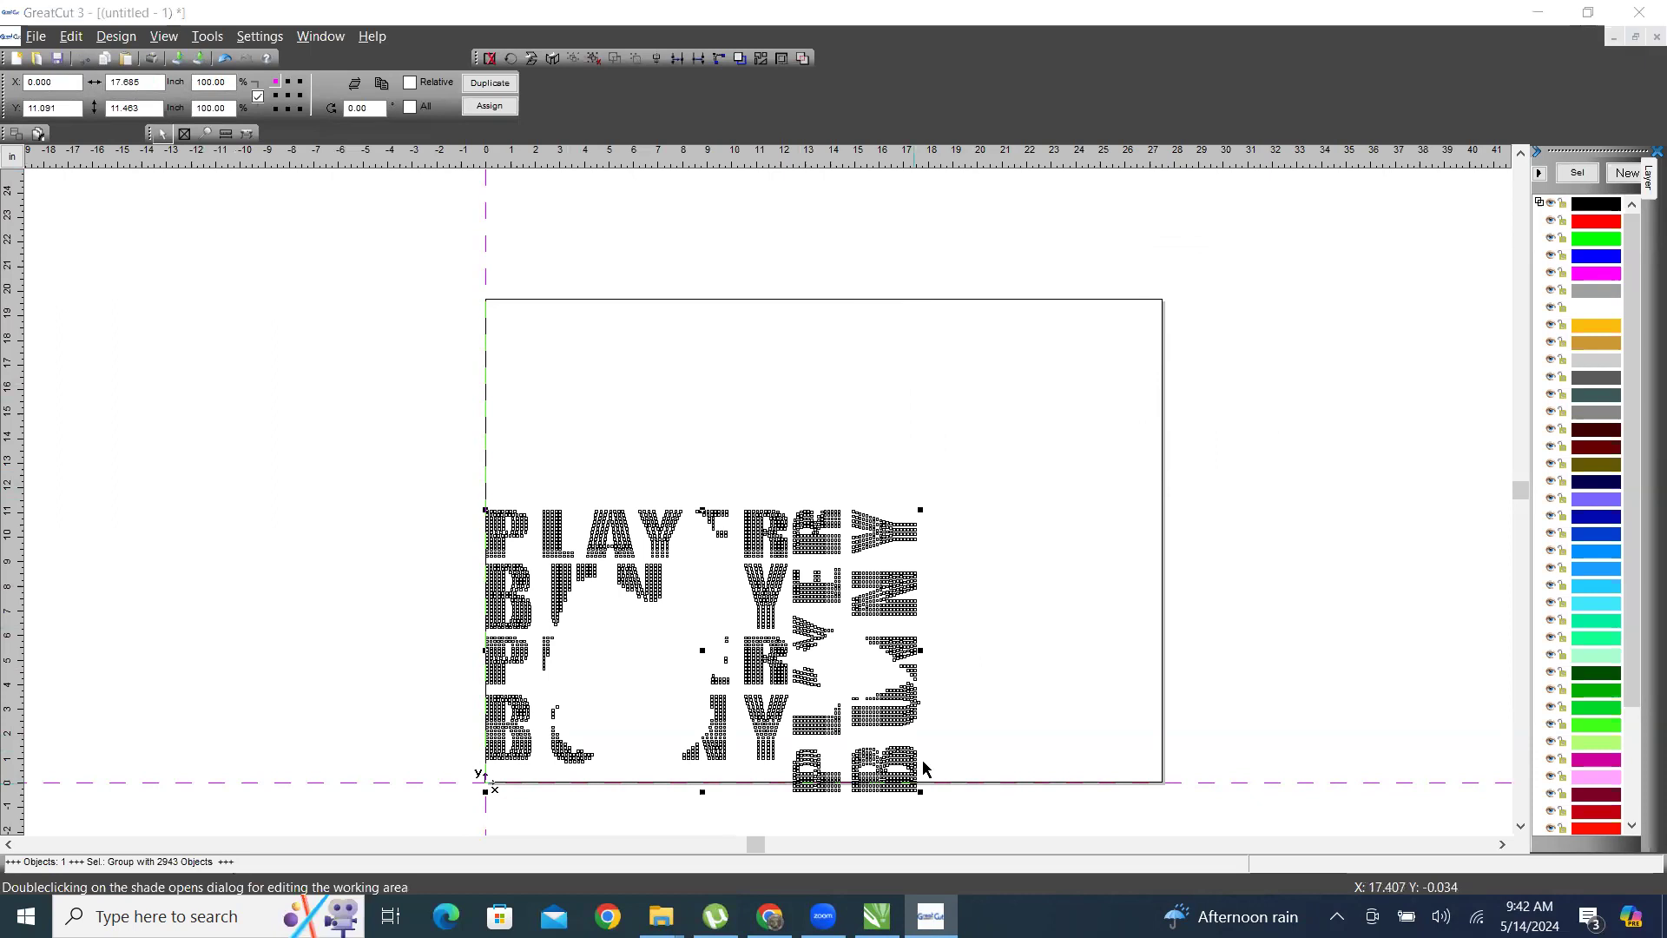
mouse_move(801, 644)
left_mouse_down()
mouse_move(830, 560)
mouse_move(813, 625)
left_mouse_up()
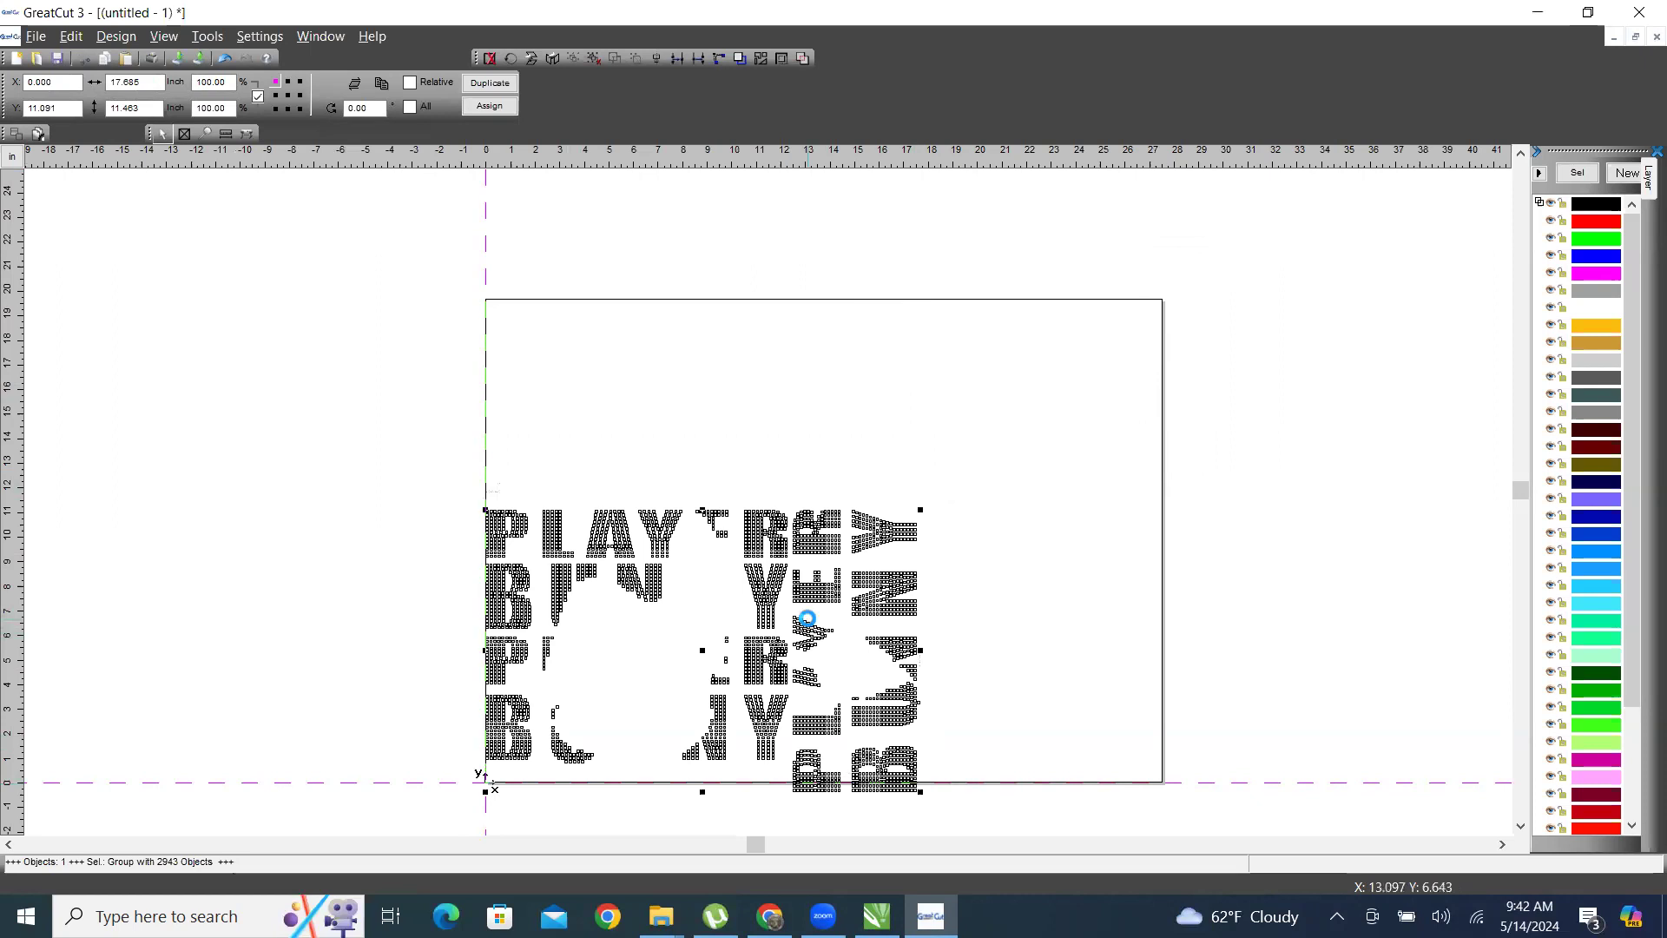
left_click_drag(858, 763, 858, 774)
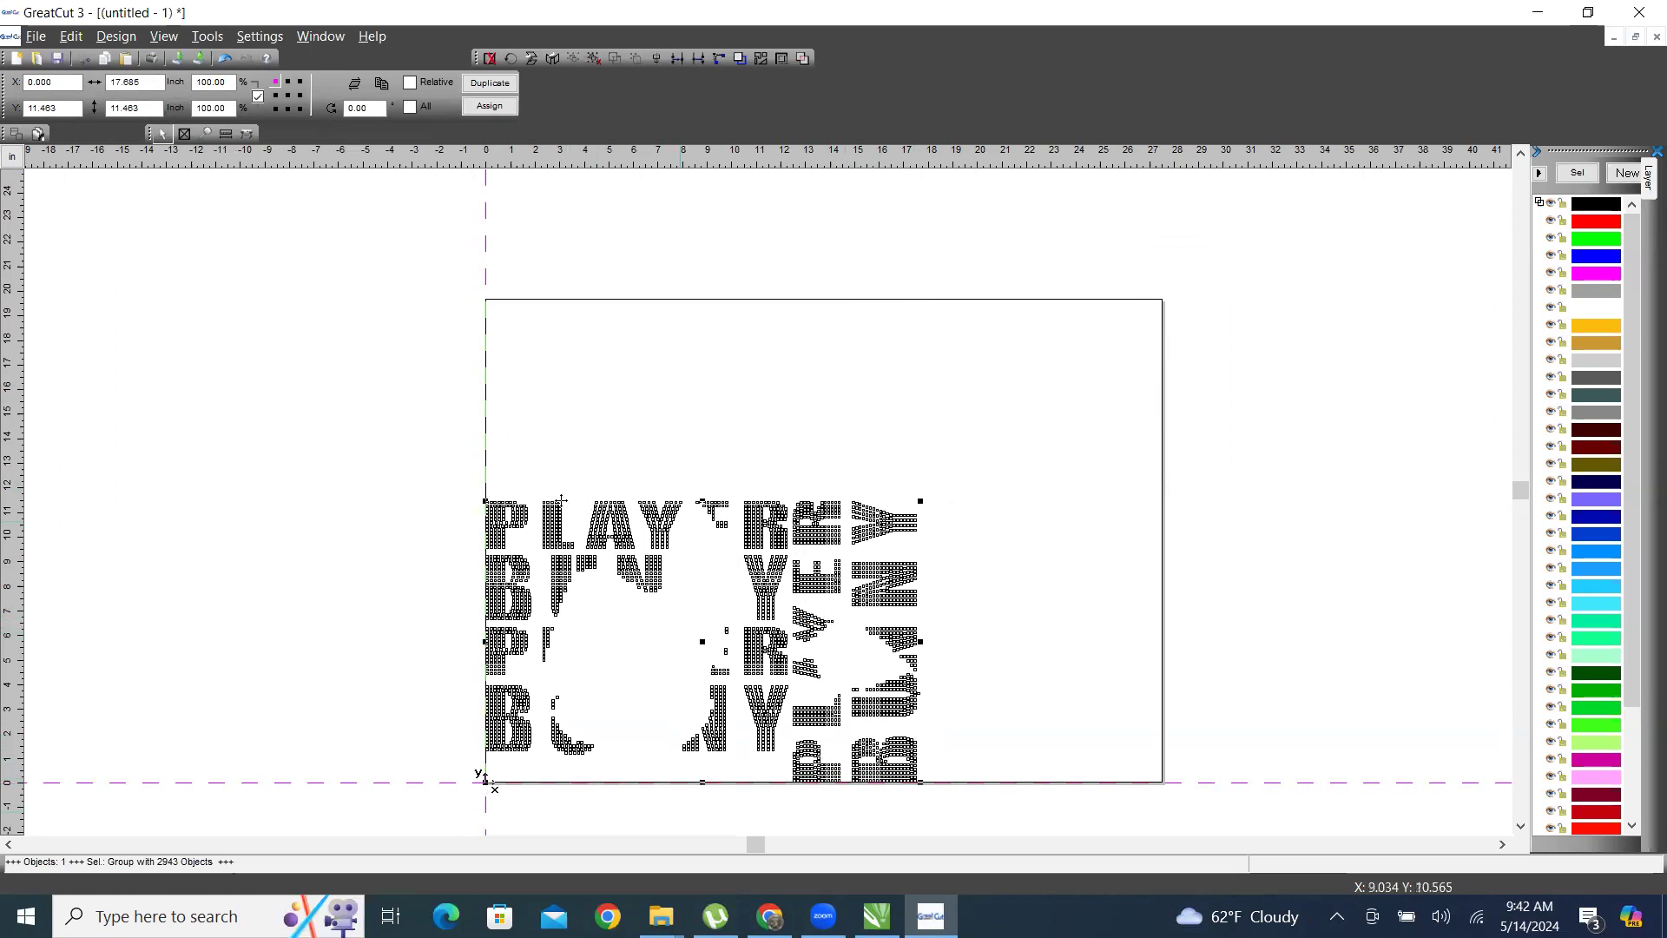
left_click_drag(333, 474, 970, 815)
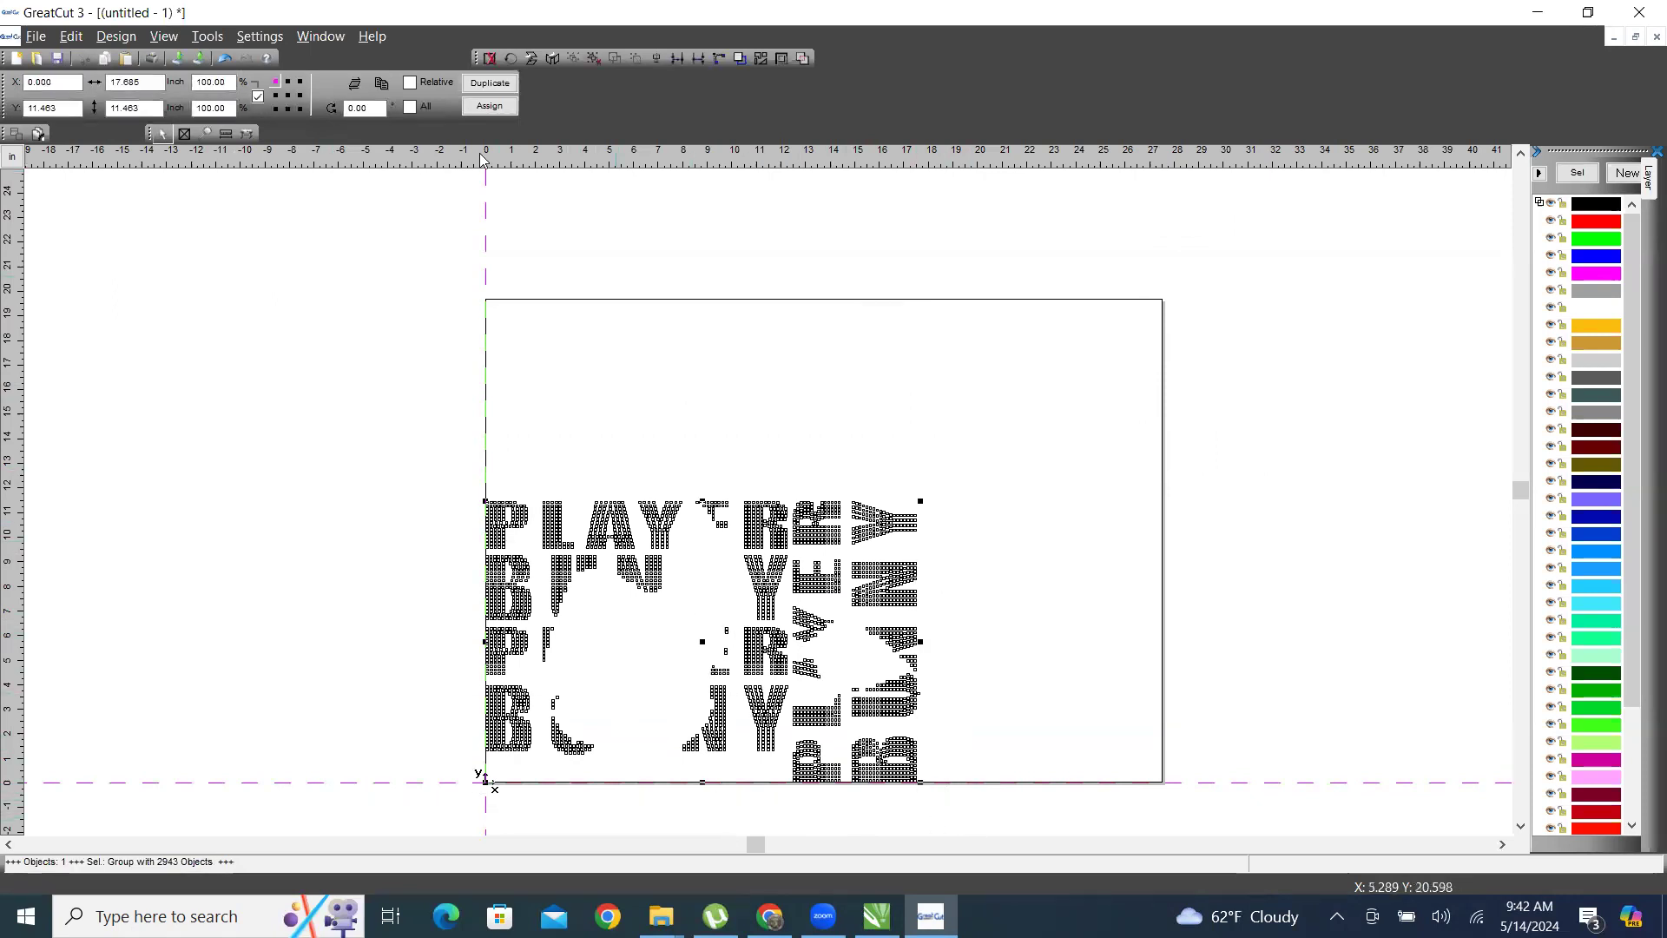
Save the output settings and send the template to the GCC Ultra GRC-132S in Cut mode with the Foil profile.
left_click(250, 136)
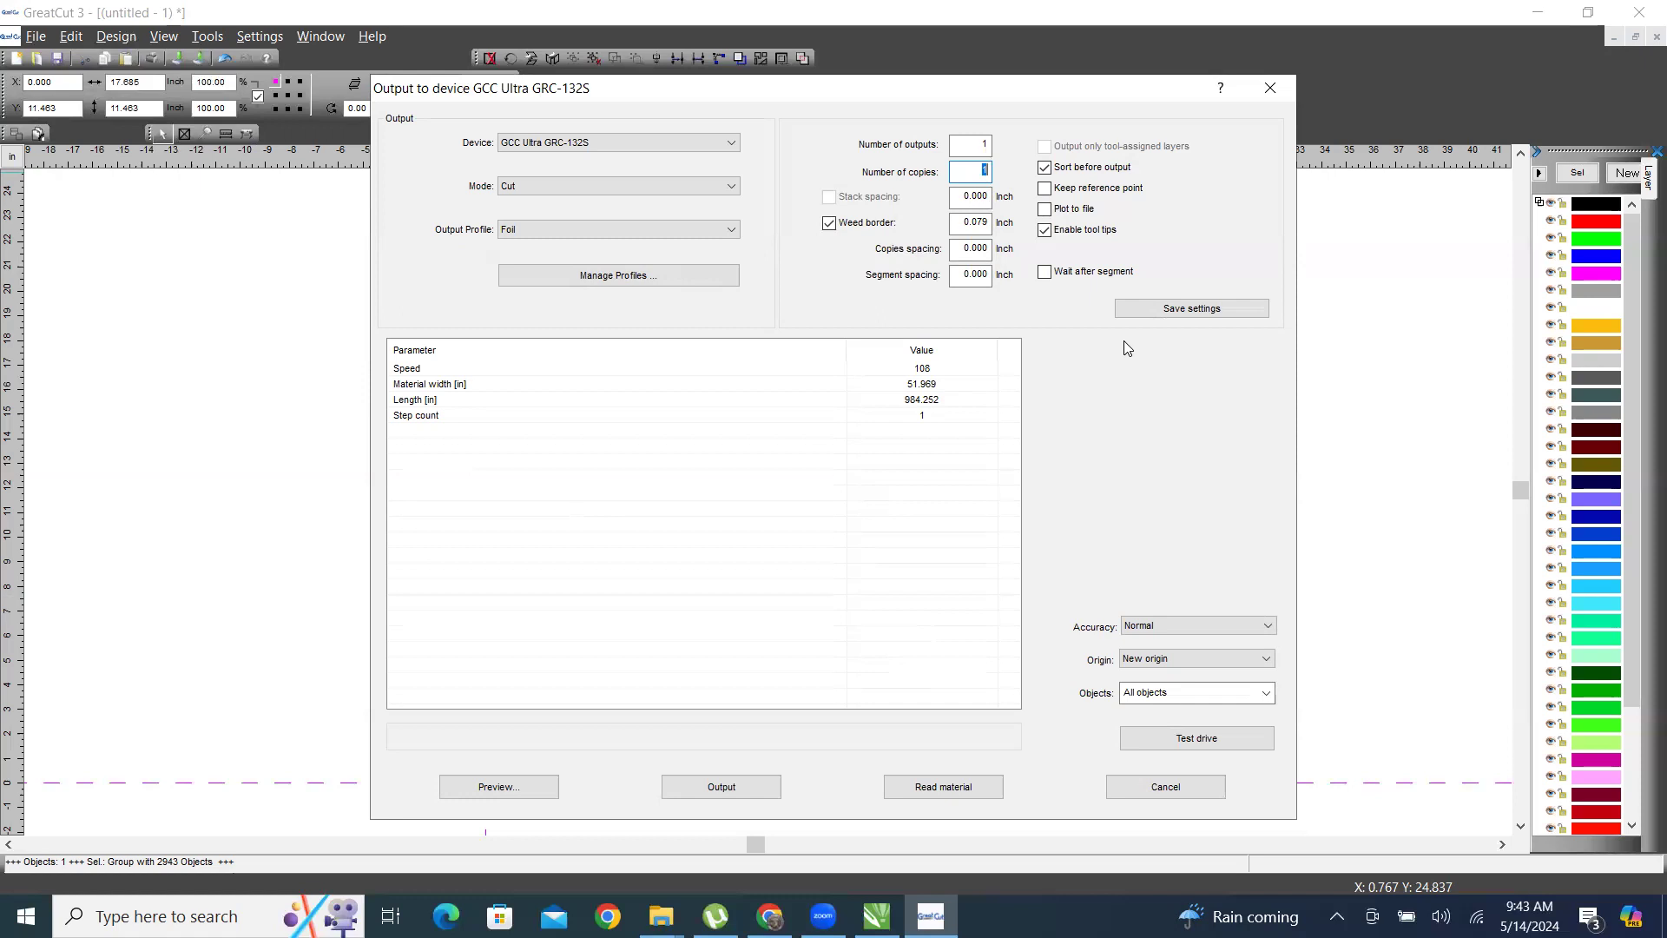
left_click(1195, 311)
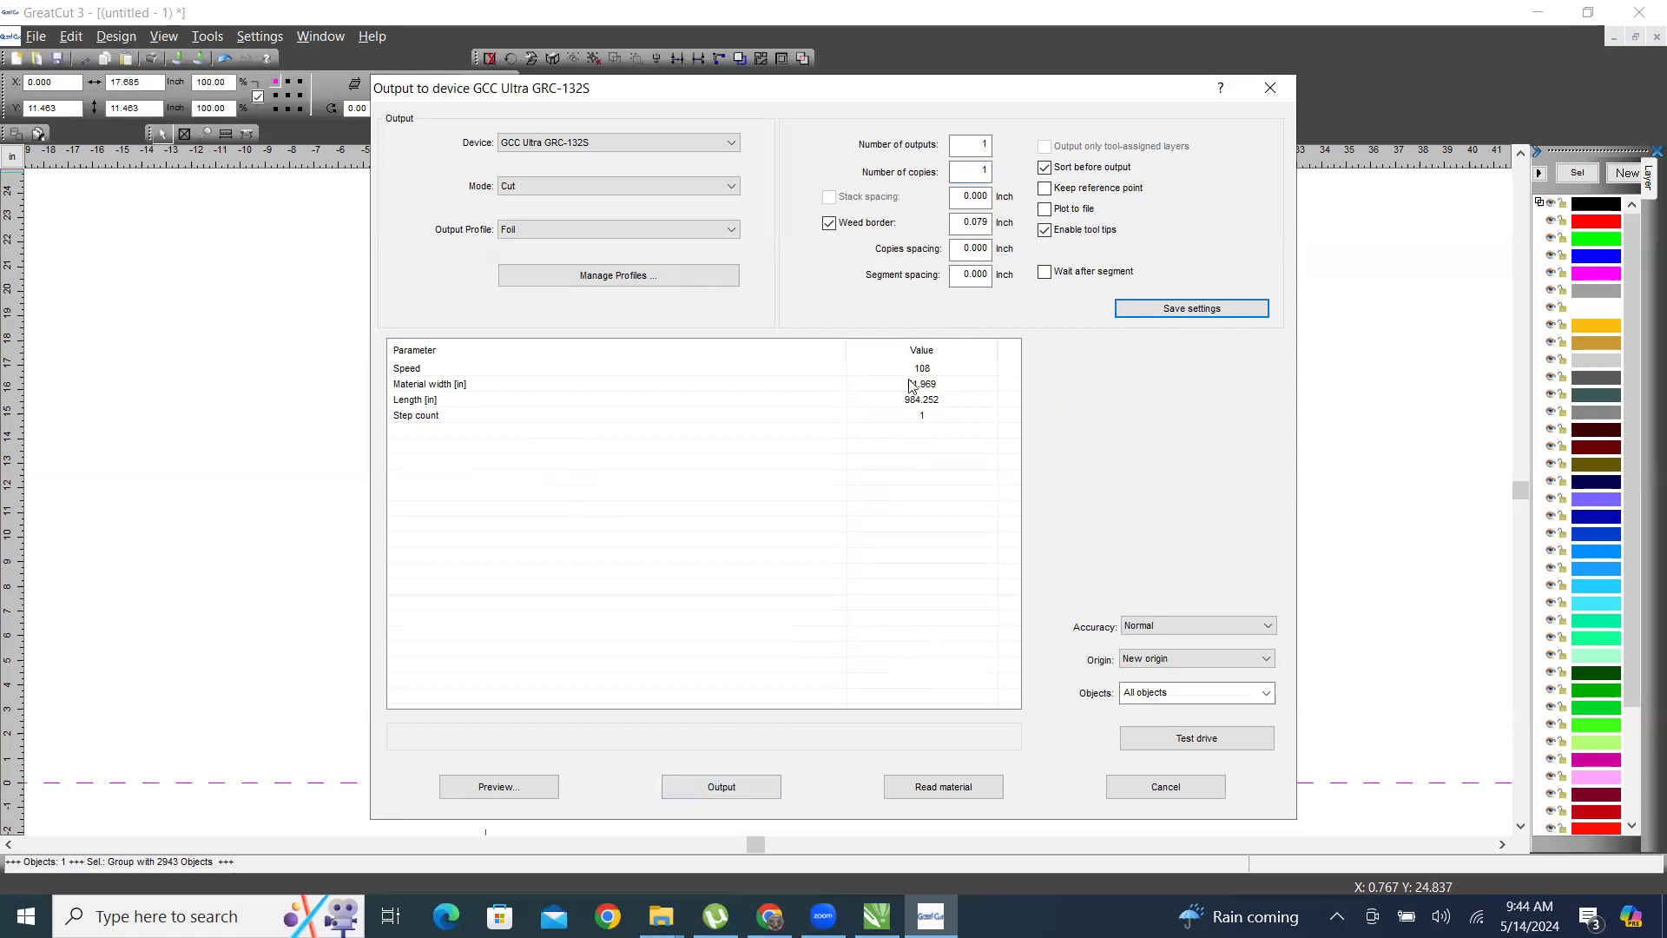
left_click(764, 786)
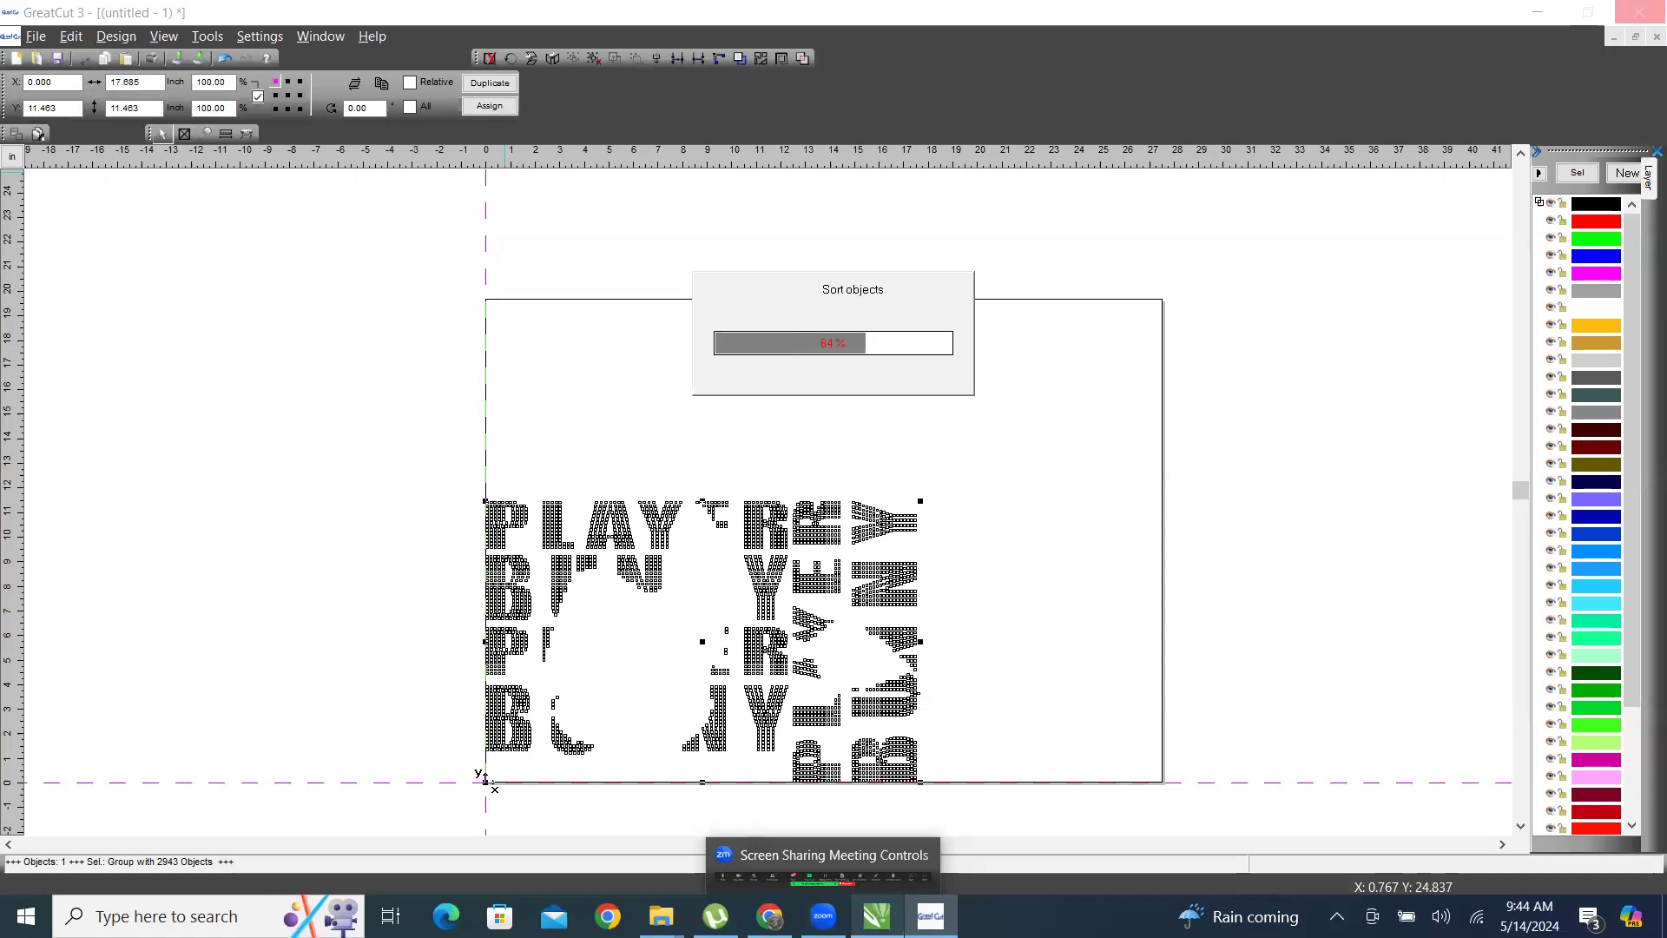
Switch back to CorelDRAW, save the BUNNY NEW document and close the TRW Design Wizard.
mouse_move(878, 916)
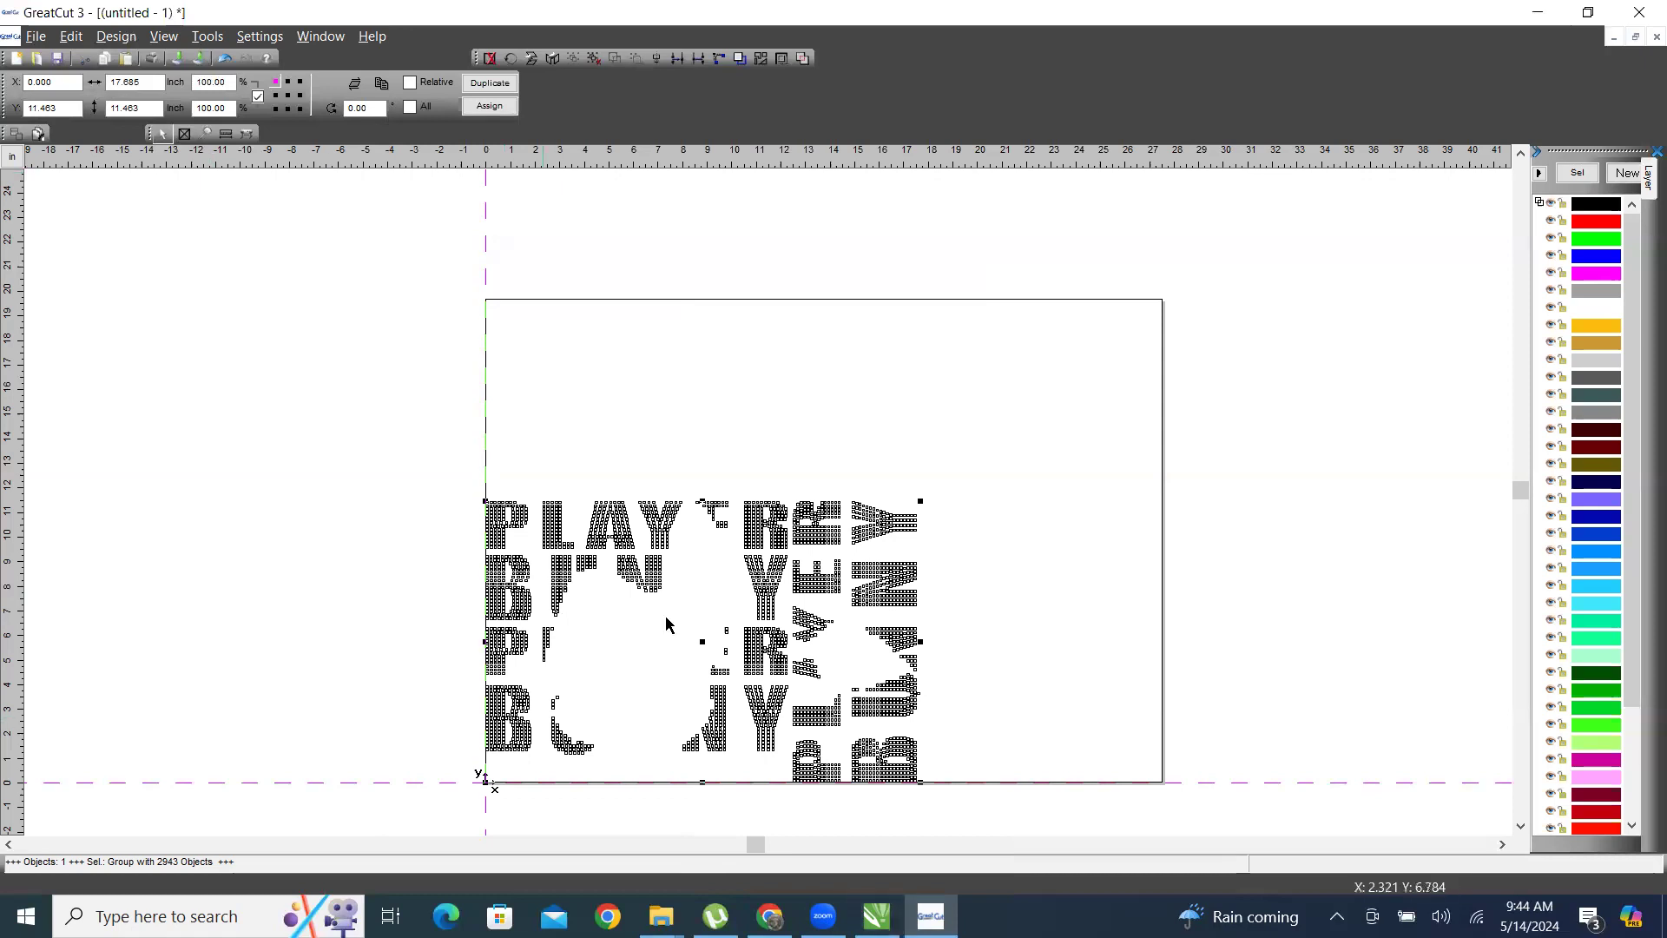
left_click(1049, 375)
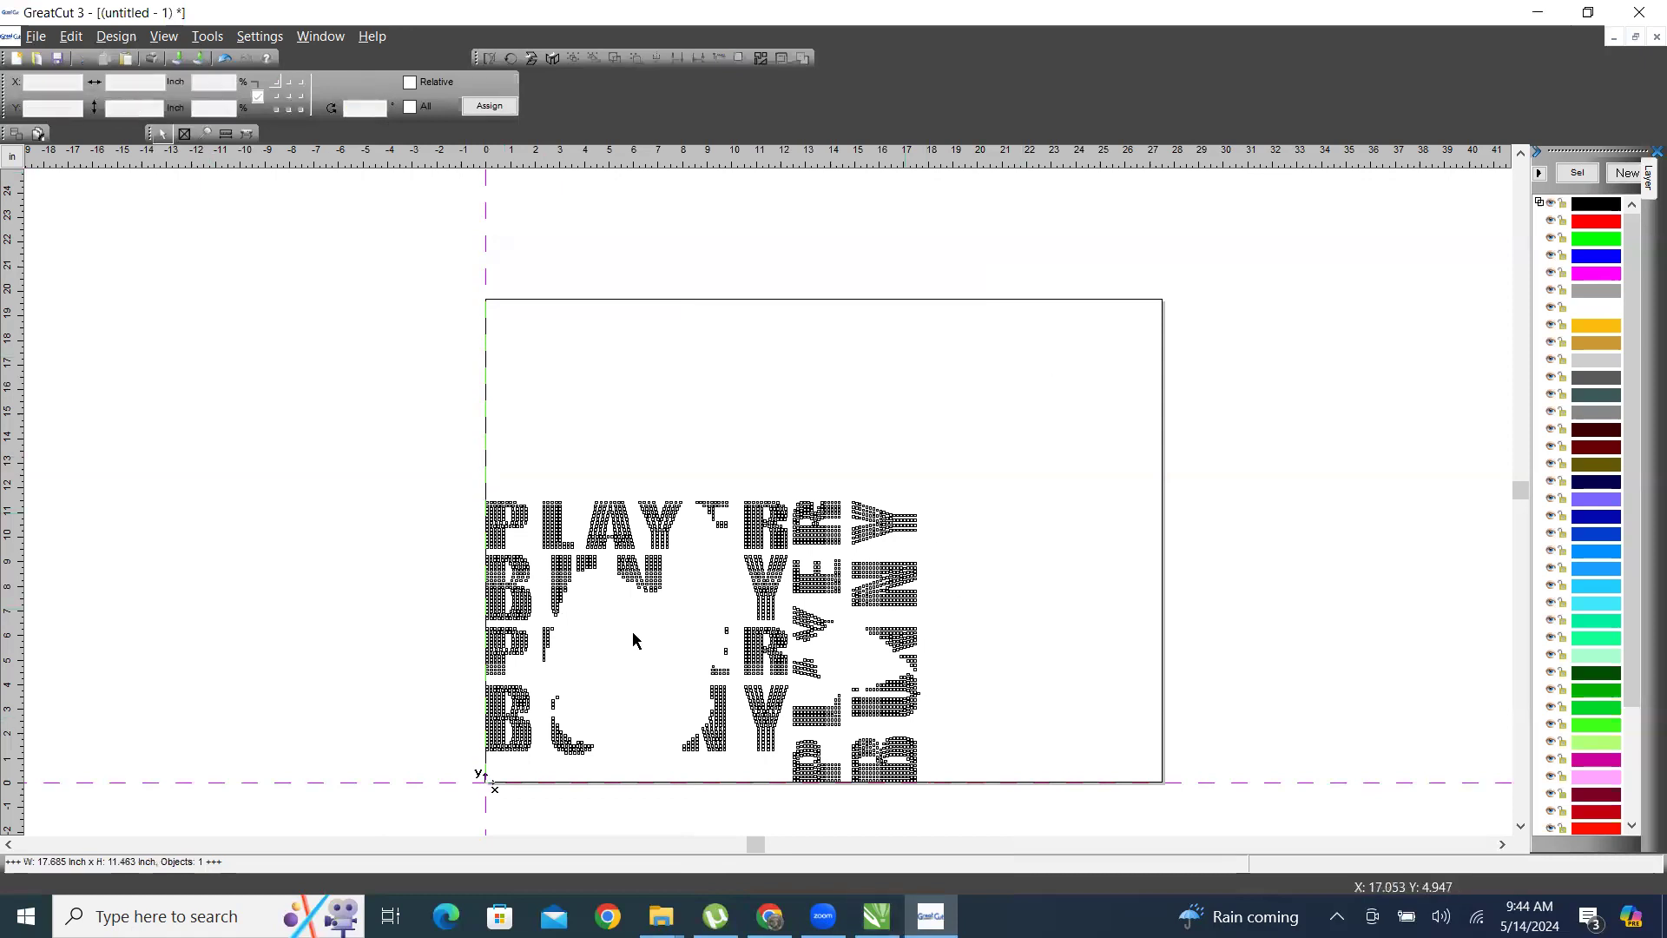
left_click(1541, 12)
left_click(767, 402)
left_click(77, 63)
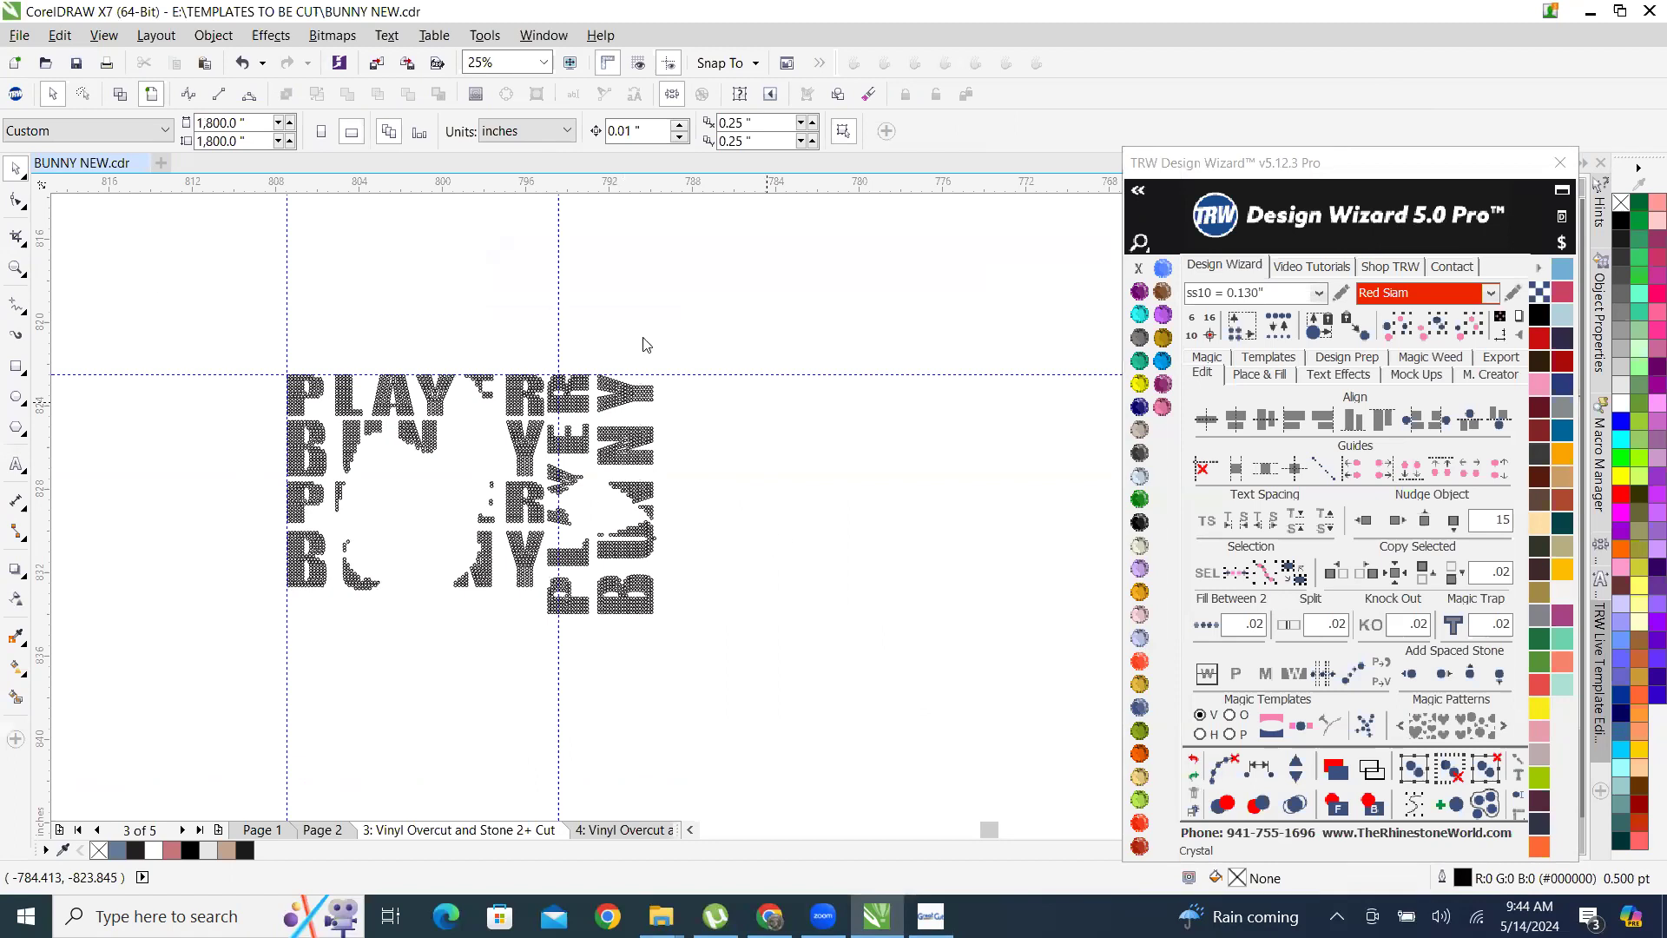
left_click(77, 64)
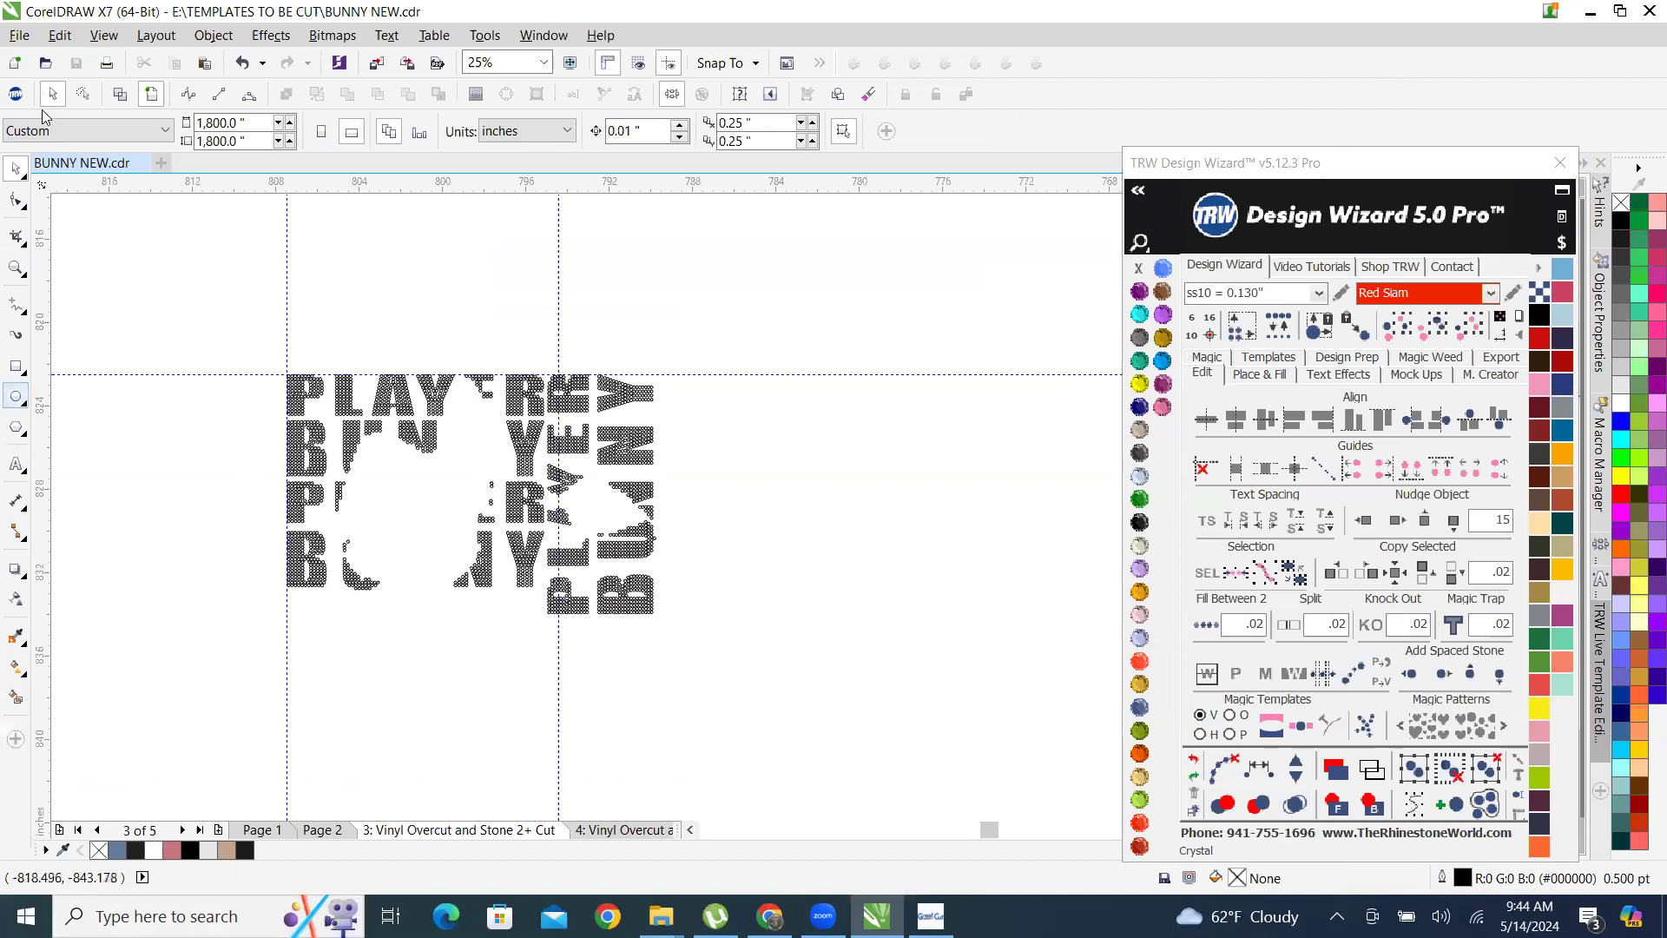
left_click(1561, 163)
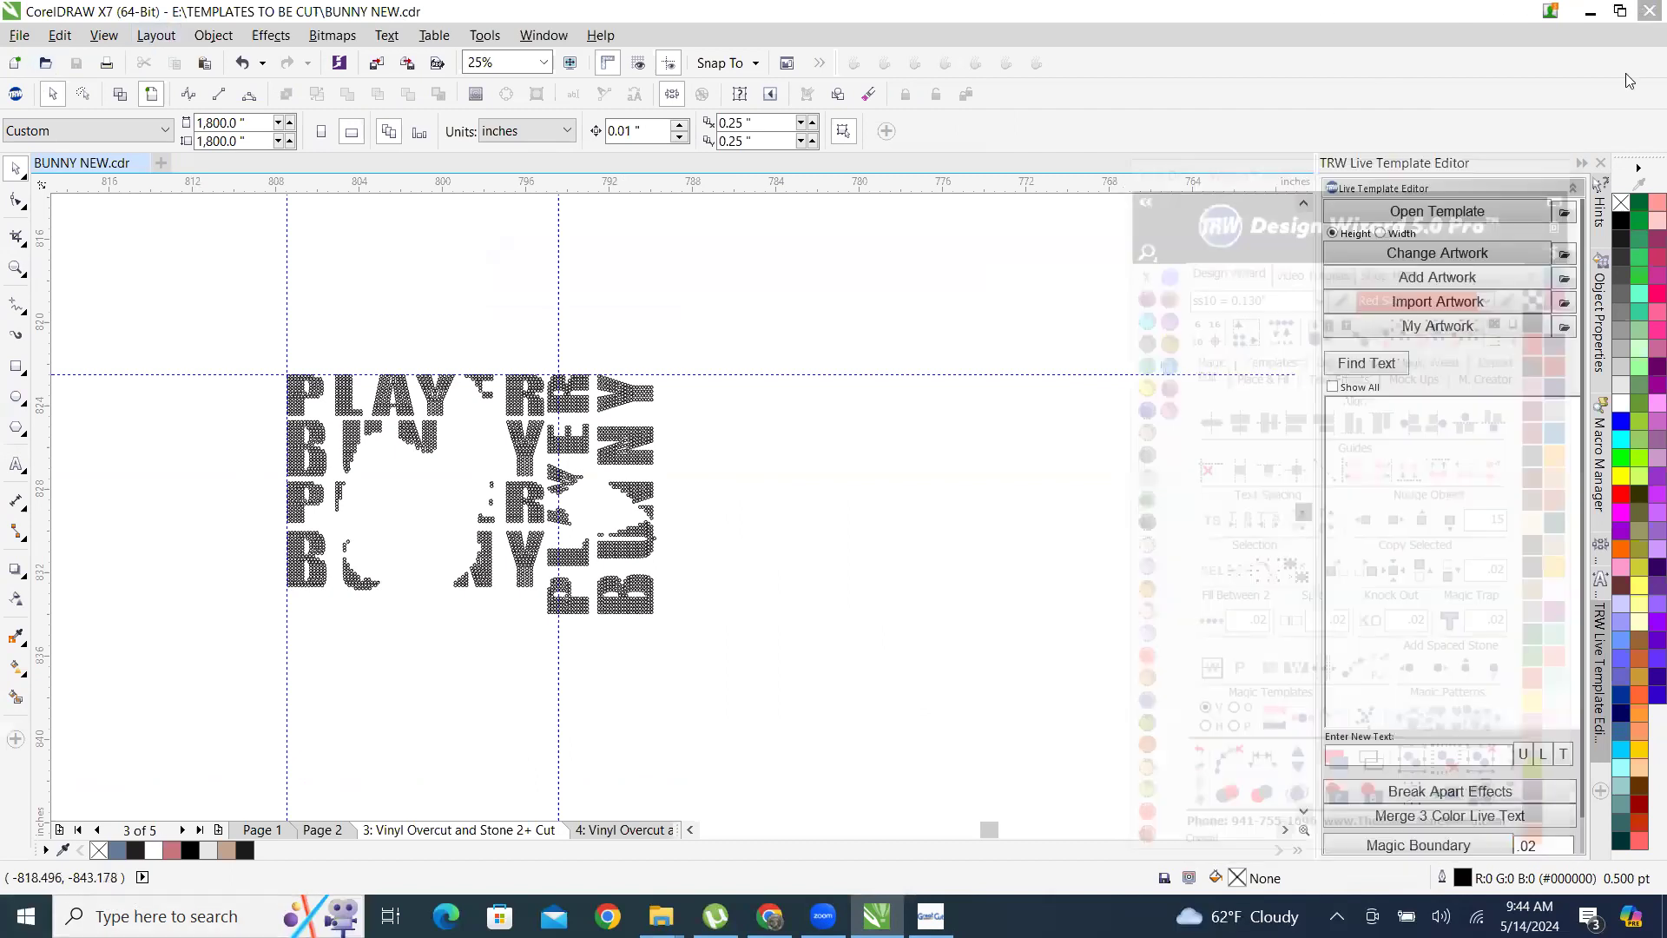